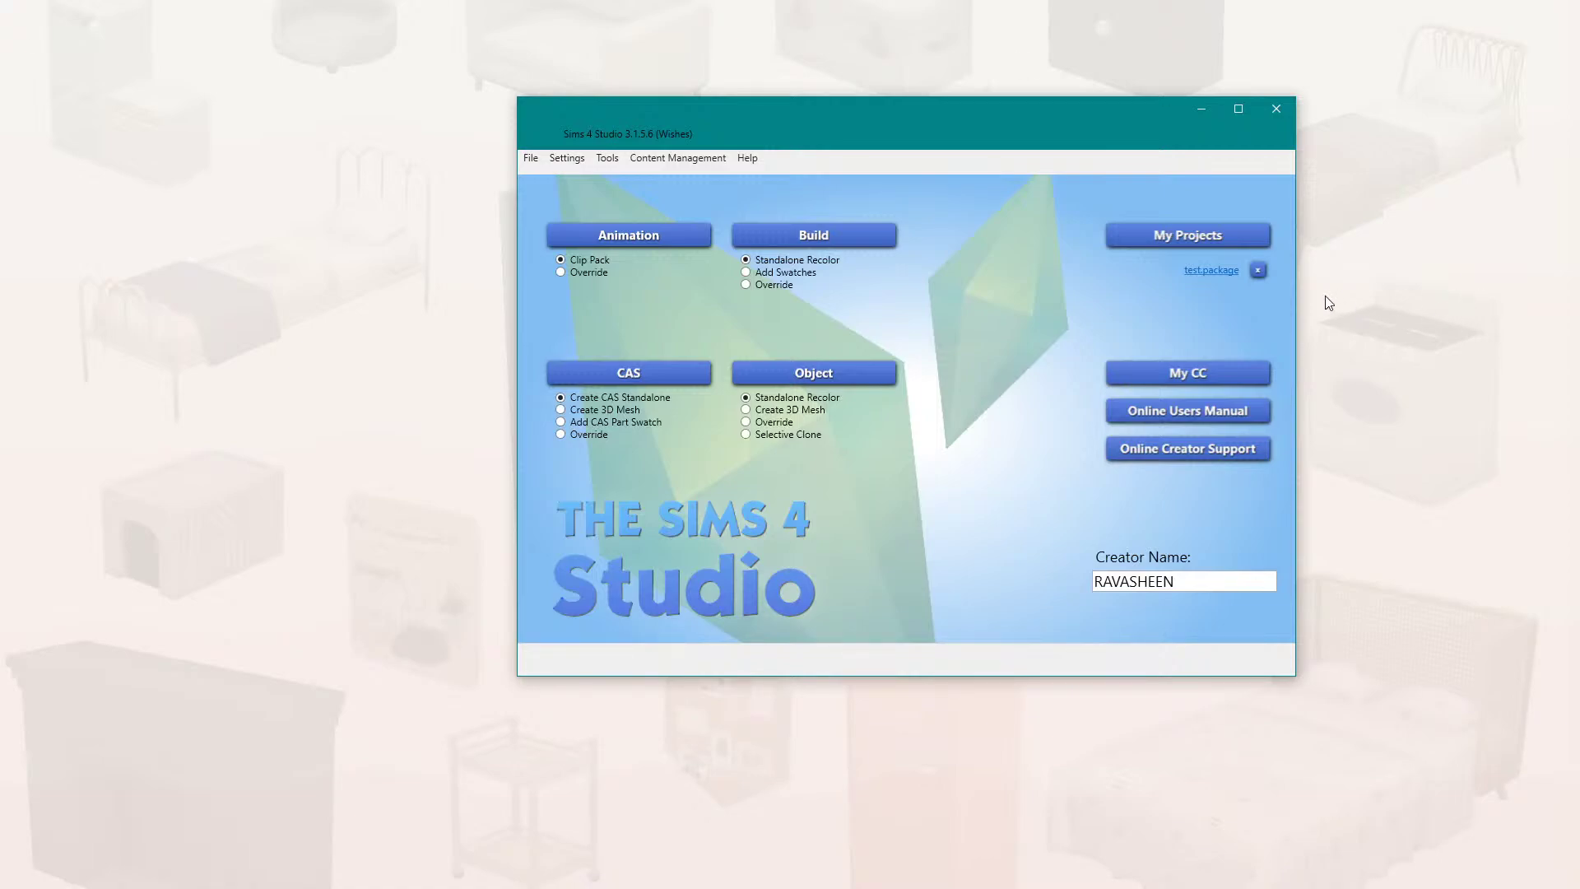
# Step: Remove test.package from the recent projects and start creating a new object as a Selective Clone
pyautogui.click(1257, 270)
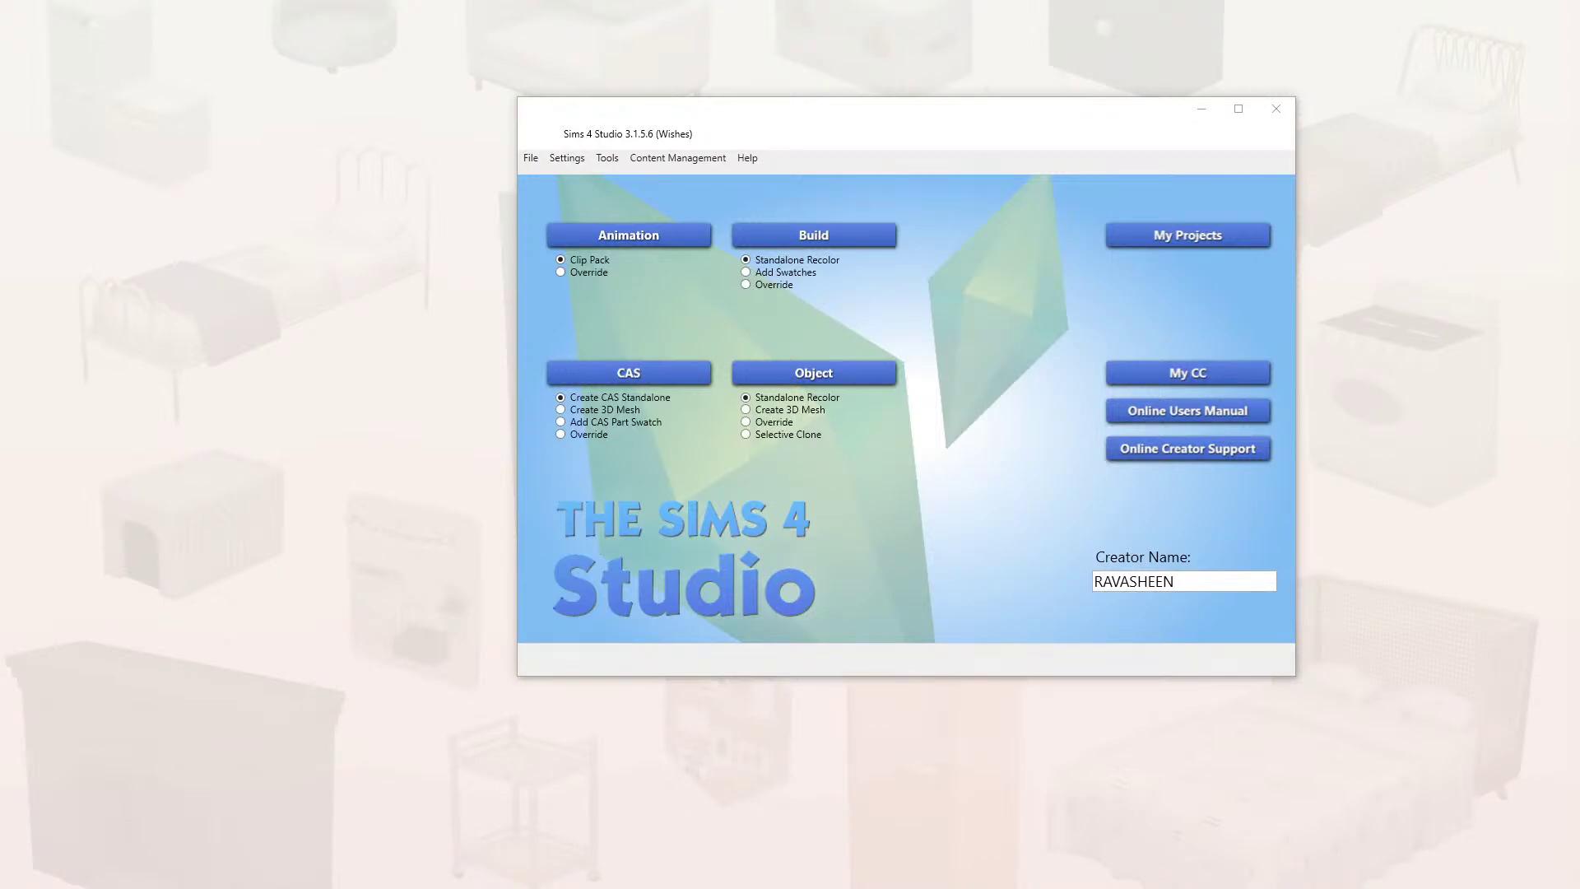
pyautogui.moveTo(919, 110); pyautogui.dragTo(775, 100)
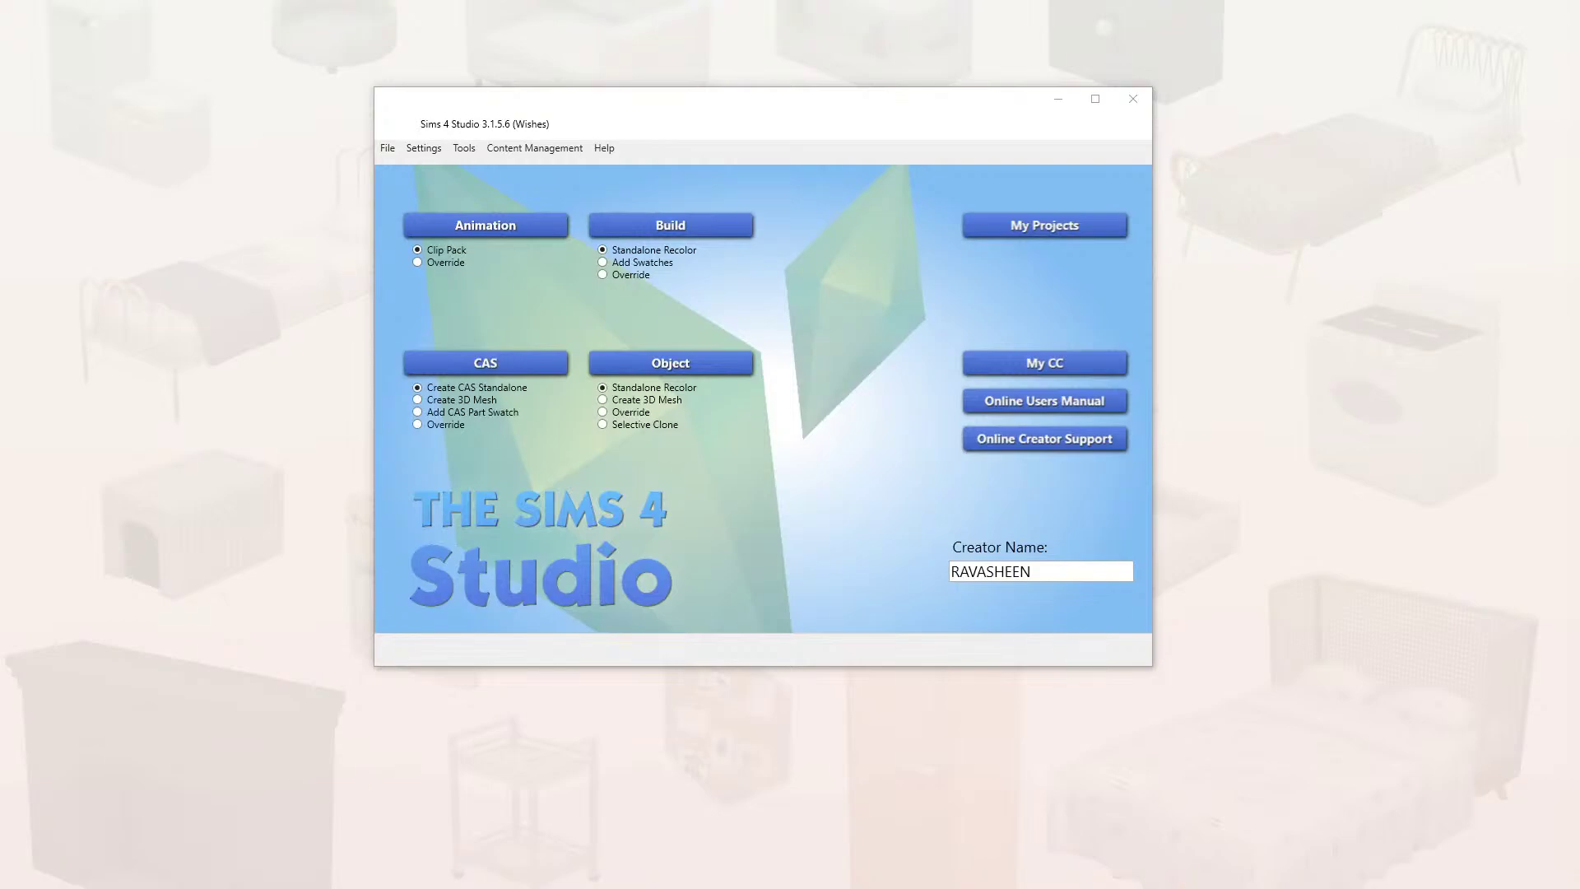
pyautogui.click(655, 425)
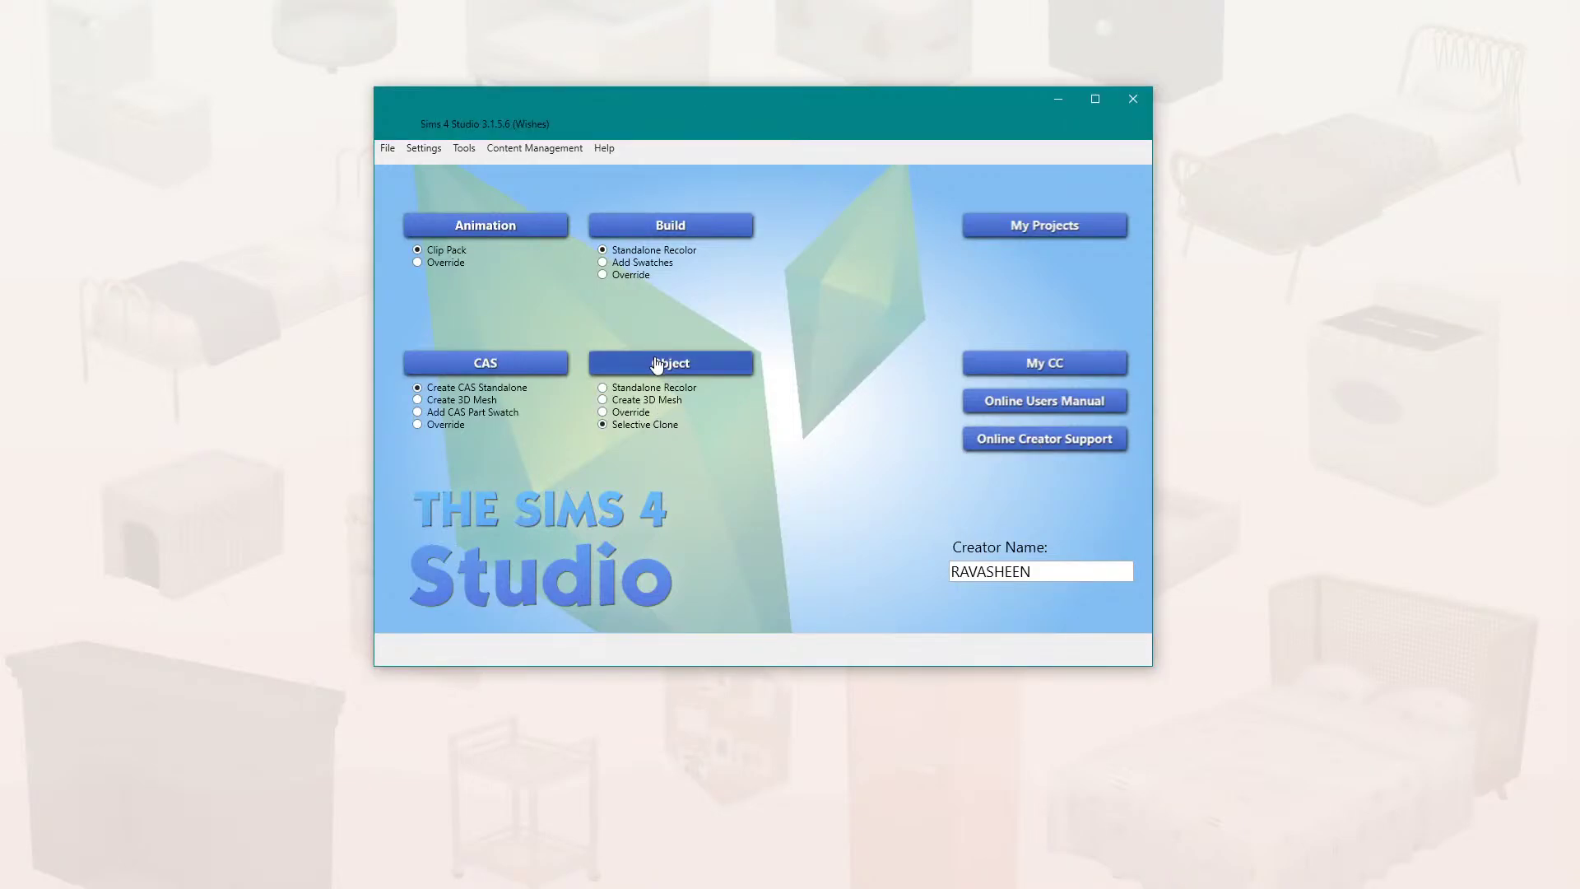
pyautogui.moveTo(670, 110); pyautogui.dragTo(662, 99)
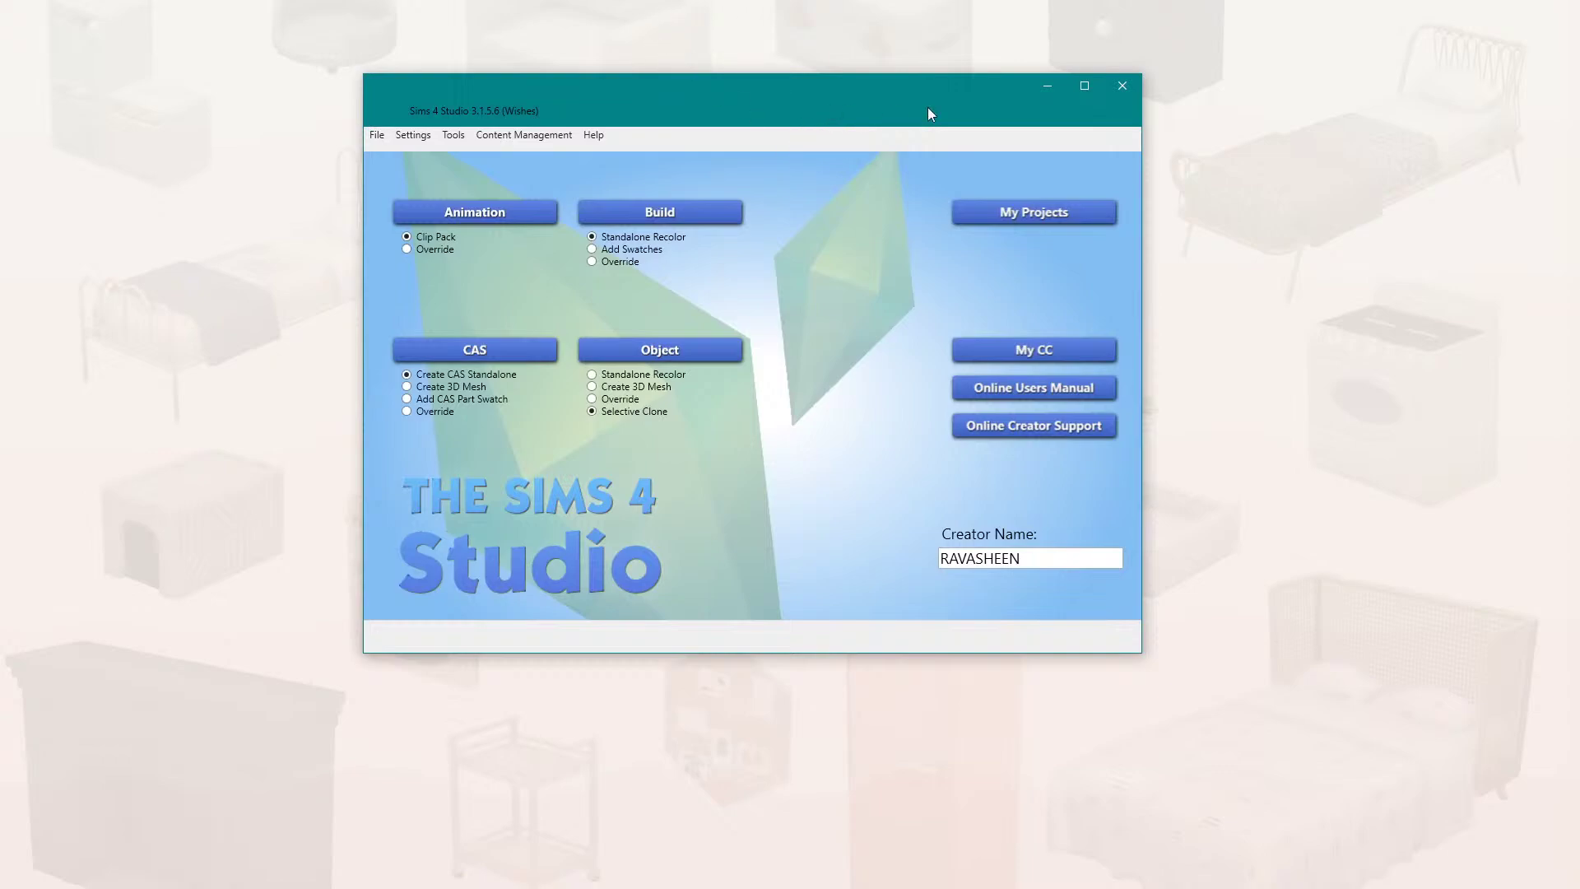
pyautogui.moveTo(912, 86); pyautogui.dragTo(836, 89)
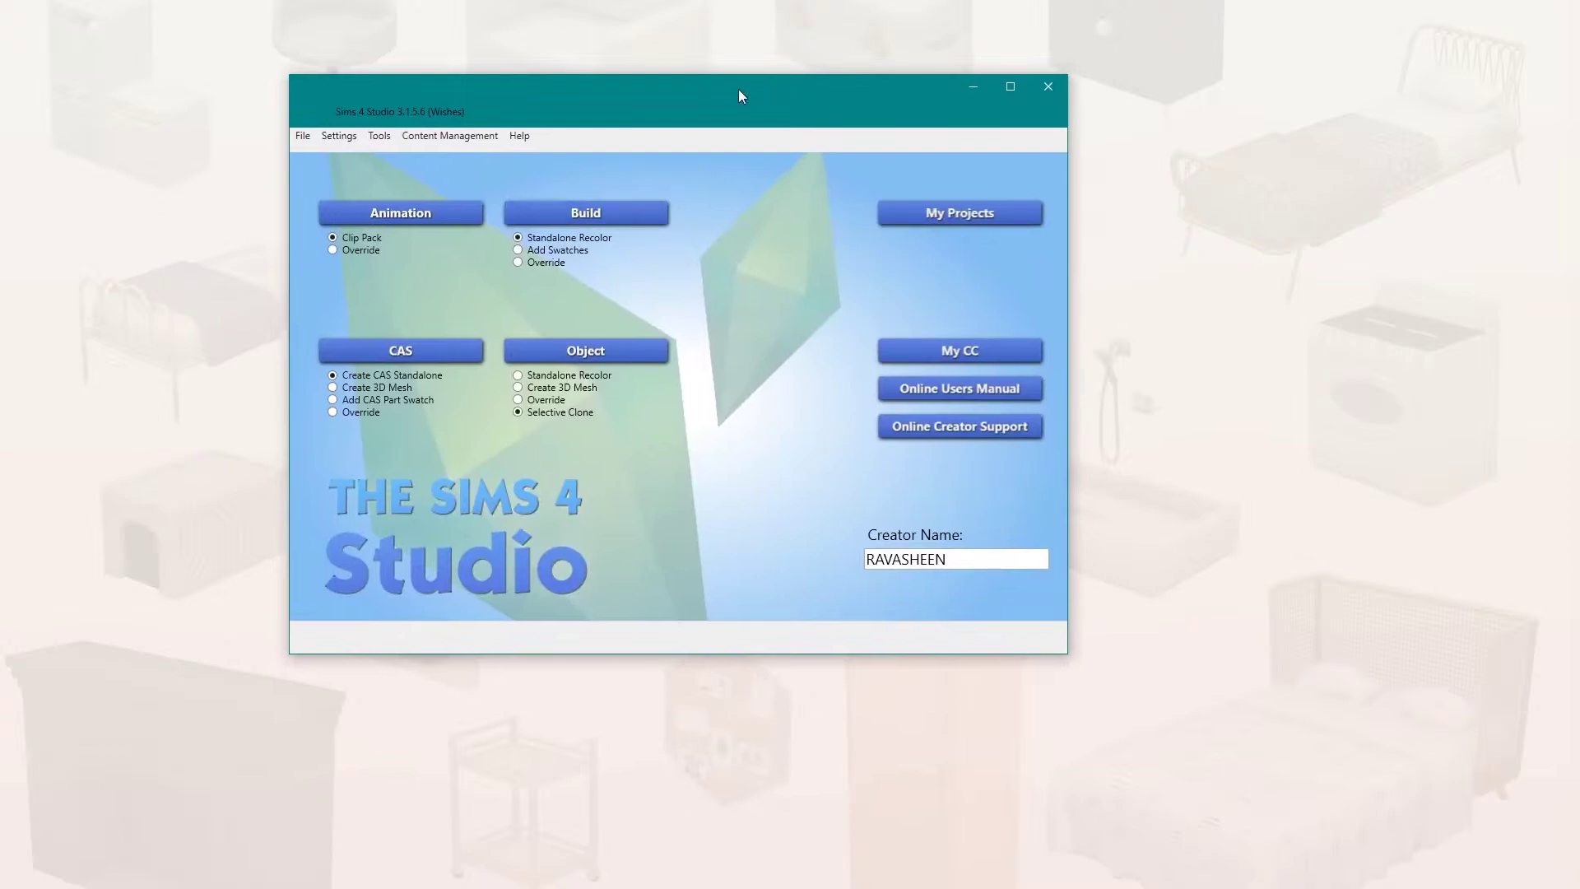
pyautogui.moveTo(738, 89); pyautogui.dragTo(624, 79)
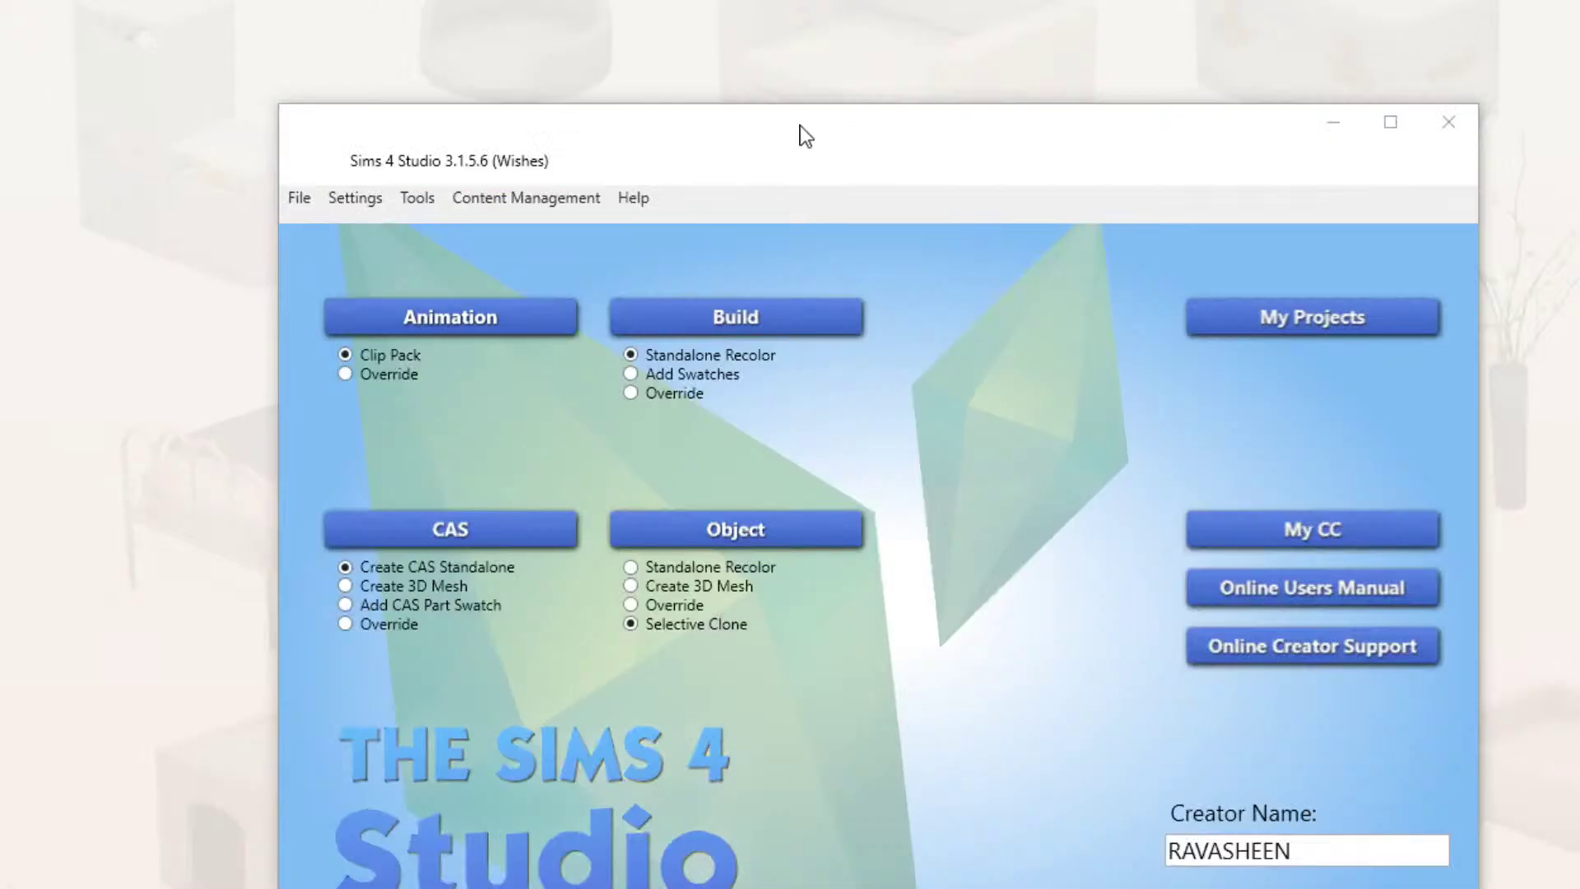
pyautogui.moveTo(800, 125); pyautogui.dragTo(714, 26)
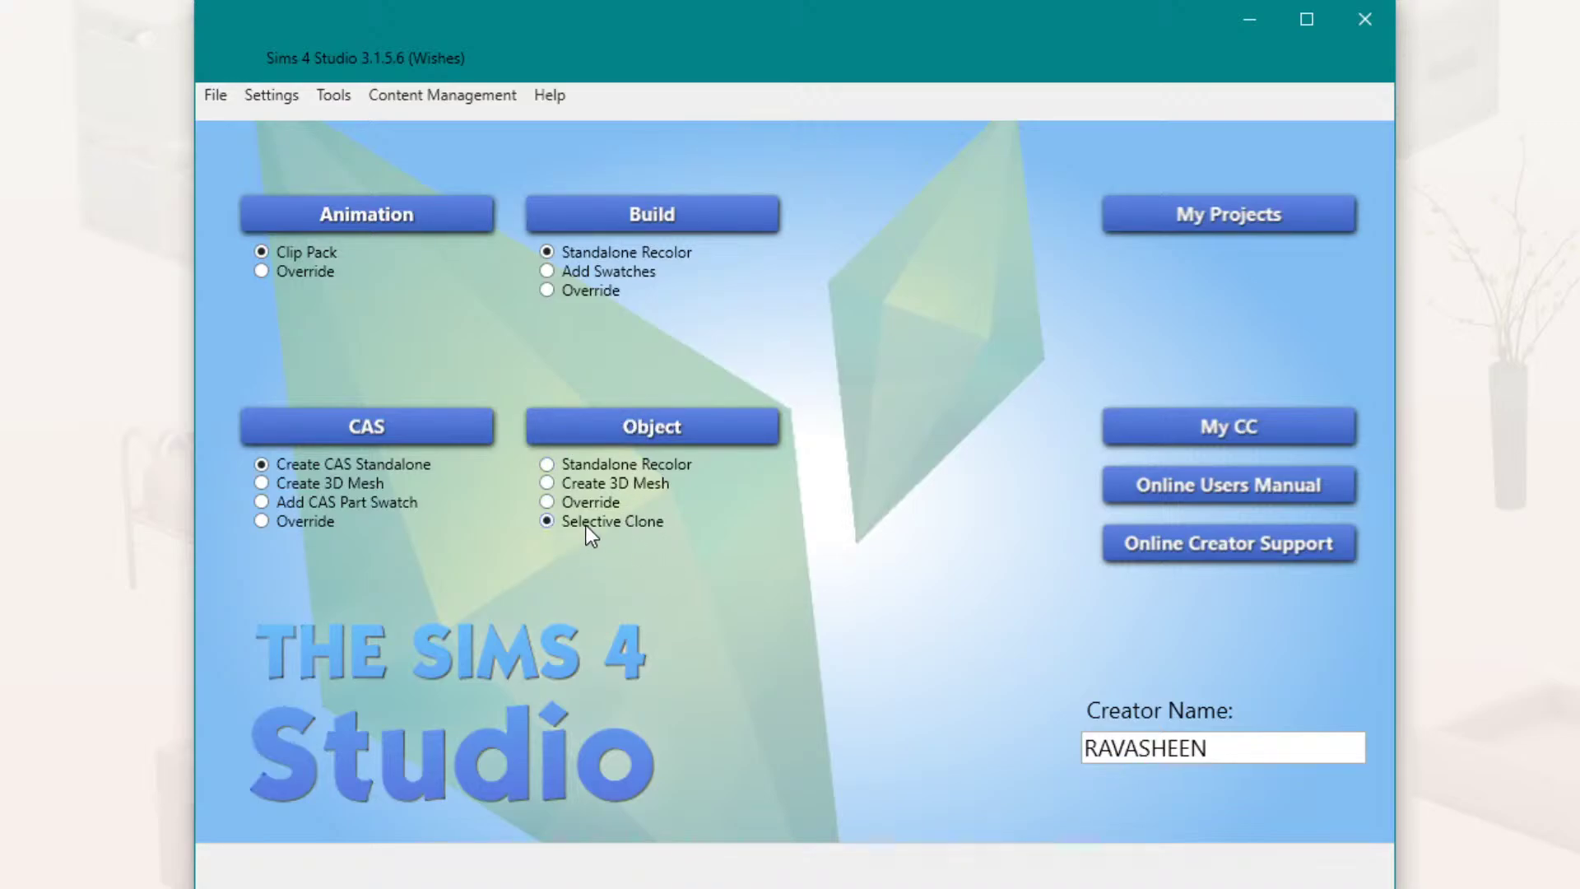
pyautogui.click(647, 434)
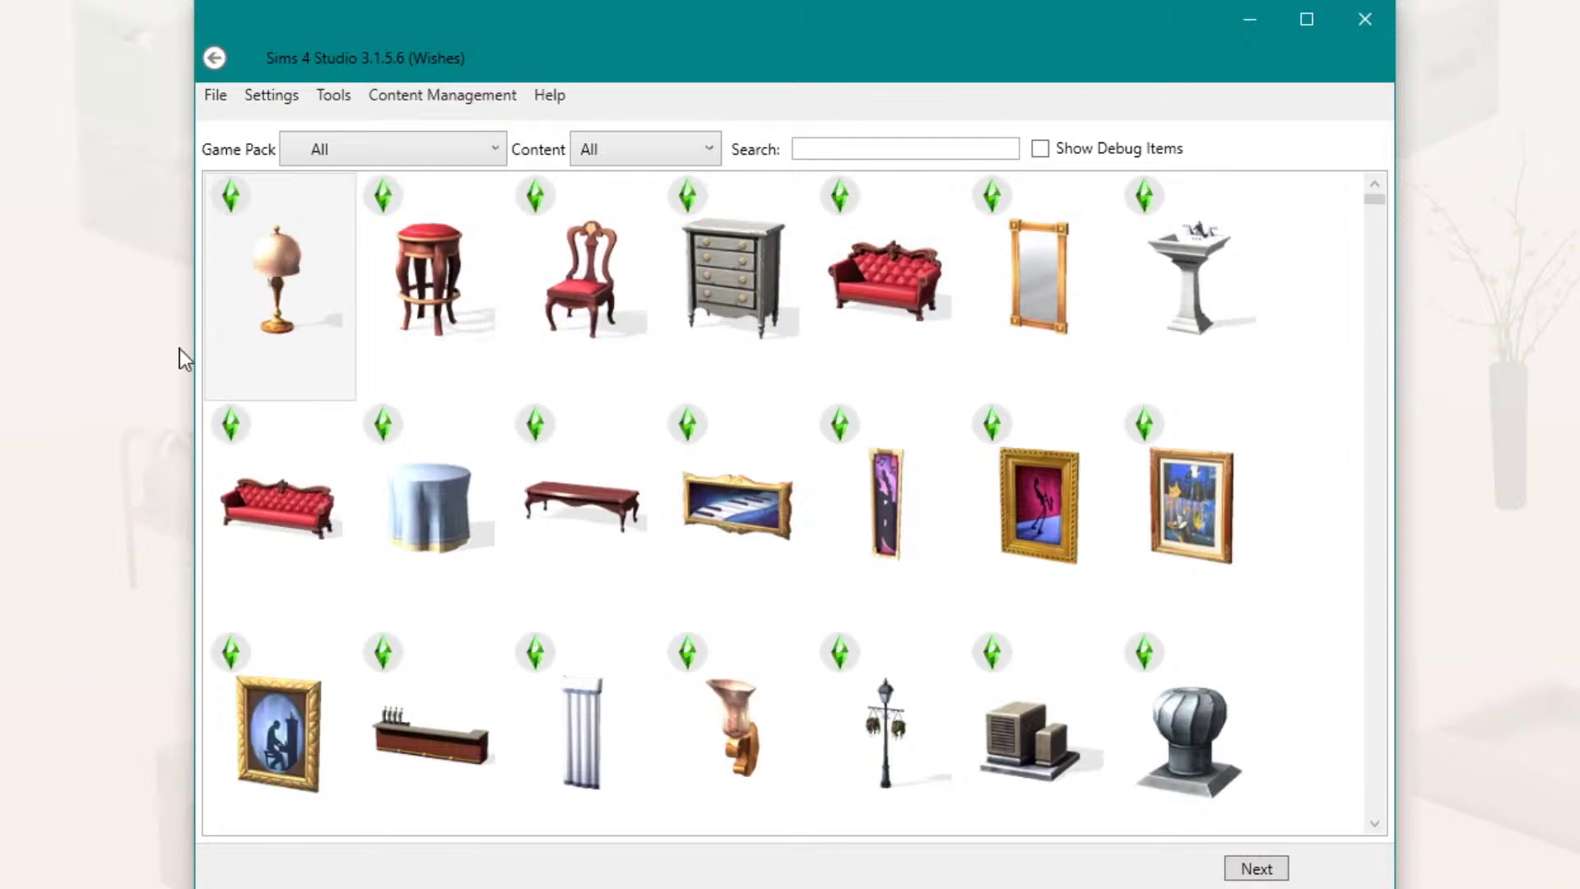
# Step: Look through the Game Pack and Content filter options of the object catalog, leaving both set to All
pyautogui.click(496, 151)
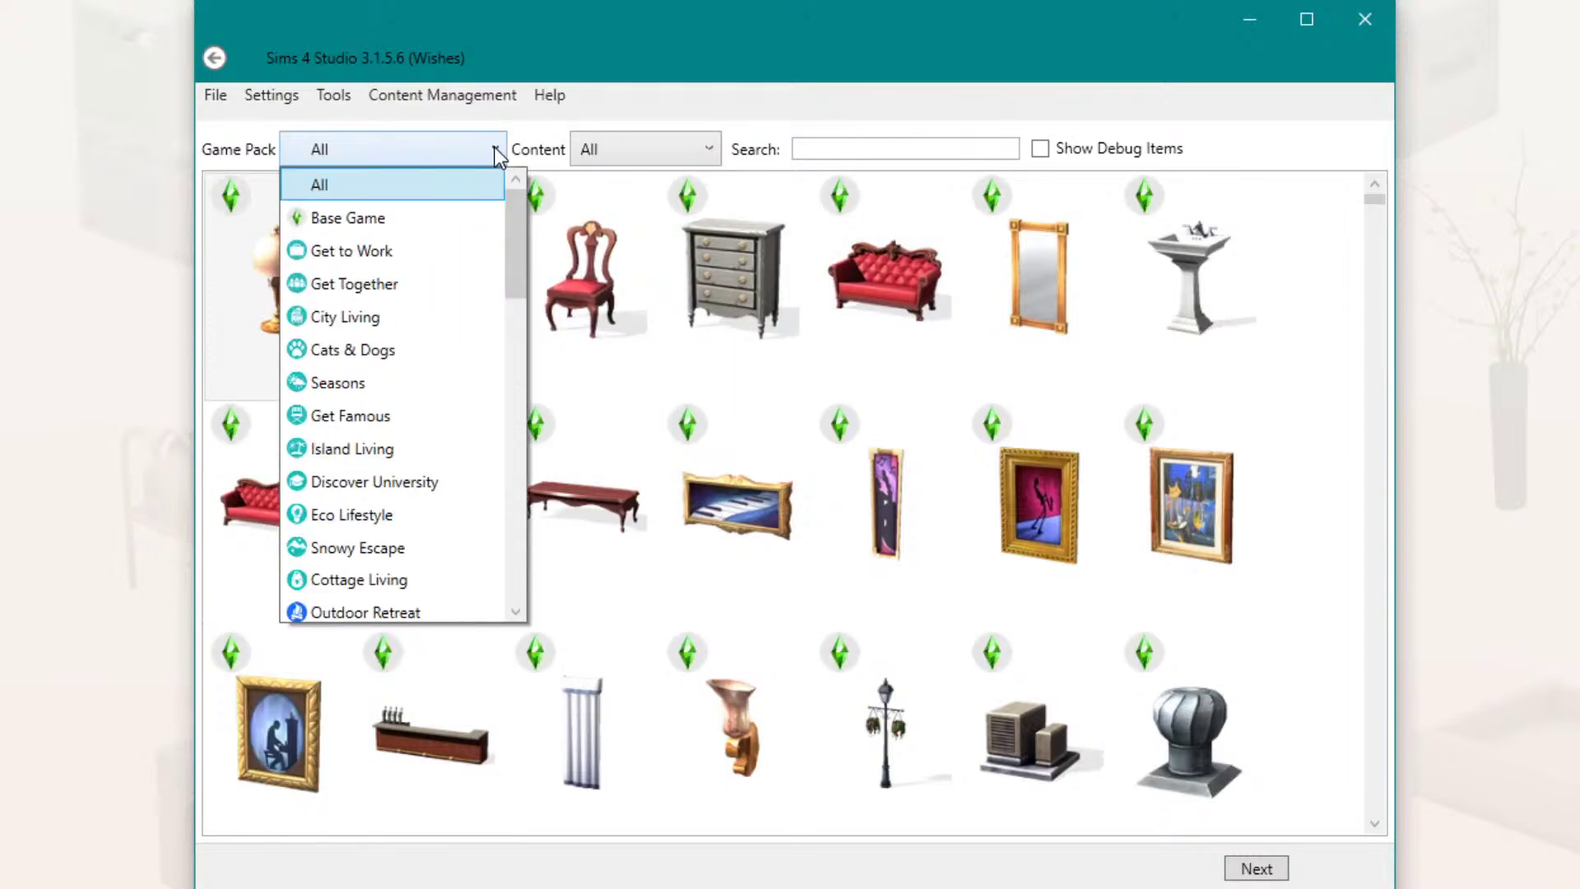
pyautogui.click(701, 148)
pyautogui.click(708, 150)
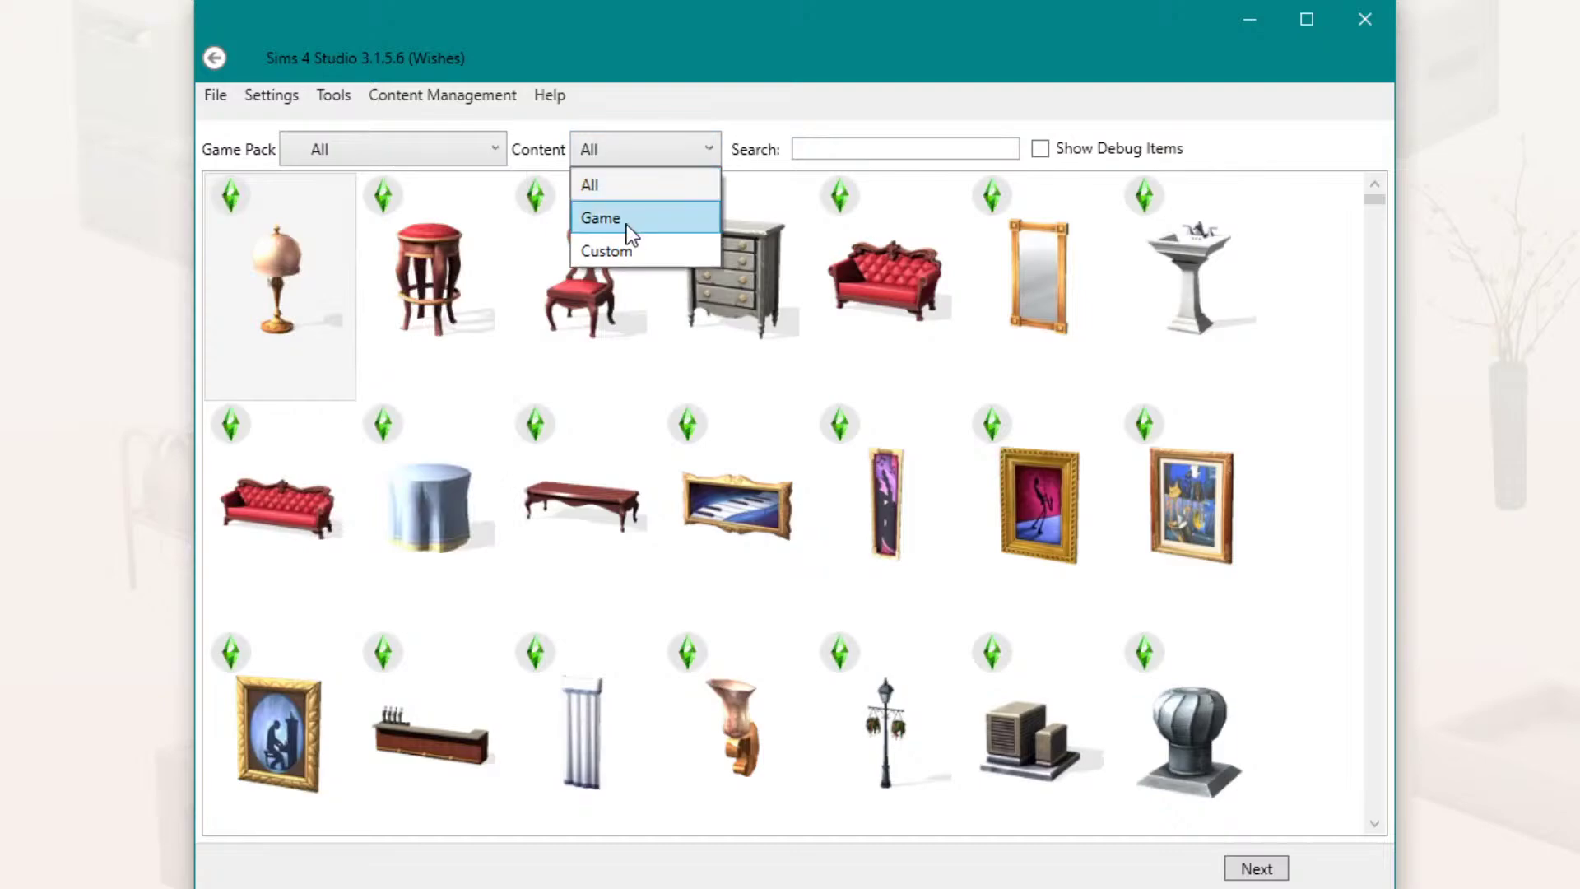
pyautogui.click(640, 176)
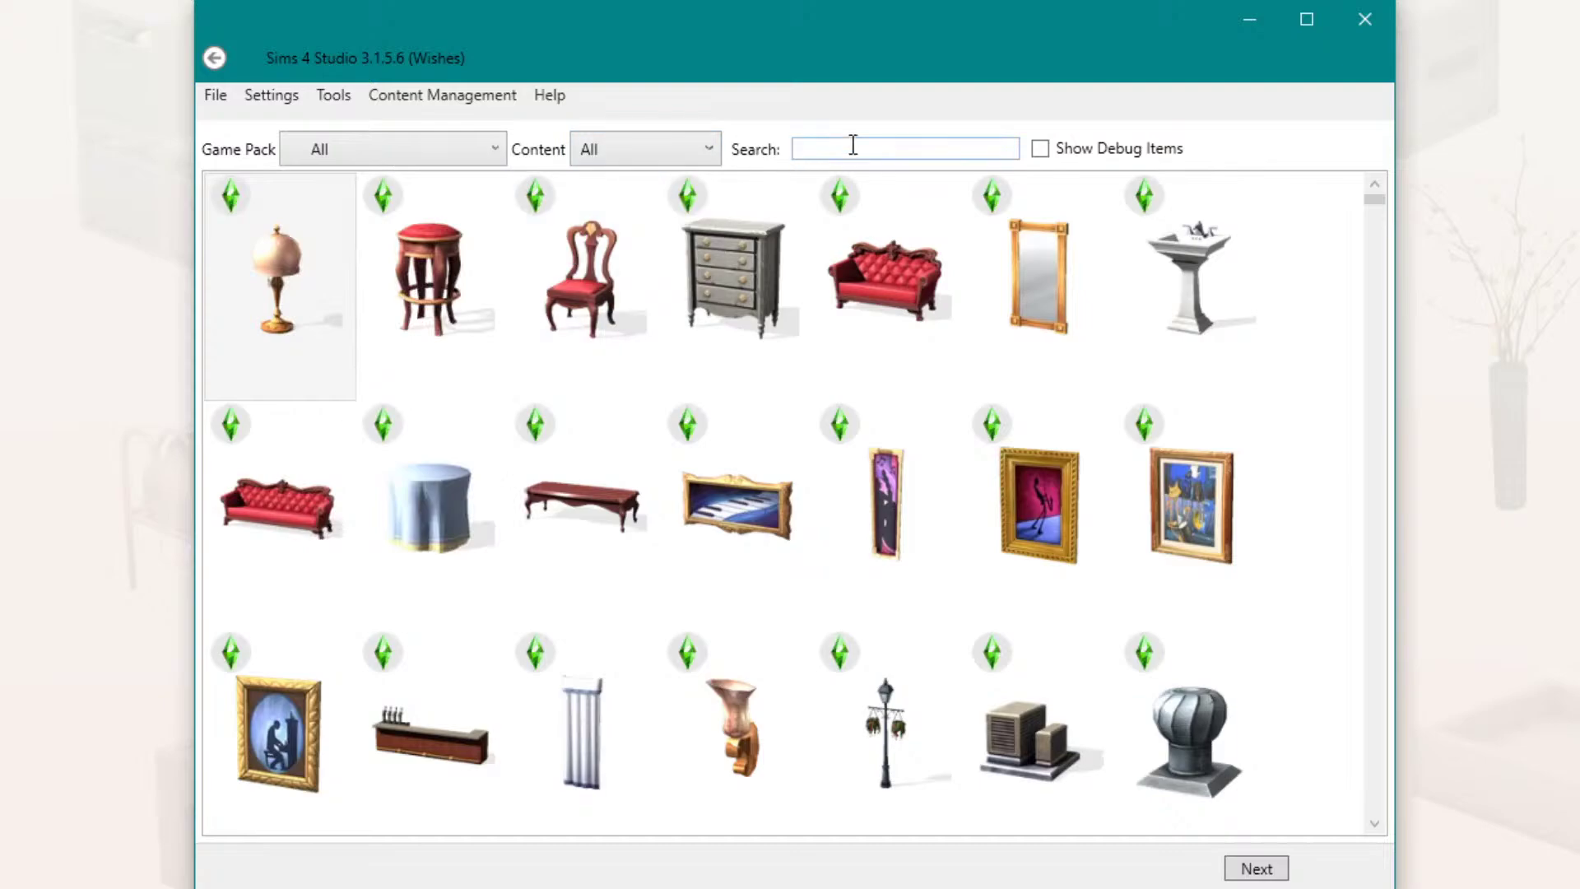
# Step: Show the debug items in the object catalog, browse through them, and hide them again
pyautogui.click(1059, 150)
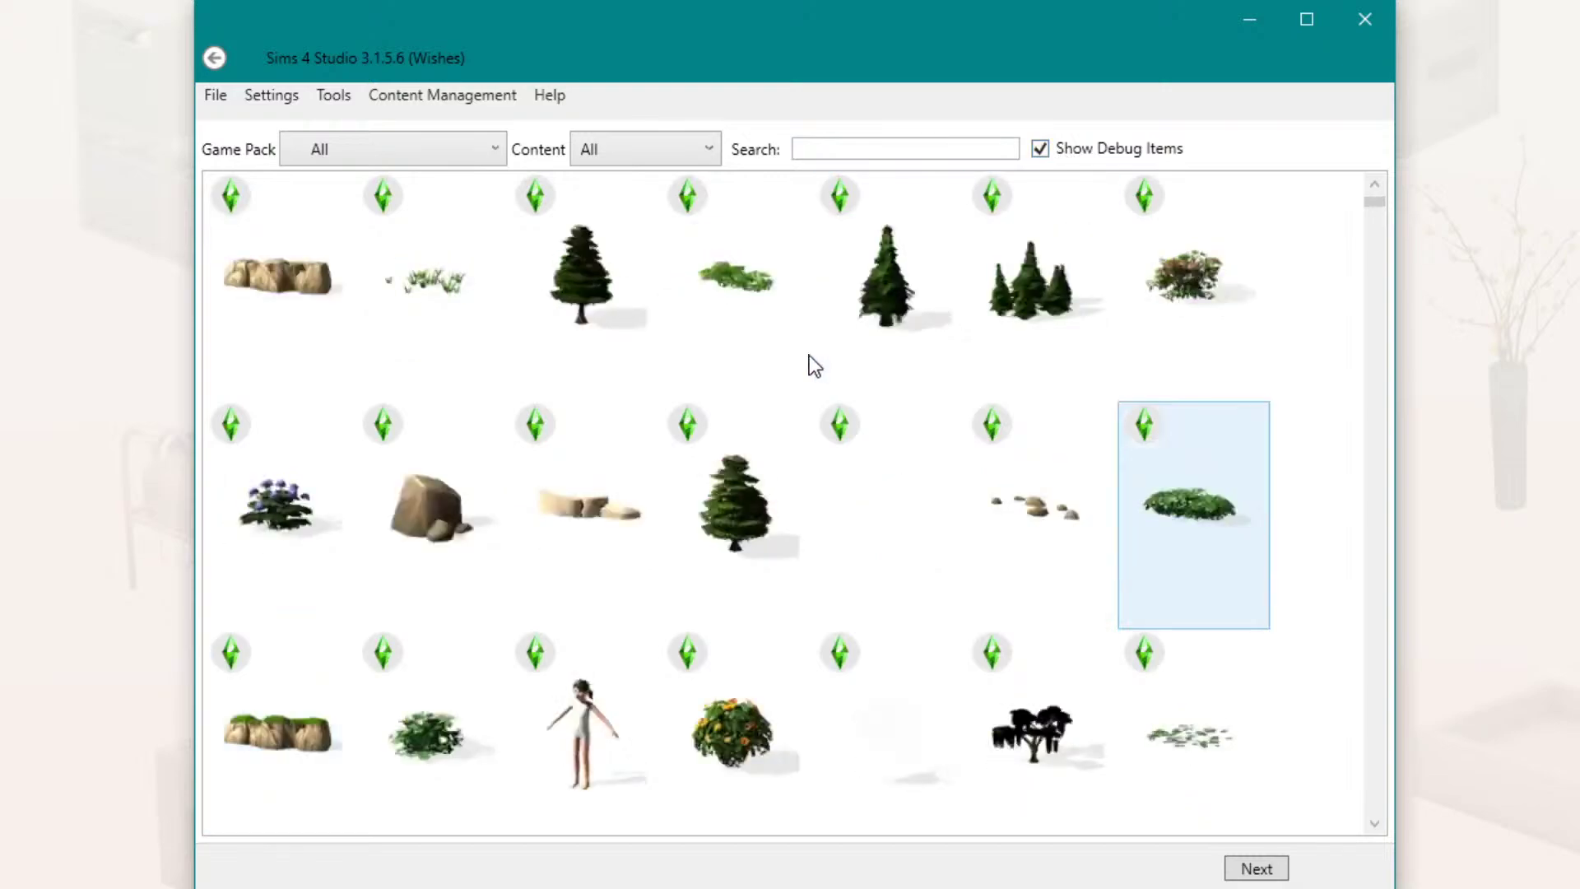
pyautogui.scroll(-3, 808, 362)
pyautogui.scroll(-4, 768, 600)
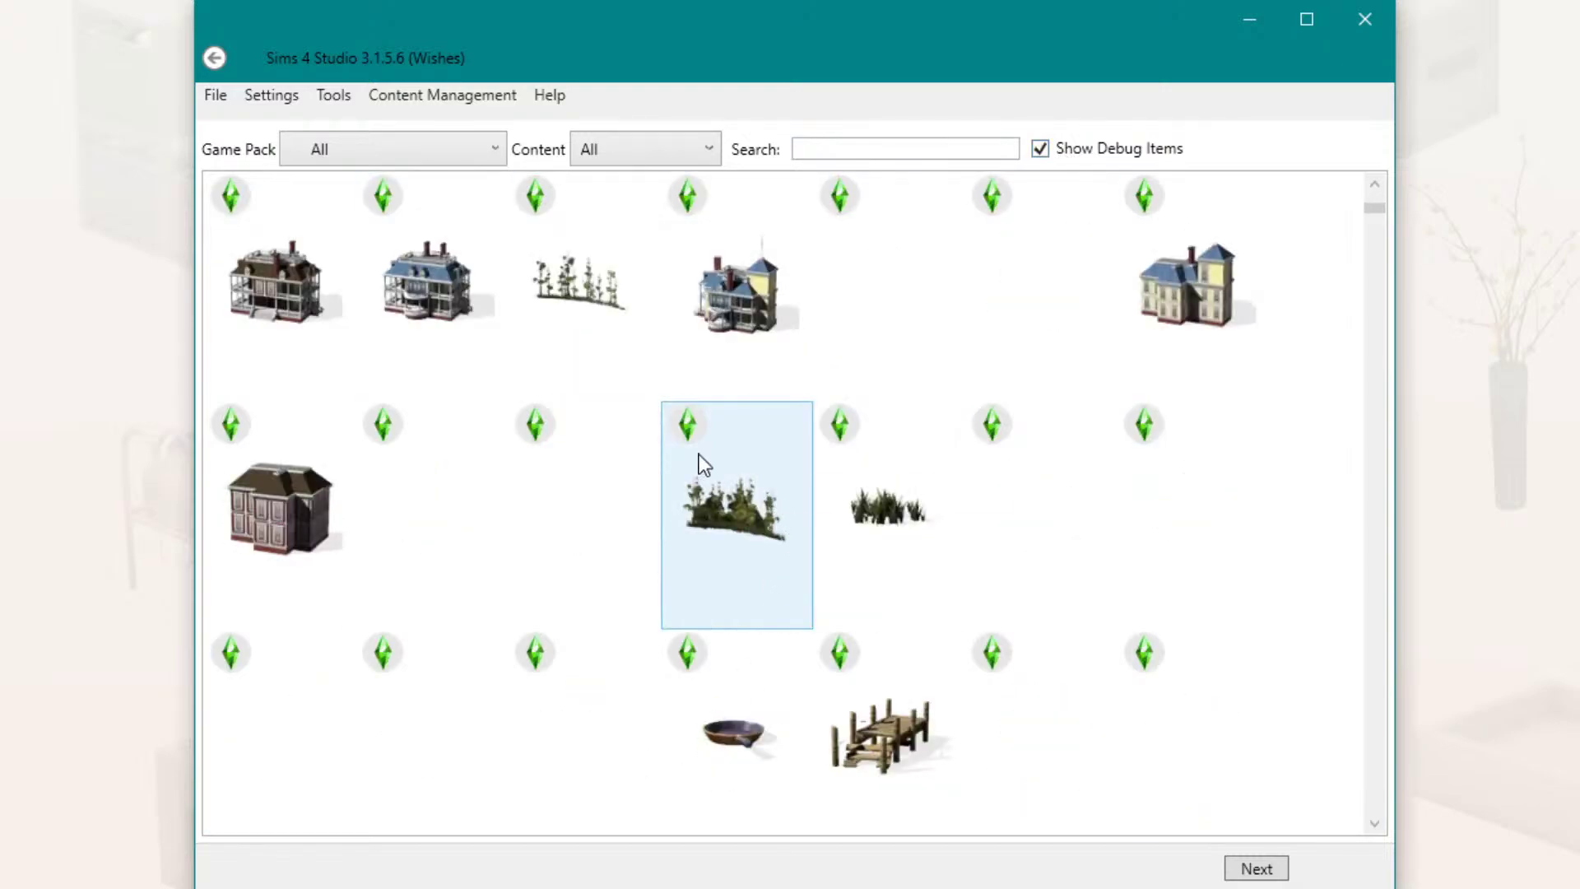
pyautogui.scroll(2, 705, 465)
pyautogui.scroll(-3, 705, 465)
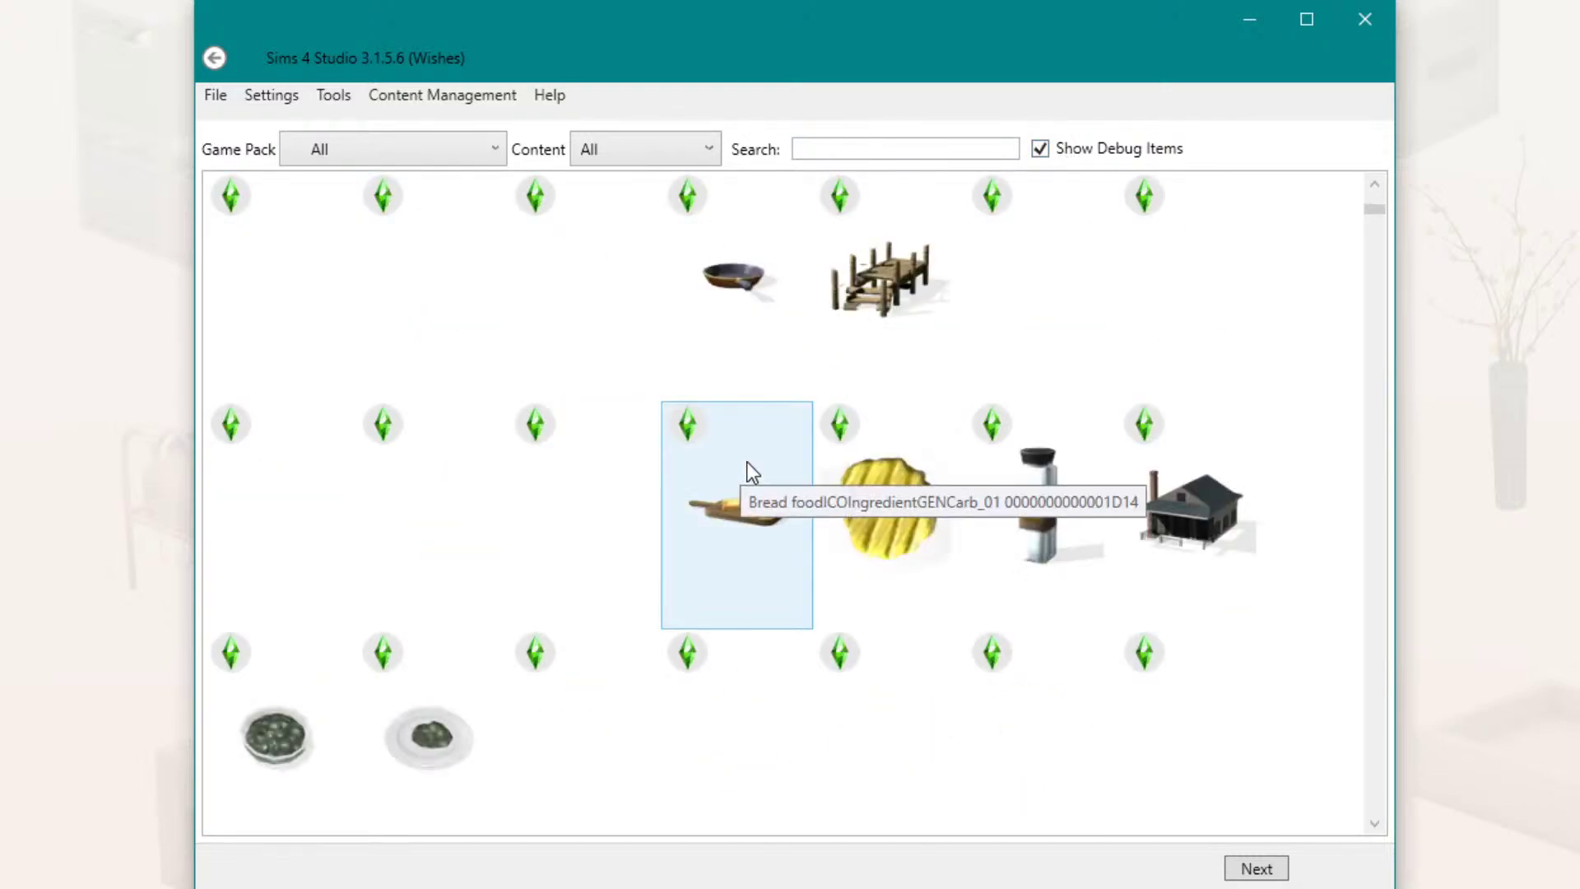
pyautogui.scroll(-1, 823, 510)
pyautogui.scroll(2, 839, 634)
pyautogui.scroll(-2, 906, 576)
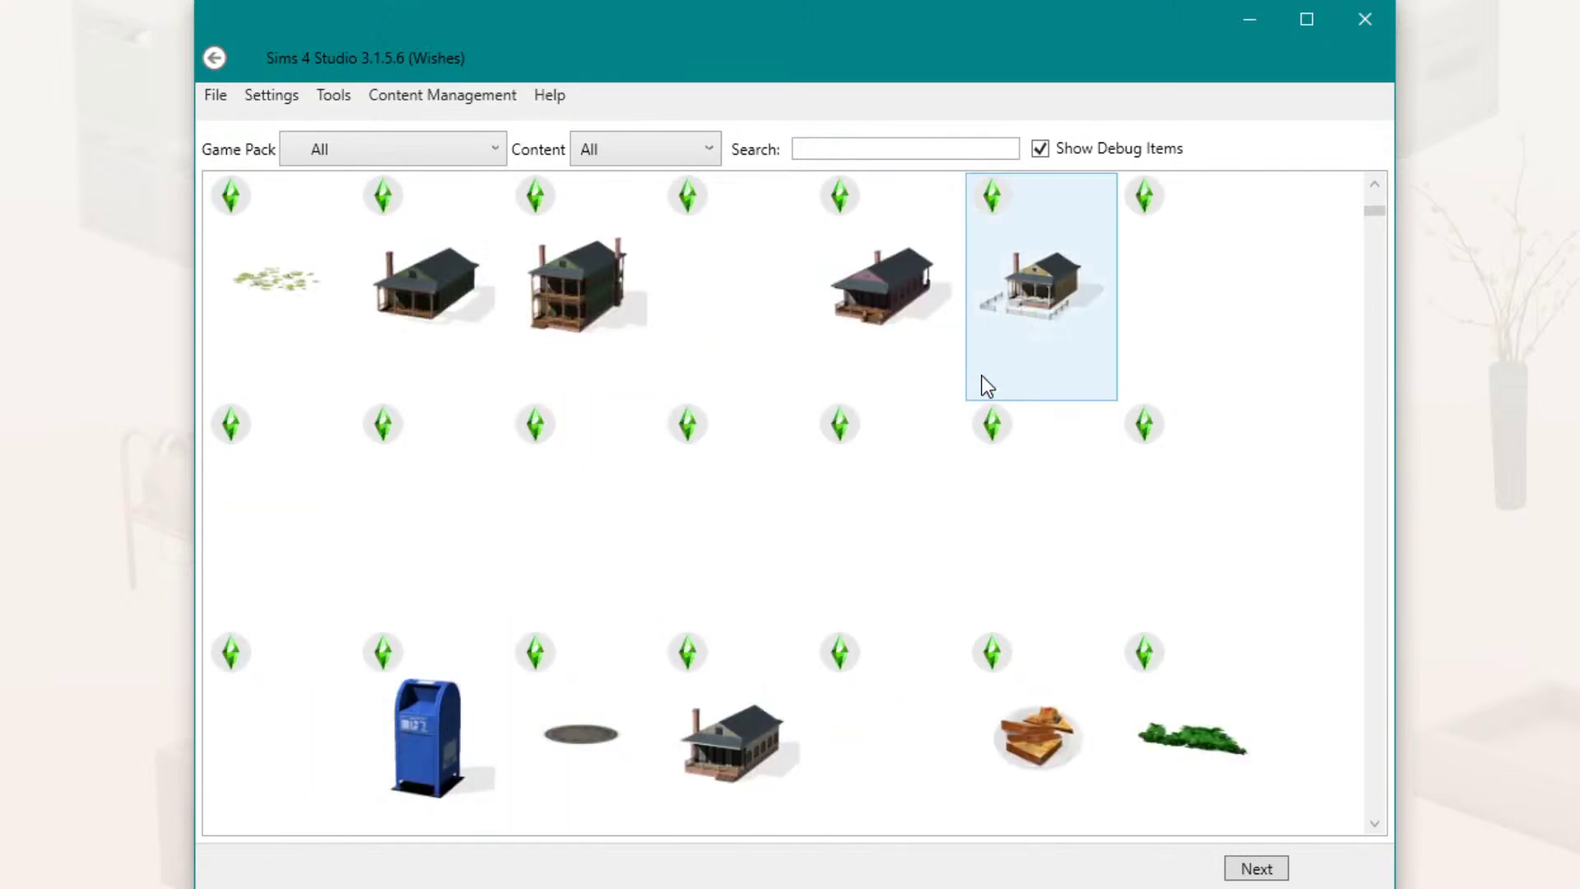
pyautogui.scroll(2, 981, 379)
pyautogui.click(1051, 150)
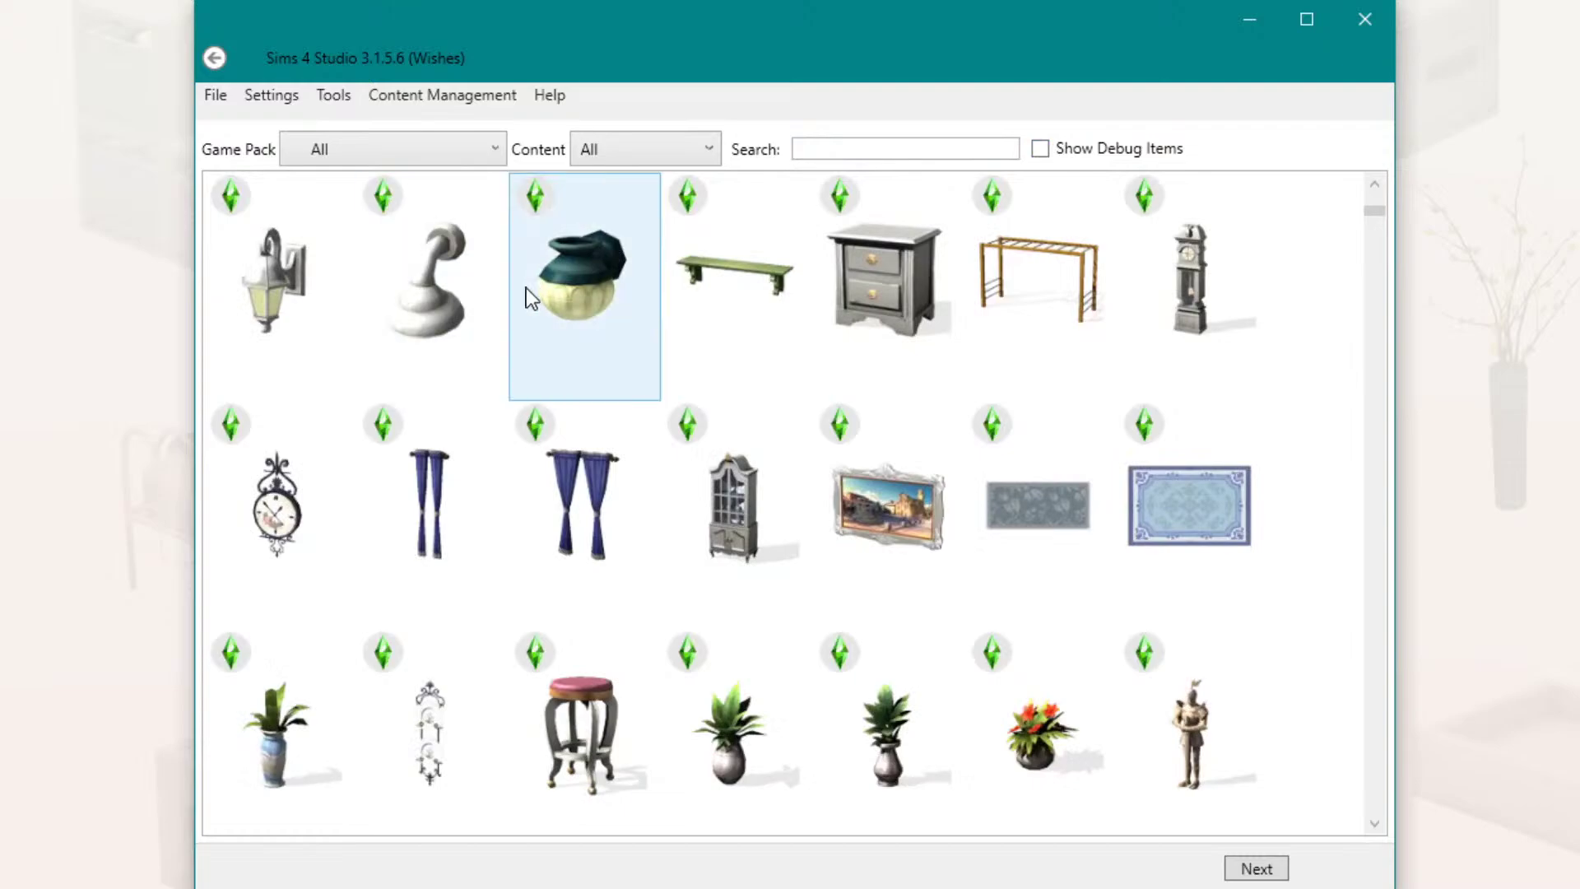
# Step: Search the object catalog for "box" and choose the single reddish-brown storage box as the object to clone
pyautogui.click(840, 148)
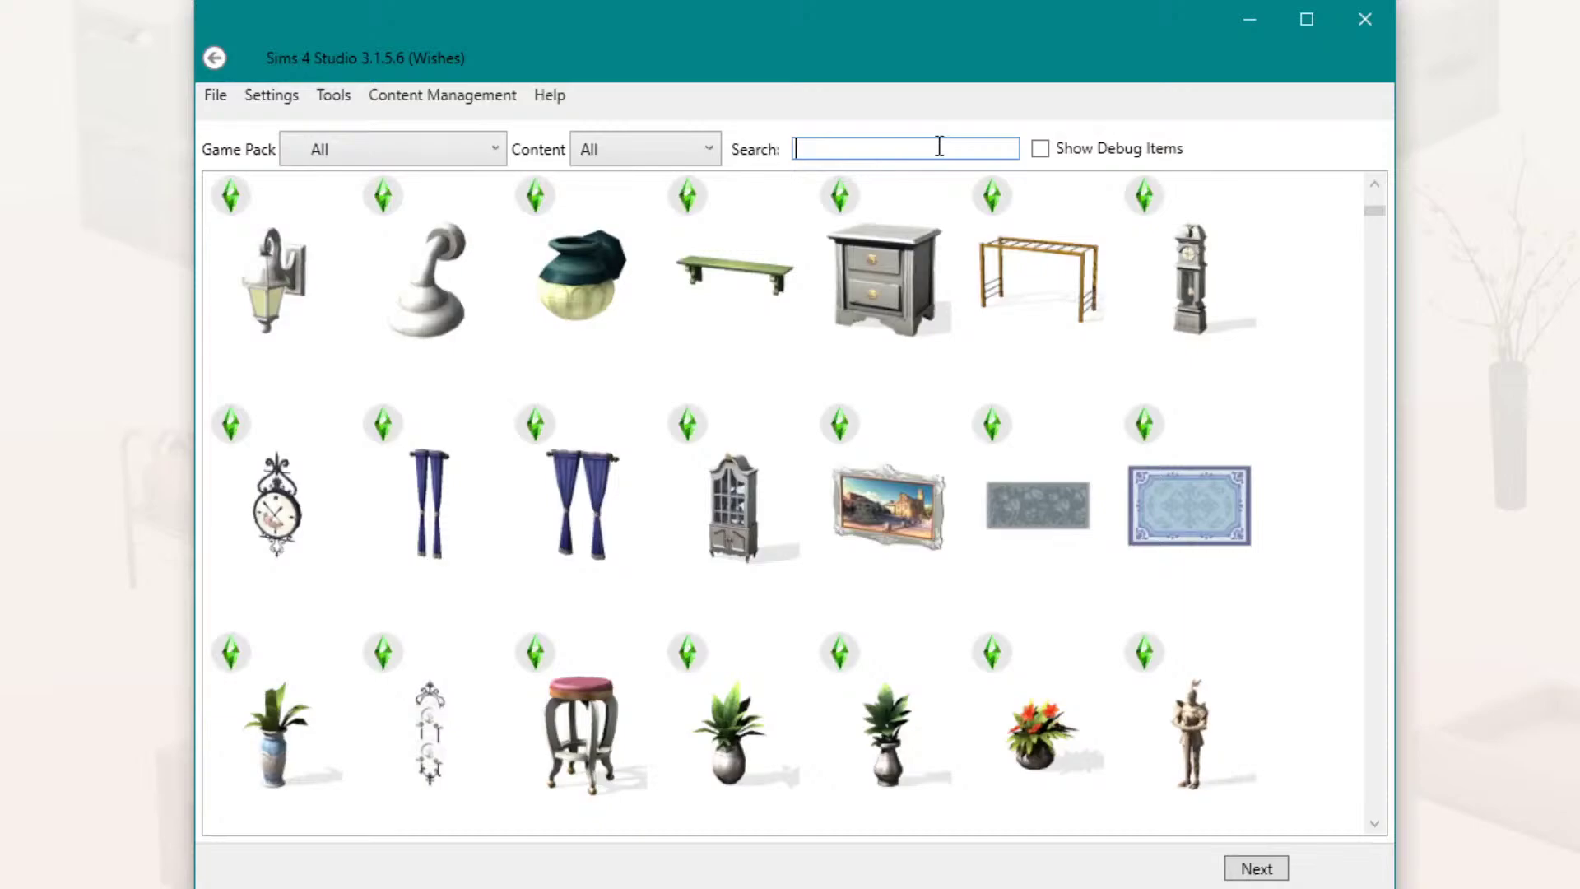
pyautogui.write('box')
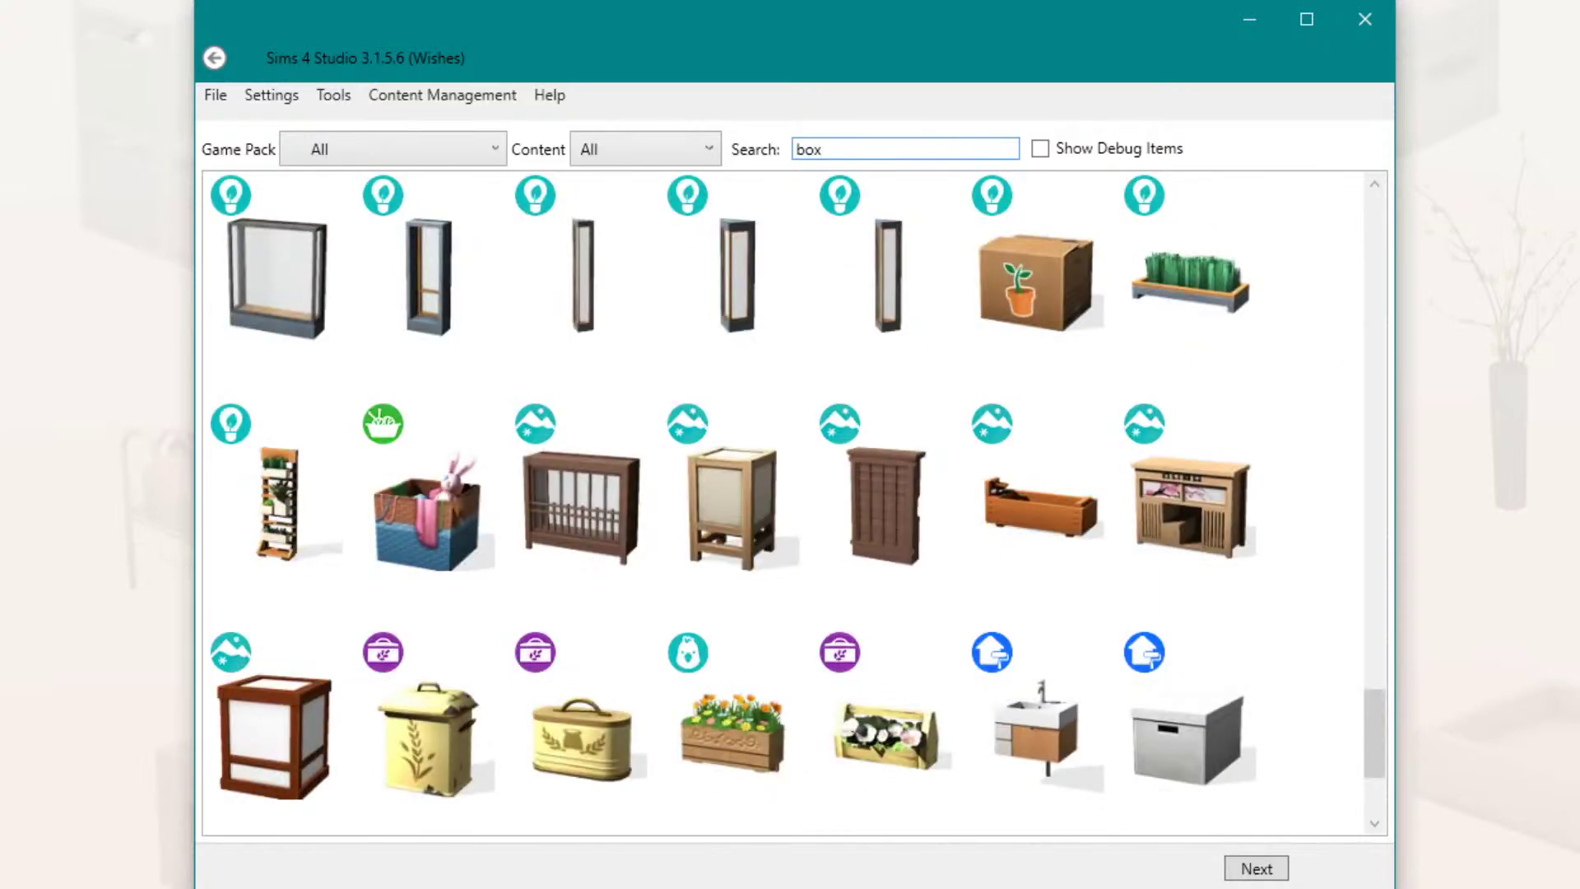
pyautogui.scroll(-3, 768, 310)
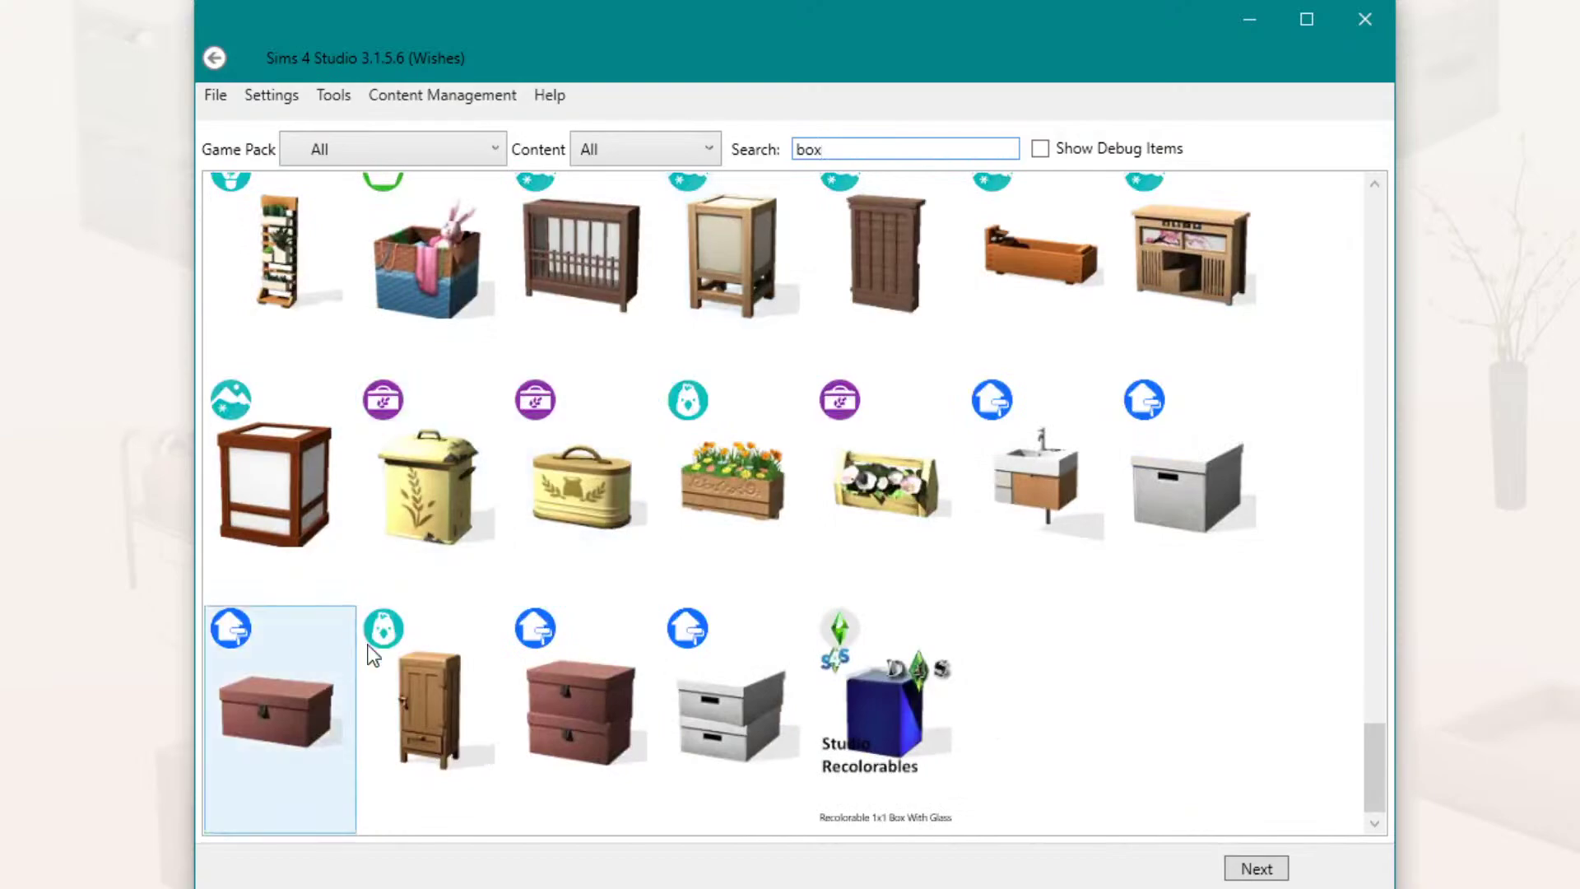
pyautogui.click(280, 709)
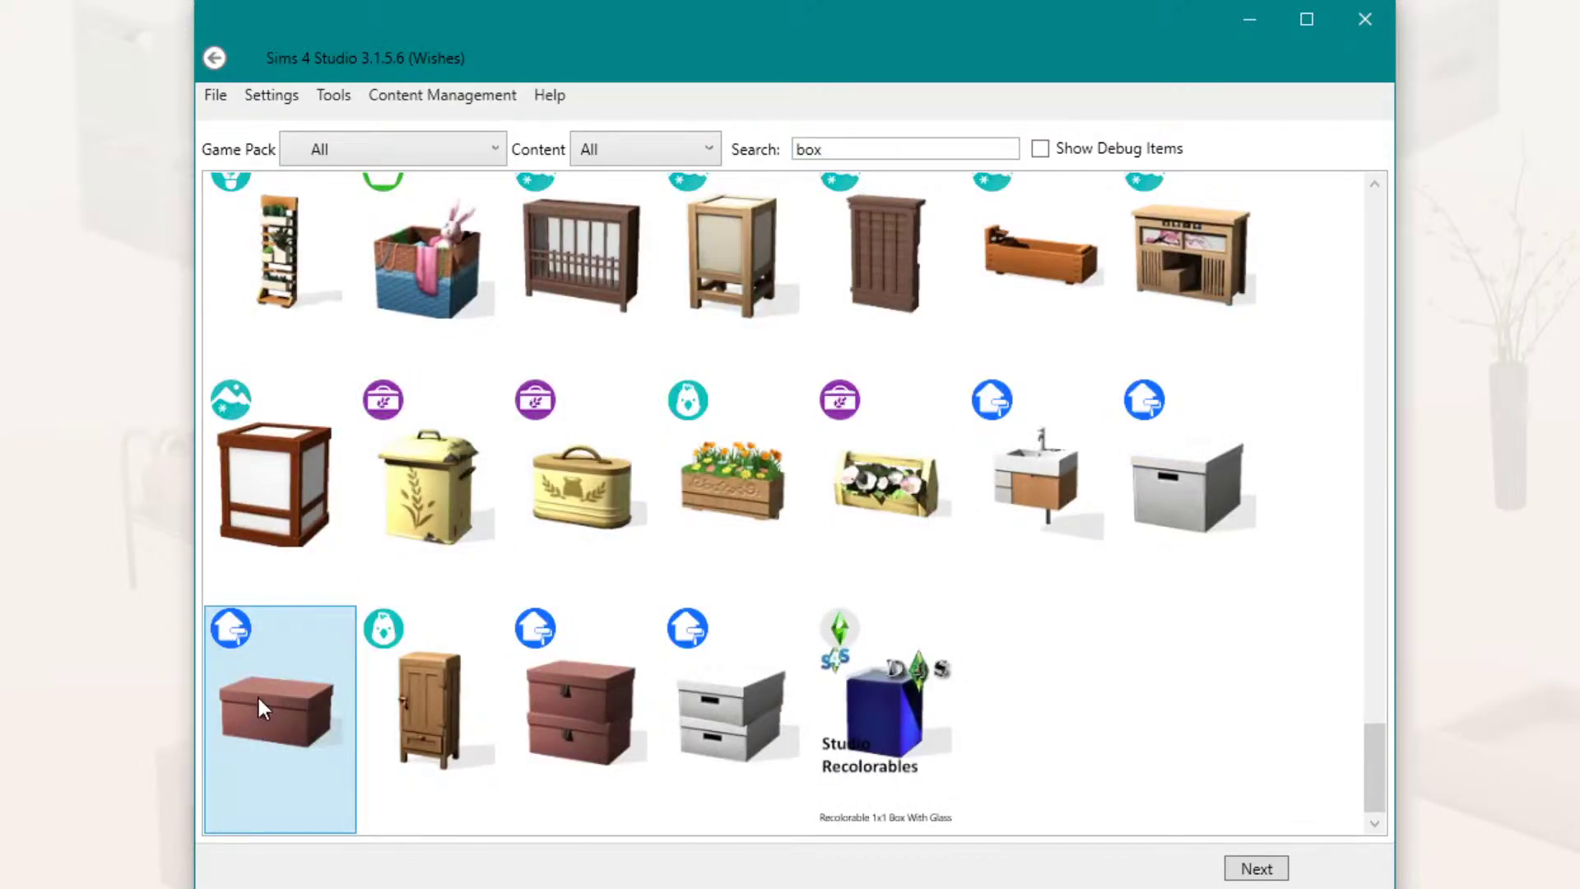
pyautogui.click(1270, 870)
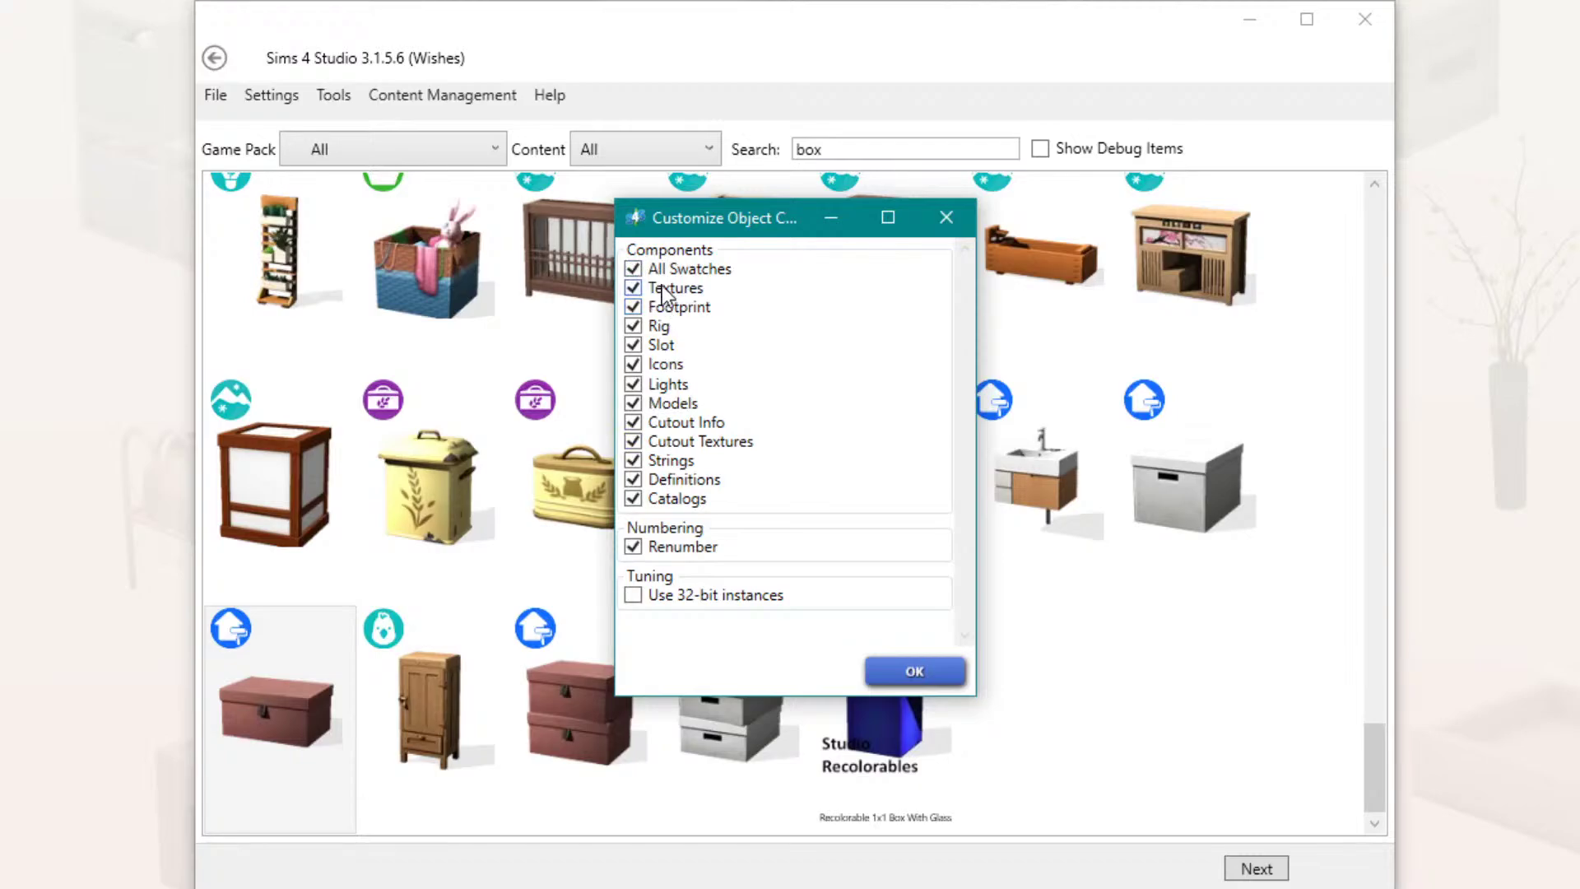
# Step: Accept the clone with all components included and save it as Box_Slot_Settings.package in the 28_Livestream_Tutorial folder
pyautogui.click(904, 672)
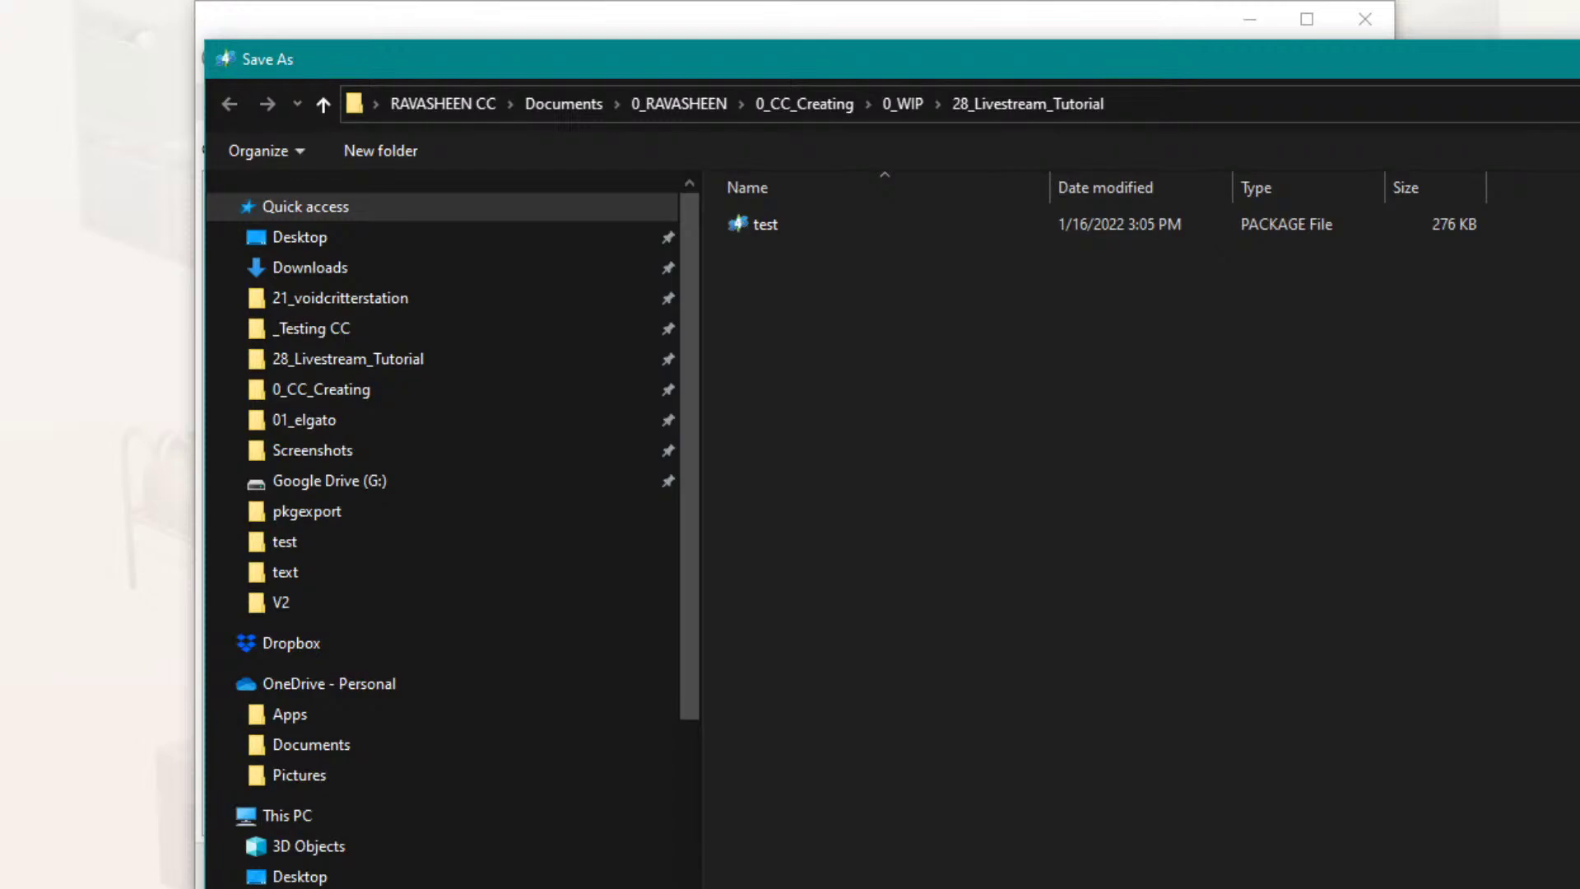
pyautogui.click(1192, 104)
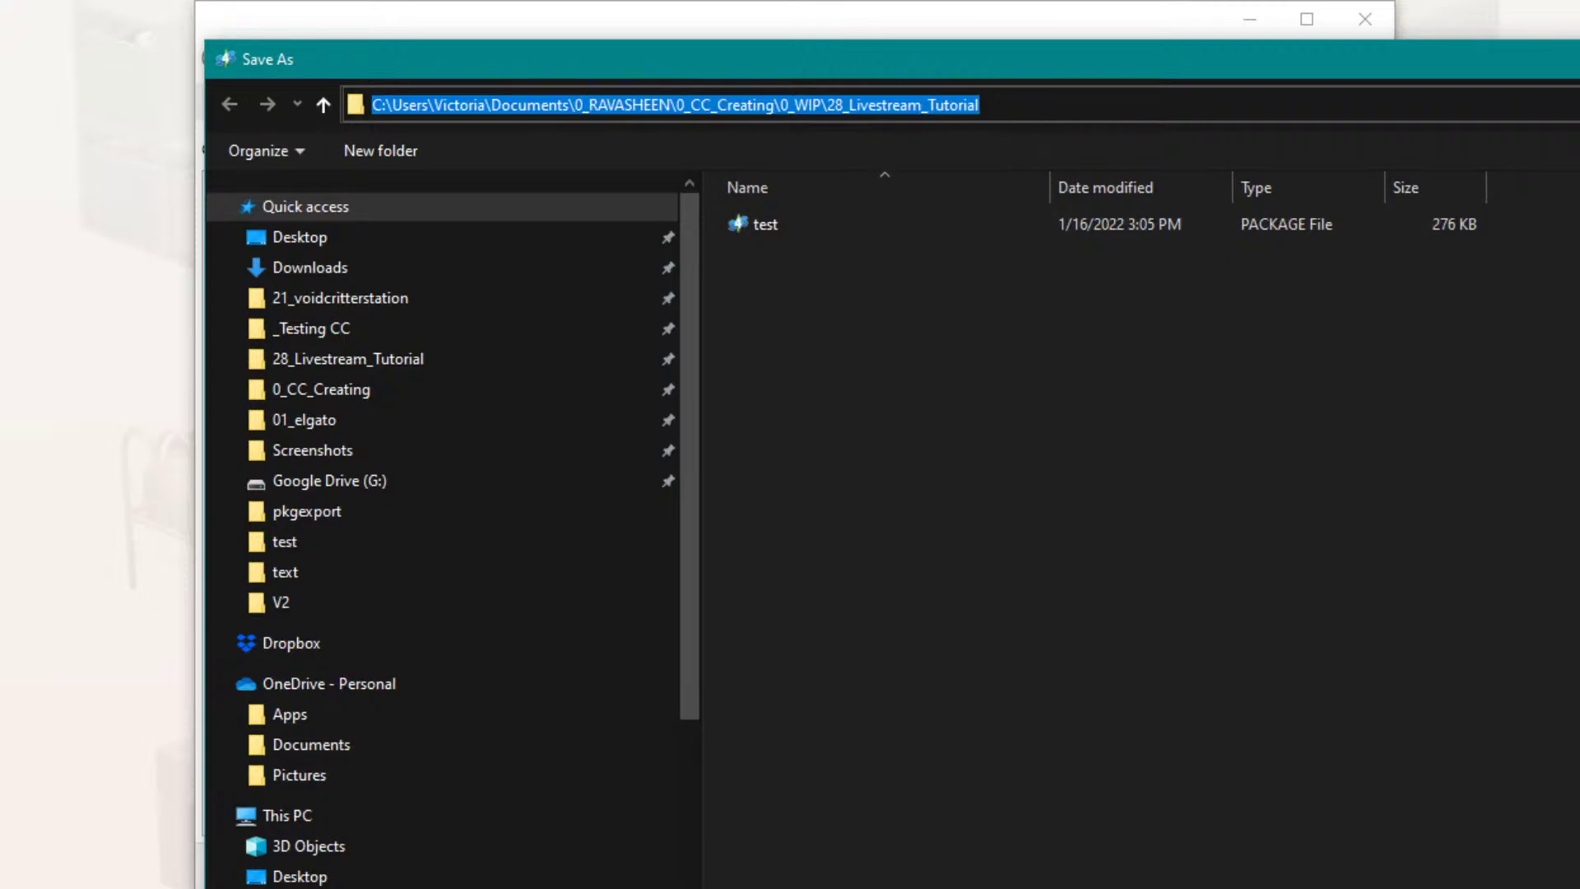
pyautogui.press('Escape')
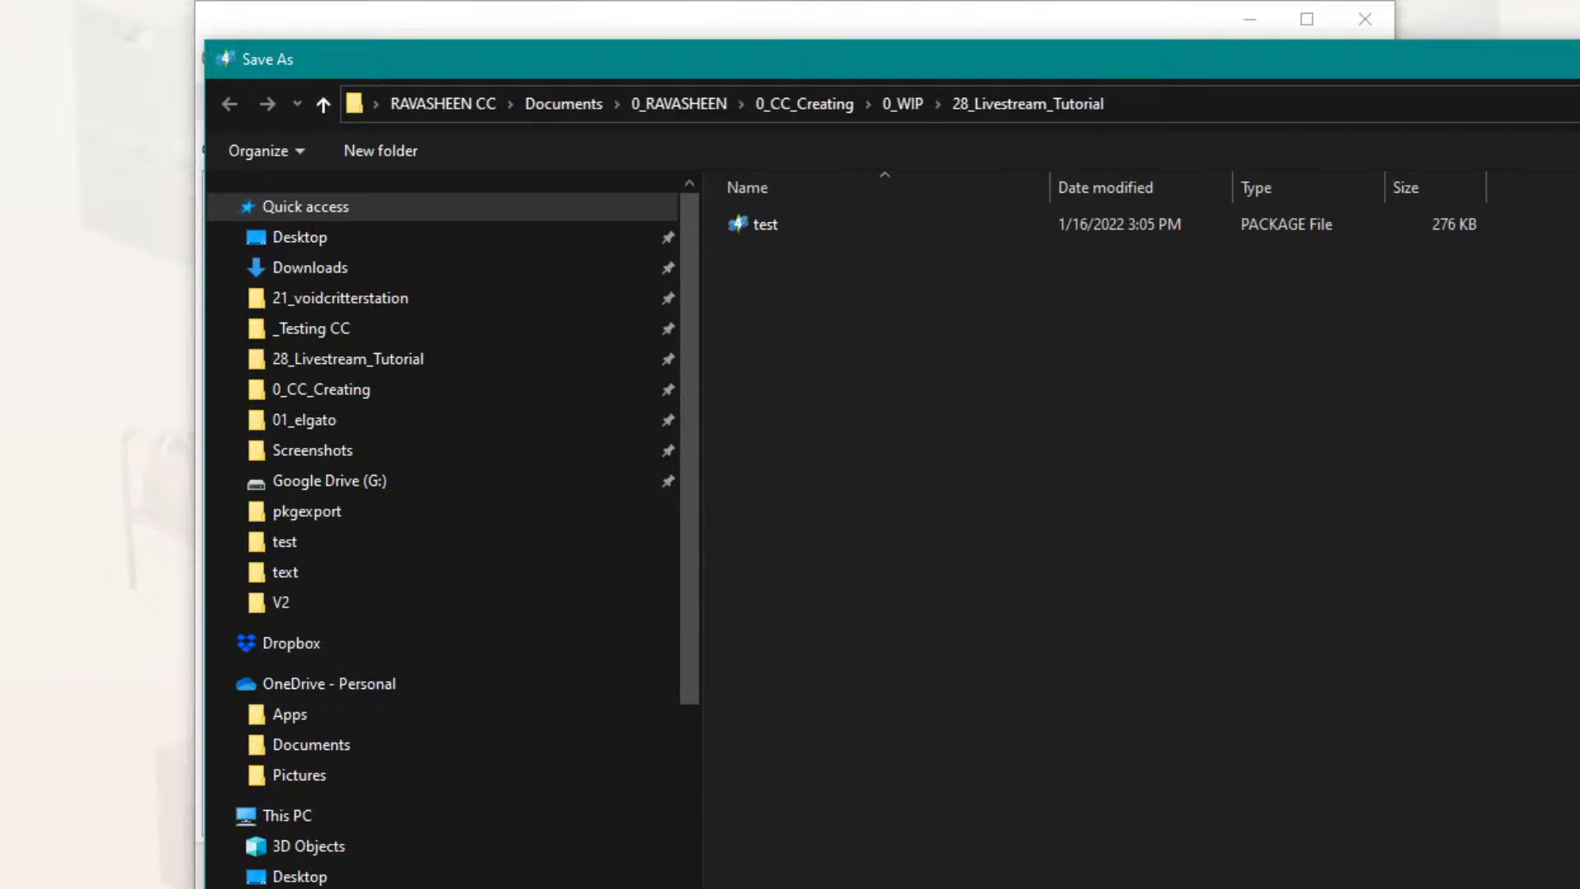
pyautogui.press('Return')
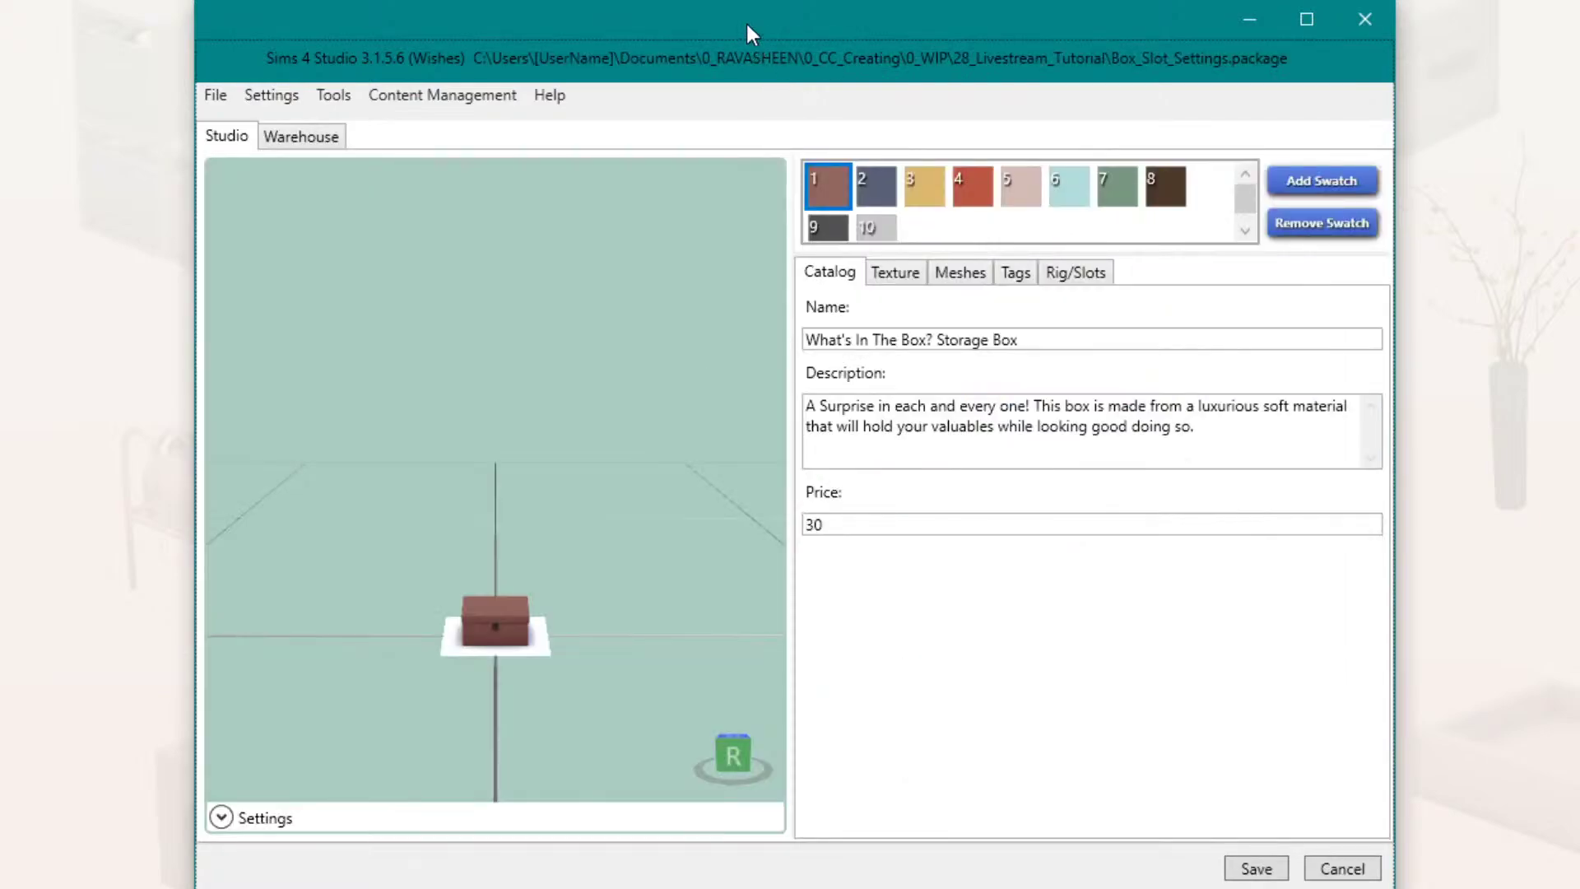
# Step: Change the background colour of the 3D preview to white, keeping the grid lines on
pyautogui.moveTo(745, 20); pyautogui.dragTo(772, 55)
pyautogui.moveTo(1209, 104); pyautogui.dragTo(1042, 21)
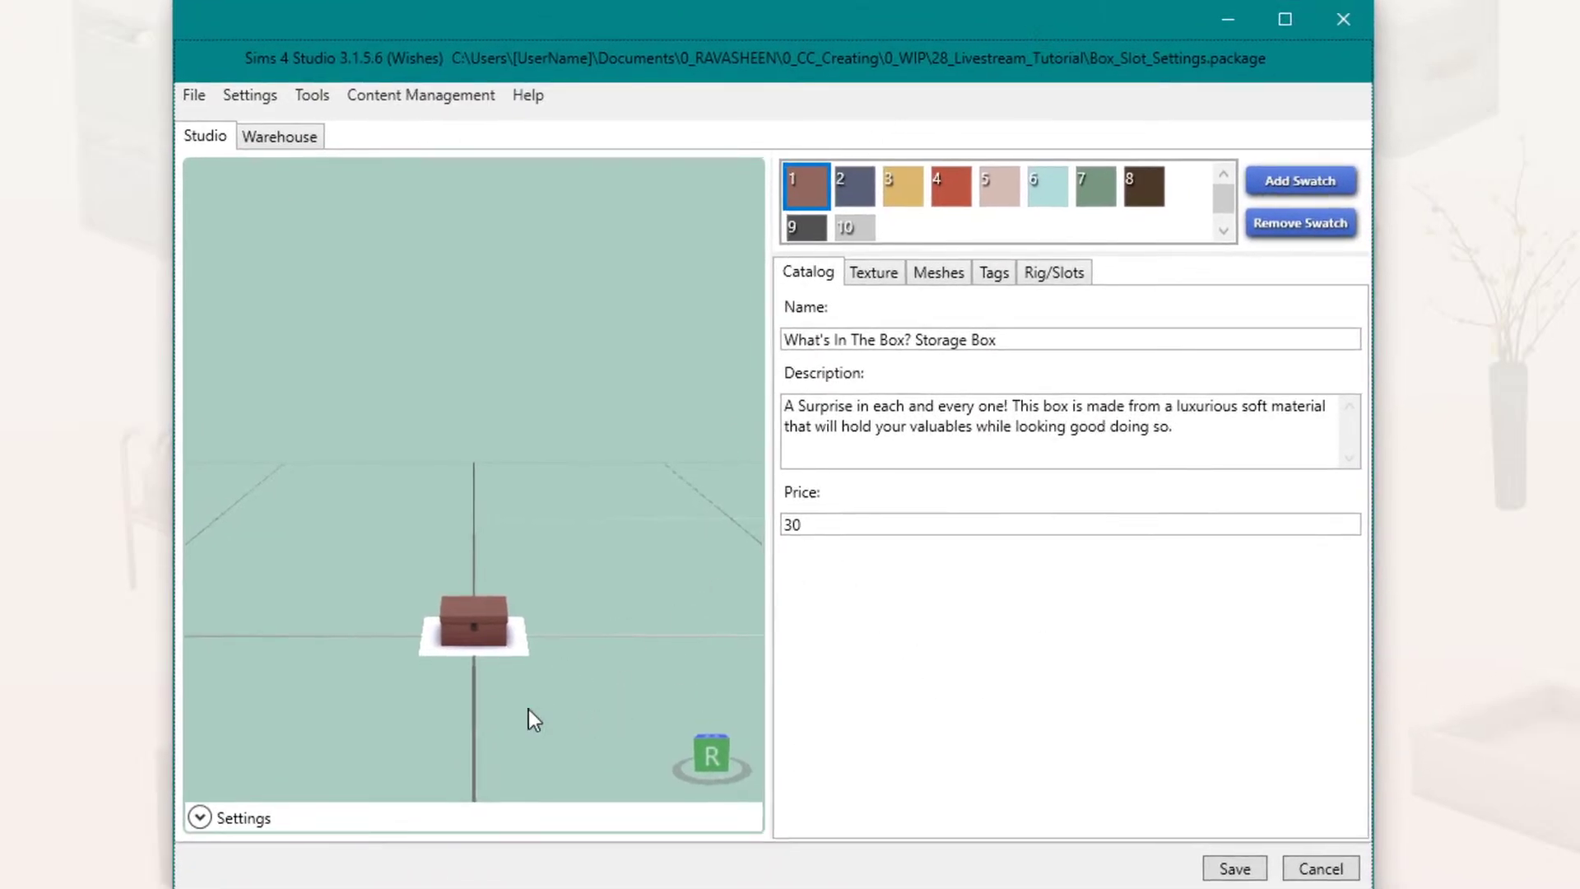
pyautogui.scroll(2, 528, 709)
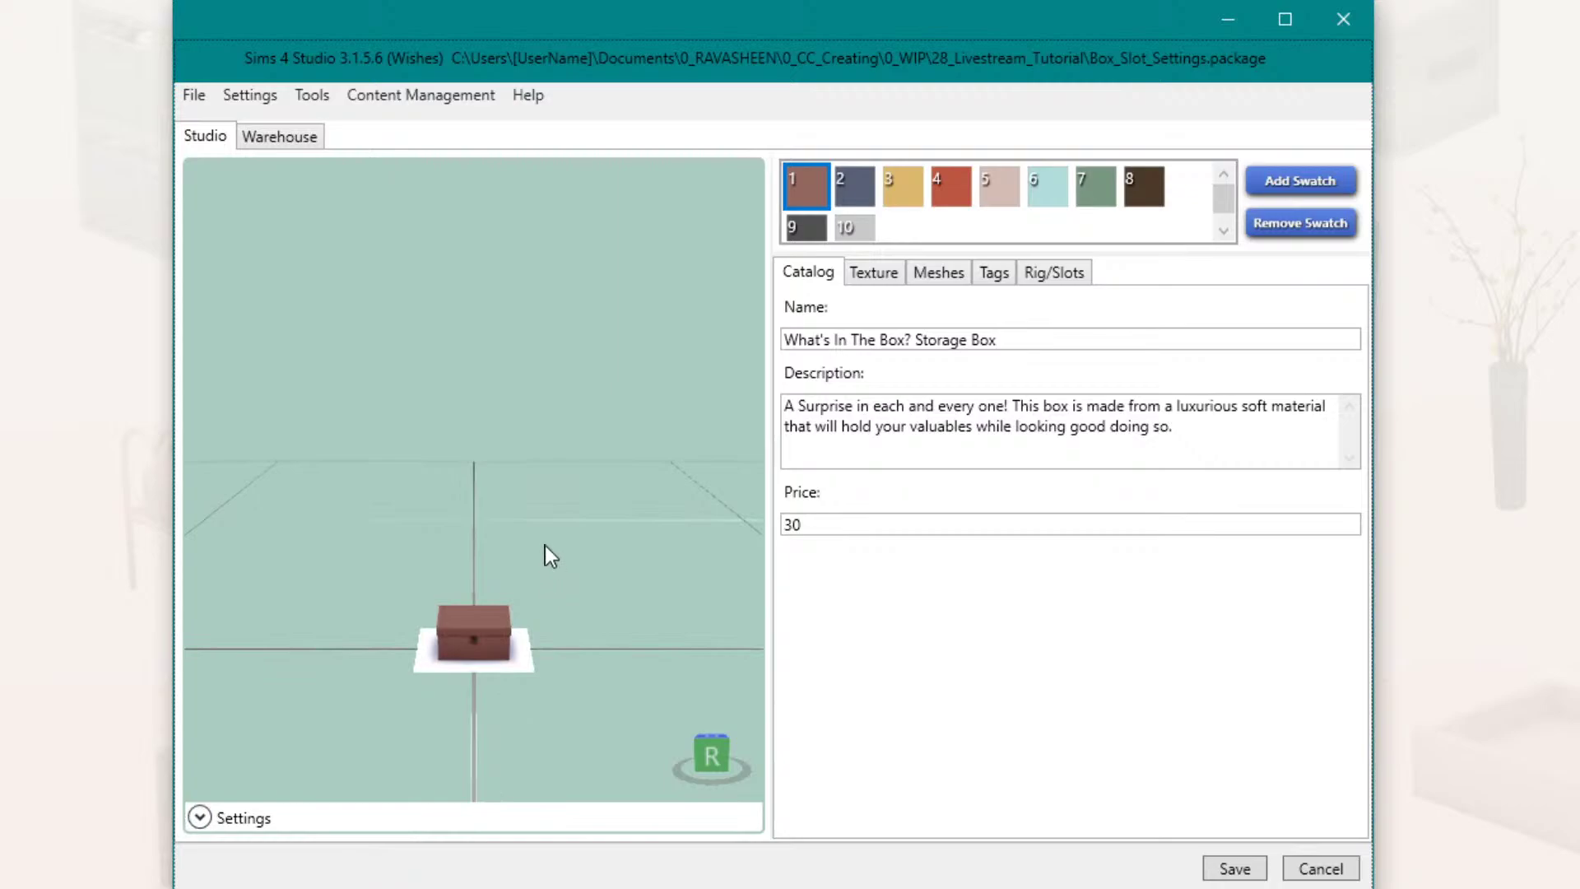
pyautogui.click(200, 817)
pyautogui.click(231, 800)
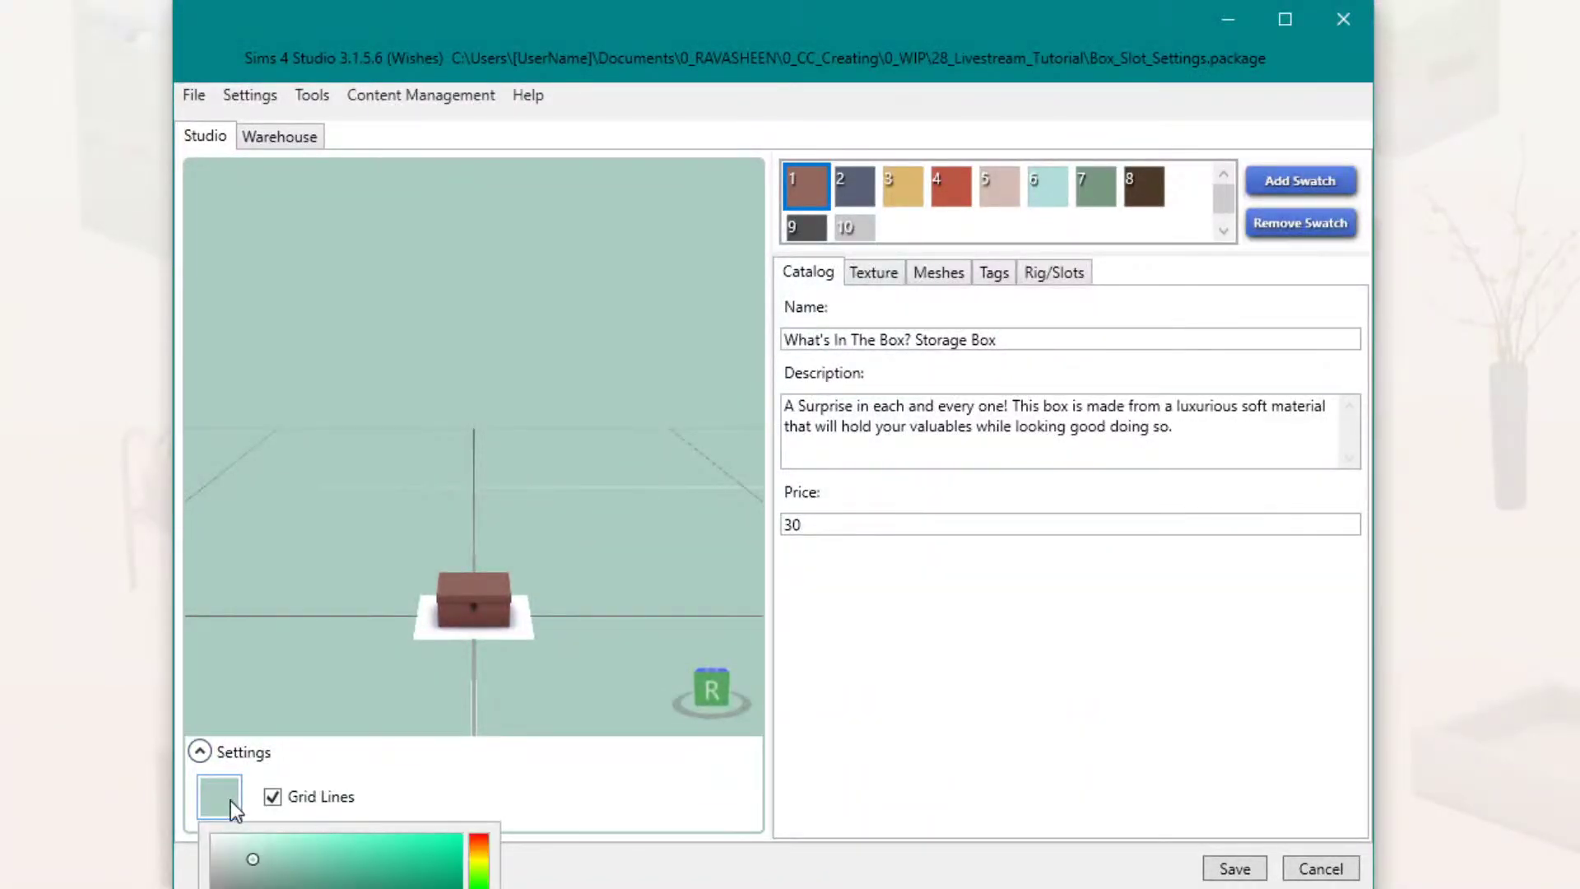
pyautogui.moveTo(239, 857); pyautogui.dragTo(192, 826)
pyautogui.click(621, 617)
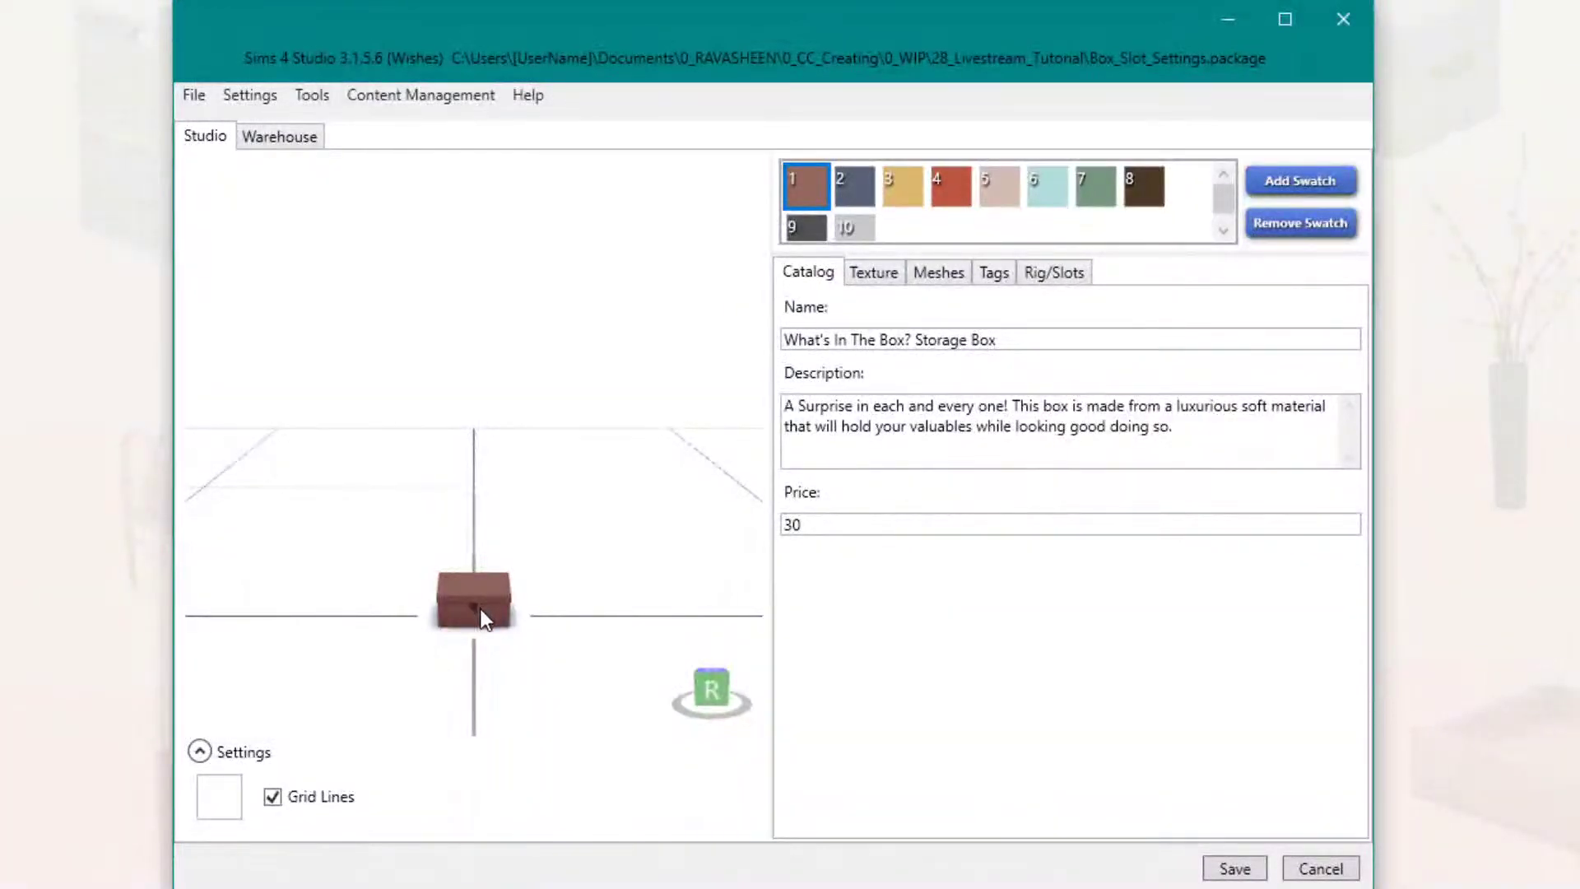
# Step: Inspect the storage box up close from an angle and open its list of rig bones and slots
pyautogui.moveTo(482, 564); pyautogui.dragTo(480, 458)
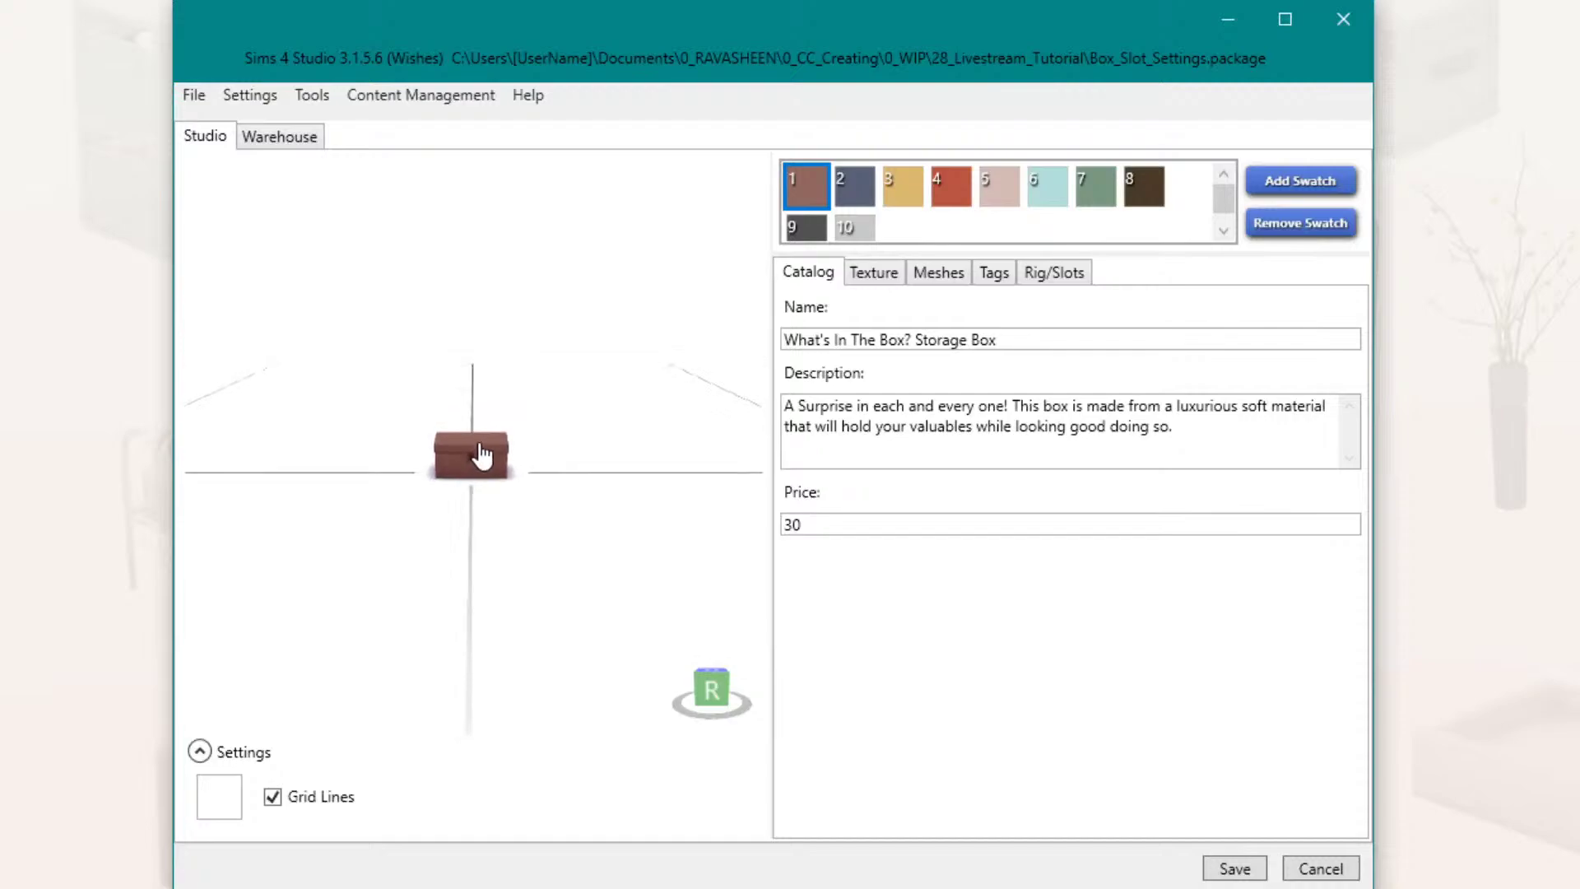
pyautogui.scroll(5, 489, 408)
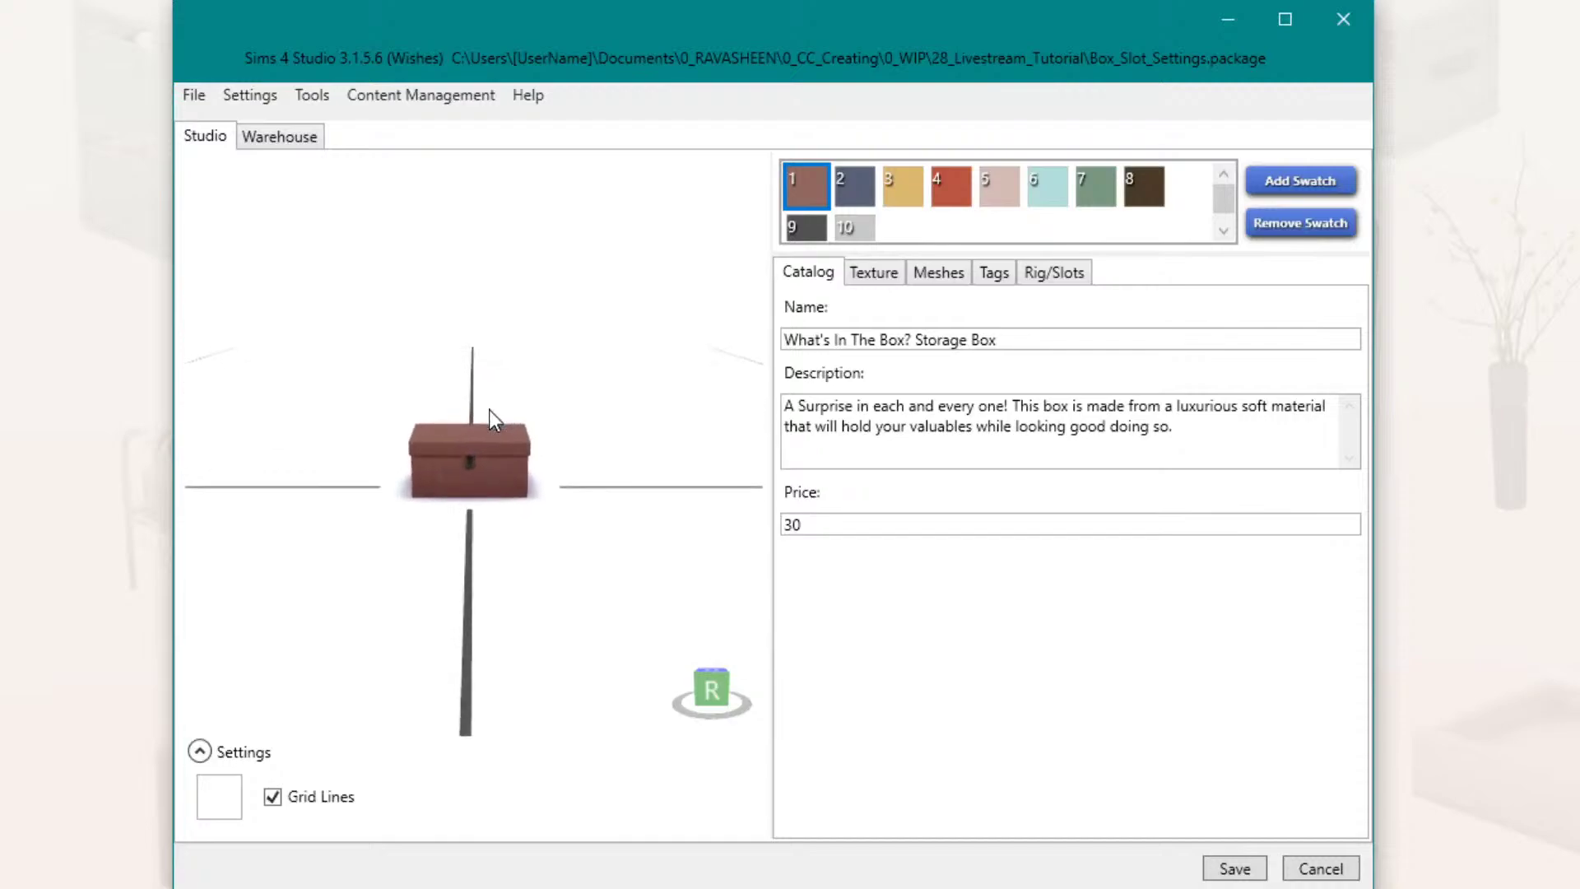
pyautogui.scroll(-3, 489, 411)
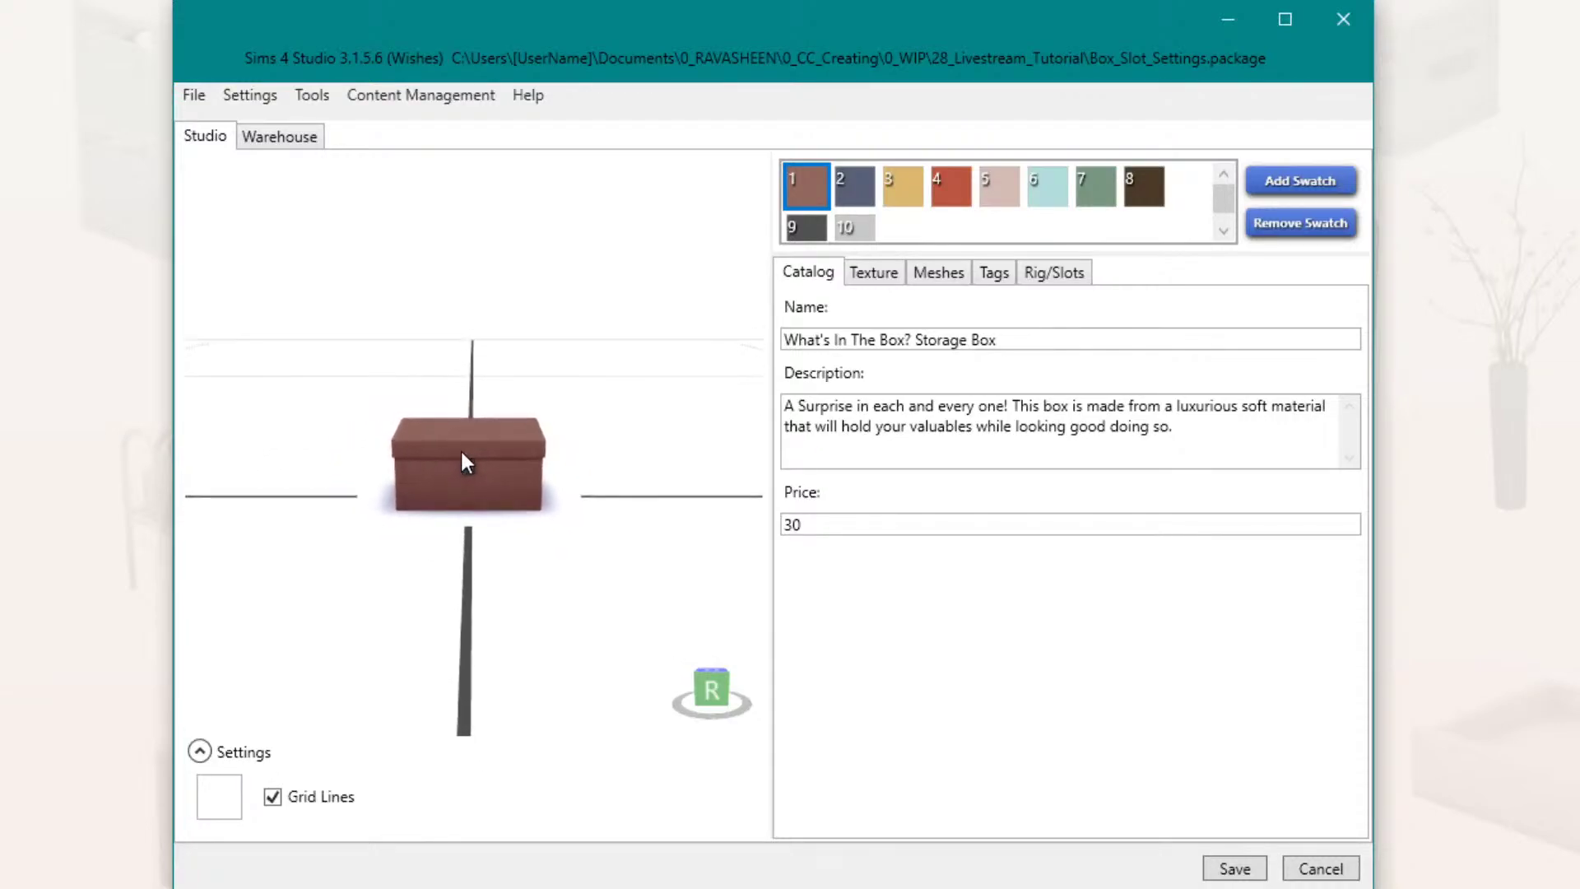
pyautogui.scroll(3, 462, 451)
pyautogui.scroll(2, 462, 450)
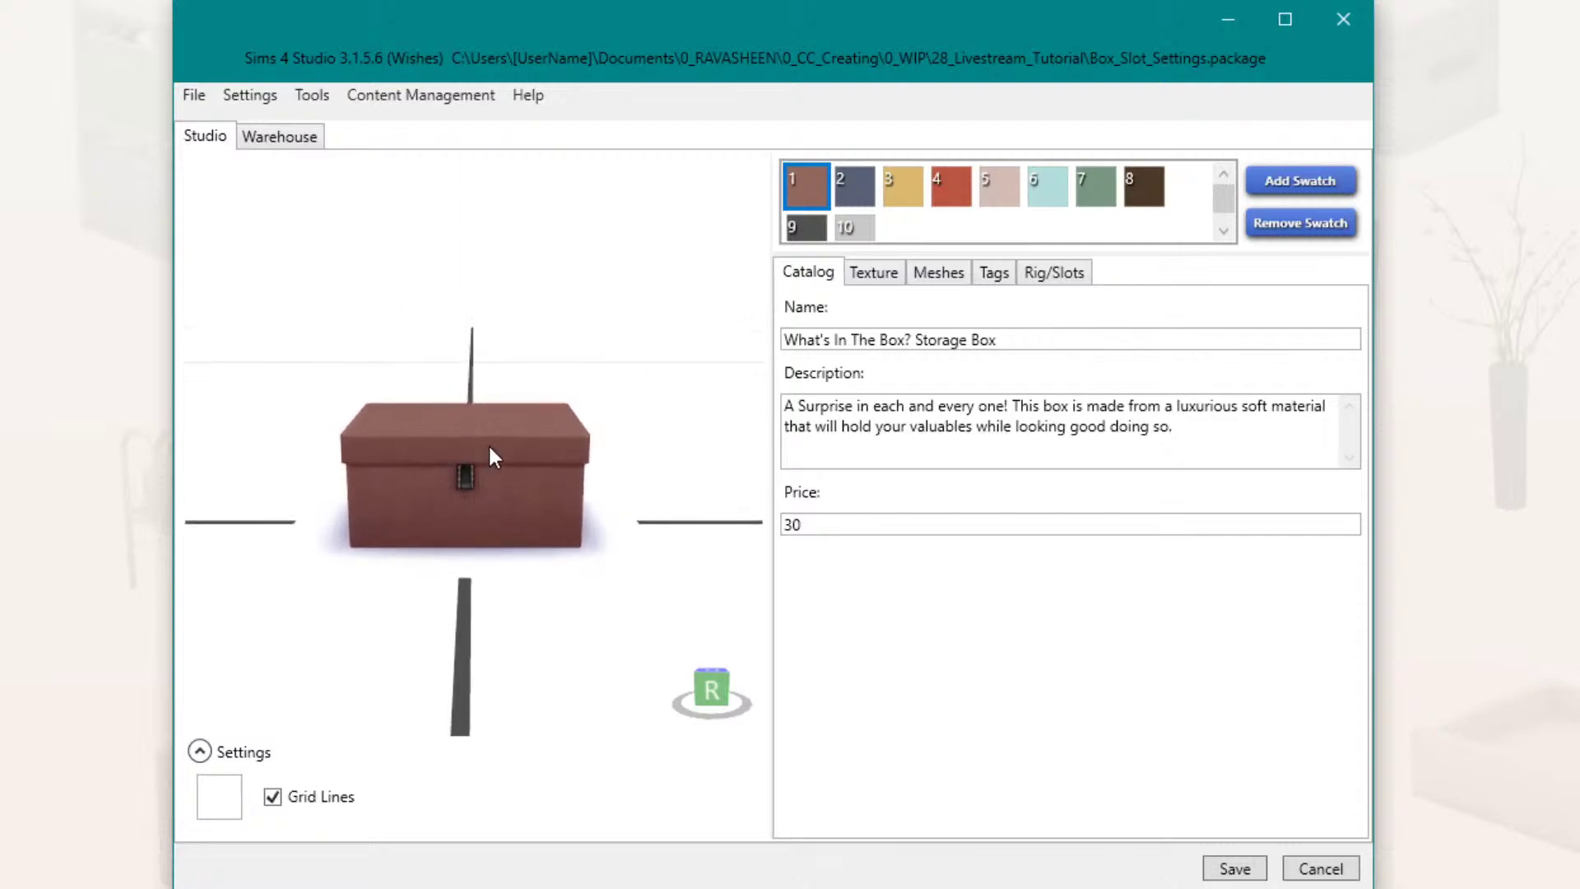
pyautogui.moveTo(489, 449); pyautogui.dragTo(586, 413, button='right')
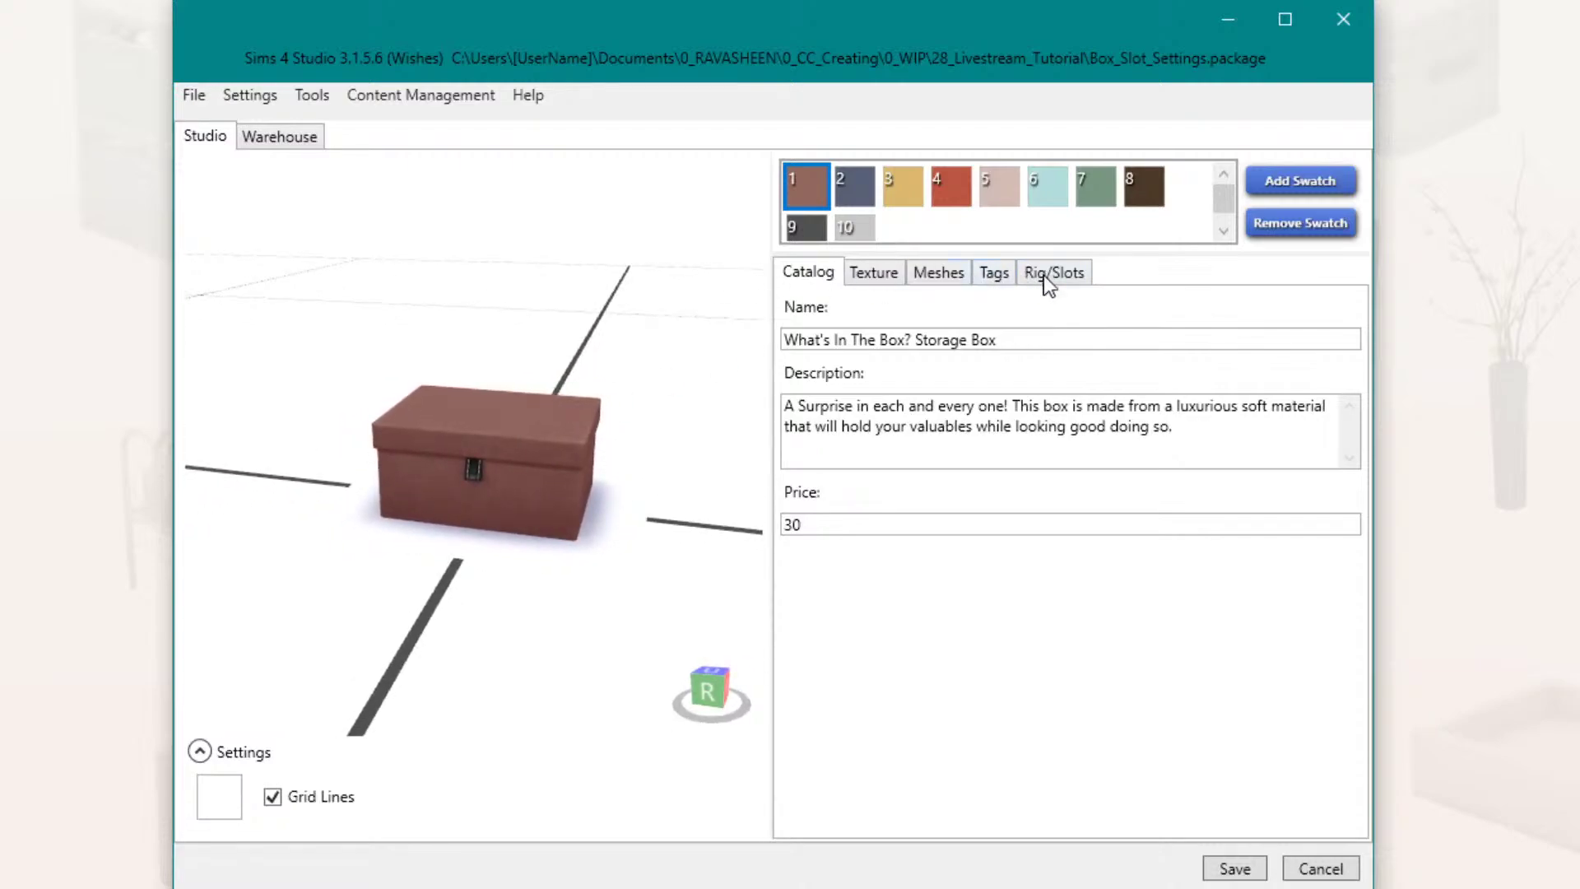
pyautogui.click(1069, 277)
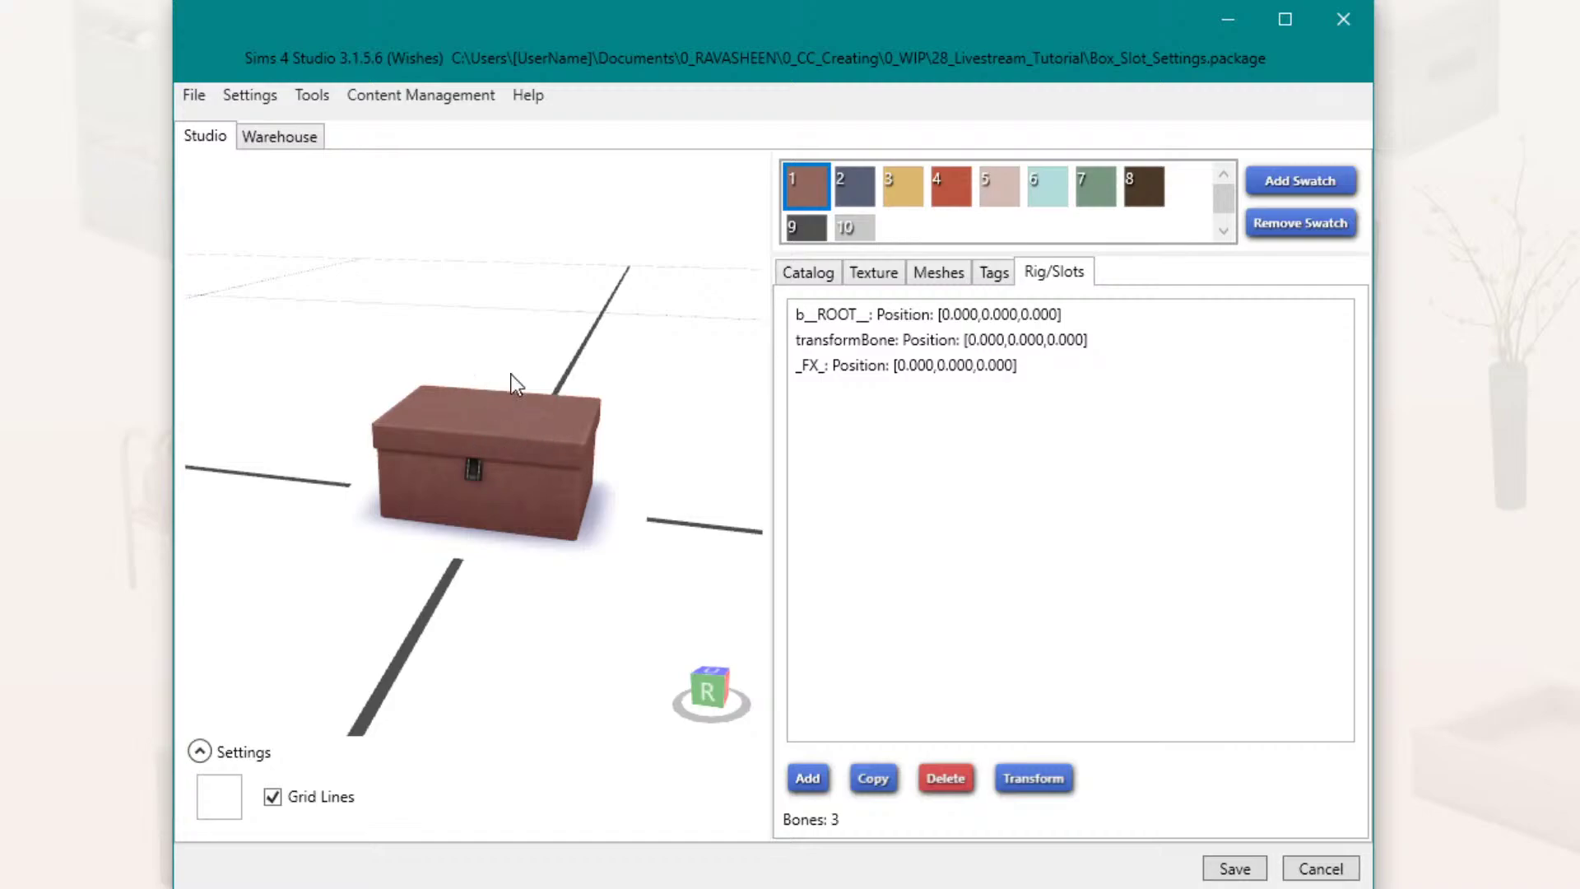
# Step: Inspect the _FX_ bone's settings and switch to the package's raw resource list
pyautogui.click(920, 364)
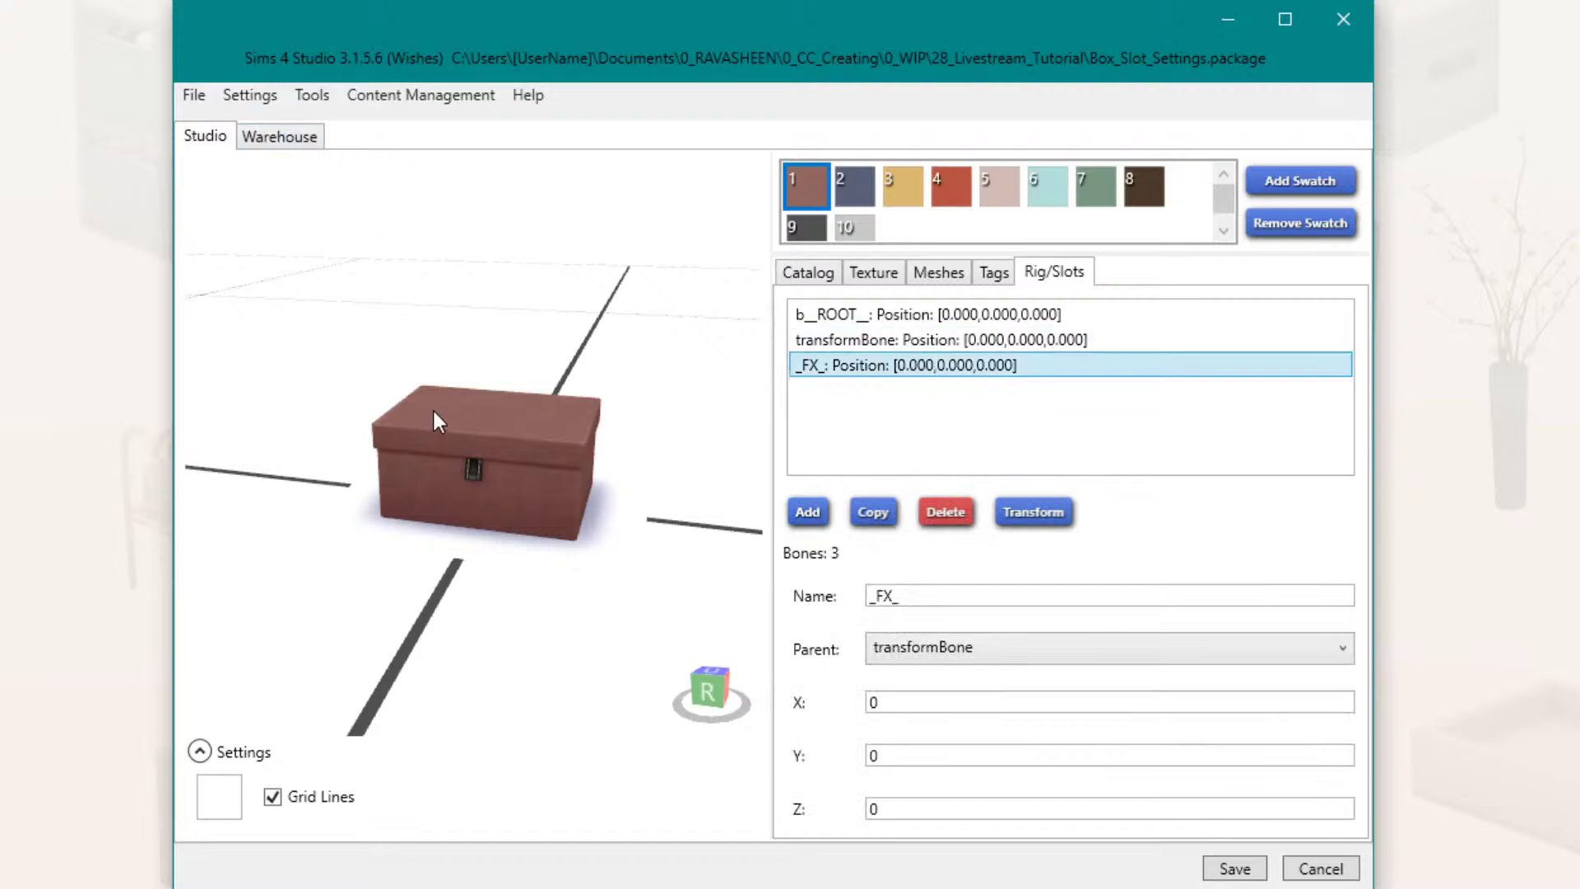
pyautogui.click(274, 136)
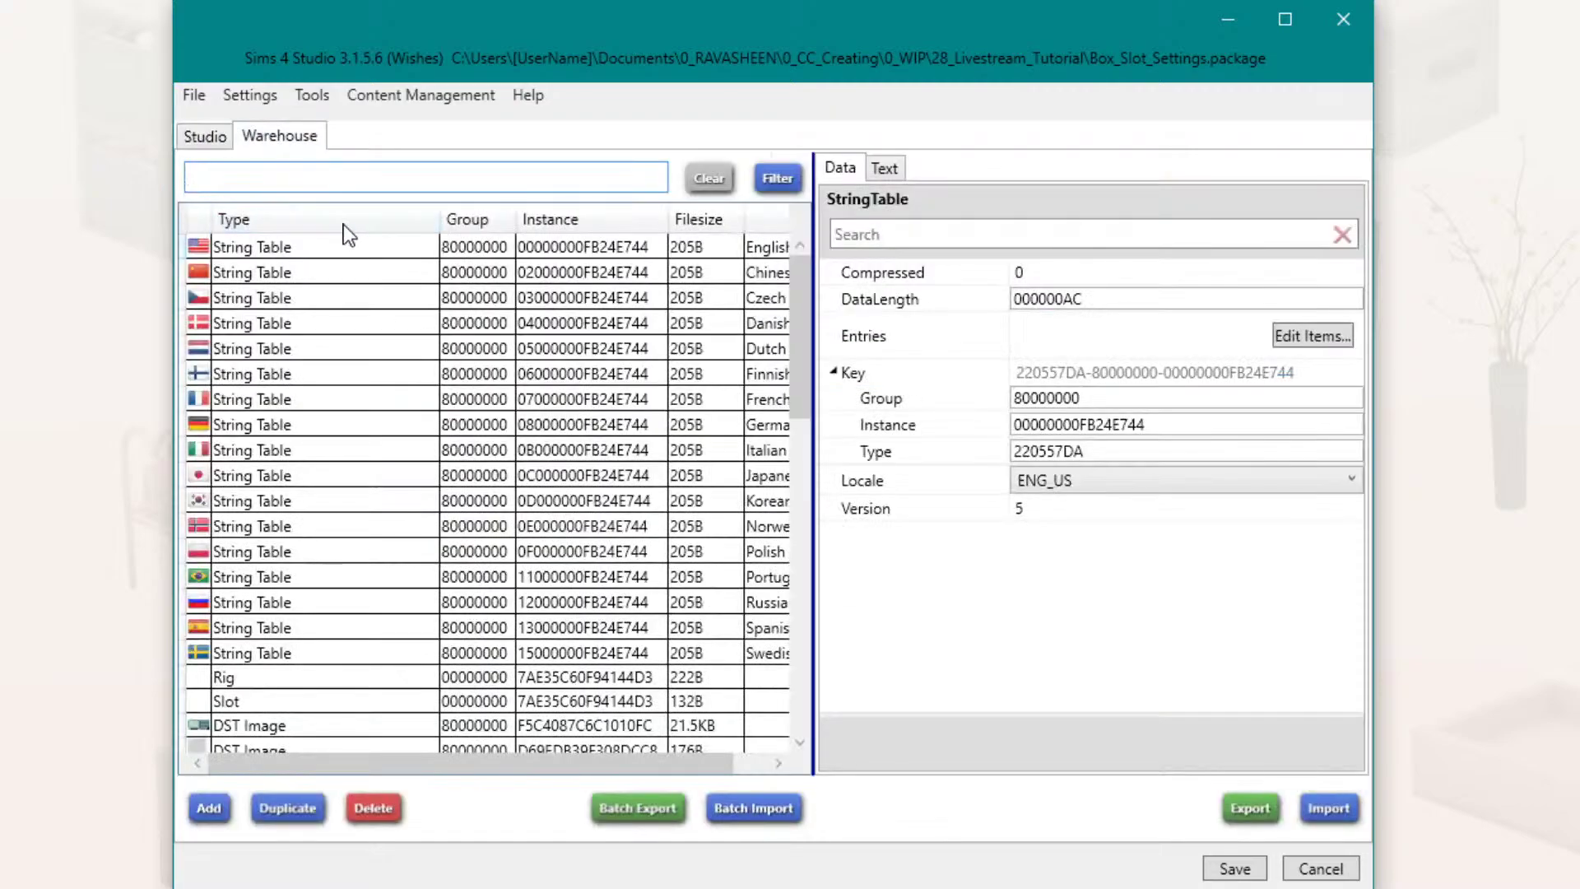
pyautogui.click(206, 139)
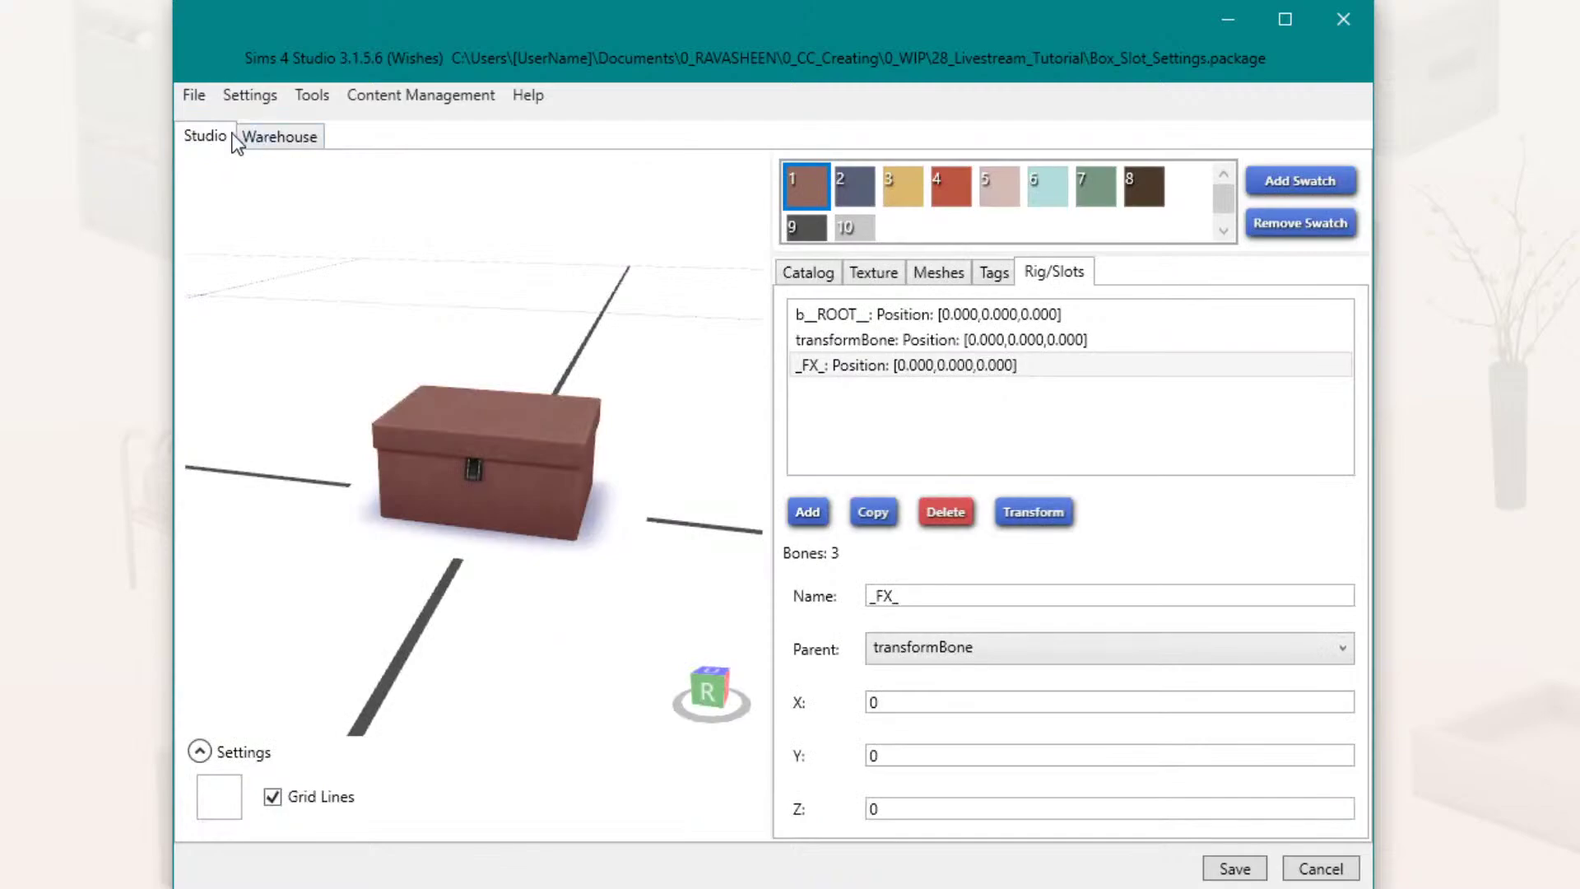
pyautogui.click(316, 139)
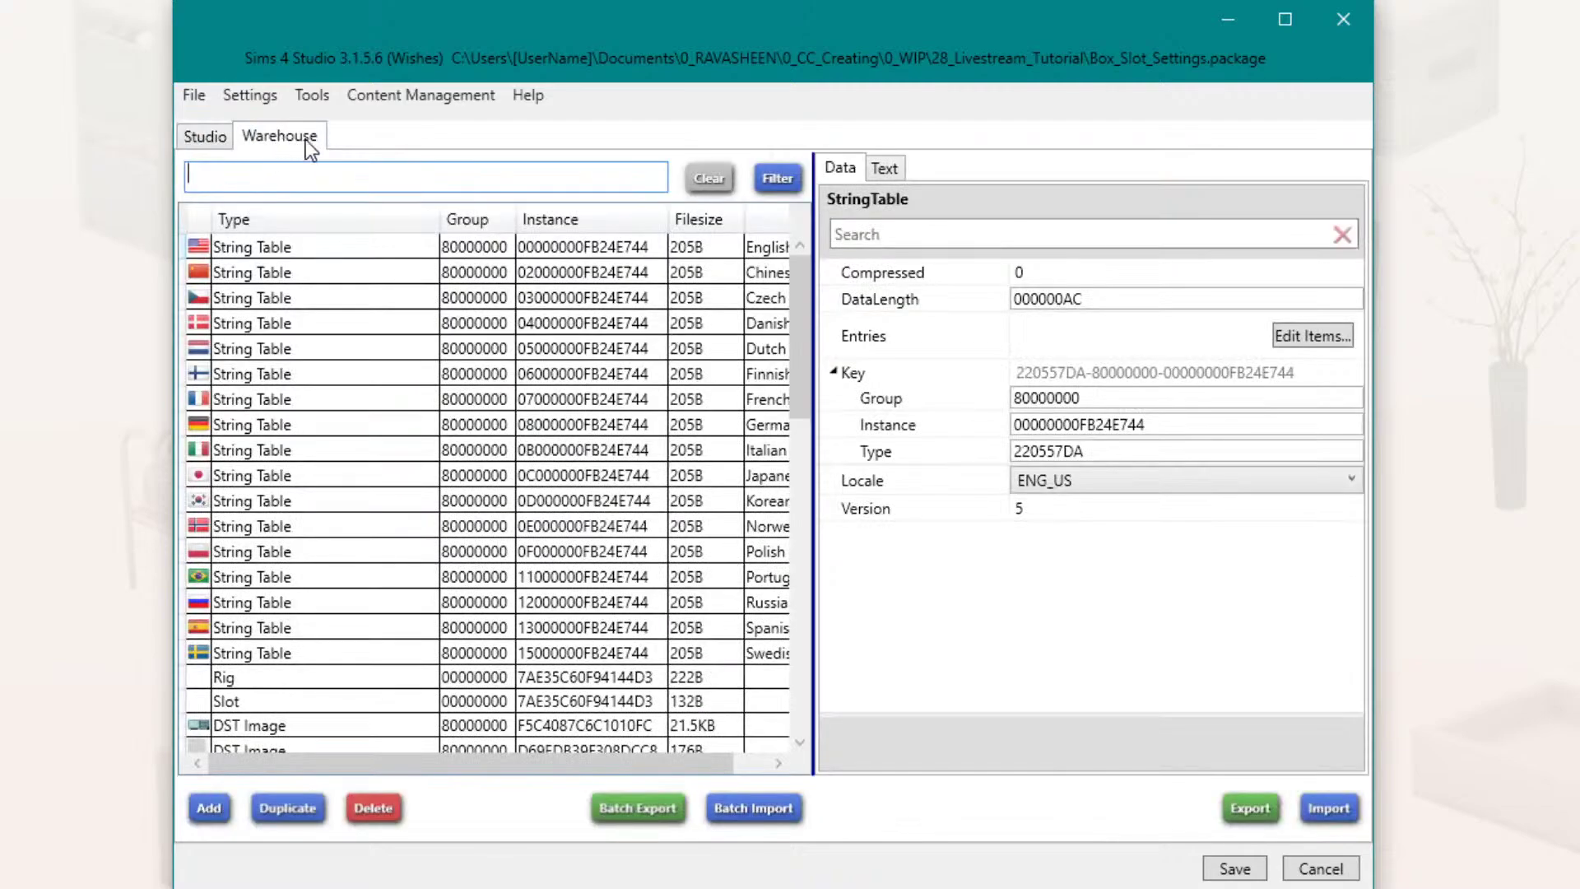
# Step: Select all String Table resources and compare them with the box's catalog name and description
pyautogui.click(298, 250)
pyautogui.keyDown('shift'); pyautogui.click(260, 652); pyautogui.keyUp('shift')
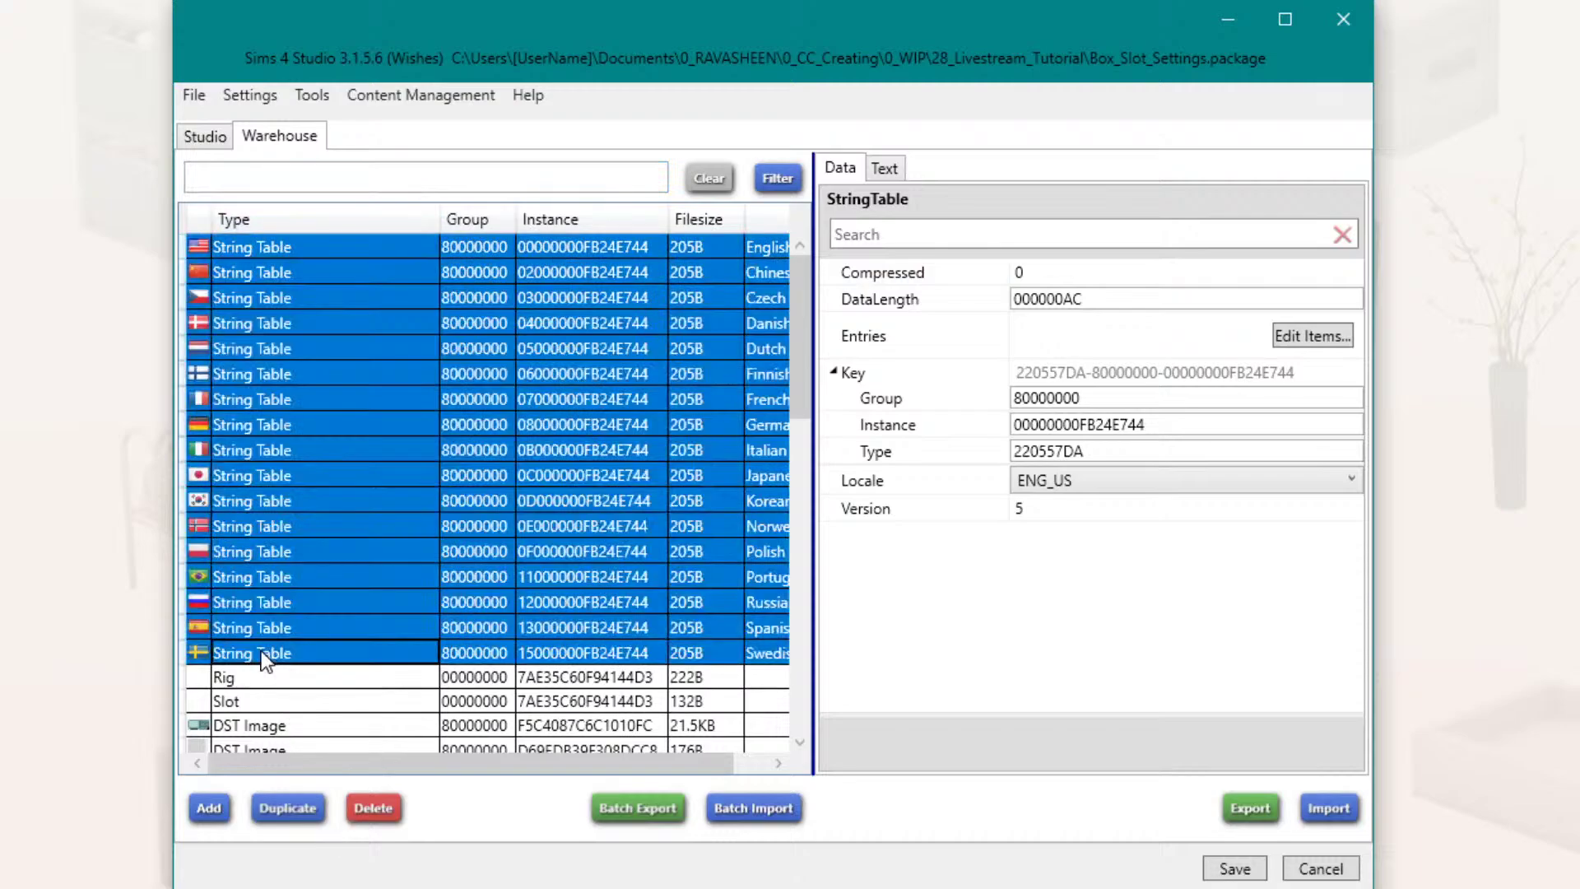
pyautogui.click(207, 138)
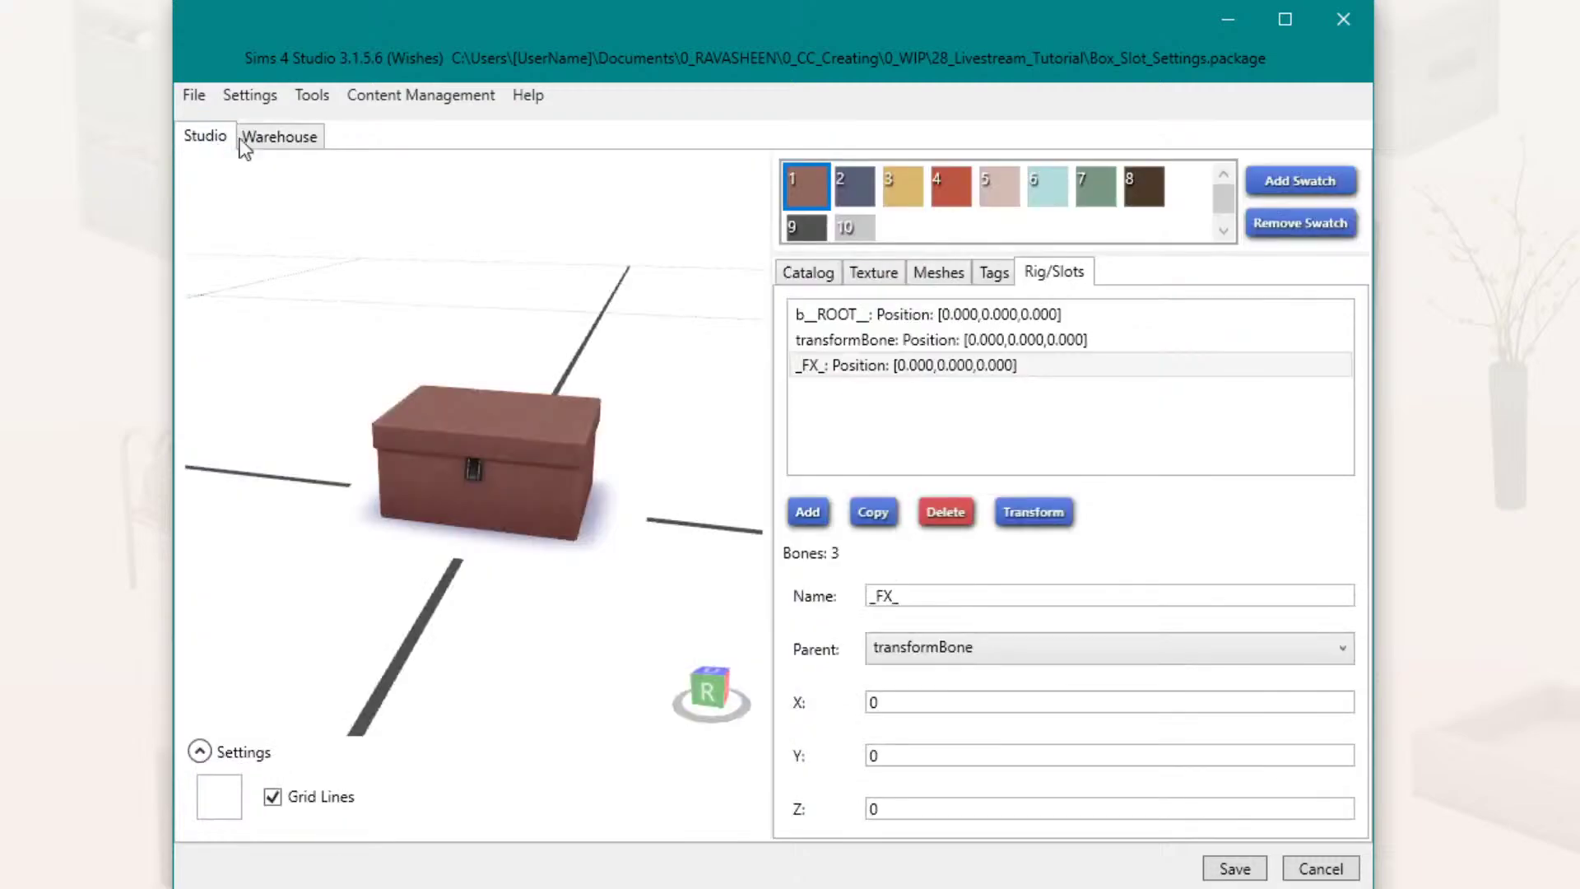
pyautogui.click(827, 277)
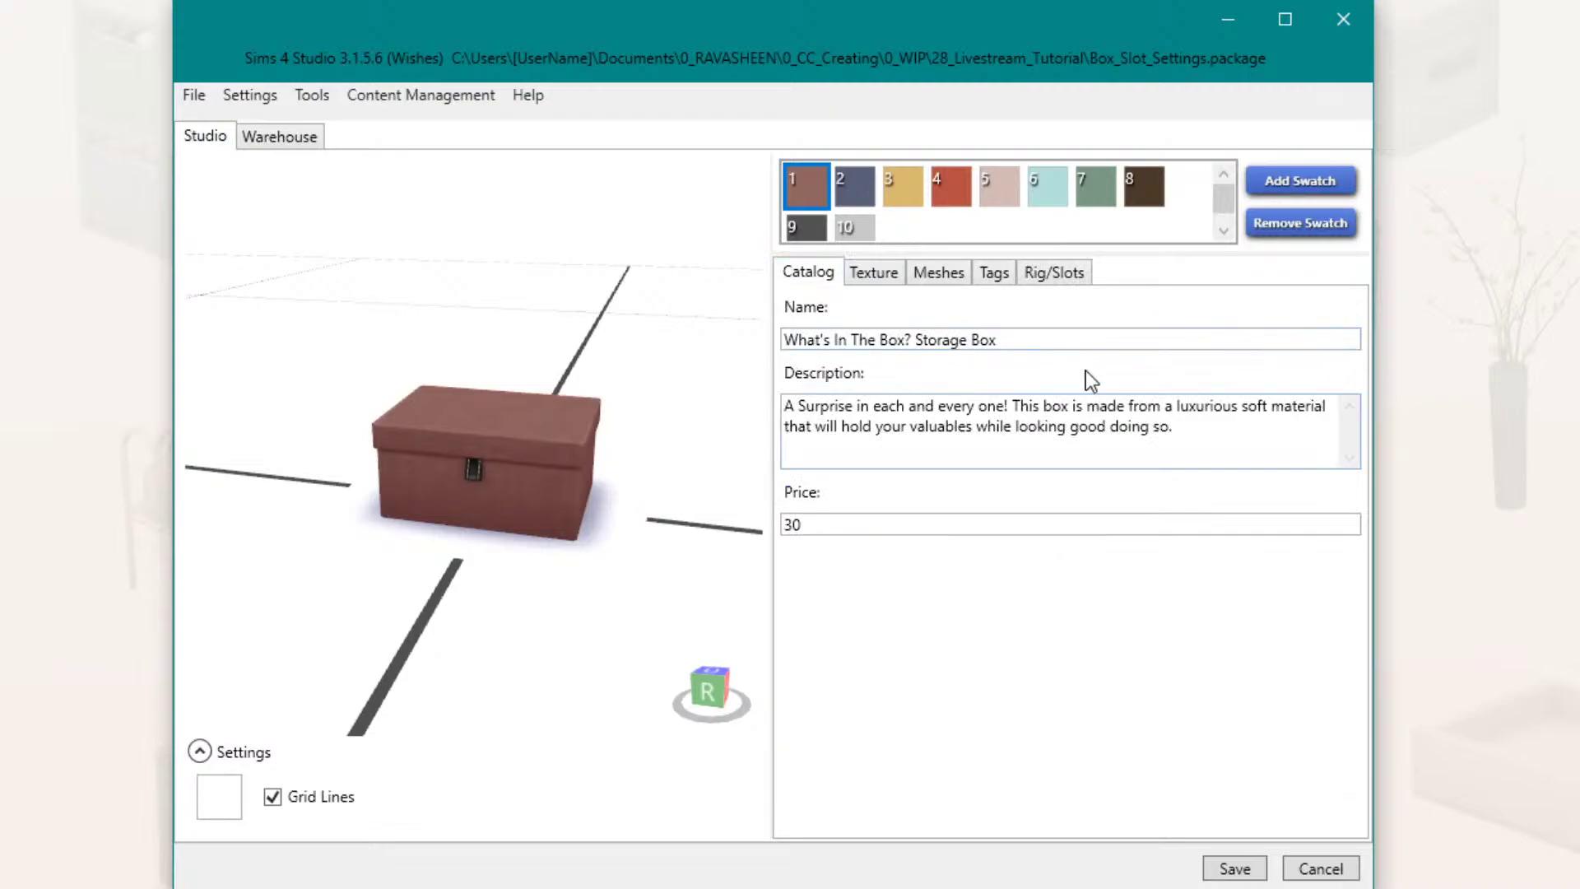
# Step: Sort the package's resources by type and look through the list down to the Object Catalog and Object Definition entries
pyautogui.click(309, 147)
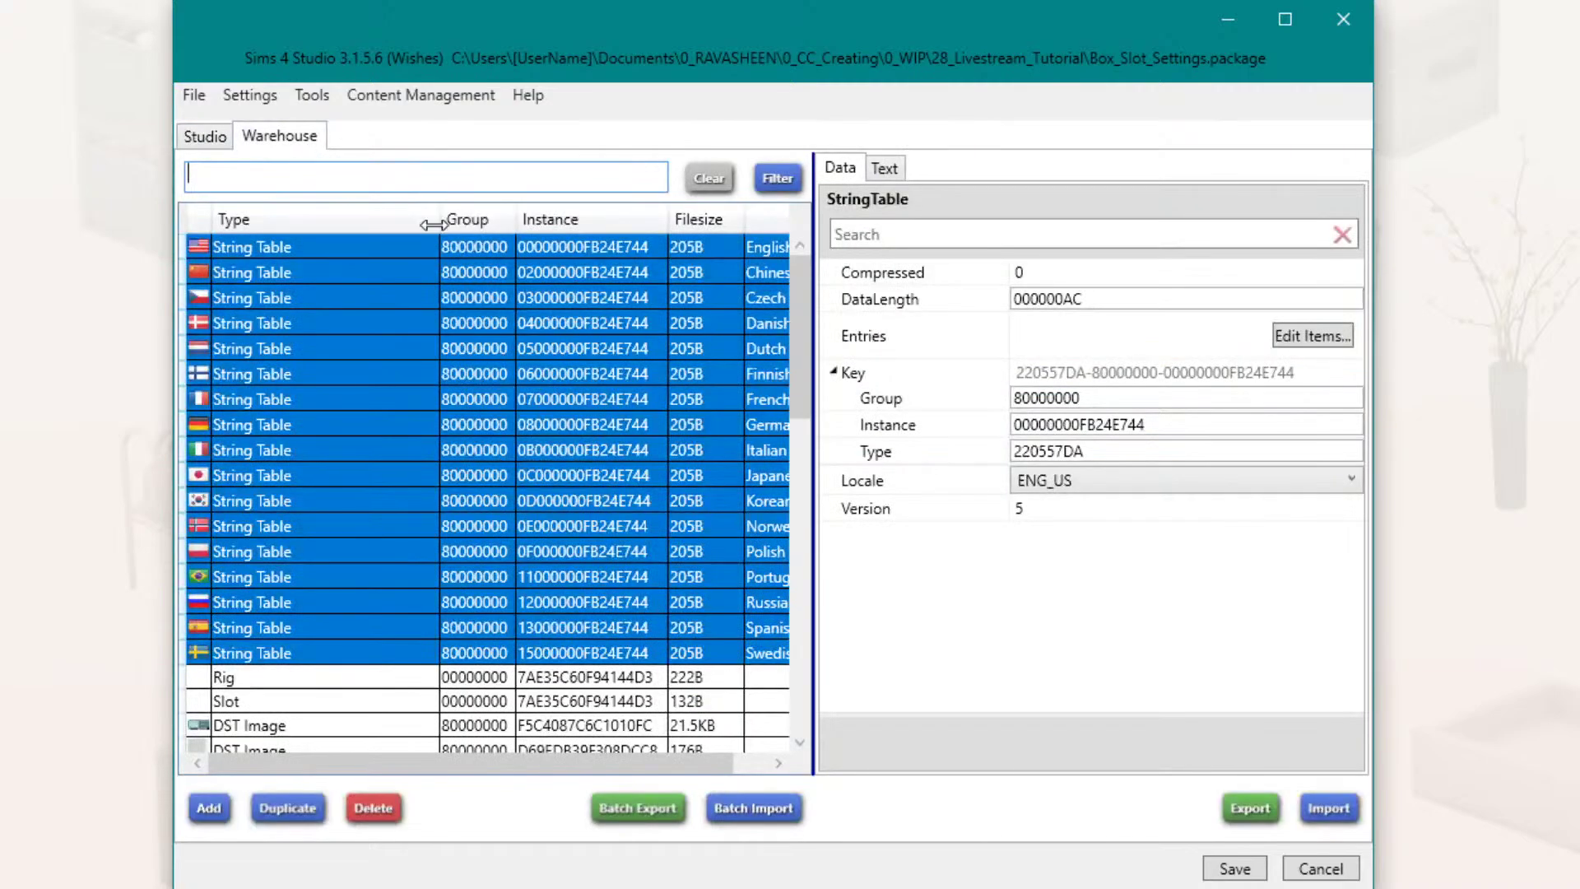
pyautogui.scroll(-5, 480, 362)
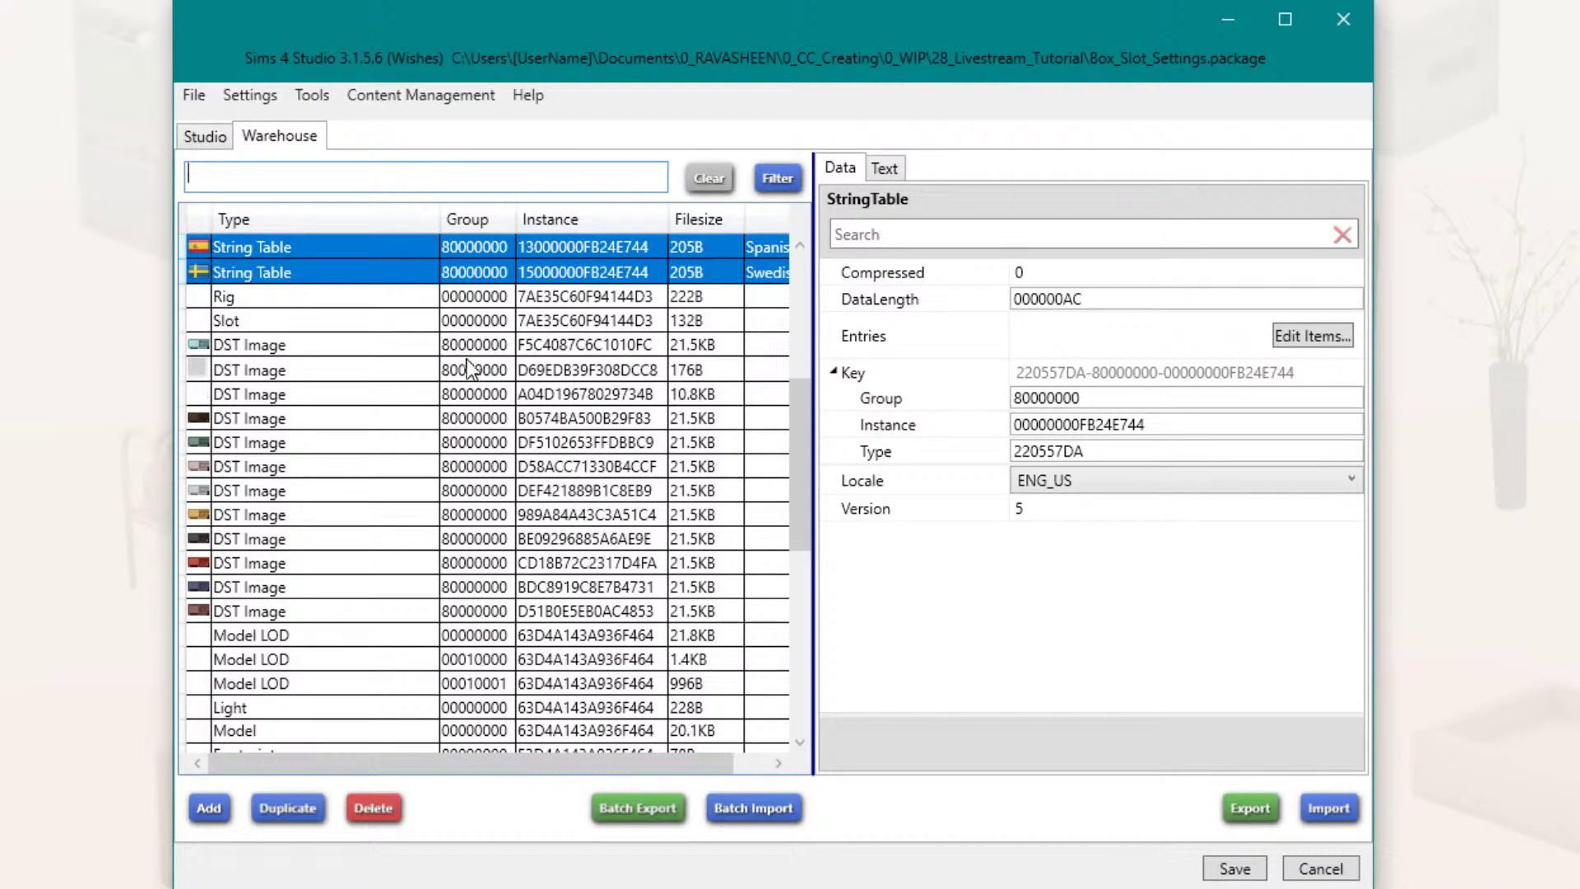
pyautogui.scroll(-1, 469, 368)
pyautogui.click(297, 219)
pyautogui.click(296, 218)
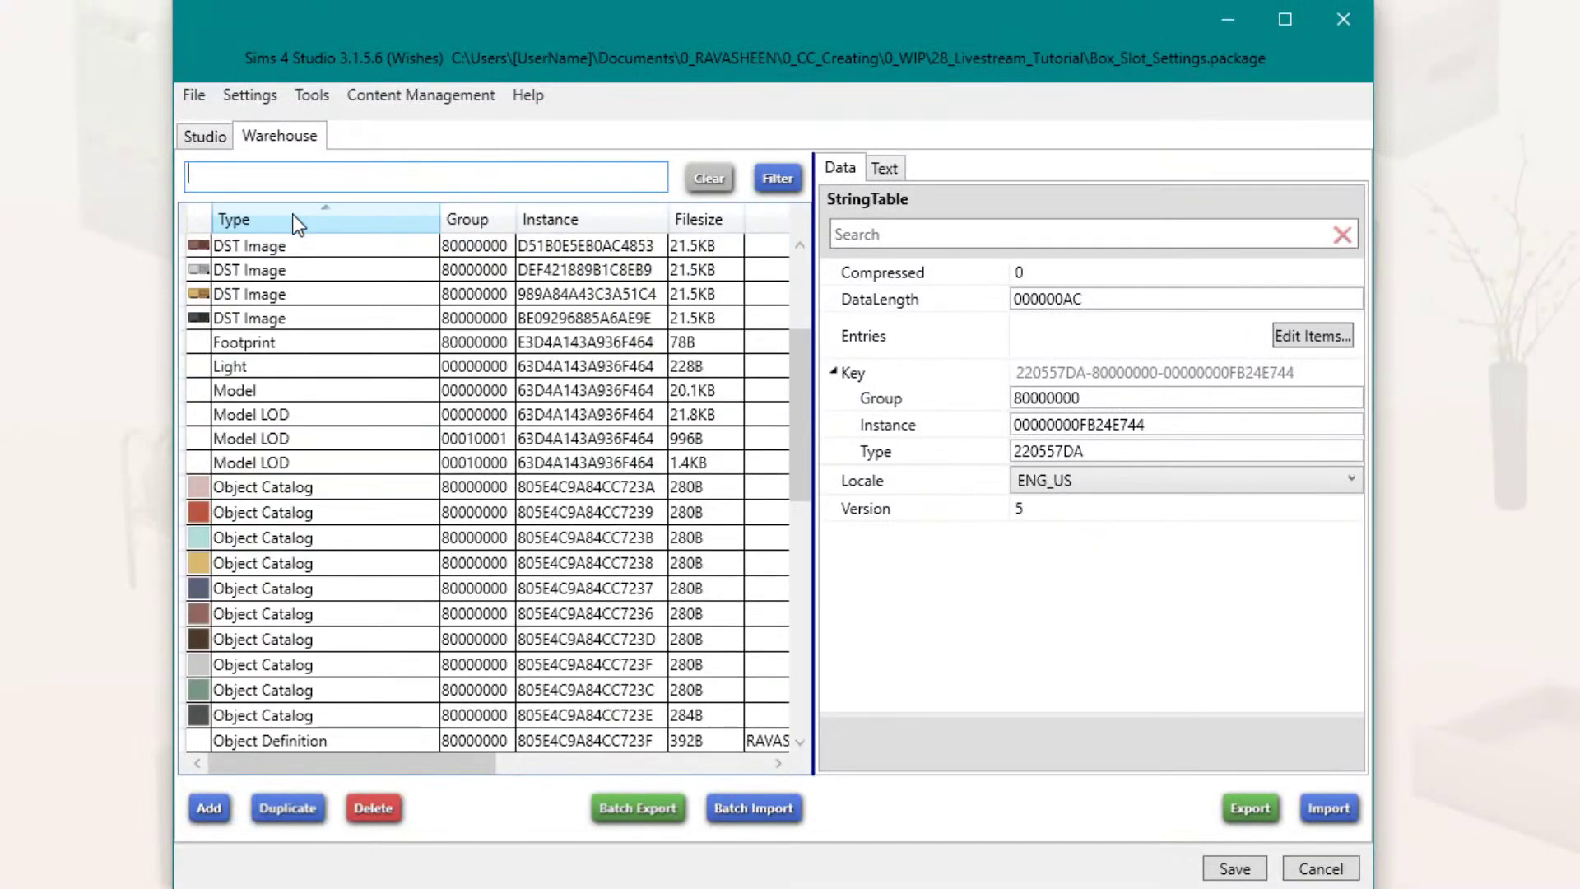
pyautogui.scroll(-2, 341, 442)
pyautogui.scroll(5, 340, 438)
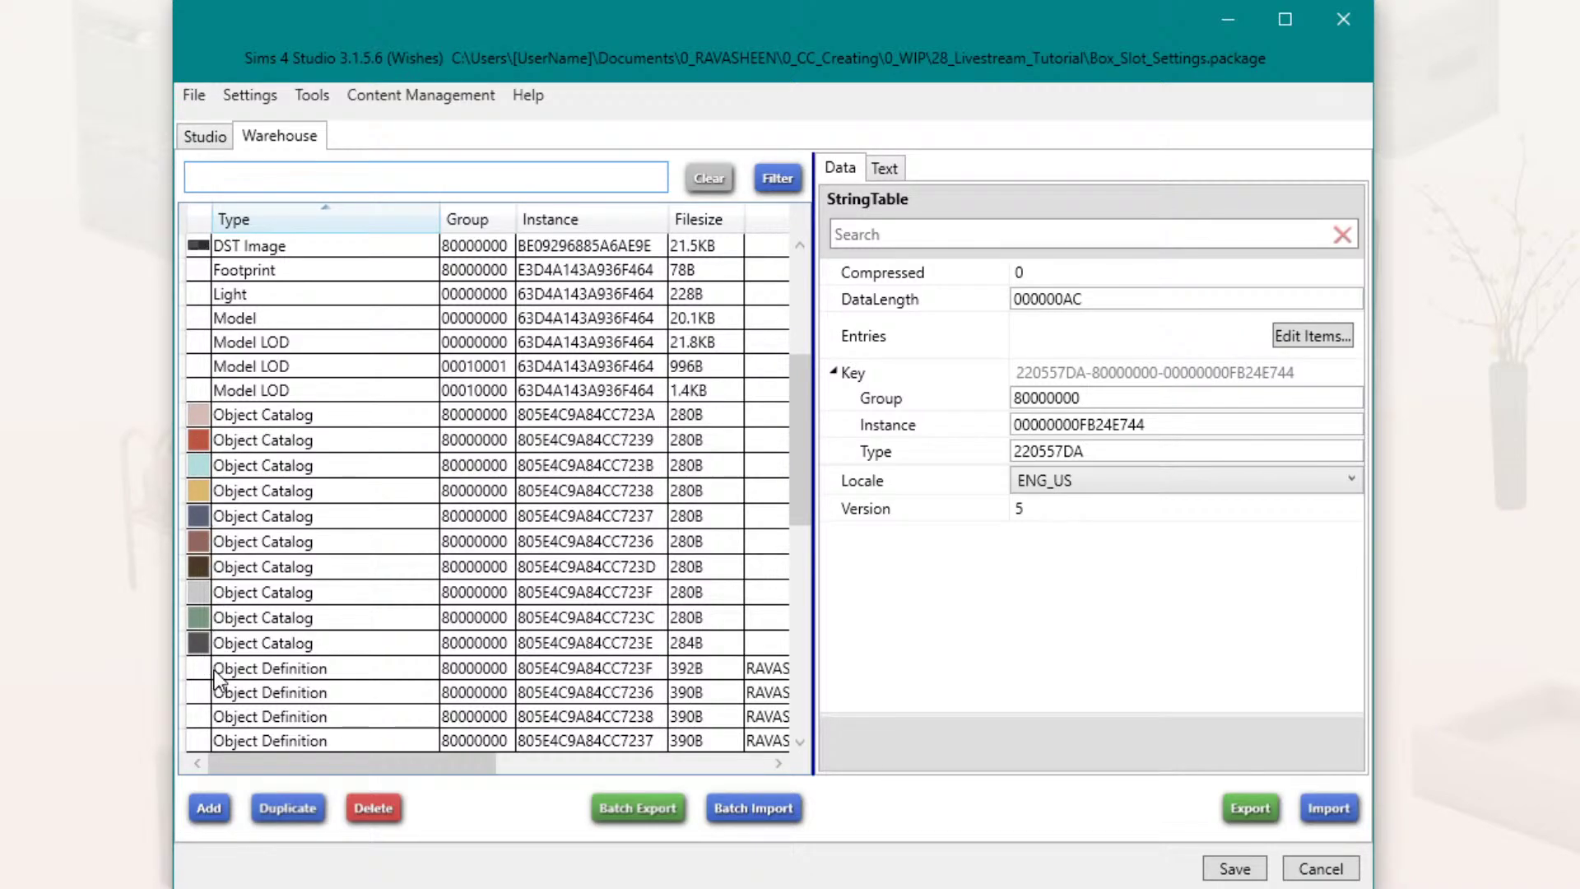
# Step: Open the first Object Catalog resource and examine its properties, including the placement flags, down to SlotDecoSize and SlottingBehavior
pyautogui.click(293, 418)
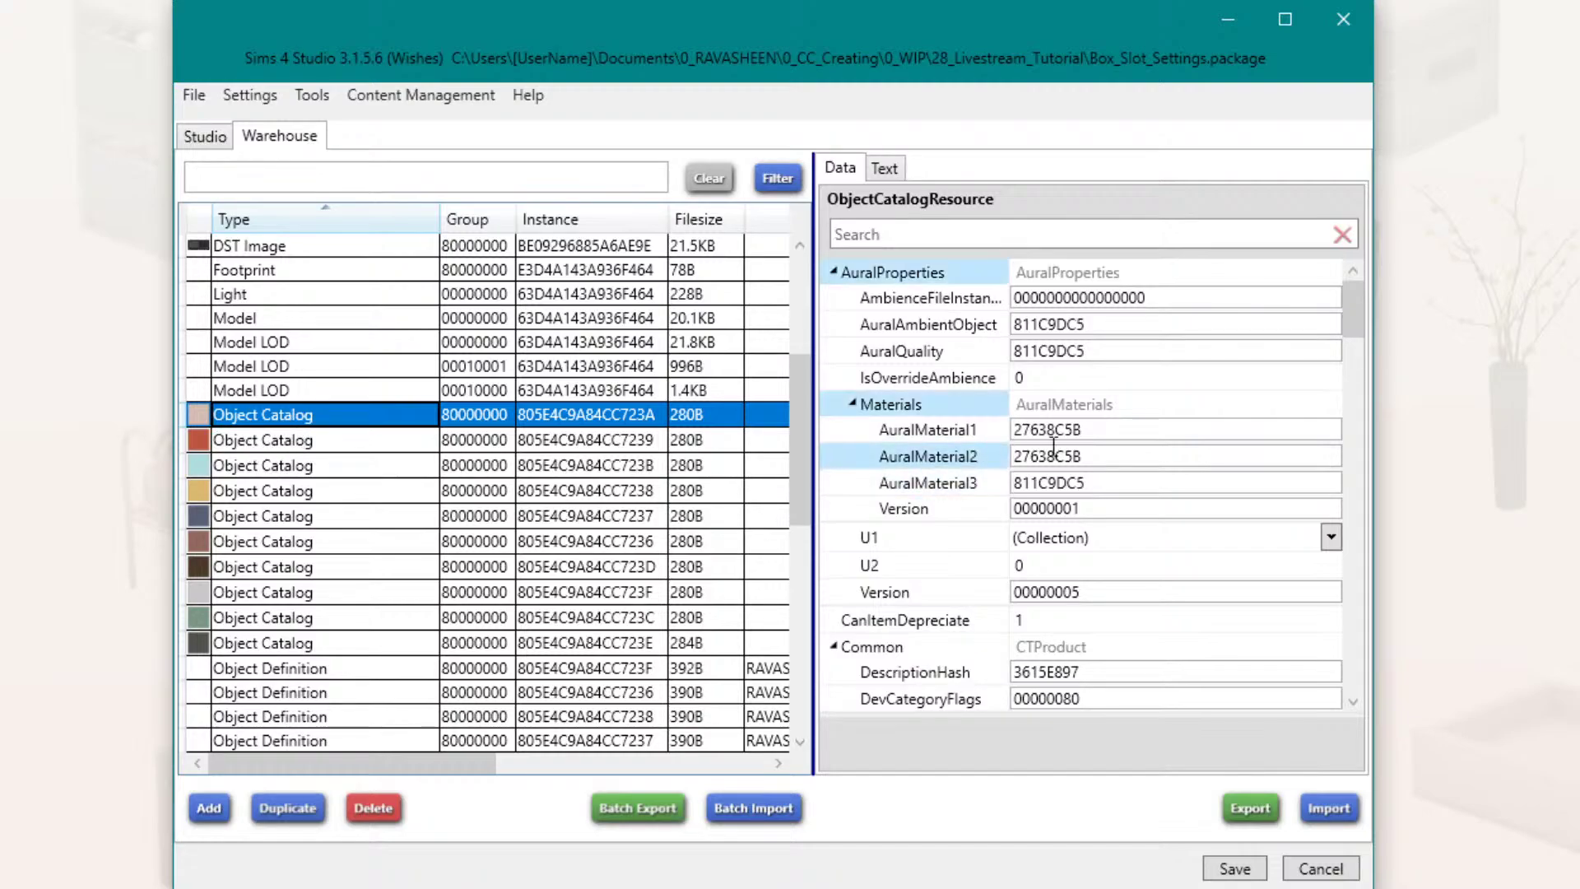
pyautogui.scroll(-8, 1103, 440)
pyautogui.scroll(-2, 1155, 476)
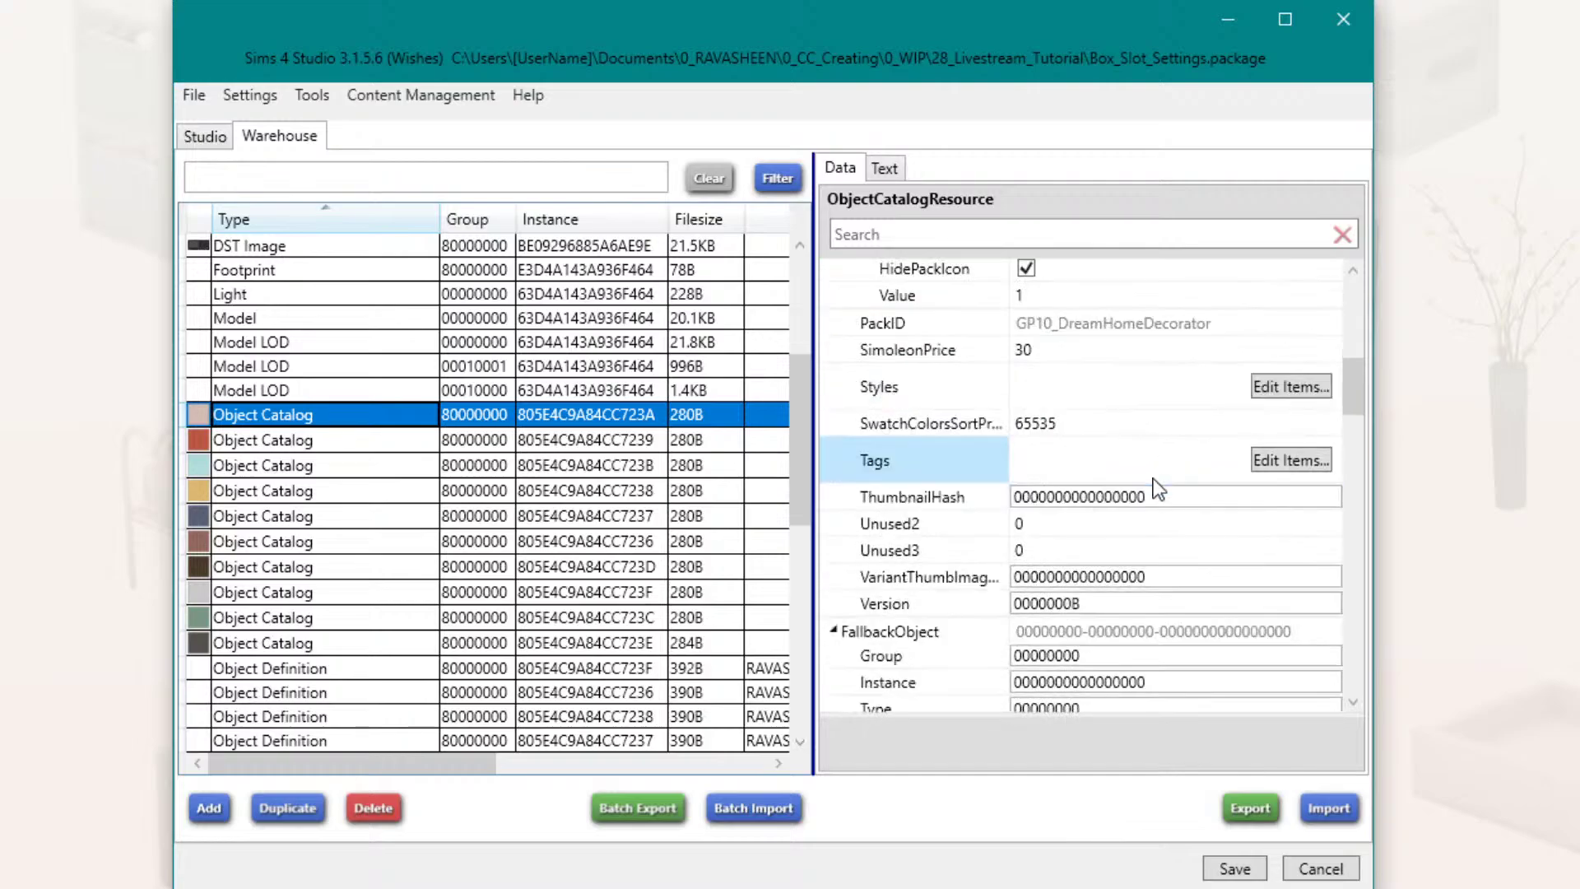
pyautogui.scroll(4, 1134, 447)
pyautogui.scroll(4, 494, 567)
pyautogui.scroll(-4, 1006, 432)
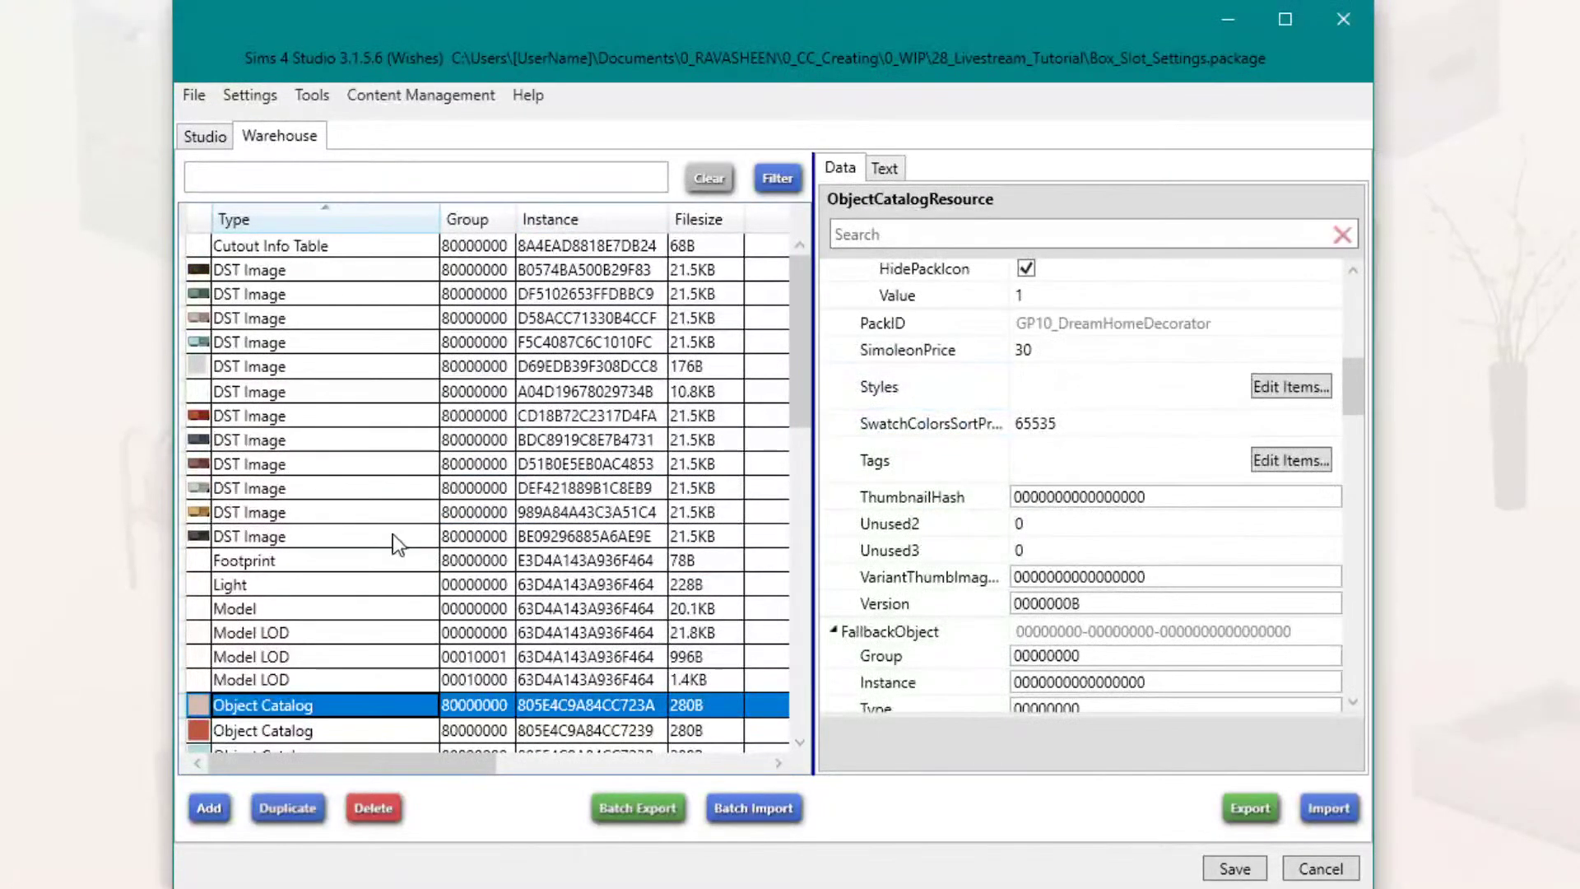
pyautogui.scroll(-4, 398, 540)
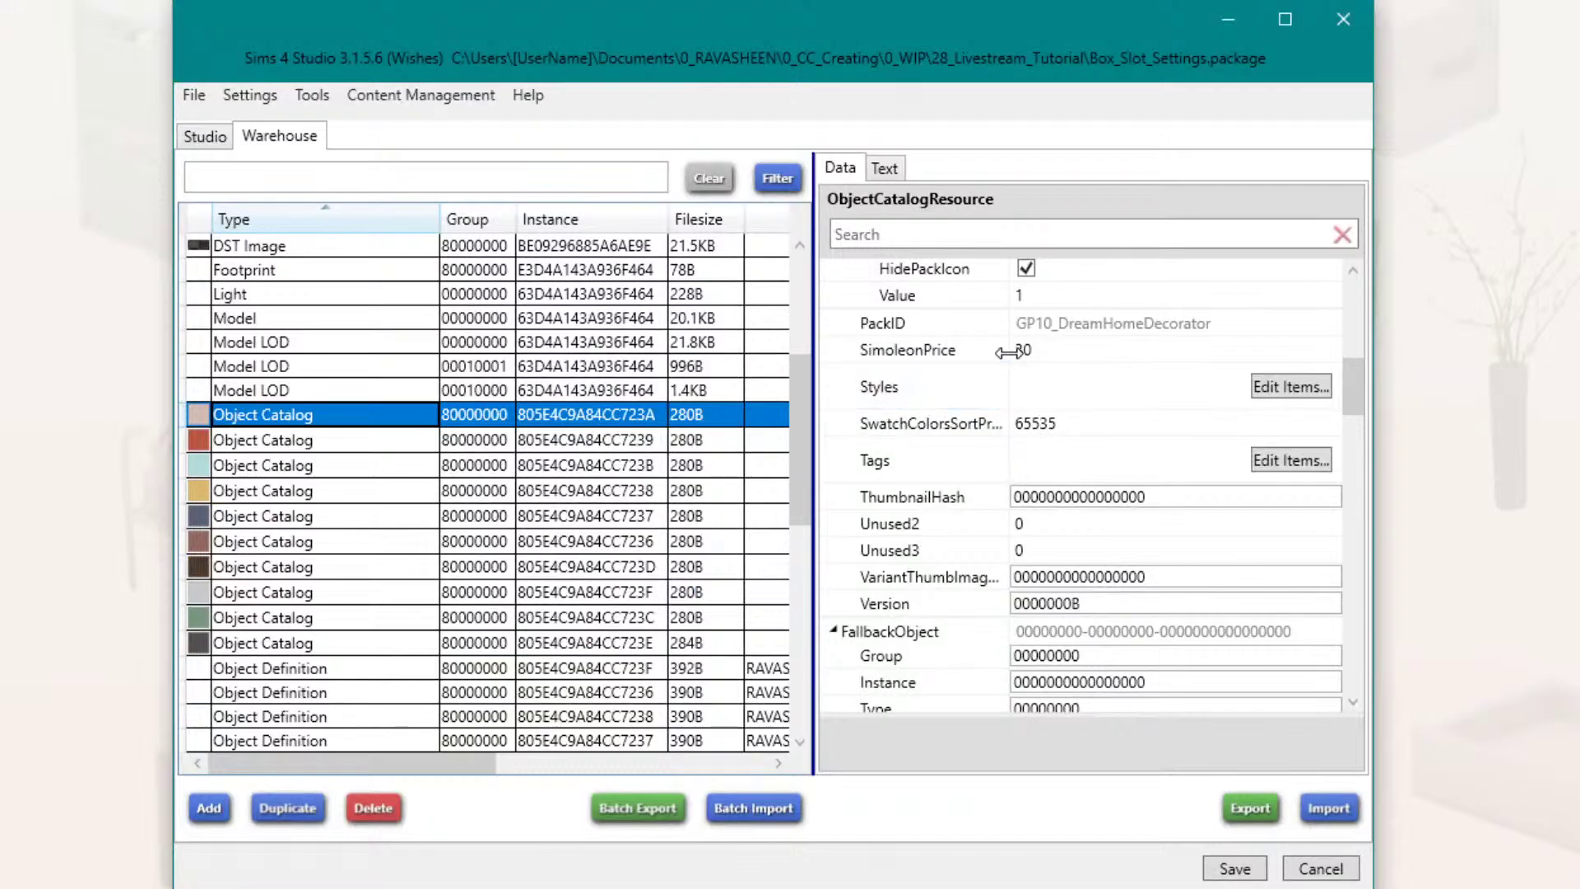
pyautogui.scroll(10, 1153, 342)
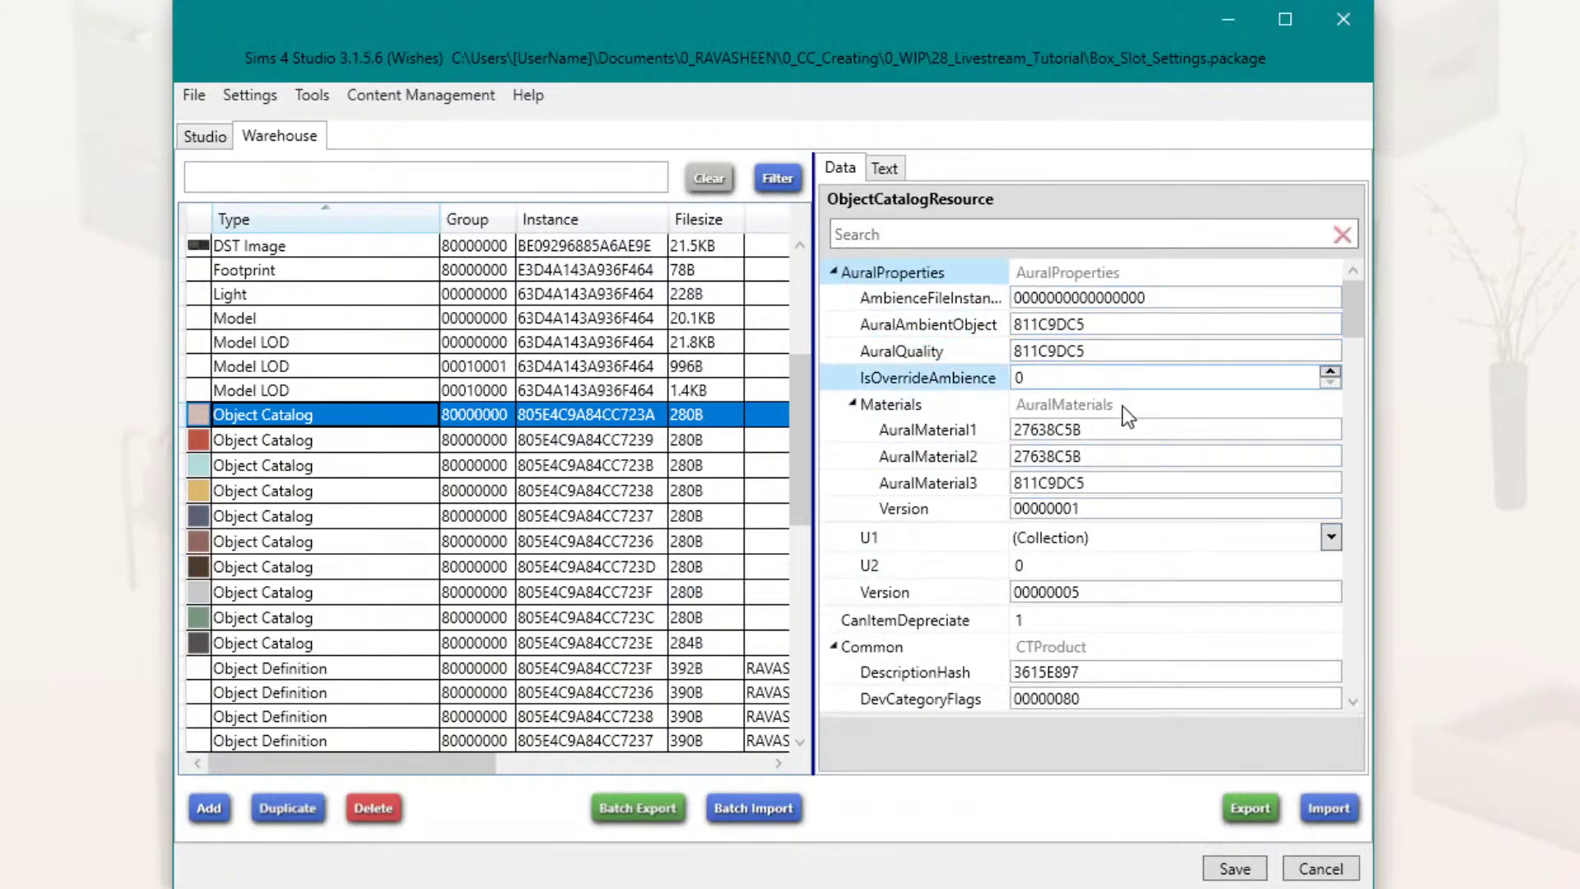
pyautogui.scroll(-10, 1060, 381)
pyautogui.scroll(-3, 1060, 381)
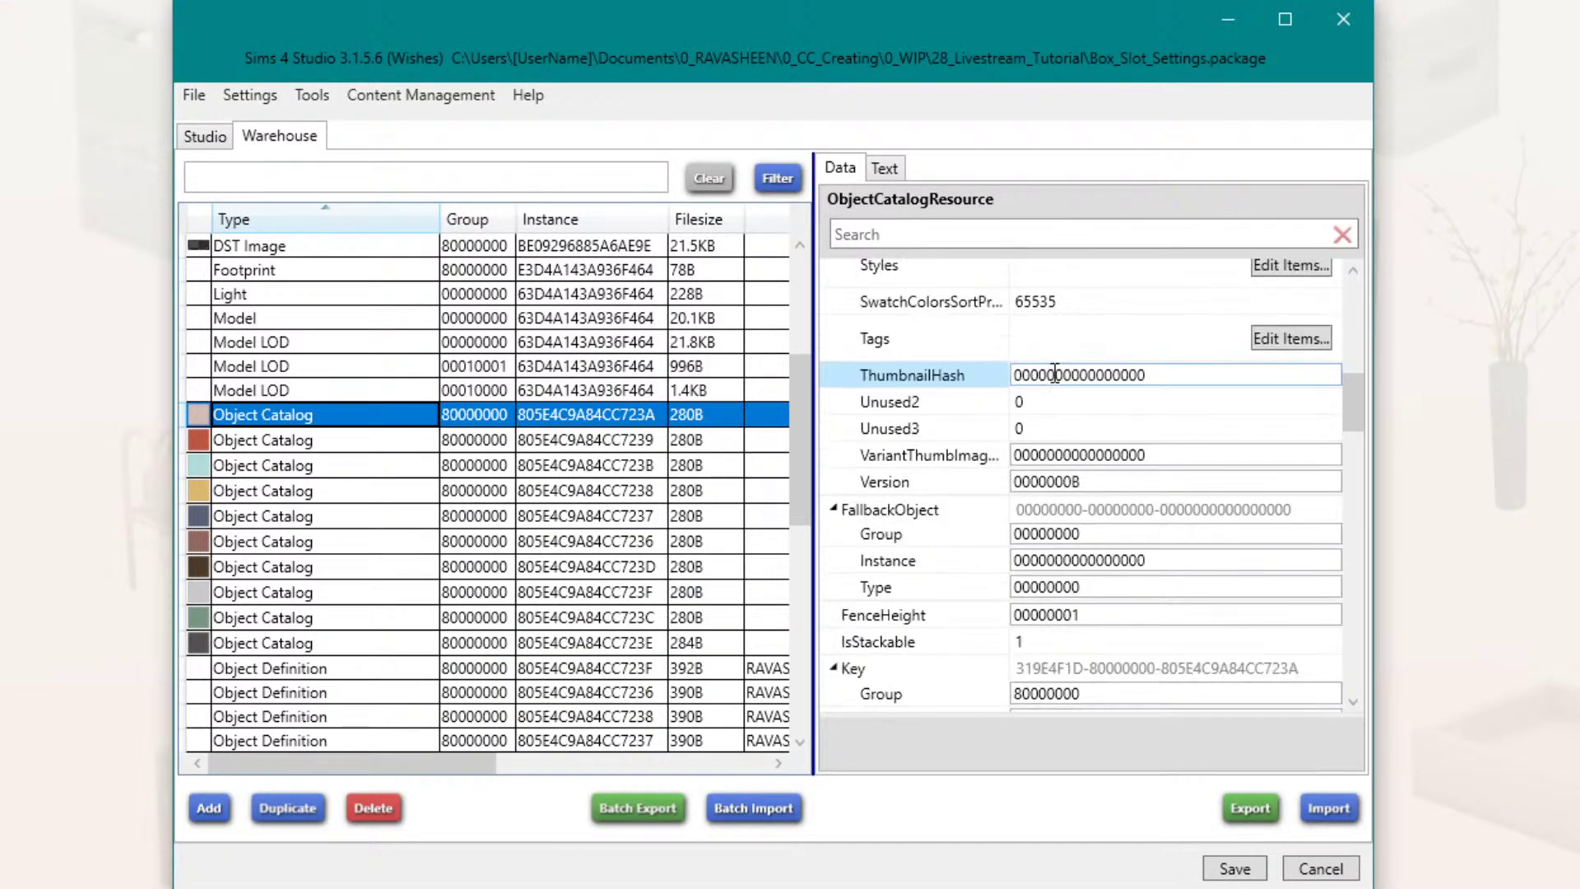
pyautogui.scroll(-8, 1054, 375)
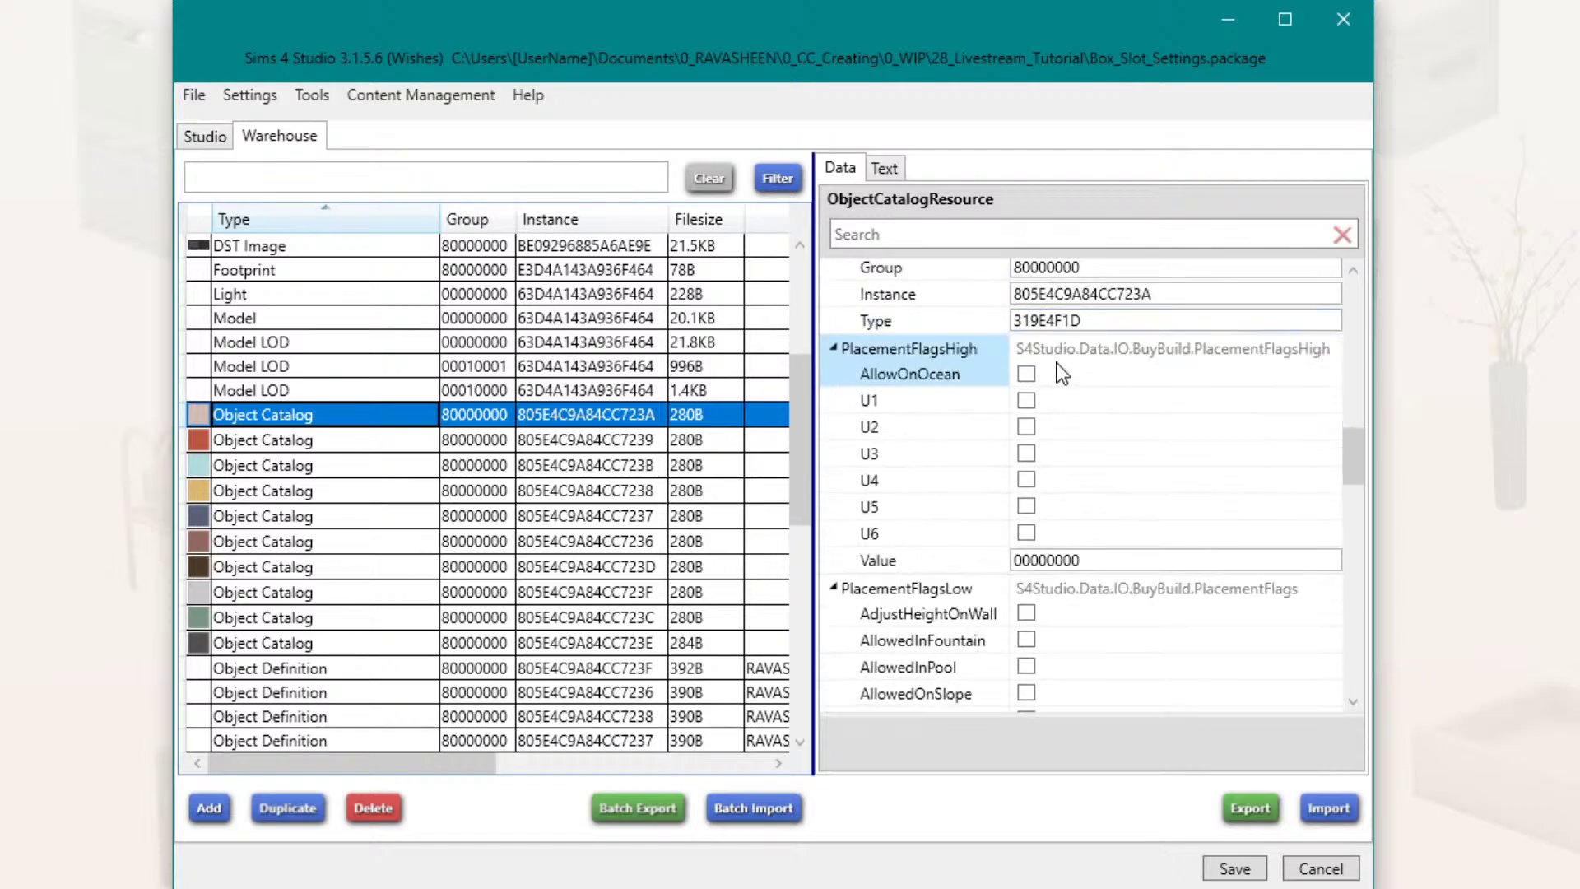
pyautogui.scroll(-8, 1067, 317)
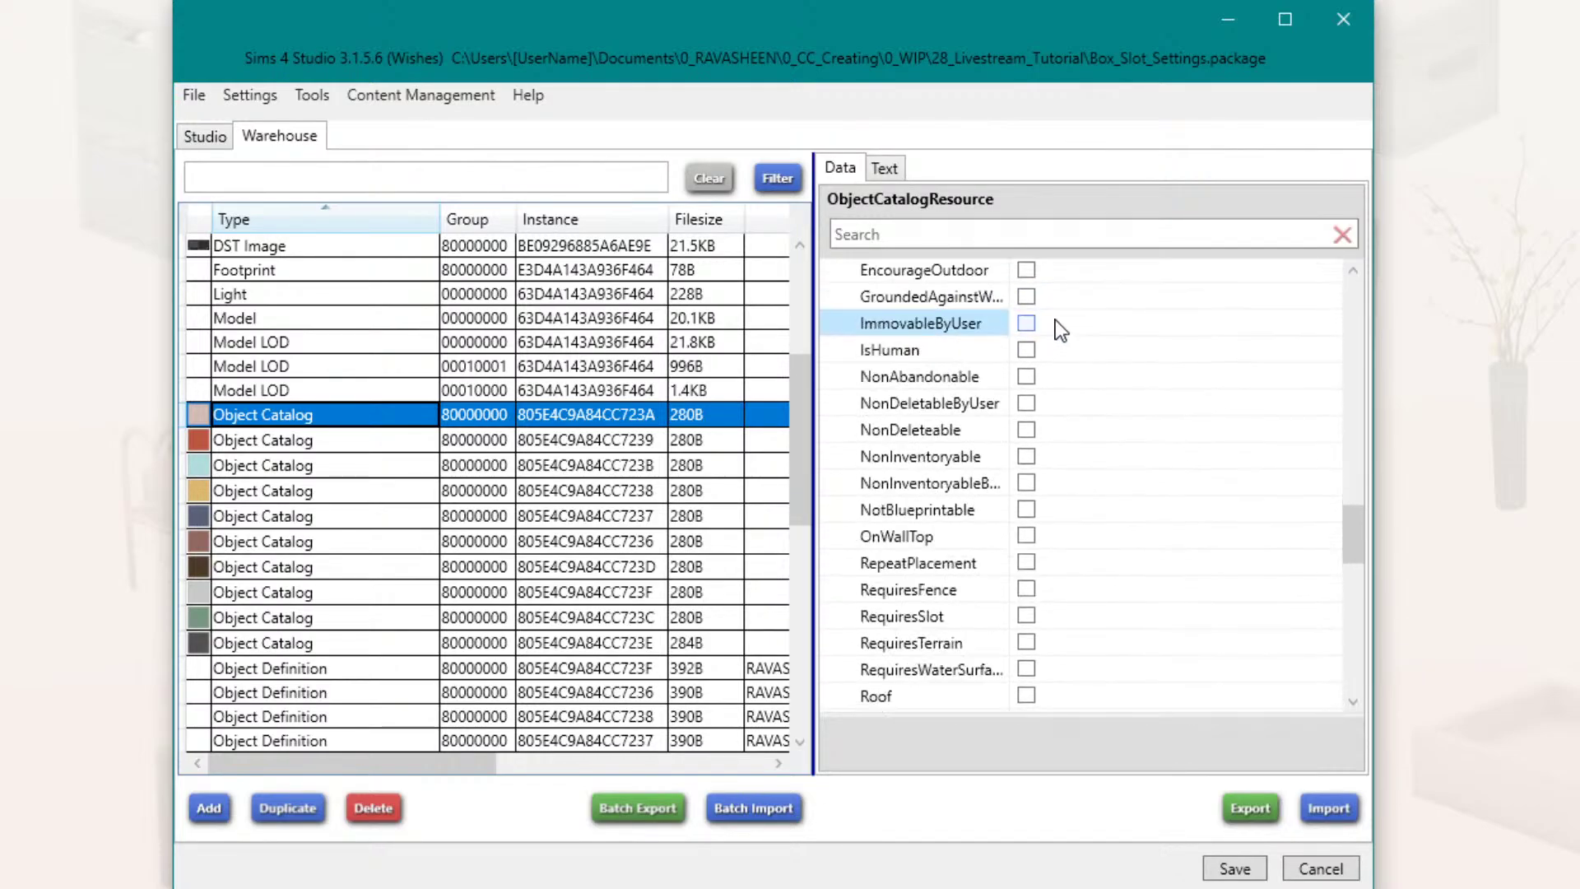
pyautogui.scroll(-5, 1046, 354)
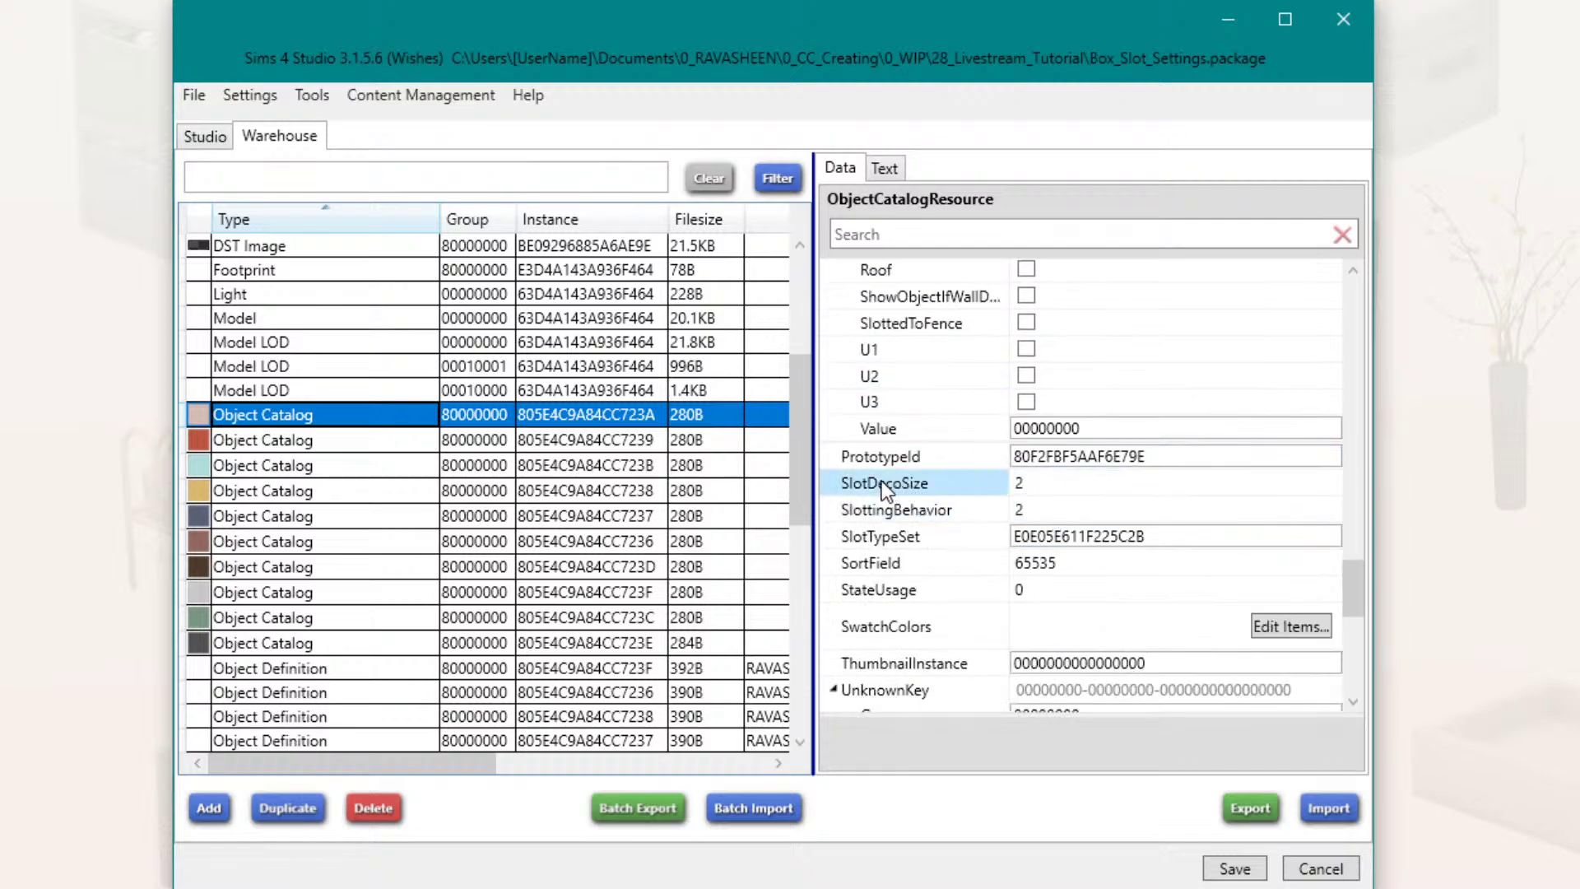
# Step: Try SlotDecoSize values of 1 and 3 on the first Object Catalog resource and restore it to 2
pyautogui.click(1024, 483)
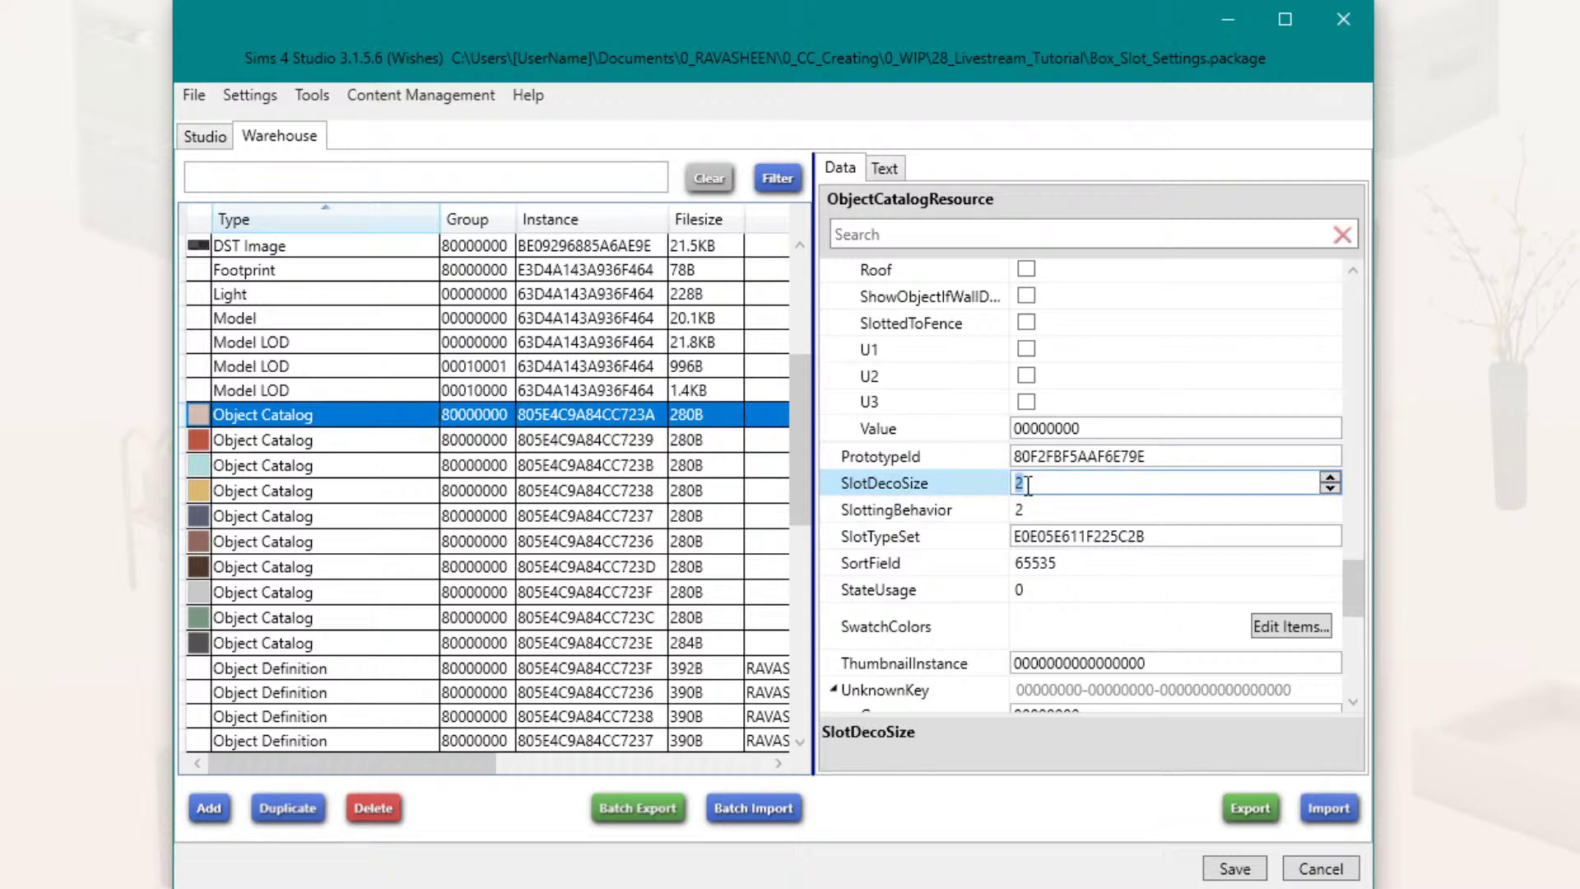
pyautogui.write('1')
pyautogui.write('3')
pyautogui.click(1042, 507)
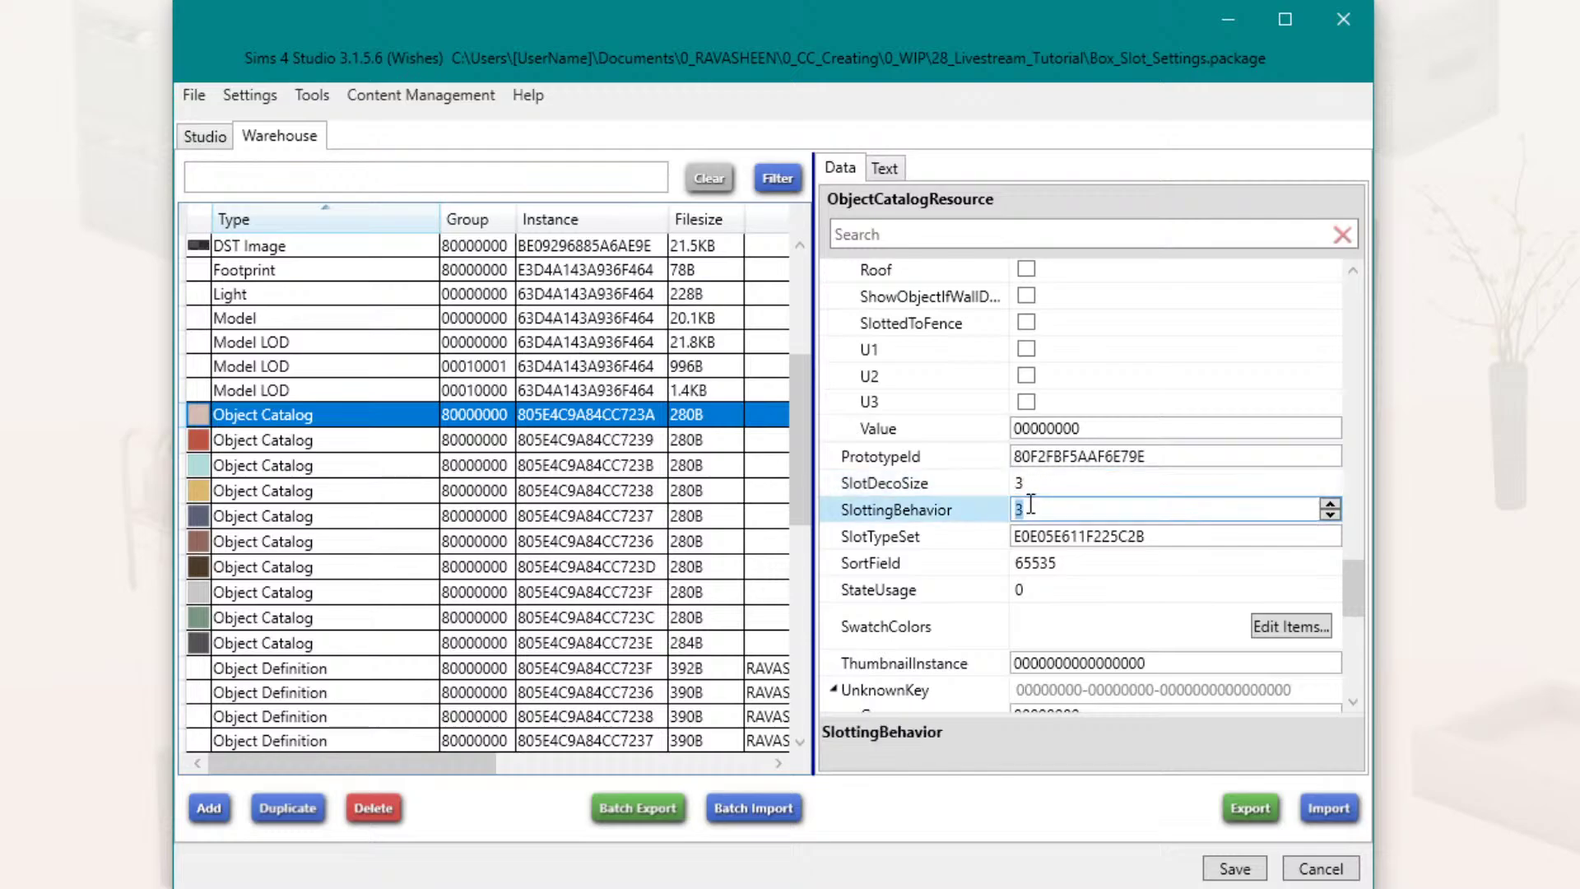
pyautogui.click(1028, 480)
pyautogui.write('2')
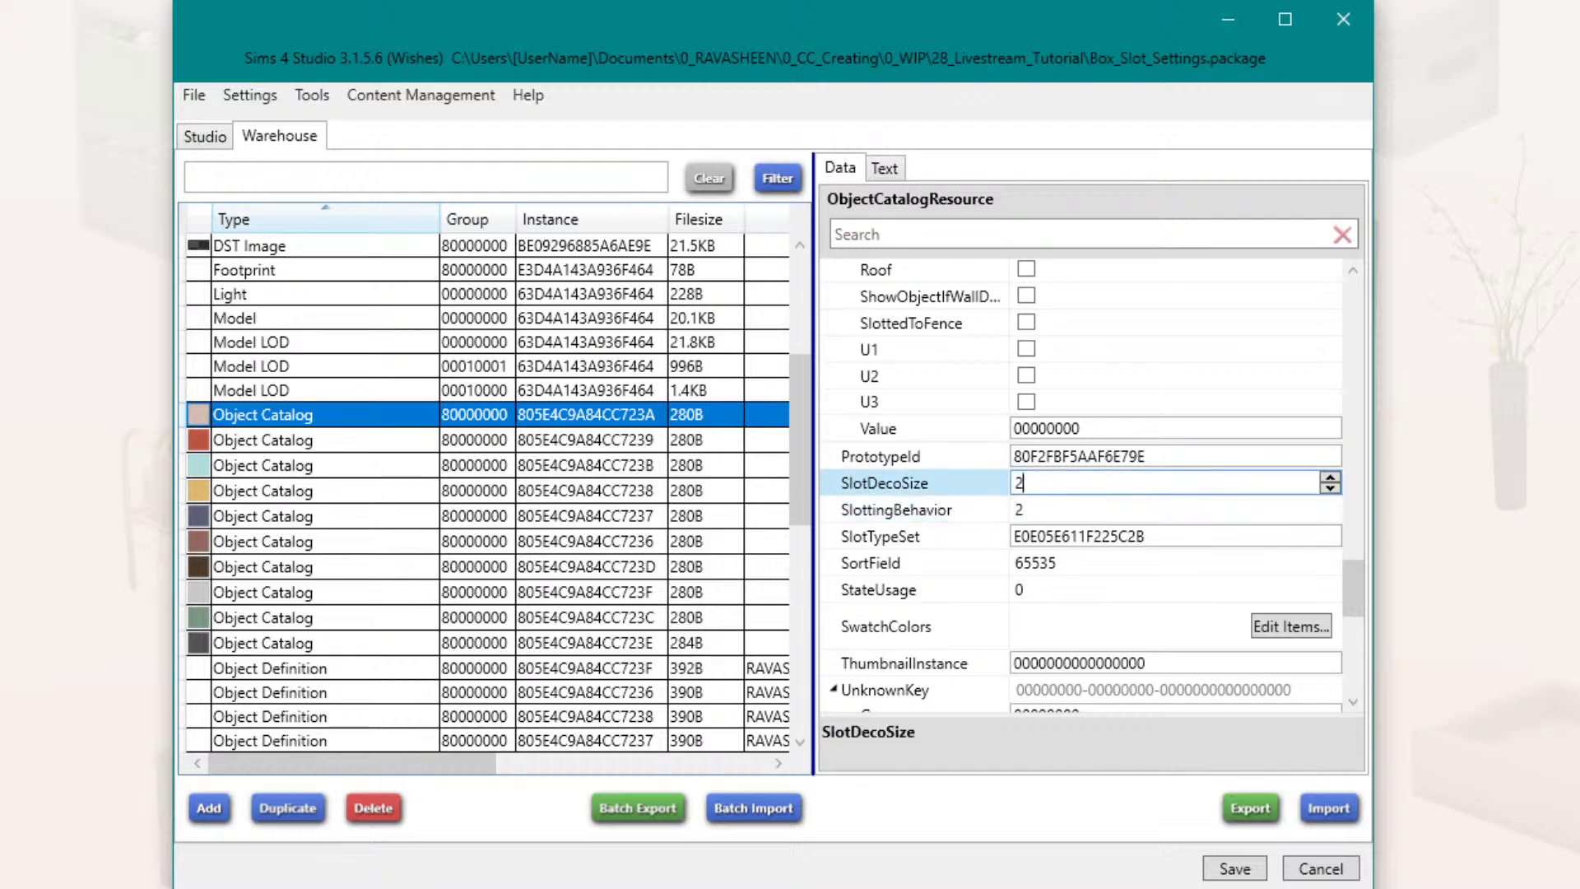
# Step: Set SlotDecoSize to 1 for the first Object Catalog resource
pyautogui.click(1034, 510)
pyautogui.click(1029, 486)
pyautogui.press('BackSpace')
pyautogui.write('1')
pyautogui.click(1026, 507)
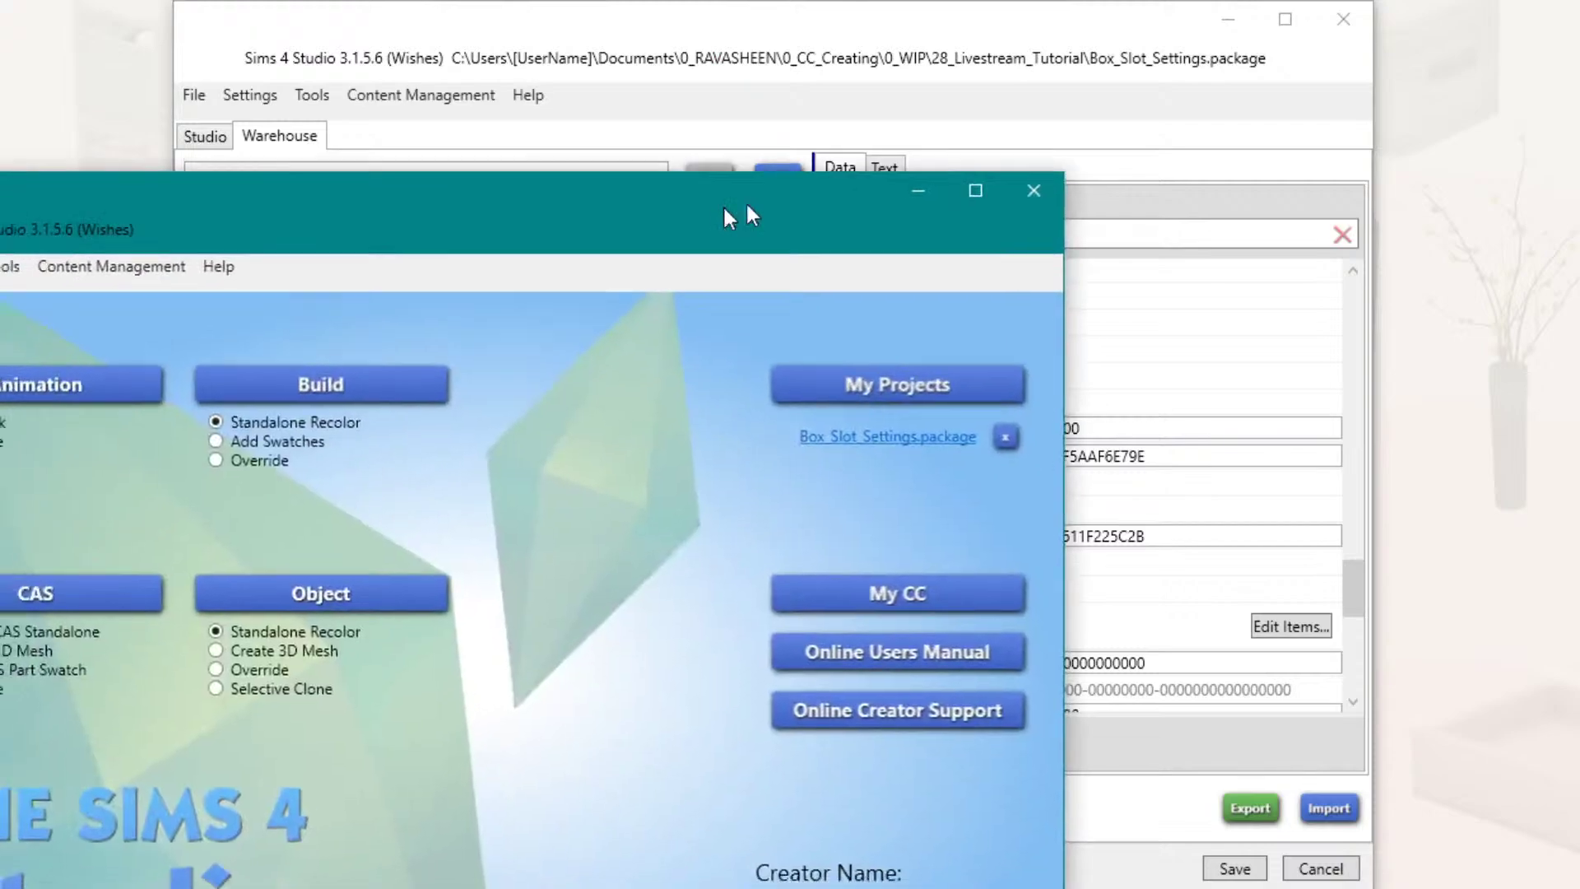
# Step: Start a Selective Clone of another object from a second Sims 4 Studio window and search the catalog for "table"
pyautogui.moveTo(723, 204); pyautogui.dragTo(1031, 45)
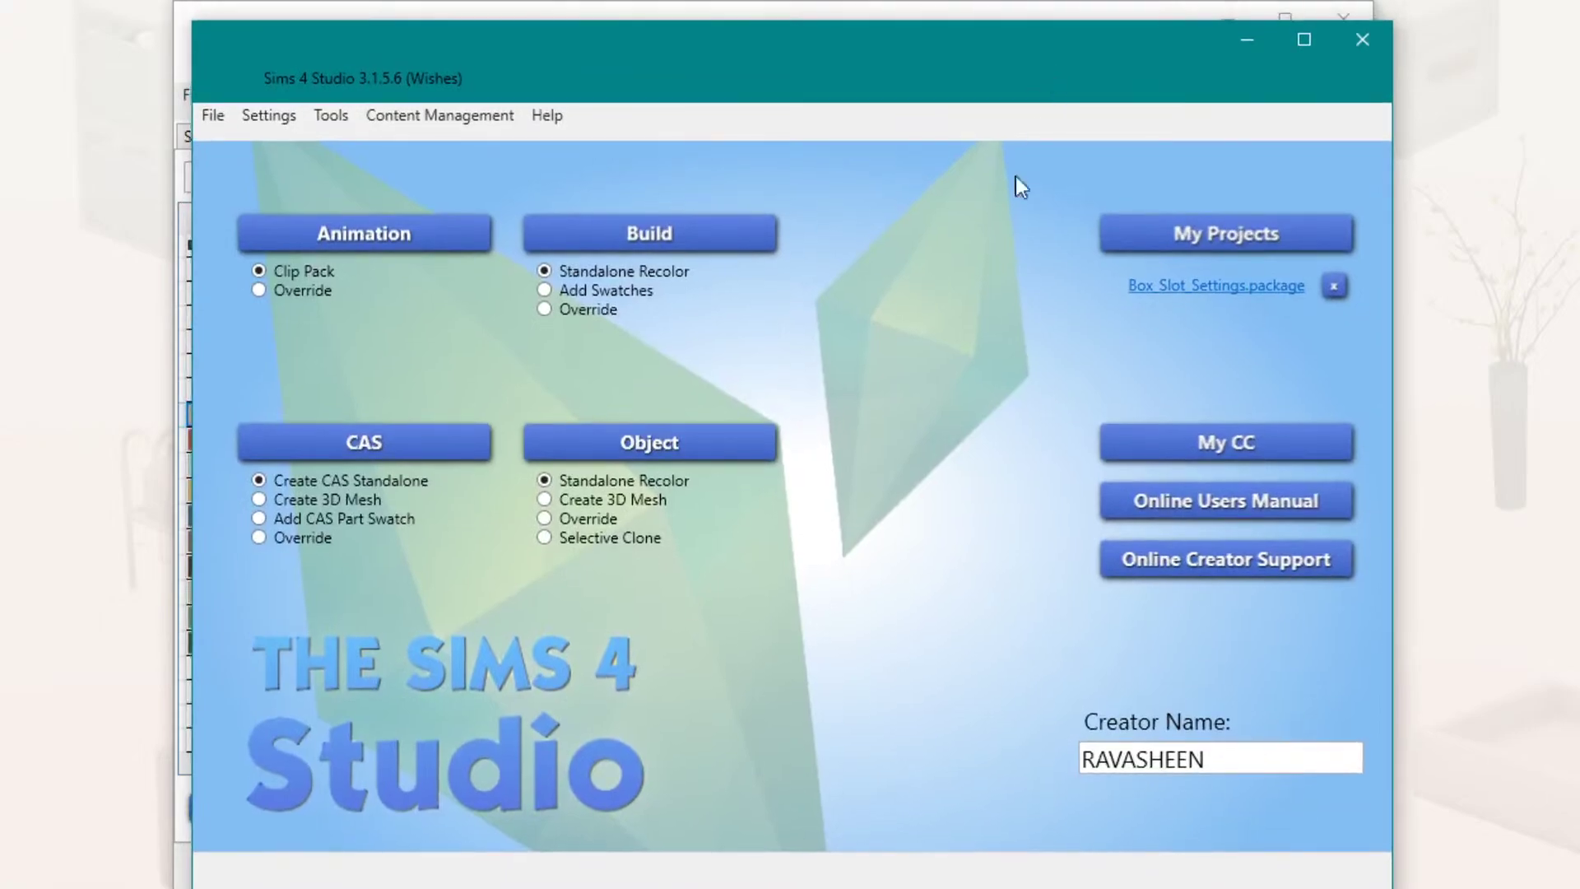
pyautogui.click(545, 538)
pyautogui.click(594, 436)
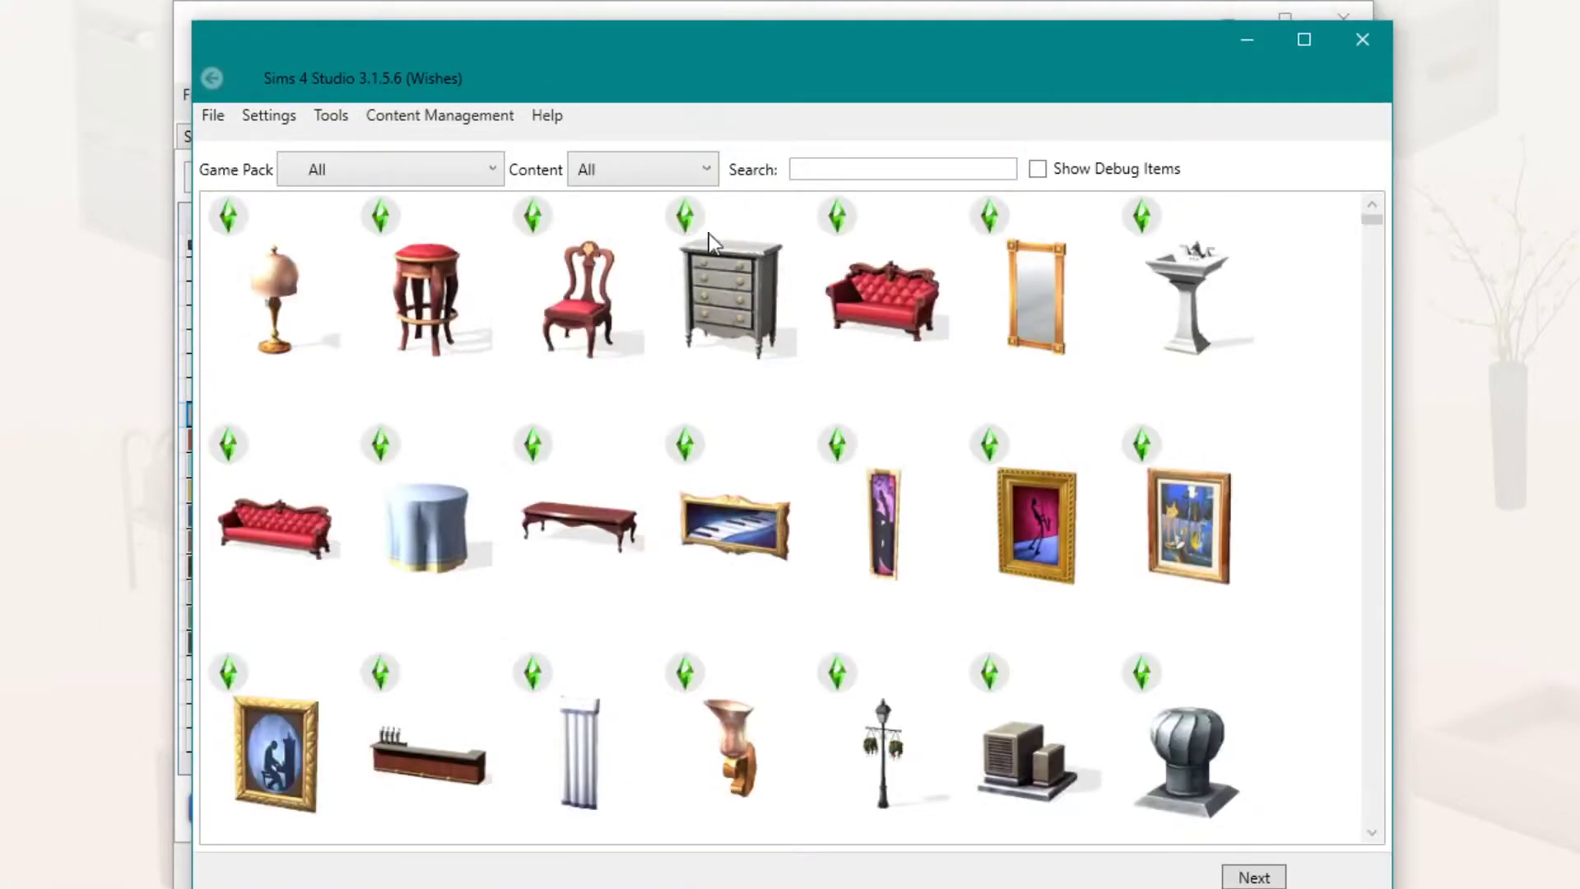
pyautogui.click(806, 173)
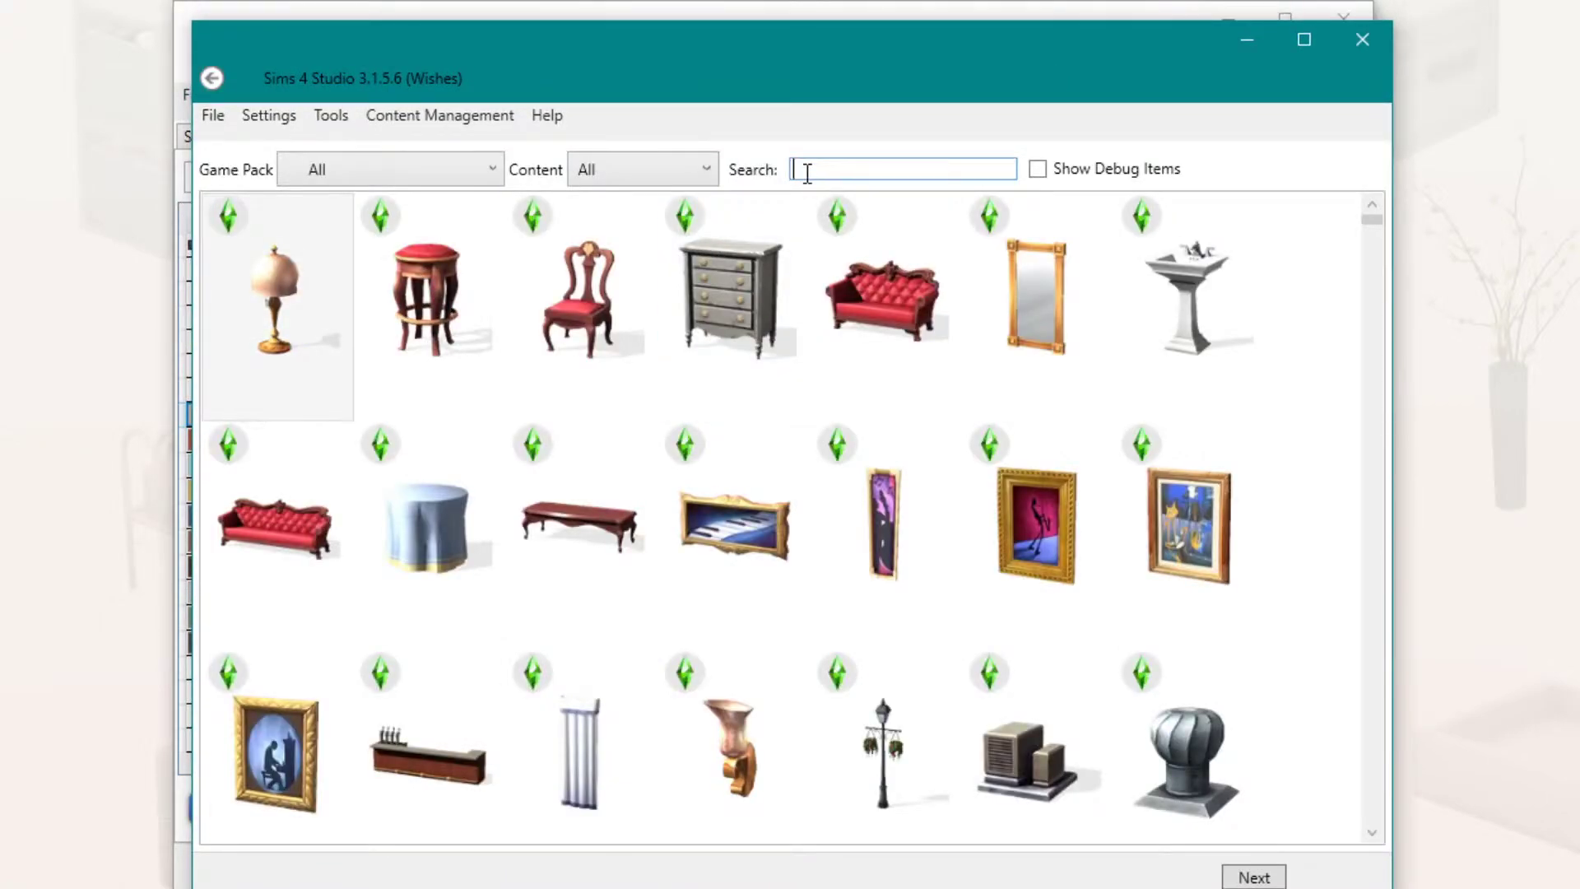
pyautogui.write('table')
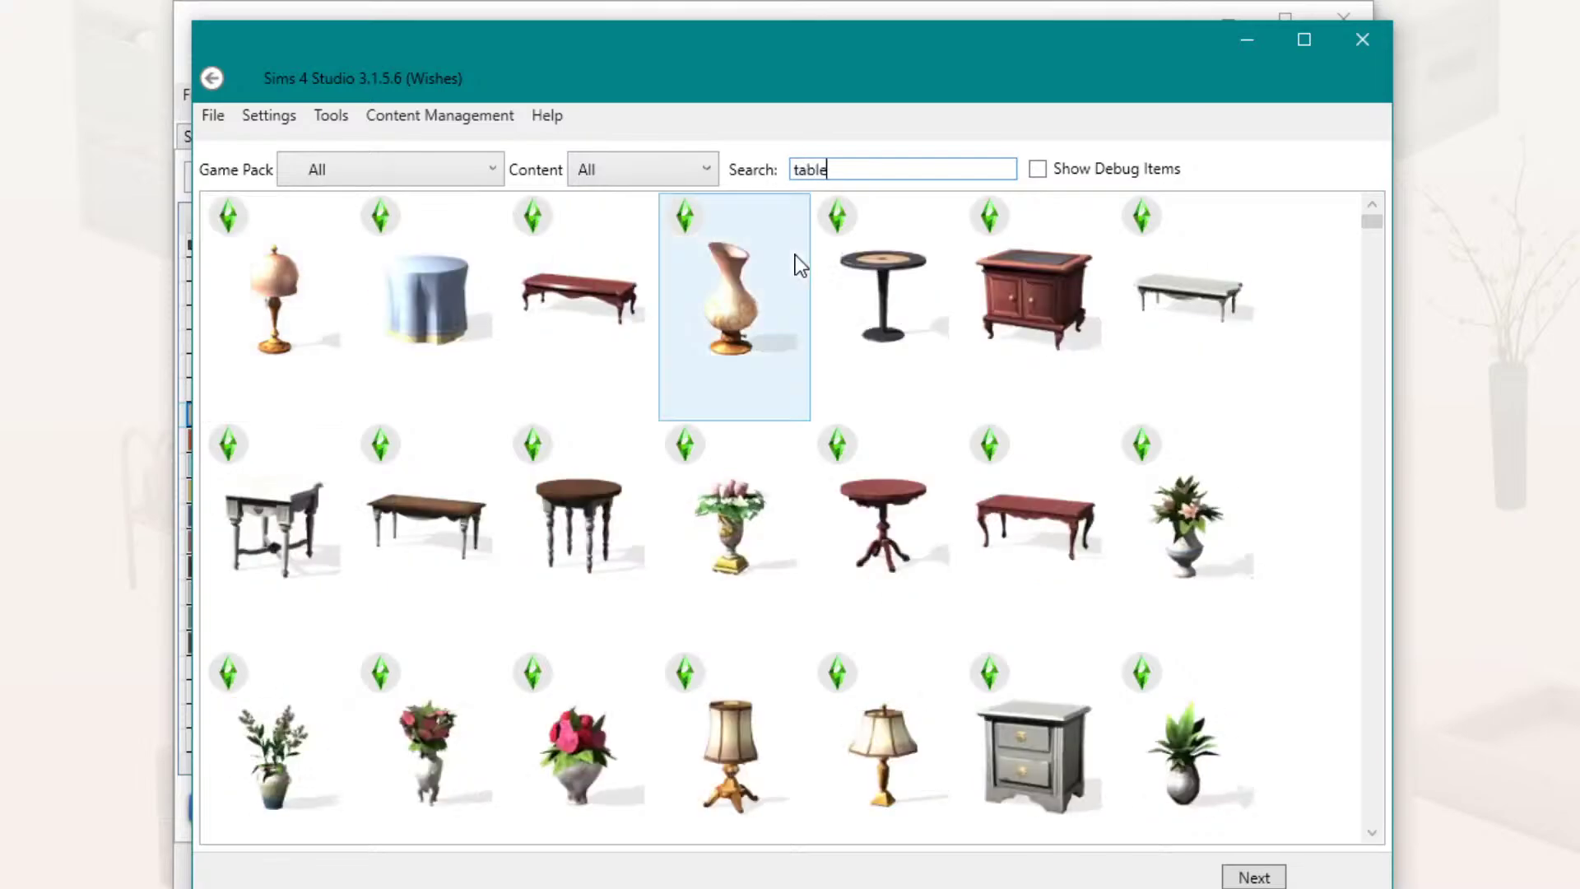
# Step: Choose the brown wooden console table with a drawer and lower shelf as the object to clone
pyautogui.scroll(-3, 795, 339)
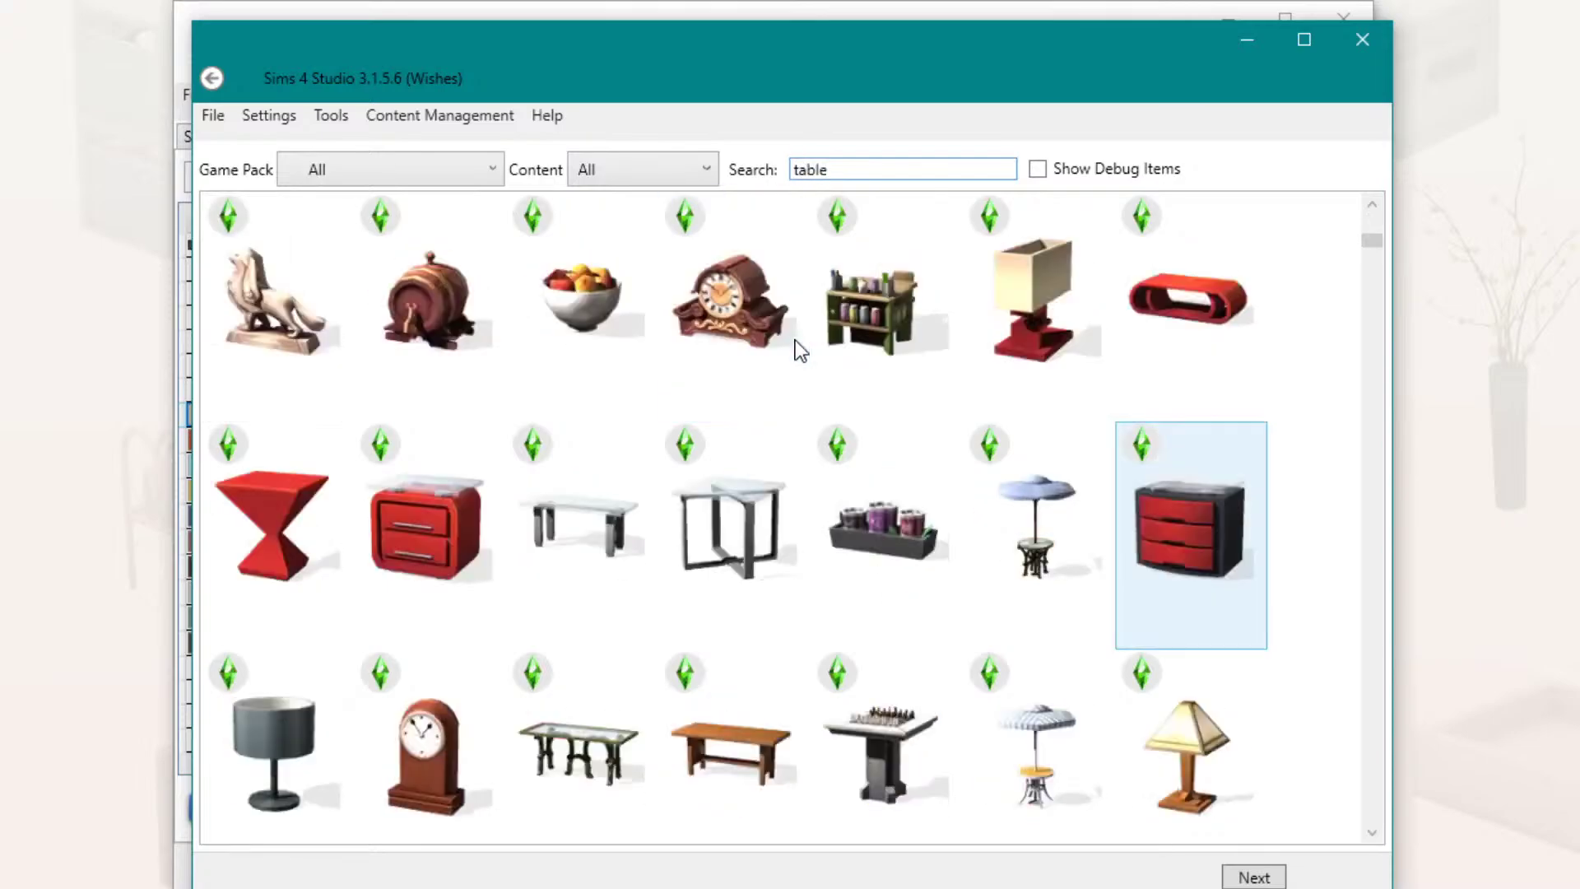
pyautogui.scroll(-3, 788, 385)
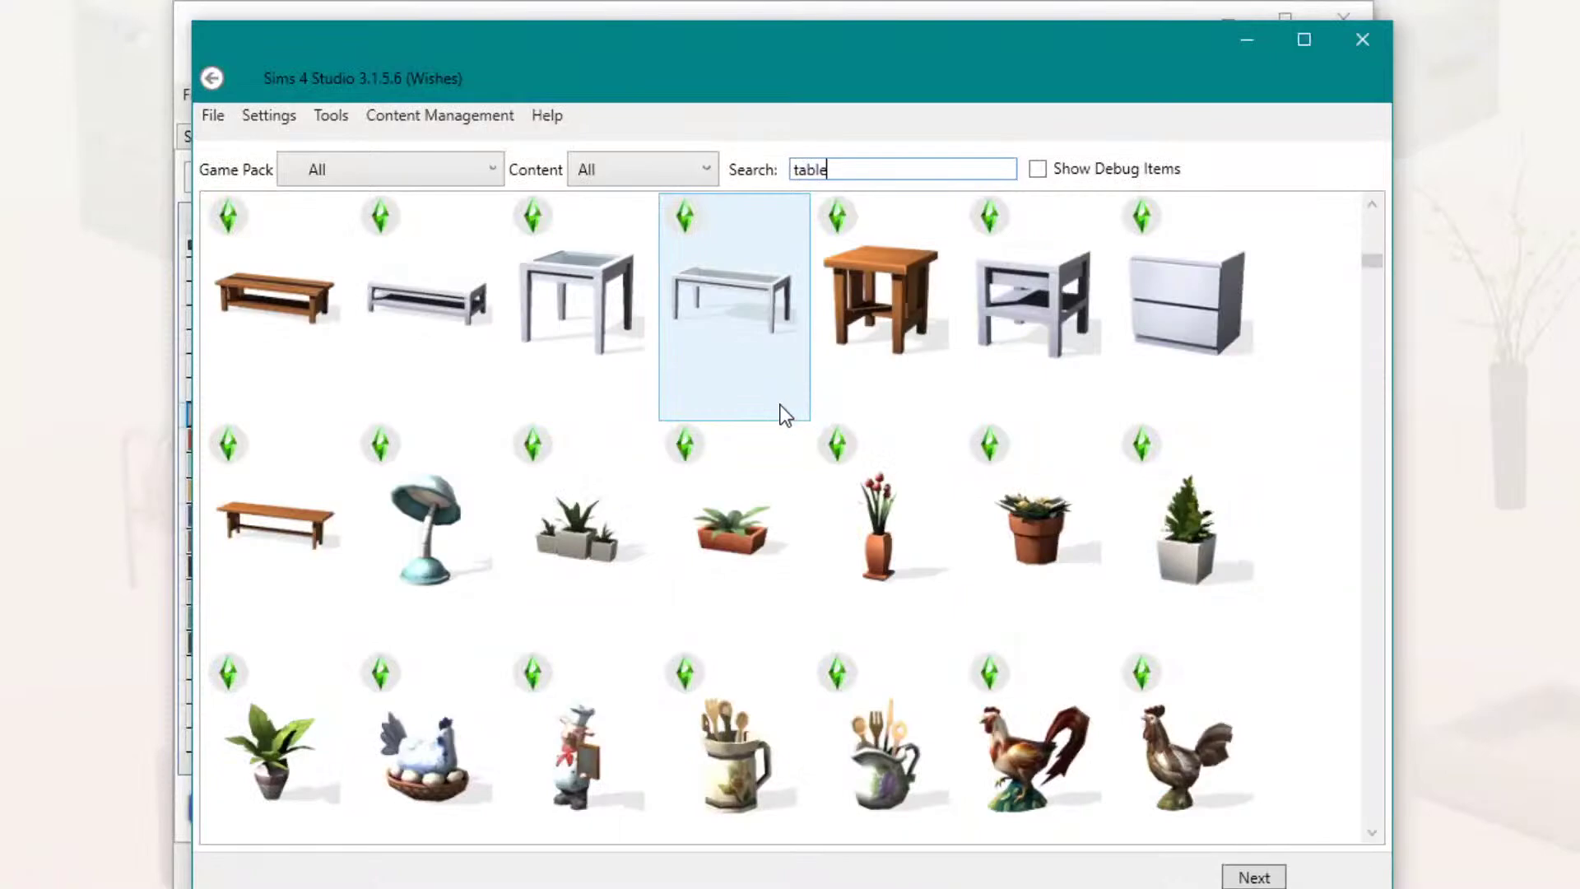
pyautogui.scroll(-2, 776, 420)
pyautogui.scroll(-7, 769, 465)
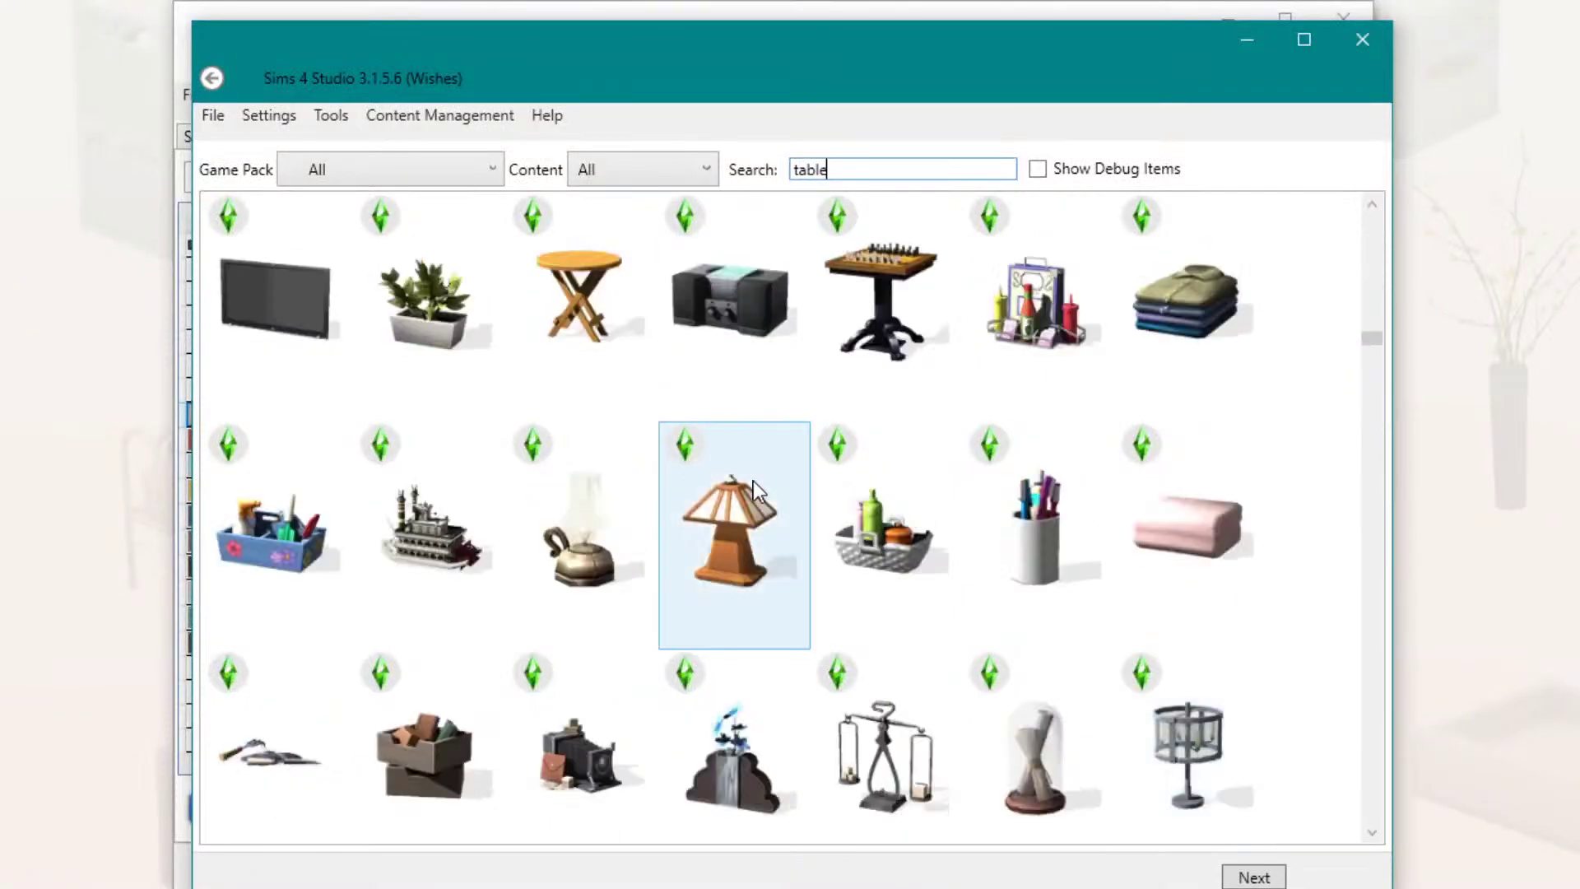
pyautogui.scroll(2, 750, 483)
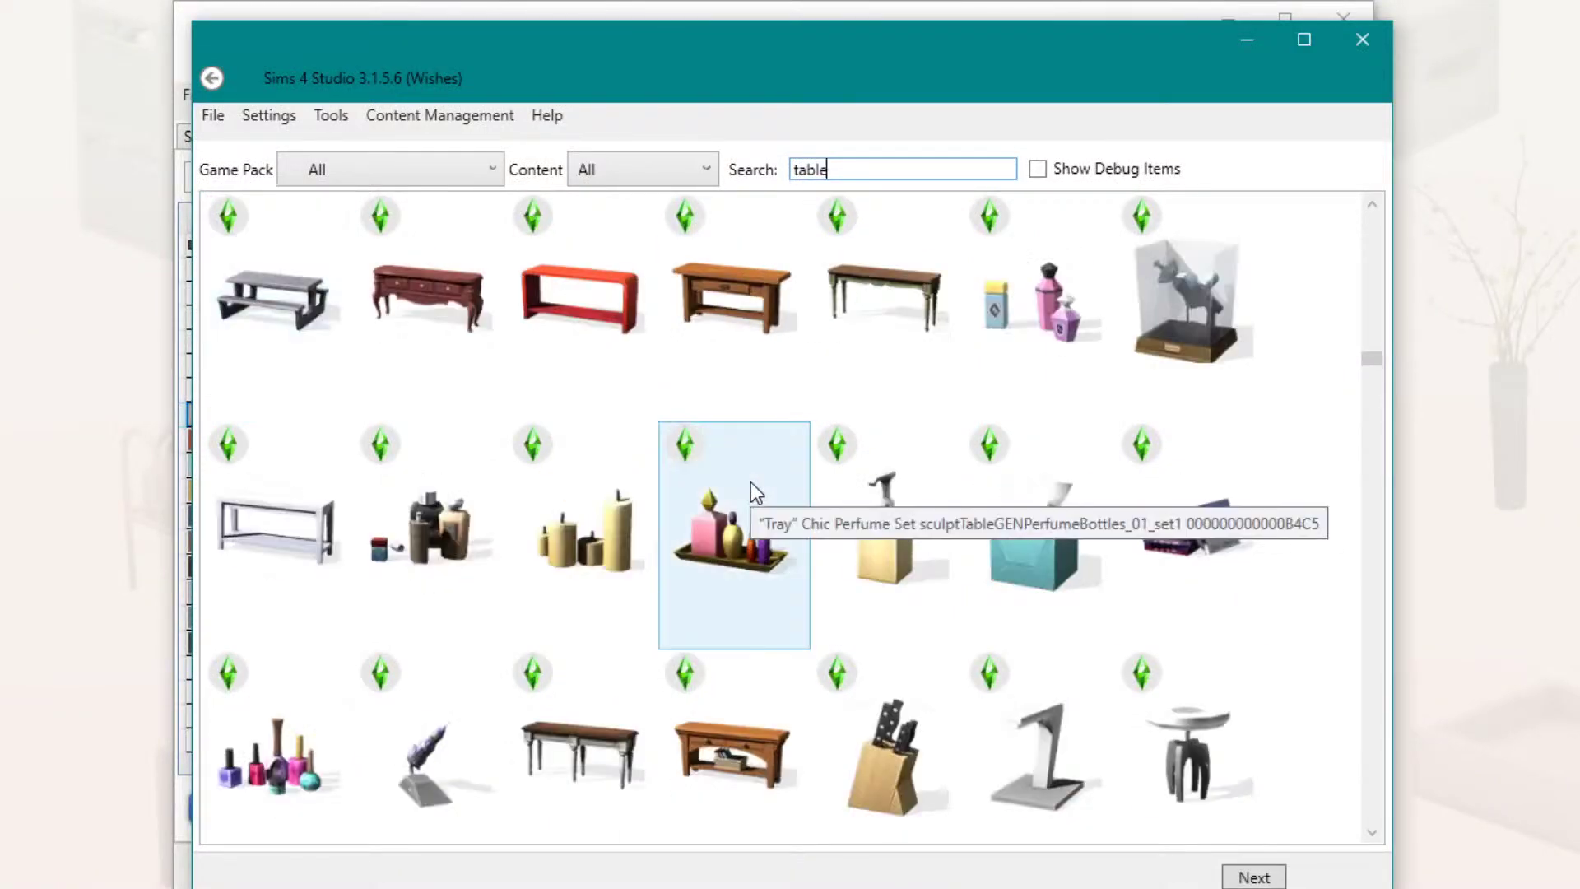
pyautogui.click(724, 308)
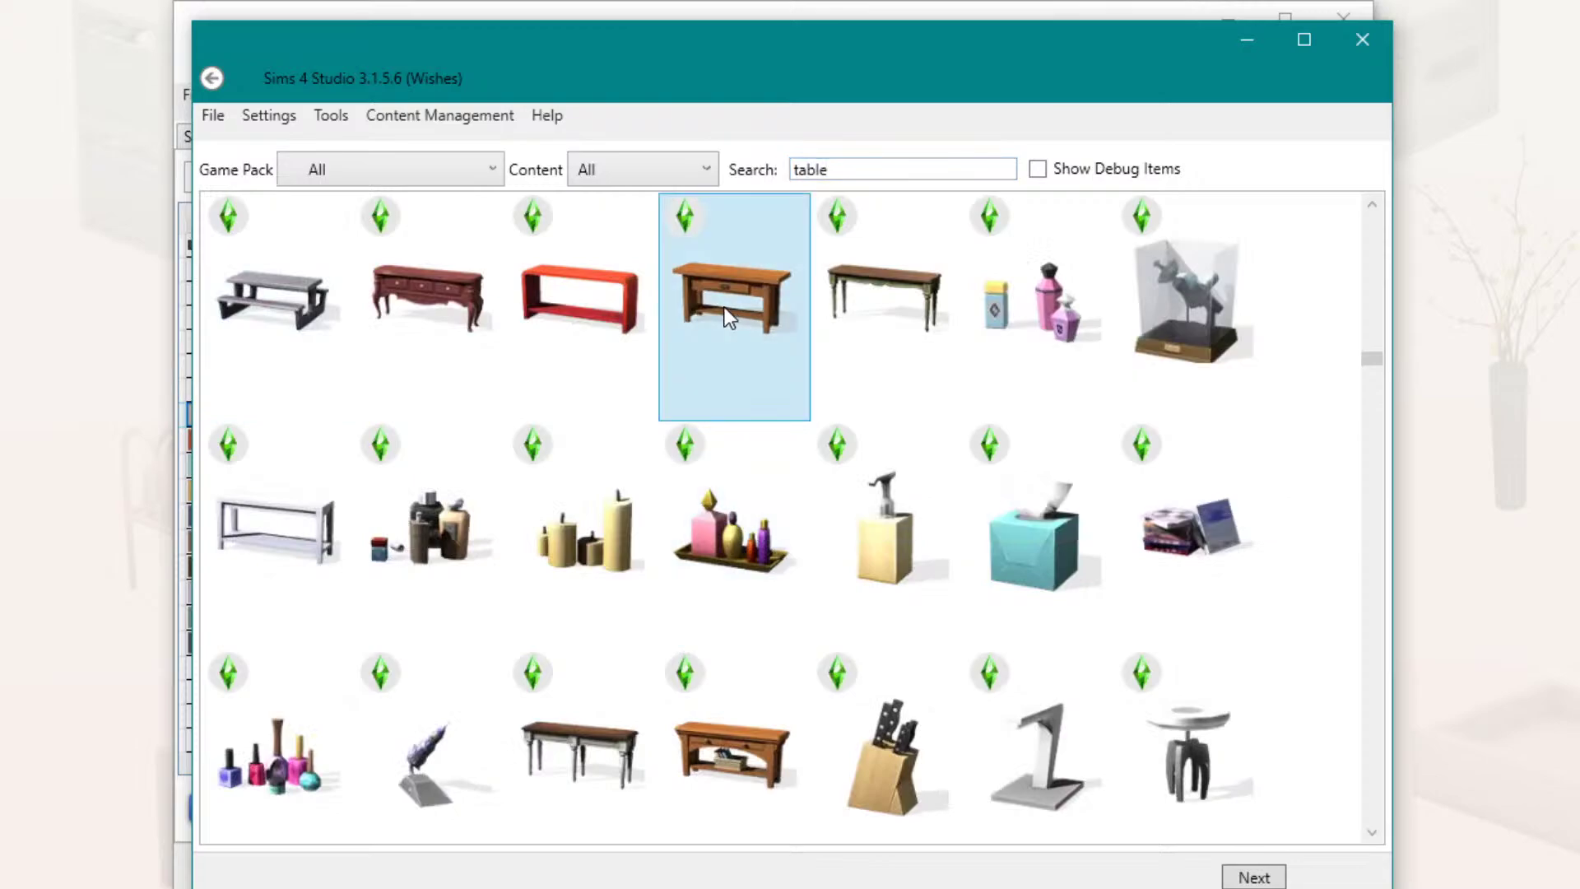
# Step: Clone the console table with all components and save it as Table_SlotDemonstation in the 28_Livestream_Tutorial folder
pyautogui.click(1246, 878)
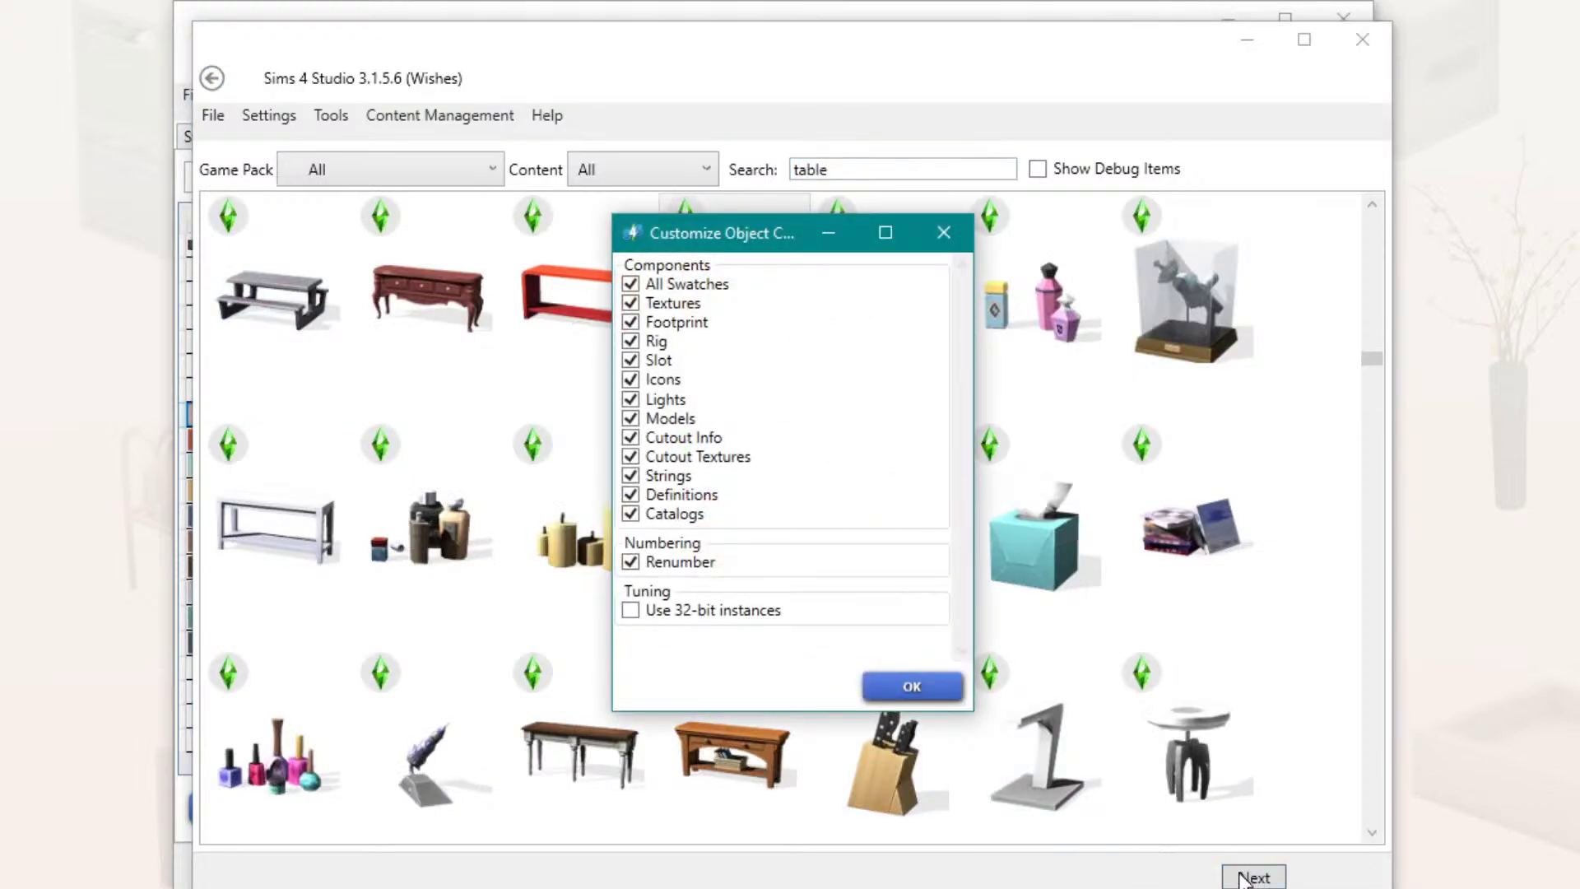
pyautogui.click(887, 689)
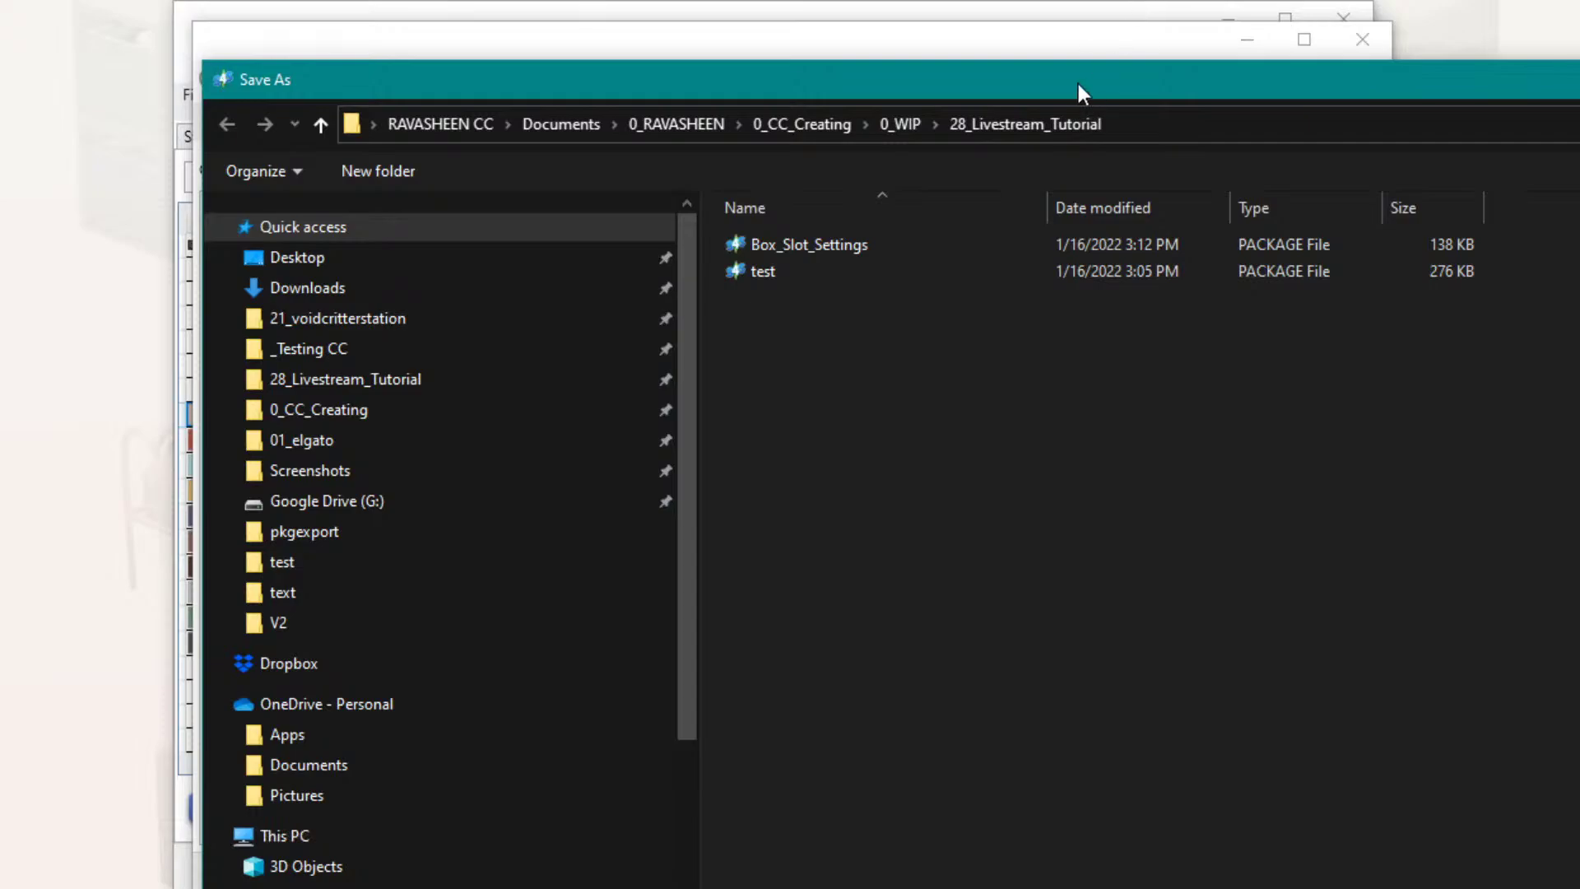
pyautogui.moveTo(1077, 81); pyautogui.dragTo(1008, 192)
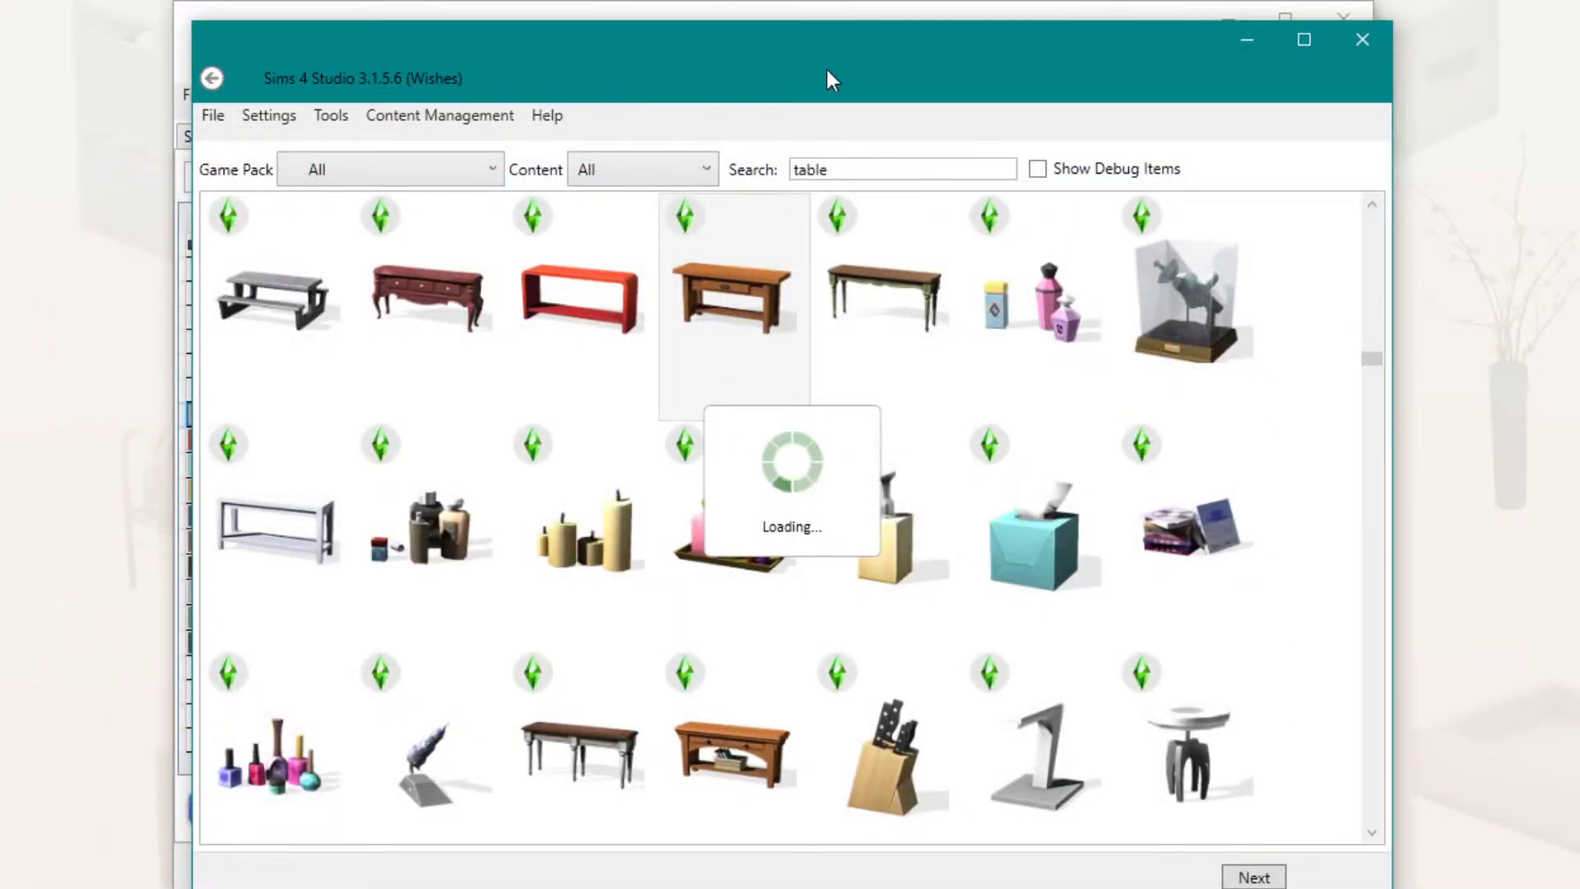
pyautogui.moveTo(821, 43); pyautogui.dragTo(816, 28)
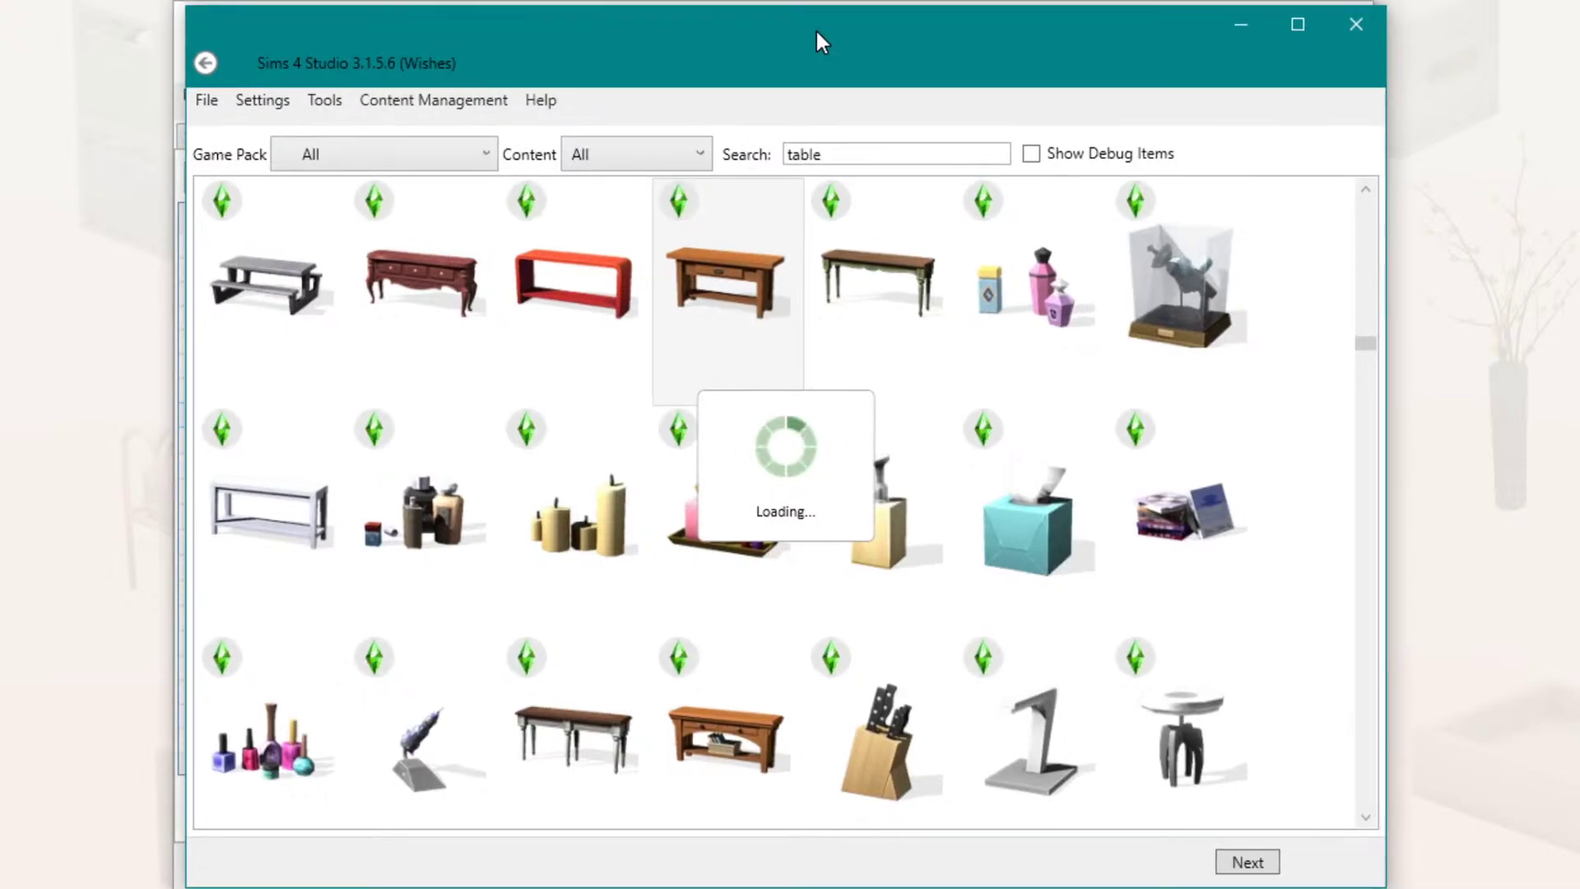
# Step: Arrange the two package windows so the storage box's resource list stays visible beside the full table window
pyautogui.moveTo(647, 41); pyautogui.dragTo(934, 43)
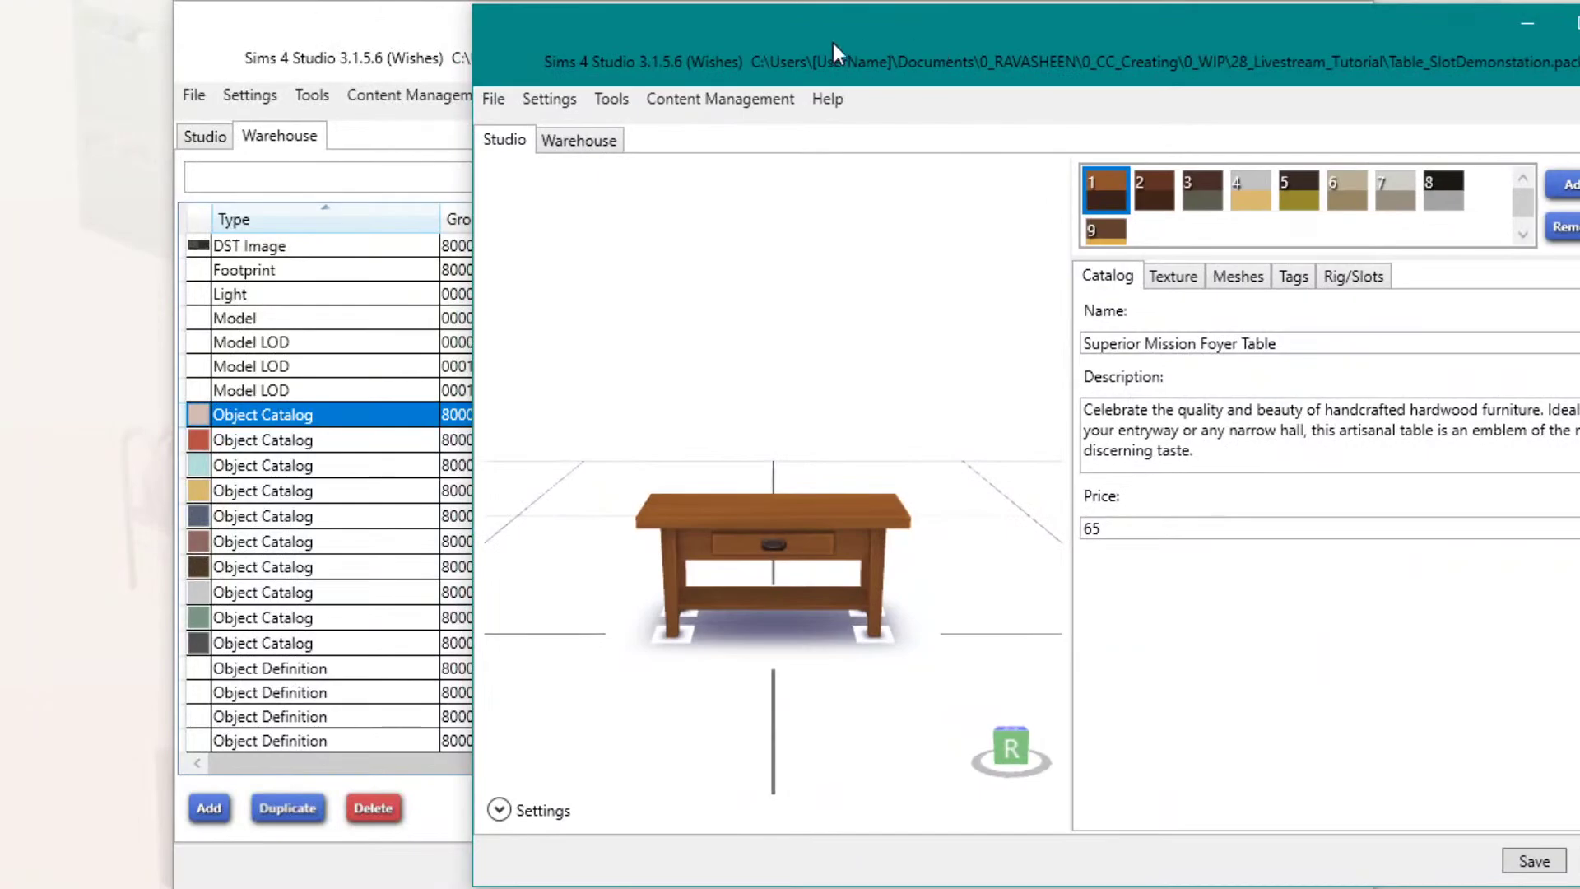
pyautogui.moveTo(398, 36); pyautogui.dragTo(225, 26)
pyautogui.click(1325, 26)
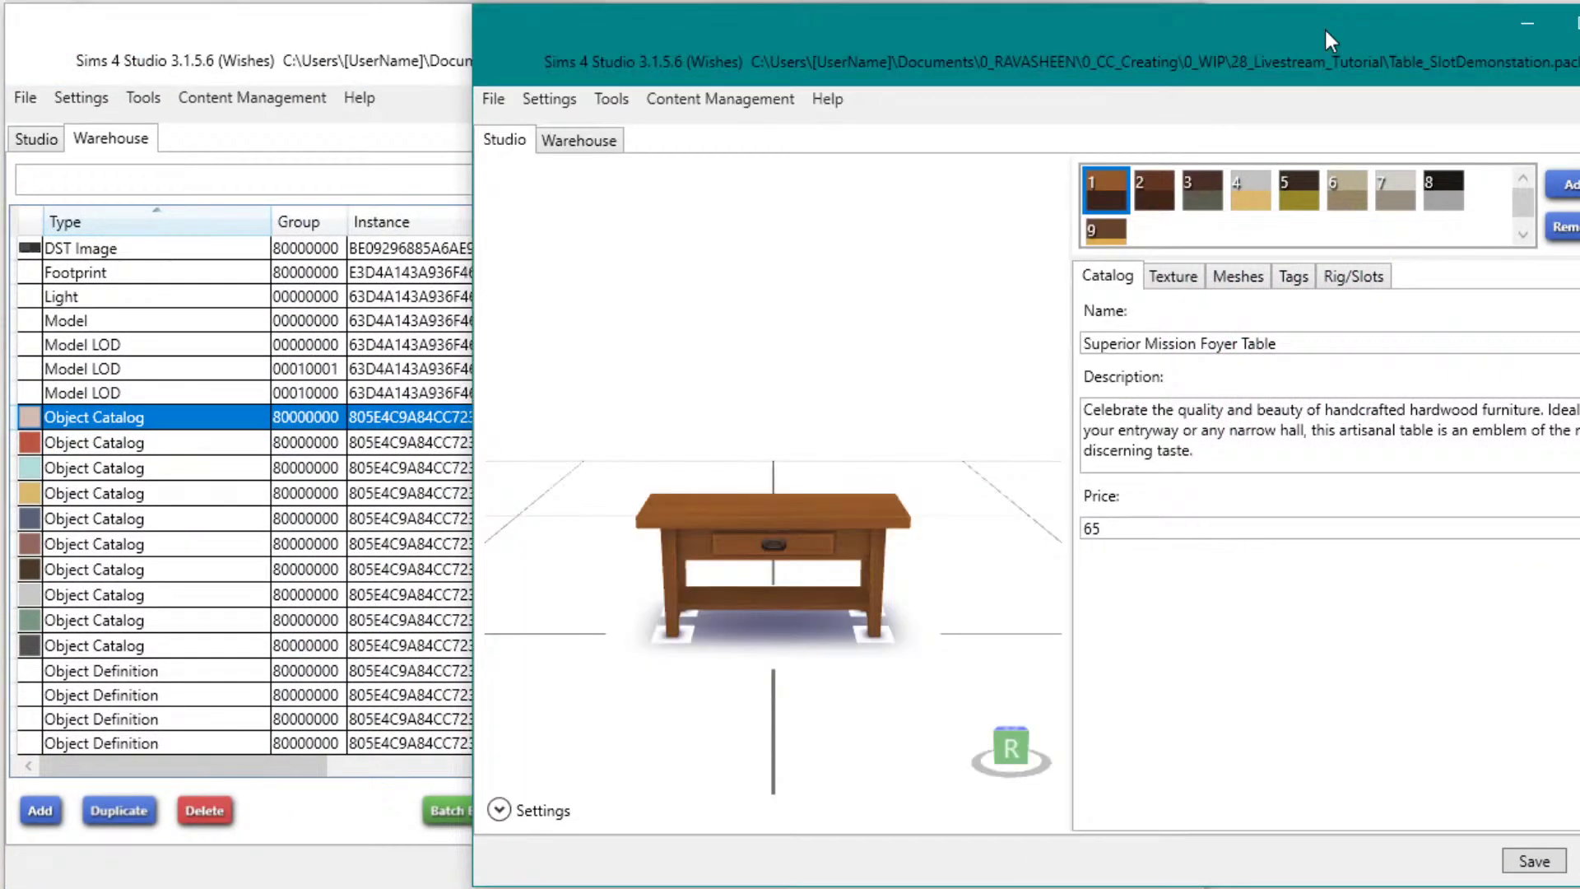
pyautogui.moveTo(1247, 27); pyautogui.dragTo(1148, 25)
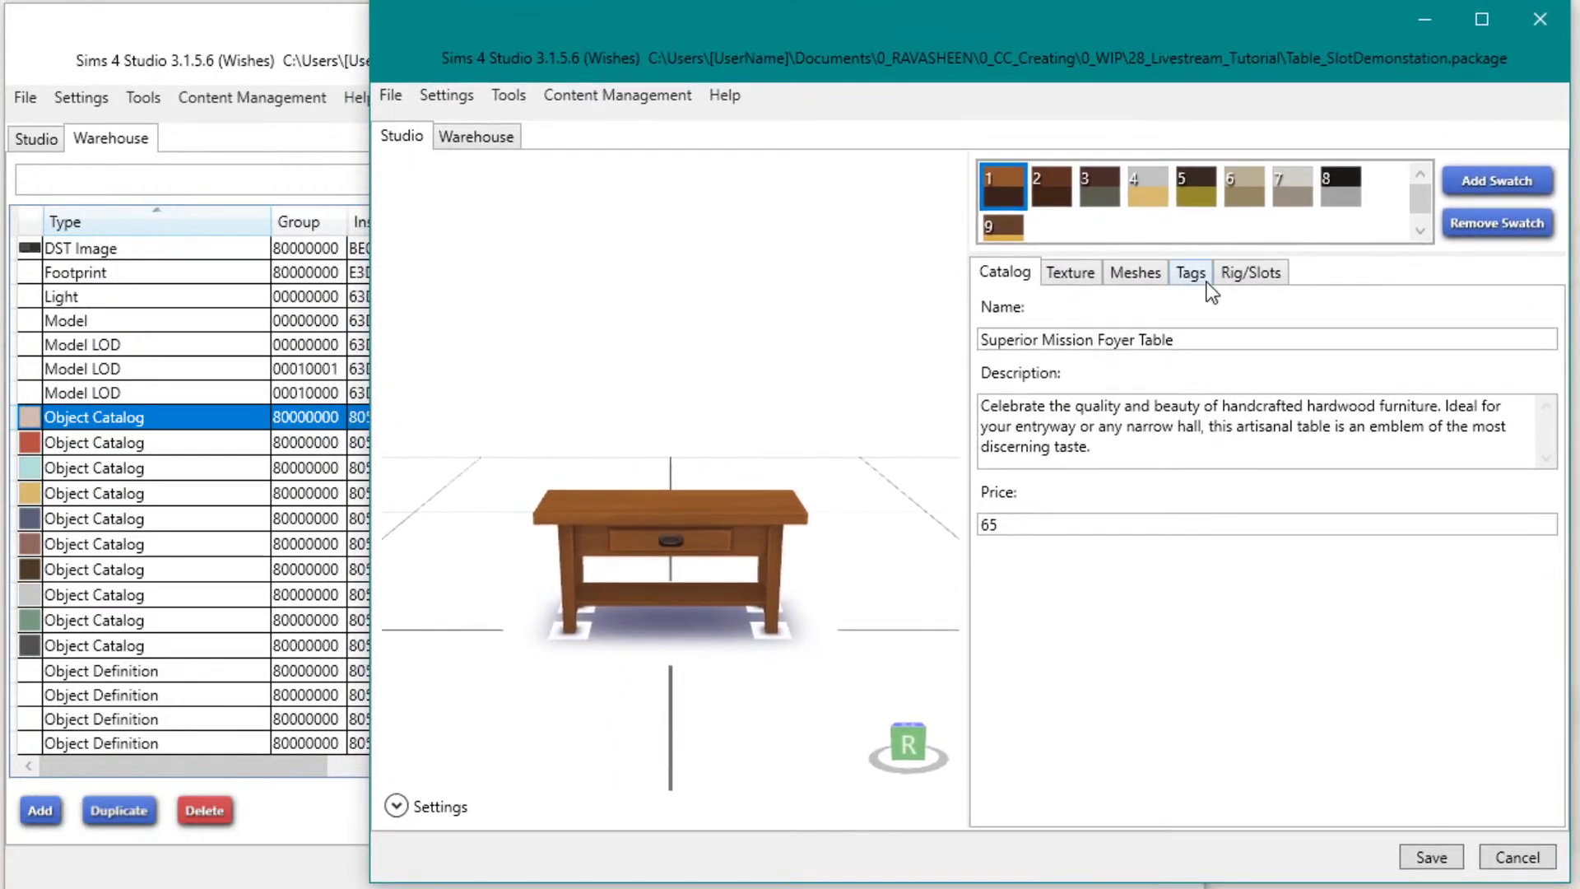
# Step: Examine the table's Rig/Slots list, highlighting _deco_med_1 and _deco_sml_1 and reading the remaining bones
pyautogui.click(1271, 277)
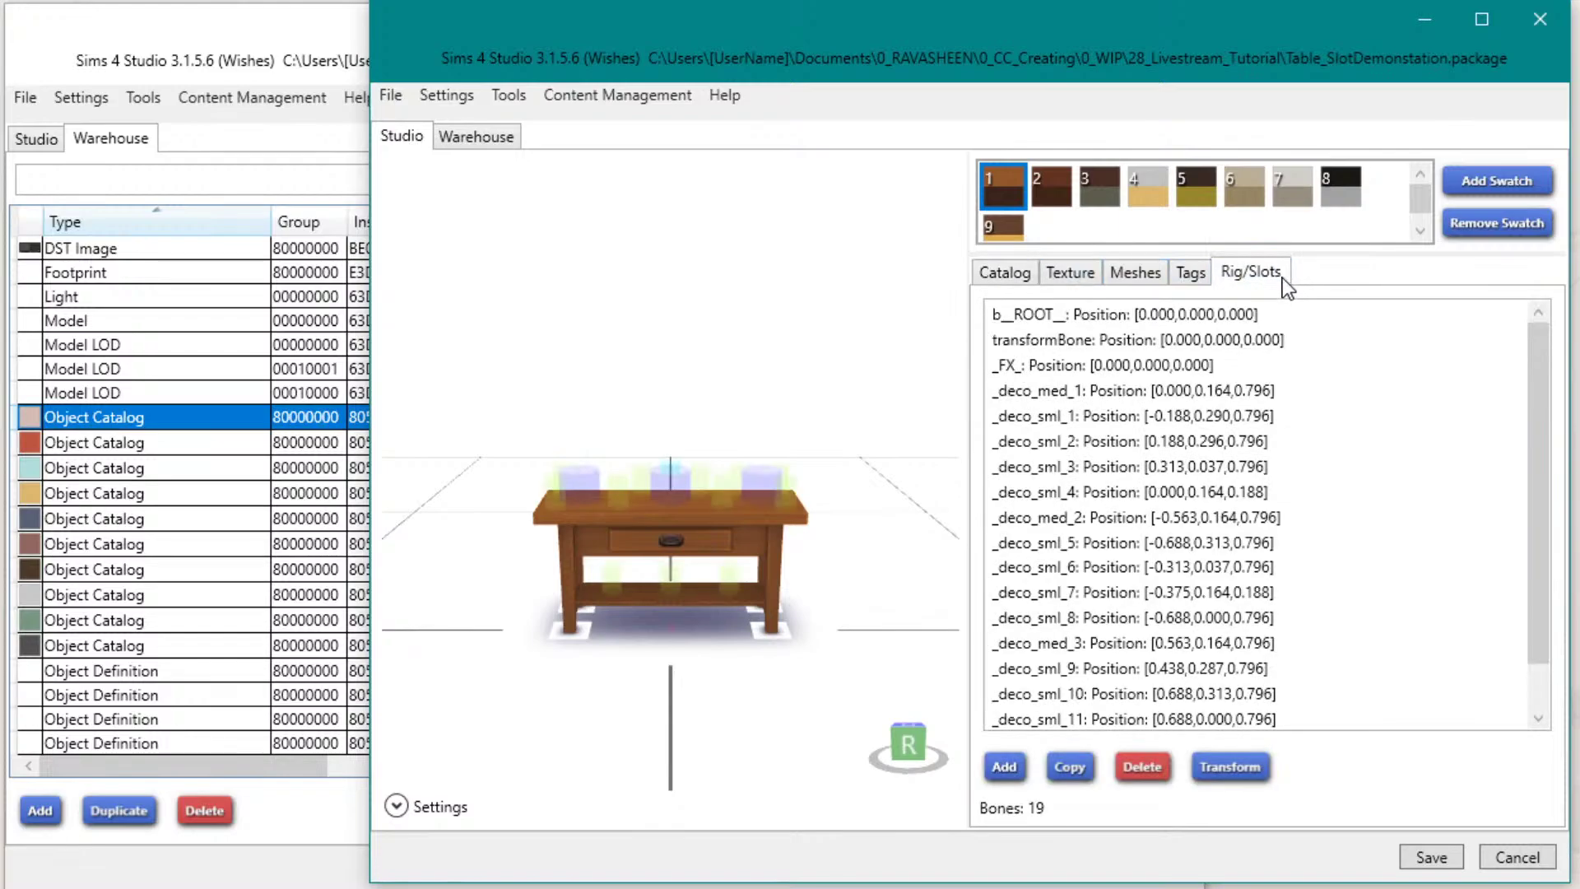
pyautogui.scroll(5, 748, 526)
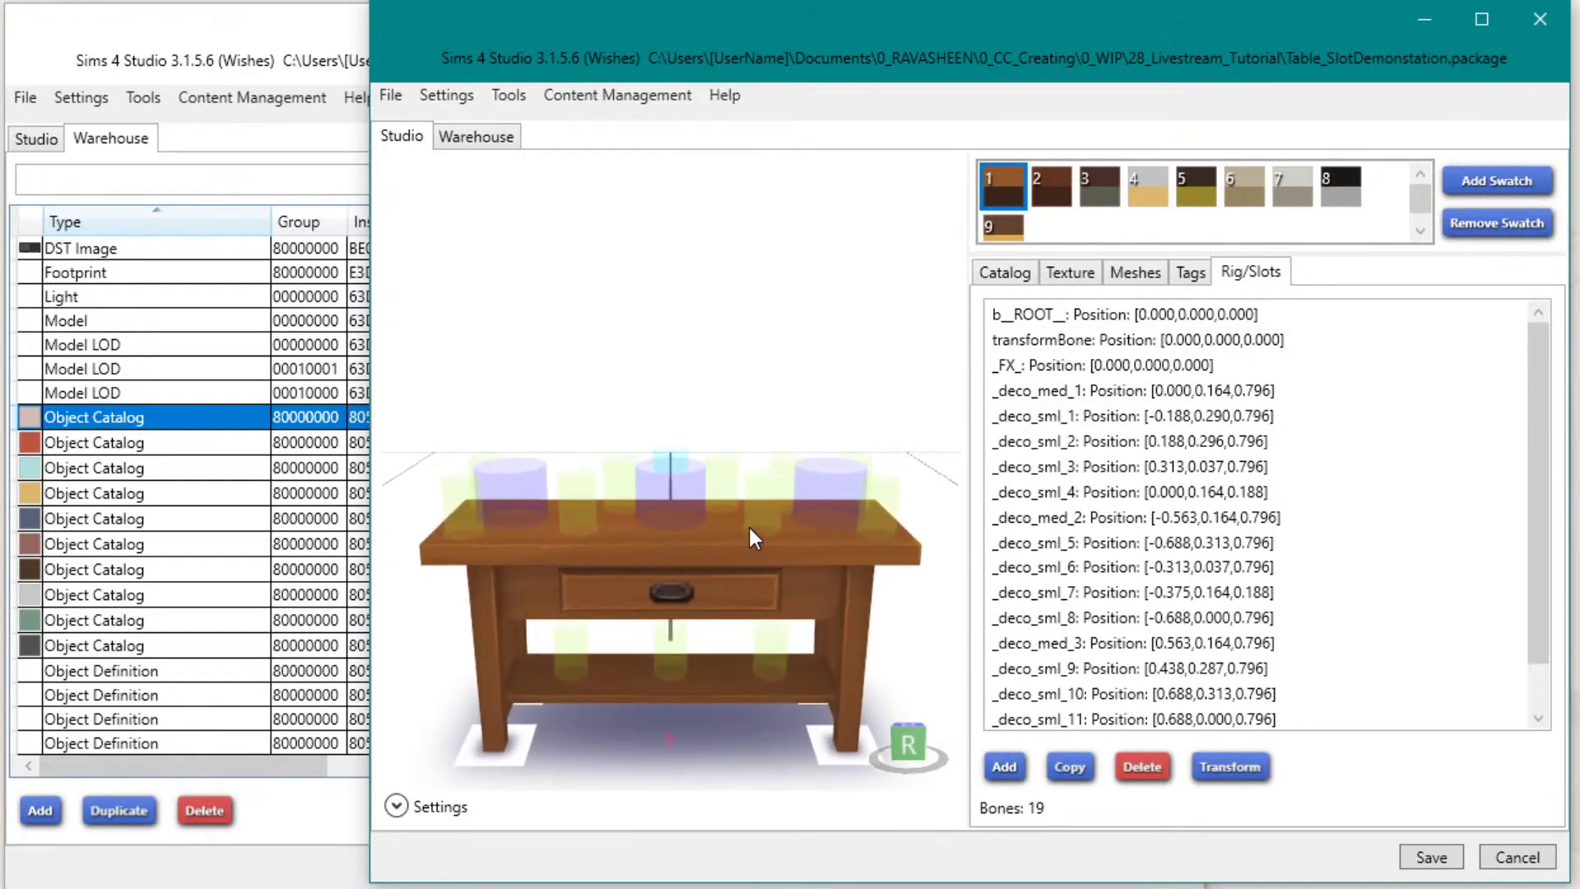
pyautogui.scroll(2, 748, 526)
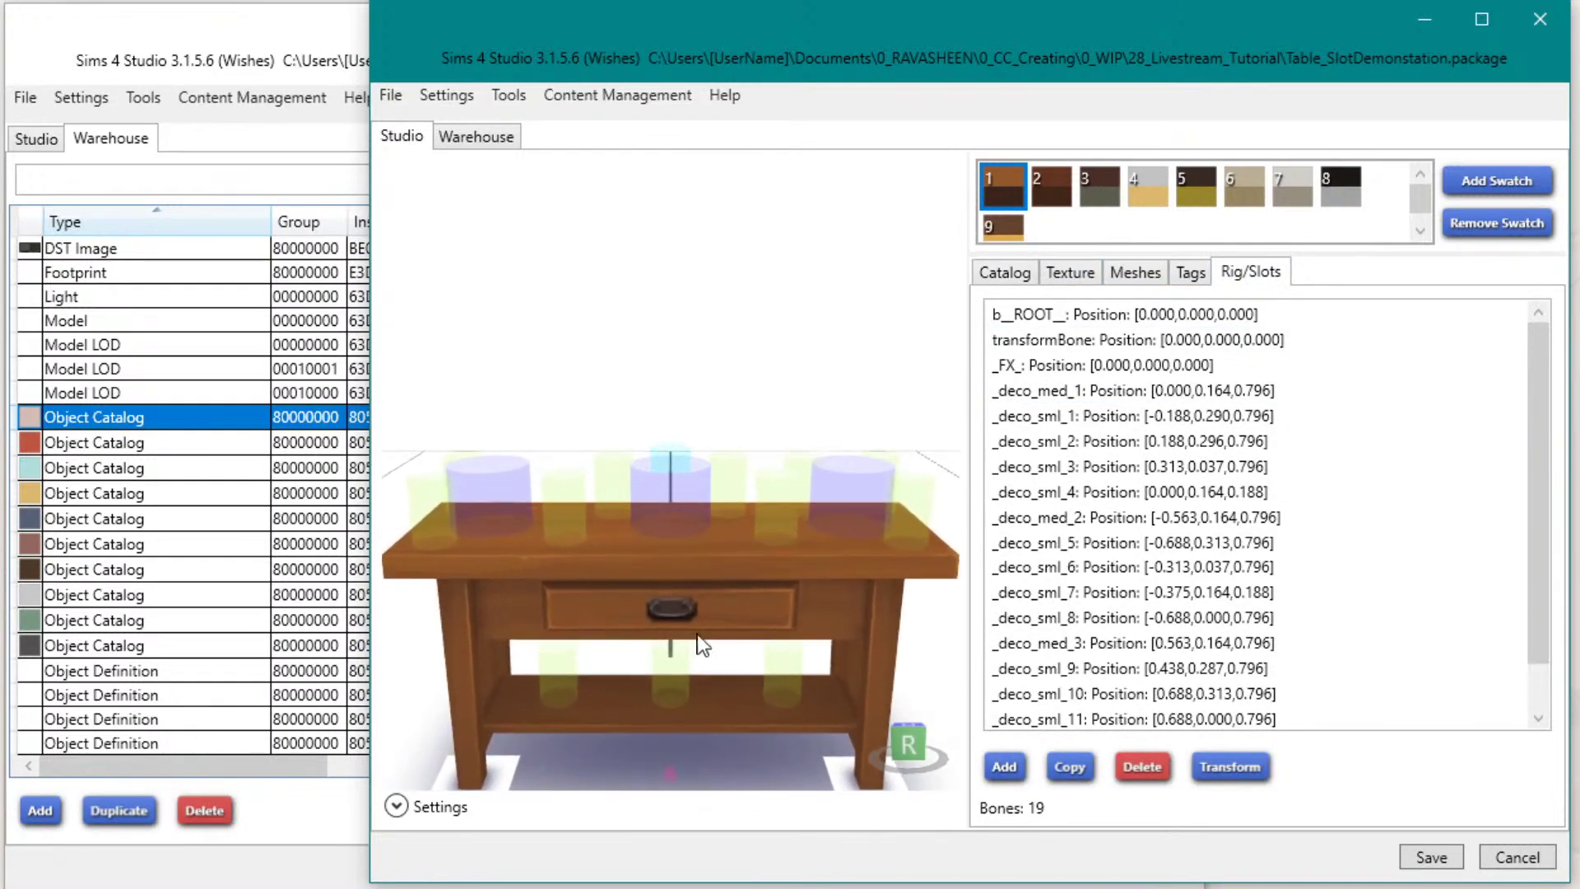
pyautogui.click(1107, 392)
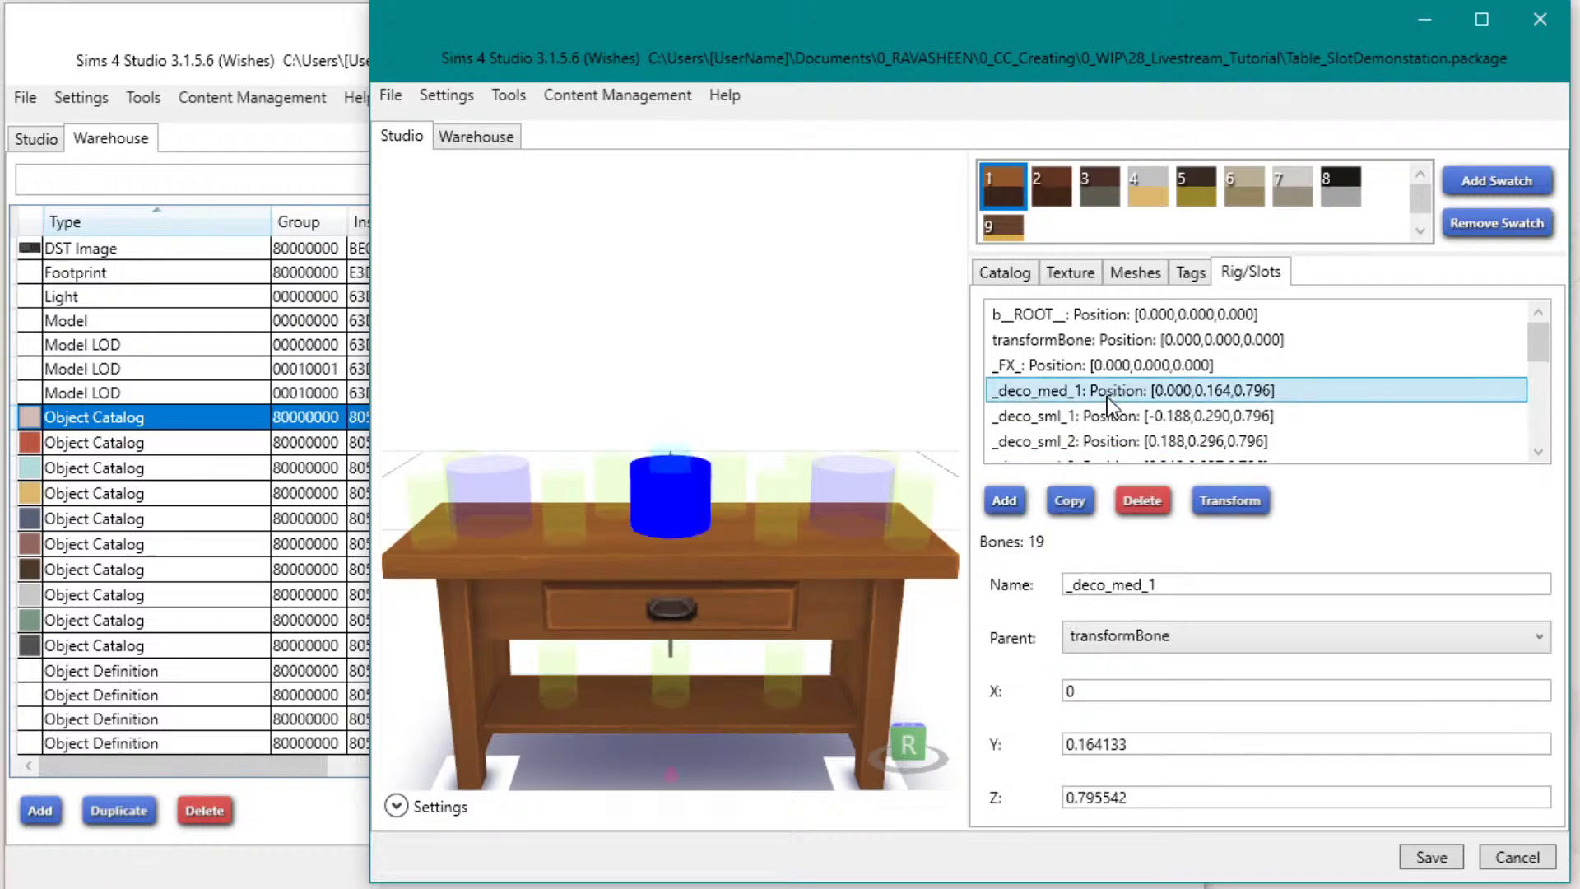
pyautogui.click(1097, 415)
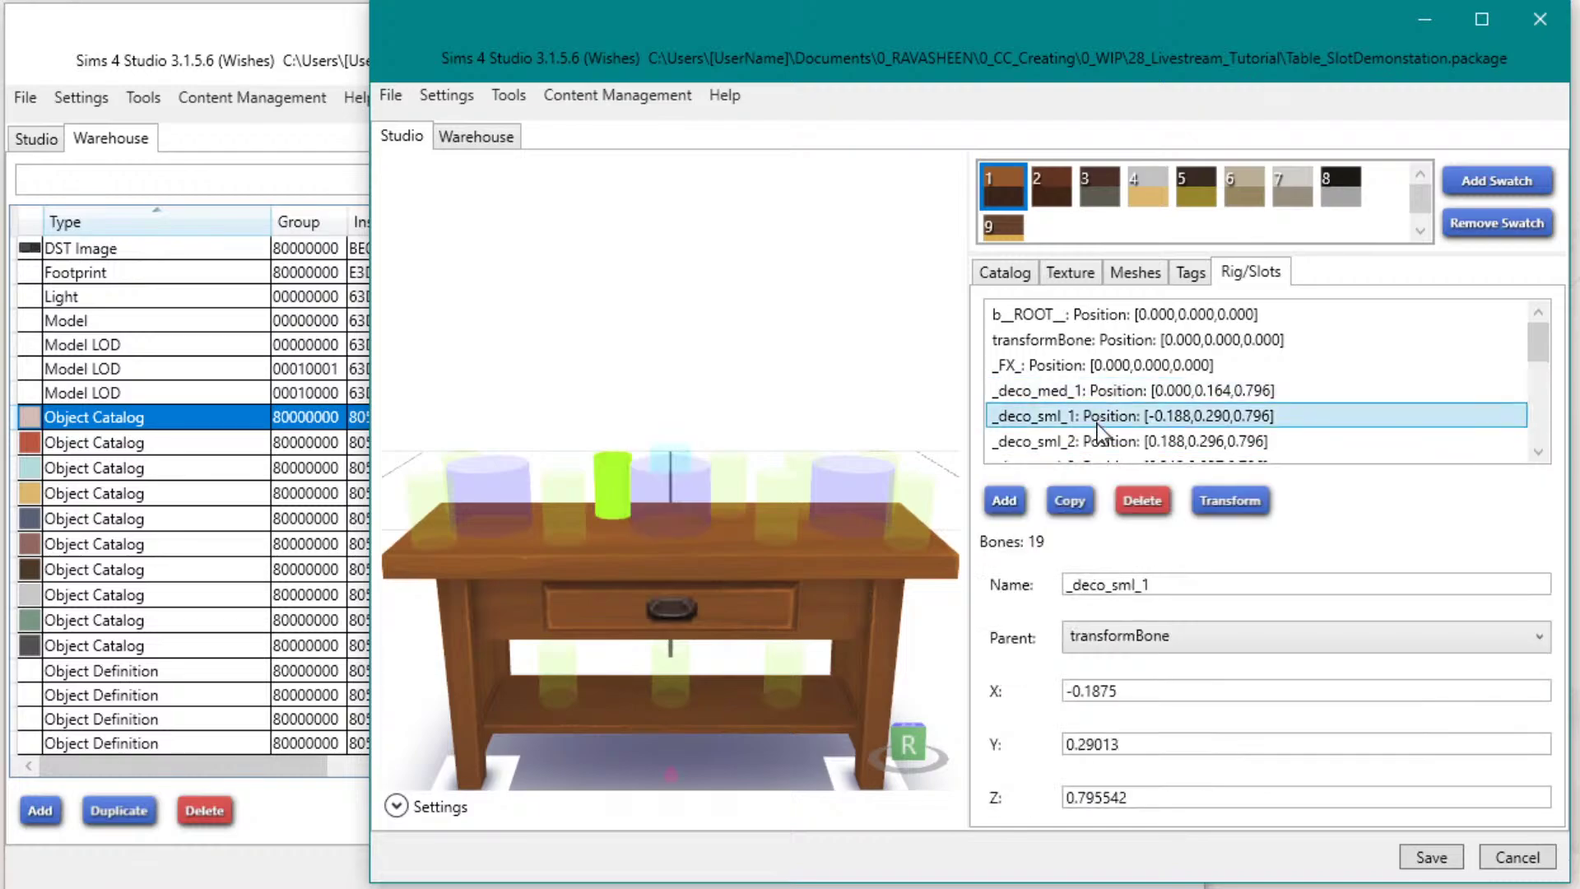
pyautogui.scroll(-3, 1098, 424)
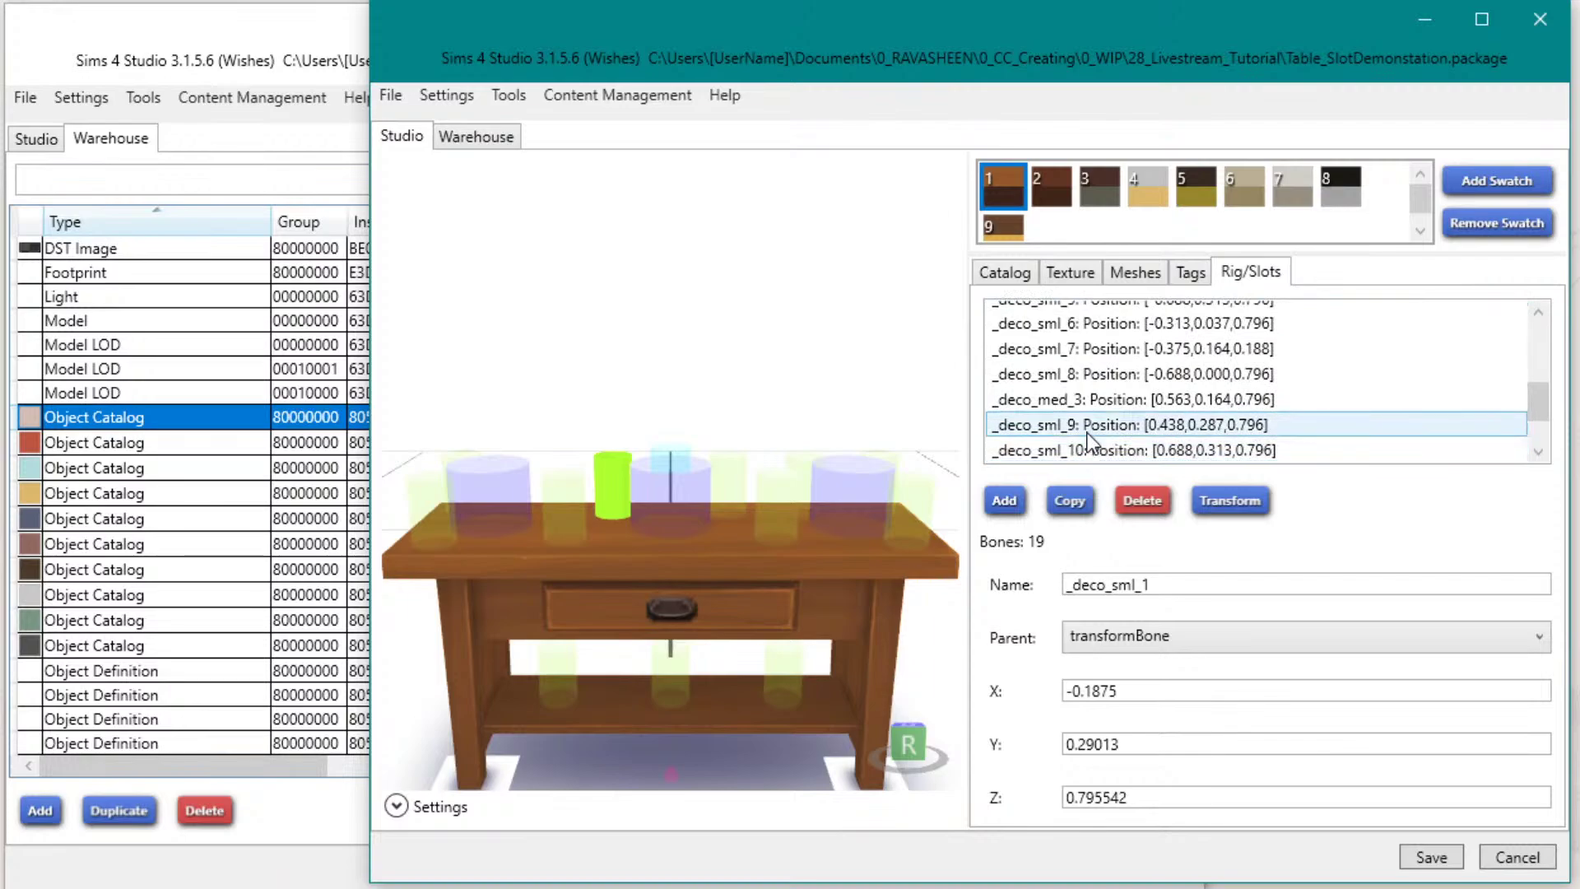
pyautogui.scroll(-1, 1090, 440)
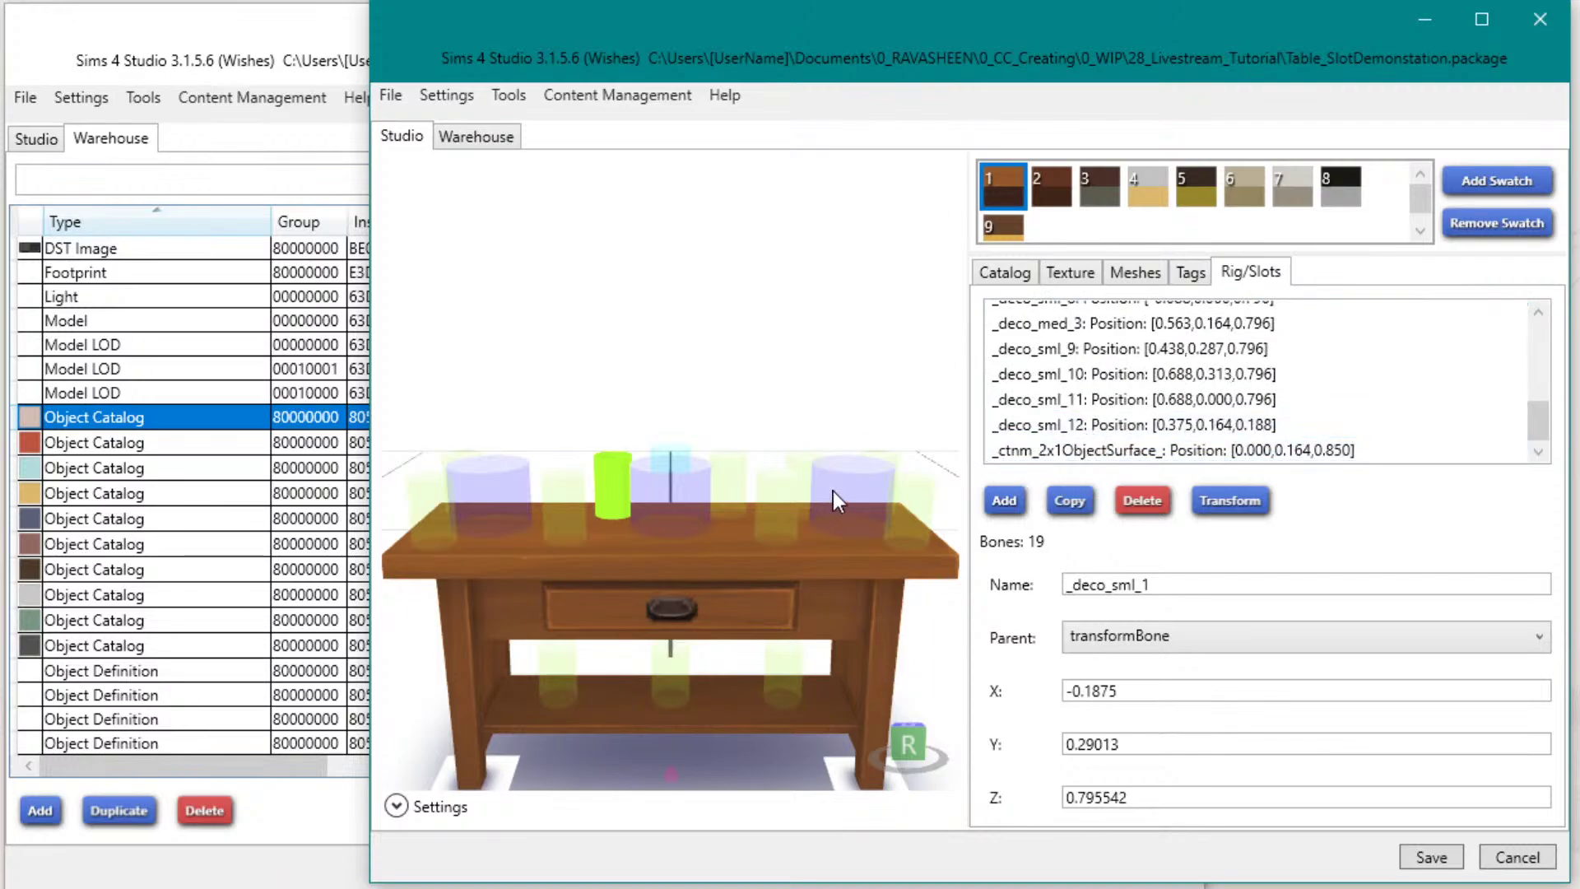
# Step: Check the first Object Catalog resource's slot values in the box package and highlight all small deco slots on the table
pyautogui.click(317, 421)
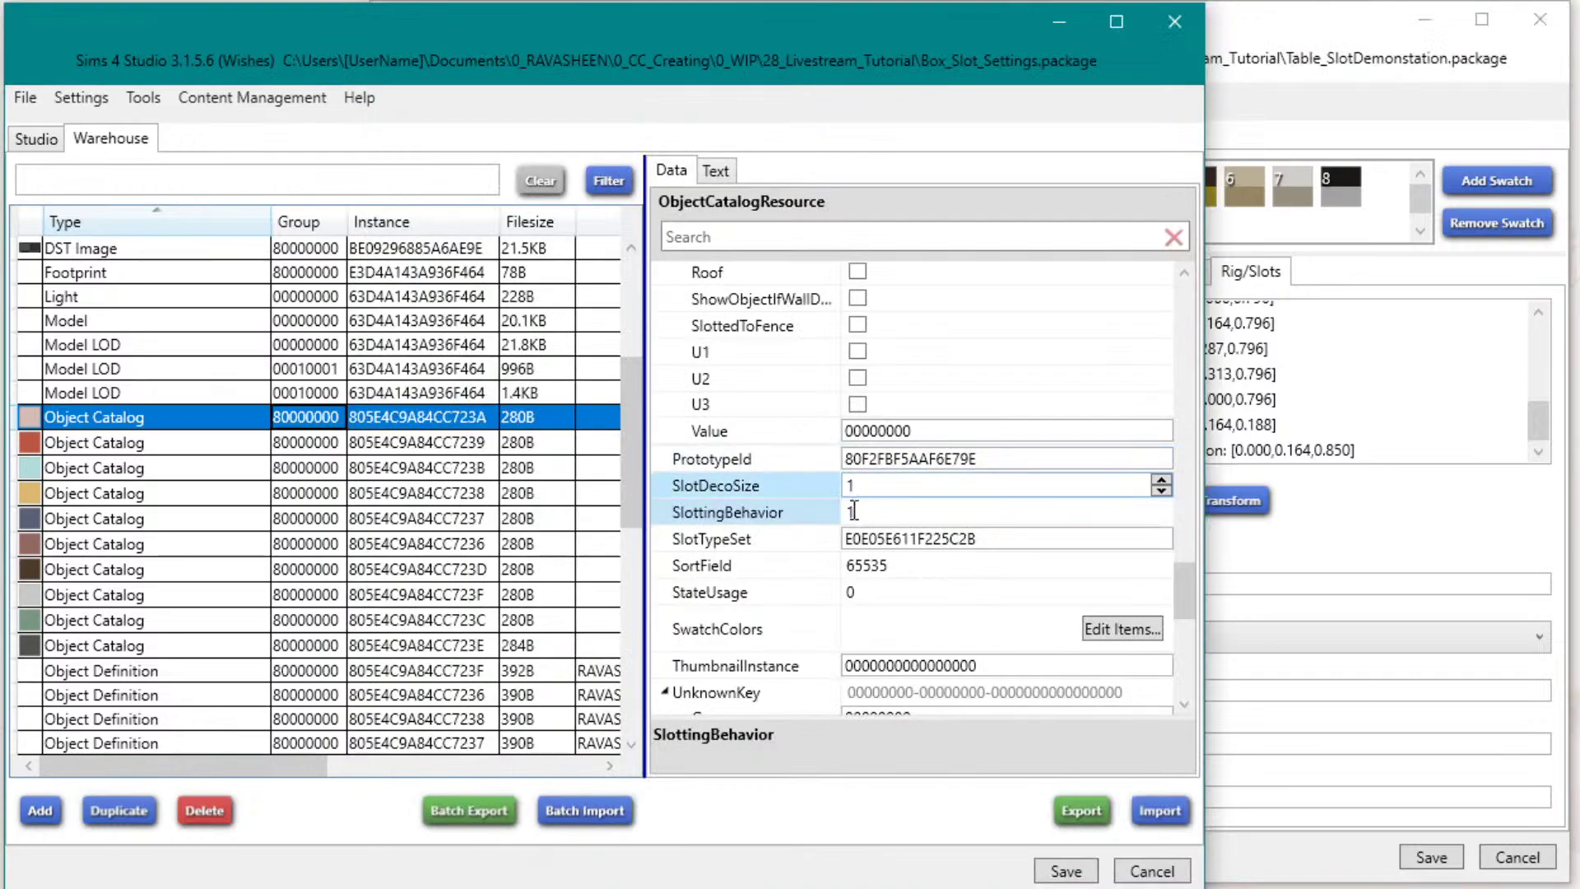
pyautogui.click(1307, 27)
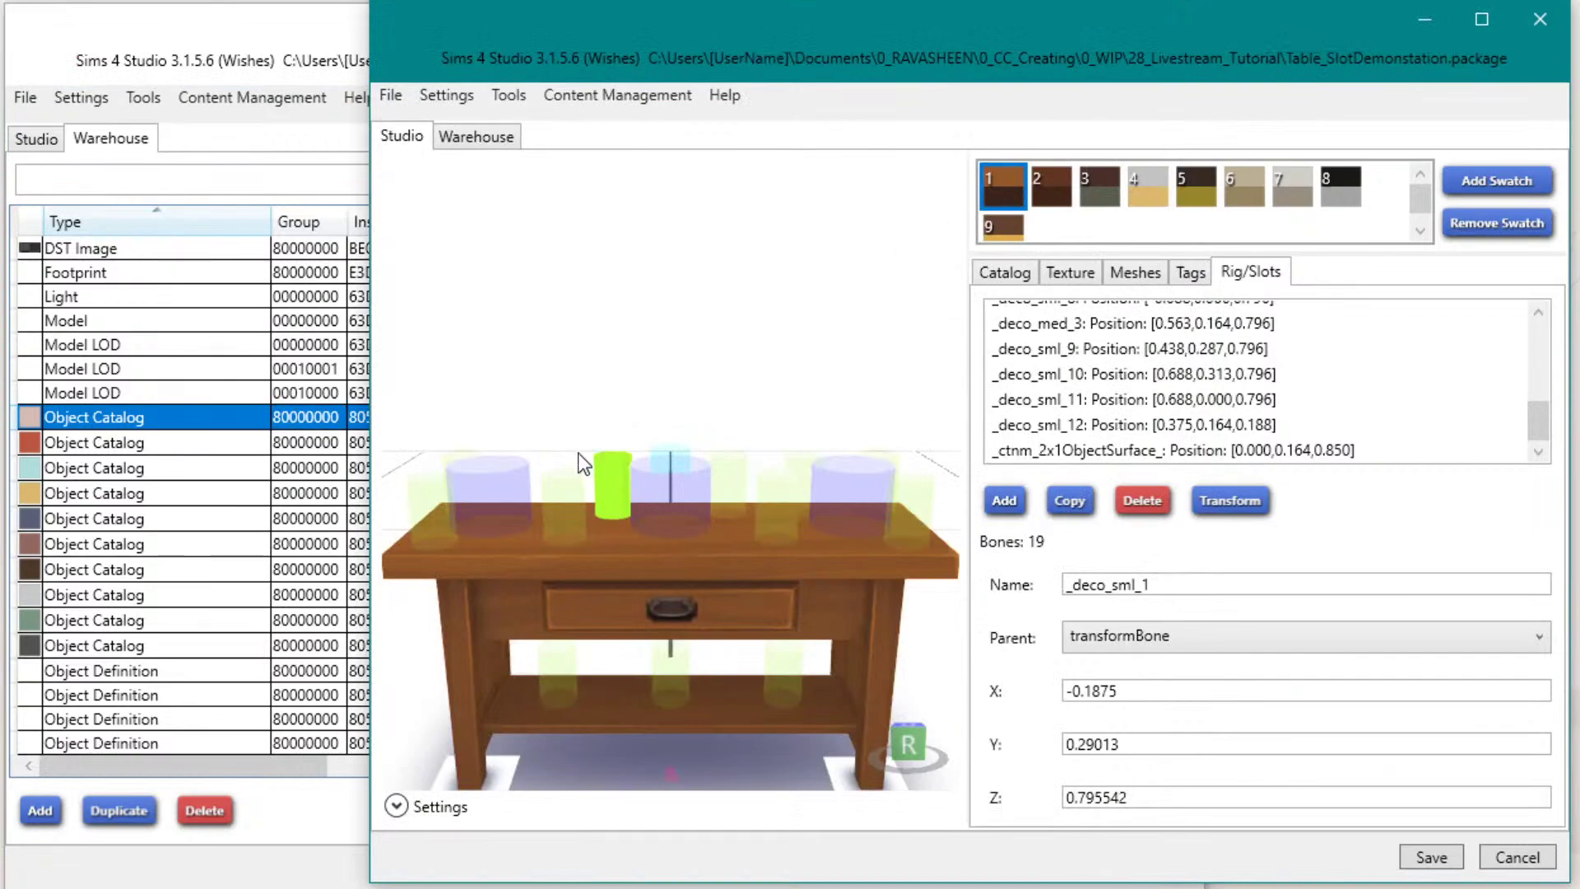
pyautogui.click(432, 501)
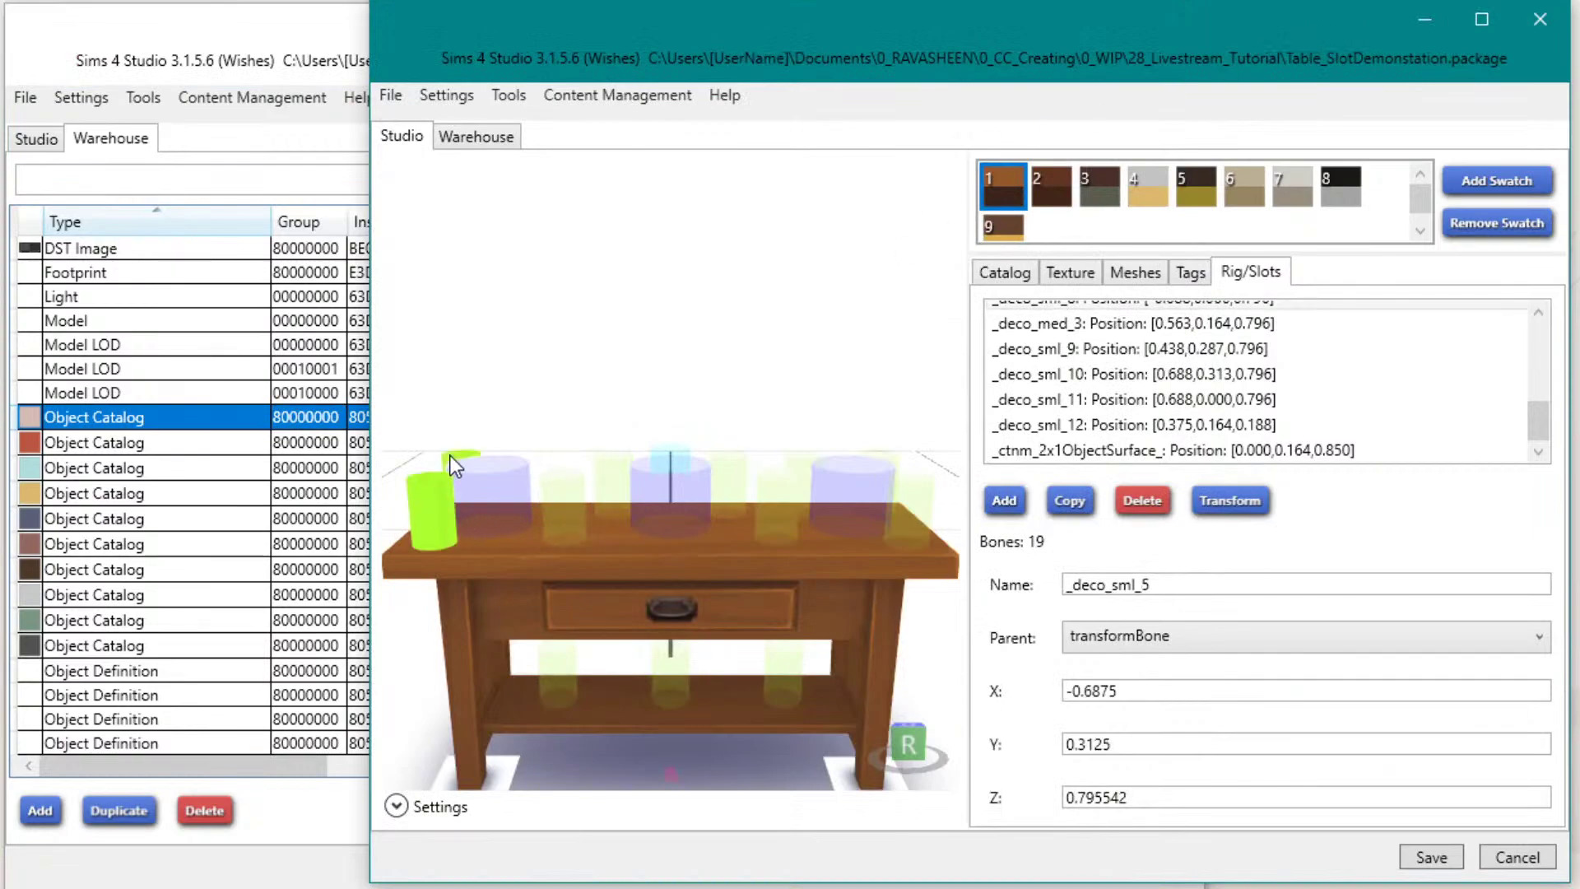
pyautogui.click(612, 486)
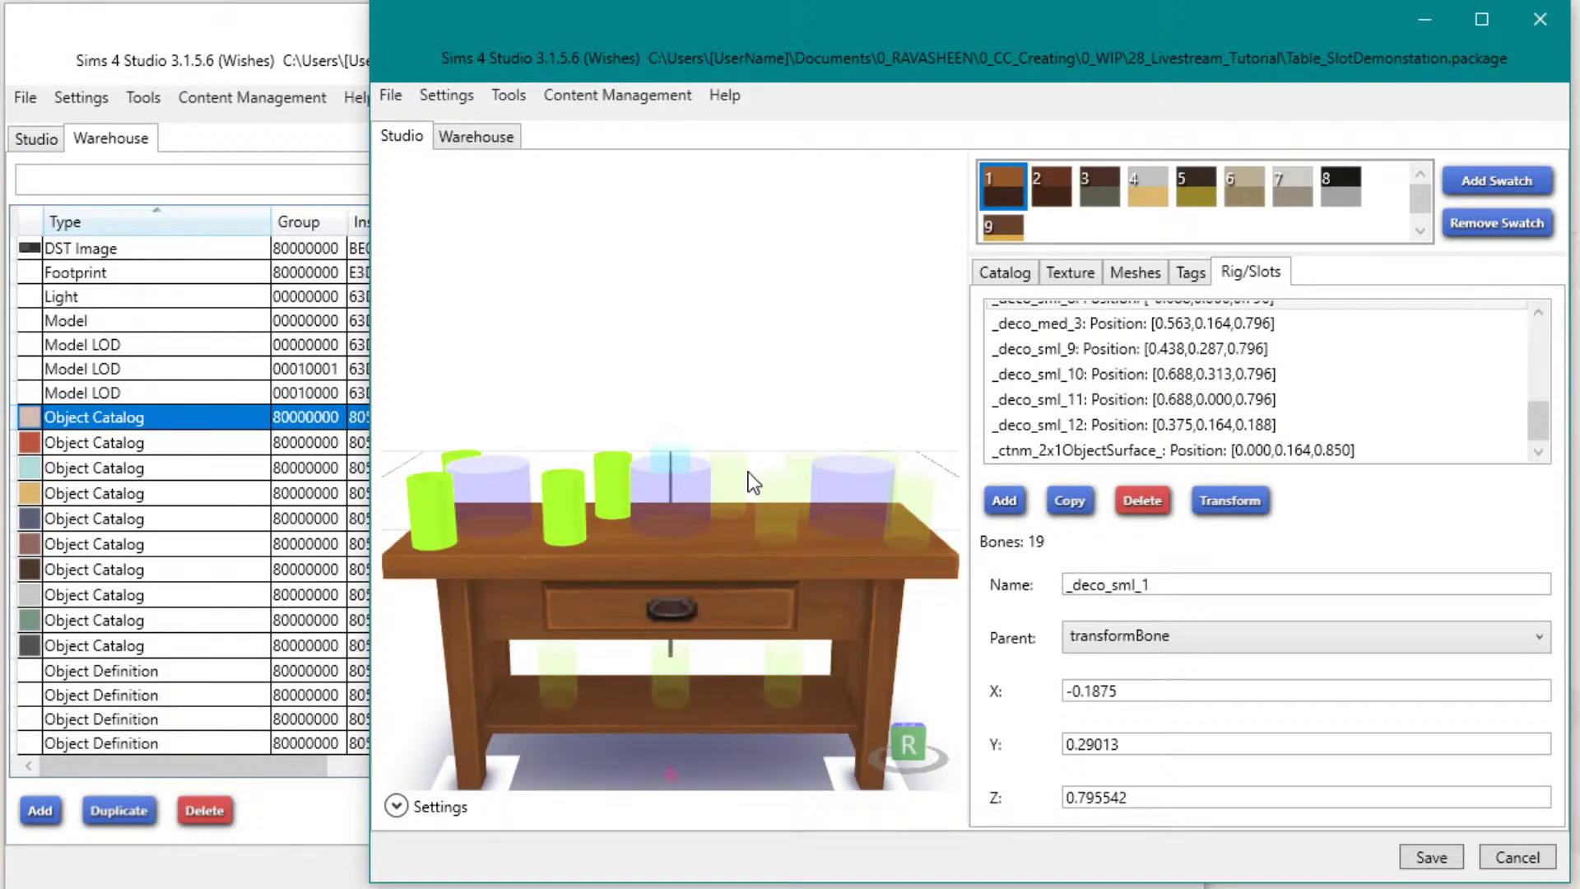
pyautogui.click(781, 507)
pyautogui.click(802, 465)
pyautogui.click(894, 465)
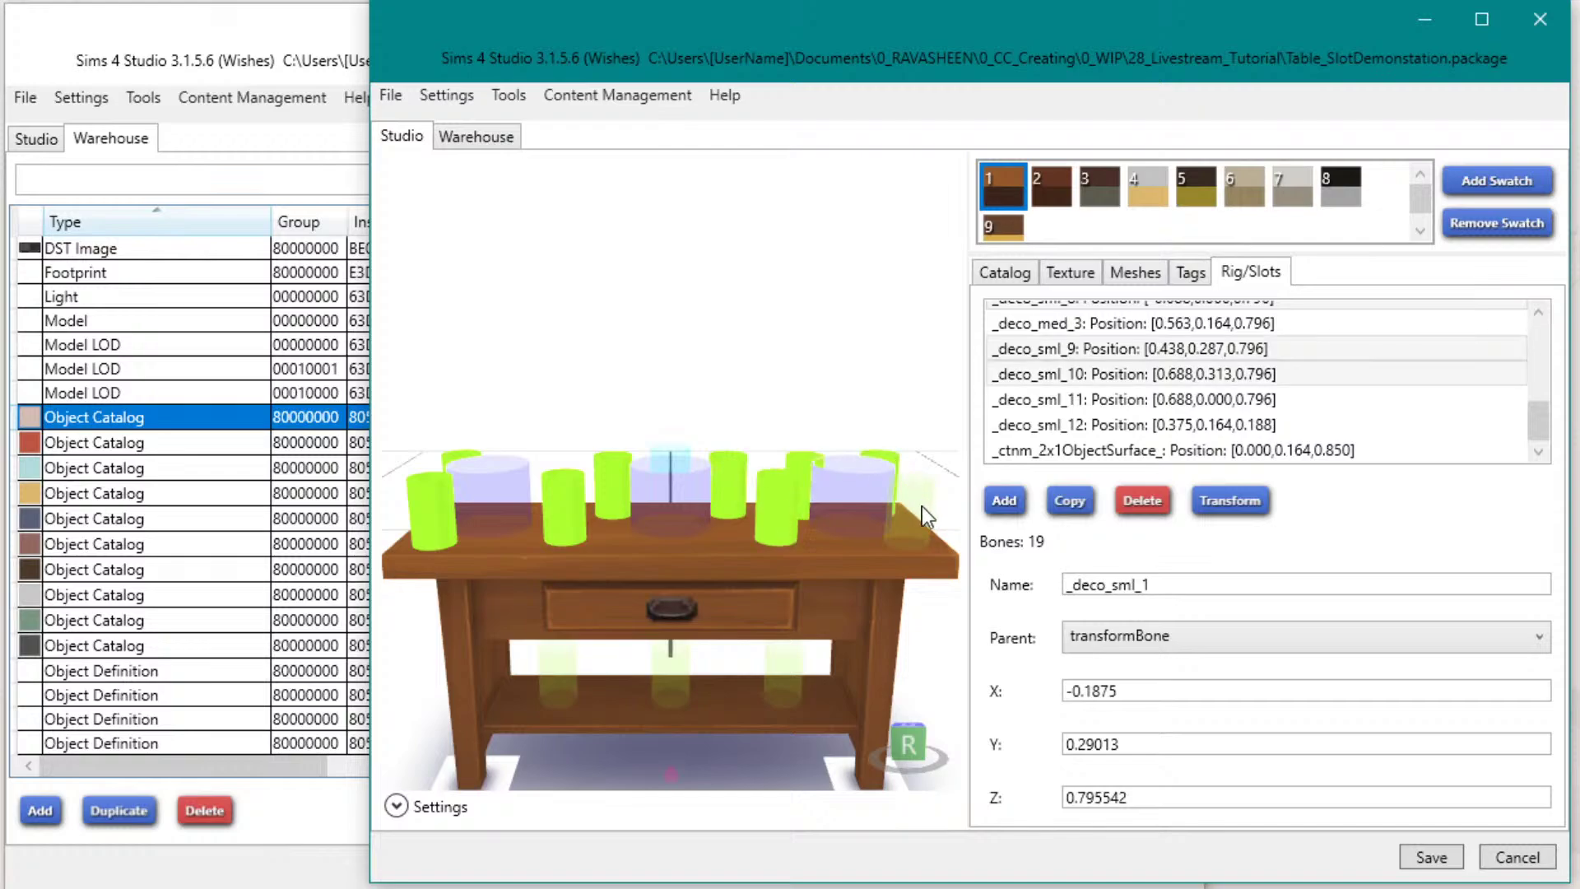
pyautogui.click(920, 506)
pyautogui.click(785, 682)
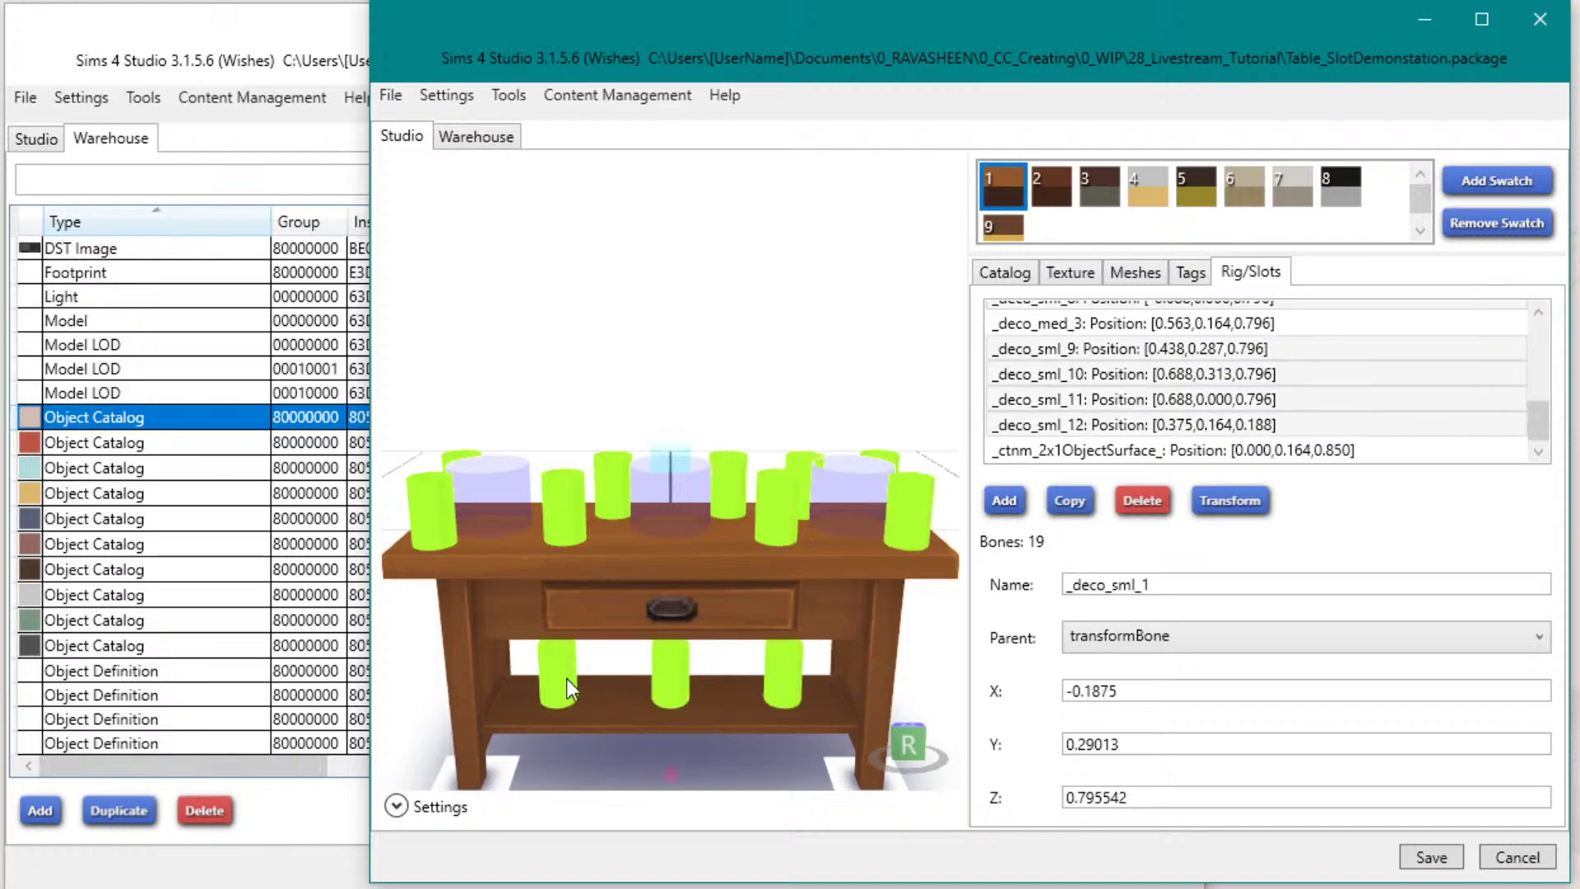
# Step: Check the second Object Catalog resource's slot values in the box package and highlight the table's three medium deco slots
pyautogui.click(169, 443)
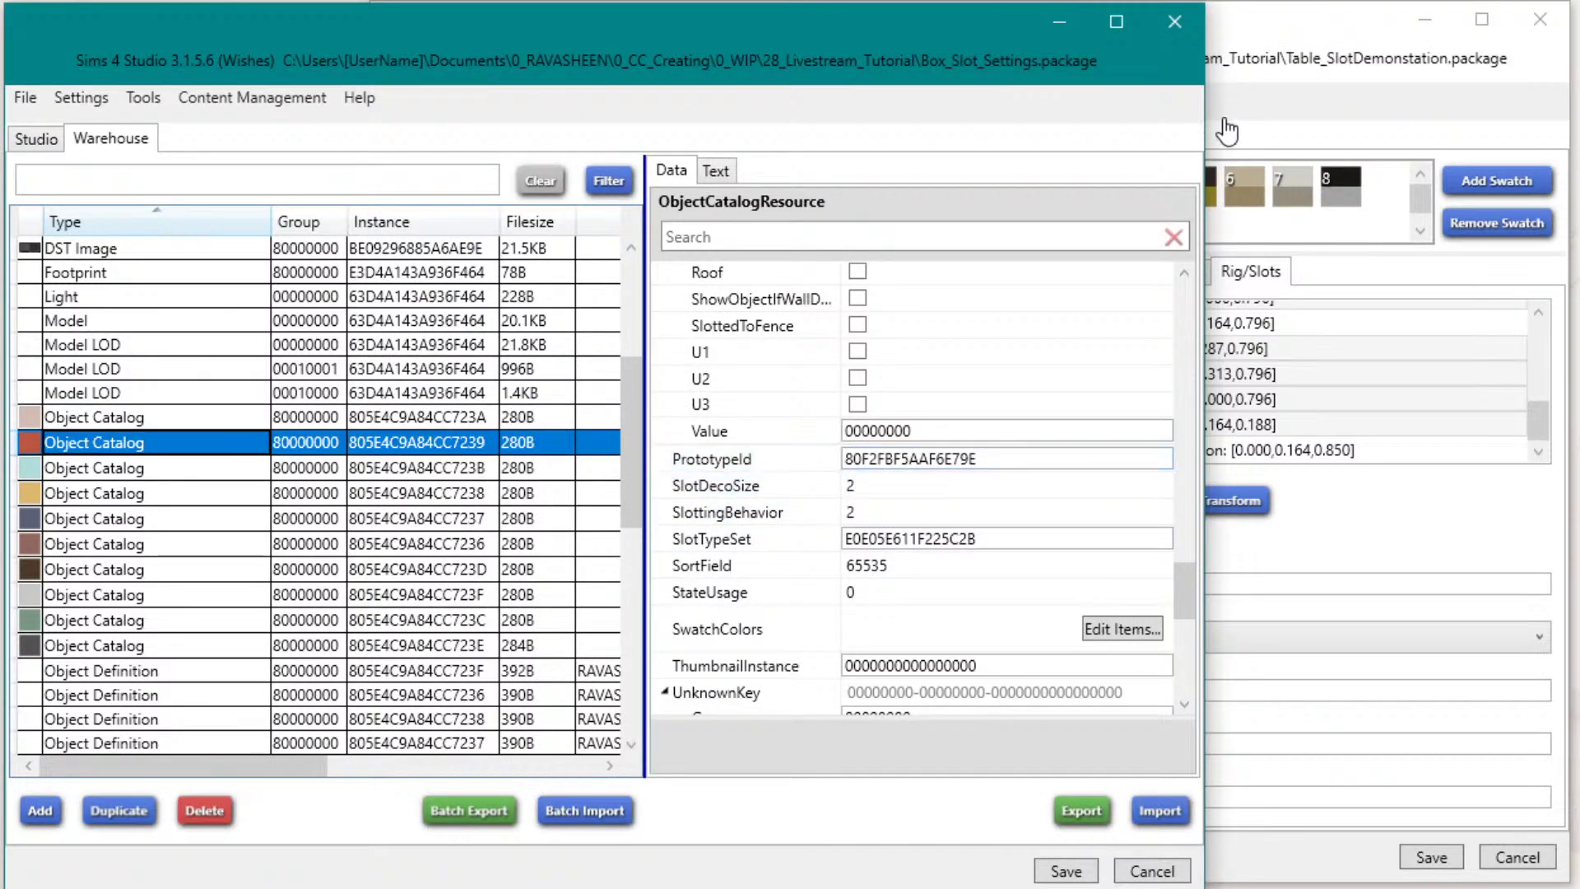
pyautogui.click(1287, 33)
pyautogui.click(479, 498)
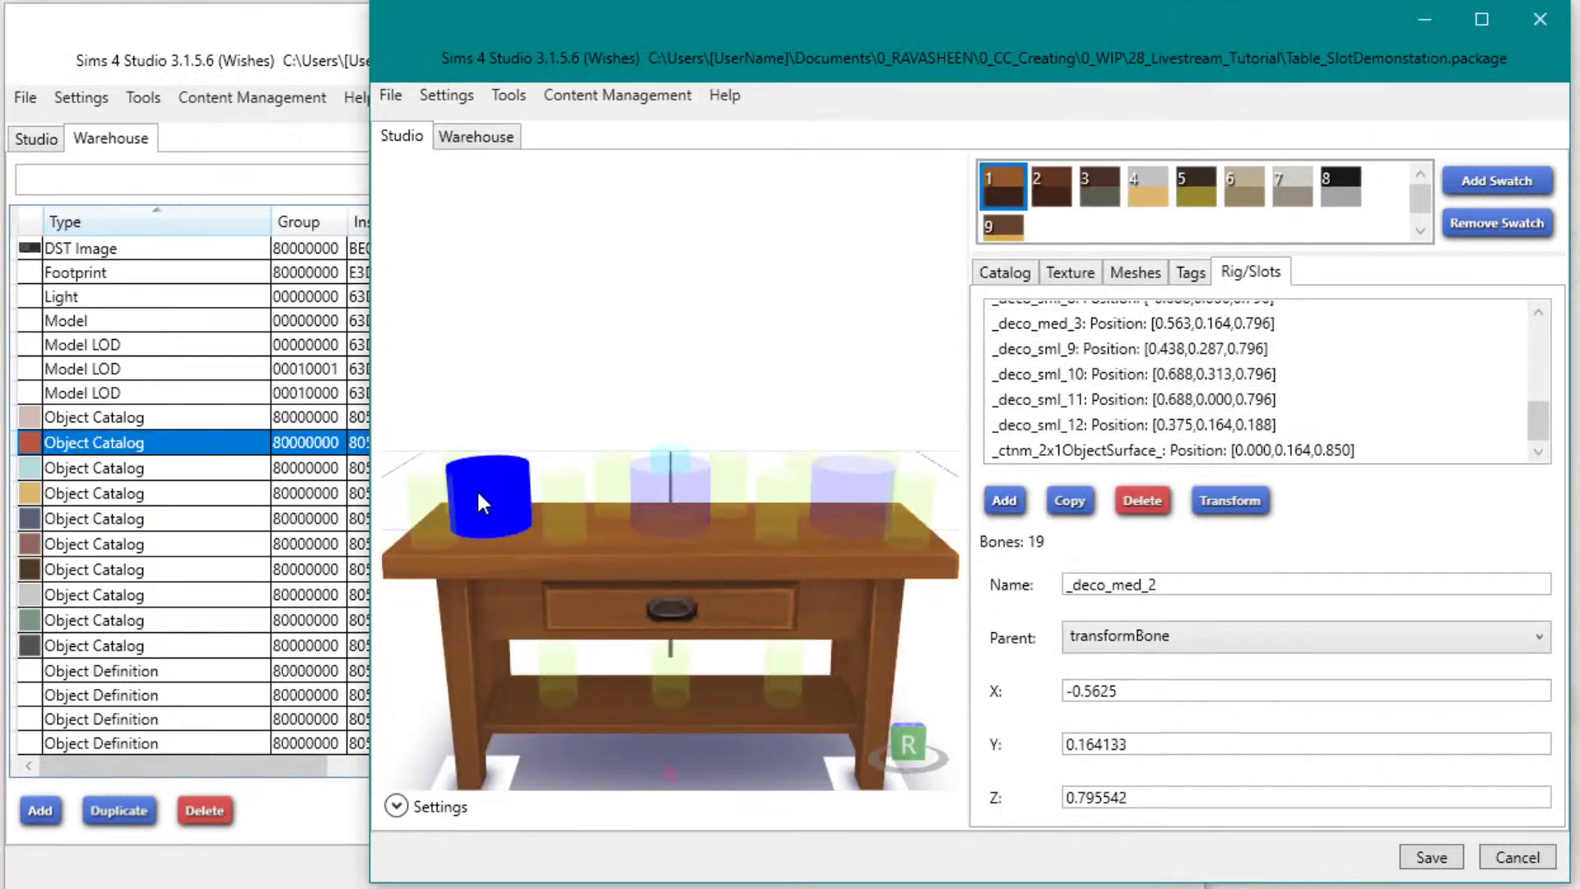
pyautogui.click(680, 501)
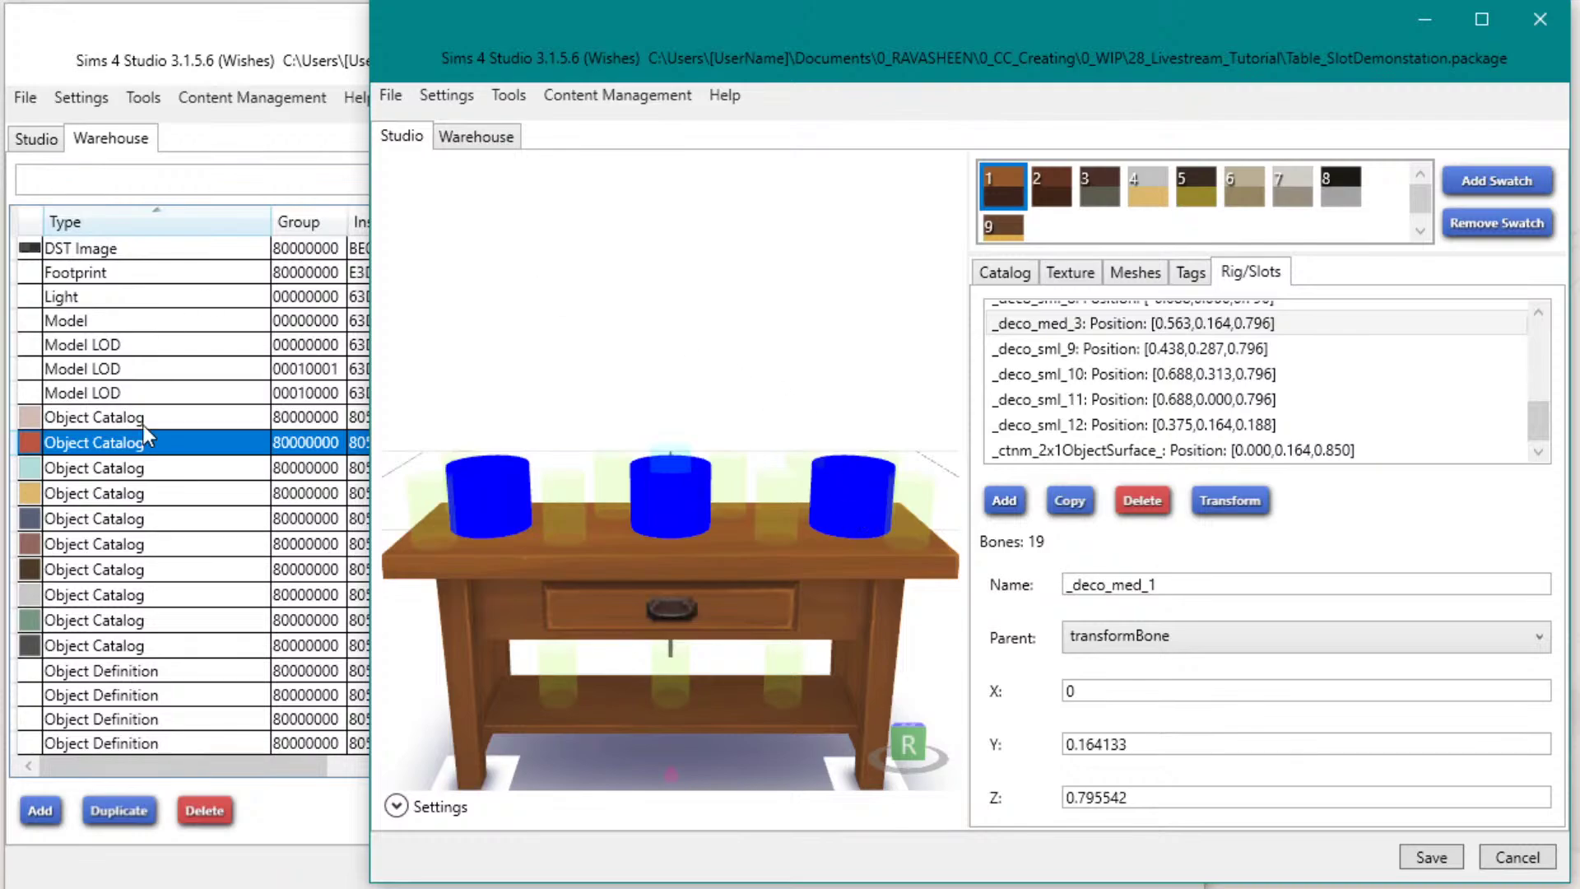
# Step: Set SlotDecoSize to 3 for the second Object Catalog resource, the red swatch, in the box package
pyautogui.click(171, 436)
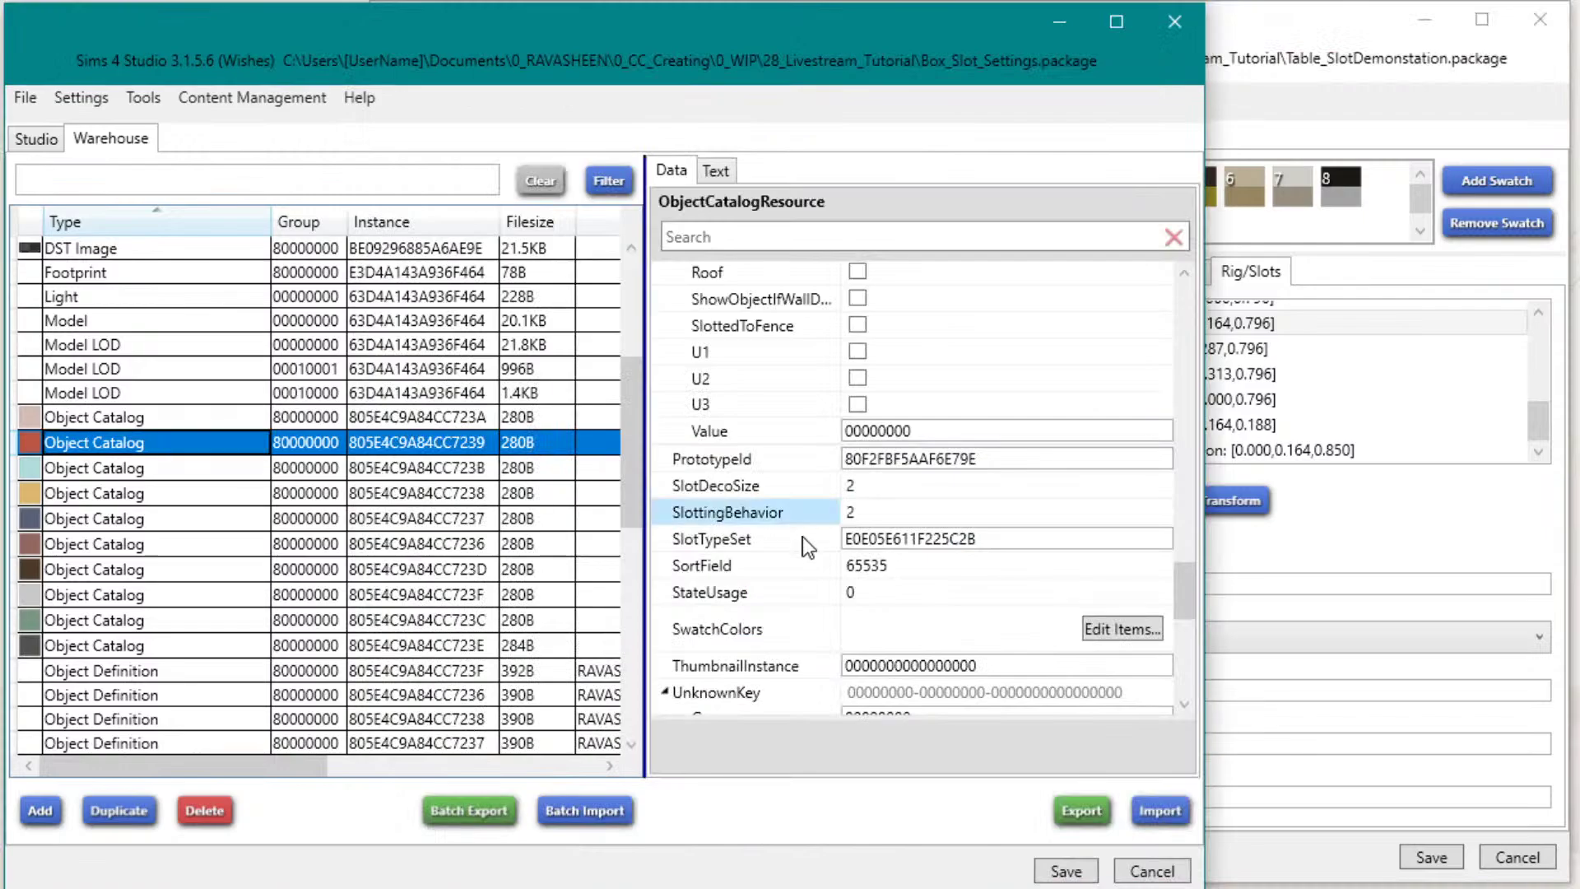
pyautogui.click(385, 423)
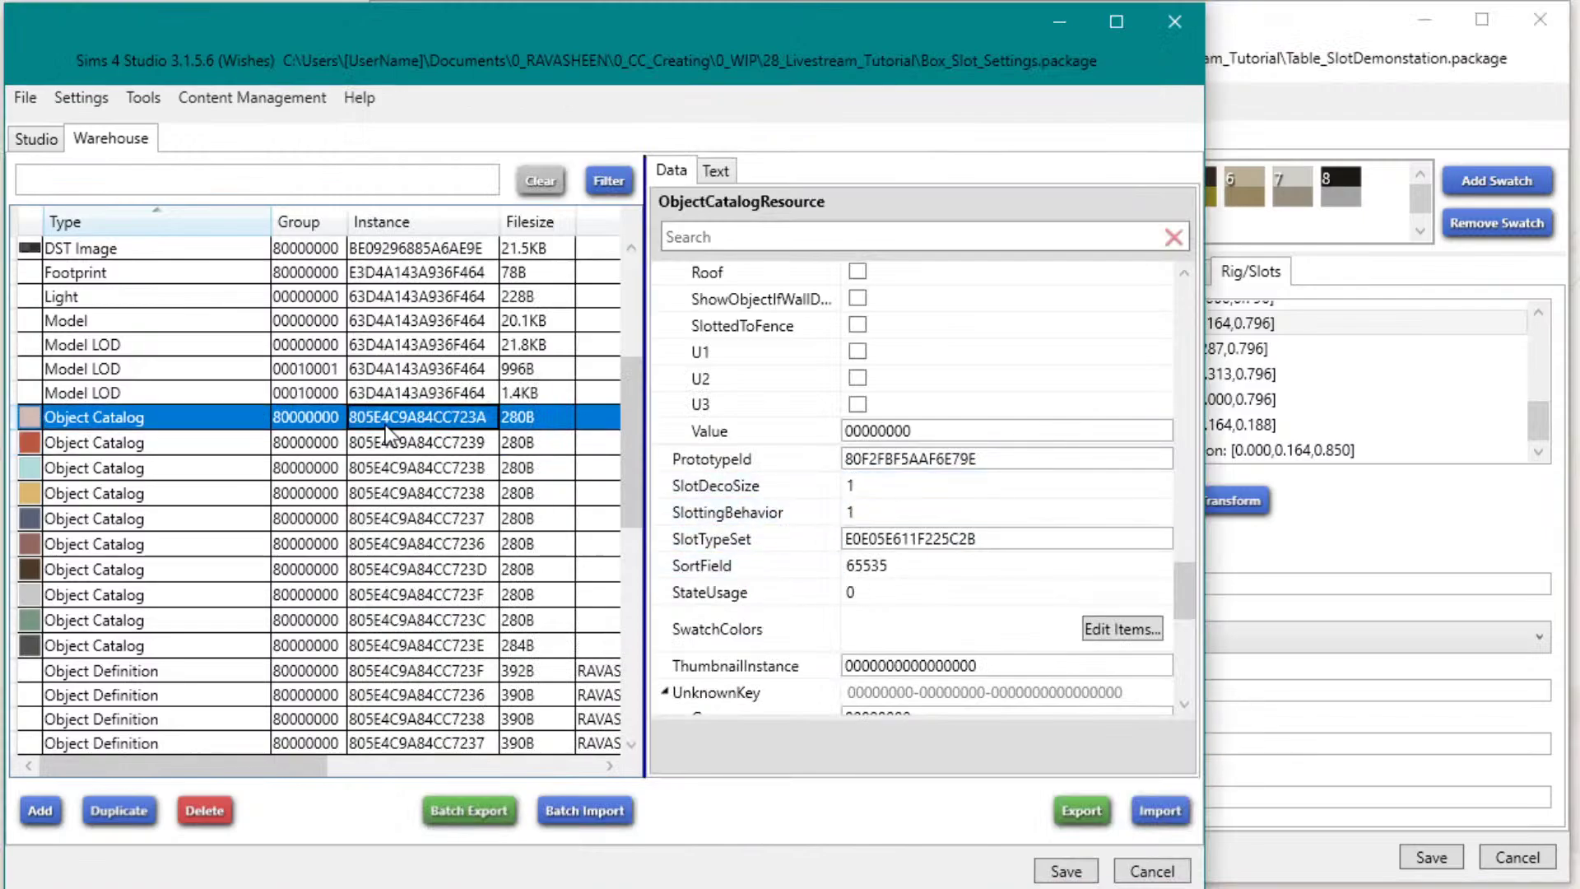
pyautogui.click(865, 486)
pyautogui.click(181, 445)
pyautogui.click(877, 486)
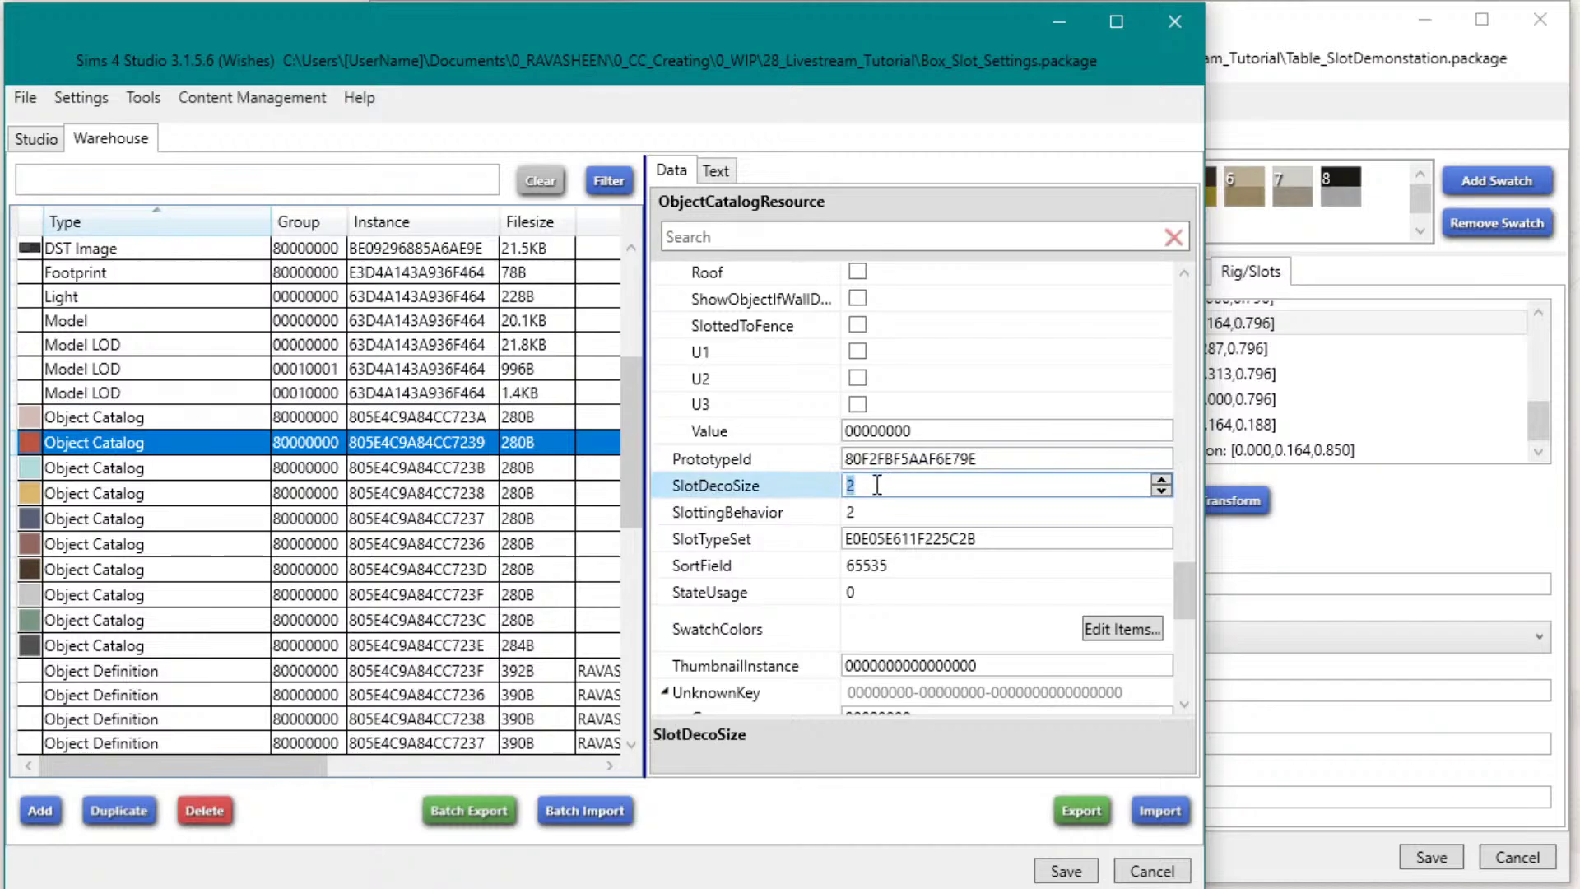
# Step: Compare the SlotDecoSize and SlottingBehavior values of the first three Object Catalog resources in the box package
pyautogui.click(354, 426)
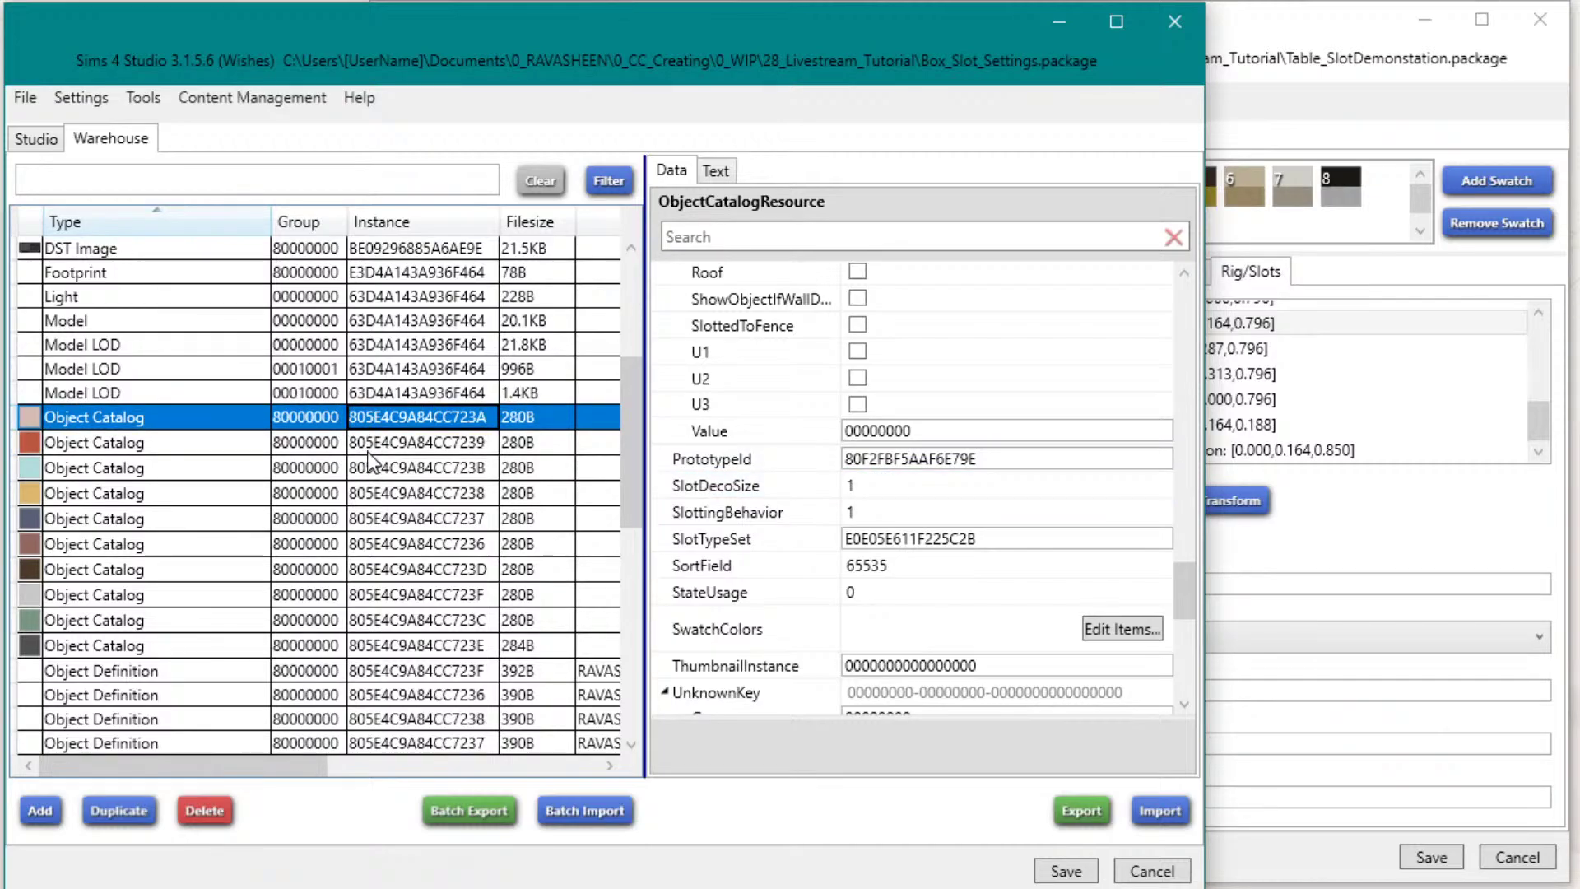
pyautogui.click(367, 449)
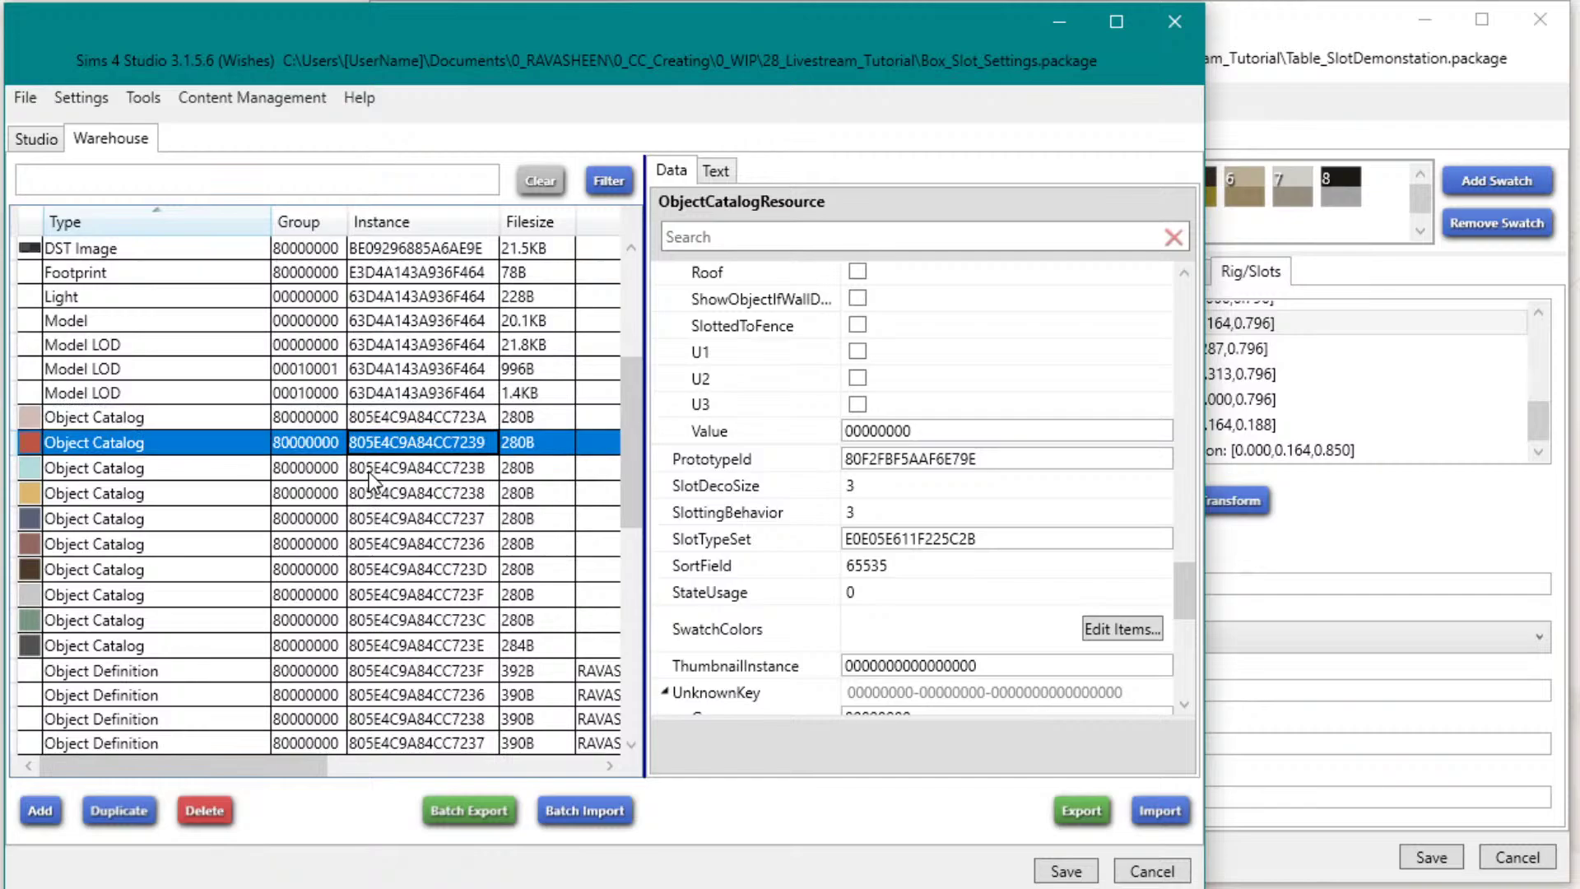
pyautogui.click(368, 469)
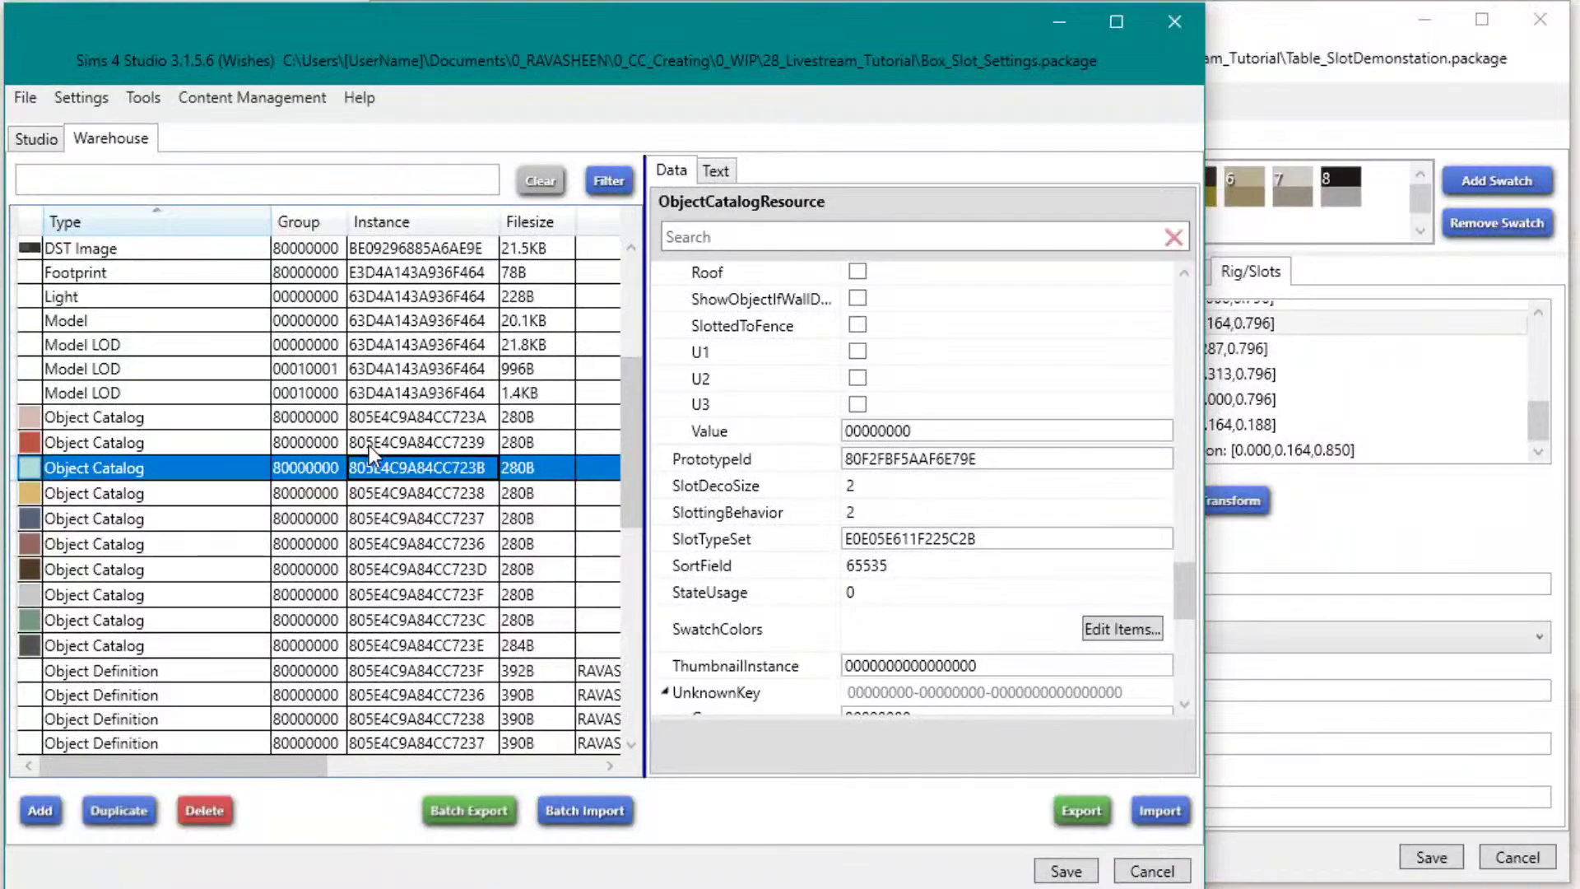
pyautogui.click(369, 444)
pyautogui.click(359, 418)
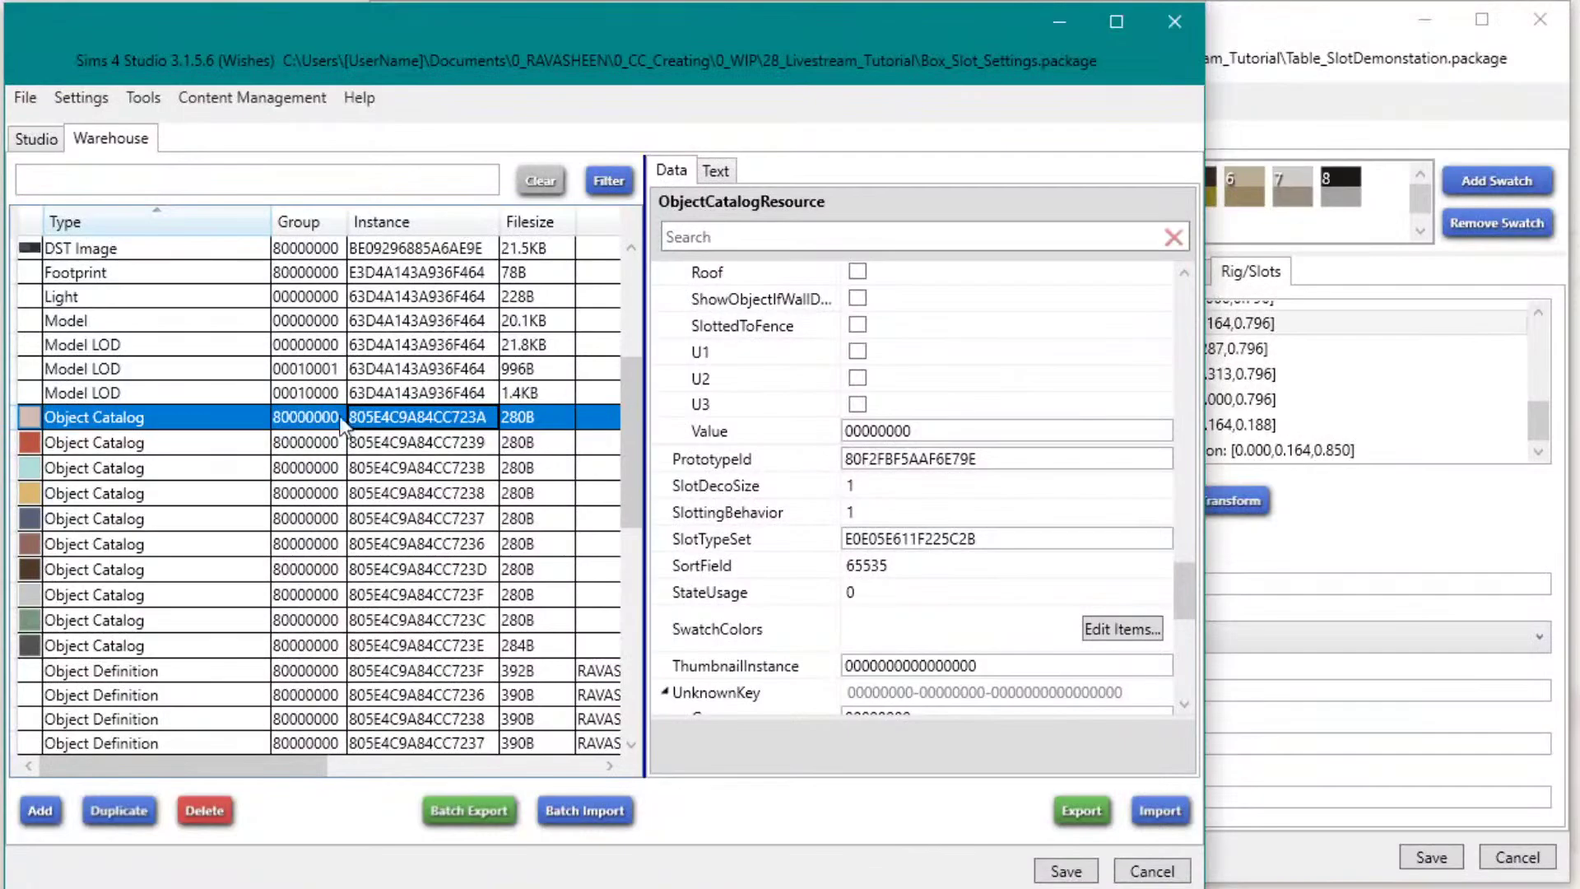
pyautogui.click(360, 445)
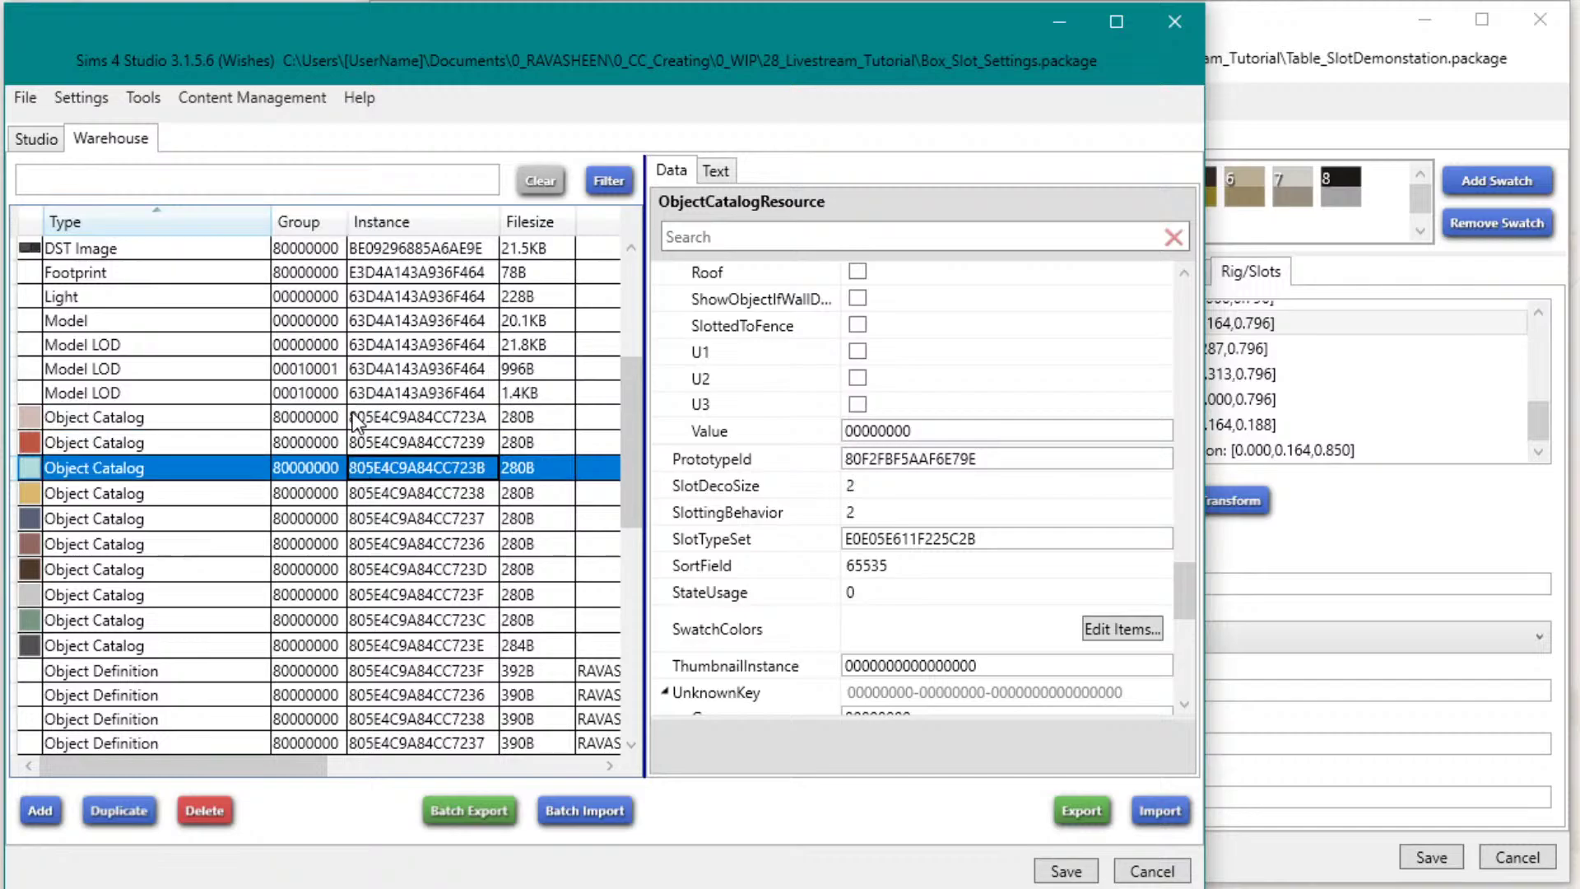
pyautogui.click(35, 410)
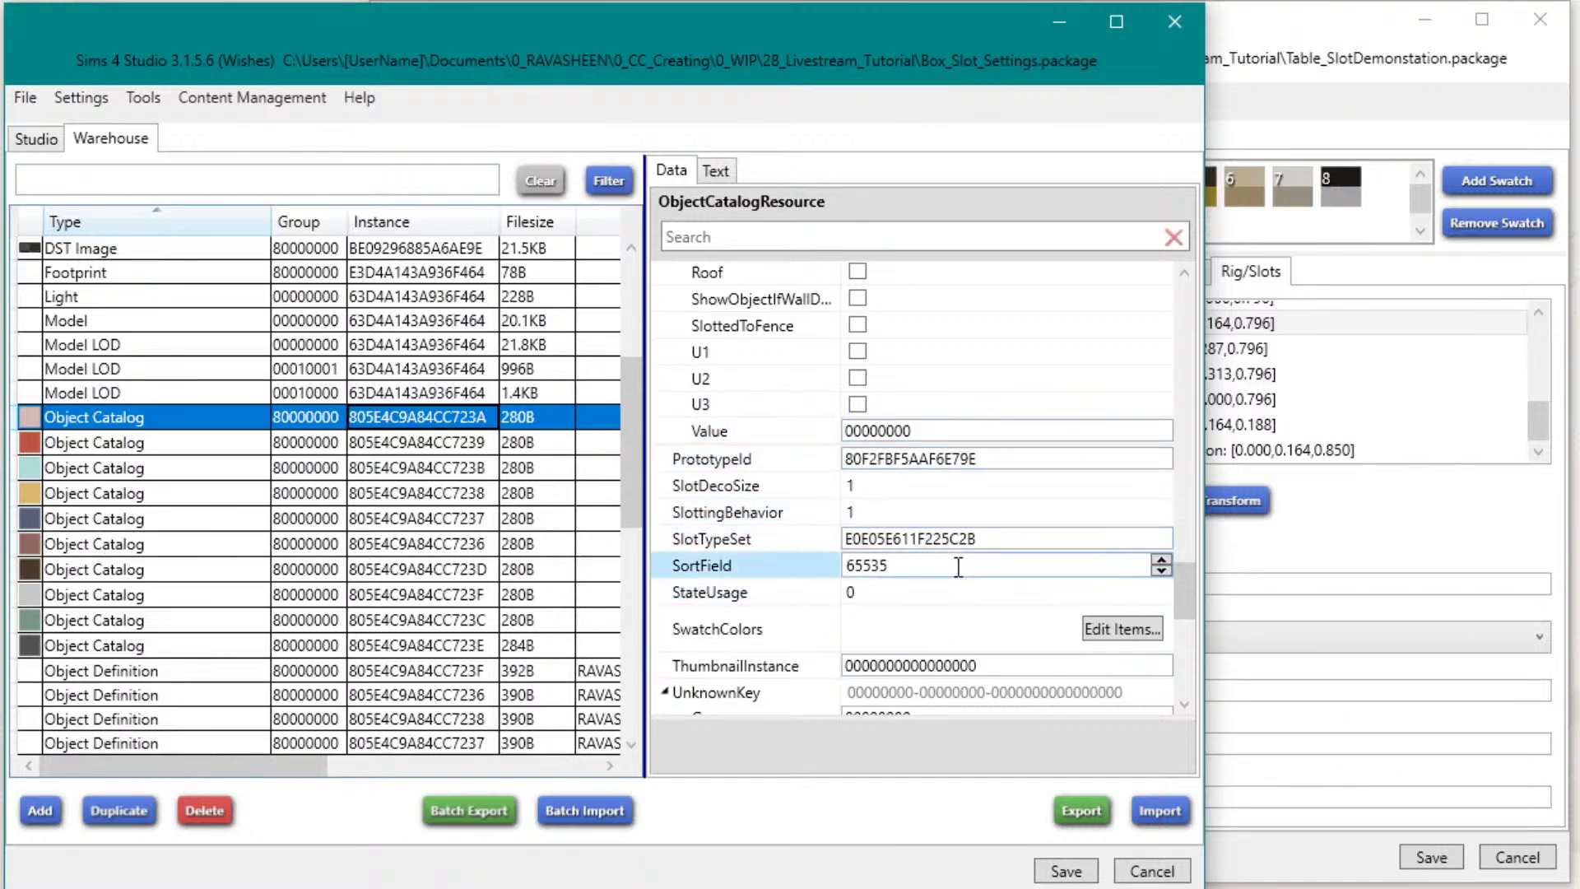
# Step: View the storage box model, then highlight the small deco slot _deco_sml_1 on the table for a size comparison
pyautogui.click(48, 140)
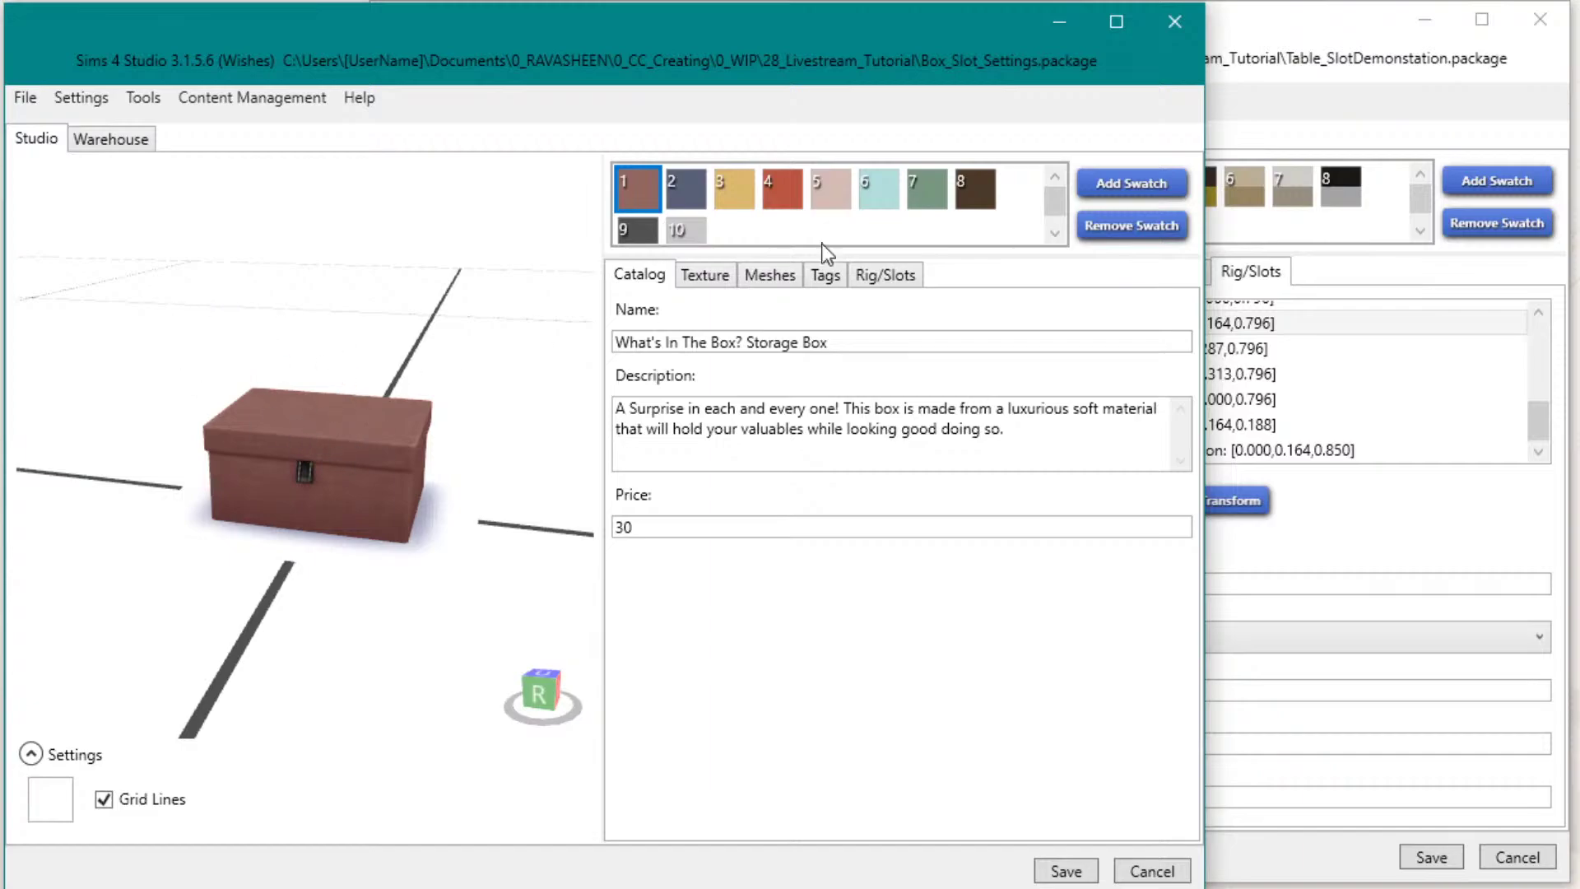
pyautogui.click(1265, 21)
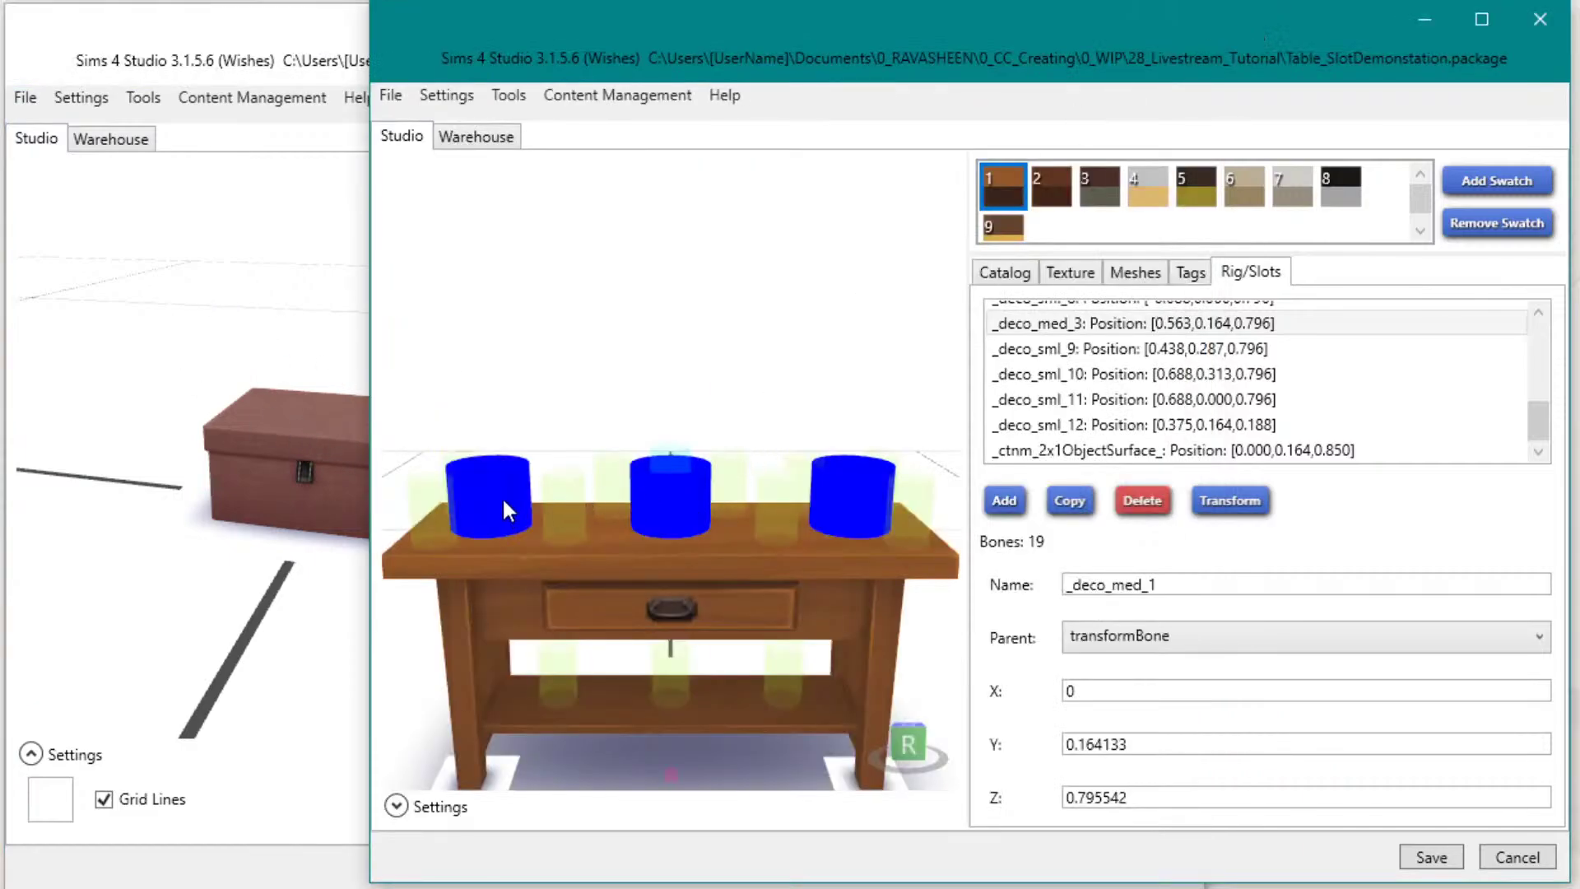
pyautogui.click(555, 517)
pyautogui.click(612, 487)
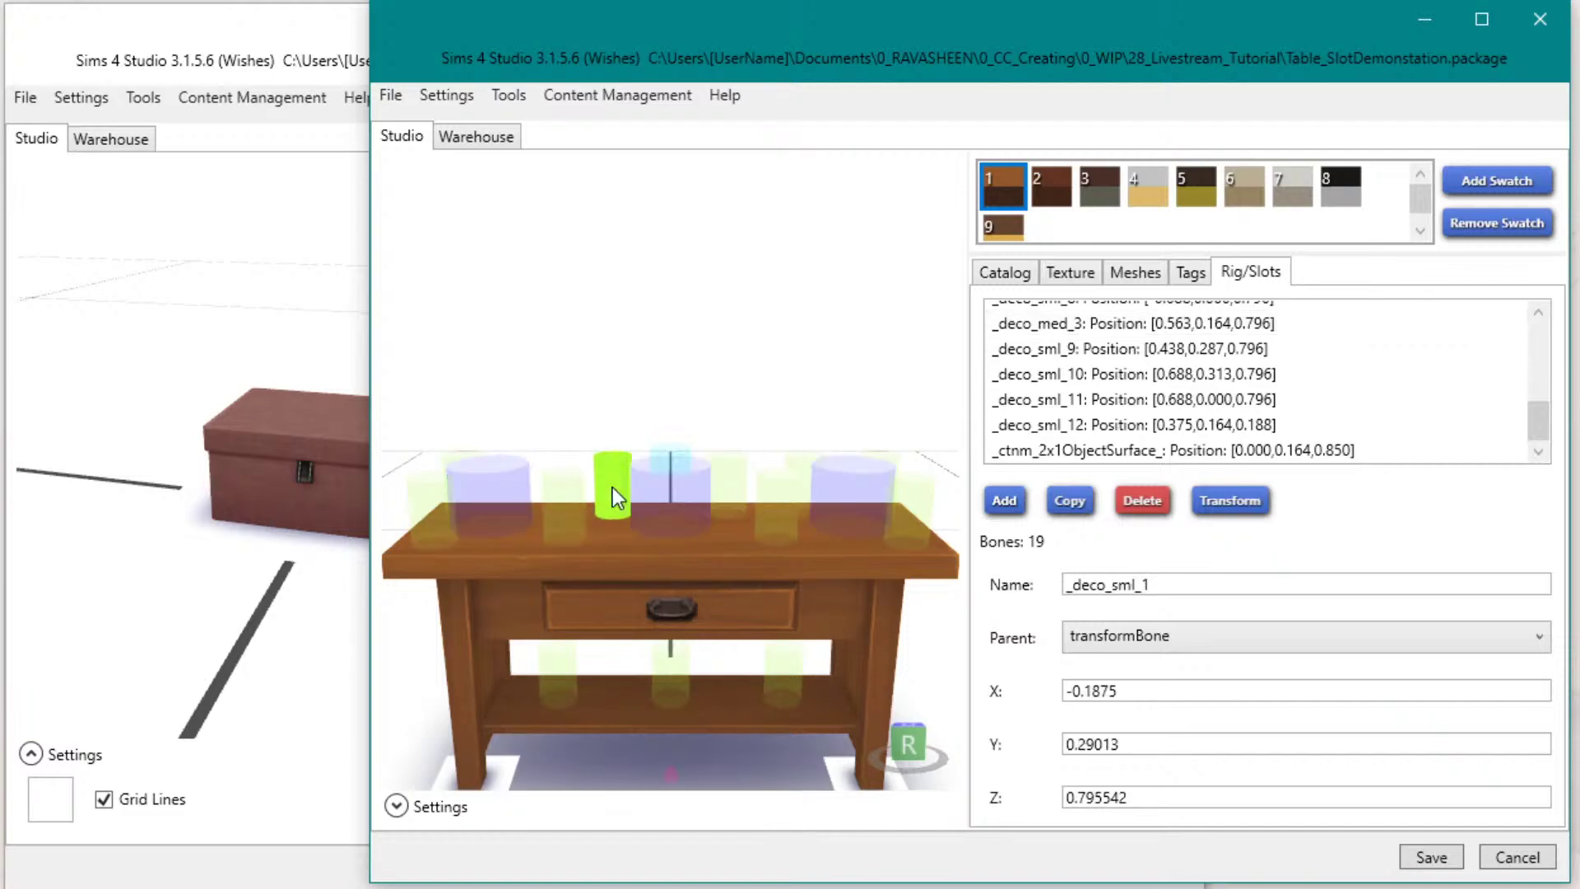
# Step: Compare the table's central medium slot with the storage box, and add a bone named _deco_med_1 to the box's rig
pyautogui.click(692, 526)
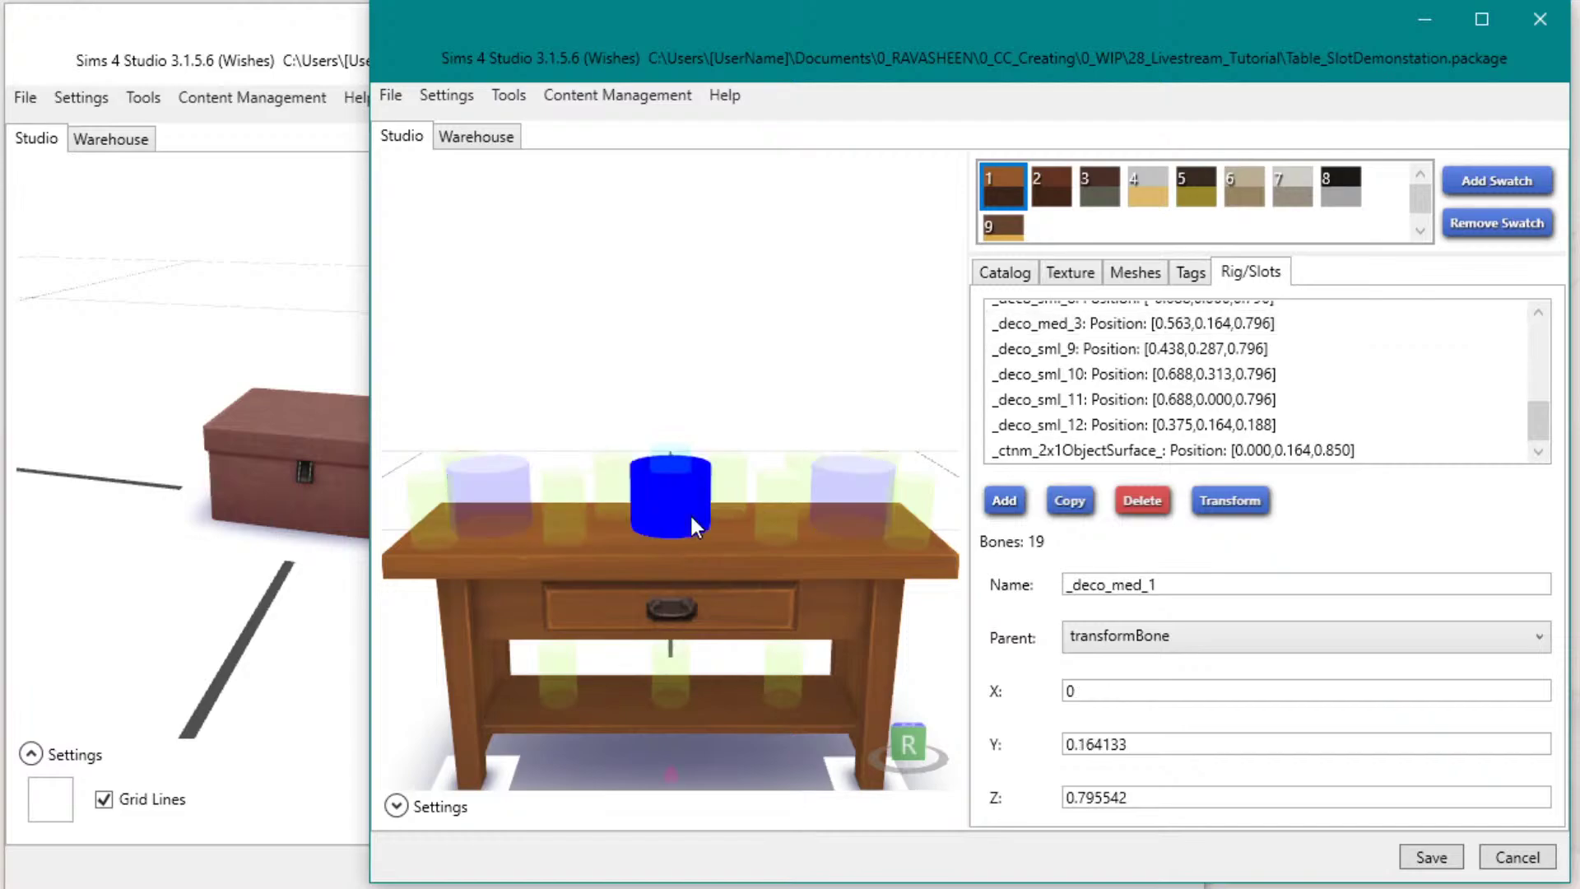
pyautogui.click(315, 466)
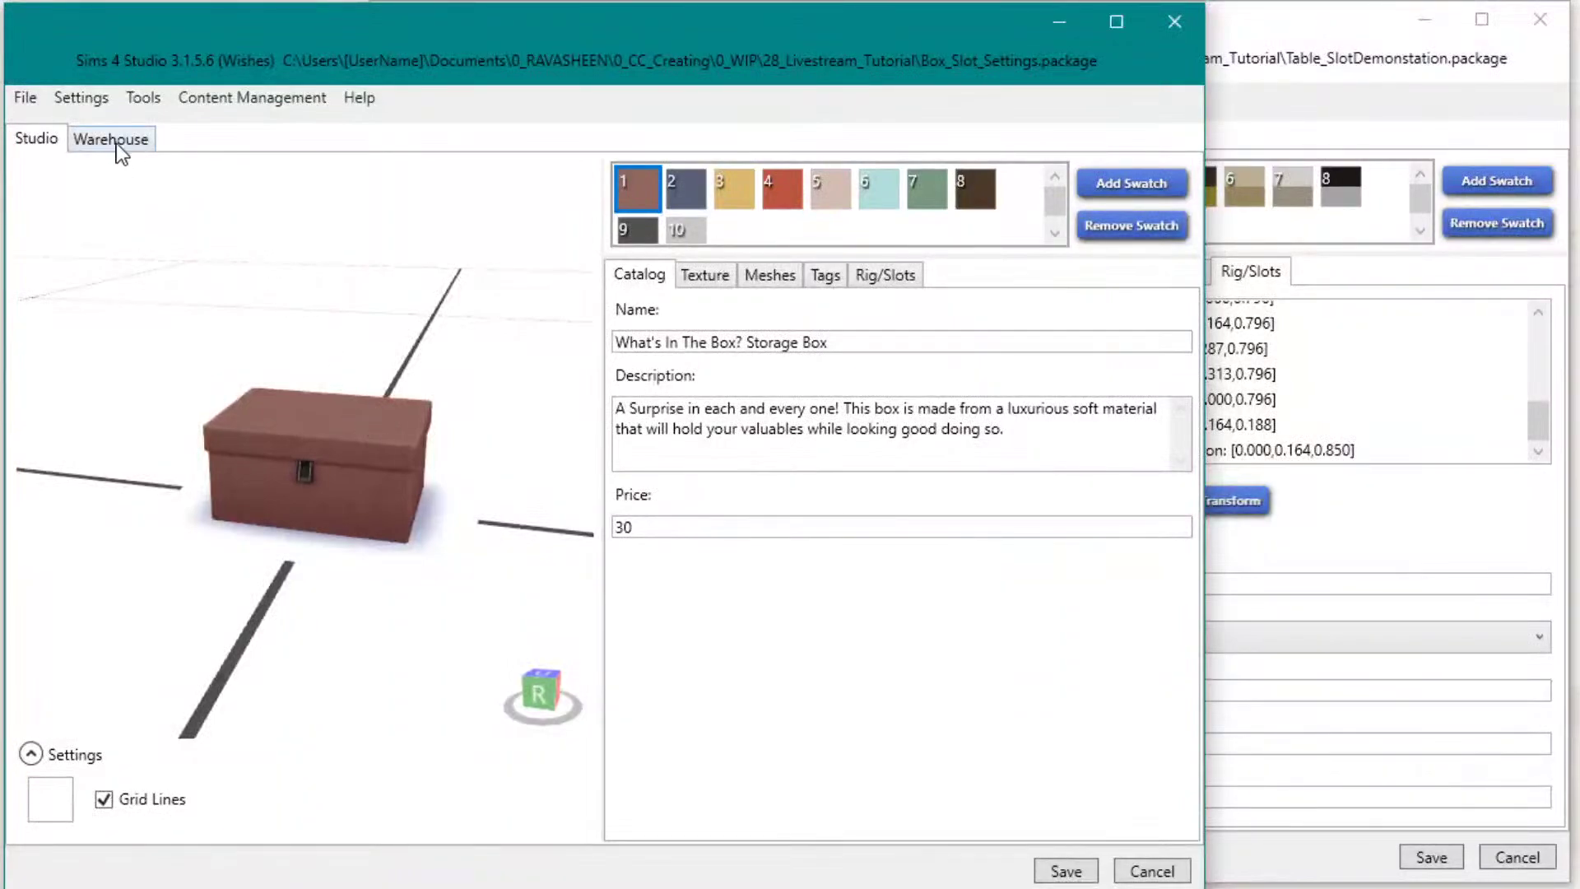
pyautogui.click(901, 278)
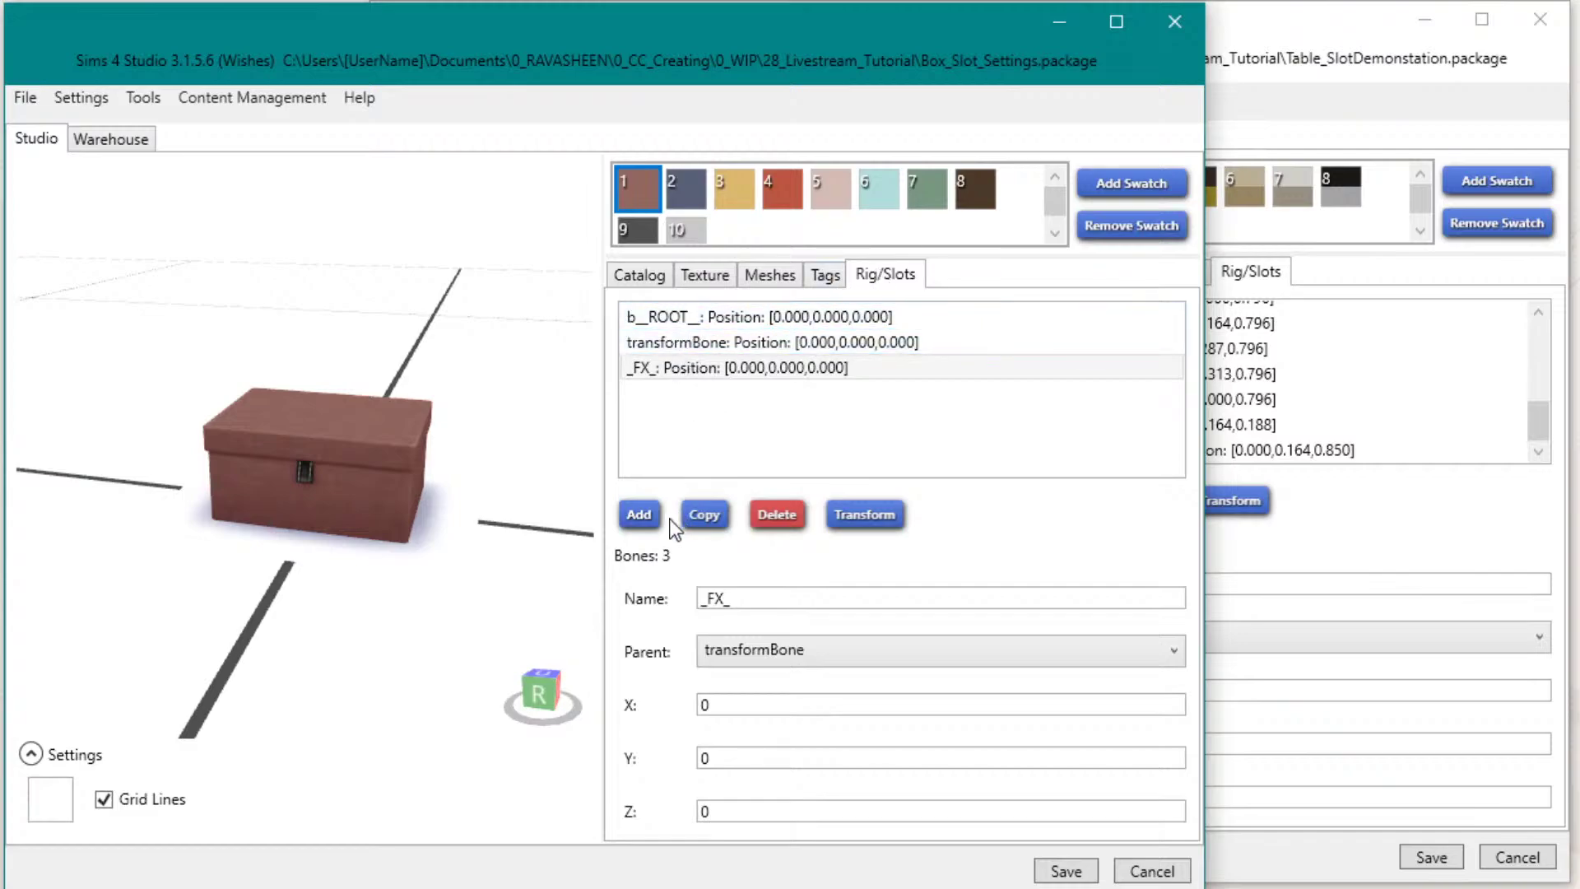
pyautogui.click(639, 516)
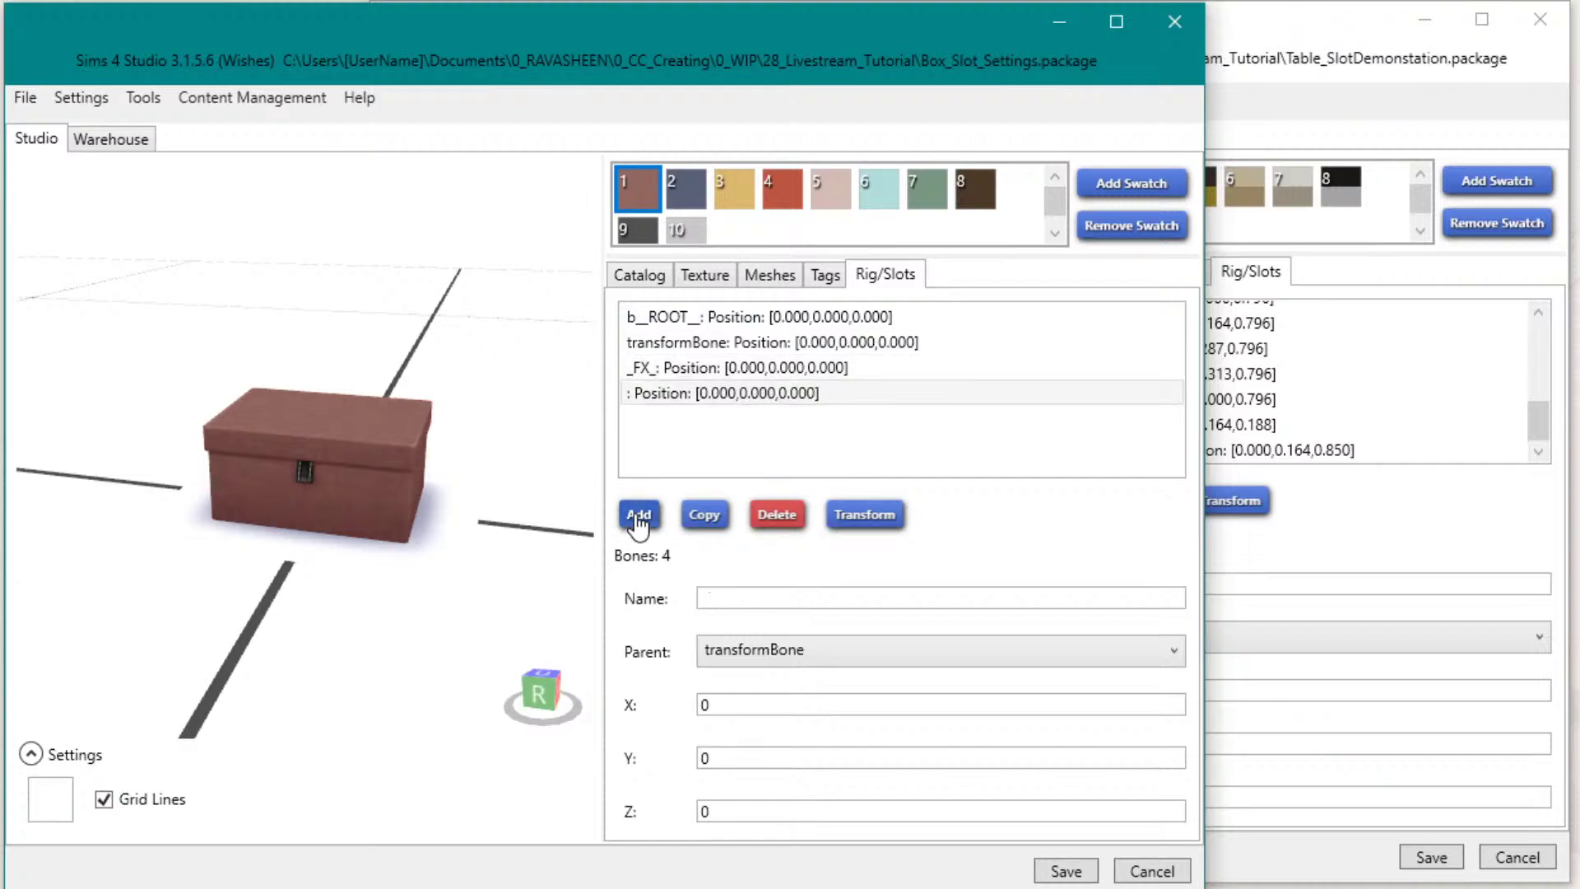
pyautogui.click(1005, 599)
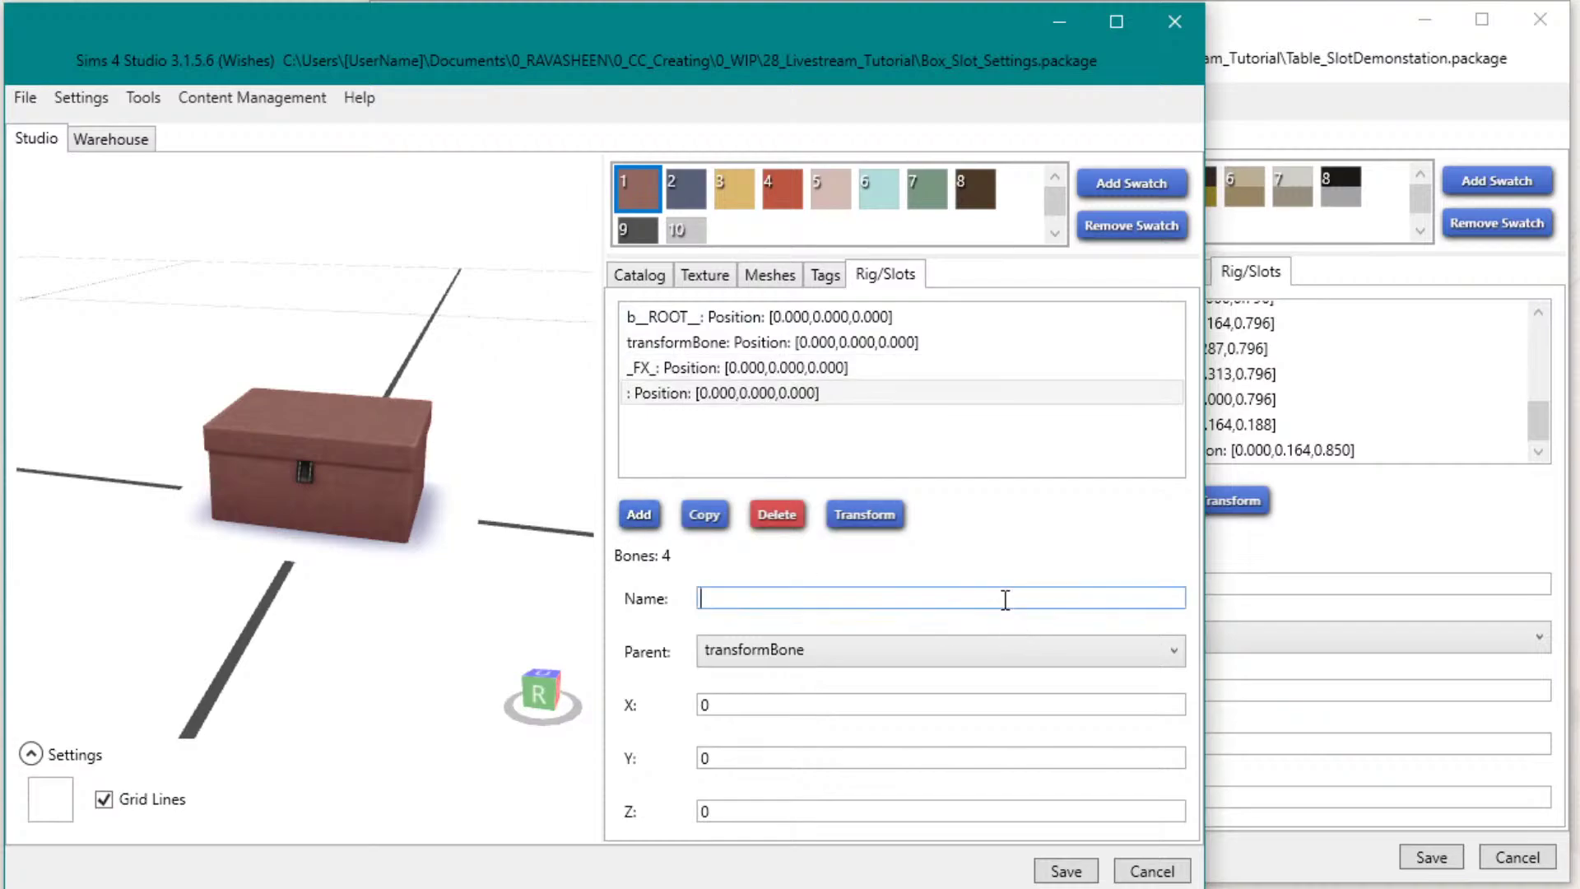
pyautogui.click(1282, 38)
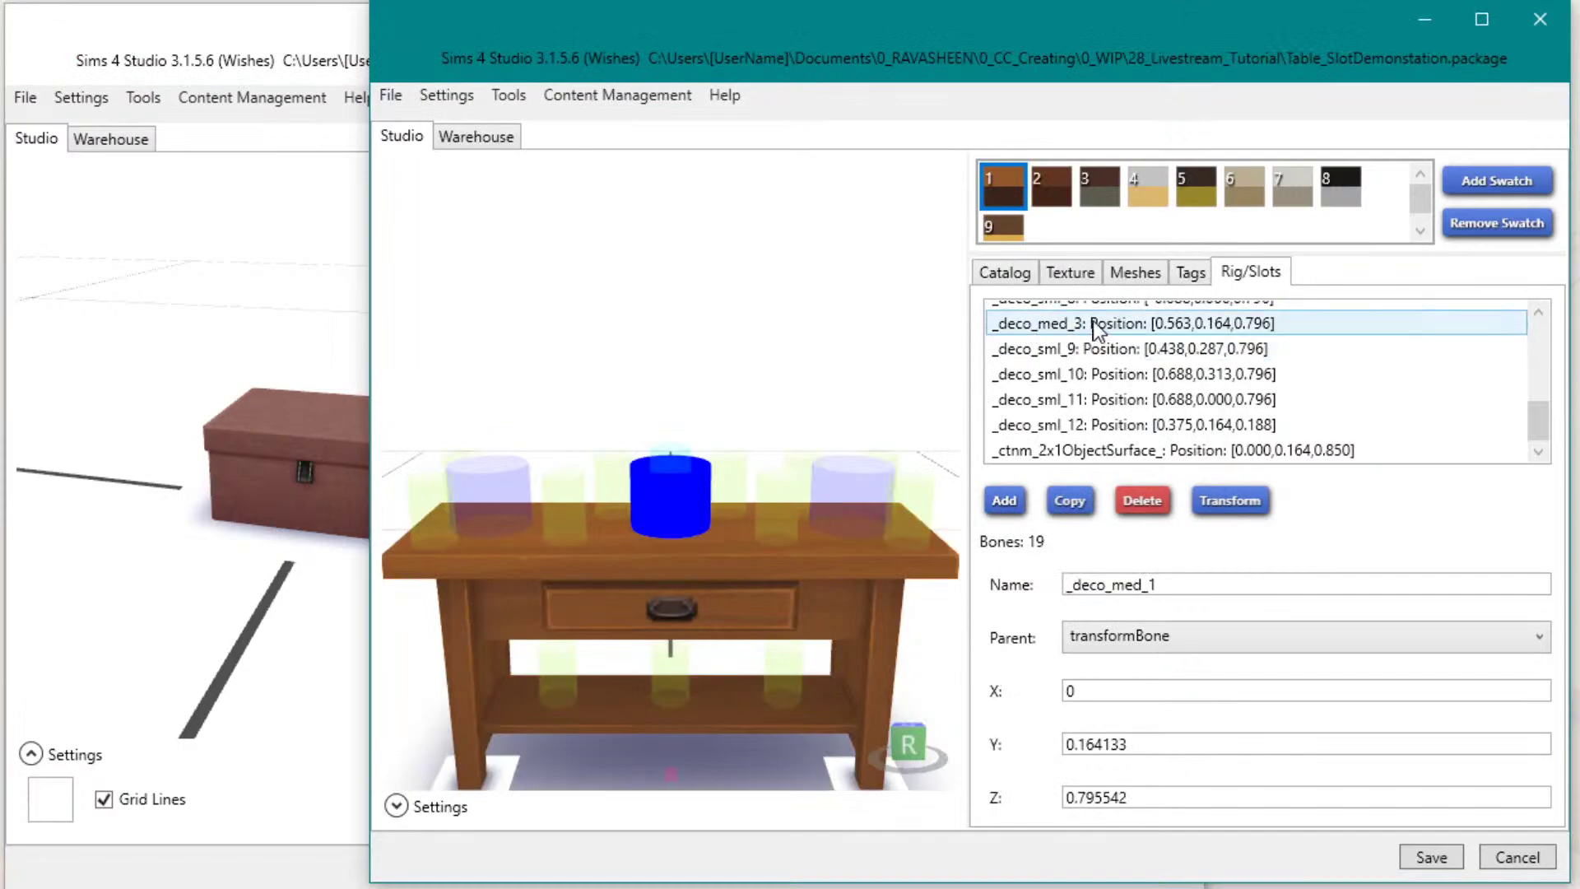
pyautogui.click(319, 67)
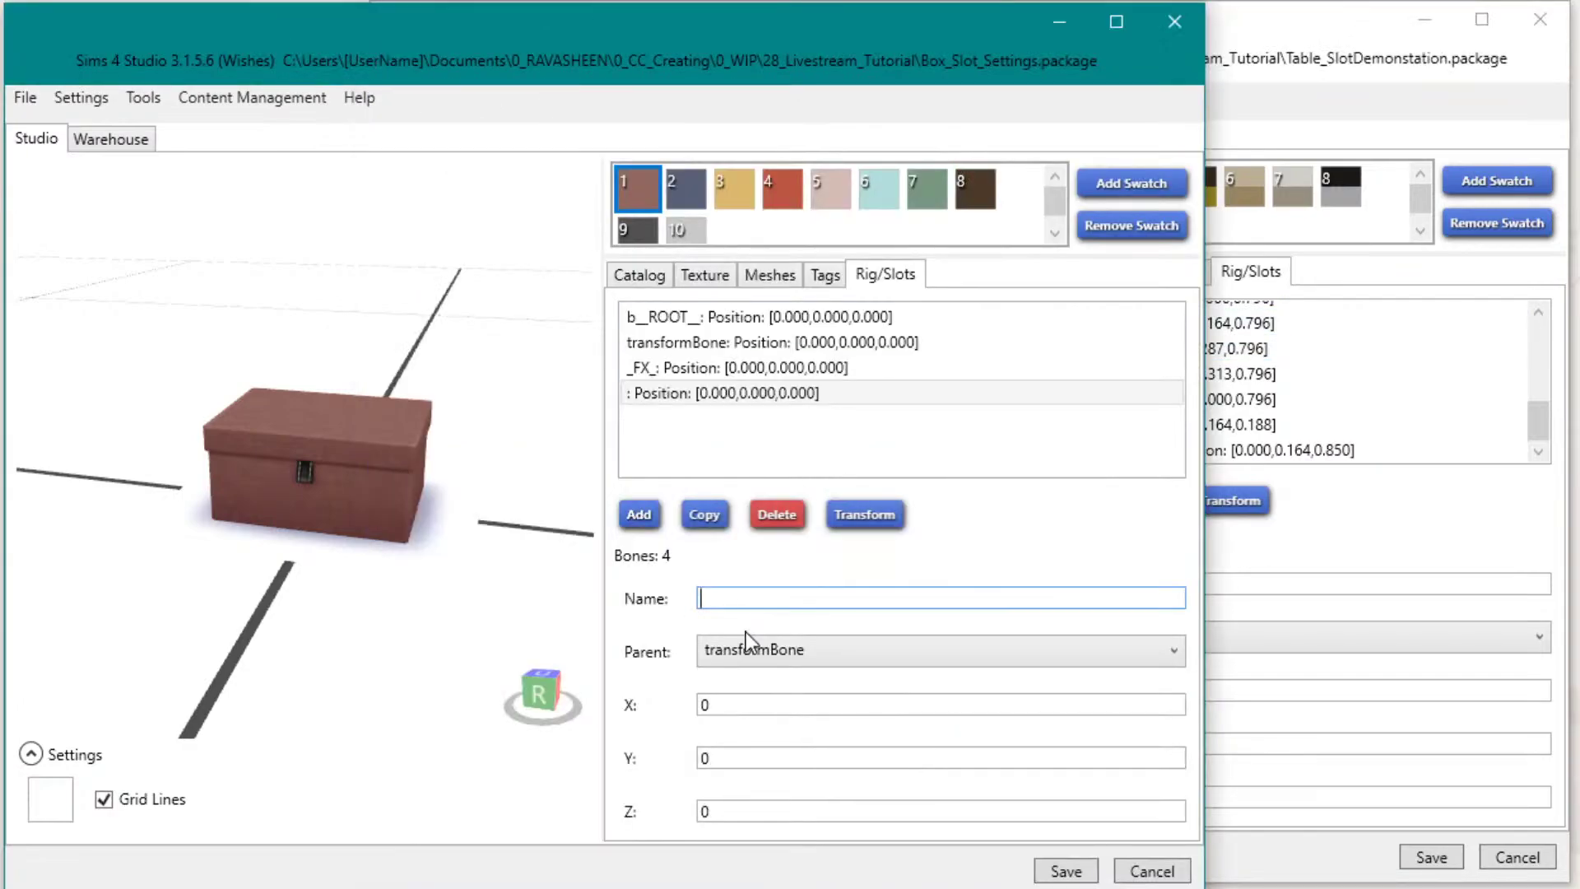
pyautogui.write('_deco_med_1')
pyautogui.click(937, 375)
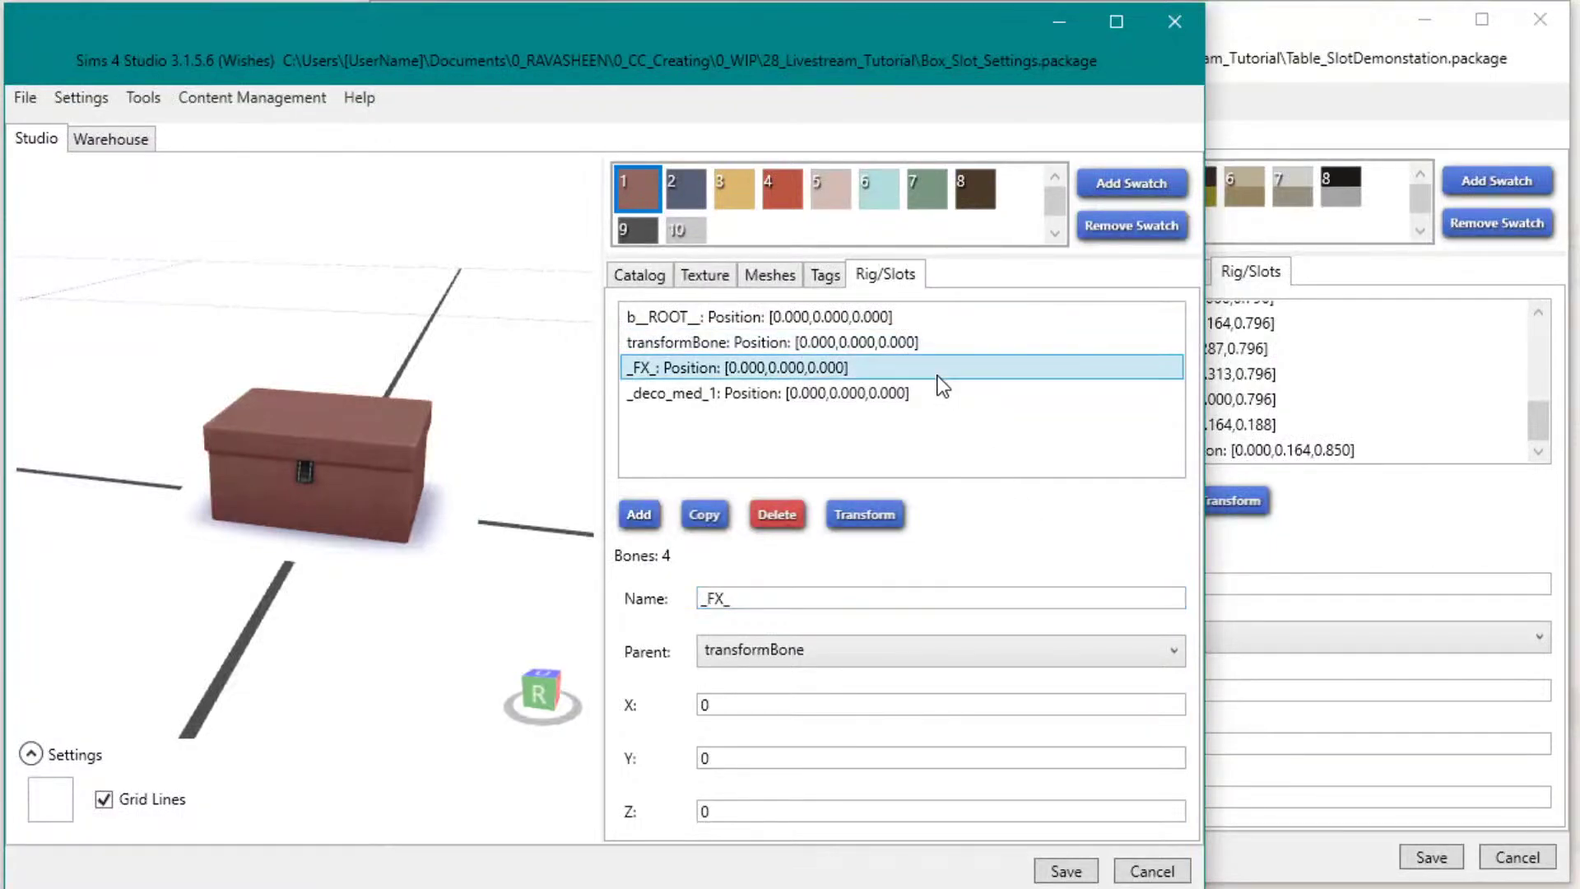
pyautogui.click(917, 394)
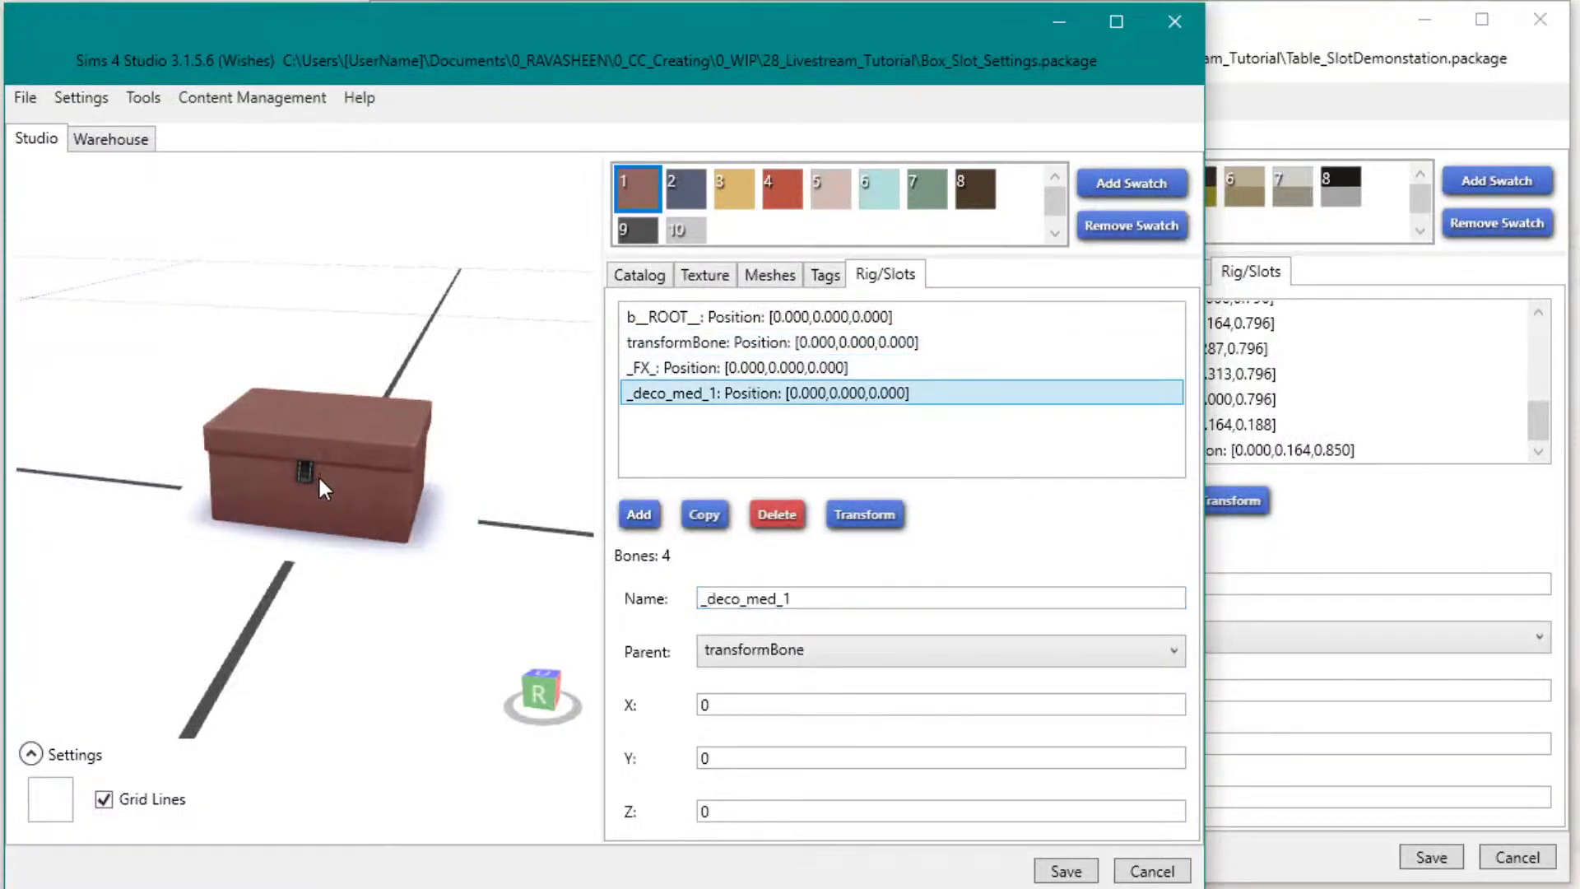
# Step: Try a Z position of 0.5 for the box's _deco_med_1 slot and check its height above the lid
pyautogui.moveTo(319, 484); pyautogui.dragTo(390, 560)
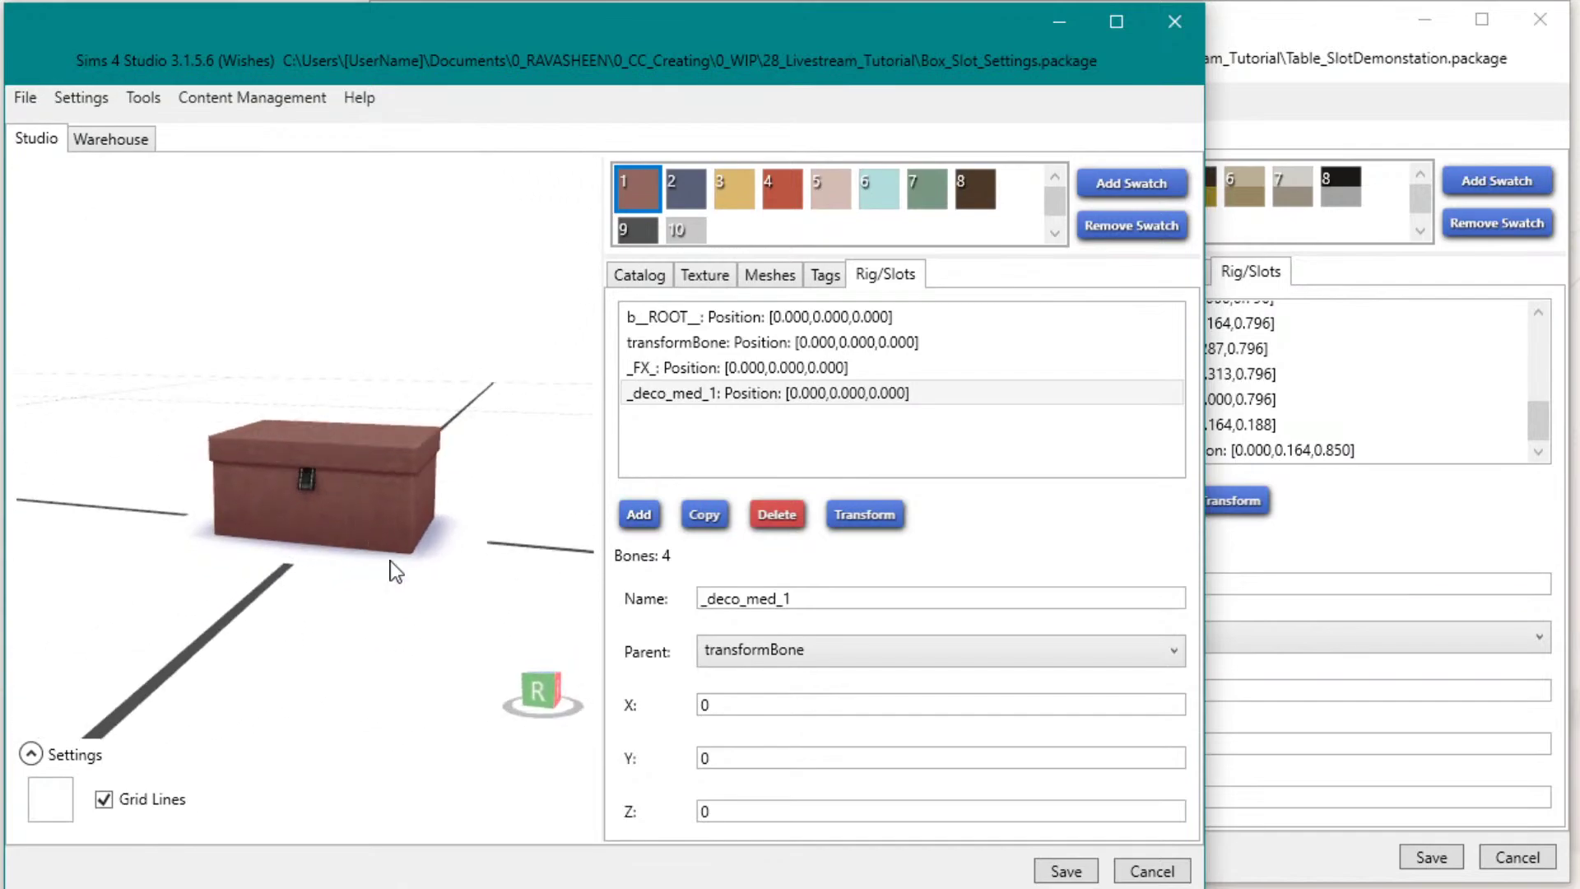
pyautogui.click(717, 803)
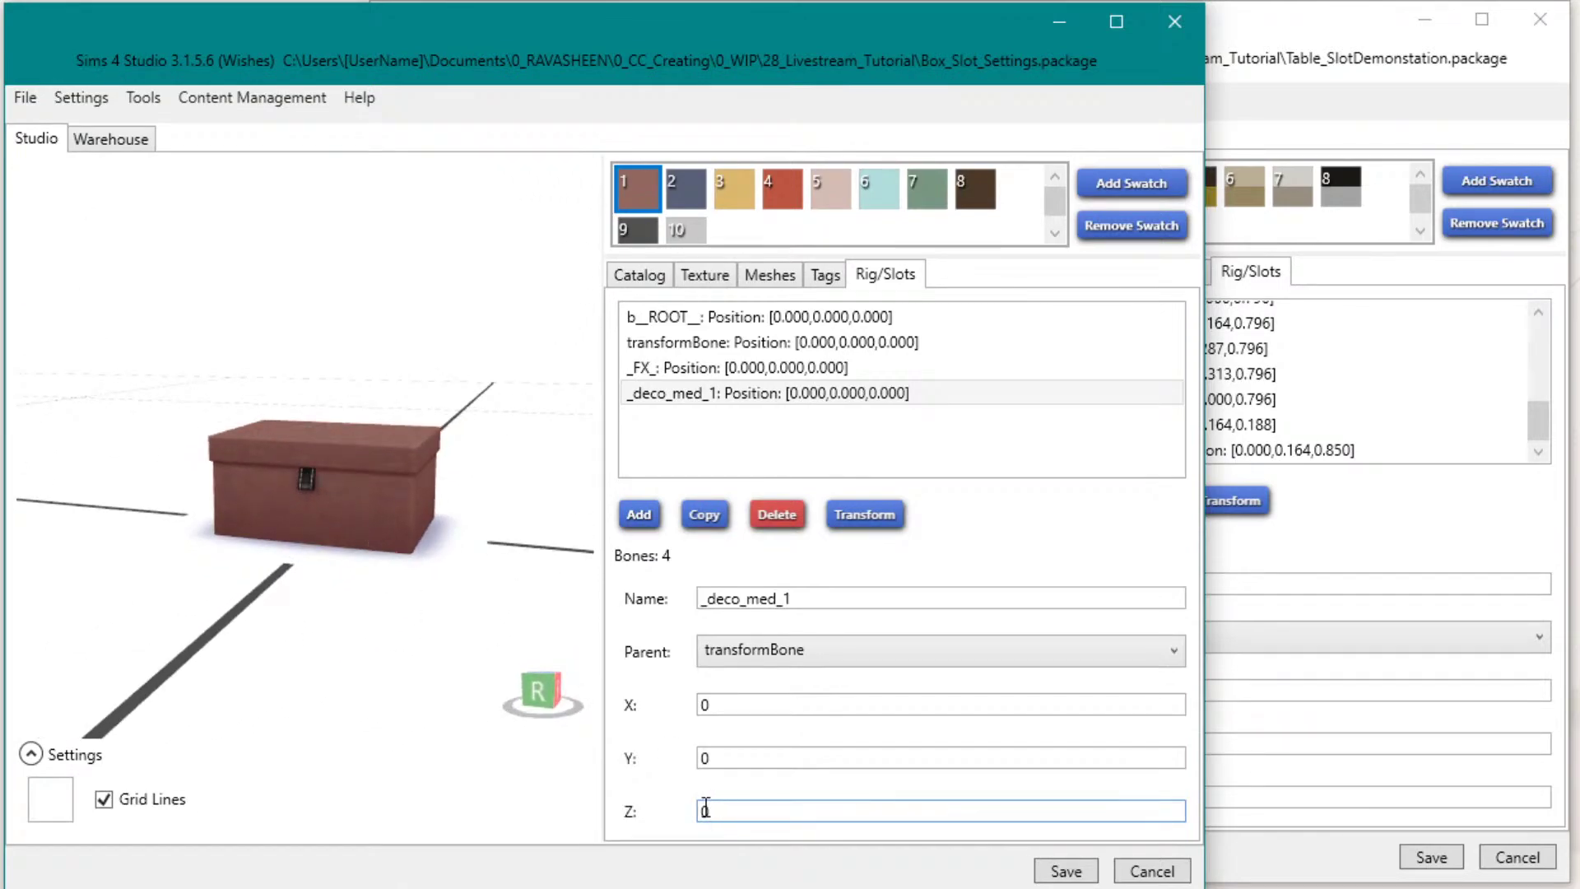
pyautogui.click(712, 704)
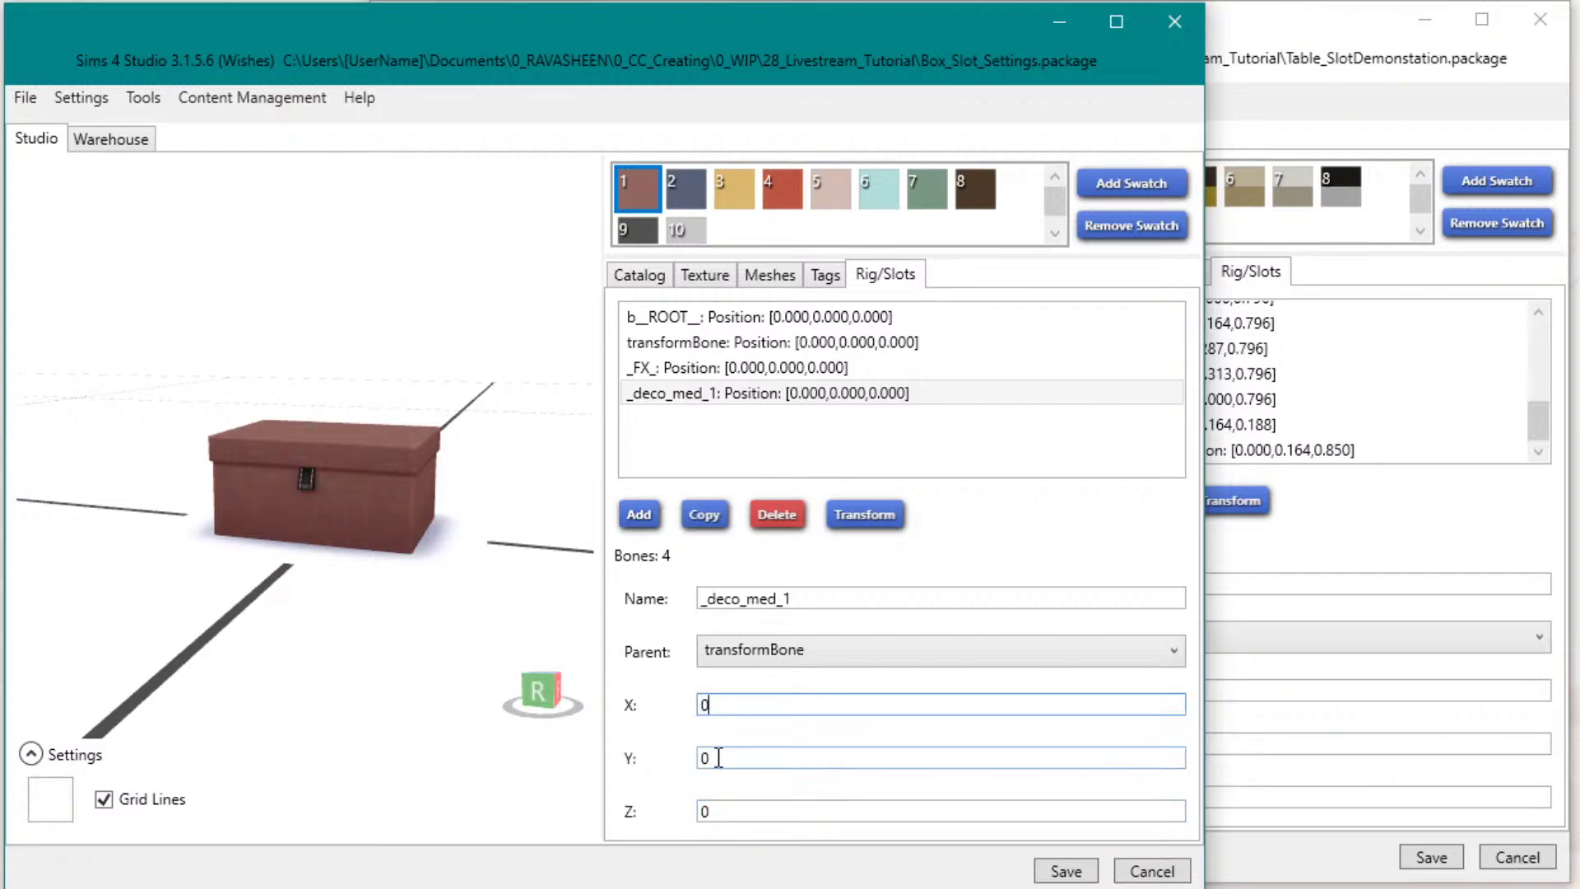
pyautogui.click(714, 757)
pyautogui.click(722, 809)
pyautogui.moveTo(271, 556); pyautogui.dragTo(124, 526)
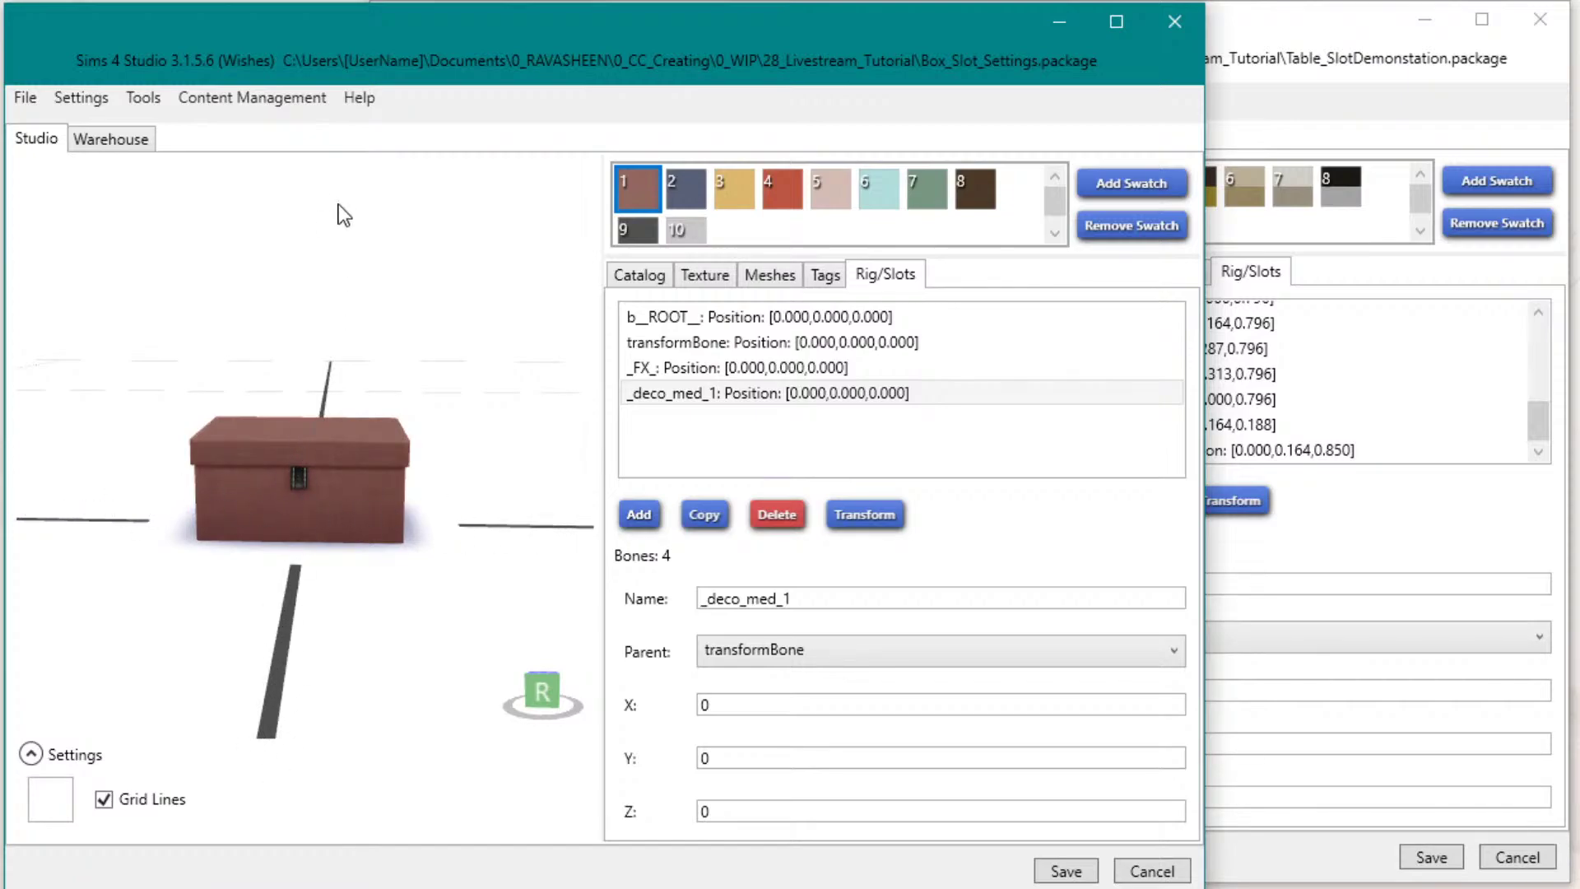
pyautogui.moveTo(338, 324); pyautogui.dragTo(343, 404)
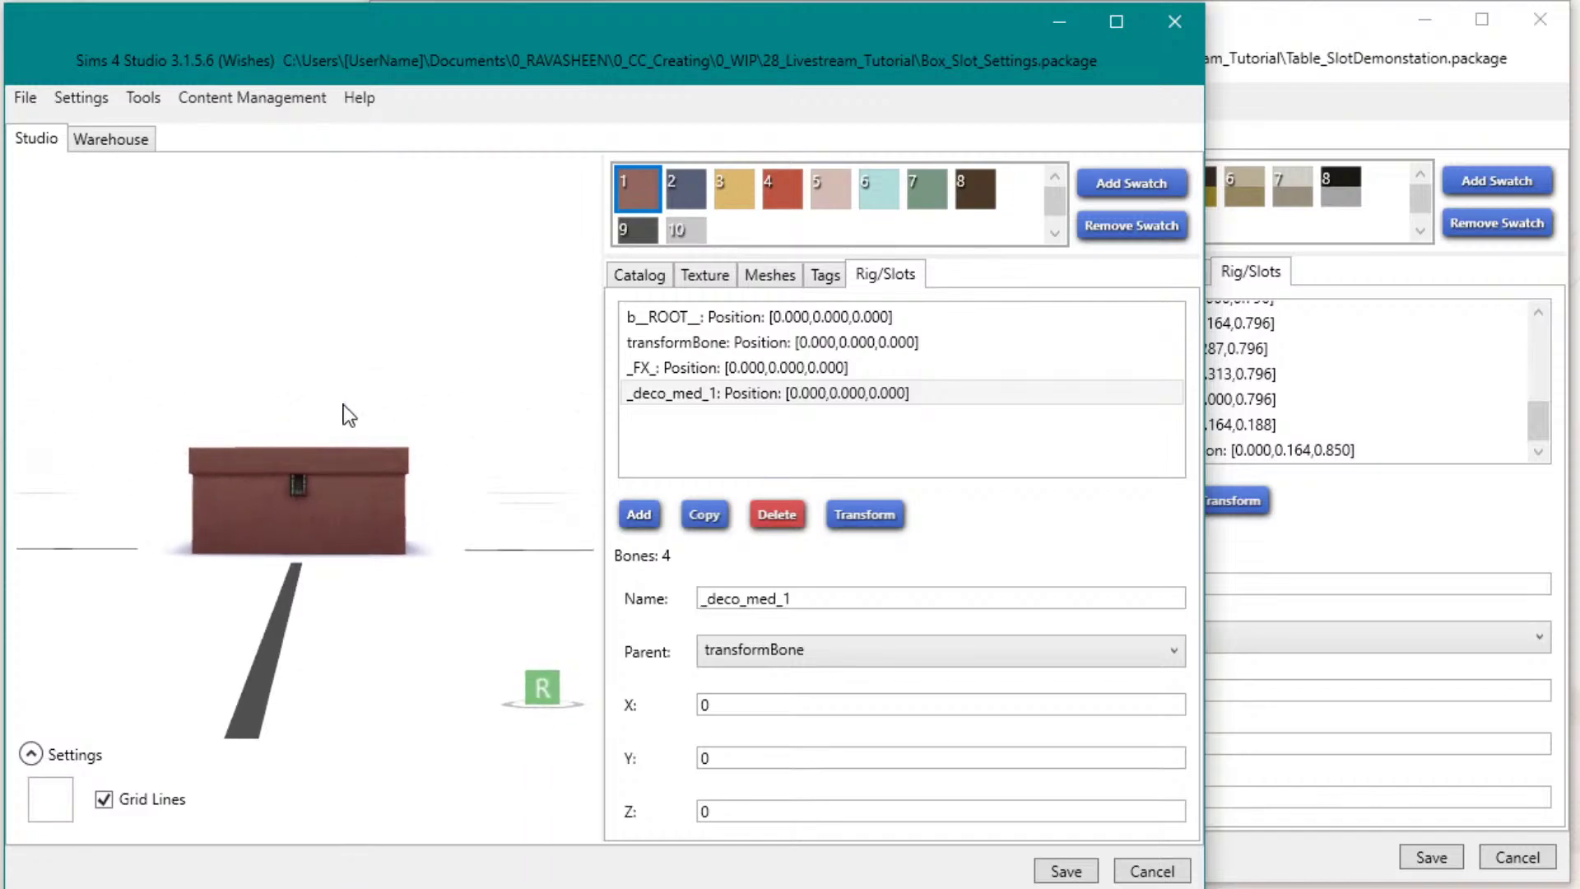
pyautogui.click(745, 812)
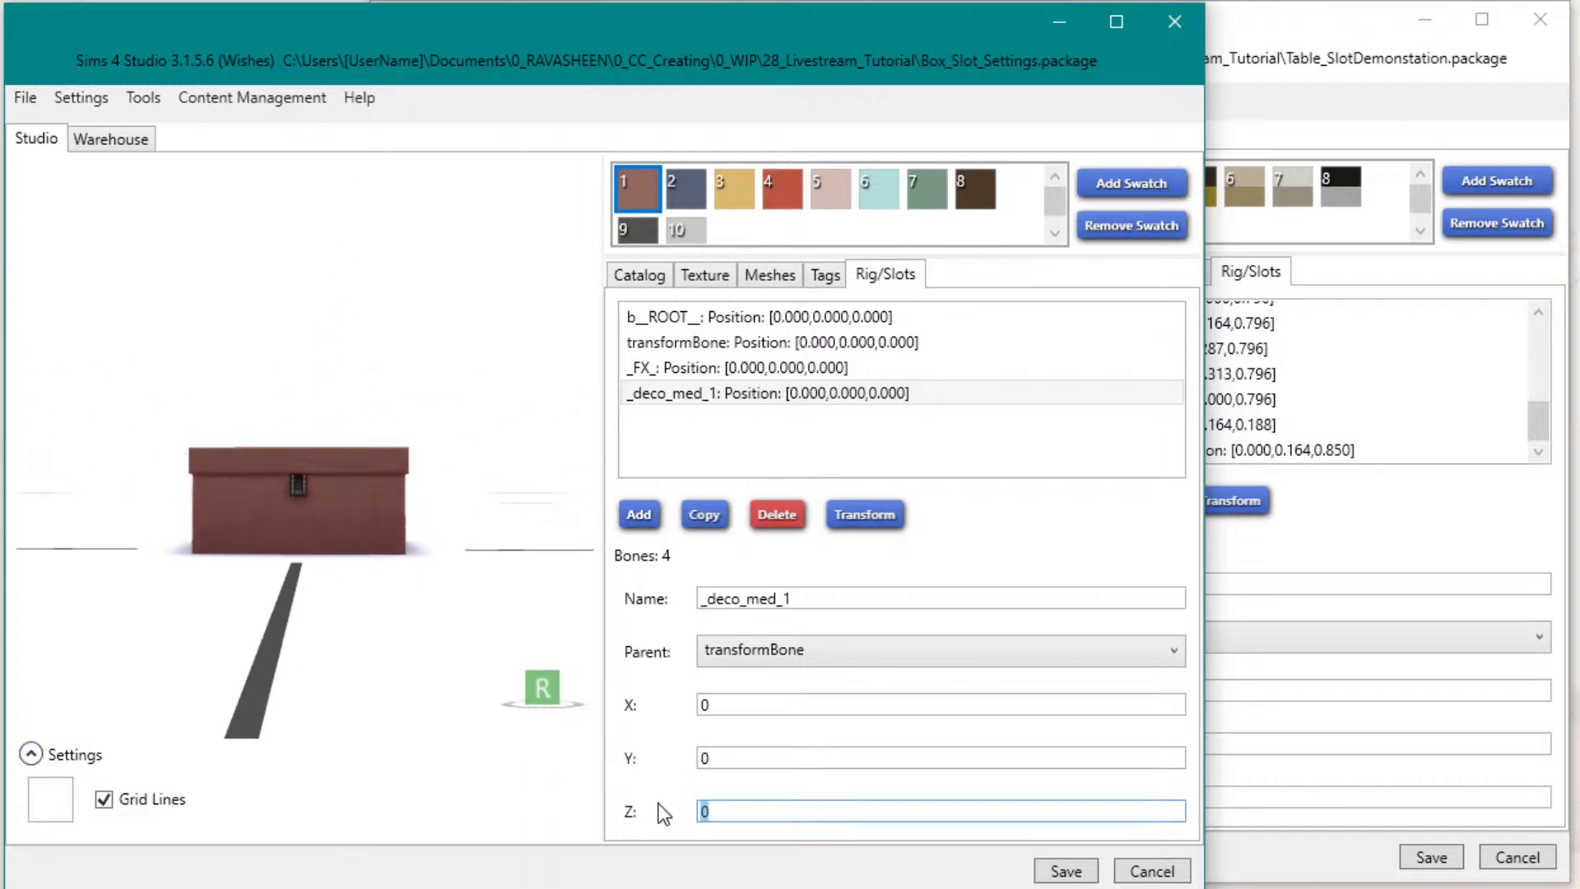
pyautogui.write('0.5')
pyautogui.click(723, 758)
pyautogui.moveTo(308, 462); pyautogui.dragTo(144, 532)
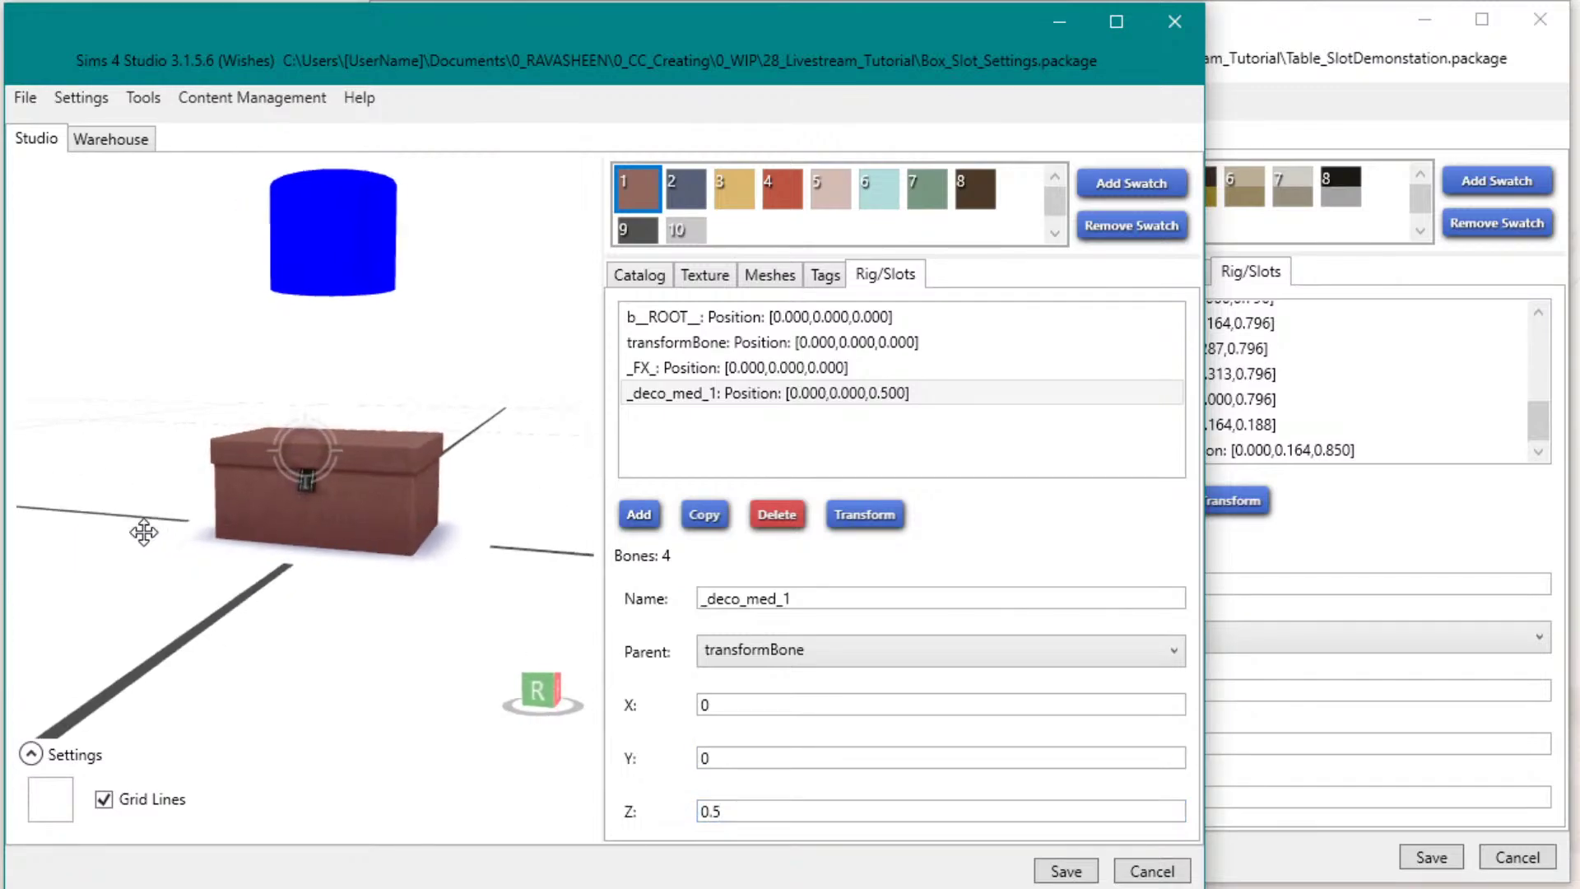
pyautogui.moveTo(144, 533); pyautogui.dragTo(161, 523, button='right')
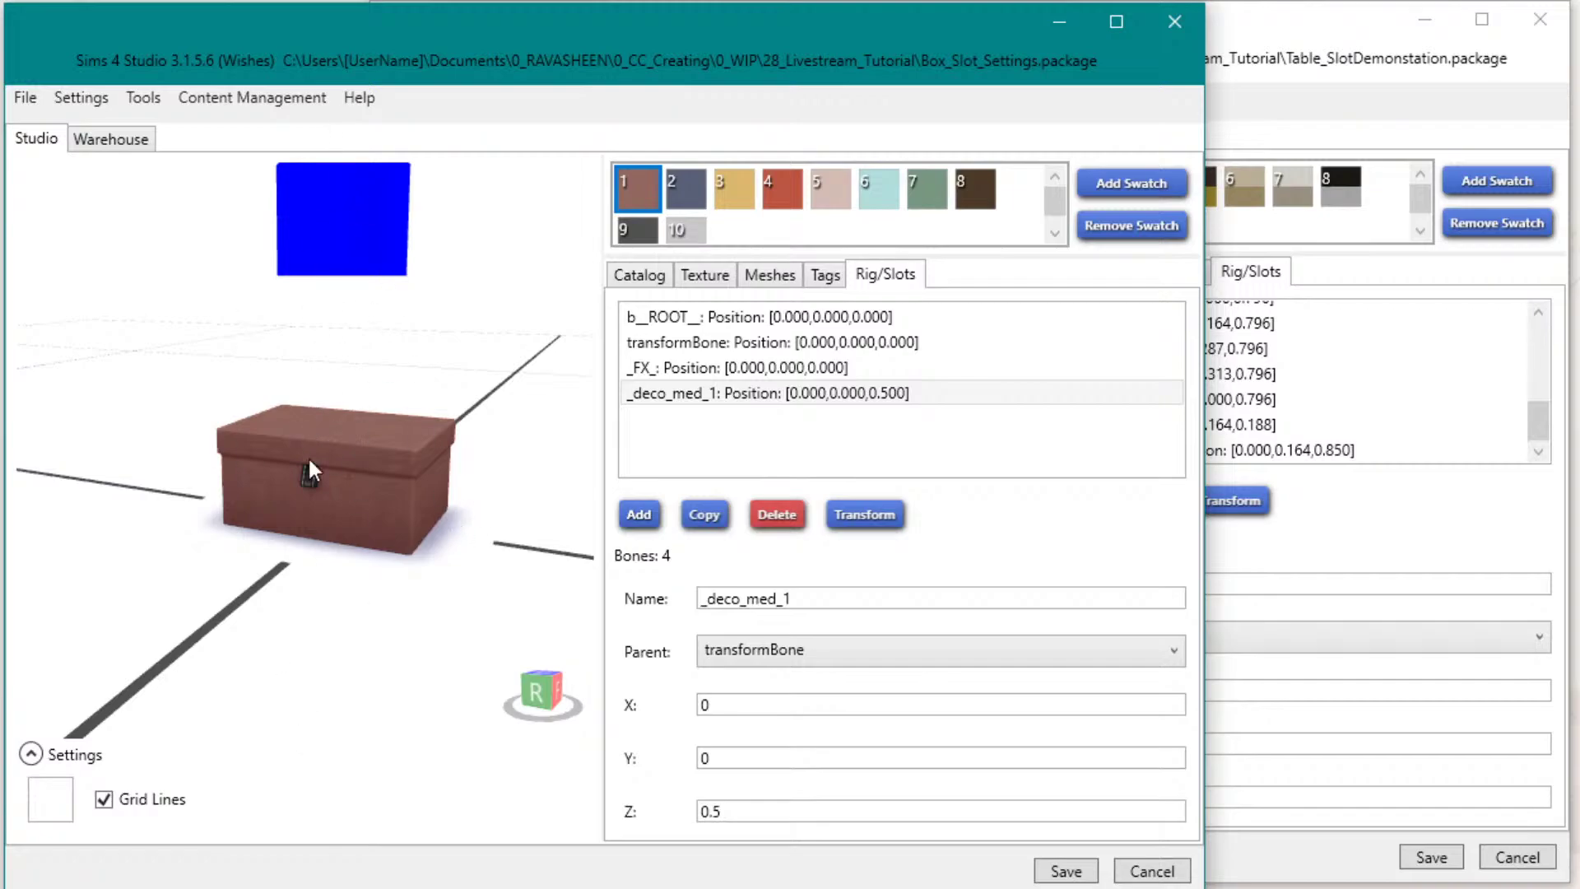
# Step: Look through the box package's Model LOD, Model and Footprint resources for the model's dimensions
pyautogui.click(130, 146)
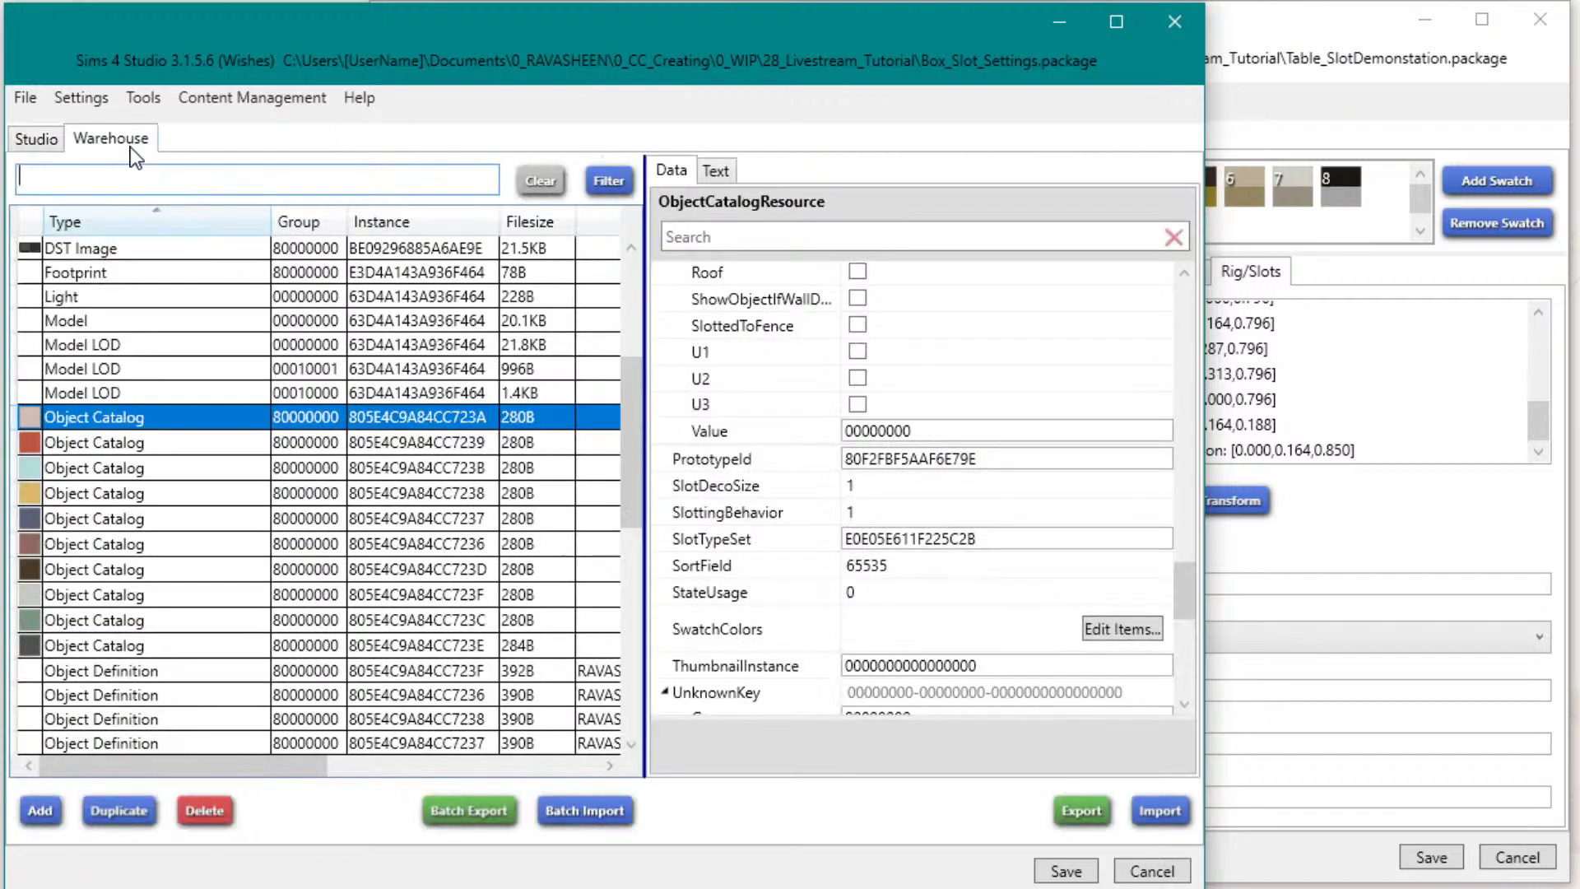
pyautogui.click(114, 344)
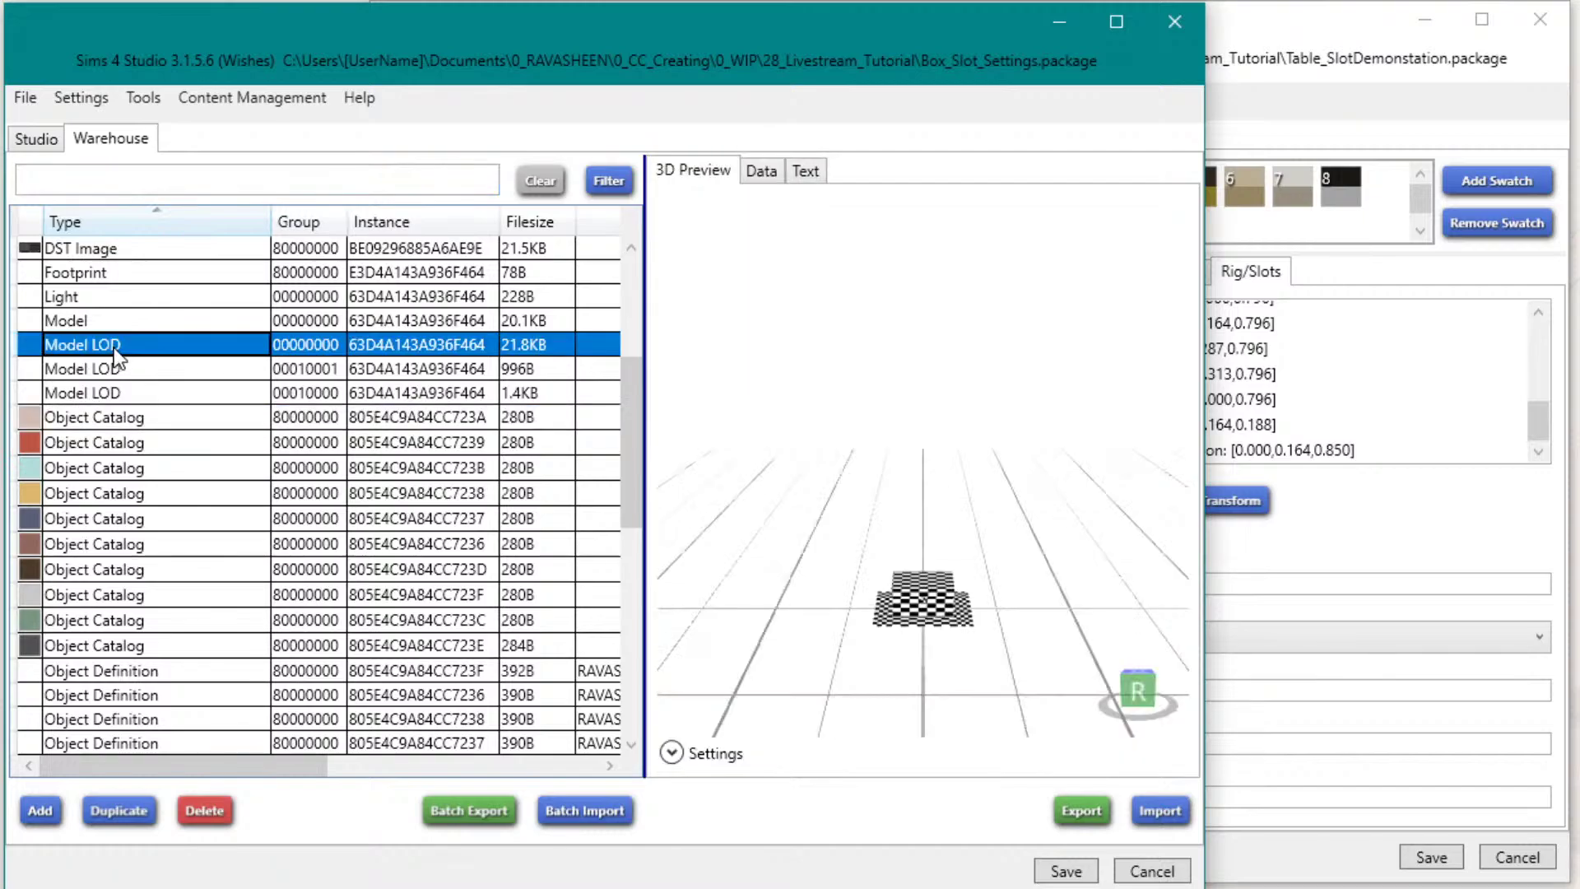
pyautogui.click(752, 174)
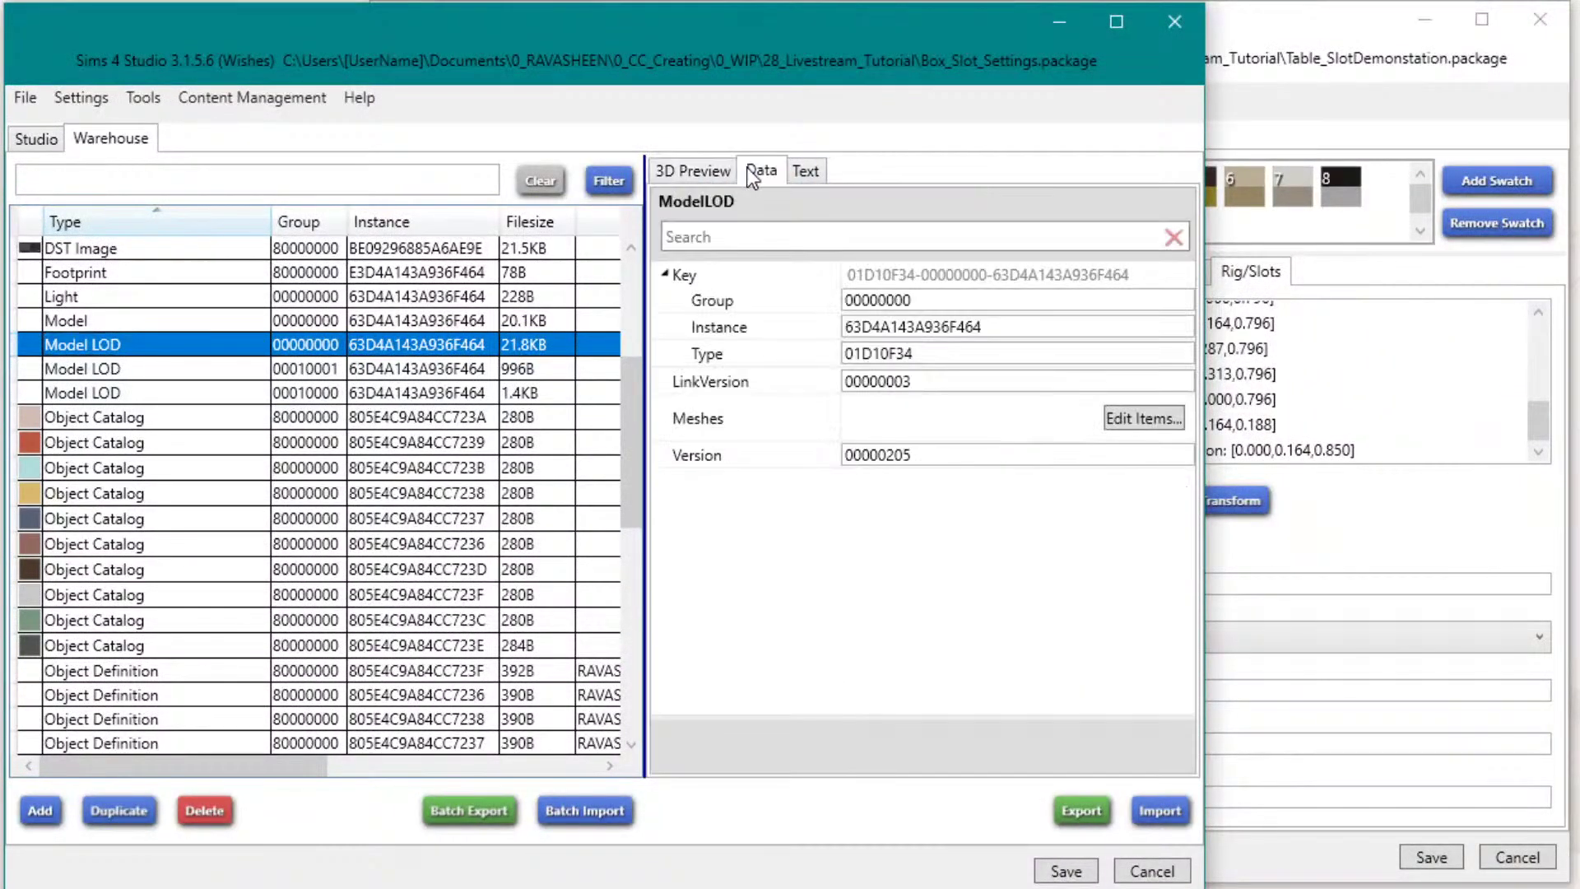
pyautogui.click(795, 171)
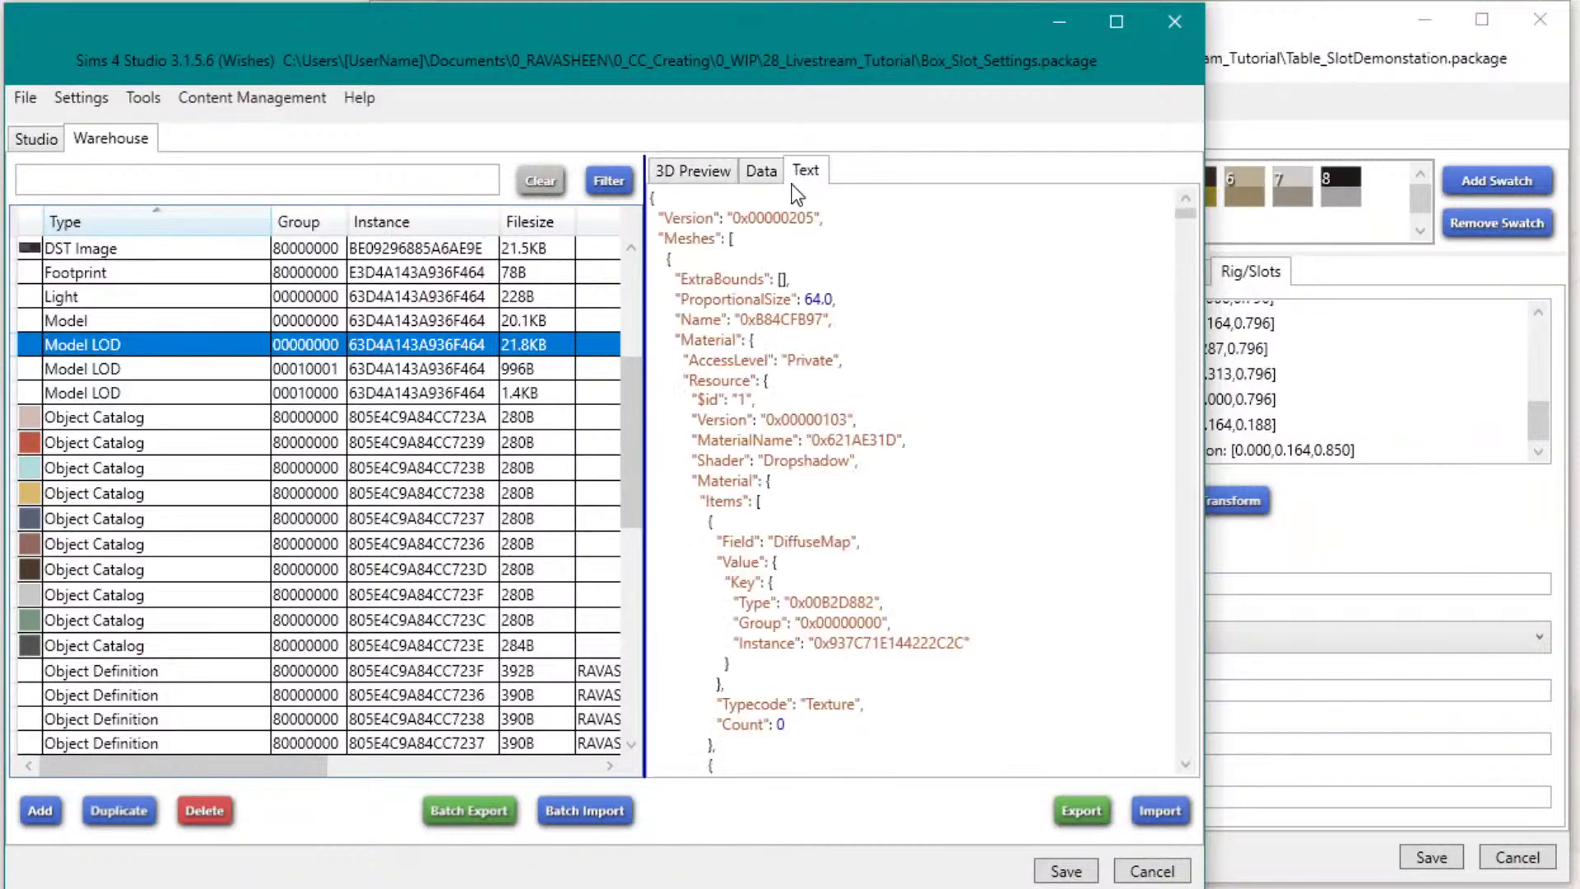
pyautogui.click(713, 175)
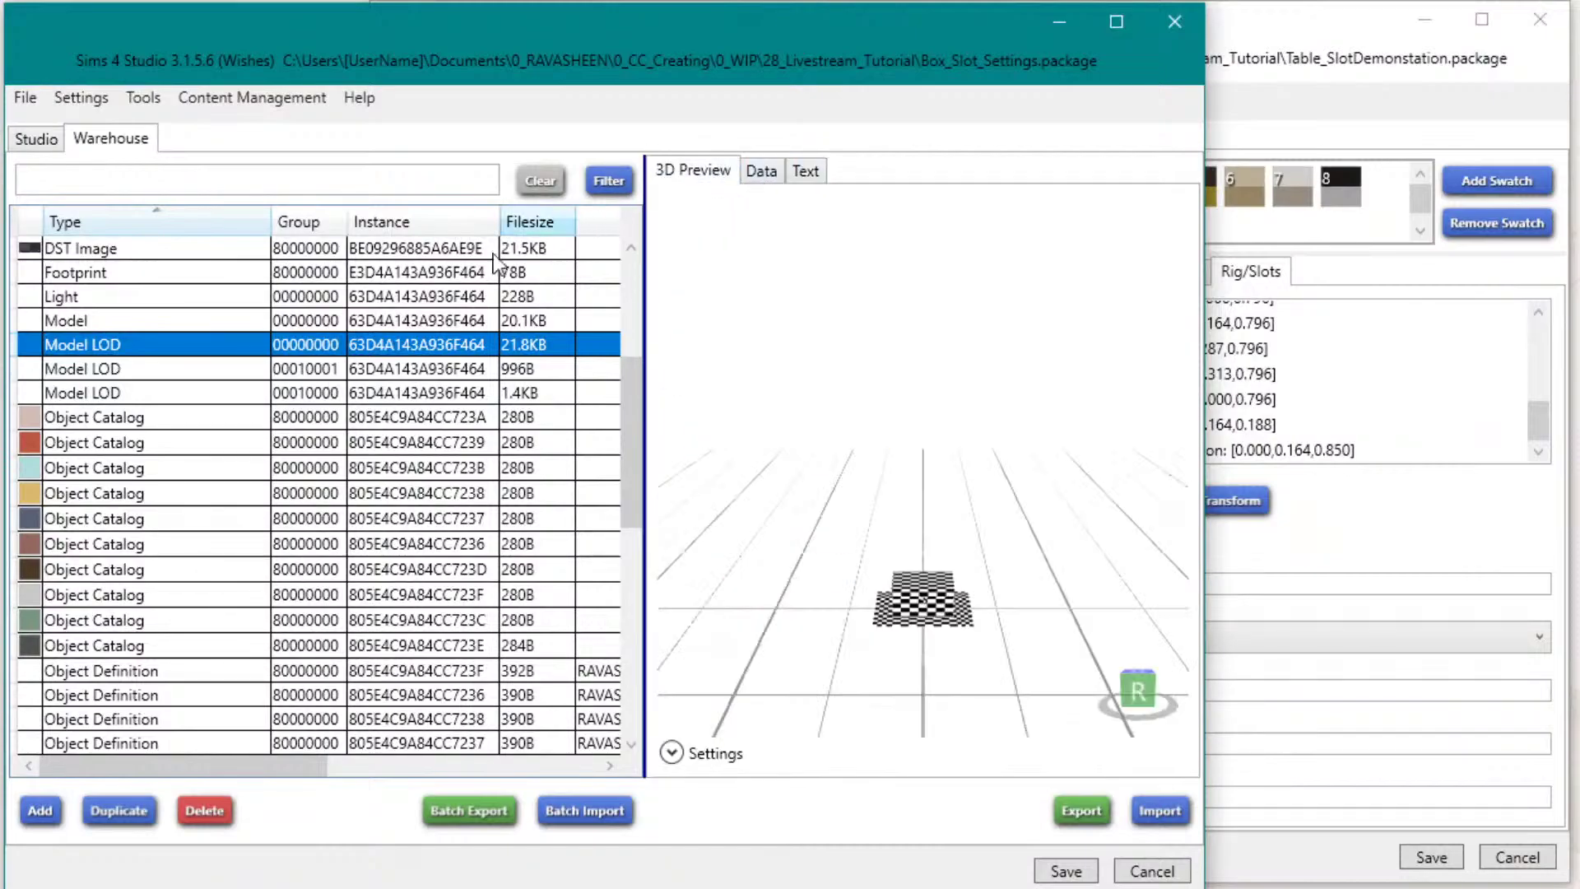
pyautogui.click(285, 322)
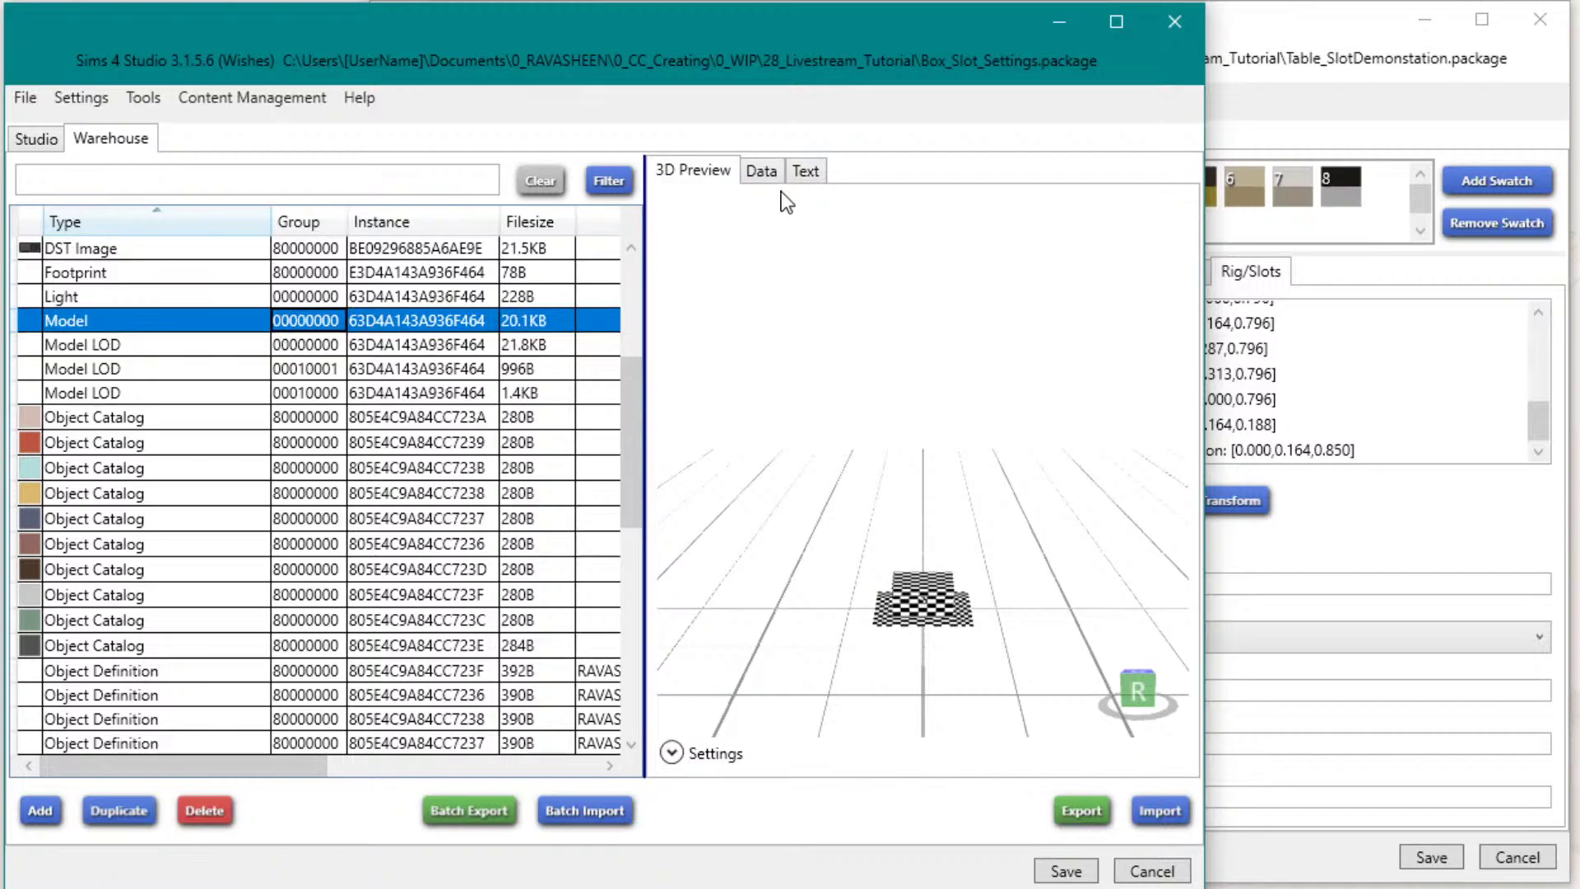
pyautogui.scroll(-5, 461, 407)
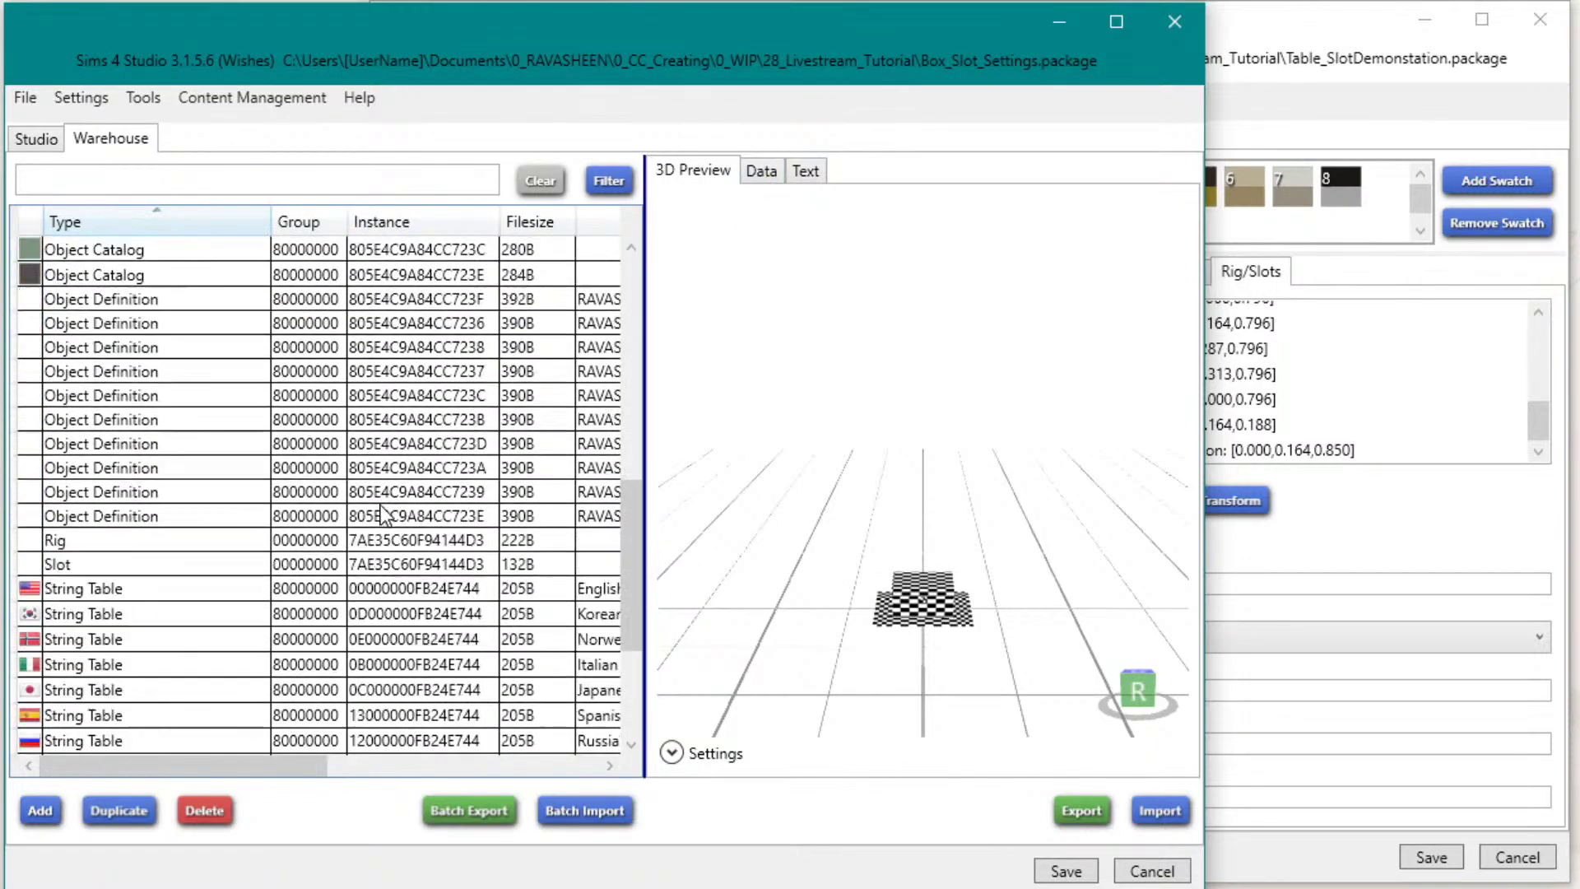
pyautogui.scroll(6, 379, 510)
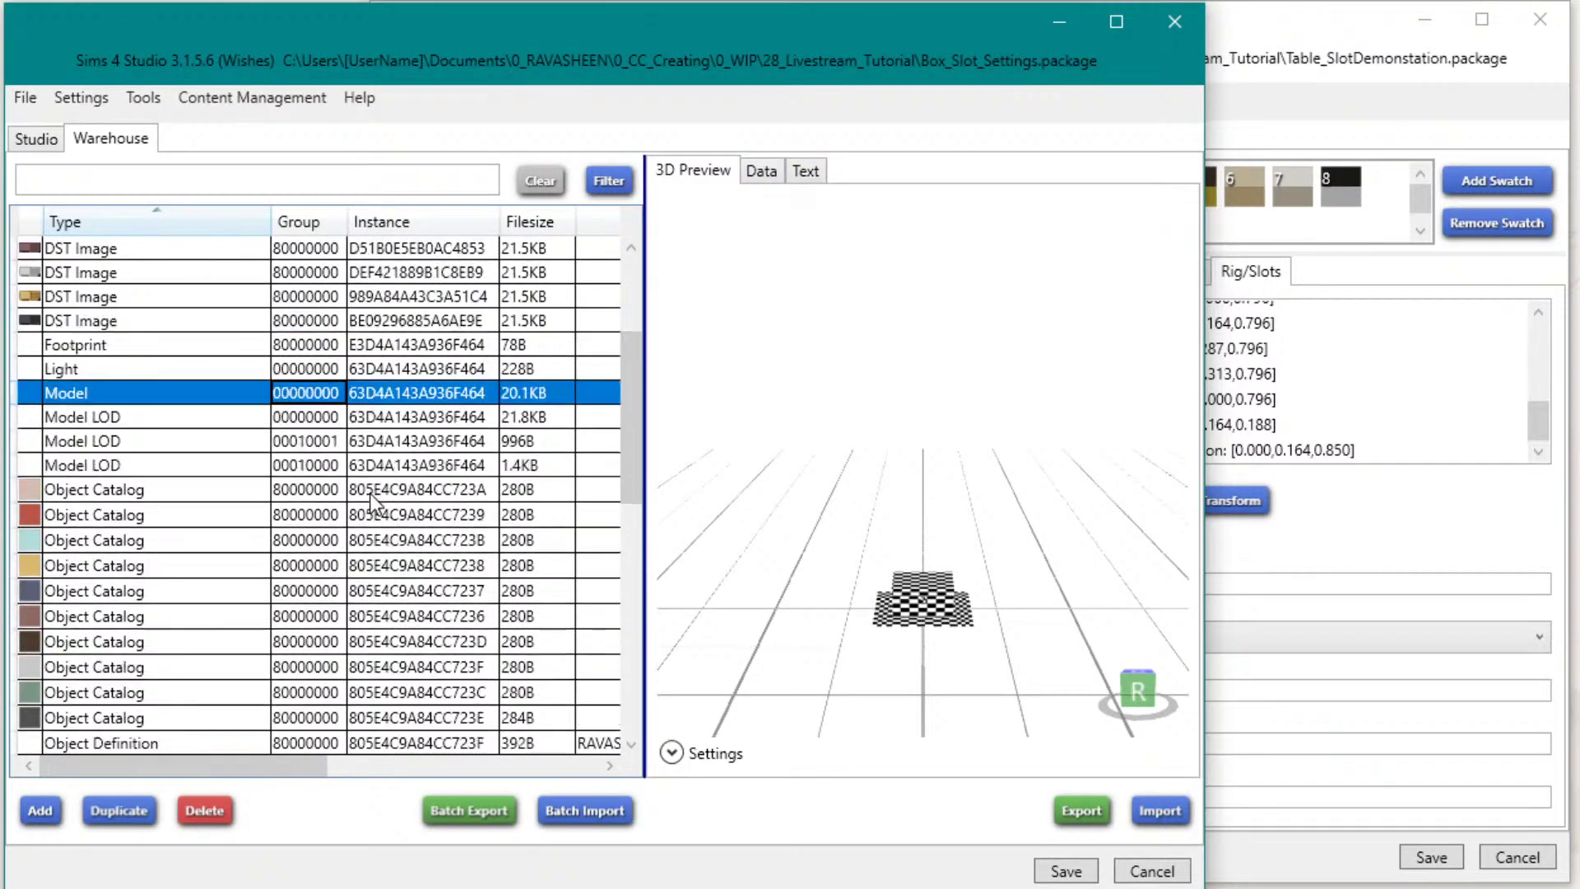
pyautogui.click(255, 345)
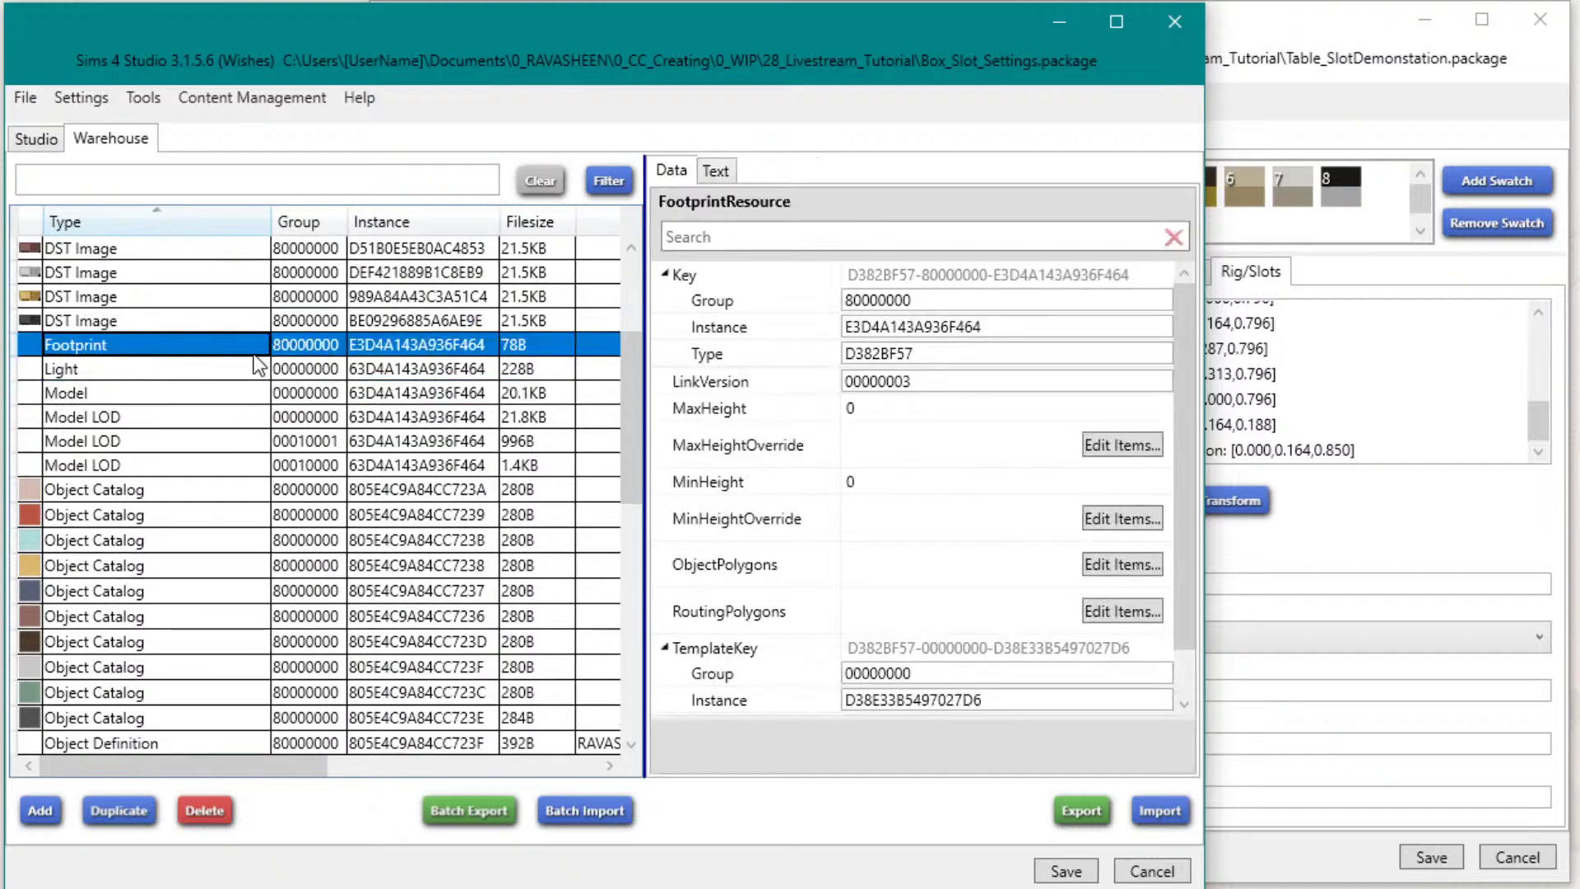
pyautogui.scroll(-3, 255, 378)
pyautogui.scroll(-4, 247, 395)
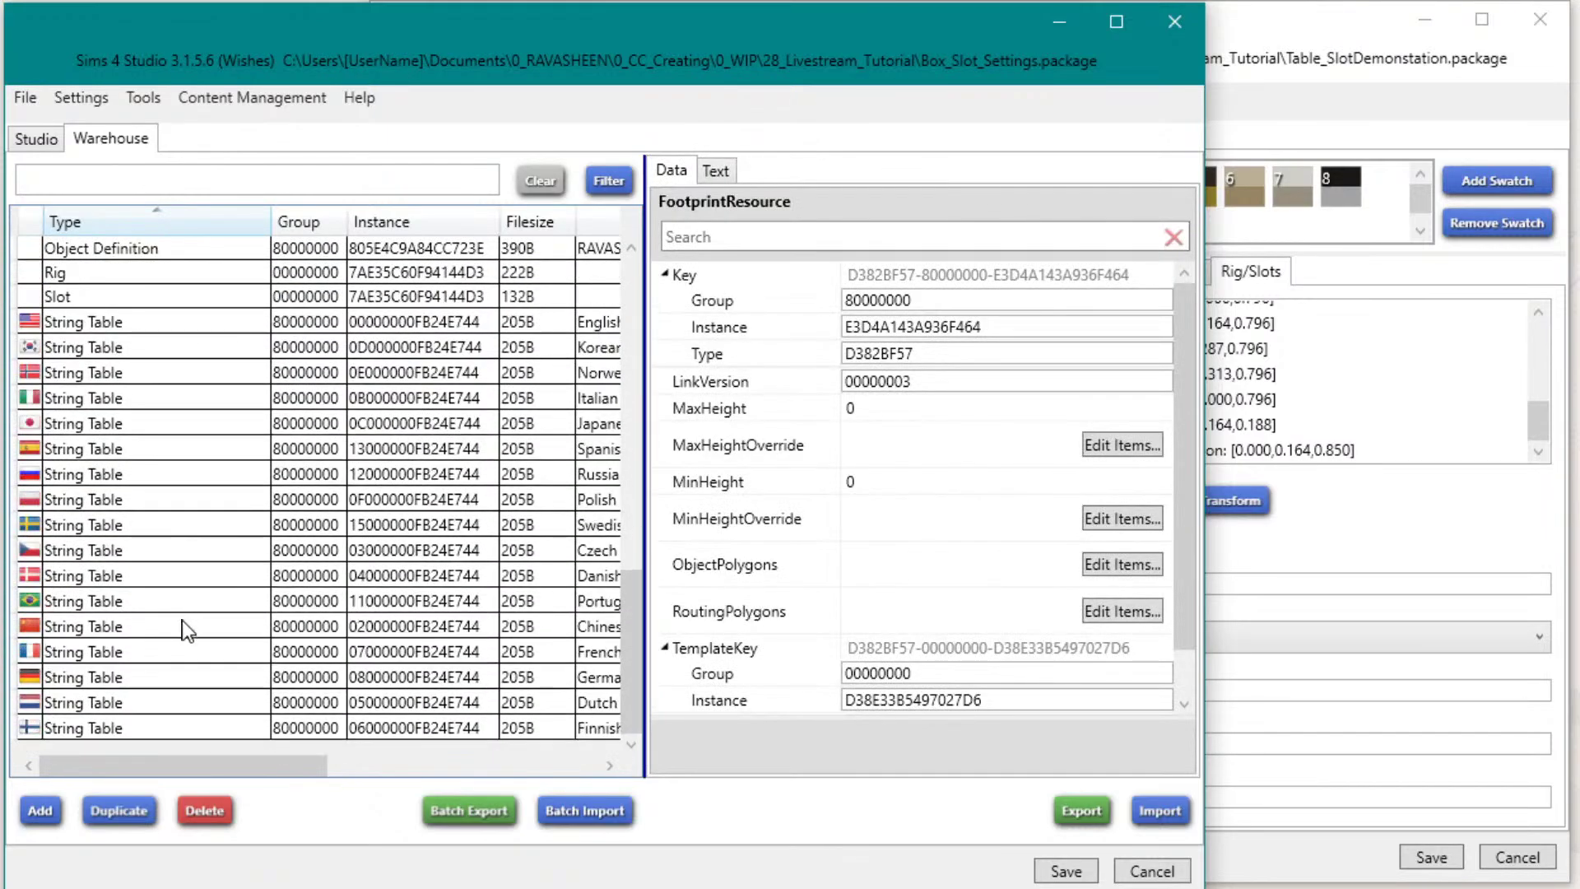
pyautogui.scroll(10, 188, 618)
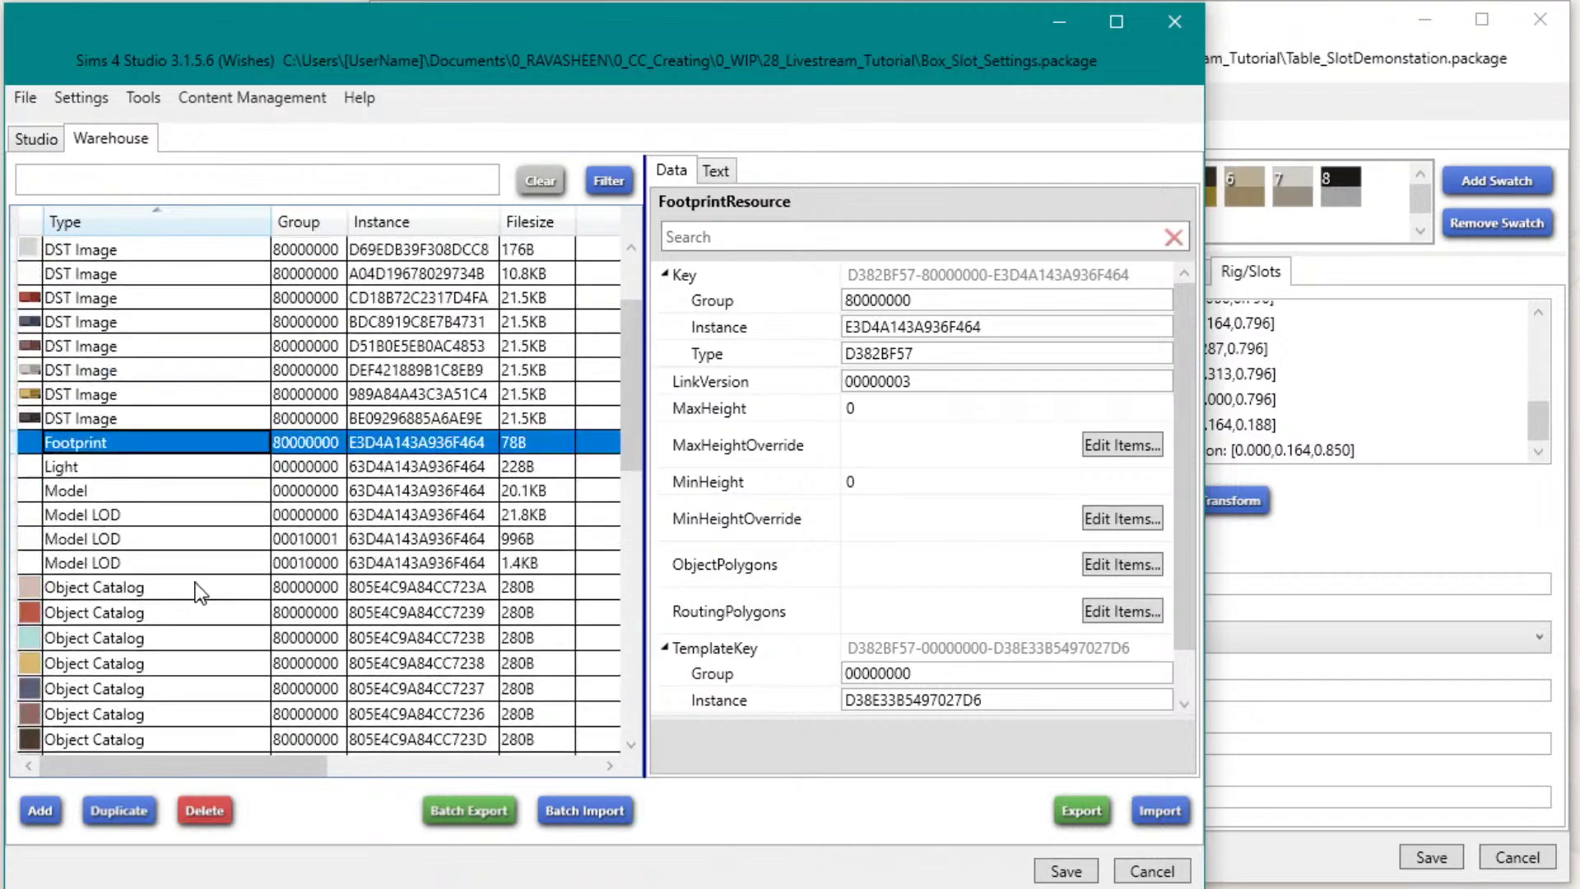
# Step: Copy the second Max bounds value, 0.2055116, from the entry in the box package's Cutout Info Table
pyautogui.click(221, 249)
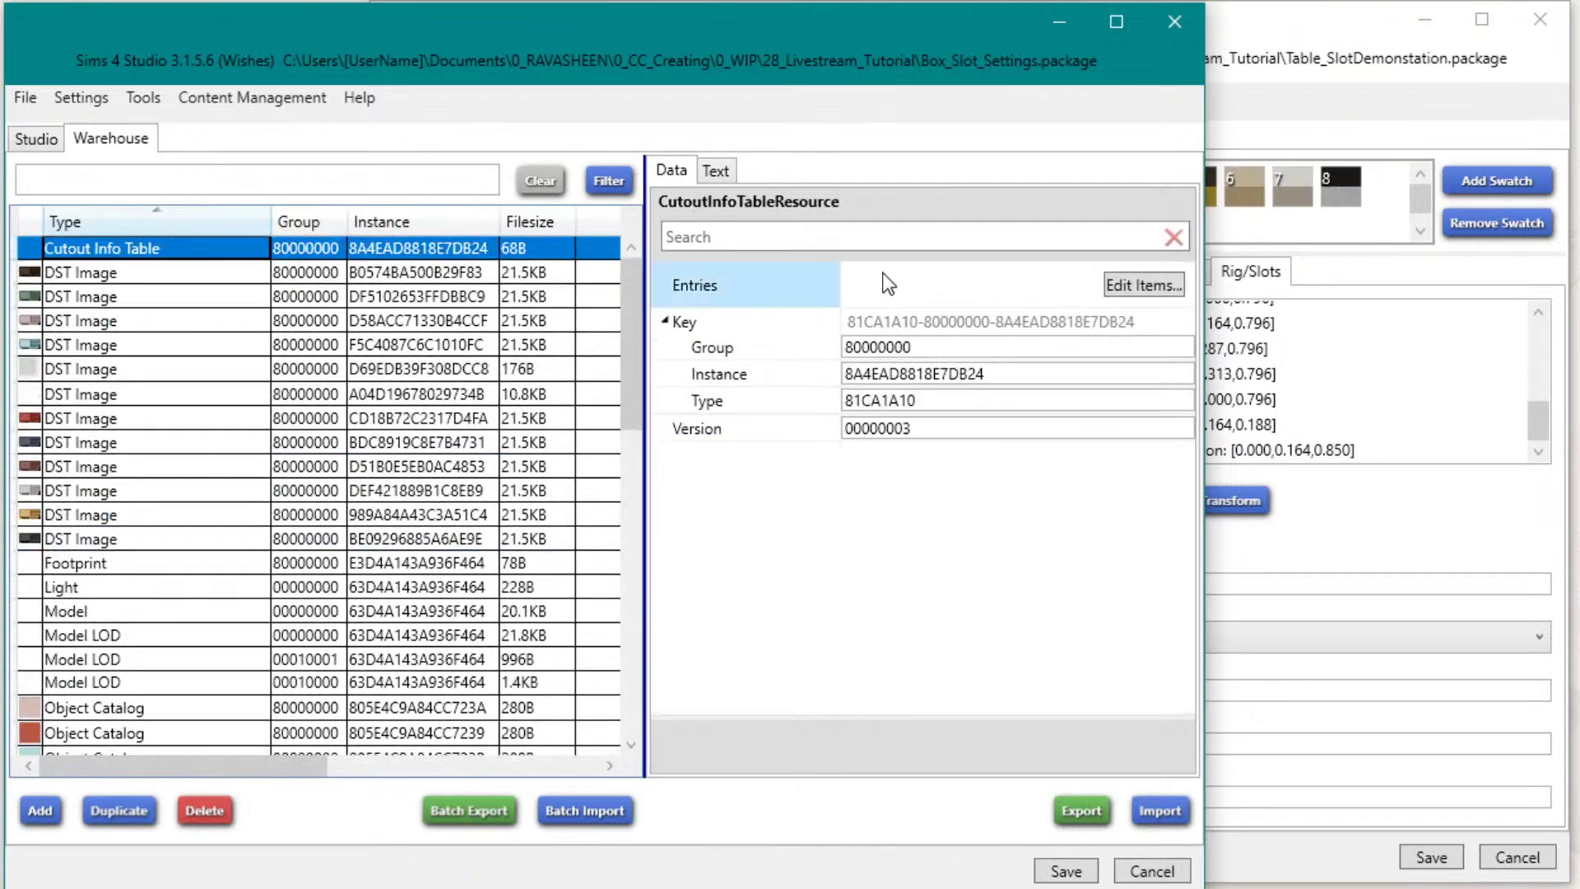
pyautogui.click(1168, 285)
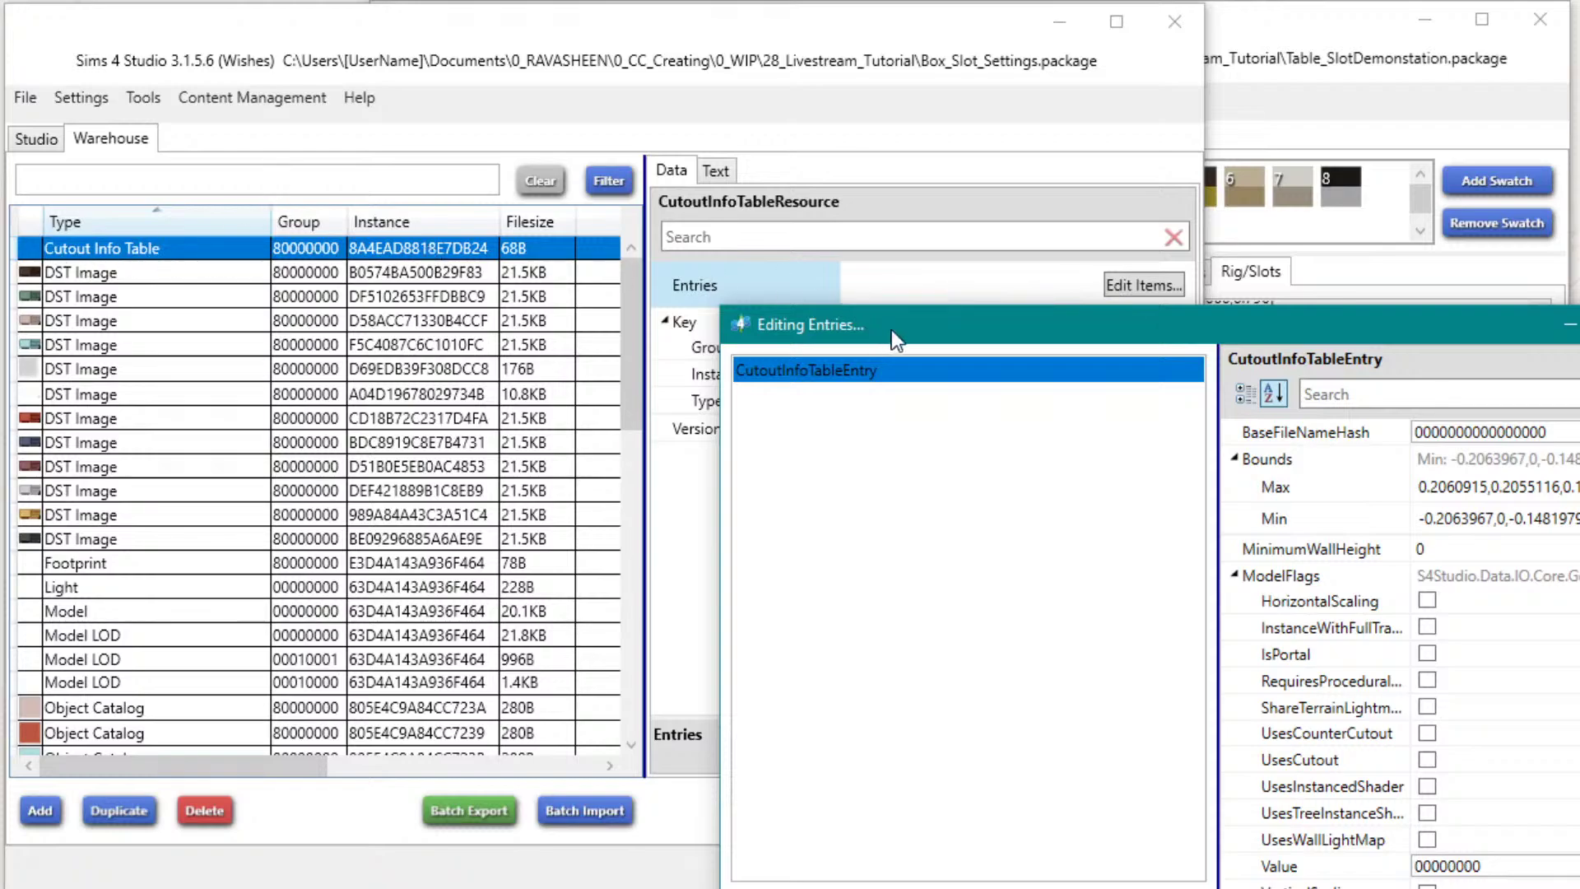
pyautogui.moveTo(940, 333); pyautogui.dragTo(698, 308)
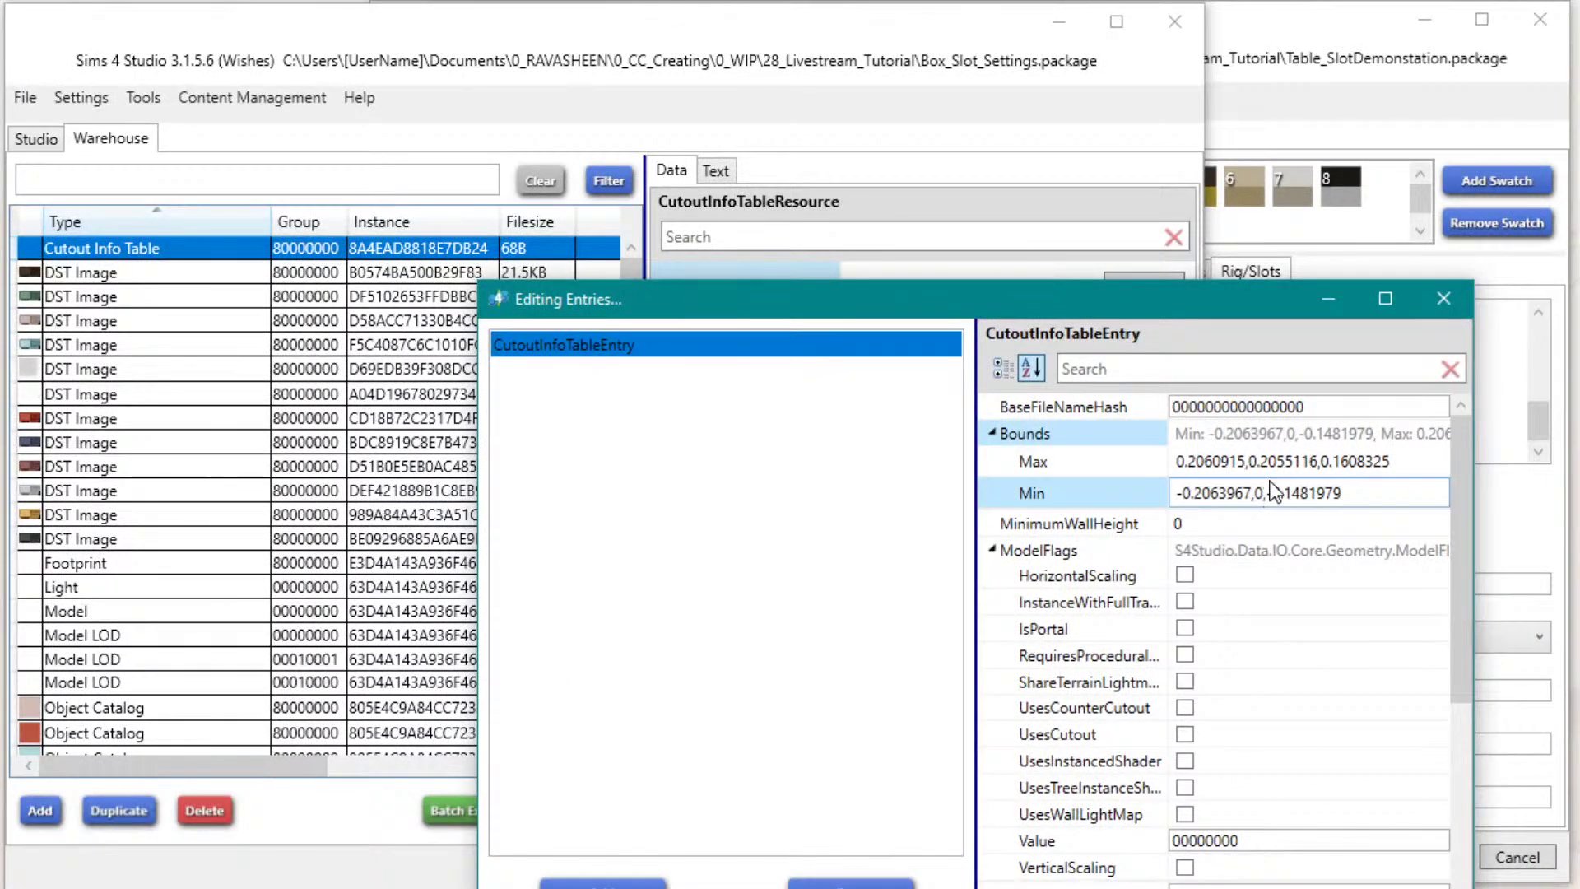
pyautogui.click(1243, 492)
pyautogui.click(1210, 461)
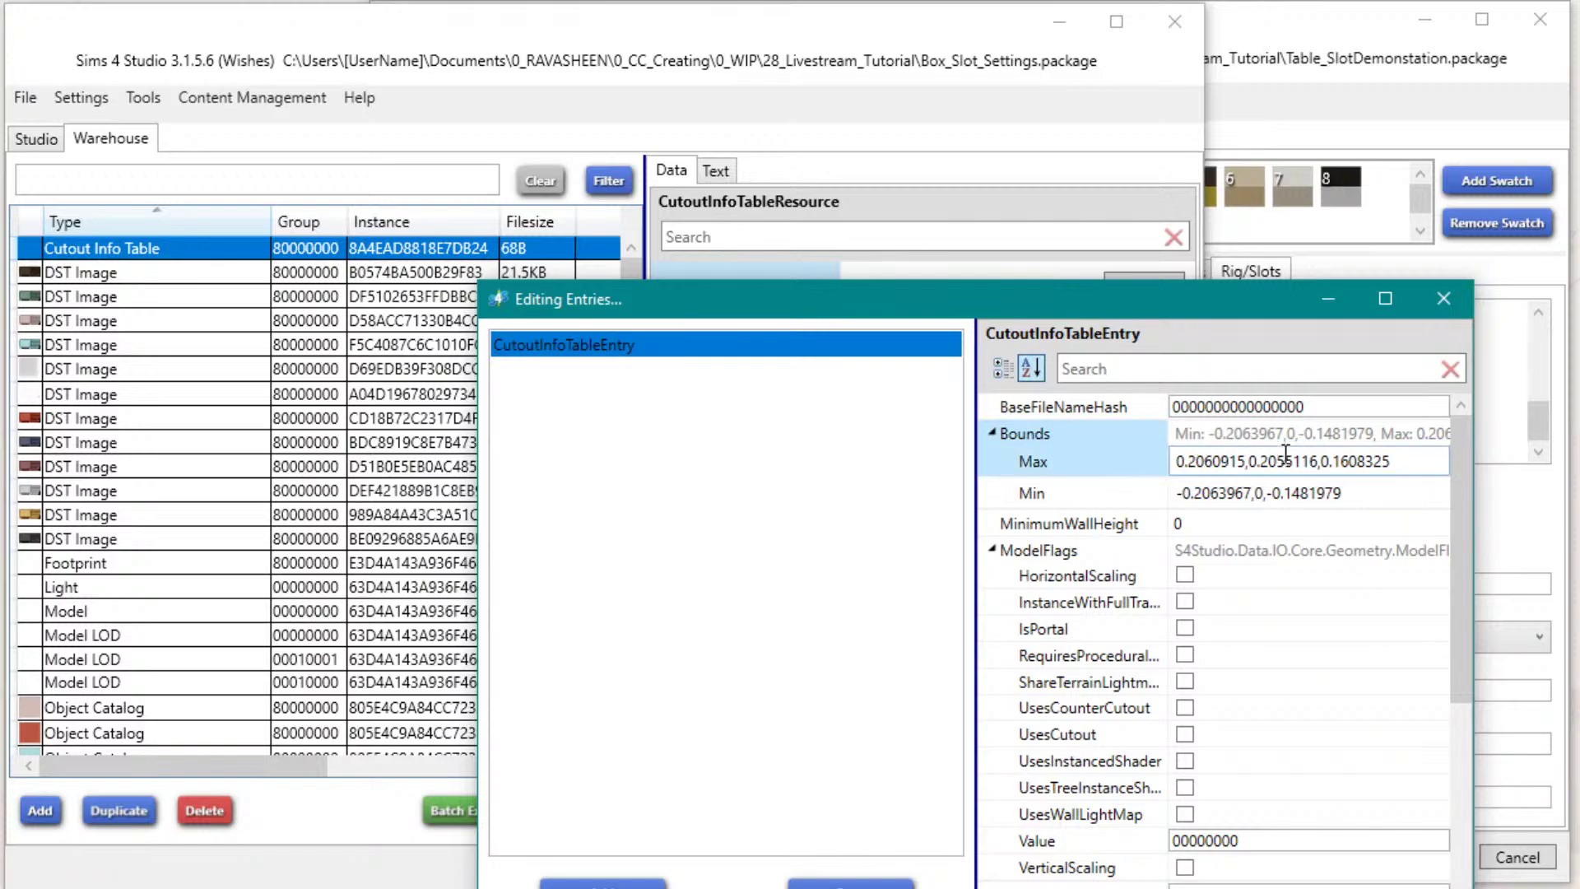
pyautogui.moveTo(1248, 462); pyautogui.dragTo(1316, 466)
pyautogui.hotkey('ctrl', 'c')
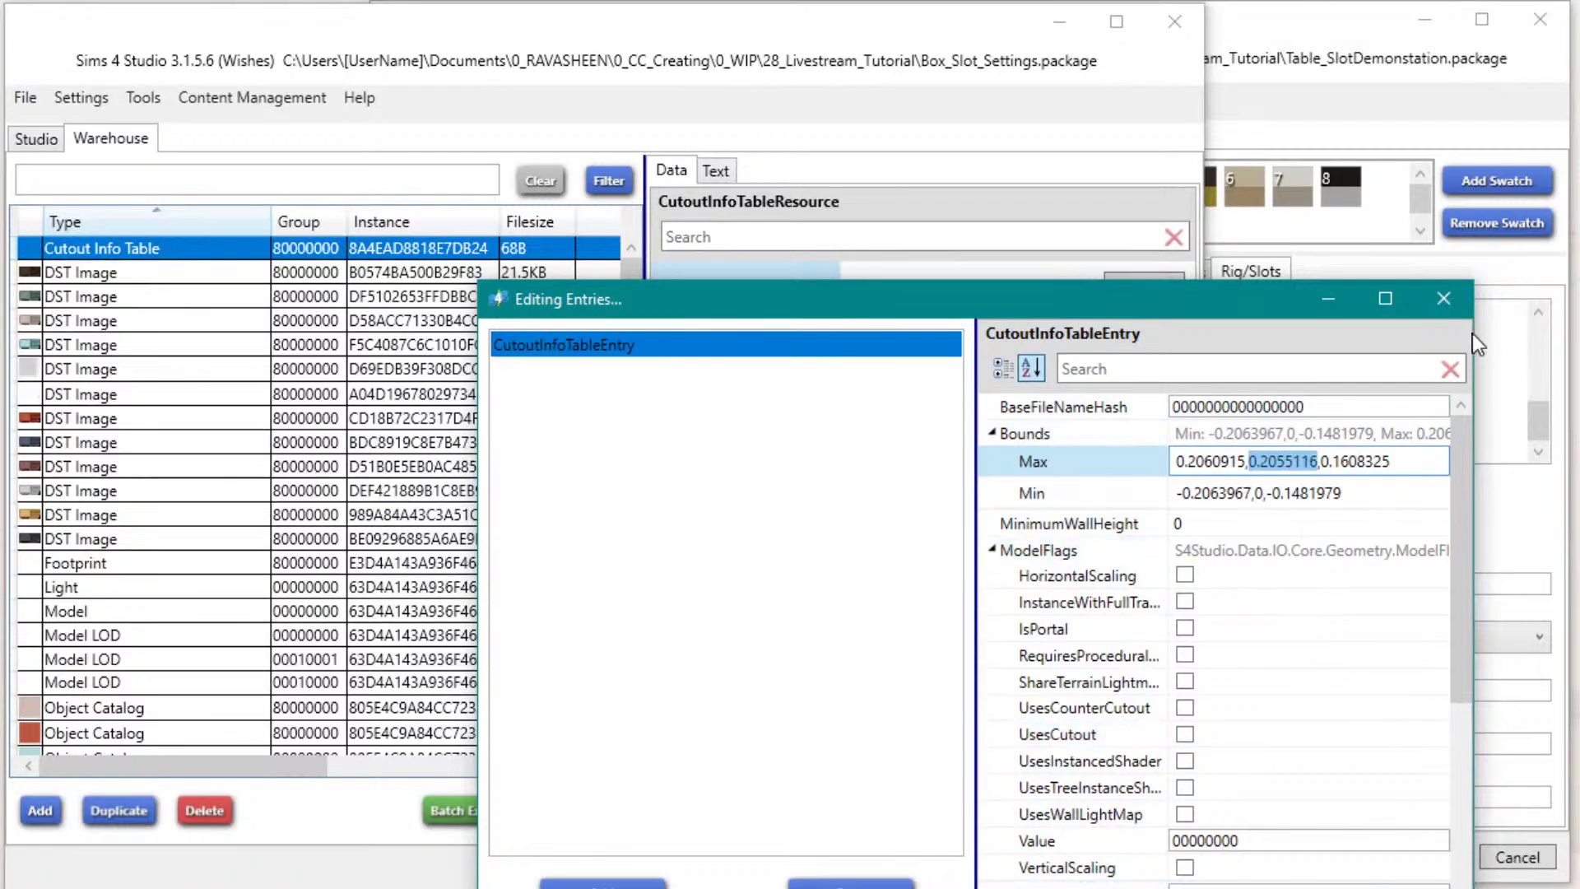
pyautogui.click(1444, 299)
# Step: Set the Z position of the box's _deco_med_1 slot to the copied height, 0.2055116
pyautogui.click(37, 139)
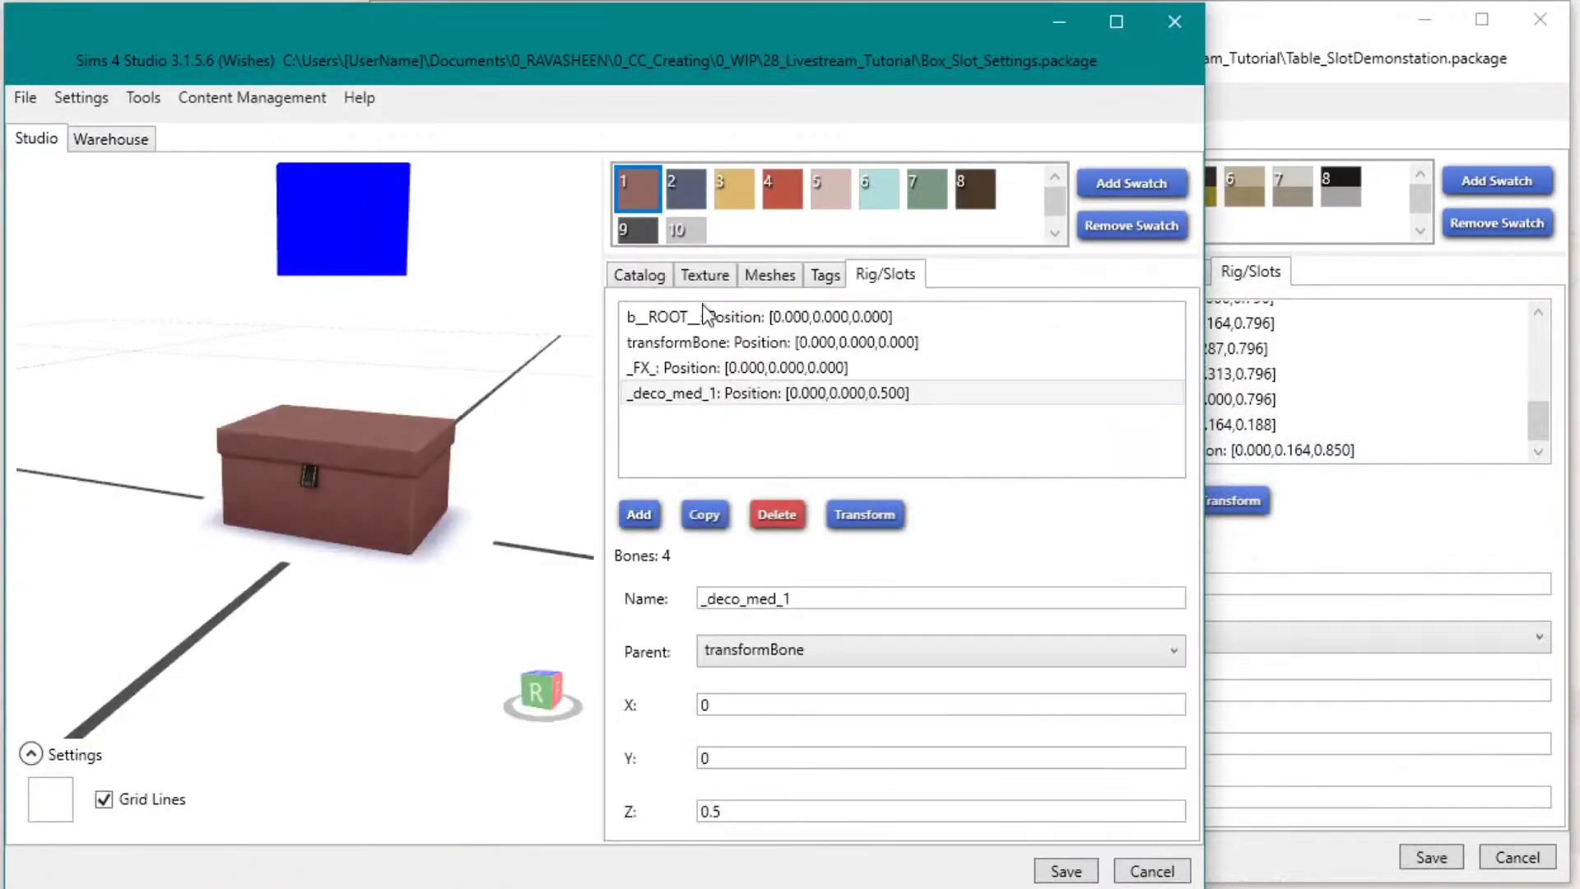
pyautogui.doubleClick(751, 811)
pyautogui.hotkey('ctrl', 'v')
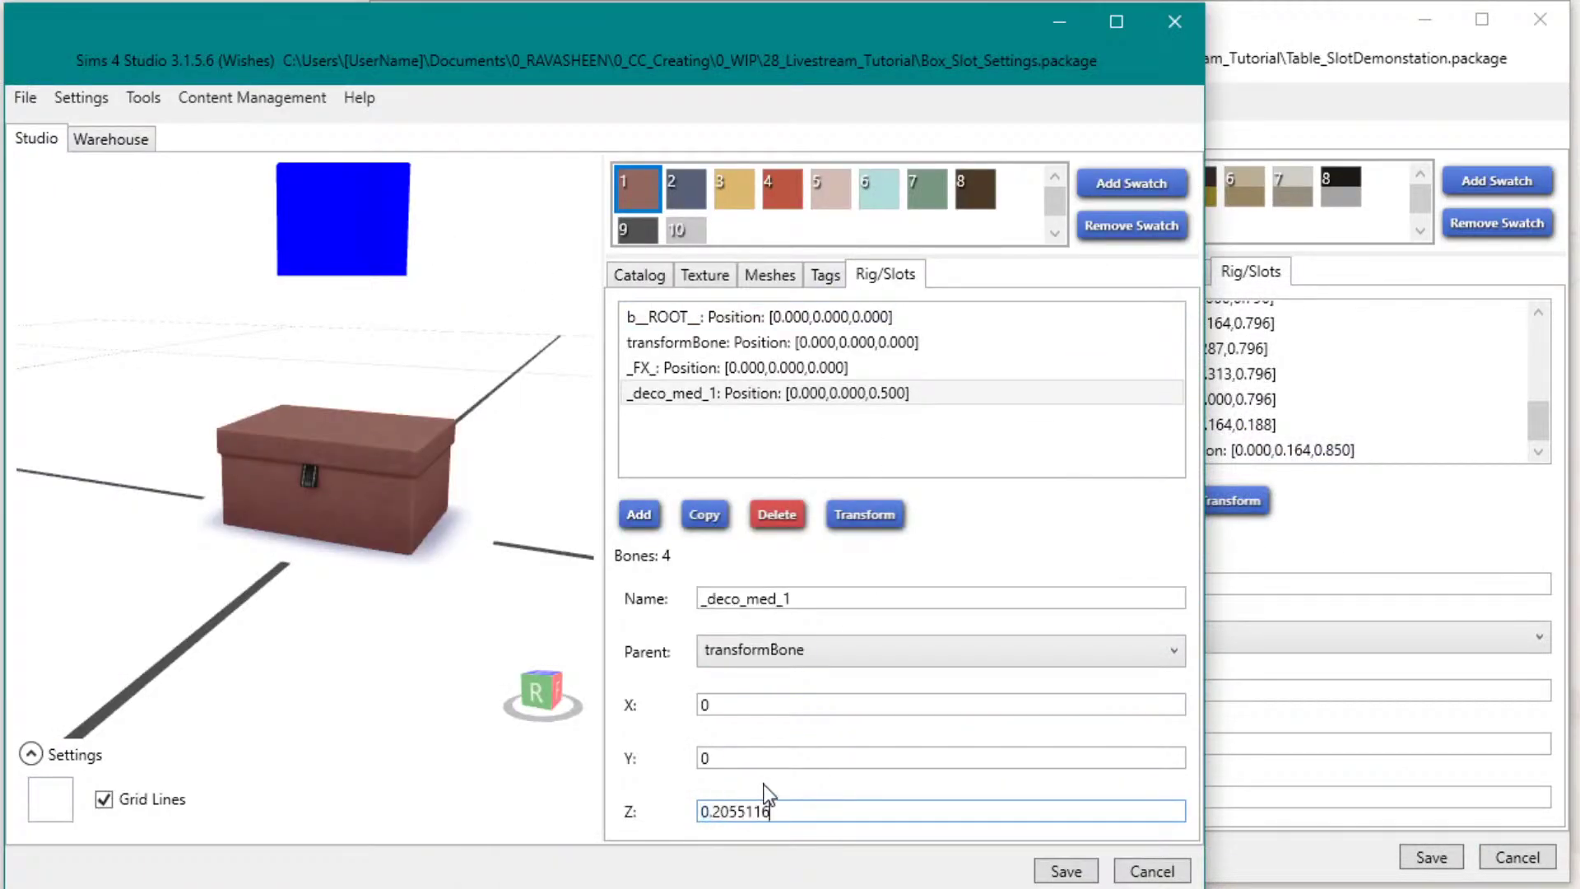
# Step: Apply the entered Z position and inspect from the front how the _deco_med_1 slot sits on the box's lid
pyautogui.click(755, 767)
pyautogui.moveTo(405, 723); pyautogui.dragTo(569, 583, button='right')
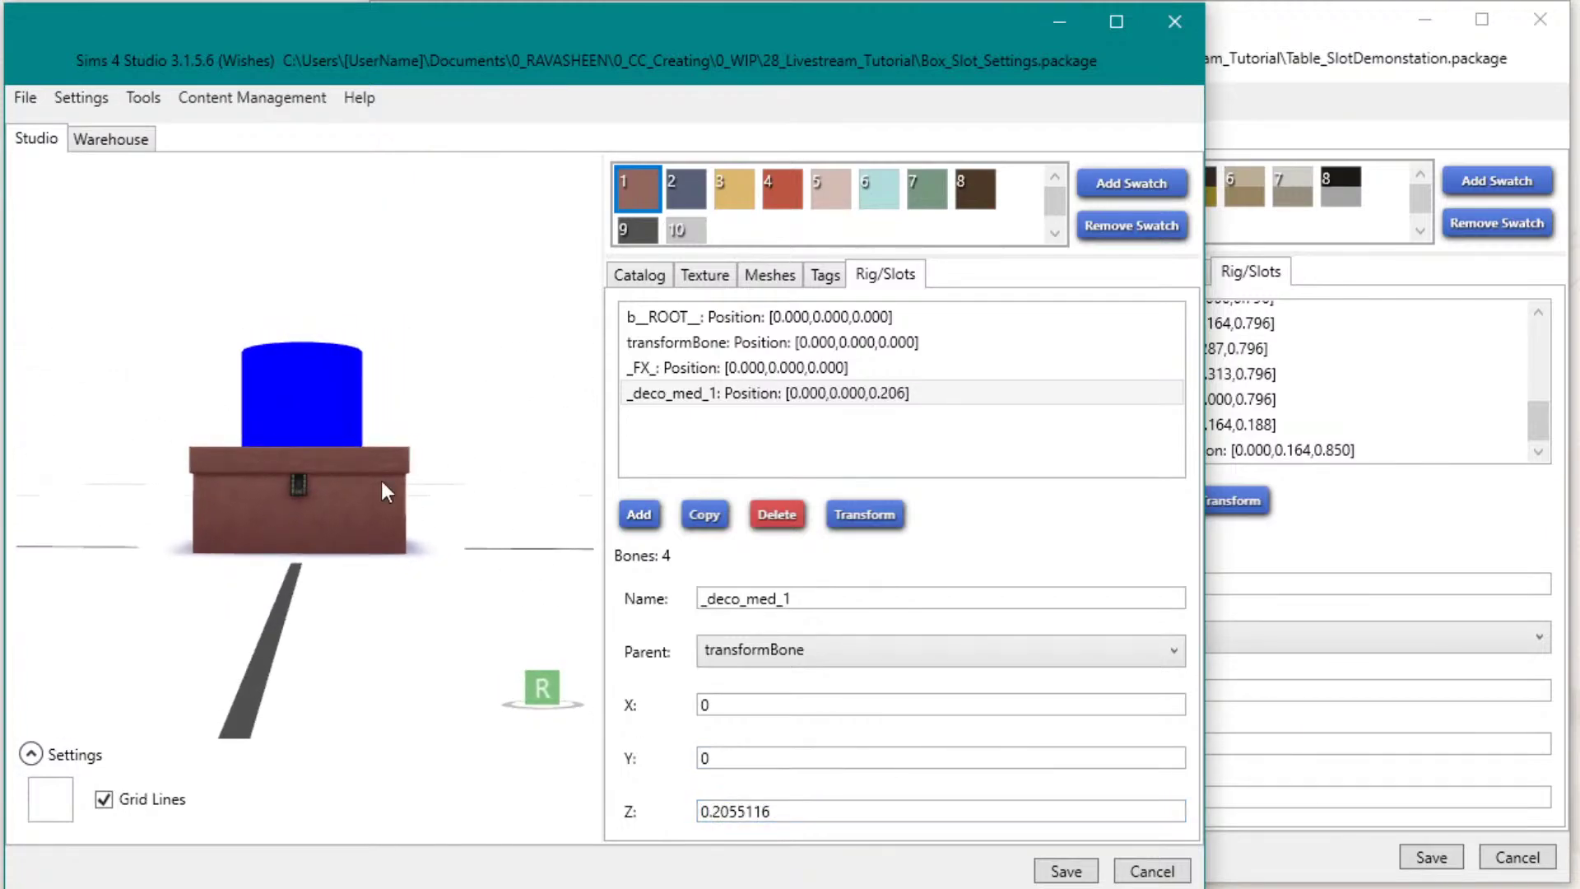
pyautogui.moveTo(380, 477); pyautogui.dragTo(386, 484, button='right')
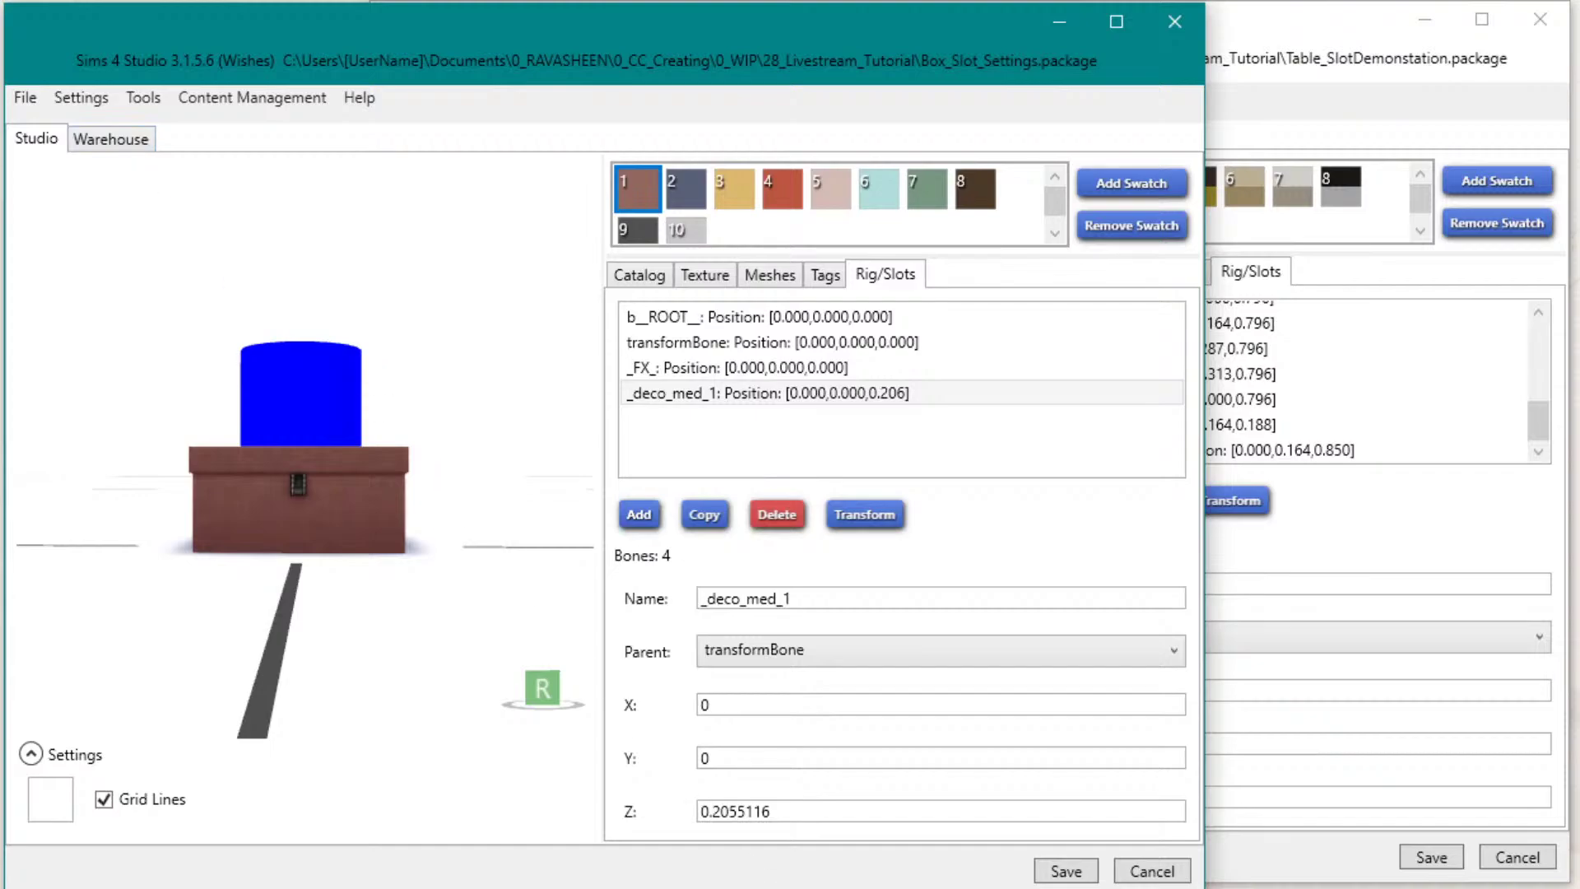
pyautogui.moveTo(328, 379); pyautogui.dragTo(319, 422)
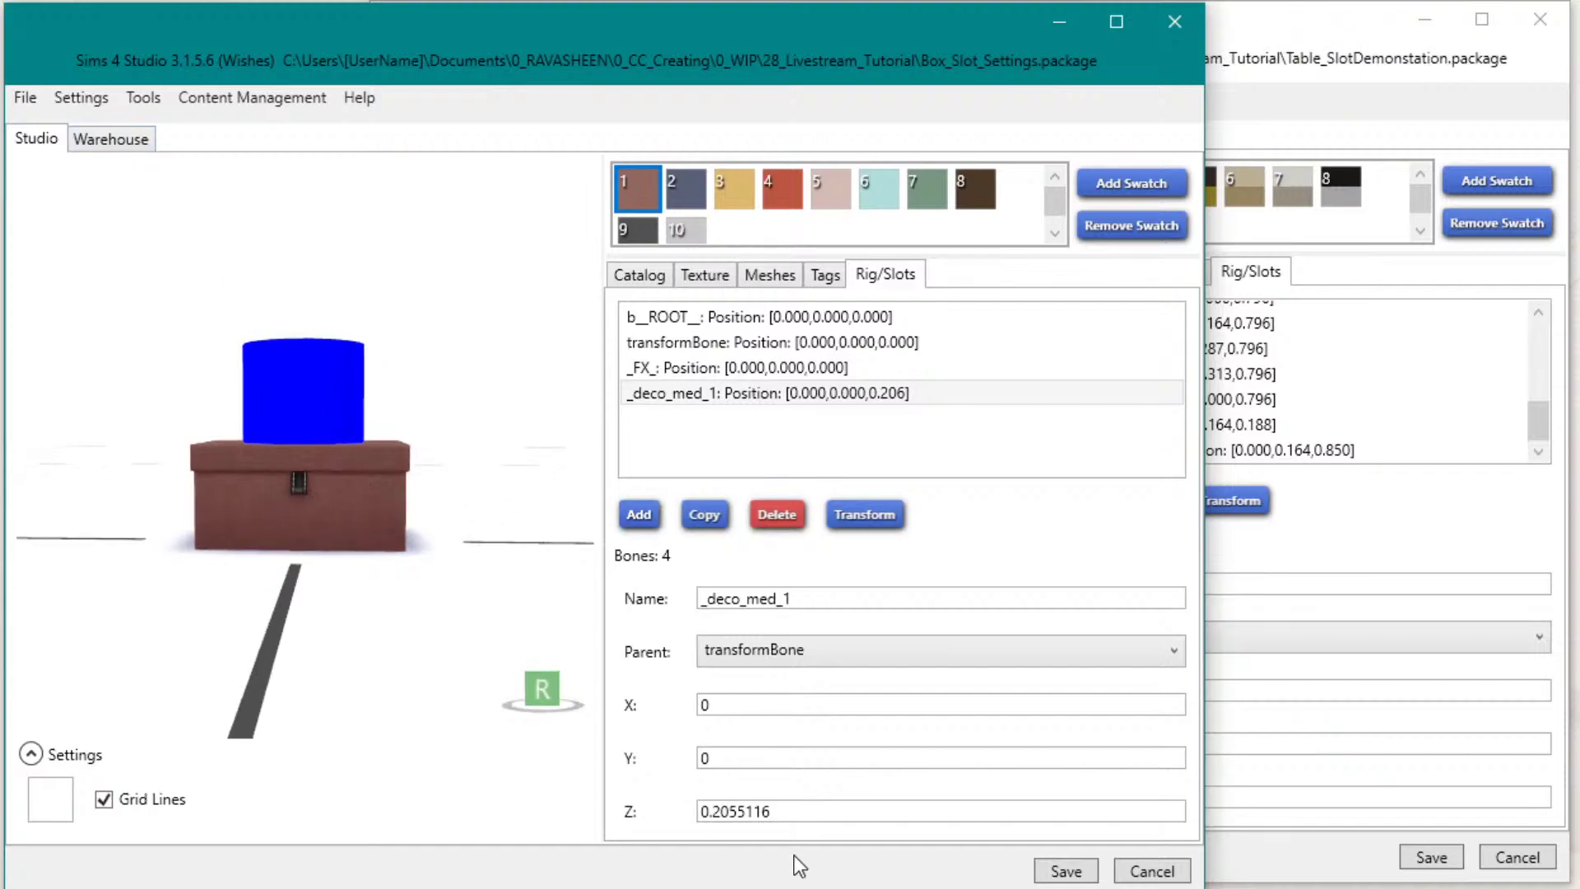
# Step: Try a shortened Z position of 0.2 for the _deco_med_1 slot and check it against the lid
pyautogui.moveTo(796, 815); pyautogui.dragTo(714, 826)
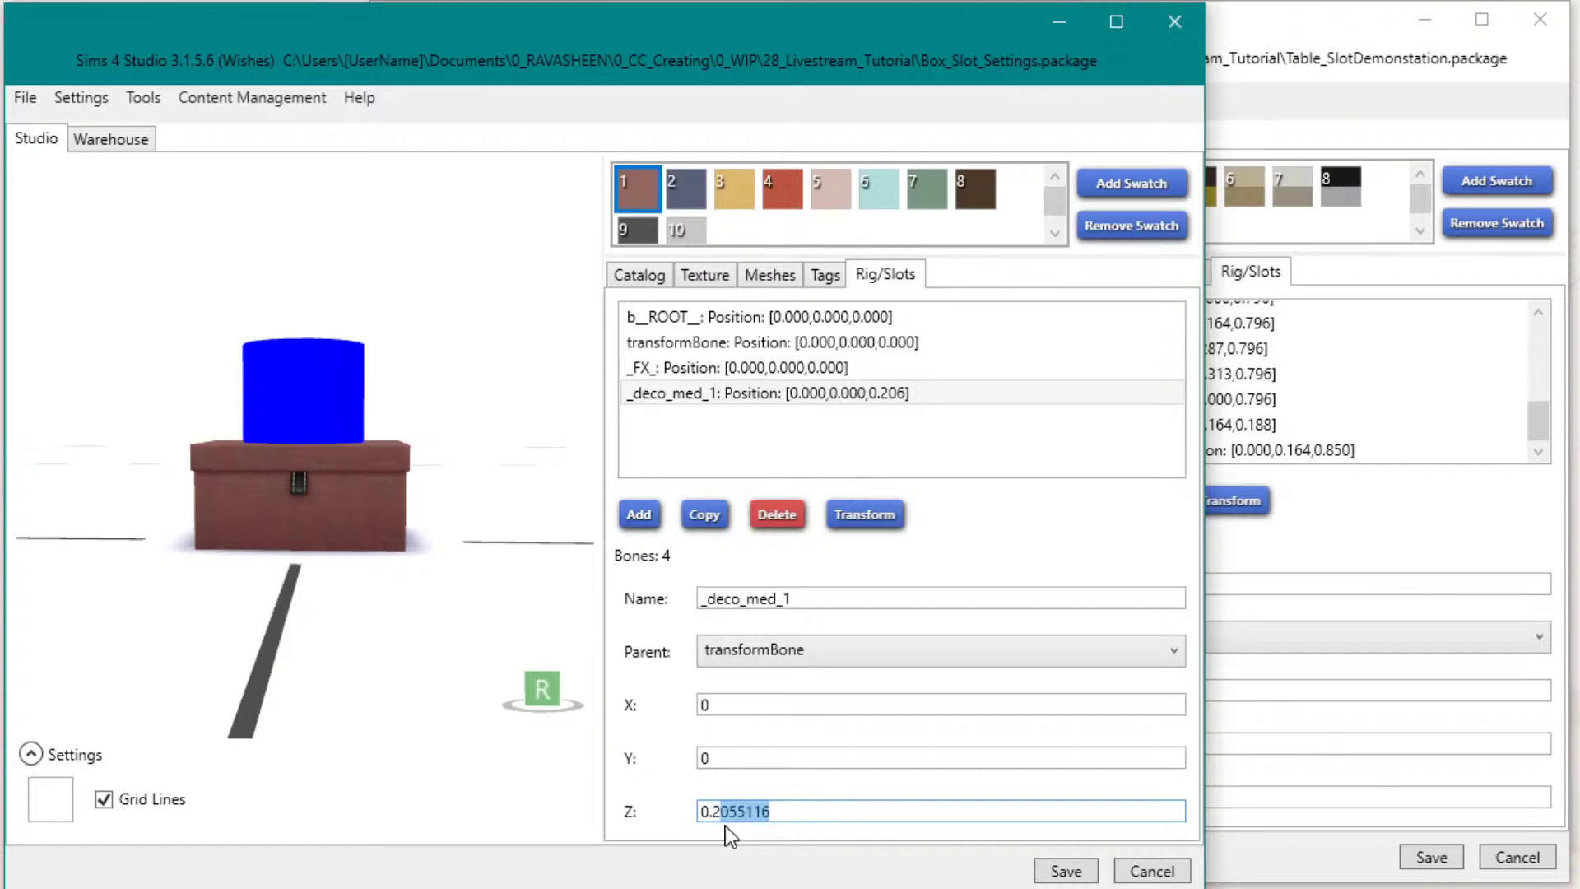
pyautogui.press('BackSpace')
pyautogui.click(721, 758)
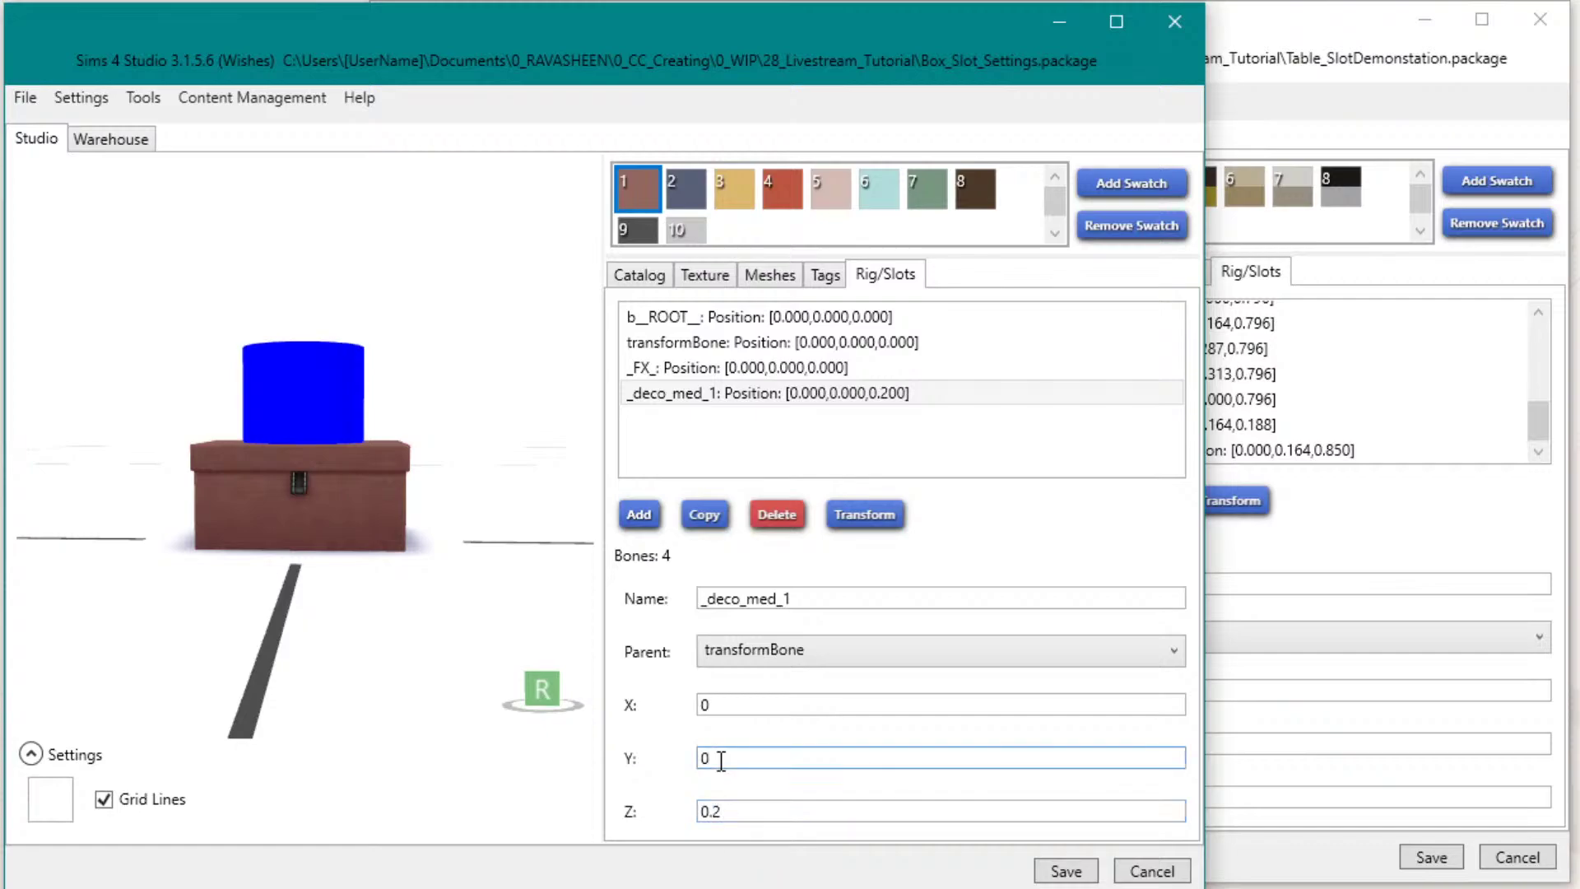
pyautogui.click(709, 813)
pyautogui.moveTo(395, 490); pyautogui.dragTo(309, 423)
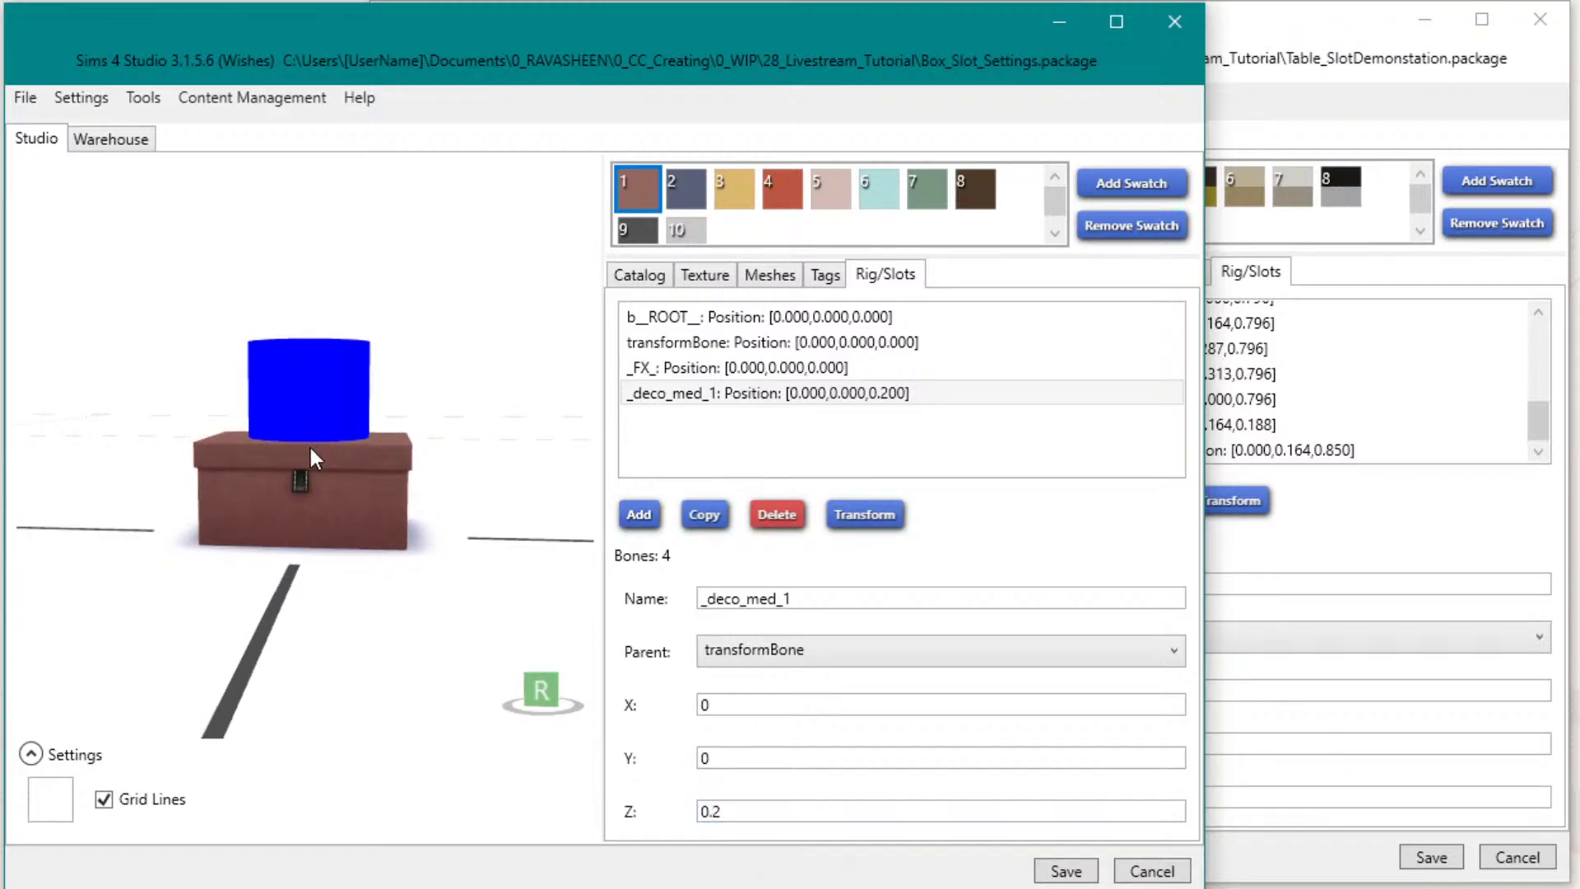
# Step: Set the Z position of the box's _deco_med_1 slot to 0.205 and save the package
pyautogui.write('05')
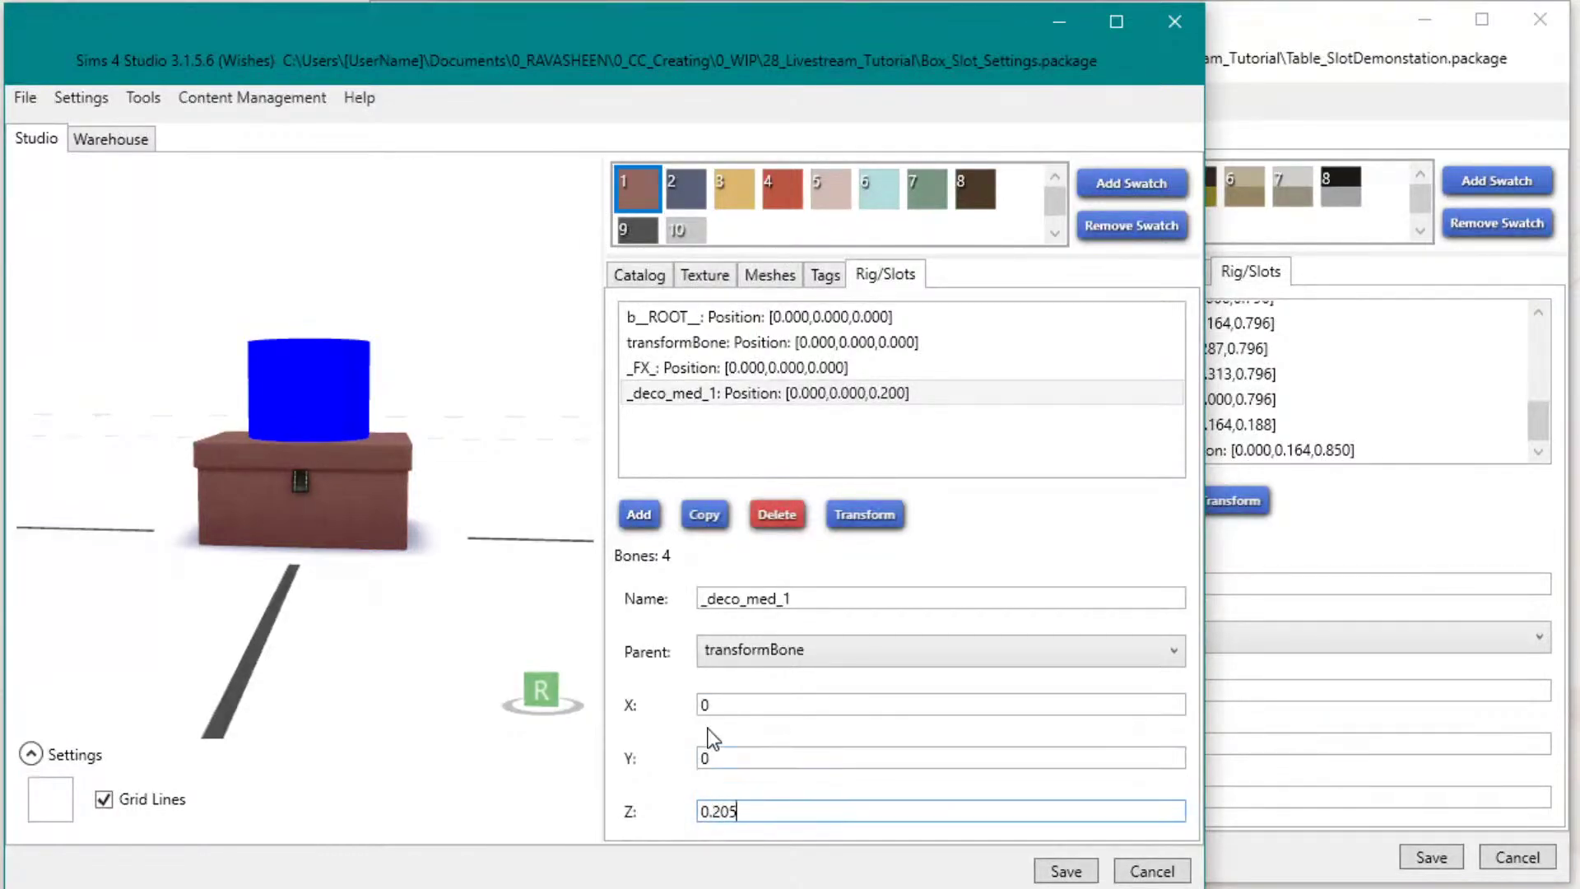
pyautogui.click(732, 763)
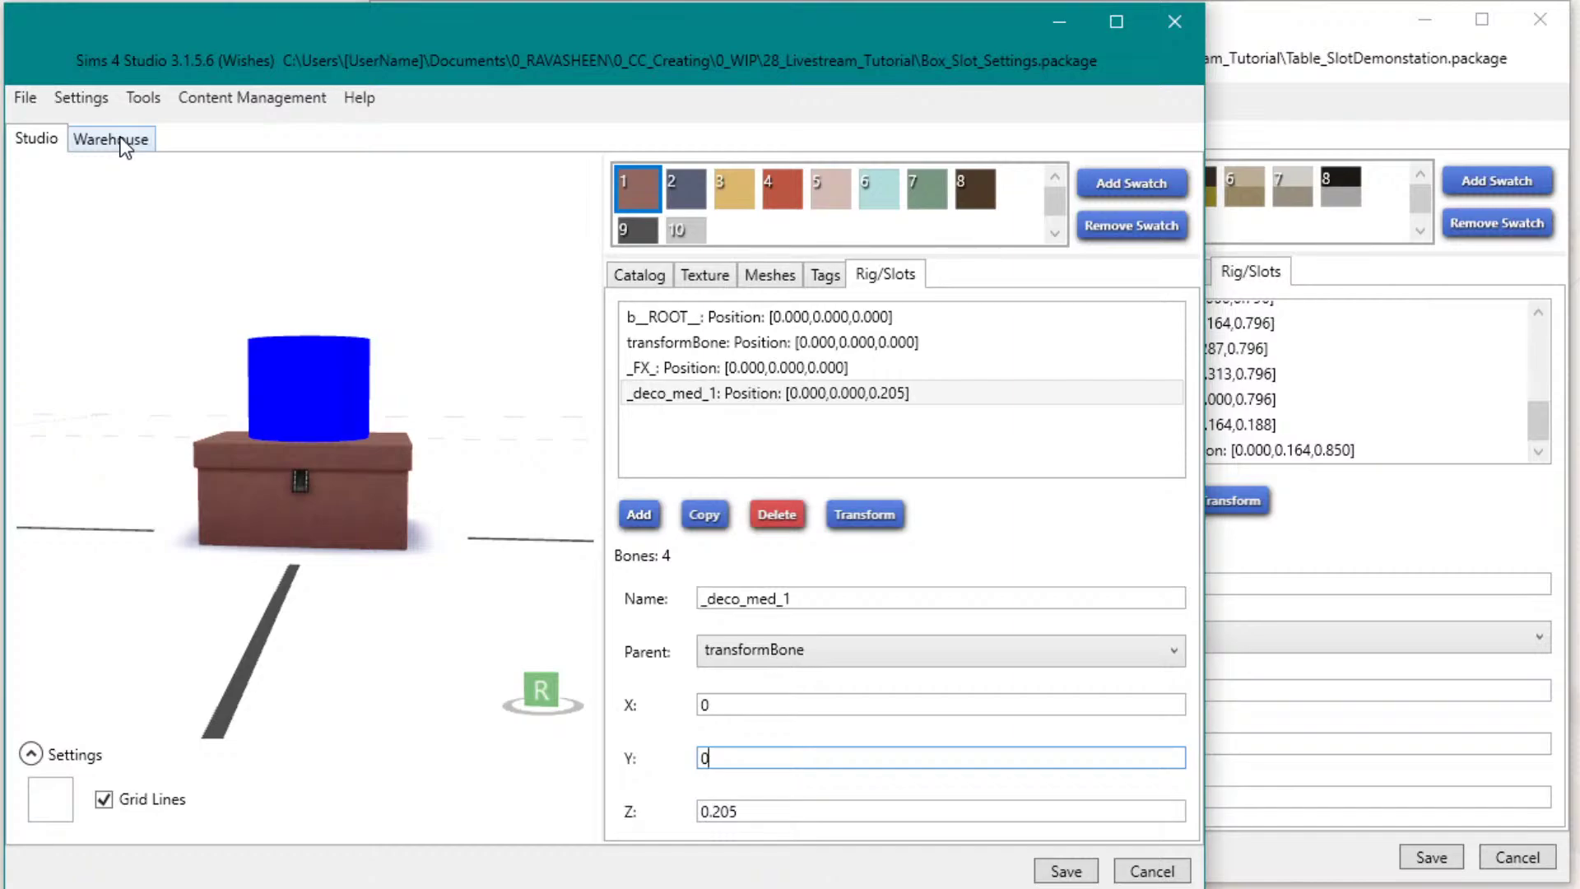
pyautogui.click(743, 813)
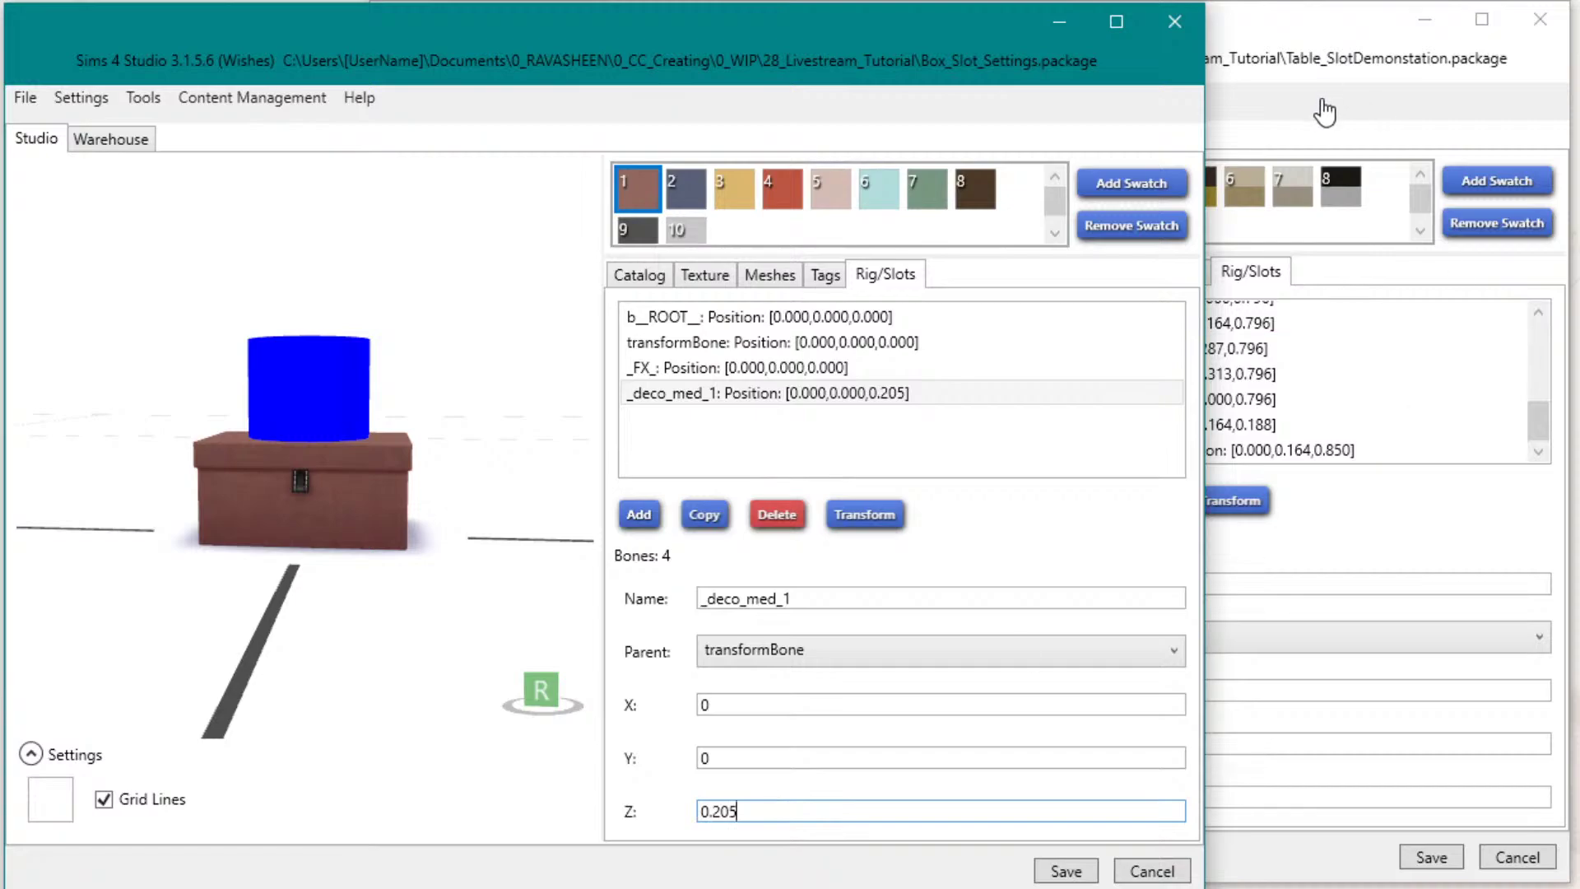
pyautogui.click(913, 607)
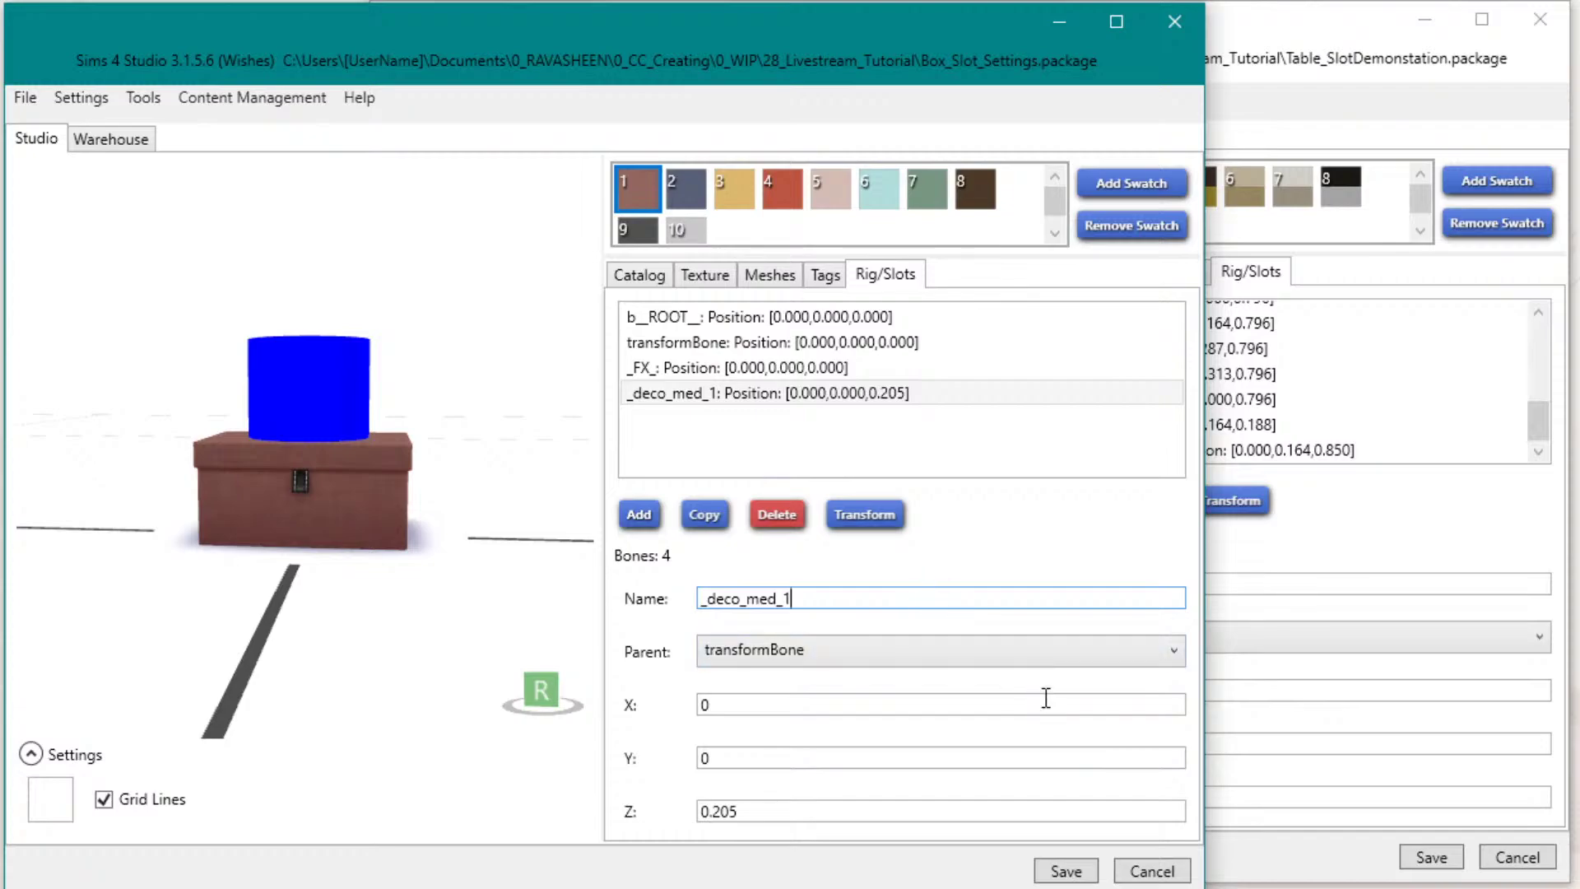
pyautogui.click(1066, 872)
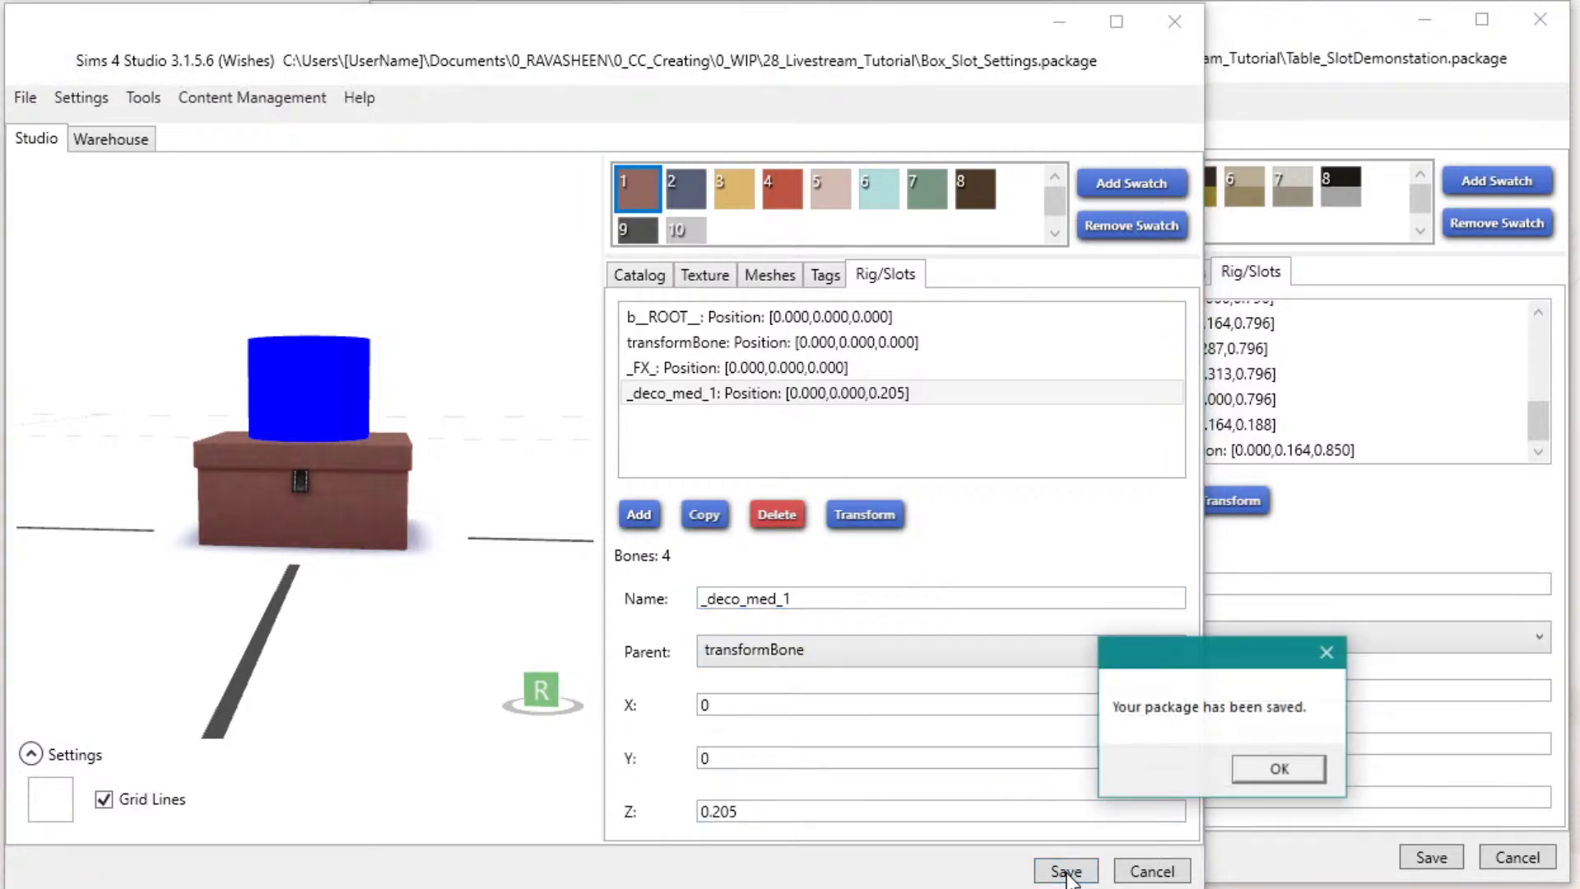
pyautogui.click(1189, 769)
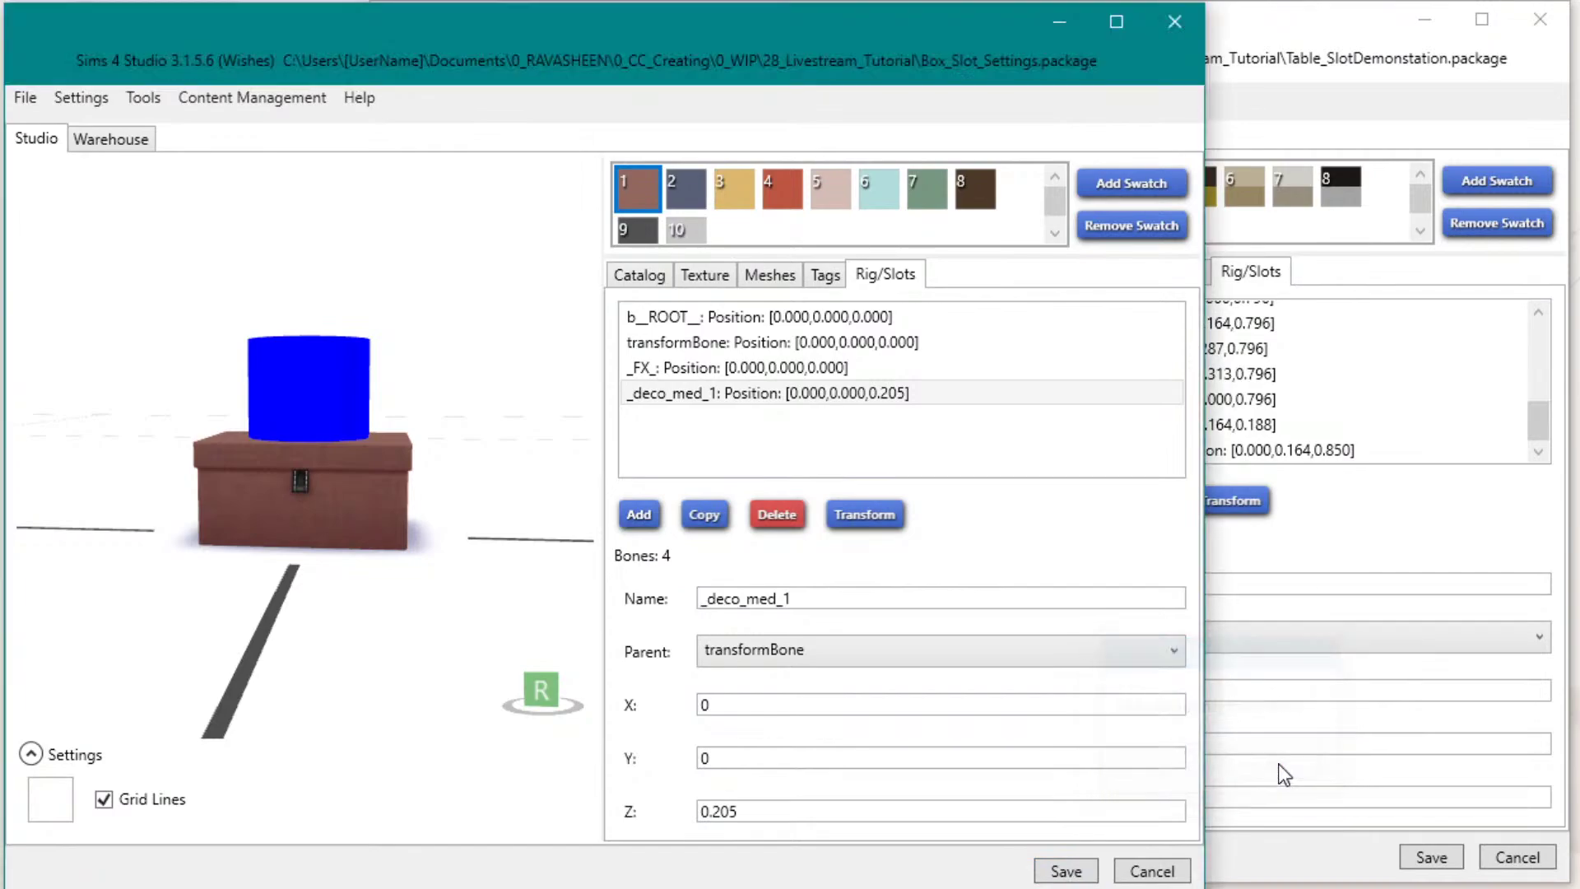
# Step: Show the box in red swatch 4 and change its catalog name to "What's In The Box? Stackable Storage Box"
pyautogui.click(828, 194)
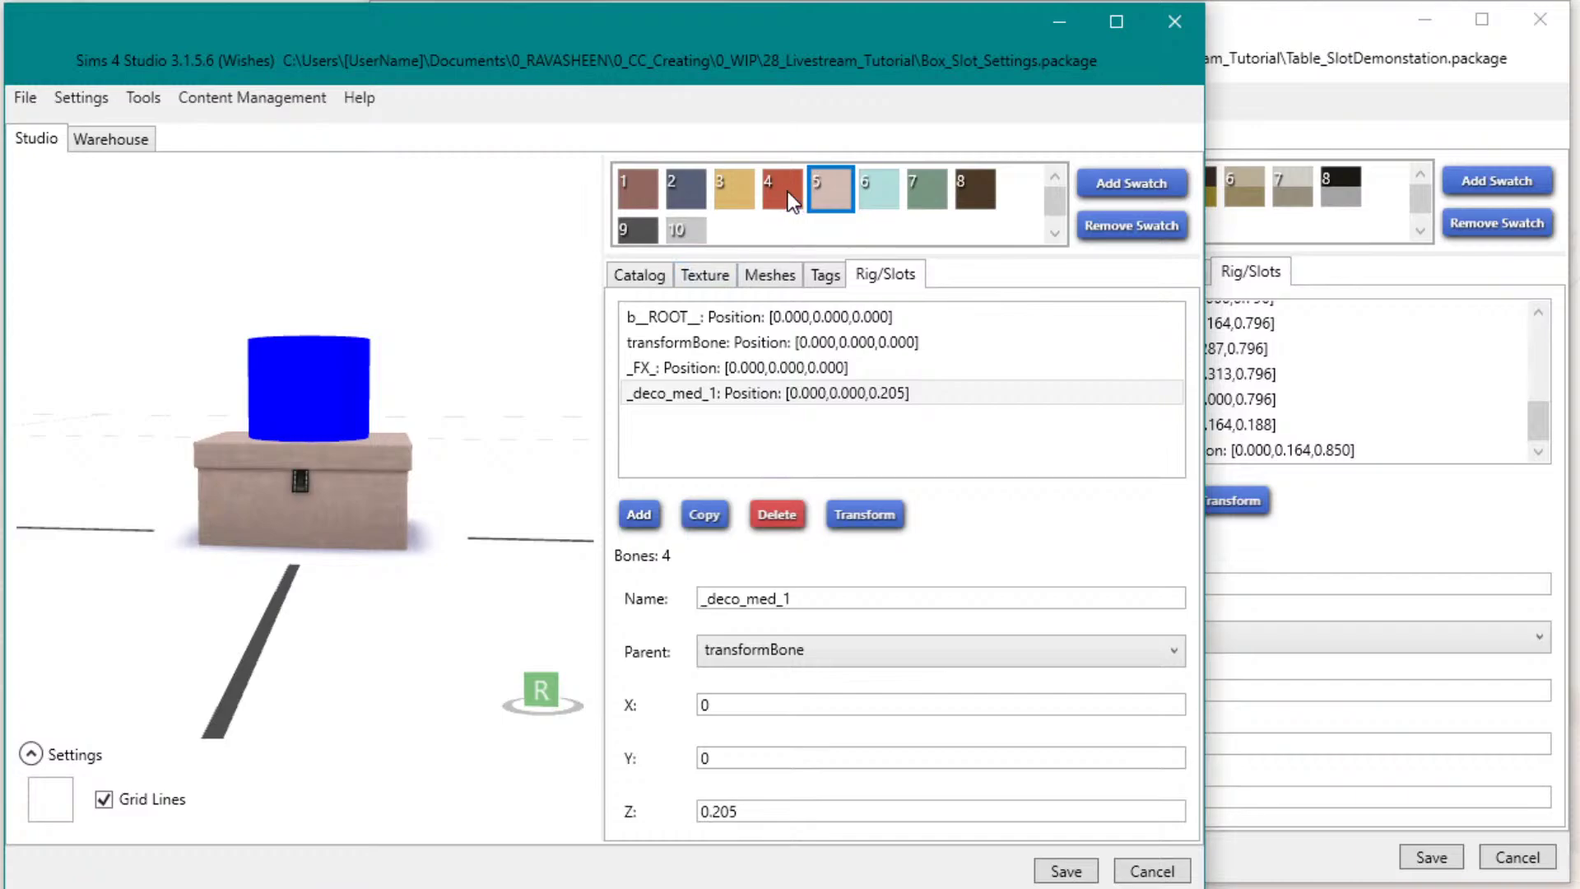
pyautogui.click(790, 198)
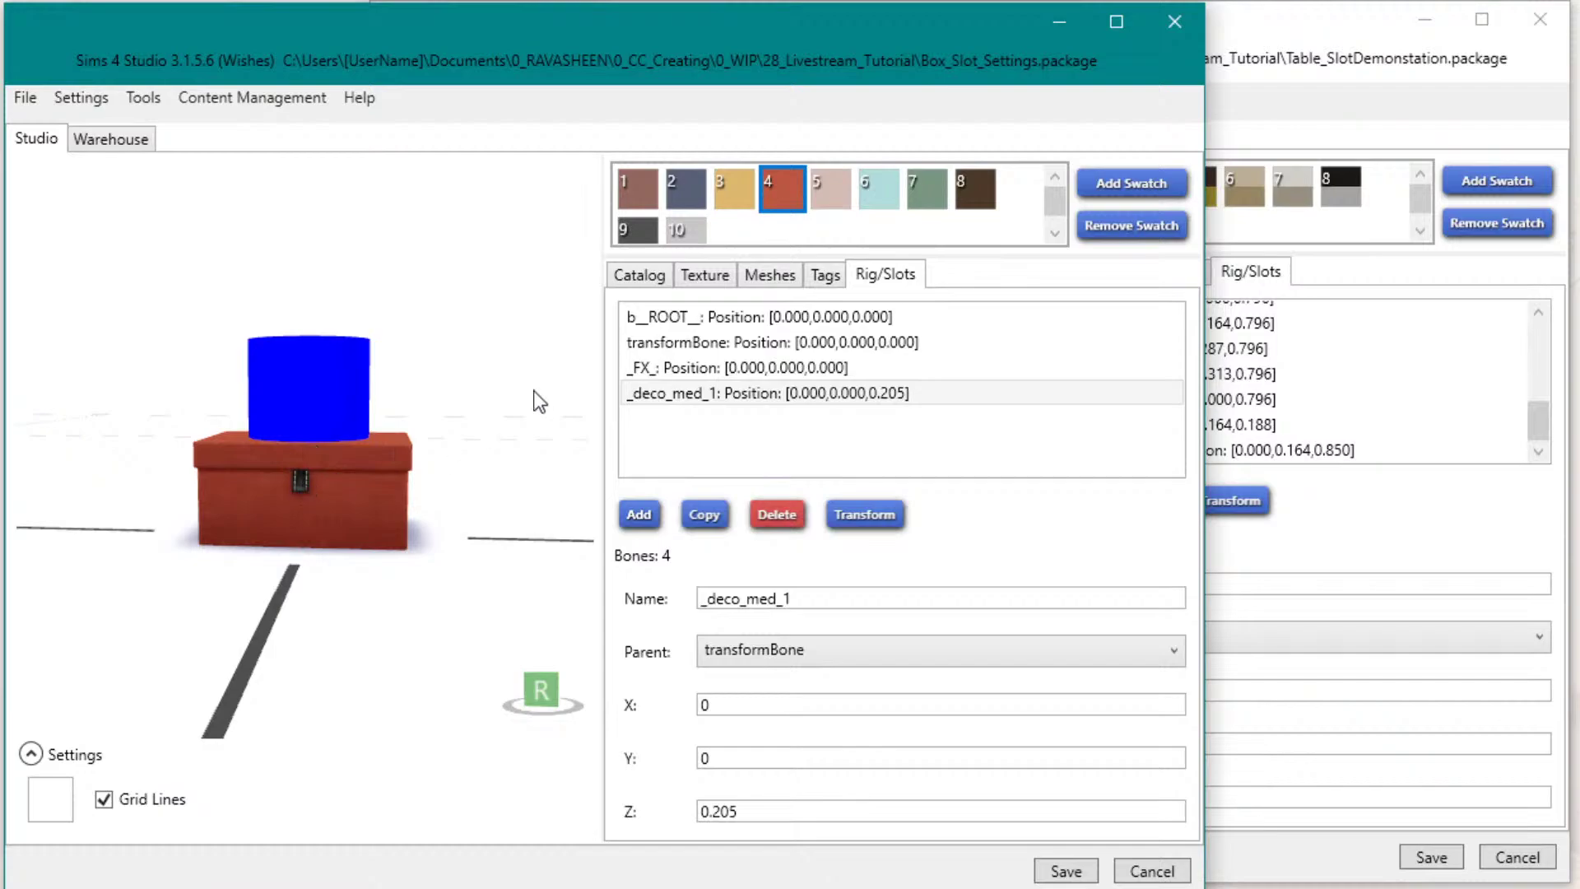
pyautogui.click(650, 277)
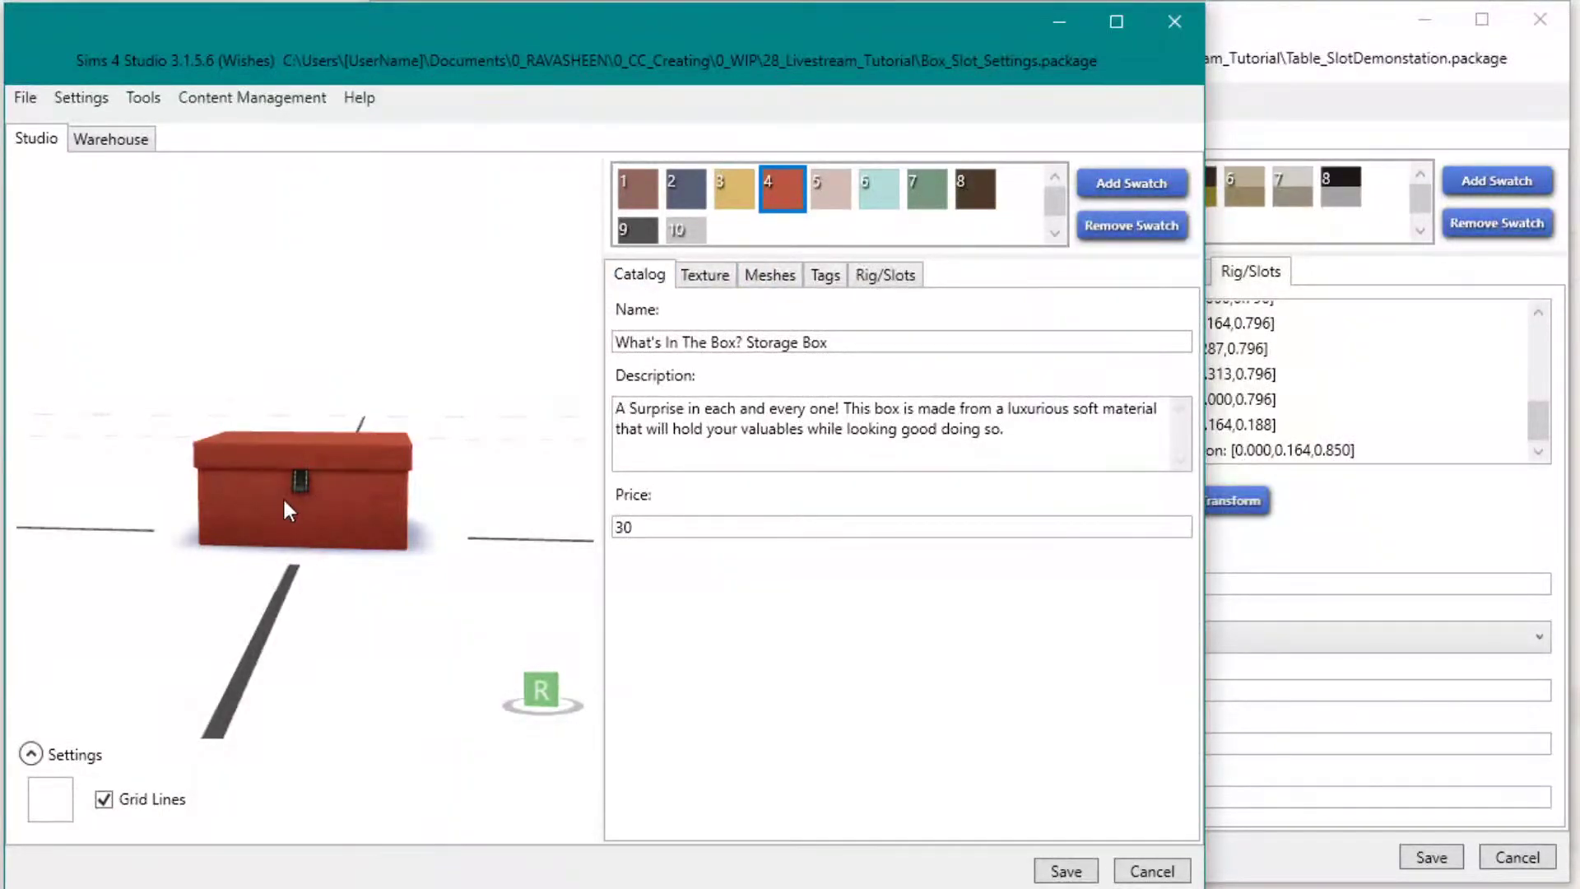
pyautogui.click(854, 349)
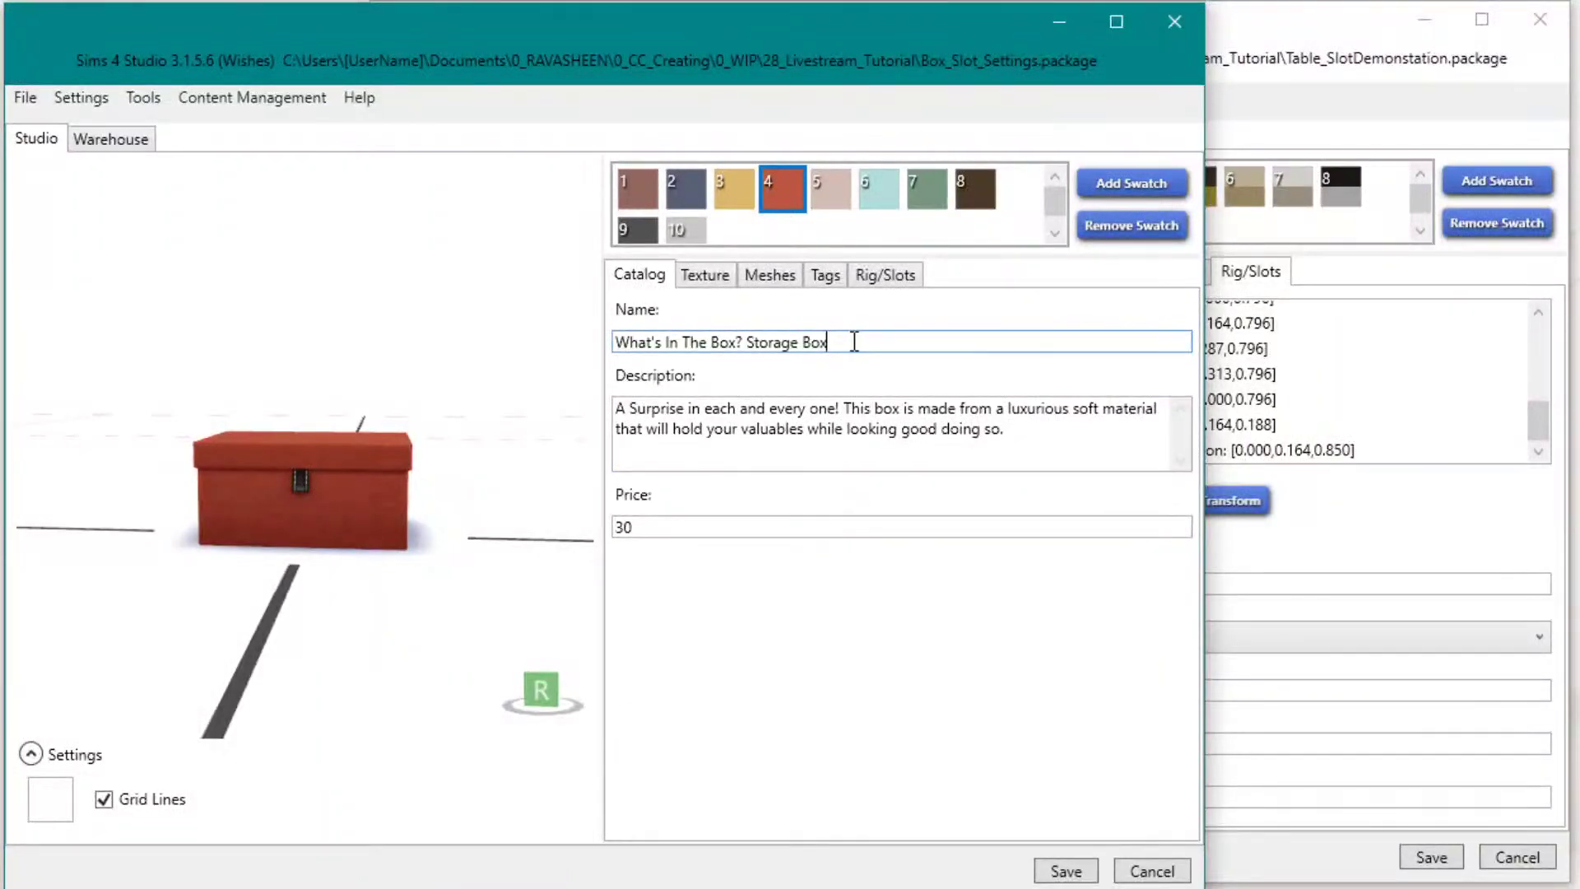
pyautogui.click(618, 411)
pyautogui.click(643, 340)
pyautogui.click(619, 342)
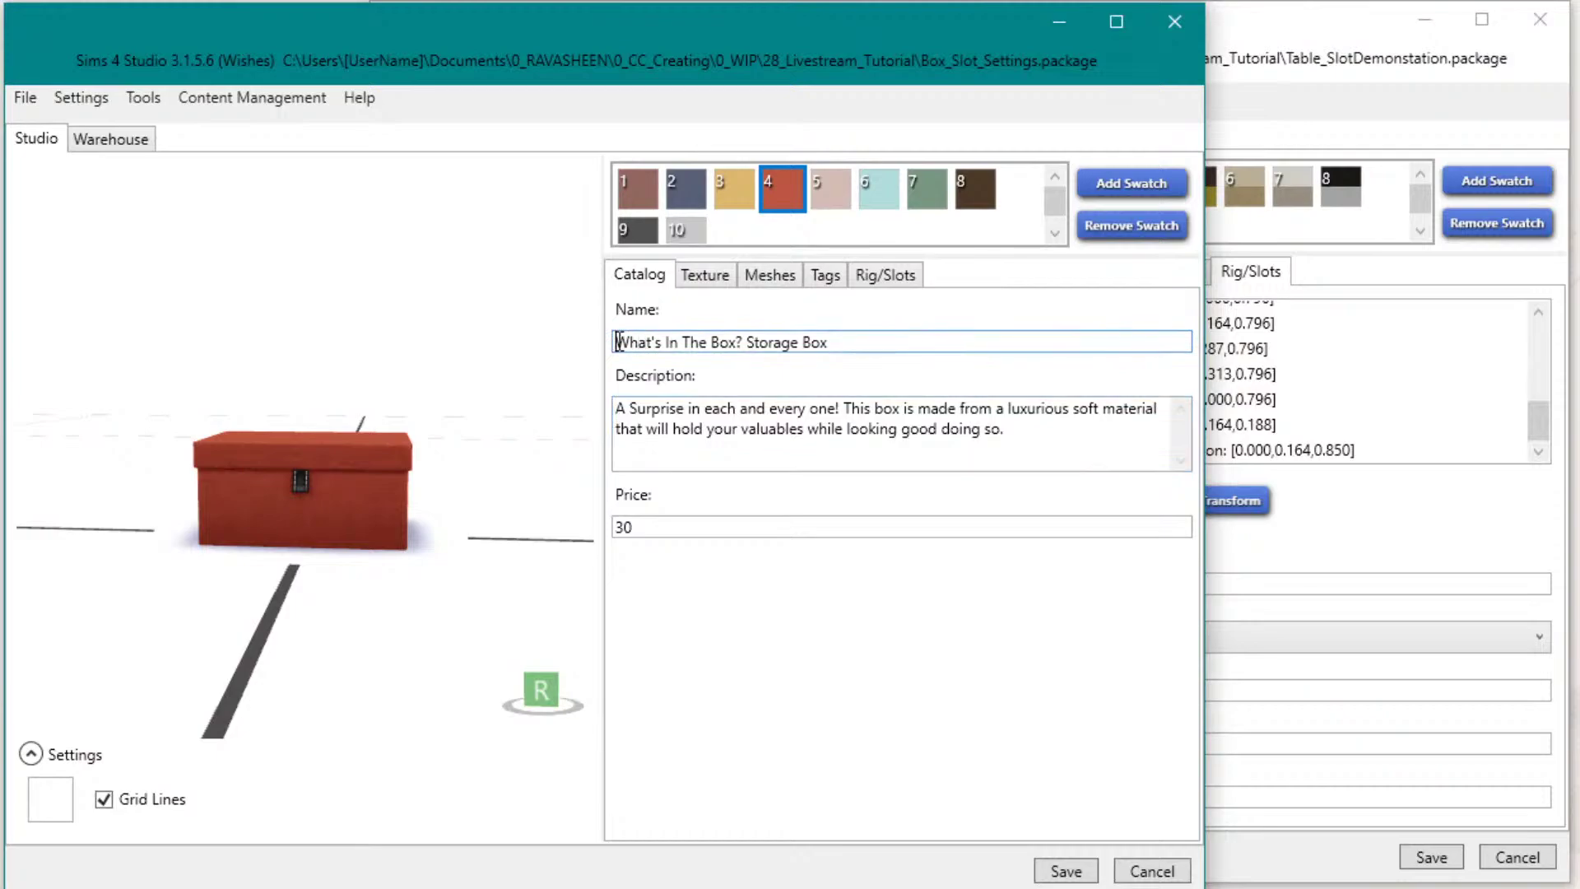
pyautogui.click(747, 342)
pyautogui.write('Stackable St')
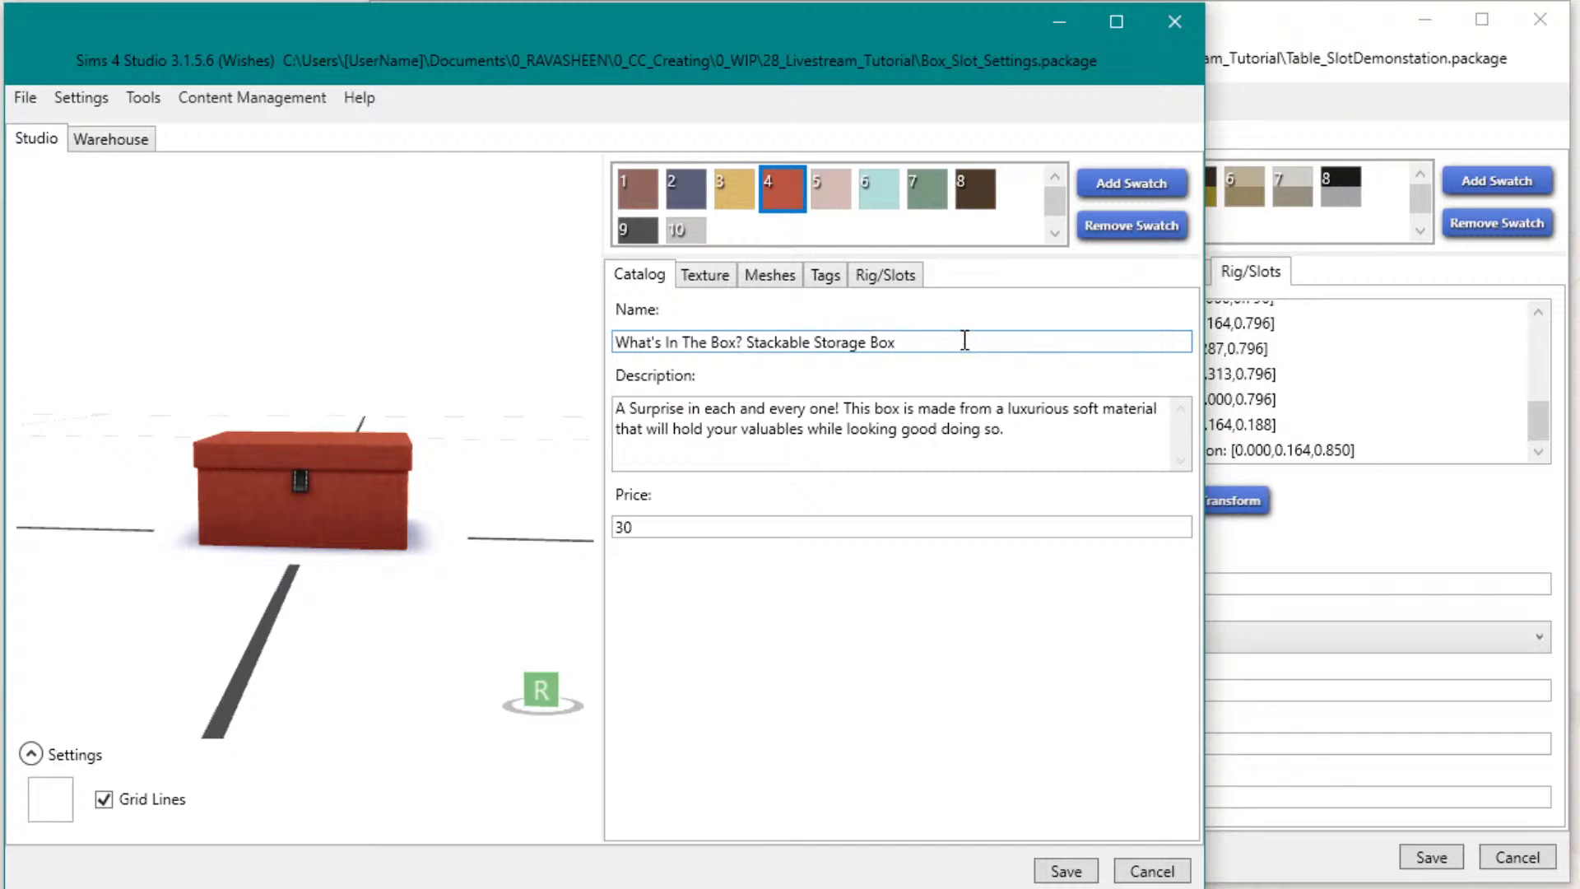
# Step: Append "| rvsn testtest" to the box's catalog name and save the package
pyautogui.write('Box | rvsn tt')
pyautogui.press('BackSpace')
pyautogui.write('esttest')
pyautogui.moveTo(909, 342); pyautogui.dragTo(1023, 339)
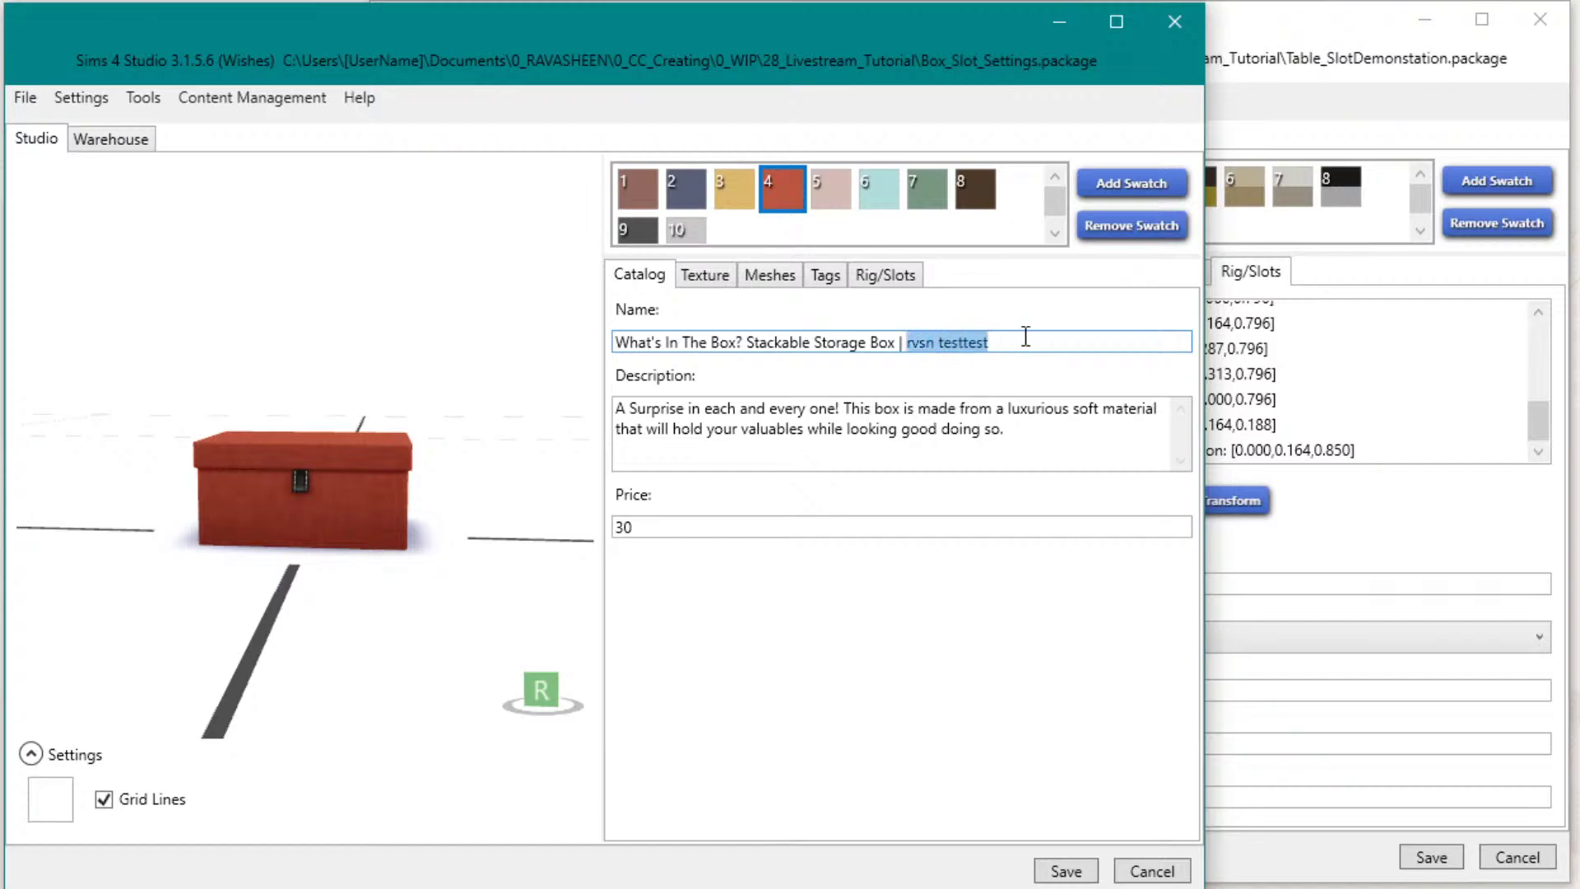
pyautogui.click(1065, 871)
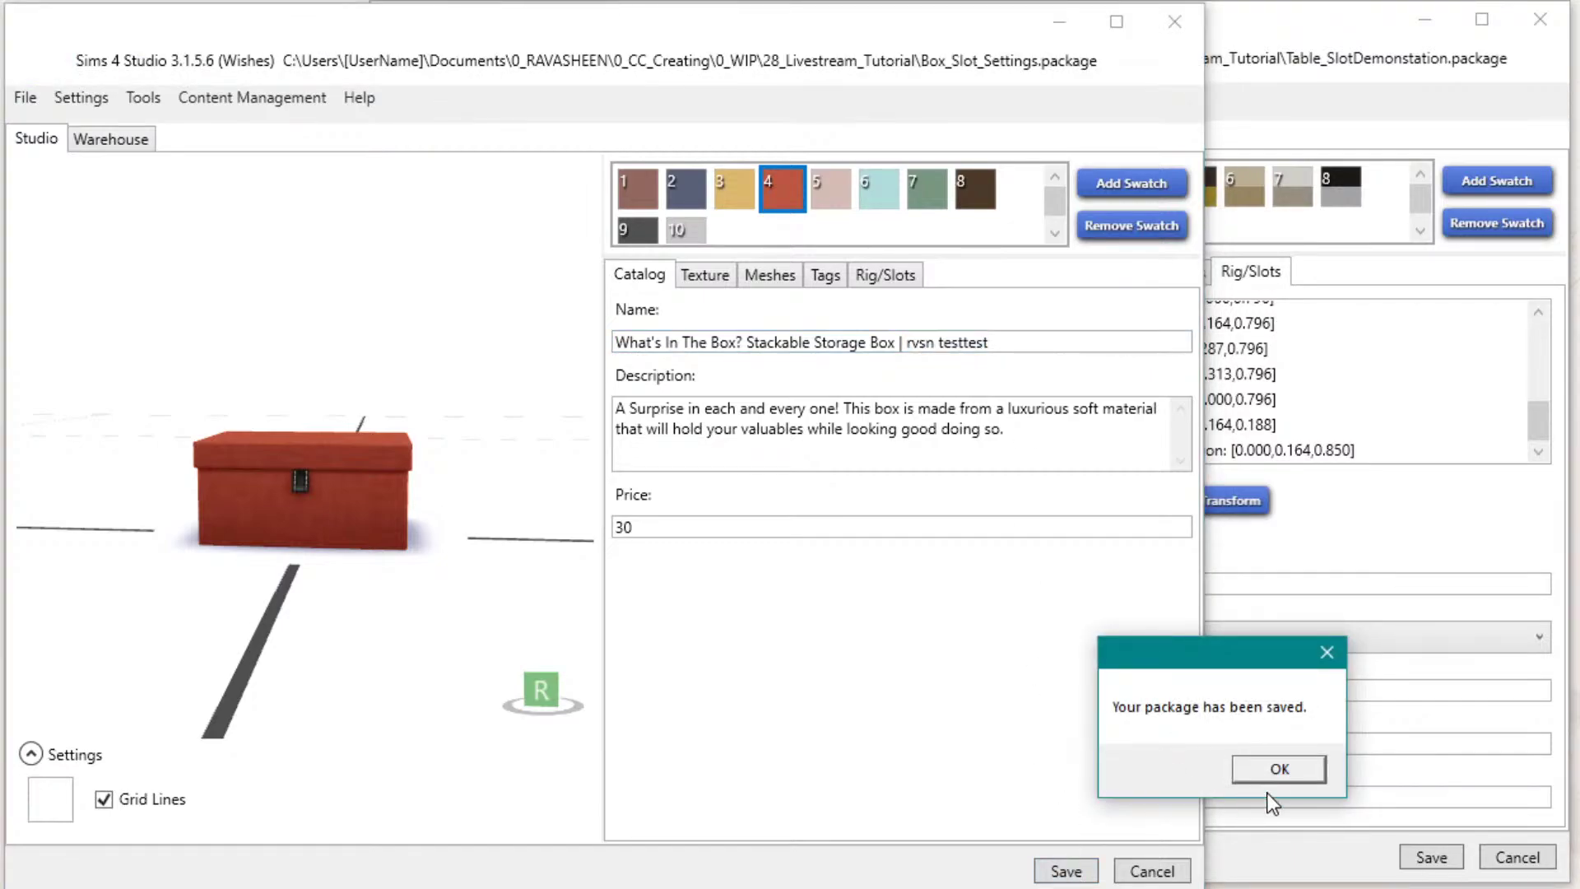
pyautogui.click(1277, 767)
pyautogui.moveTo(988, 342); pyautogui.dragTo(934, 342)
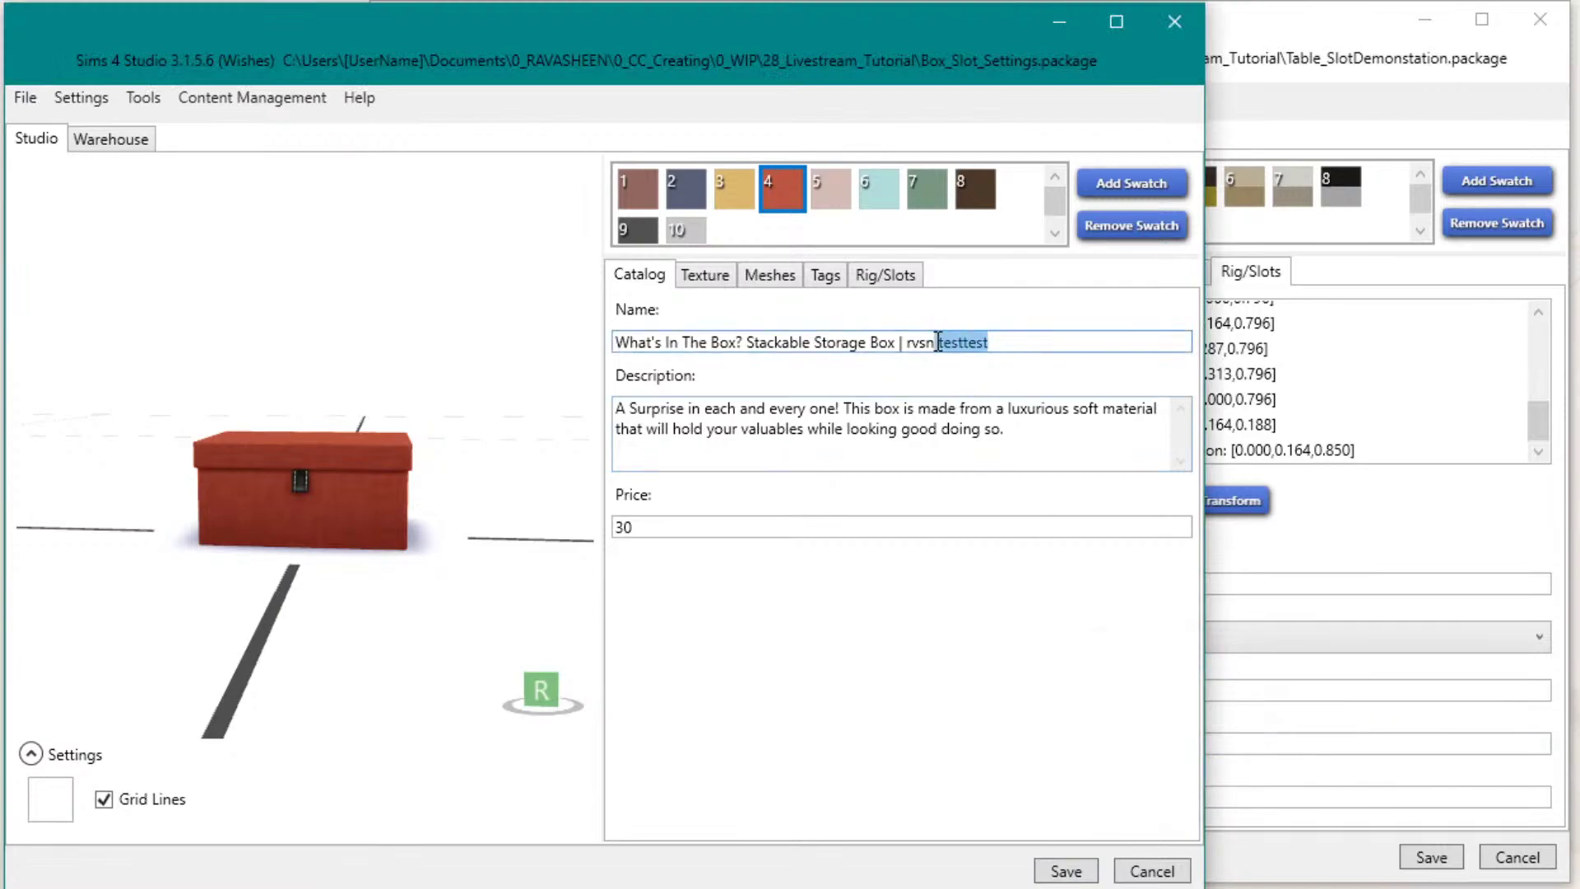
pyautogui.click(1046, 875)
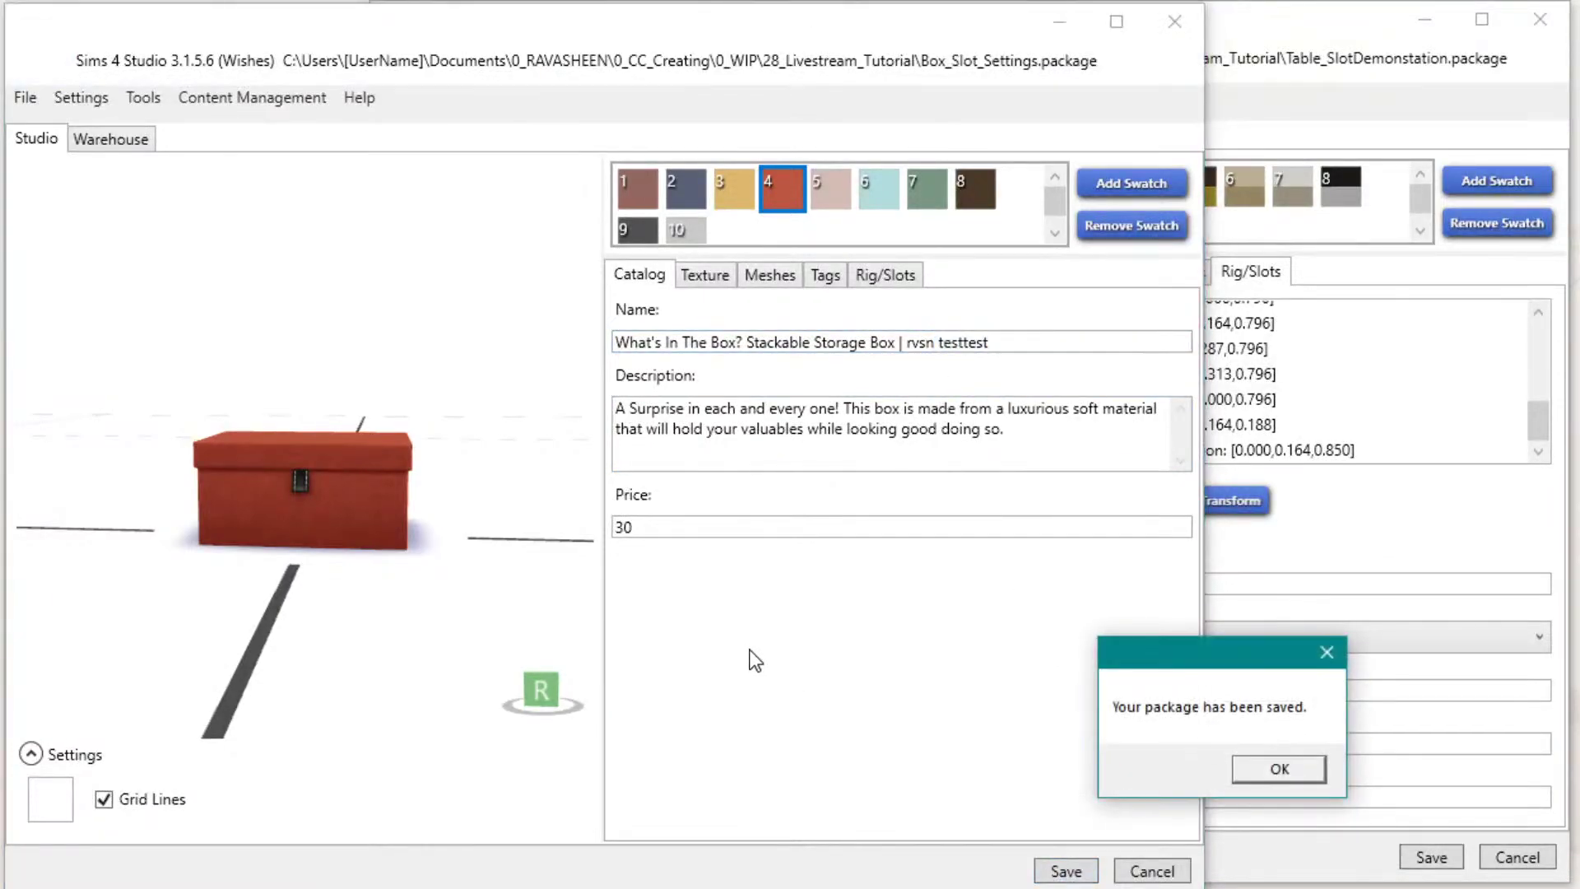
pyautogui.click(1277, 769)
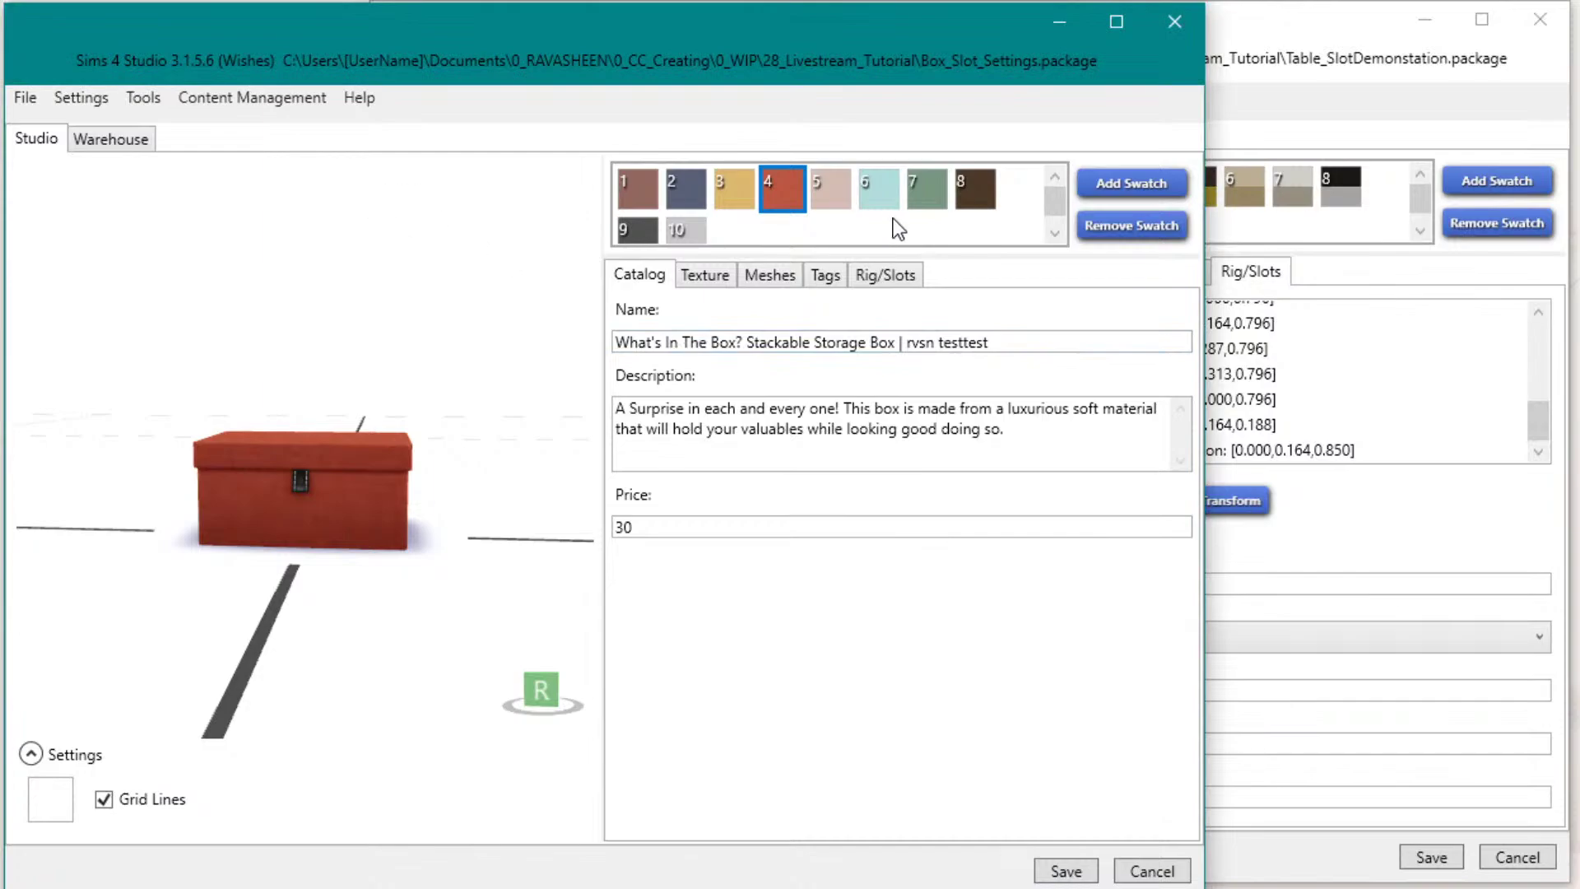
pyautogui.click(1043, 870)
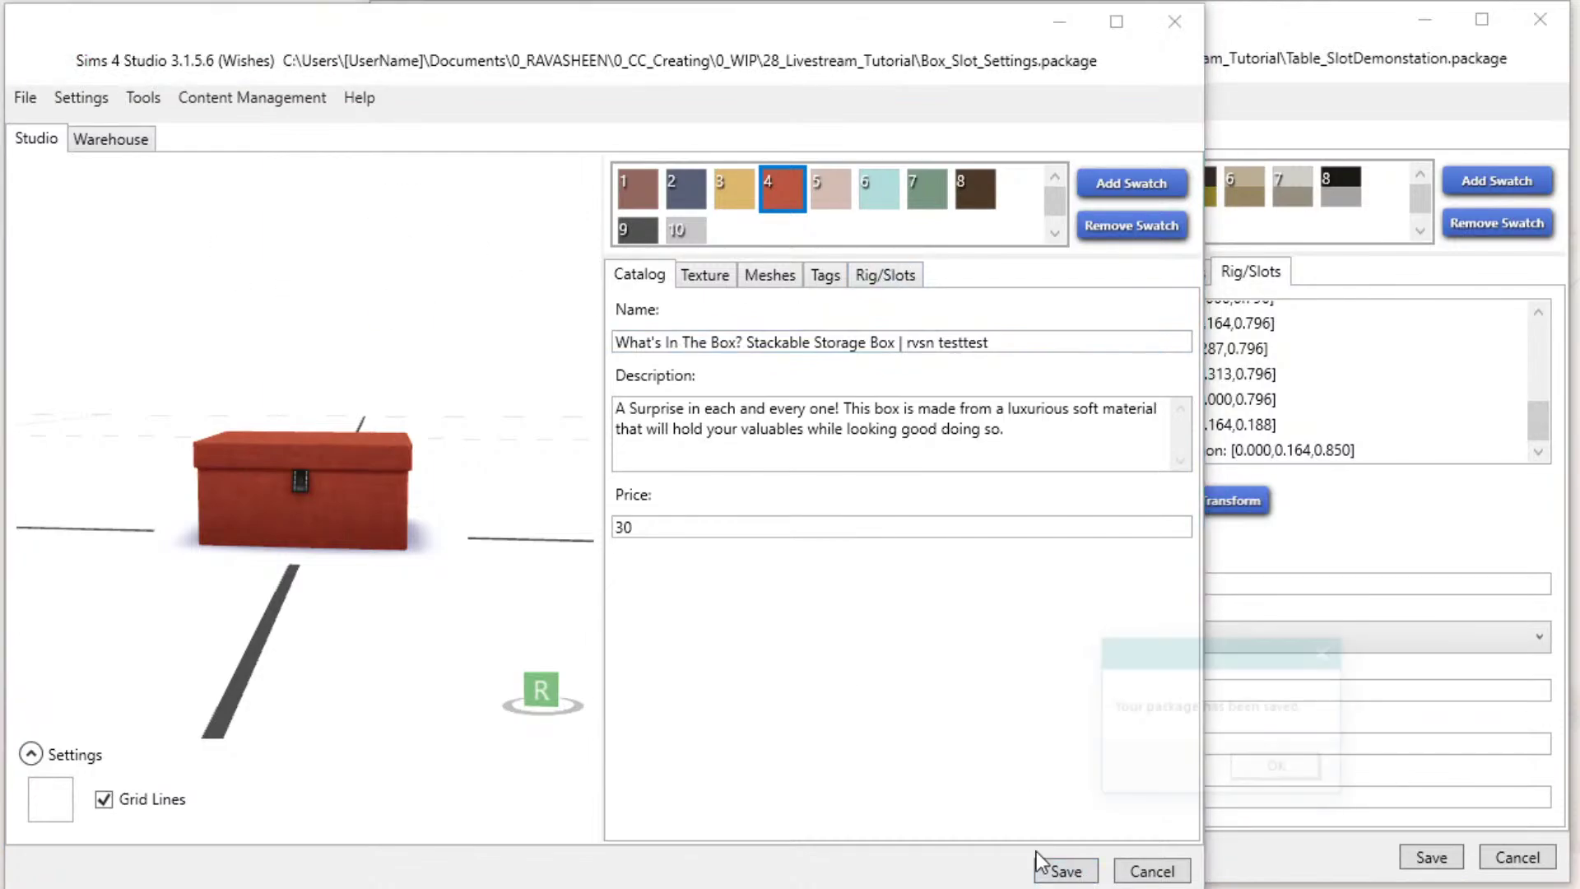
pyautogui.click(1282, 777)
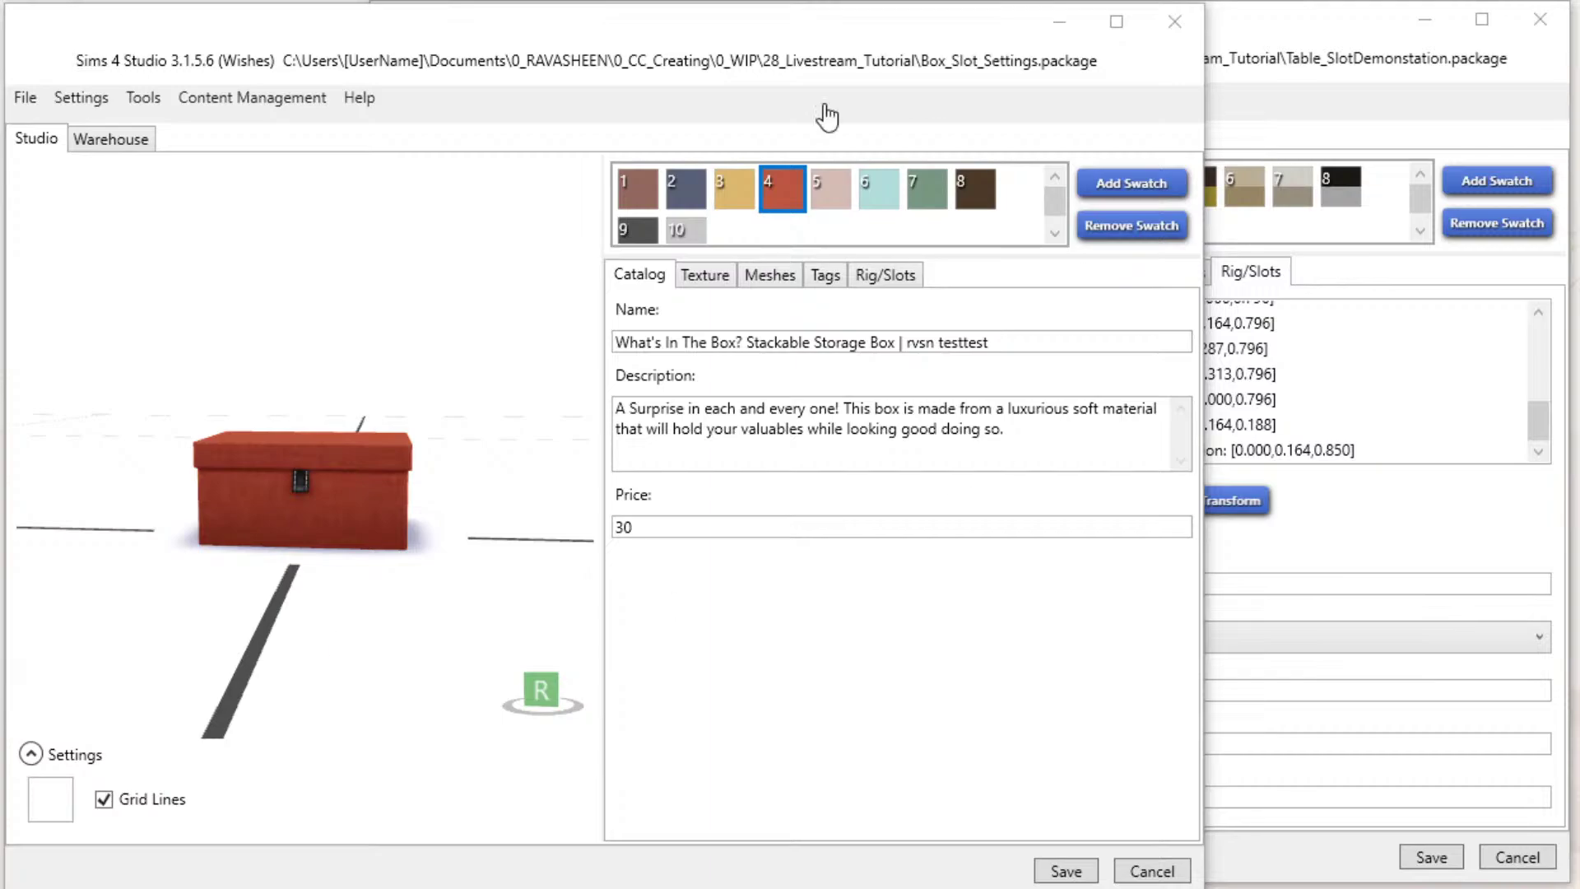
# Step: Move the box package's window aside and close the Table_SlotDemonstation package
pyautogui.moveTo(444, 51); pyautogui.dragTo(680, 112)
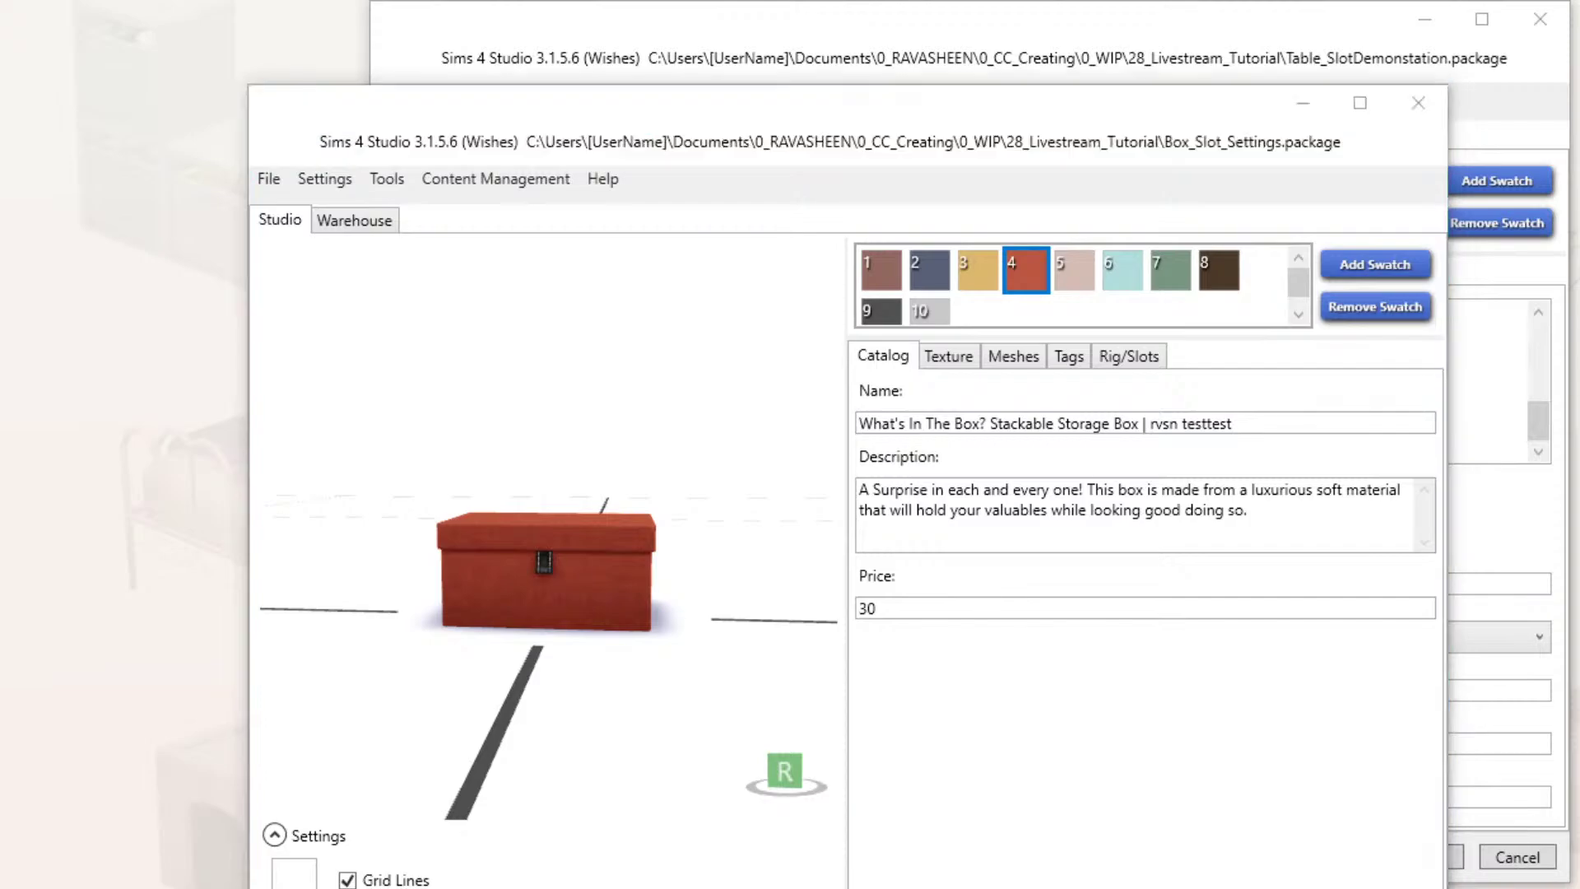
pyautogui.click(1540, 19)
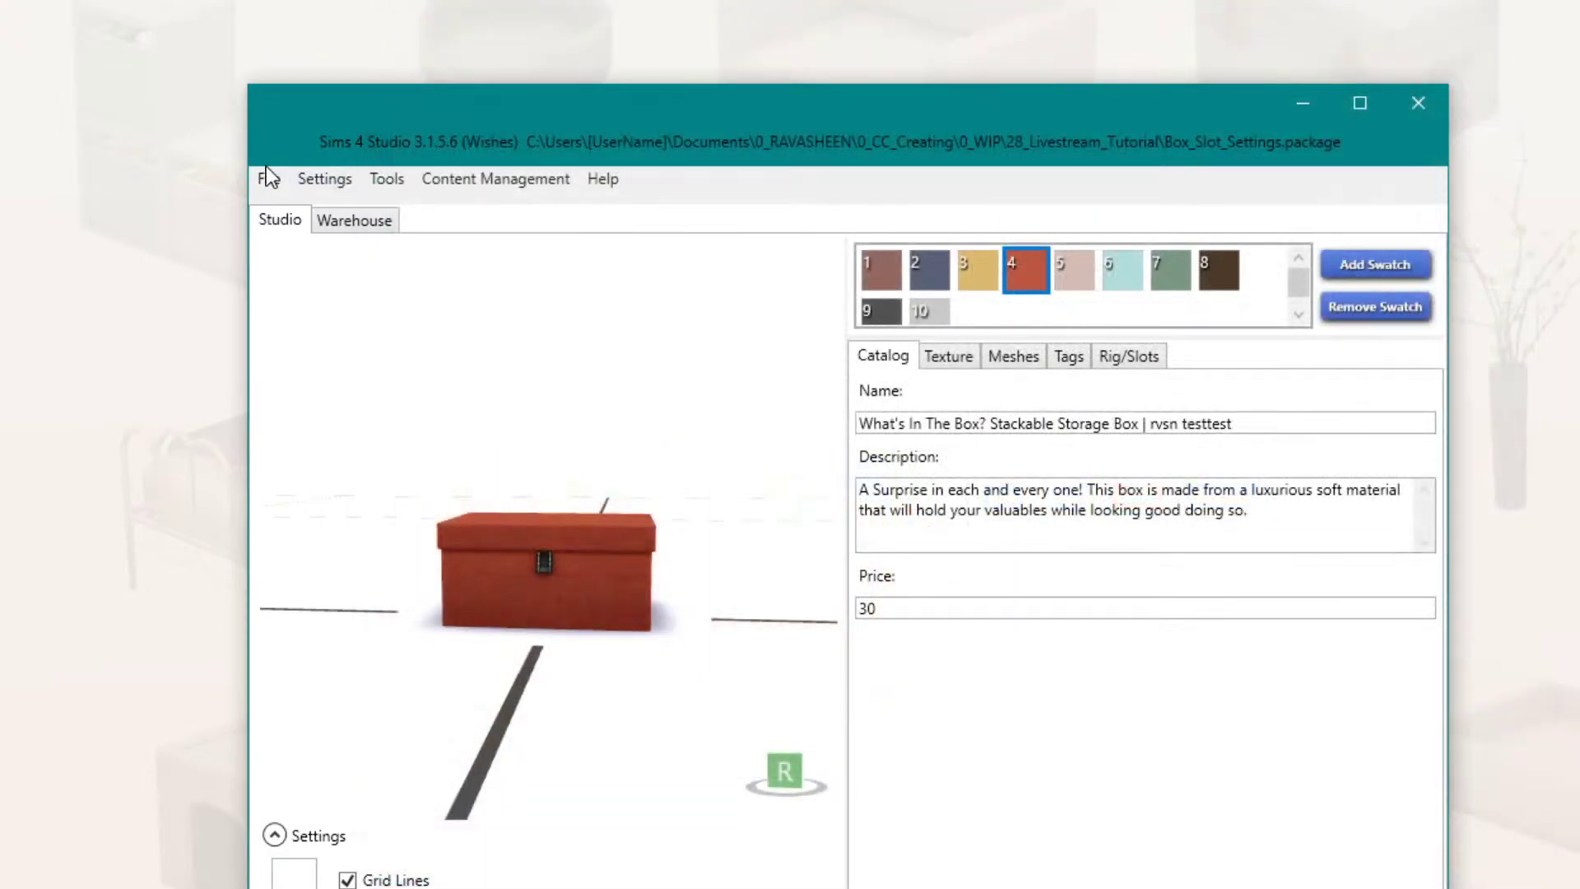
# Step: Save a copy of the box package in the _Testing CC folder of The Sims 4's Mods folder, and close the package
pyautogui.click(270, 182)
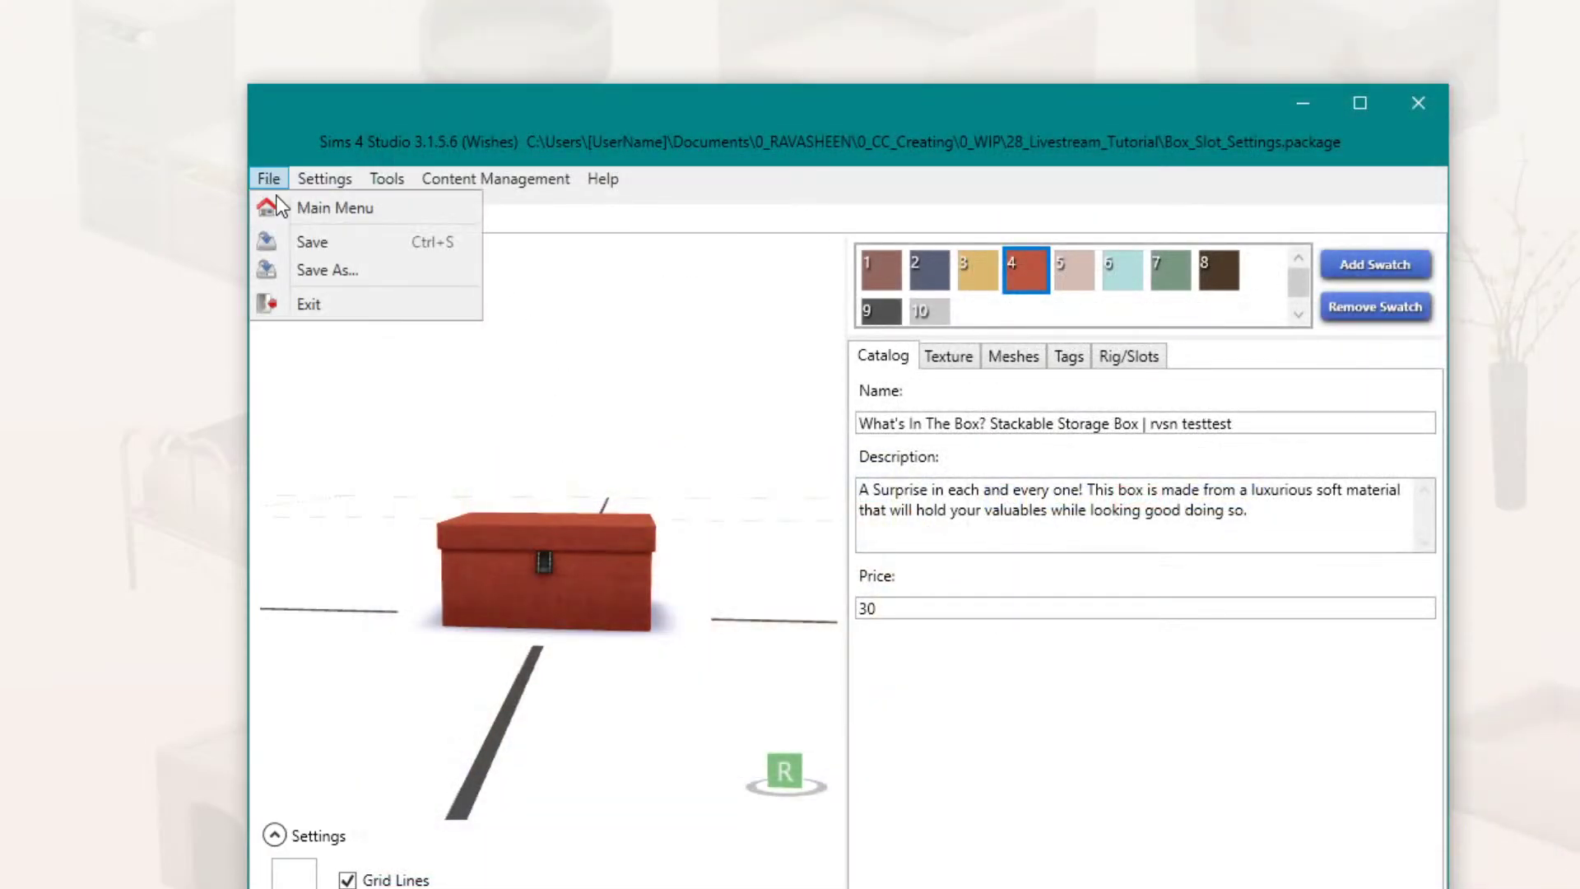
pyautogui.click(318, 265)
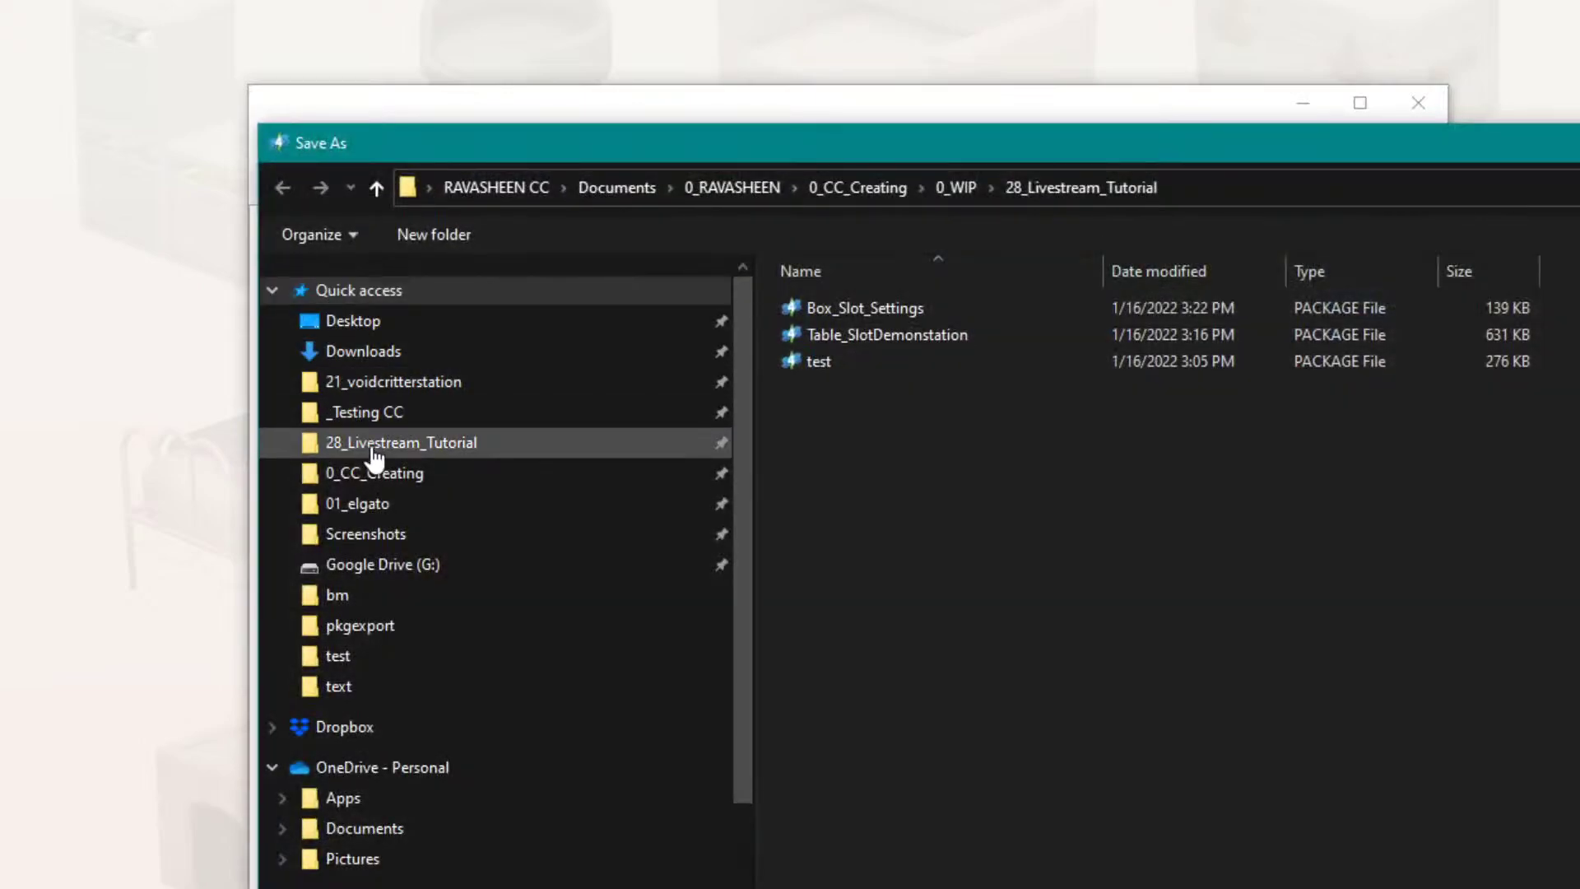
pyautogui.click(367, 412)
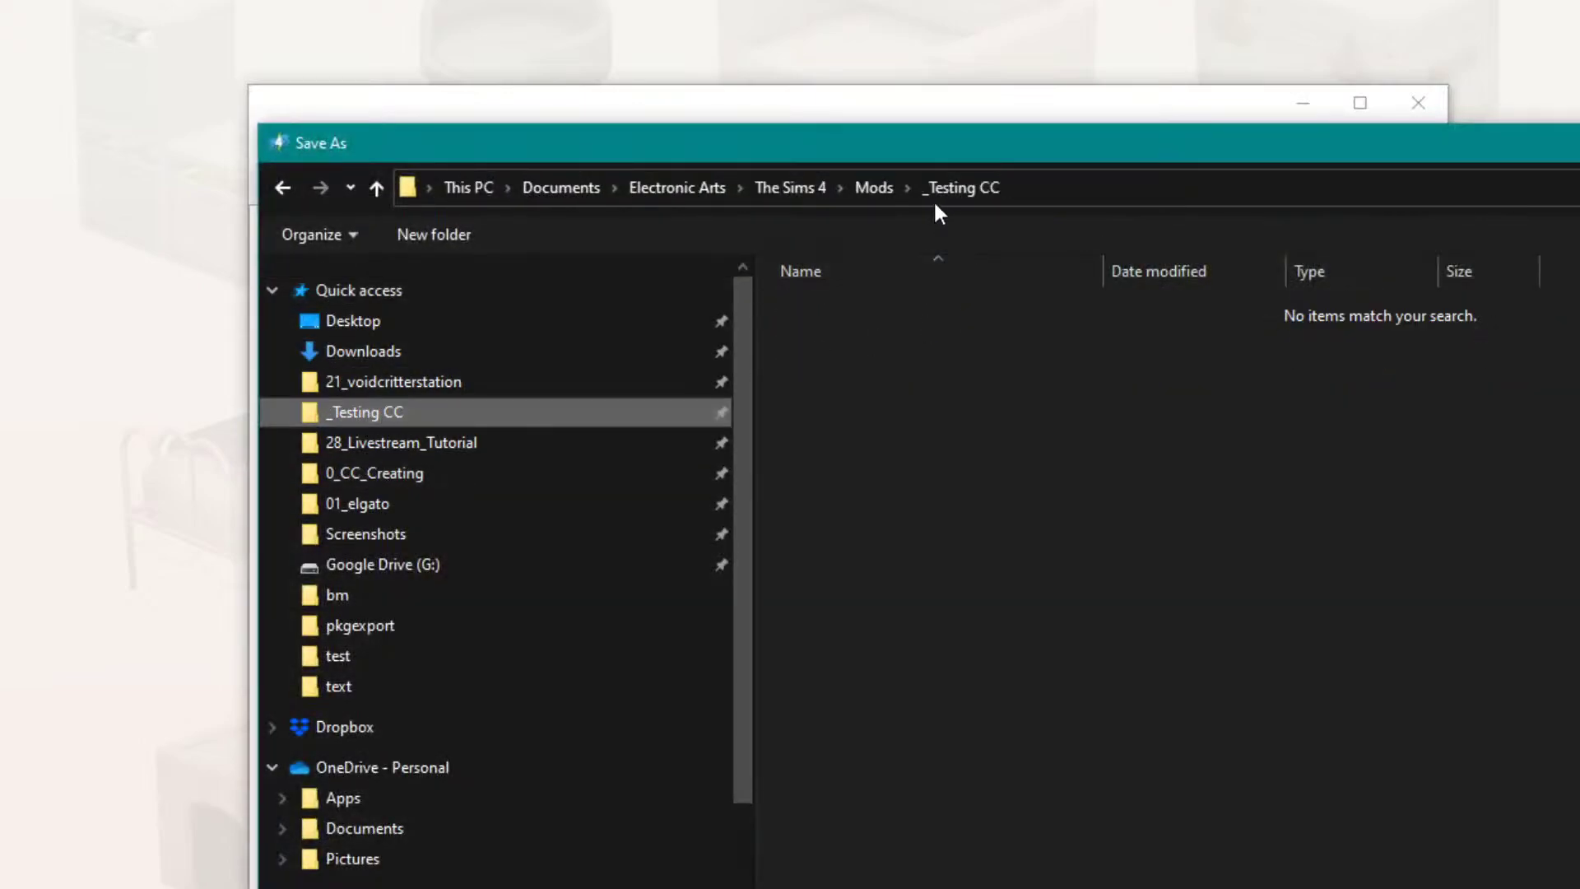
pyautogui.click(874, 187)
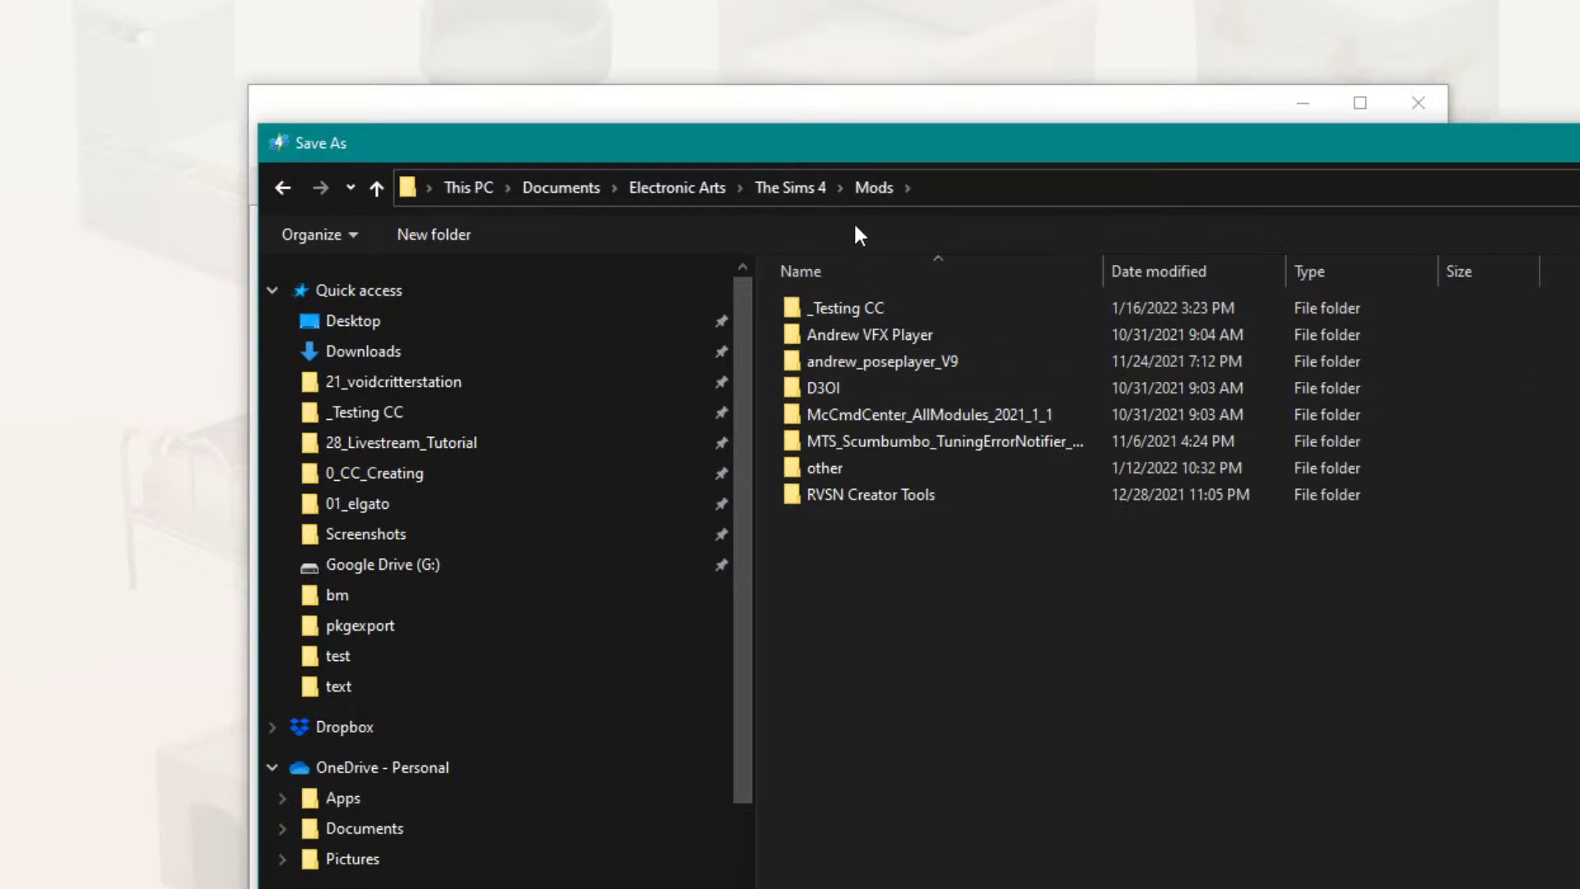
pyautogui.doubleClick(854, 306)
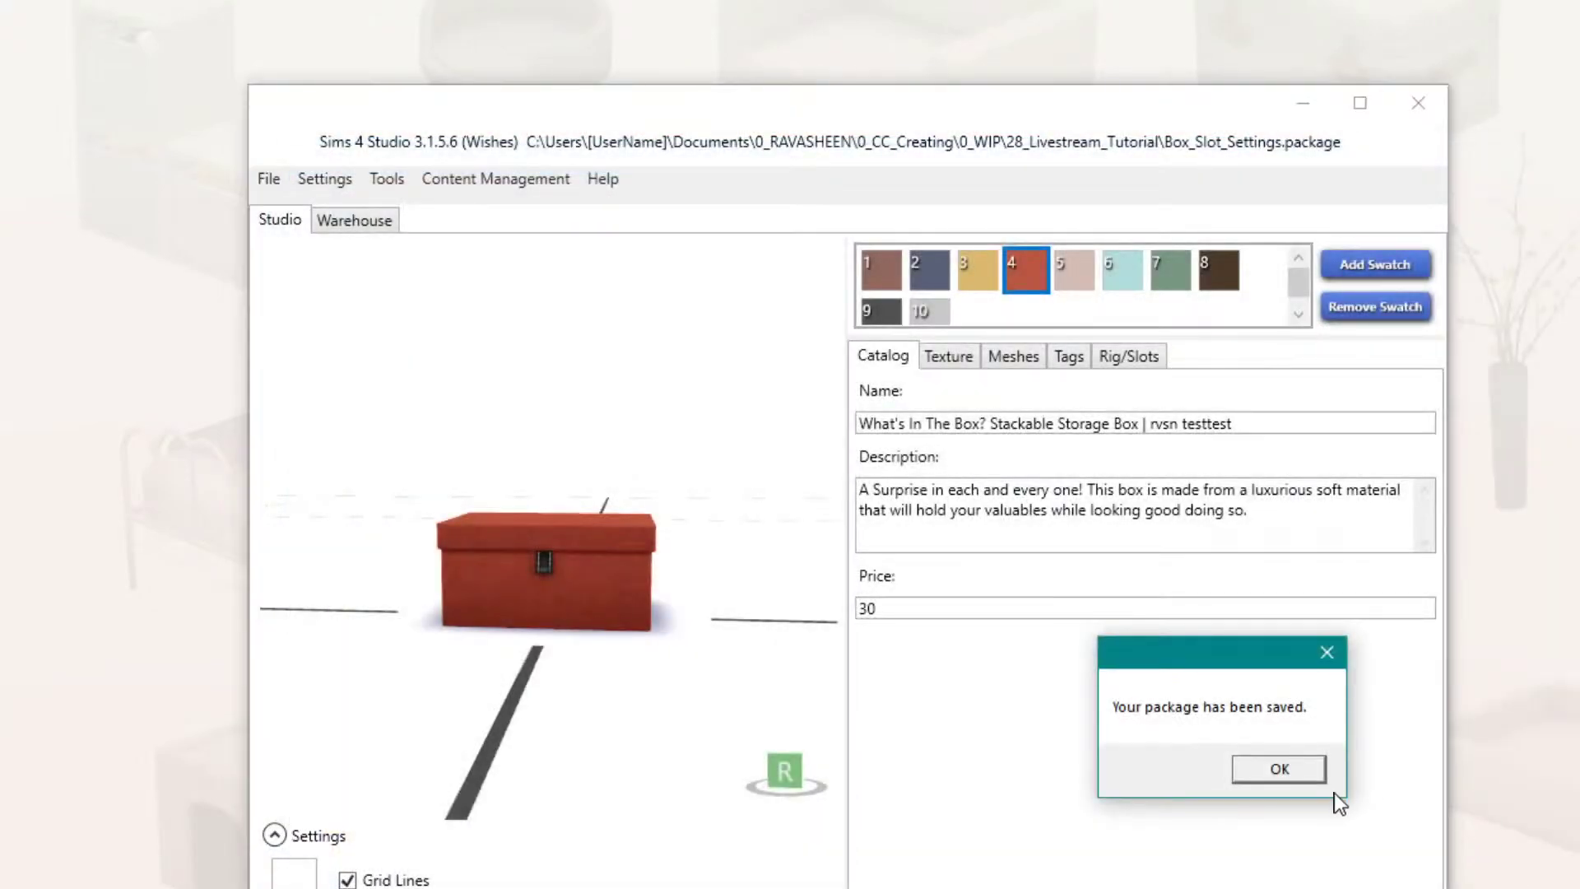
pyautogui.click(1292, 772)
pyautogui.click(1418, 103)
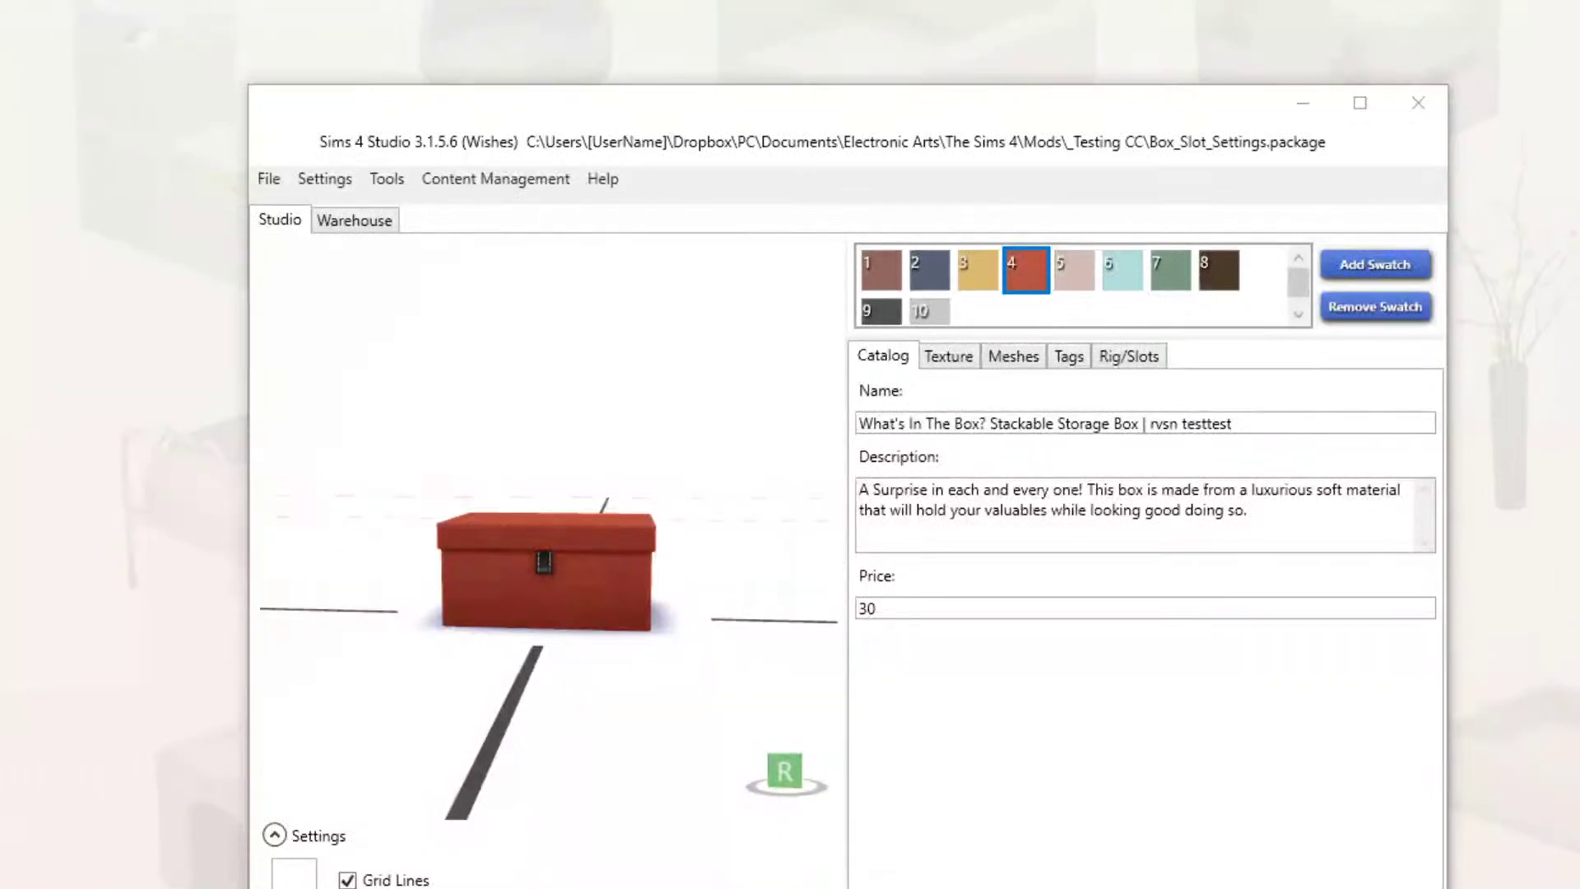
pyautogui.click(1413, 113)
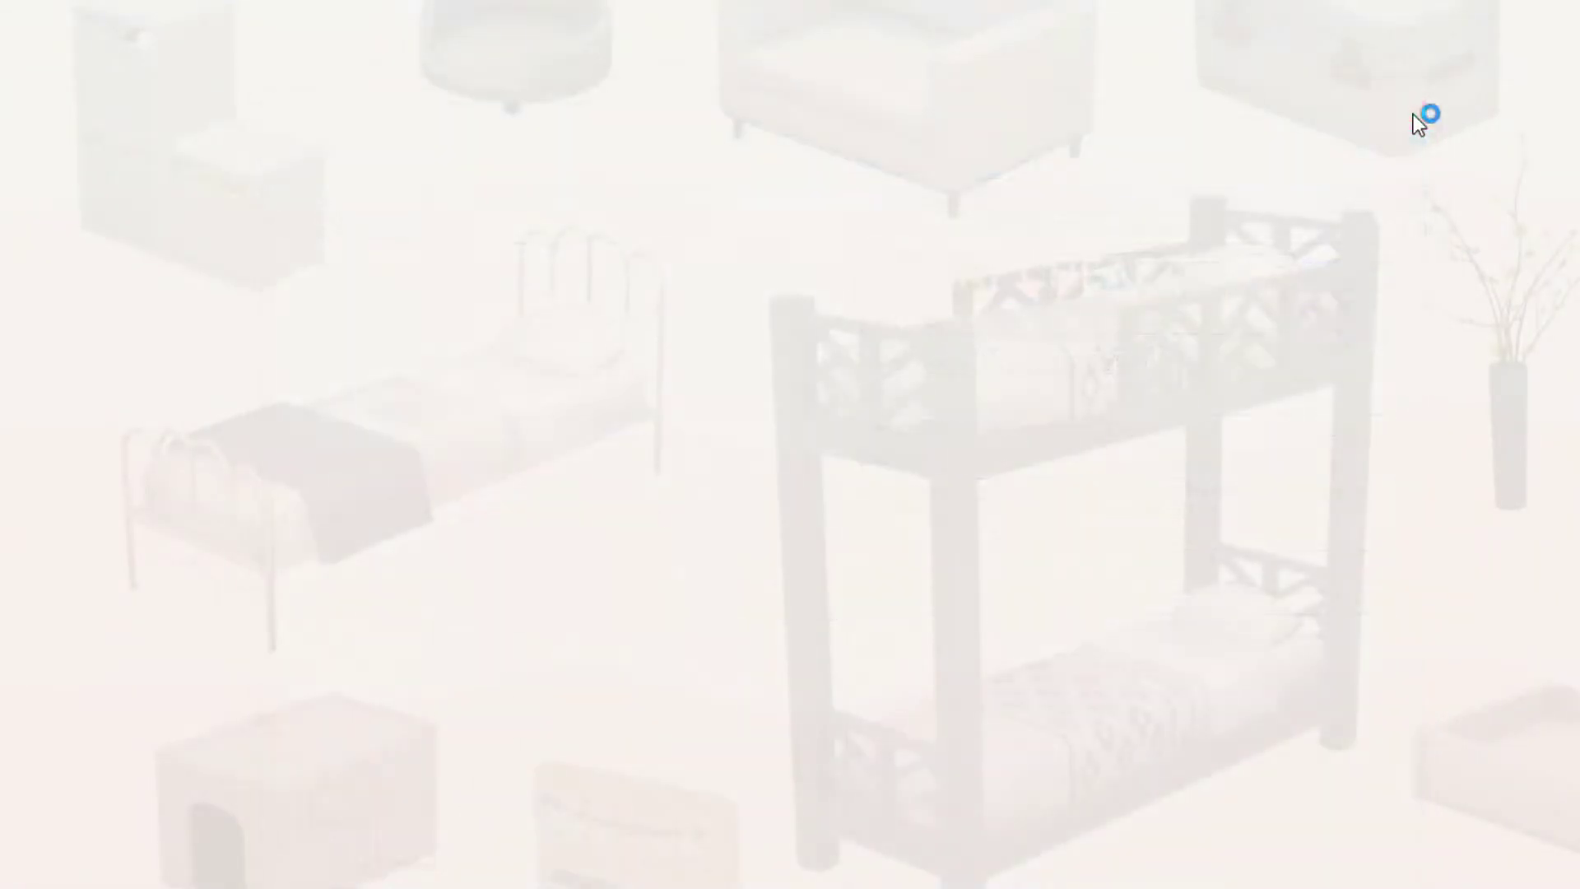
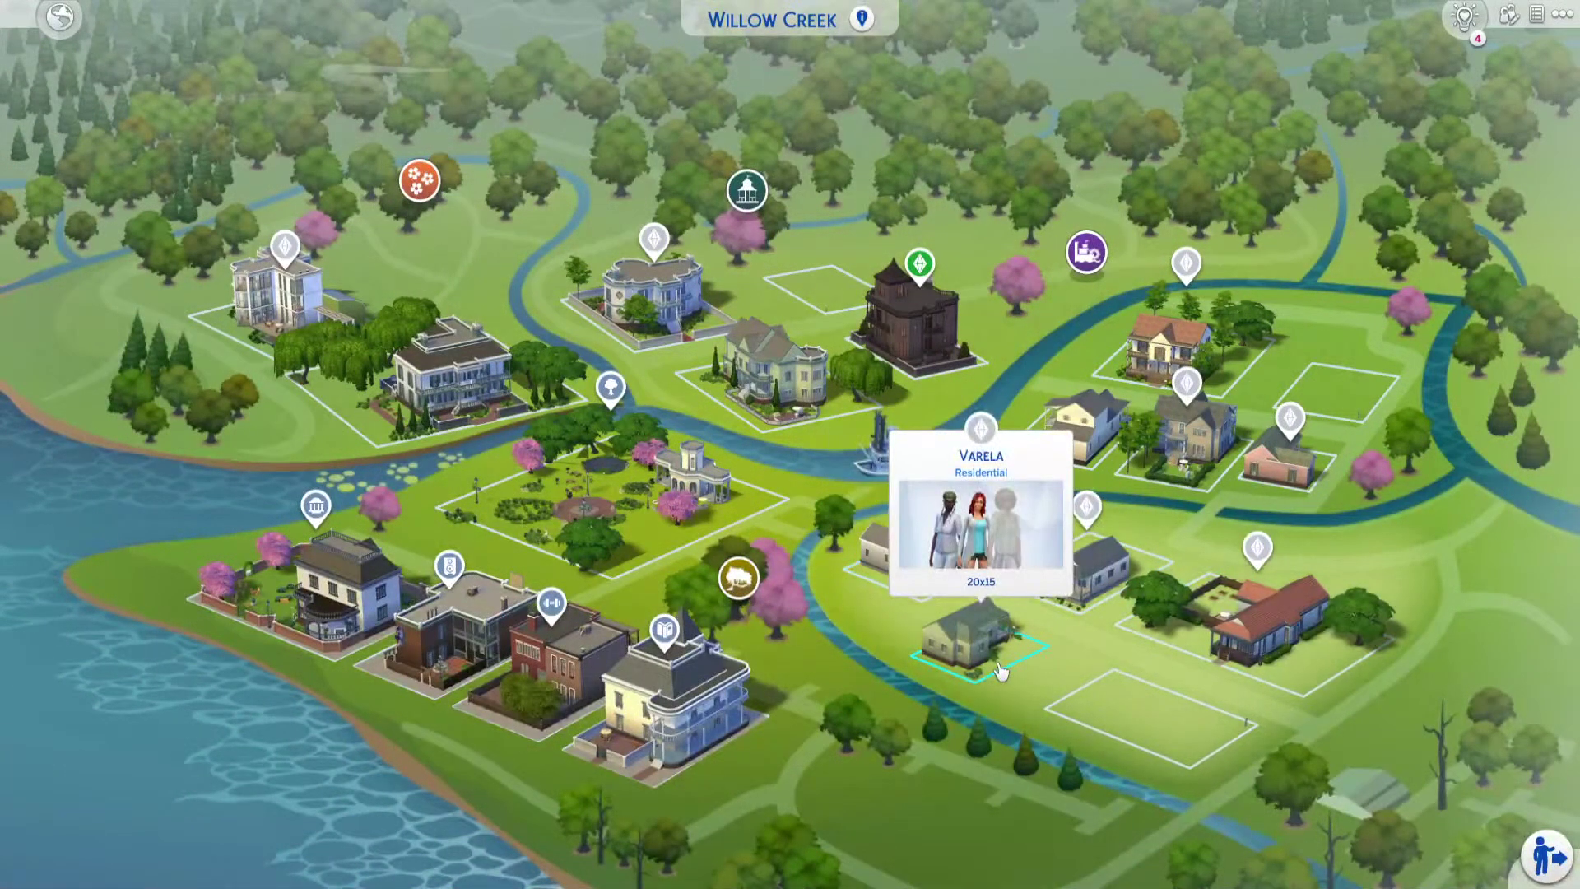
# Step: Load the household living at the Pique Hearth lot in Willow Creek and enter Build Mode
pyautogui.click(1212, 464)
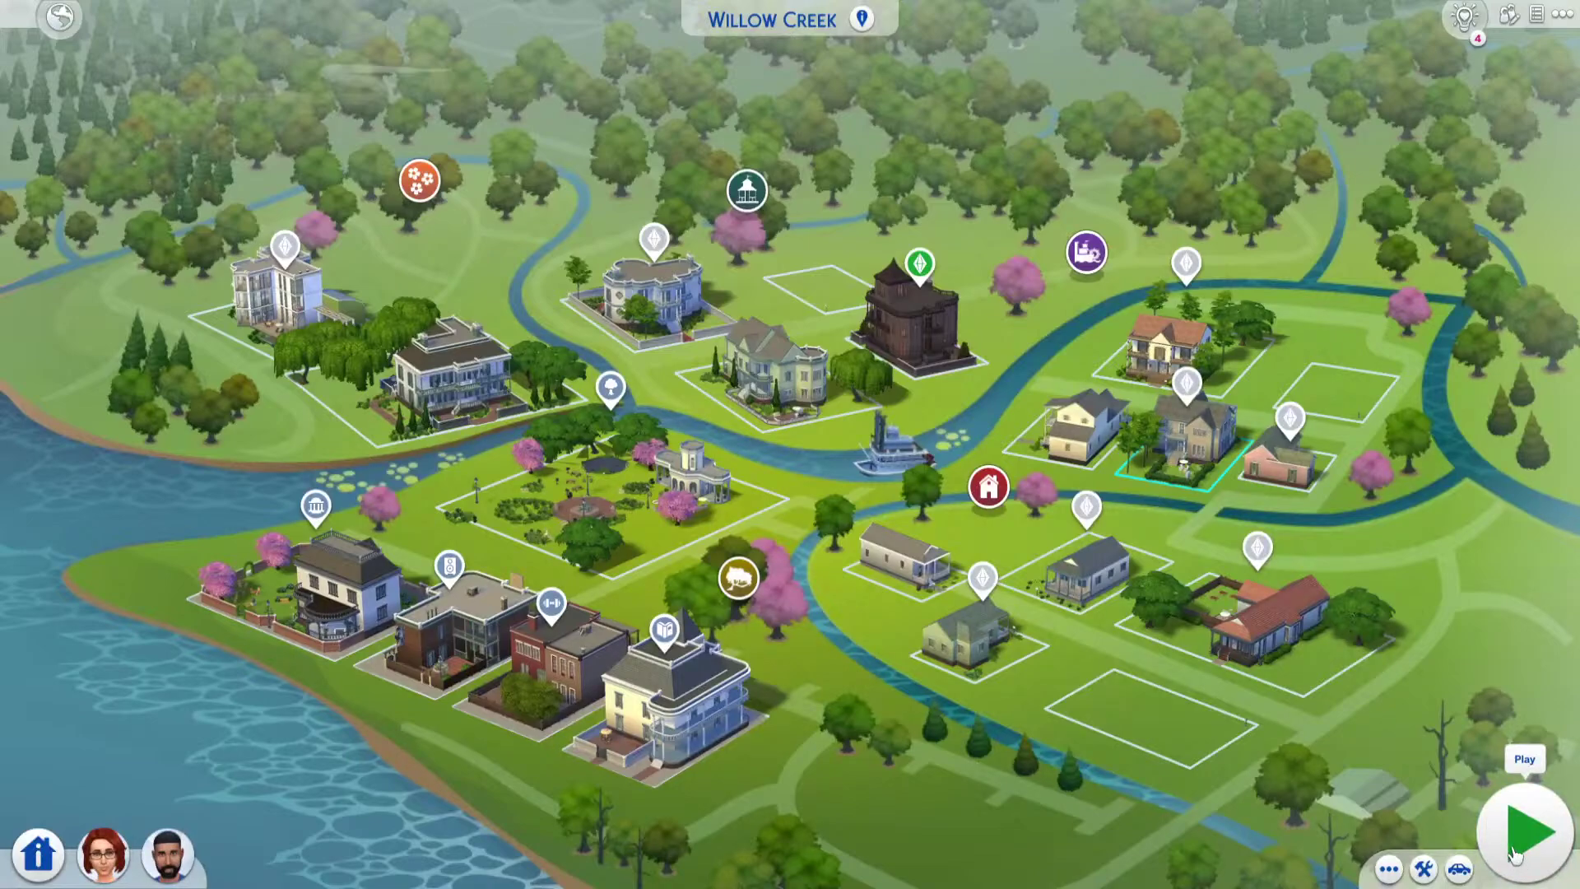
pyautogui.click(1512, 852)
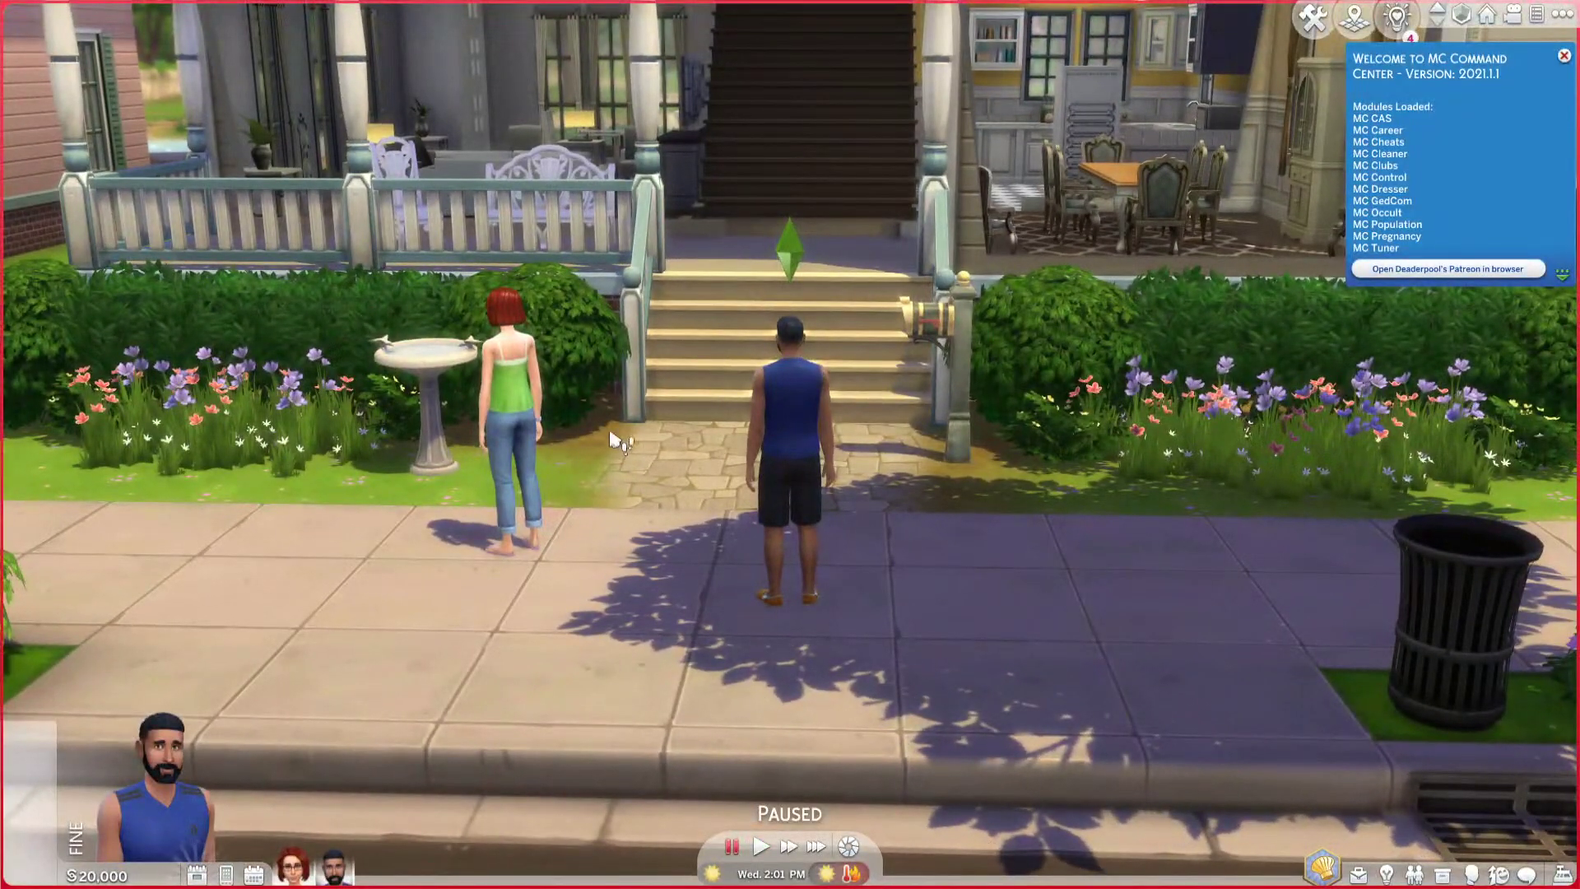
pyautogui.moveTo(596, 457); pyautogui.dragTo(620, 512, button='middle')
pyautogui.scroll(-3, 614, 523)
pyautogui.scroll(1, 613, 526)
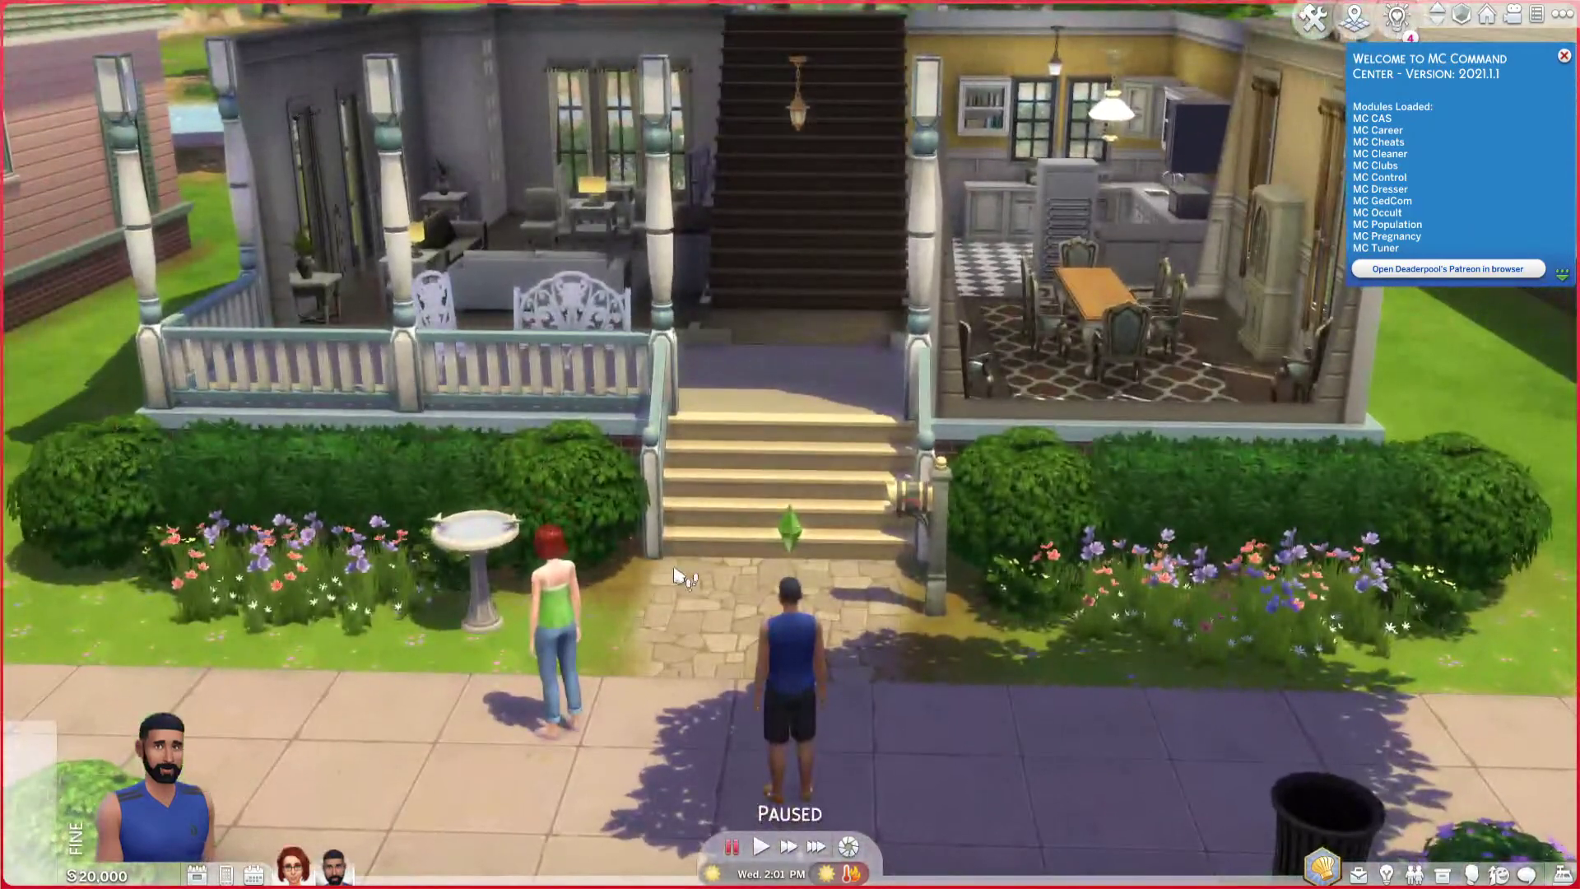
pyautogui.scroll(3, 558, 642)
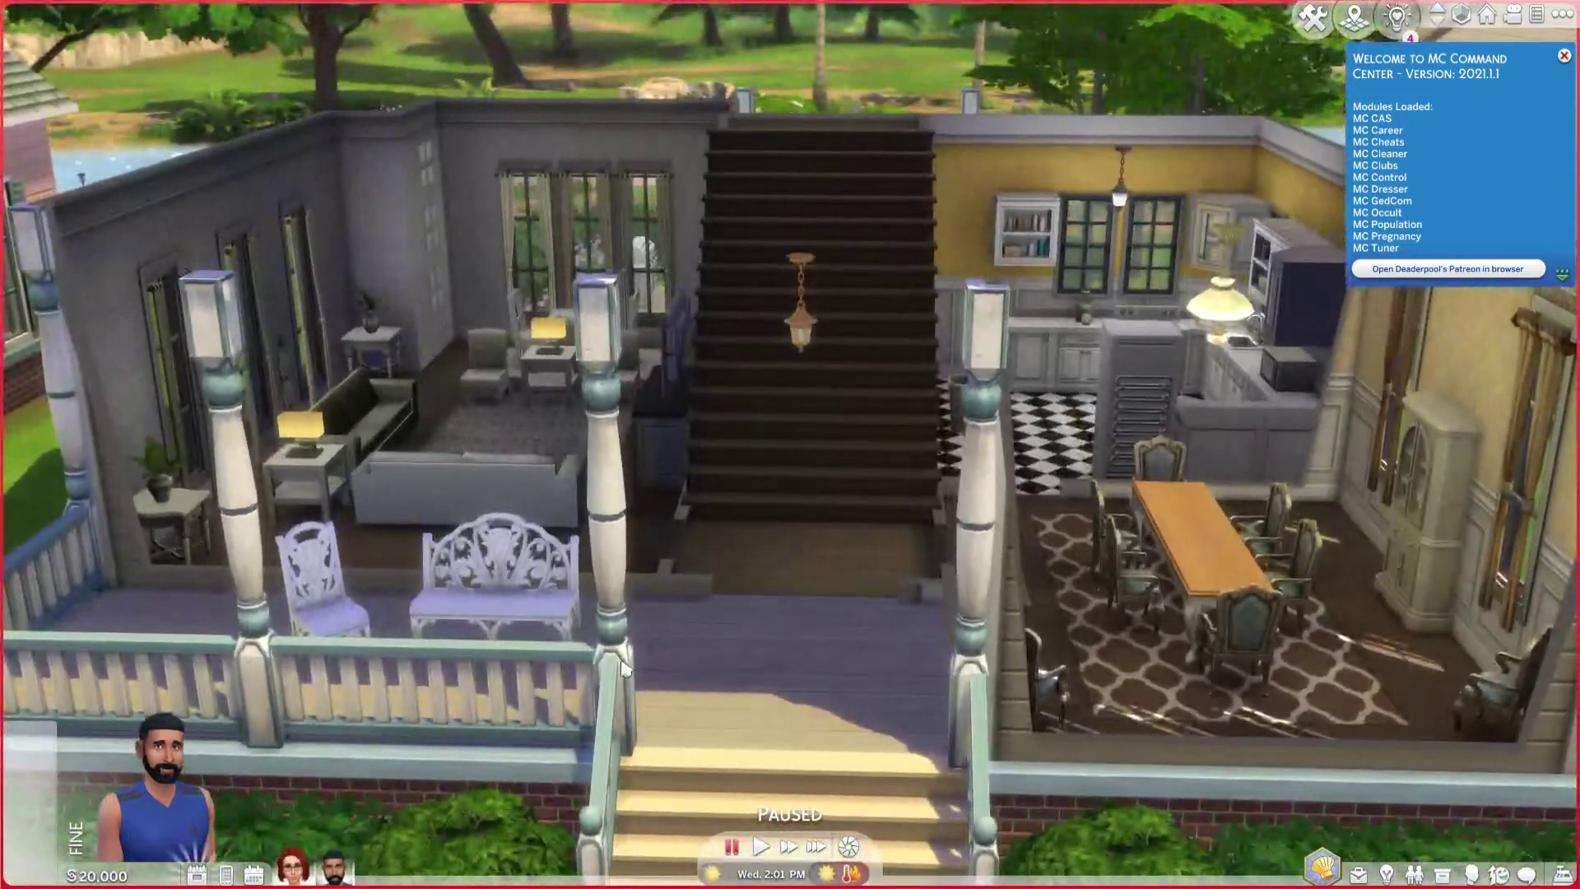
pyautogui.press('d')
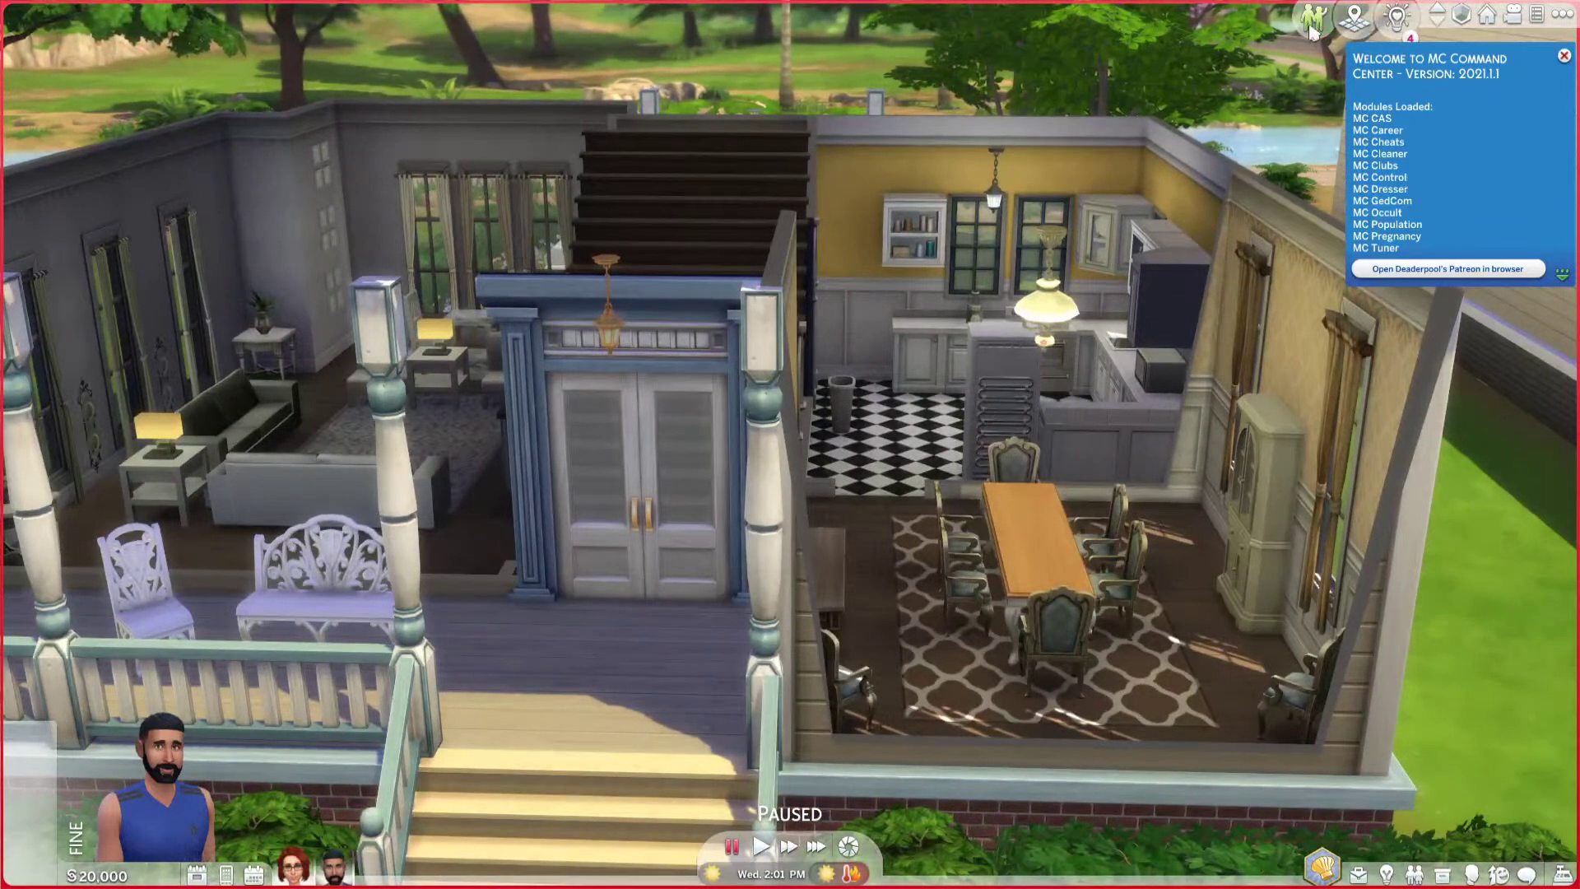
pyautogui.press('F2')
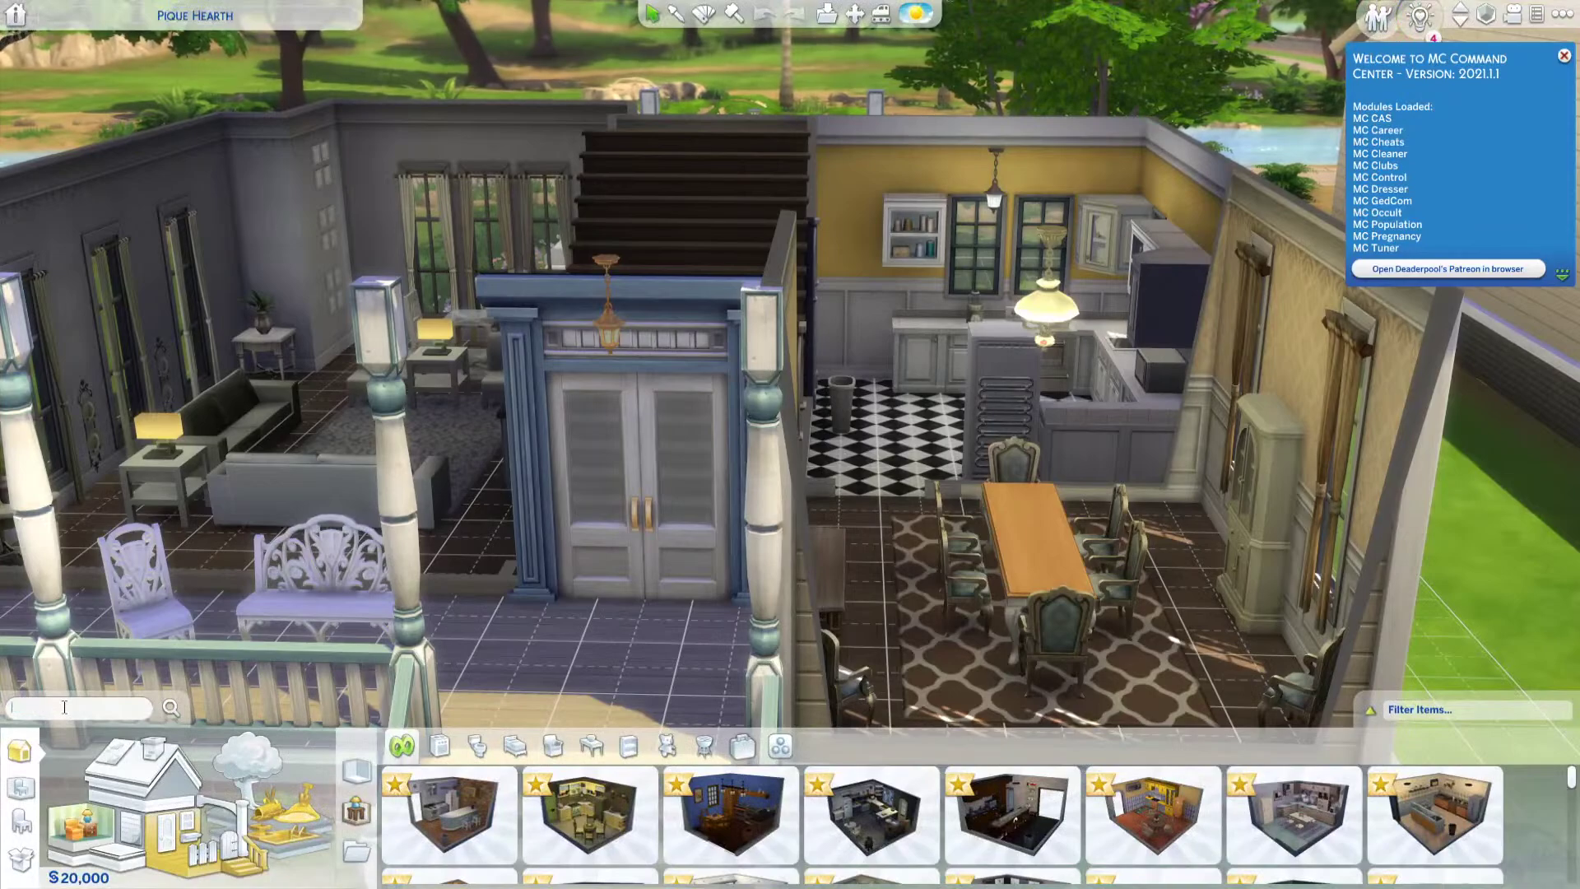
# Step: Search the build catalog for "testtest" and open the "What's In The Box? Stackable Storage Box" result
pyautogui.click(64, 706)
pyautogui.write('testtest')
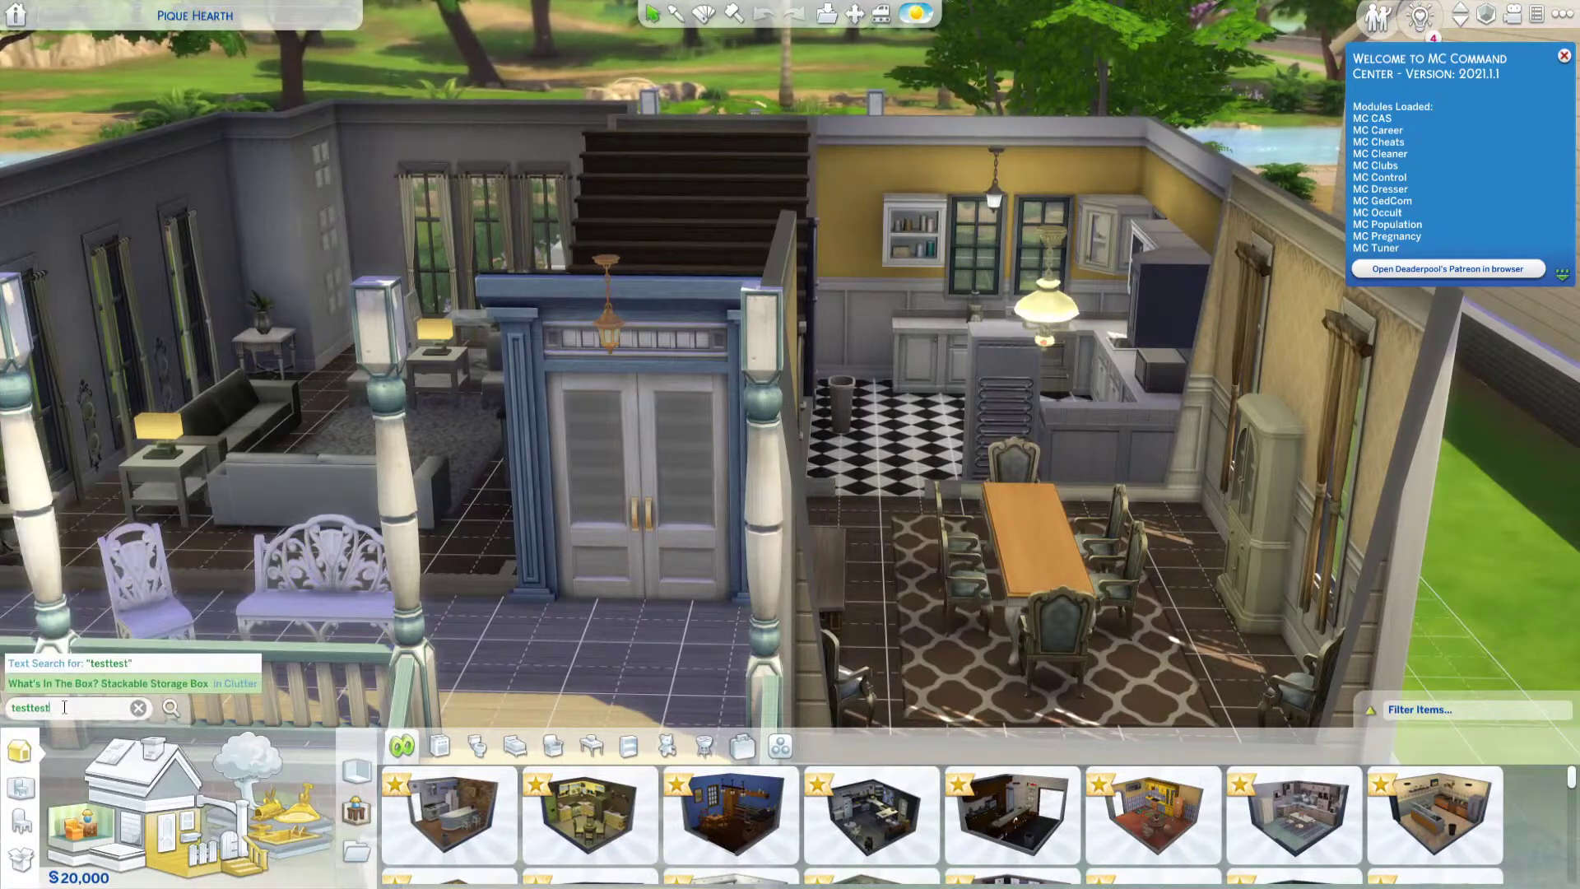
pyautogui.click(134, 684)
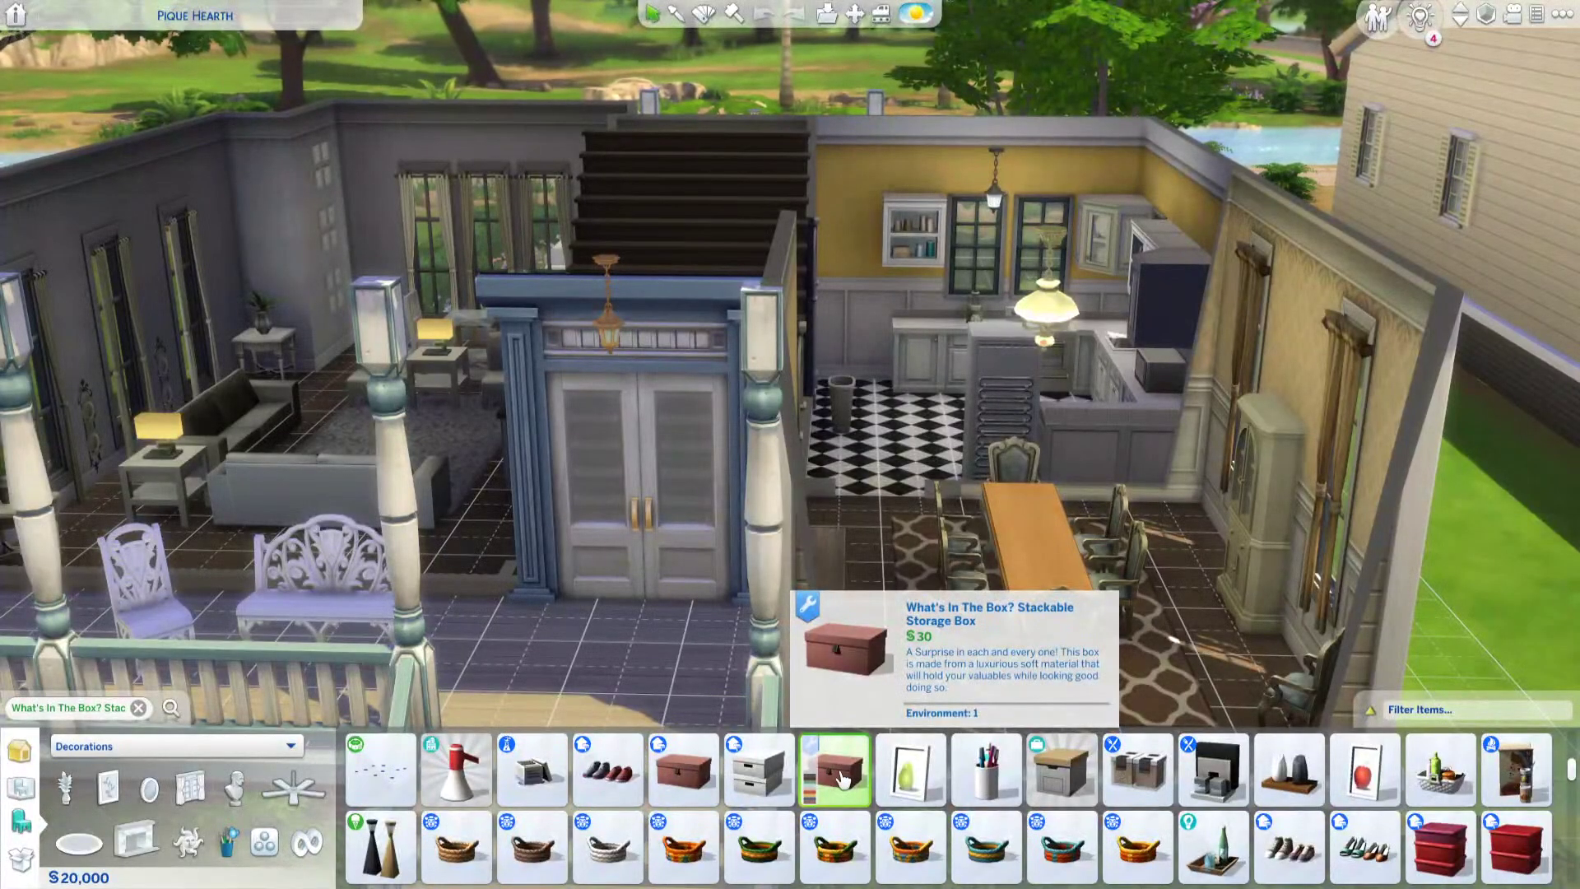
# Step: Place the stackable storage box on the porch above the steps and stack two more copies on top of it
pyautogui.press('s')
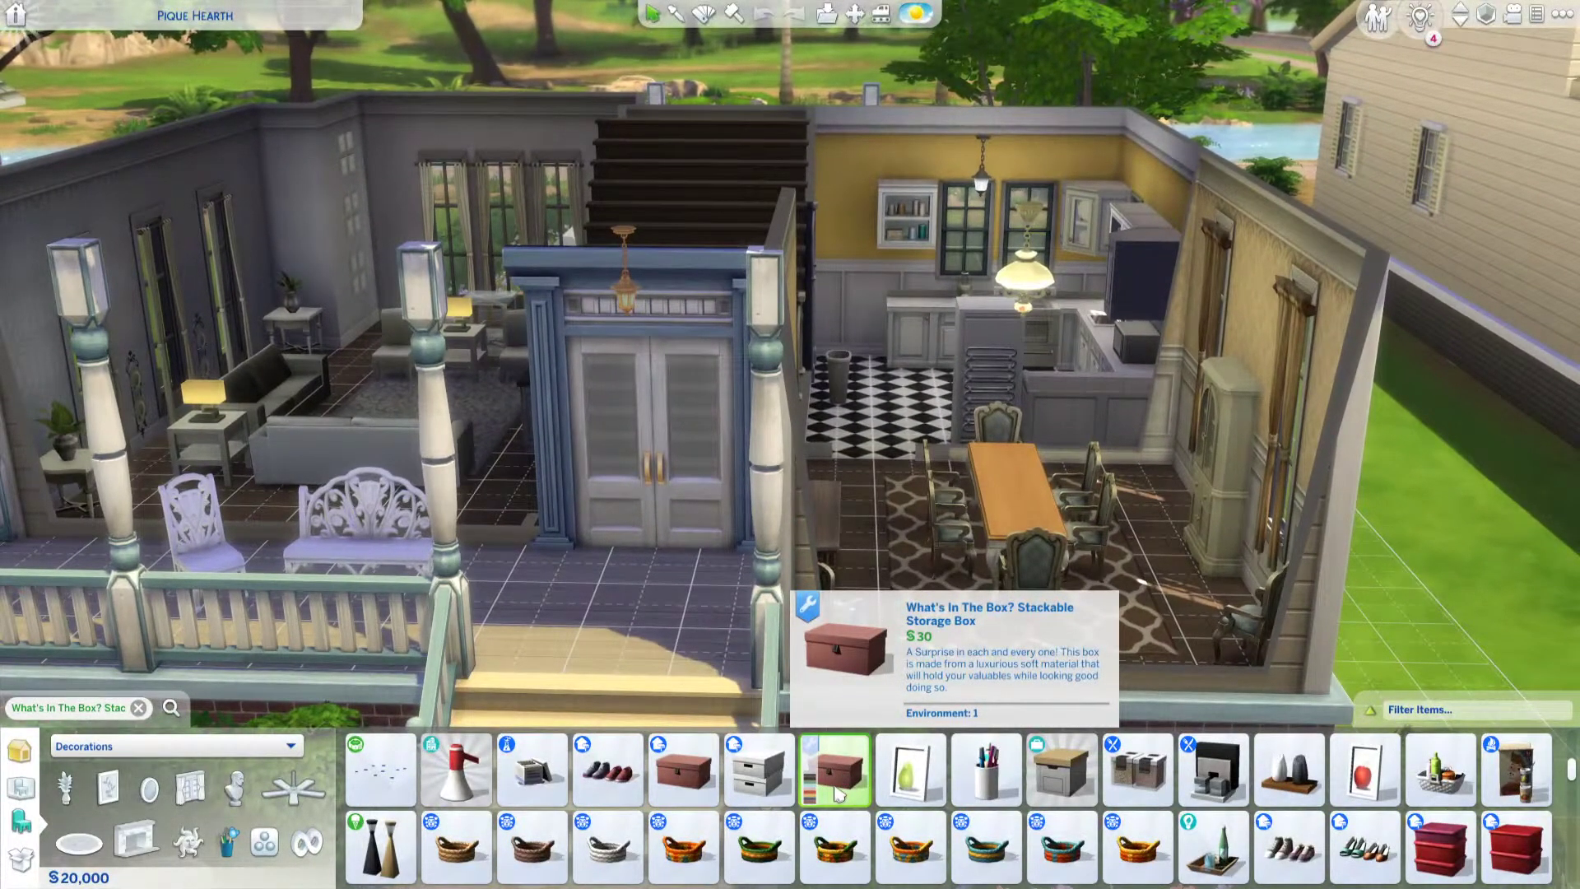
pyautogui.click(841, 775)
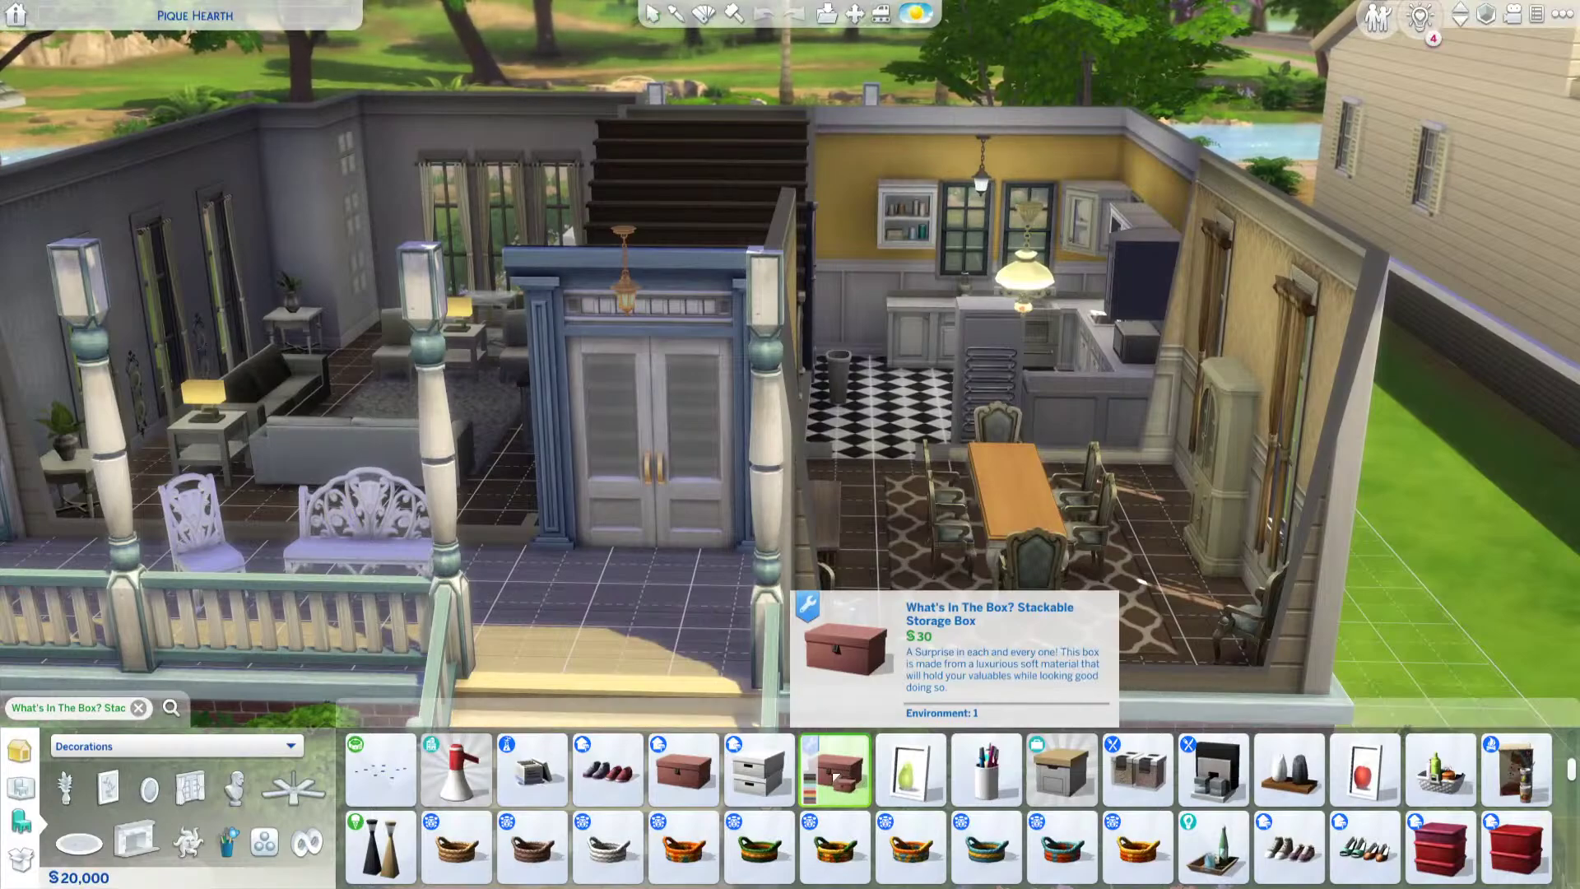
pyautogui.click(622, 644)
pyautogui.click(841, 765)
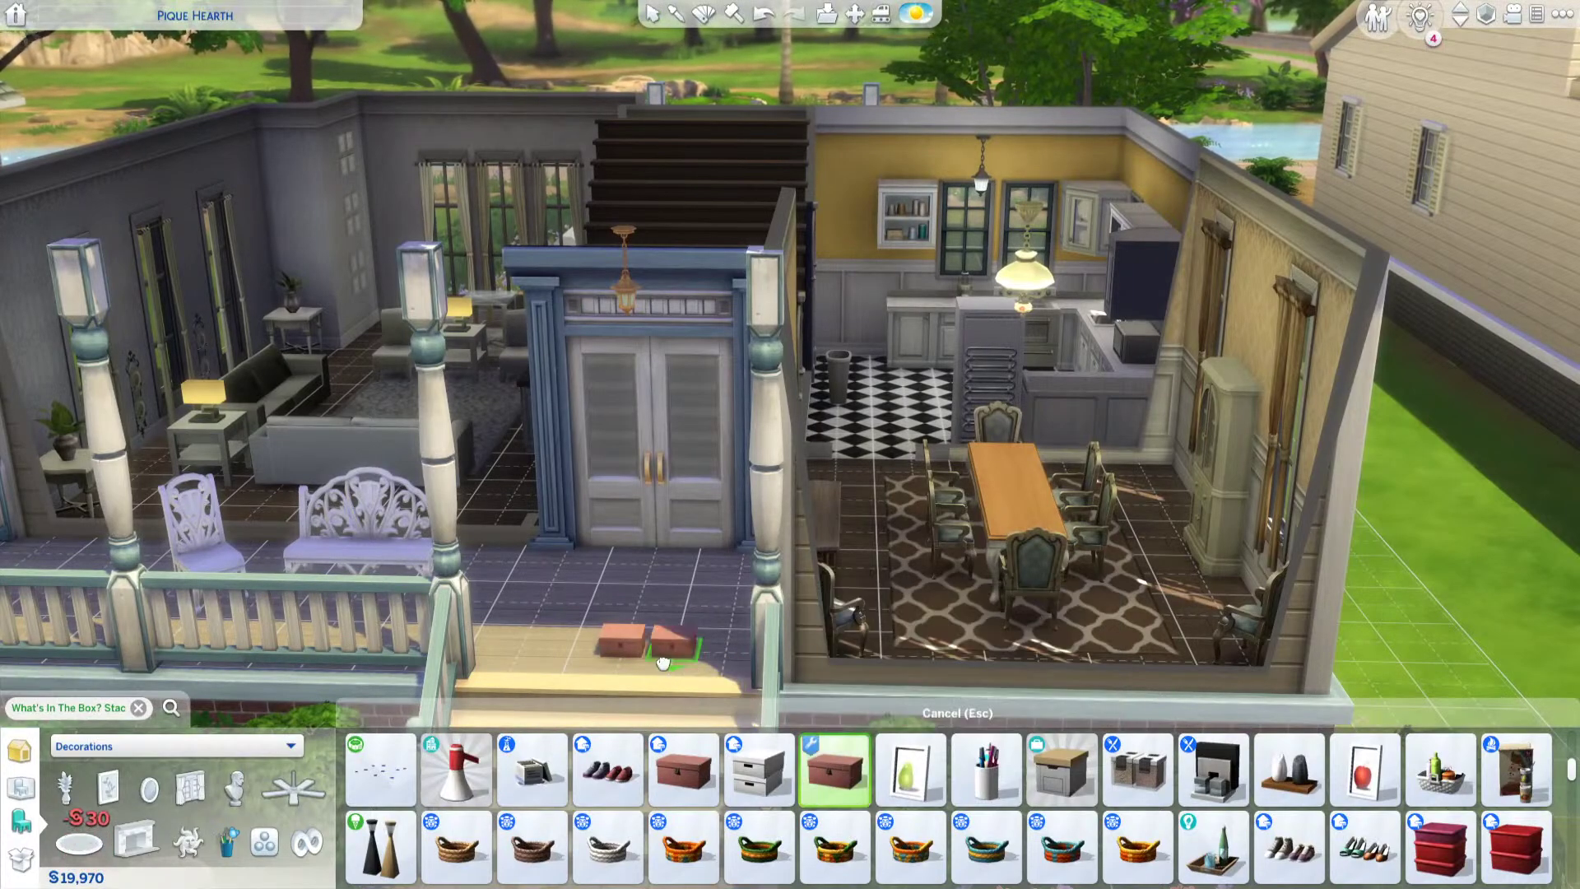
pyautogui.click(645, 656)
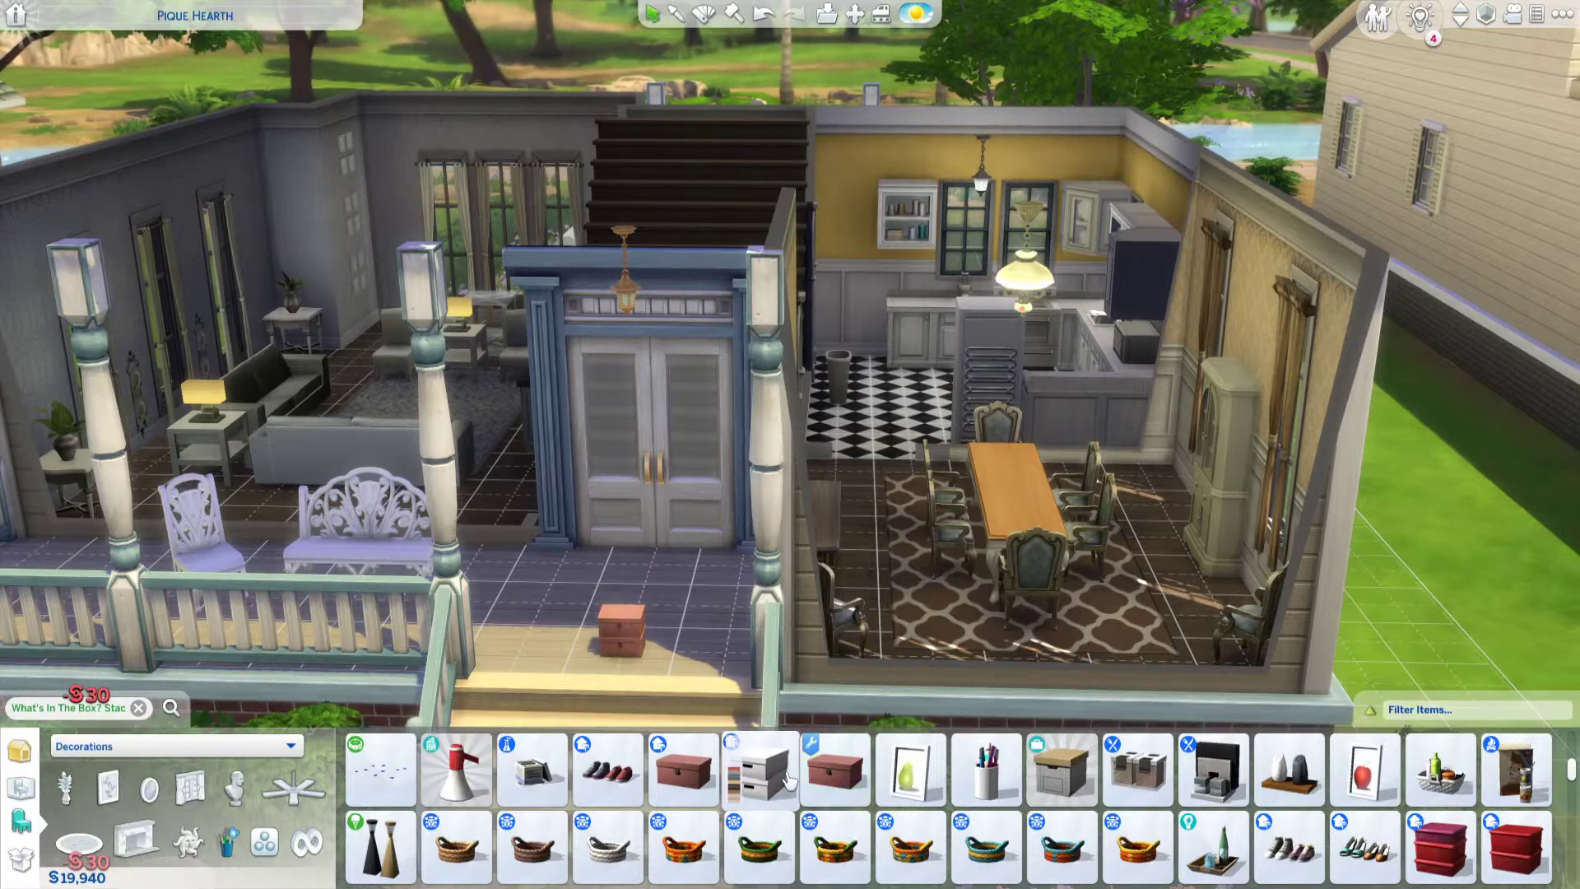
pyautogui.click(834, 770)
pyautogui.click(621, 626)
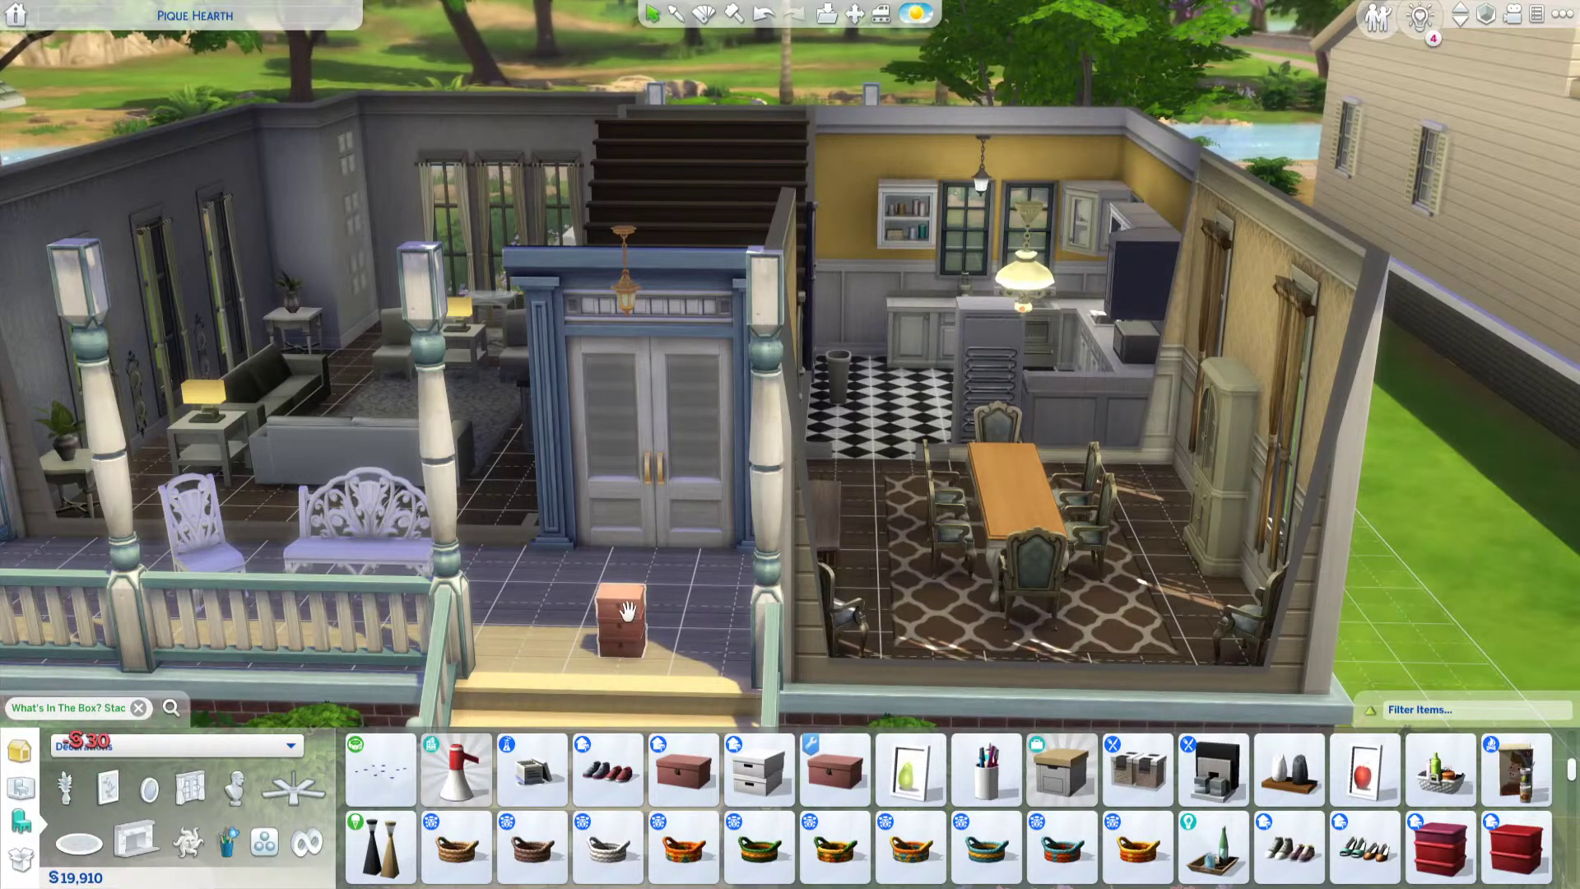
# Step: Move the three-box stack across the porch toward the railing post and place a fourth storage box beside it
pyautogui.scroll(4, 634, 625)
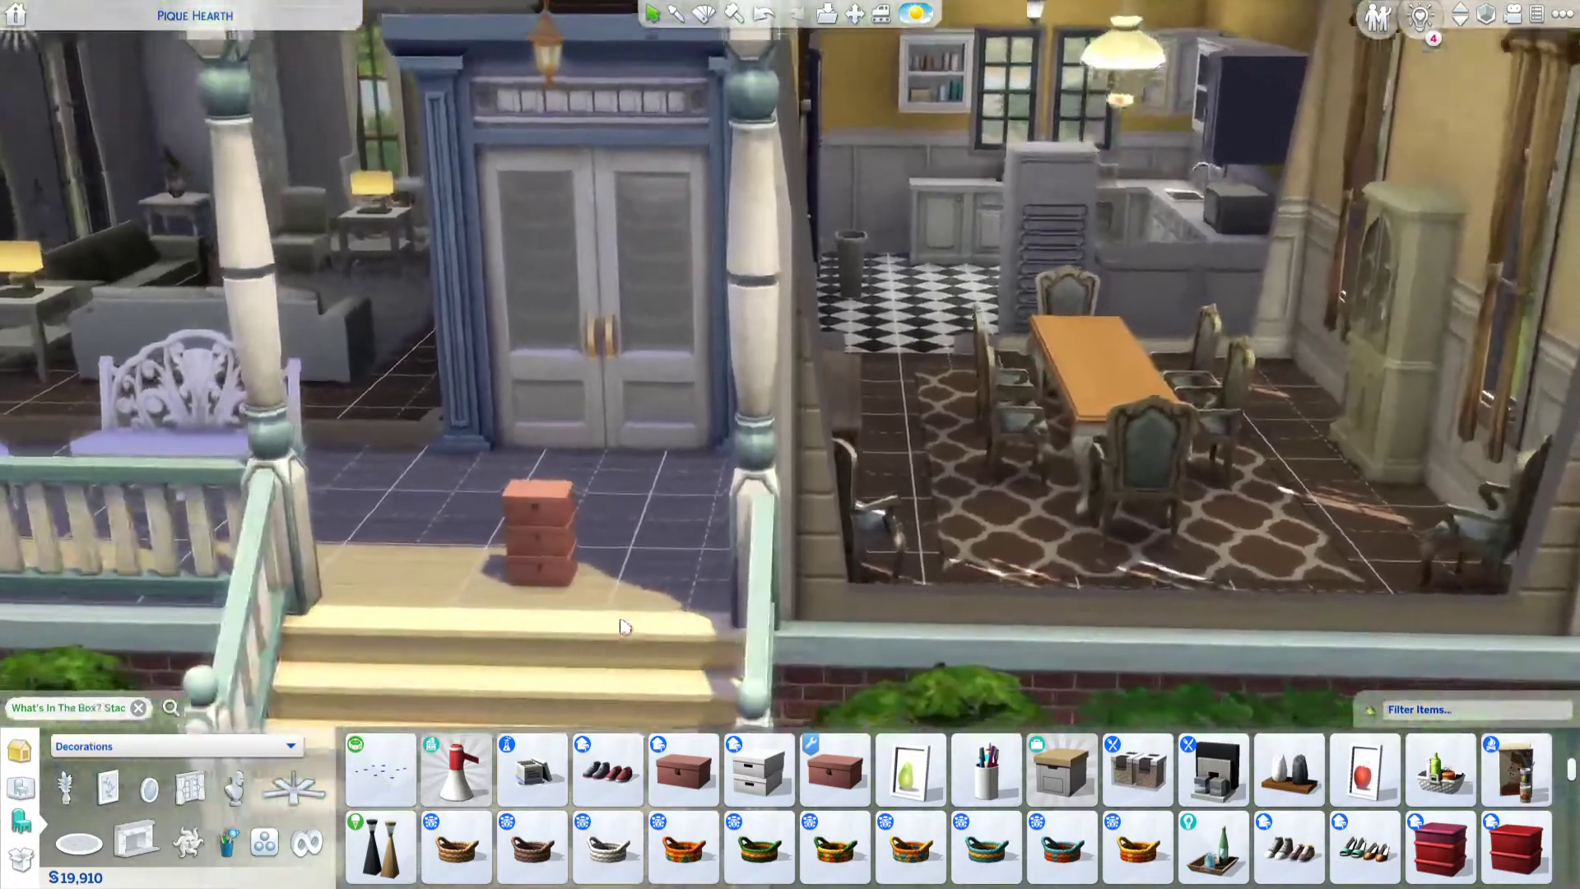
pyautogui.scroll(5, 622, 627)
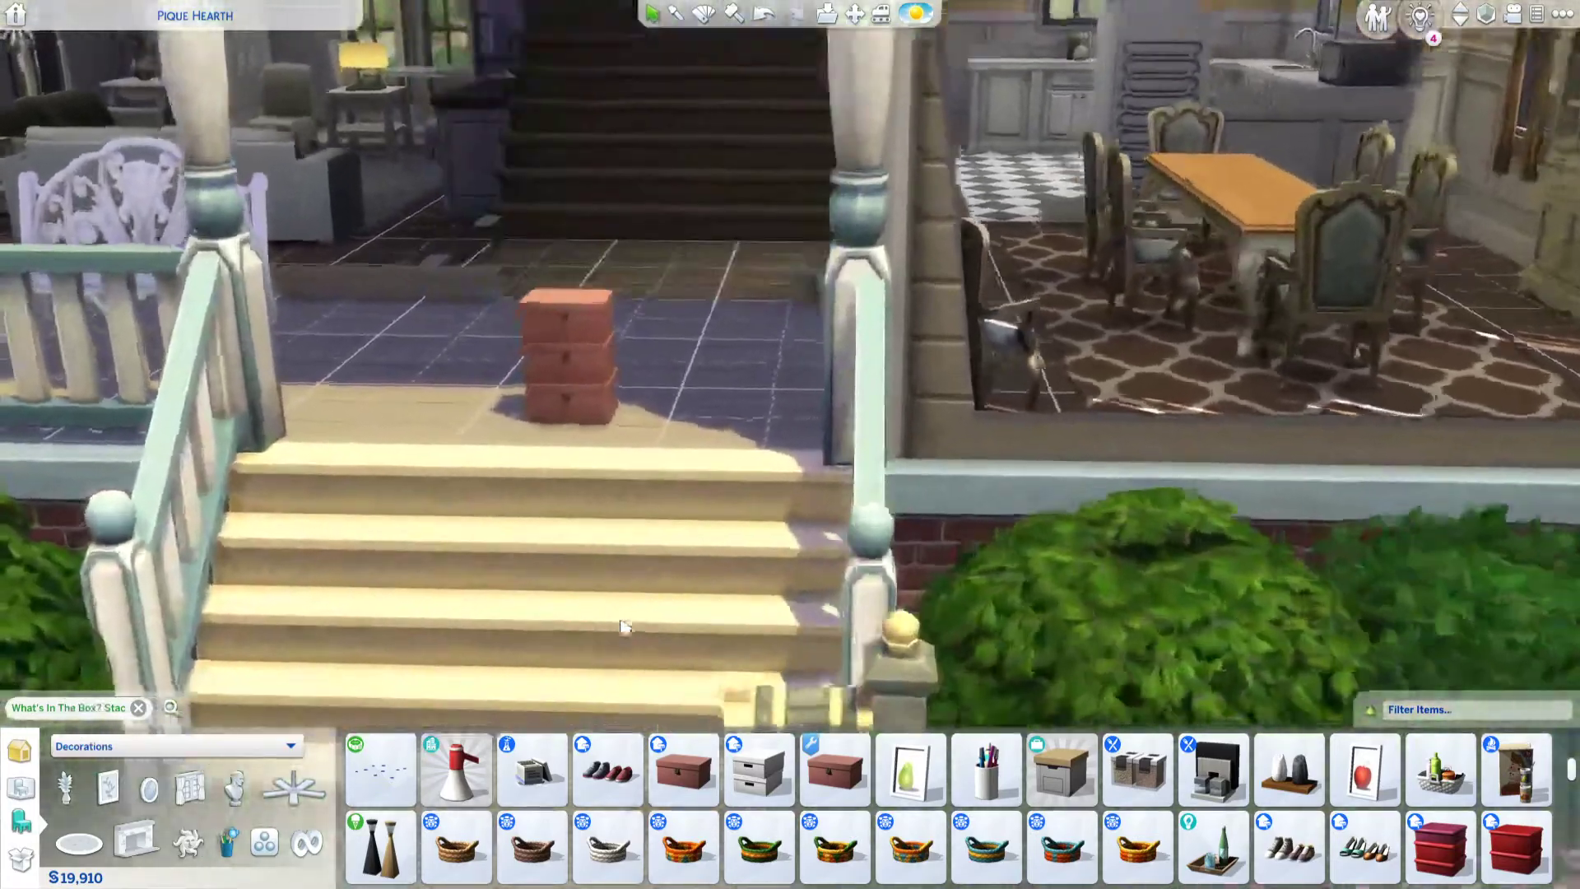
pyautogui.scroll(-3, 698, 356)
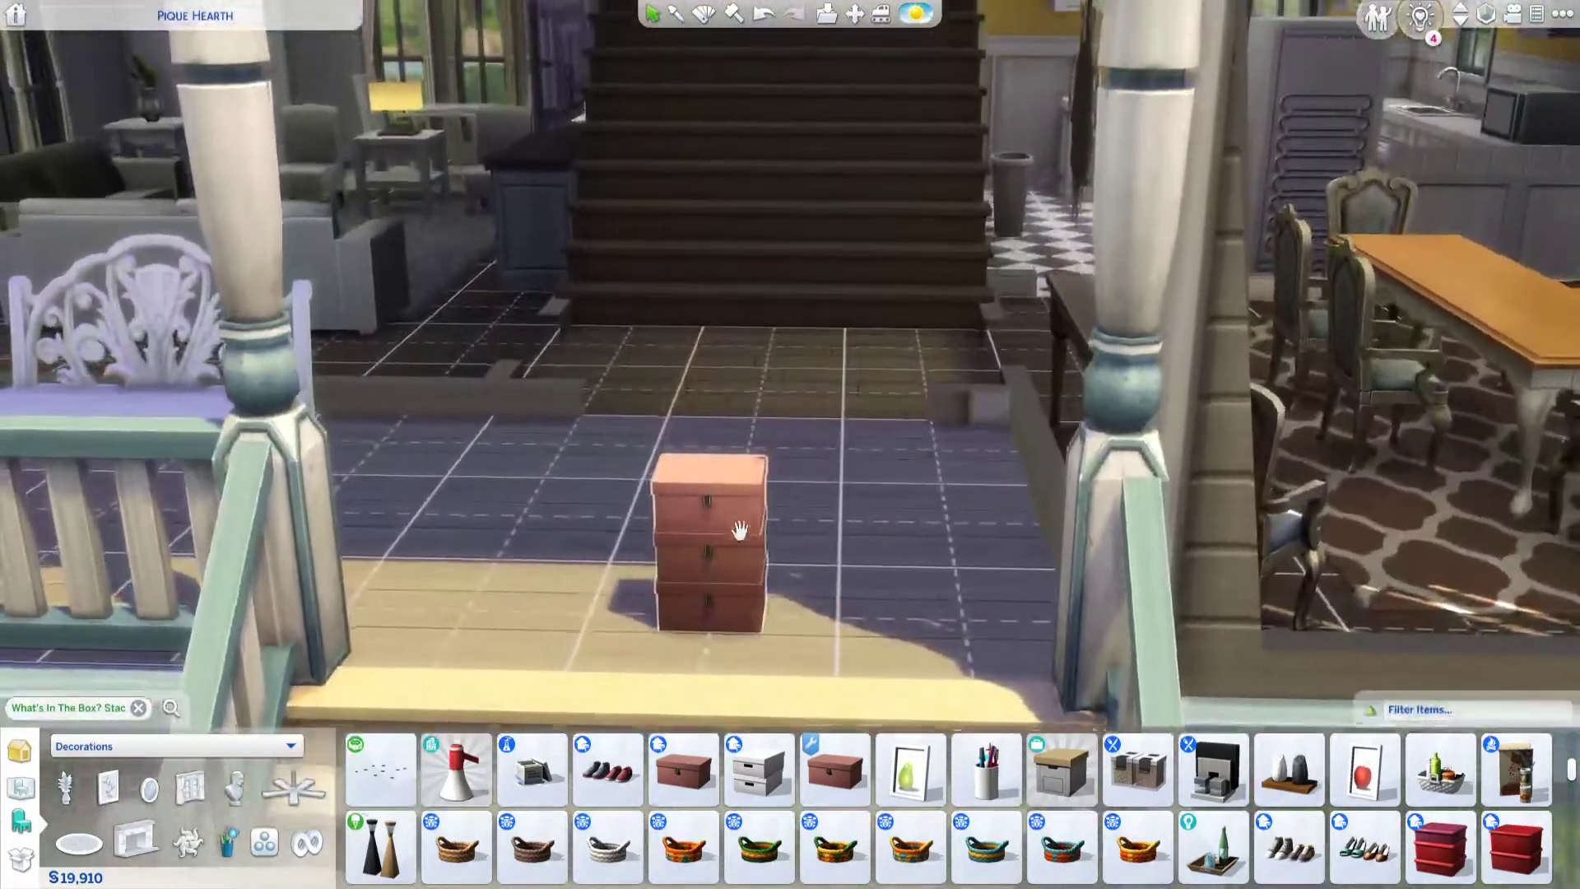
pyautogui.moveTo(733, 651); pyautogui.dragTo(488, 650)
pyautogui.moveTo(830, 788)
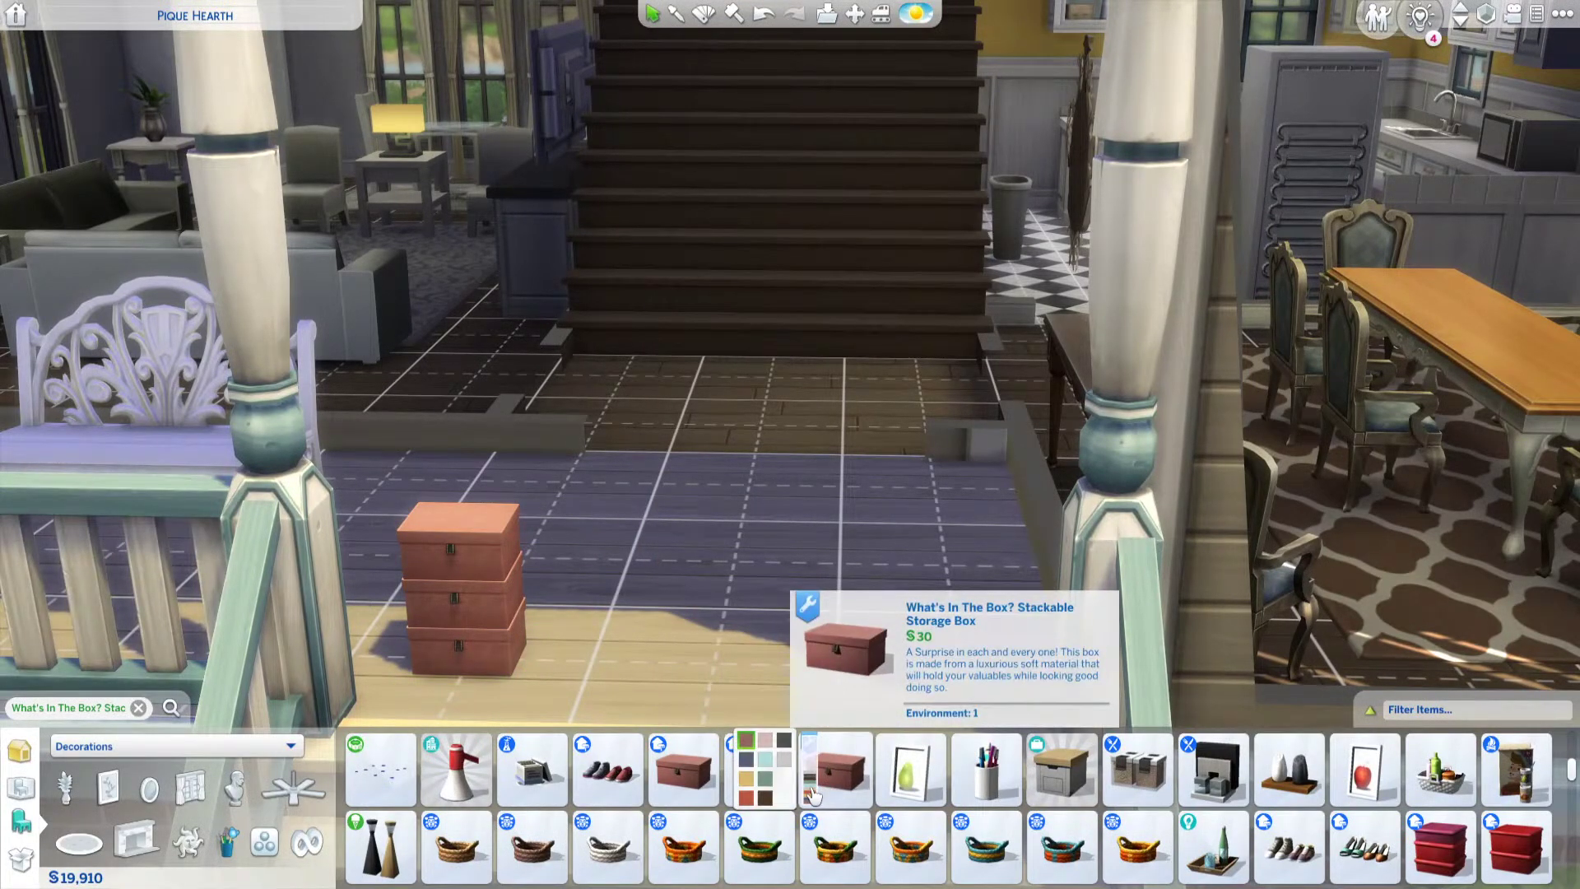
pyautogui.click(843, 780)
pyautogui.click(589, 638)
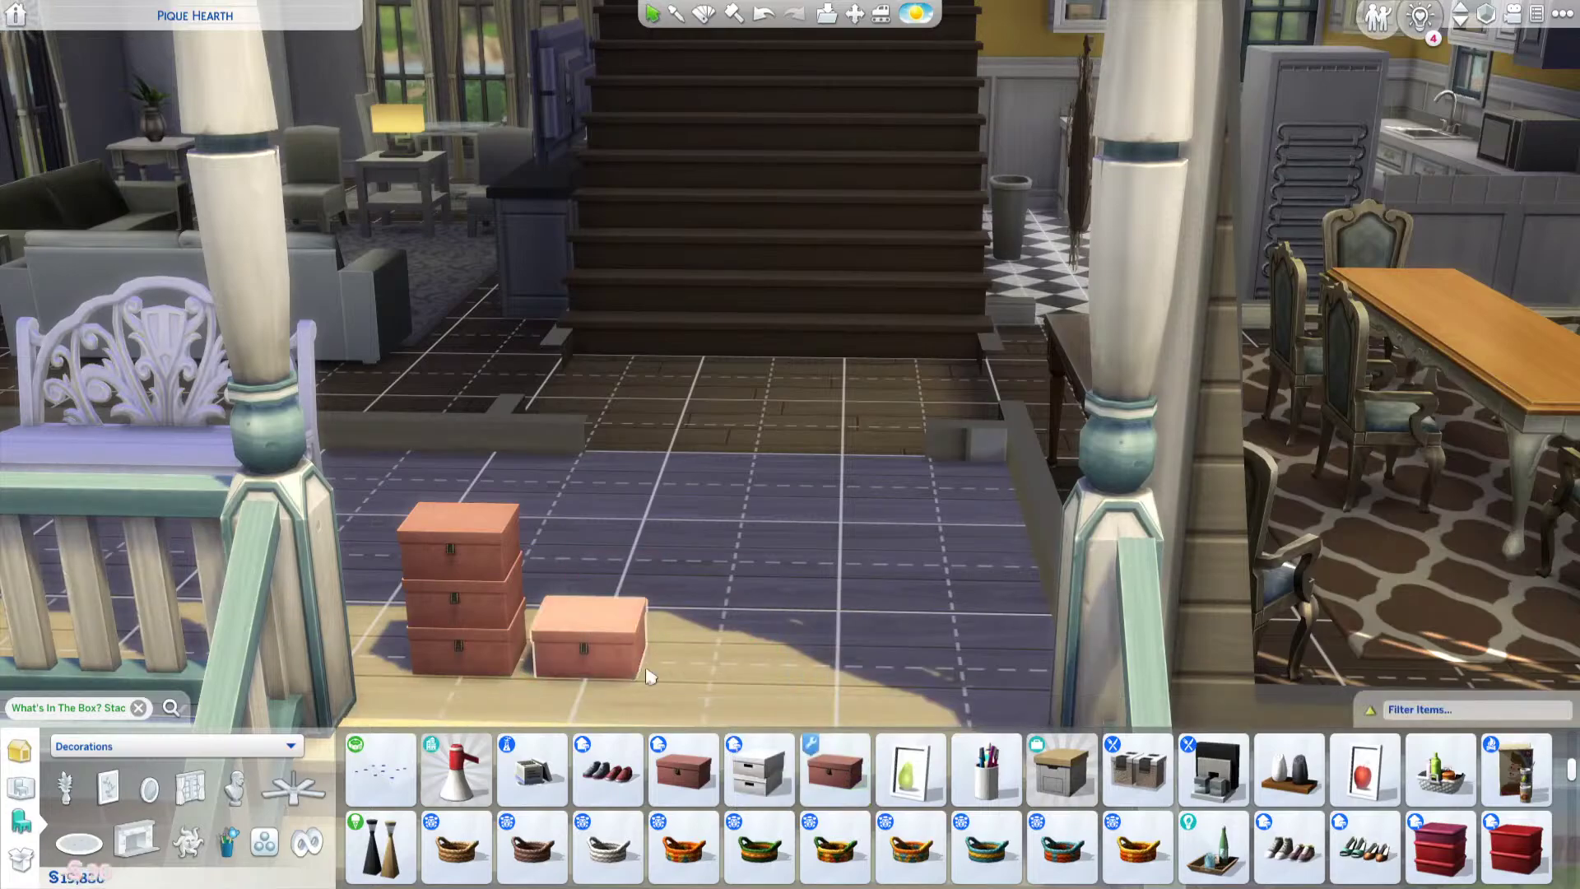
# Step: Choose the storage box's green swatch and stack a green box on the single box on the porch
pyautogui.moveTo(844, 780)
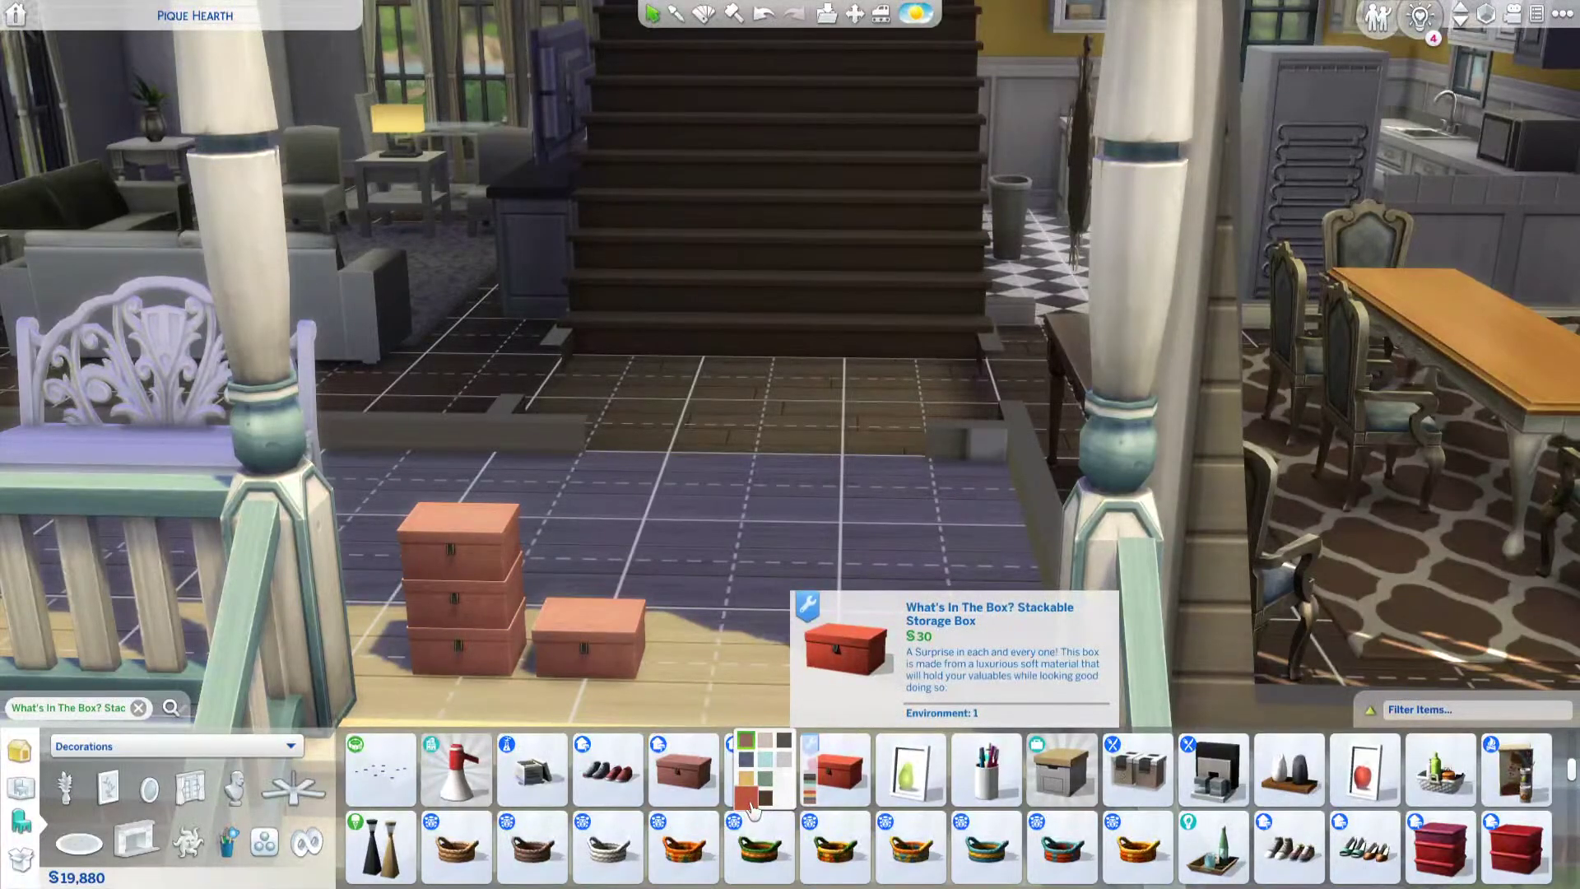
pyautogui.click(749, 802)
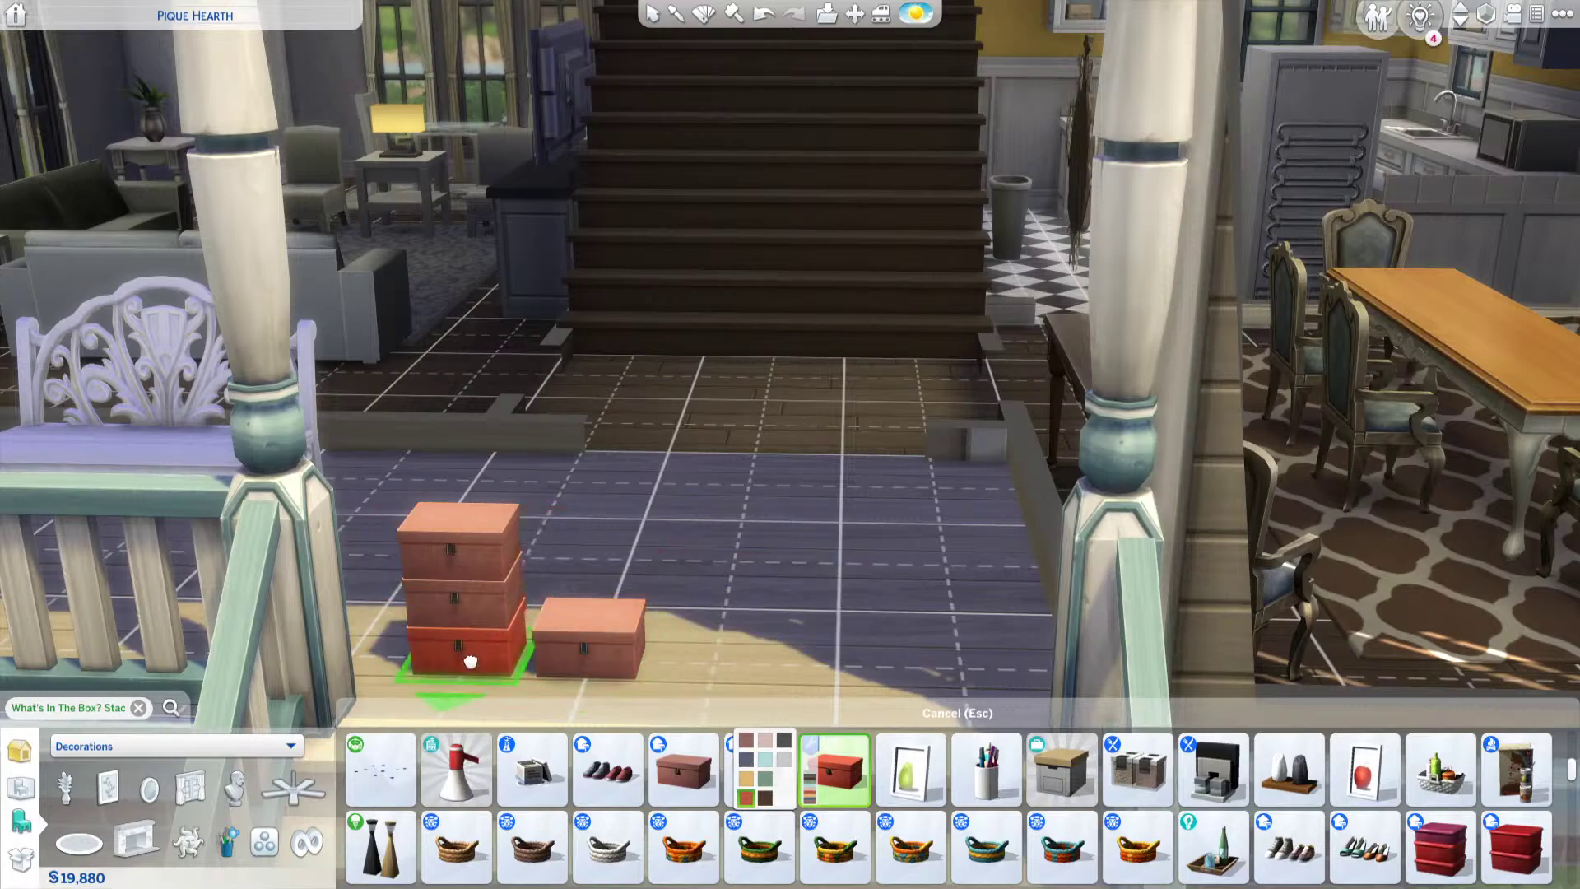
pyautogui.click(764, 778)
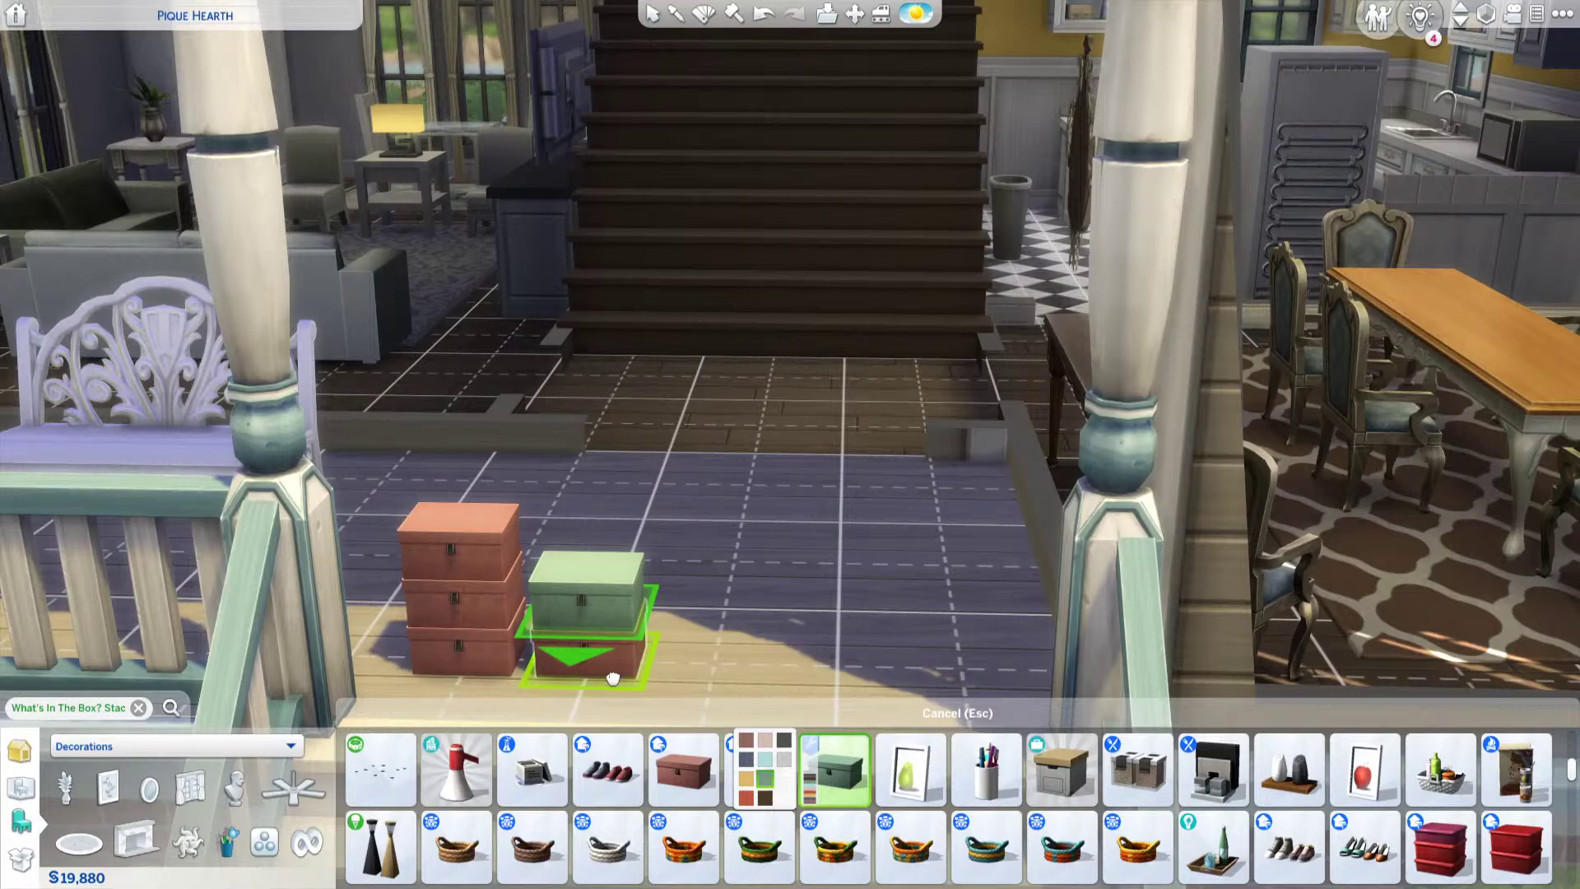
pyautogui.click(612, 676)
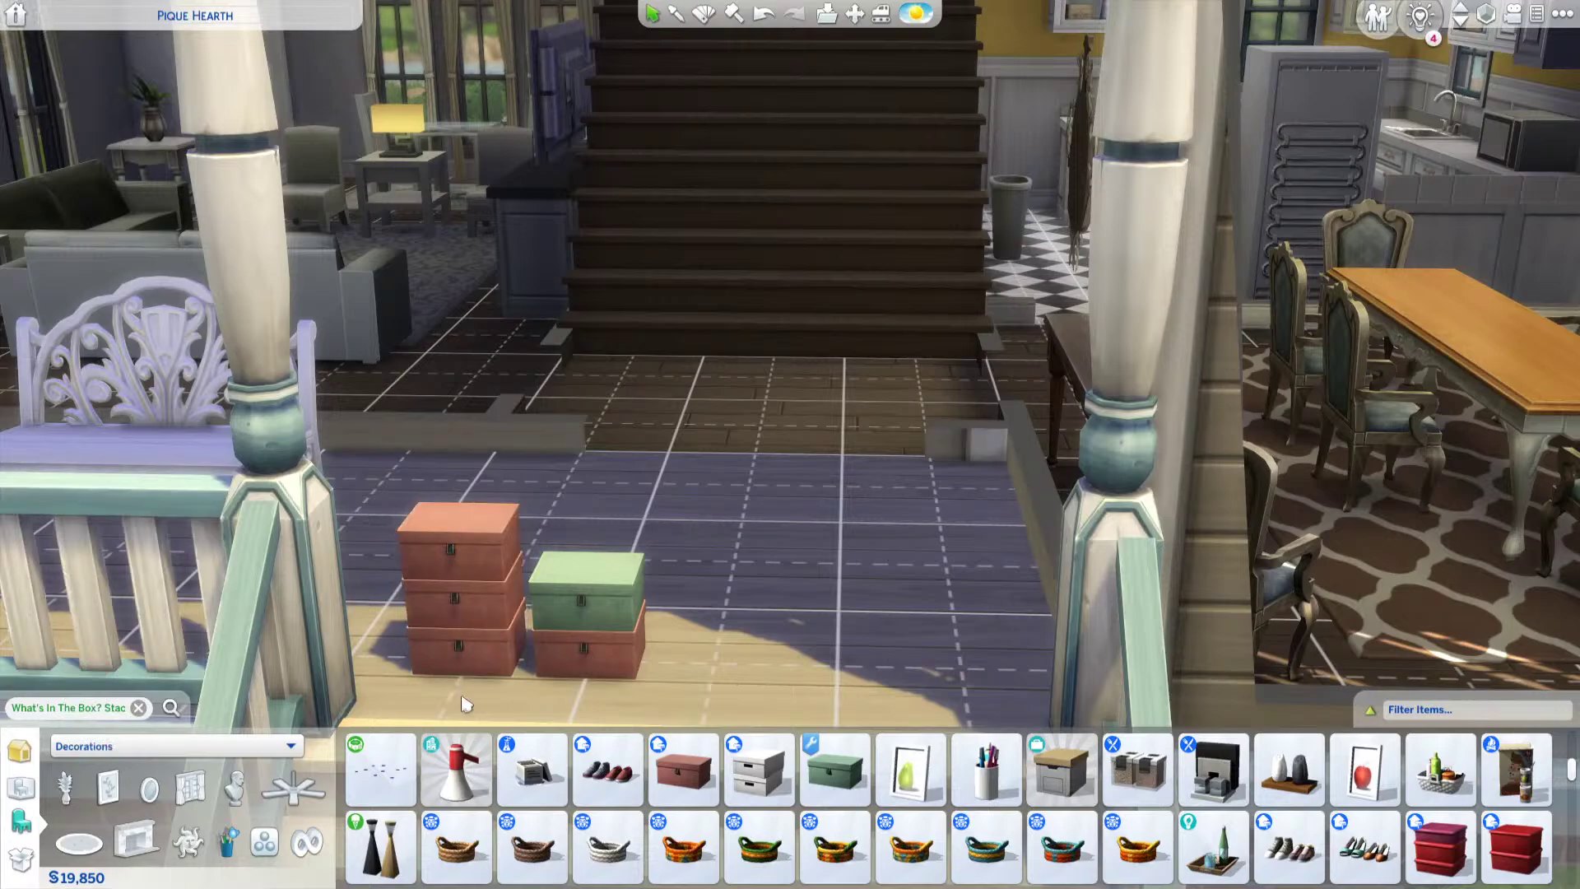
# Step: Move the three-box stack from the porch into the house, between the sofa and the staircase
pyautogui.scroll(-3, 460, 673)
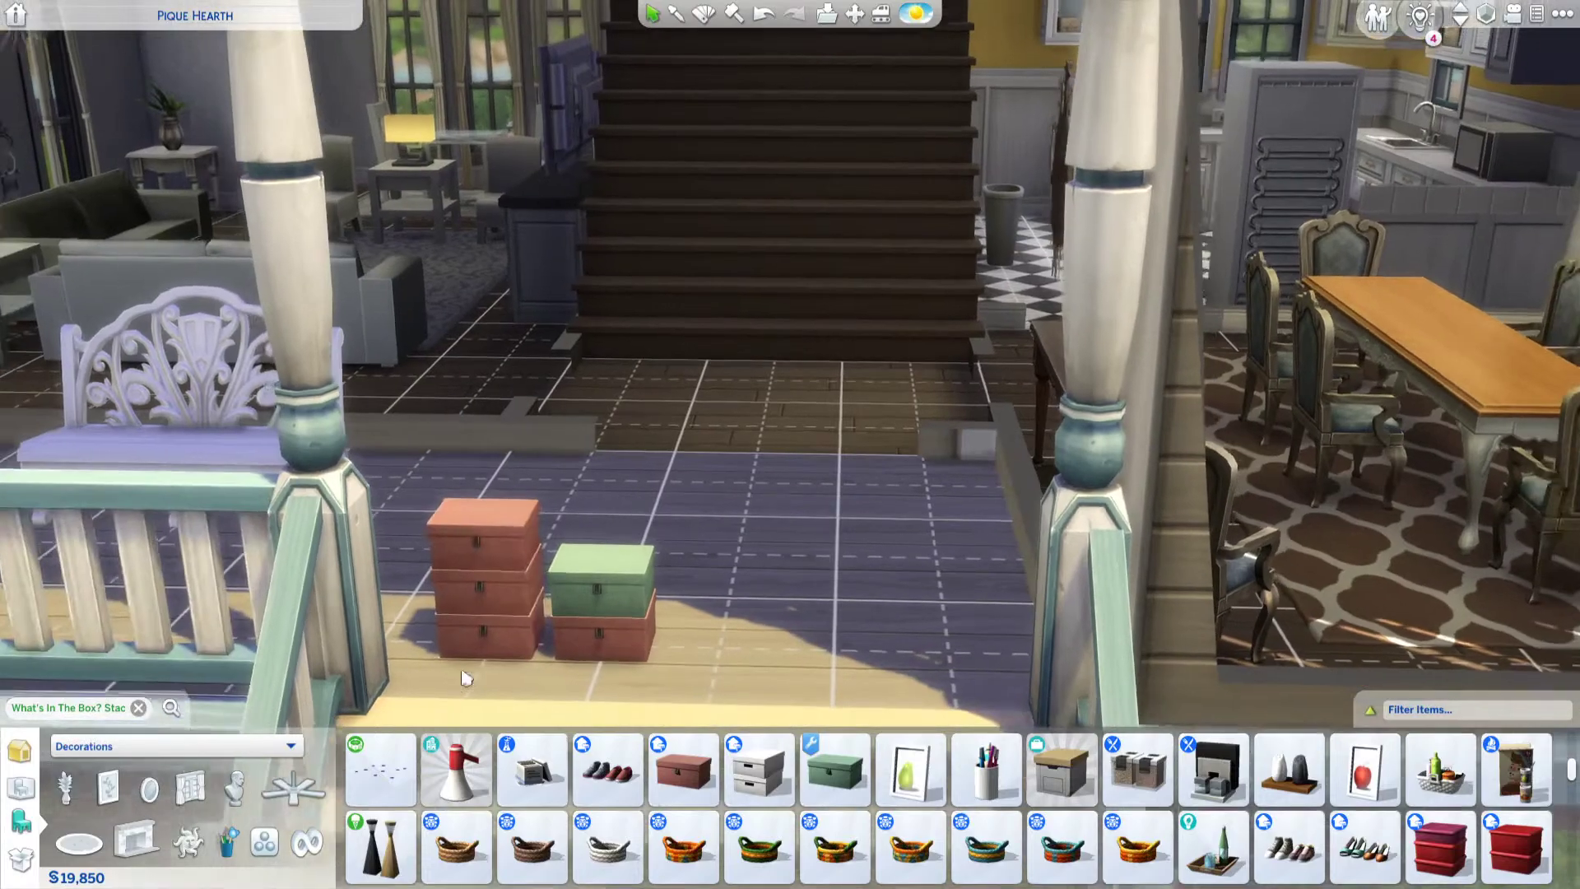
pyautogui.click(498, 622)
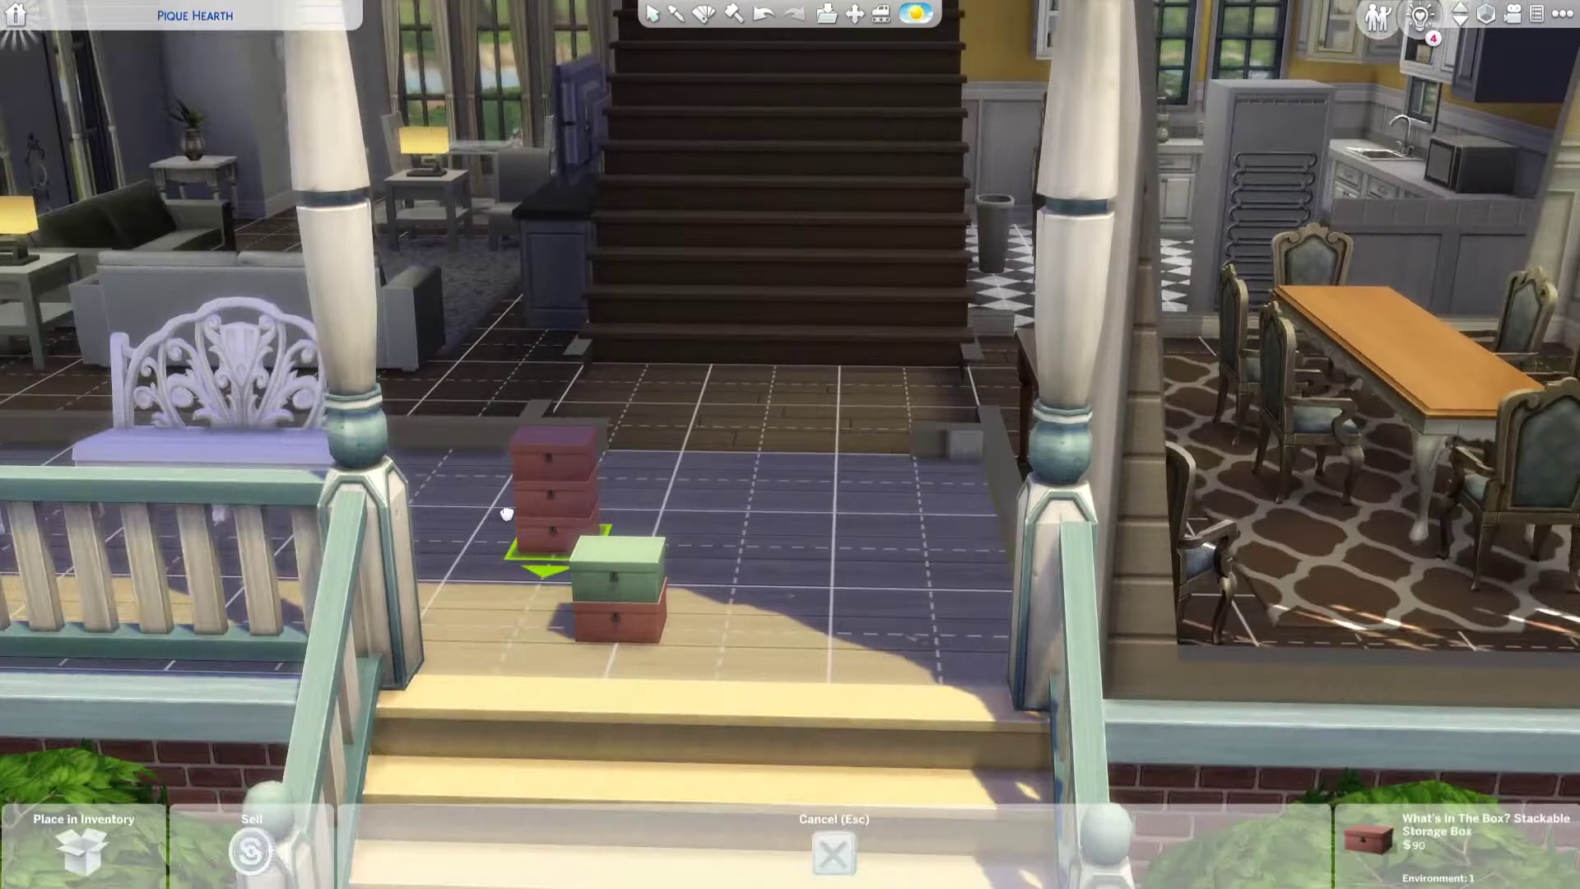
pyautogui.click(481, 362)
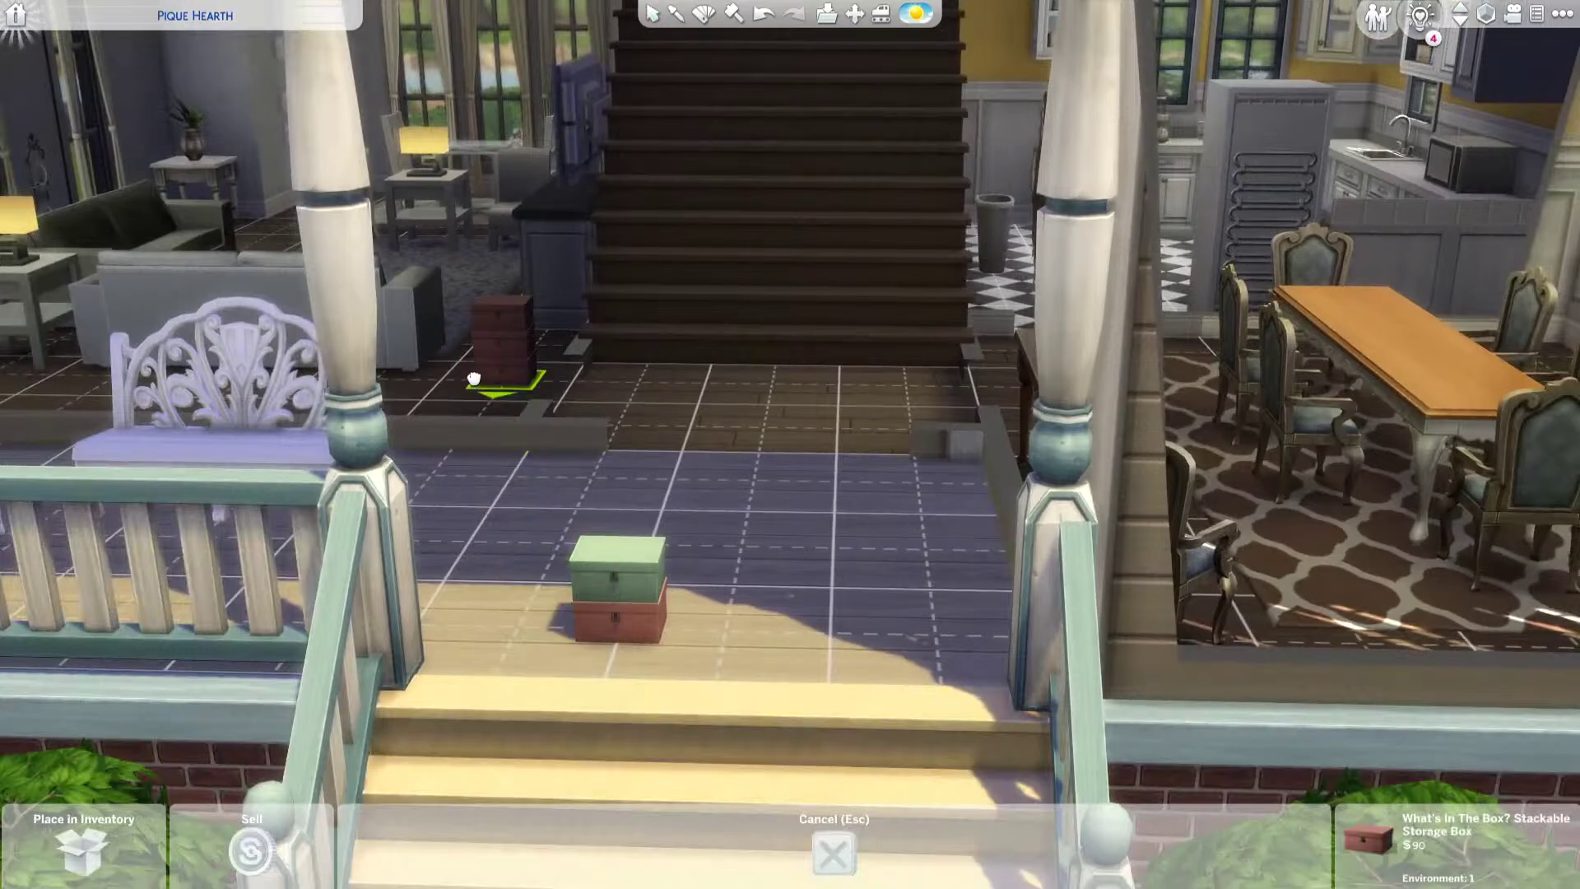
# Step: Move the two-box stack onto the living-room rug and set the three-box stack beside it
pyautogui.click(633, 626)
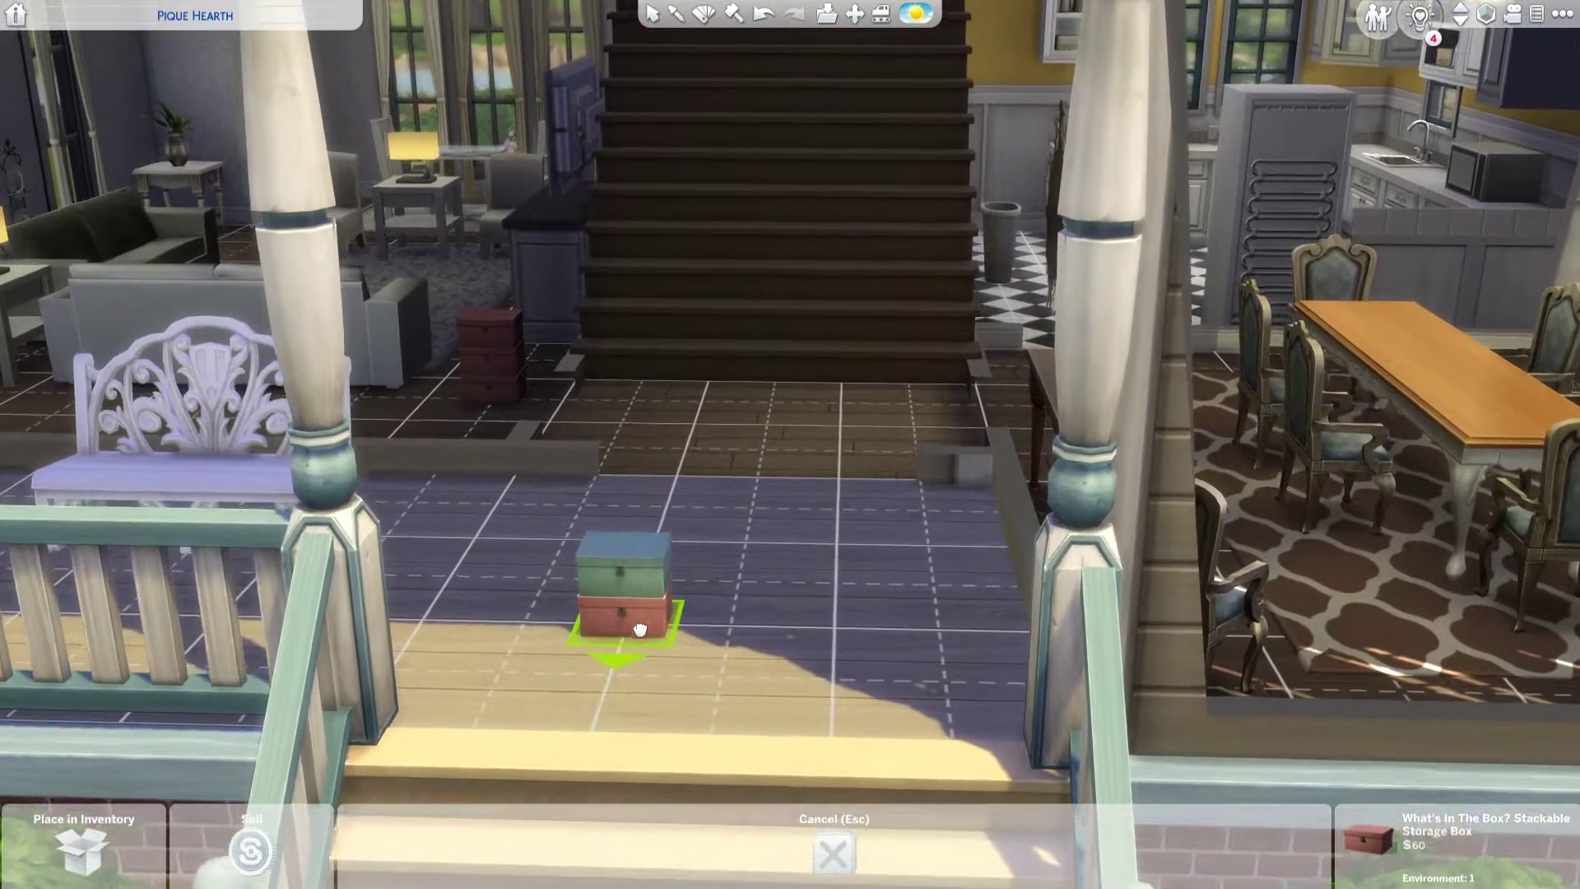
pyautogui.press('w')
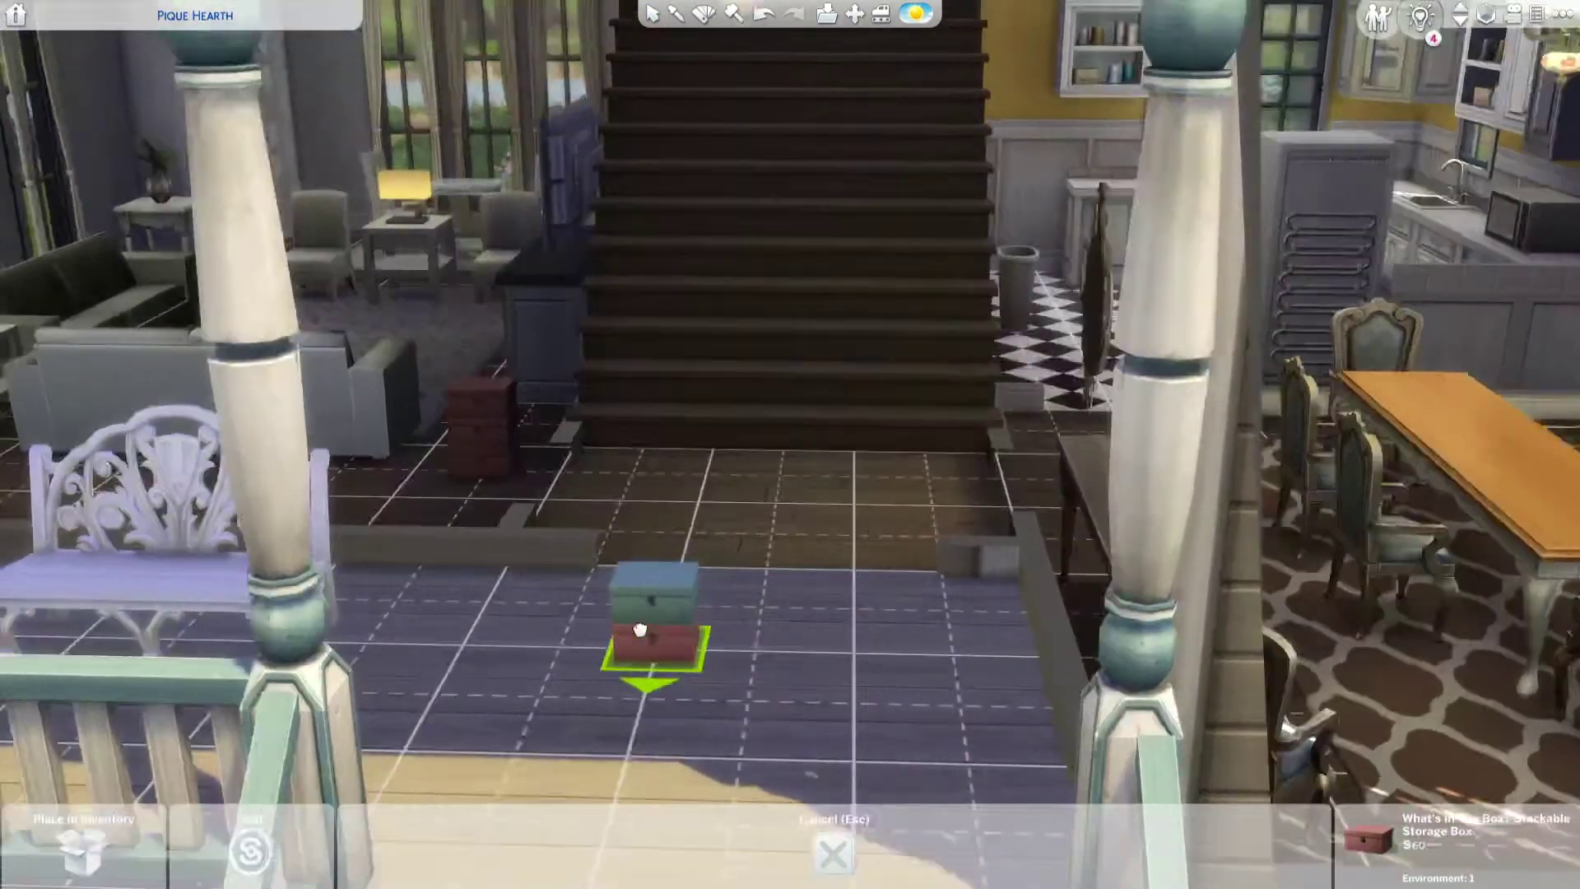
pyautogui.press('a')
pyautogui.press('w')
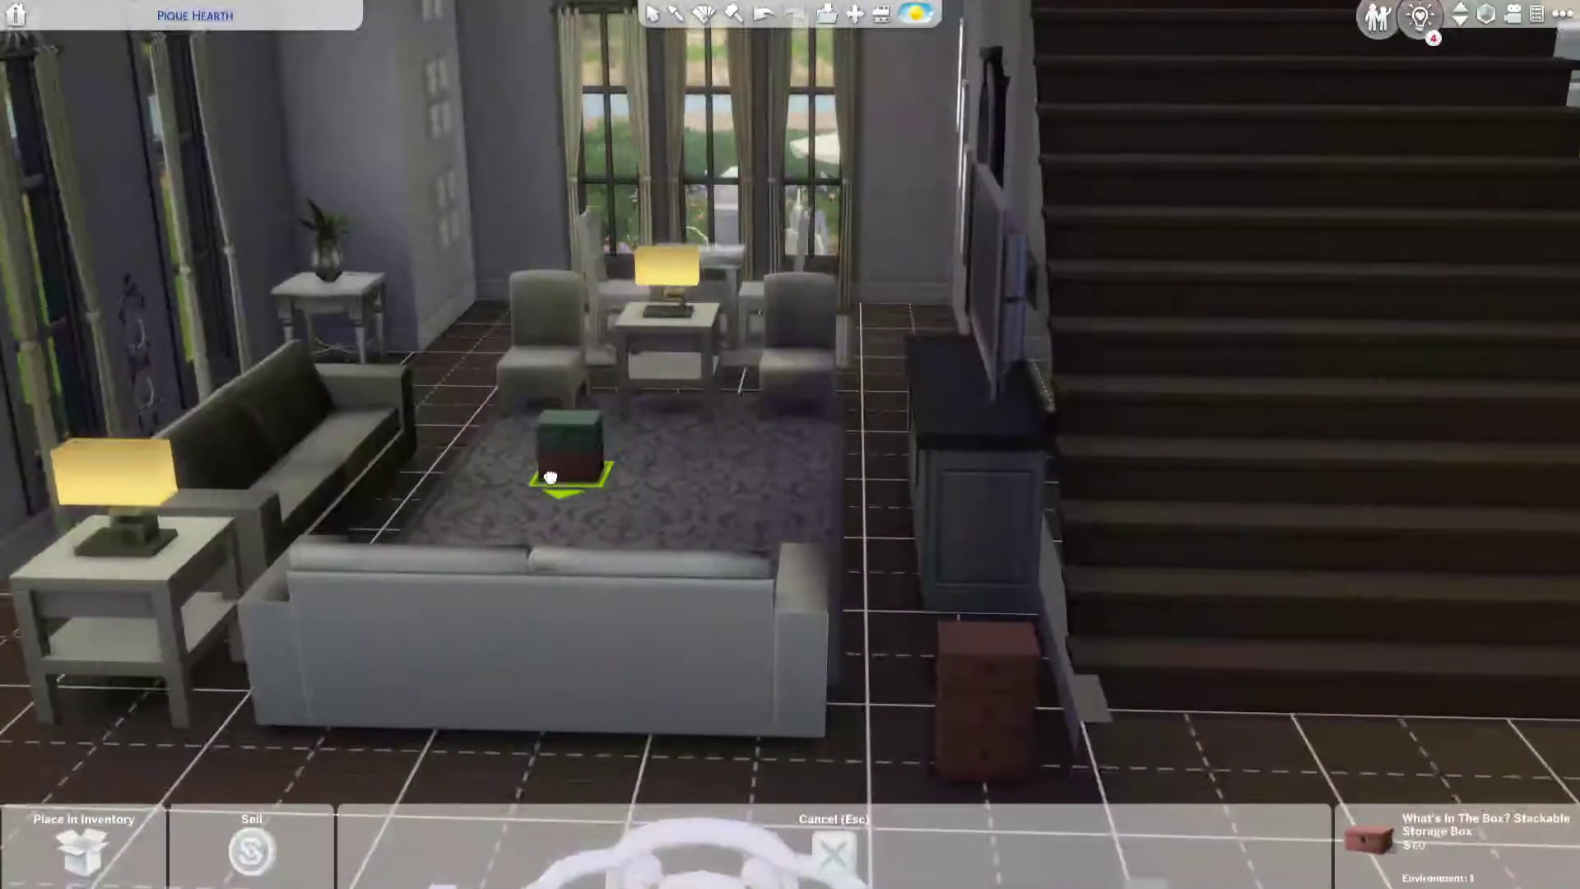
pyautogui.click(579, 458)
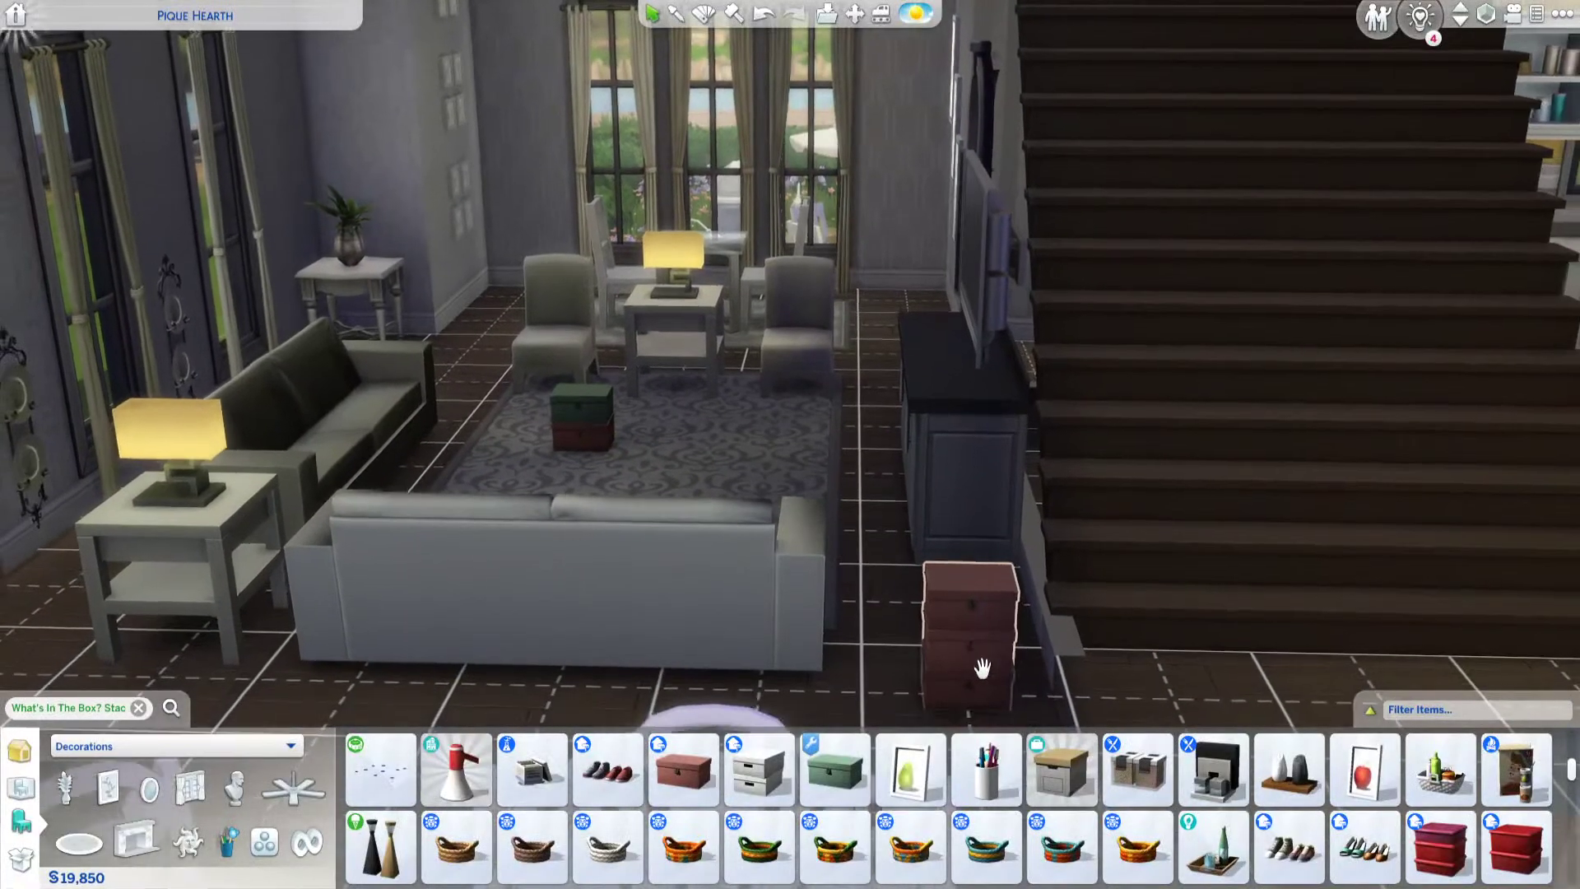
pyautogui.click(982, 668)
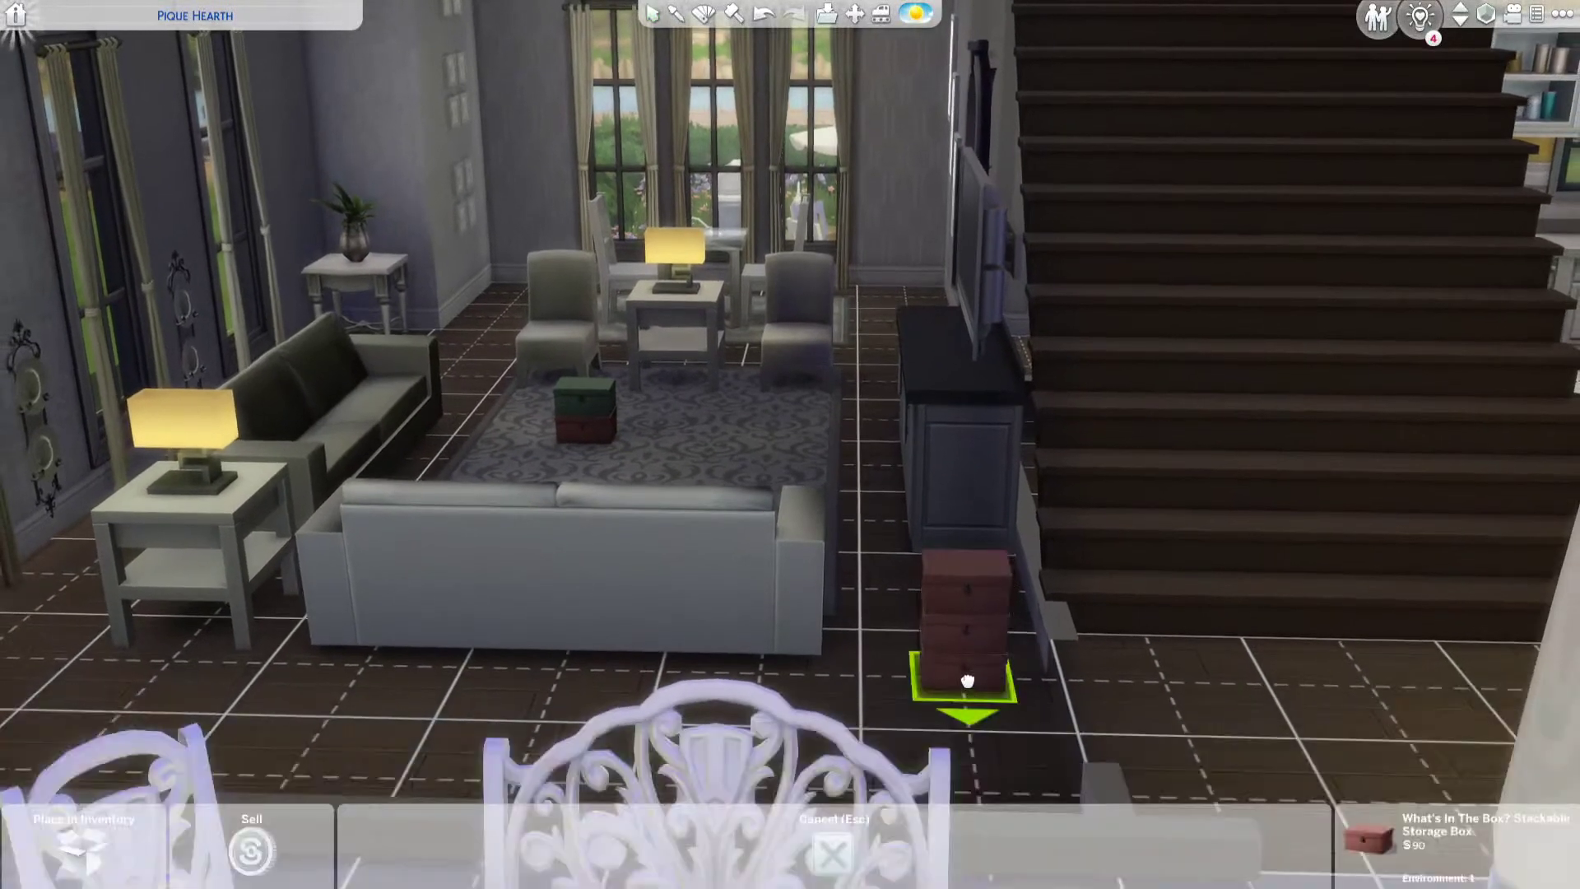
pyautogui.click(688, 436)
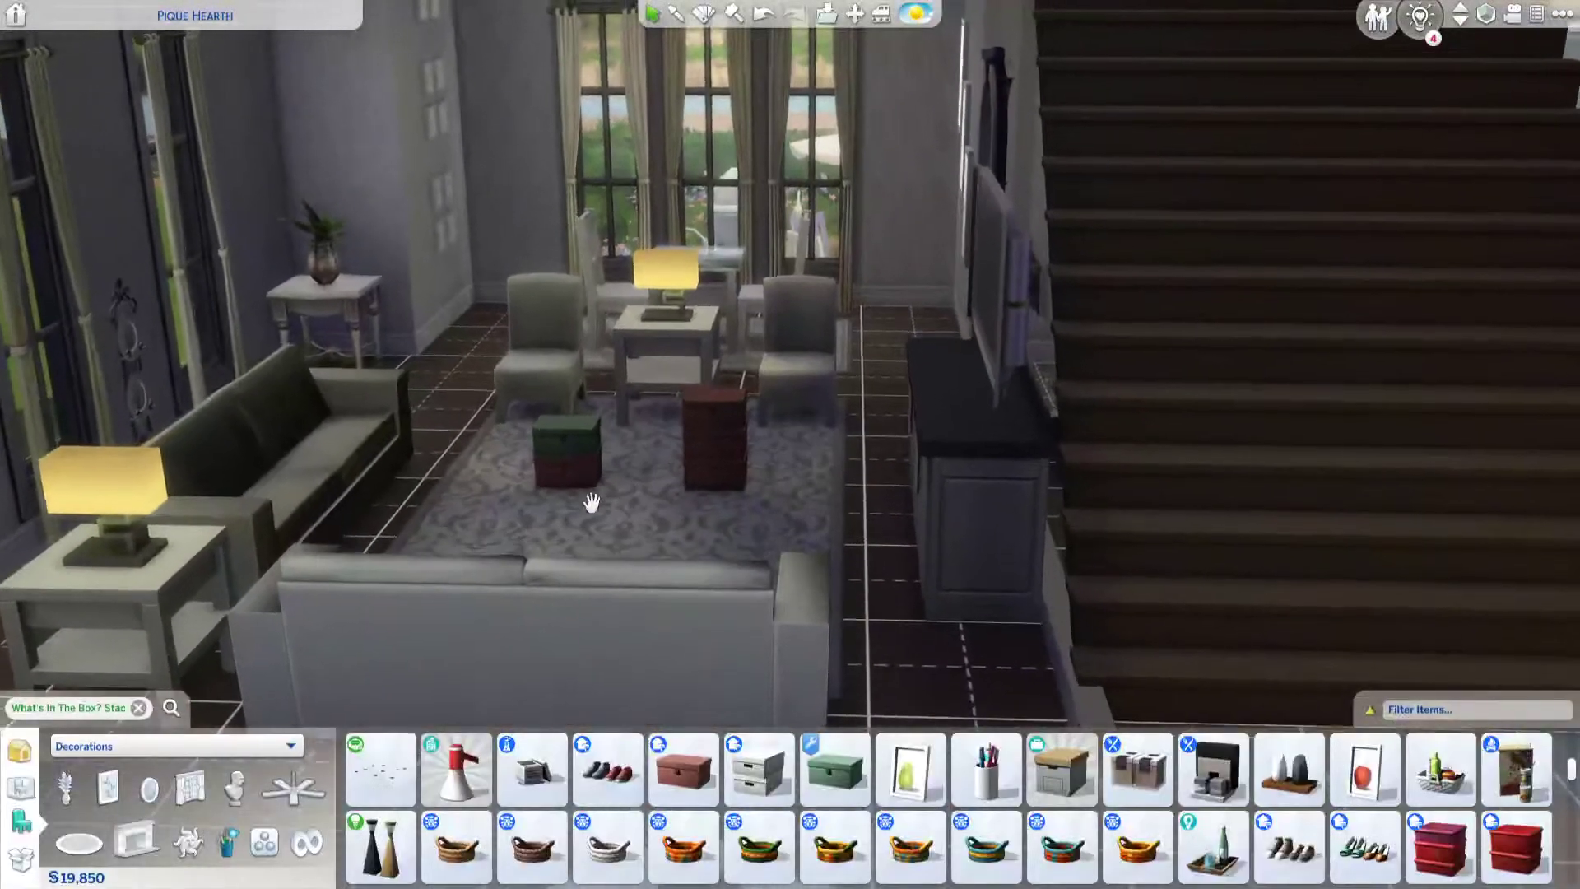
pyautogui.scroll(4, 580, 510)
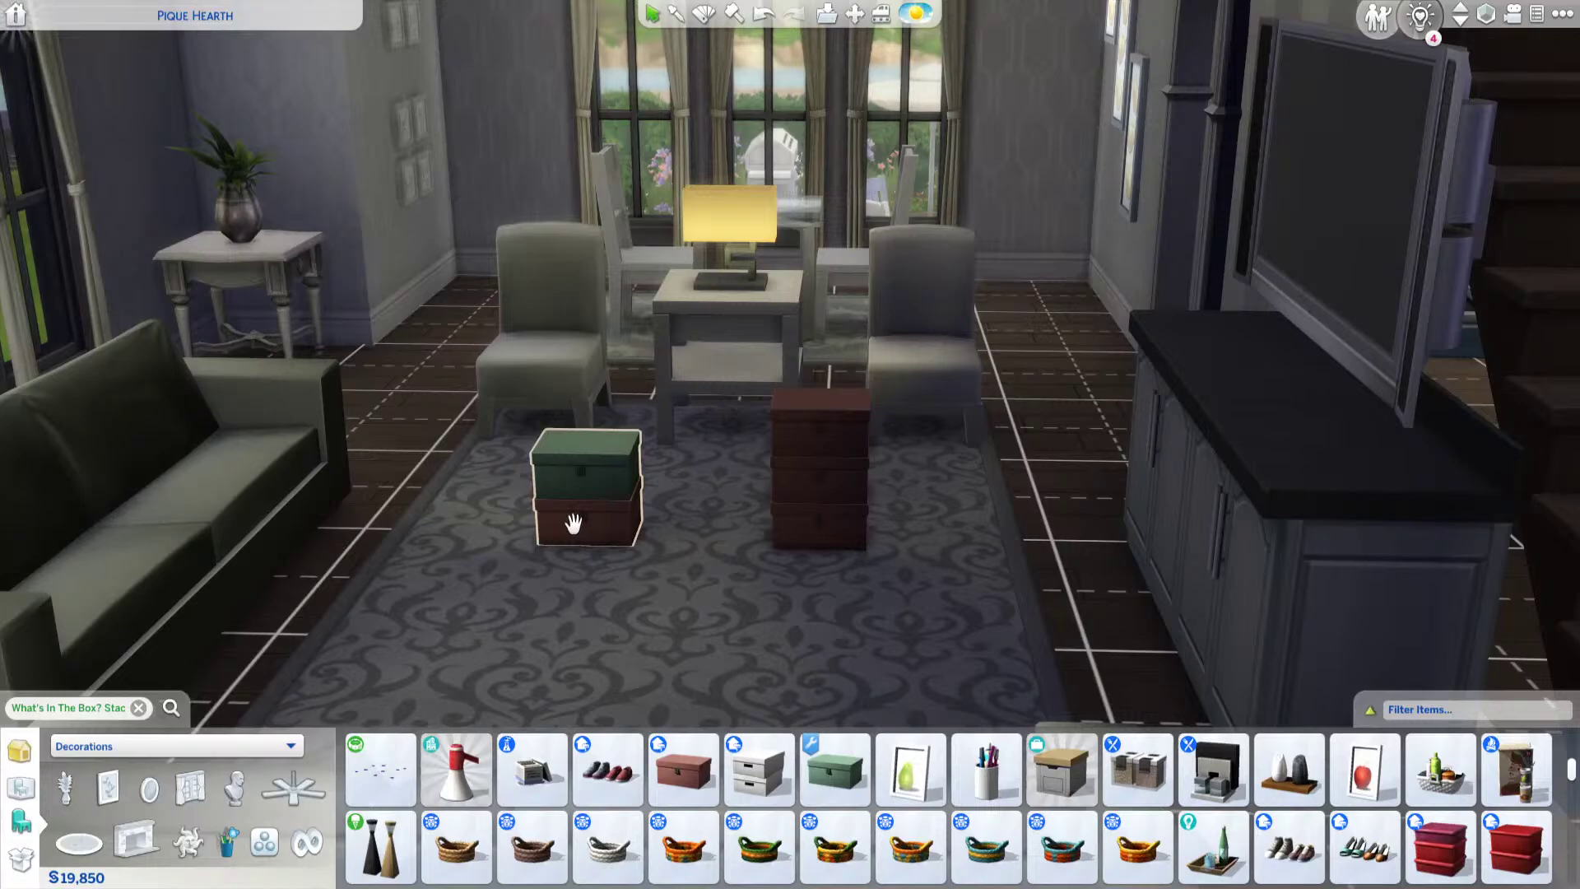
pyautogui.press('d')
pyautogui.press('a')
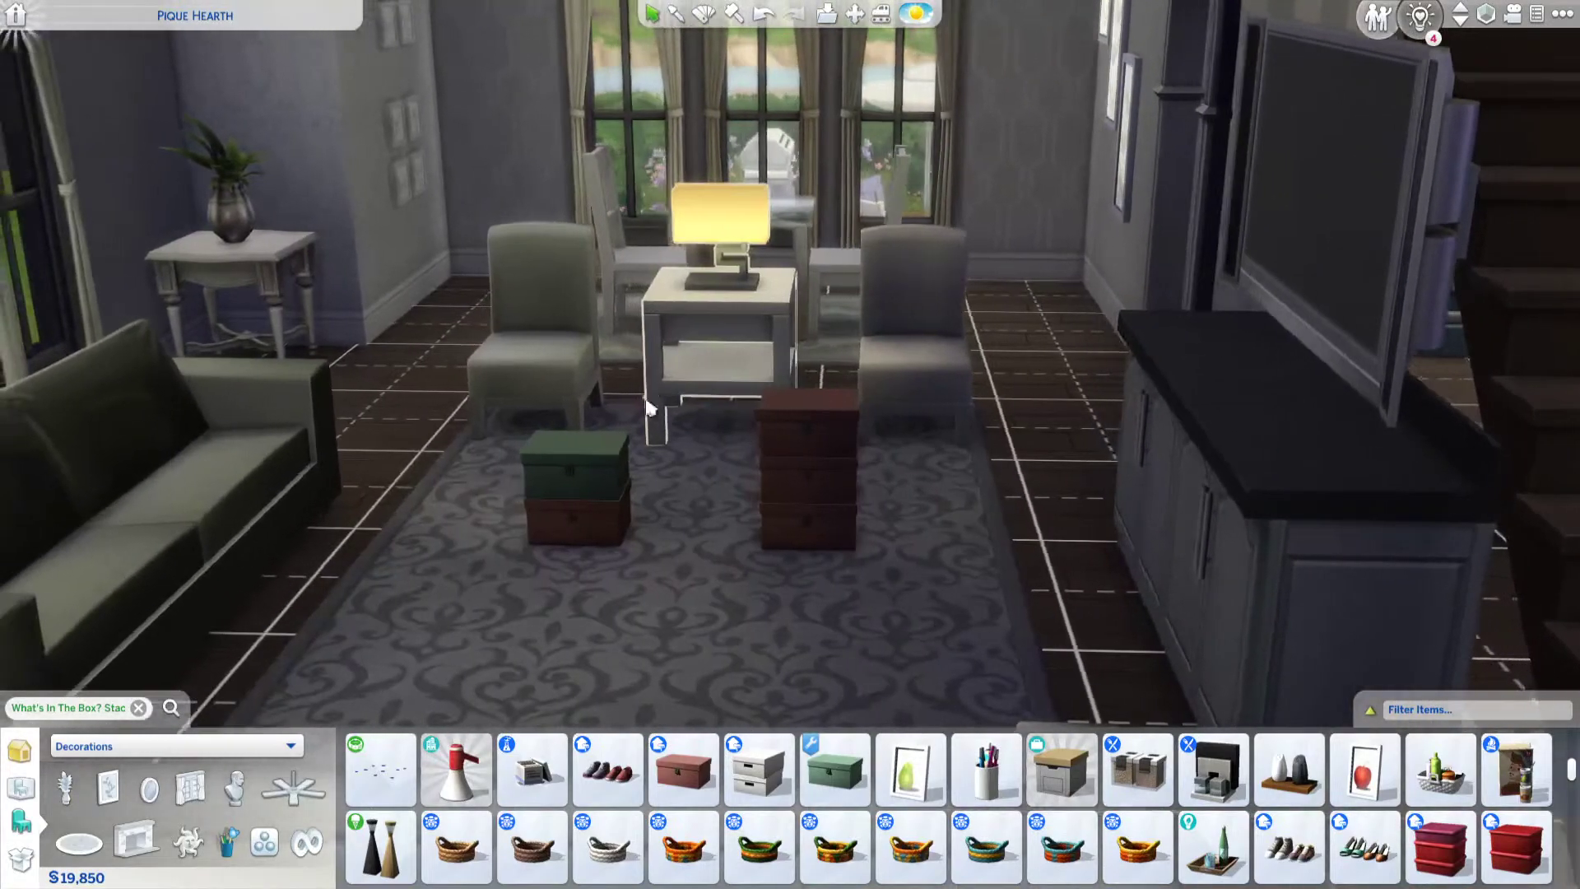
pyautogui.scroll(1, 639, 421)
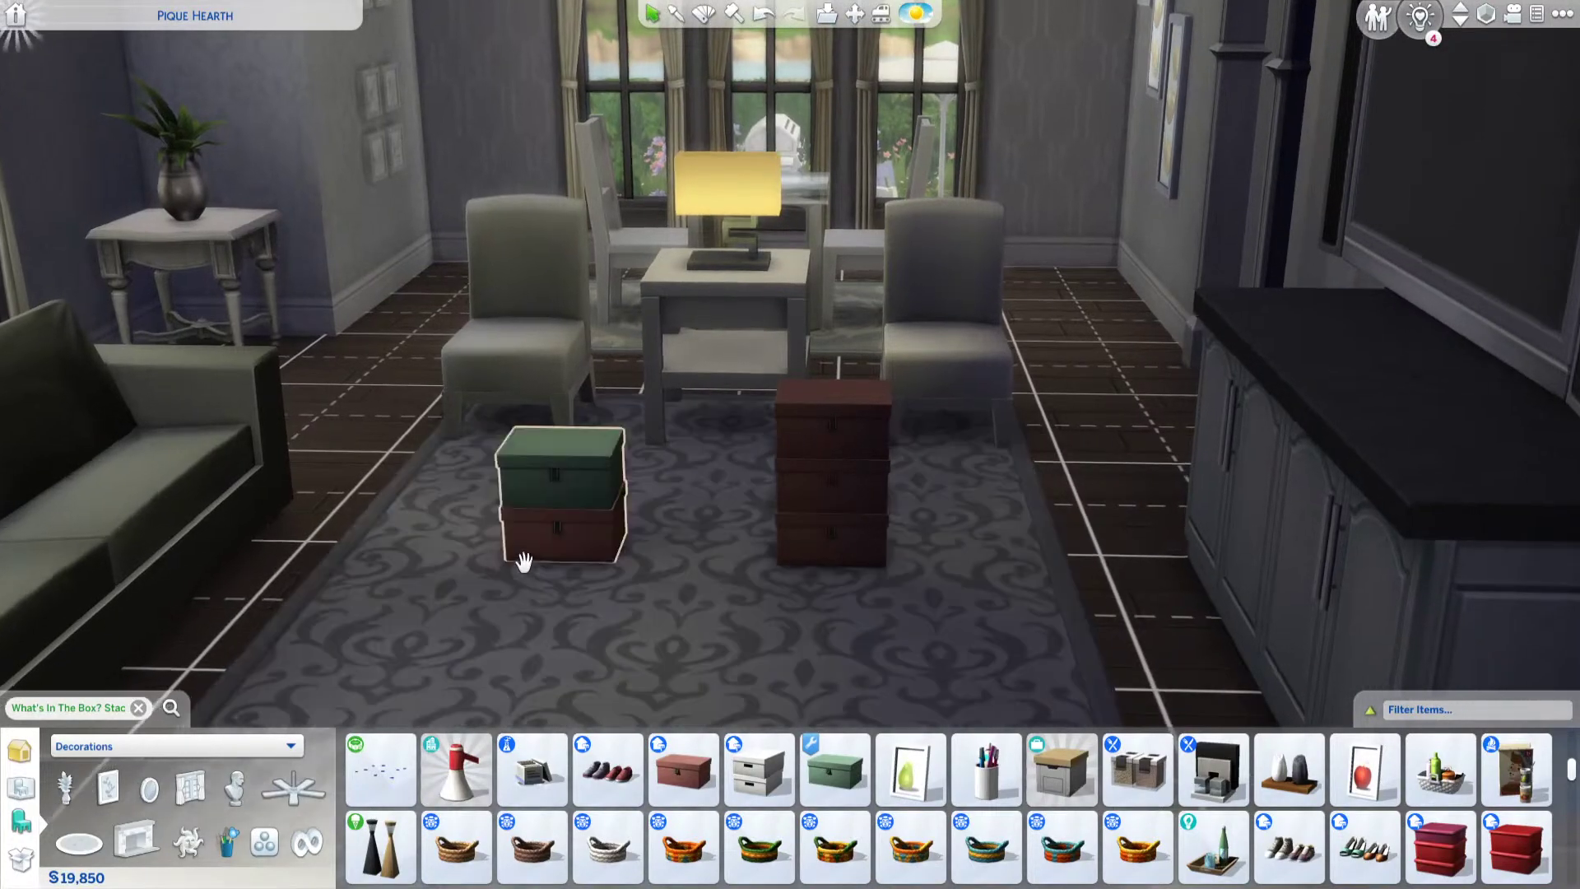
pyautogui.press('Left')
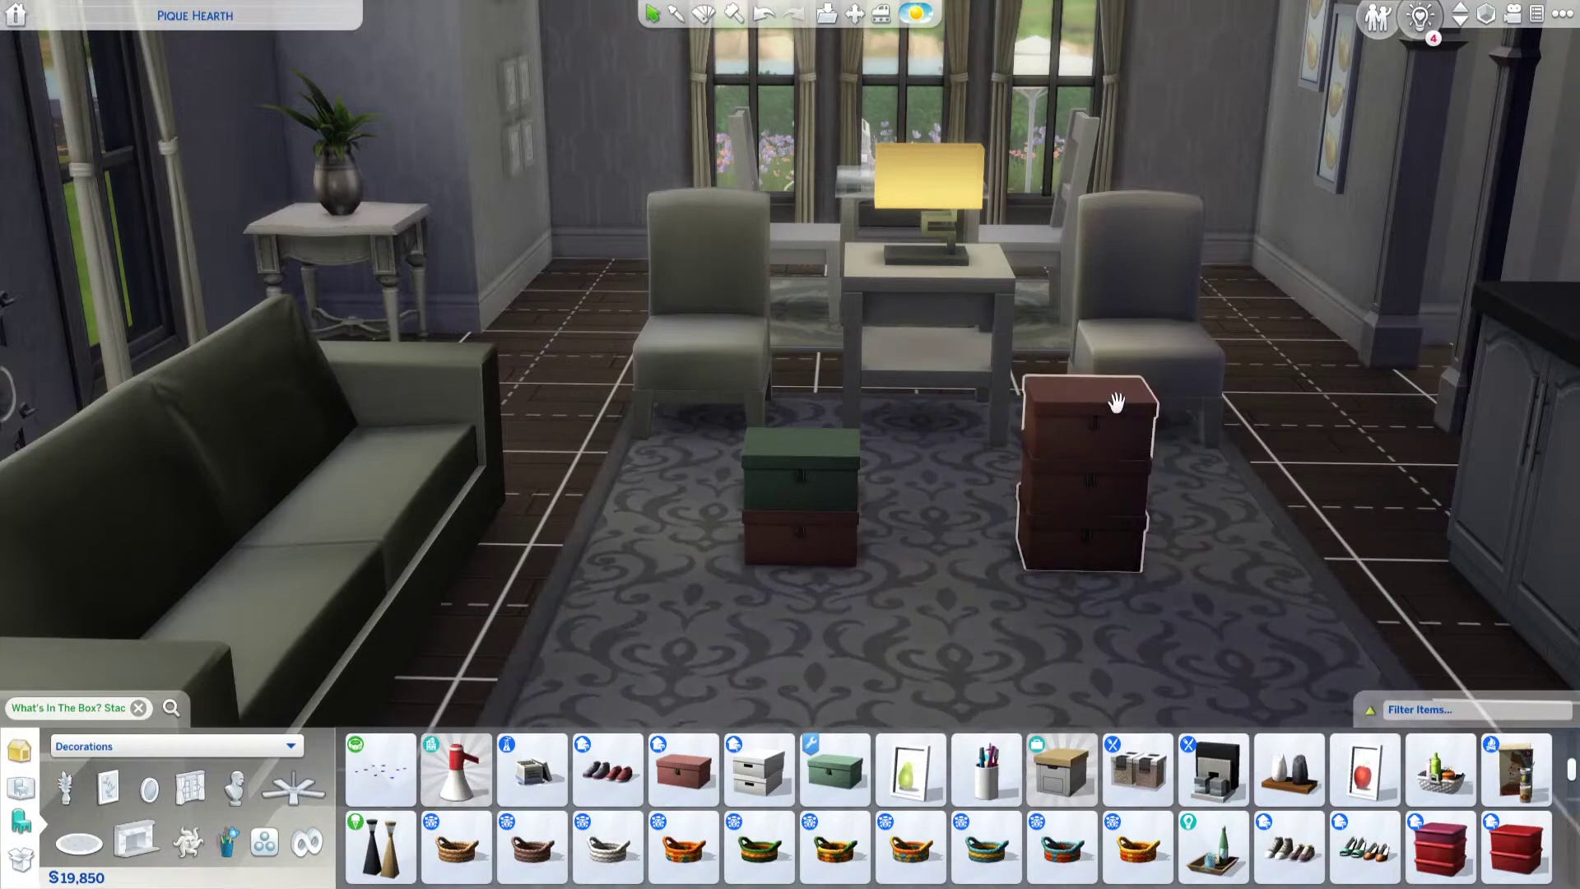
# Step: Try the Basic Darks wall covering across the whole living room to test how the stacked boxes react, then cancel it
pyautogui.press('d')
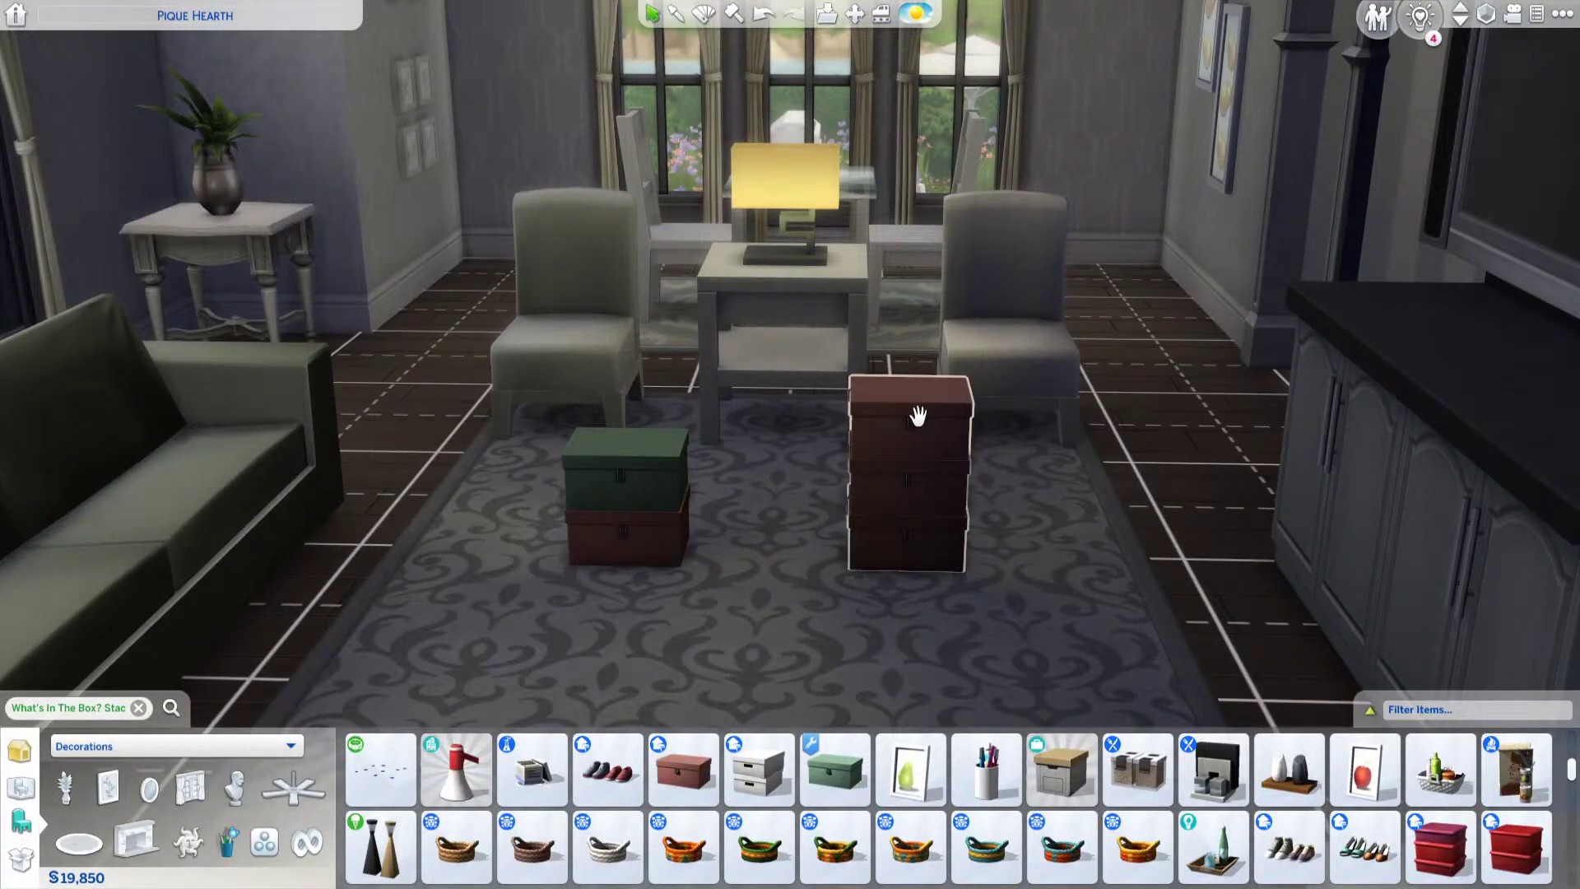
pyautogui.click(19, 750)
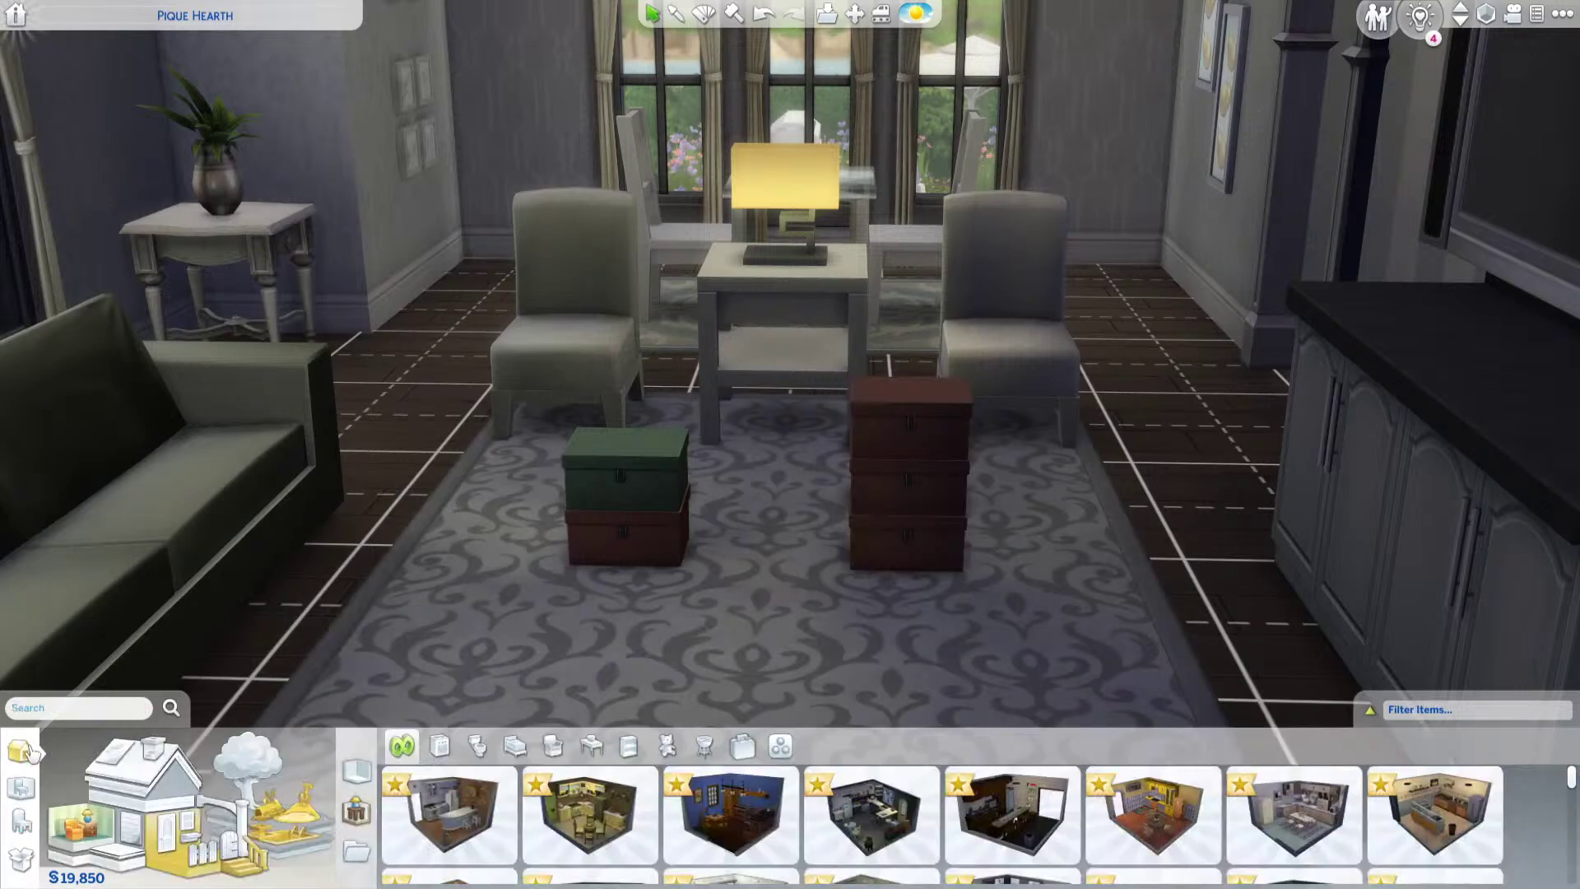
pyautogui.click(151, 833)
pyautogui.click(545, 770)
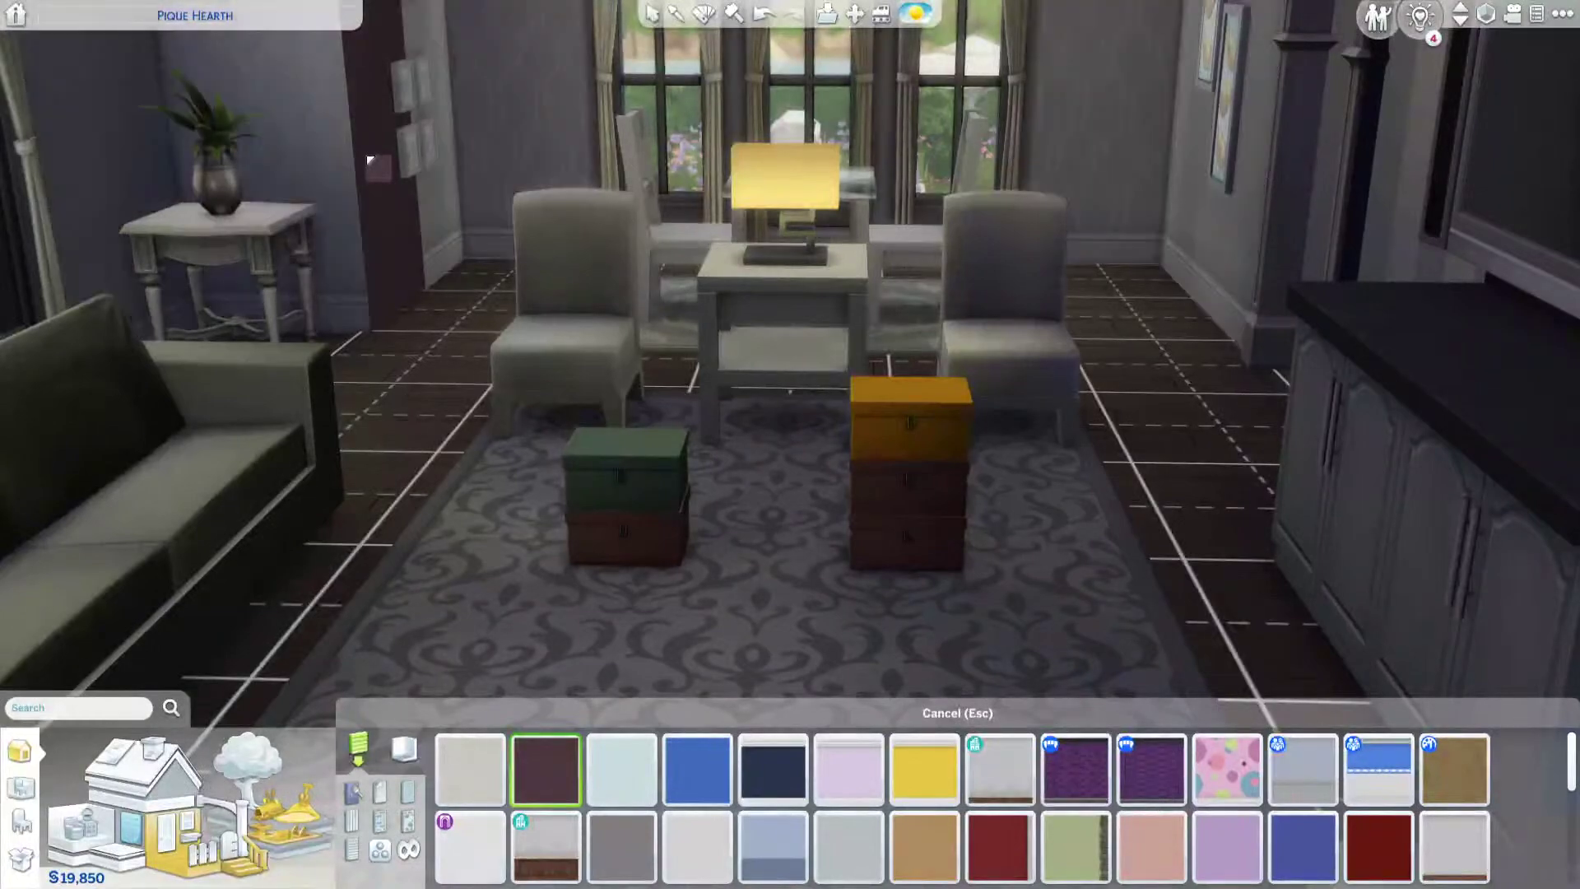
pyautogui.keyDown('shift'); pyautogui.click(388, 183); pyautogui.keyUp('shift')
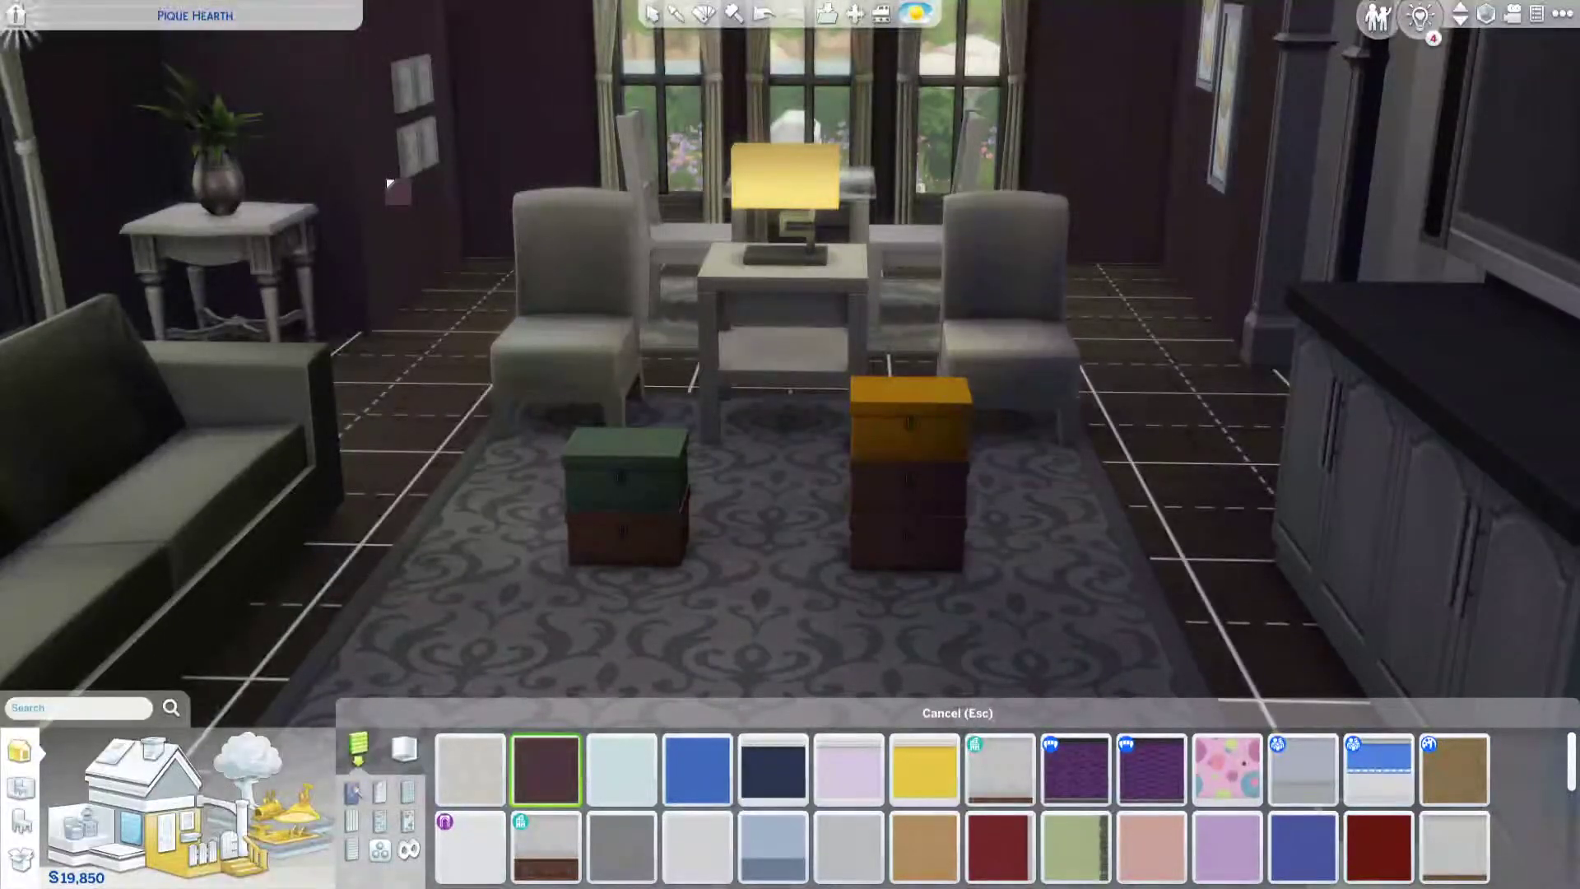
pyautogui.press('Escape')
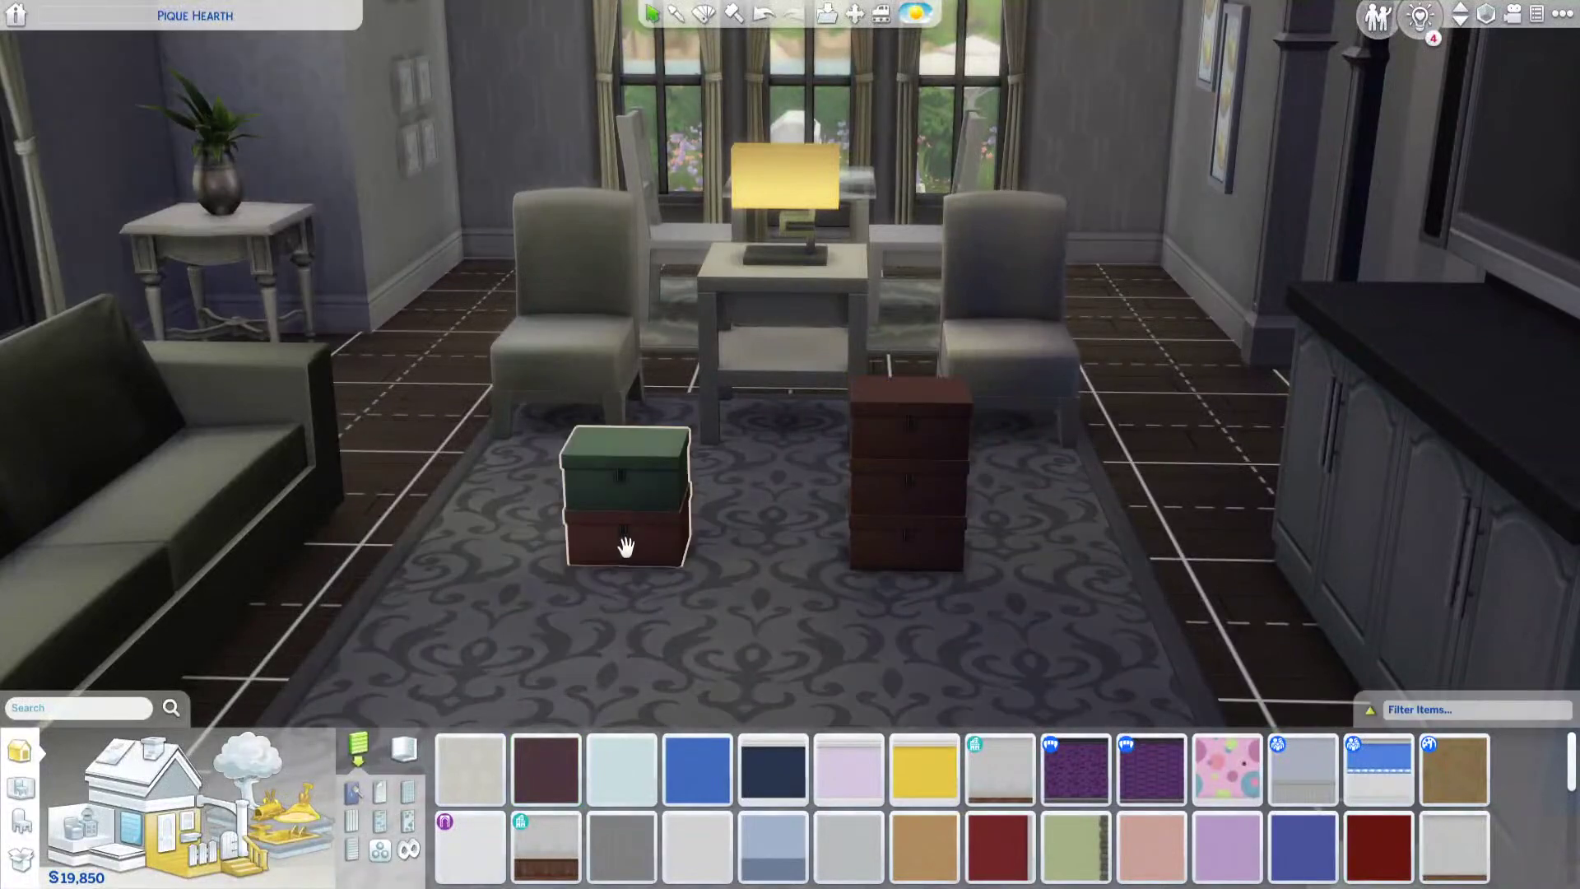
# Step: Delete the table lamp between the two chairs and move the two-box stack onto that table
pyautogui.click(625, 547)
pyautogui.click(622, 541)
pyautogui.click(771, 257)
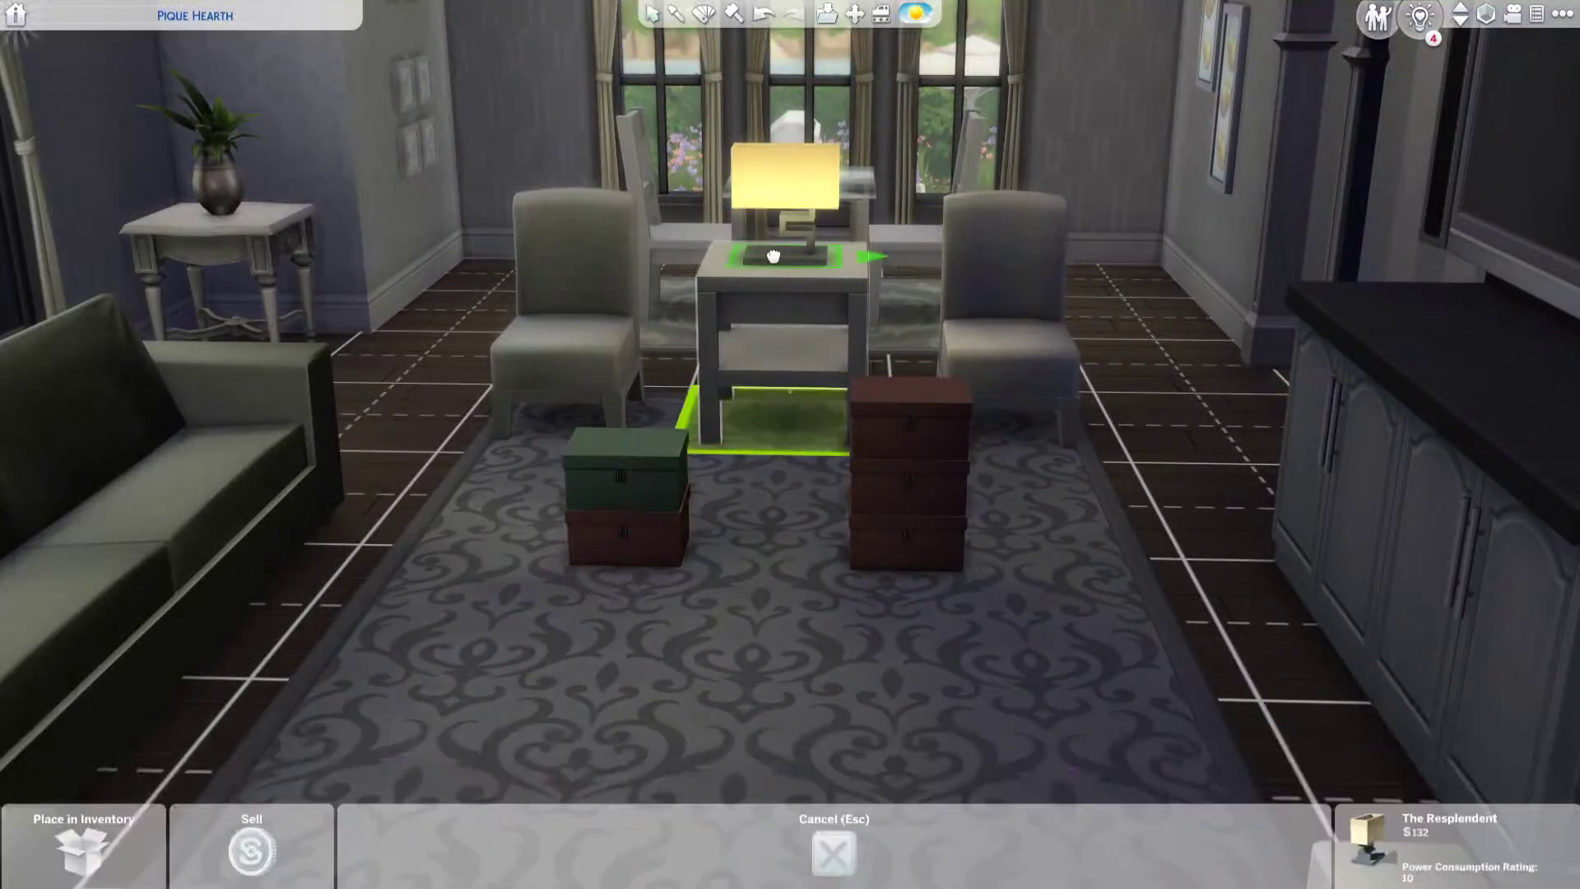
pyautogui.press('Delete')
pyautogui.click(645, 540)
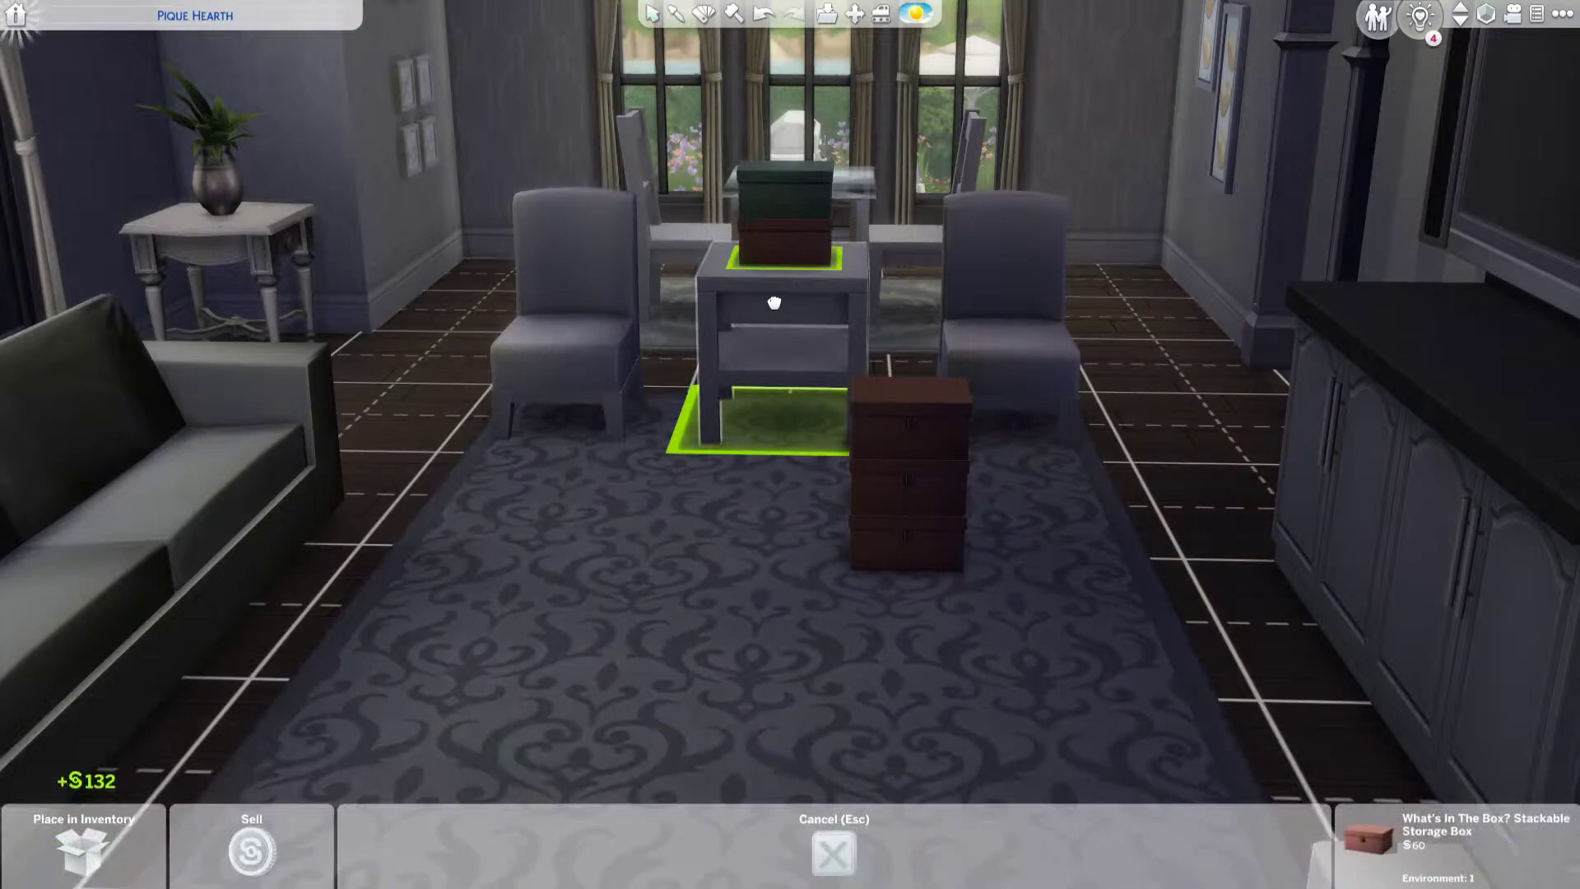
pyautogui.click(766, 246)
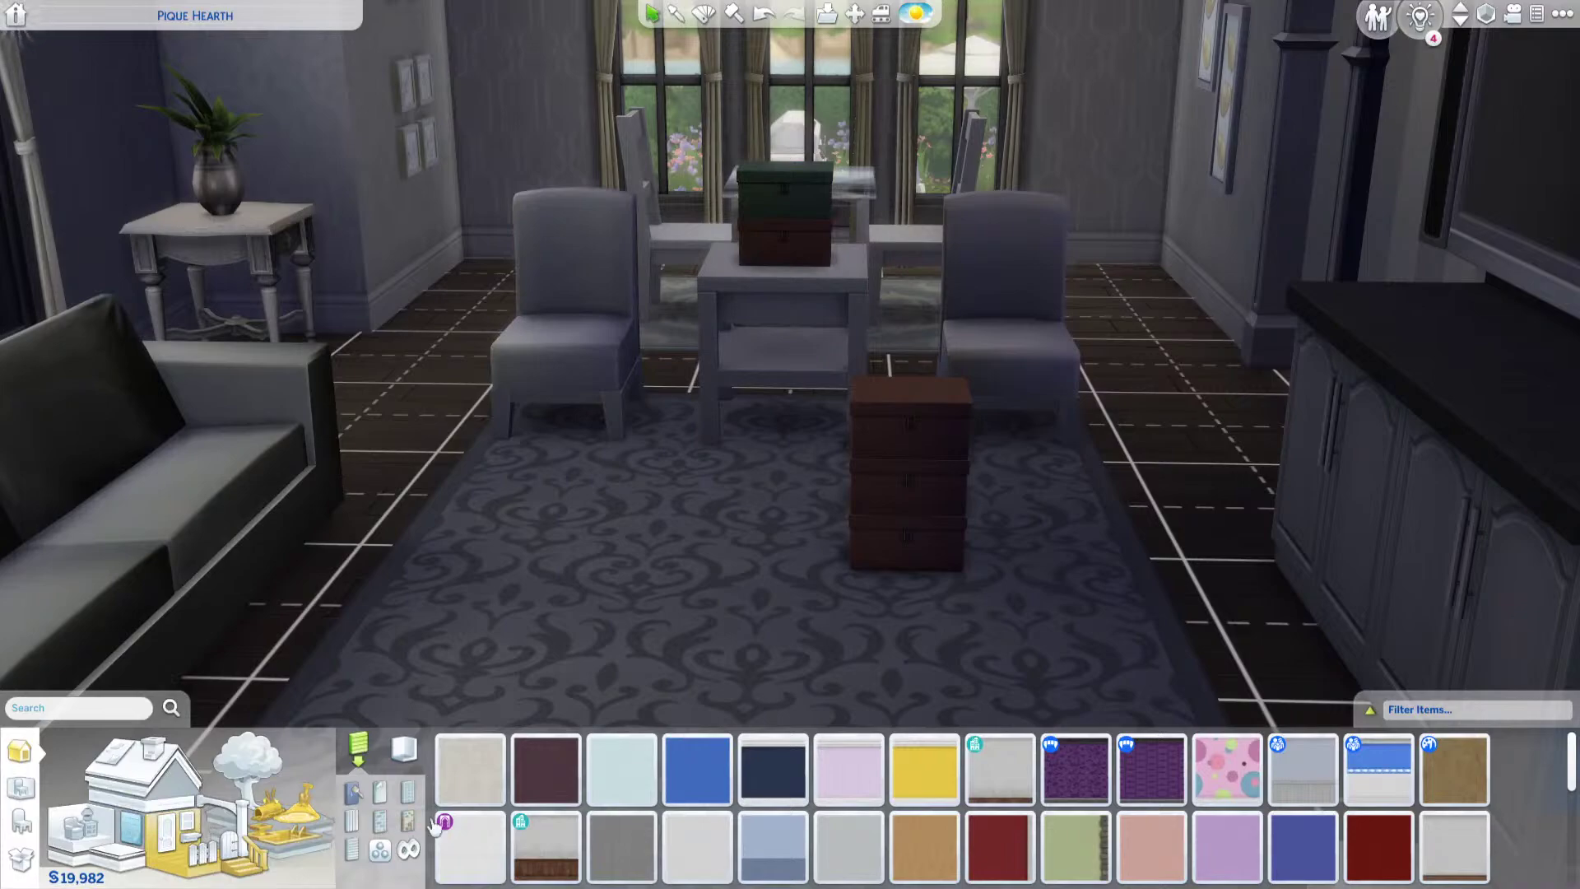
# Step: Turn off the MoveObjects cheat after cancelling another preview of the Basic Darks wall covering
pyautogui.click(546, 769)
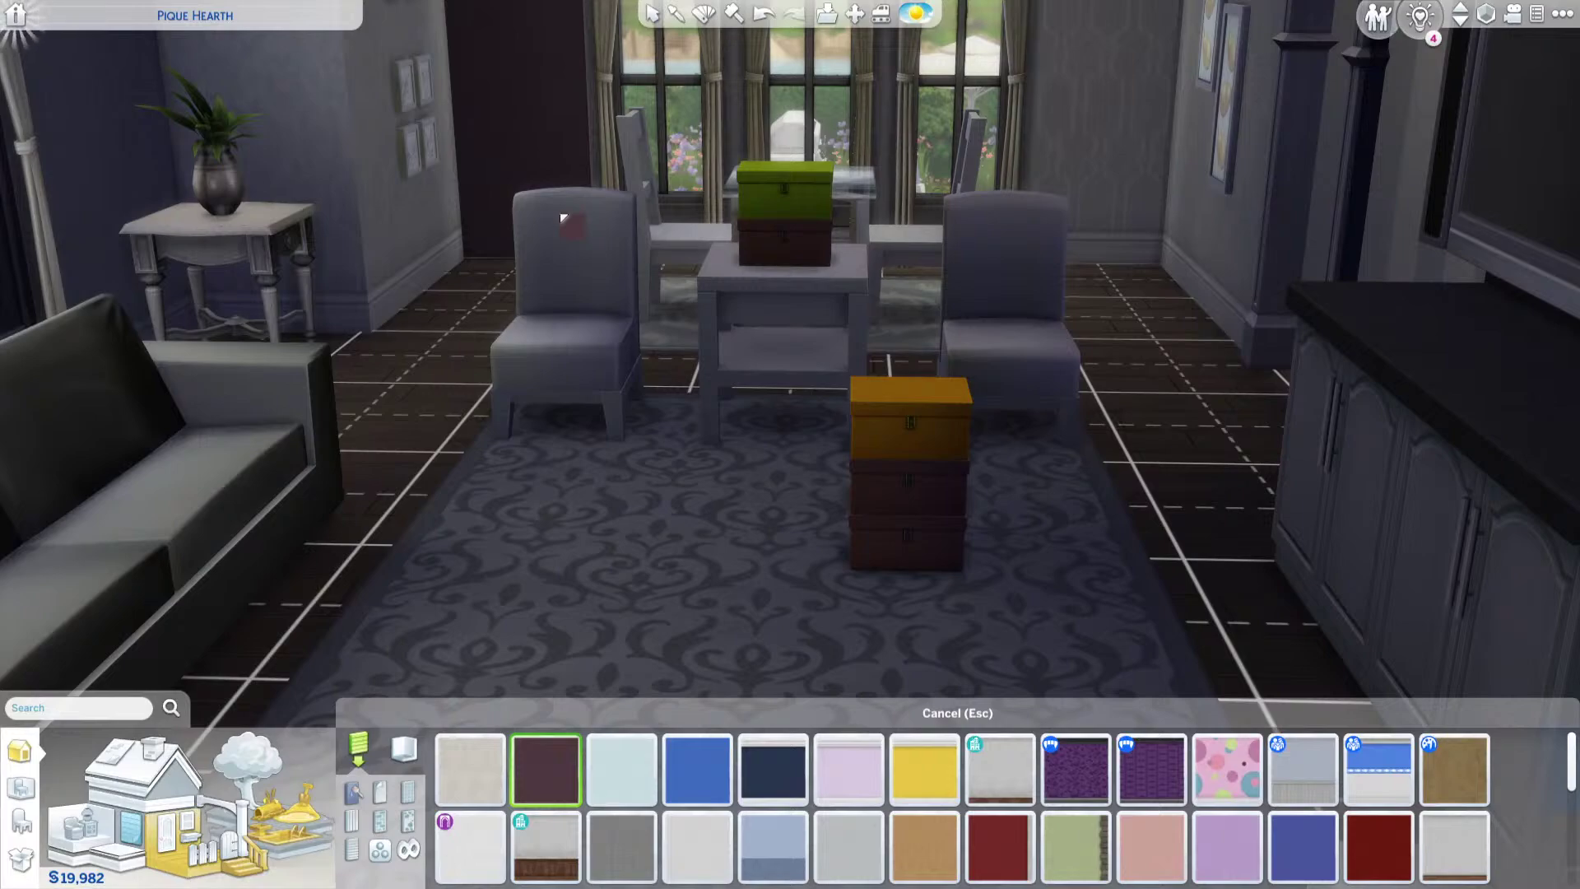
pyautogui.press('Escape')
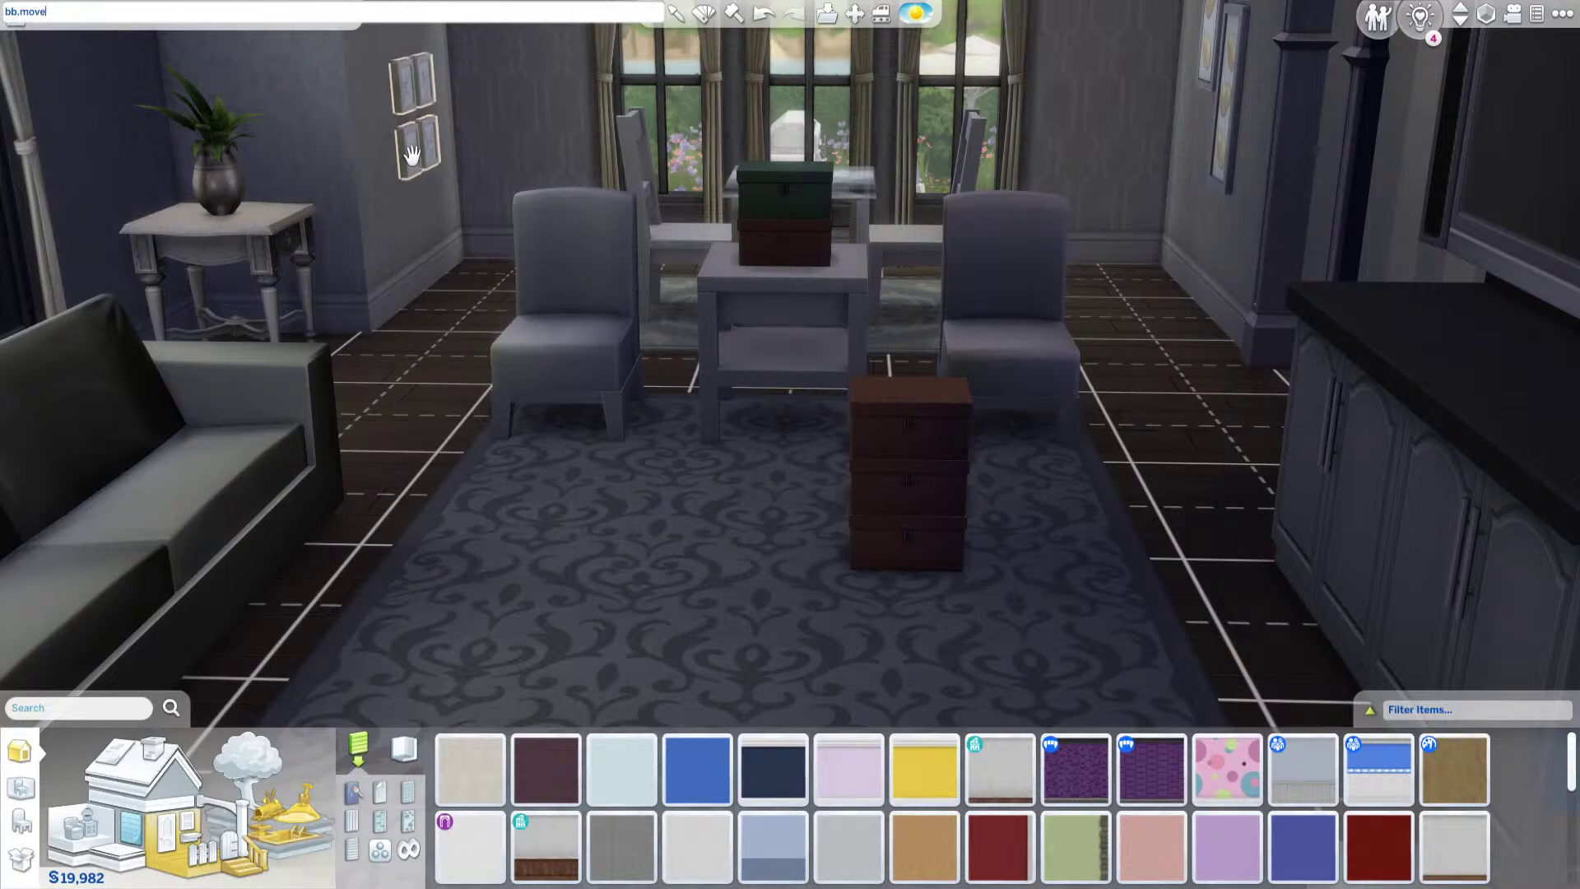
pyautogui.press('Return')
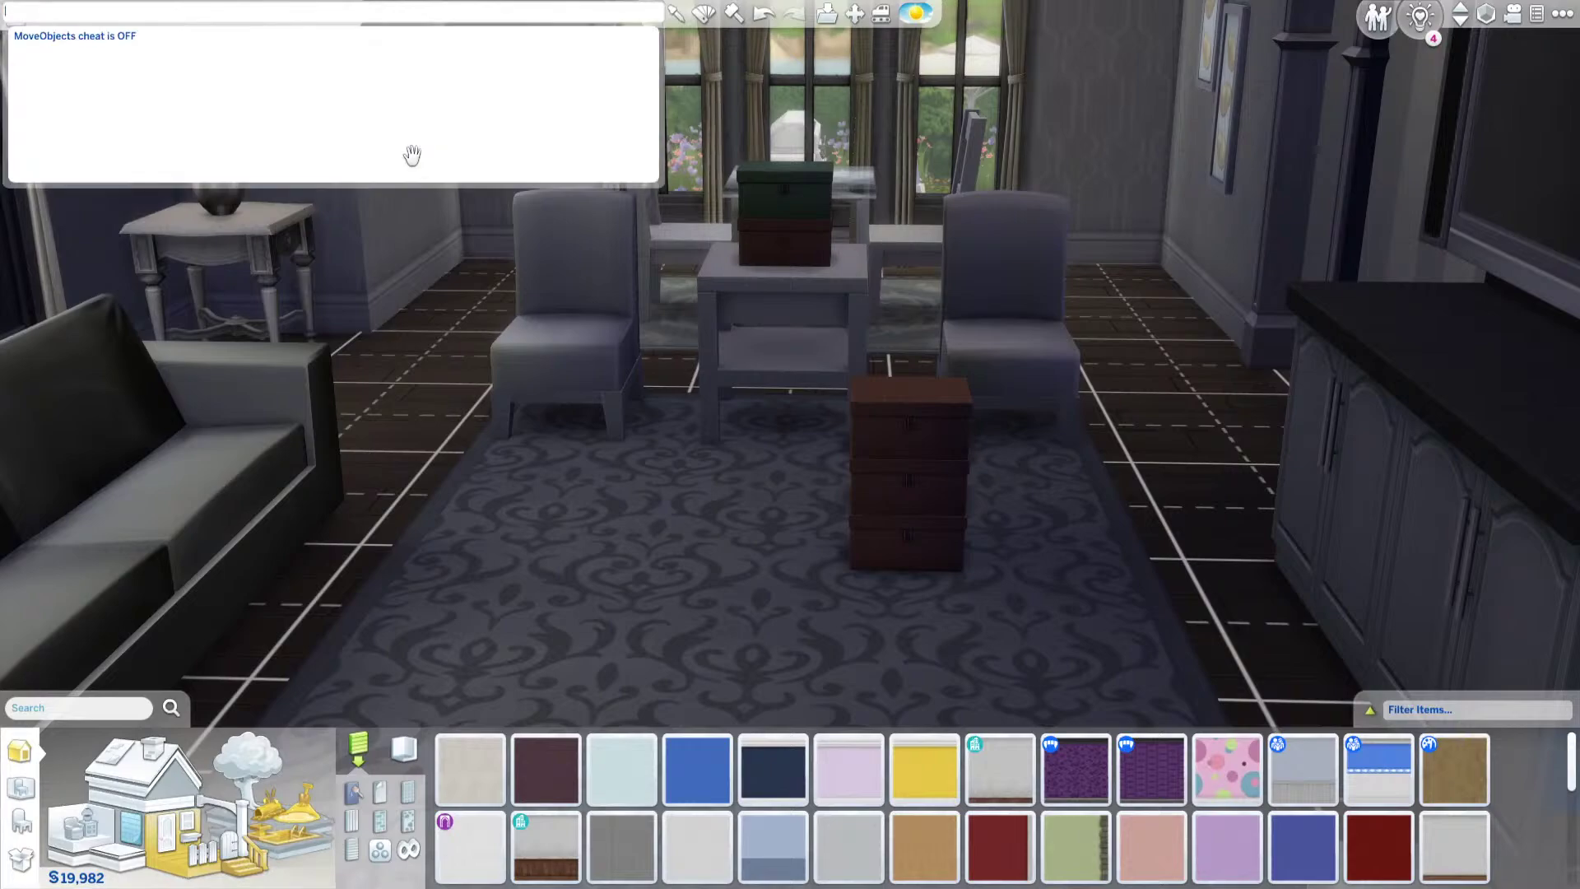
pyautogui.press('Escape')
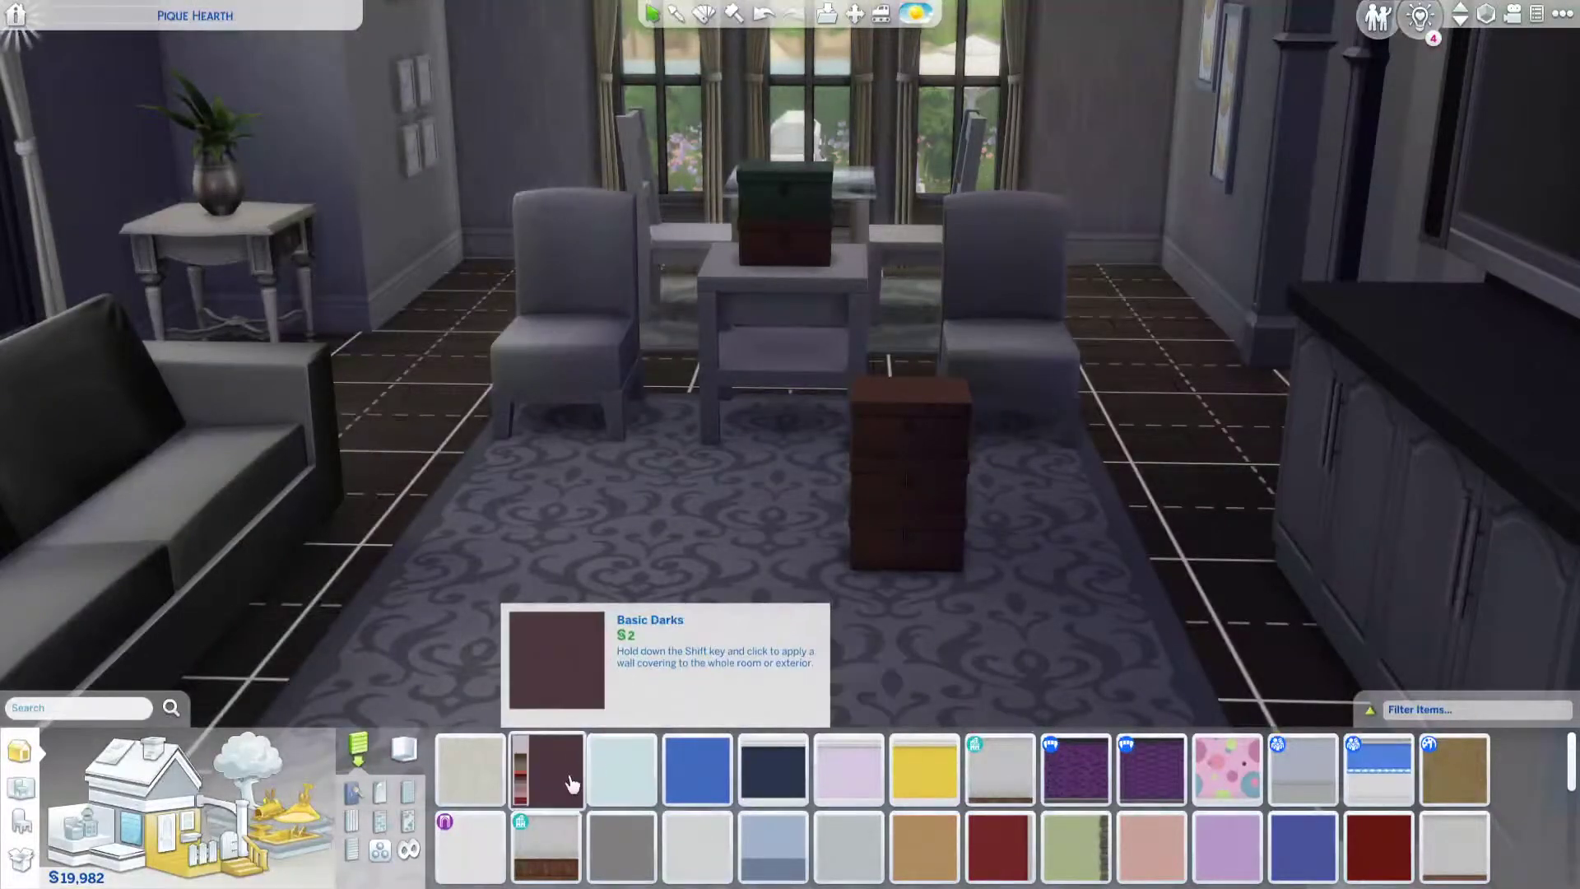
# Step: Apply the Basic Darks wall covering to the whole room with MoveObjects off, and undo it
pyautogui.click(546, 769)
pyautogui.keyDown('shift'); pyautogui.click(431, 242); pyautogui.keyUp('shift')
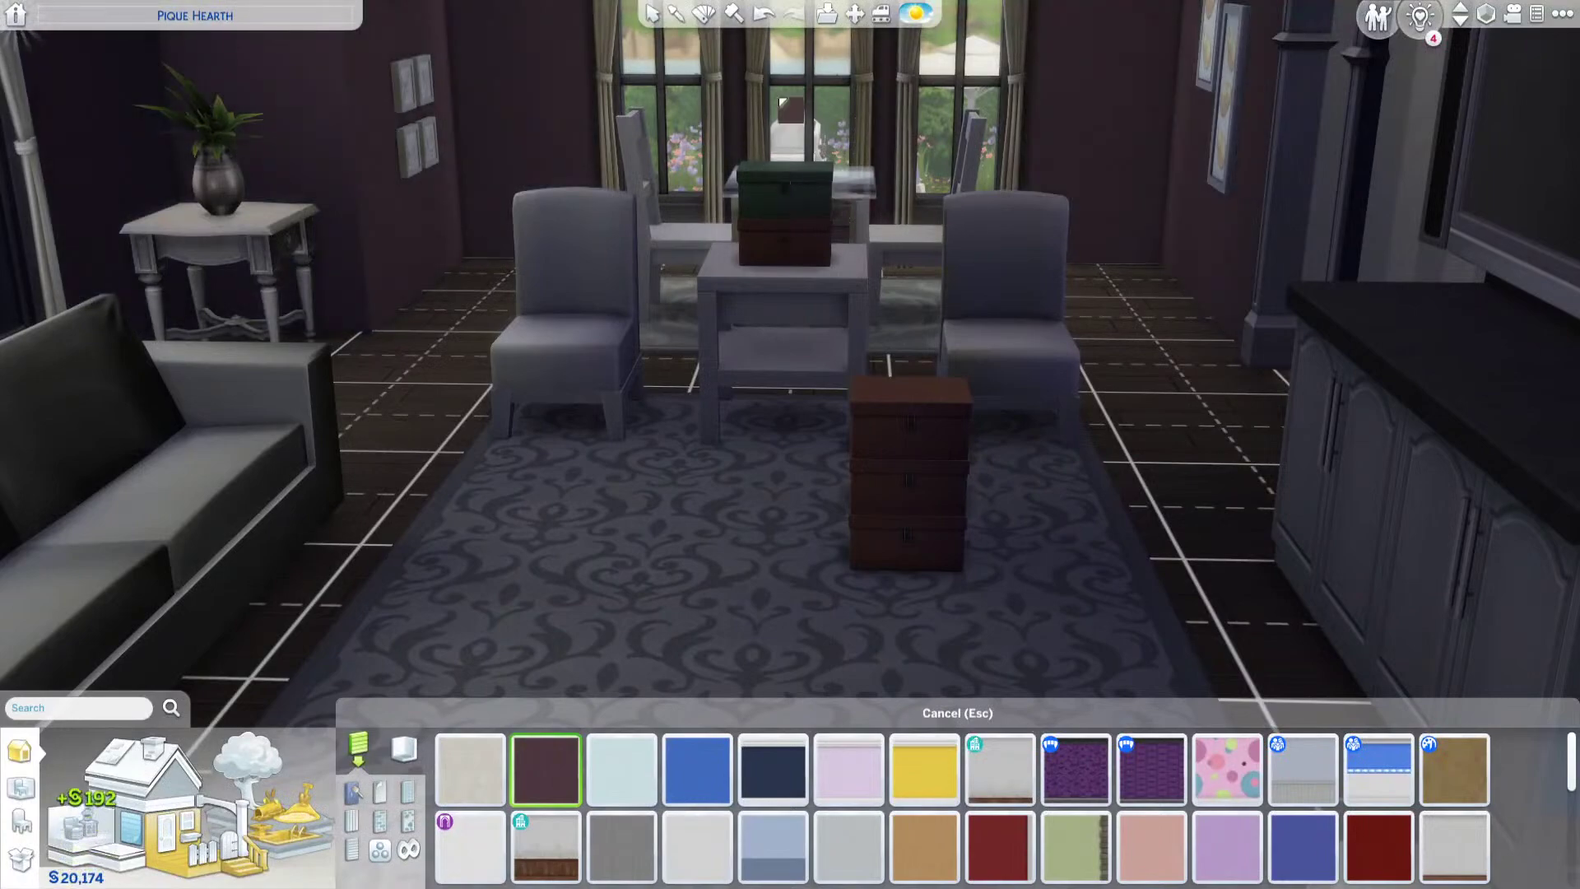
pyautogui.click(761, 13)
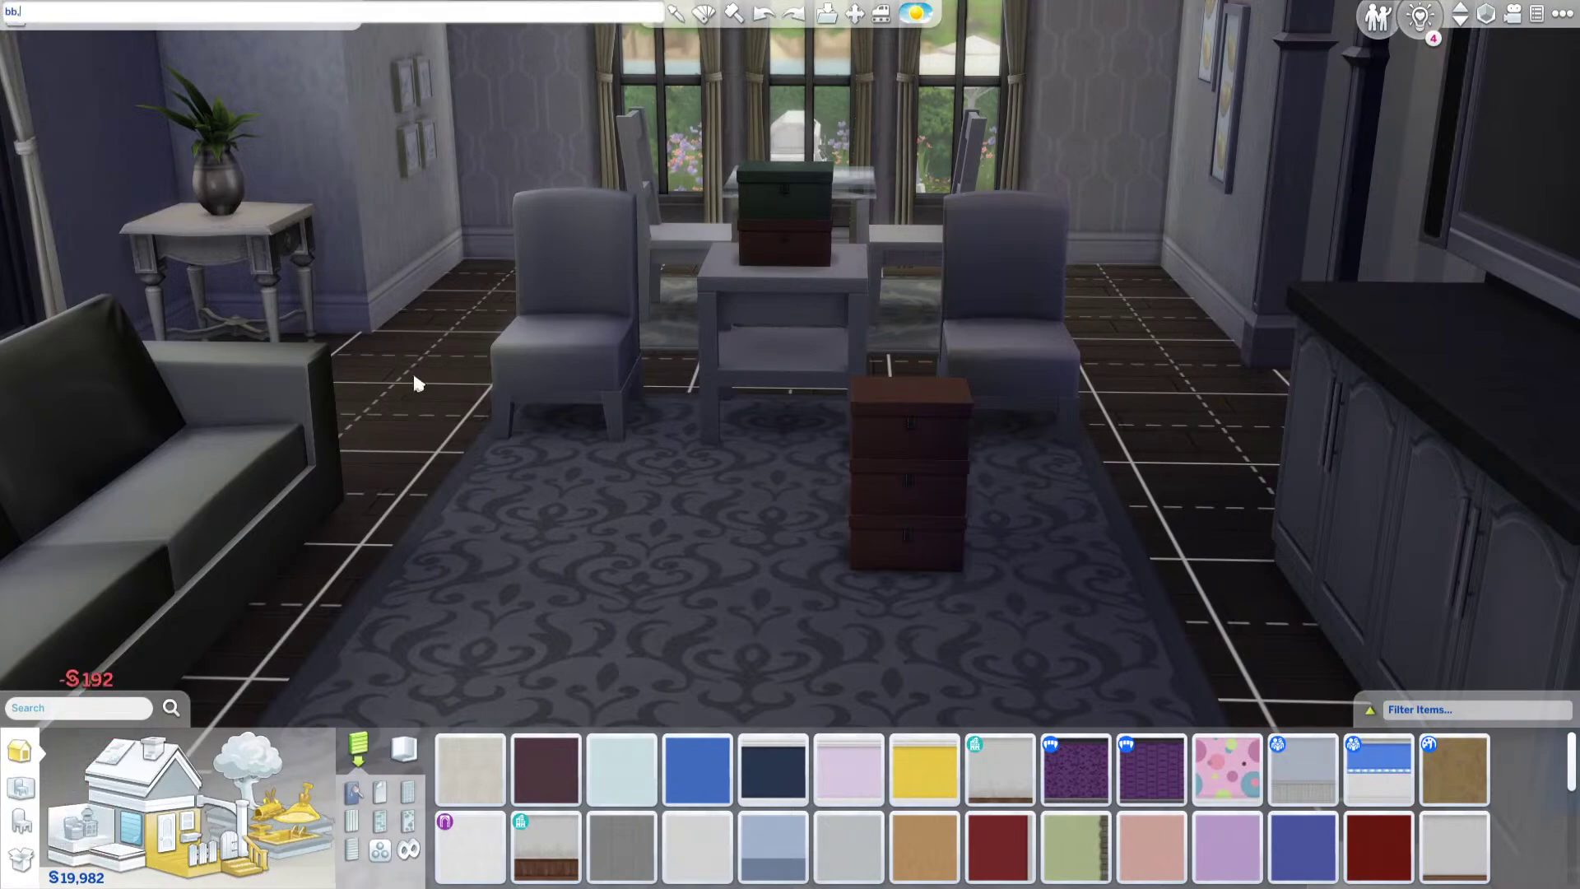
# Step: Turn the MoveObjects cheat back on with bb.moveobjects on and close the cheat console
pyautogui.write('bb.moveobjects on')
pyautogui.press('Return')
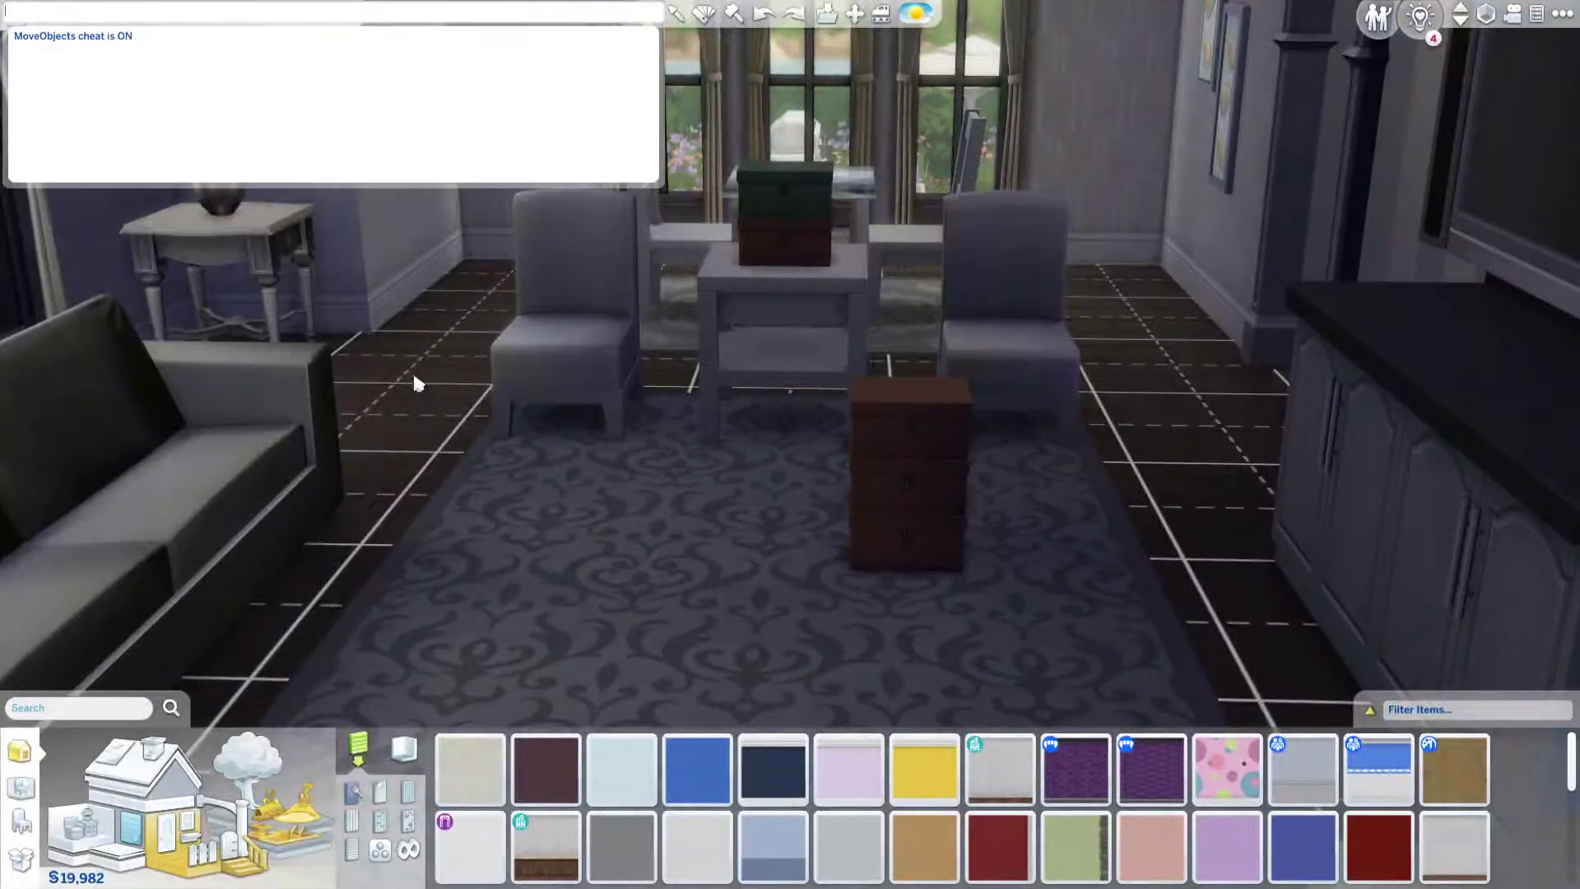
pyautogui.hotkey('ctrl', 'shift', 'c')
# Step: Apply Basic Darks to the whole room with MoveObjects on, check the household inventory, and undo the wall change
pyautogui.click(571, 786)
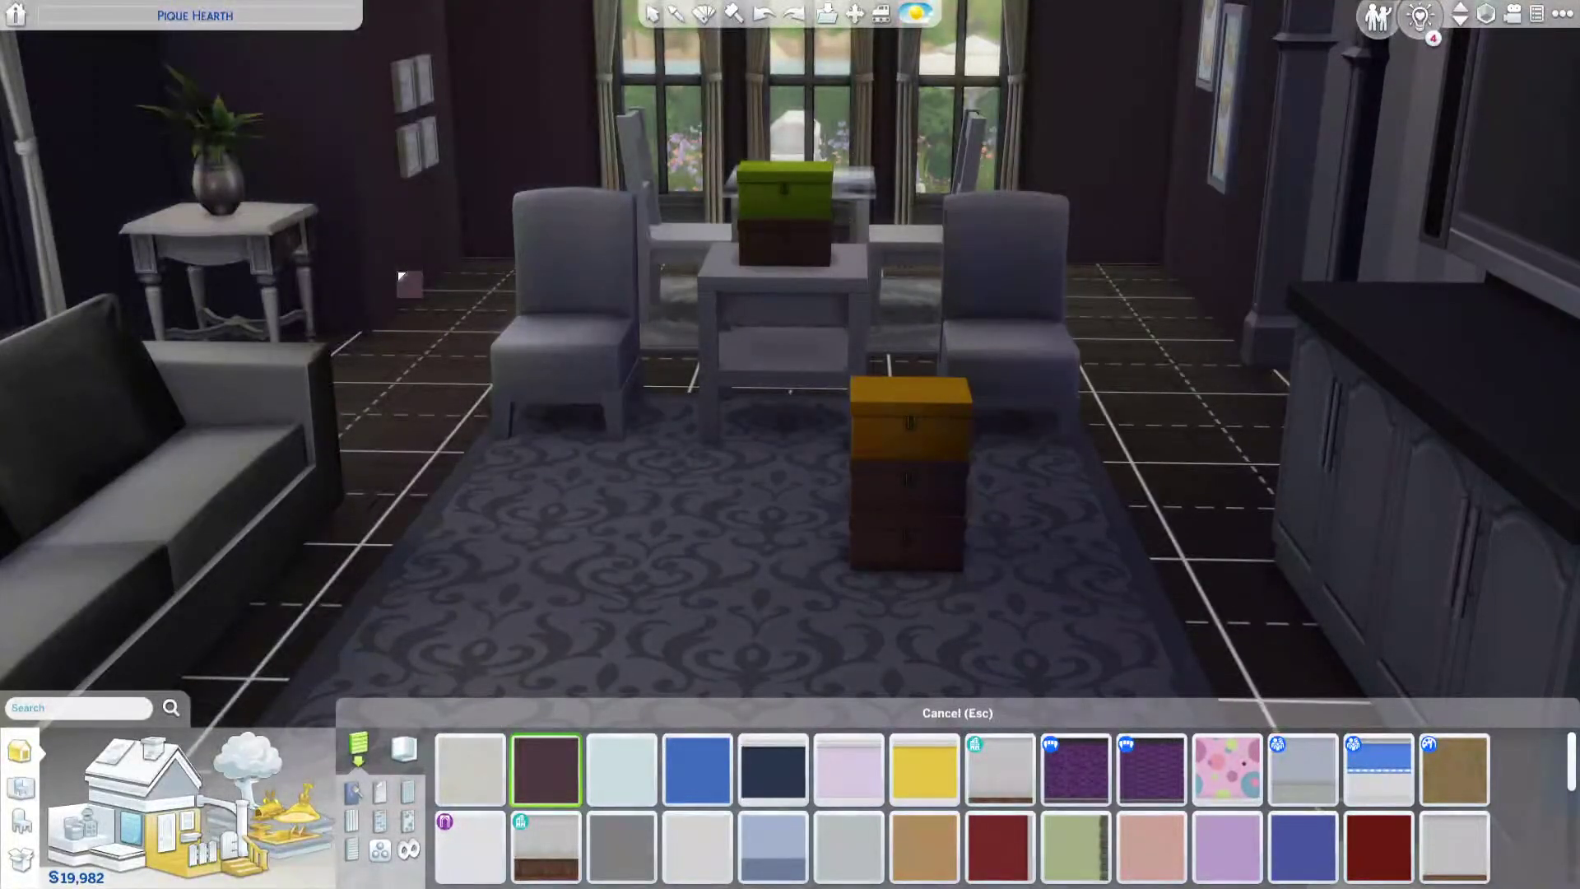
pyautogui.keyDown('shift'); pyautogui.click(398, 273); pyautogui.keyUp('shift')
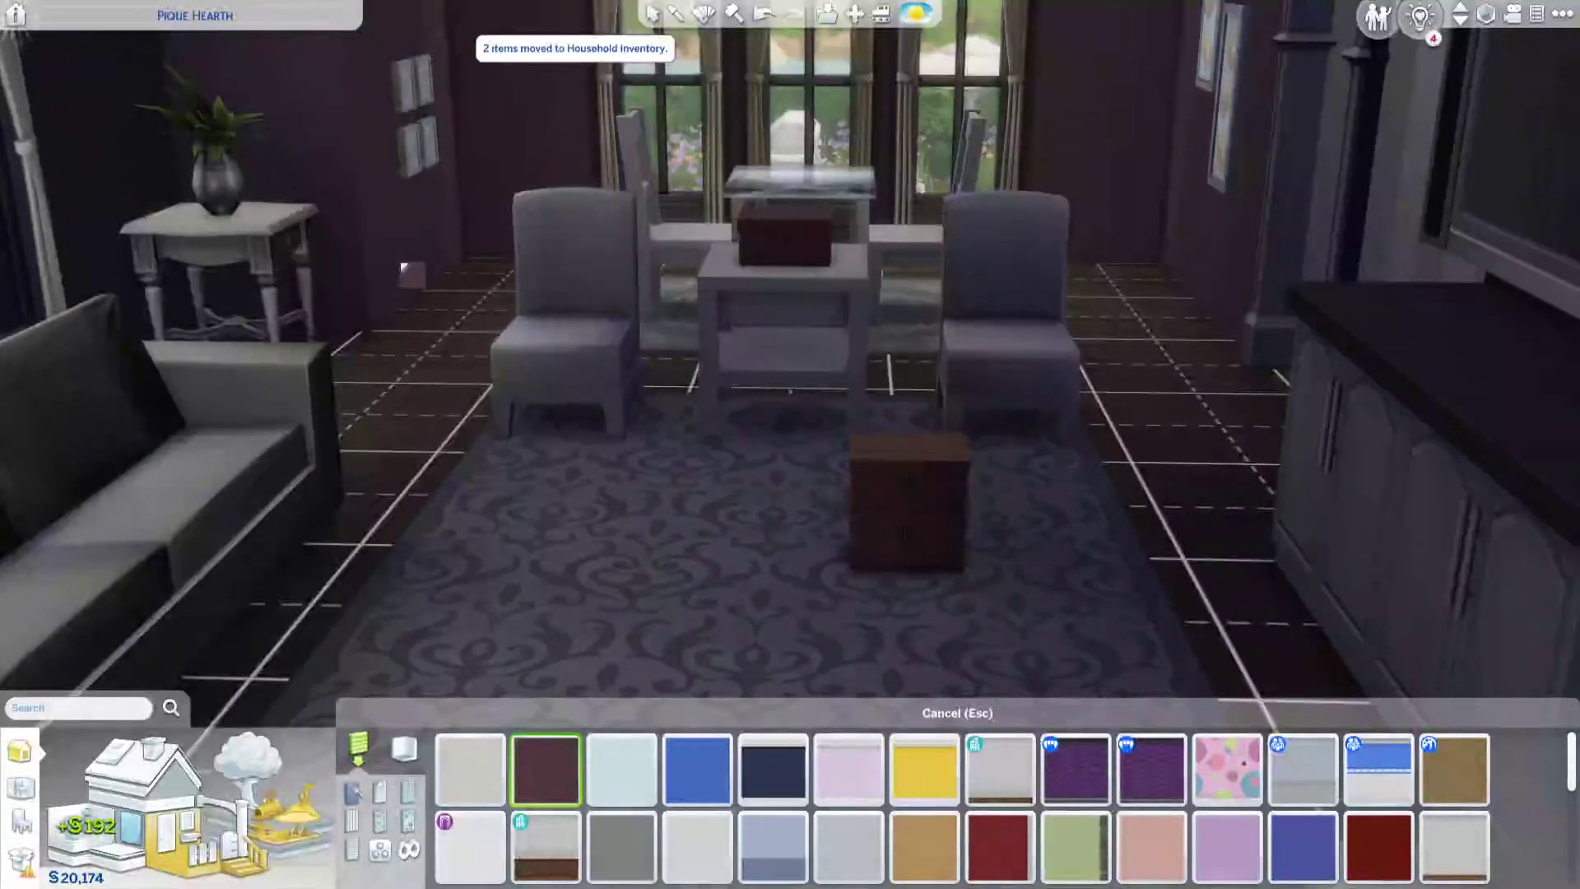
pyautogui.press('Escape')
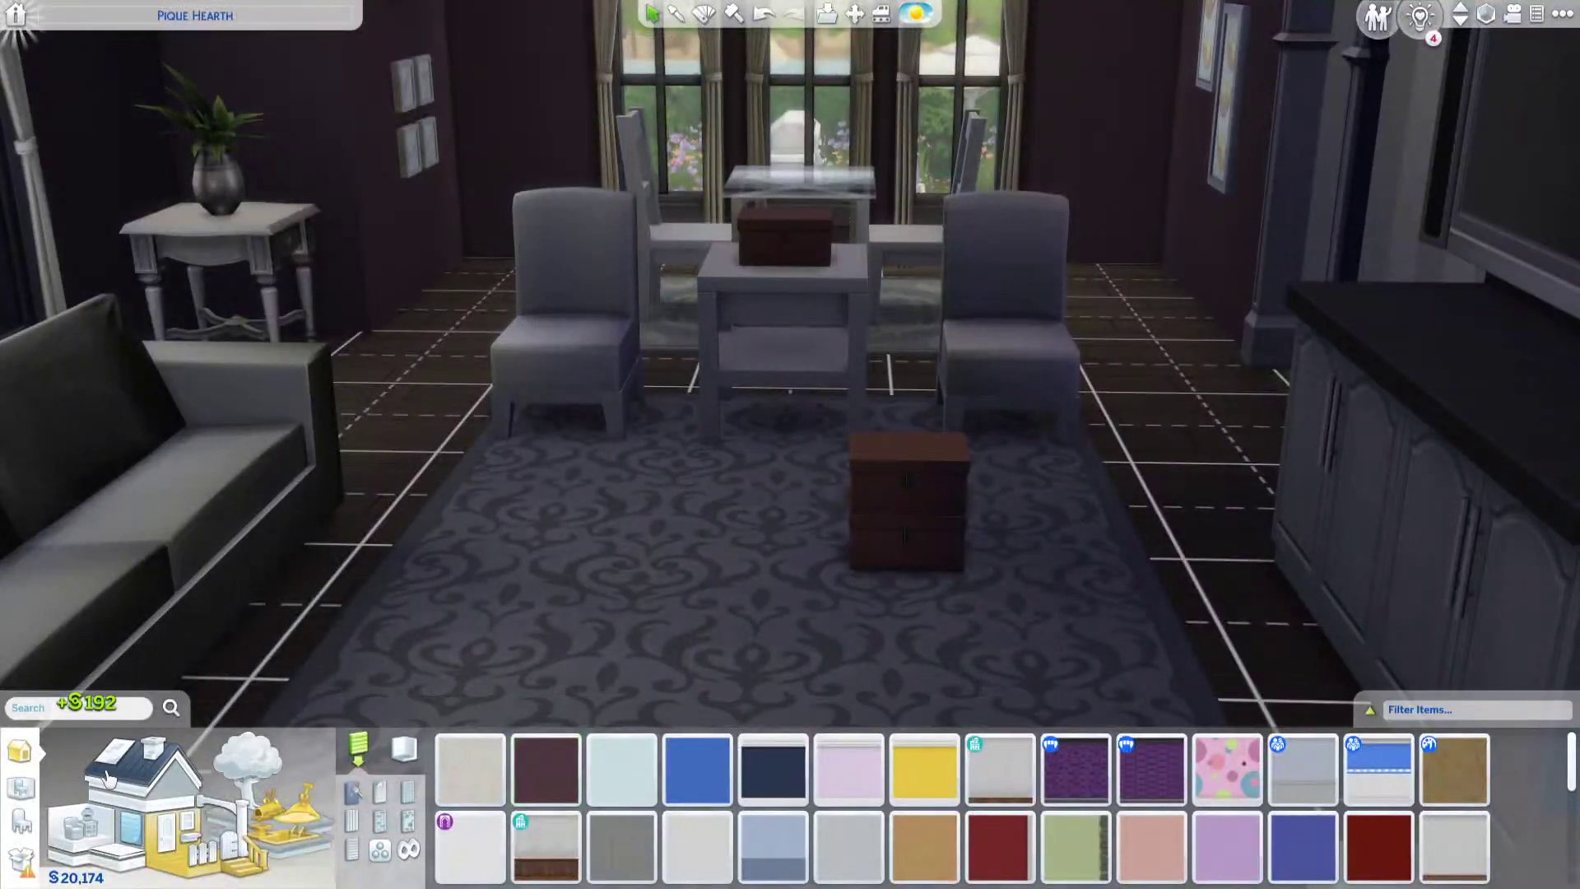
pyautogui.click(21, 864)
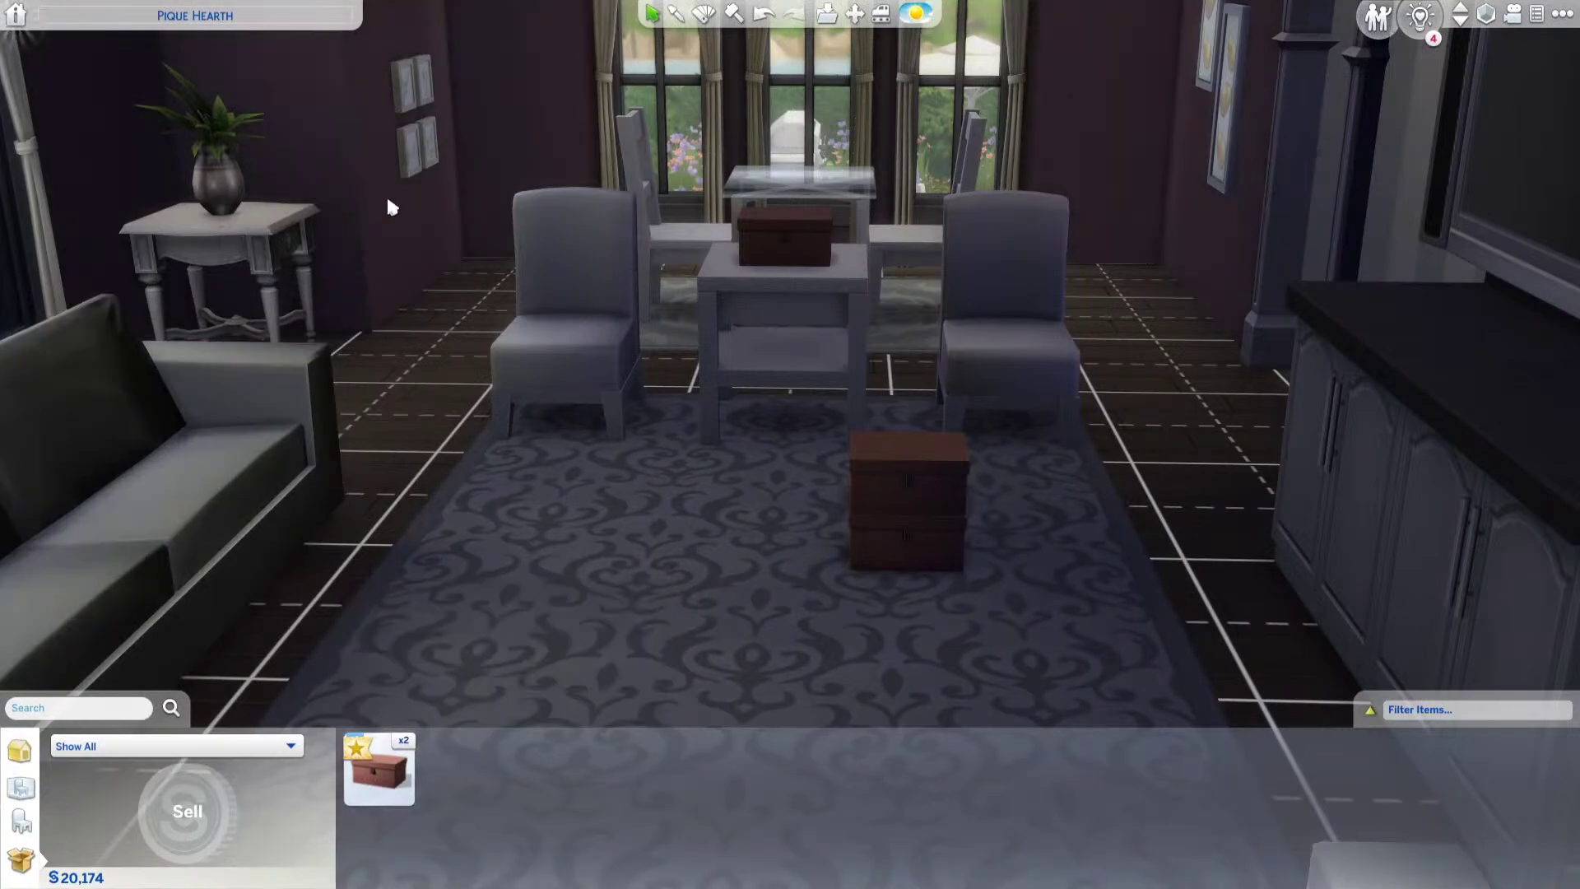
pyautogui.click(763, 15)
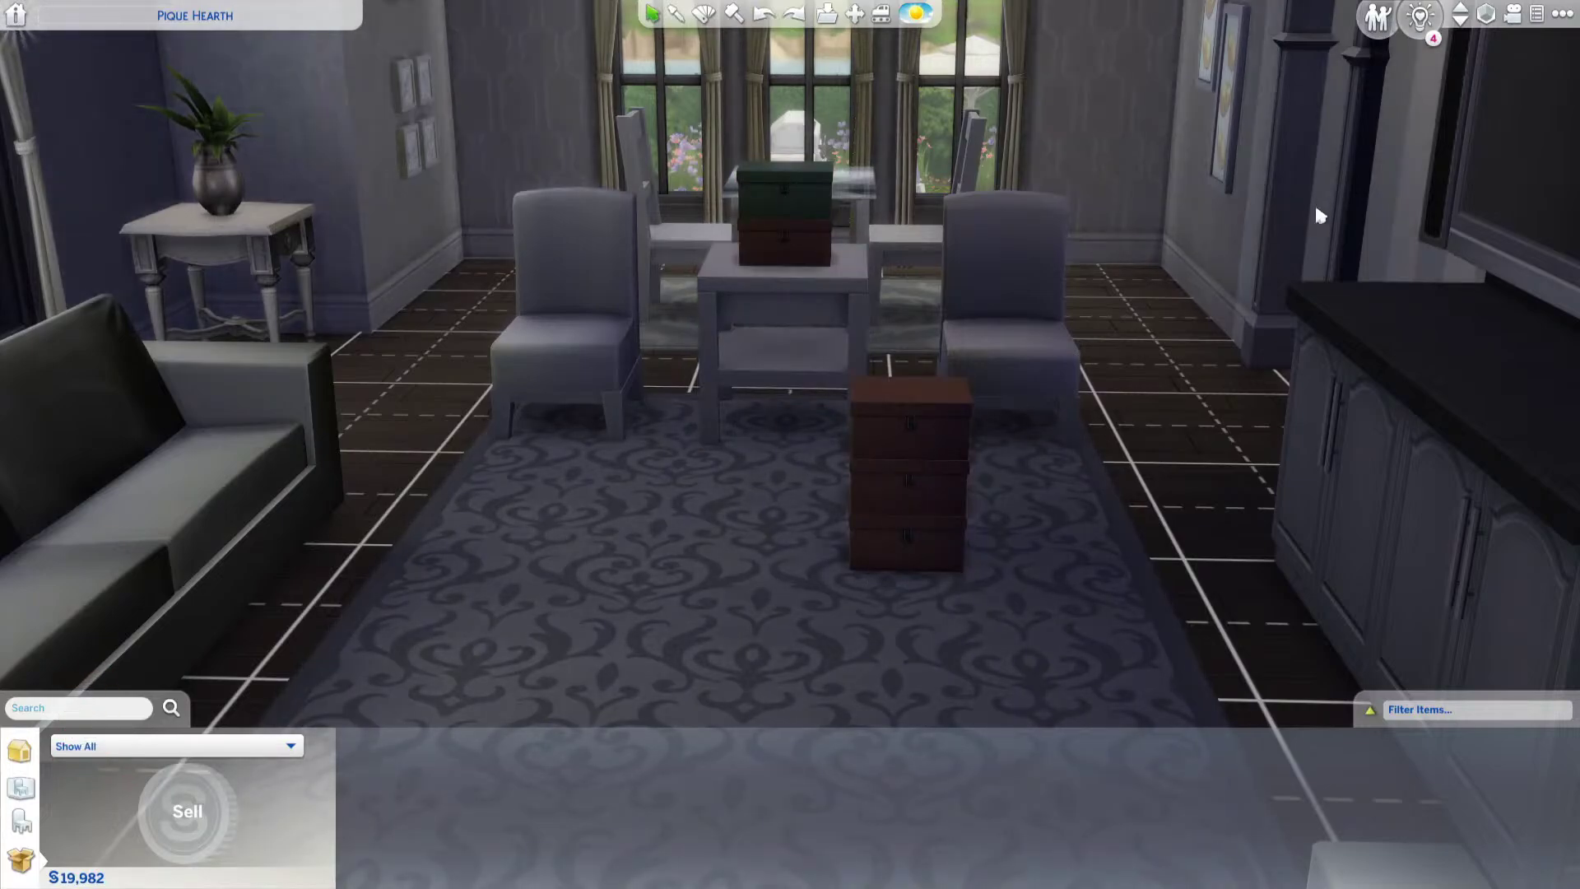
# Step: Exit The Sims 4 completely
pyautogui.click(1563, 14)
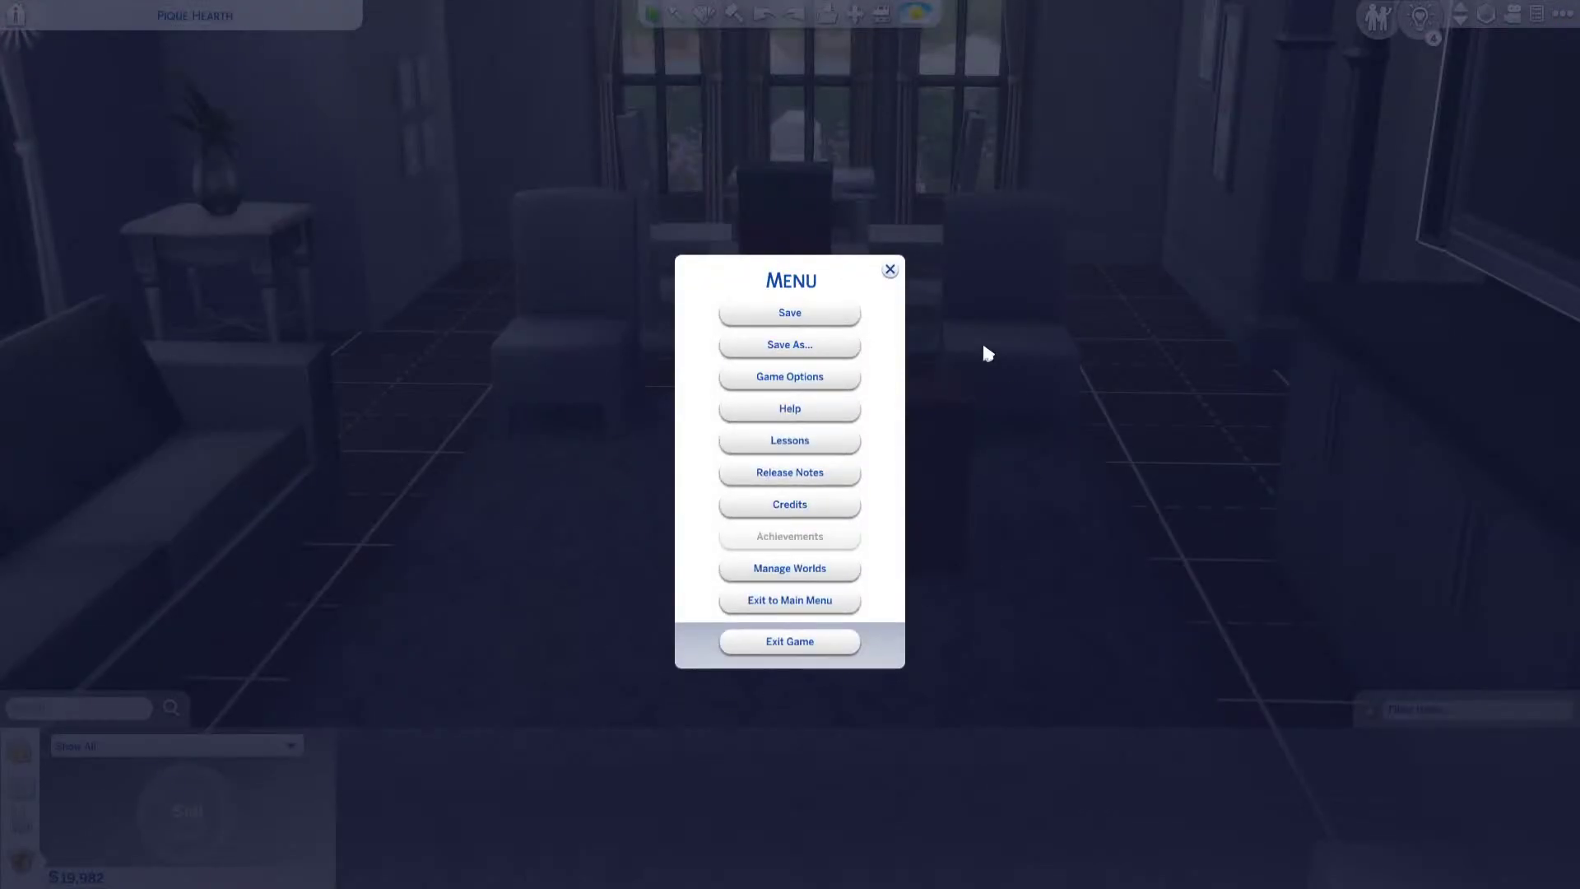
pyautogui.click(780, 650)
pyautogui.click(790, 459)
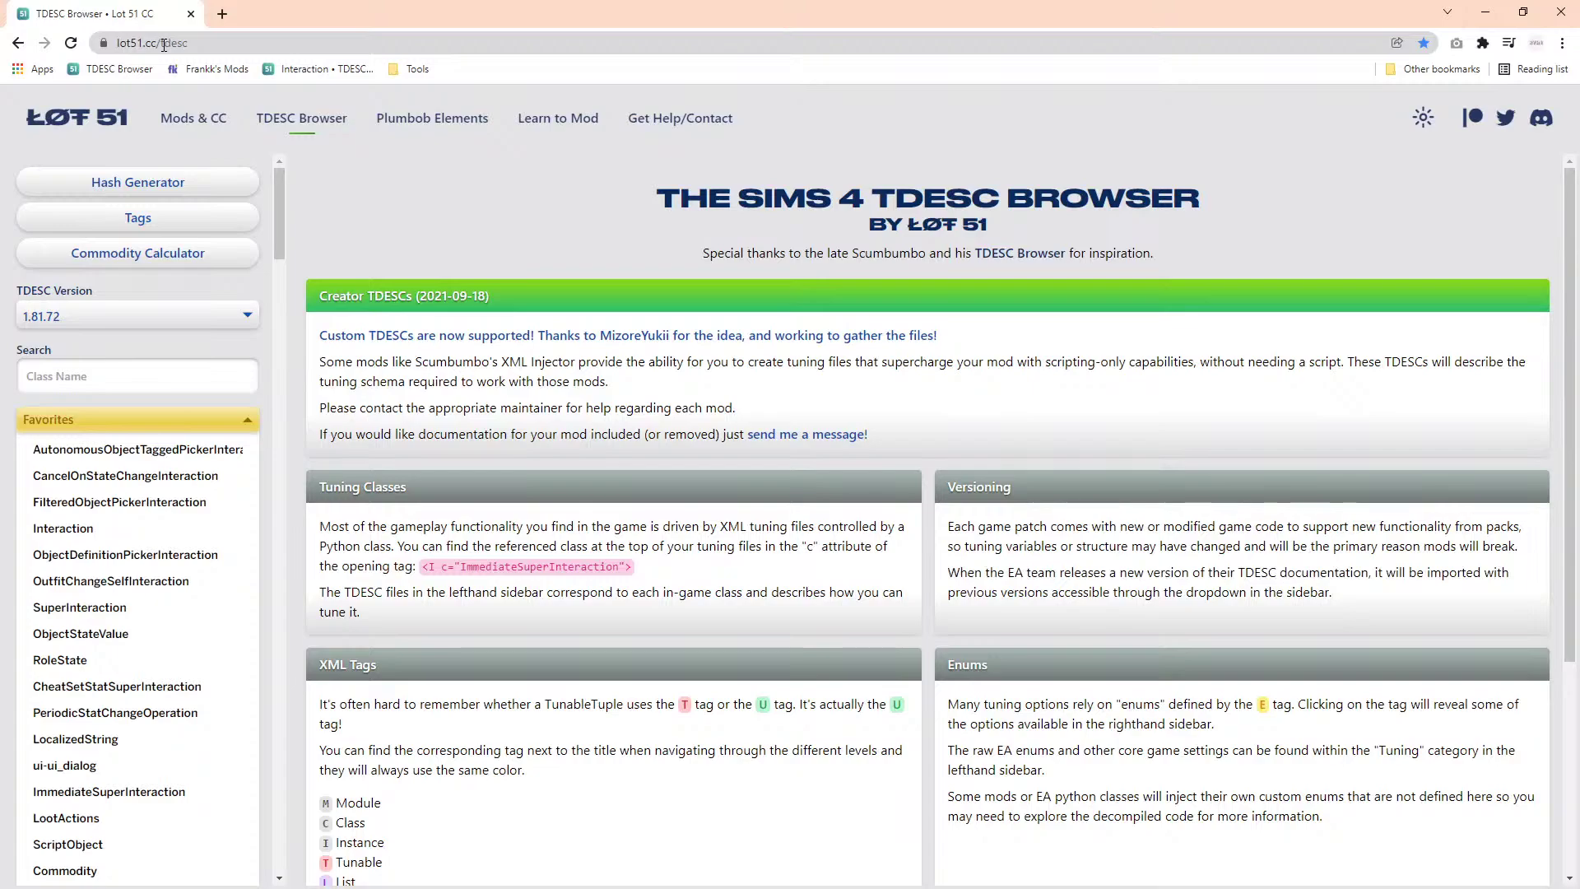
# Step: Open the favorite ScriptObject description in the TDESC Browser in Chrome and look through the list of class categories
pyautogui.scroll(-2, 321, 442)
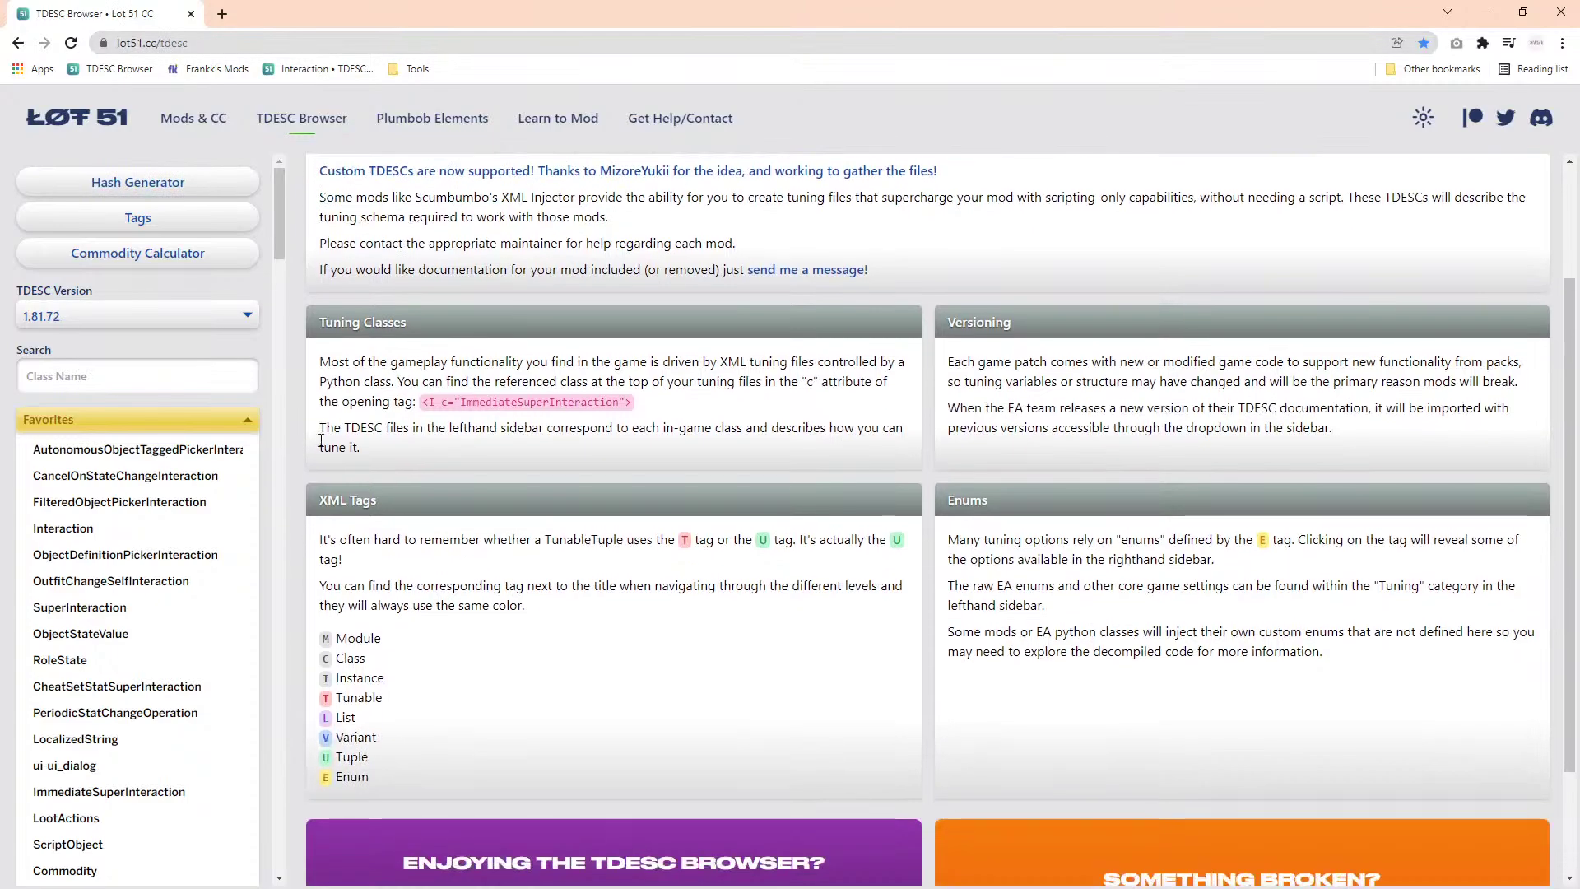
pyautogui.scroll(-4, 76, 528)
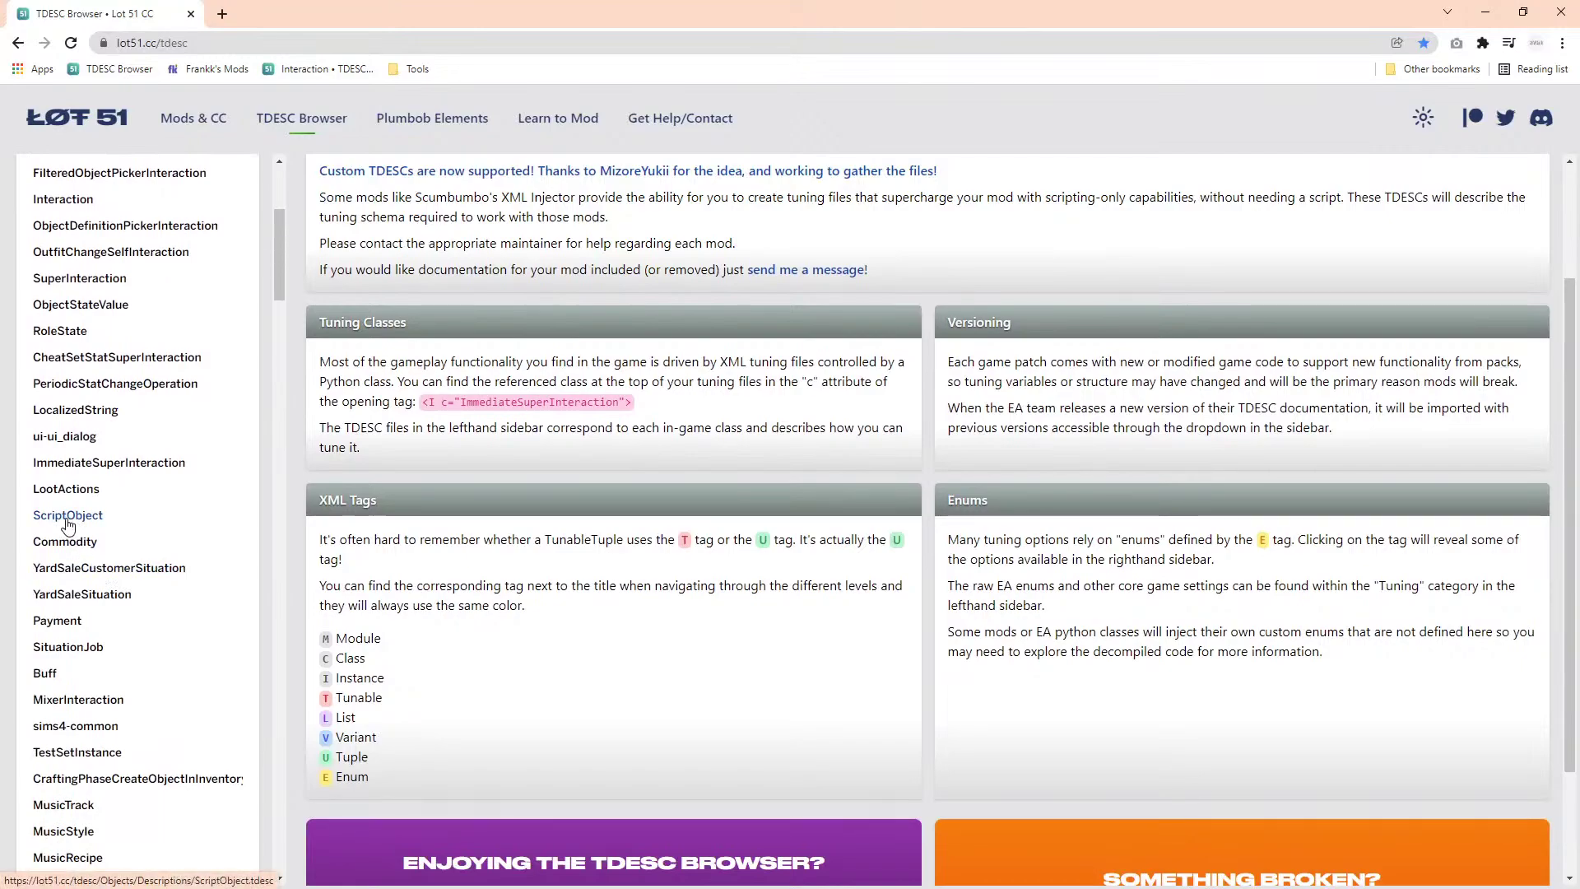
pyautogui.click(68, 516)
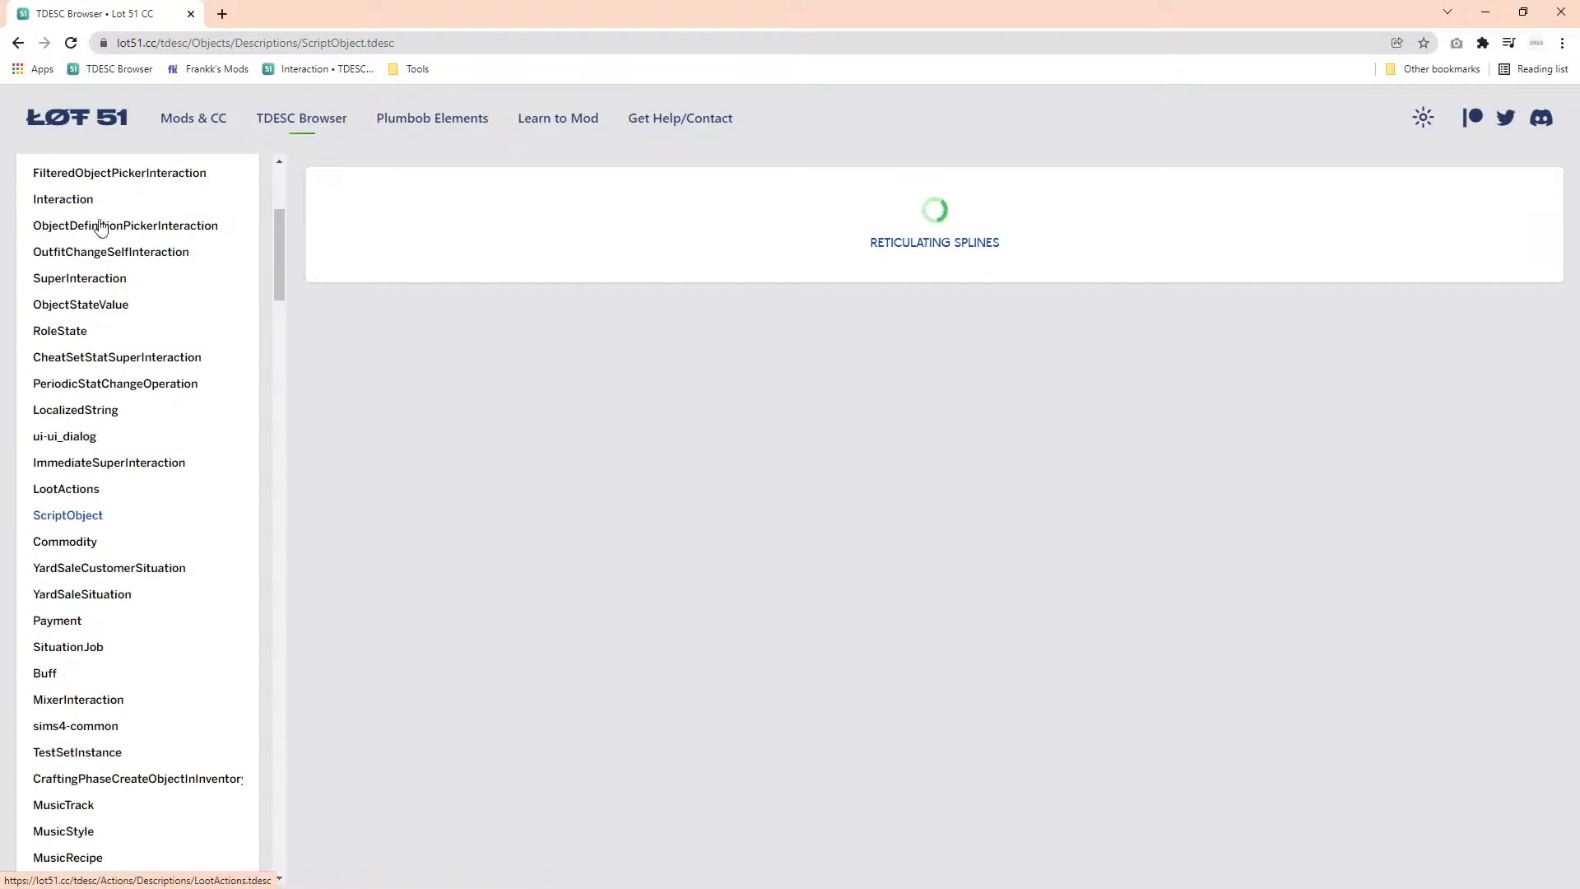
pyautogui.scroll(3, 106, 265)
pyautogui.scroll(-7, 80, 462)
pyautogui.scroll(-15, 80, 462)
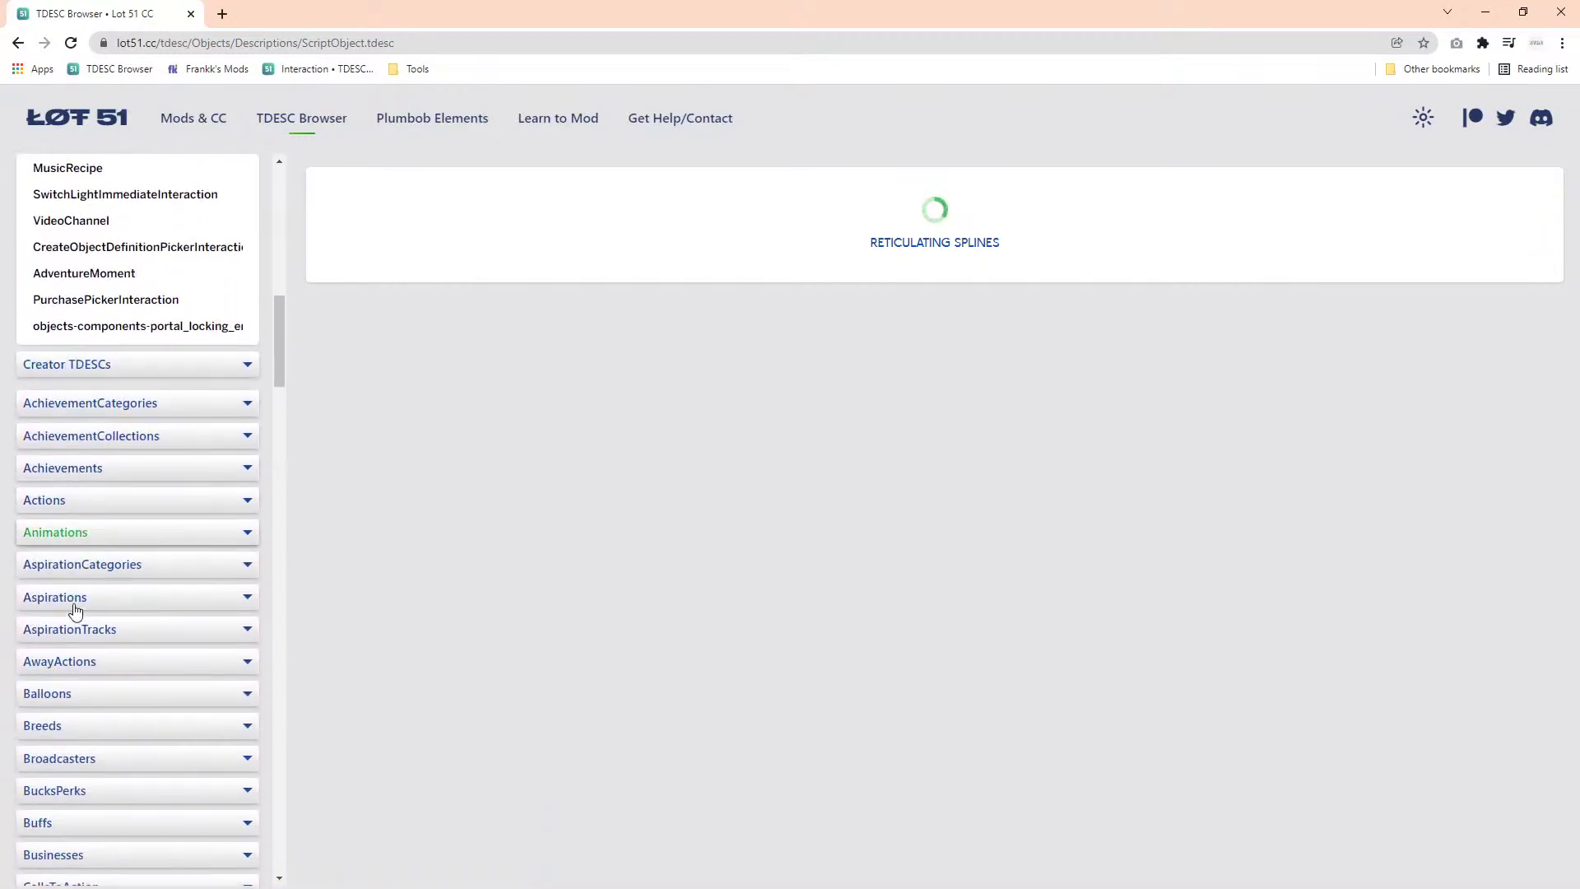
pyautogui.scroll(-18, 56, 675)
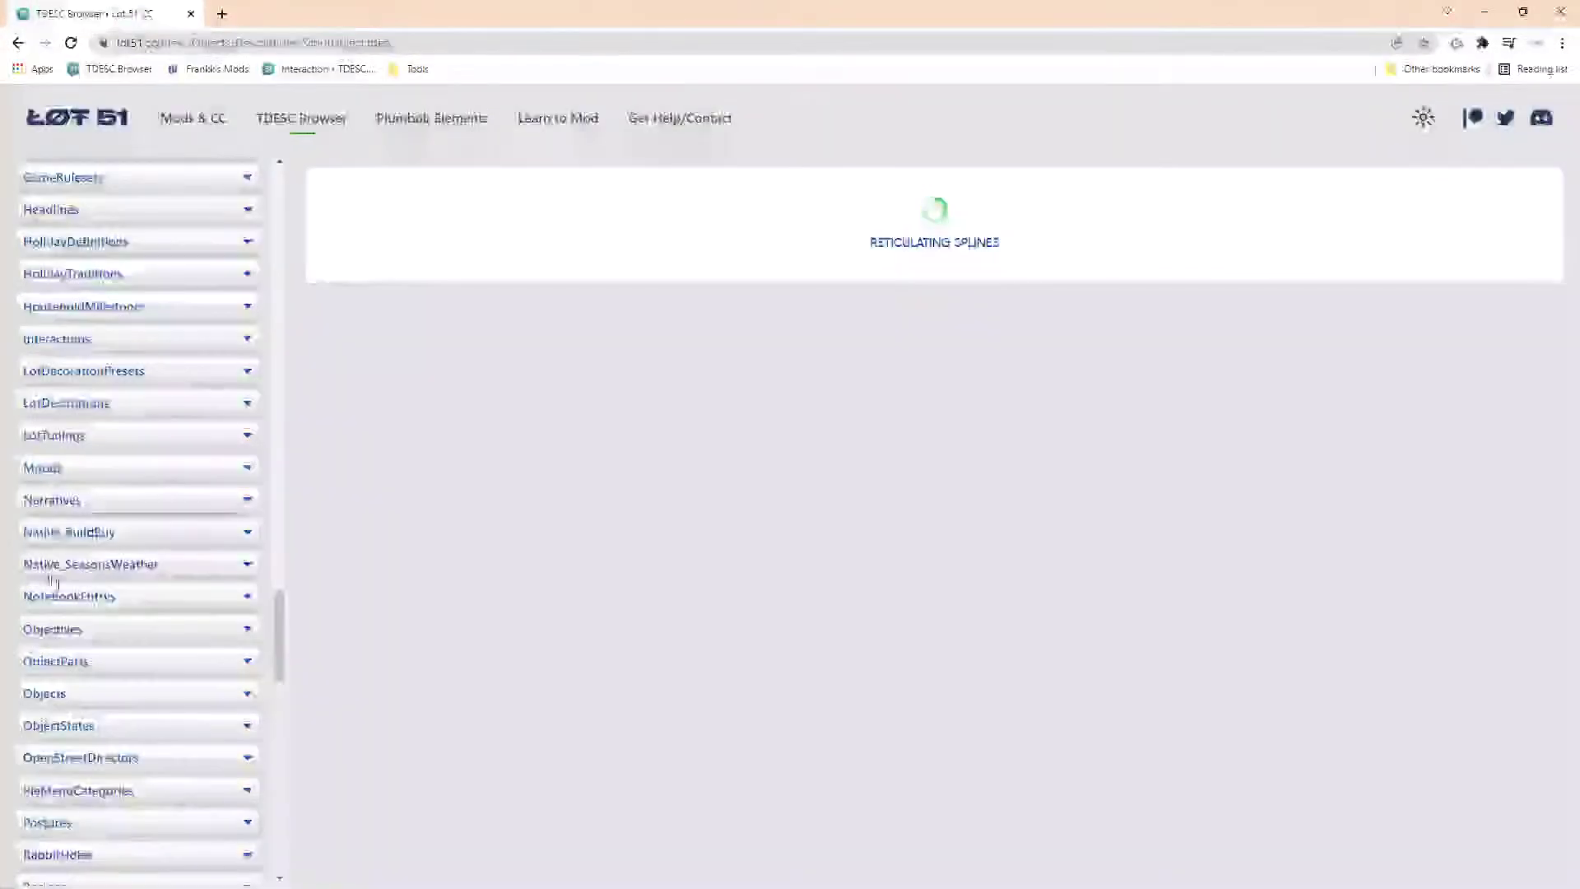
pyautogui.scroll(20, 130, 411)
pyautogui.scroll(8, 130, 409)
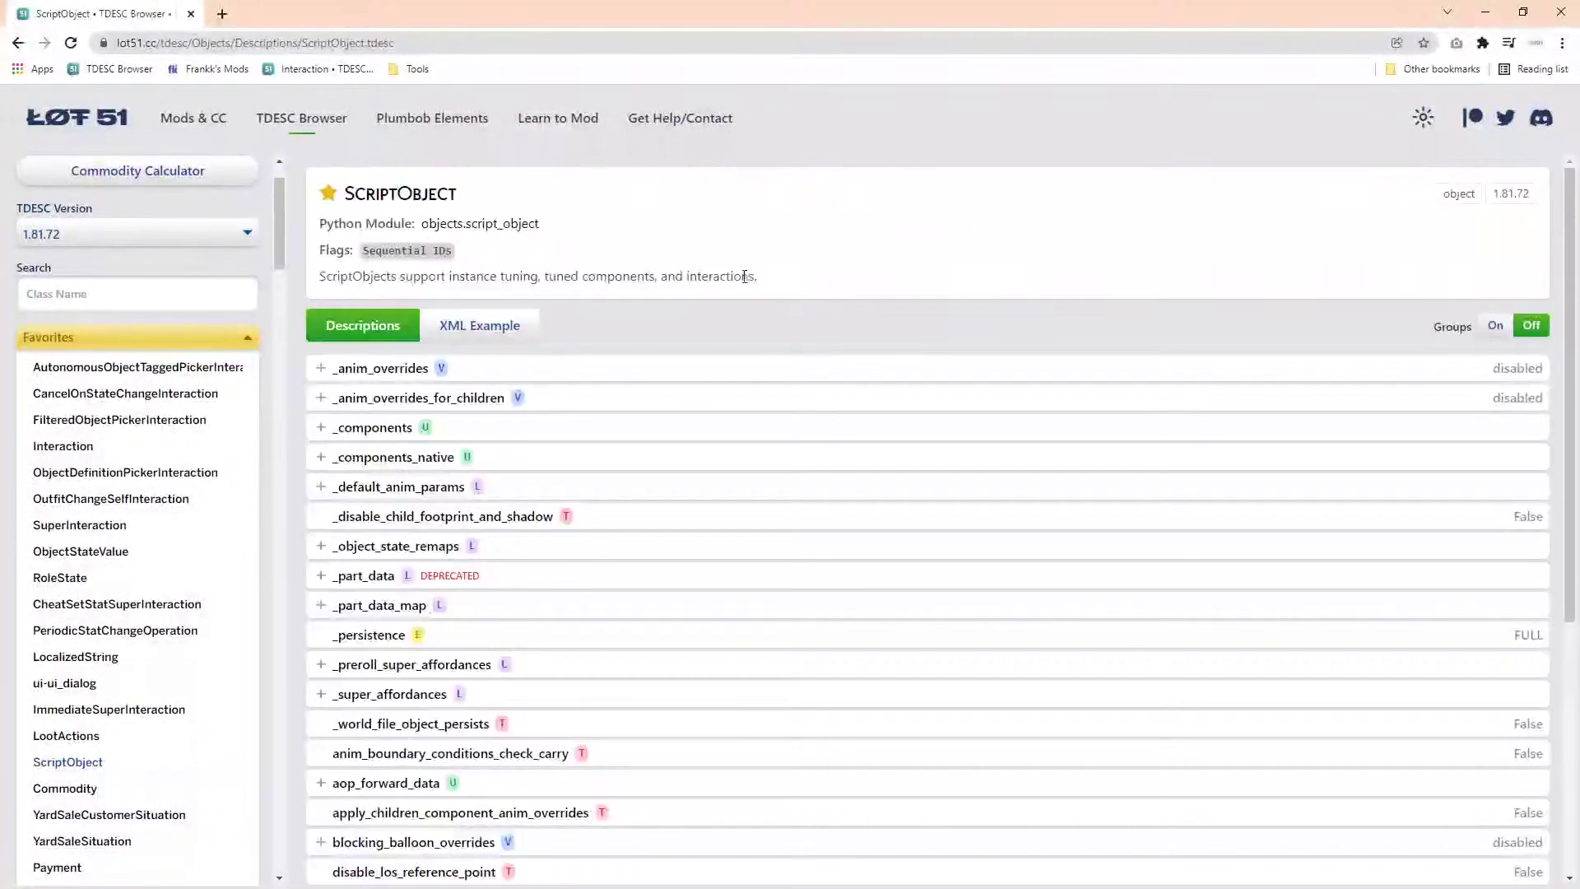
# Step: Show the details of _disable_child_footprint_and_shadow, highlighting its default value and its tuning example line
pyautogui.click(379, 520)
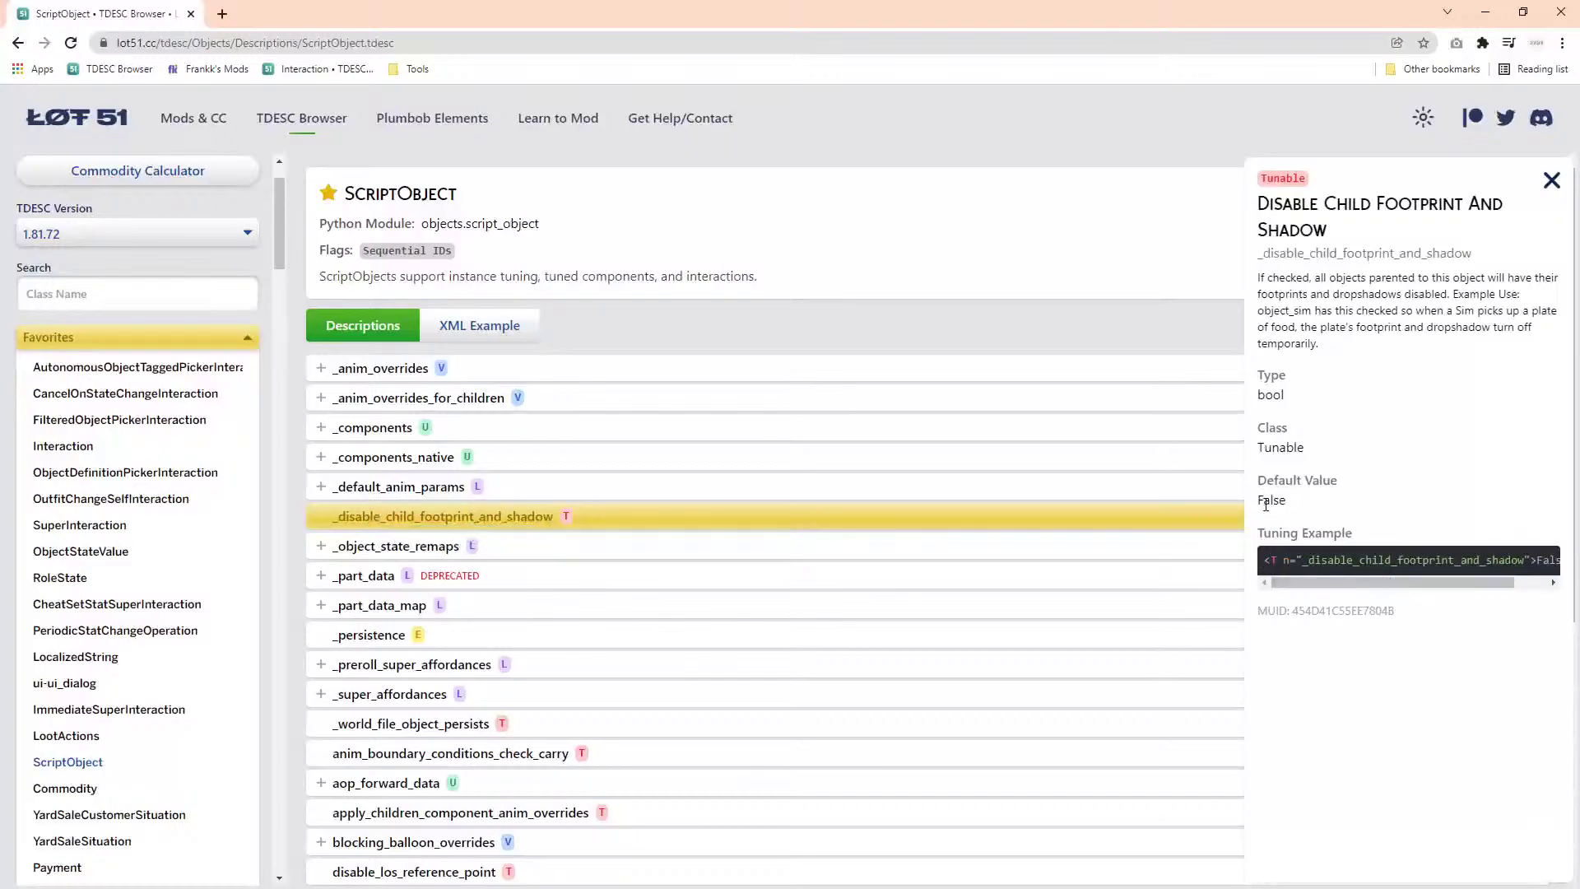
pyautogui.moveTo(1258, 500); pyautogui.dragTo(1280, 501)
pyautogui.moveTo(1265, 561); pyautogui.dragTo(1555, 563)
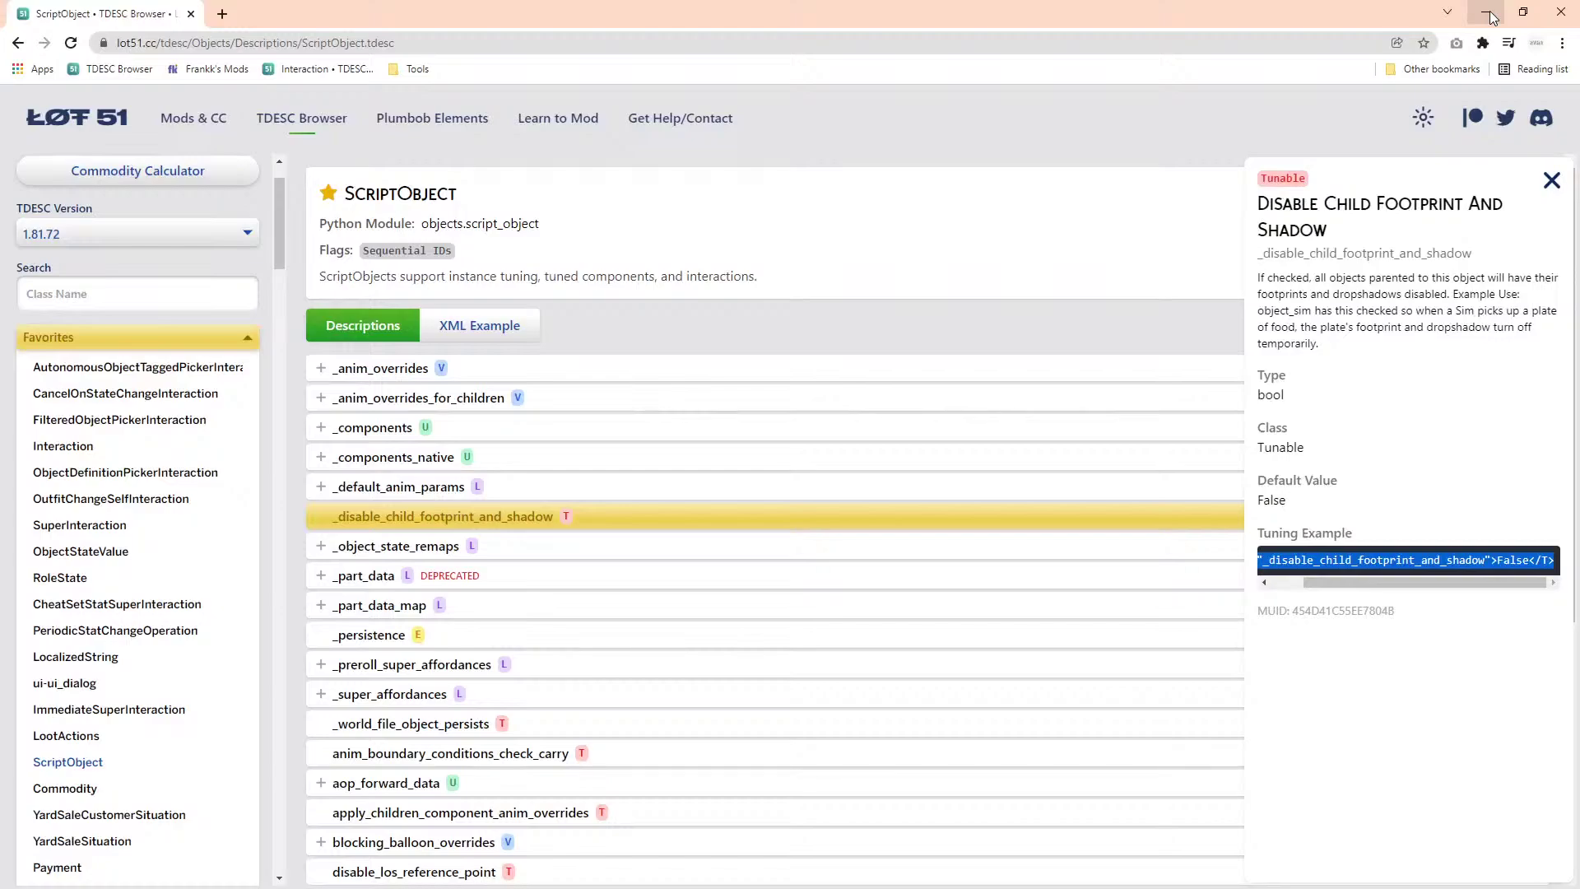
# Step: Open the ravasheen.com website in a new browser tab
pyautogui.click(222, 14)
pyautogui.click(342, 43)
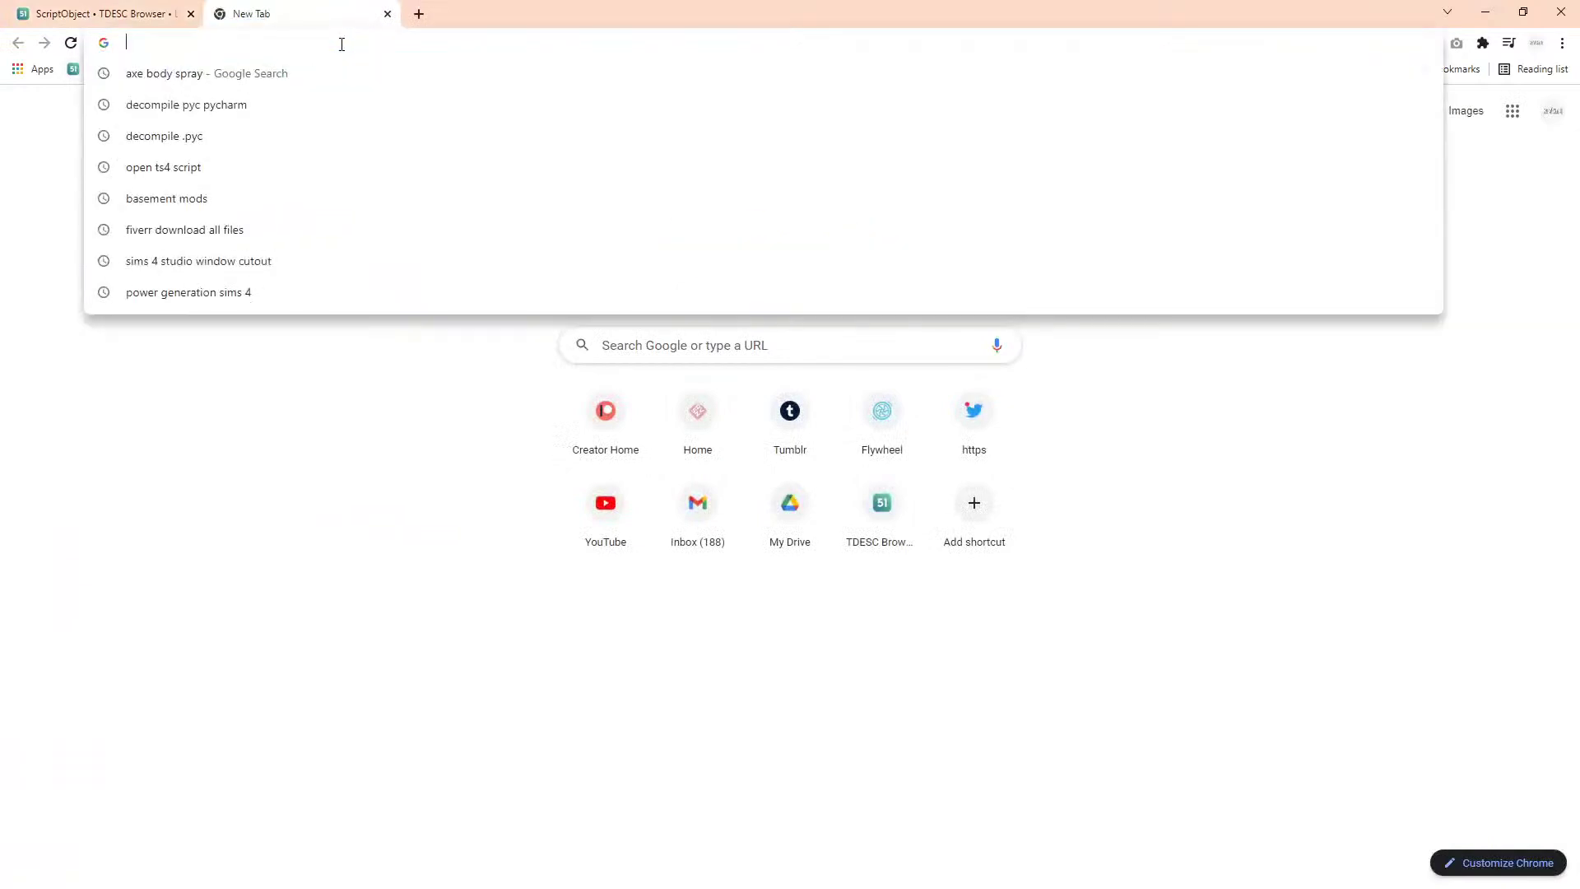
pyautogui.write('rava')
pyautogui.press('Return')
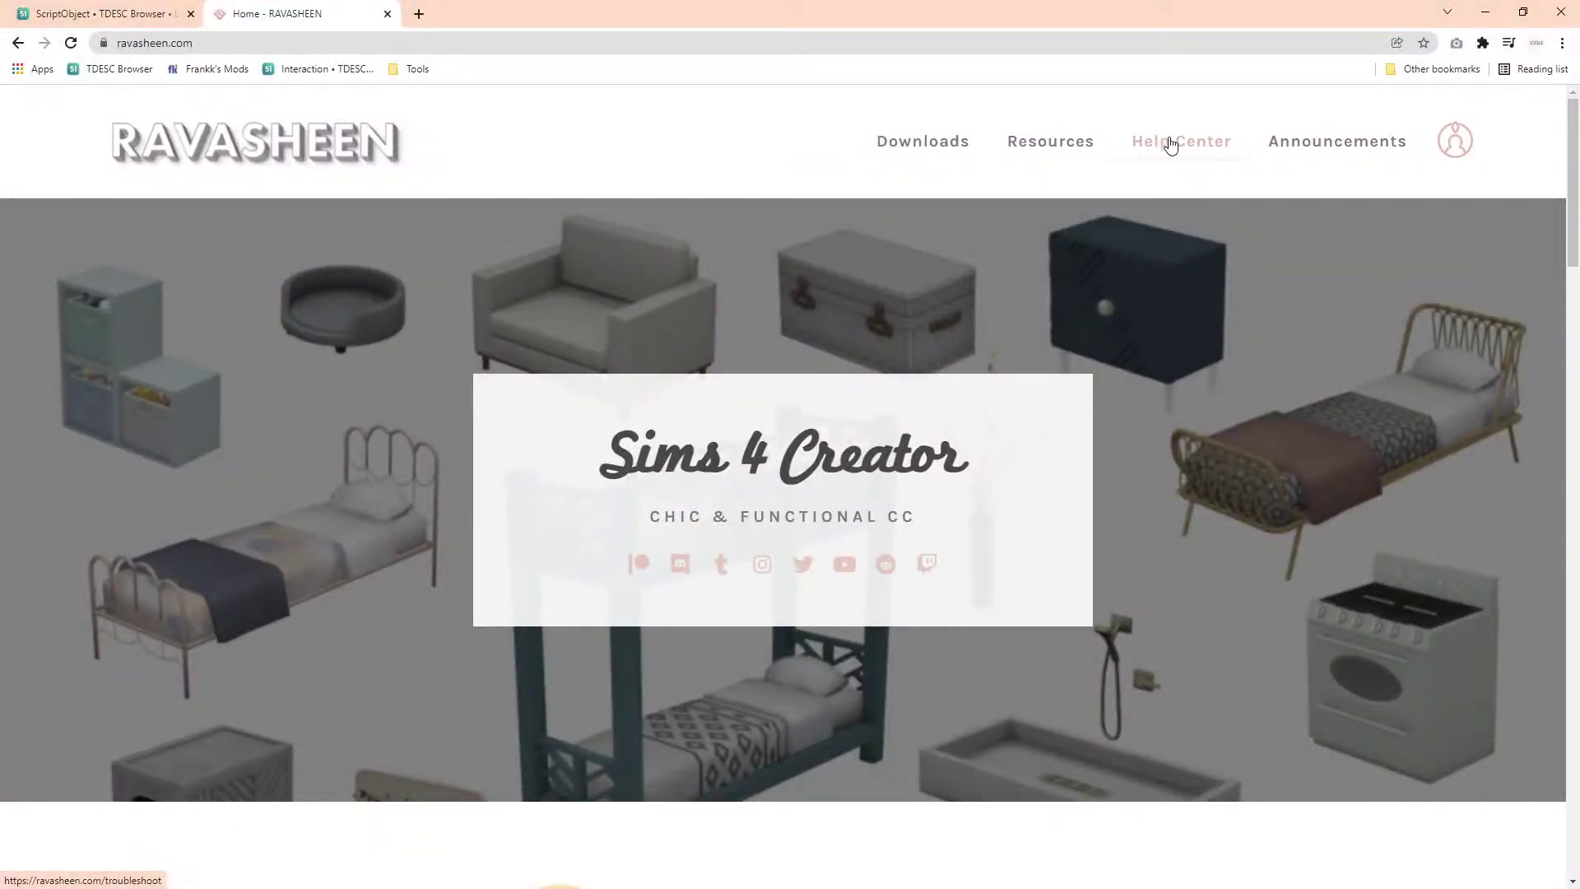
# Step: Open the site's announcements, filter them to Bugs, and look through the listed posts
pyautogui.click(1314, 161)
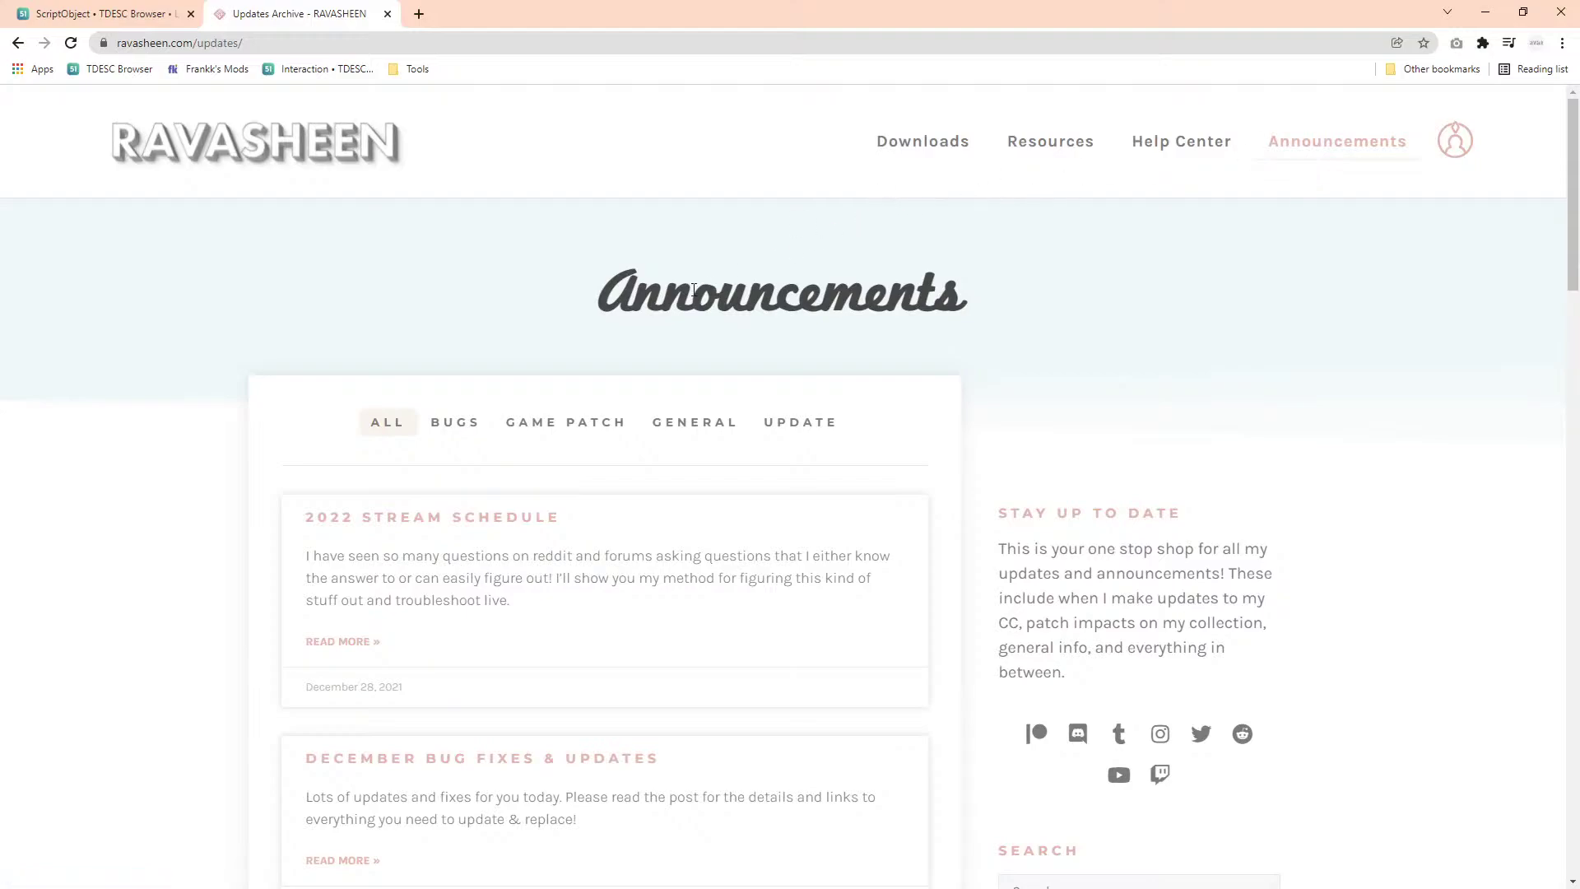
pyautogui.click(459, 428)
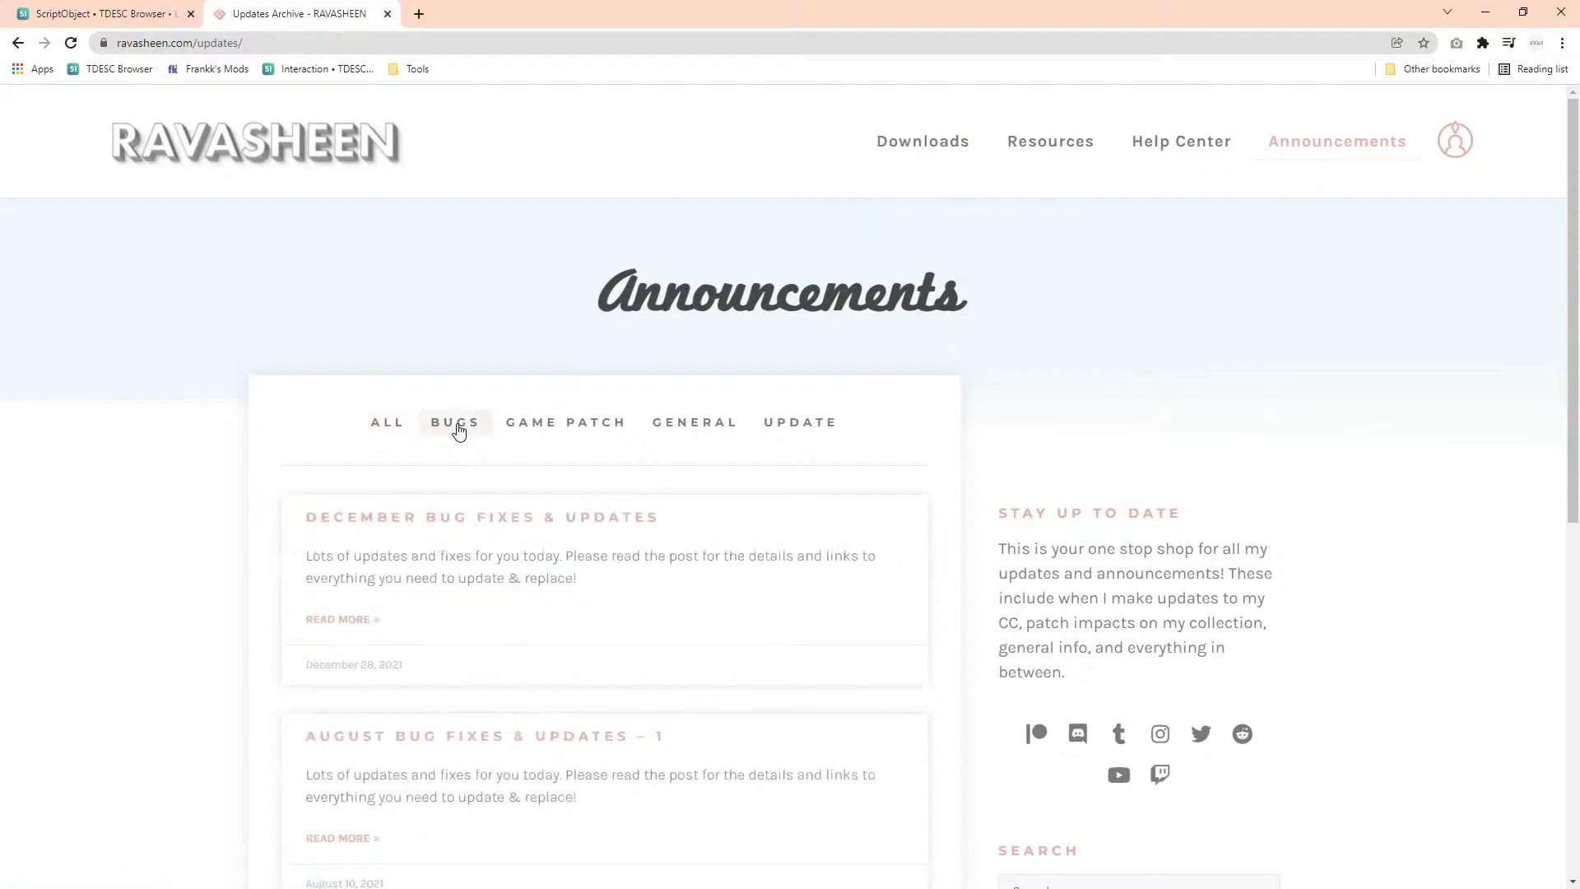
pyautogui.scroll(-5, 458, 429)
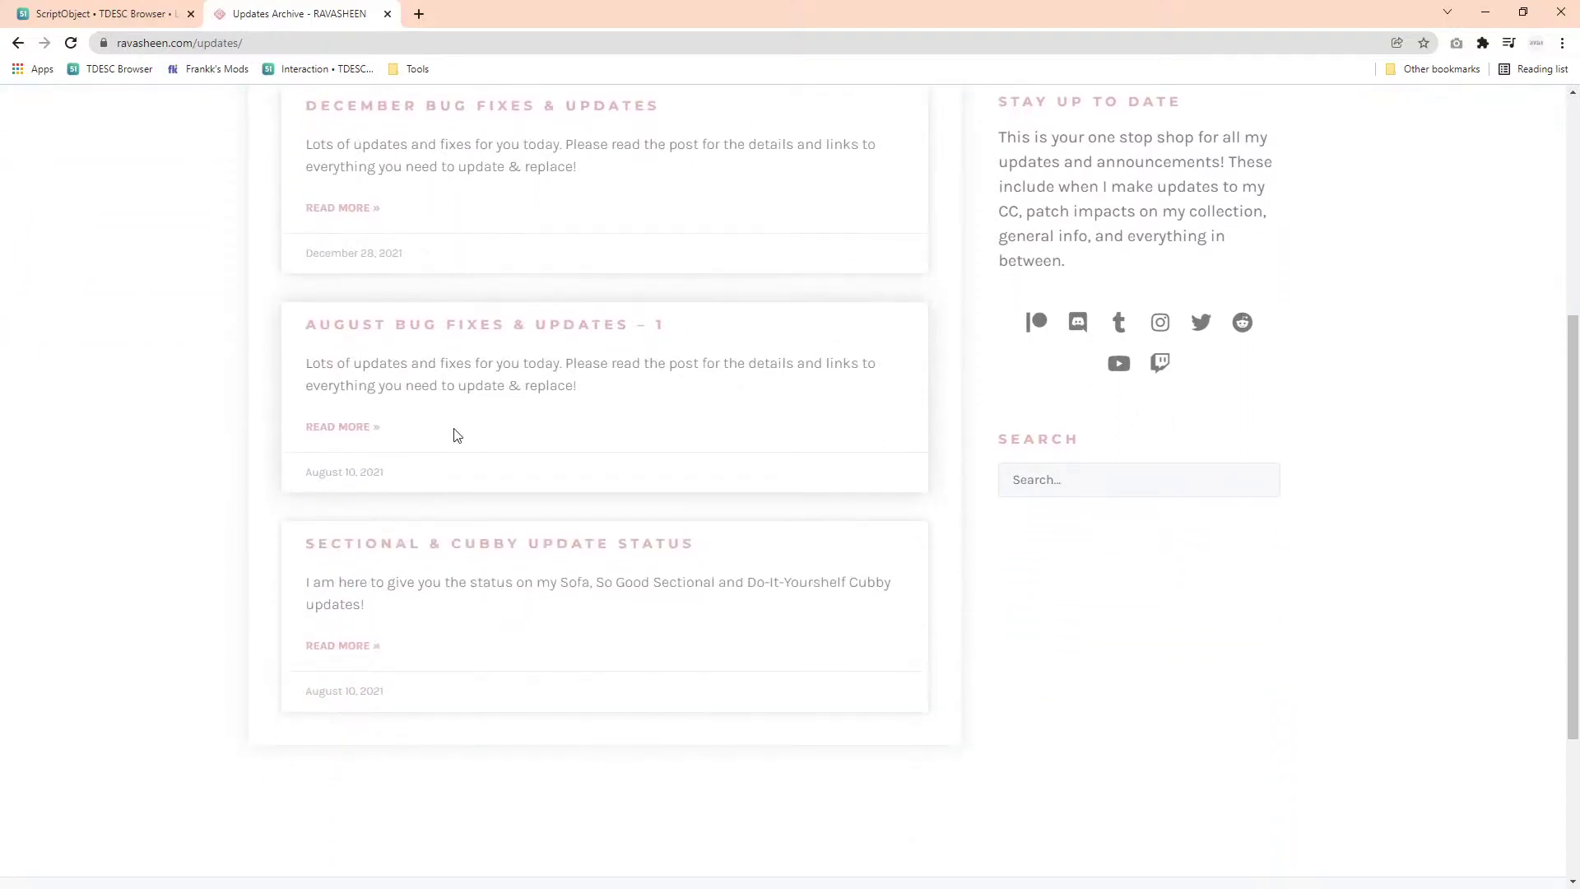
# Step: Open the "Sectional & Cubby Update Status" post and skim through its whole text
pyautogui.click(414, 549)
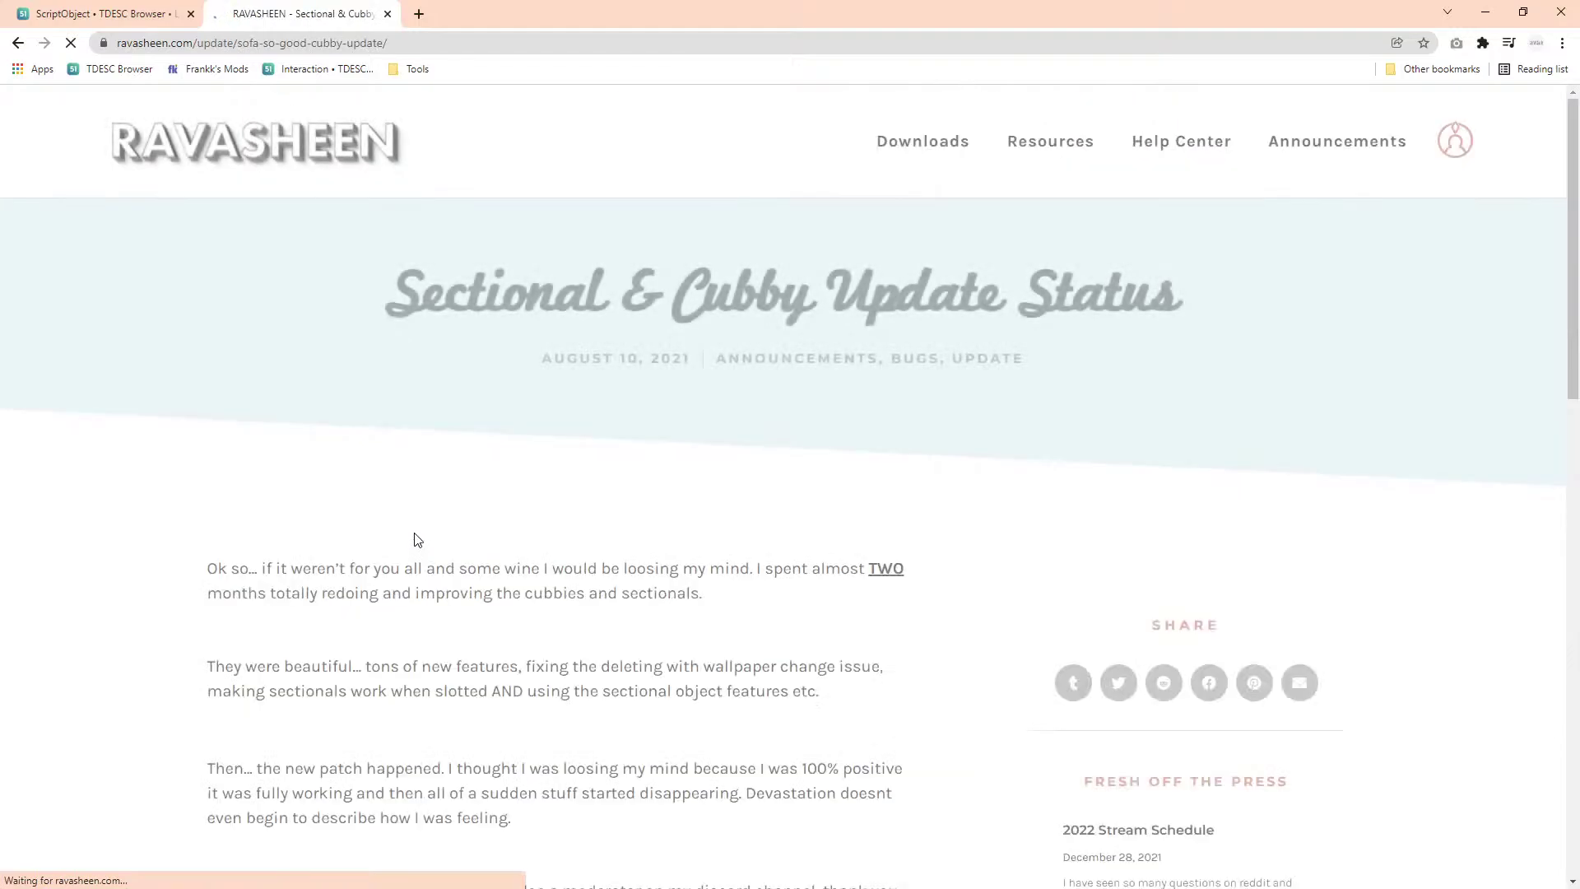
pyautogui.scroll(-15, 414, 547)
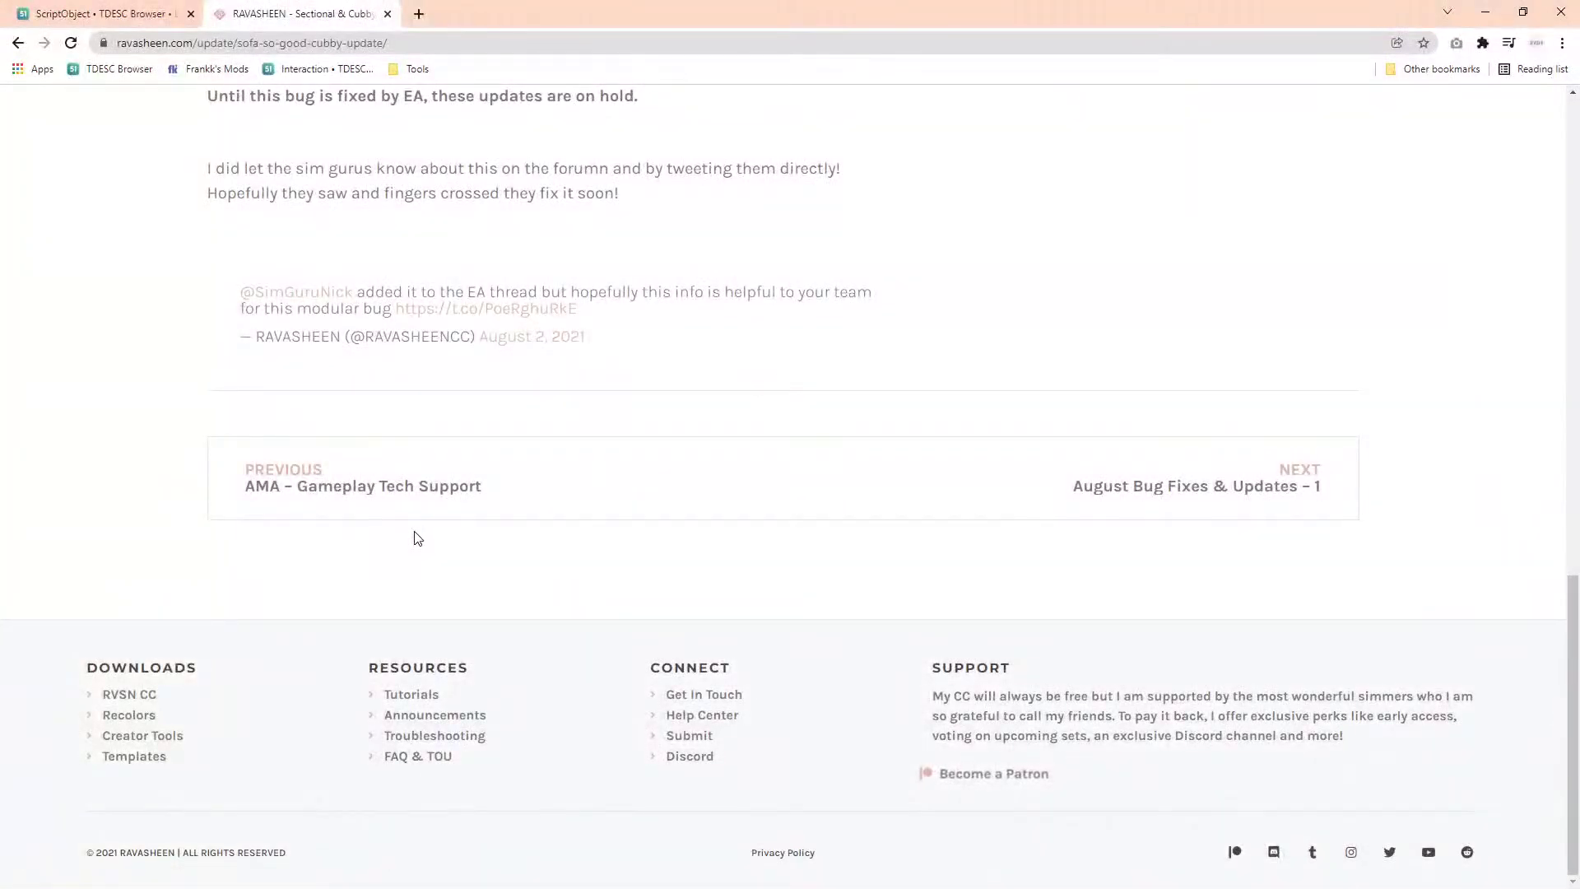
pyautogui.scroll(7, 414, 535)
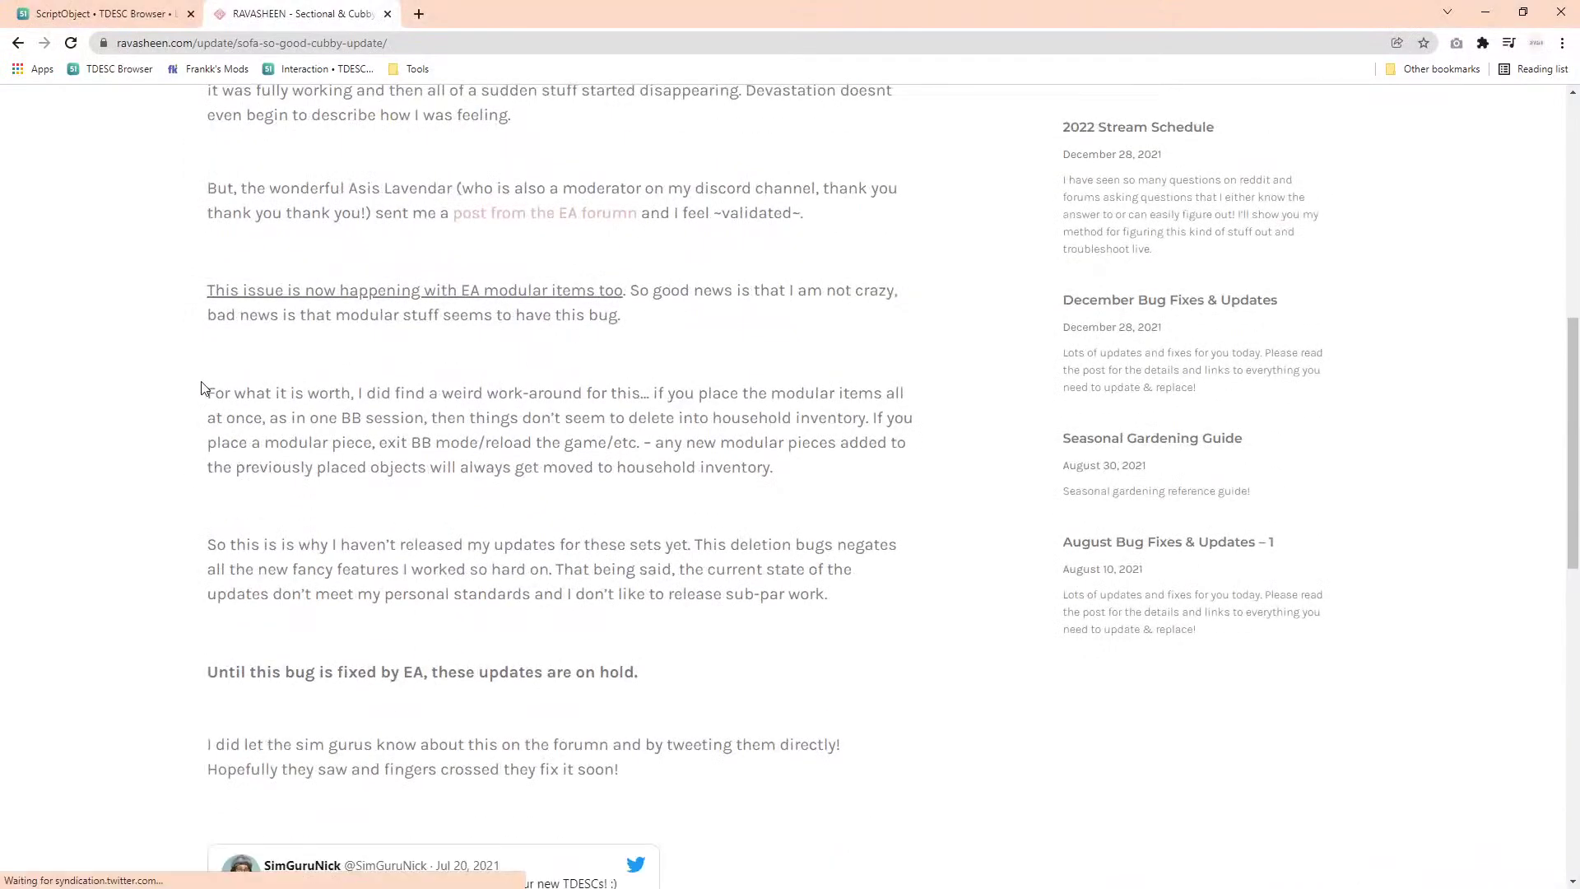
pyautogui.scroll(5, 214, 349)
pyautogui.scroll(4, 214, 349)
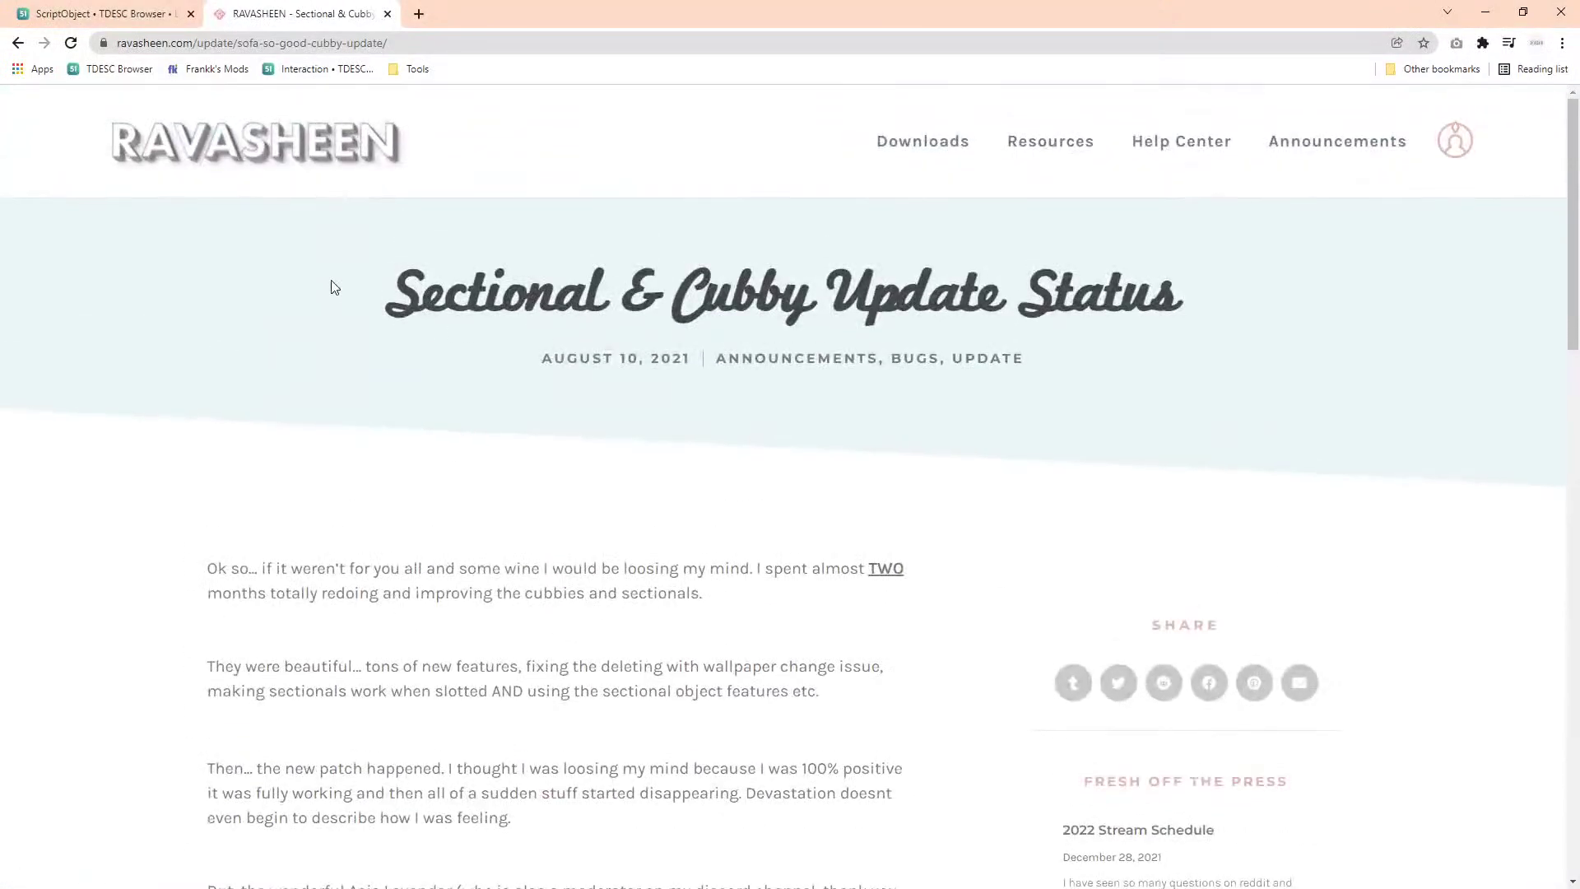
# Step: Highlight the post's title and its publication date, August 10, 2021
pyautogui.moveTo(331, 286); pyautogui.dragTo(1336, 268)
pyautogui.click(1301, 290)
pyautogui.scroll(-3, 649, 299)
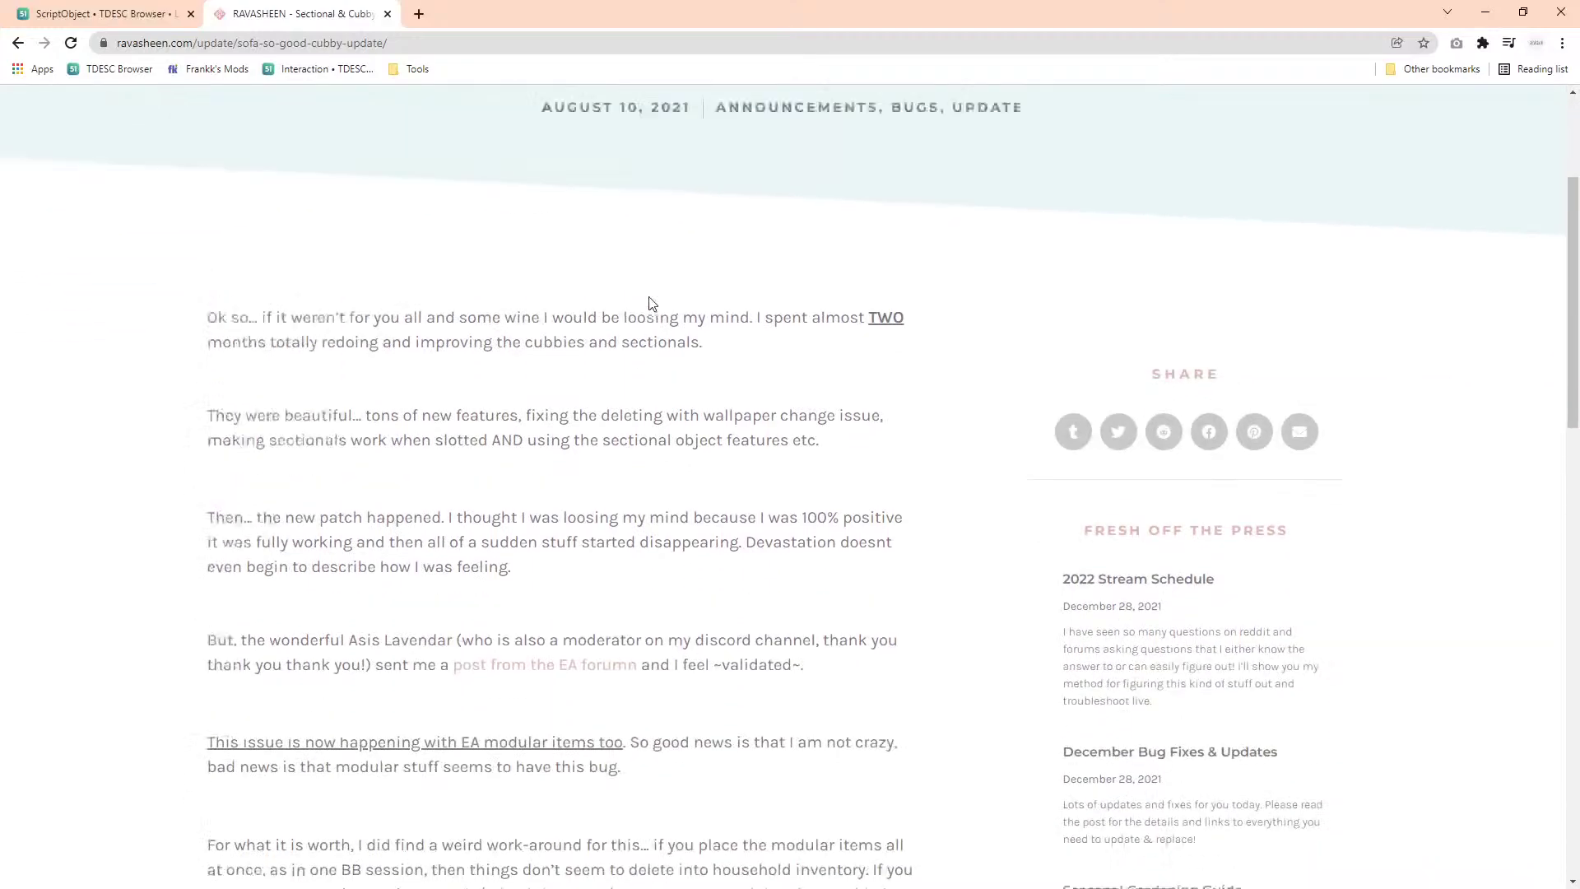
pyautogui.scroll(2, 649, 299)
pyautogui.moveTo(544, 277); pyautogui.dragTo(691, 276)
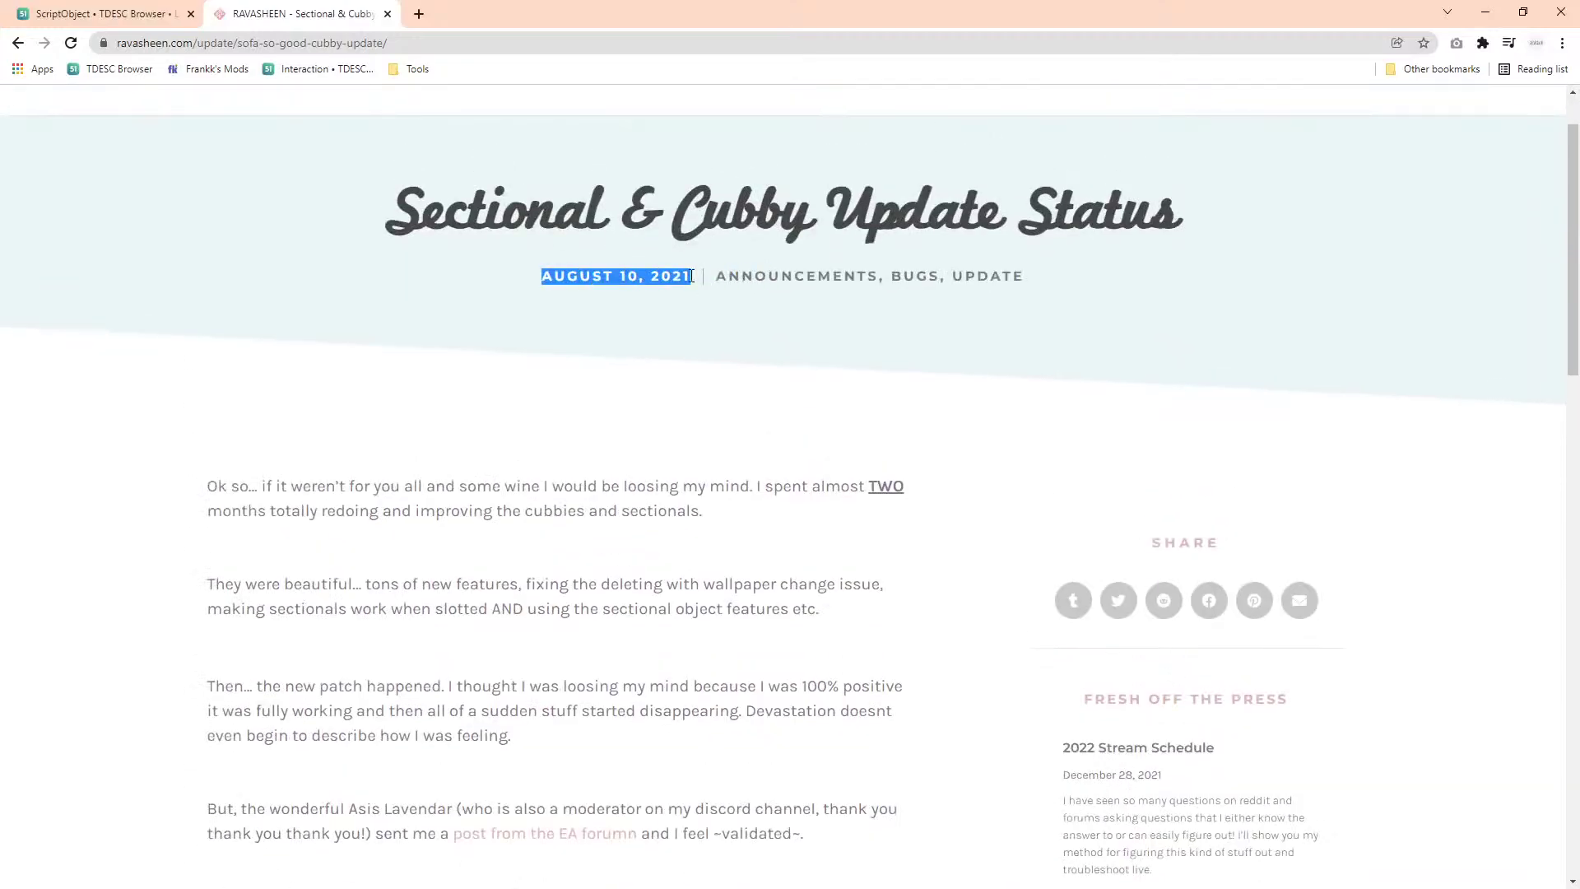
# Step: Highlight the paragraph about the work-around for placing modular items, and close the browser after reading it
pyautogui.scroll(-8, 293, 345)
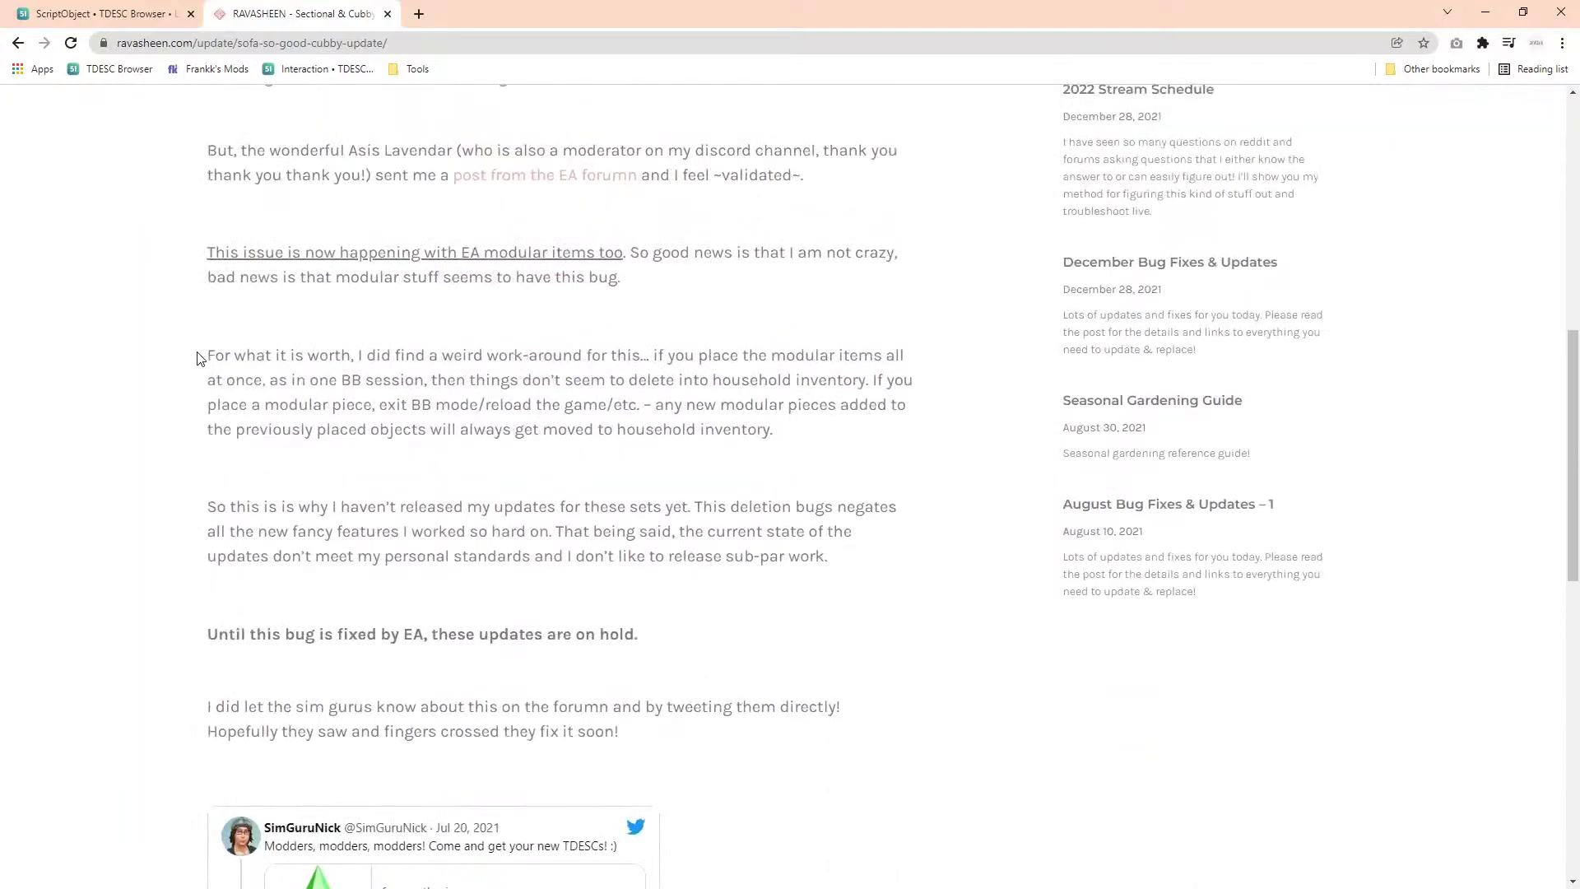
pyautogui.moveTo(202, 355); pyautogui.dragTo(881, 442)
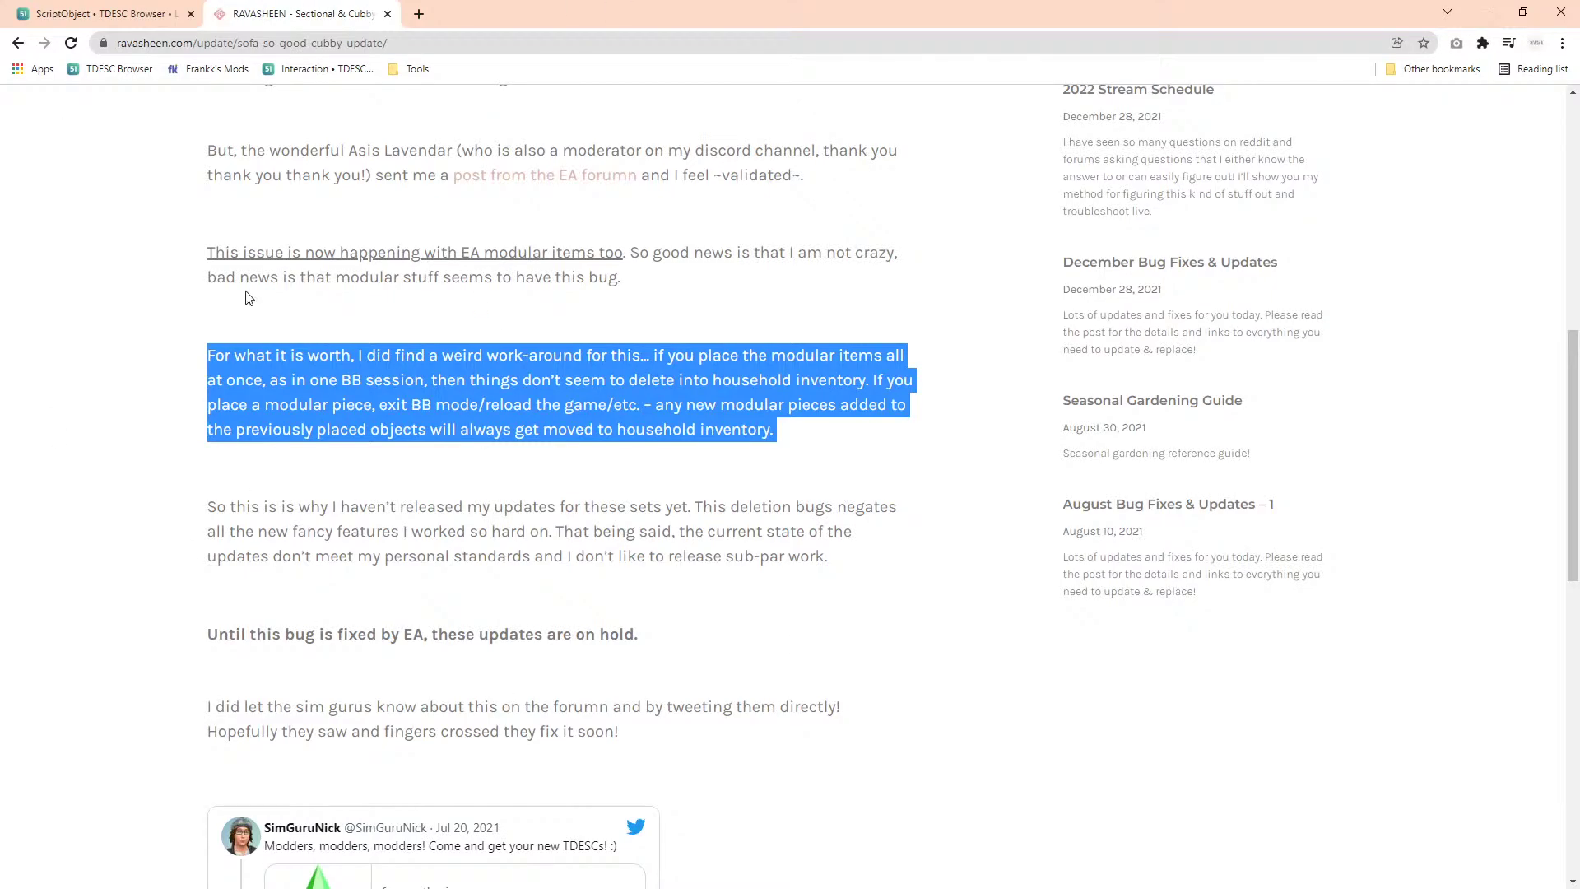
pyautogui.click(352, 375)
pyautogui.scroll(4, 642, 223)
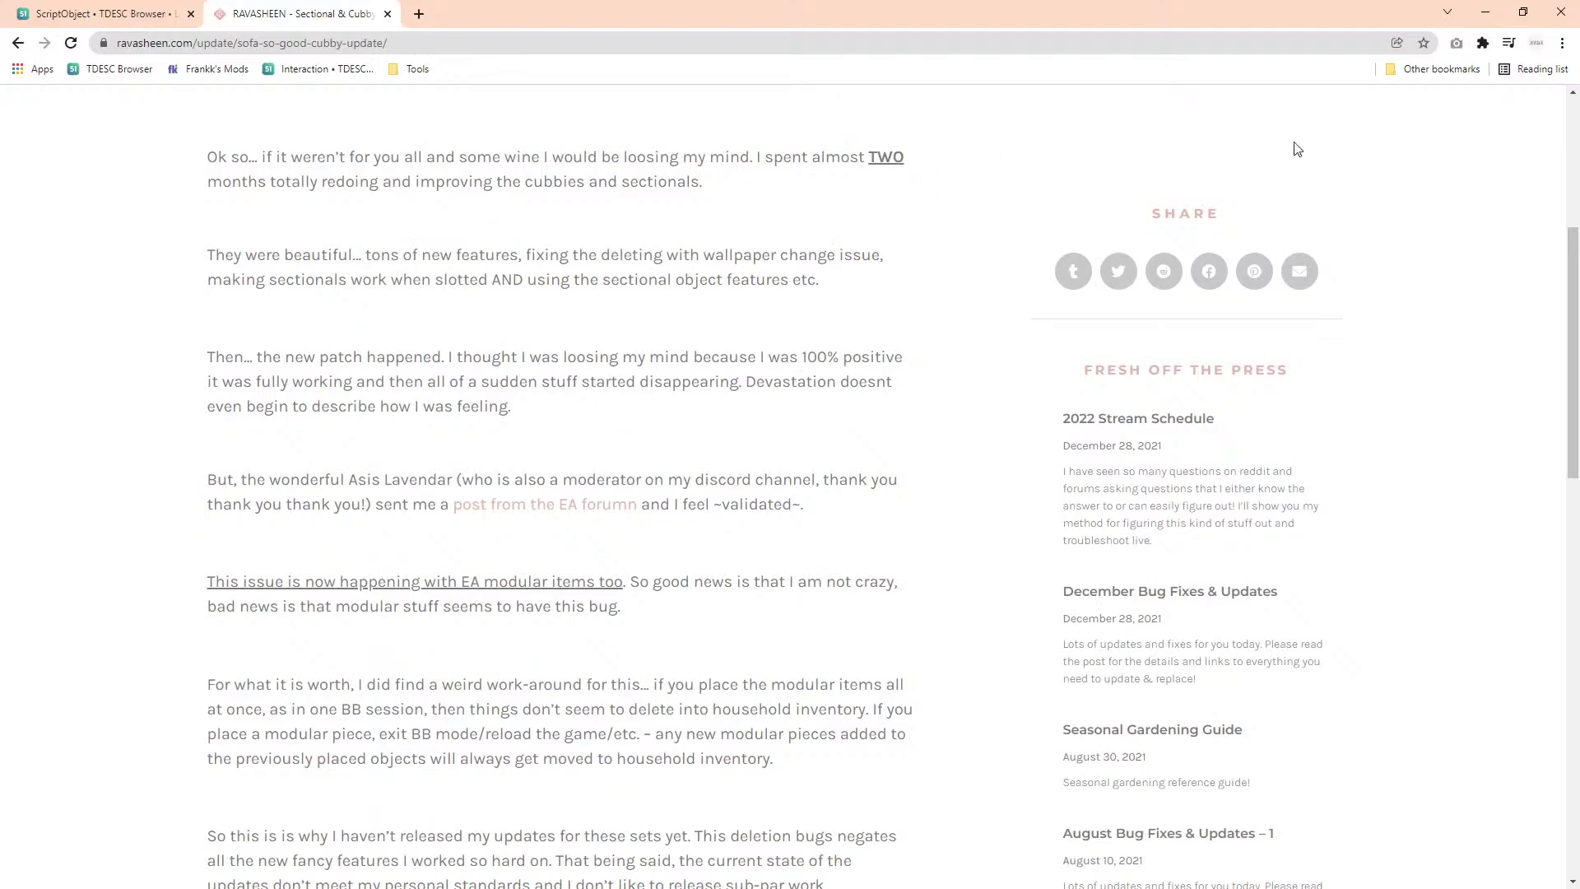
pyautogui.click(1558, 15)
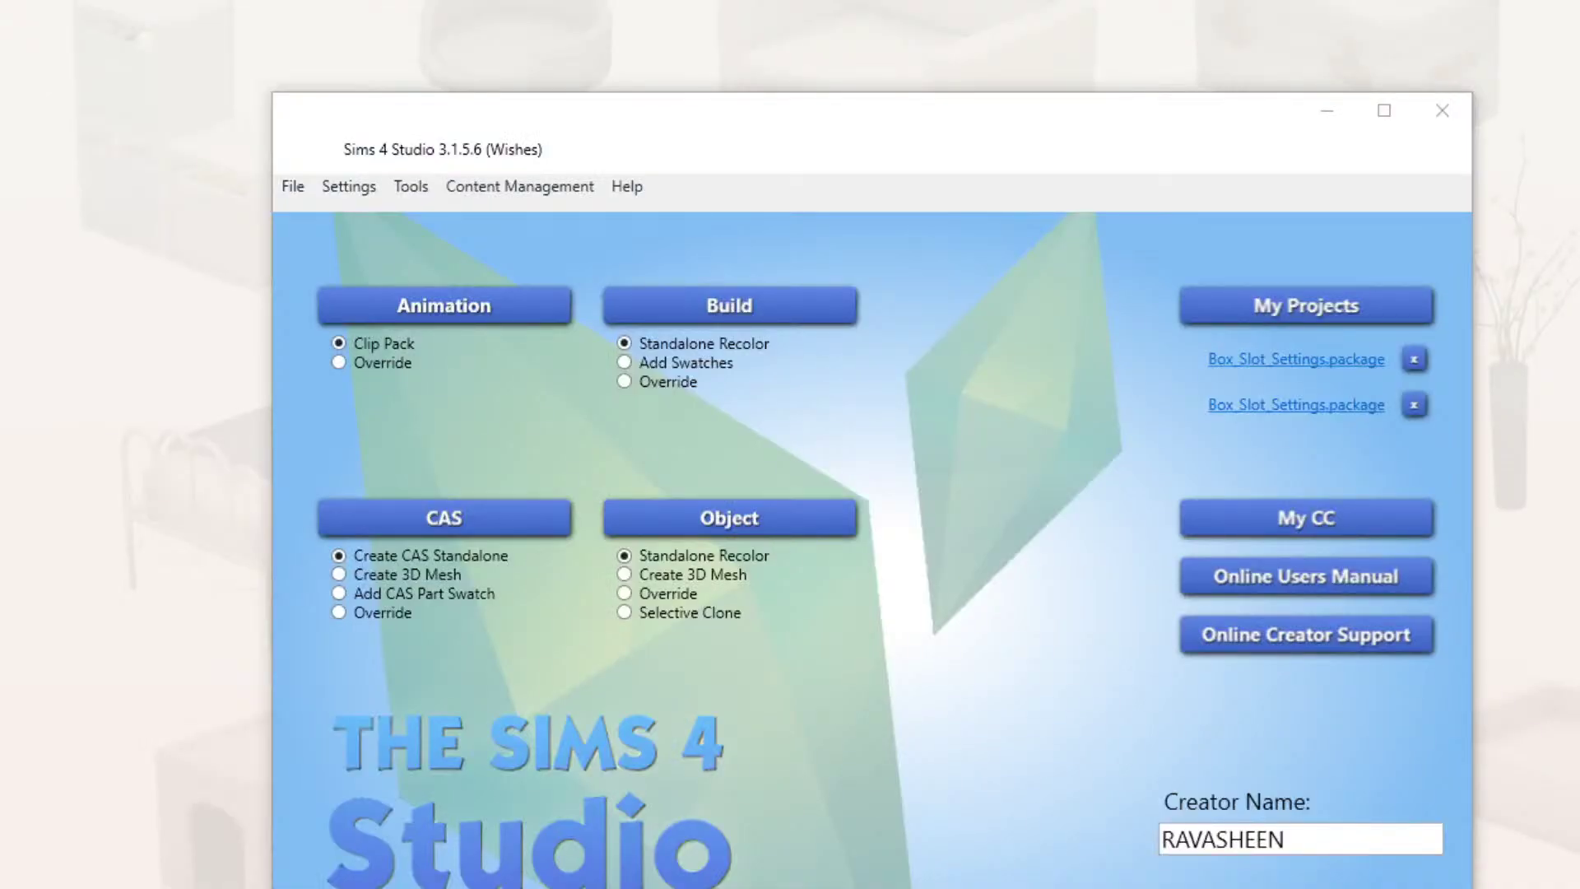
# Step: Start a selective clone of an object in Sims 4 Studio
pyautogui.moveTo(773, 106); pyautogui.dragTo(650, 17)
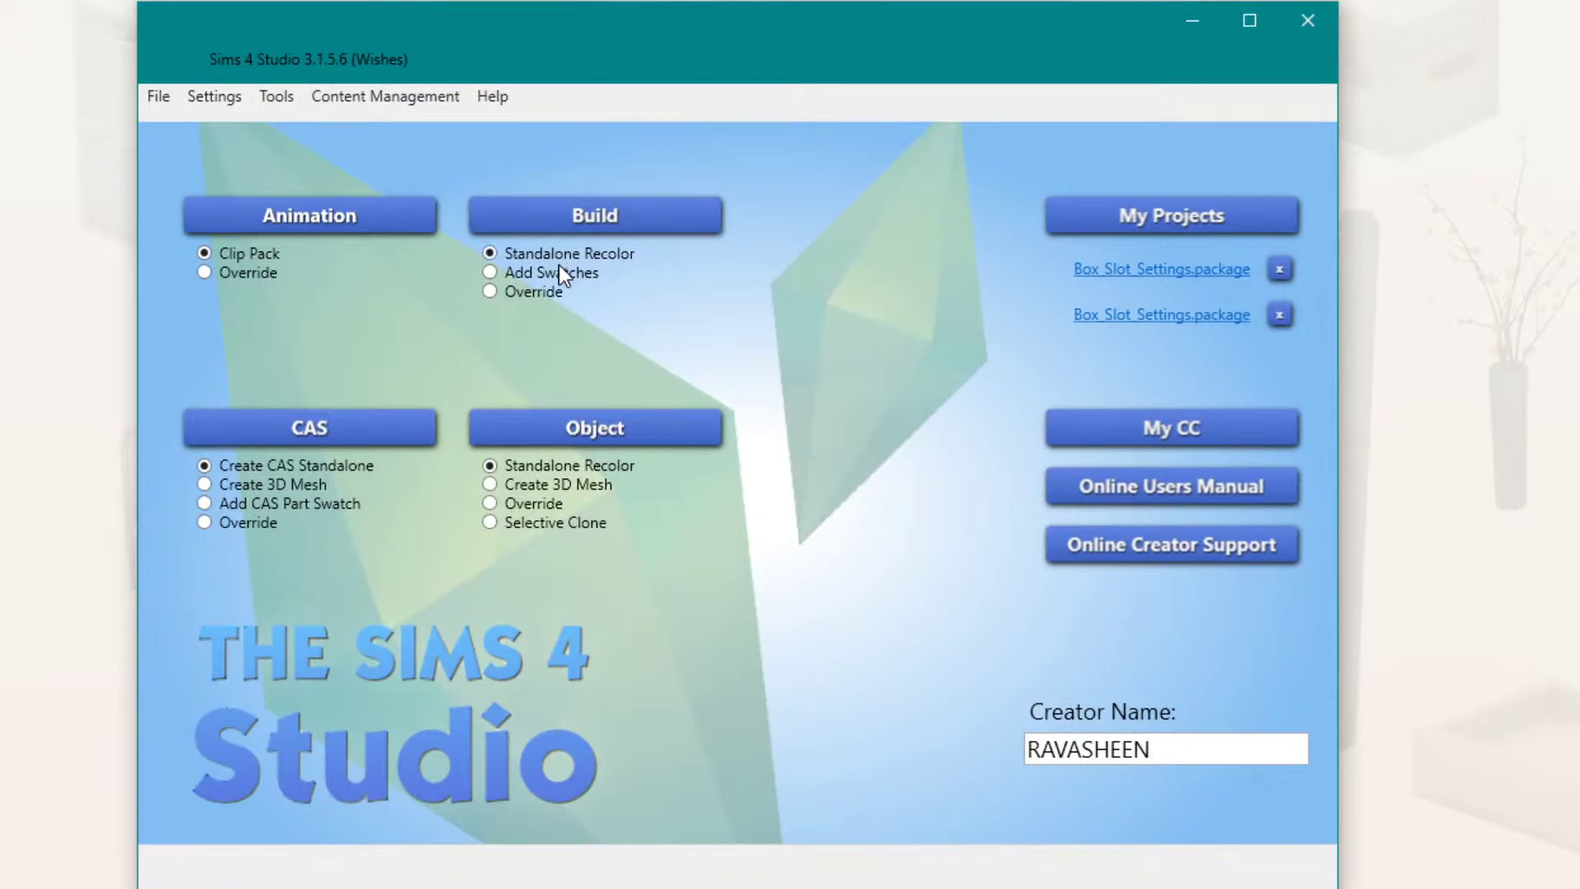
pyautogui.click(544, 531)
pyautogui.click(544, 443)
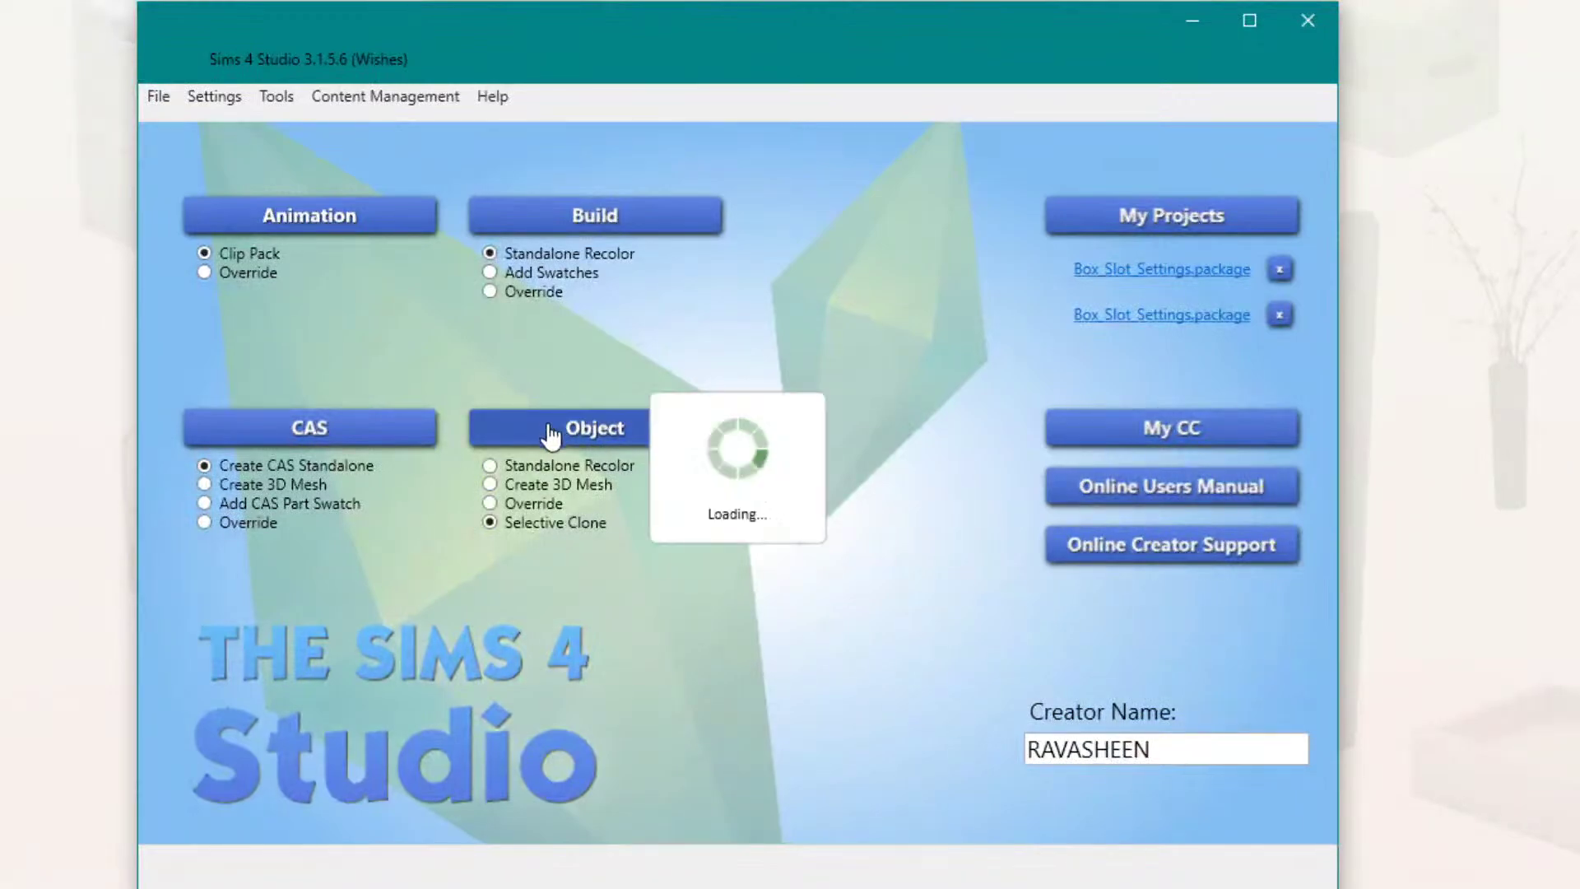
pyautogui.moveTo(578, 16); pyautogui.dragTo(577, 21)
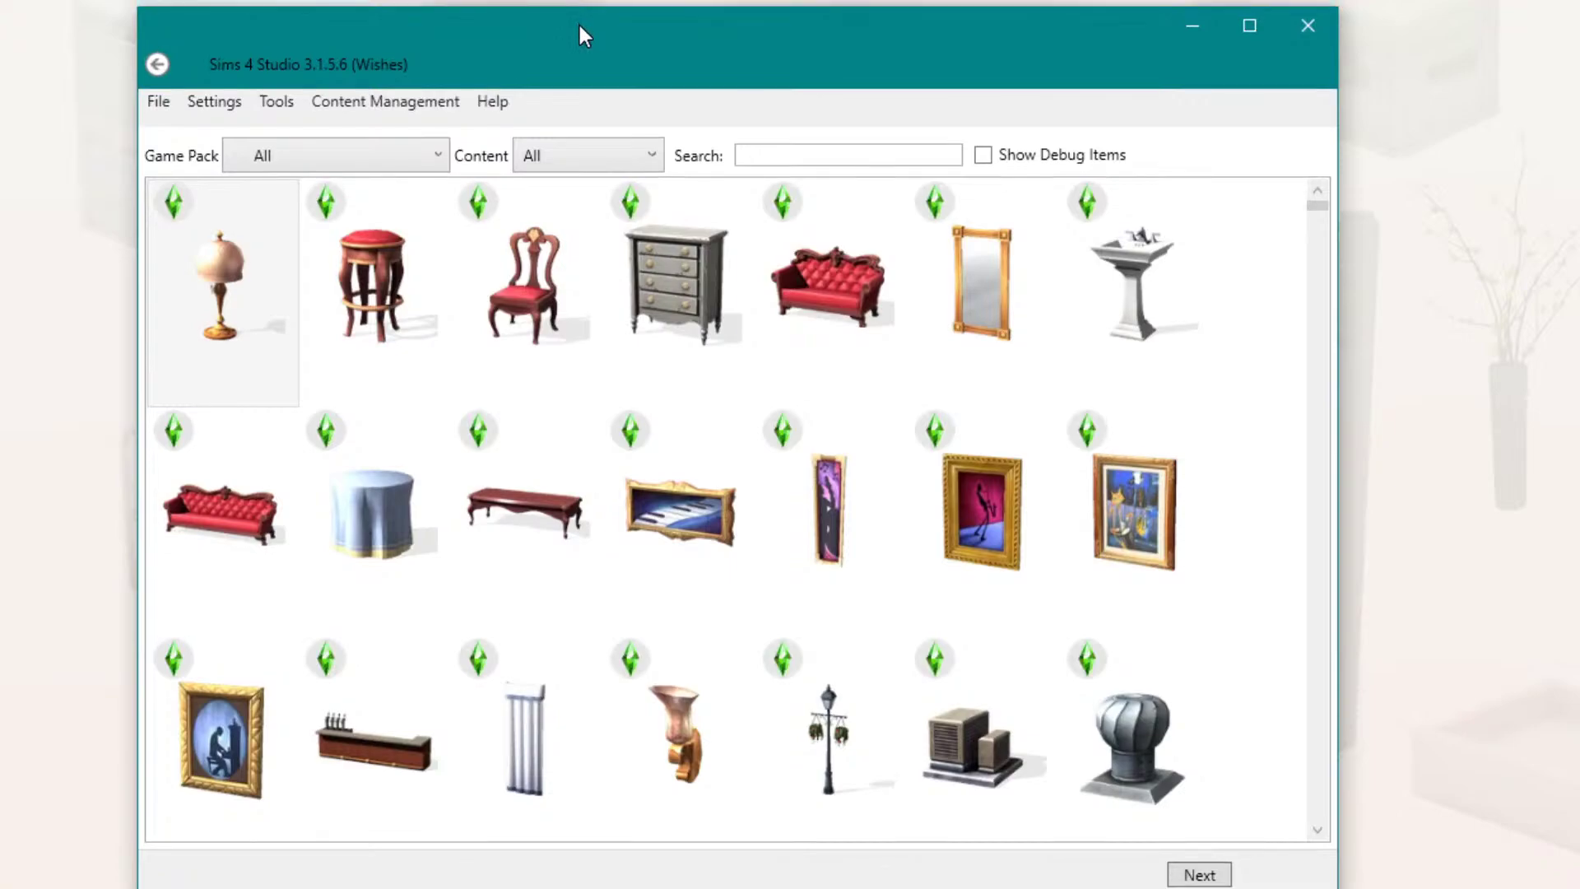
# Step: Search the object catalog for "mirror", look through the matches, and select the plain oval wall mirror
pyautogui.click(772, 153)
pyautogui.write('mirror')
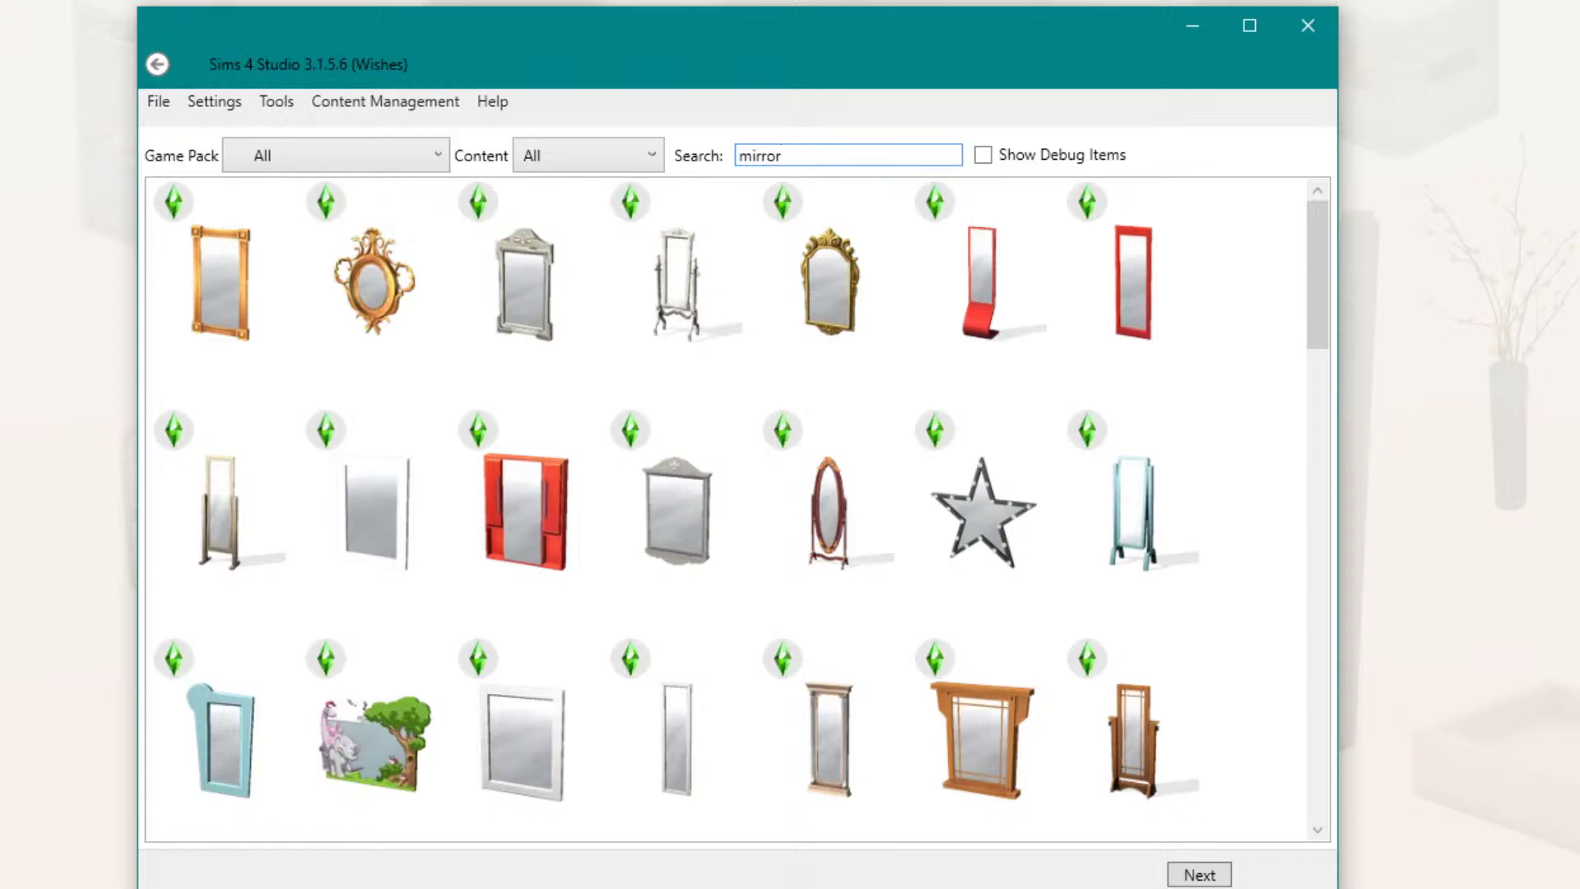
pyautogui.click(1017, 495)
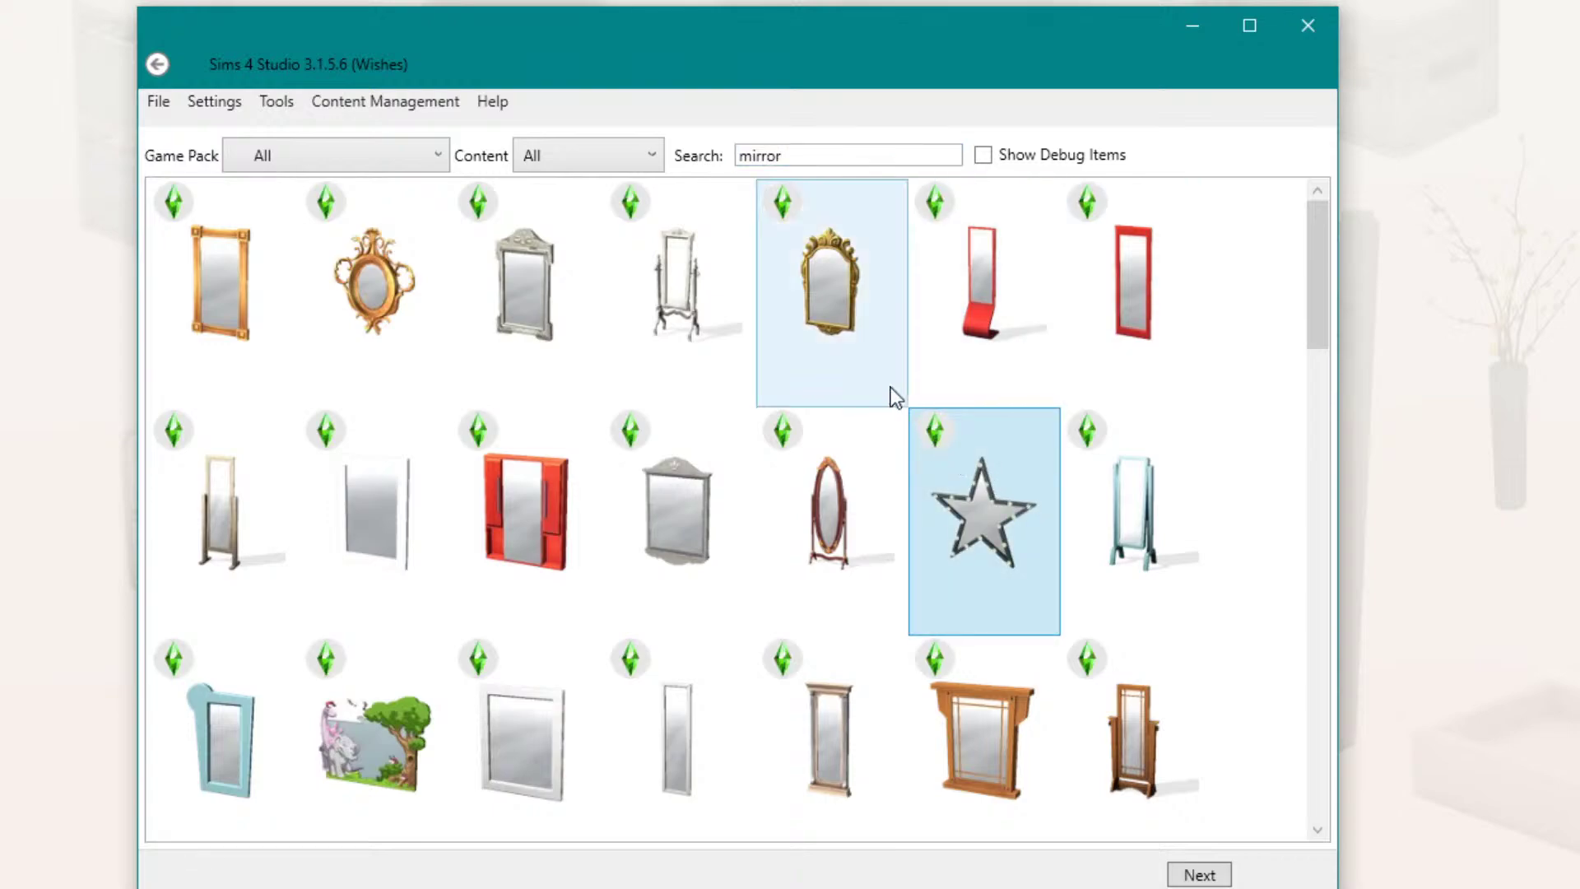
pyautogui.scroll(-5, 872, 312)
pyautogui.scroll(5, 842, 323)
pyautogui.scroll(-5, 1045, 419)
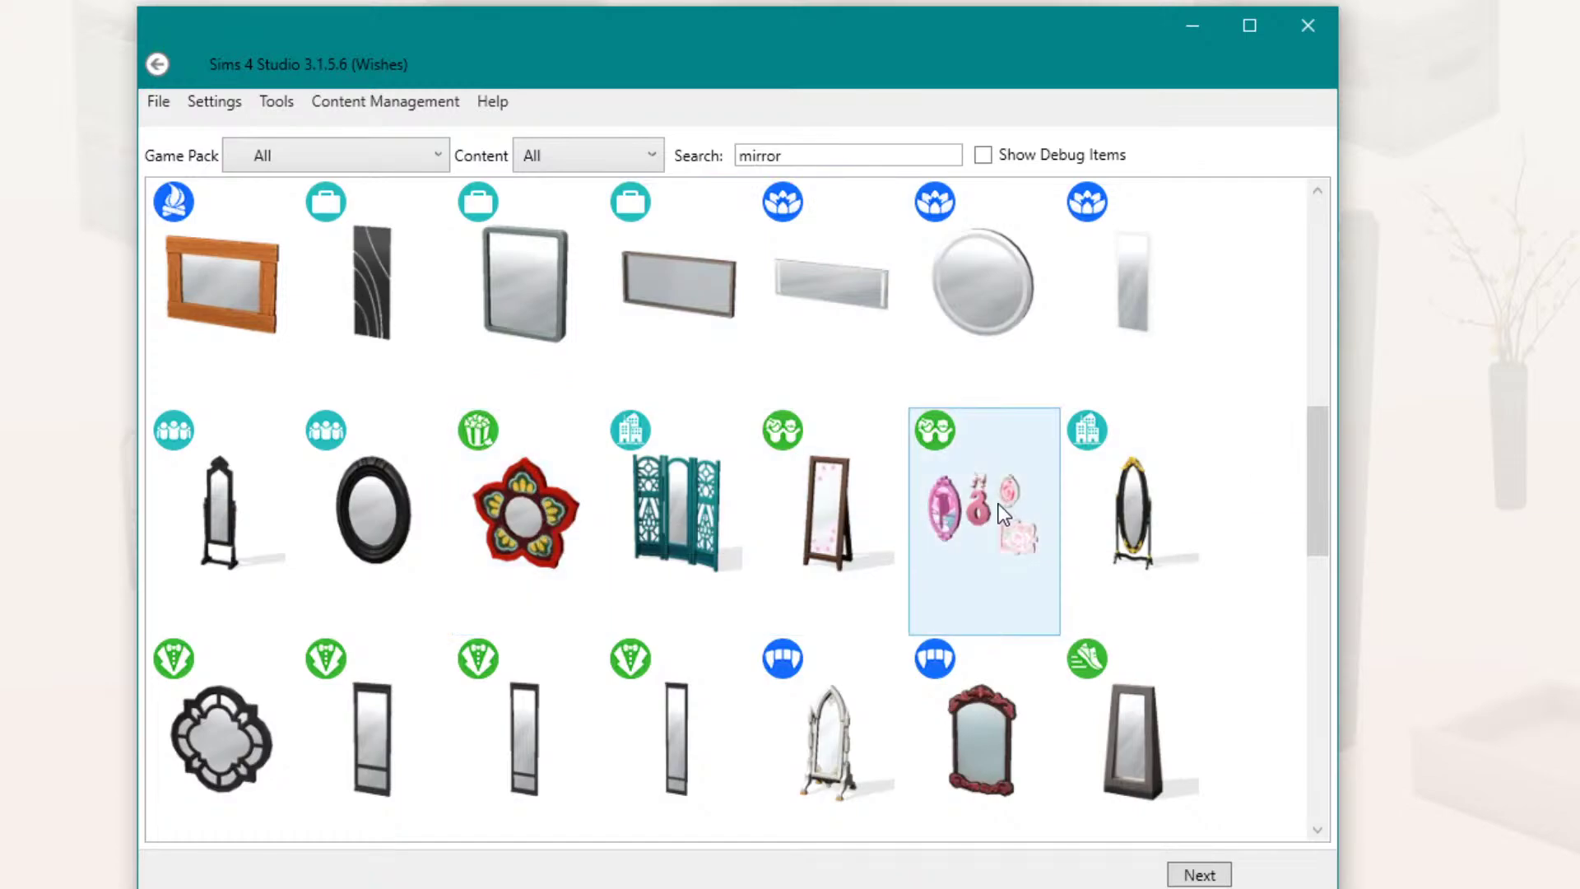
pyautogui.scroll(-5, 823, 576)
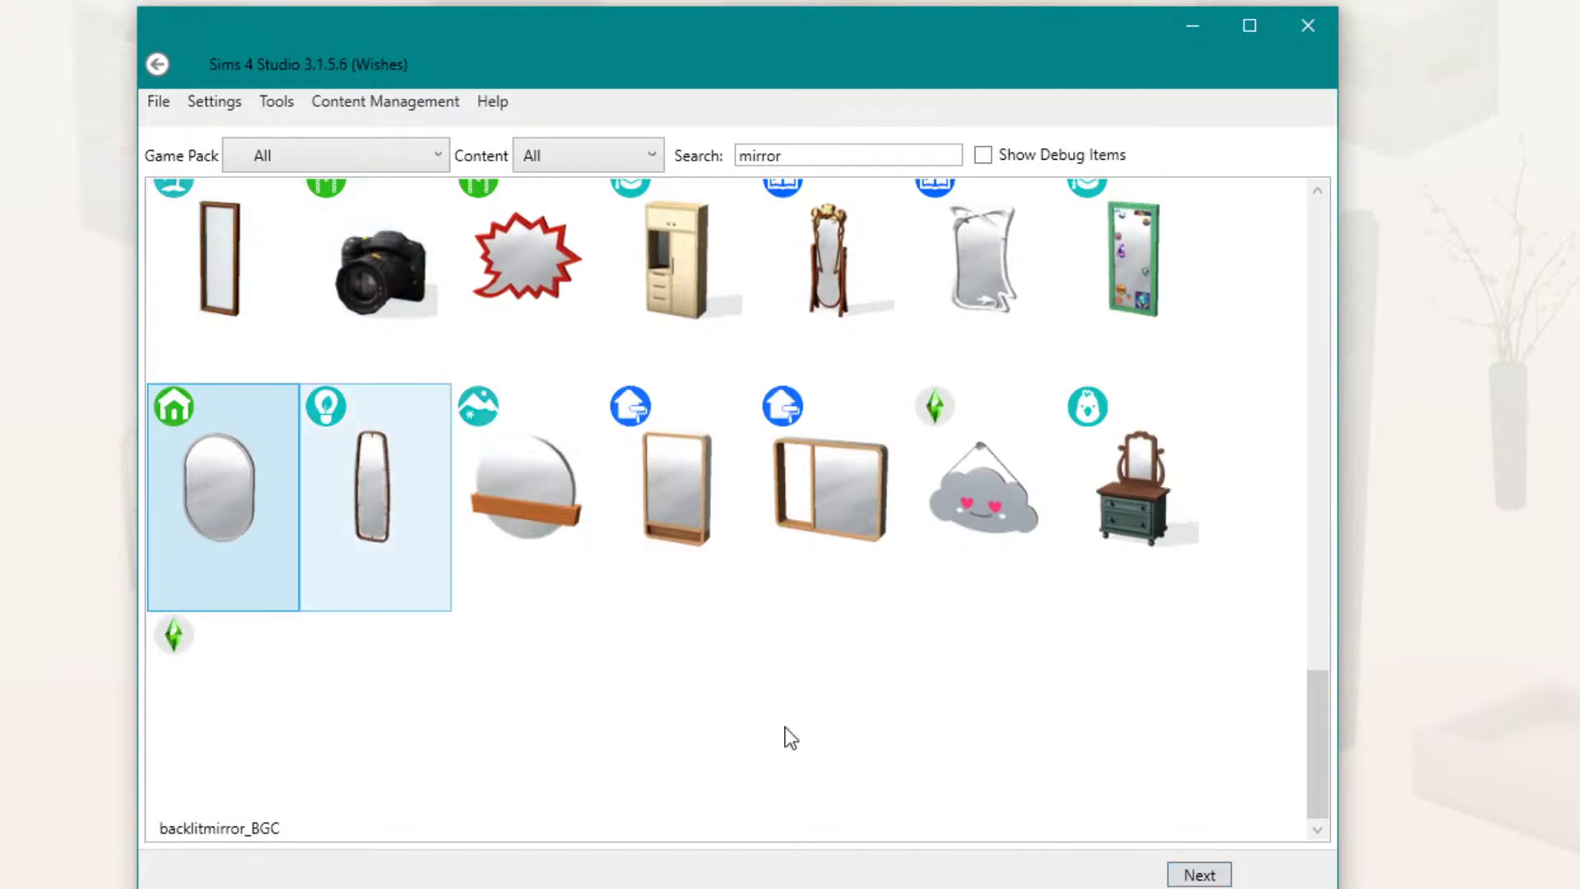
# Step: Clone the oval mirror with the default components and save it as Mirror_Demo_MoveUpDown in the 28_Livestream_Tutorial folder
pyautogui.click(1189, 877)
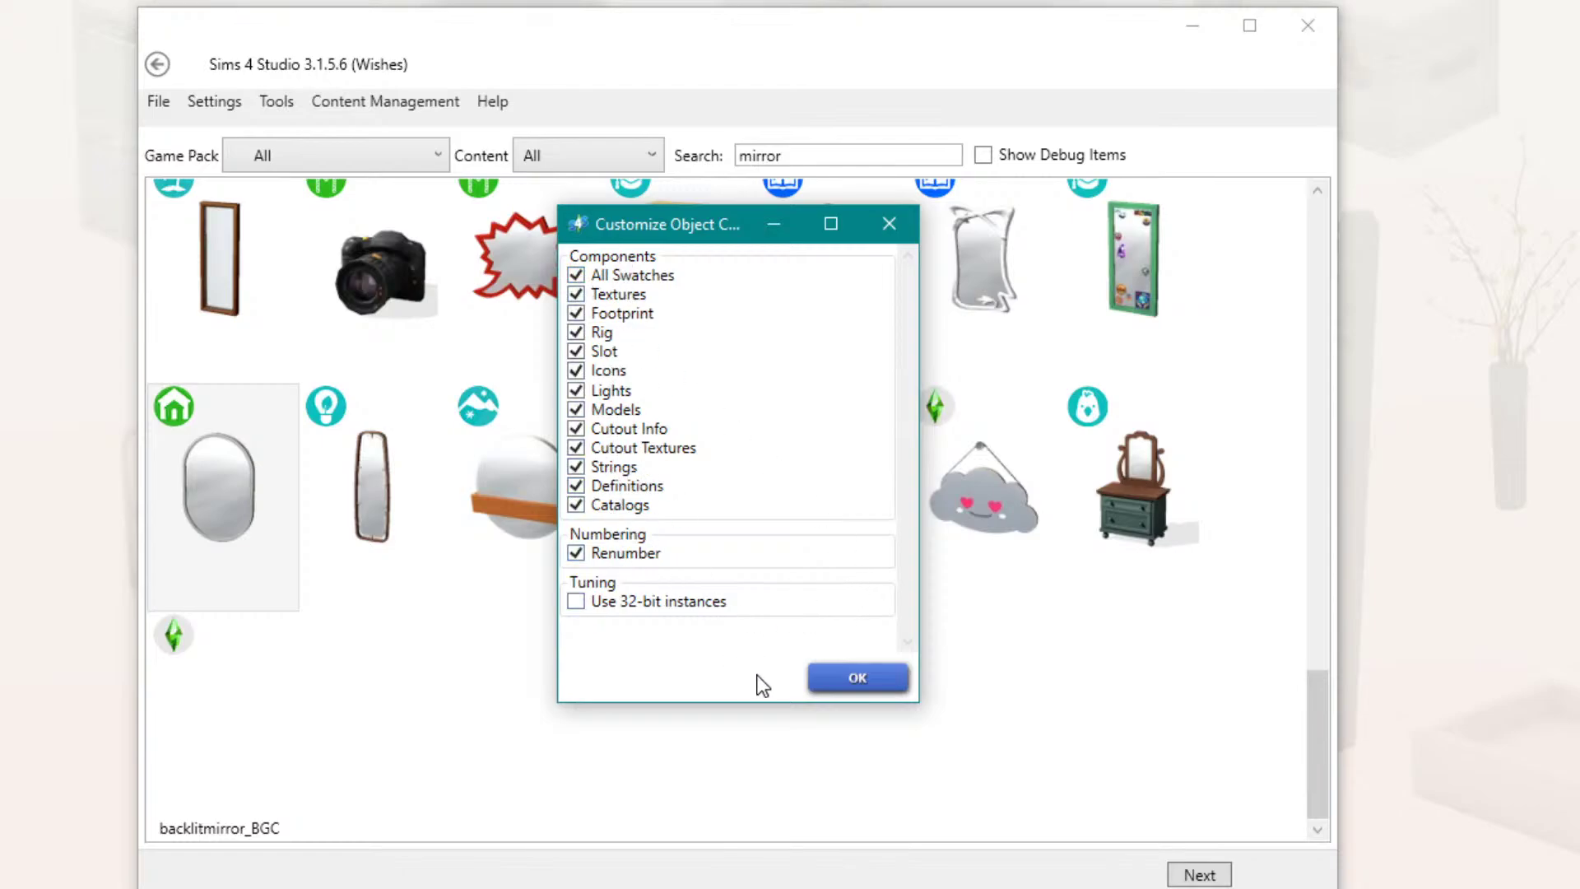
pyautogui.click(836, 682)
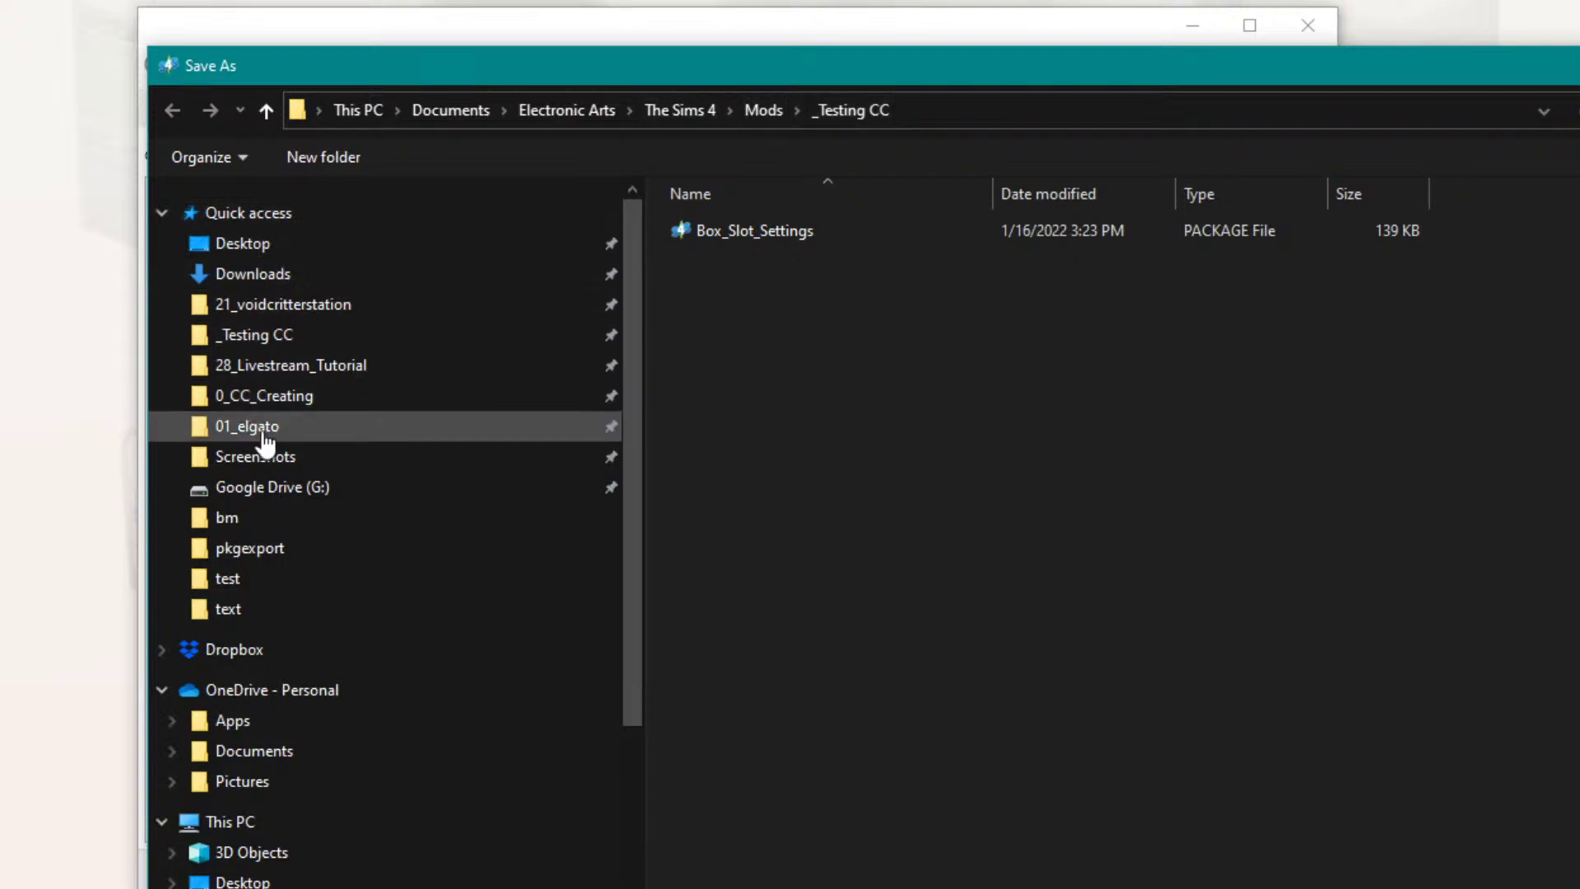
pyautogui.click(306, 366)
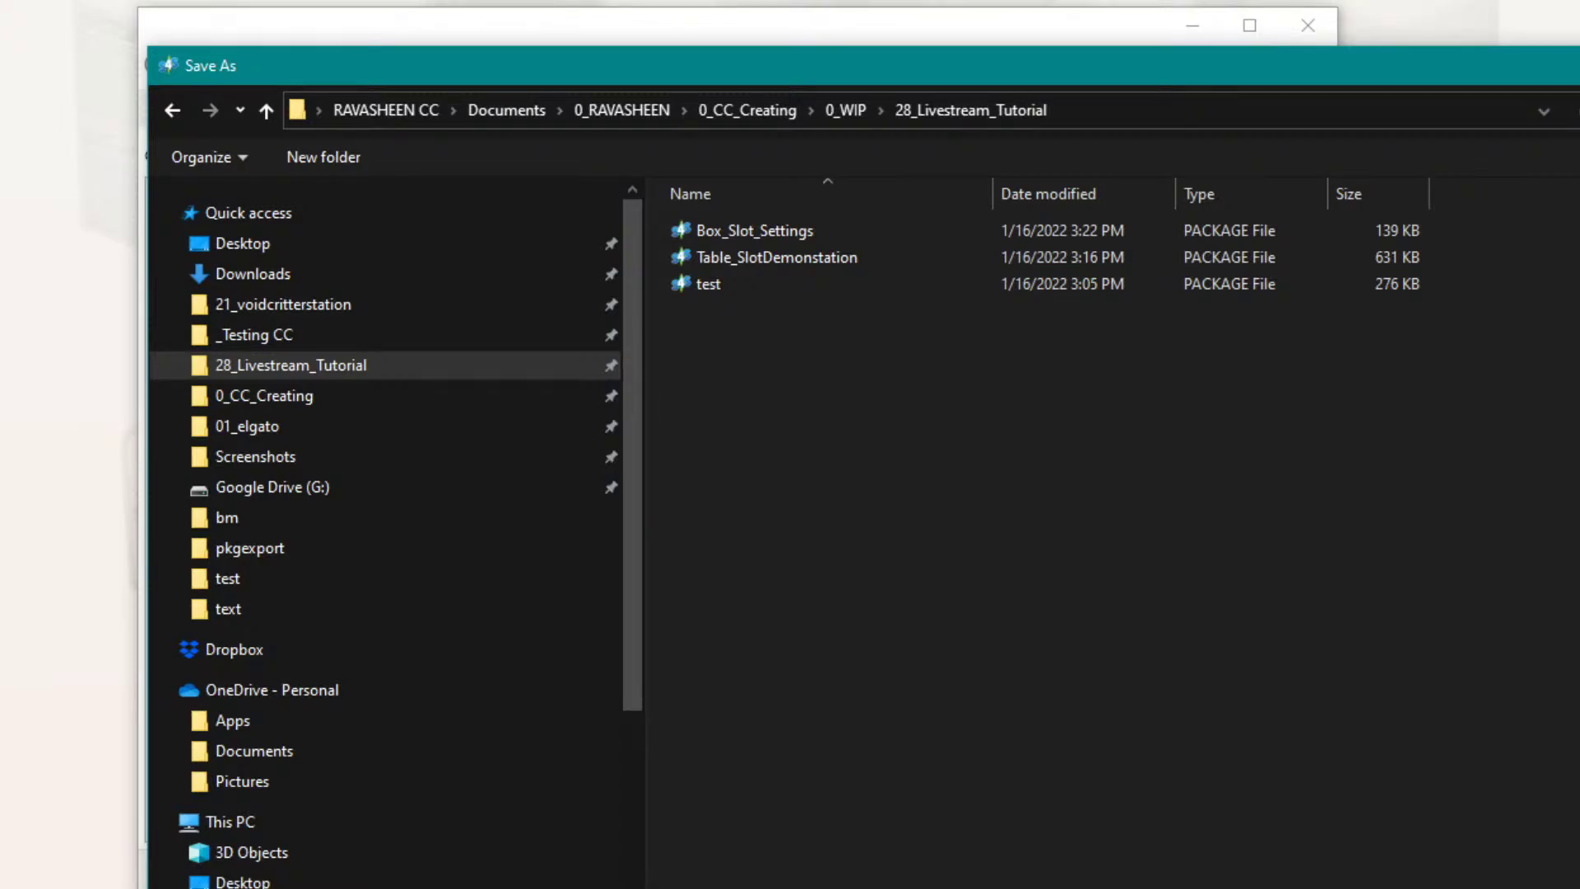
pyautogui.press('Return')
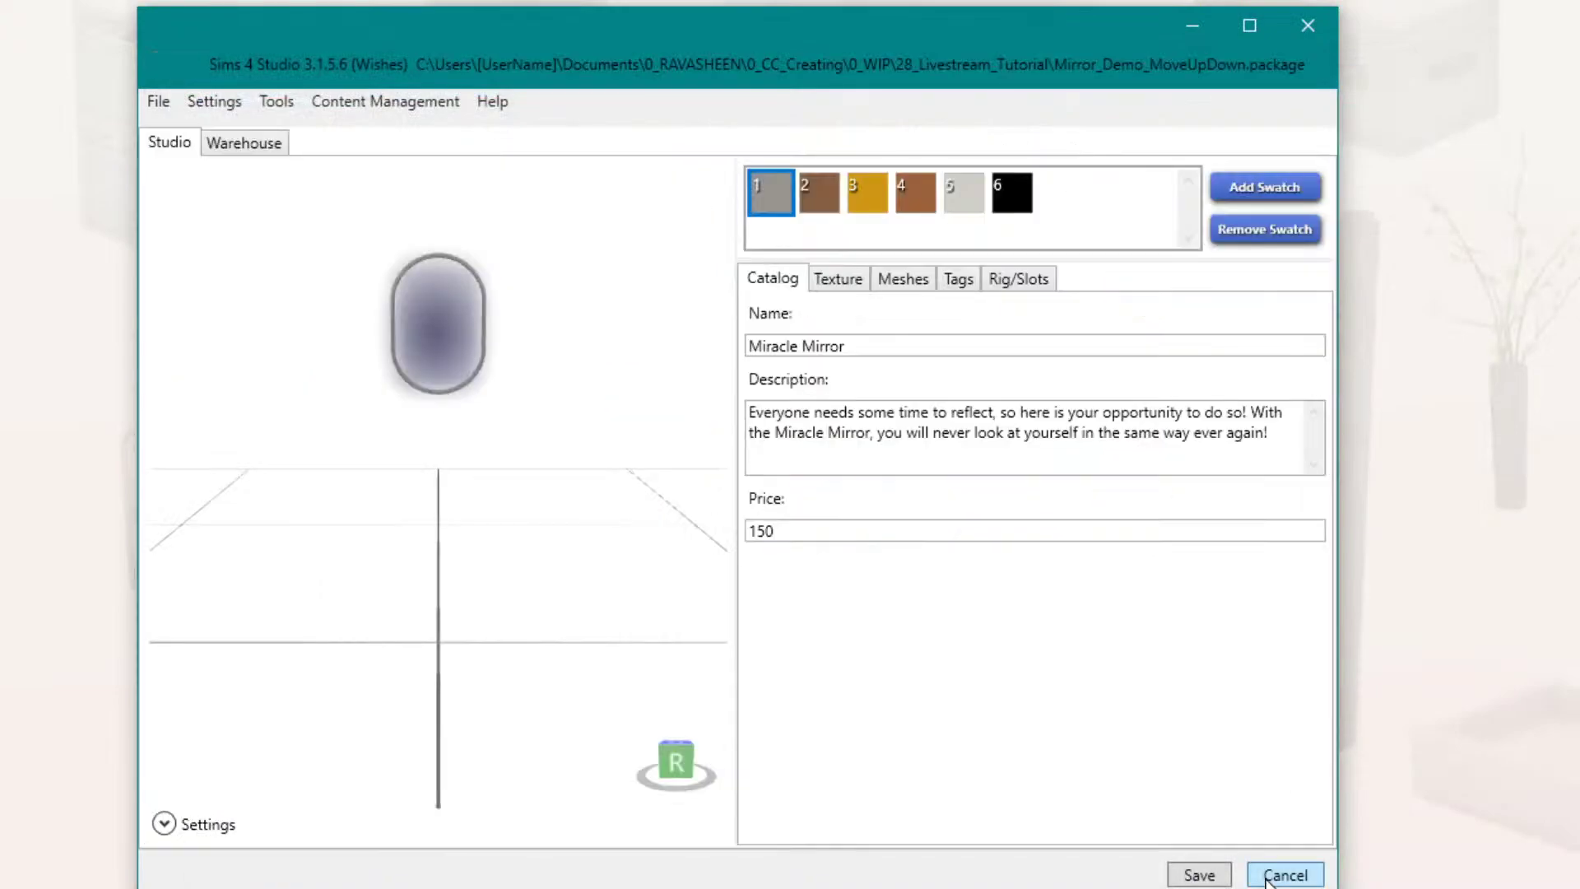
pyautogui.moveTo(837, 22); pyautogui.dragTo(822, 20)
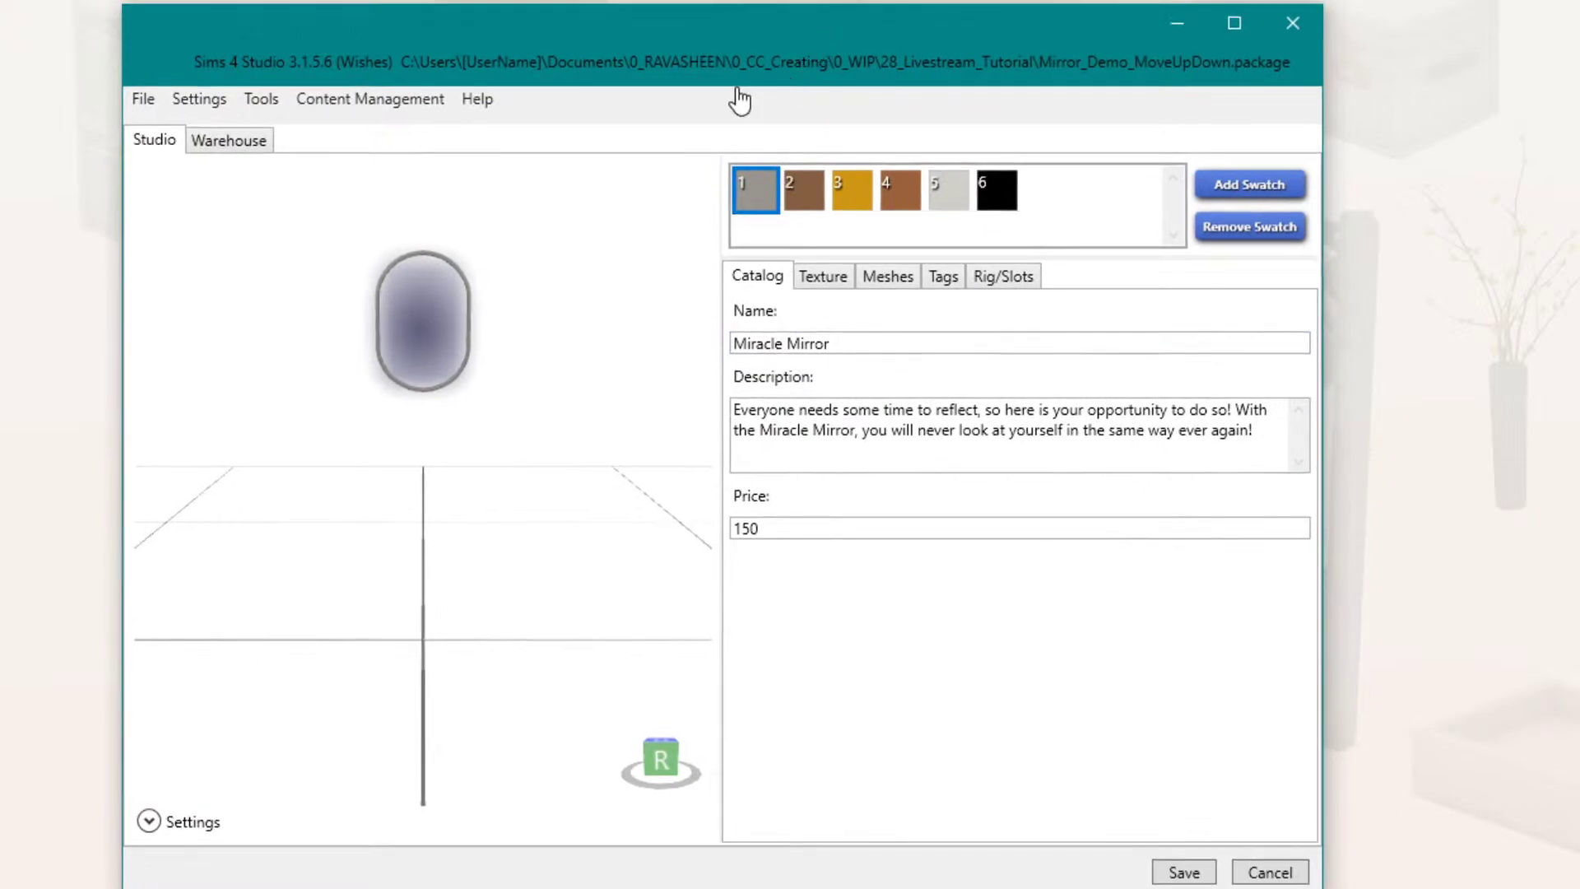
# Step: Show the mirror package's resources in the Warehouse, sort them by type, and find the Object Catalog entries for its swatches
pyautogui.click(230, 139)
pyautogui.scroll(-2, 314, 436)
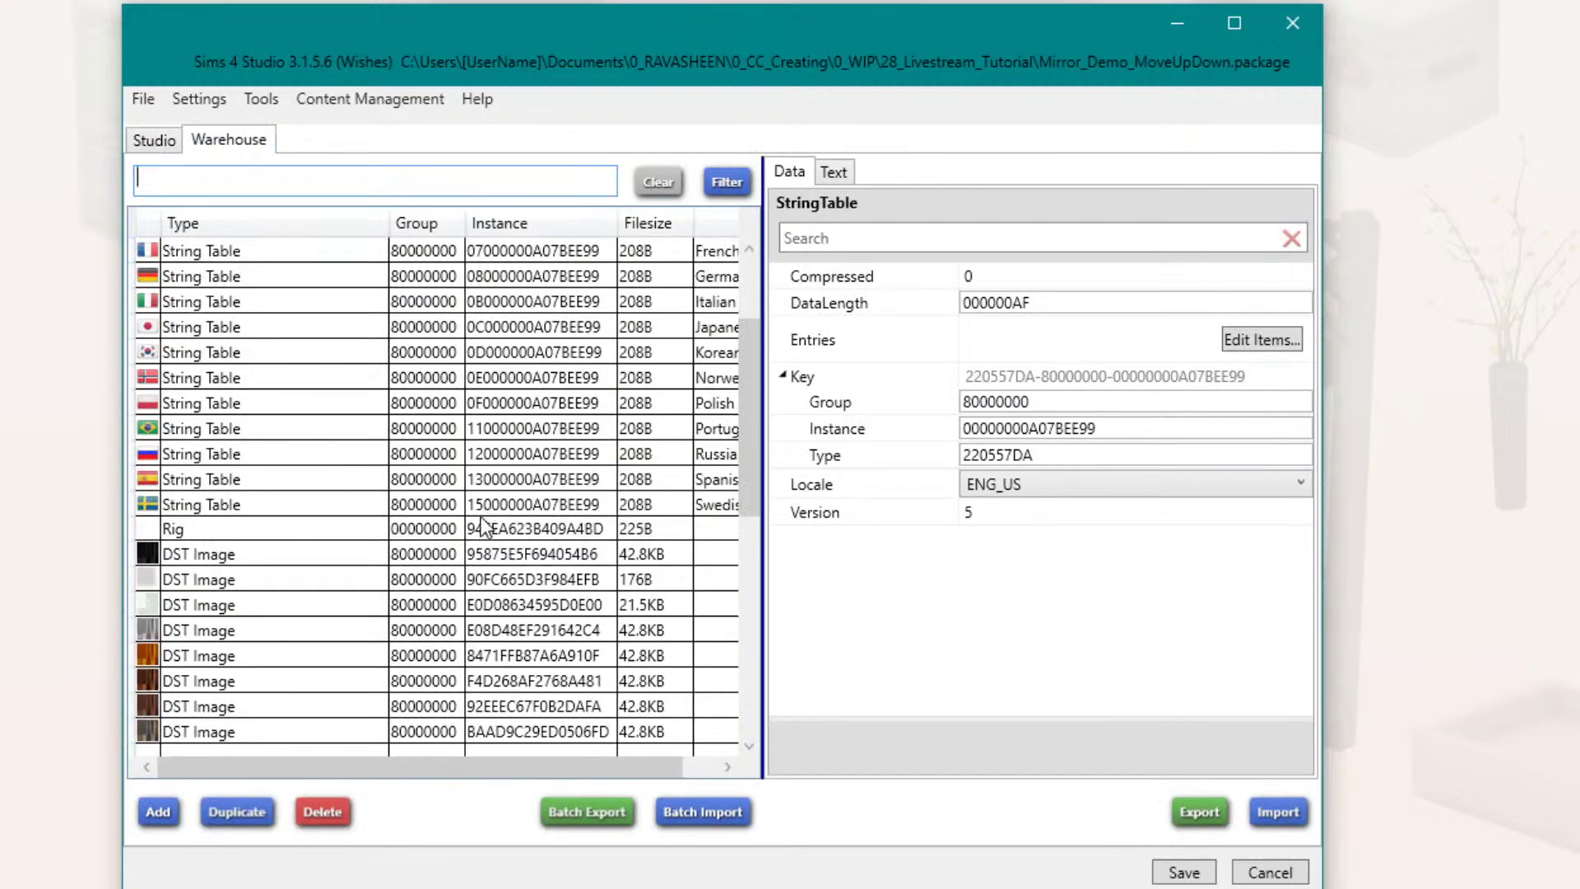
pyautogui.scroll(-1, 483, 525)
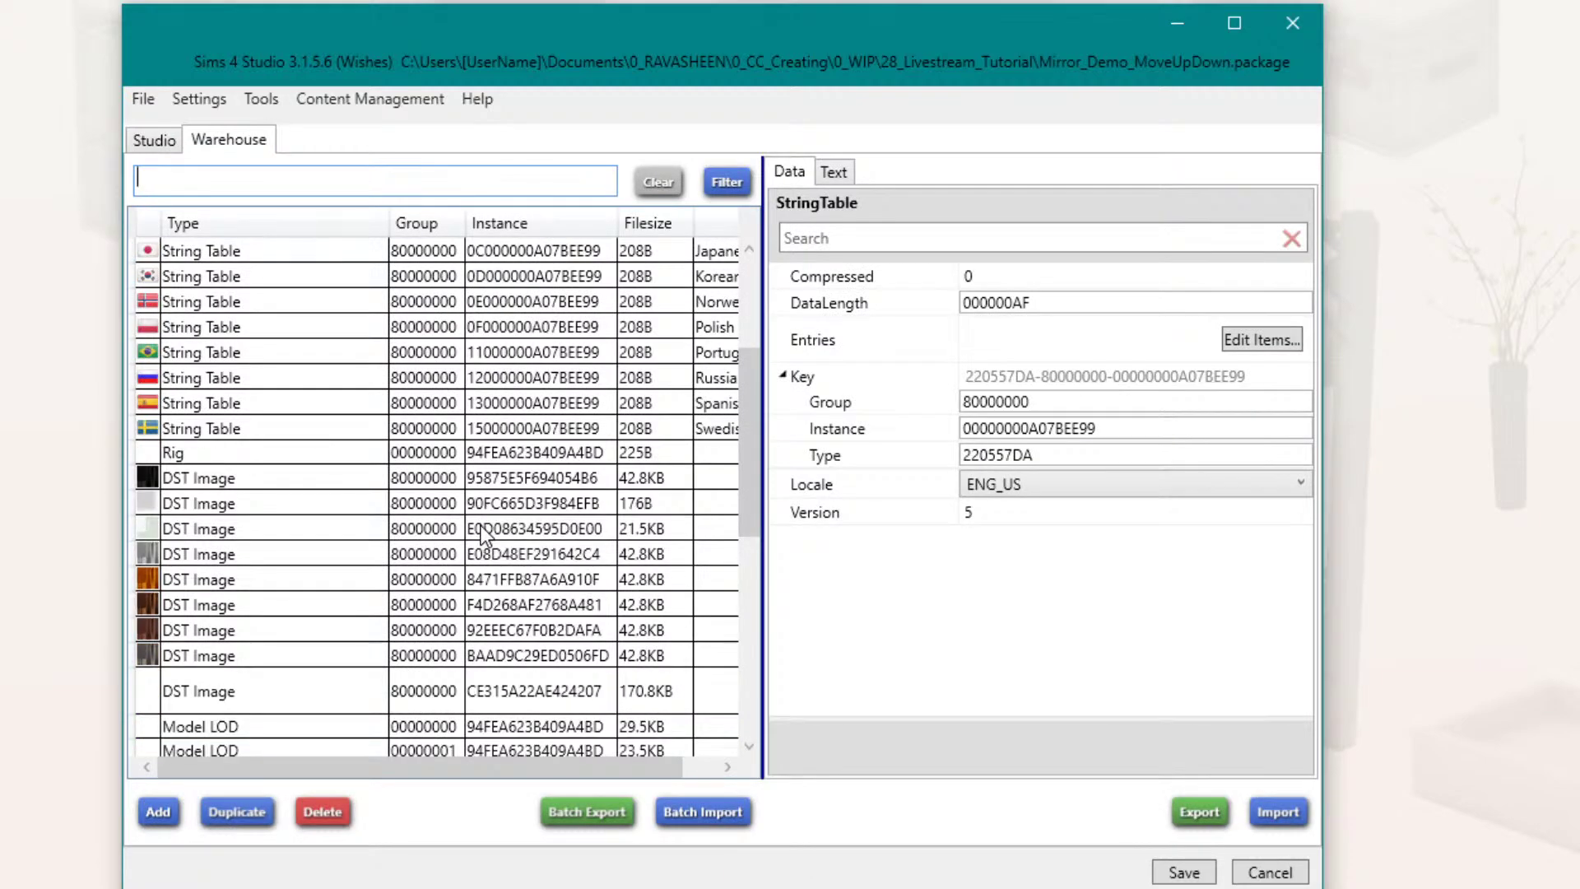
pyautogui.click(262, 239)
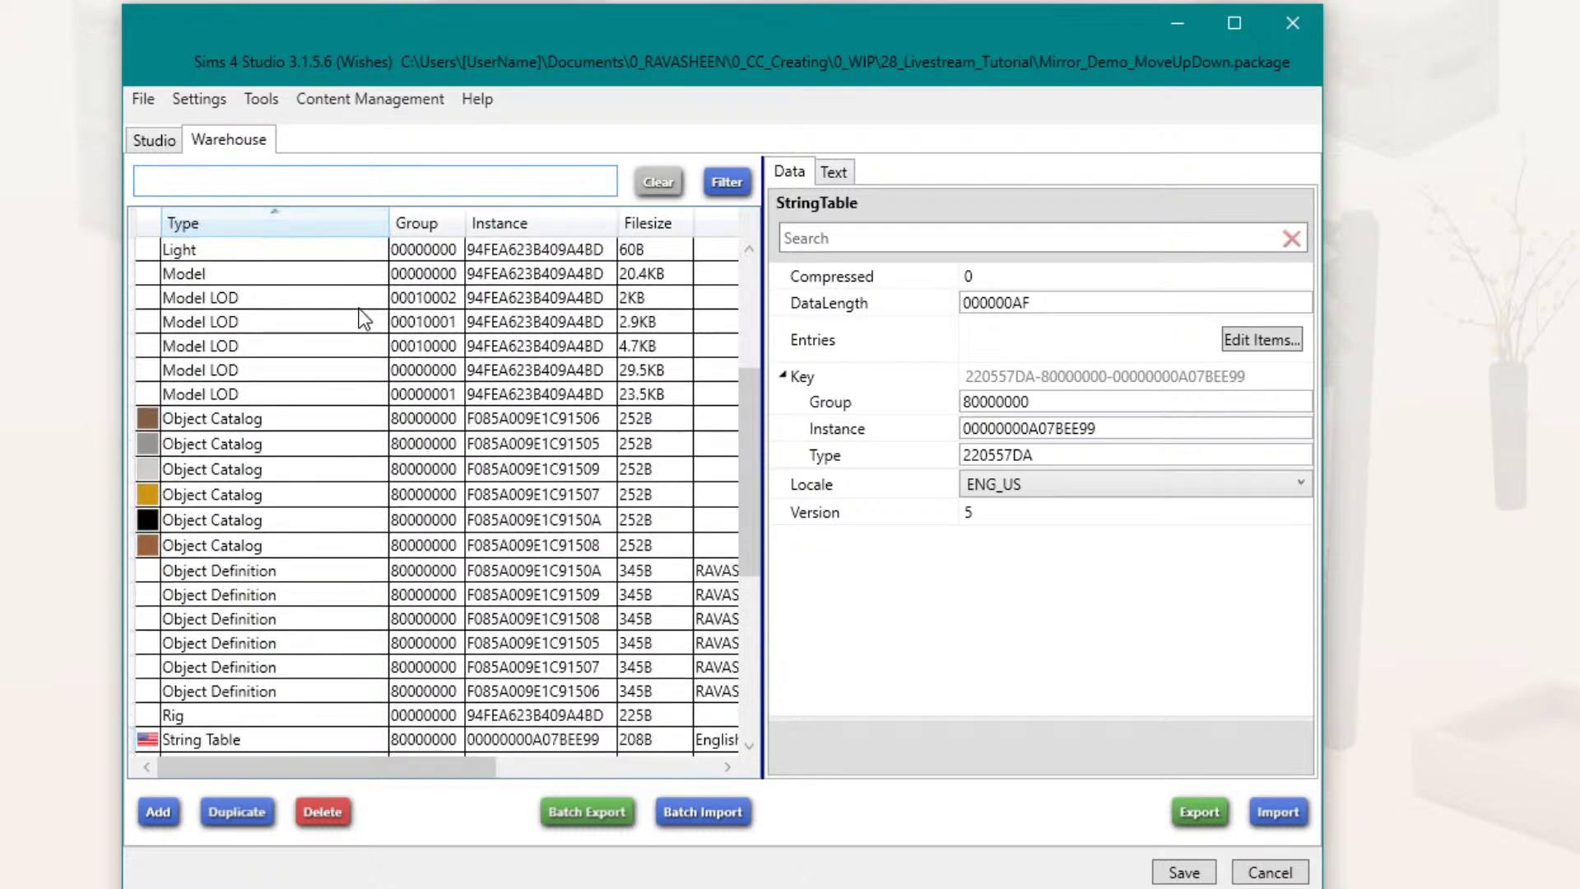
pyautogui.scroll(4, 329, 411)
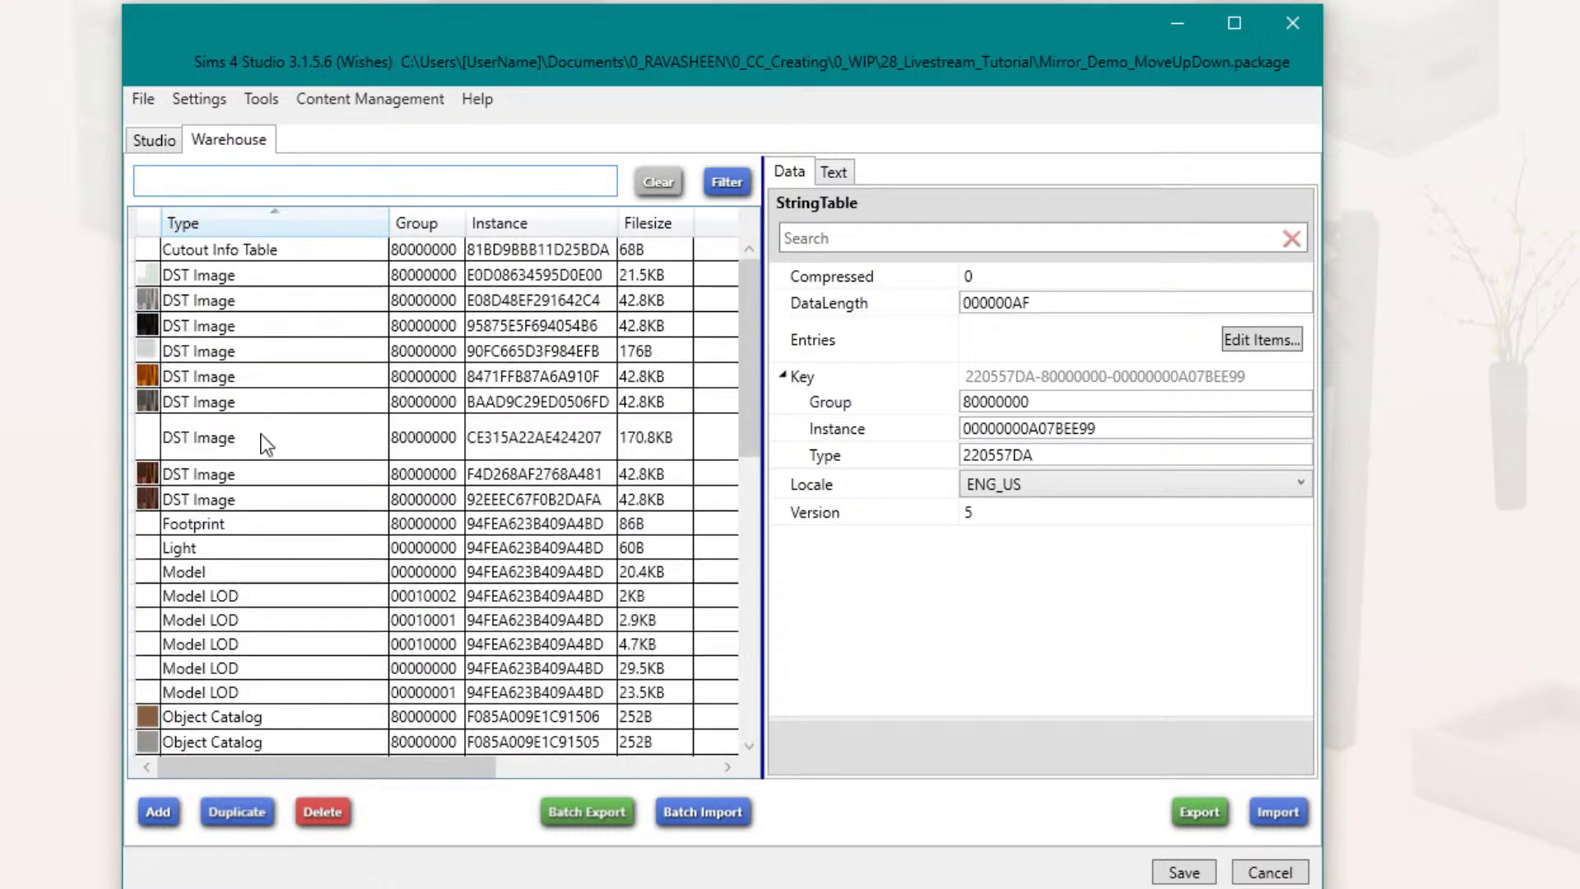
pyautogui.click(154, 140)
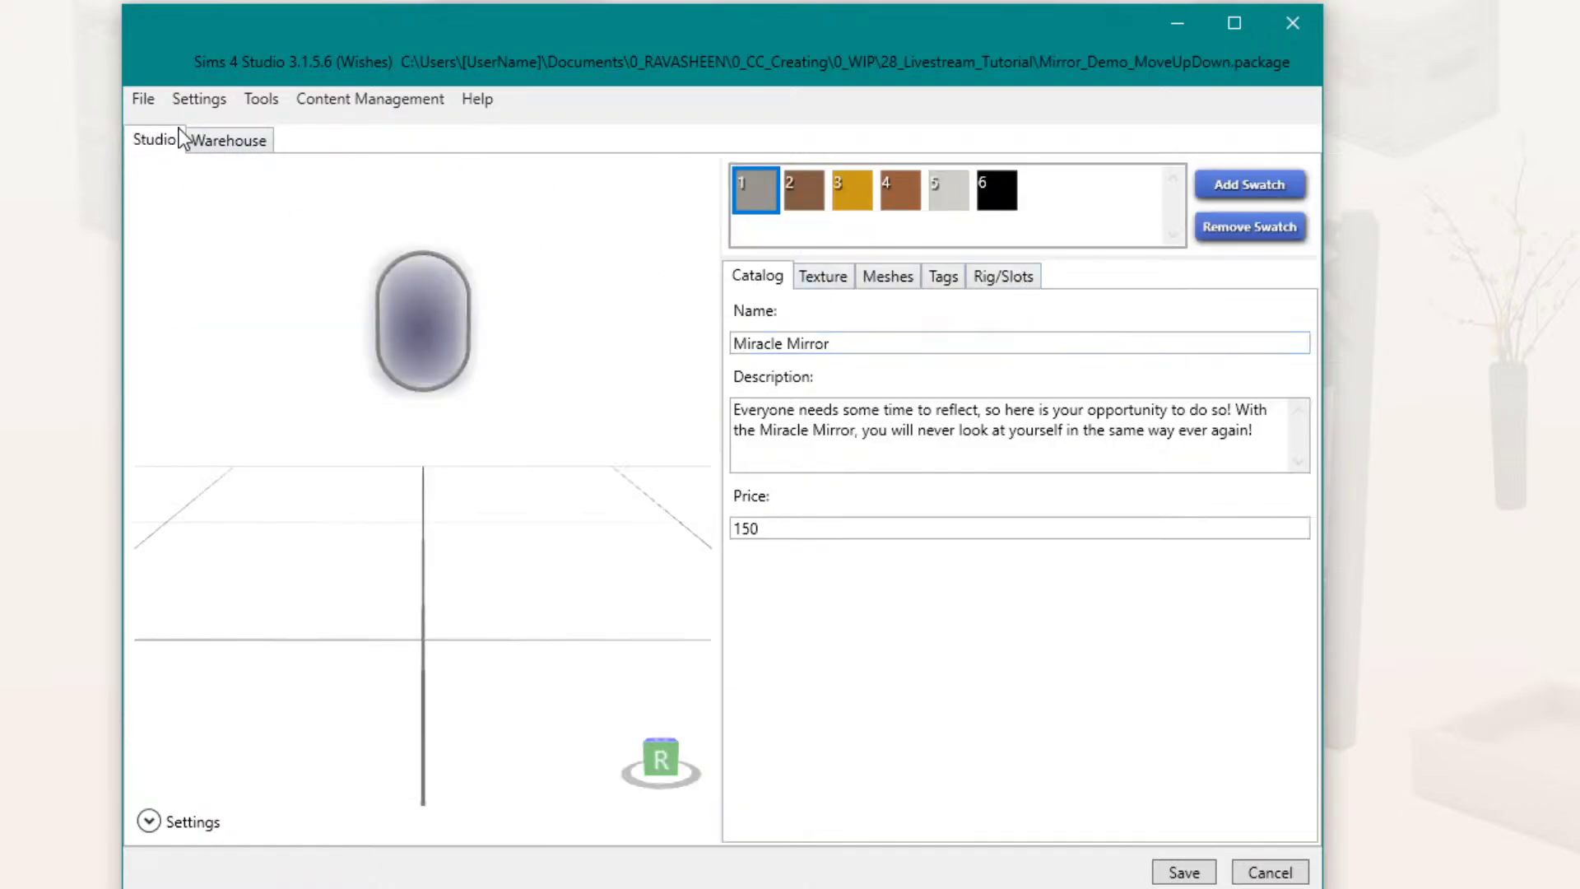
pyautogui.click(245, 142)
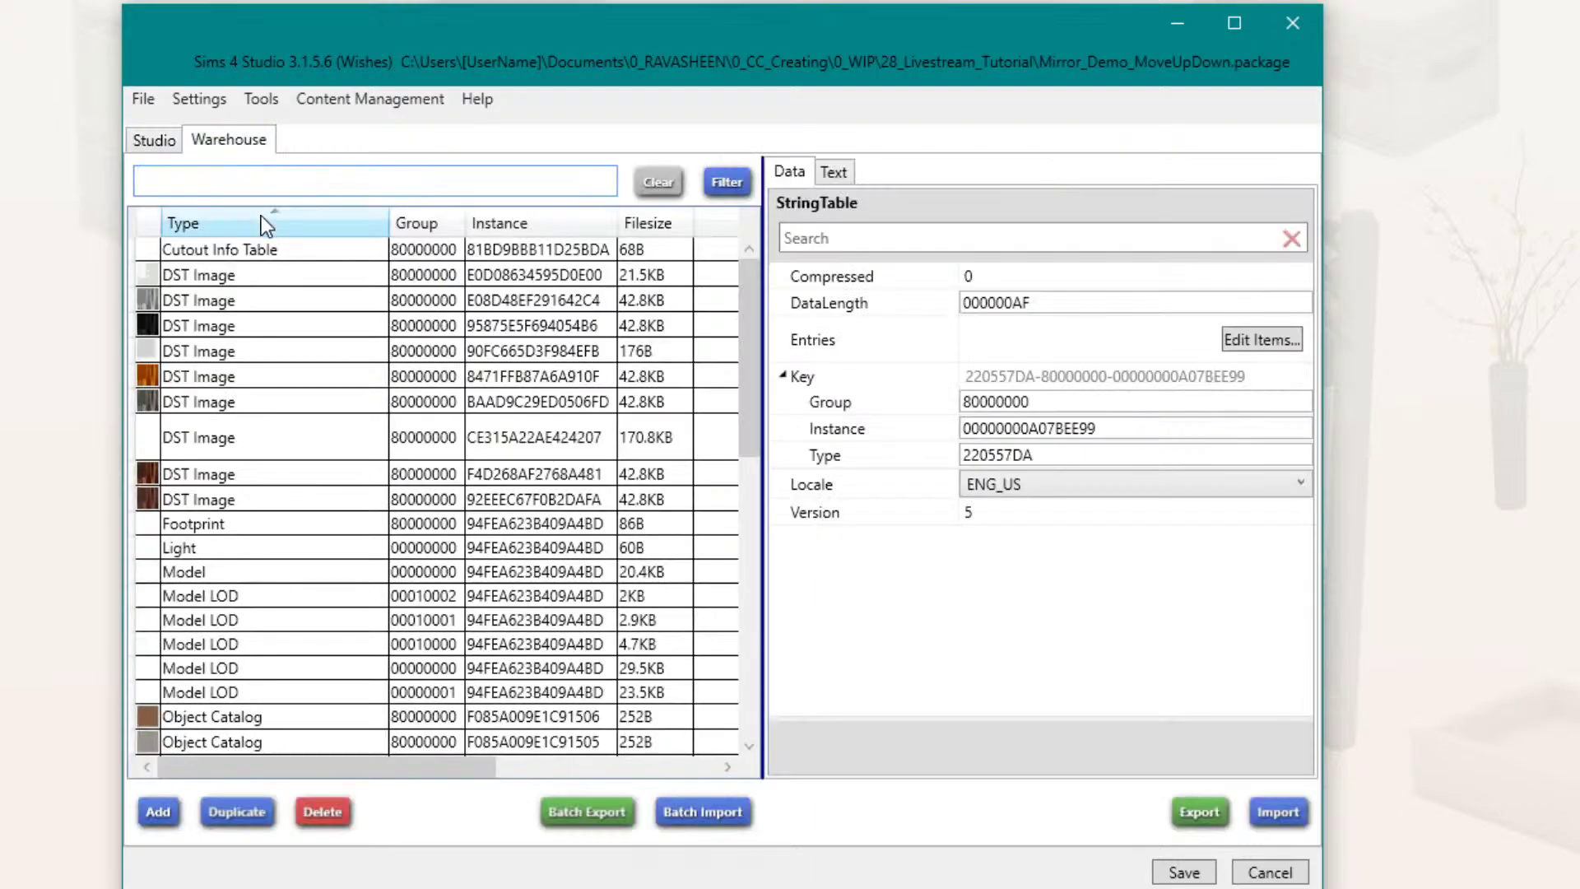
pyautogui.scroll(-4, 300, 483)
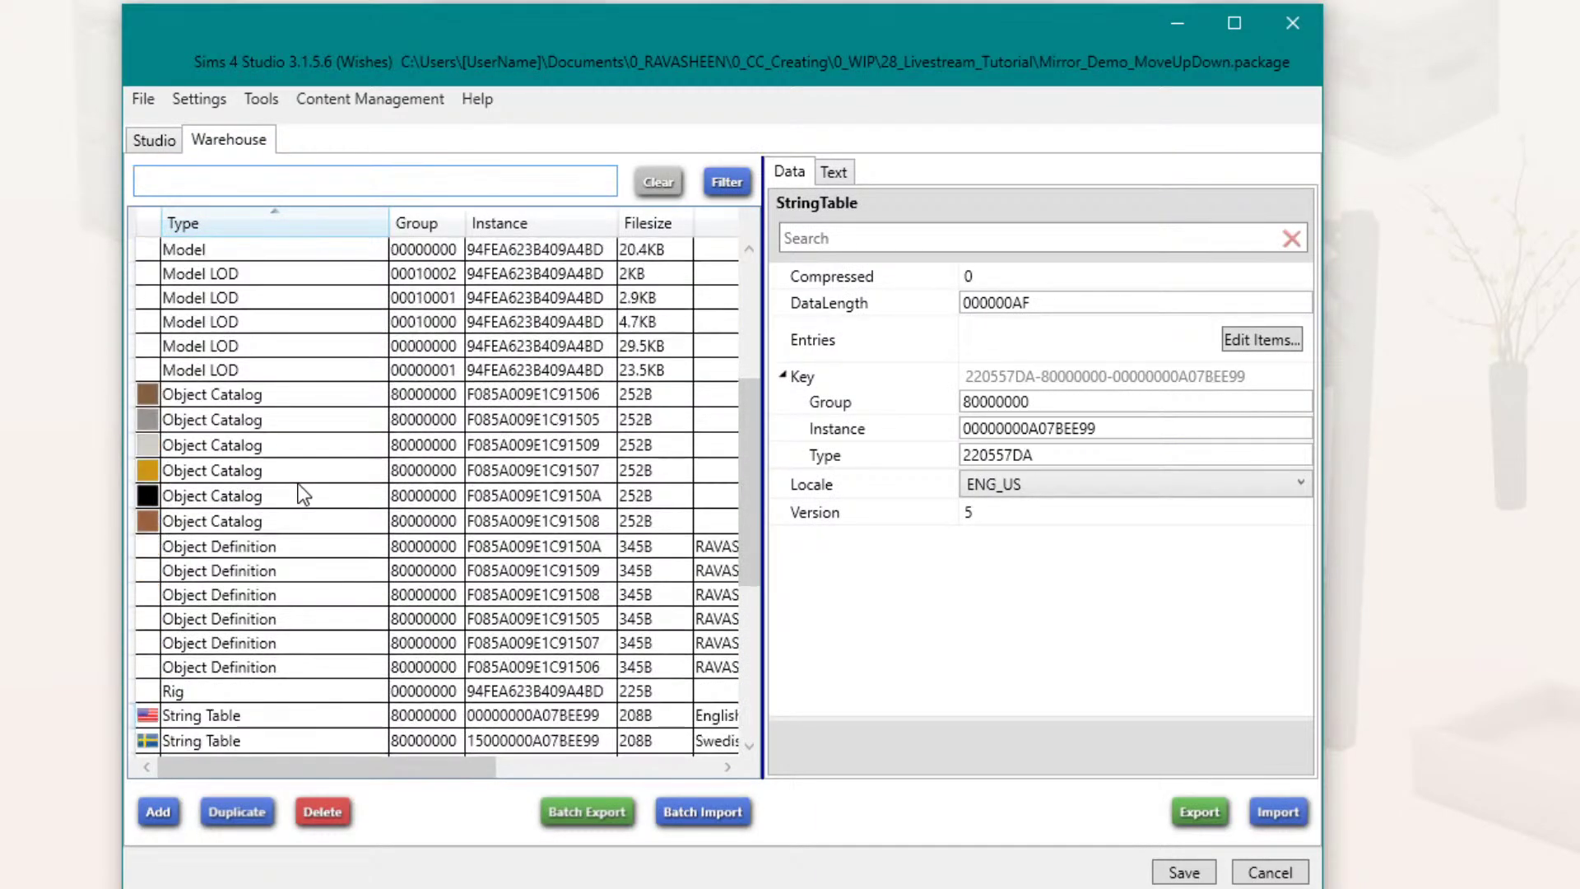
# Step: Enable AdjustHeightOnWall under PlacementFlagsLow for the first brown swatch's Object Catalog resource
pyautogui.click(198, 397)
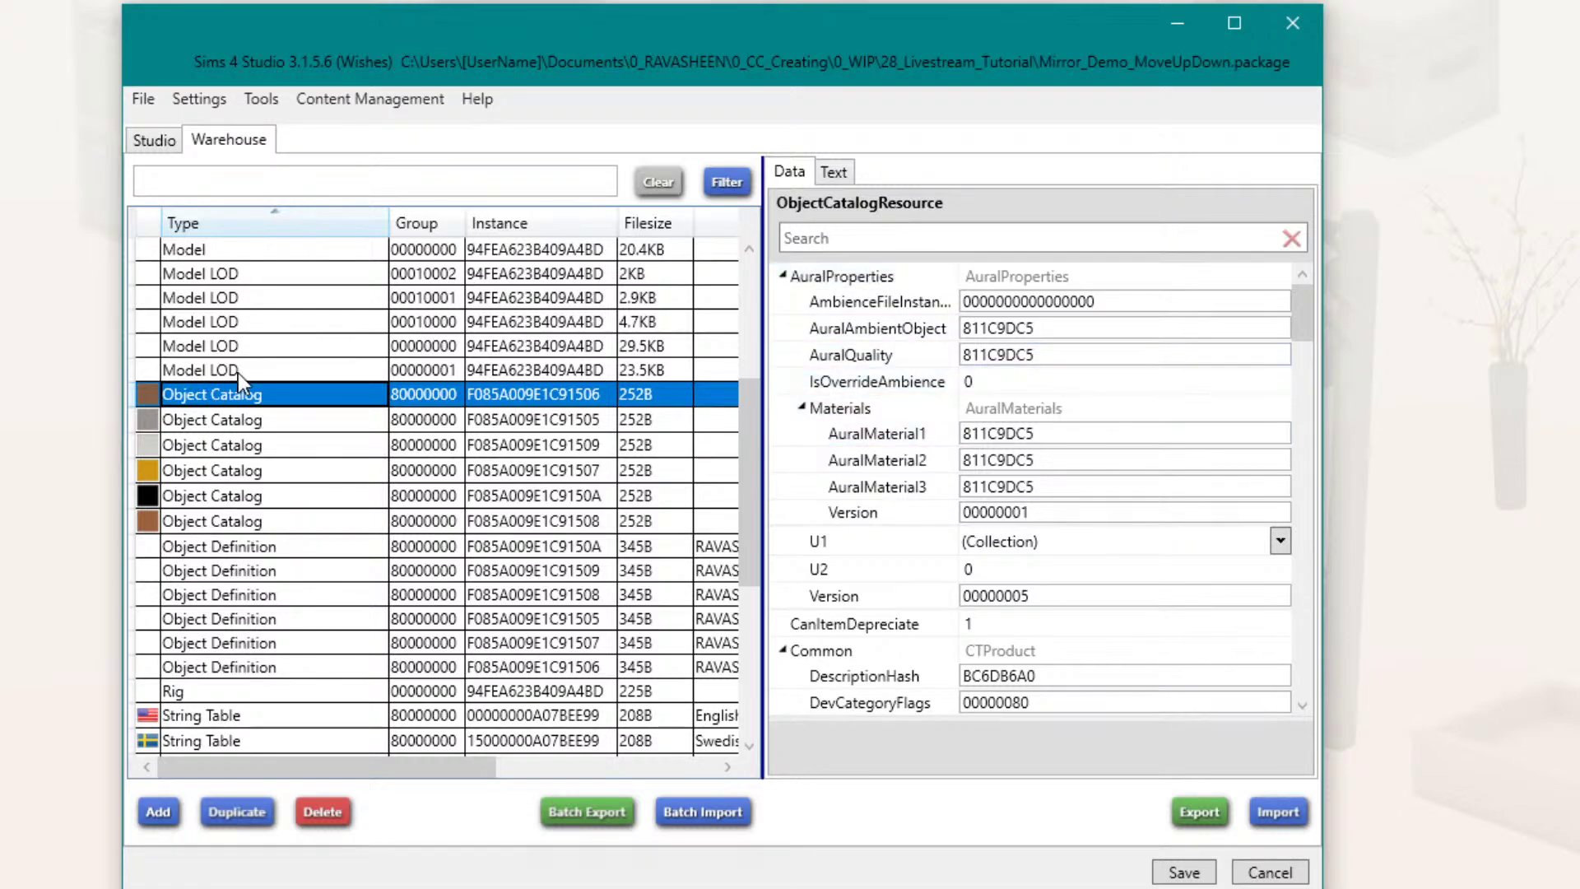
pyautogui.scroll(-6, 905, 359)
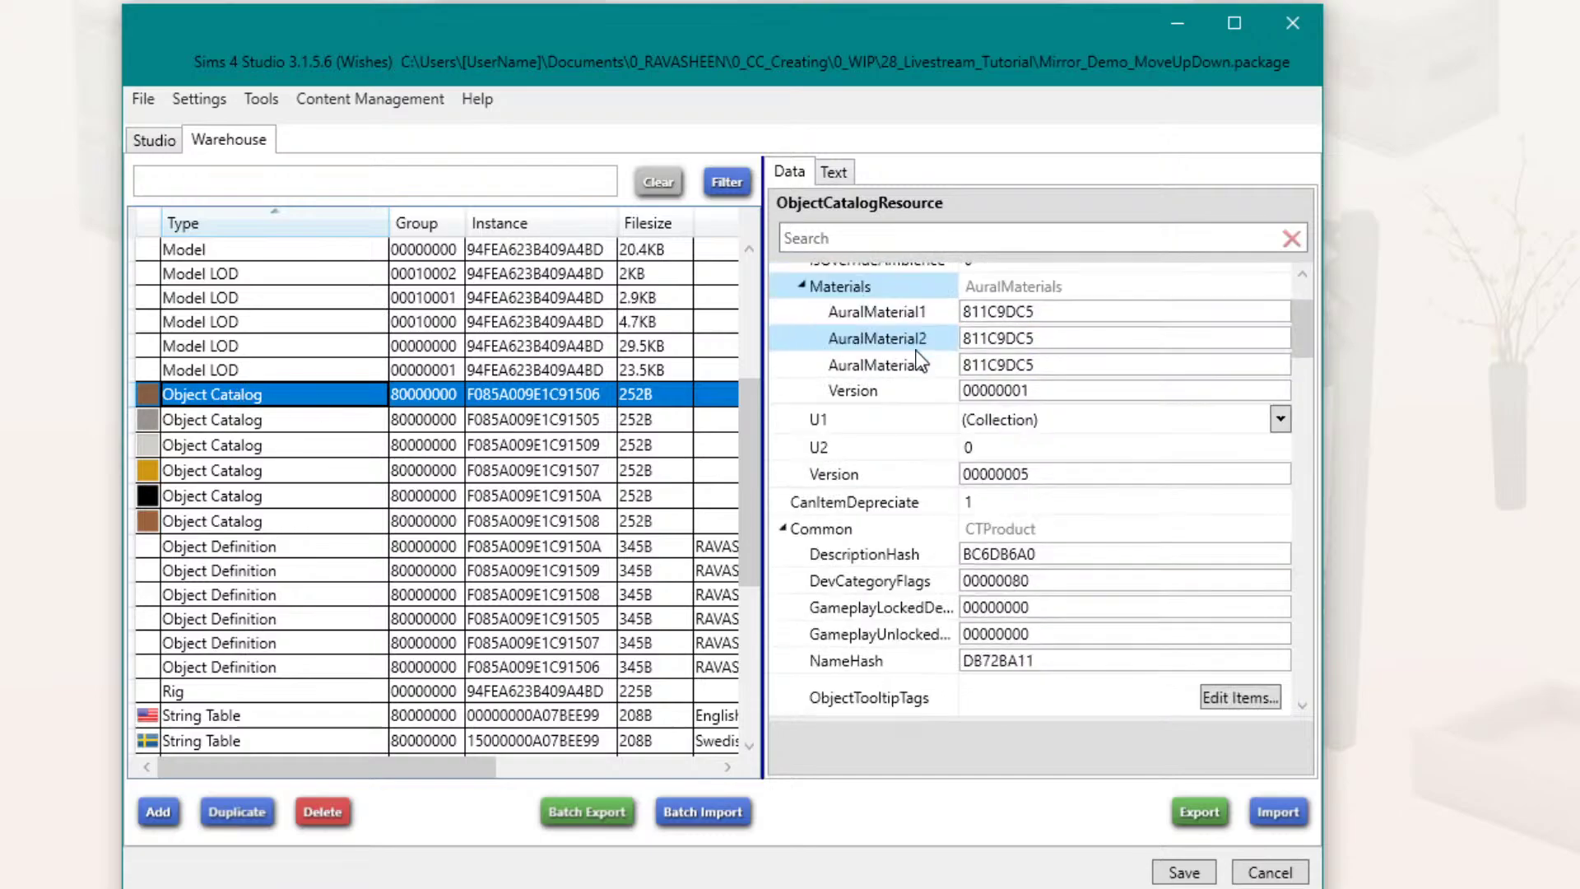
pyautogui.scroll(-10, 905, 362)
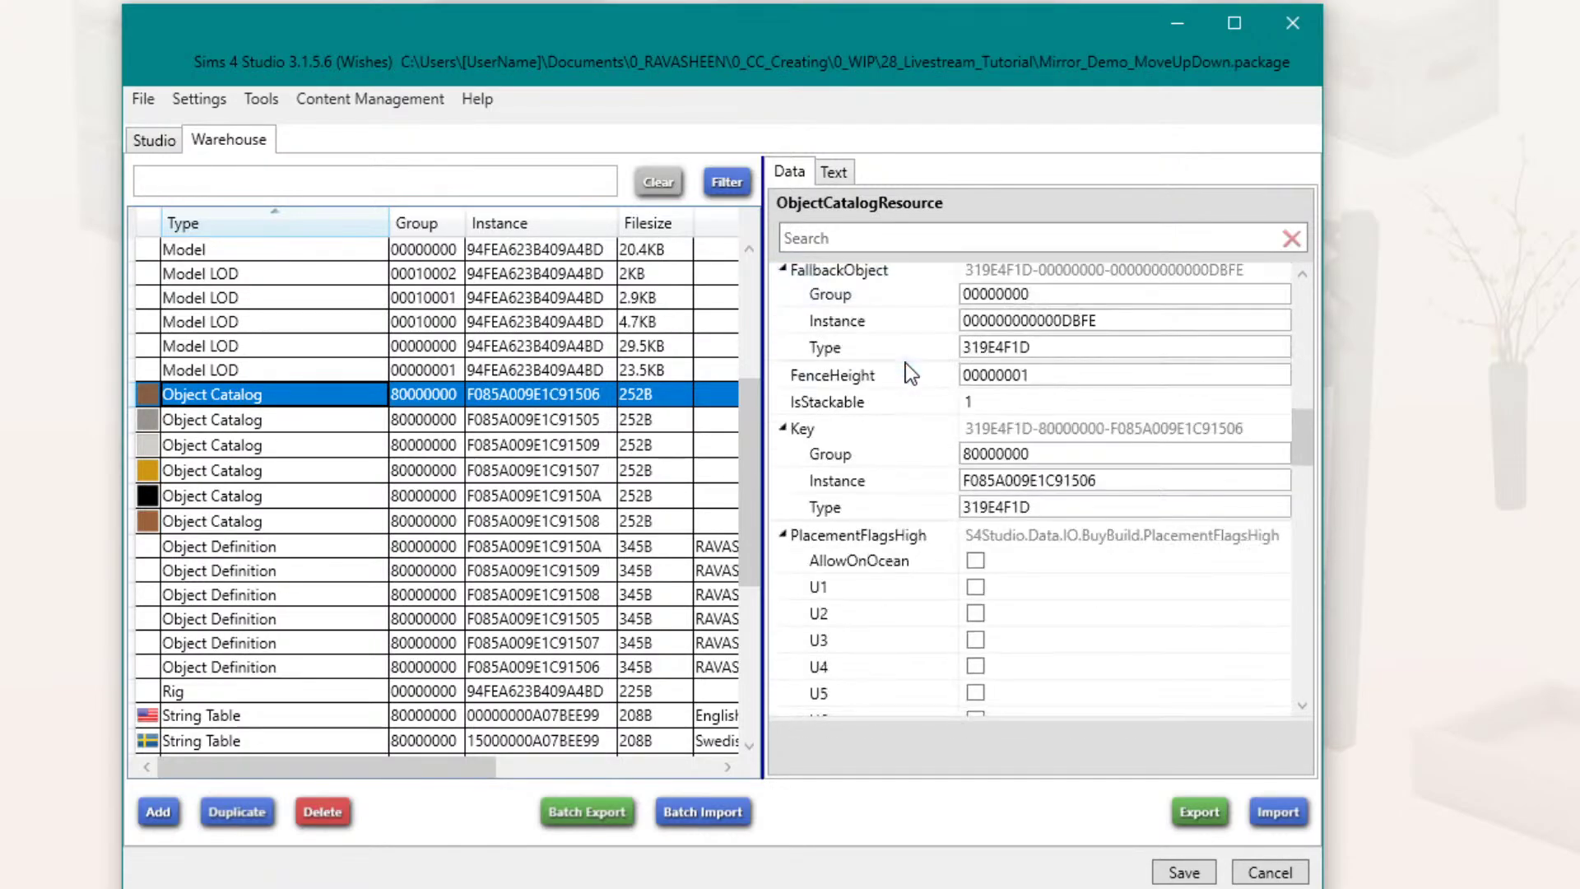
pyautogui.scroll(-3, 902, 369)
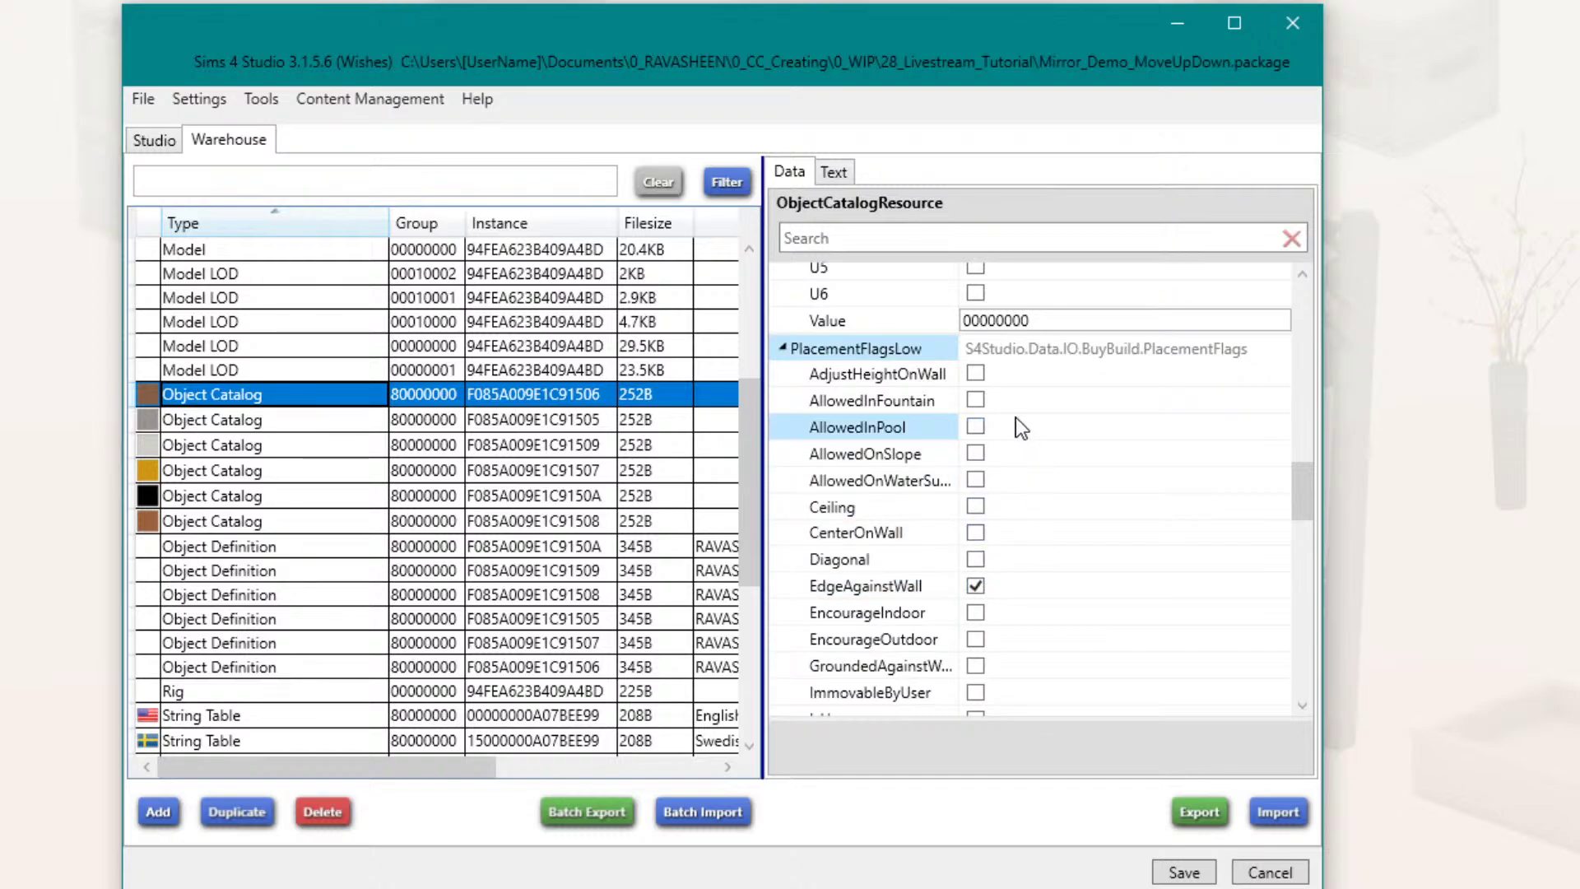
pyautogui.click(975, 372)
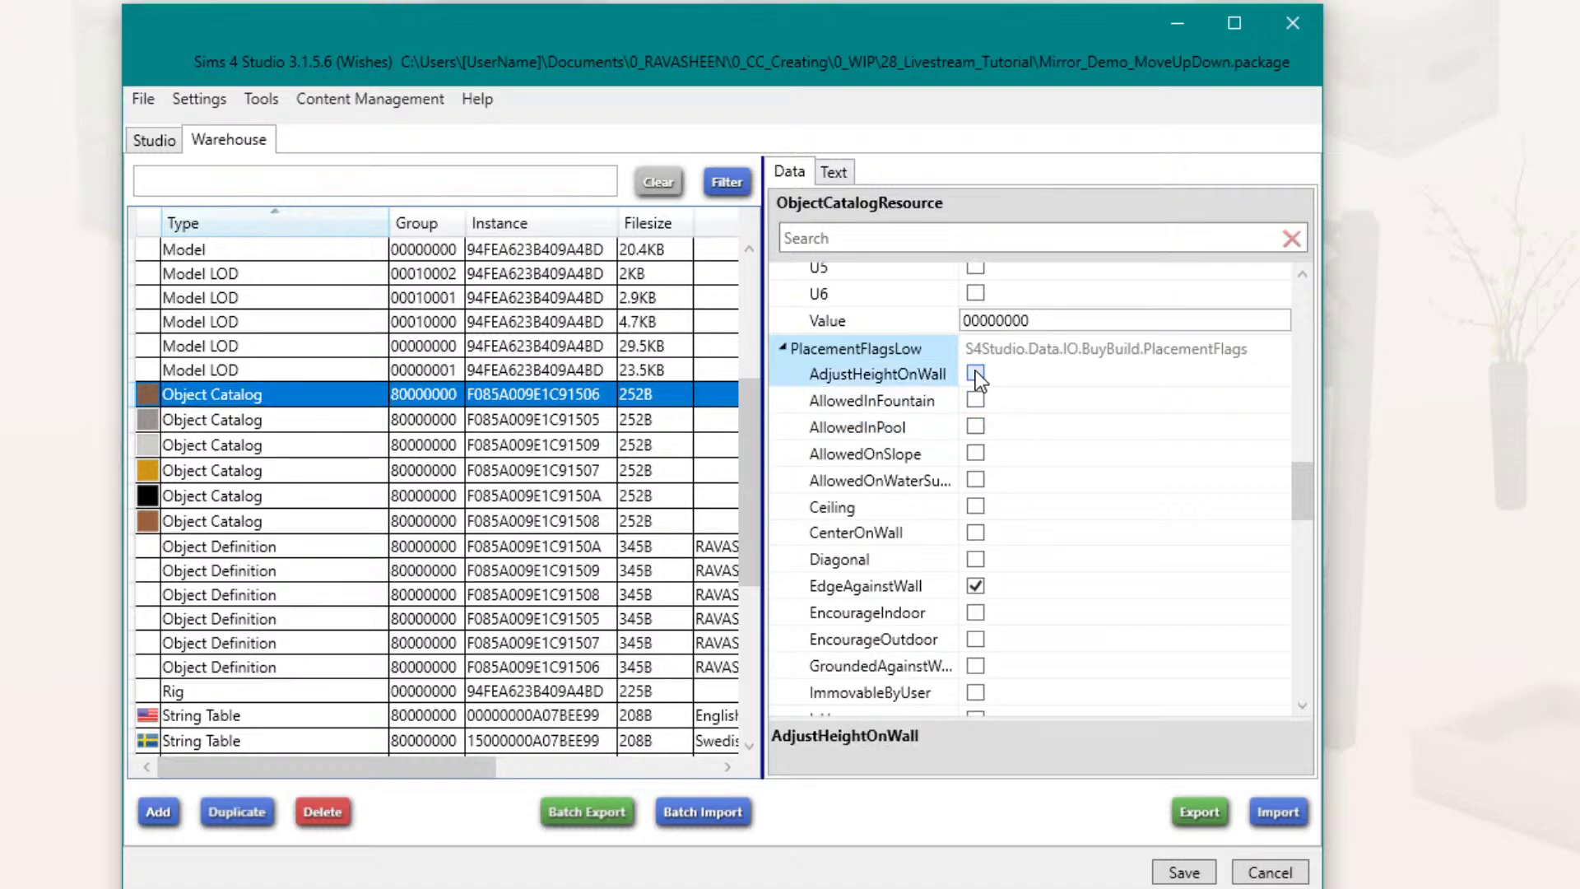
pyautogui.click(975, 374)
# Step: Enable AdjustHeightOnWall under PlacementFlagsLow for the grey, light grey, gold, black and reddish-brown swatches' Object Catalog resources
pyautogui.click(608, 422)
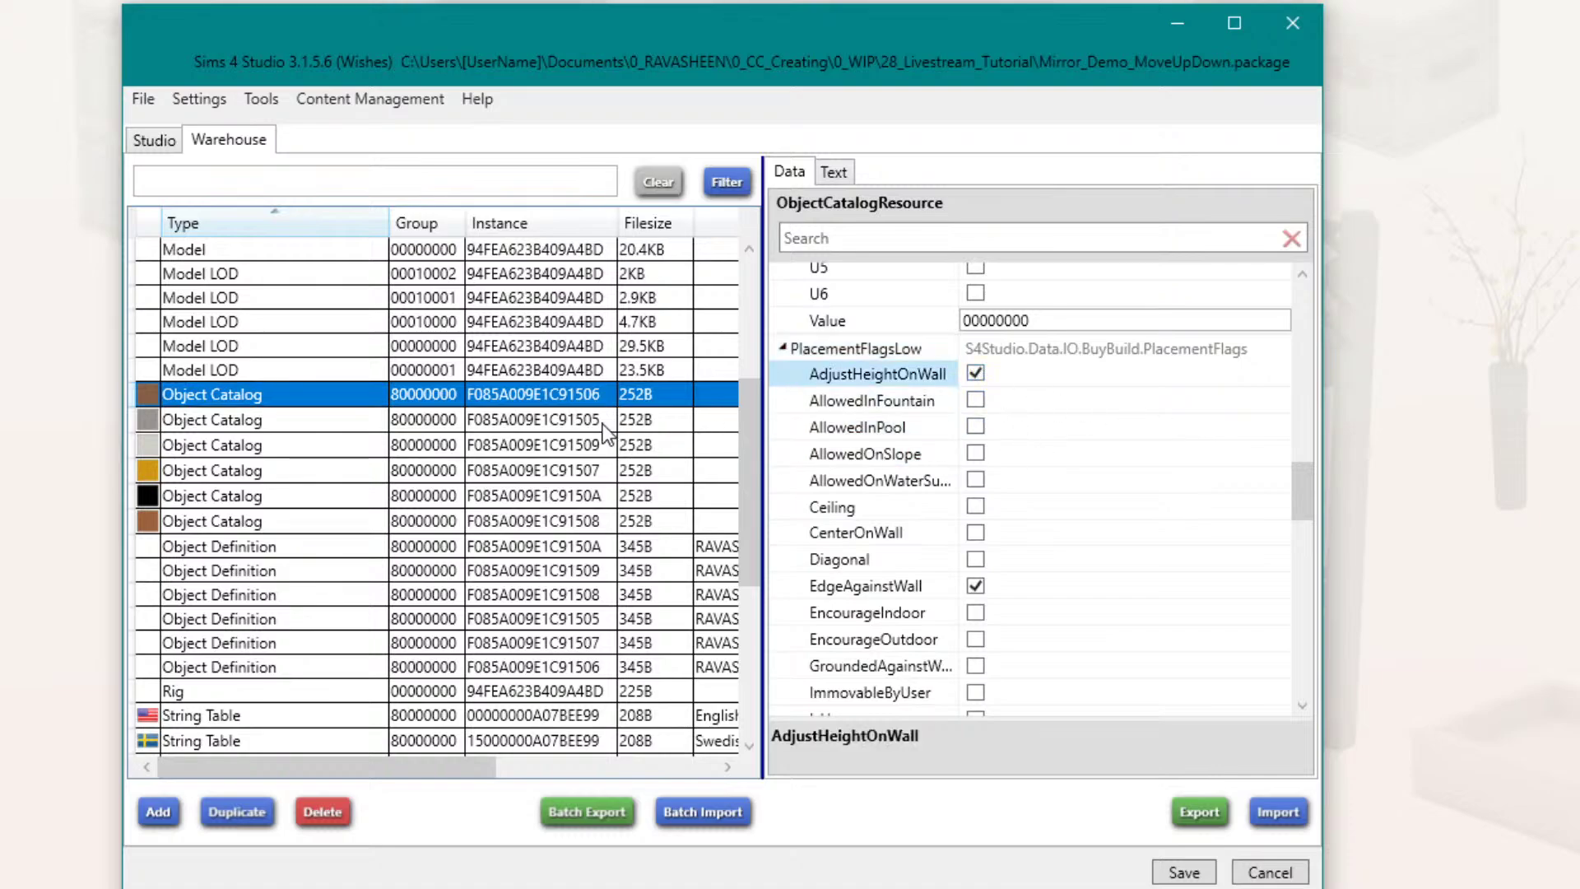
pyautogui.click(976, 372)
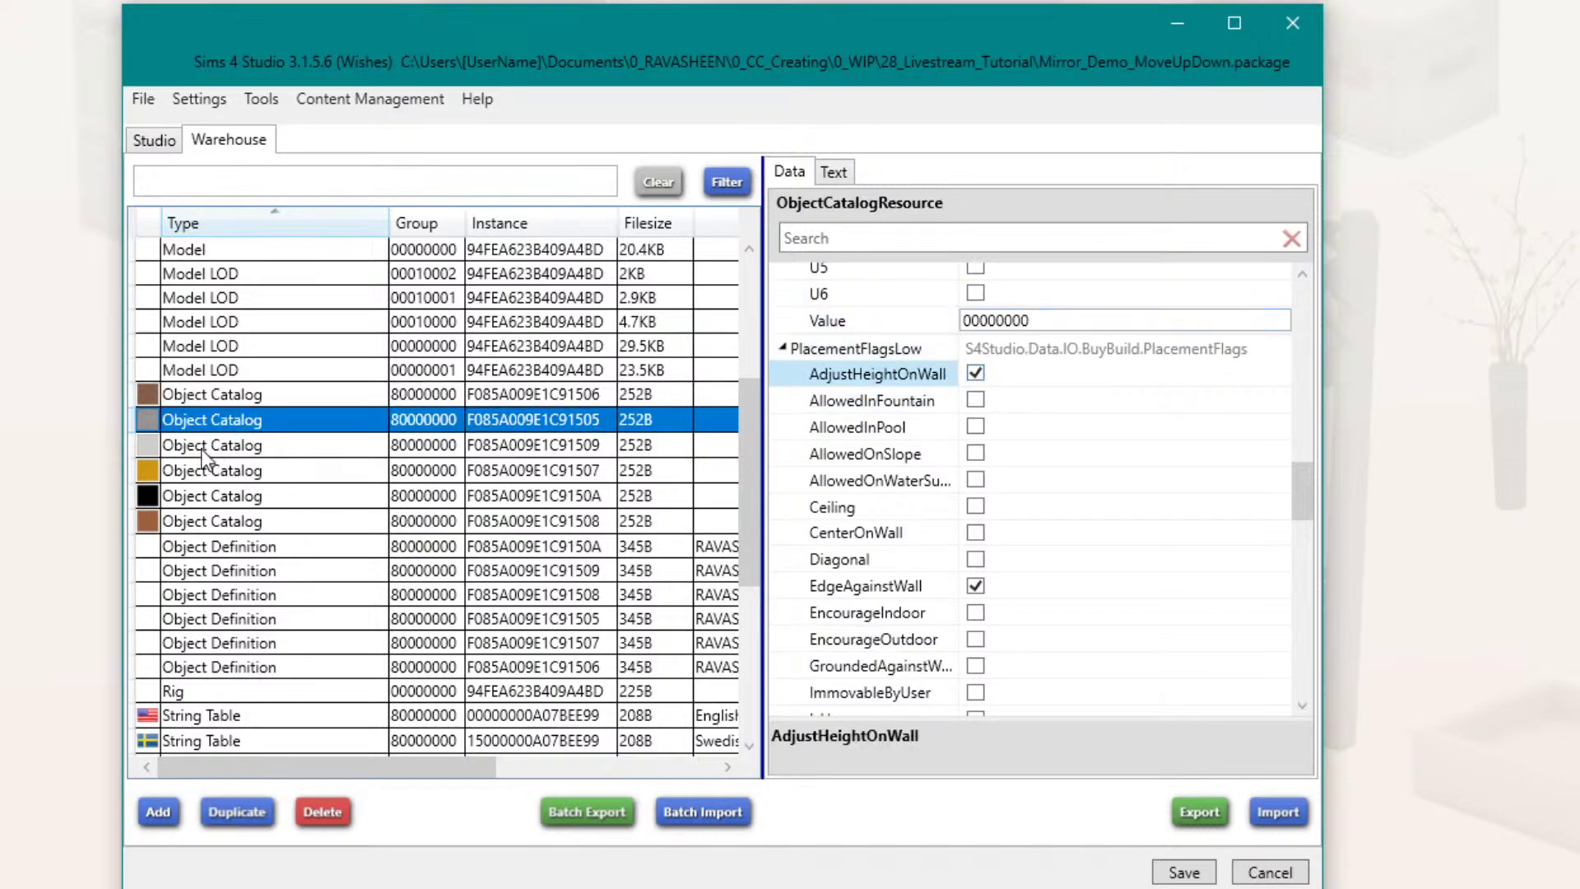
pyautogui.click(249, 450)
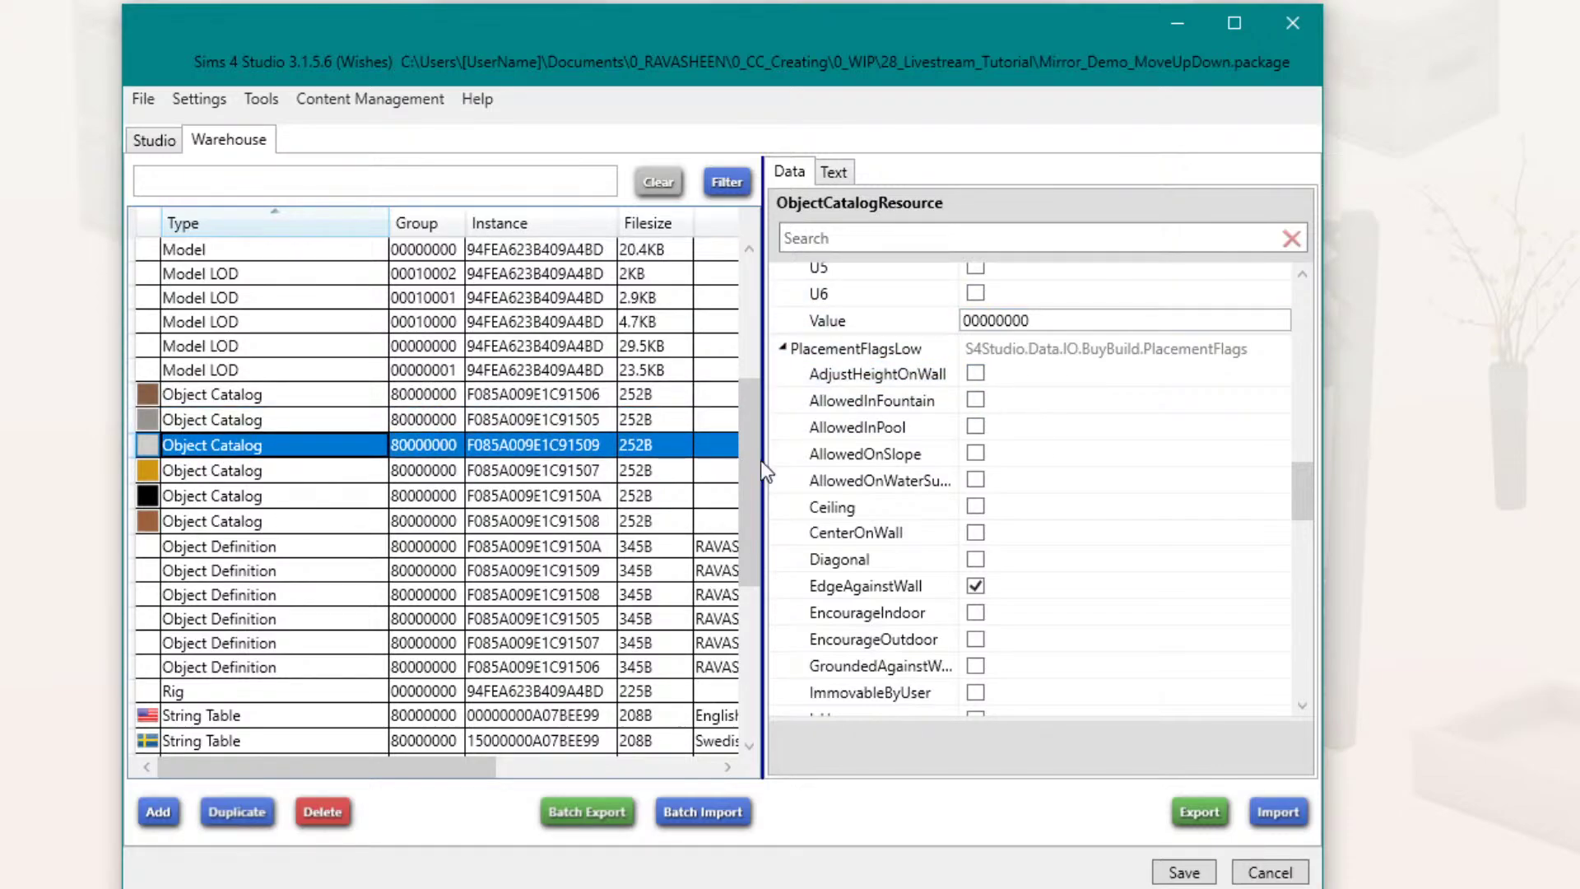
pyautogui.click(436, 473)
pyautogui.click(982, 376)
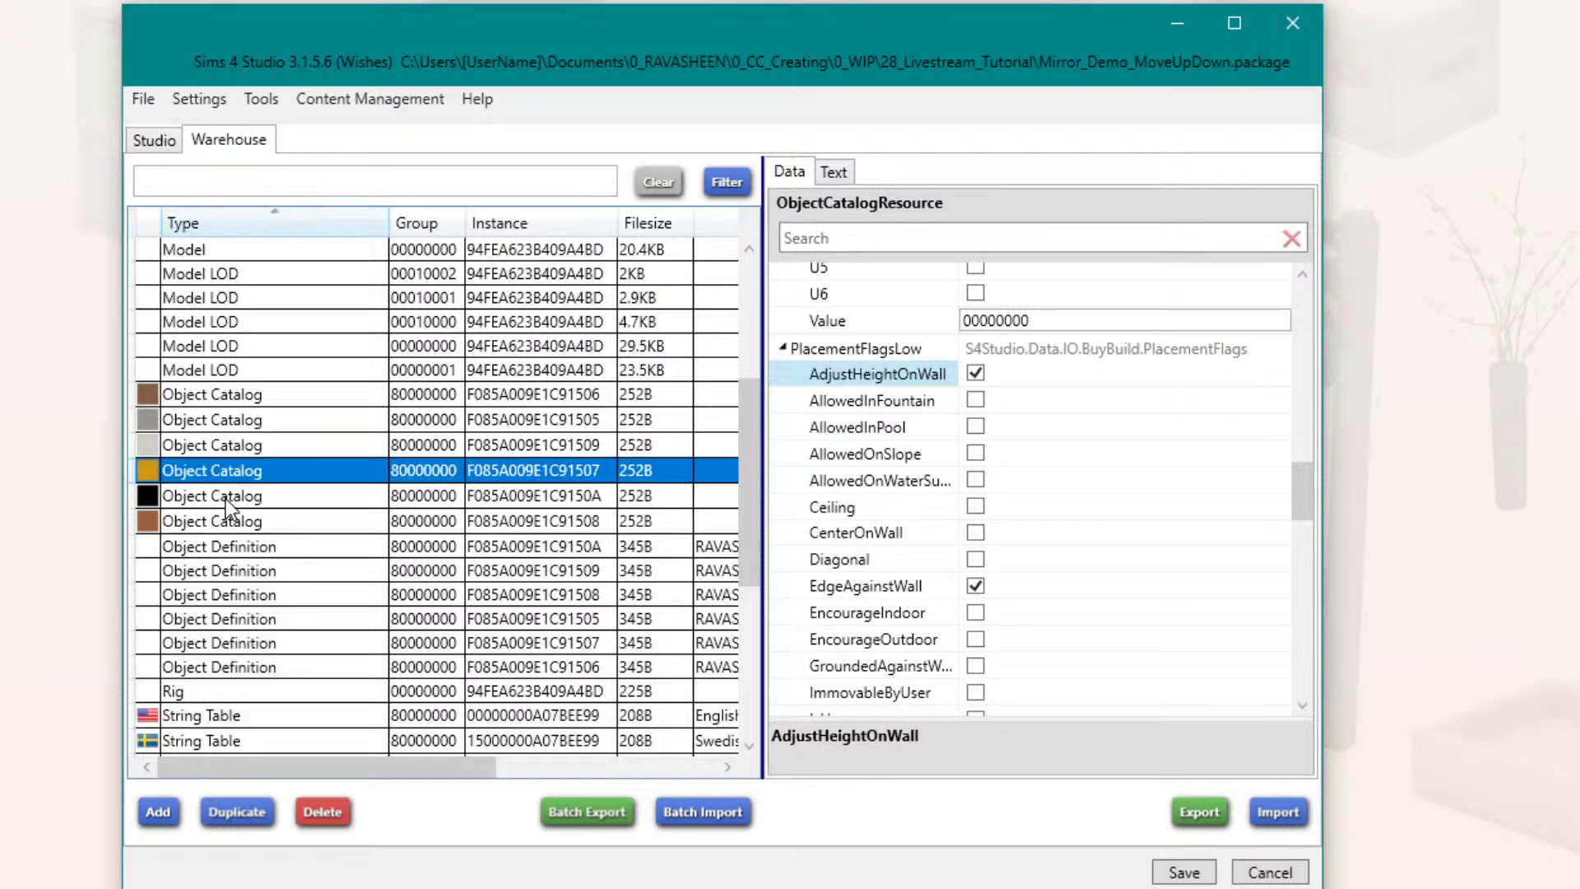
pyautogui.click(234, 521)
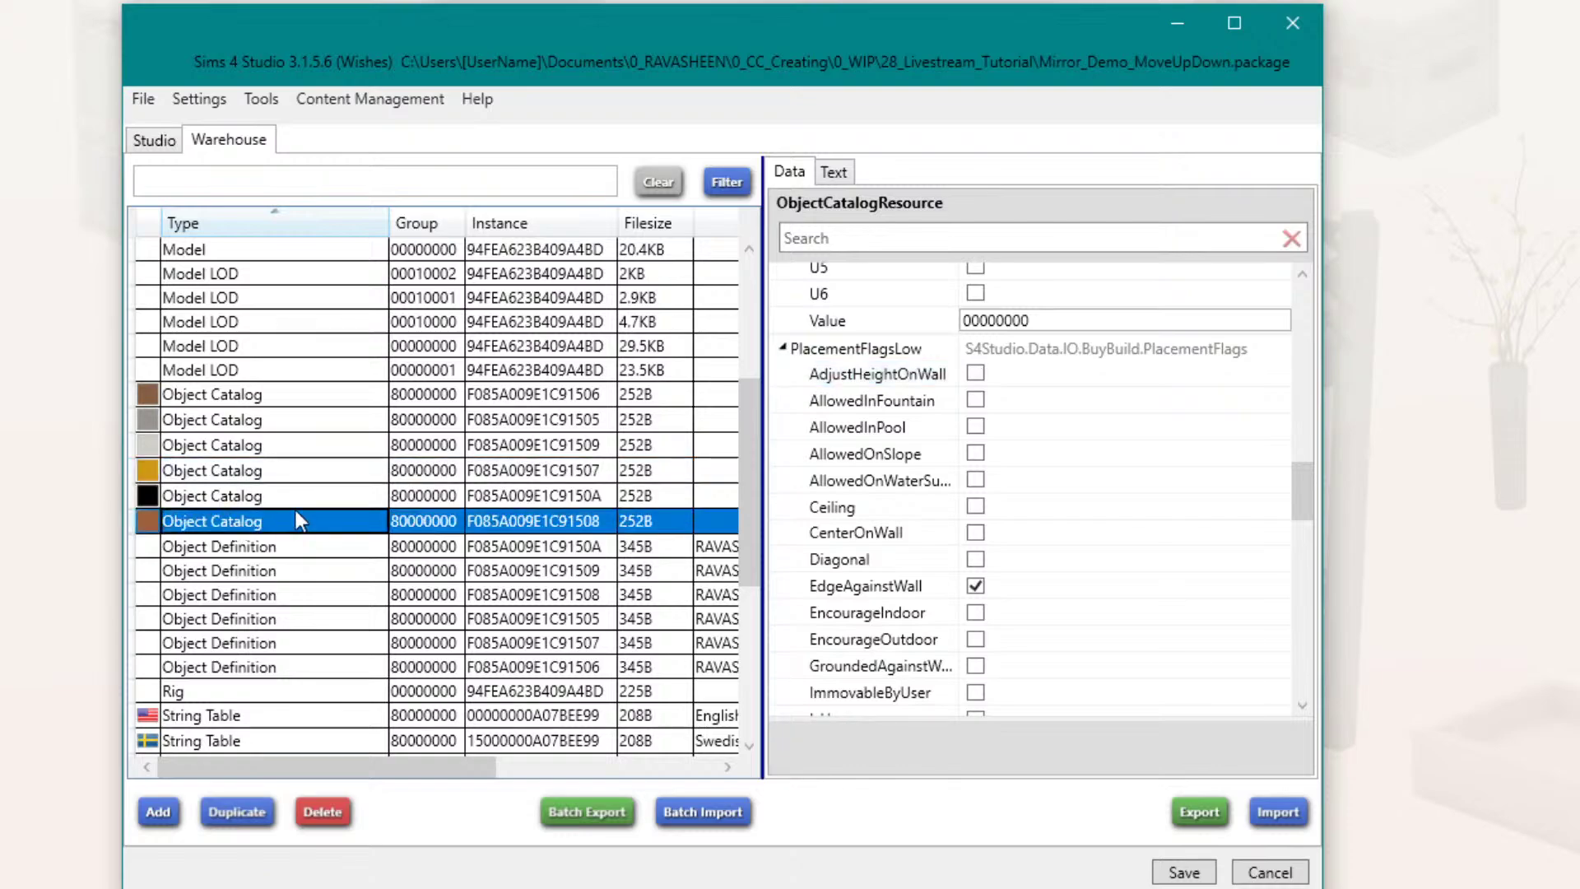
pyautogui.click(976, 376)
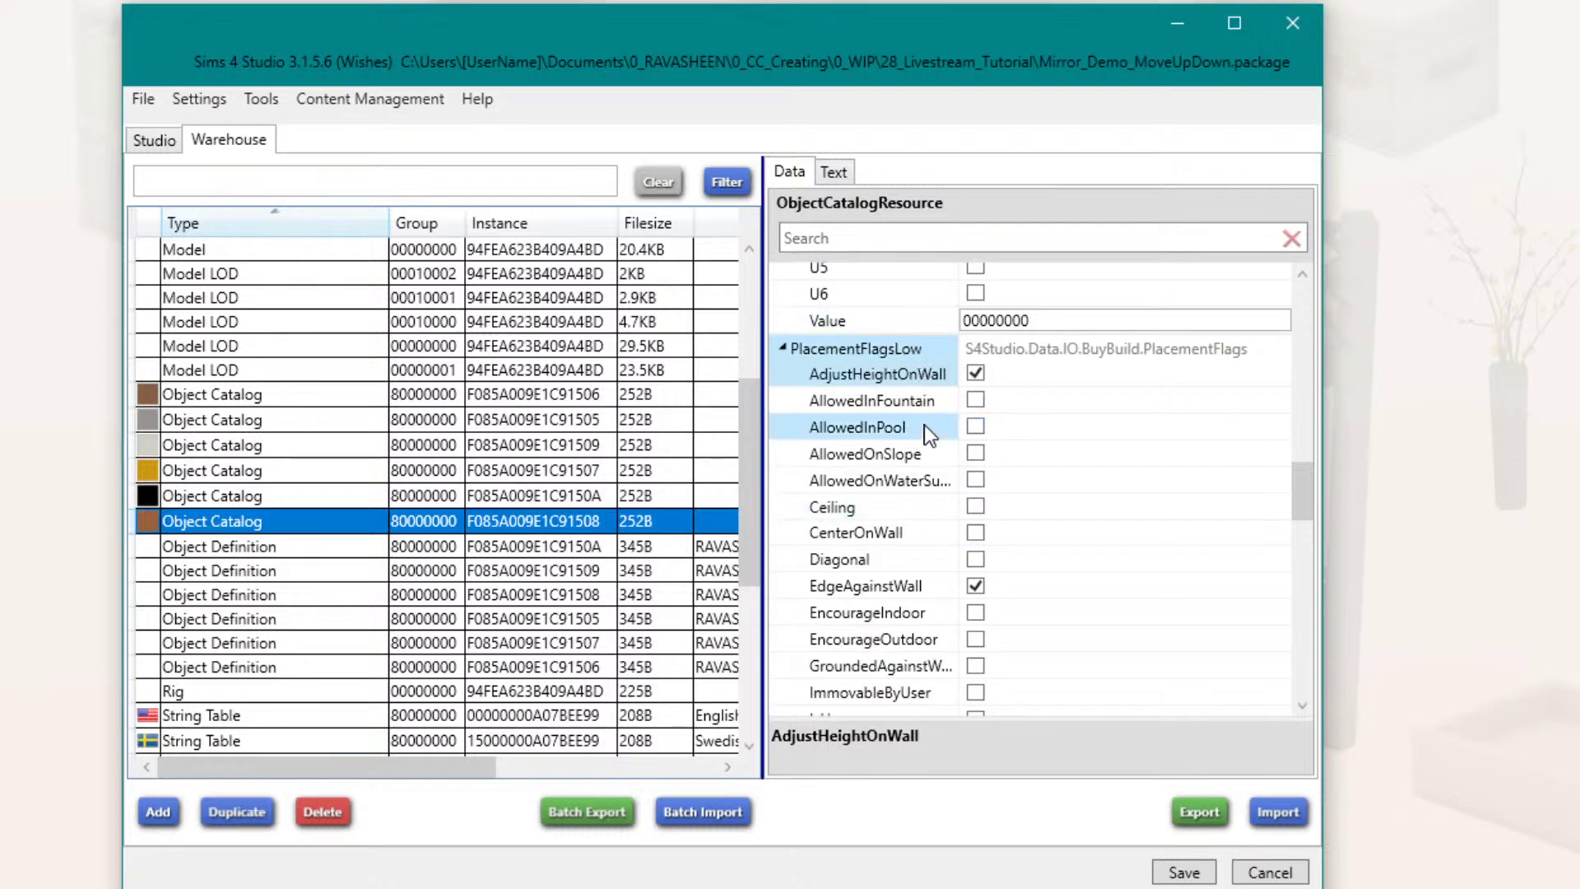
# Step: Widen the property name column and disable ShowObjectIfWallDown for the reddish-brown swatch's Object Catalog resource
pyautogui.scroll(-2, 925, 424)
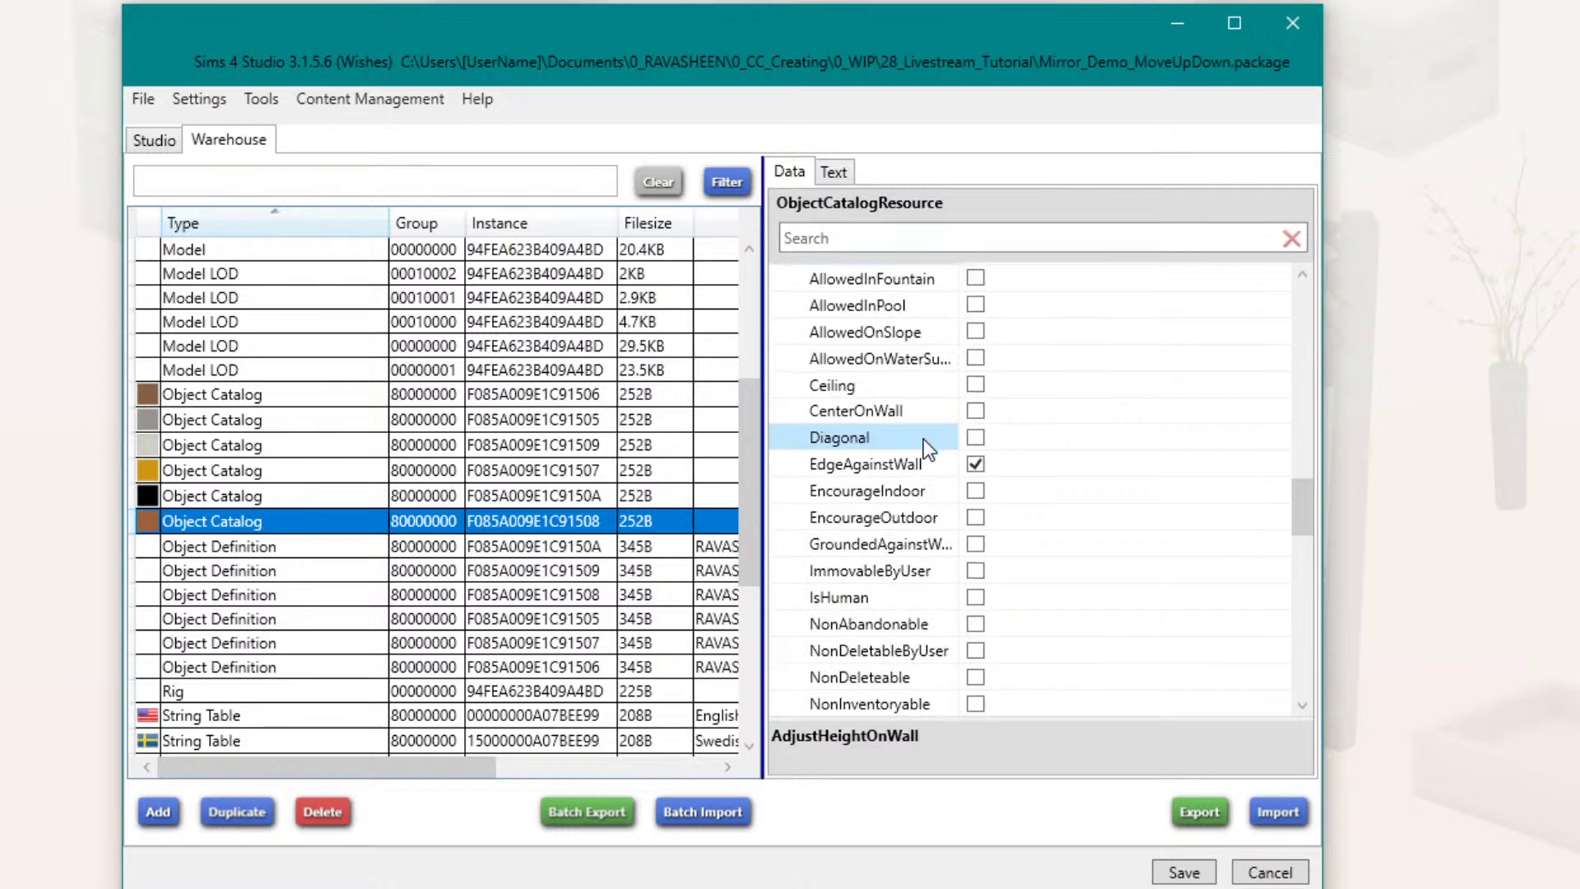
pyautogui.scroll(-2, 923, 441)
pyautogui.scroll(-1, 926, 448)
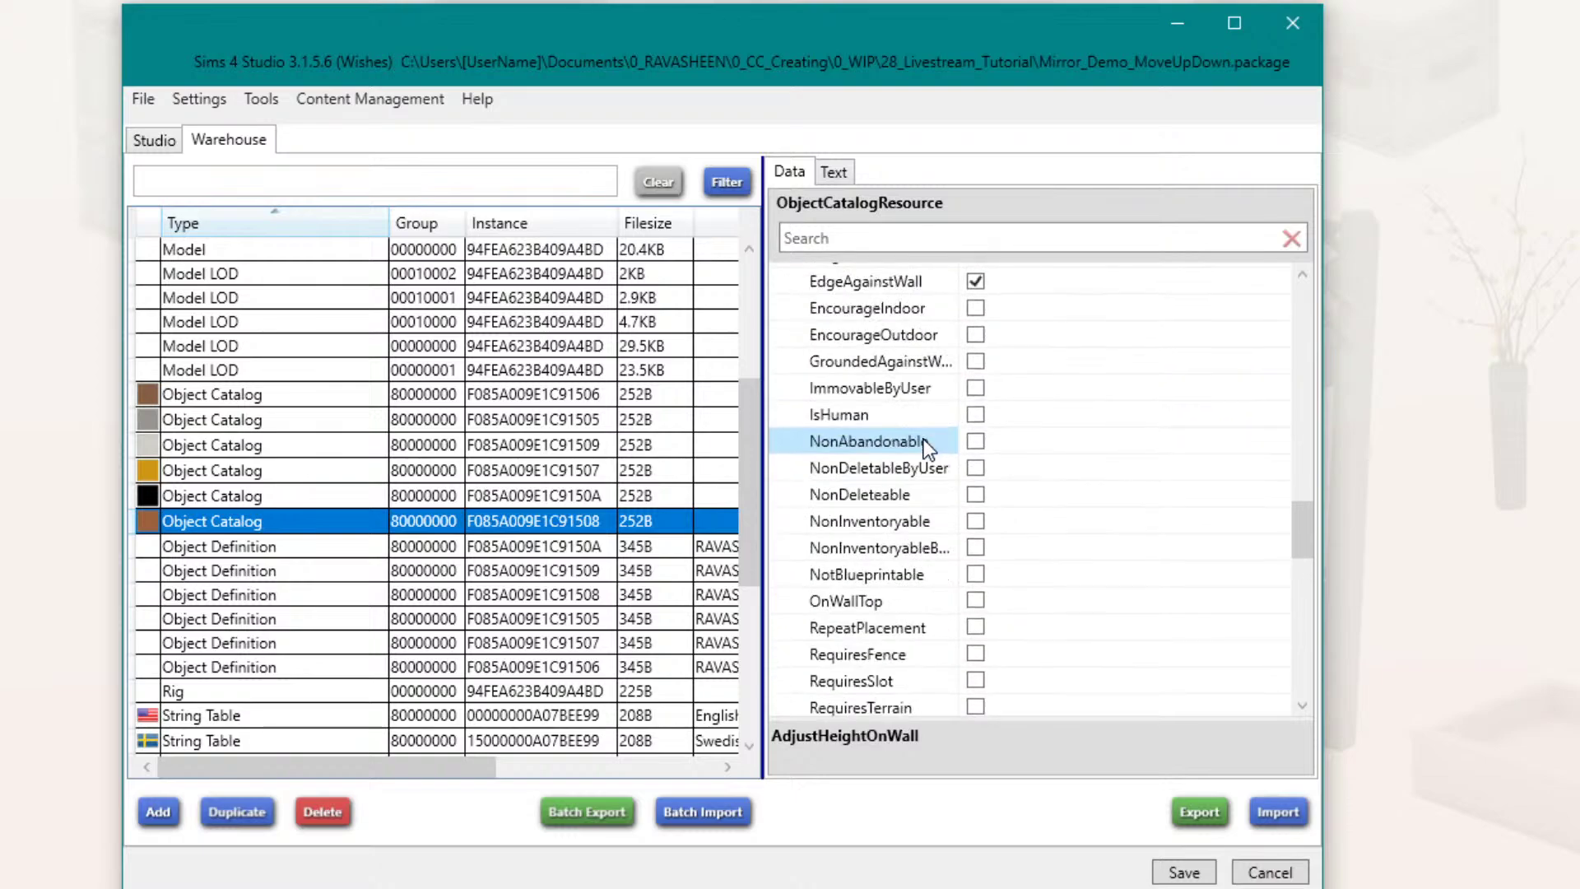
pyautogui.scroll(-1, 928, 448)
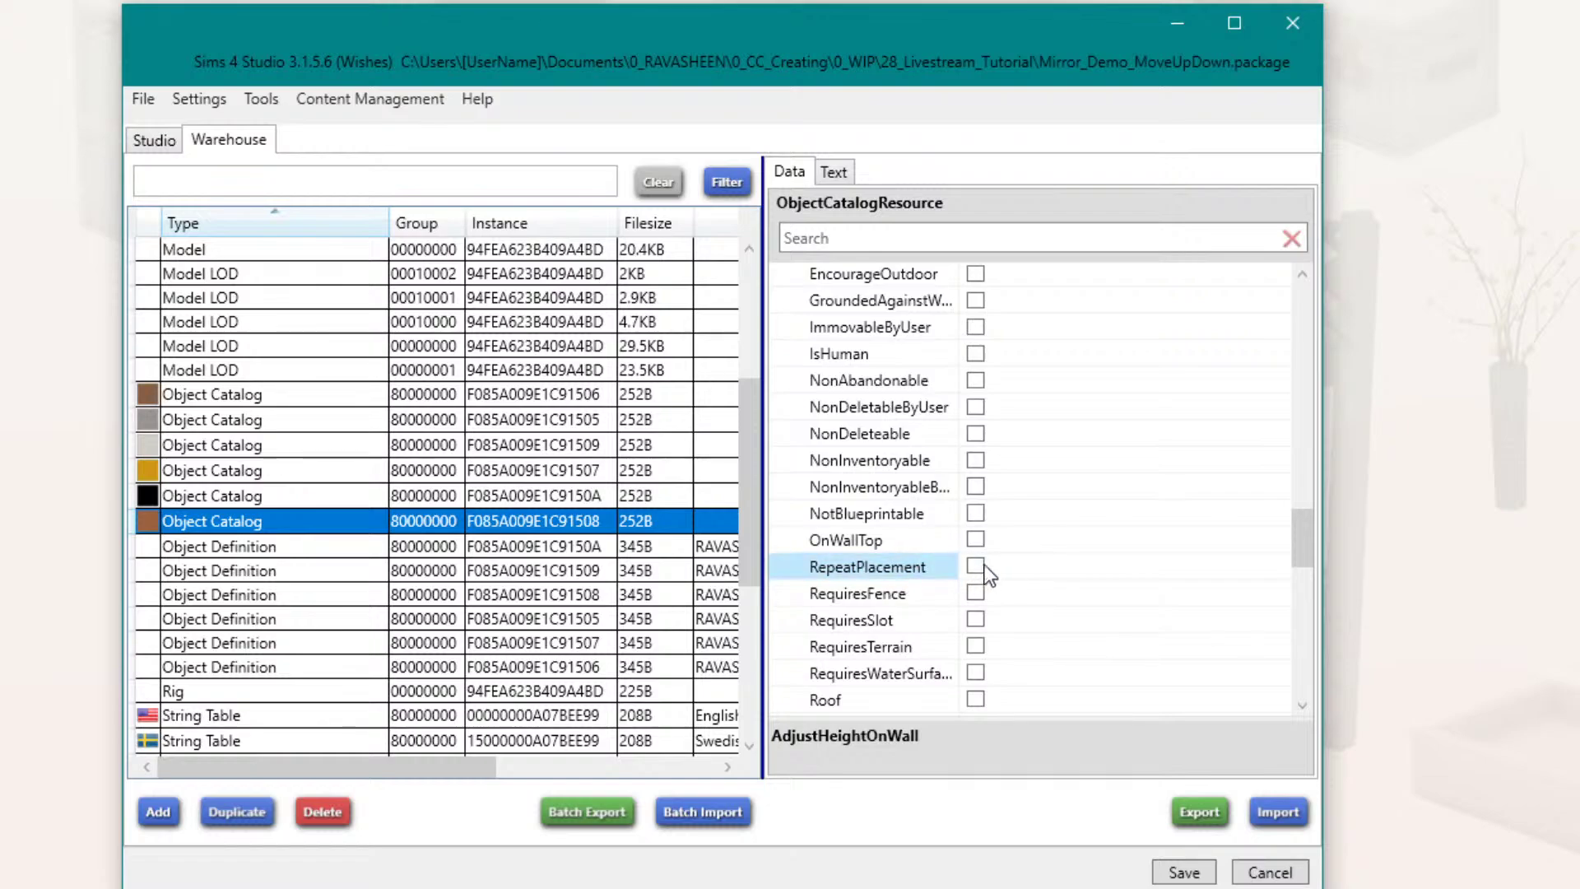
pyautogui.scroll(-3, 982, 527)
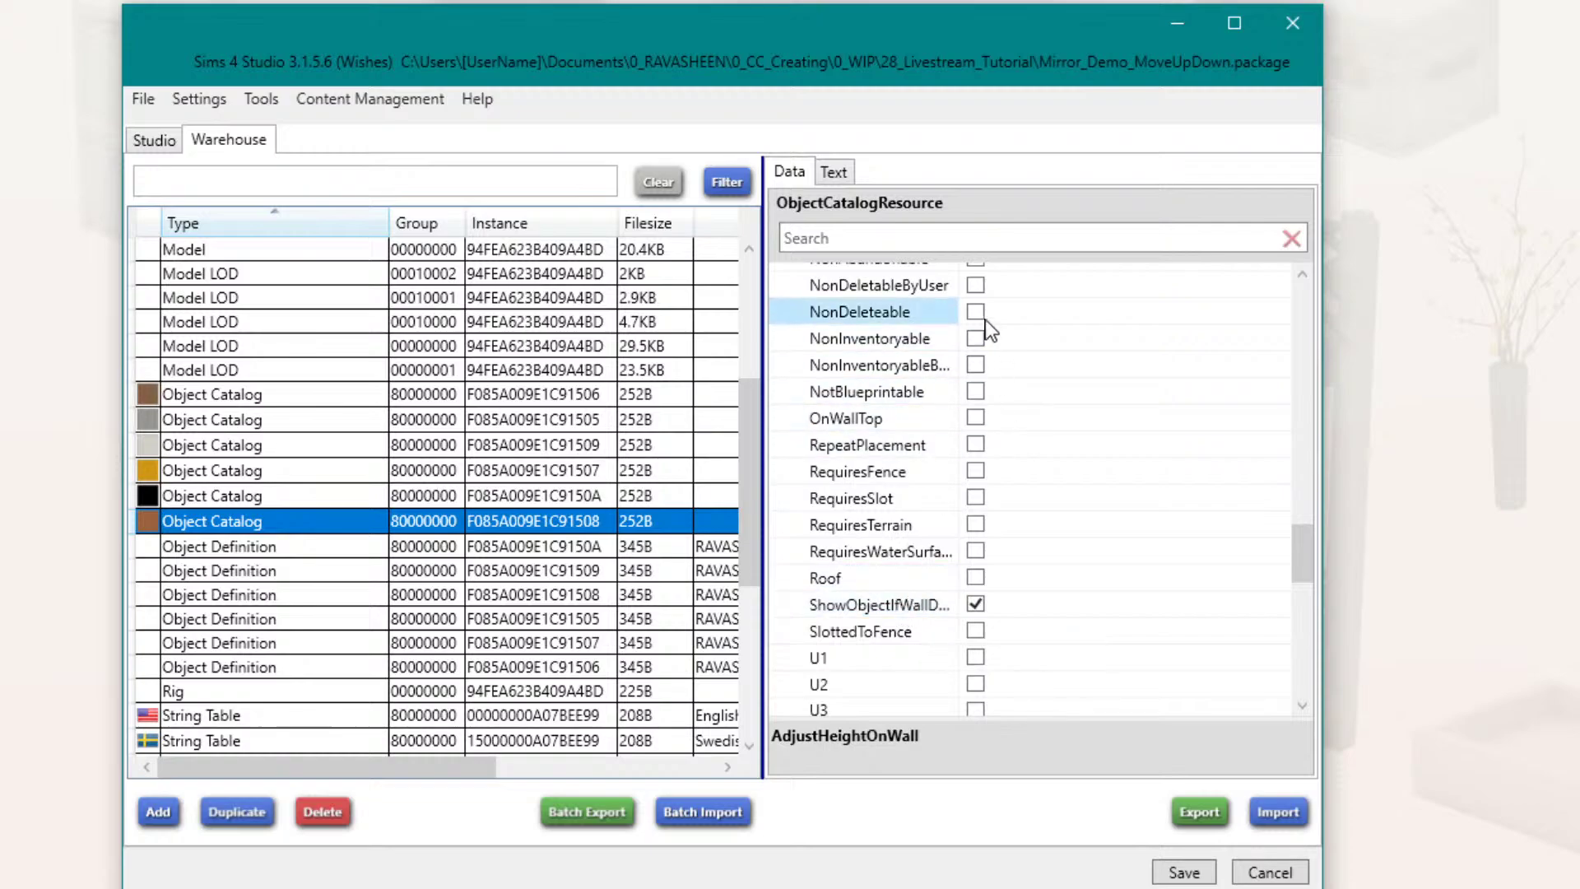
pyautogui.moveTo(959, 282); pyautogui.dragTo(1033, 283)
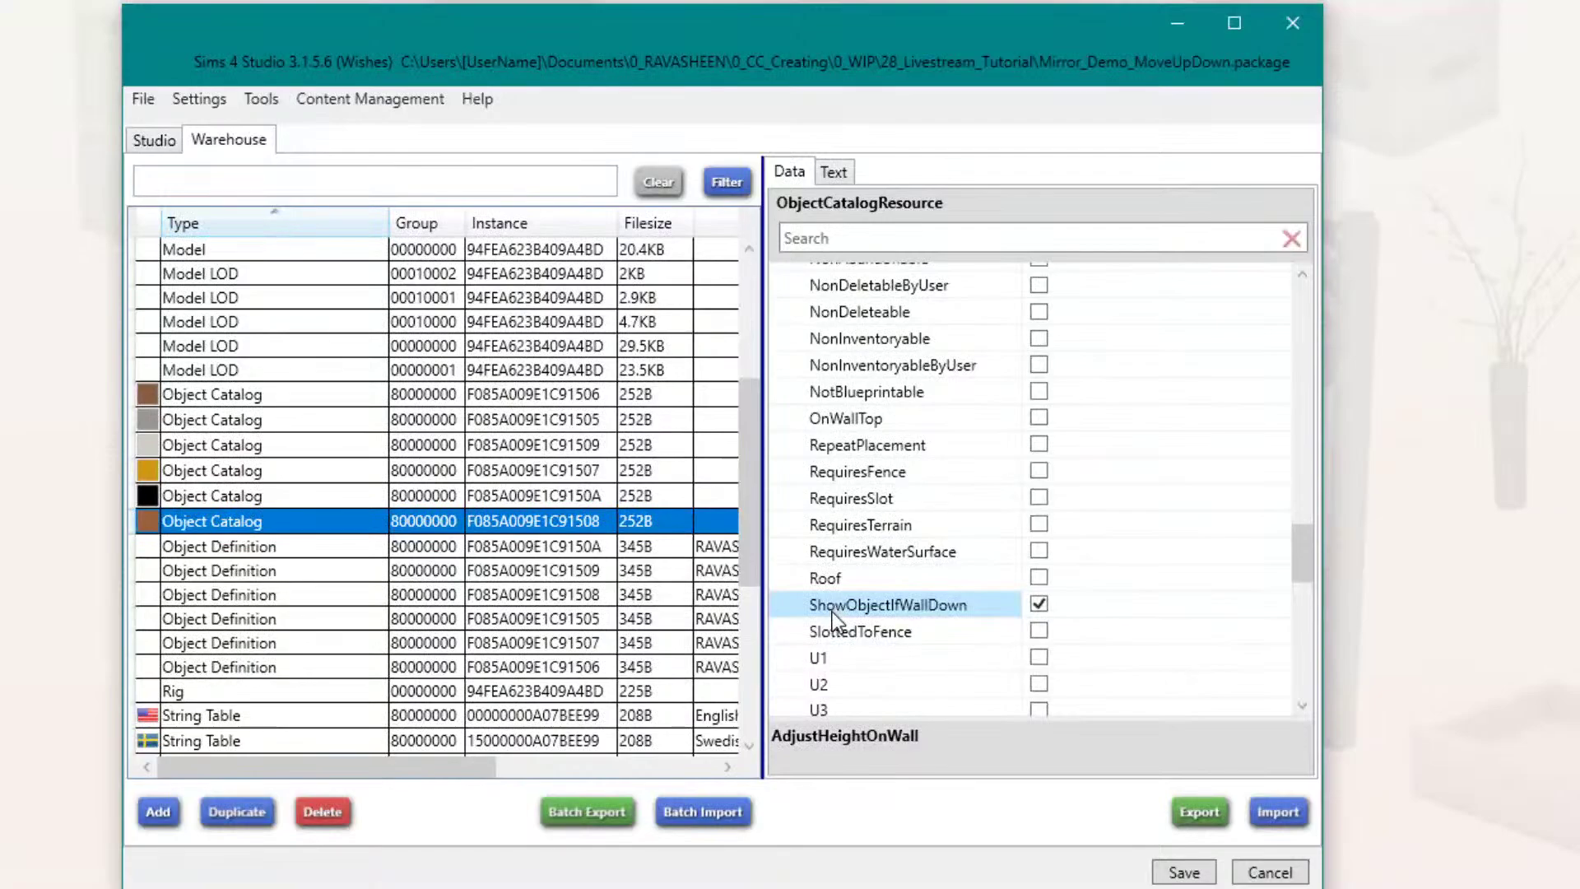
pyautogui.click(1038, 604)
pyautogui.click(1037, 604)
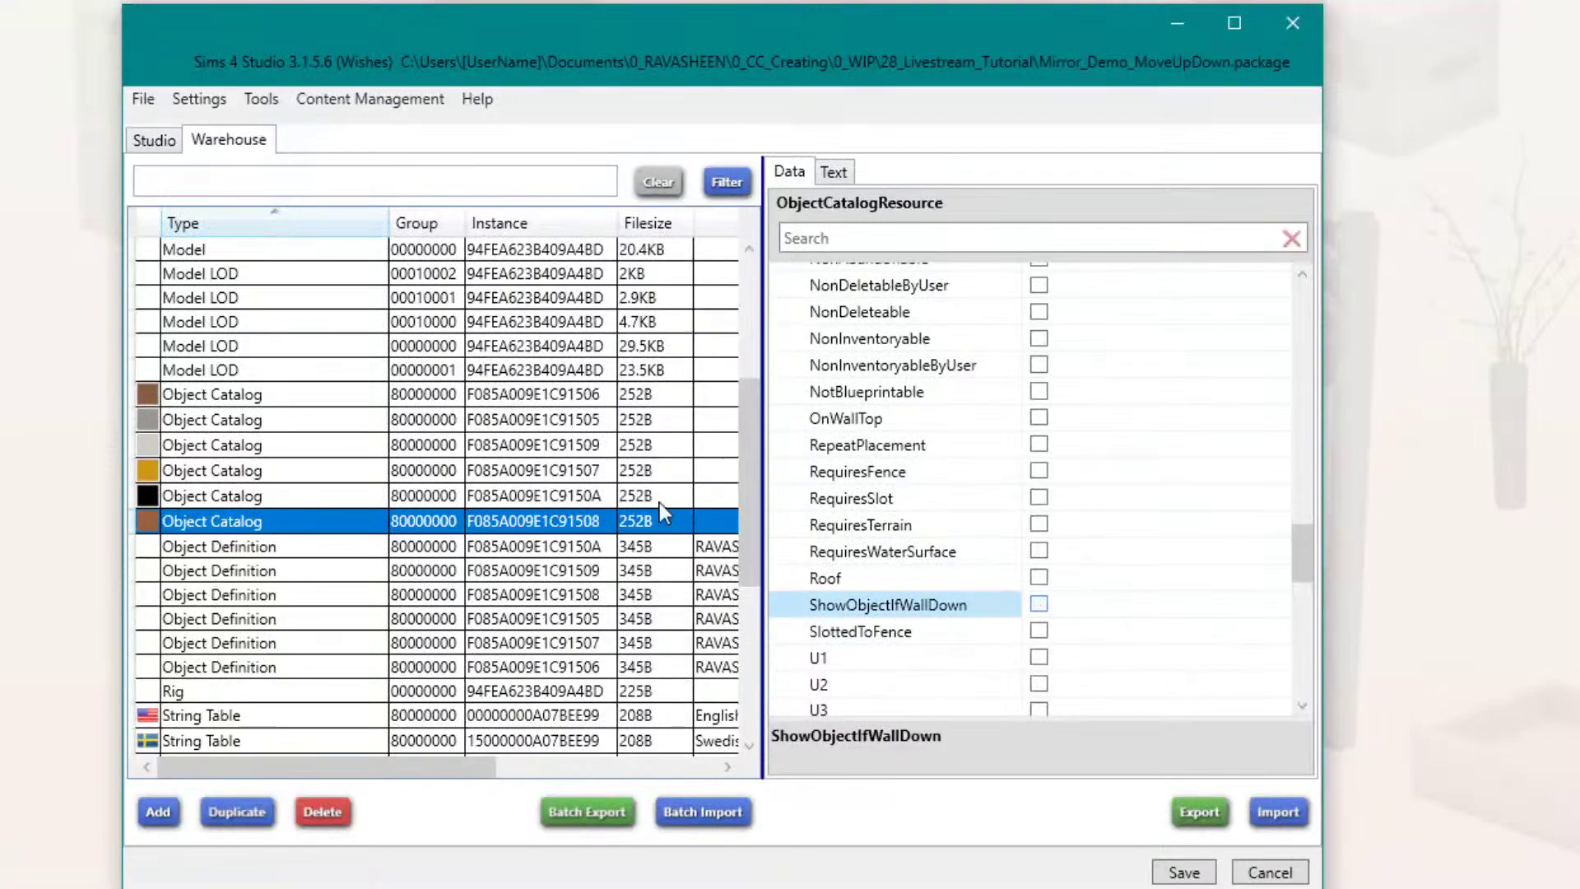
# Step: Disable ShowObjectIfWallDown for the black, gold, light grey, grey and first brown swatches' Object Catalog resources, and save the package
pyautogui.click(329, 481)
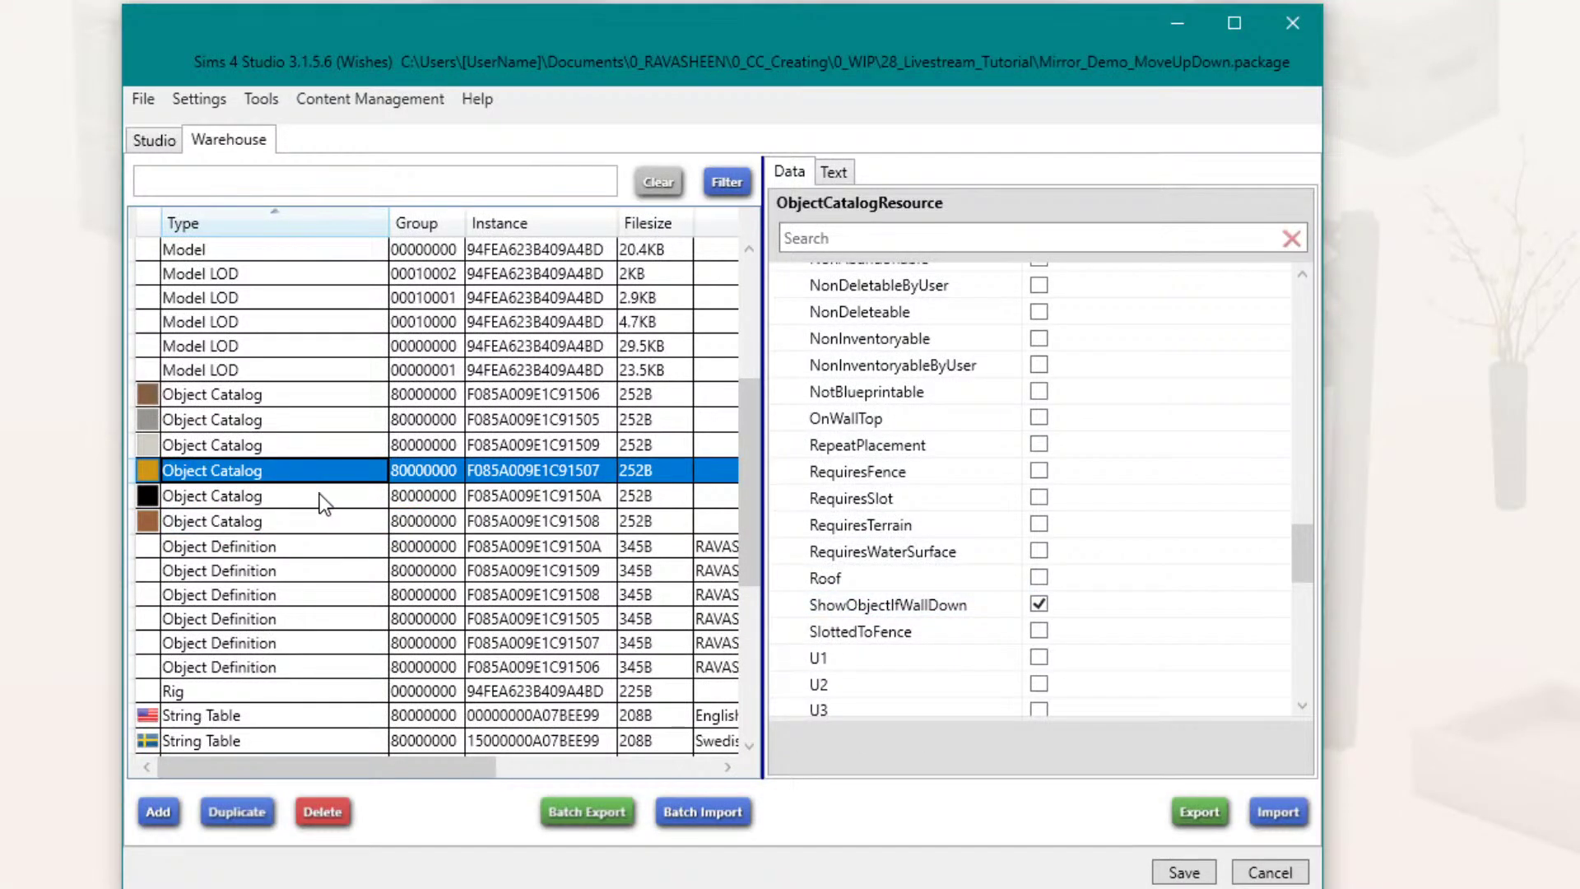
pyautogui.click(328, 496)
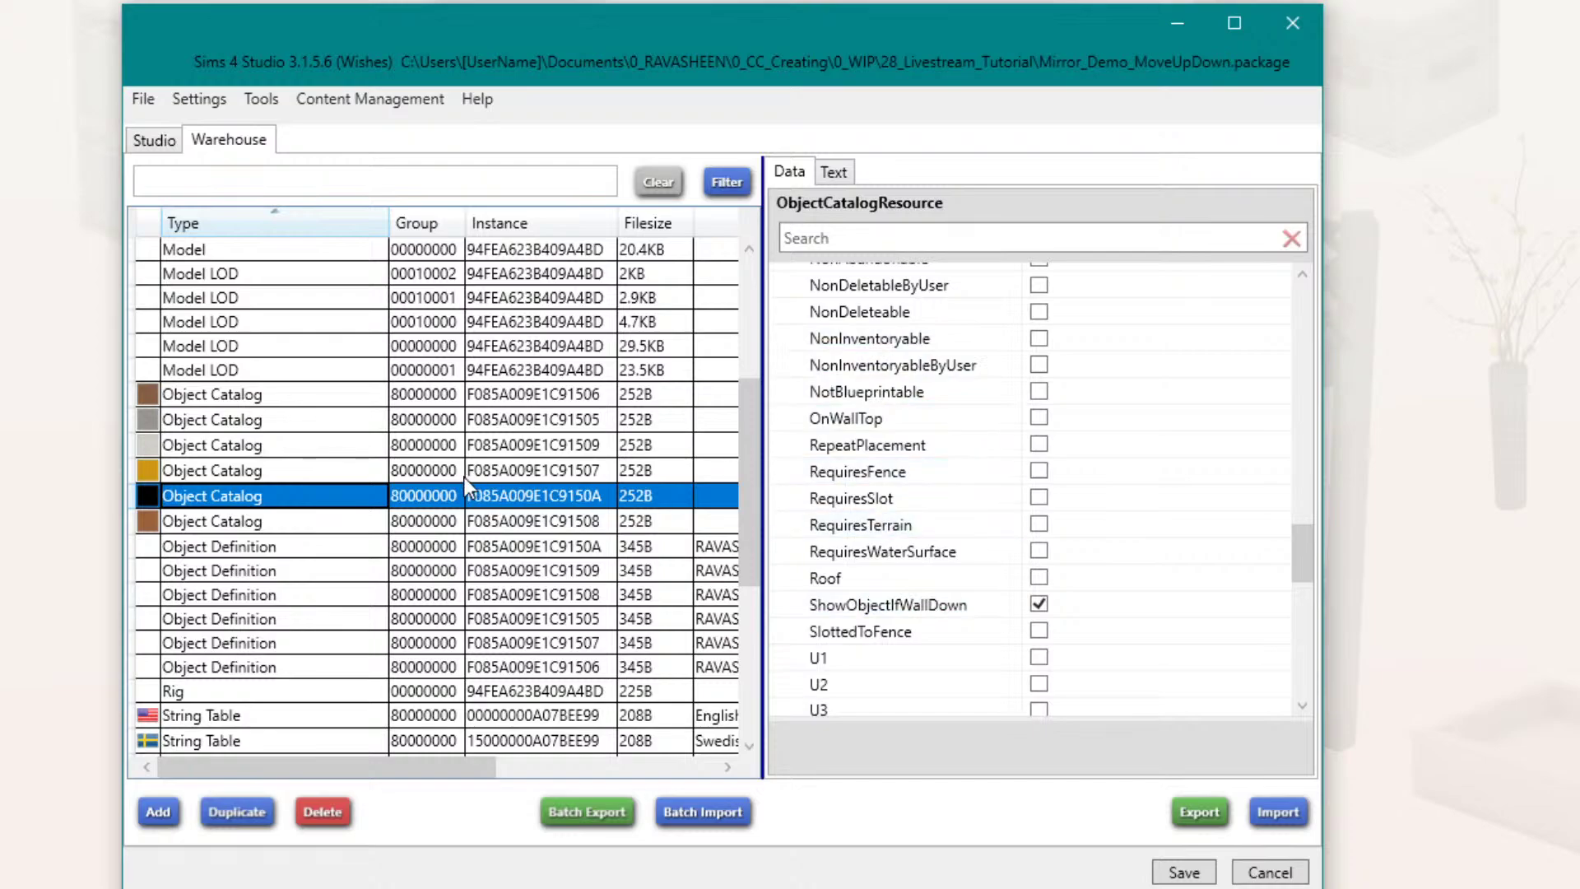
pyautogui.press('Up')
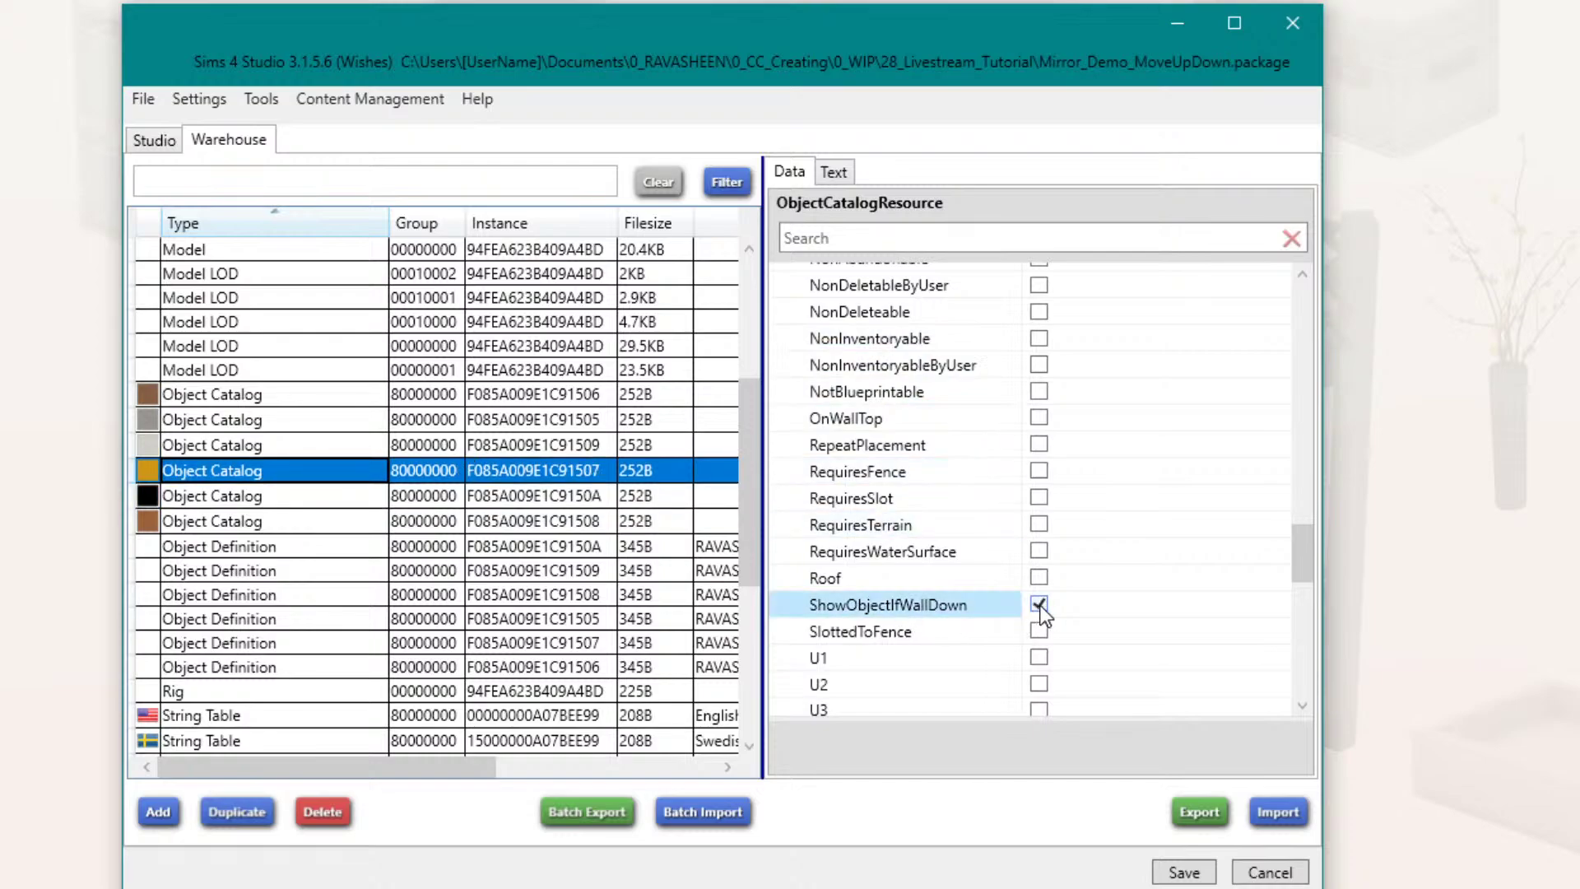
pyautogui.press('Up')
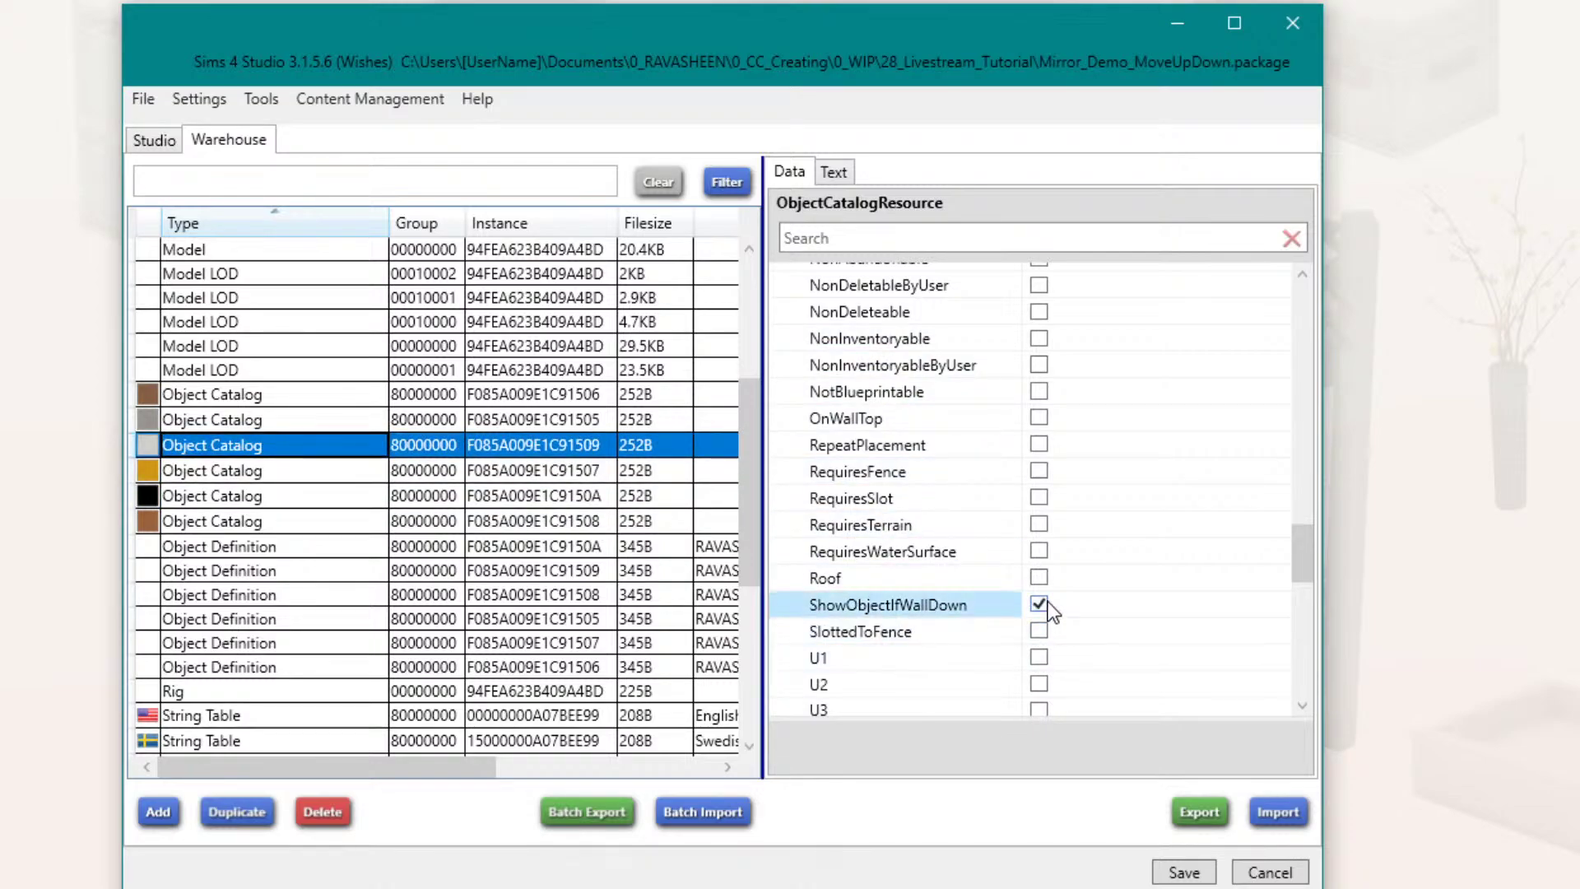
pyautogui.click(1040, 605)
pyautogui.click(1039, 605)
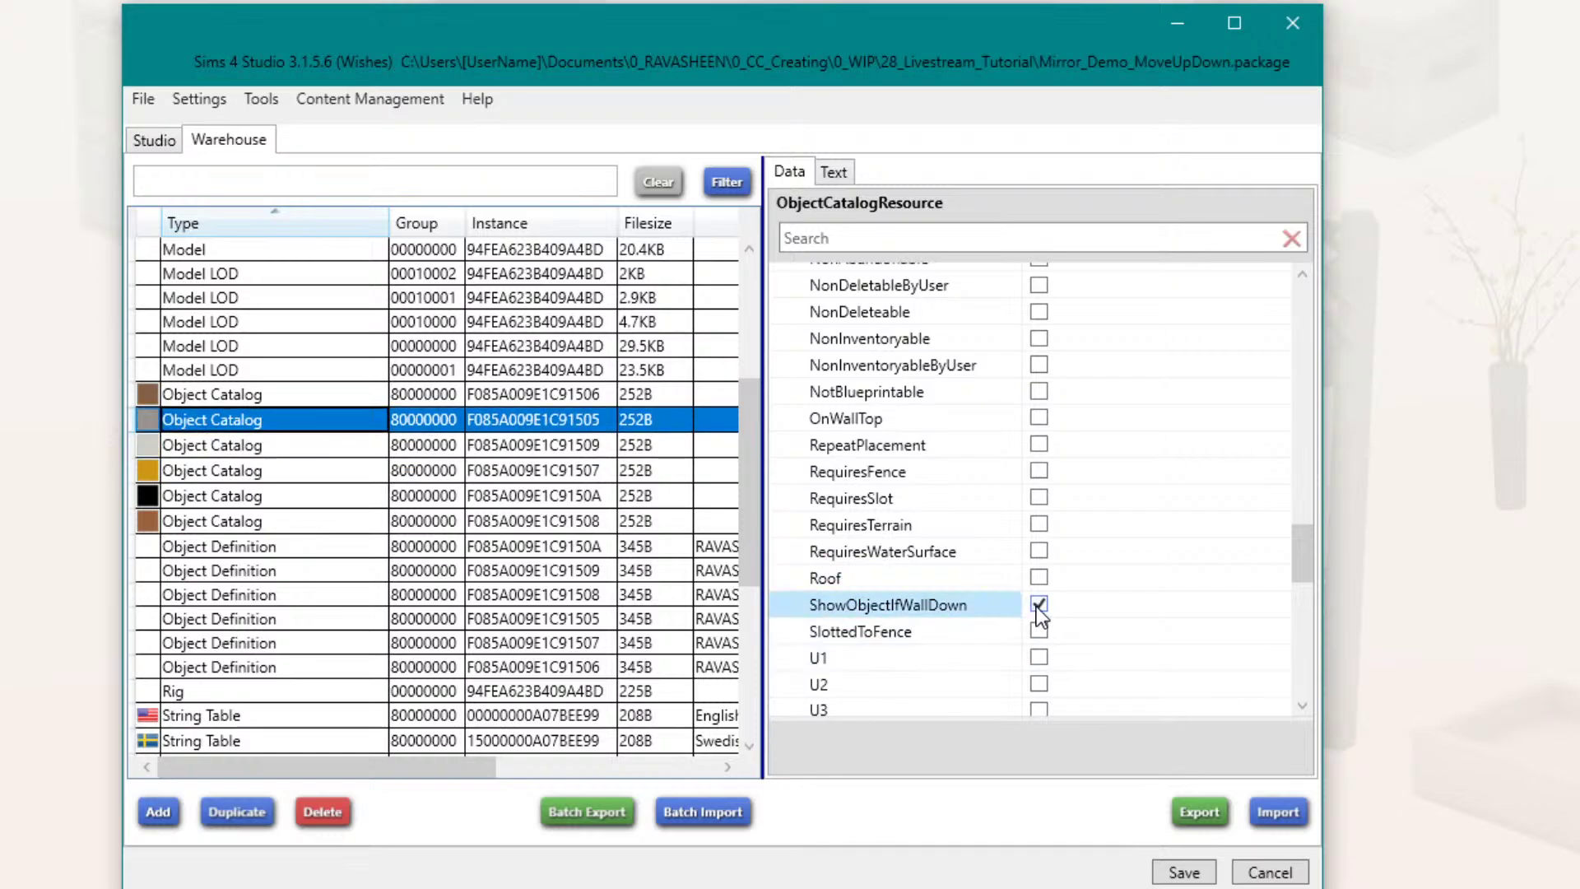
pyautogui.click(322, 393)
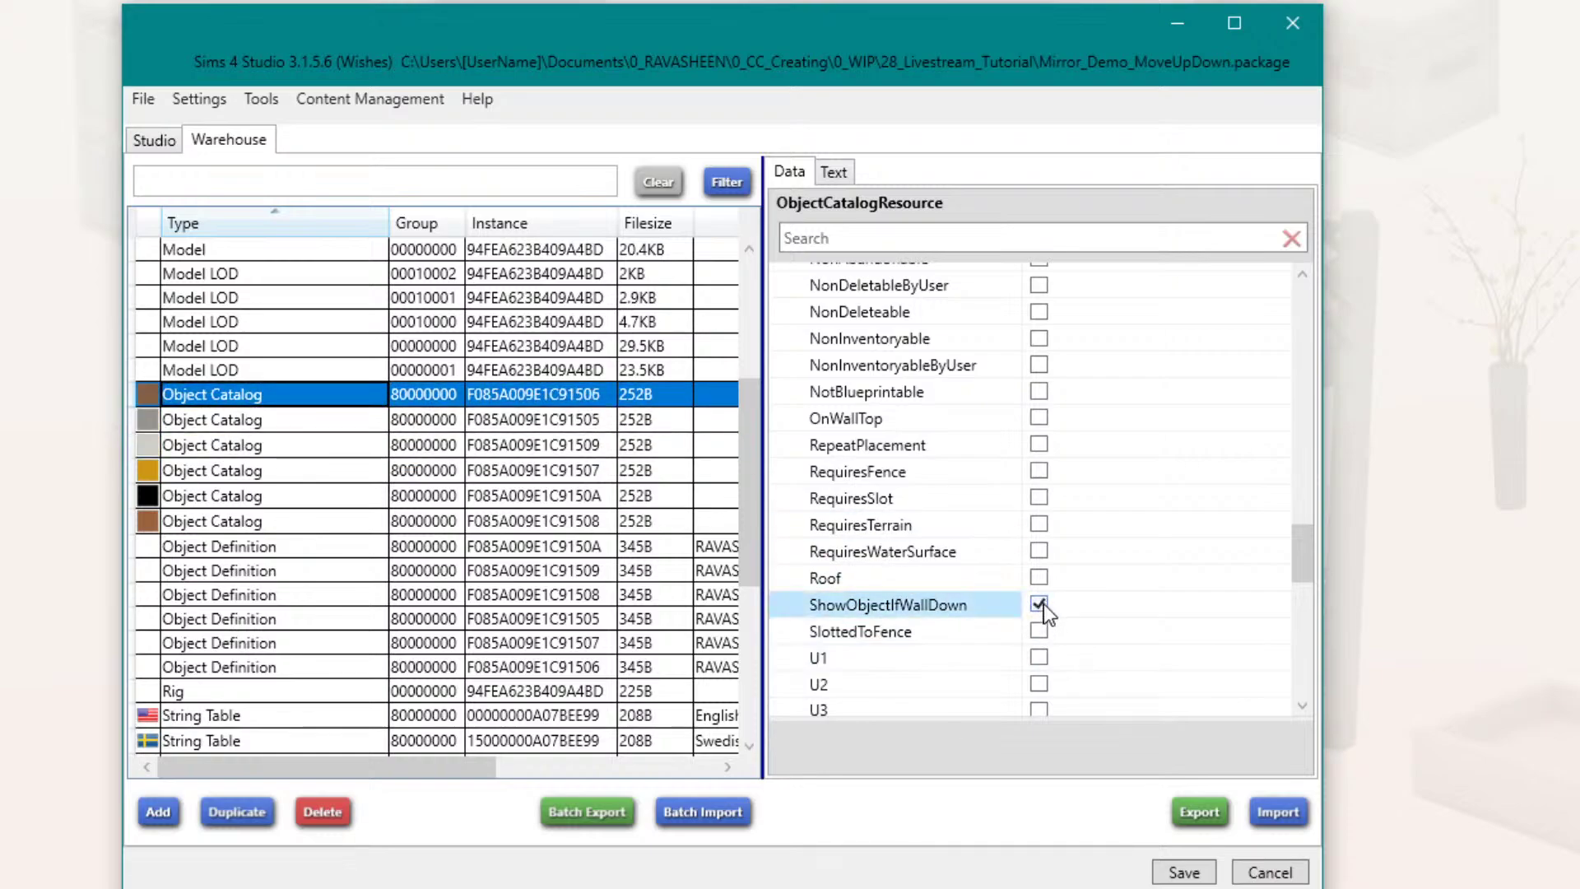
pyautogui.click(1039, 604)
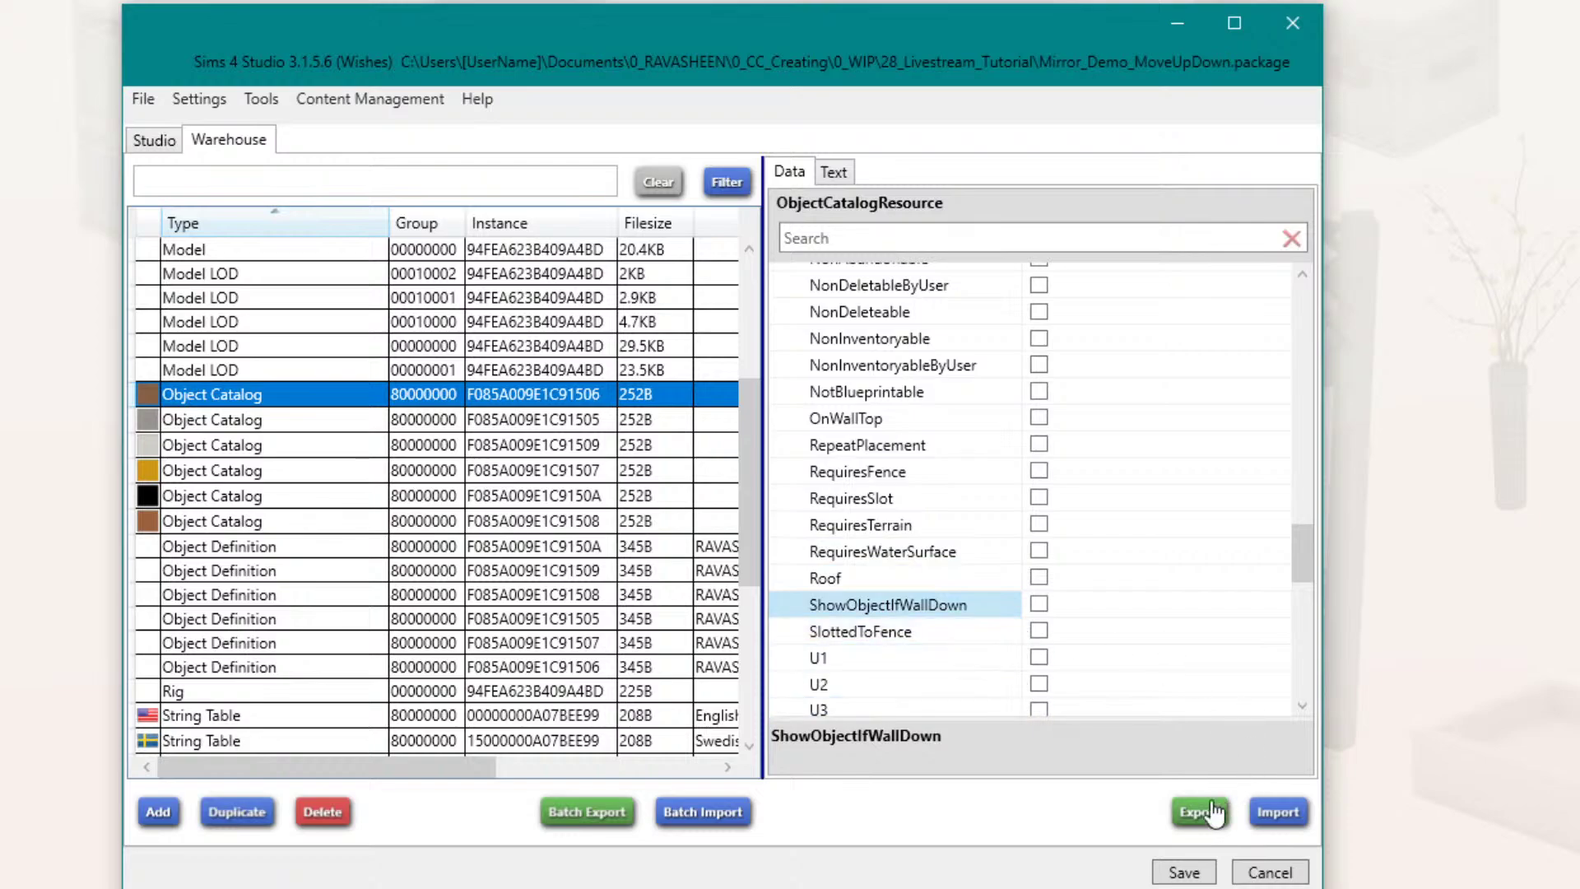
pyautogui.click(1185, 870)
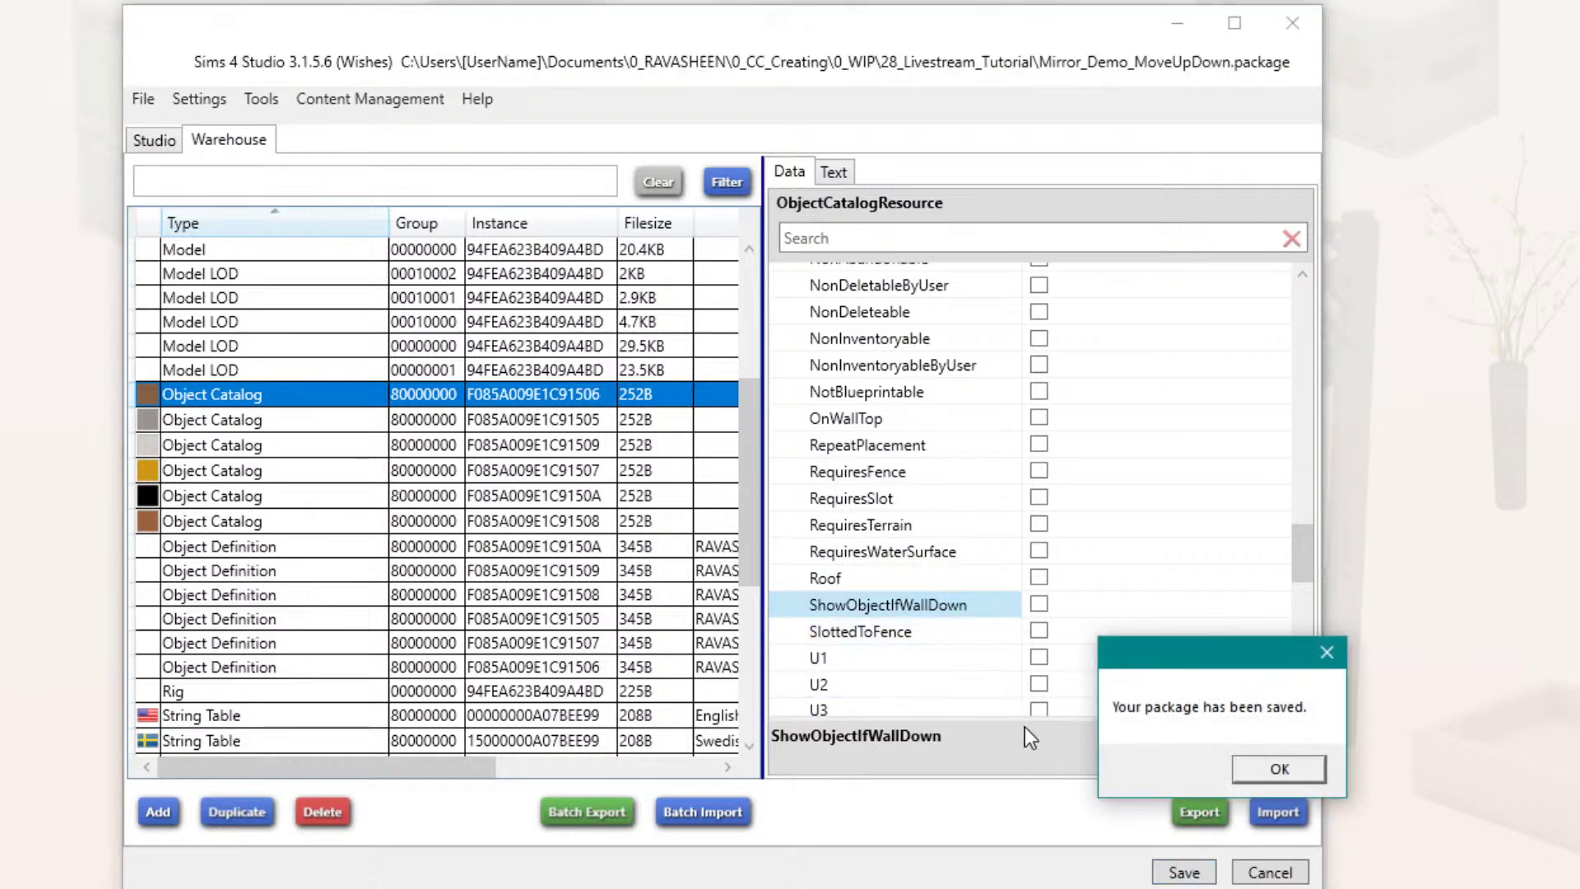
pyautogui.click(1277, 767)
# Step: Change the mirror's catalog name in the Studio view to "Adjustable Miracle Mirror"
pyautogui.click(154, 140)
pyautogui.click(882, 344)
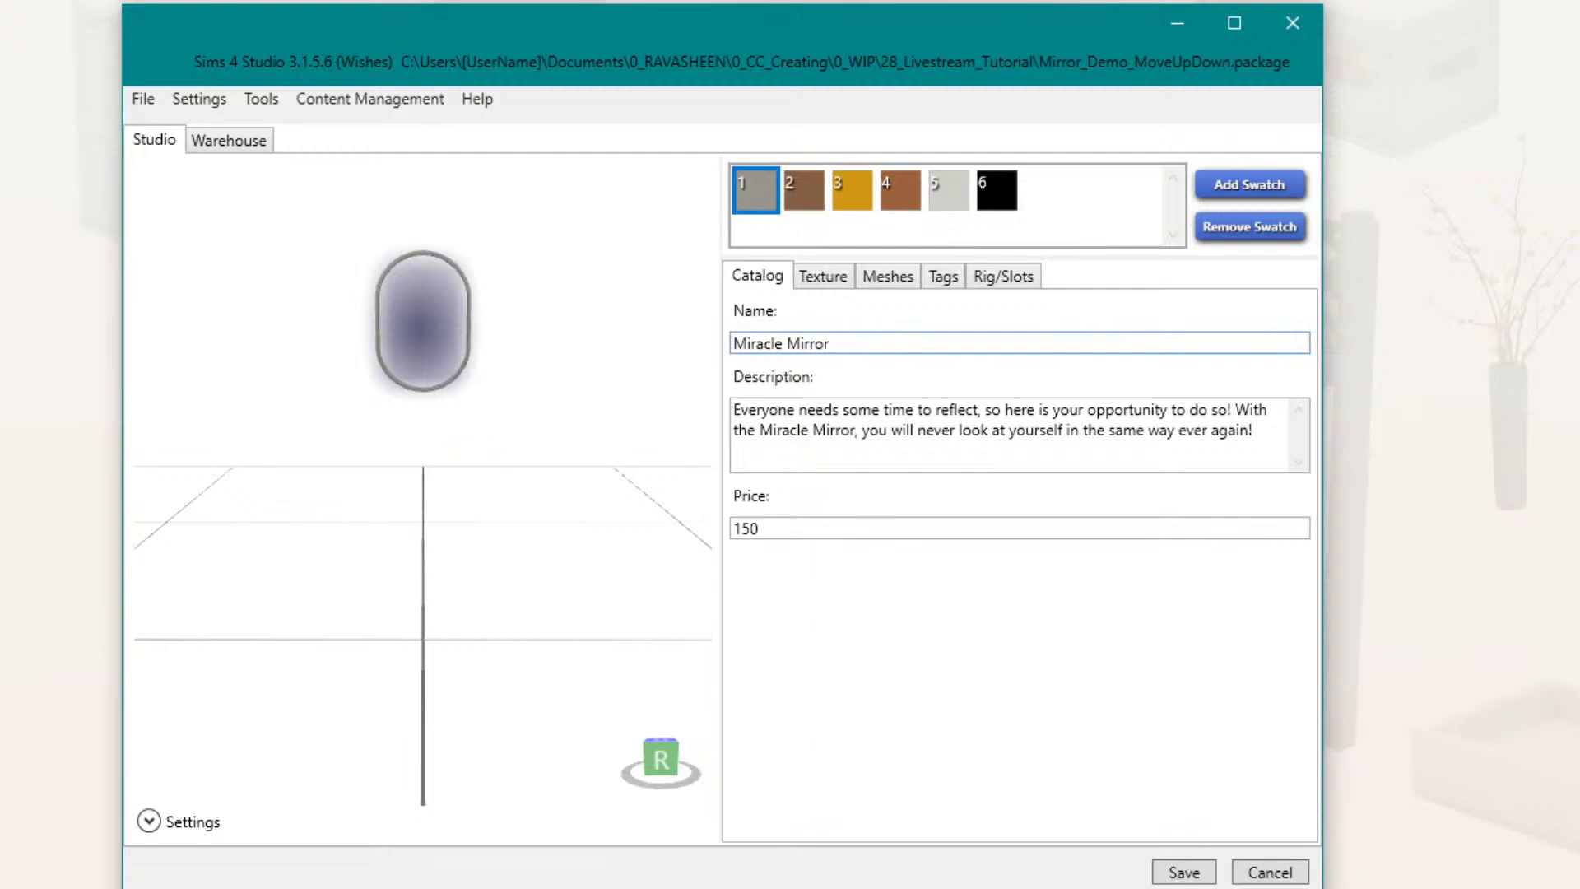
pyautogui.press('BackSpace')
pyautogui.press('Home')
pyautogui.write('Adjustab')
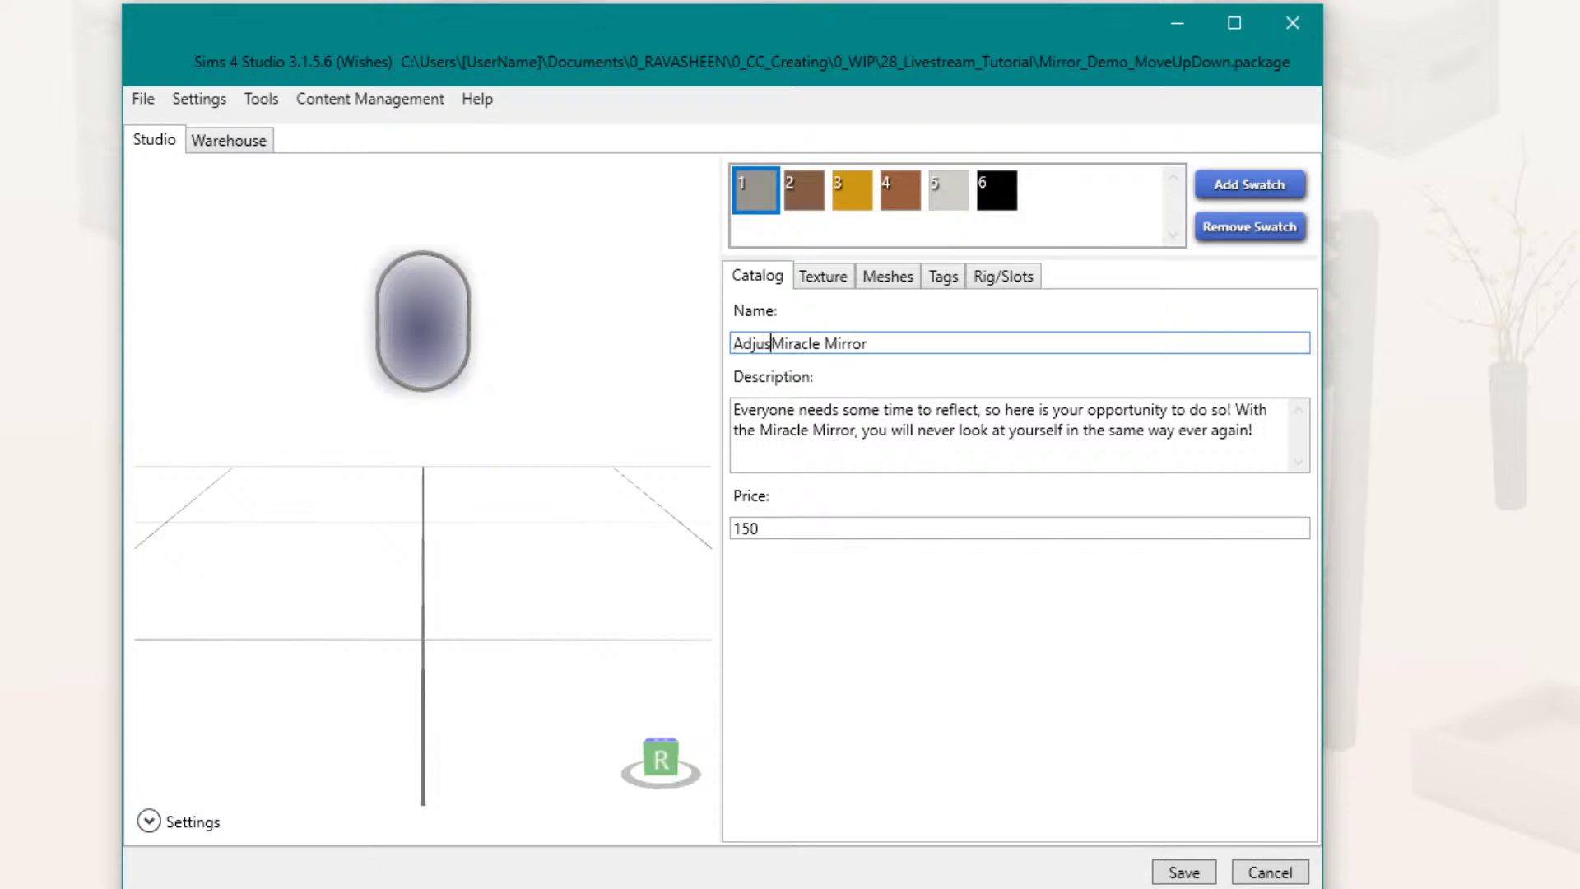
pyautogui.write('le')
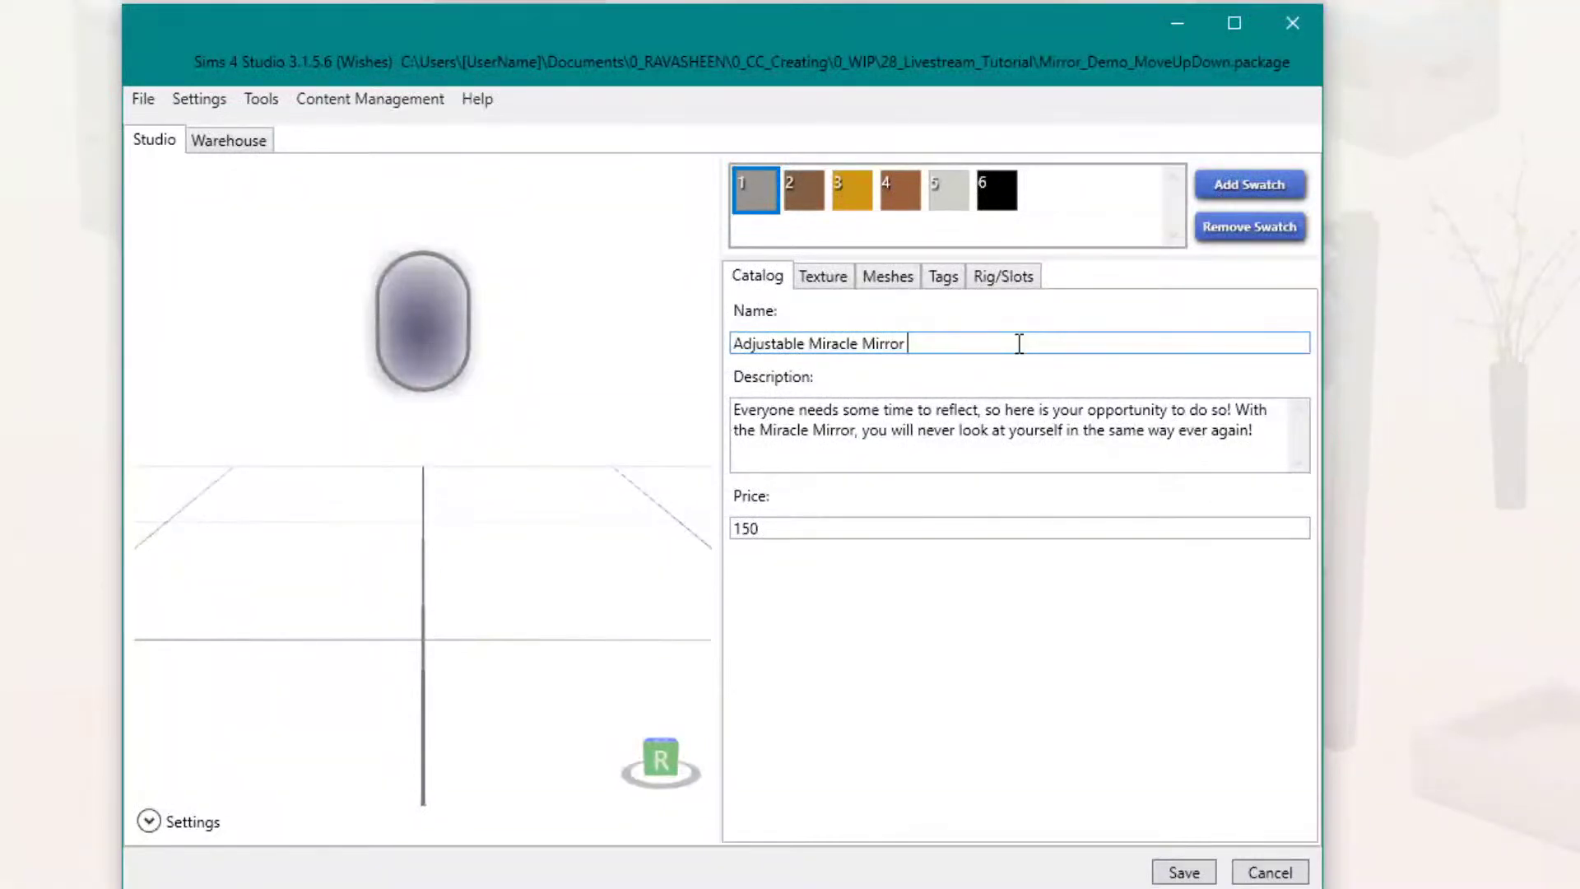
# Step: Add the line "(I made this so it's adjustable on the wall)" at the end of the mirror's description
pyautogui.click(1275, 428)
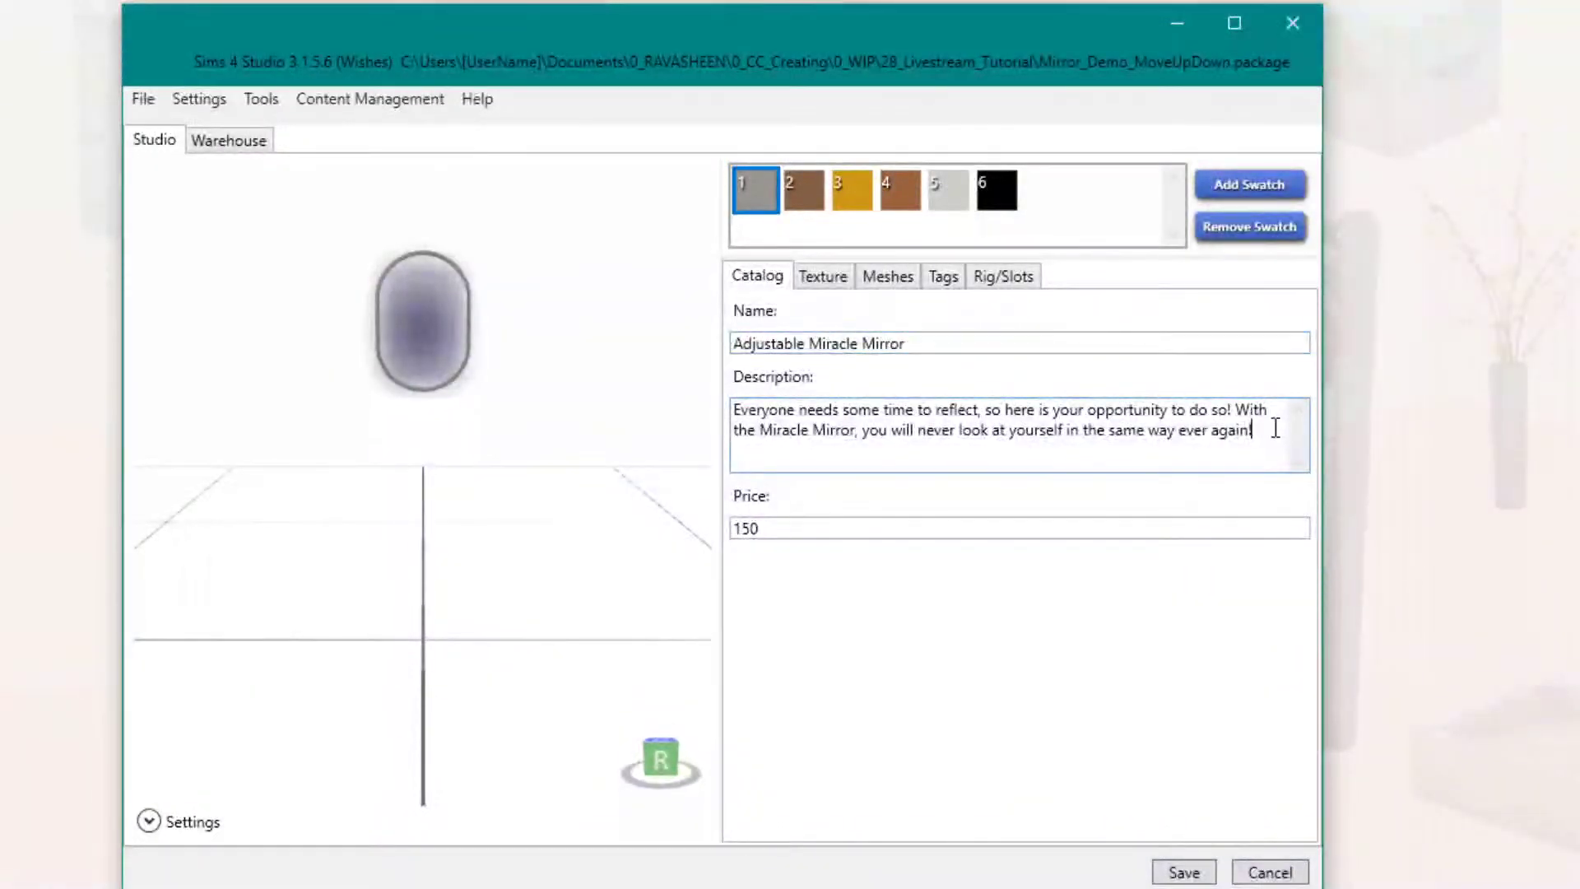
pyautogui.press('Return')
pyautogui.write('(I made thi so')
pyautogui.press('BackSpace')
pyautogui.press('BackSpace')
pyautogui.press('BackSpace')
pyautogui.write("s so it's")
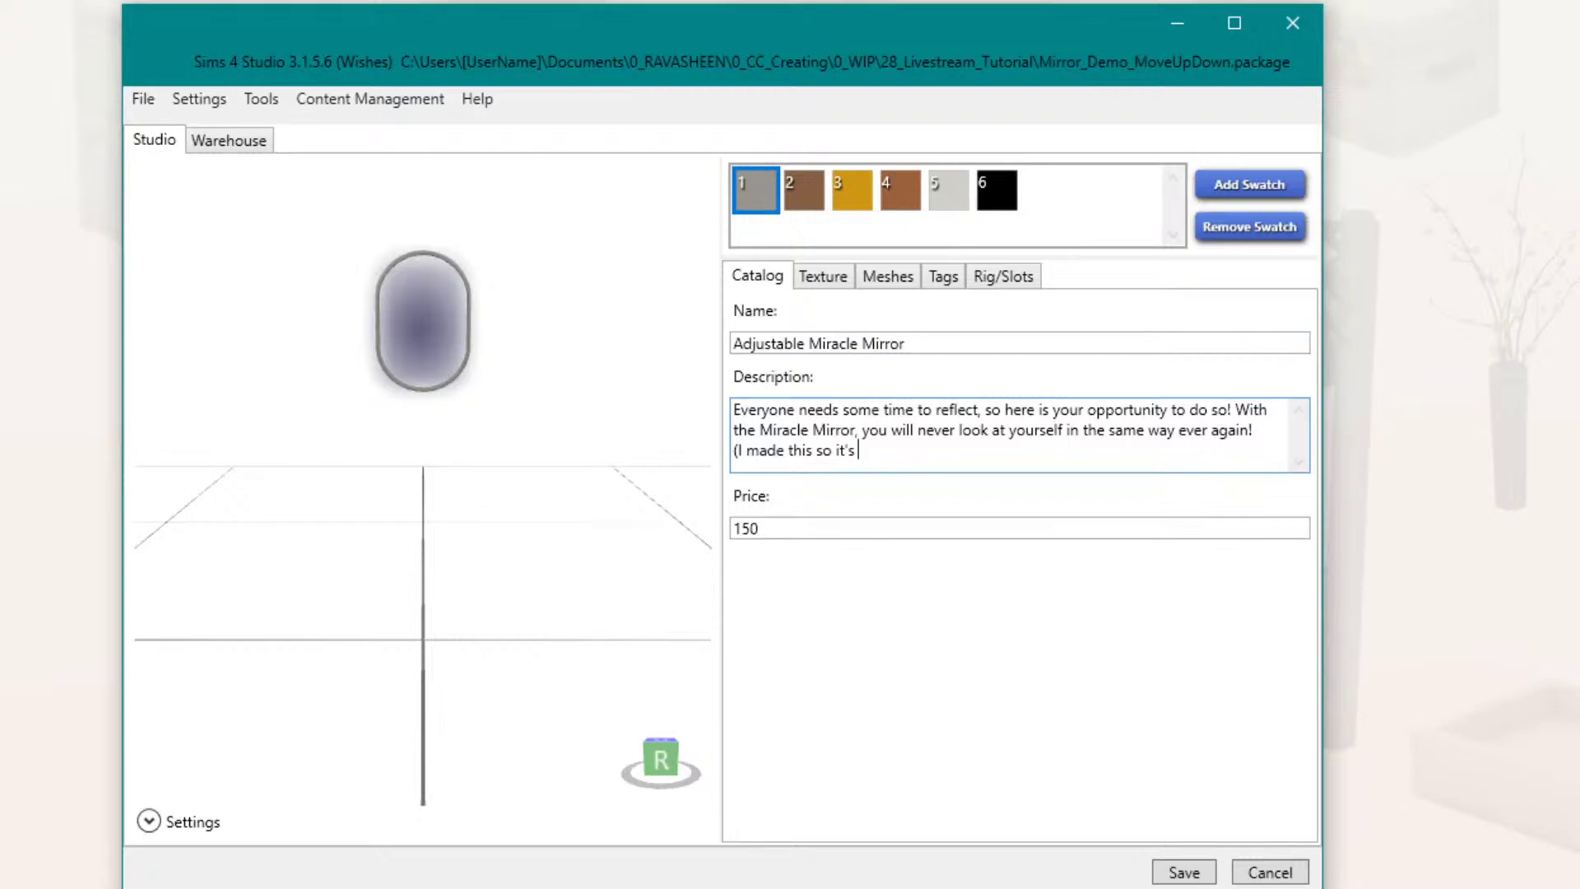
pyautogui.write('adjustable on the wall)')
# Step: Append "| rvsn testtest" to the mirror's catalog name and save the package
pyautogui.click(1116, 340)
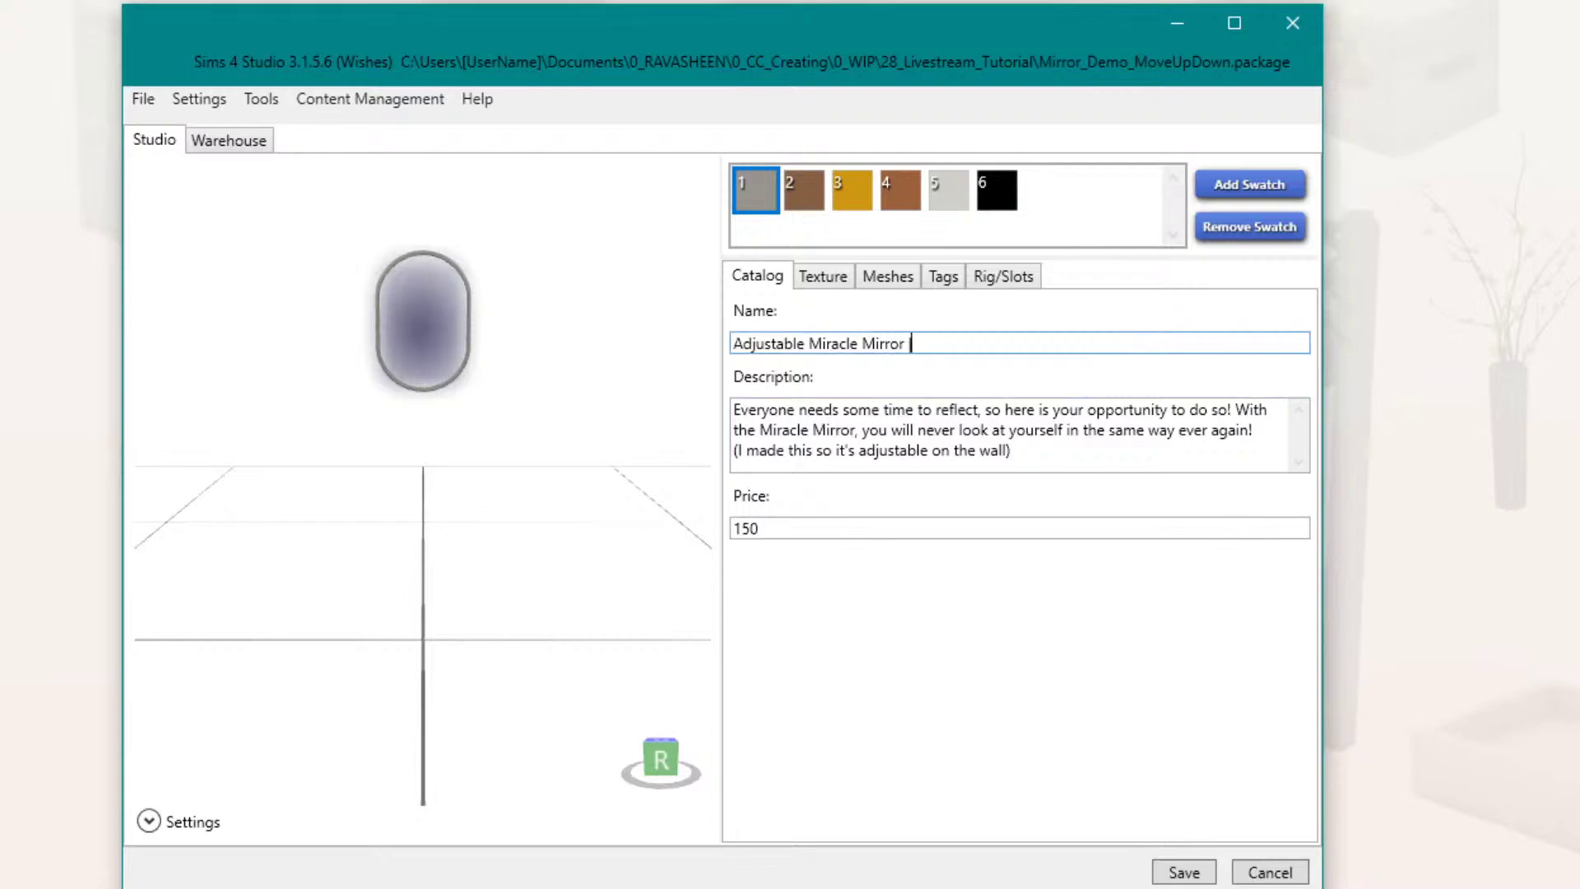
pyautogui.write('| rvn')
pyautogui.press('BackSpace')
pyautogui.write('n testtest')
pyautogui.click(1185, 874)
pyautogui.click(1299, 767)
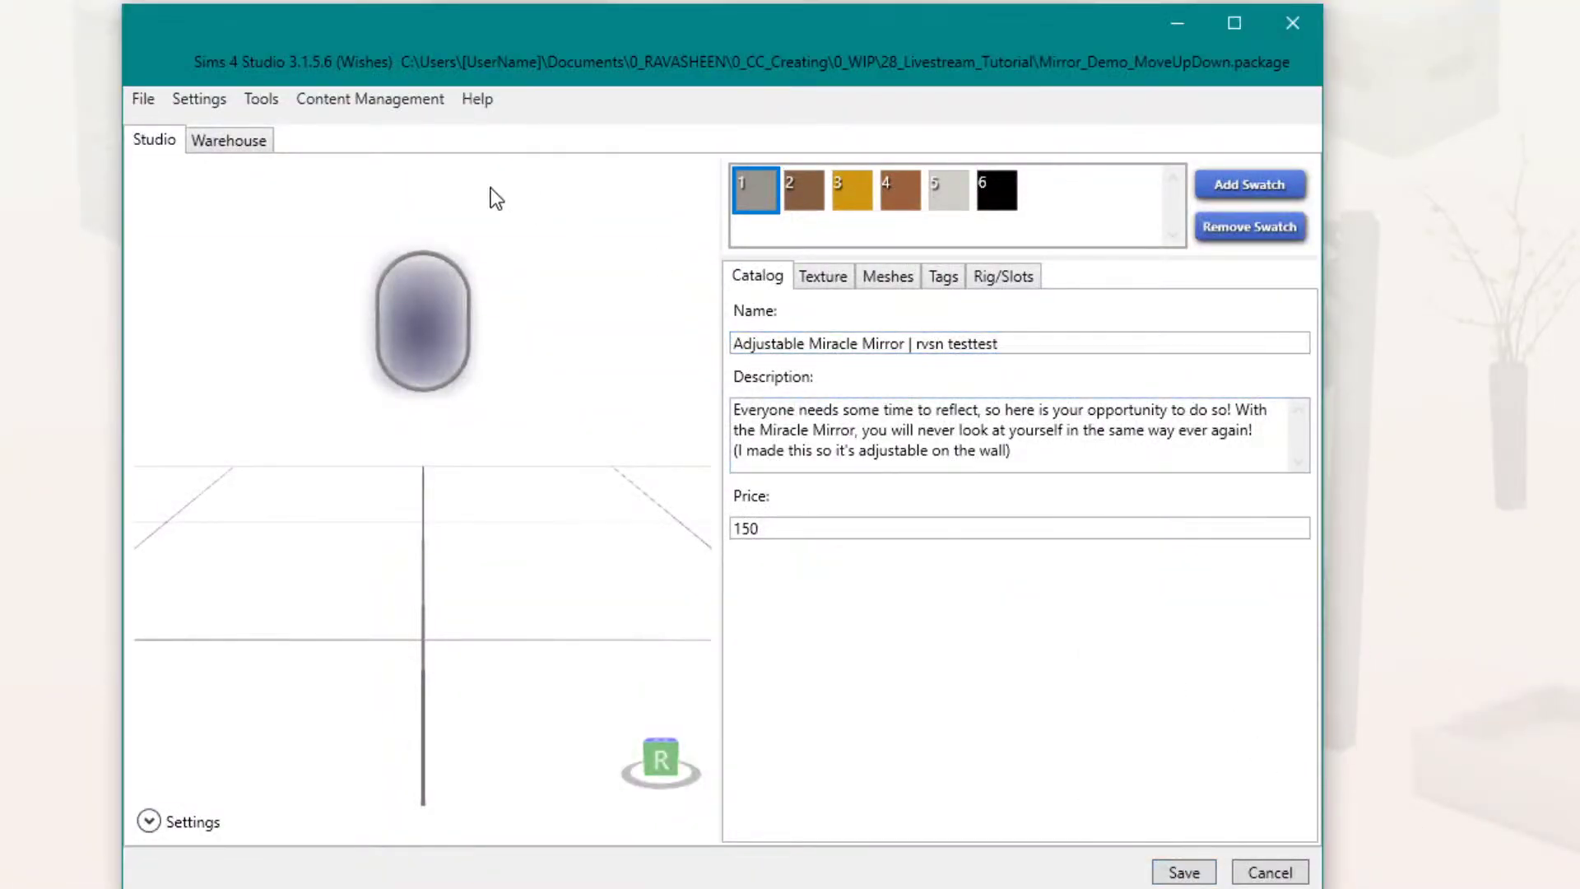
# Step: Save a copy of the mirror package in the _Testing CC folder inside The Sims 4 Mods folder
pyautogui.click(143, 100)
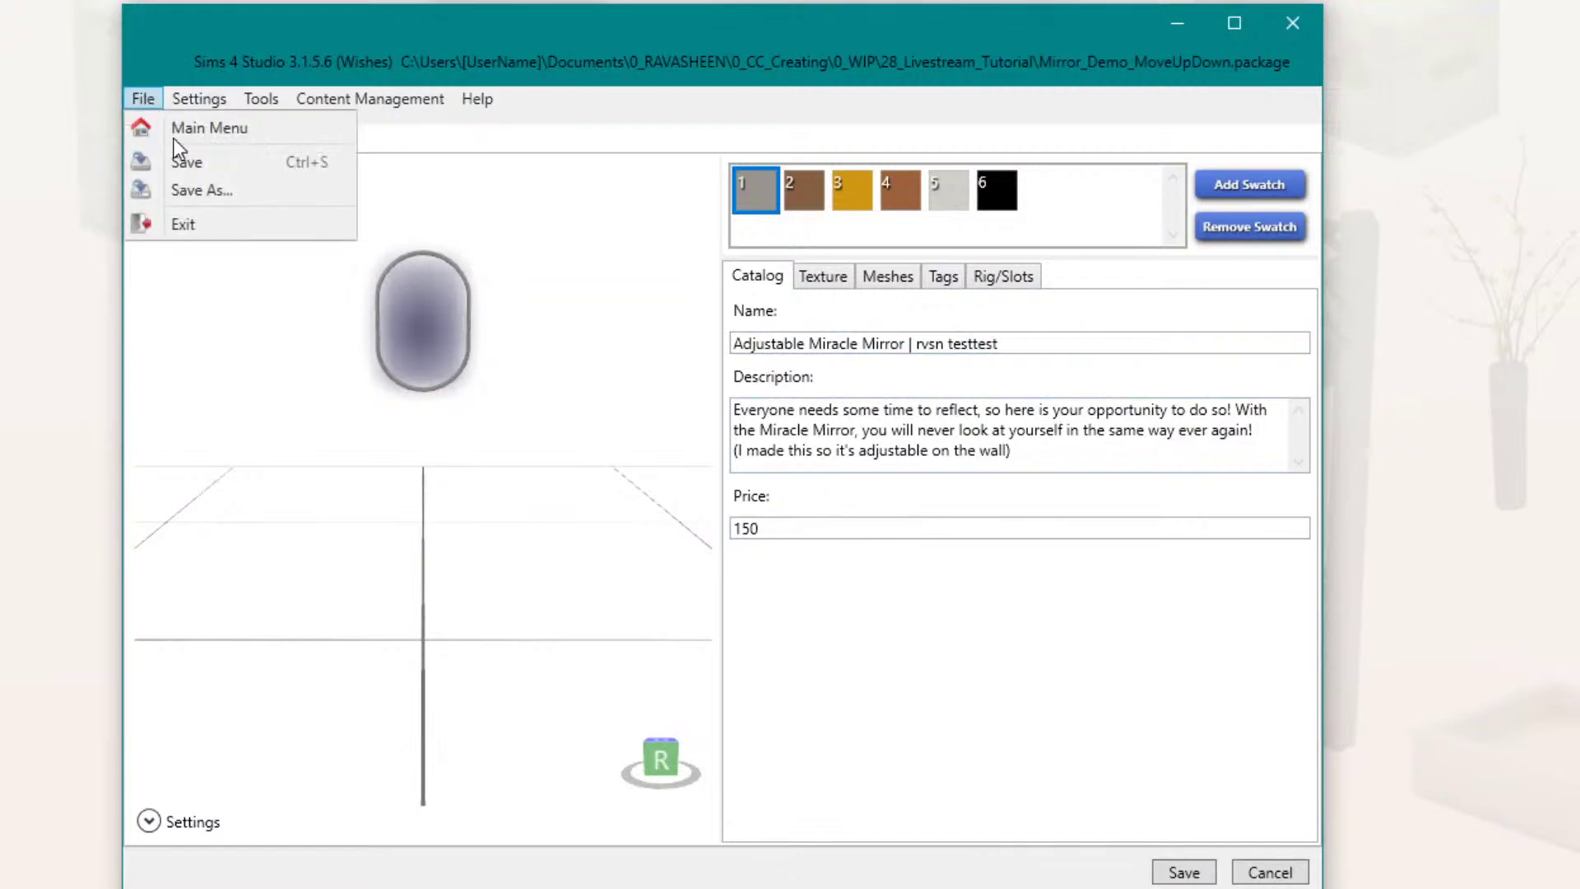
pyautogui.click(194, 198)
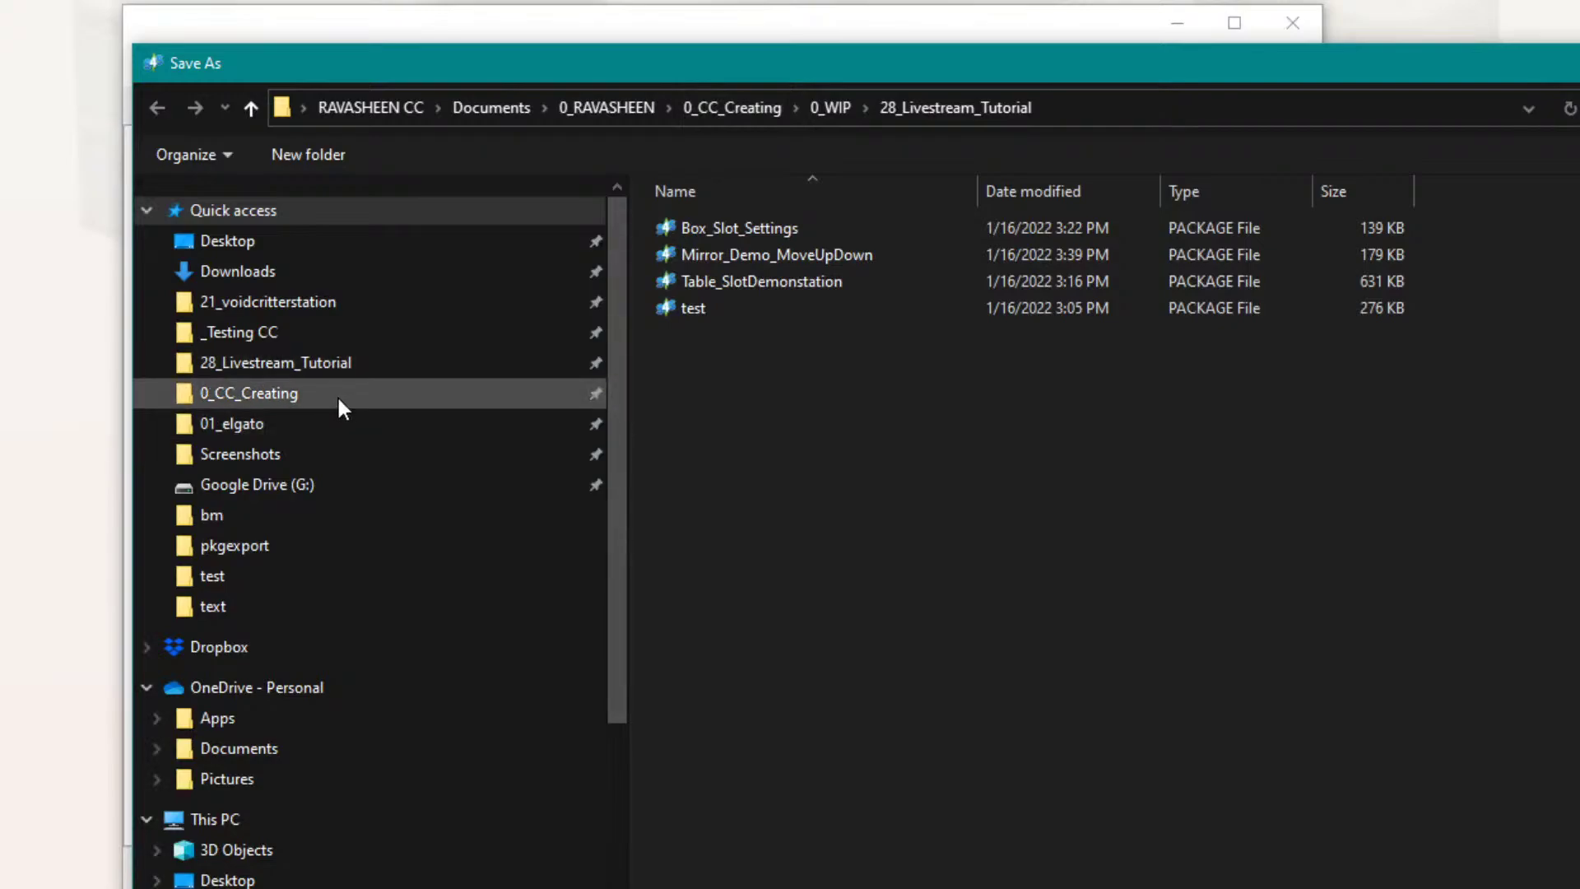
pyautogui.click(246, 333)
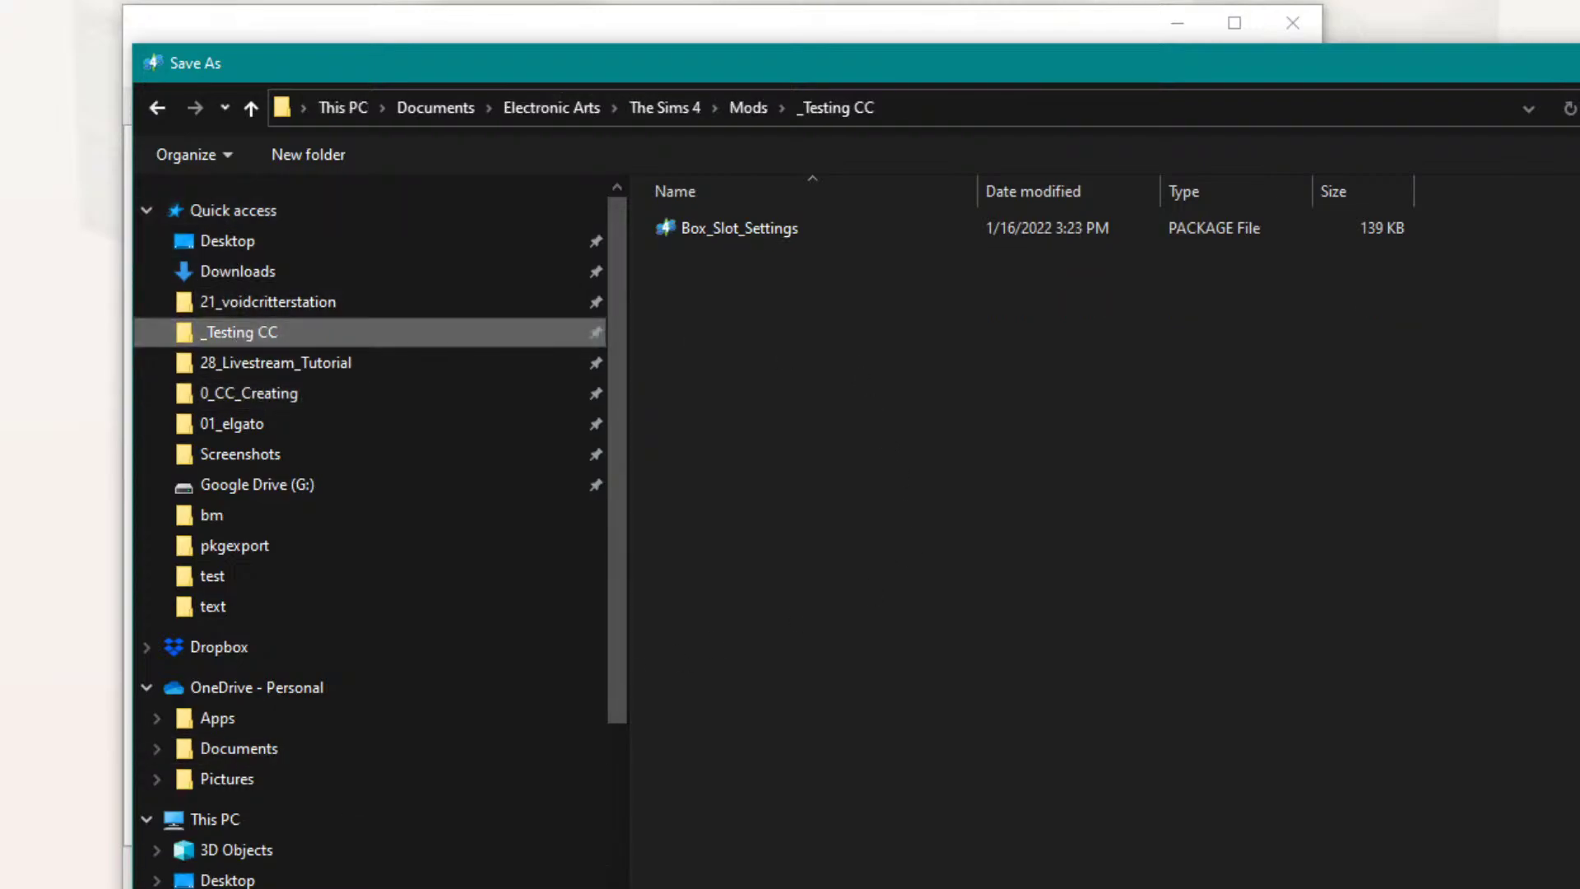
pyautogui.press('Return')
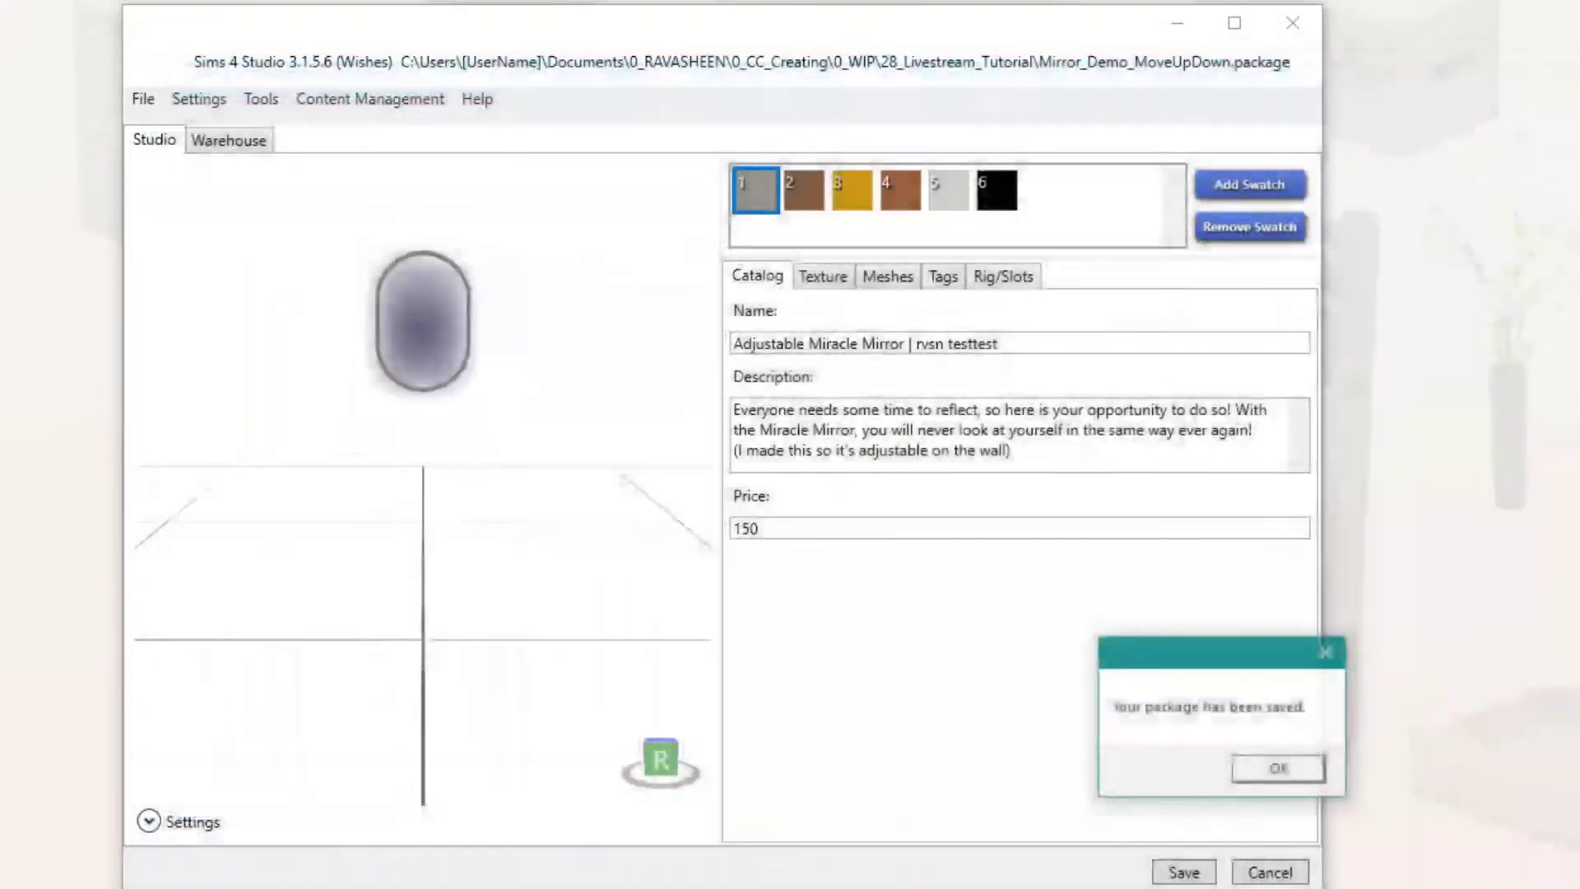
pyautogui.click(1309, 774)
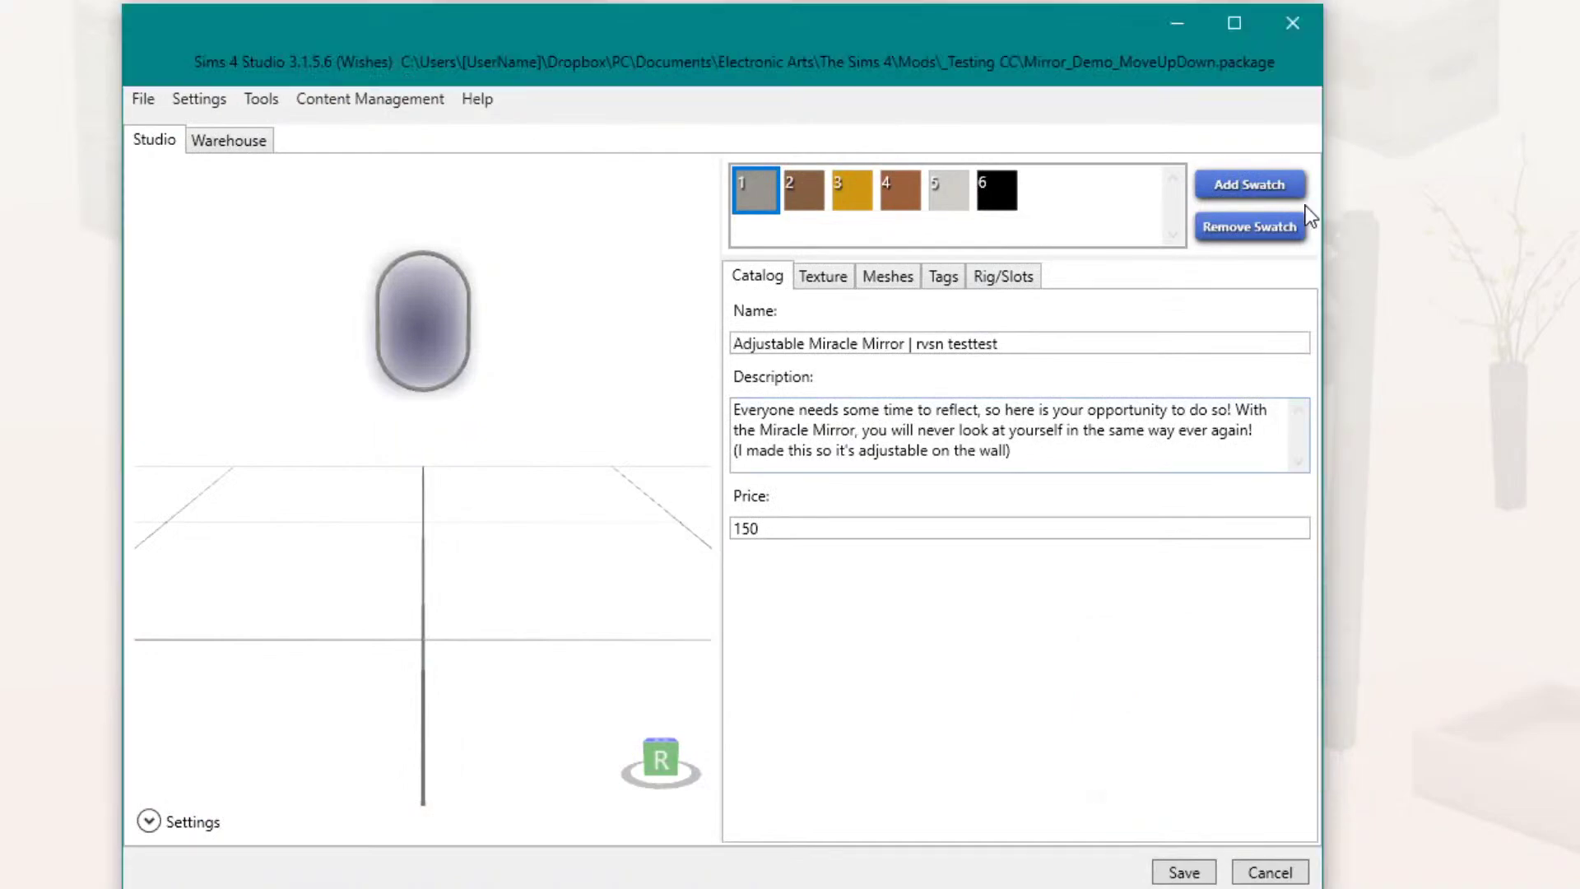
# Step: Close Sims 4 Studio and switch to The Sims 4, maximizing the game window
pyautogui.click(1296, 20)
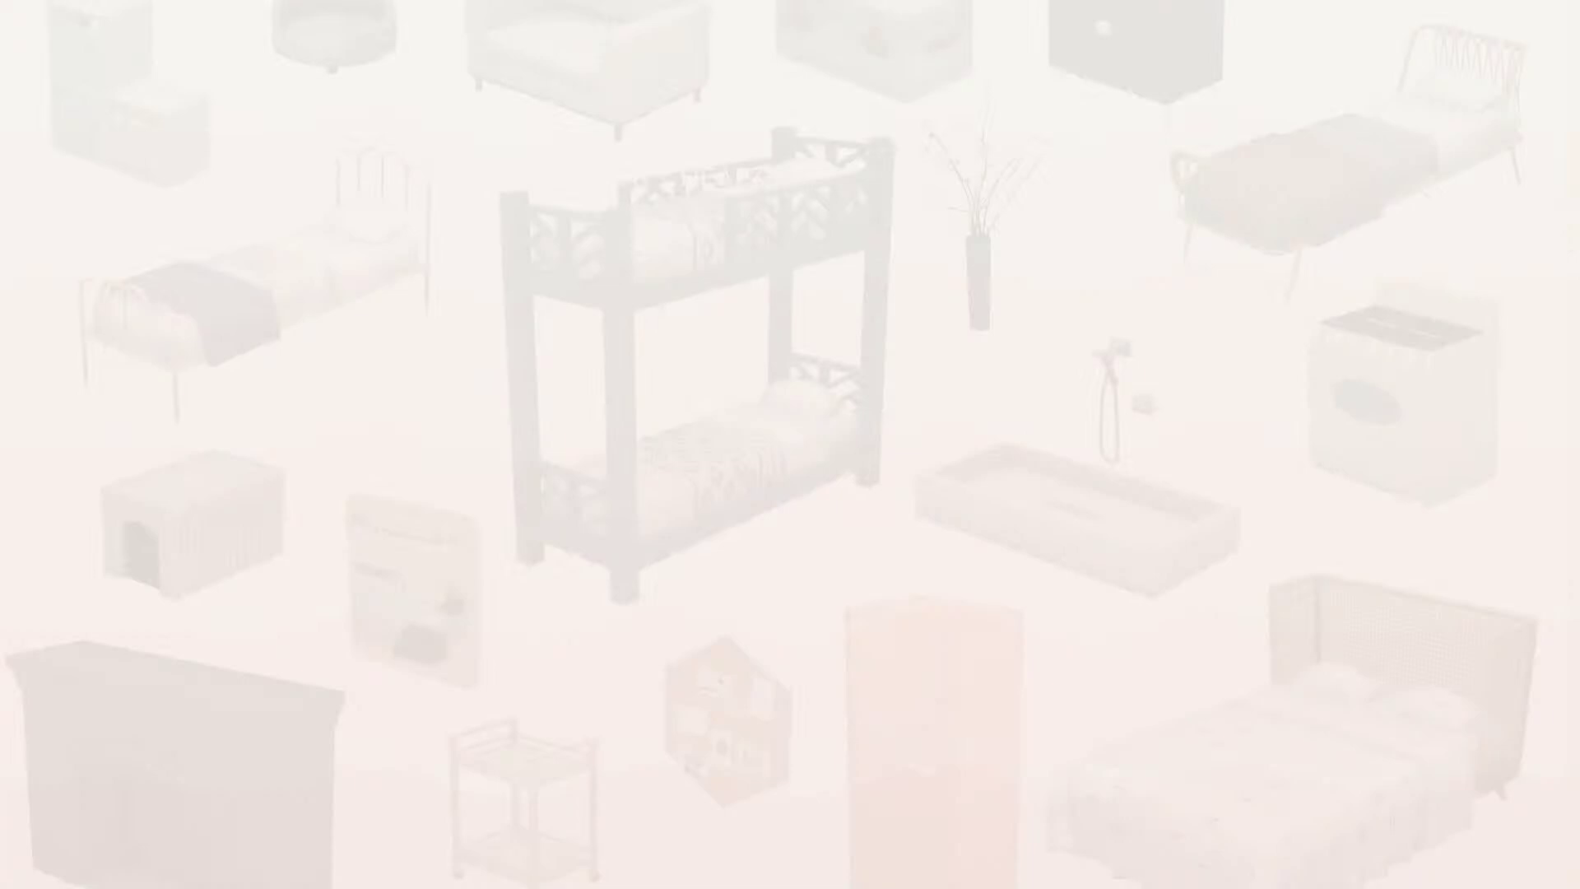
pyautogui.moveTo(0, 91); pyautogui.dragTo(785, 12)
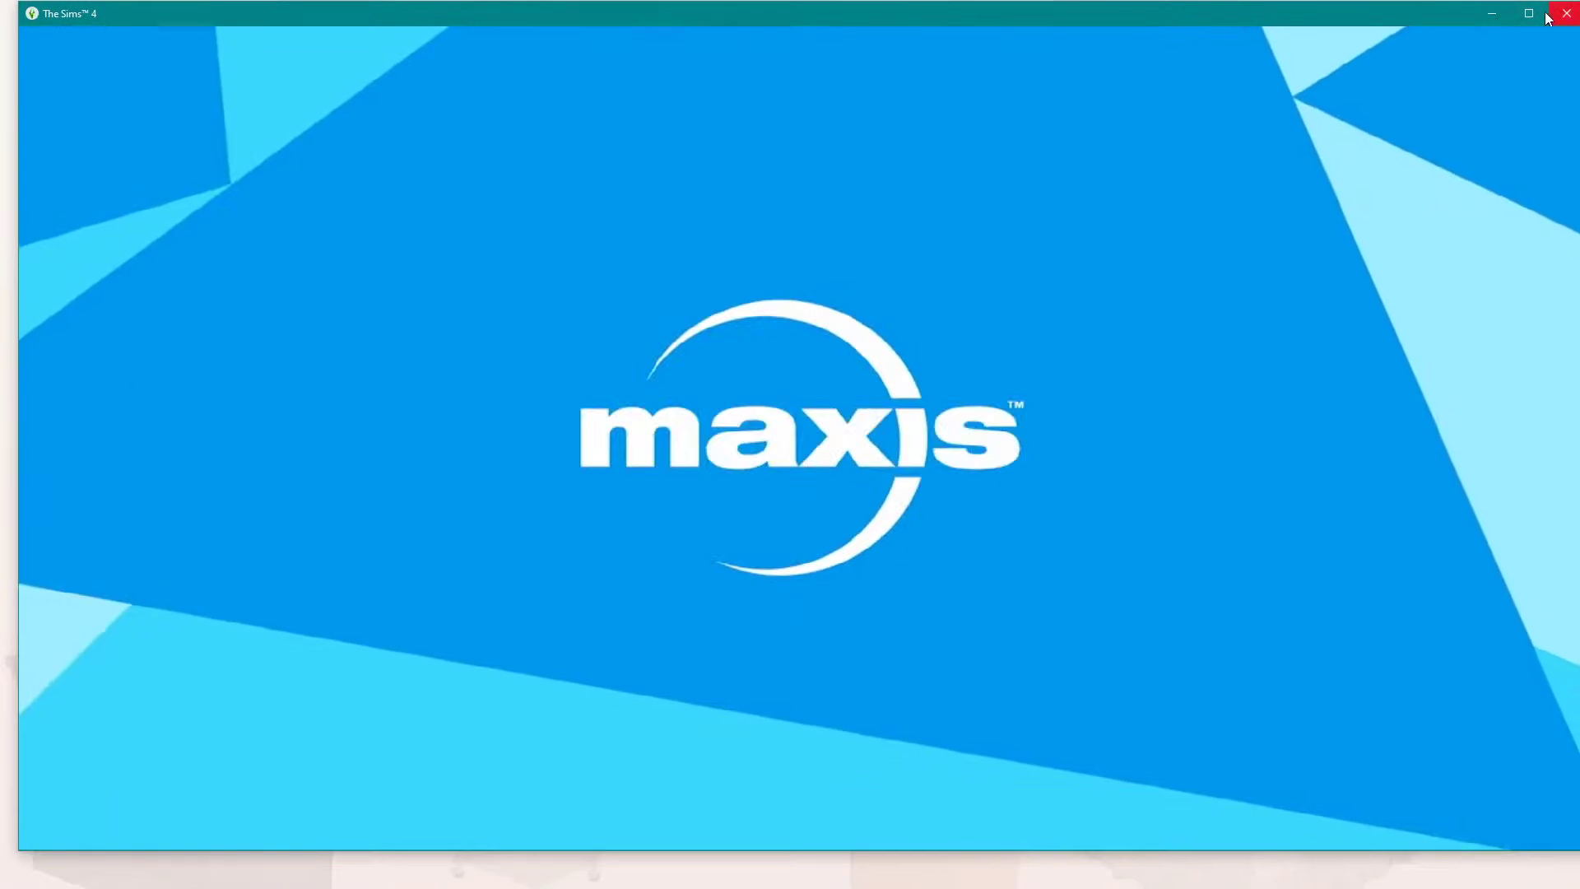
pyautogui.click(1519, 12)
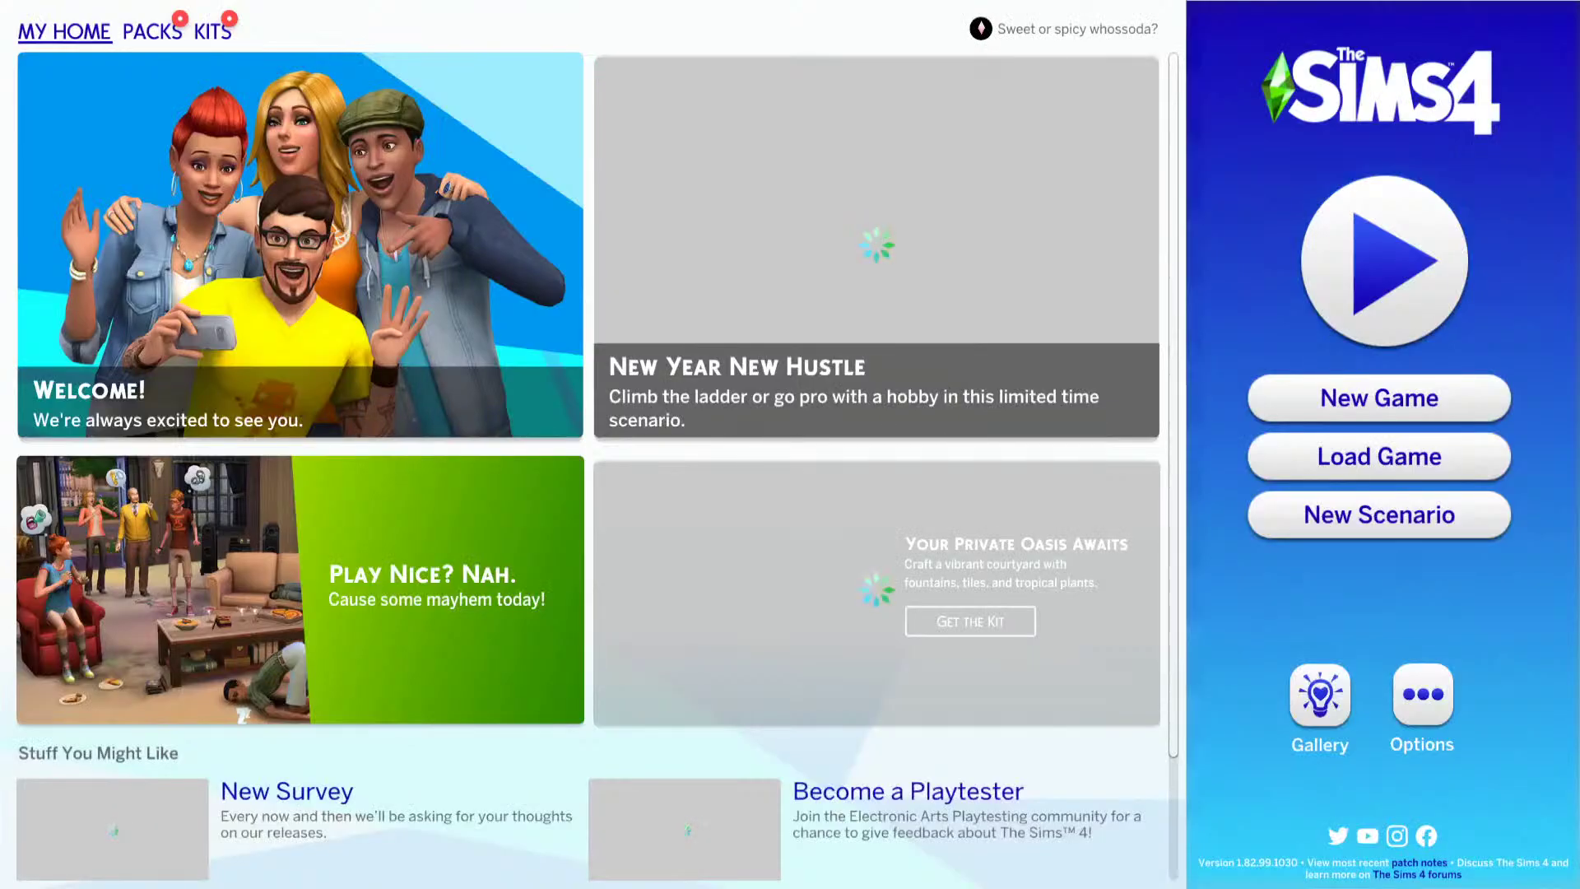
# Step: Resume the saved game and open the Pique Hearth home in Build mode from the Willow Creek map
pyautogui.click(1343, 263)
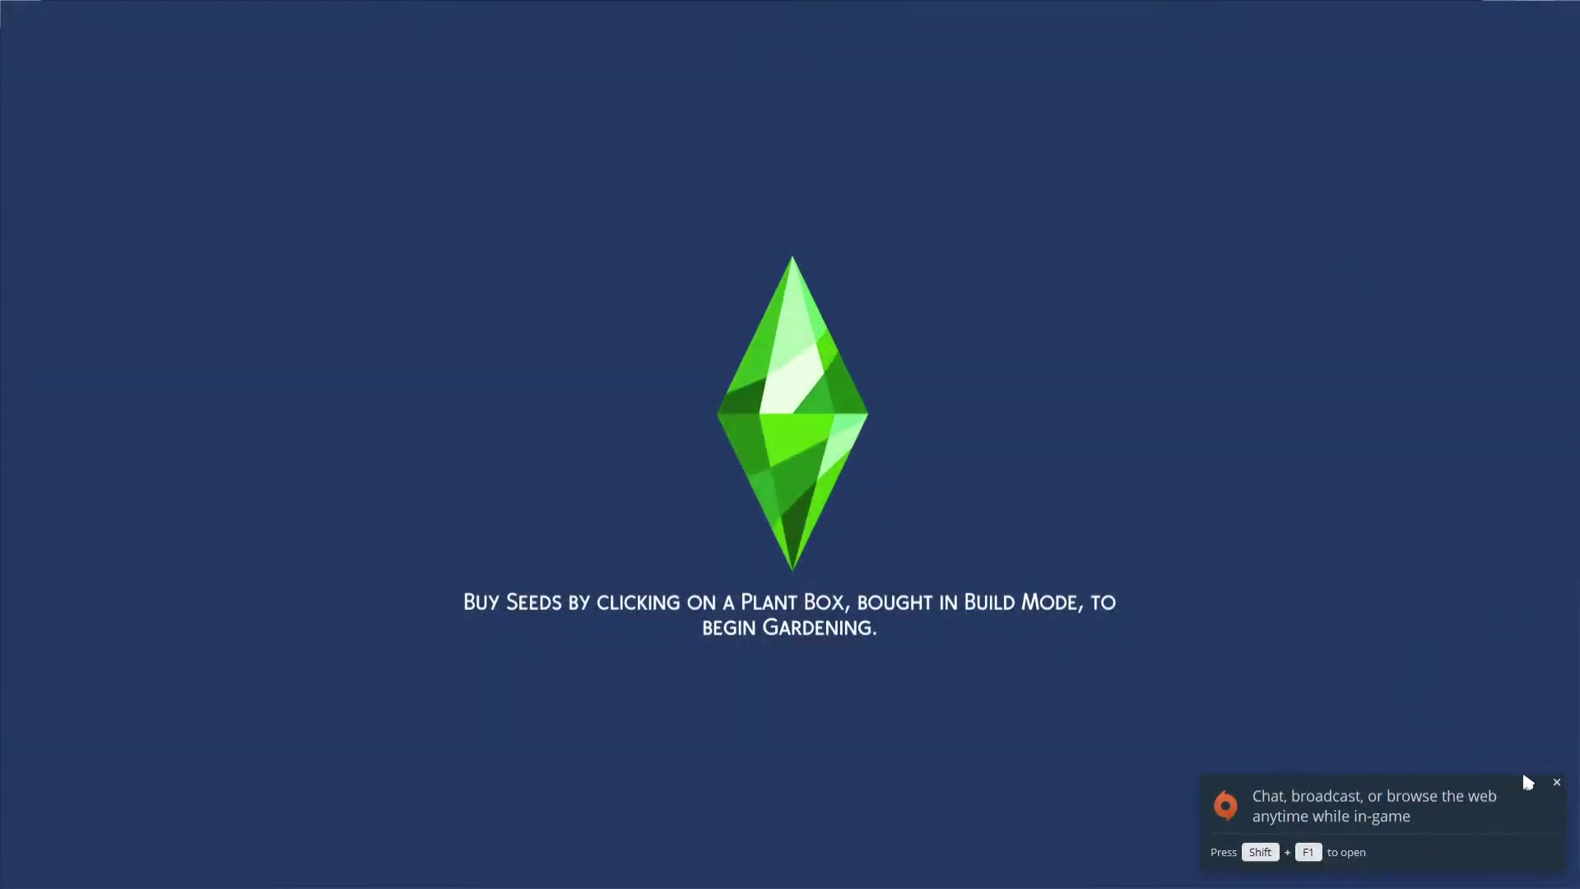
pyautogui.click(1557, 783)
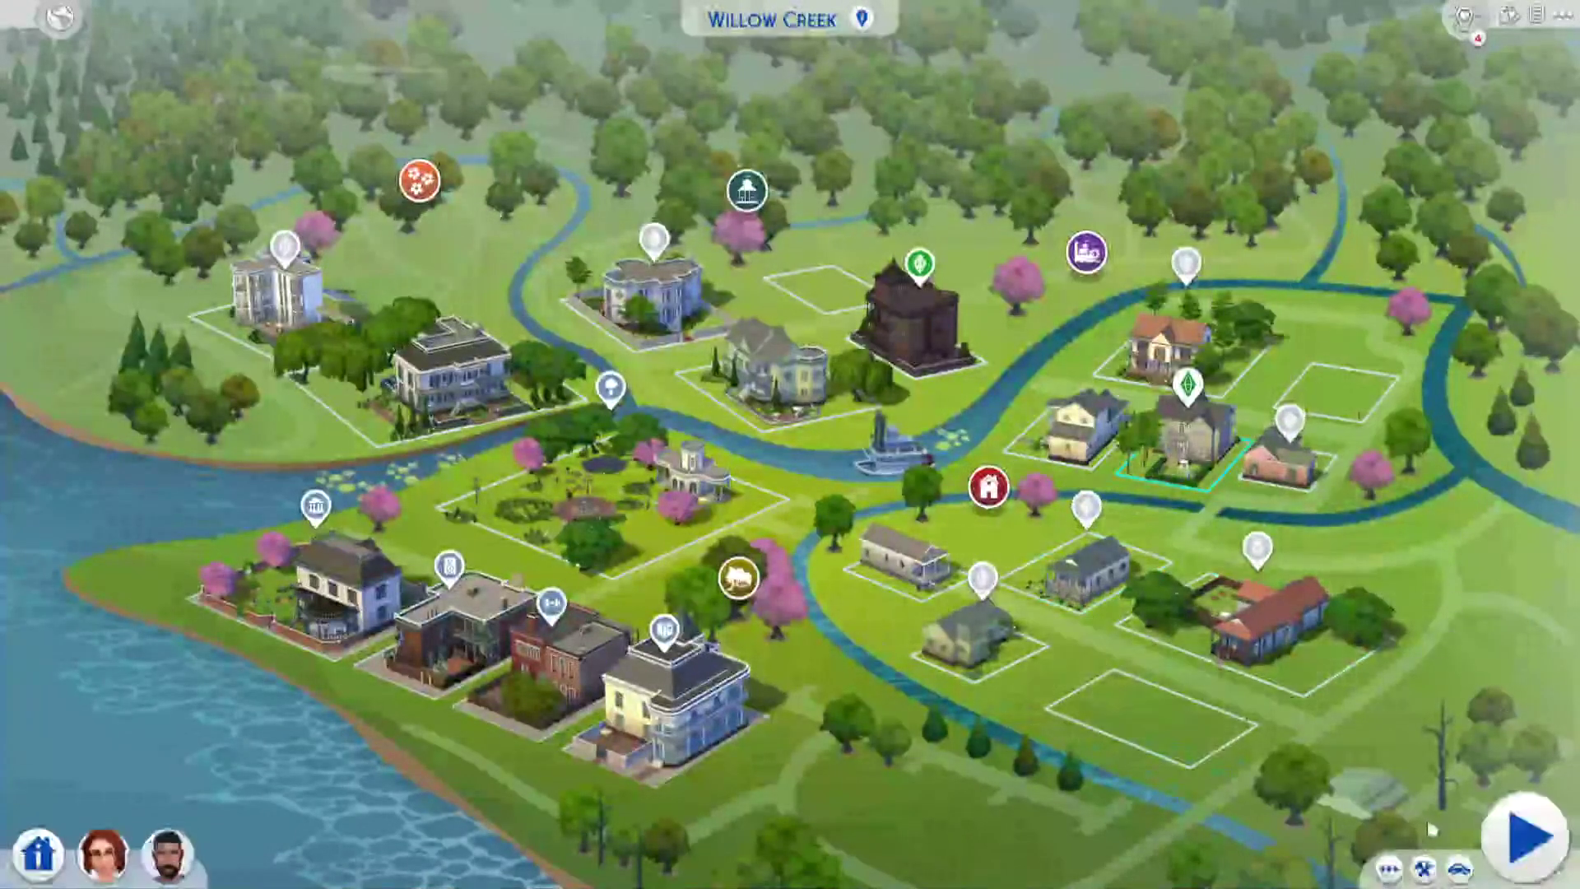
pyautogui.click(1431, 874)
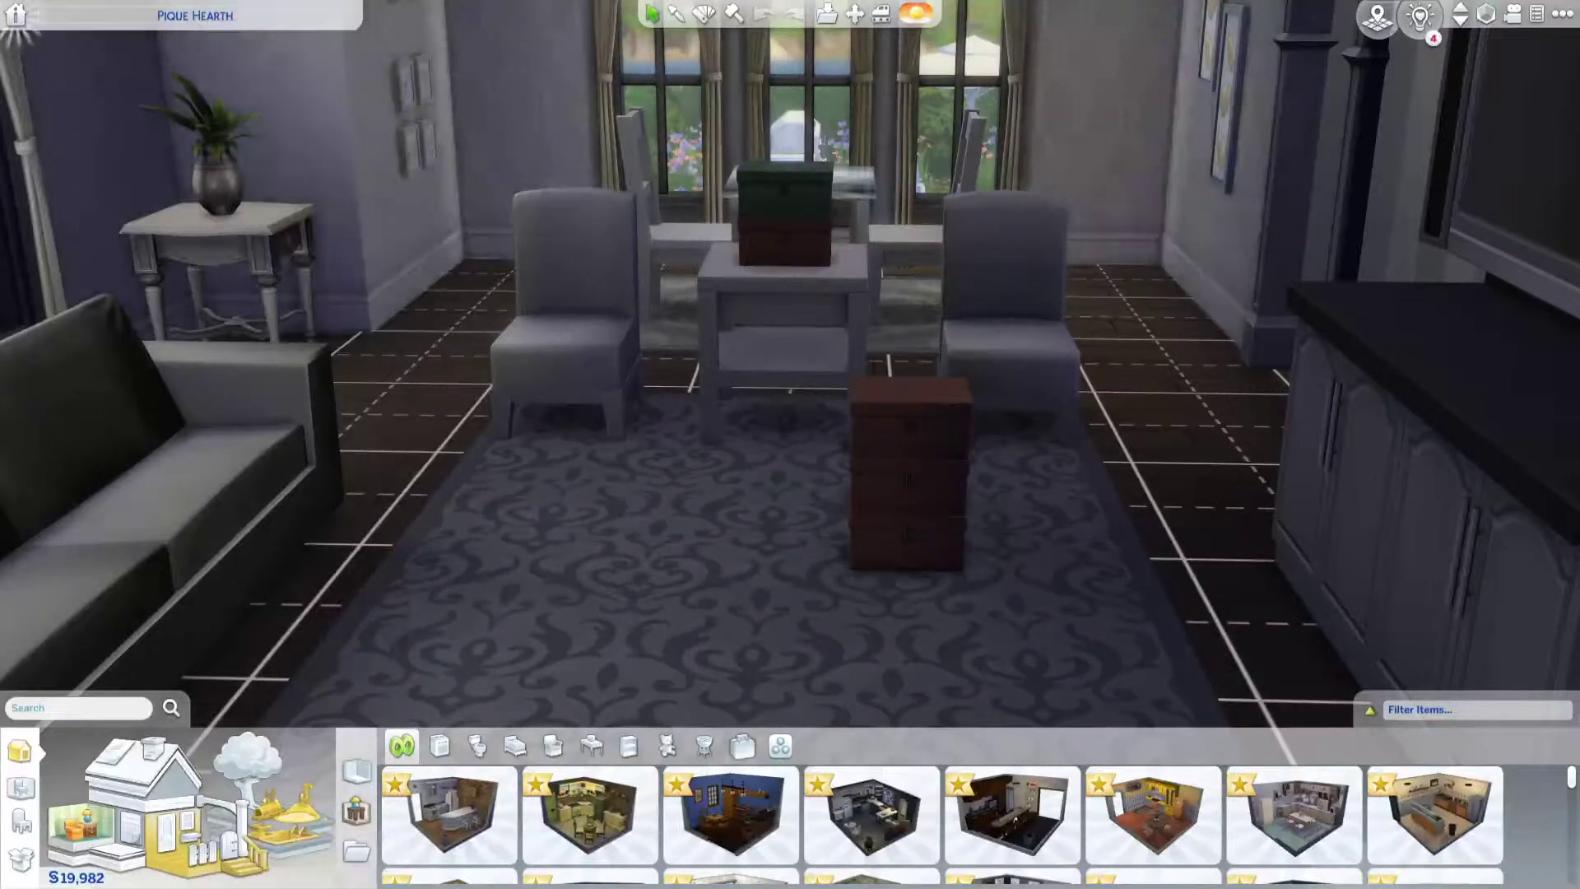
# Step: Delete the two sets of framed pictures from the side wall next to the potted plant's table
pyautogui.scroll(-1, 399, 328)
pyautogui.scroll(2, 398, 328)
pyautogui.scroll(3, 398, 338)
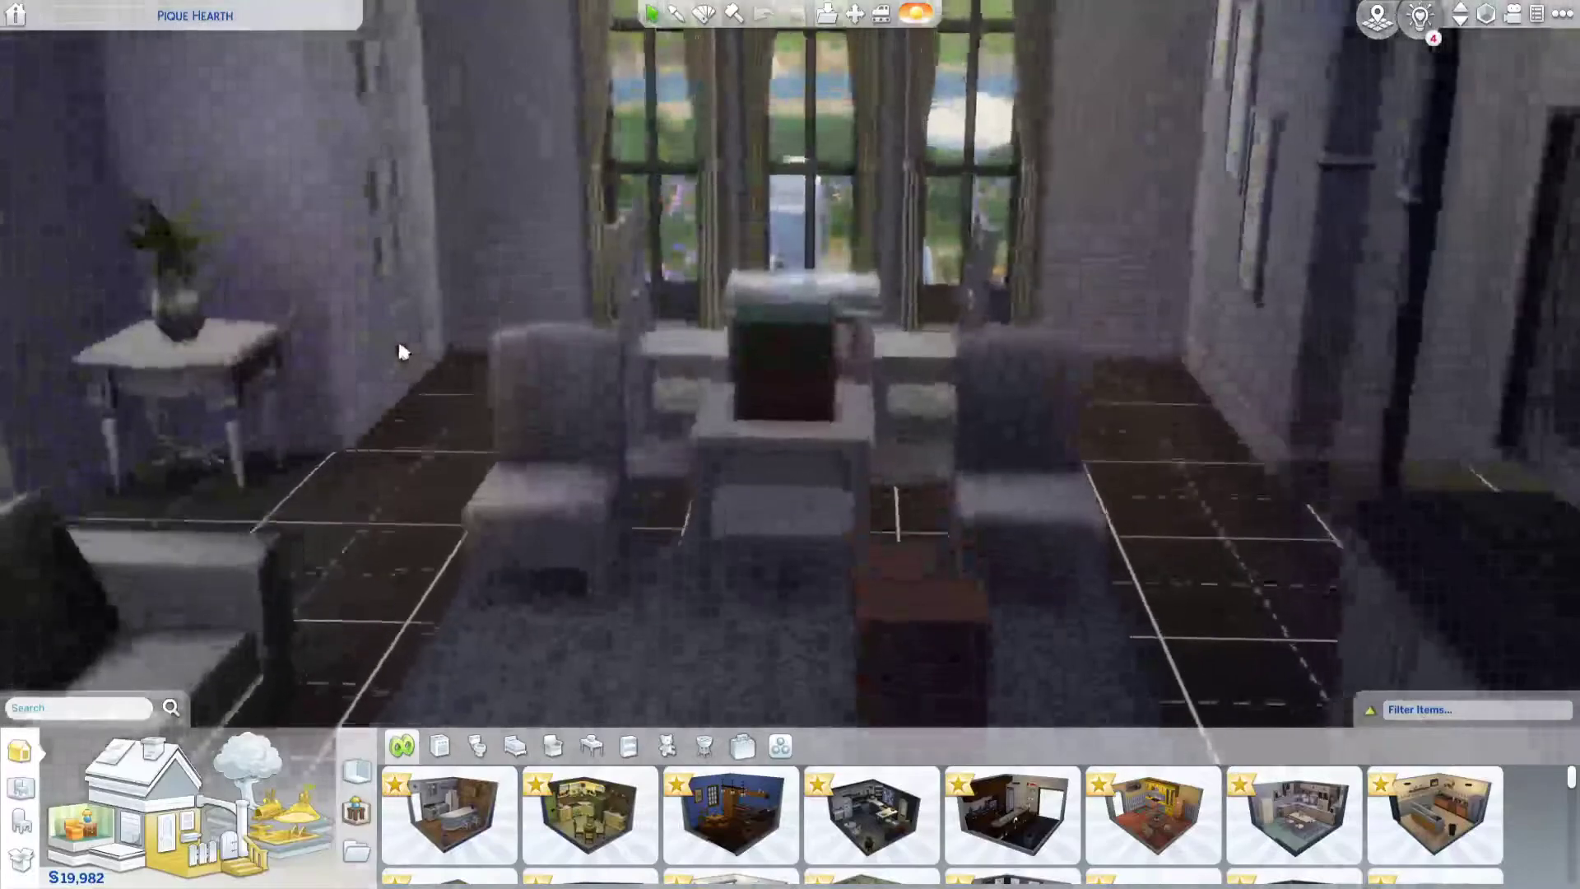
pyautogui.scroll(-2, 397, 344)
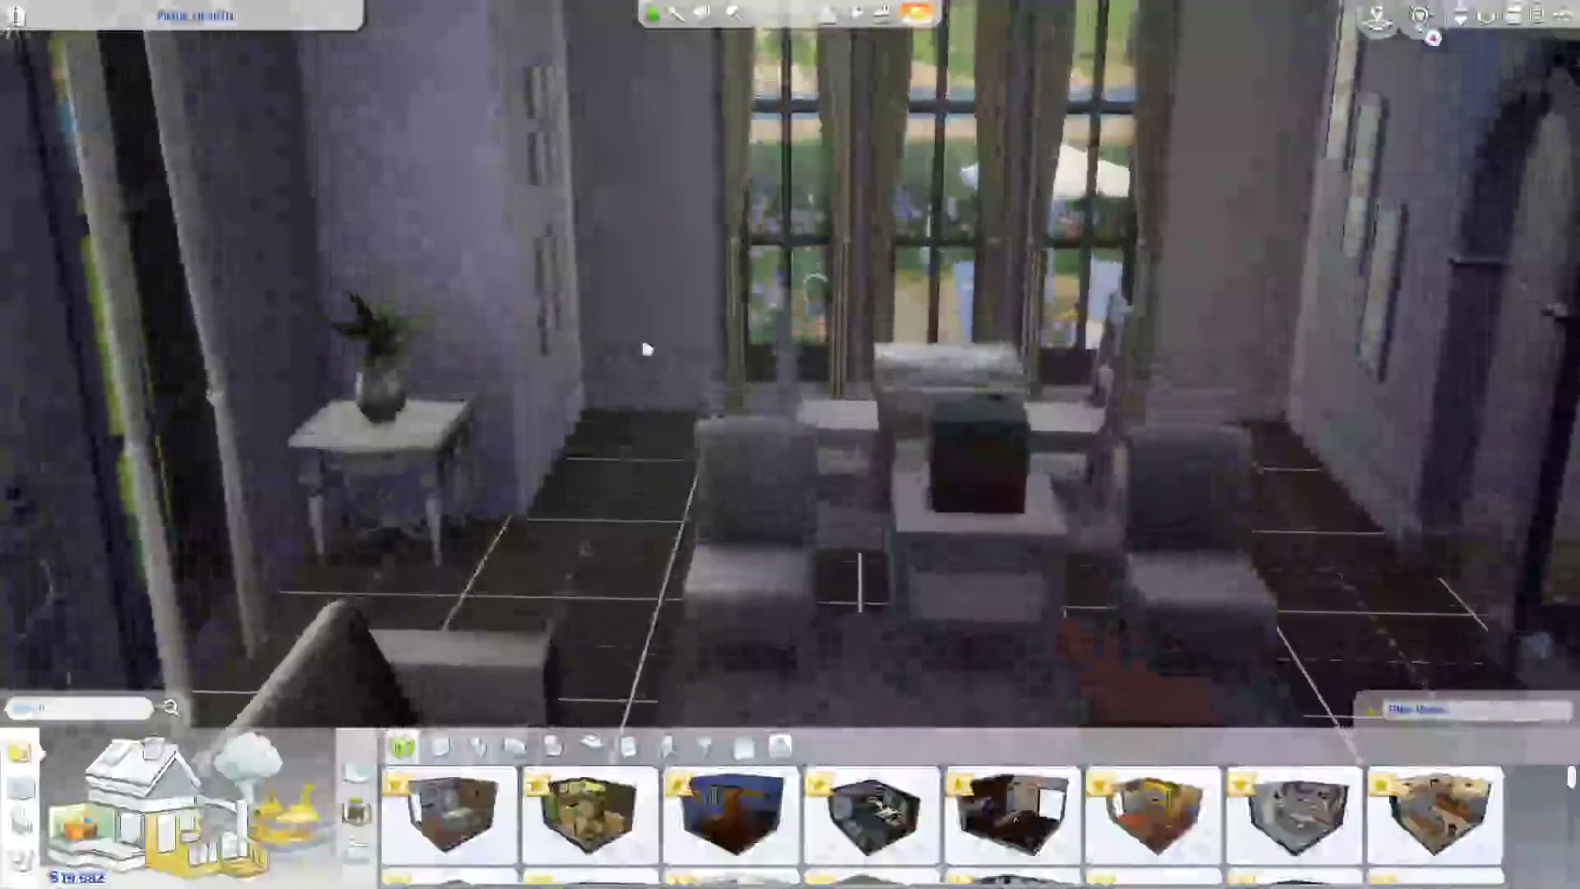
pyautogui.scroll(3, 627, 328)
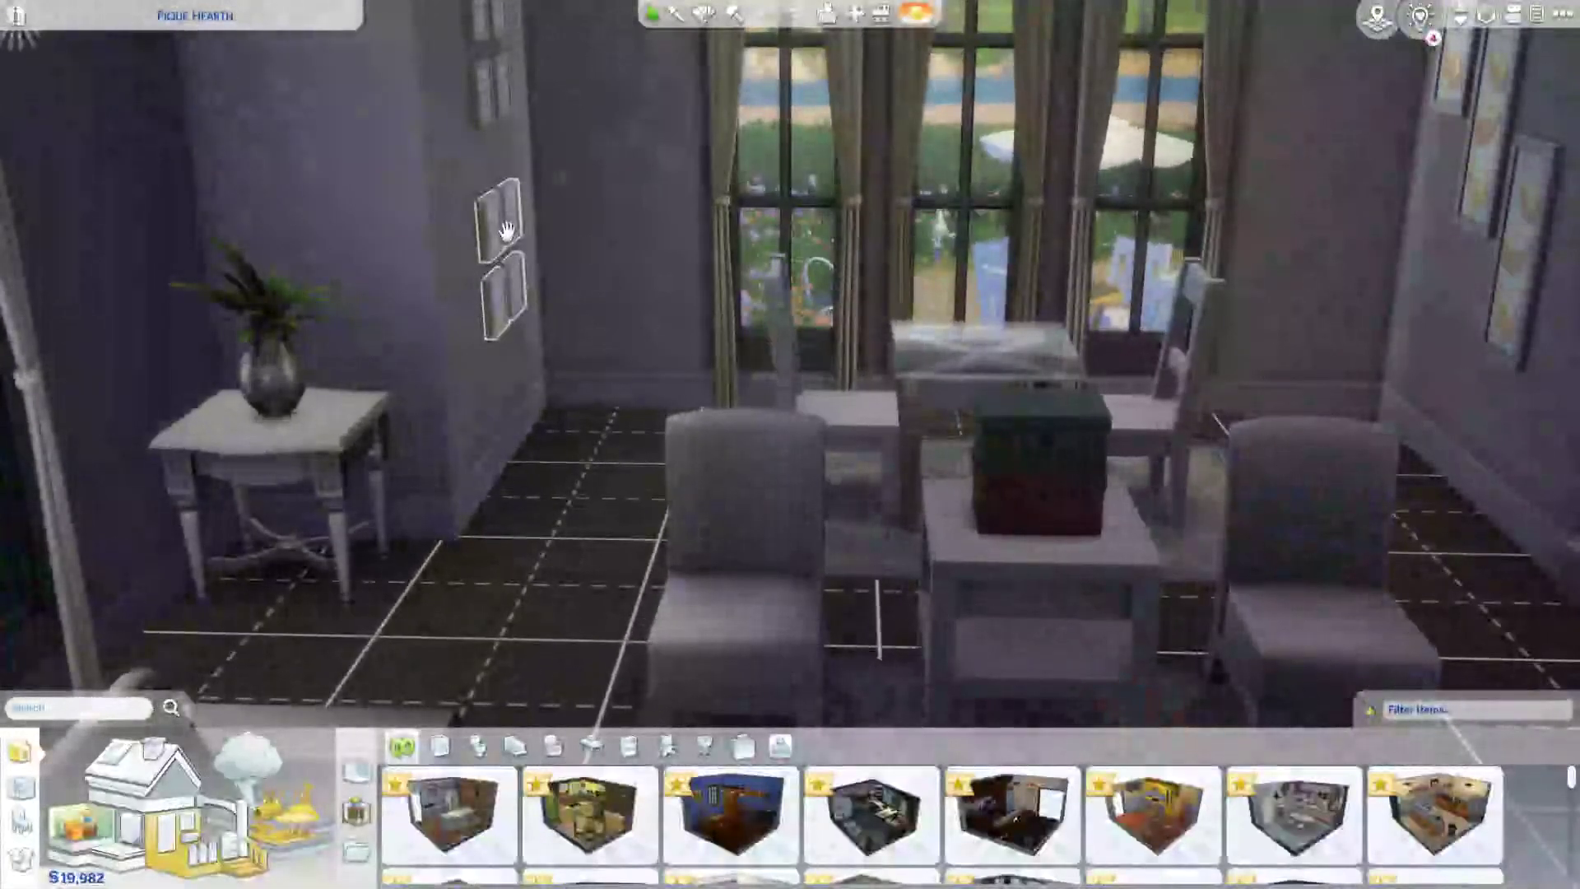
pyautogui.click(506, 241)
pyautogui.press('Delete')
pyautogui.click(486, 88)
pyautogui.press('Delete')
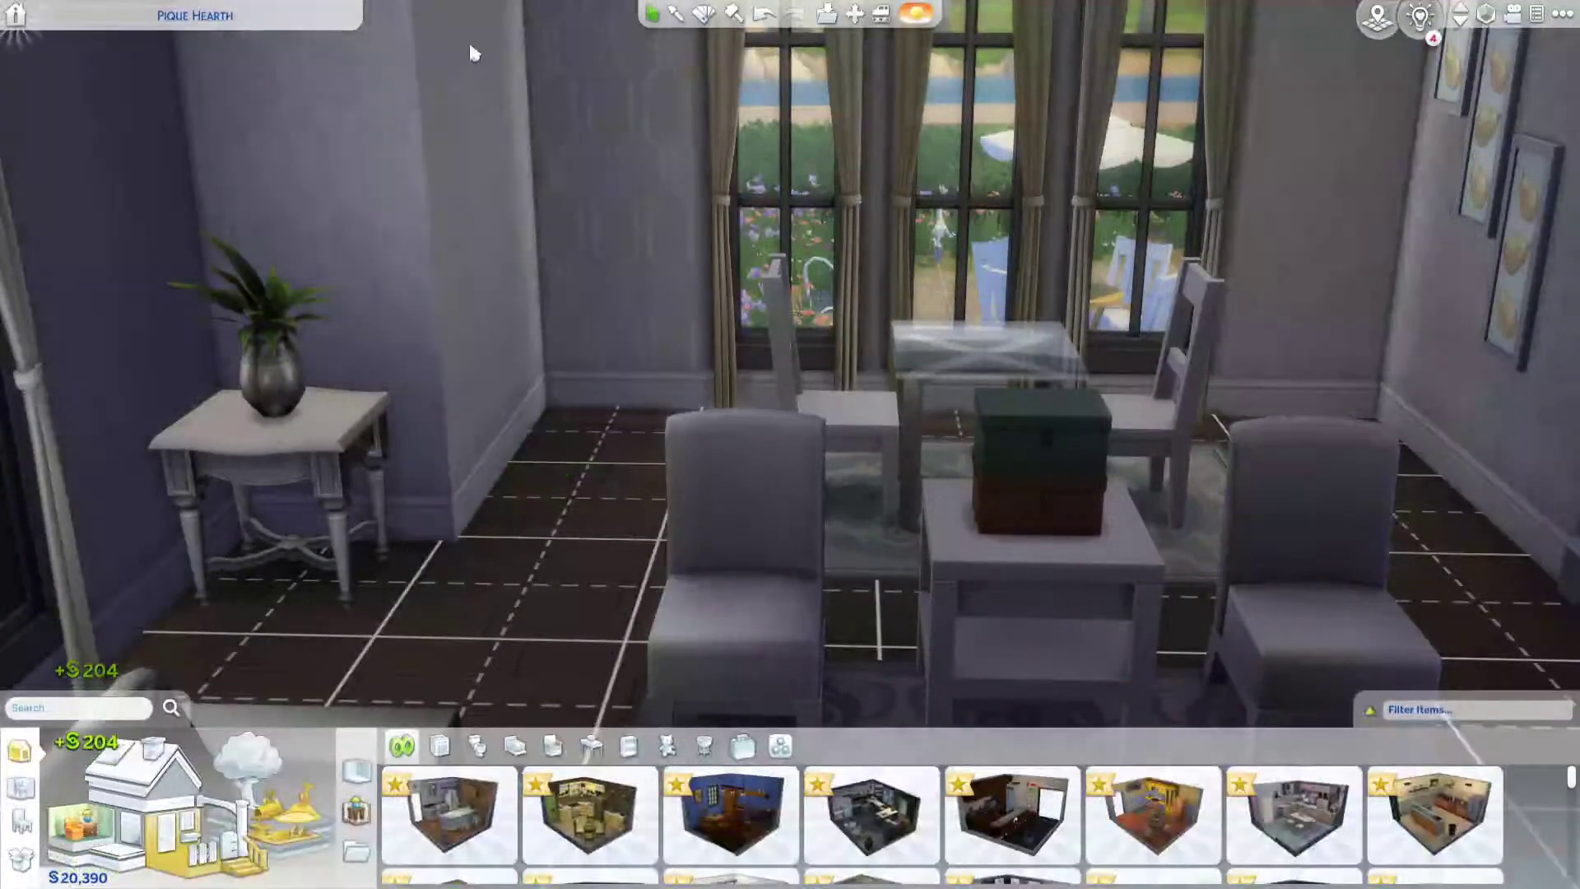
# Step: Show all objects by function in the Build mode catalog and enter "testtest" as the search text
pyautogui.moveTo(469, 46); pyautogui.dragTo(491, 242, button='middle')
pyautogui.scroll(-3, 487, 235)
pyautogui.scroll(3, 487, 237)
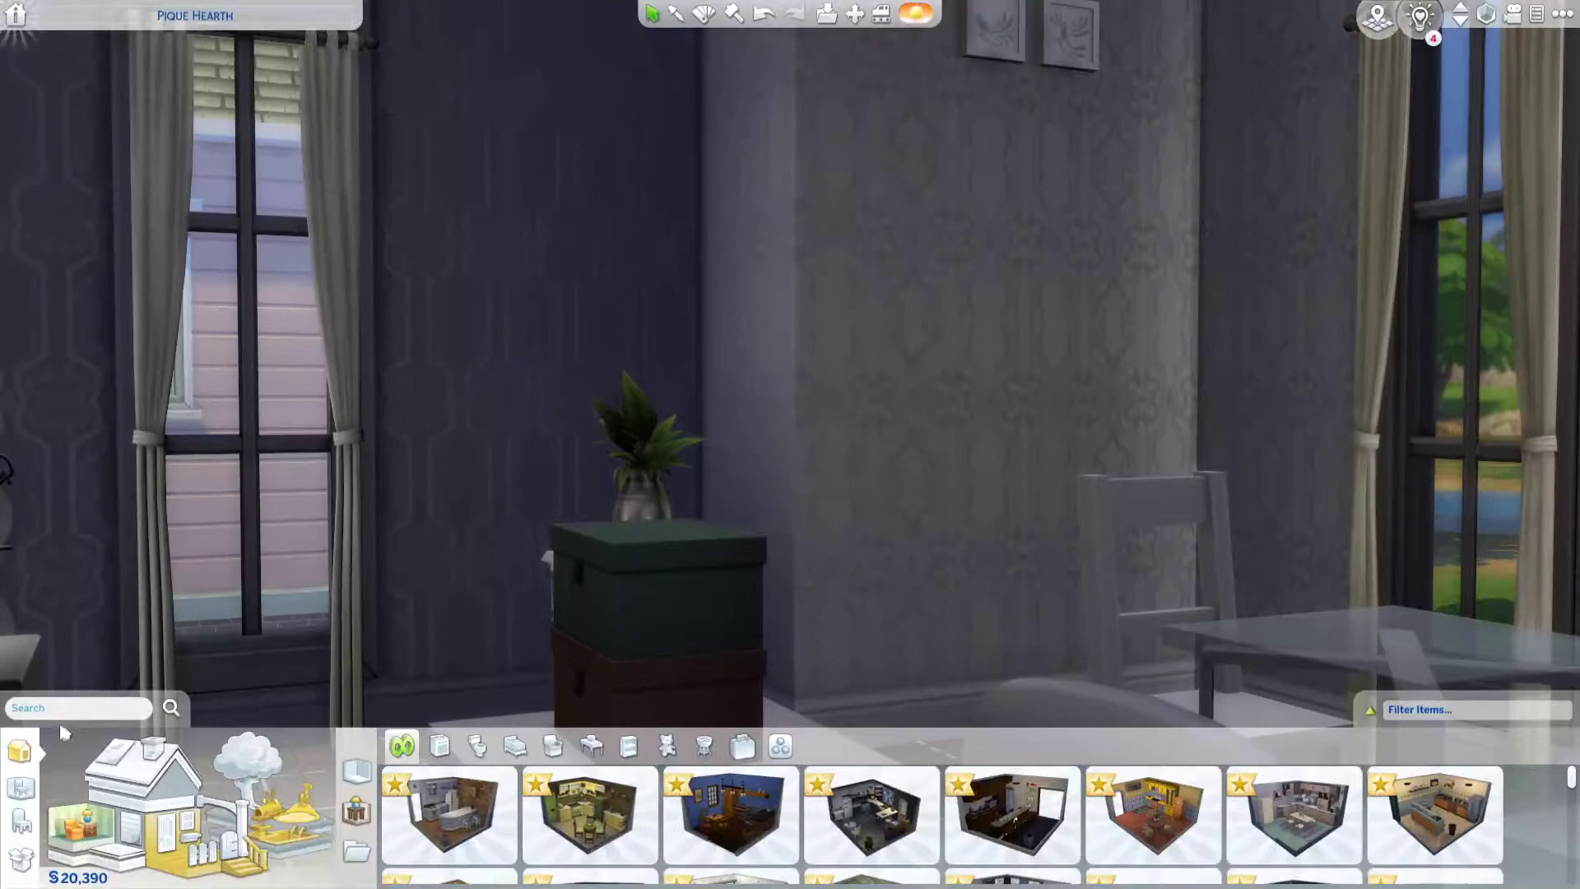
pyautogui.click(136, 811)
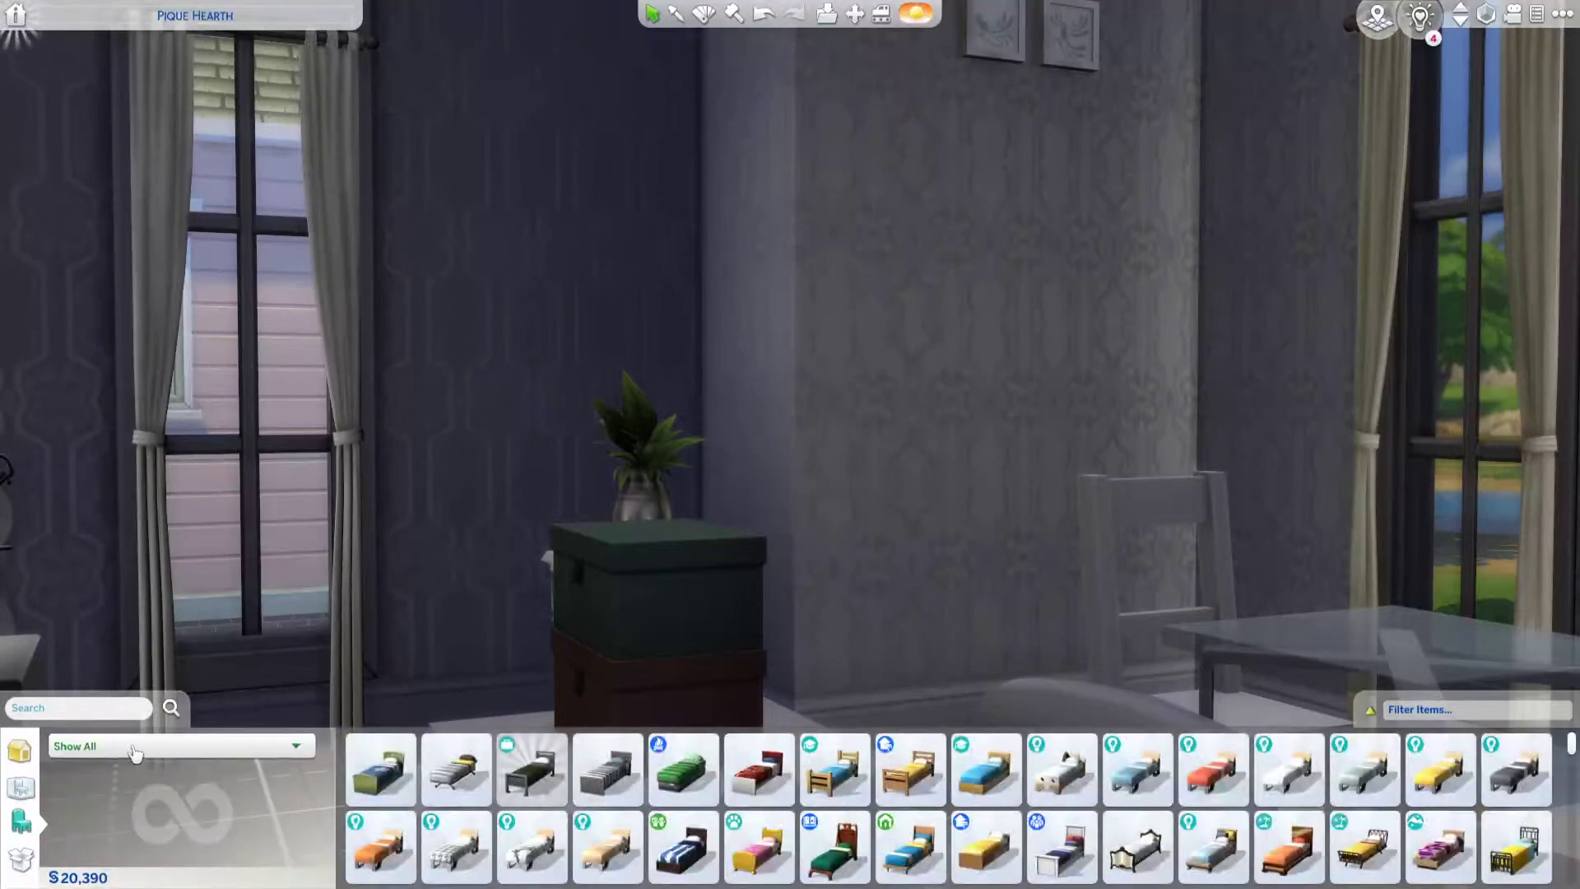
pyautogui.click(136, 747)
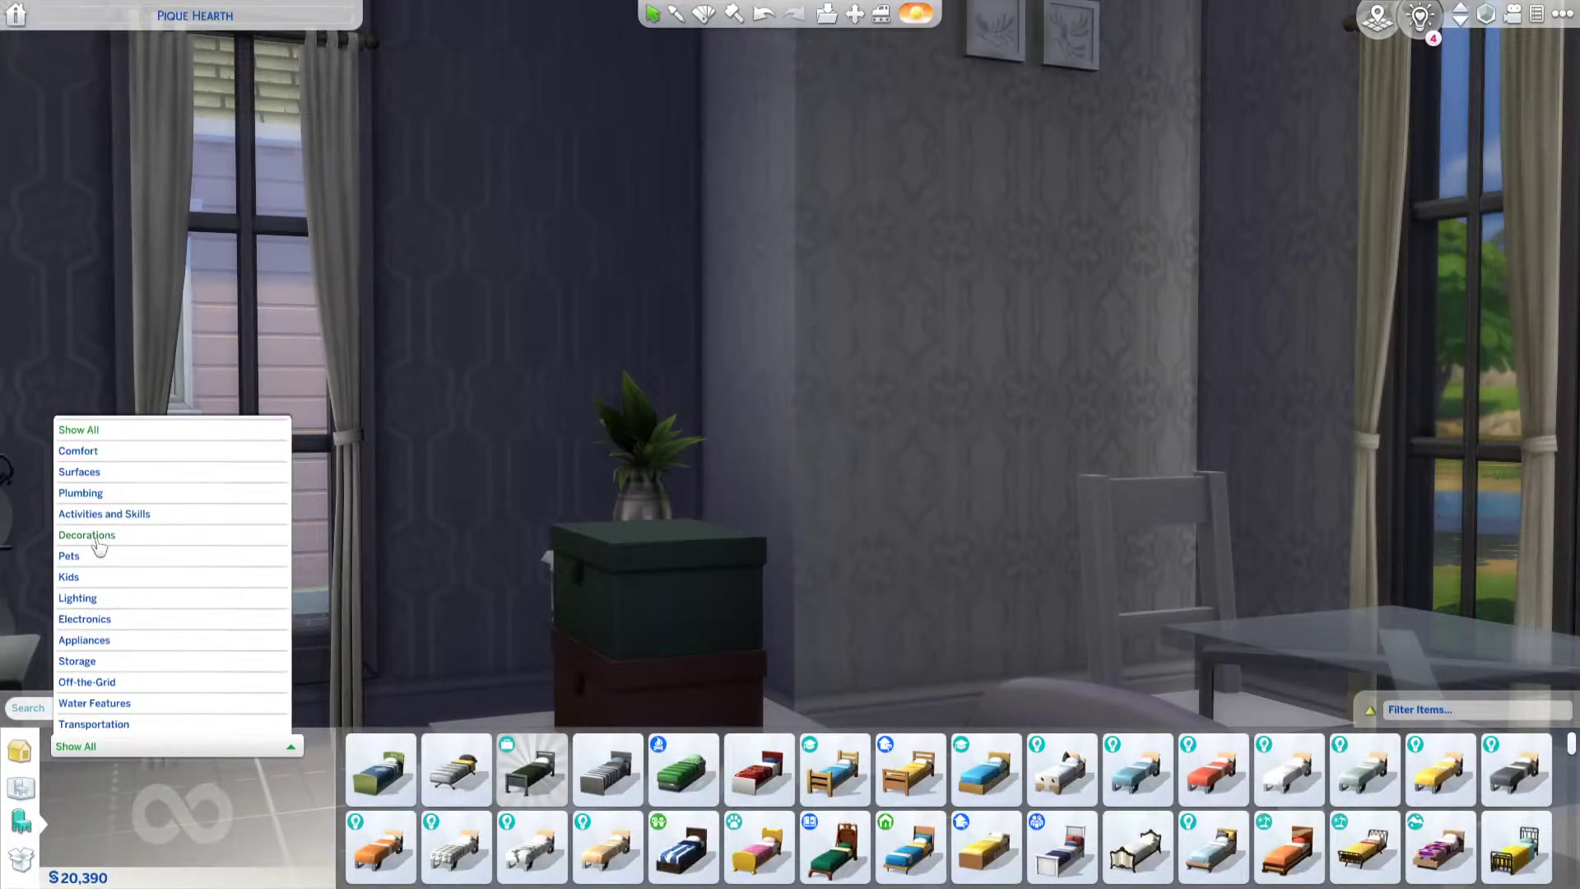
pyautogui.click(40, 708)
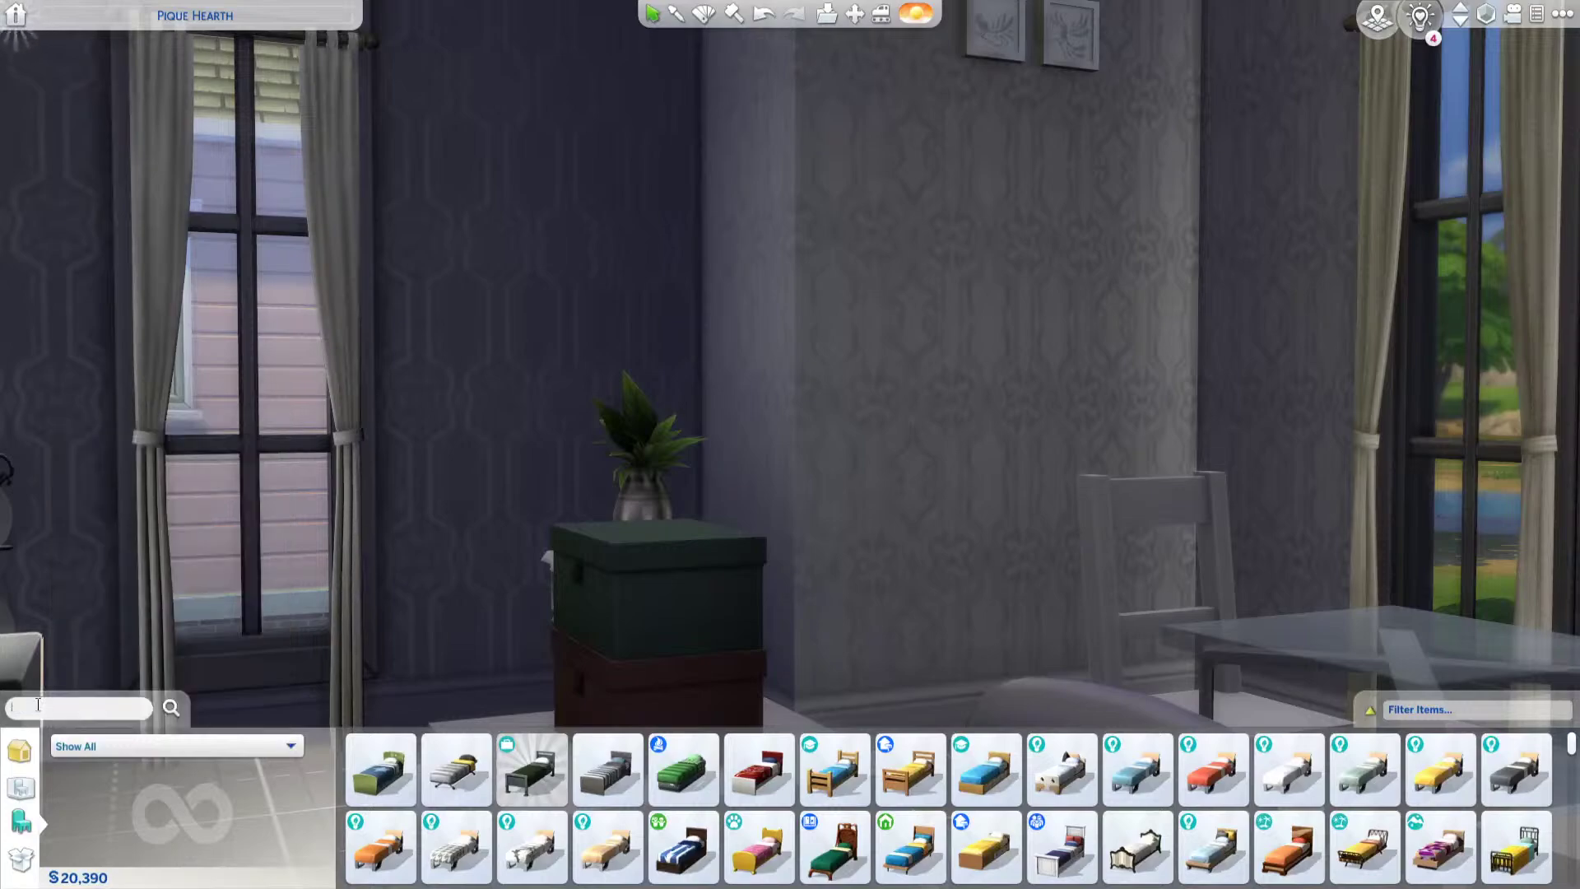
pyautogui.write('testtest')
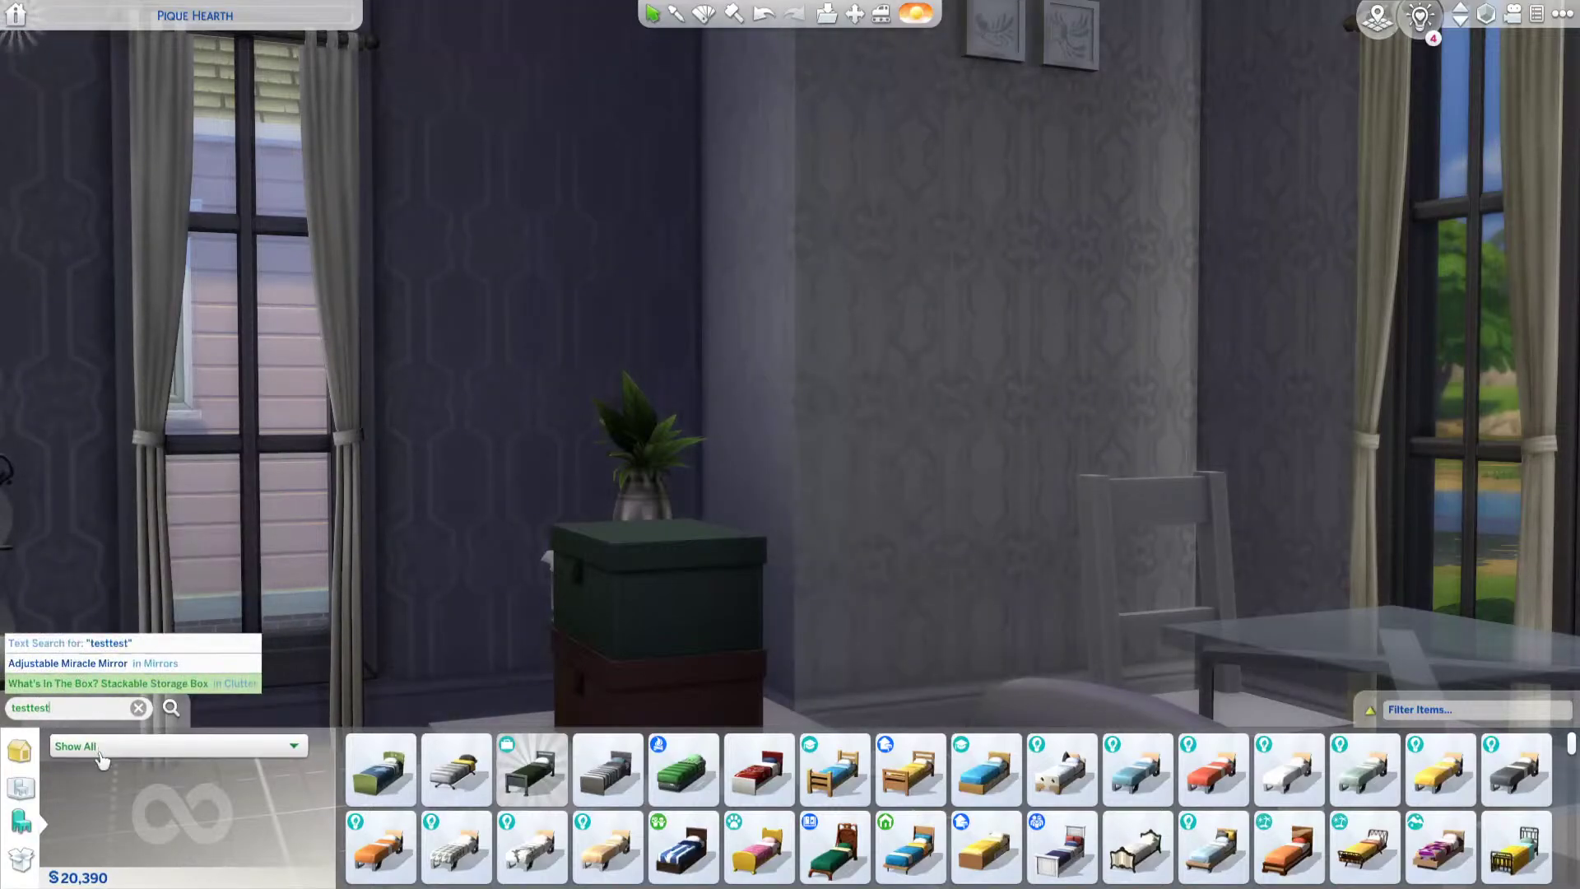
# Step: List the mirrors in the Decorations category and find the Adjustable Miracle Mirror among them
pyautogui.click(101, 755)
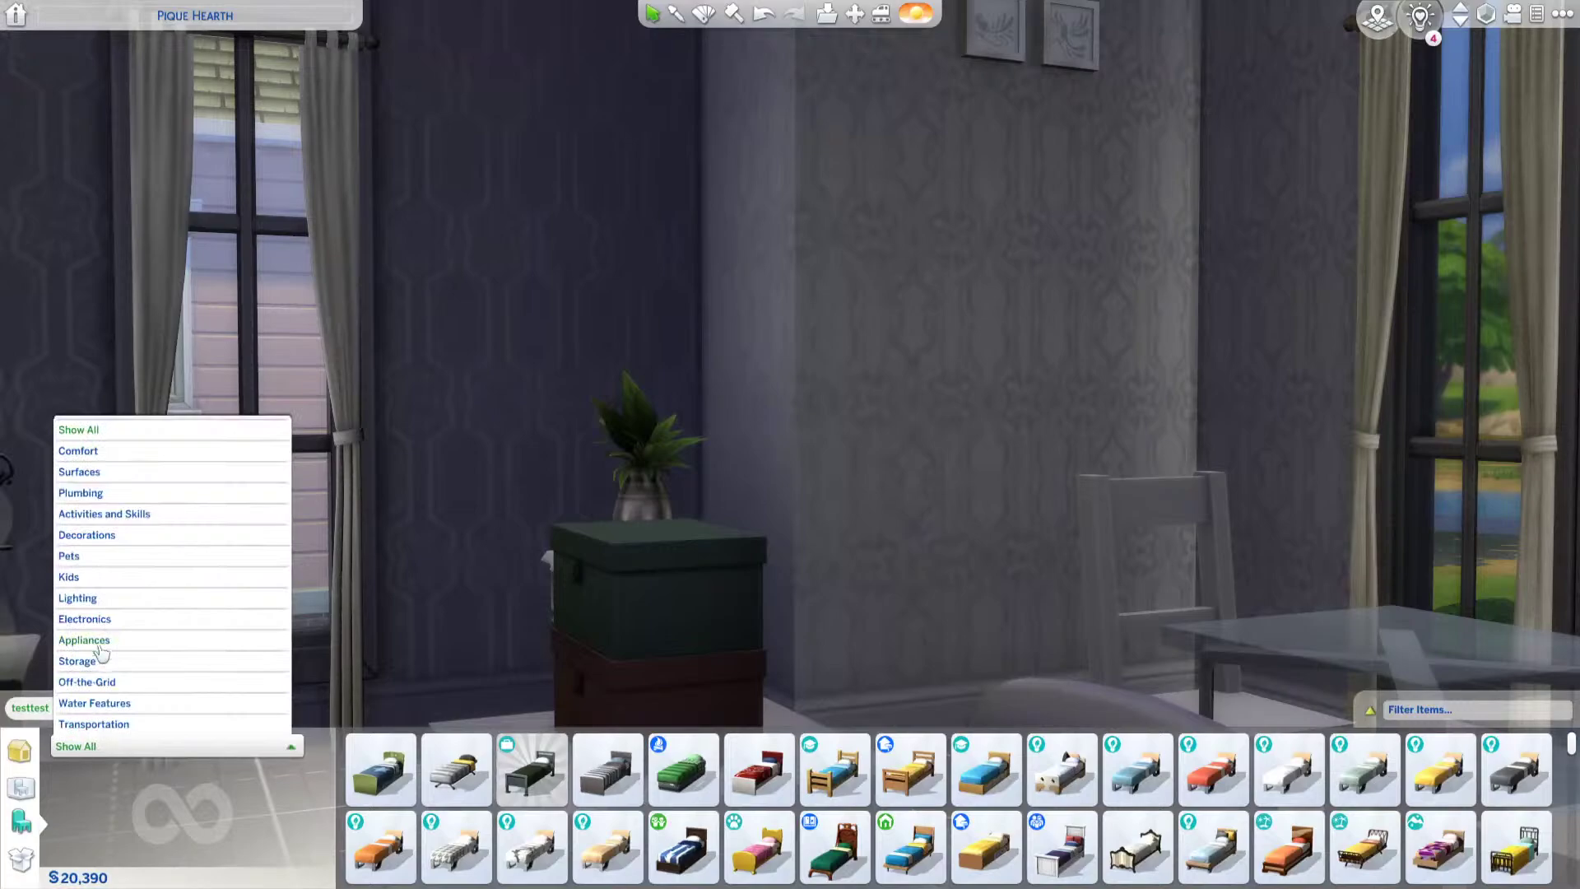
pyautogui.click(97, 538)
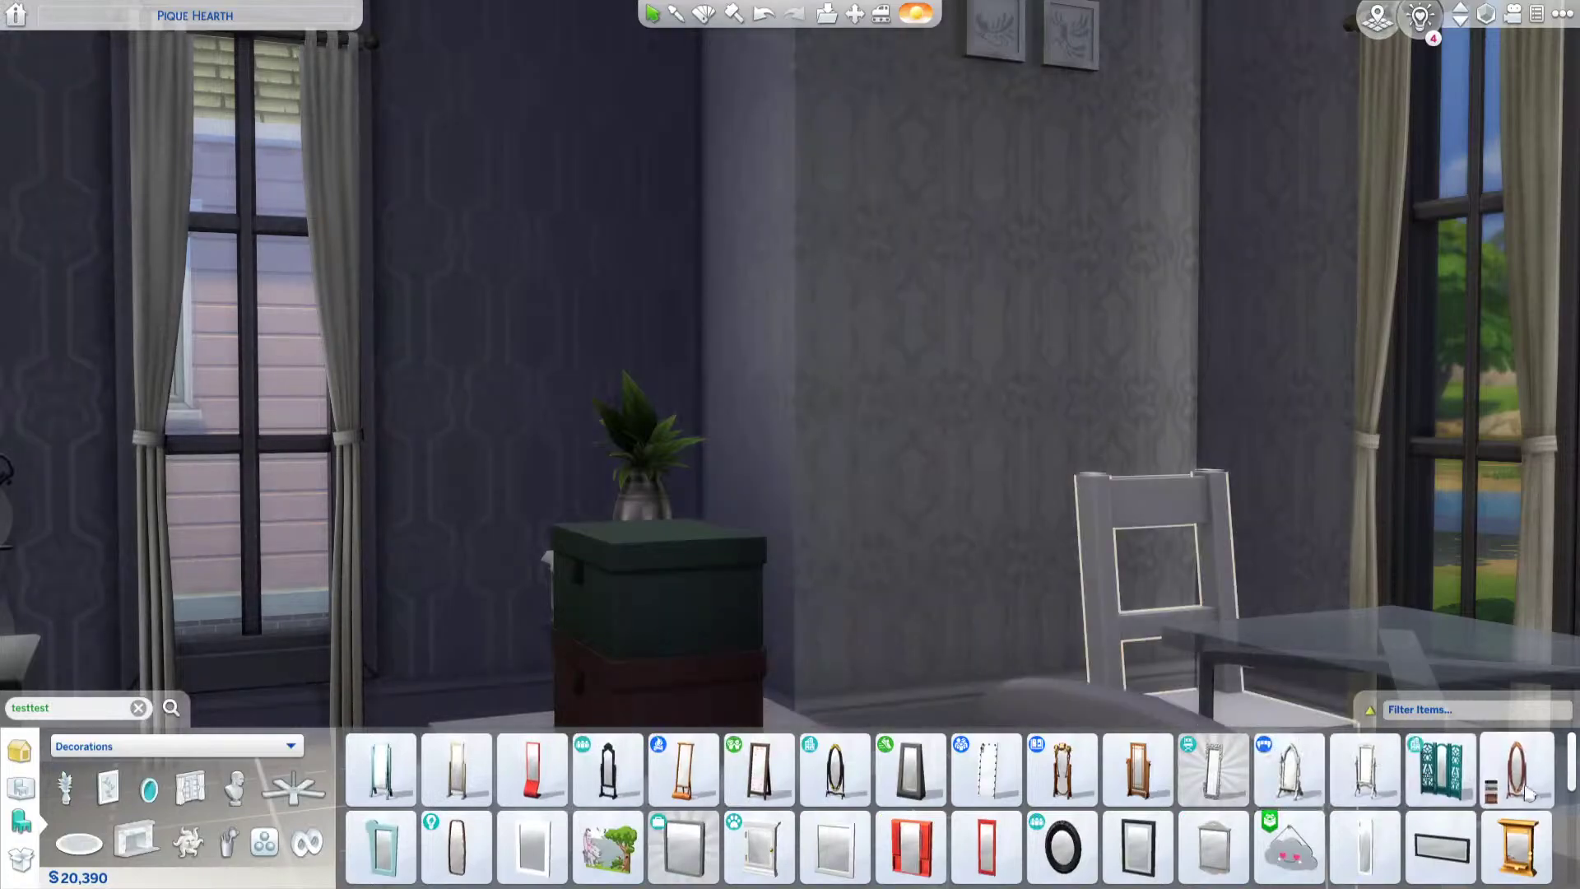
pyautogui.scroll(-3, 1357, 798)
pyautogui.scroll(2, 1134, 802)
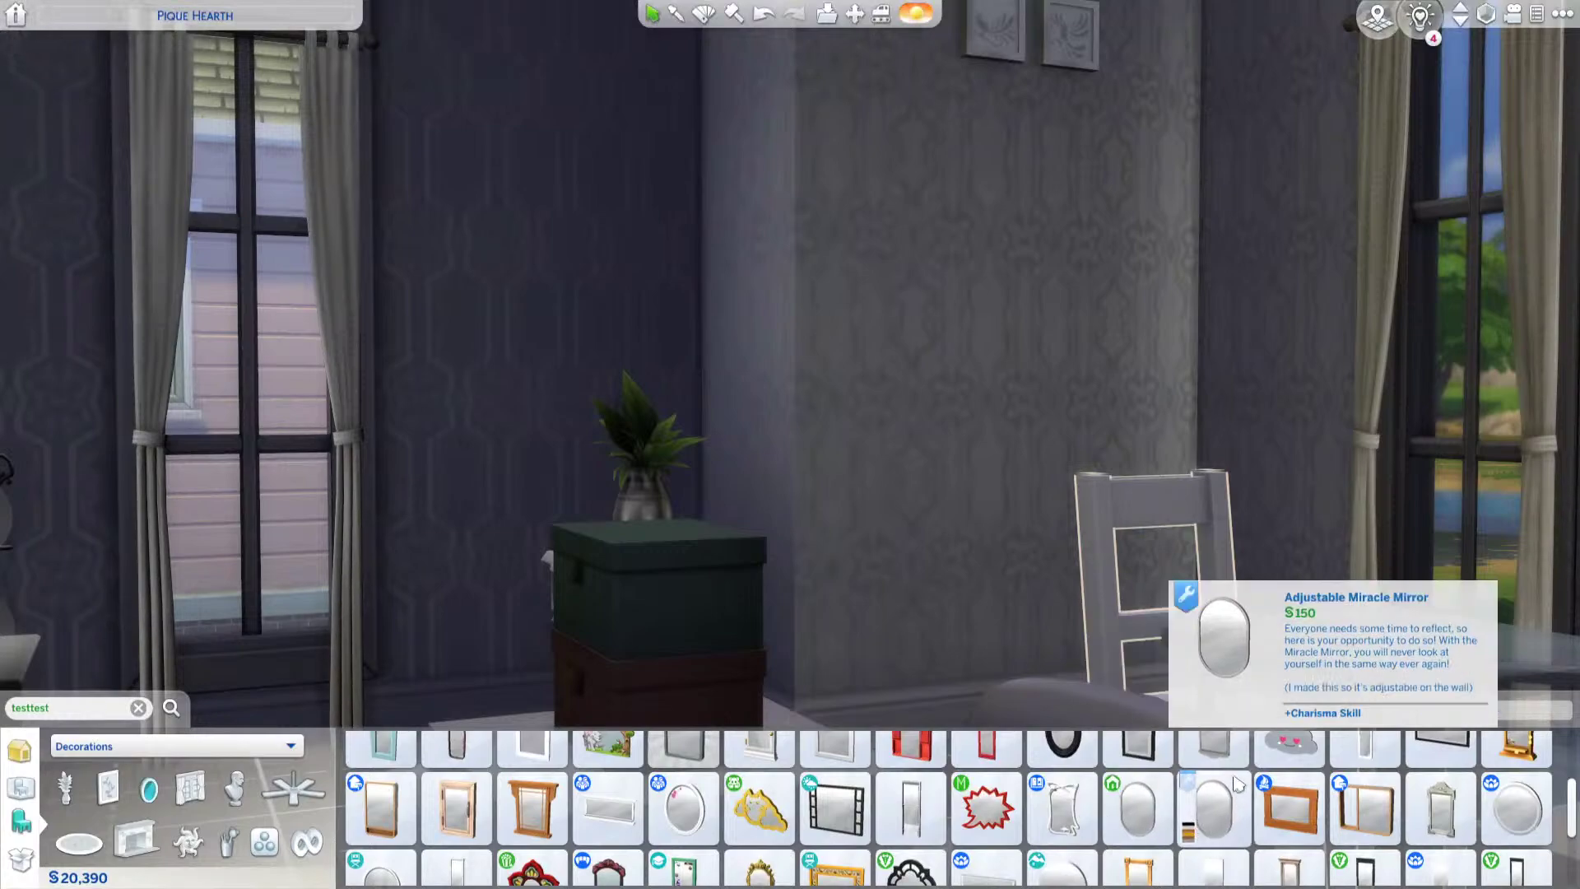
# Step: Place two Adjustable Miracle Mirrors, one with a grey frame and one with a black frame, side by side on the cleared wall
pyautogui.click(1137, 808)
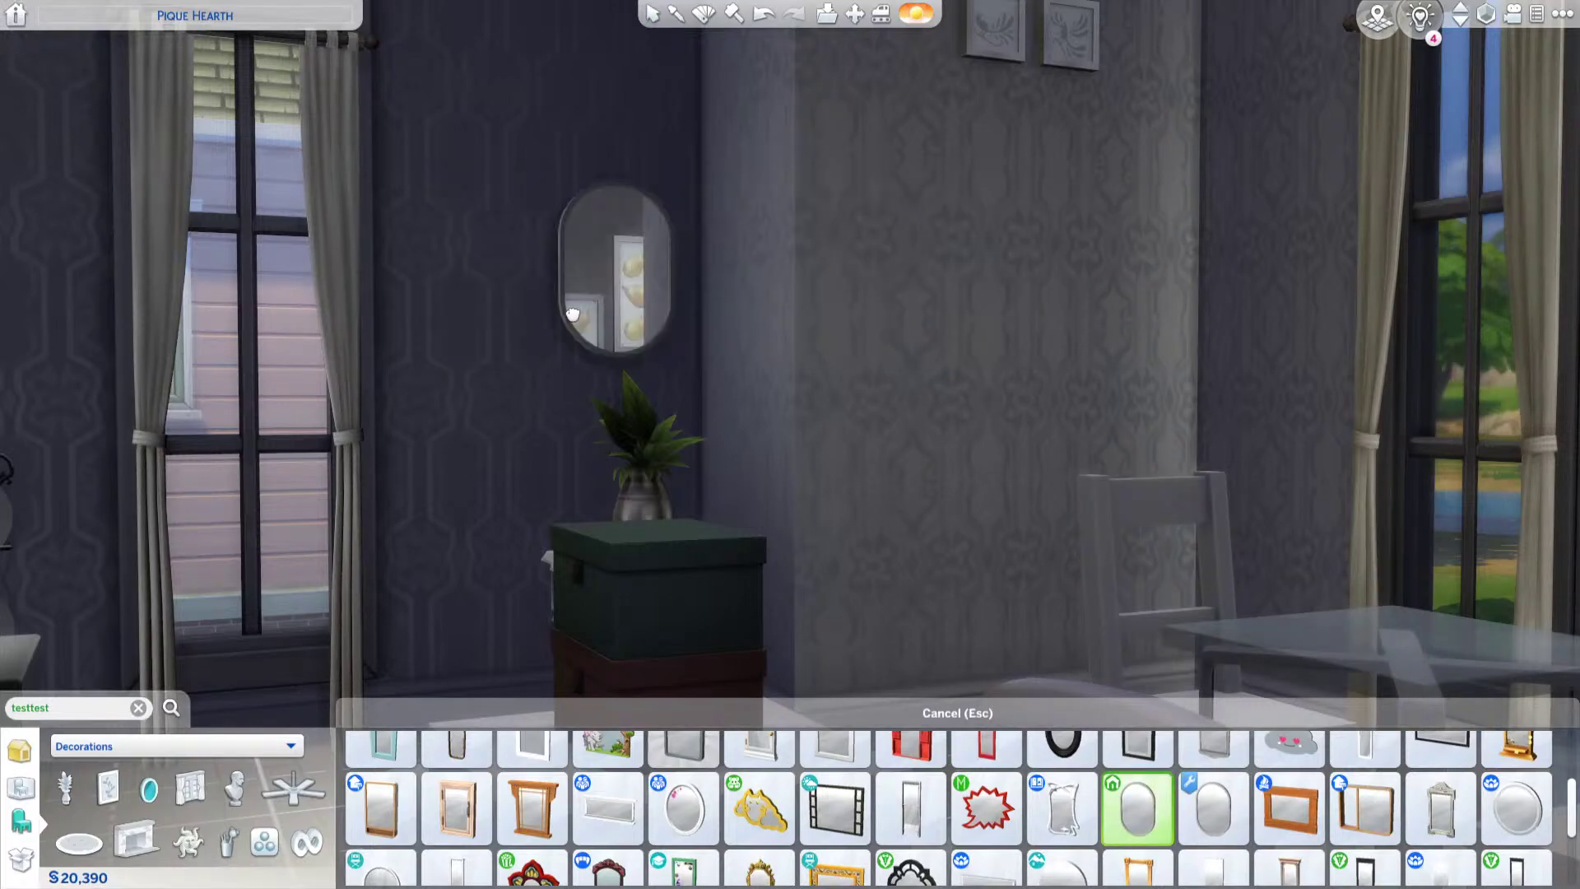
pyautogui.moveTo(1204, 831)
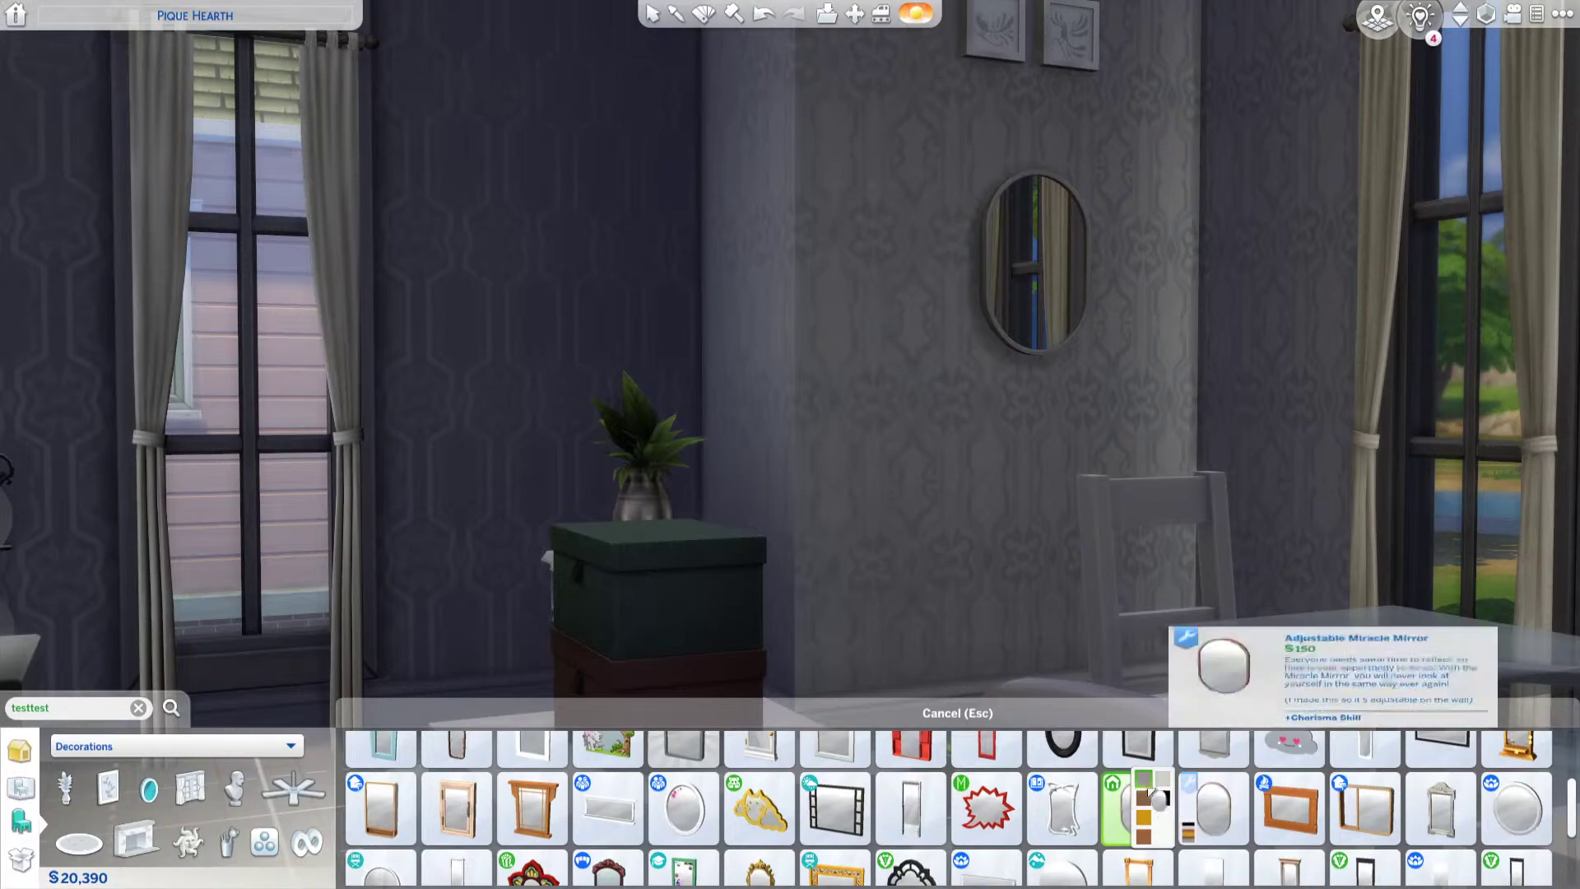
pyautogui.click(1144, 775)
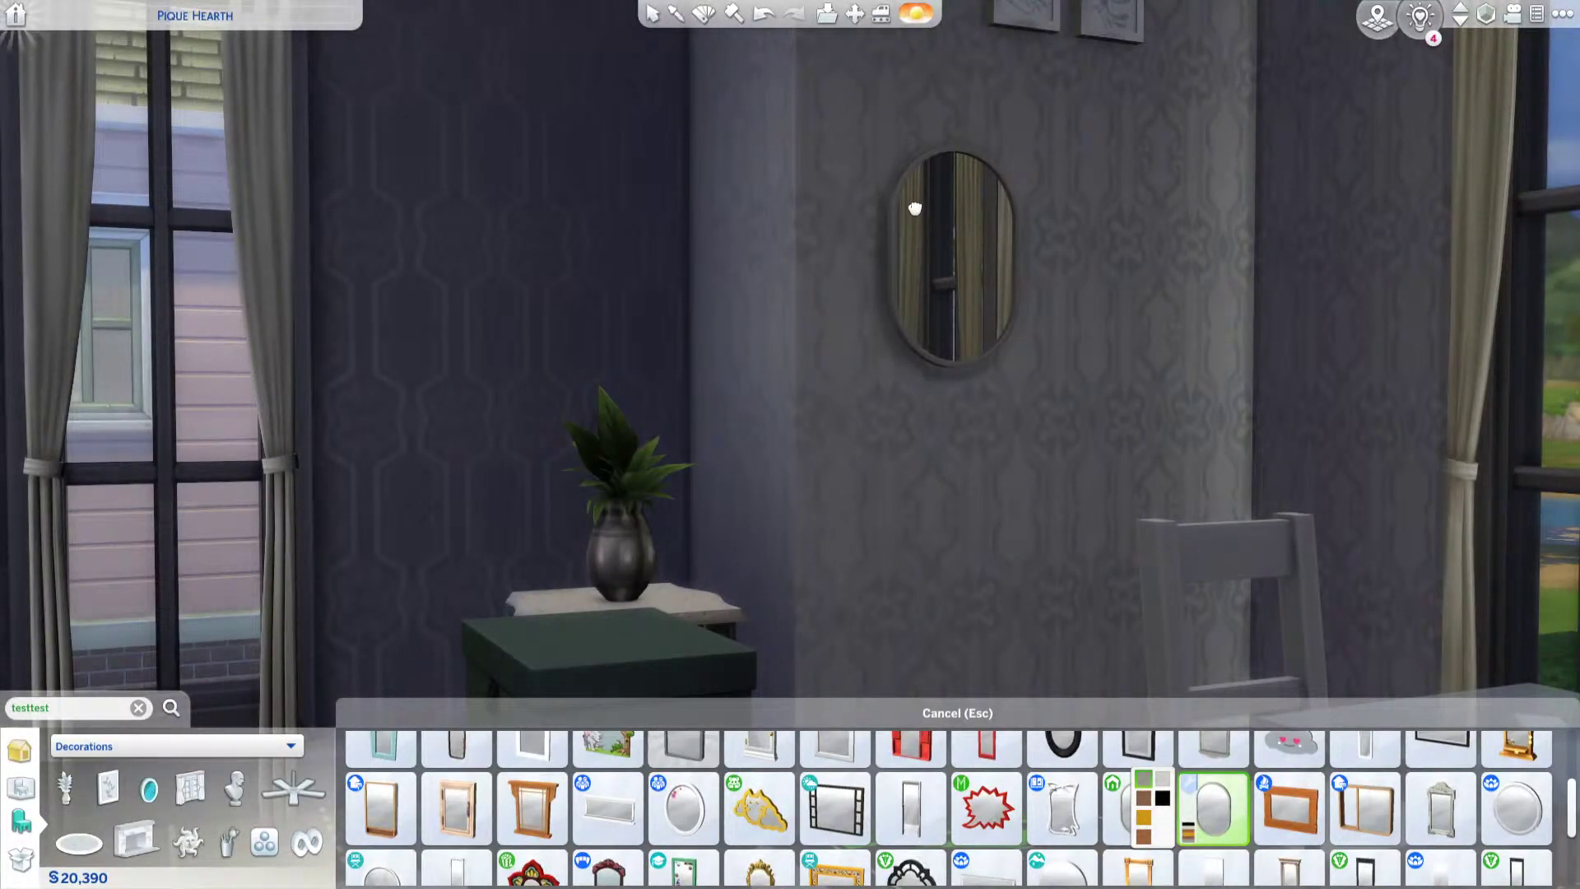
pyautogui.click(915, 221)
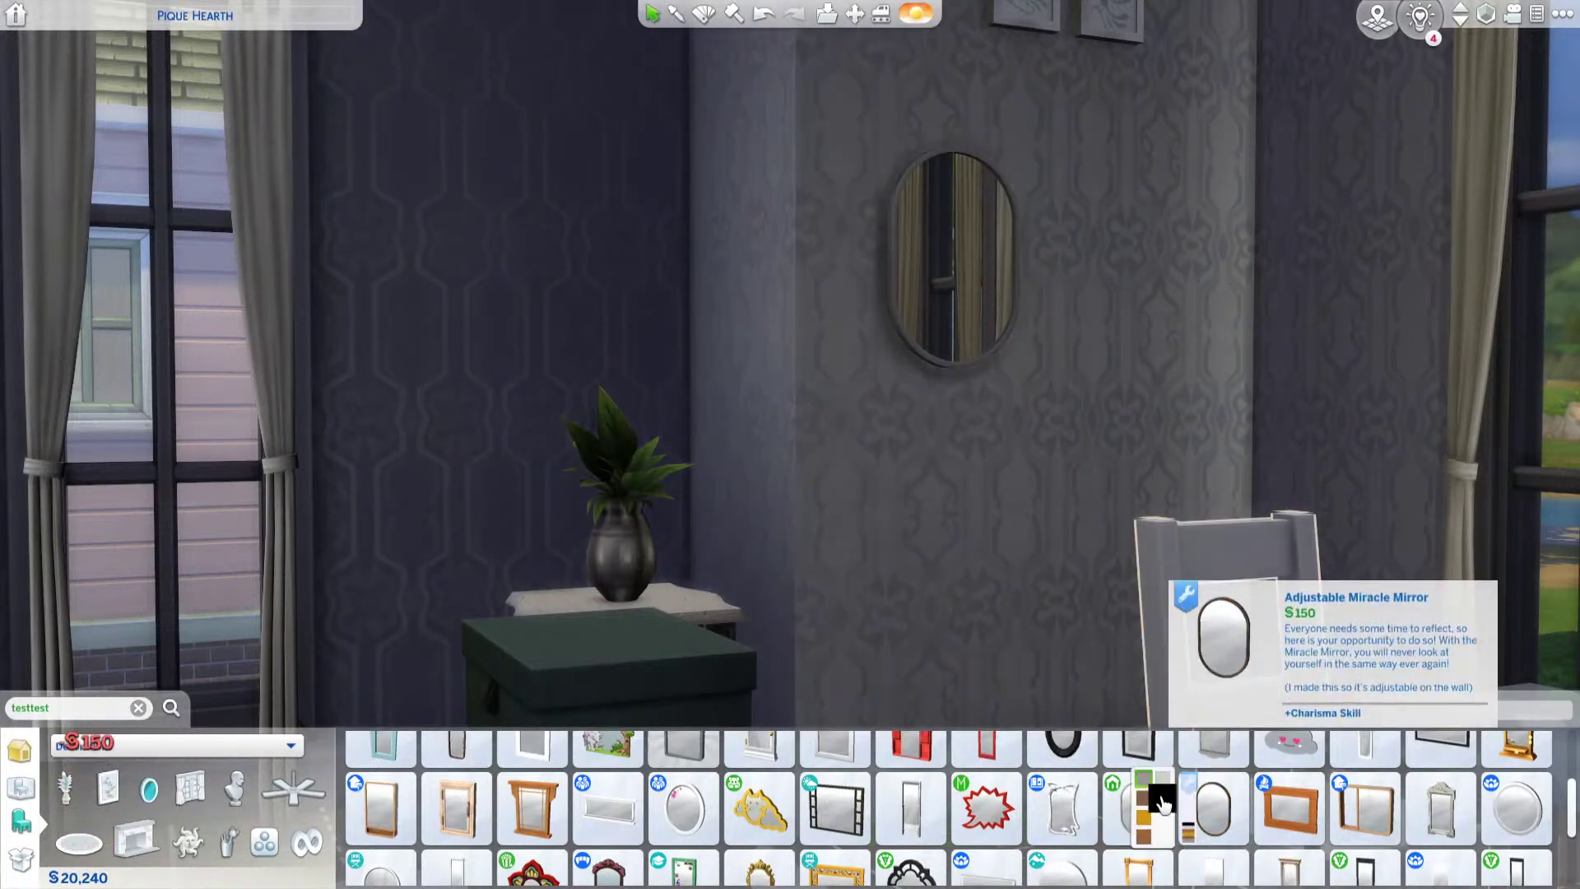
pyautogui.click(1196, 845)
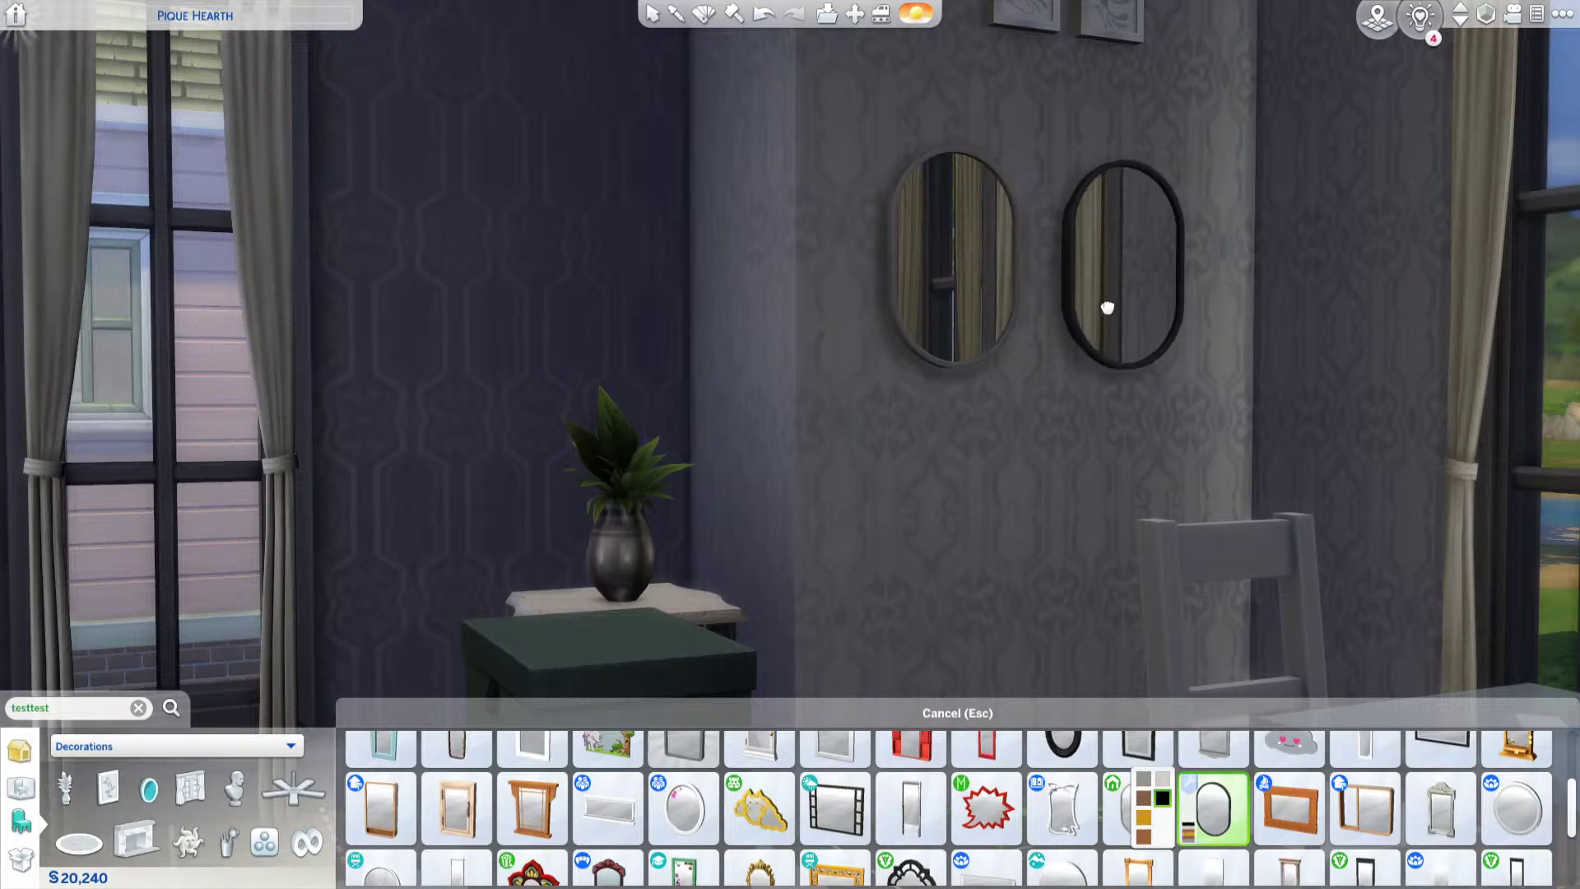
pyautogui.click(1108, 262)
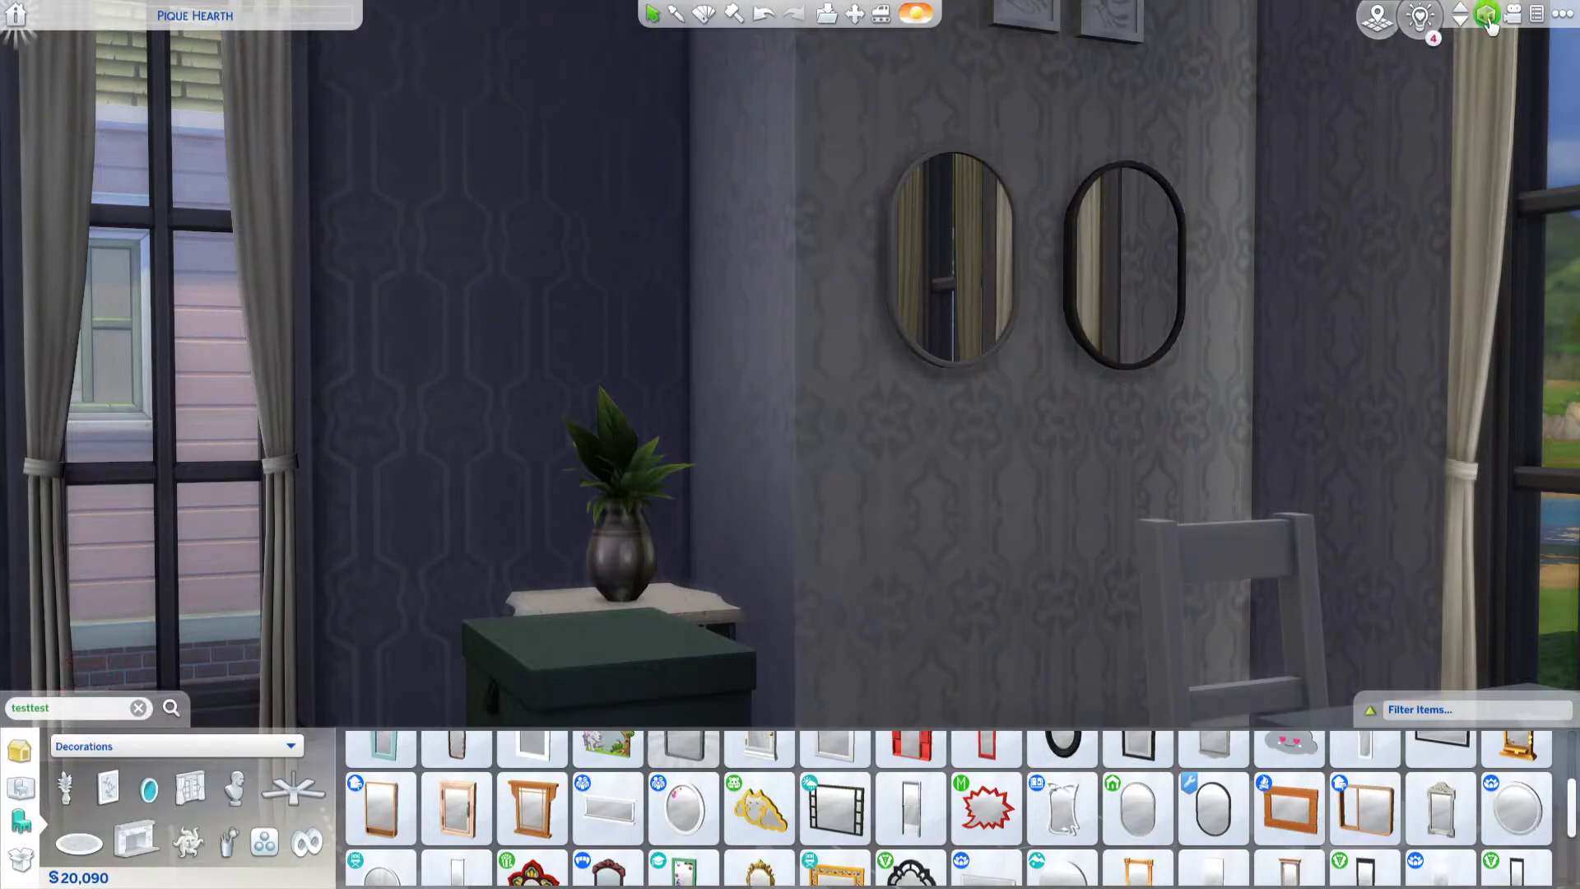
# Step: Switch to the walls-down view and examine how the grey and black mirrors hang in place
pyautogui.click(1488, 16)
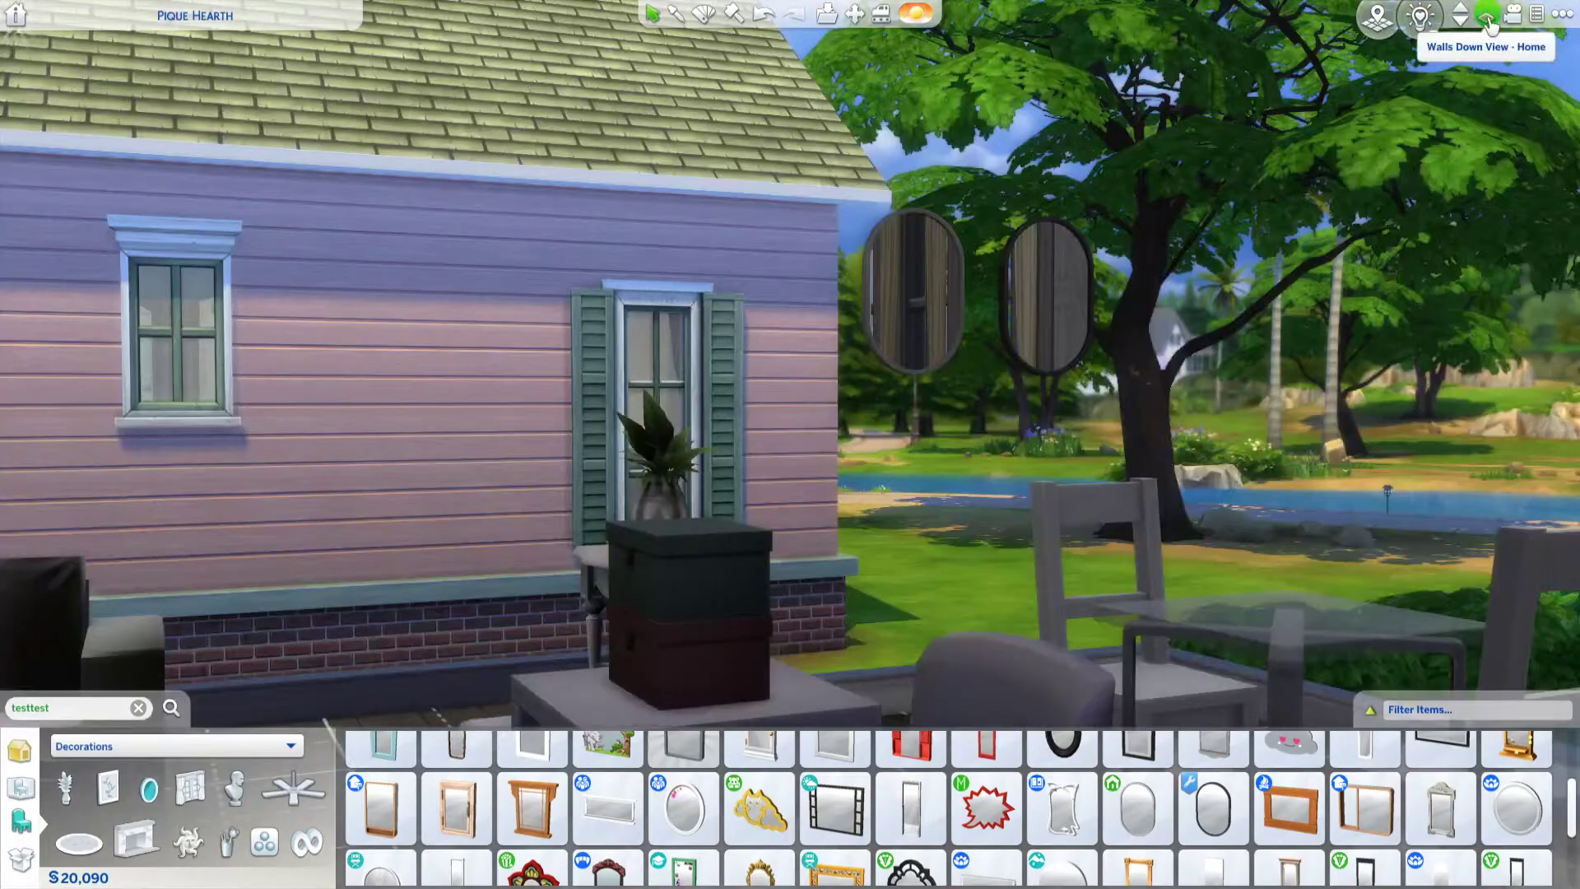
pyautogui.scroll(-5, 1205, 119)
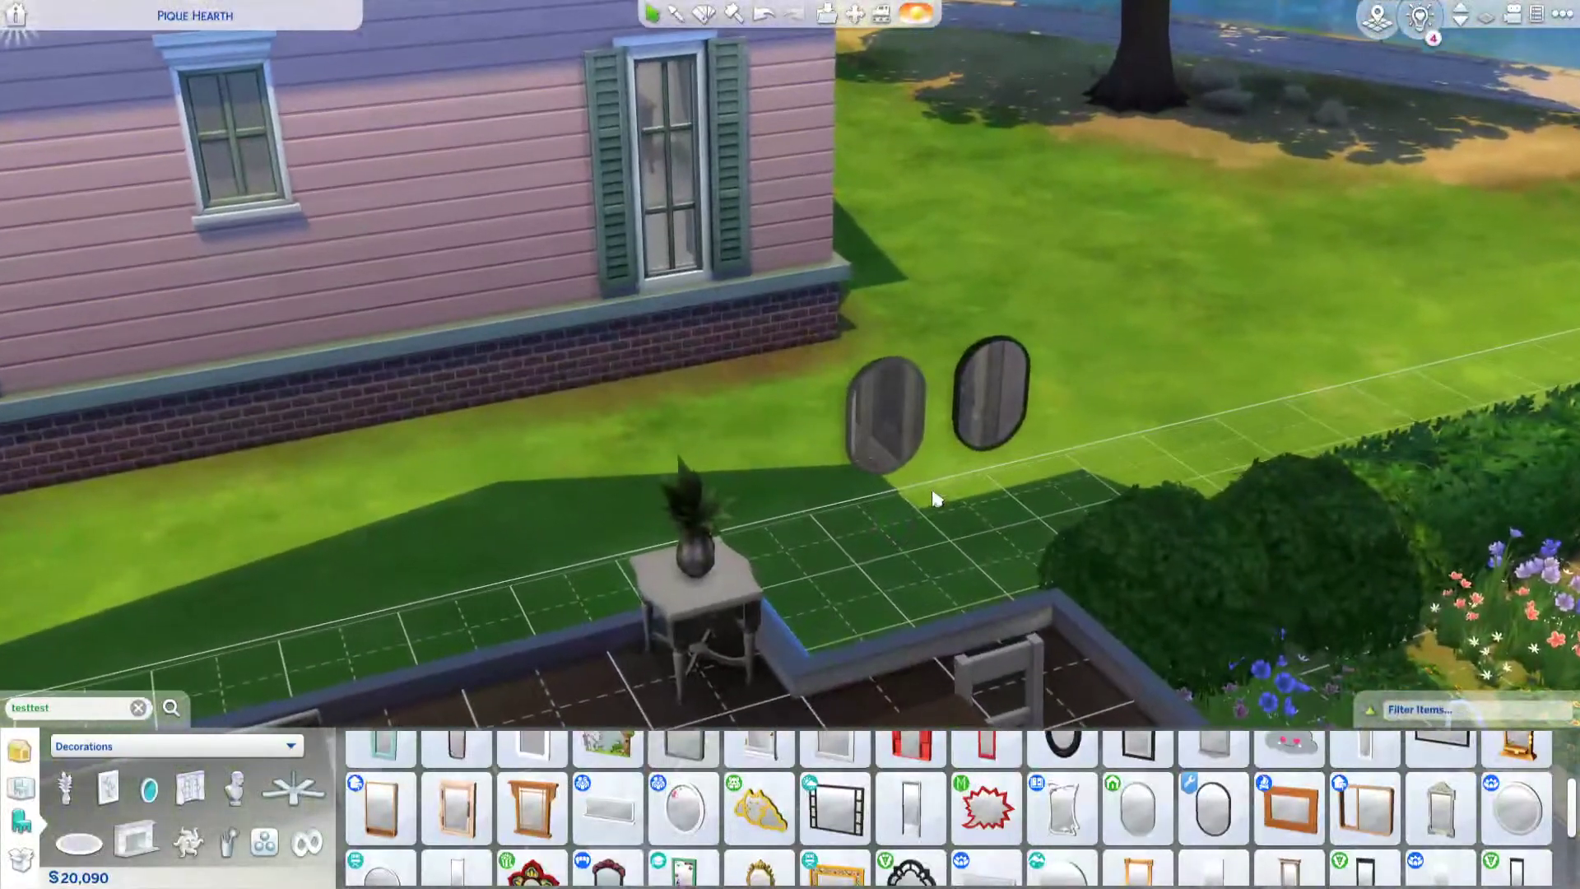
pyautogui.moveTo(933, 493); pyautogui.dragTo(927, 492, button='middle')
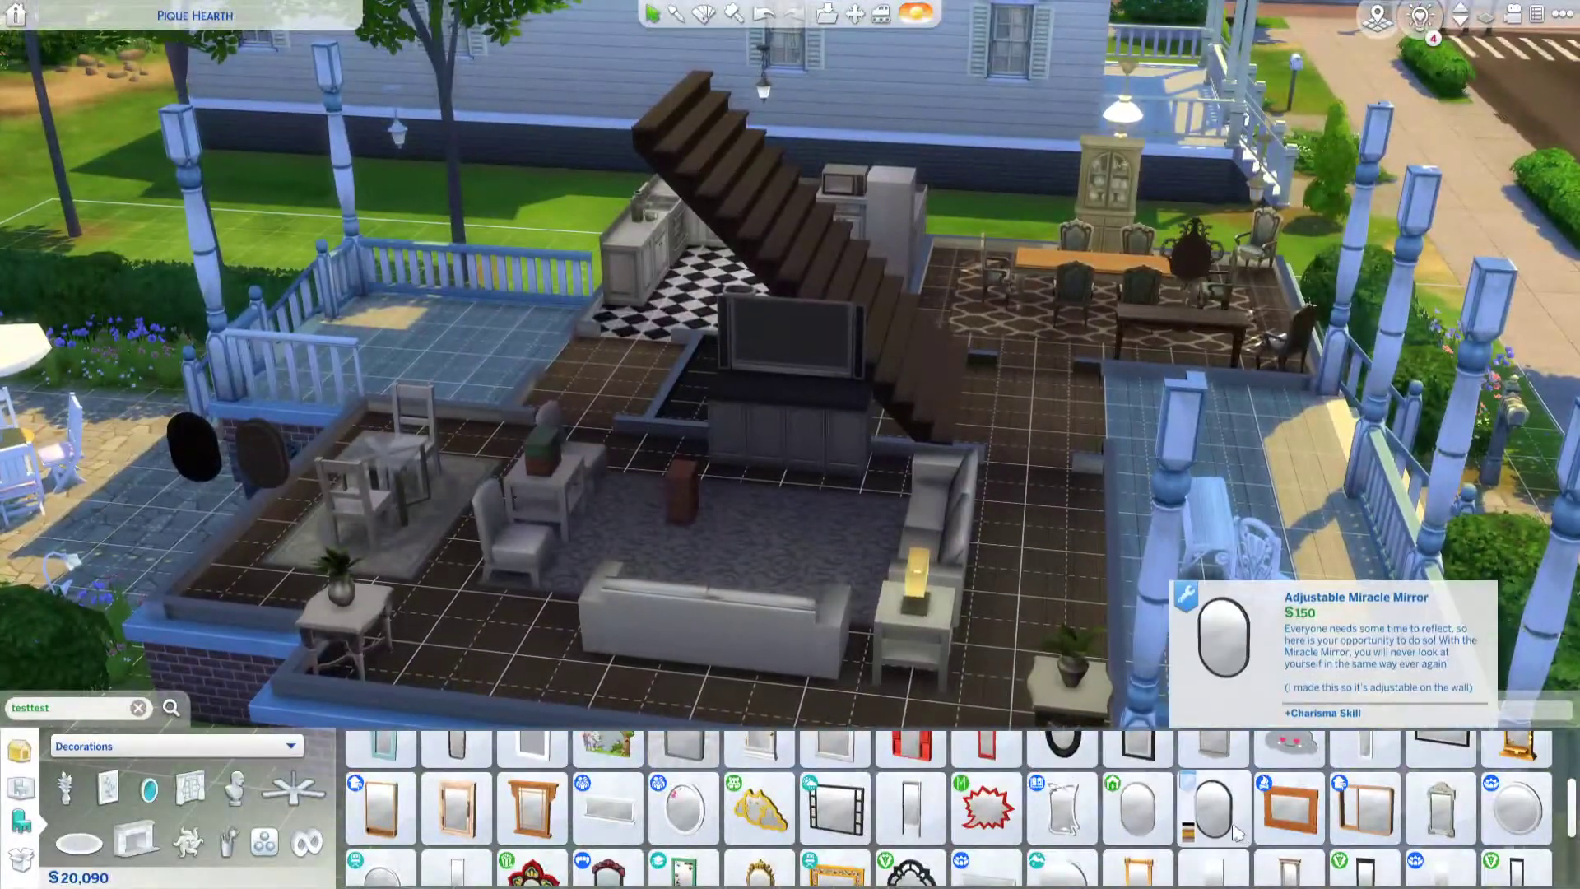
# Step: Place a gold-framed Adjustable Miracle Mirror on the living area wall beside the arch, with the walls shown again
pyautogui.click(1211, 814)
pyautogui.moveTo(1193, 831)
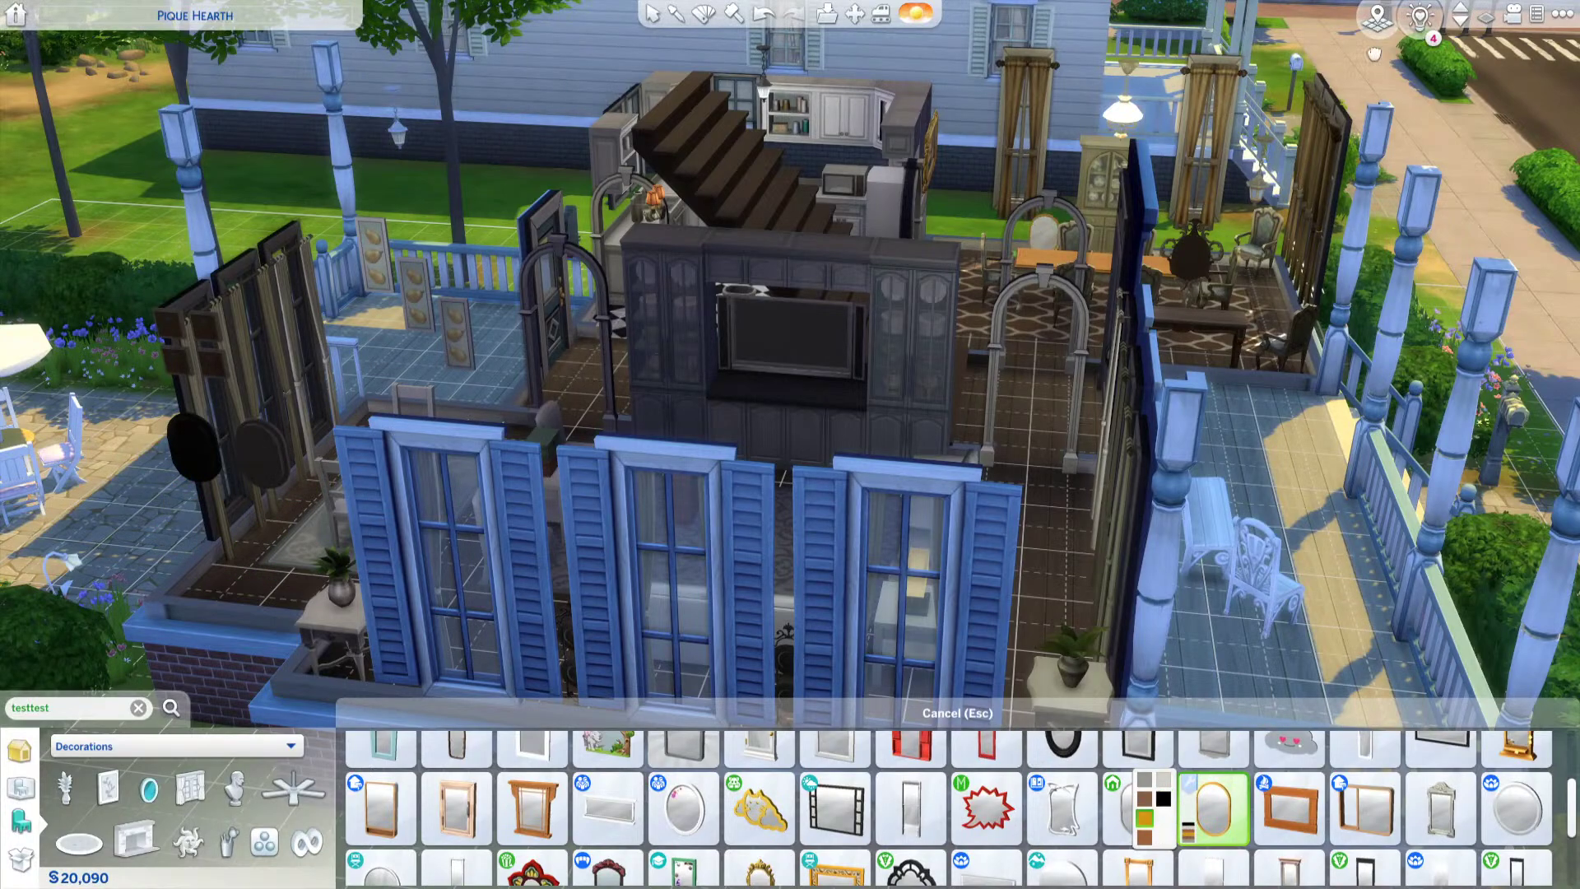
pyautogui.click(1486, 16)
pyautogui.scroll(3, 634, 157)
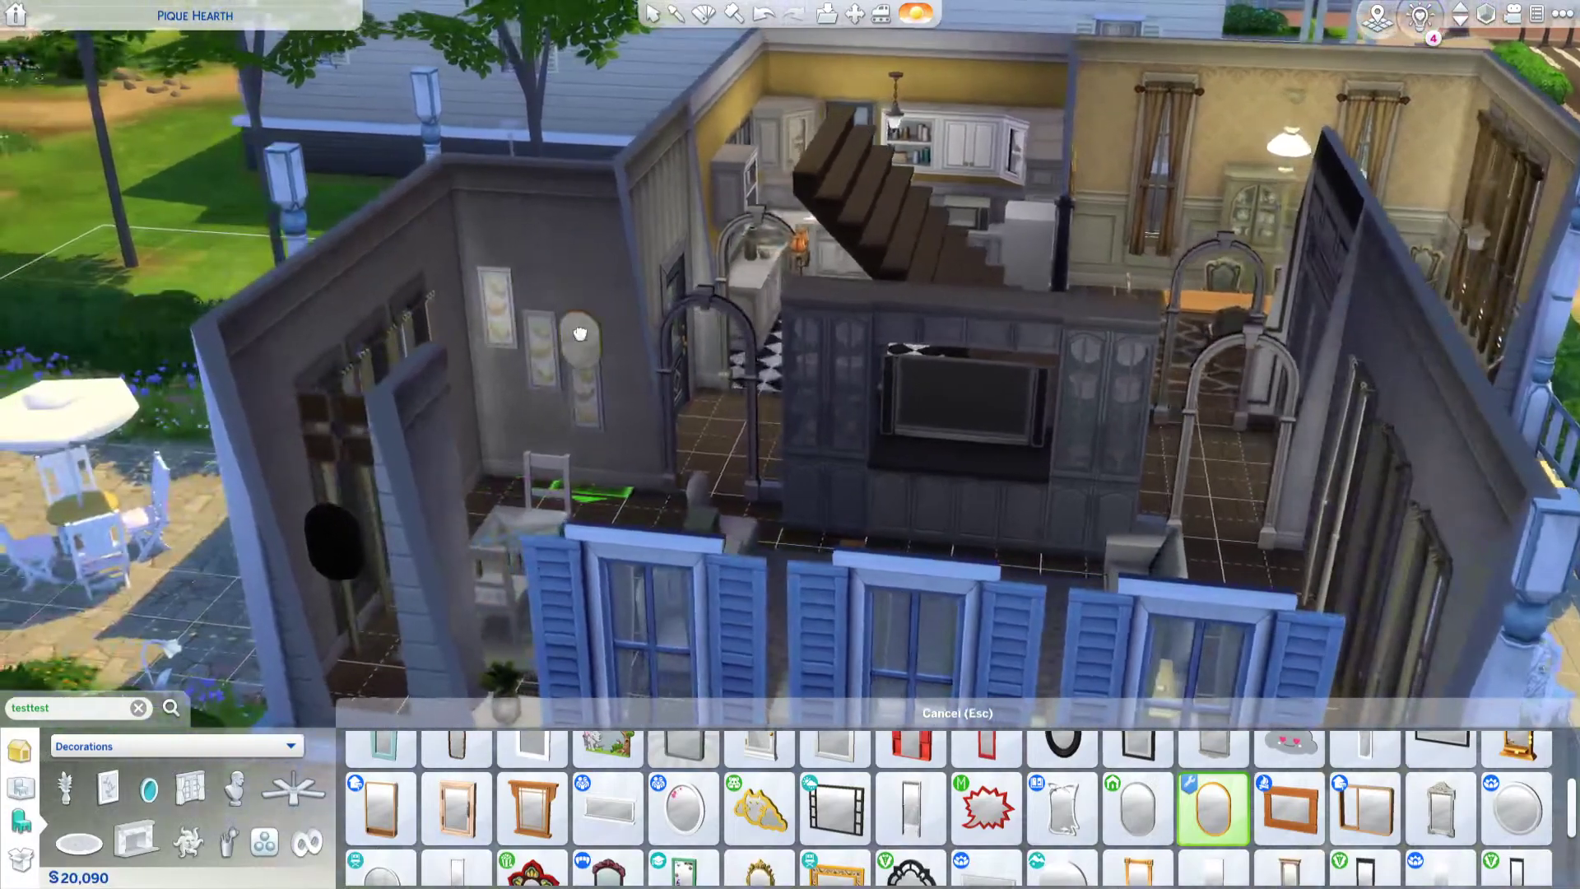
pyautogui.click(580, 333)
# Step: Delete the three narrow pictures hanging beside the gold-framed mirror
pyautogui.click(584, 413)
pyautogui.press('Delete')
pyautogui.click(543, 377)
pyautogui.press('Delete')
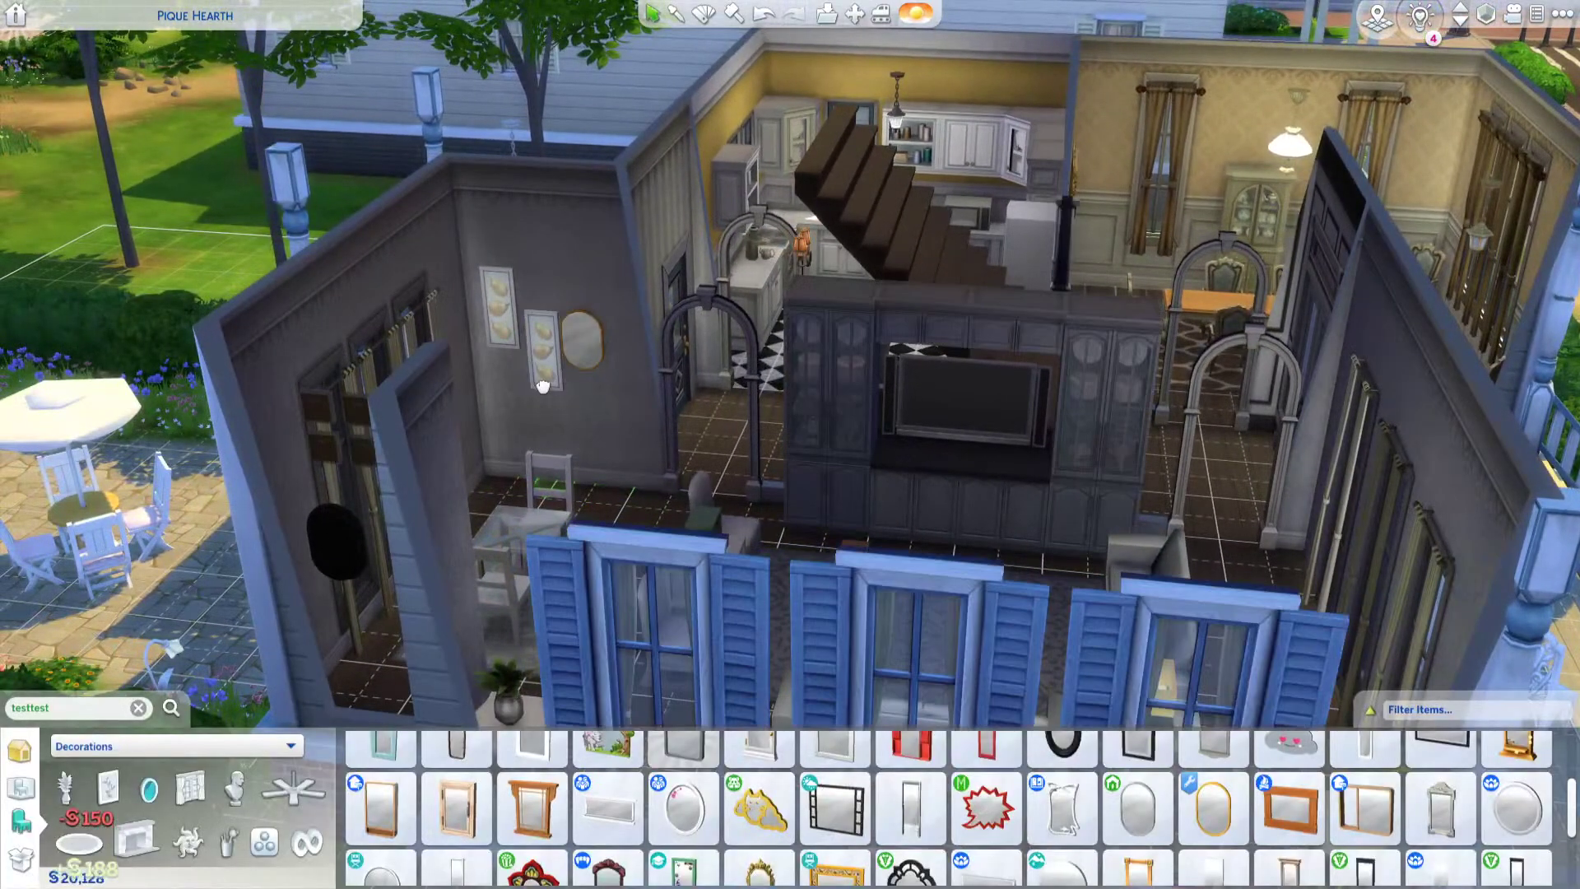
pyautogui.click(487, 299)
pyautogui.press('Delete')
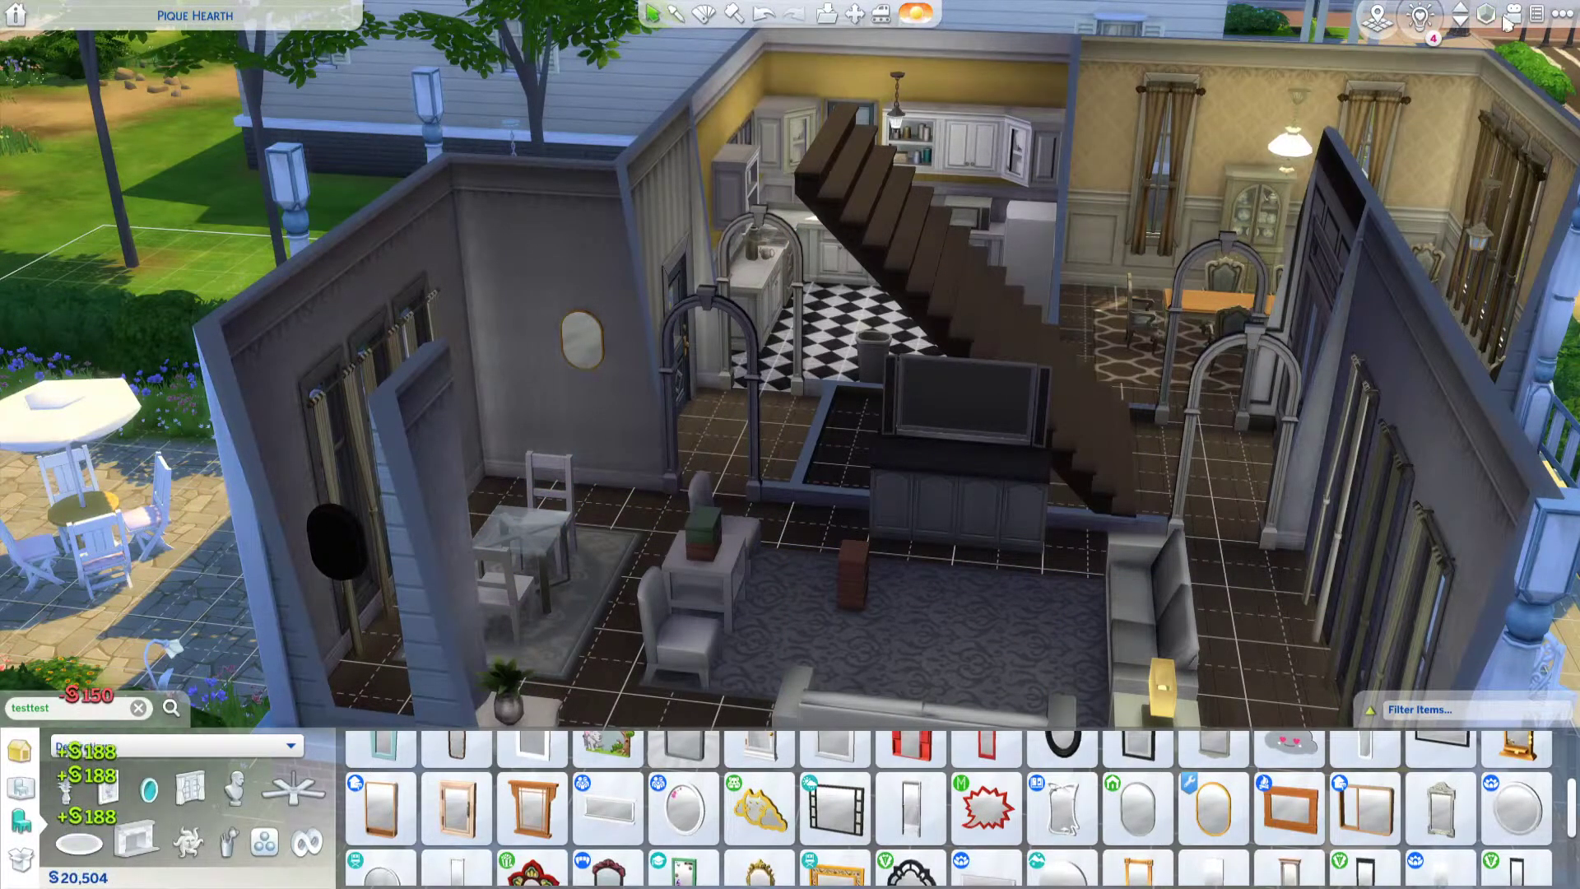
# Step: Lower the walls again and inspect all three placed mirrors from around the house
pyautogui.click(1488, 16)
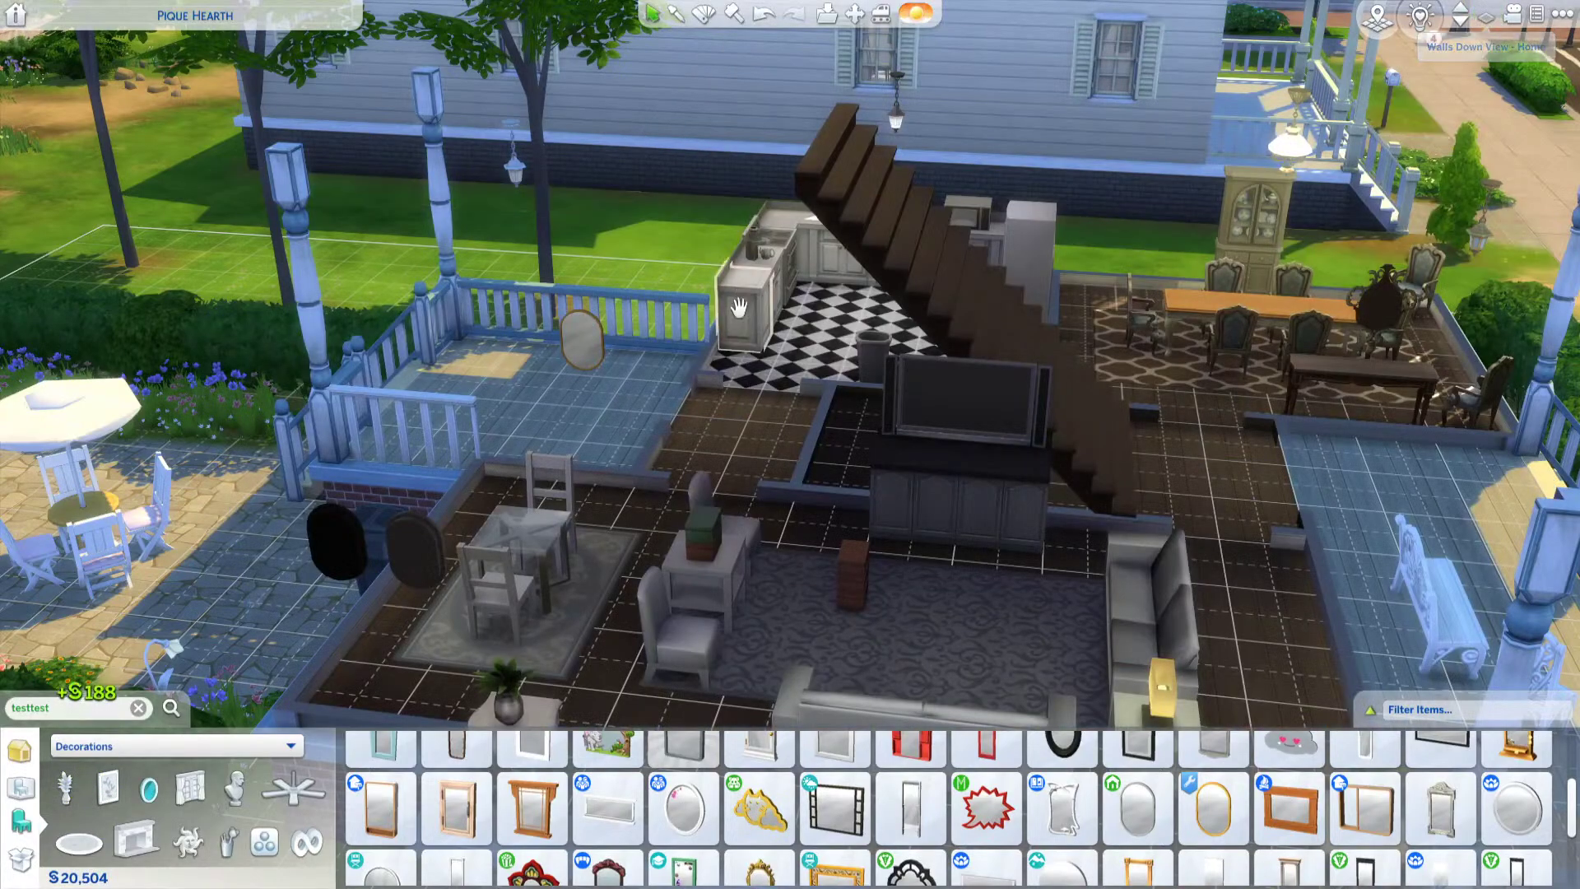
pyautogui.moveTo(606, 151); pyautogui.dragTo(896, 362, button='middle')
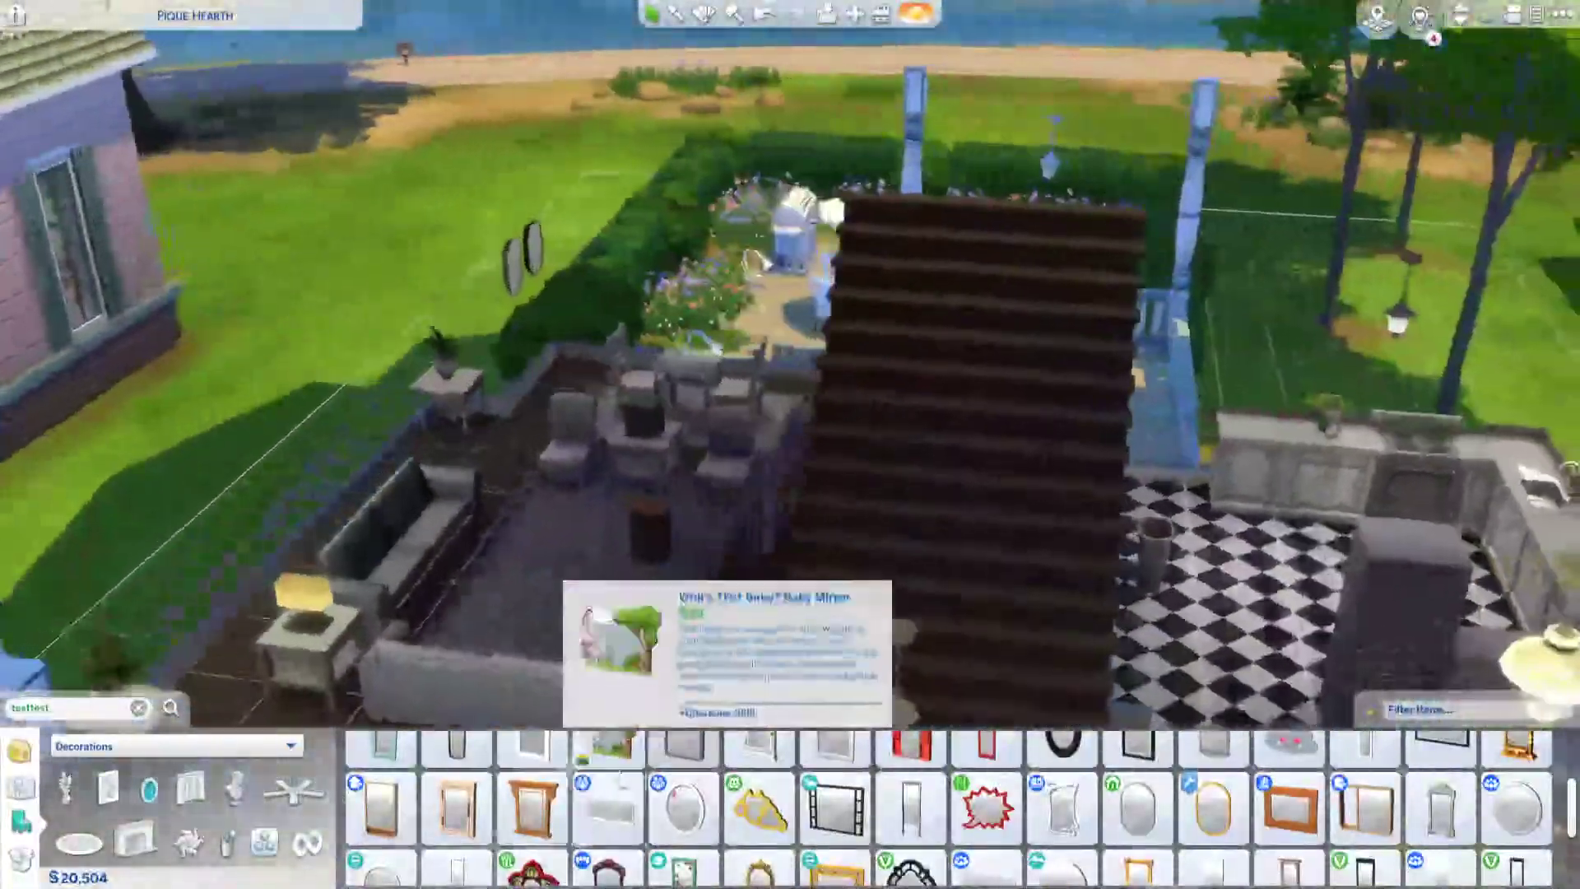
pyautogui.moveTo(605, 512); pyautogui.dragTo(594, 507, button='middle')
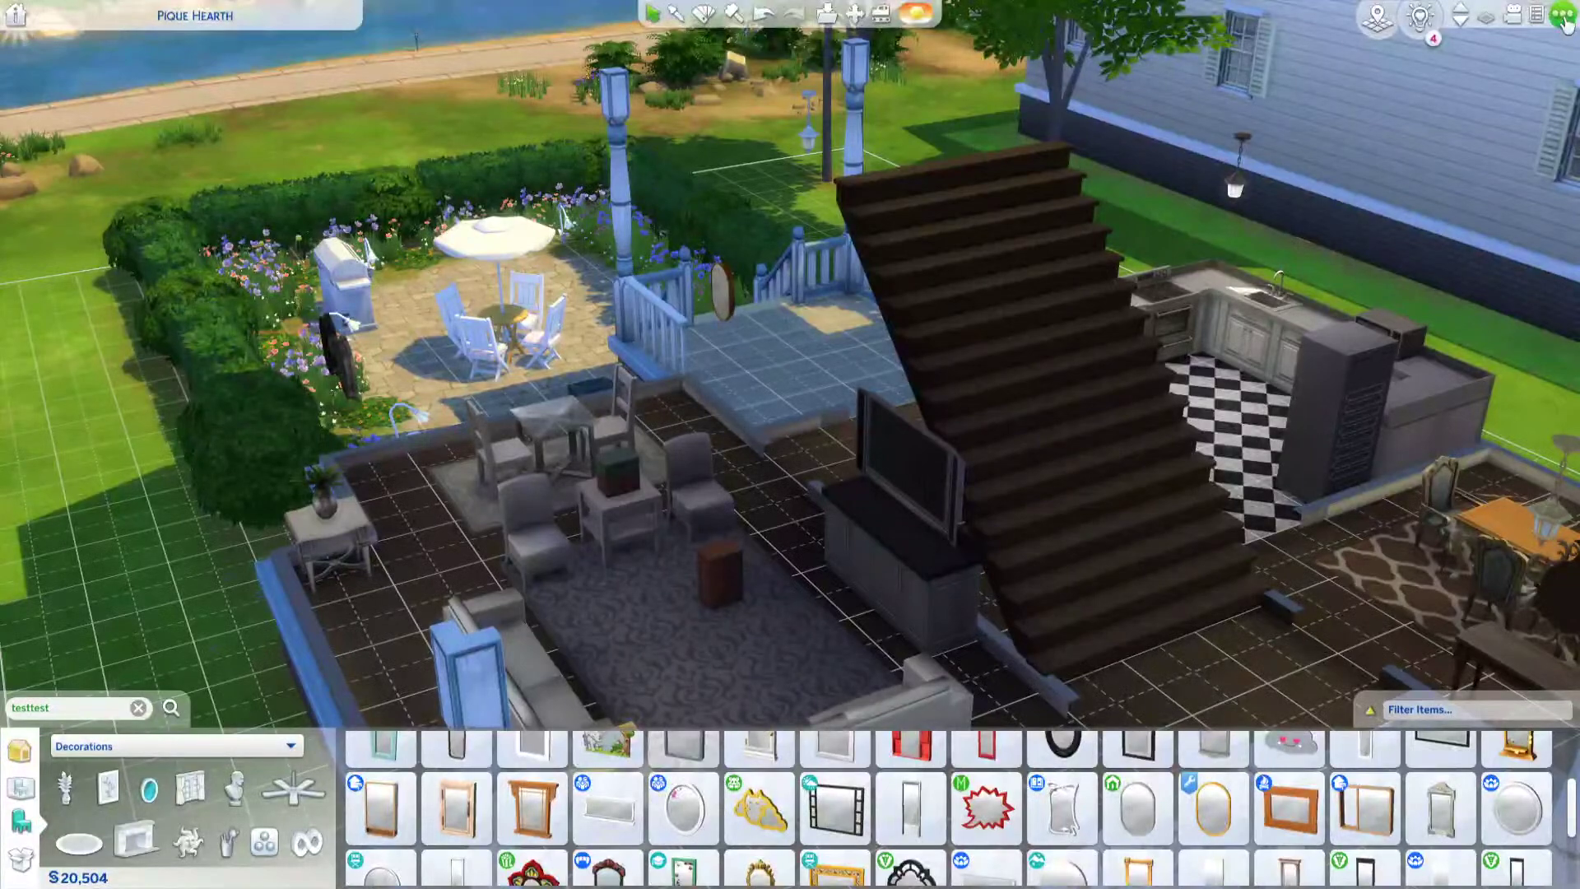
pyautogui.click(1562, 16)
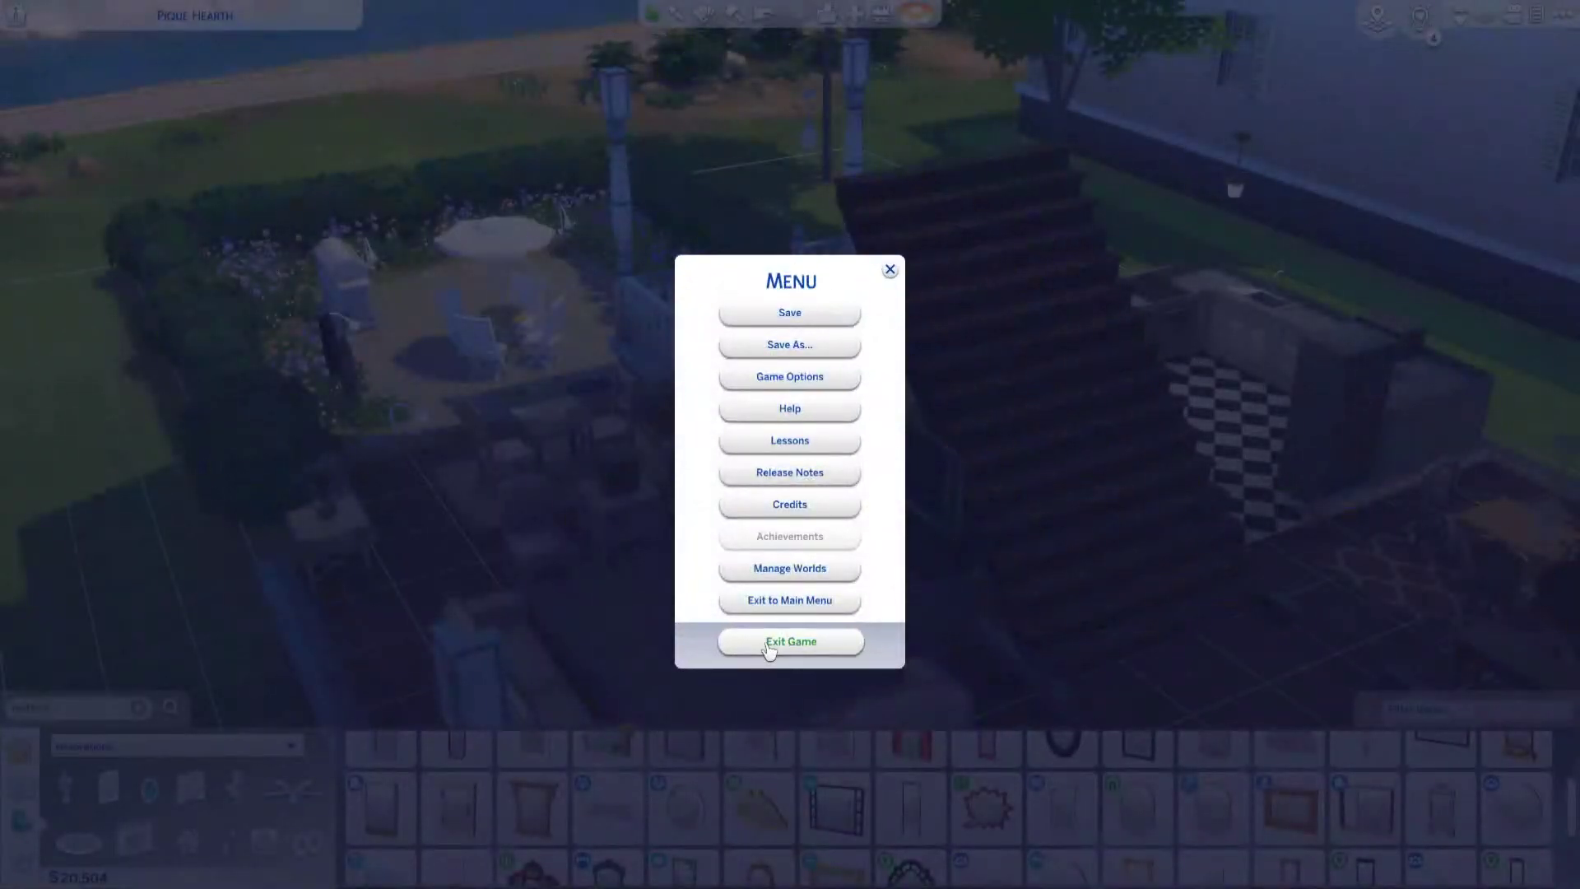
pyautogui.click(767, 646)
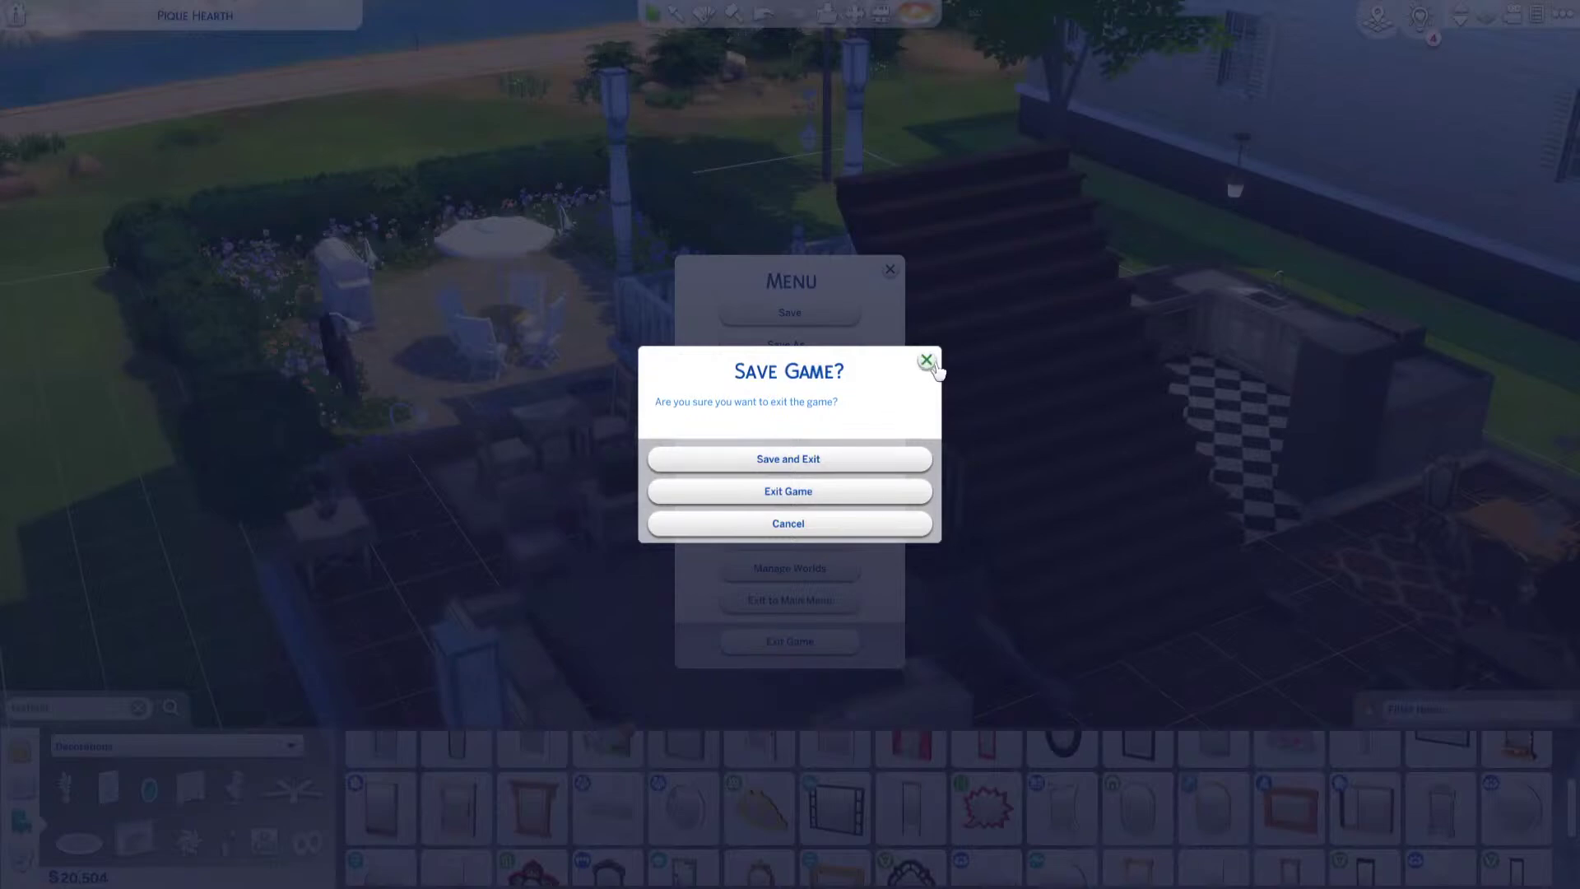
pyautogui.click(926, 360)
pyautogui.click(890, 271)
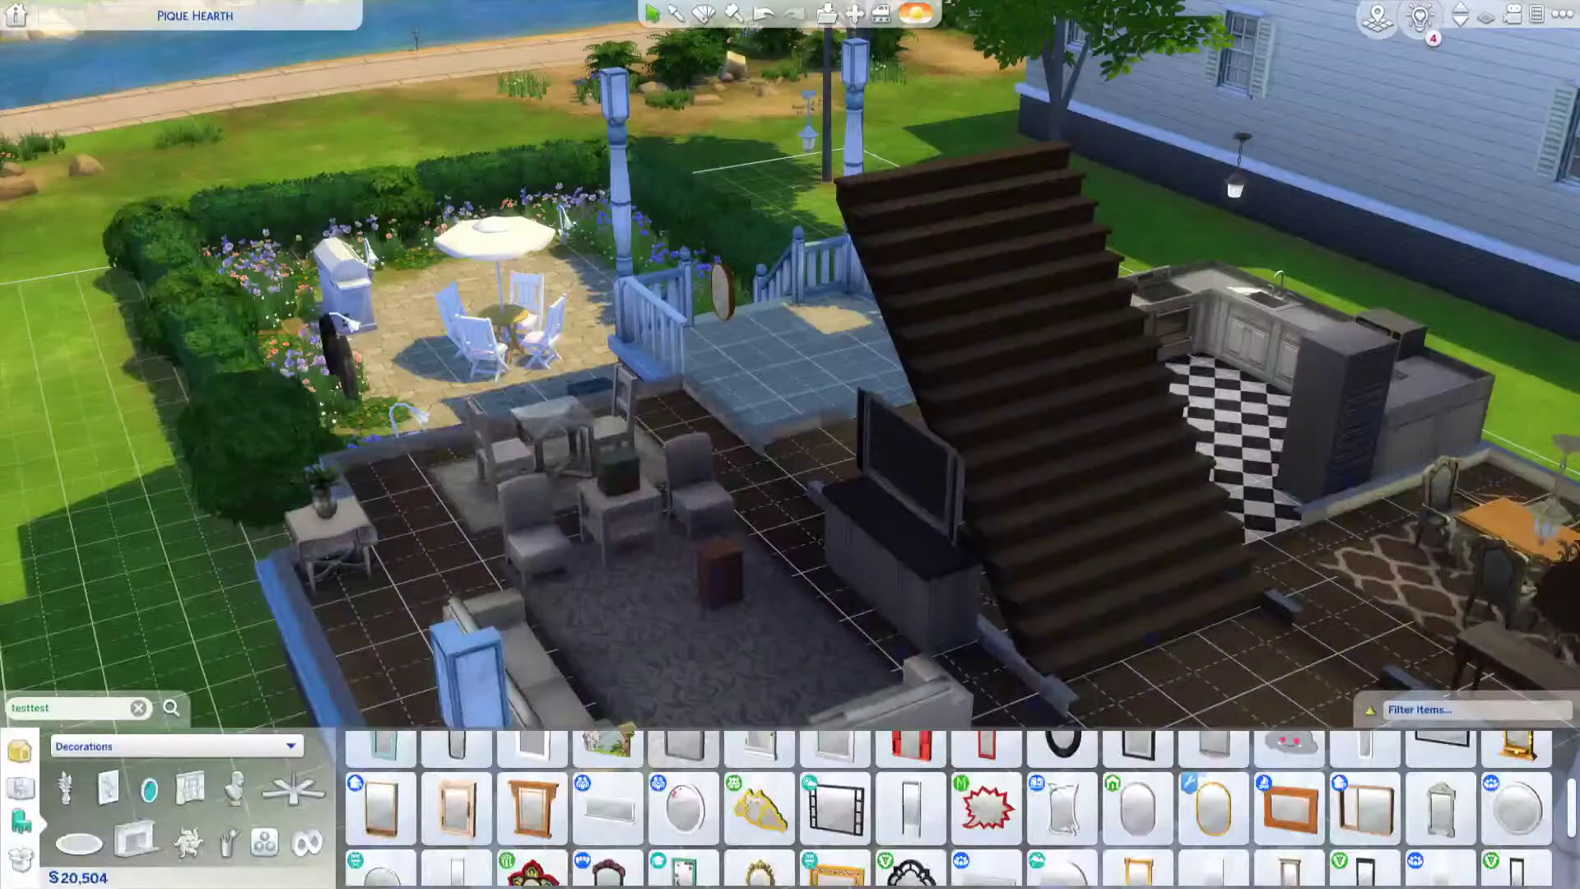
# Step: Show the hanging ceiling decorations in the catalogue and raise the walls to full height
pyautogui.click(206, 795)
pyautogui.click(280, 792)
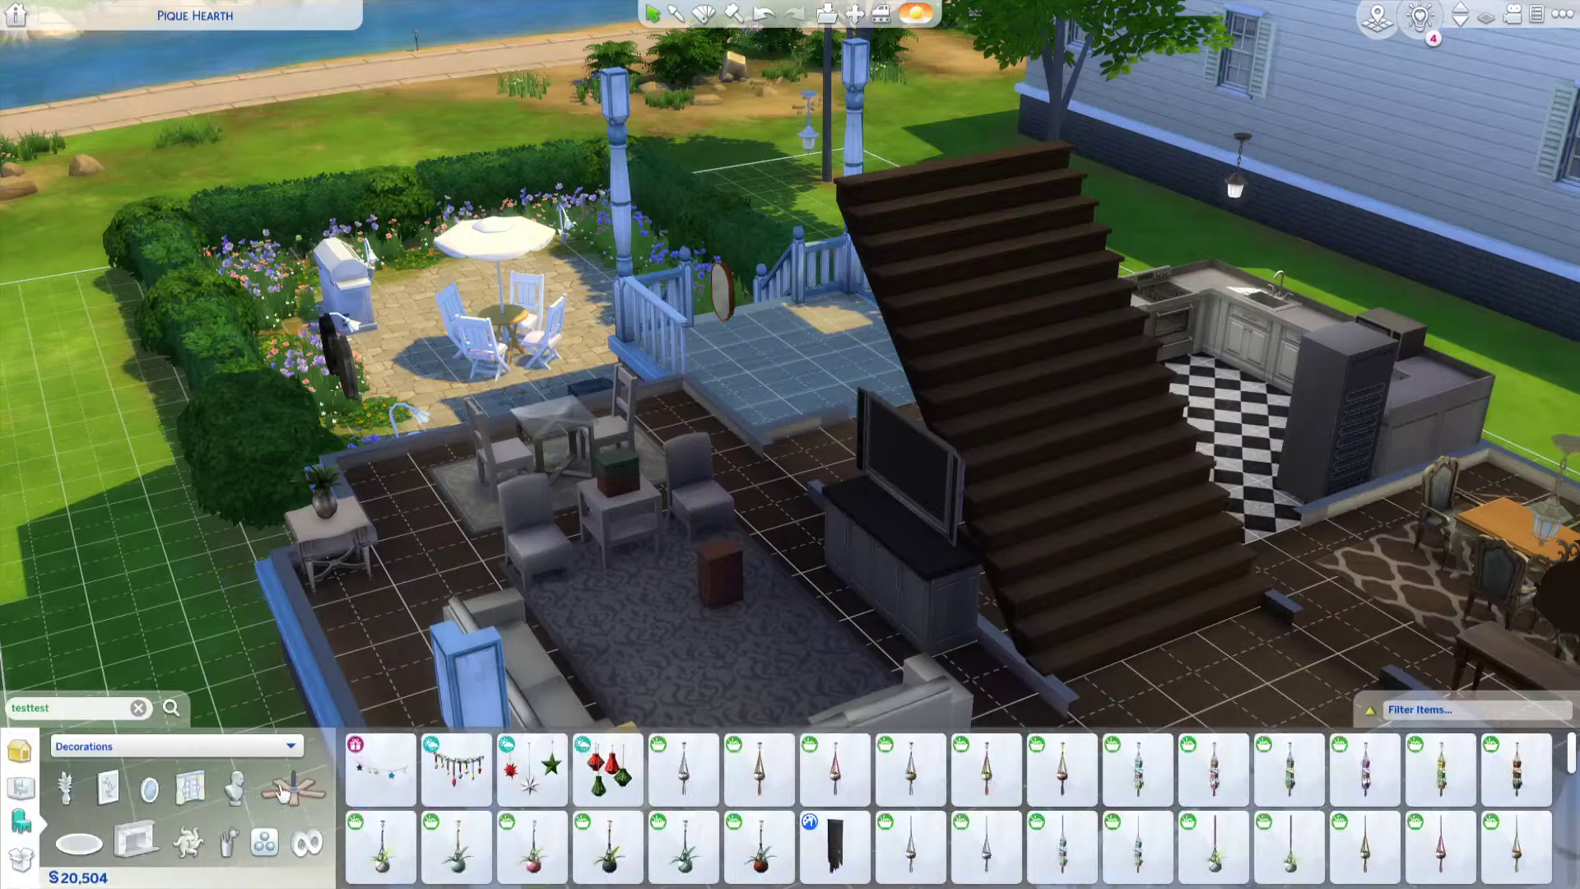
pyautogui.click(1489, 18)
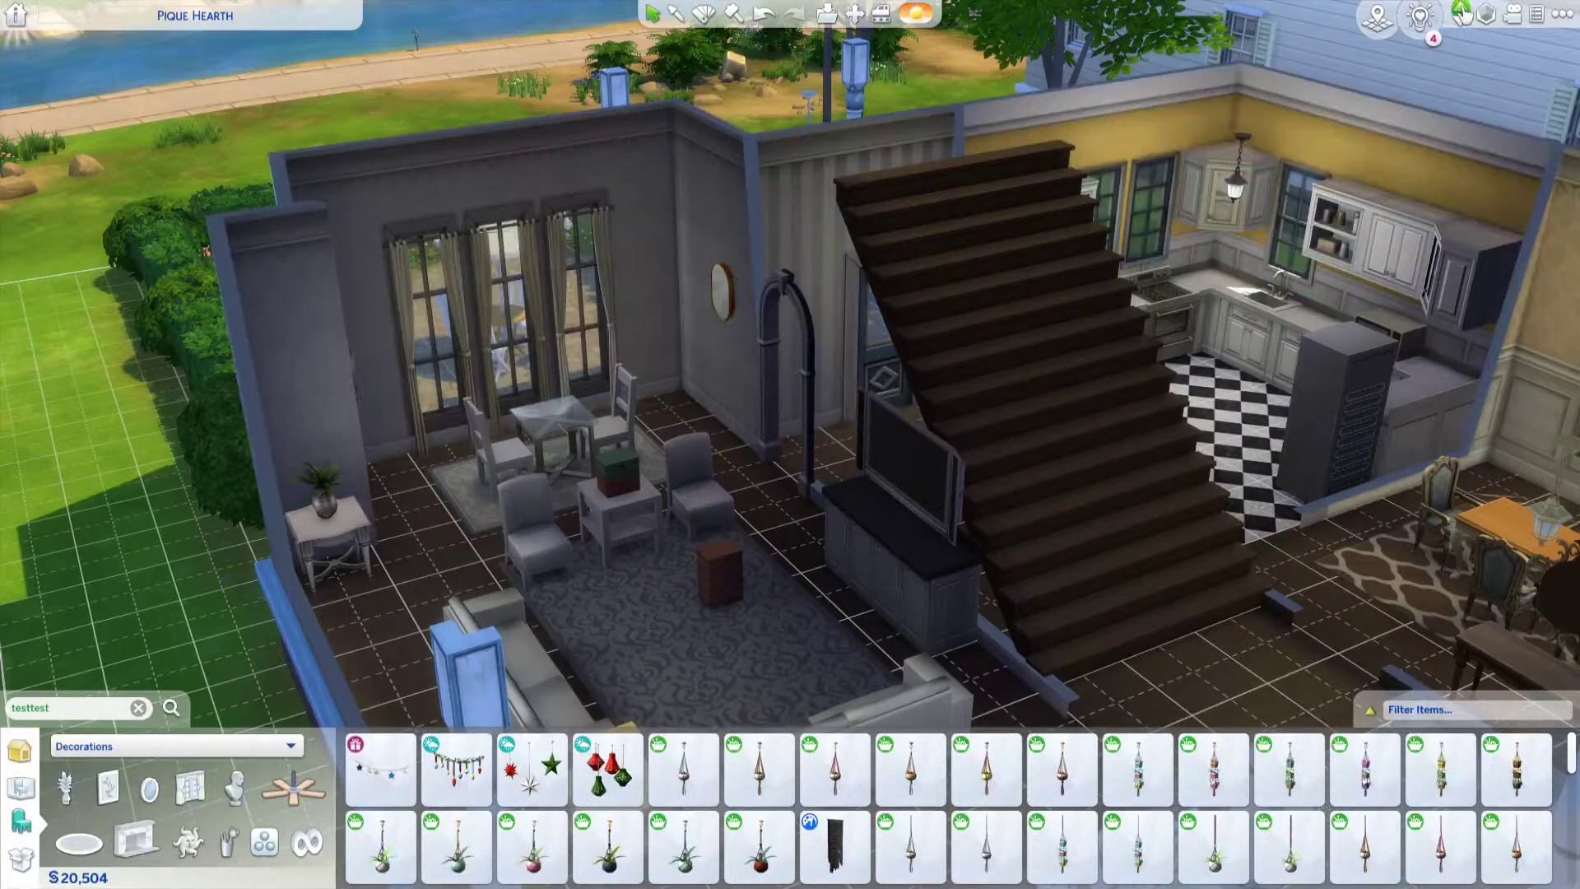
pyautogui.click(1462, 14)
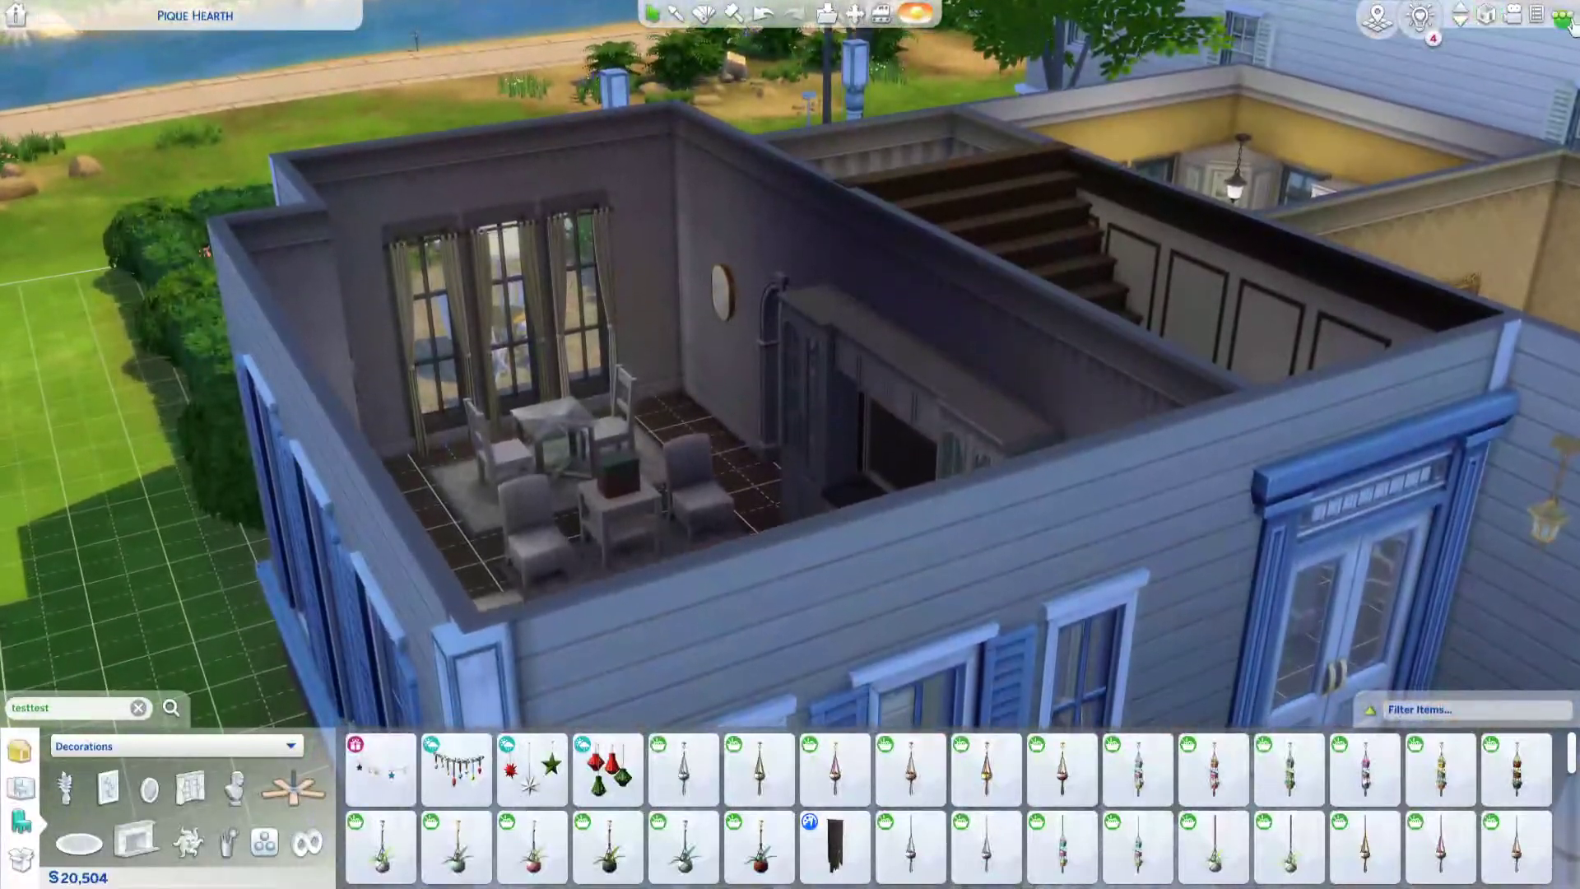
# Step: Save the game, go to Manage Worlds, and reopen the Pique Hearth lot in build mode
pyautogui.click(1567, 21)
pyautogui.click(796, 576)
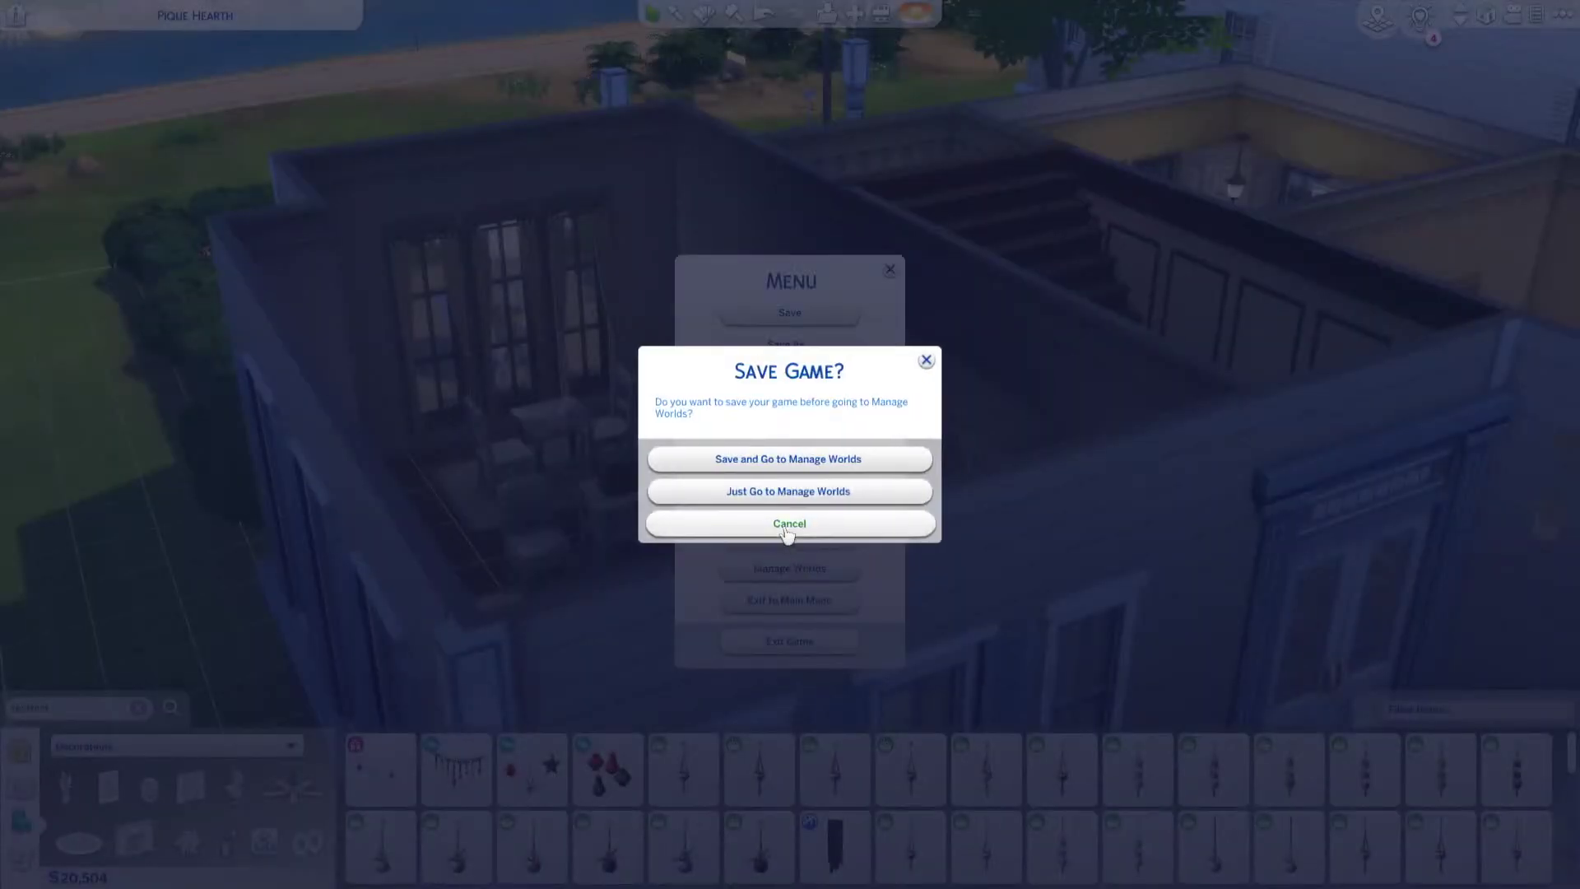
pyautogui.click(778, 458)
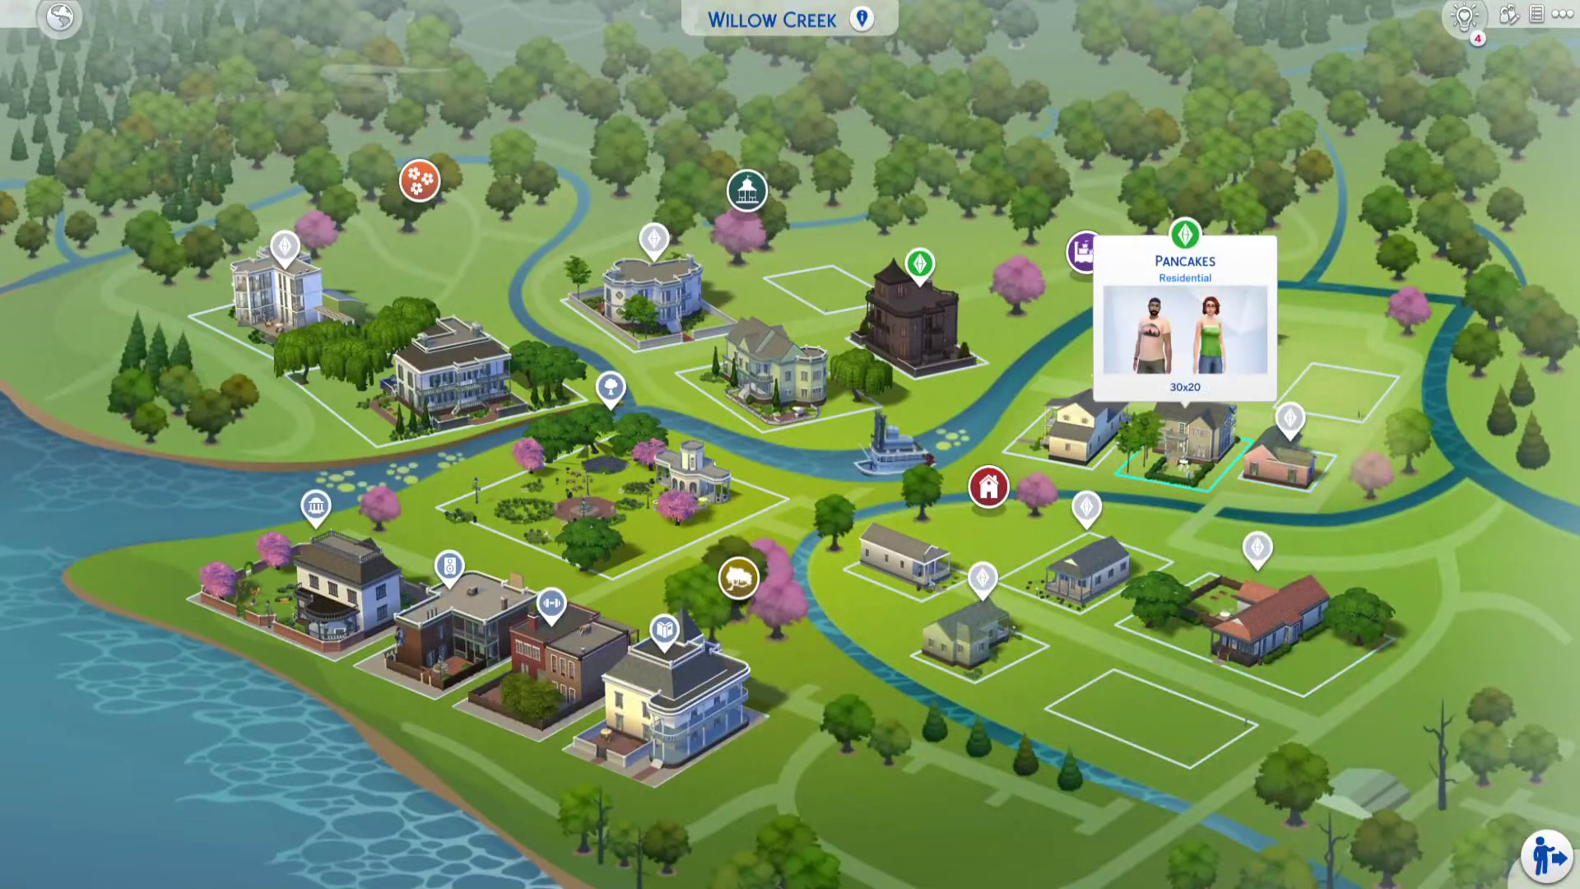
pyautogui.click(1185, 444)
pyautogui.click(1524, 837)
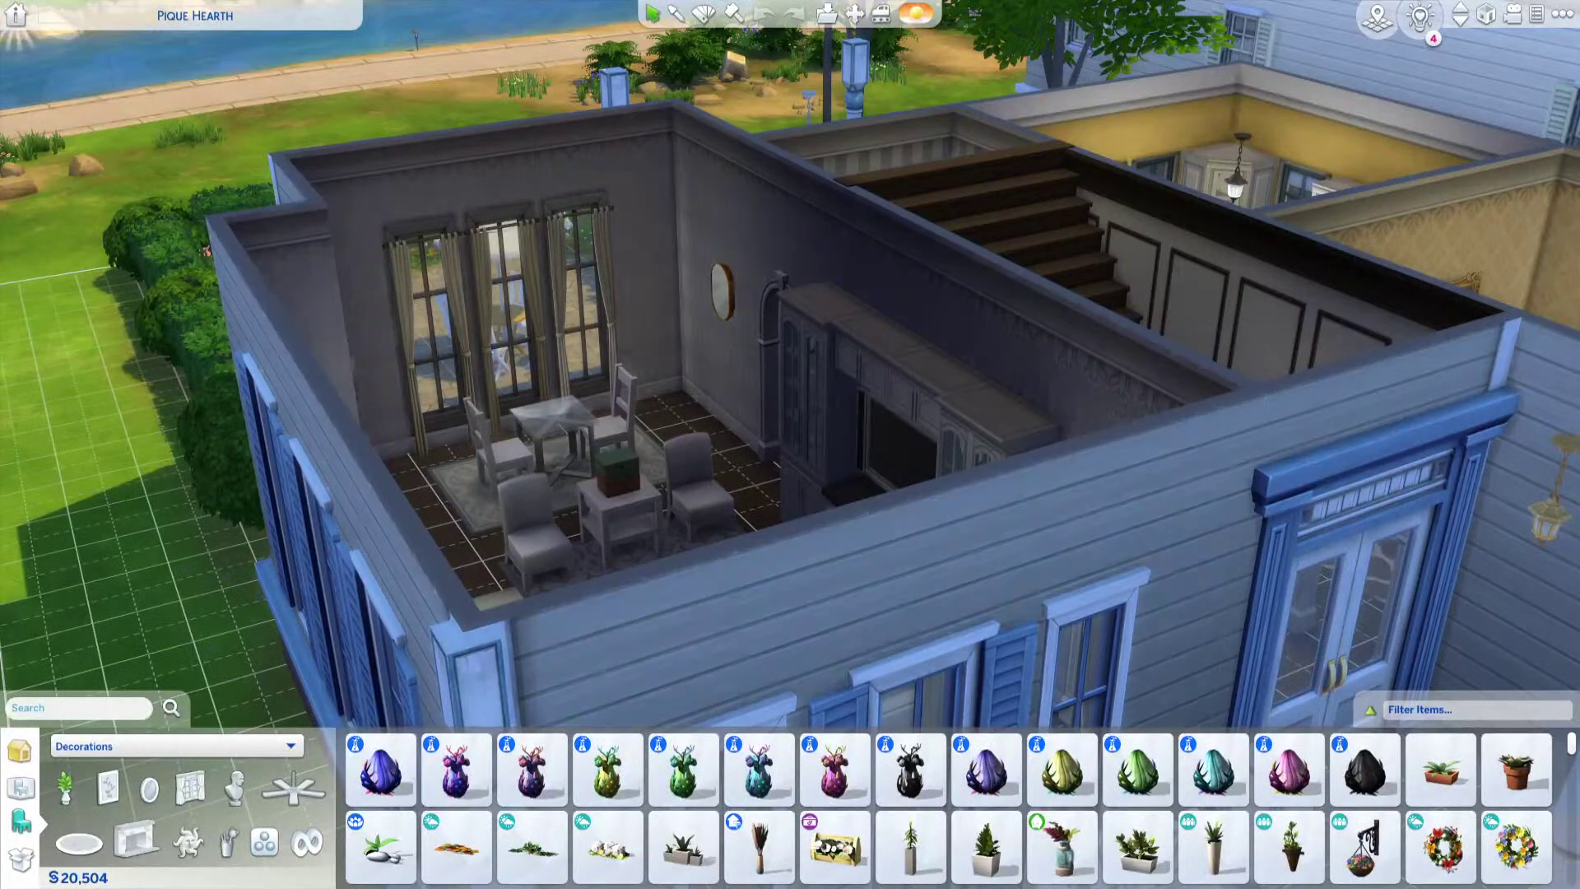
# Step: Examine the placed mirrors in the living area with the walls alternately lowered and raised
pyautogui.click(1490, 18)
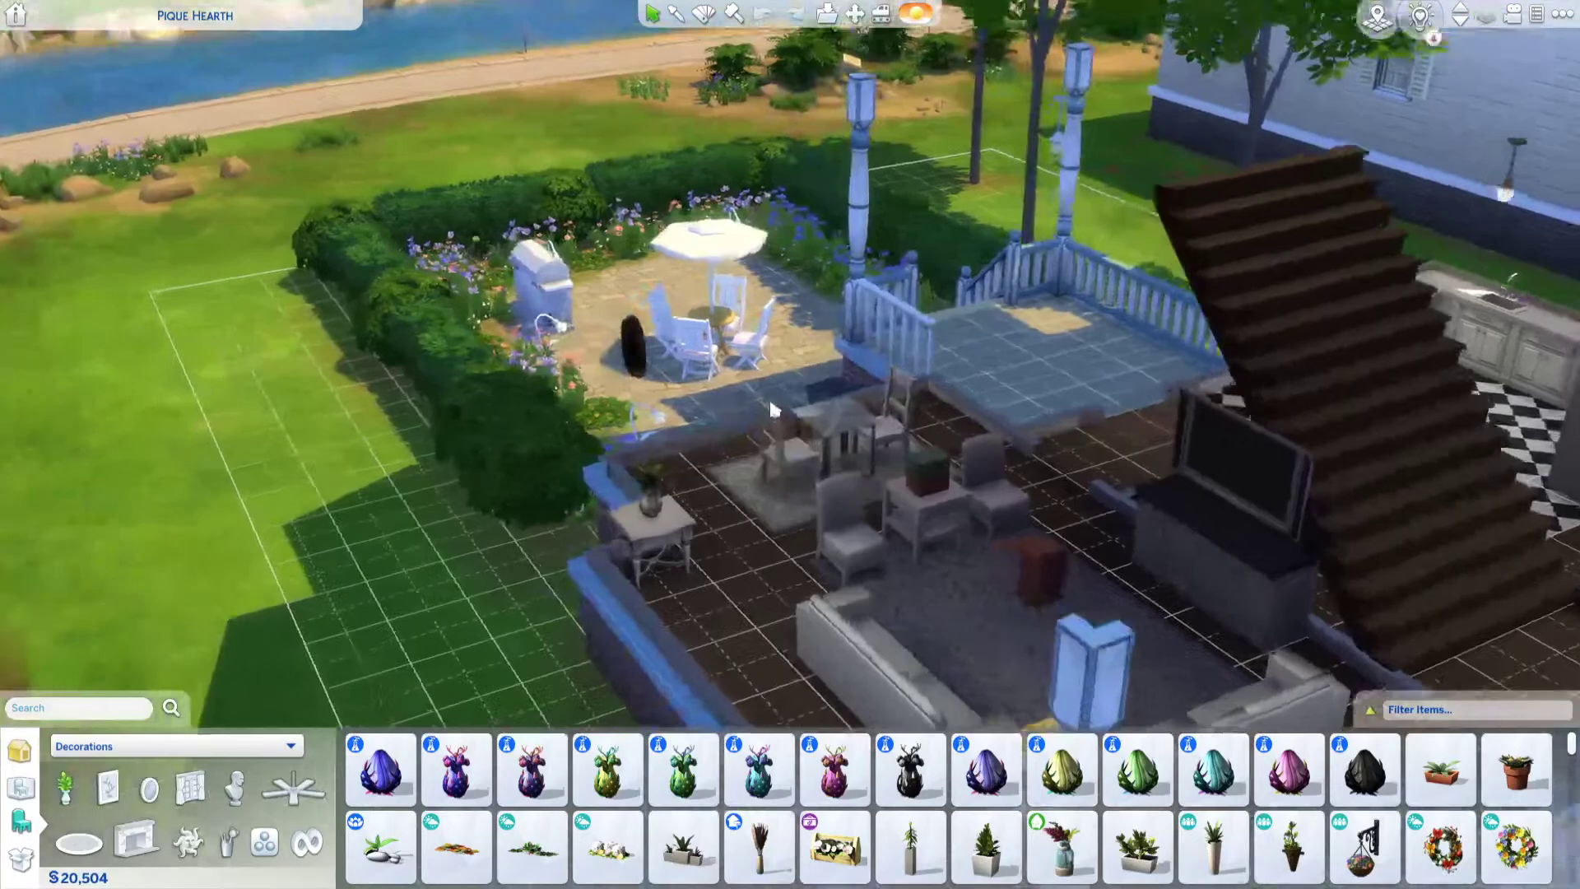
pyautogui.moveTo(774, 410); pyautogui.dragTo(659, 385, button='middle')
pyautogui.moveTo(887, 251); pyautogui.dragTo(889, 362, button='middle')
pyautogui.press('Home')
pyautogui.moveTo(723, 141); pyautogui.dragTo(716, 282, button='middle')
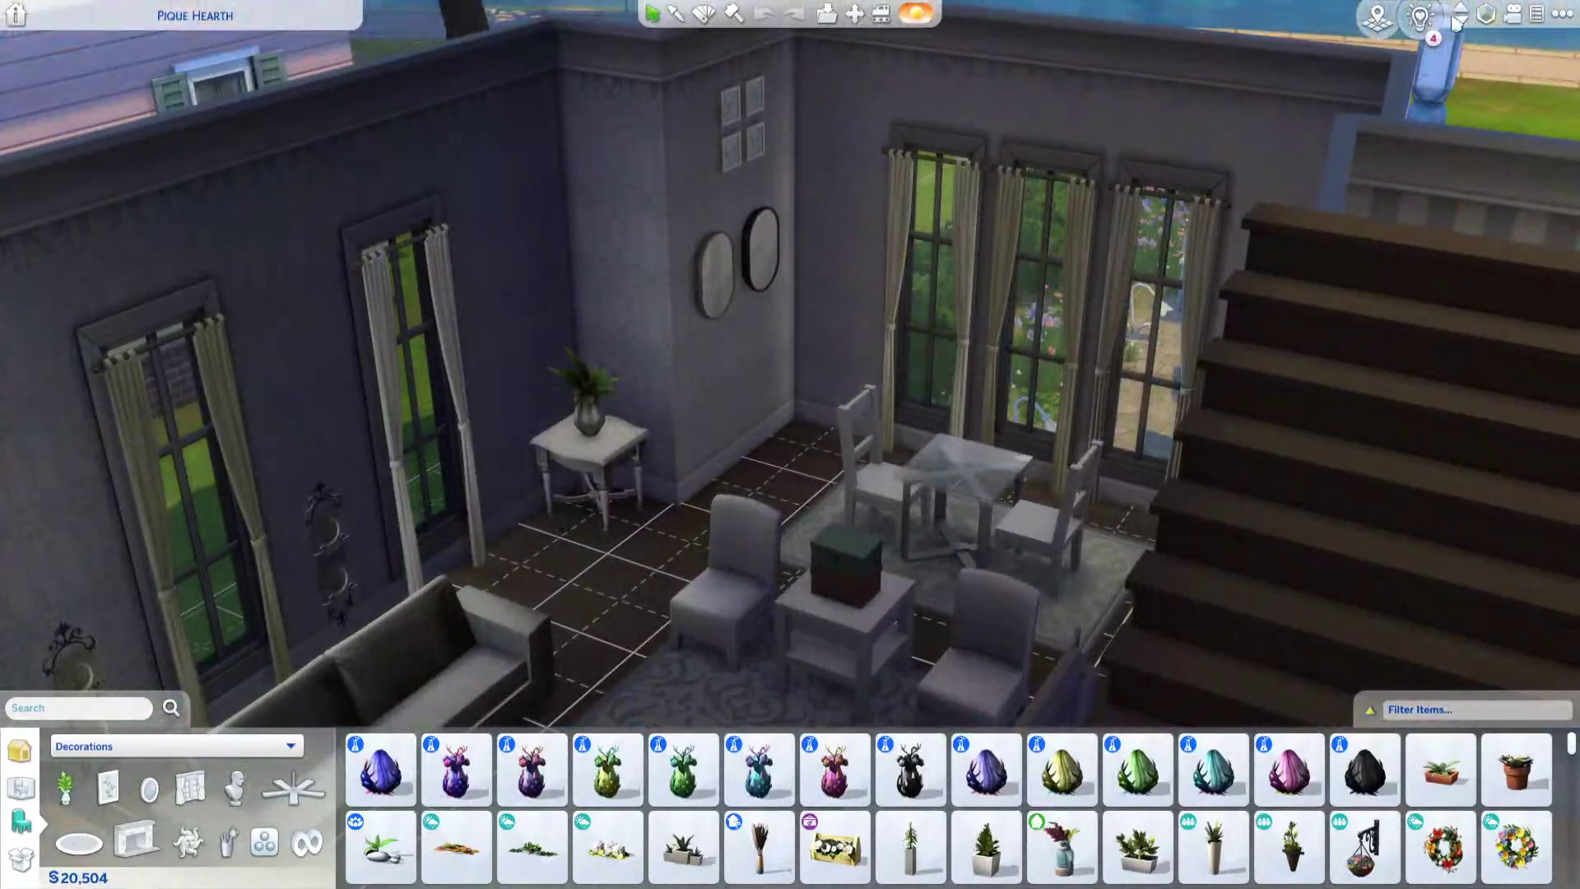
pyautogui.click(1488, 16)
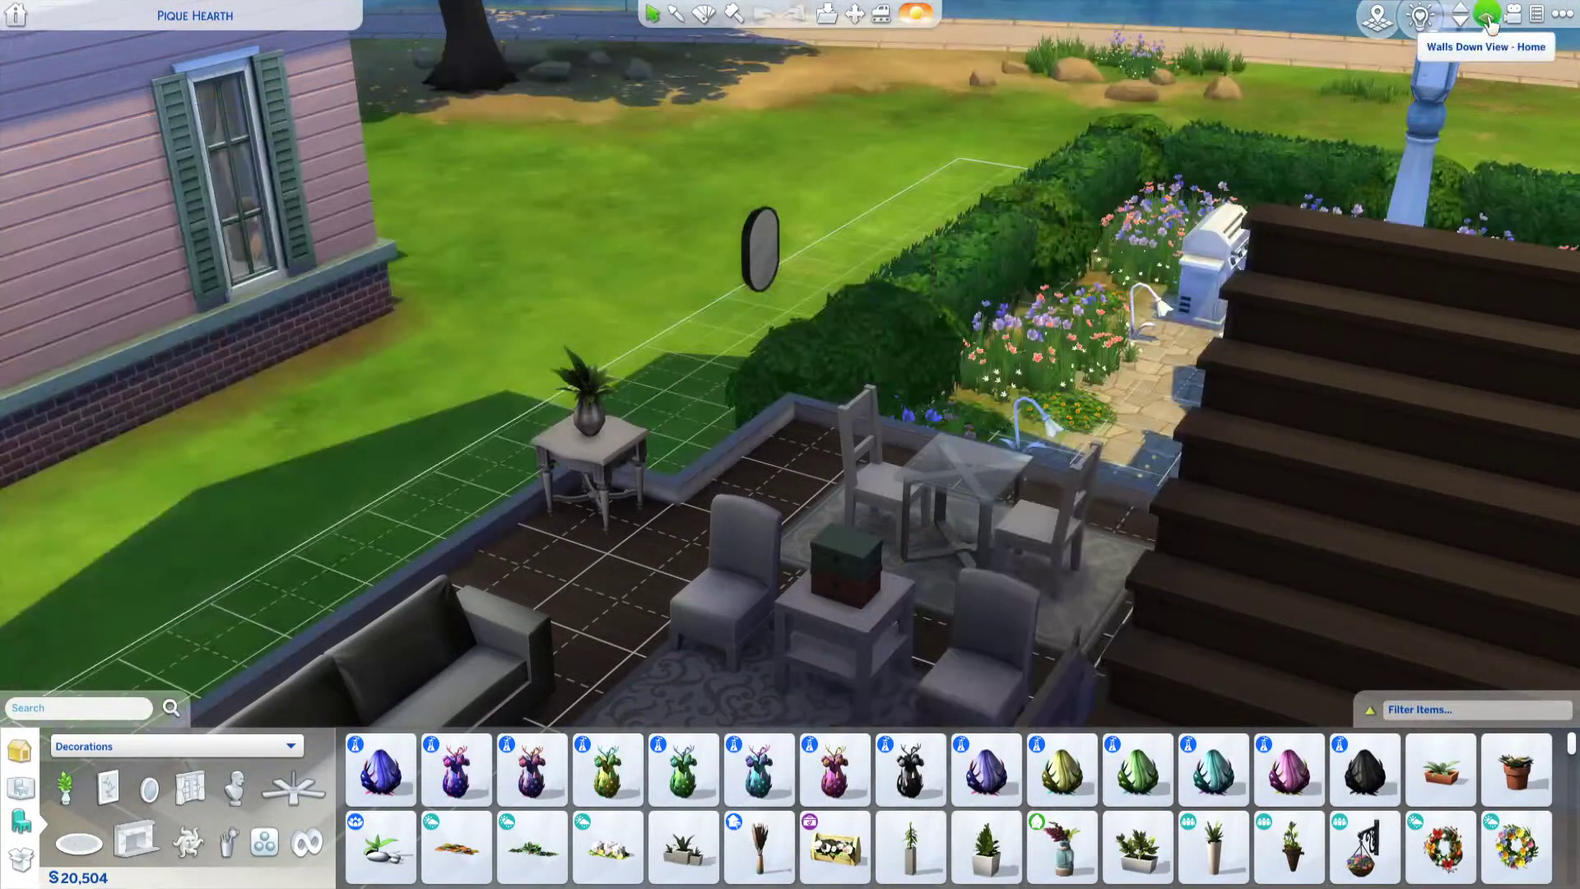
pyautogui.click(1488, 16)
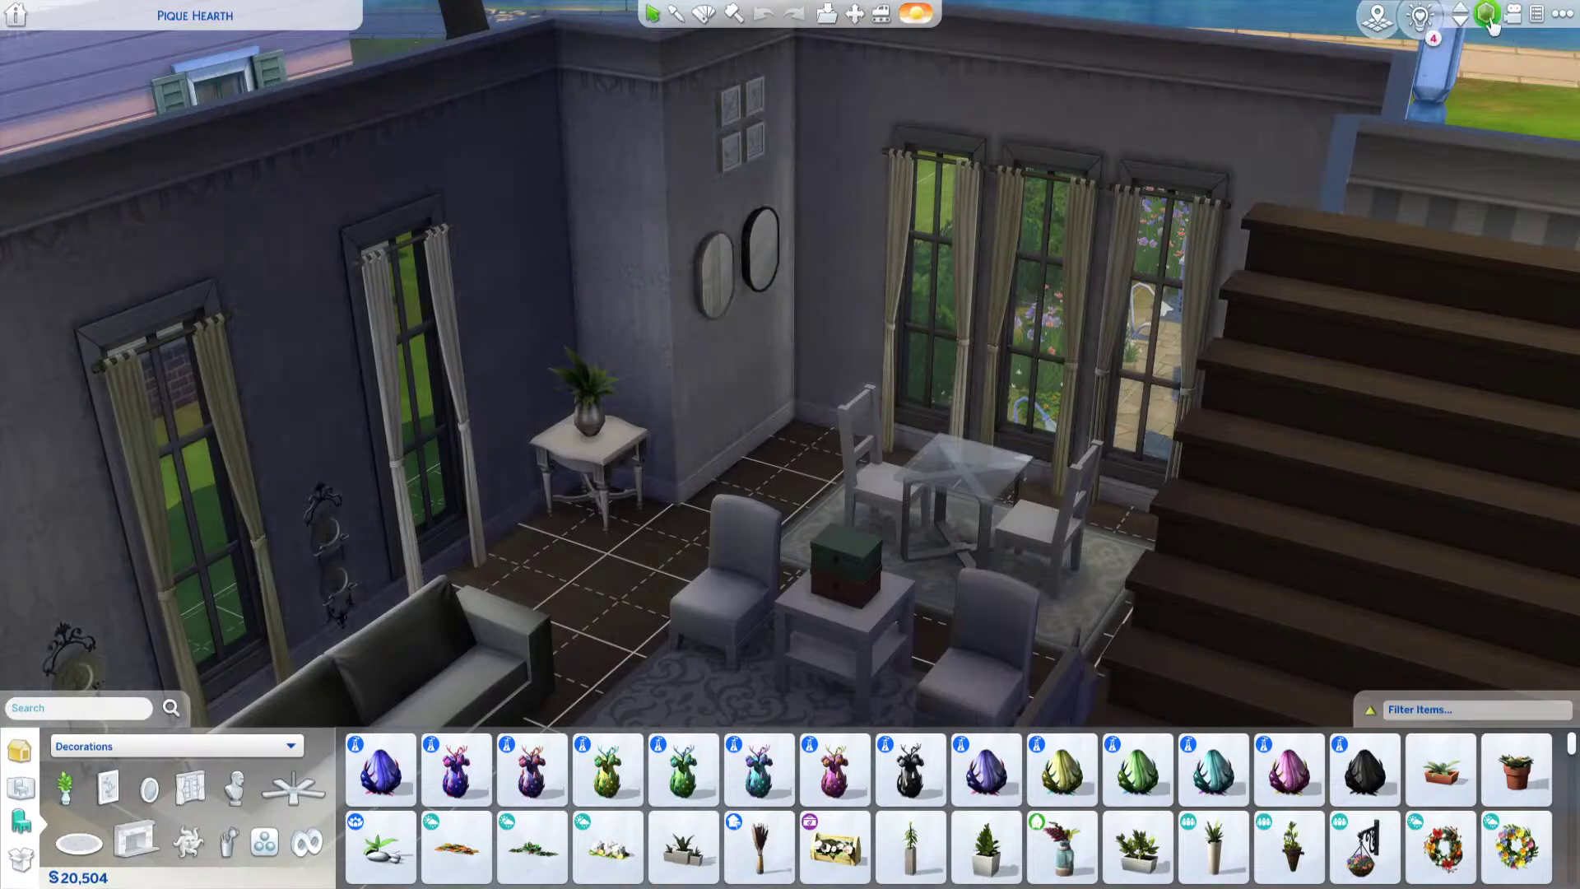
pyautogui.click(1489, 16)
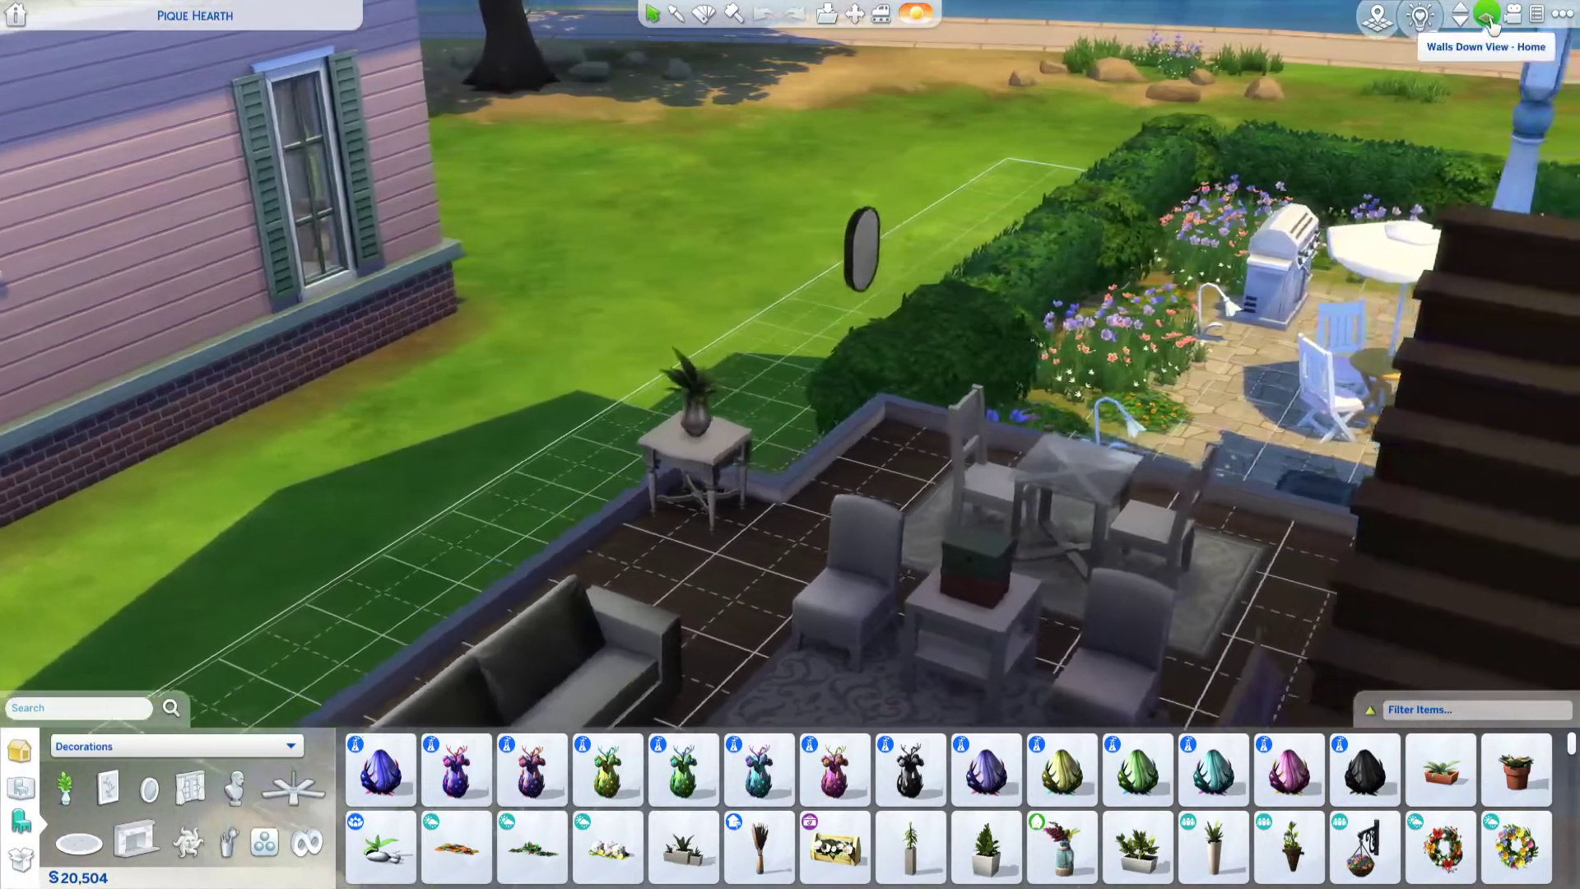
# Step: Move the gold-framed Adjustable Miracle Mirror lower on the wall beside the arch, using the cutaway wall view
pyautogui.scroll(-3, 1169, 222)
pyautogui.moveTo(1090, 282); pyautogui.dragTo(1082, 281, button='middle')
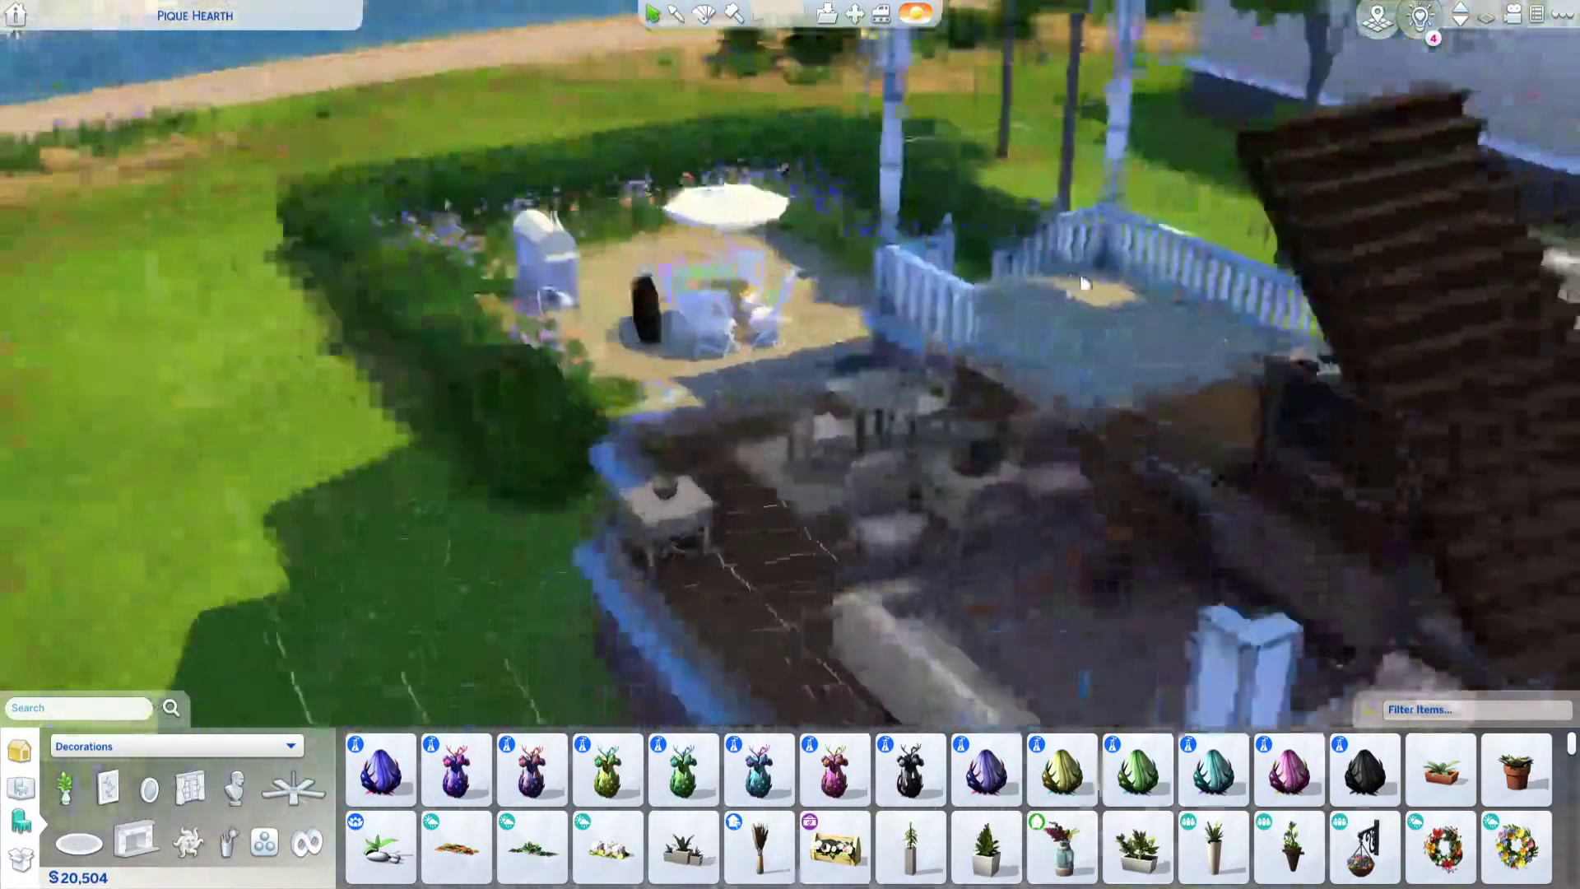
pyautogui.press('Home')
pyautogui.scroll(3, 1078, 222)
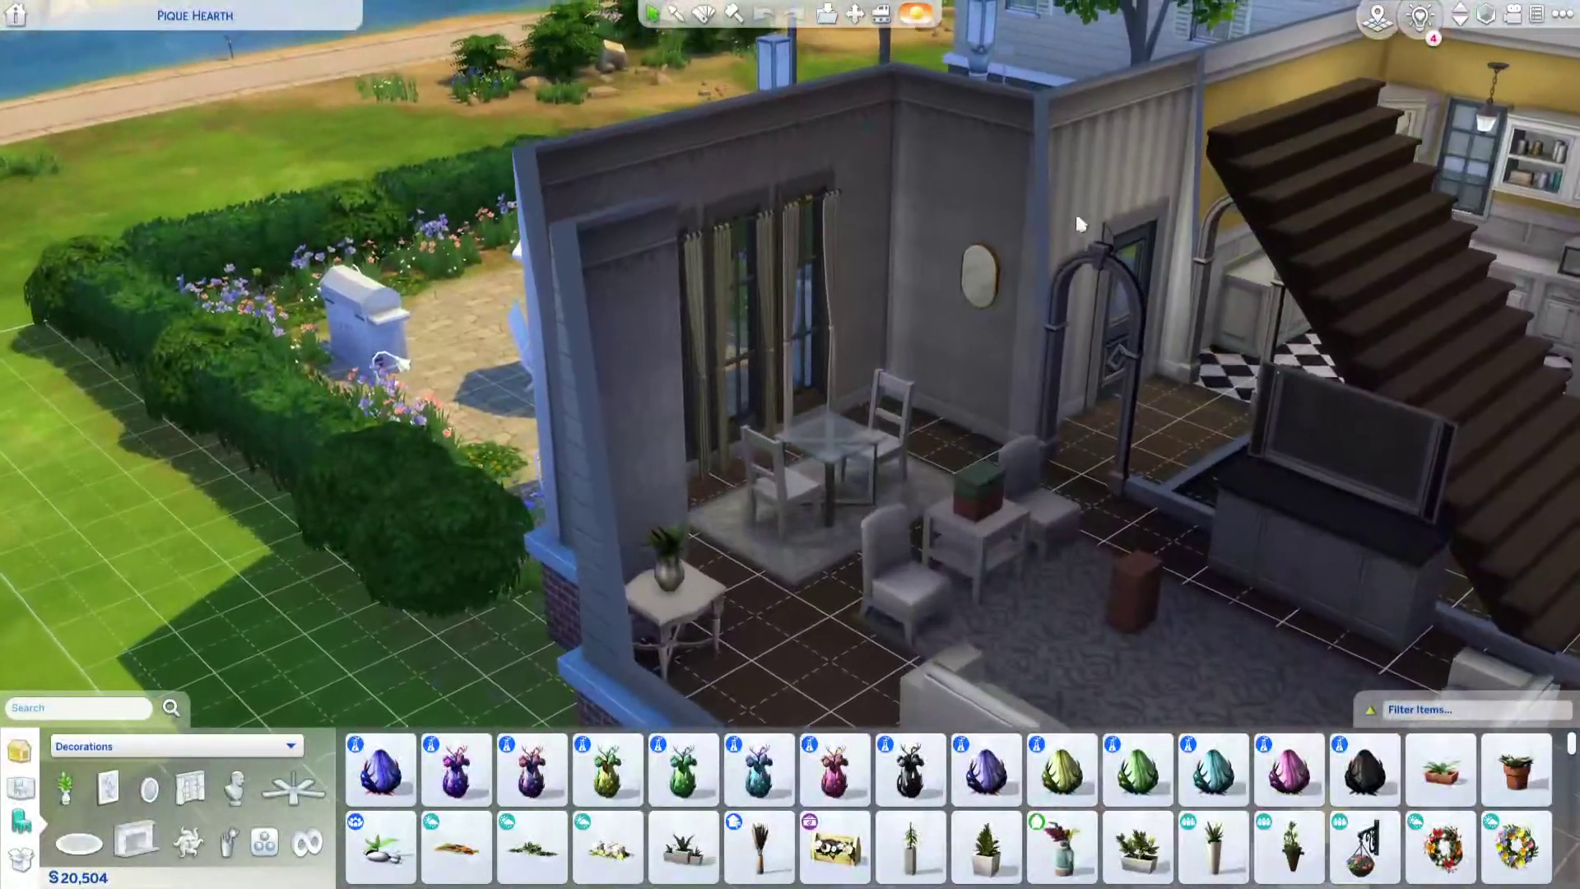
pyautogui.click(977, 271)
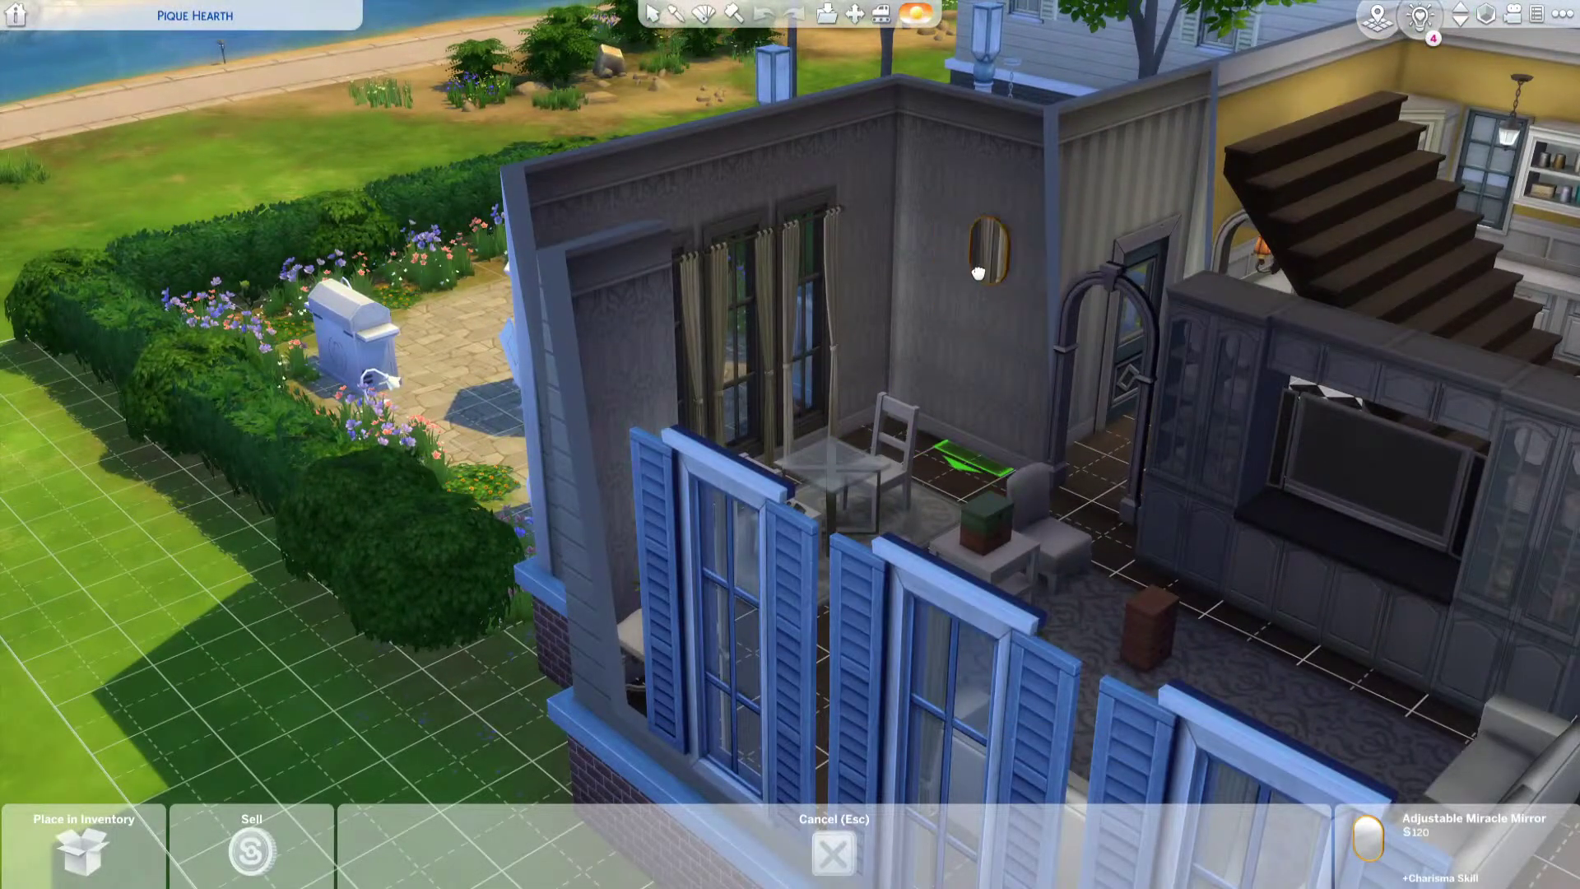
pyautogui.click(983, 333)
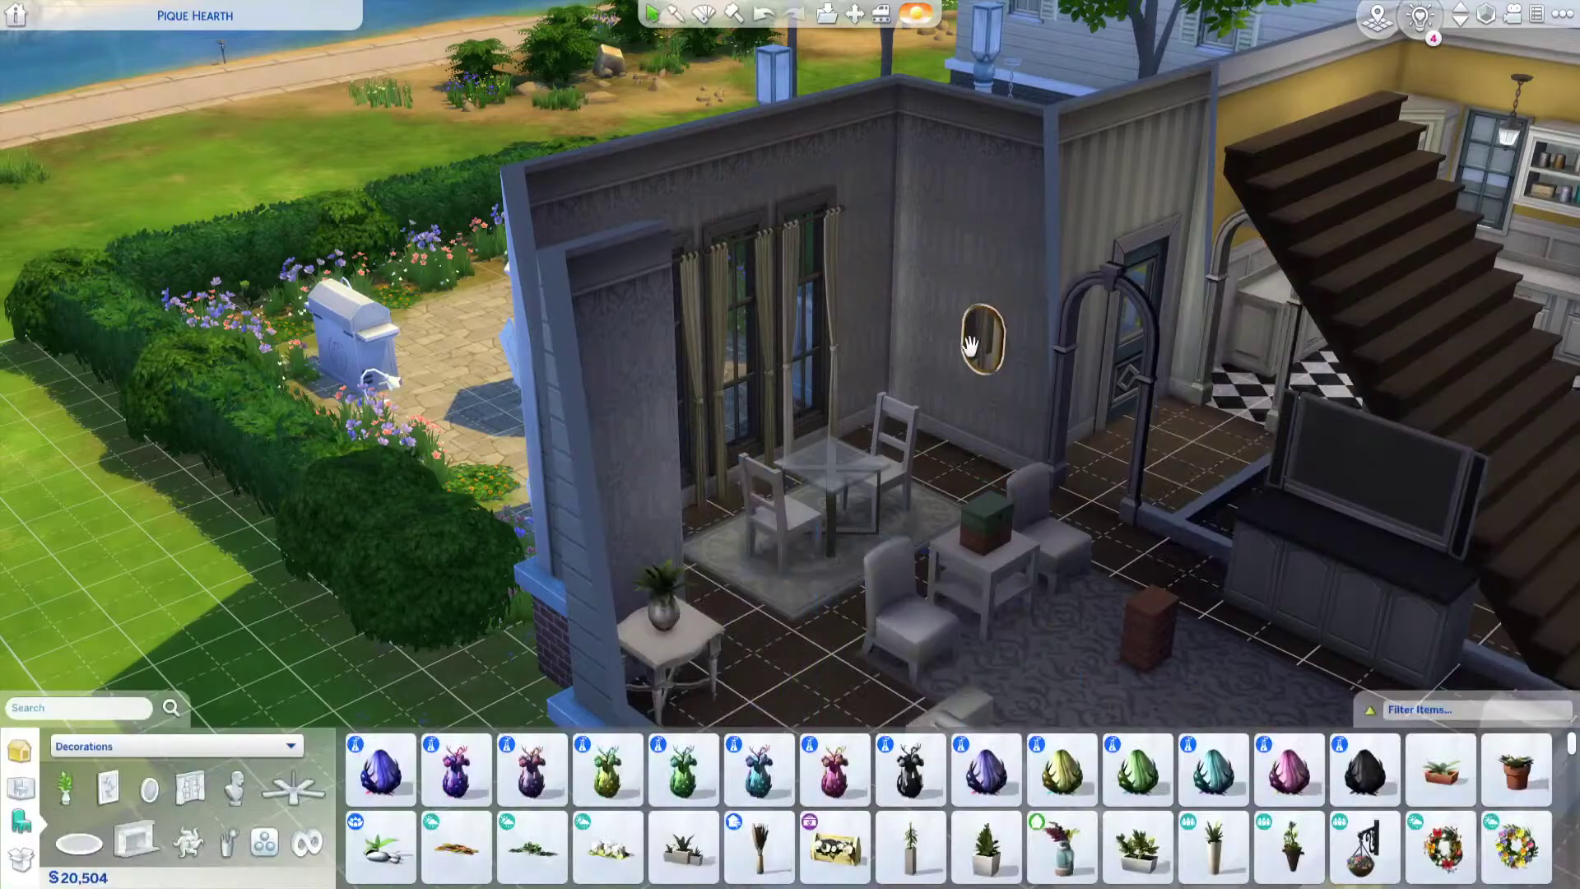
# Step: Save and exit the game
pyautogui.click(1562, 14)
pyautogui.click(789, 640)
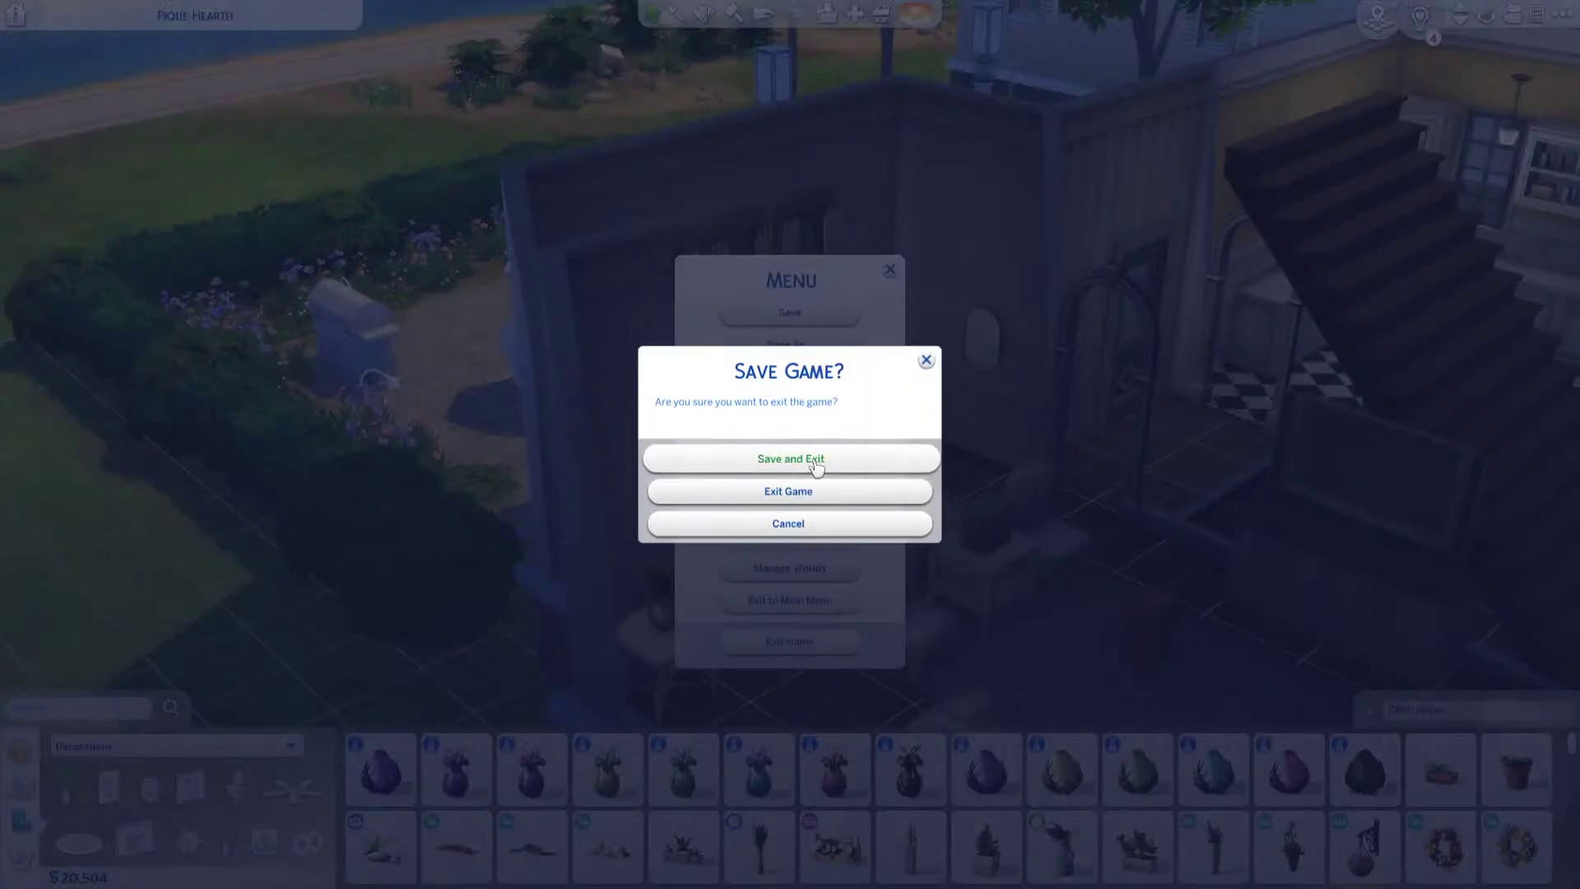
pyautogui.click(816, 463)
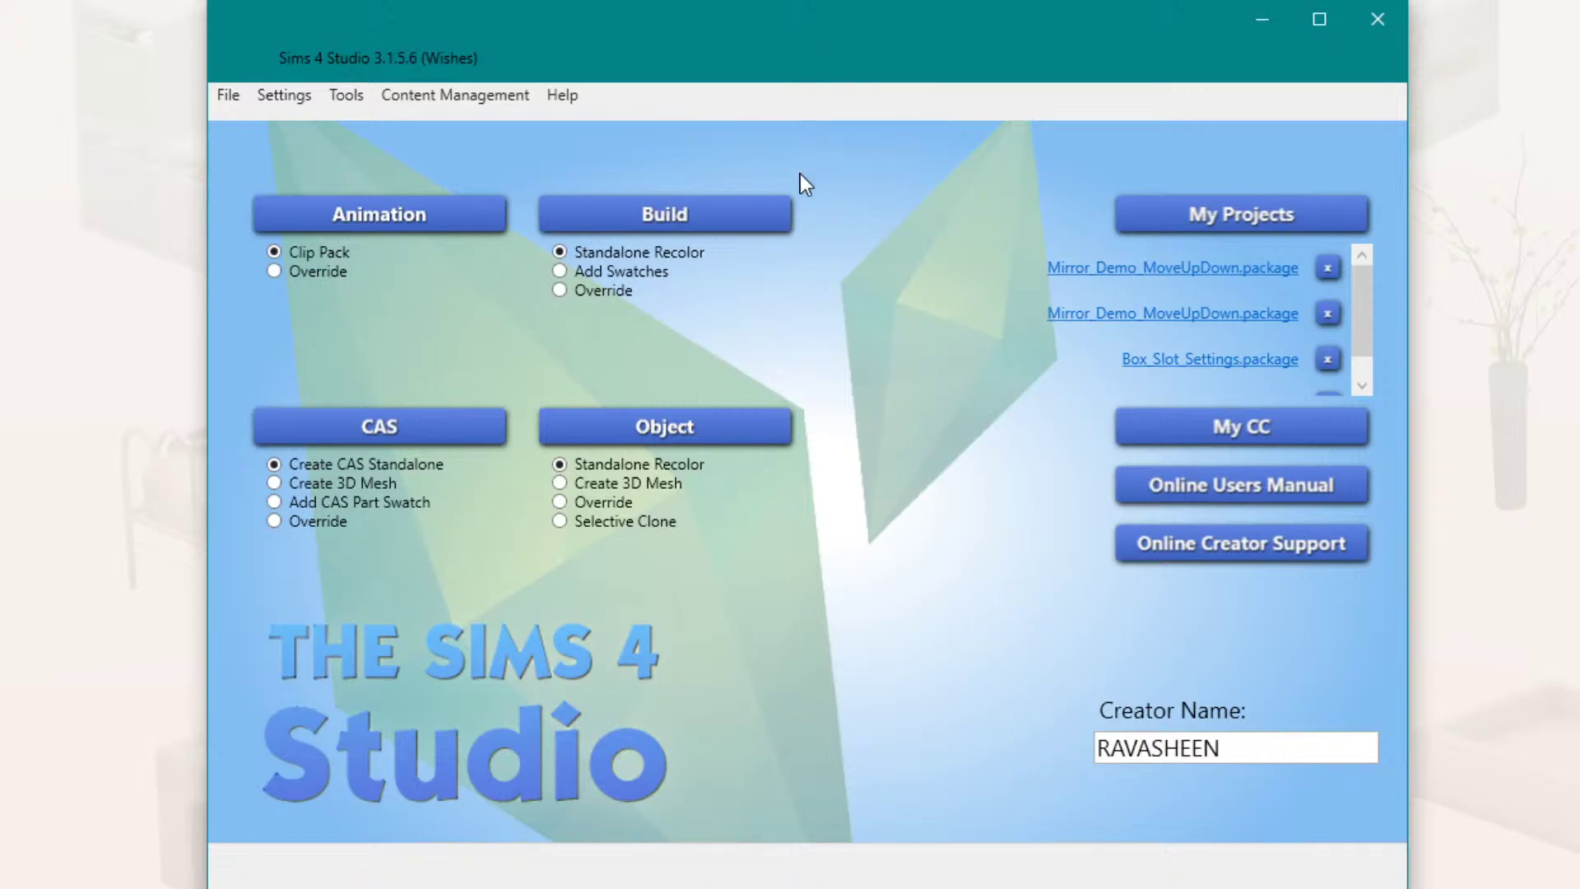
# Step: Start an object Selective Clone in Sims 4 Studio, search for "mirror" and select the oval thin-framed wall mirror
pyautogui.click(617, 504)
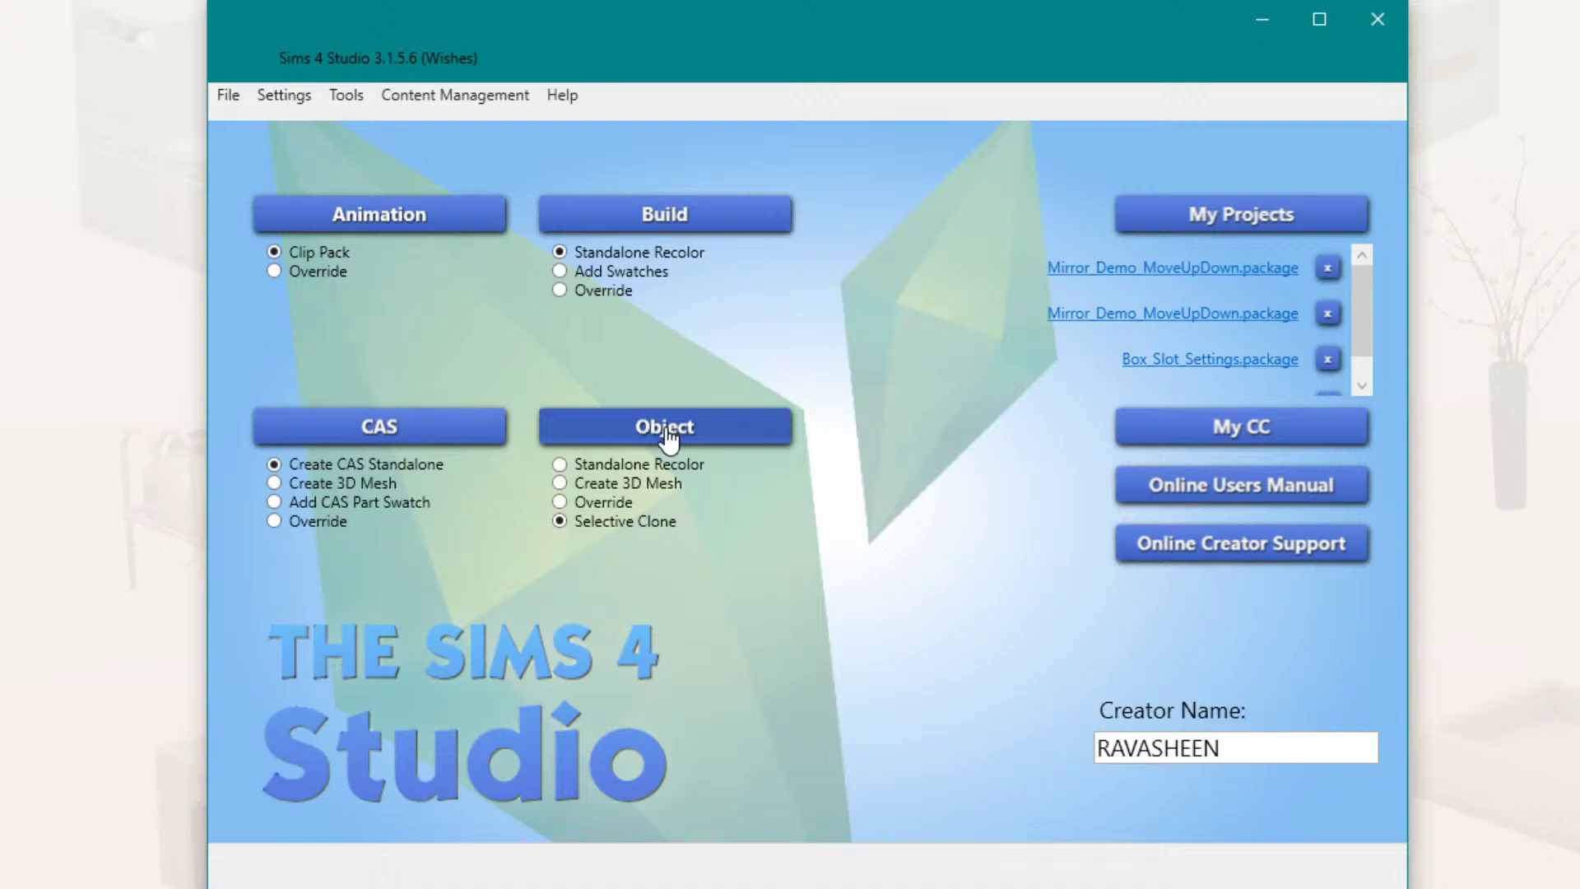
pyautogui.click(601, 444)
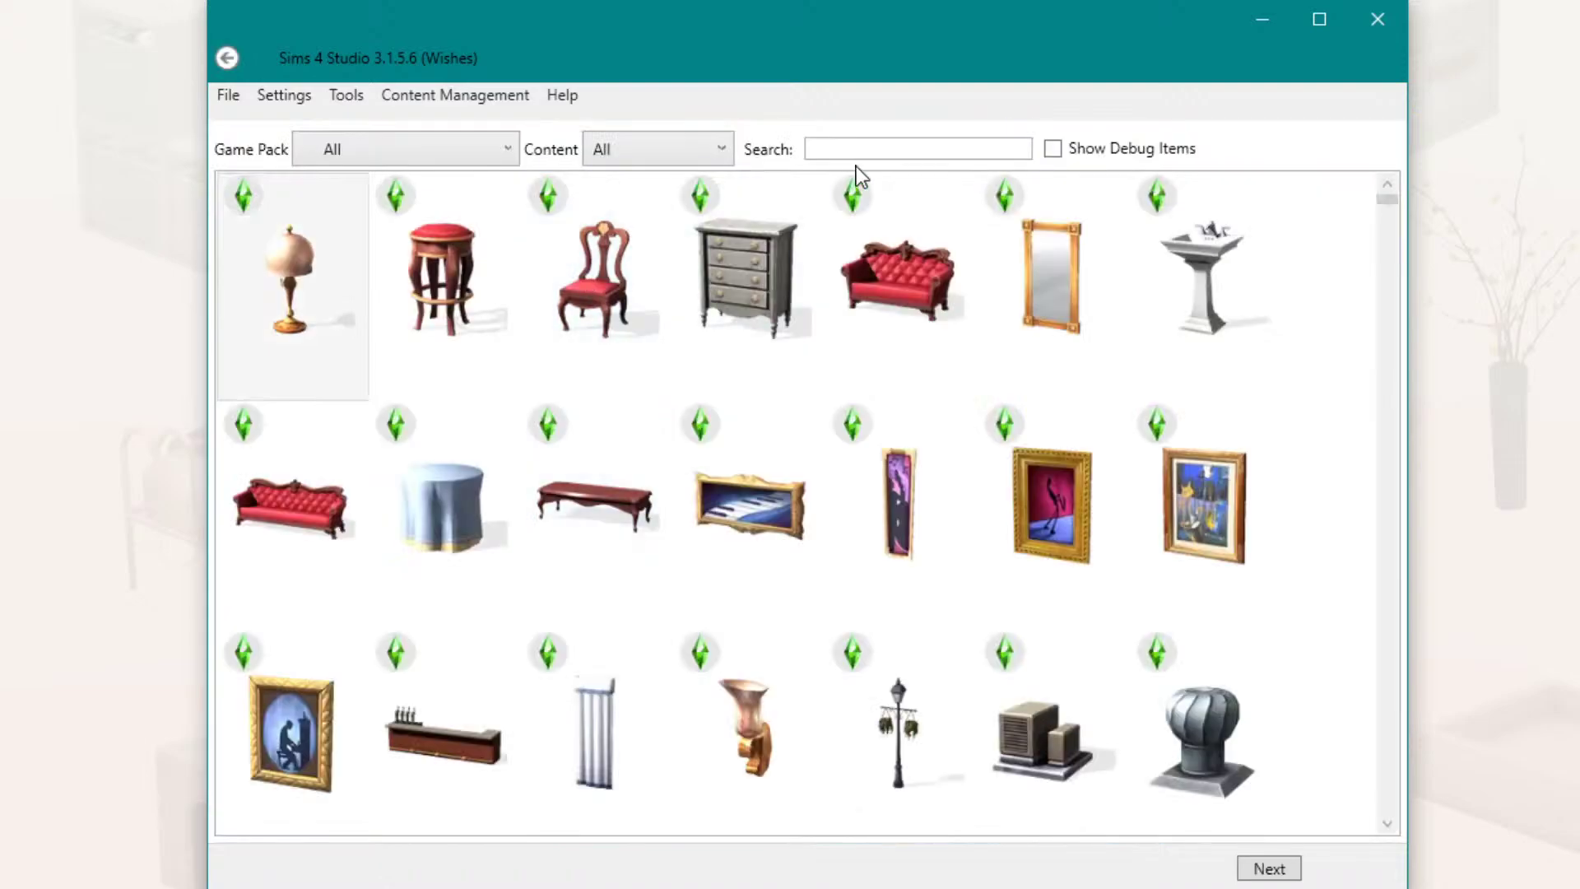
pyautogui.click(815, 148)
pyautogui.write('mirror')
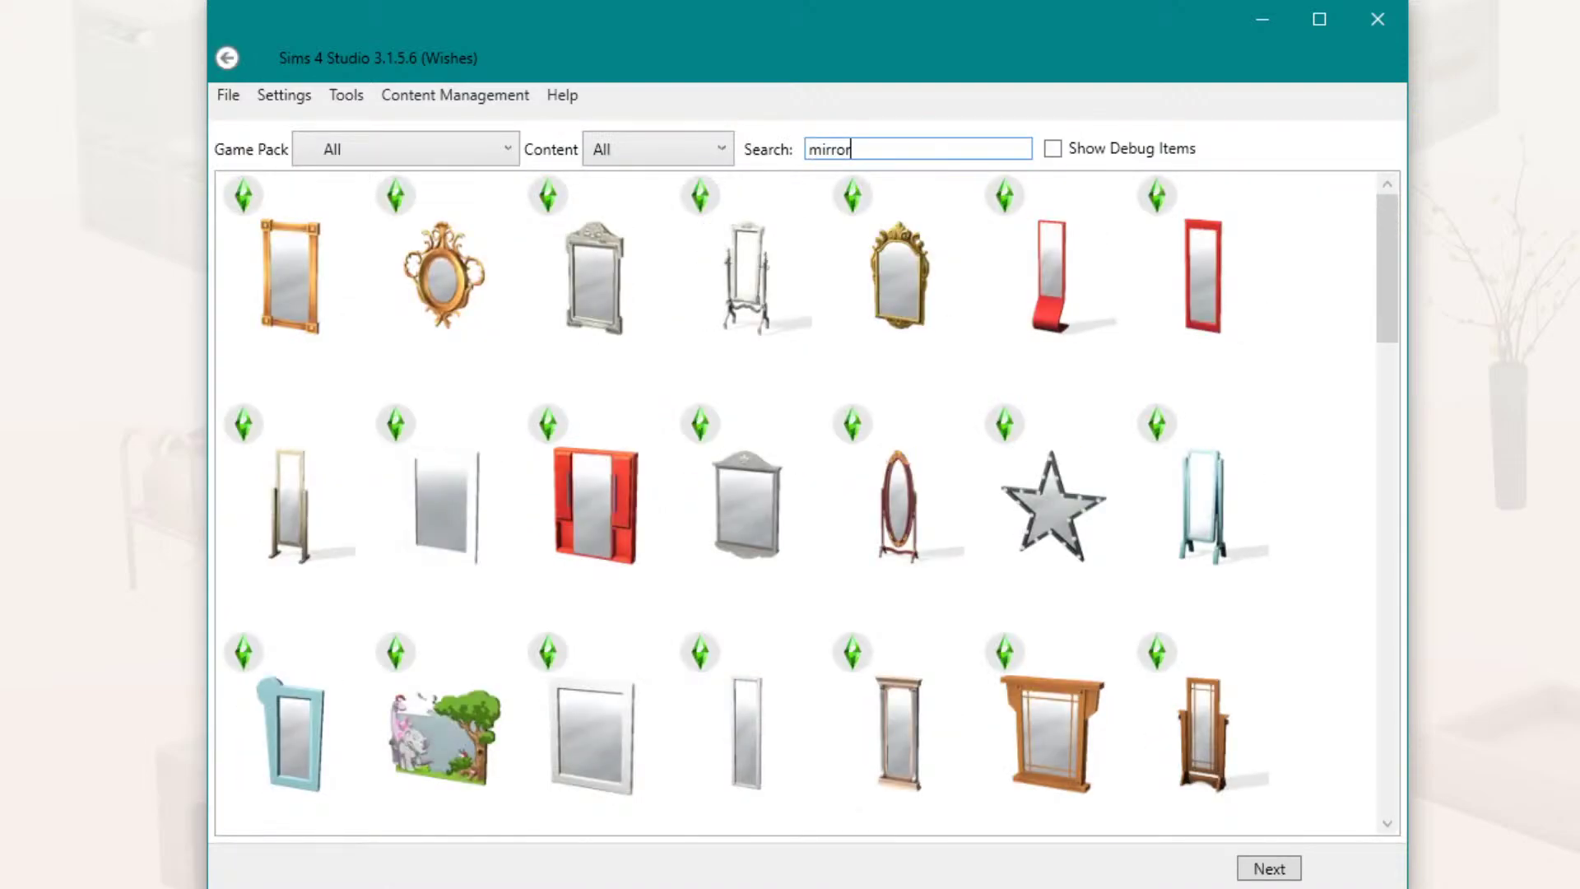
pyautogui.scroll(-10, 696, 520)
pyautogui.scroll(5, 866, 495)
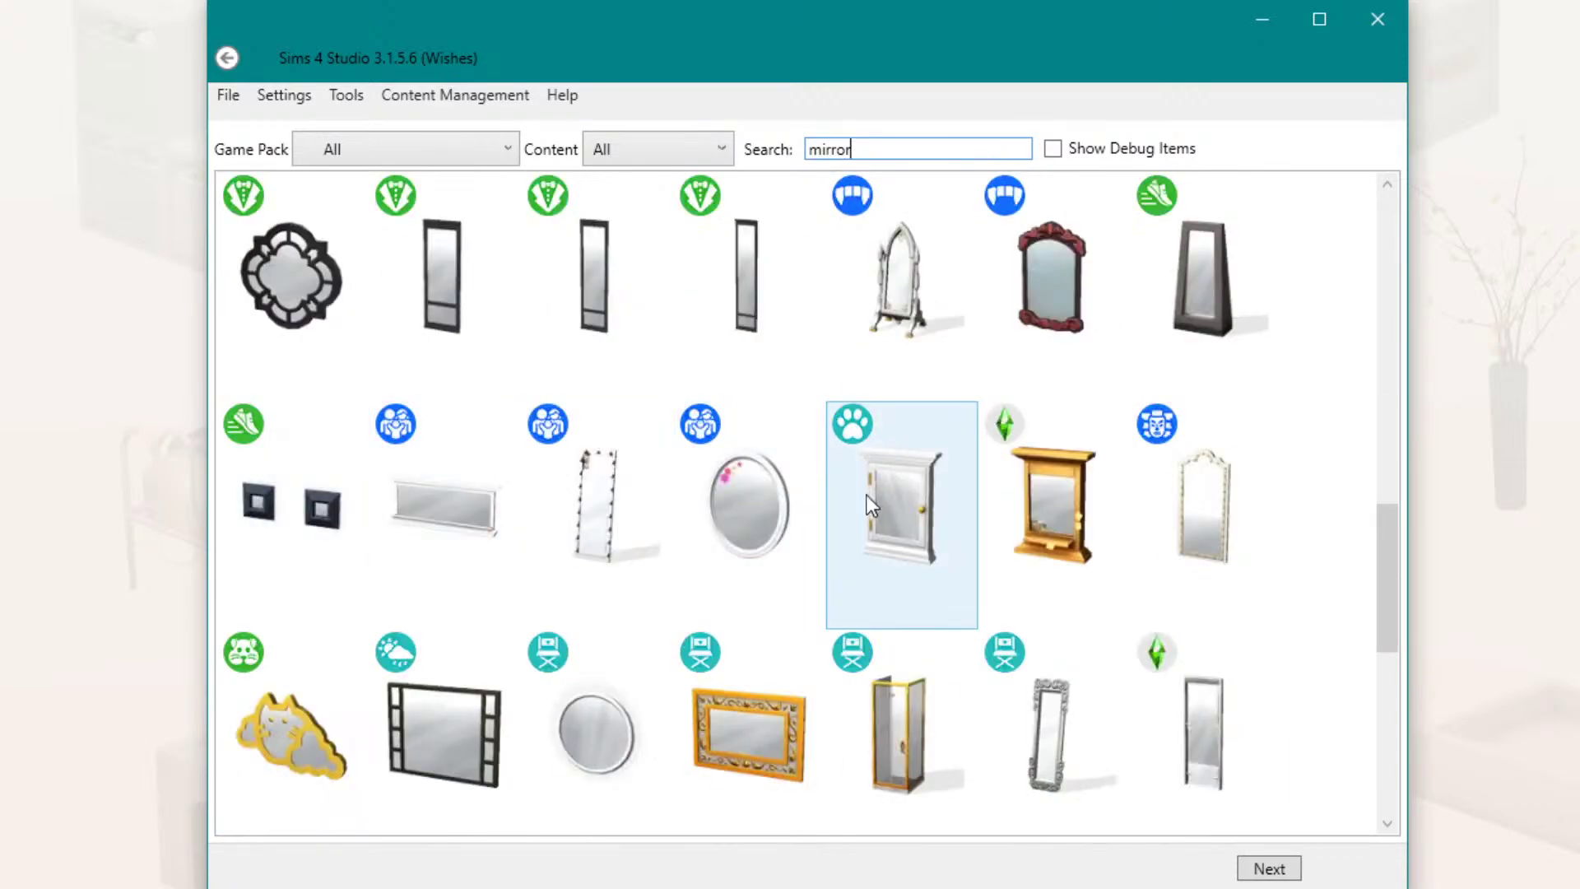
pyautogui.scroll(-8, 693, 599)
pyautogui.click(693, 599)
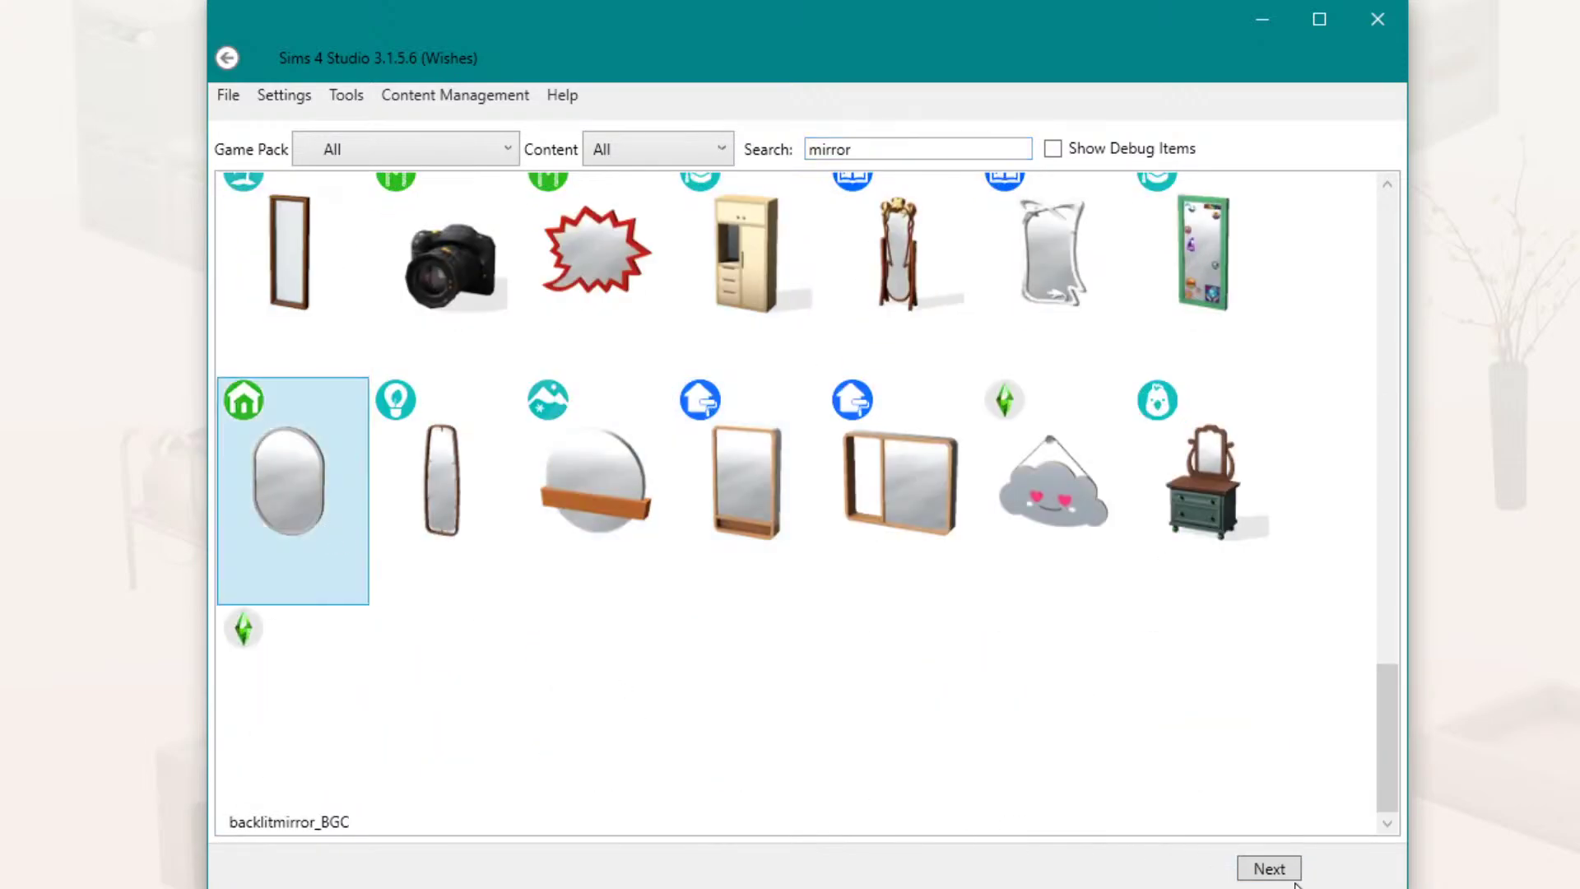
# Step: Clone the selected backlit mirror with only the Catalogs component included, leaving All Swatches, Renumber and every other component off
pyautogui.click(1257, 869)
pyautogui.click(646, 269)
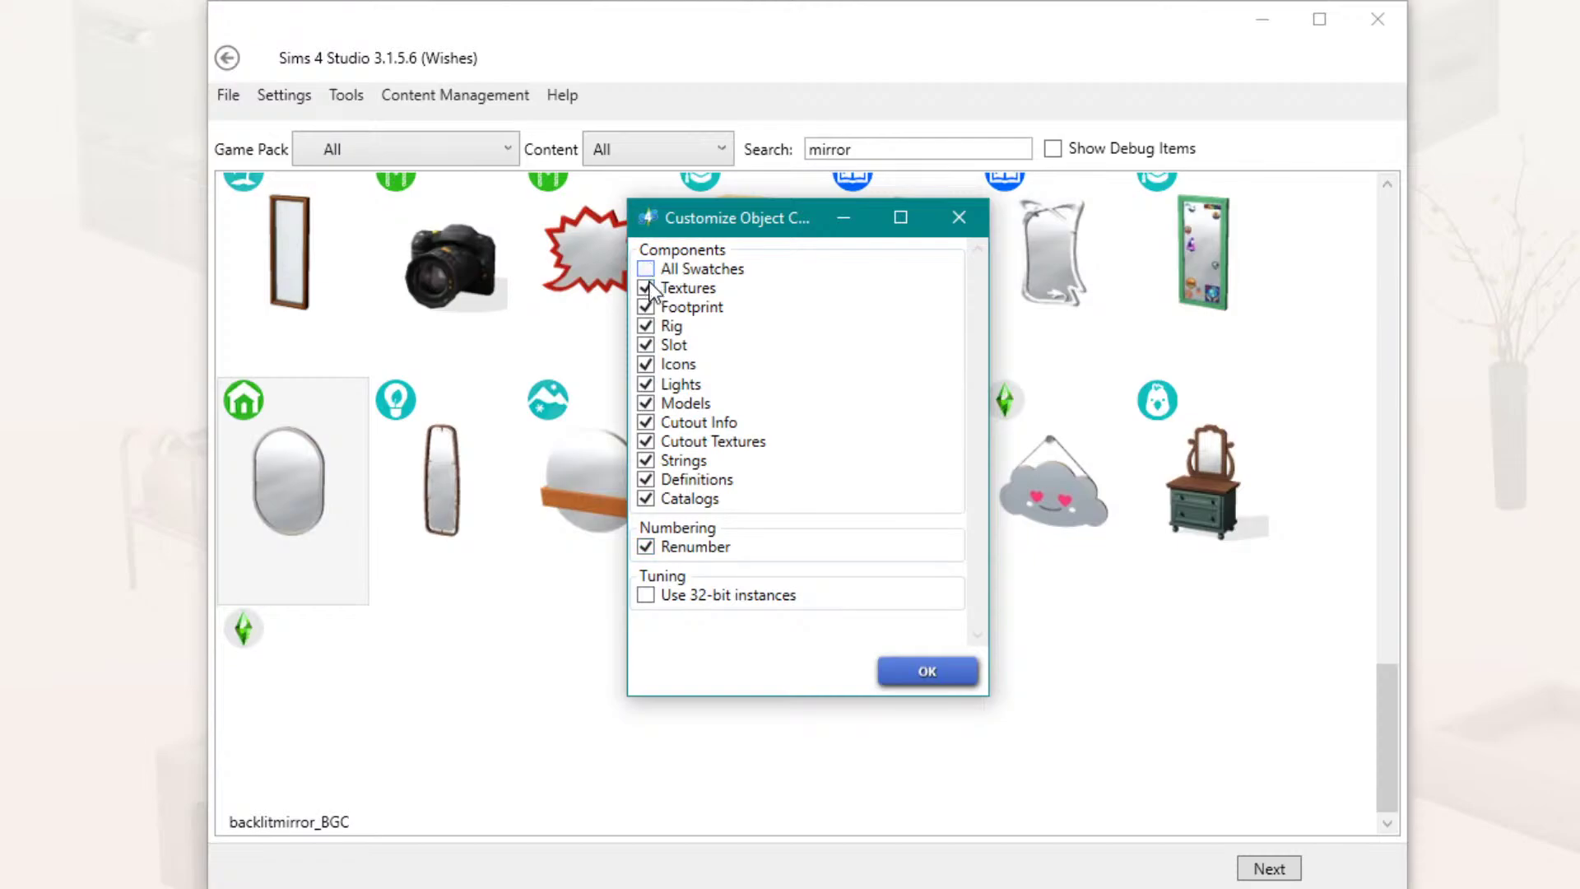
pyautogui.click(646, 288)
pyautogui.click(646, 307)
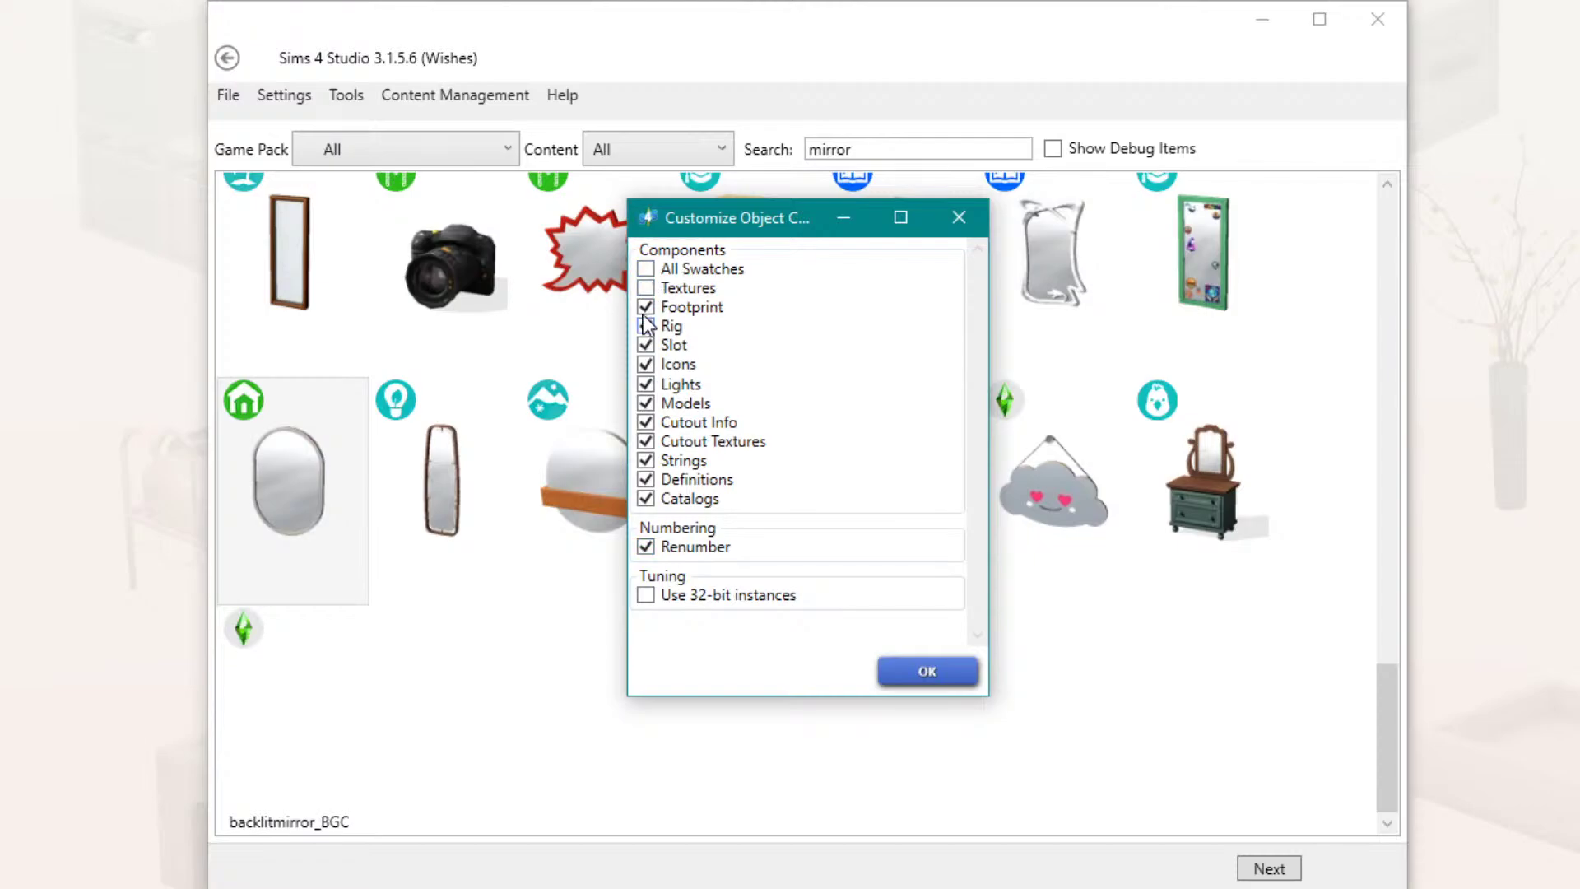
pyautogui.click(646, 384)
pyautogui.click(646, 403)
pyautogui.click(646, 422)
pyautogui.click(646, 441)
pyautogui.click(646, 460)
pyautogui.click(646, 478)
pyautogui.click(926, 677)
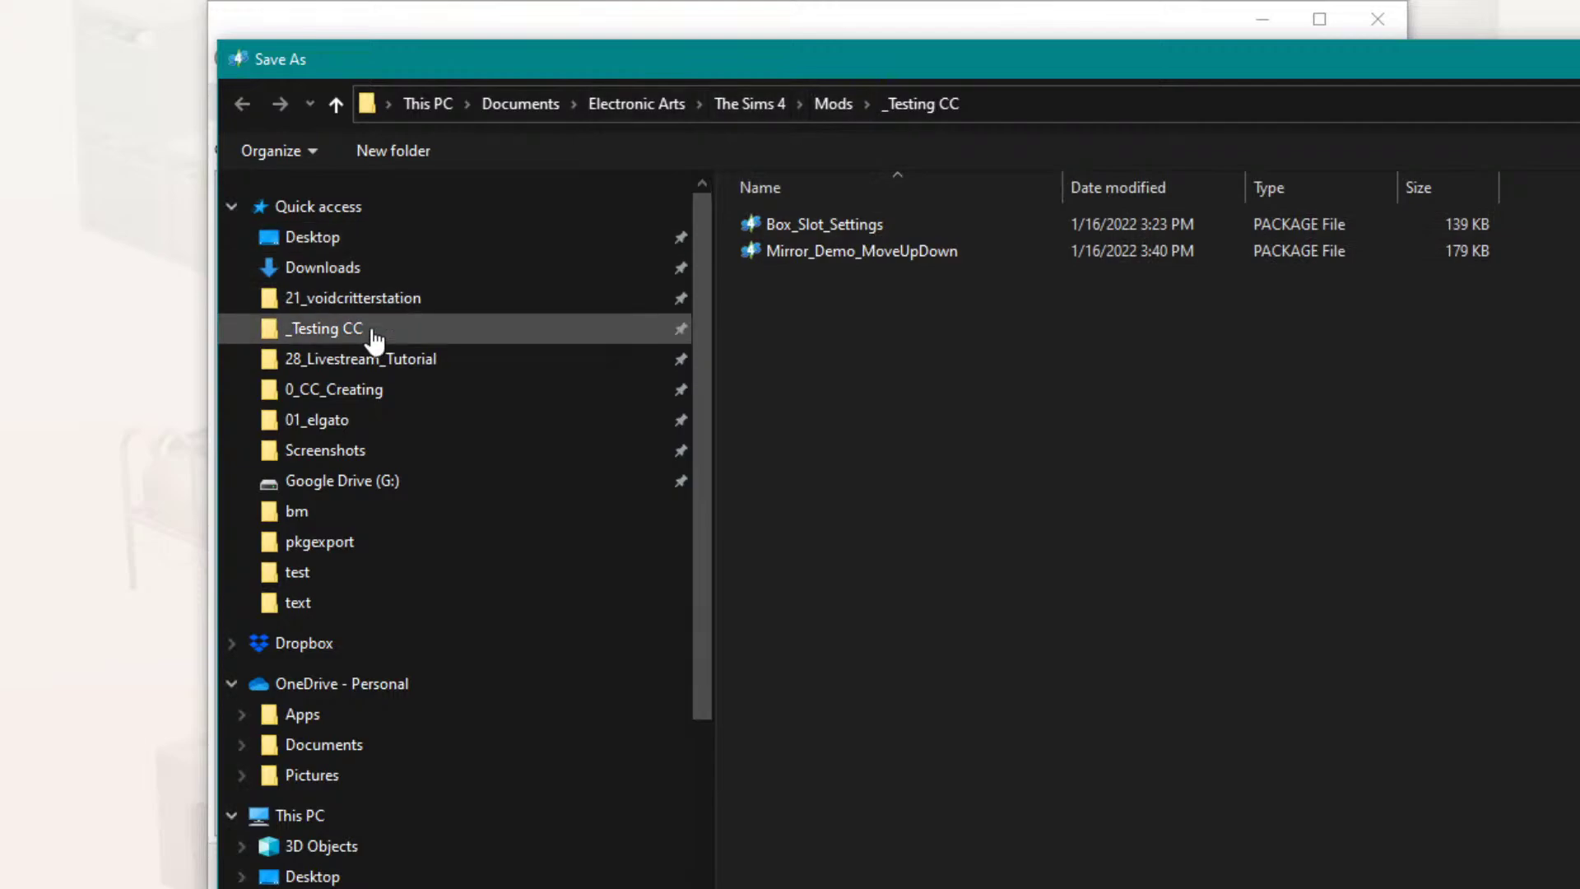
# Step: Save the cloned package as DHD_Mirror_OVERRIDE in the 28_Livestream_Tutorial folder
pyautogui.click(372, 395)
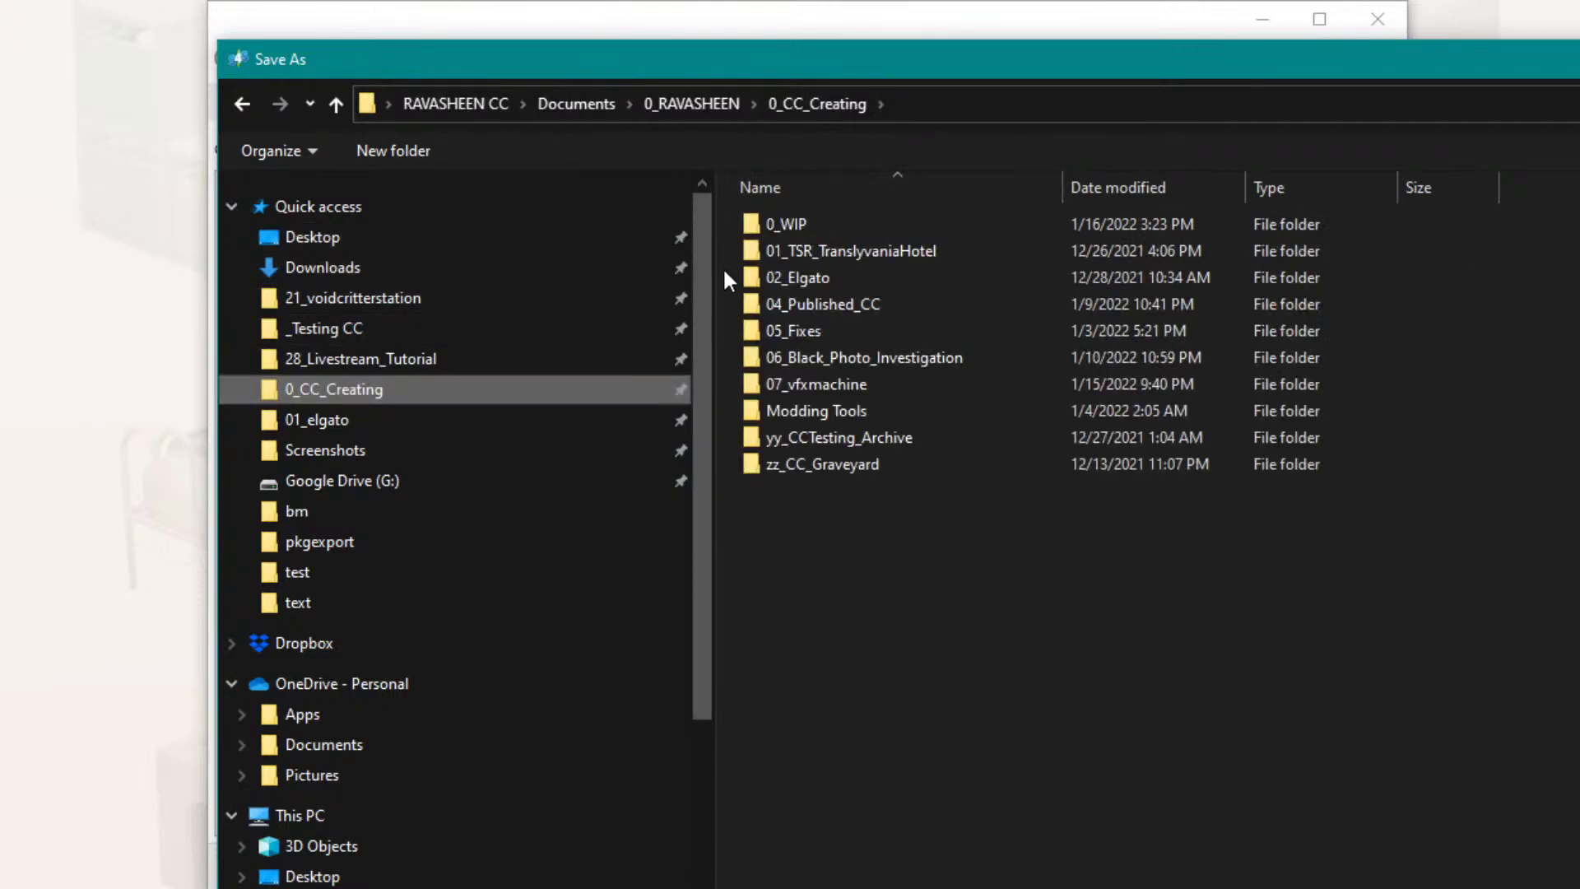
pyautogui.click(370, 359)
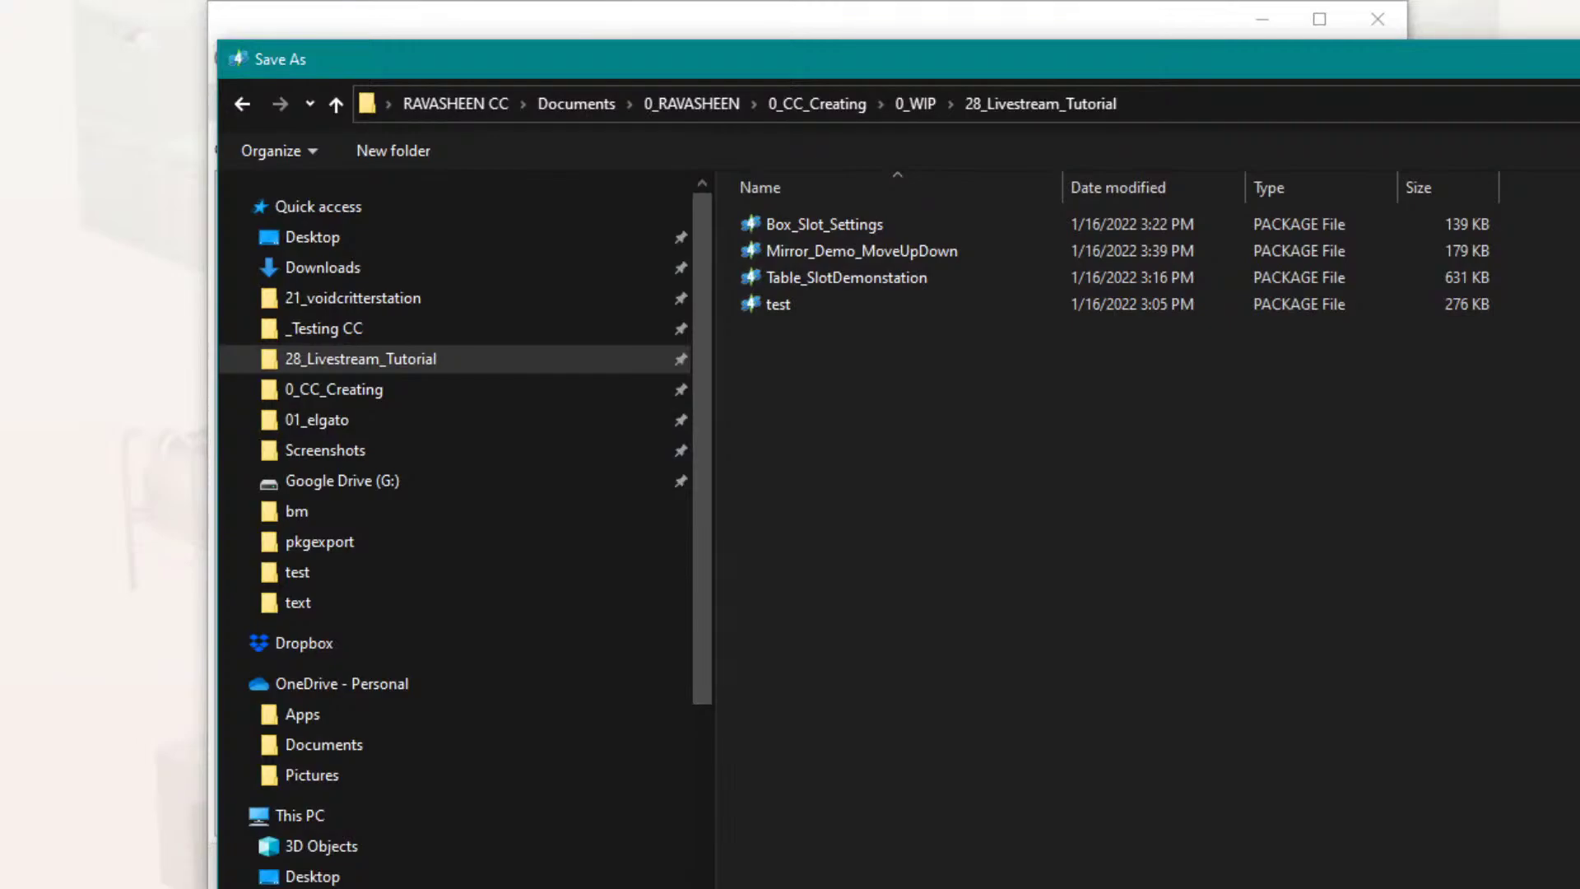
pyautogui.press('Return')
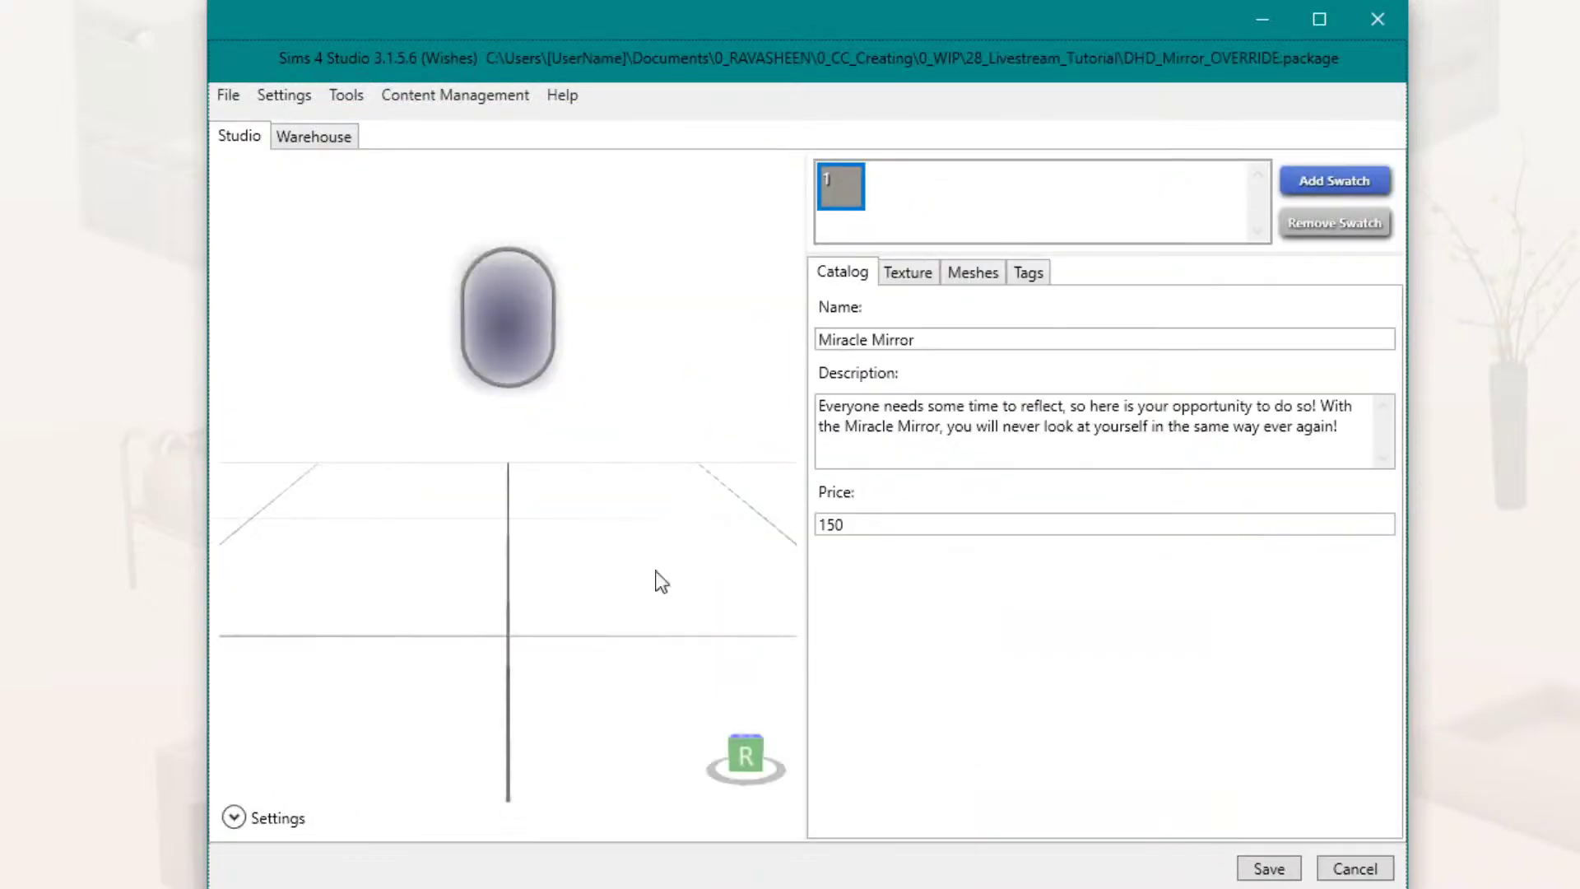
# Step: Inspect the package's Object Catalog resource and widen the resource list enough to read the object name column
pyautogui.click(332, 138)
pyautogui.click(332, 249)
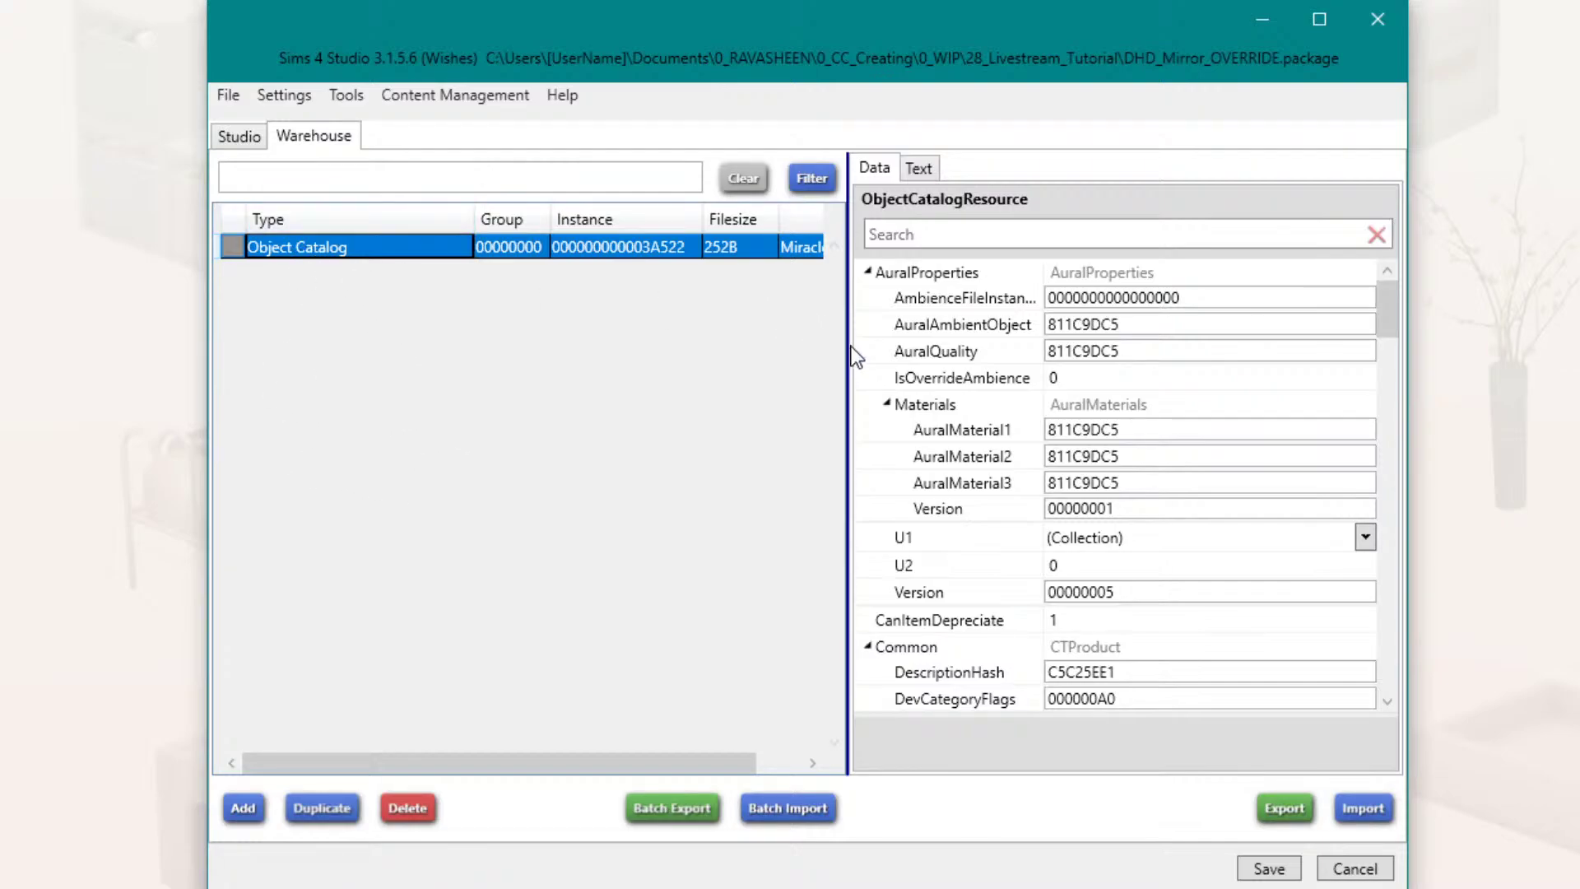
pyautogui.moveTo(849, 353); pyautogui.dragTo(963, 353)
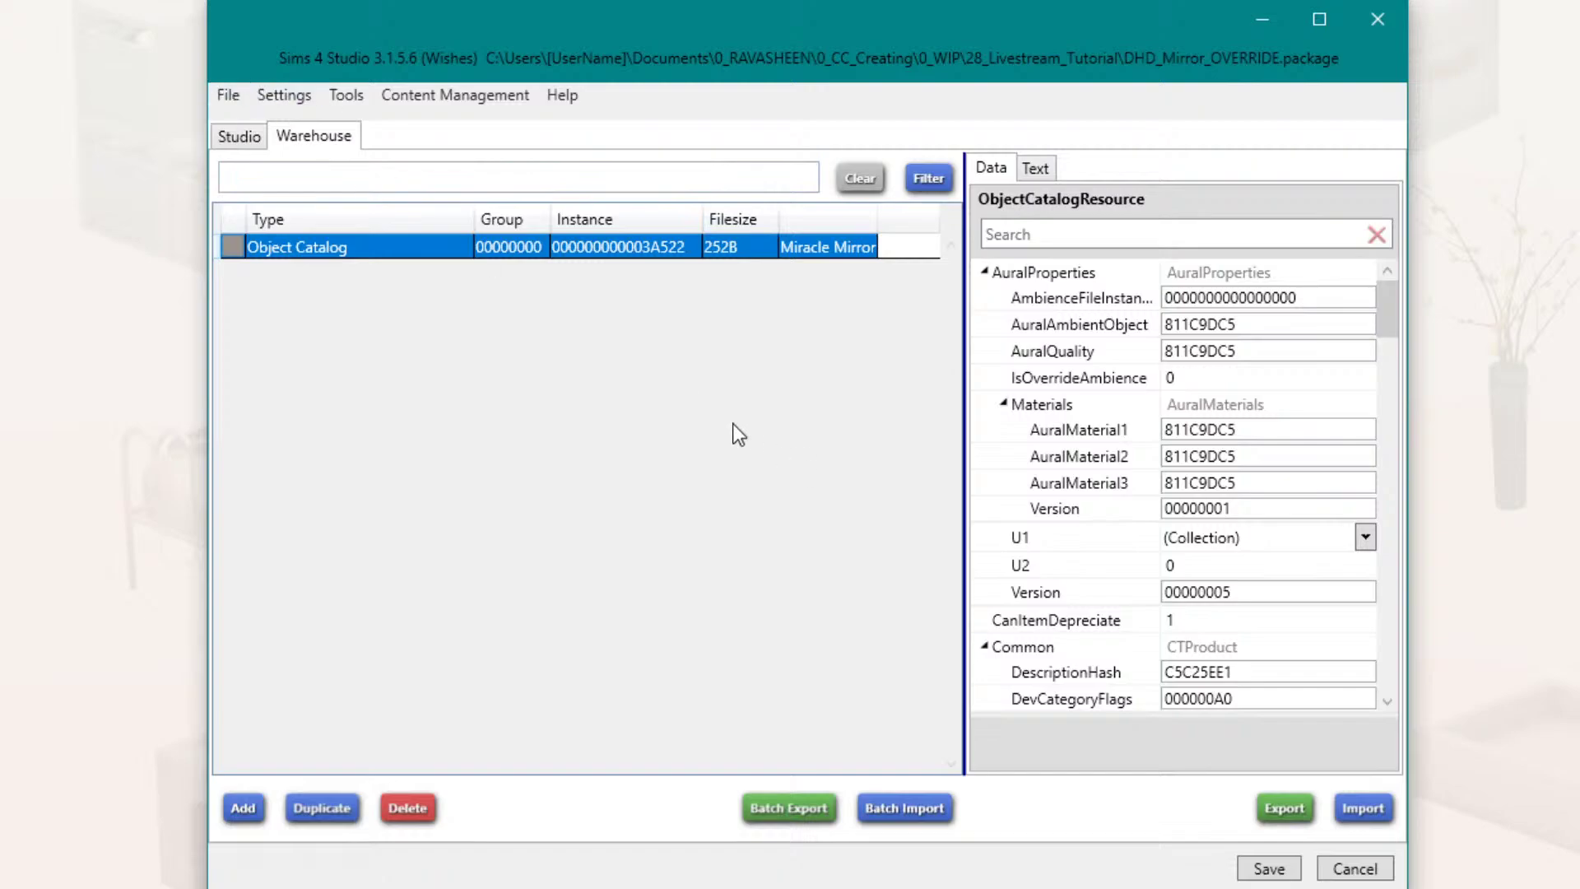
# Step: Clone the mirror's catalog resources again with All Swatches included, overwriting the DHD_Mirror_OVERRIDE package
pyautogui.click(230, 95)
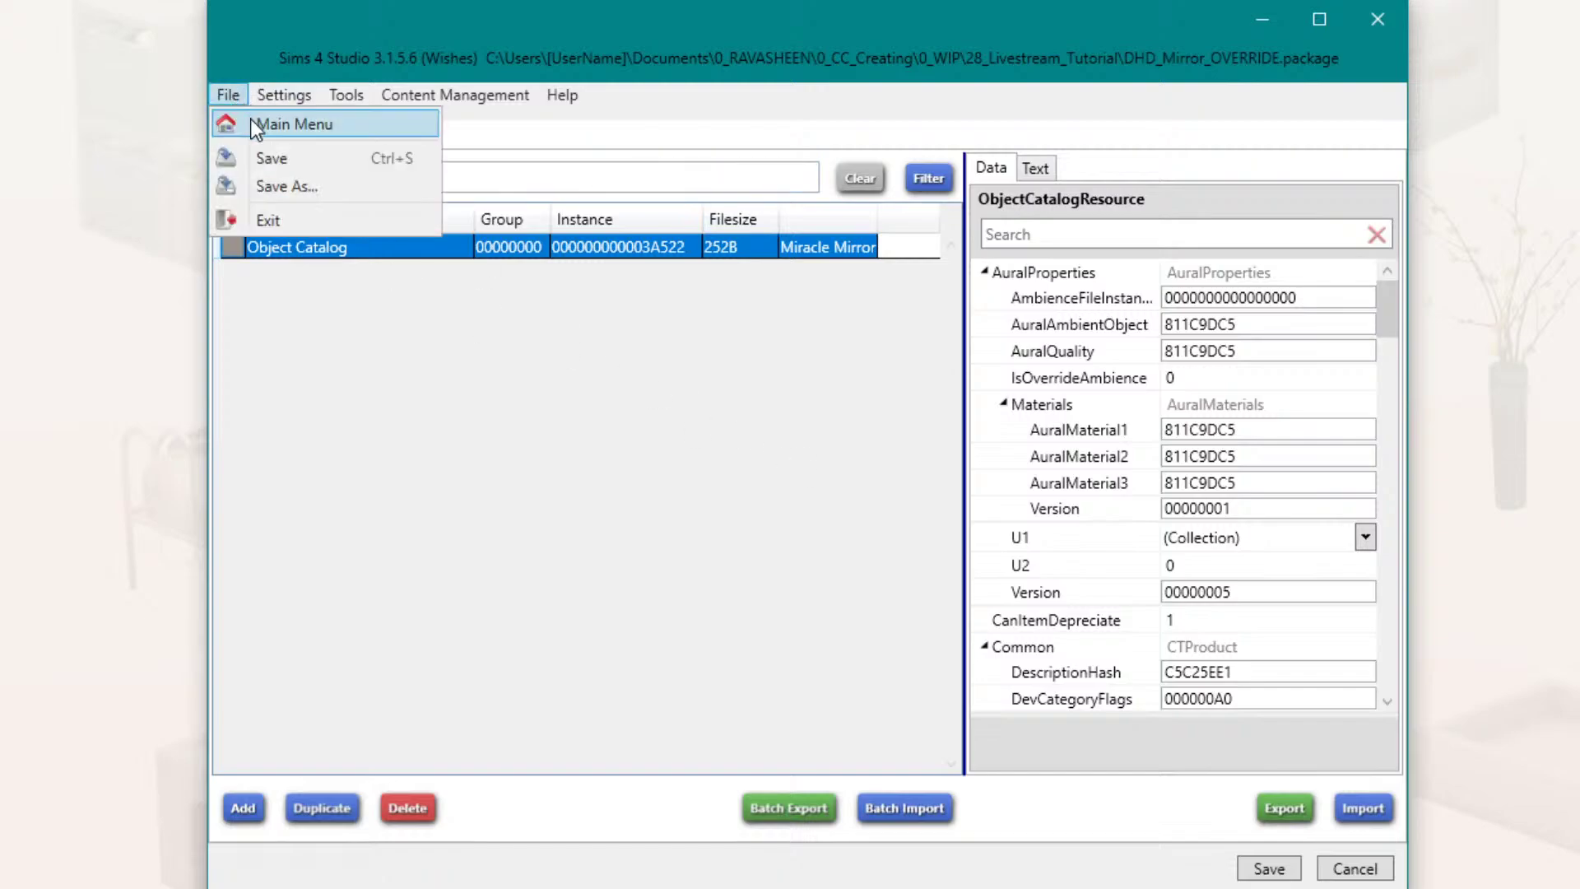
pyautogui.click(250, 120)
pyautogui.click(650, 426)
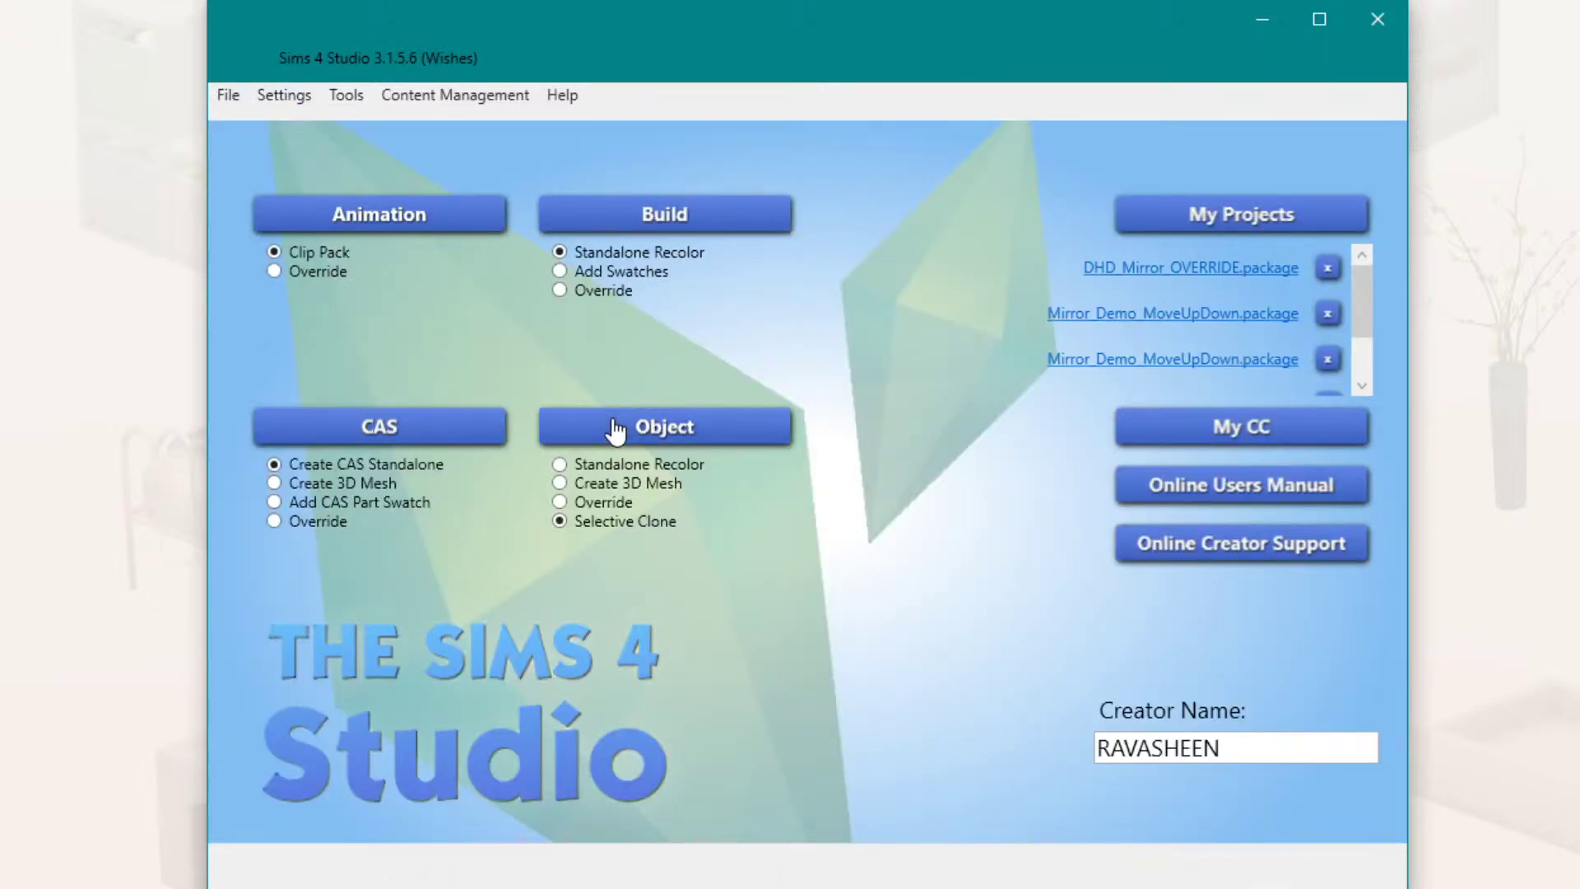
pyautogui.click(1244, 871)
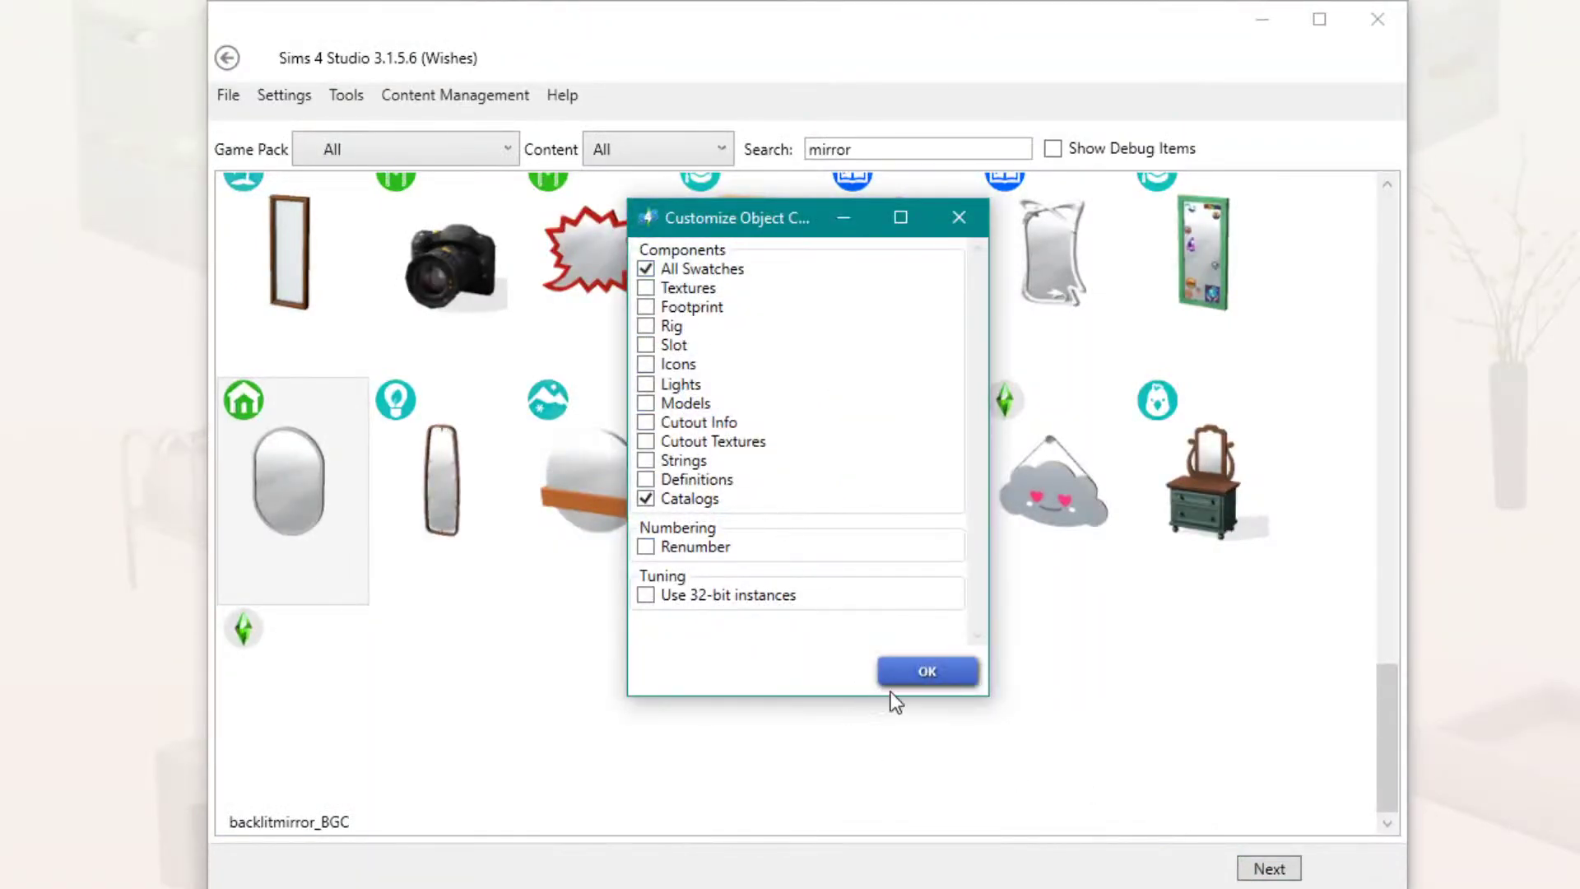
pyautogui.click(910, 671)
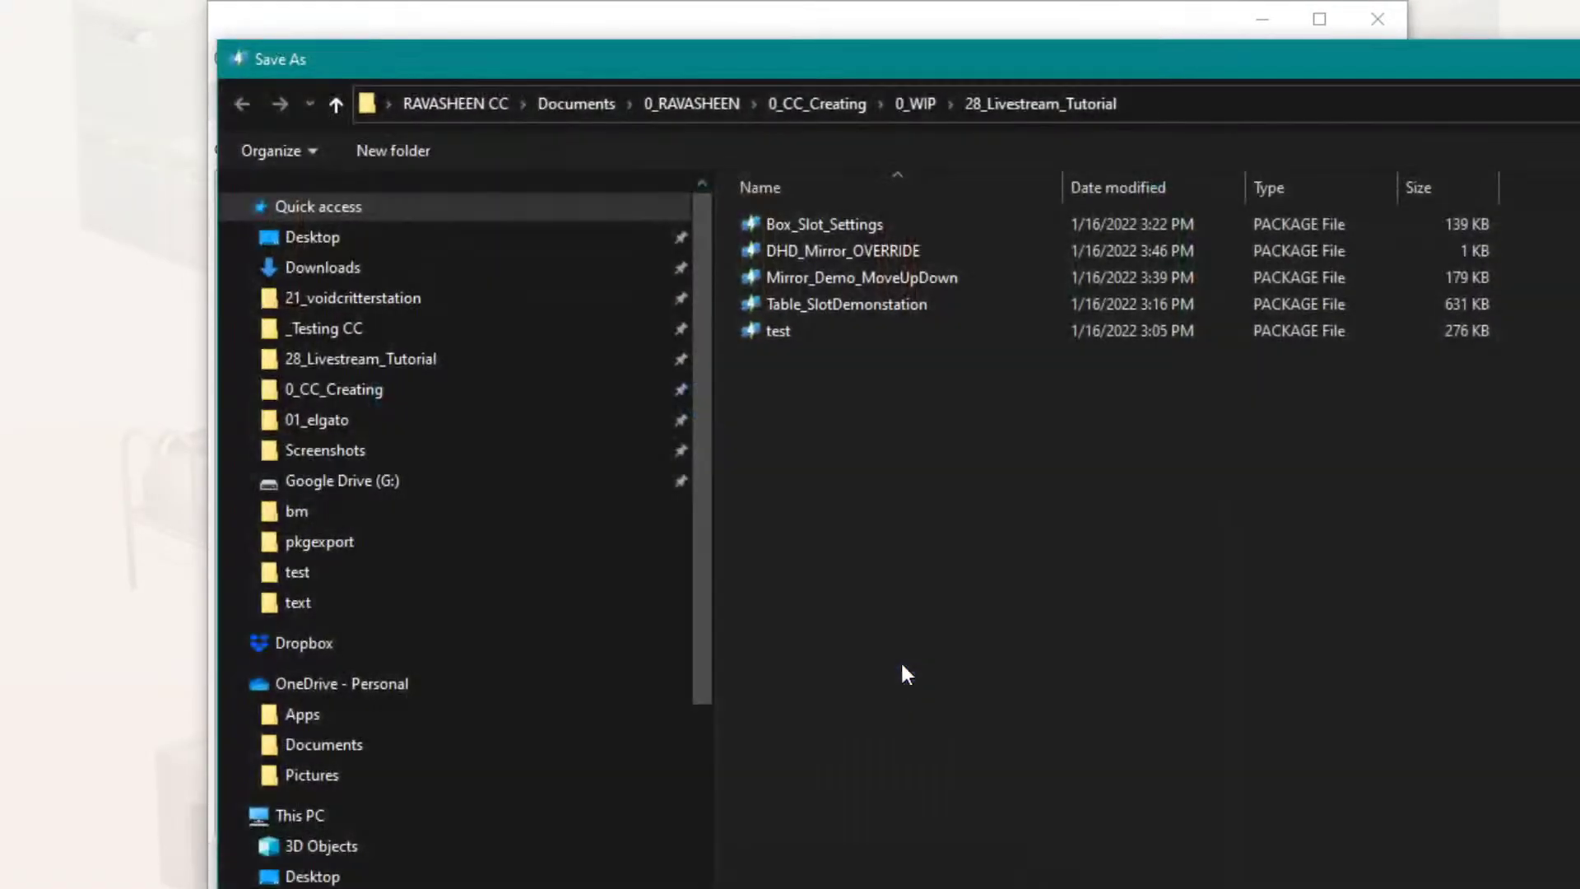
pyautogui.doubleClick(851, 251)
pyautogui.click(1308, 795)
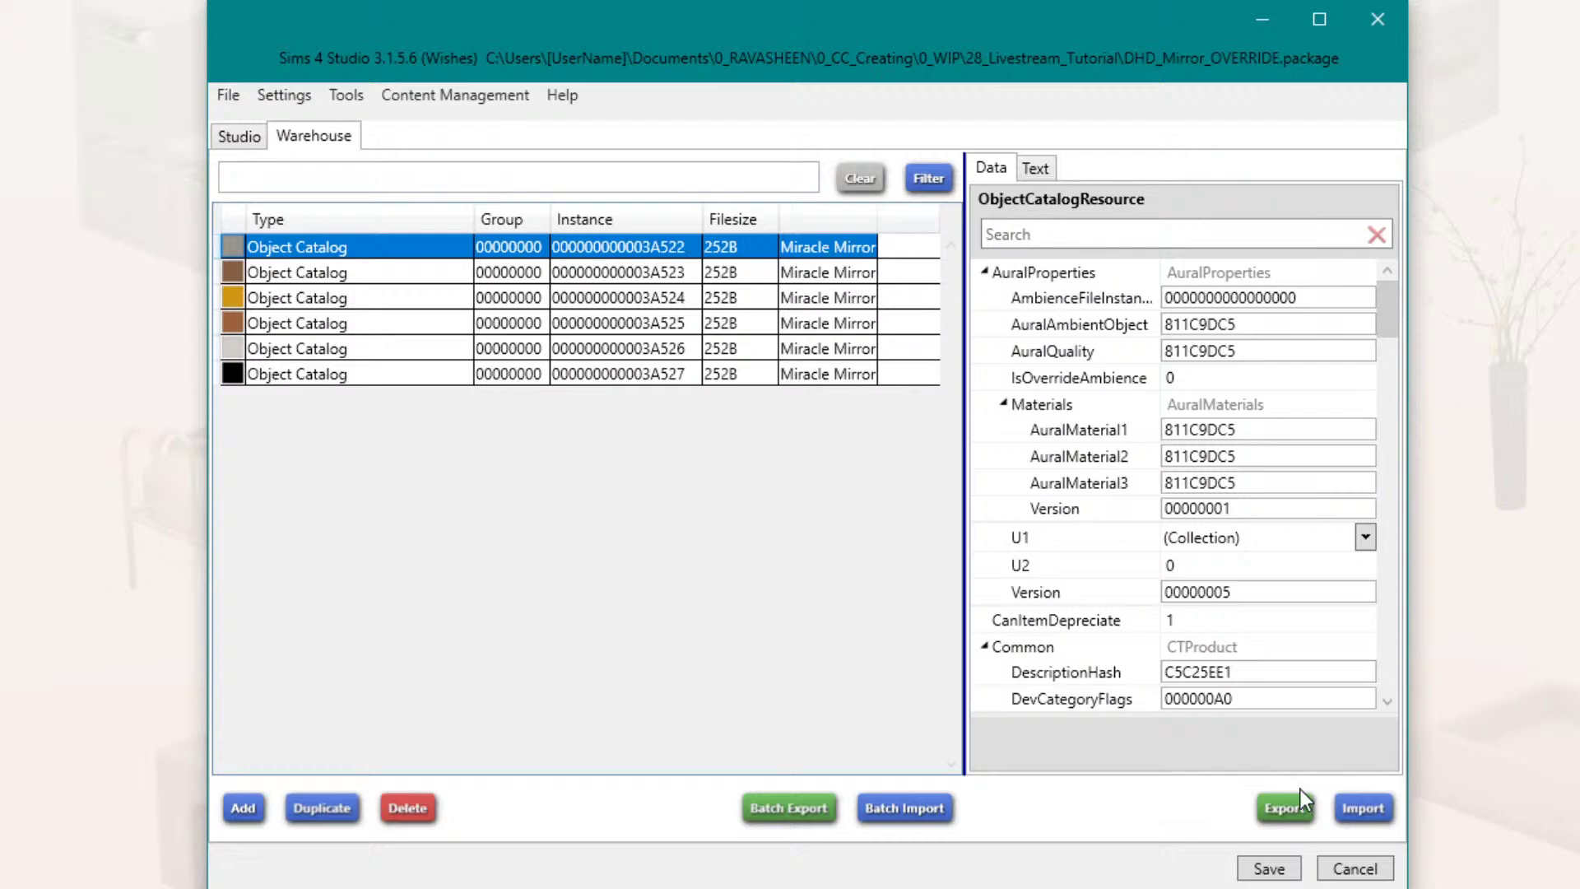
# Step: Enable the AdjustHeightOnWall placement flag in the Object Catalog entries of all six mirror swatches
pyautogui.scroll(-12, 1284, 457)
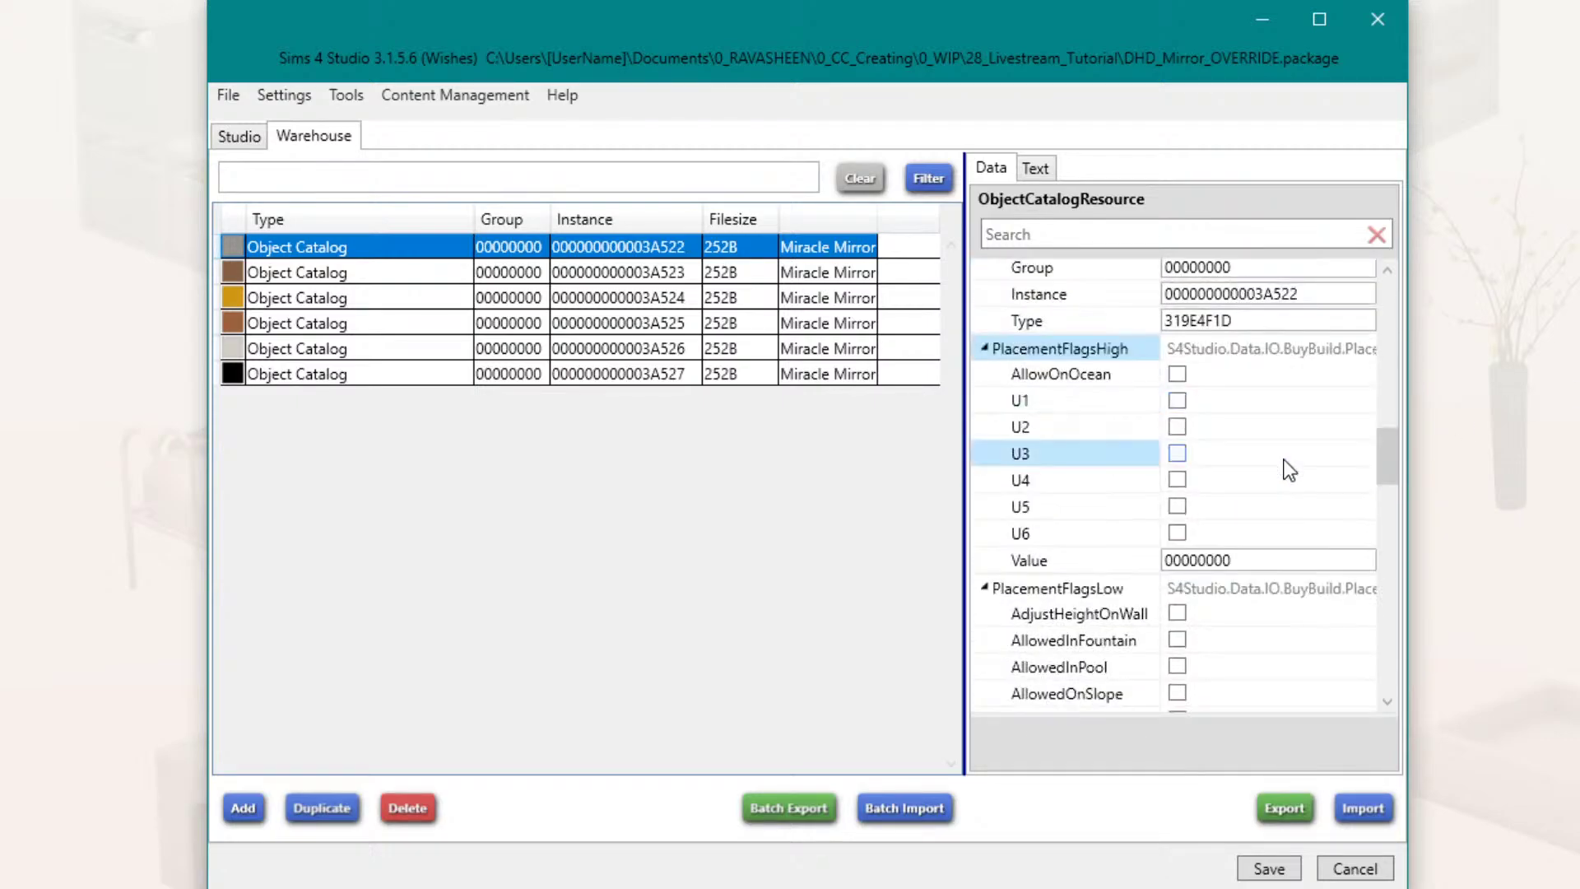
pyautogui.scroll(2, 1288, 470)
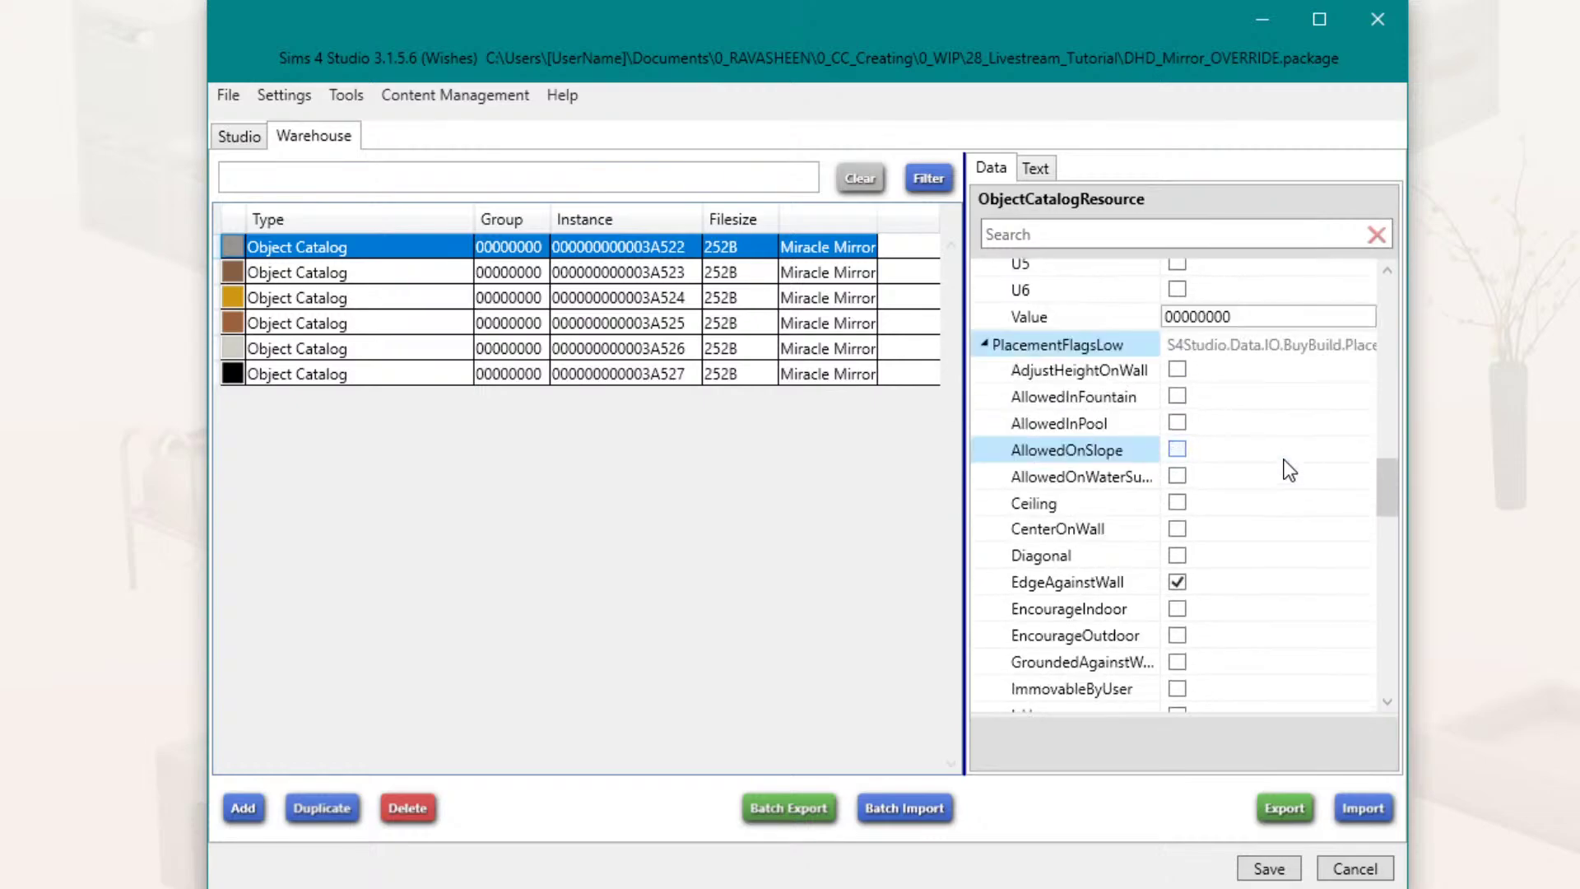
pyautogui.click(1177, 370)
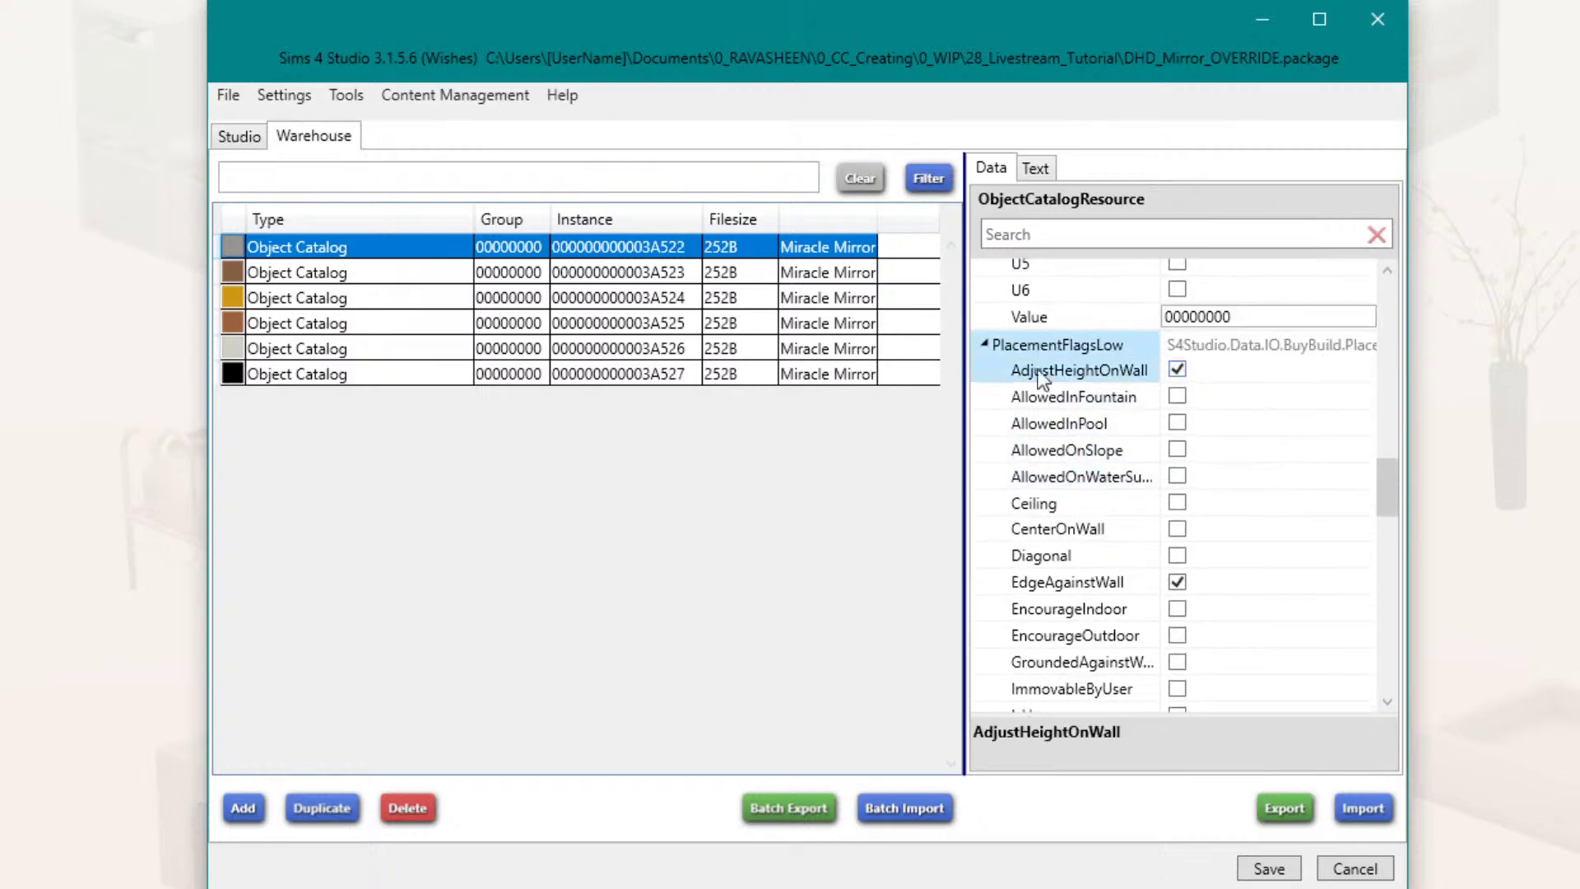
pyautogui.click(360, 274)
pyautogui.click(1178, 371)
pyautogui.click(378, 299)
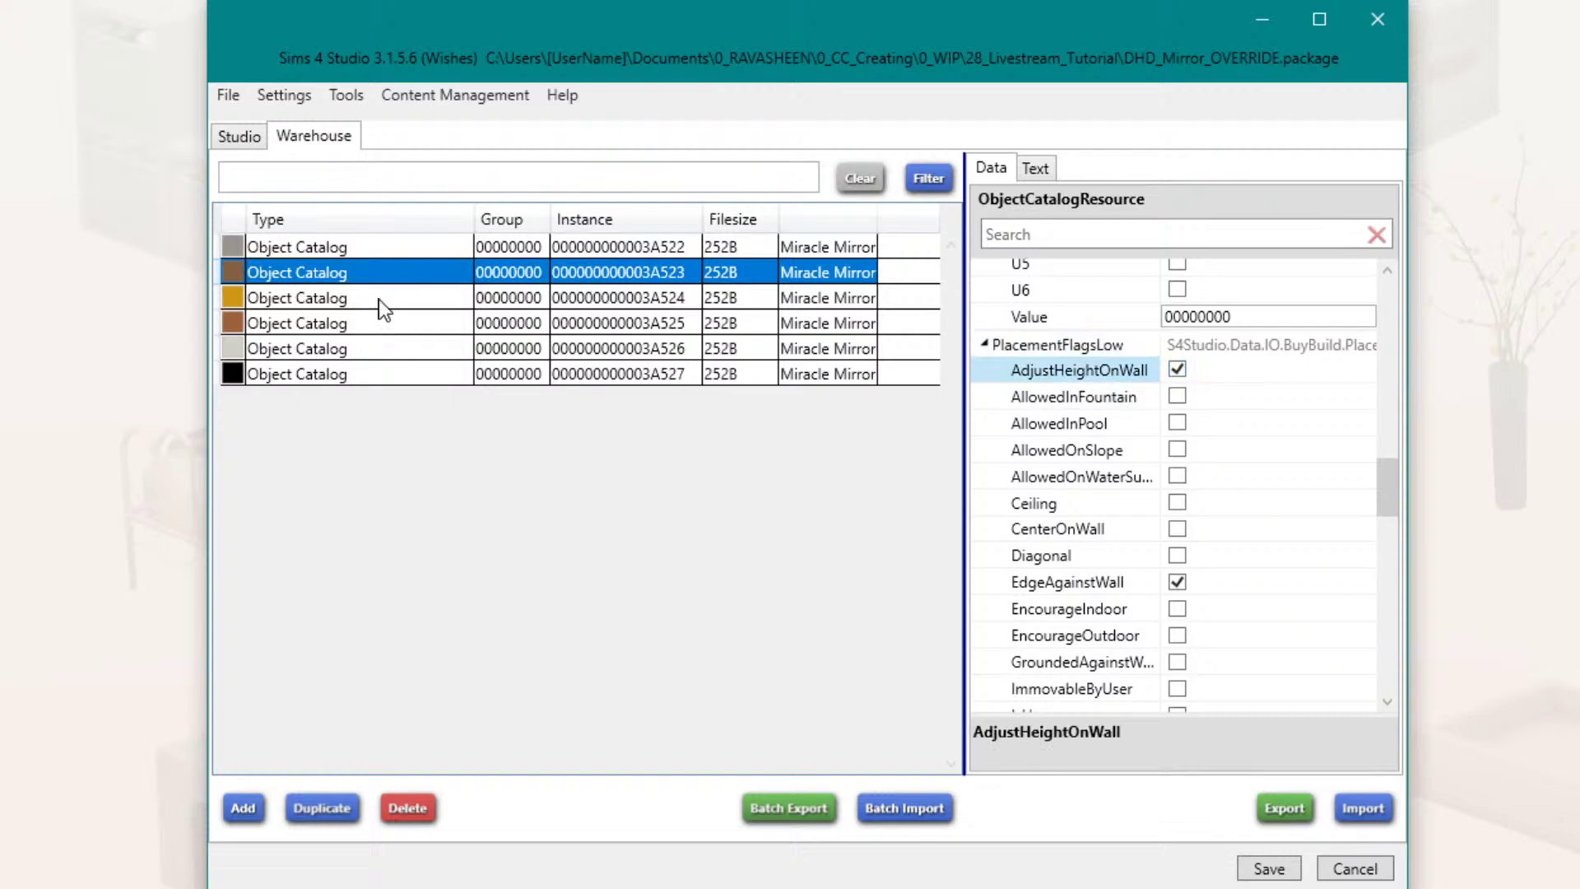
pyautogui.click(1177, 370)
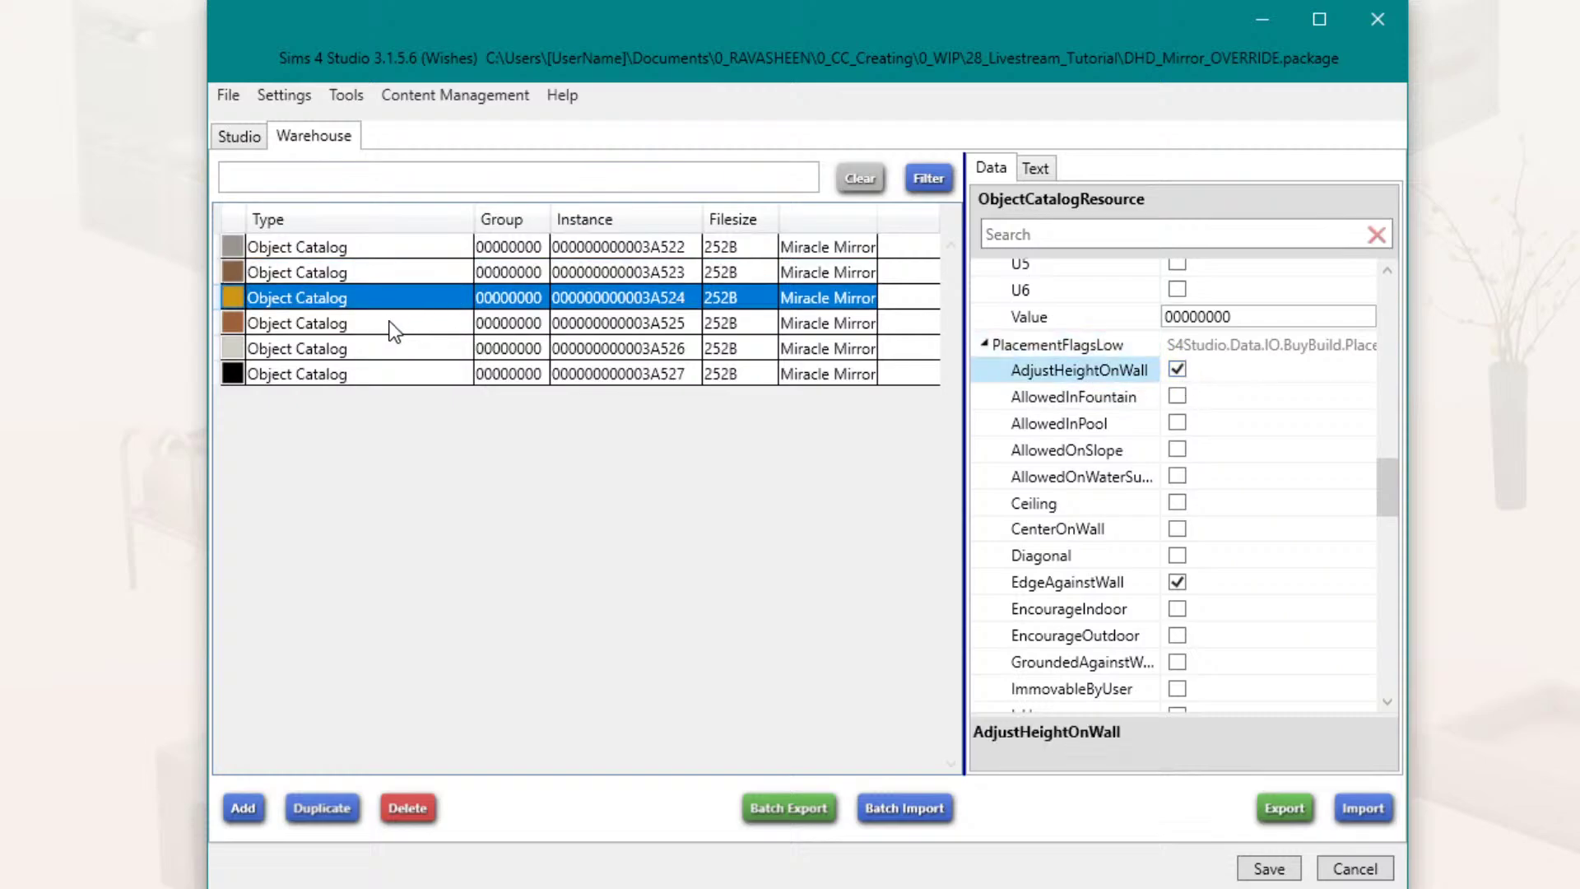
pyautogui.click(391, 324)
pyautogui.click(1178, 371)
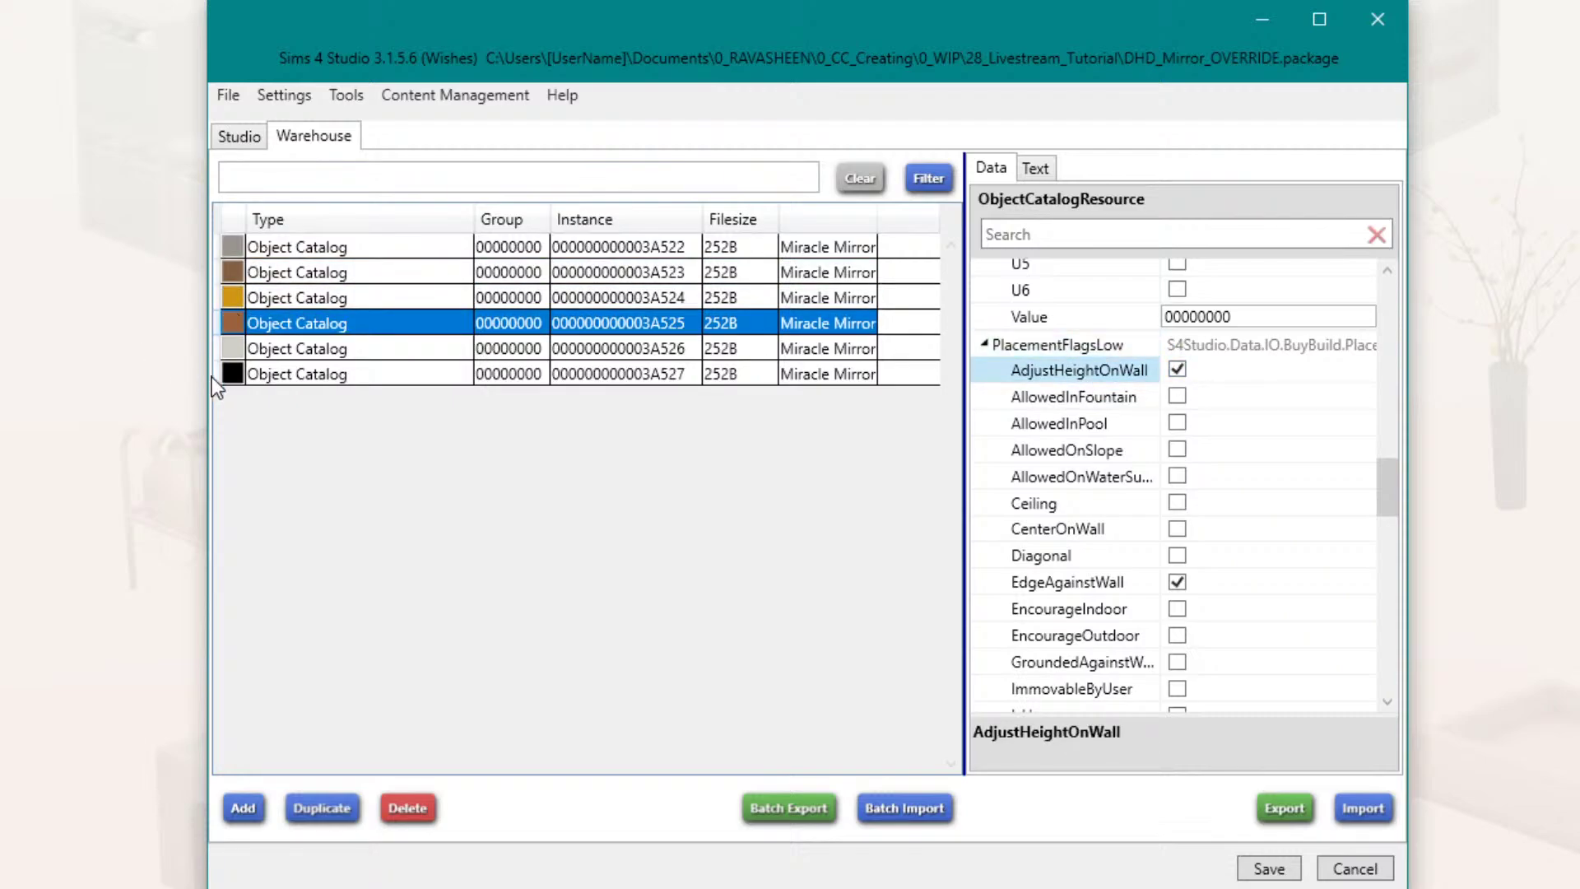
pyautogui.click(304, 347)
pyautogui.click(1178, 370)
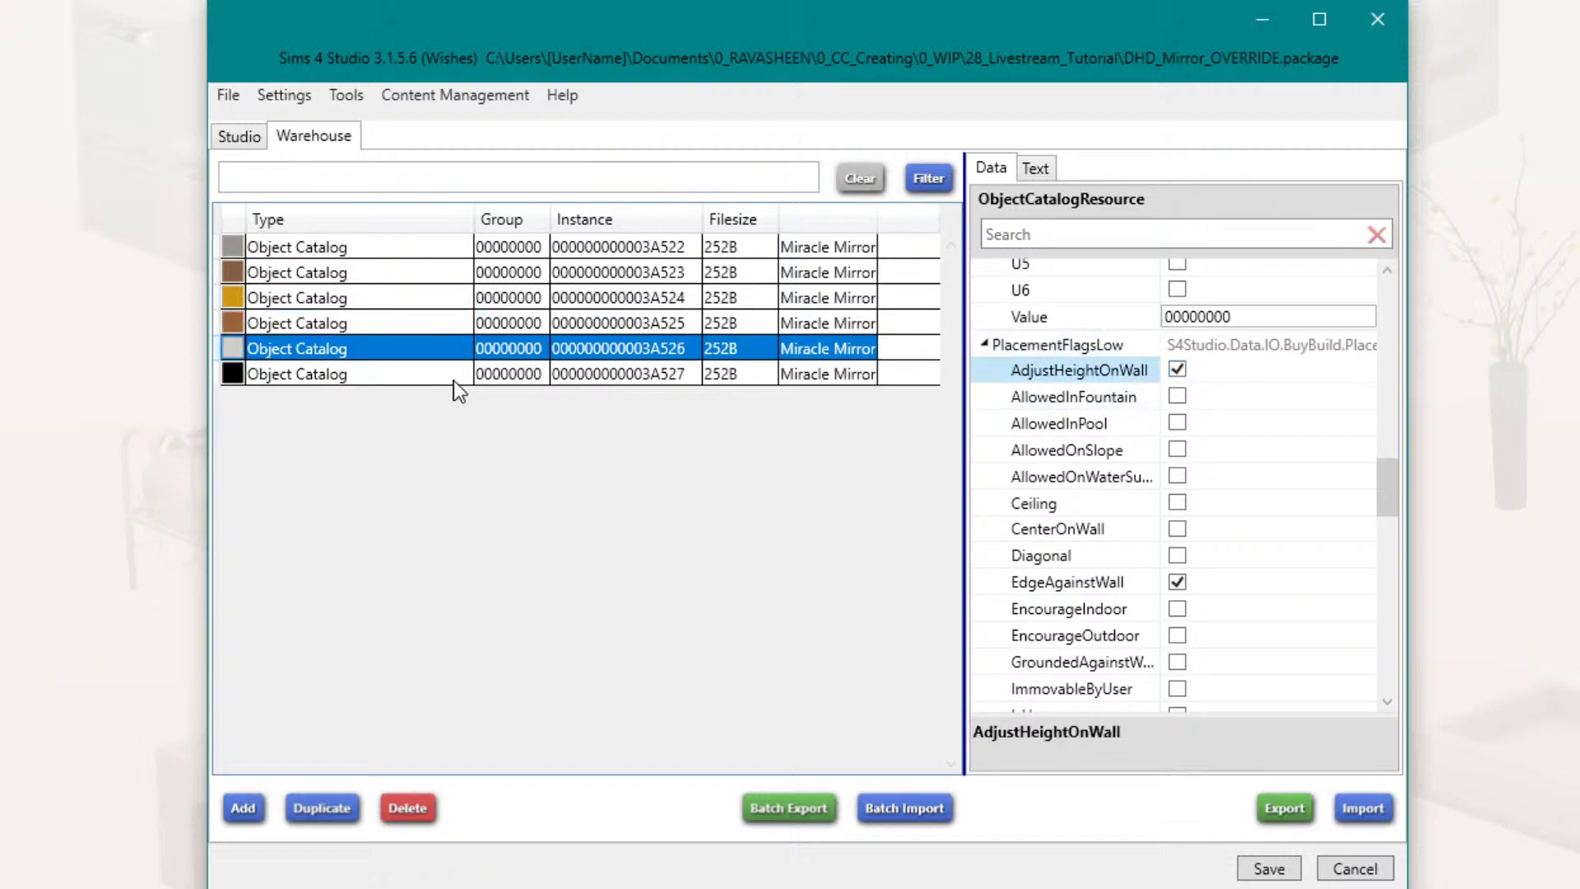
pyautogui.click(1176, 370)
# Step: Disable the ShowObjectIfWallDown placement flag in all six Object Catalog entries and save the package
pyautogui.scroll(-3, 1238, 527)
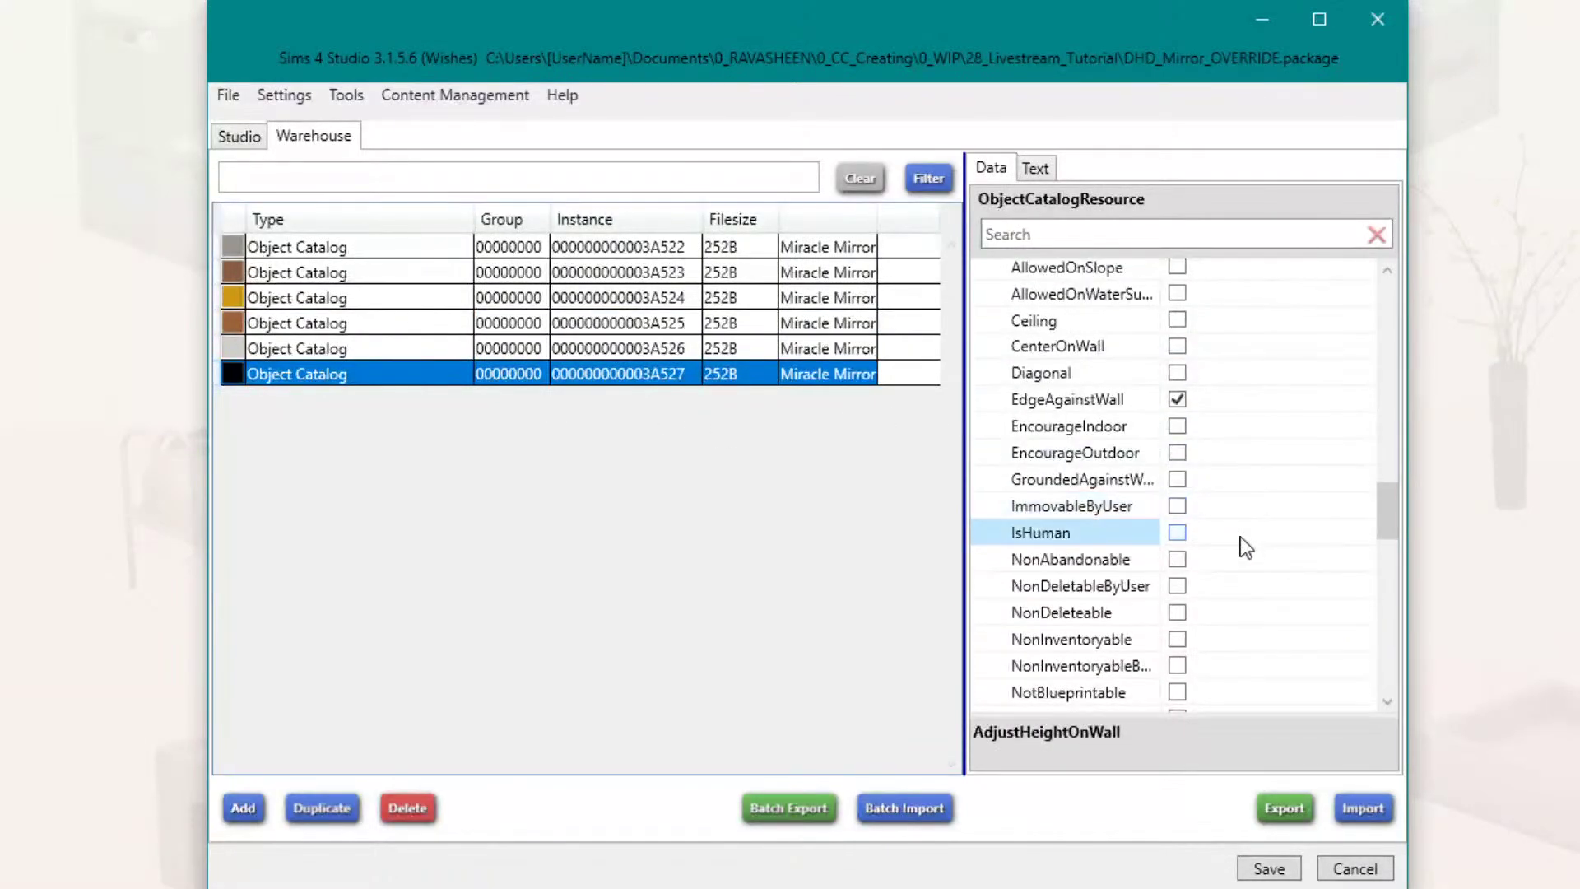
pyautogui.scroll(-4, 1241, 551)
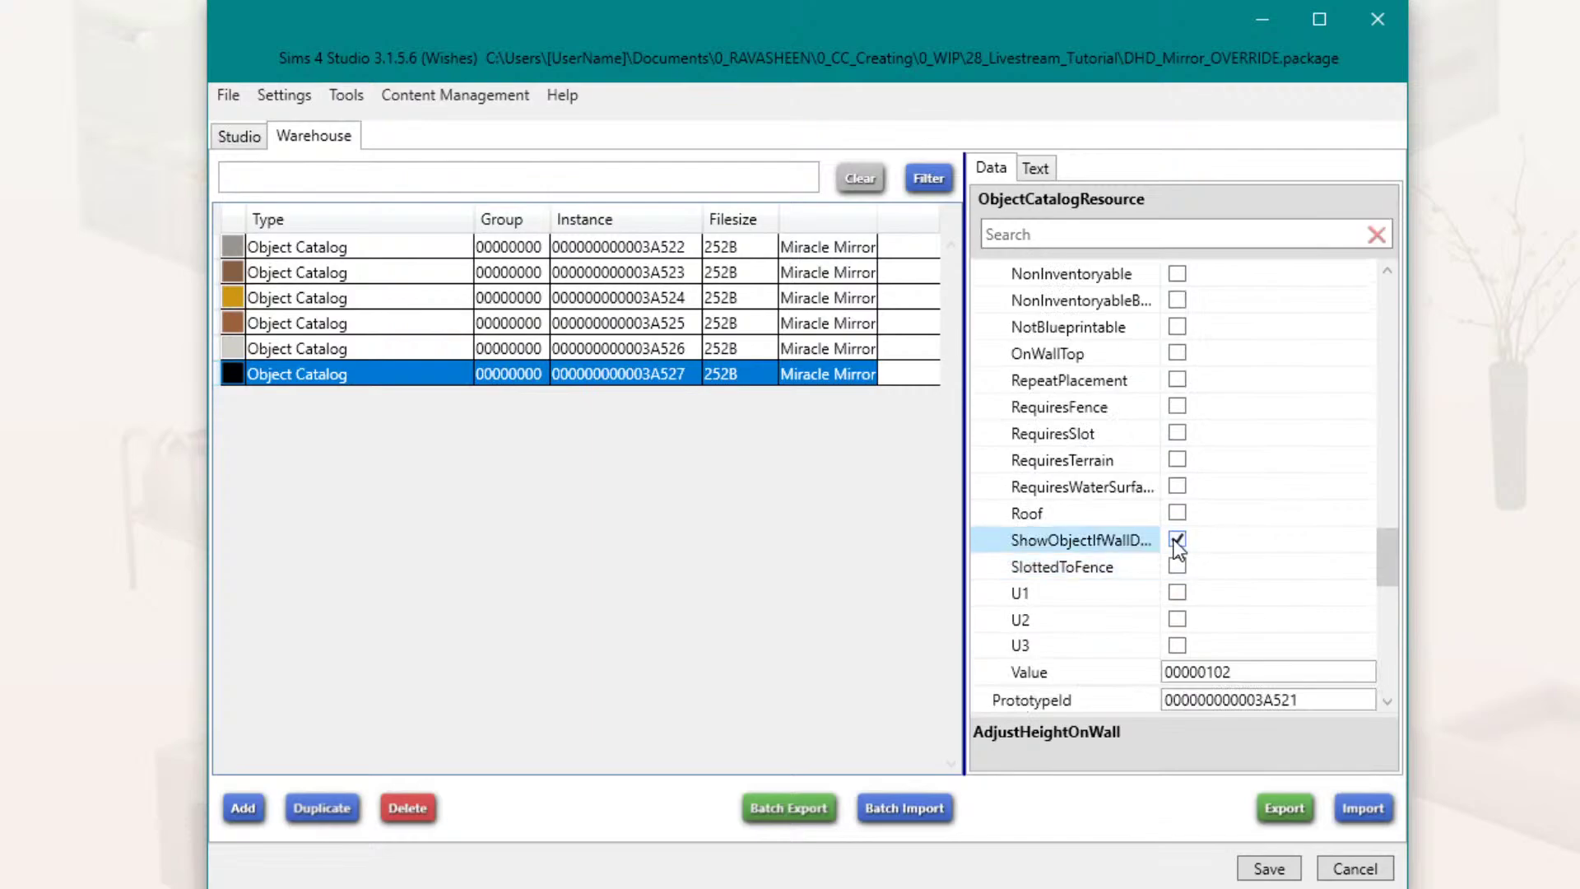
pyautogui.click(1176, 539)
pyautogui.click(346, 350)
pyautogui.click(1177, 539)
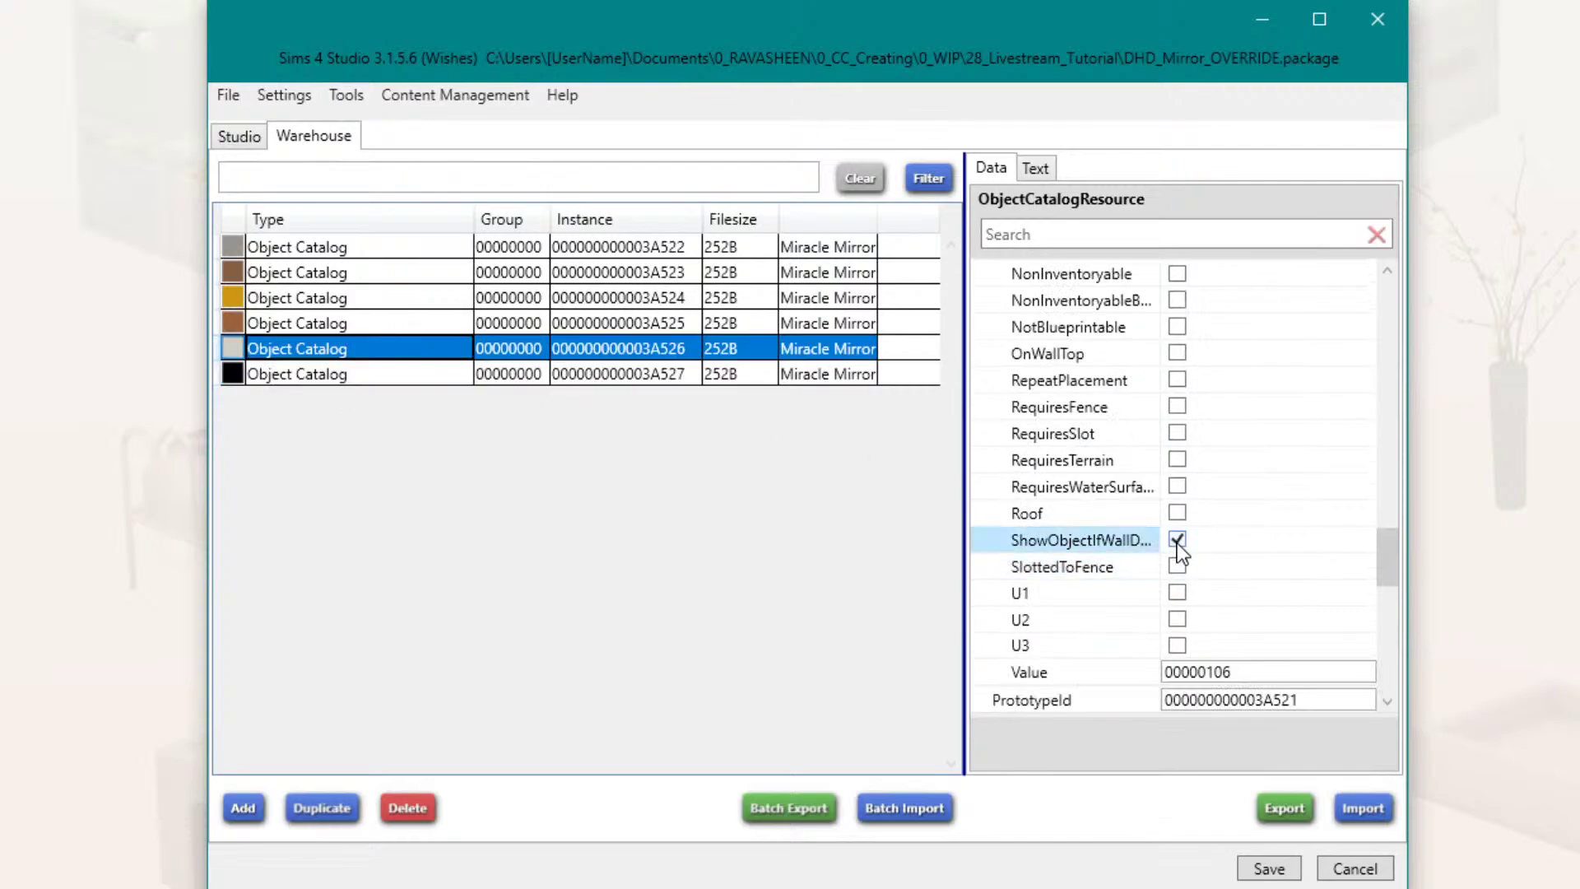
pyautogui.click(329, 323)
pyautogui.click(1177, 539)
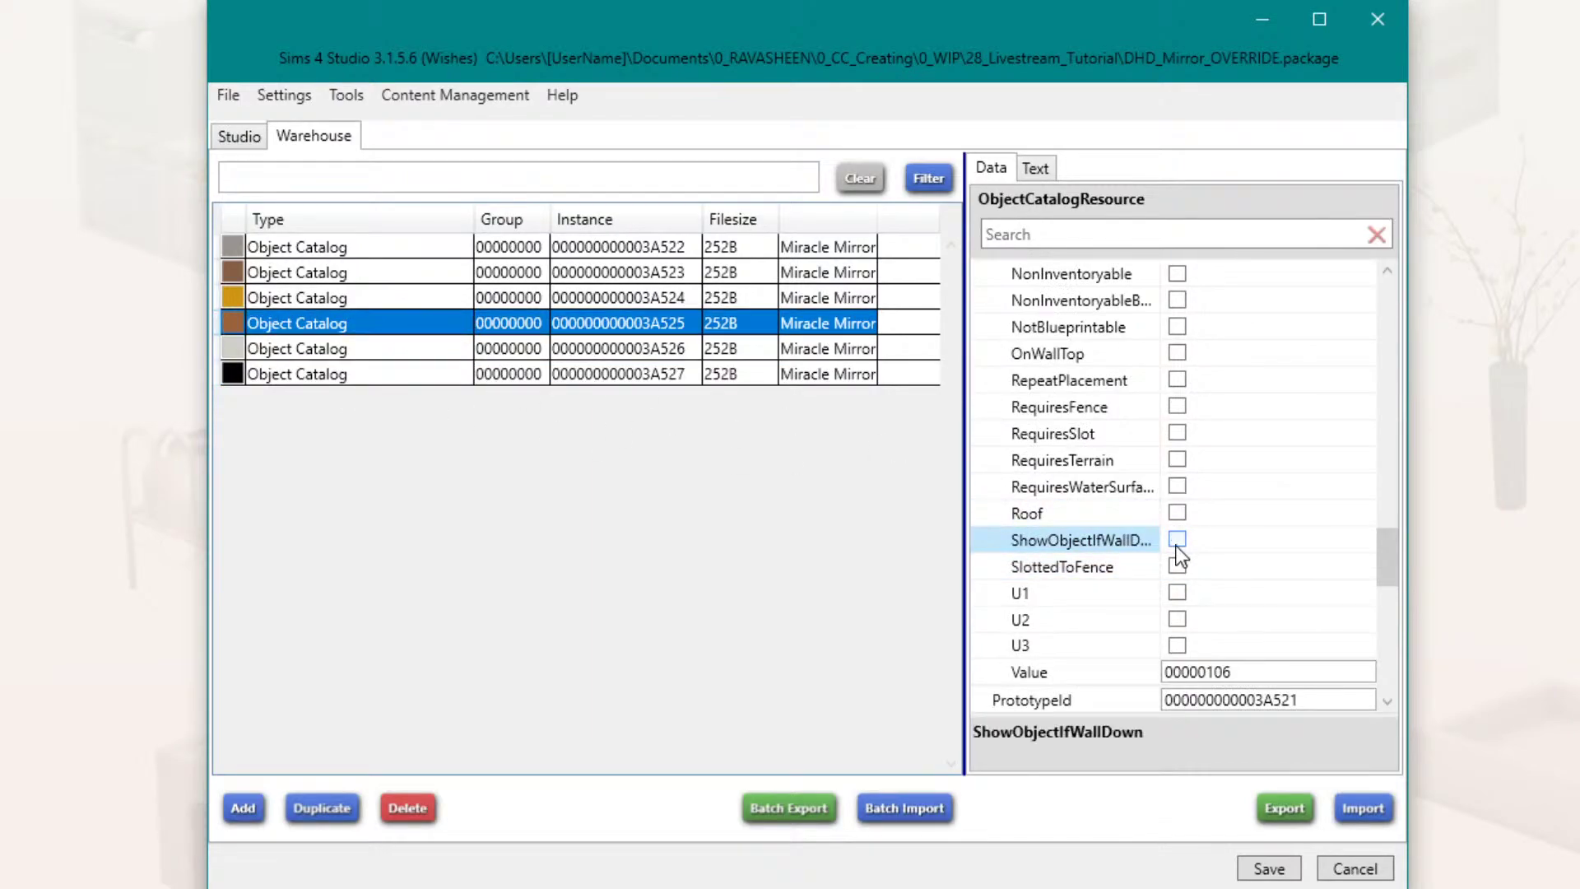
pyautogui.click(1176, 539)
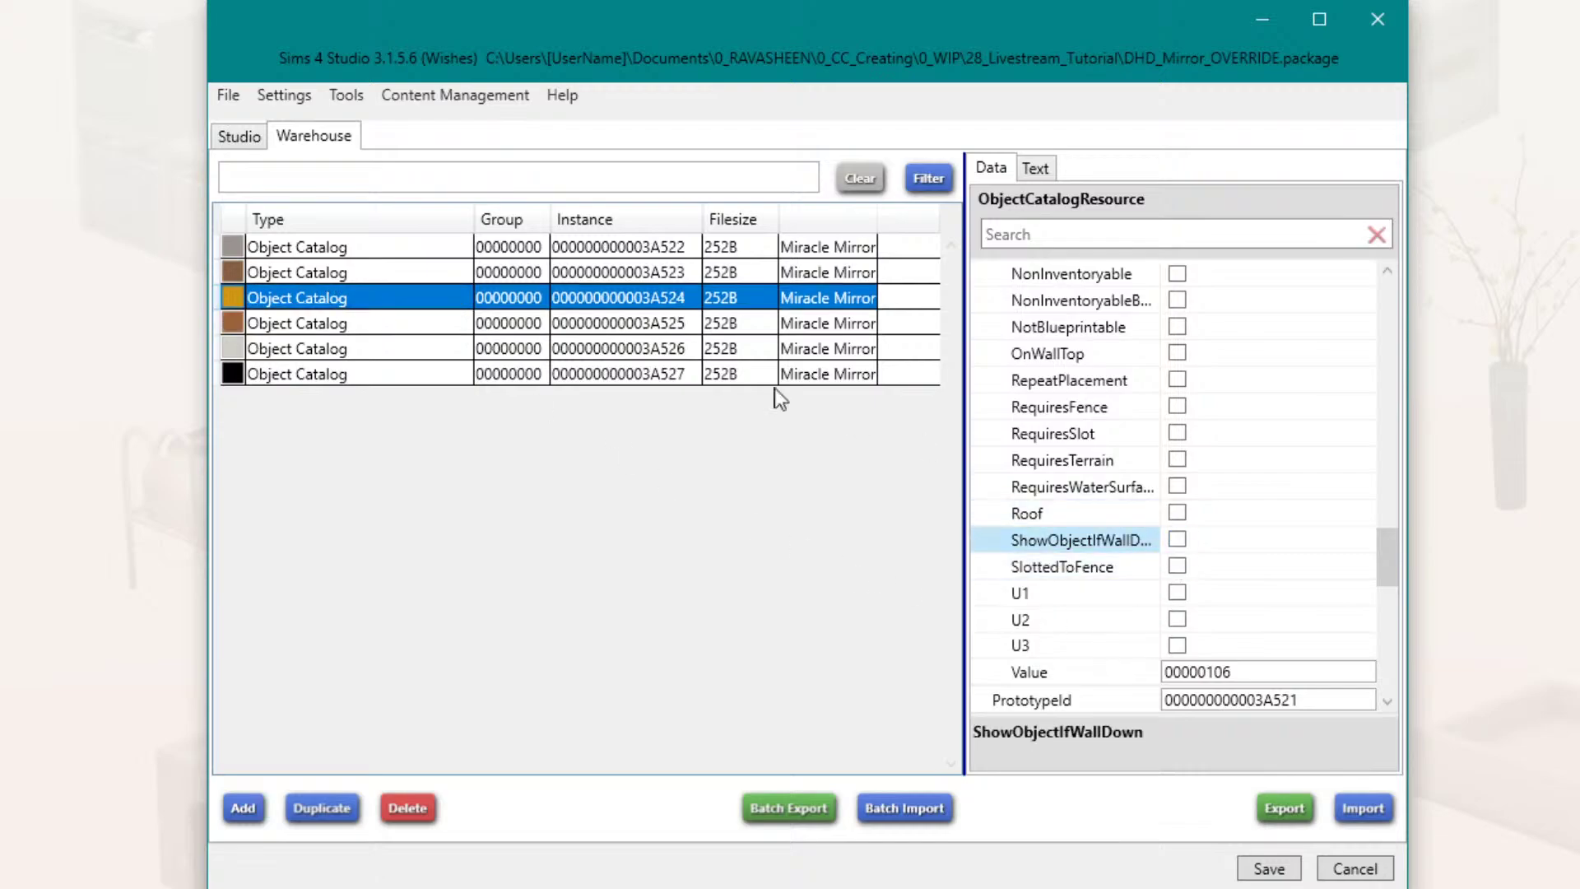
pyautogui.click(382, 274)
pyautogui.click(1177, 539)
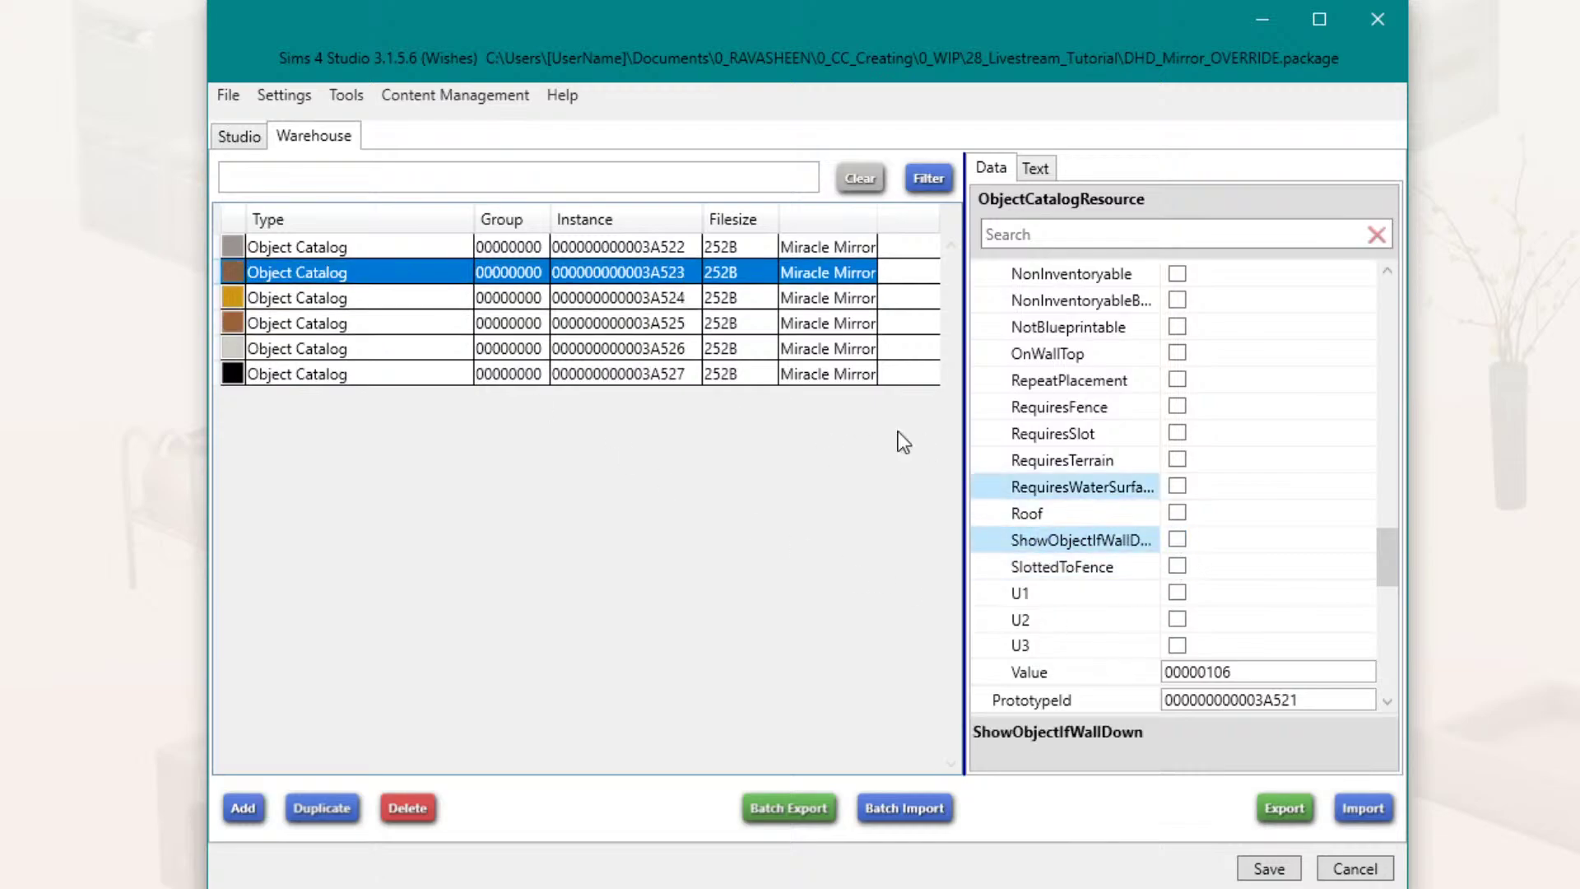
pyautogui.click(422, 246)
pyautogui.click(1176, 539)
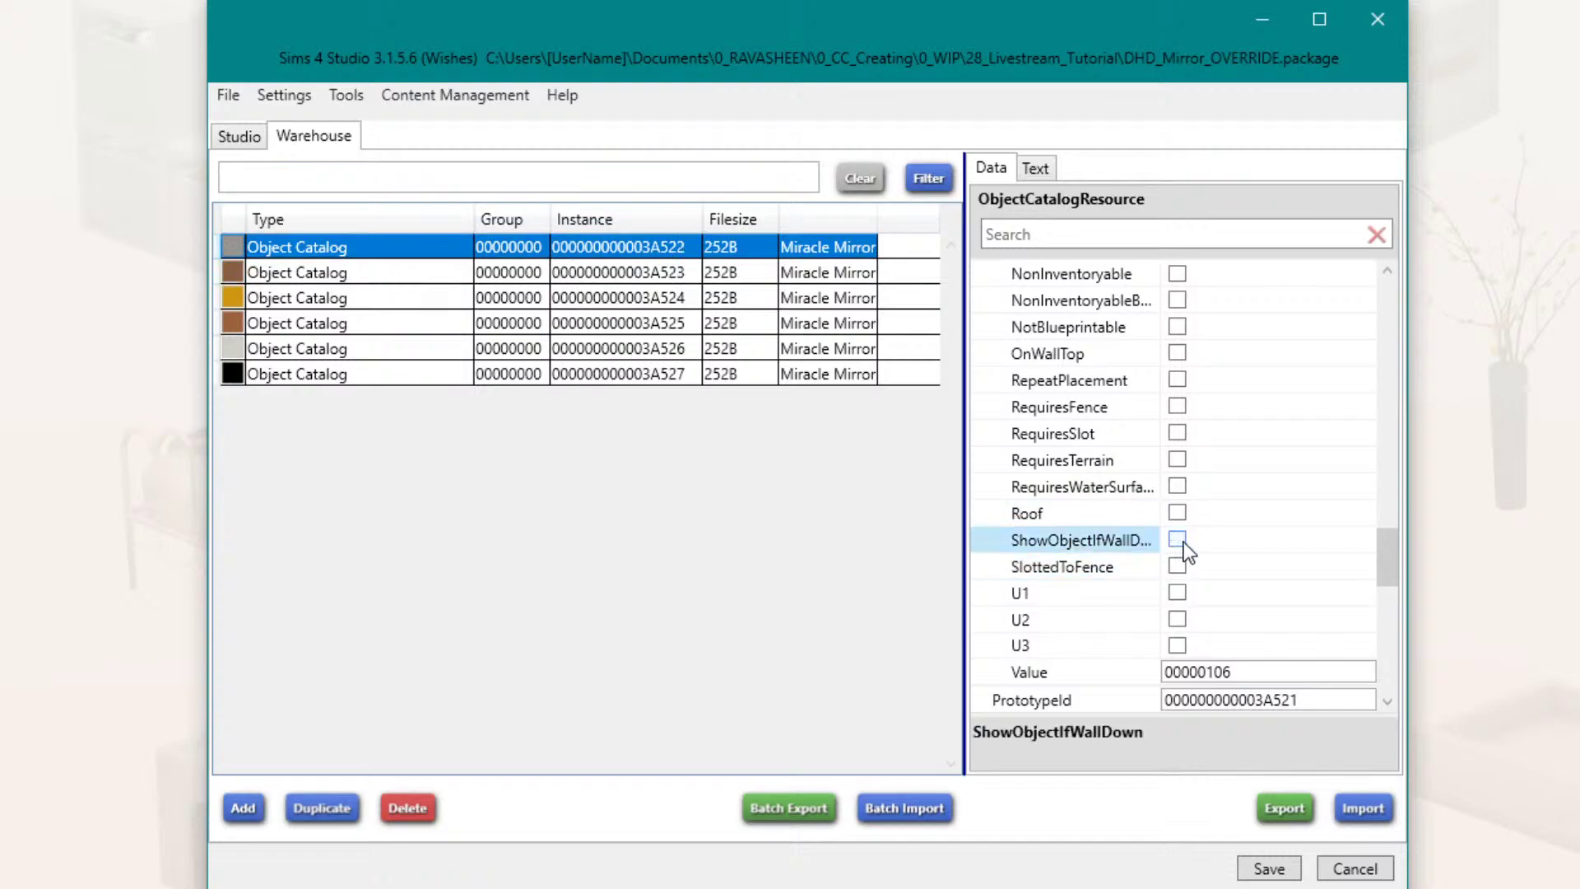
pyautogui.click(1270, 868)
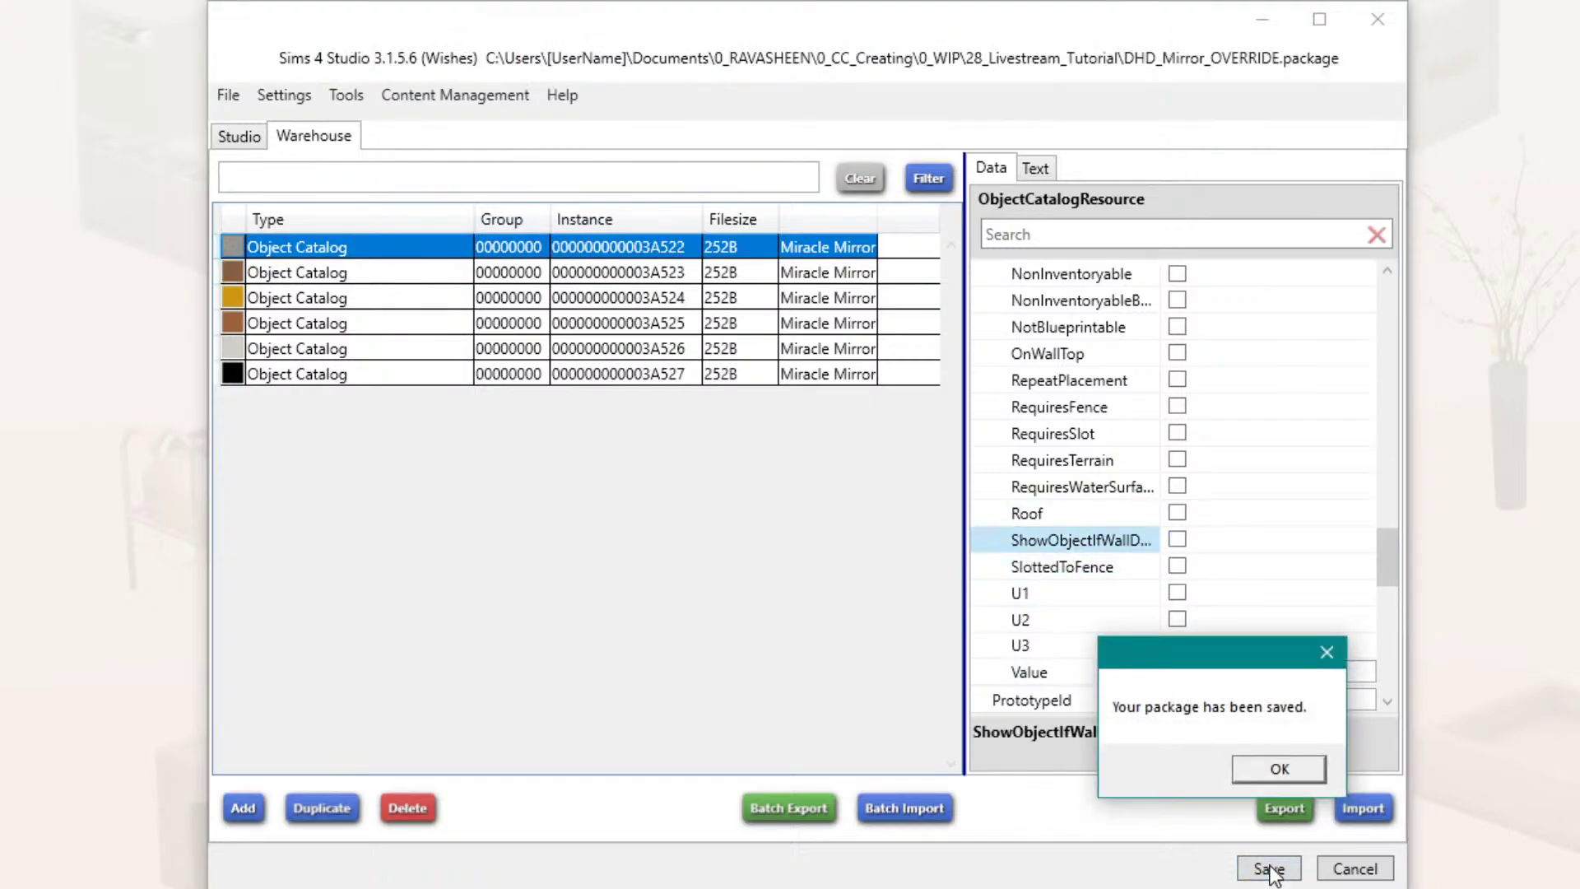
pyautogui.click(1277, 764)
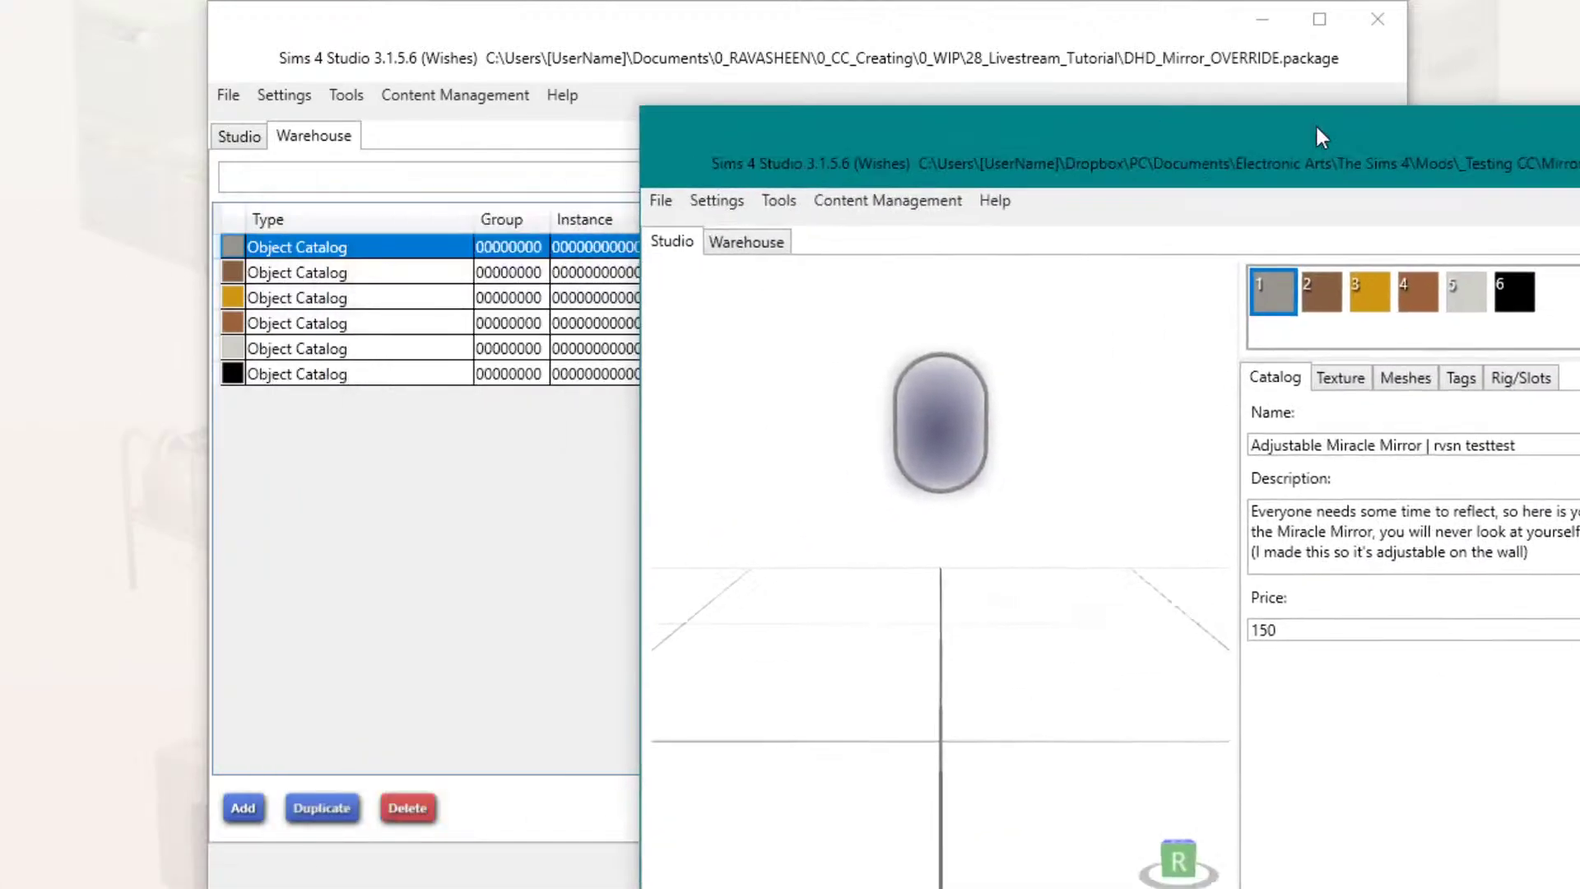
# Step: Inspect the resources of the Mirror_Demo_MoveUpDown package and display its grey swatch's Object Catalog data for comparison
pyautogui.moveTo(1315, 123); pyautogui.dragTo(965, 73)
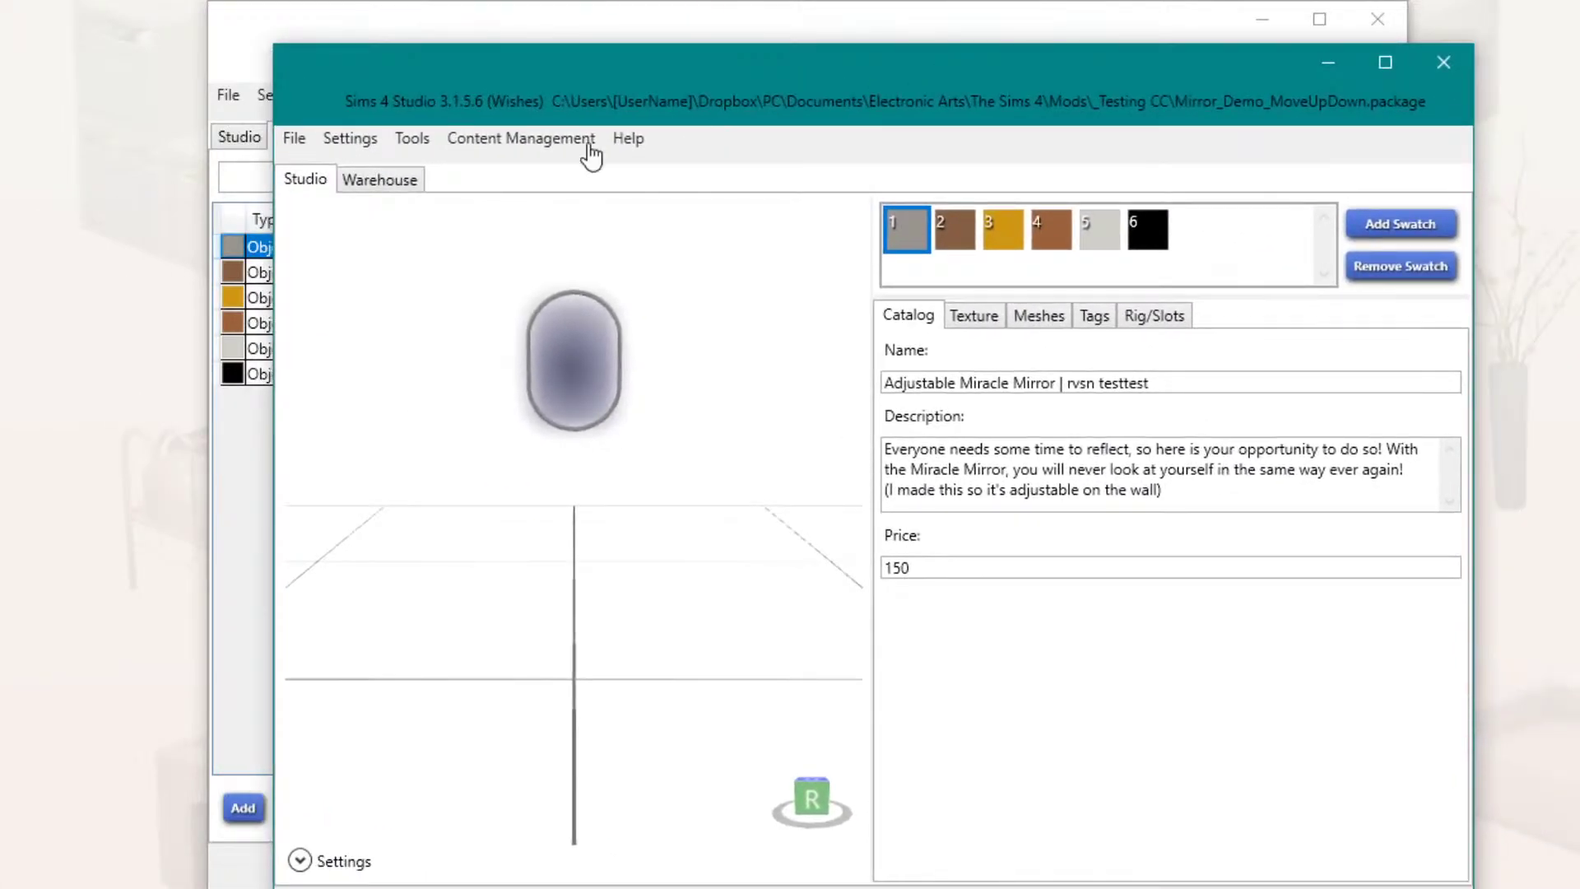
pyautogui.click(402, 188)
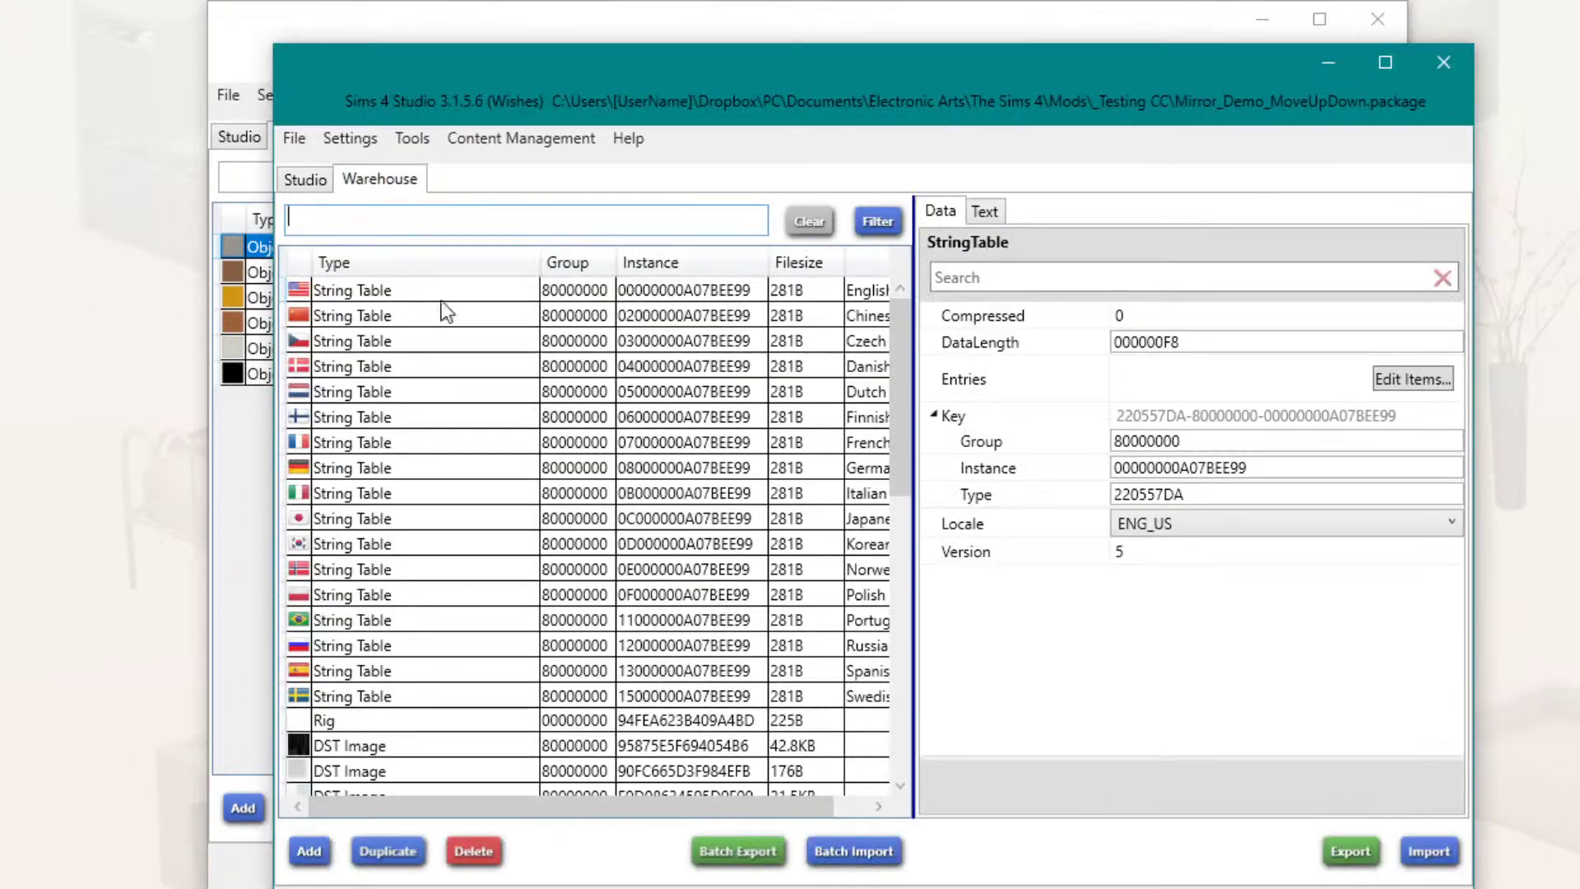
pyautogui.scroll(-6, 623, 531)
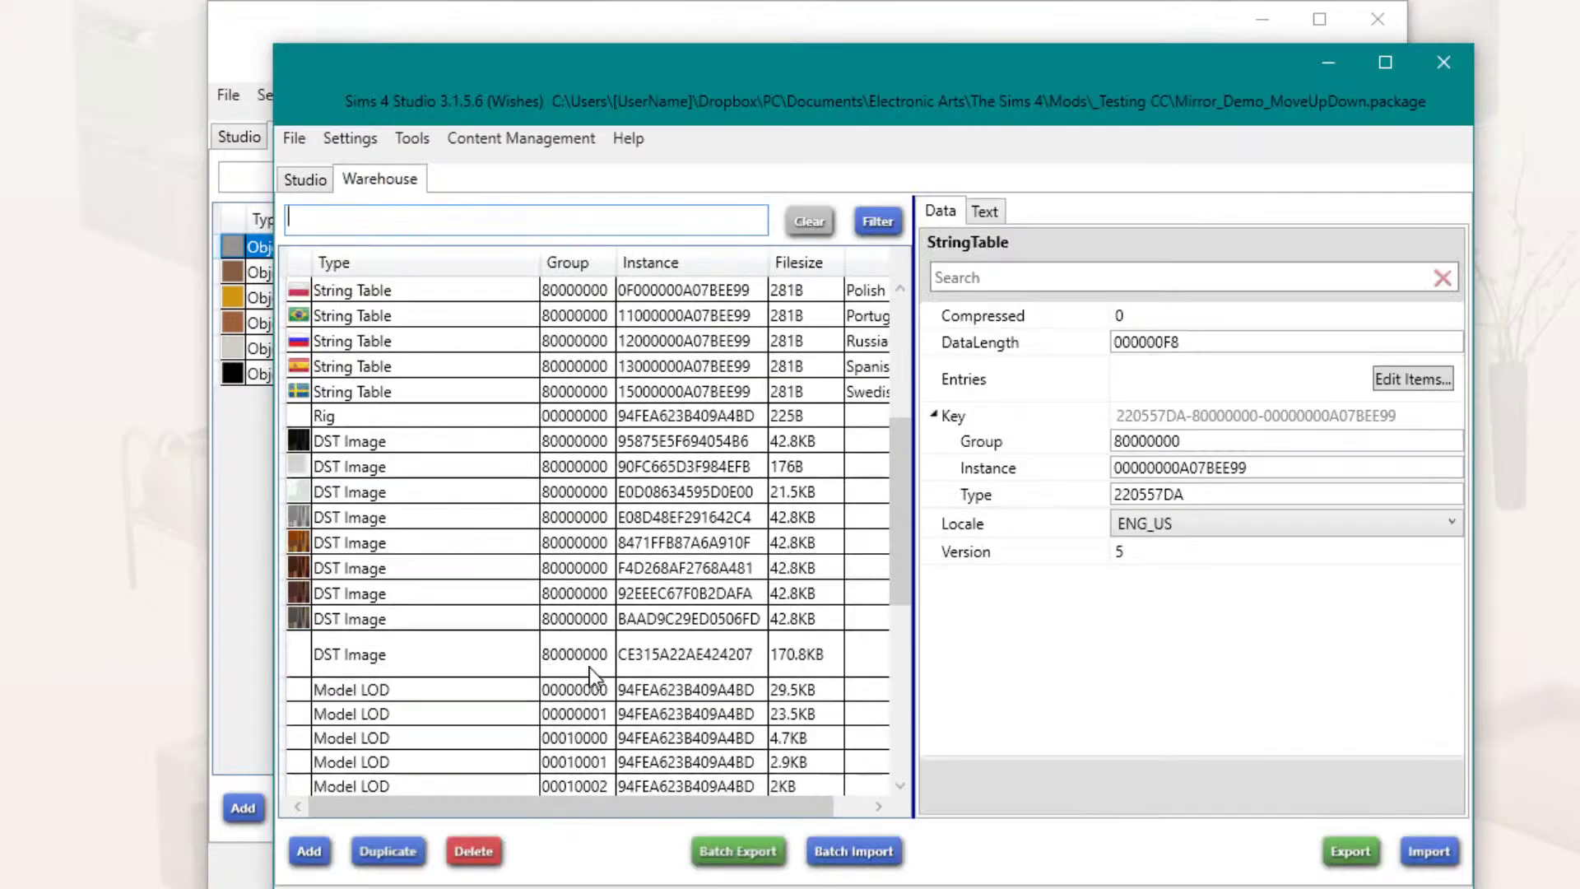
pyautogui.scroll(3, 694, 593)
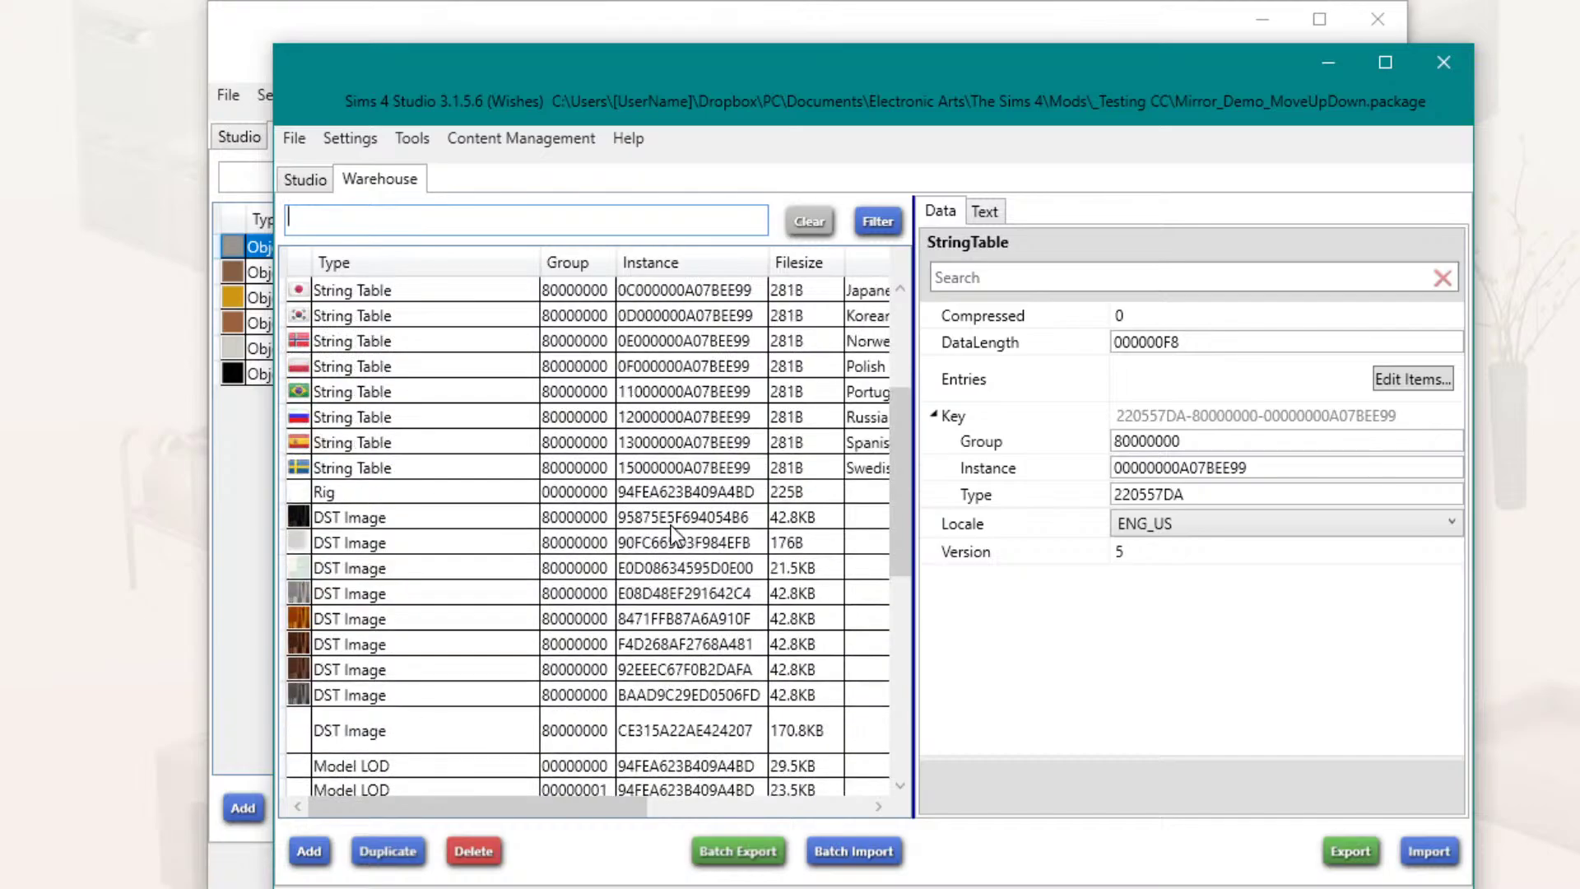
pyautogui.scroll(-6, 693, 592)
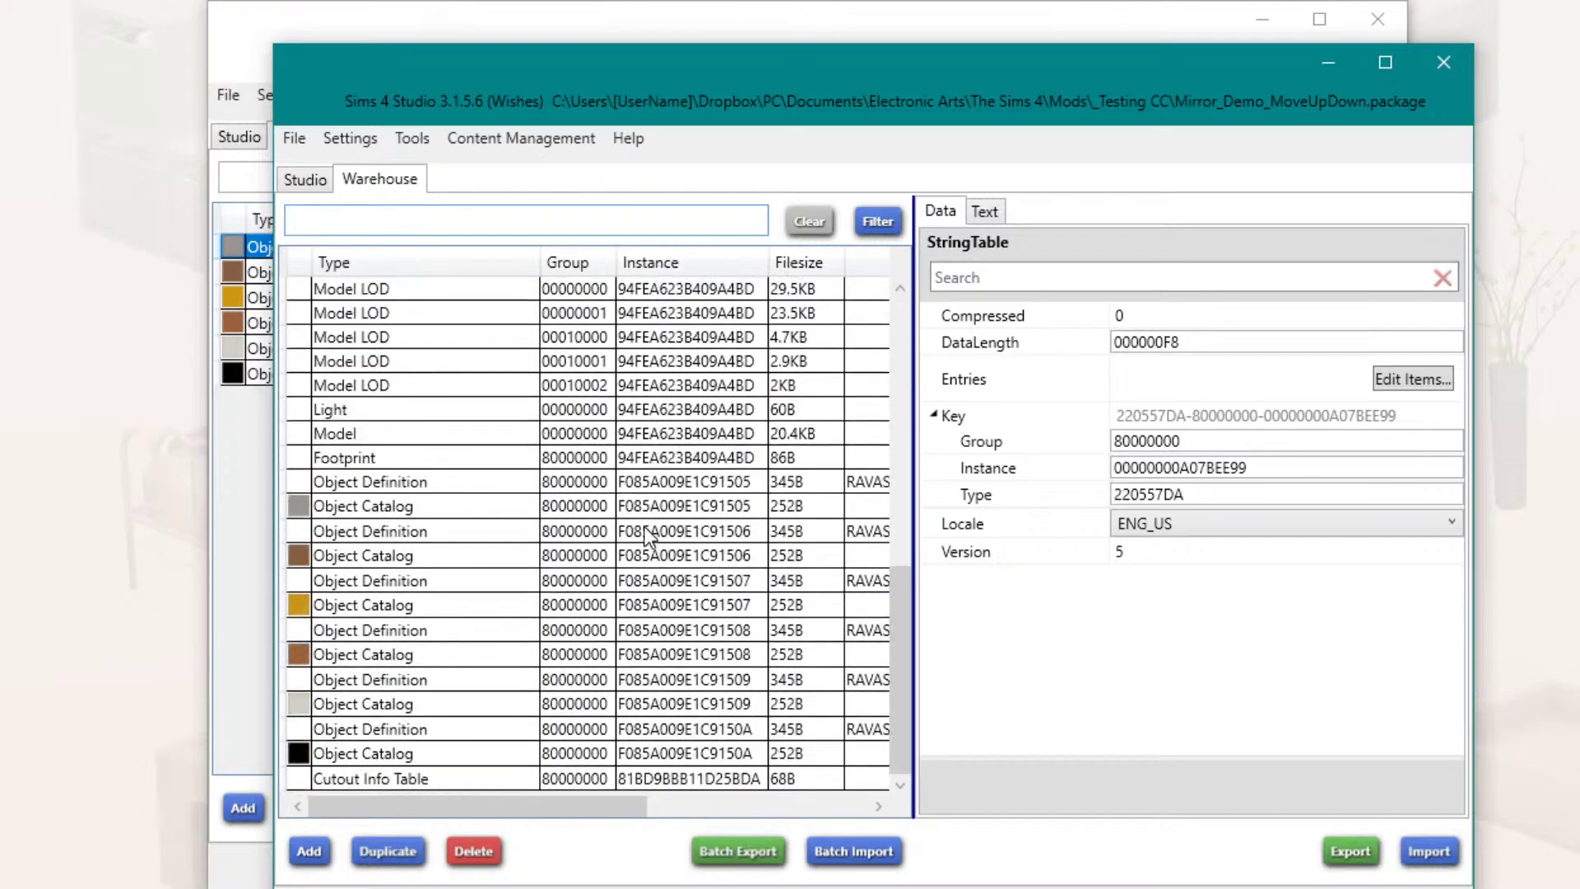
pyautogui.click(578, 507)
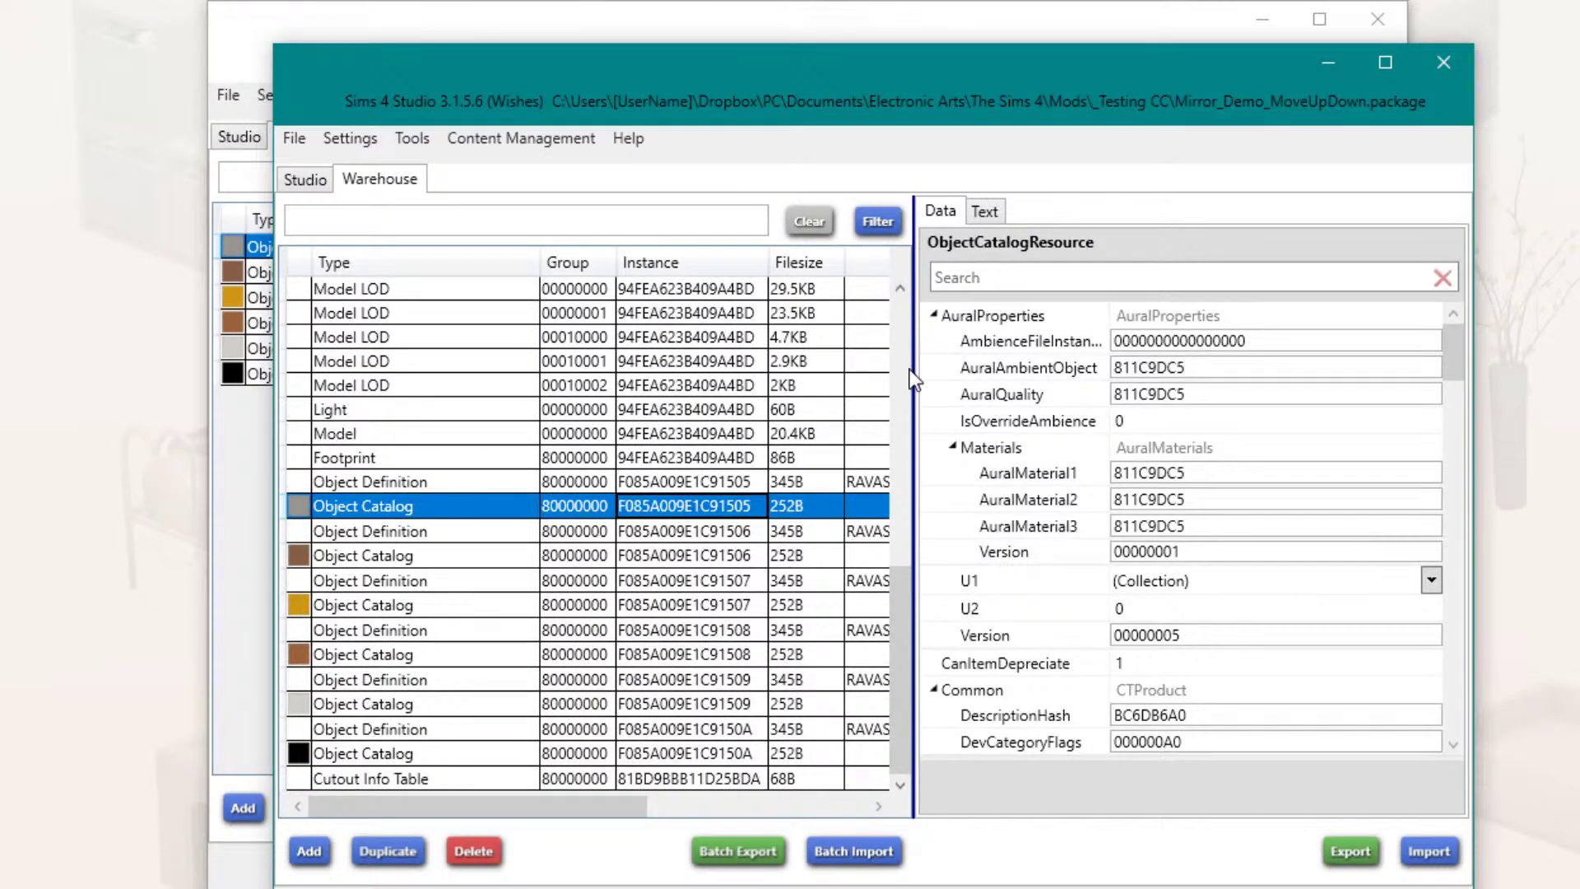
# Step: Close the Mirror_Demo_MoveUpDown package window and save the DHD_Mirror_OVERRIDE package
pyautogui.click(1443, 62)
pyautogui.click(1244, 870)
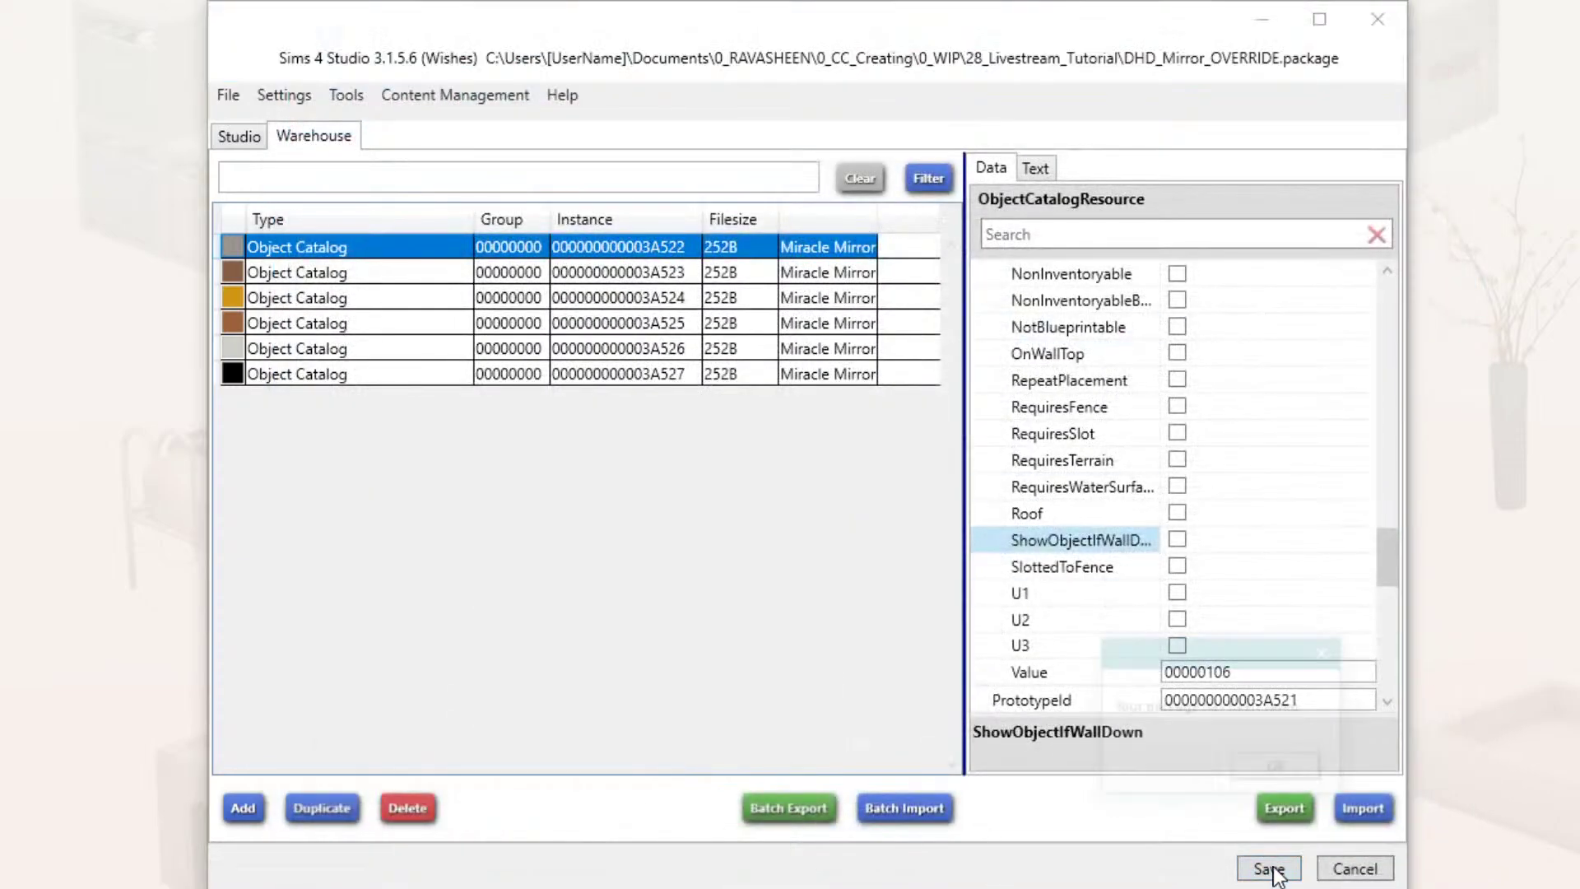
pyautogui.click(1258, 773)
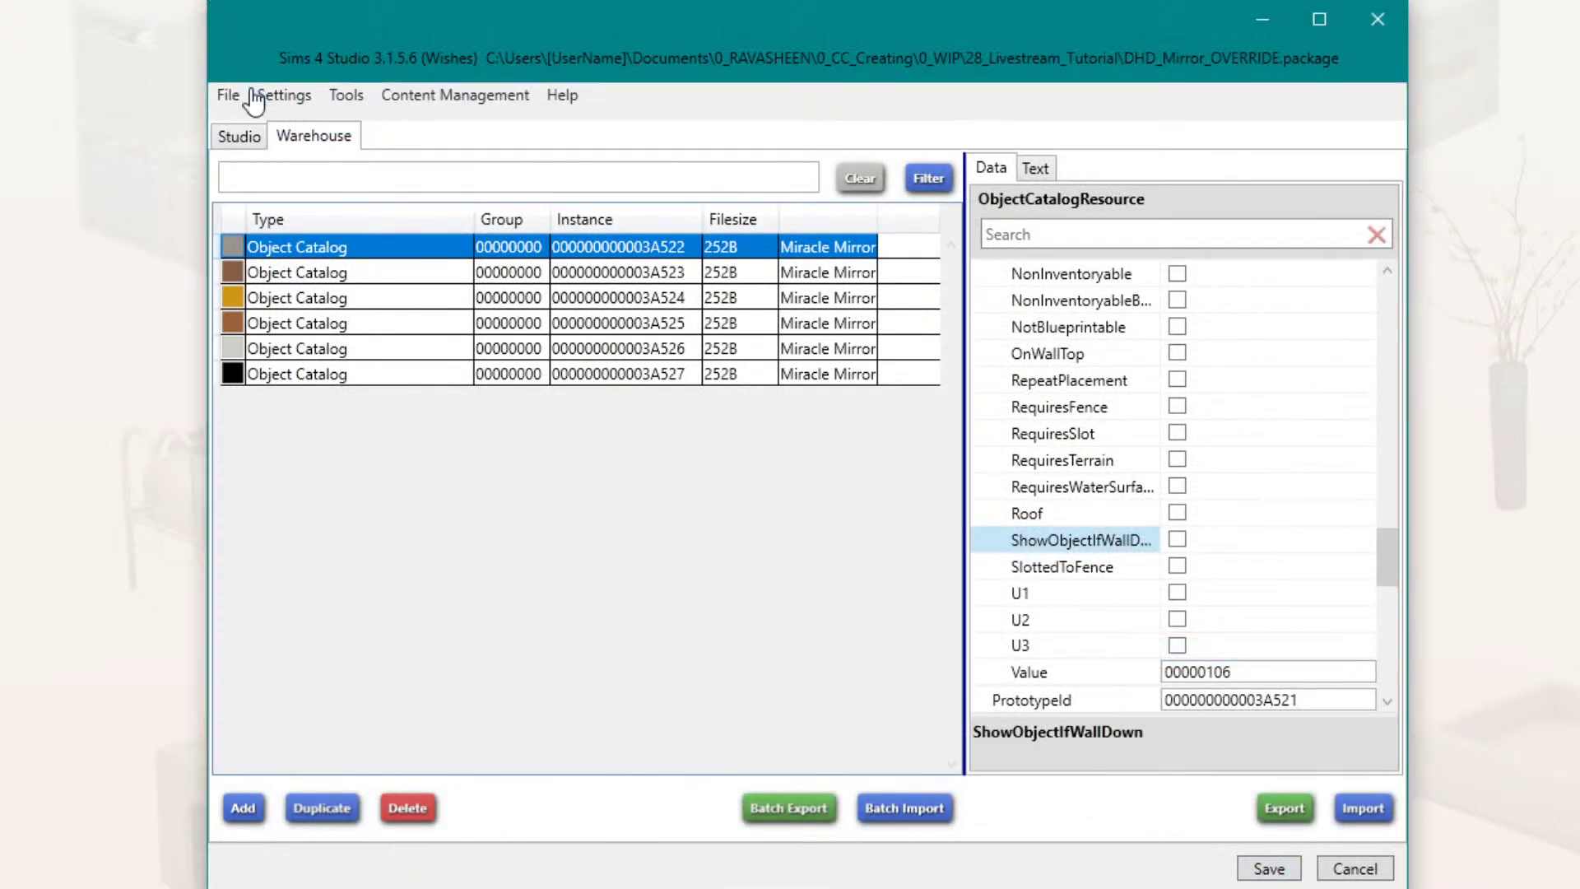
# Step: Save a copy of DHD_Mirror_OVERRIDE into the _Testing CC folder inside Mods
pyautogui.click(228, 95)
pyautogui.click(279, 184)
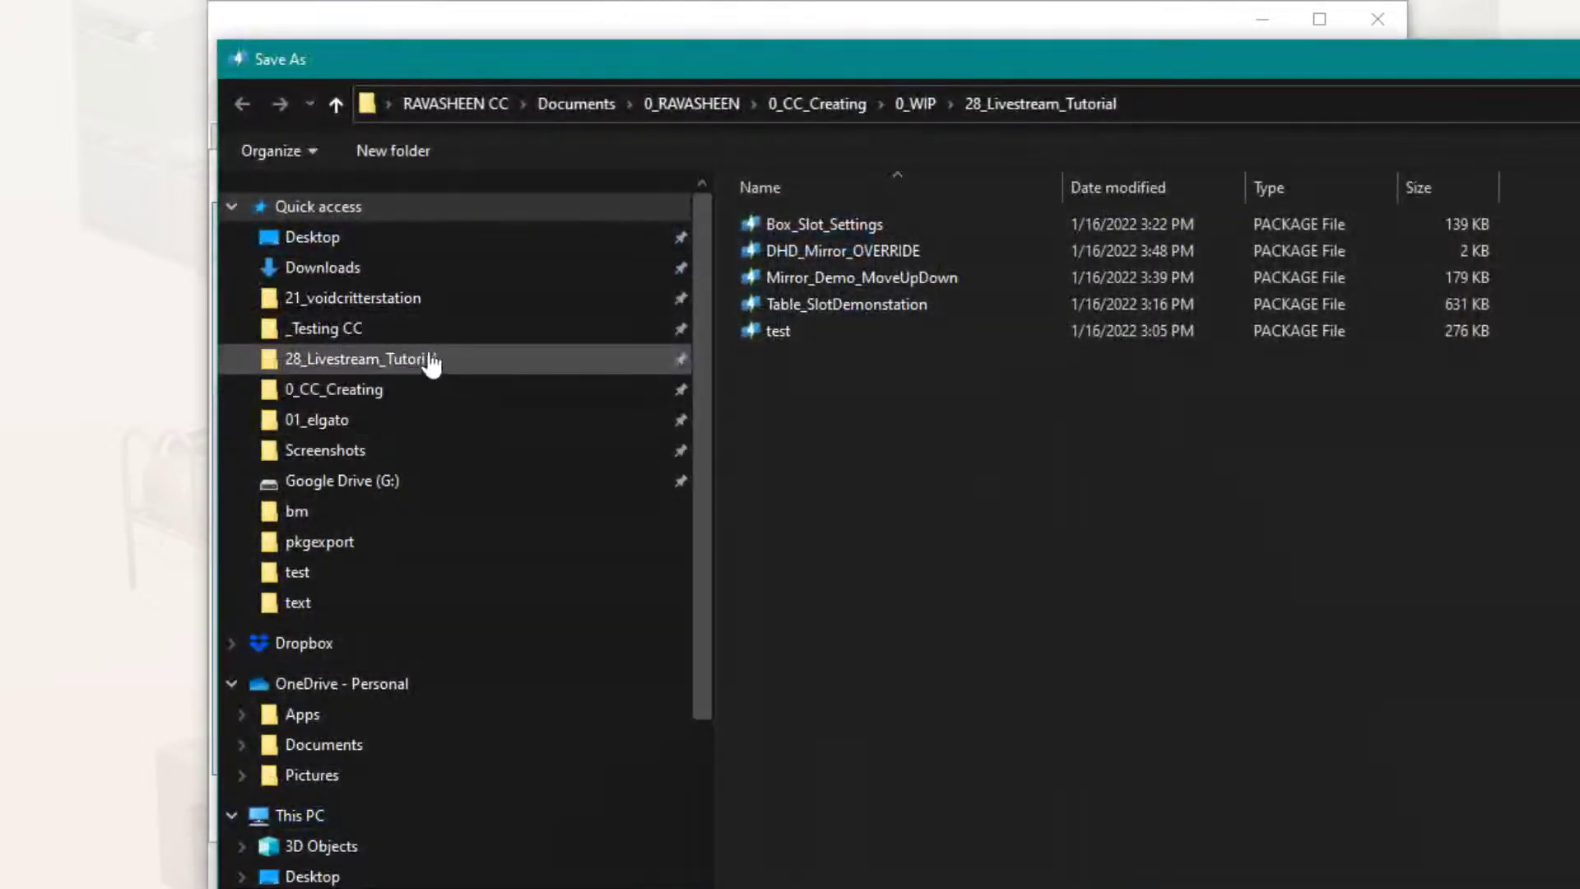
pyautogui.click(430, 327)
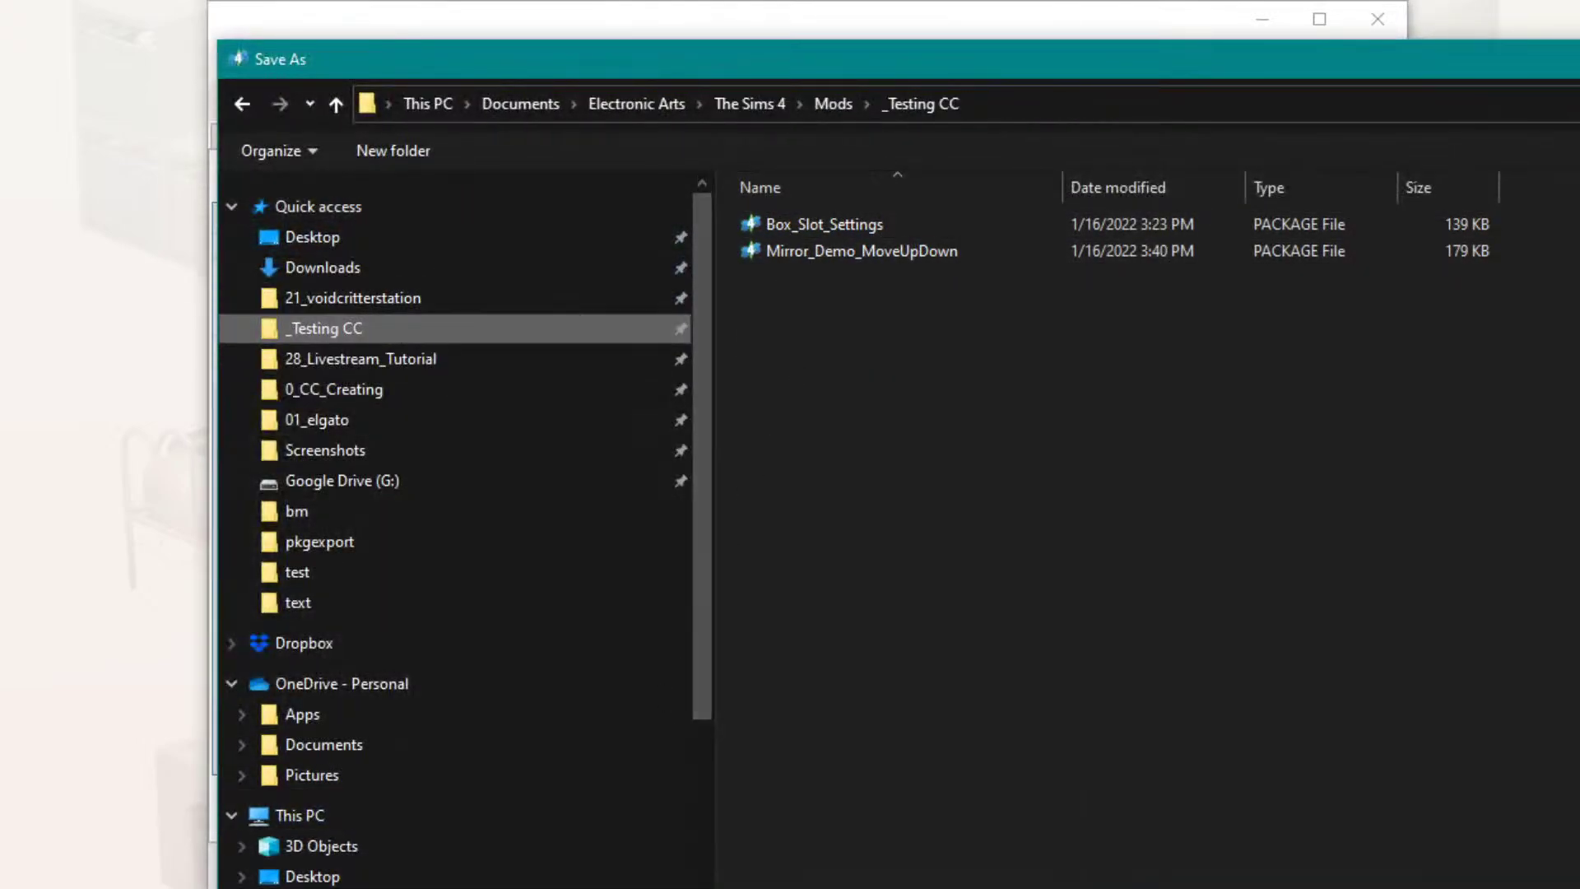
pyautogui.press('Return')
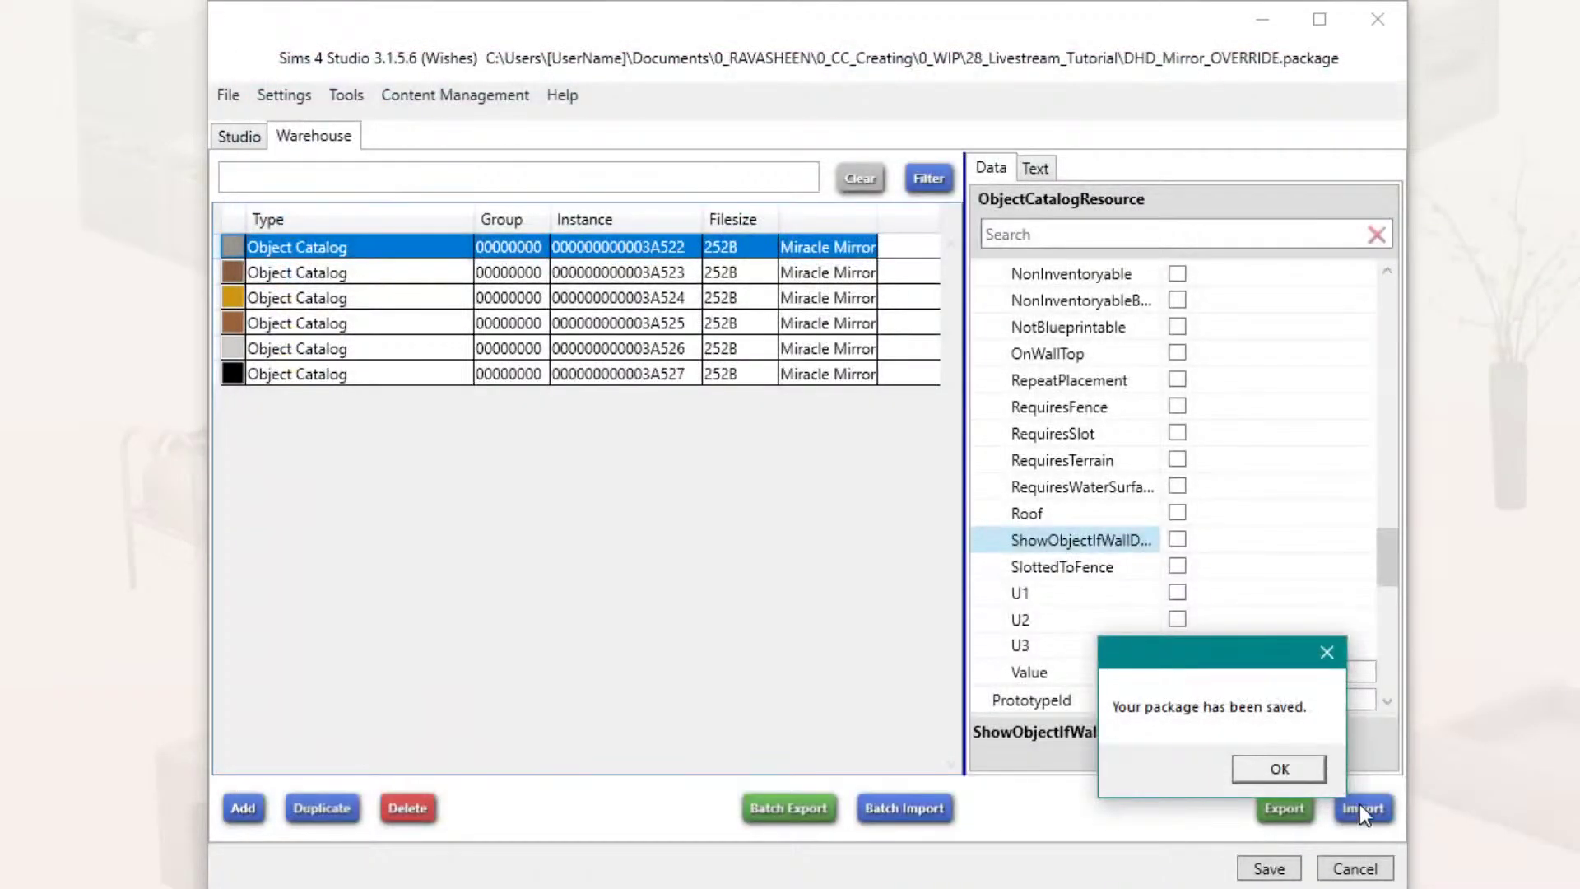
pyautogui.click(1282, 767)
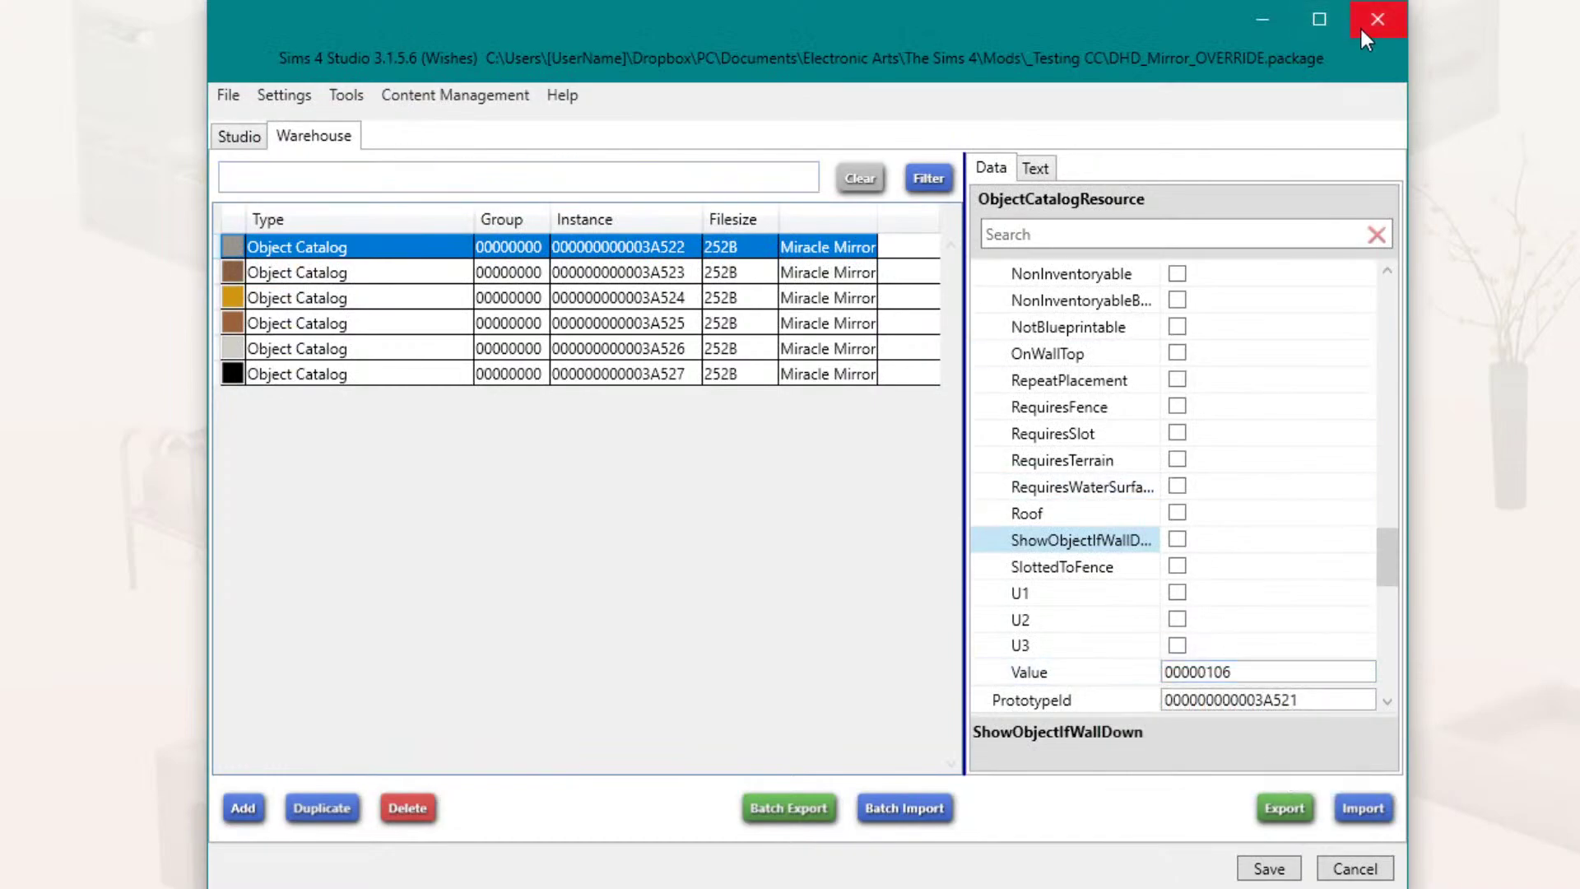
pyautogui.click(1269, 868)
pyautogui.click(1282, 767)
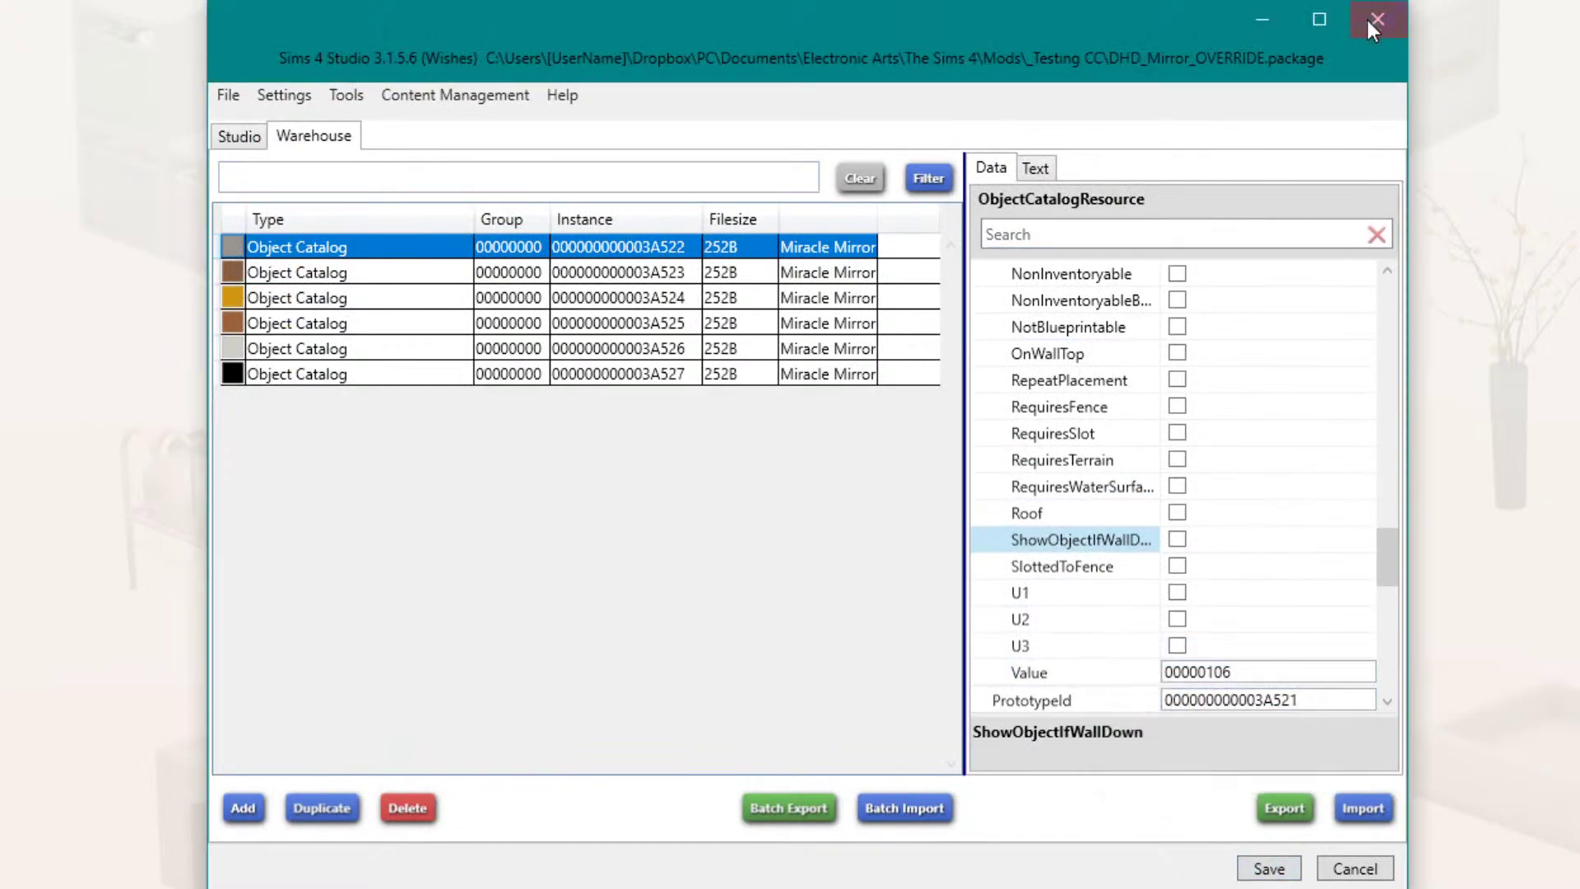
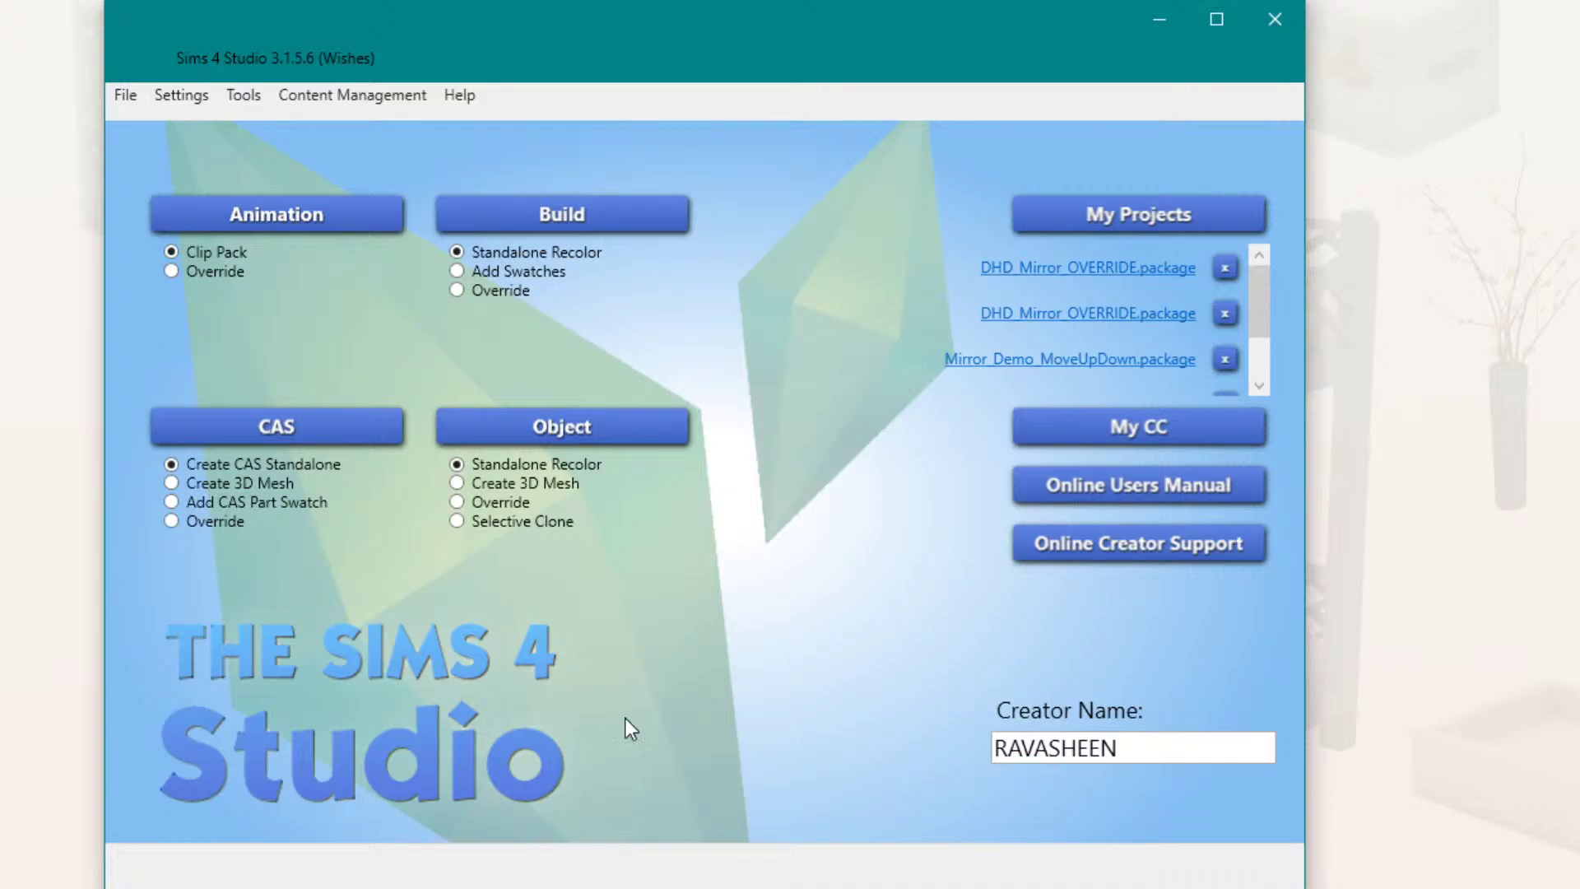
# Step: Open the Mirror_Demo_MoveUpDown project from the 28_Livestream_Tutorial folder and review its warehouse resources sorted by type
pyautogui.scroll(-2, 1127, 290)
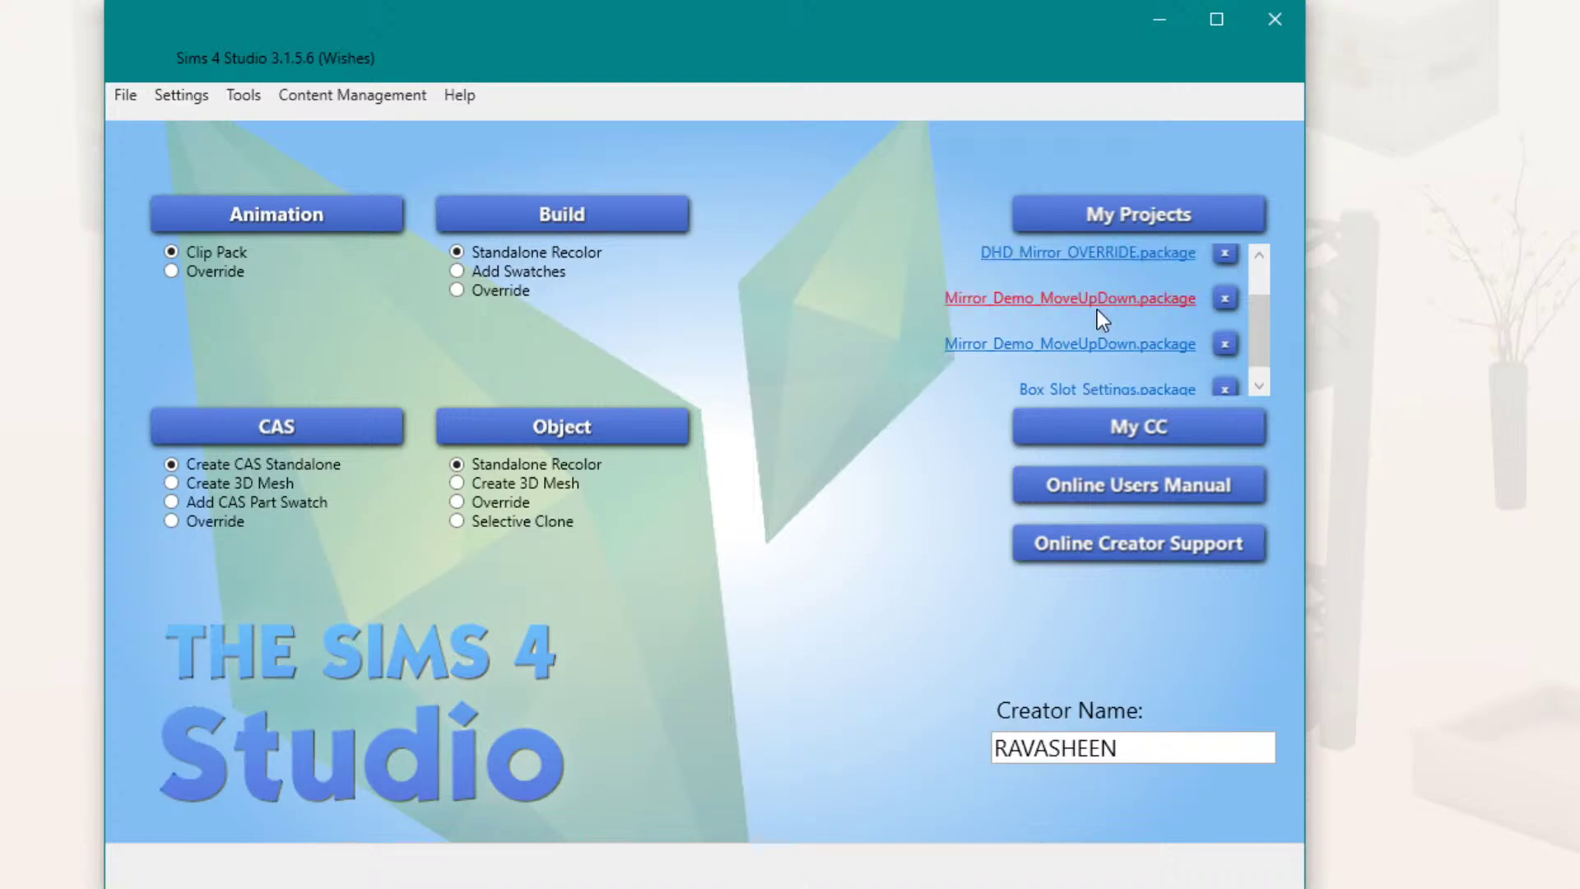
pyautogui.click(1078, 343)
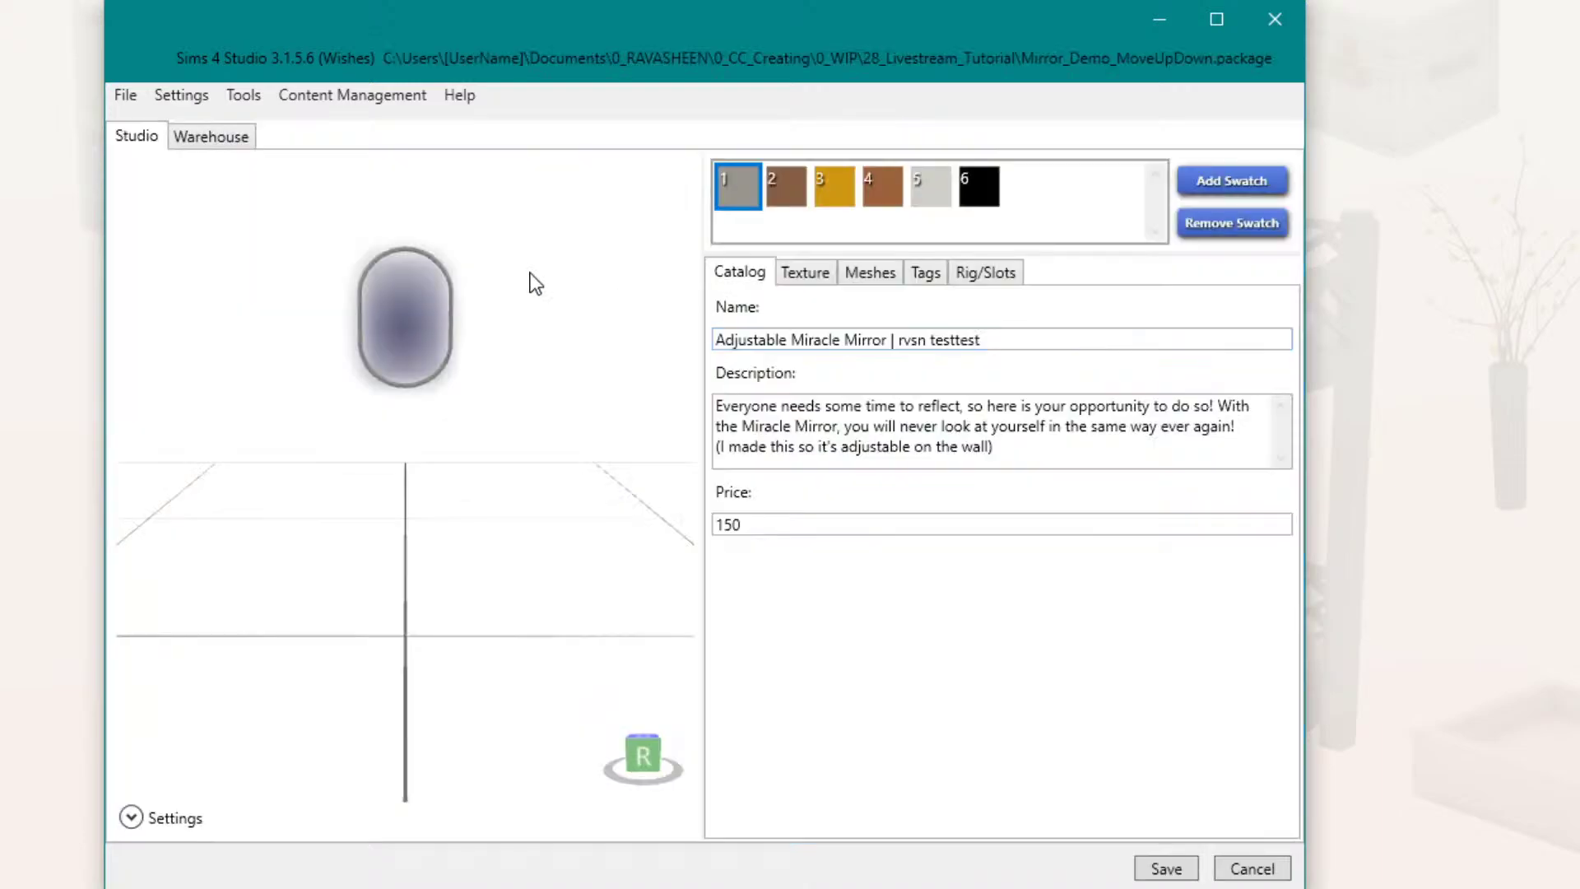
pyautogui.click(214, 135)
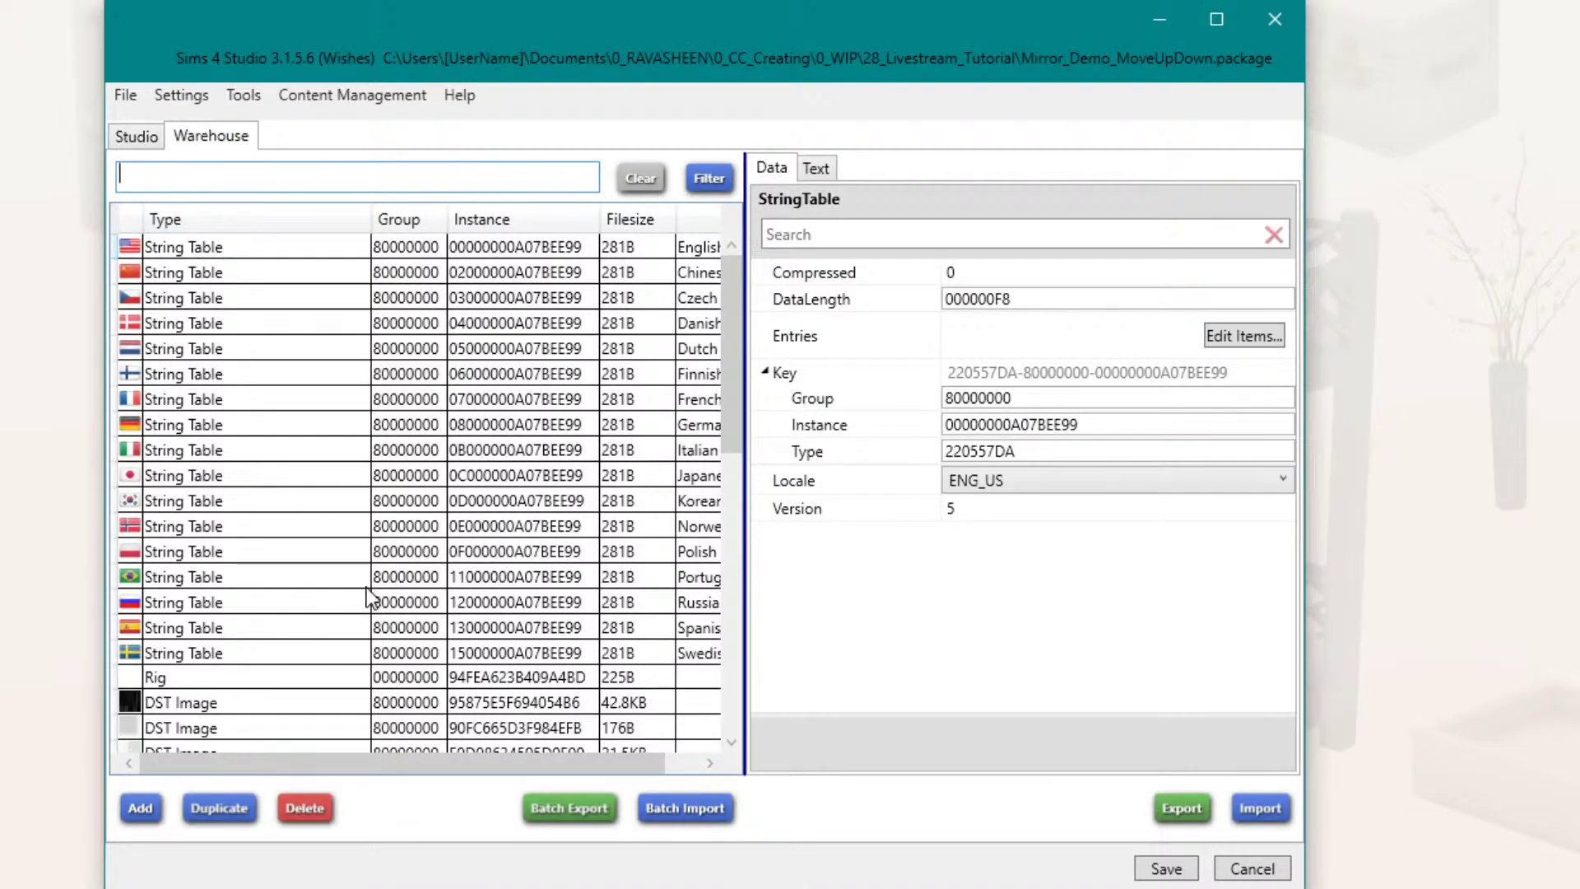
pyautogui.scroll(-1, 368, 598)
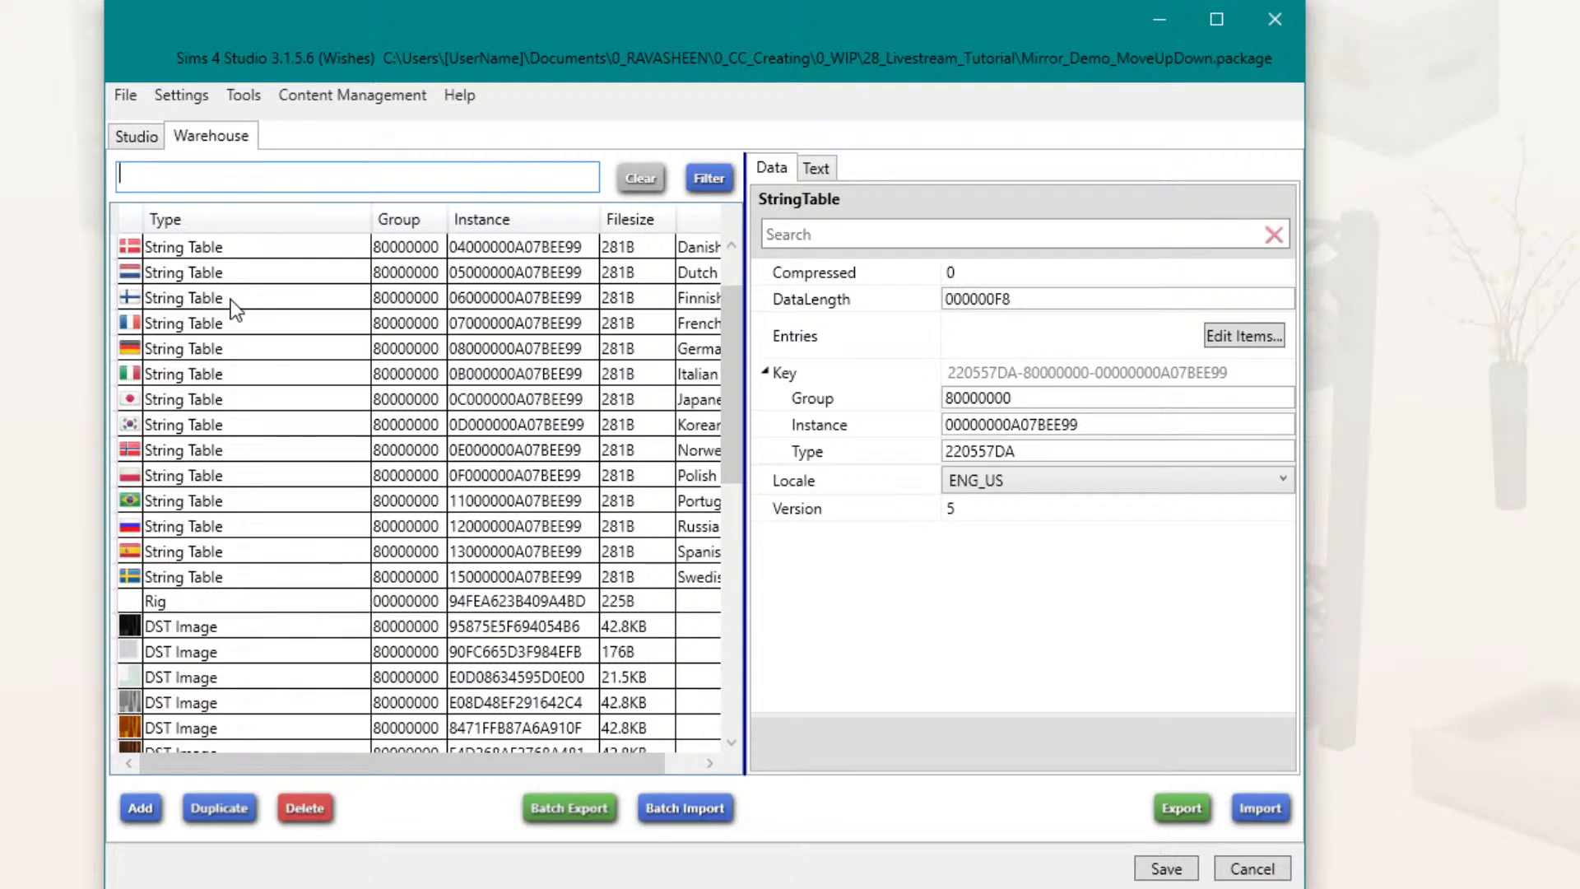
pyautogui.click(213, 222)
pyautogui.scroll(-3, 255, 280)
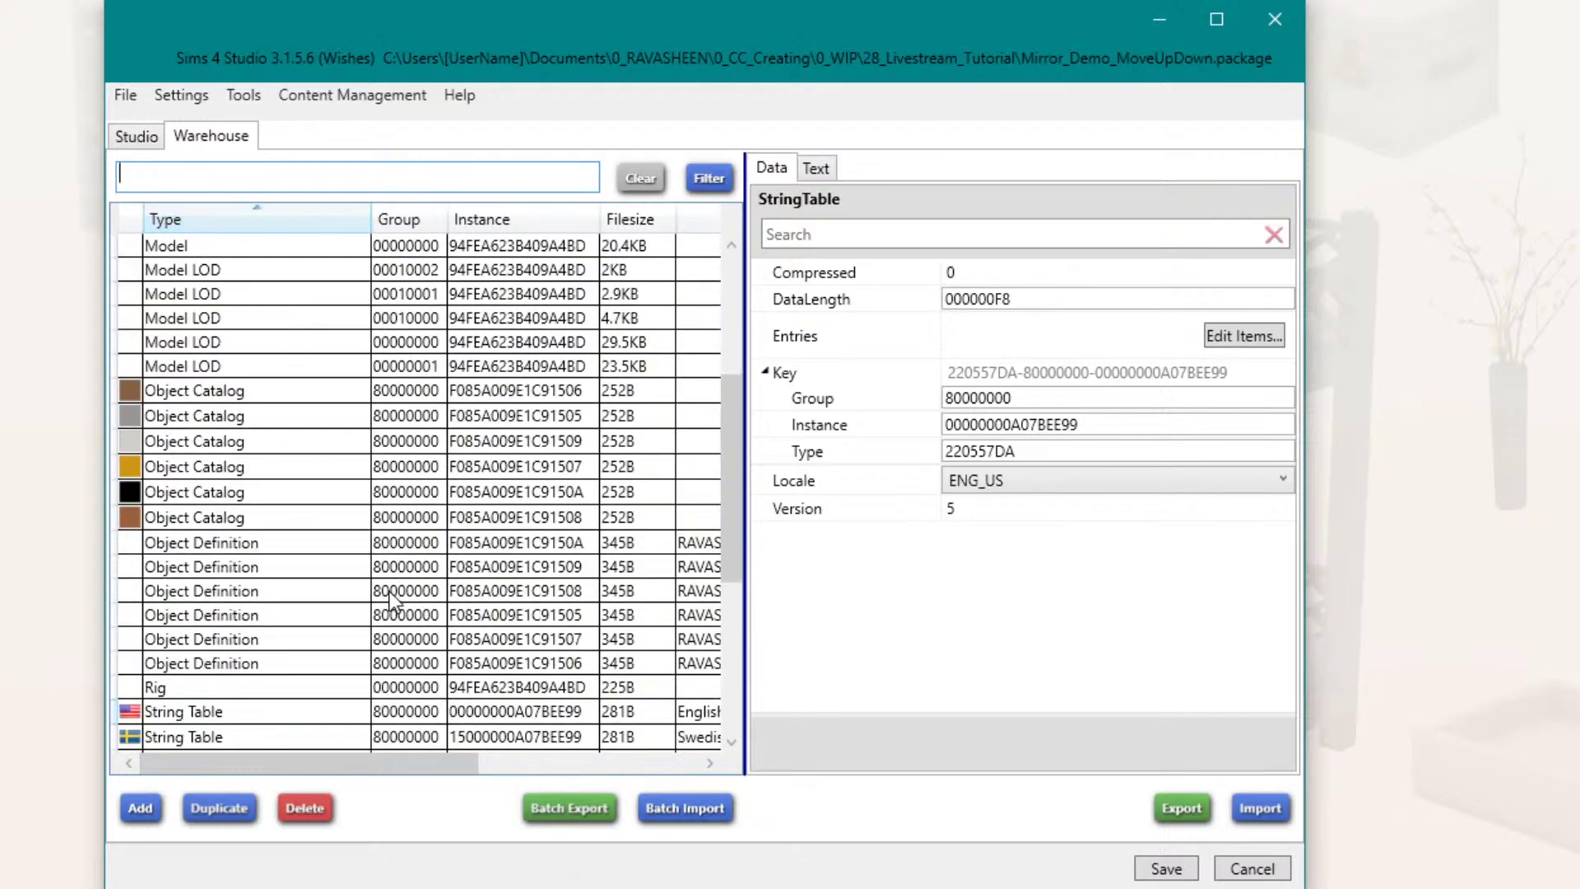
pyautogui.scroll(2, 386, 601)
pyautogui.scroll(2, 303, 591)
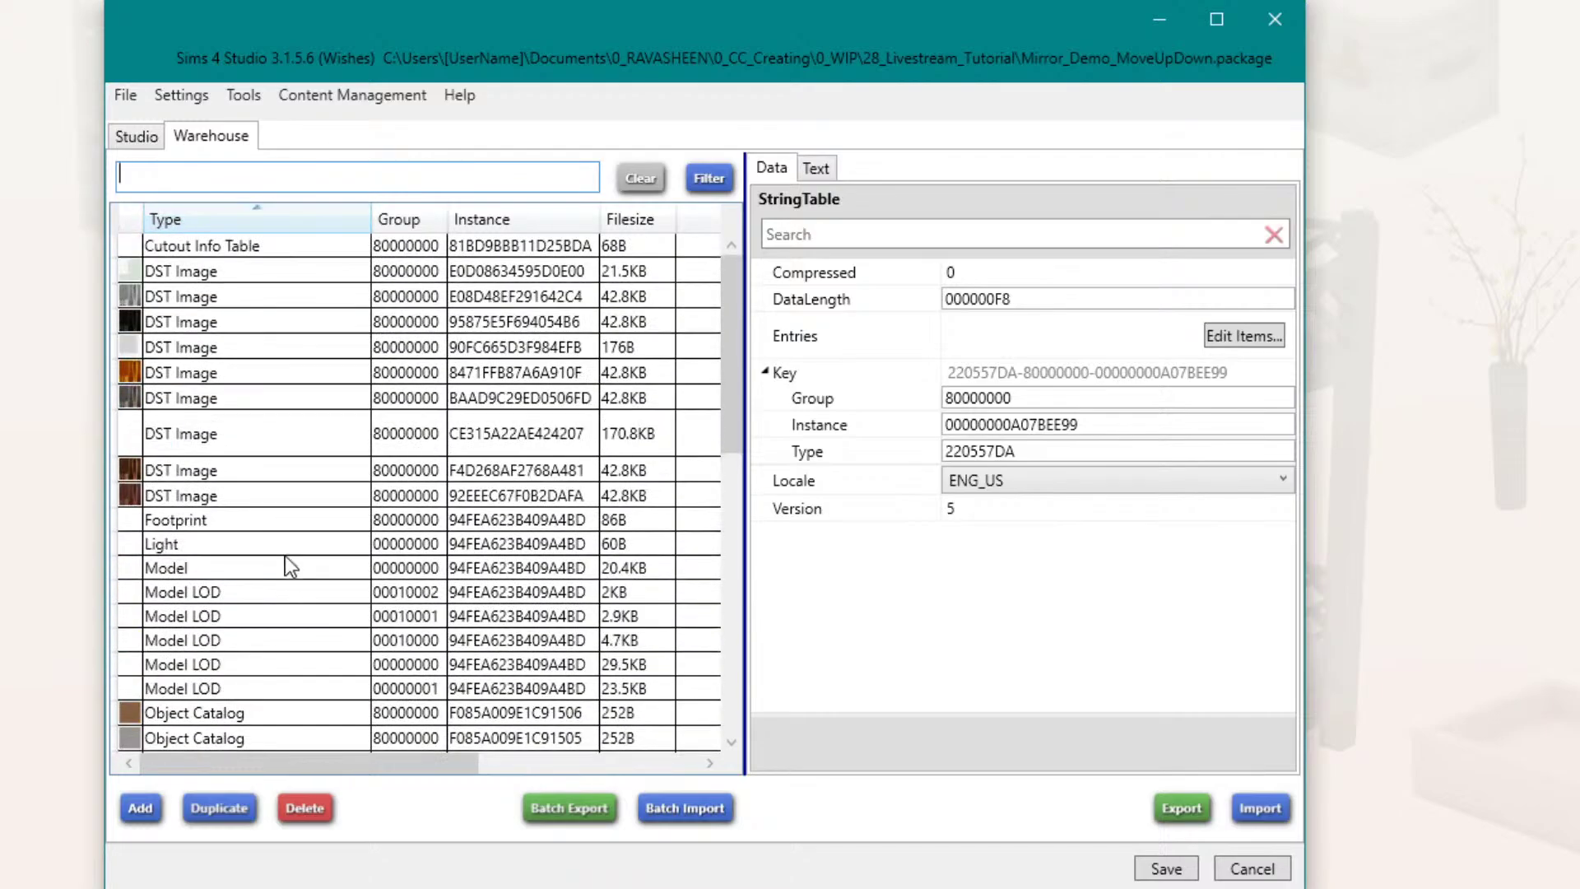
pyautogui.click(137, 135)
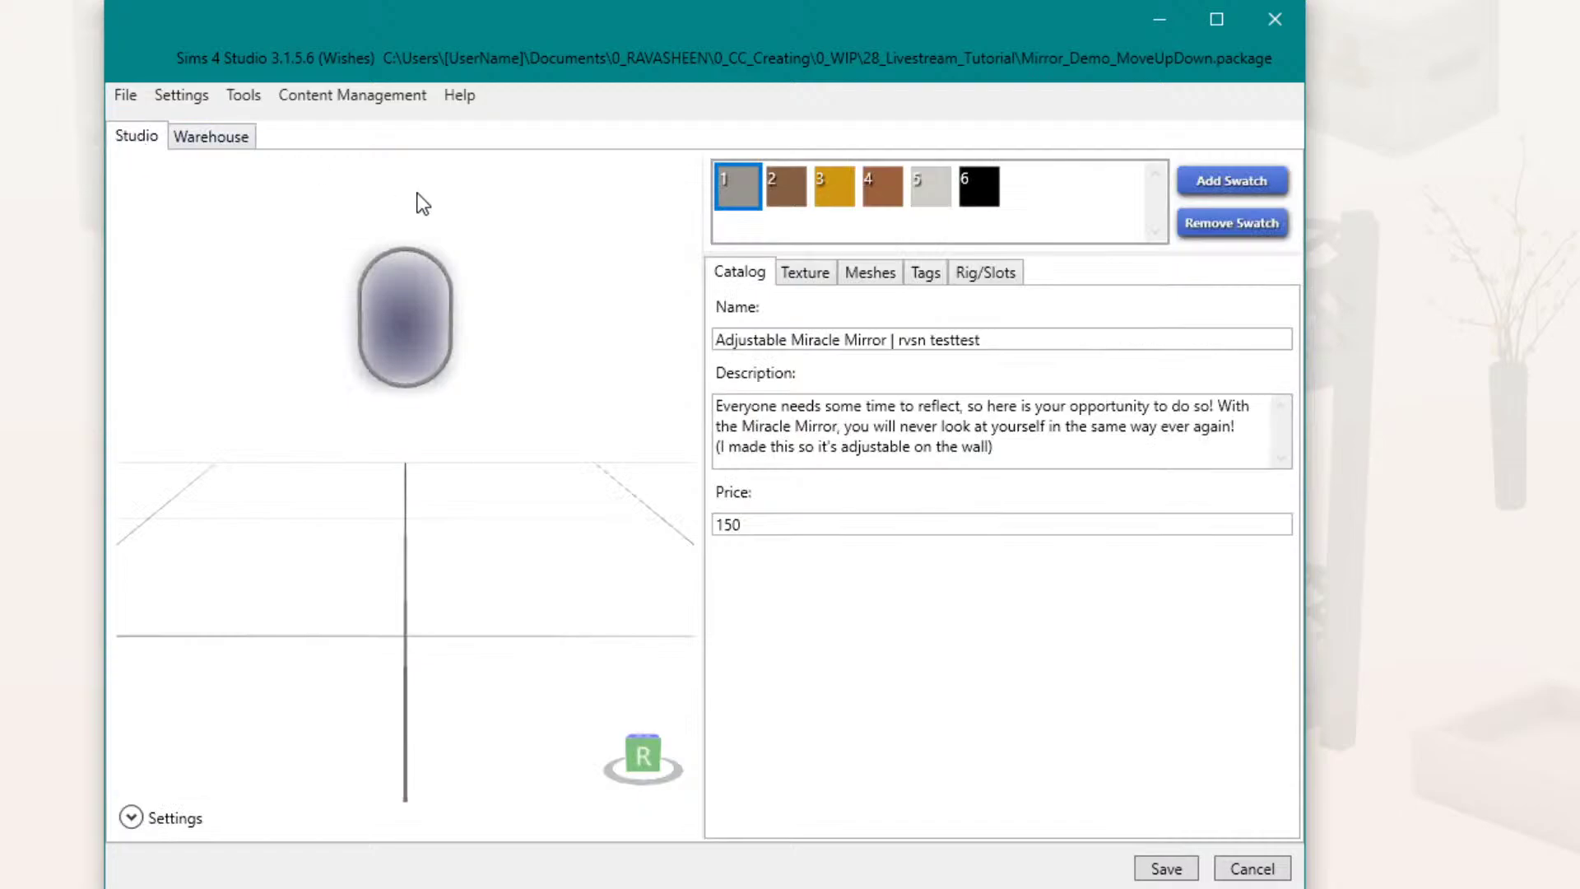
pyautogui.click(208, 137)
# Step: Examine the ObjectTooltipTags items in the brown F085A009E1C91506 swatch's Object Catalog entry, then close the list without changes
pyautogui.scroll(-2, 236, 395)
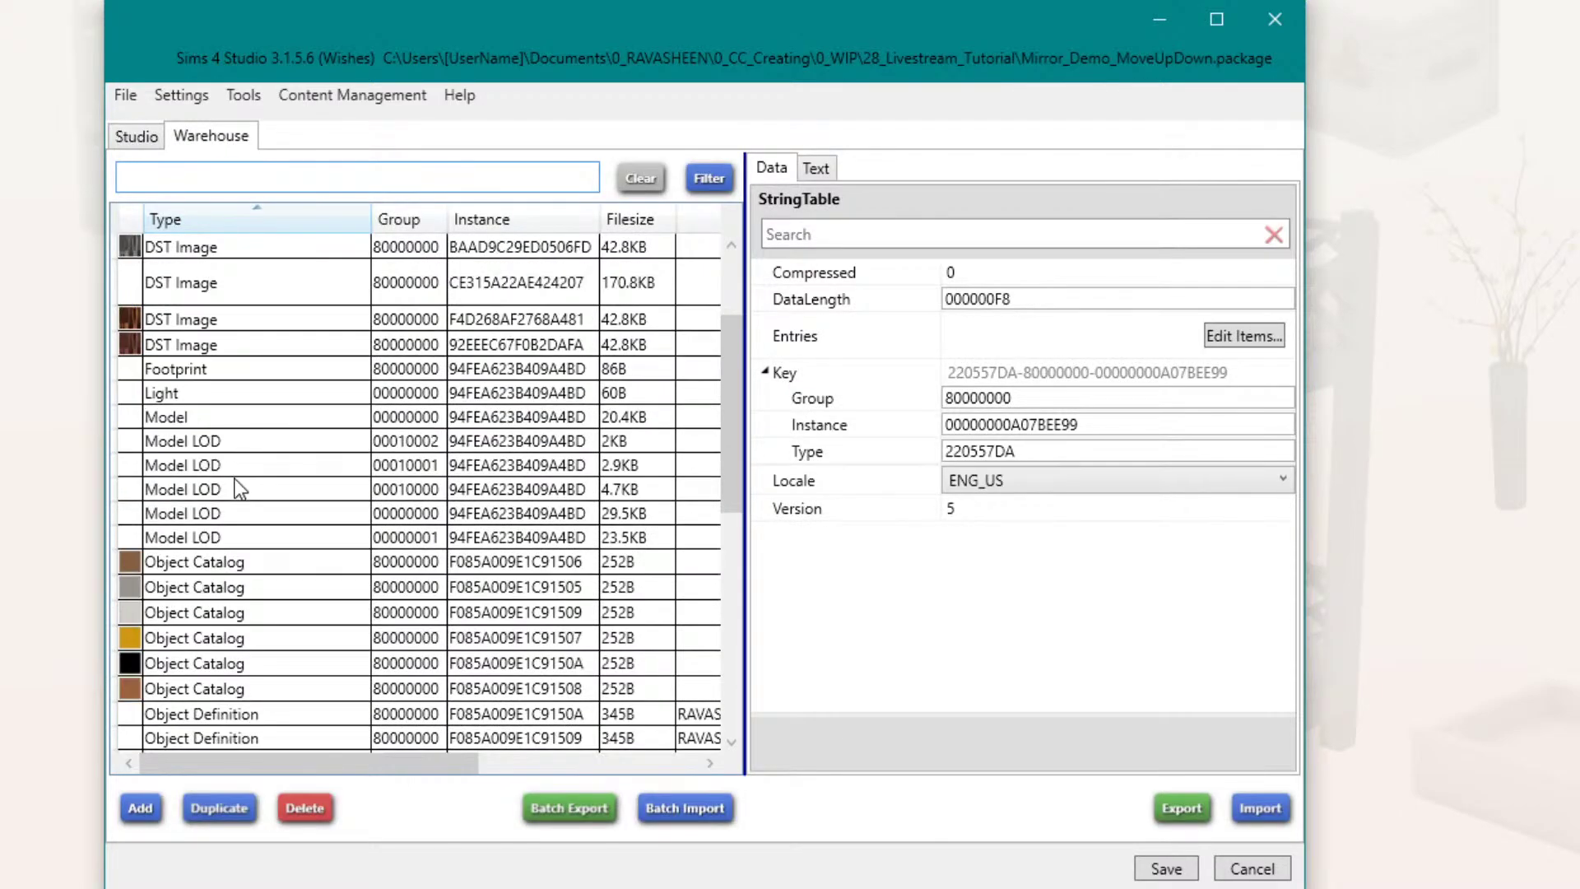
pyautogui.scroll(-2, 239, 490)
pyautogui.scroll(-1, 239, 512)
pyautogui.click(252, 393)
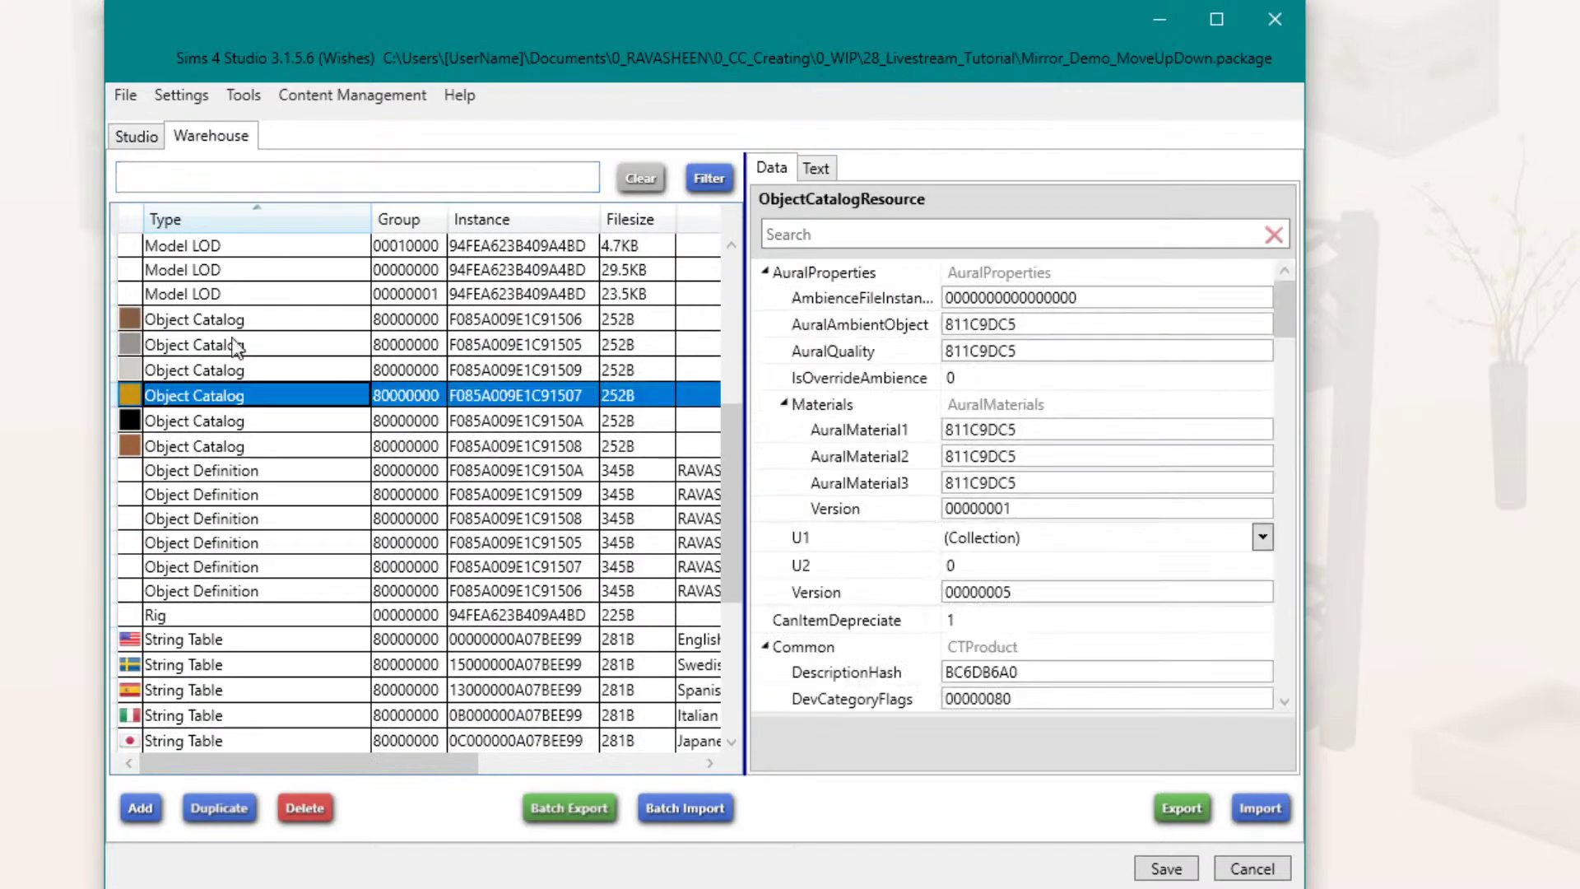
pyautogui.click(238, 319)
pyautogui.scroll(-3, 984, 393)
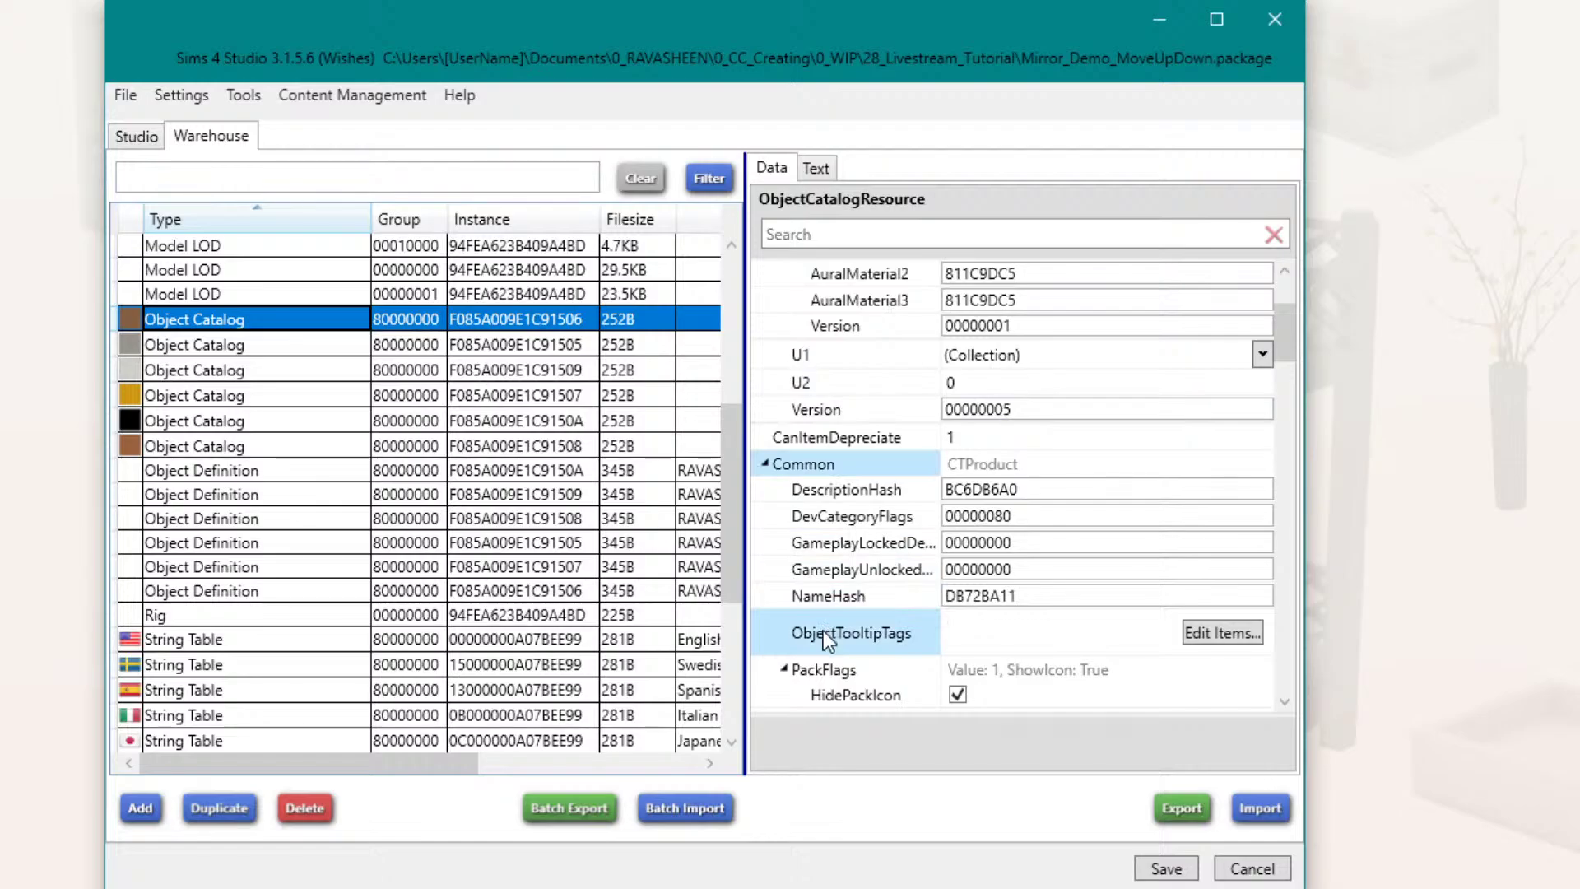
pyautogui.click(1224, 633)
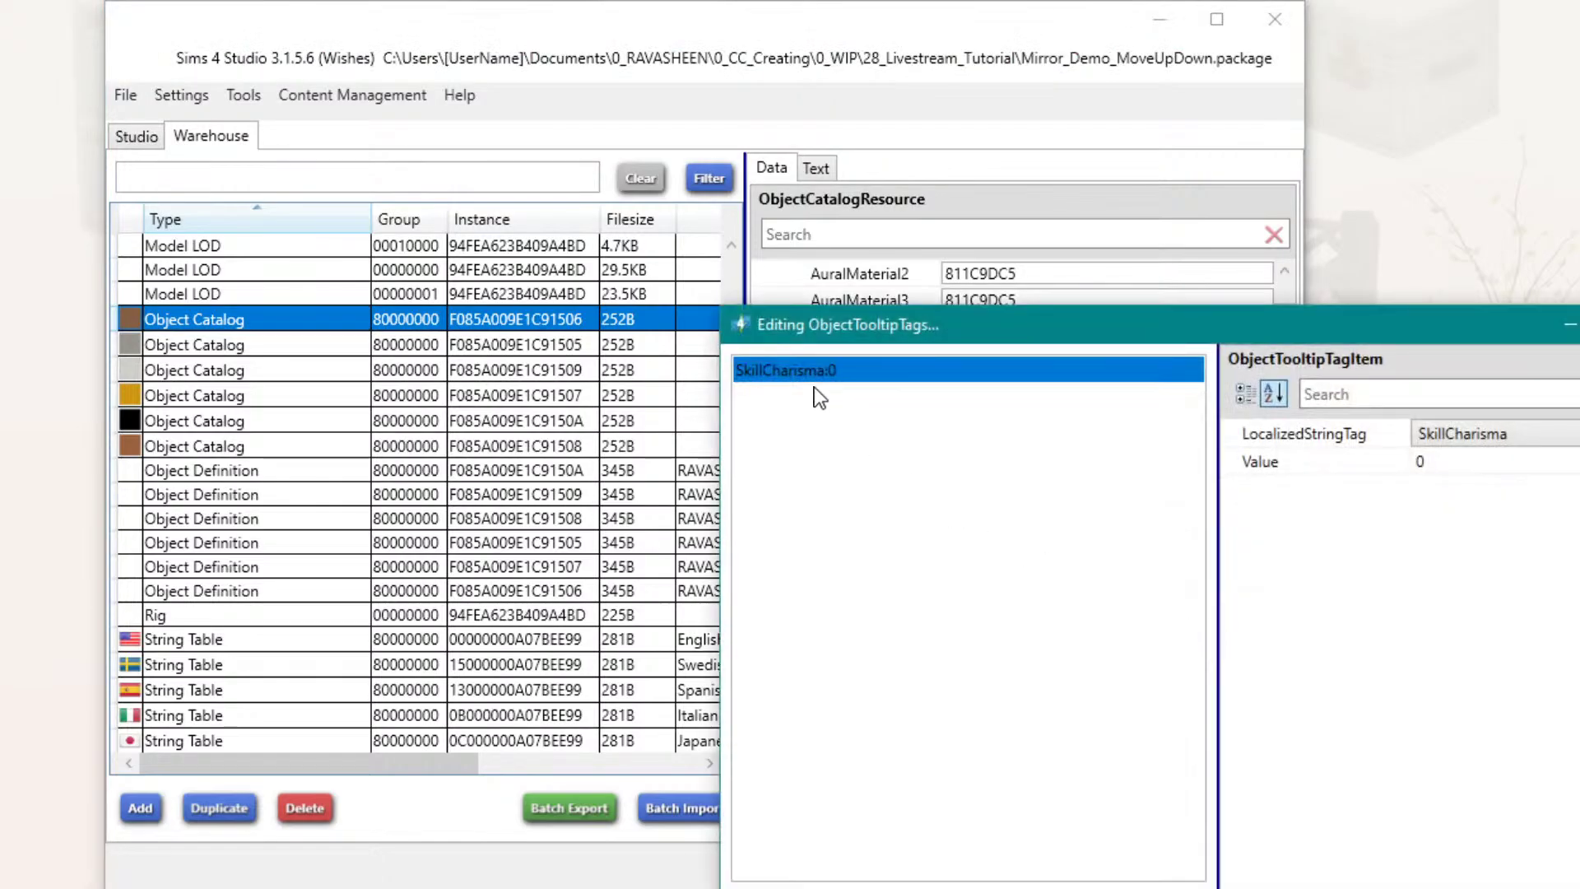
pyautogui.moveTo(803, 325); pyautogui.dragTo(275, 97)
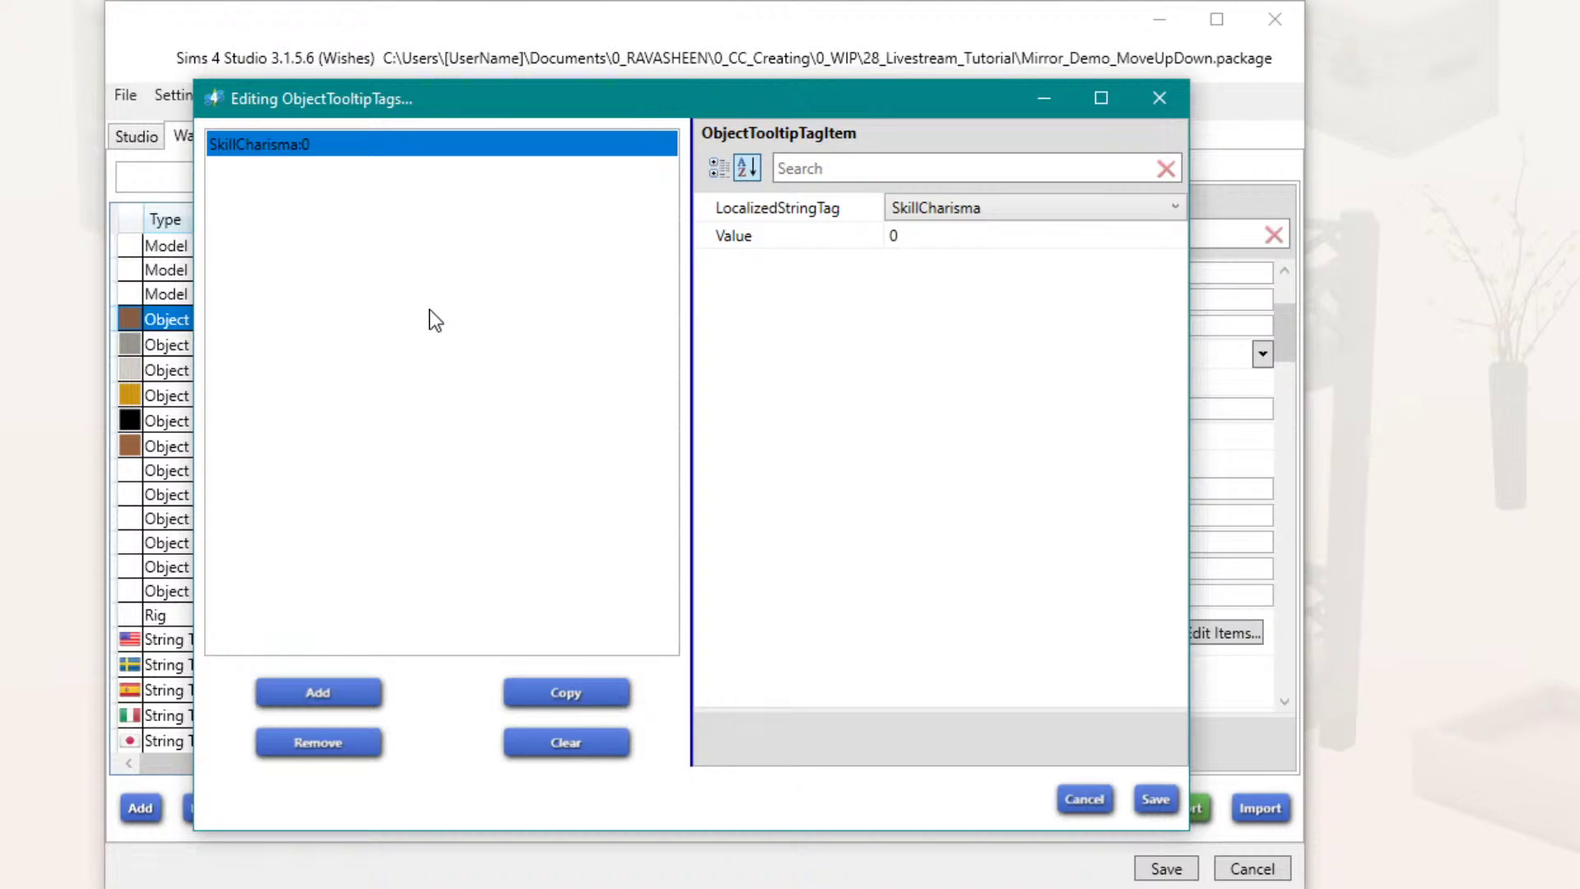
pyautogui.click(1159, 98)
# Step: Examine the EnvironmentScores items of the first Object Definition entry, with the property-name column widened, and close the list
pyautogui.moveTo(734, 433); pyautogui.dragTo(688, 287)
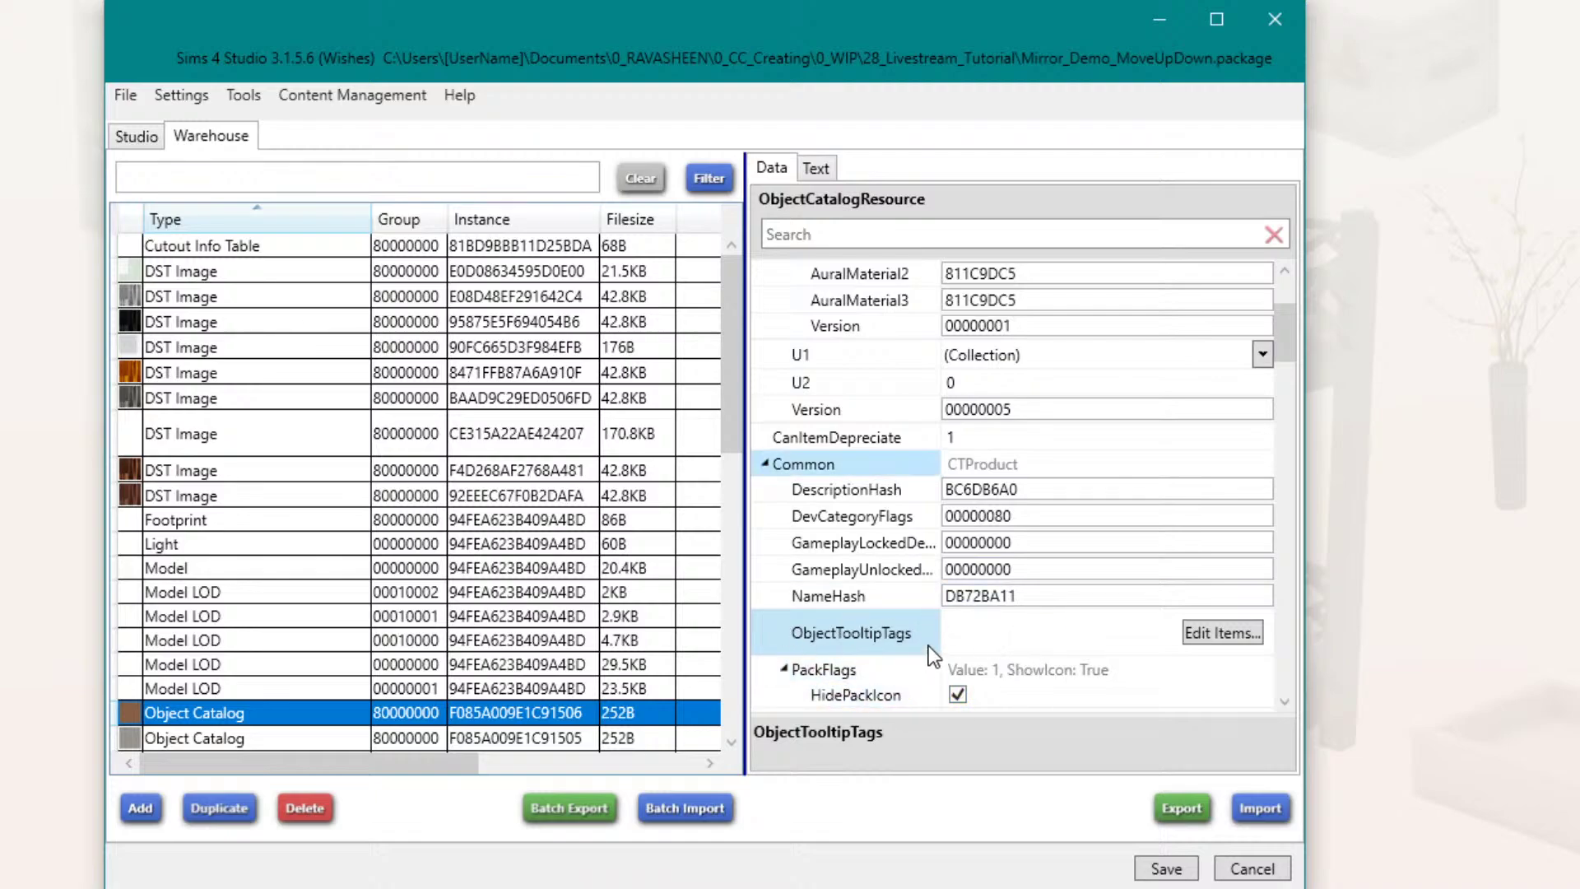
pyautogui.scroll(-2, 519, 585)
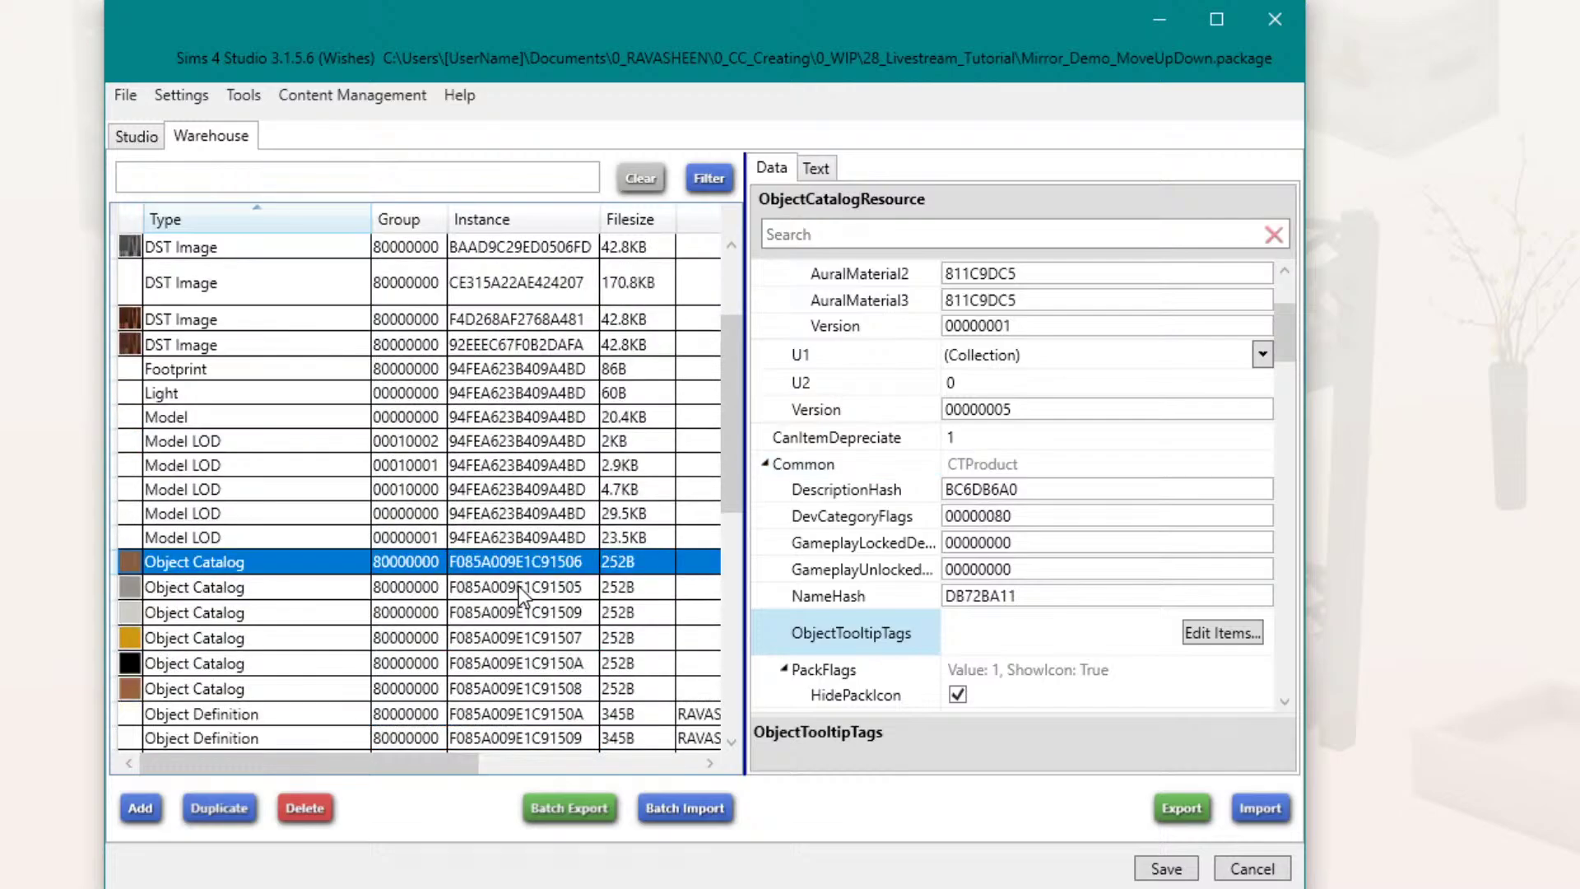
pyautogui.scroll(-2, 299, 614)
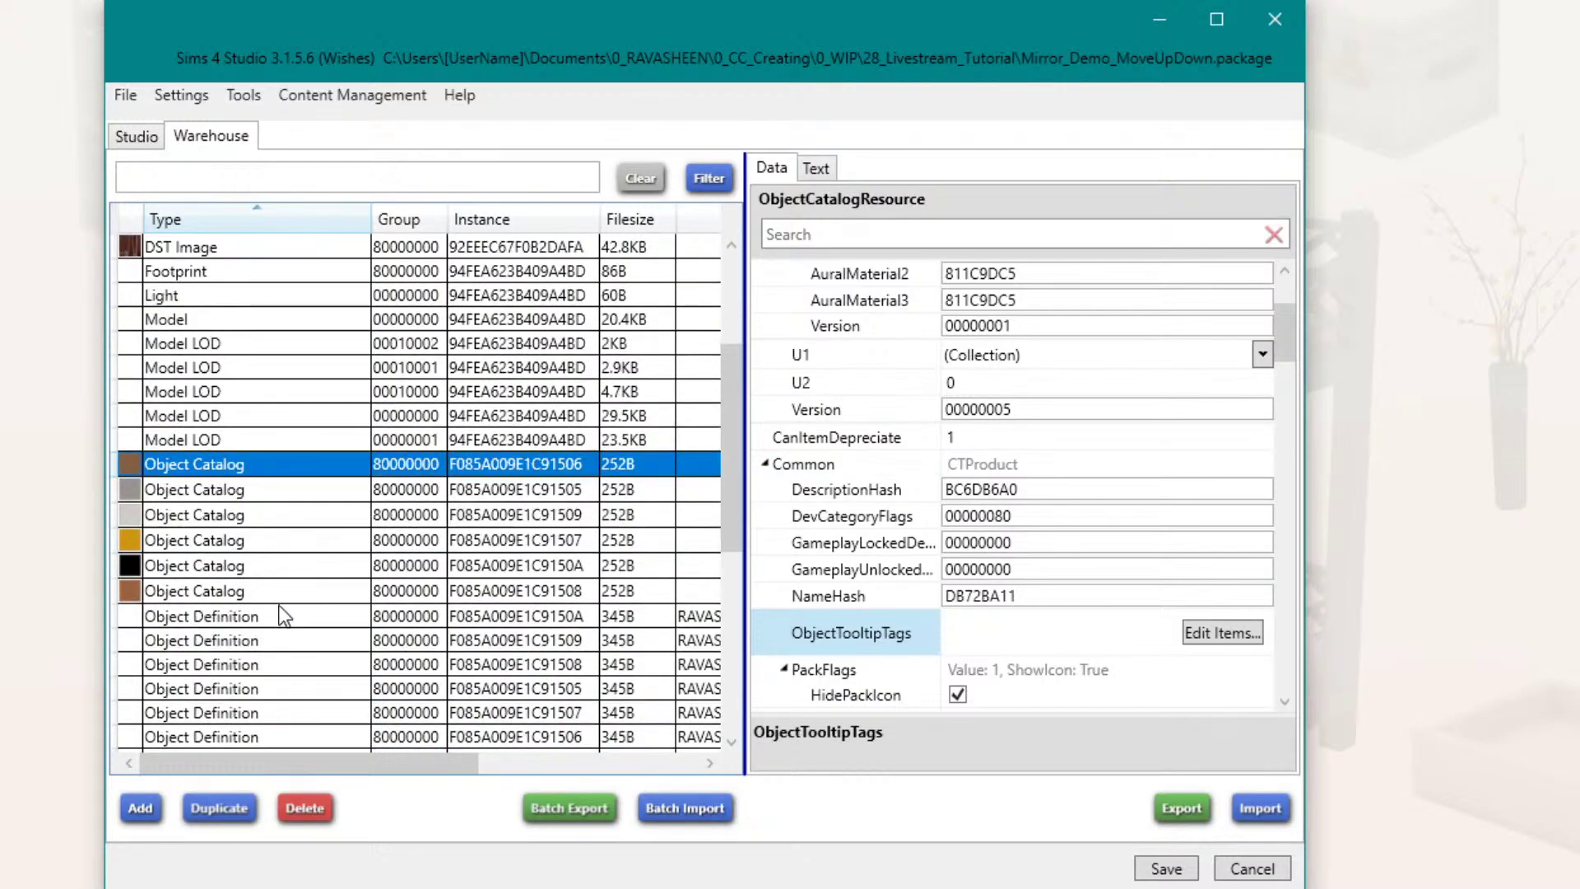
pyautogui.click(280, 615)
pyautogui.scroll(3, 867, 288)
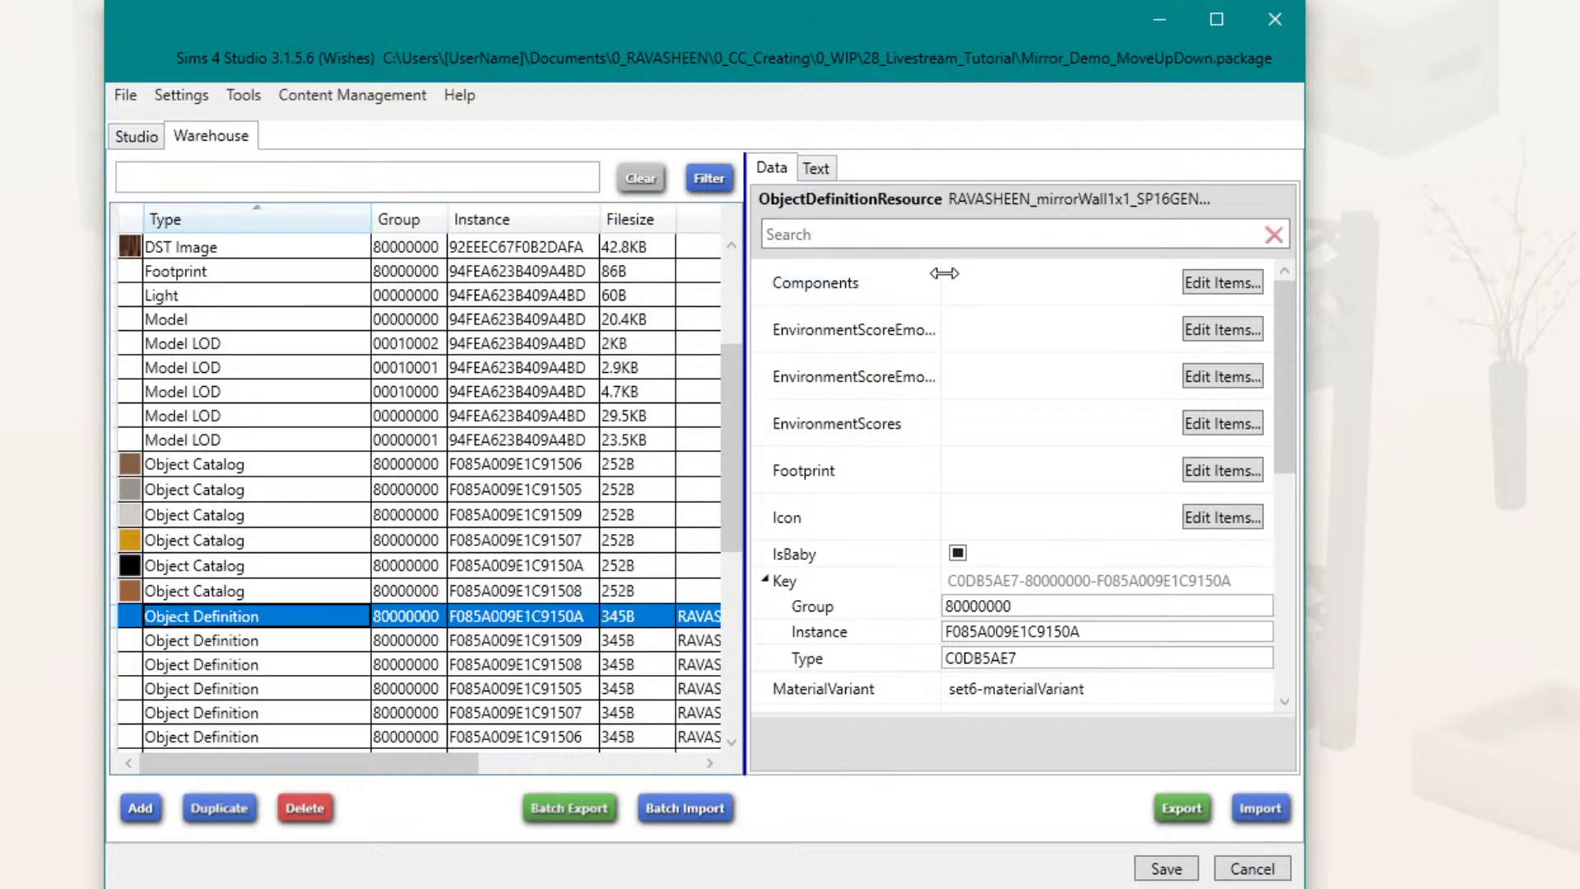
pyautogui.moveTo(943, 276); pyautogui.dragTo(1066, 280)
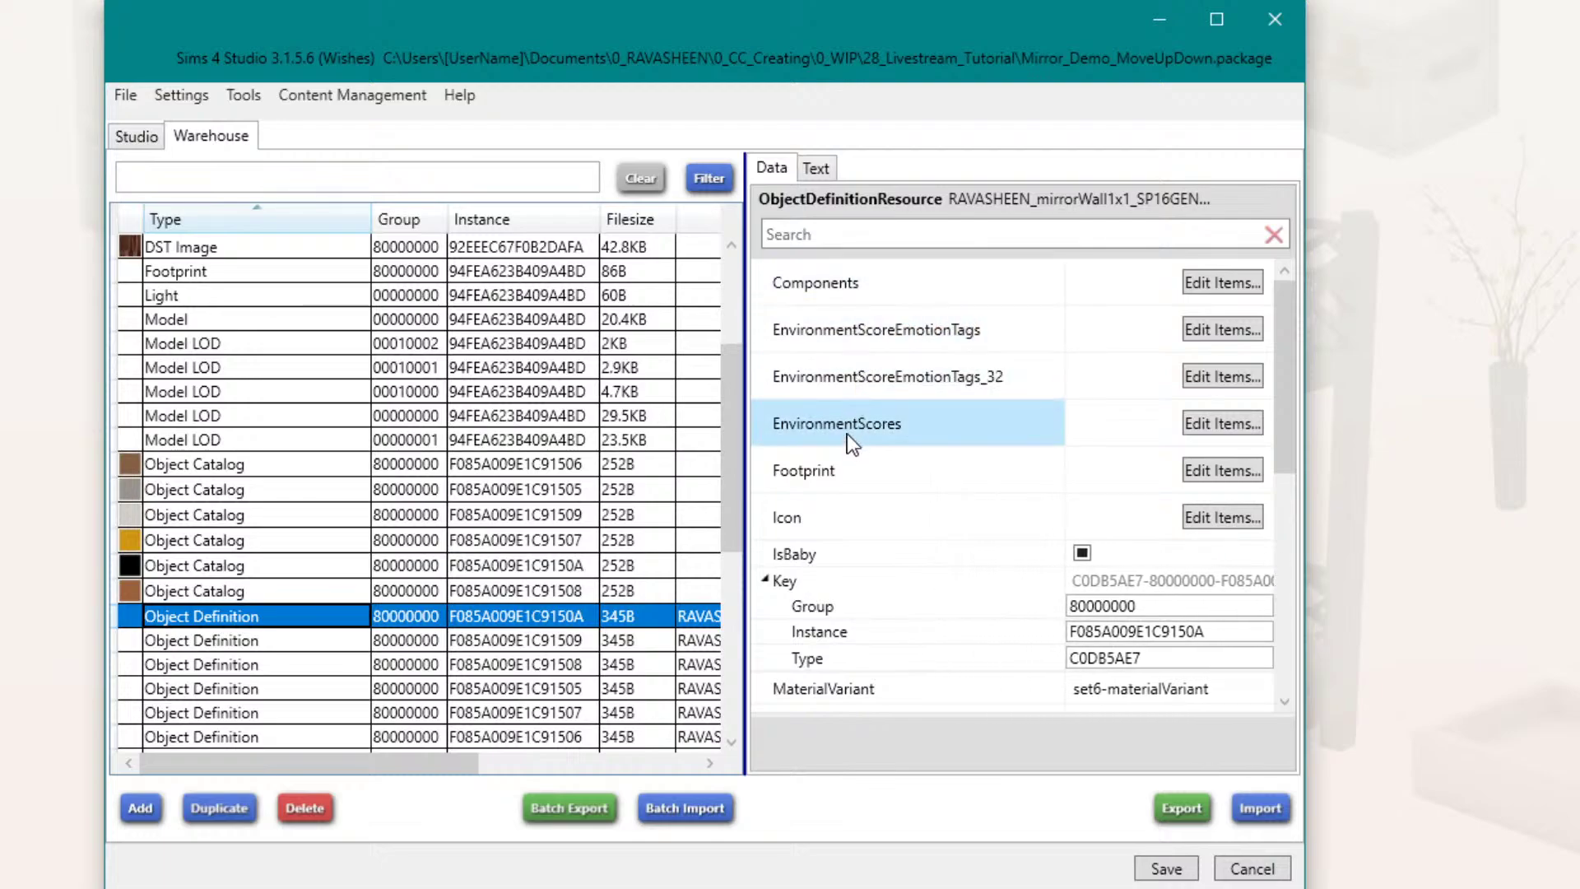
pyautogui.click(1245, 426)
pyautogui.click(1245, 425)
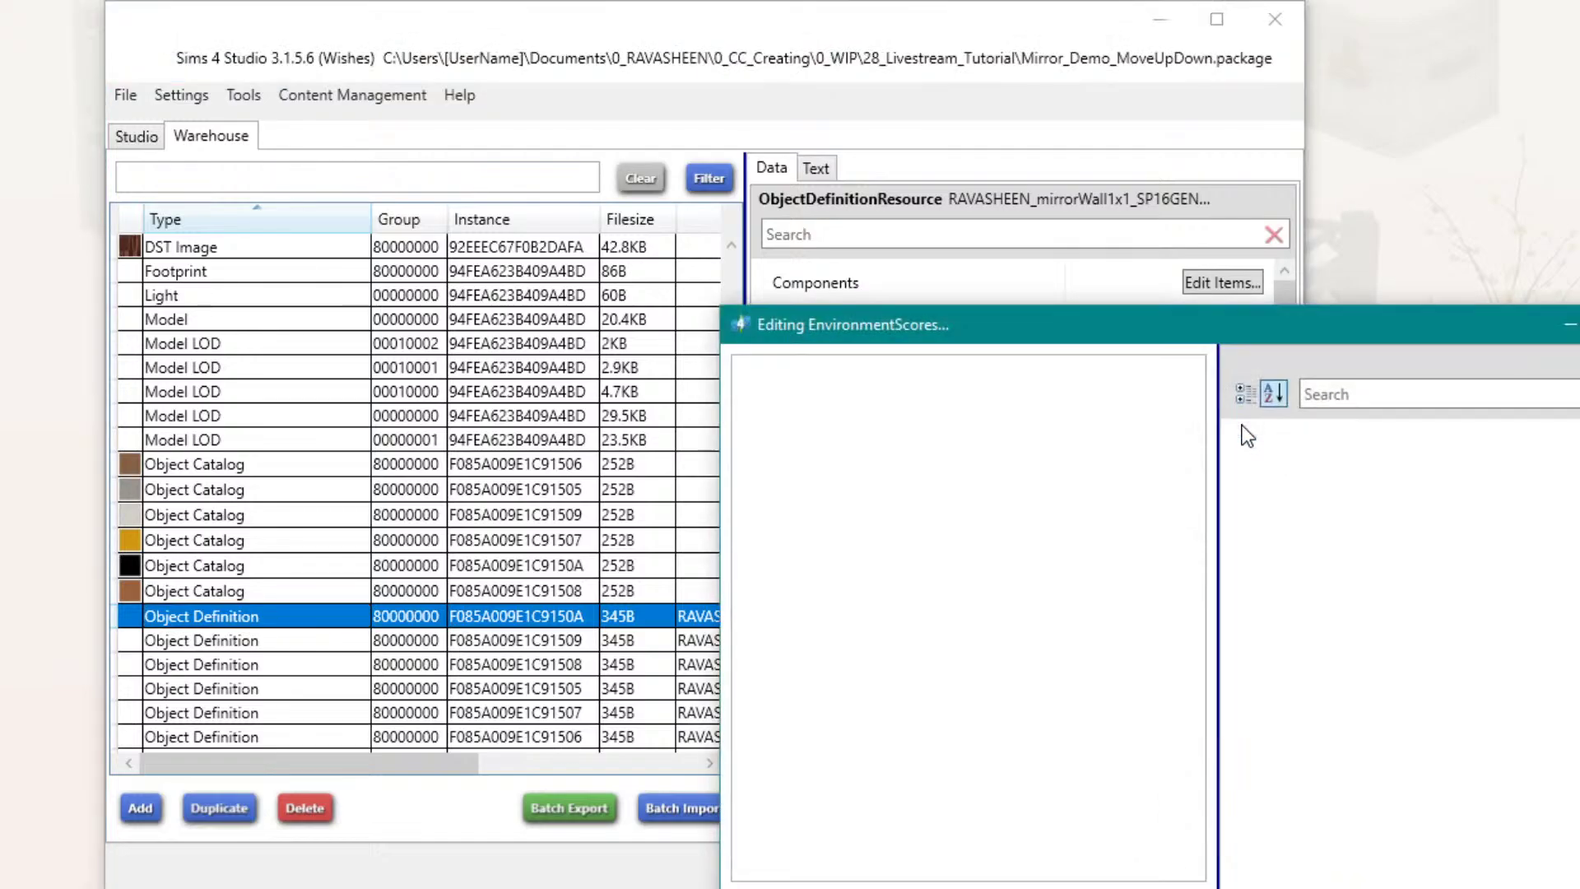
pyautogui.moveTo(1196, 323); pyautogui.dragTo(742, 370)
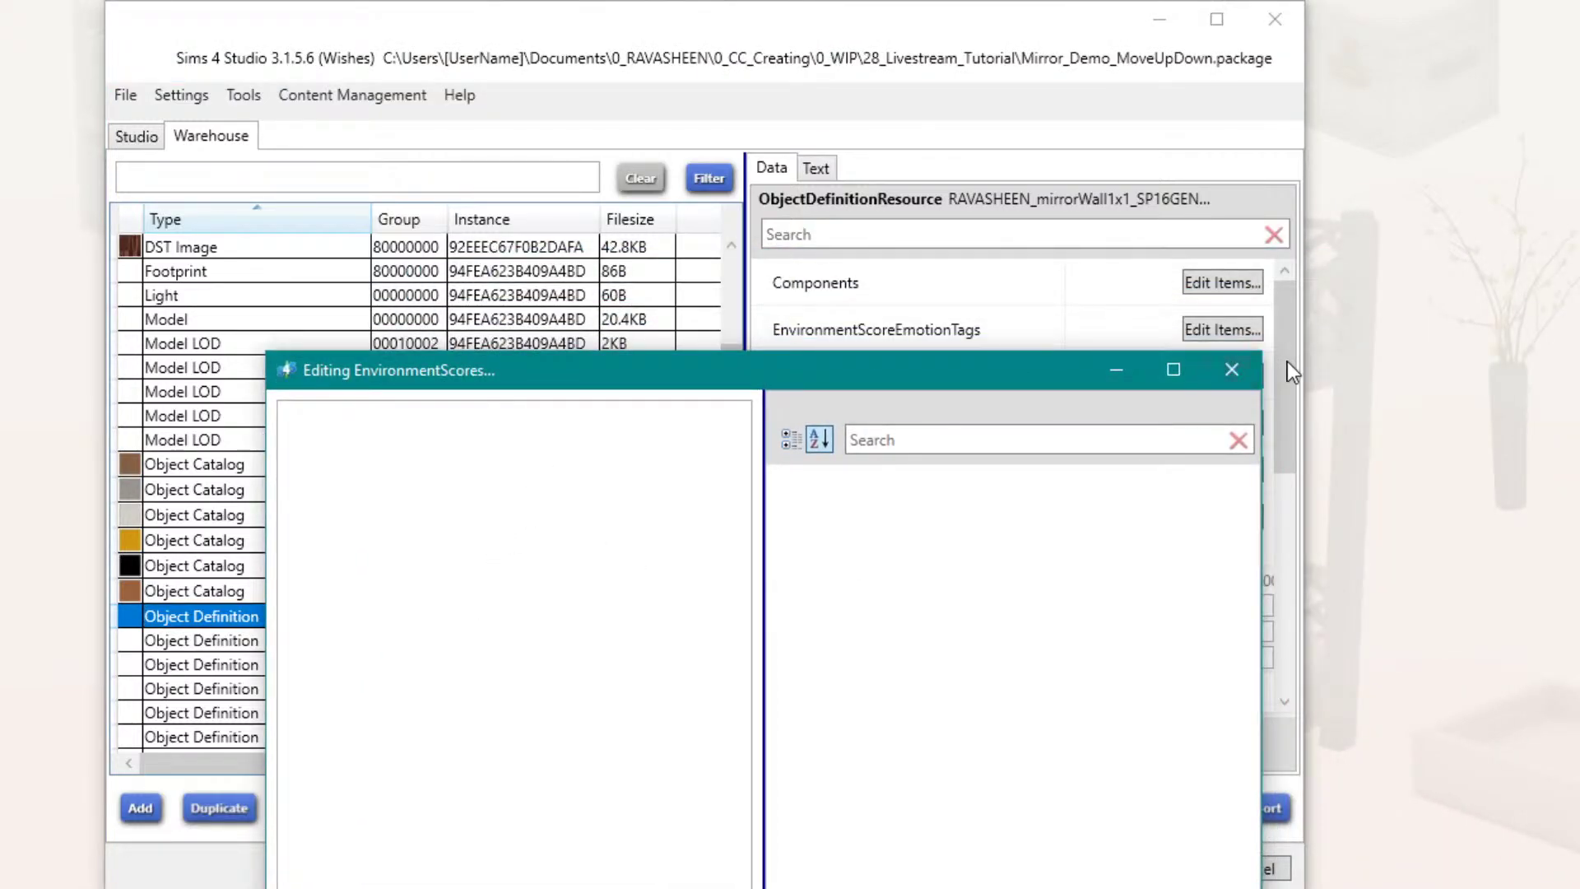
pyautogui.click(1230, 369)
# Step: Return to the main menu and start a Selective Clone of an object
pyautogui.click(140, 138)
pyautogui.click(129, 100)
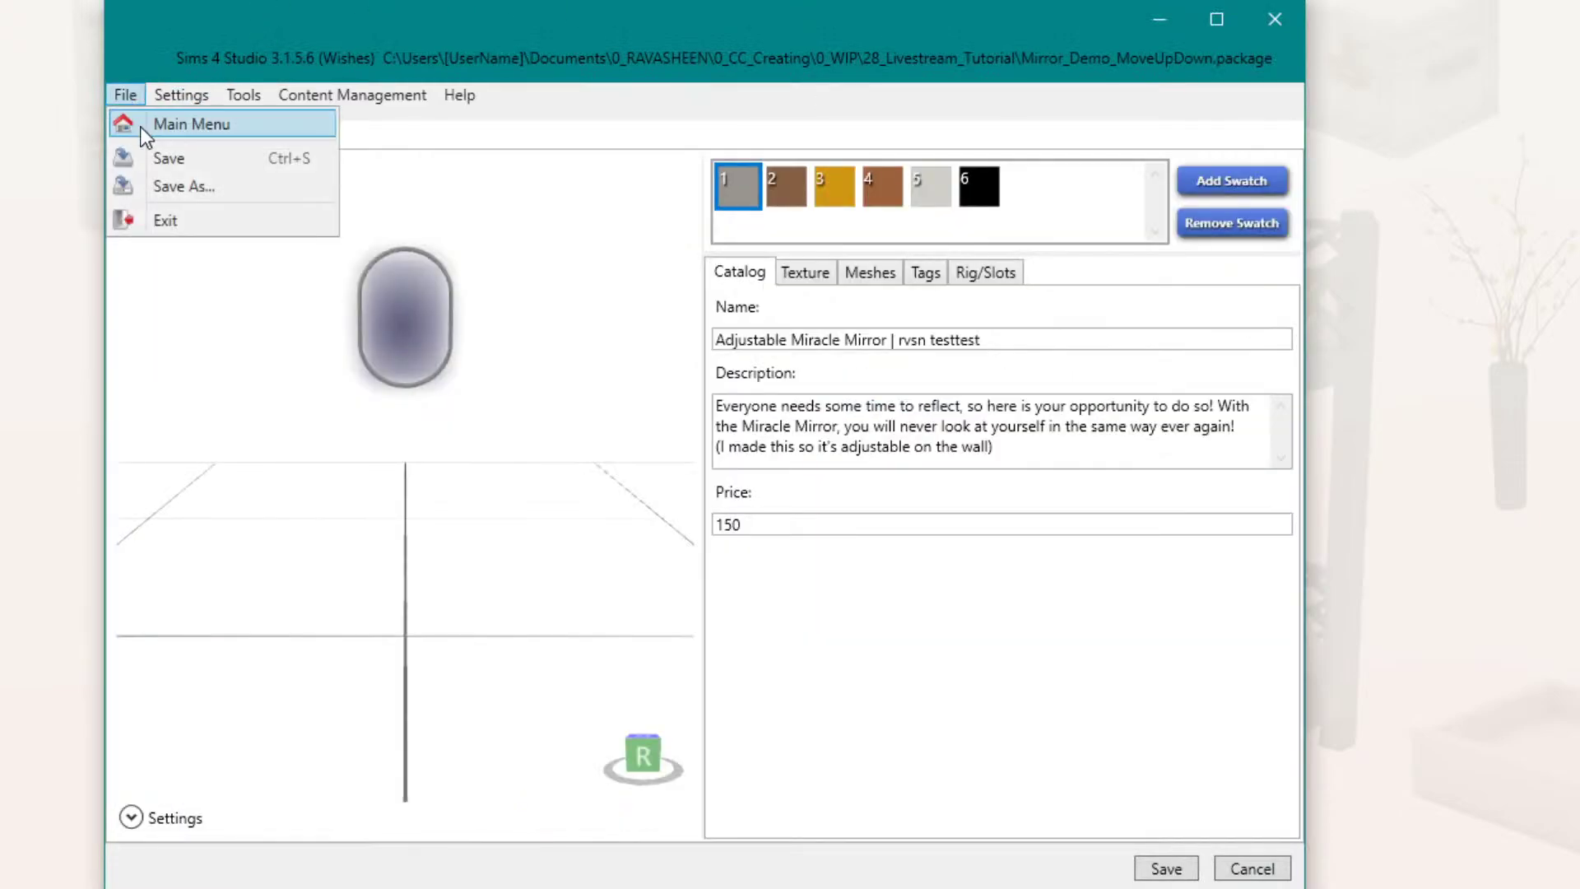
pyautogui.click(140, 124)
pyautogui.click(526, 524)
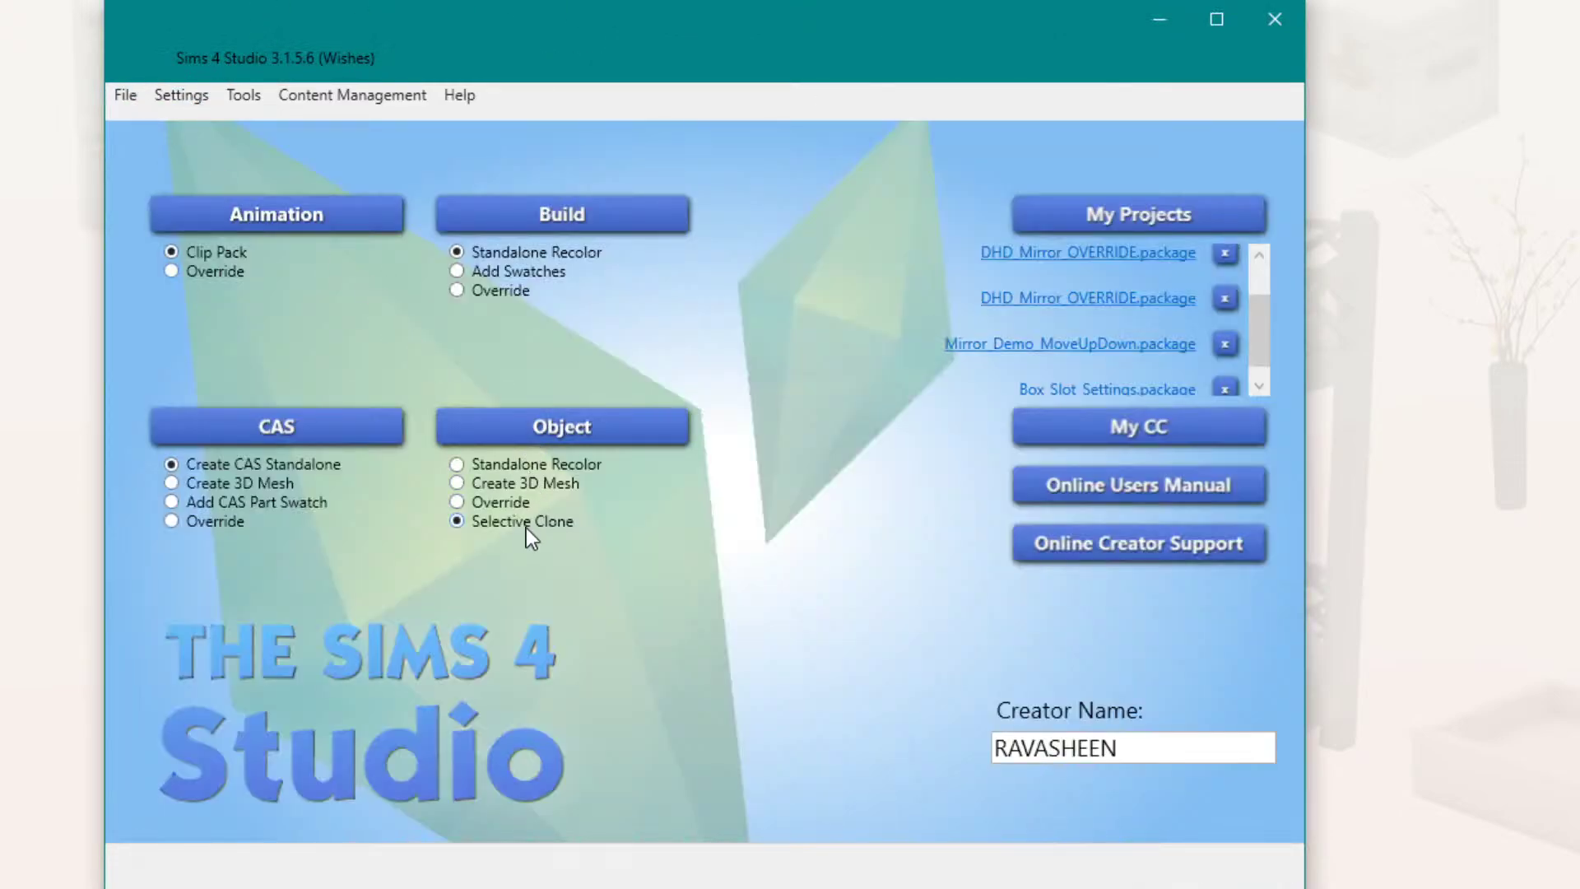
pyautogui.click(533, 423)
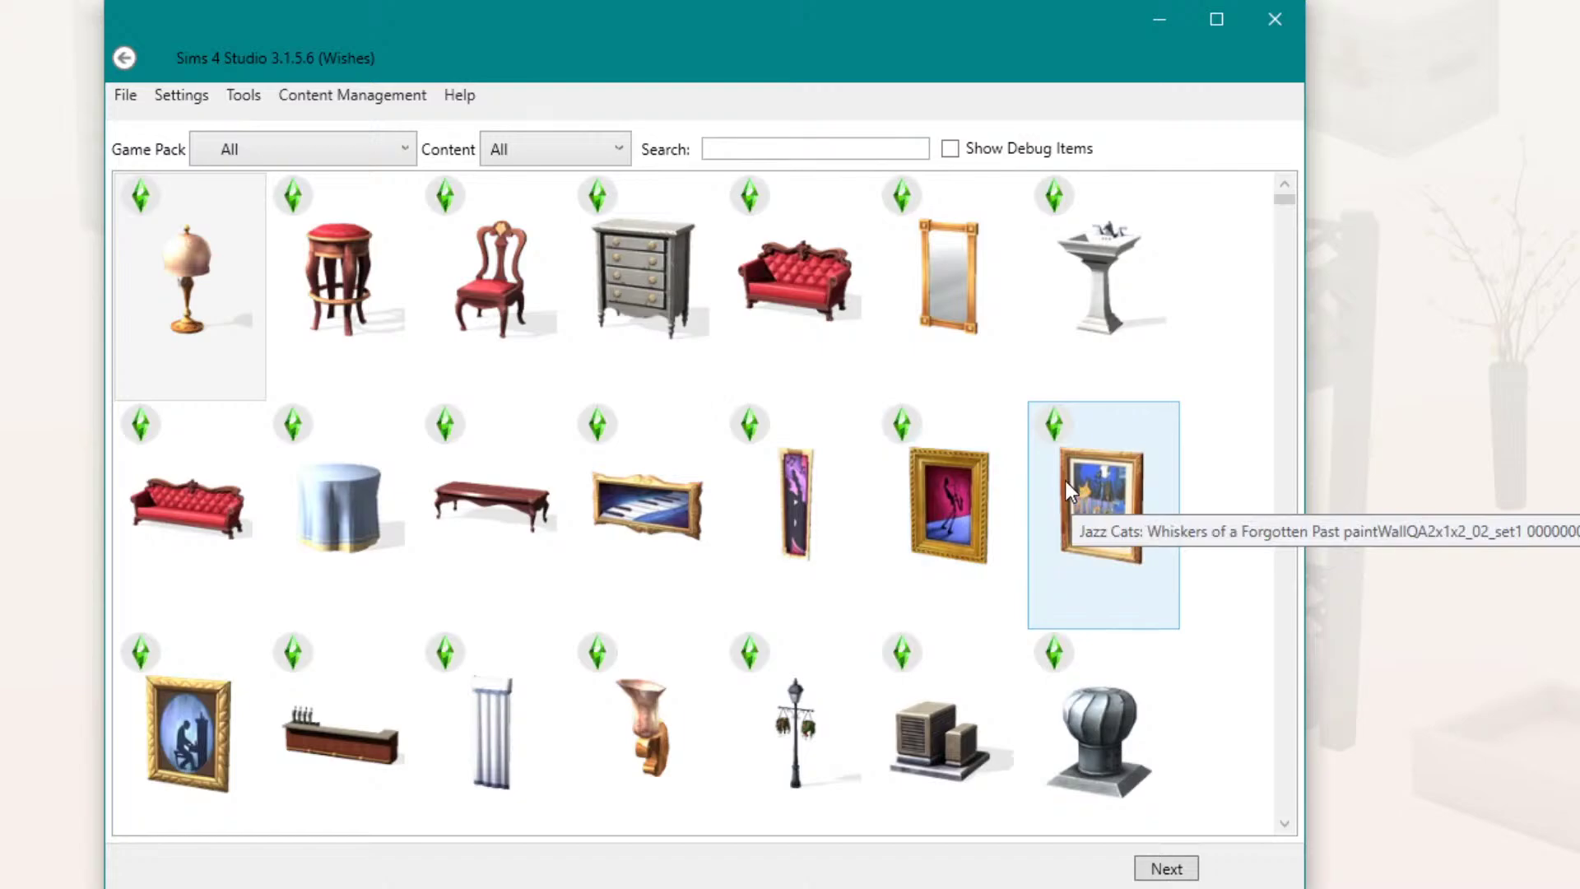
# Step: Search the object catalog for "clown" and select the clown painting as the object to clone
pyautogui.click(983, 479)
pyautogui.click(223, 709)
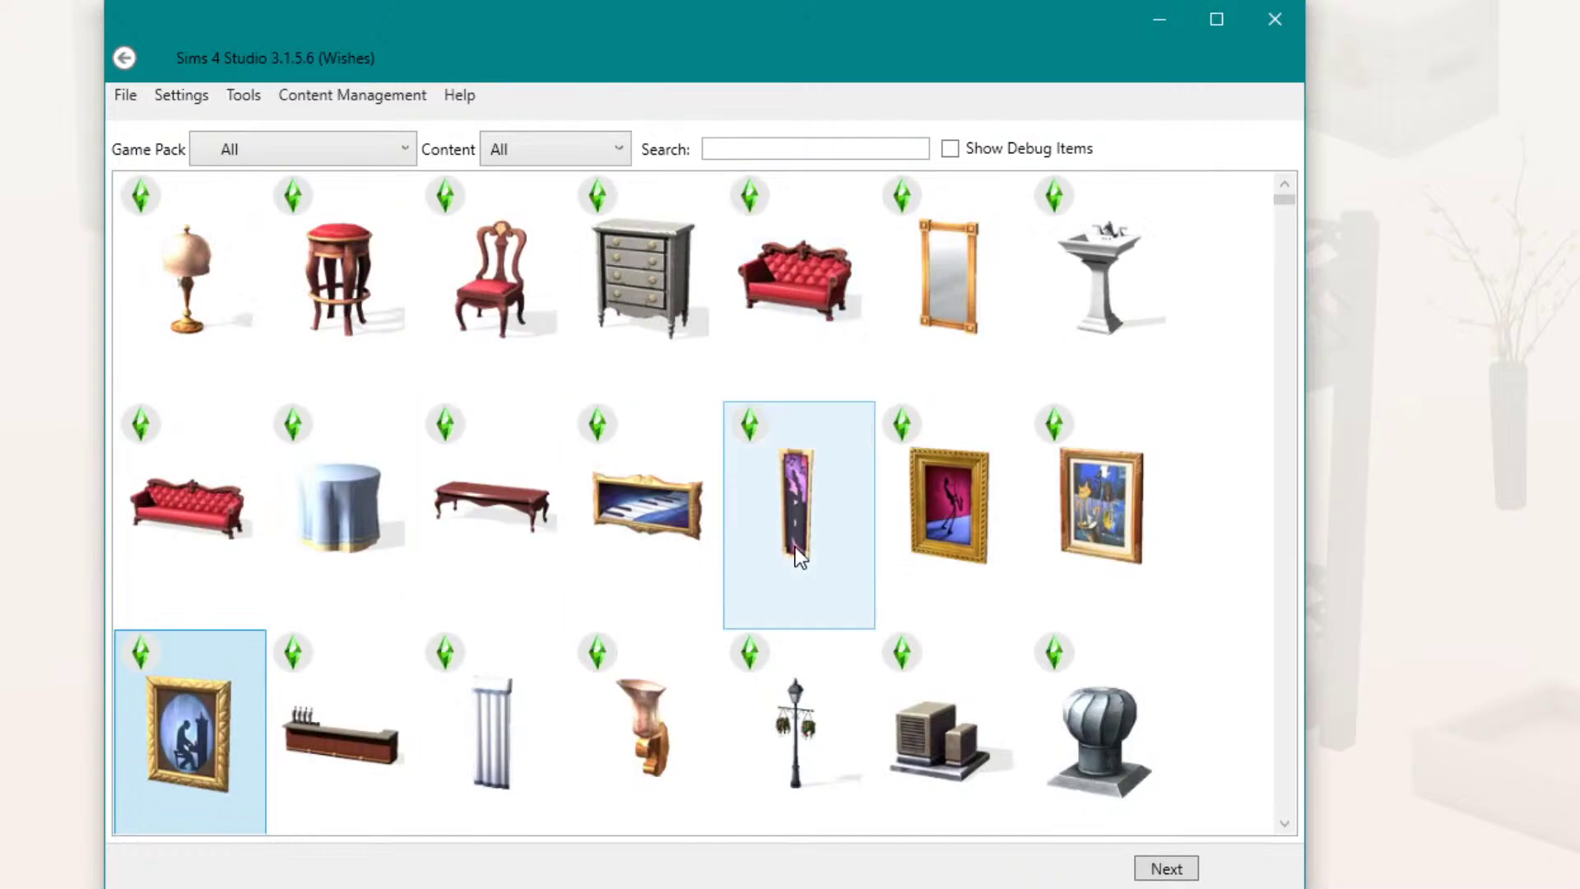
pyautogui.click(933, 516)
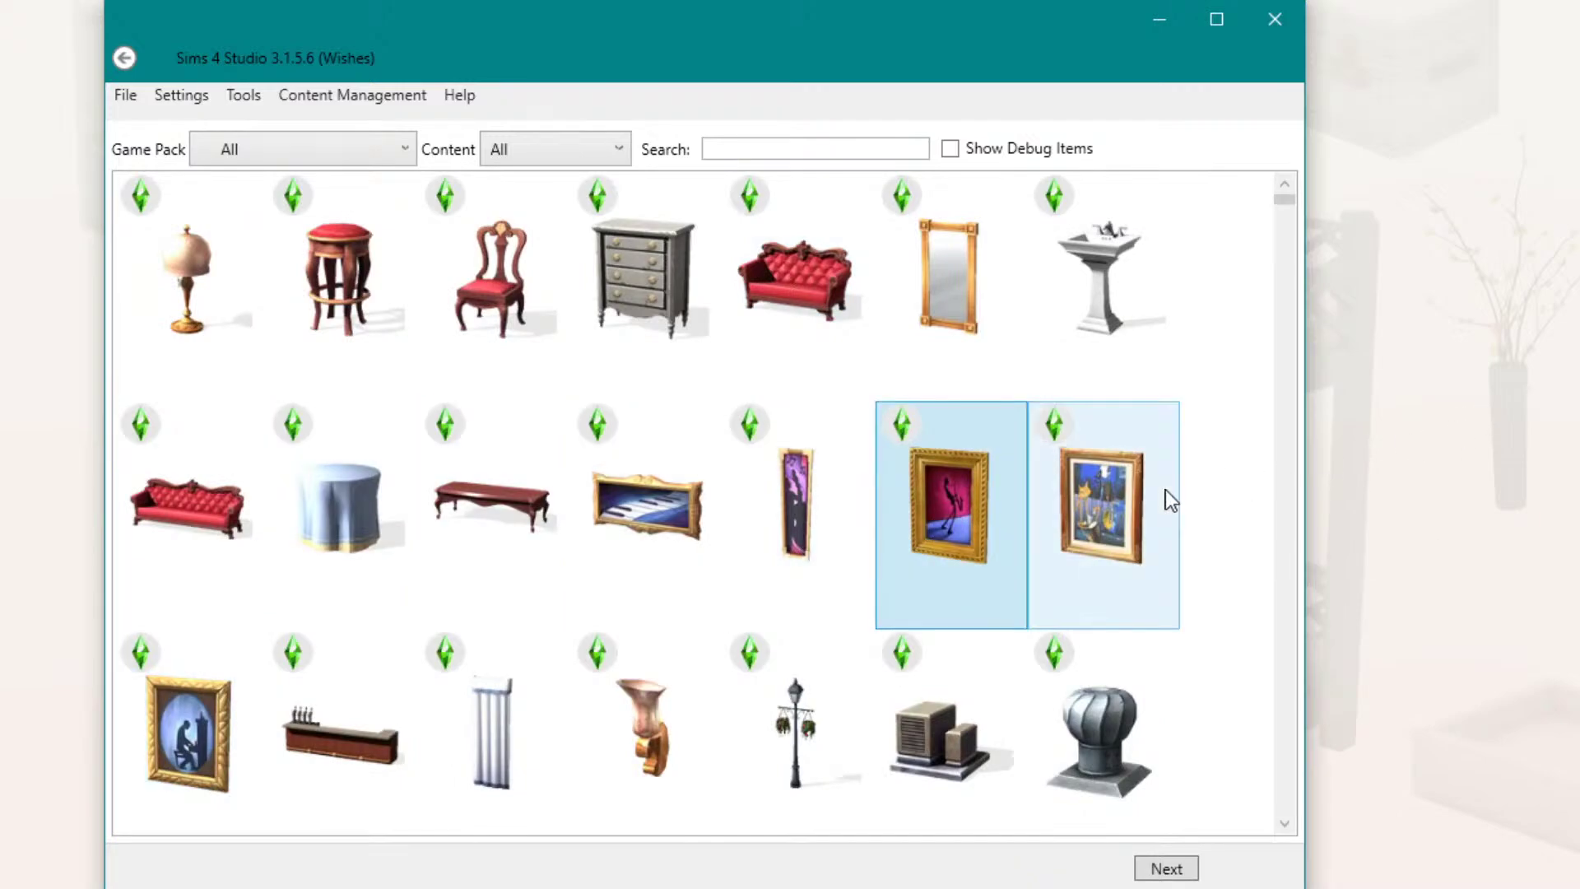
pyautogui.click(1115, 497)
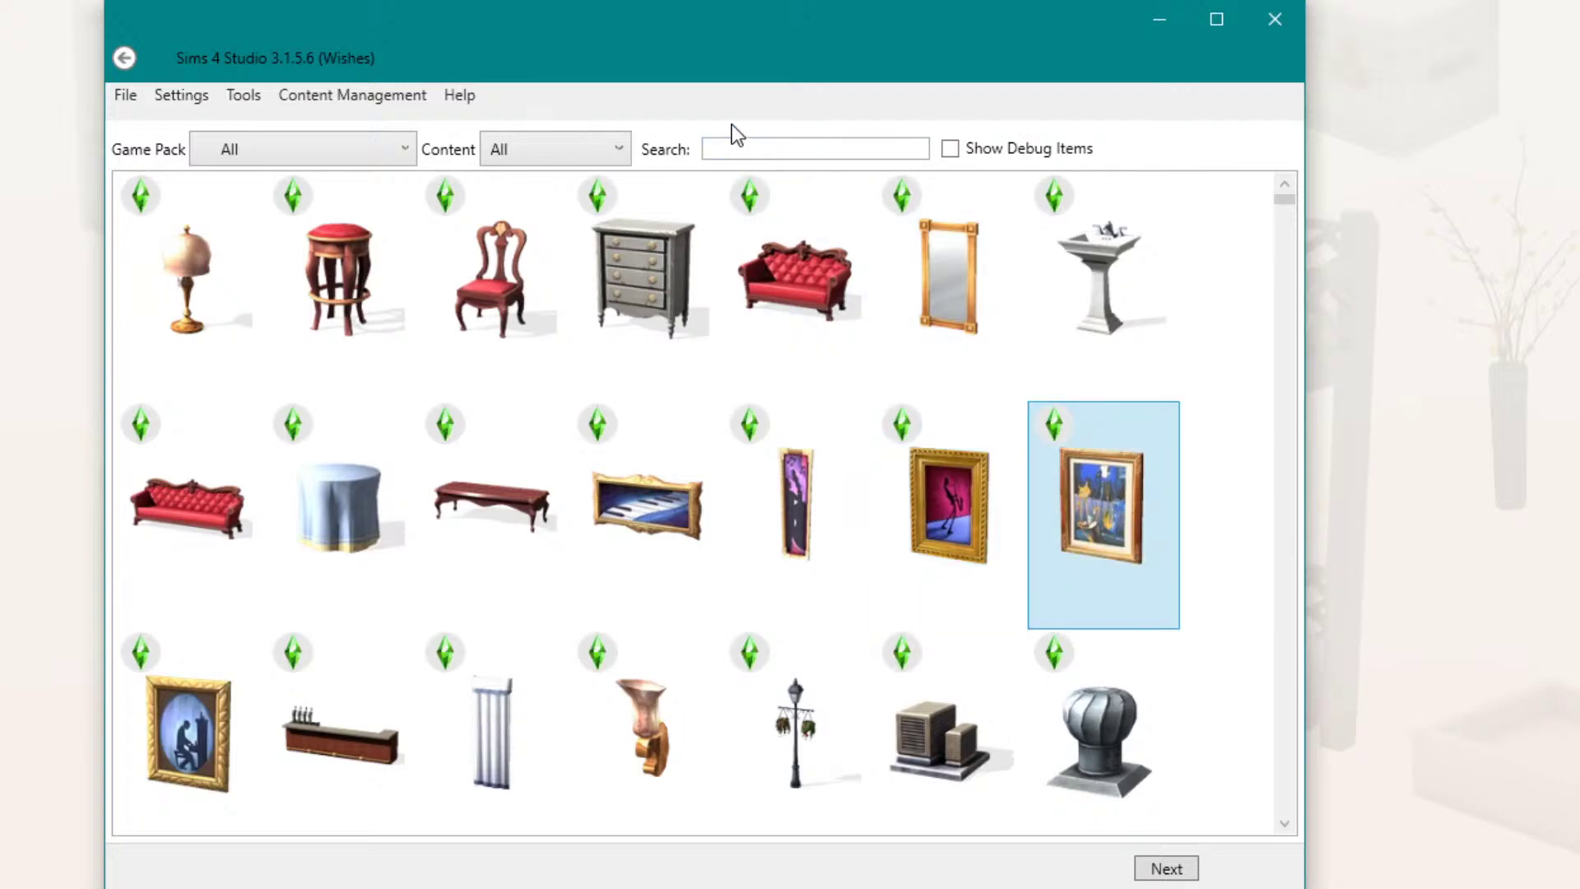
pyautogui.click(733, 147)
pyautogui.write('clown')
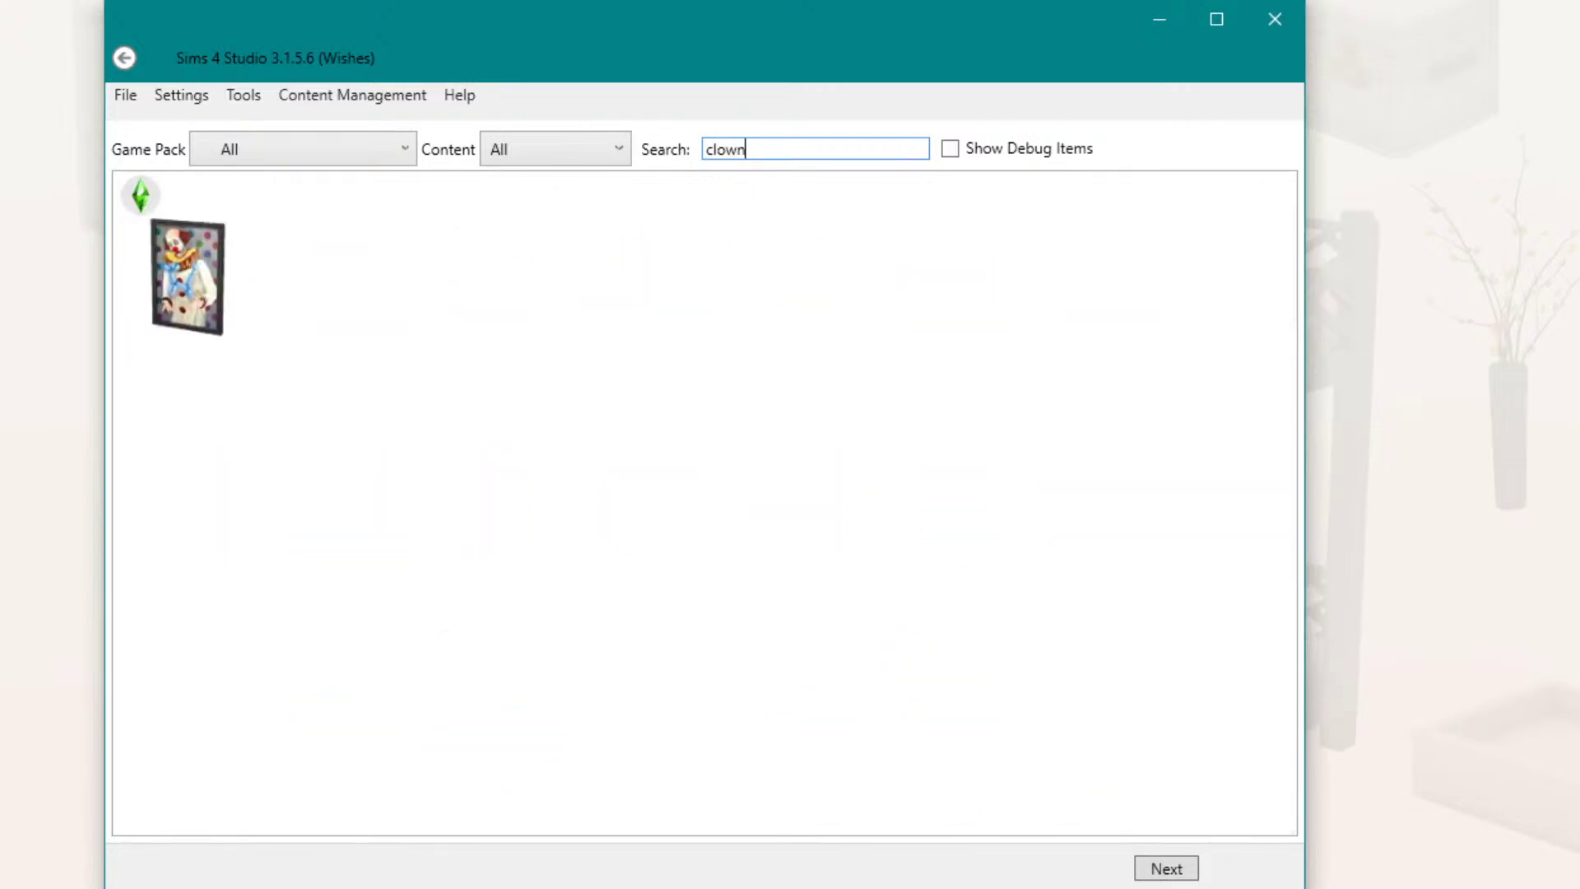
pyautogui.click(189, 305)
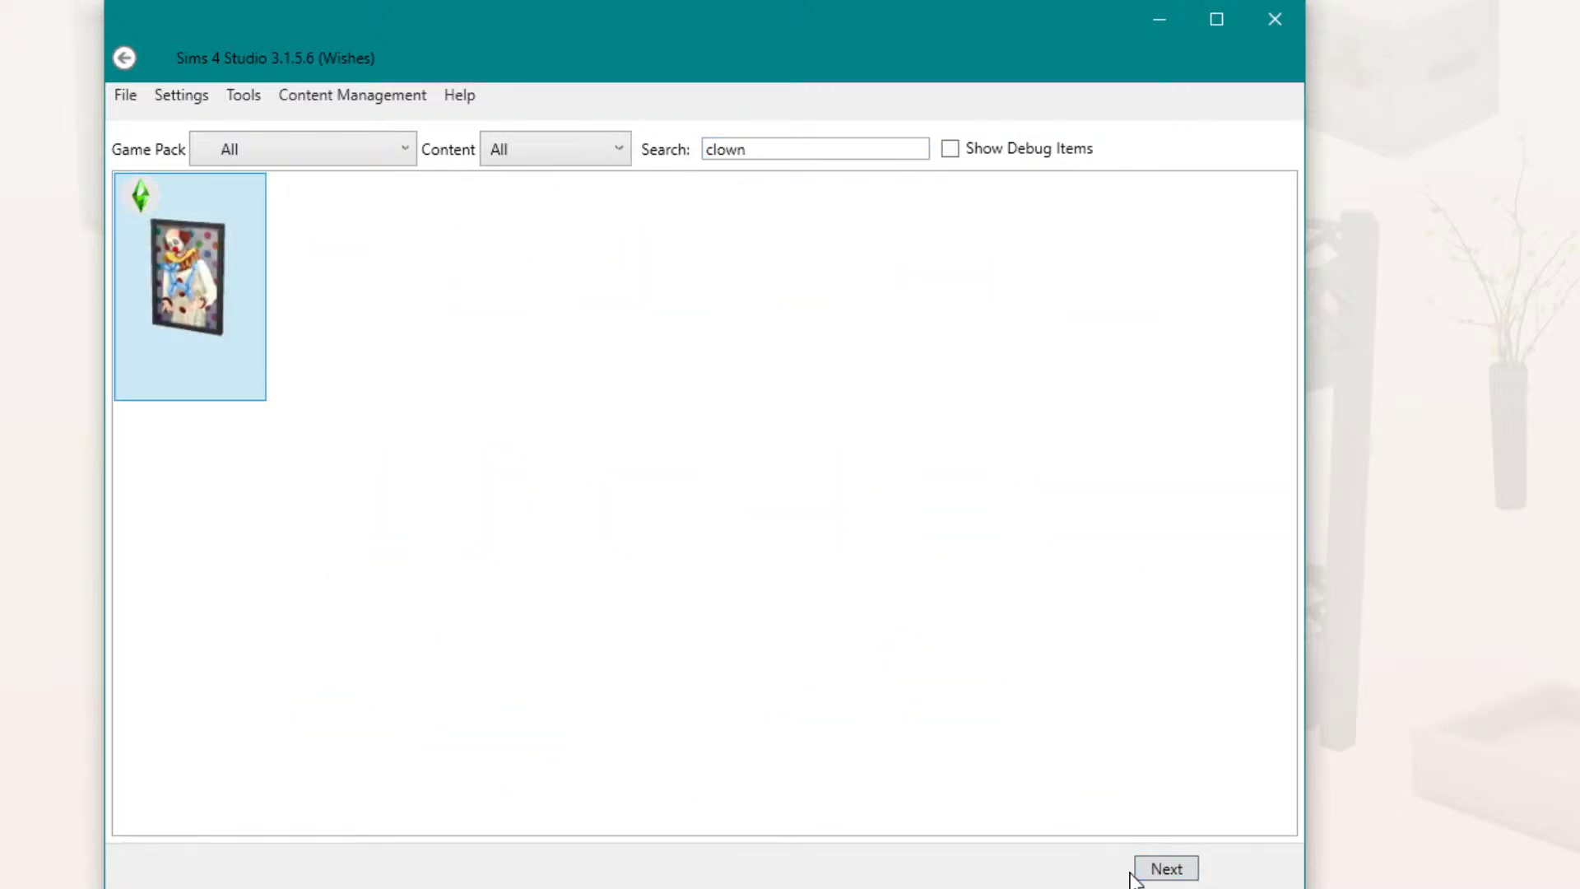
# Step: Include all components of the clown painting in the clone, from Textures to Definitions plus swatches and catalogs, with Renumber set
pyautogui.click(1169, 866)
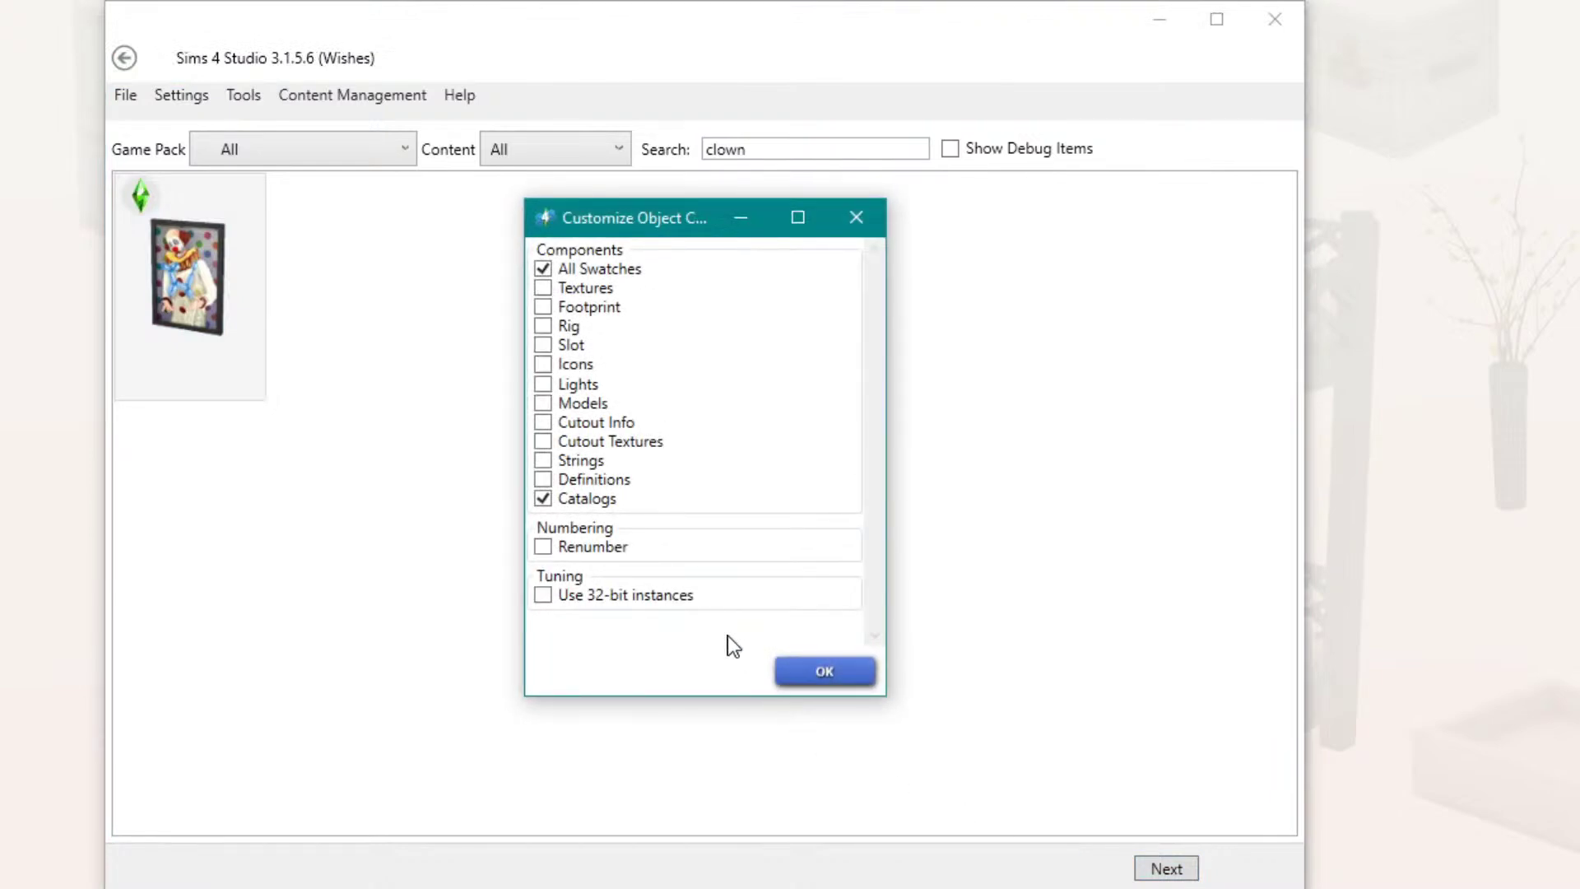
pyautogui.moveTo(605, 225)
pyautogui.mouseDown()
pyautogui.moveTo(585, 240)
pyautogui.moveTo(624, 269)
pyautogui.moveTo(570, 205)
pyautogui.mouseUp()
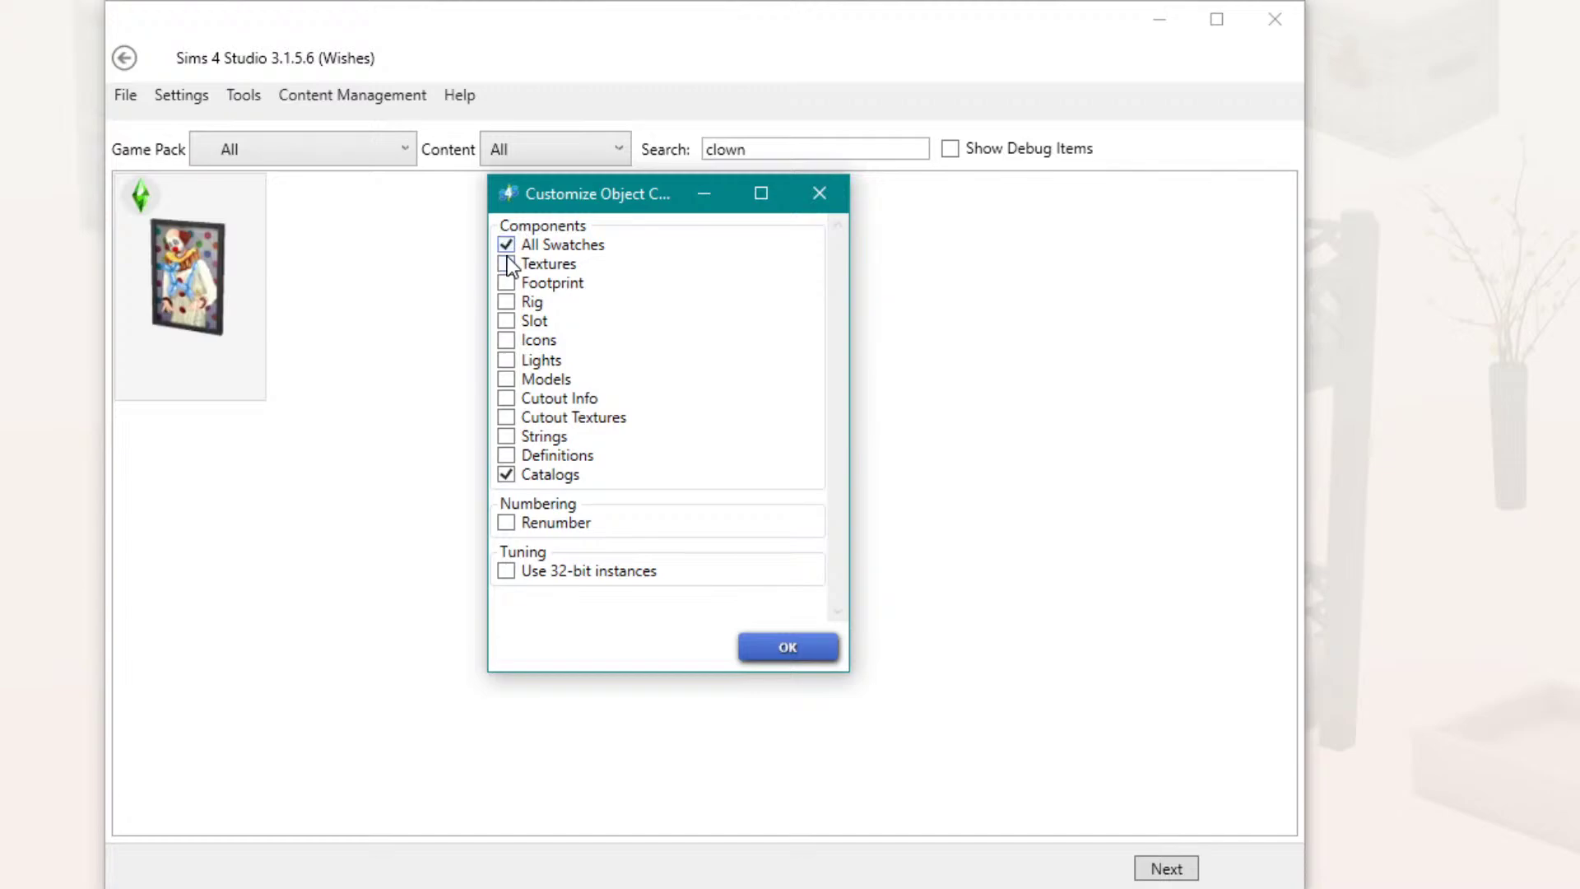
pyautogui.click(506, 522)
pyautogui.click(506, 455)
pyautogui.click(506, 436)
pyautogui.click(506, 417)
pyautogui.click(506, 398)
pyautogui.click(506, 378)
pyautogui.click(506, 360)
pyautogui.click(506, 339)
pyautogui.click(506, 321)
pyautogui.click(506, 301)
pyautogui.click(506, 282)
pyautogui.click(506, 264)
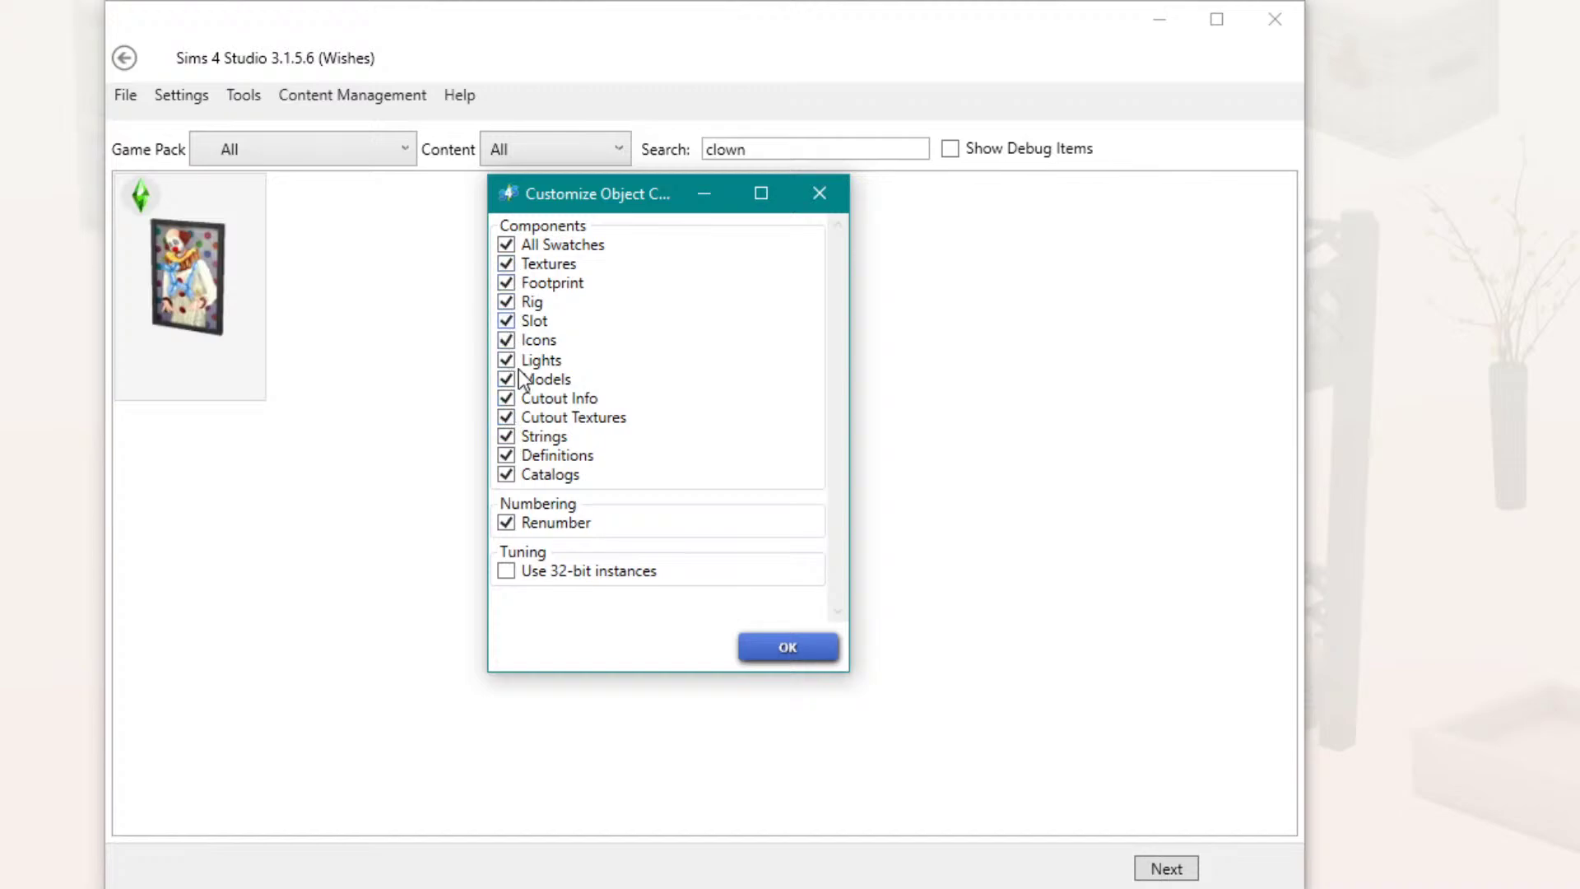
pyautogui.click(507, 523)
# Step: Accept the clone options and save the new package as Sad_Clown_Painting in the 28_Livestream_Tutorial folder
pyautogui.click(787, 647)
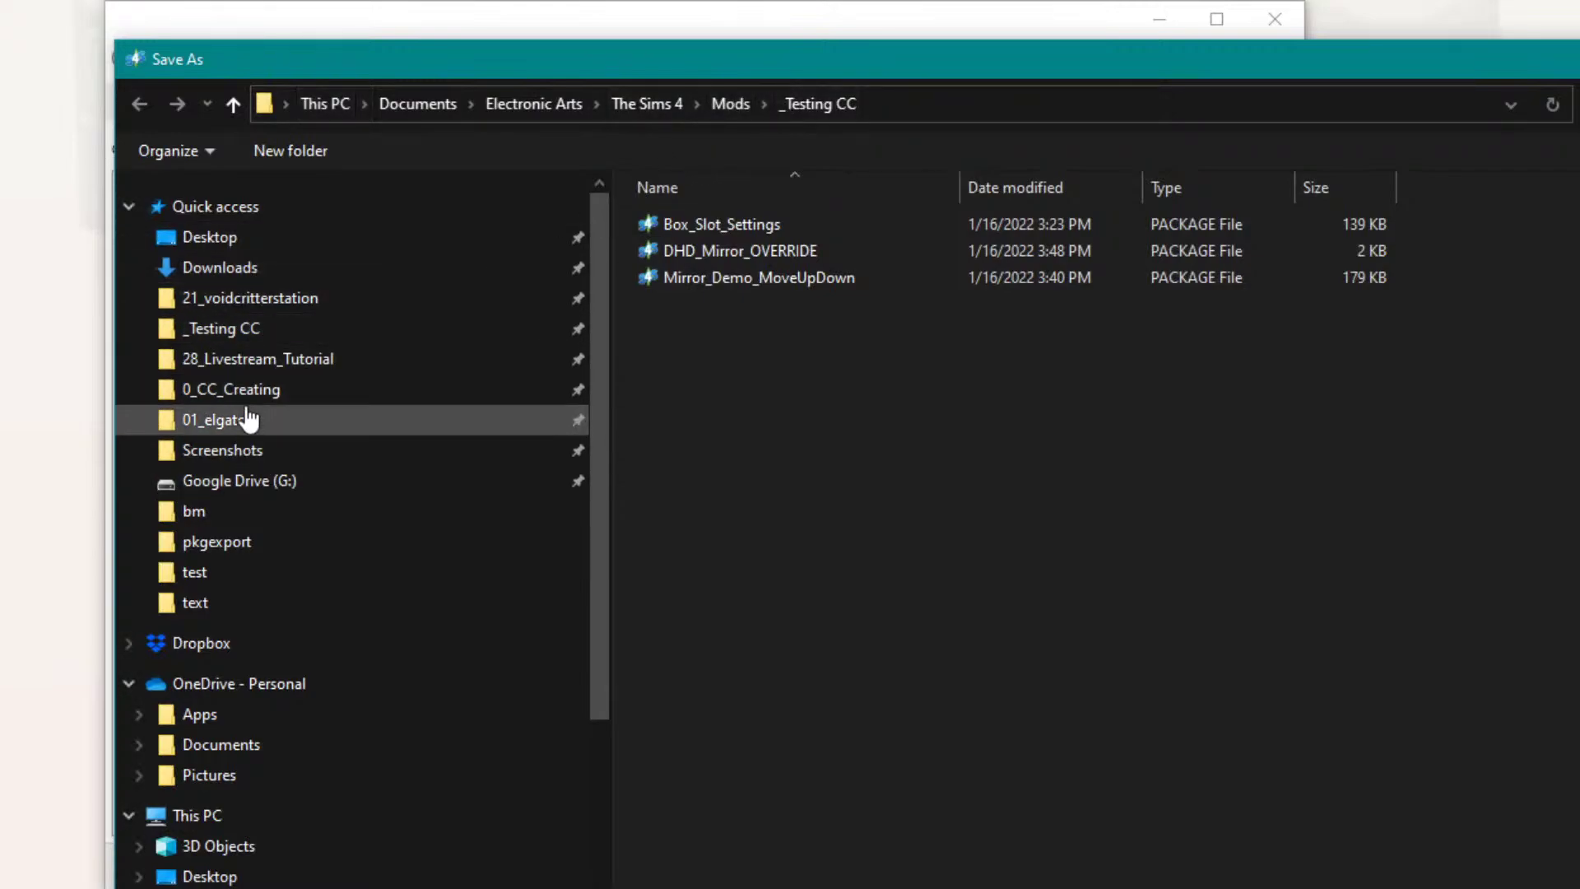
pyautogui.click(255, 358)
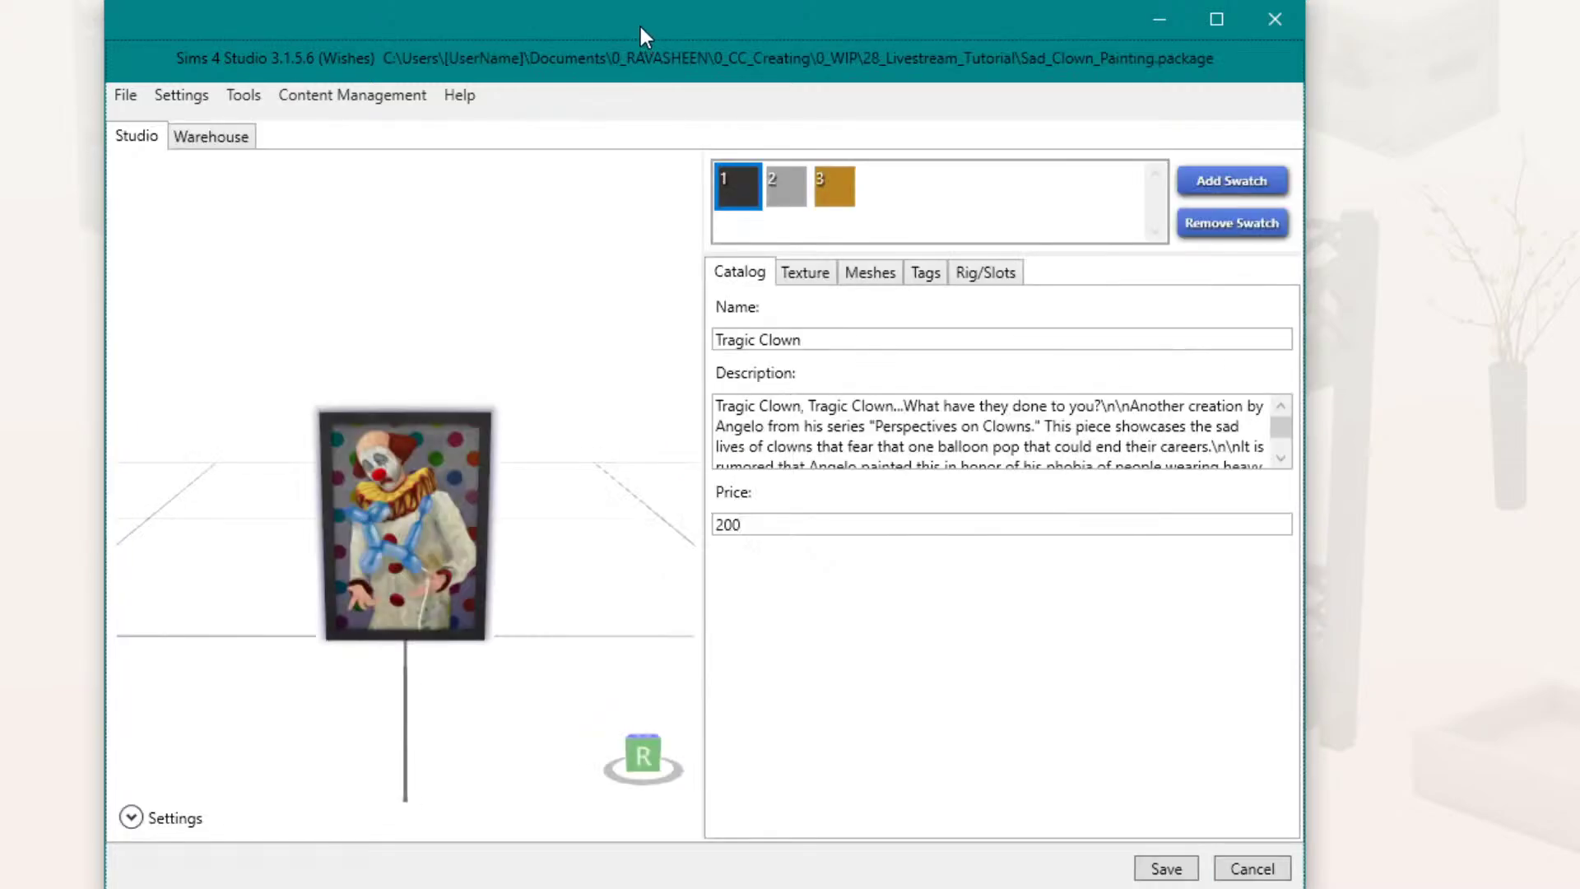
pyautogui.moveTo(640, 26); pyautogui.dragTo(565, 33)
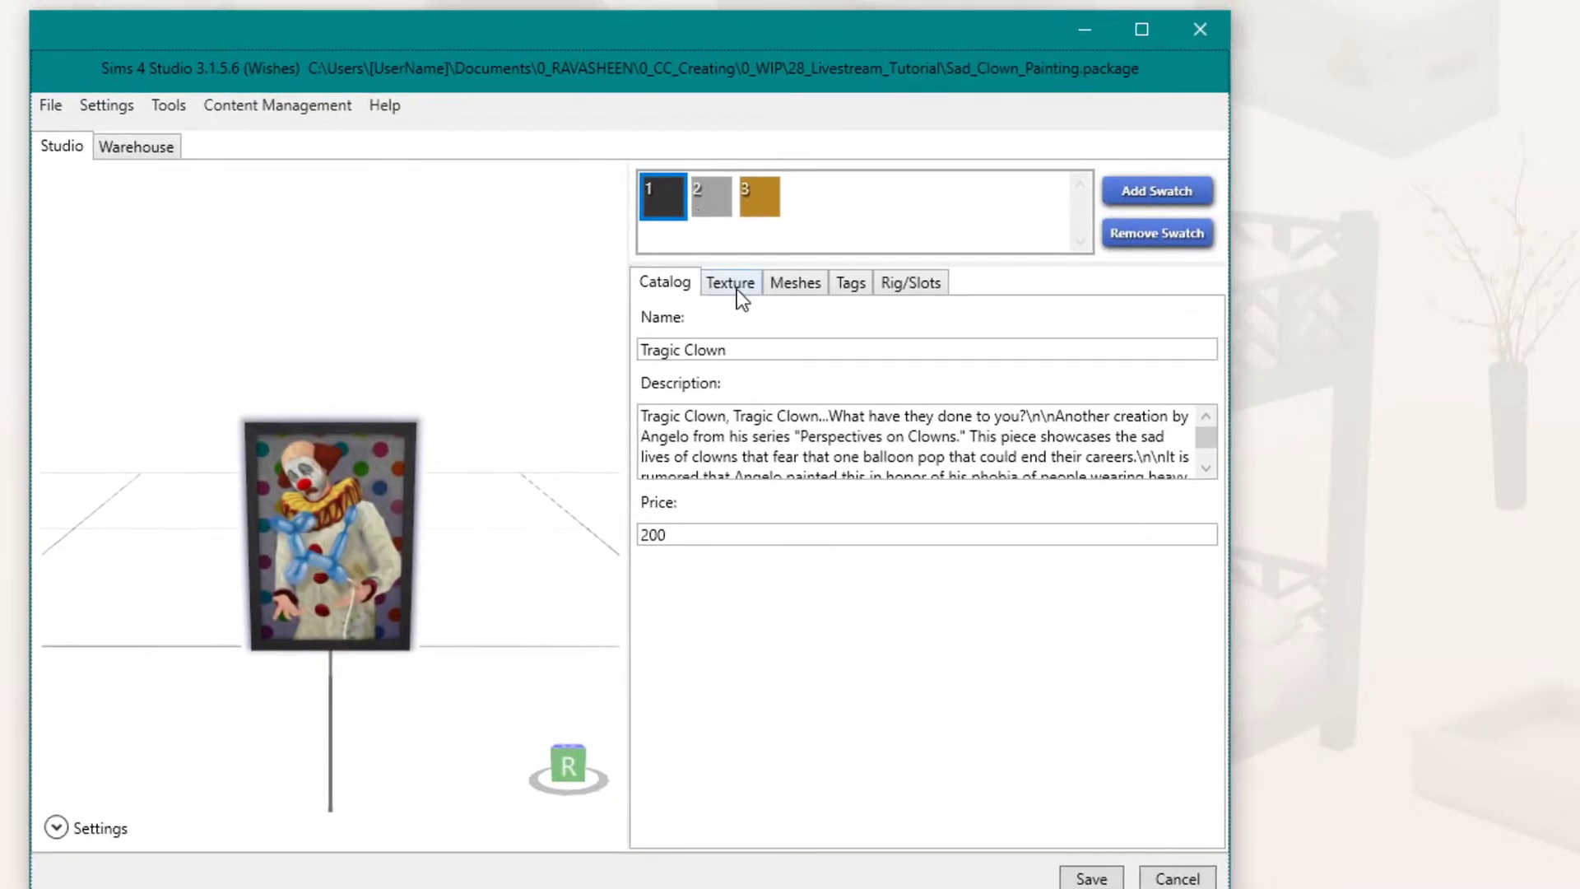
# Step: Look through the cloned painting's resources in the Warehouse and compare with its Studio view
pyautogui.click(163, 147)
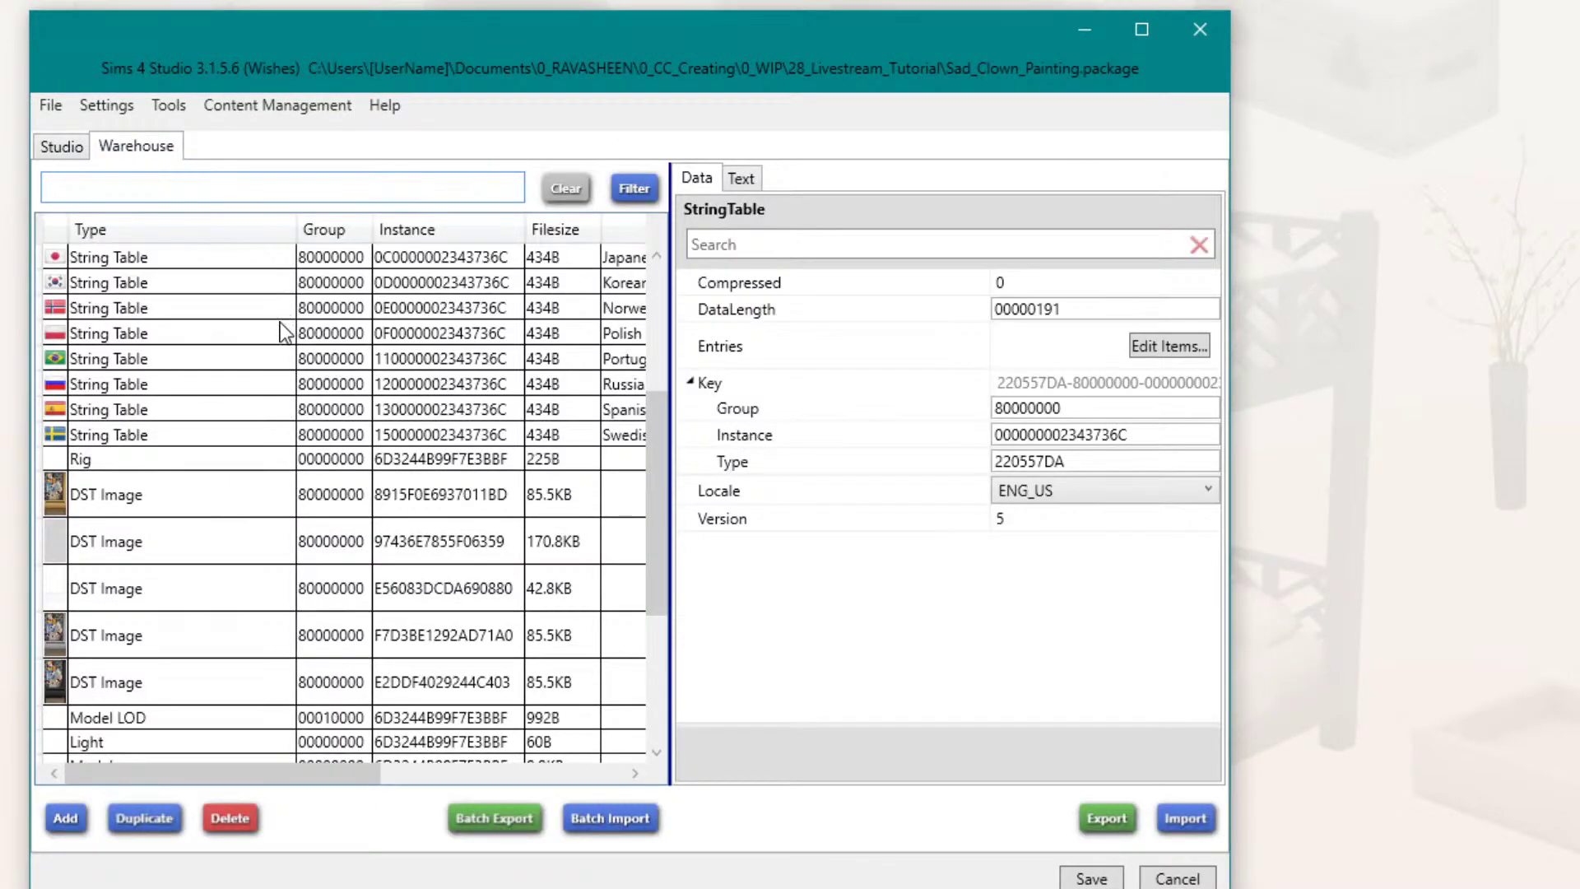
pyautogui.scroll(-2, 283, 334)
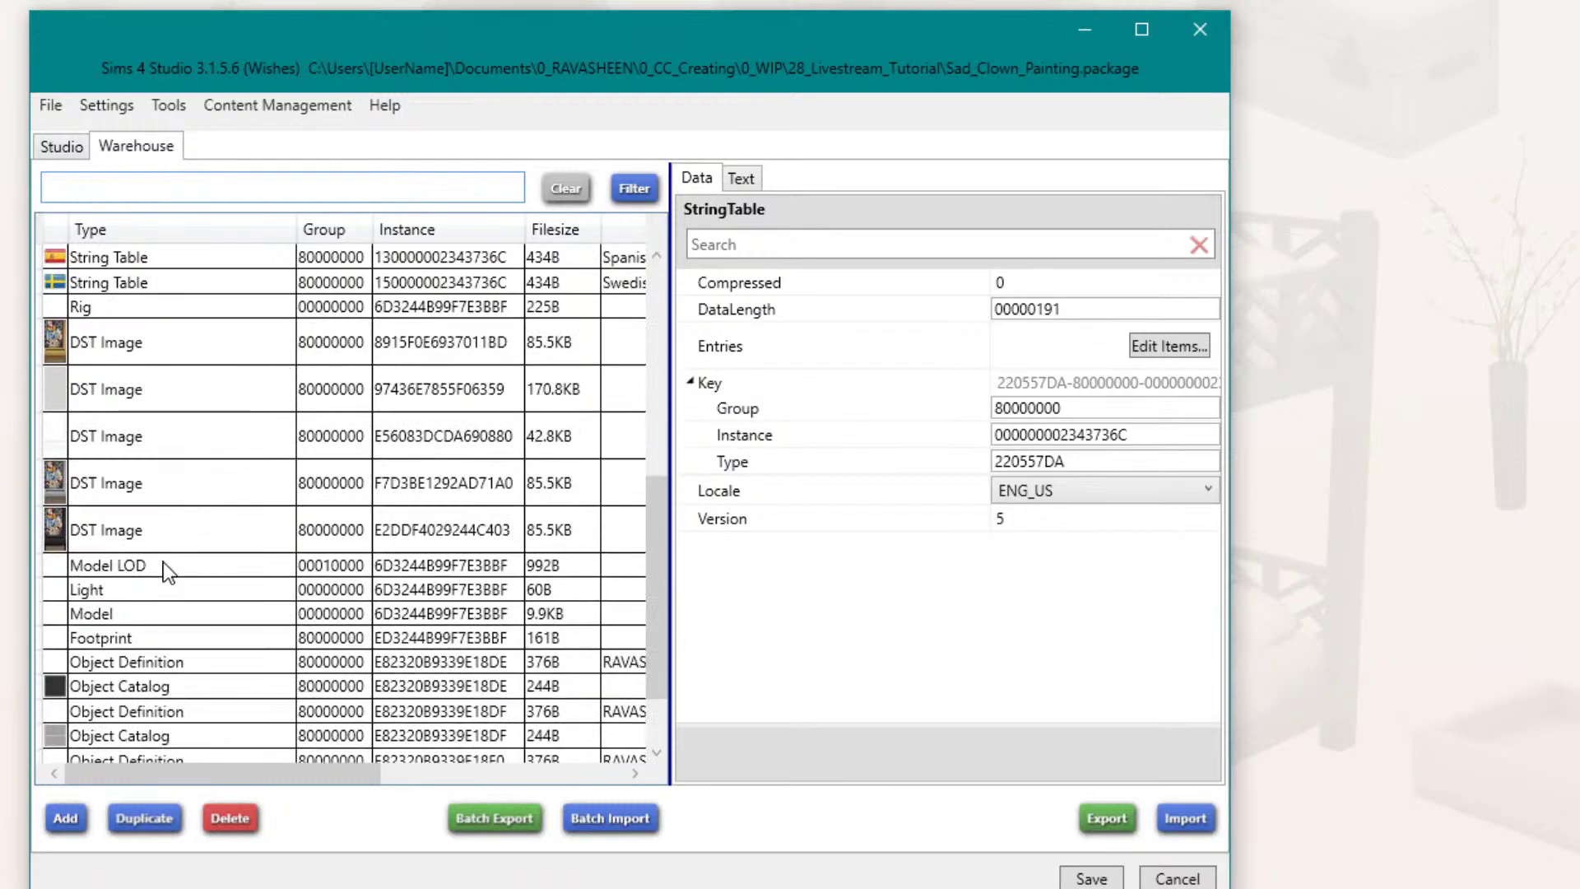
pyautogui.scroll(3, 163, 419)
pyautogui.click(71, 145)
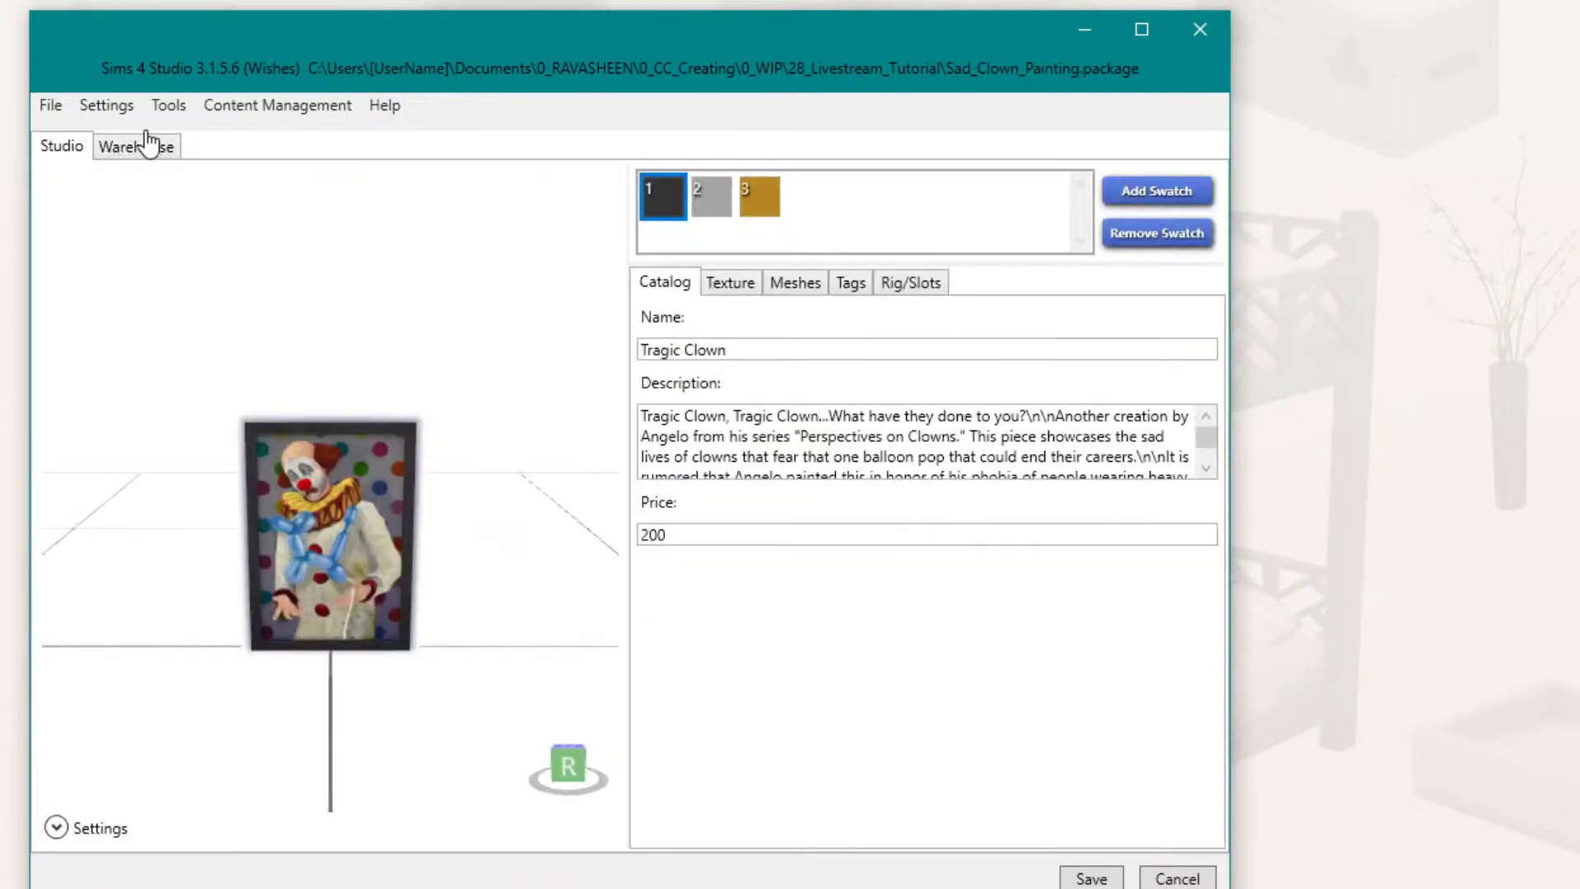
pyautogui.click(146, 140)
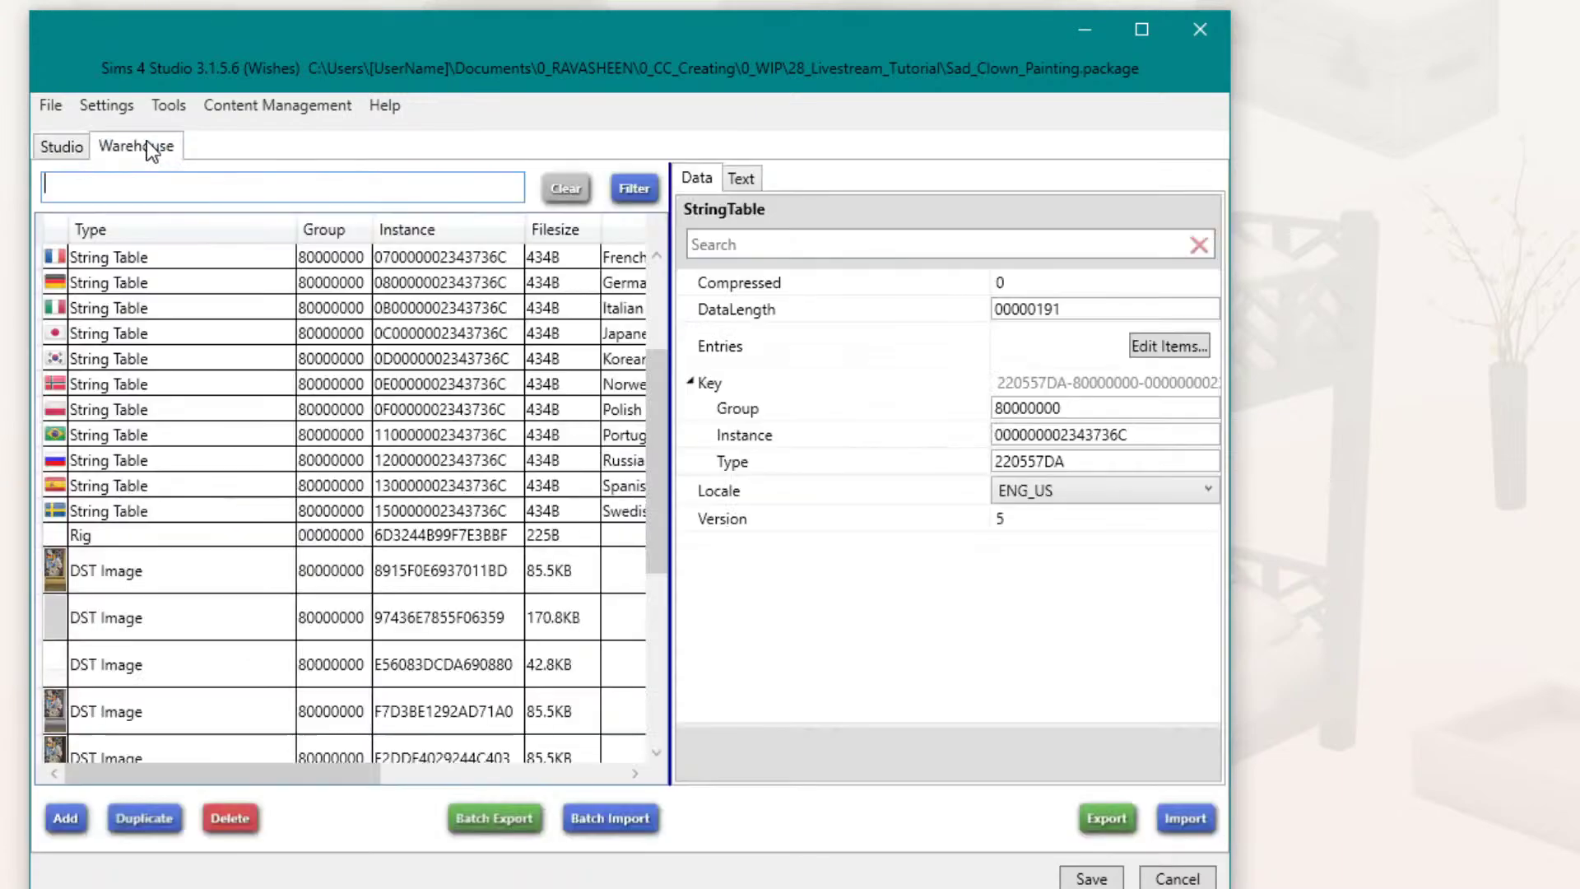
# Step: Sort the Warehouse resources by type, review the whole list, and select all the String Table entries
pyautogui.click(160, 224)
pyautogui.scroll(2, 169, 313)
pyautogui.scroll(-5, 148, 405)
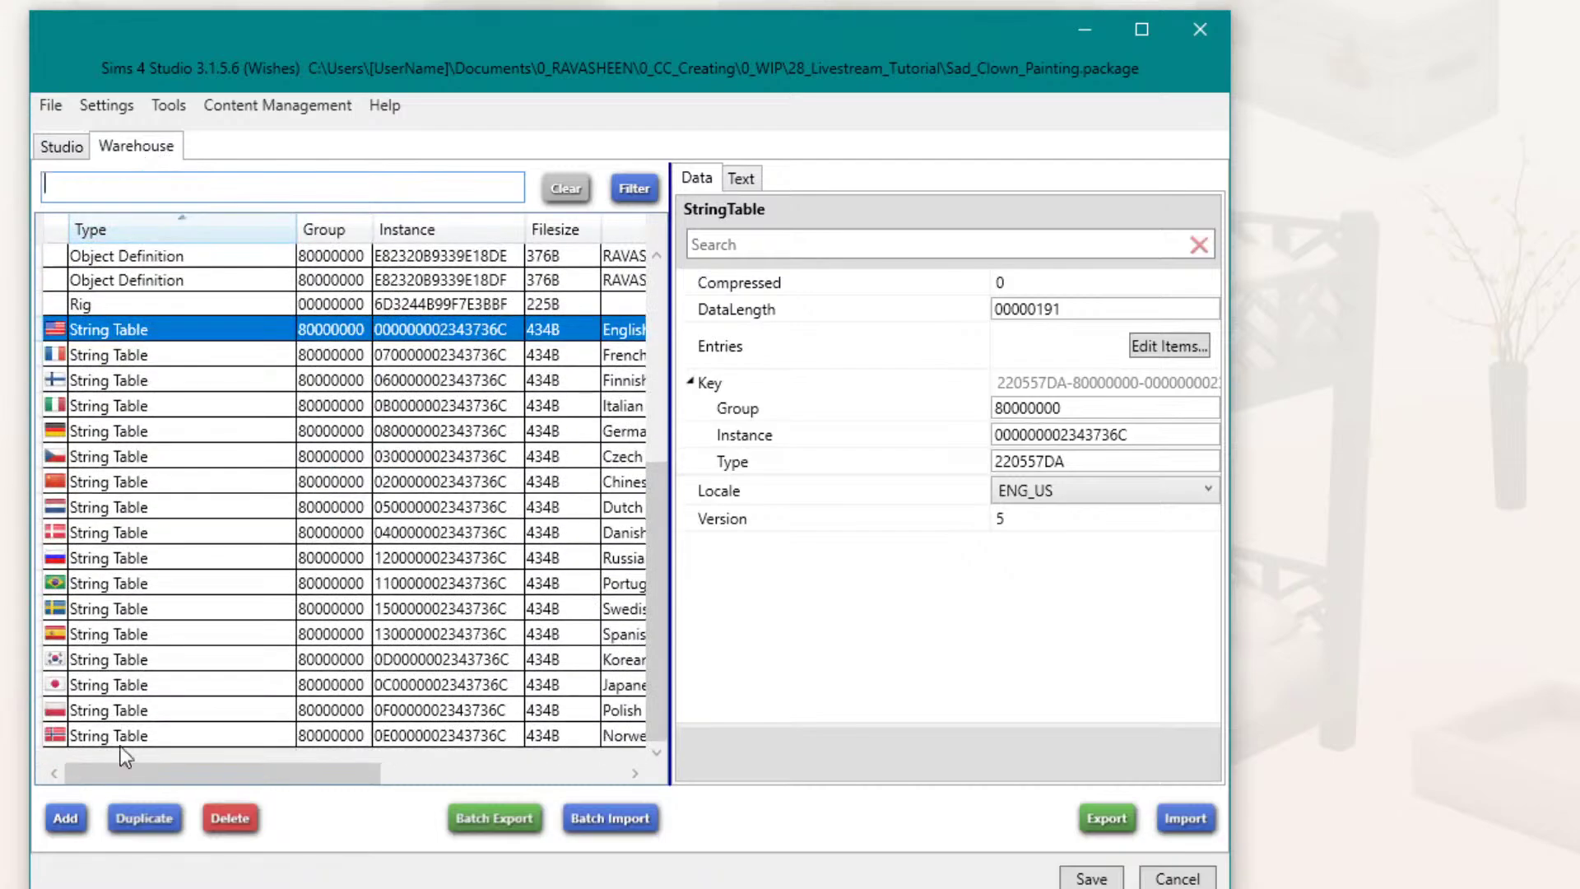
pyautogui.scroll(5, 238, 576)
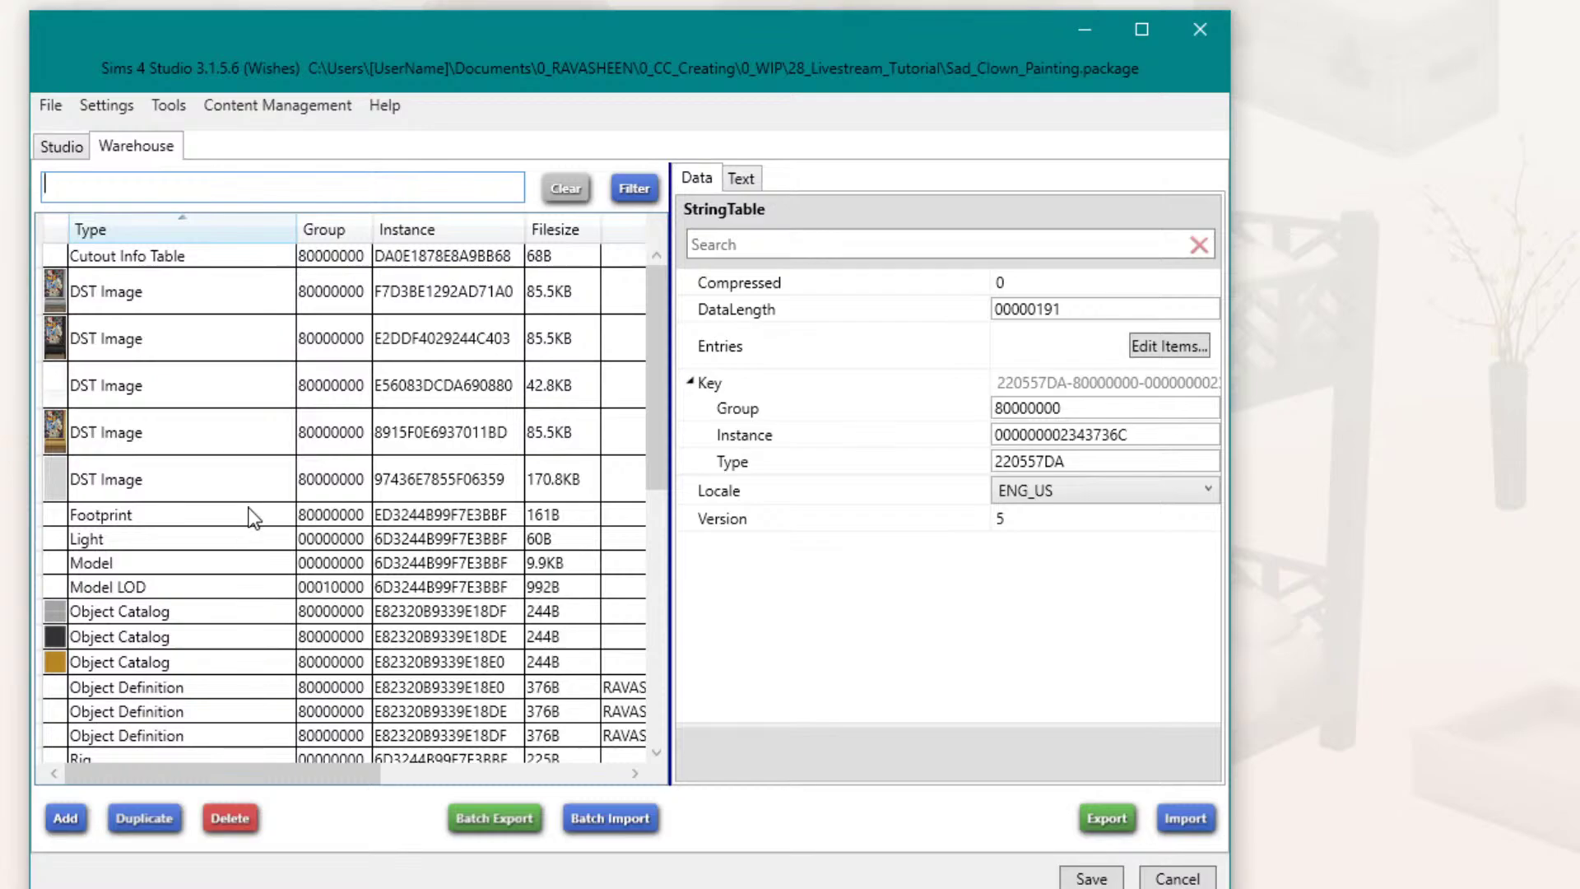
pyautogui.scroll(-5, 239, 514)
pyautogui.scroll(-2, 136, 510)
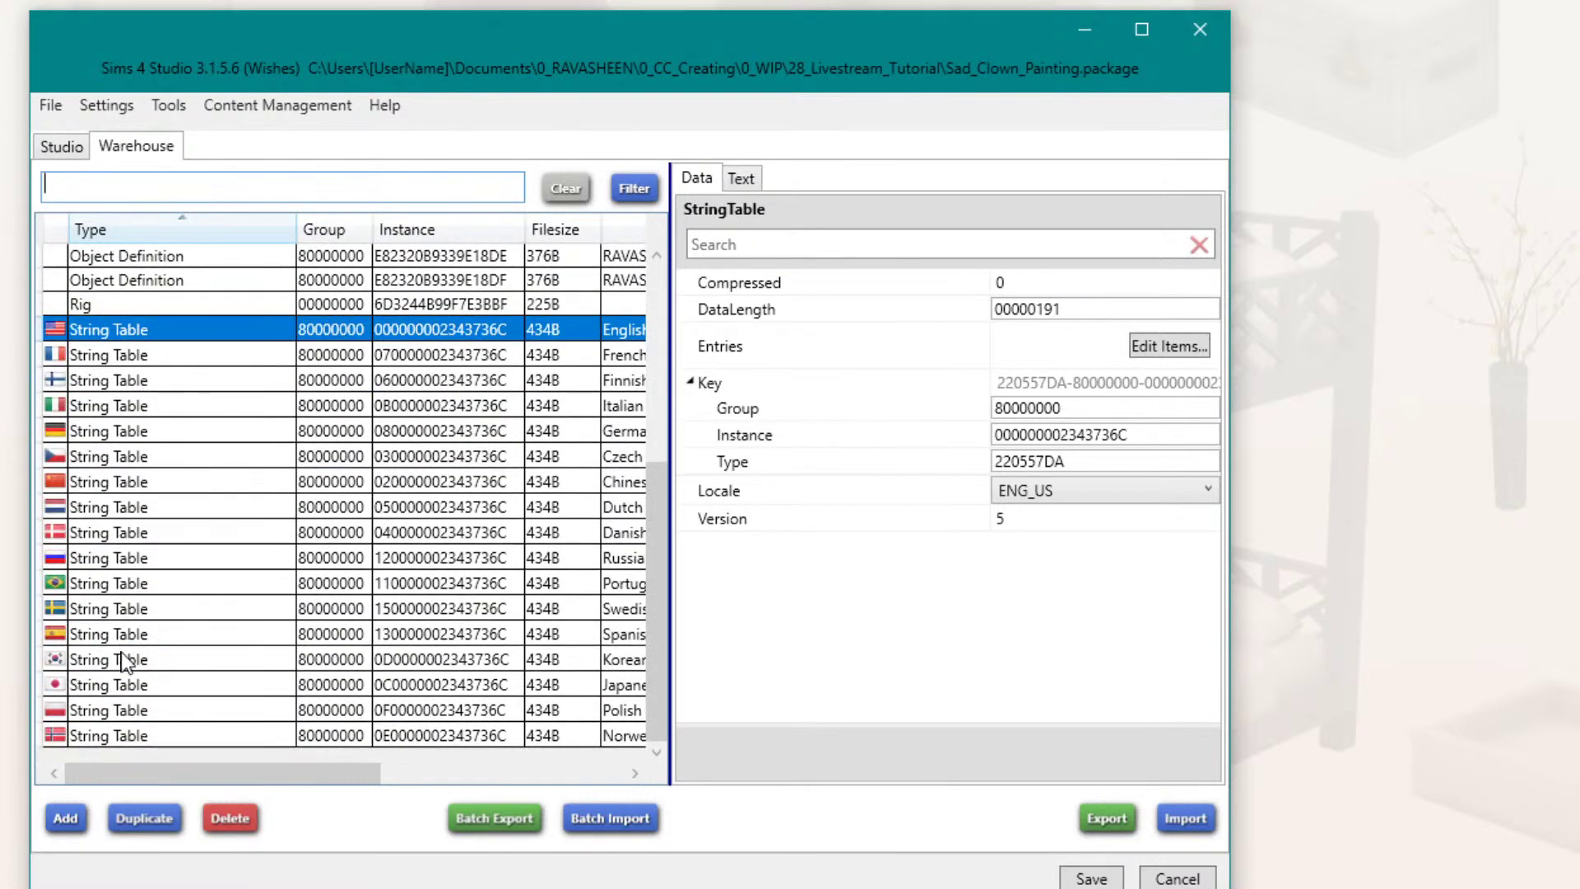
pyautogui.click(120, 741)
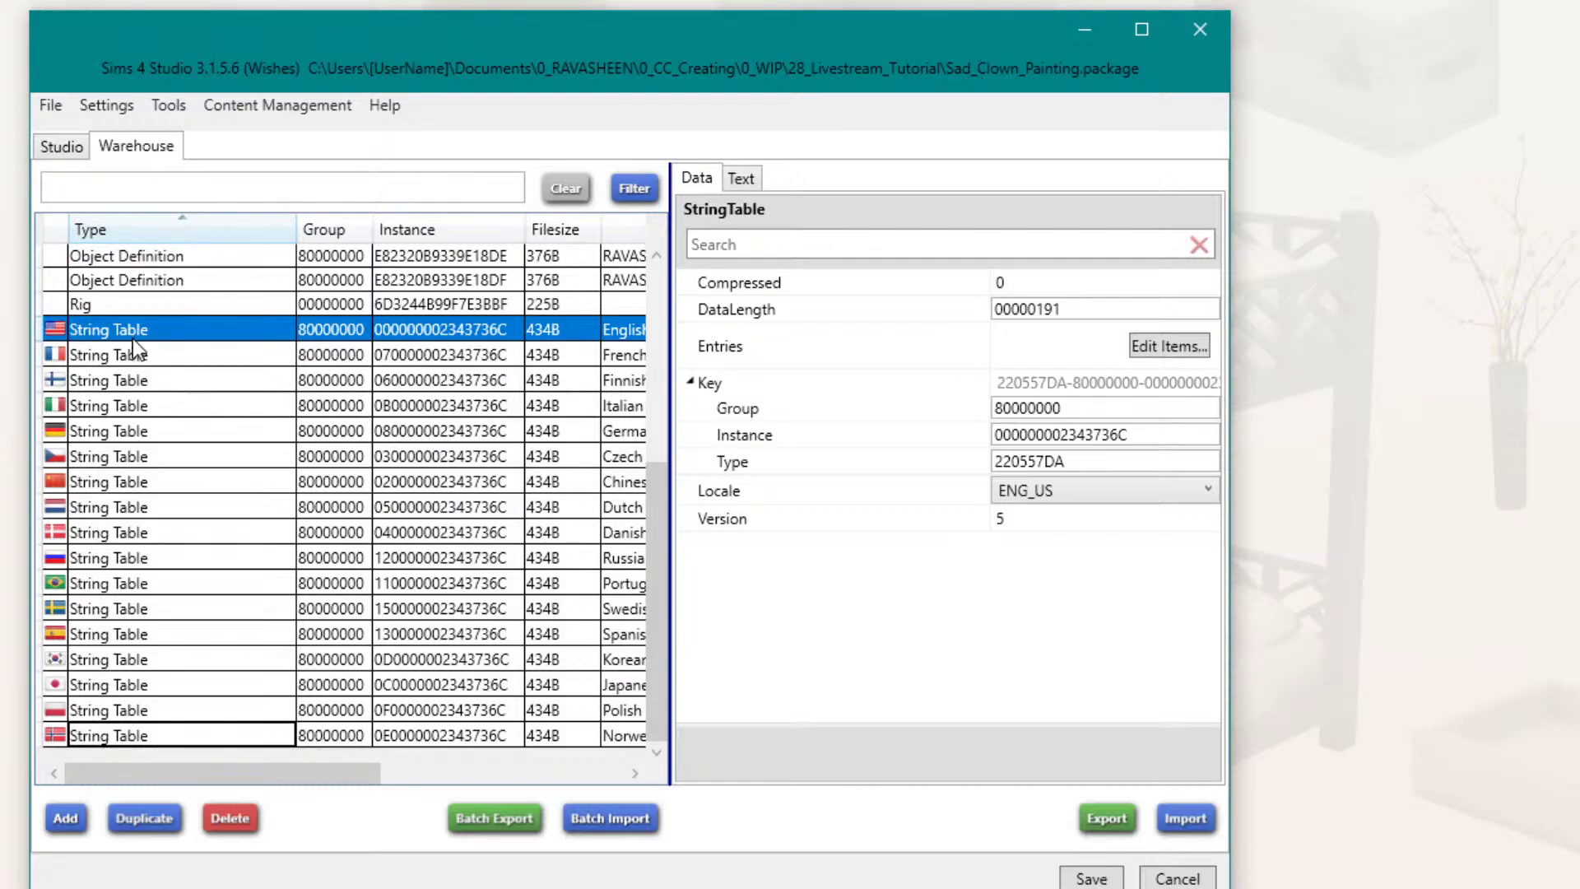
pyautogui.keyDown('shift'); pyautogui.click(149, 734); pyautogui.keyUp('shift')
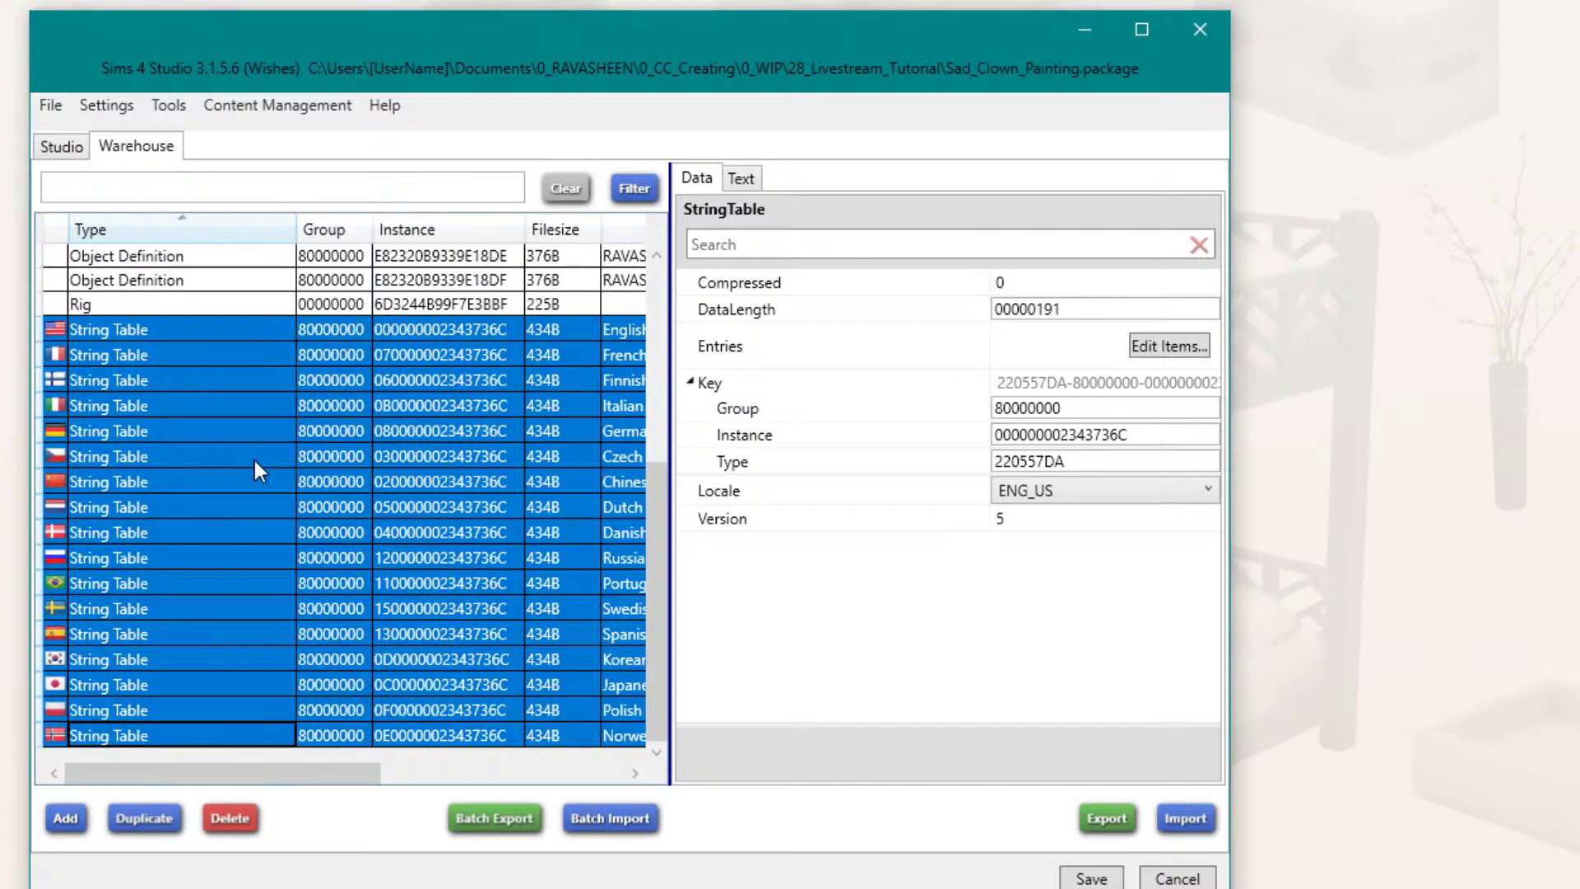
pyautogui.scroll(4, 255, 459)
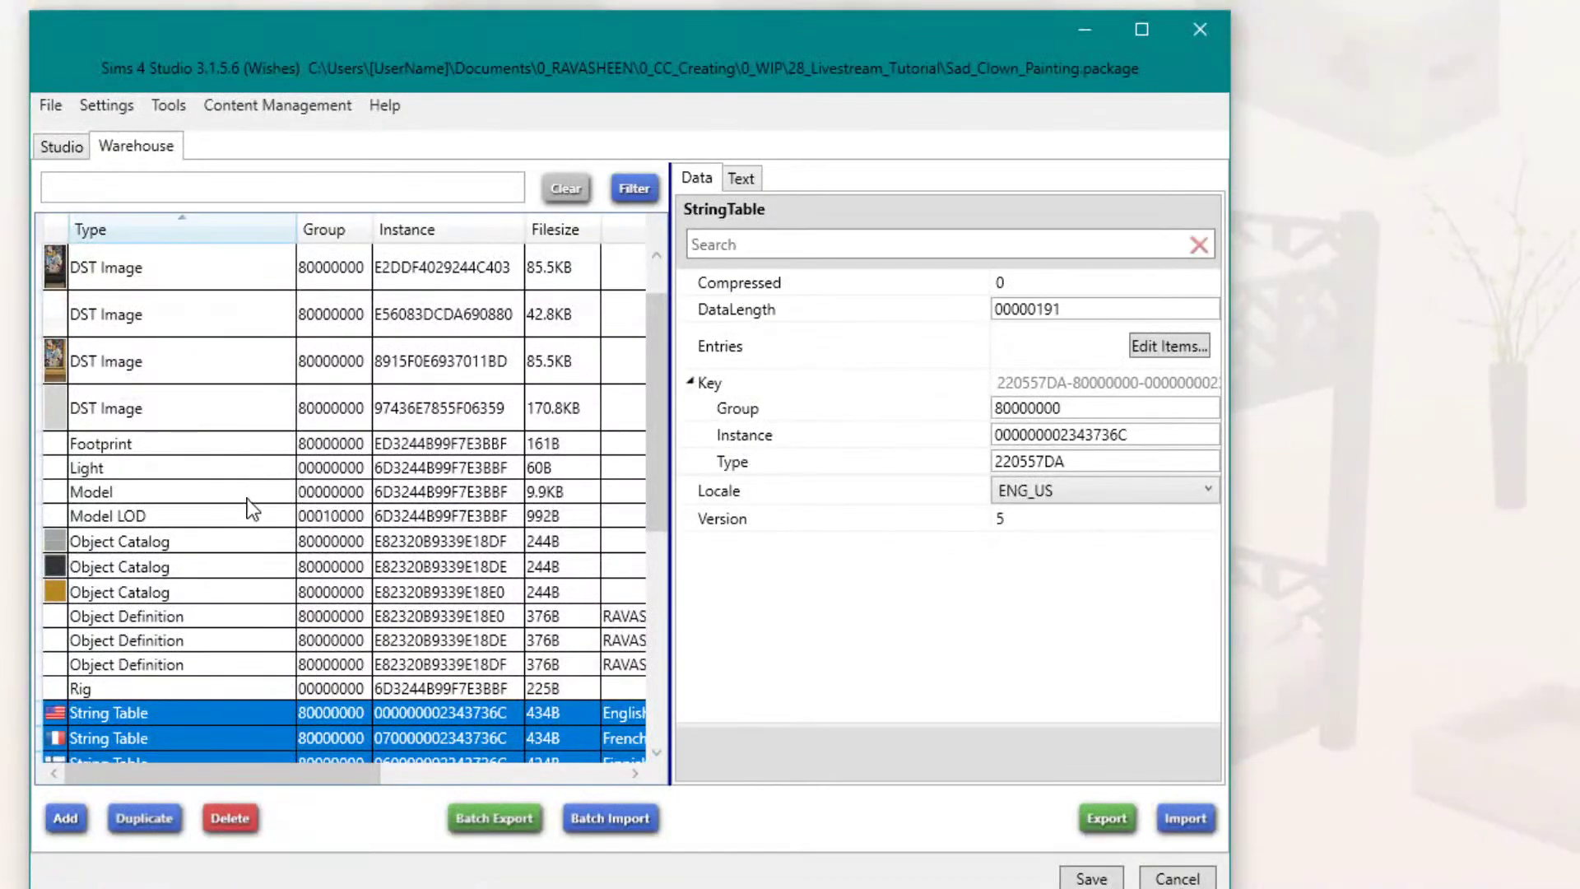
# Step: Check the EnvironmentScores and EnvironmentScoreEmotionTags items of the first Object Definition entry, closing each list without changes
pyautogui.click(142, 539)
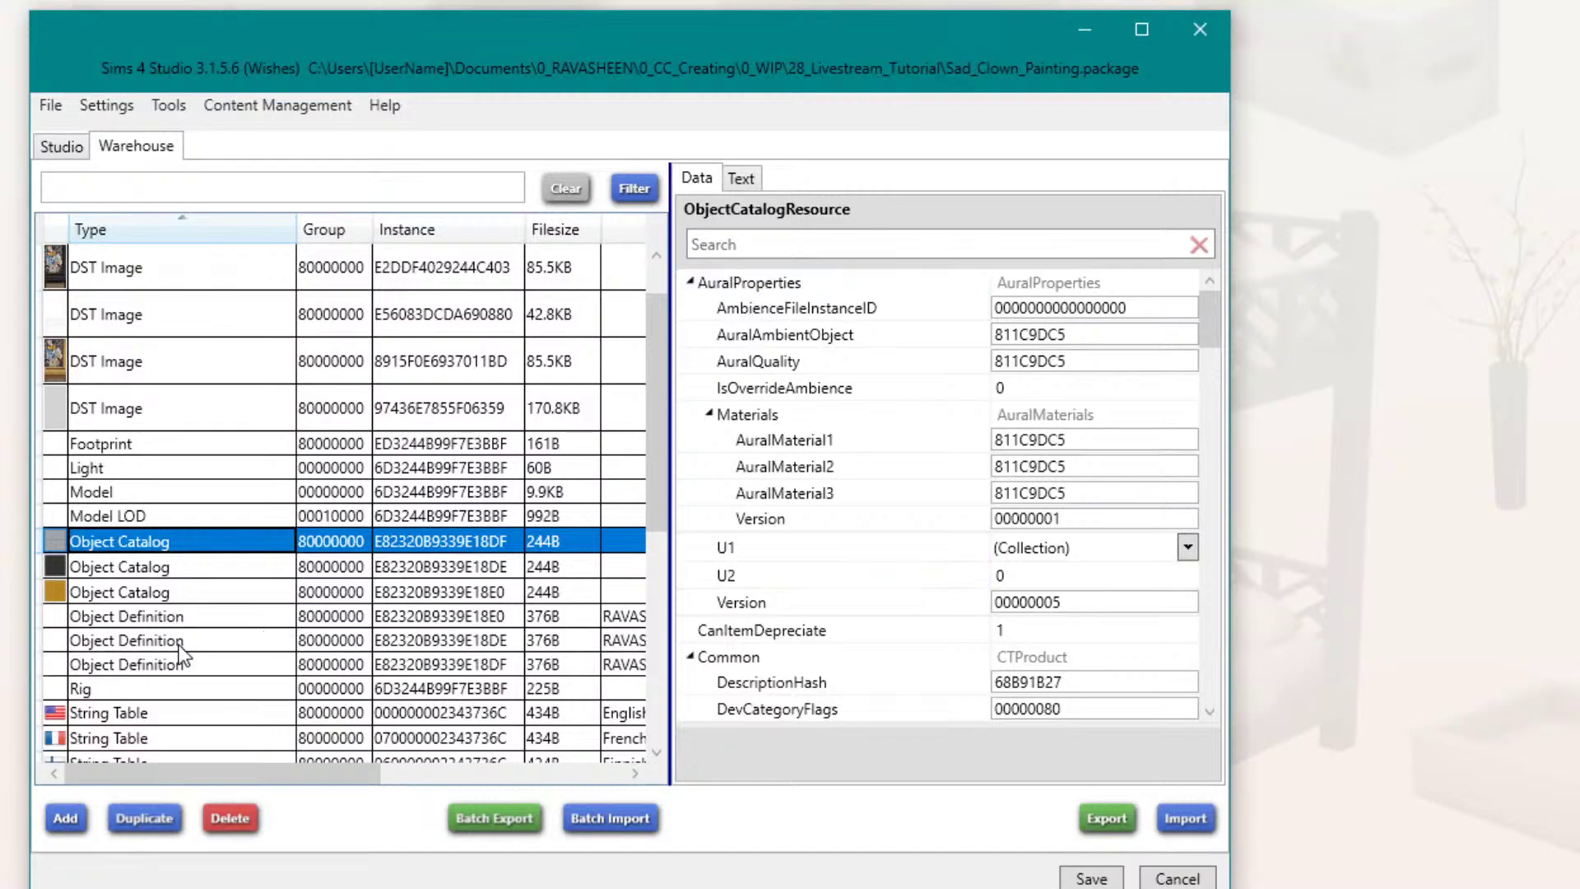
pyautogui.click(171, 616)
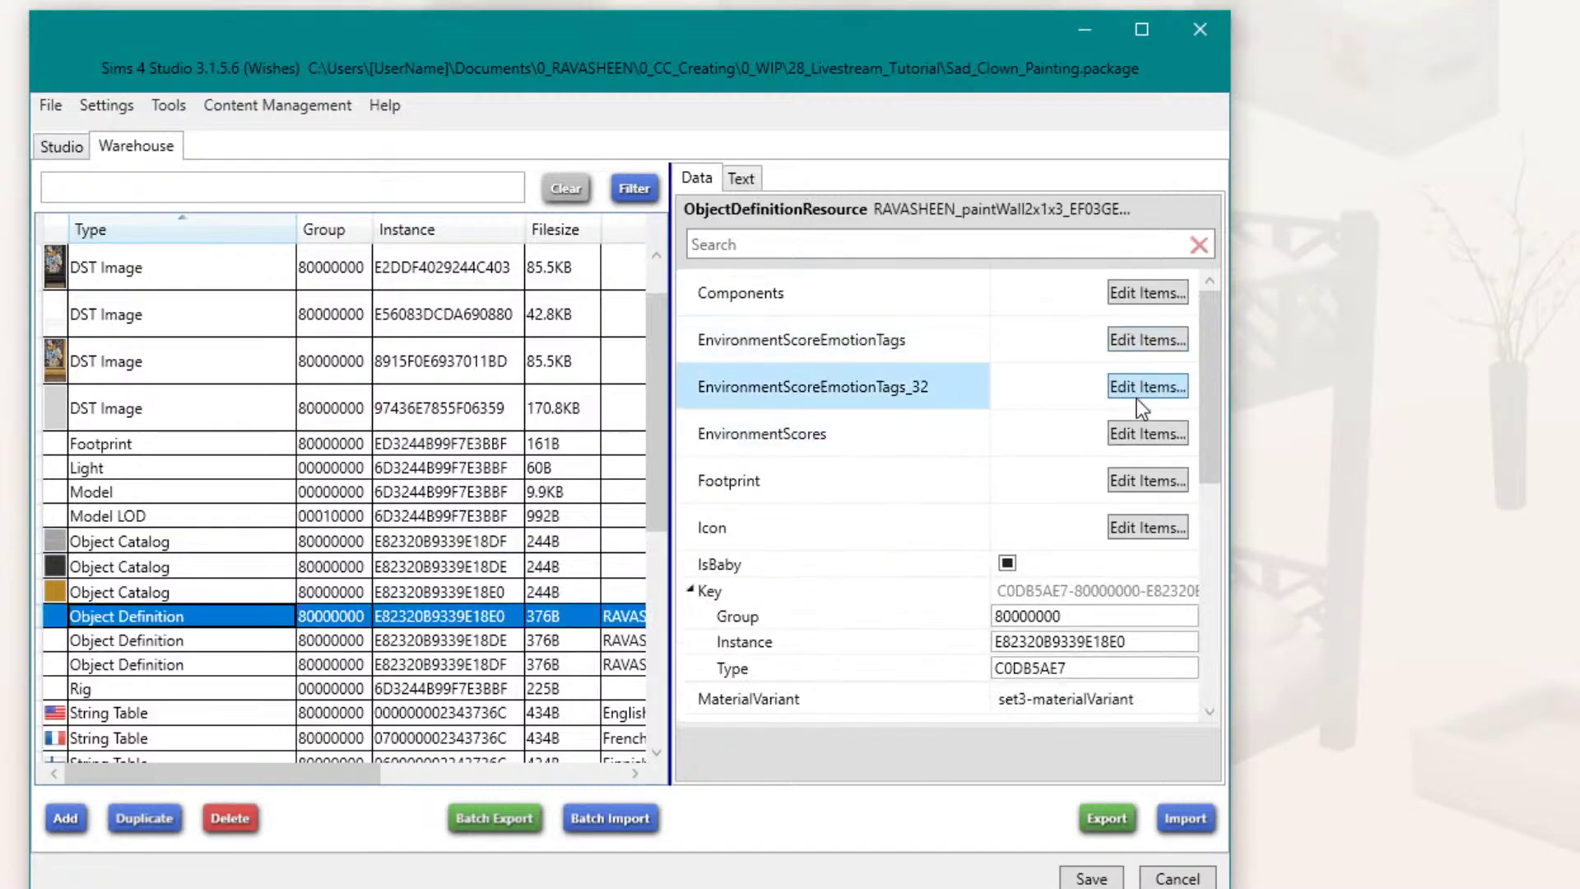
pyautogui.click(1152, 436)
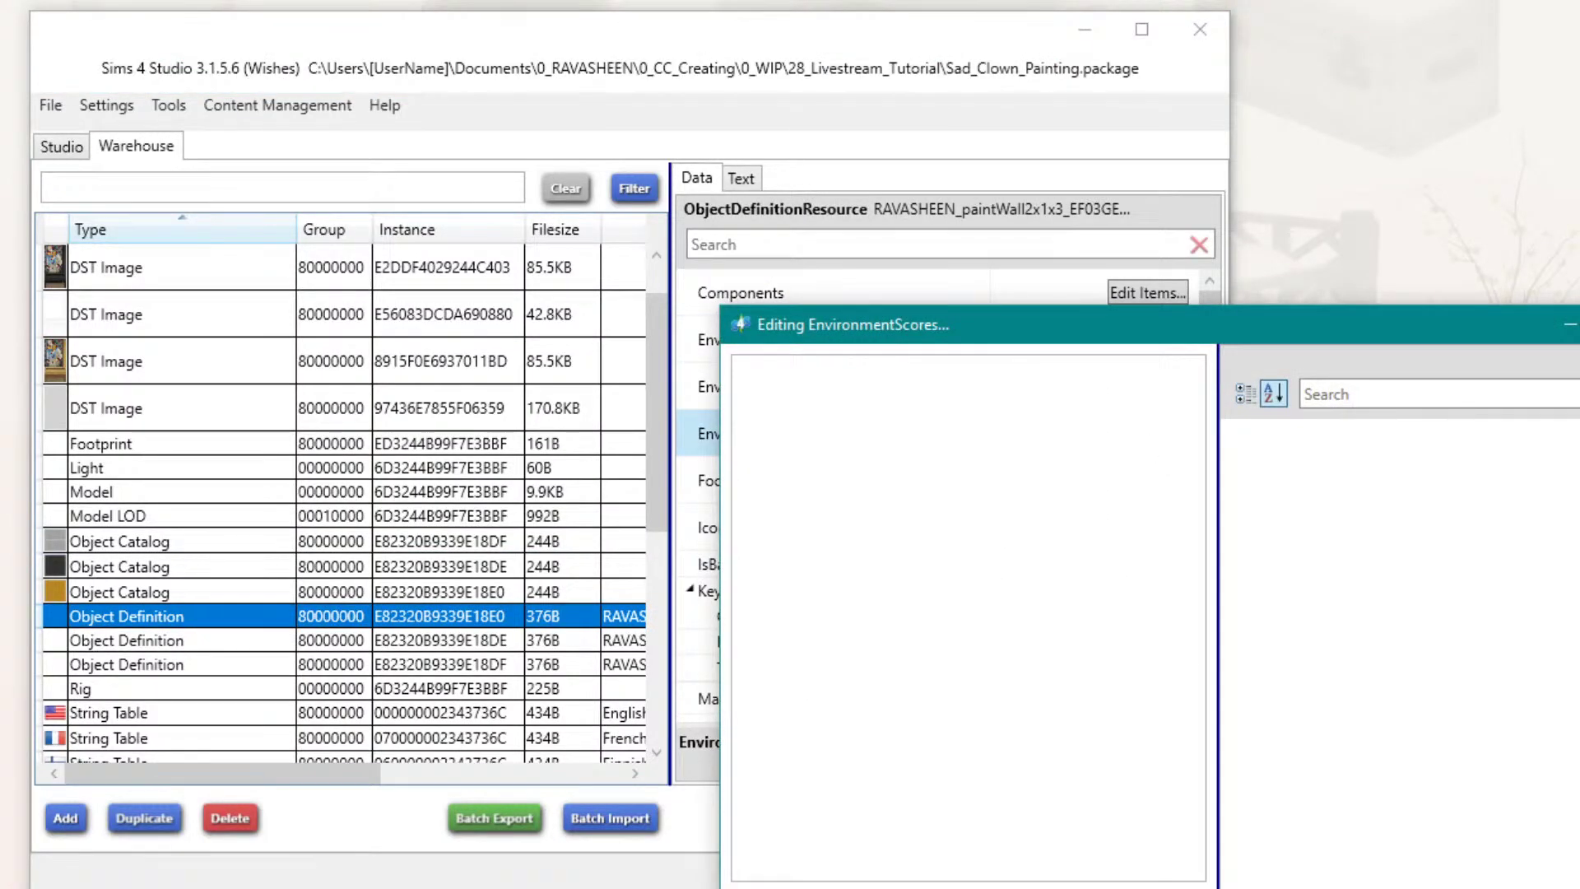
pyautogui.click(1579, 325)
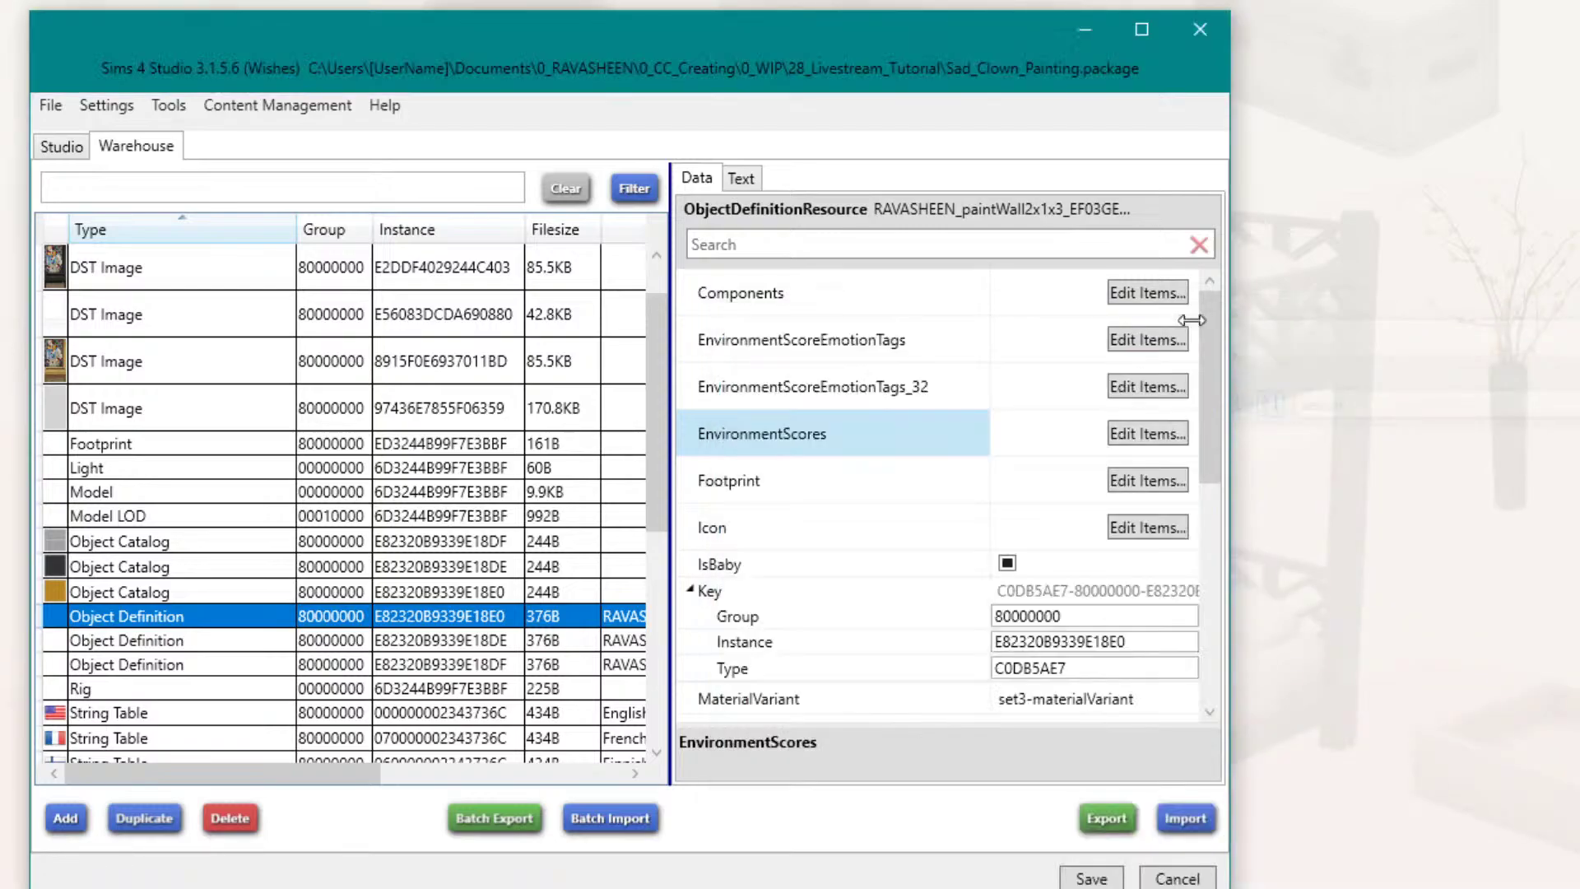
pyautogui.click(1132, 339)
pyautogui.click(1579, 325)
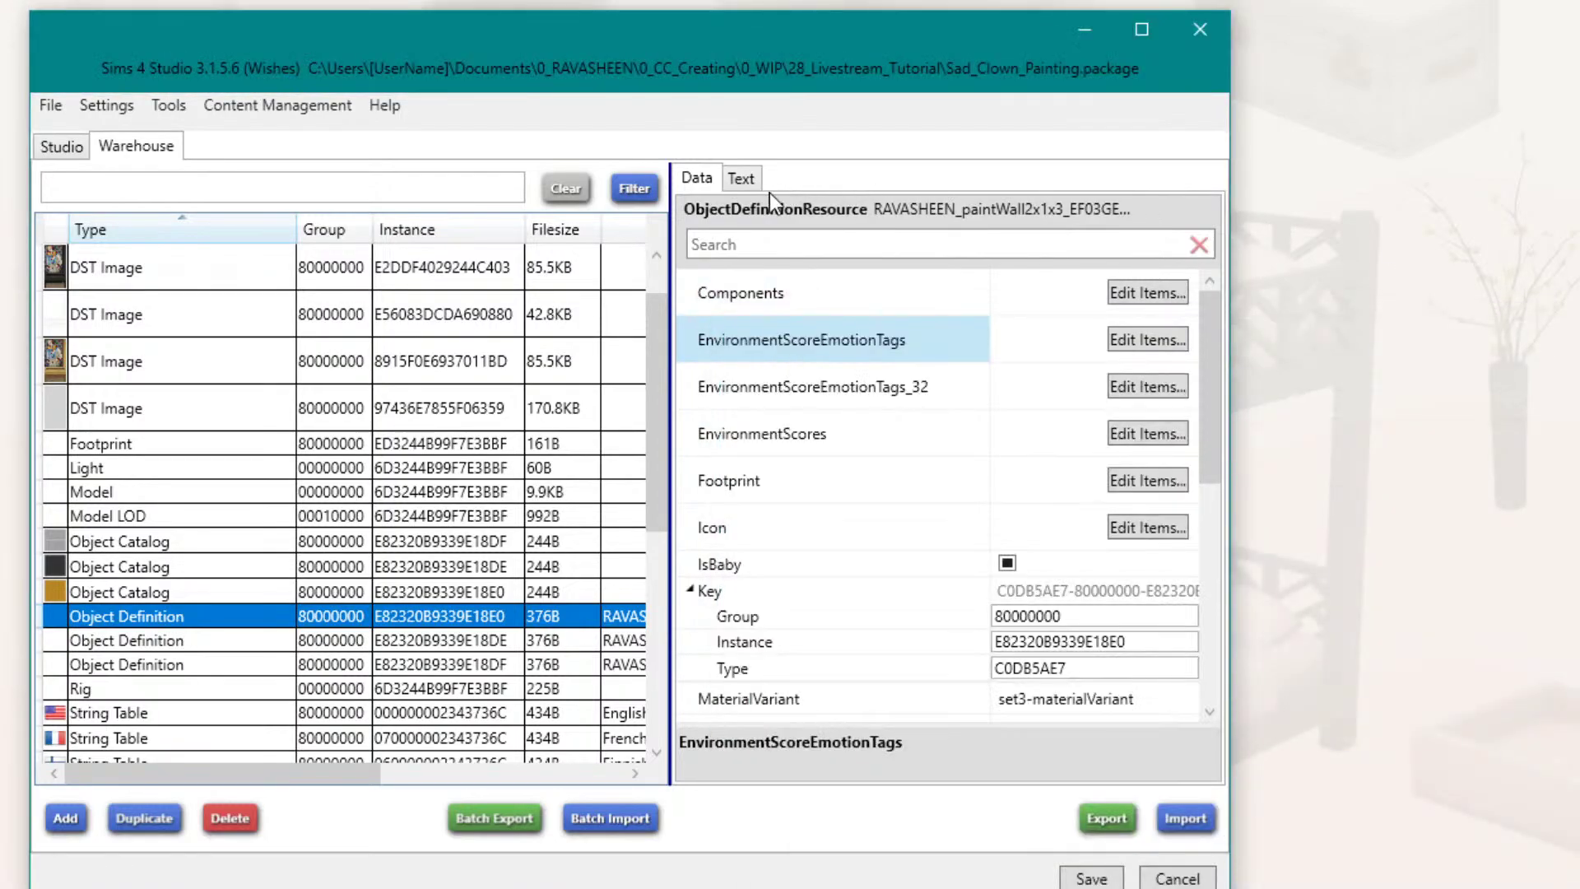
# Step: Read through the text version of the first Object Definition, including its environment scores, footprint and components
pyautogui.click(740, 178)
pyautogui.scroll(-4, 847, 302)
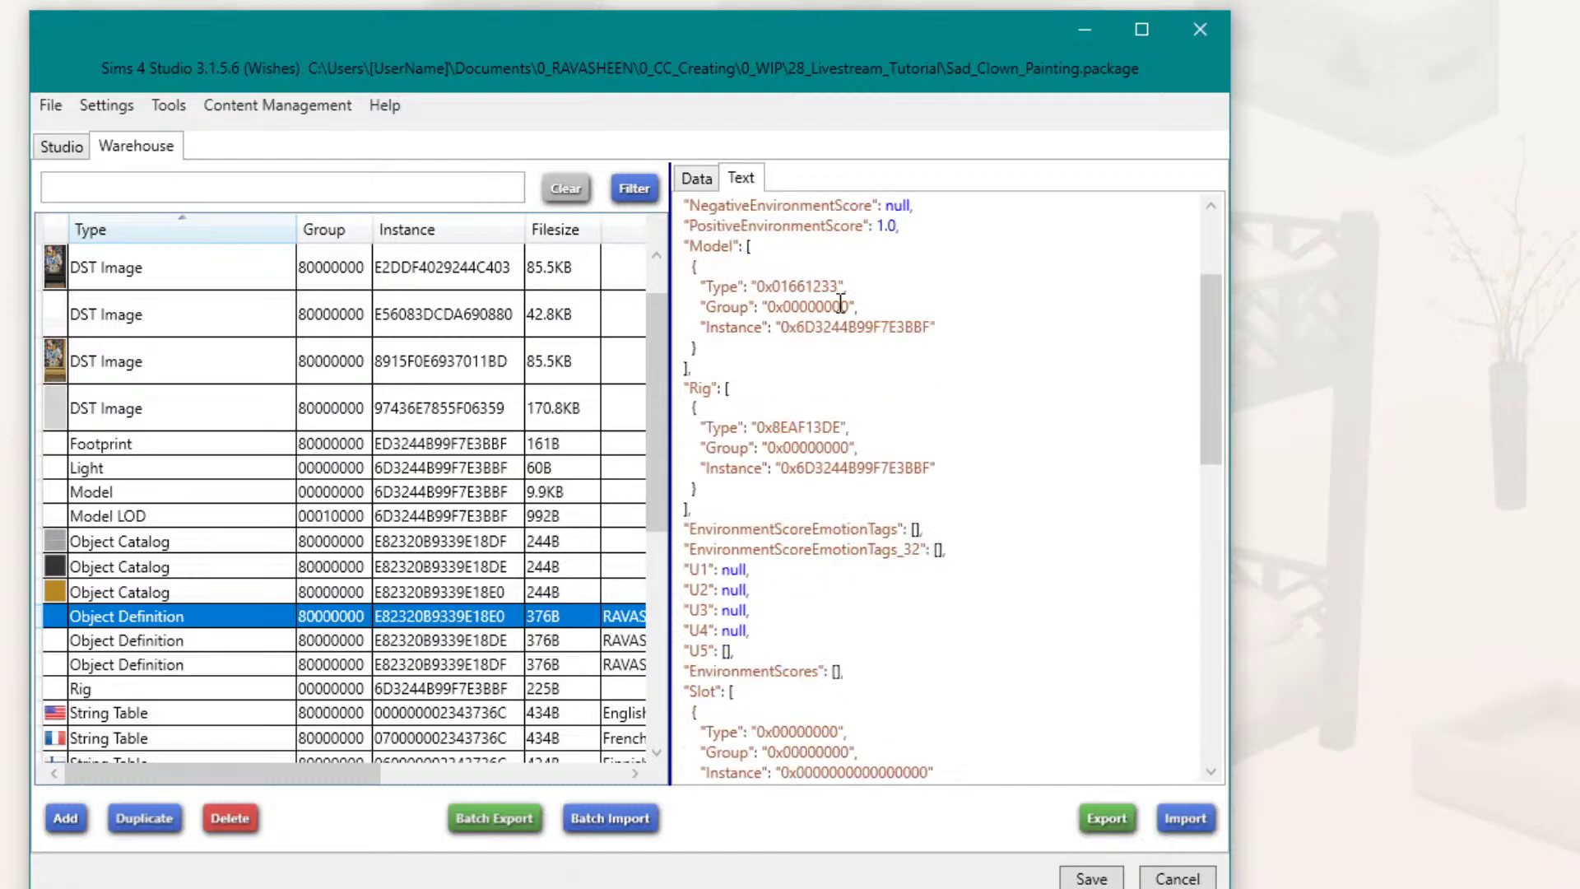
pyautogui.scroll(-12, 831, 326)
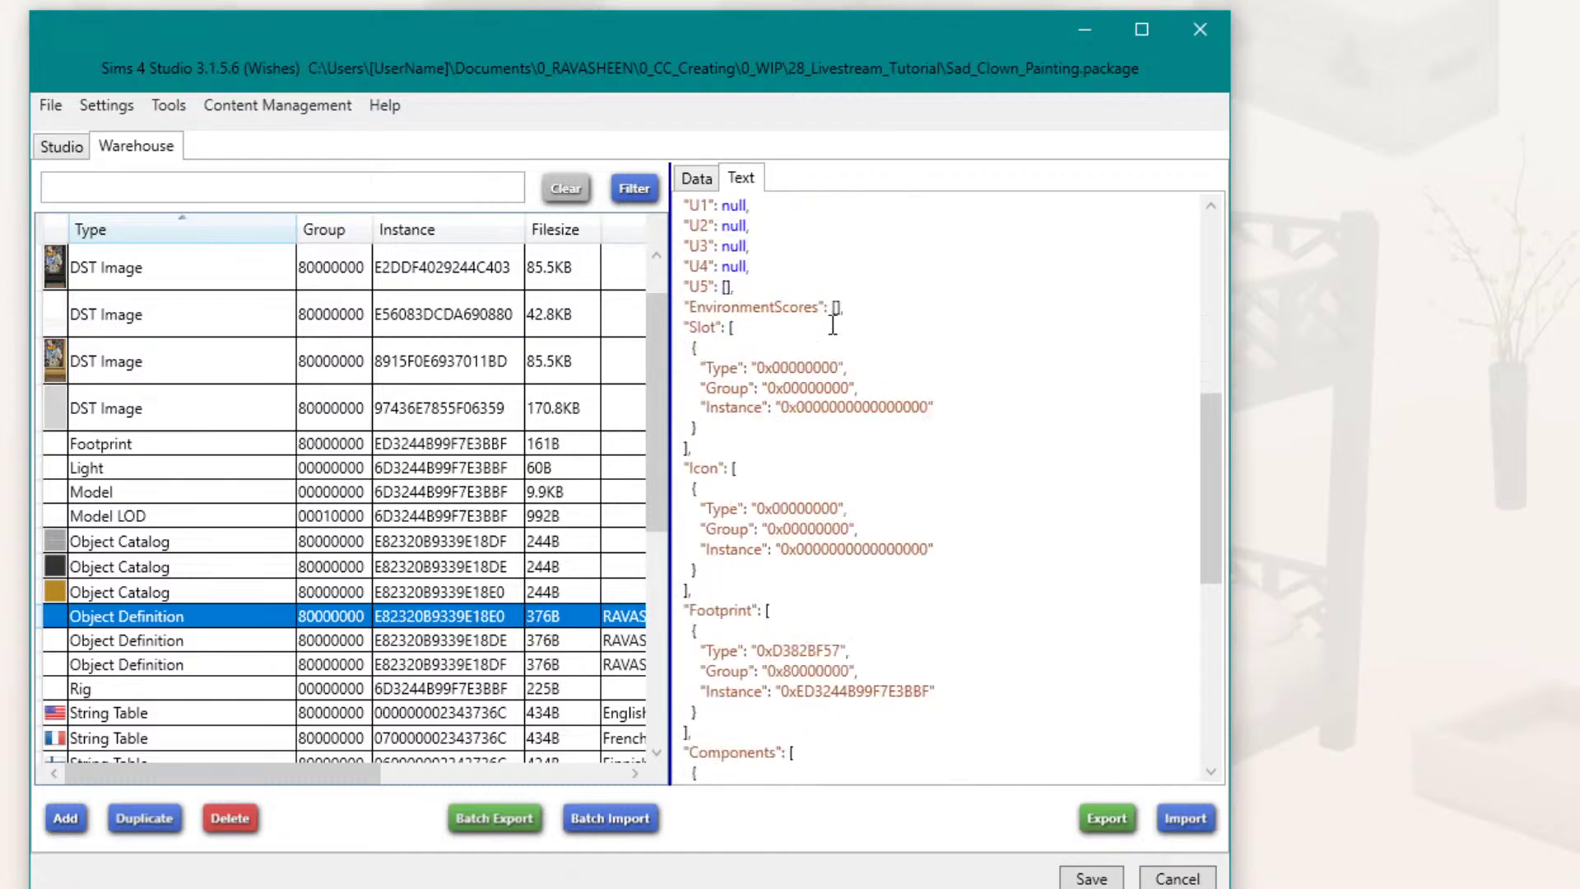
pyautogui.scroll(-4, 405, 645)
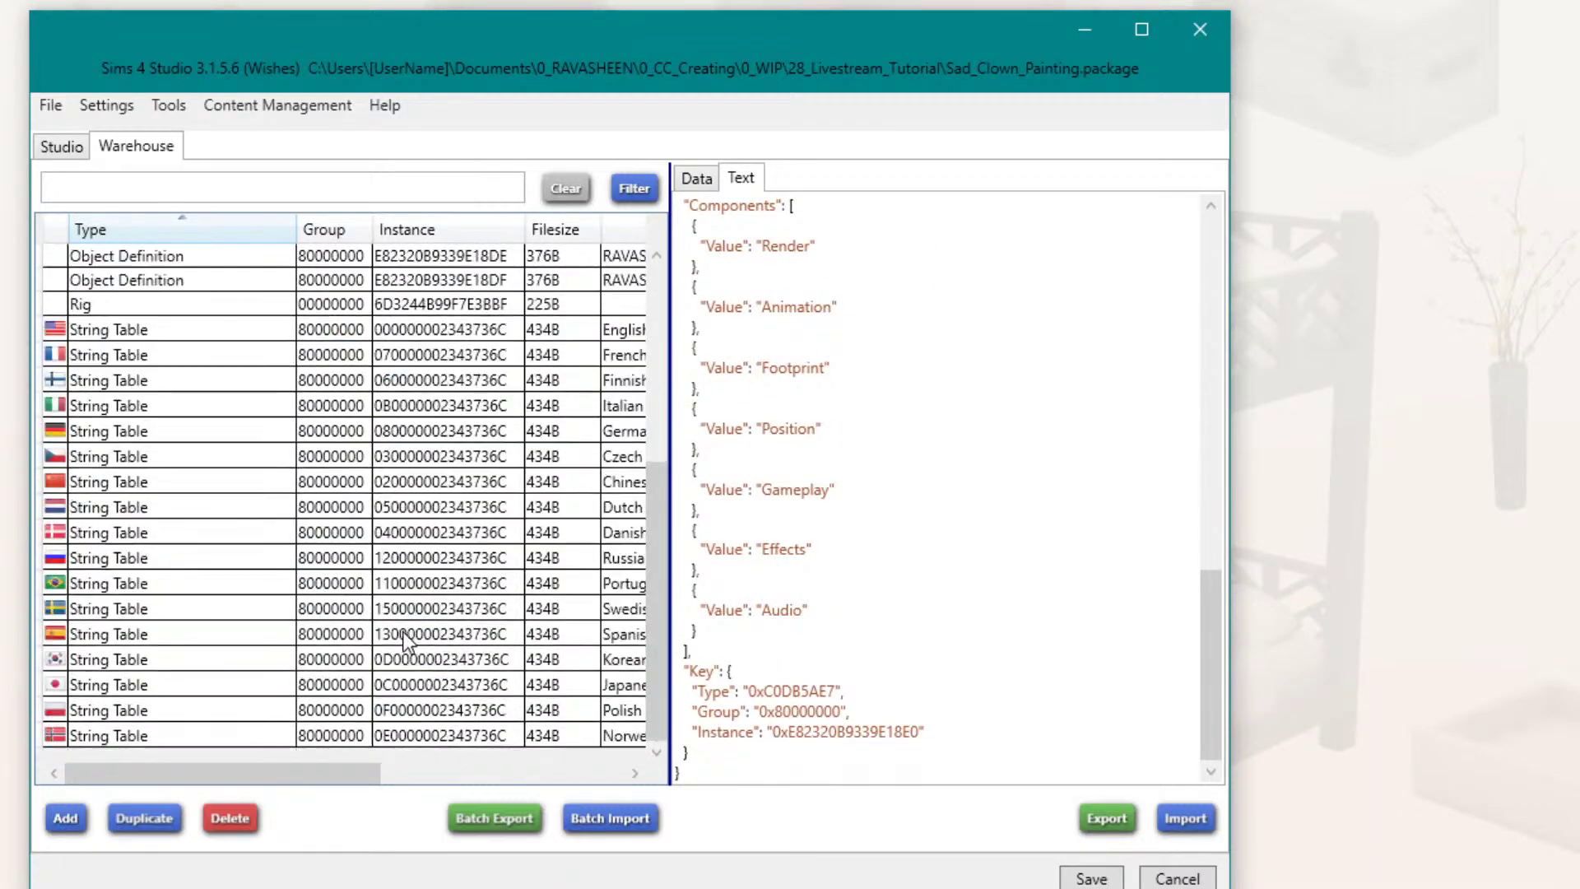
pyautogui.scroll(3, 306, 609)
# Step: Find the Tuning property of the E82320B9339E18DE Object Definition, widen the window, and select the full tuning name
pyautogui.click(204, 500)
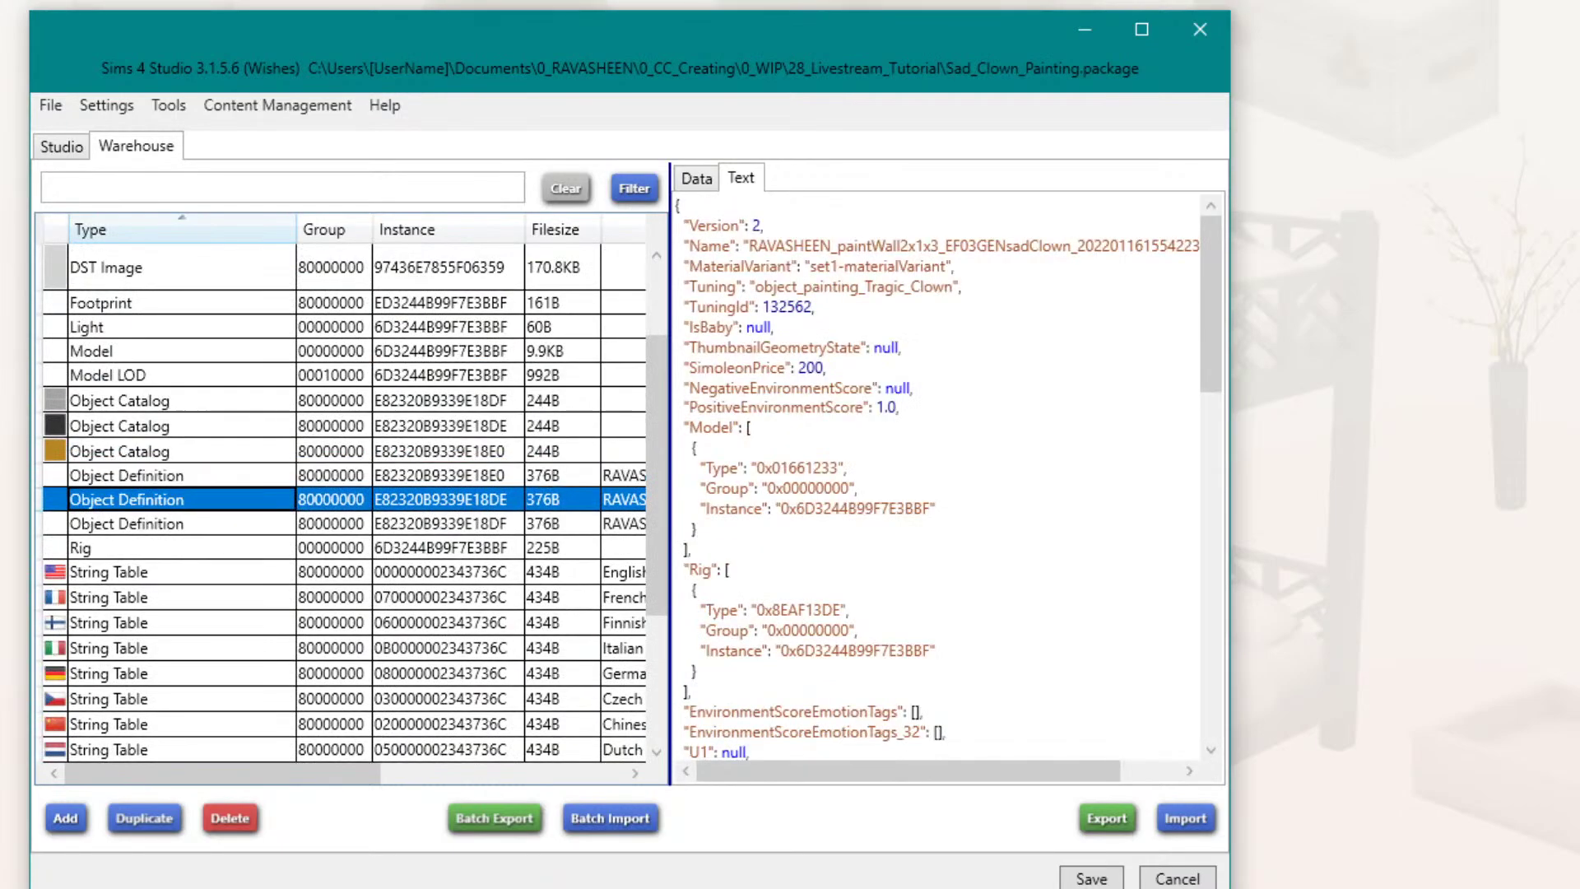
pyautogui.click(699, 180)
pyautogui.scroll(-8, 1045, 566)
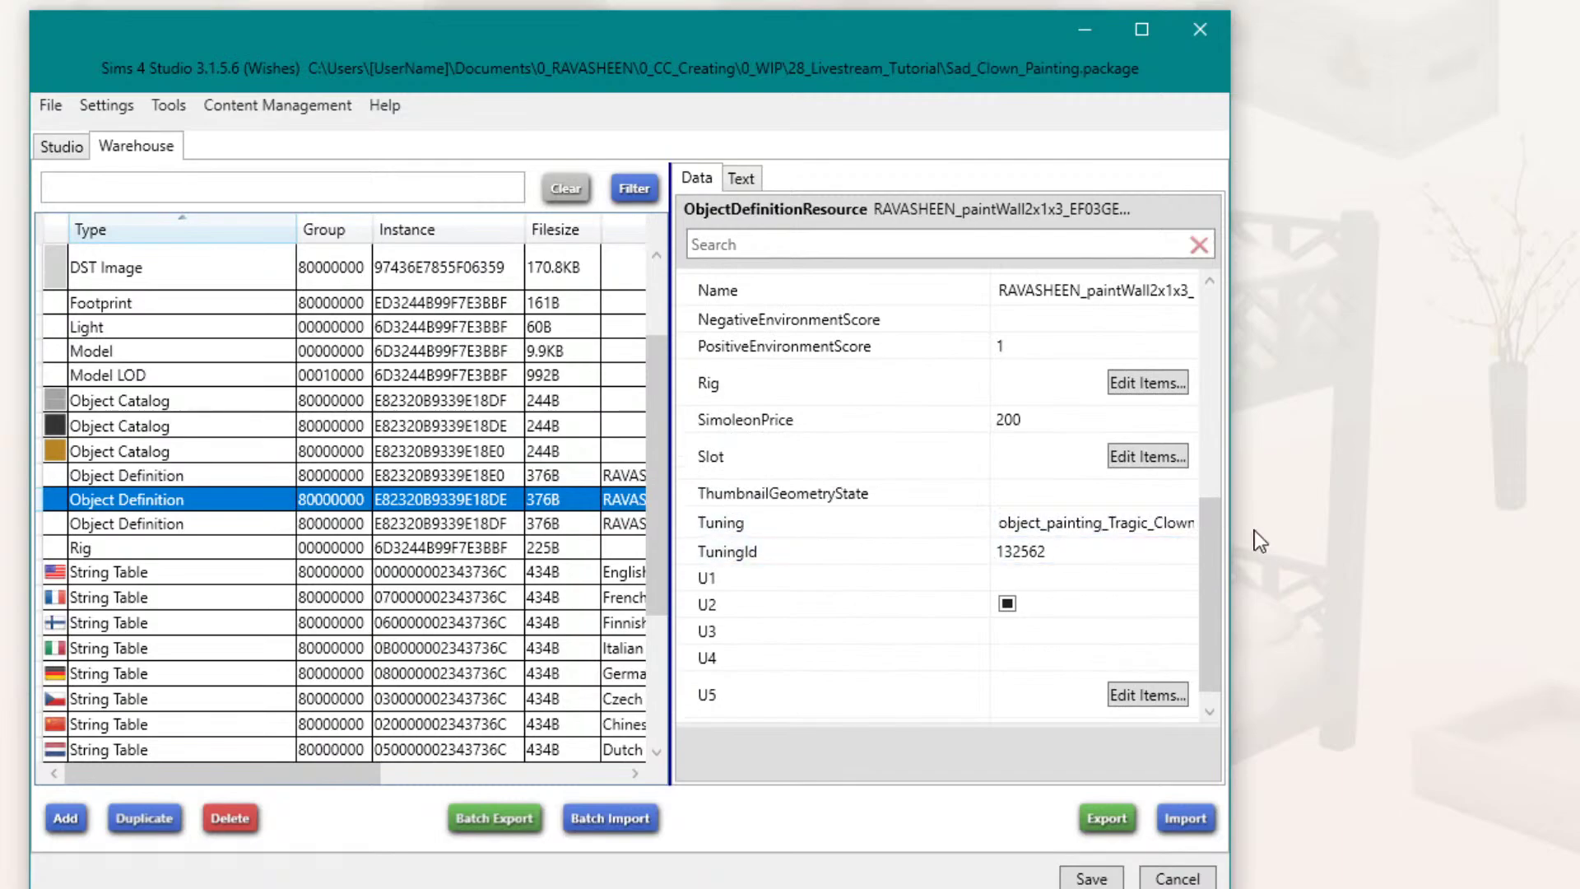
pyautogui.moveTo(1230, 510); pyautogui.dragTo(1297, 509)
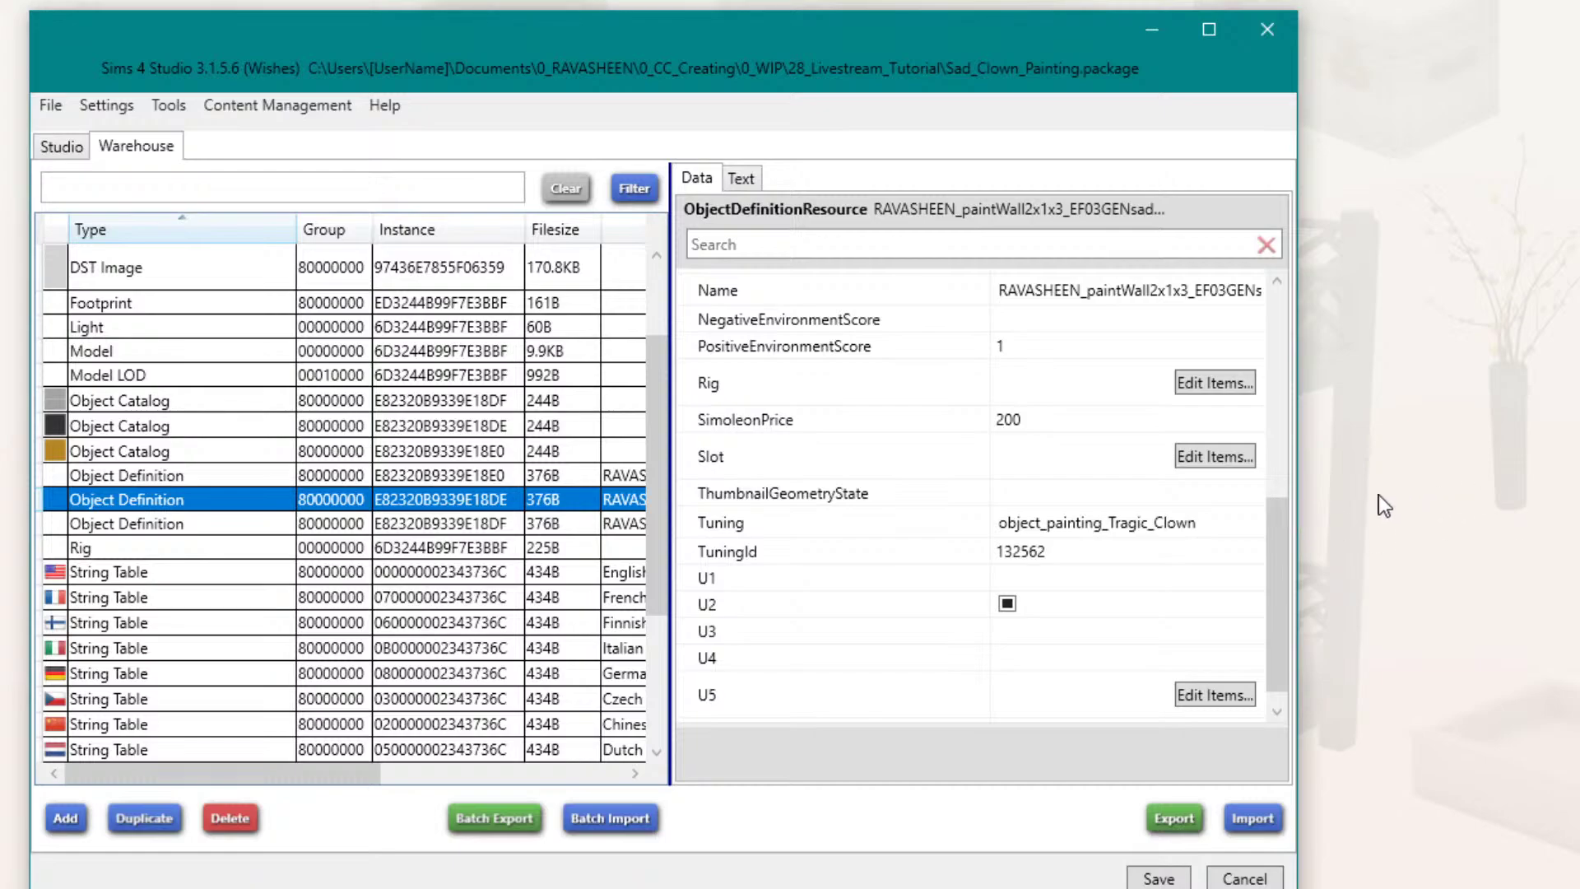
pyautogui.click(1185, 522)
pyautogui.click(1185, 521)
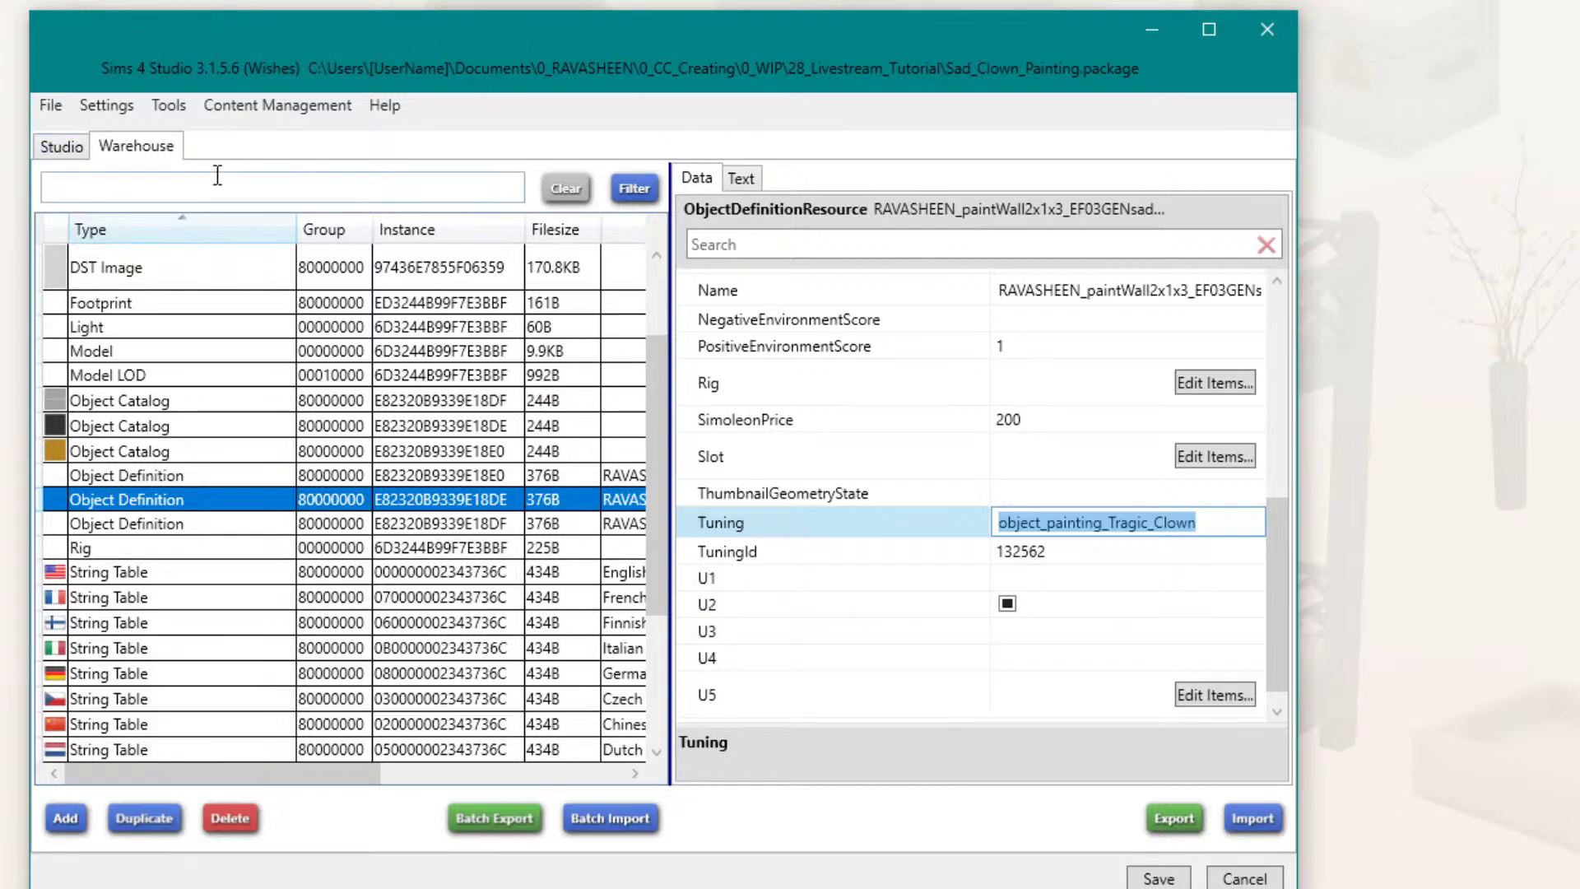
# Step: Save the Sad_Clown_Painting package from the Studio view and return to the main menu
pyautogui.click(76, 153)
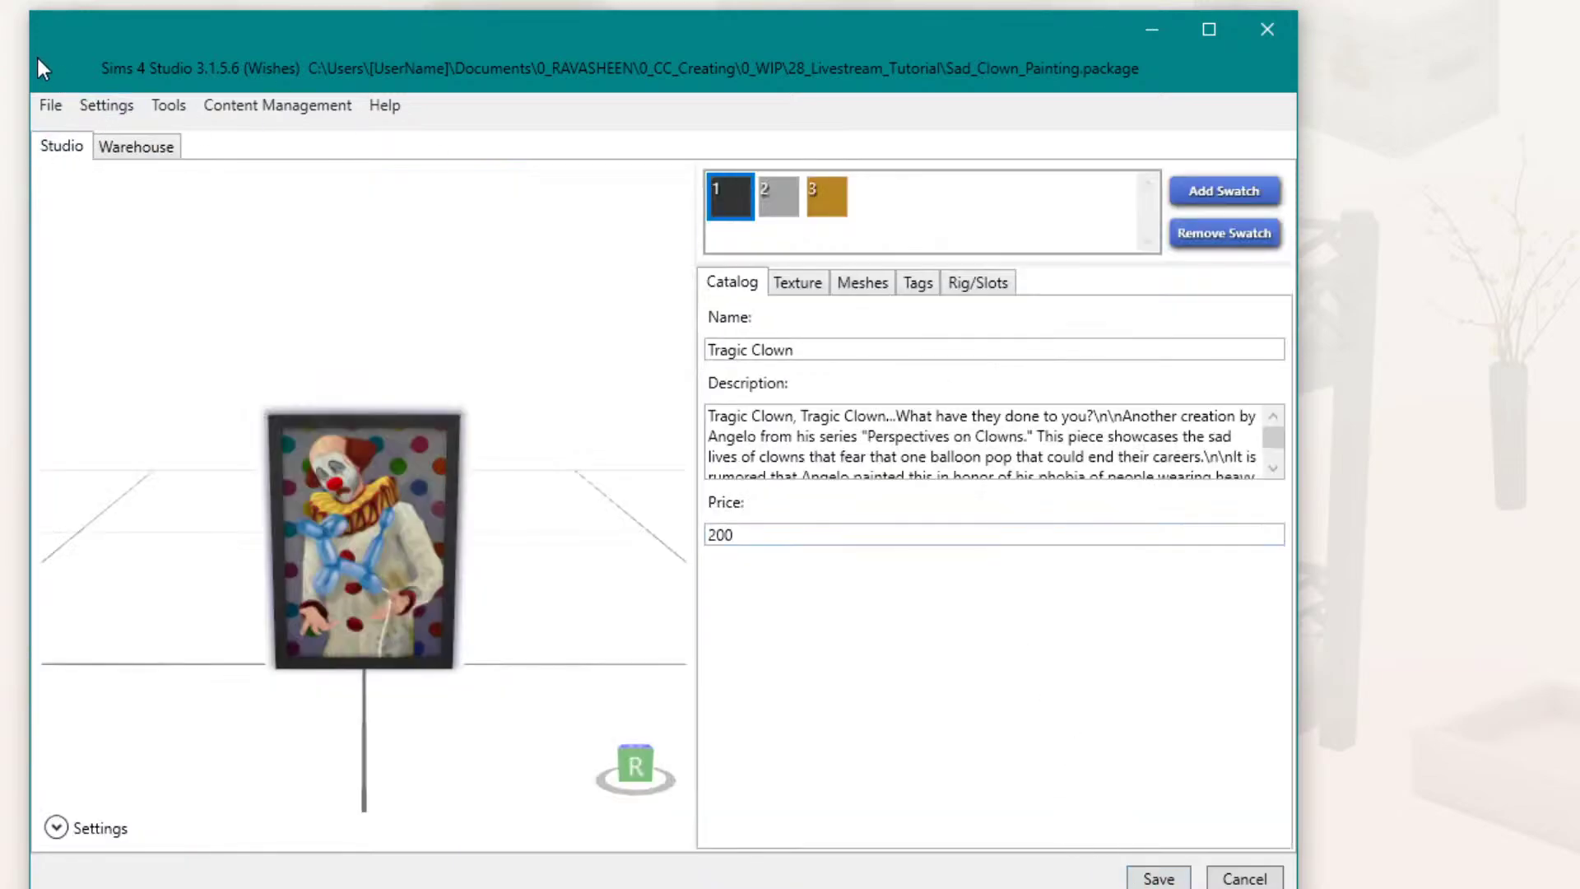
pyautogui.click(1156, 878)
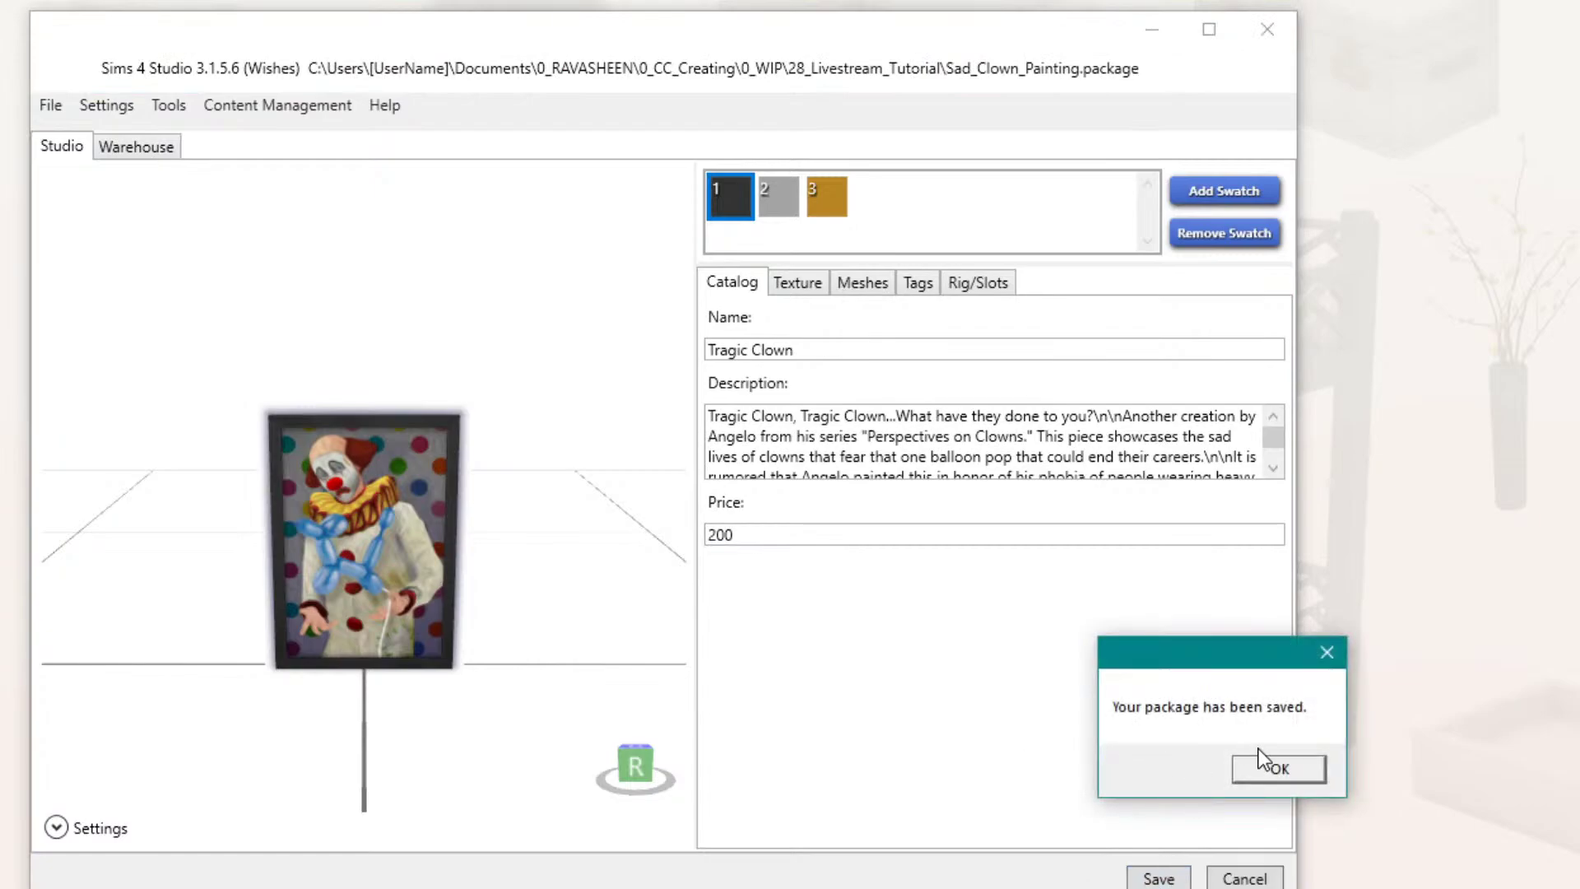
pyautogui.click(1280, 770)
pyautogui.click(51, 105)
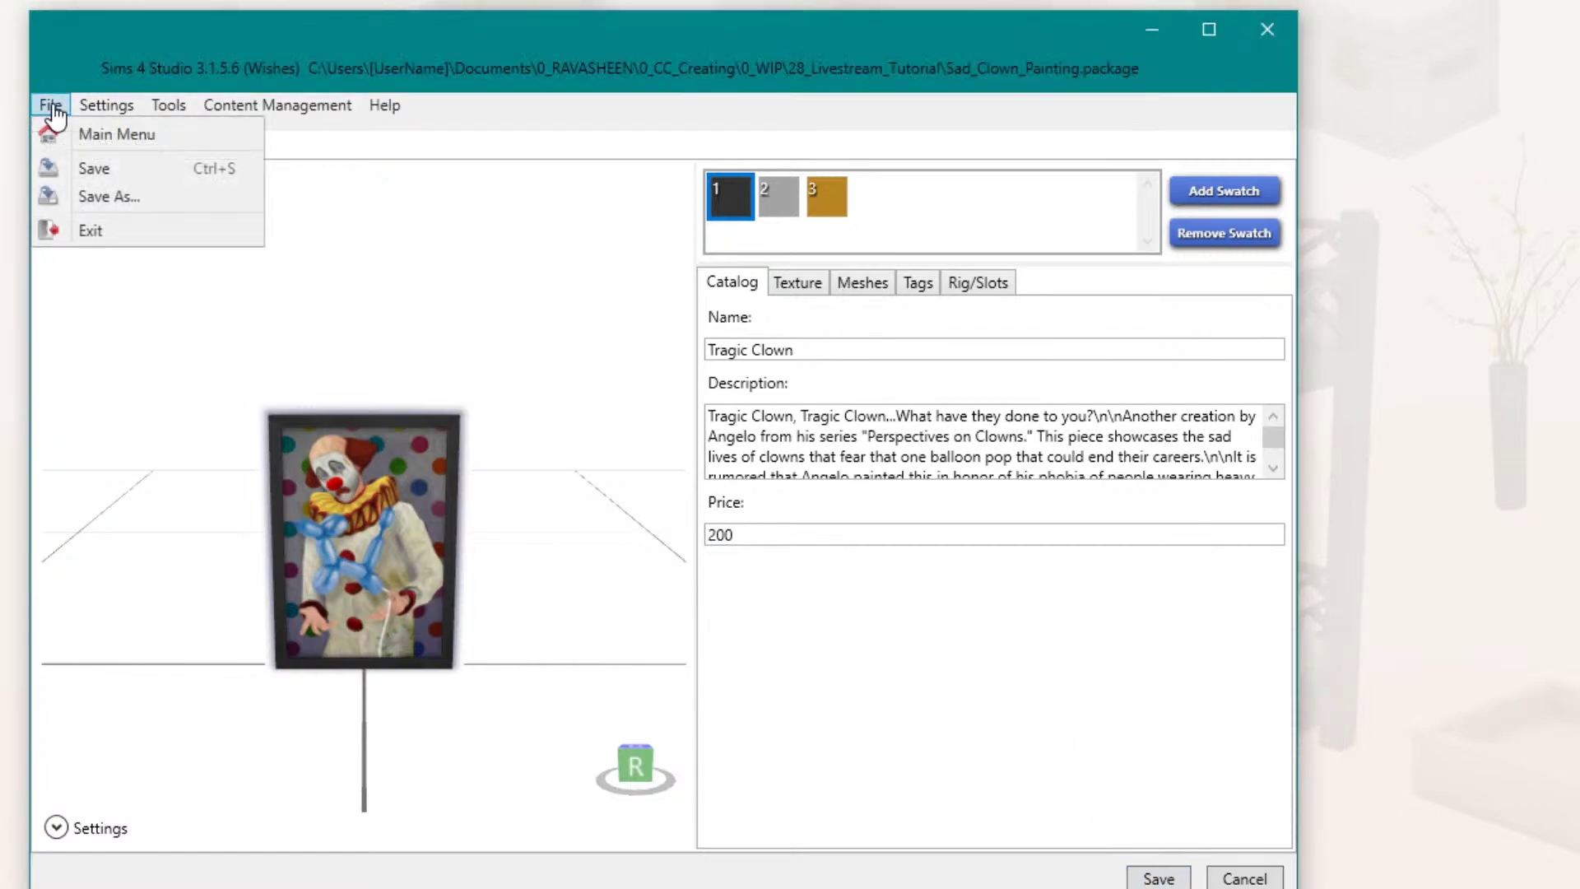
pyautogui.click(69, 132)
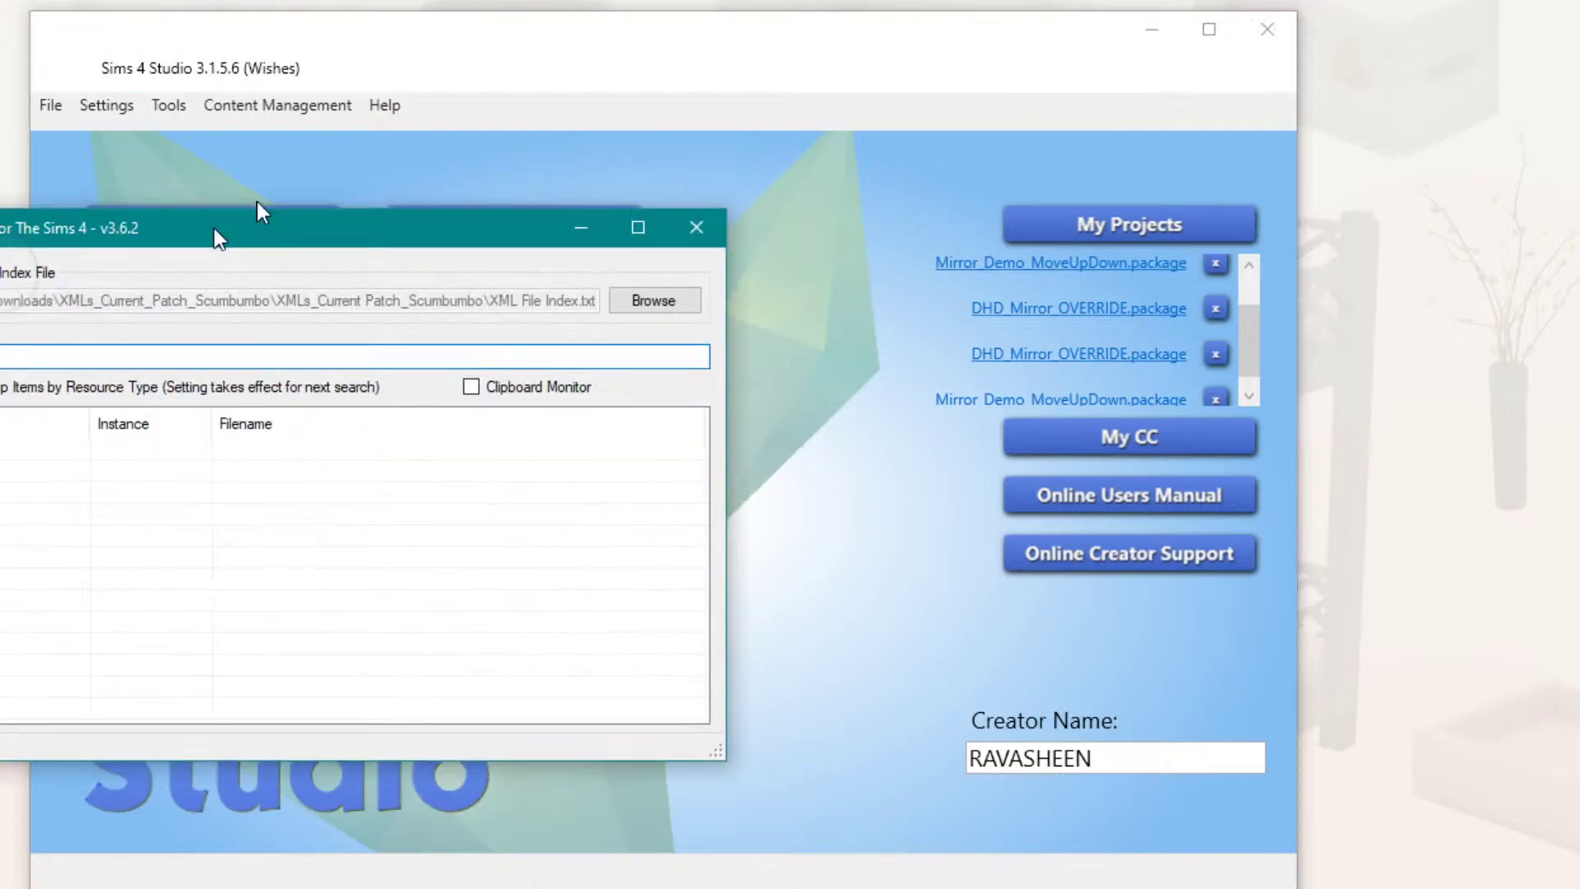
# Step: Put the XML File Finder away and create an empty package named RVSN_Object_Sculpture_Tuning in the 28_Livestream_Tutorial folder
pyautogui.moveTo(219, 237); pyautogui.dragTo(388, 34)
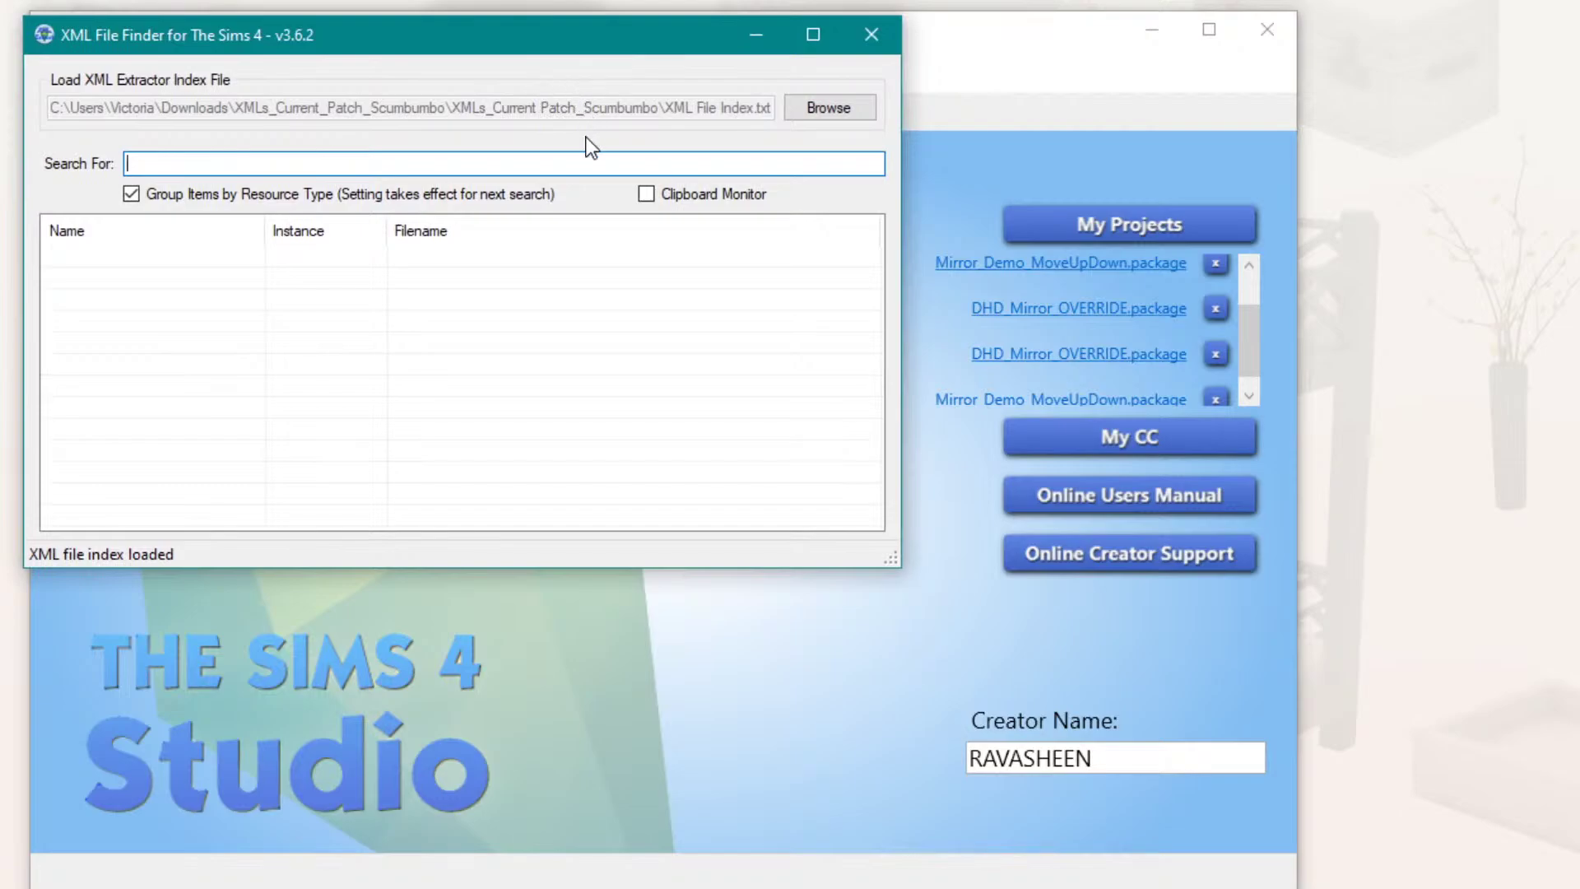
pyautogui.click(772, 36)
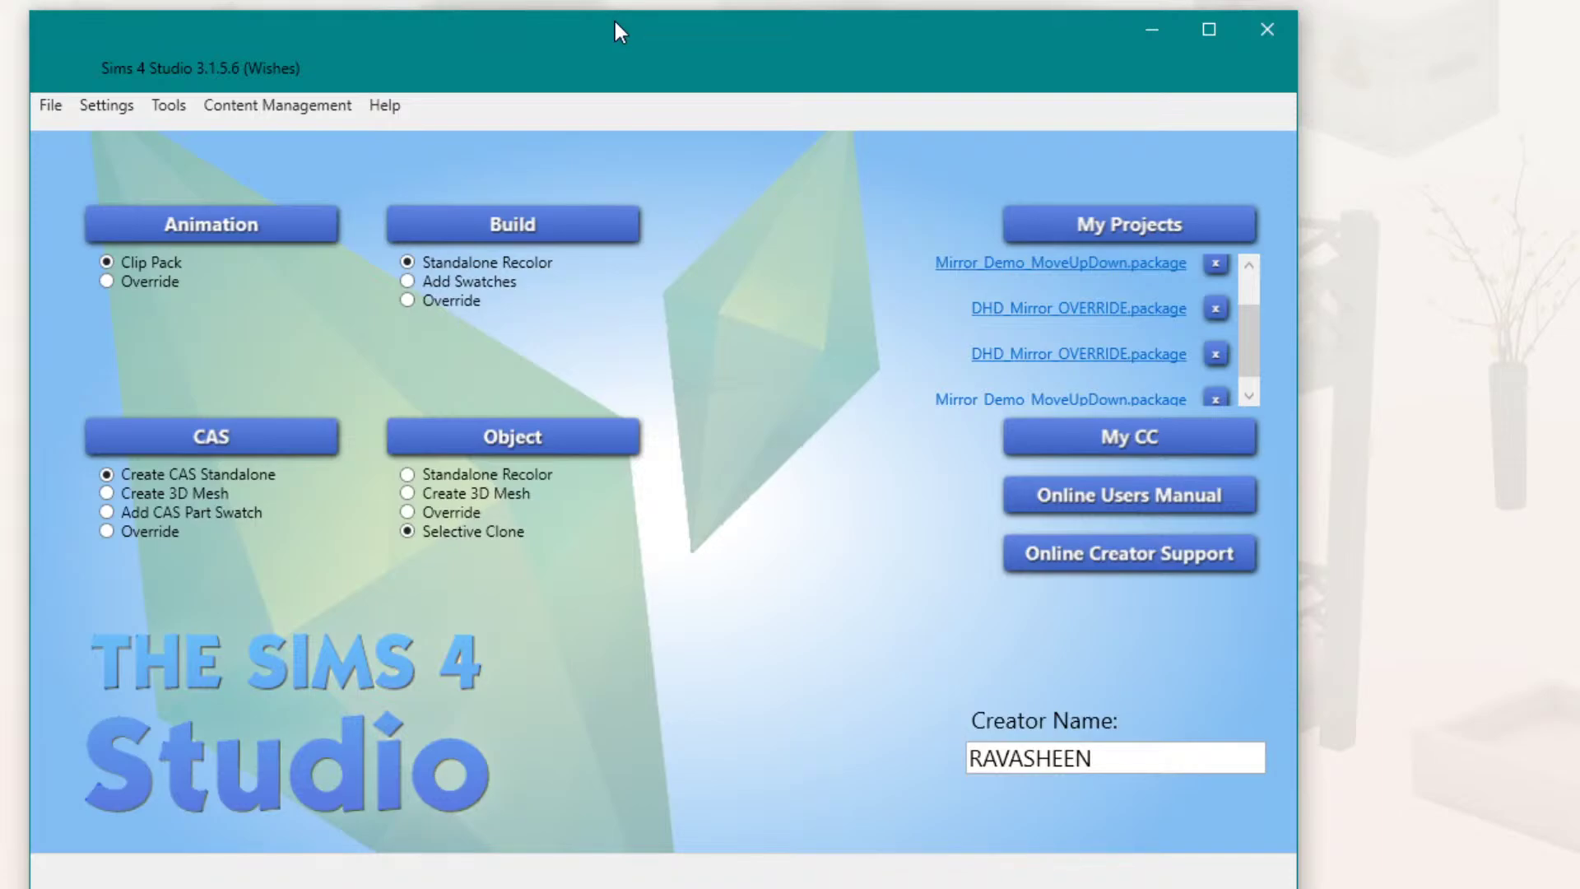
pyautogui.click(174, 114)
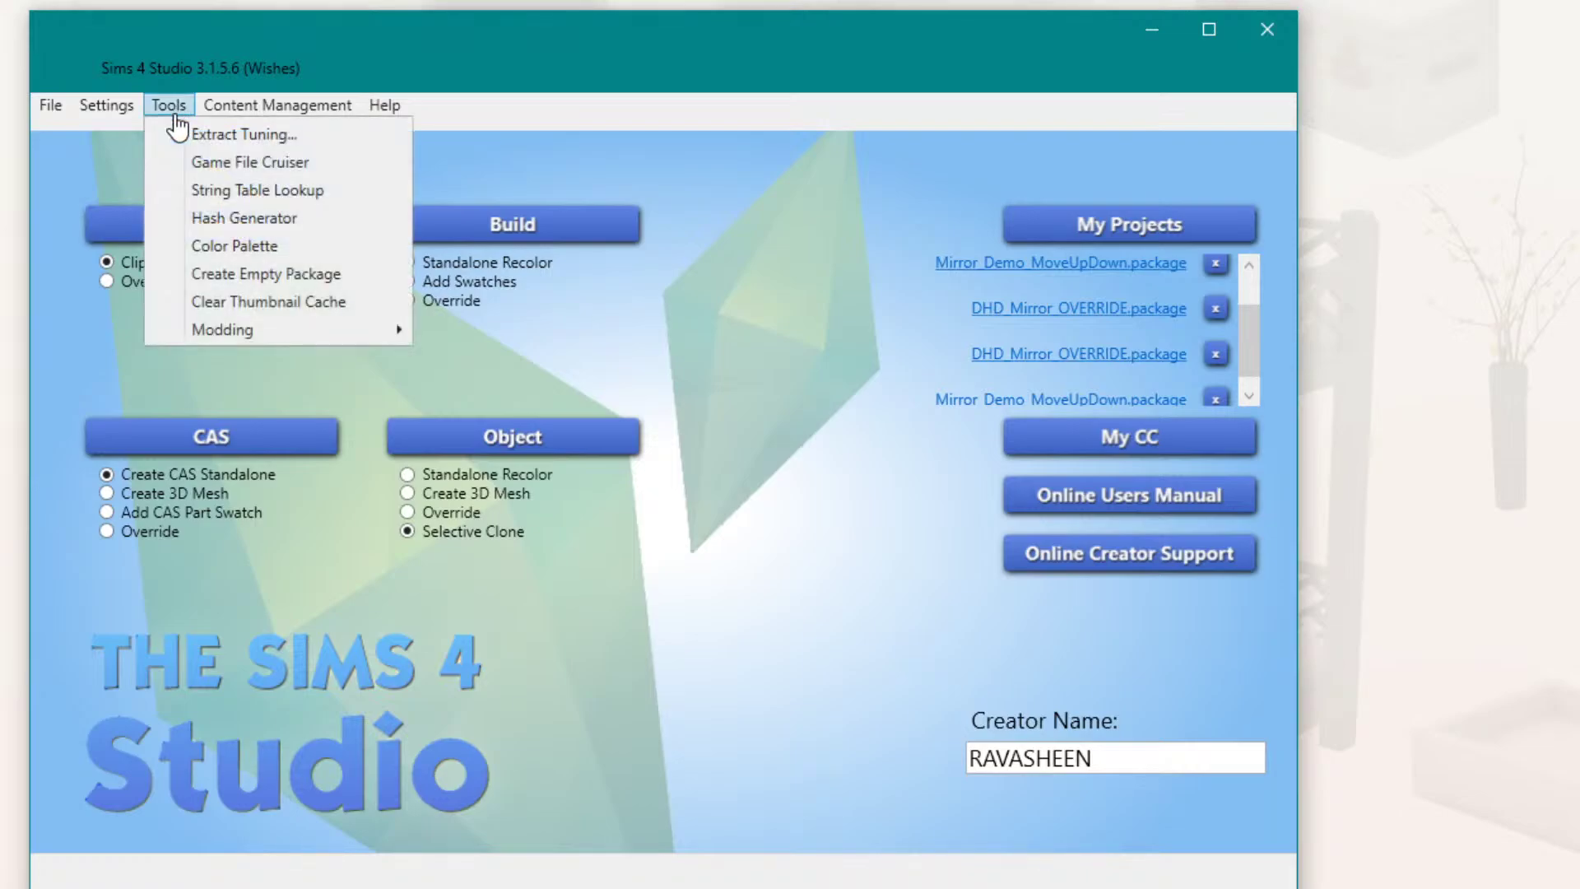
pyautogui.click(285, 275)
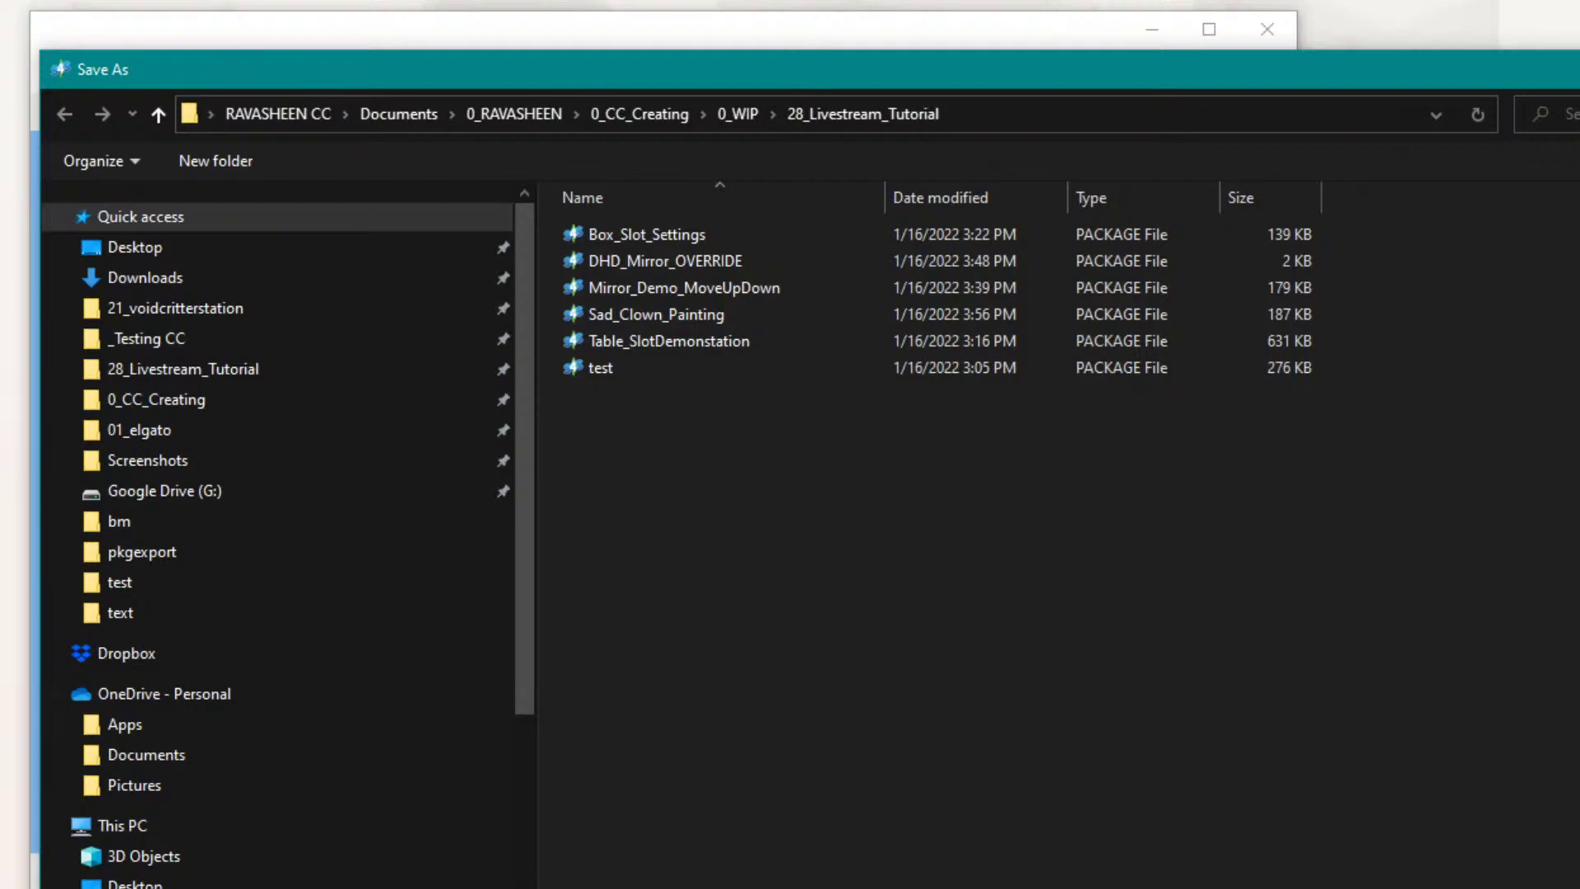
pyautogui.press('Return')
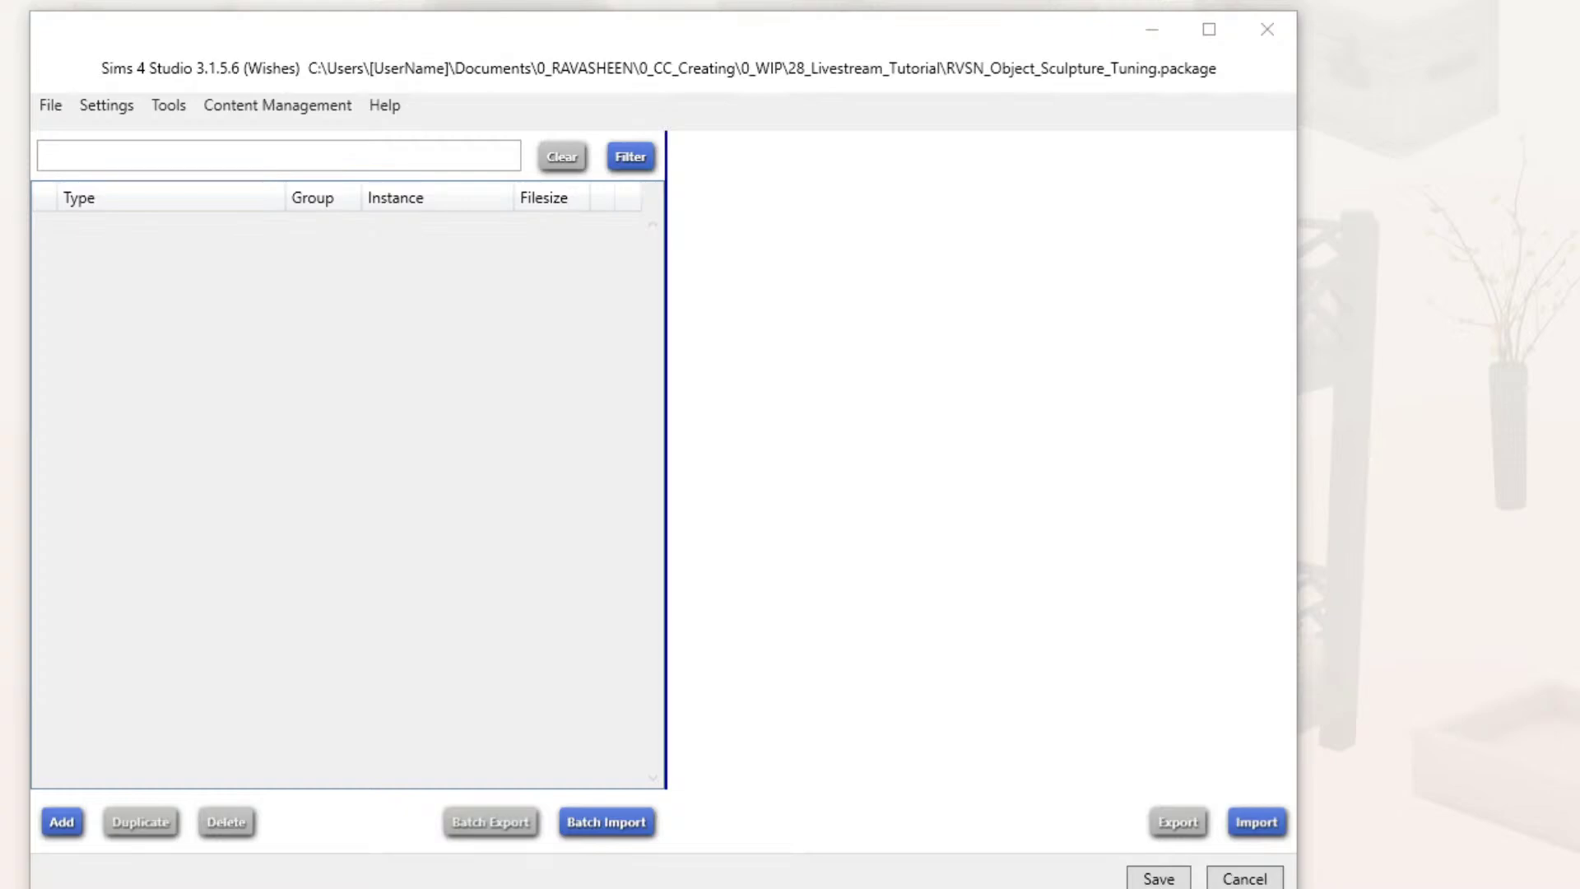
# Step: Look through the resource entries of the Mirror_Demo_MoveUpDown package for comparison, and close that package's window
pyautogui.moveTo(0, 239); pyautogui.dragTo(978, 28)
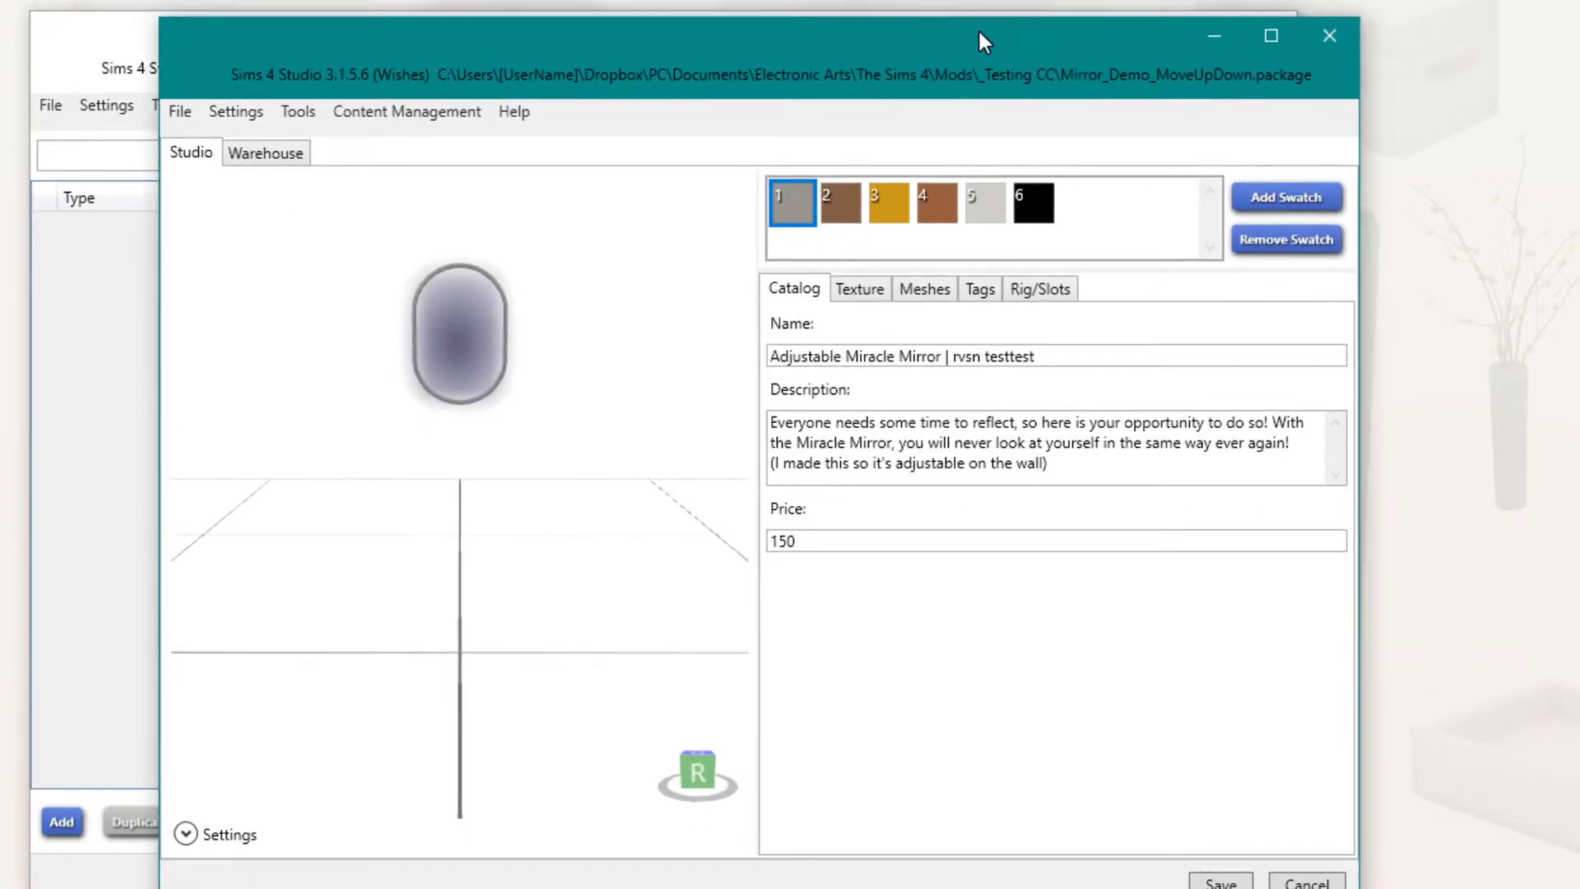
pyautogui.click(304, 157)
pyautogui.scroll(-6, 381, 415)
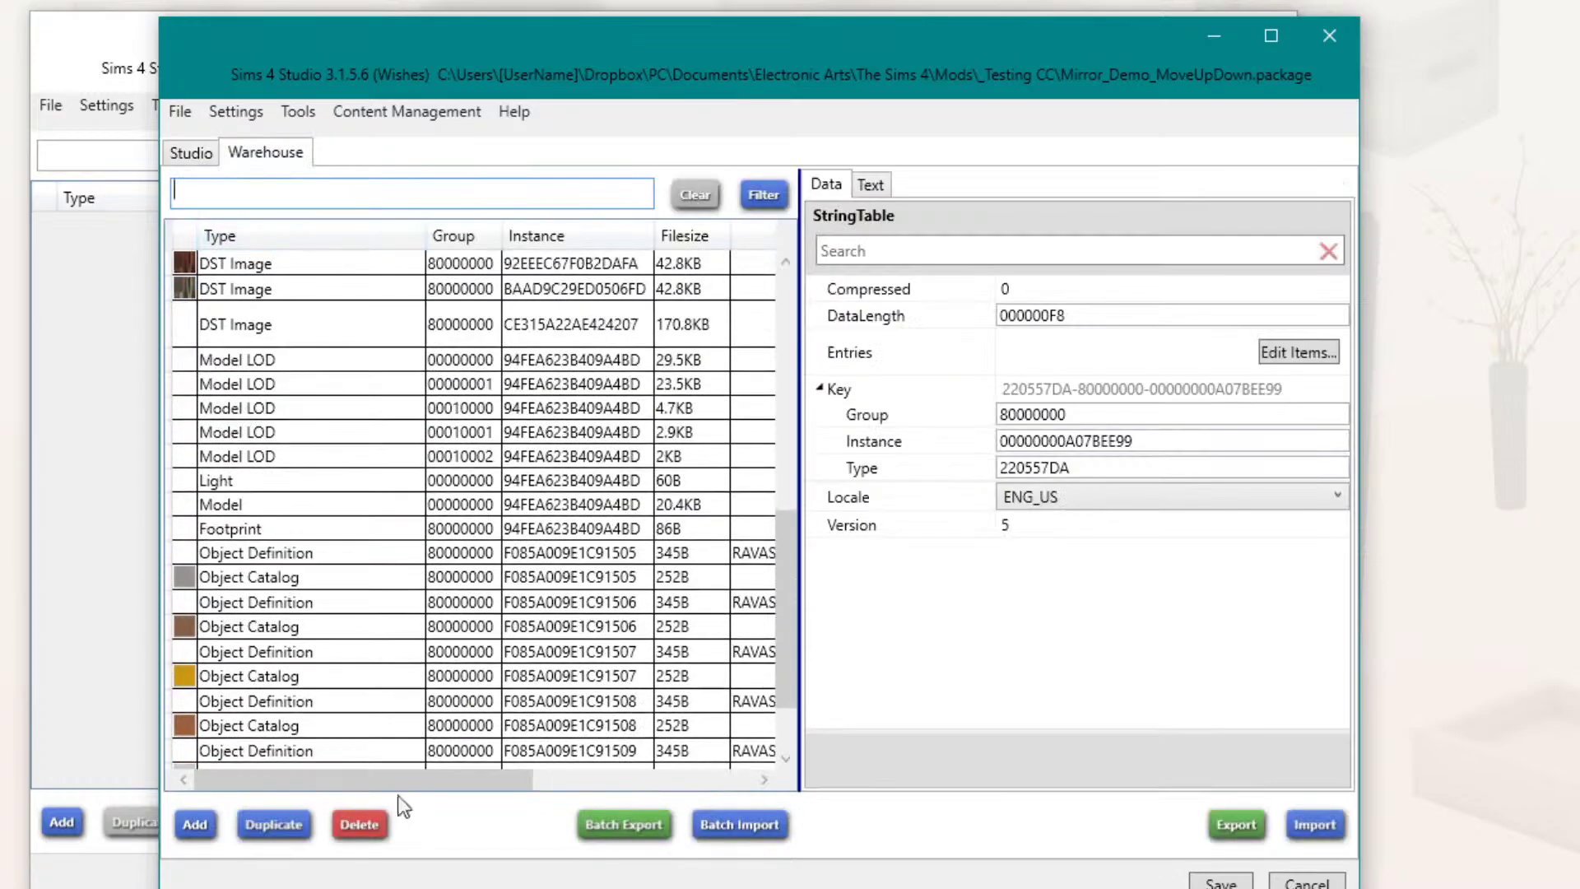
pyautogui.scroll(-2, 341, 501)
pyautogui.scroll(3, 319, 482)
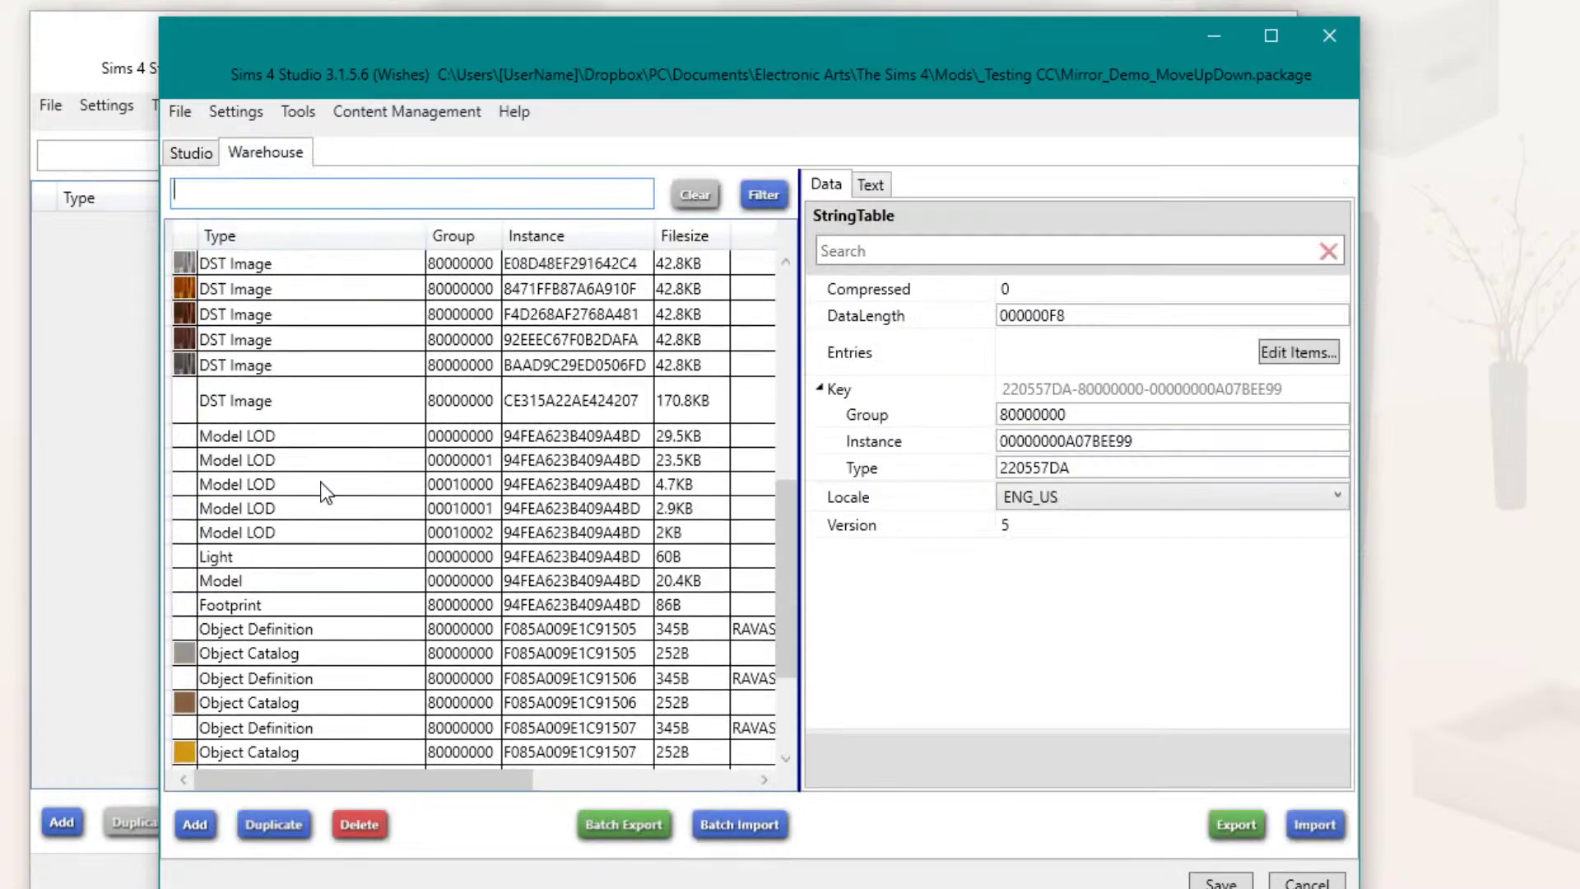
pyautogui.scroll(6, 319, 481)
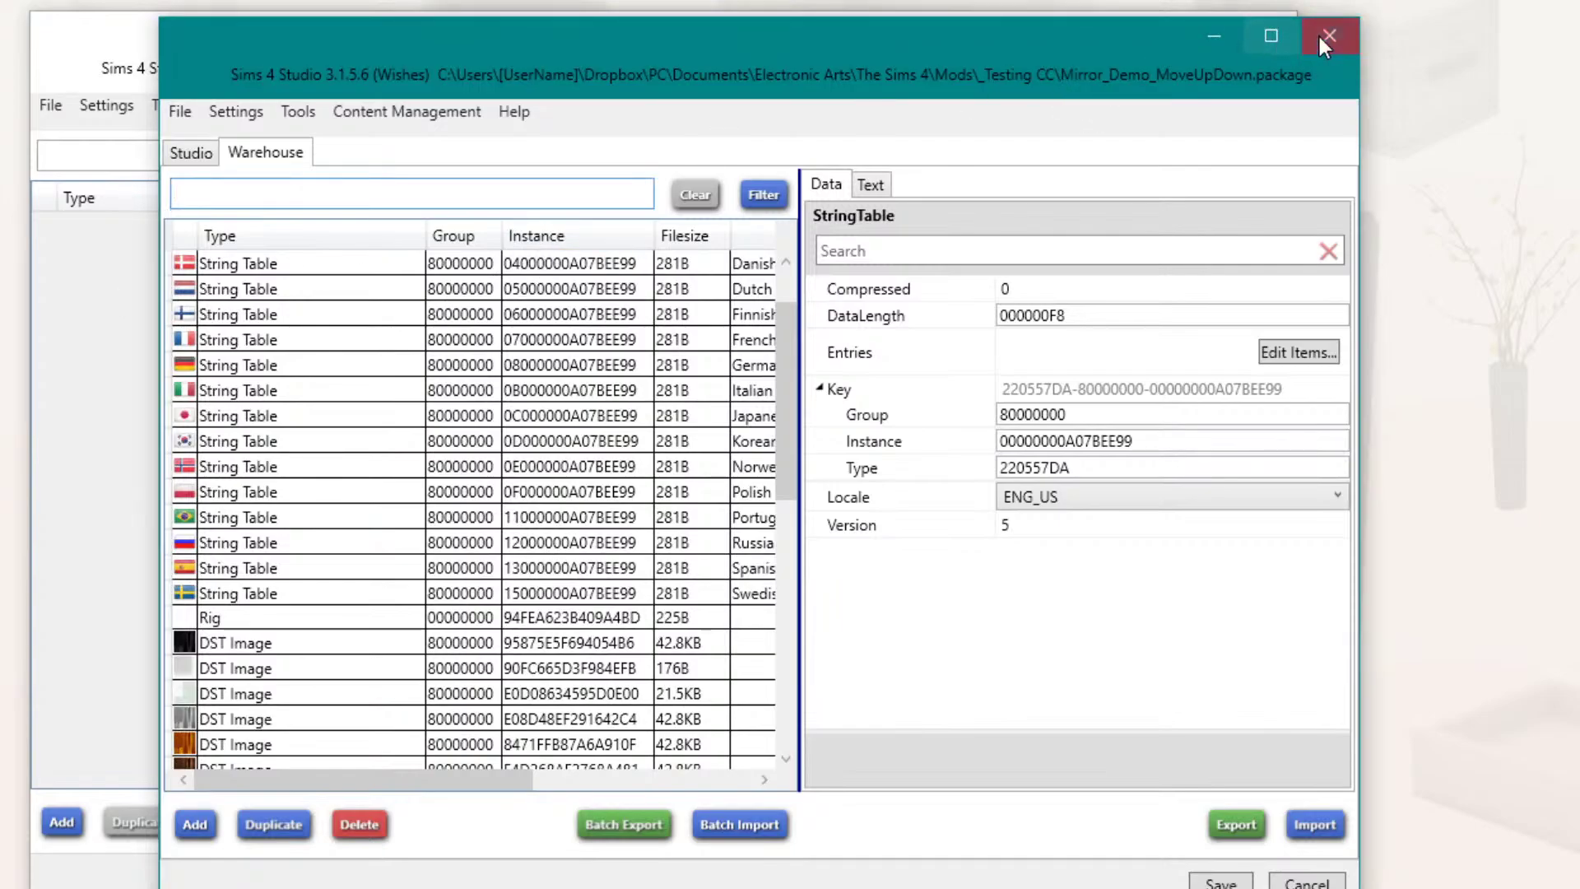
pyautogui.click(1327, 36)
# Step: Open the Extract Tuning tool for the empty package, bring its window fully into view and browse the unfiltered tuning list
pyautogui.click(167, 106)
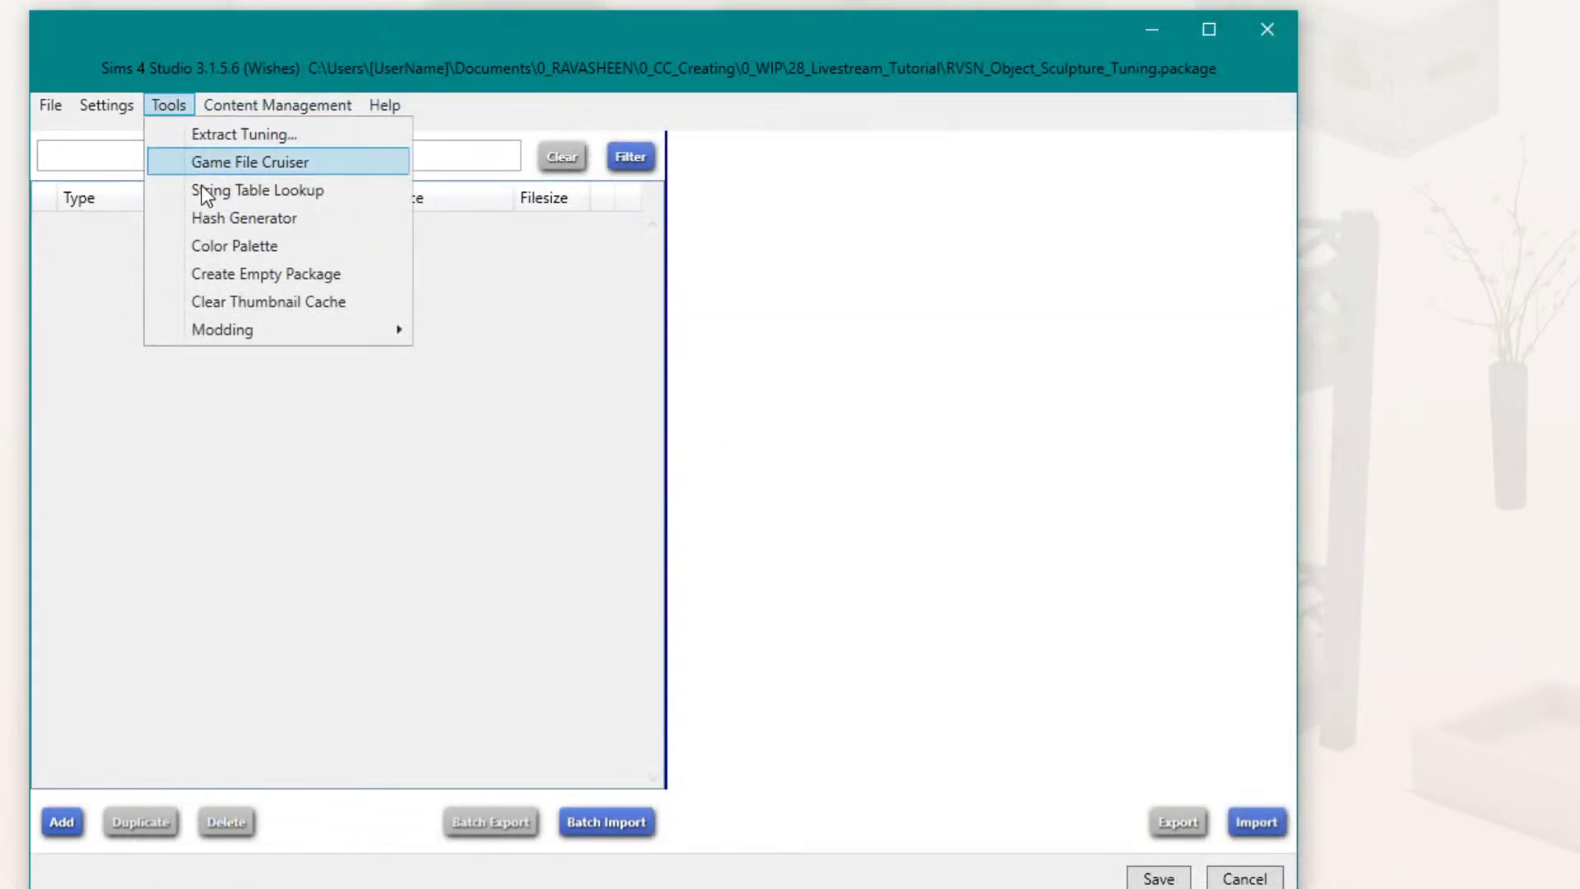
pyautogui.click(284, 274)
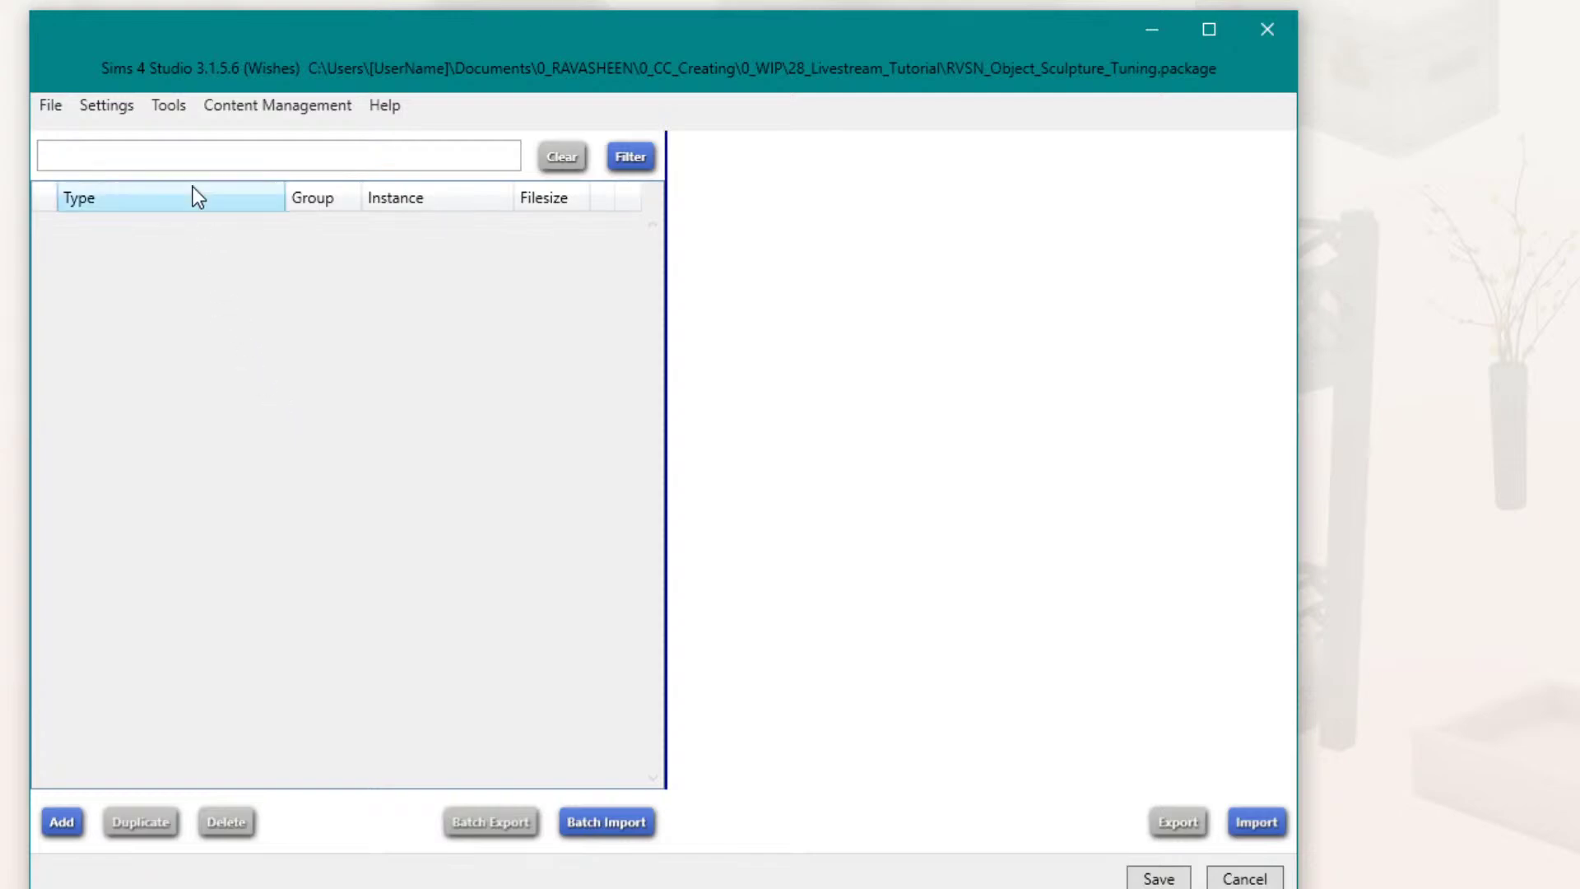
pyautogui.click(181, 113)
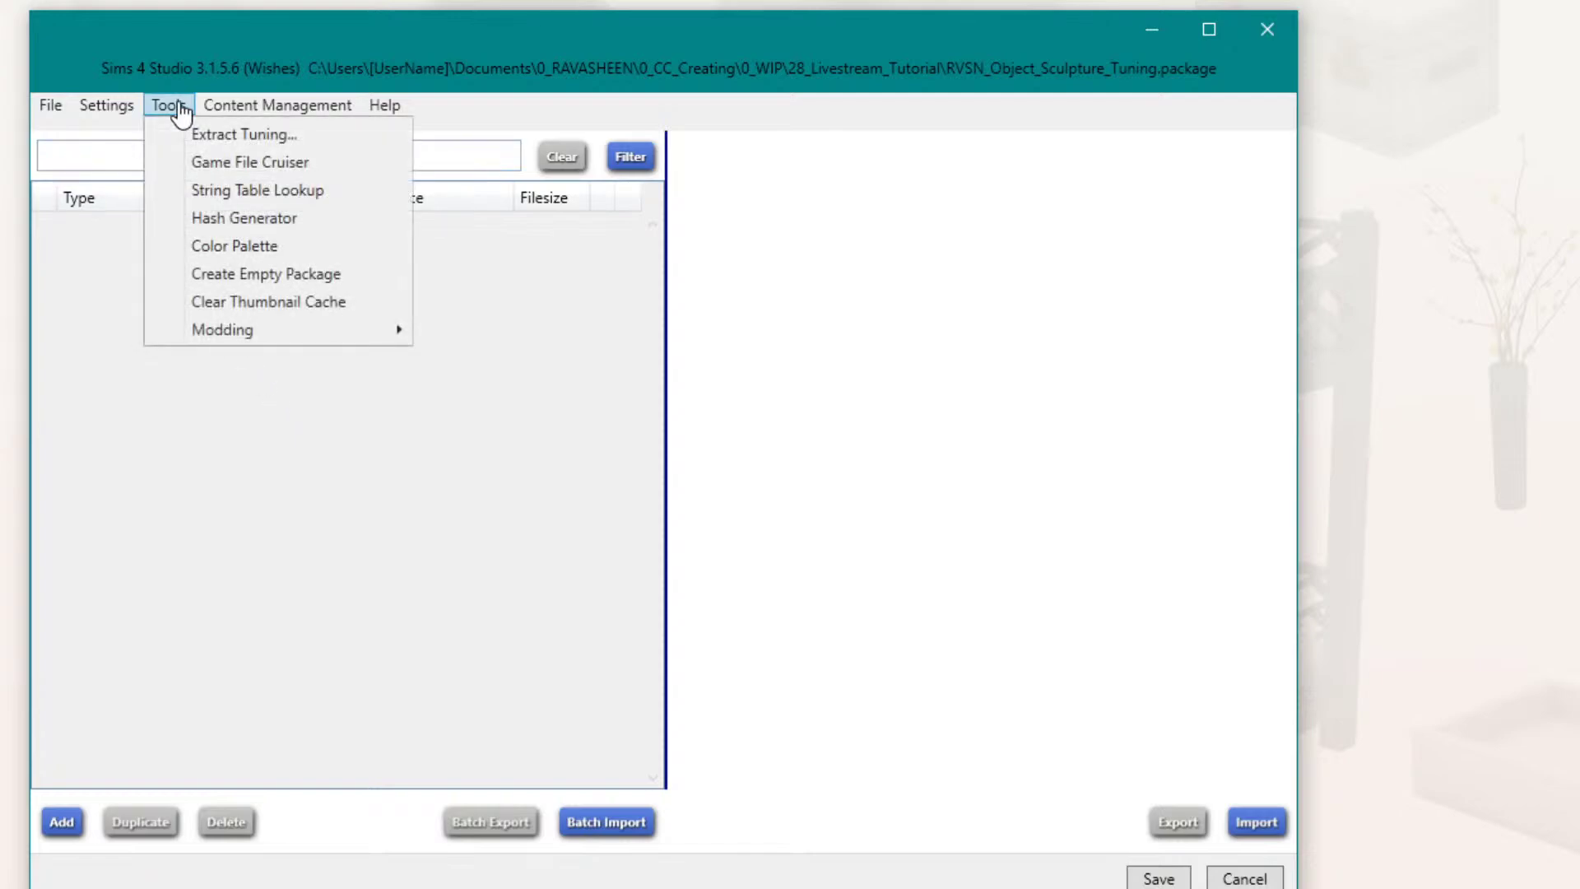
pyautogui.click(189, 135)
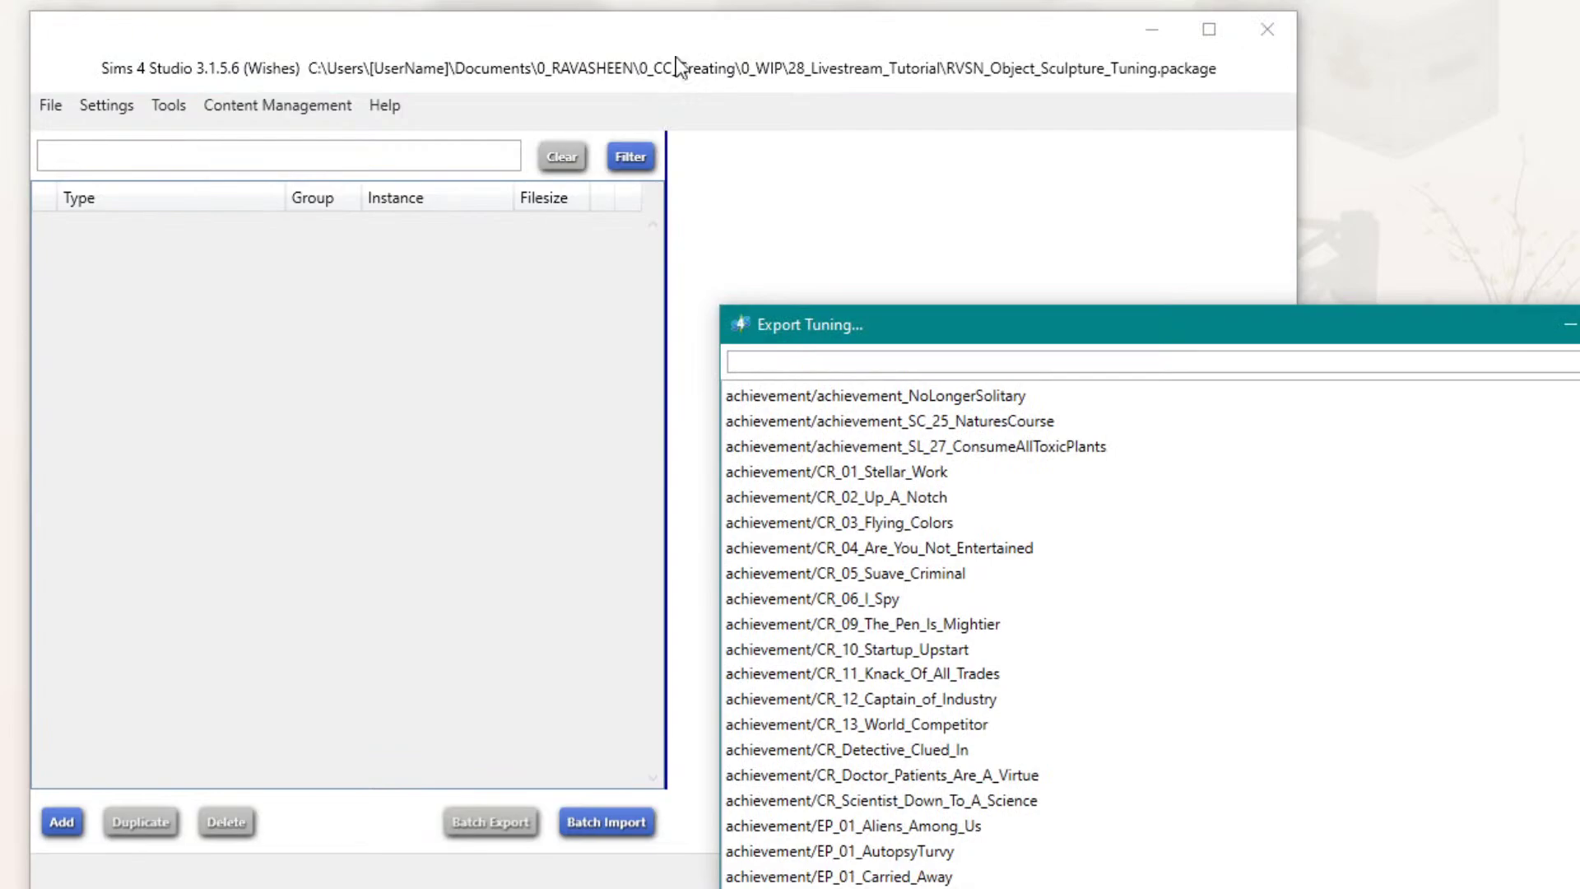
pyautogui.moveTo(1424, 336); pyautogui.dragTo(897, 54)
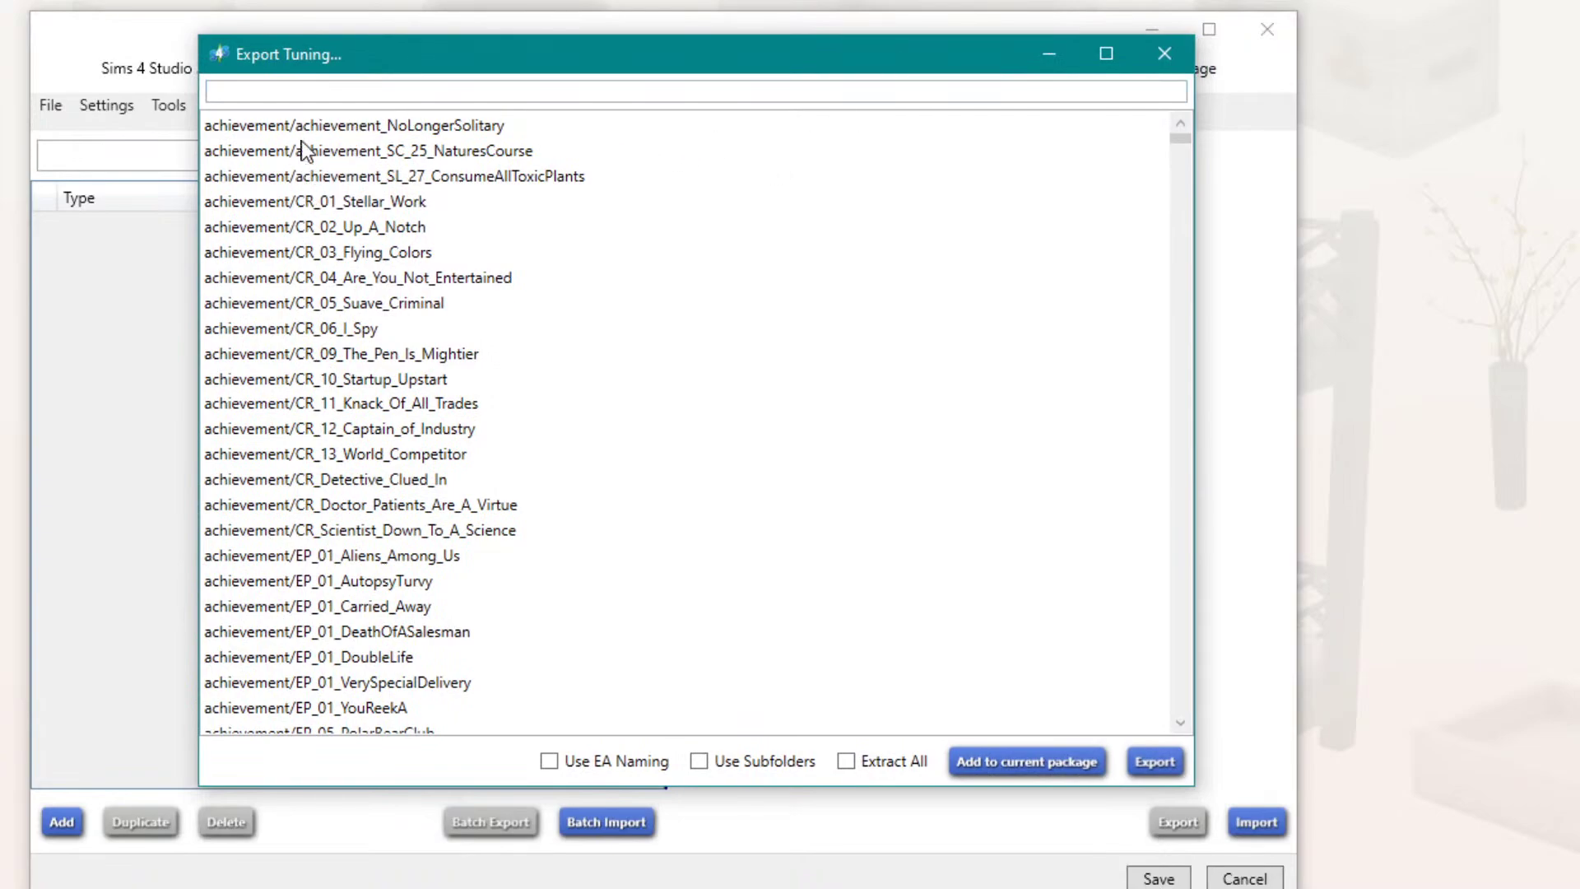
pyautogui.scroll(-2, 323, 225)
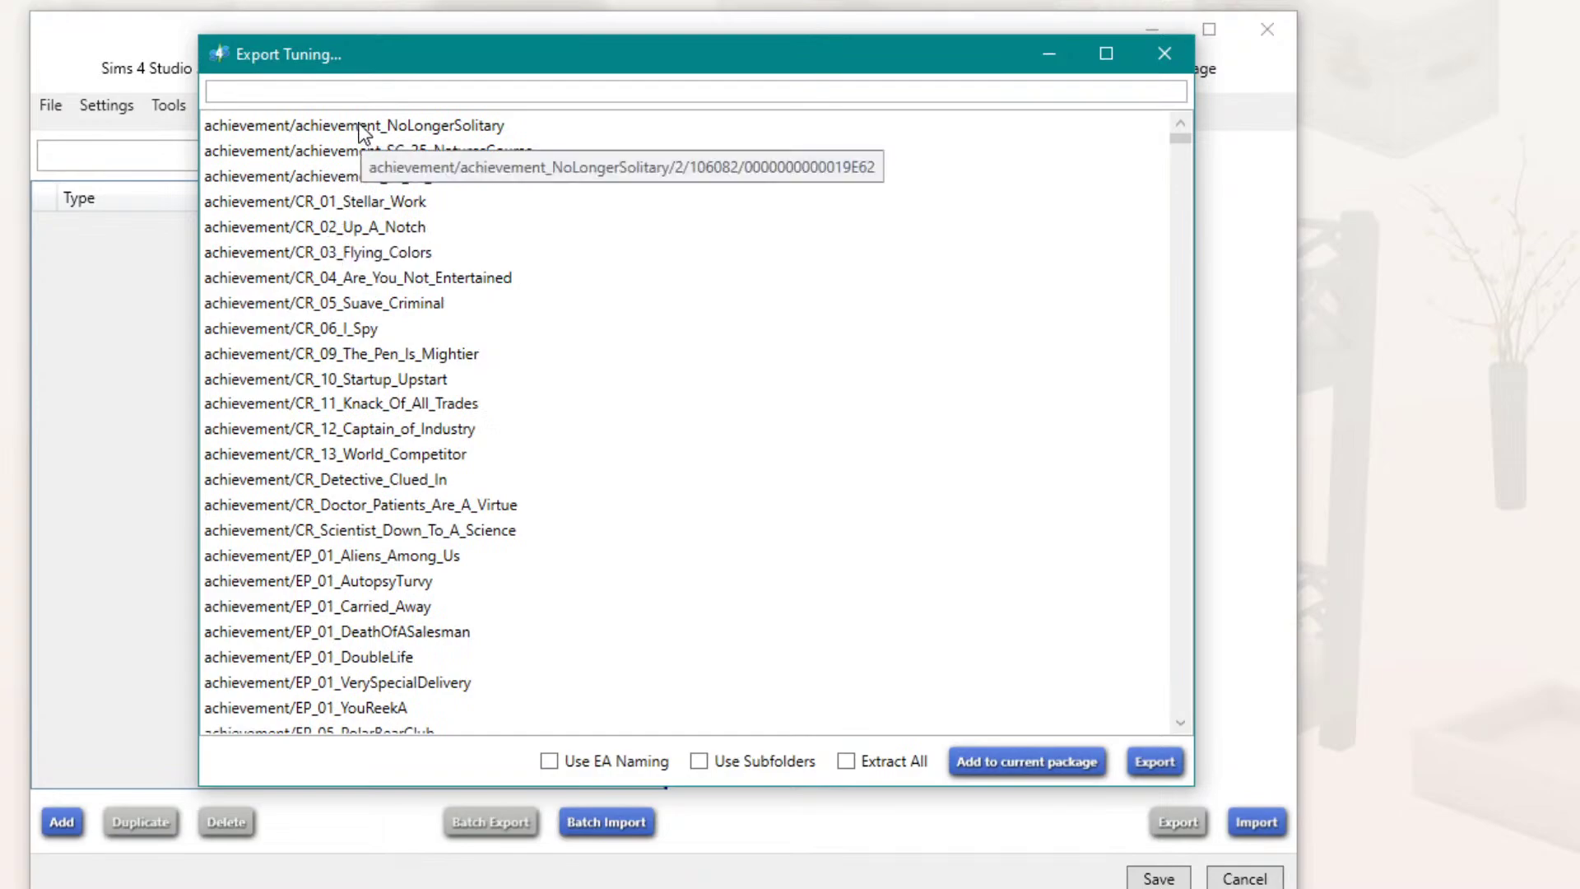
pyautogui.scroll(-7, 325, 239)
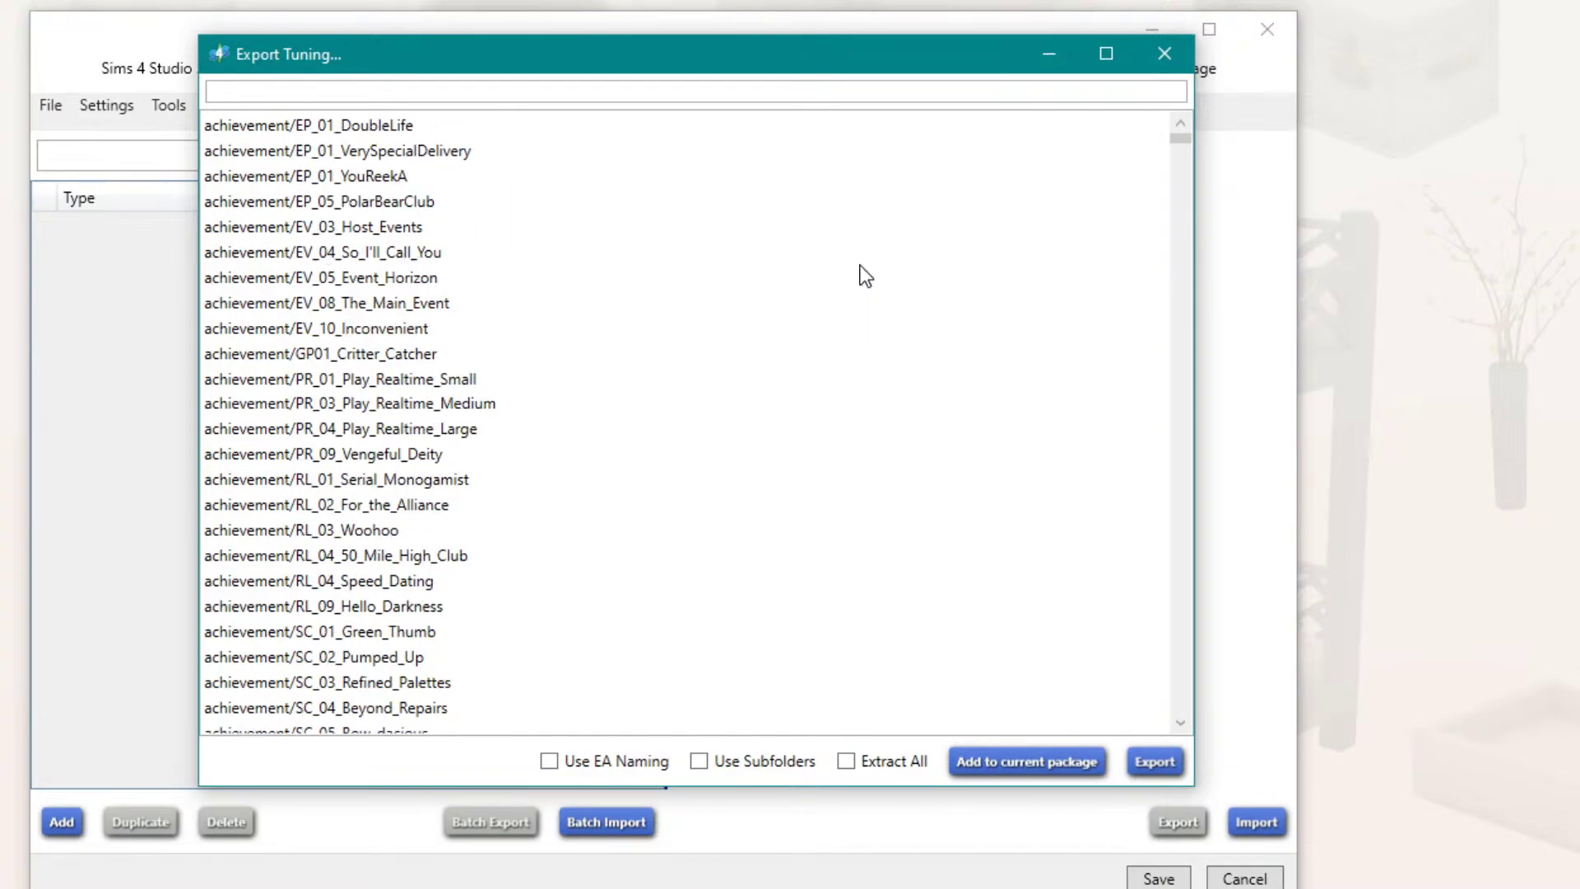
pyautogui.moveTo(1181, 138); pyautogui.dragTo(1177, 415)
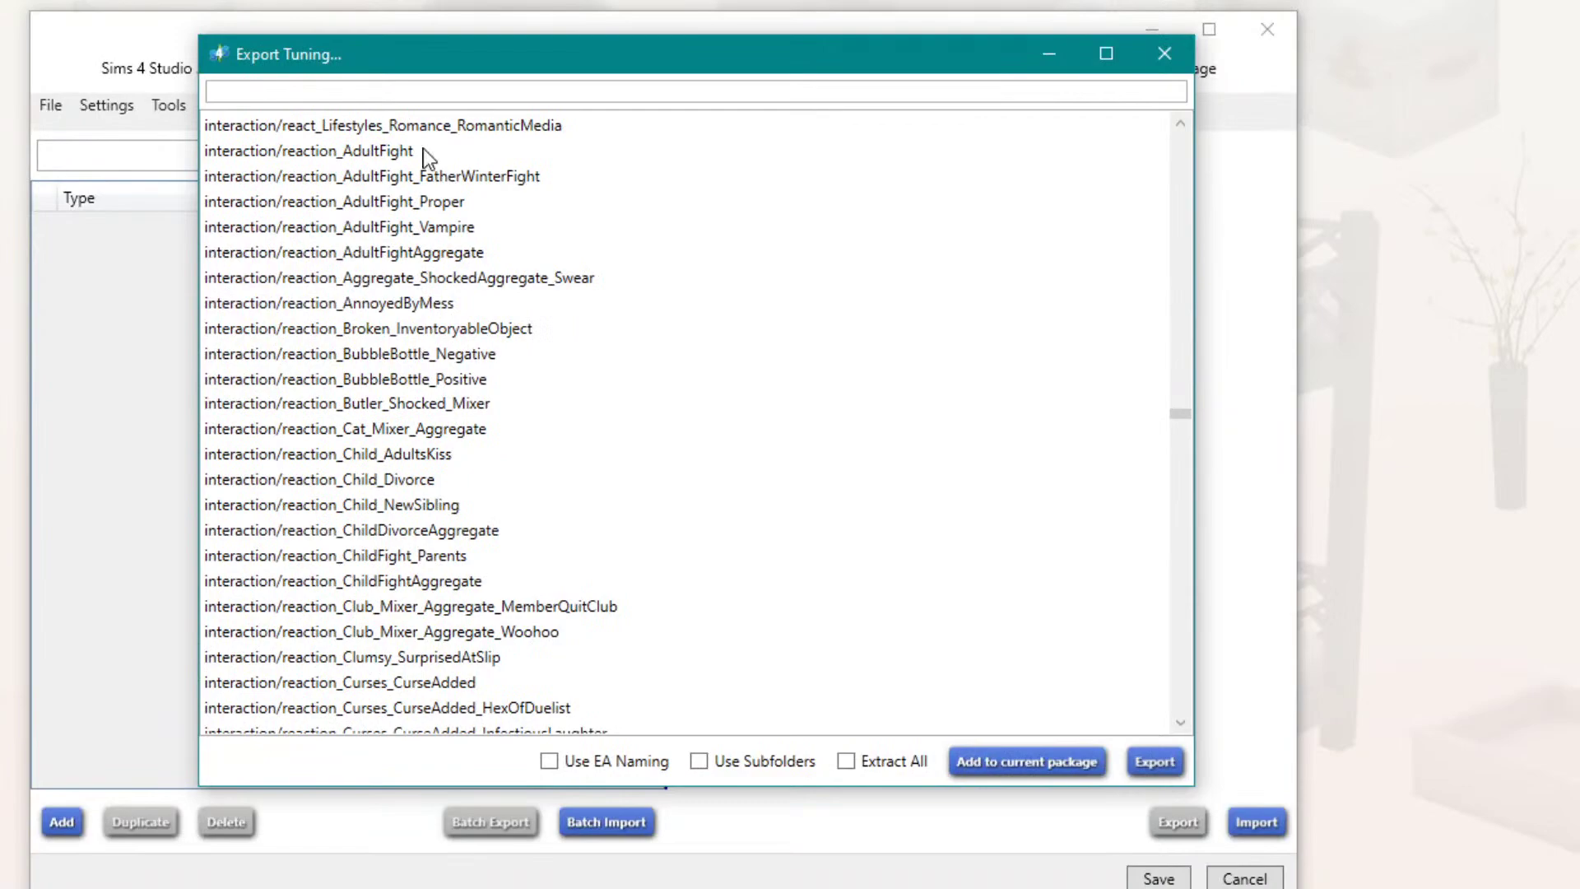
# Step: Filter the tuning list by "object_" and look through the matching entries
pyautogui.click(304, 84)
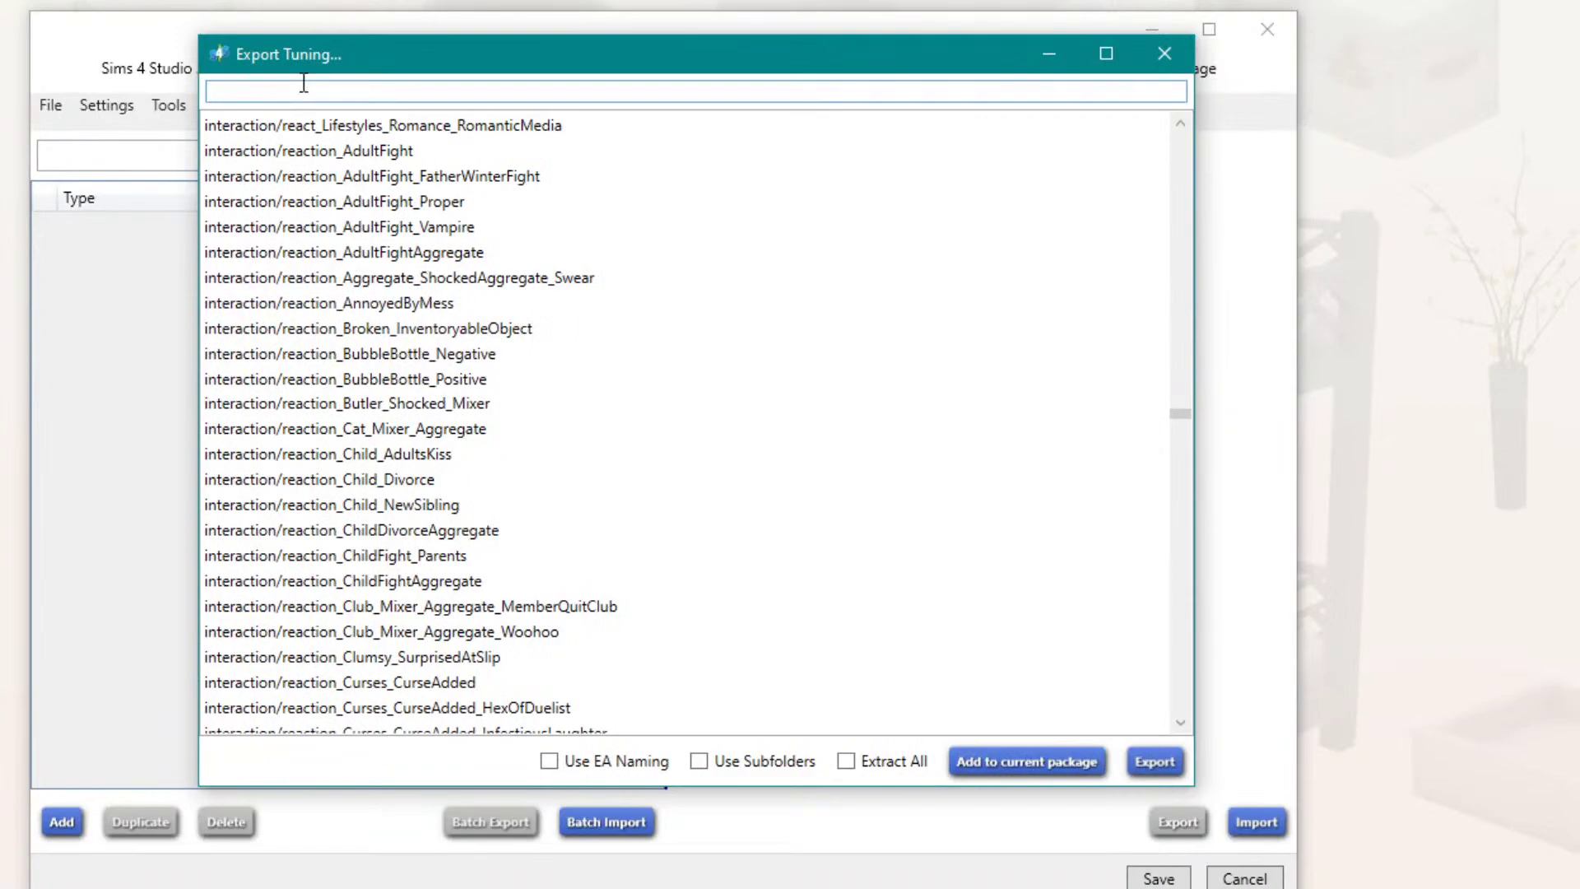
pyautogui.write('obje')
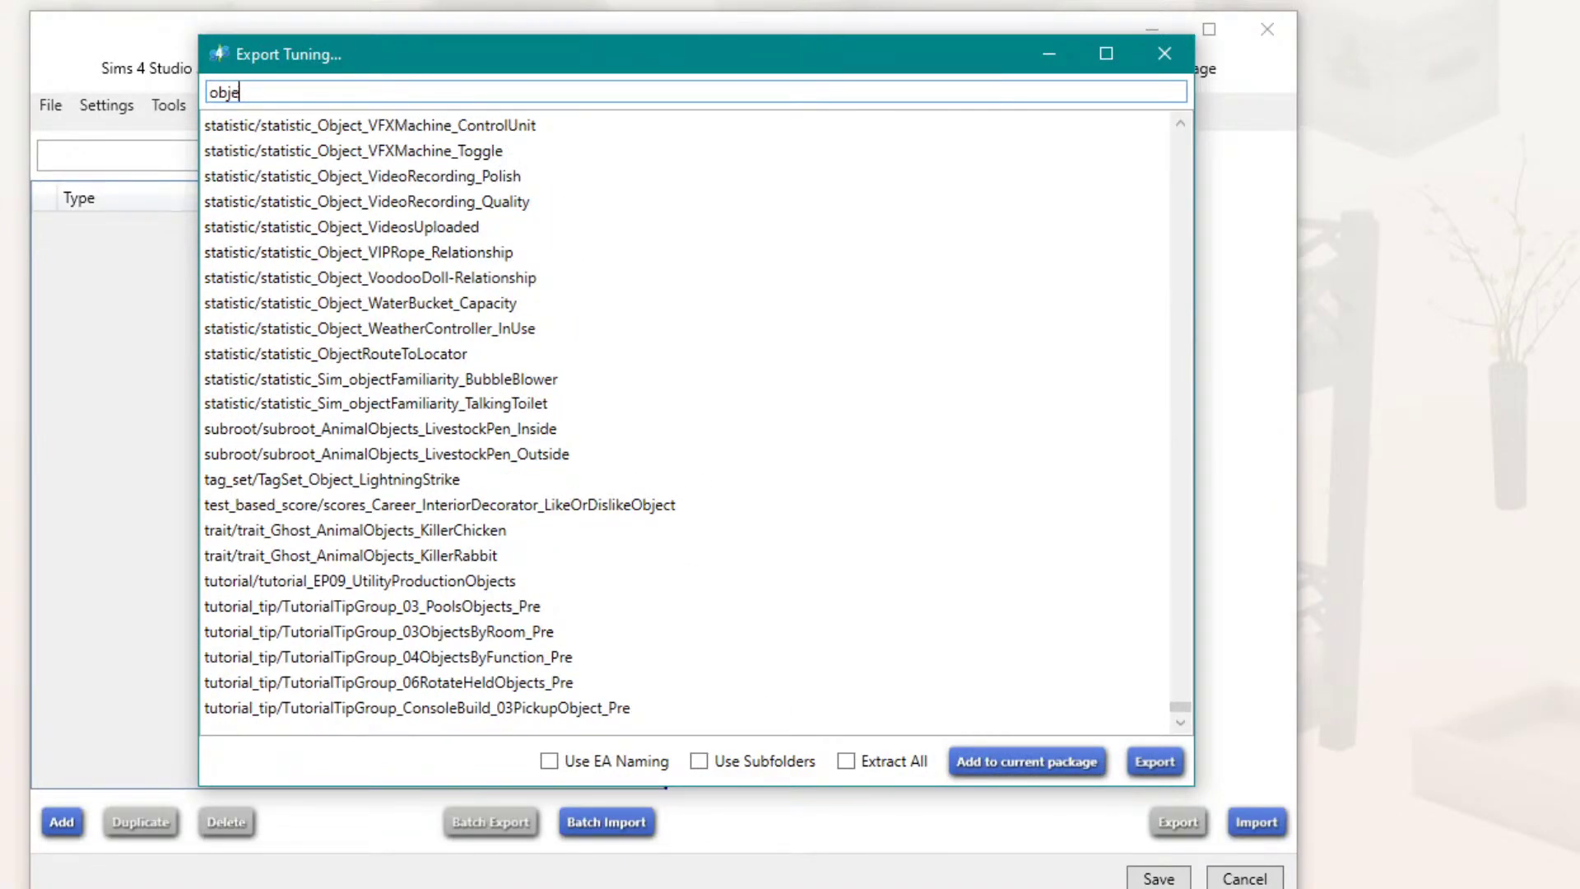
pyautogui.write('ct_')
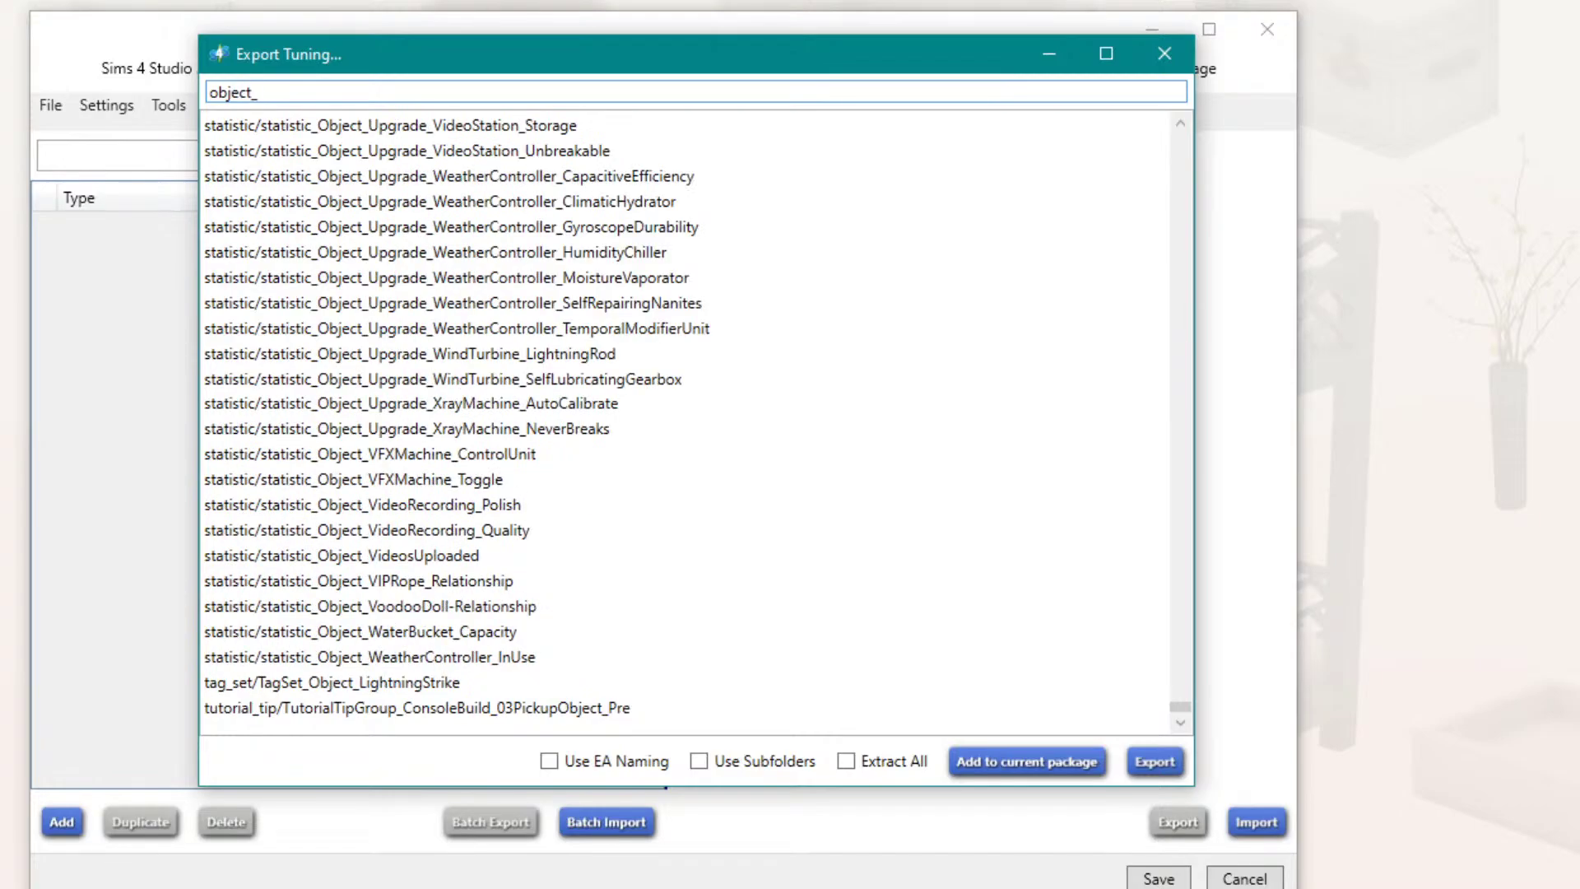
pyautogui.scroll(14, 1184, 709)
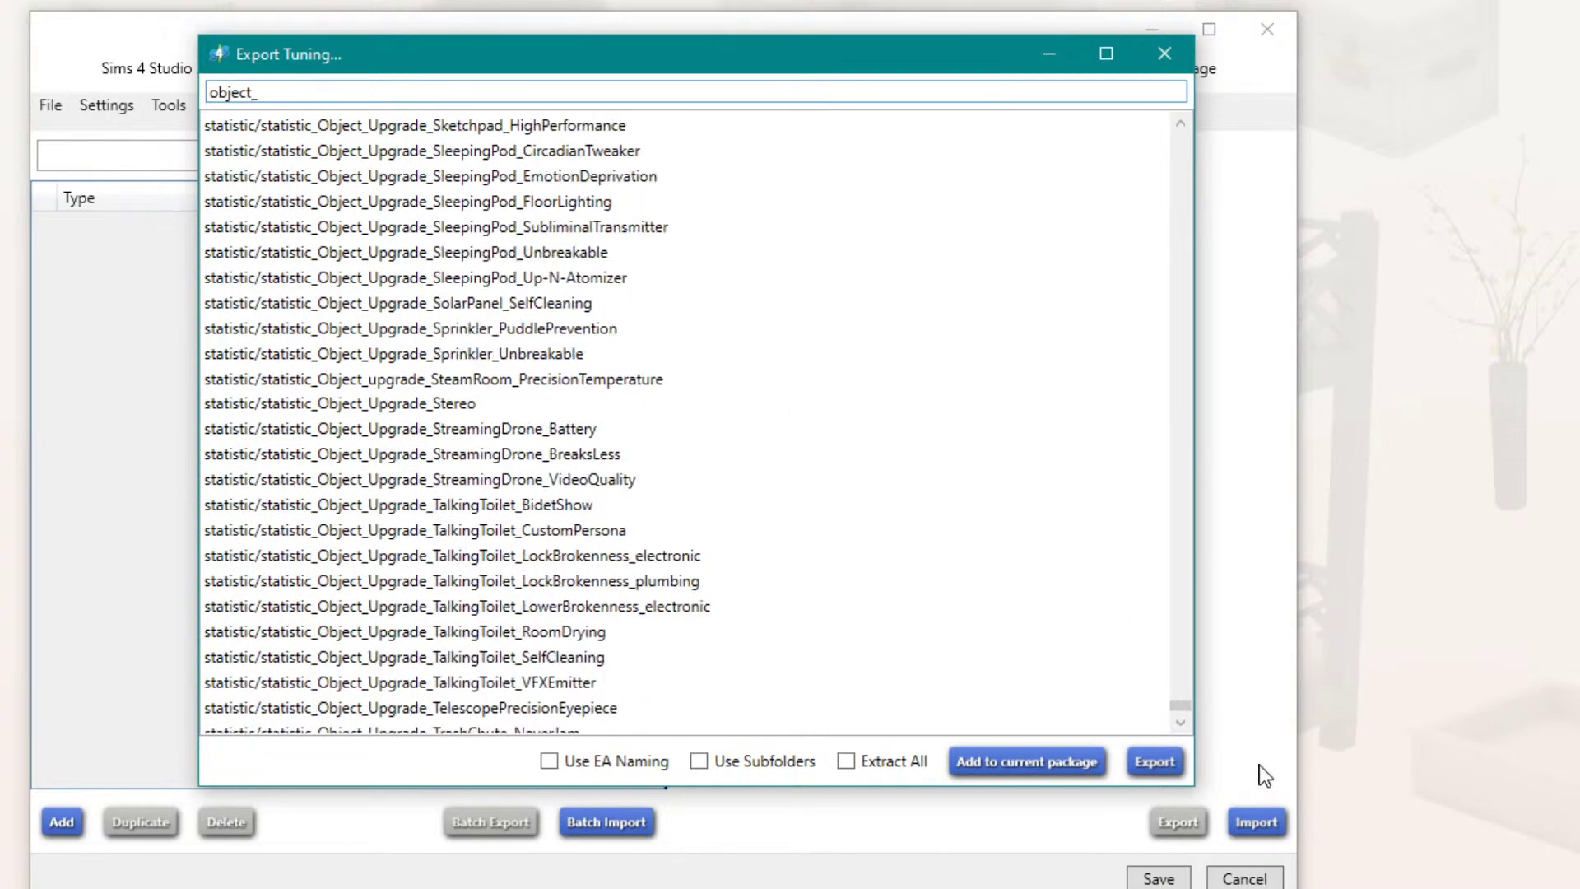
pyautogui.moveTo(1183, 709); pyautogui.dragTo(1220, 143)
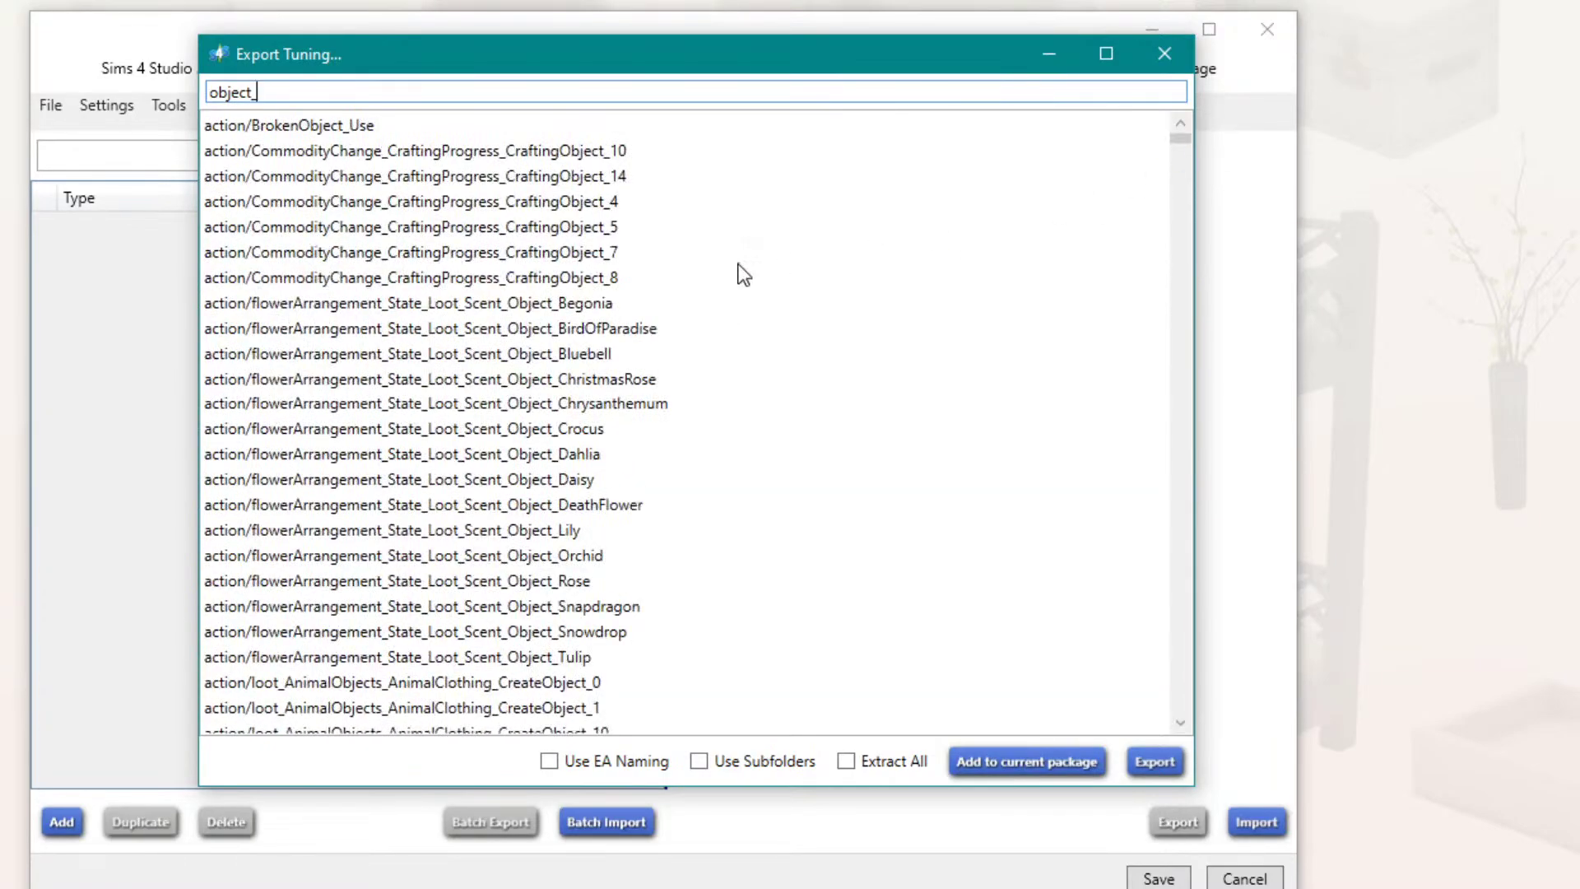
pyautogui.scroll(-11, 329, 494)
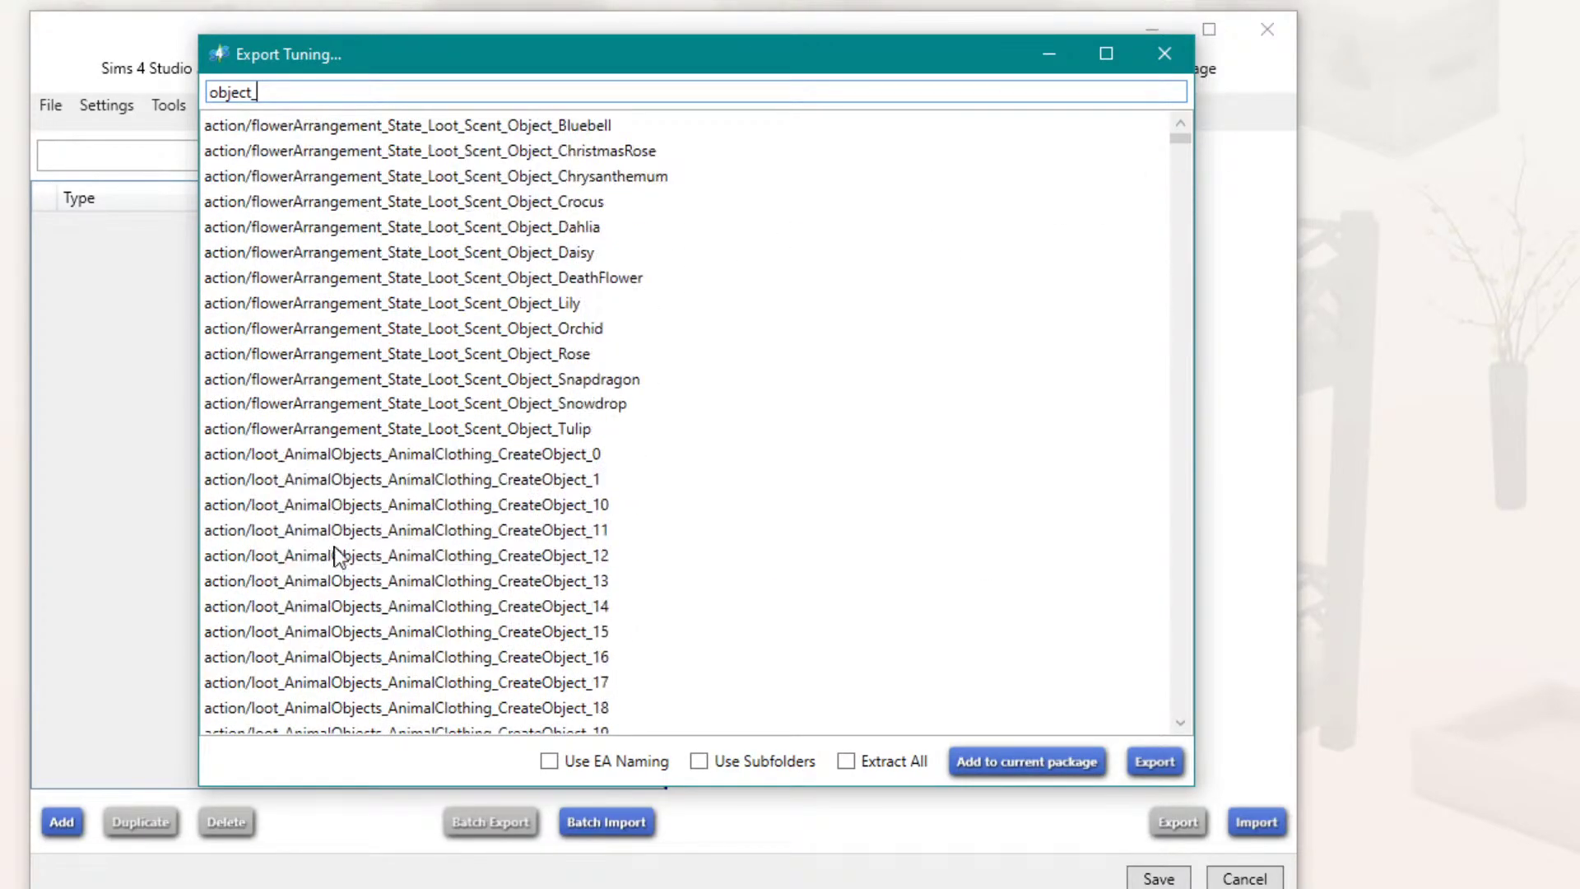
pyautogui.scroll(-3, 370, 424)
pyautogui.scroll(-20, 309, 435)
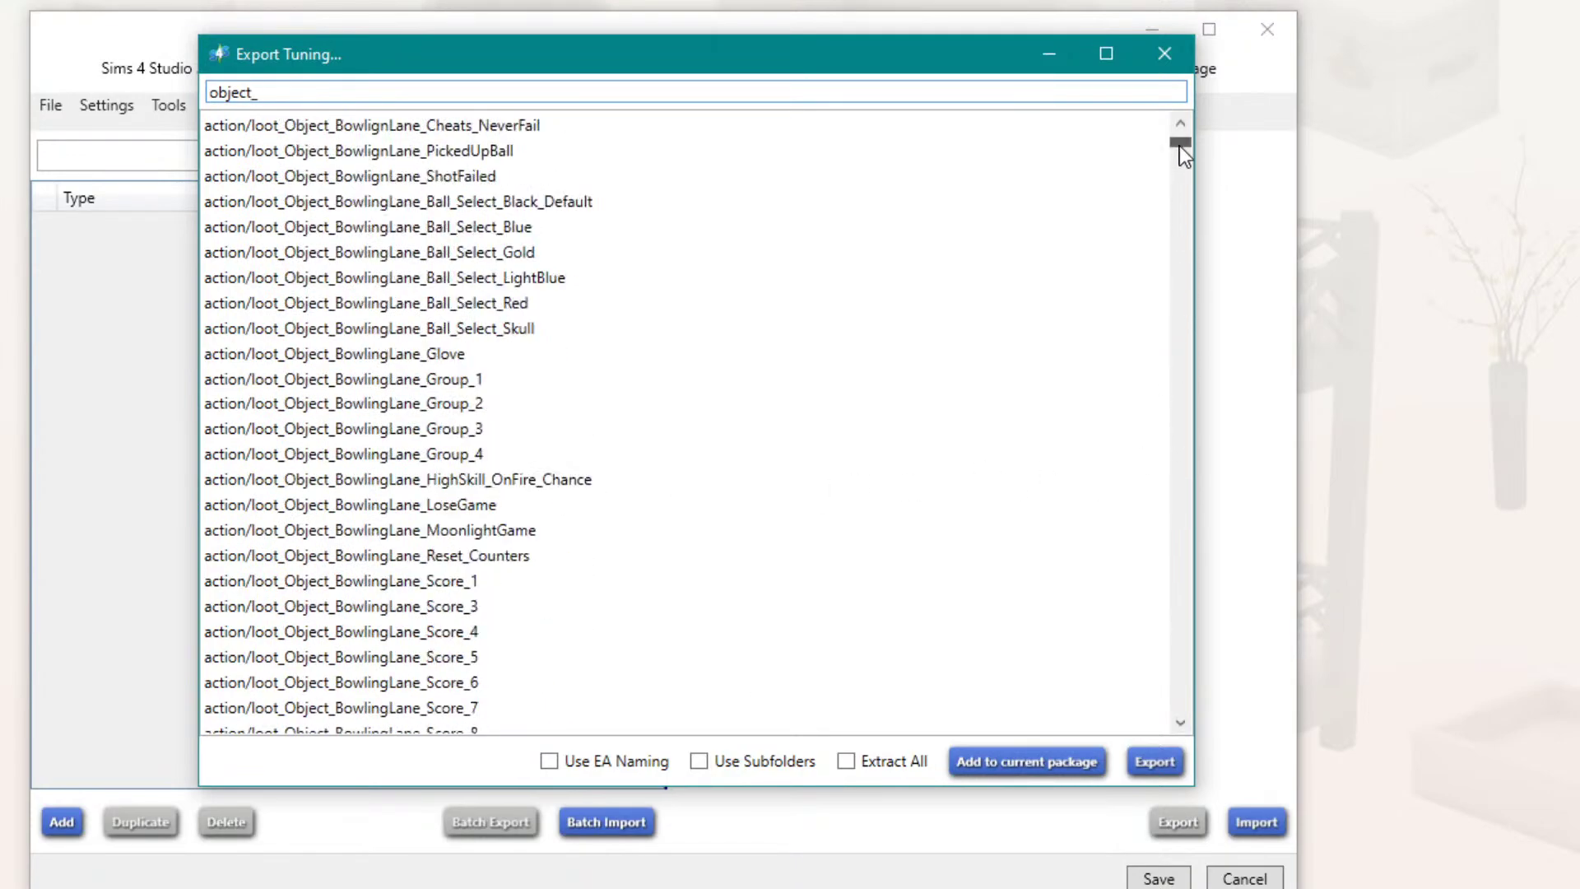
# Step: Narrow the tuning filter to "object/object_" and look through the object tuning files
pyautogui.click(211, 93)
pyautogui.write('object')
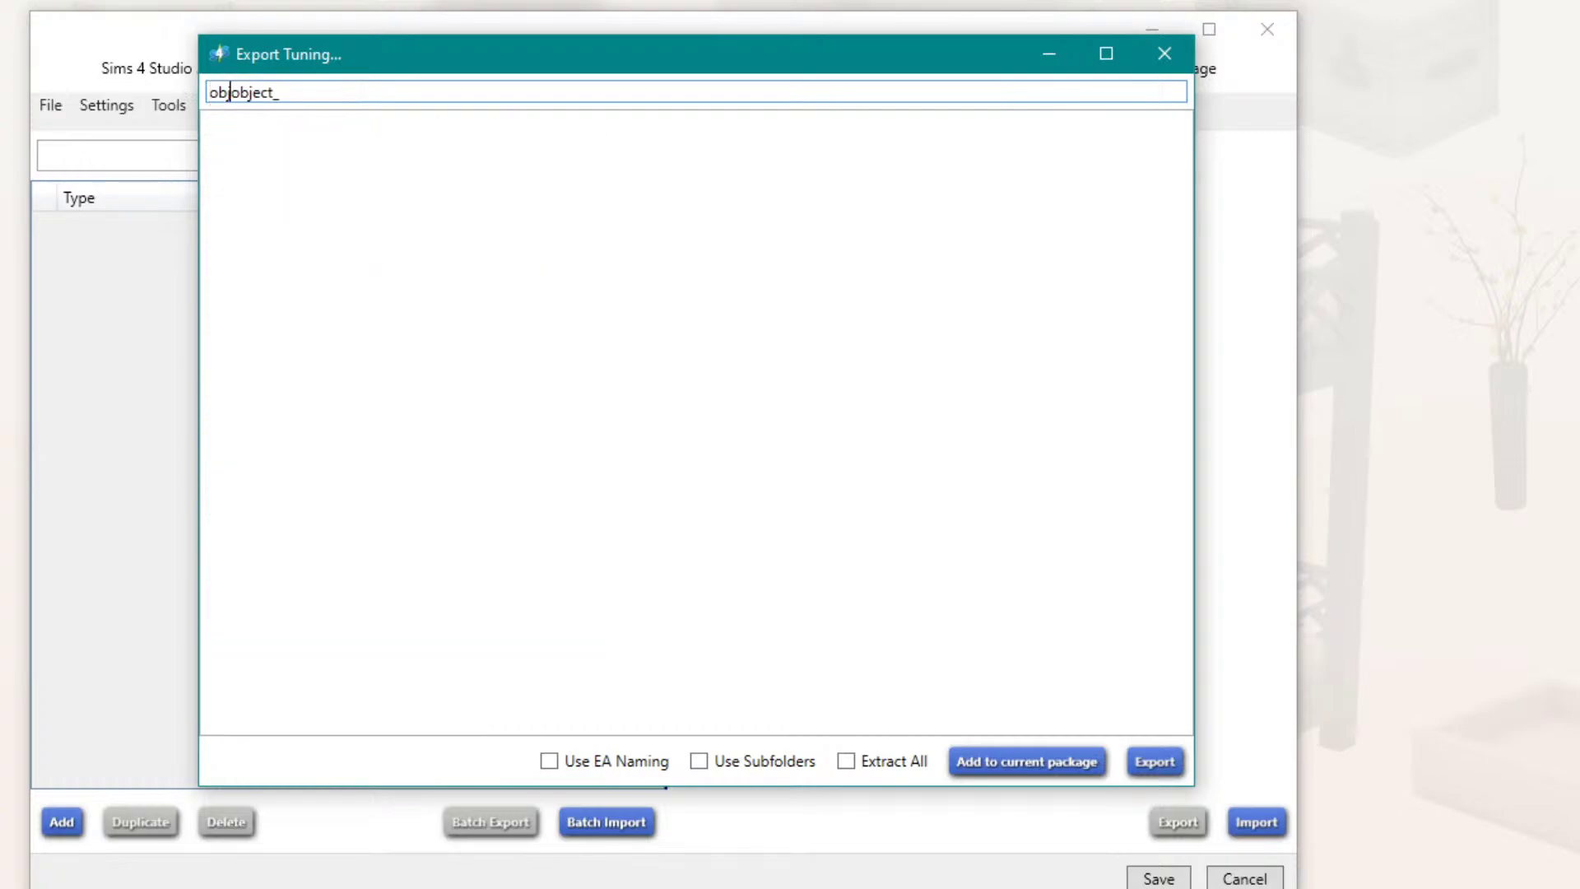
pyautogui.write('/')
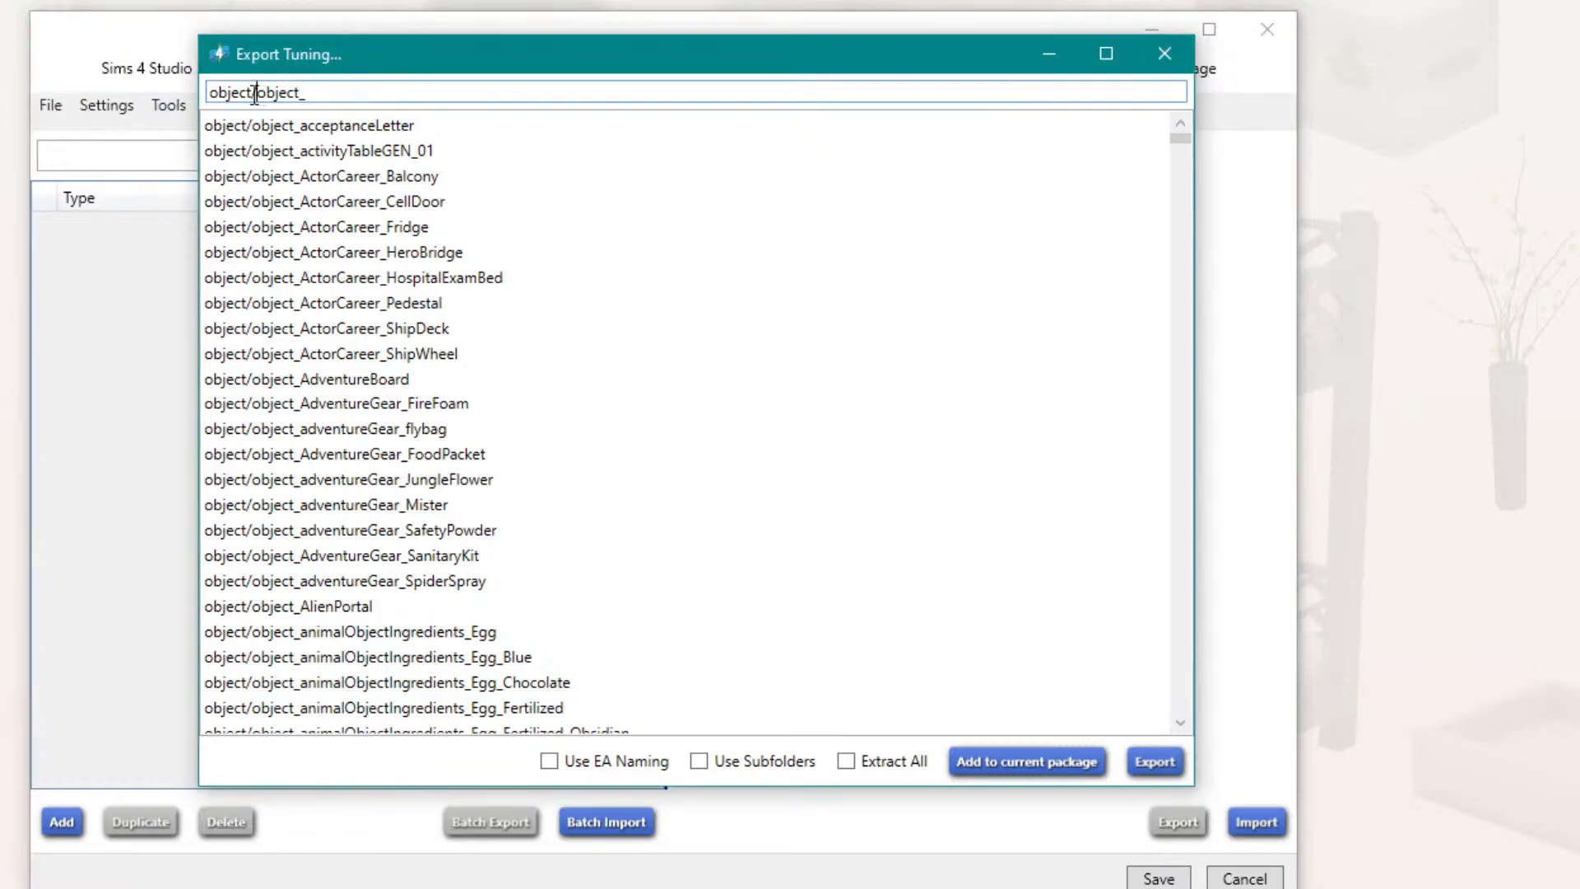
pyautogui.moveTo(261, 92); pyautogui.dragTo(196, 92)
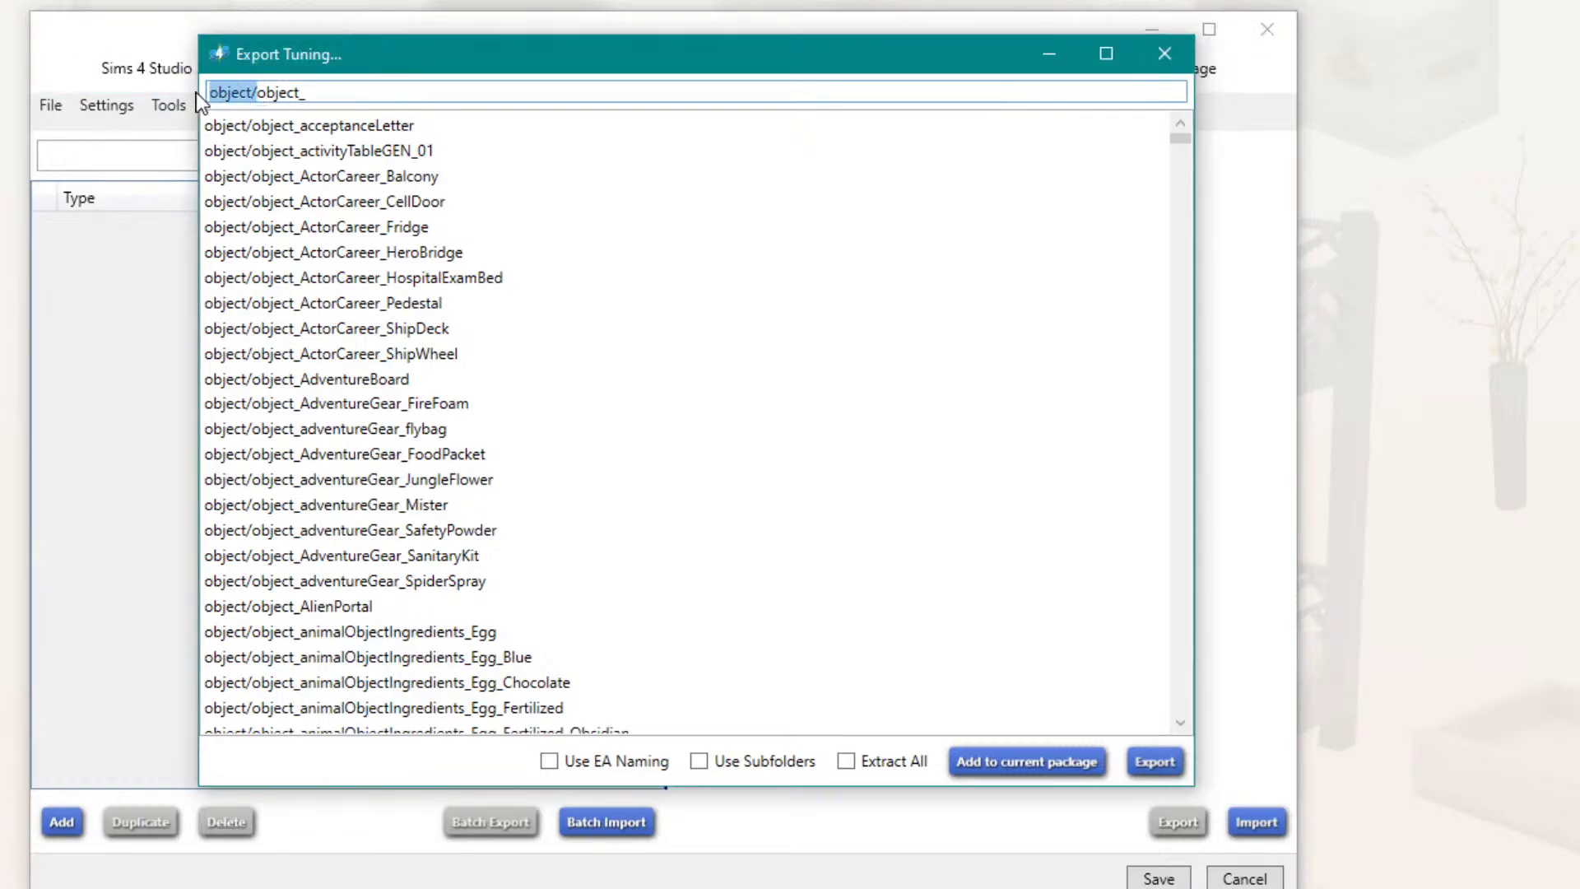
pyautogui.click(301, 93)
pyautogui.scroll(-8, 782, 494)
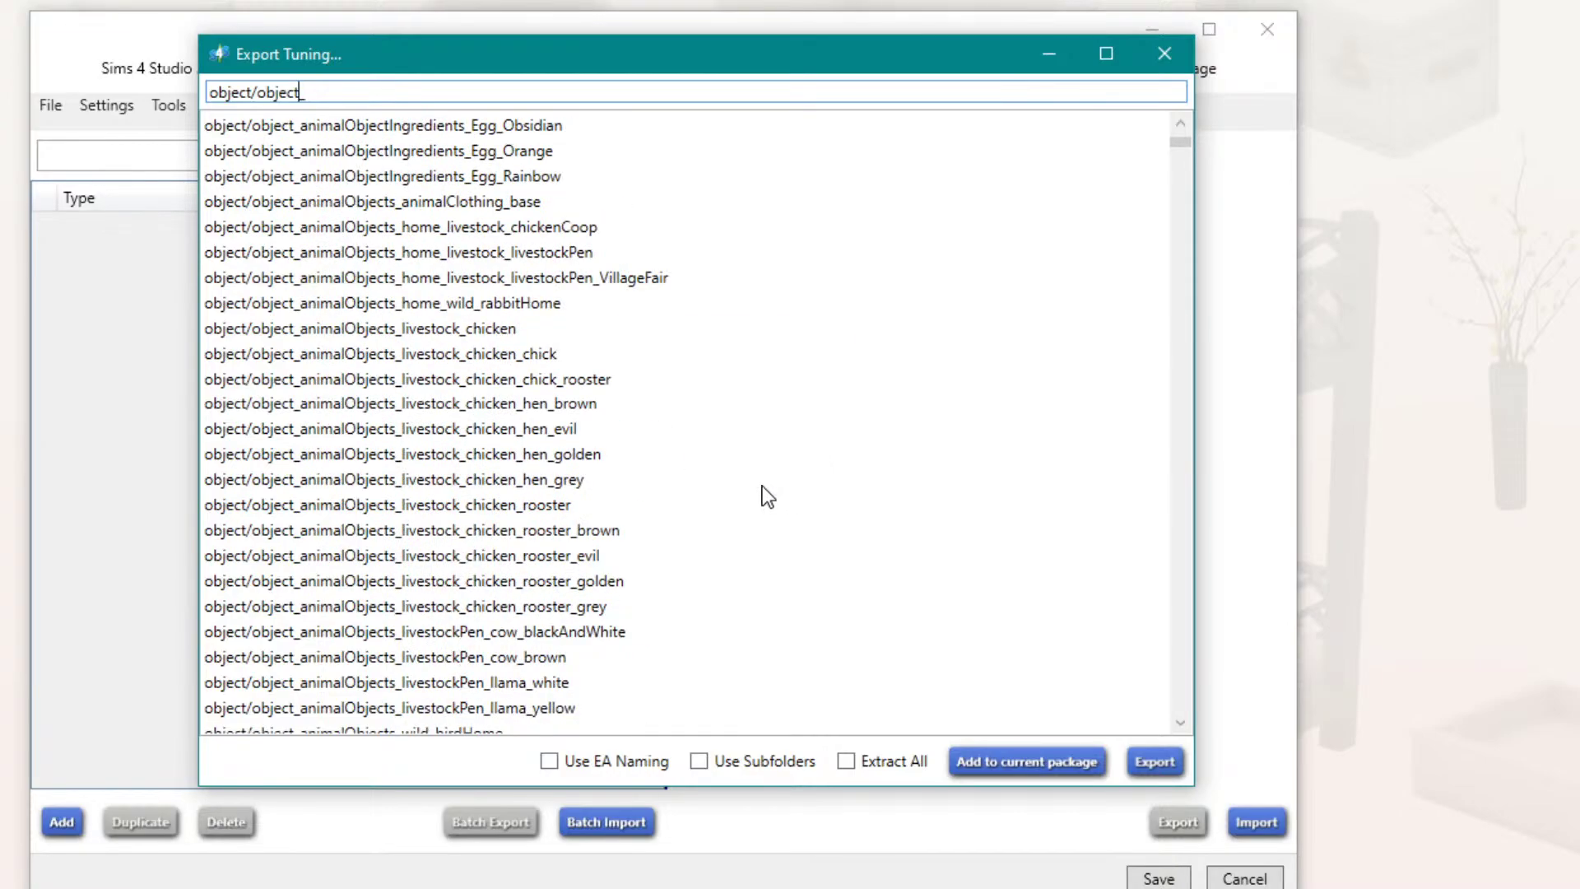
pyautogui.scroll(-7, 762, 485)
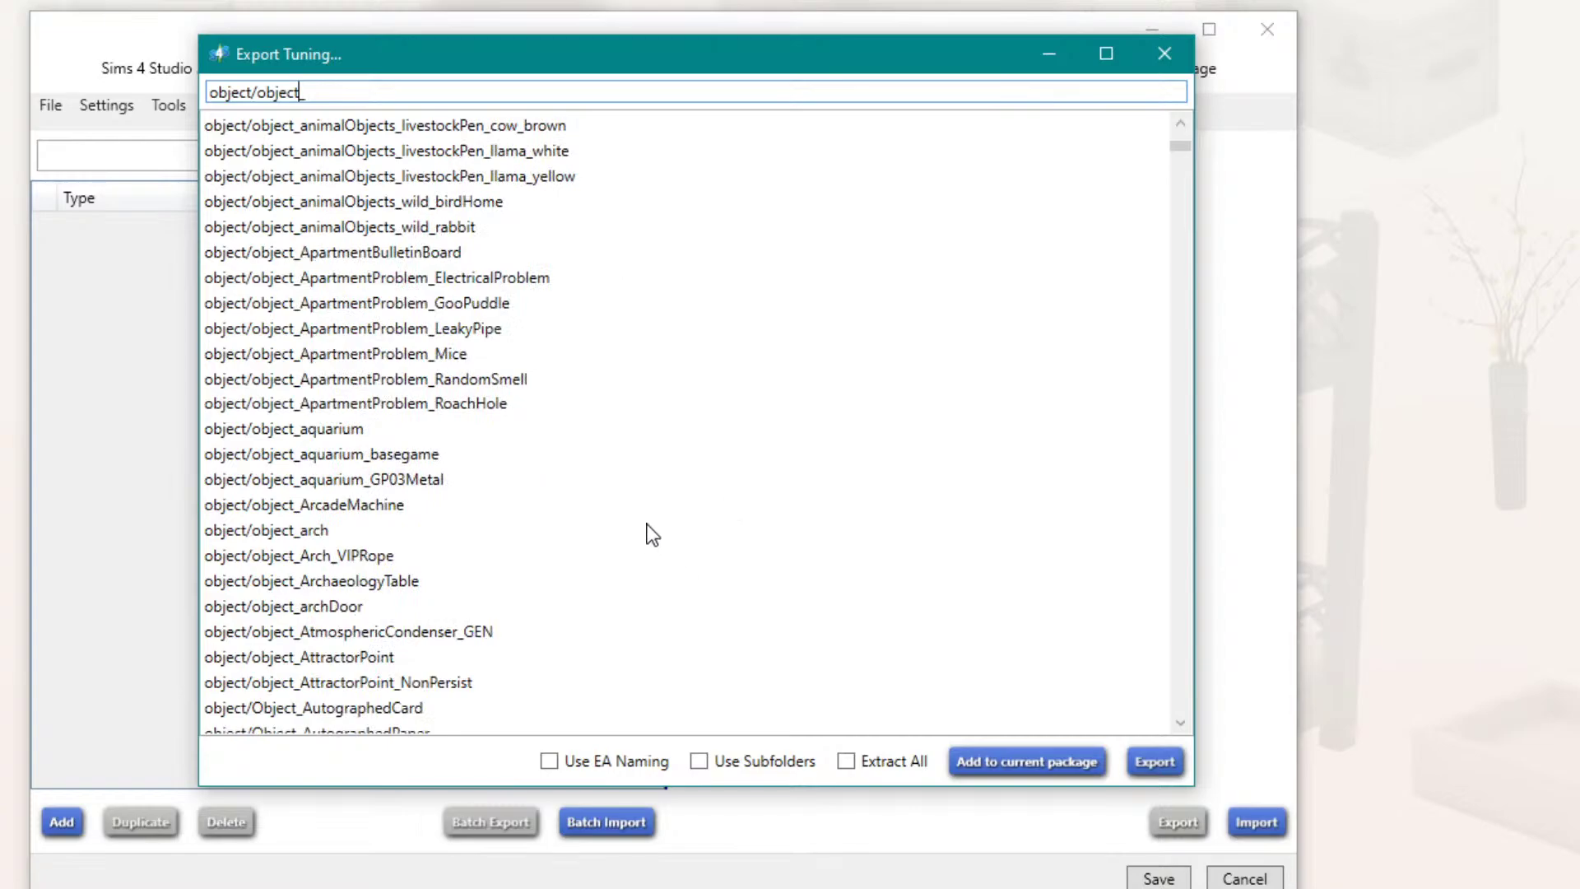
pyautogui.scroll(-2, 625, 531)
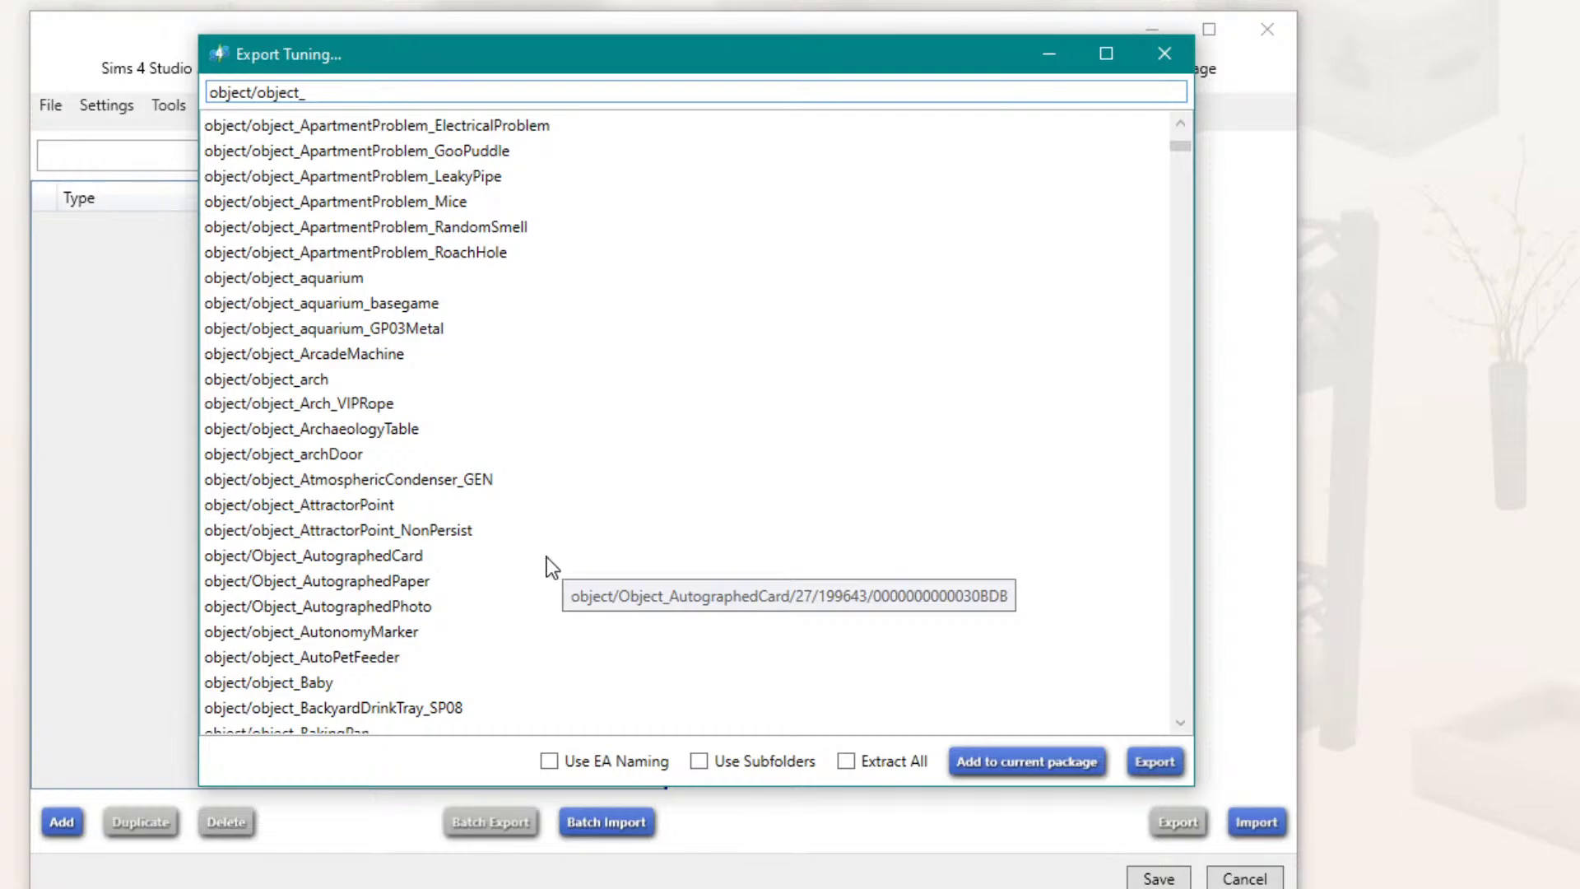
pyautogui.scroll(-10, 526, 545)
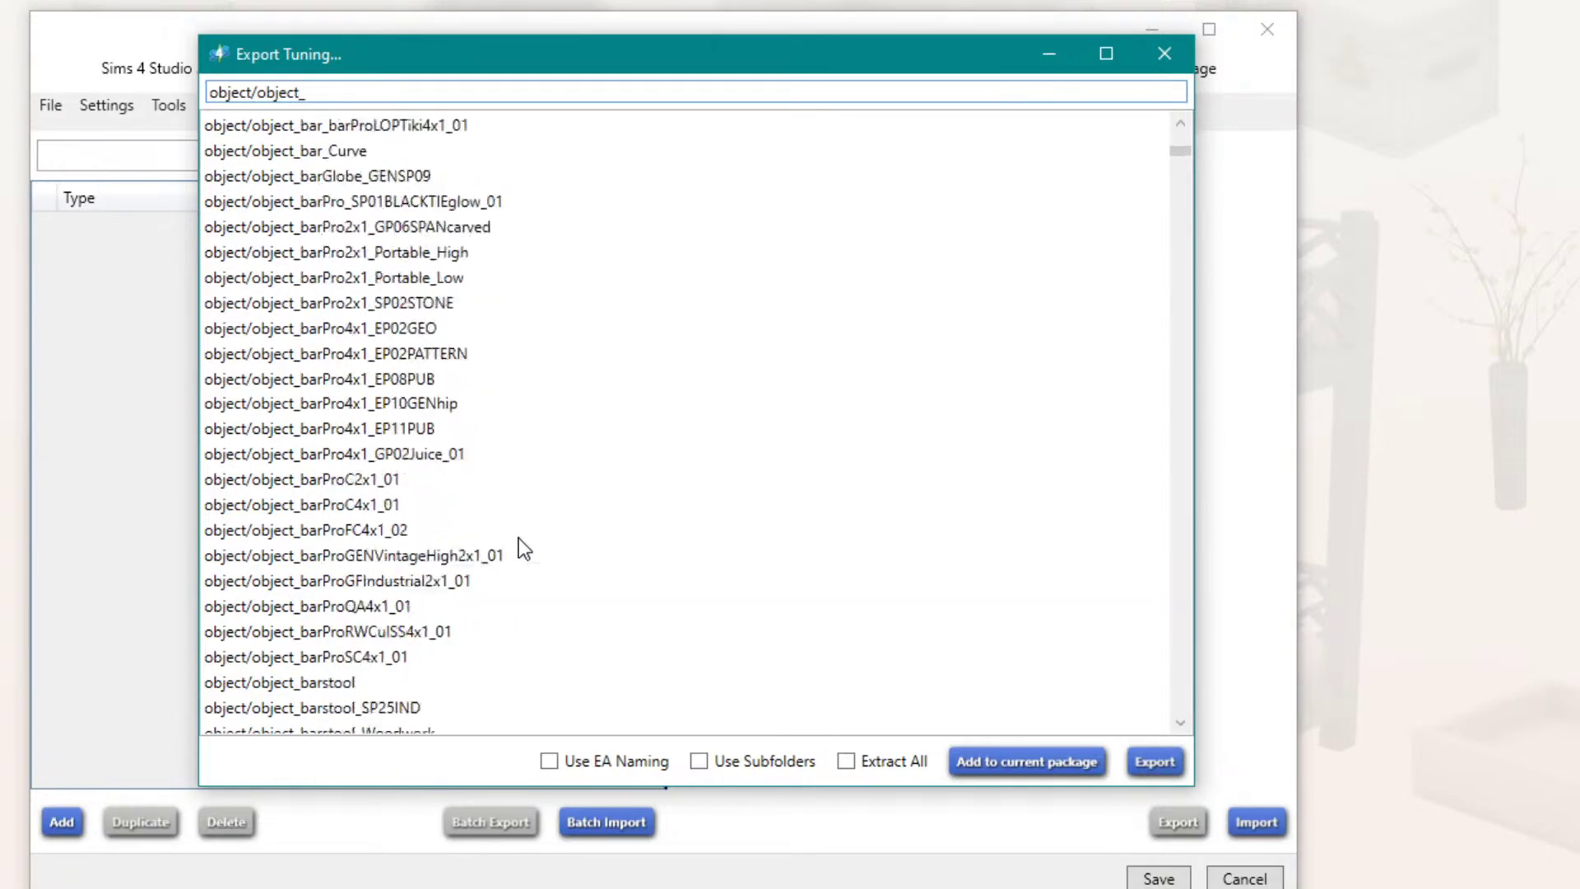
pyautogui.scroll(-4, 523, 548)
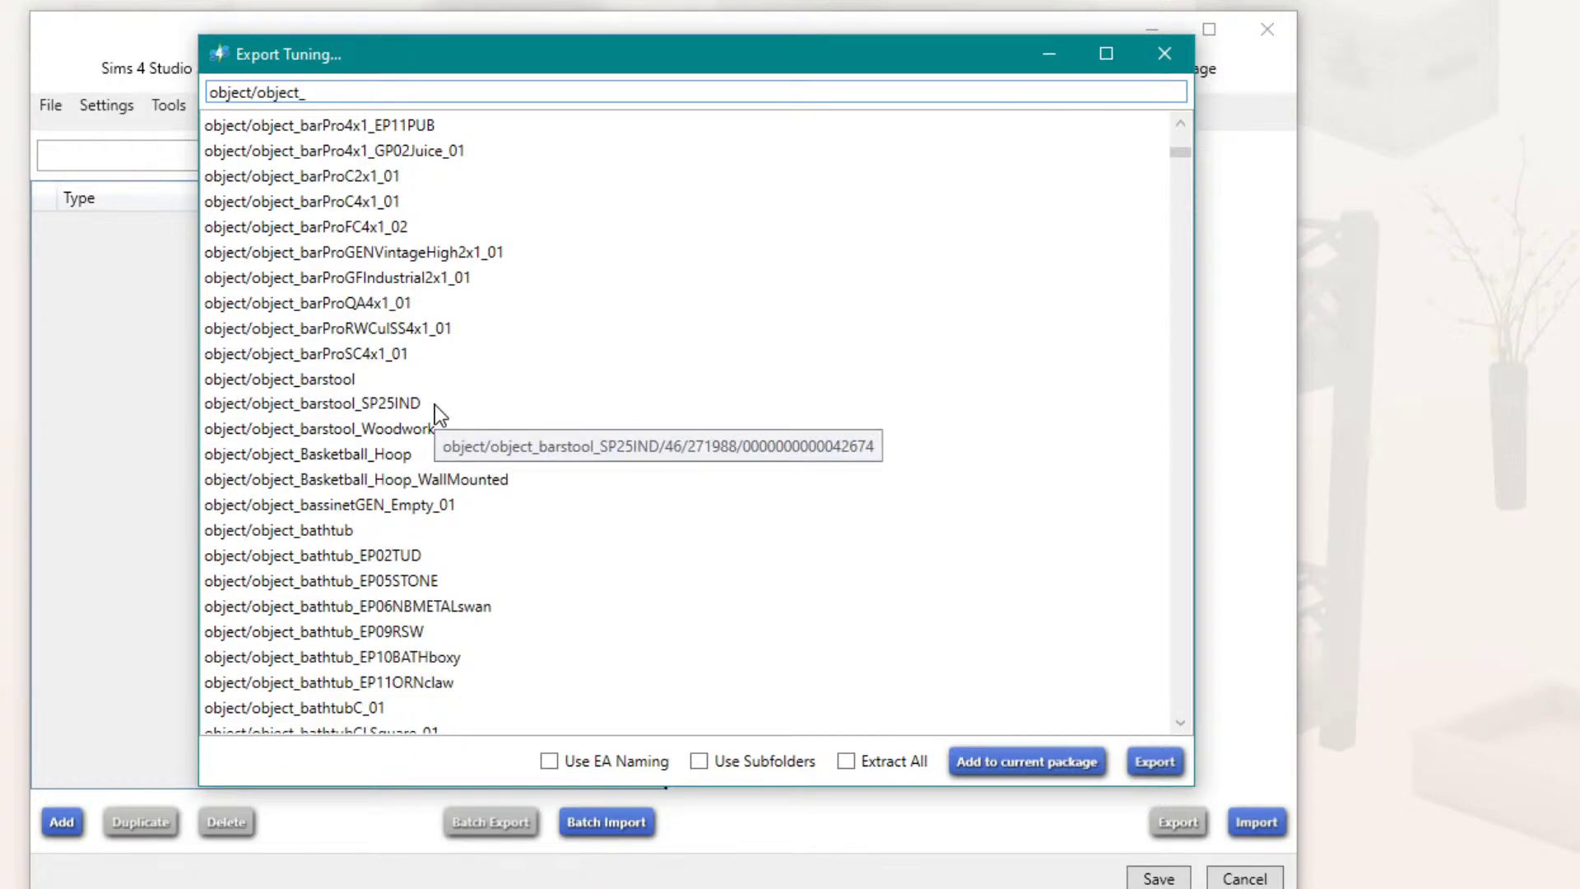
# Step: Narrow the tuning filter to "object/object_scul" and look through the matching sculpture tuning files
pyautogui.write('scul')
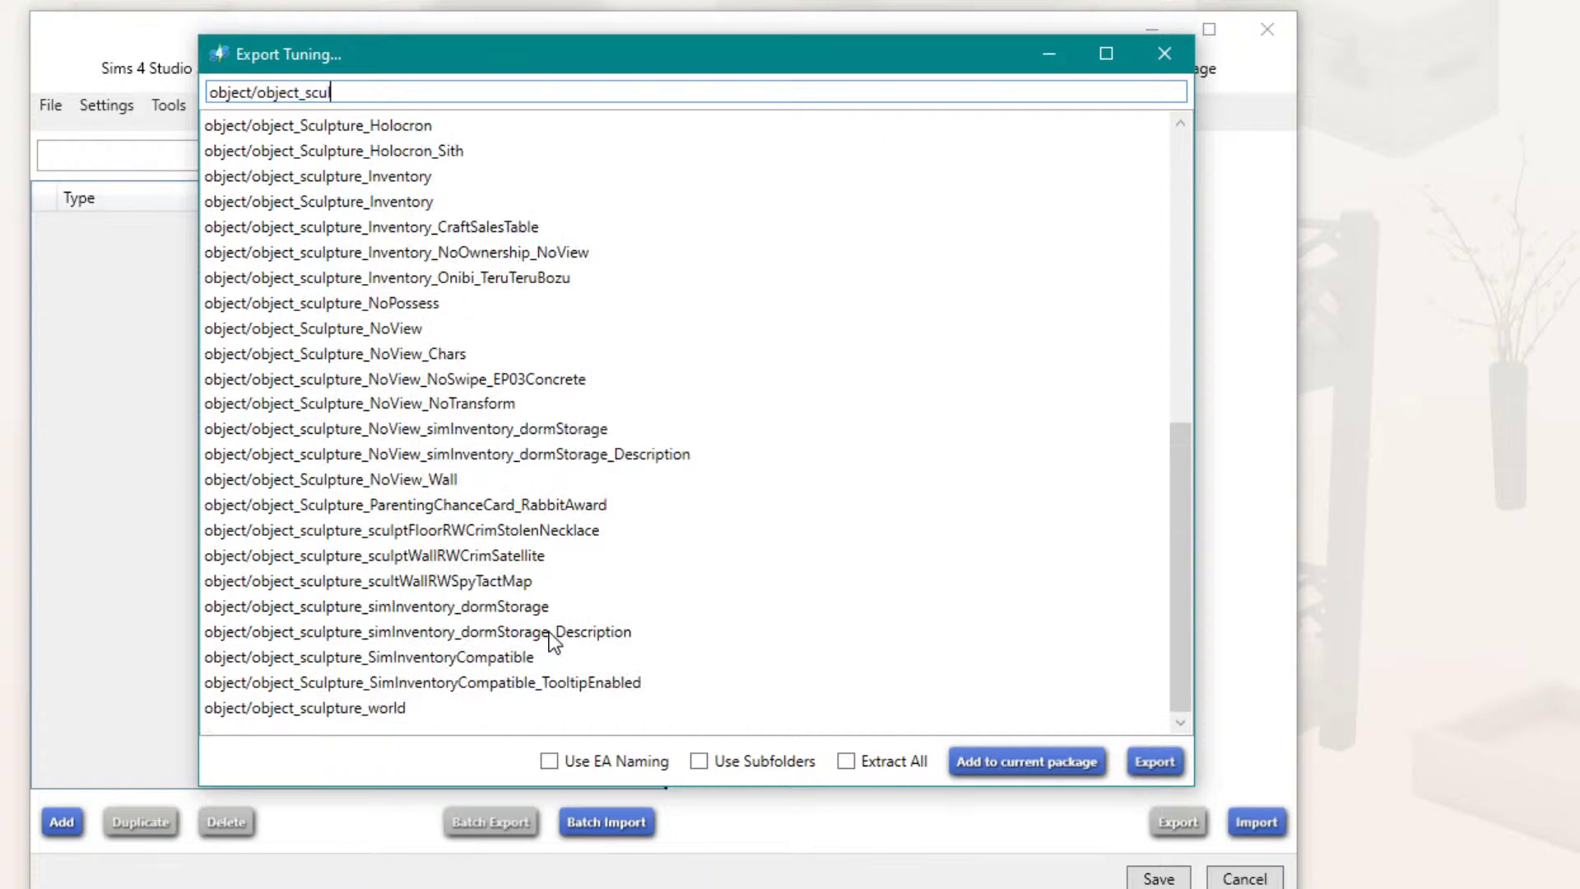
pyautogui.scroll(8, 555, 589)
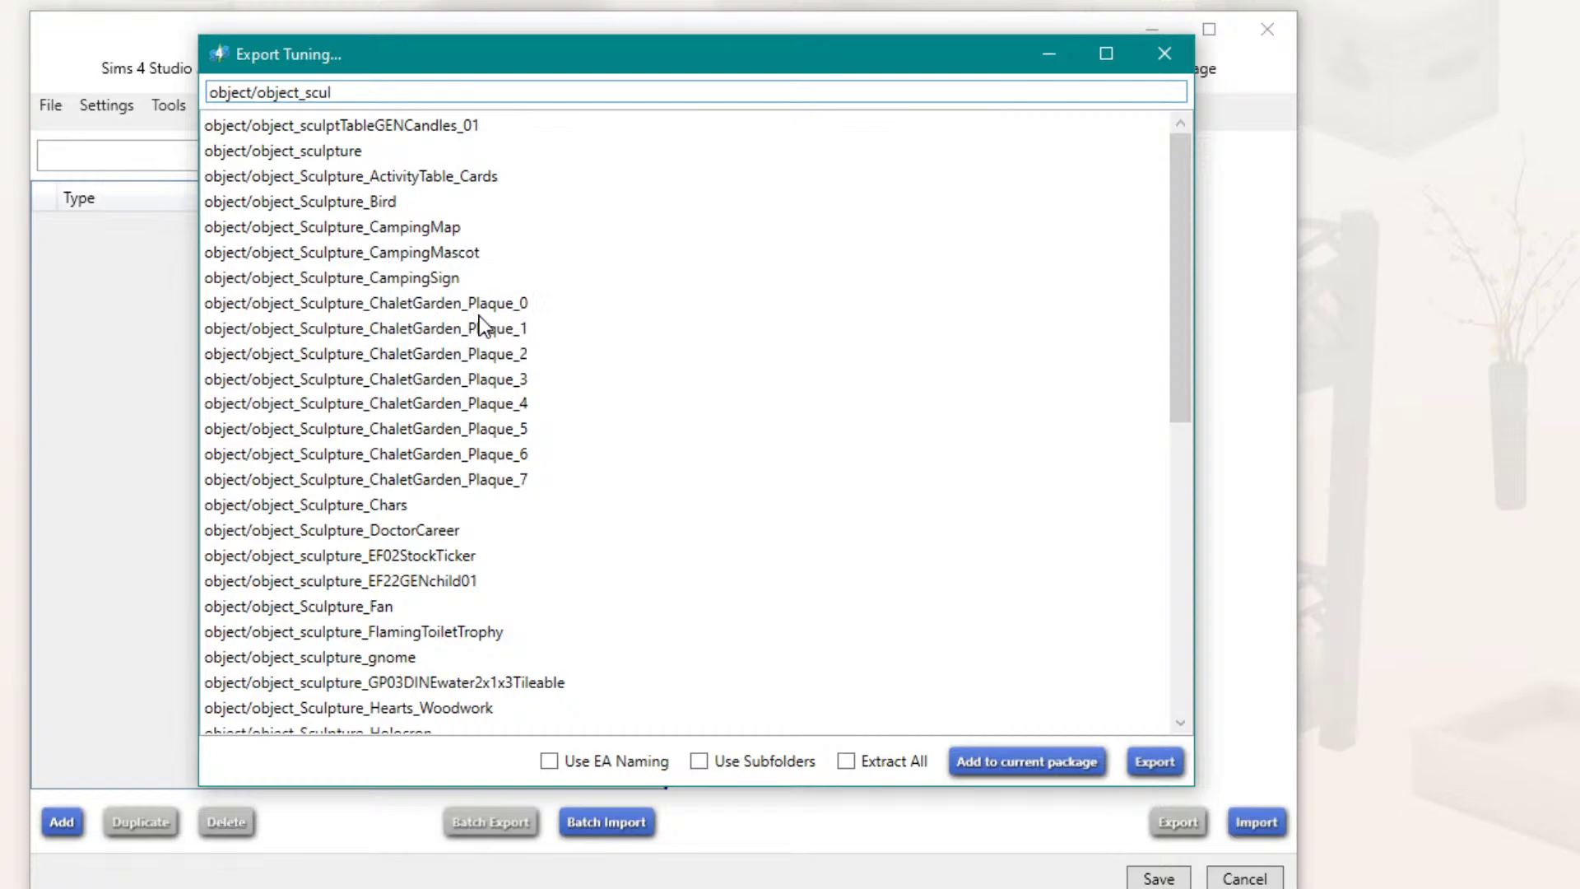
pyautogui.scroll(-3, 480, 510)
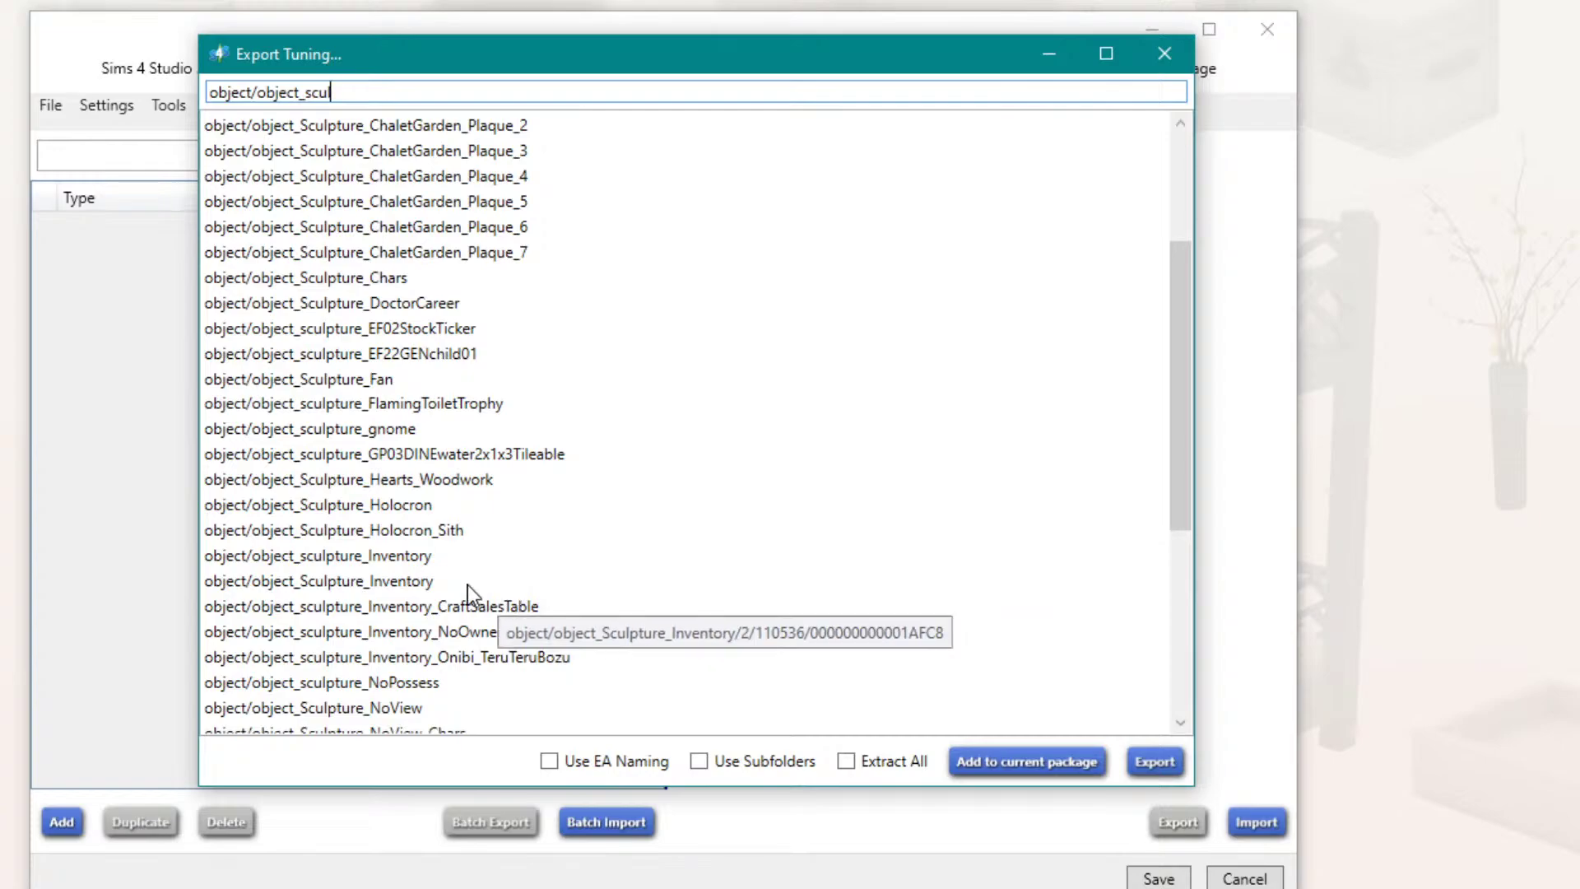
pyautogui.scroll(2, 441, 523)
pyautogui.scroll(-1, 387, 519)
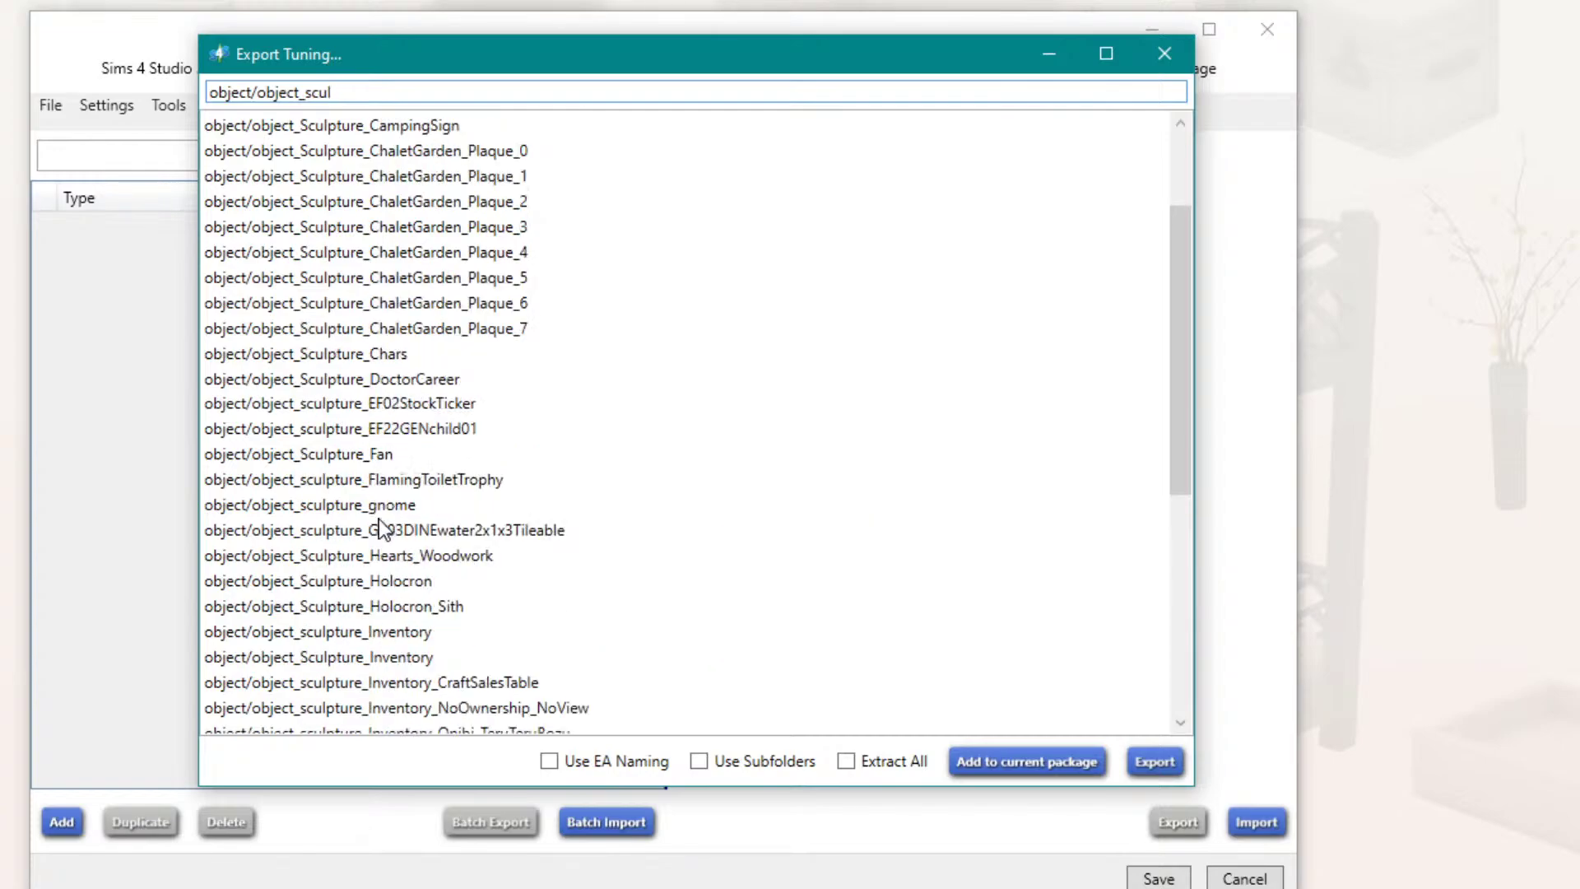
pyautogui.scroll(-2, 378, 518)
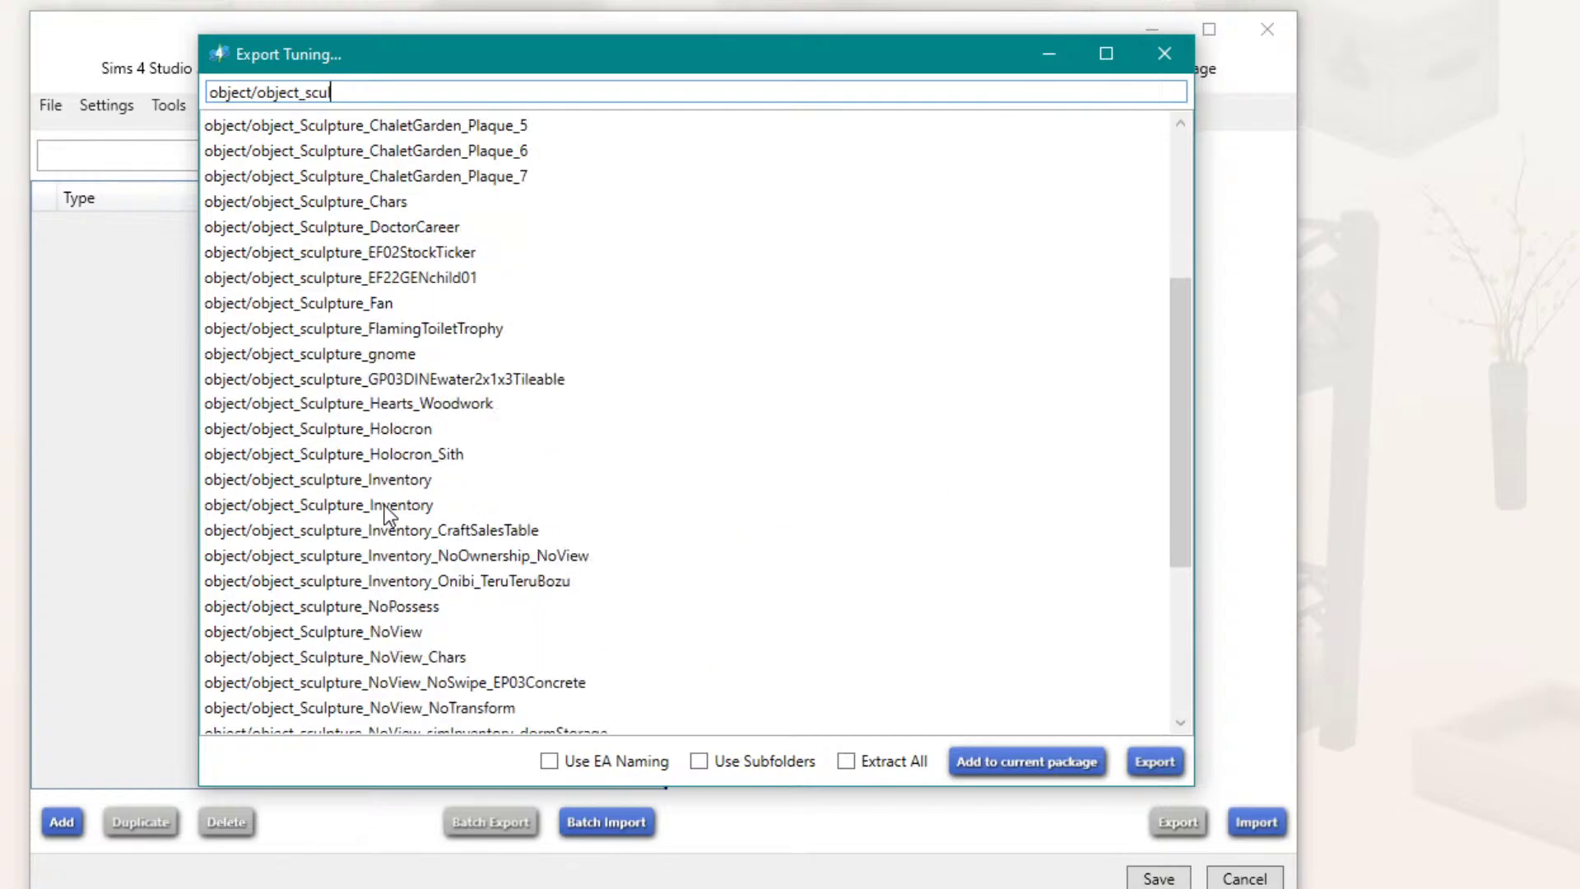
# Step: Select the sculpture tuning files ending in FlamingToiletTrophy, gnome and Chars together in the filtered list
pyautogui.click(426, 333)
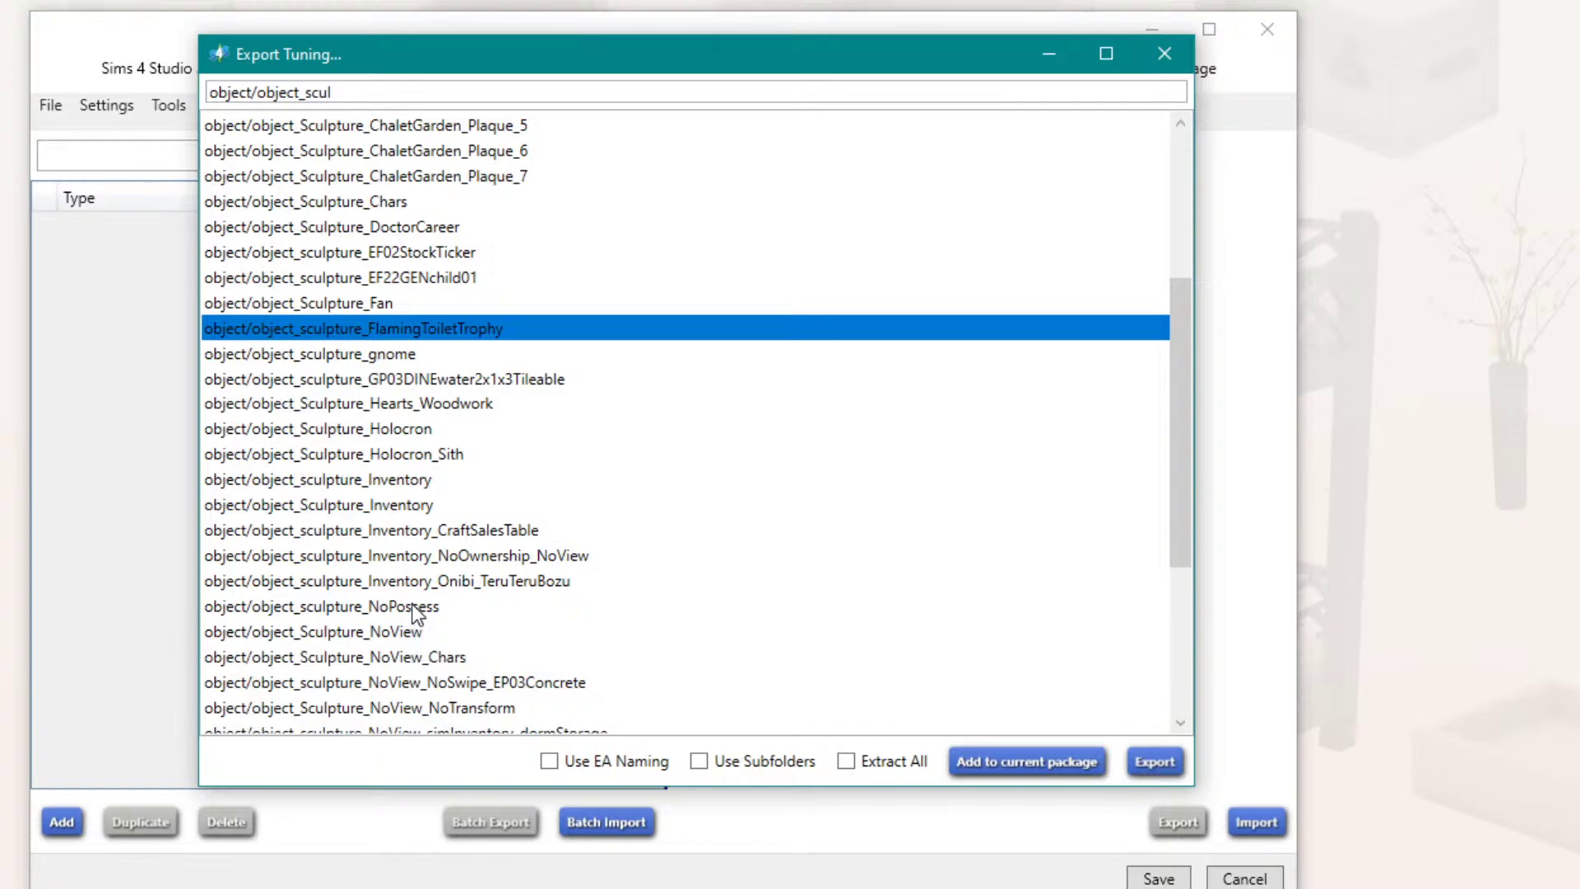
pyautogui.keyDown('ctrl'); pyautogui.click(372, 355); pyautogui.keyUp('ctrl')
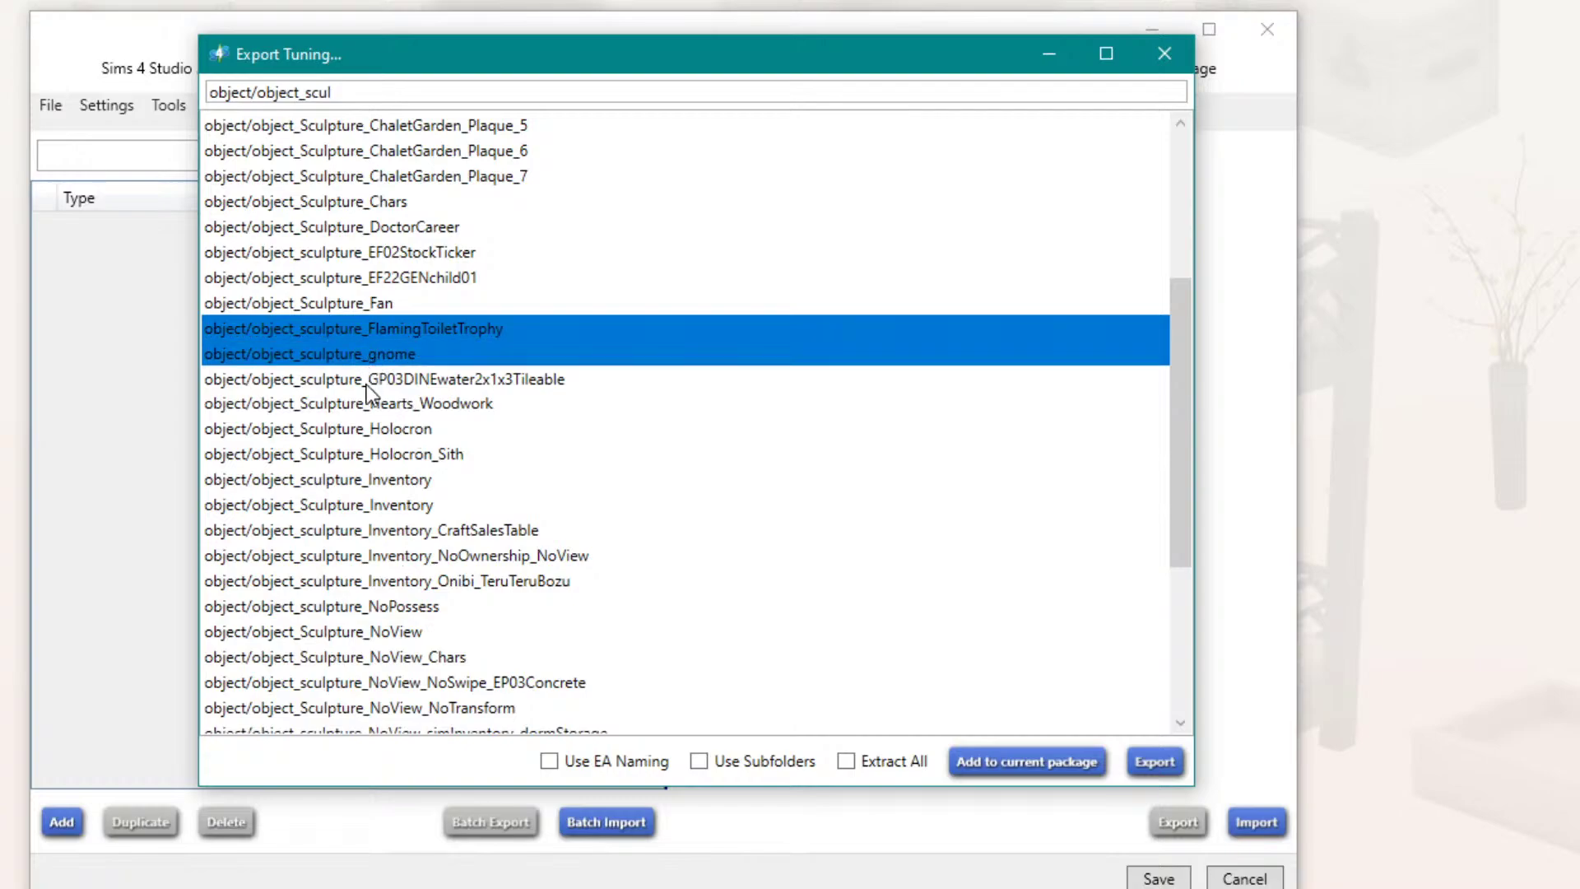
pyautogui.keyDown('ctrl'); pyautogui.click(375, 206); pyautogui.keyUp('ctrl')
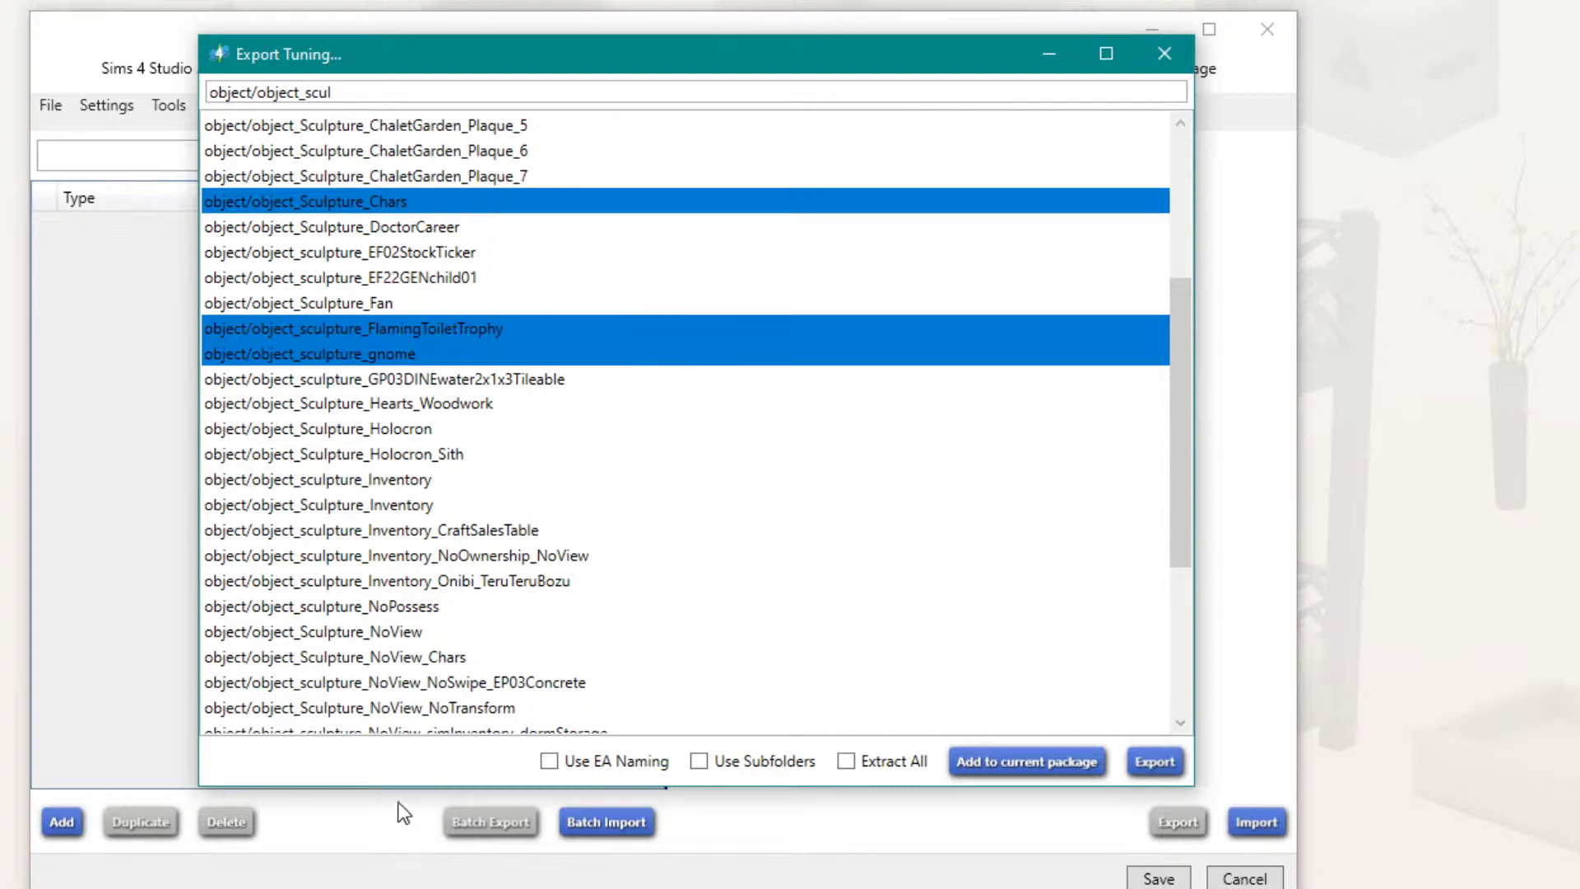
# Step: Add the NoPossess sculpture tuning and all NoView variants, from NoView through NoView_Wall, to the selection
pyautogui.keyDown('ctrl'); pyautogui.click(399, 632); pyautogui.keyUp('ctrl')
pyautogui.keyDown('ctrl'); pyautogui.click(399, 607); pyautogui.keyUp('ctrl')
pyautogui.keyDown('ctrl'); pyautogui.click(437, 657); pyautogui.keyUp('ctrl')
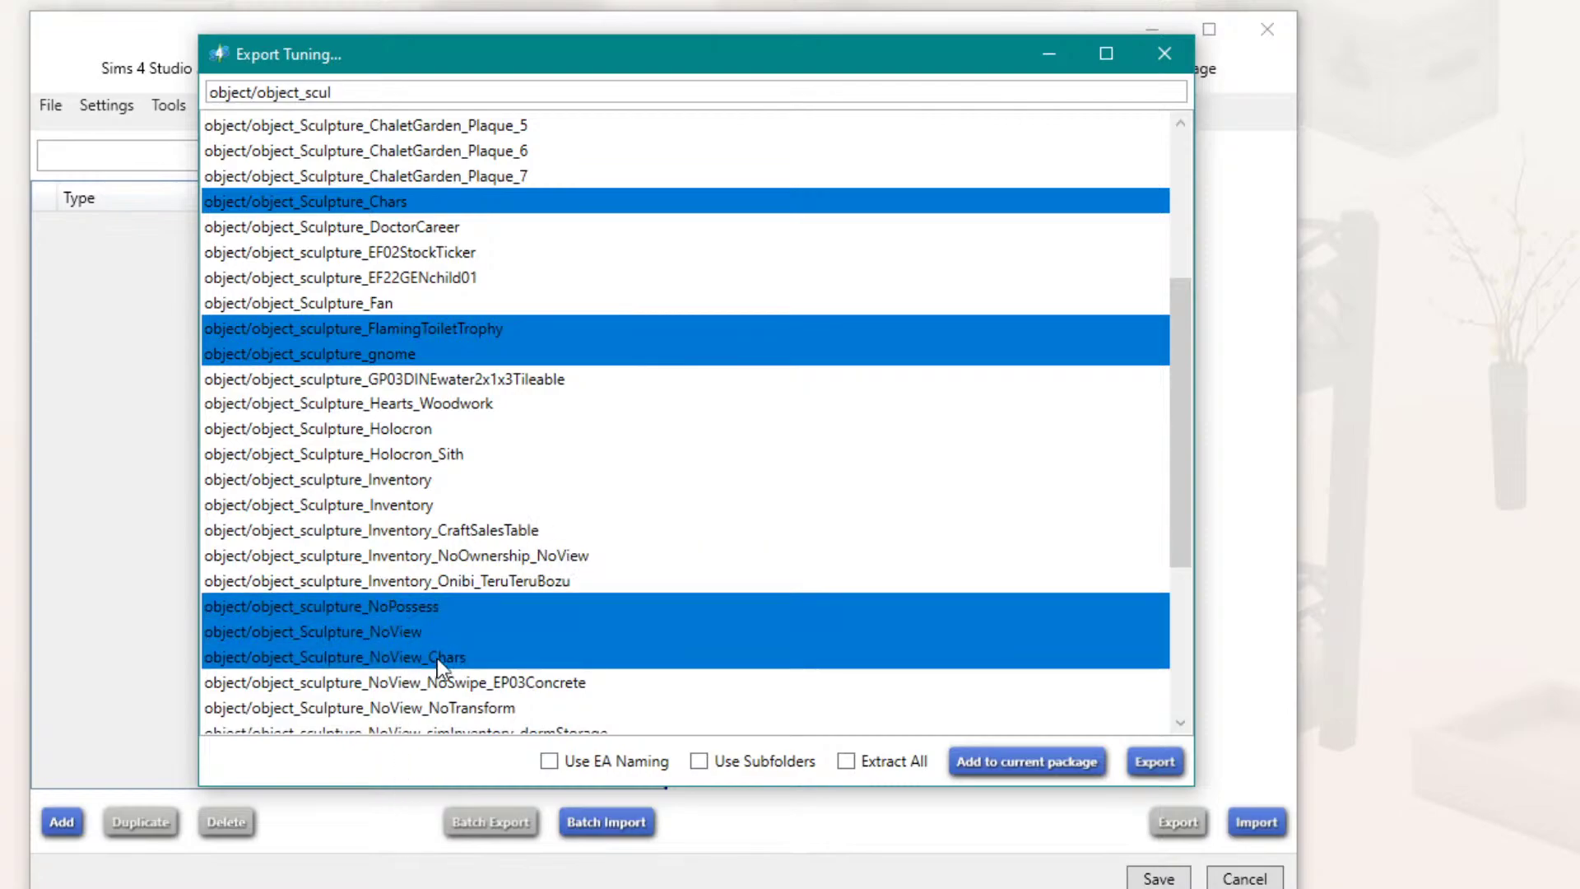
pyautogui.scroll(-1, 460, 650)
pyautogui.keyDown('ctrl'); pyautogui.click(451, 607); pyautogui.keyUp('ctrl')
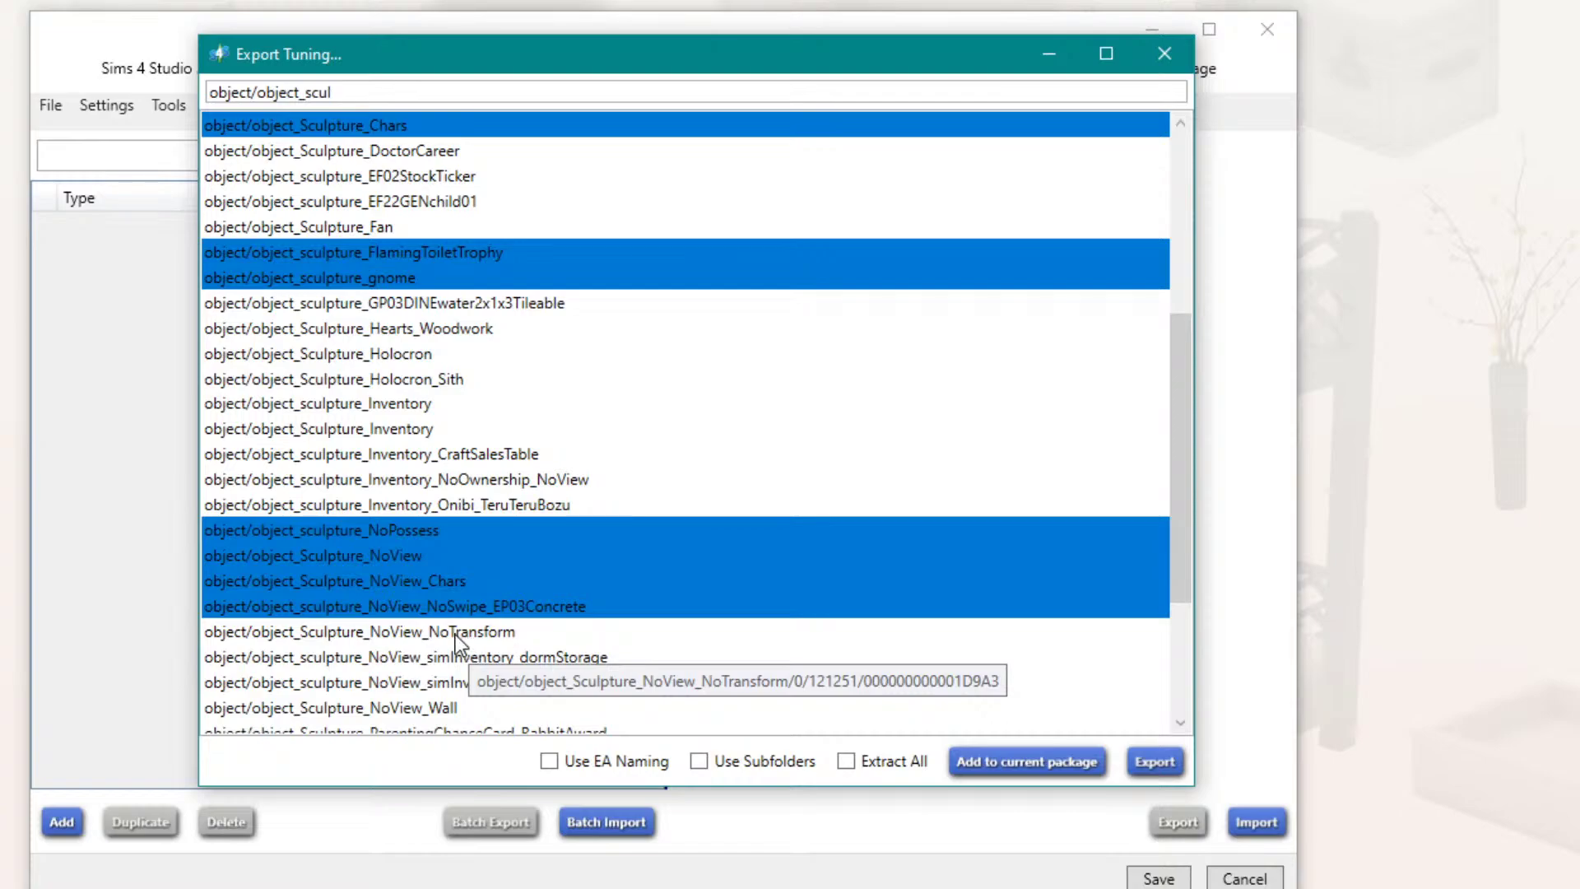
pyautogui.keyDown('ctrl'); pyautogui.click(459, 634); pyautogui.keyUp('ctrl')
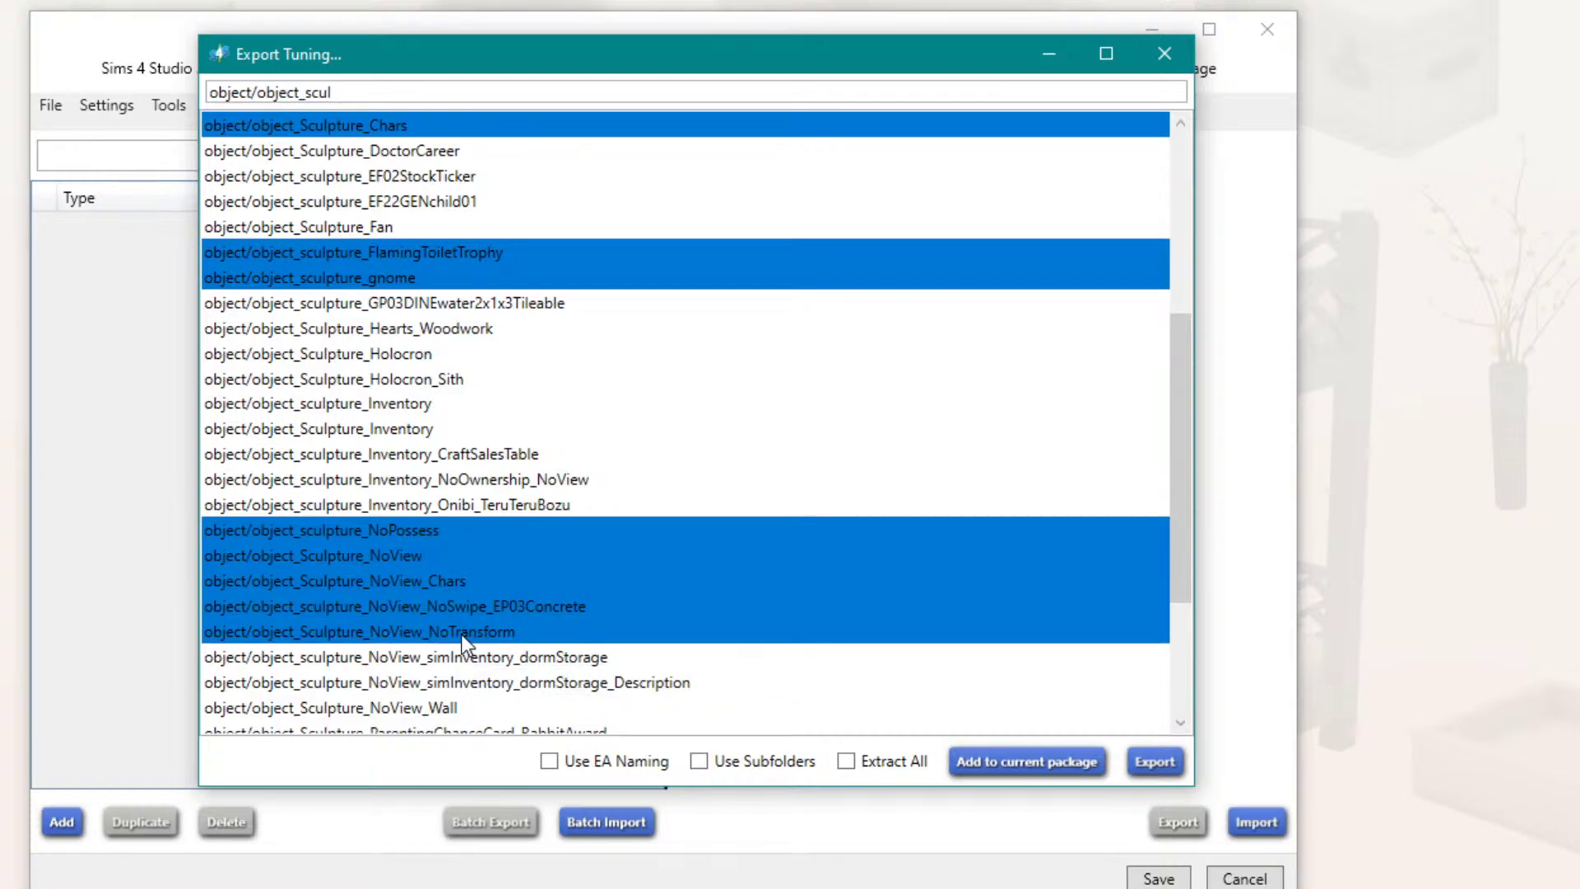
pyautogui.scroll(-3, 469, 633)
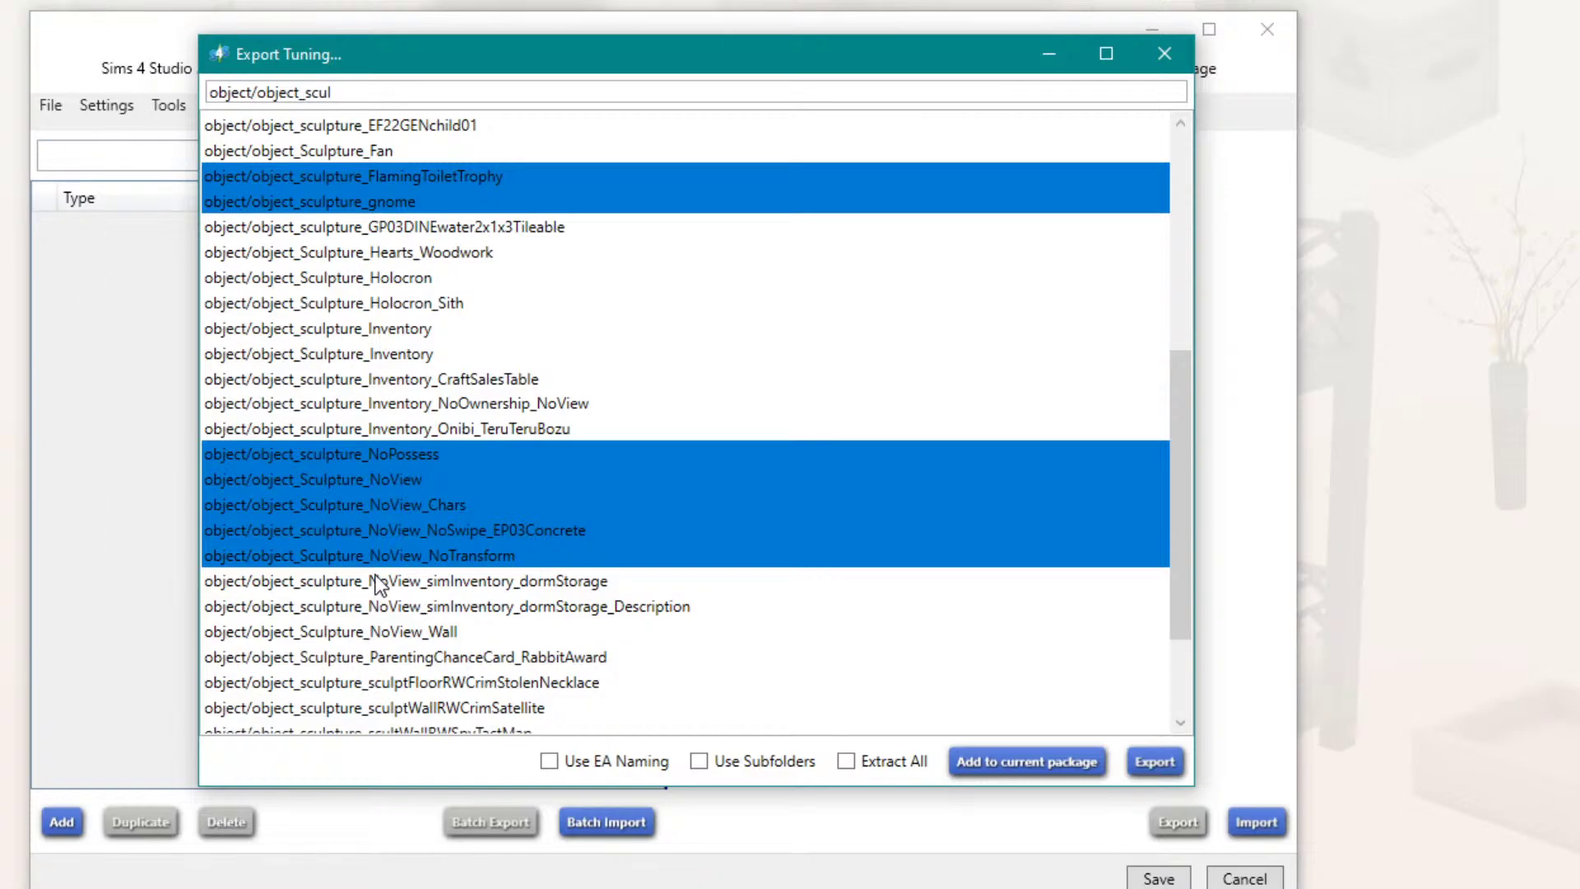
pyautogui.keyDown('ctrl'); pyautogui.moveTo(376, 584); pyautogui.dragTo(390, 635); pyautogui.keyUp('ctrl')
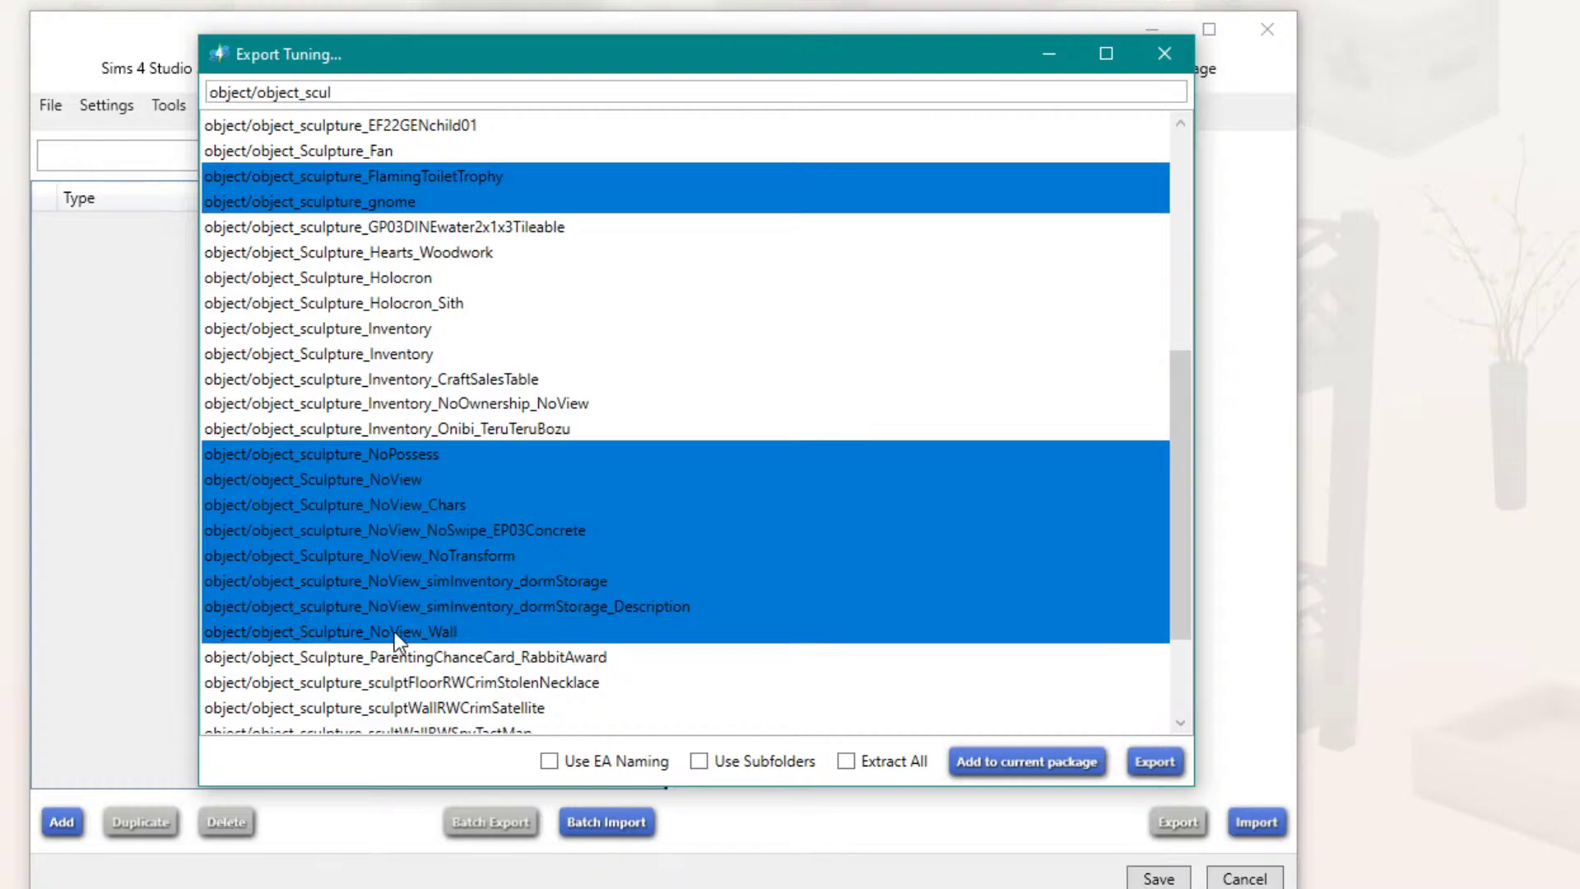
# Step: Extend the selection with the sculpture tunings SimInventoryCompatible, SimInventoryCompatible_TooltipEnabled, world and simInventory_dormStorage
pyautogui.scroll(-2, 394, 632)
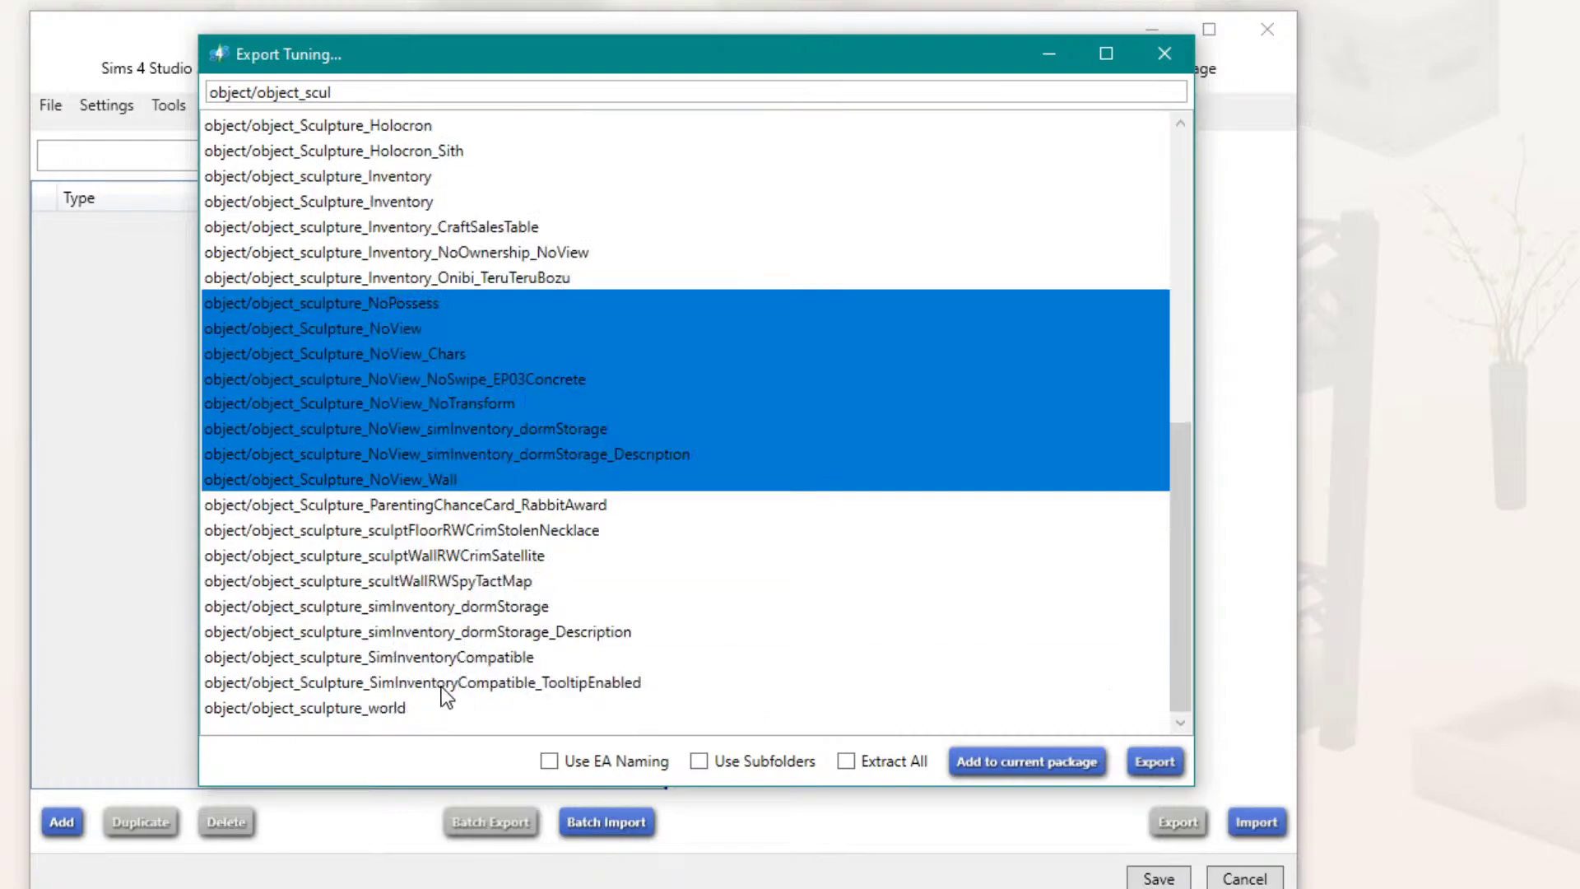
pyautogui.keyDown('ctrl'); pyautogui.click(426, 659); pyautogui.keyUp('ctrl')
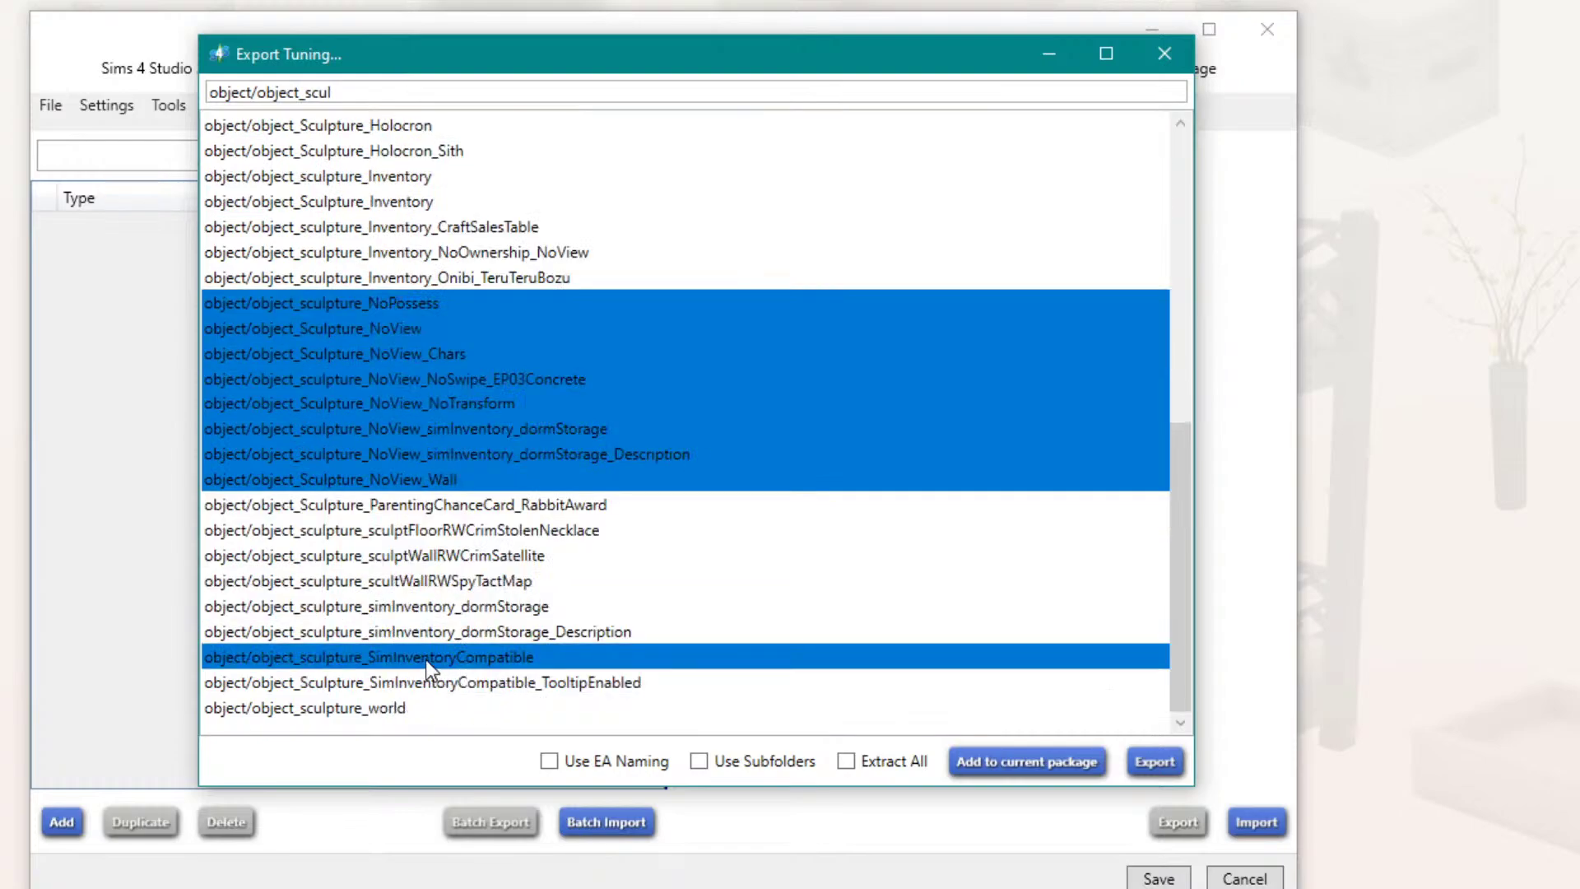
pyautogui.keyDown('ctrl'); pyautogui.click(571, 688); pyautogui.keyUp('ctrl')
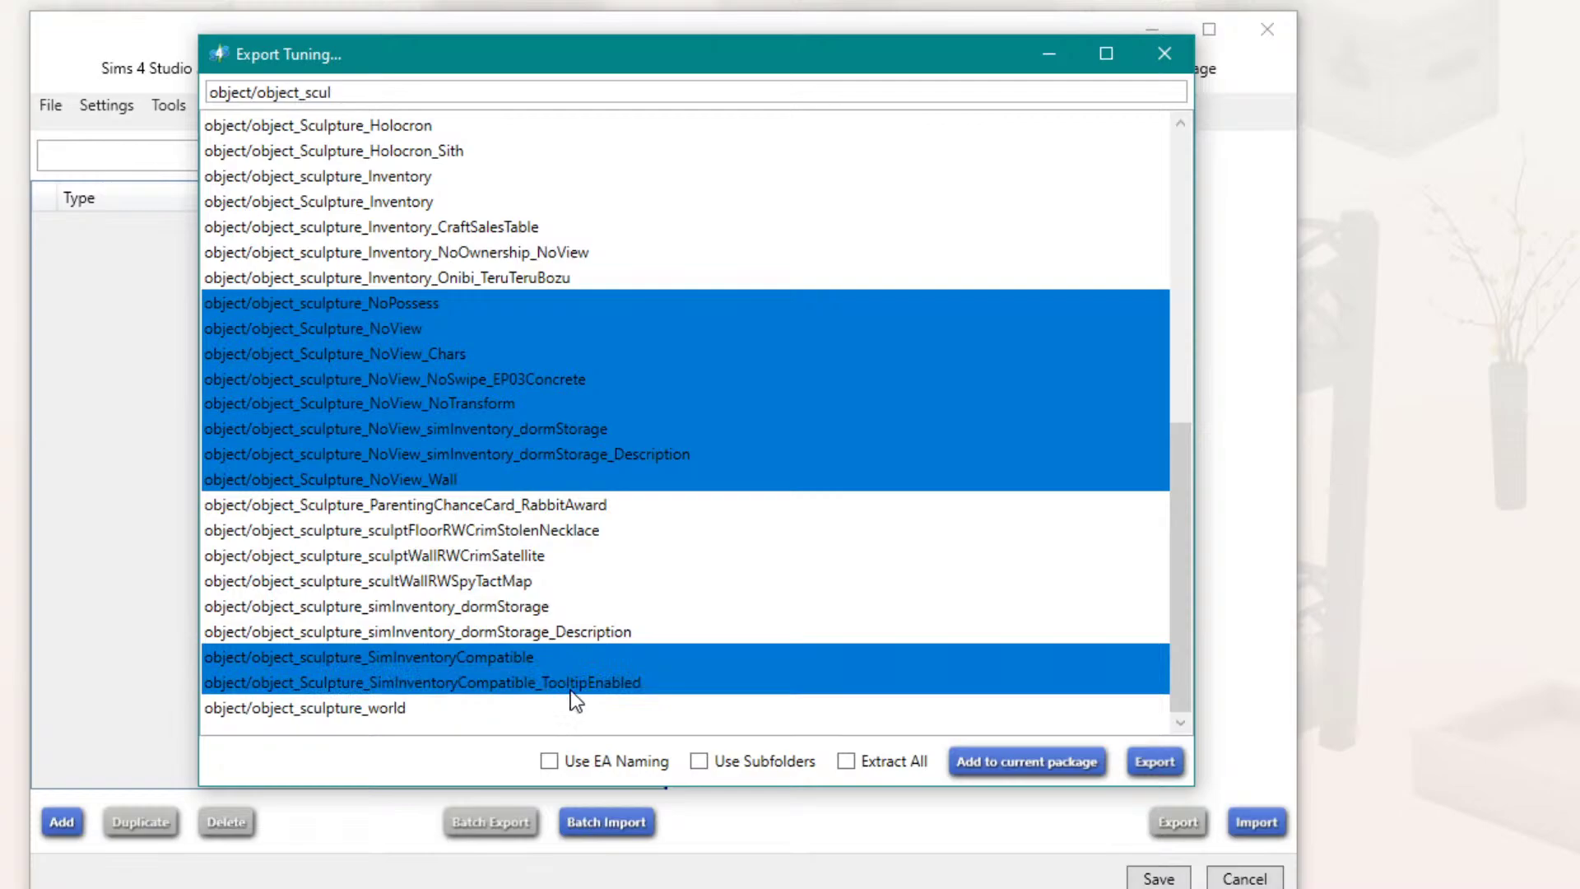
pyautogui.keyDown('ctrl'); pyautogui.click(317, 712); pyautogui.keyUp('ctrl')
pyautogui.keyDown('ctrl'); pyautogui.click(377, 610); pyautogui.keyUp('ctrl')
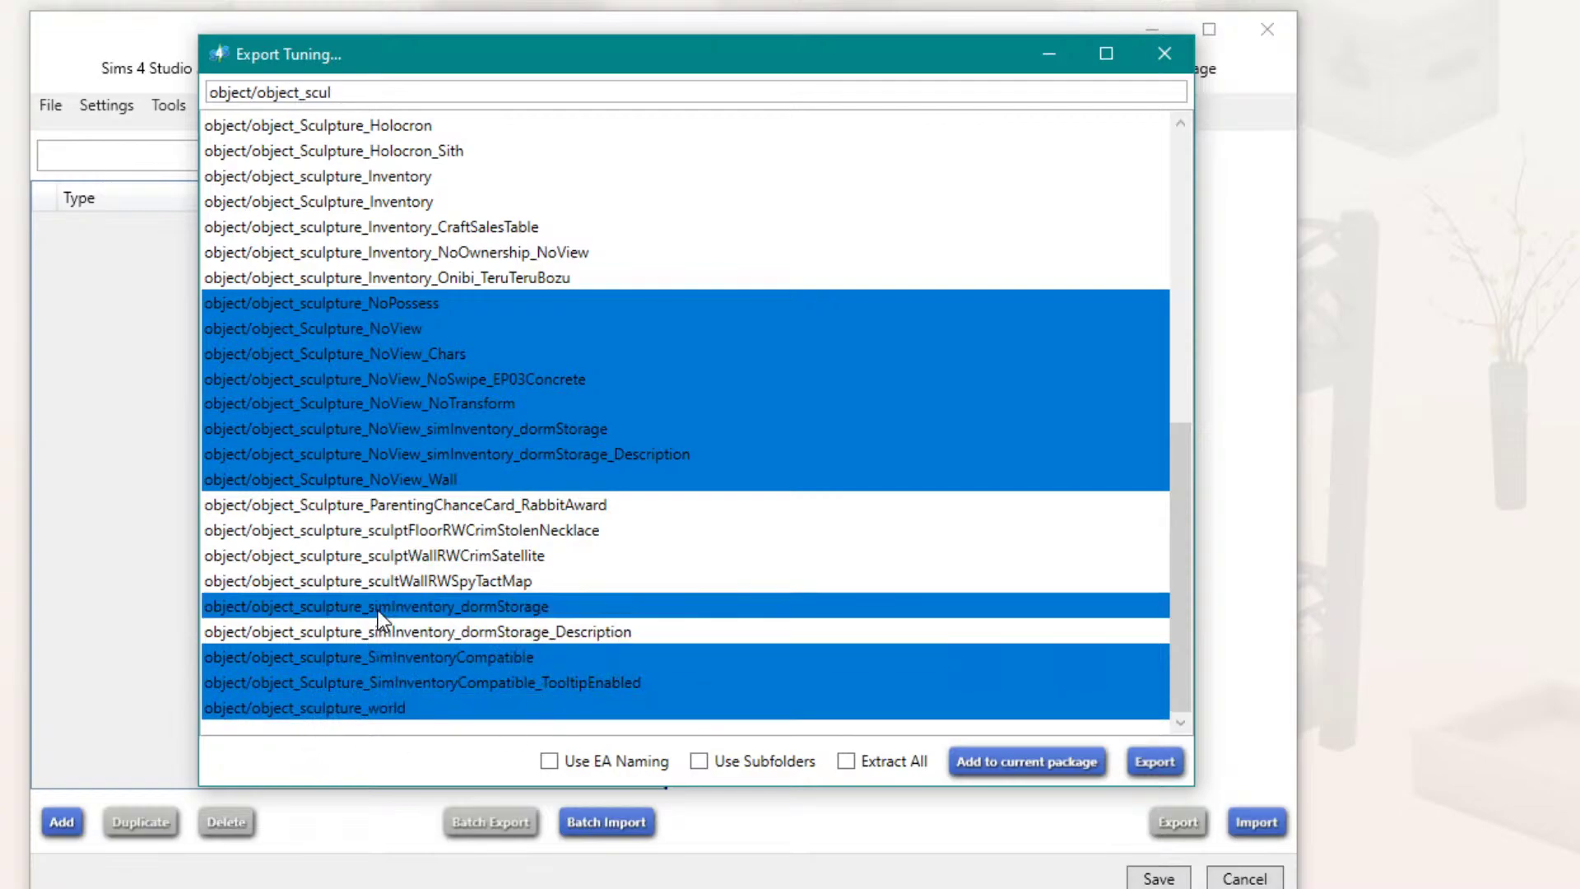
# Step: Also select object_sculpture_Inventory_NoOwnership_NoView, Inventory_CraftSalesTable, object_Sculpture_Inventory and Hearts_Woodwork in the tuning list
pyautogui.scroll(2, 519, 659)
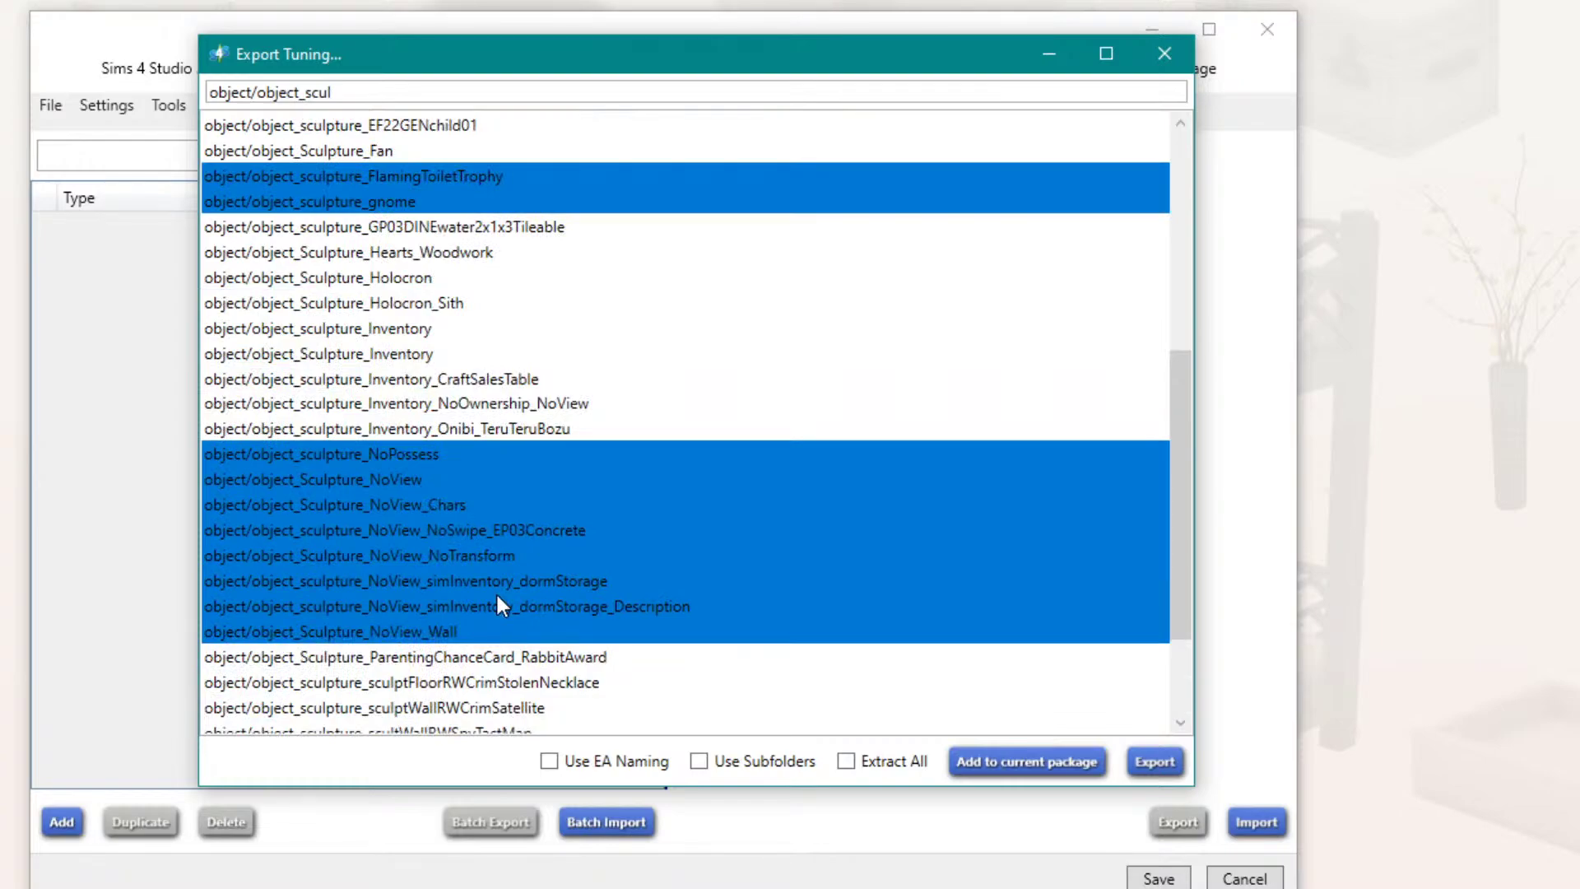
pyautogui.keyDown('ctrl'); pyautogui.click(469, 404); pyautogui.keyUp('ctrl')
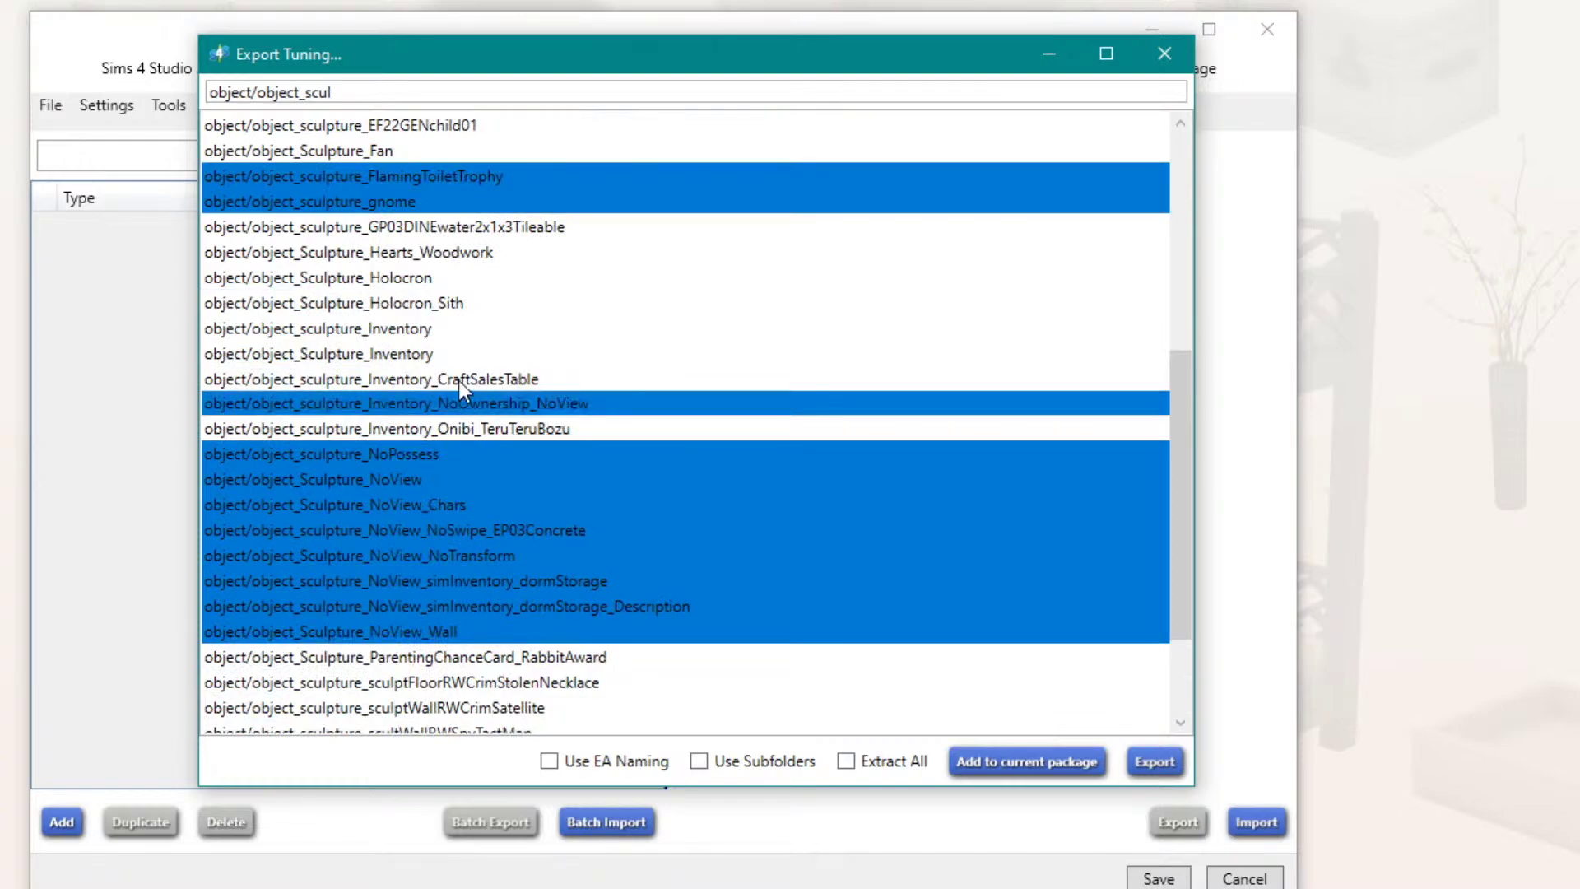
pyautogui.keyDown('ctrl'); pyautogui.click(456, 378); pyautogui.keyUp('ctrl')
pyautogui.keyDown('ctrl'); pyautogui.click(441, 354); pyautogui.keyUp('ctrl')
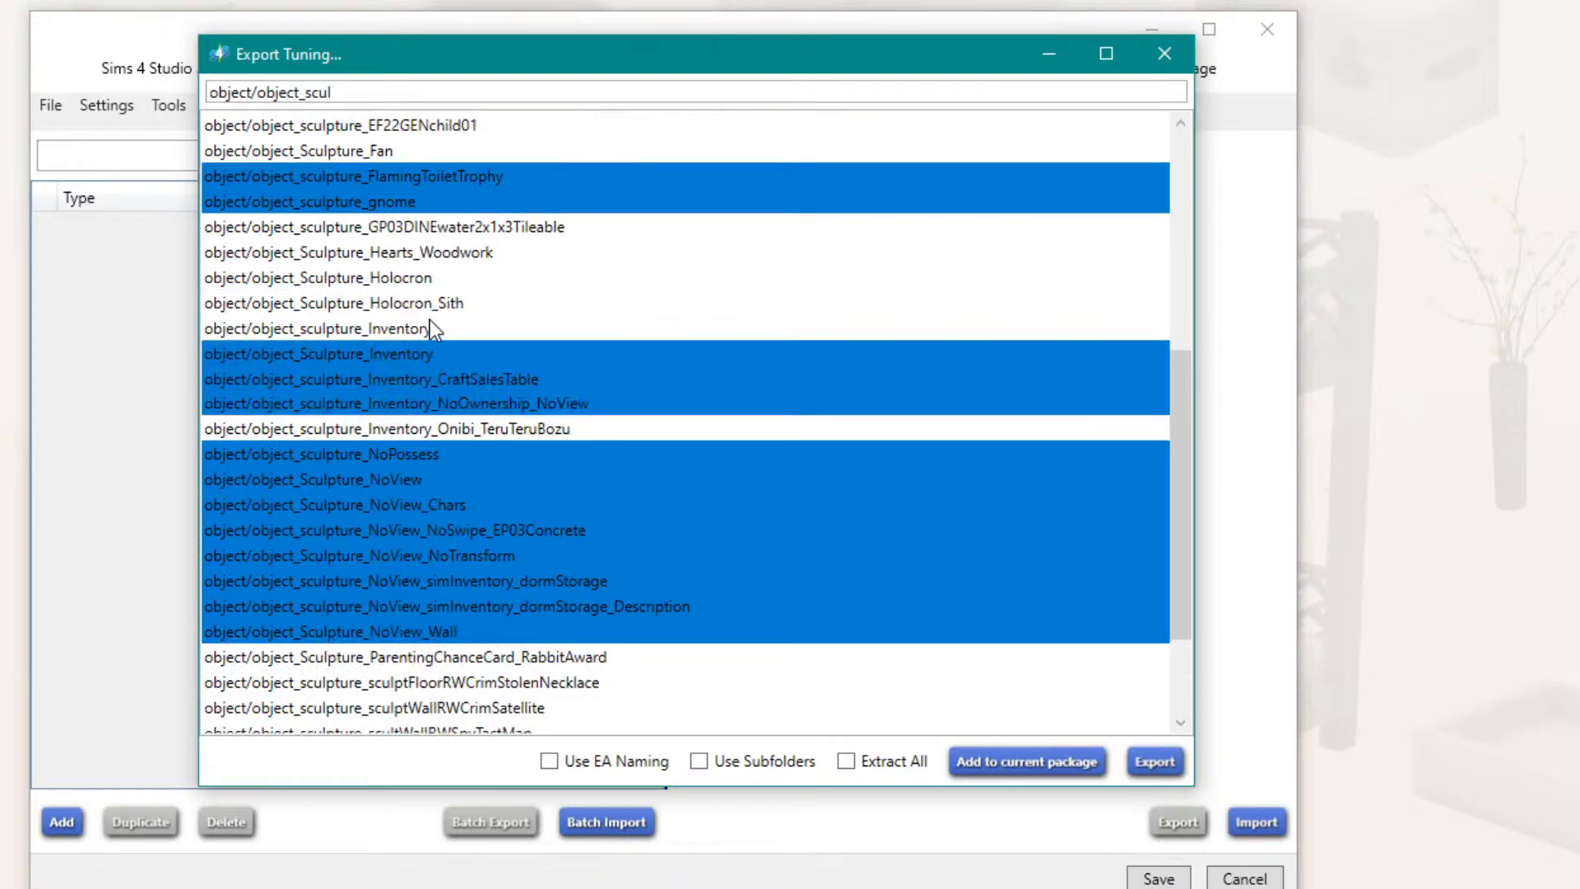
pyautogui.keyDown('ctrl'); pyautogui.click(434, 252); pyautogui.keyUp('ctrl')
# Step: Add the selected tuning files to the current package, close the Export Tuning window and save the package
pyautogui.click(1037, 769)
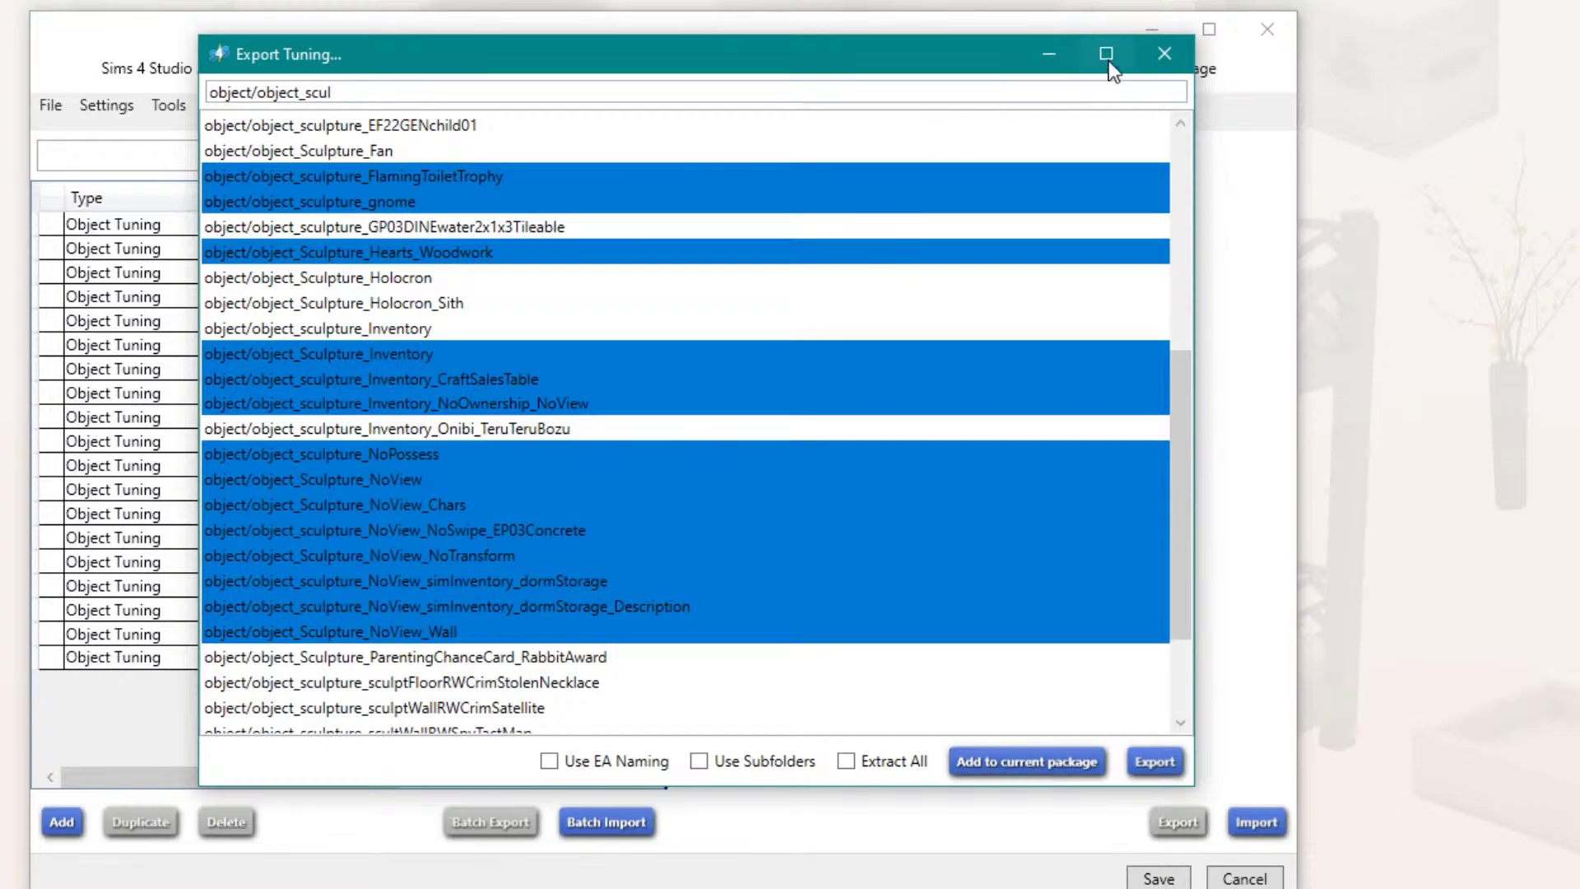
pyautogui.click(1167, 52)
pyautogui.click(1160, 879)
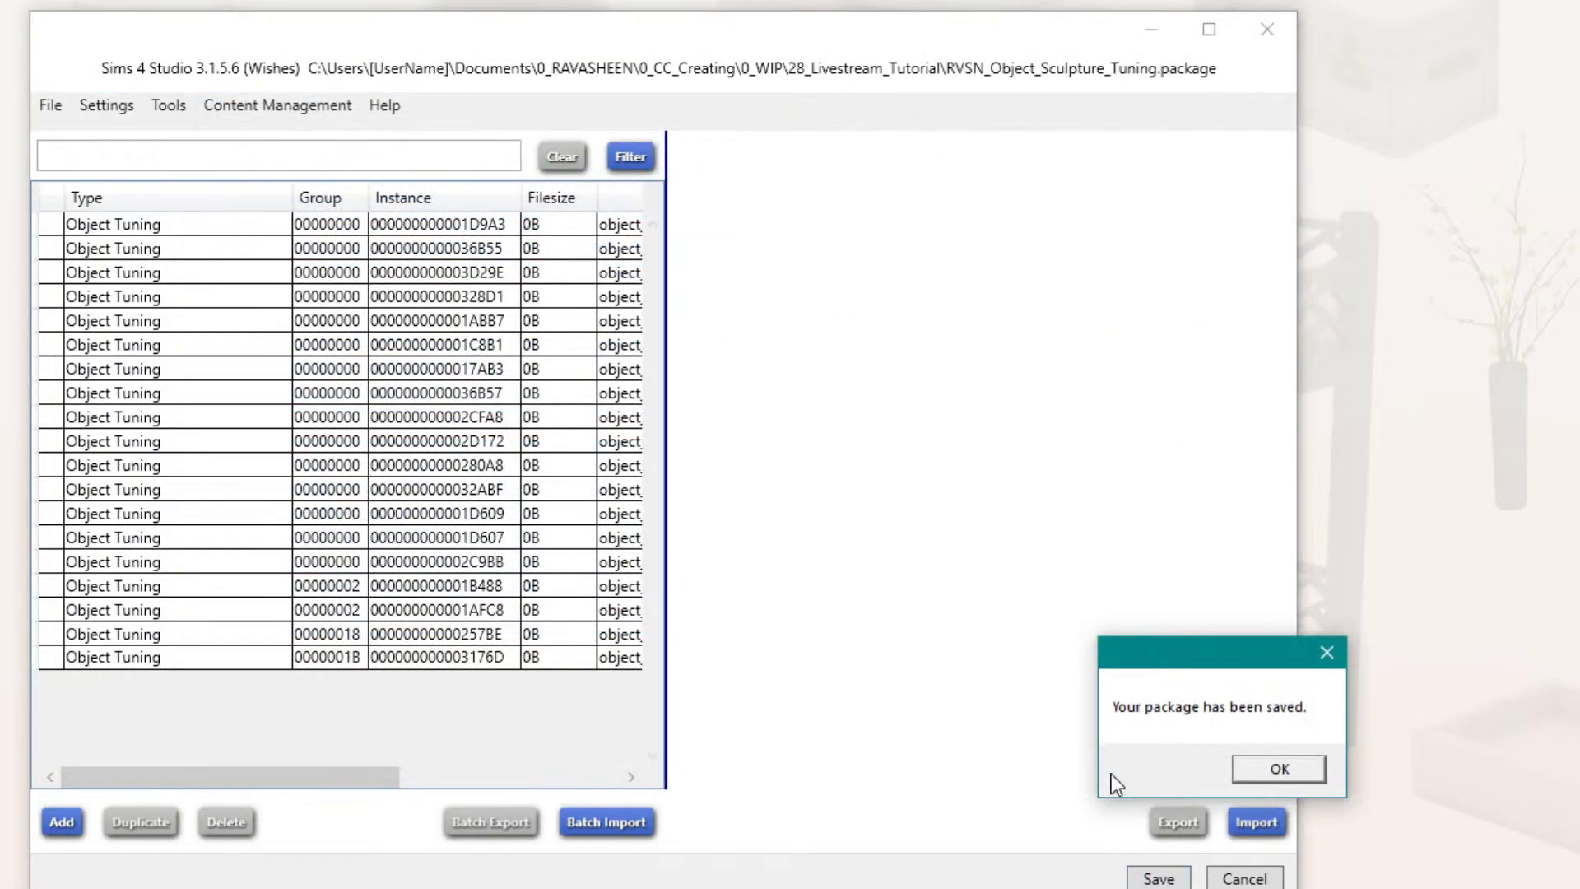
pyautogui.click(1262, 767)
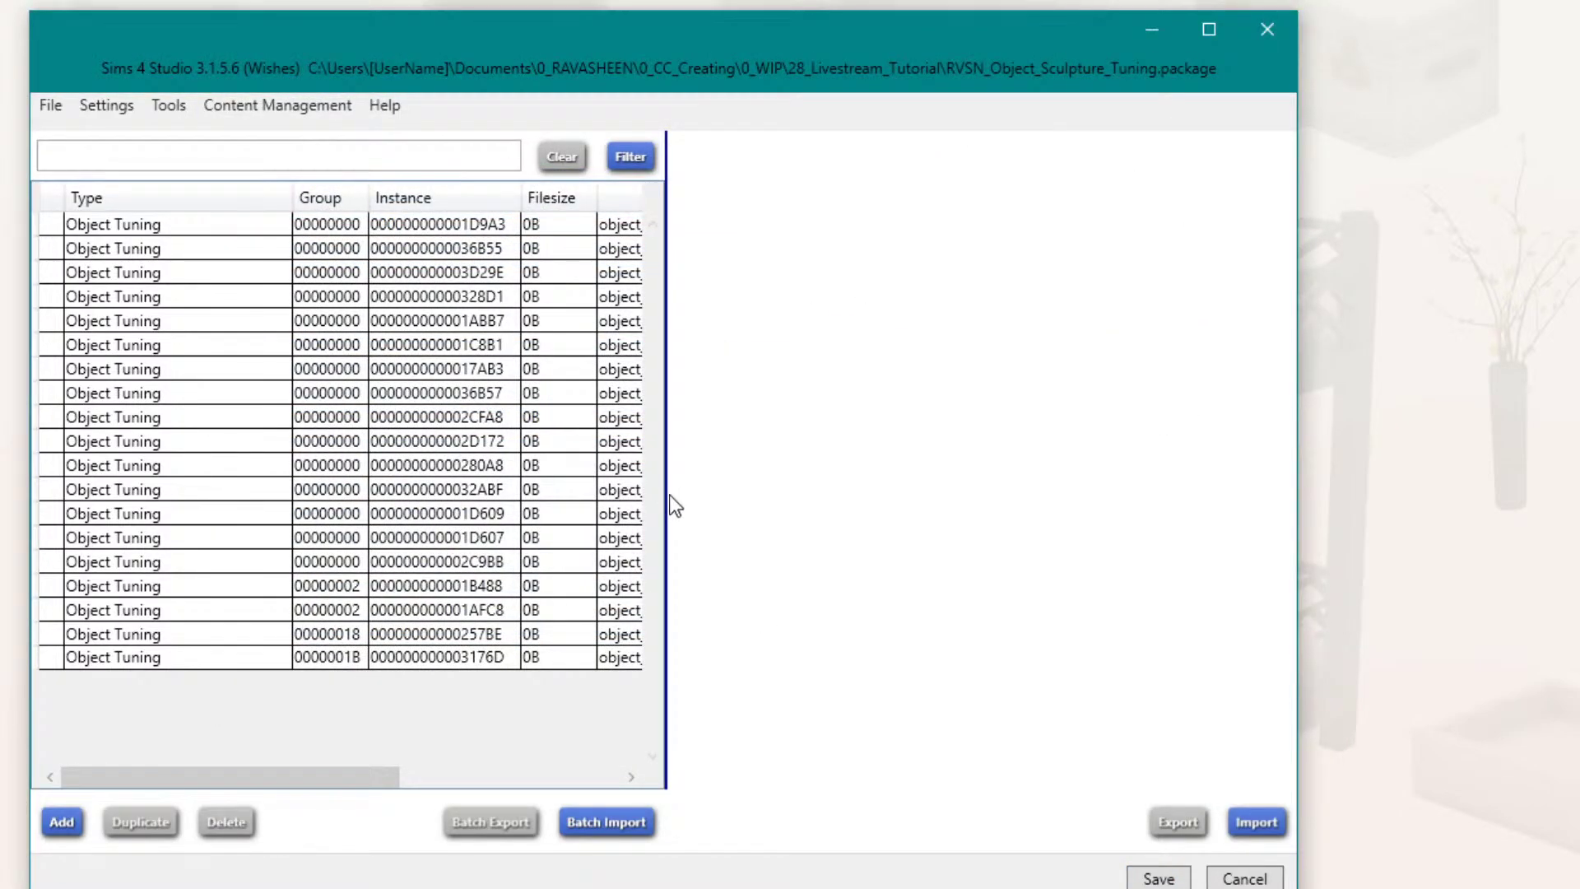
# Step: Enlarge and reposition the package window, and widen the resource list while leaving room for the XML
pyautogui.moveTo(666, 492); pyautogui.dragTo(946, 461)
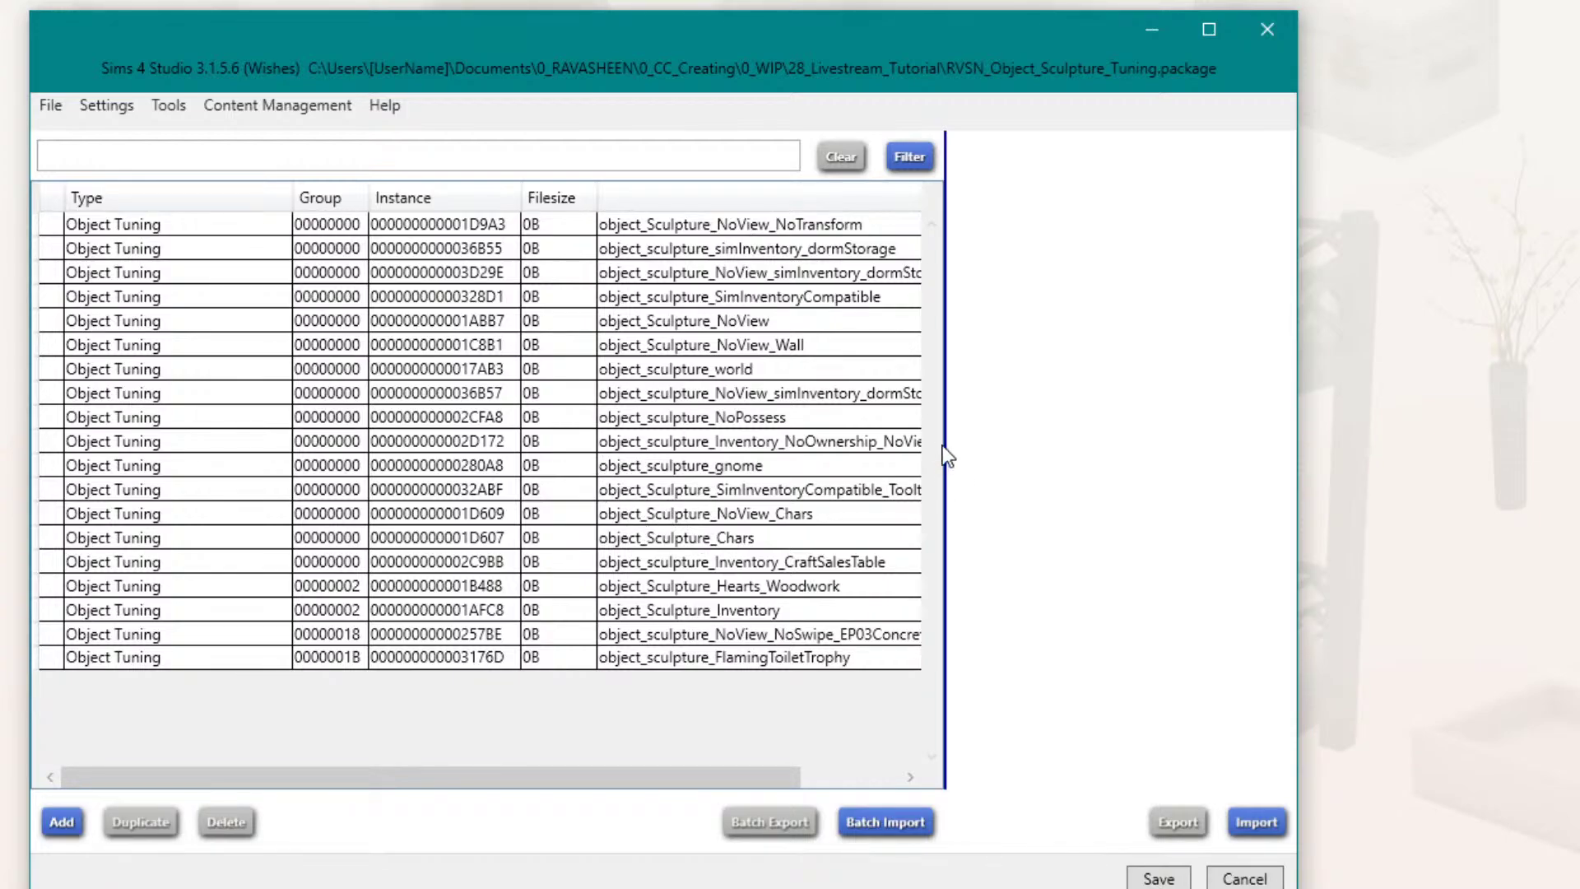
pyautogui.moveTo(1297, 239); pyautogui.dragTo(1567, 270)
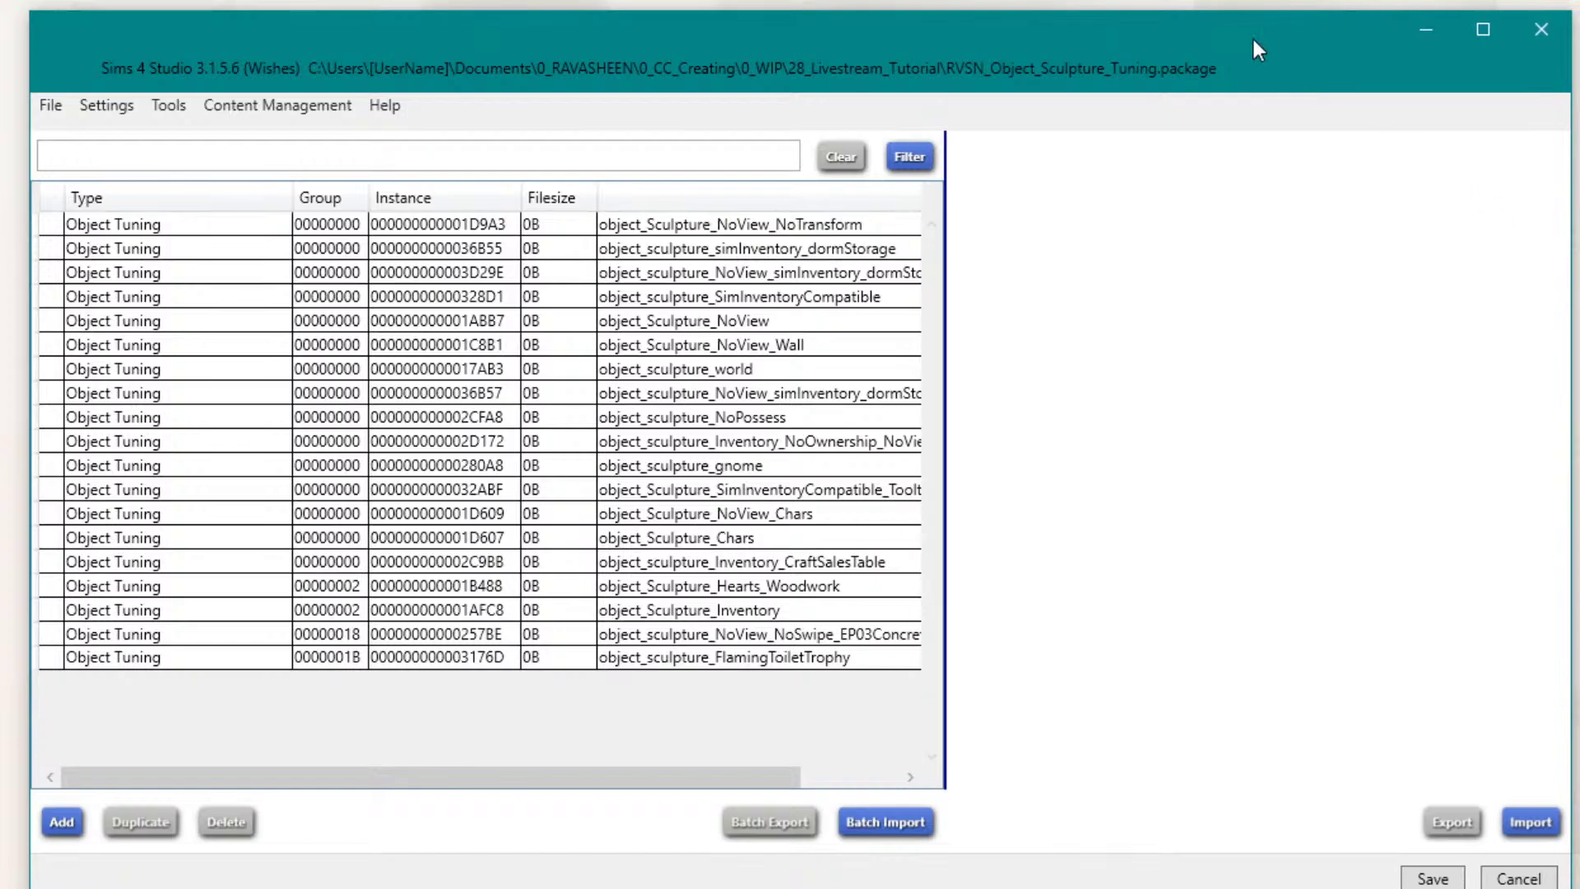
pyautogui.moveTo(1151, 26); pyautogui.dragTo(1127, 18)
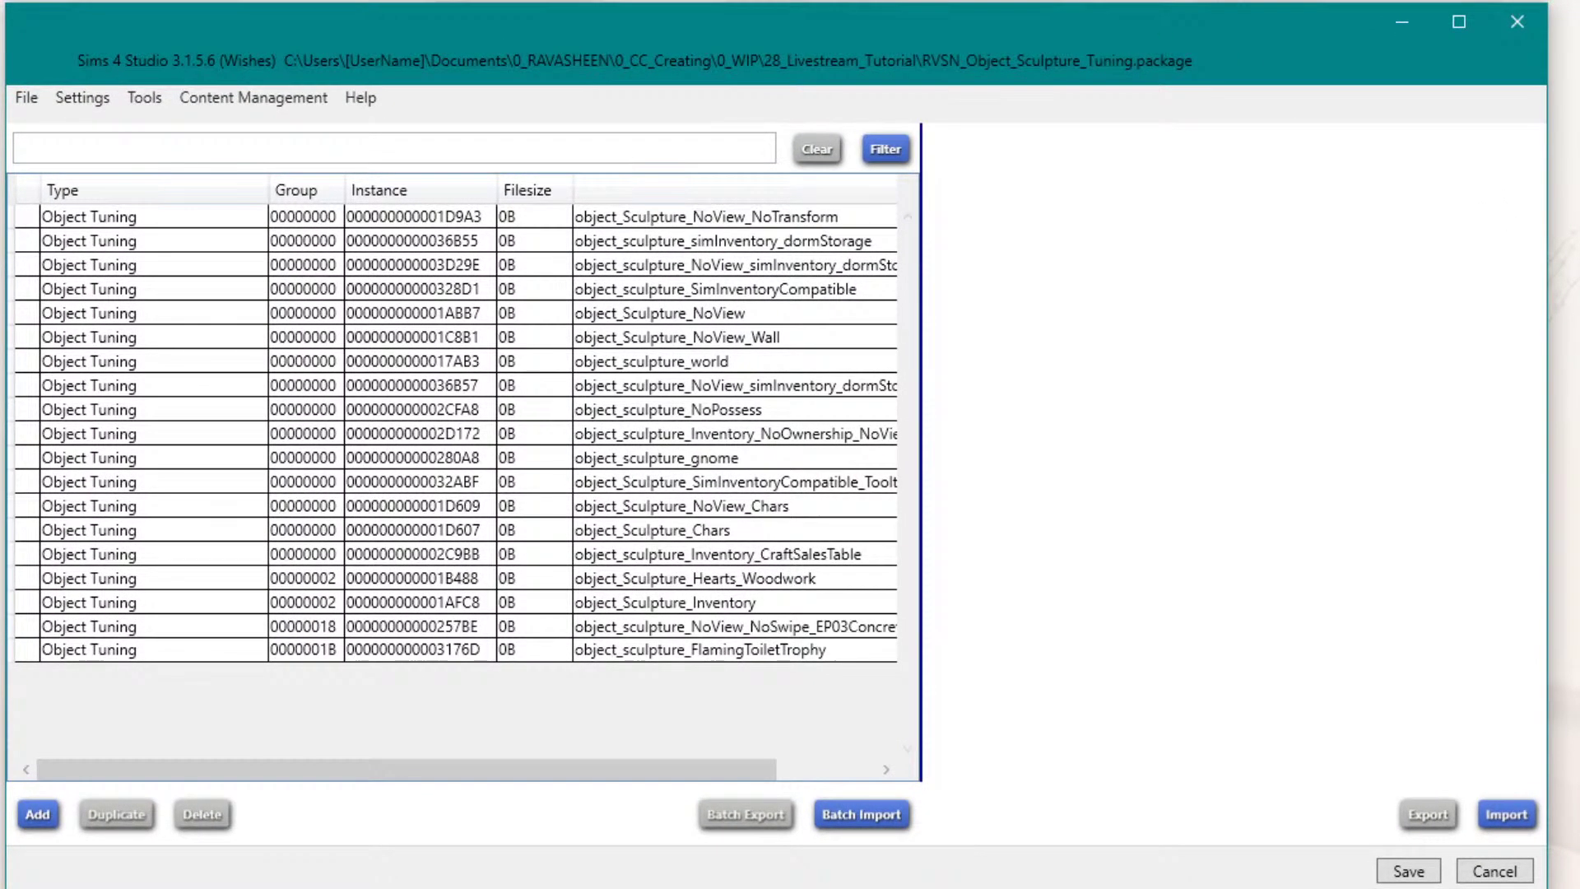
pyautogui.moveTo(1548, 270); pyautogui.dragTo(1576, 269)
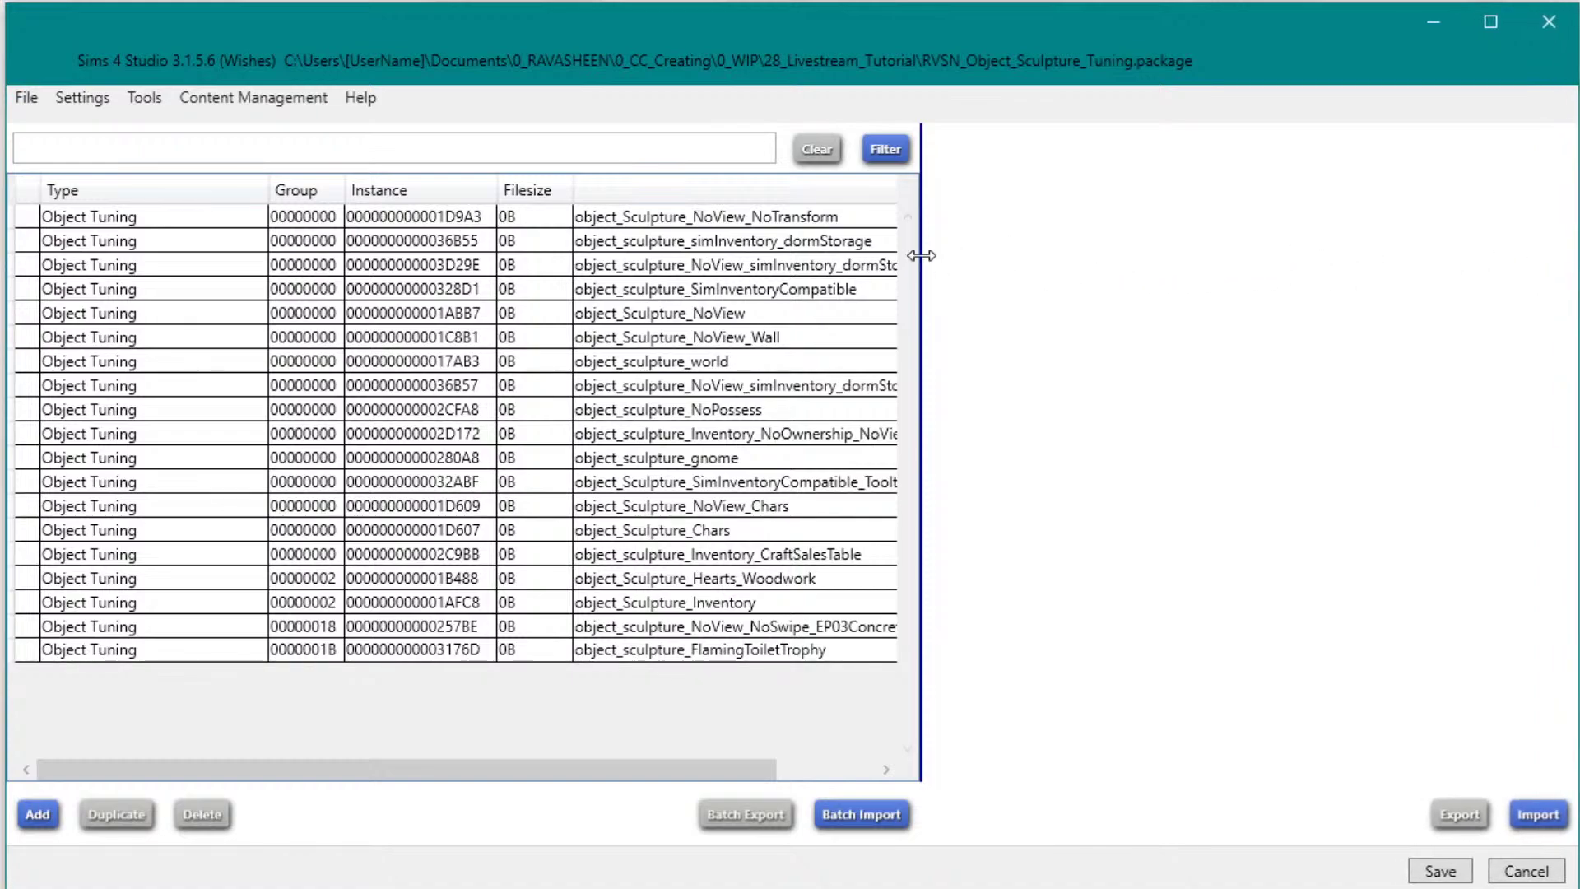
pyautogui.moveTo(920, 257); pyautogui.dragTo(831, 261)
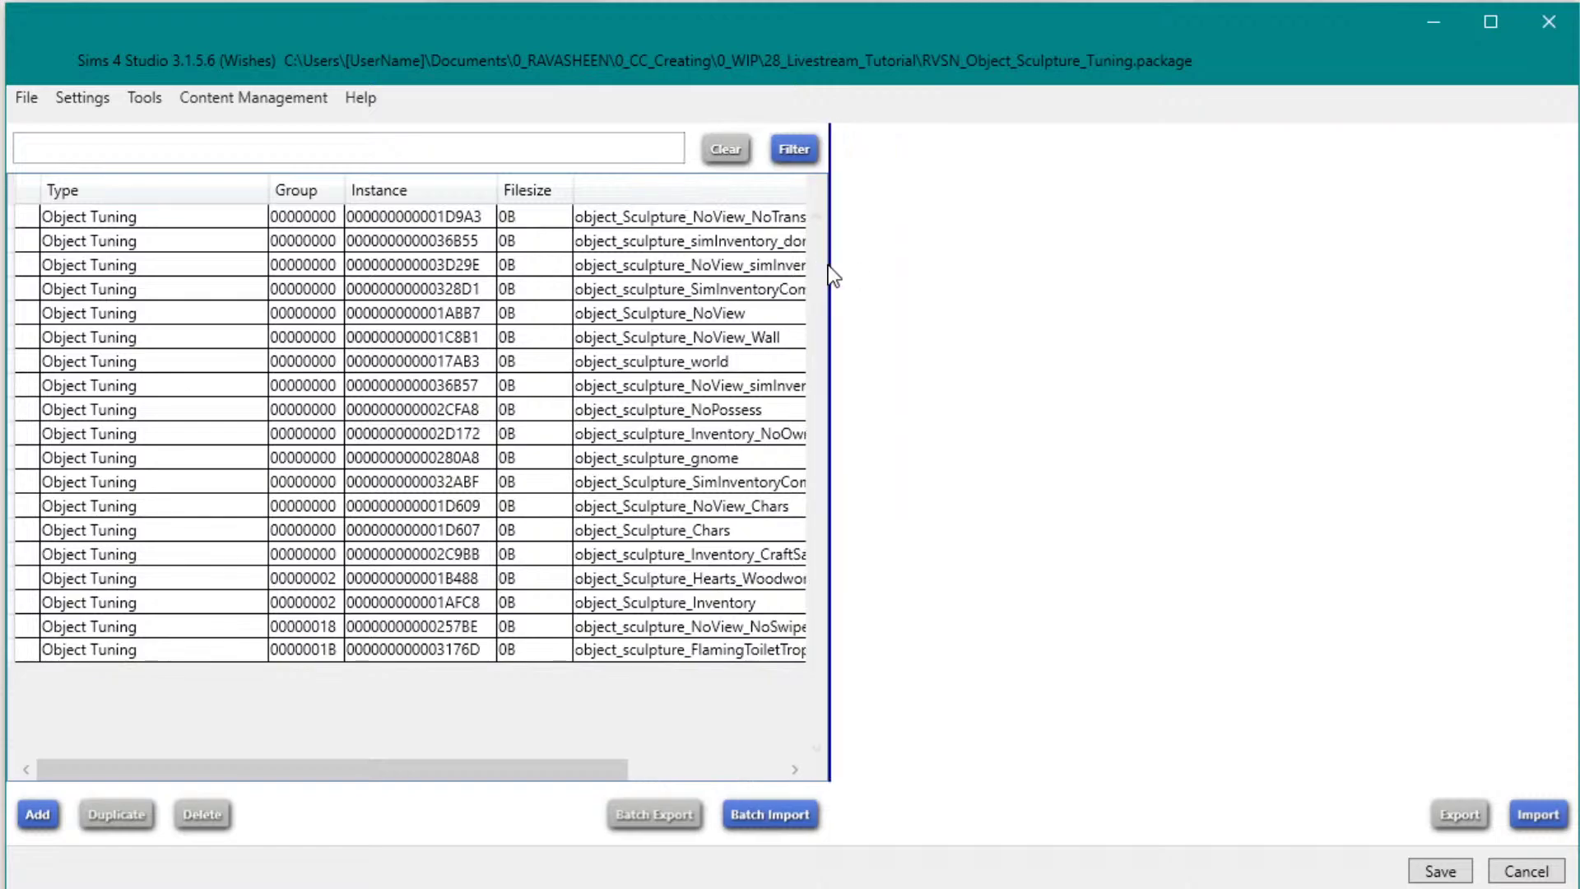
# Step: Open the object_Sculpture_NoView_NoTransform tuning and narrow the resource list columns so the full tuning names fit
pyautogui.click(363, 227)
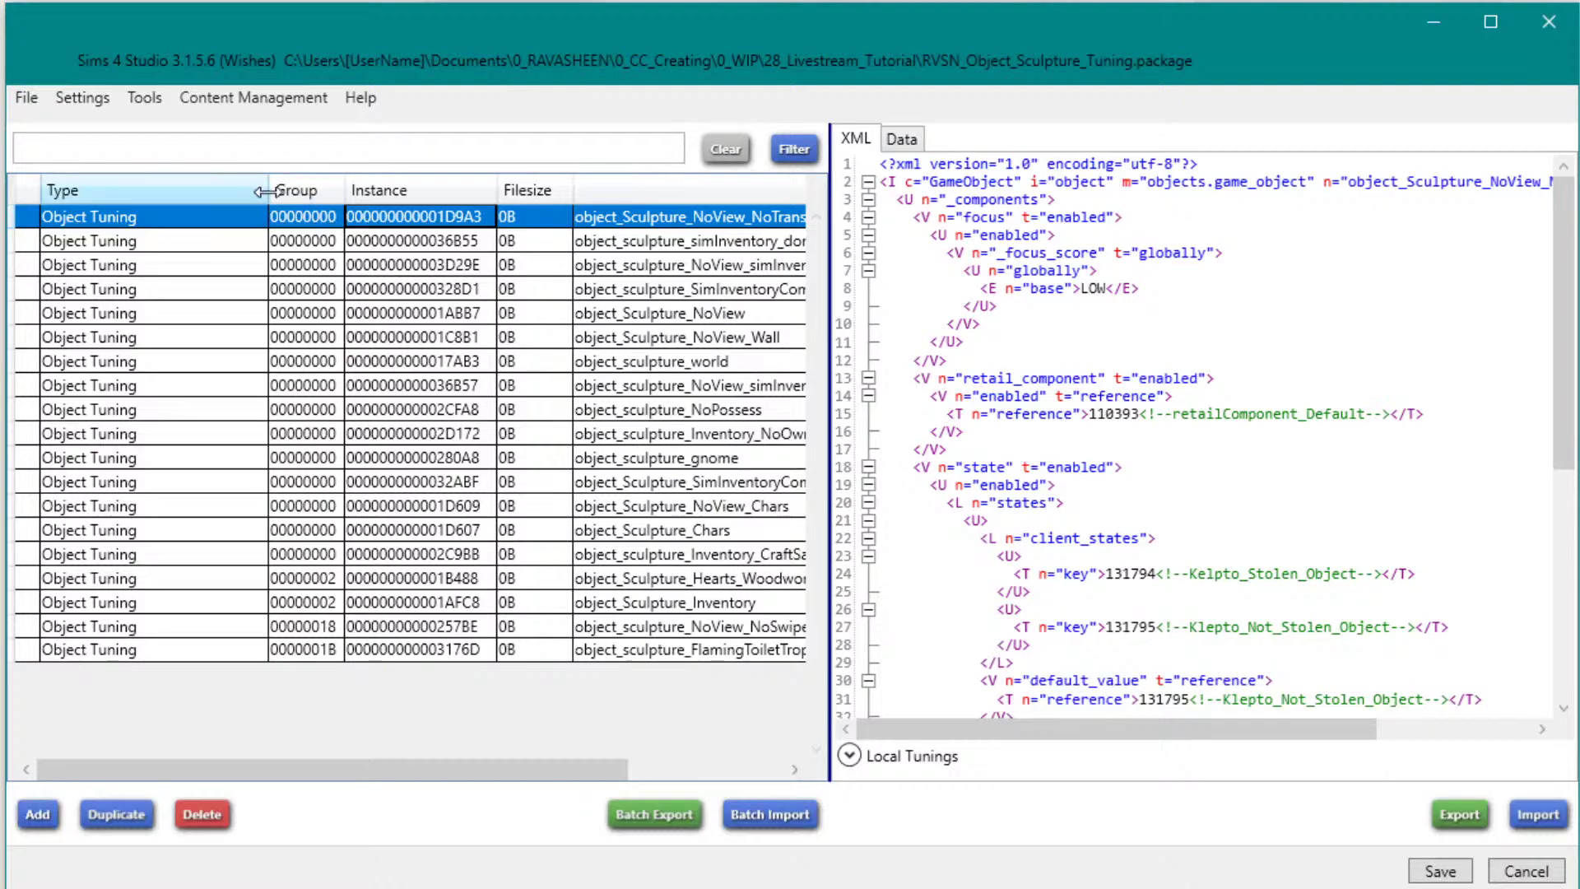
pyautogui.moveTo(268, 190); pyautogui.dragTo(148, 191)
pyautogui.moveTo(380, 190)
pyautogui.mouseDown()
pyautogui.moveTo(331, 188)
pyautogui.moveTo(432, 184)
pyautogui.moveTo(405, 185)
pyautogui.mouseUp()
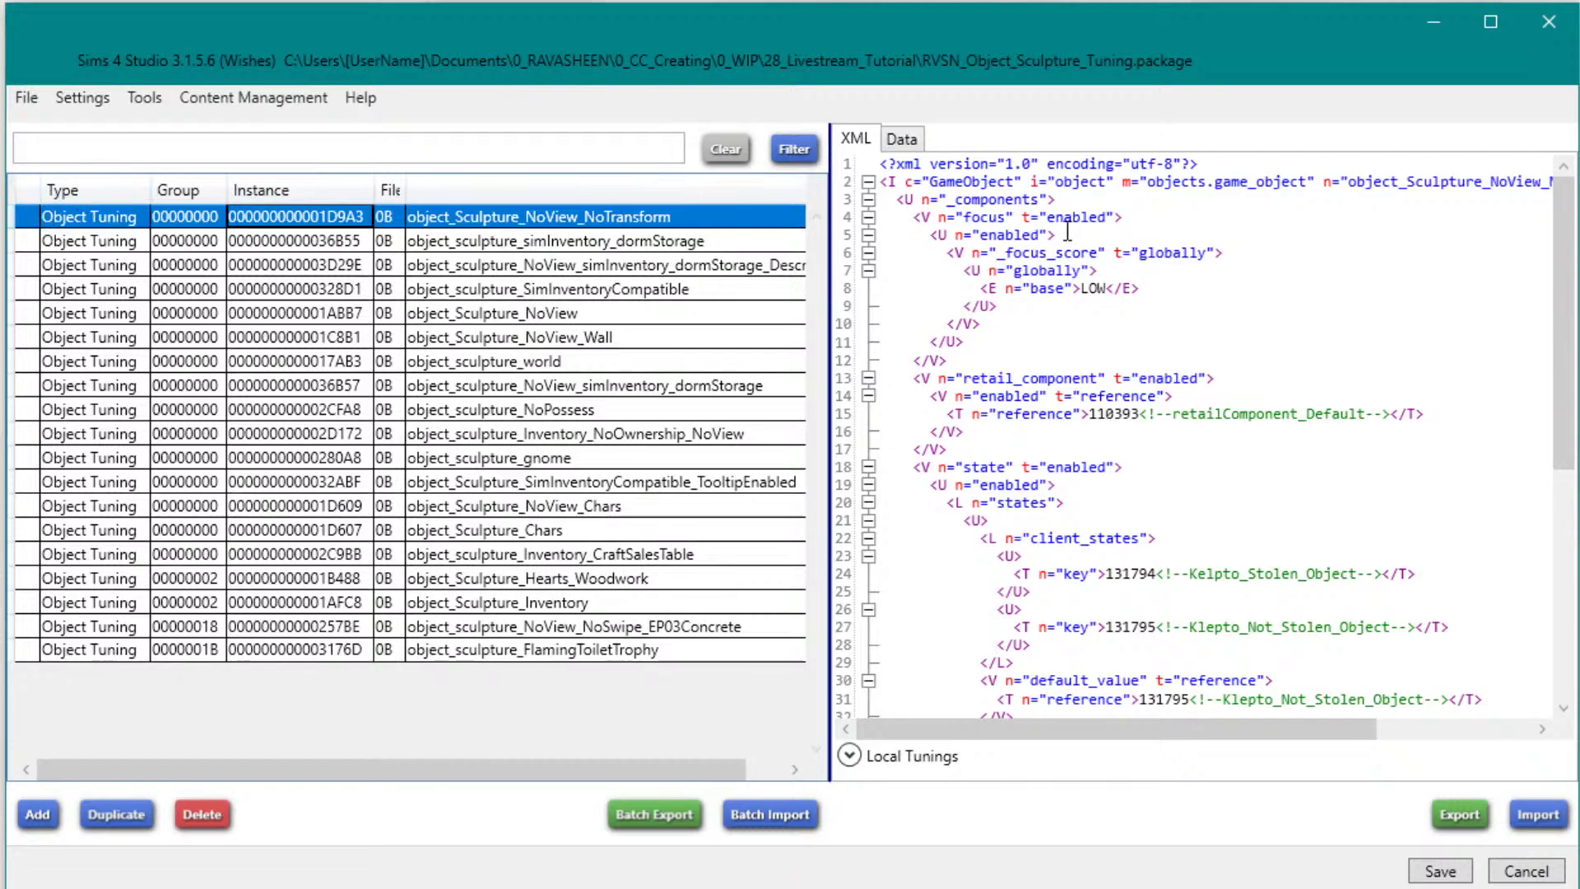
# Step: Examine the XML of object_Sculpture_NoView_NoTransform and object_sculpture_SimInventoryCompatible, including their super affordances lists
pyautogui.scroll(-3, 1073, 263)
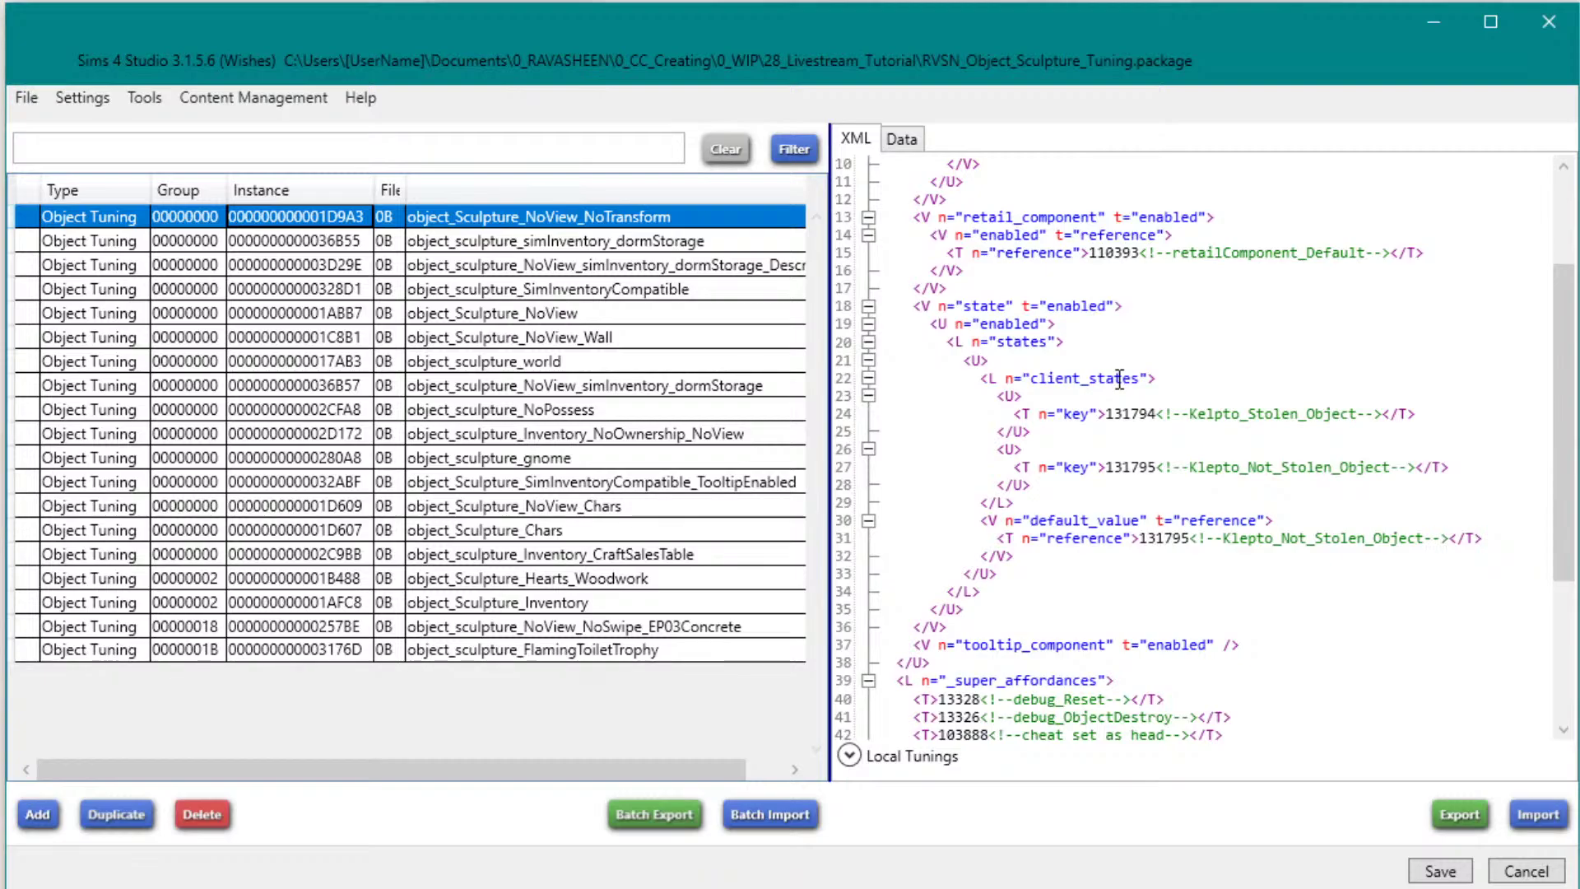
pyautogui.scroll(3, 1119, 379)
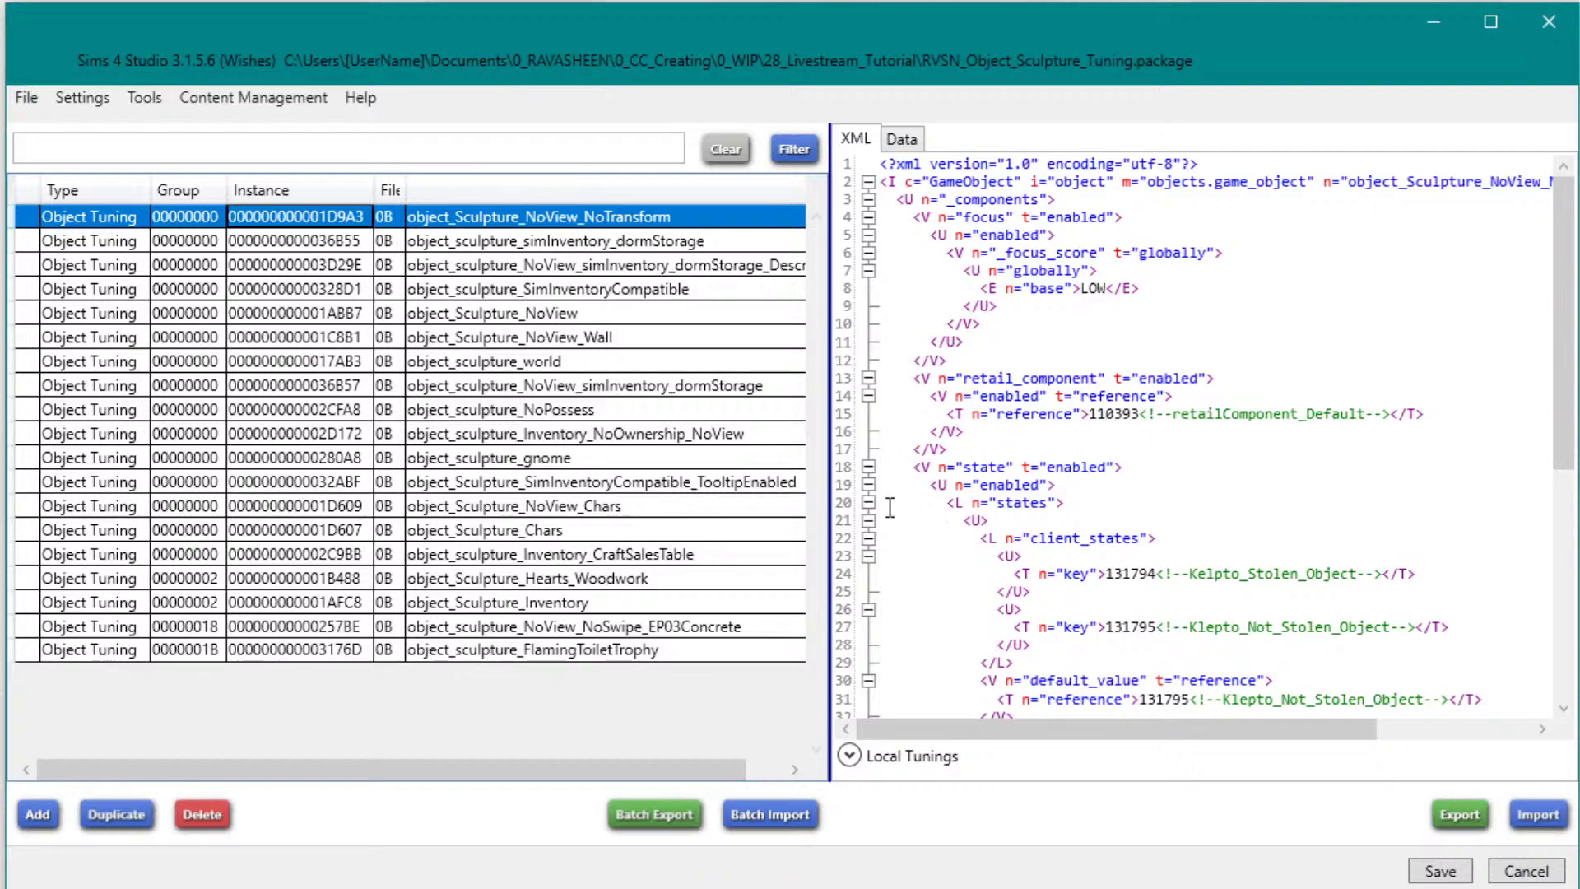
pyautogui.scroll(-8, 1067, 630)
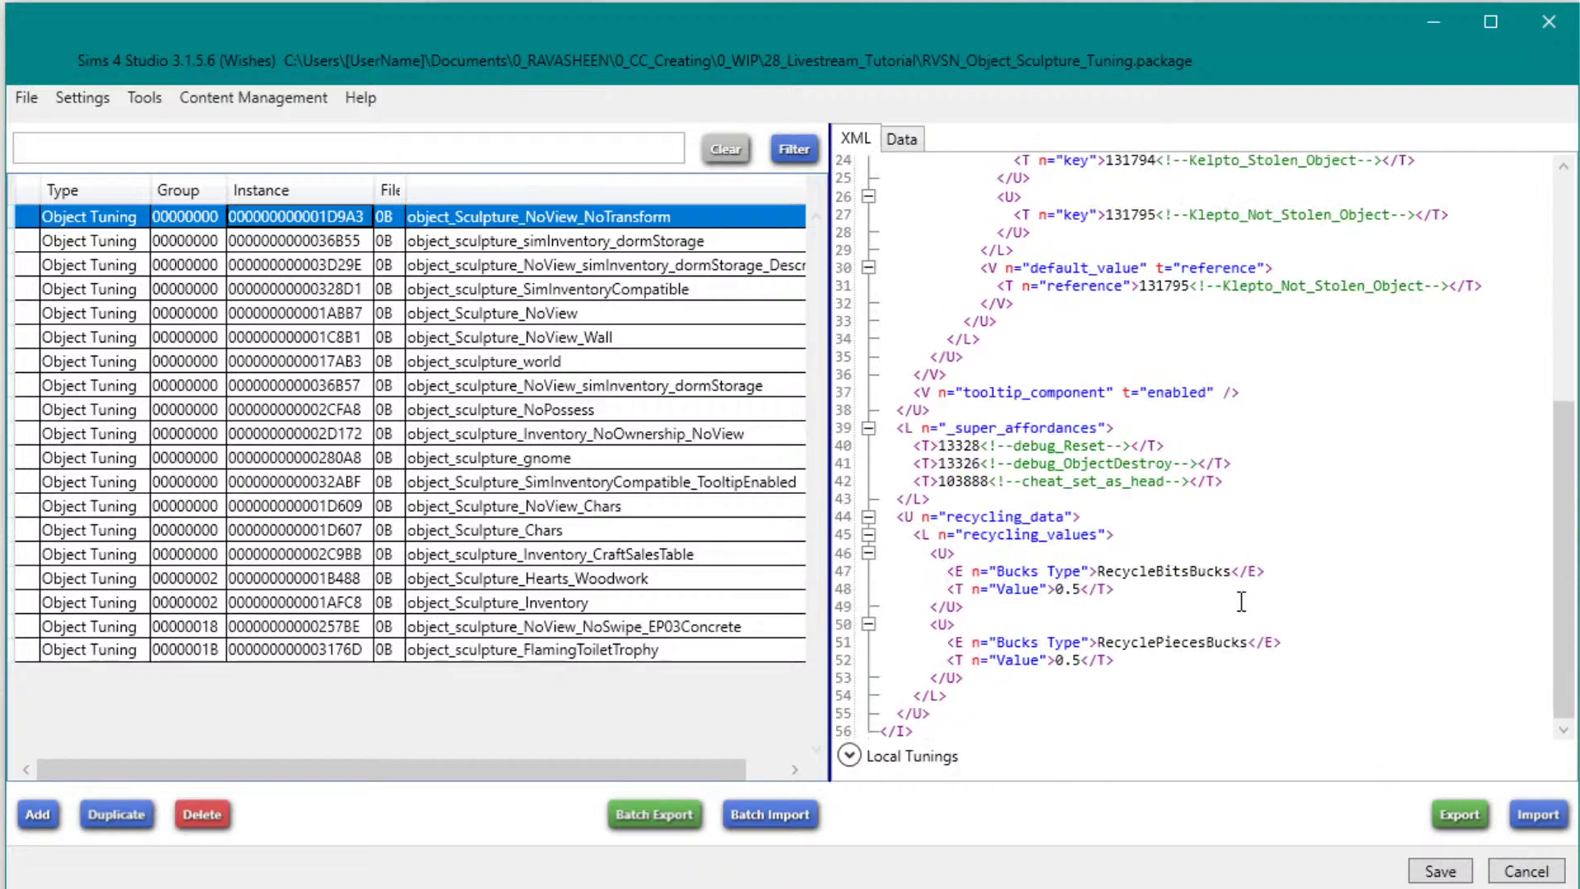
pyautogui.click(613, 292)
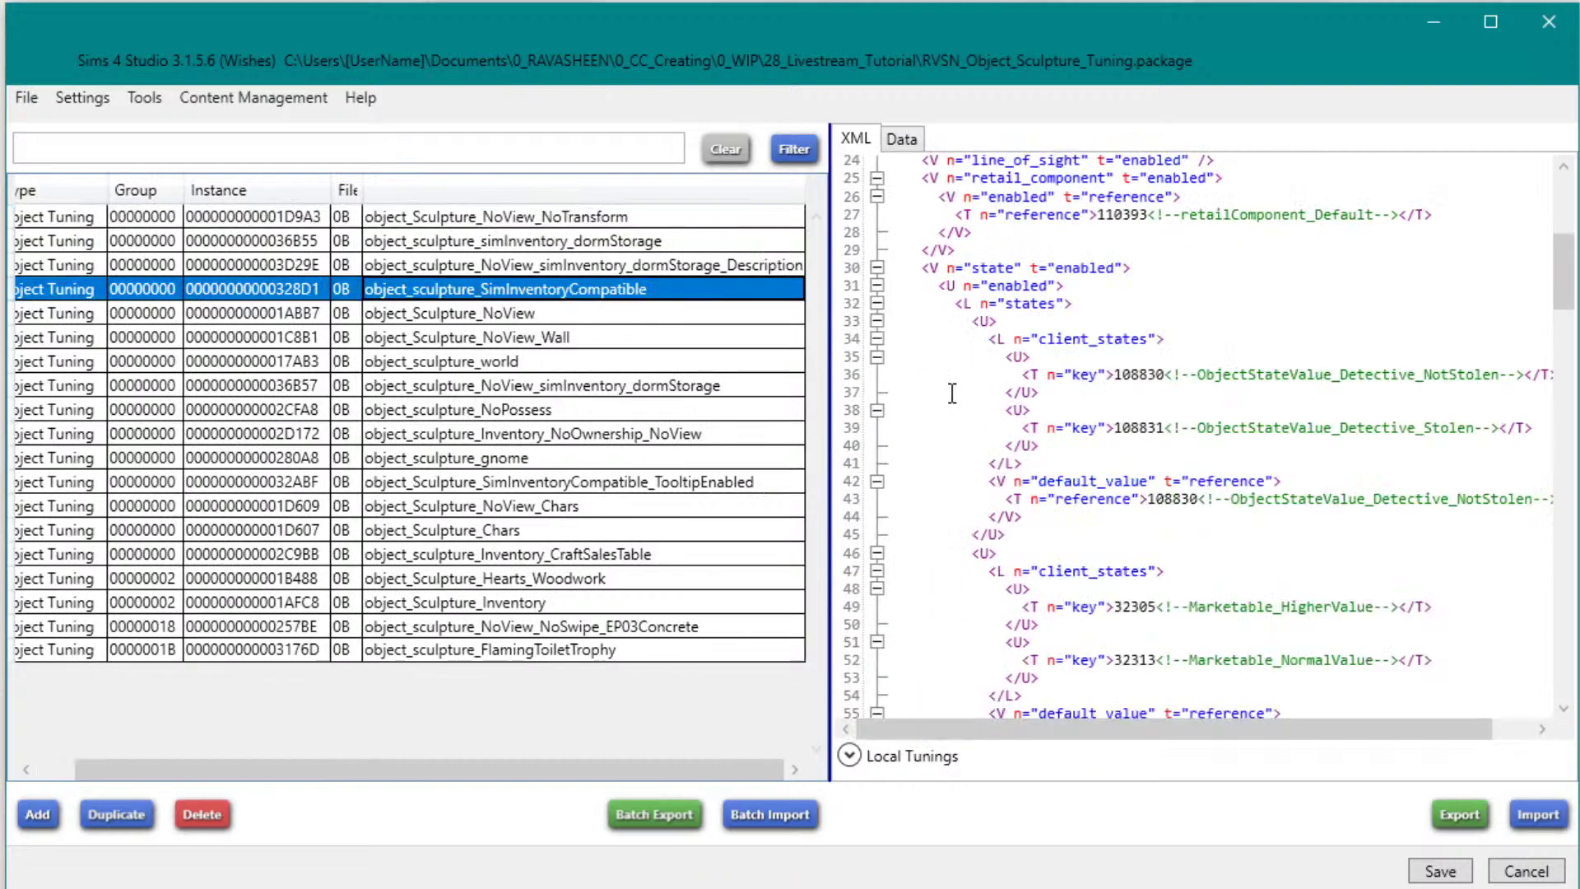
pyautogui.scroll(-20, 1458, 507)
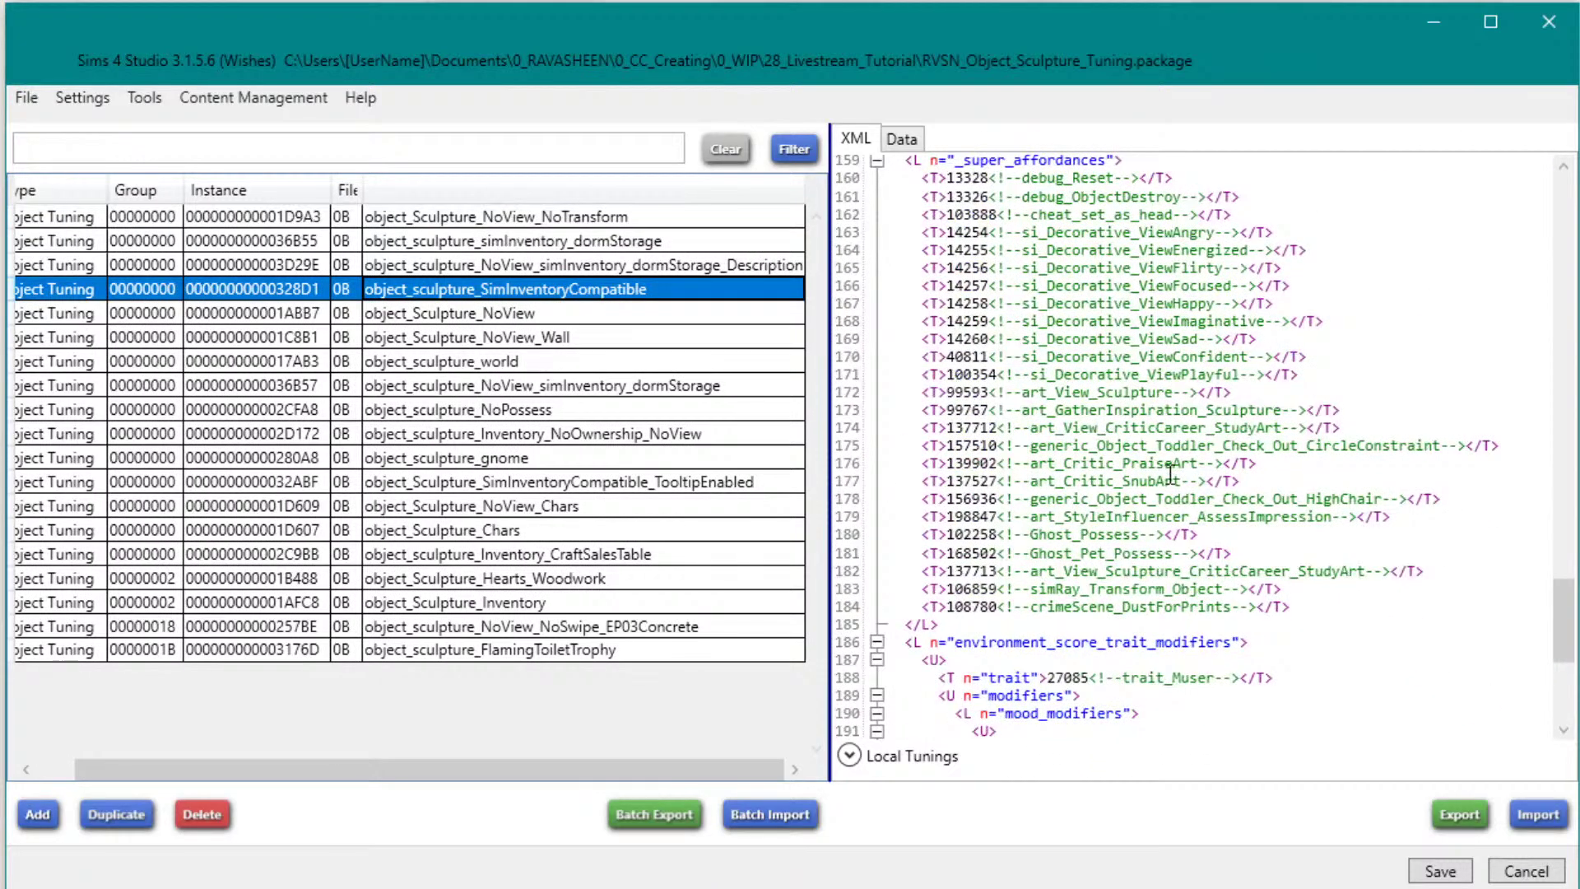
# Step: Review the super affordances of object_sculpture_SimInventoryCompatible, highlighting simRay in the simRay_Transform_Object entry
pyautogui.scroll(1, 1170, 475)
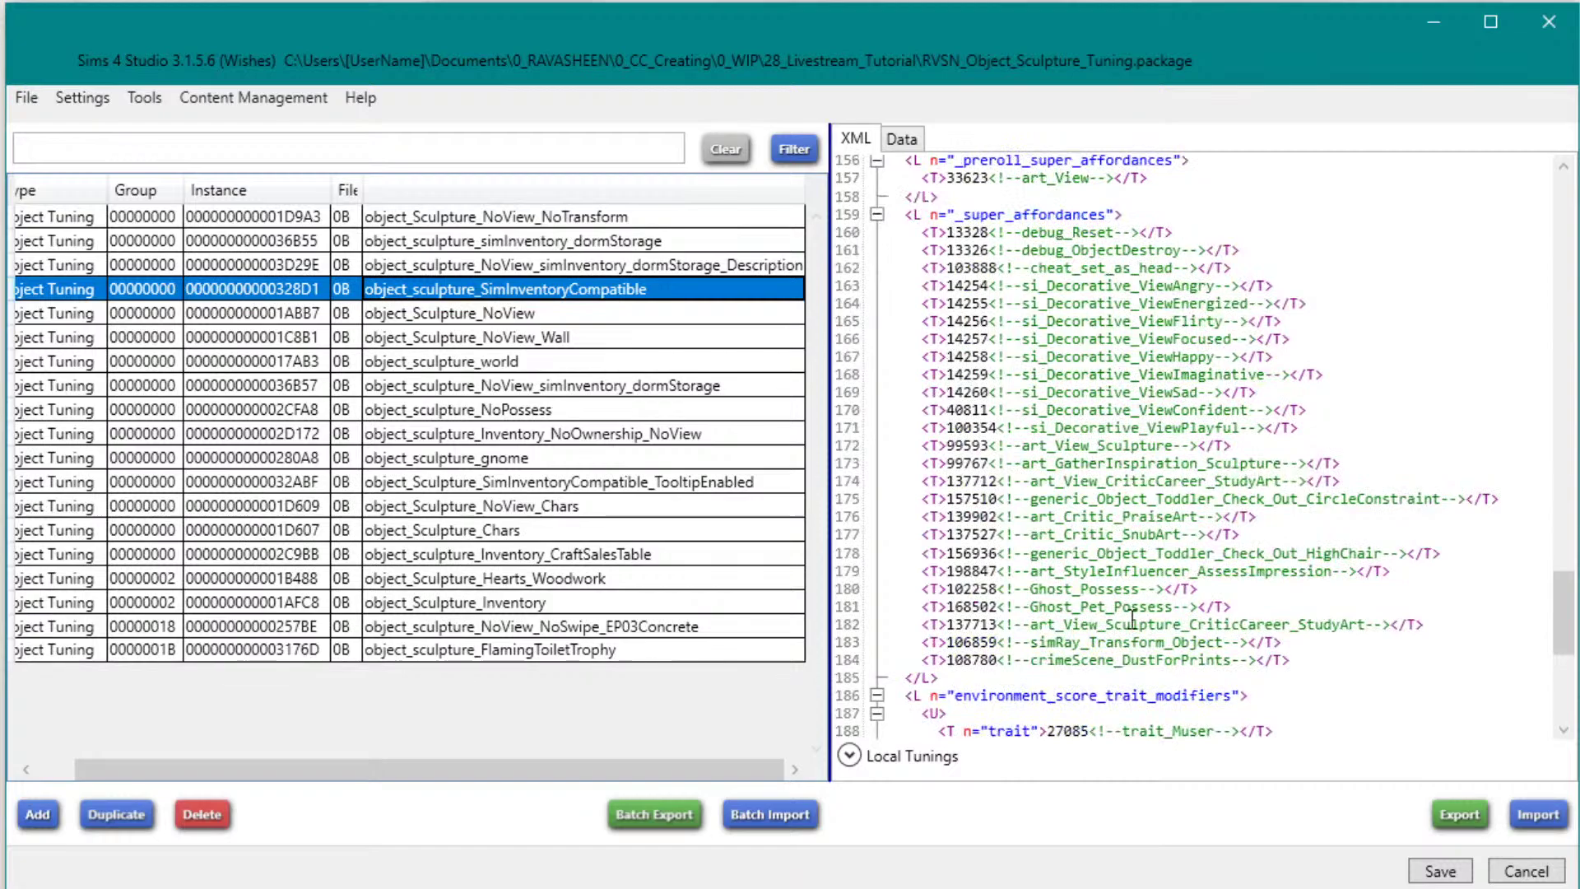
pyautogui.moveTo(1021, 642); pyautogui.dragTo(1080, 643)
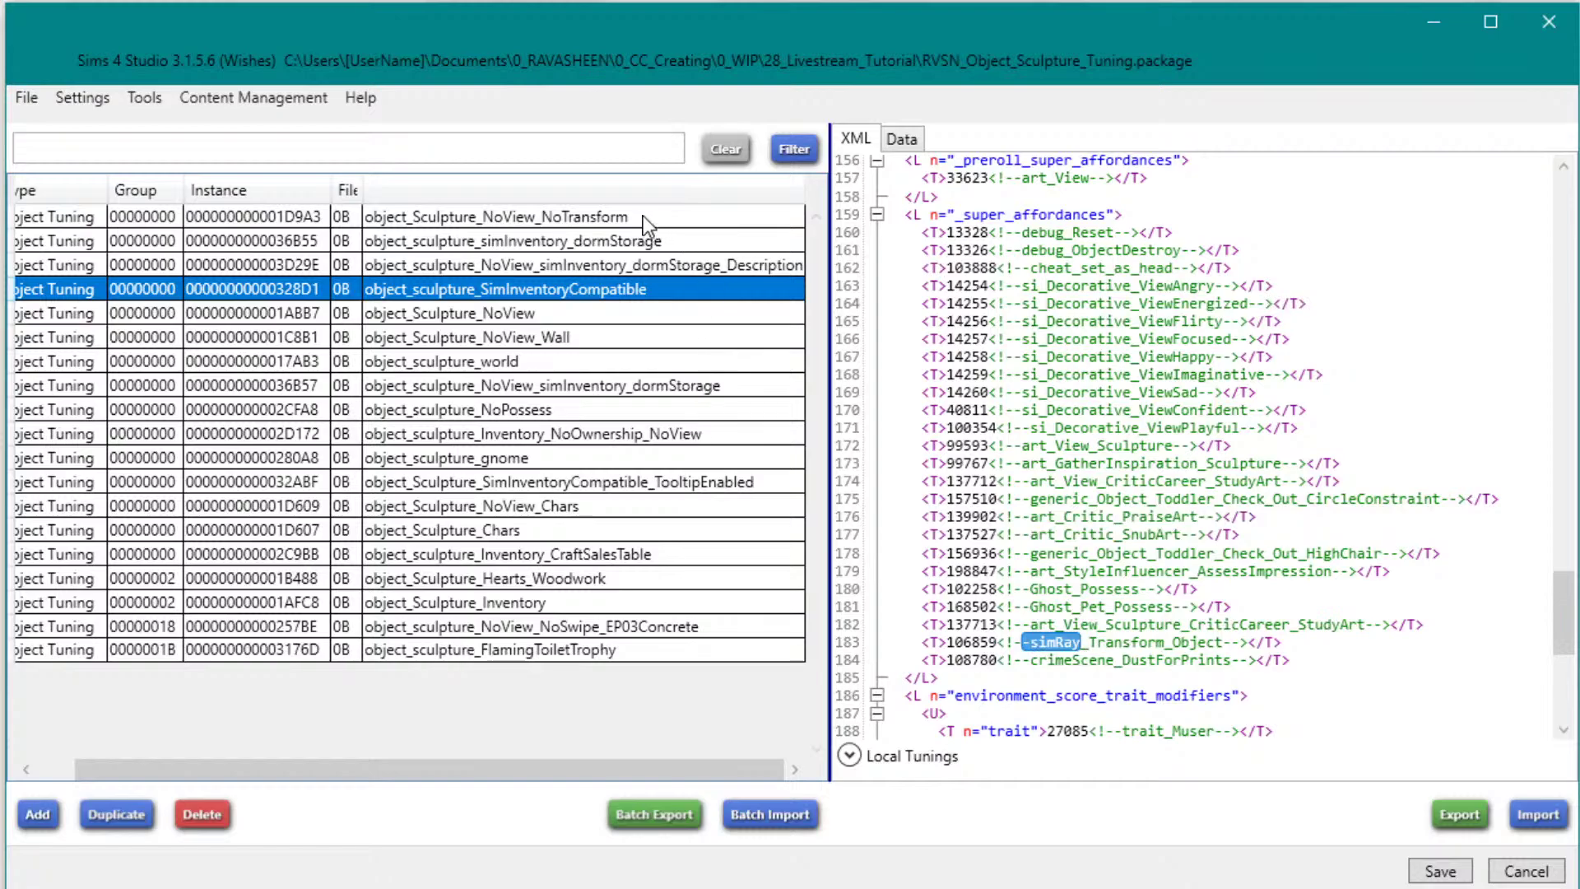
pyautogui.click(447, 289)
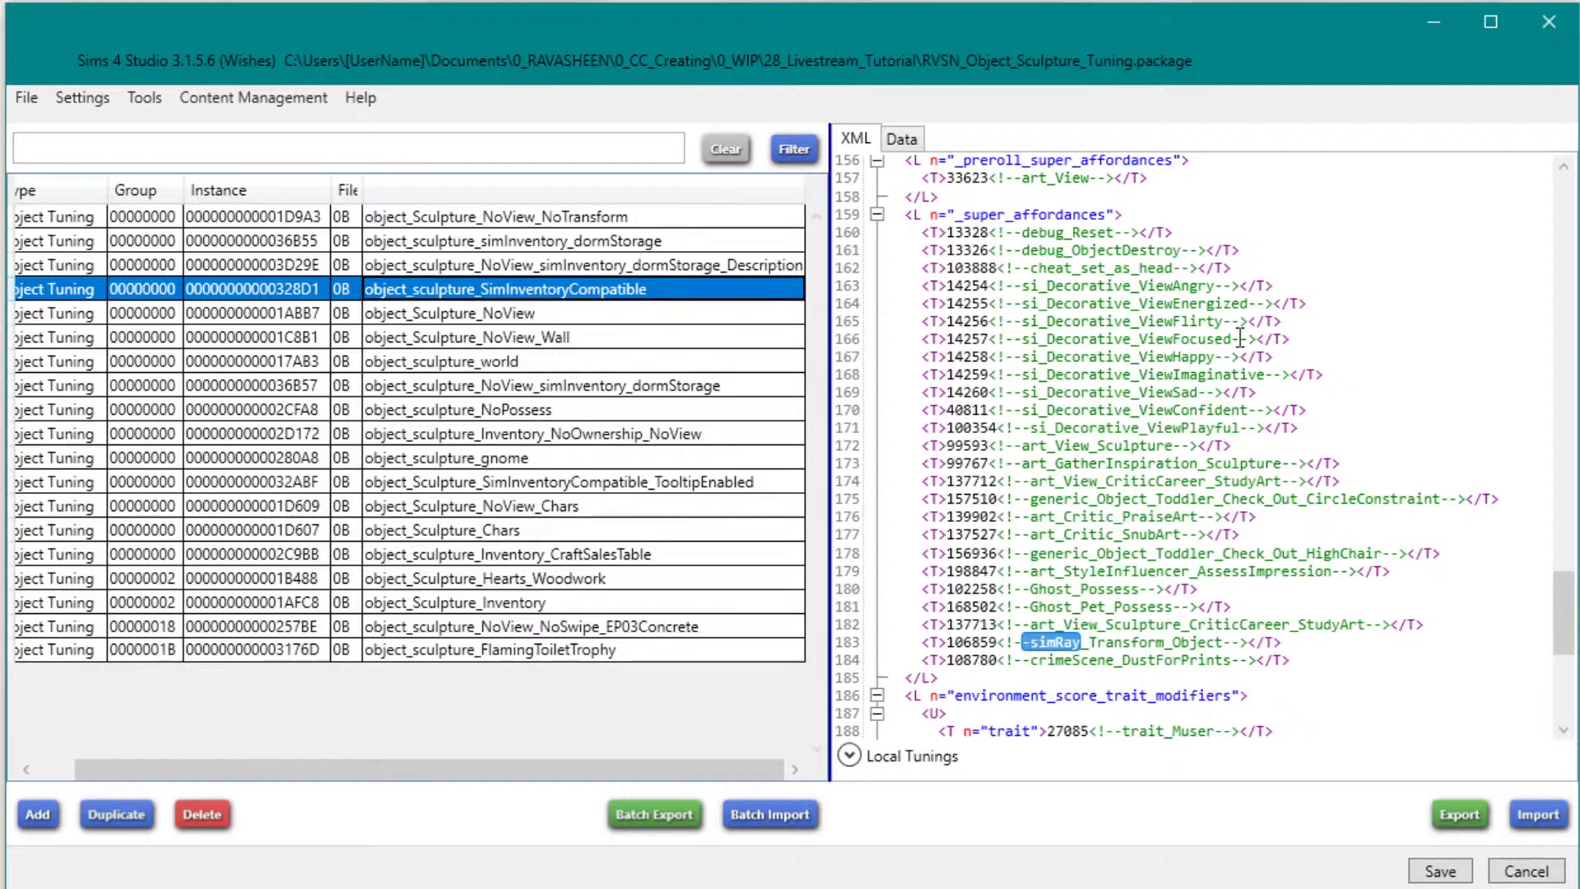
pyautogui.scroll(1, 1107, 322)
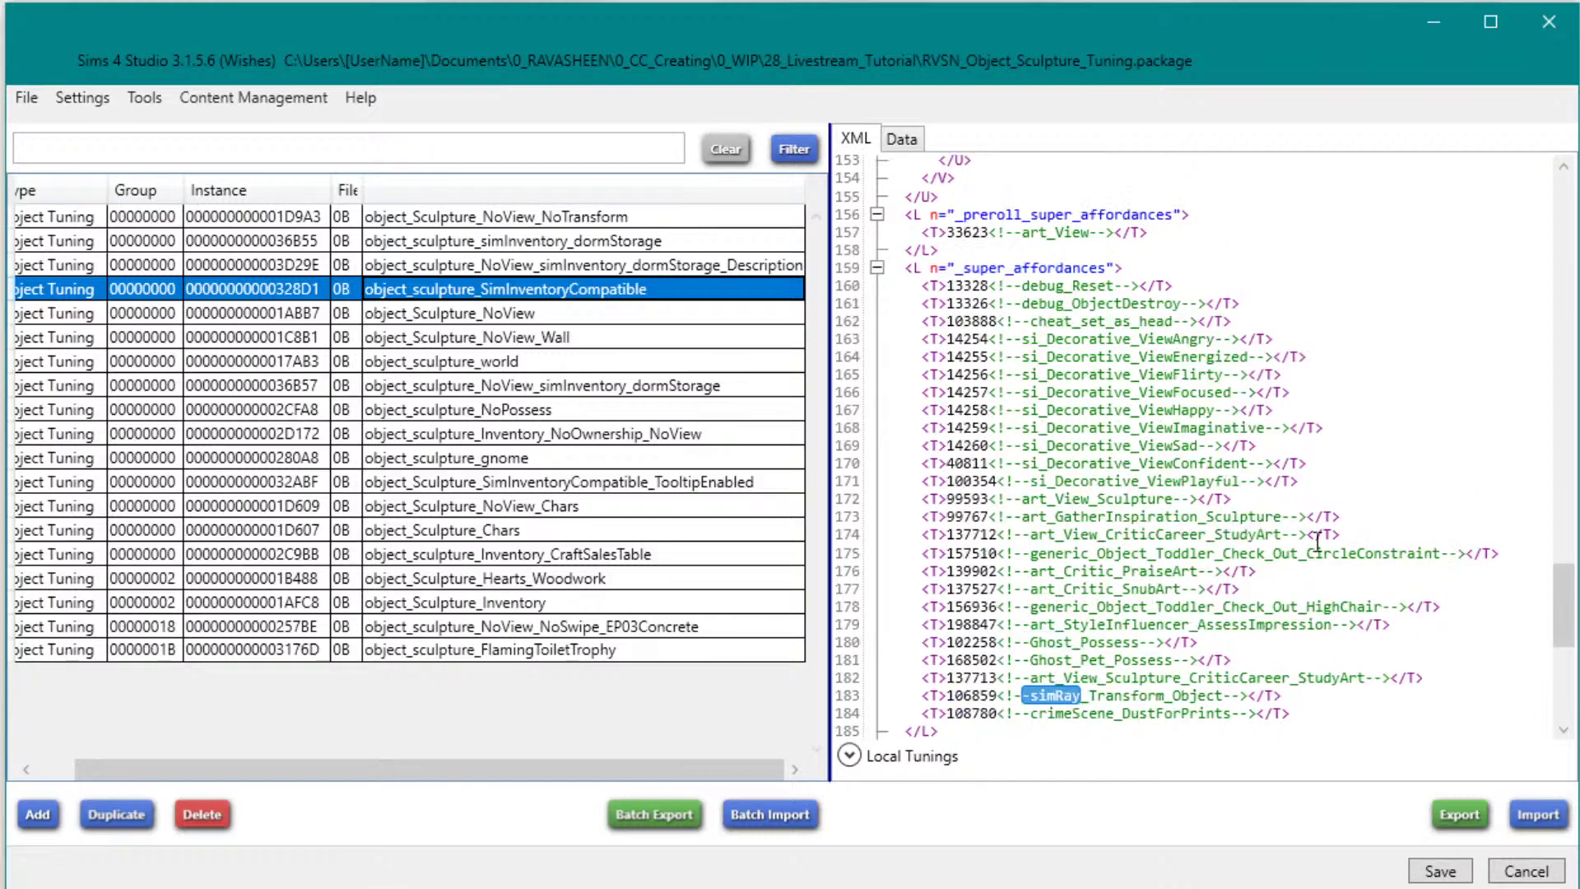
# Step: Open object_Sculpture_NoView_NoTransform and examine its retail component and client states, highlighting the Kelpto_Stolen_Object entry
pyautogui.click(589, 216)
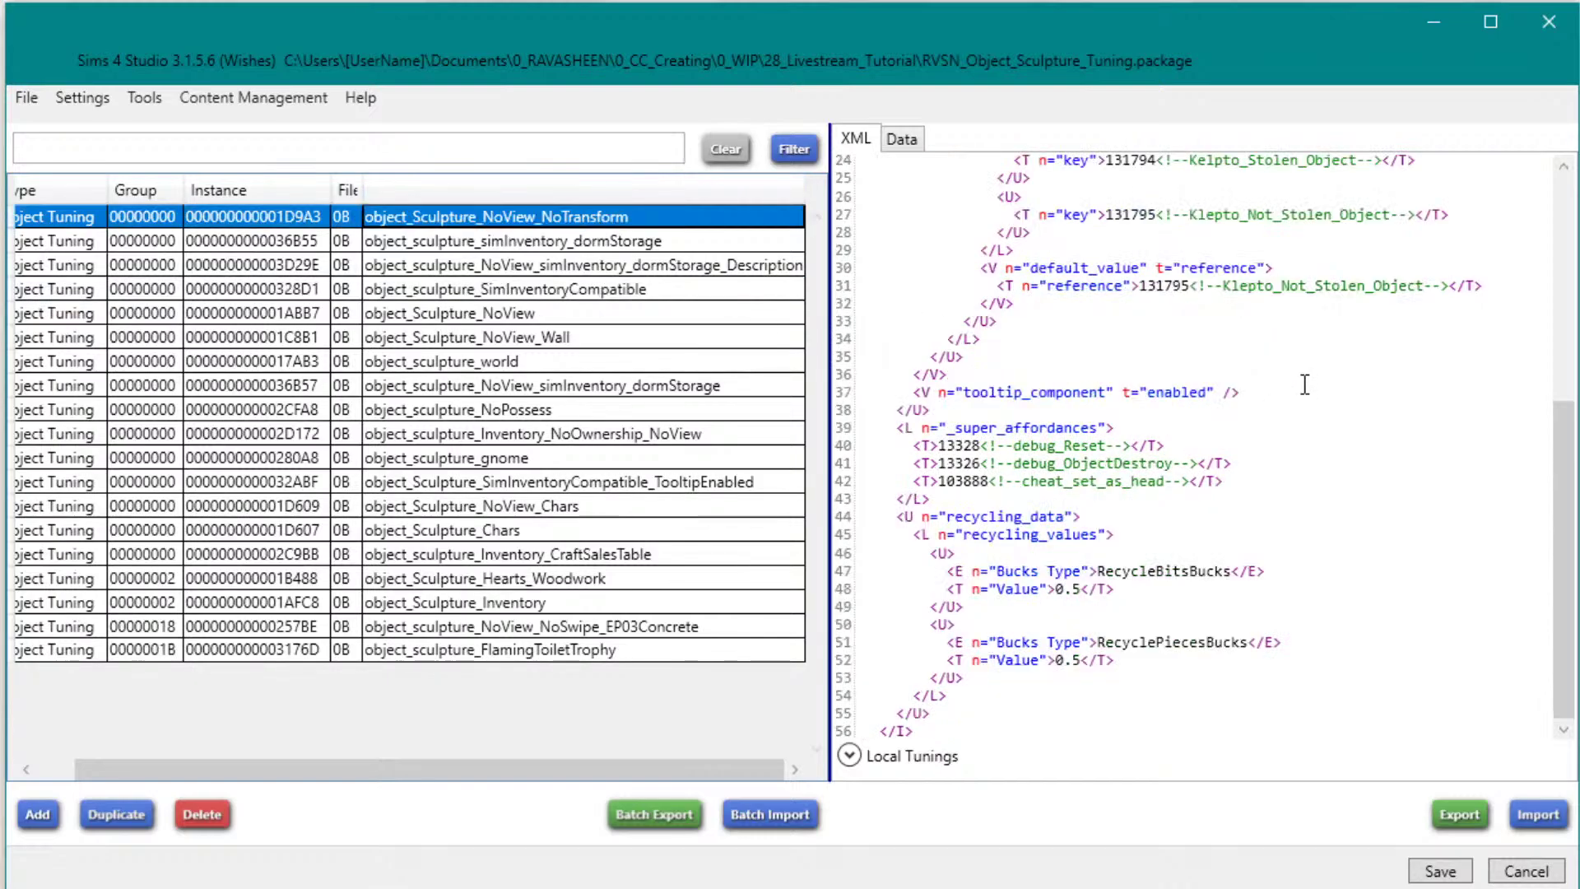
pyautogui.scroll(2, 1450, 477)
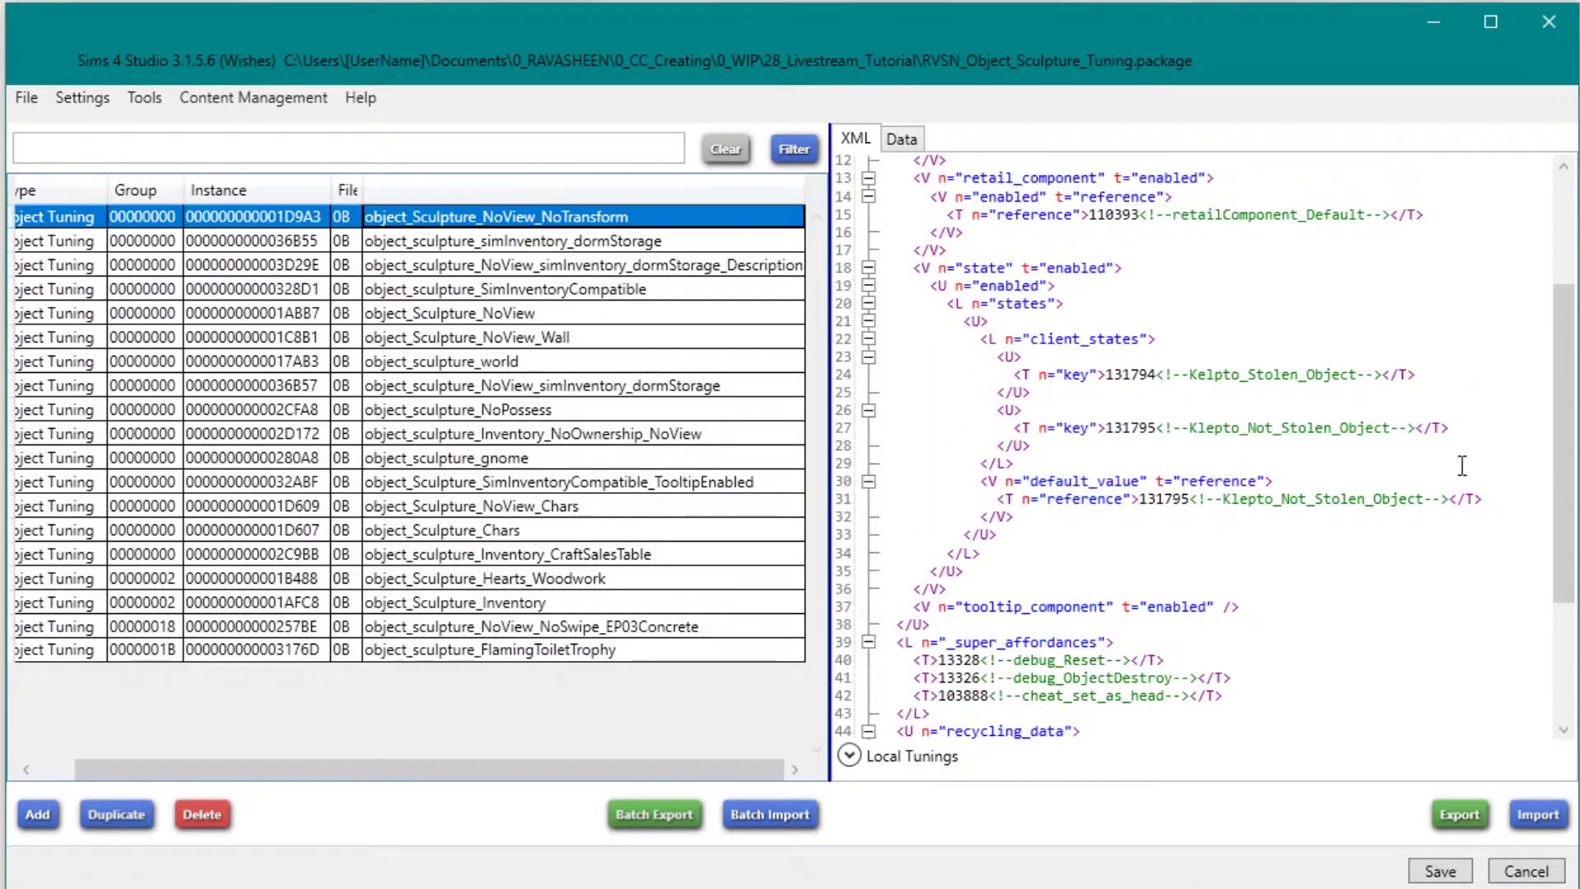
pyautogui.moveTo(1564, 403); pyautogui.dragTo(1574, 263)
pyautogui.scroll(-3, 1025, 247)
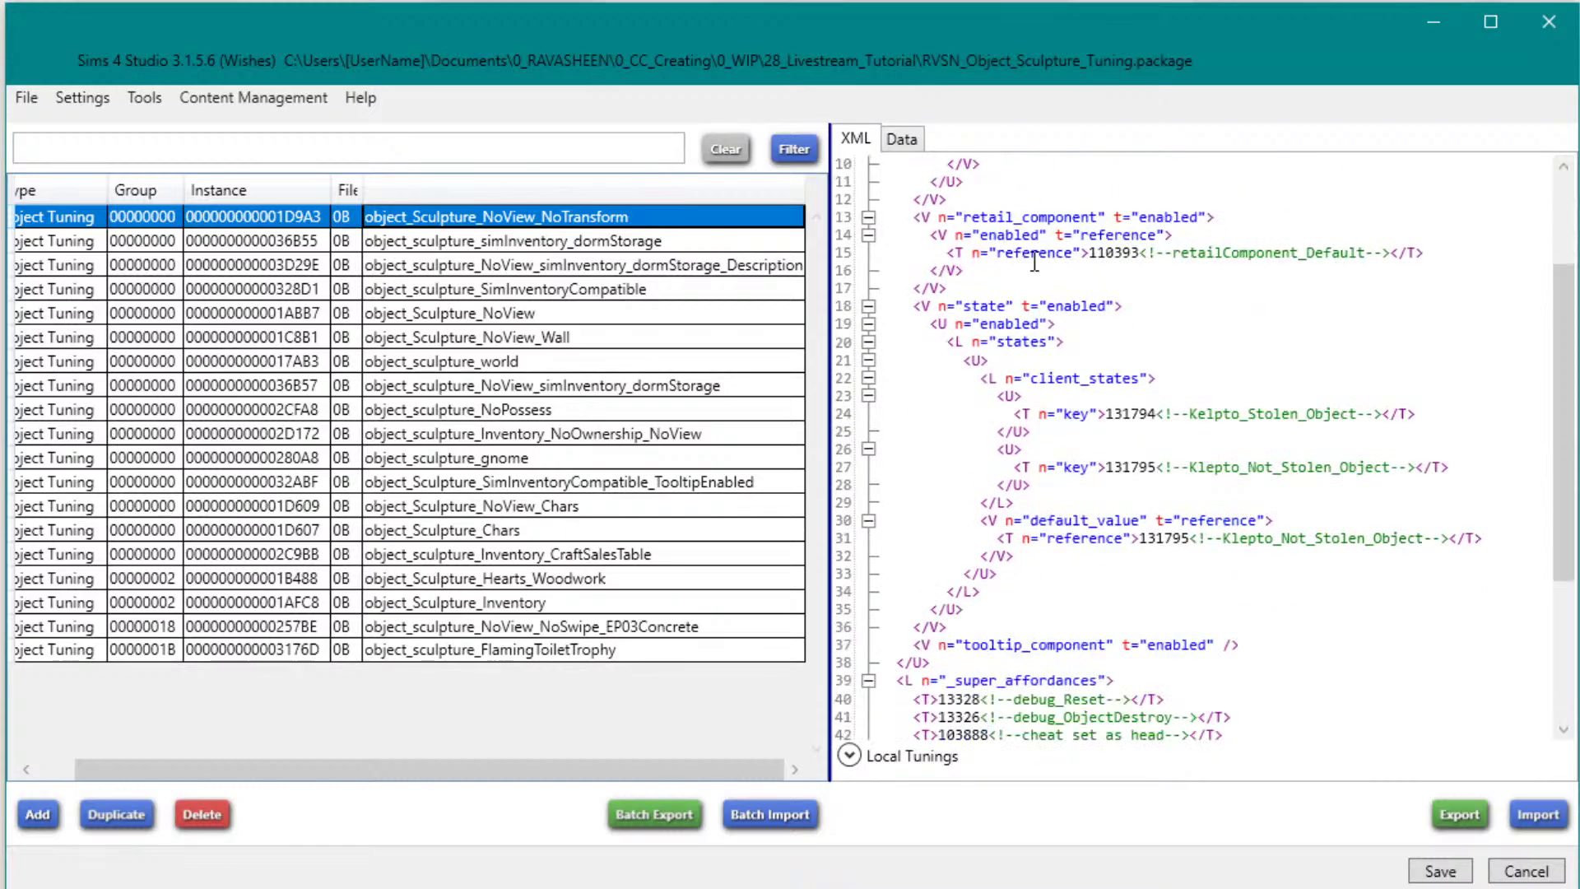
pyautogui.scroll(-1, 1034, 288)
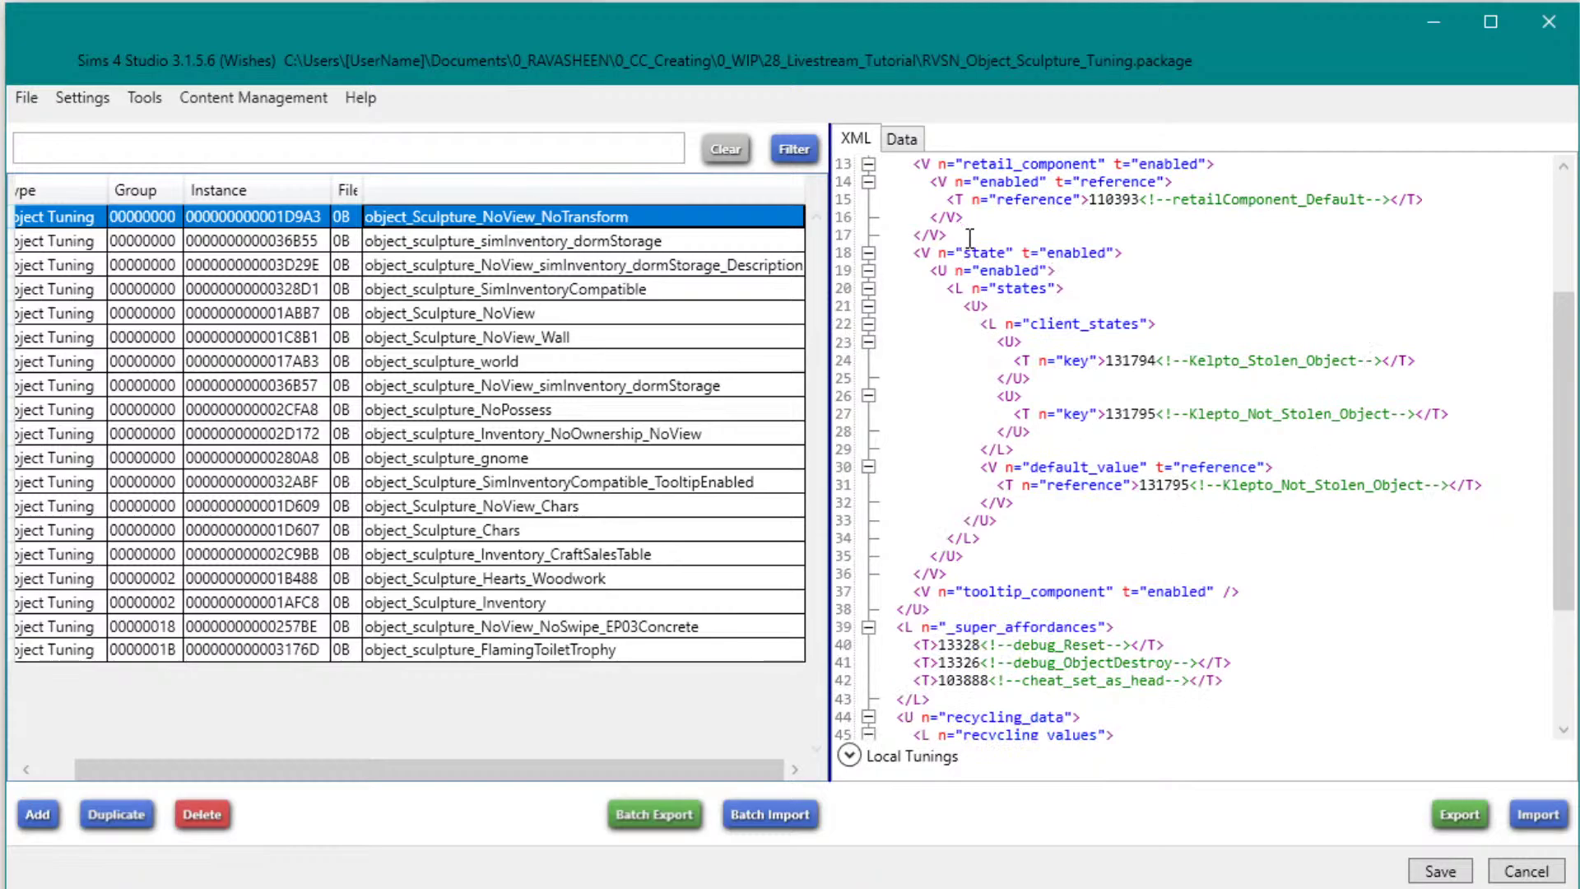
pyautogui.moveTo(1132, 359); pyautogui.dragTo(1317, 362)
pyautogui.tripleClick(1317, 362)
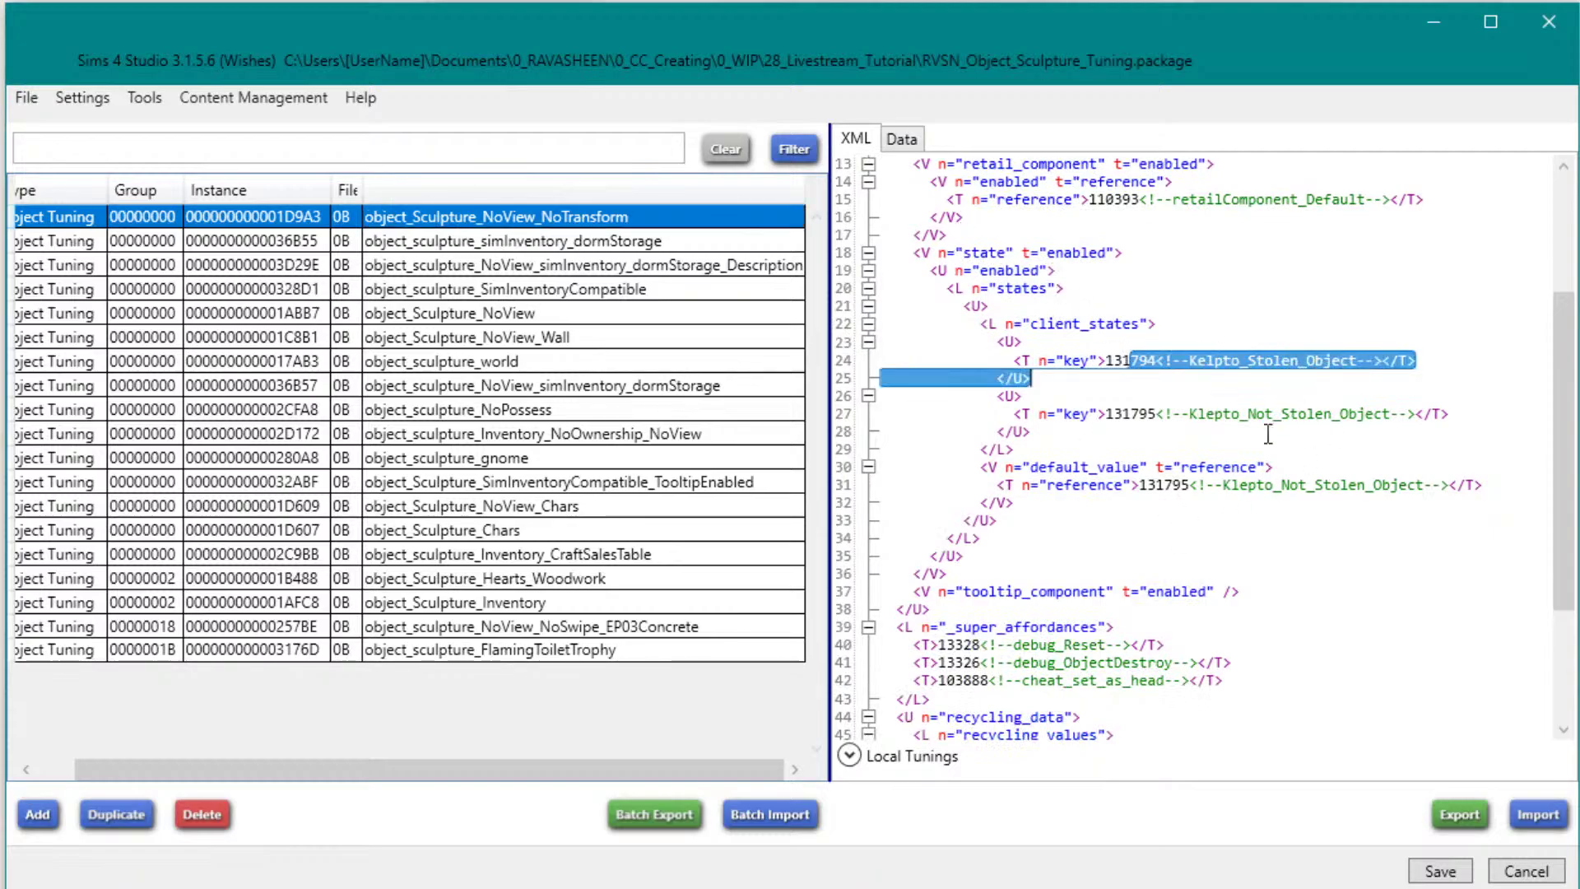
pyautogui.click(1202, 516)
# Step: Highlight the cheat_set_as_head entry in the super affordances of object_Sculpture_NoView_NoTransform
pyautogui.scroll(-4, 1152, 592)
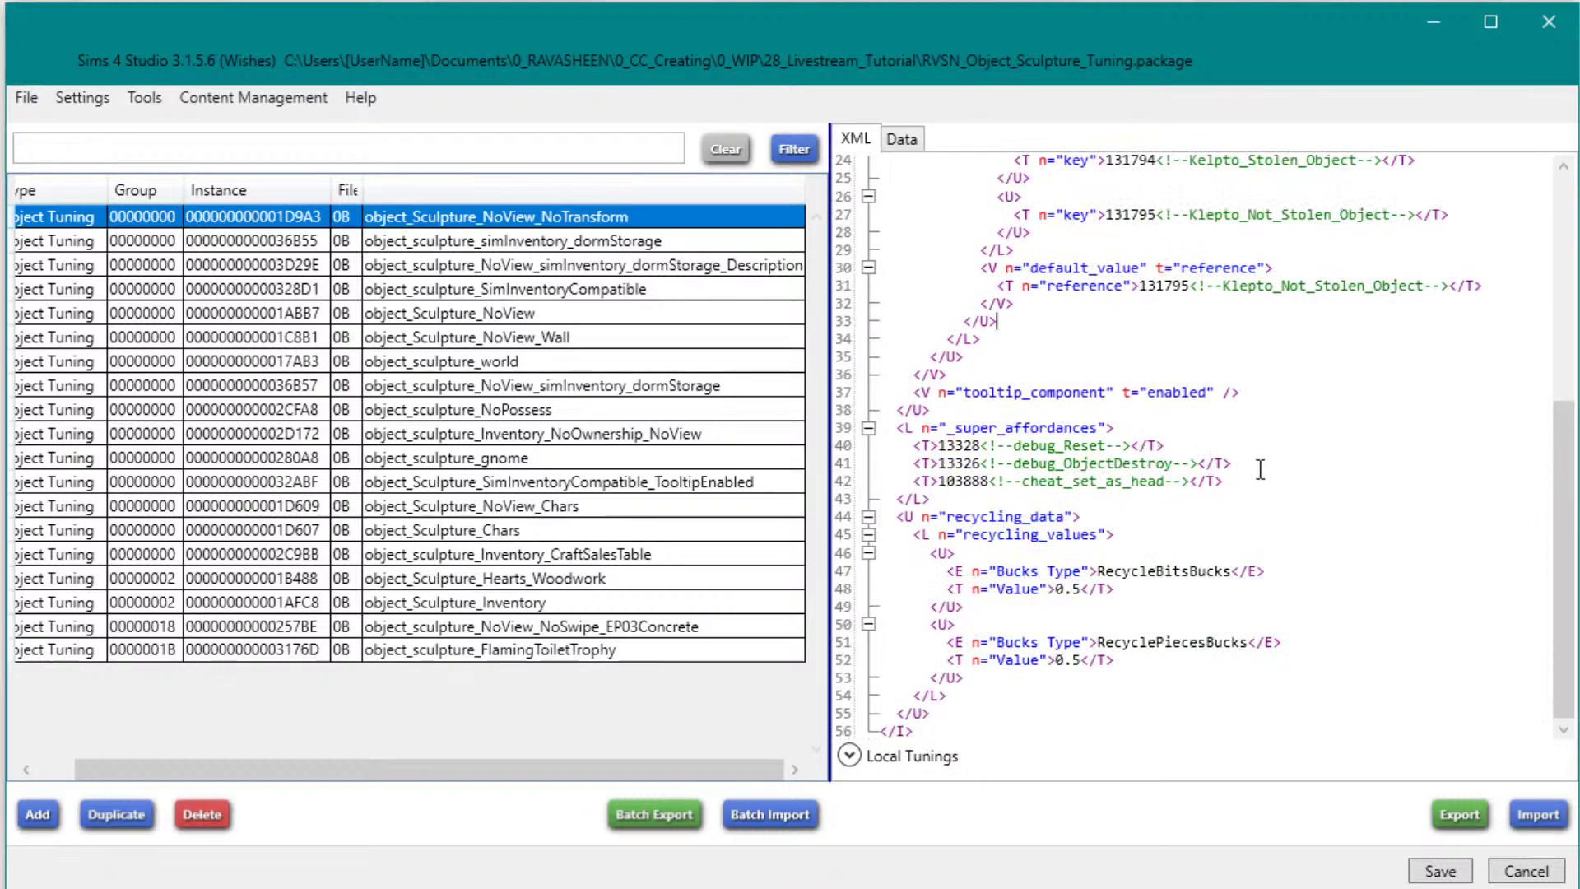
pyautogui.moveTo(1263, 483); pyautogui.dragTo(942, 493)
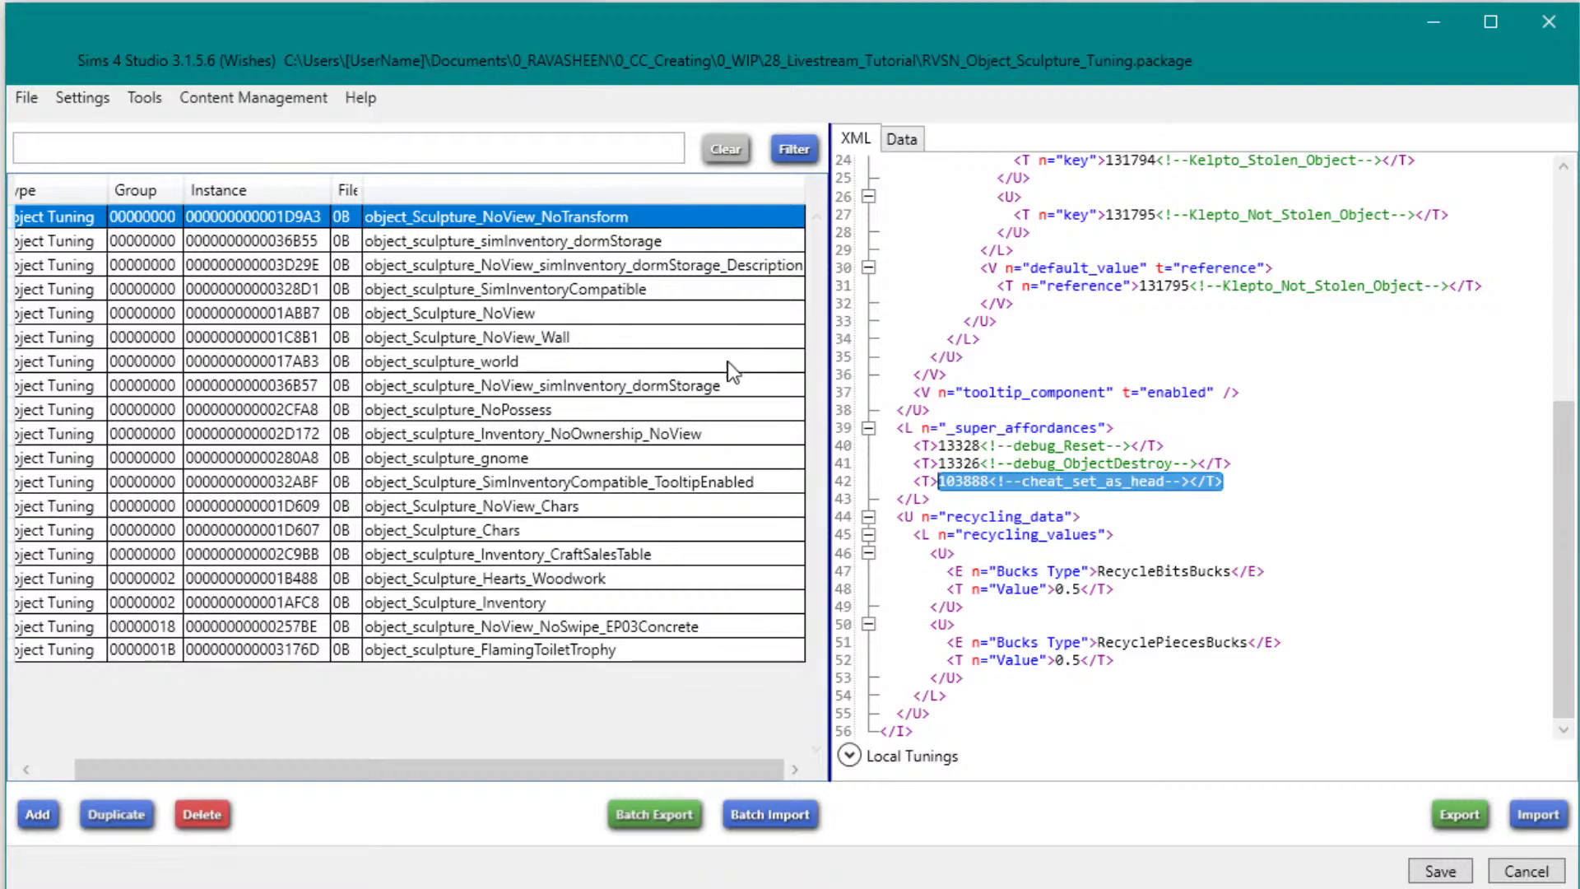
pyautogui.click(1121, 509)
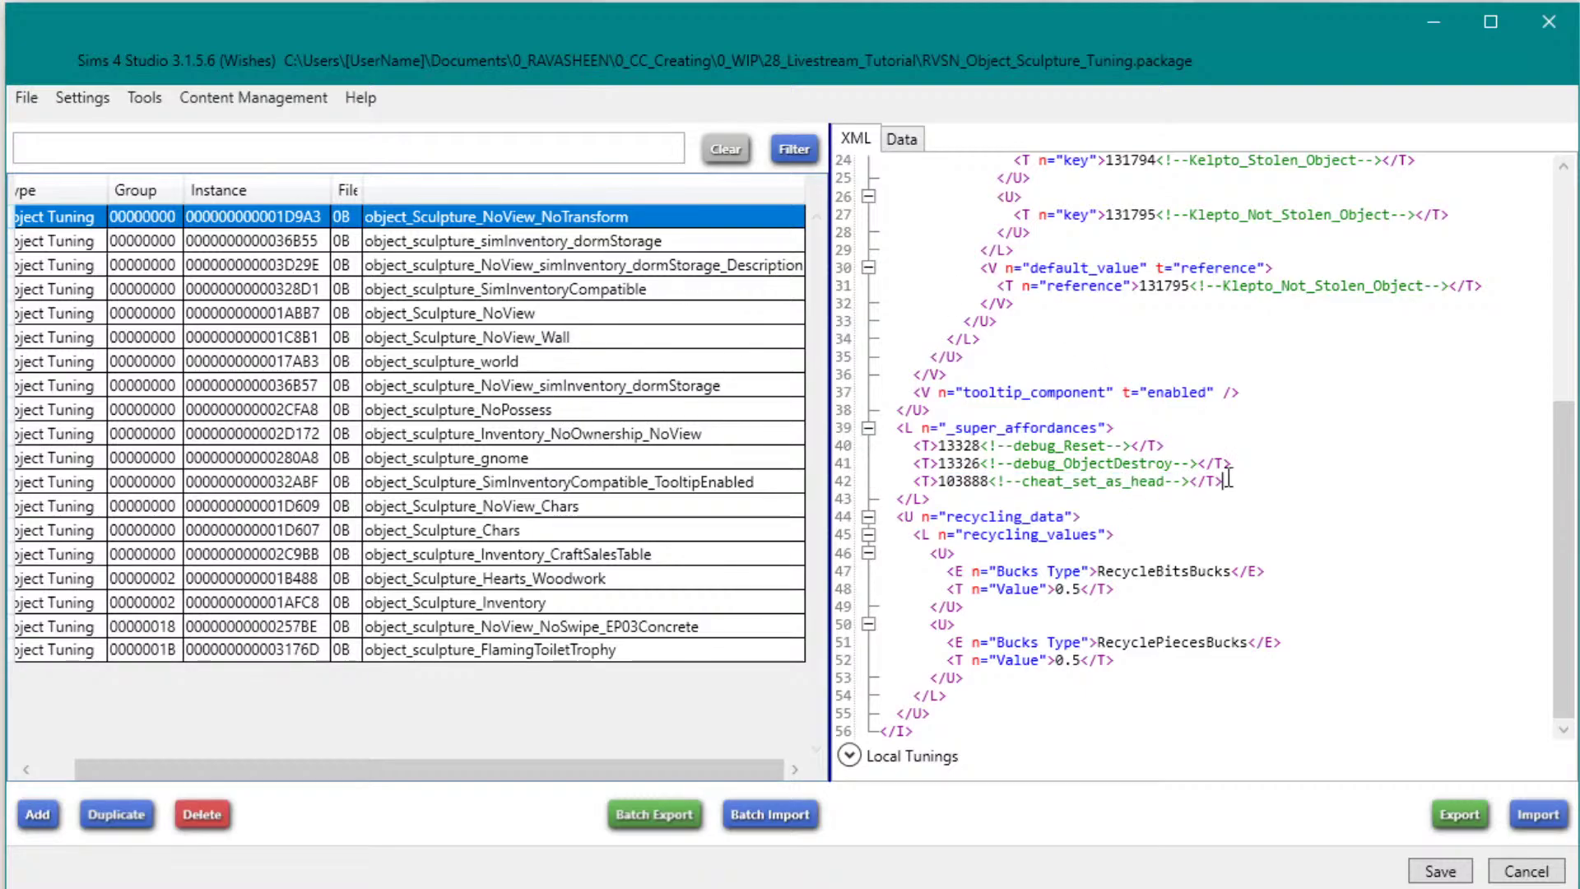
pyautogui.moveTo(1223, 481); pyautogui.dragTo(936, 480)
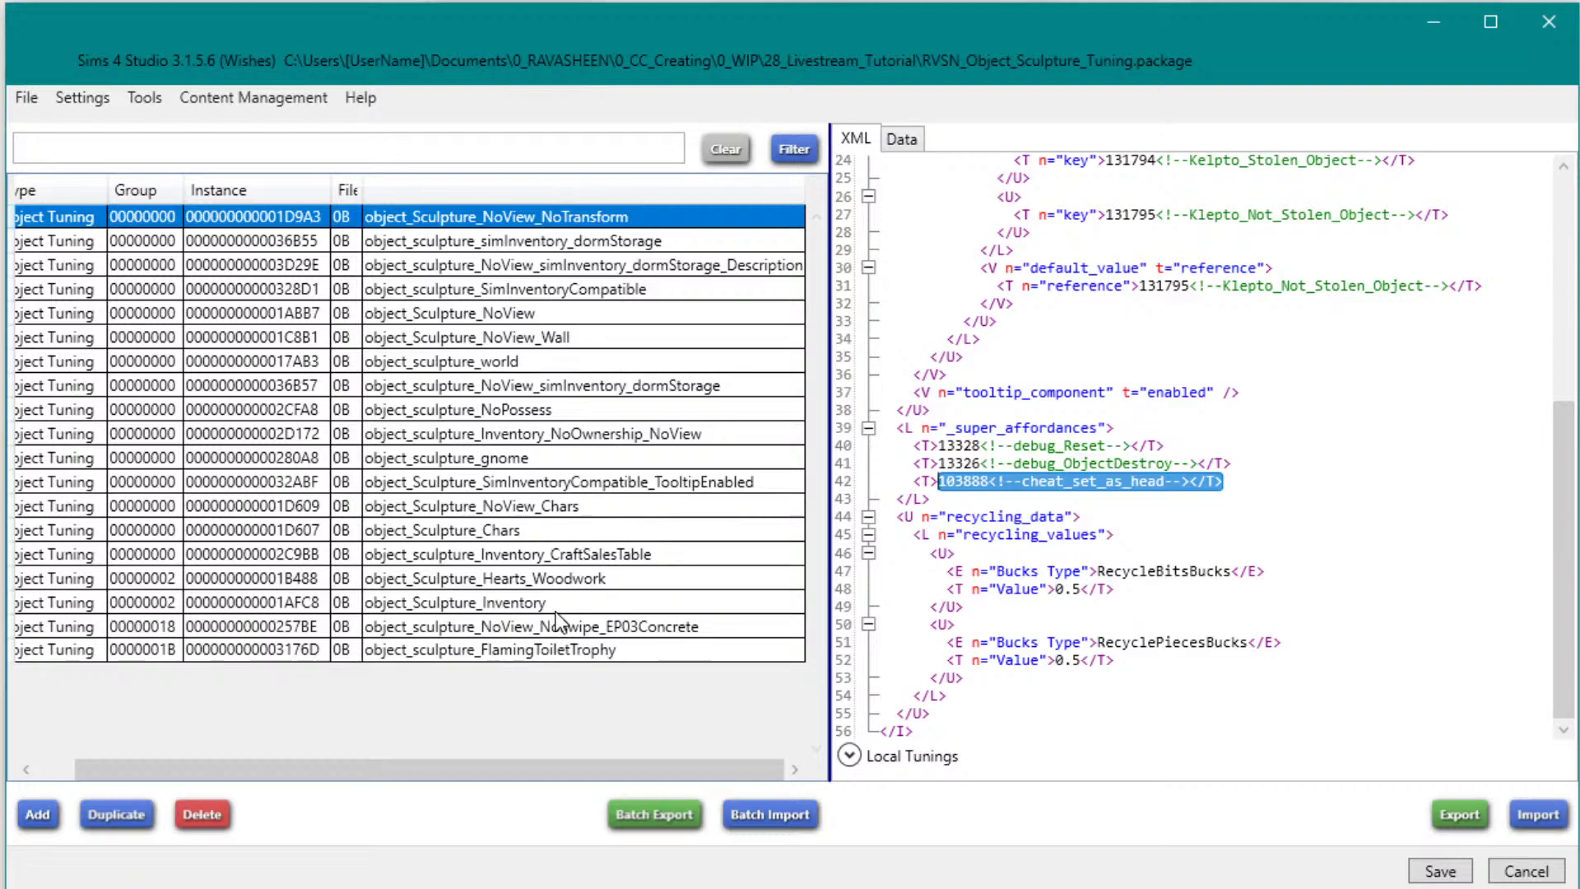
# Step: Compare the super affordances of object_Sculpture_NoView and object_Sculpture_NoView_Wall, highlighting the WallObject part of the wall version's simRay transform entry
pyautogui.click(596, 316)
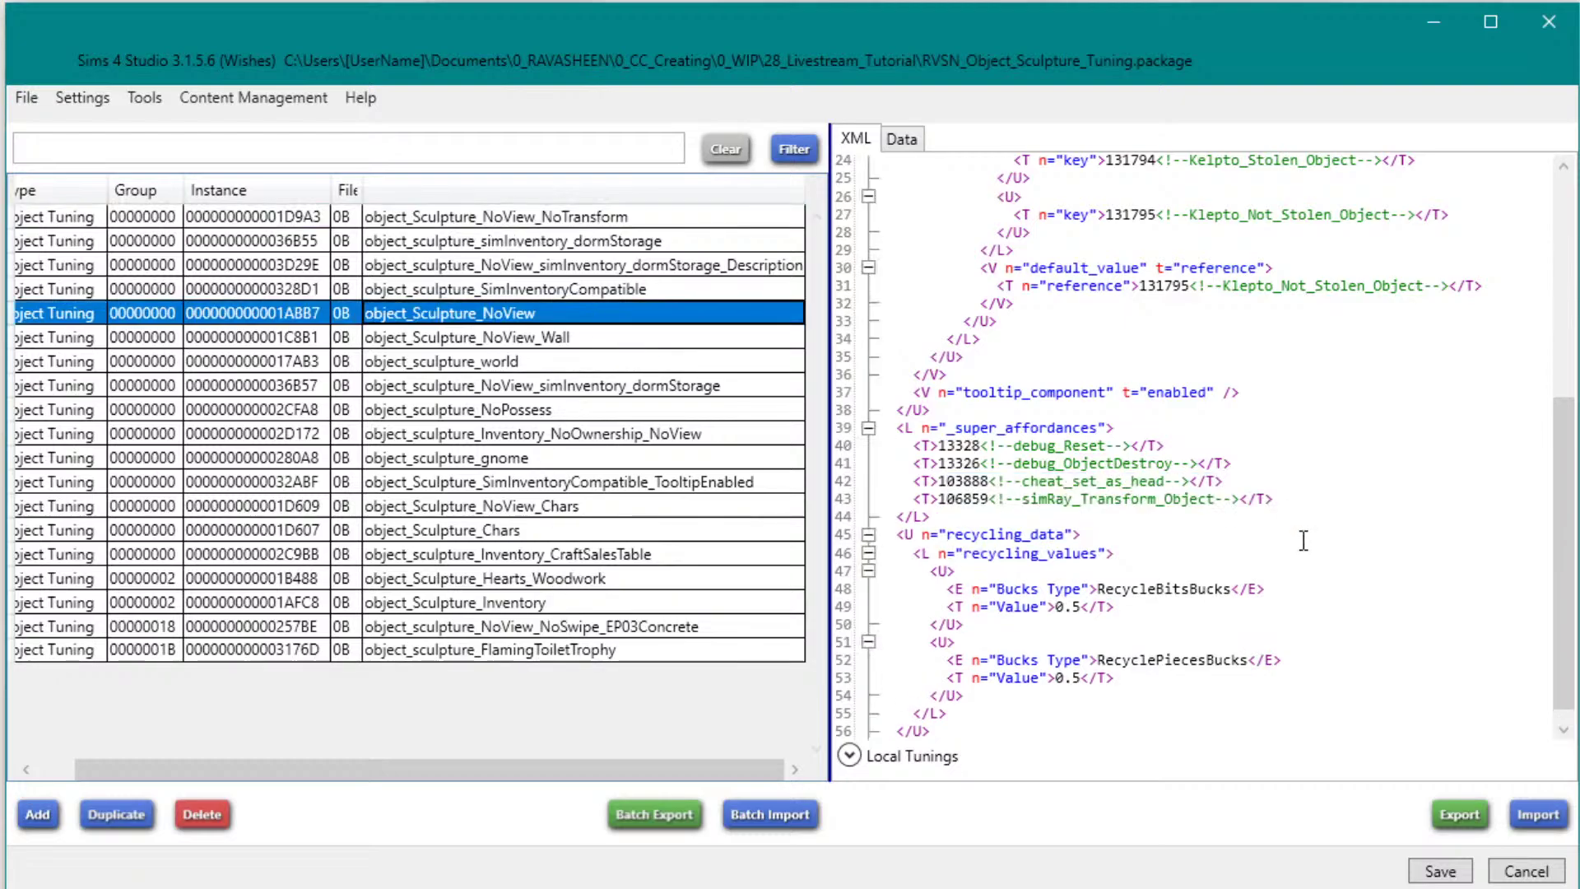
pyautogui.scroll(-1, 1185, 477)
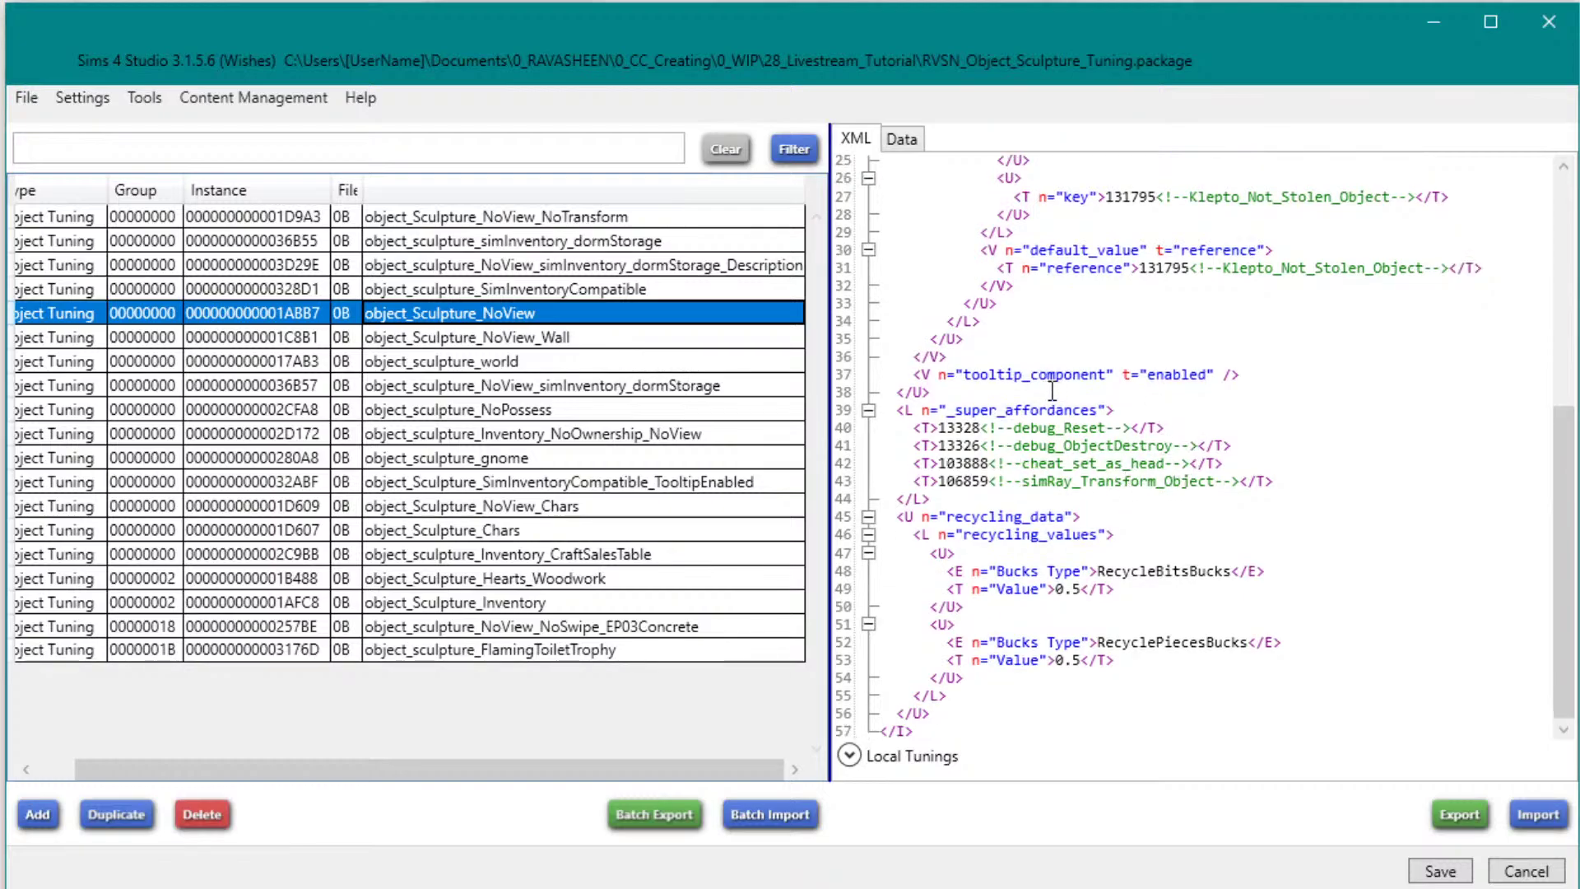
pyautogui.click(589, 344)
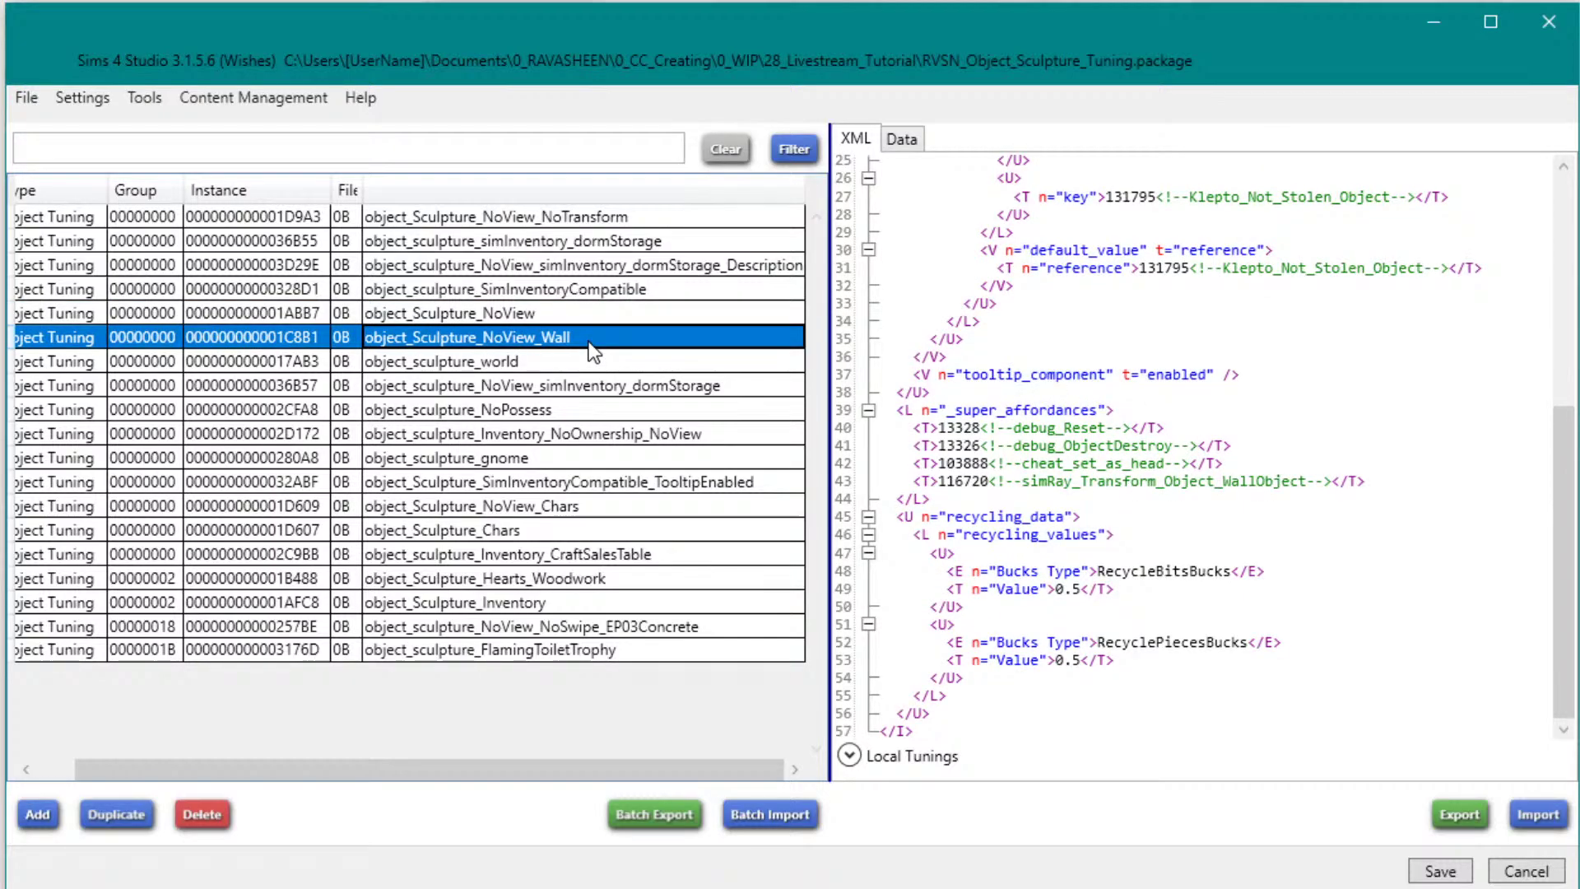
pyautogui.click(1283, 499)
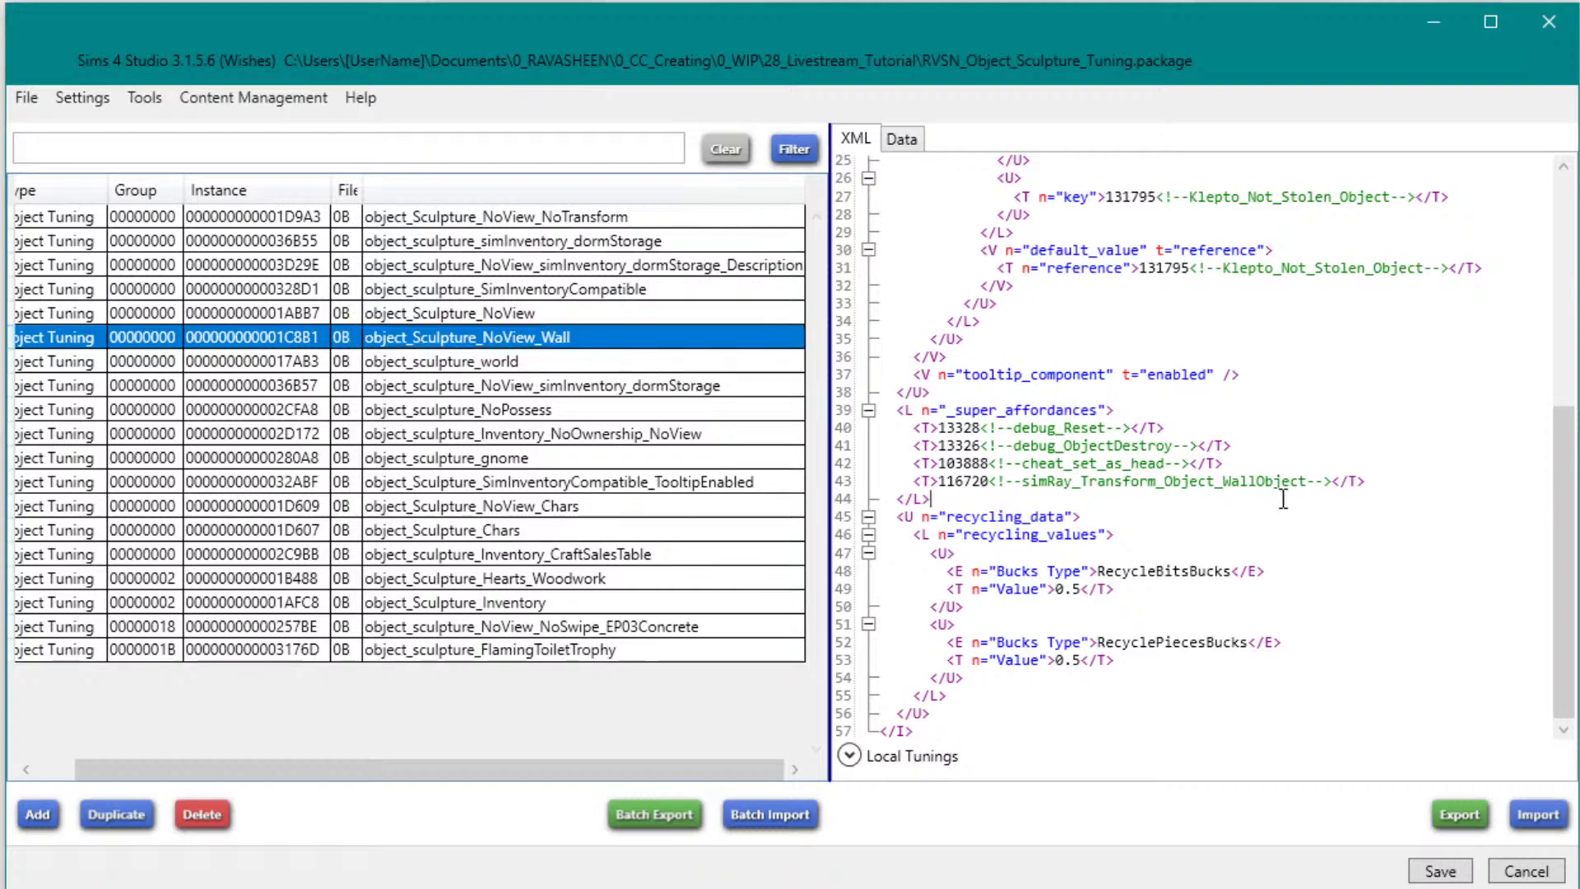
pyautogui.moveTo(1332, 482); pyautogui.dragTo(1163, 481)
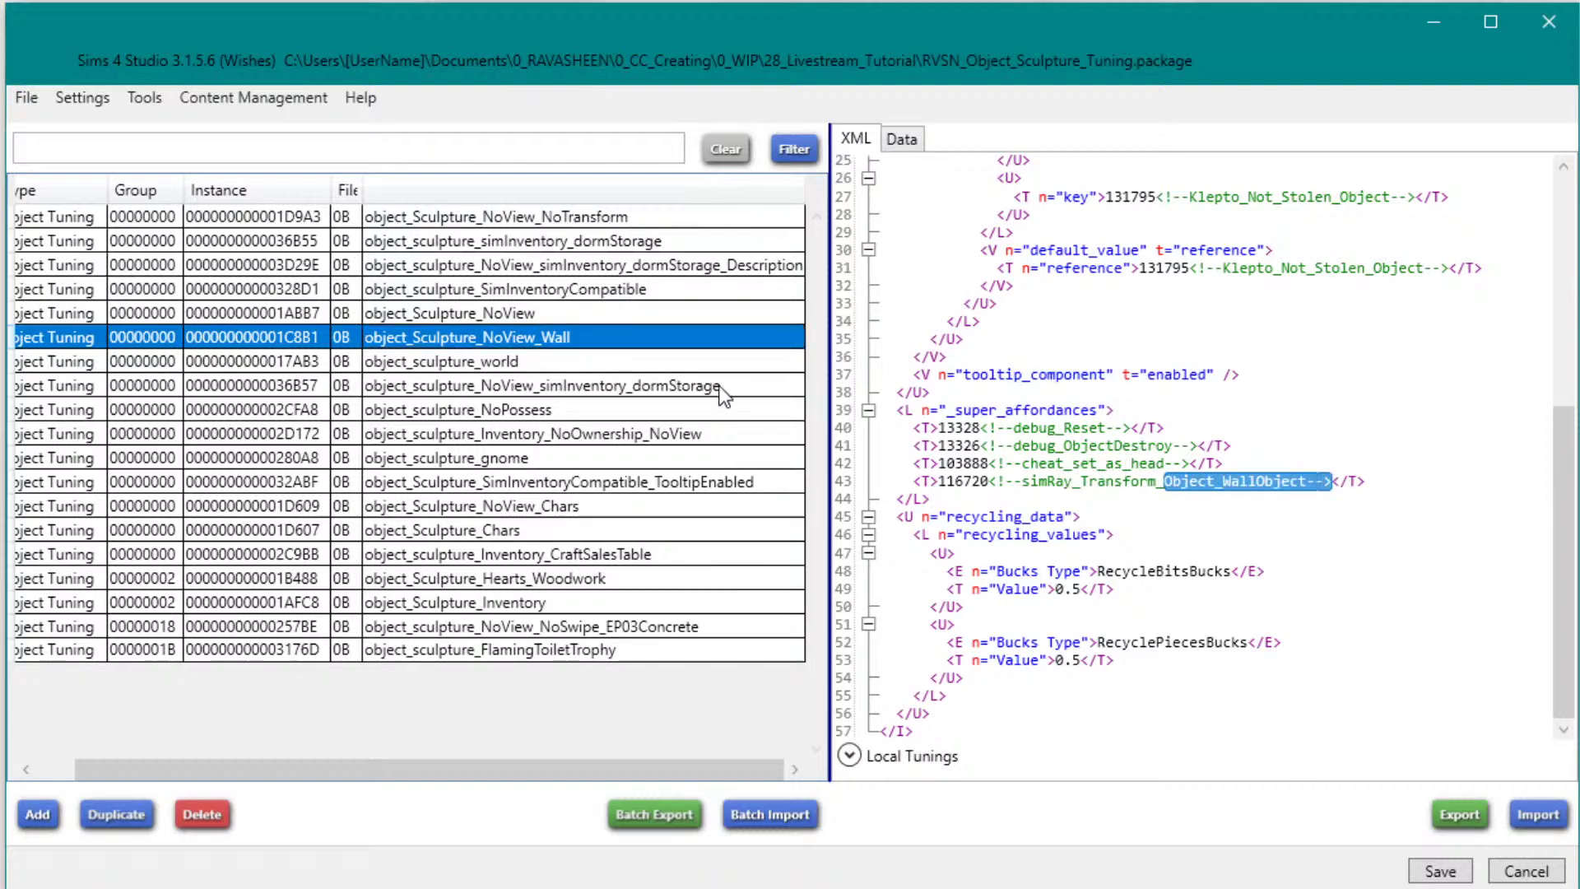
# Step: Open object_sculpture_world and read through its client states down to the super affordances list
pyautogui.click(518, 362)
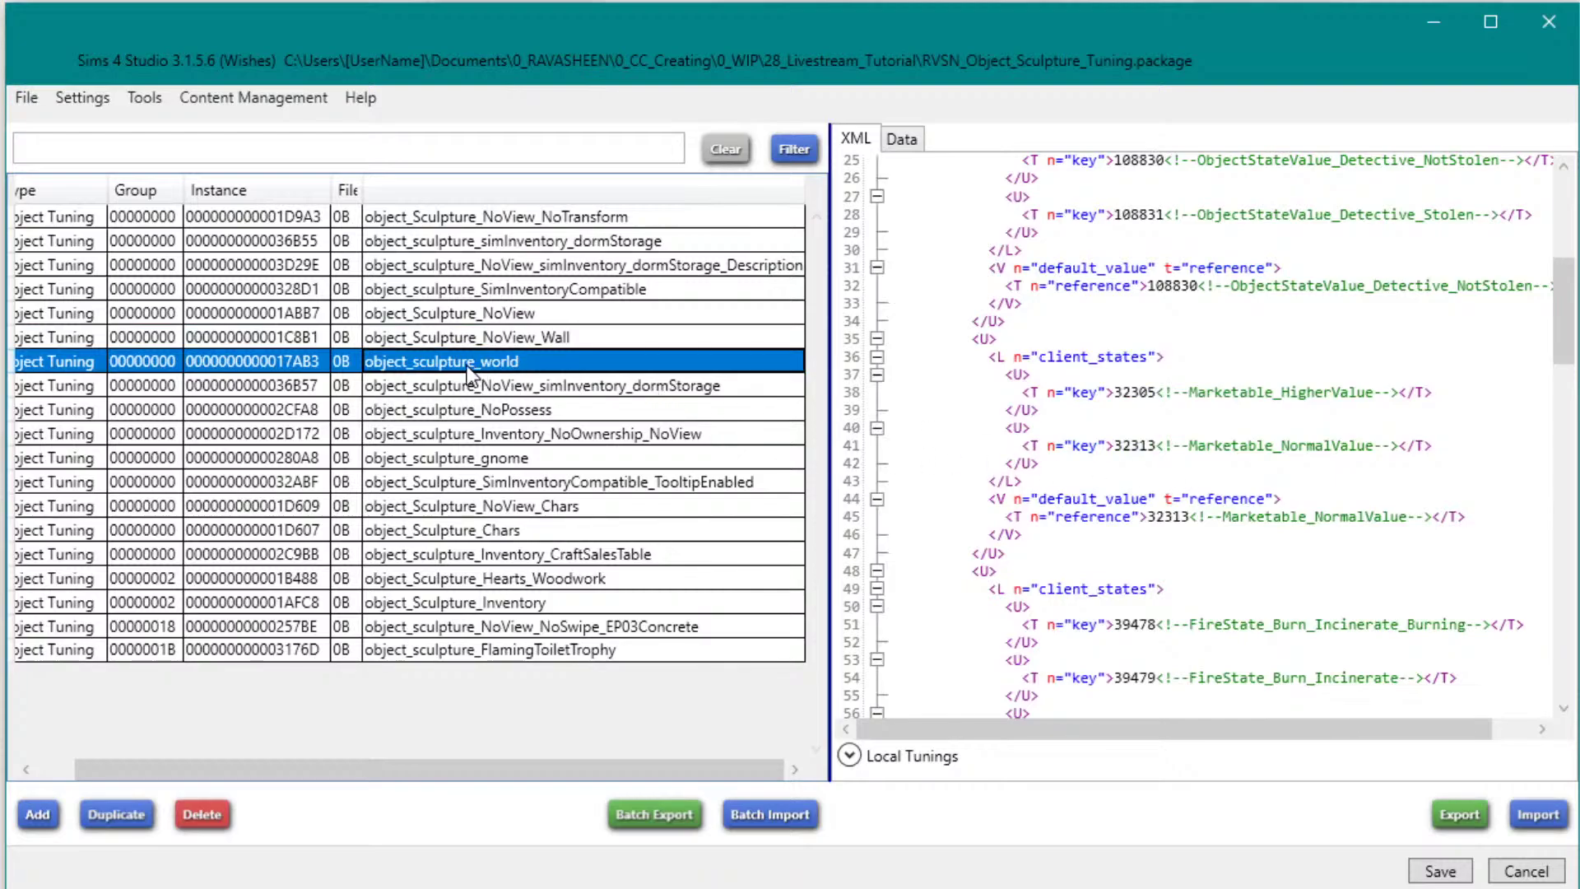
pyautogui.scroll(-12, 1180, 473)
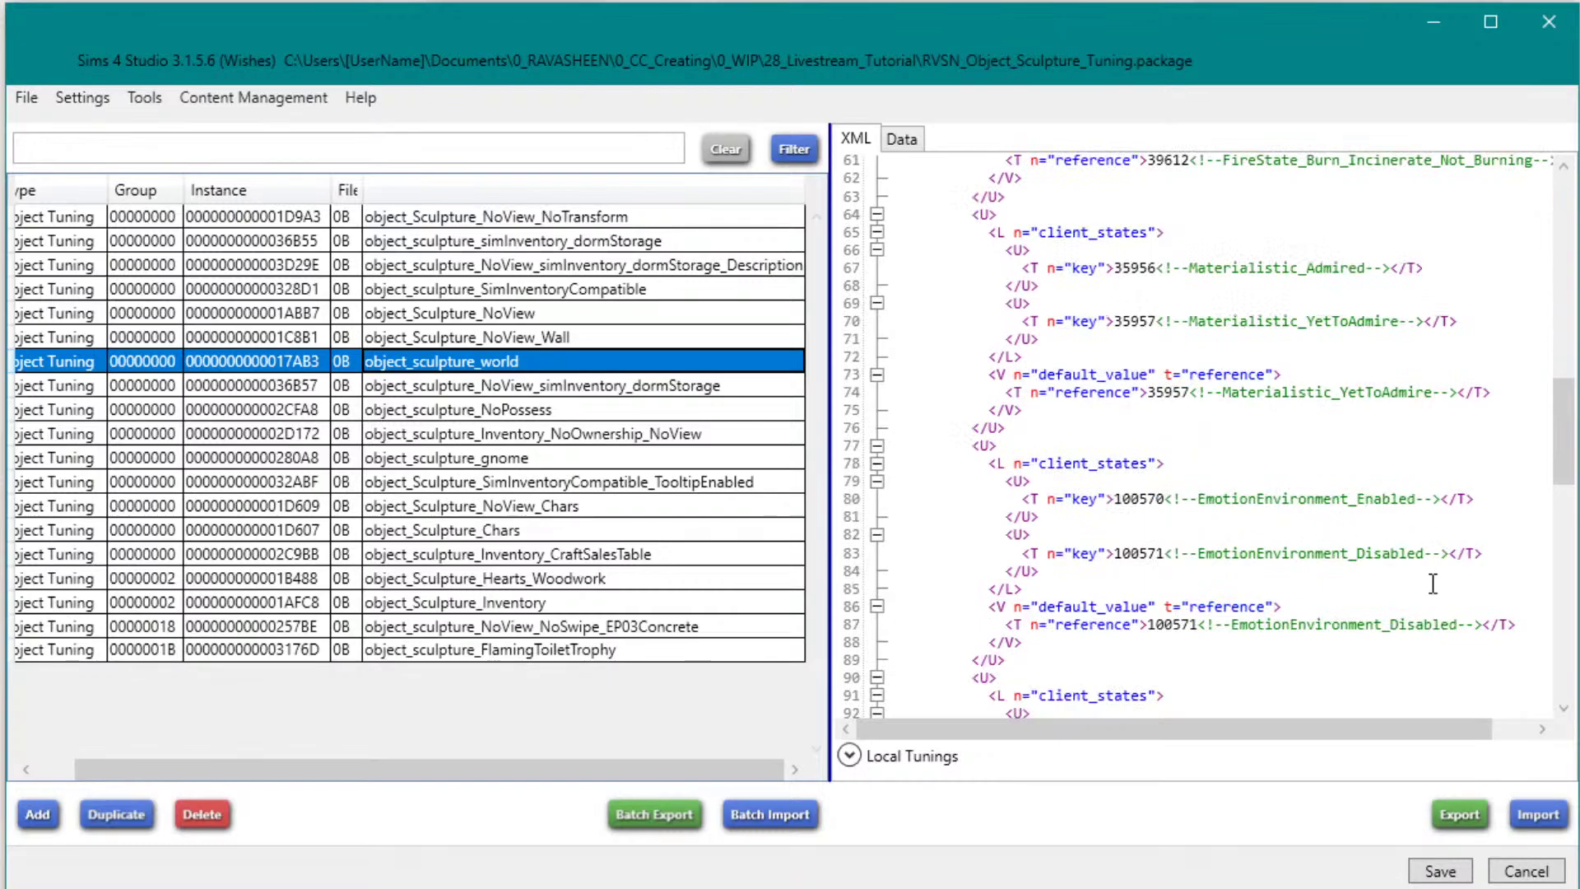
pyautogui.scroll(-10, 1433, 583)
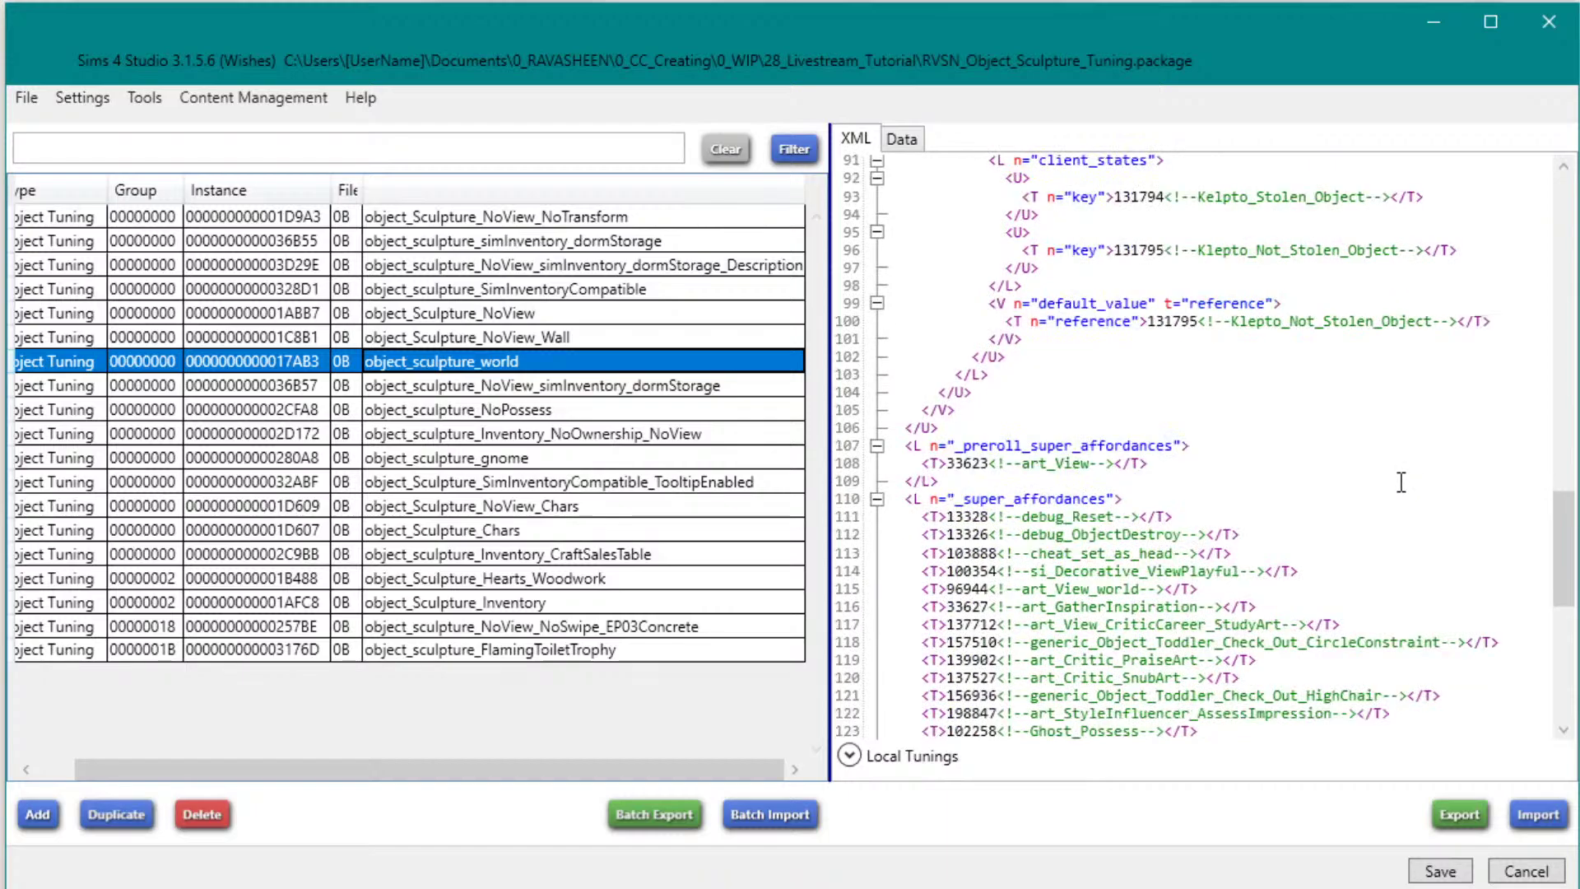
pyautogui.scroll(-1, 1401, 482)
pyautogui.scroll(-4, 1401, 482)
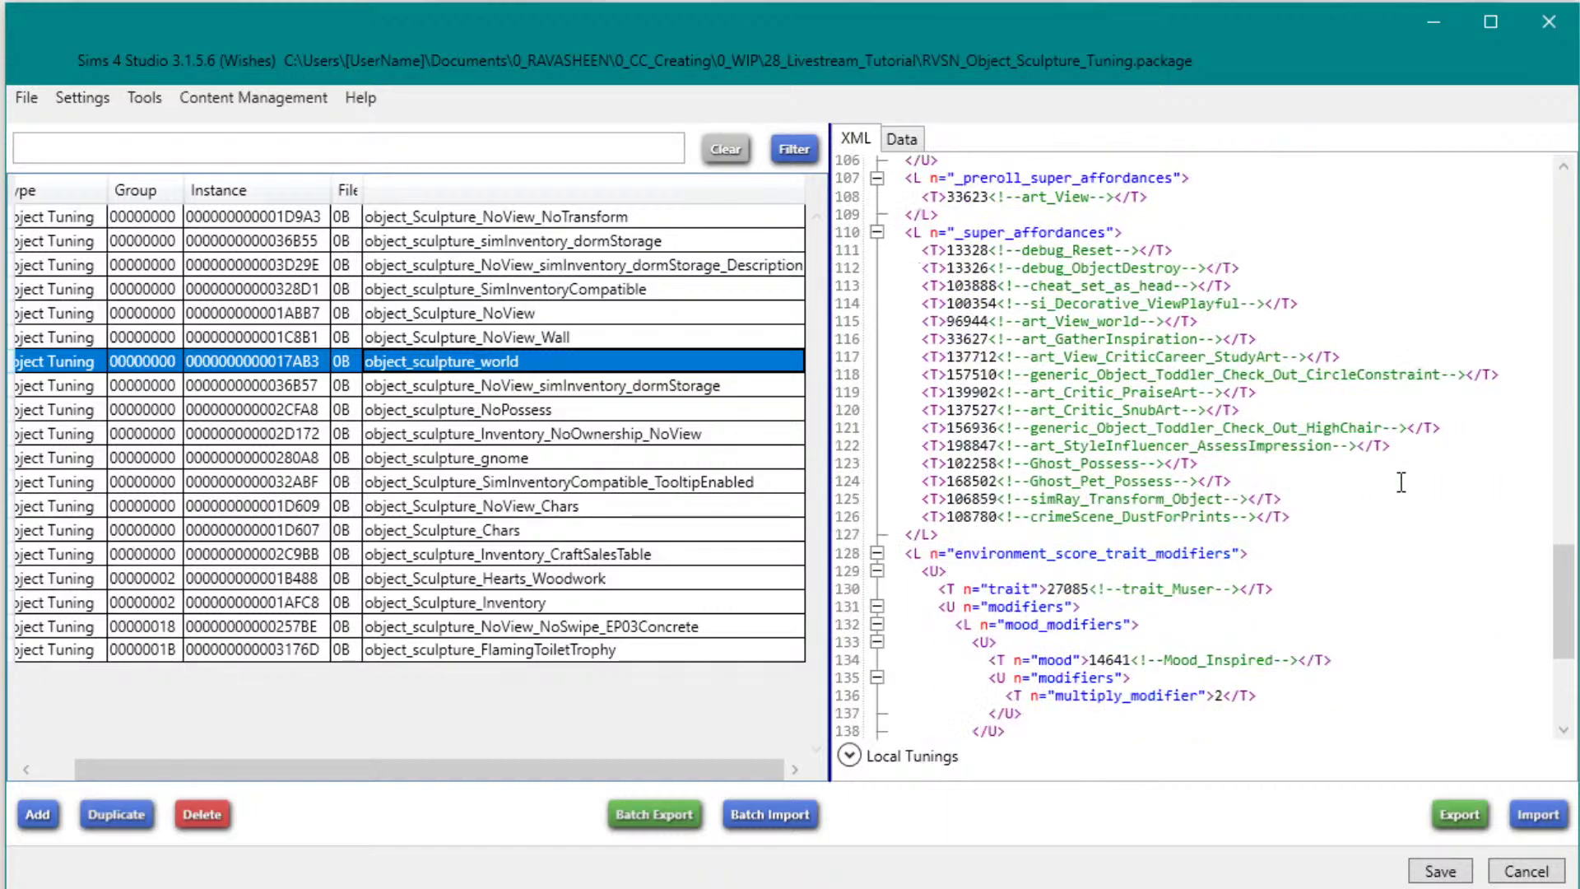
# Step: Examine the environment_score_trait_modifiers section of object_sculpture_world, highlighting the whole block
pyautogui.scroll(-2, 1402, 482)
pyautogui.scroll(-1, 1193, 444)
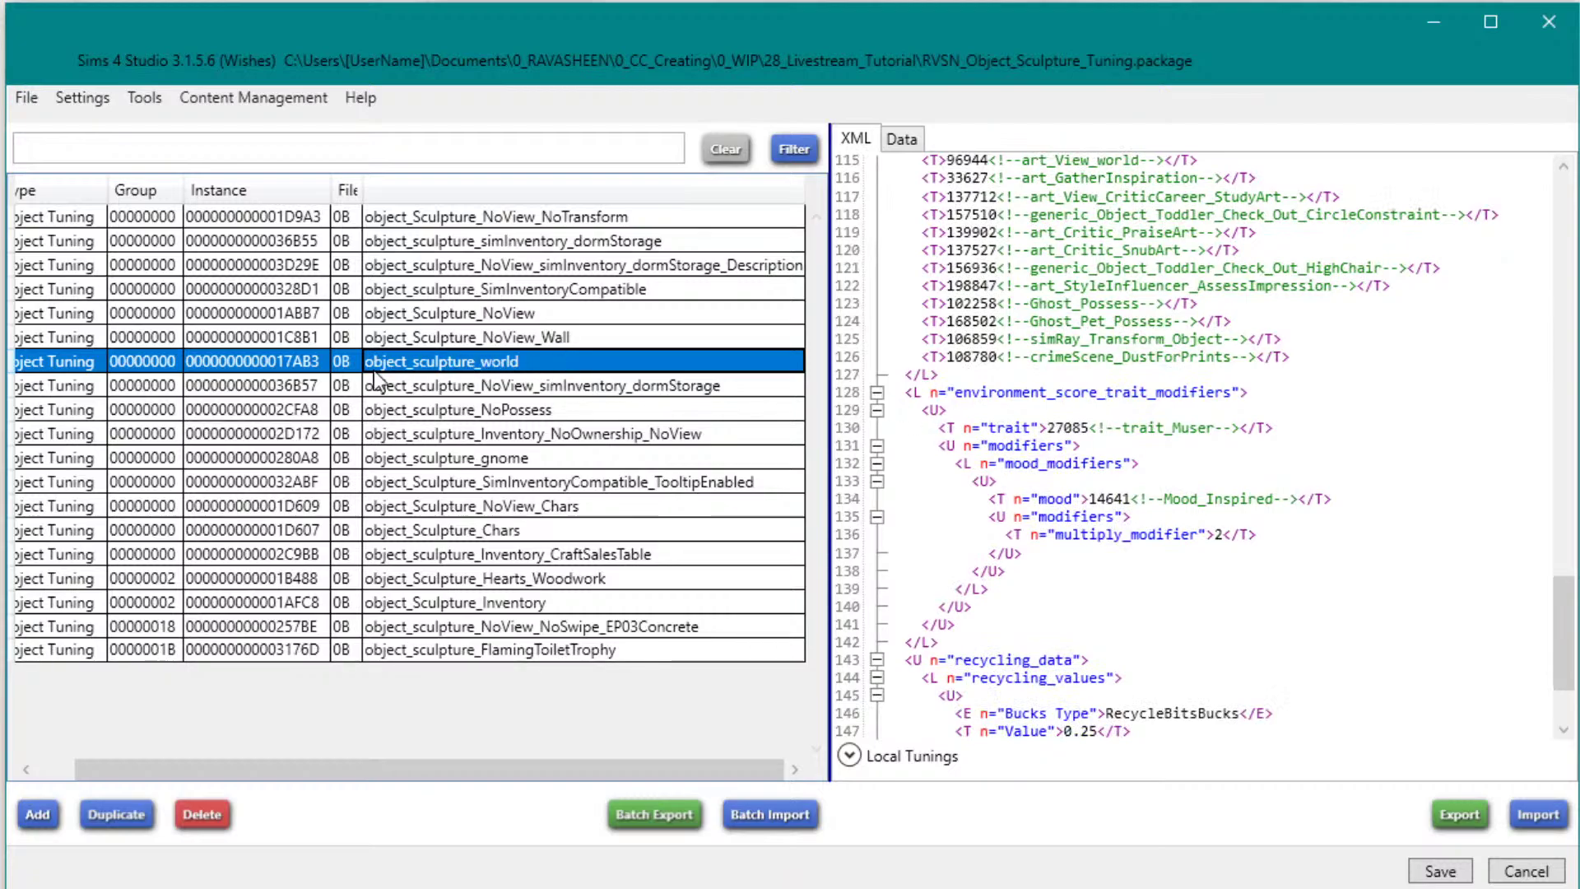
pyautogui.scroll(3, 1098, 379)
pyautogui.scroll(-4, 1098, 380)
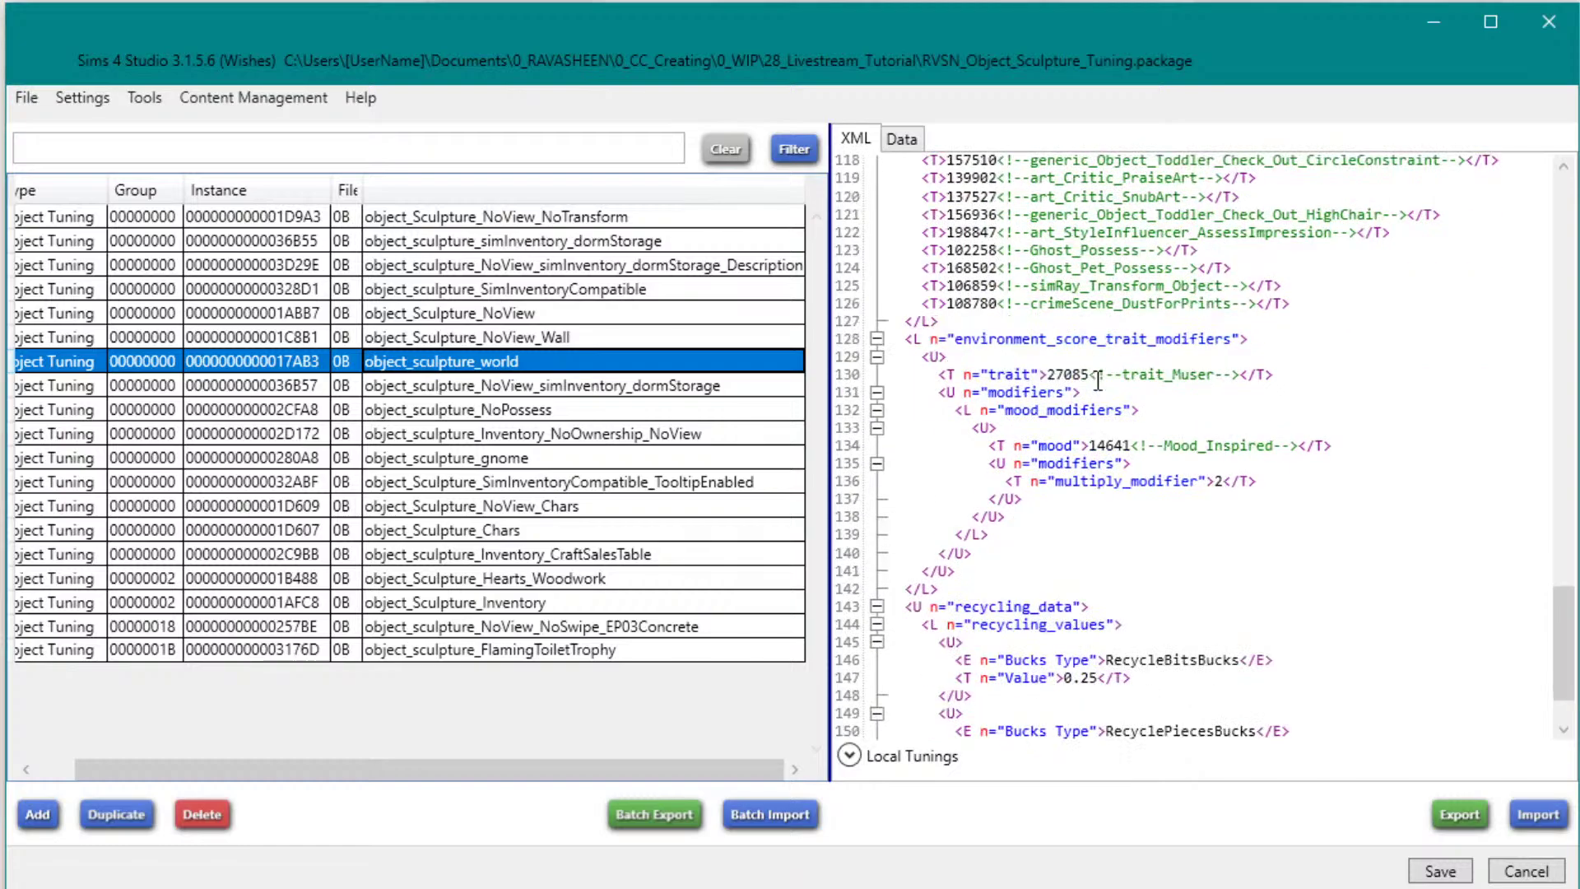
pyautogui.scroll(-1, 1099, 379)
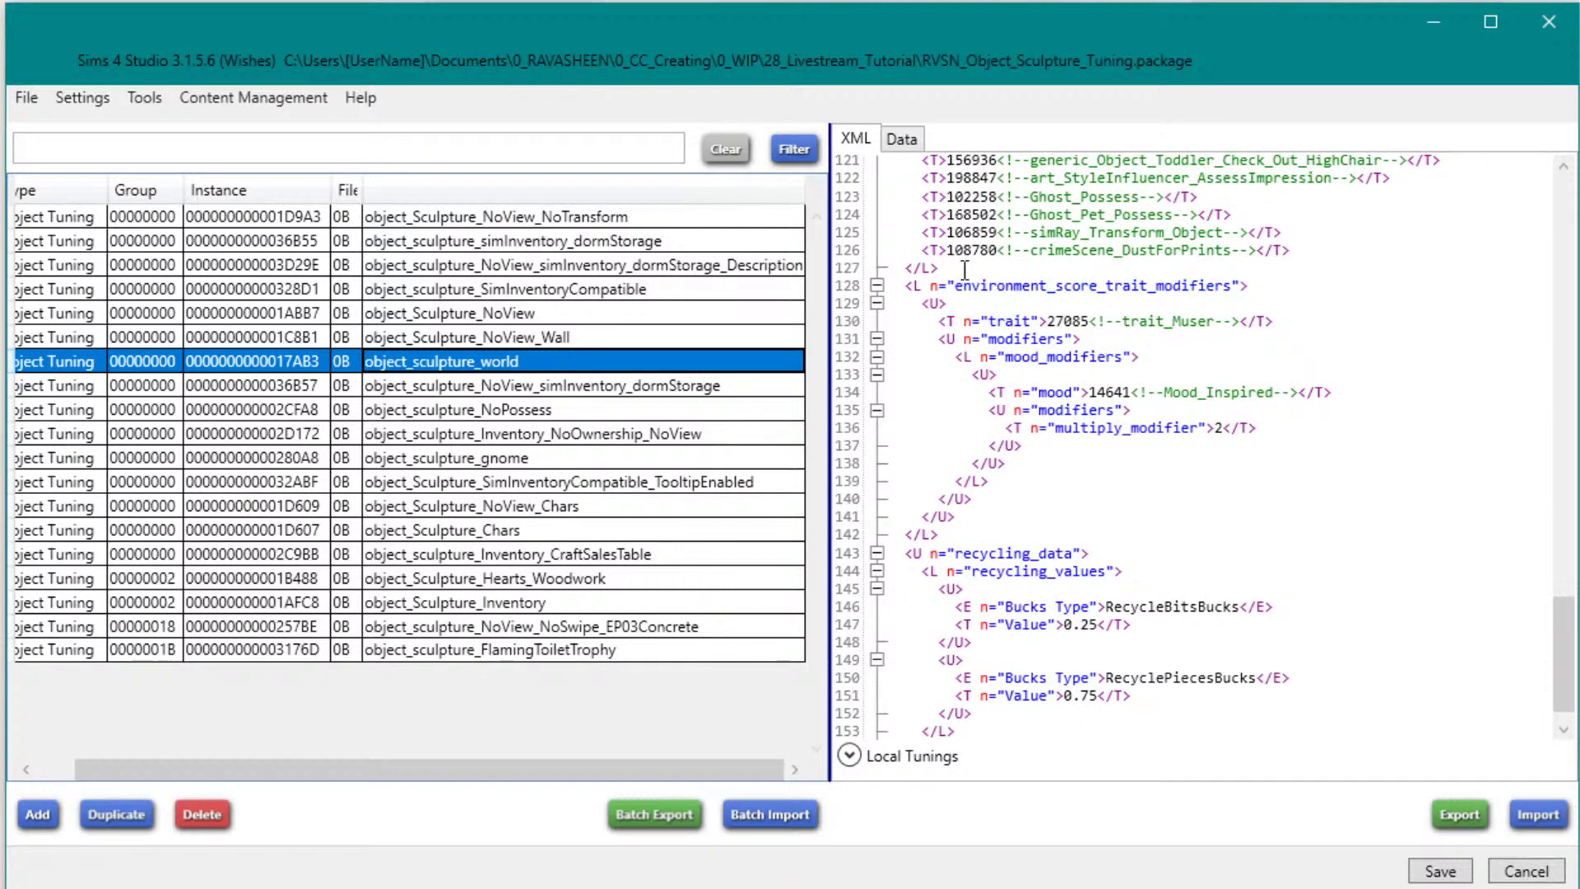
pyautogui.moveTo(905, 286); pyautogui.dragTo(1403, 539)
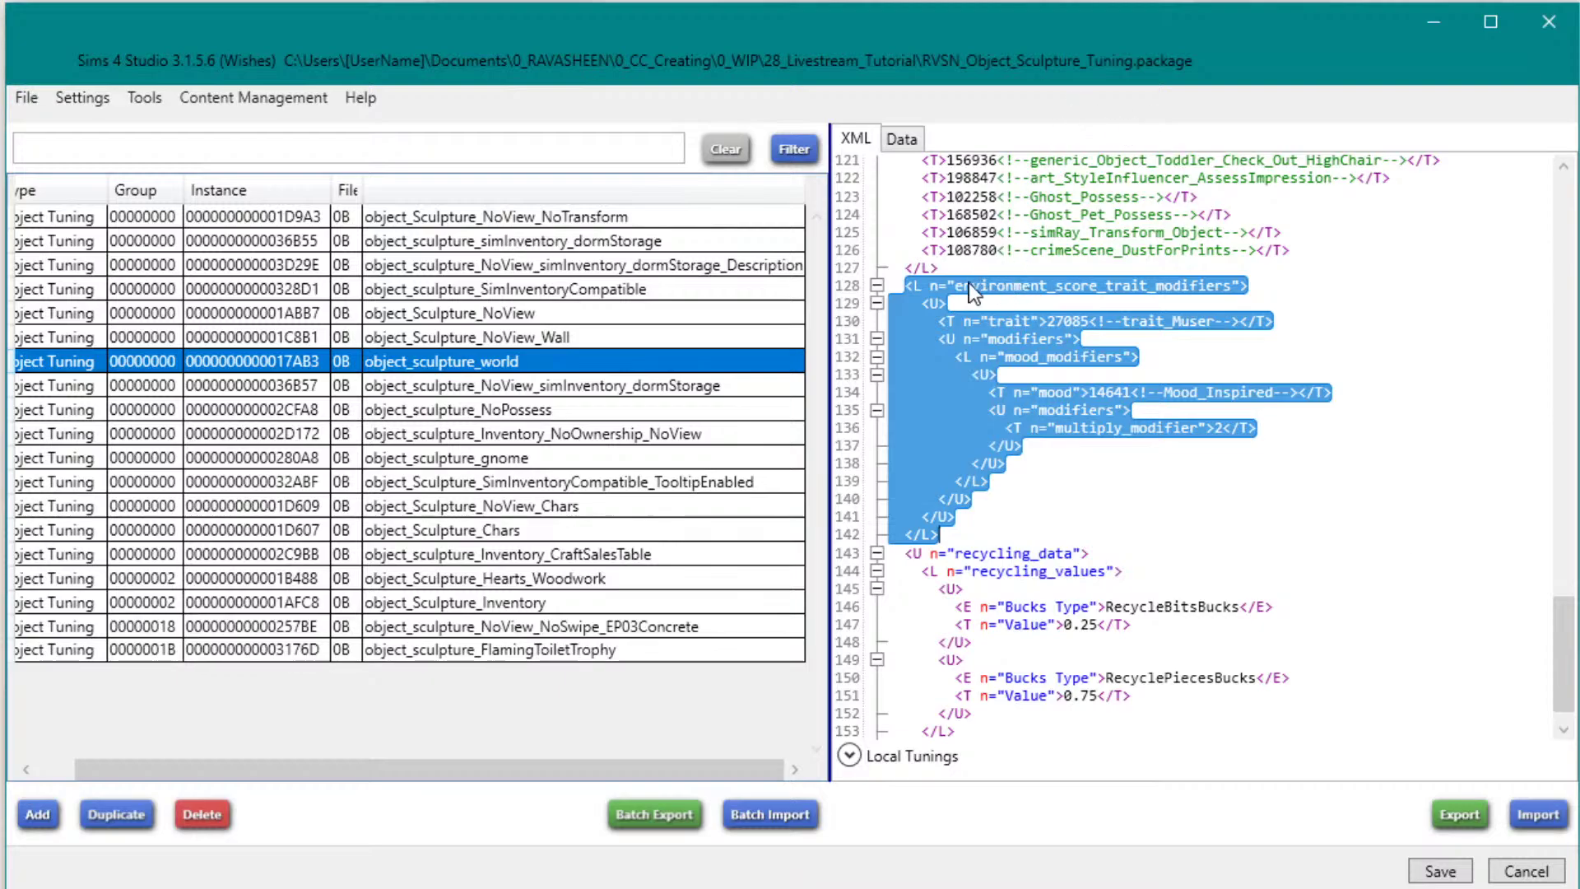
pyautogui.click(940, 286)
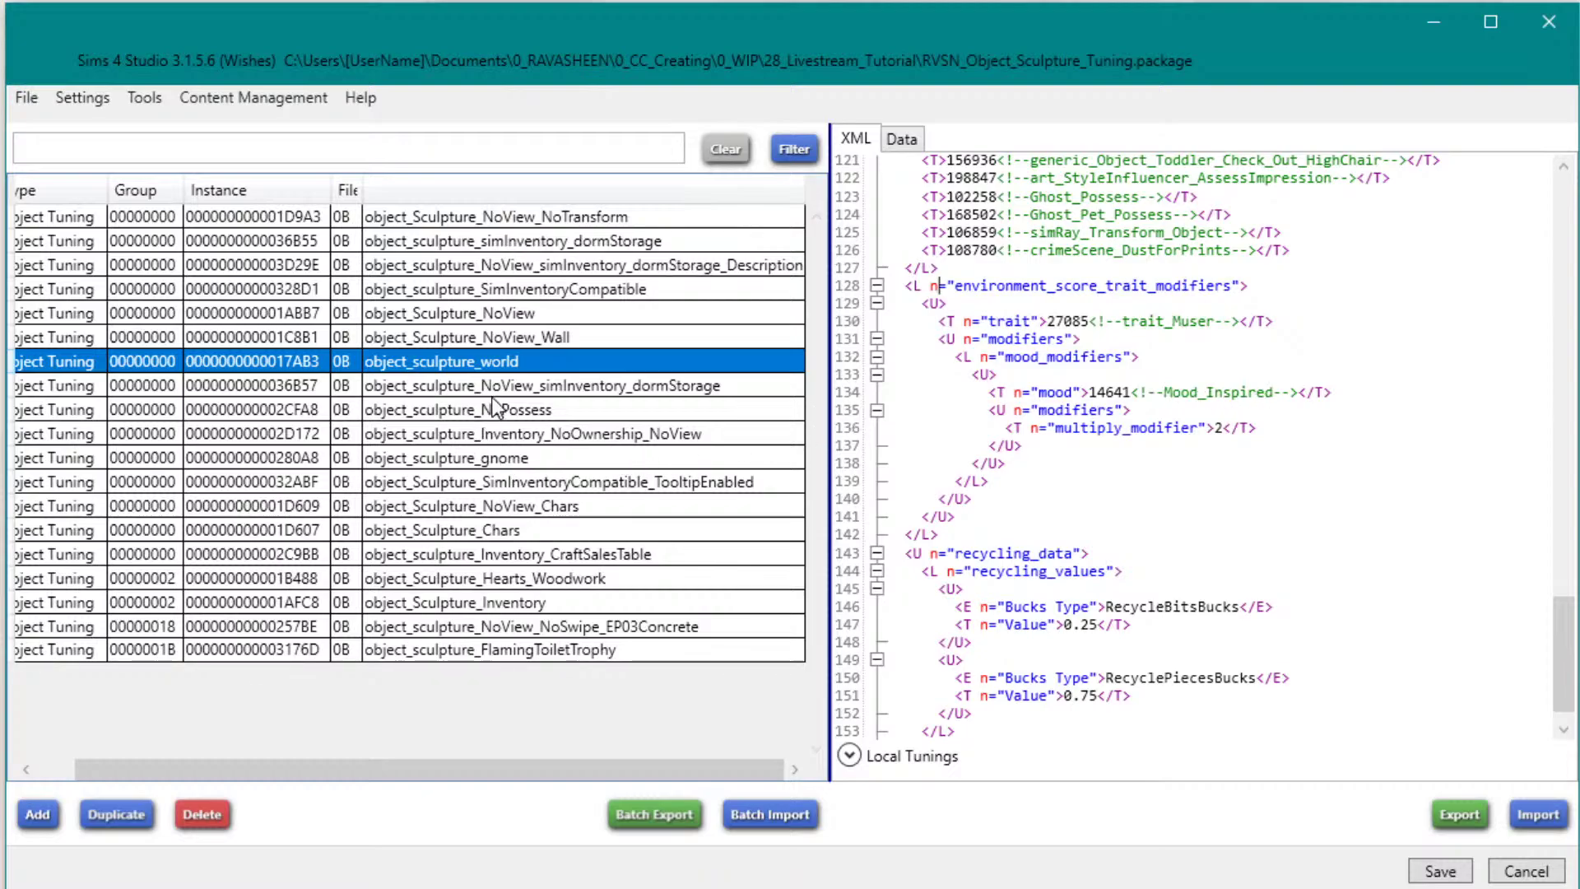
# Step: Review the super affordances of object_sculpture_world, highlighting the si_Decorative_ViewPlayful, art_Critic_PraiseArt and generic_Object_Toddler_Check_Out_CircleConstraint entries
pyautogui.click(478, 362)
pyautogui.scroll(5, 1146, 443)
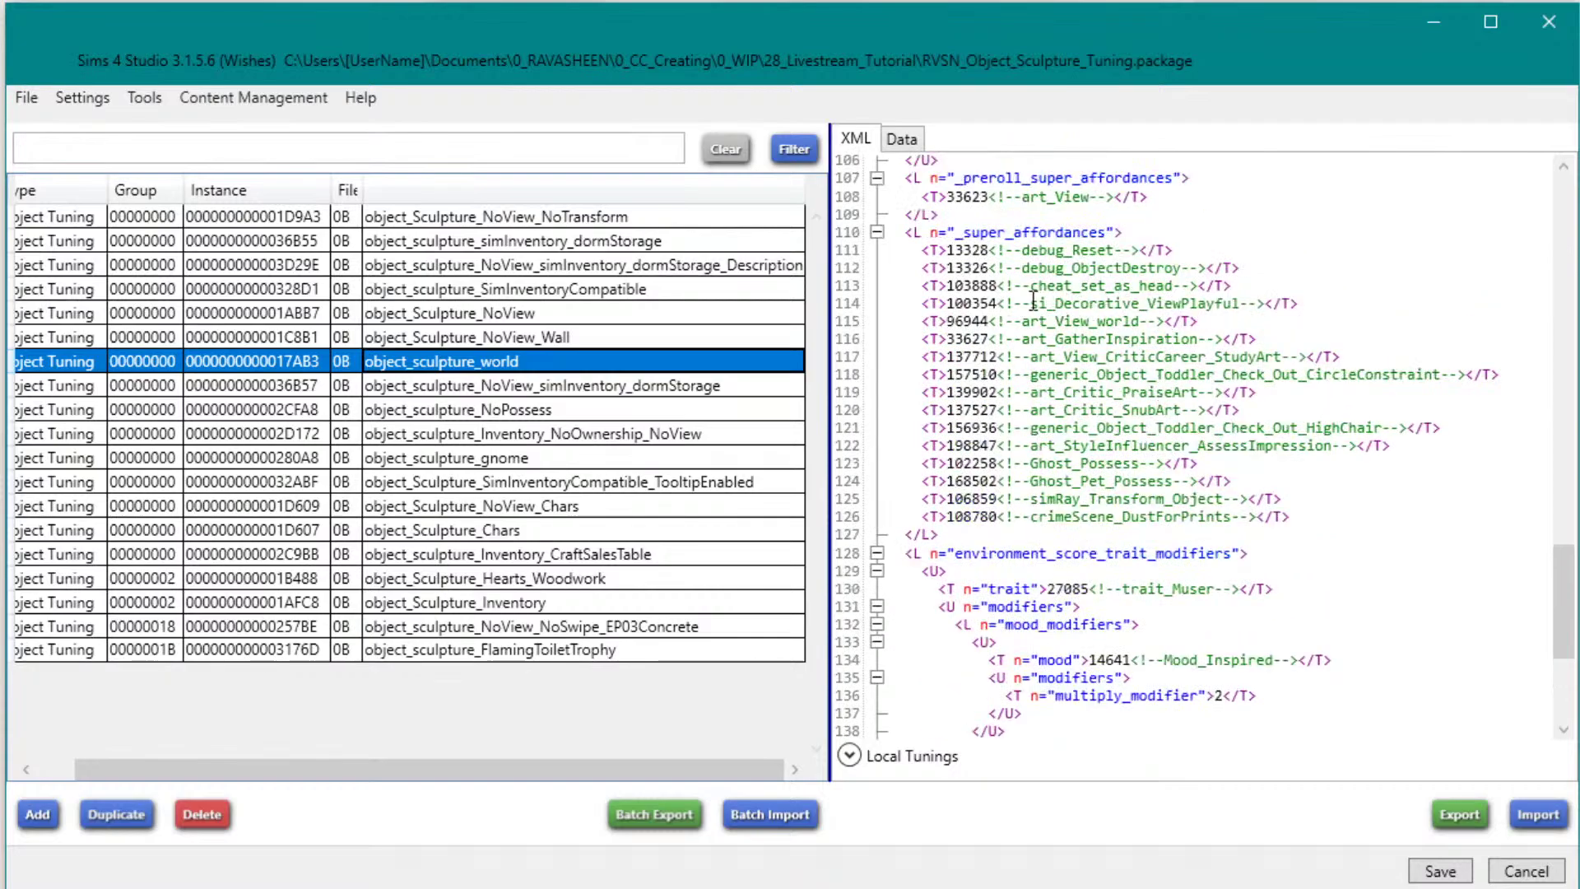
pyautogui.moveTo(1030, 303); pyautogui.dragTo(1274, 303)
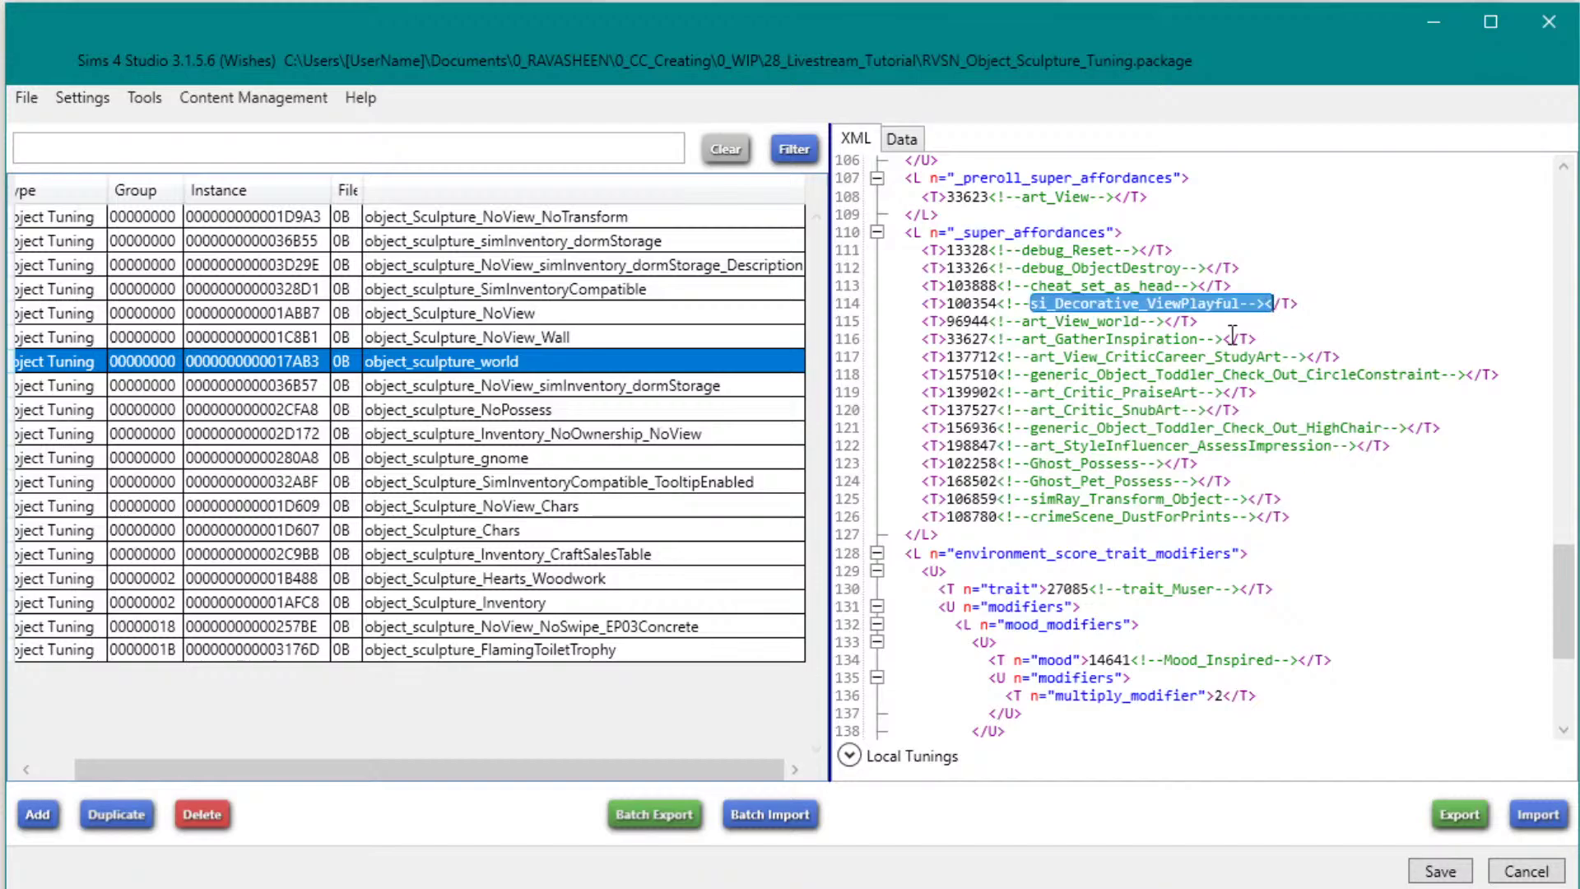
pyautogui.moveTo(1038, 390); pyautogui.dragTo(1190, 390)
pyautogui.click(1168, 411)
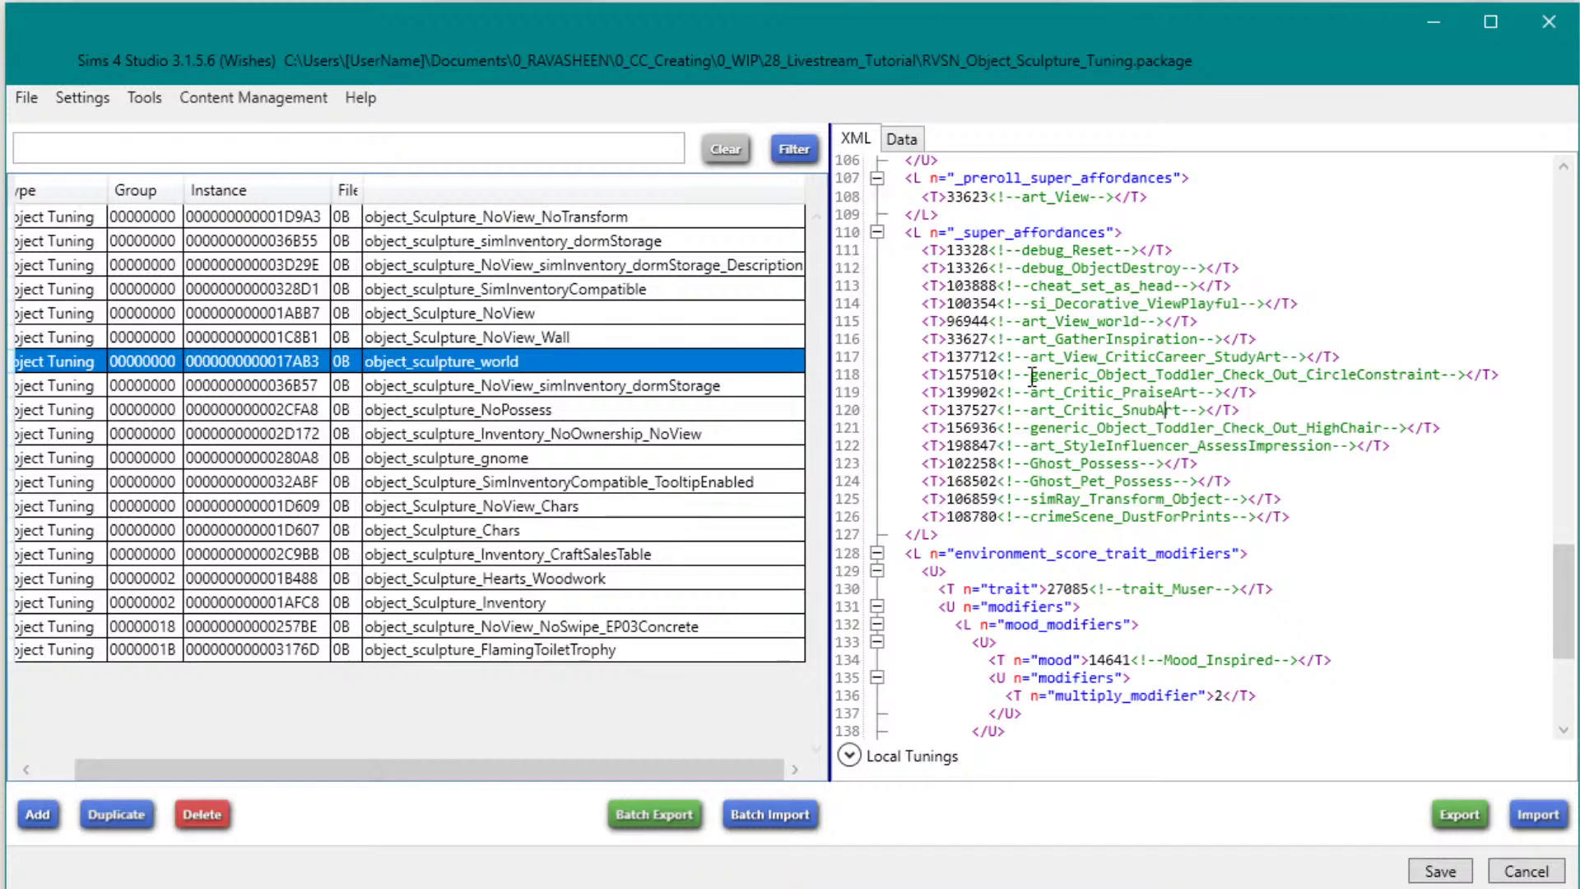
pyautogui.moveTo(1030, 375); pyautogui.dragTo(1440, 375)
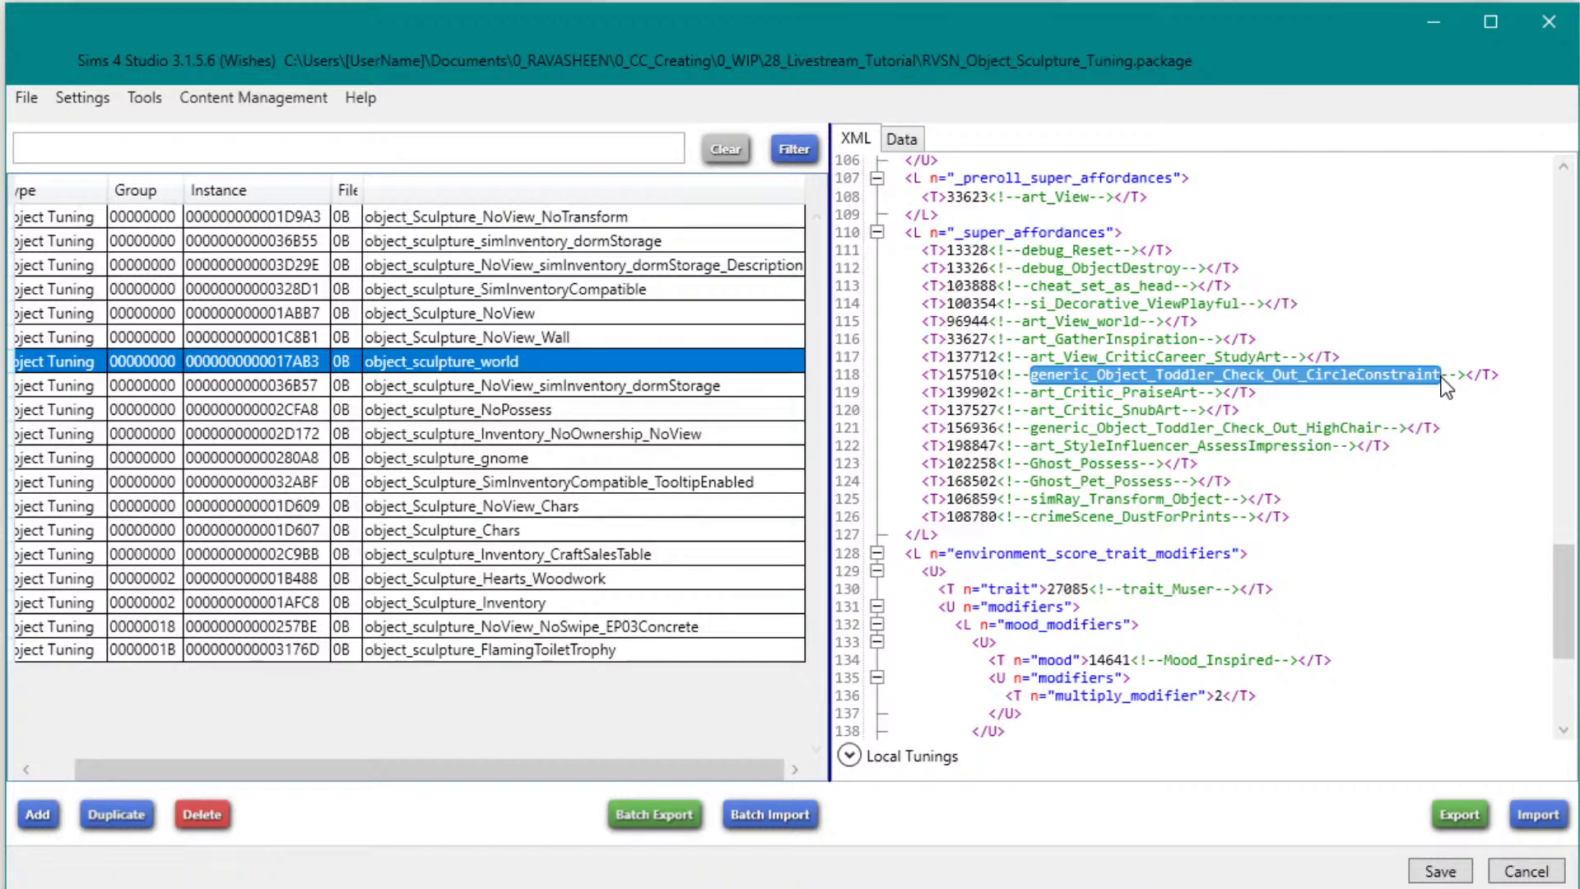
# Step: Open object_sculpture_NoView_simInventory_dormStorage and highlight its inventory_item component block, including the valid inventory types
pyautogui.click(724, 386)
pyautogui.scroll(4, 1059, 411)
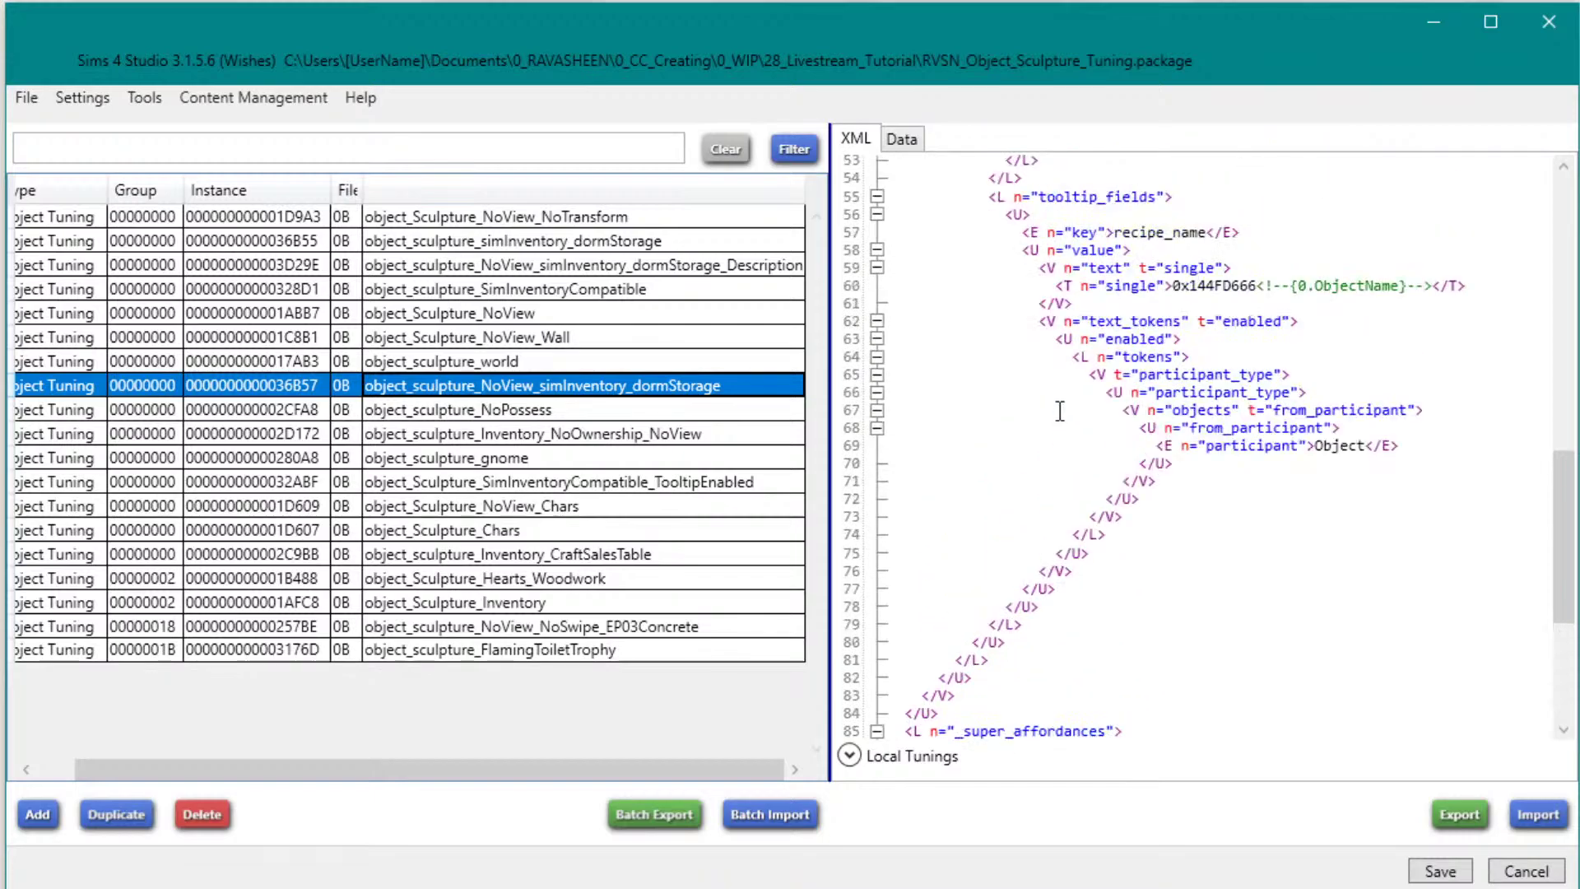
pyautogui.scroll(16, 1060, 411)
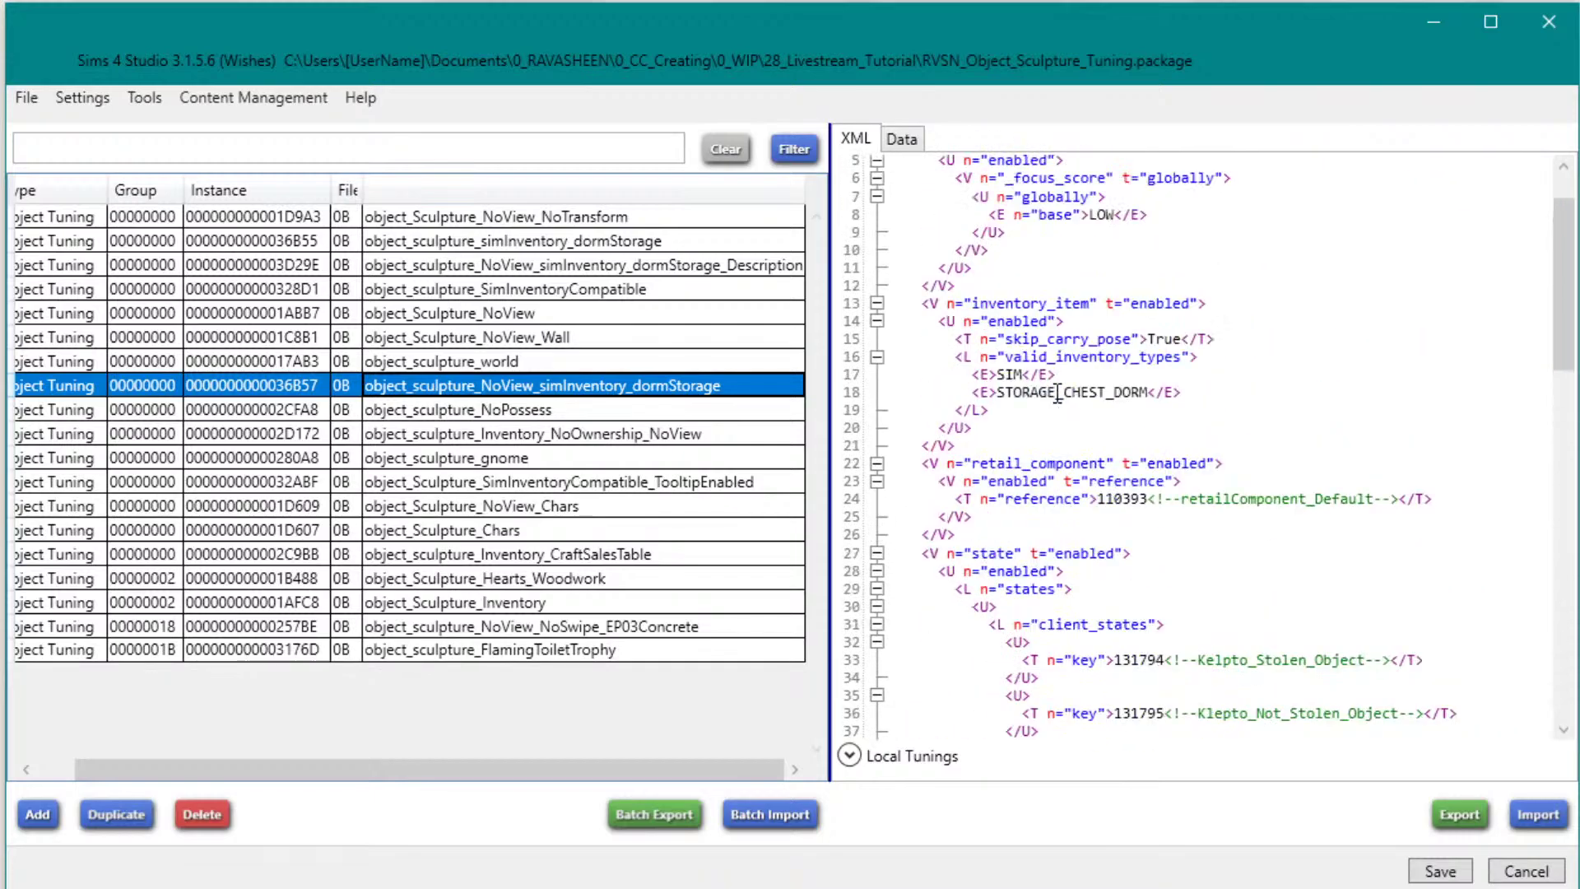
pyautogui.scroll(2, 1058, 396)
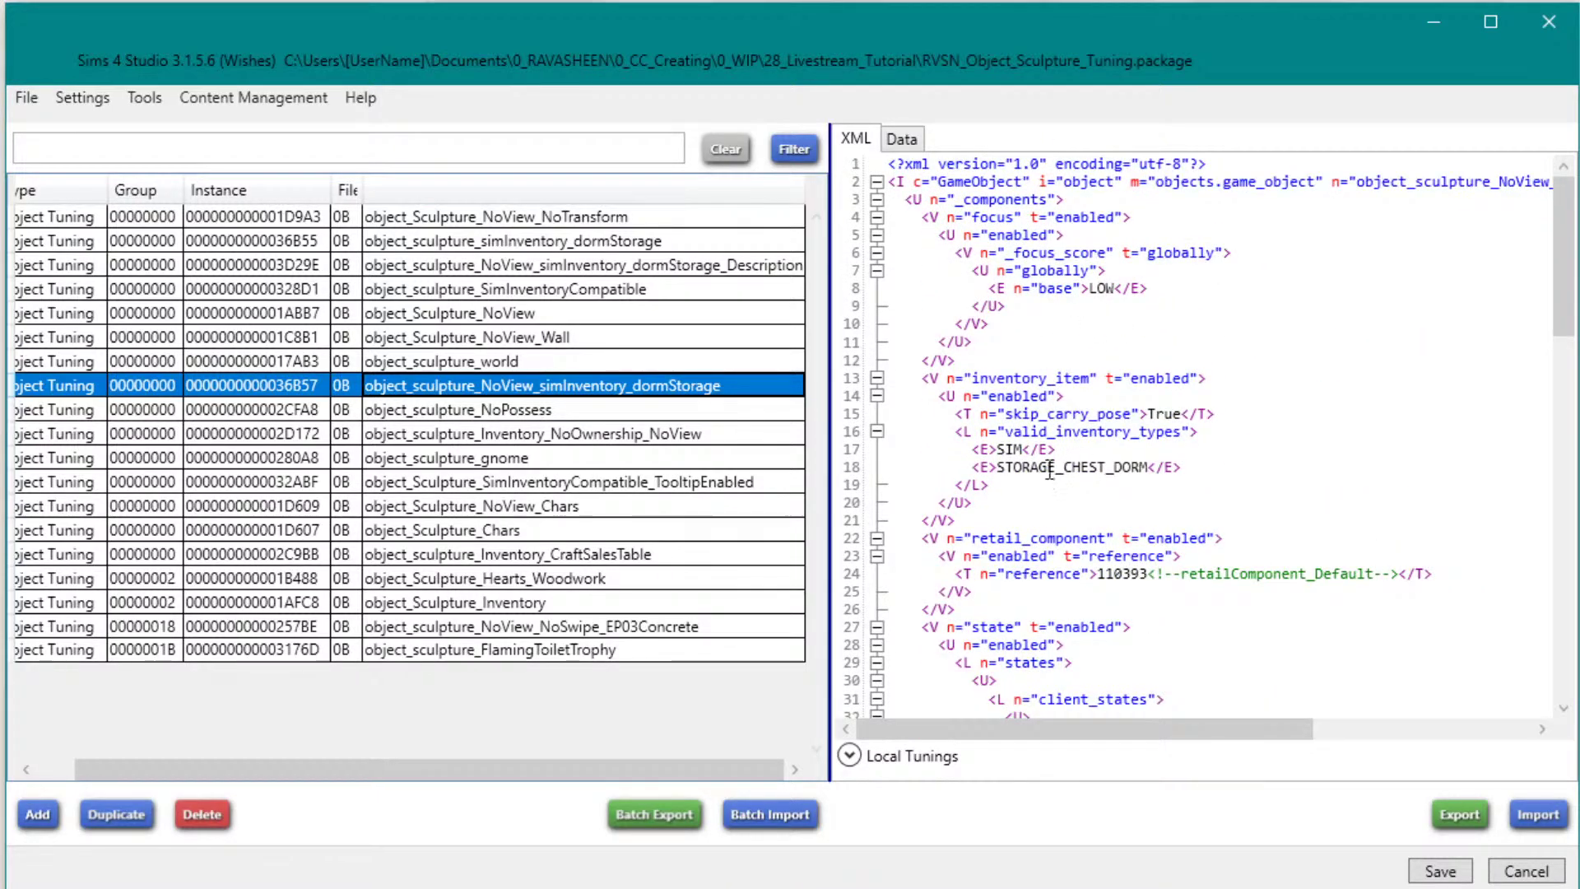
pyautogui.moveTo(956, 520); pyautogui.dragTo(856, 380)
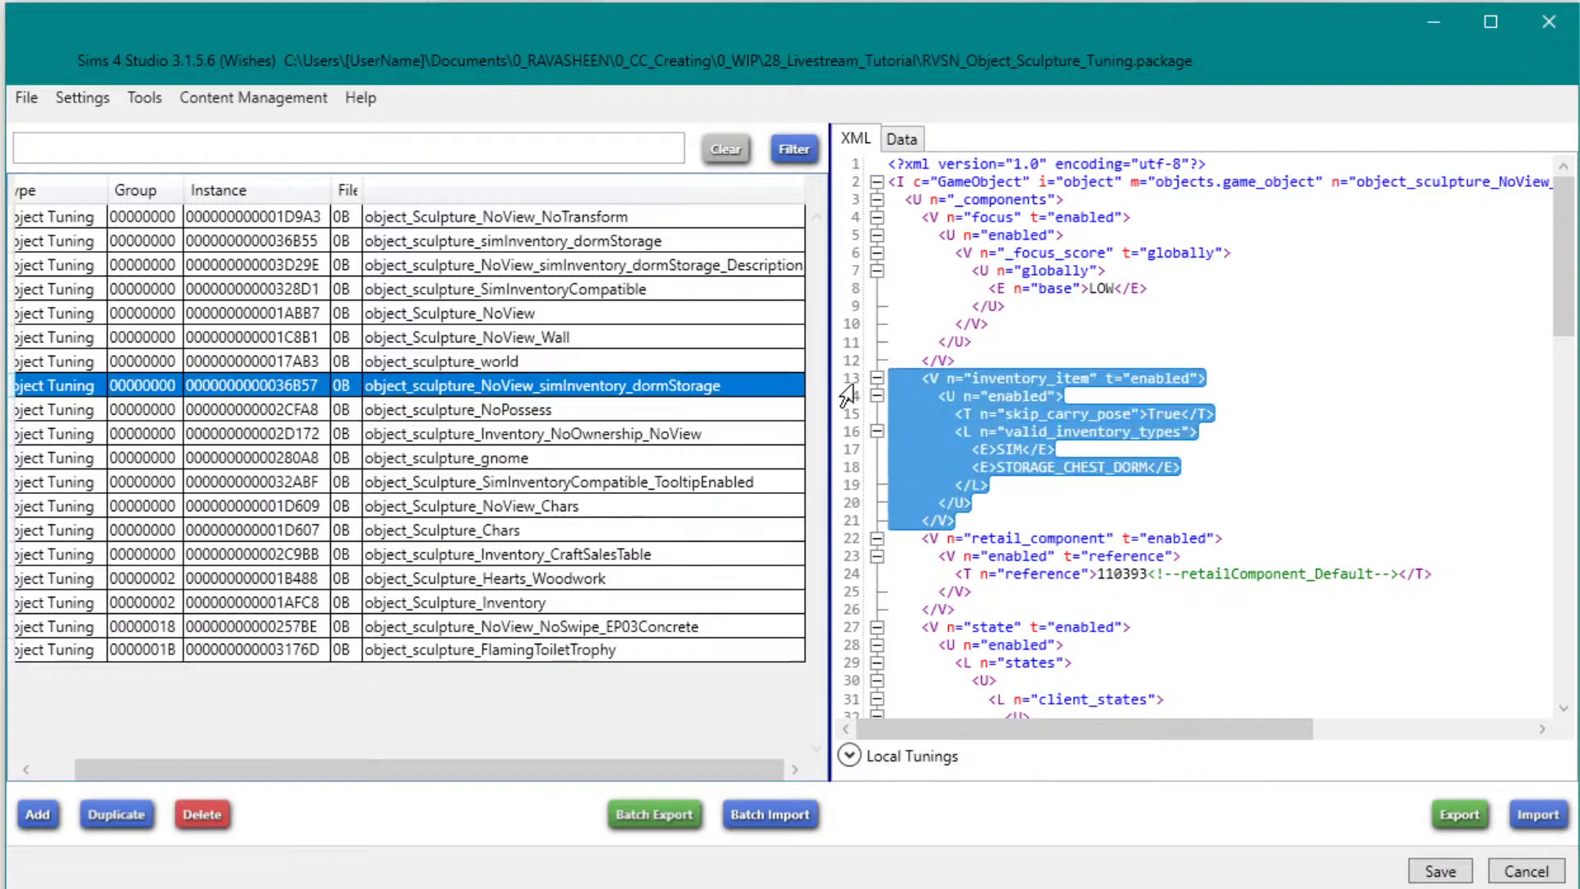
# Step: Open object_sculpture_NoPossess and read through its client states, super affordances and environment_score_trait_modifiers
pyautogui.click(622, 406)
pyautogui.scroll(-4, 1275, 272)
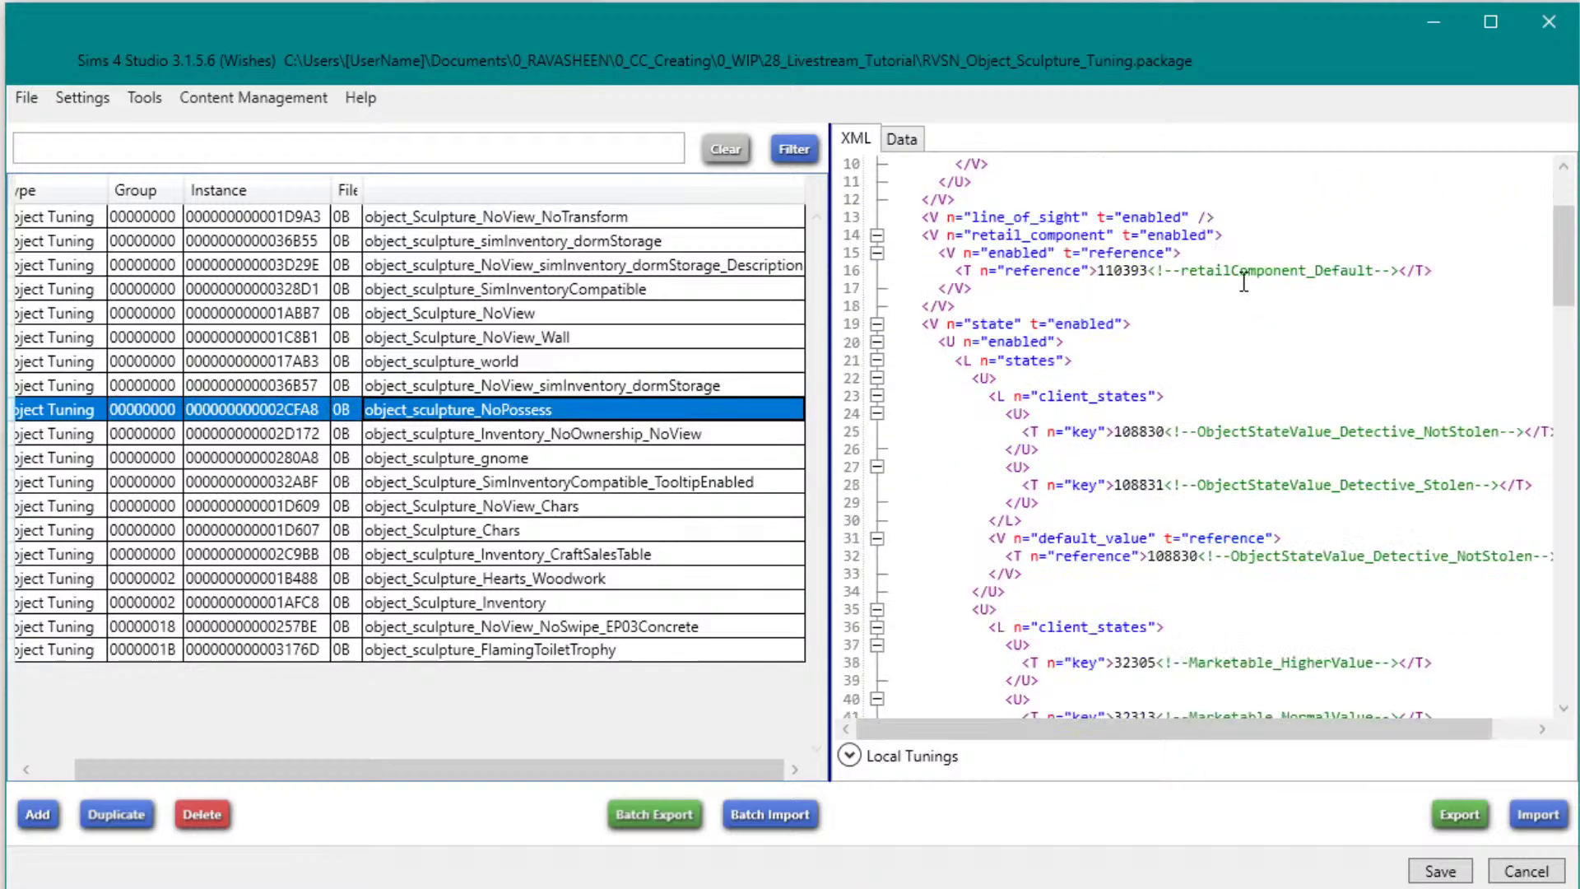
pyautogui.scroll(-11, 1205, 278)
pyautogui.scroll(-16, 1206, 278)
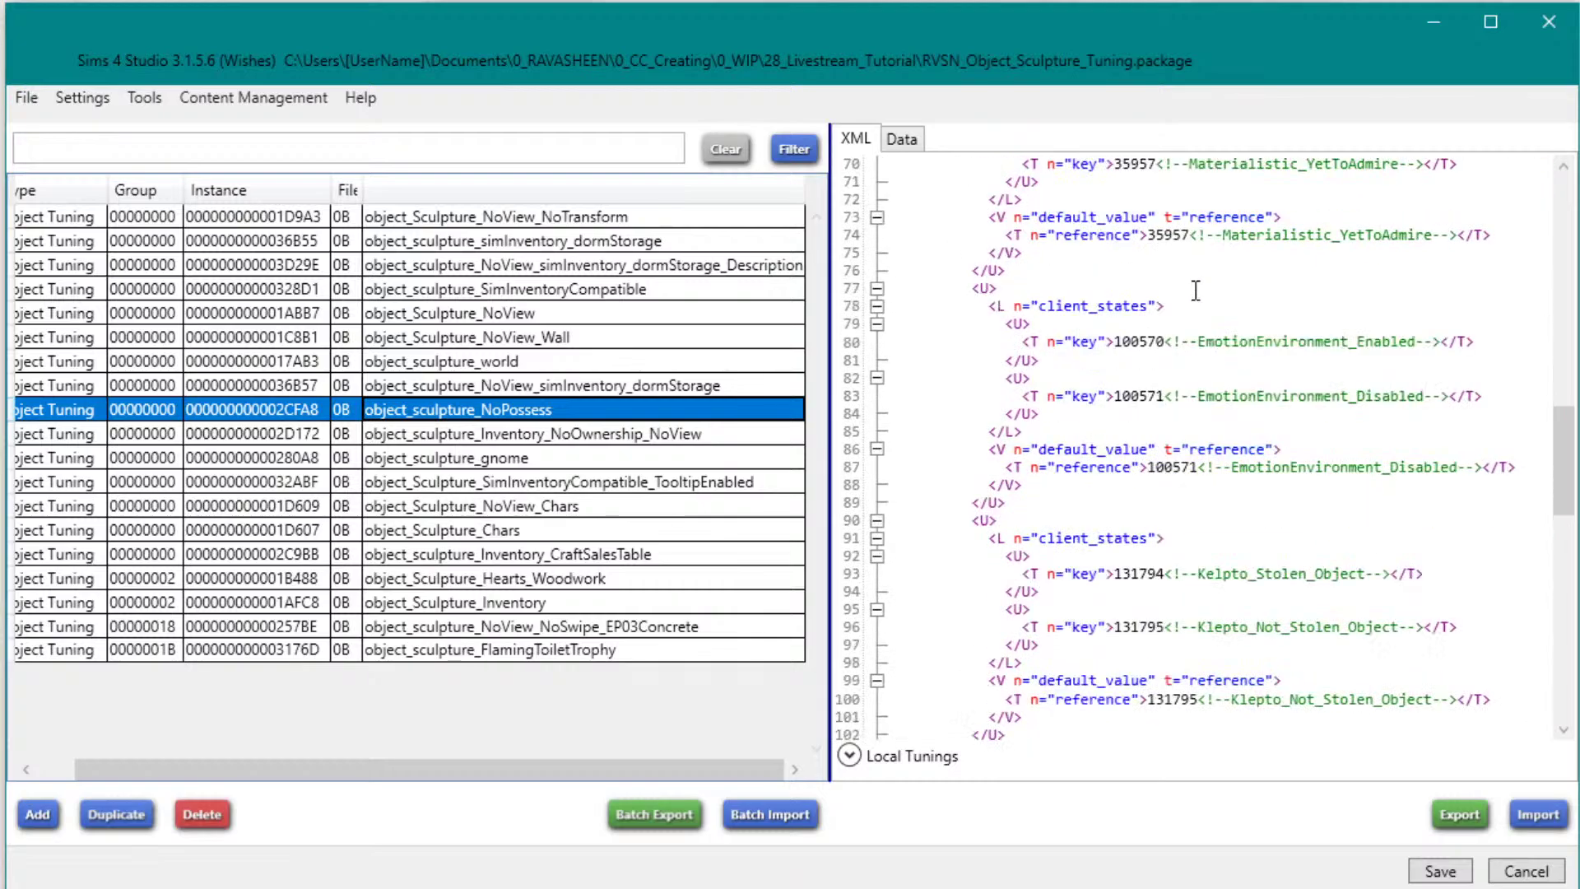
pyautogui.scroll(-3, 1152, 317)
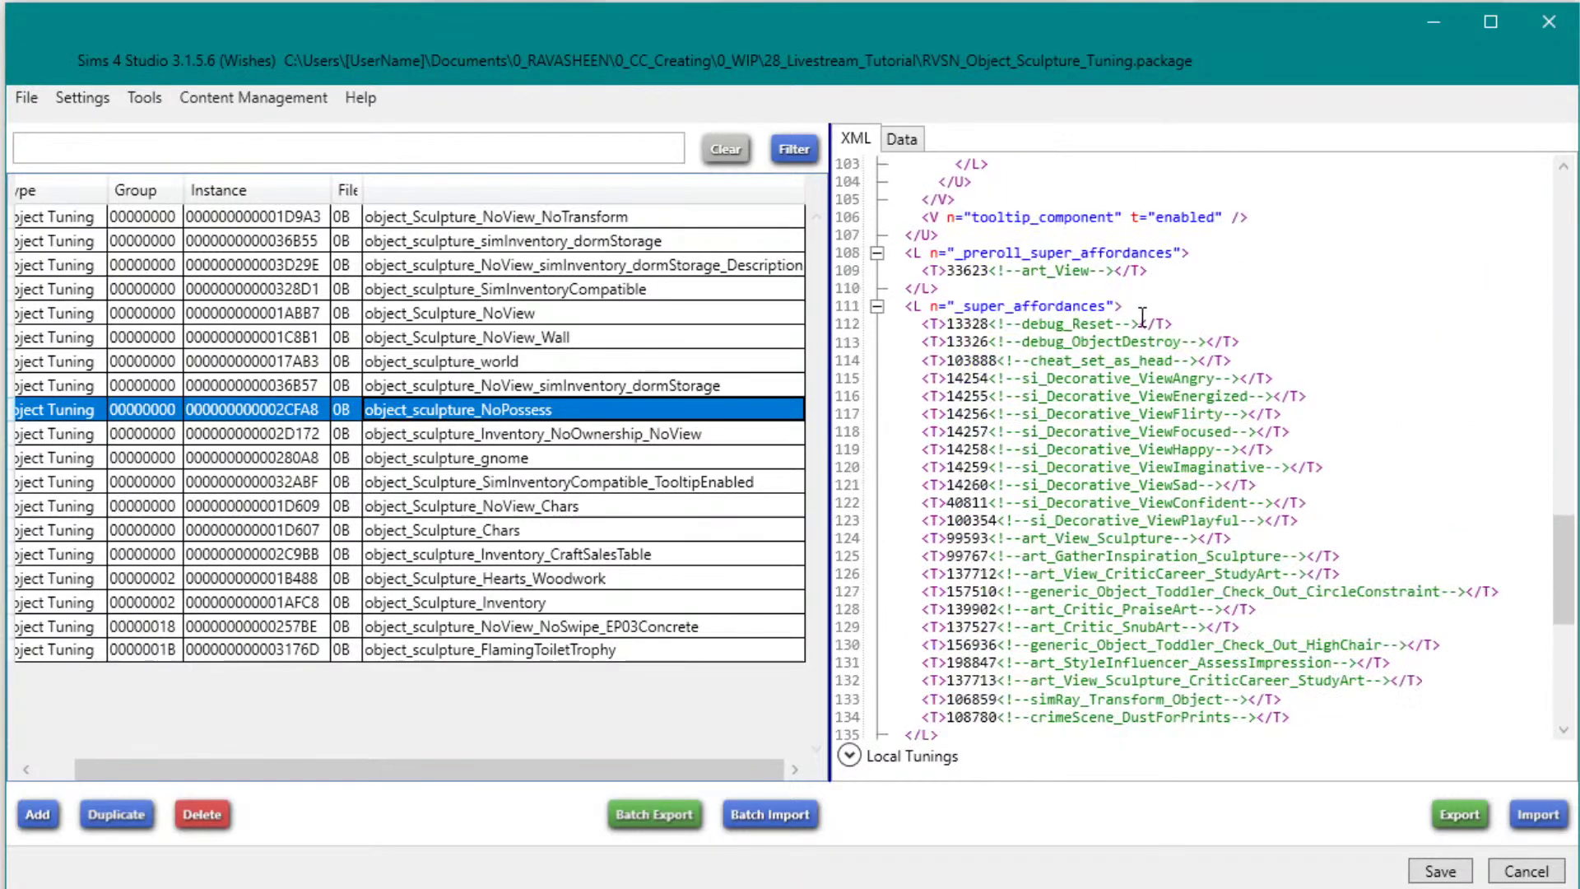
pyautogui.scroll(-9, 1143, 314)
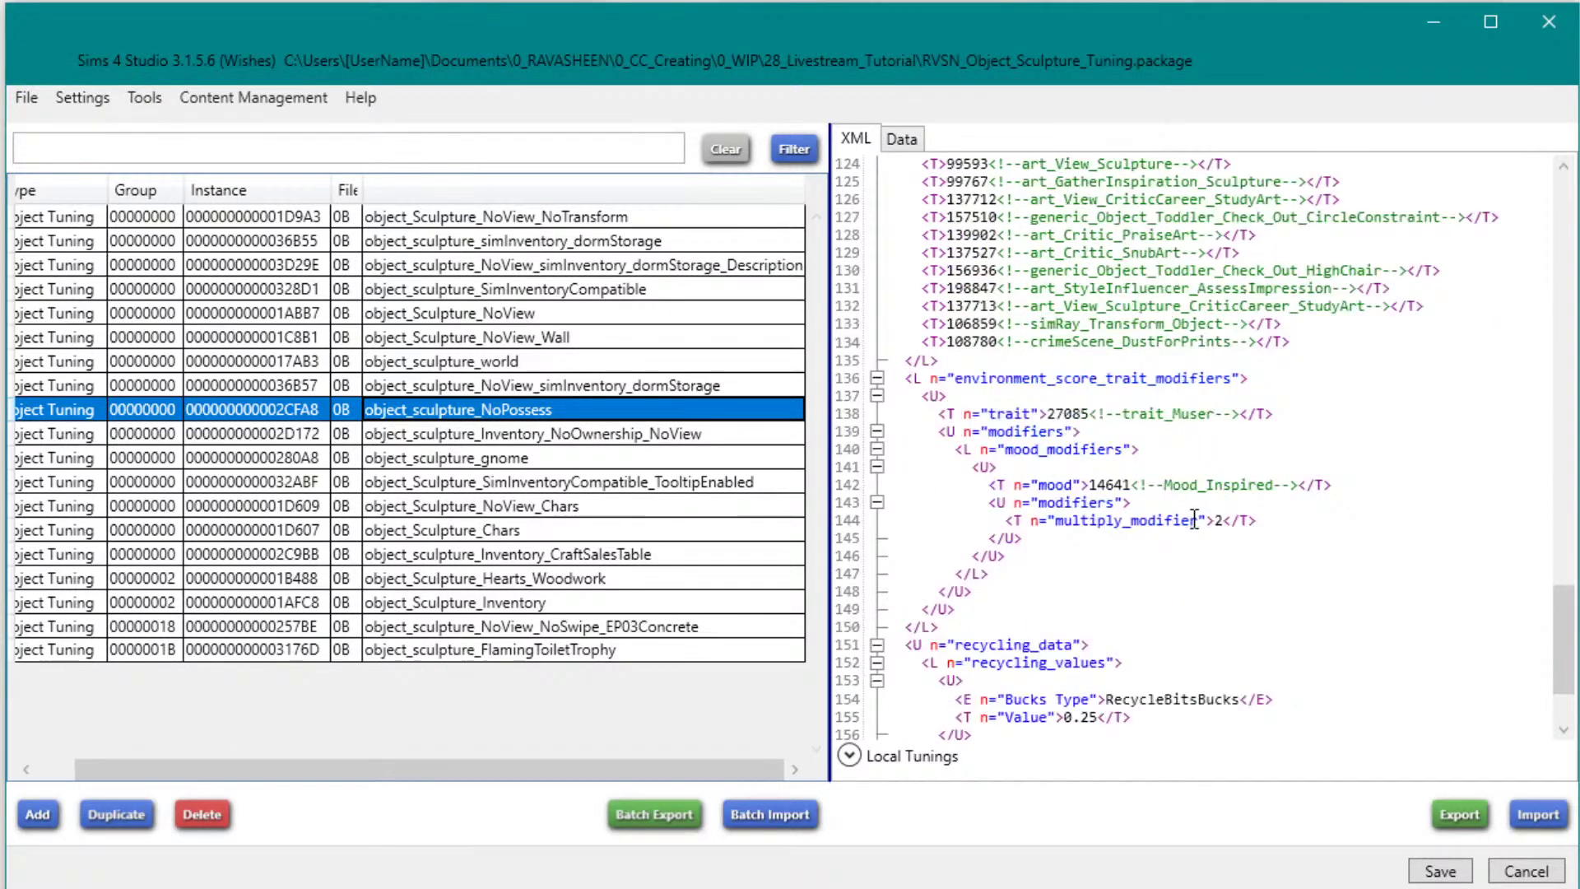
pyautogui.scroll(2, 1148, 469)
# Step: Compare object_sculpture_Inventory_CraftSalesTable with object_Sculpture_Hearts_Woodwork, reading the latter's super affordances, trait modifiers and recycling data
pyautogui.click(602, 553)
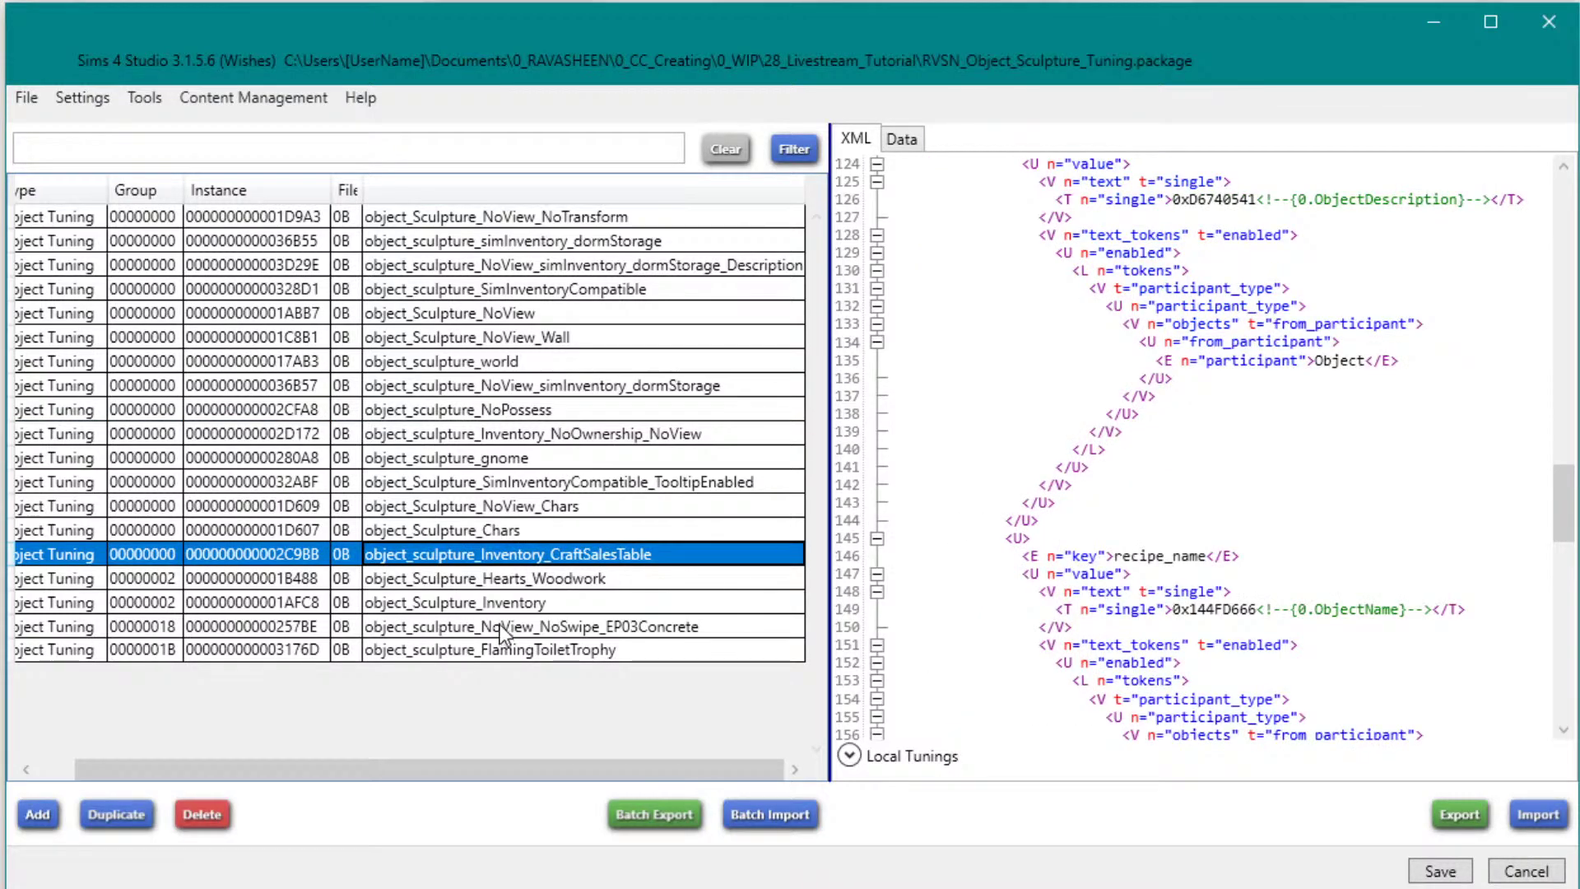
pyautogui.click(504, 602)
pyautogui.click(503, 578)
pyautogui.scroll(-5, 967, 576)
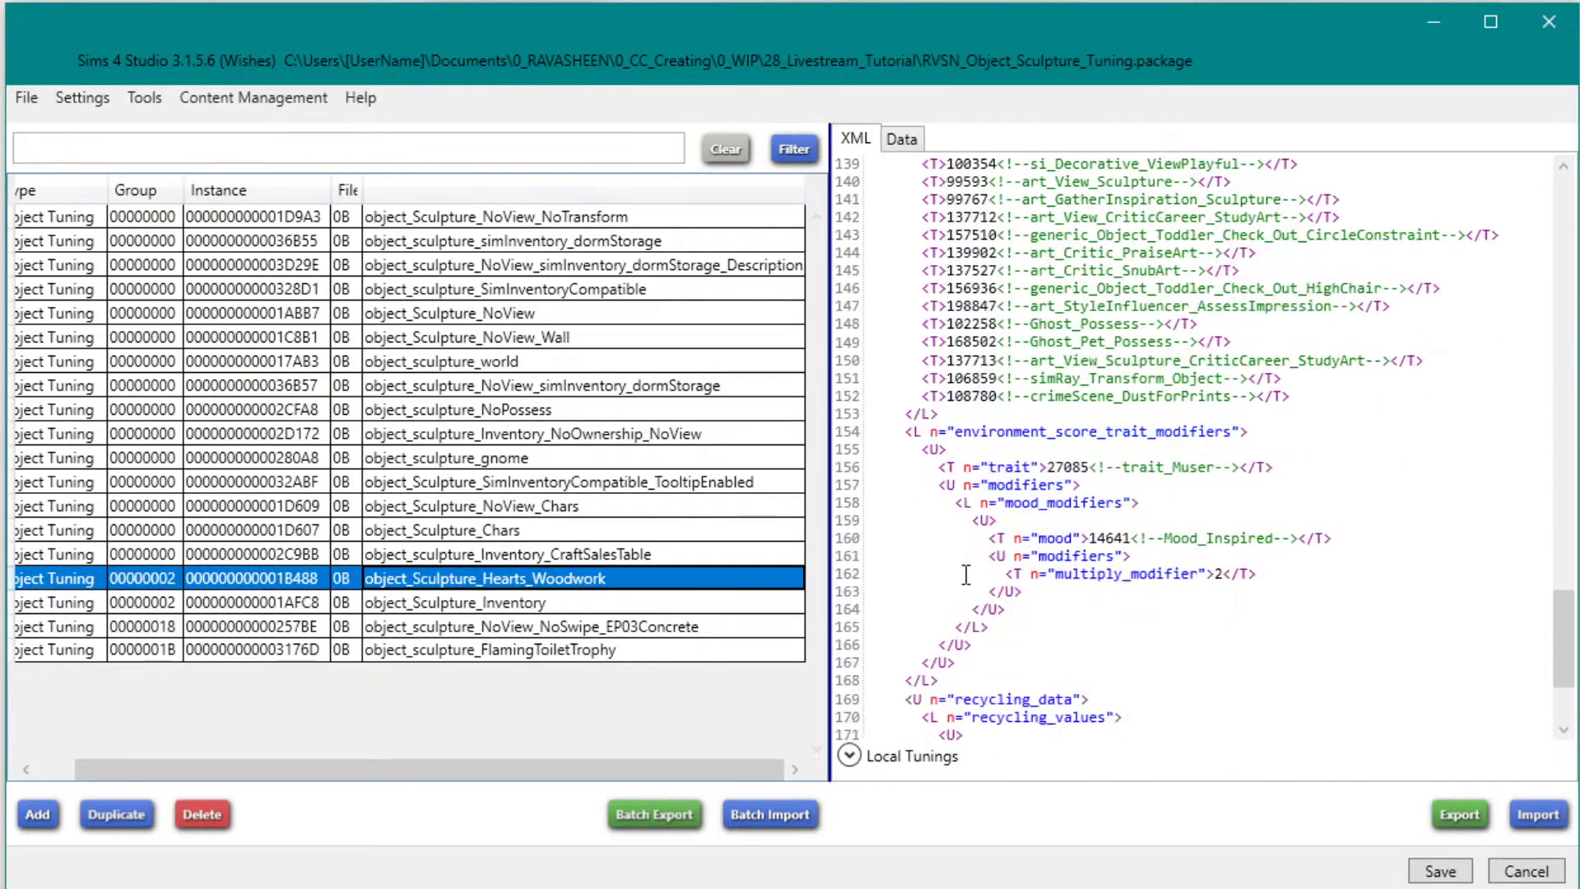
pyautogui.scroll(-2, 966, 576)
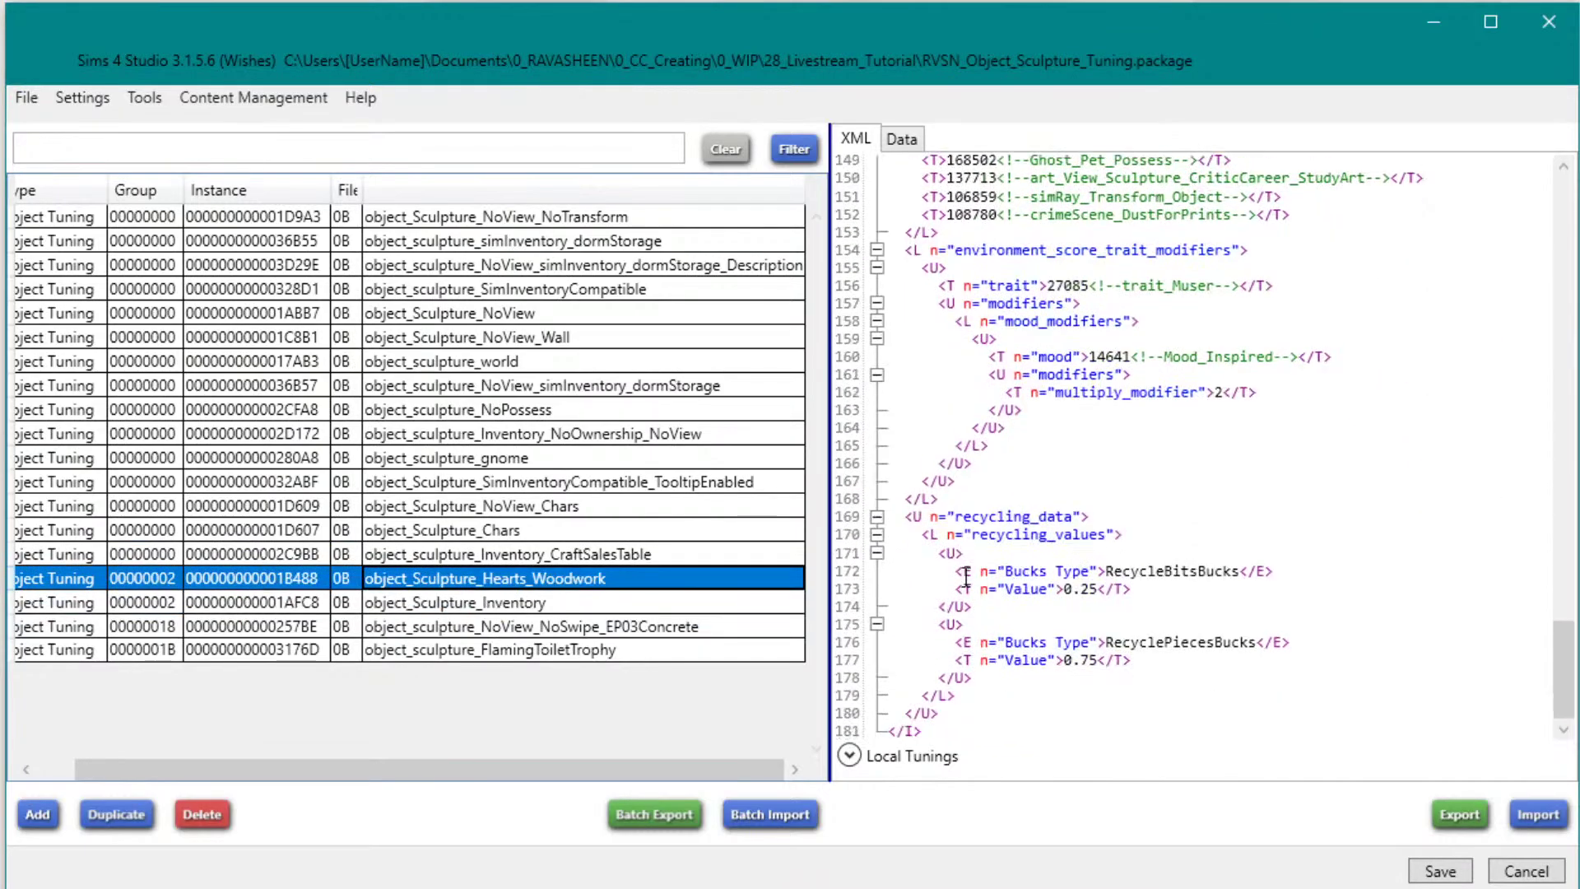
# Step: Review the final sections of object_Sculpture_Inventory and the super affordances of object_sculpture_NoView_NoSwipe_EP03Concrete
pyautogui.click(556, 605)
pyautogui.scroll(-5, 1034, 645)
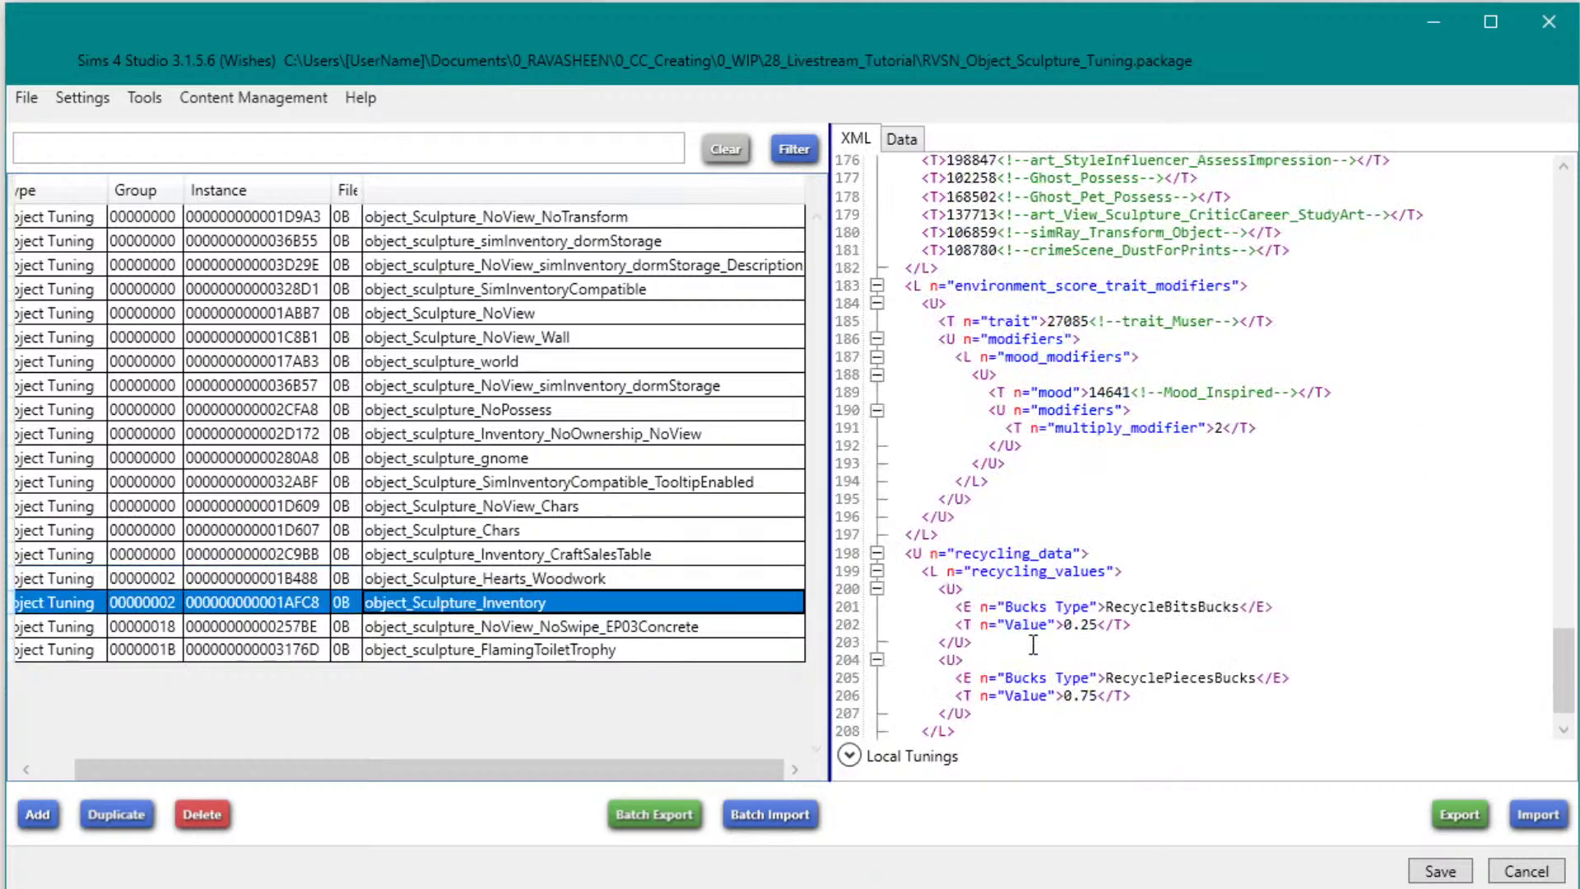
pyautogui.scroll(-1, 1033, 644)
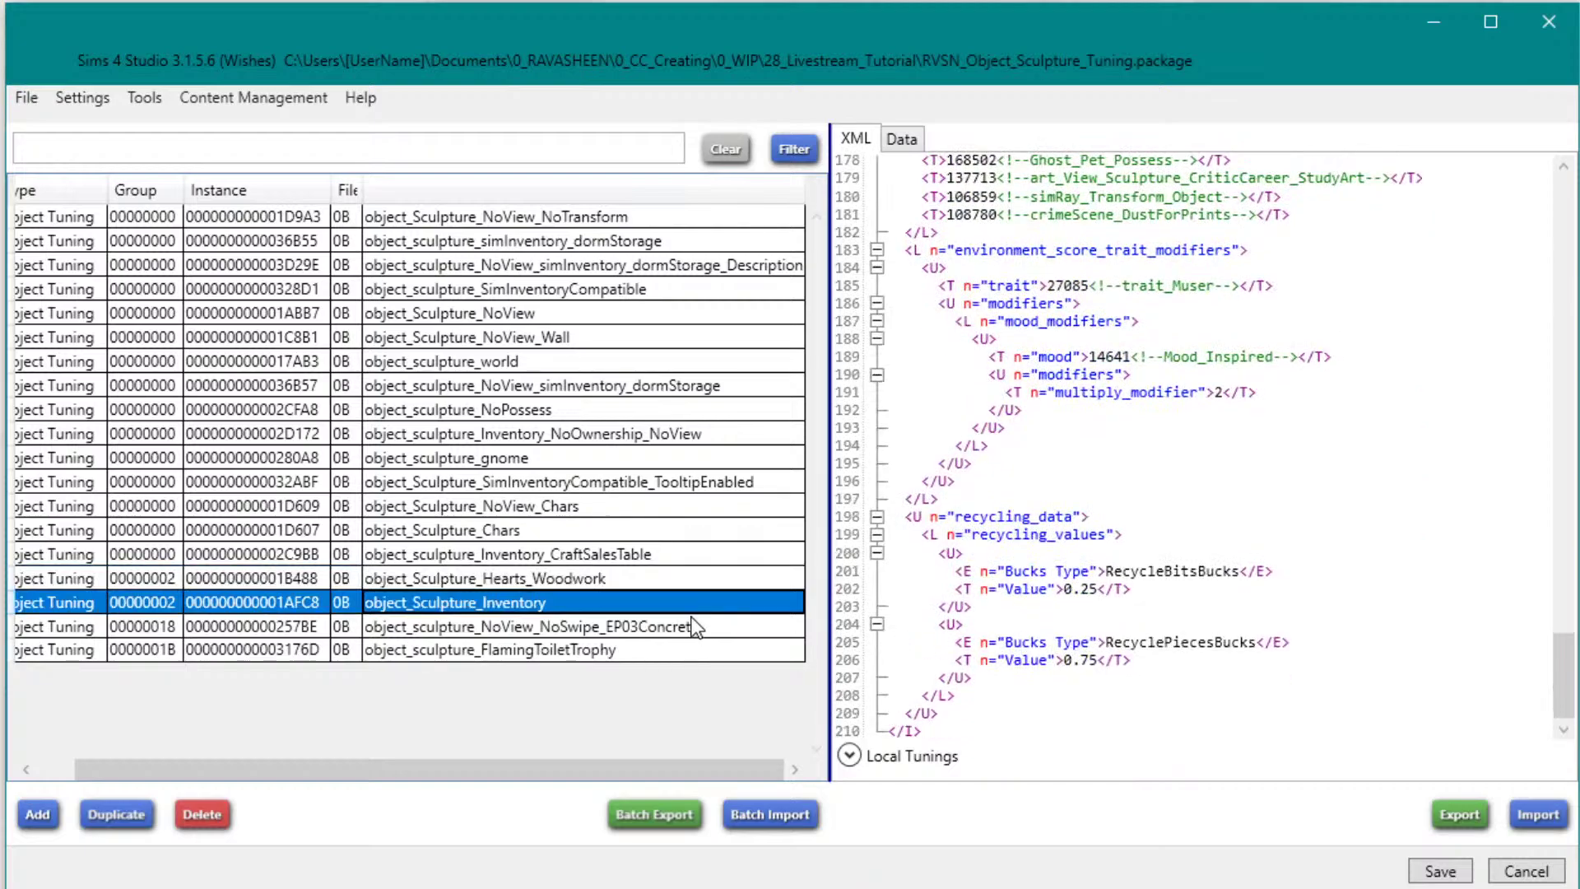
pyautogui.click(501, 627)
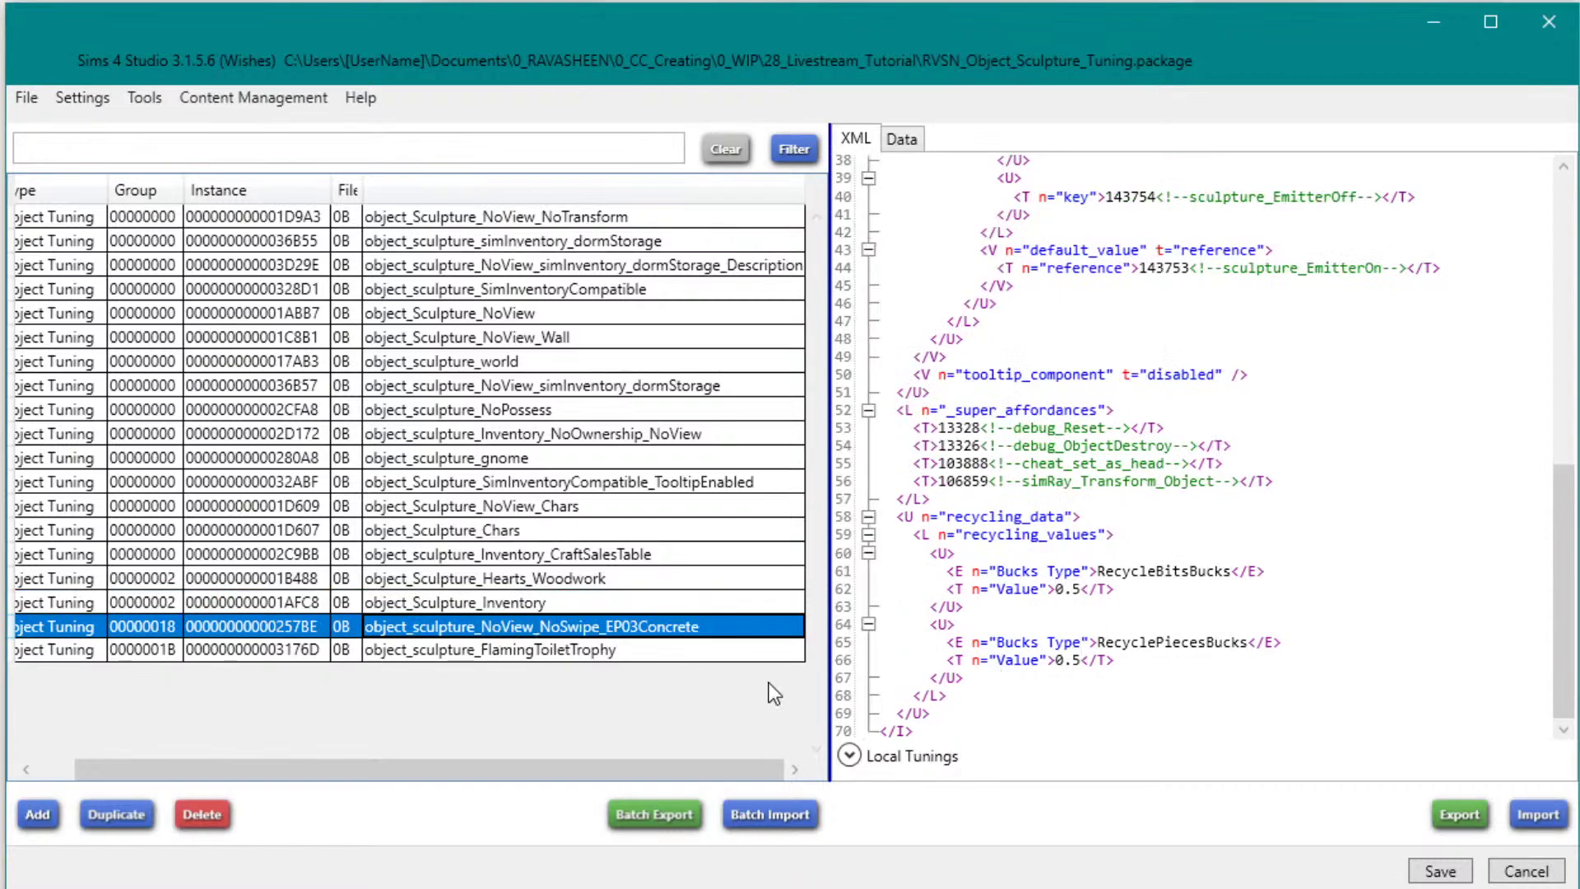
# Step: Read through the object_sculpture_FlamingToiletTrophy tuning and highlight the Marketable_NormalValue default value reference among its client states
pyautogui.click(728, 652)
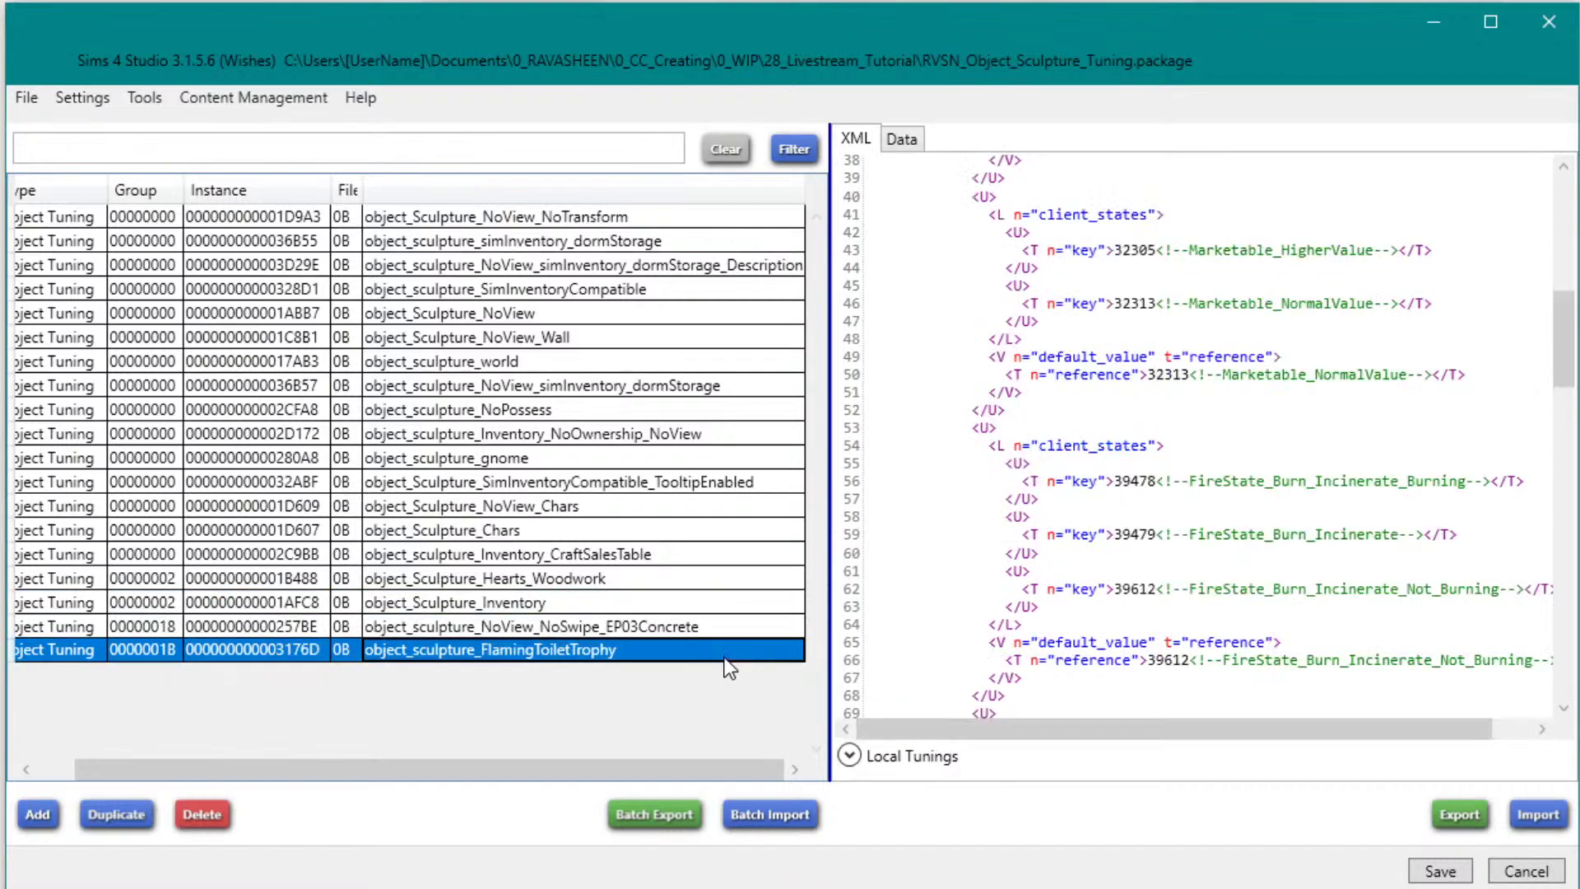
pyautogui.scroll(-20, 1097, 578)
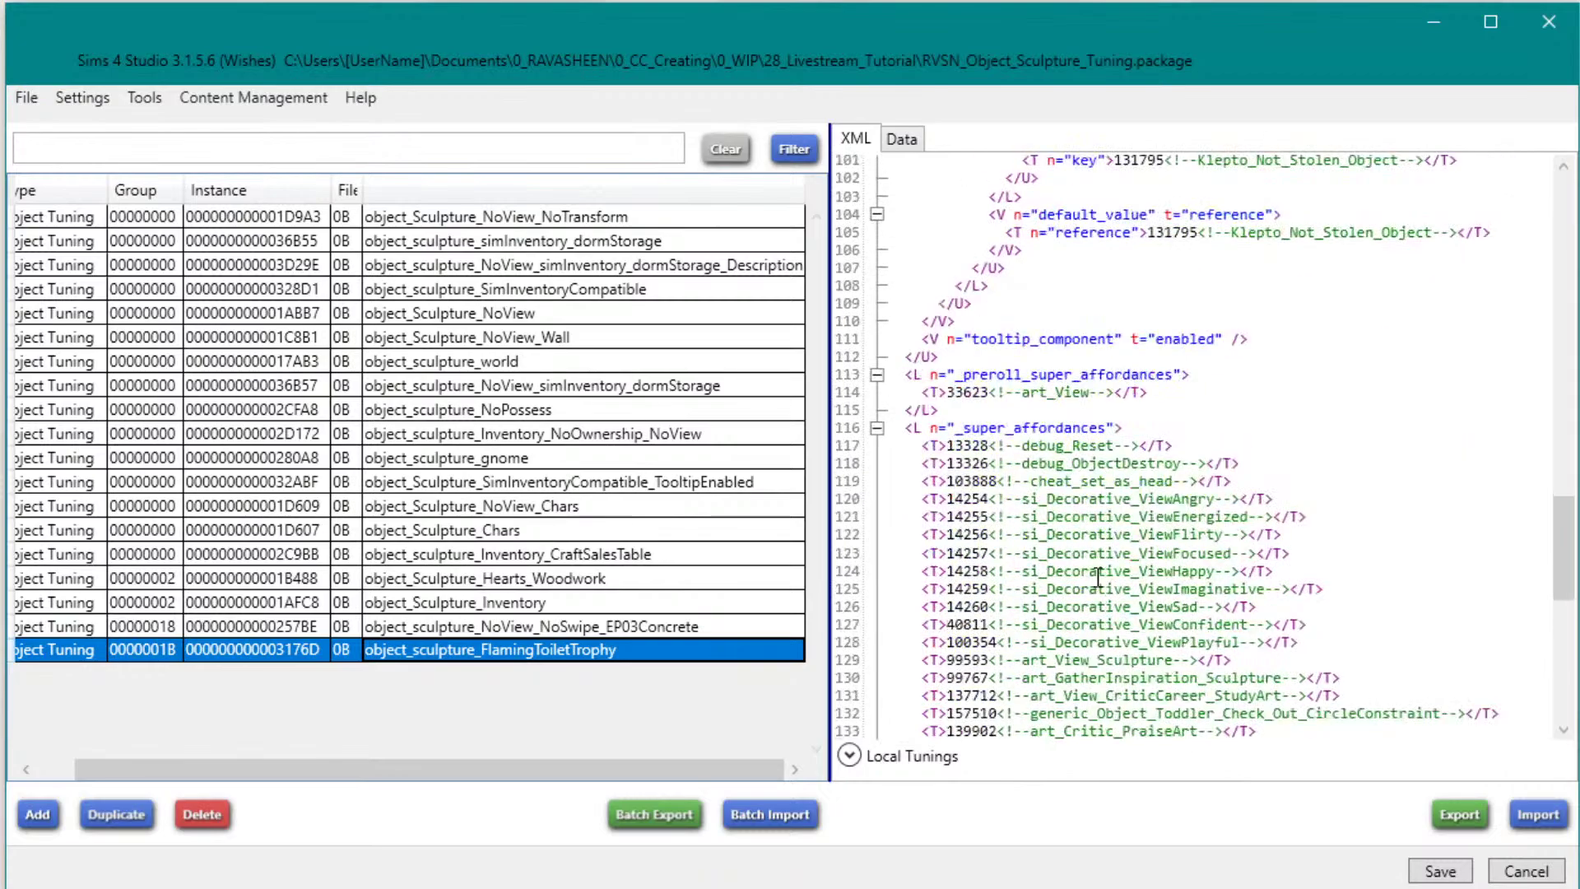
pyautogui.scroll(-2, 1097, 578)
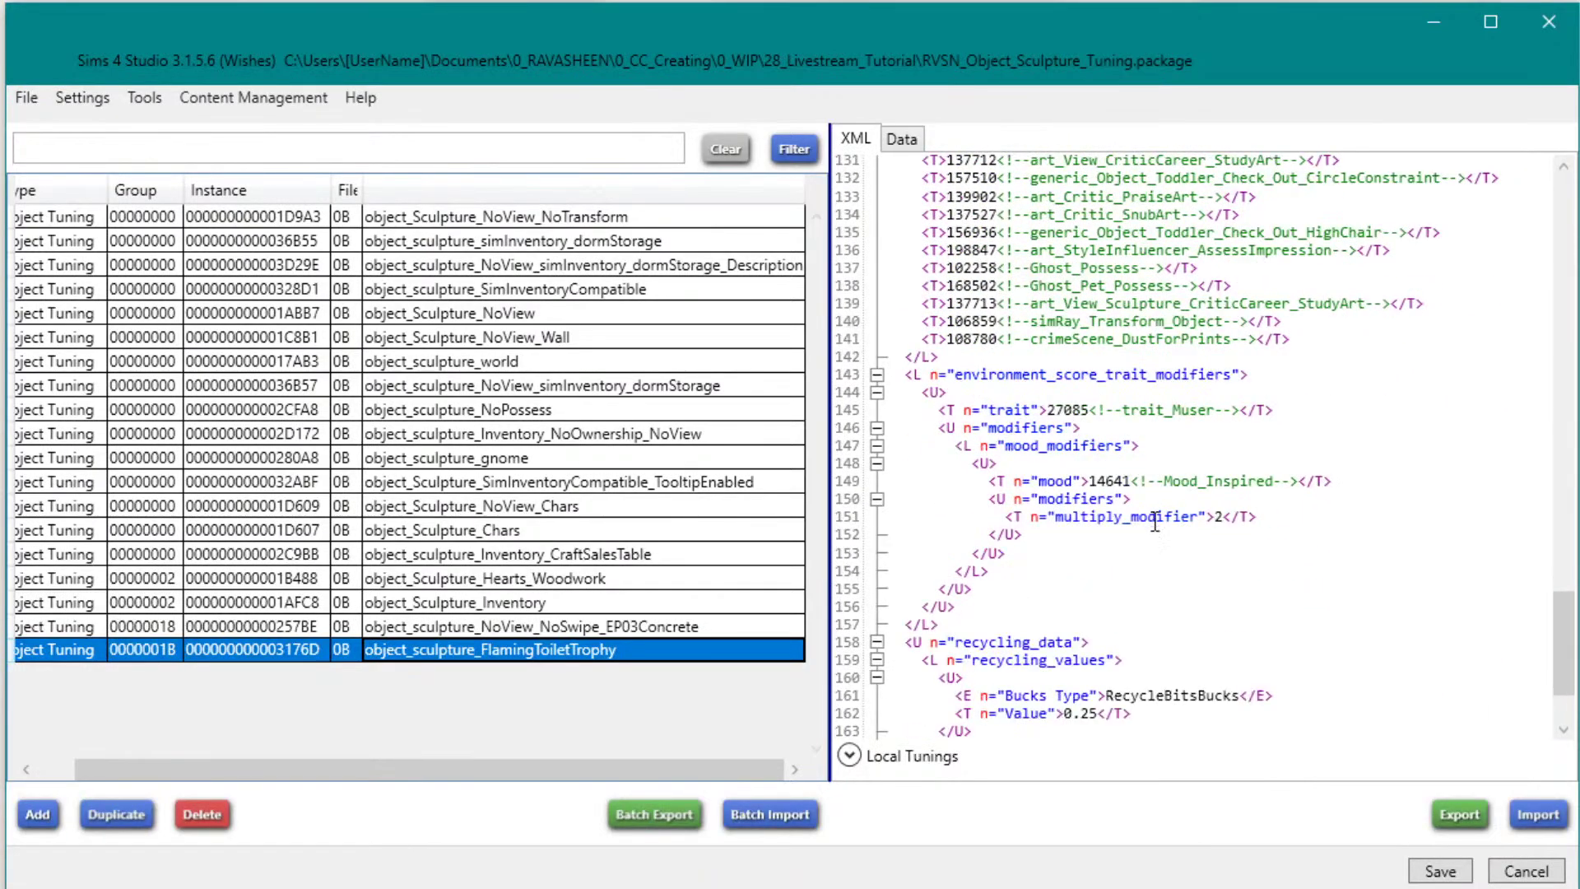
pyautogui.scroll(14, 1155, 523)
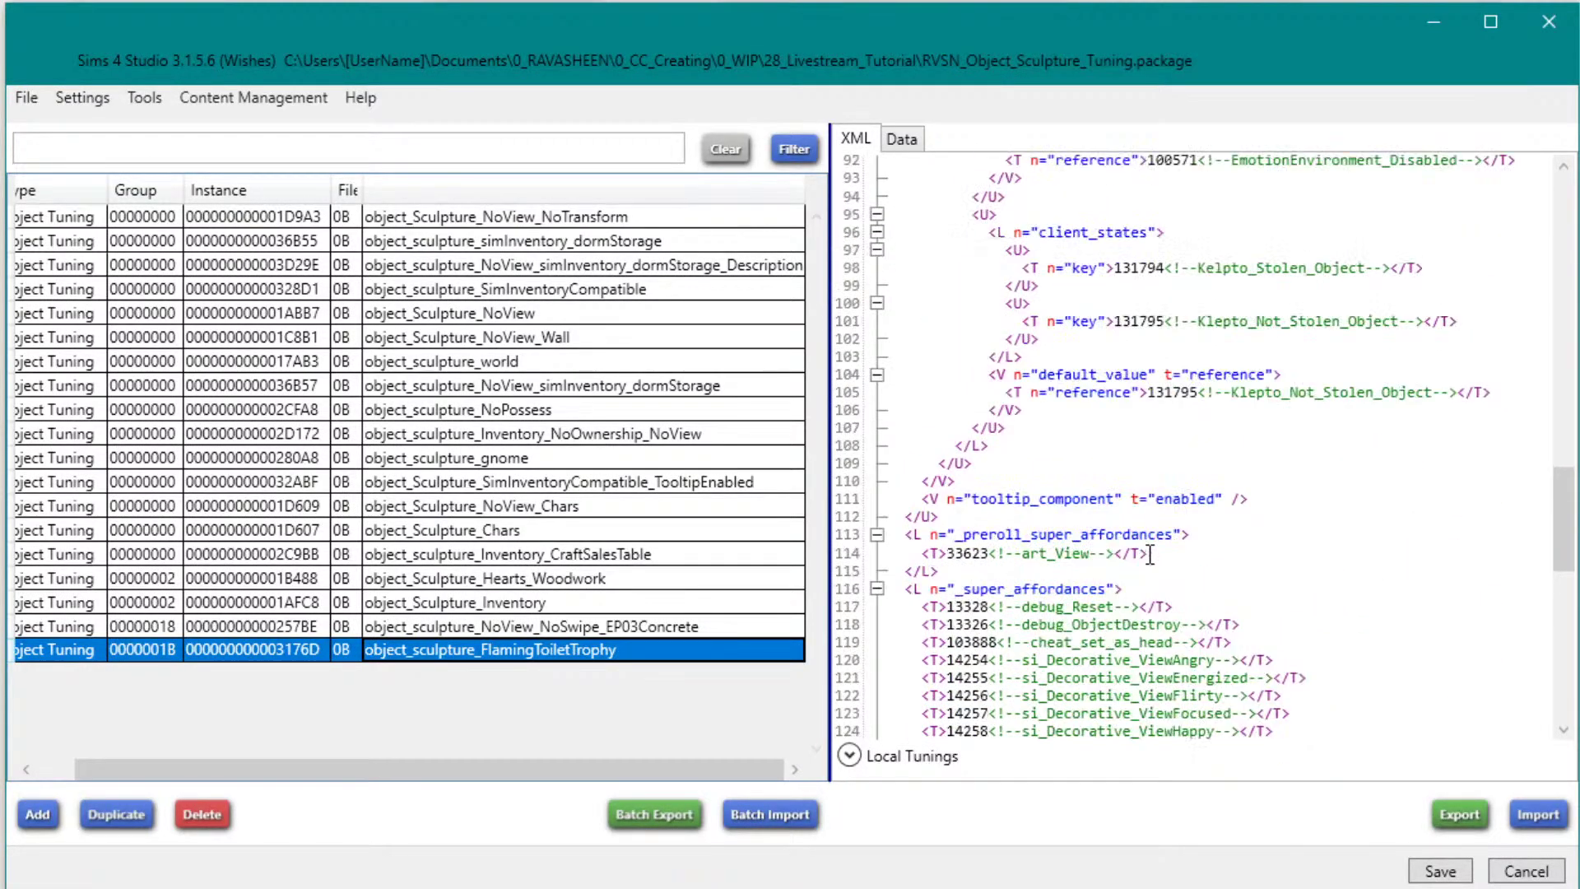
pyautogui.scroll(16, 1150, 556)
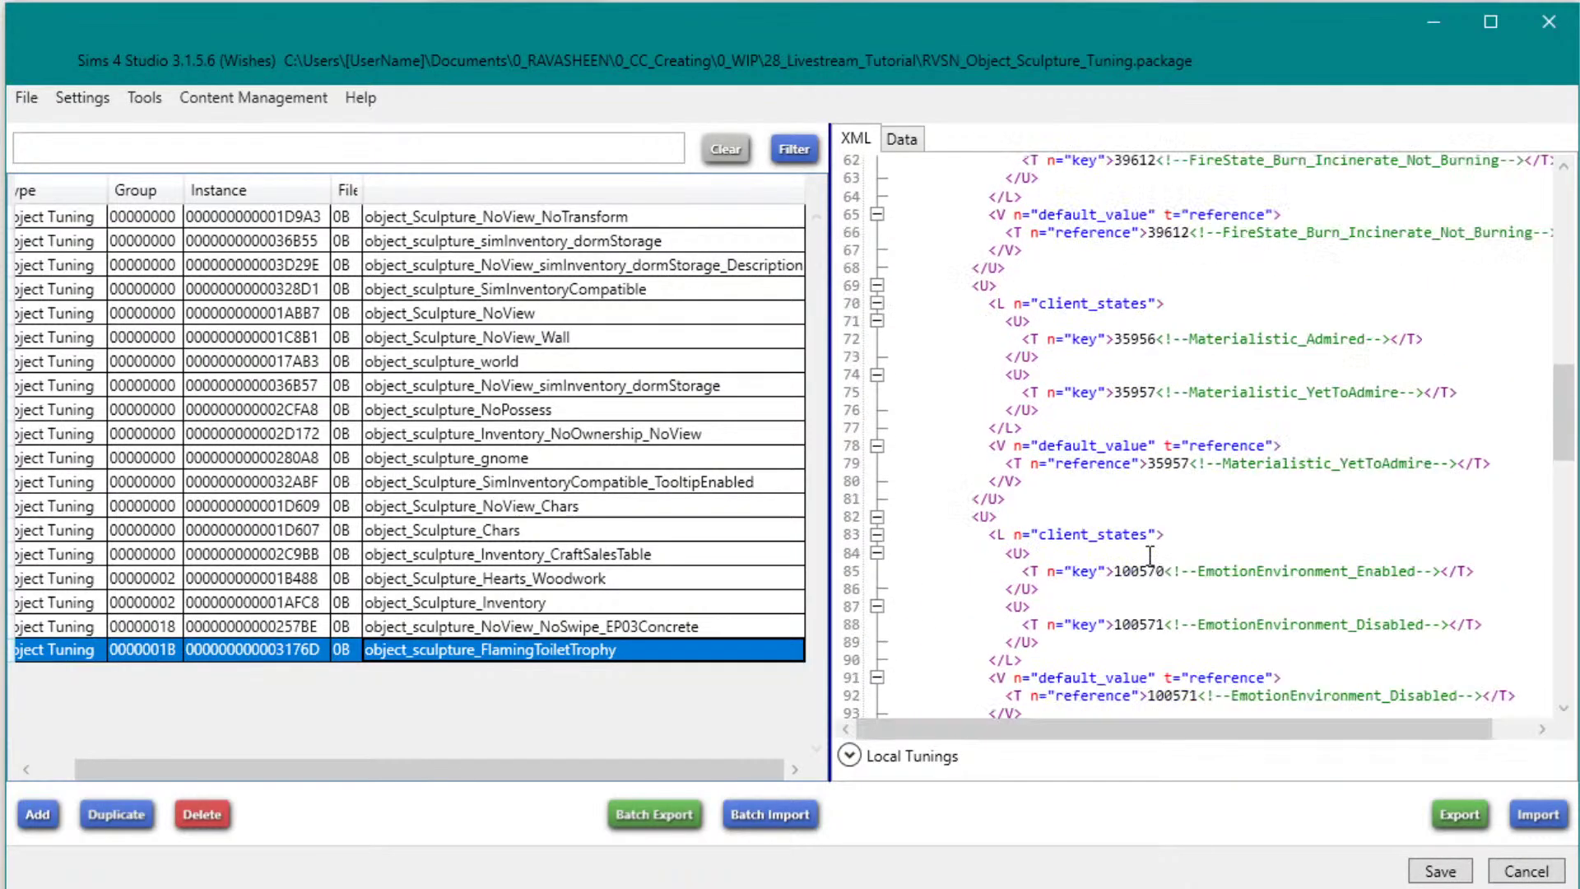
pyautogui.scroll(13, 1149, 556)
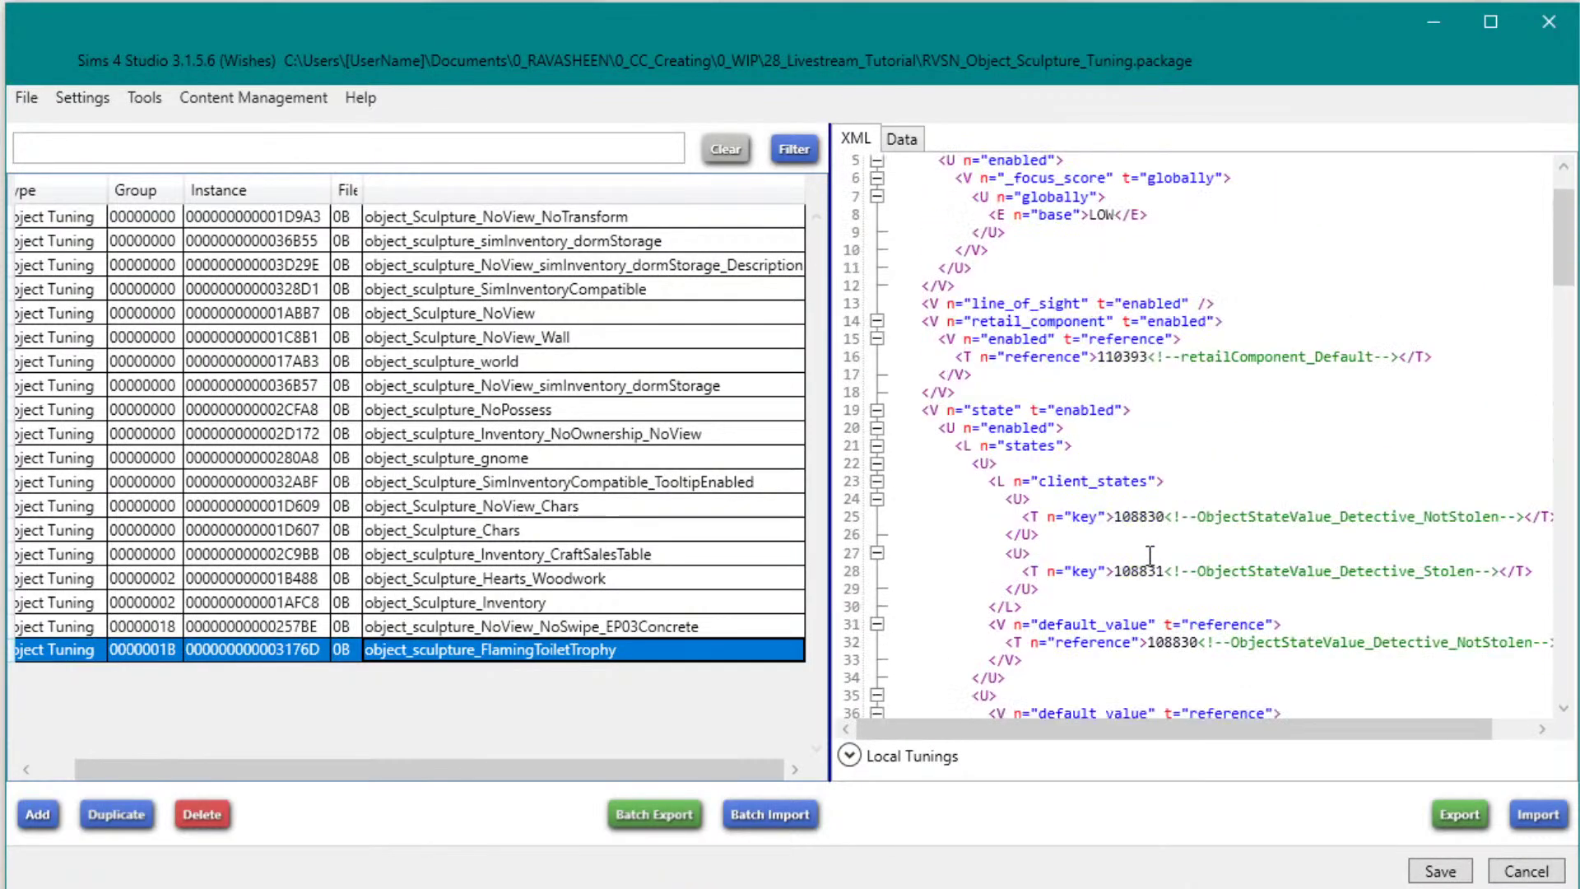
pyautogui.scroll(-12, 1149, 556)
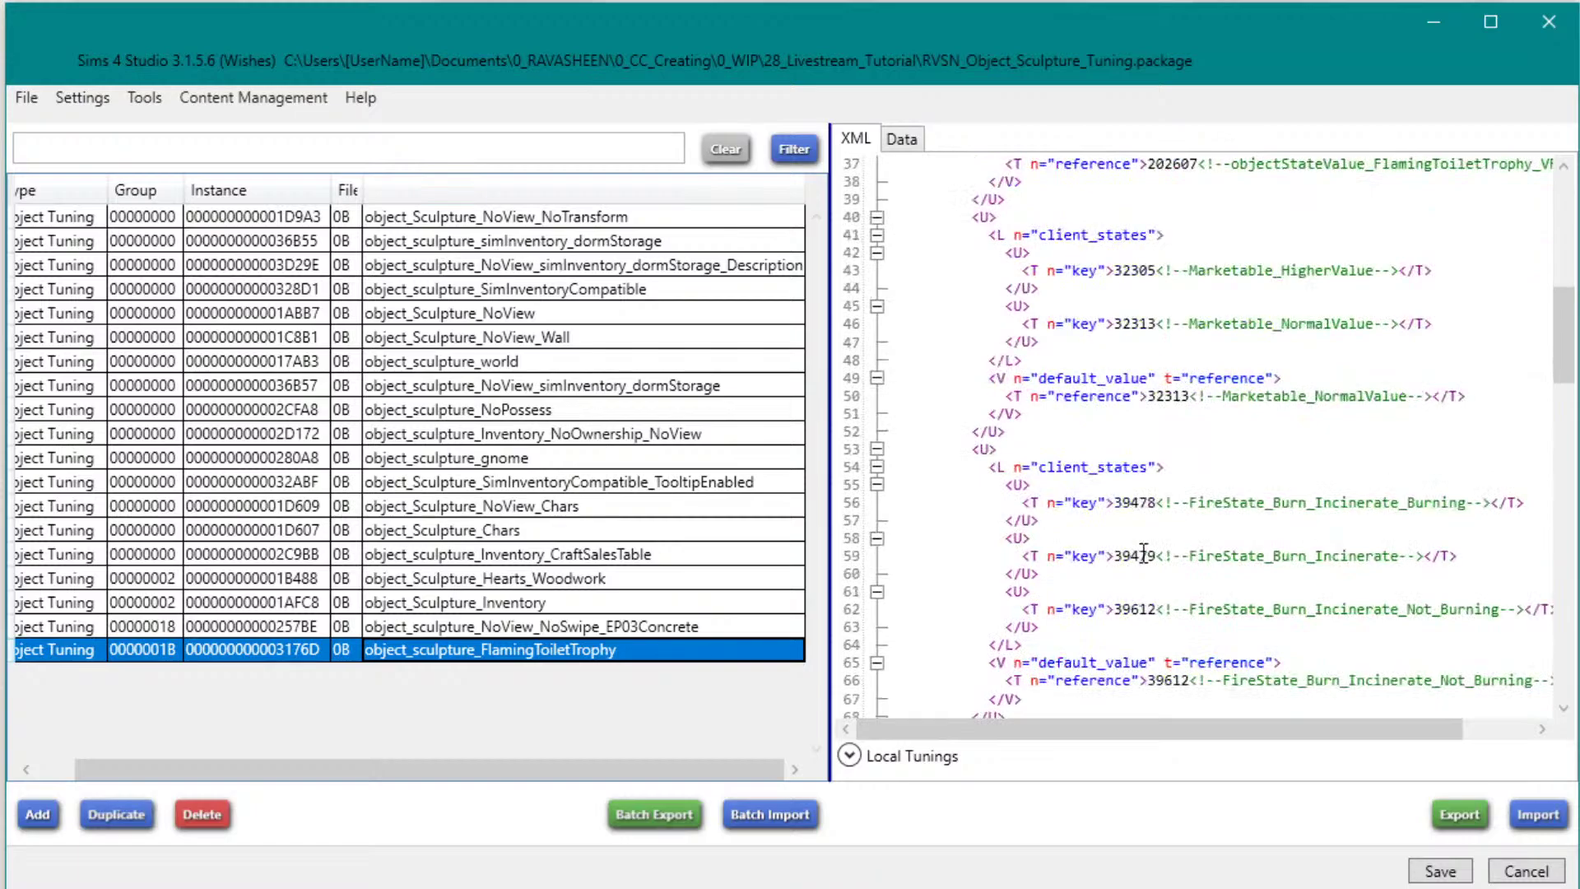
pyautogui.moveTo(1495, 402); pyautogui.dragTo(1153, 402)
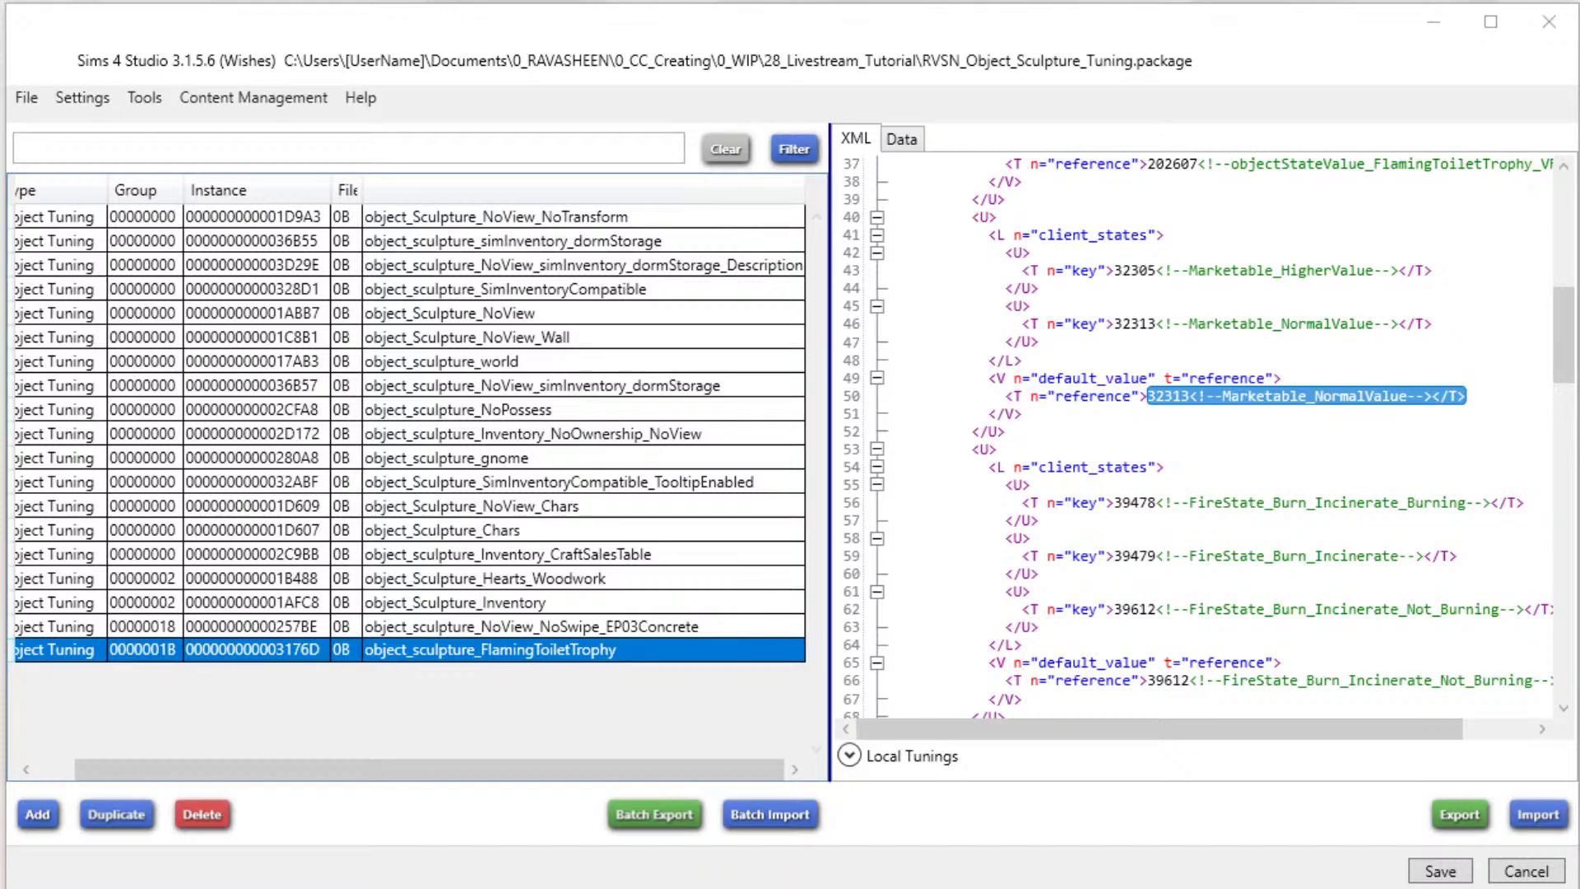
# Step: Examine the components, gnome states and super affordances of object_sculpture_gnome after a brief look at object_Sculpture_Hearts_Woodwork
pyautogui.moveTo(2, 493); pyautogui.dragTo(1226, 145)
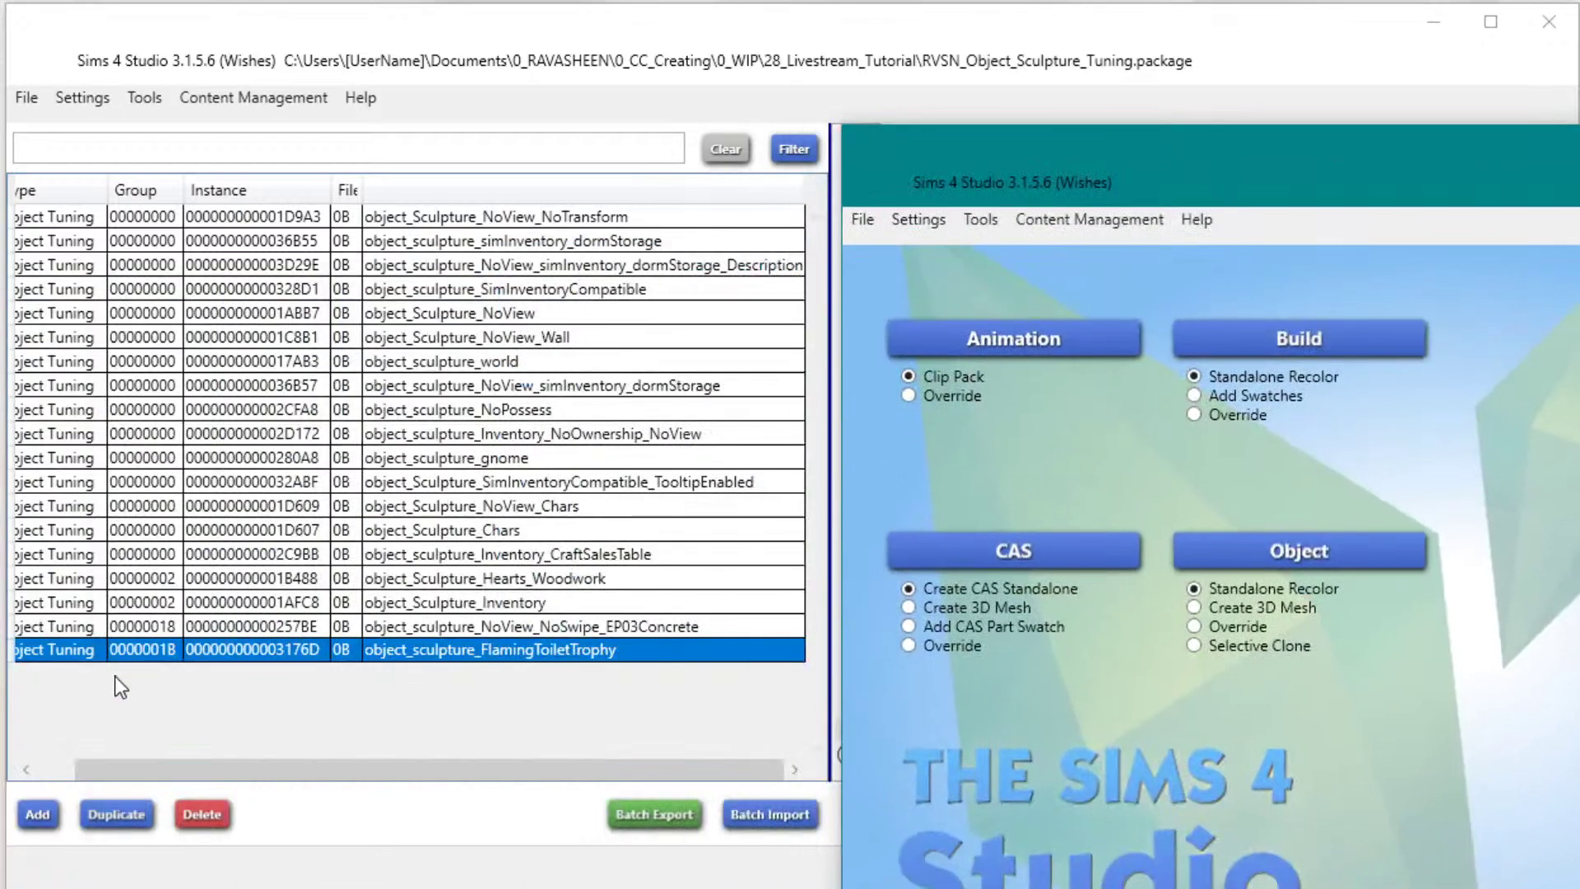
pyautogui.click(362, 584)
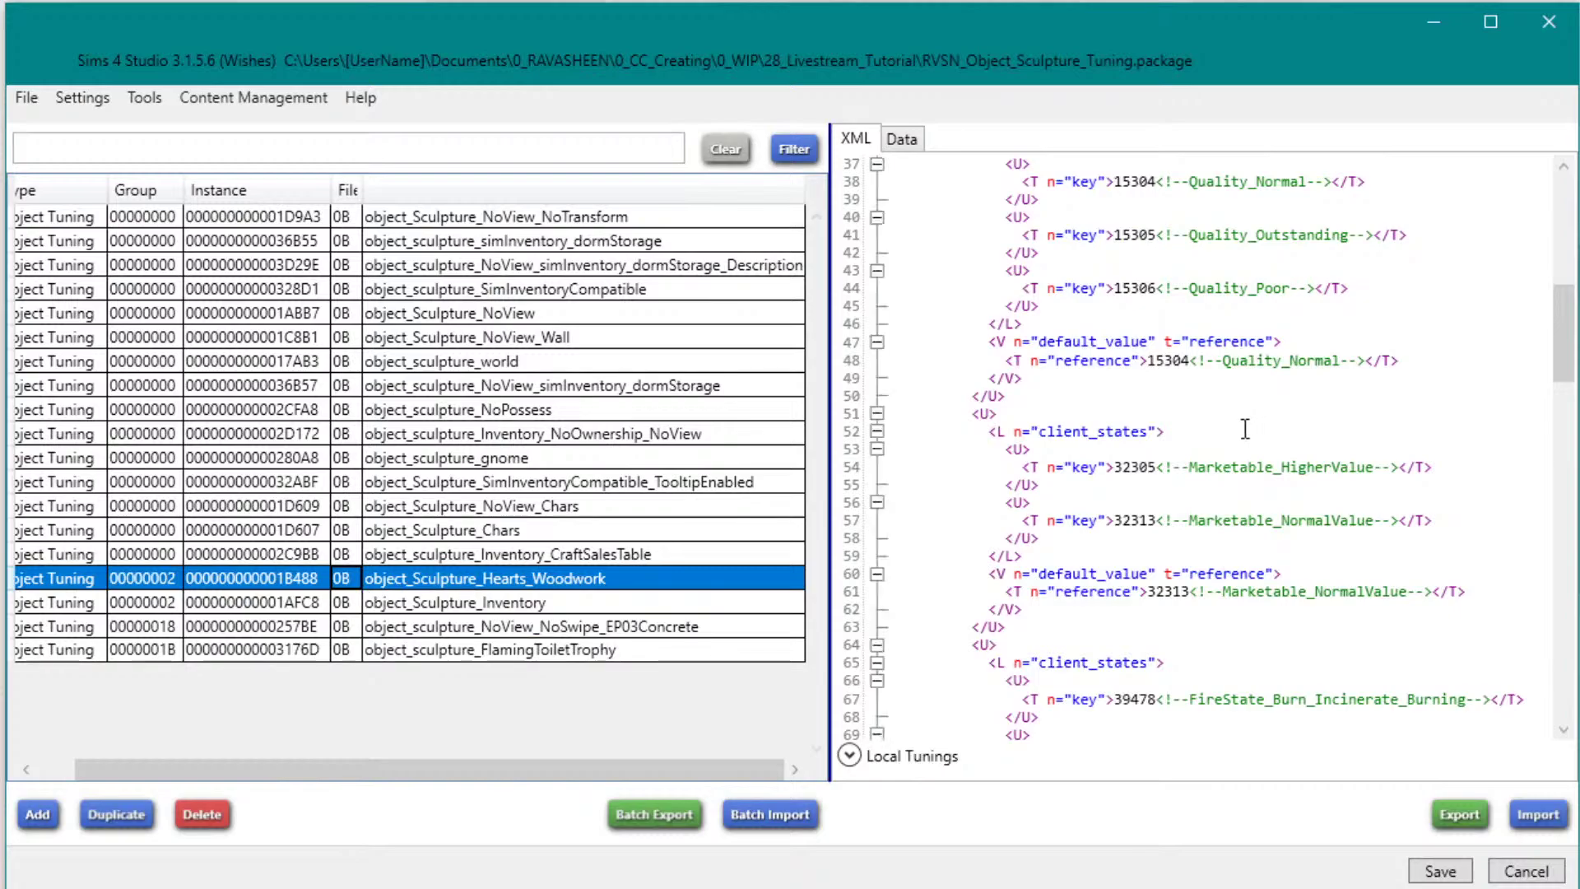
pyautogui.click(566, 458)
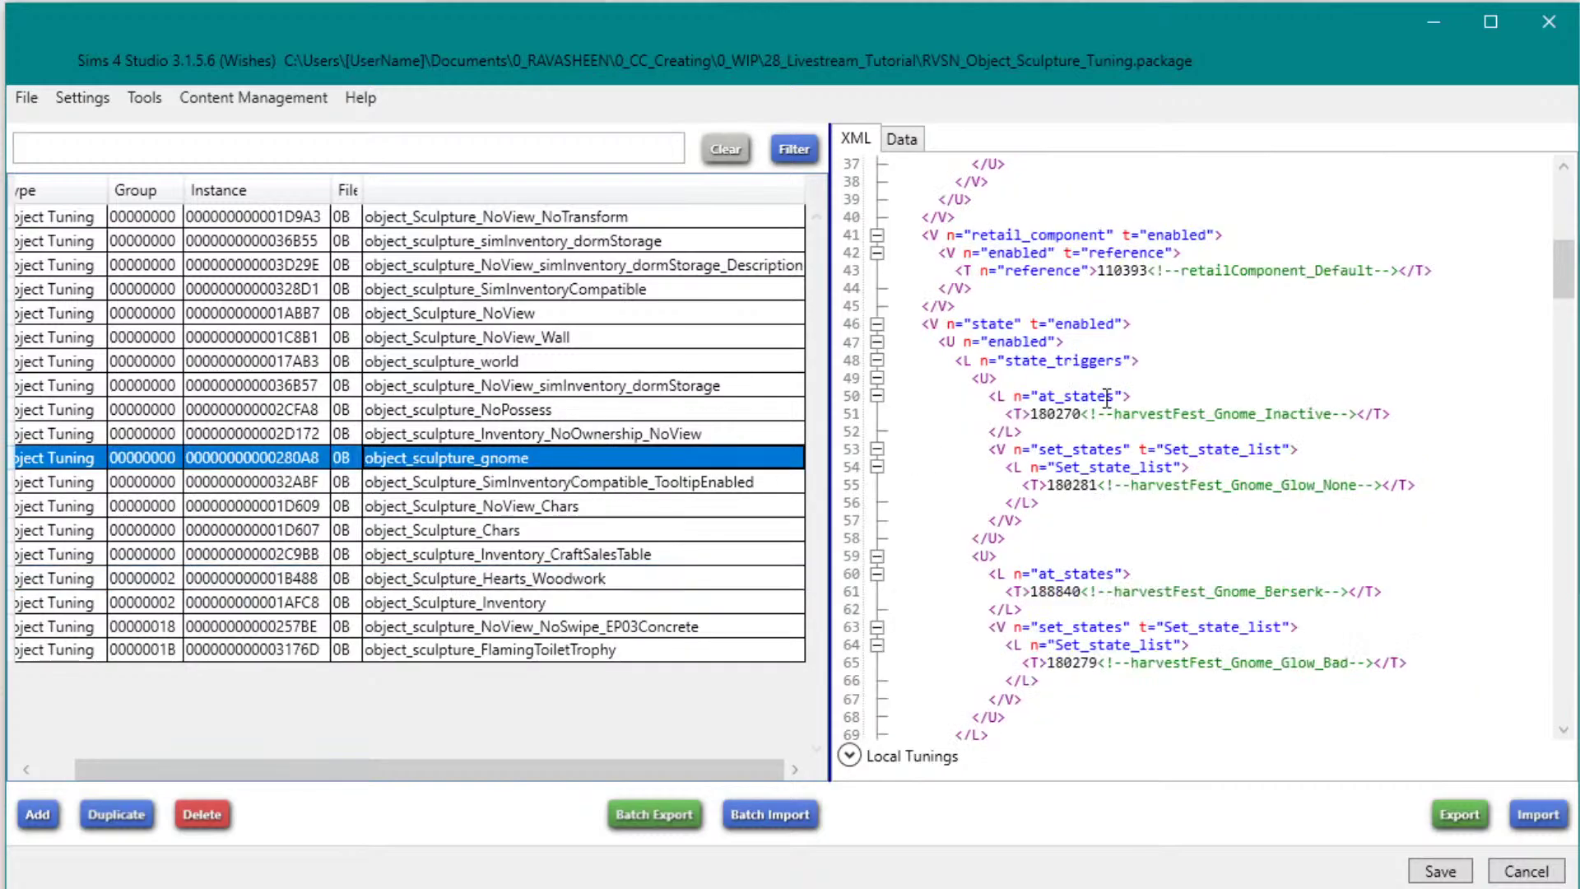
pyautogui.scroll(12, 1143, 401)
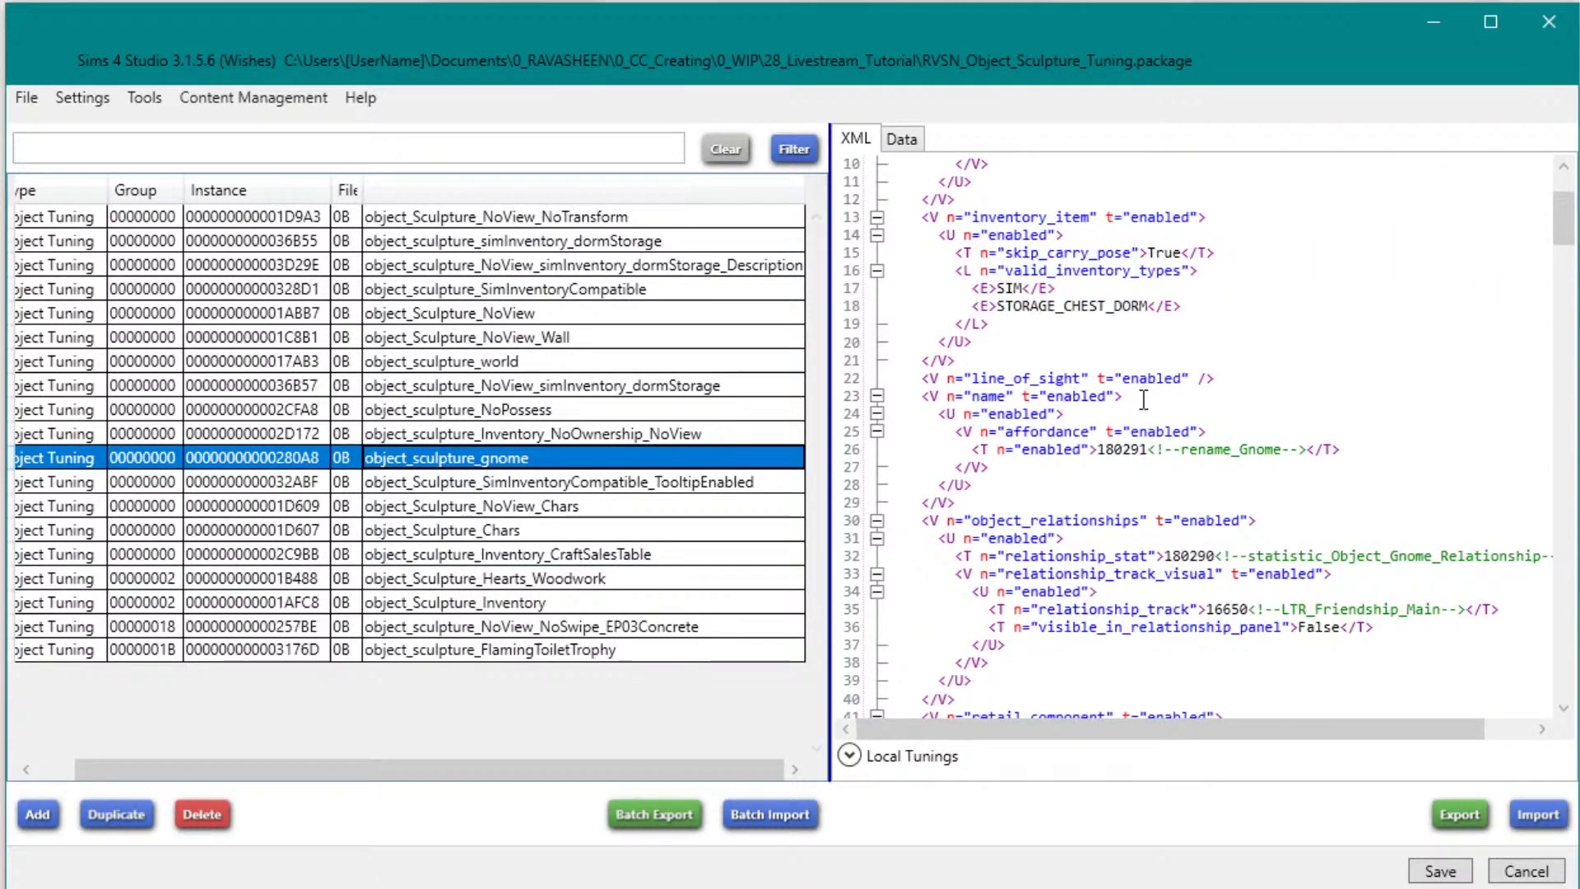
pyautogui.scroll(-20, 1109, 399)
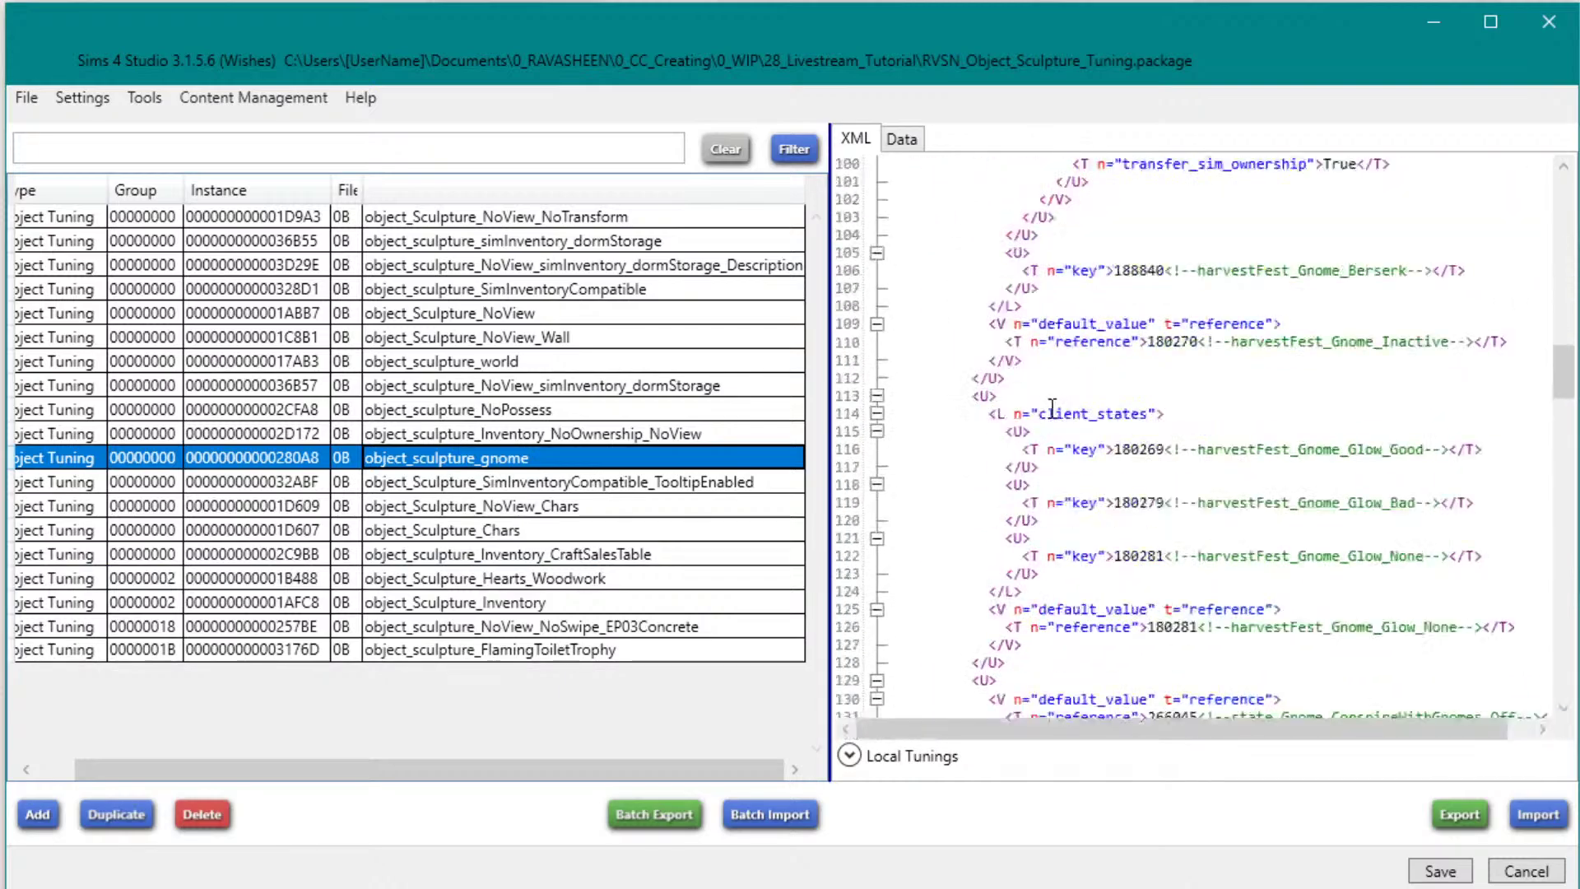
pyautogui.scroll(-20, 1253, 426)
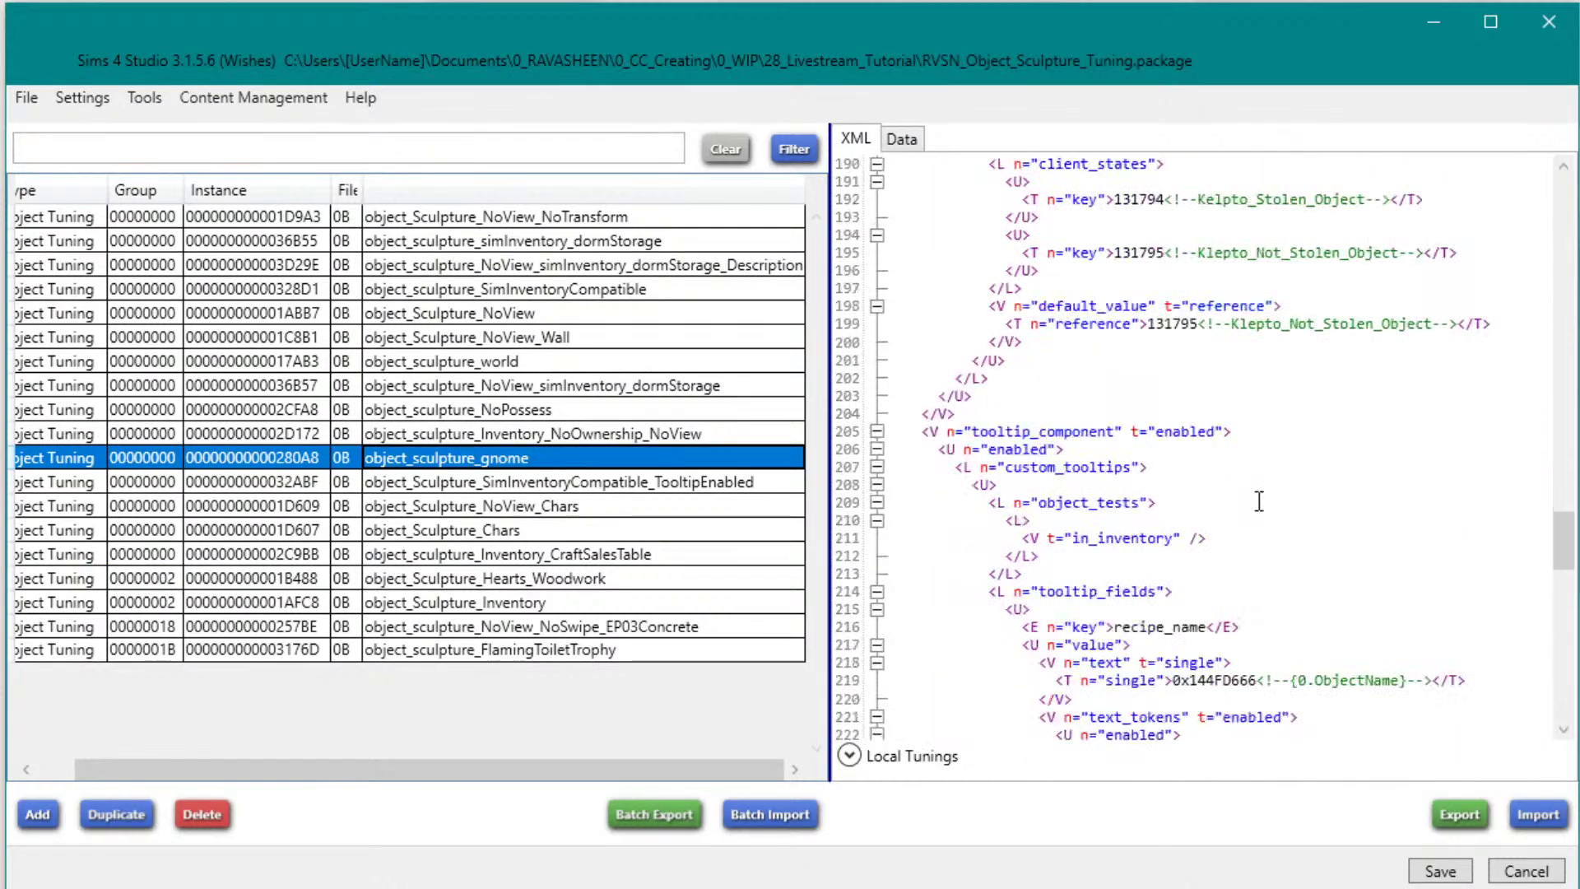
pyautogui.scroll(-18, 1241, 502)
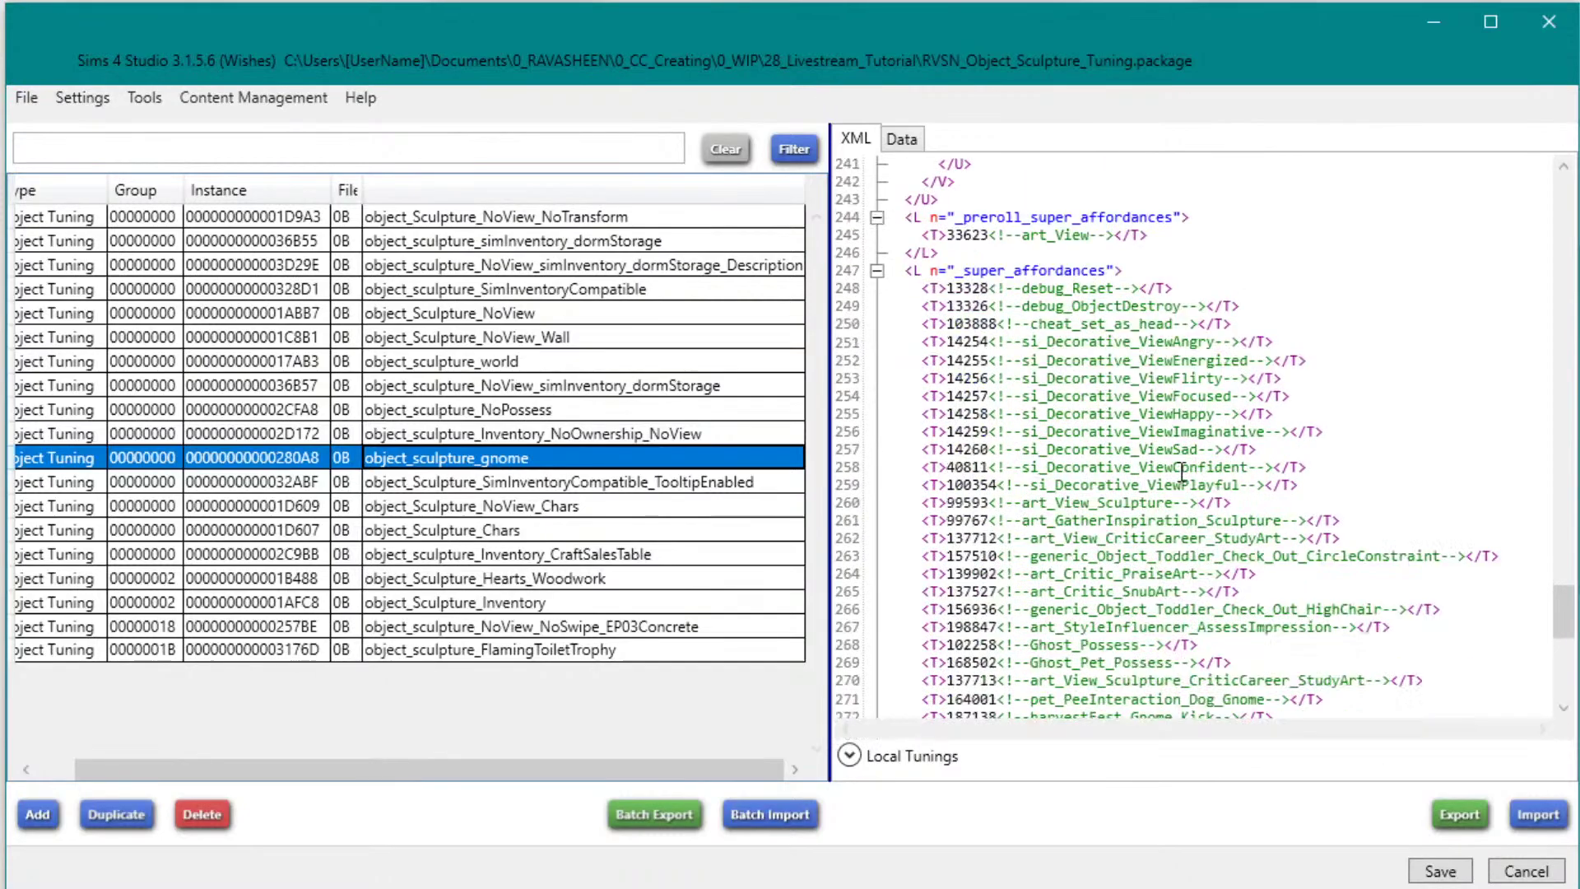
pyautogui.scroll(-6, 1175, 469)
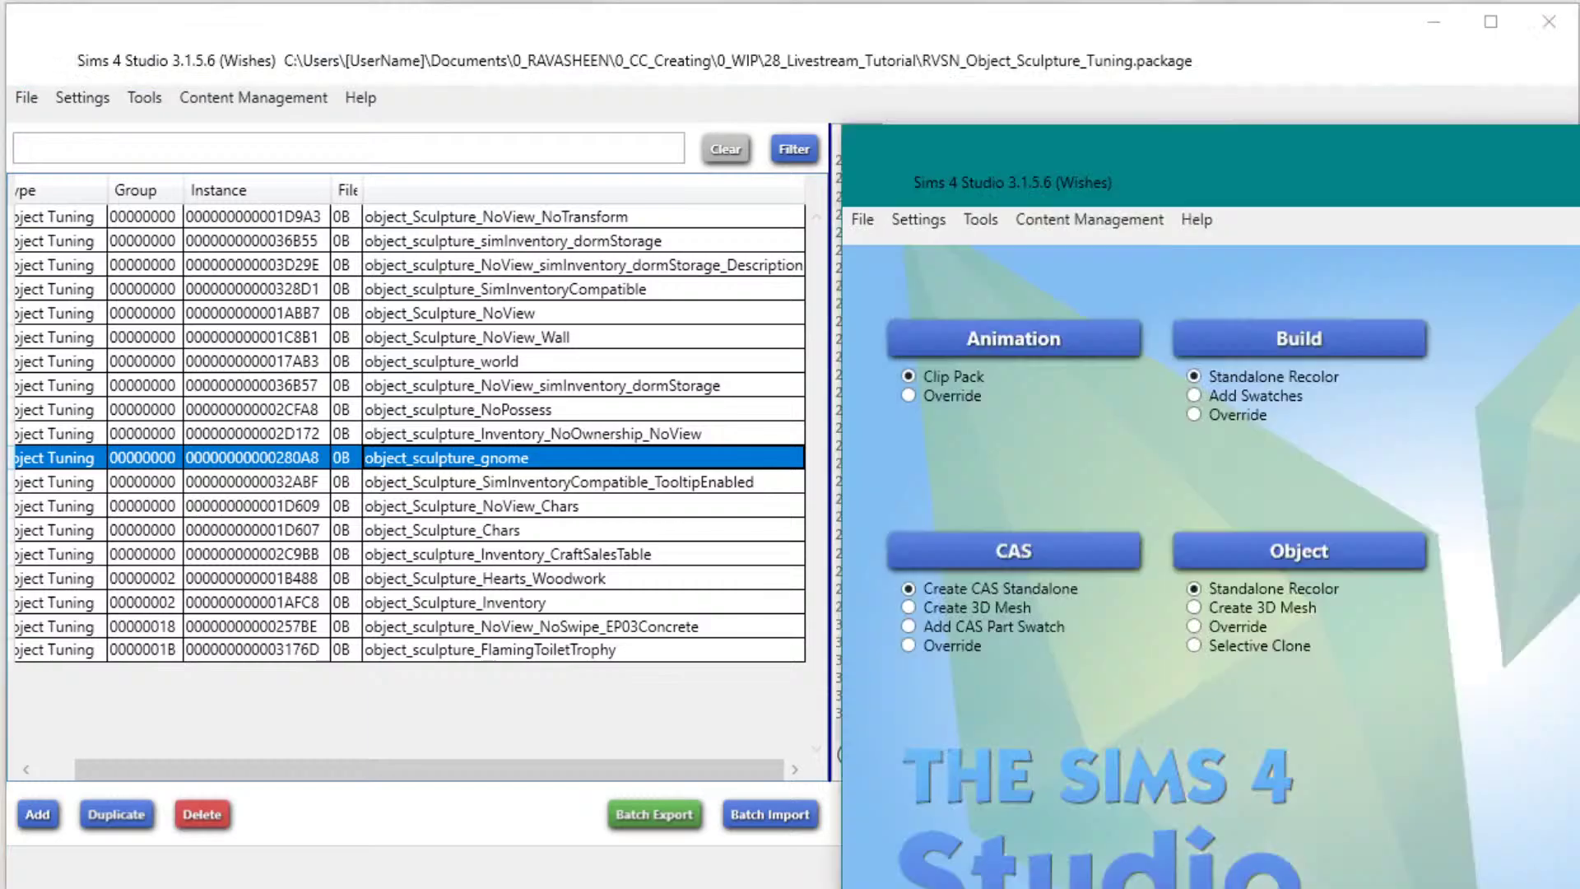
# Step: Open the object catalog in the second Sims 4 Studio window and search for "tis"
pyautogui.moveTo(1578, 136); pyautogui.dragTo(1186, 59)
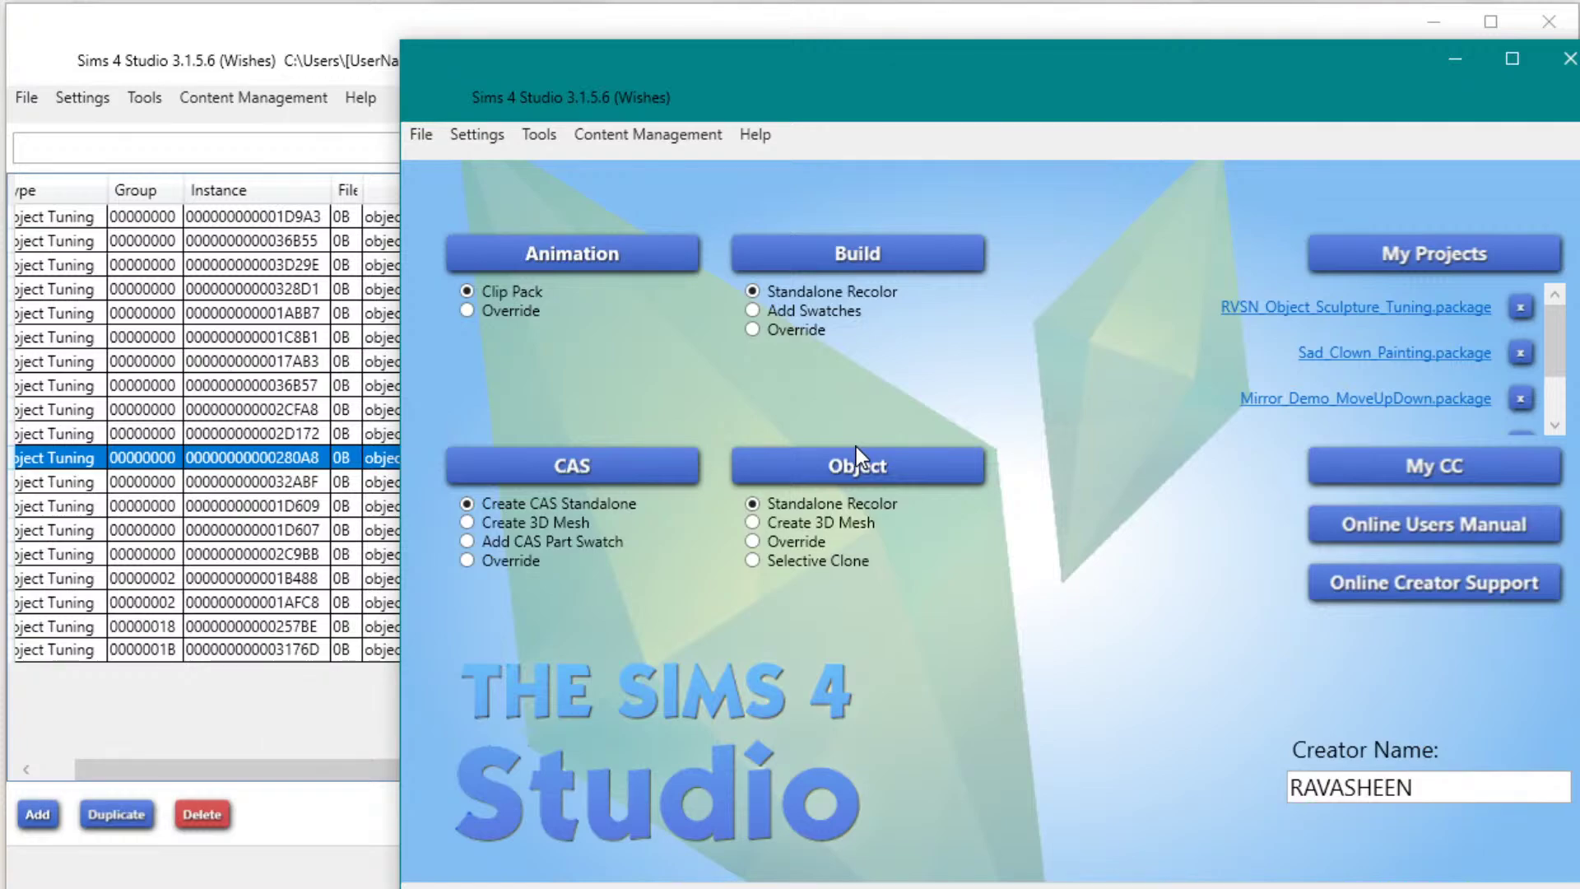
pyautogui.click(796, 479)
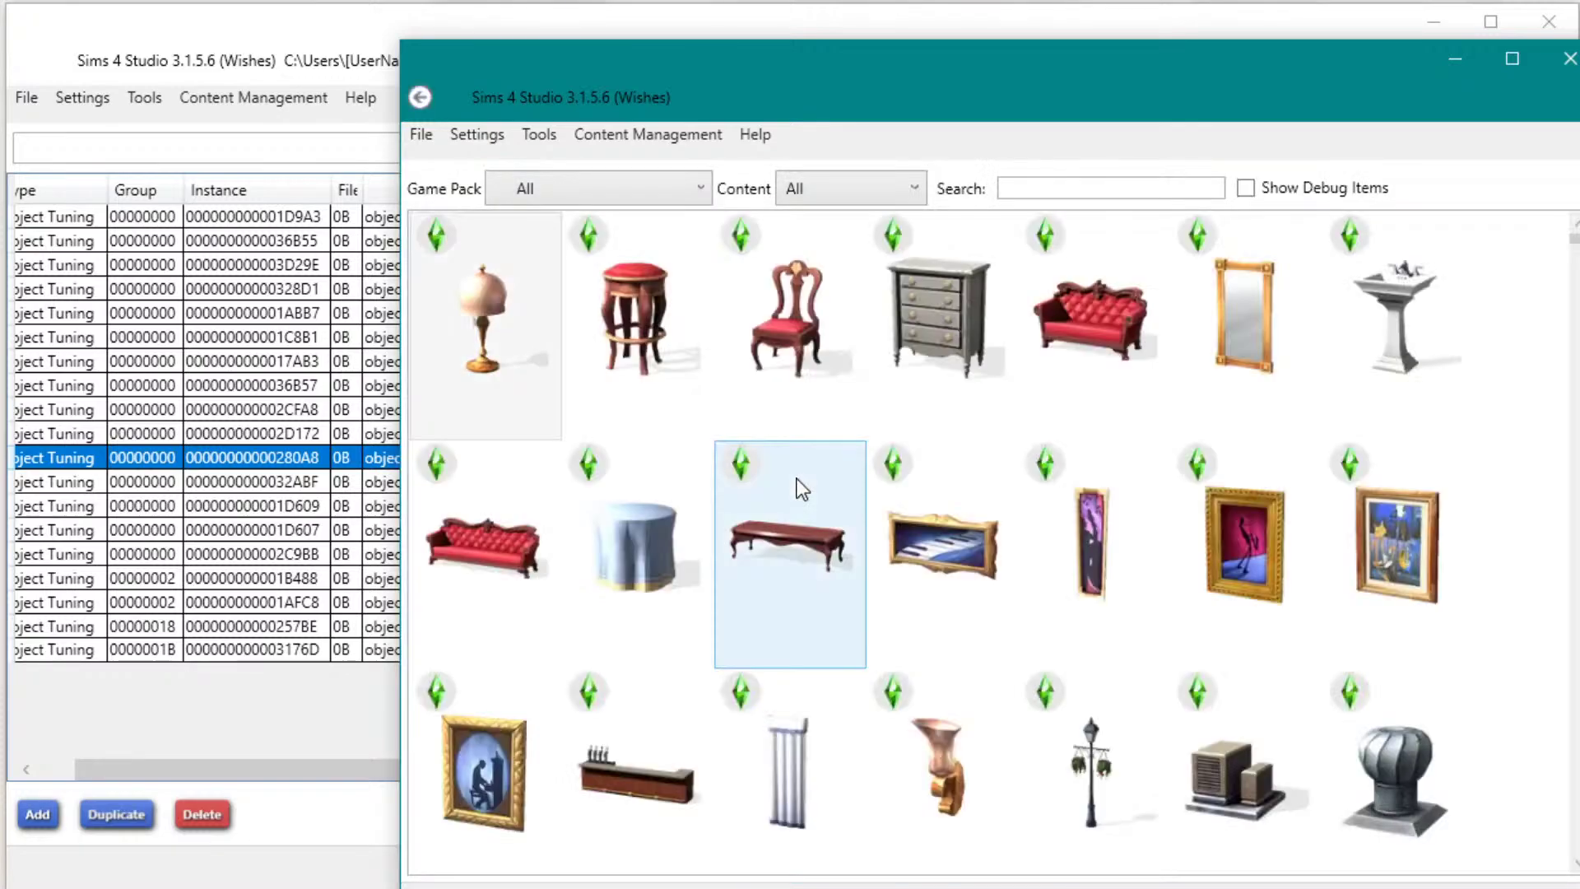
pyautogui.click(1066, 188)
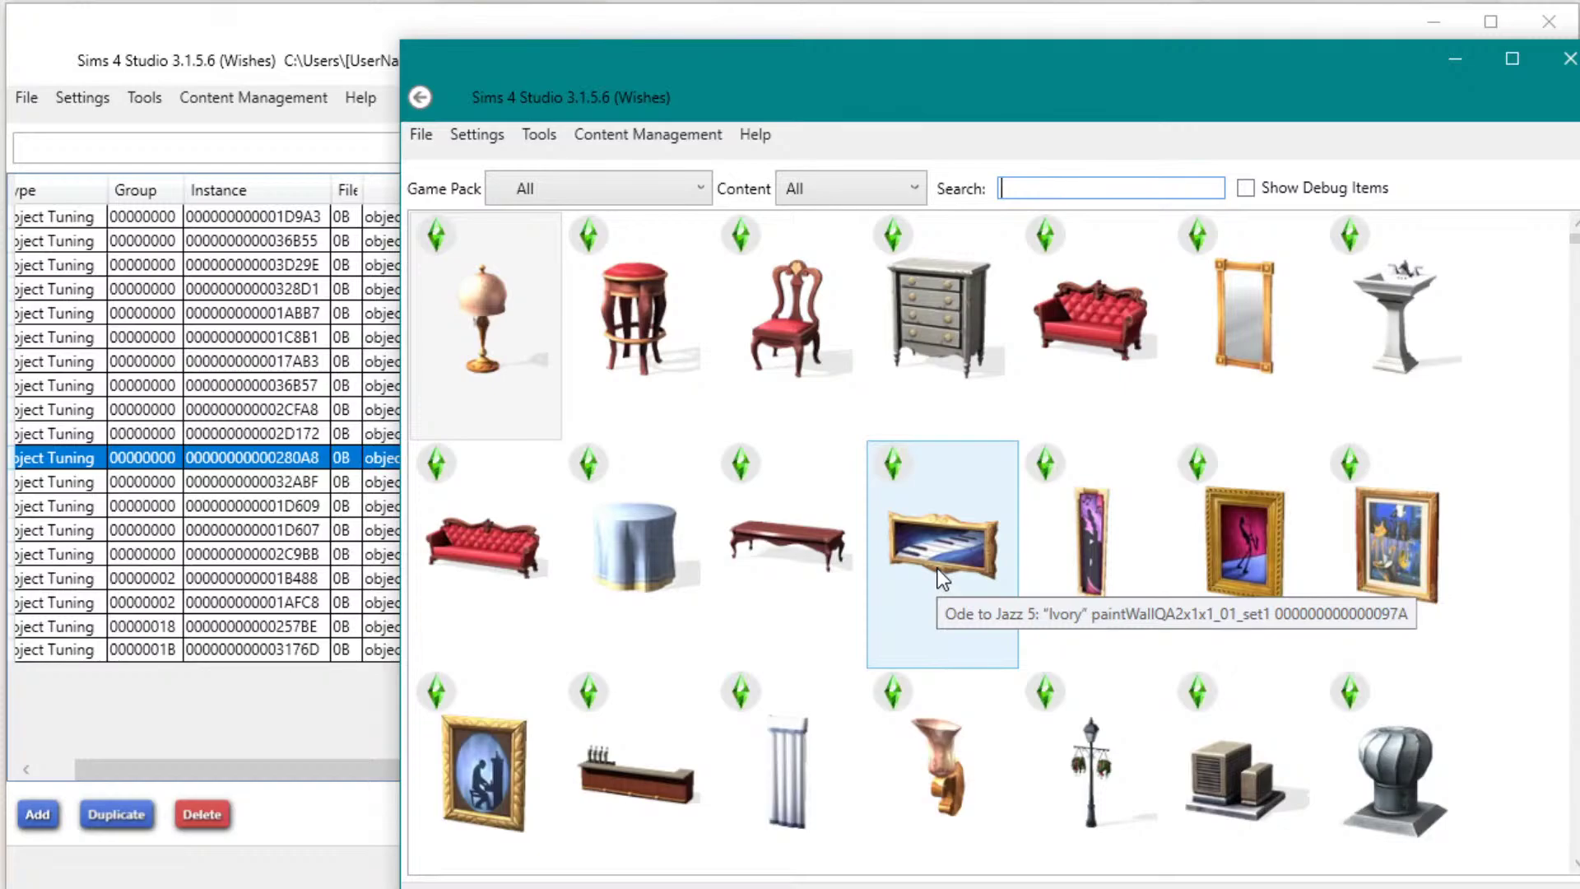
pyautogui.scroll(-15, 931, 570)
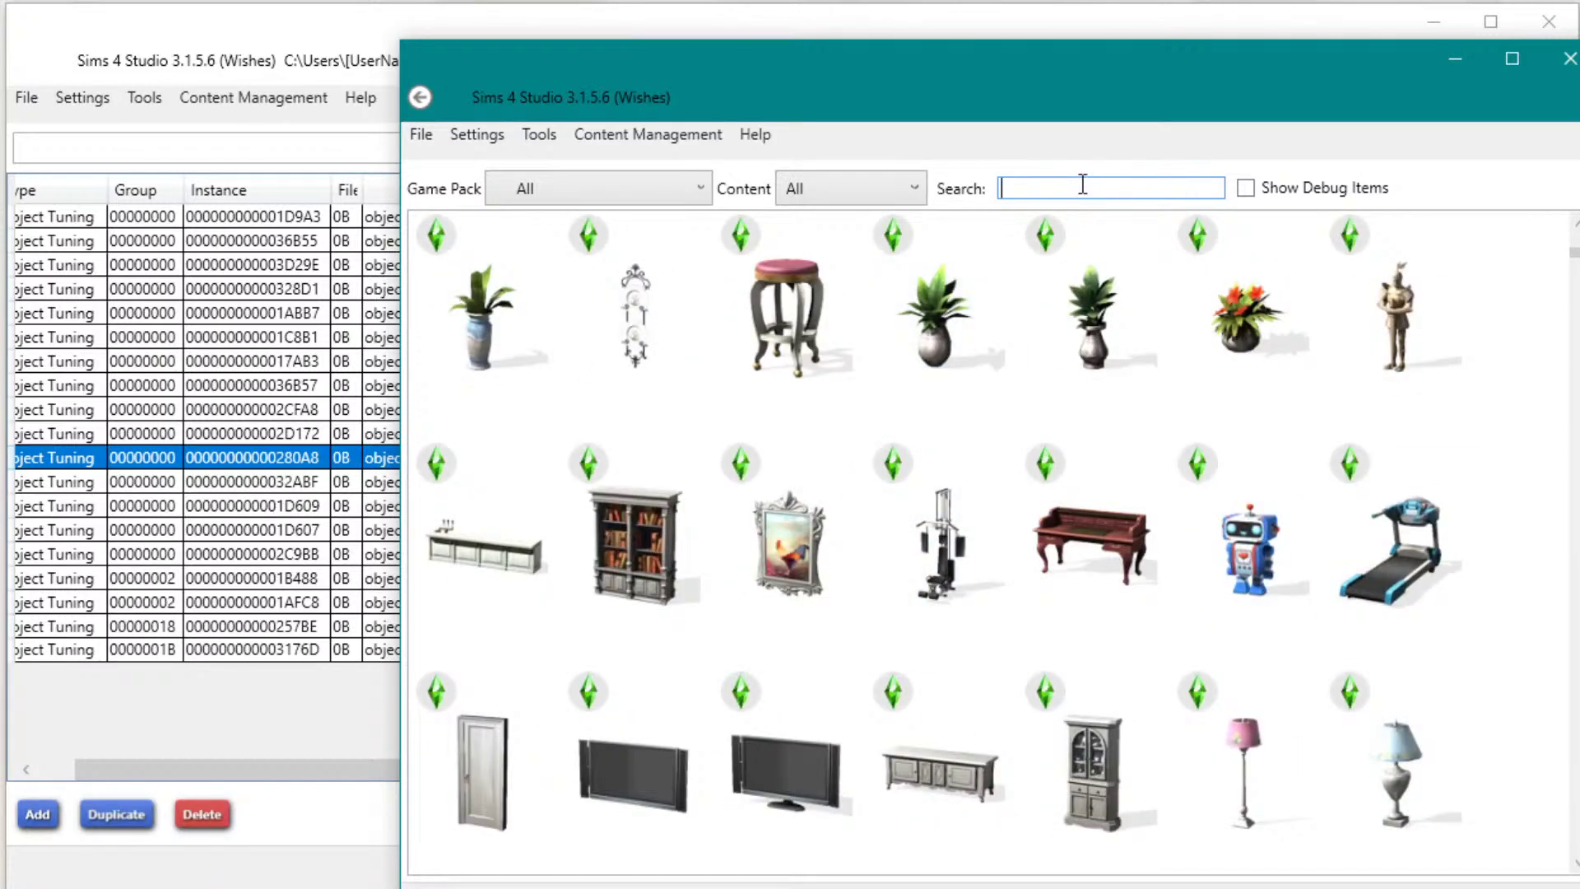
pyautogui.click(1082, 185)
pyautogui.write('tis')
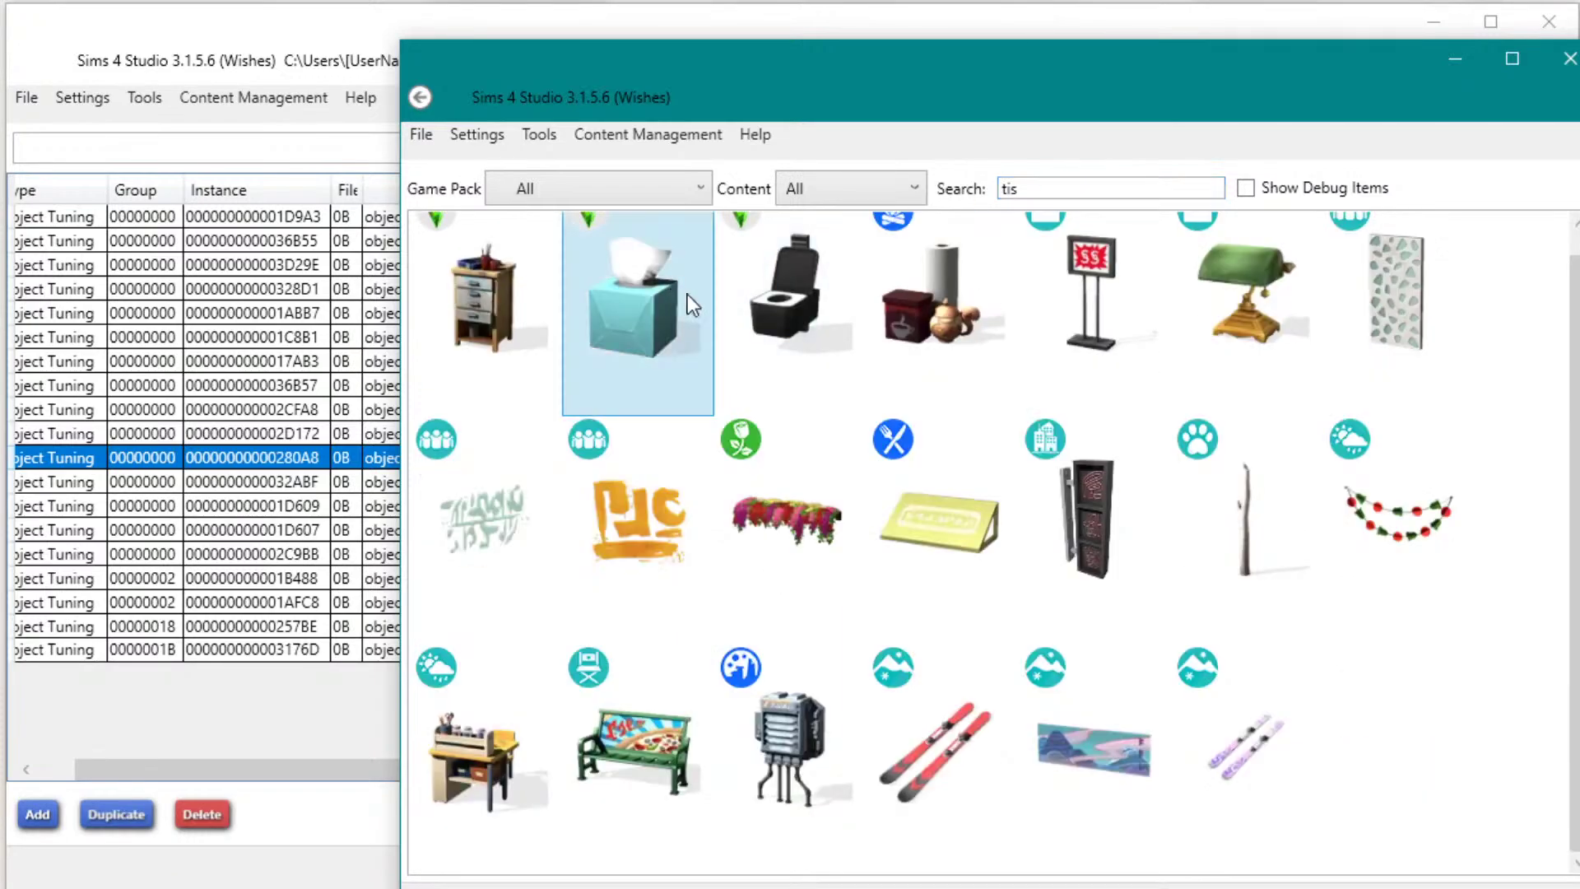
# Step: Clone the tissue box with all components and renumbering as RVSN_TissueBox_Inspired, and place its window fully in view in the Studio view
pyautogui.doubleClick(638, 313)
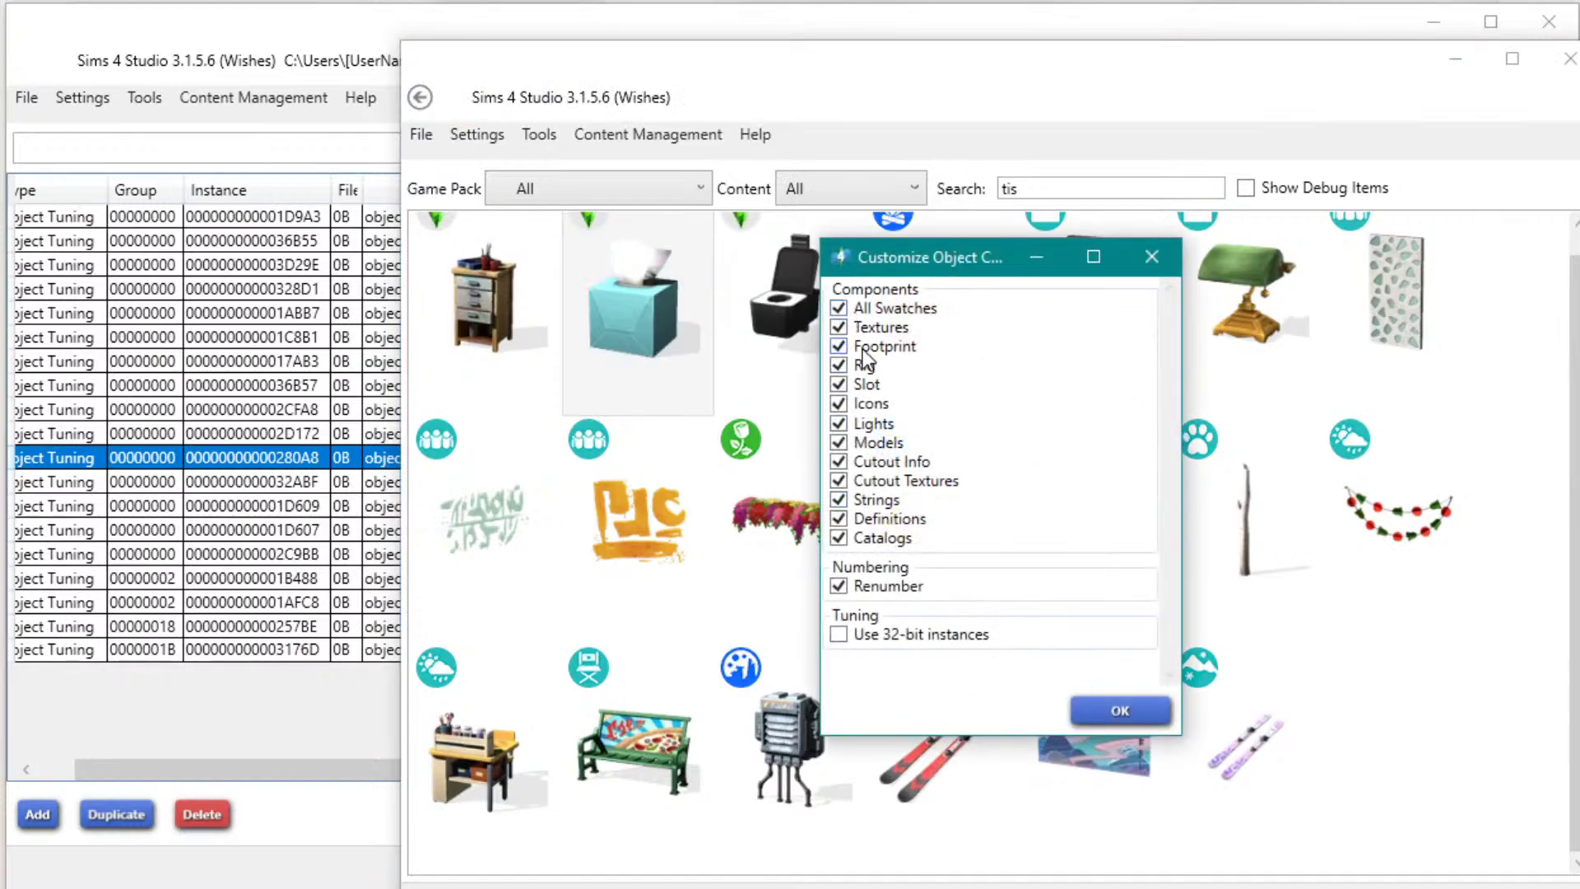
pyautogui.click(1120, 711)
pyautogui.moveTo(1110, 94); pyautogui.dragTo(707, 19)
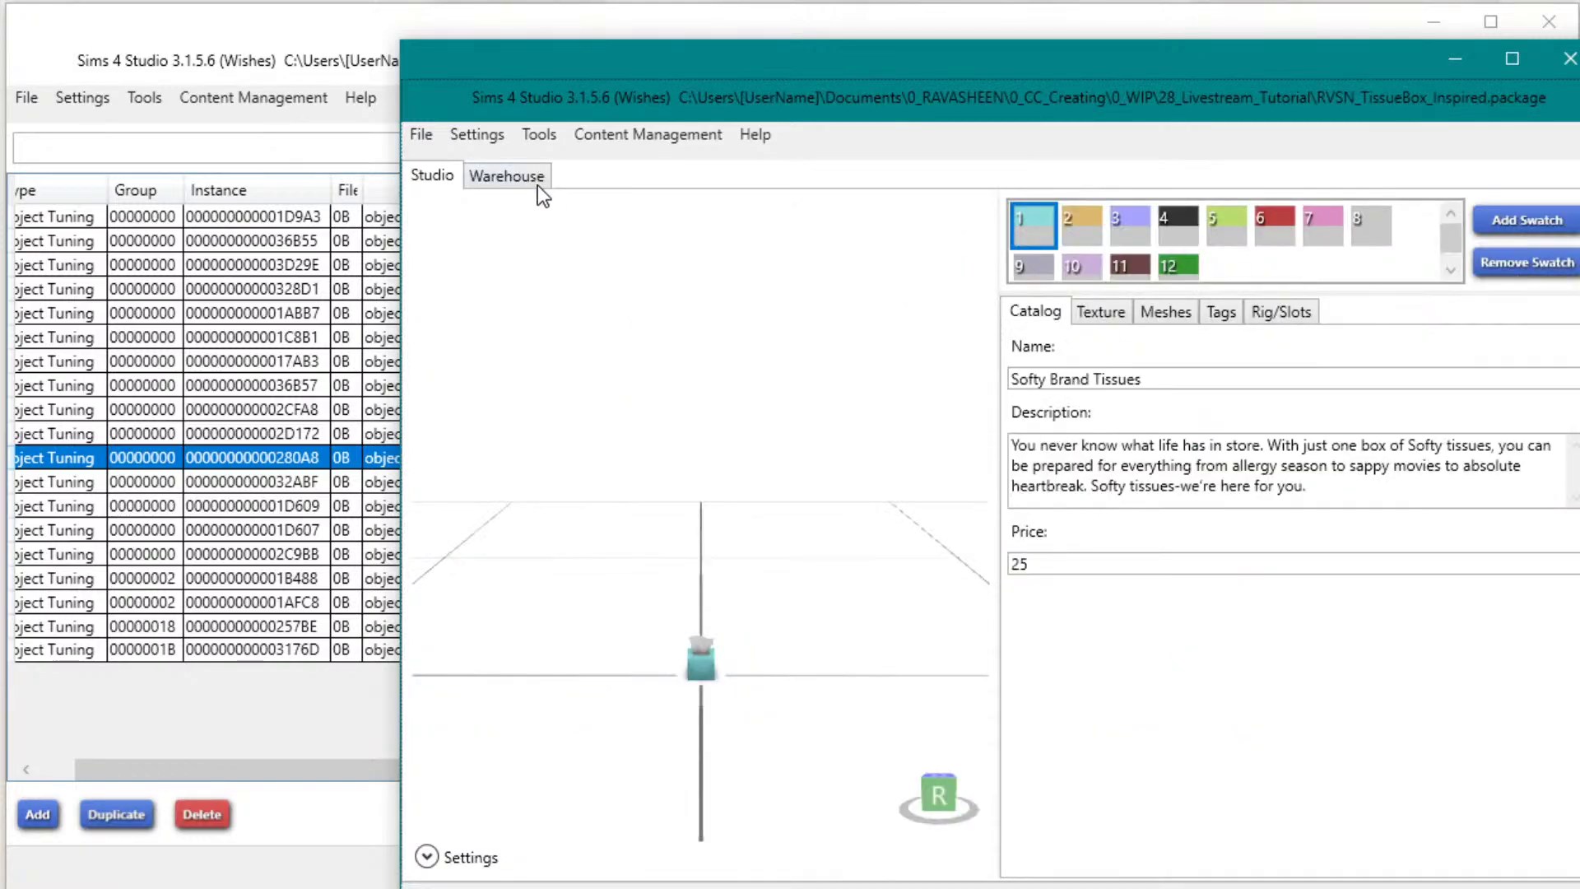
pyautogui.click(532, 179)
pyautogui.click(444, 175)
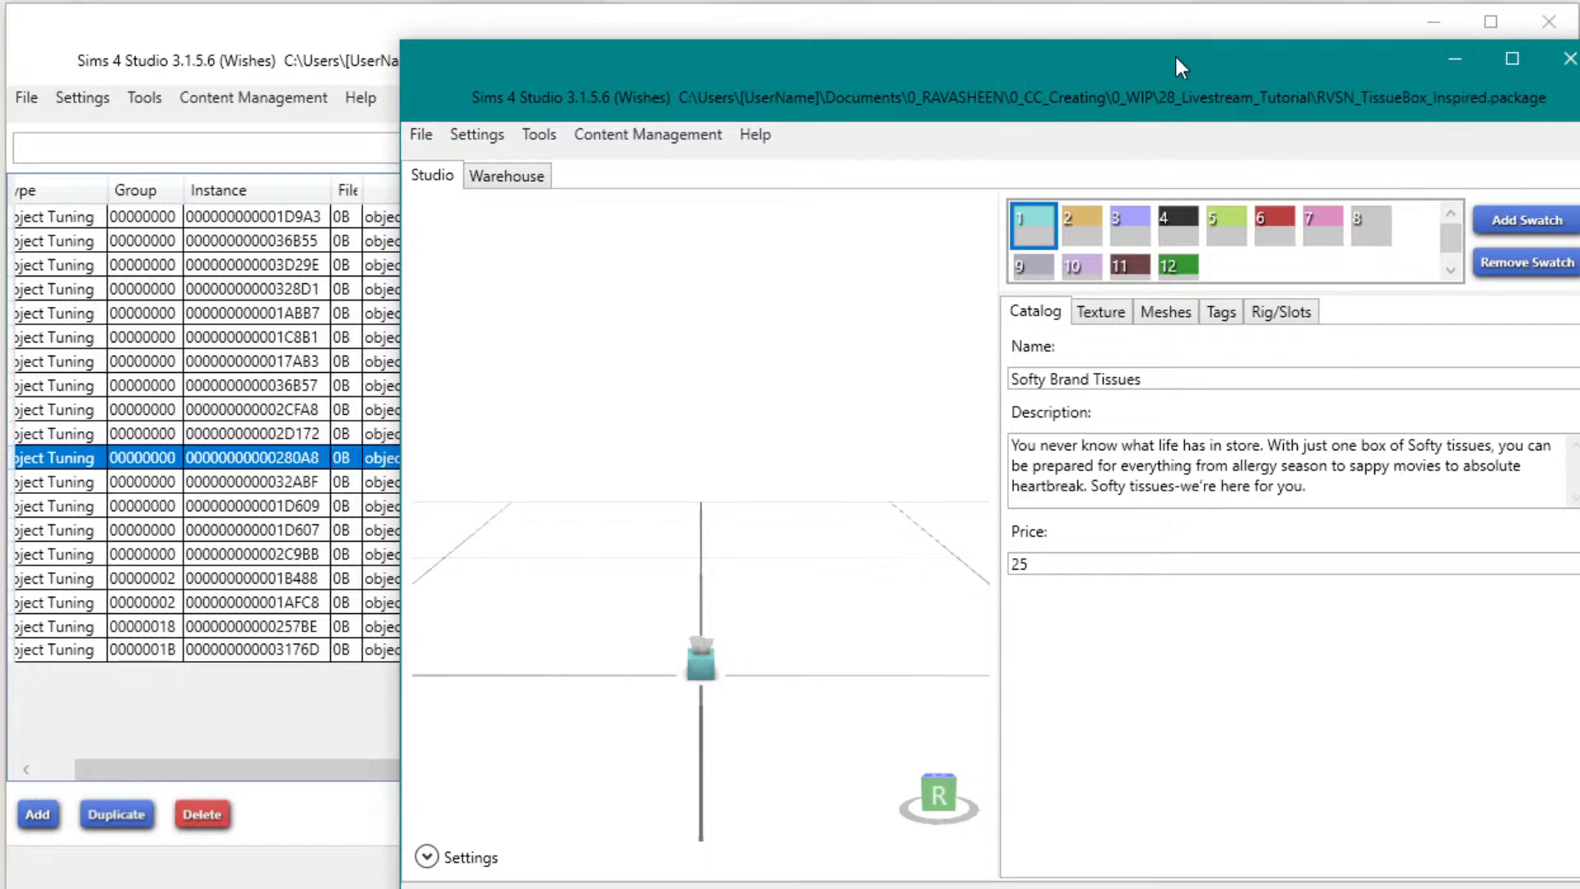
pyautogui.moveTo(1134, 58); pyautogui.dragTo(803, 18)
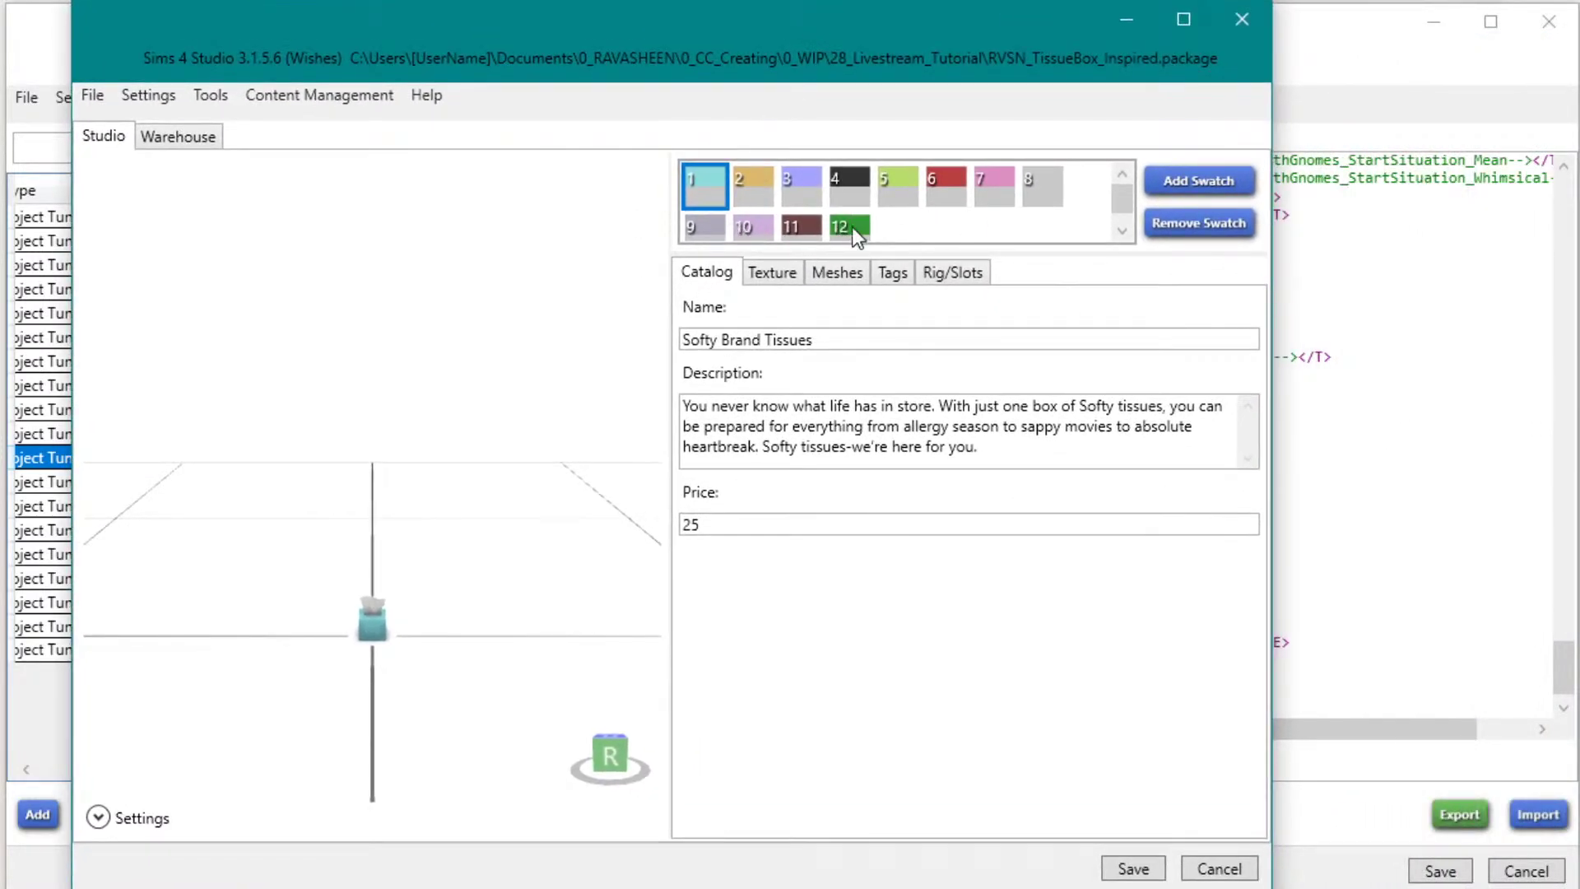
# Step: Show the tissue box package's resources in the Warehouse sorted by type and select the first Object Catalog entry
pyautogui.click(178, 142)
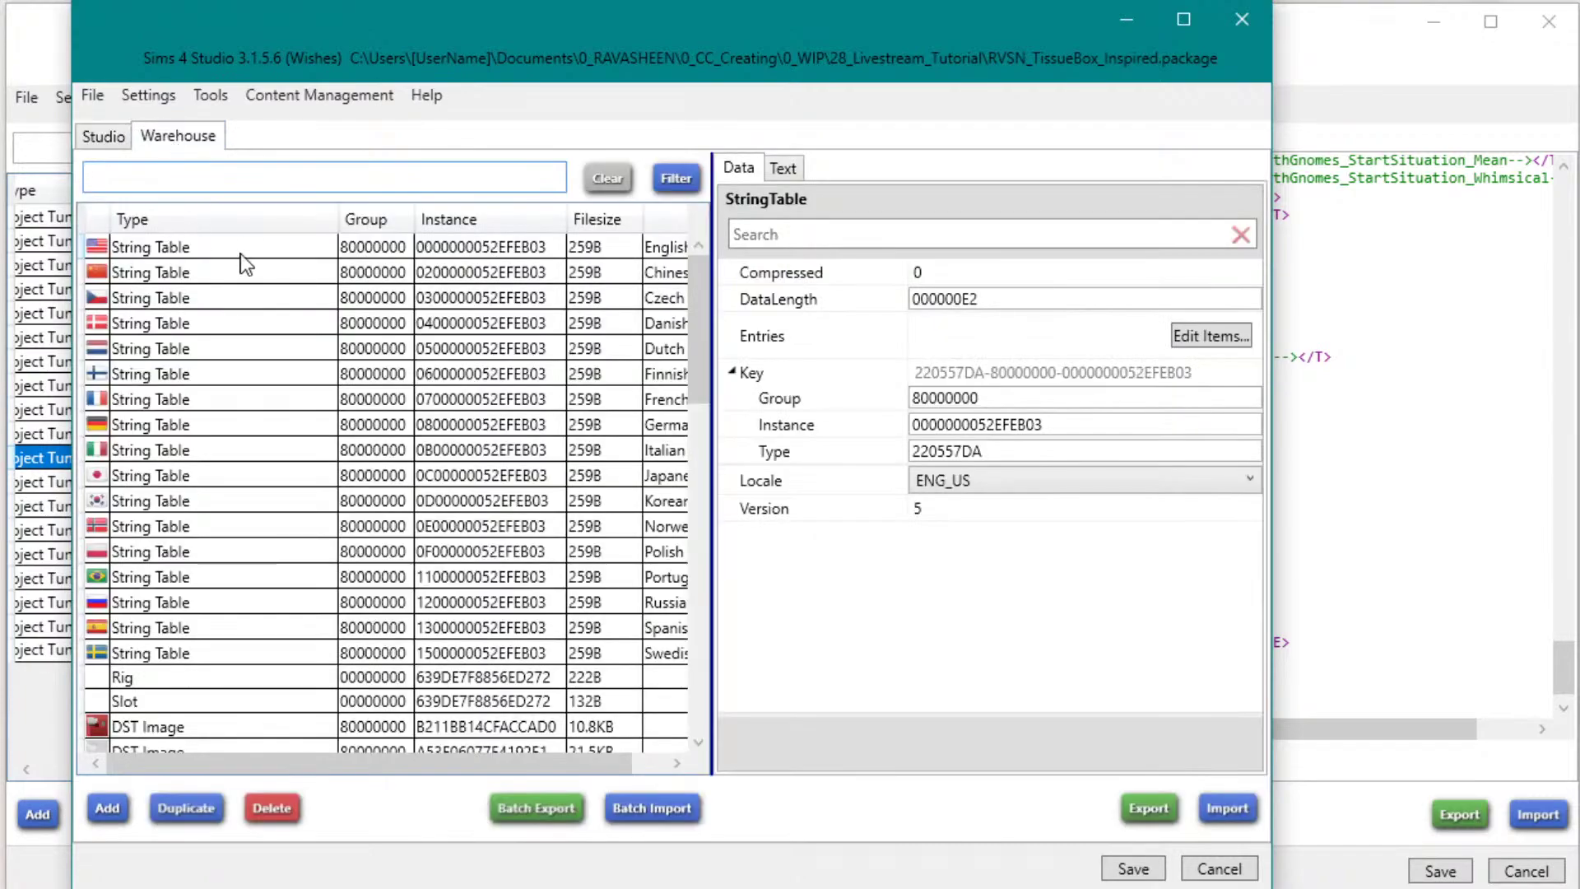
pyautogui.click(239, 221)
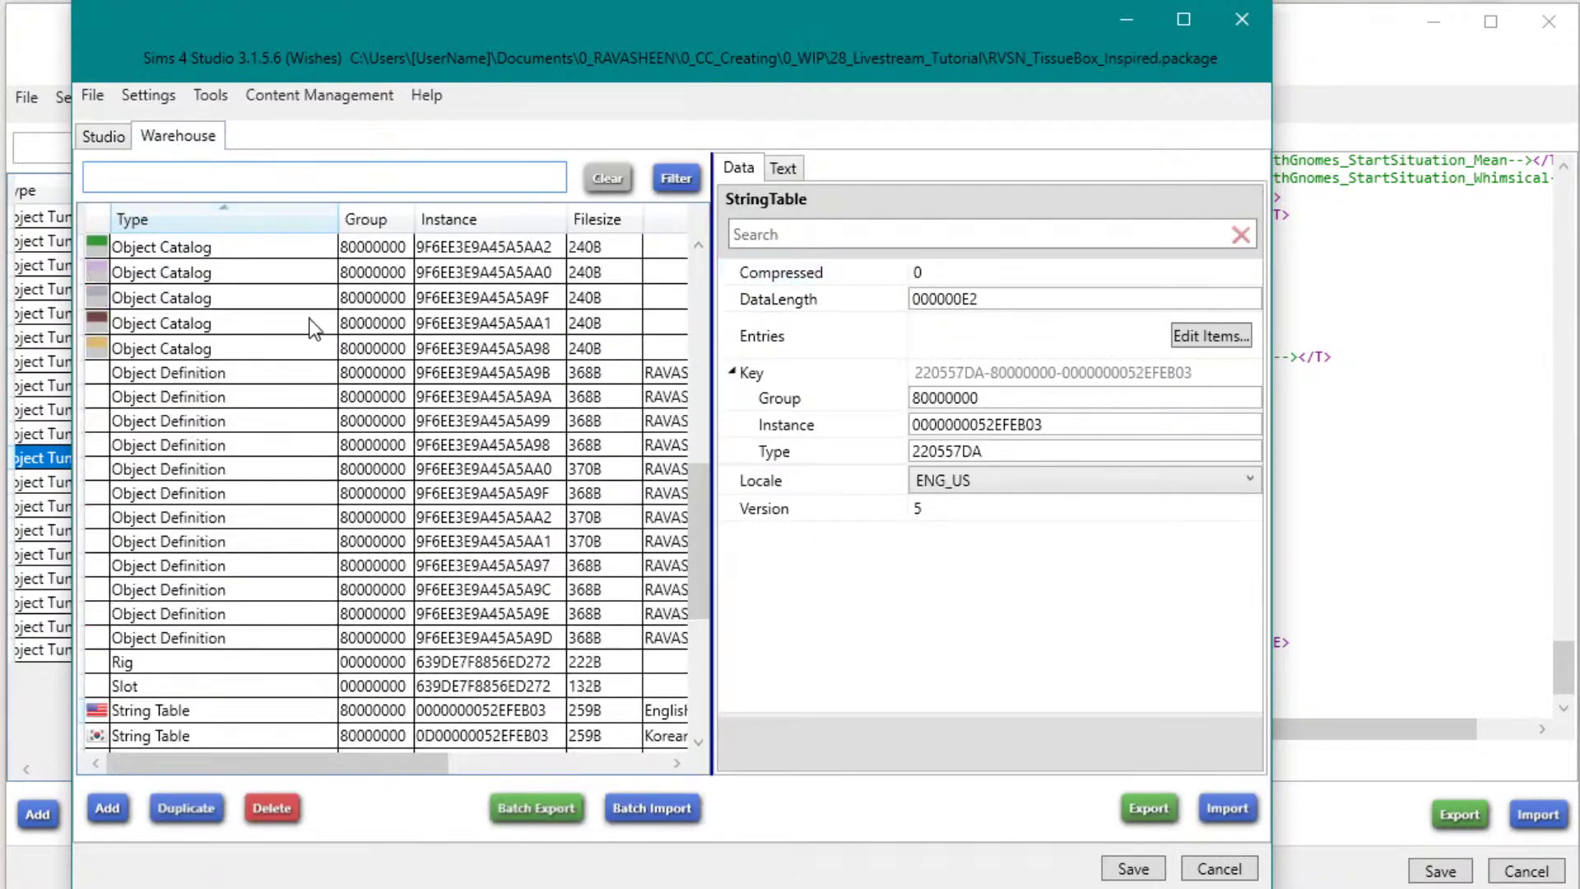
pyautogui.click(209, 349)
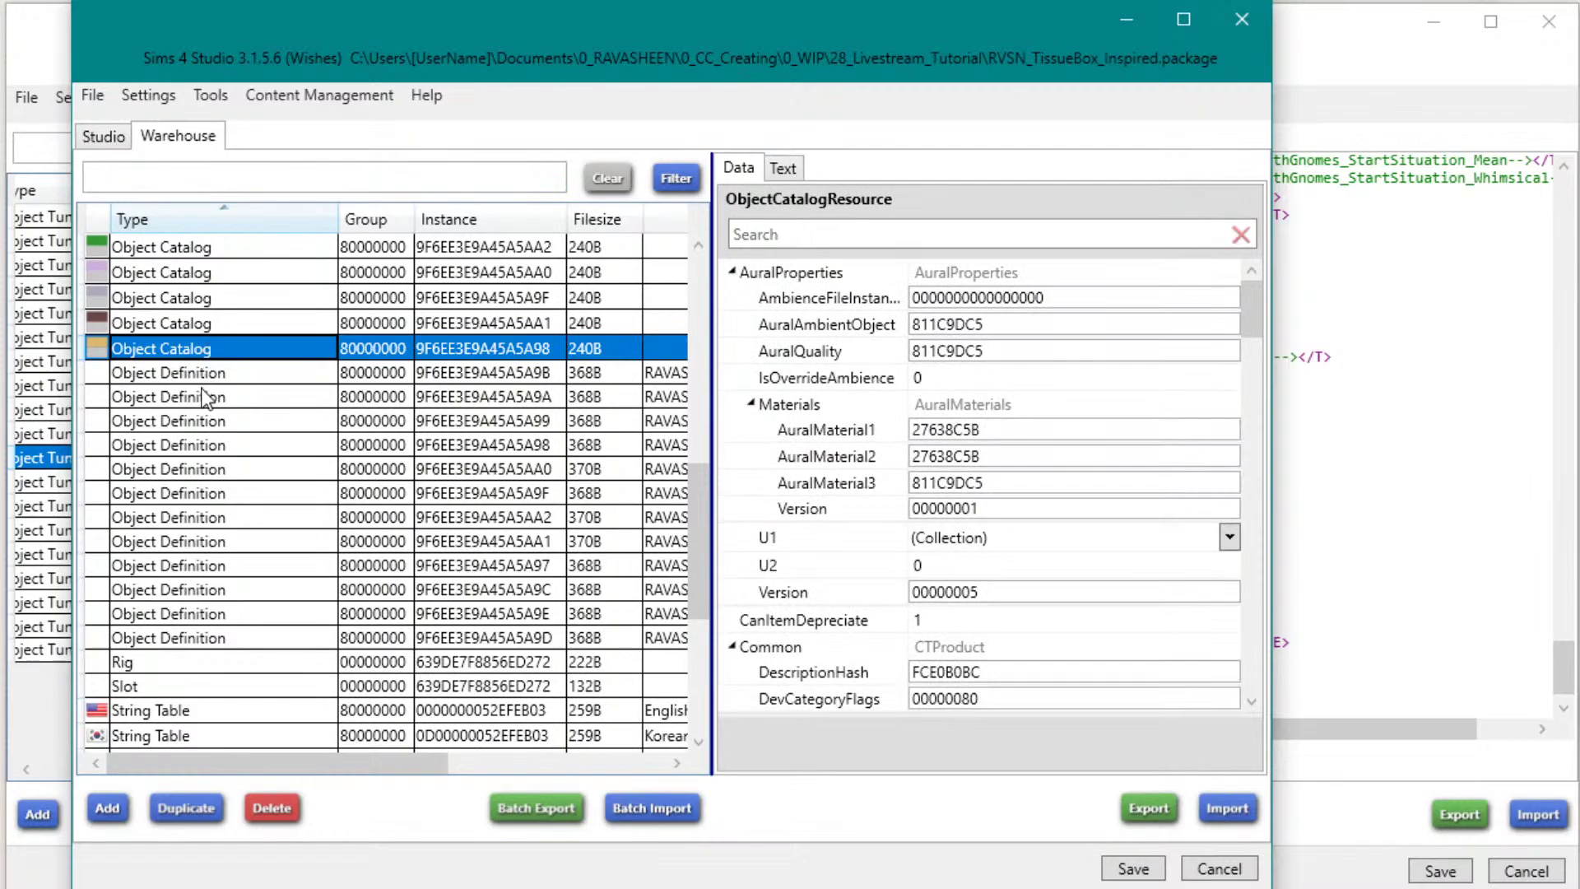
pyautogui.scroll(4, 237, 372)
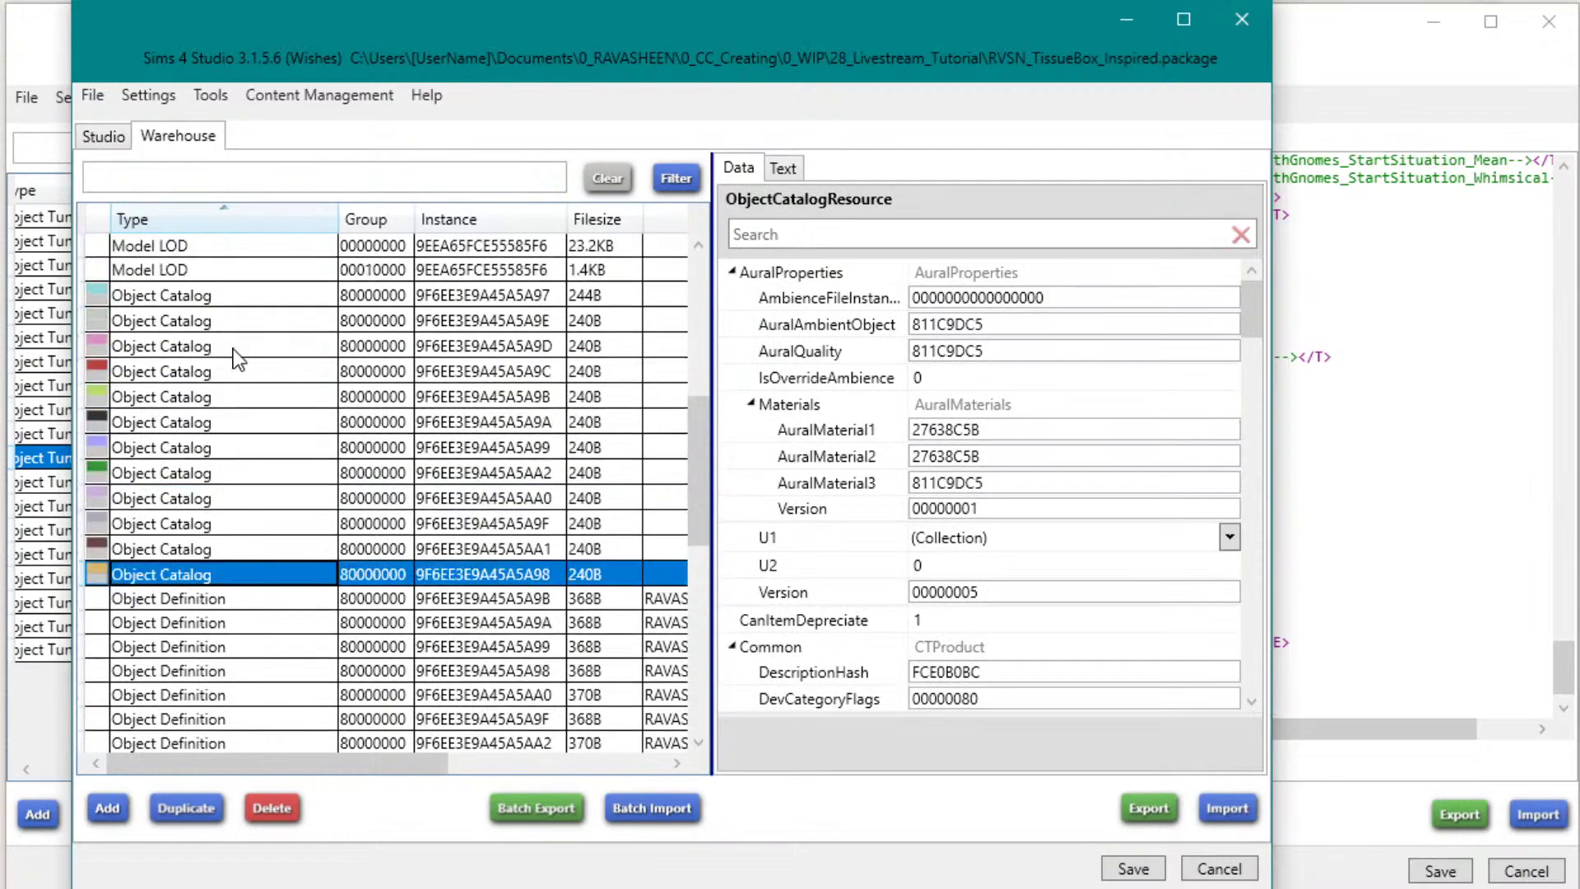
pyautogui.click(226, 373)
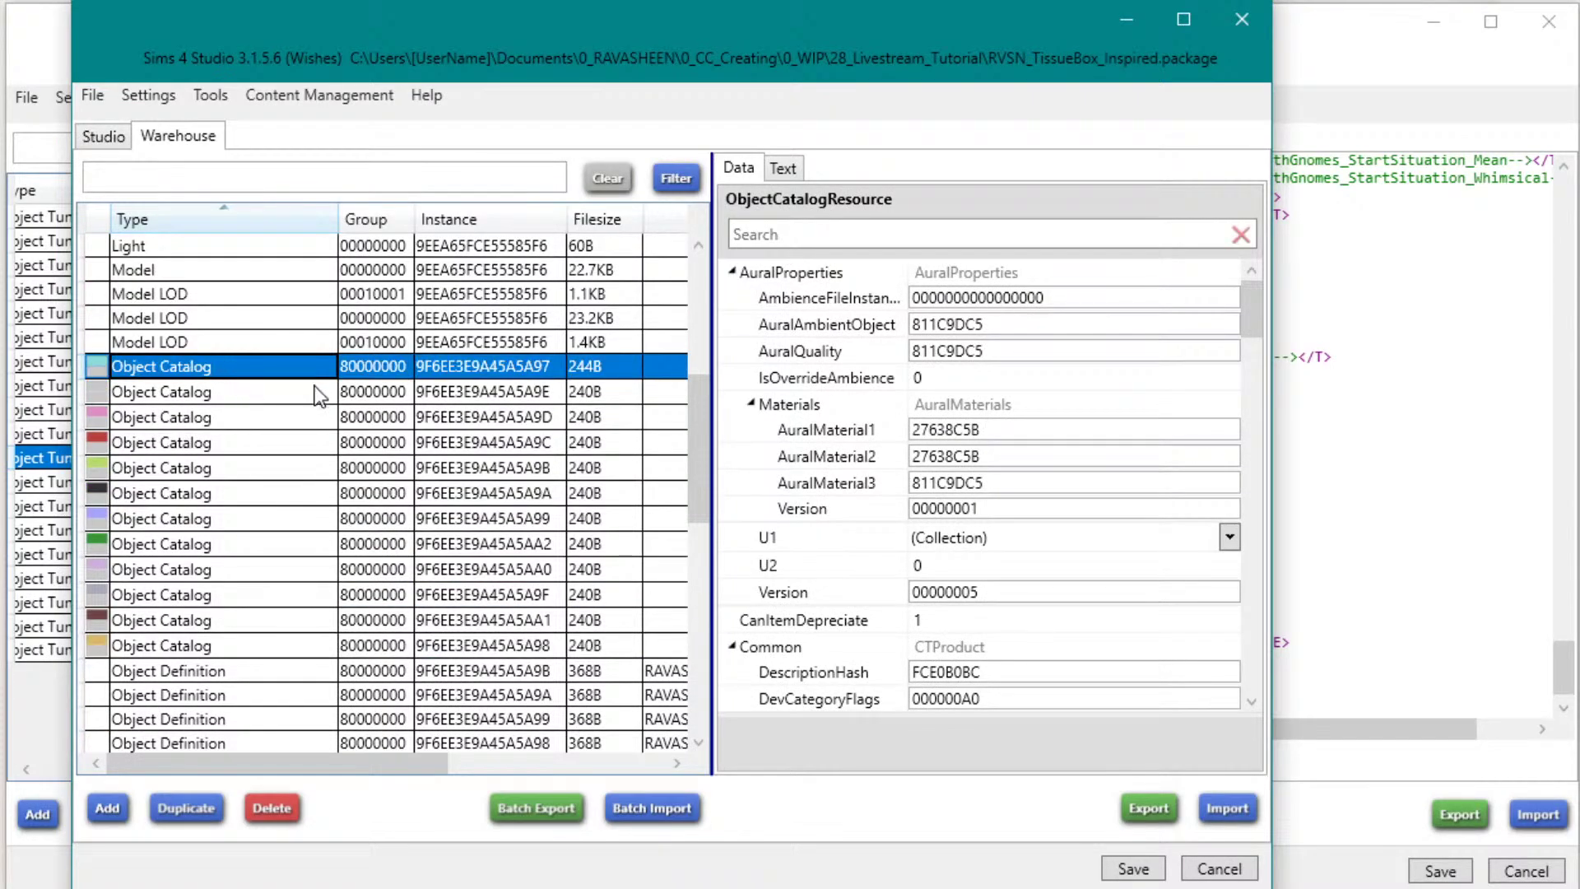
# Step: Check the SlotDecoSize and SlottingBehavior values in the first, second and last Object Catalog entries of the tissue box
pyautogui.scroll(-3, 1018, 382)
pyautogui.scroll(-15, 1020, 374)
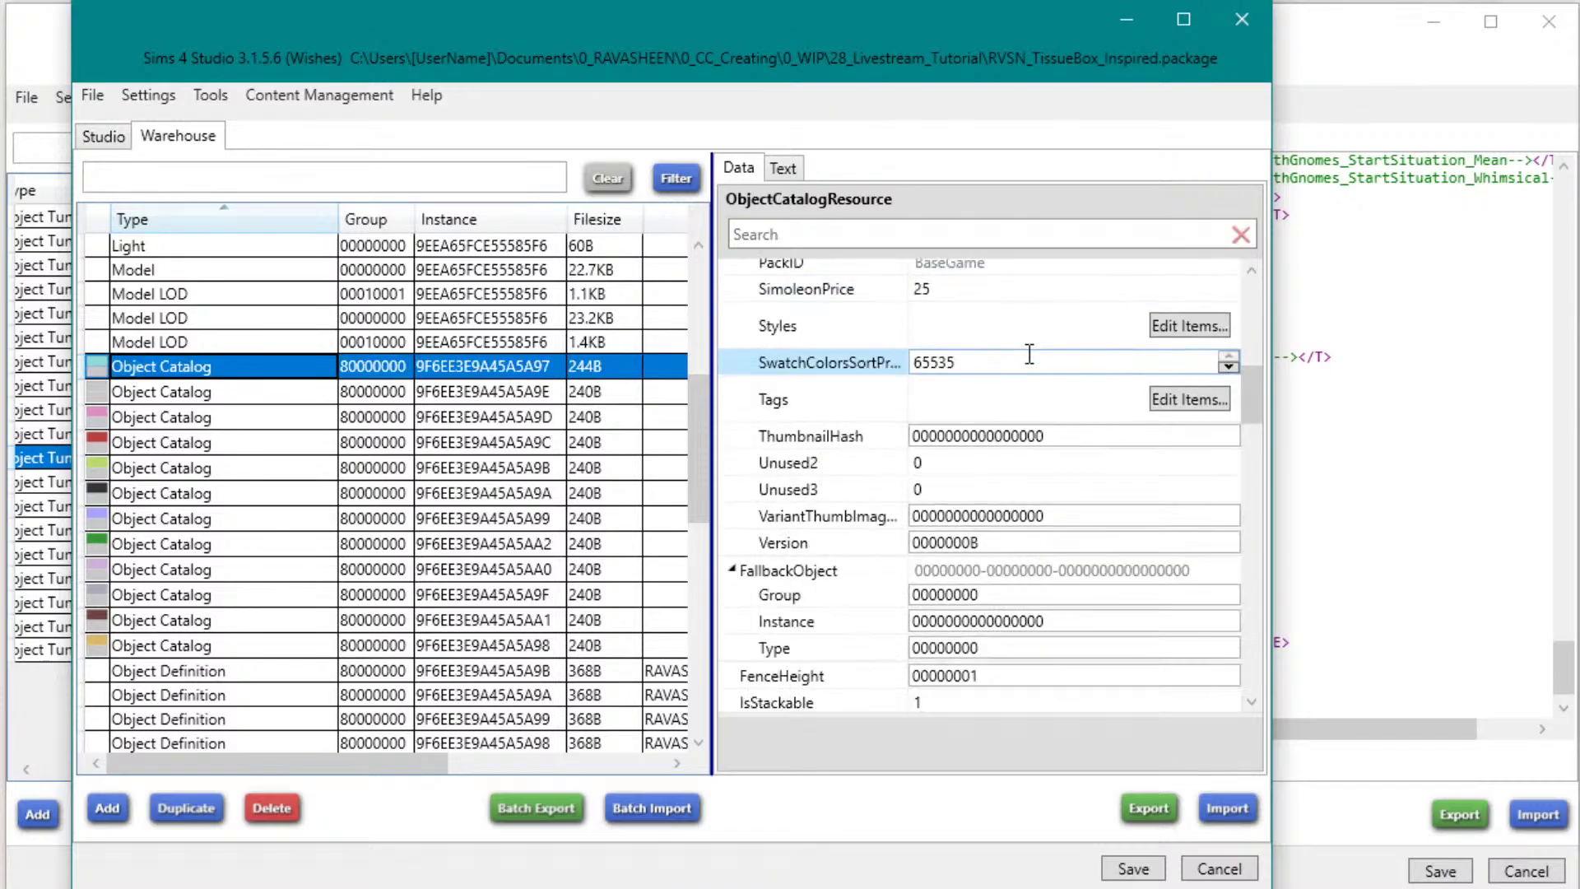
pyautogui.scroll(-8, 1025, 362)
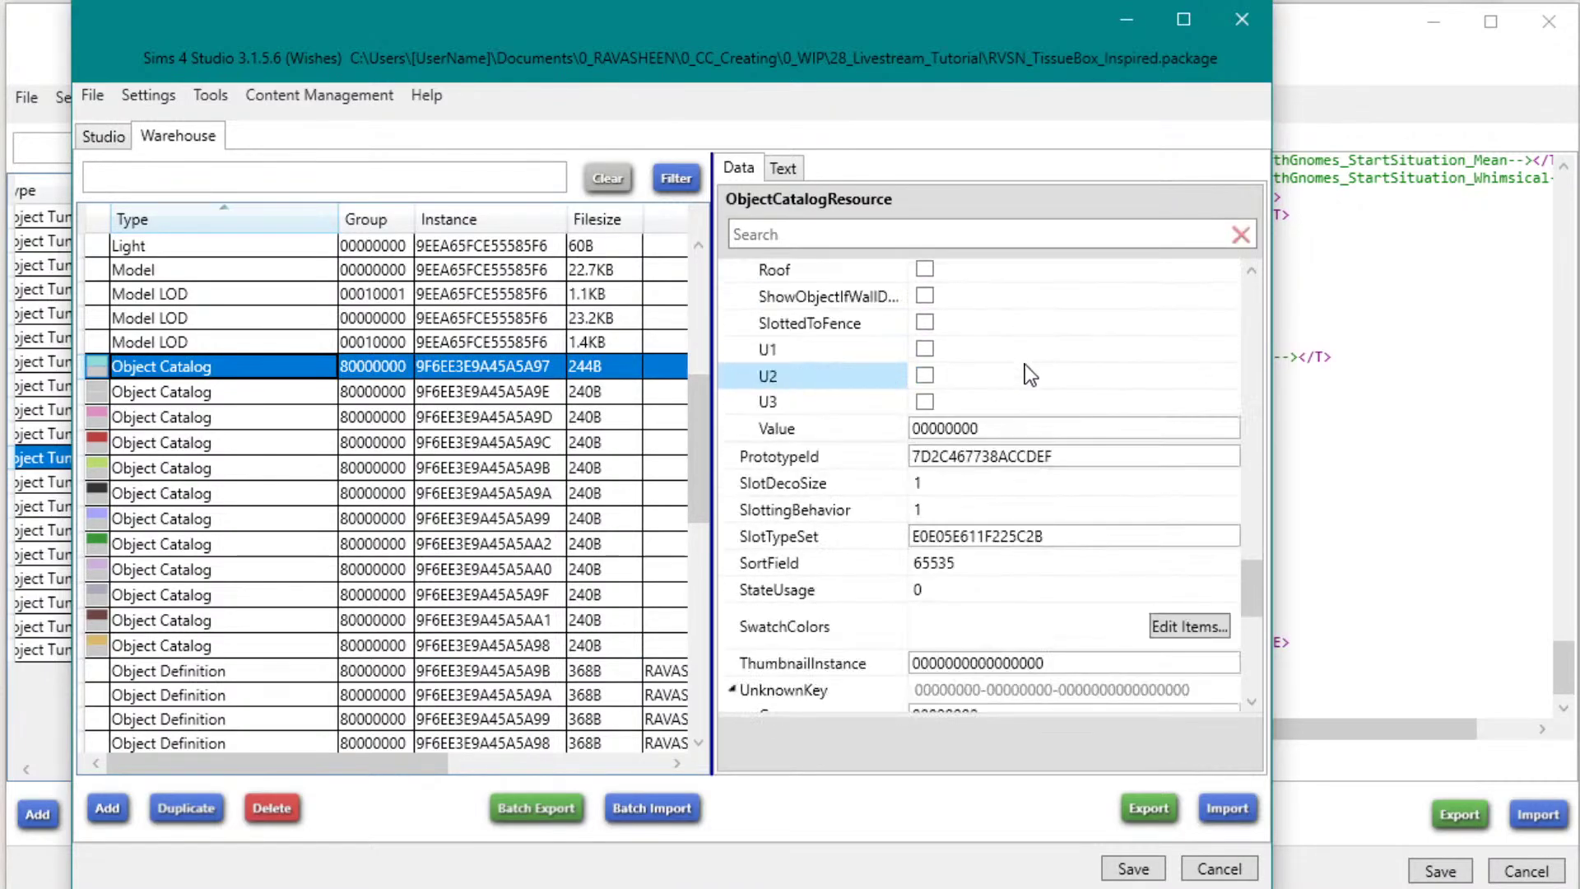
pyautogui.click(948, 482)
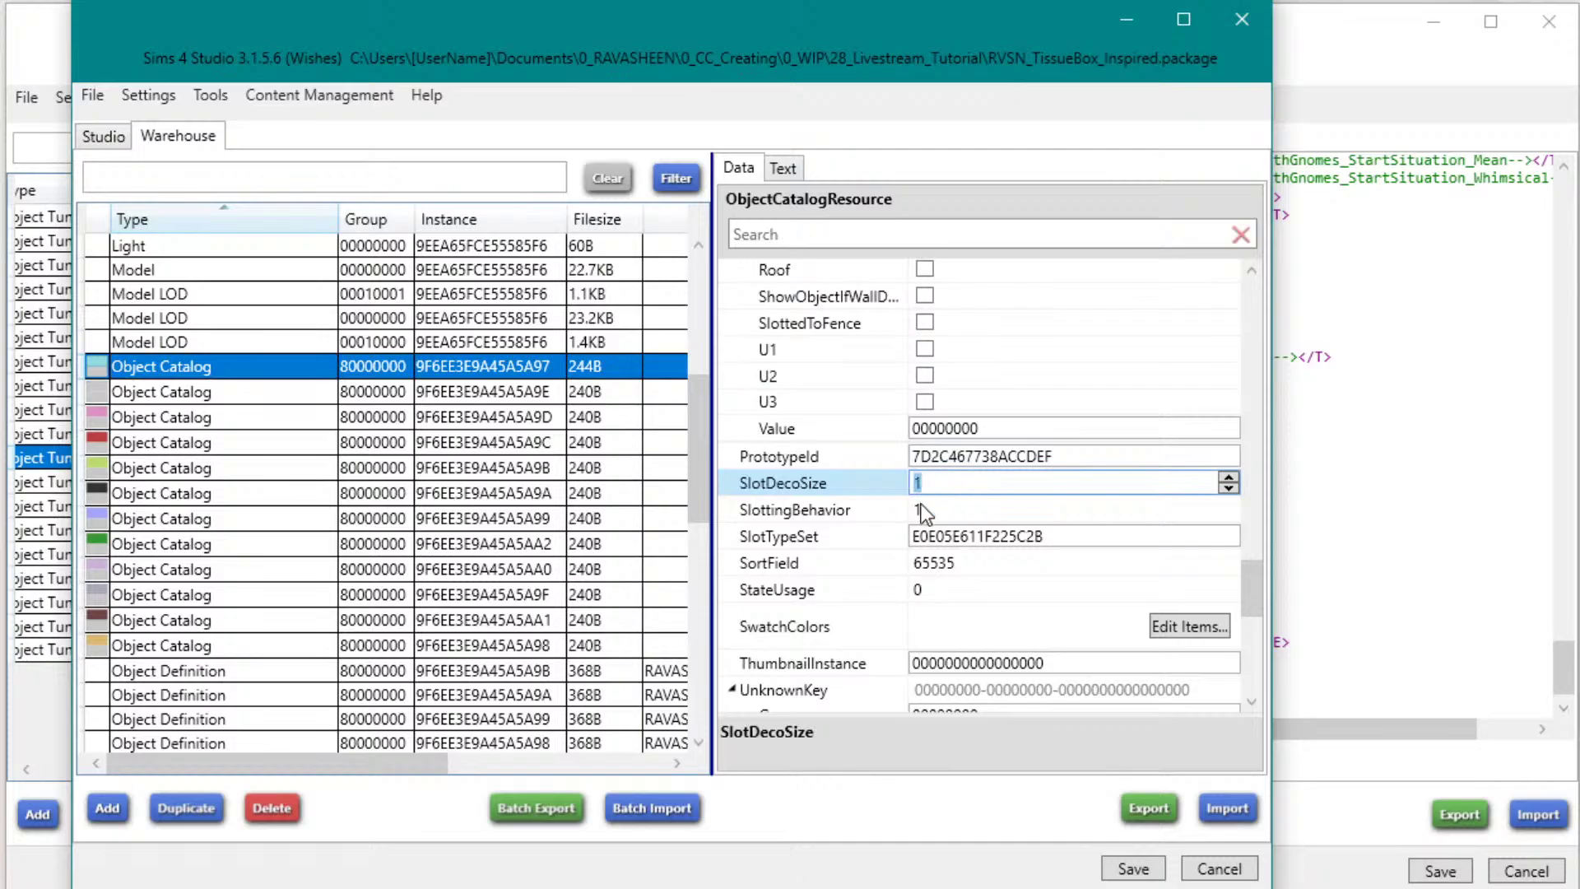
pyautogui.click(935, 510)
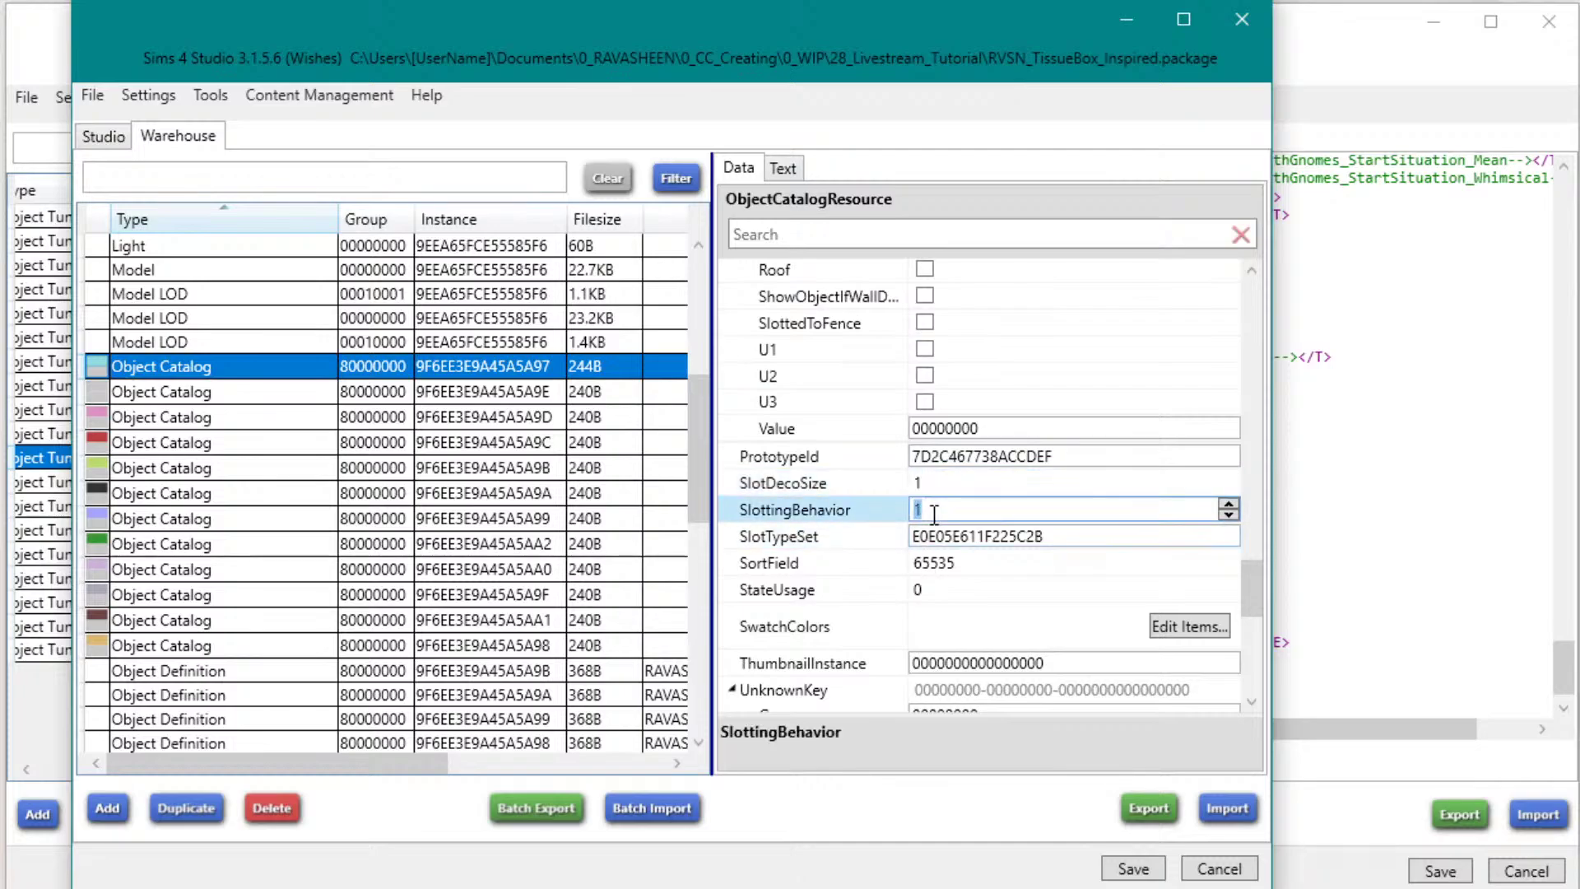
pyautogui.click(198, 392)
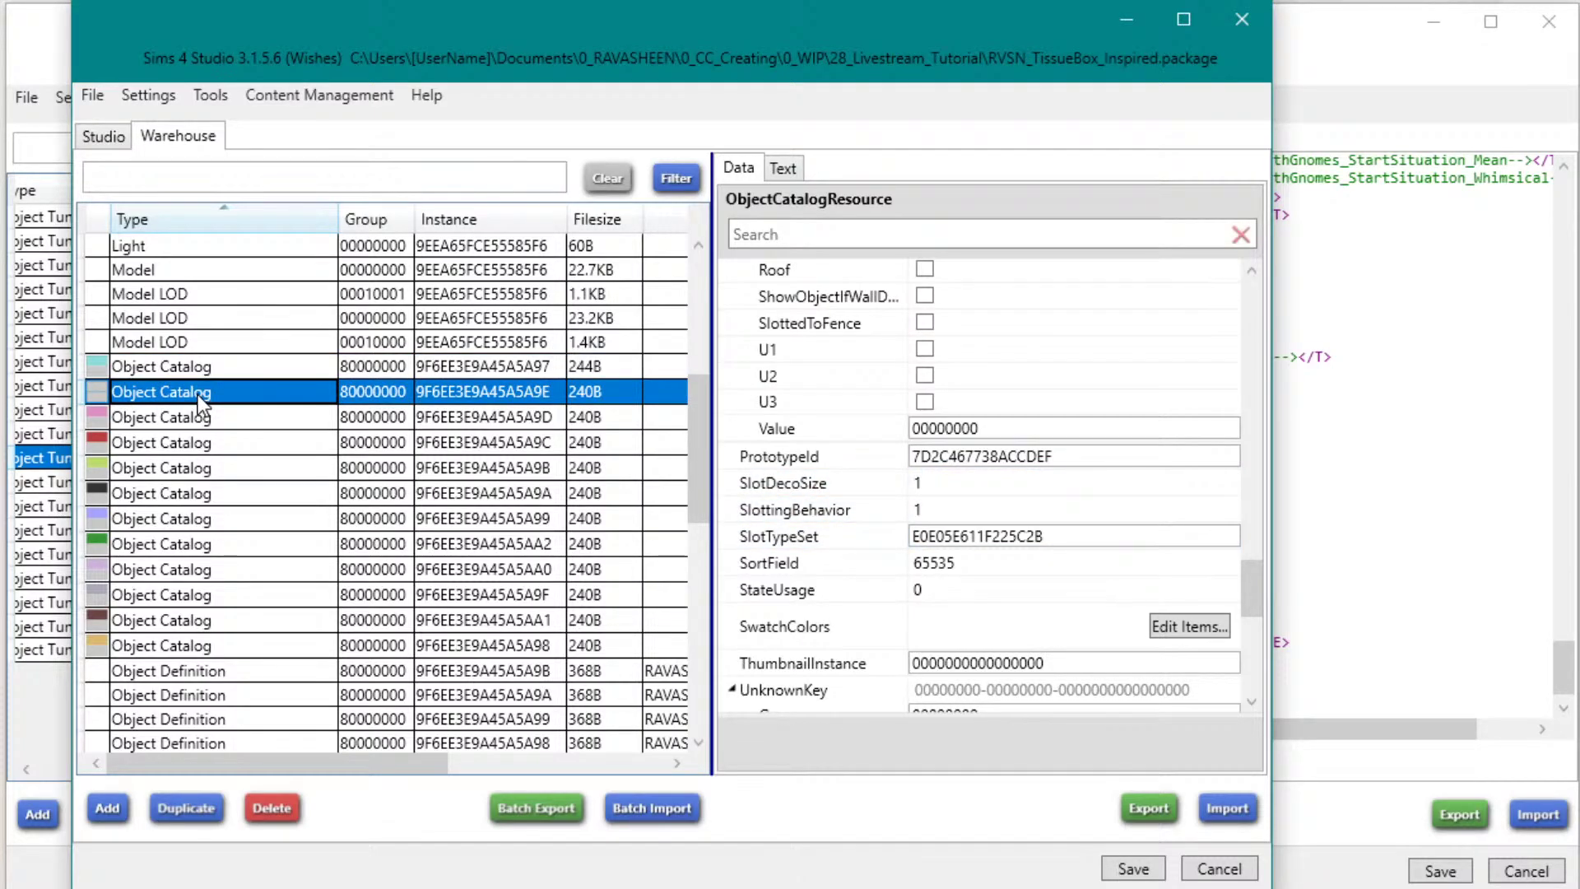
pyautogui.click(979, 486)
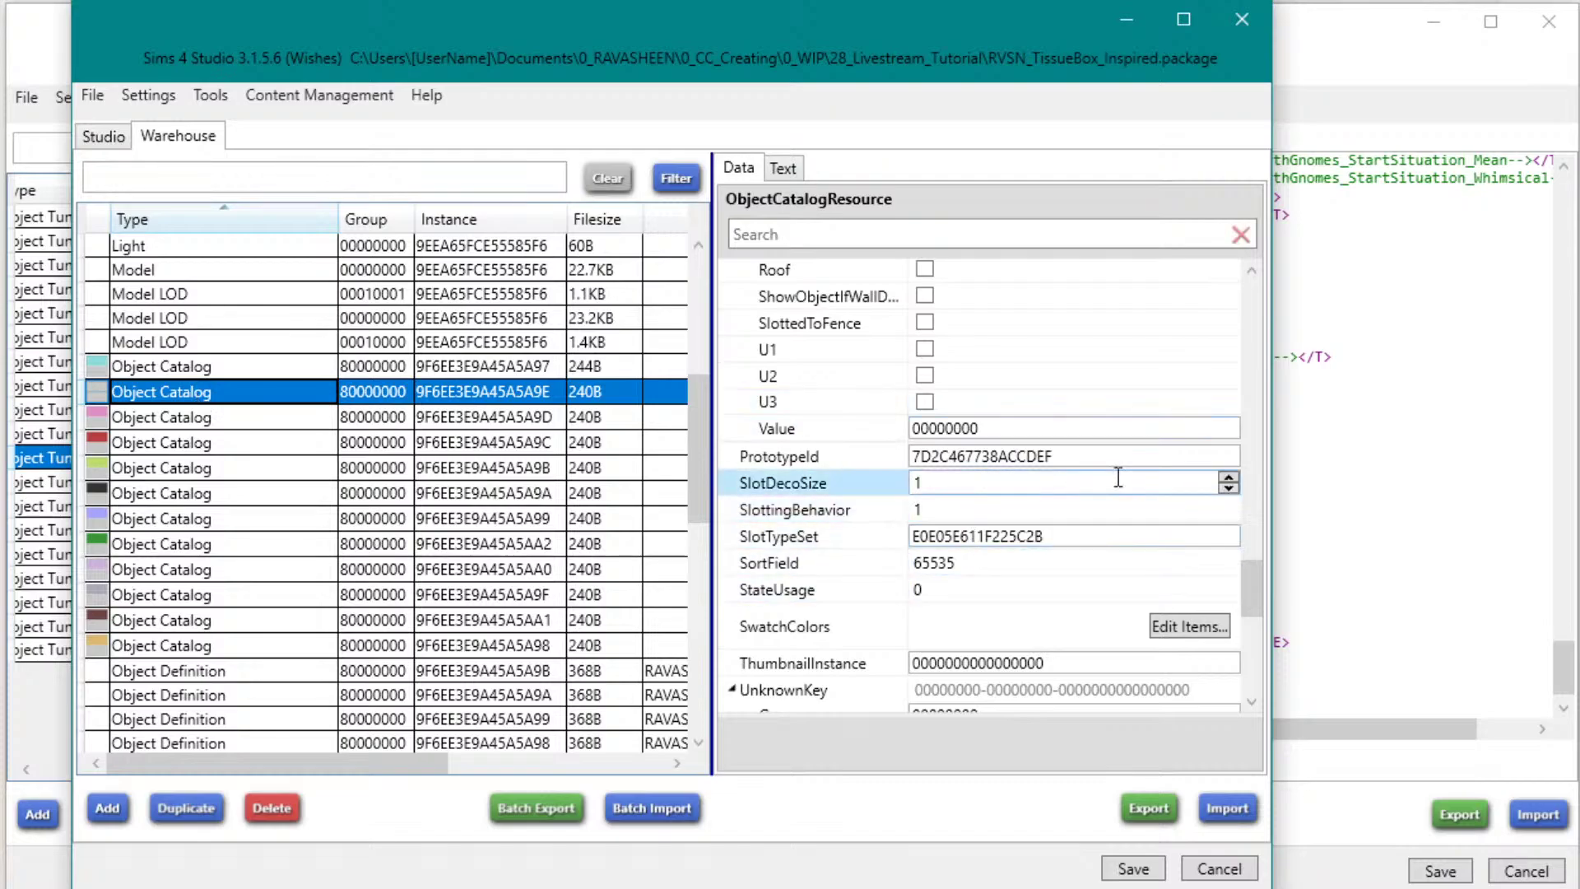
pyautogui.click(1024, 484)
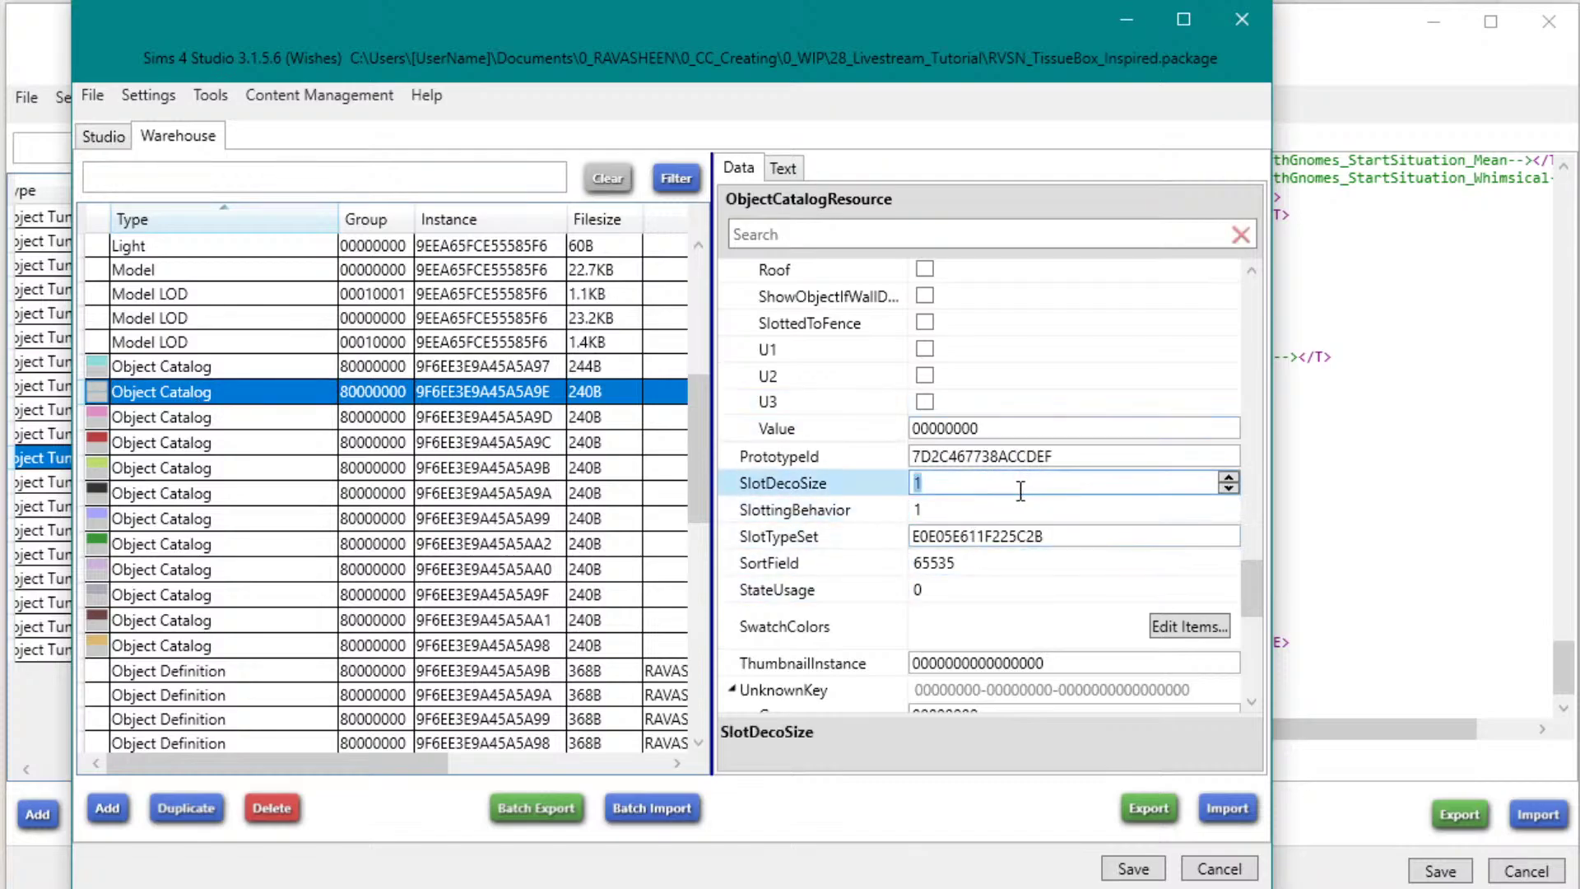
pyautogui.click(315, 647)
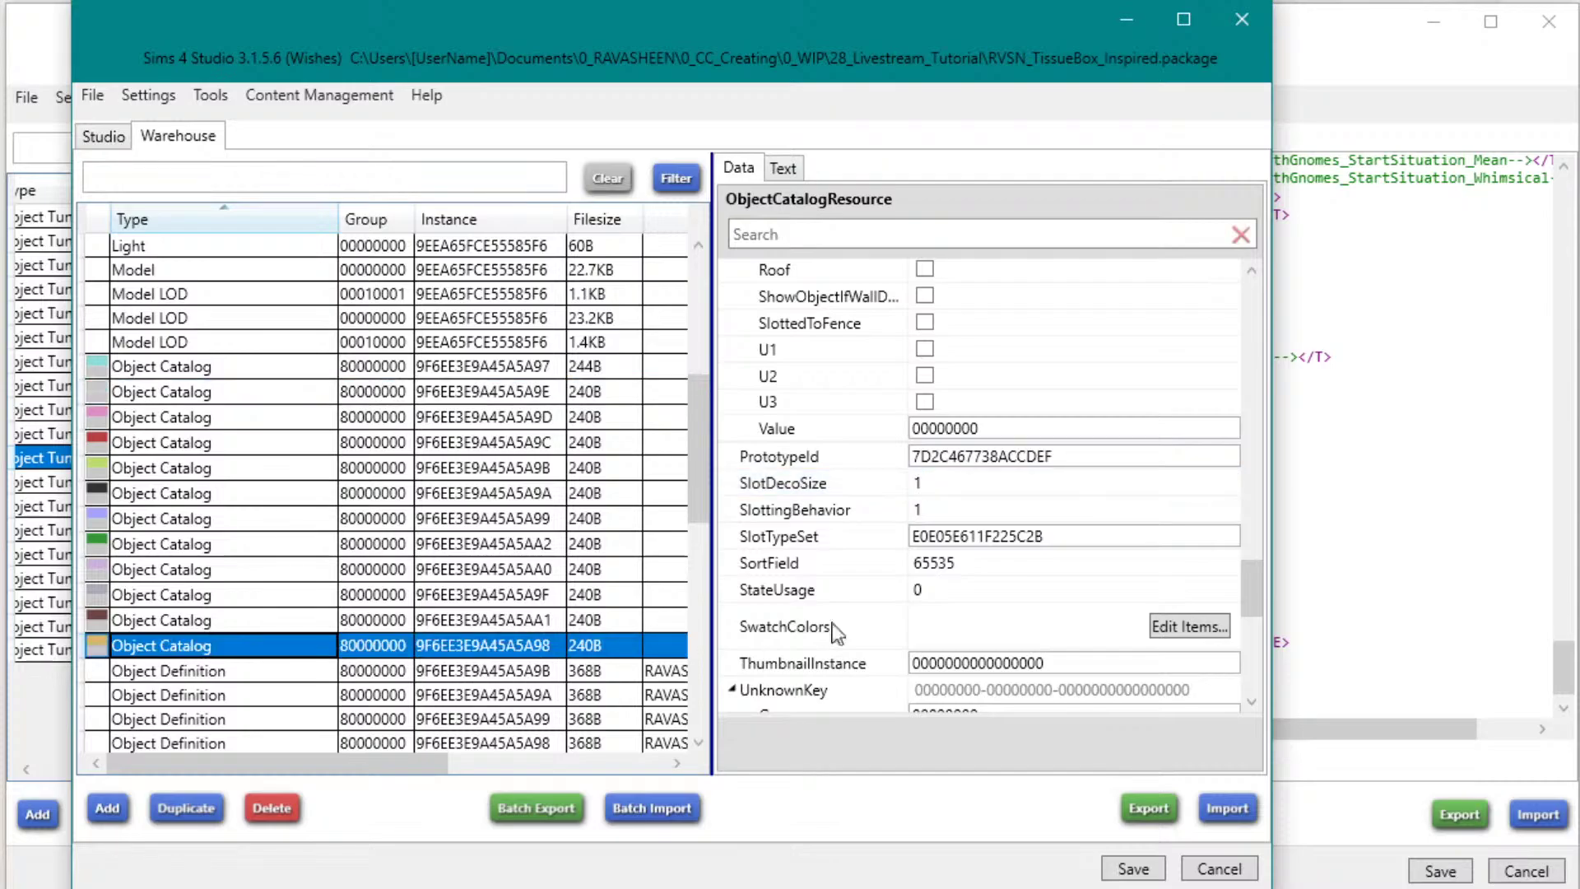
# Step: Examine the Tuning and TuningId properties of the first Object Definition in the tissue box package
pyautogui.scroll(-1, 171, 506)
pyautogui.scroll(-2, 170, 506)
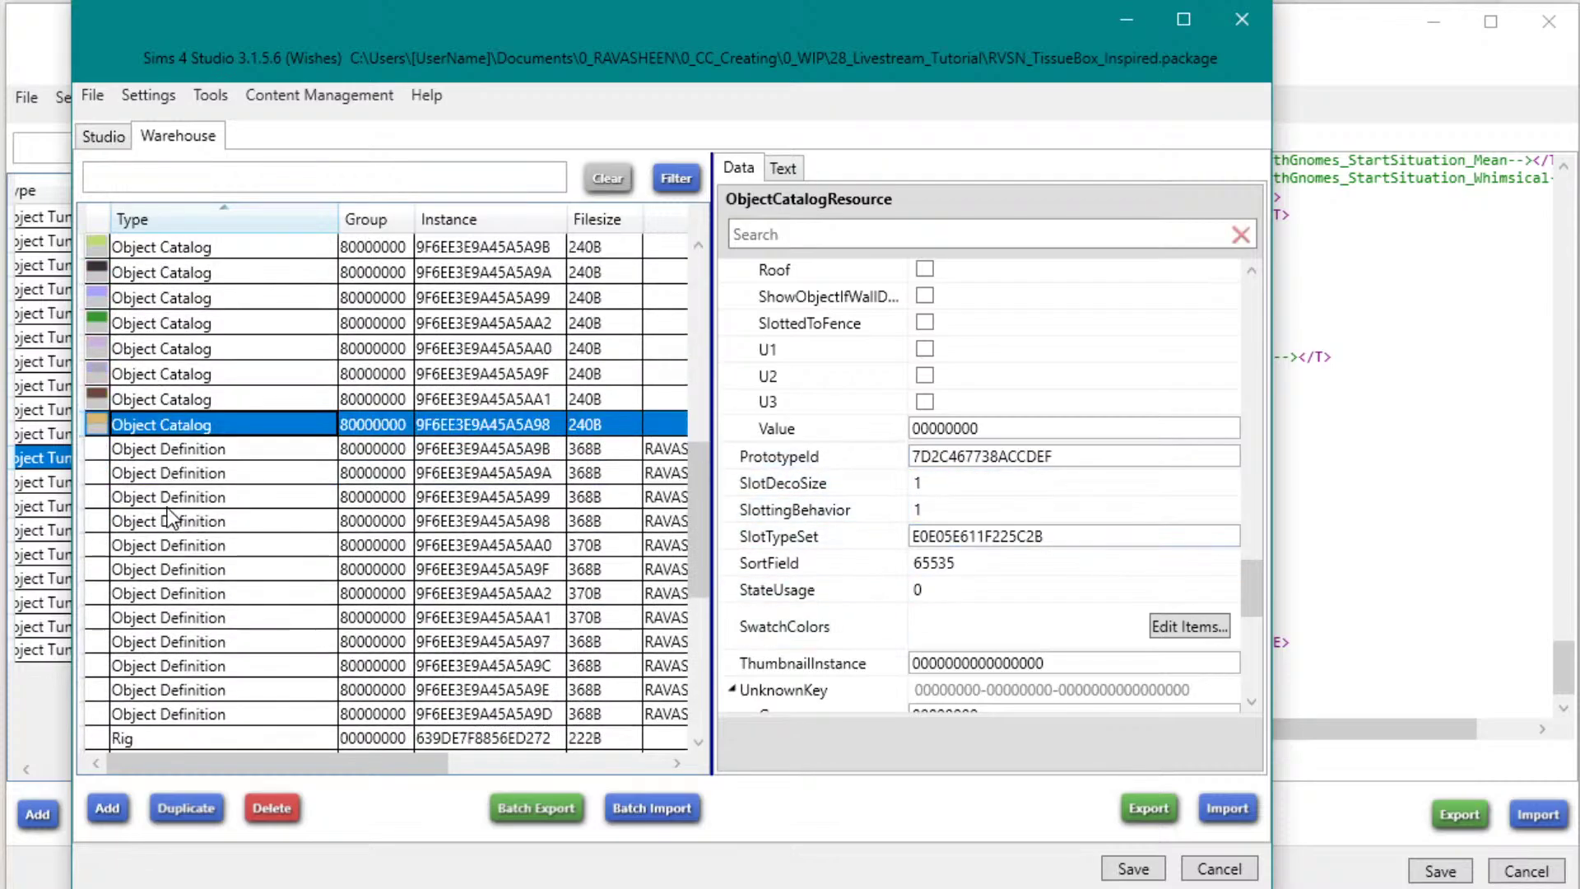
pyautogui.click(172, 457)
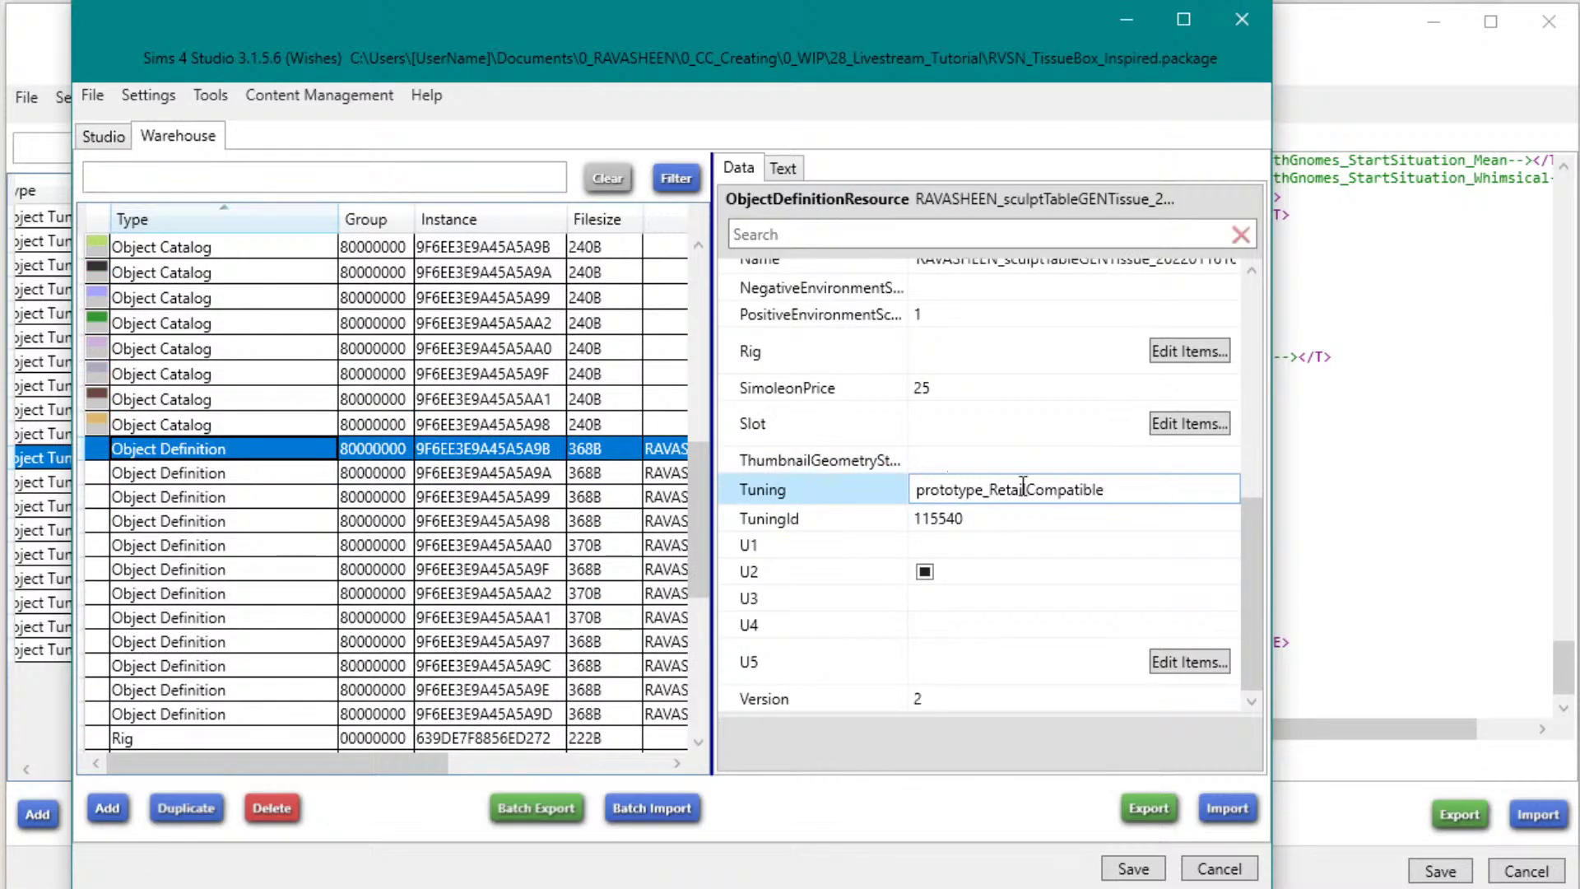
pyautogui.click(1110, 489)
pyautogui.moveTo(1104, 490); pyautogui.dragTo(915, 491)
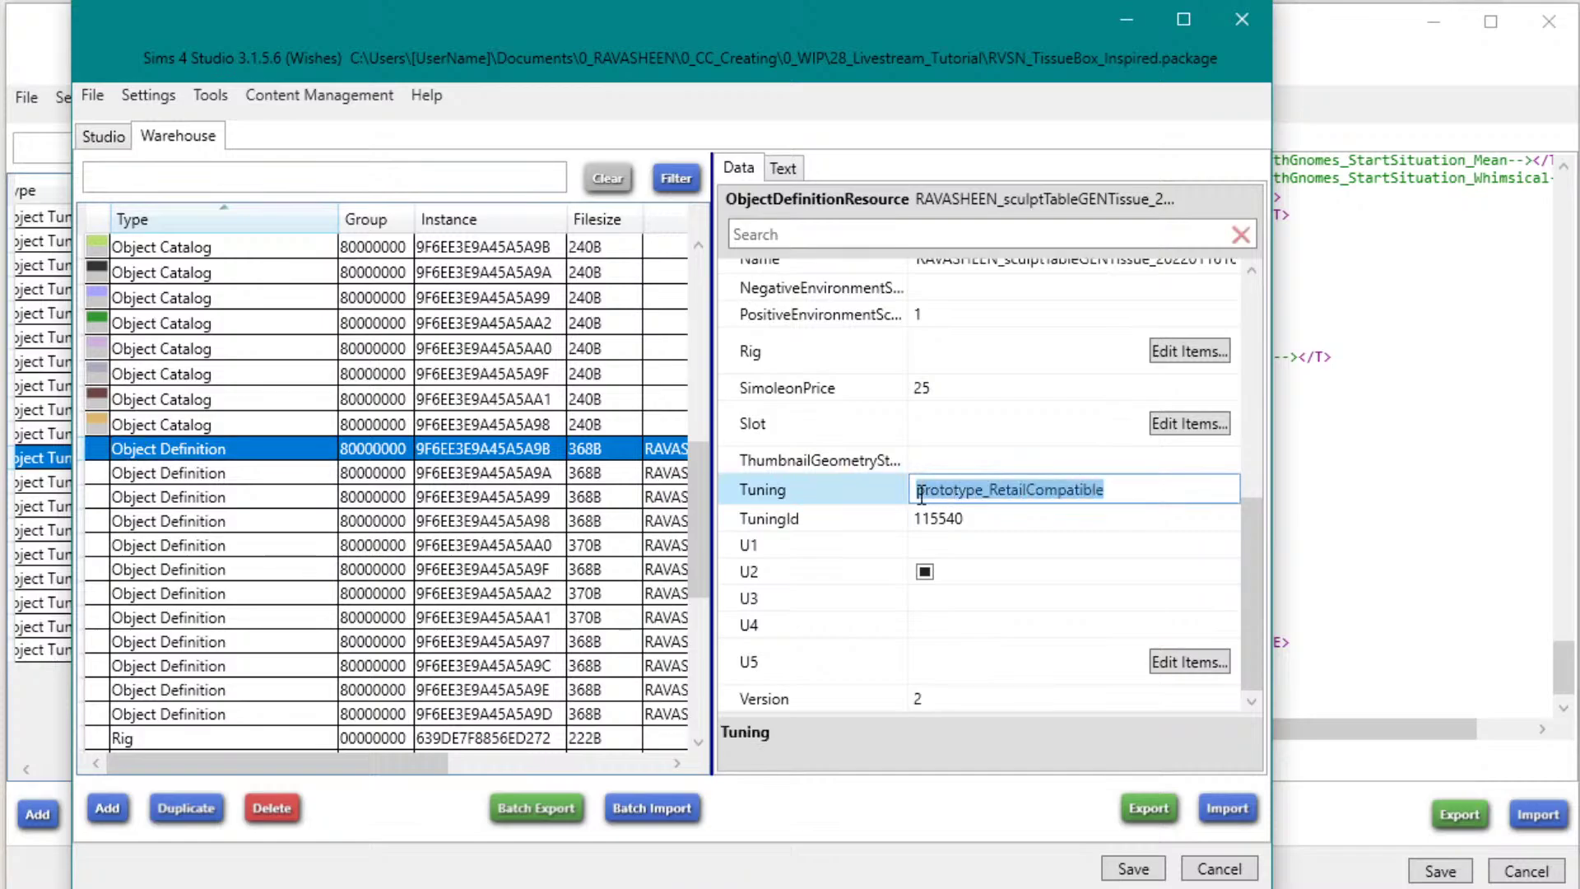
pyautogui.scroll(5, 1062, 485)
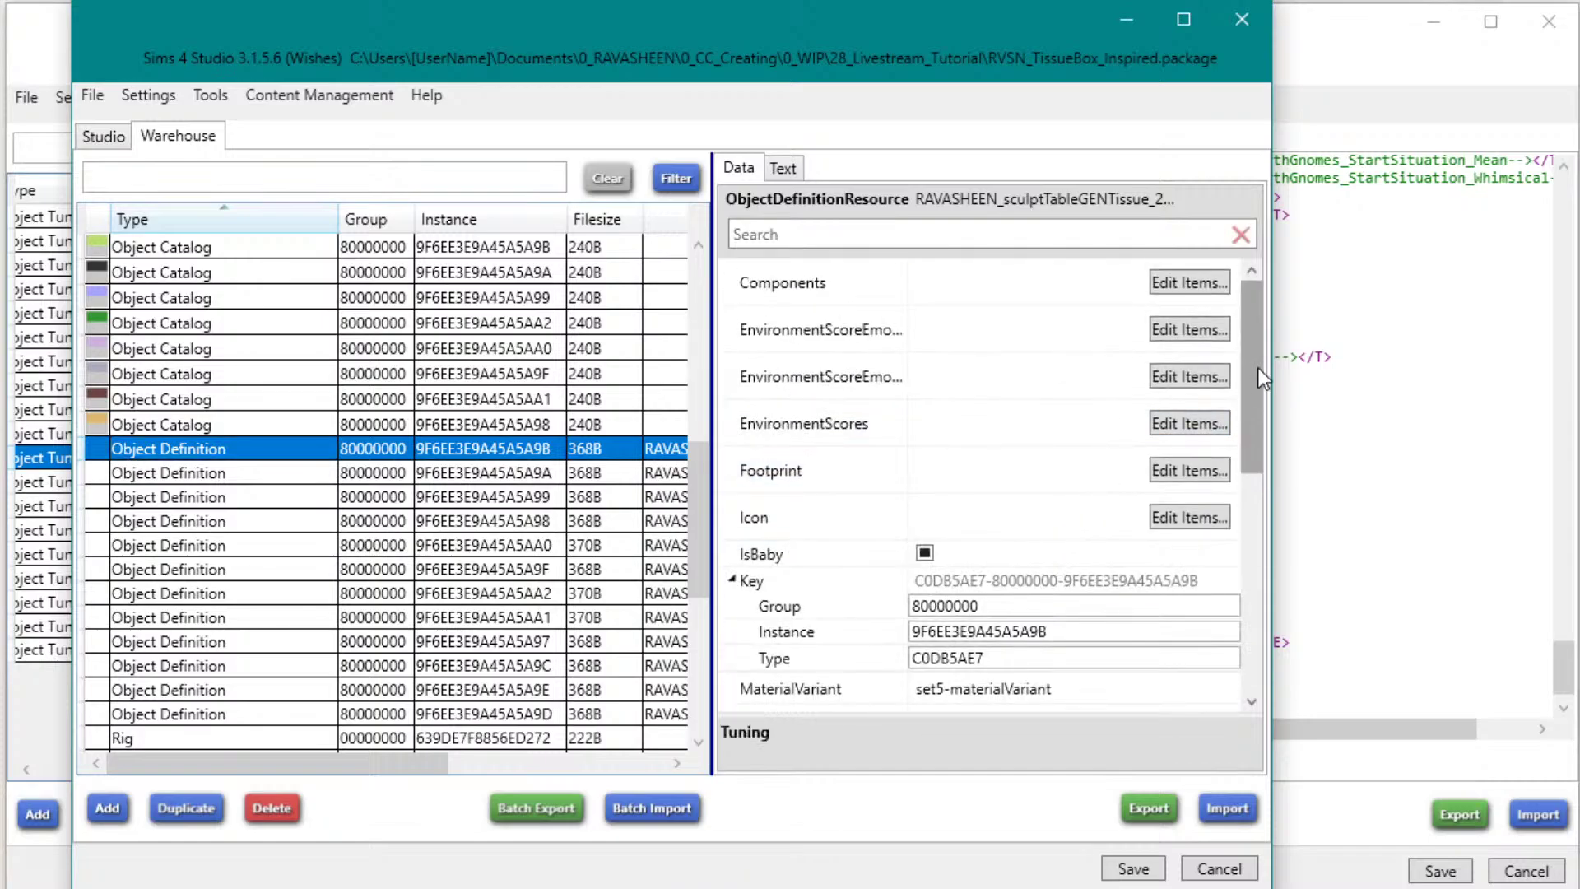
pyautogui.moveTo(1252, 331); pyautogui.dragTo(1239, 521)
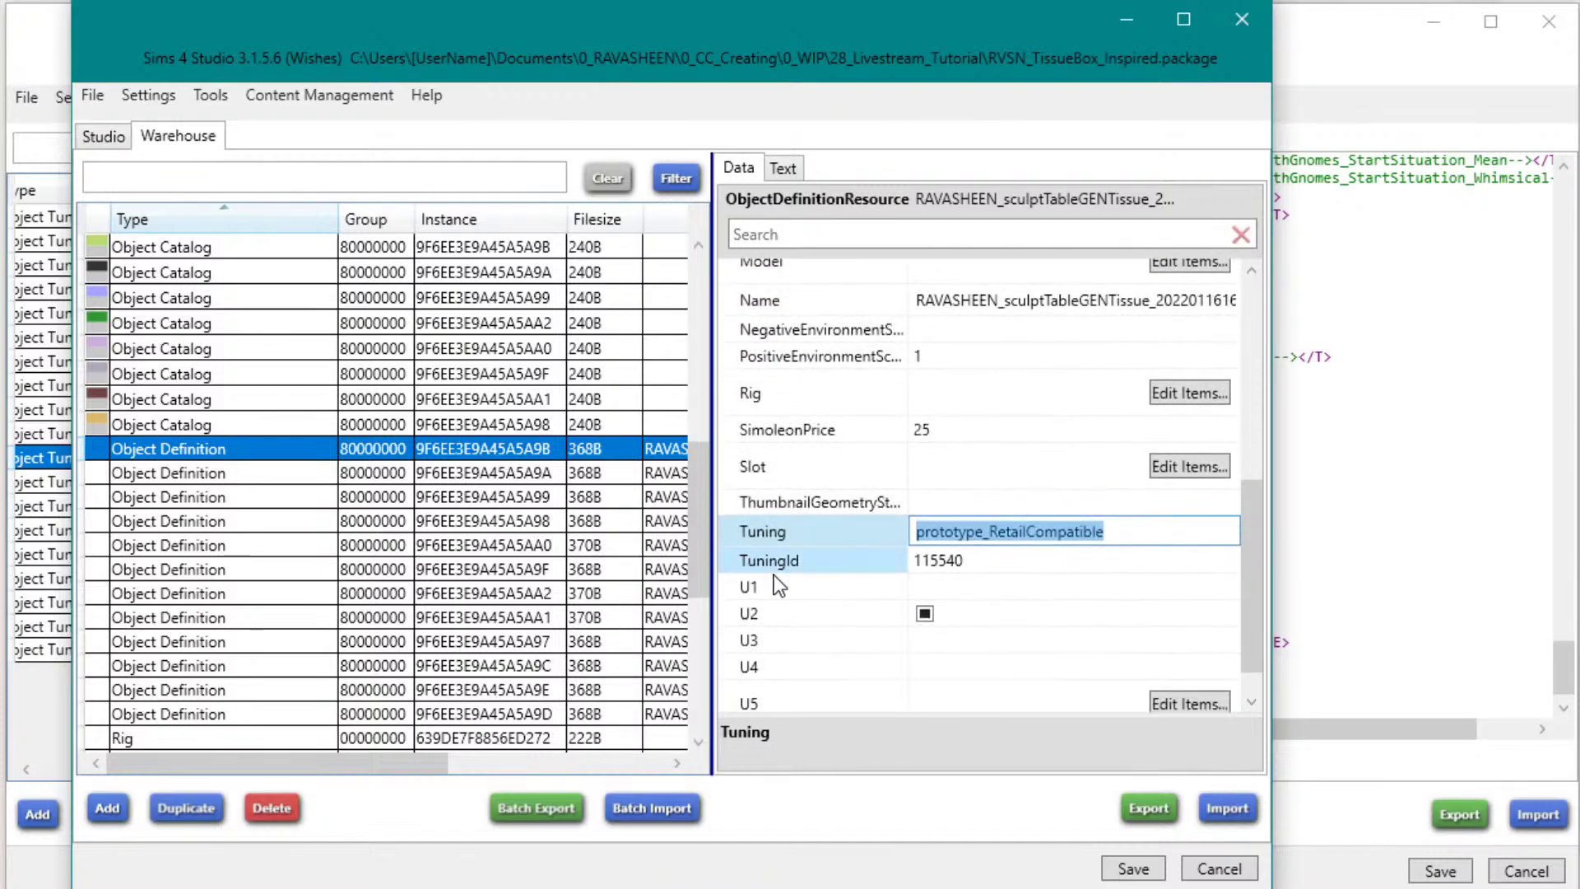
pyautogui.click(933, 561)
pyautogui.click(1047, 531)
pyautogui.click(1047, 532)
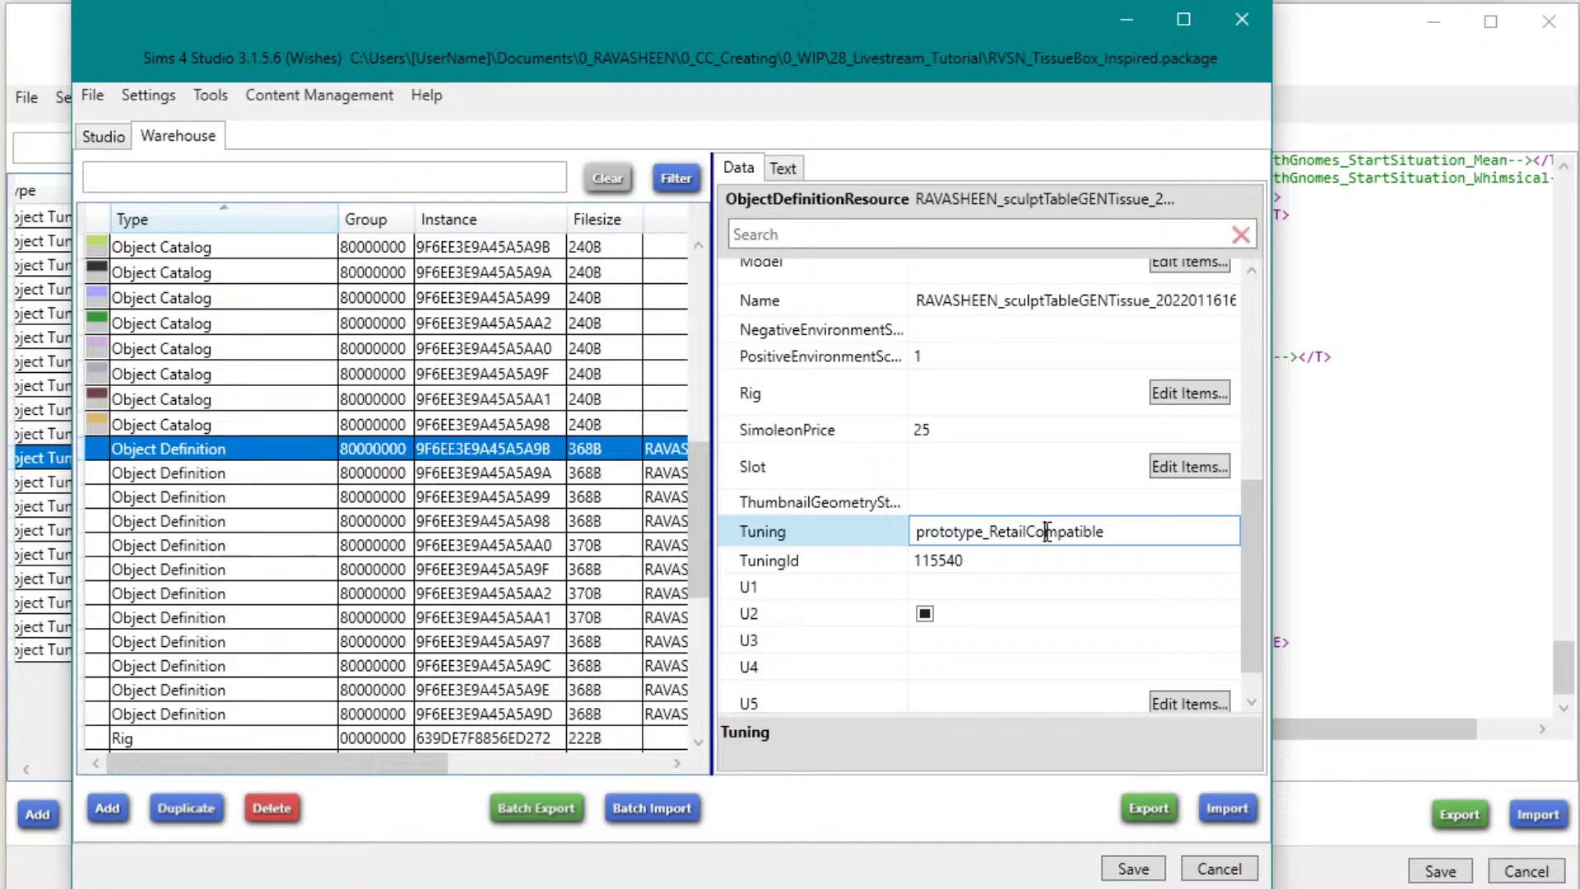
# Step: Switch to the RVSN_Object_Sculpture_Tuning window and read the components and inventory types of object_sculpture_Inventory_CraftSalesTable
pyautogui.moveTo(851, 26); pyautogui.dragTo(1497, 57)
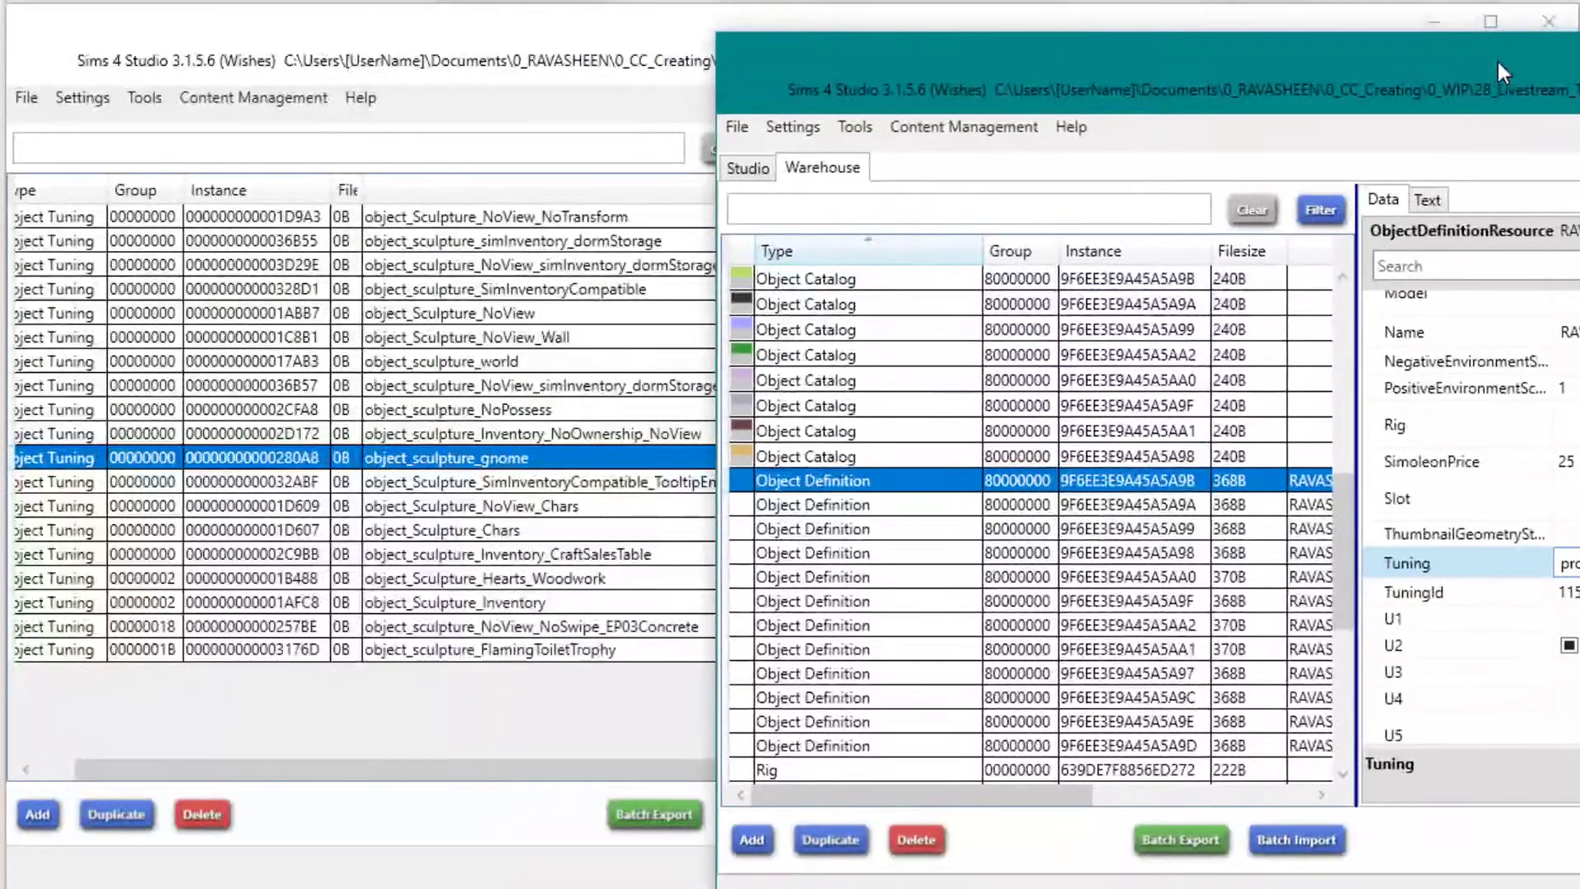
pyautogui.click(567, 554)
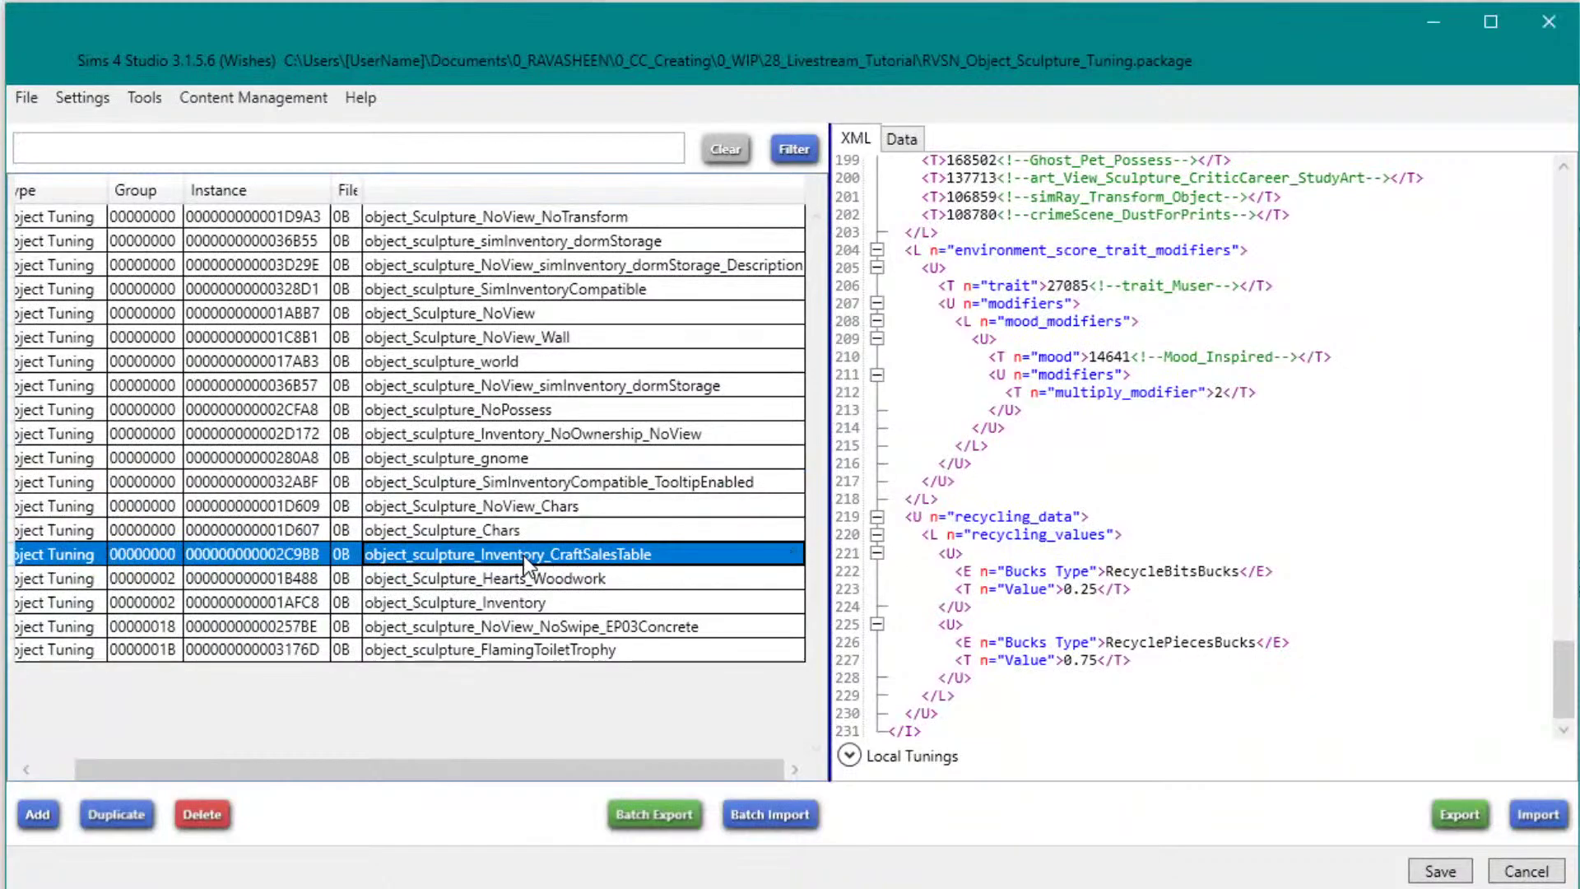
pyautogui.scroll(11, 1051, 491)
pyautogui.scroll(20, 1052, 491)
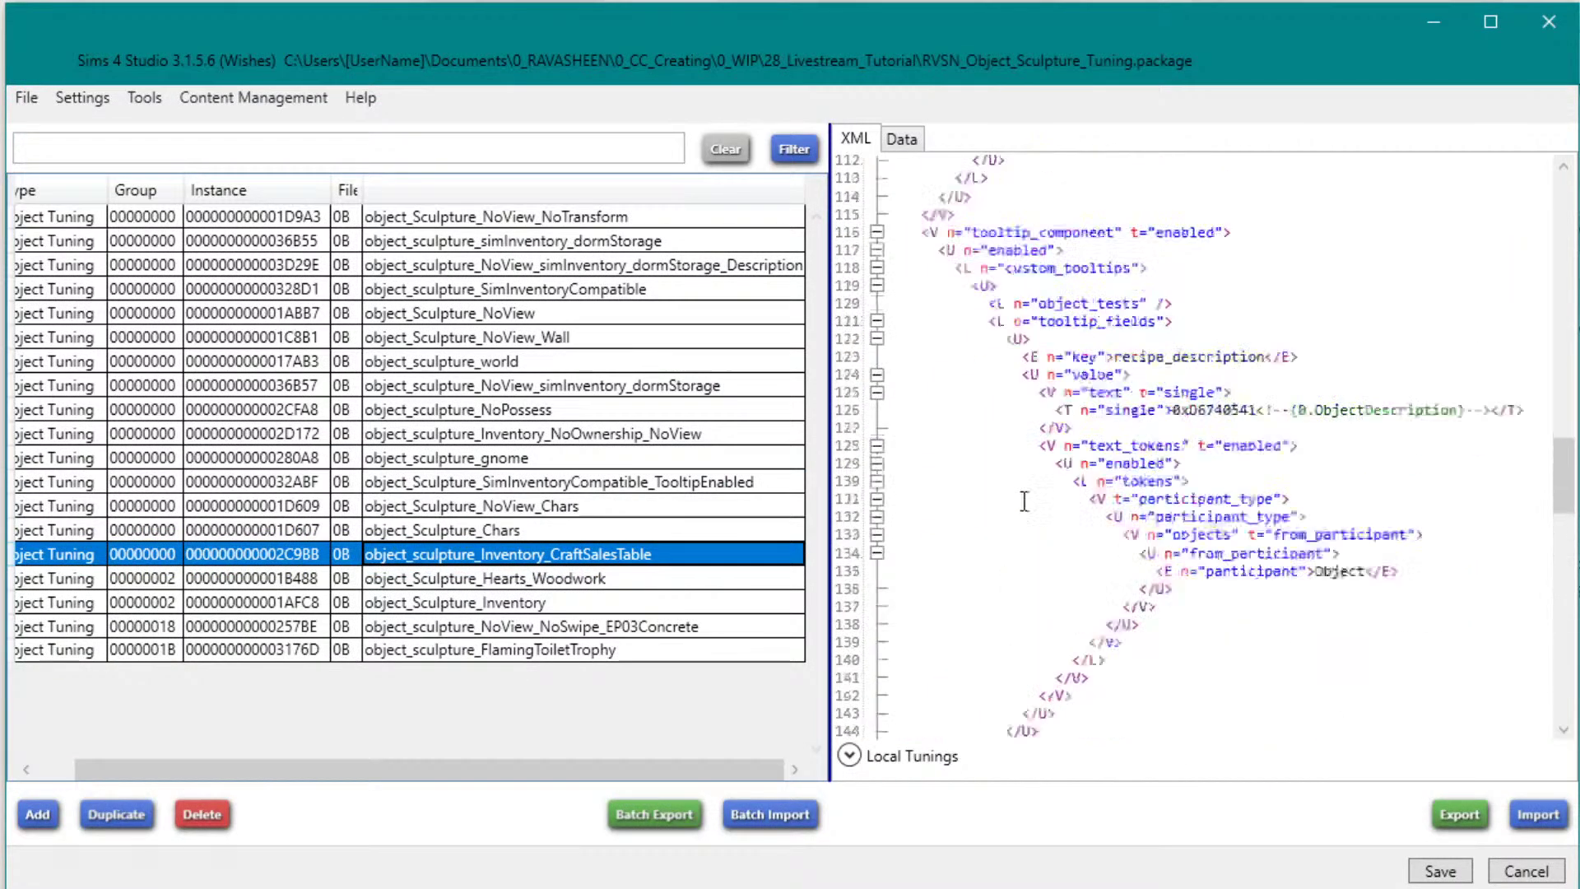
pyautogui.scroll(20, 1058, 536)
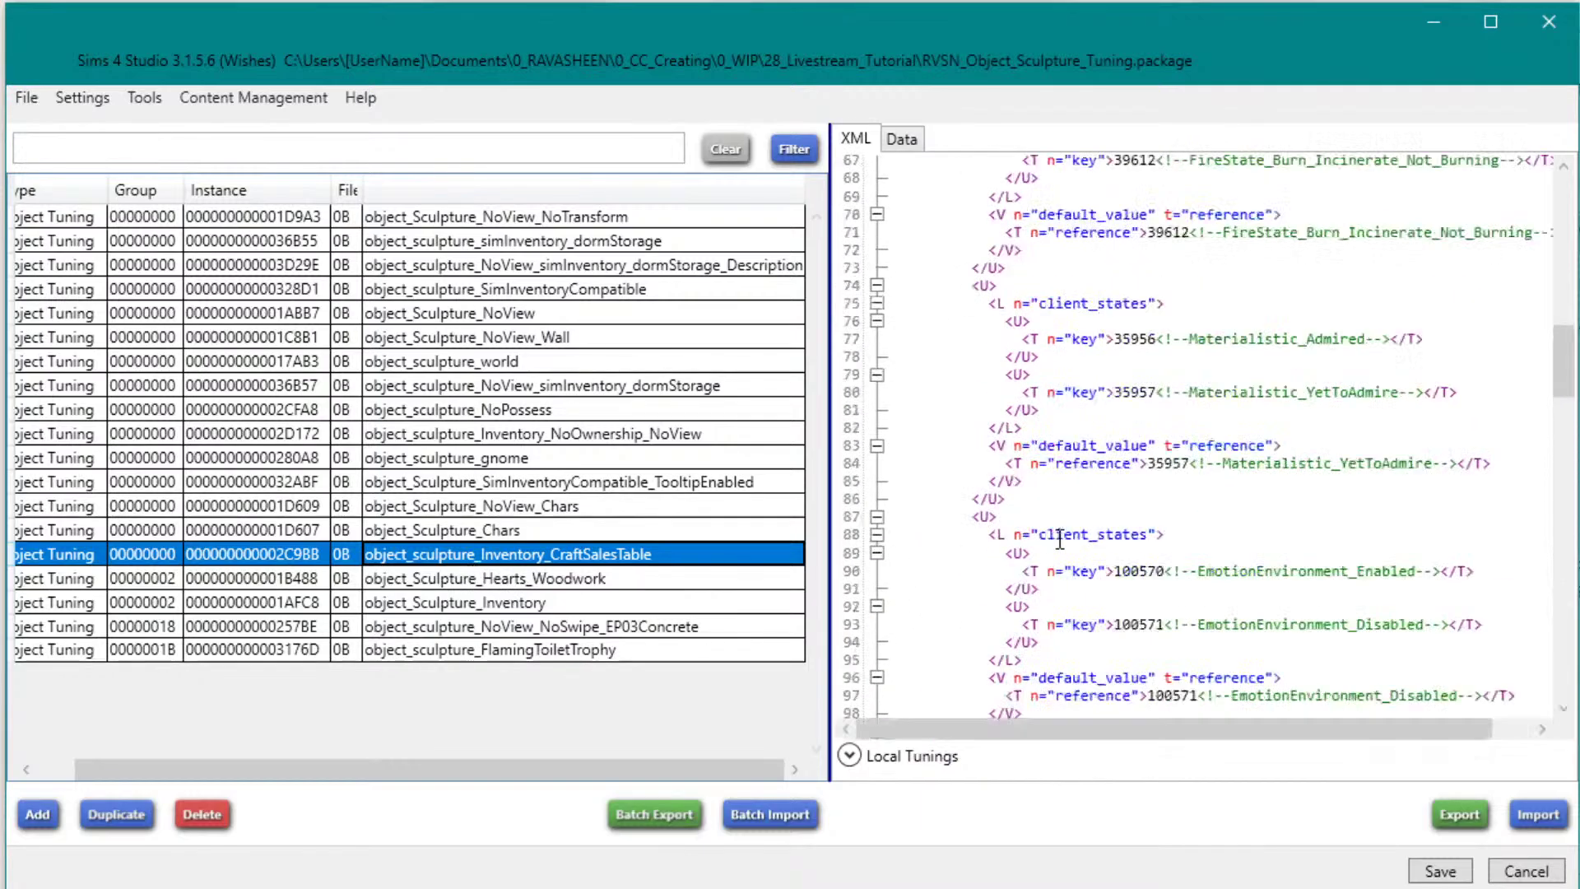
pyautogui.scroll(2, 1058, 537)
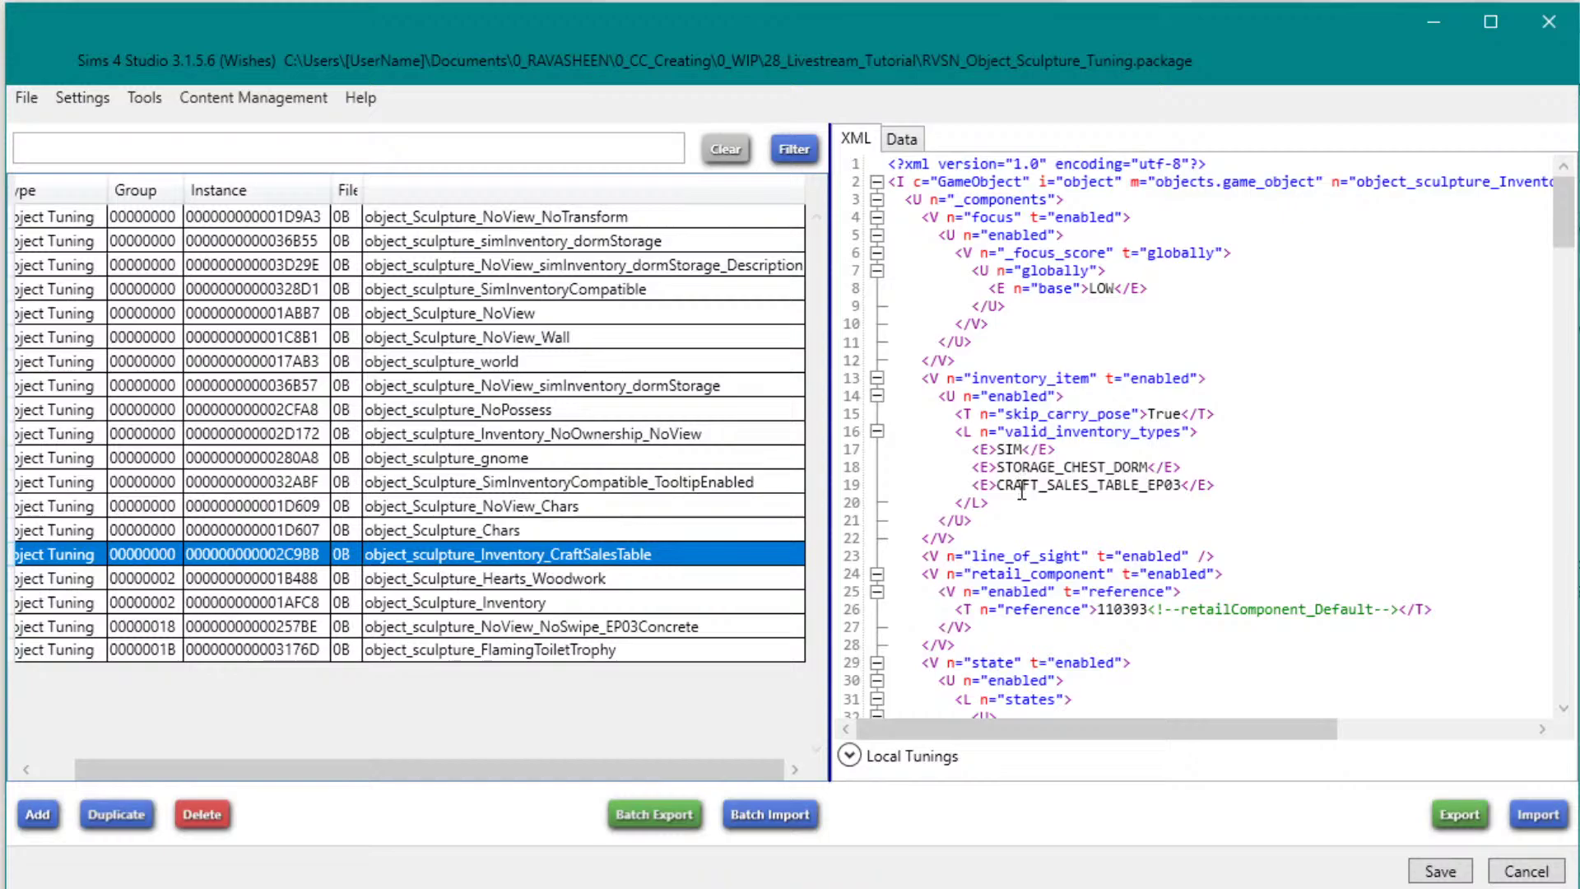
# Step: Review the CraftSalesTable tuning's super affordances, highlighting the si_Decorative_View entries, and look over its trait modifiers and tooltip component
pyautogui.moveTo(1564, 212); pyautogui.dragTo(1563, 604)
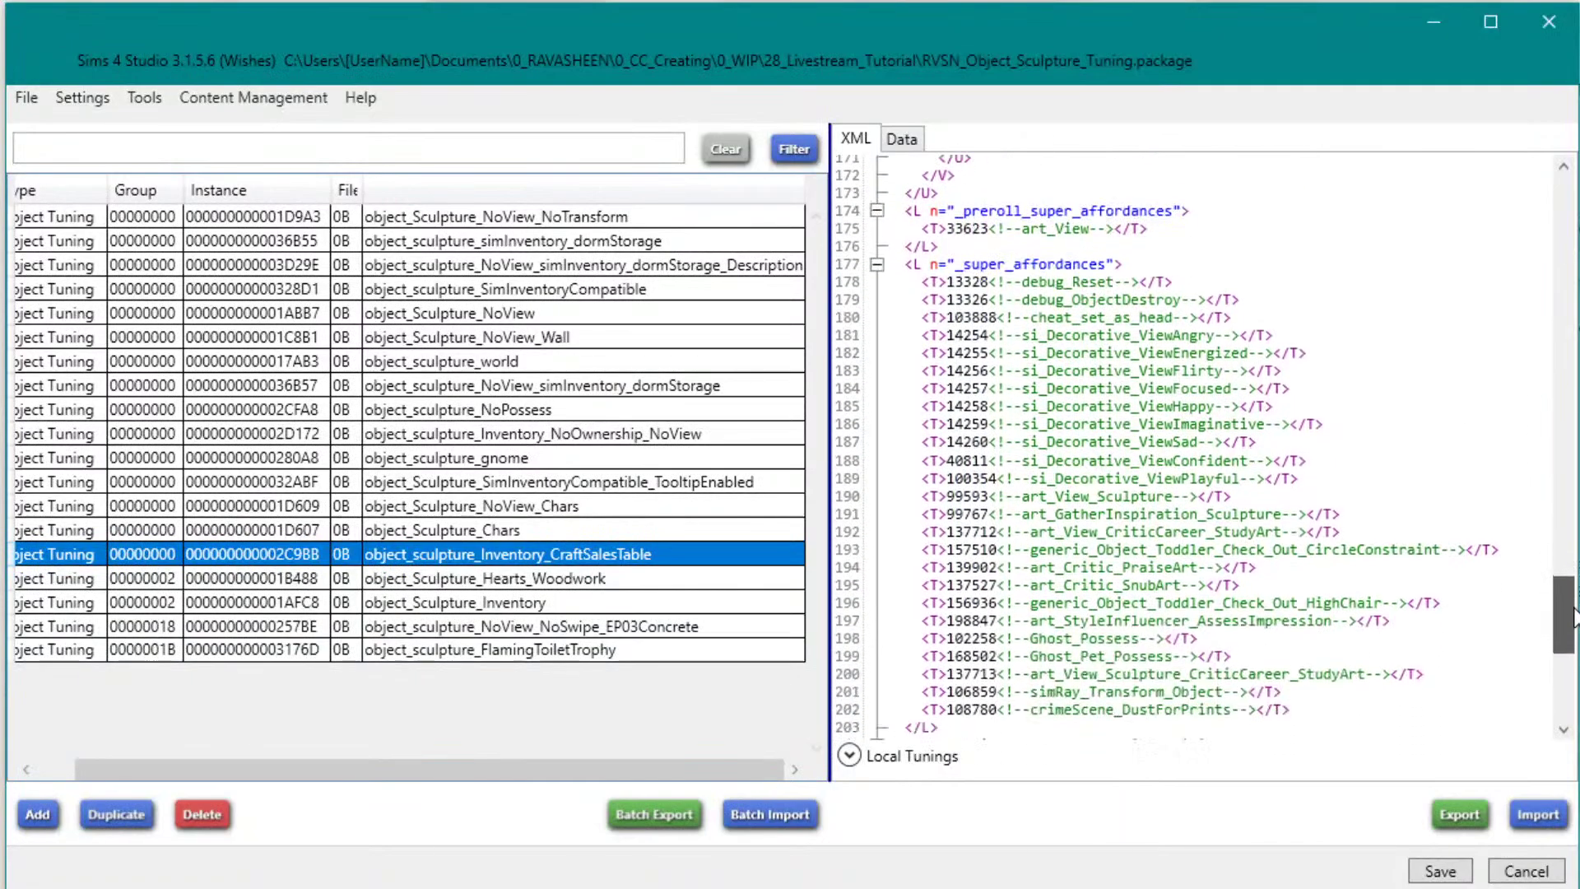
pyautogui.moveTo(1341, 473); pyautogui.dragTo(882, 332)
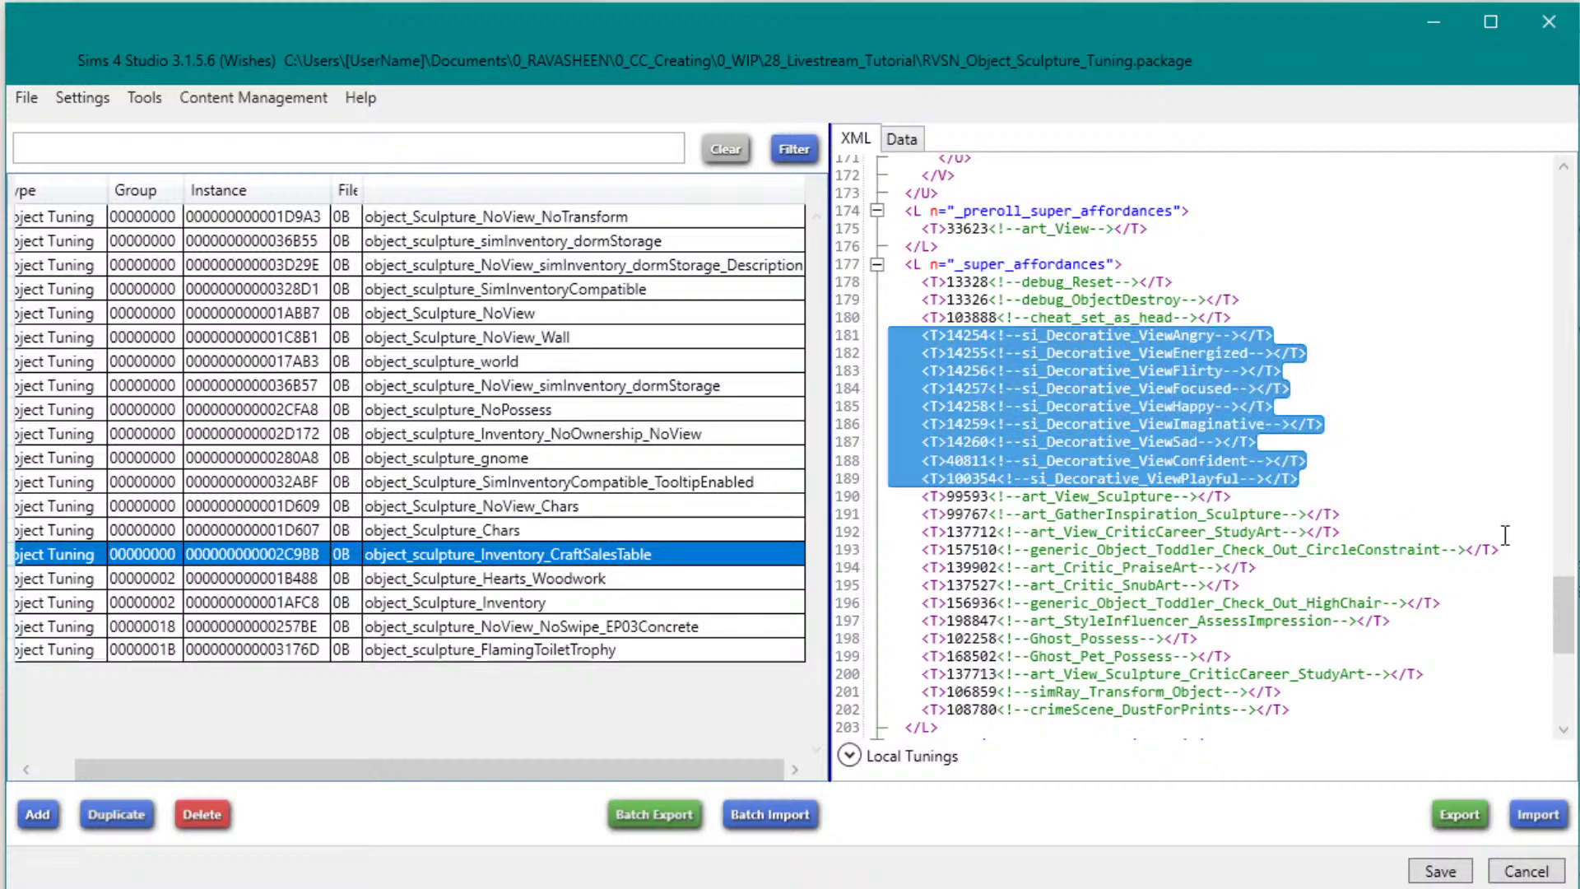
pyautogui.moveTo(1566, 609); pyautogui.dragTo(1570, 676)
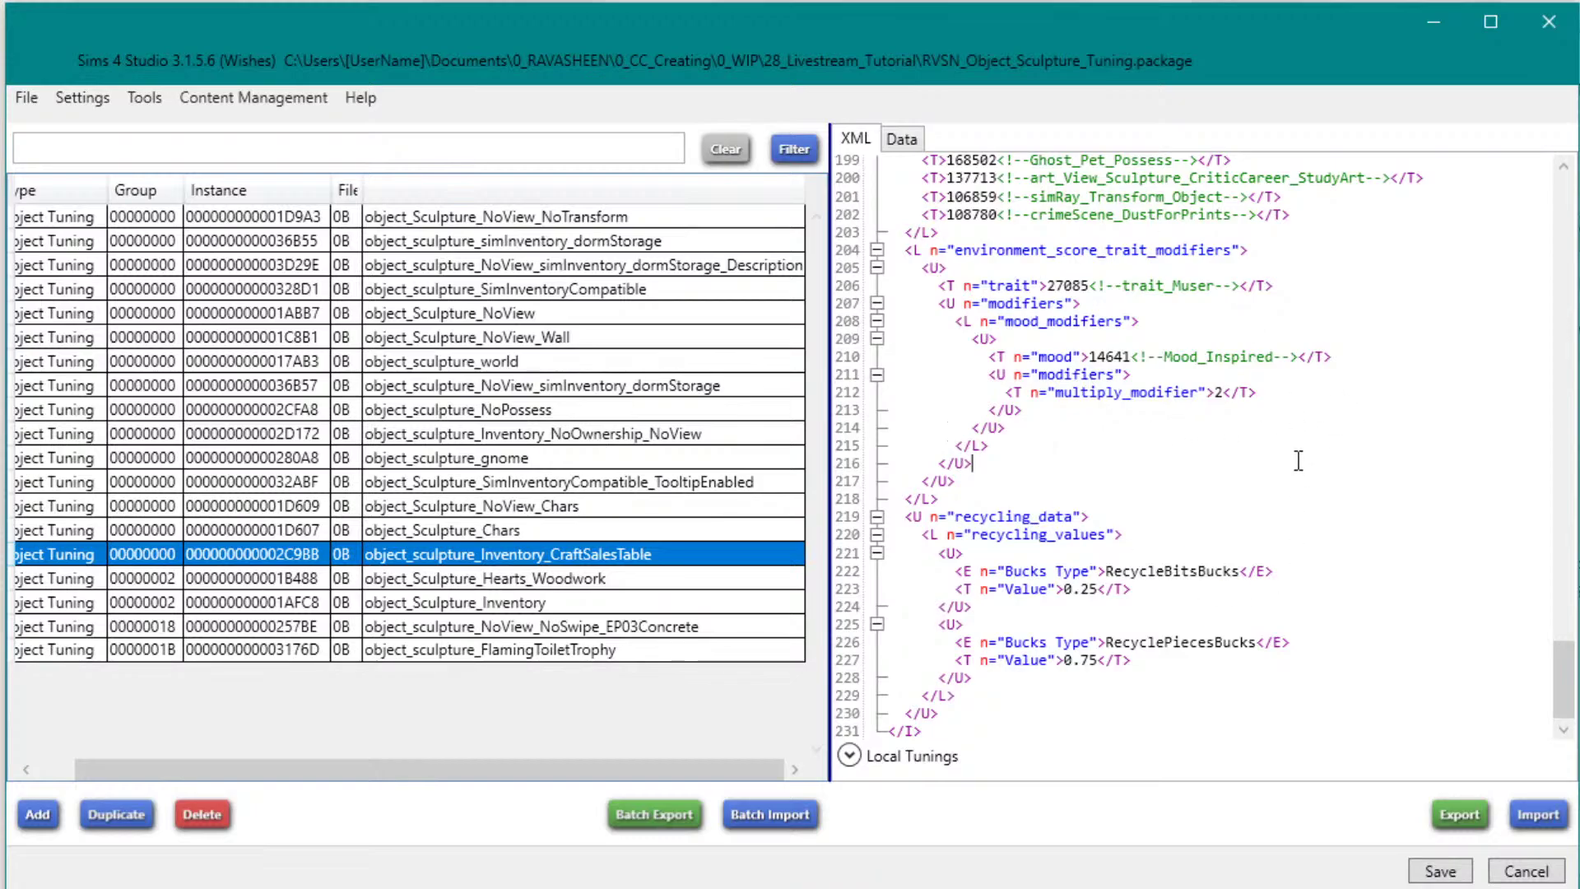
pyautogui.scroll(16, 1308, 436)
pyautogui.scroll(5, 1299, 450)
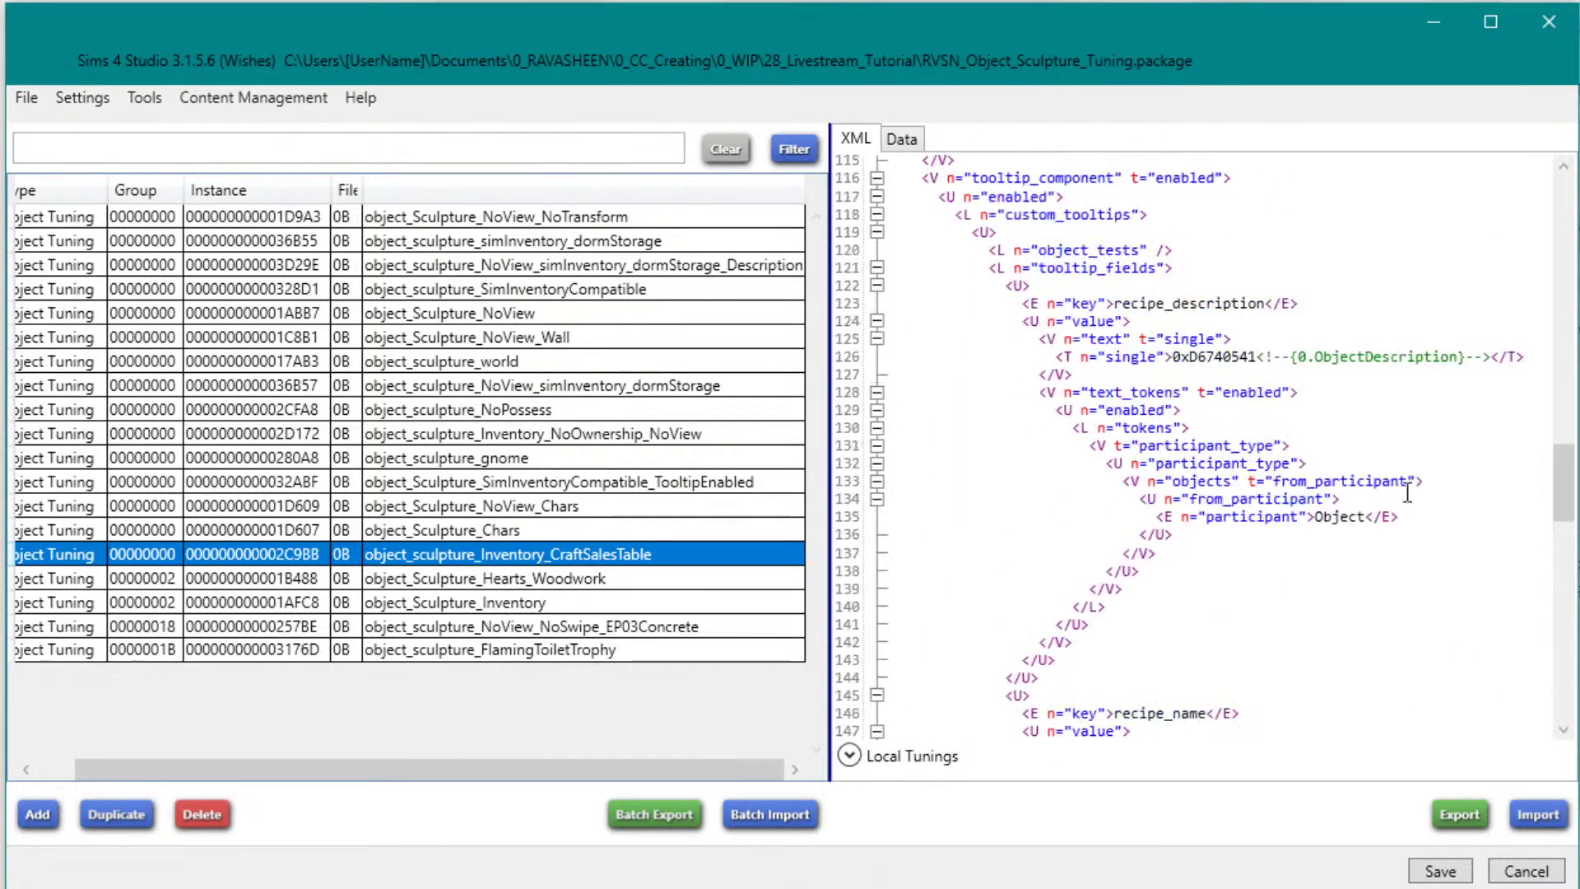
pyautogui.moveTo(1563, 493); pyautogui.dragTo(1575, 202)
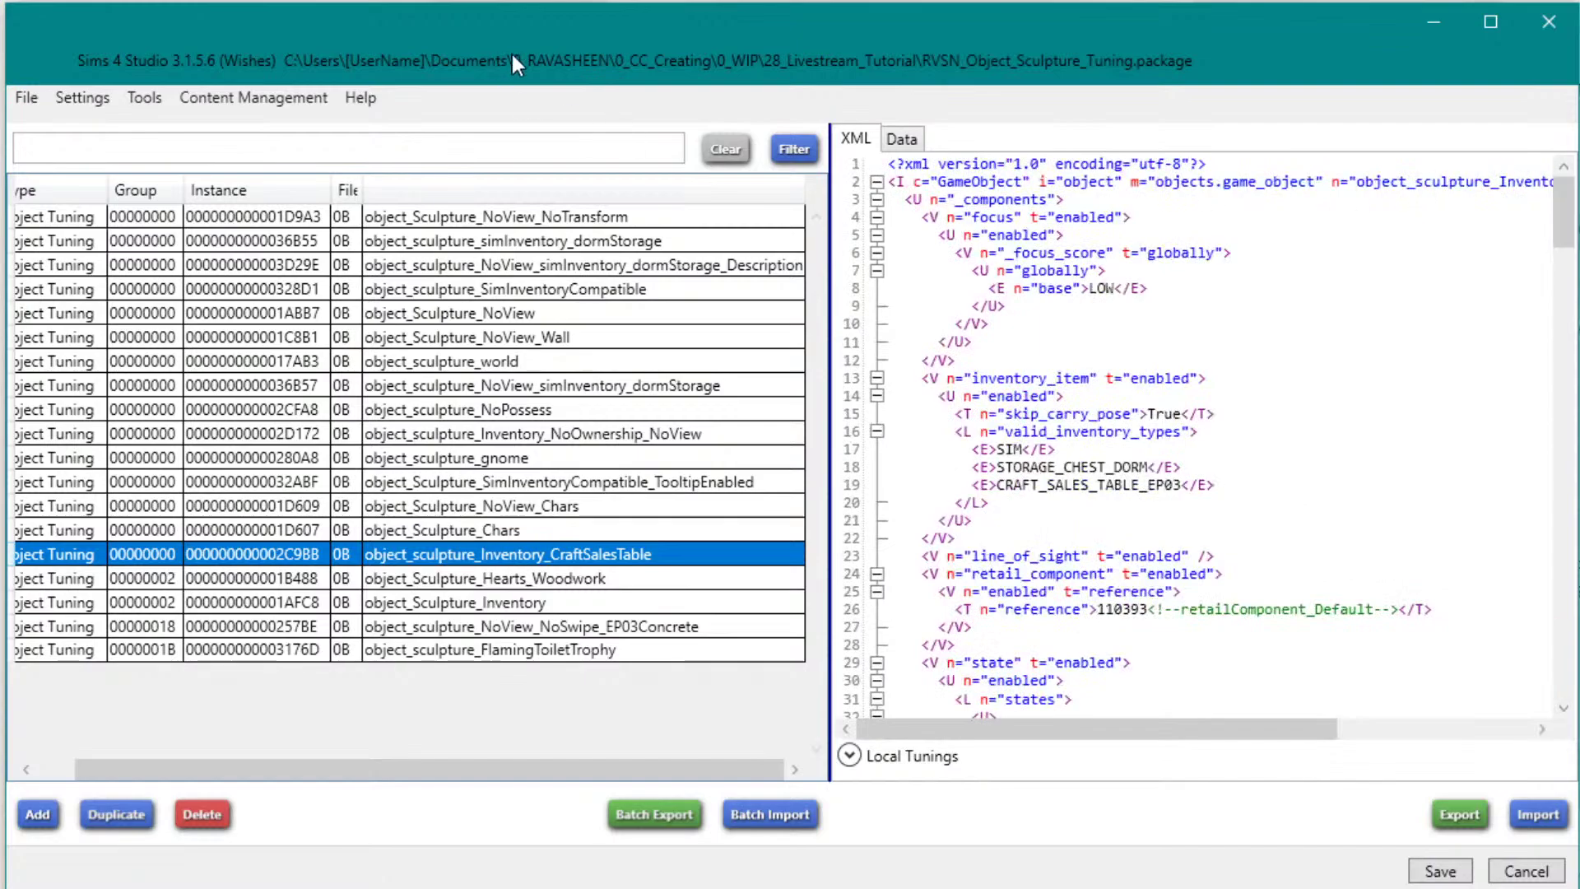
# Step: Copy the CraftSalesTable tuning's name and set the first tissue box Object Definition's Tuning to object_sculpture_Inventory_CraftSalesTable
pyautogui.click(904, 141)
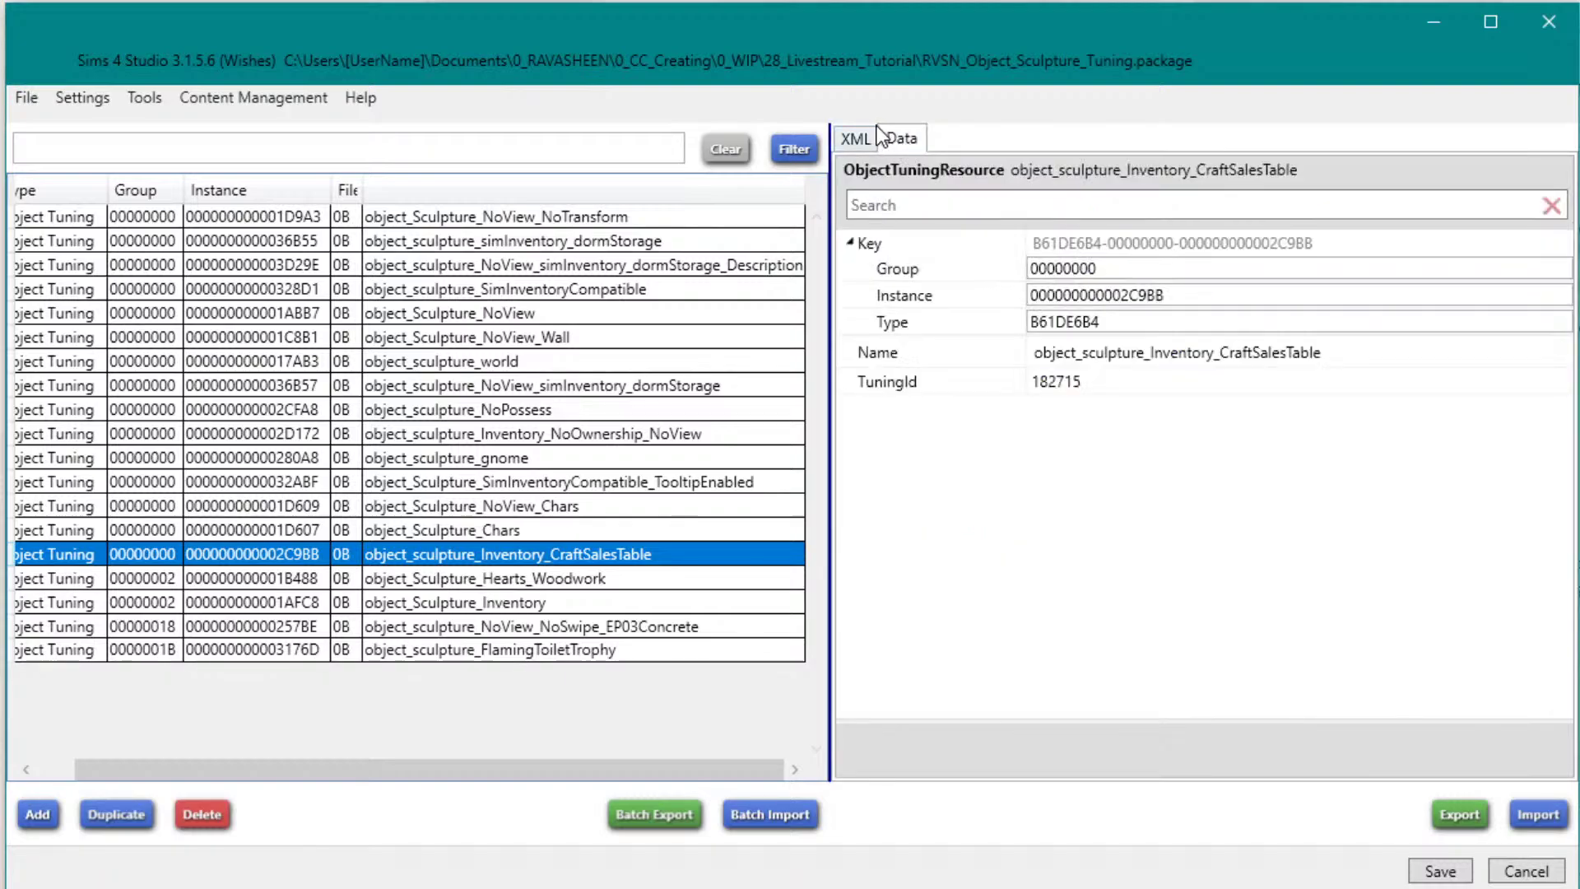
pyautogui.click(1404, 350)
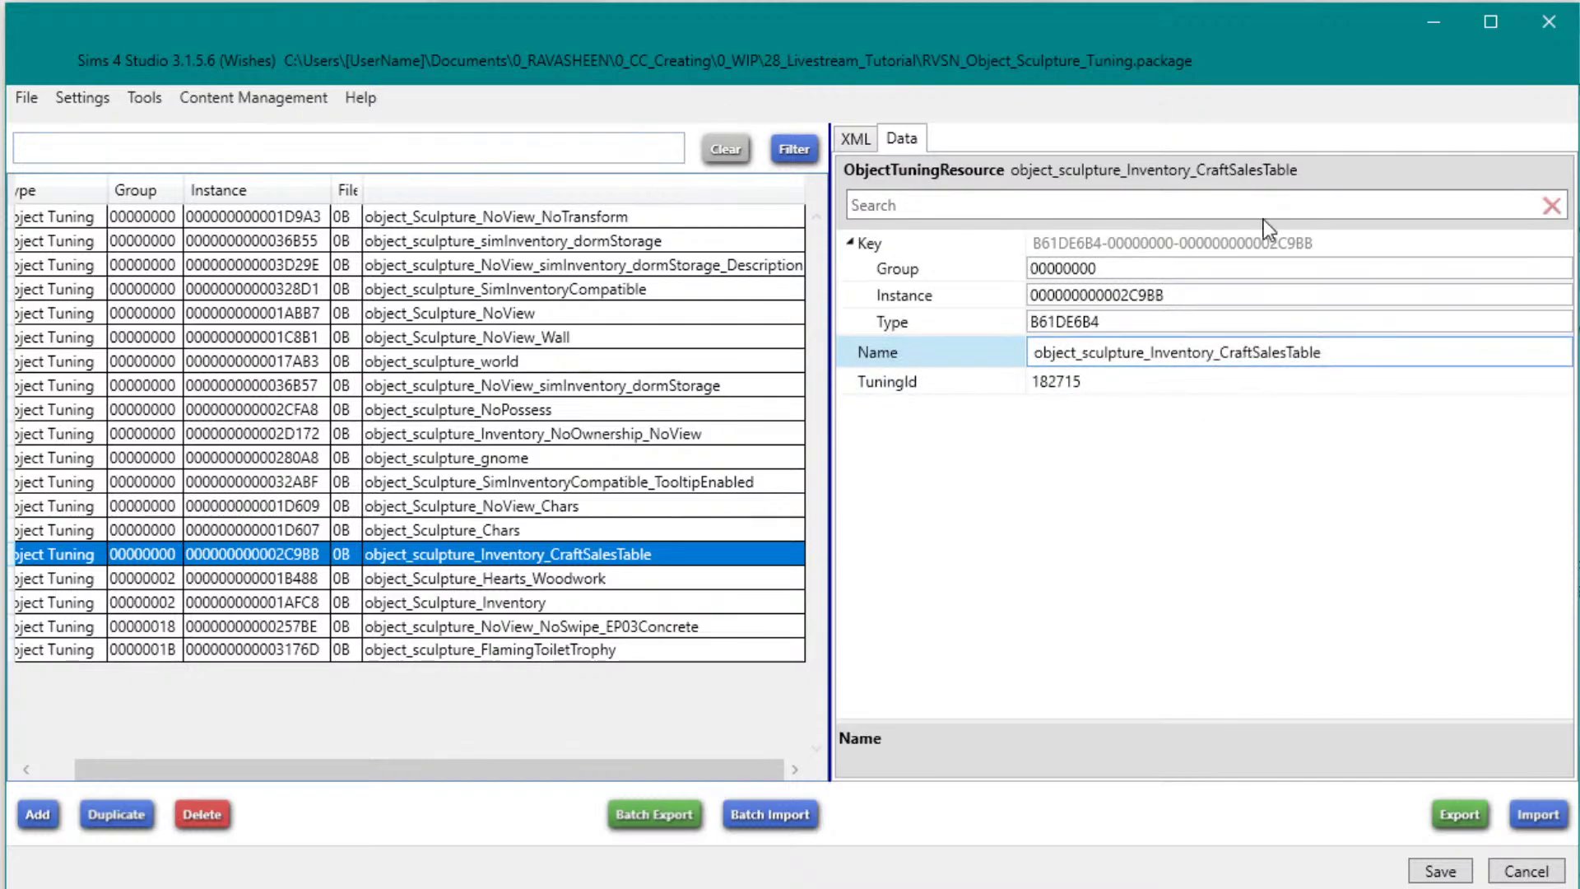
pyautogui.moveTo(1337, 353); pyautogui.dragTo(1223, 330)
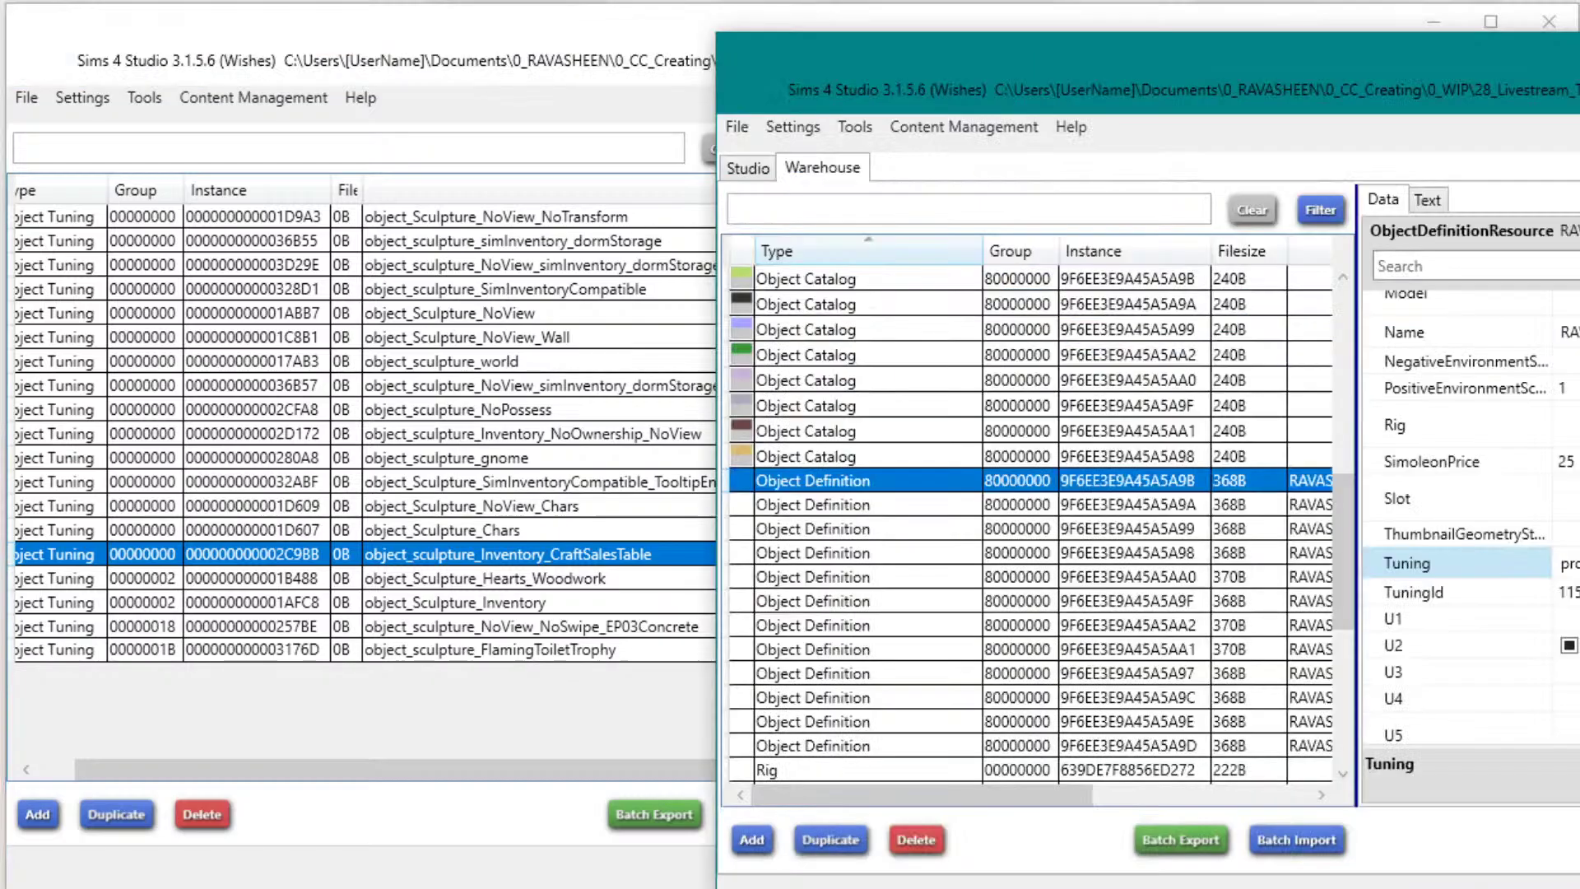
pyautogui.moveTo(1579, 83); pyautogui.dragTo(1149, 28)
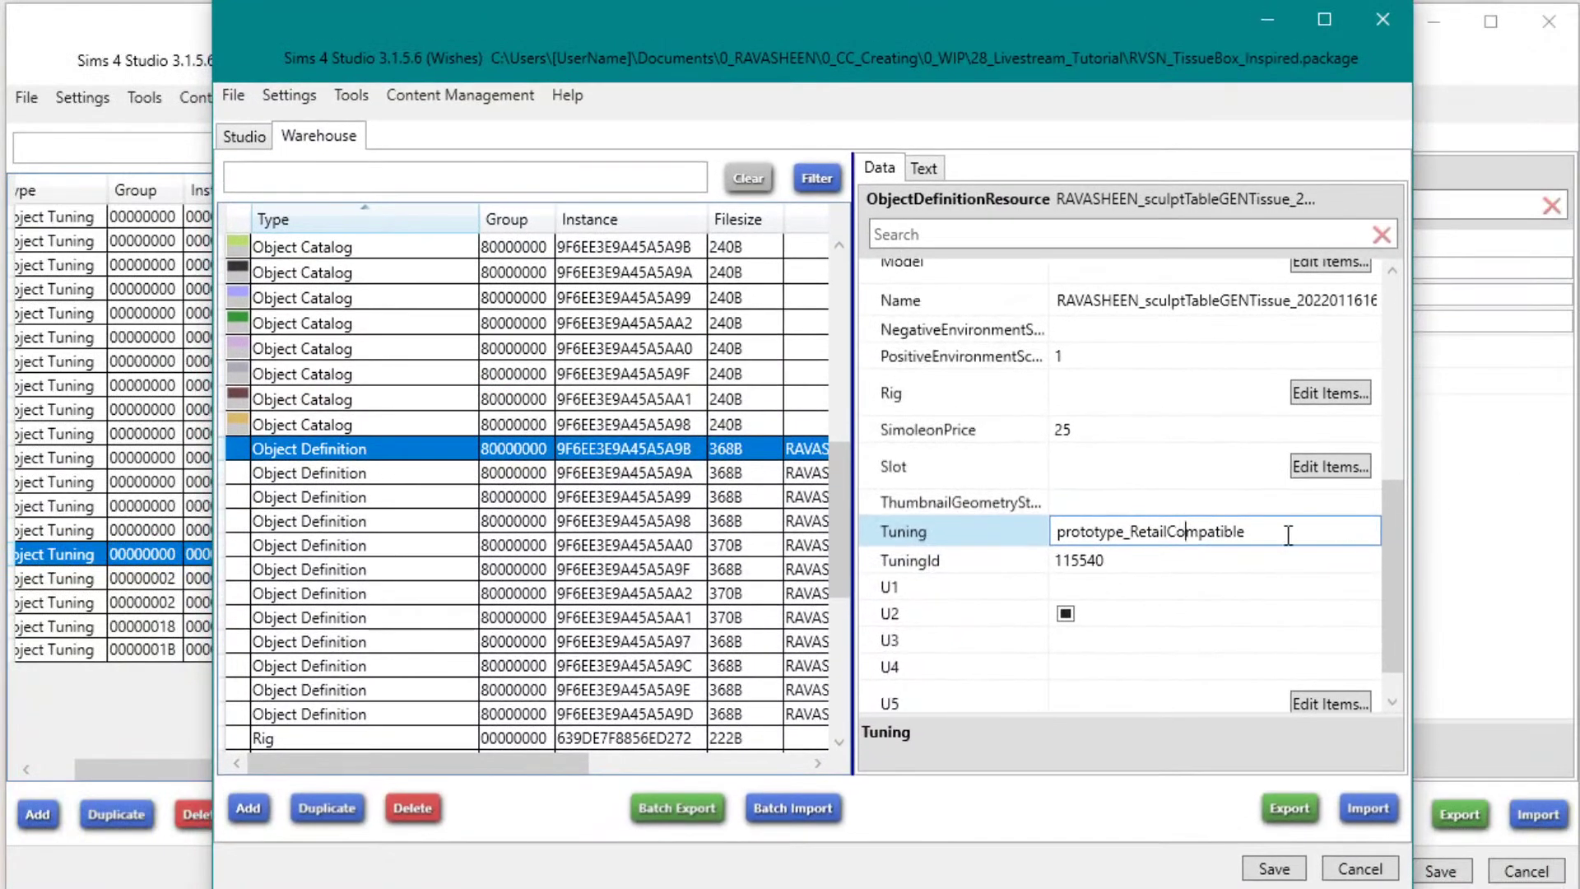
pyautogui.moveTo(1288, 533); pyautogui.dragTo(1039, 551)
pyautogui.write('object_sculpture_Inventory_CraftSalesTable')
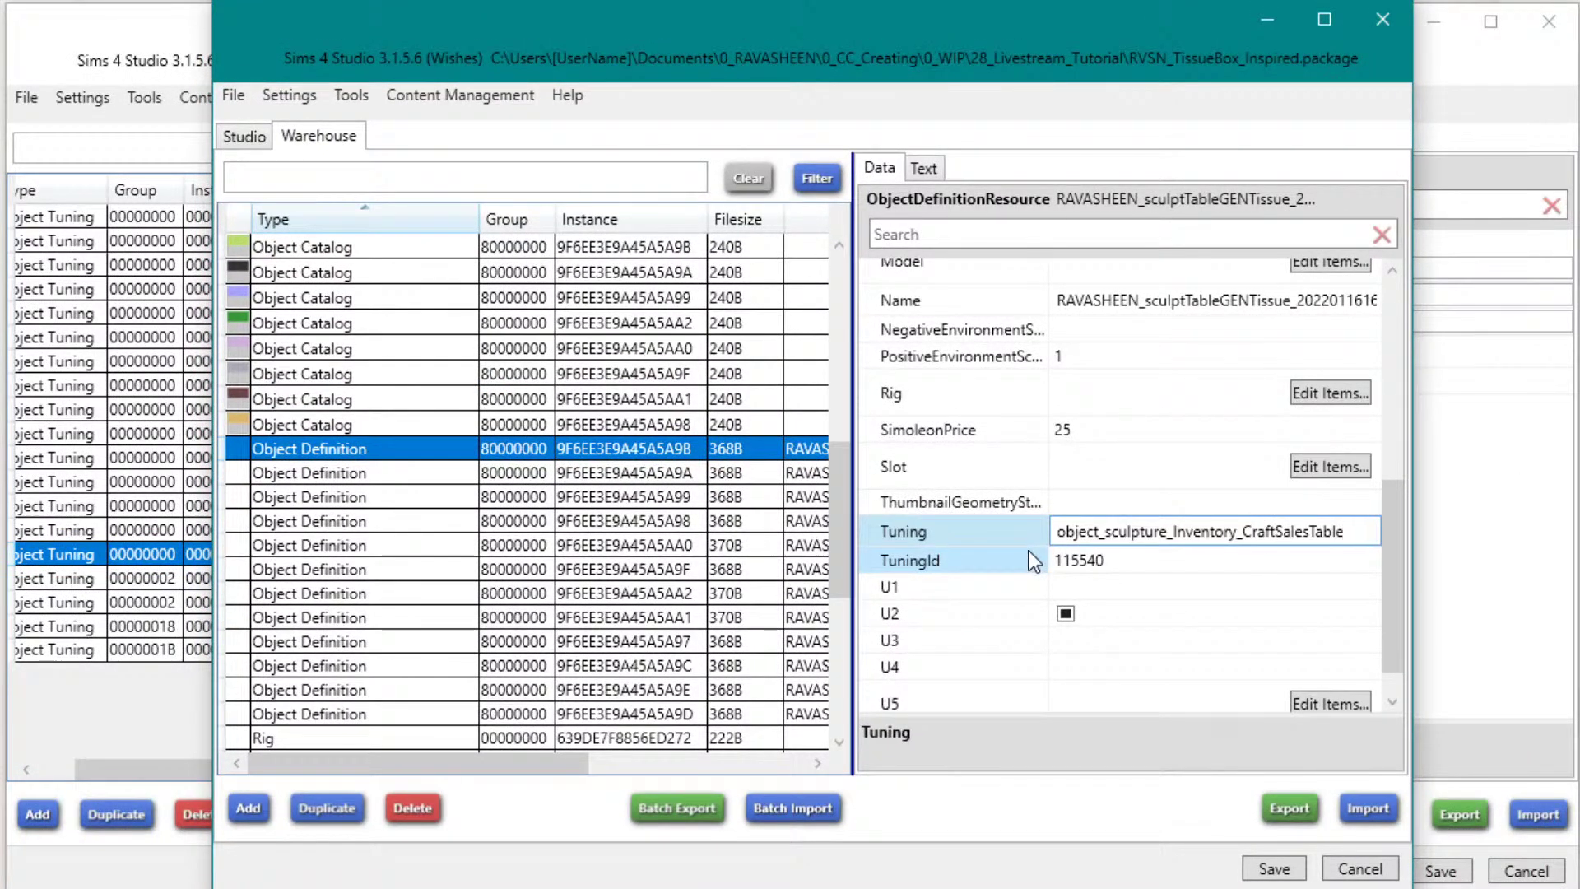
# Step: Copy the TuningId 182715 from the CraftSalesTable tuning and set it as the TuningId of the first tissue box Object Definition
pyautogui.click(1144, 560)
pyautogui.doubleClick(1144, 560)
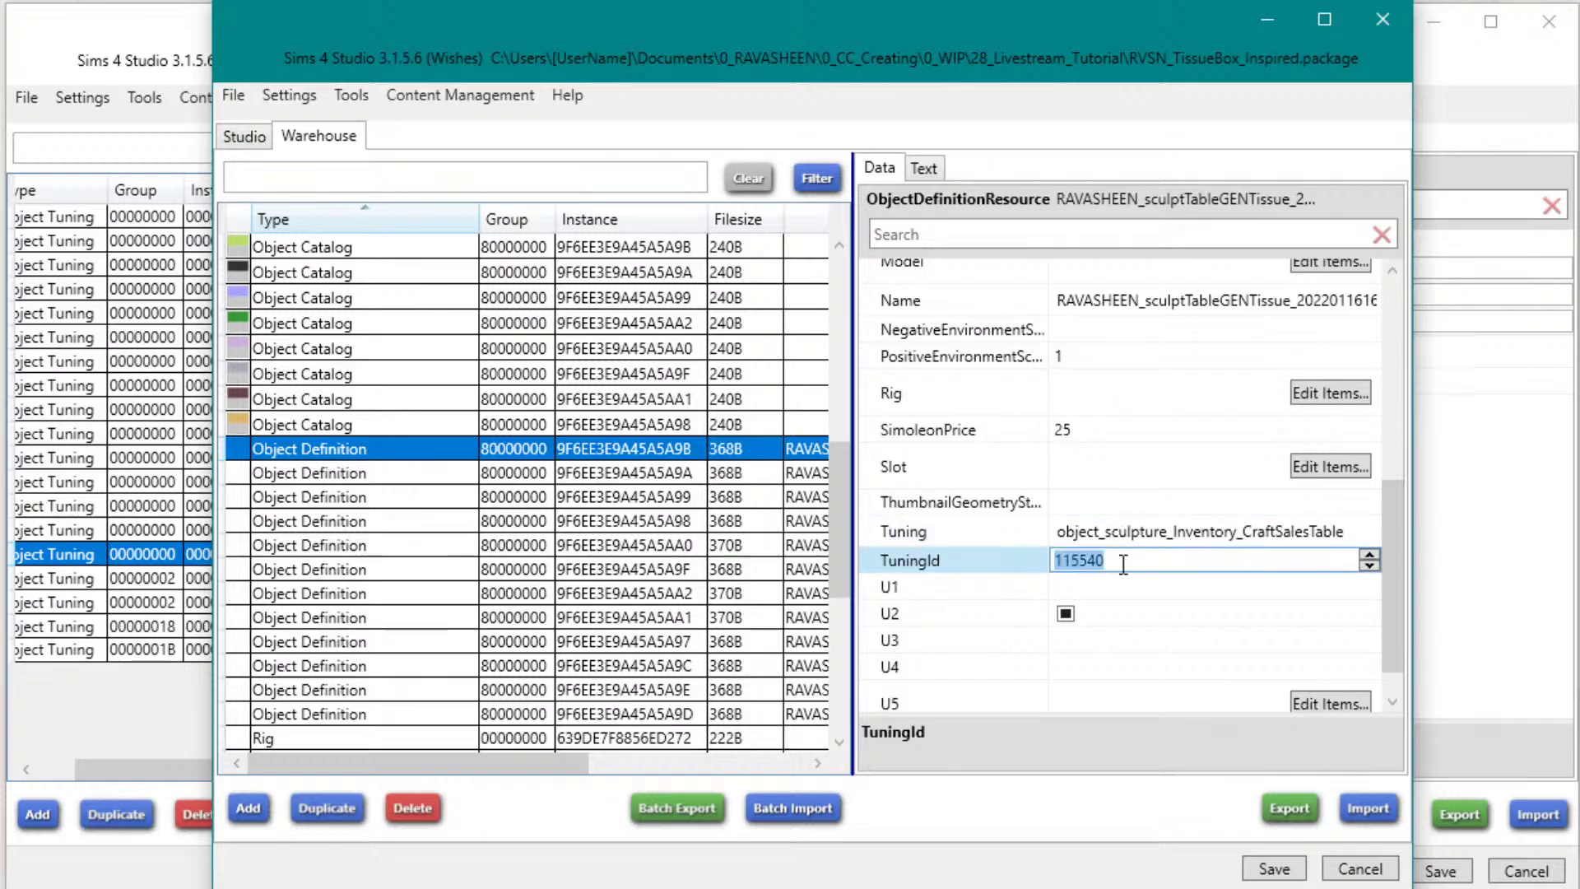
pyautogui.press('BackSpace')
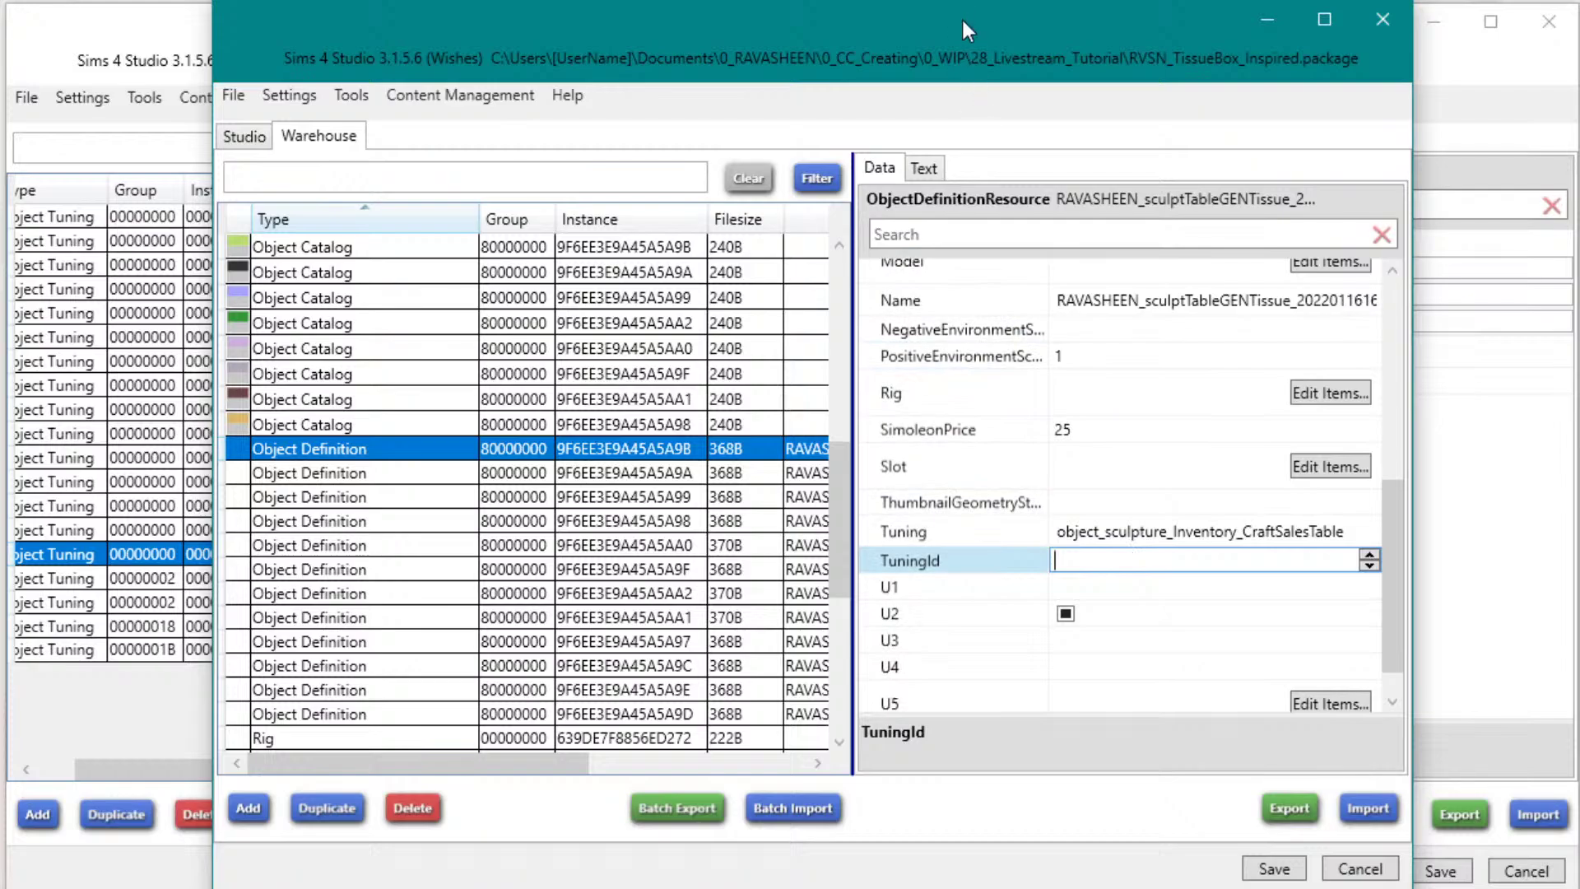
pyautogui.moveTo(961, 16); pyautogui.dragTo(1081, 33)
pyautogui.click(299, 16)
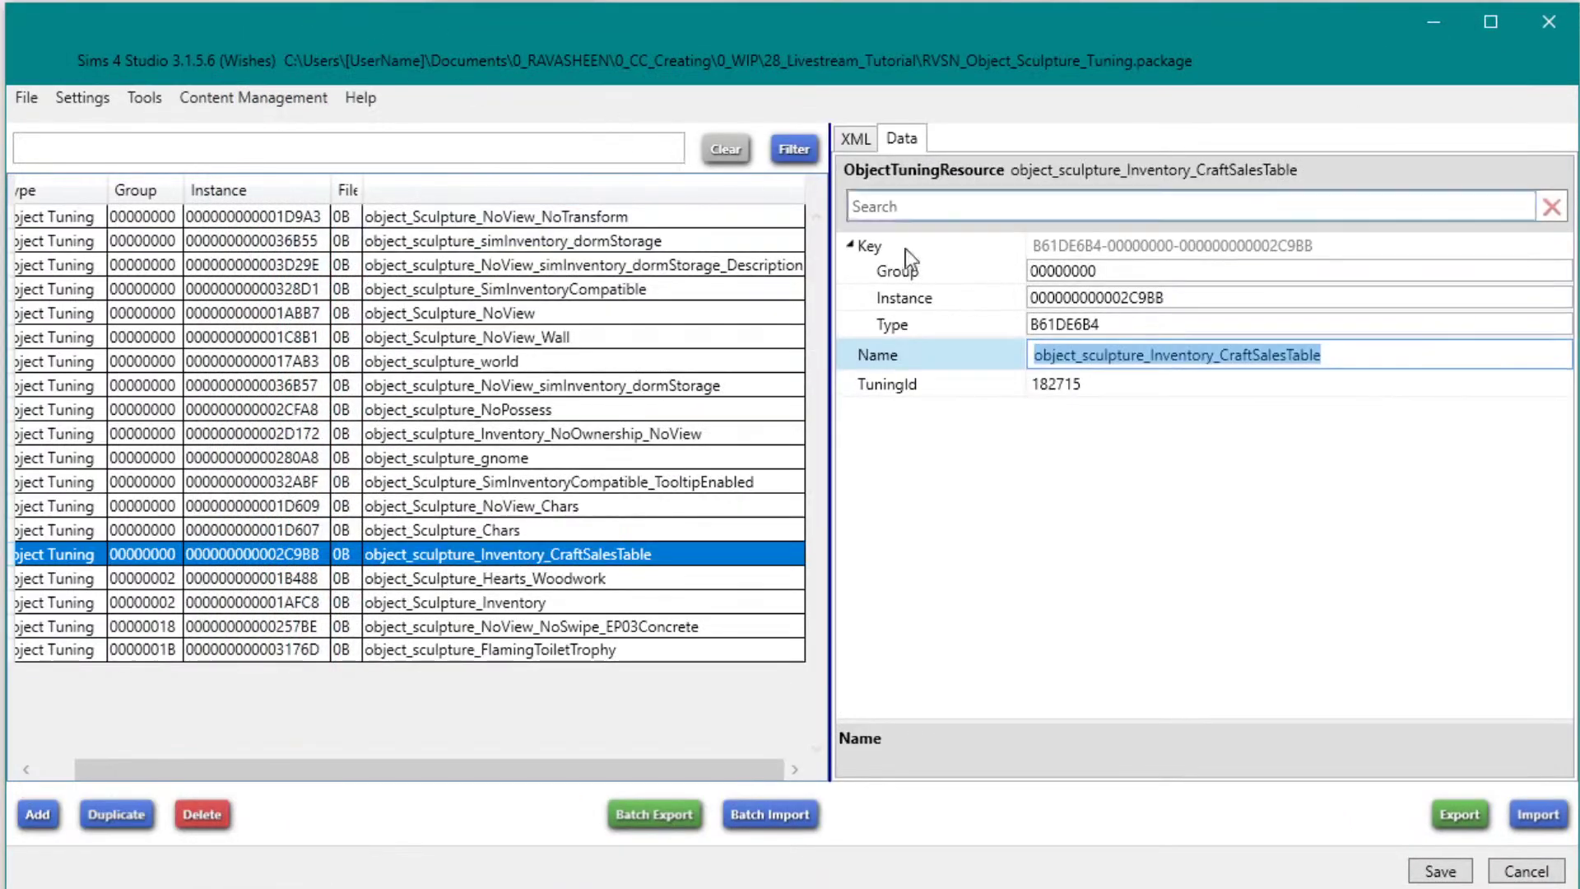
pyautogui.doubleClick(1083, 381)
pyautogui.hotkey('ctrl', 'c')
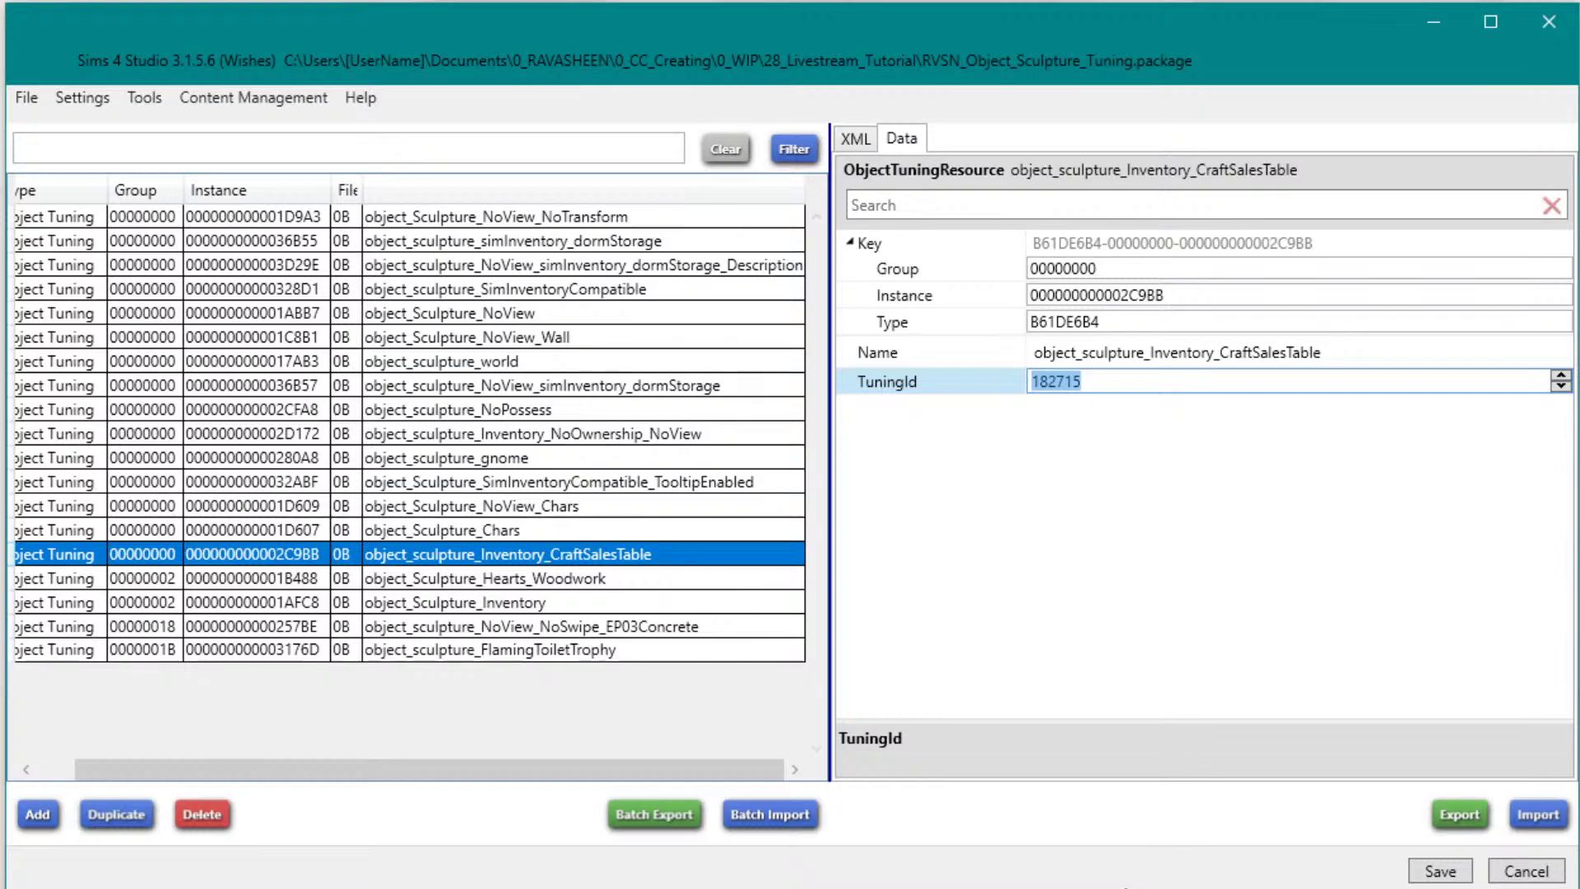
pyautogui.hotkey('alt', 'Tab')
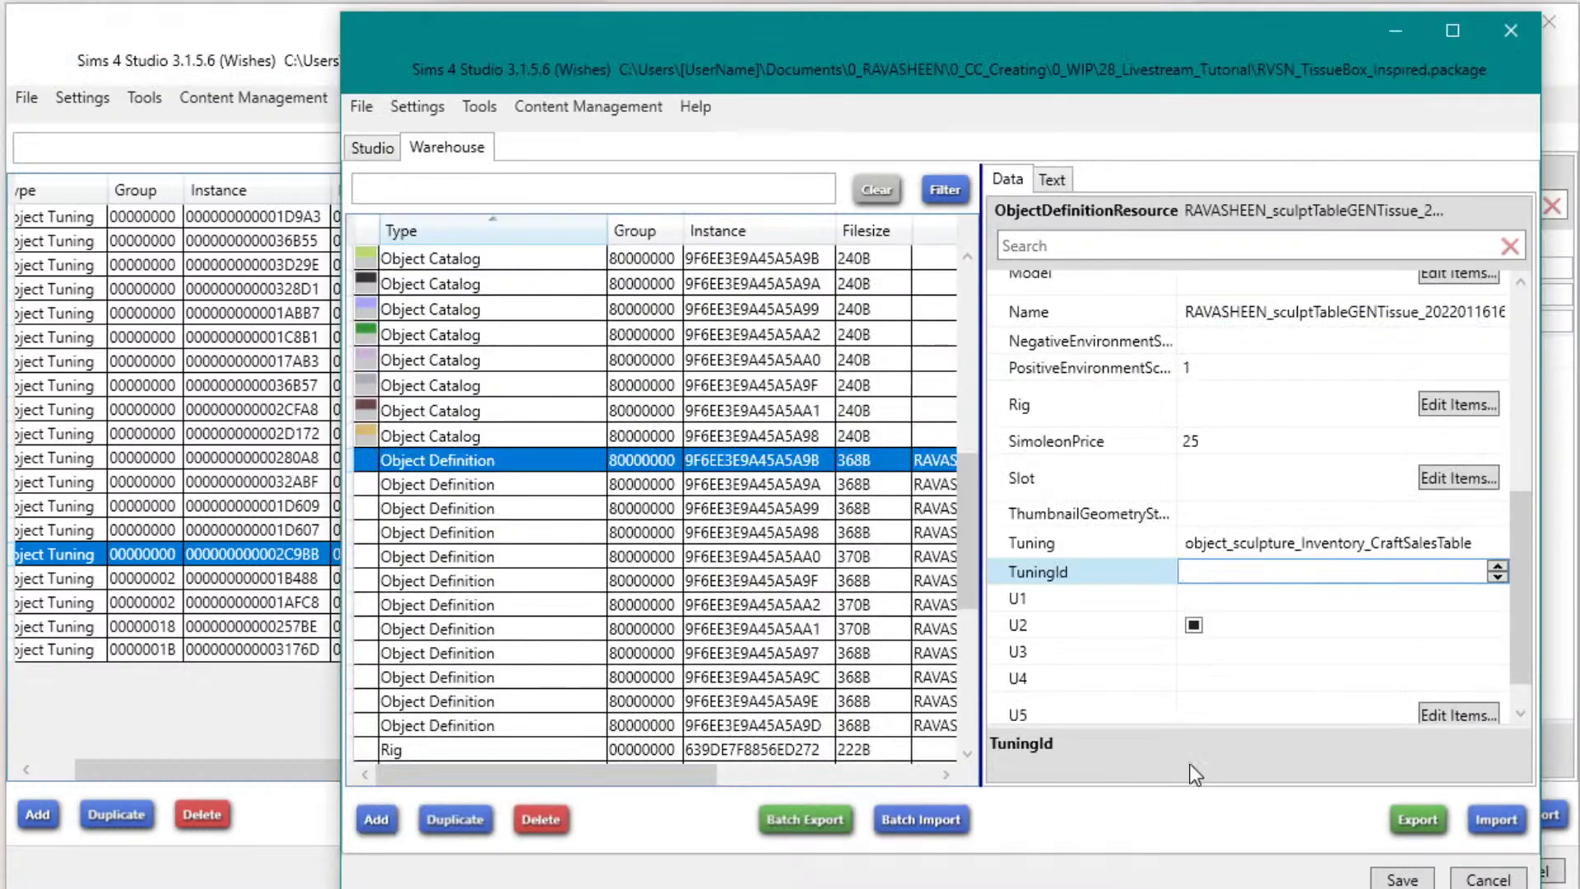
pyautogui.click(1236, 569)
pyautogui.hotkey('ctrl', 'v')
# Step: Set the TuningId of the second through sixth tissue box Object Definitions to 182715
pyautogui.click(489, 484)
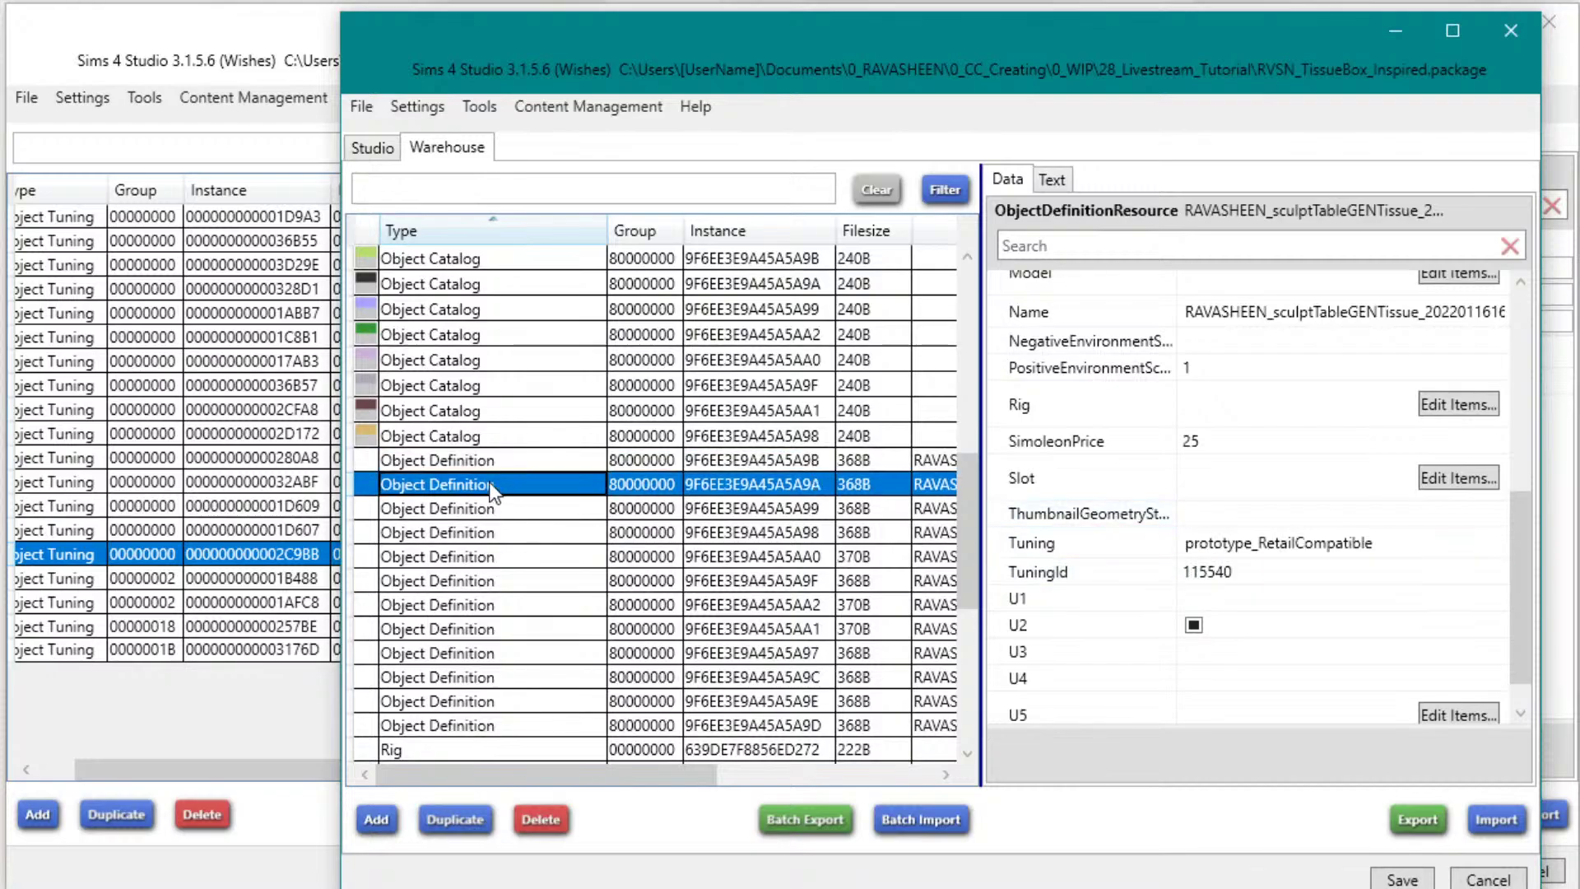
pyautogui.click(1297, 569)
pyautogui.hotkey('ctrl', 'v')
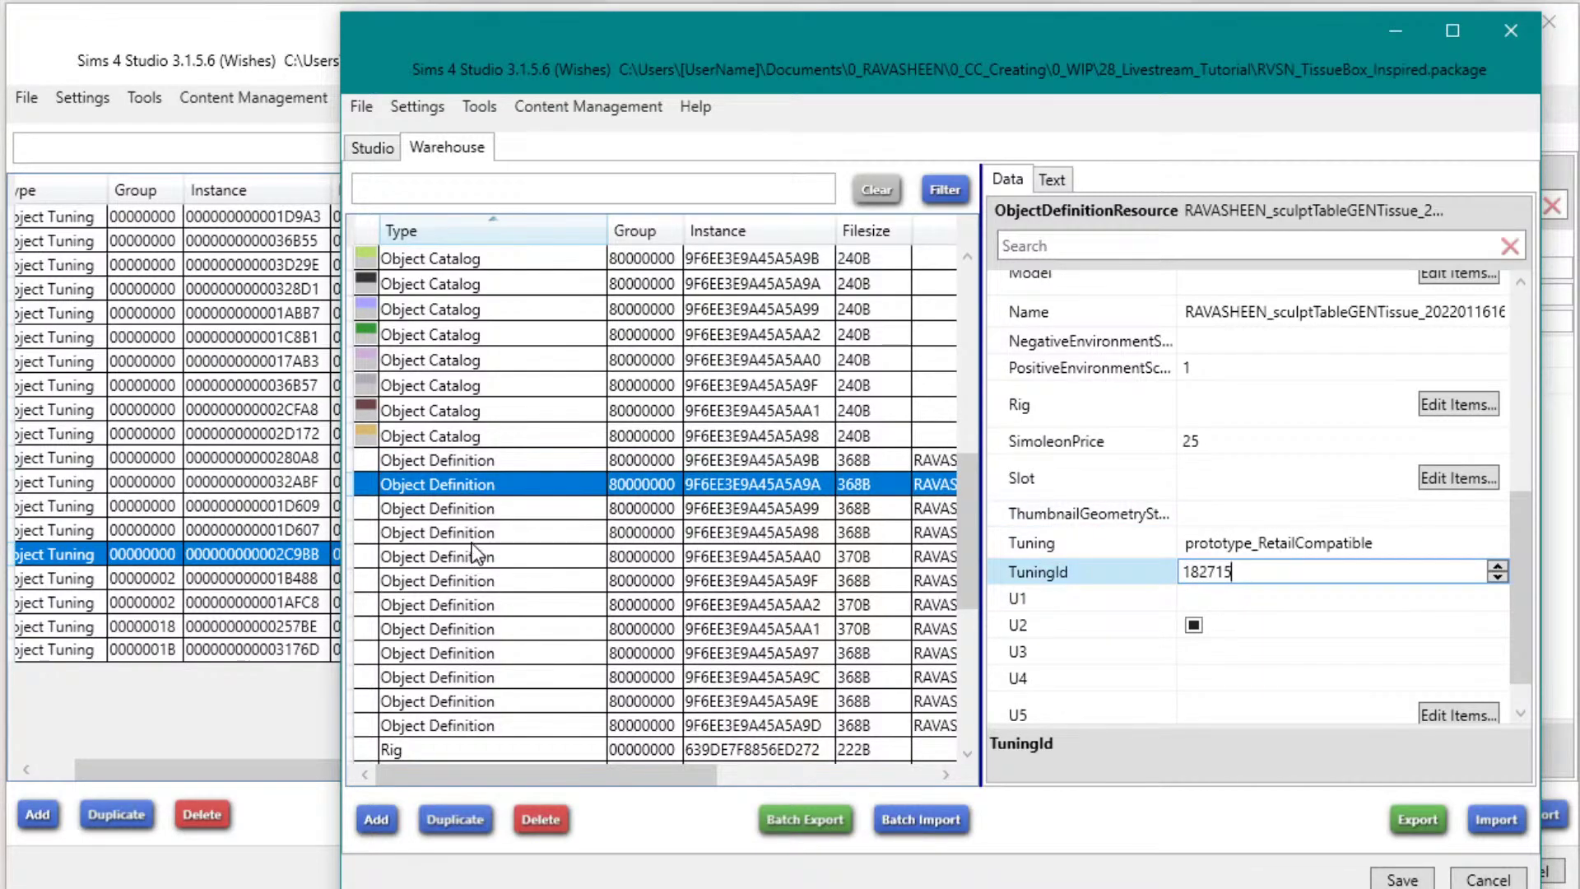
pyautogui.click(481, 515)
pyautogui.click(1257, 576)
pyautogui.hotkey('ctrl', 'v')
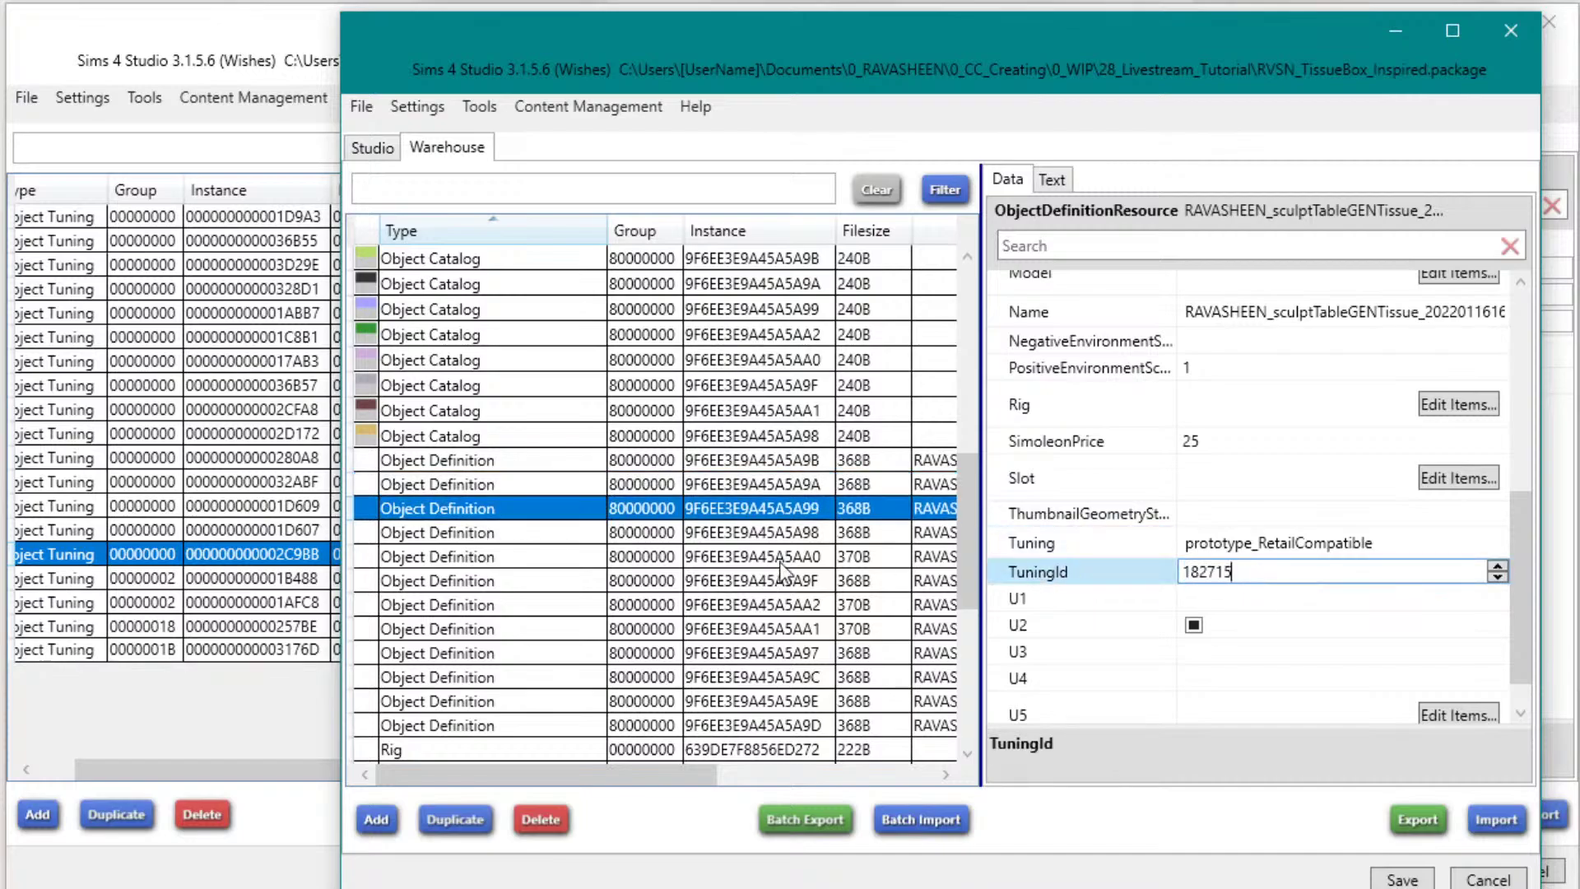
pyautogui.click(547, 533)
pyautogui.click(1259, 567)
pyautogui.hotkey('ctrl', 'v')
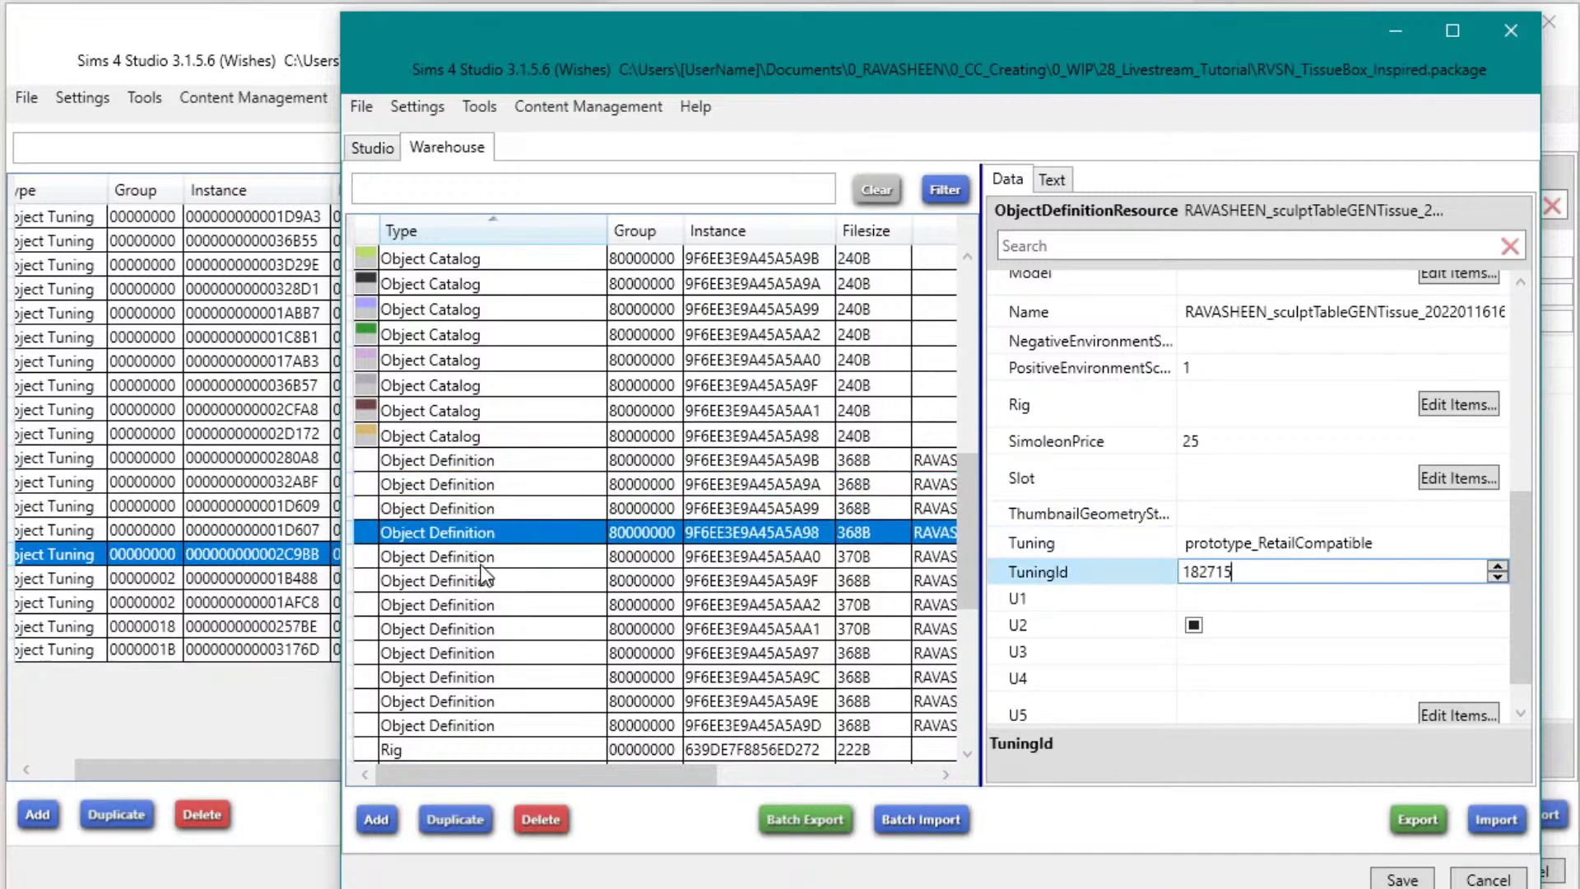
pyautogui.click(494, 556)
pyautogui.click(1234, 571)
pyautogui.hotkey('ctrl', 'v')
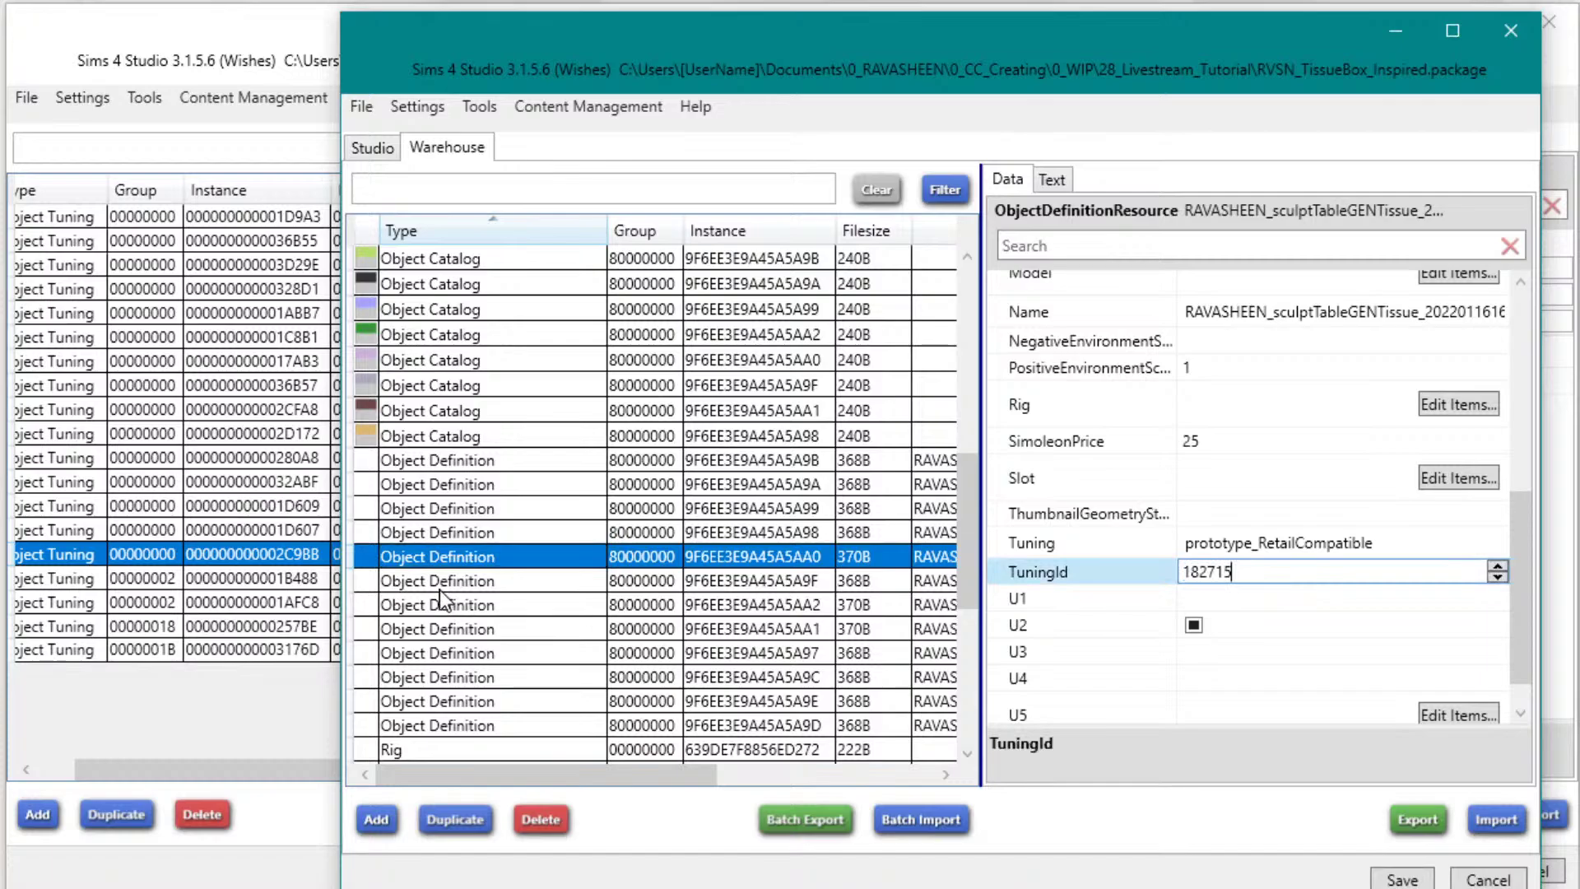
pyautogui.click(441, 584)
pyautogui.click(1234, 571)
pyautogui.hotkey('ctrl', 'v')
# Step: Set the TuningId of the remaining six Object Definitions, from instance ending AA2 through the one ending A9D, to 182715
pyautogui.click(477, 605)
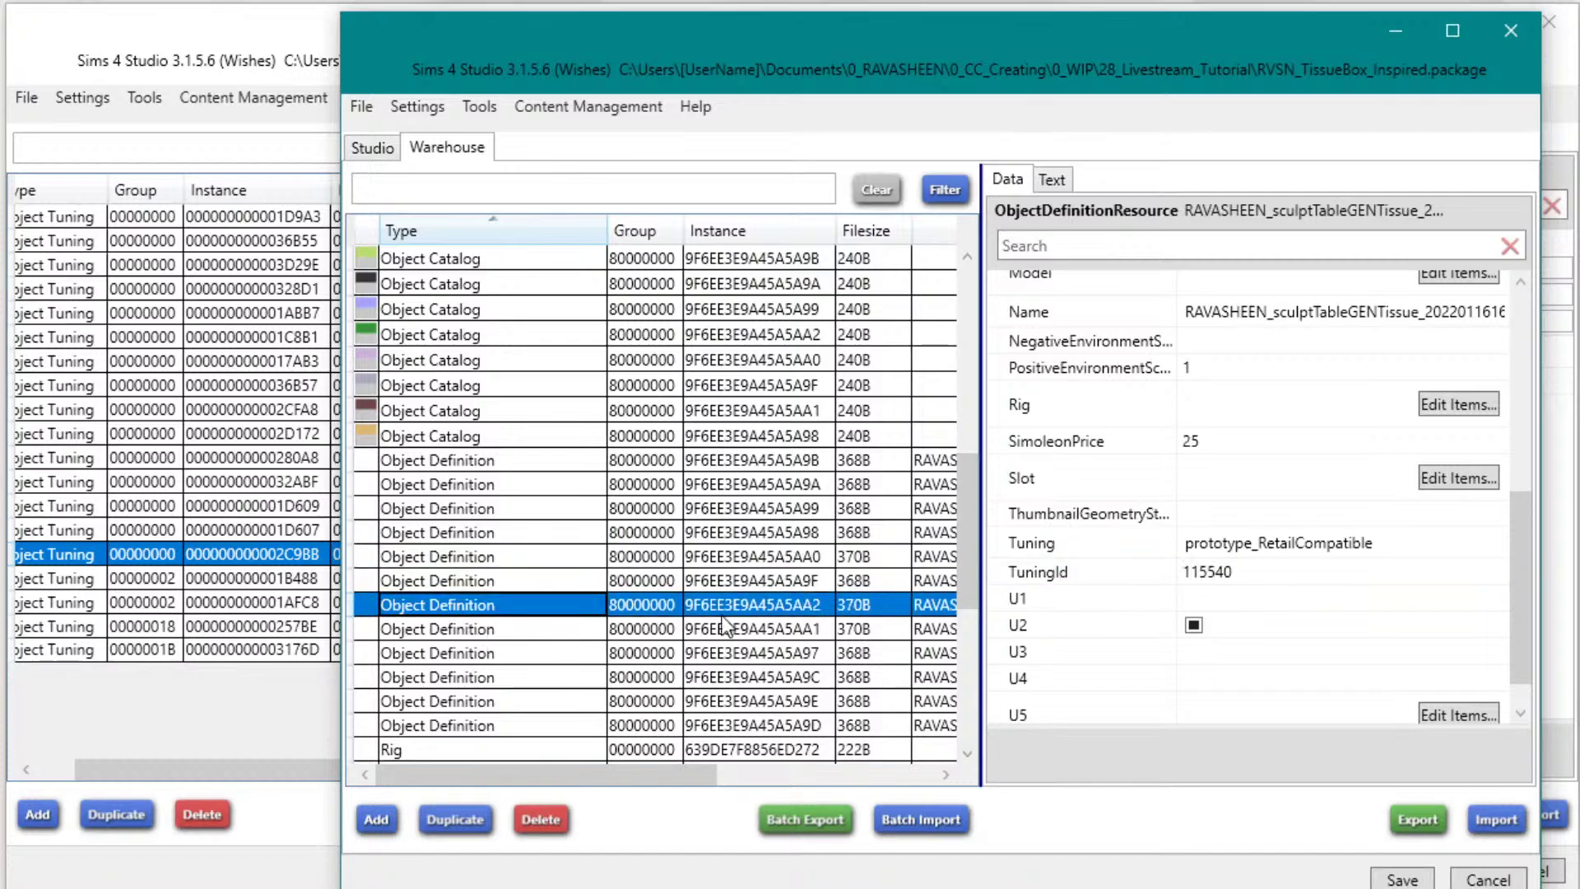
pyautogui.click(1234, 571)
pyautogui.hotkey('ctrl', 'v')
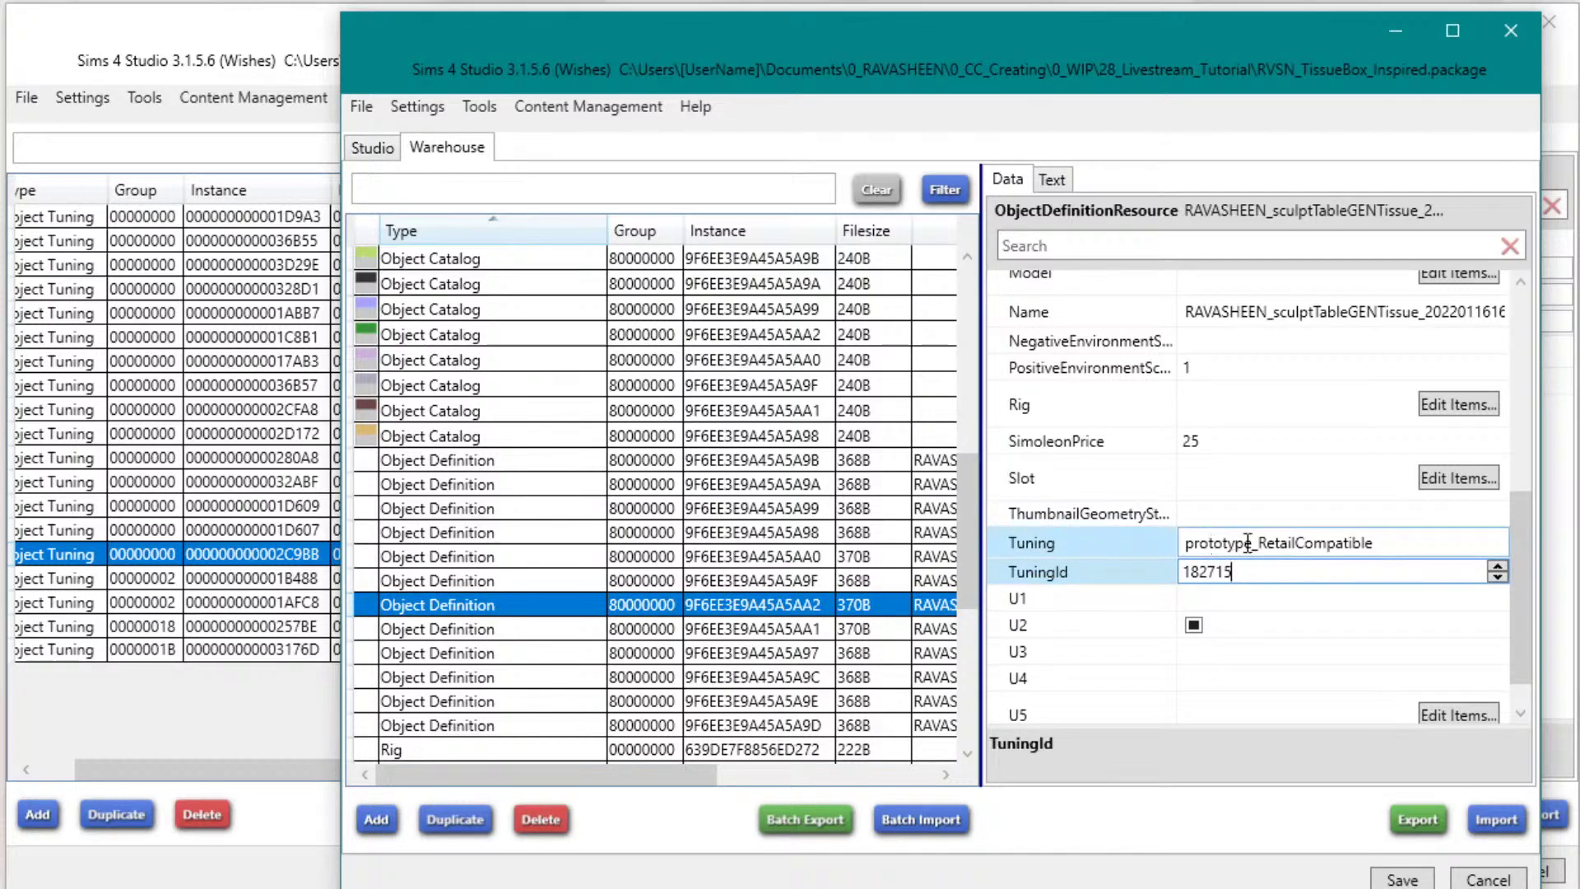
pyautogui.click(568, 628)
pyautogui.click(1276, 571)
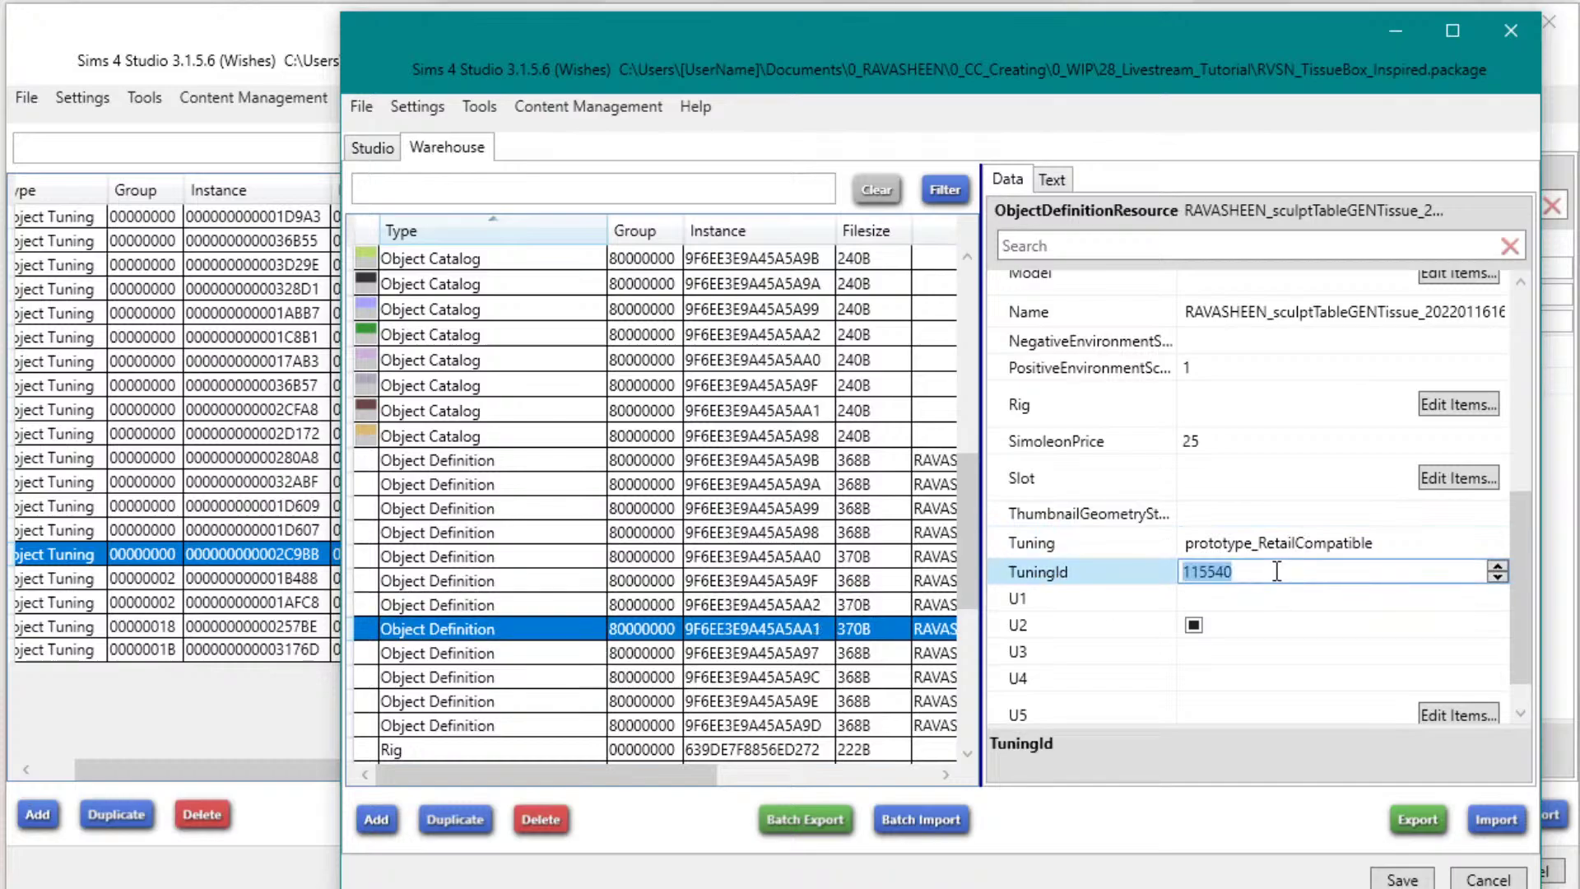
pyautogui.hotkey('ctrl', 'v')
pyautogui.click(531, 653)
pyautogui.click(1260, 571)
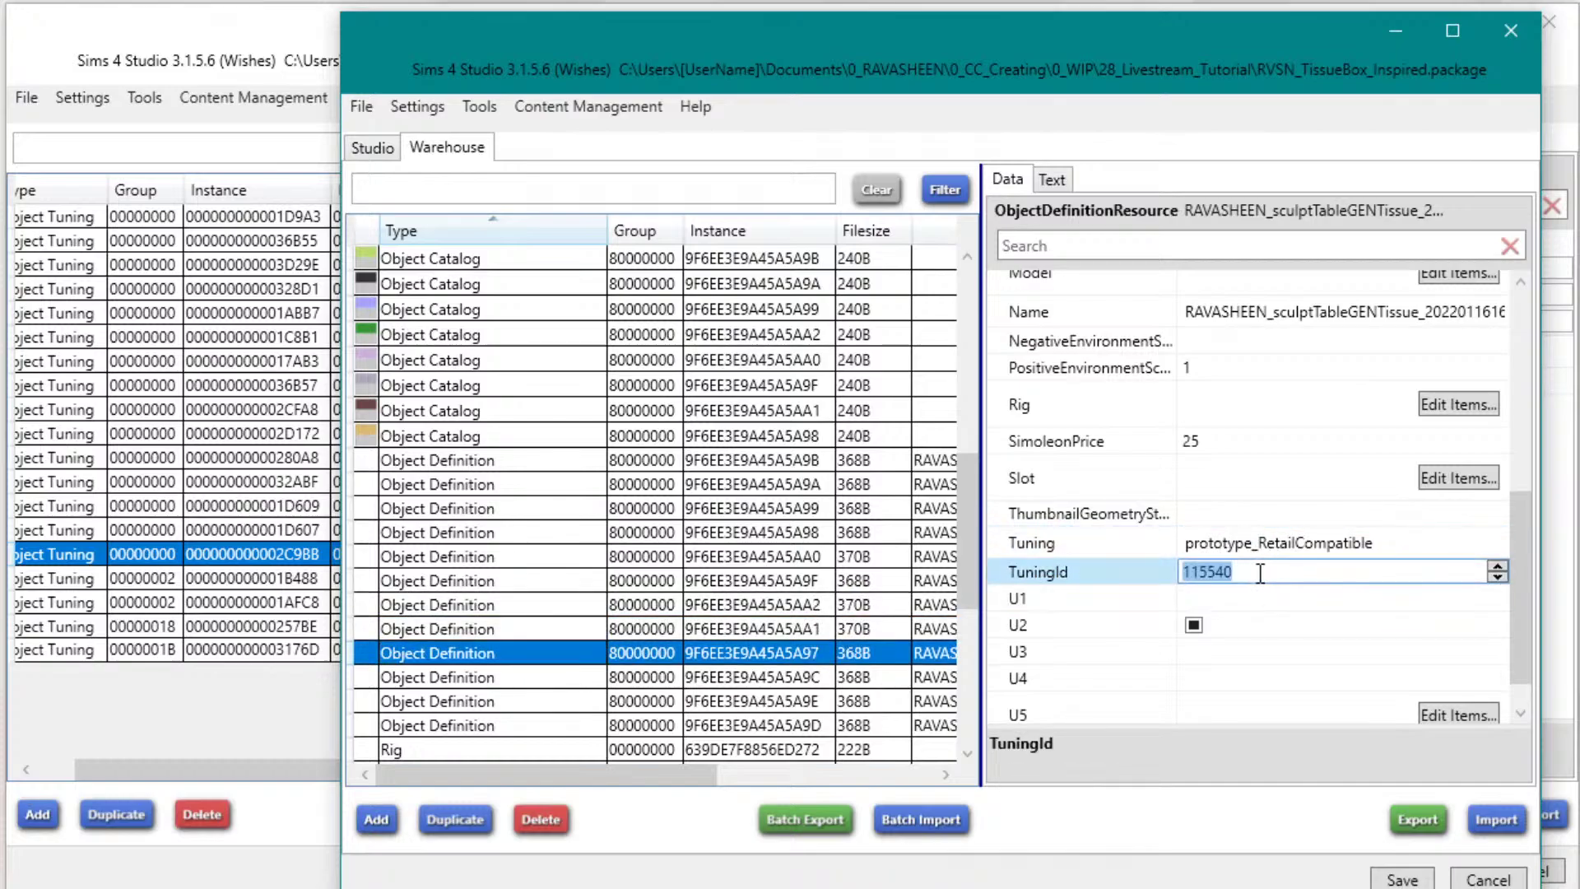
pyautogui.hotkey('ctrl', 'v')
pyautogui.click(626, 676)
pyautogui.hotkey('ctrl', 'v')
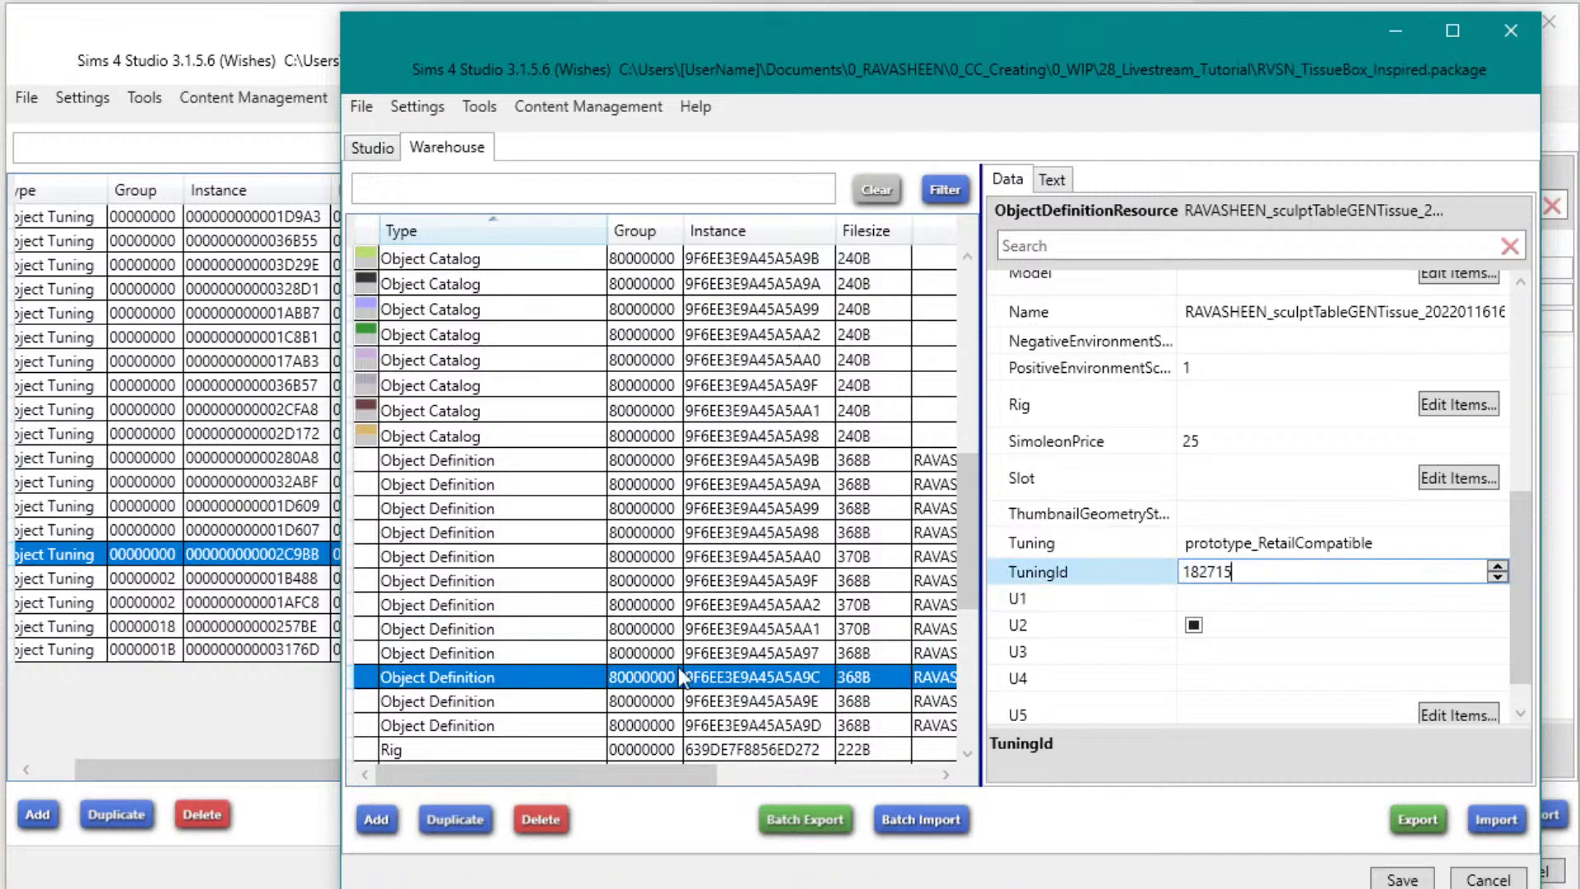
pyautogui.click(601, 701)
pyautogui.click(1341, 571)
pyautogui.hotkey('ctrl', 'v')
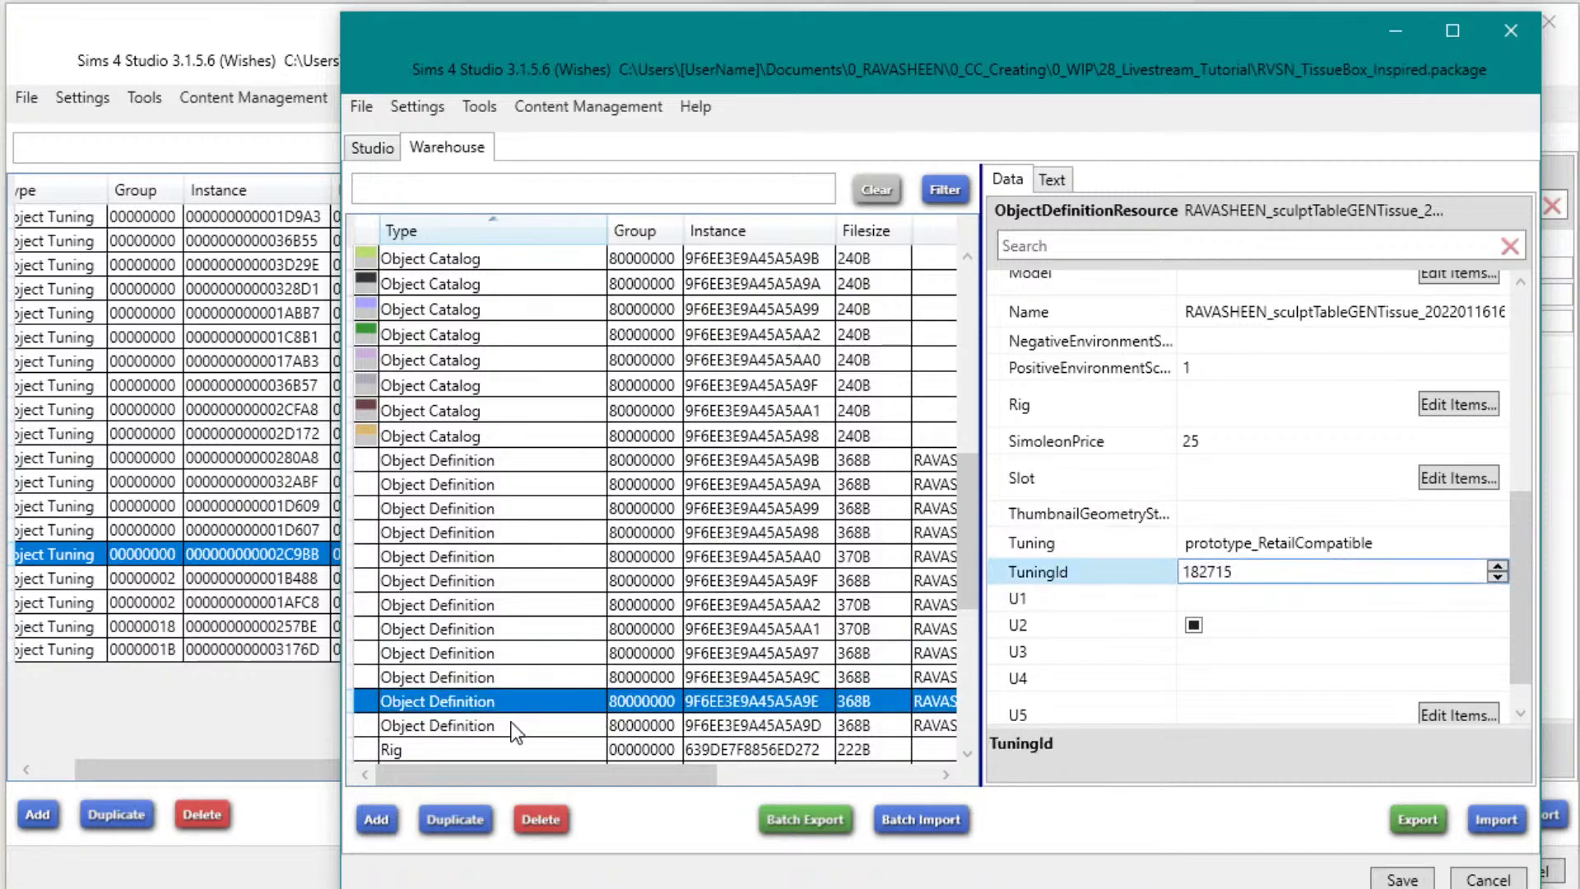
pyautogui.click(516, 725)
pyautogui.click(1309, 576)
pyautogui.hotkey('ctrl', 'v')
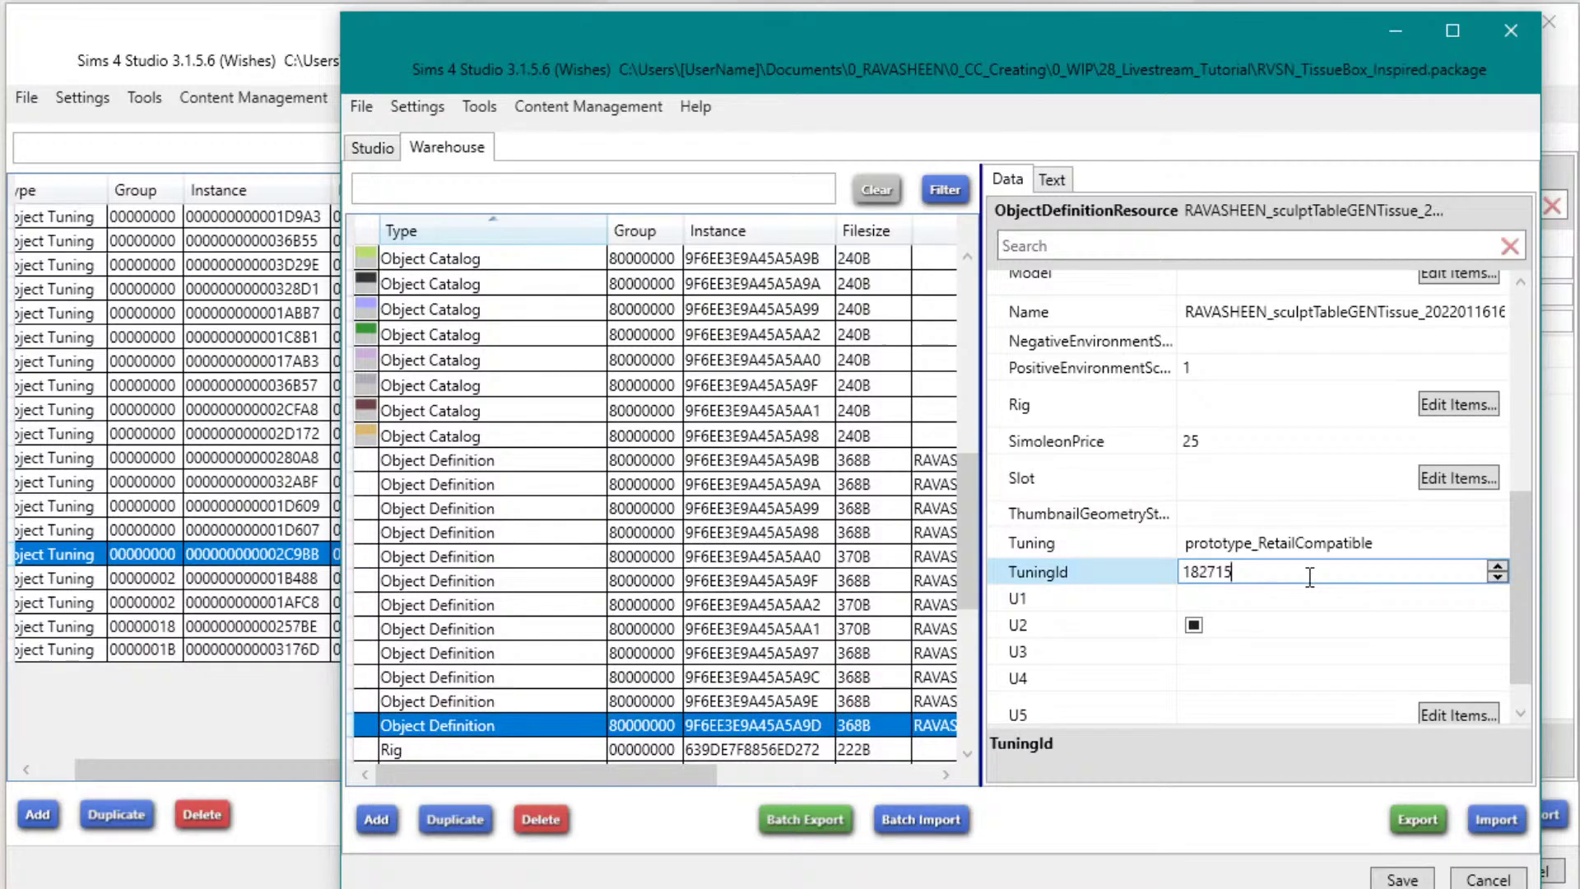
# Step: Copy the first Object Definition's Tuning name and set the second through sixth definitions' Tuning to object_sculpture_Inventory_CraftSalesTable
pyautogui.click(510, 462)
pyautogui.click(1084, 554)
pyautogui.hotkey('ctrl', 'c')
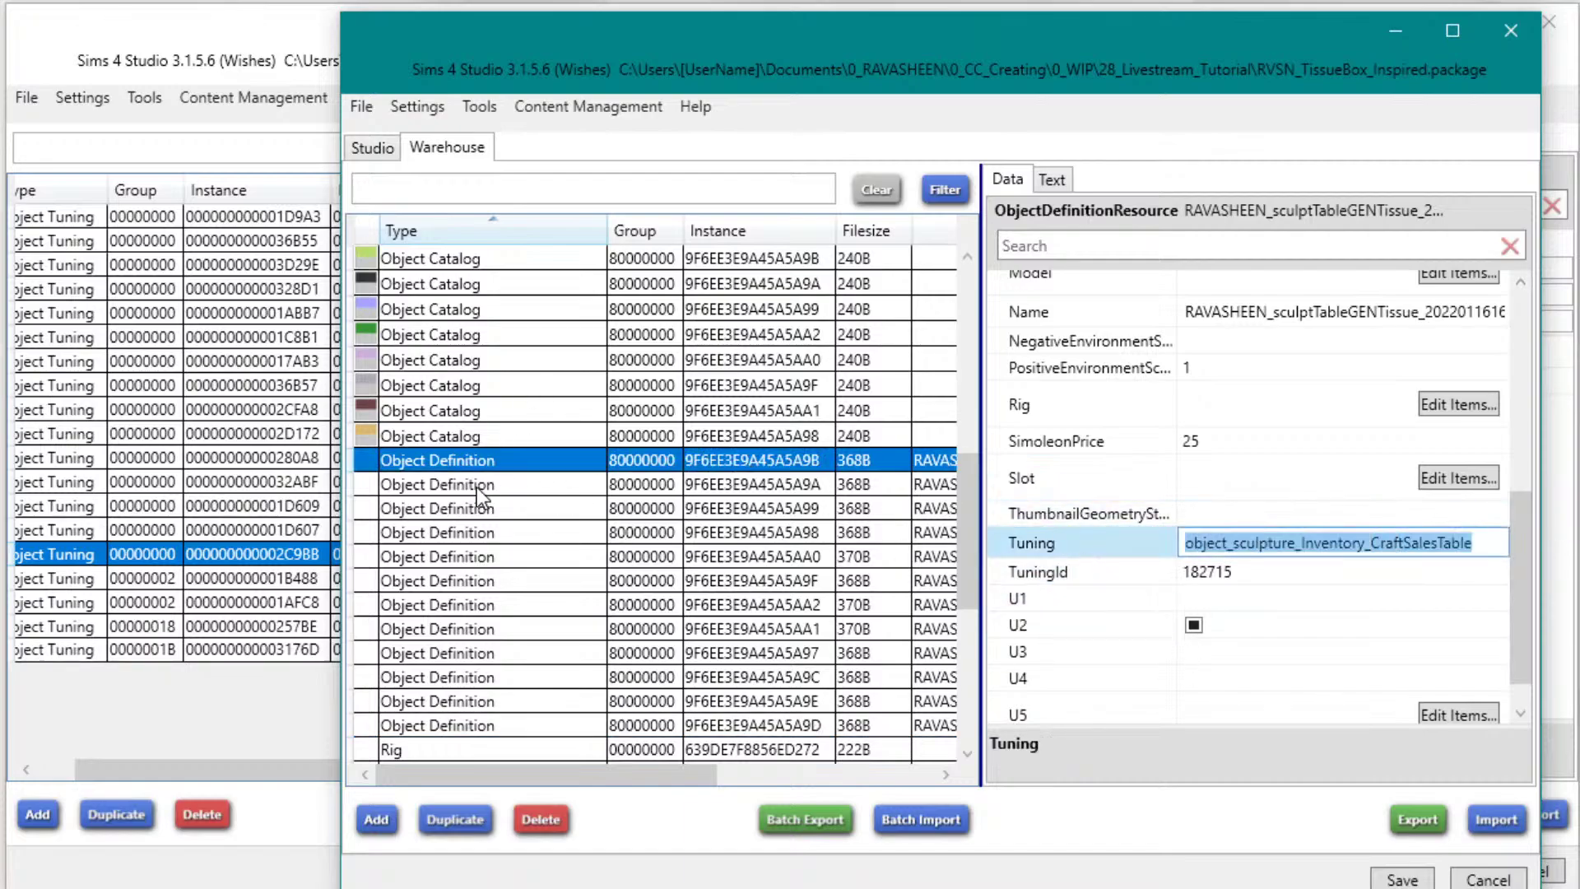
pyautogui.click(476, 486)
pyautogui.click(1399, 542)
pyautogui.hotkey('ctrl', 'v')
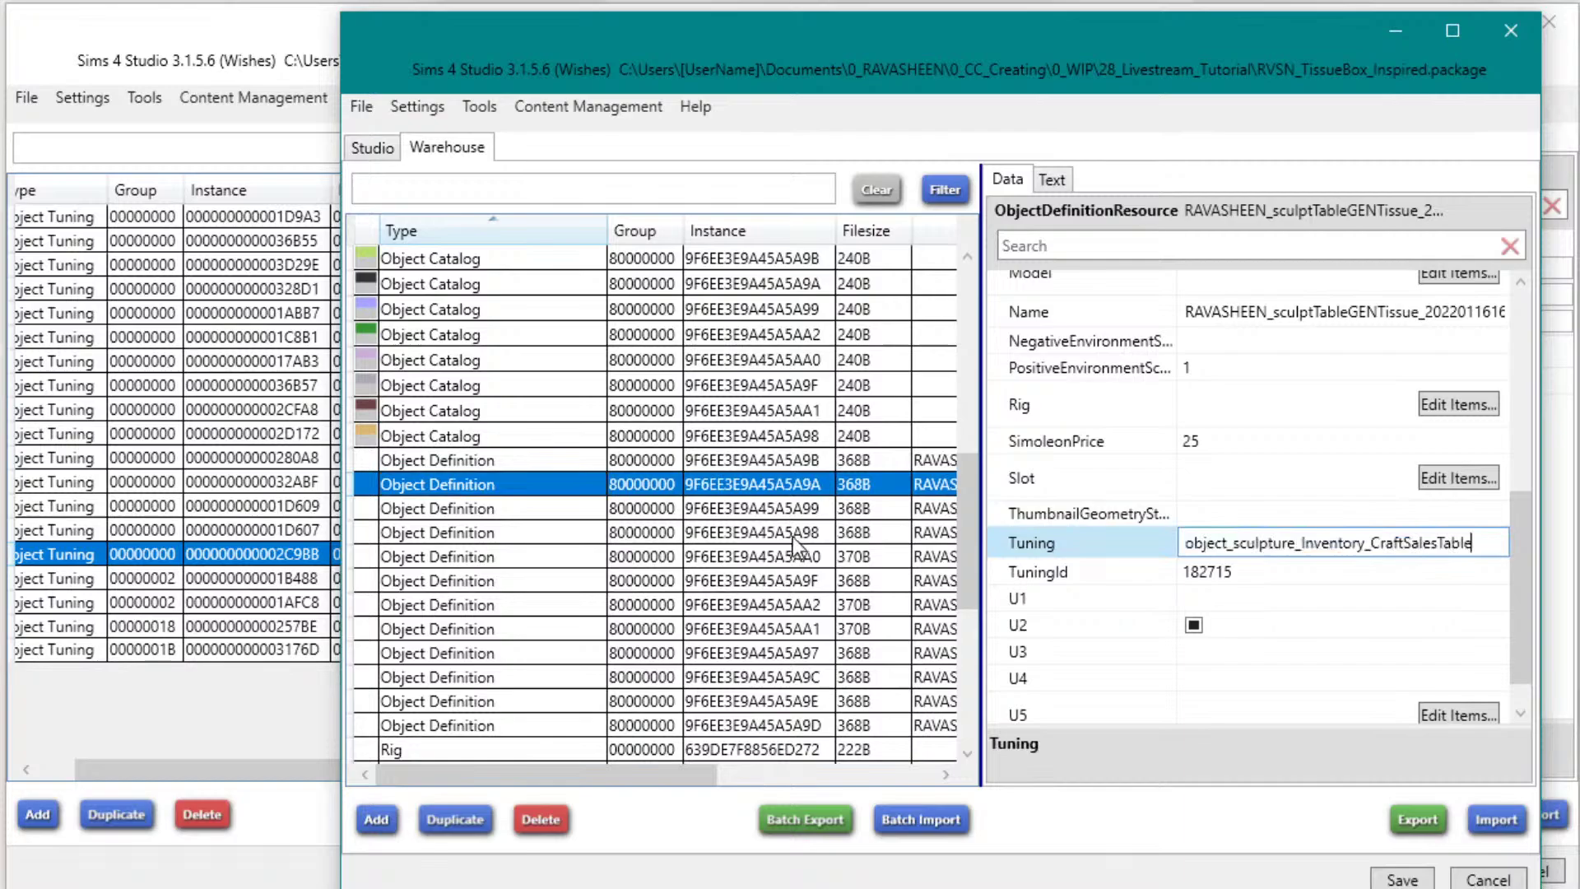
pyautogui.click(576, 510)
pyautogui.click(1418, 543)
pyautogui.hotkey('ctrl', 'v')
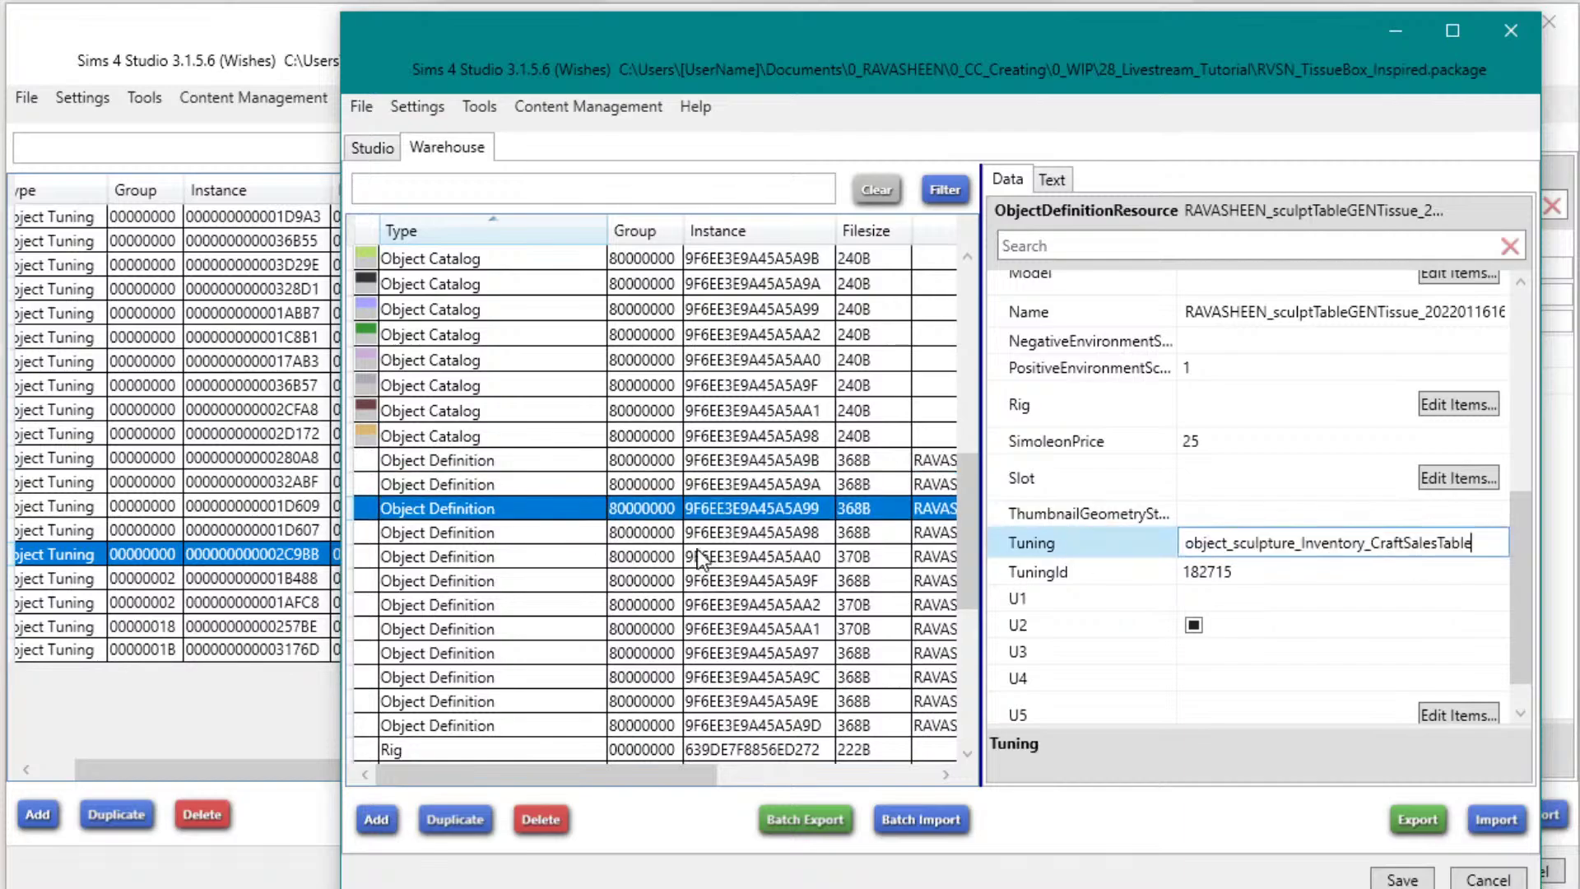
pyautogui.click(630, 534)
pyautogui.click(1398, 543)
pyautogui.hotkey('ctrl', 'v')
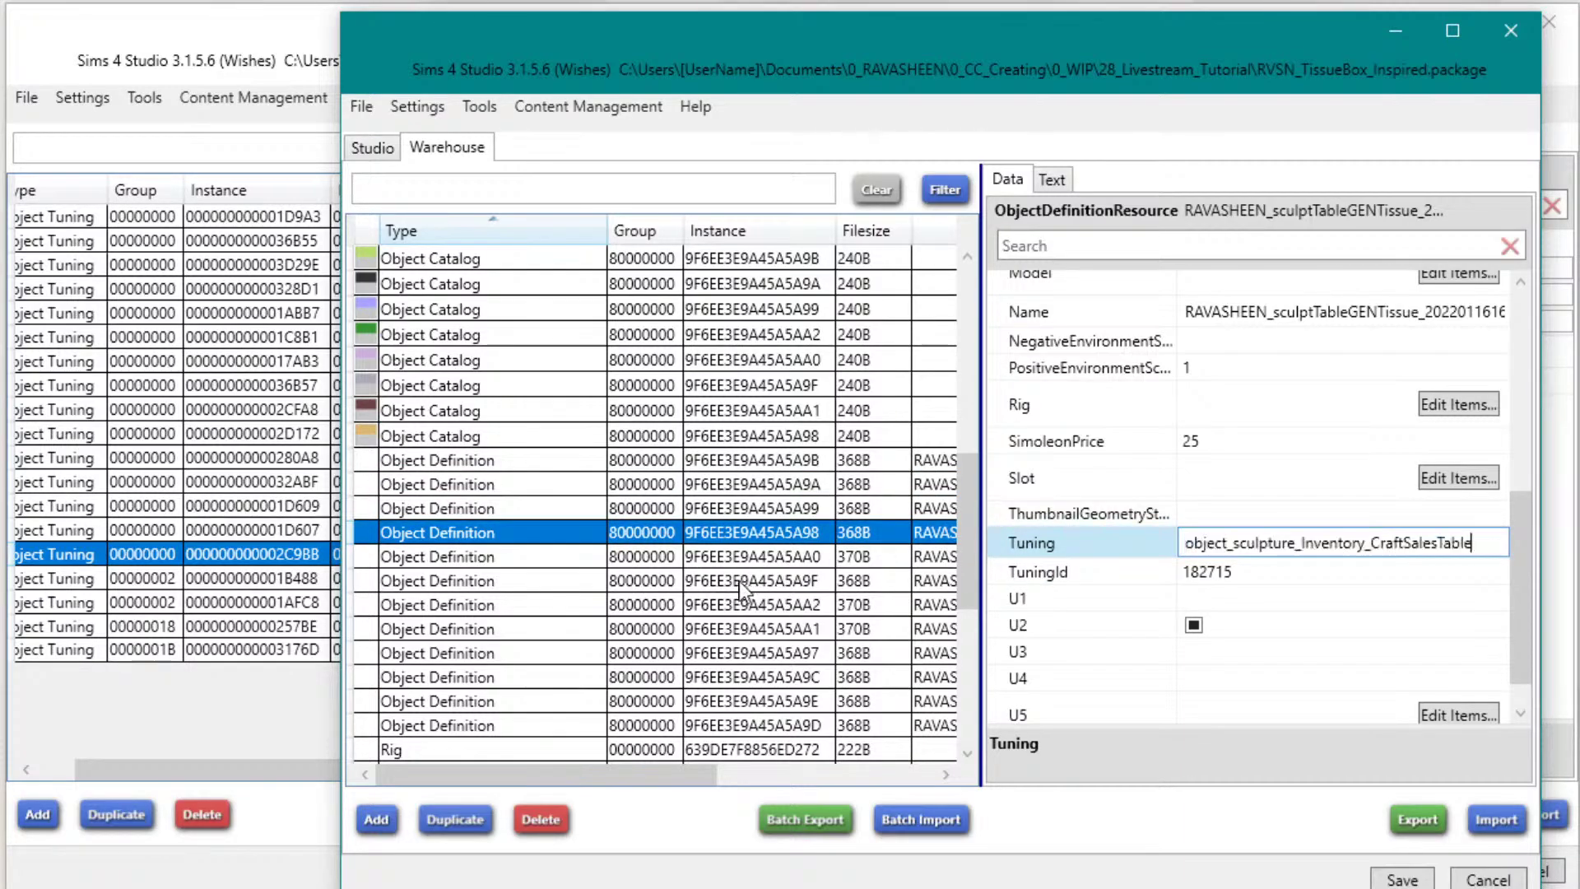
pyautogui.click(535, 557)
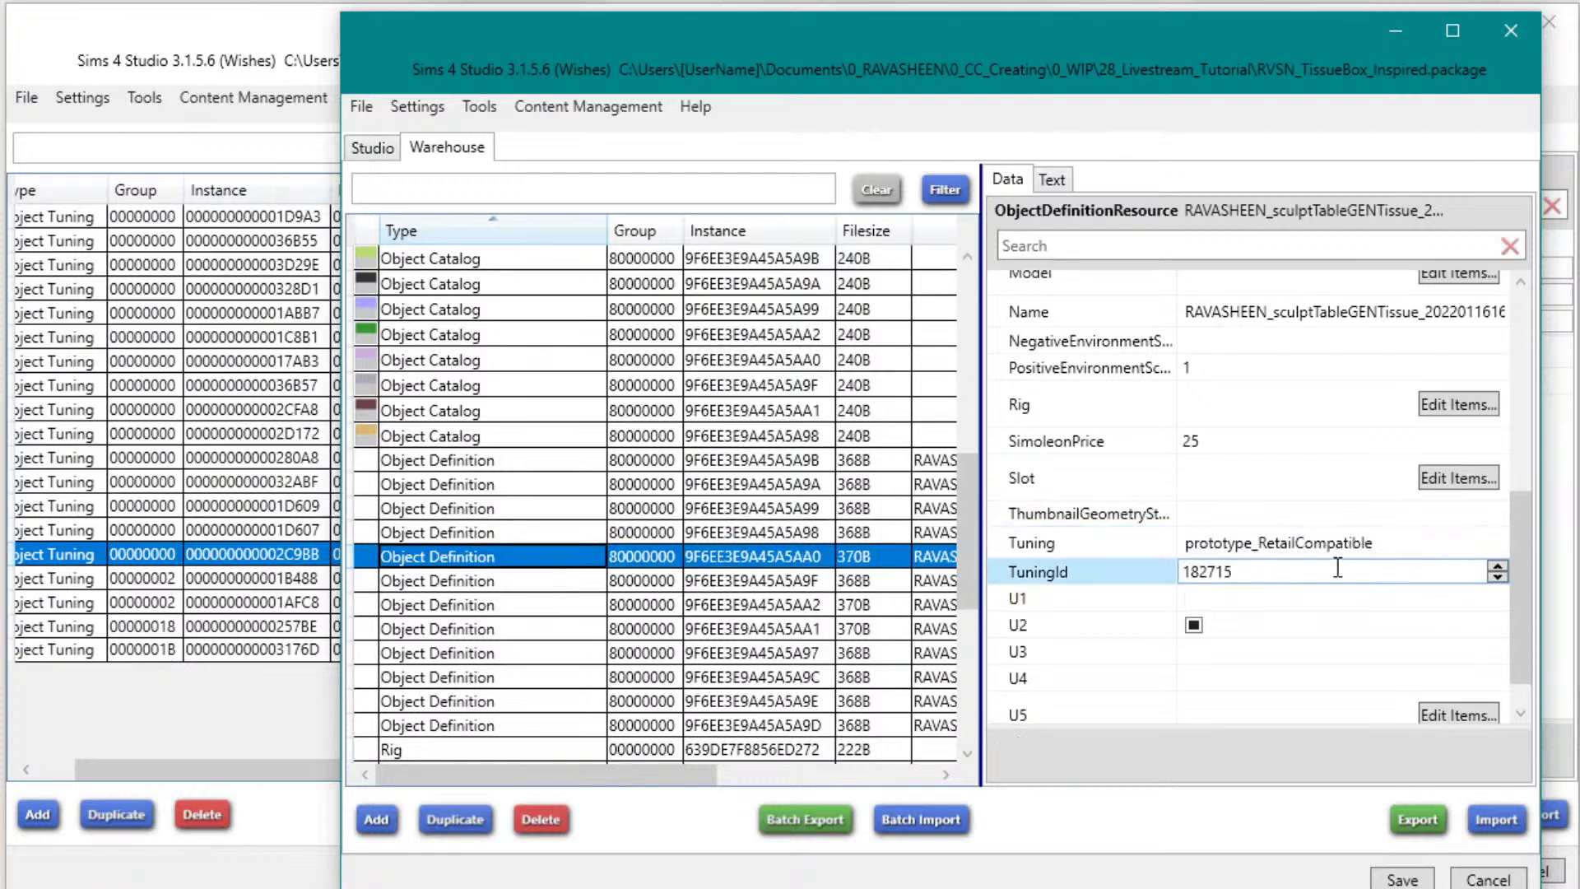
pyautogui.click(1050, 542)
pyautogui.hotkey('ctrl', 'v')
pyautogui.click(655, 581)
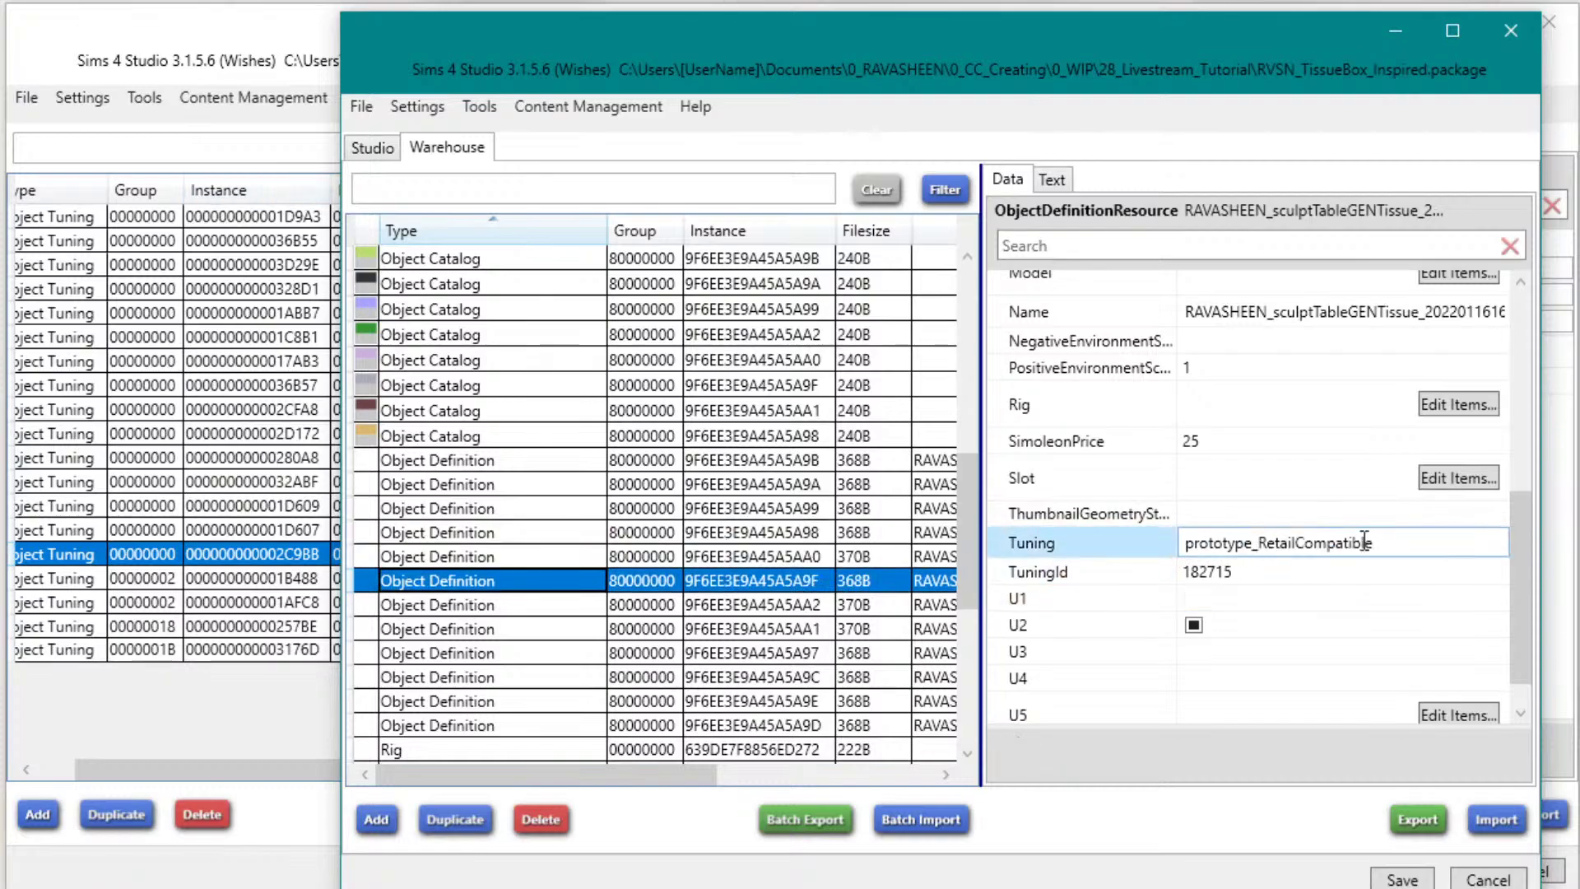
pyautogui.click(1050, 542)
pyautogui.hotkey('ctrl', 'v')
# Step: Set the Tuning of the last six Object Definitions, from instance ending AA2 through A9D, to object_sculpture_Inventory_CraftSalesTable
pyautogui.click(609, 604)
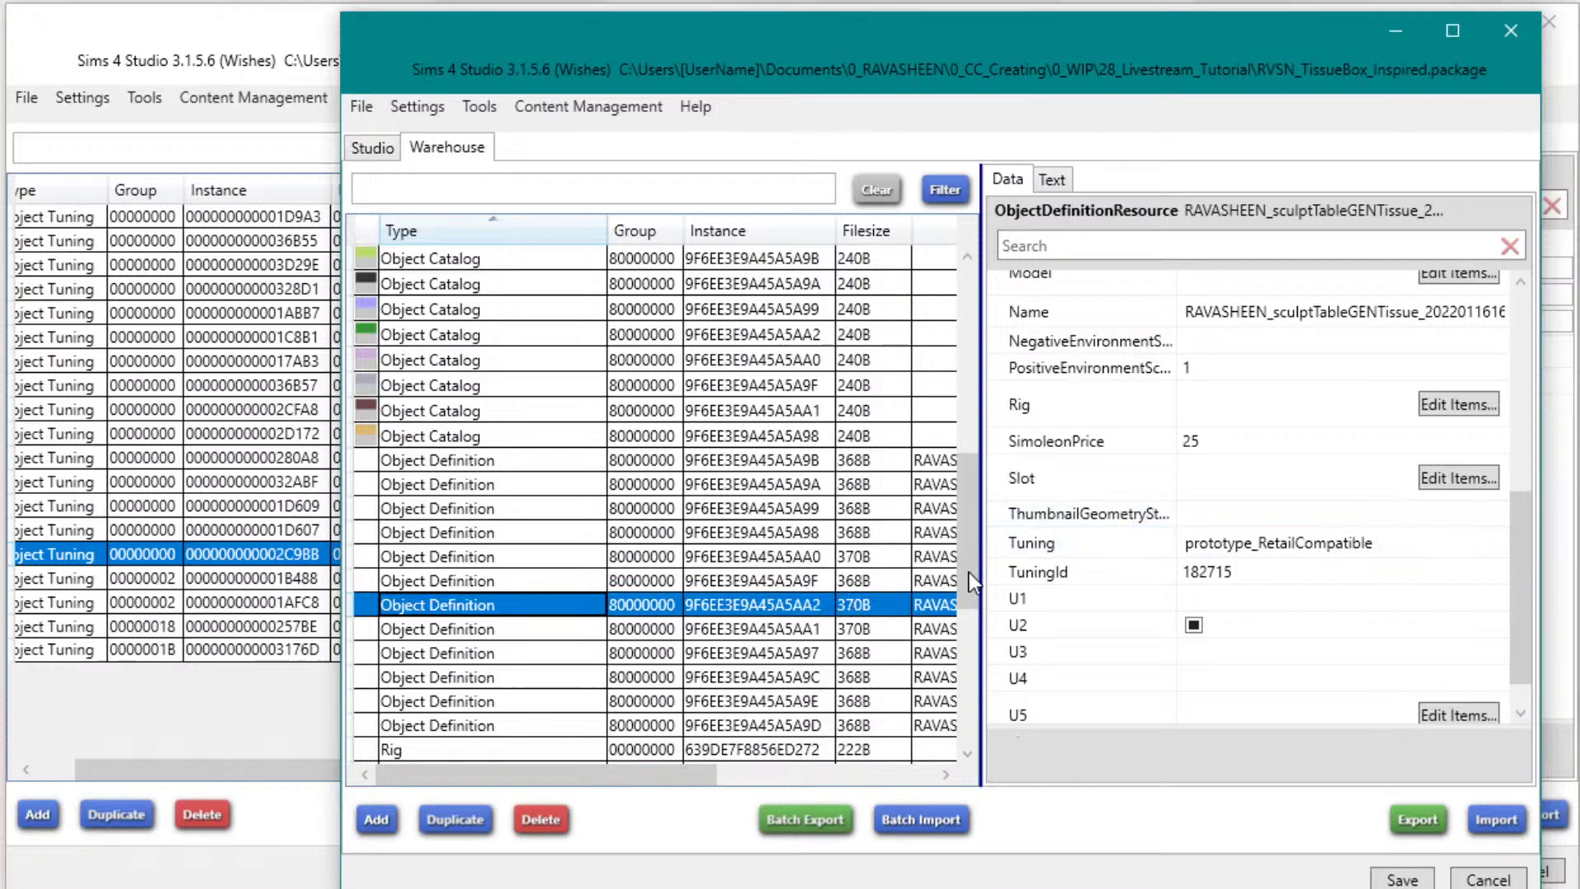
pyautogui.click(1398, 542)
pyautogui.hotkey('ctrl', 'v')
pyautogui.click(584, 629)
pyautogui.click(1393, 542)
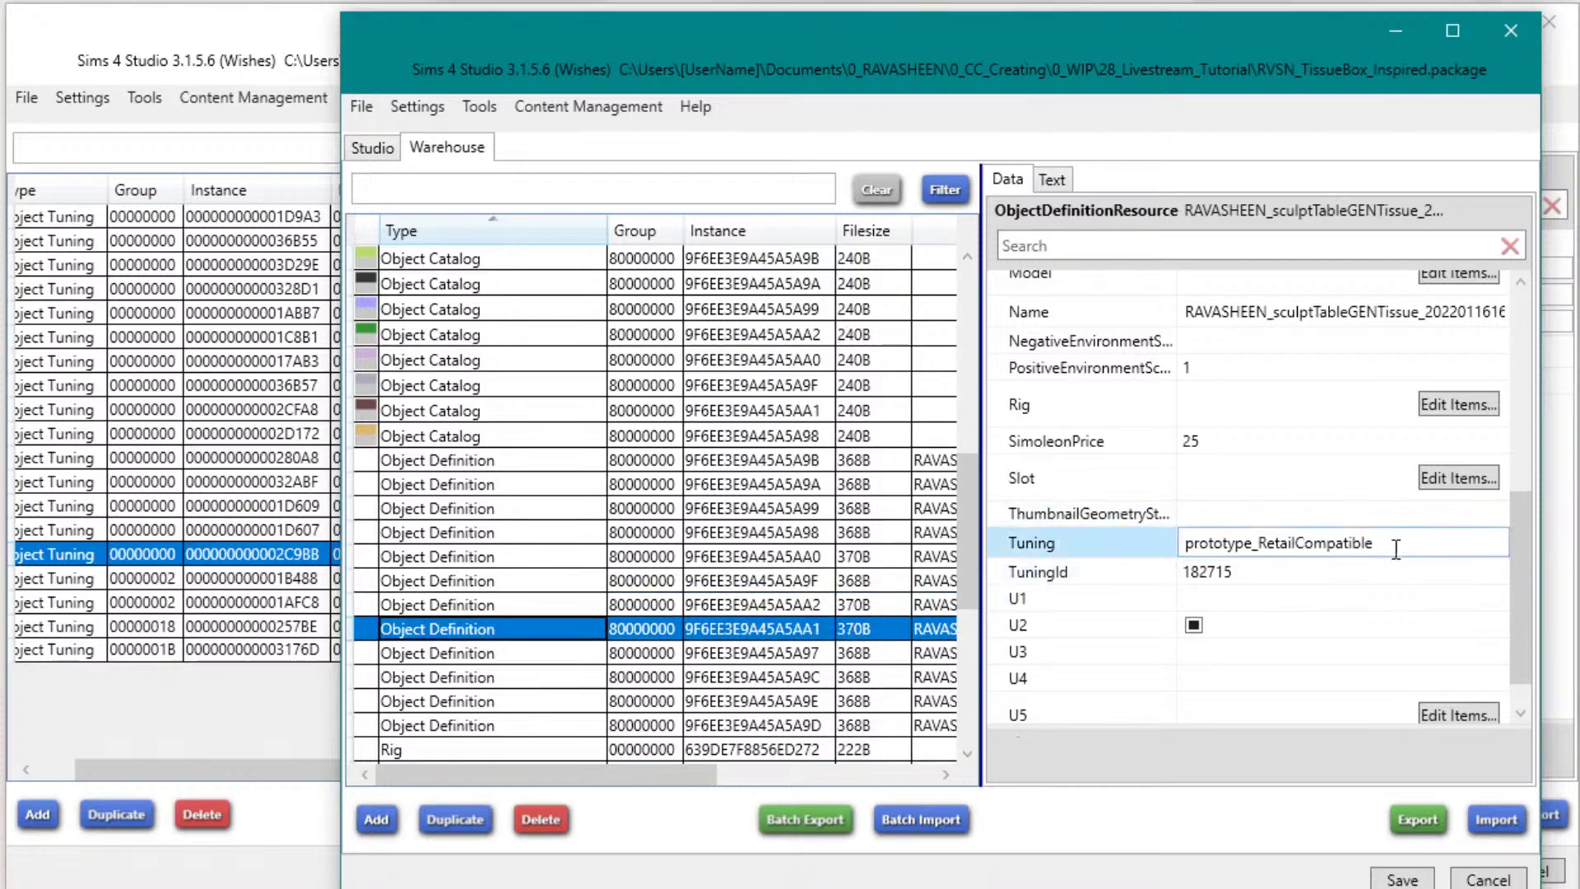
pyautogui.hotkey('ctrl', 'v')
pyautogui.click(503, 658)
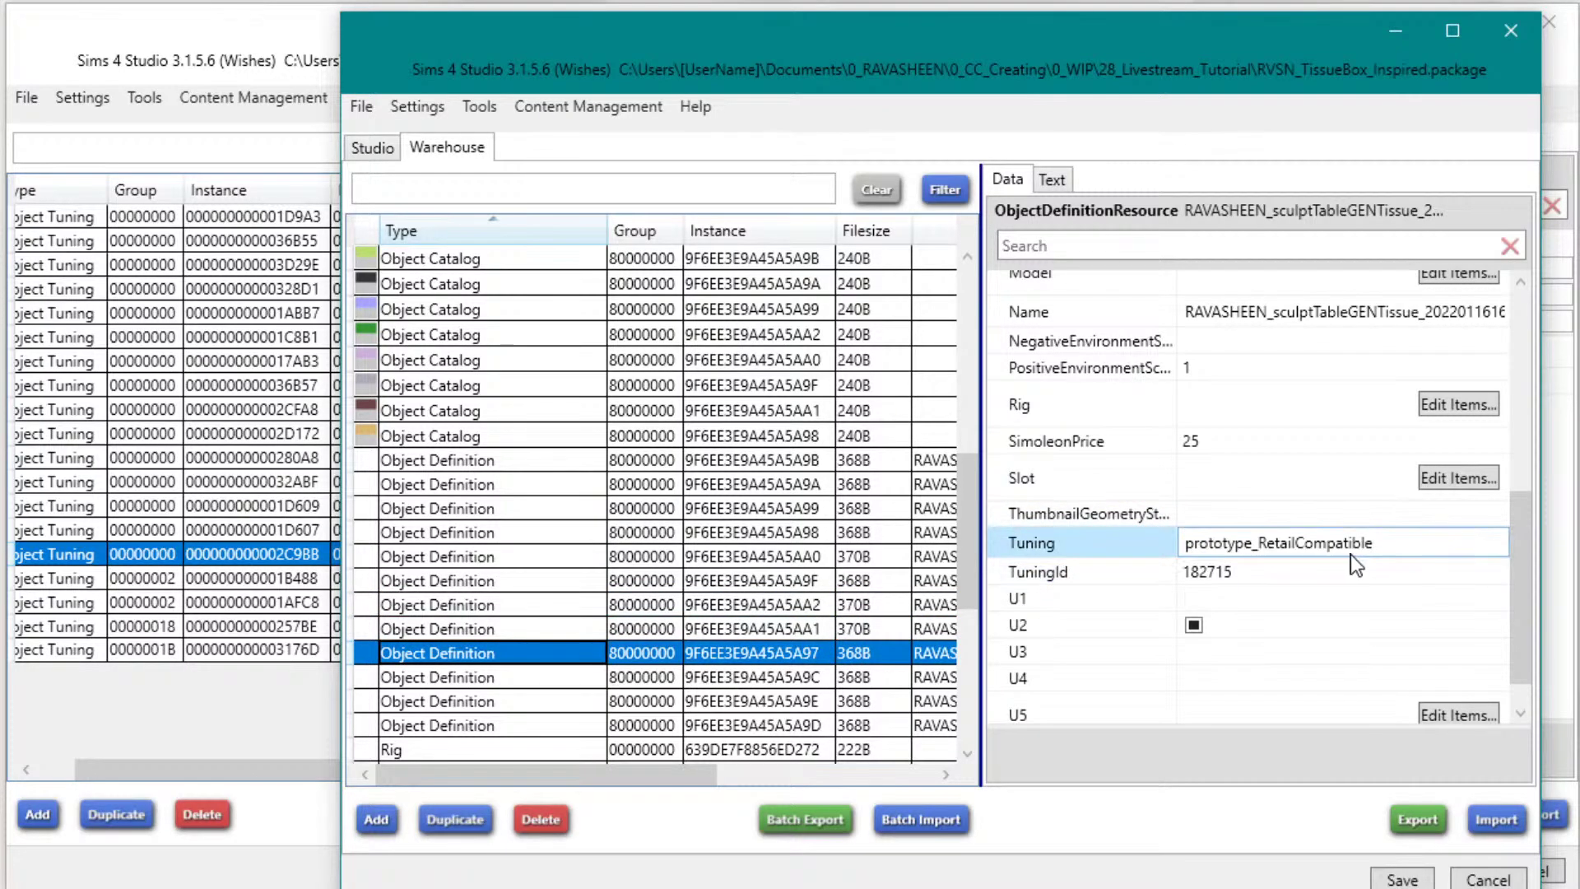
pyautogui.moveTo(1388, 550); pyautogui.dragTo(1176, 547)
pyautogui.hotkey('ctrl', 'v')
pyautogui.click(536, 677)
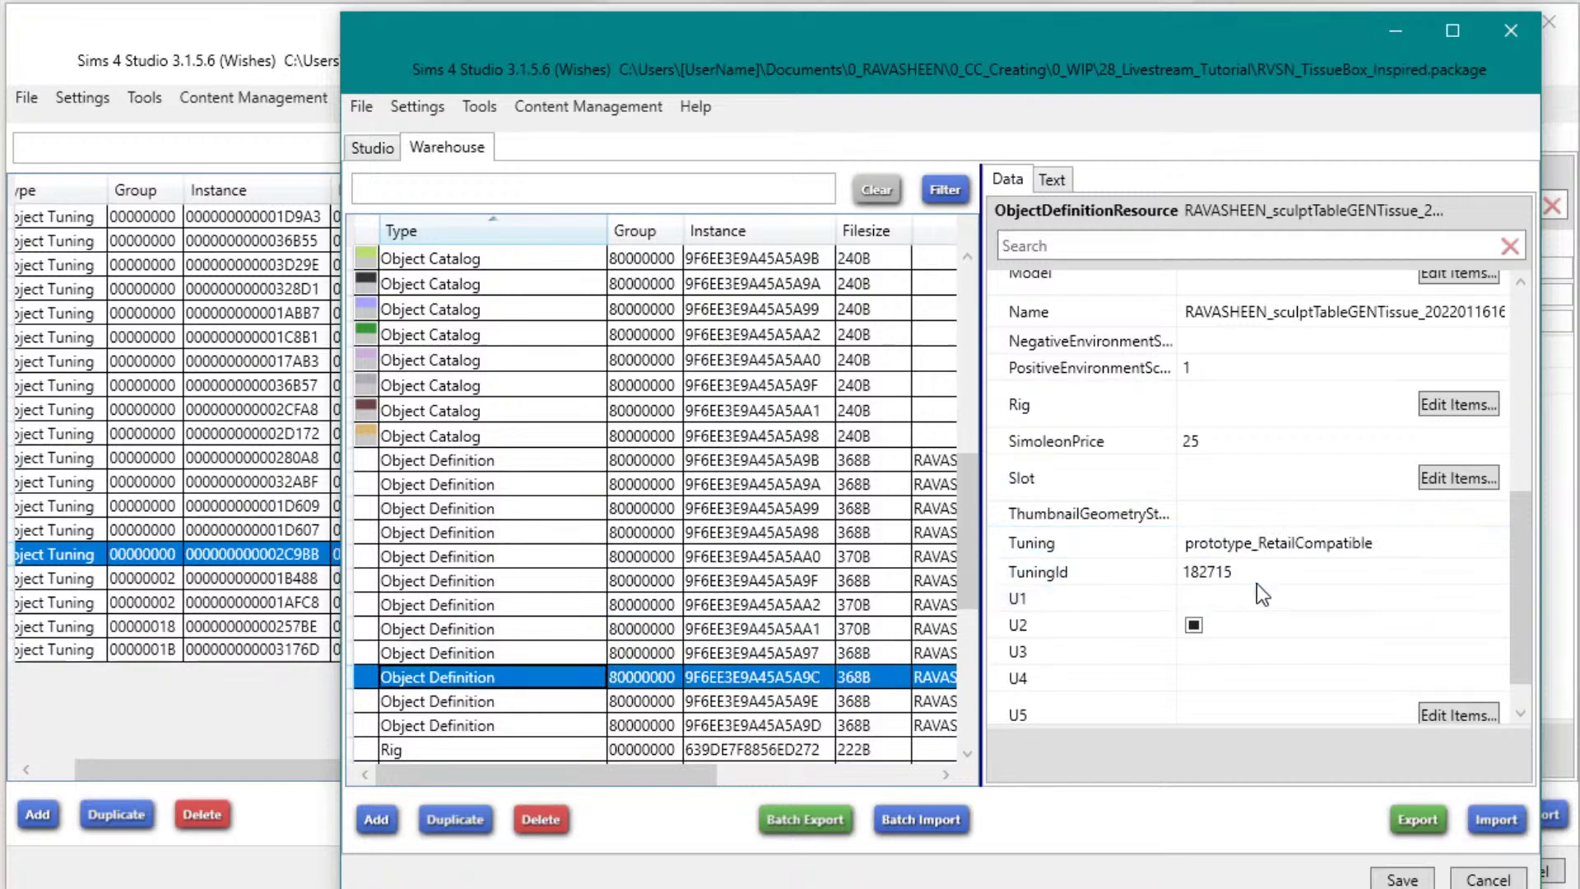
pyautogui.moveTo(1391, 548); pyautogui.dragTo(1183, 548)
pyautogui.hotkey('ctrl', 'v')
pyautogui.click(560, 701)
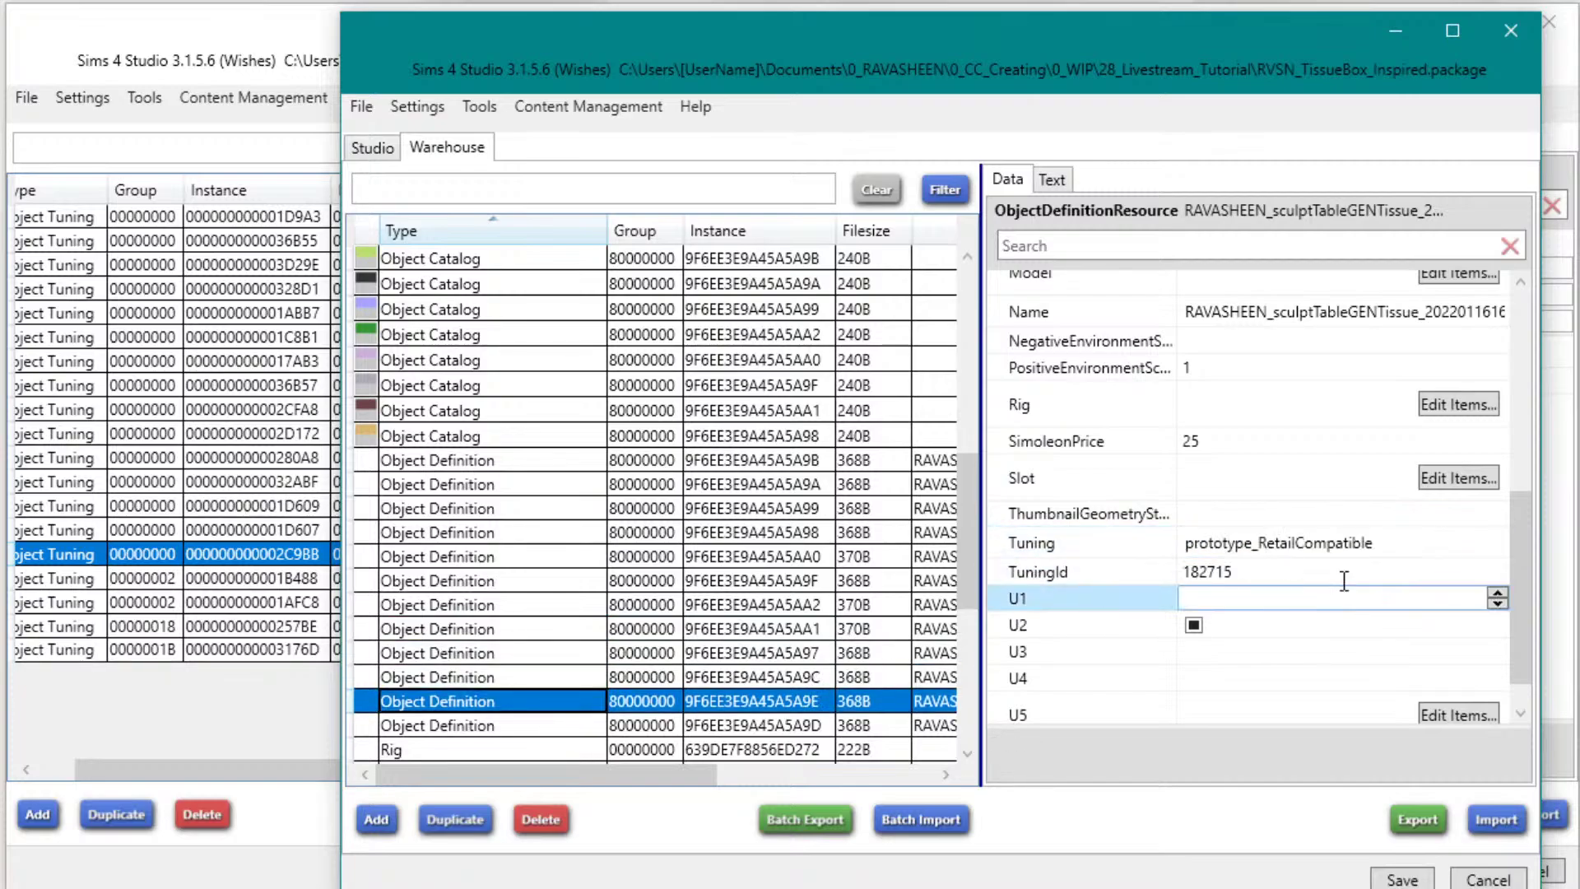
pyautogui.moveTo(1391, 547); pyautogui.dragTo(1063, 545)
pyautogui.hotkey('ctrl', 'v')
pyautogui.click(630, 727)
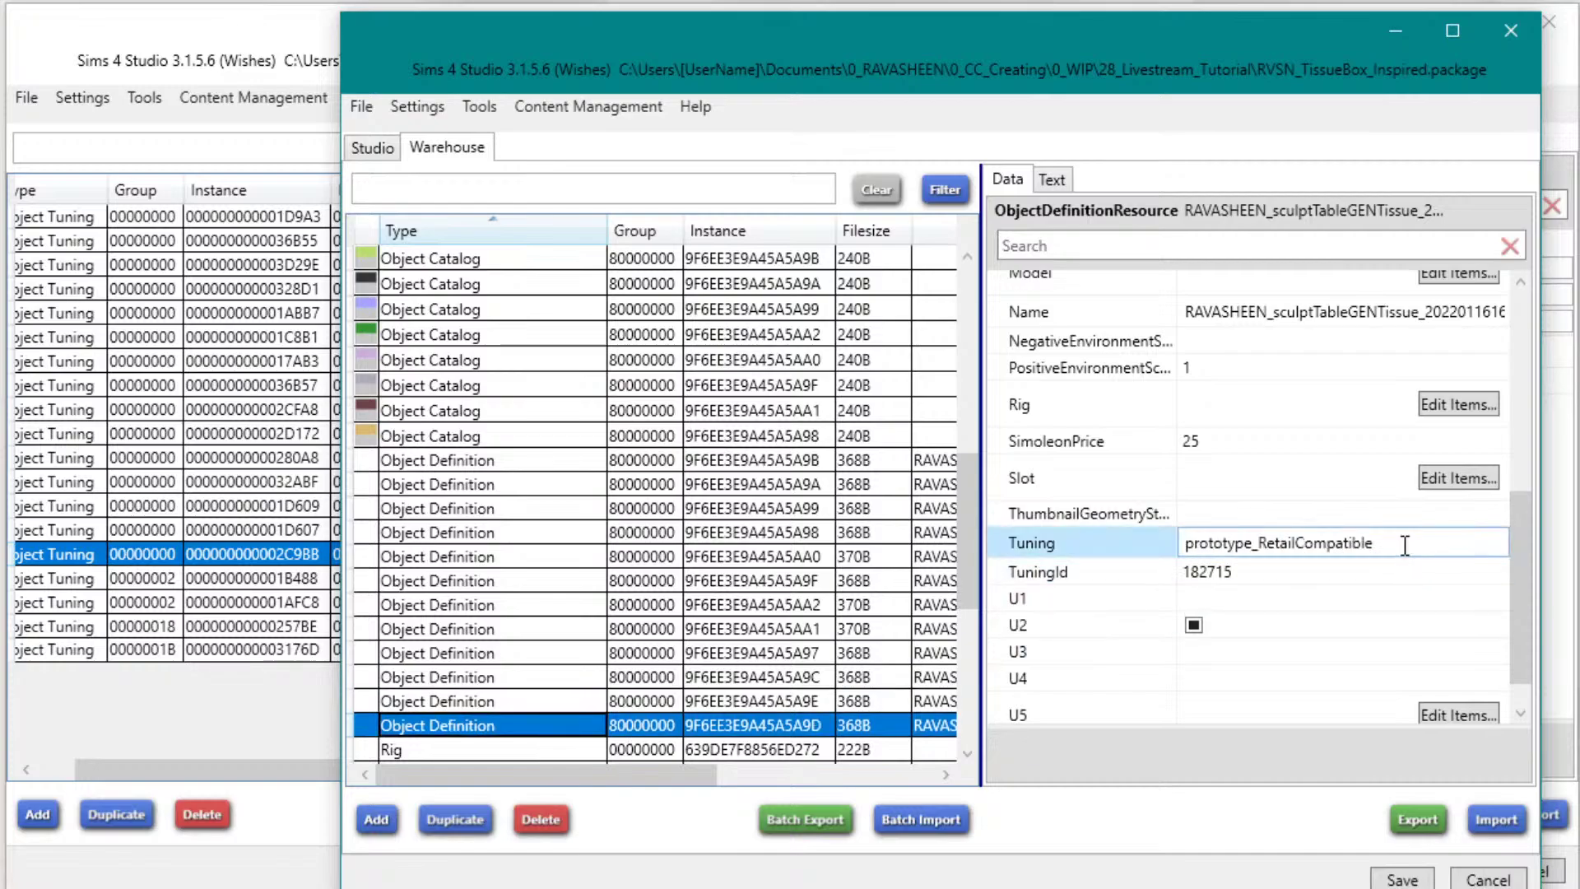
pyautogui.moveTo(1505, 545); pyautogui.dragTo(1118, 547)
pyautogui.hotkey('ctrl', 'v')
# Step: Save the tissue box package, save a copy as RVSN_TissueBox_Inspired in the Mods _Testing CC folder, and close its window
pyautogui.click(1402, 879)
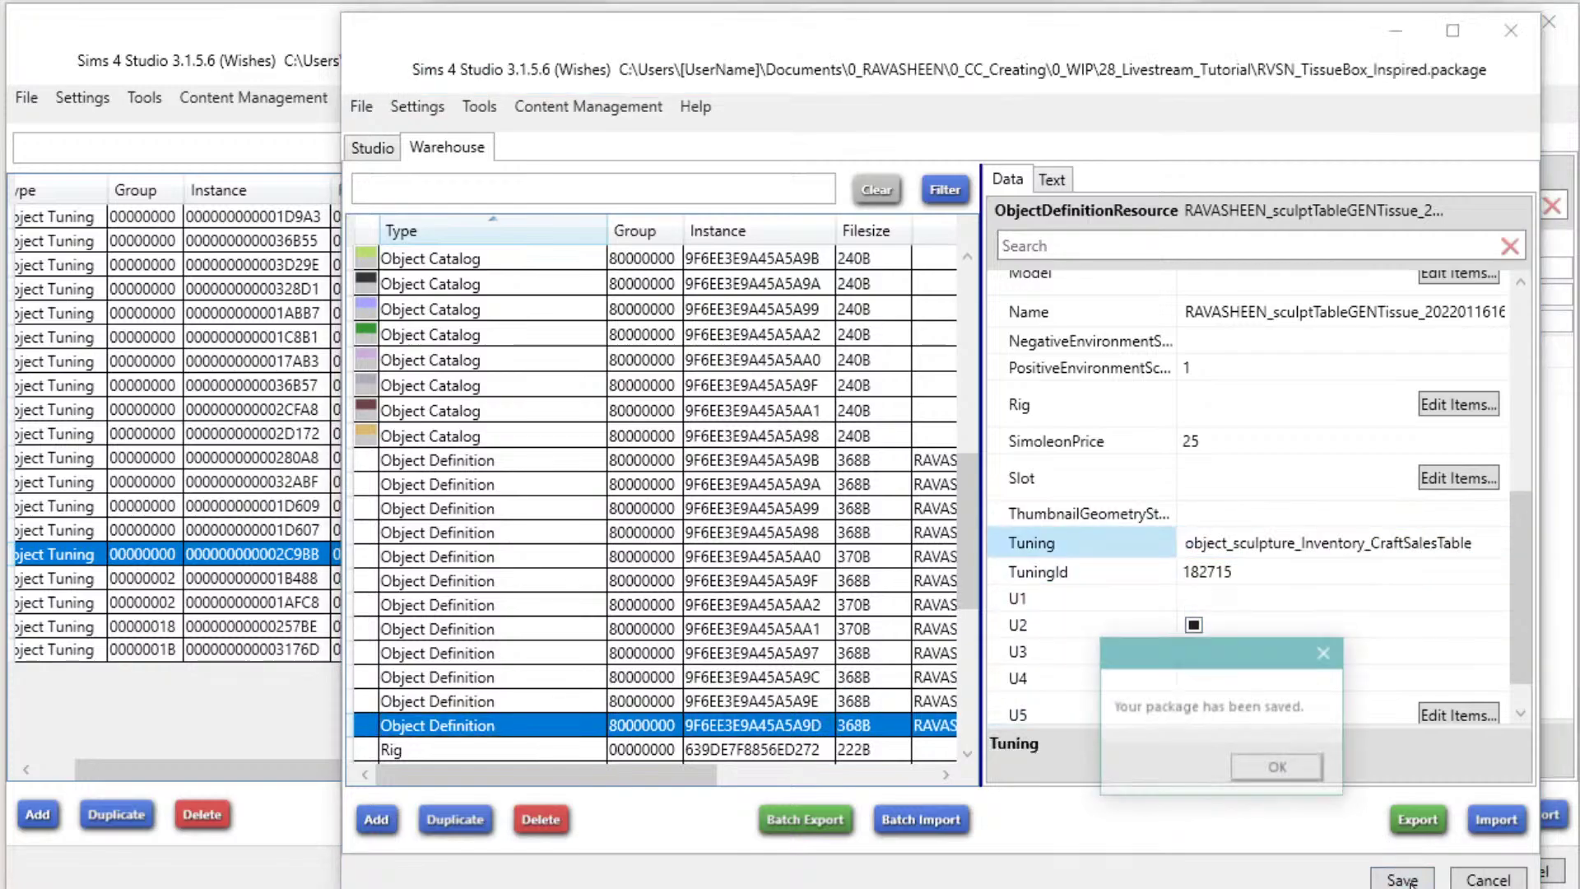
pyautogui.click(1276, 770)
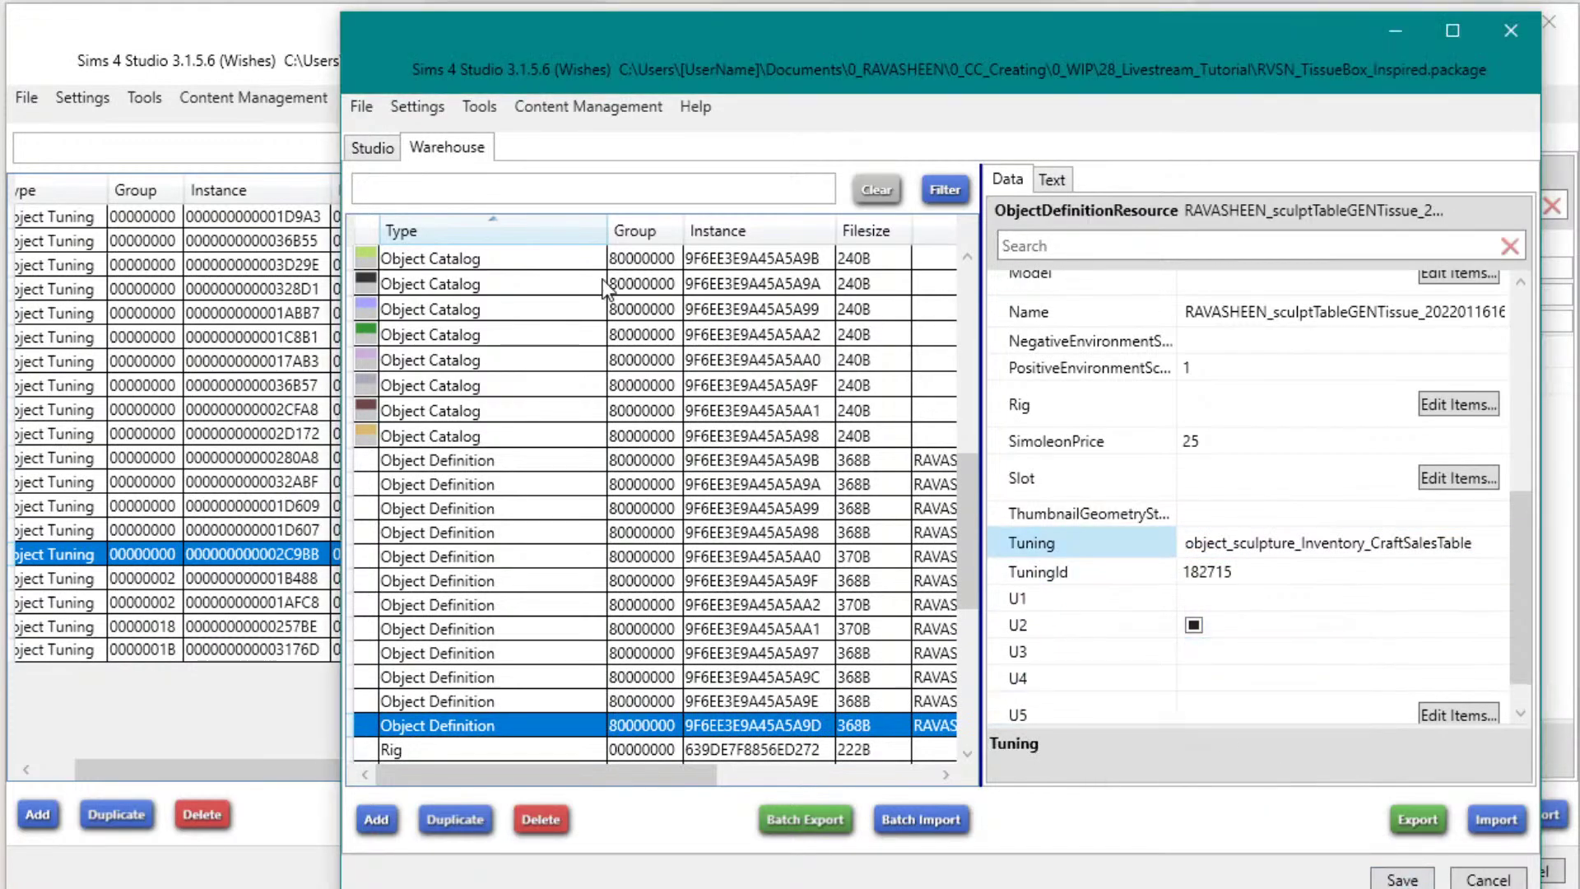
pyautogui.click(361, 106)
pyautogui.click(413, 197)
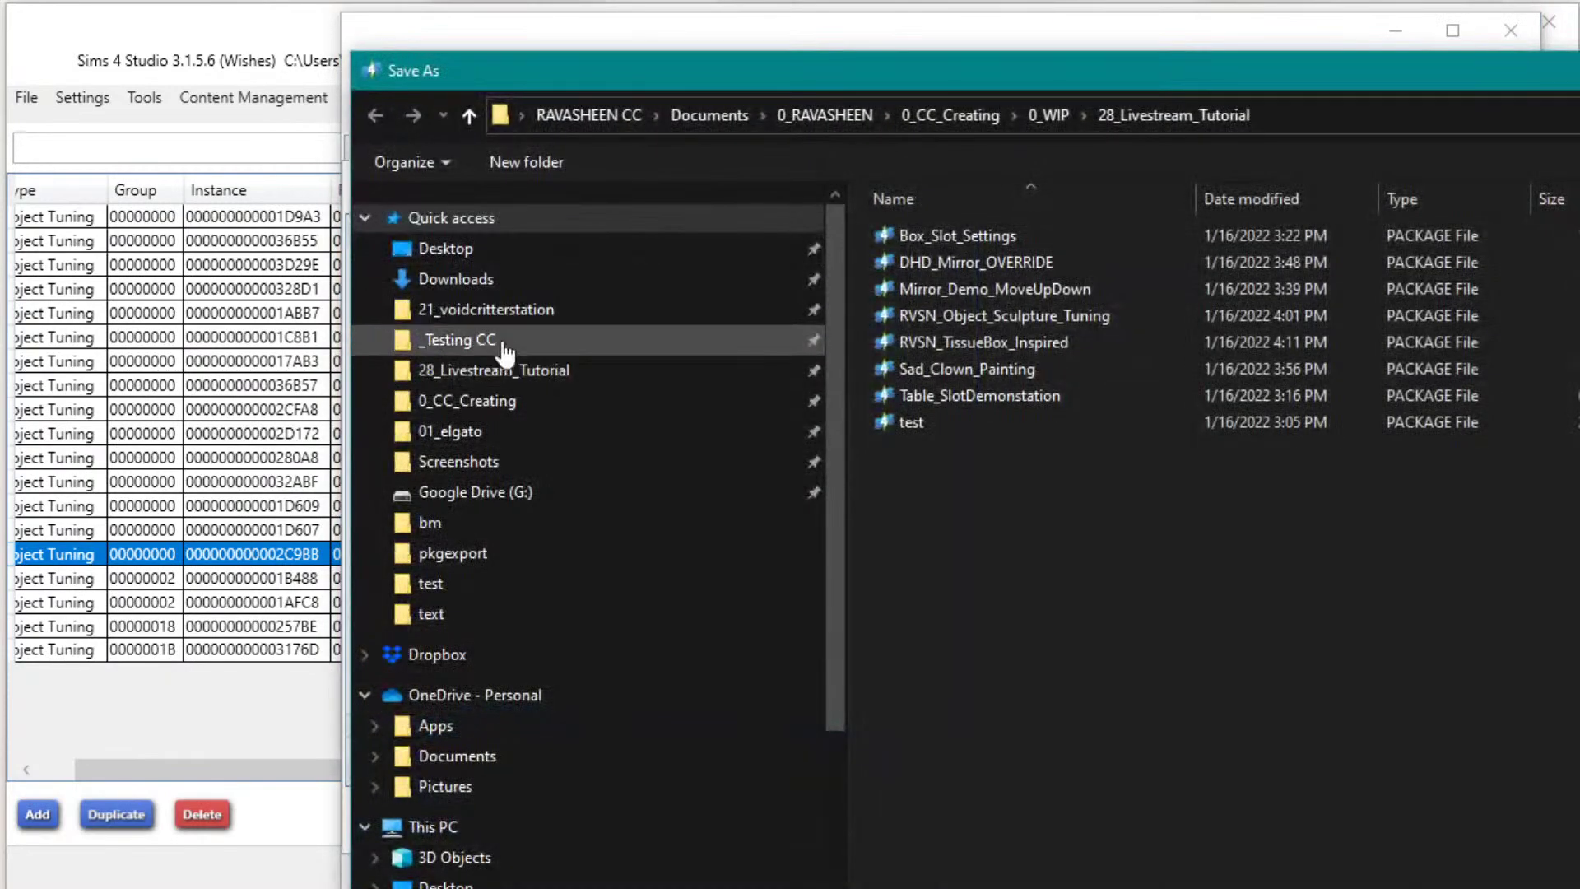
pyautogui.click(497, 340)
pyautogui.press('Return')
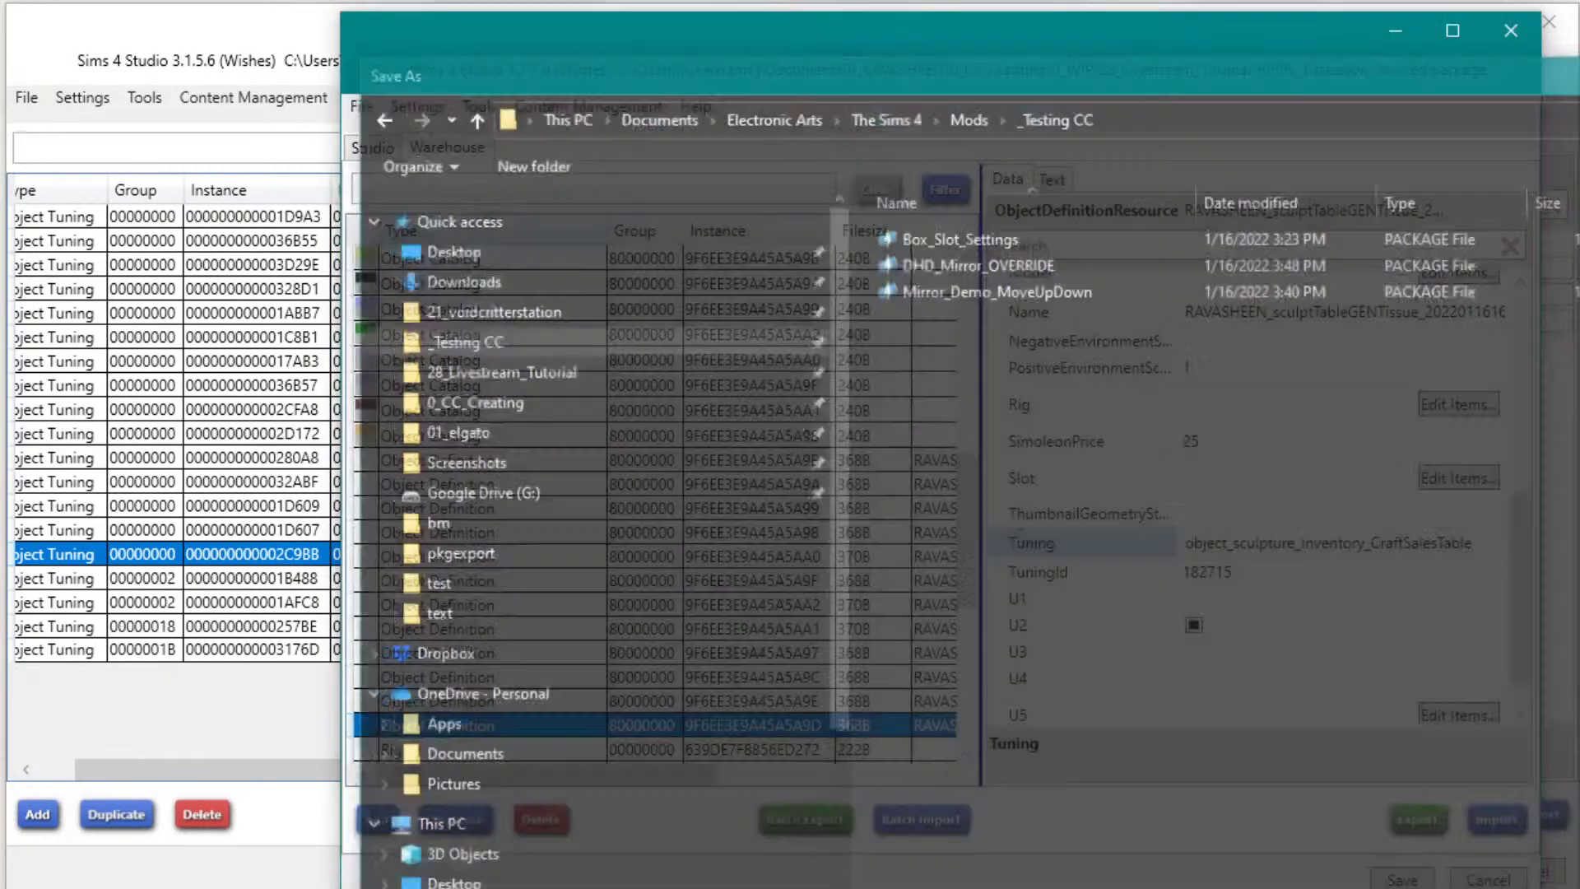
pyautogui.click(1304, 765)
pyautogui.click(1401, 879)
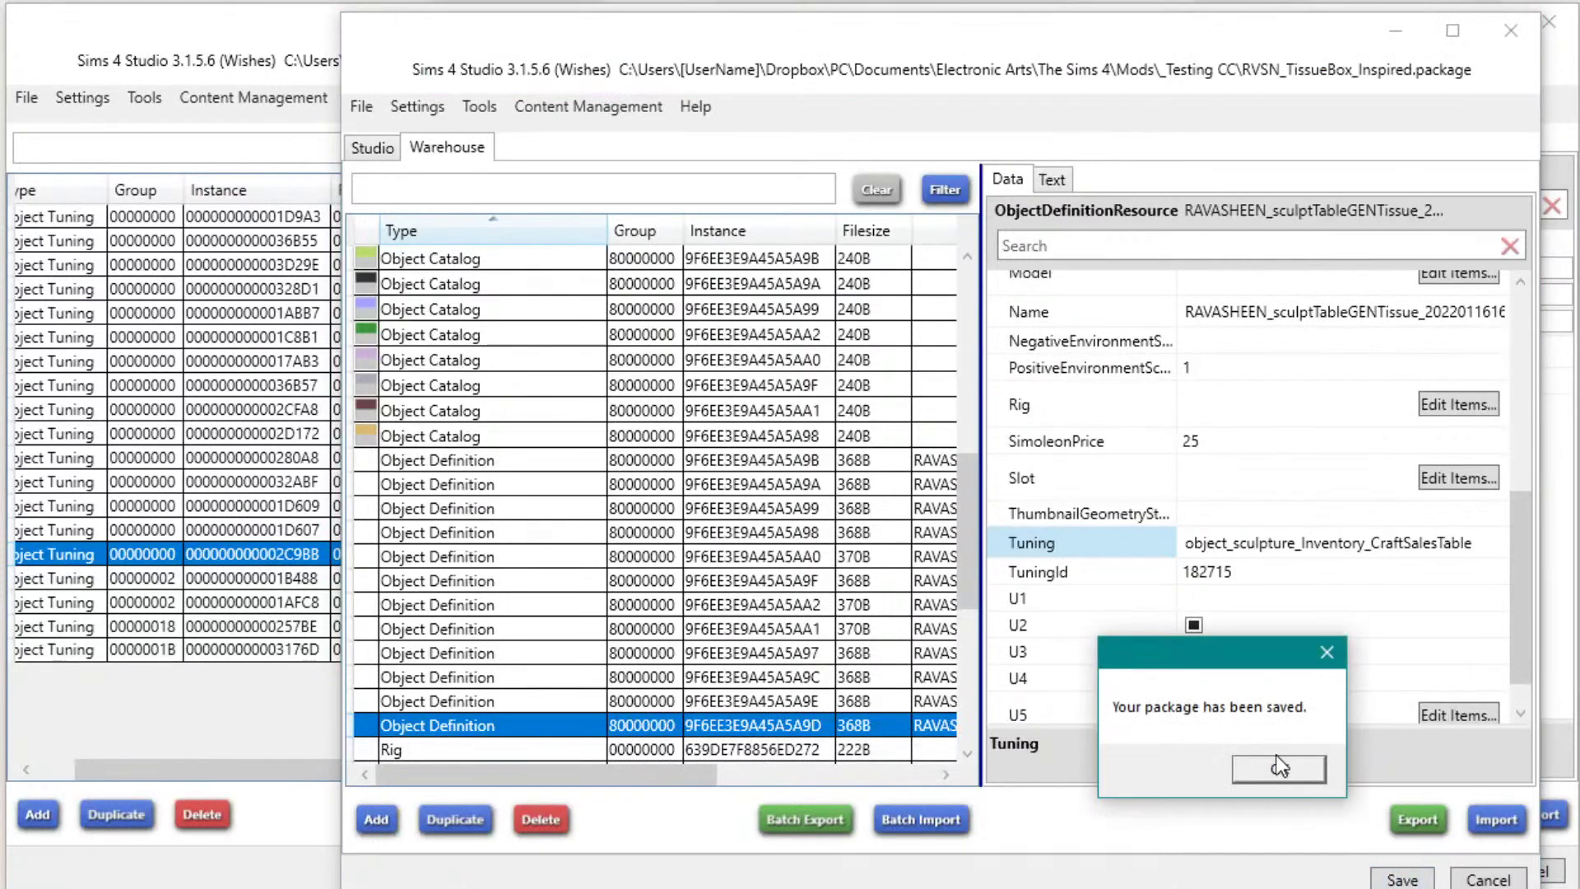
pyautogui.click(1308, 765)
pyautogui.click(1511, 30)
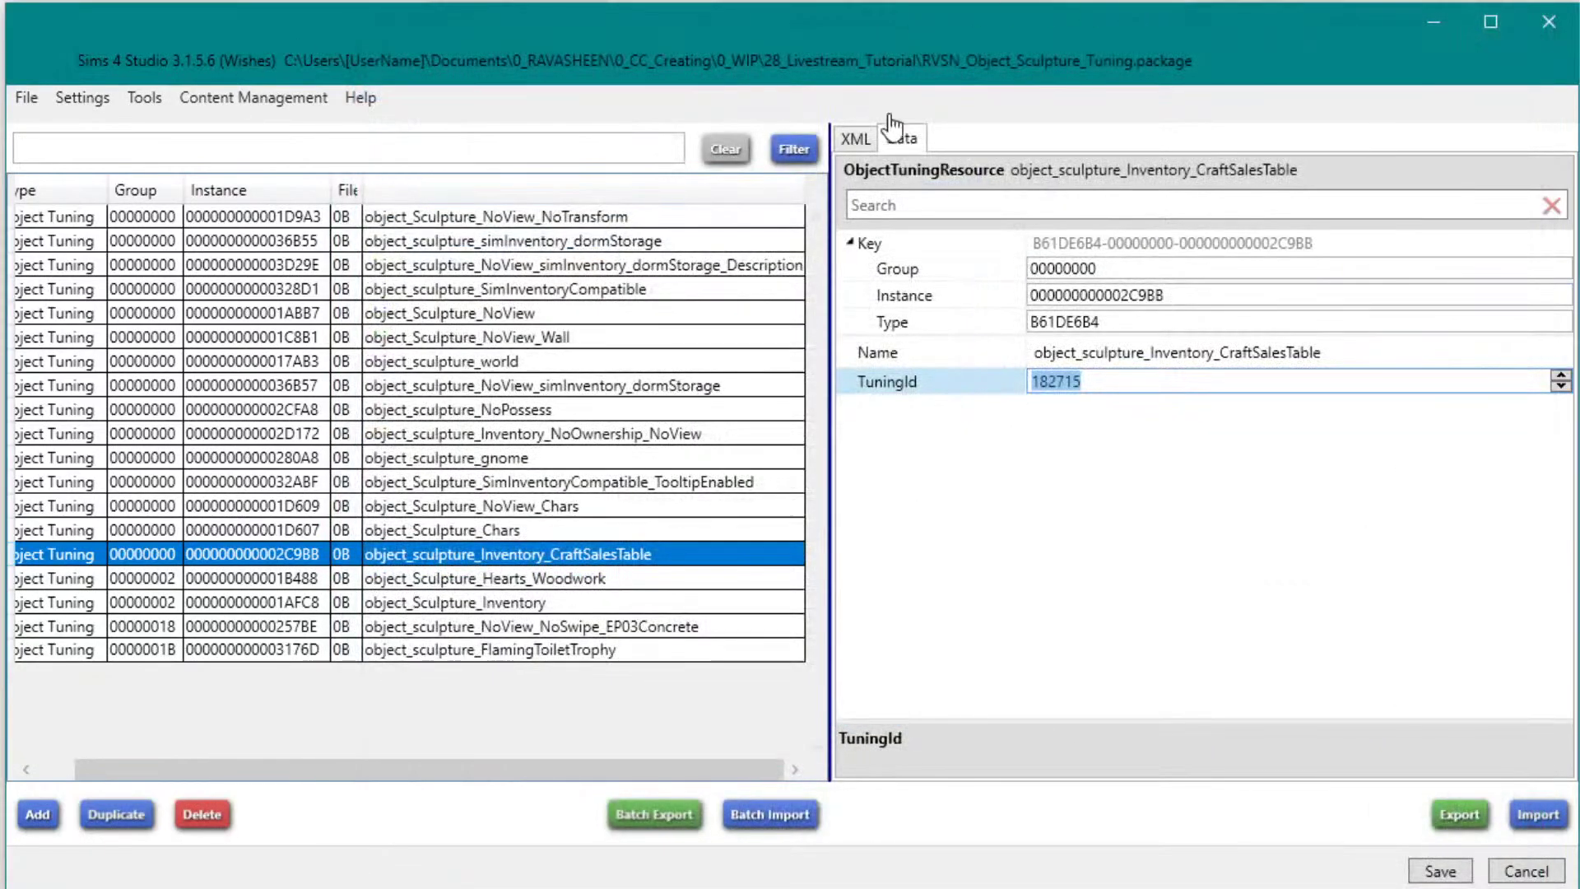
# Step: Save the RVSN_Object_Sculpture_Tuning package and close its window
pyautogui.click(1440, 870)
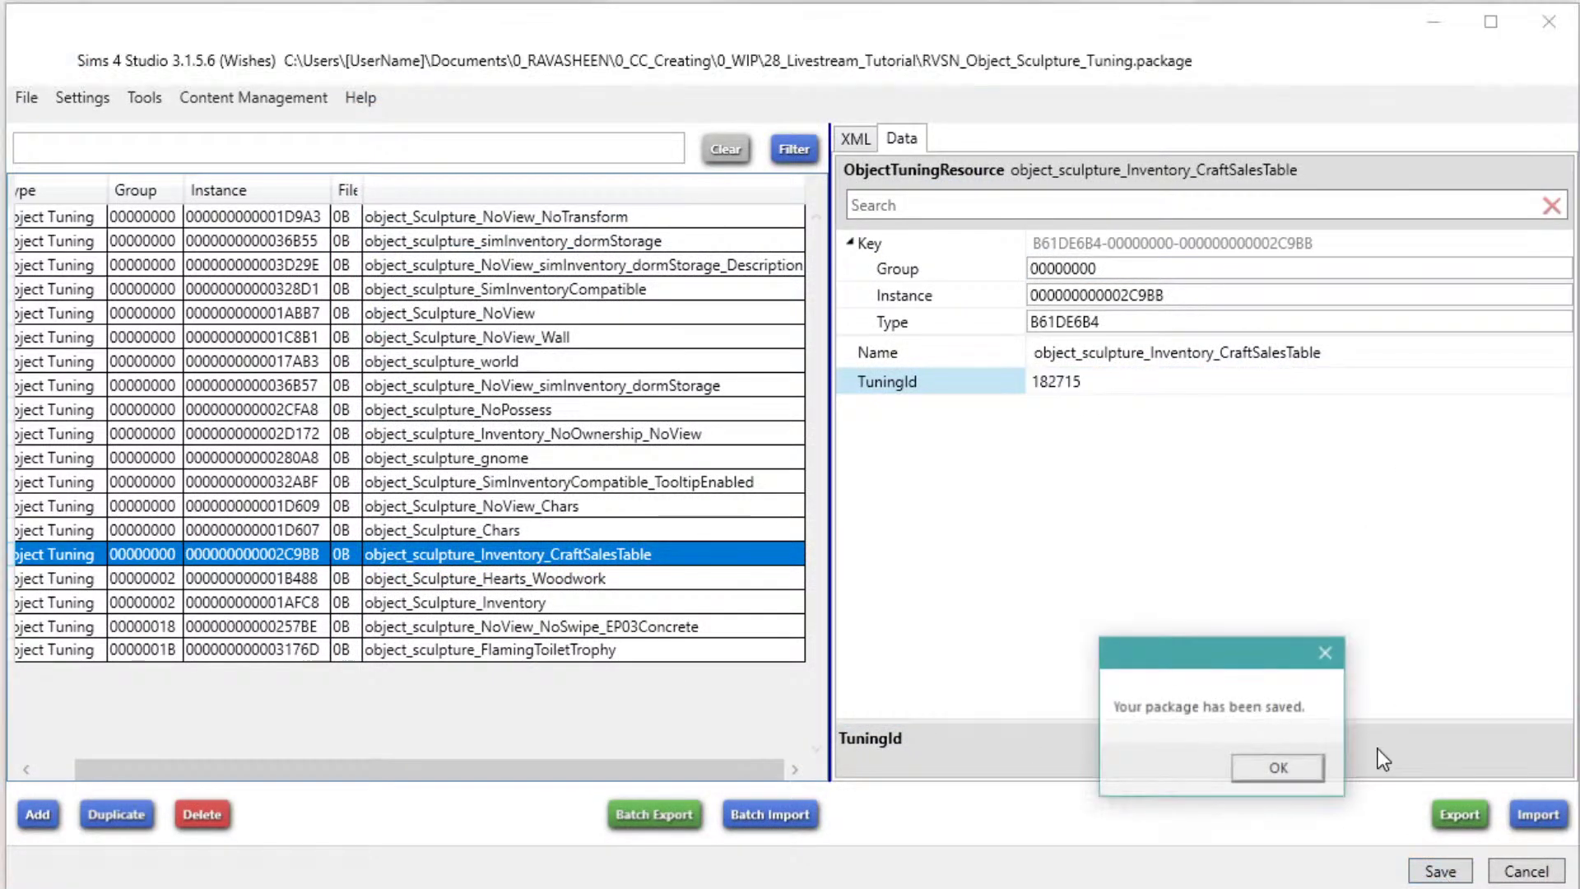
pyautogui.click(1300, 769)
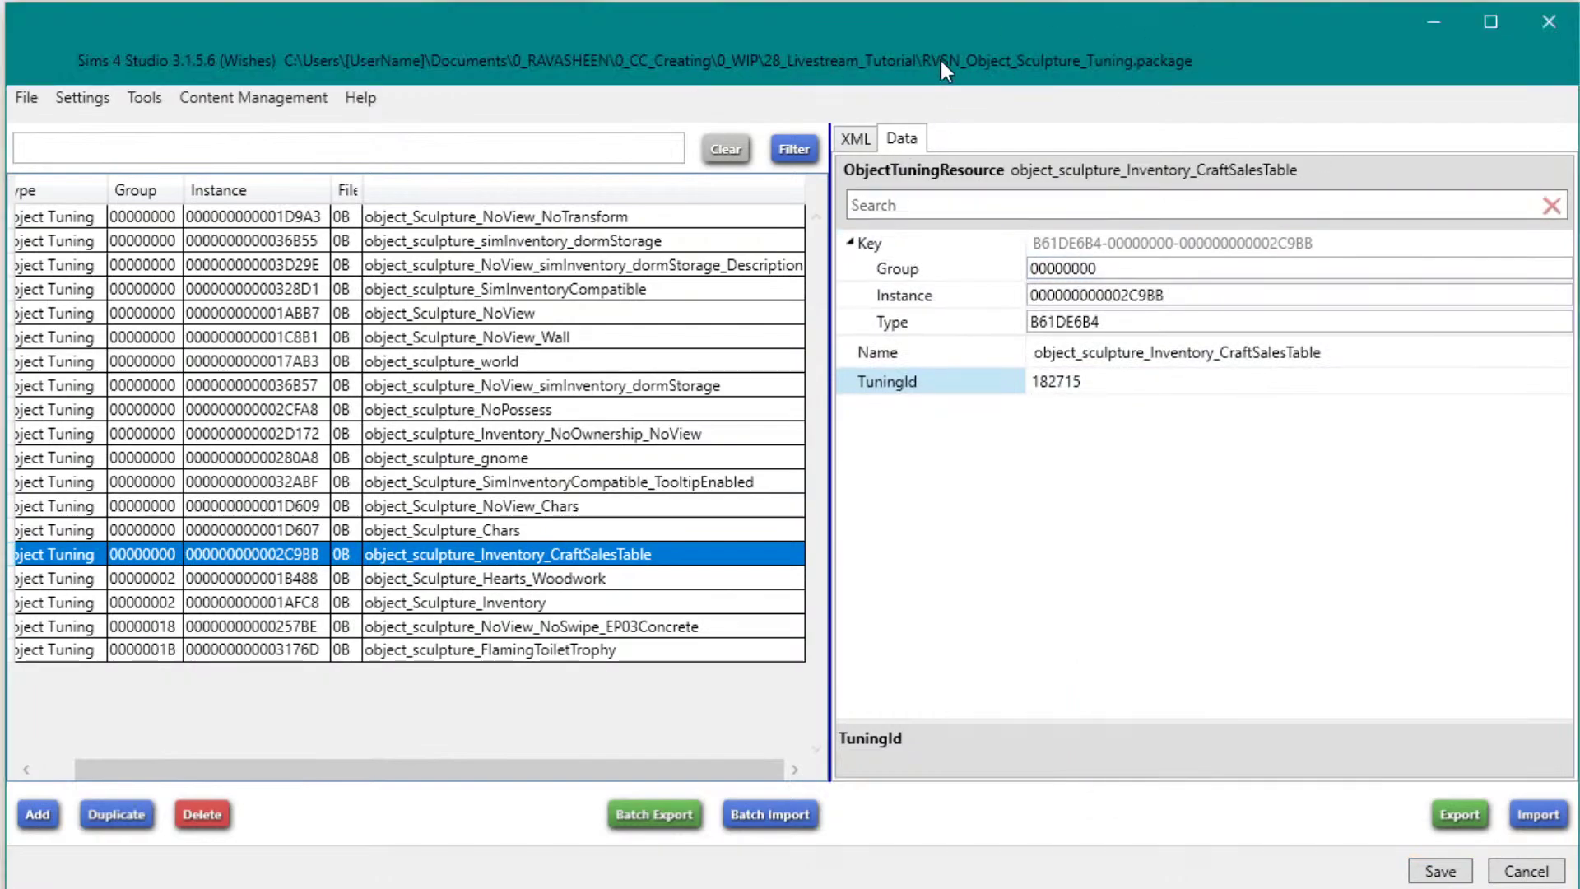
pyautogui.click(1550, 23)
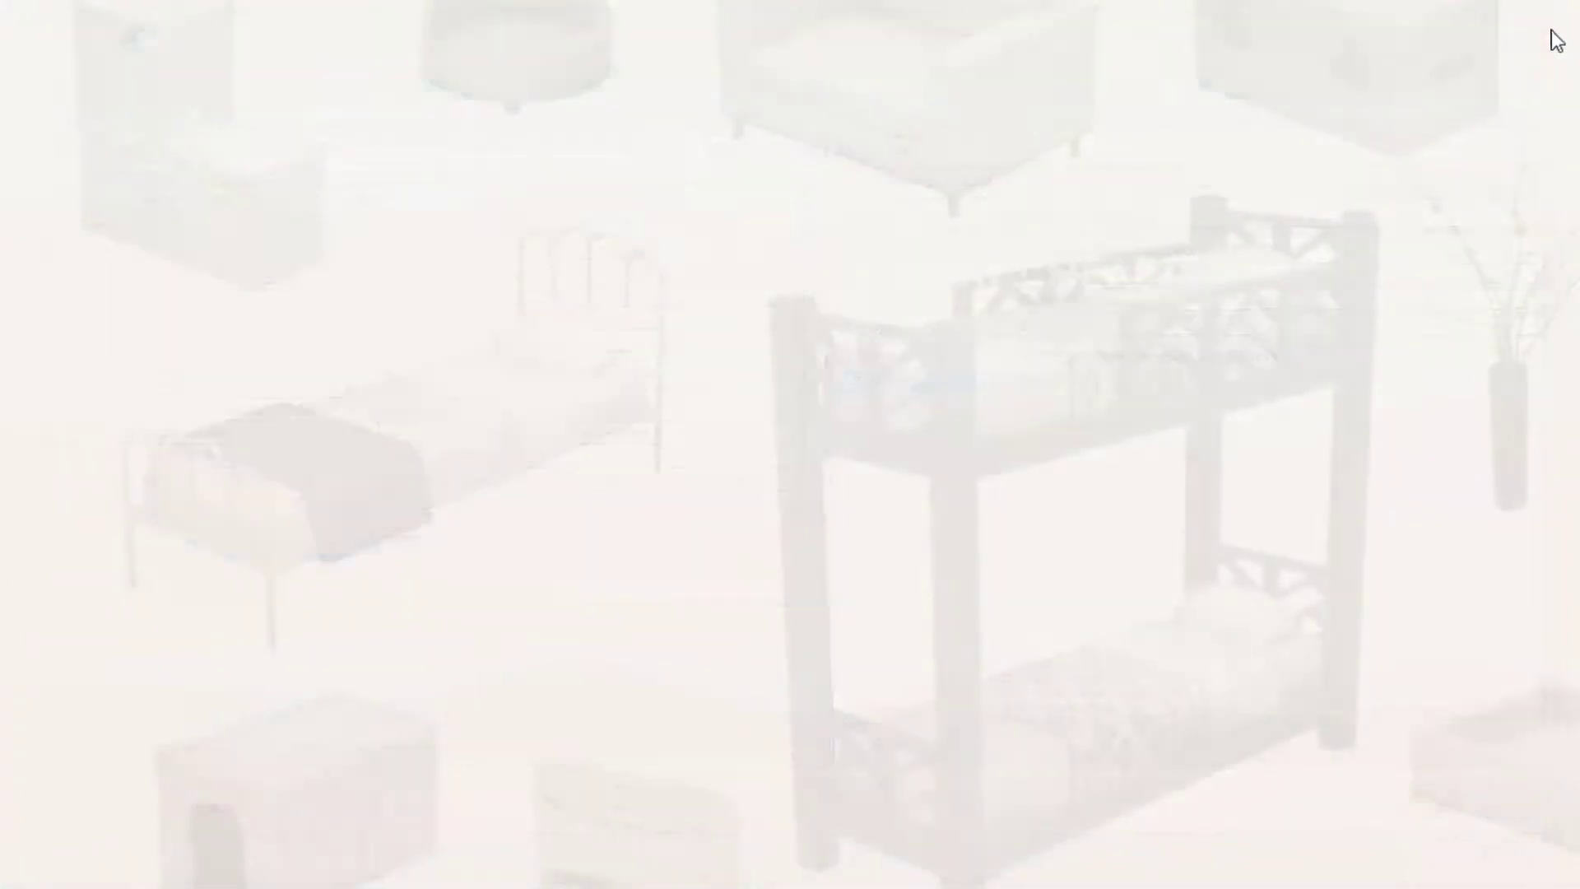
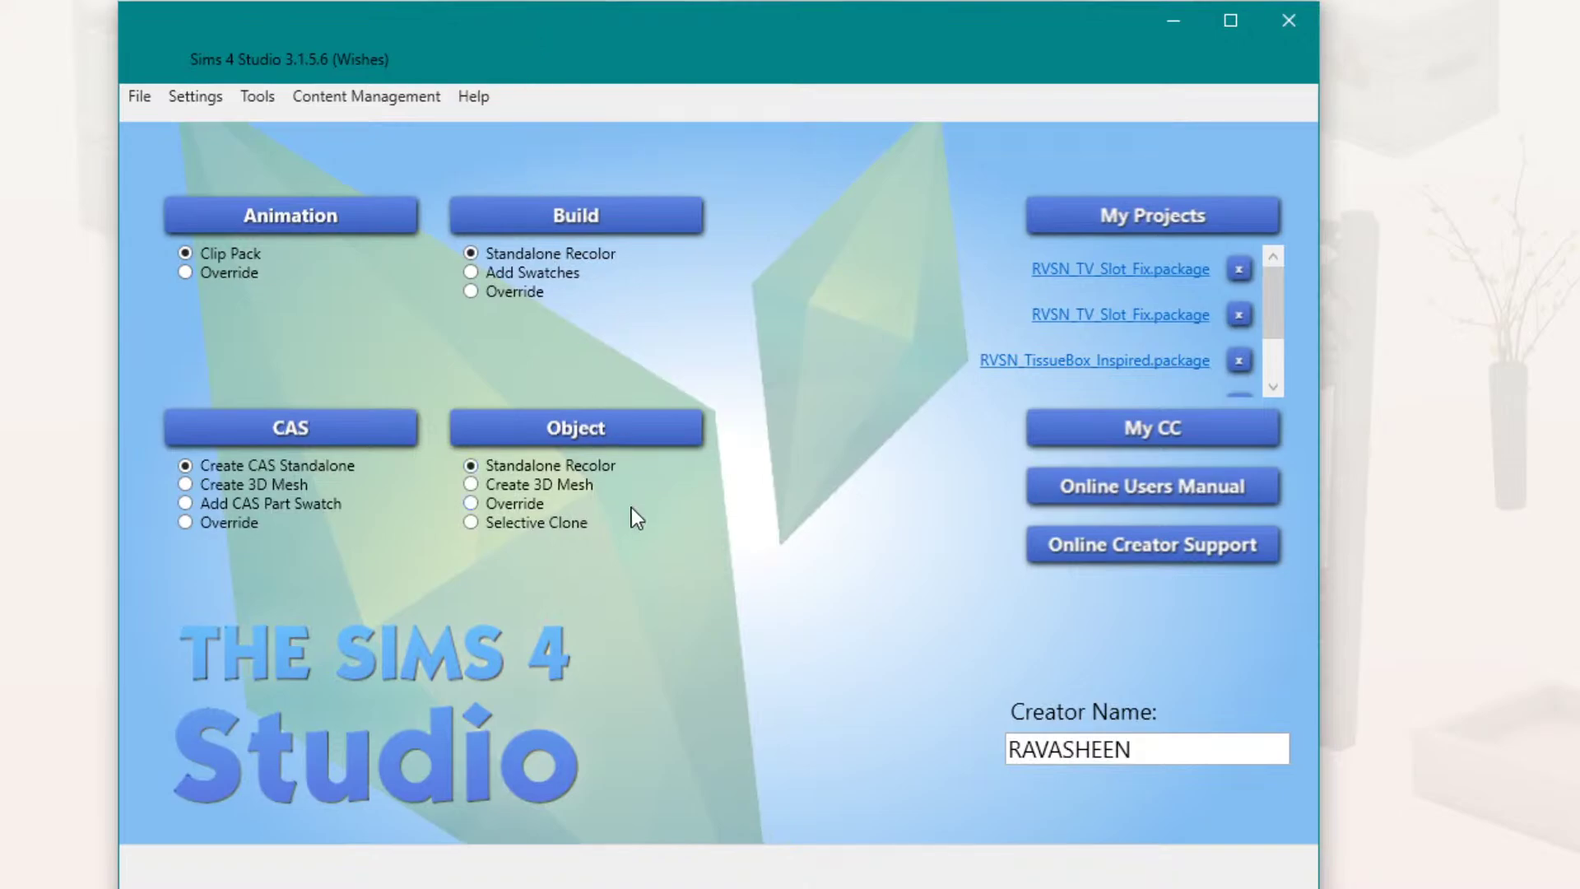
# Step: Start an Object Selective Clone, show debug items, search for "plaqu", and choose the City Living wall plaque with the portrait
pyautogui.click(570, 528)
pyautogui.click(520, 434)
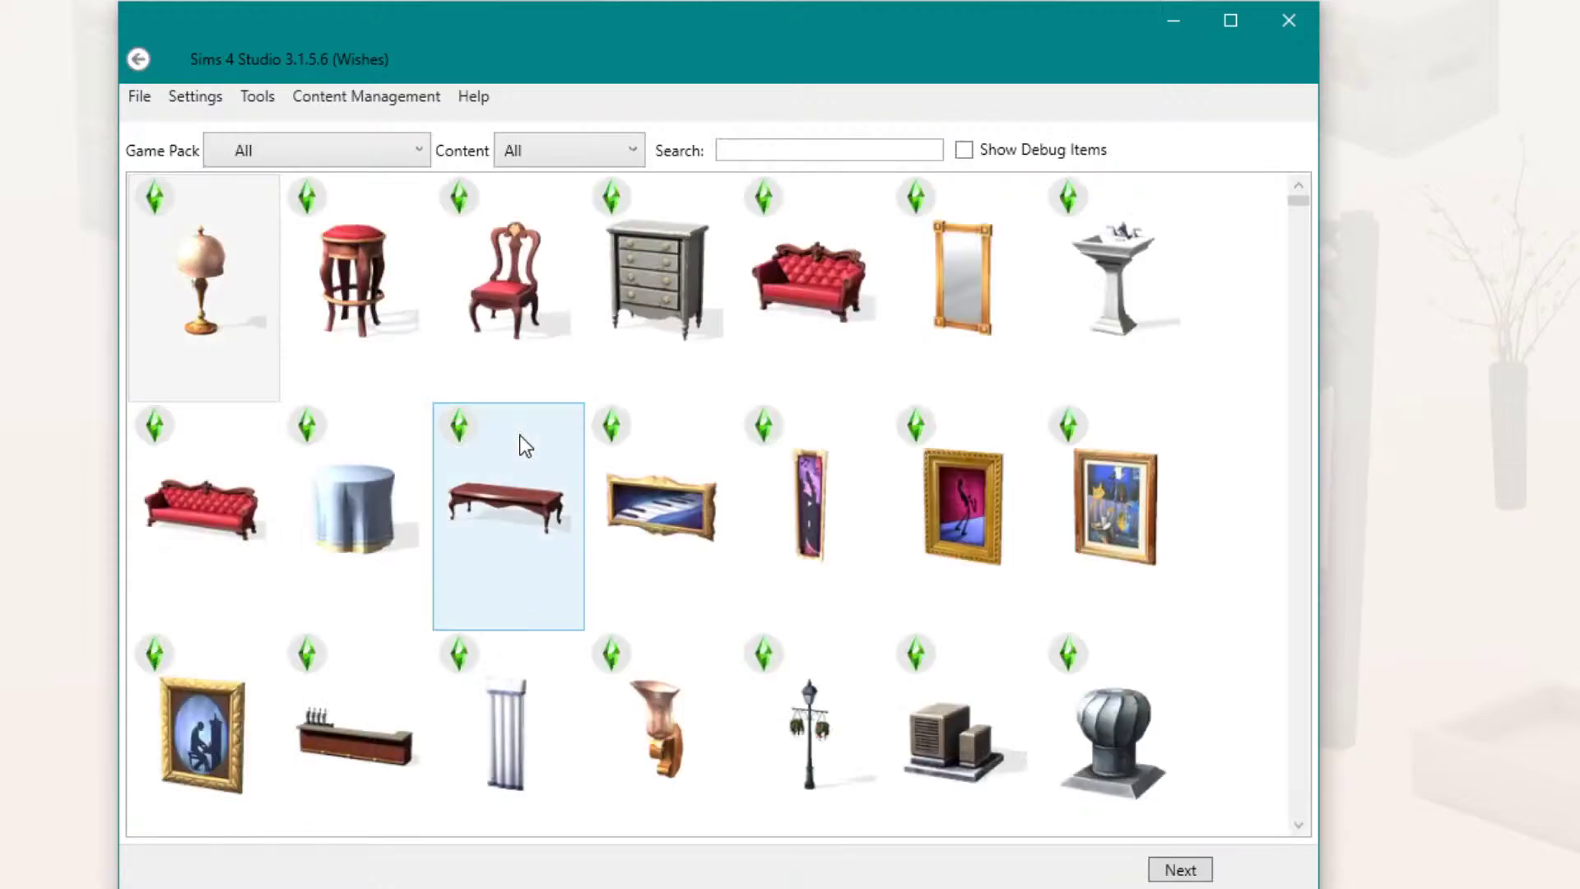
pyautogui.click(1022, 152)
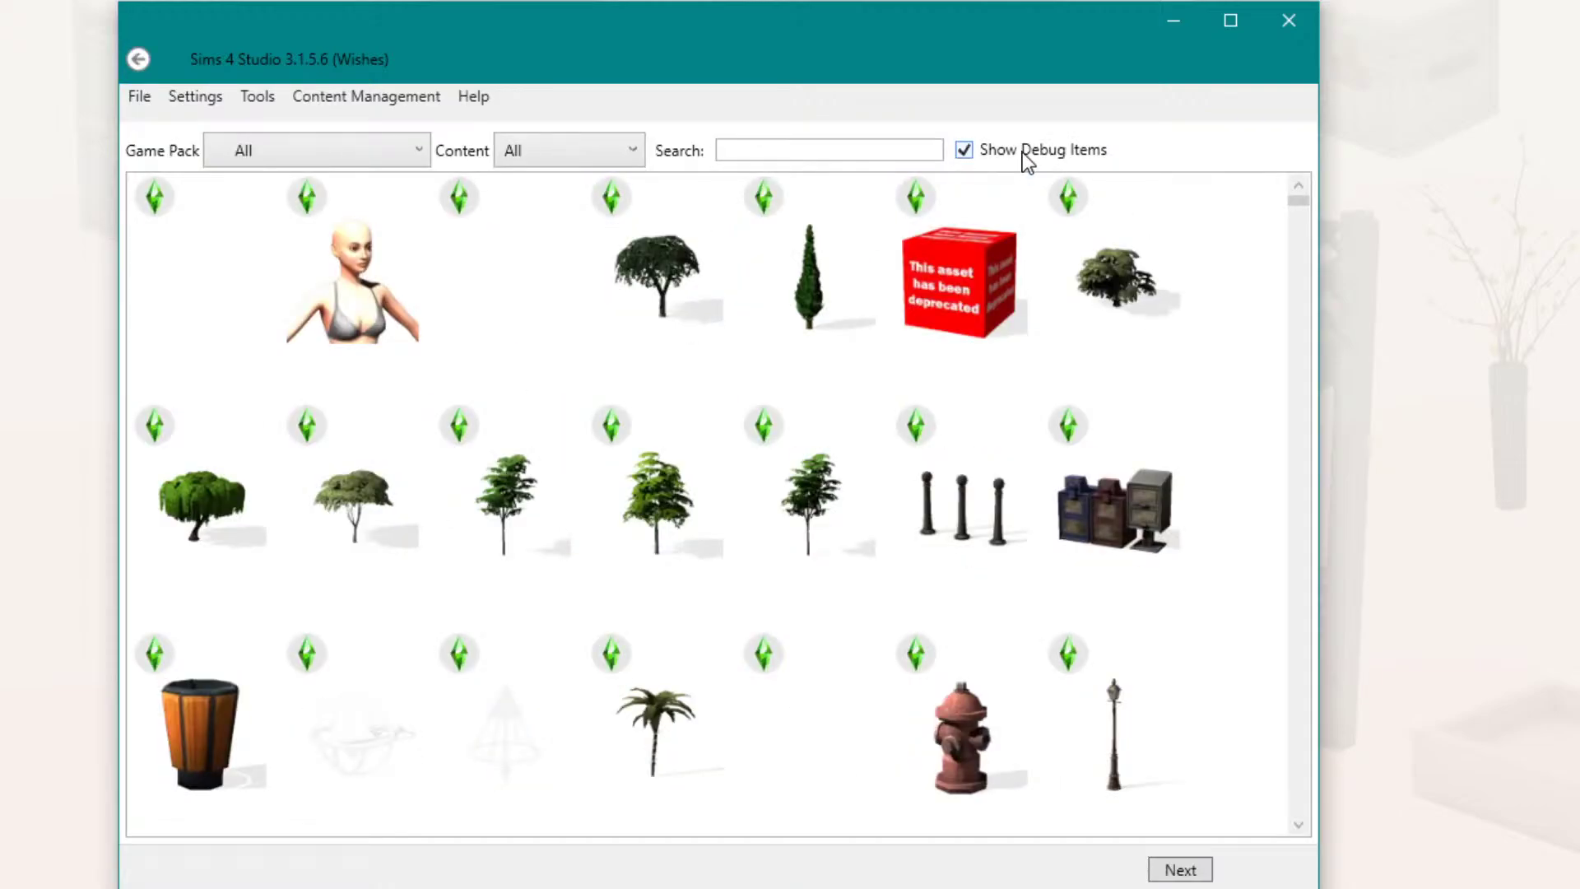
pyautogui.click(834, 144)
pyautogui.write('plaqu')
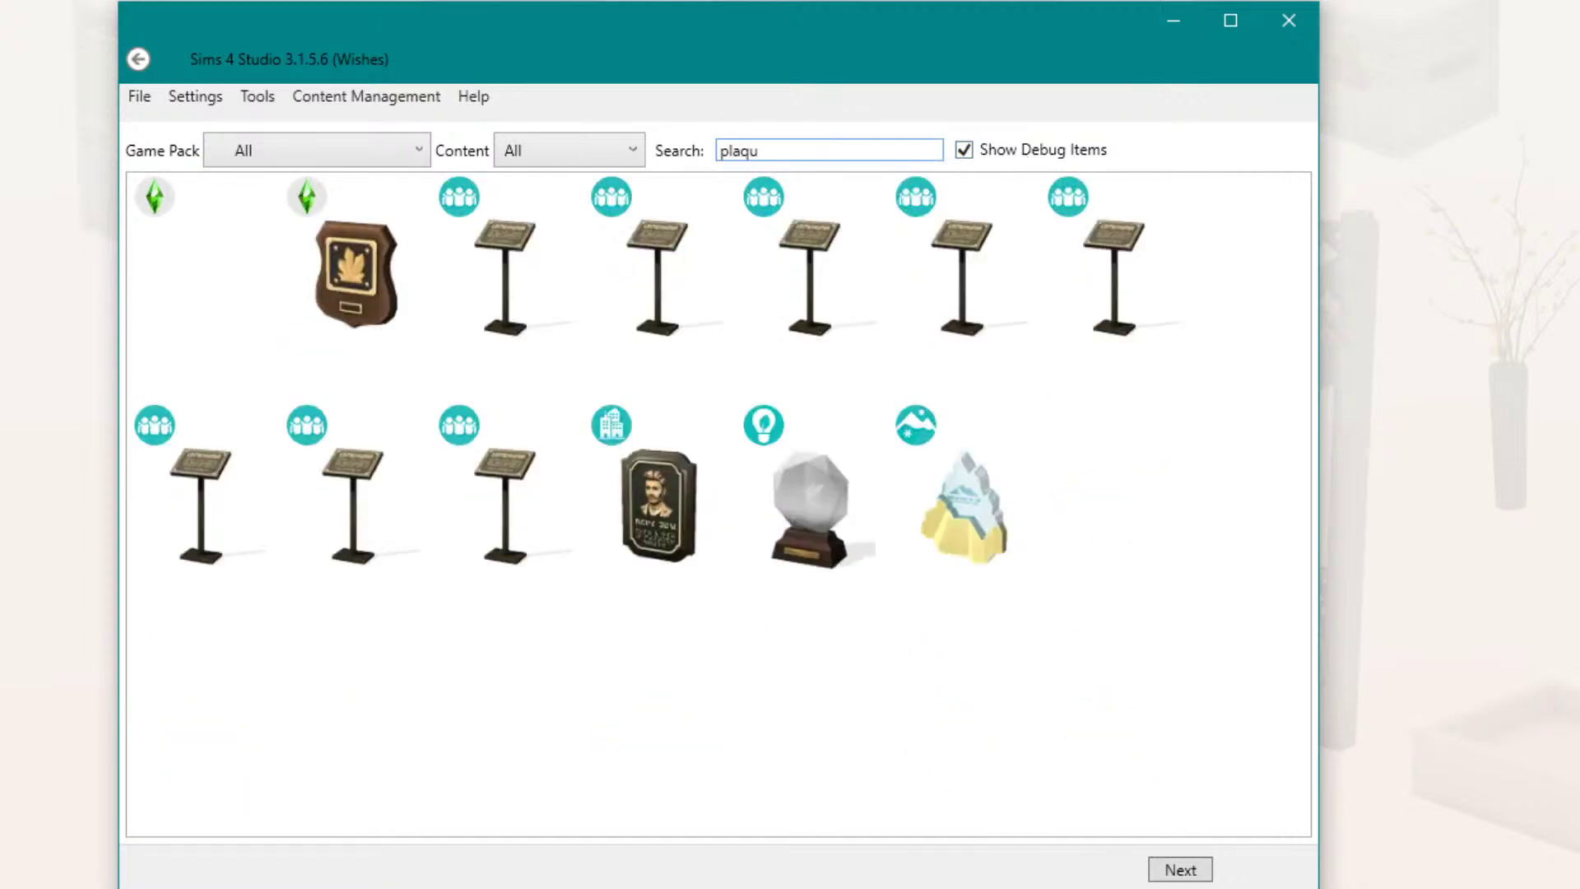
pyautogui.click(664, 522)
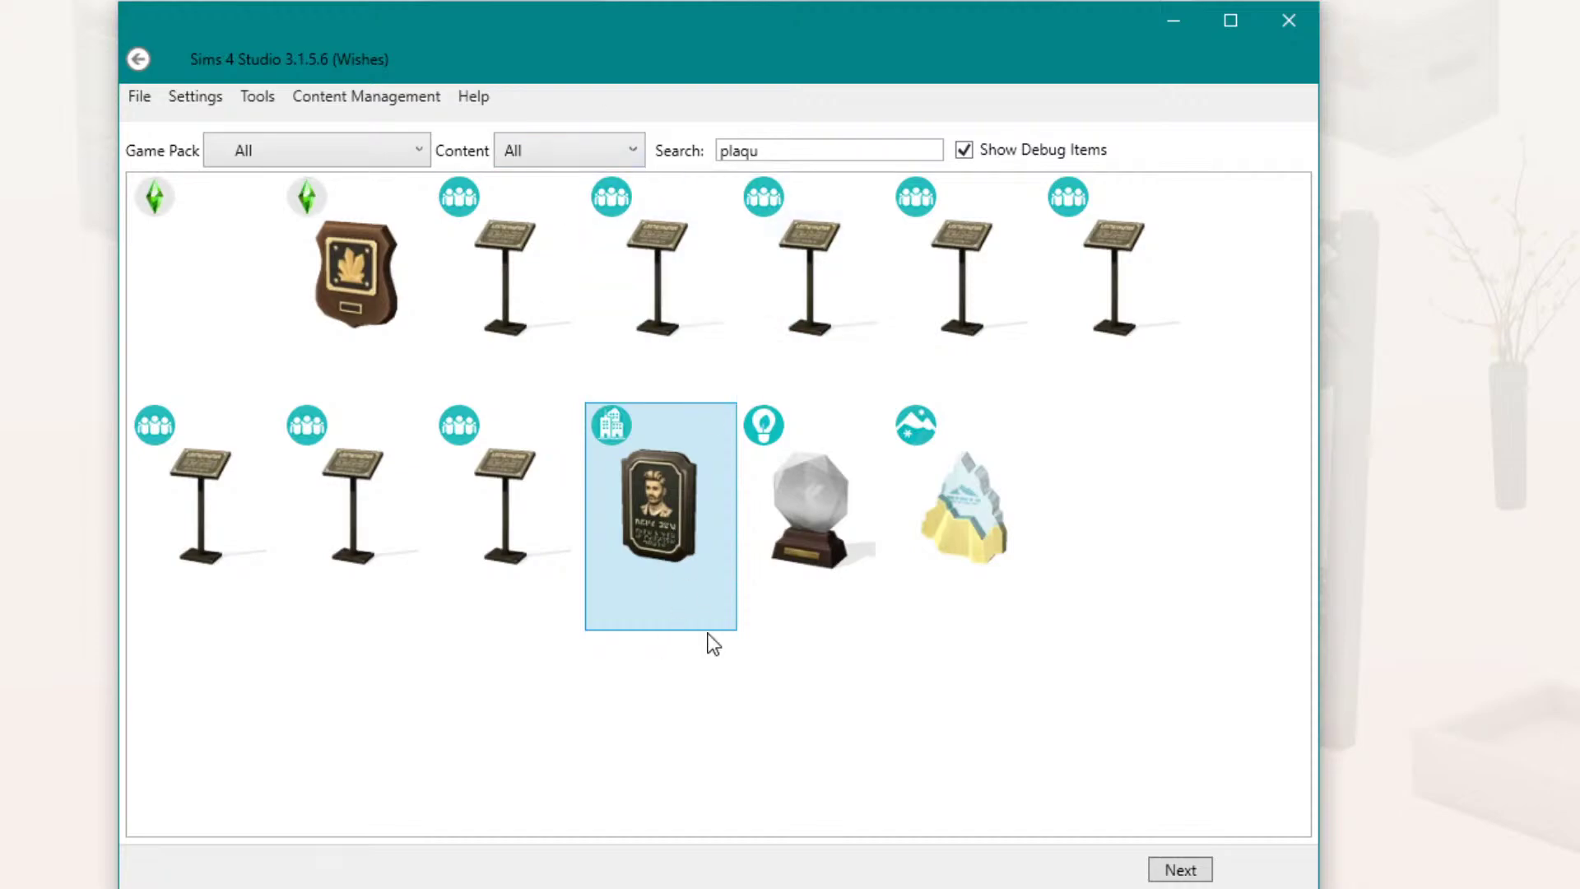
pyautogui.click(1181, 871)
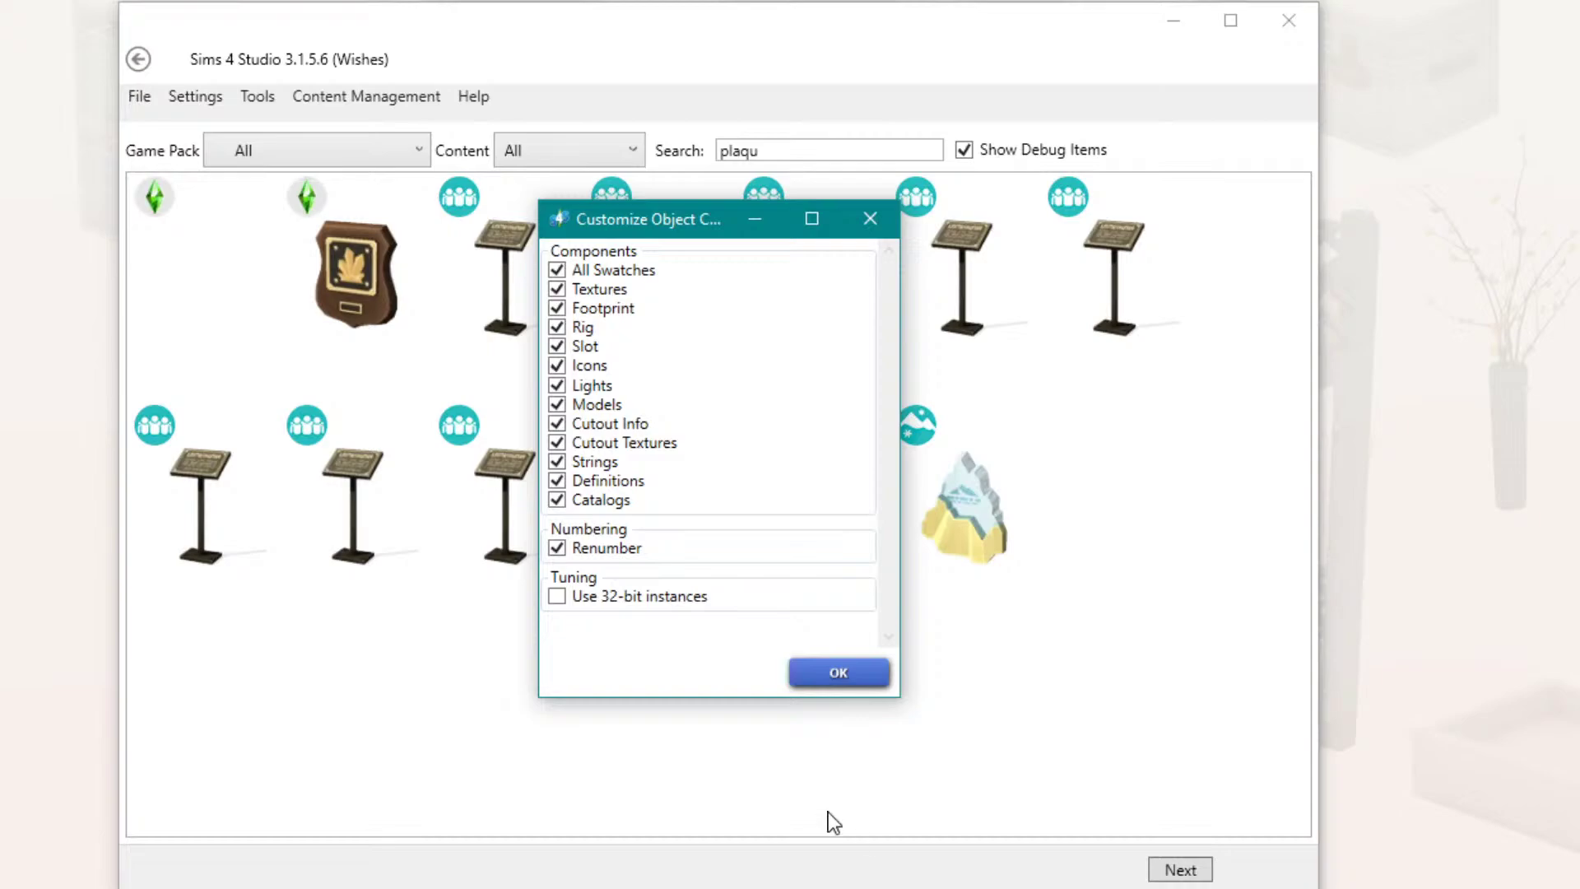
# Step: Limit the clone's components to All Swatches and Catalogs, disable Renumber, and accept the clone options
pyautogui.click(600, 560)
pyautogui.click(576, 553)
pyautogui.click(563, 550)
pyautogui.click(557, 289)
pyautogui.click(557, 307)
pyautogui.click(557, 326)
pyautogui.click(557, 345)
pyautogui.click(557, 365)
pyautogui.click(557, 385)
pyautogui.click(557, 404)
pyautogui.click(557, 423)
pyautogui.click(557, 442)
pyautogui.click(558, 461)
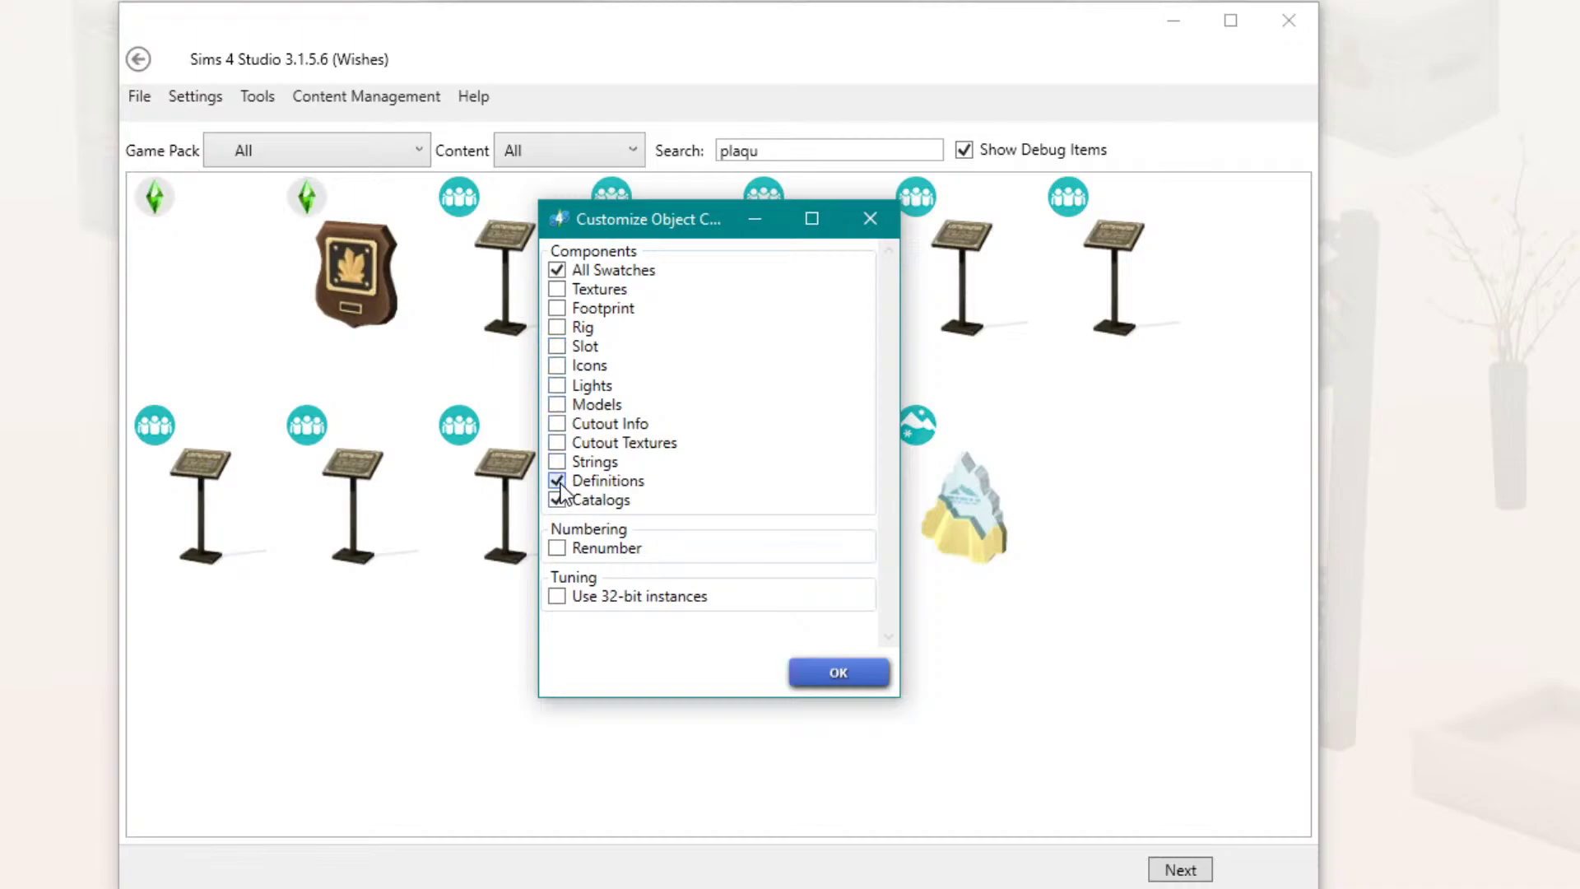
pyautogui.click(558, 481)
pyautogui.click(872, 671)
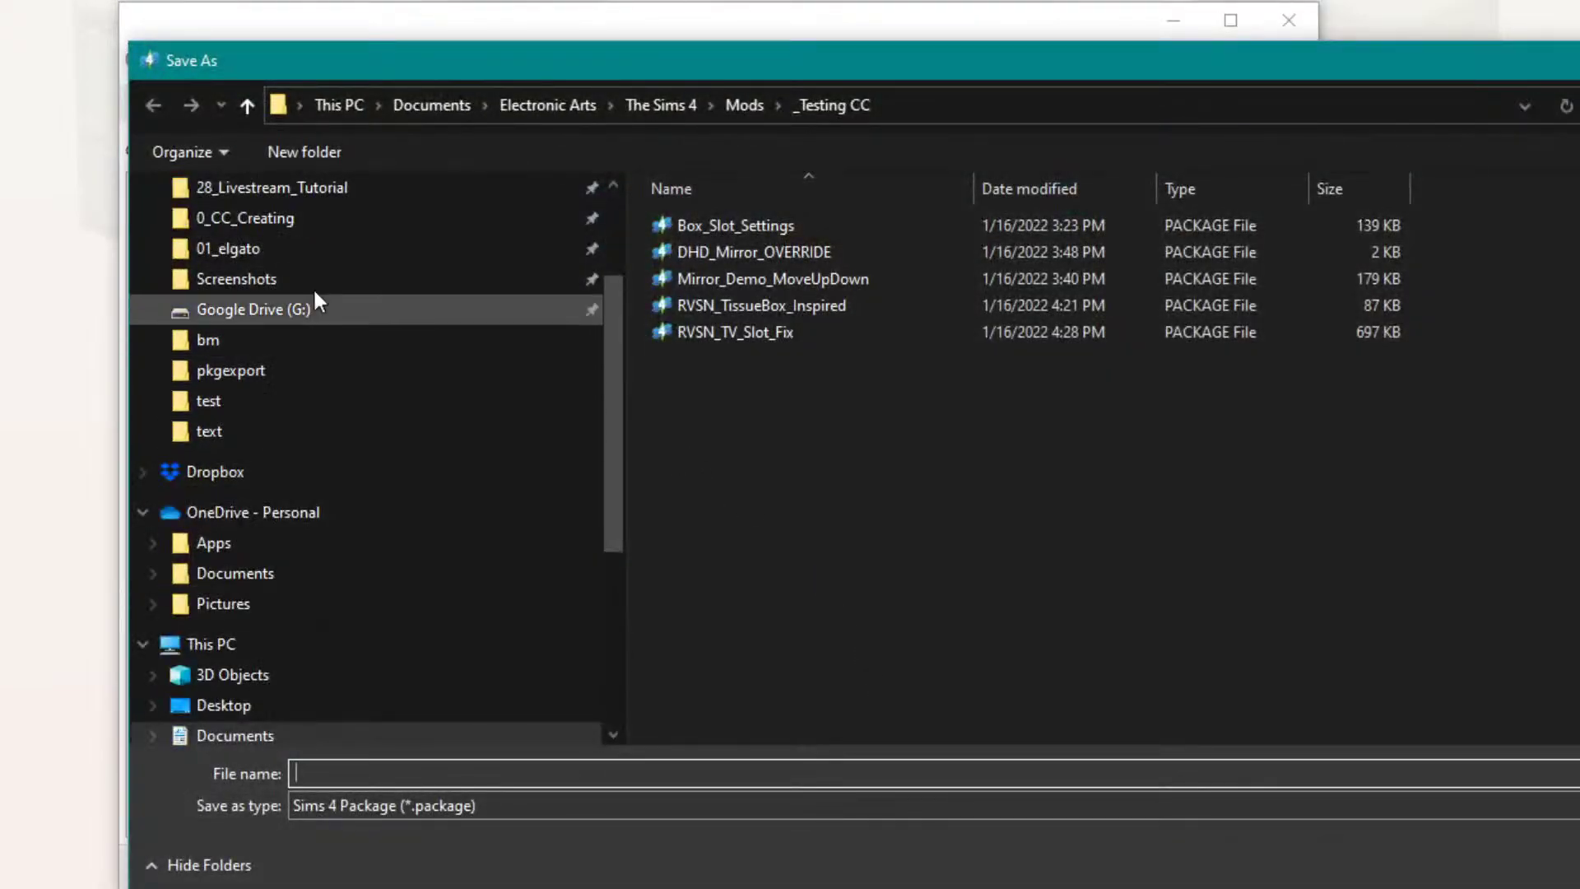
# Step: Save the clone as RVSN_HistoricalPlaque_Make_Deleteable in the 28_Livestream_Tutorial folder
pyautogui.click(329, 249)
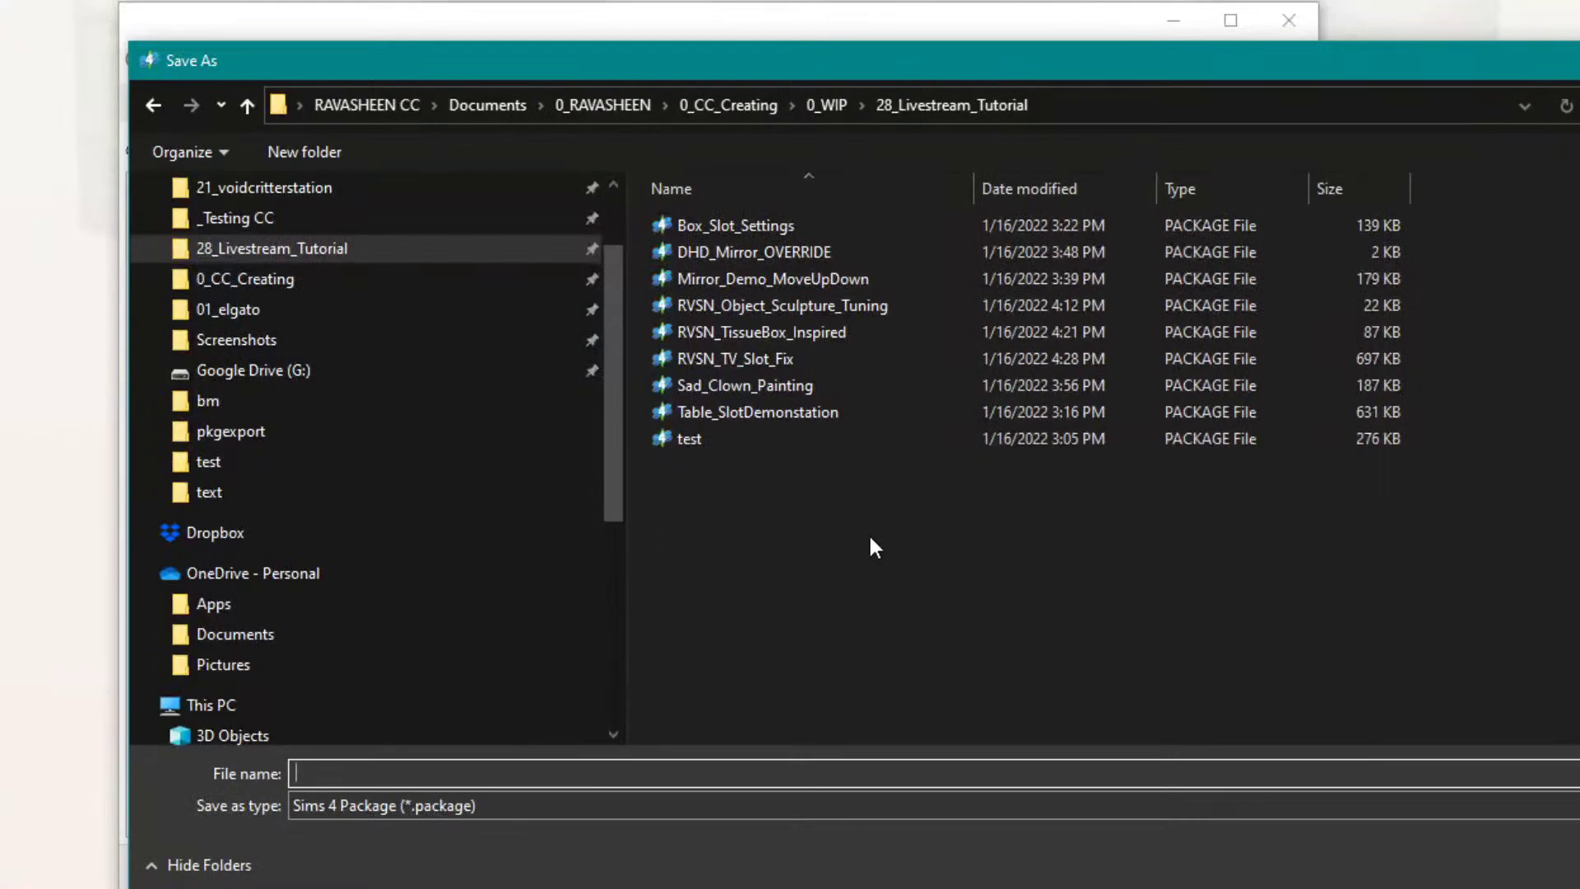
pyautogui.write('RVSN_HistoricalPlaque')
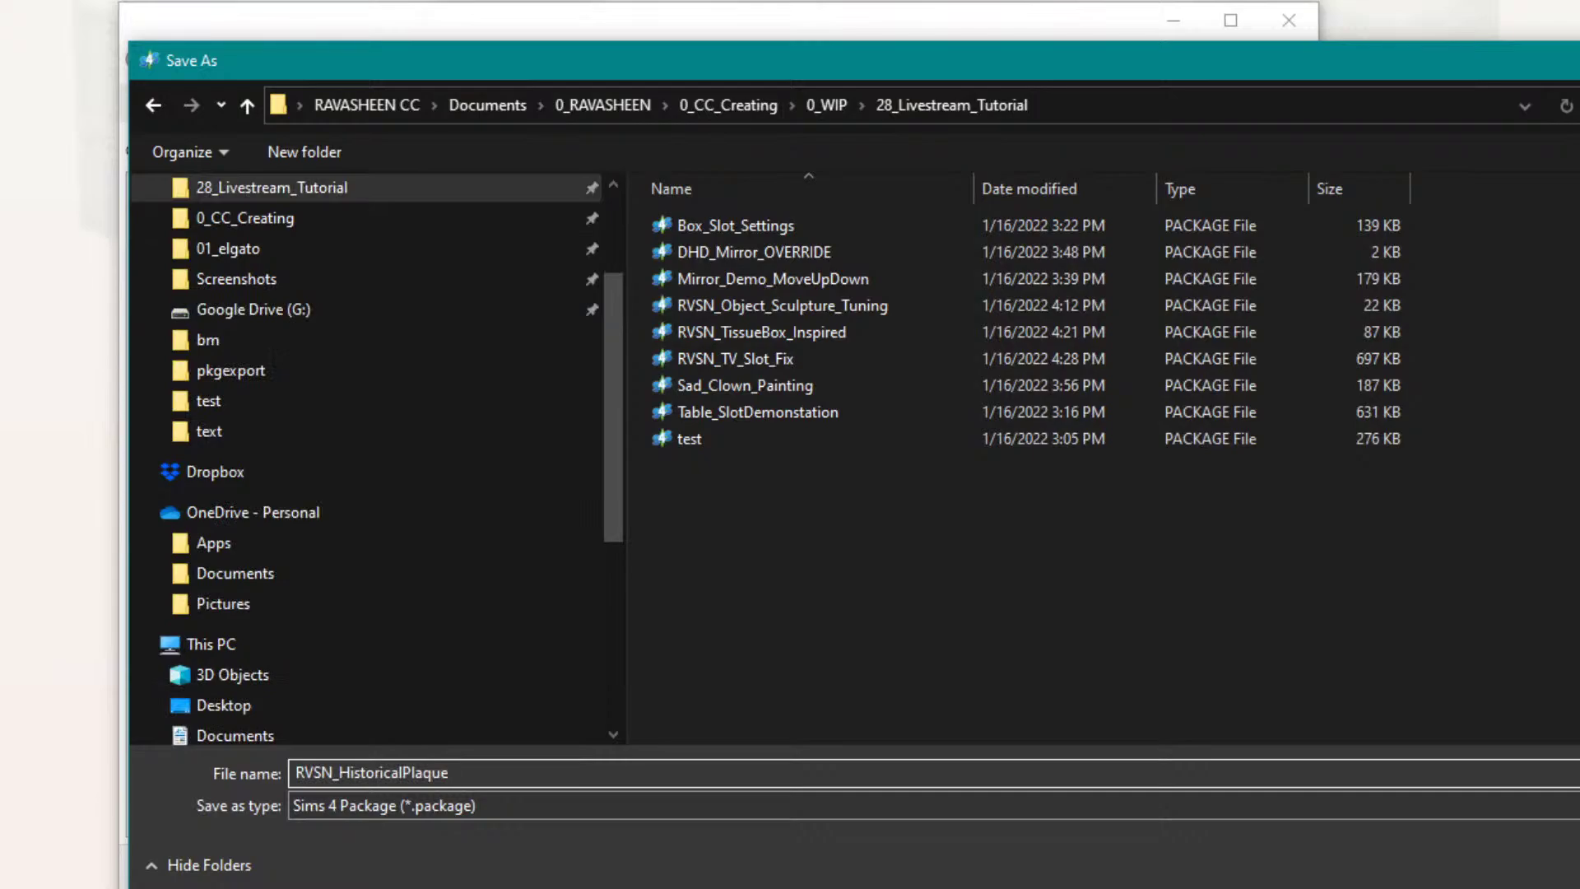
pyautogui.write('_Makedeleteable')
pyautogui.click(490, 773)
pyautogui.write('_')
pyautogui.press('Delete')
pyautogui.write('D')
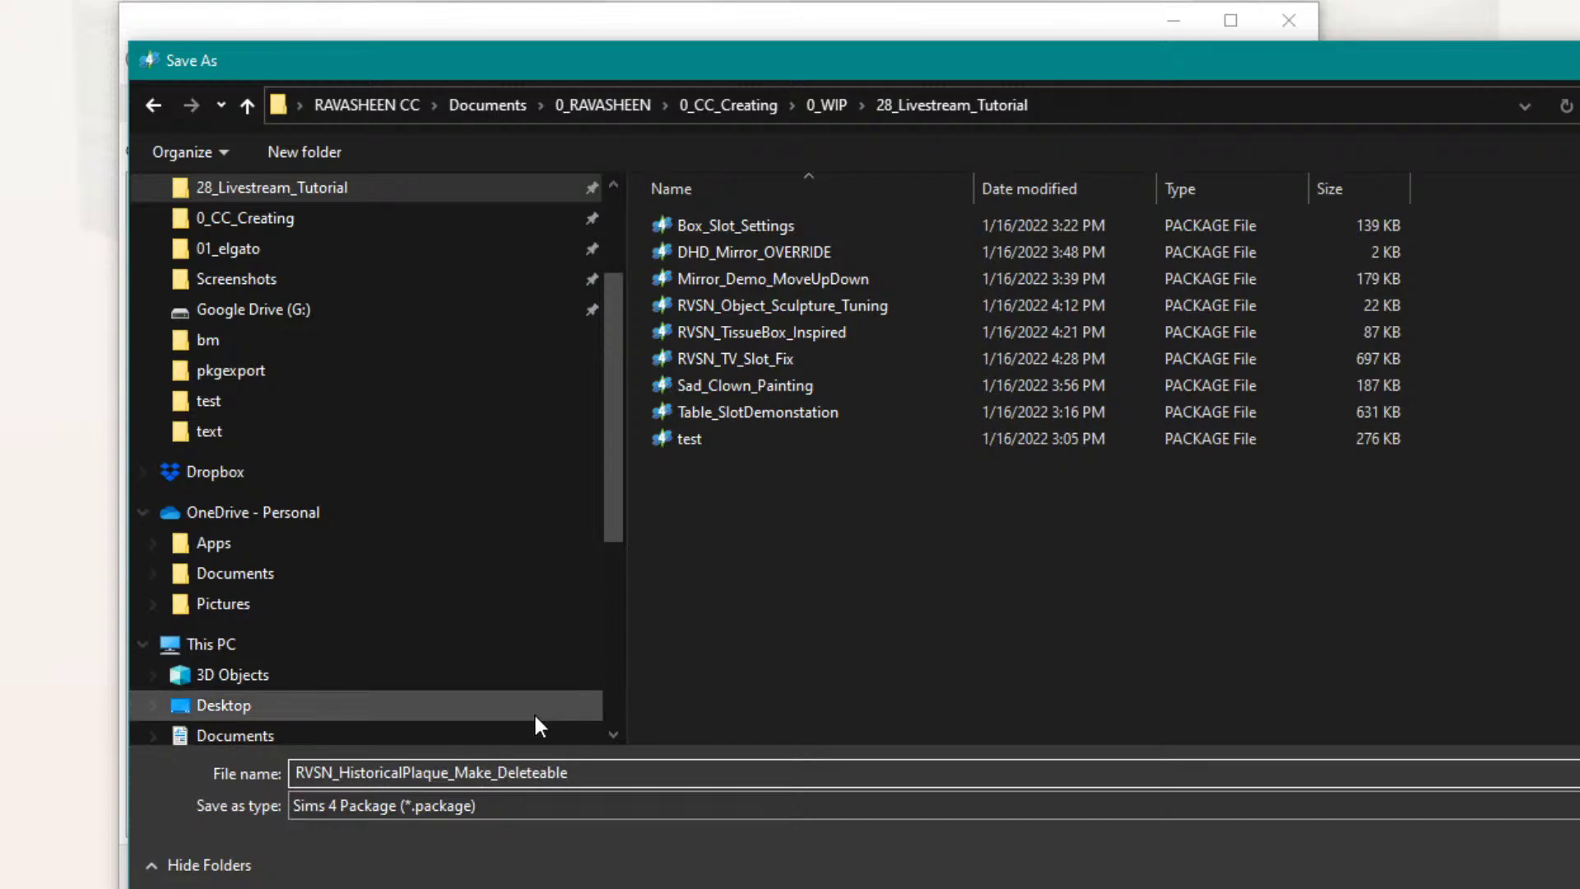
pyautogui.click(597, 765)
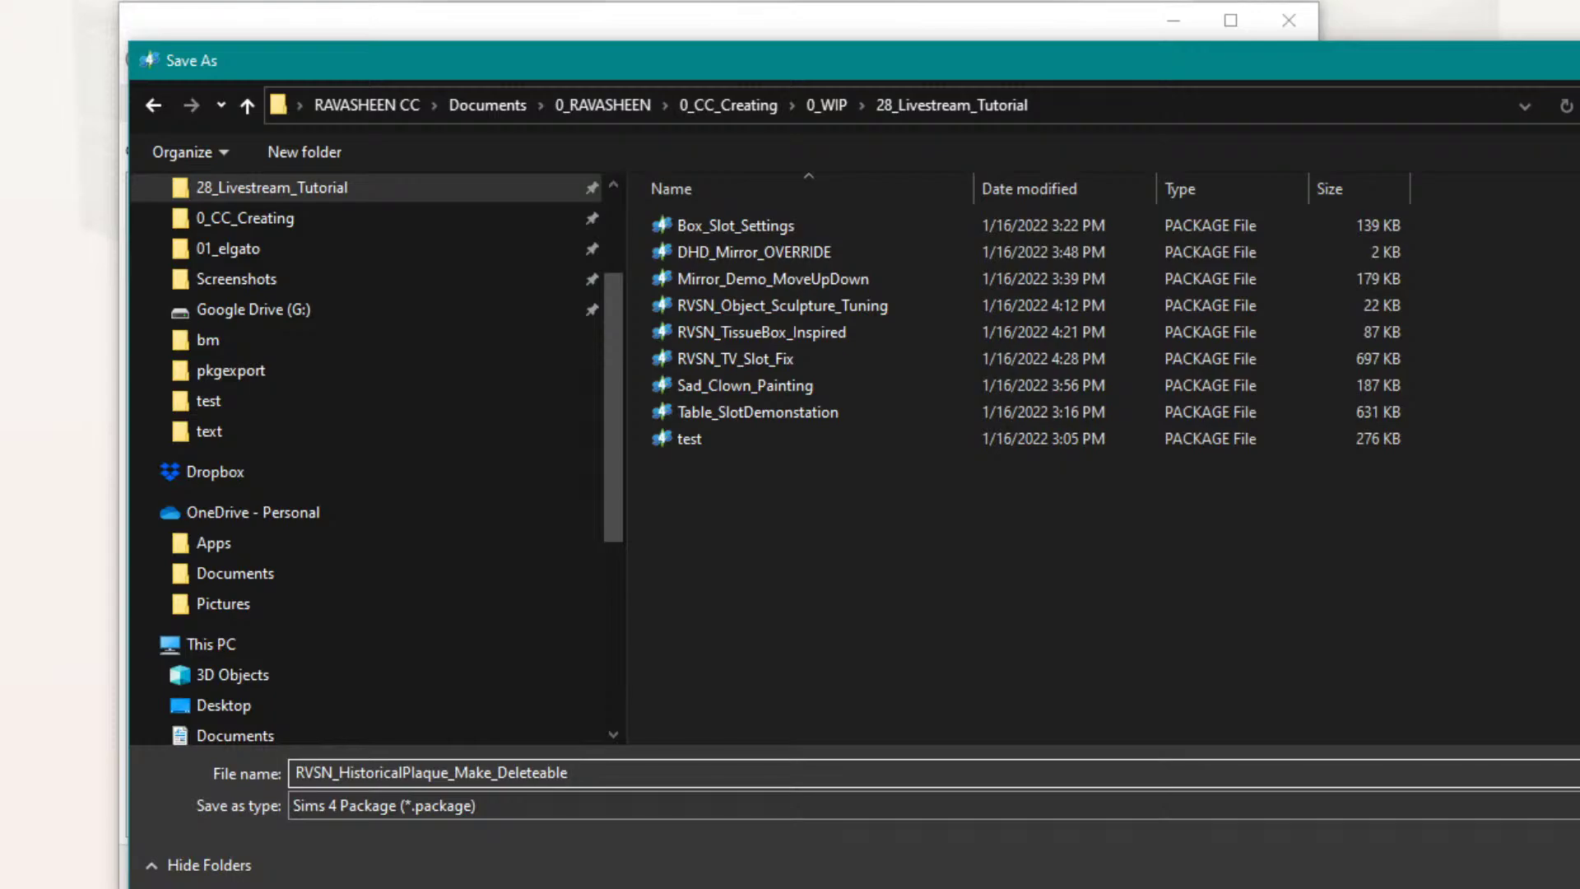
pyautogui.press('Return')
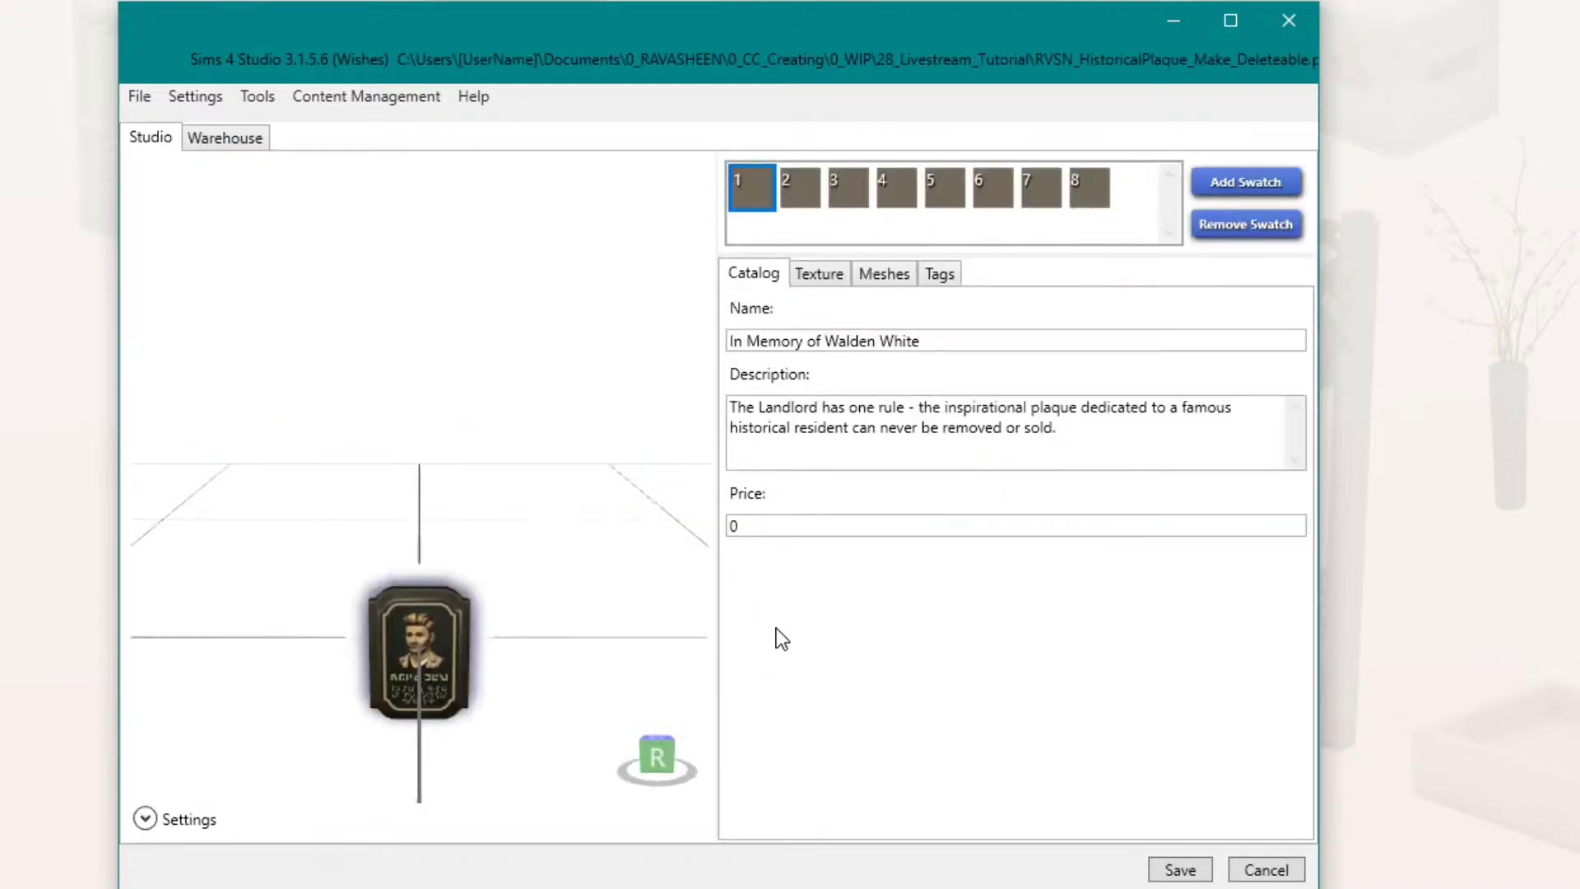
# Step: Look through the plaque's swatches in the preview and return to swatch 1
pyautogui.click(806, 190)
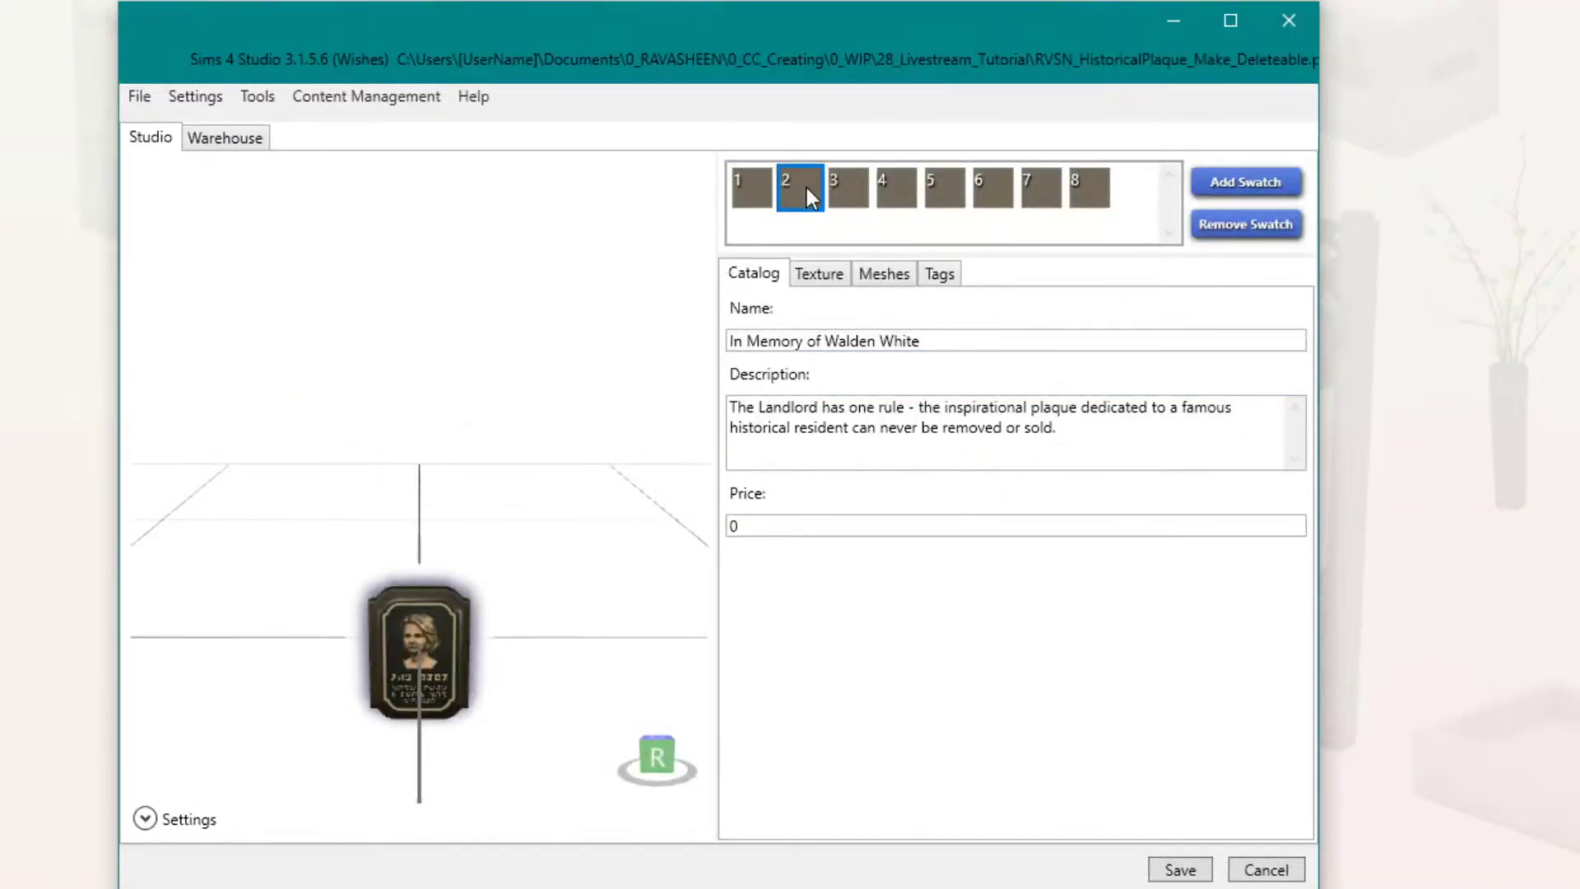
pyautogui.click(886, 197)
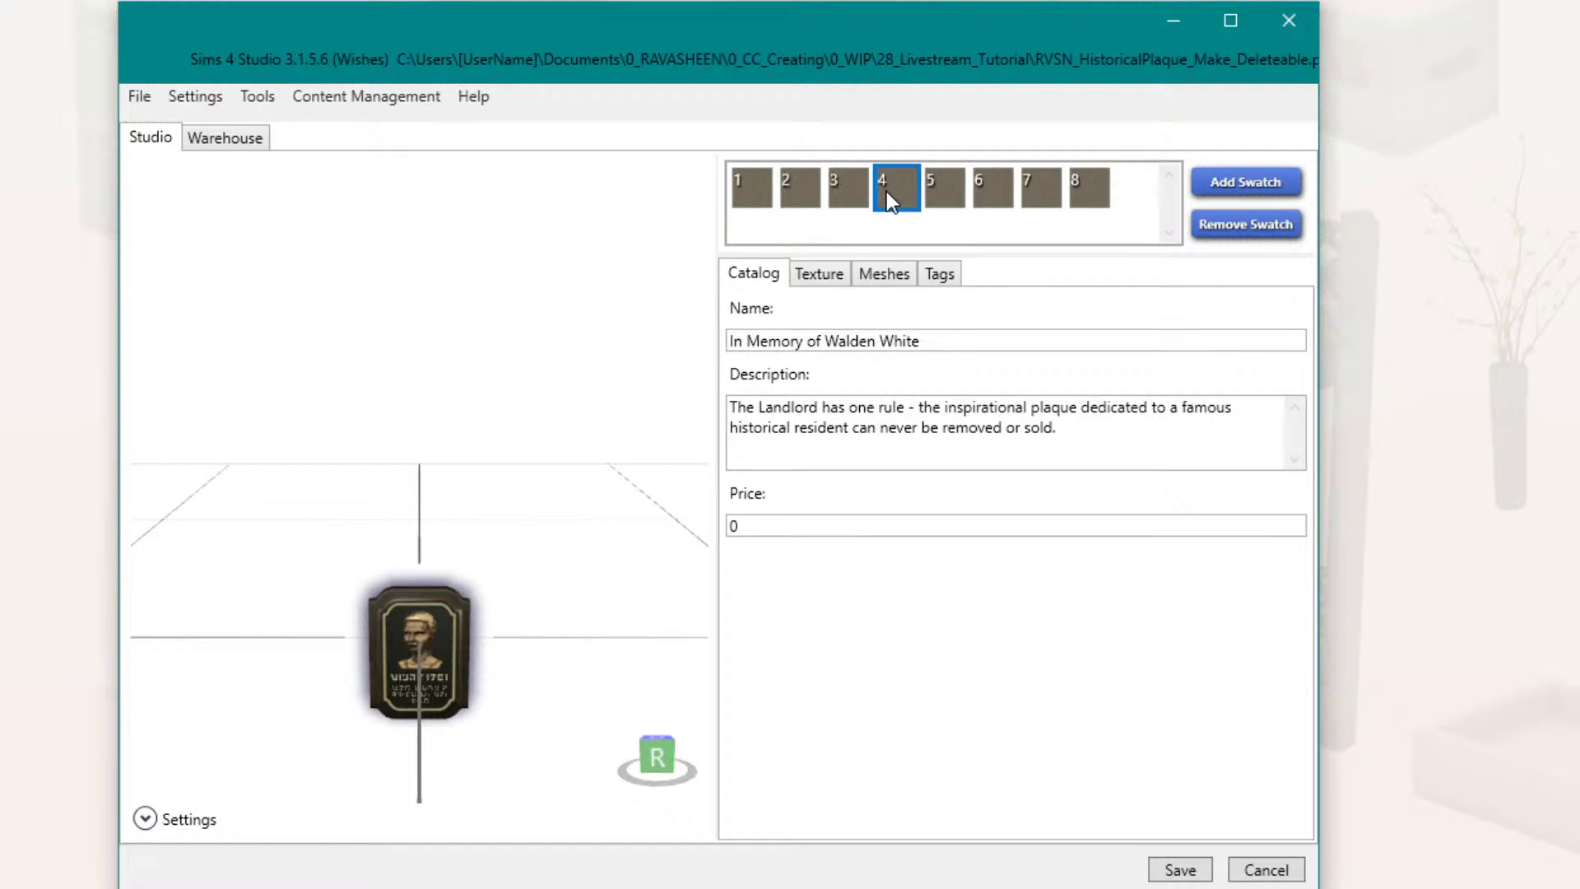
pyautogui.click(930, 199)
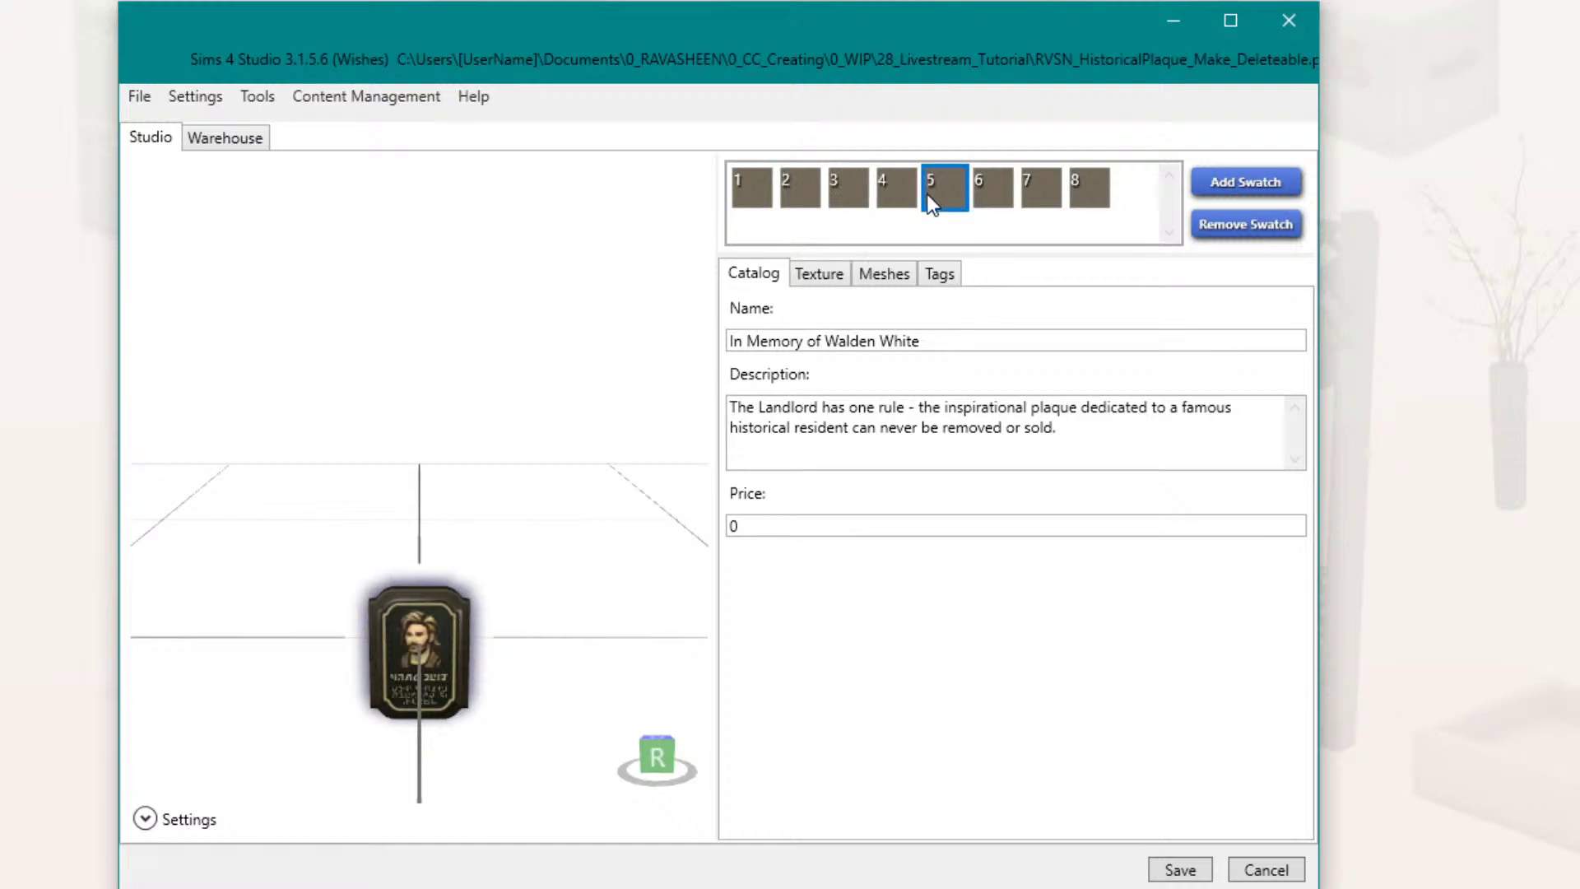
pyautogui.click(992, 195)
pyautogui.click(1041, 194)
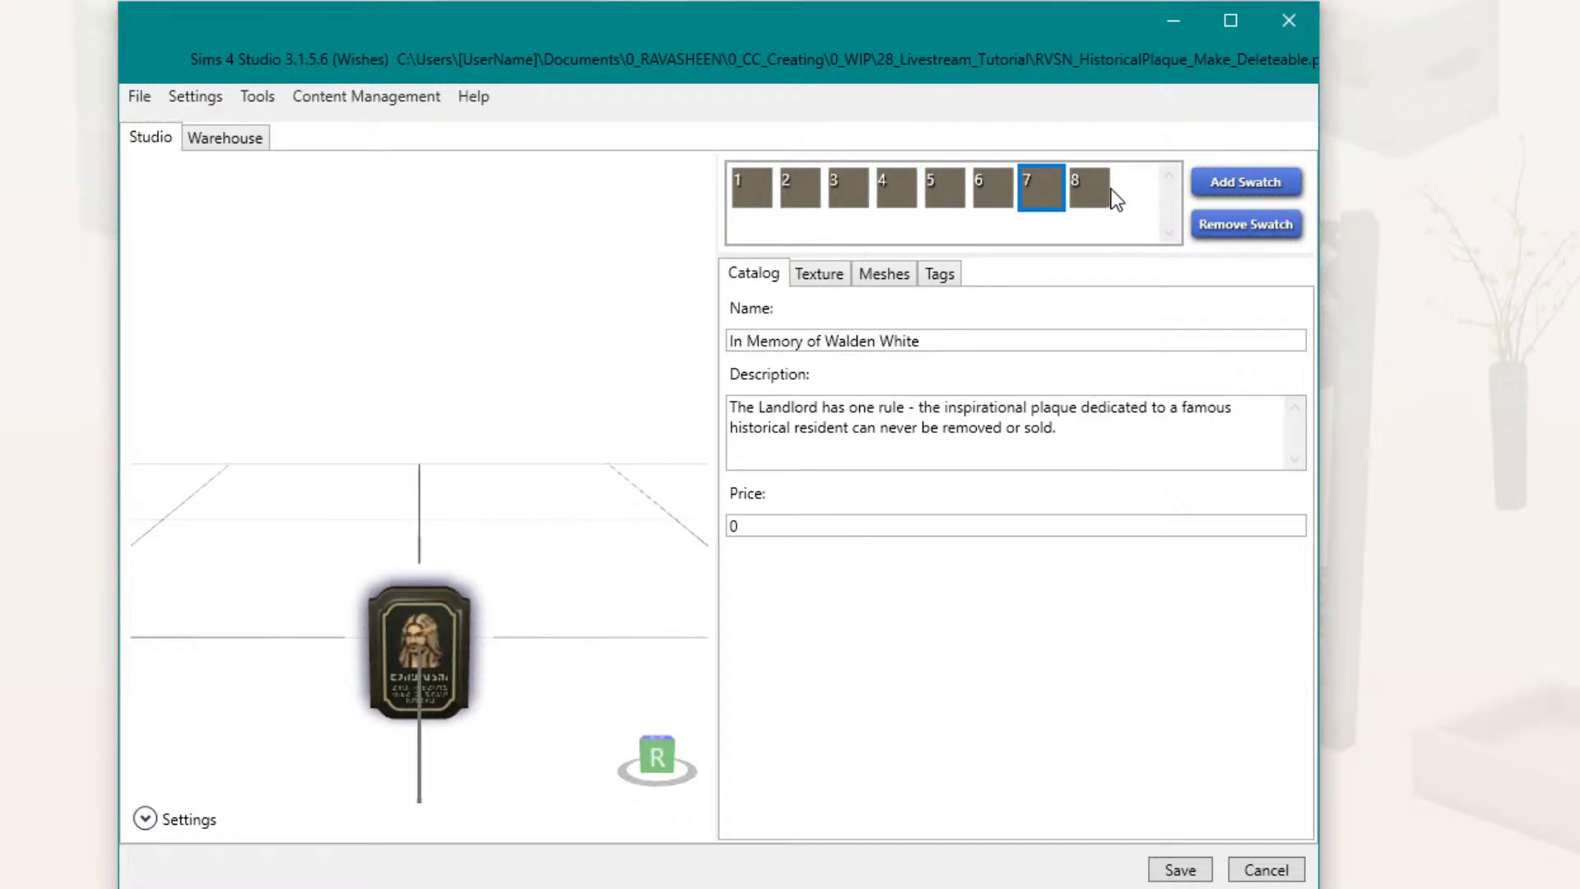
pyautogui.click(1099, 191)
pyautogui.click(751, 197)
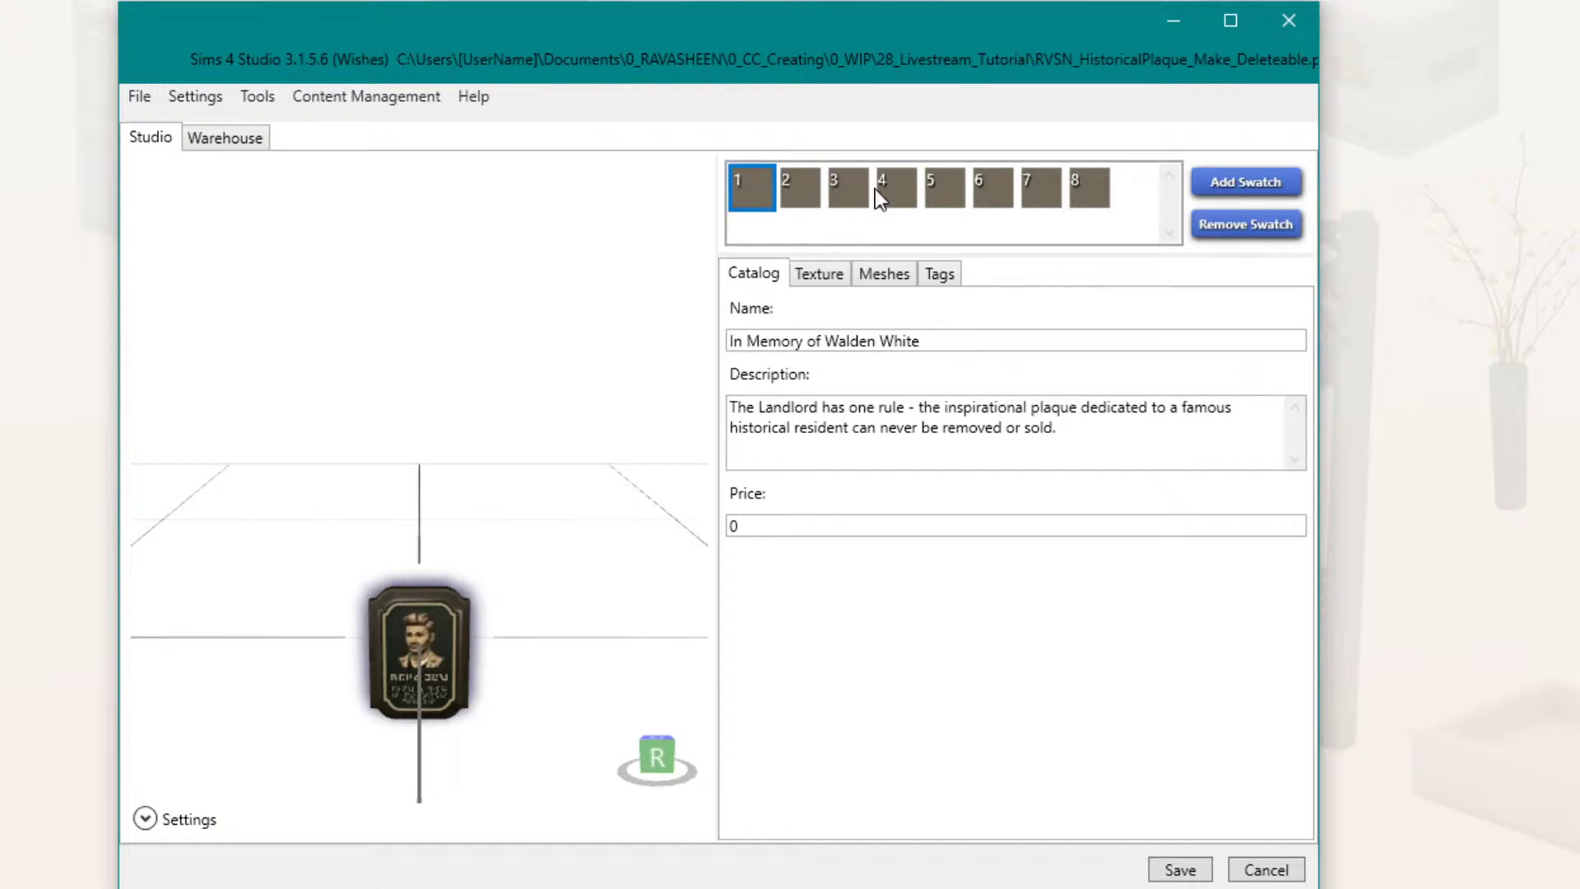
# Step: Find the PlacementFlagsLow settings of the first Object Catalog in the Warehouse and widen the property name column to show full names
pyautogui.click(226, 140)
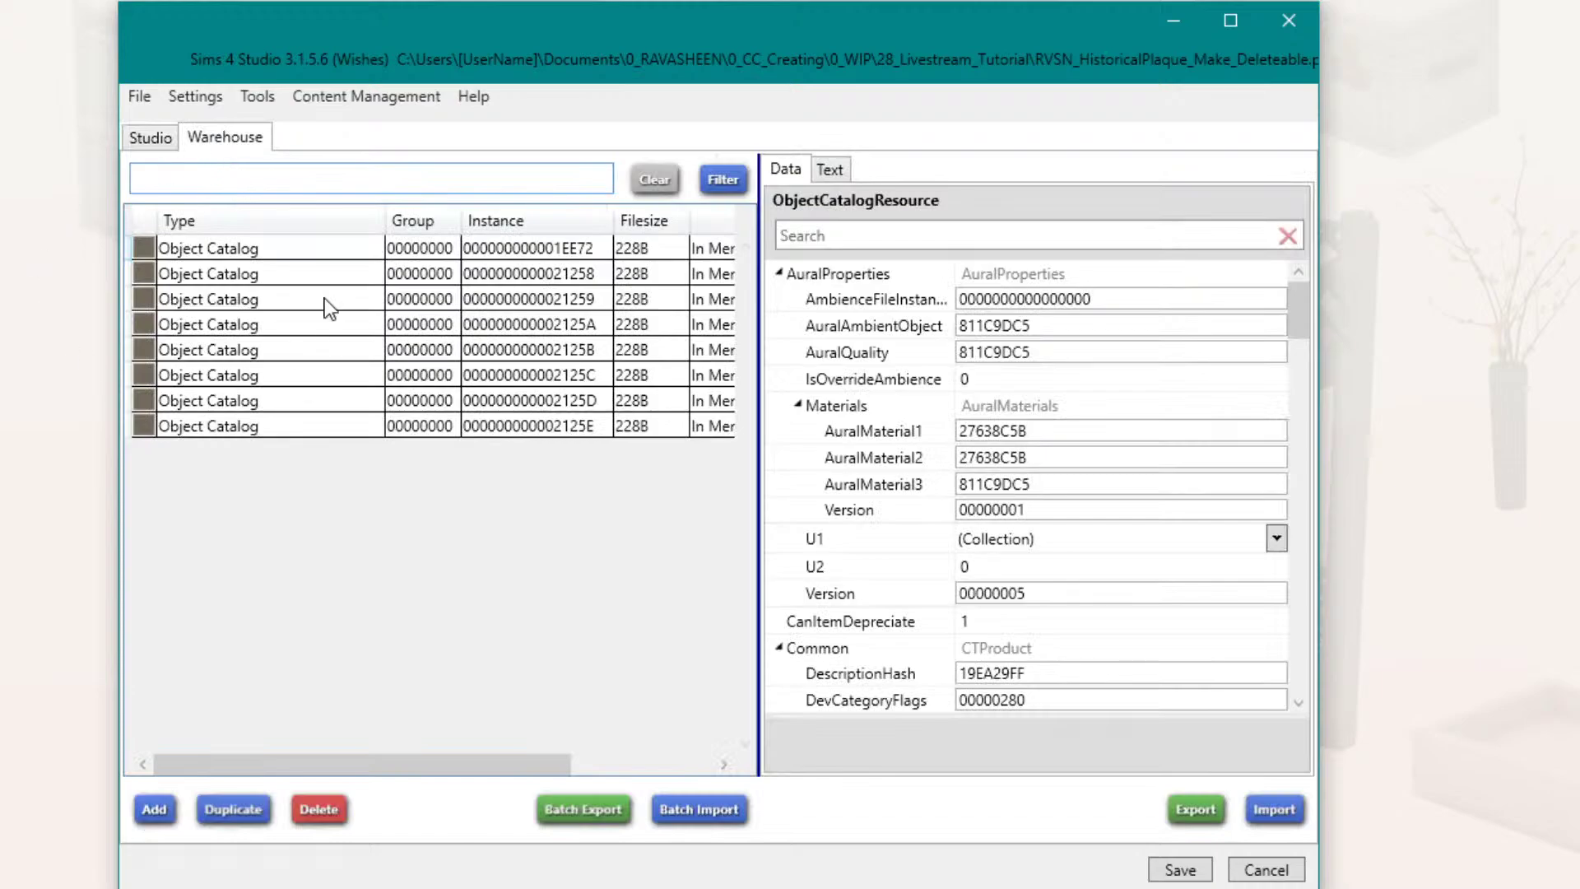
pyautogui.click(329, 249)
pyautogui.scroll(-4, 980, 325)
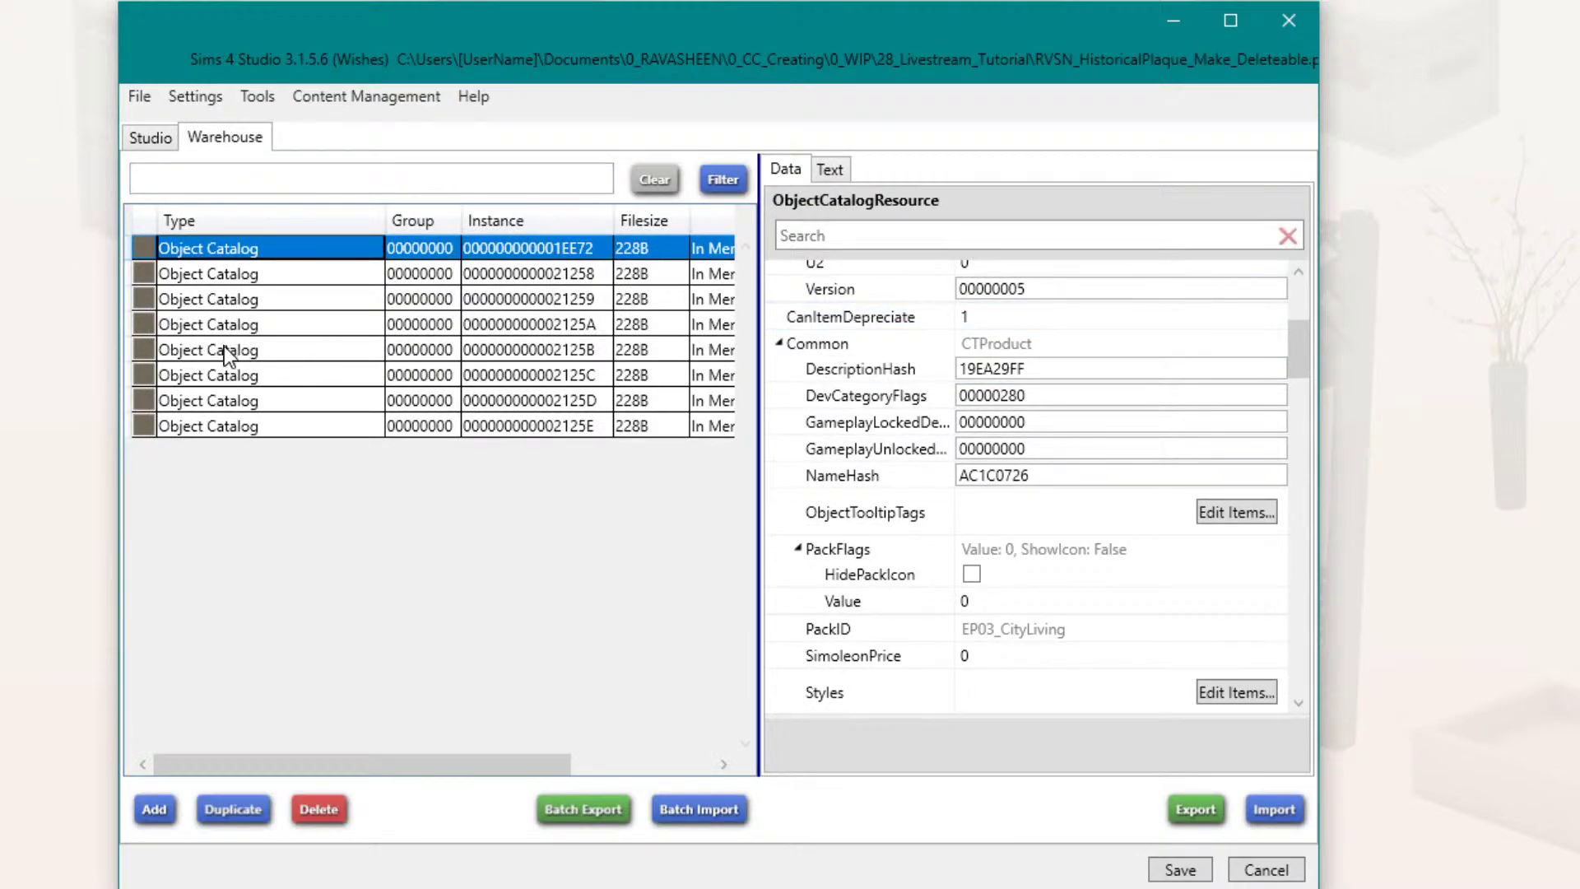
pyautogui.scroll(4, 897, 298)
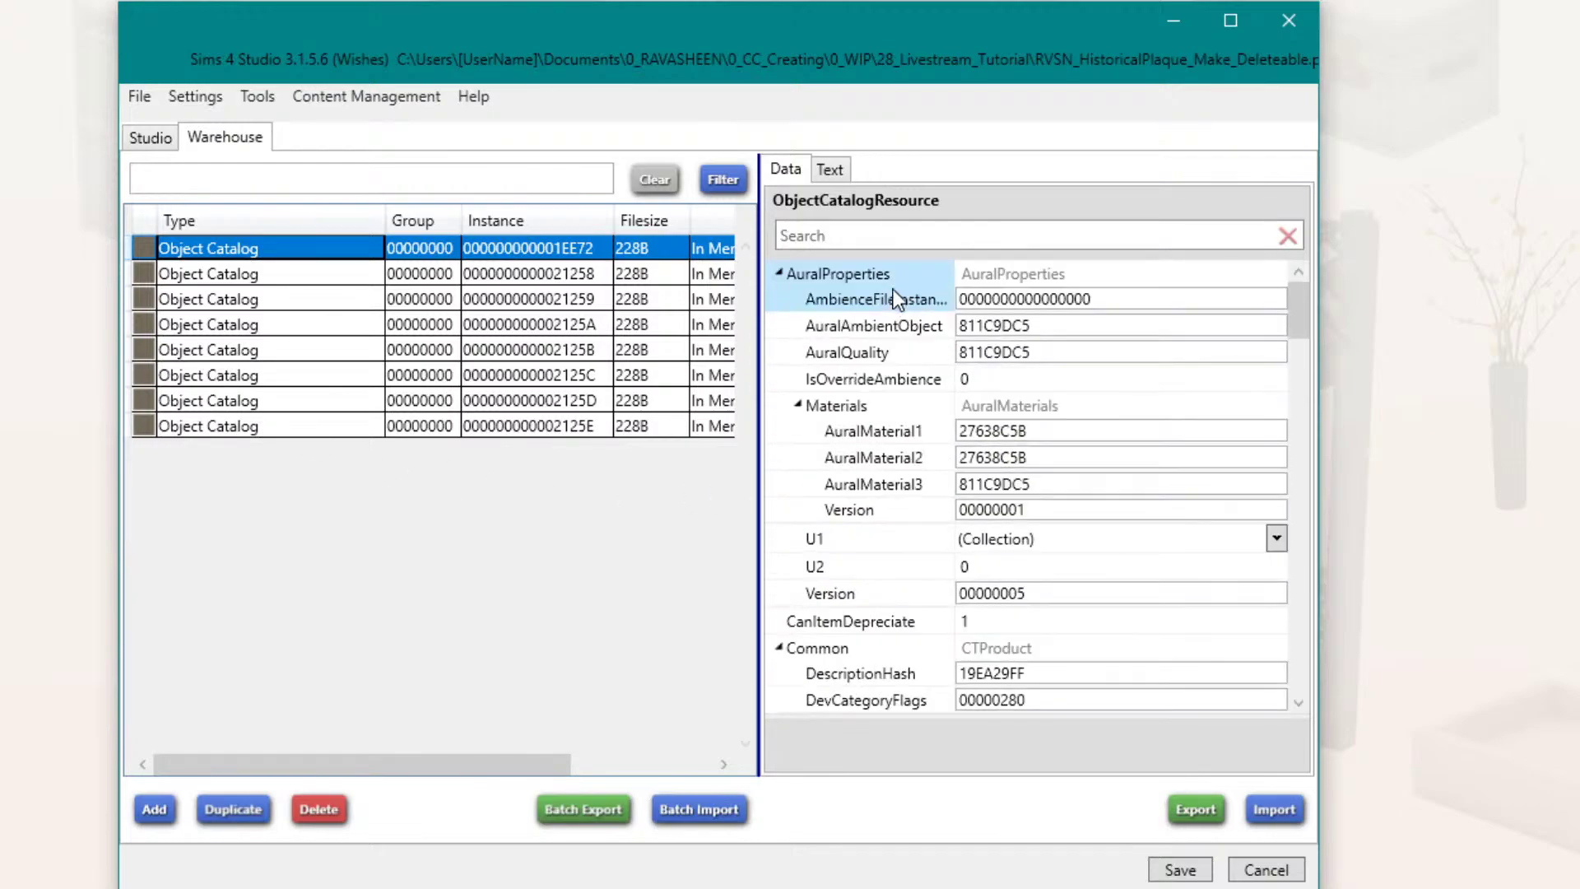
pyautogui.scroll(-10, 920, 352)
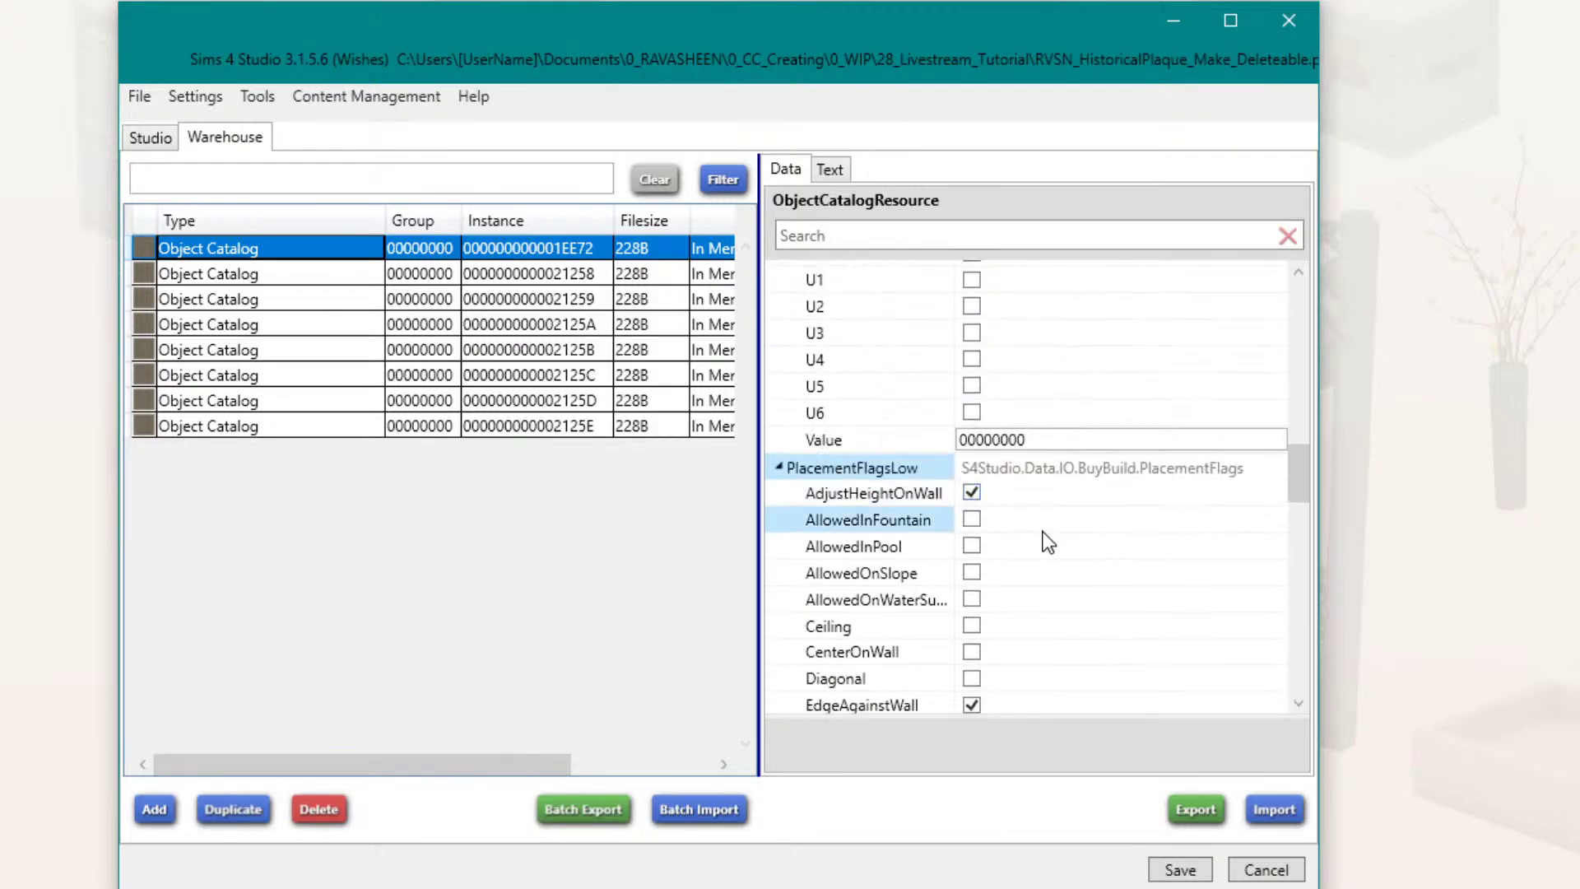
pyautogui.scroll(-2, 1047, 539)
pyautogui.scroll(-3, 1047, 536)
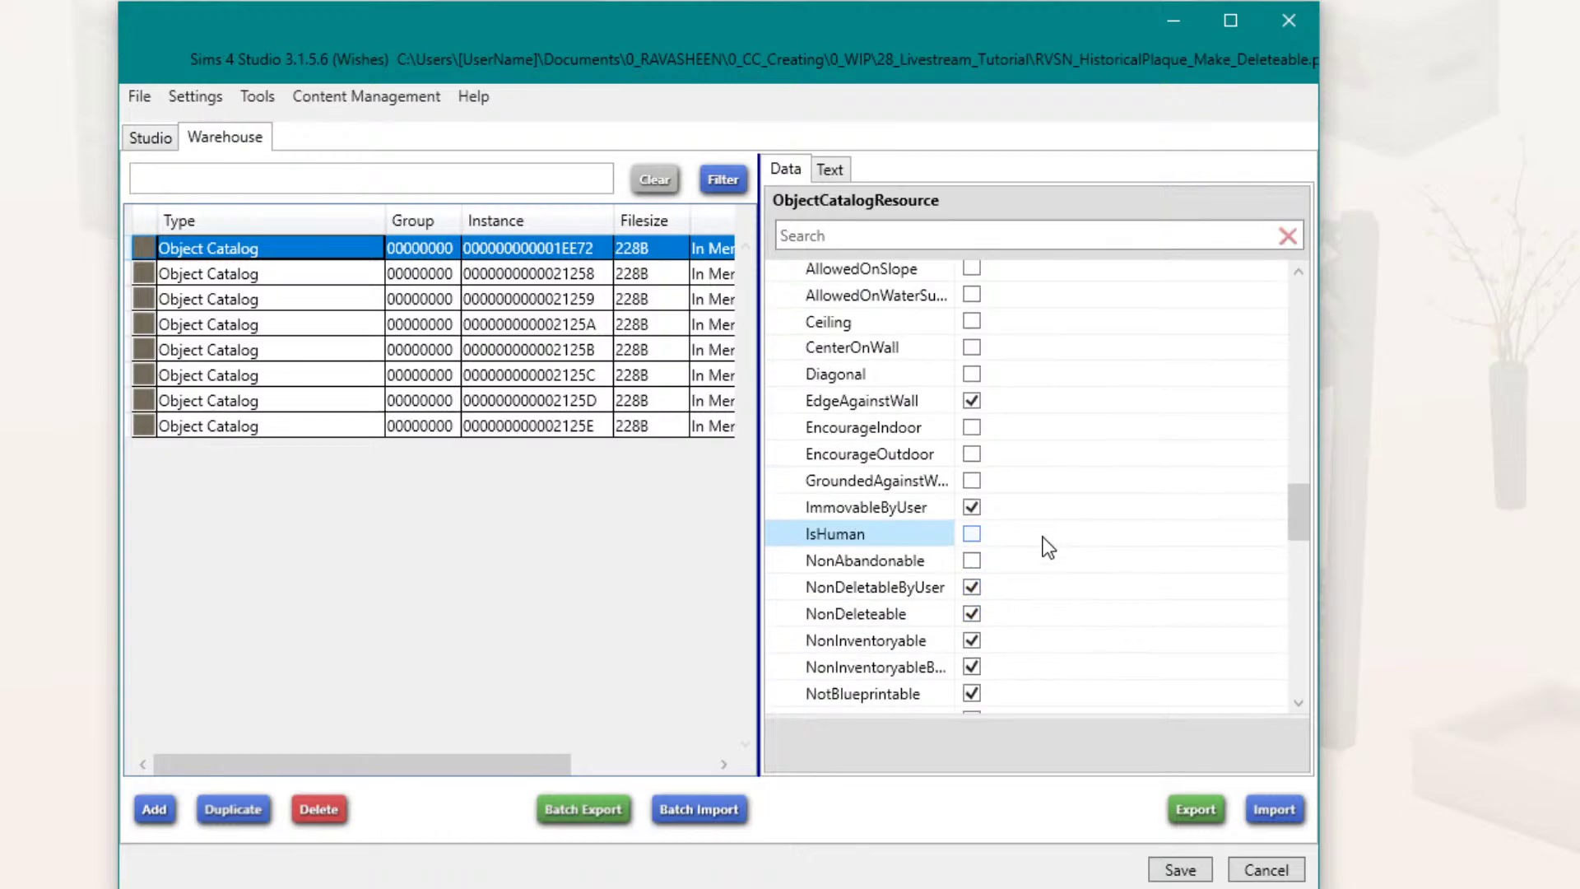
pyautogui.scroll(-2, 973, 511)
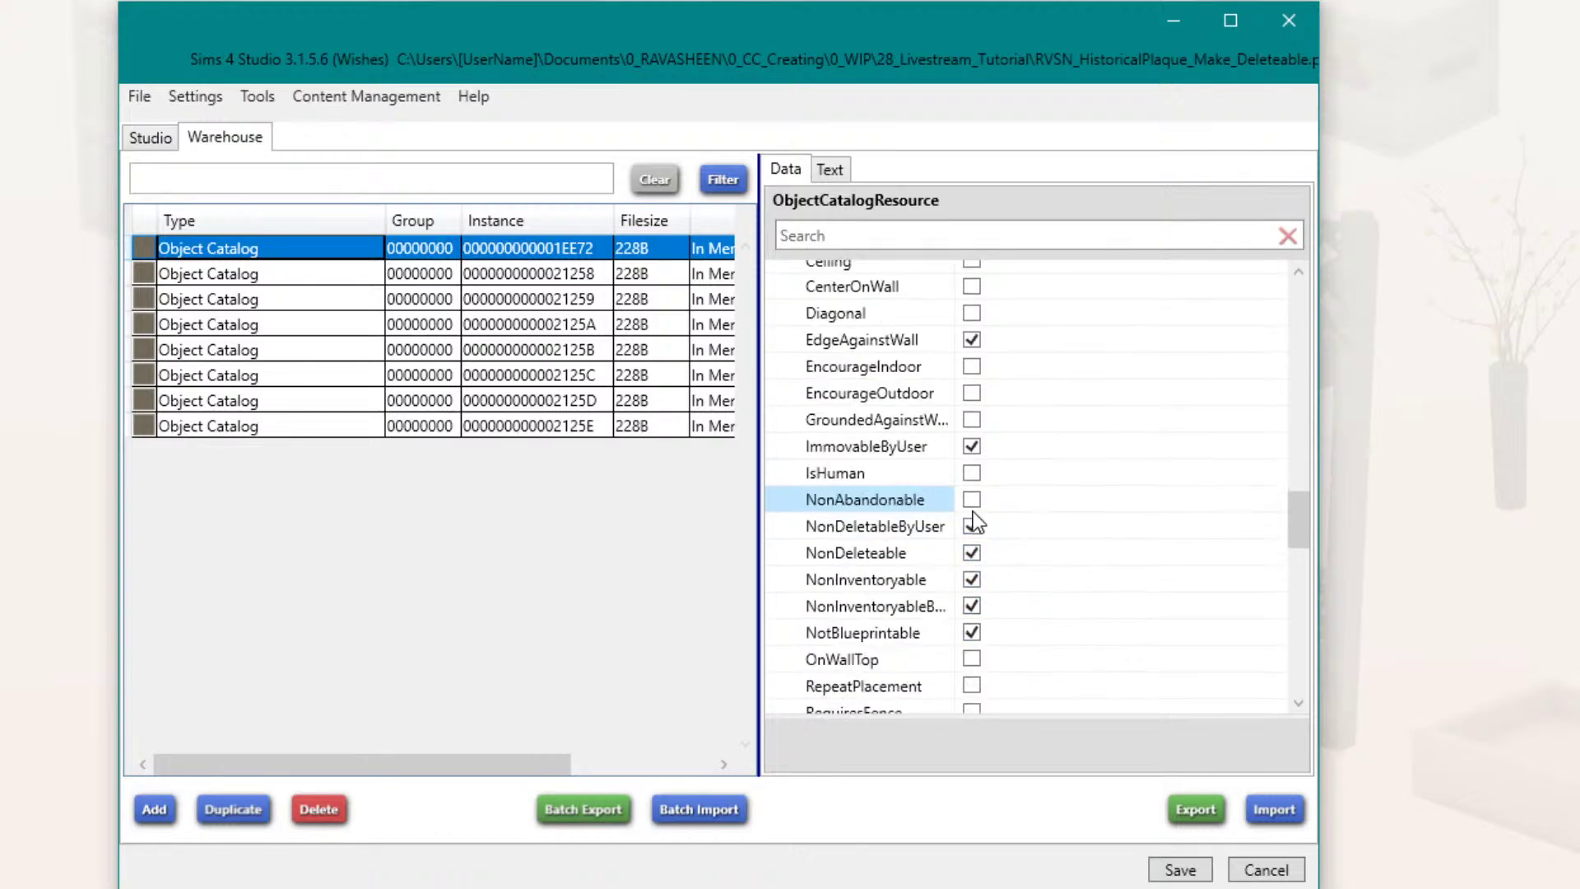
pyautogui.moveTo(962, 264); pyautogui.dragTo(1018, 265)
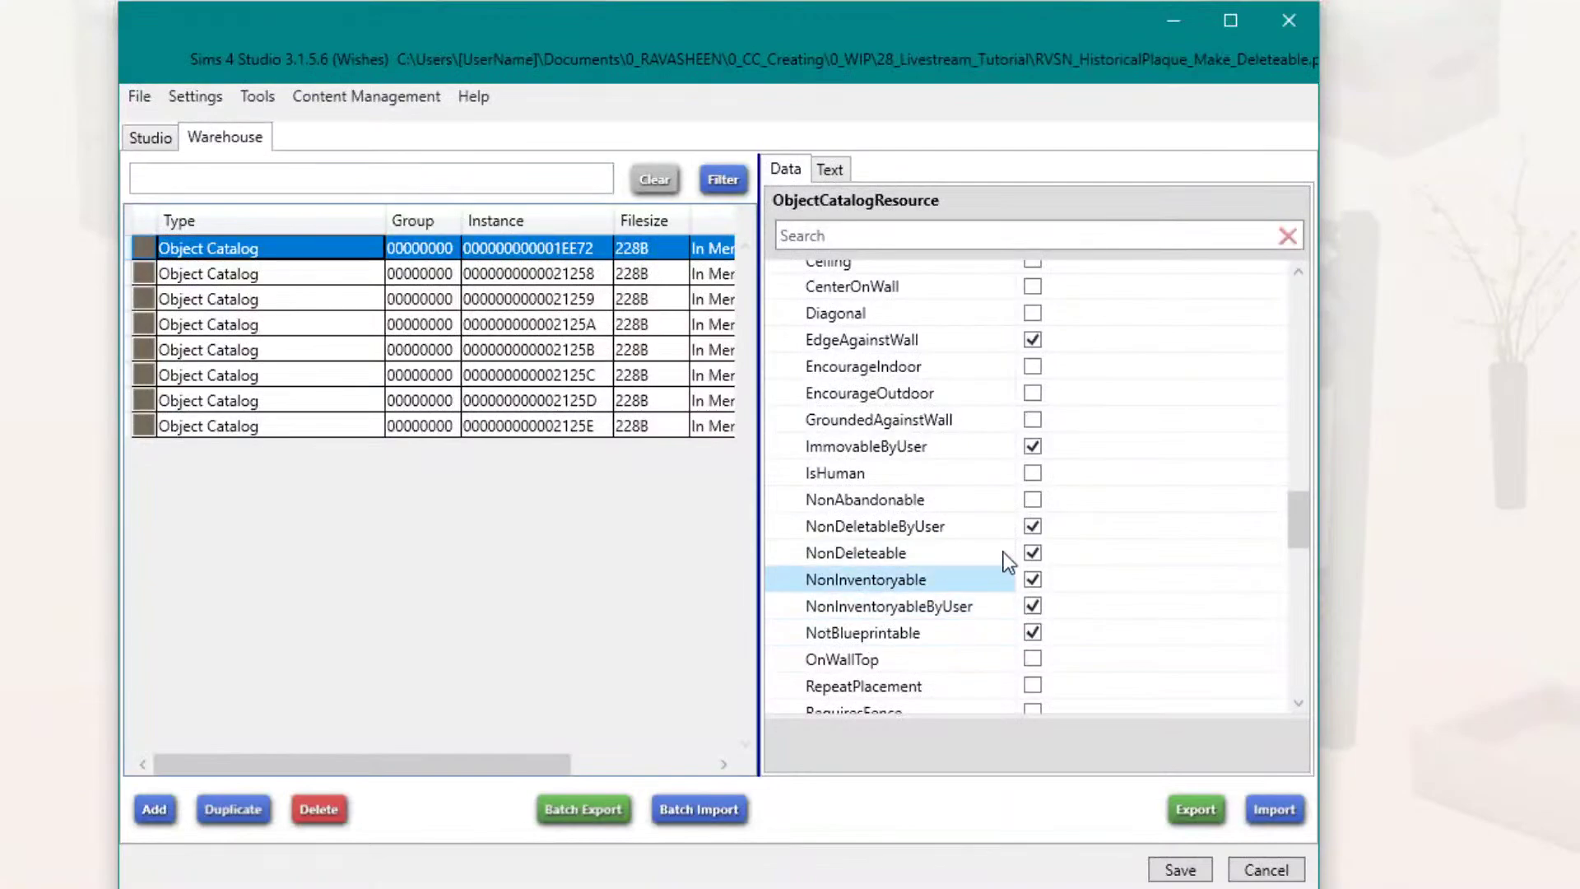
# Step: Disable ImmovableByUser, NonDeletableByUser, NonDeleteable and NonInventoryable for the first Object Catalog, and check the remaining placement flags
pyautogui.click(1033, 445)
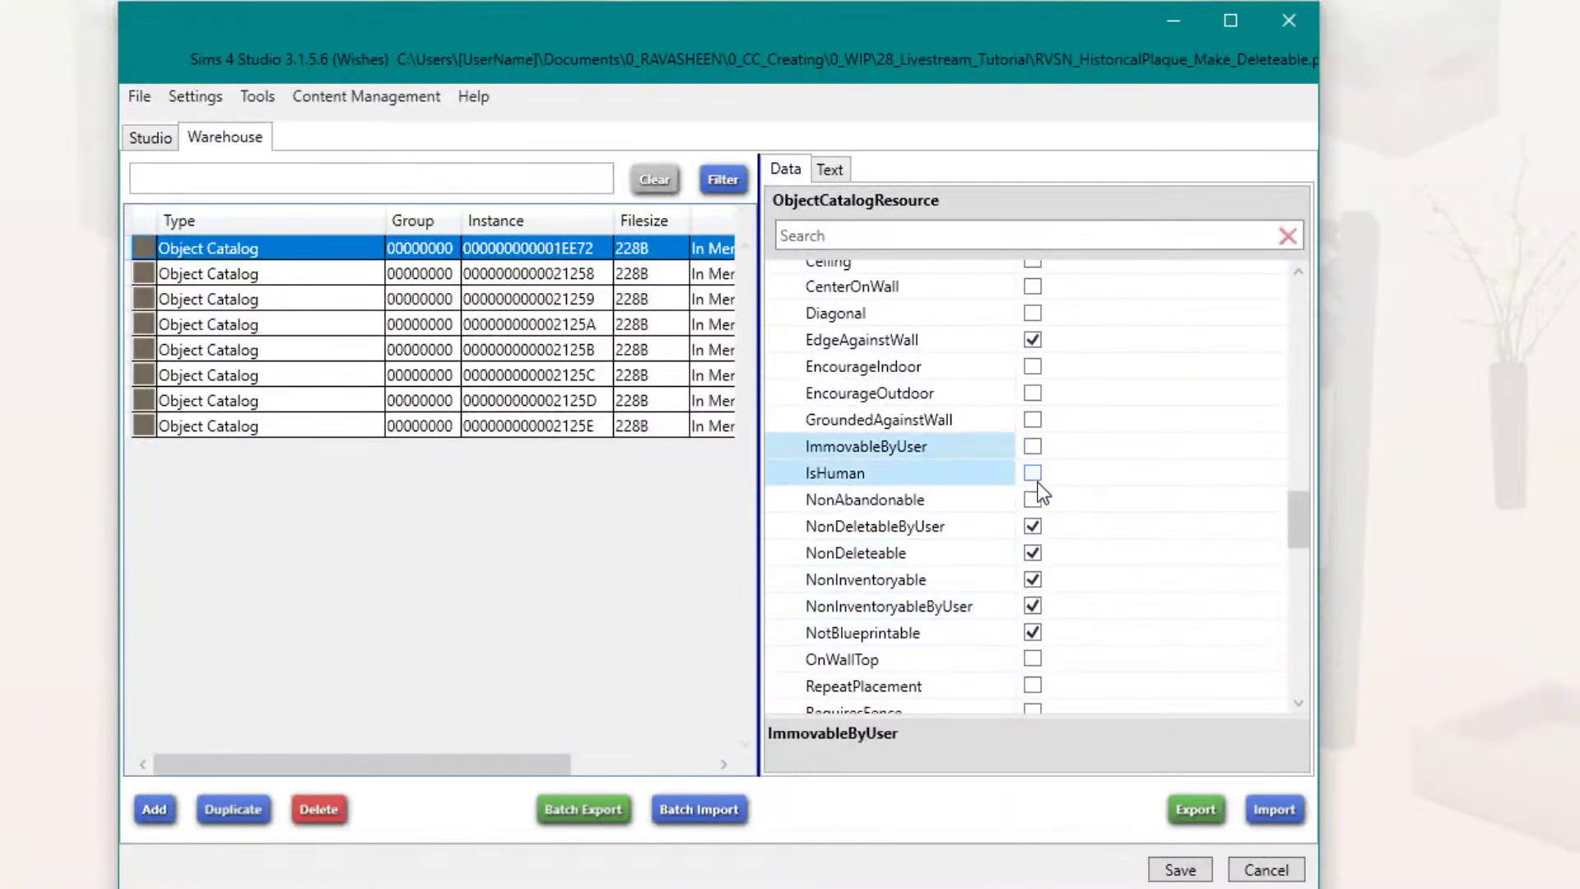
pyautogui.click(1032, 526)
pyautogui.click(1033, 552)
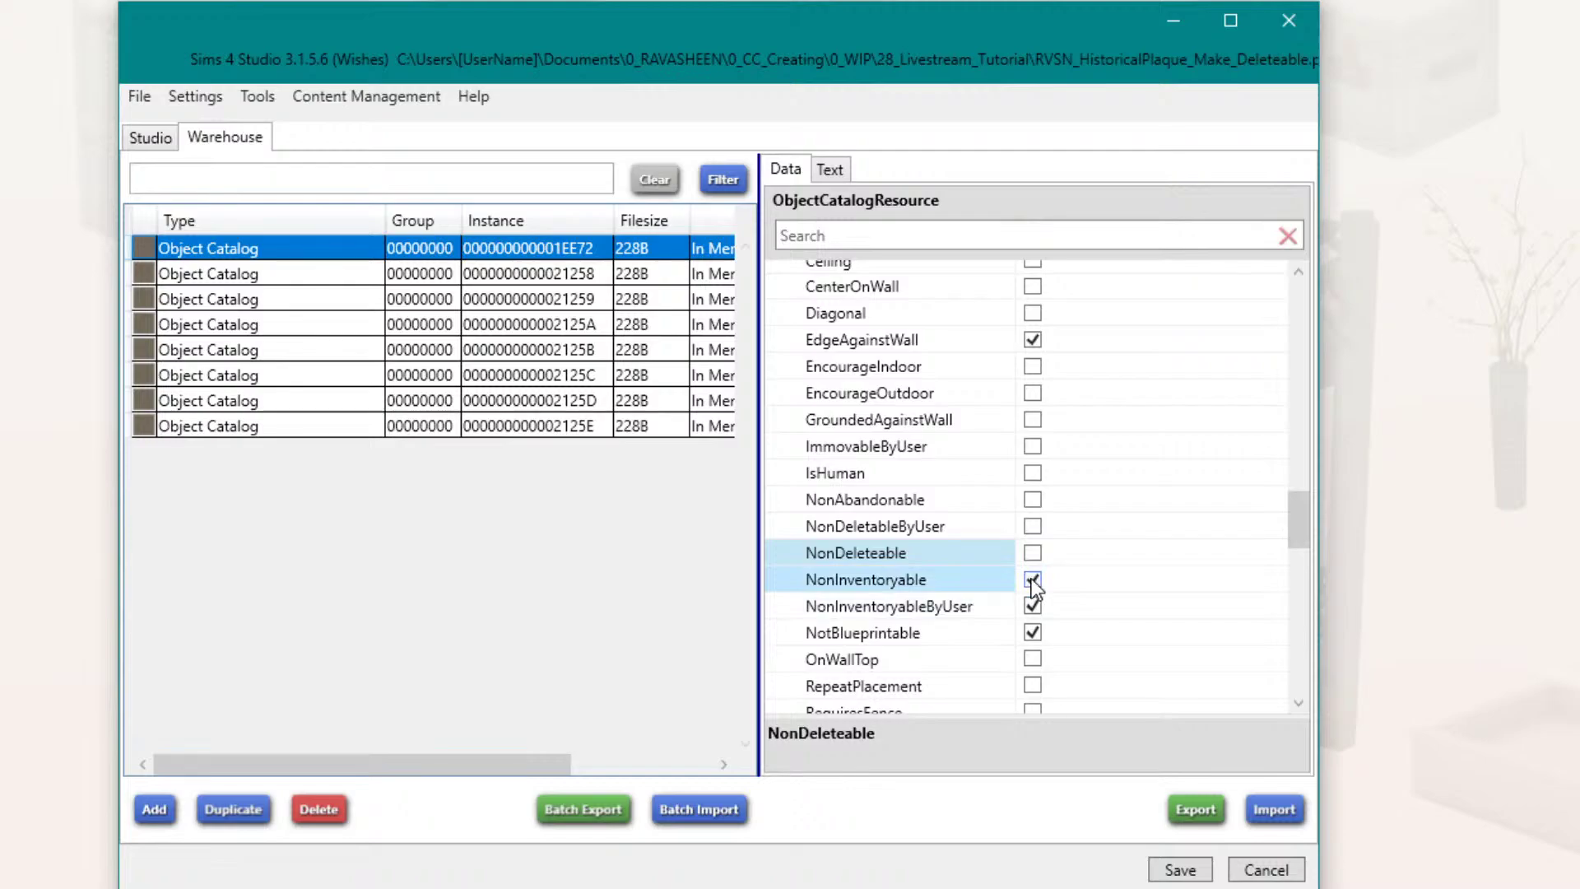
pyautogui.click(1031, 579)
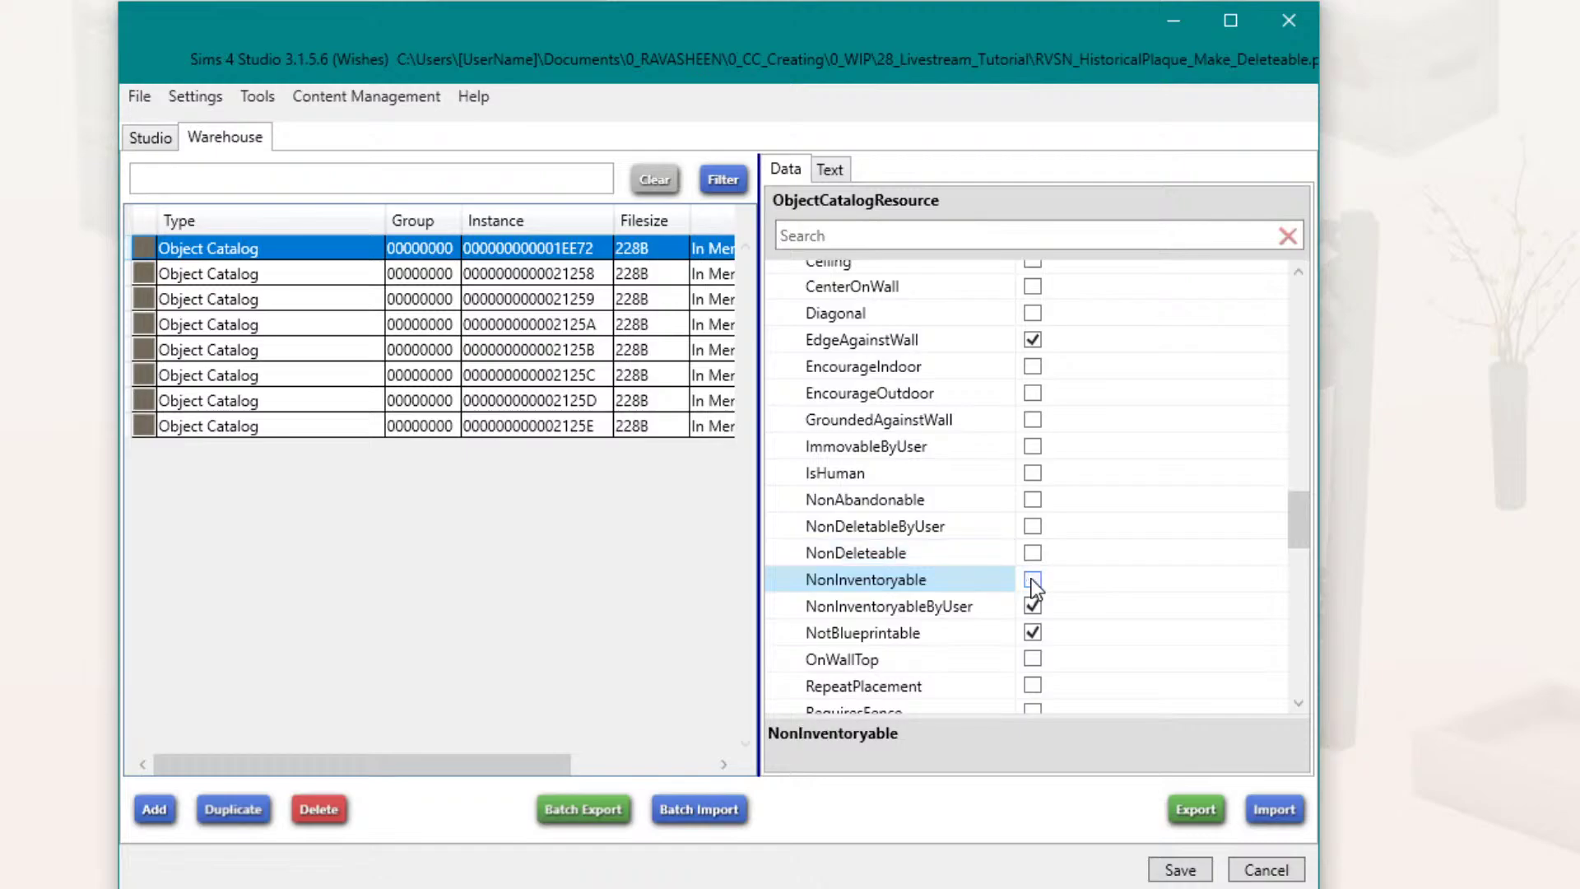
pyautogui.scroll(-3, 1030, 581)
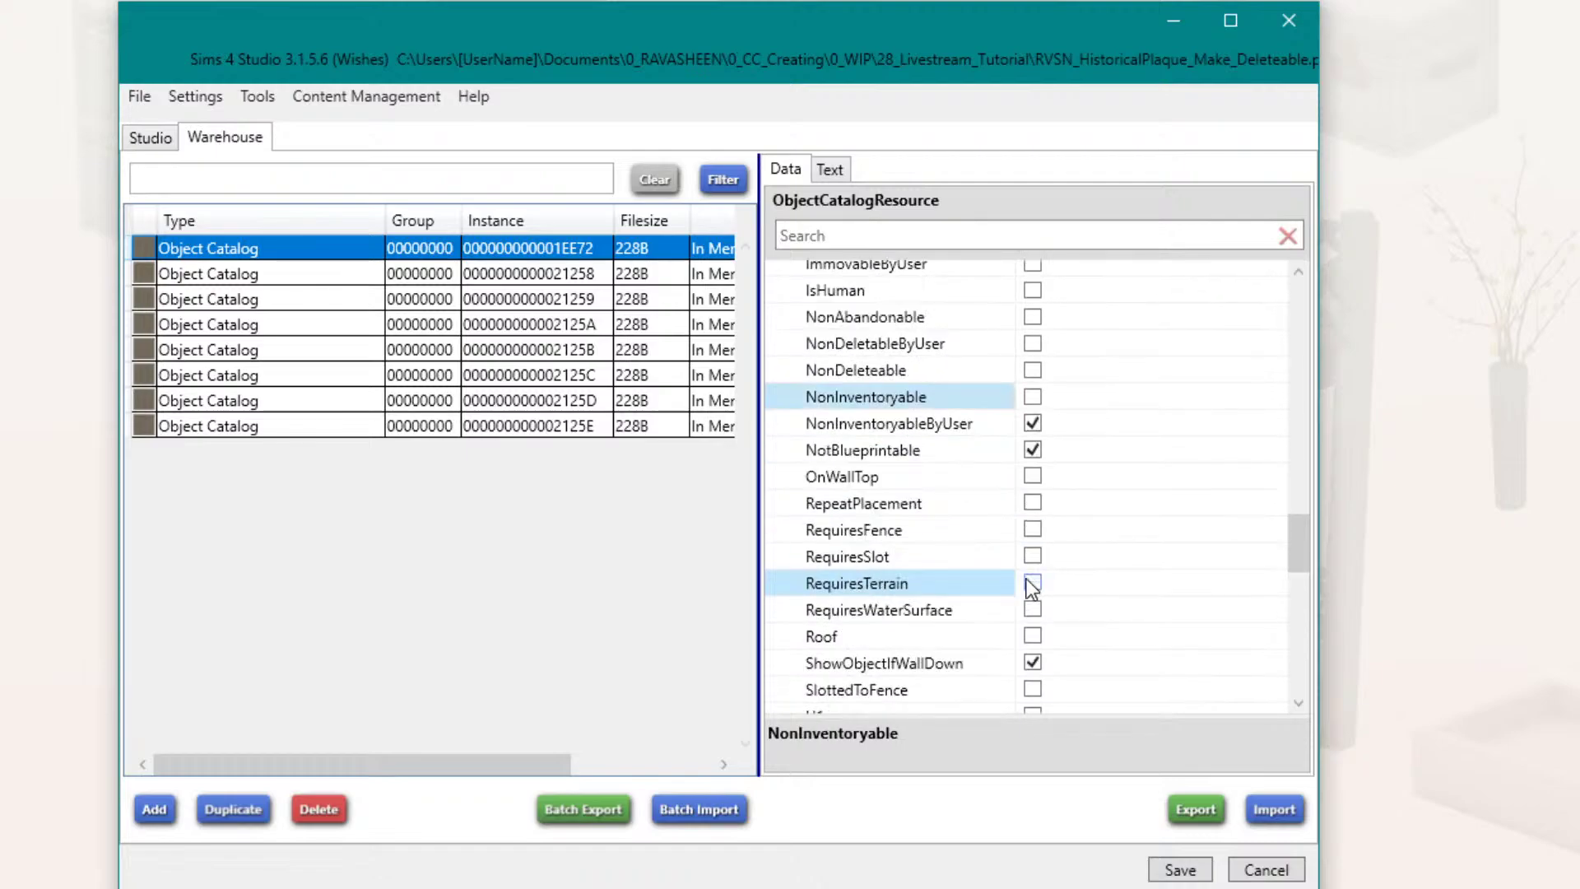
pyautogui.scroll(-1, 1027, 581)
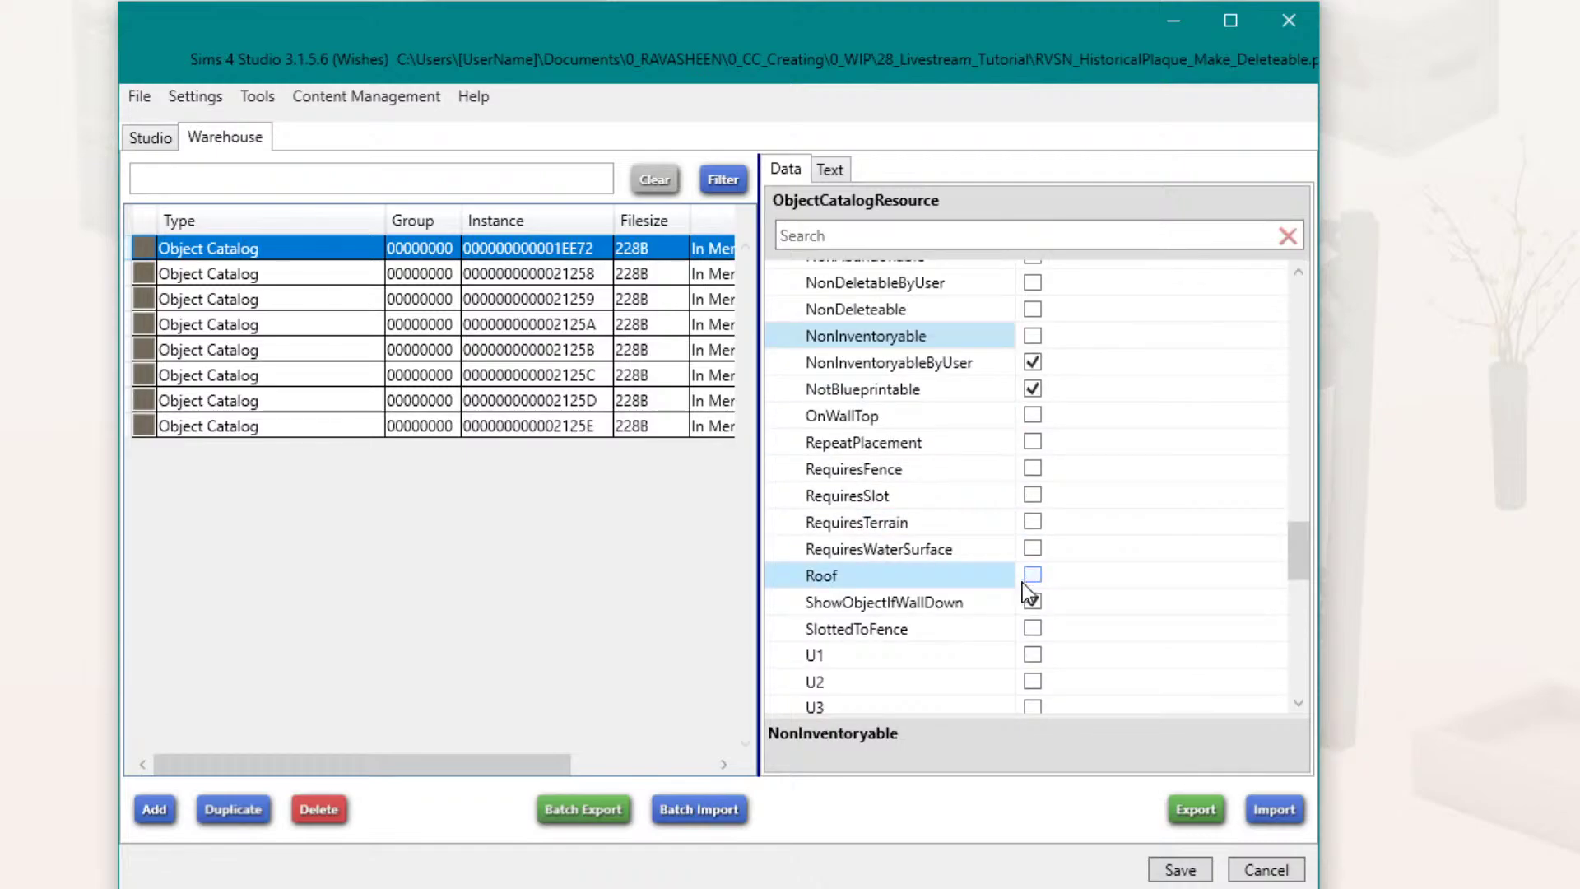
pyautogui.scroll(-1, 1026, 580)
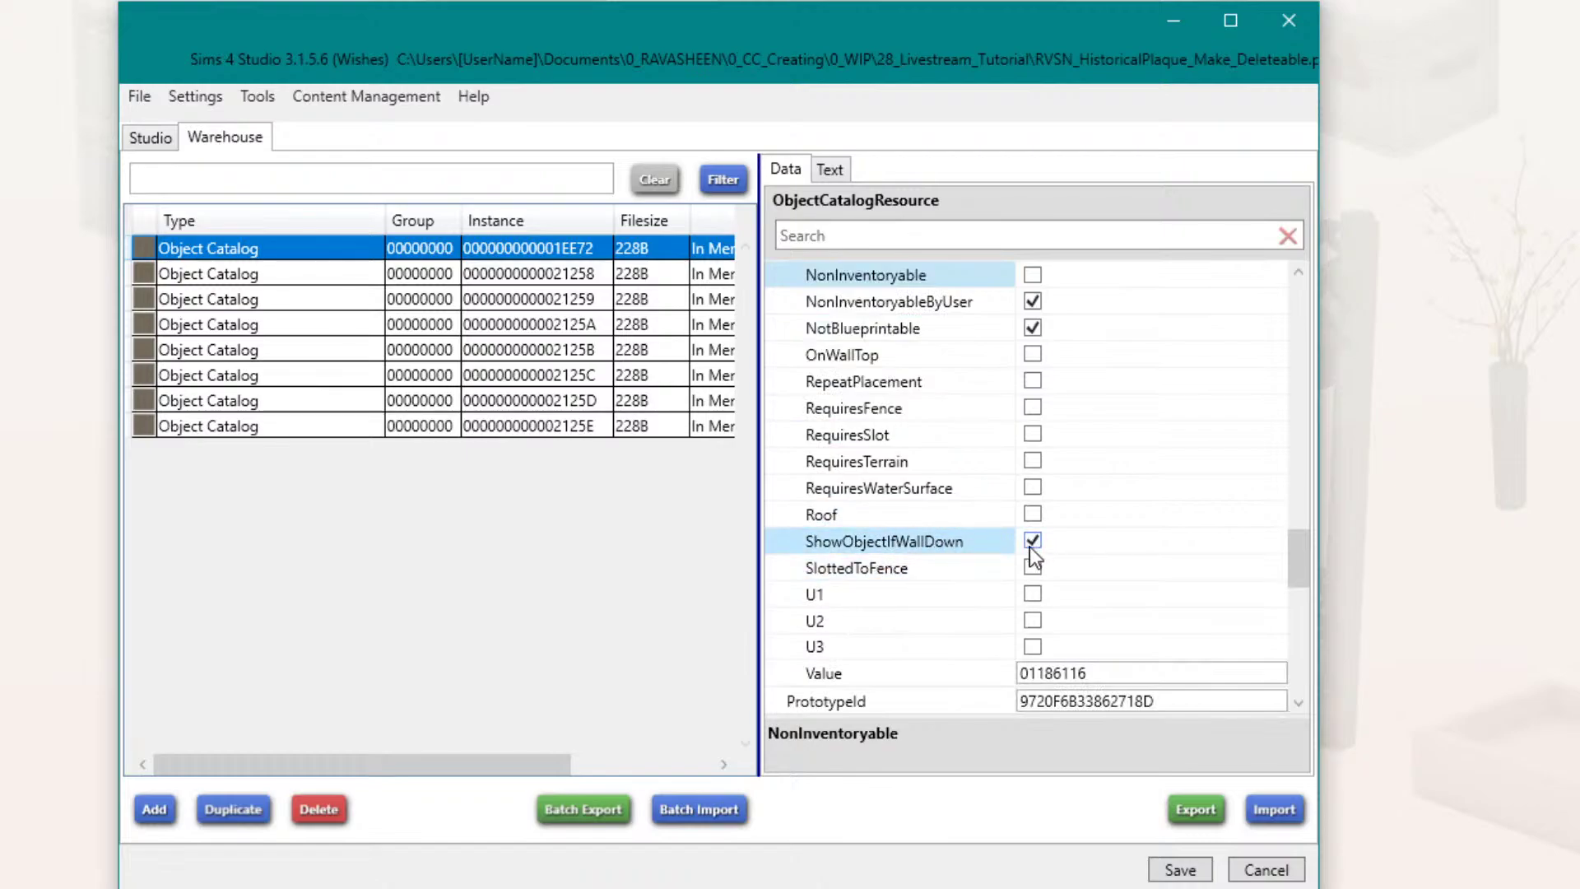
pyautogui.scroll(4, 1029, 545)
pyautogui.scroll(1, 1103, 557)
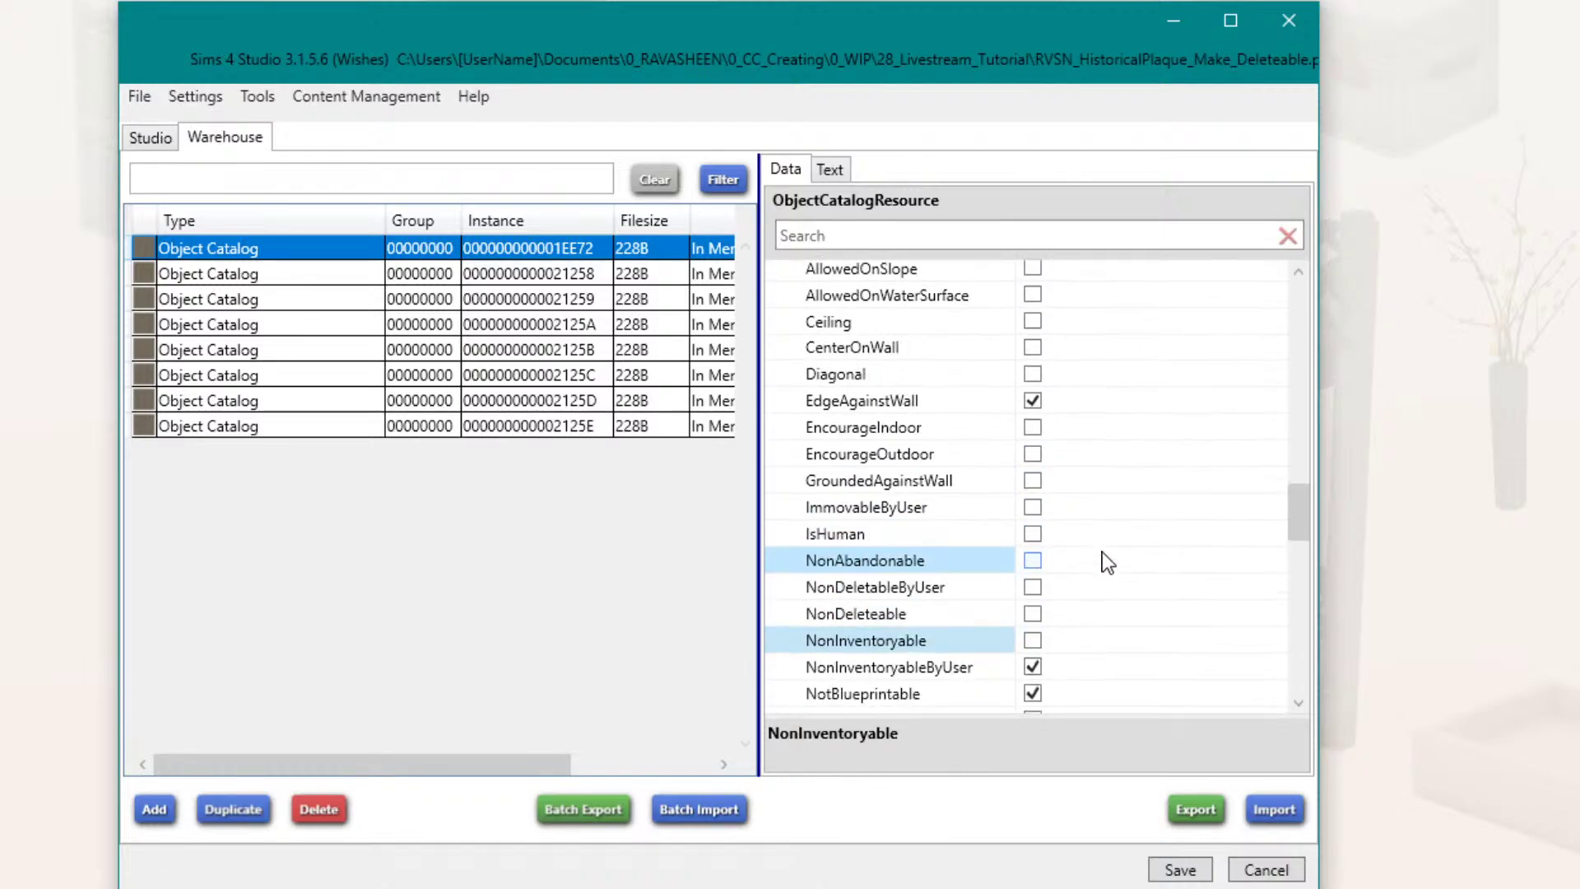
# Step: Review the remaining placement flags of the first Object Catalog and disable ShowObjectIfWallDown
pyautogui.scroll(-2, 1103, 557)
pyautogui.scroll(2, 1103, 557)
pyautogui.scroll(-4, 1103, 557)
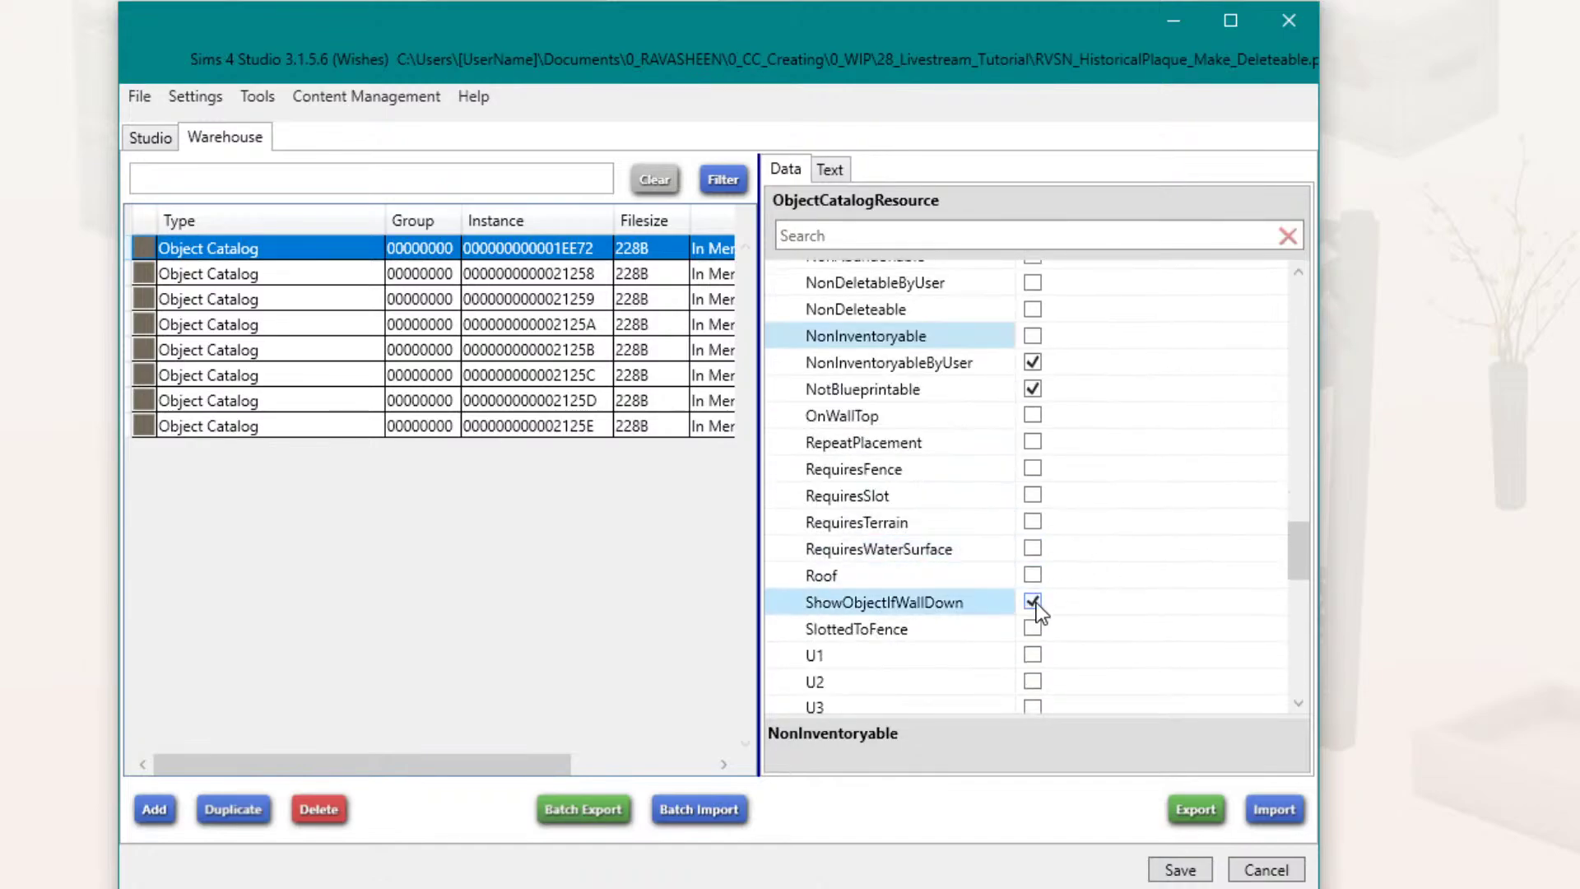
pyautogui.click(1033, 601)
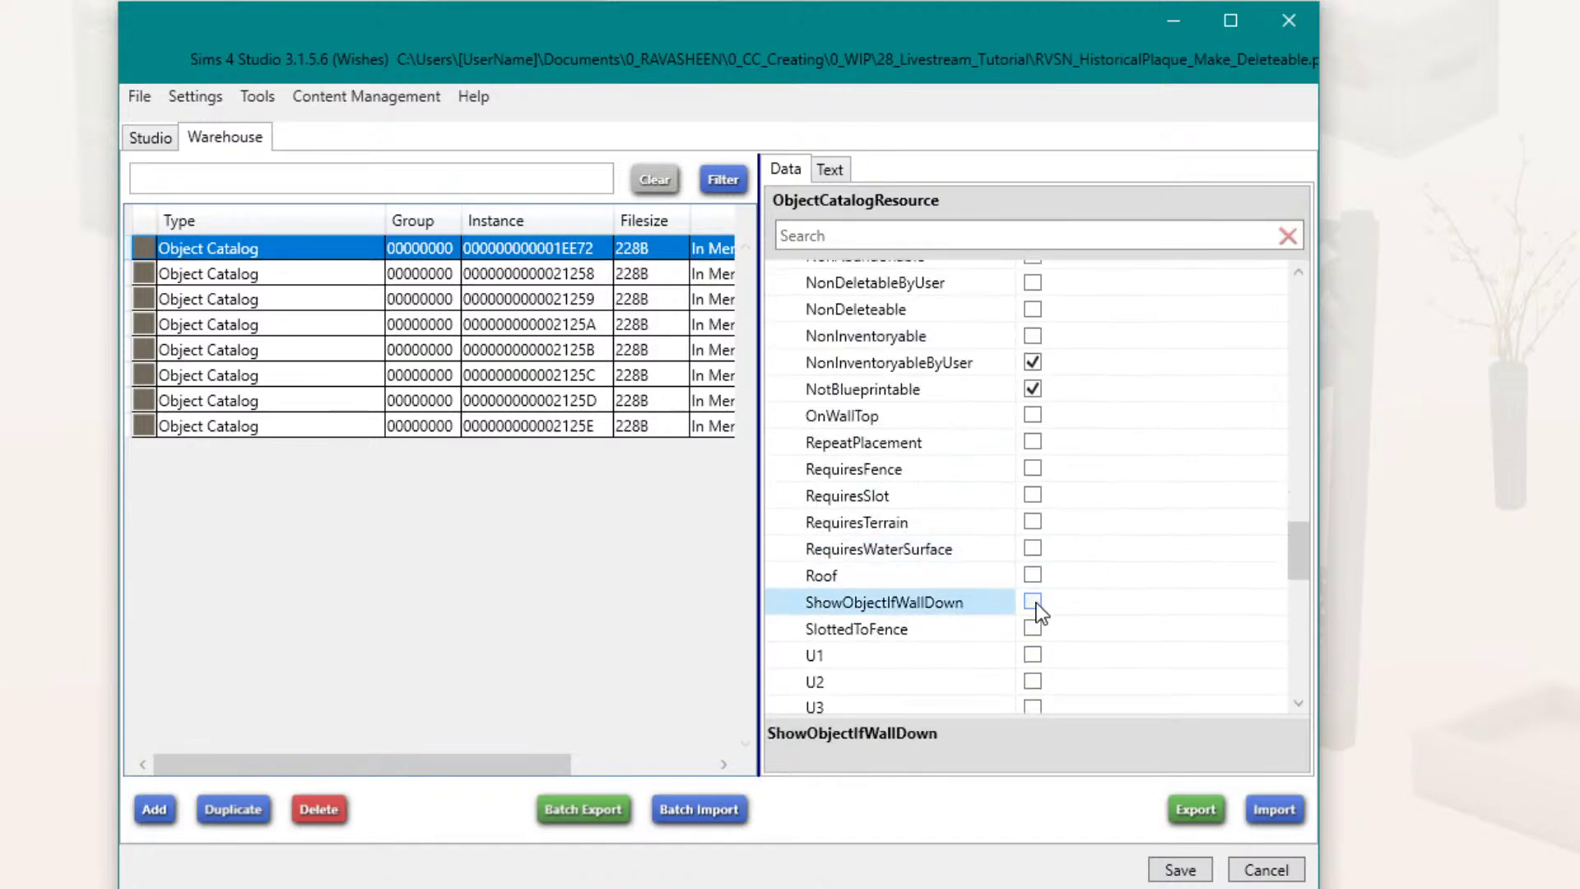
# Step: Disable ImmovableByUser, NonDeletableByUser, NonDeleteable and NonInventoryable for the second Object Catalog
pyautogui.click(298, 288)
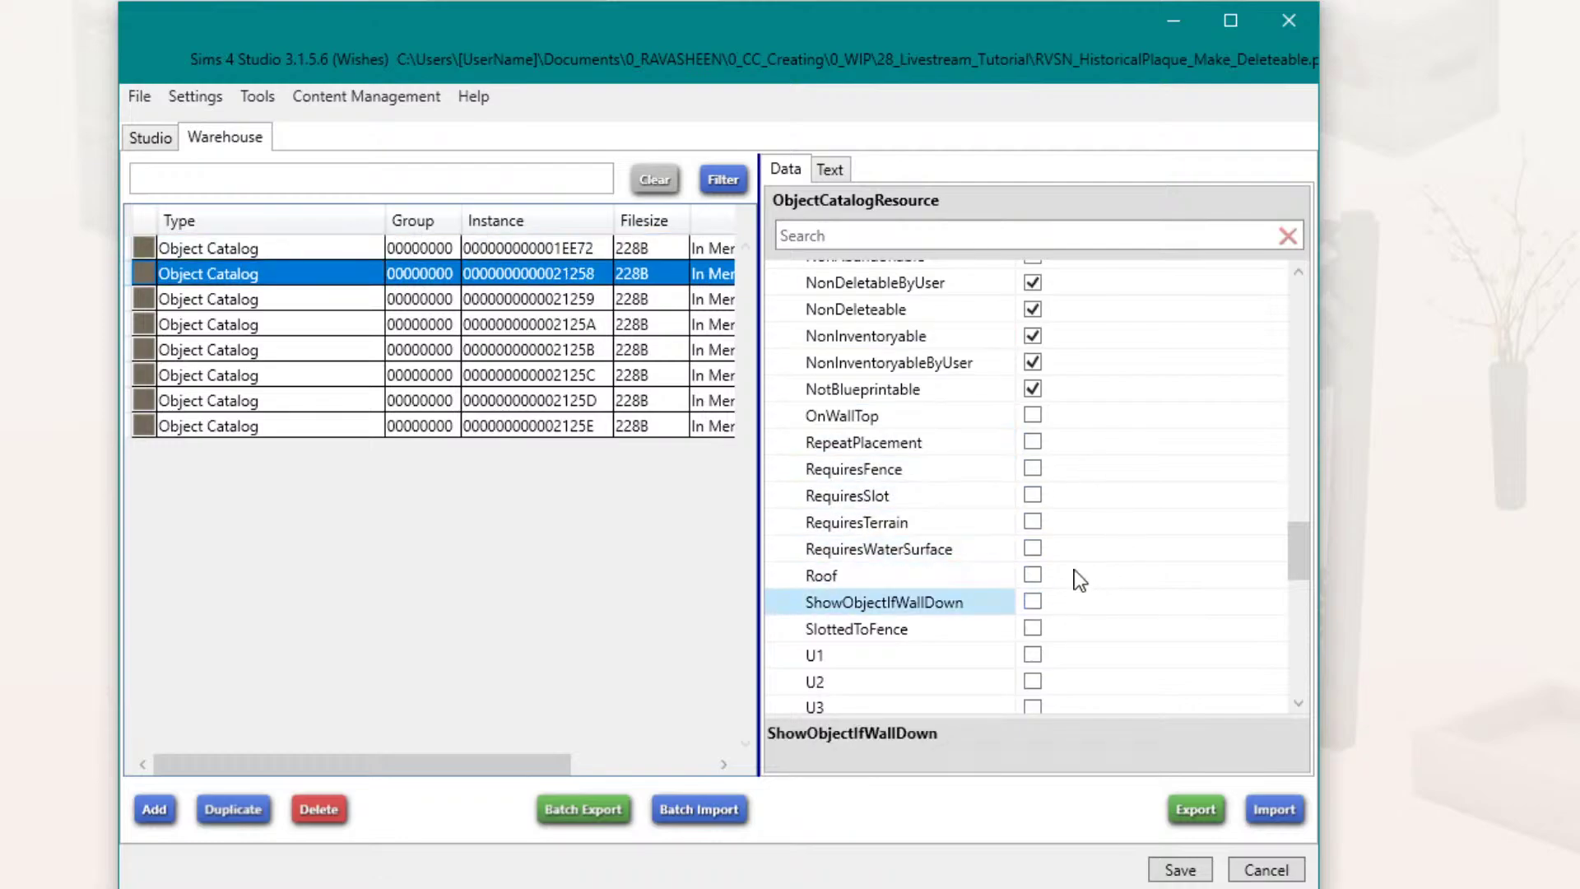
pyautogui.scroll(3, 1103, 552)
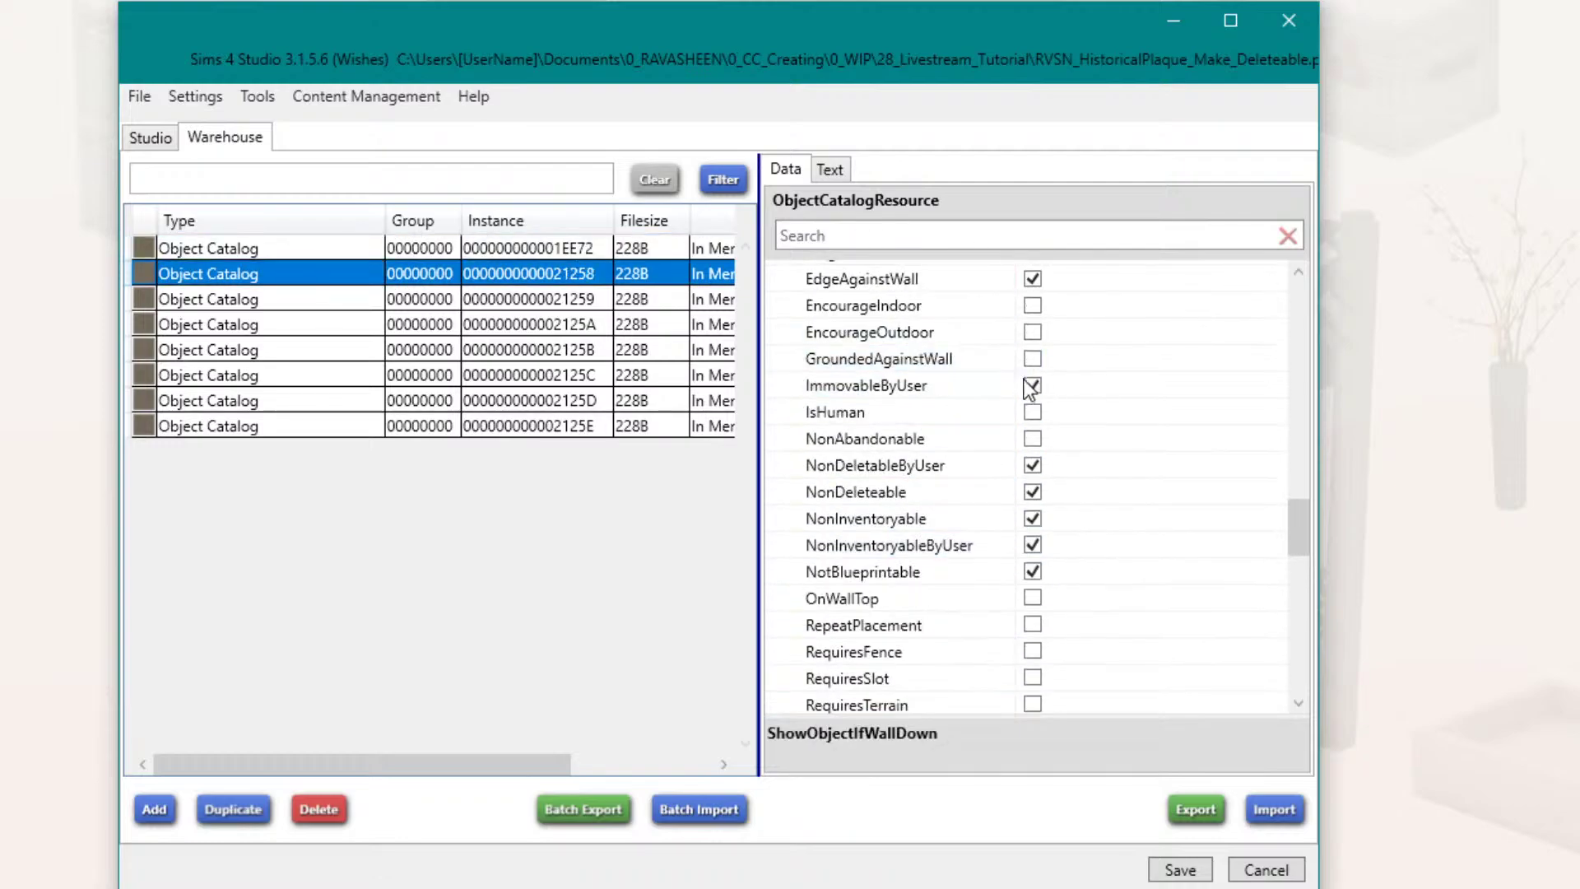
pyautogui.click(1032, 385)
pyautogui.click(1033, 465)
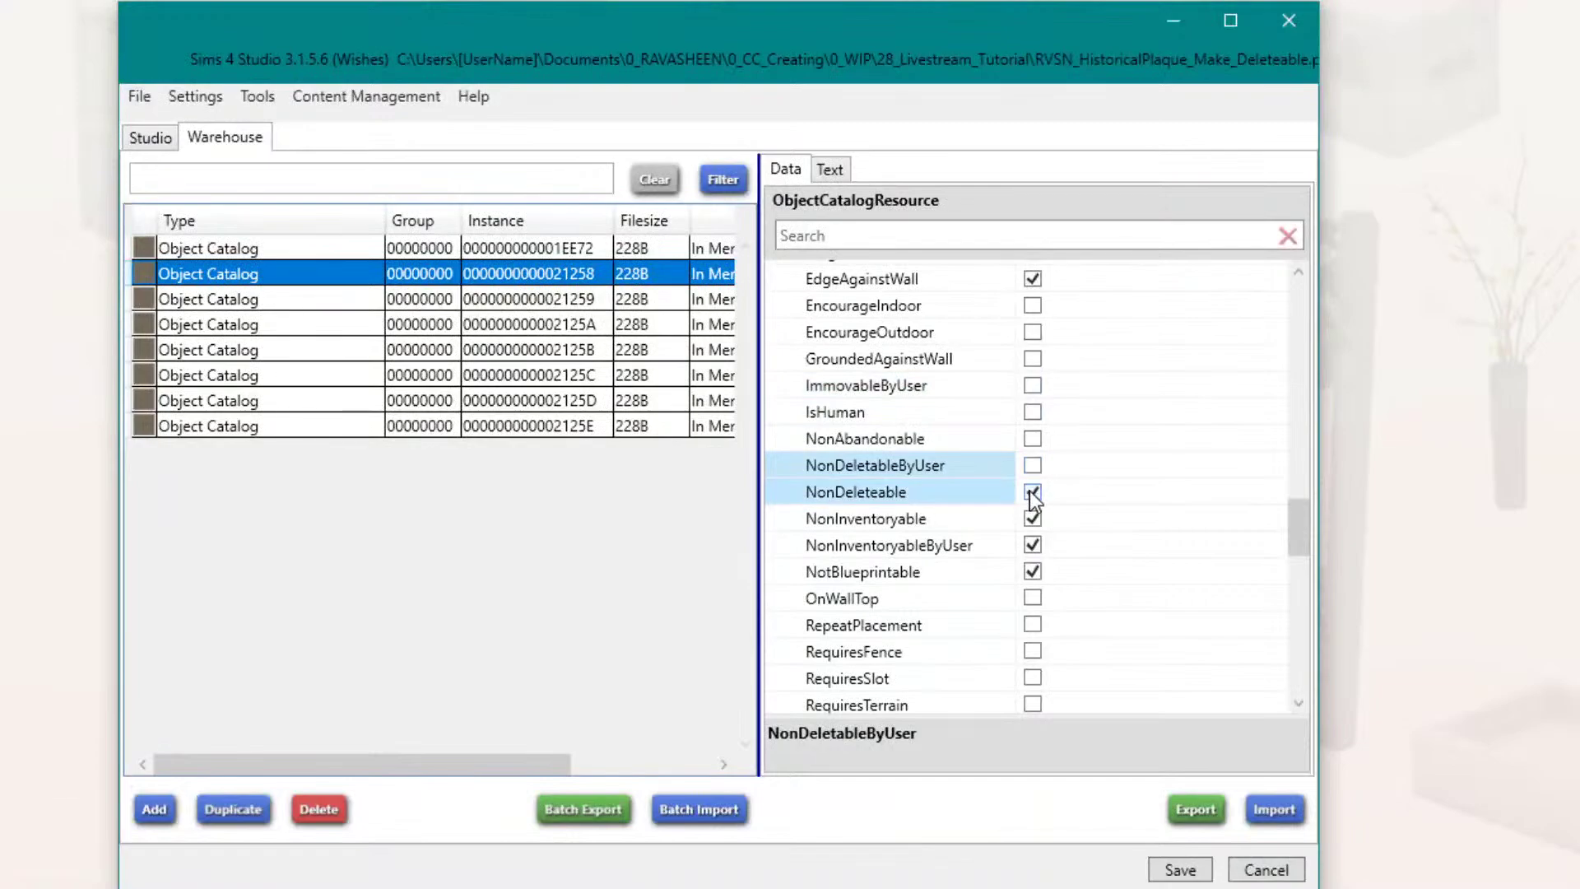
pyautogui.click(1032, 491)
pyautogui.click(1032, 518)
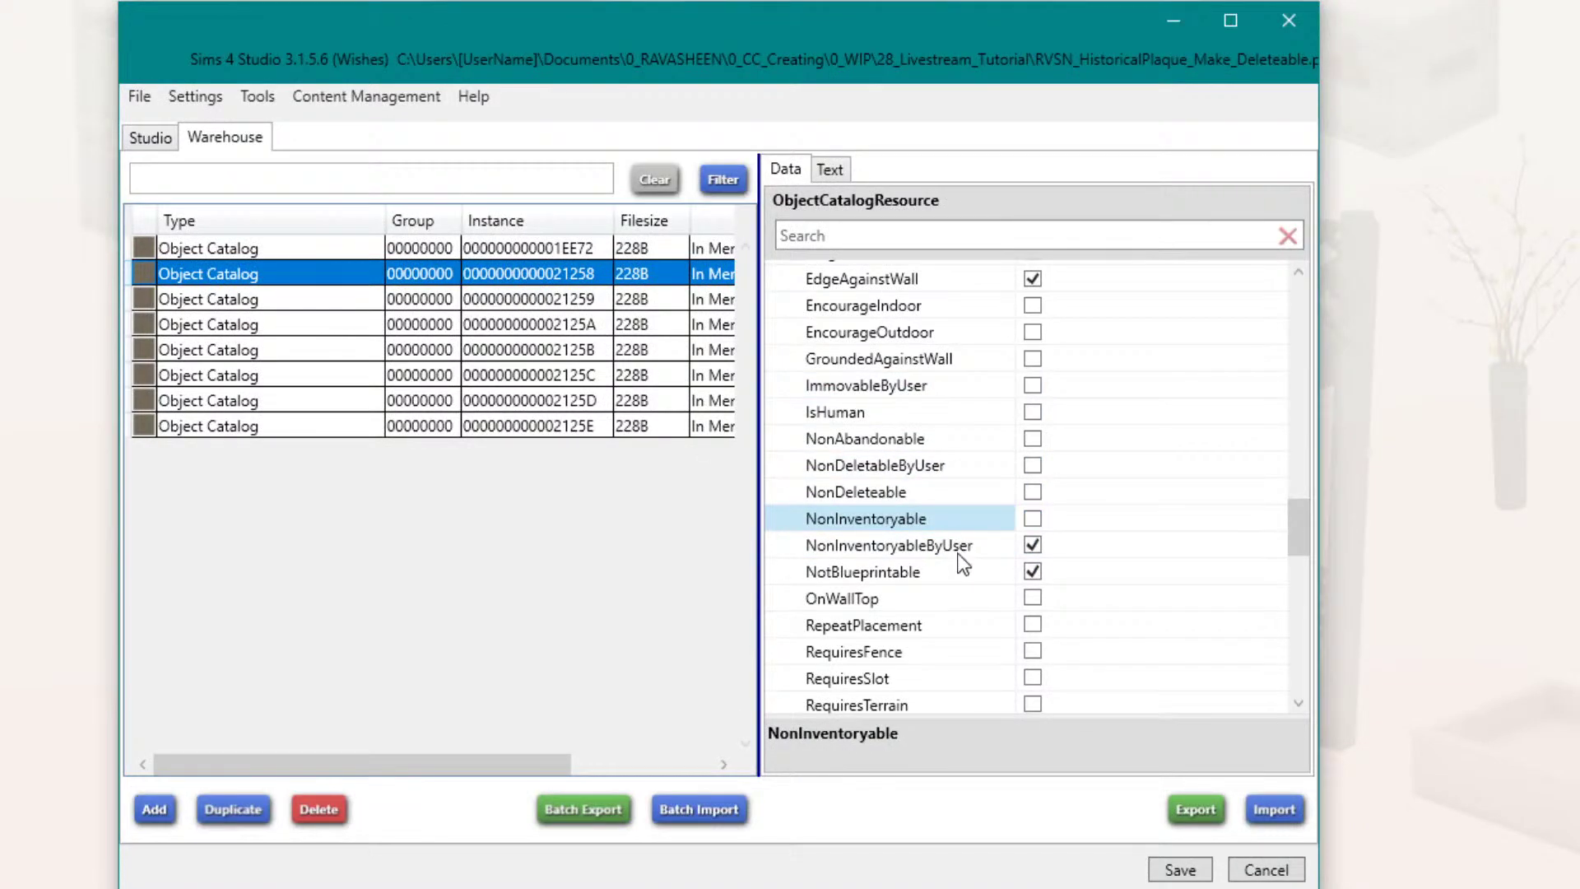
# Step: Disable ImmovableByUser, NonDeletableByUser, NonDeleteable, NonInventoryable, NonInventoryableByUser, NotBlueprintable and ShowObjectIfWallDown for the third Object Catalog, and recheck the second one's flags
pyautogui.click(1033, 385)
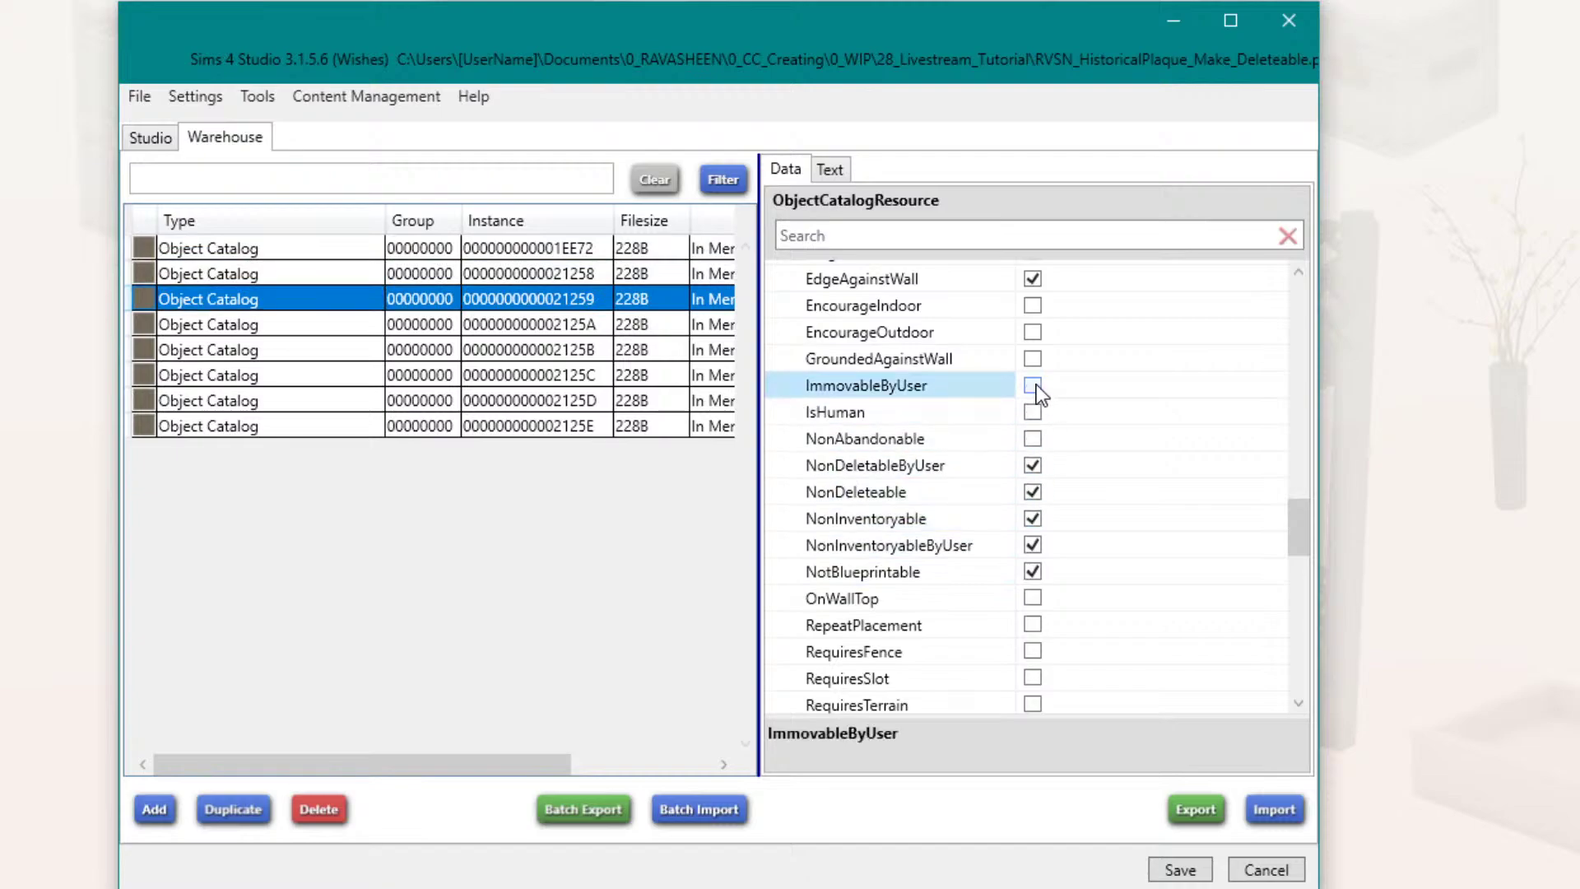
pyautogui.click(1032, 465)
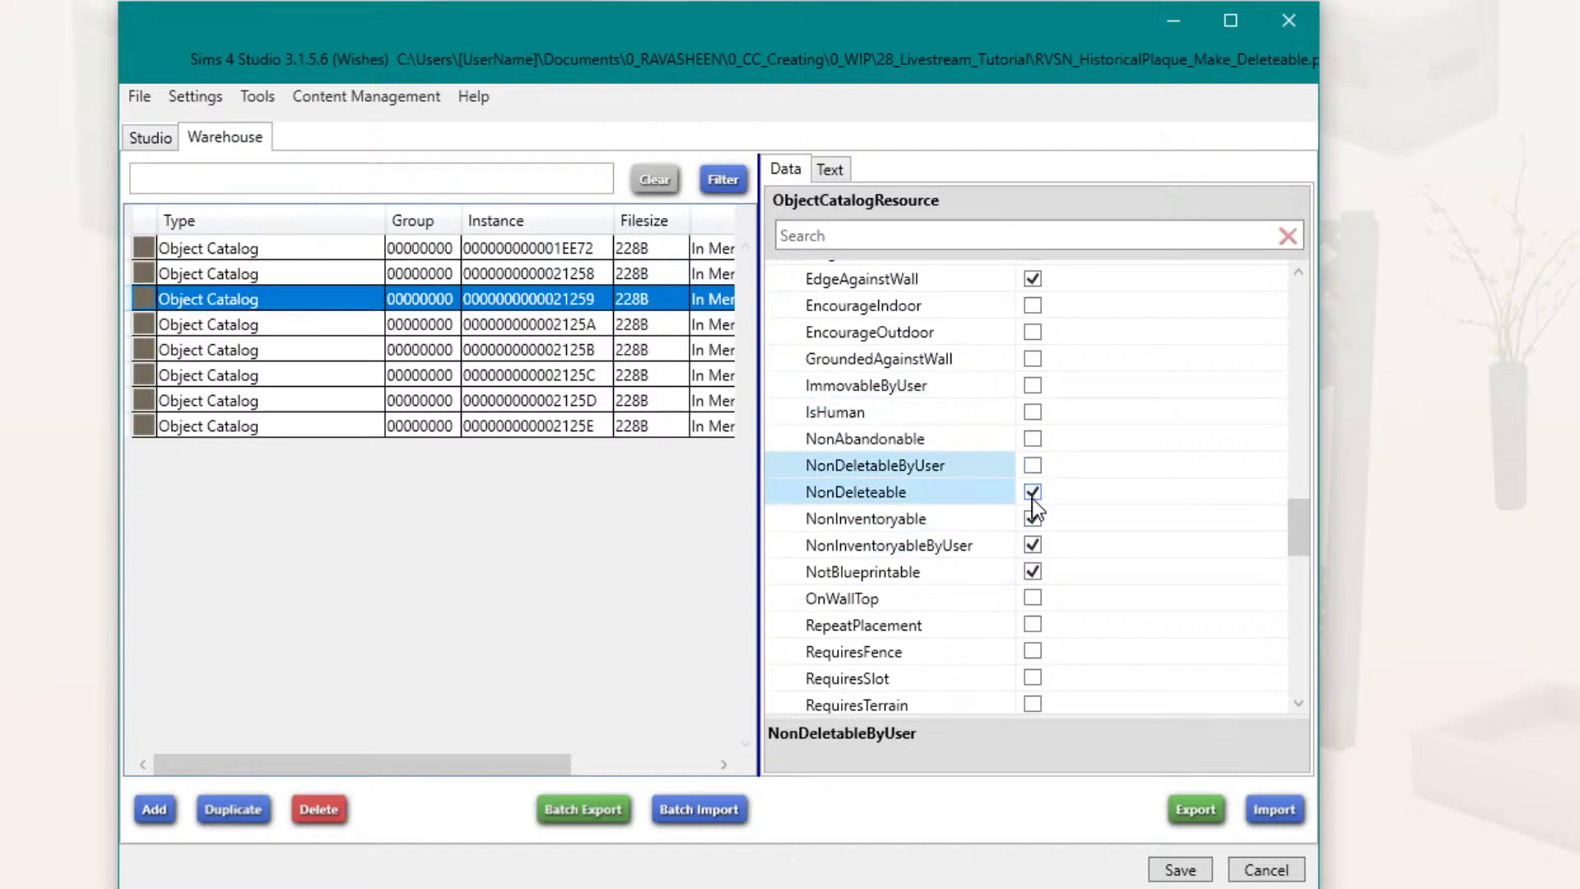
pyautogui.click(1032, 492)
pyautogui.click(1033, 518)
pyautogui.click(1032, 545)
pyautogui.click(1032, 571)
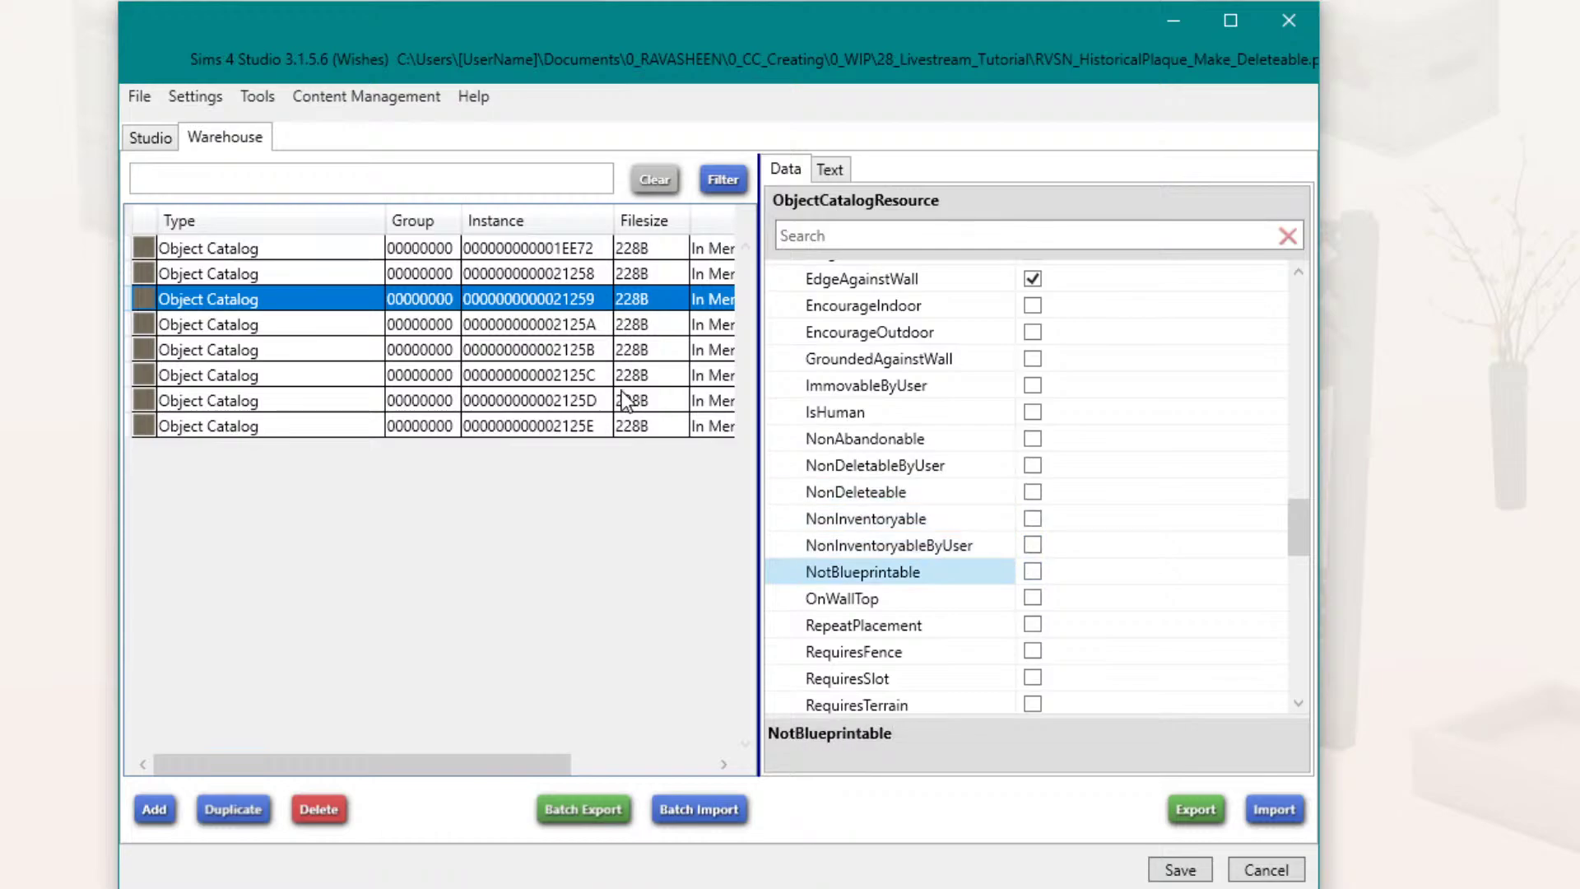
pyautogui.scroll(-3, 1070, 630)
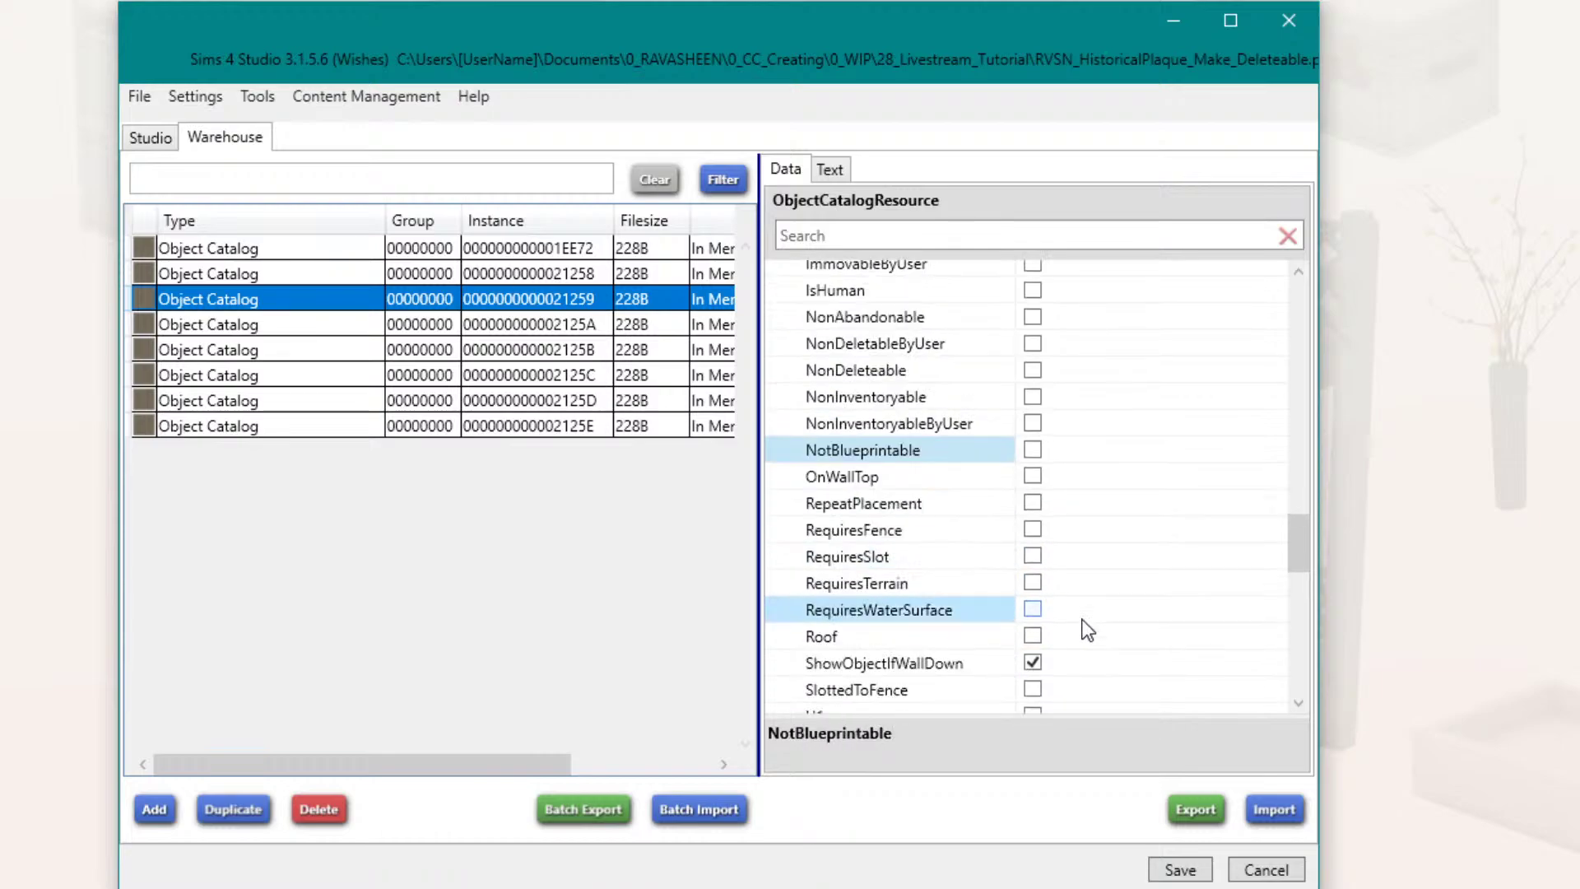
pyautogui.click(1033, 662)
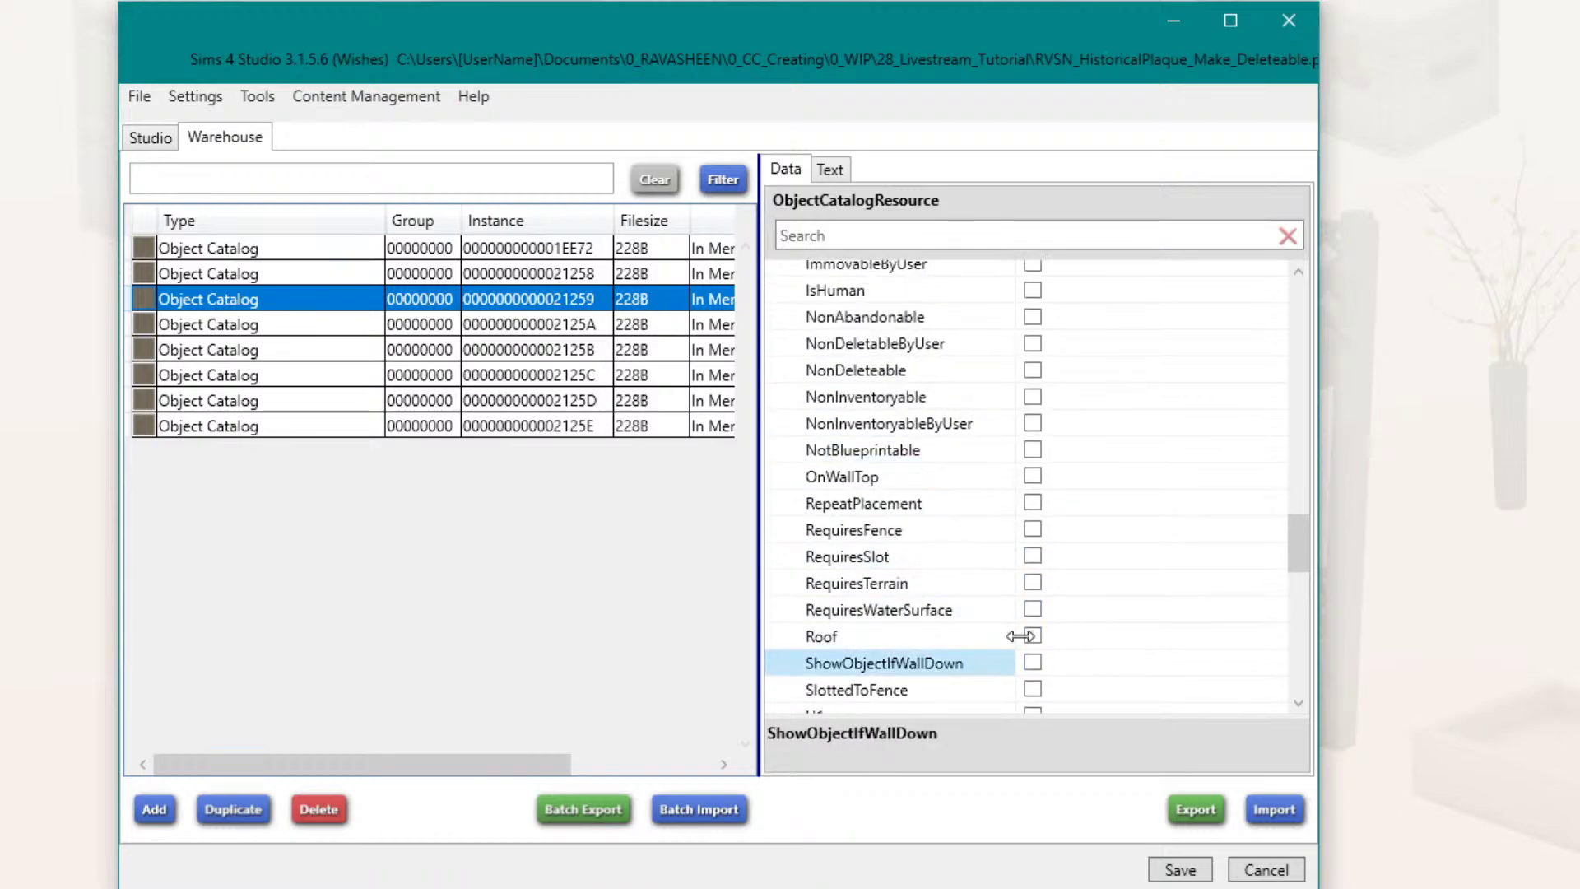
pyautogui.click(546, 273)
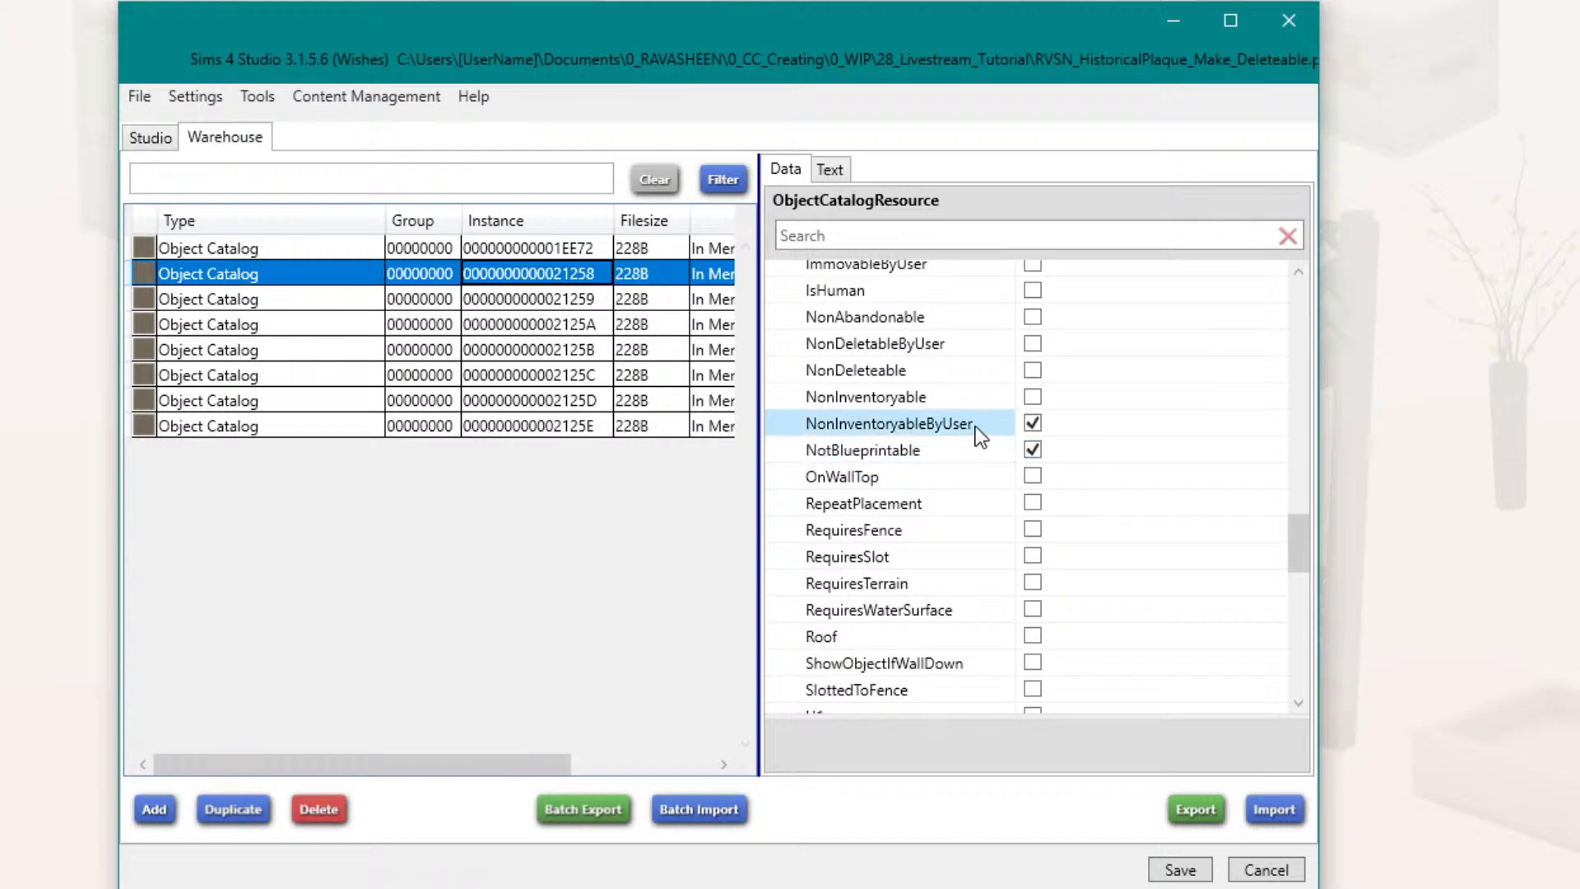
# Step: Disable ShowObjectIfWallDown, NotBlueprintable, NonDeleteable, NonDeletableByUser, ImmovableByUser, NonInventoryable and NonInventoryableByUser for the fifth Object Catalog, ending in 2125B
pyautogui.click(282, 356)
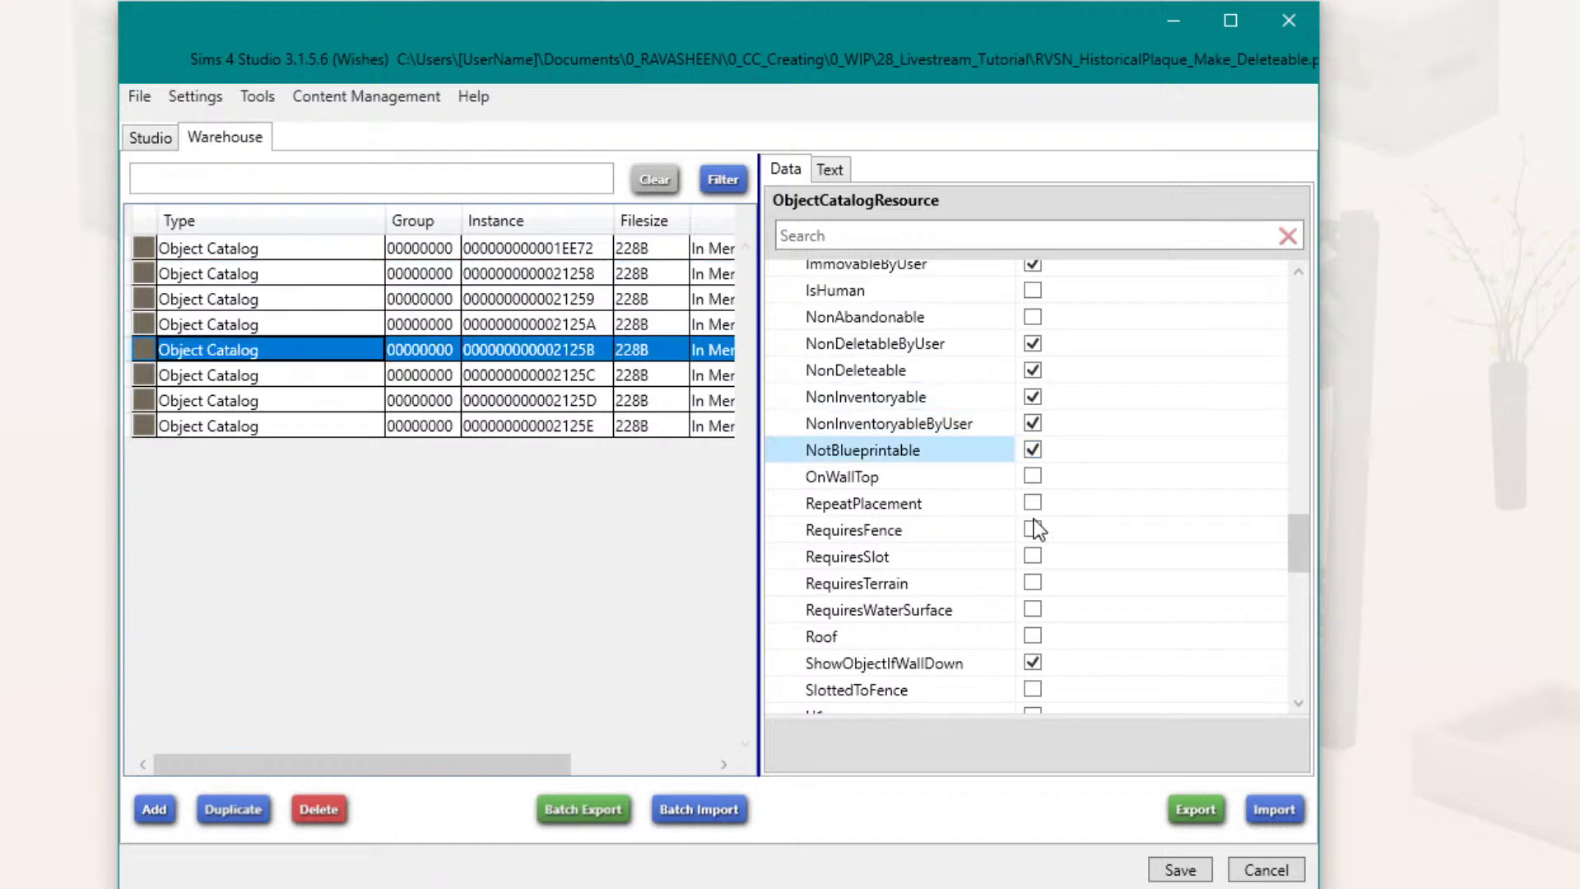
pyautogui.click(1033, 663)
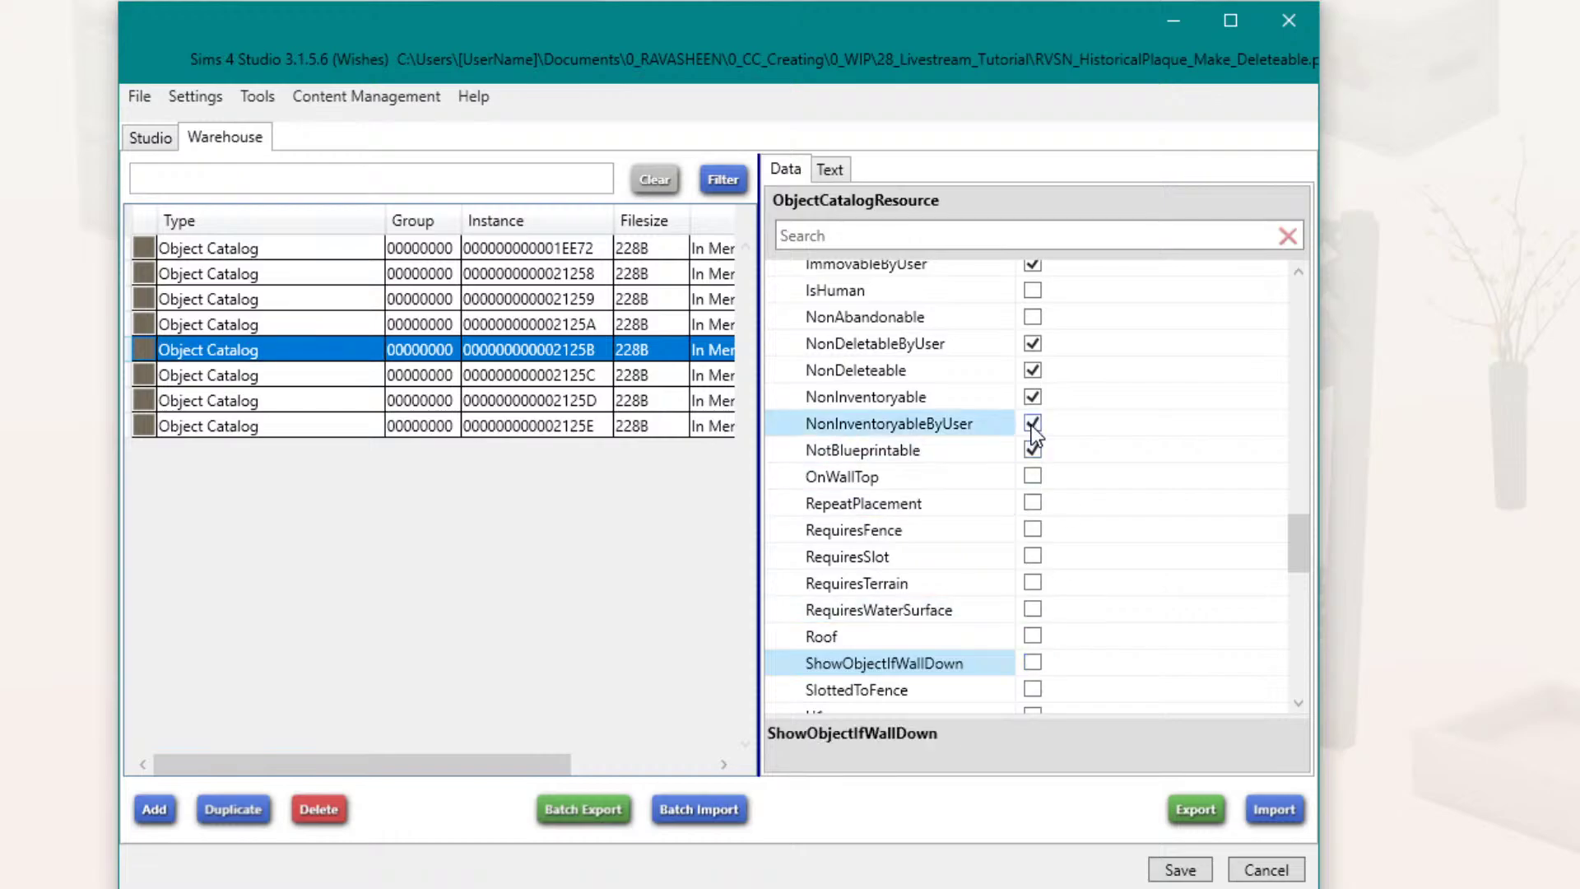
pyautogui.click(1032, 450)
pyautogui.click(1032, 369)
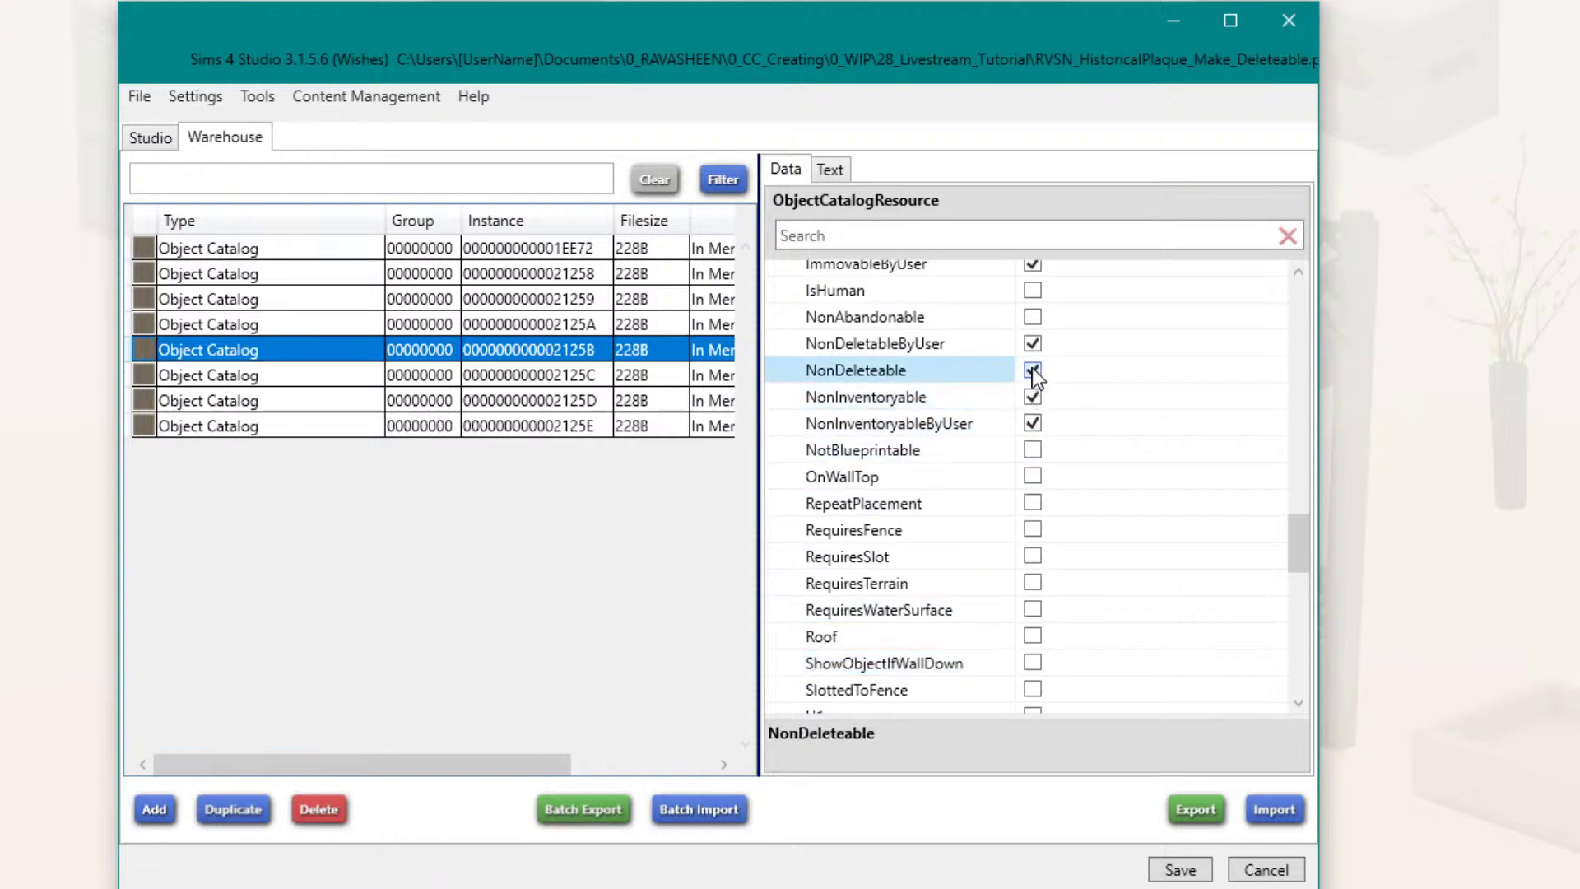
pyautogui.click(1033, 343)
pyautogui.click(1033, 264)
pyautogui.click(1032, 403)
pyautogui.click(1033, 429)
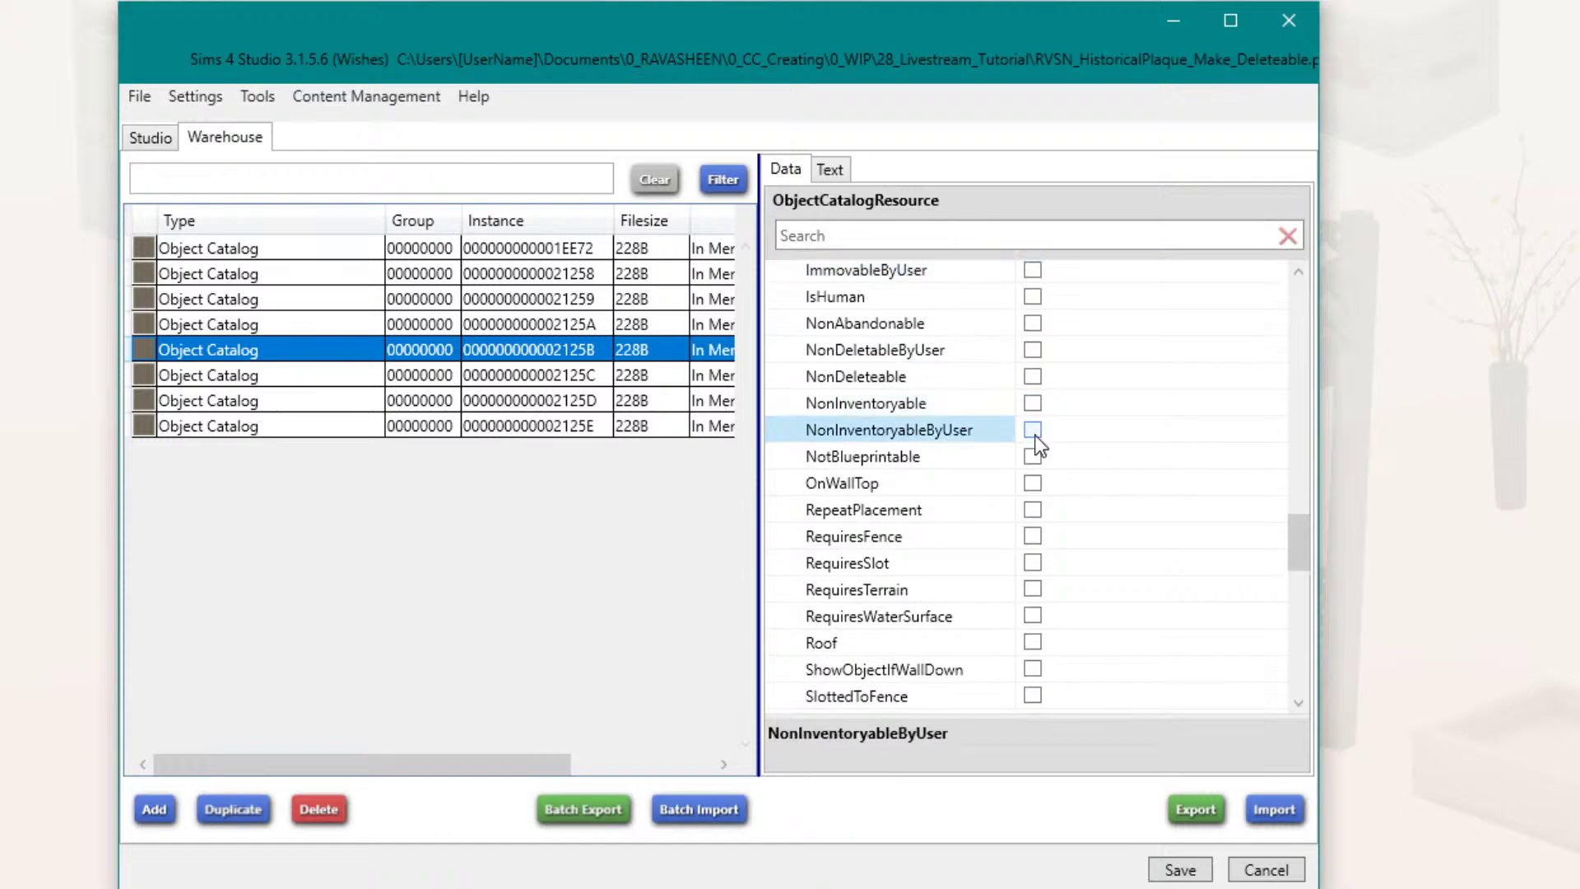
# Step: Disable ImmovableByUser, NonDeletableByUser, NonDeleteable, NonInventoryable, NonInventoryableByUser, NotBlueprintable and ShowObjectIfWallDown for the fourth Object Catalog, ending in 2125A
pyautogui.click(700, 324)
pyautogui.click(1033, 270)
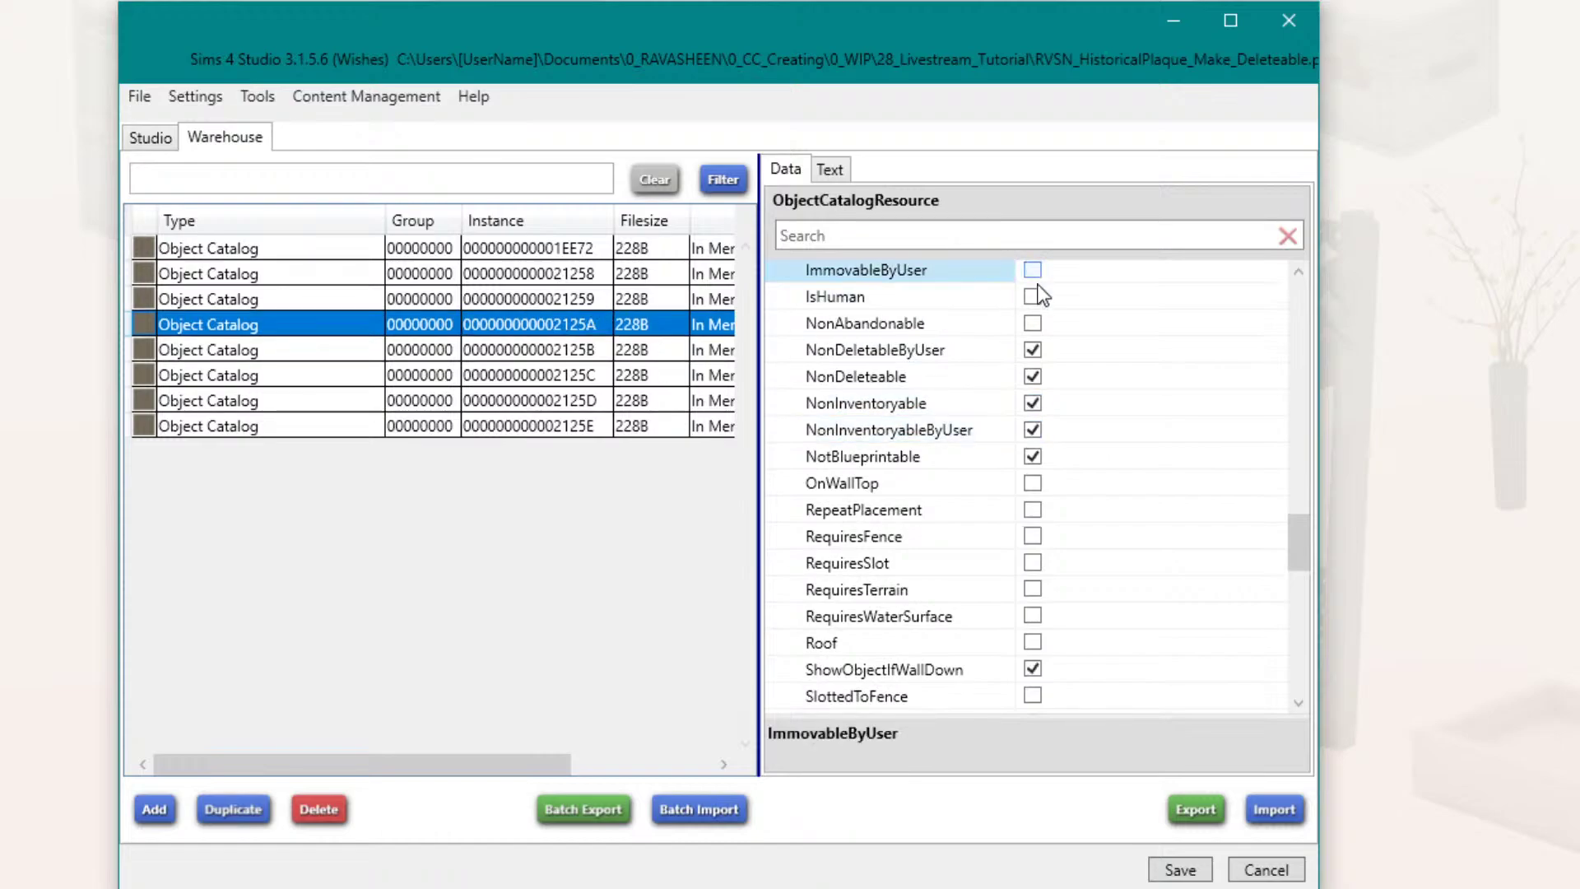
pyautogui.click(1033, 349)
pyautogui.click(1032, 376)
pyautogui.click(1033, 403)
pyautogui.click(1033, 429)
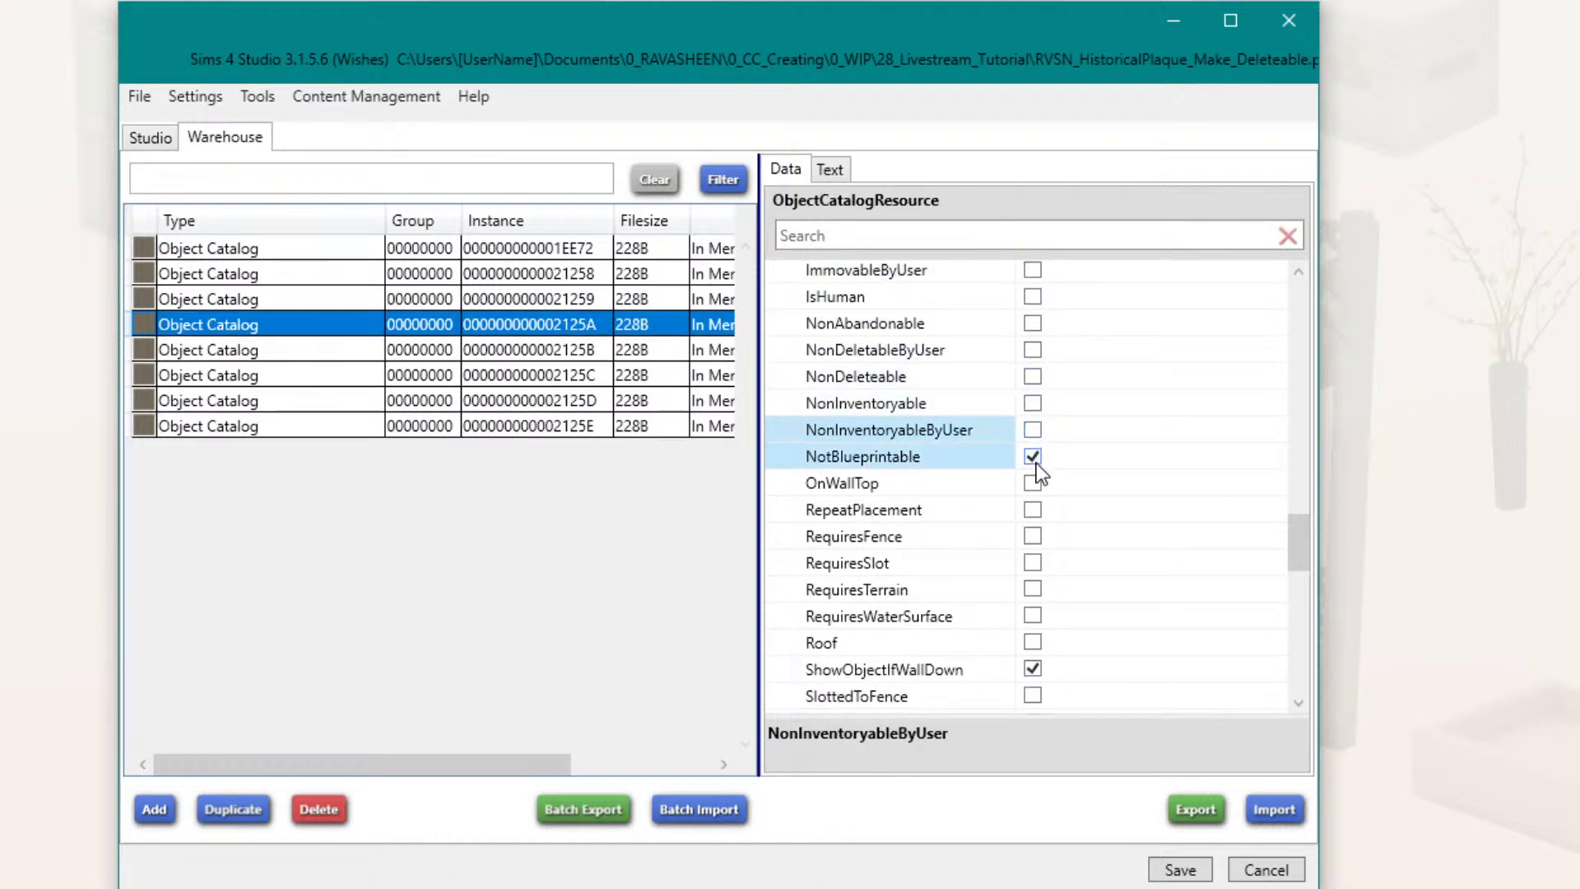
pyautogui.click(1032, 456)
pyautogui.click(1033, 669)
pyautogui.scroll(3, 1032, 591)
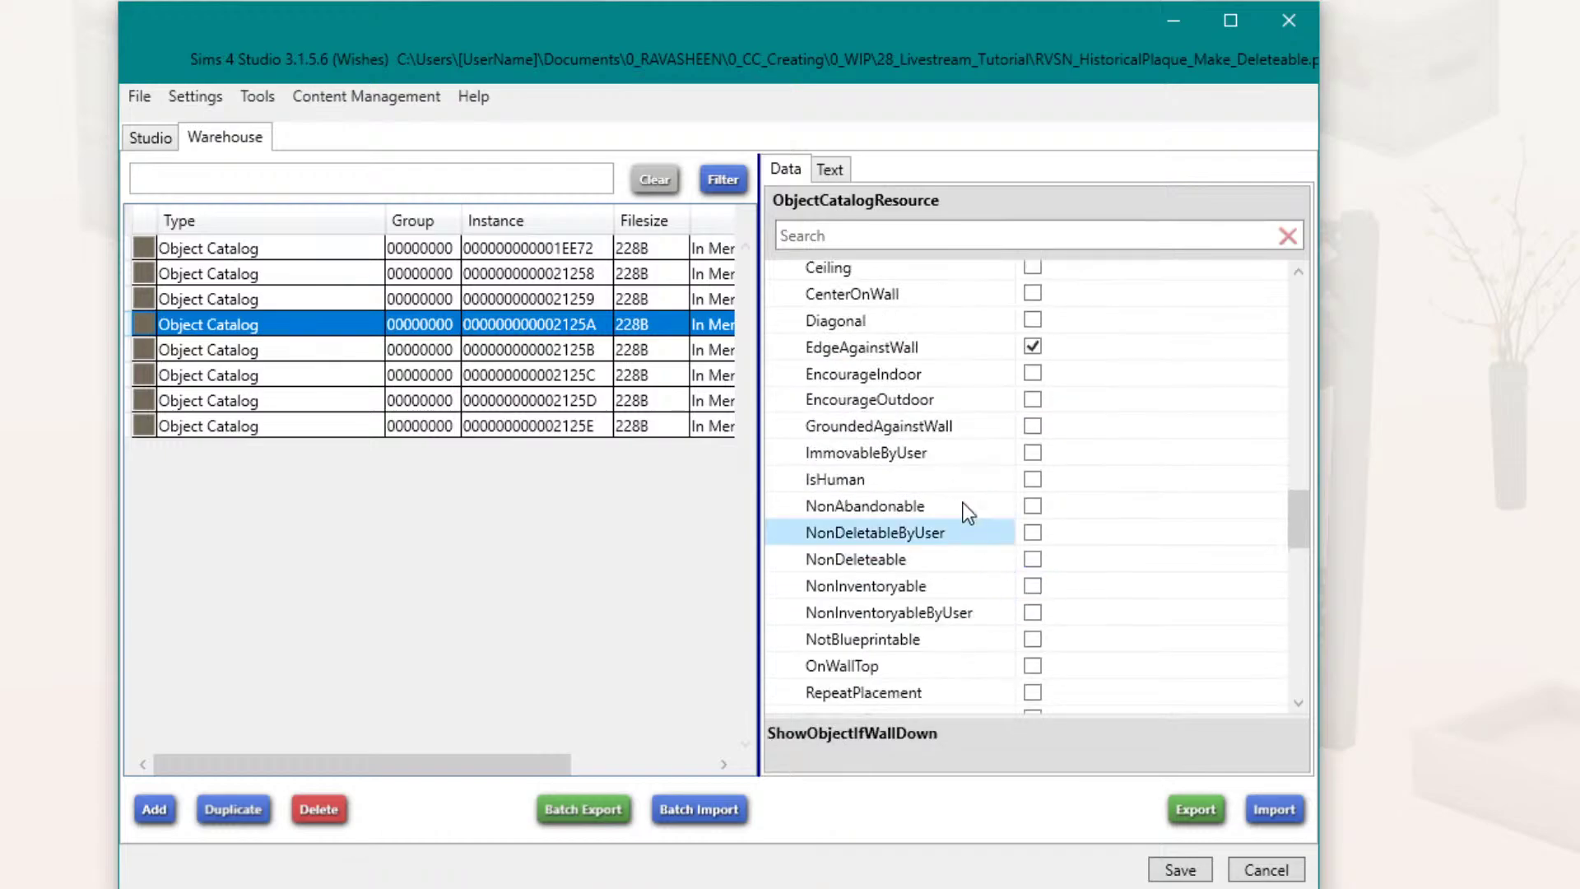
# Step: Recheck the third Object Catalog's flags, and disable NonInventoryableByUser and NotBlueprintable for the second Object Catalog
pyautogui.click(577, 301)
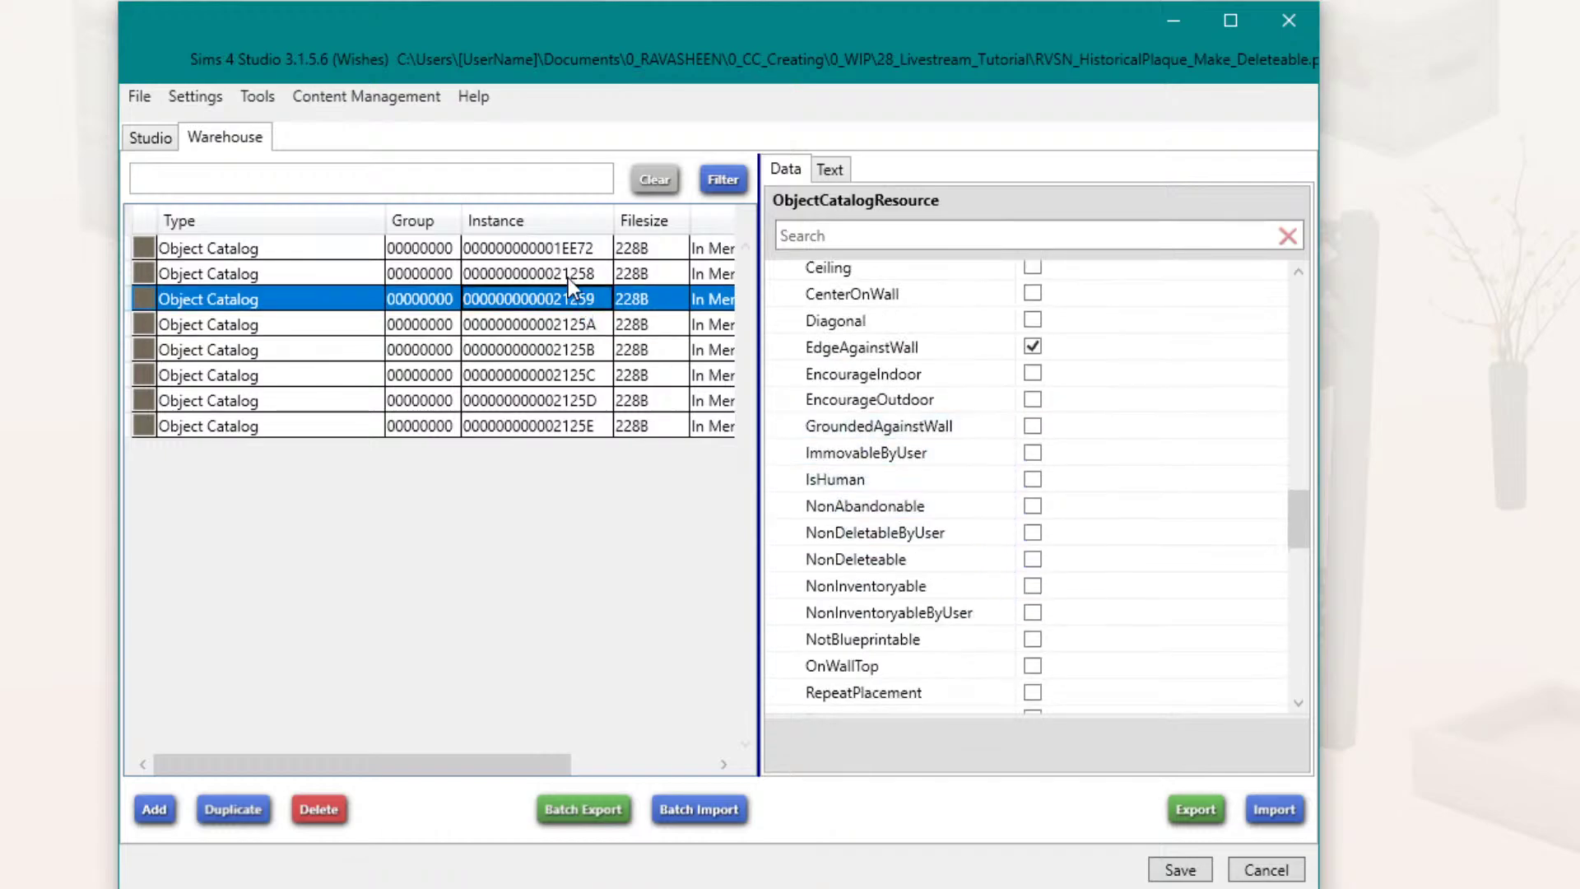
pyautogui.click(568, 278)
pyautogui.click(1033, 612)
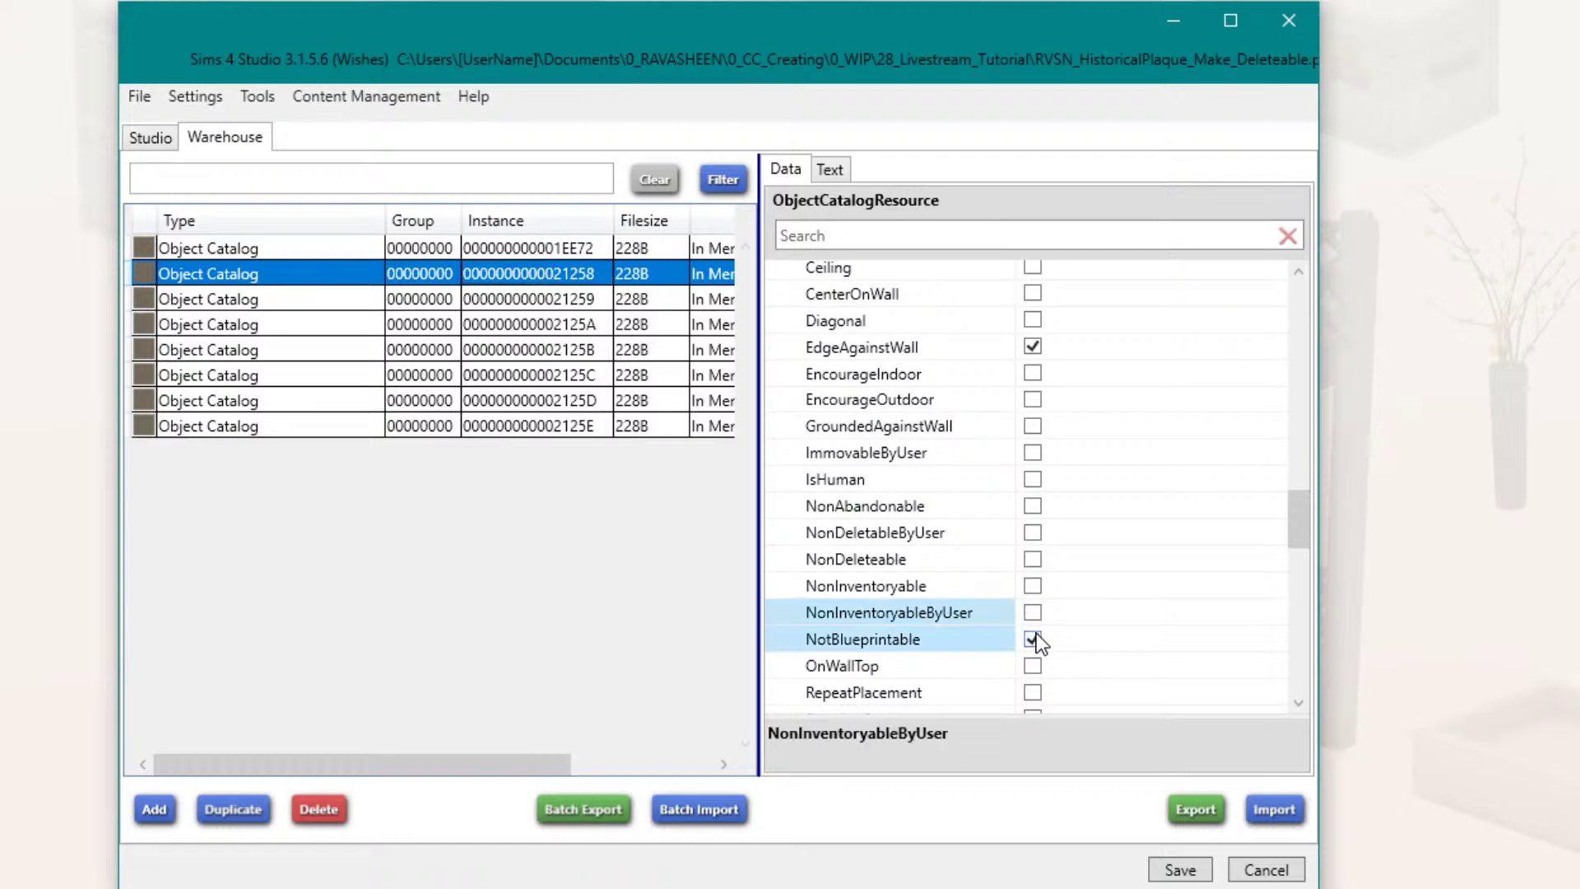
pyautogui.click(1033, 639)
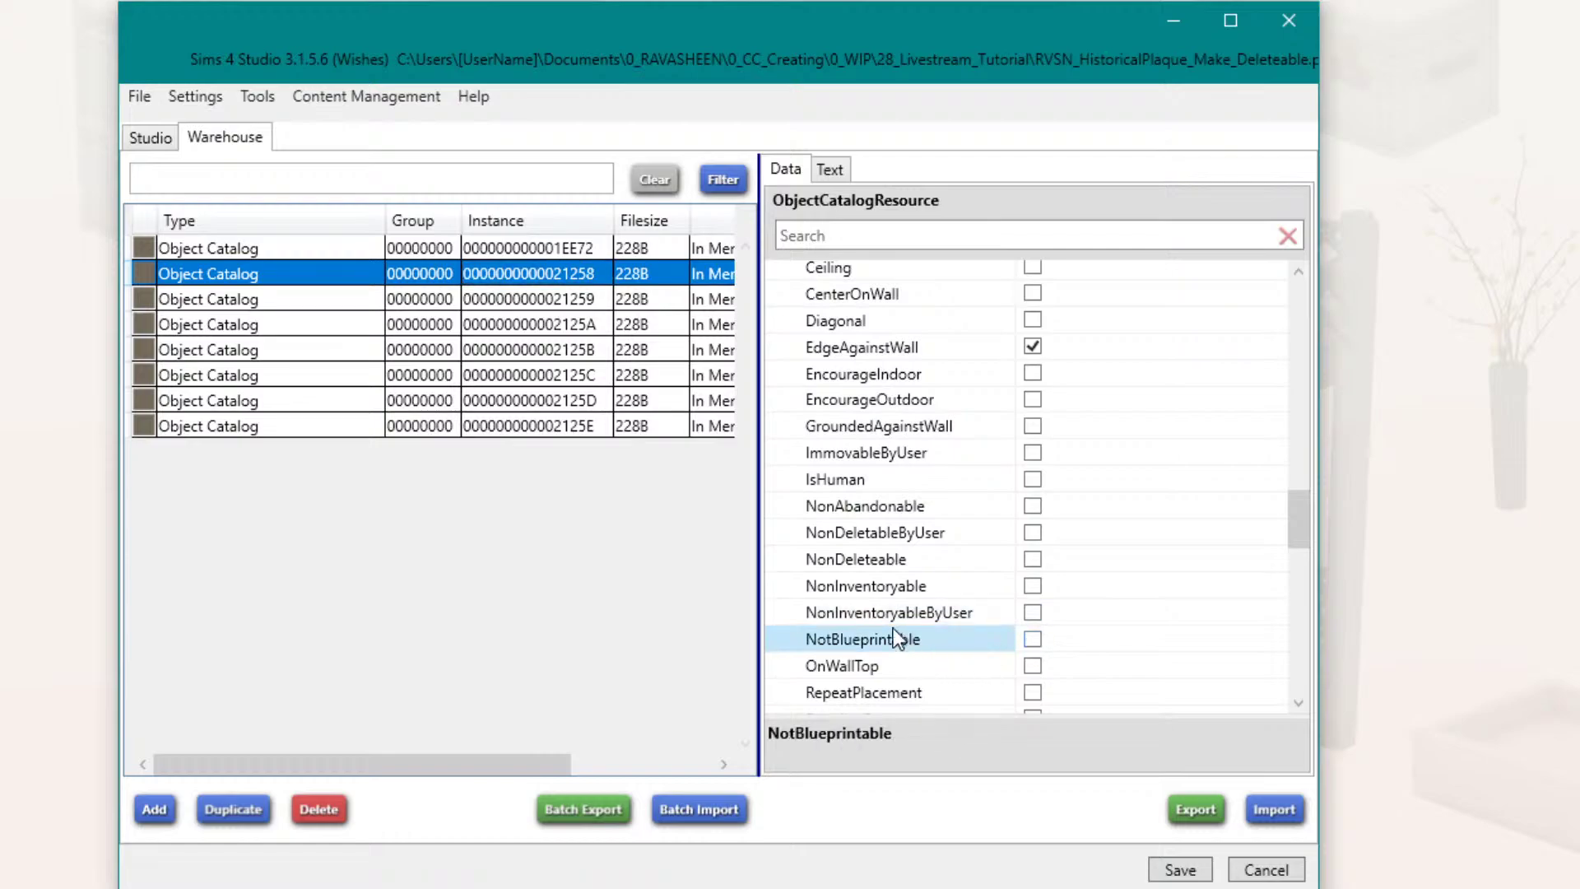
# Step: Disable ImmovableByUser, NonDeletableByUser, NonDeleteable, NonInventoryable, NonInventoryableByUser and NotBlueprintable for the sixth Object Catalog, and check its other placement flags
pyautogui.click(576, 377)
pyautogui.click(1032, 453)
pyautogui.click(1032, 533)
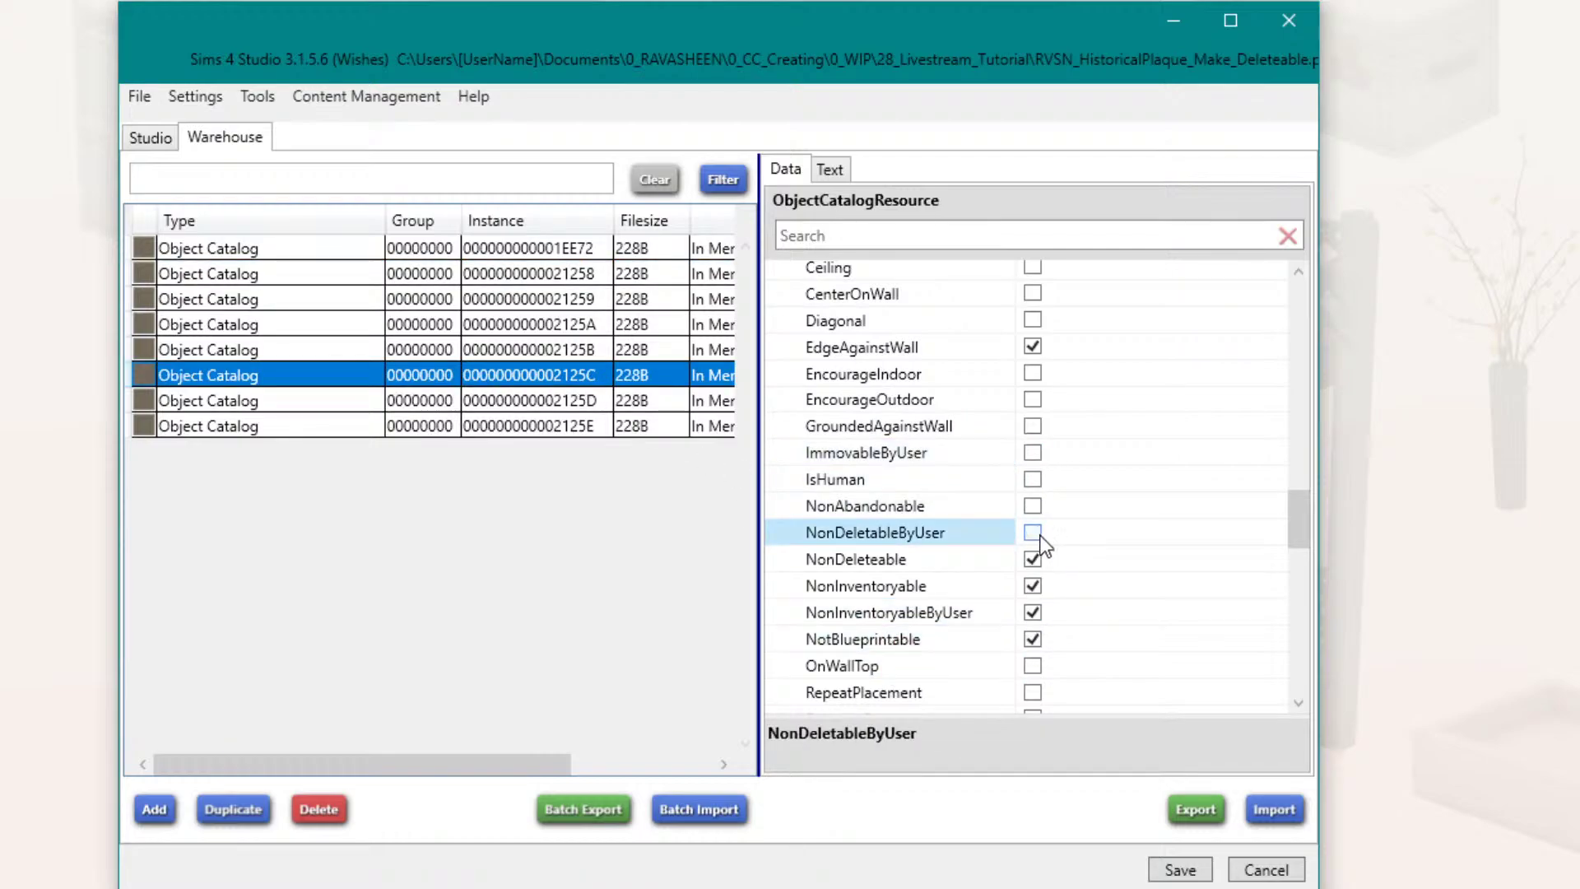
pyautogui.click(1032, 559)
pyautogui.click(1032, 586)
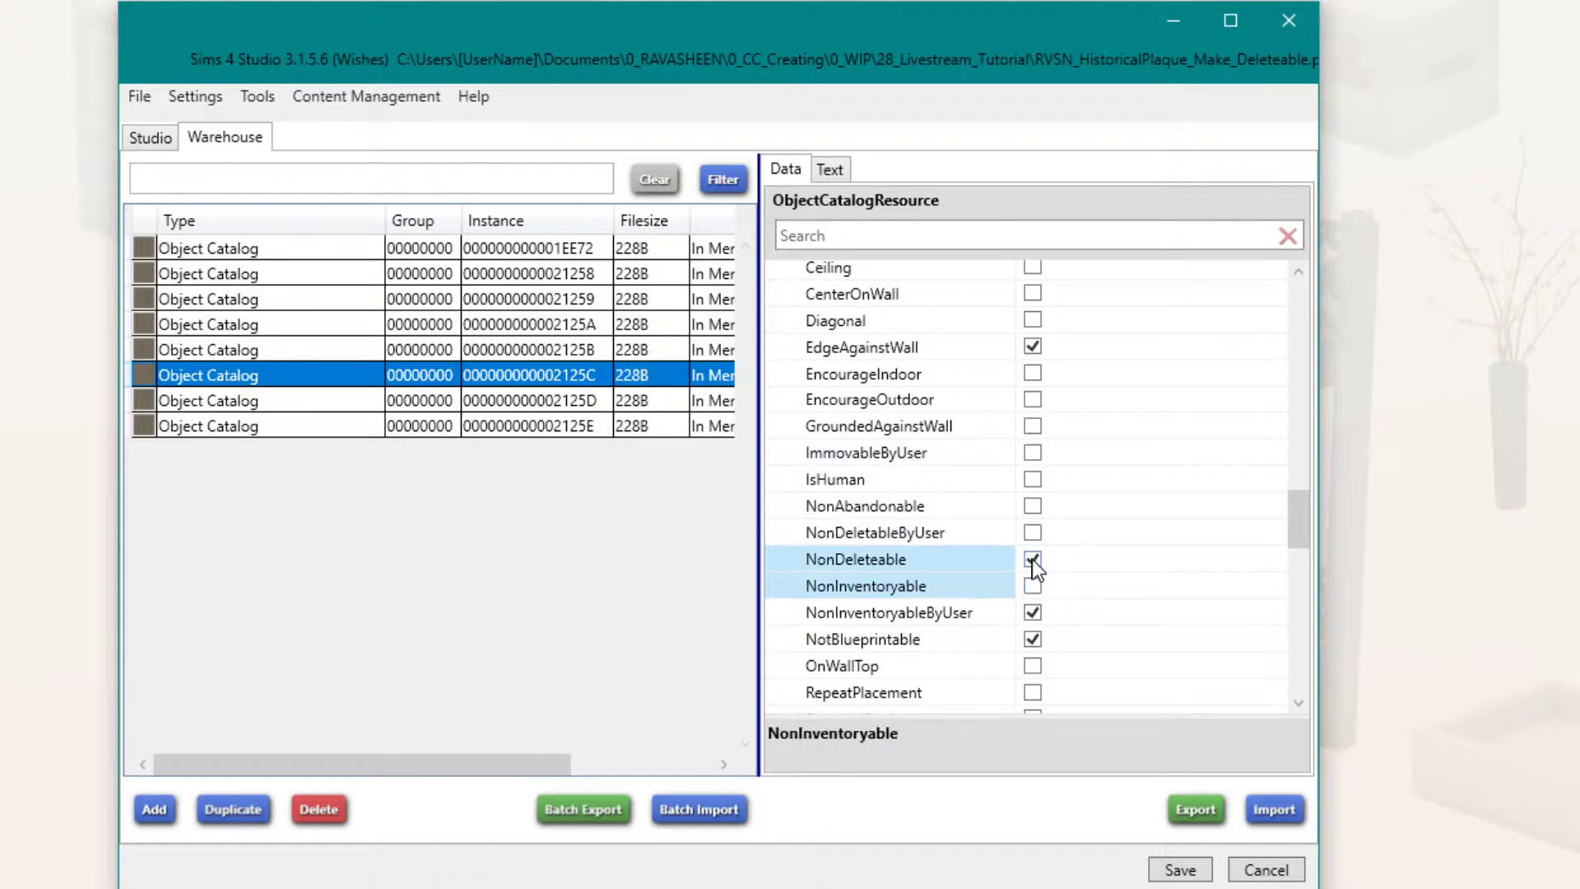
pyautogui.click(1032, 612)
pyautogui.click(1033, 640)
pyautogui.scroll(3, 1146, 490)
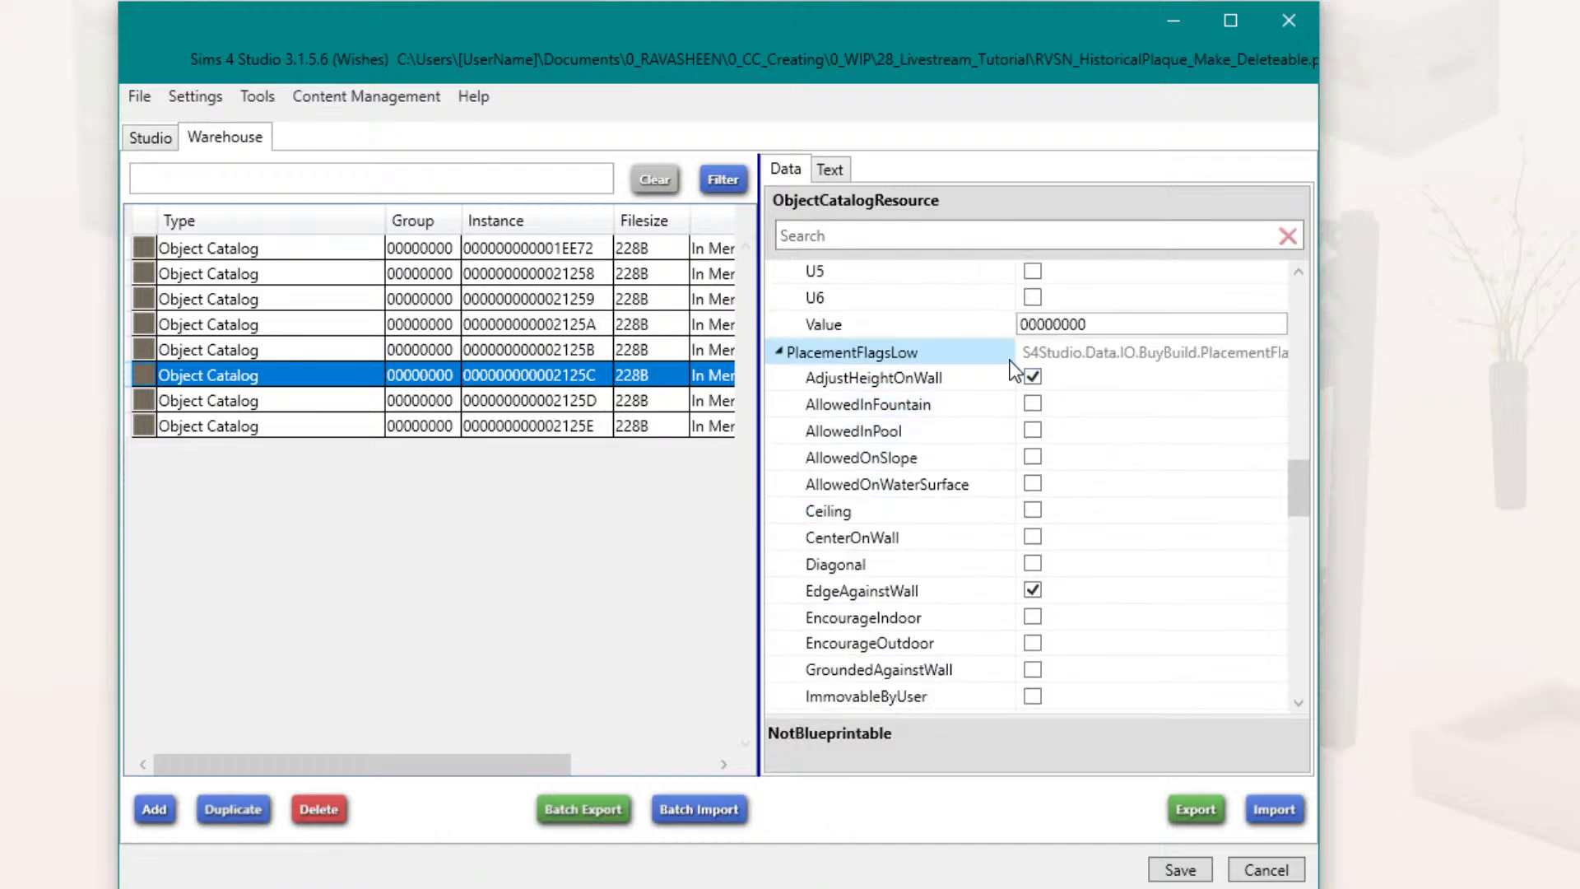
pyautogui.scroll(-3, 1004, 510)
pyautogui.scroll(2, 1050, 539)
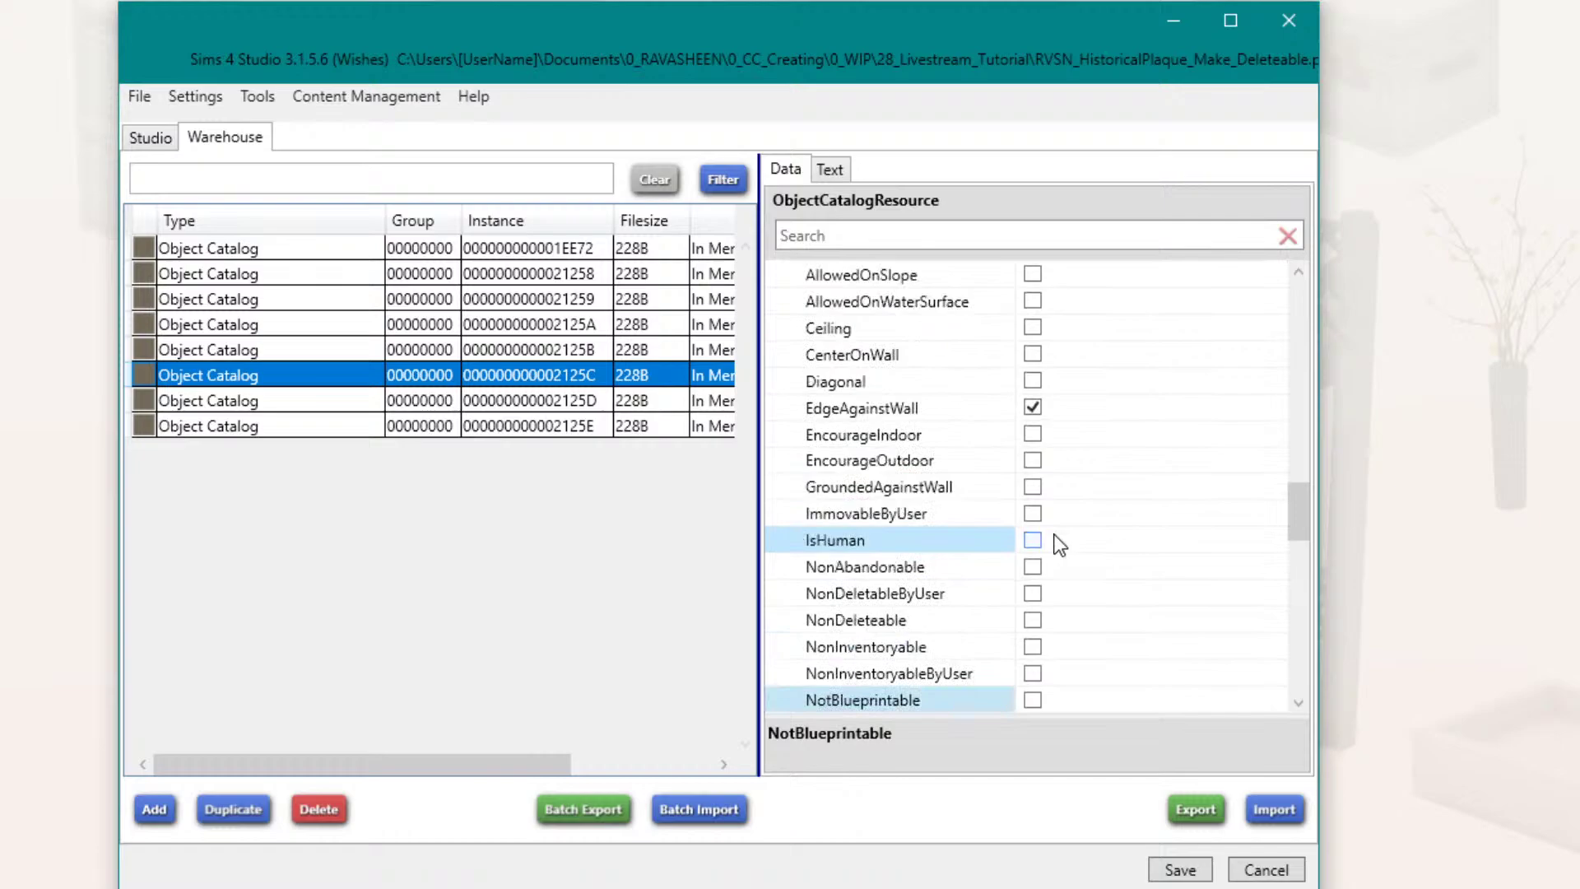
# Step: Turn off ShowObjectIfWallDown in the placement flags of Object Catalog entry 2125C, checking the first entry's flags for comparison
pyautogui.click(602, 259)
pyautogui.scroll(3, 1176, 410)
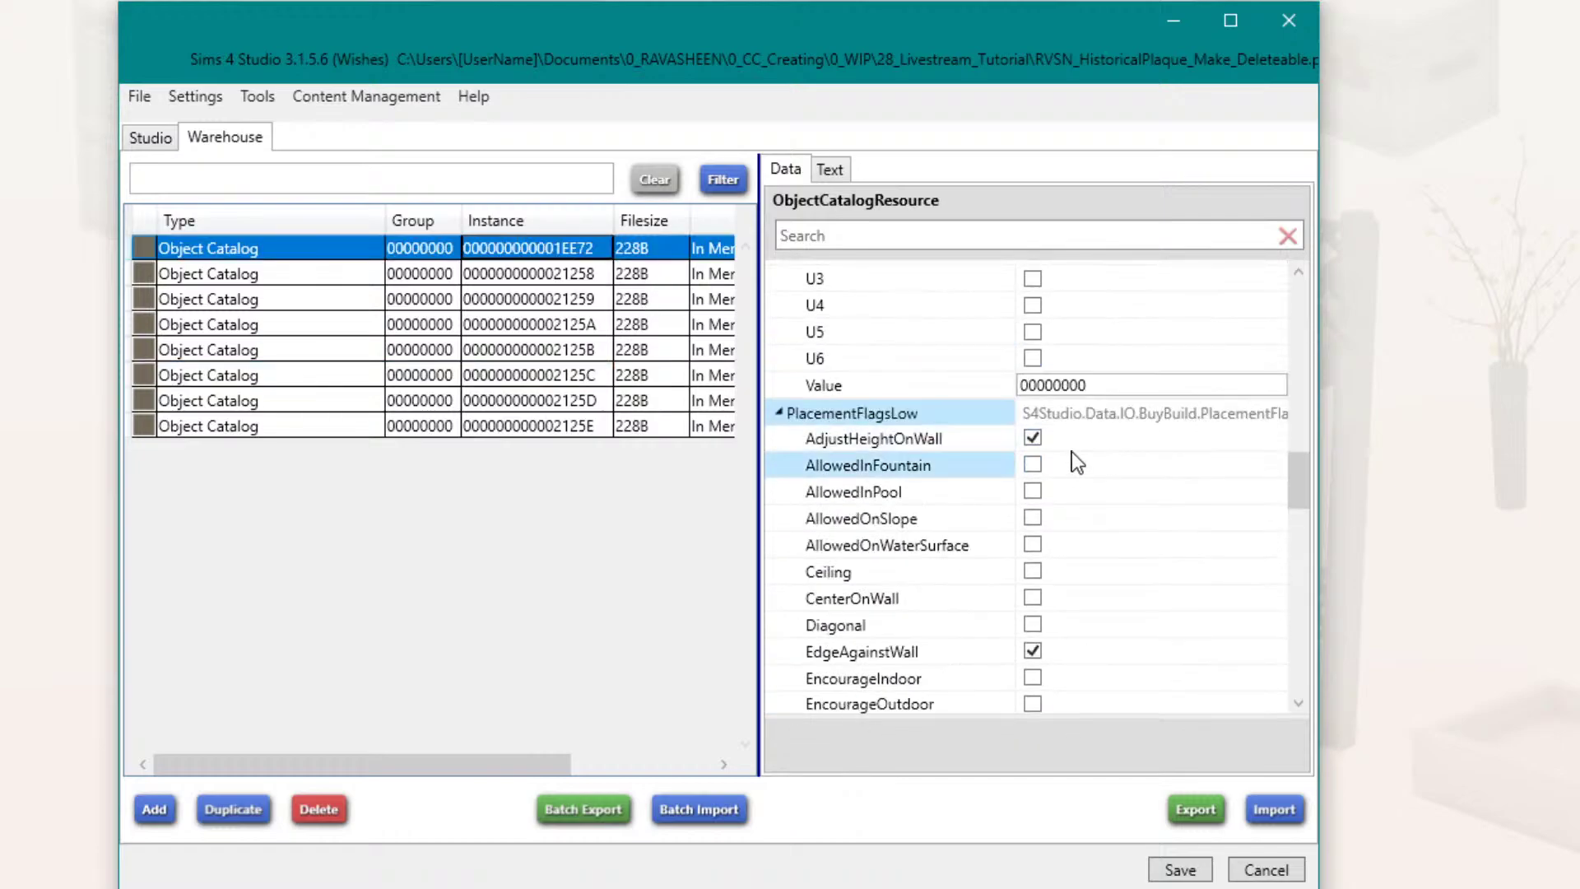
pyautogui.scroll(-3, 1094, 487)
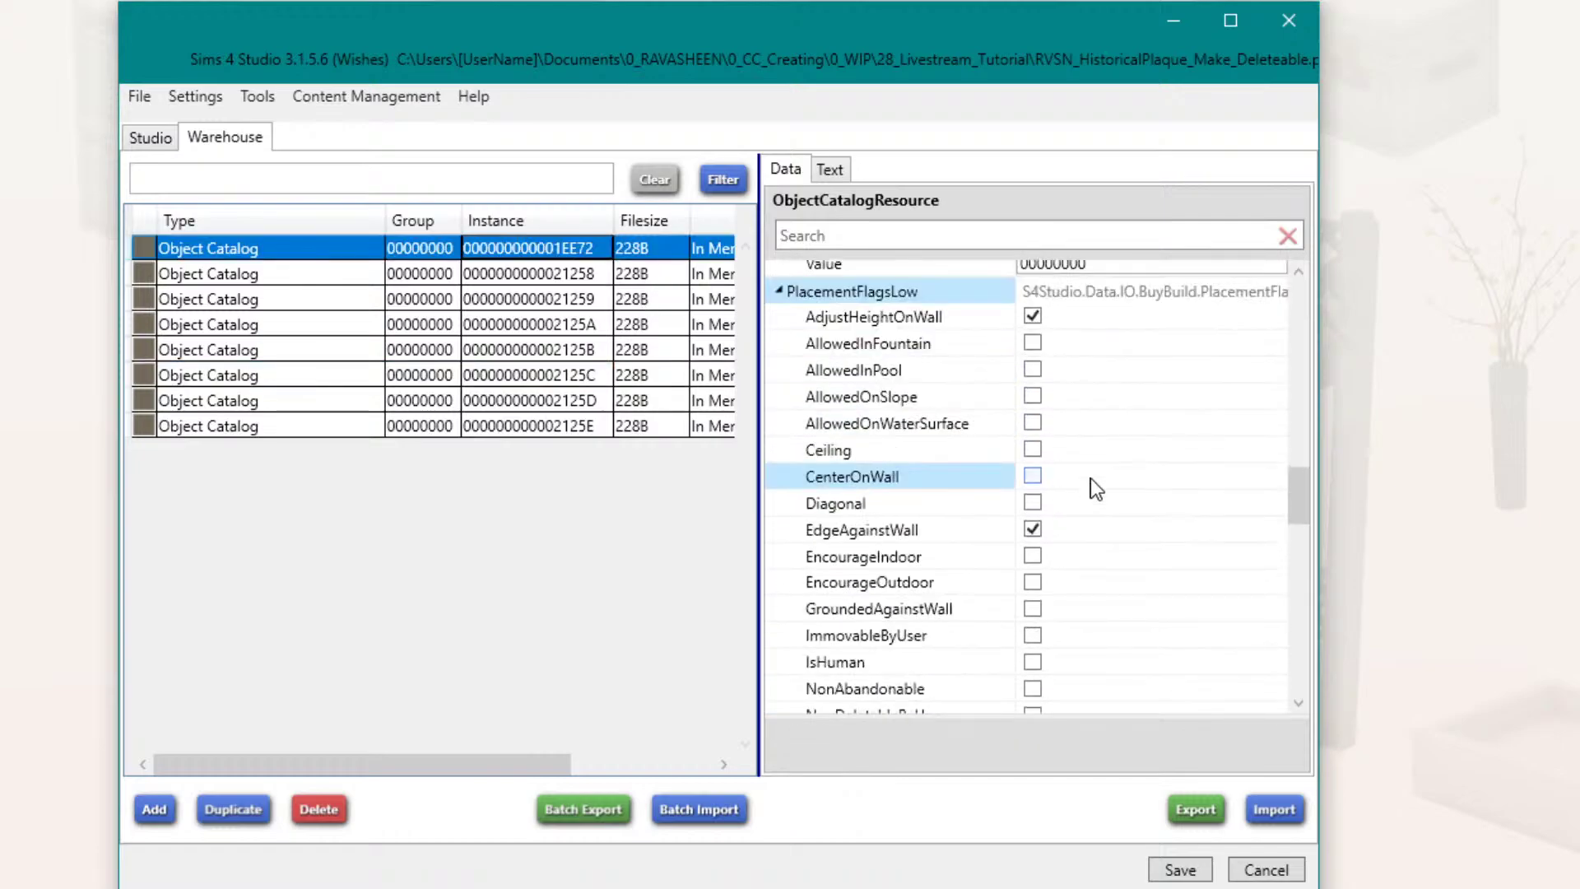
pyautogui.click(515, 383)
pyautogui.scroll(-10, 1054, 634)
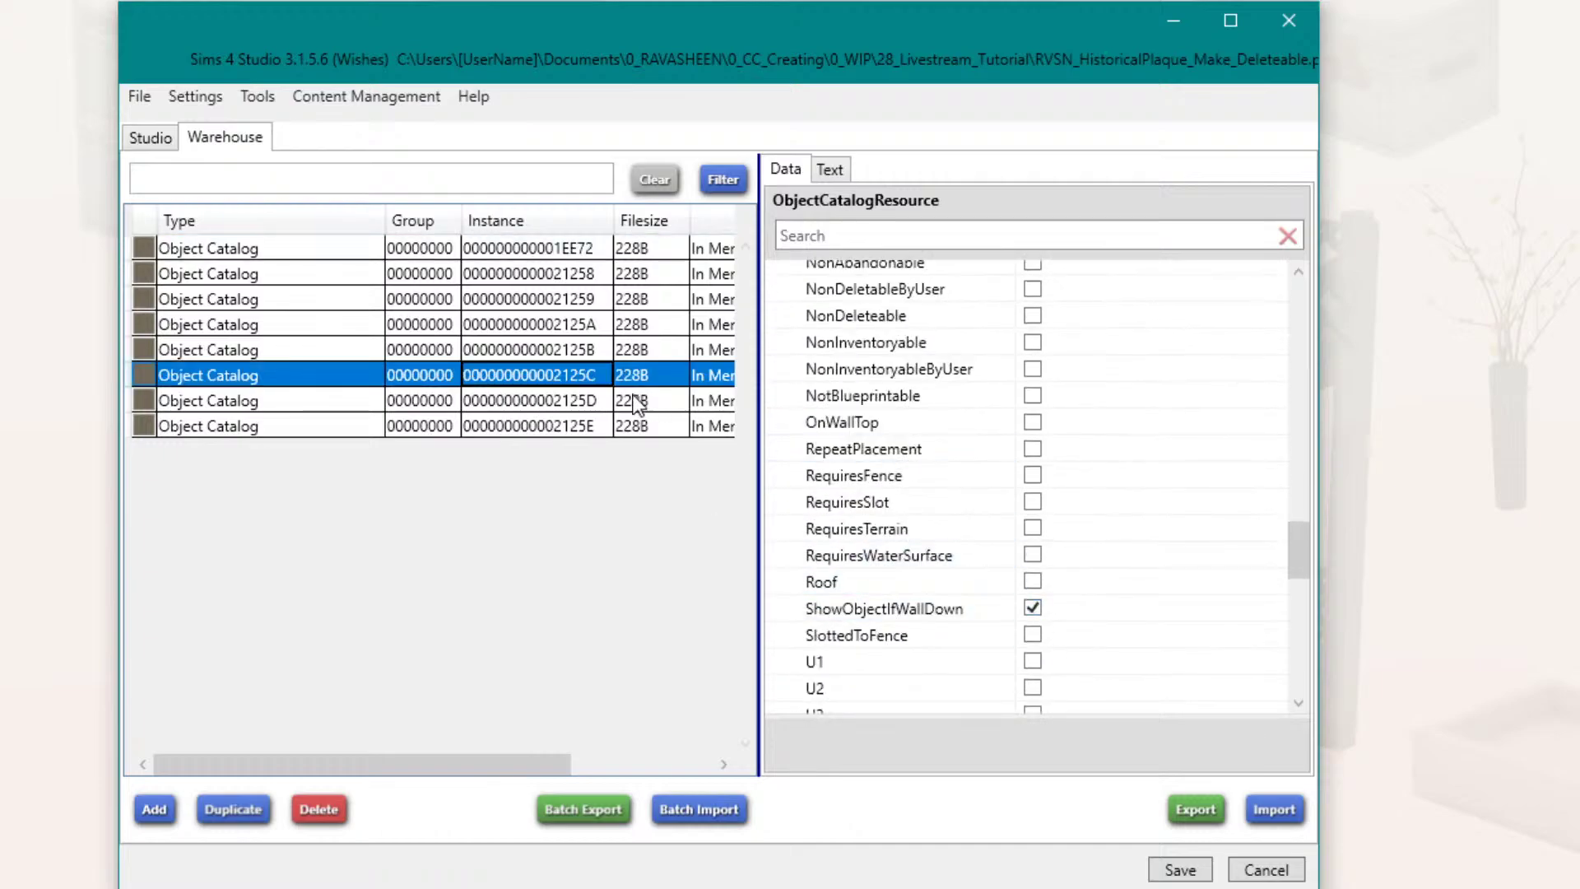
pyautogui.click(1033, 608)
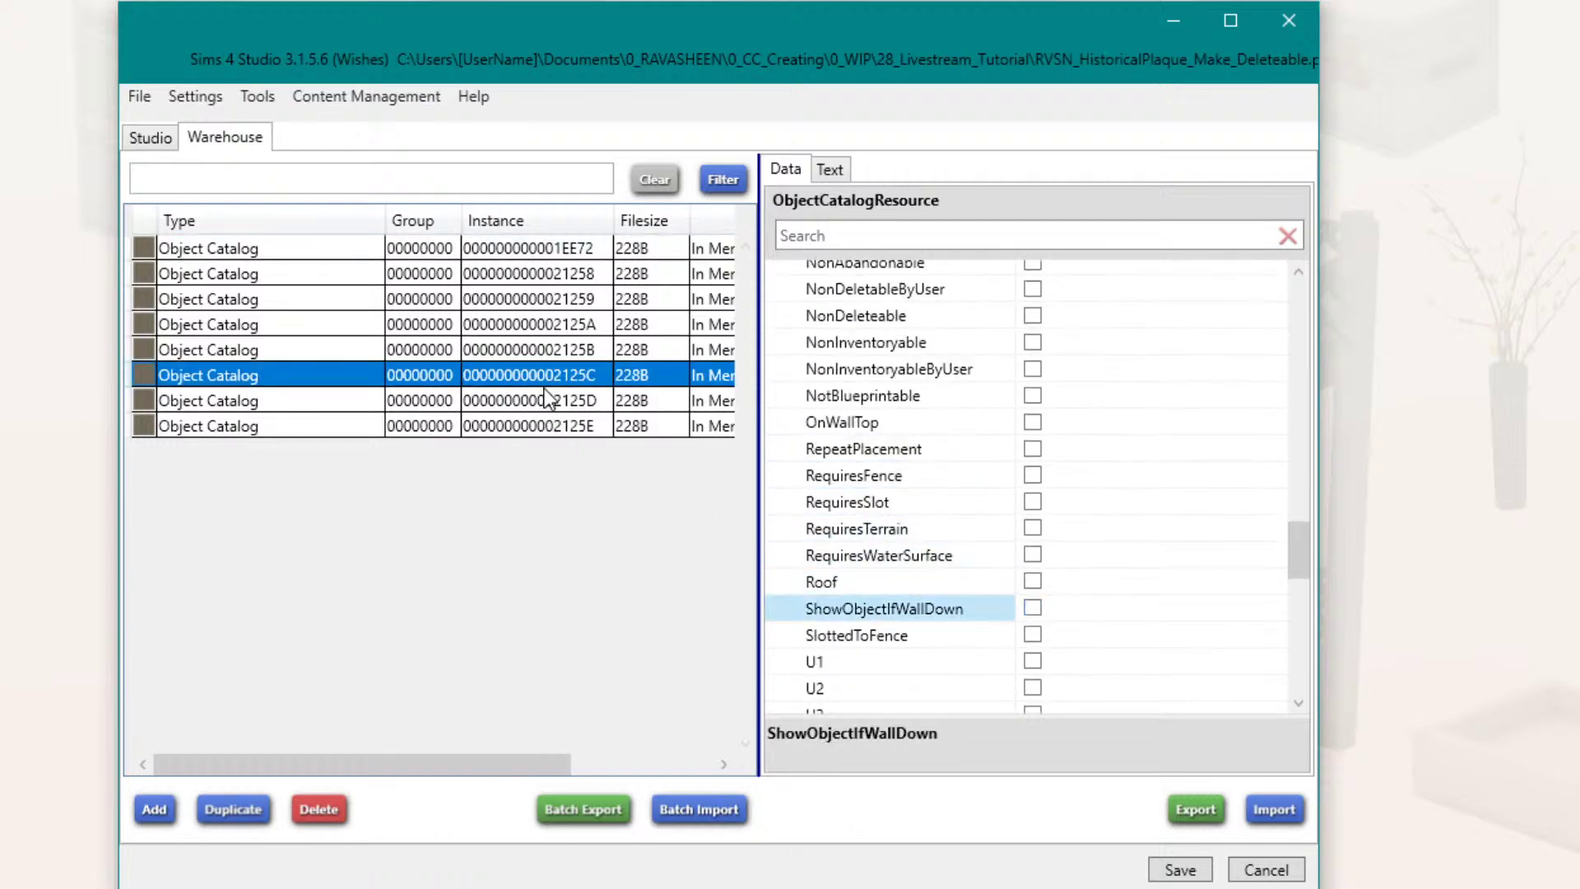
# Step: For catalog entry 2125D, turn off ShowObjectIfWallDown, ImmovableByUser, NonDeletableByUser, NonDeleteable, NonInventoryable, NonInventoryableByUser and NotBlueprintable
pyautogui.press('Down')
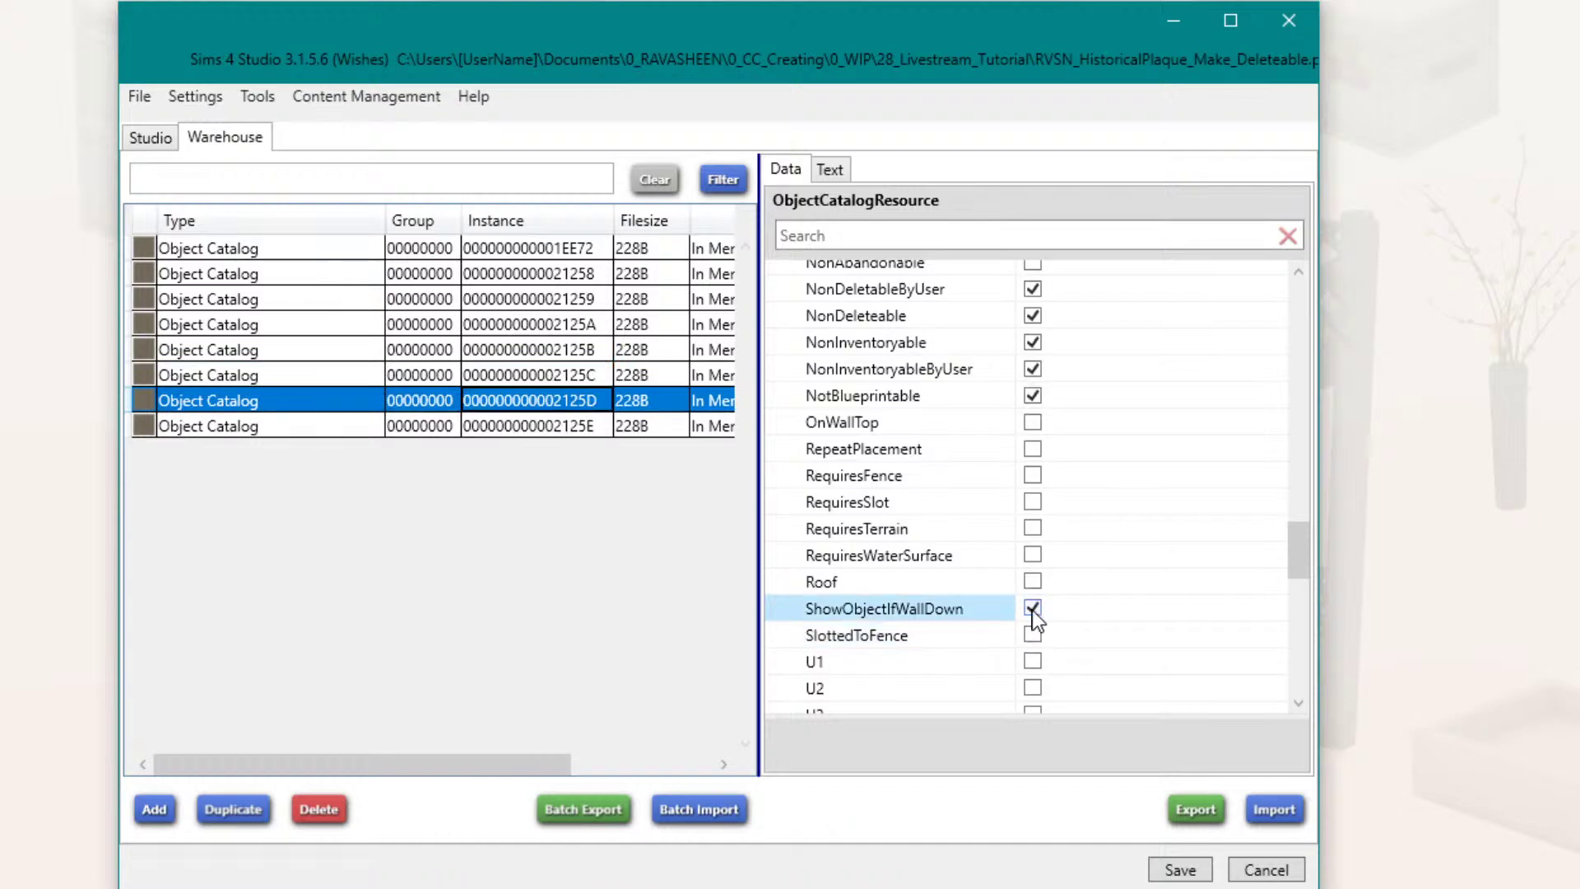
pyautogui.click(1032, 607)
pyautogui.scroll(3, 1118, 557)
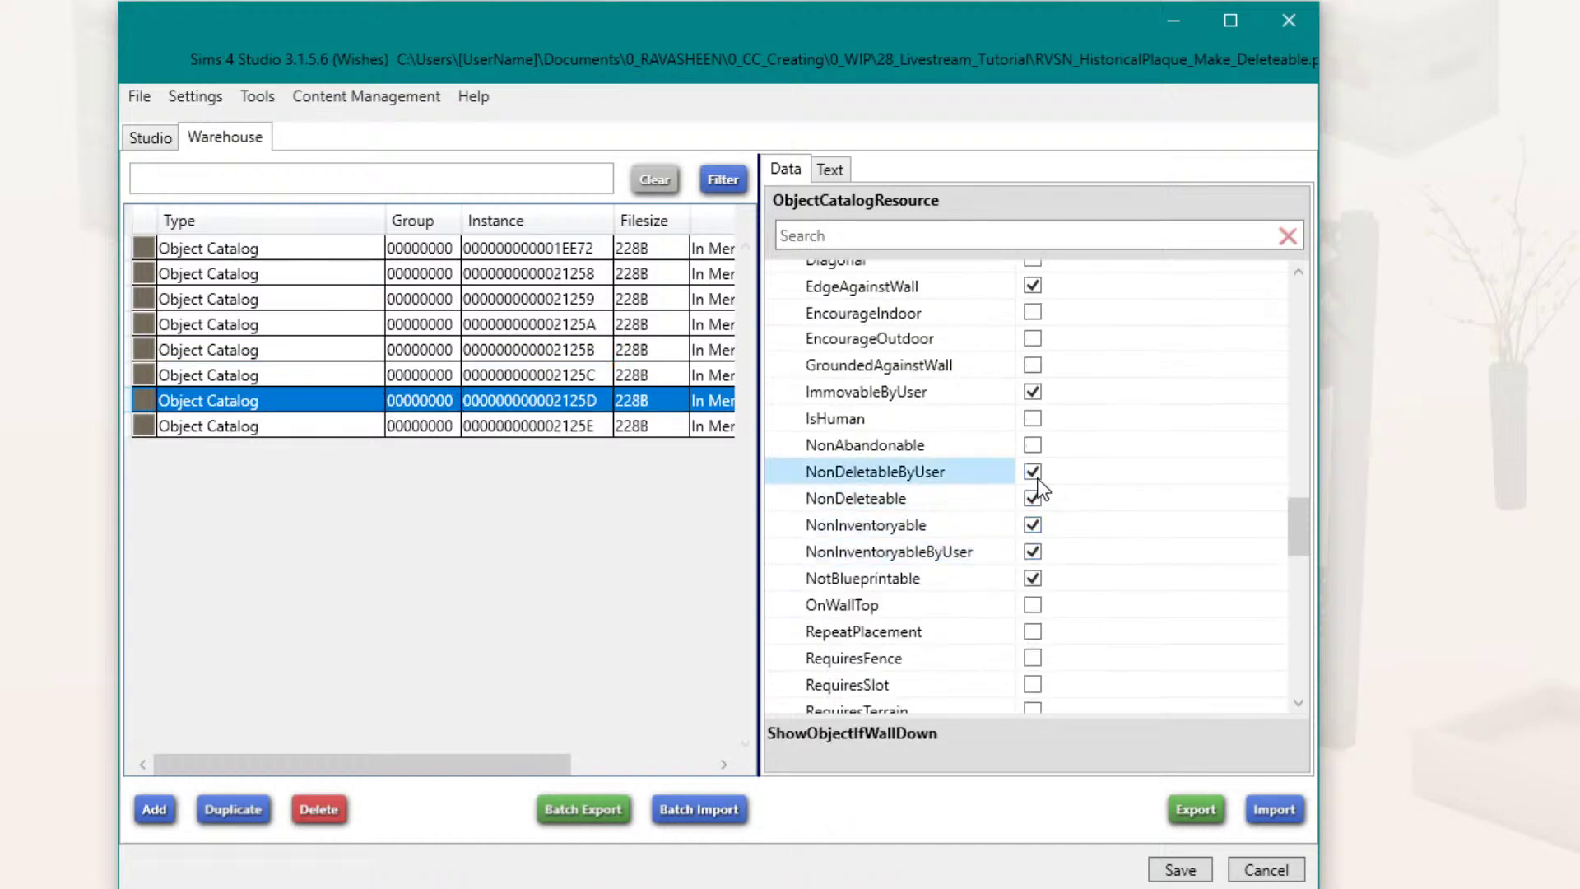
pyautogui.click(1035, 390)
pyautogui.click(1034, 469)
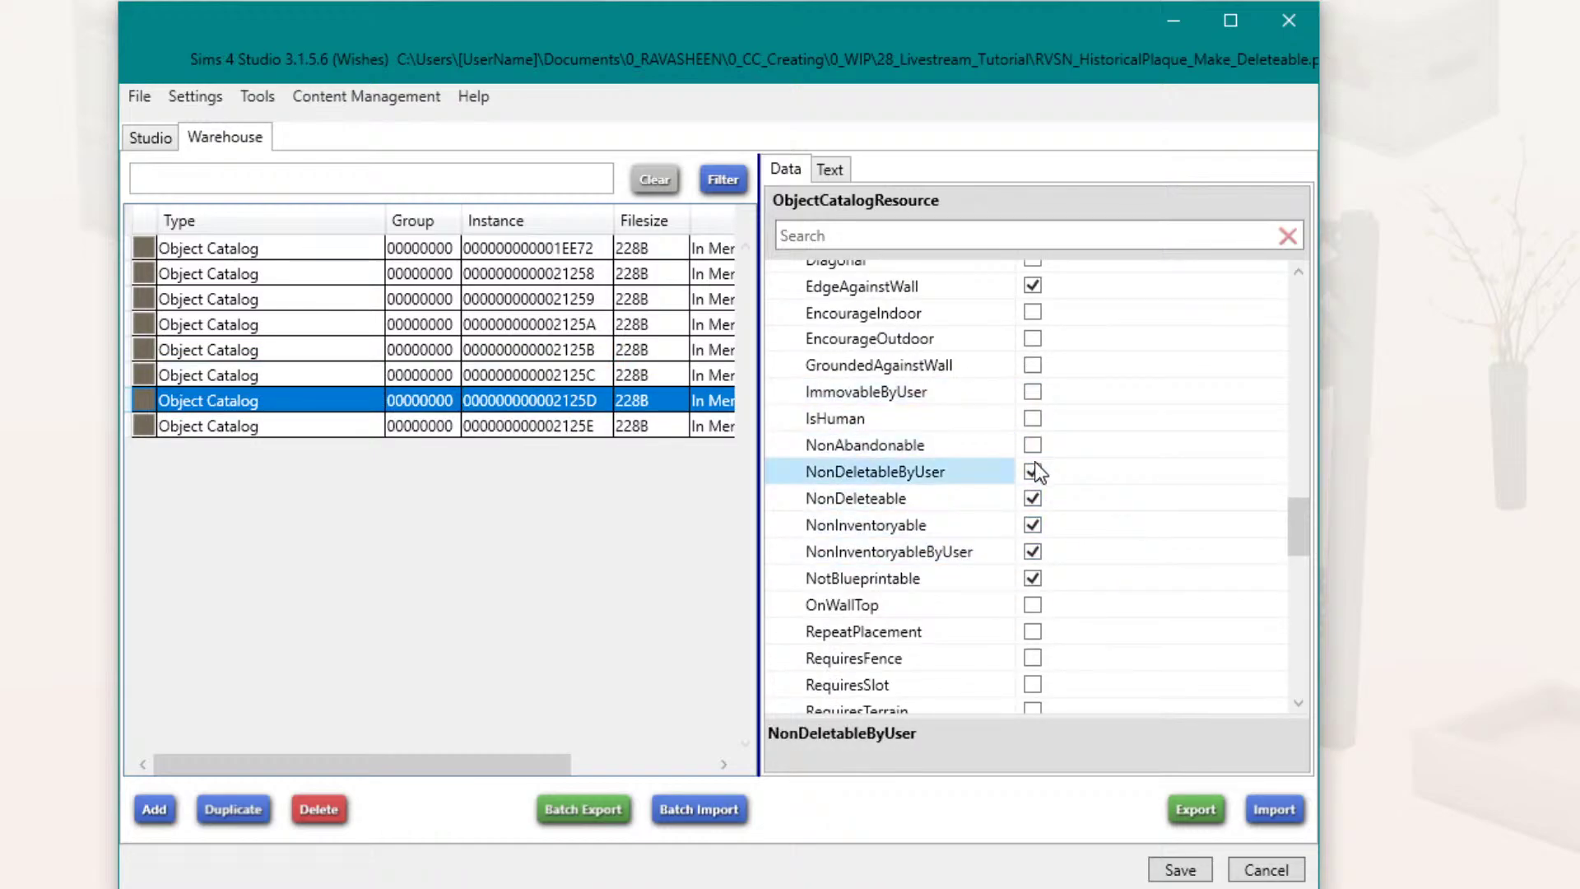
pyautogui.click(1033, 497)
pyautogui.click(1033, 524)
pyautogui.click(1033, 551)
pyautogui.click(1032, 578)
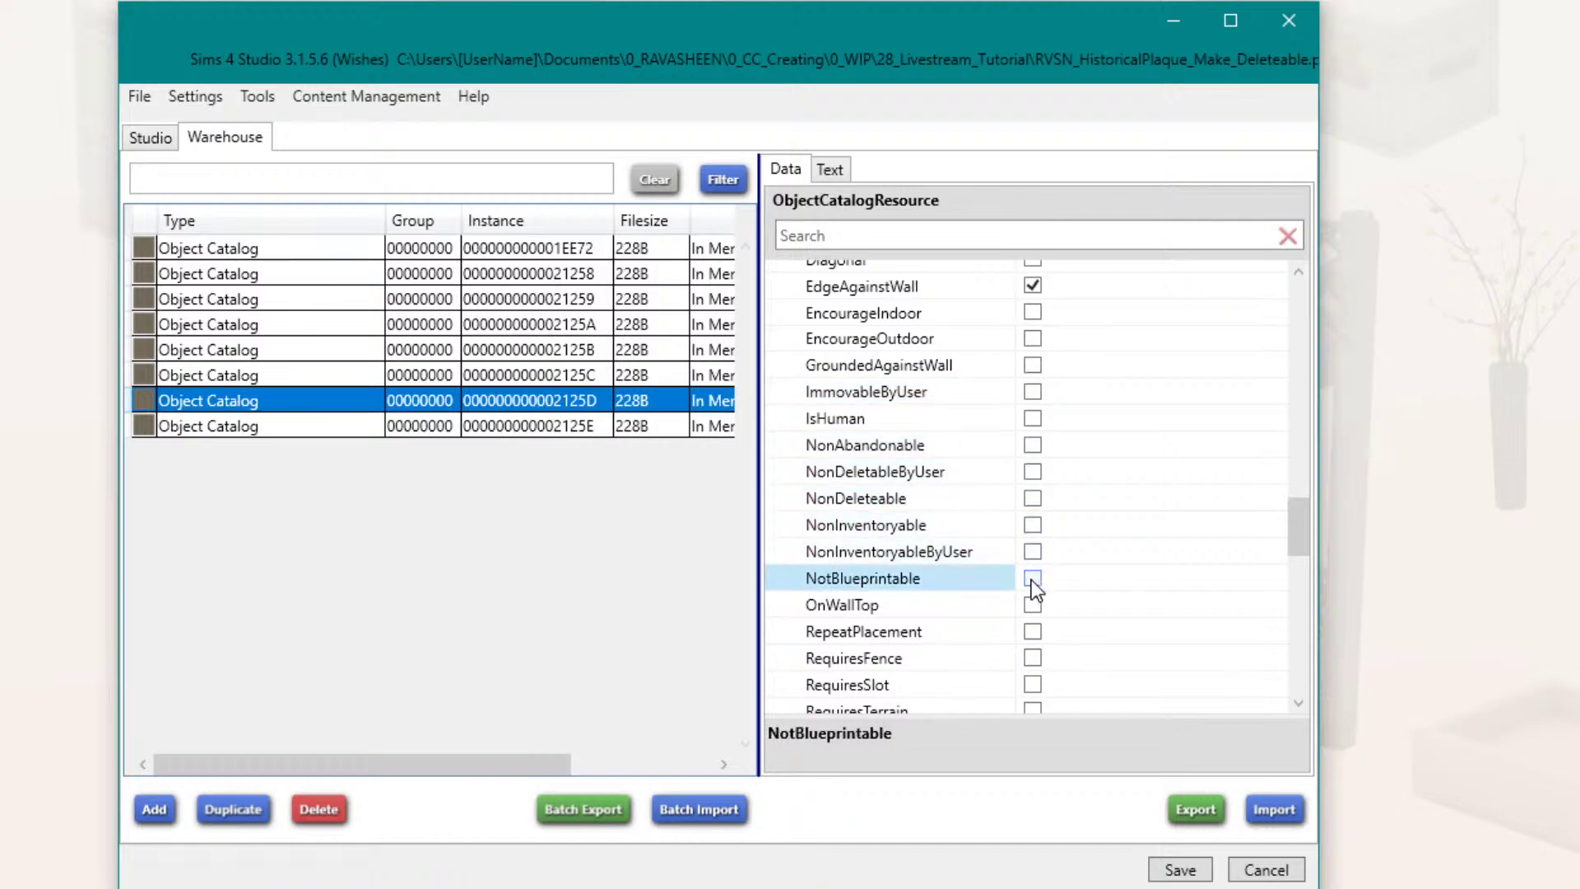
# Step: For catalog entry 2125E, turn off ImmovableByUser, NonDeletableByUser, NonDeleteable, NonInventoryable, NonInventoryableByUser, NotBlueprintable and ShowObjectIfWallDown
pyautogui.click(629, 429)
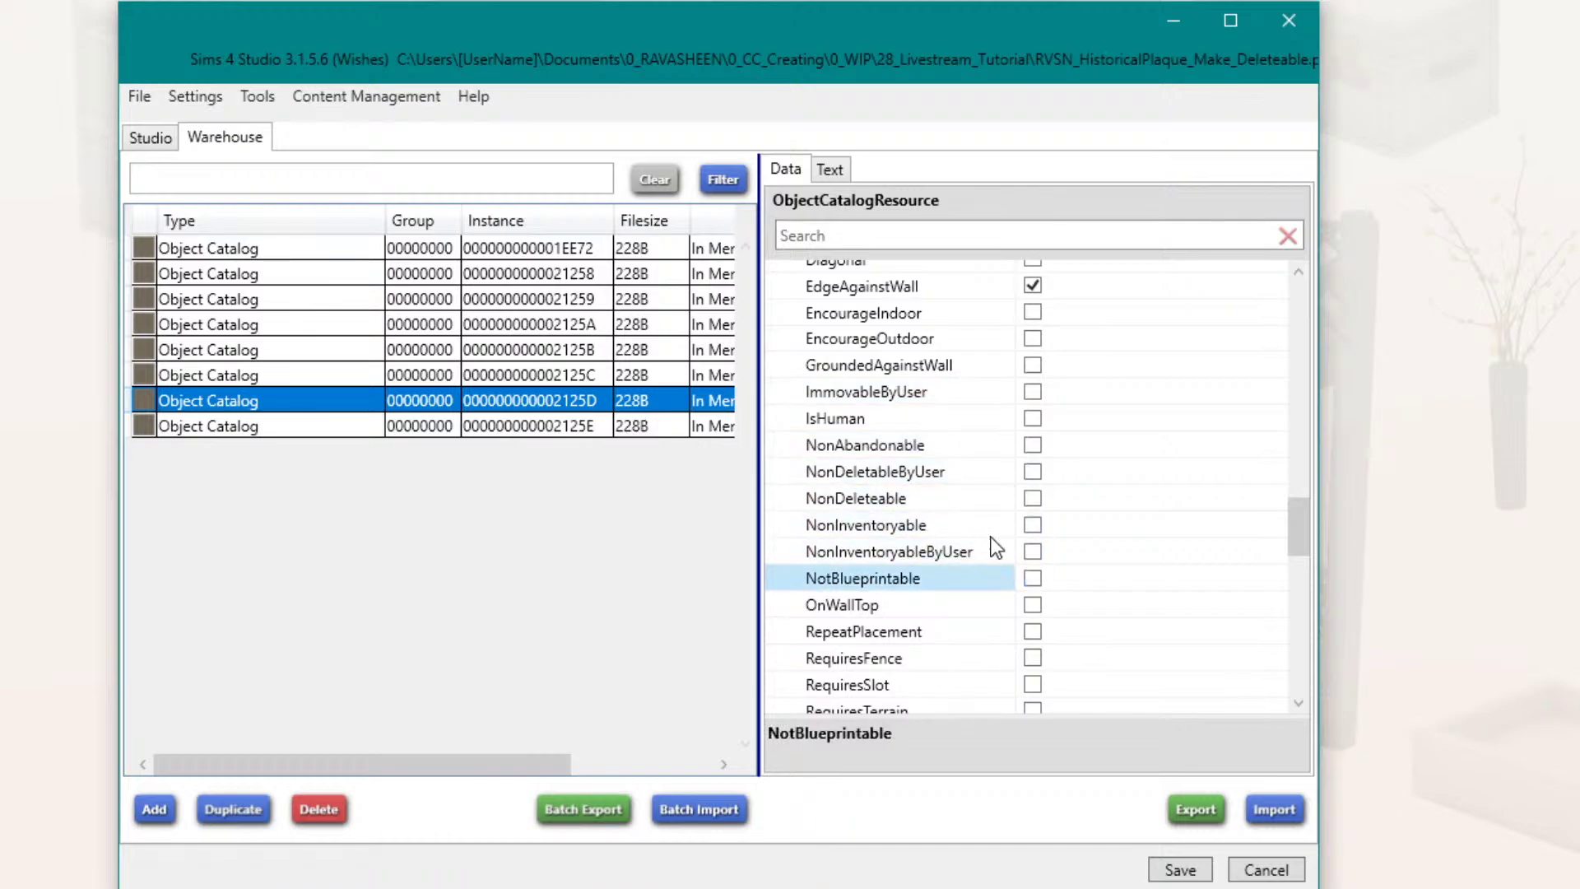
pyautogui.click(1033, 392)
pyautogui.click(1033, 471)
pyautogui.click(1033, 497)
pyautogui.click(1033, 524)
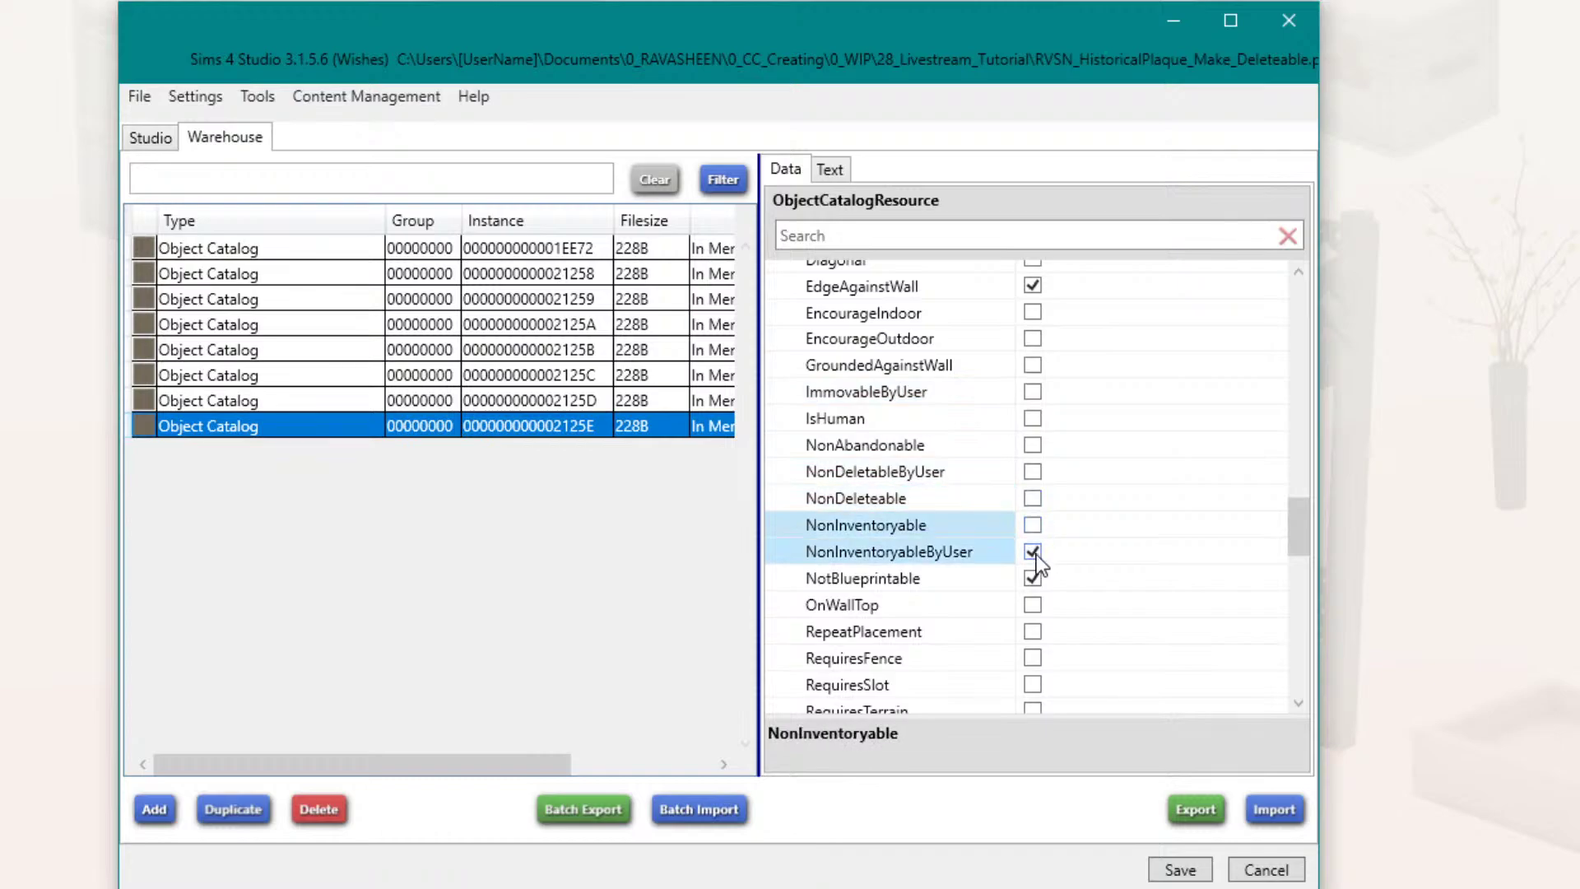
pyautogui.click(1034, 552)
pyautogui.click(1032, 579)
pyautogui.scroll(-5, 1097, 567)
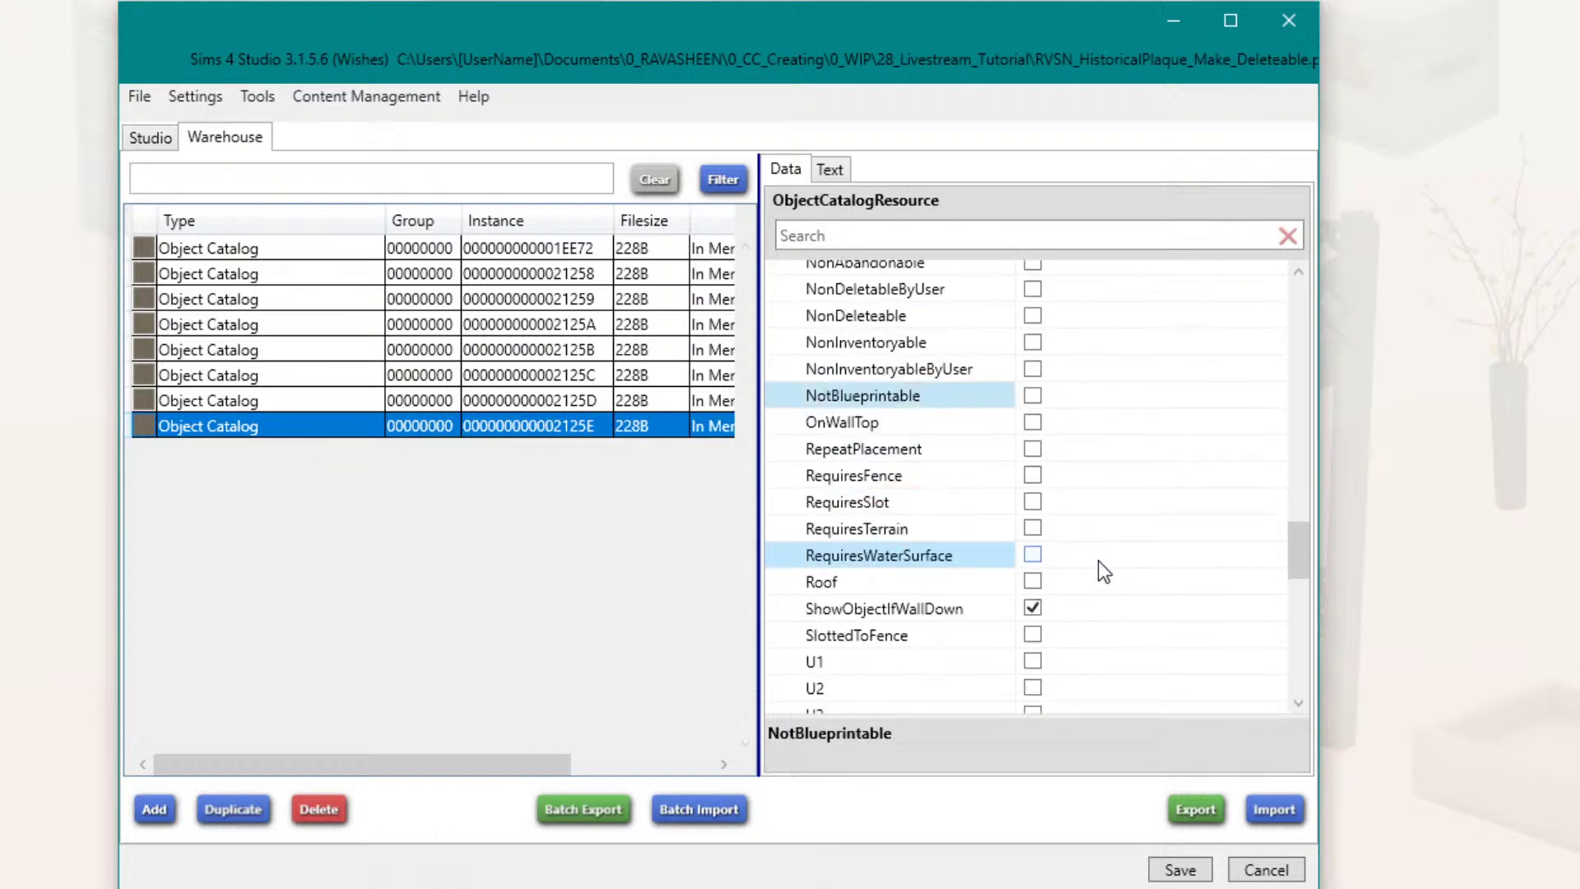
pyautogui.click(1031, 607)
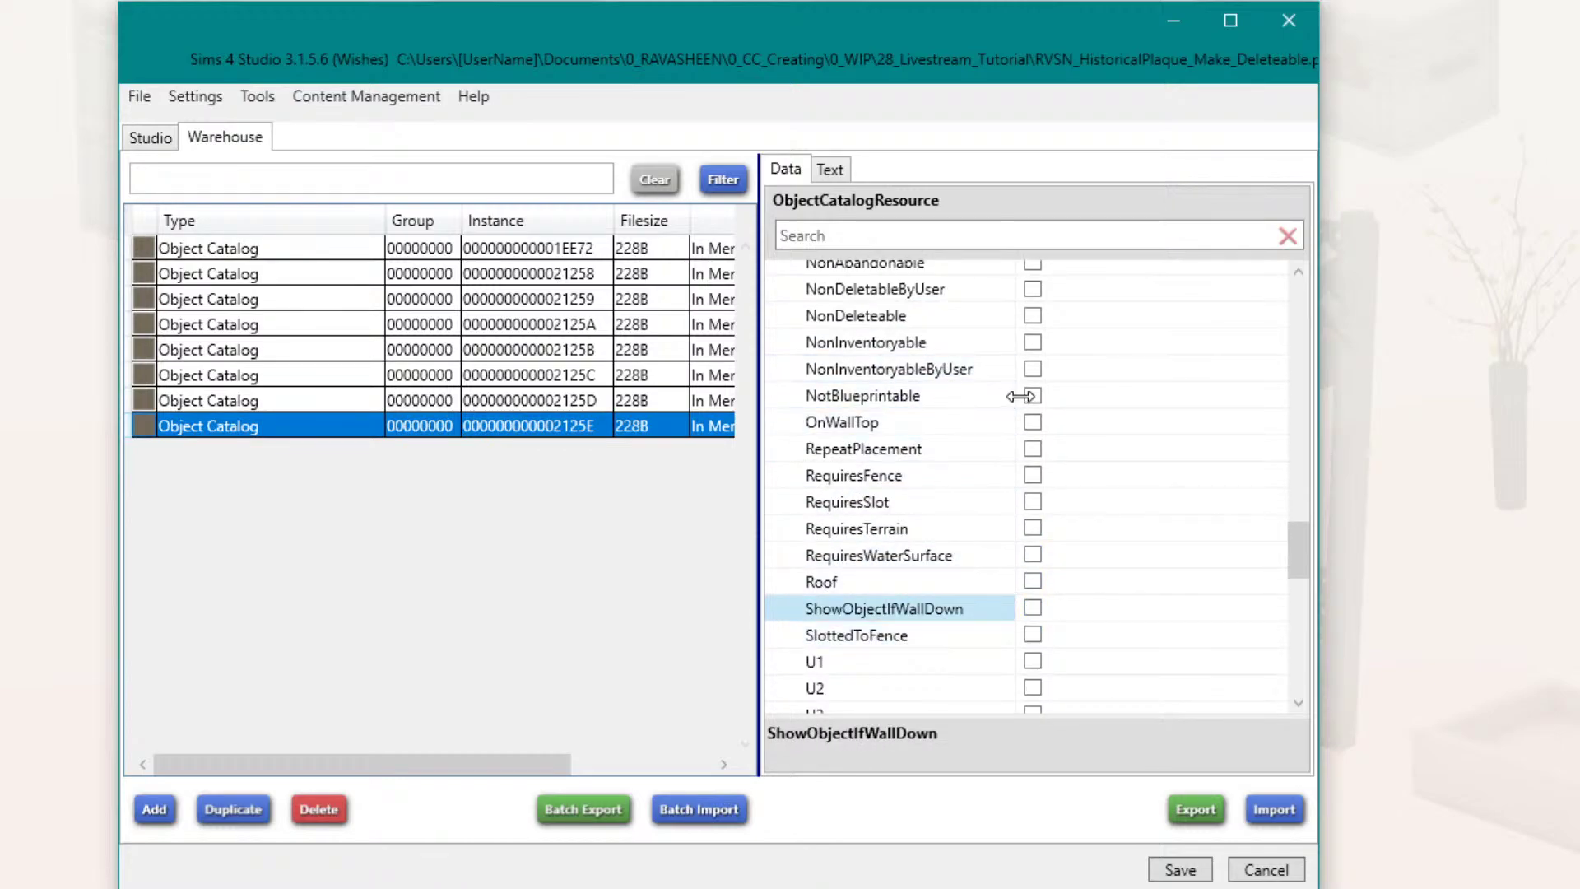
# Step: Save the edited plaque package and save it again from the Studio view
pyautogui.click(1190, 873)
pyautogui.click(1265, 770)
pyautogui.click(1177, 870)
pyautogui.click(1273, 768)
pyautogui.click(155, 142)
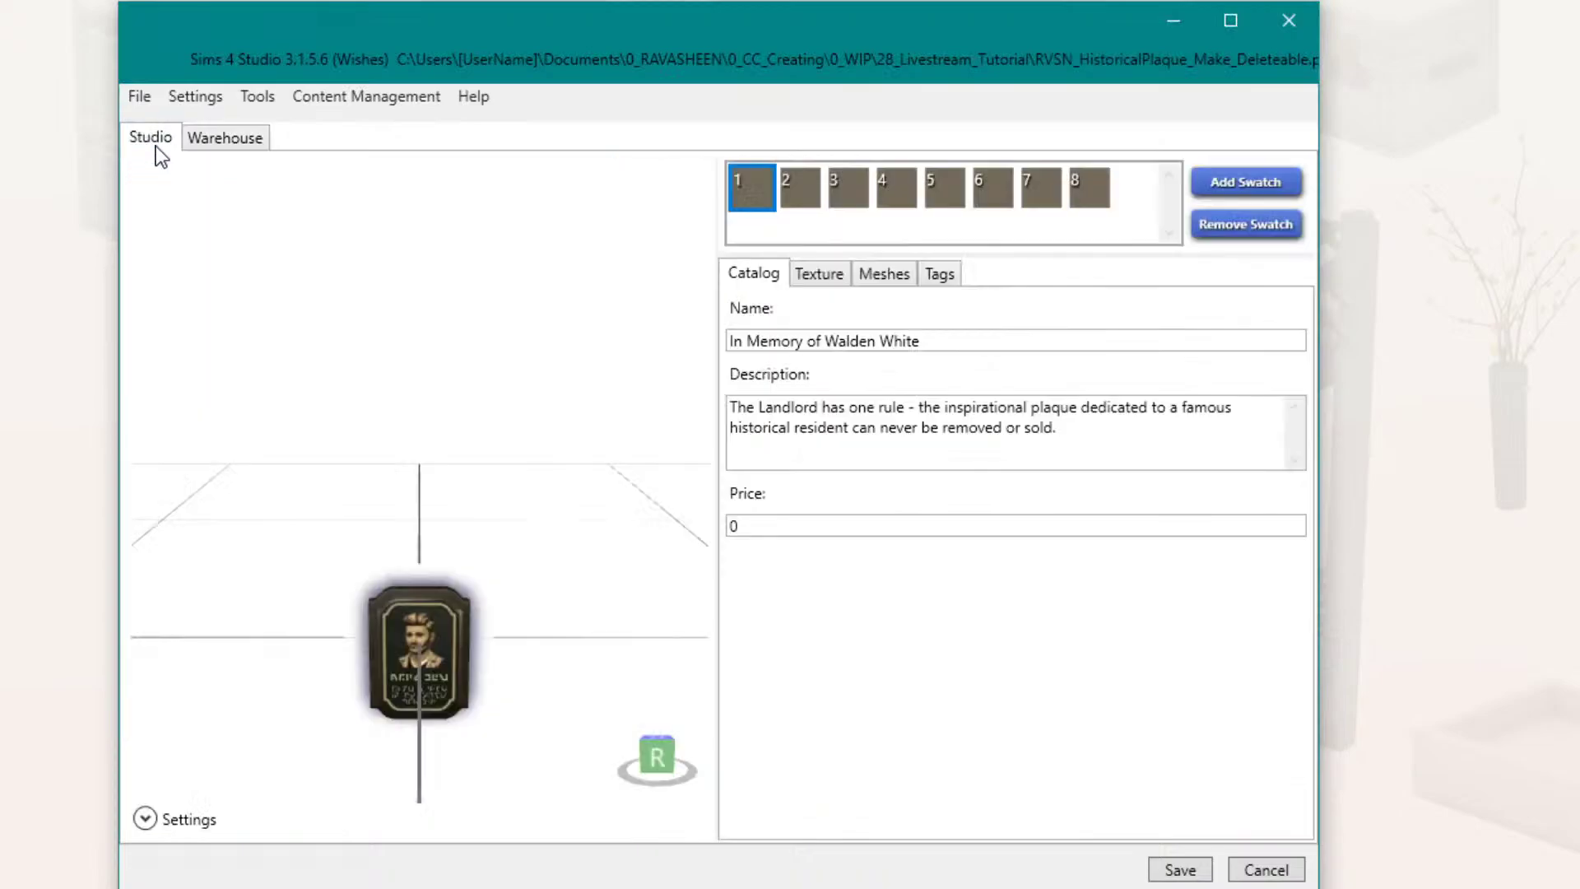
pyautogui.click(1175, 867)
pyautogui.click(1265, 770)
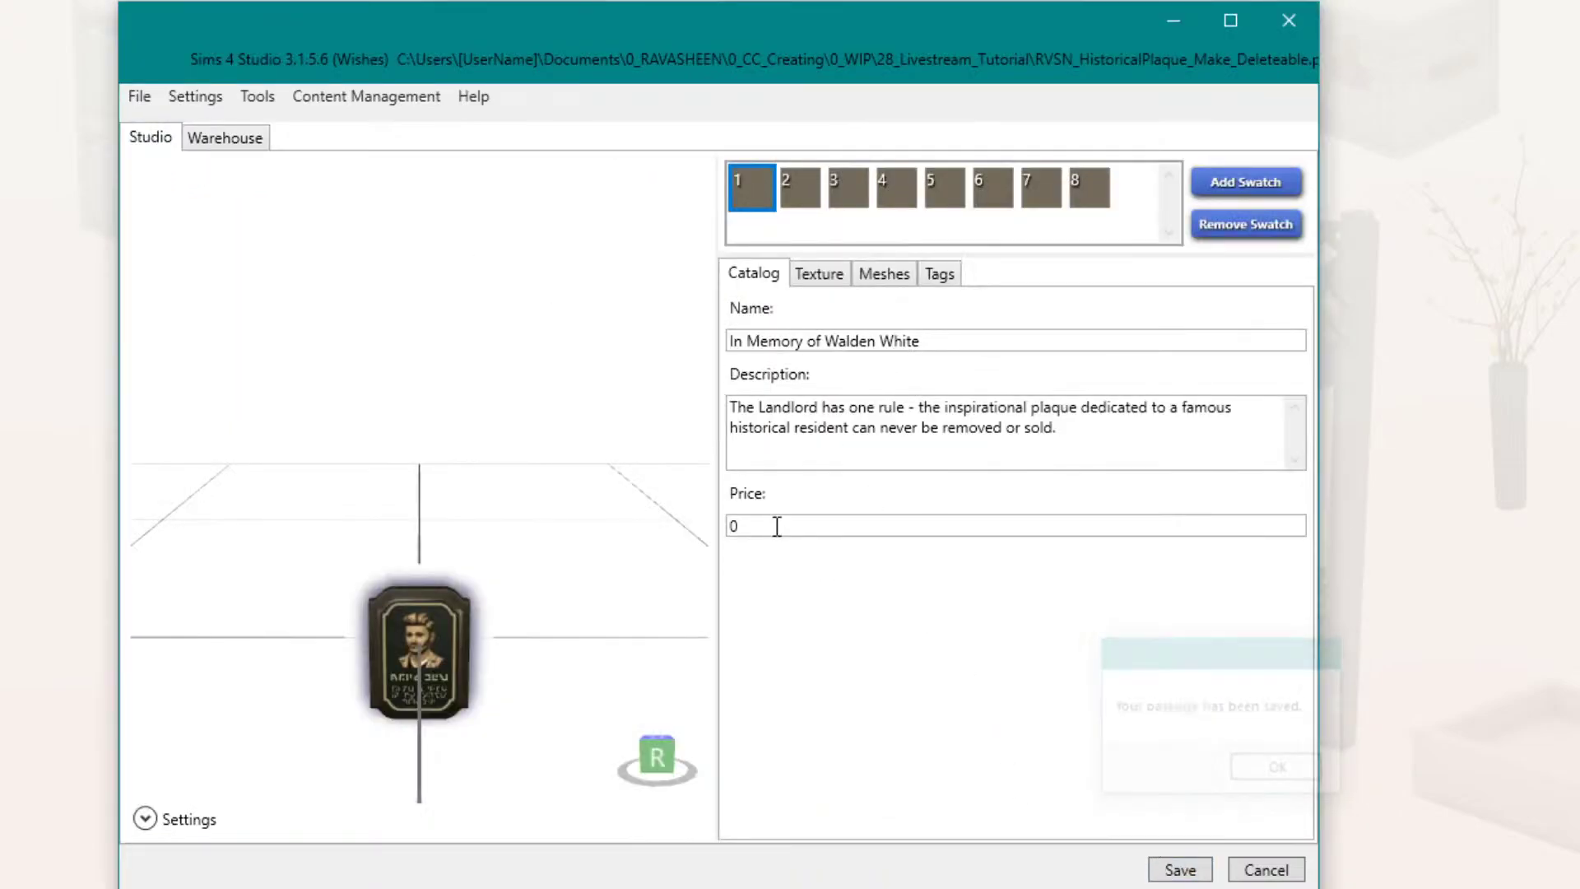
# Step: Start saving a copy of the package and create a folder named OVERRIDE inside _Testing CC
pyautogui.click(134, 101)
pyautogui.click(181, 186)
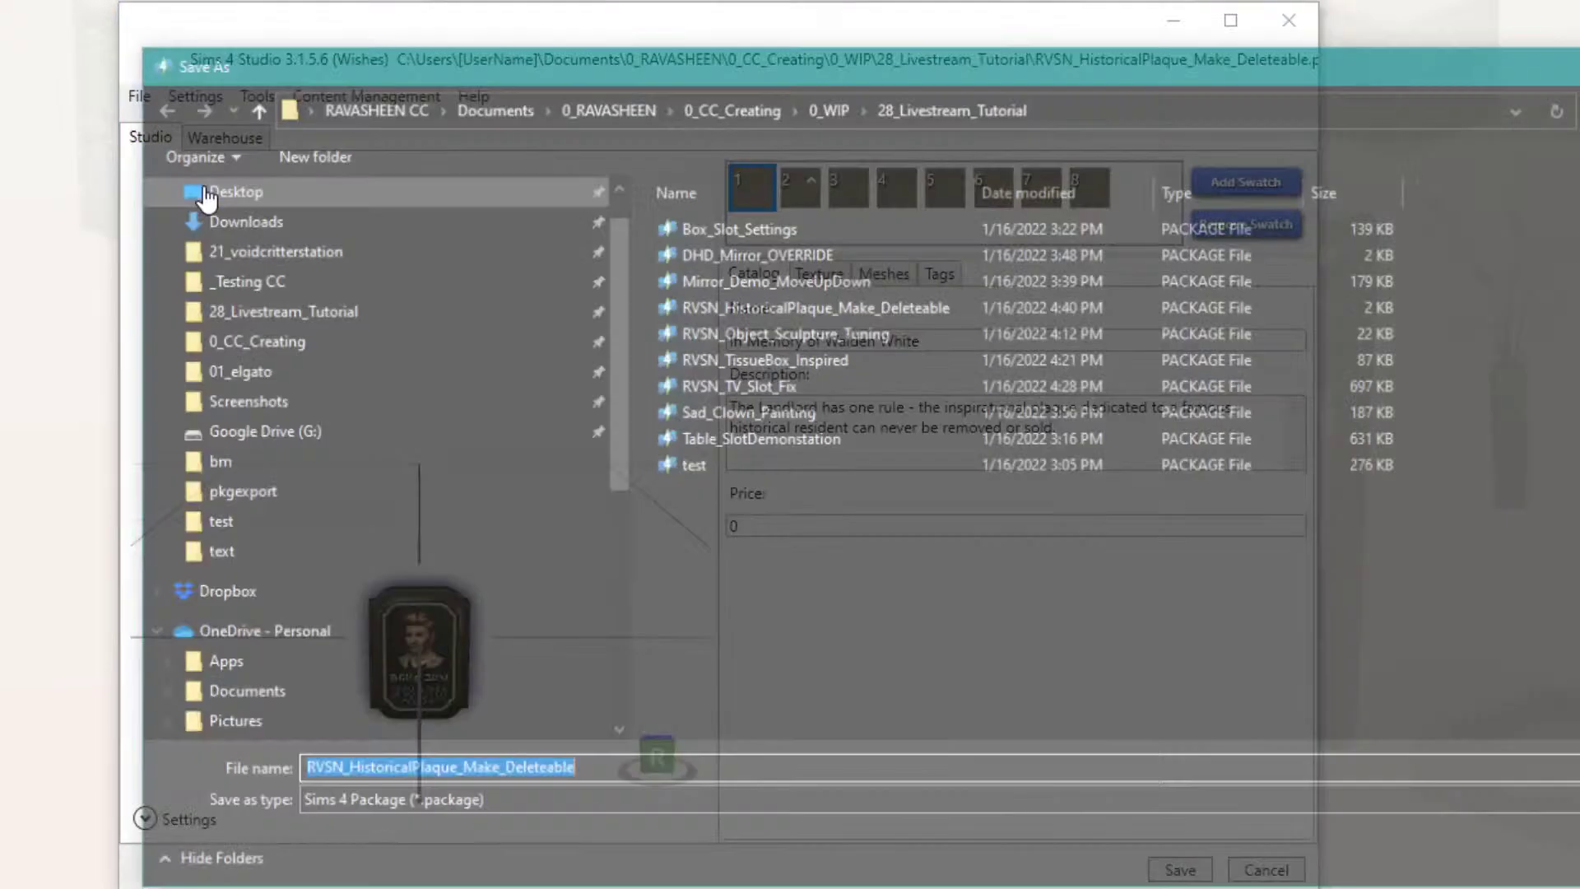
pyautogui.click(313, 331)
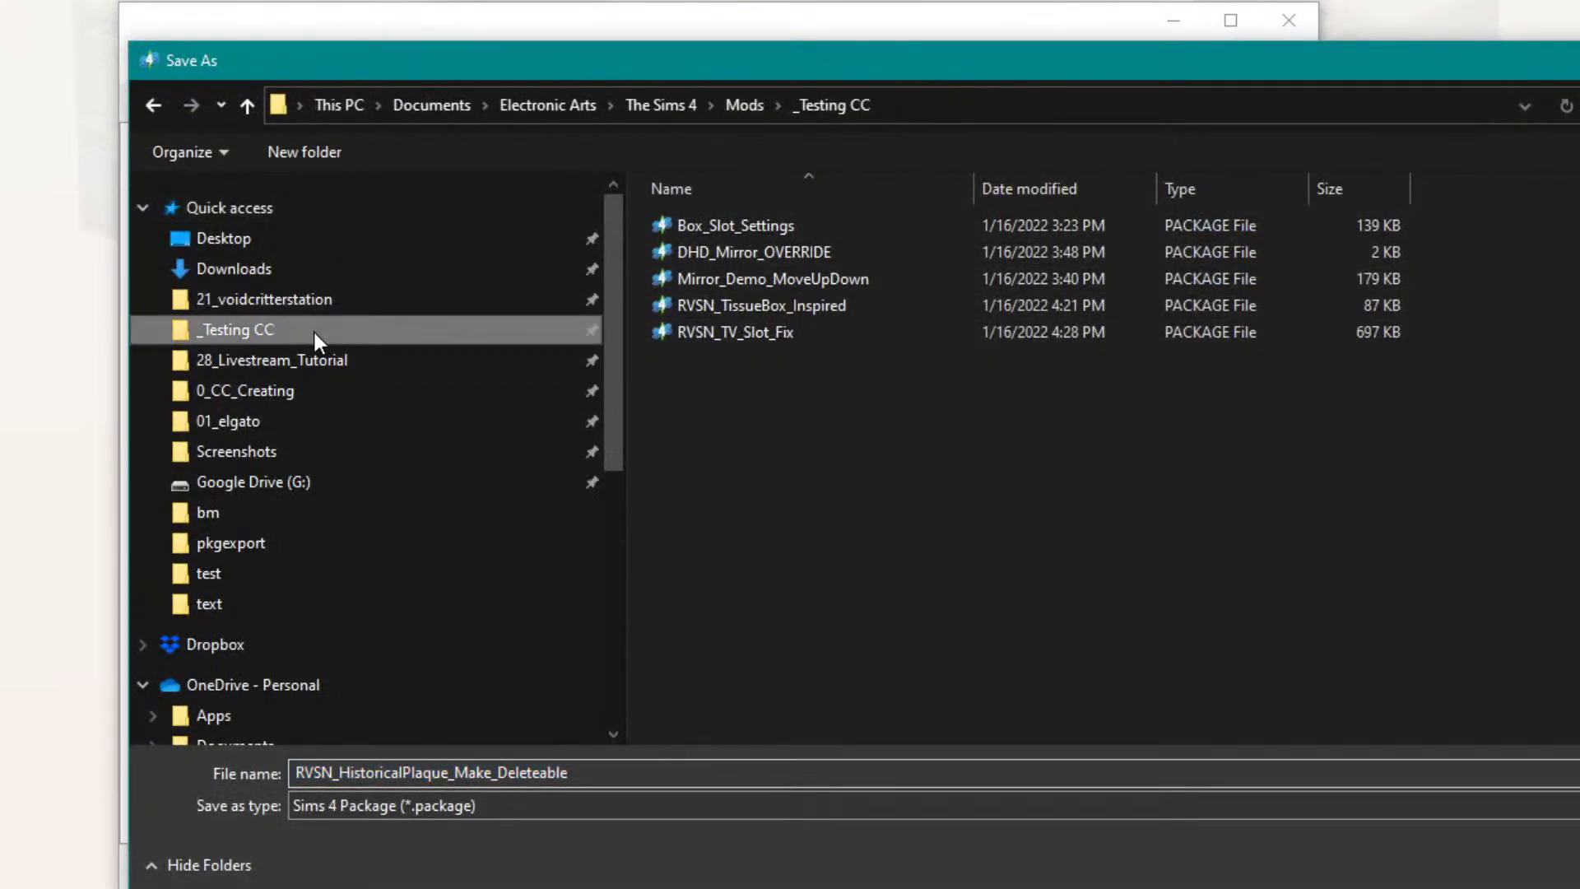
pyautogui.click(302, 157)
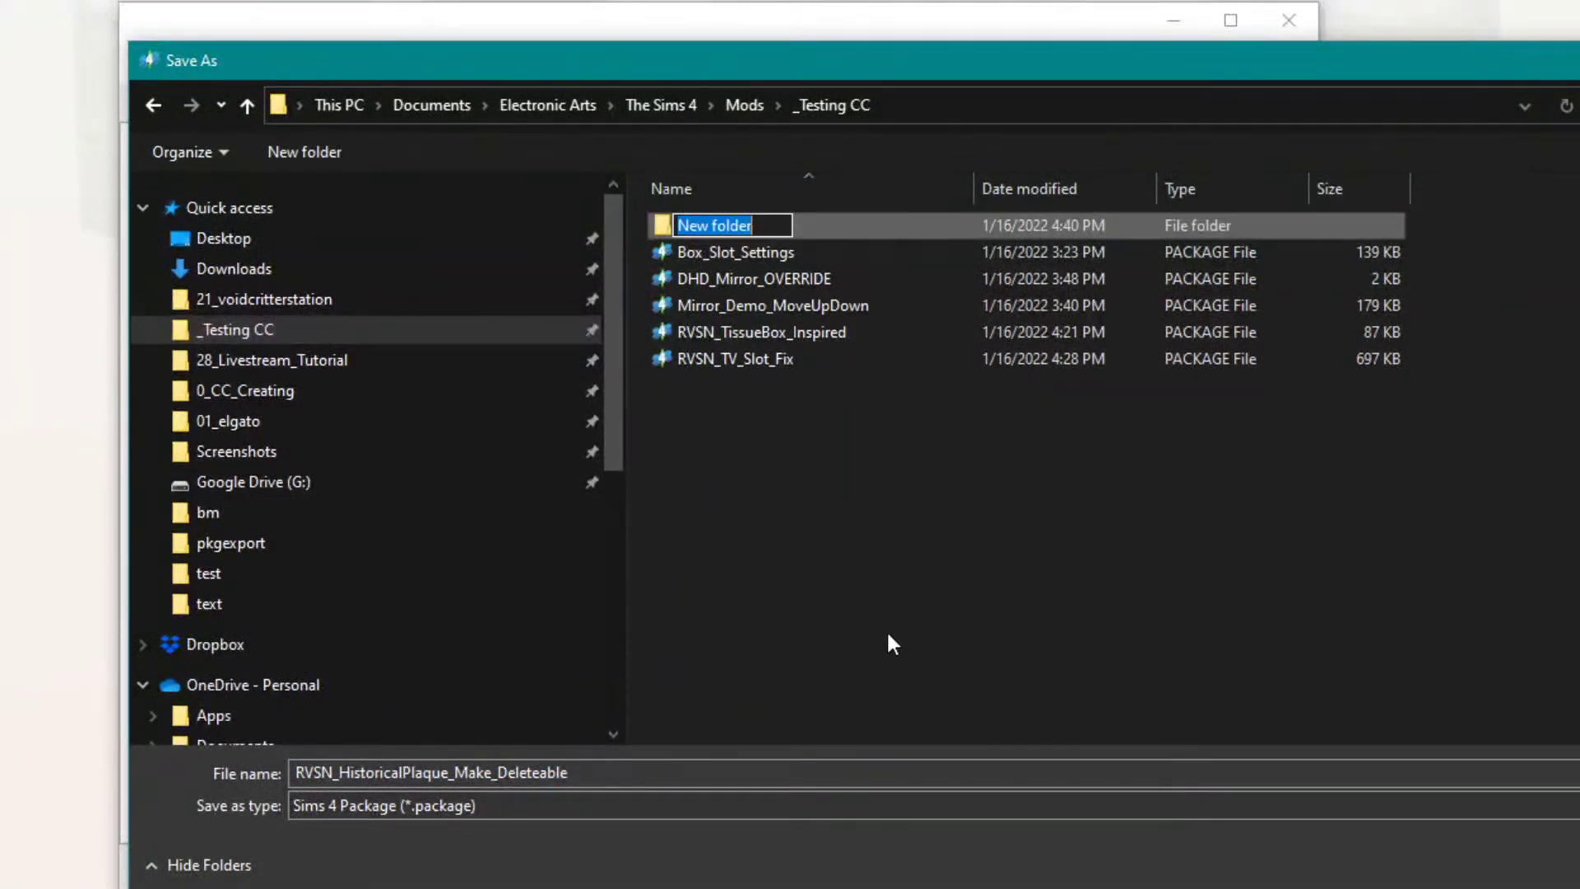
pyautogui.write('OVERRIDE')
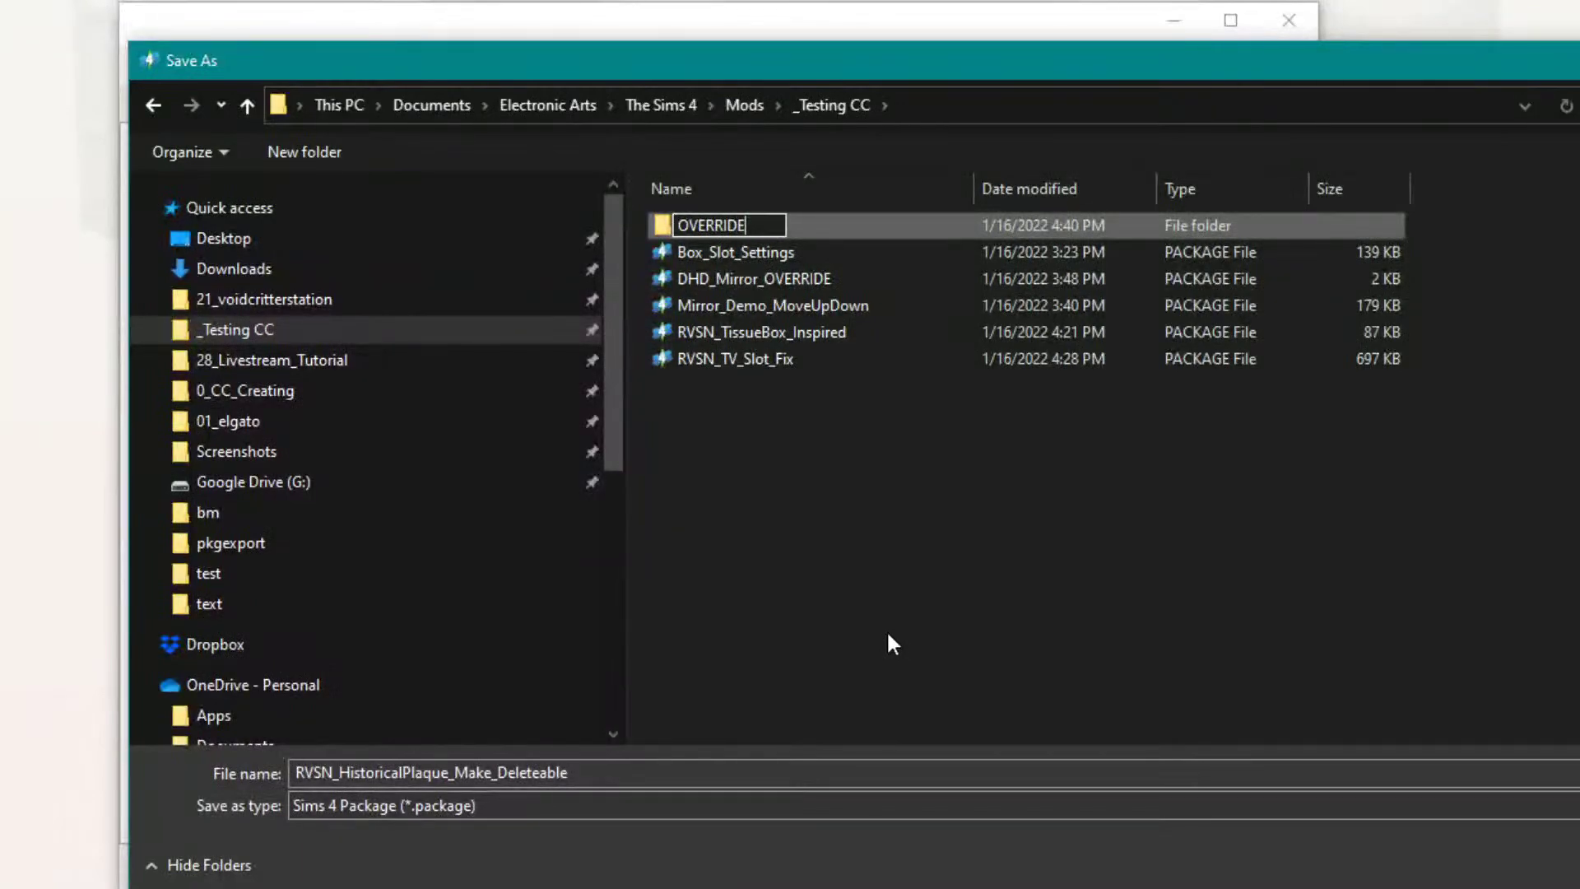
pyautogui.press('Return')
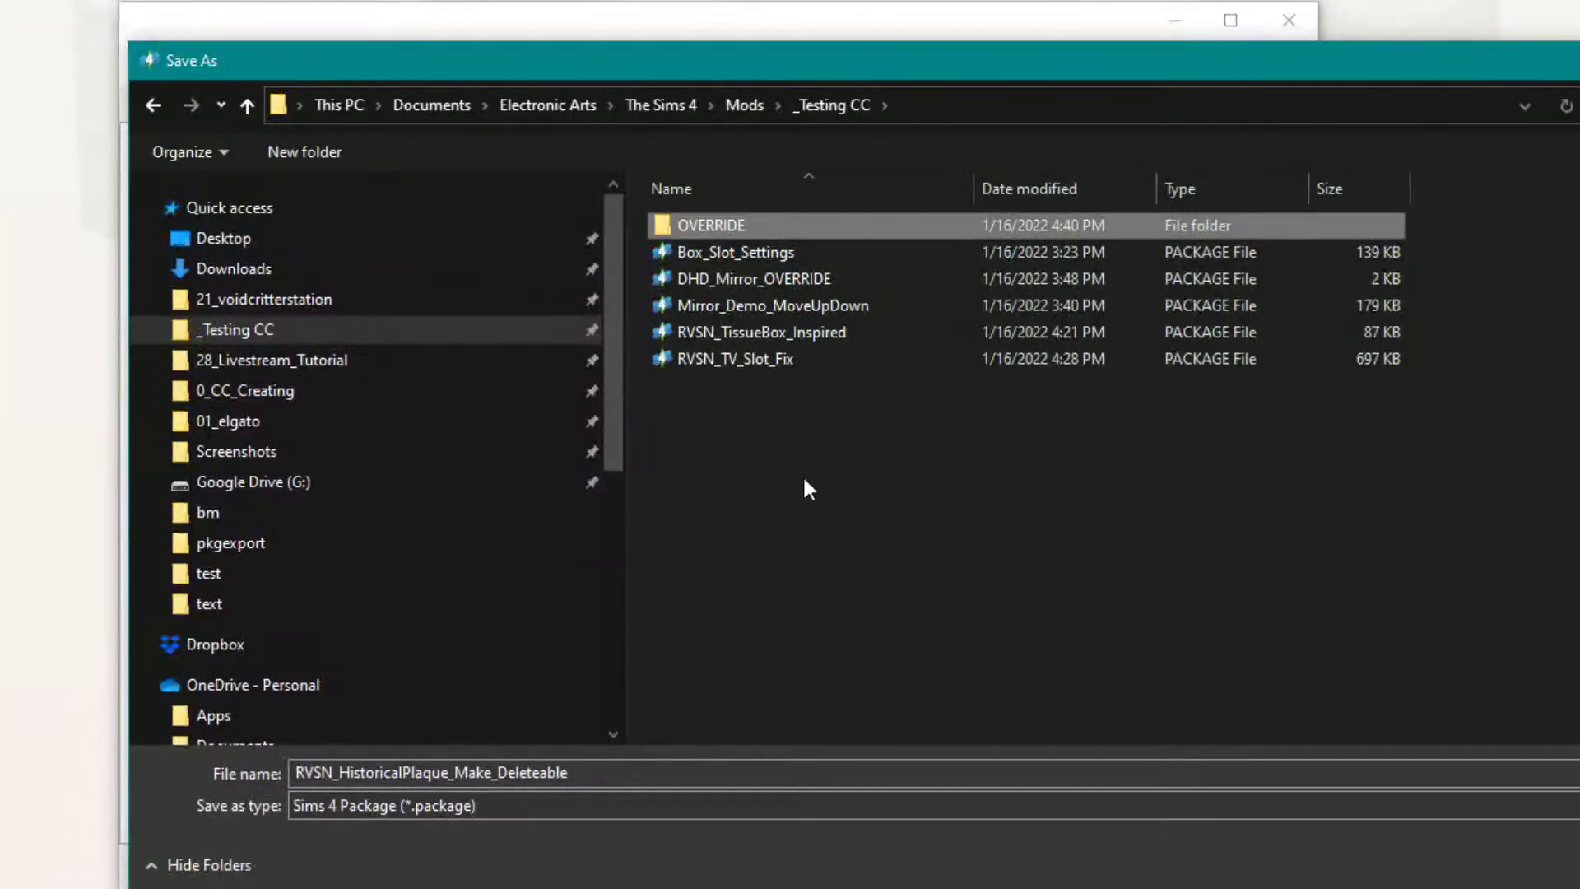
# Step: Save the copy in the OVERRIDE folder as RVSN_HistoricalPlaque_Make_Deleteable_OVERRIDE
pyautogui.doubleClick(774, 225)
pyautogui.click(632, 773)
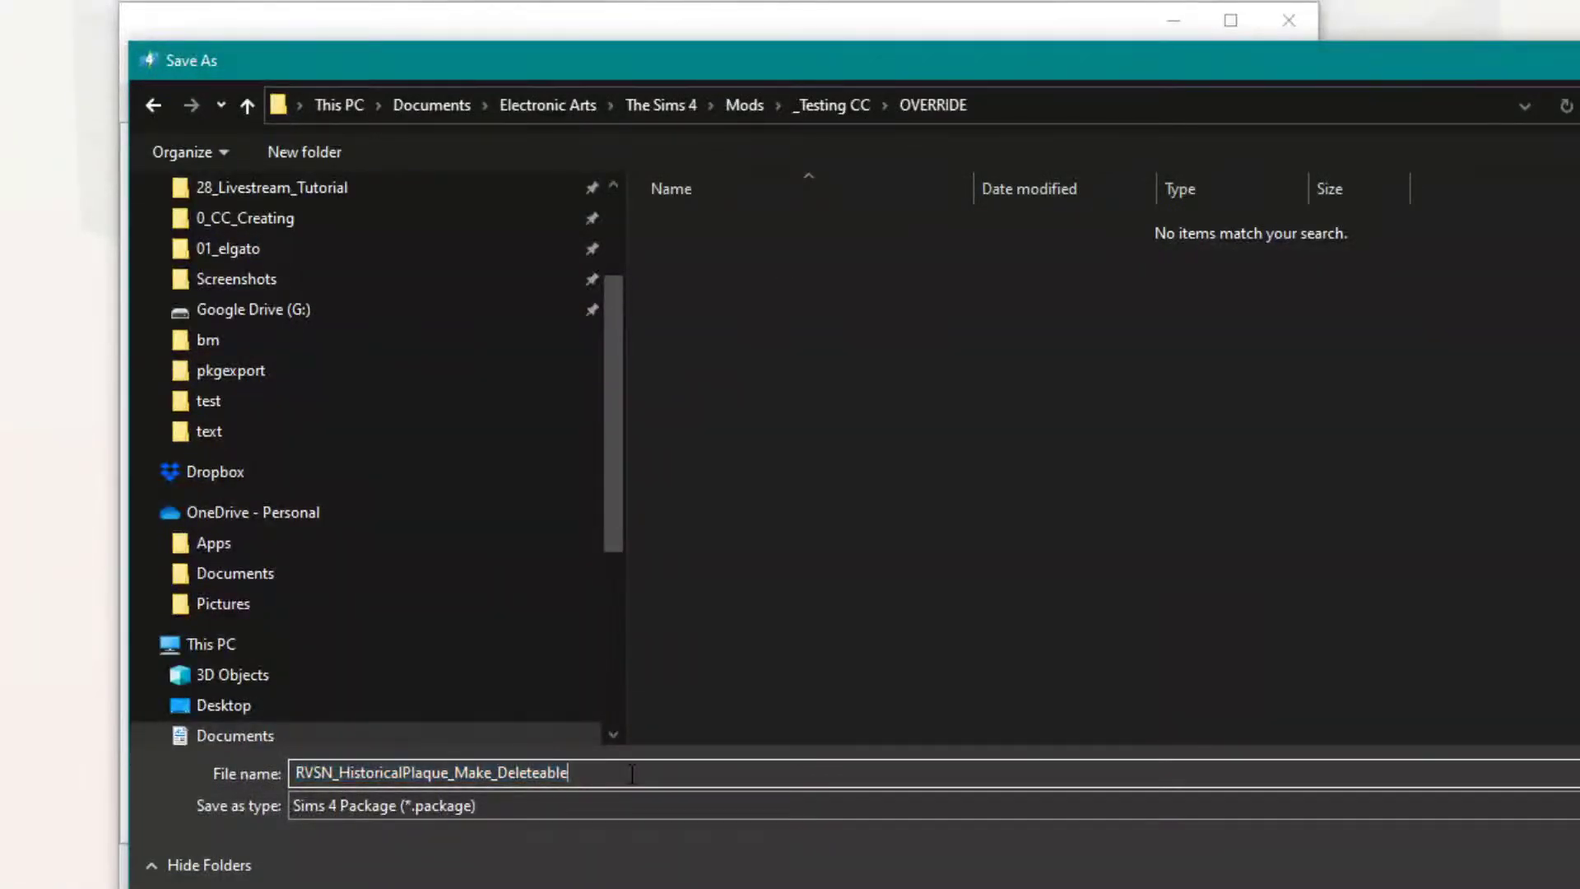
pyautogui.write('_OVERRIDE')
pyautogui.press('Return')
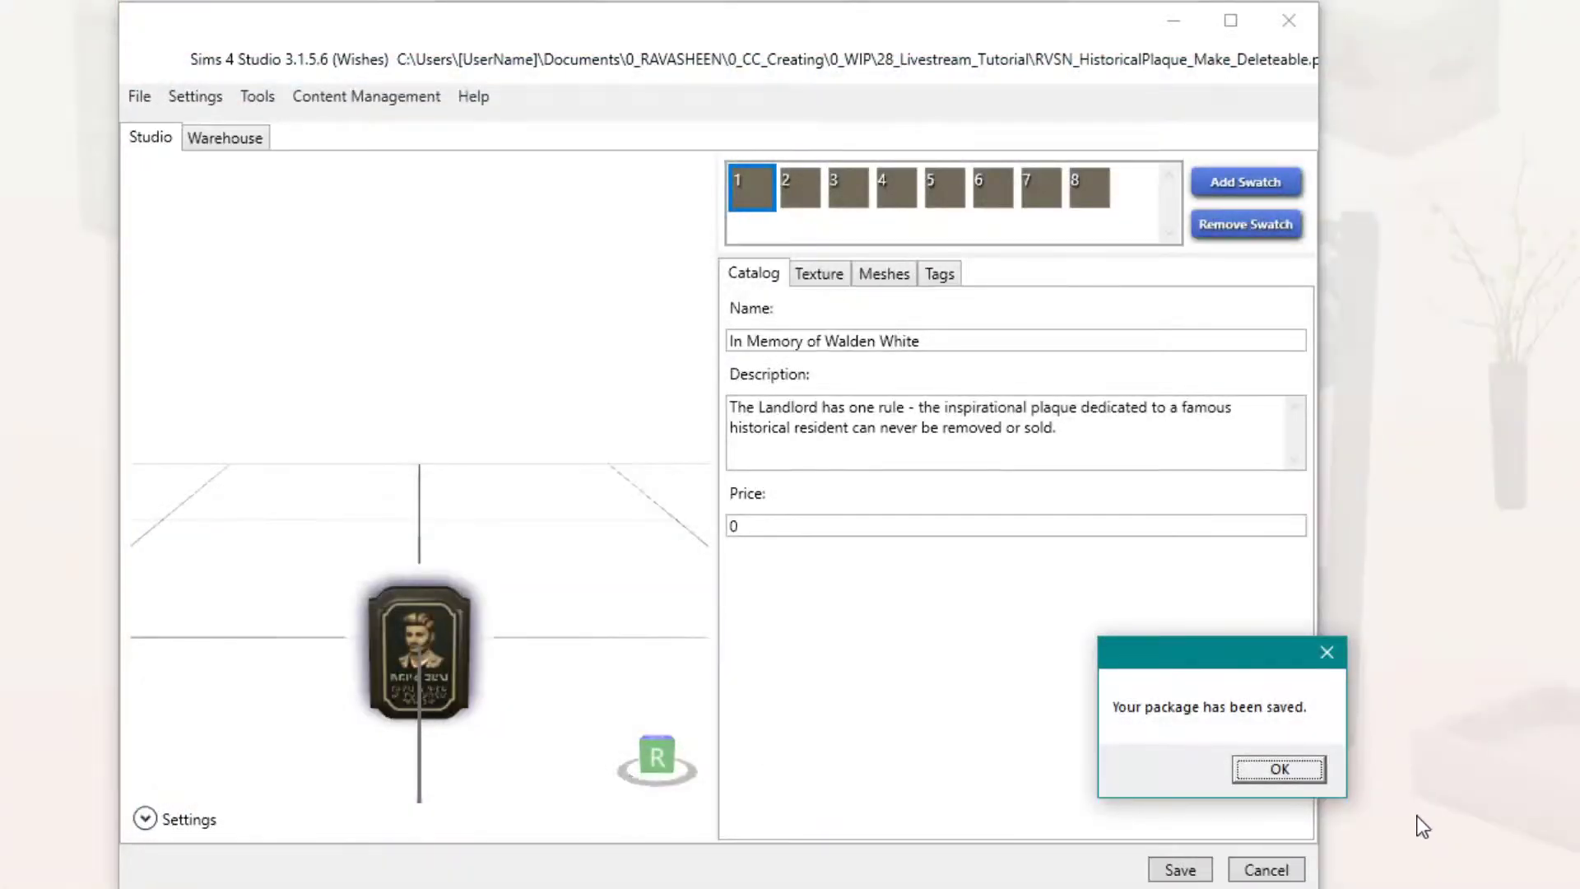
pyautogui.click(1310, 769)
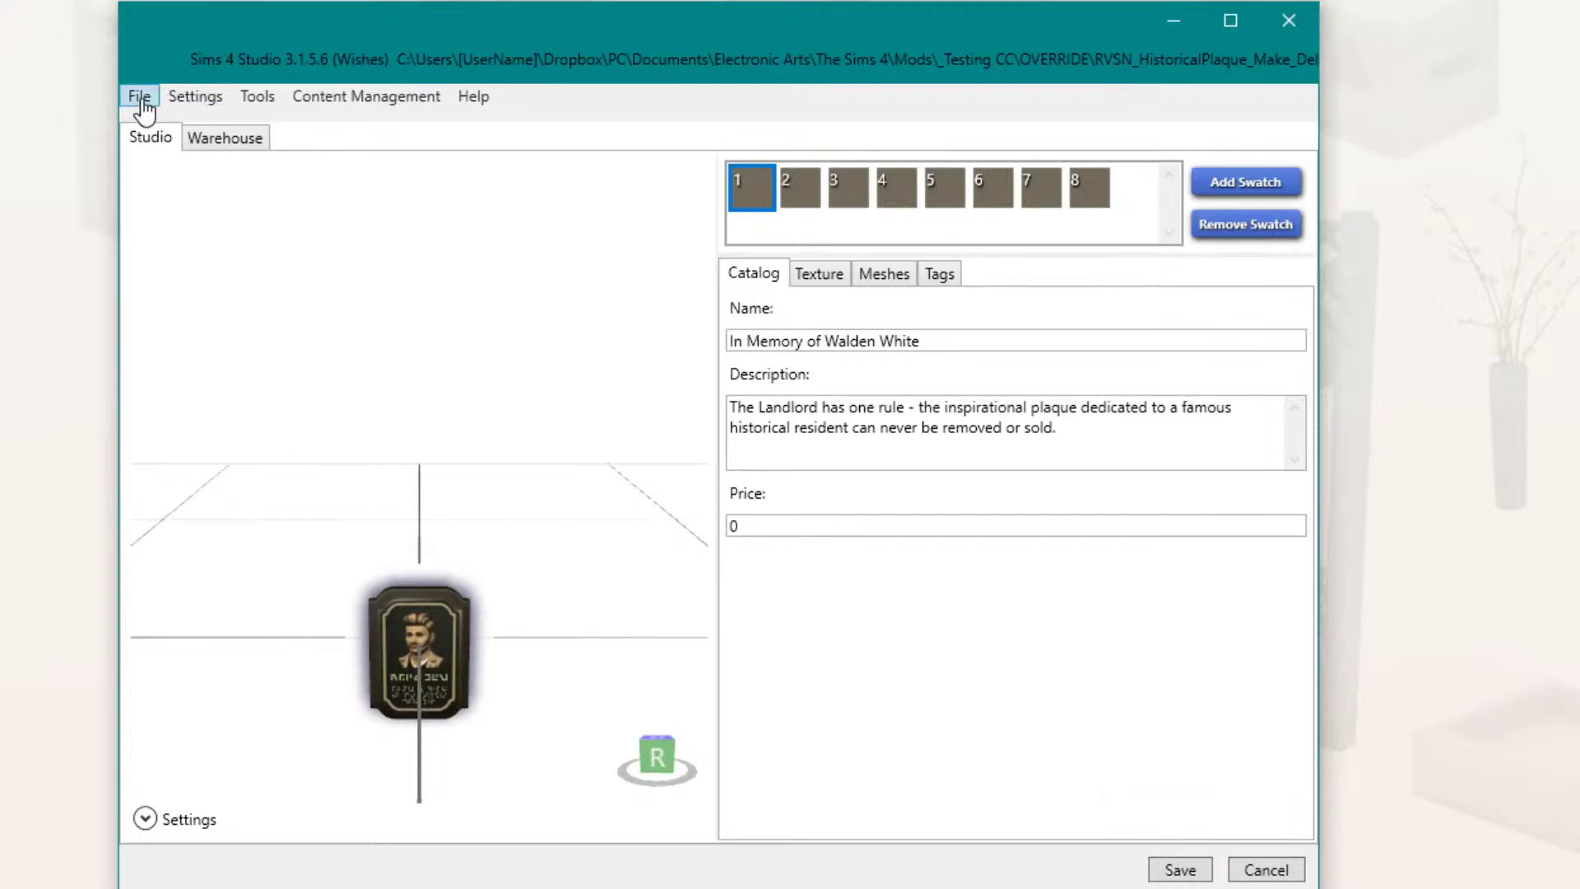
# Step: Close the plaque package, start a new object Override and select the existing search text for replacement
pyautogui.click(175, 141)
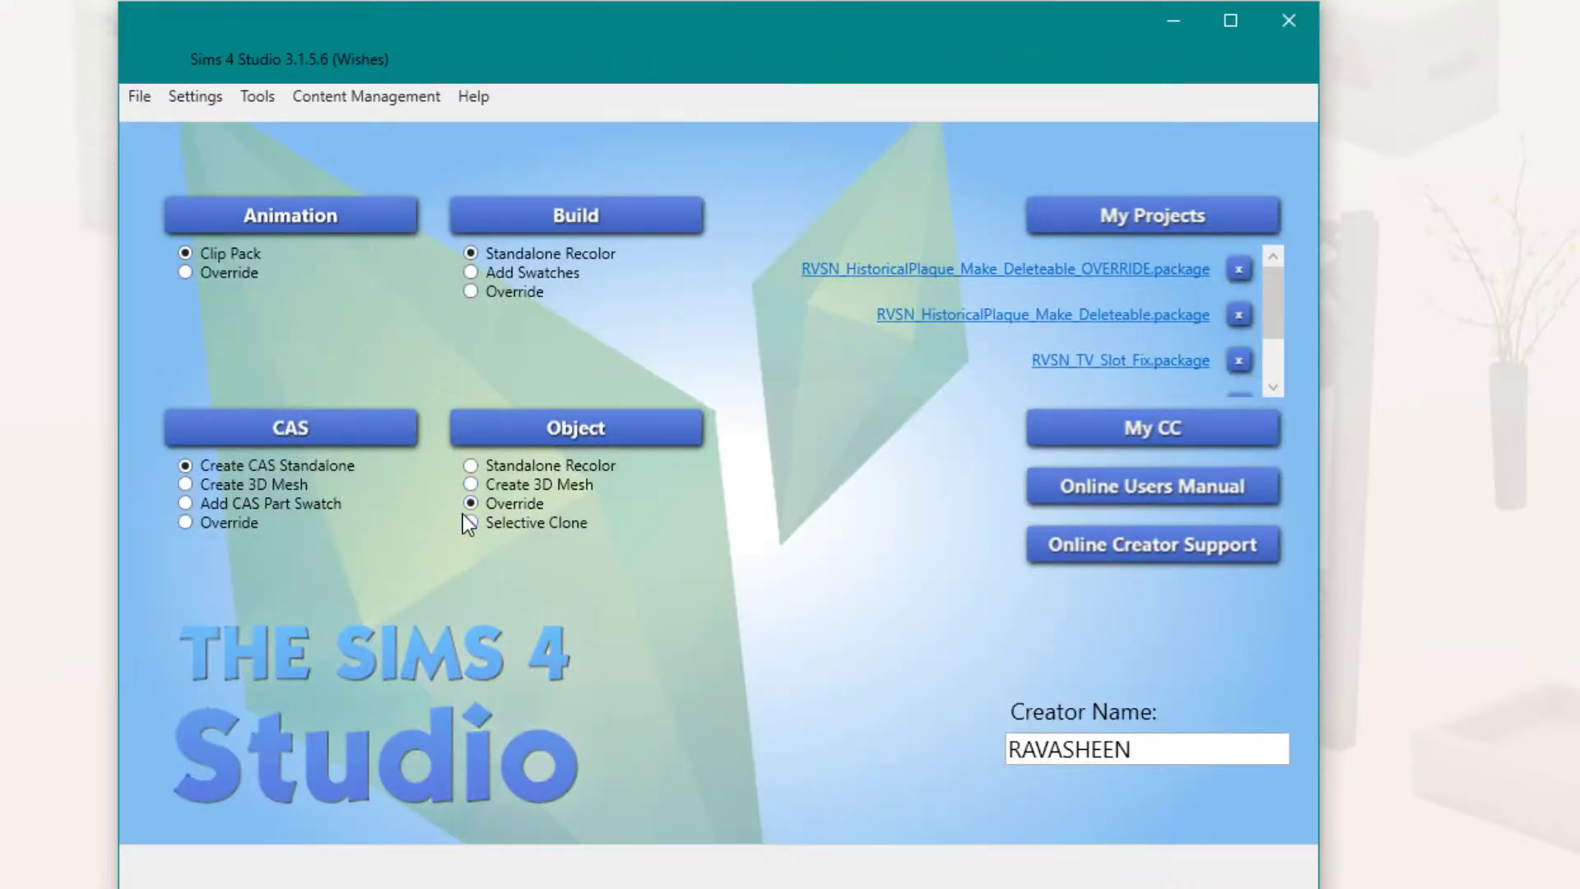
pyautogui.click(576, 428)
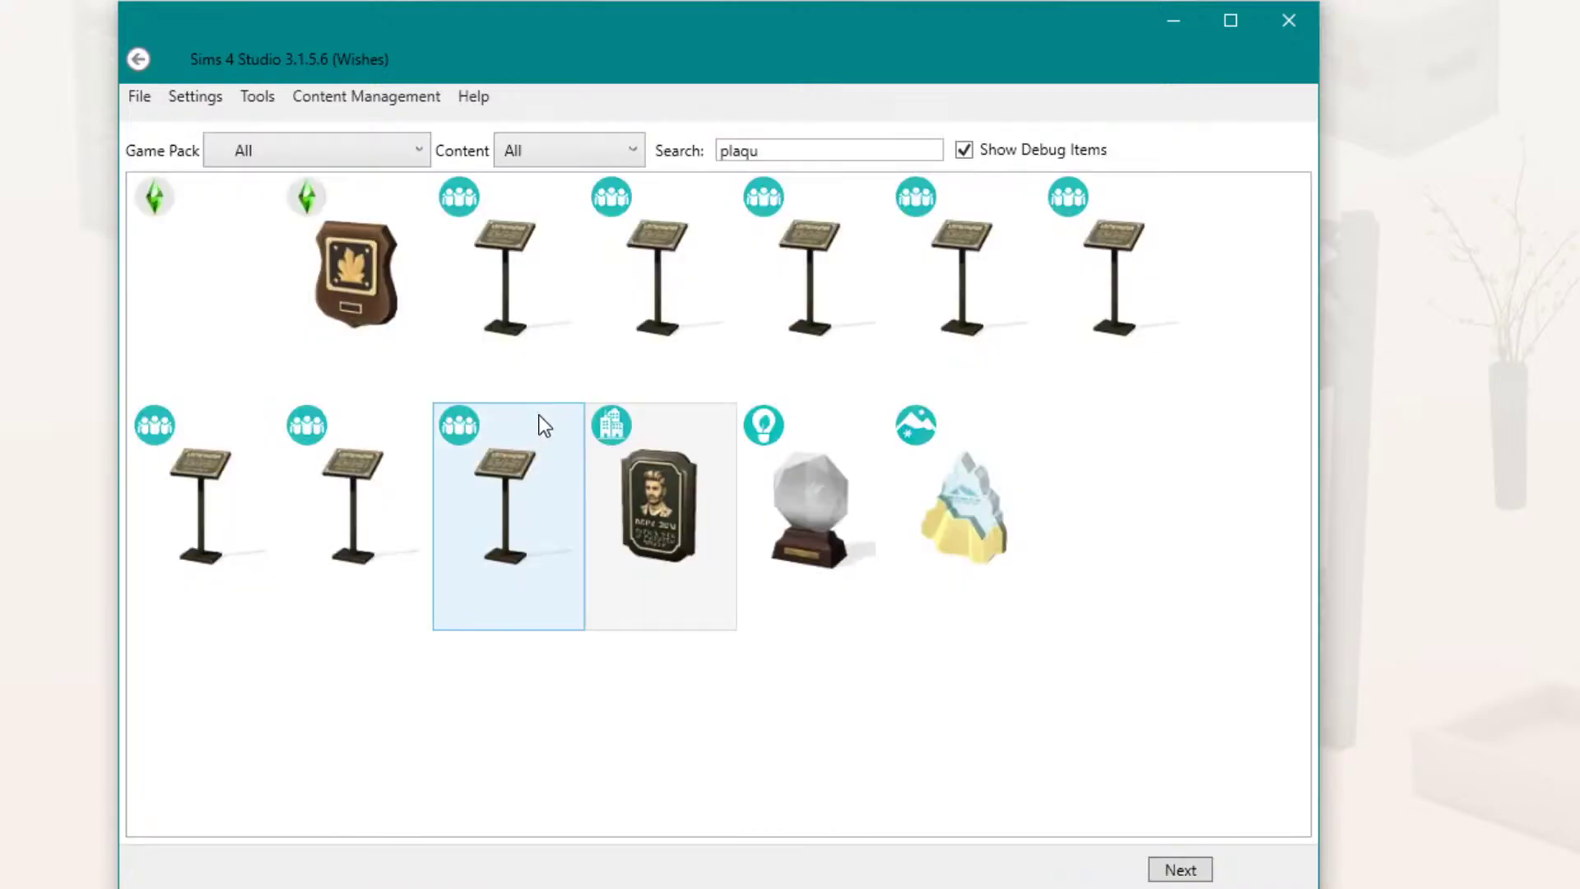
pyautogui.click(790, 151)
pyautogui.hotkey('ctrl', 'a')
pyautogui.write('body')
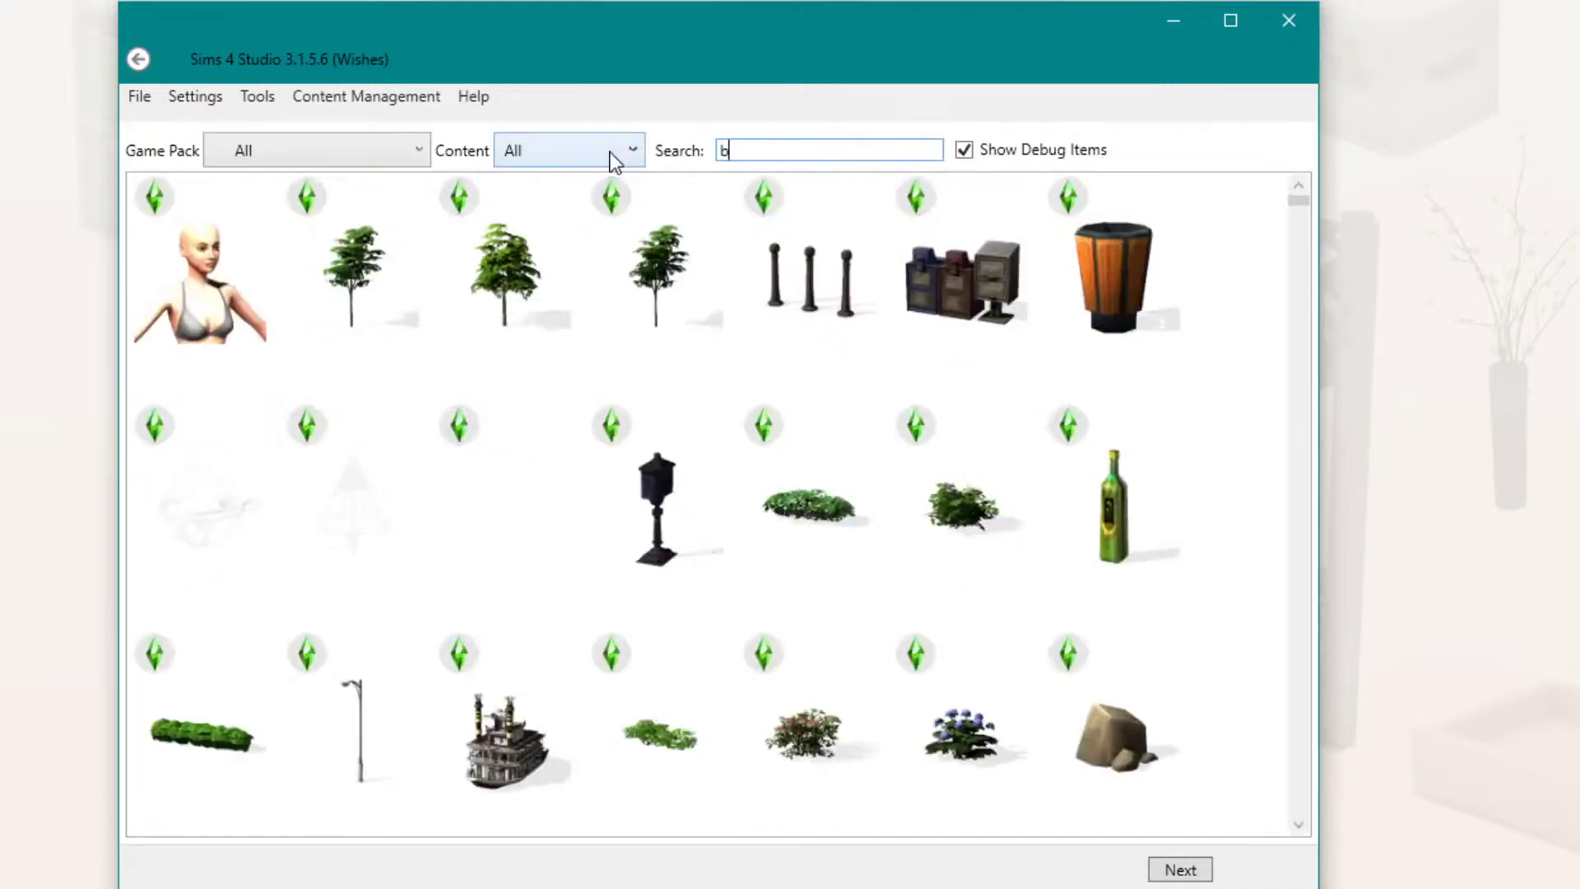
pyautogui.press('BackSpace')
pyautogui.press('BackSpace')
pyautogui.press('BackSpace')
pyautogui.press('BackSpace')
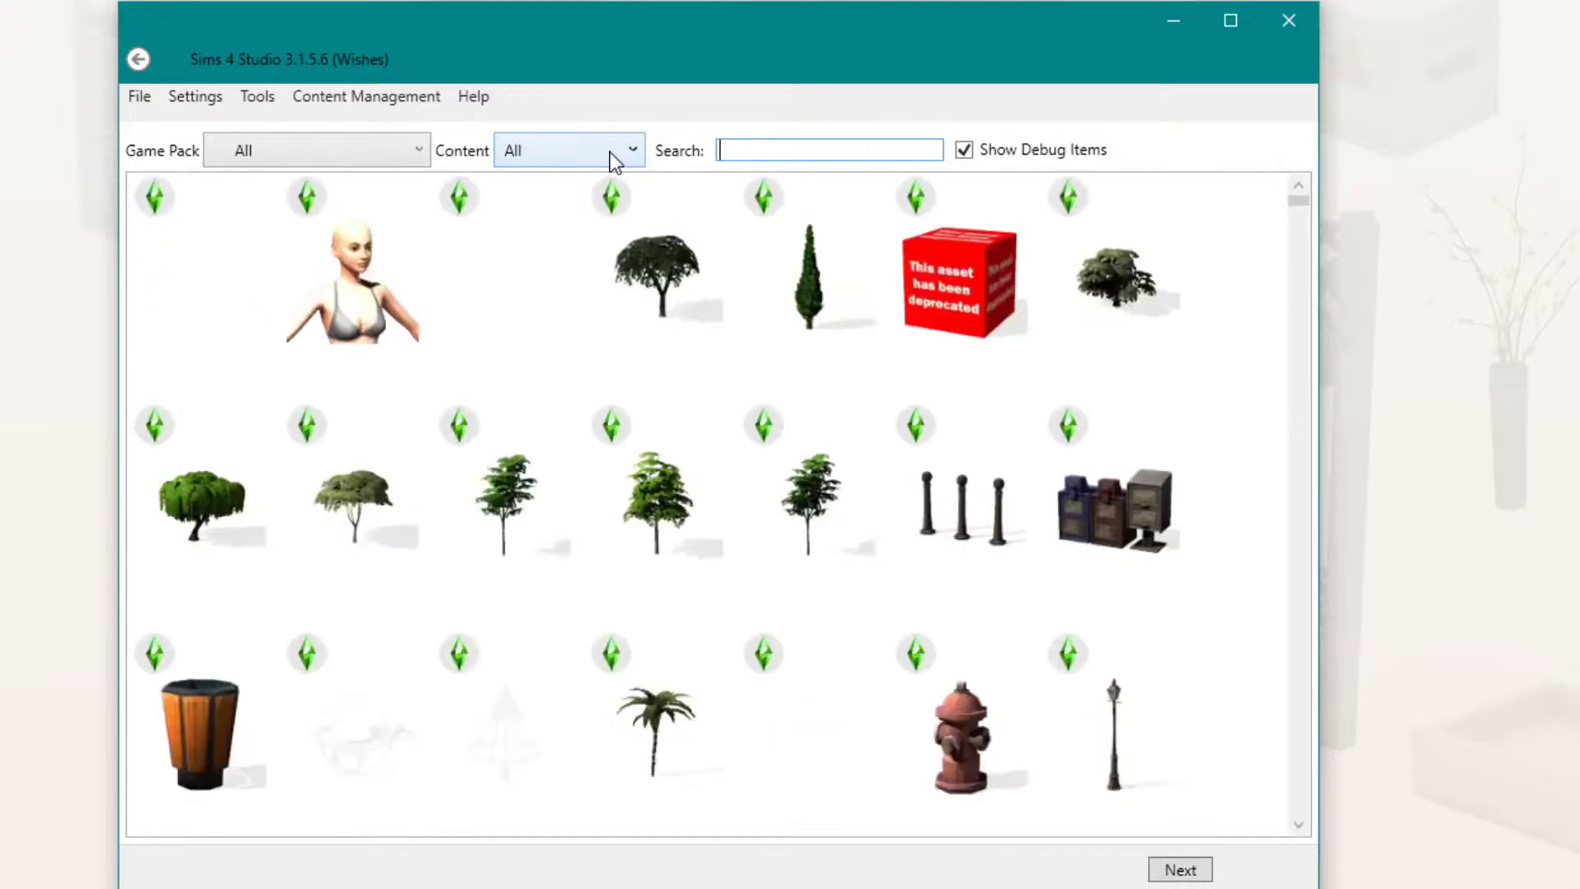
# Step: Search the object catalog for "chalk" and choose the first object, the faint chalk outline, for the override
pyautogui.write('chalk')
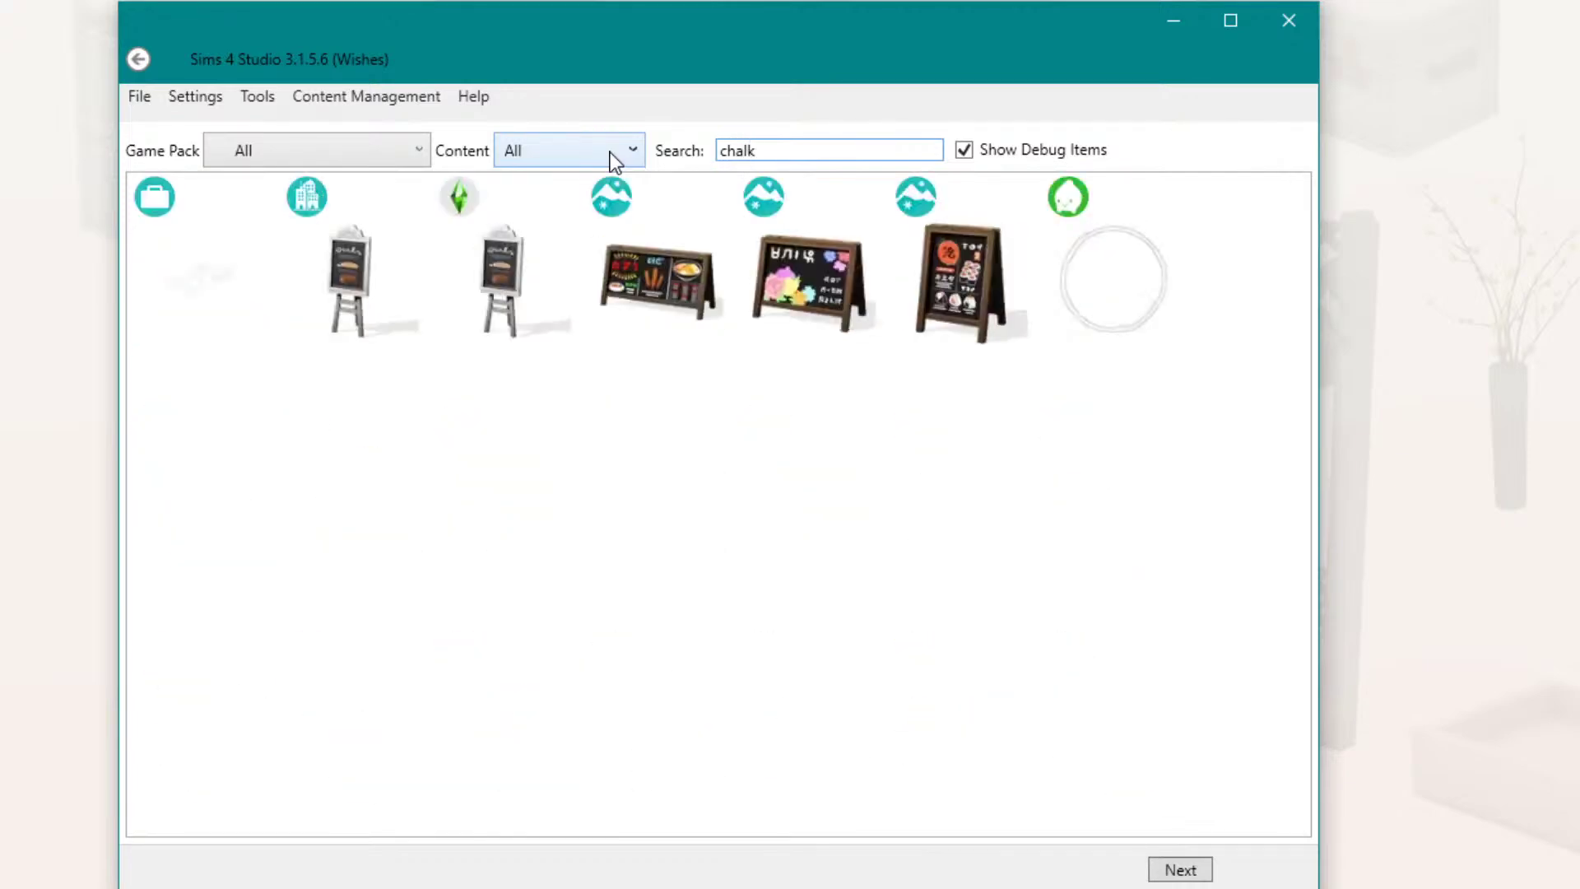
pyautogui.click(203, 288)
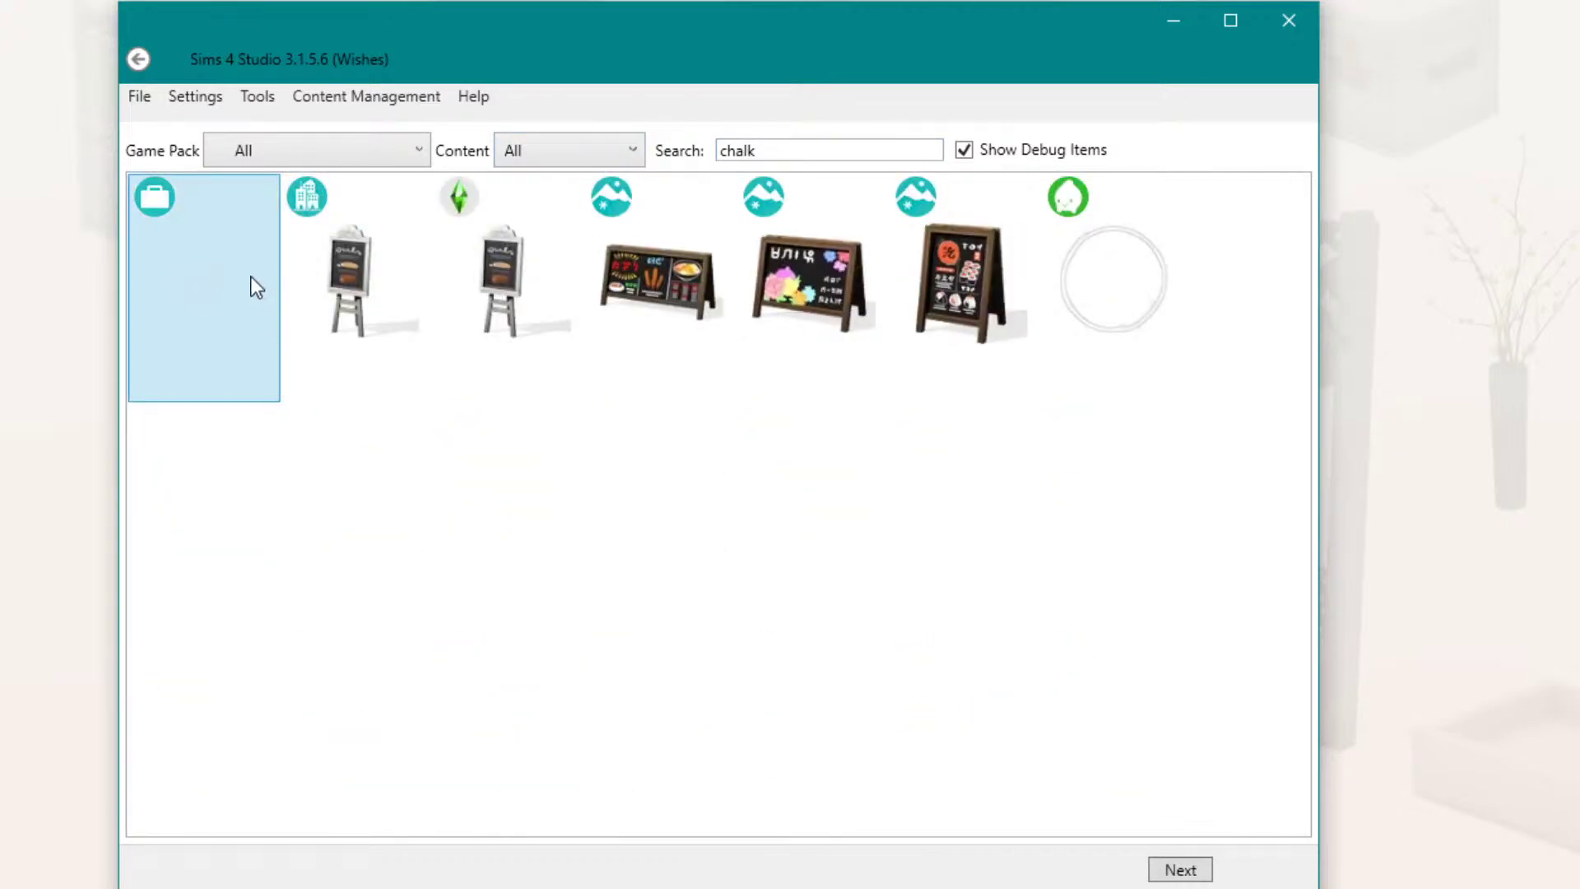
pyautogui.click(1178, 869)
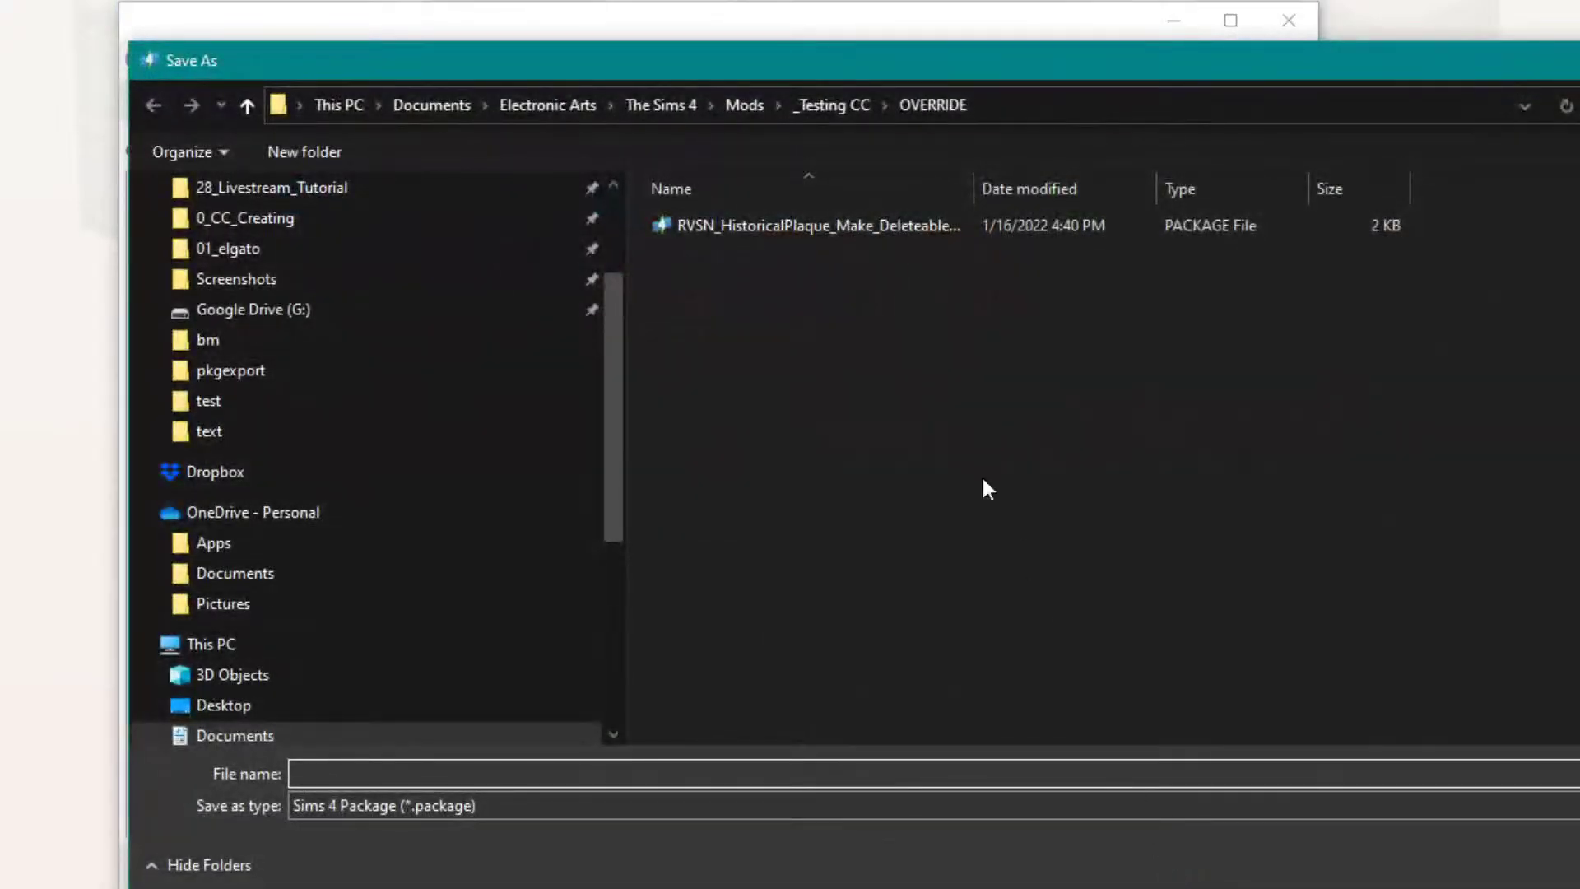
# Step: Save the new override package in 28_Livestream_Tutorial as RVSN_ChalkBody_OVERRIDE
pyautogui.scroll(2, 613, 313)
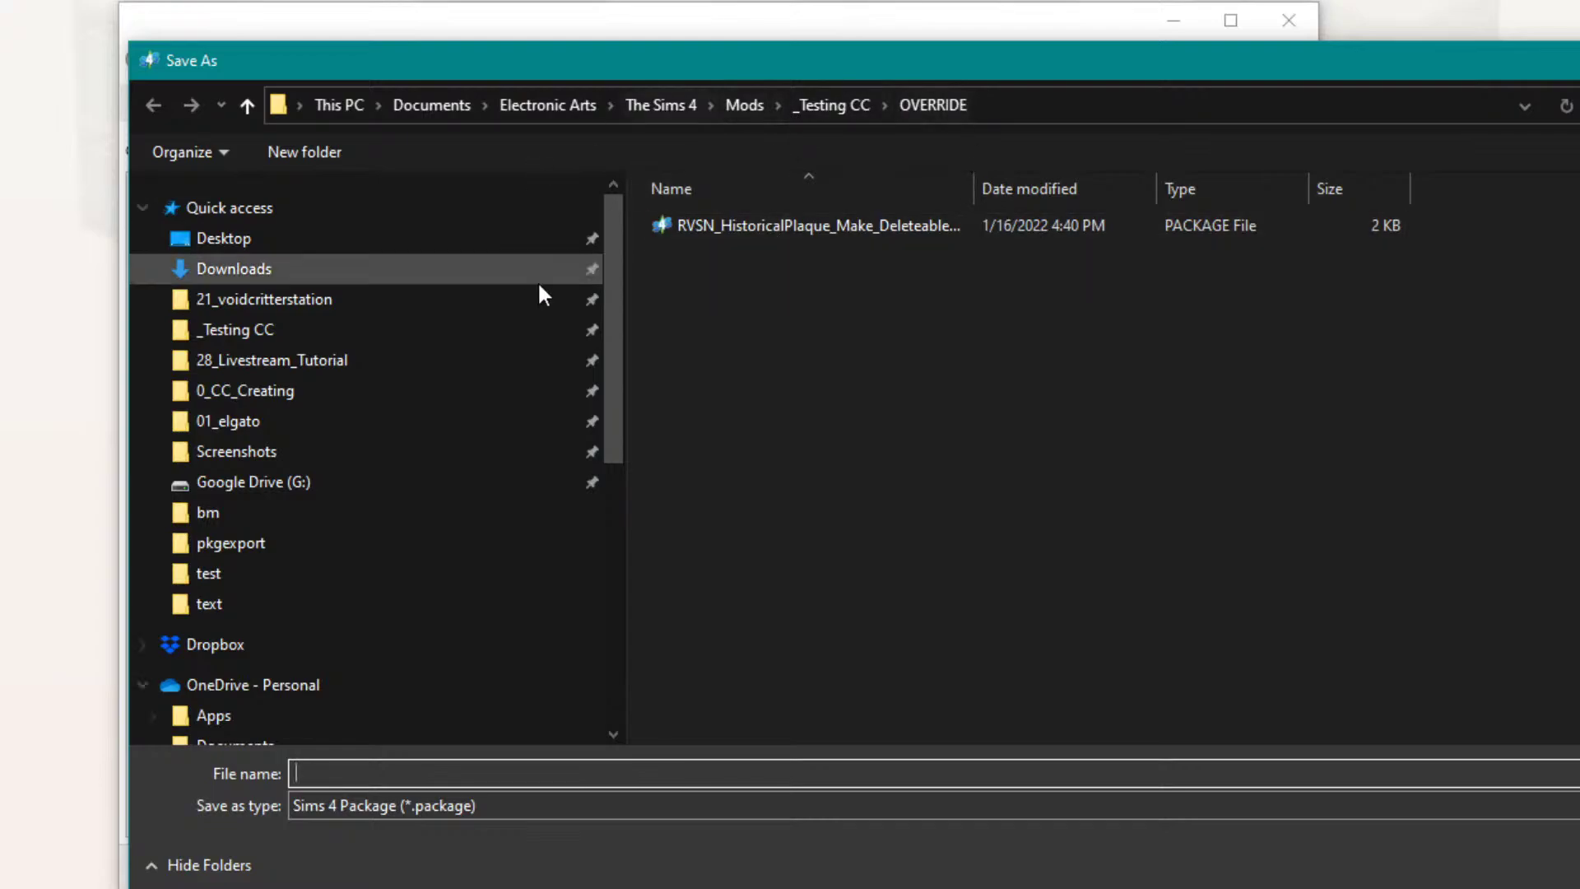
pyautogui.click(372, 363)
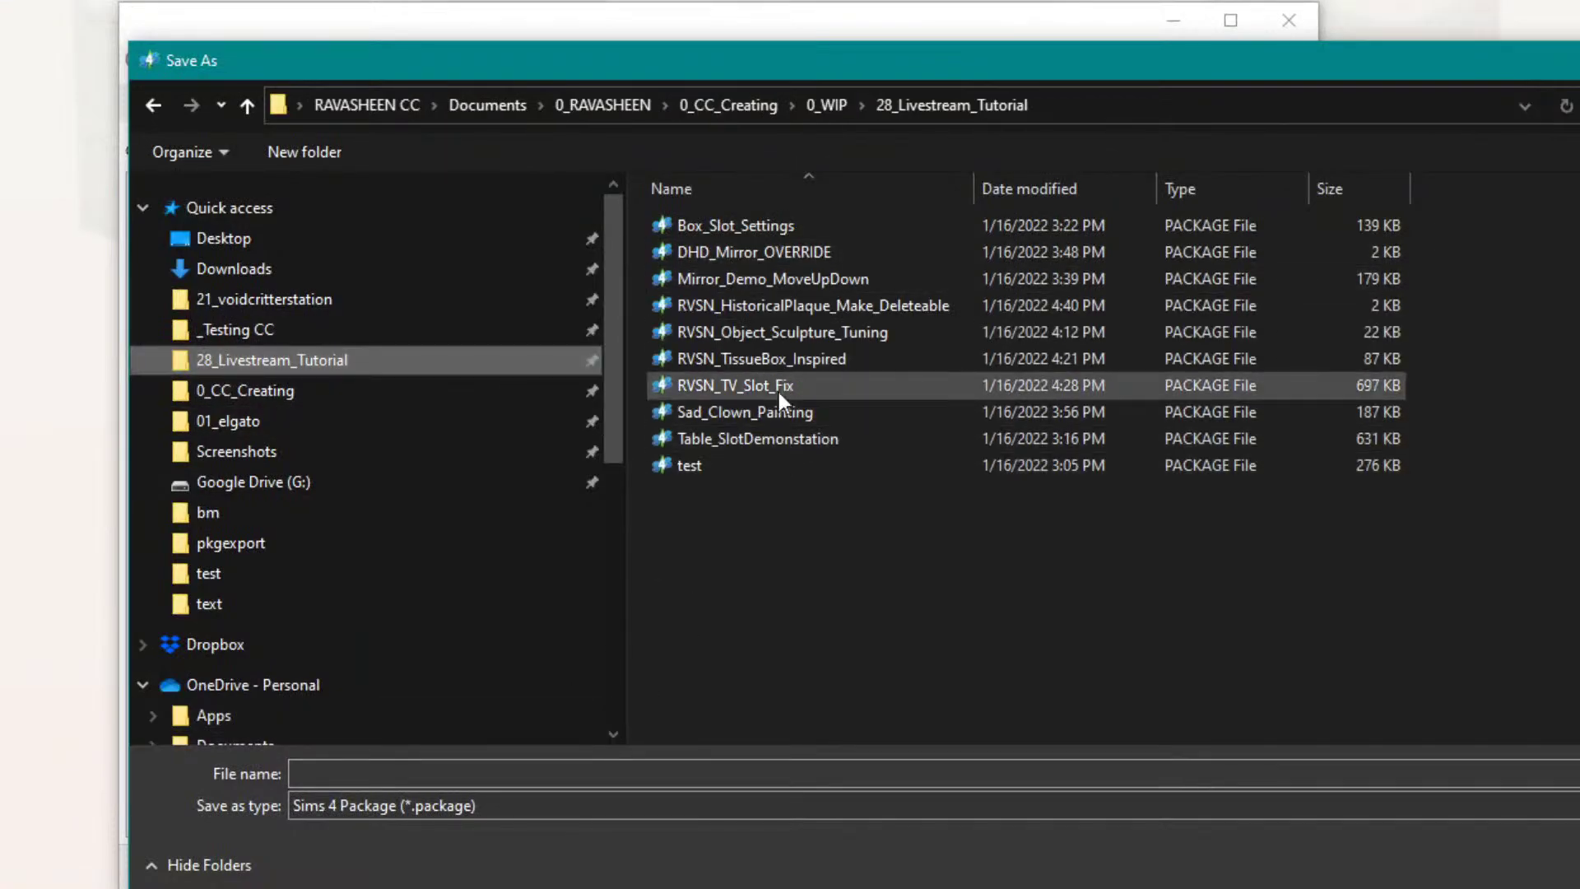
pyautogui.click(550, 773)
pyautogui.write('R')
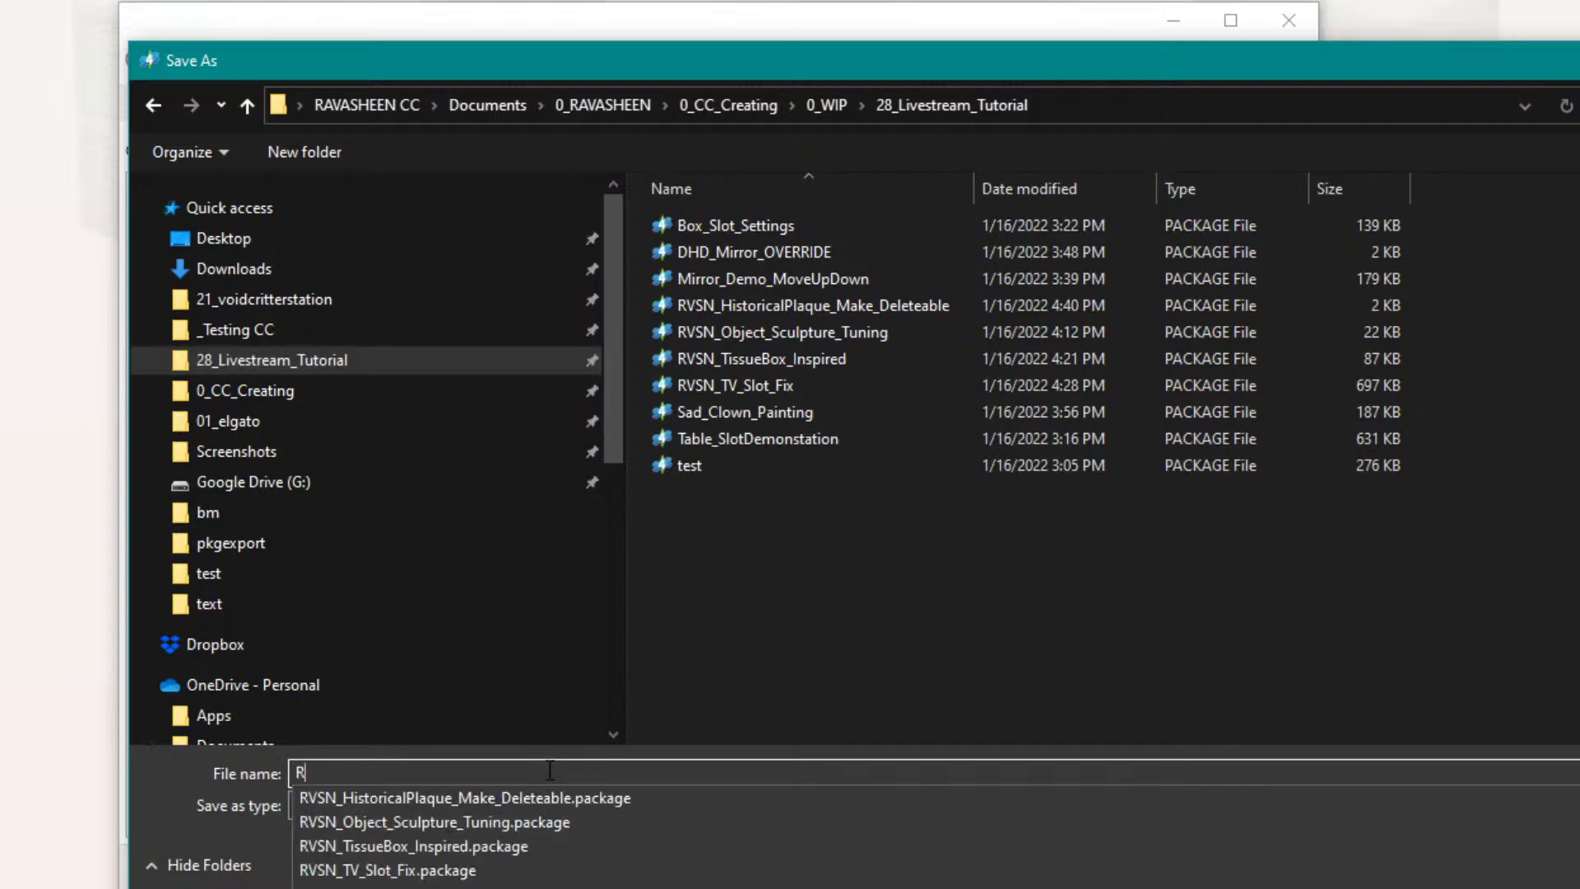
pyautogui.write('VSN_Chalk')
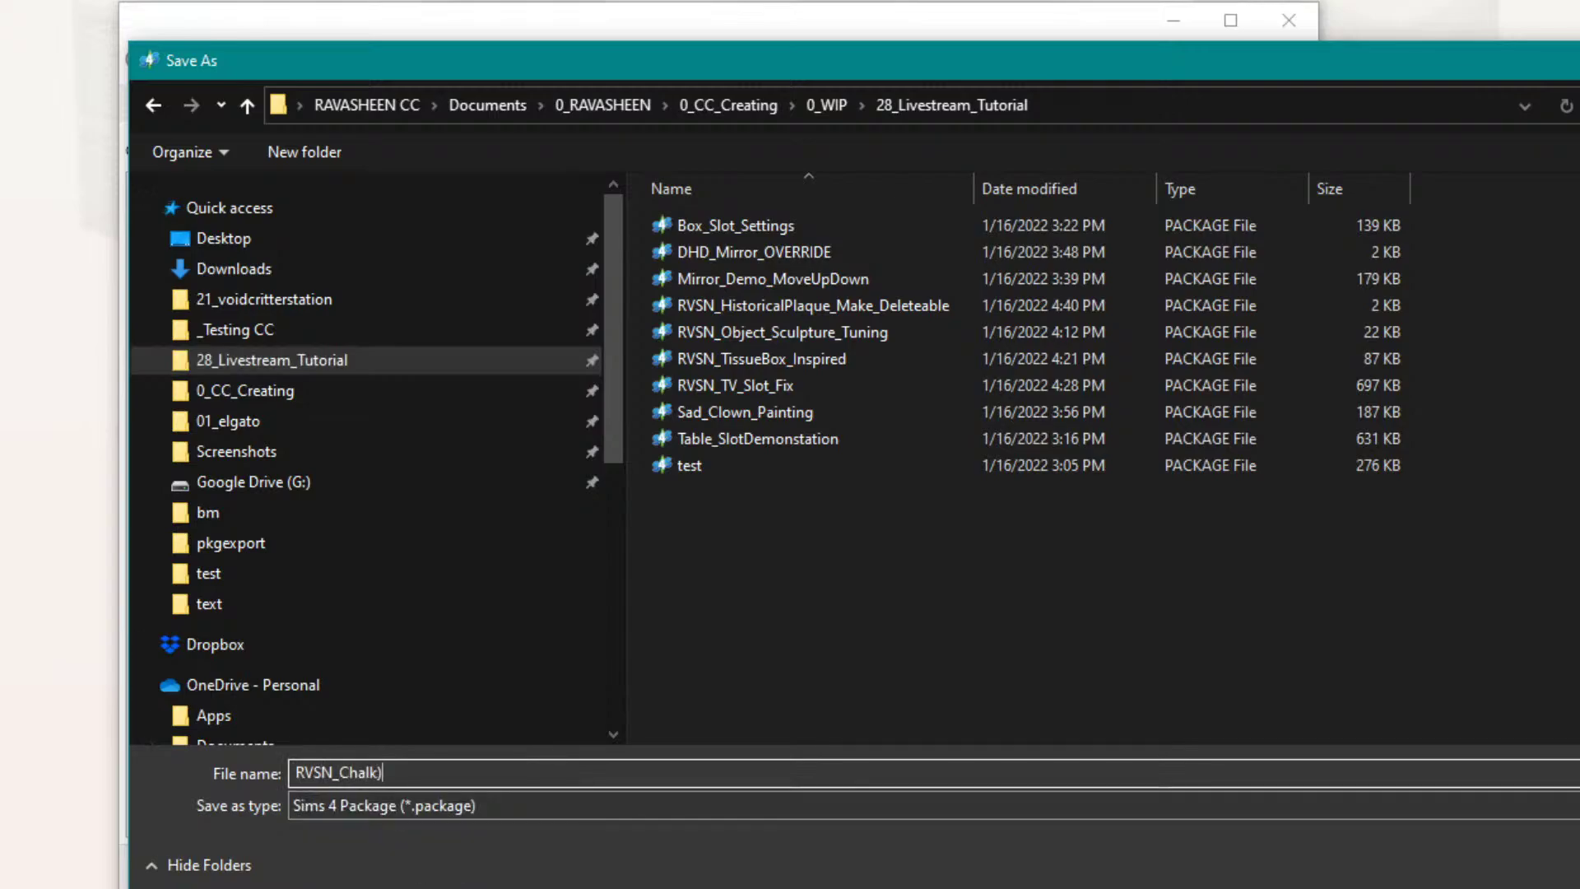
pyautogui.write('Body_OVERRIDE')
pyautogui.press('Return')
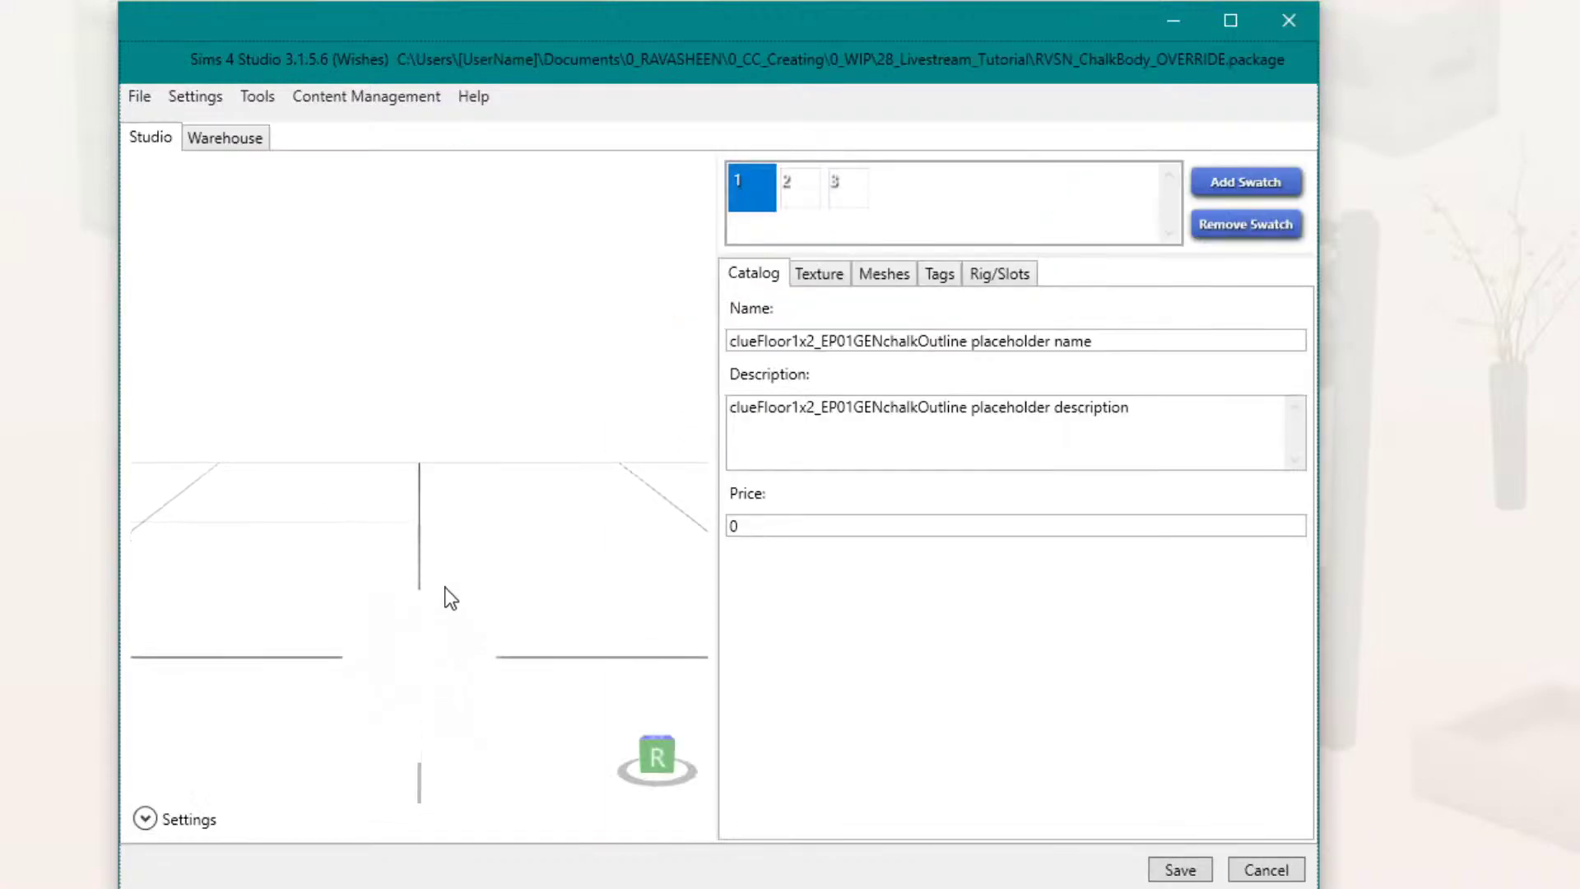
# Step: Set the 3D preview's background colour to dark teal in the preview settings so the white chalk outline stands out
pyautogui.click(144, 818)
pyautogui.click(156, 797)
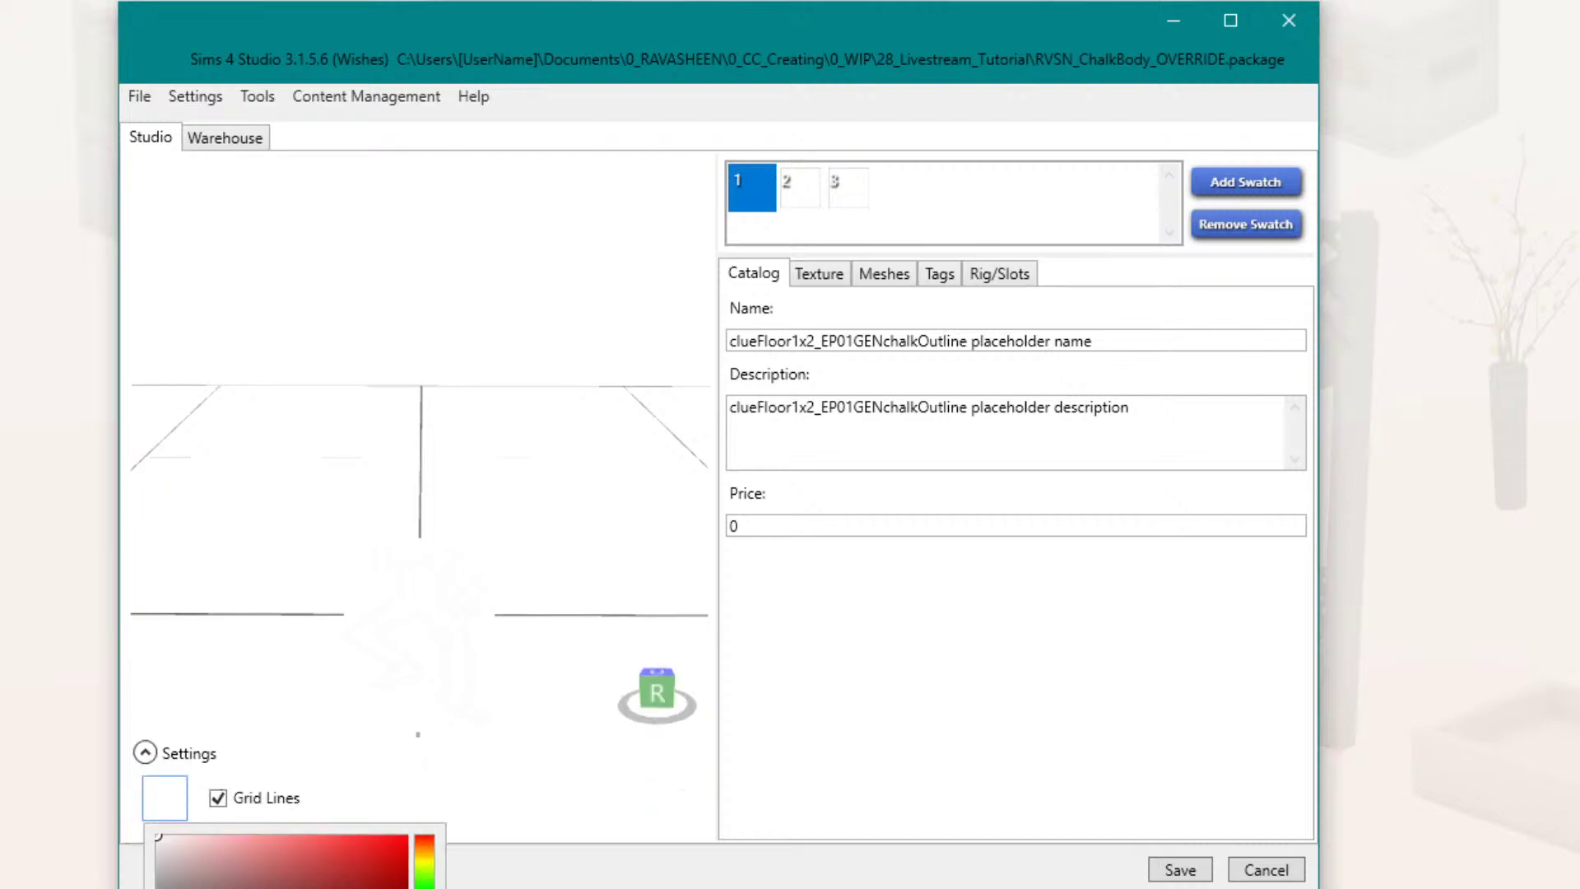
pyautogui.click(271, 879)
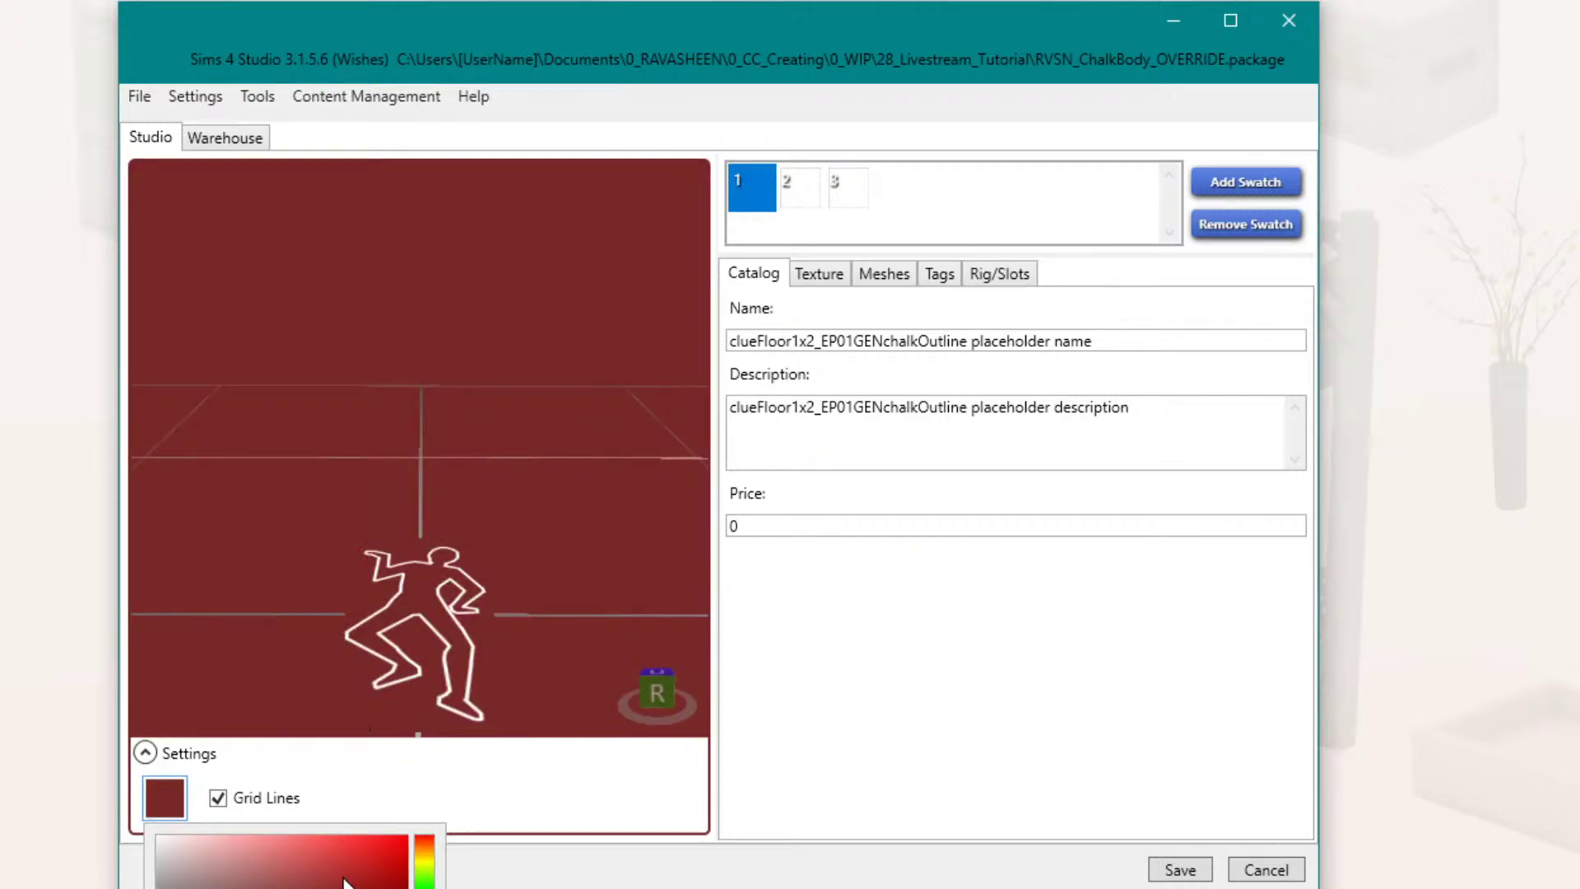
pyautogui.click(424, 888)
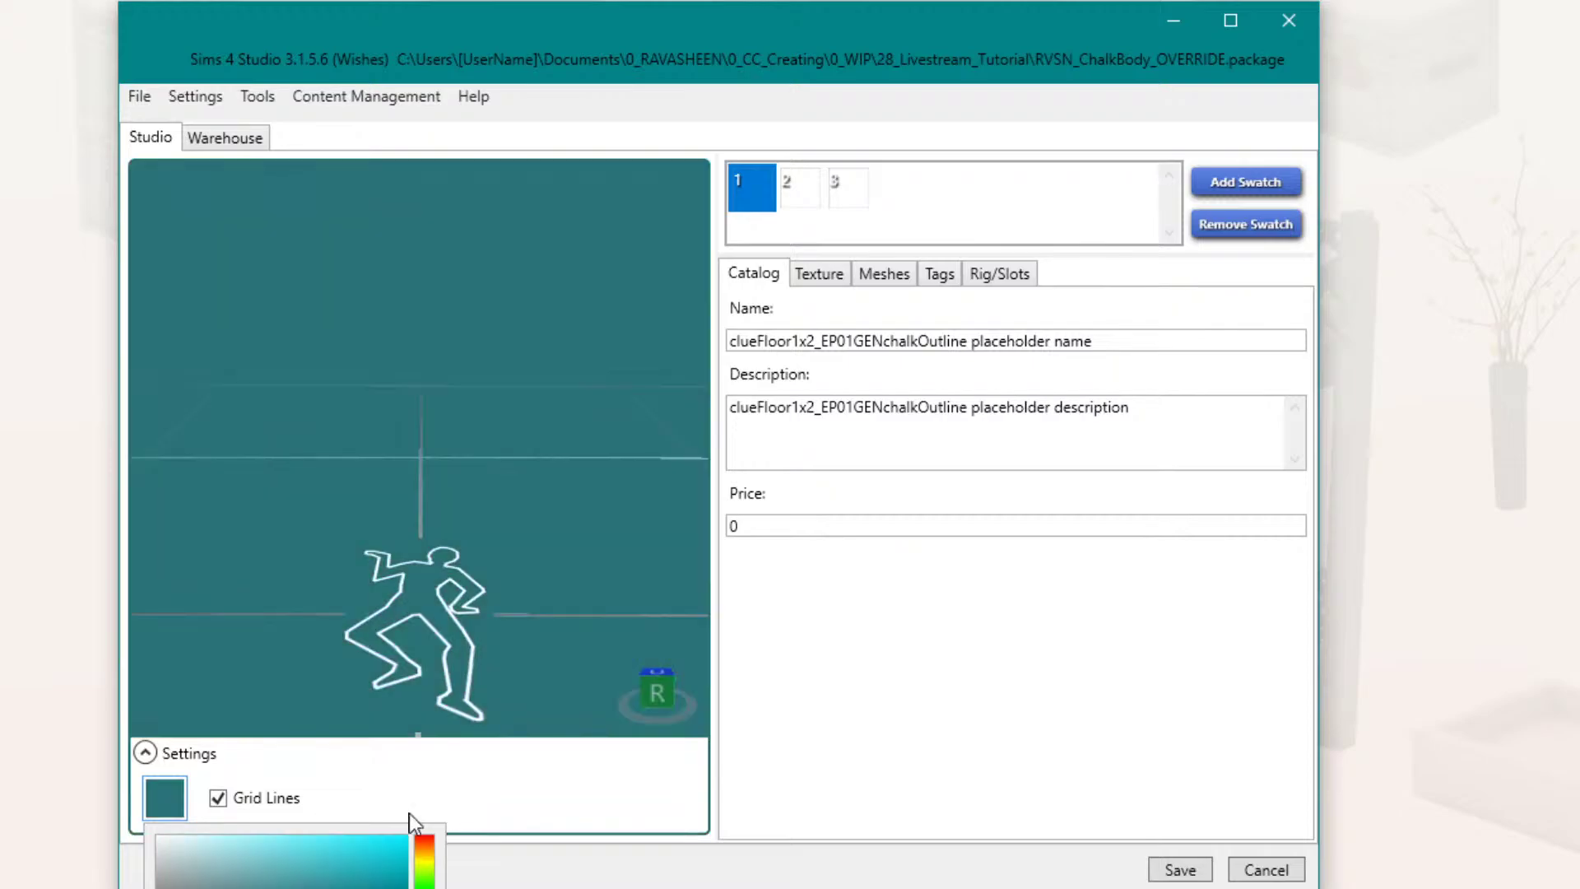
# Step: Examine the object's three swatch designs from above in the 3D preview, comparing each of them
pyautogui.click(799, 182)
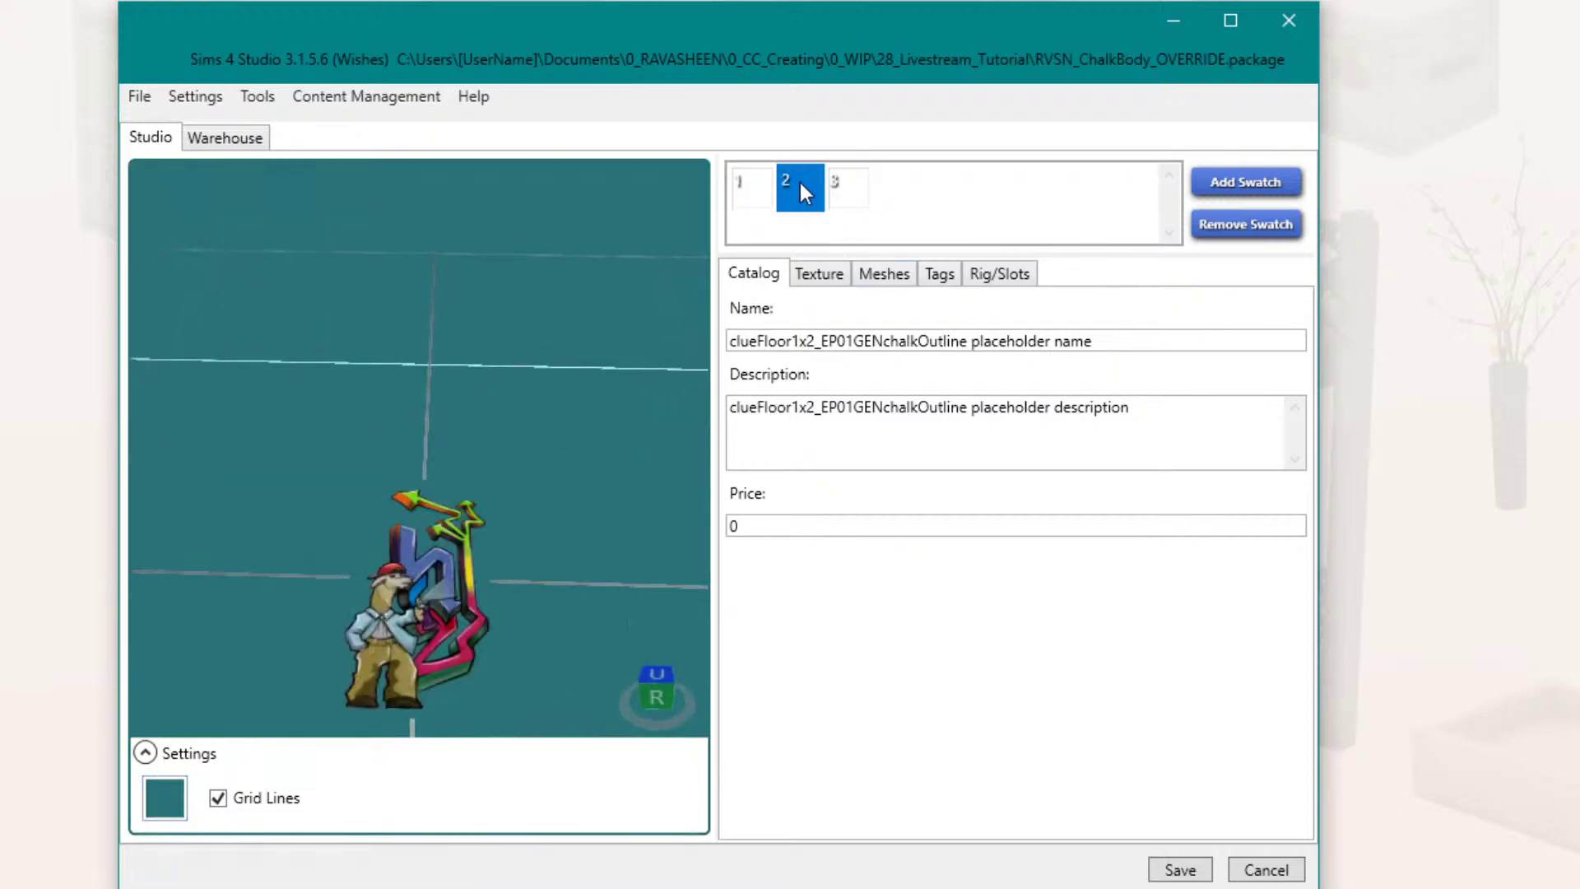
pyautogui.click(842, 189)
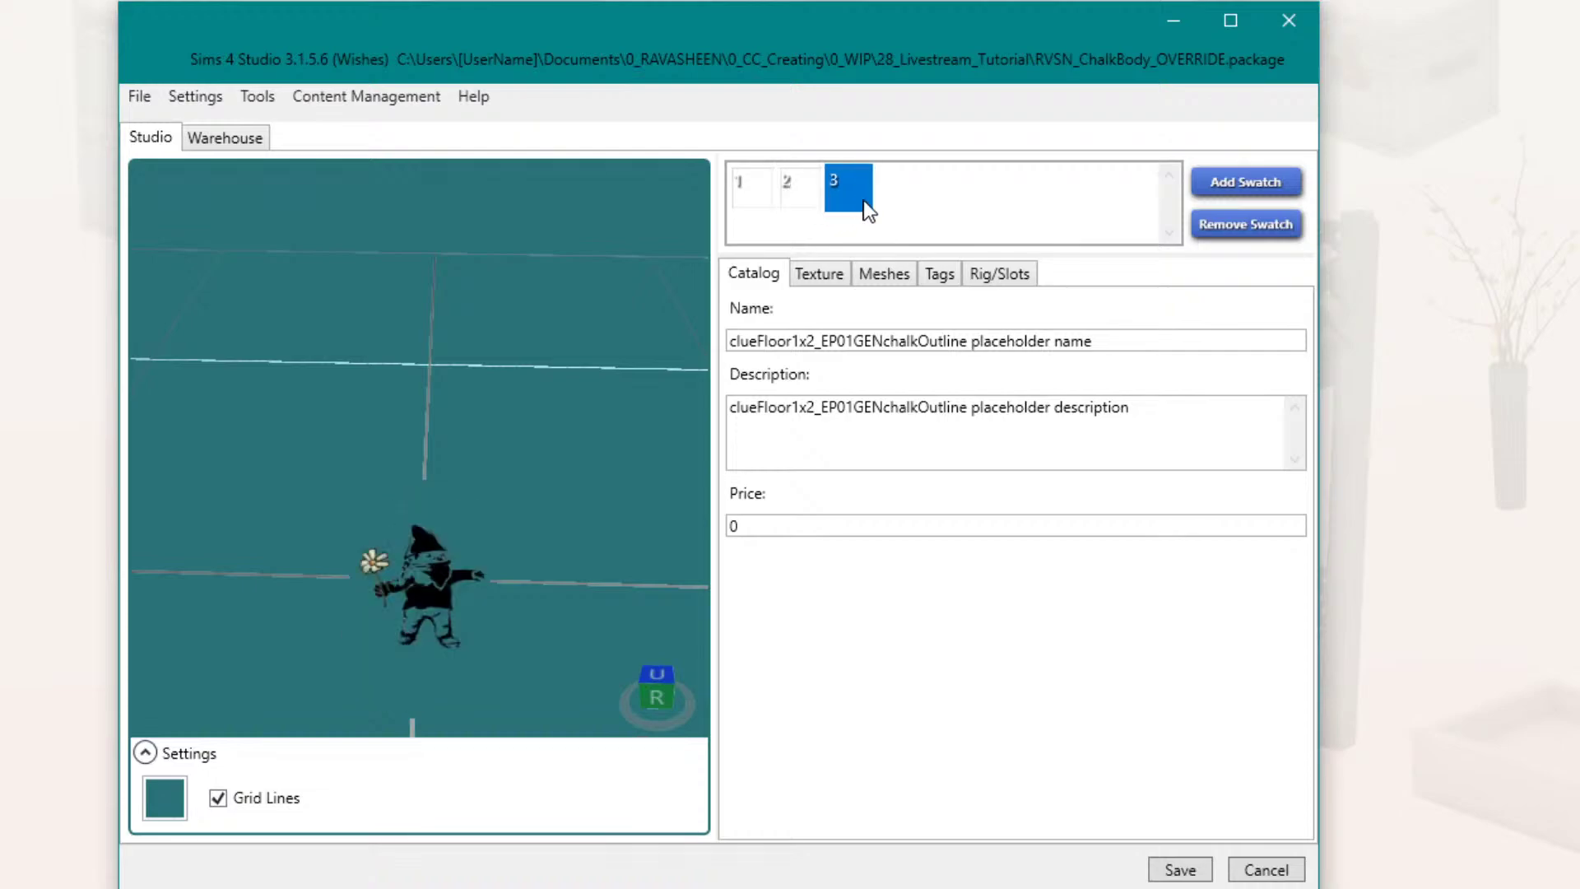
pyautogui.moveTo(436, 505); pyautogui.dragTo(411, 695, button='right')
pyautogui.scroll(5, 411, 694)
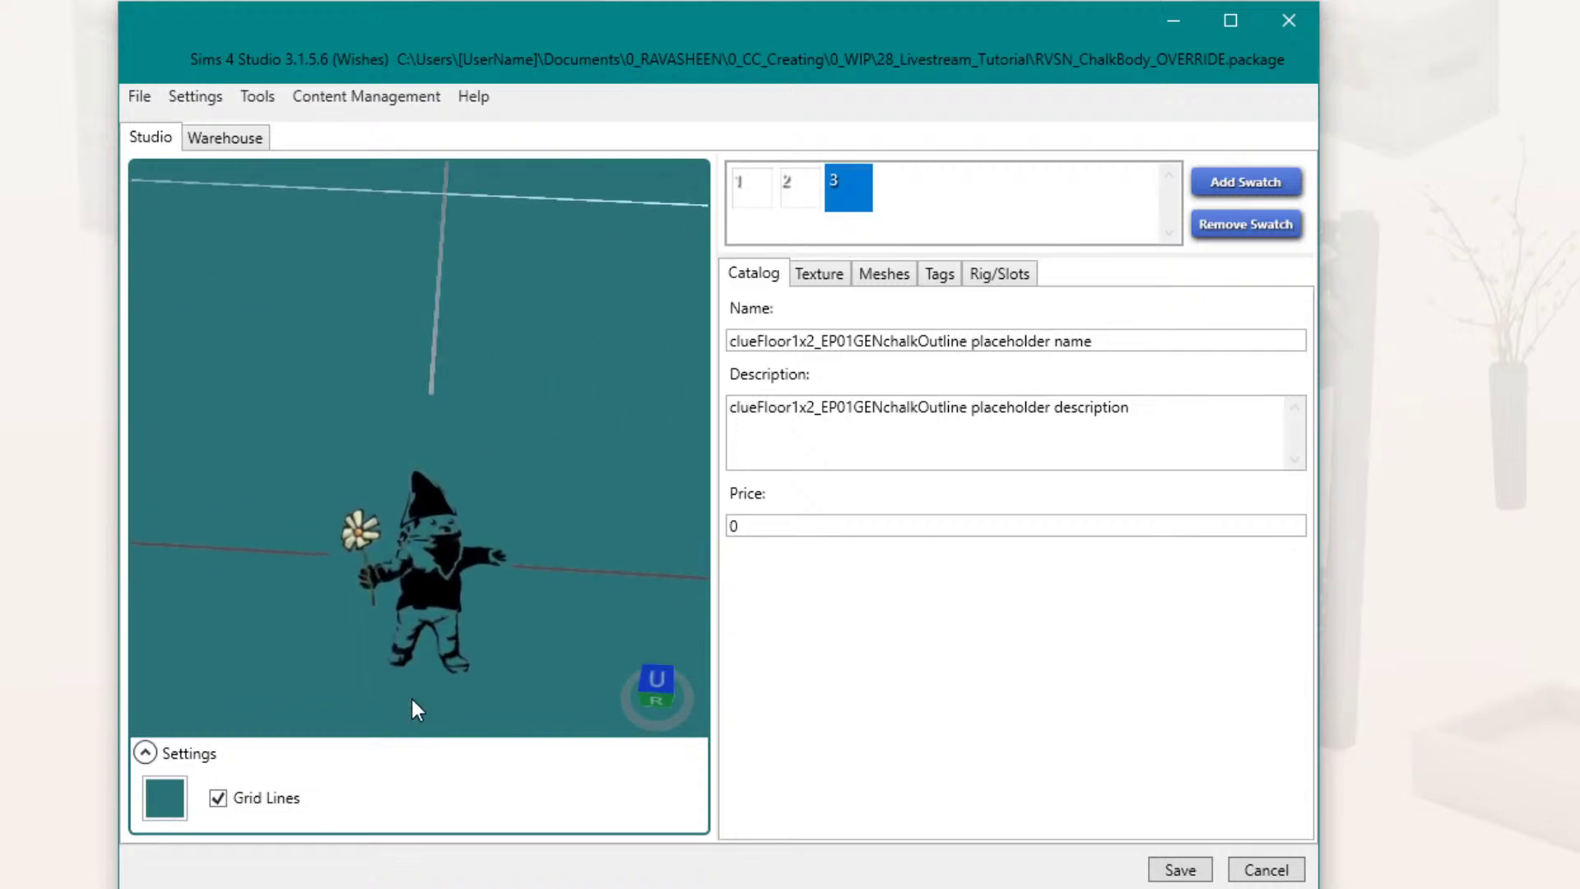
pyautogui.moveTo(423, 549); pyautogui.dragTo(423, 609, button='right')
pyautogui.scroll(4, 427, 705)
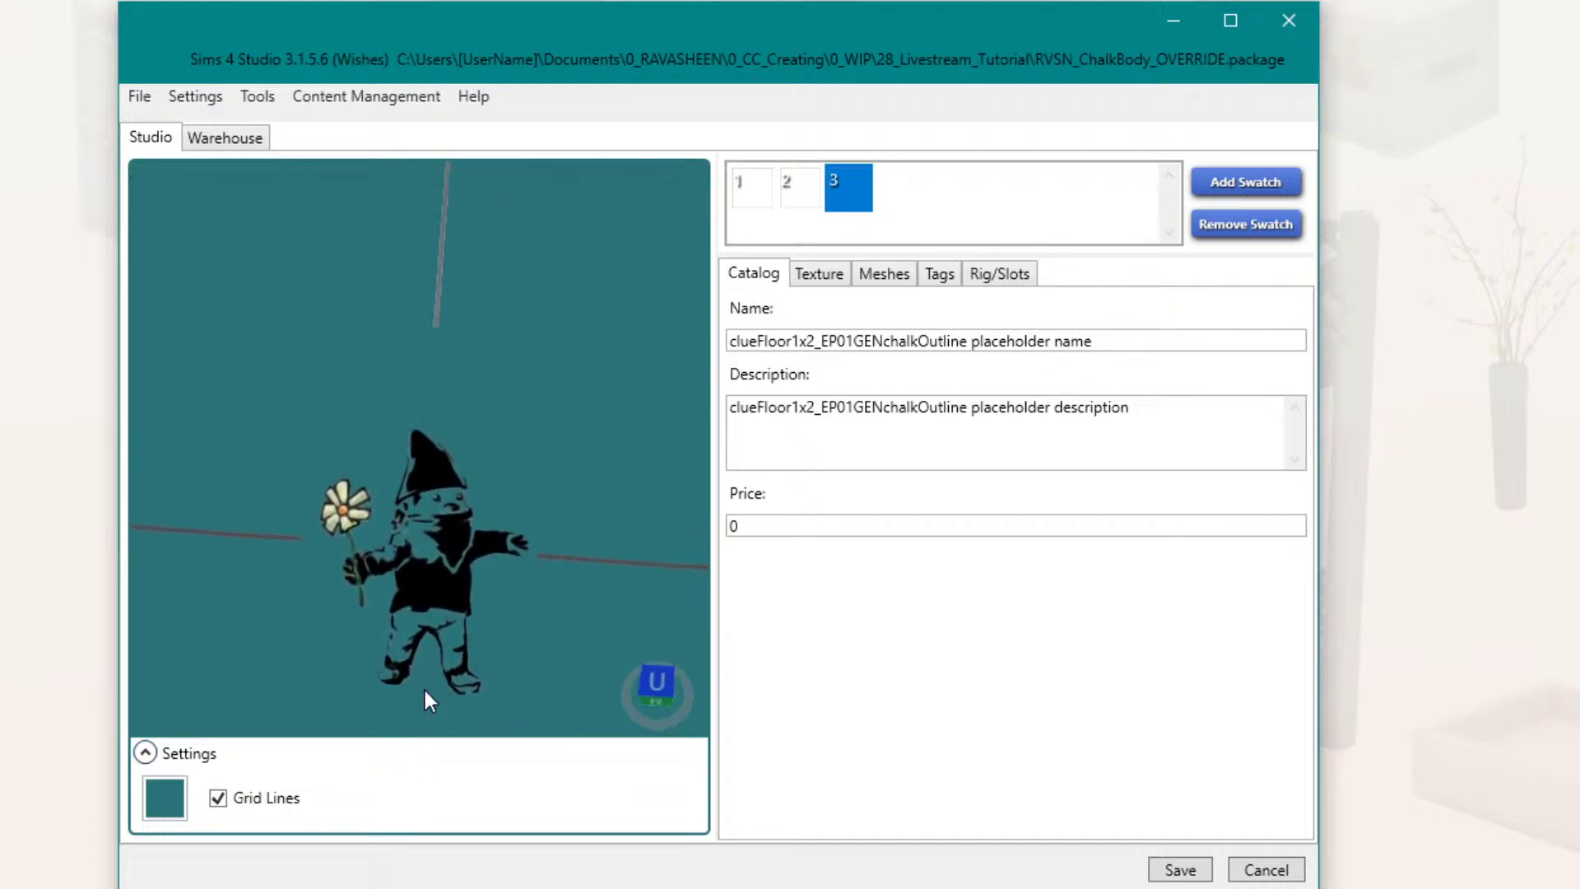
pyautogui.moveTo(423, 677); pyautogui.dragTo(453, 692, button='right')
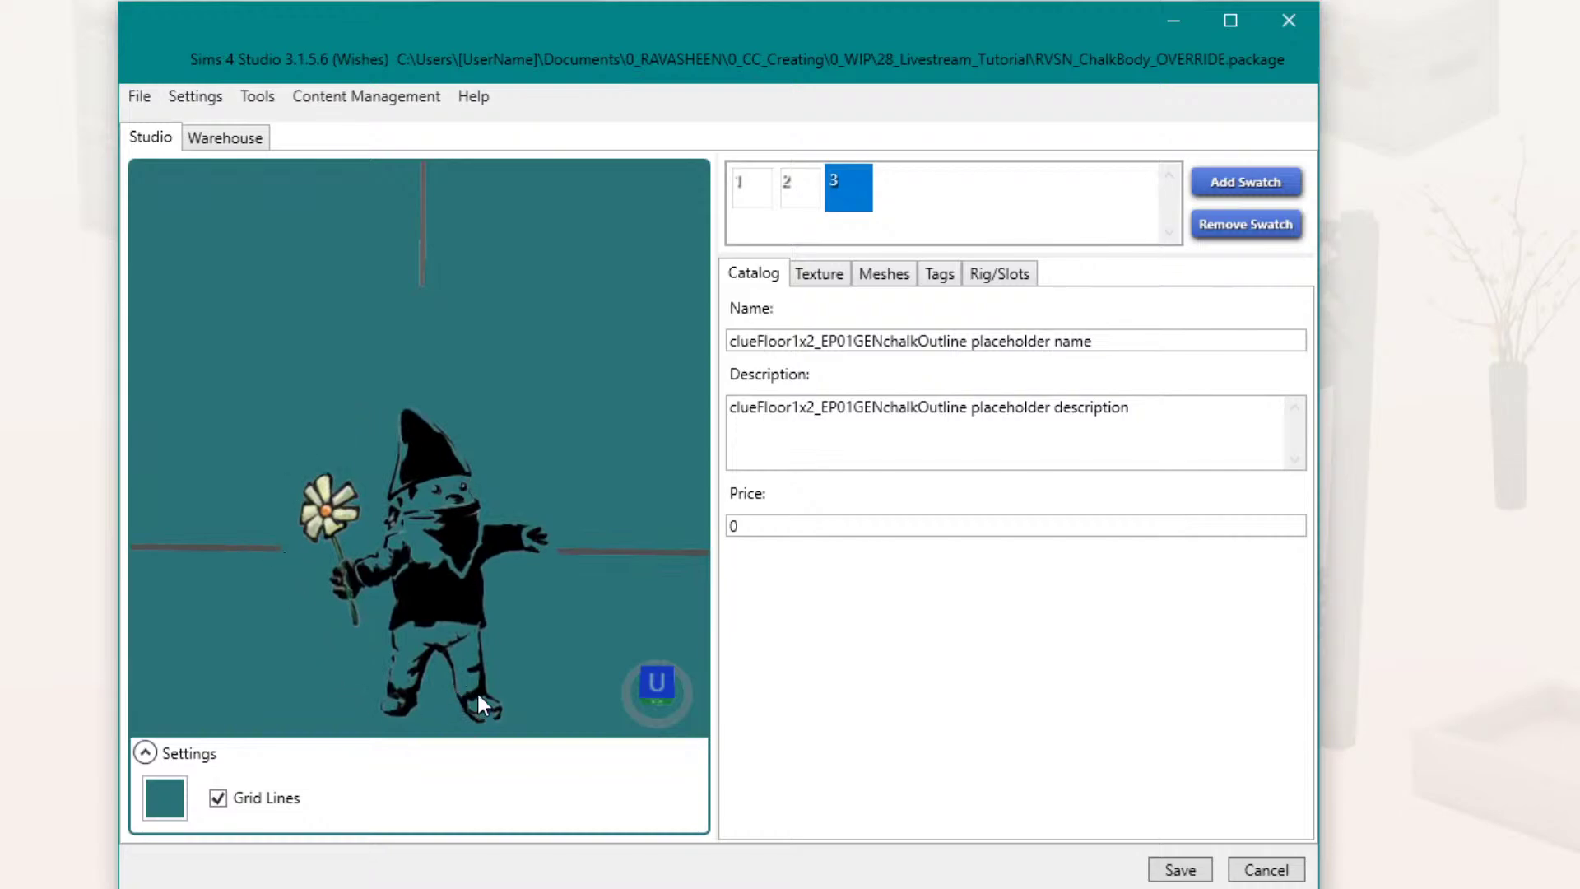
pyautogui.click(813, 176)
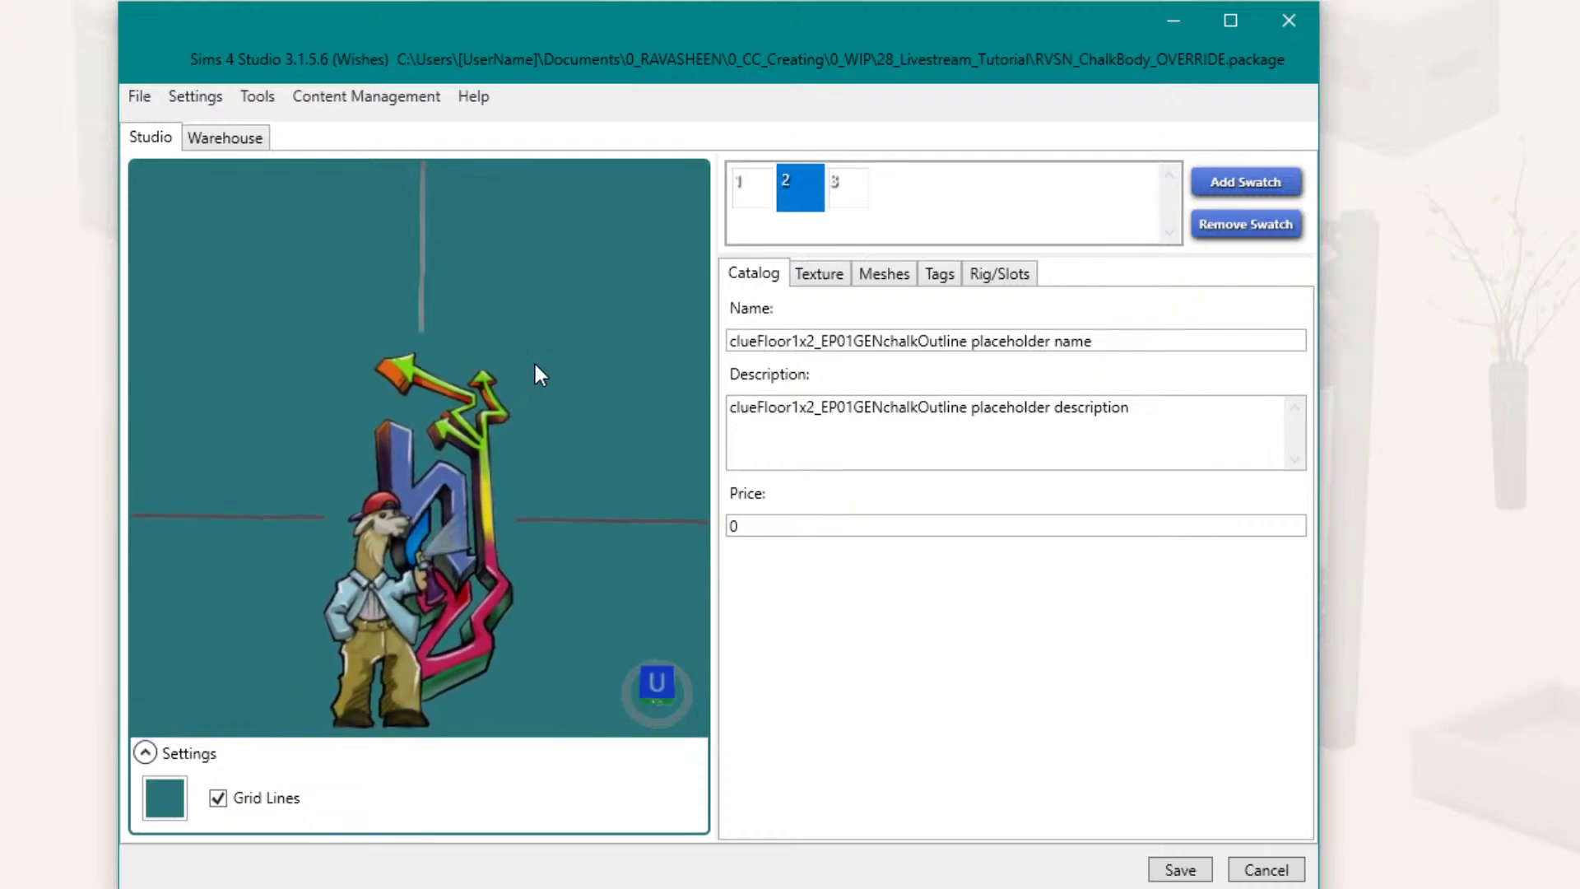
pyautogui.click(763, 194)
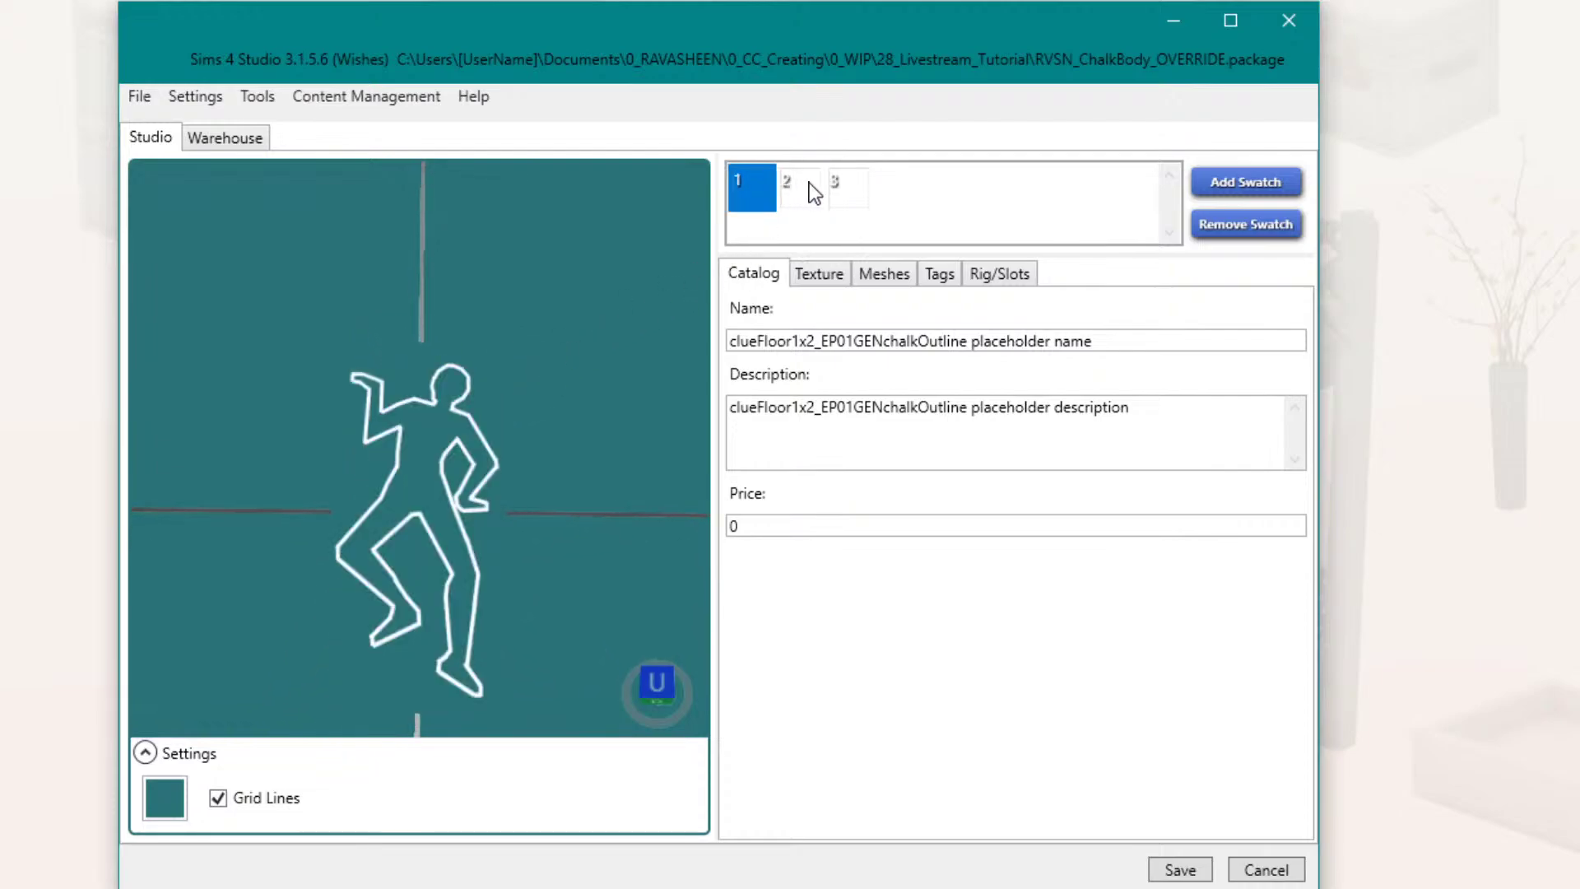
pyautogui.click(798, 188)
pyautogui.click(855, 189)
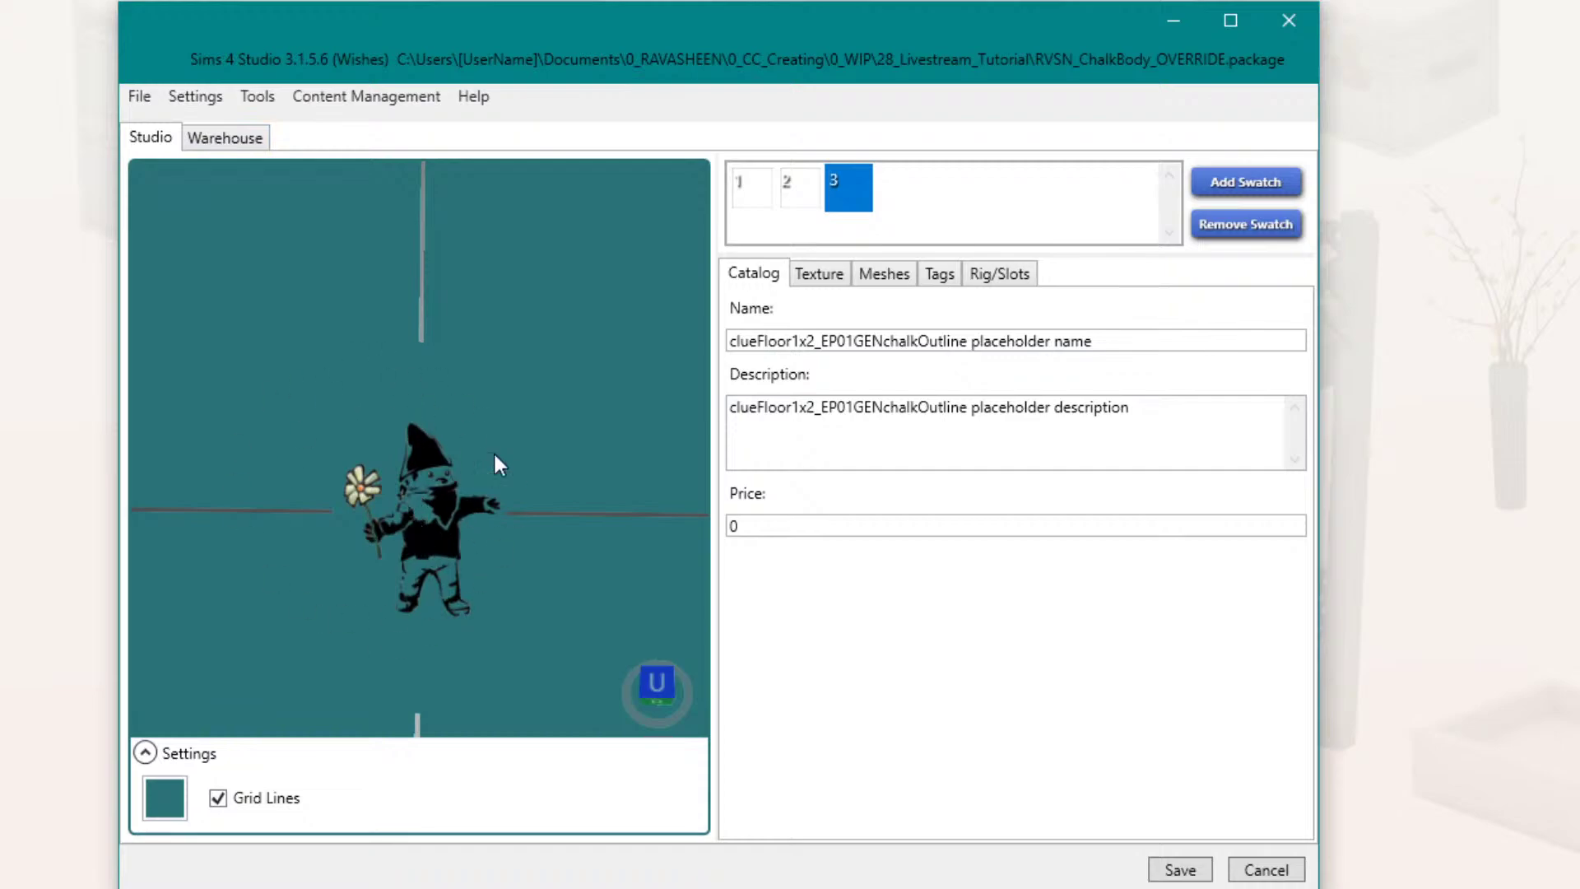
pyautogui.click(790, 191)
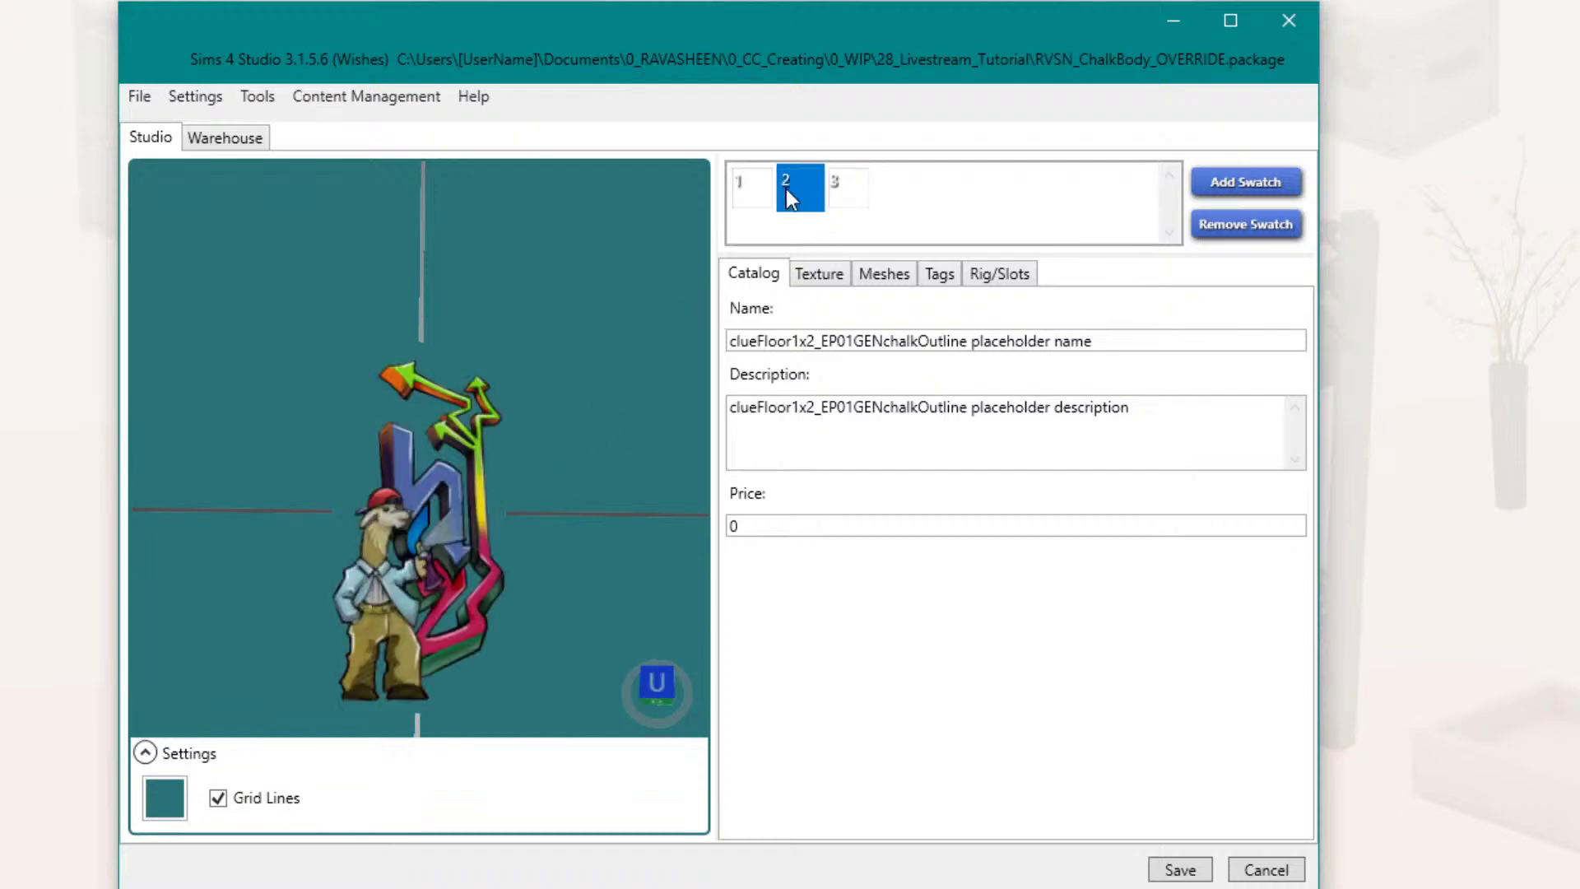
pyautogui.click(850, 202)
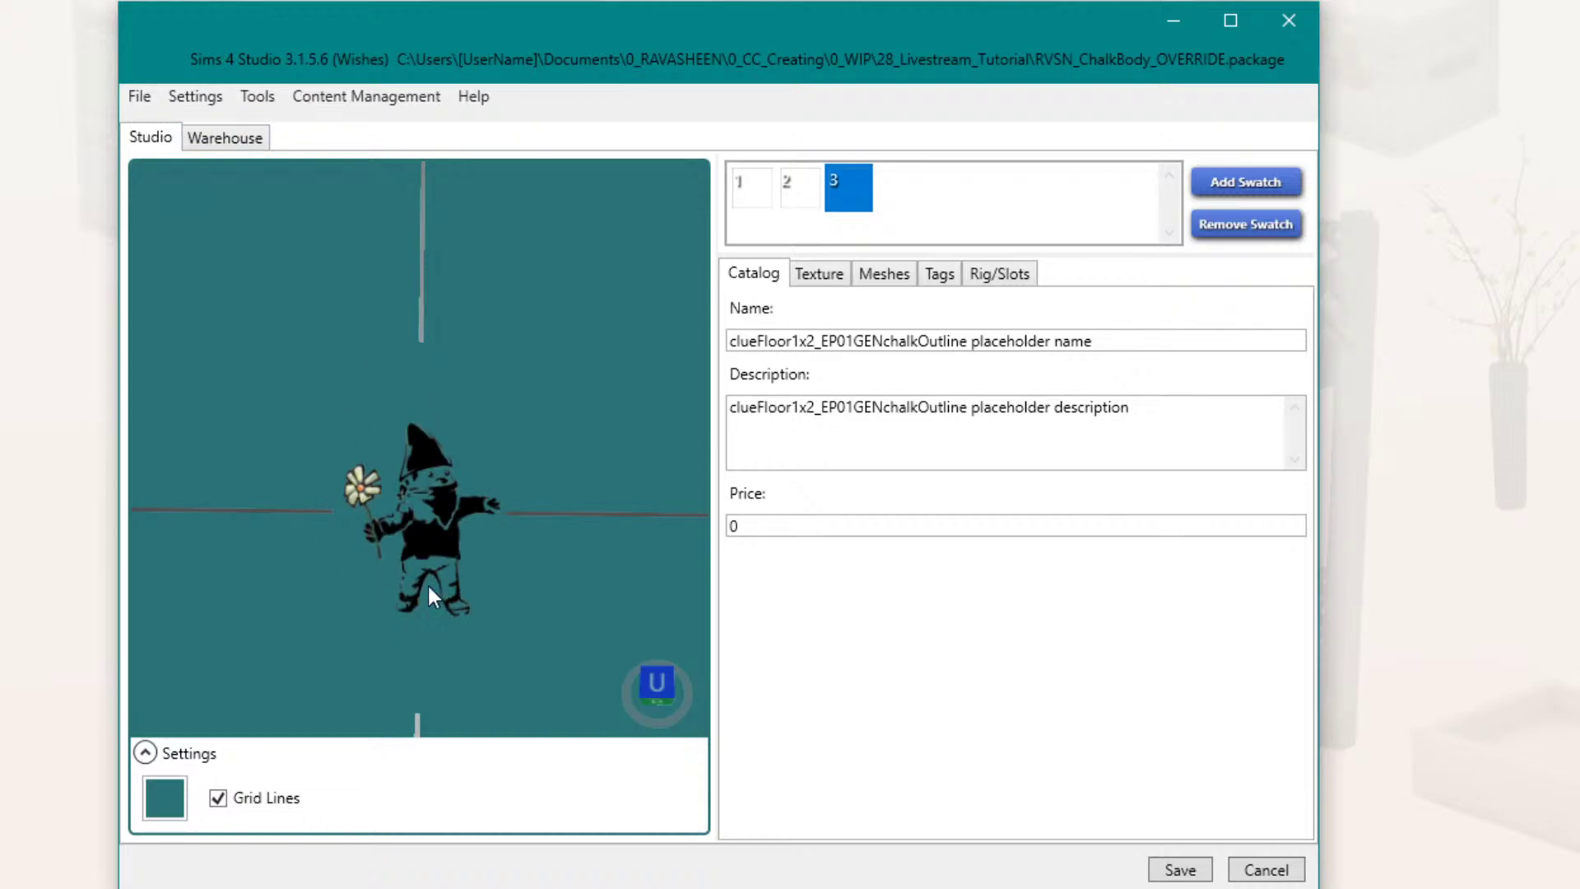
# Step: Show the package's resources in the warehouse and sort the list by type
pyautogui.click(212, 135)
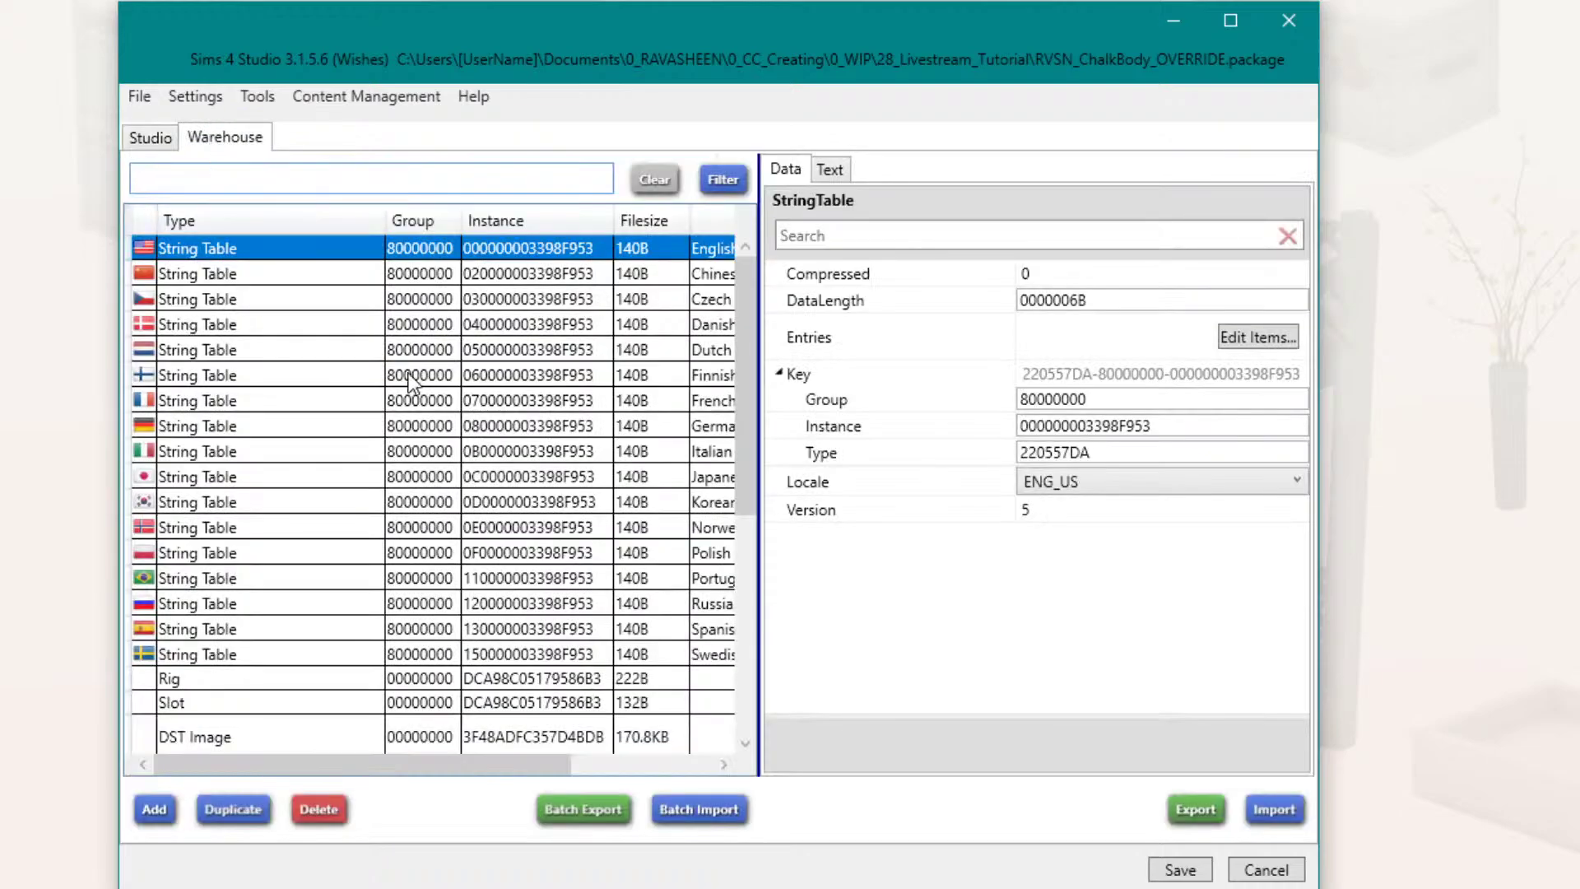
pyautogui.scroll(-5, 362, 397)
pyautogui.scroll(-2, 362, 399)
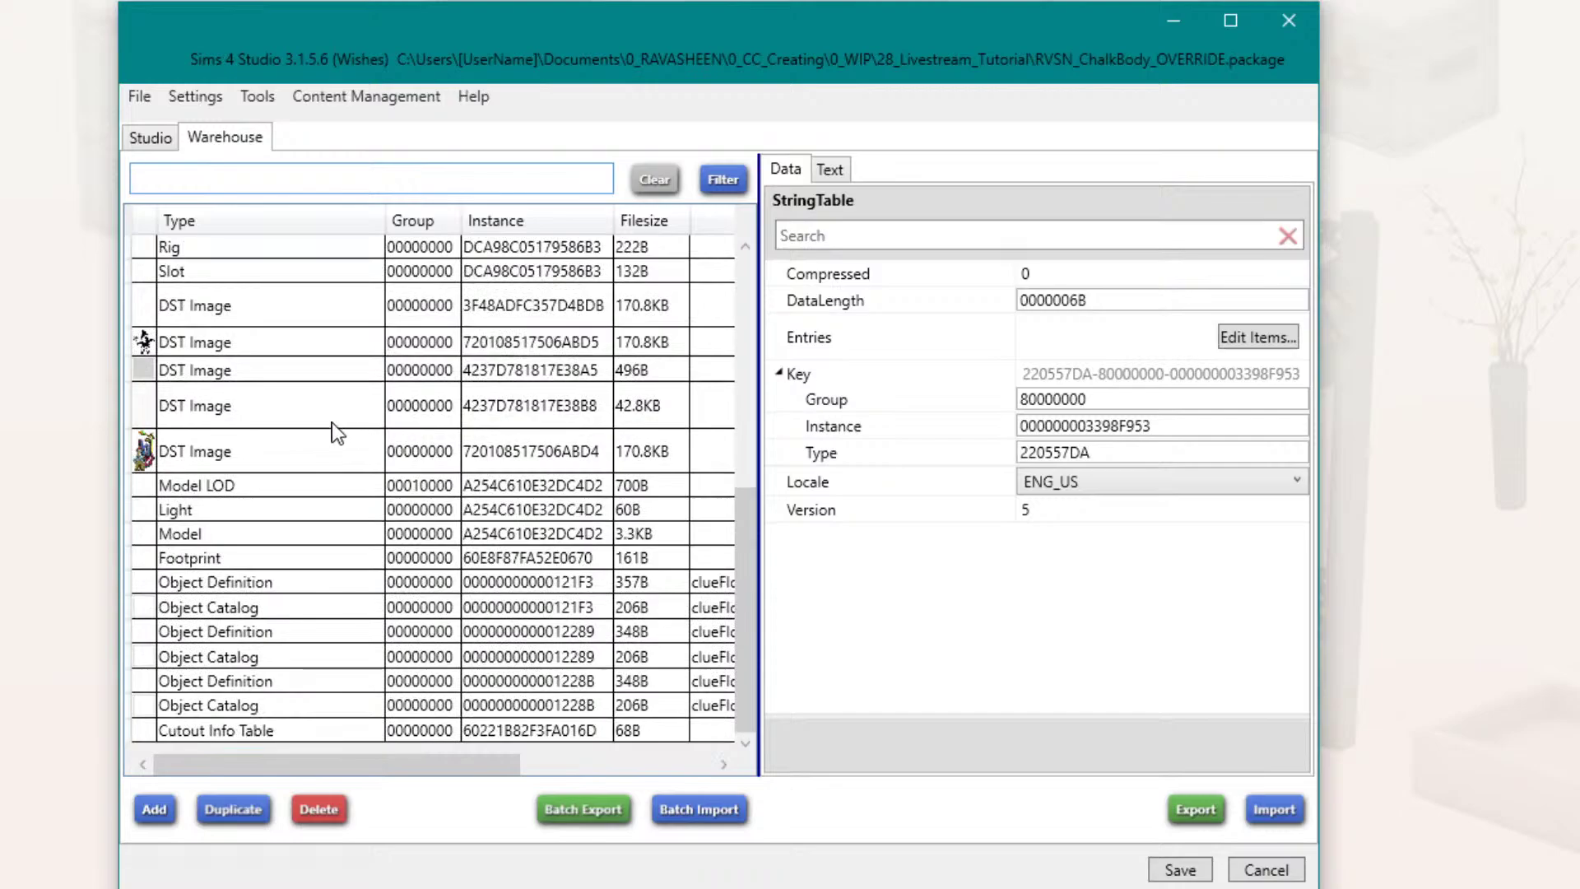
pyautogui.scroll(7, 272, 666)
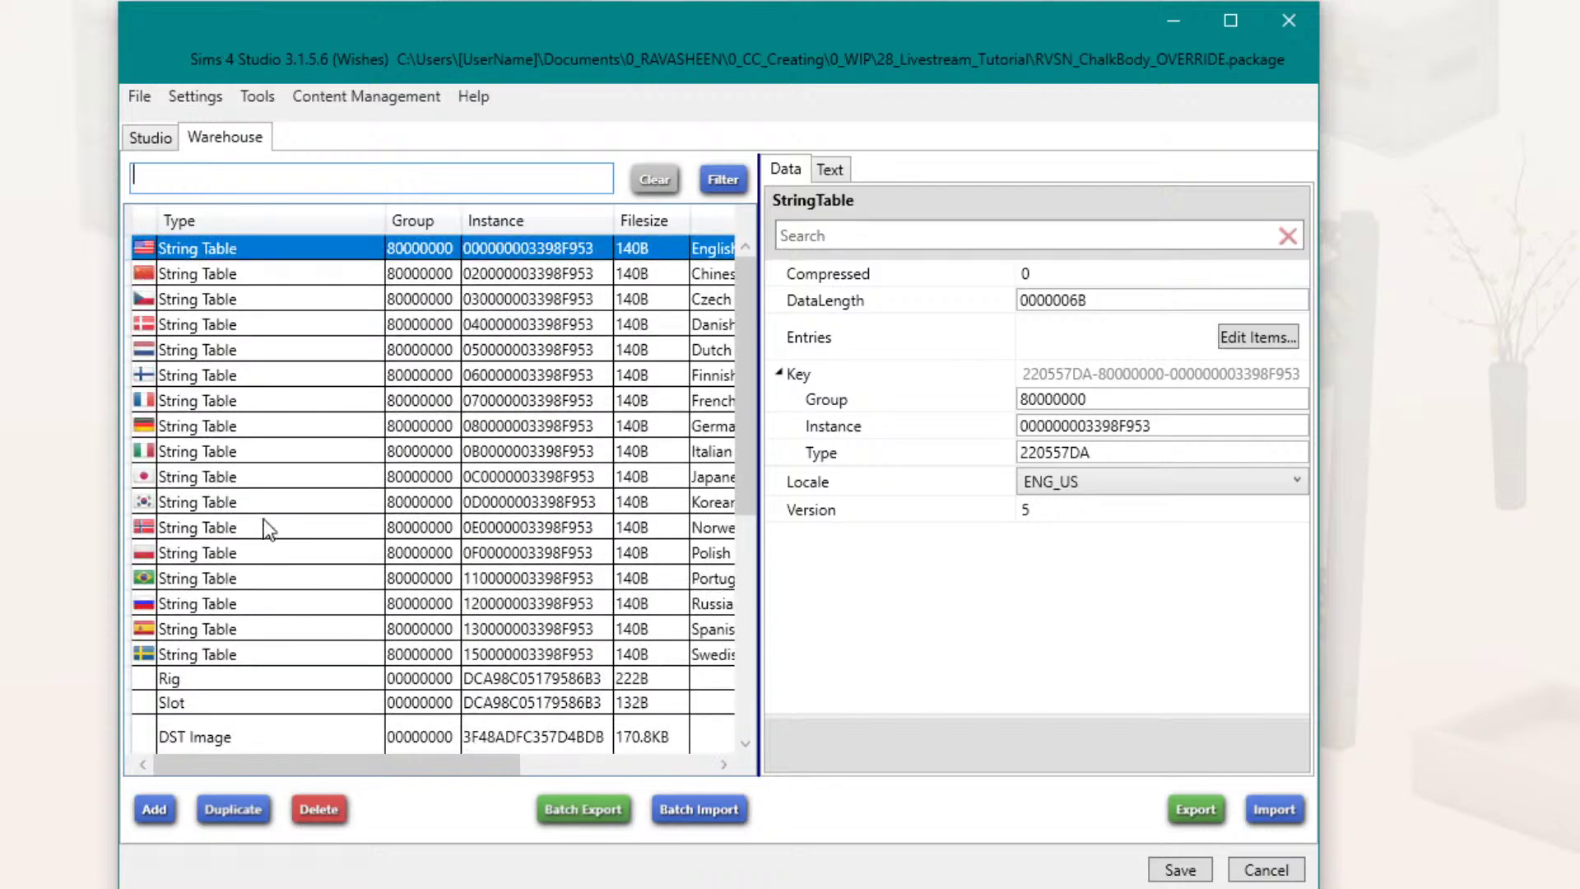
pyautogui.click(150, 140)
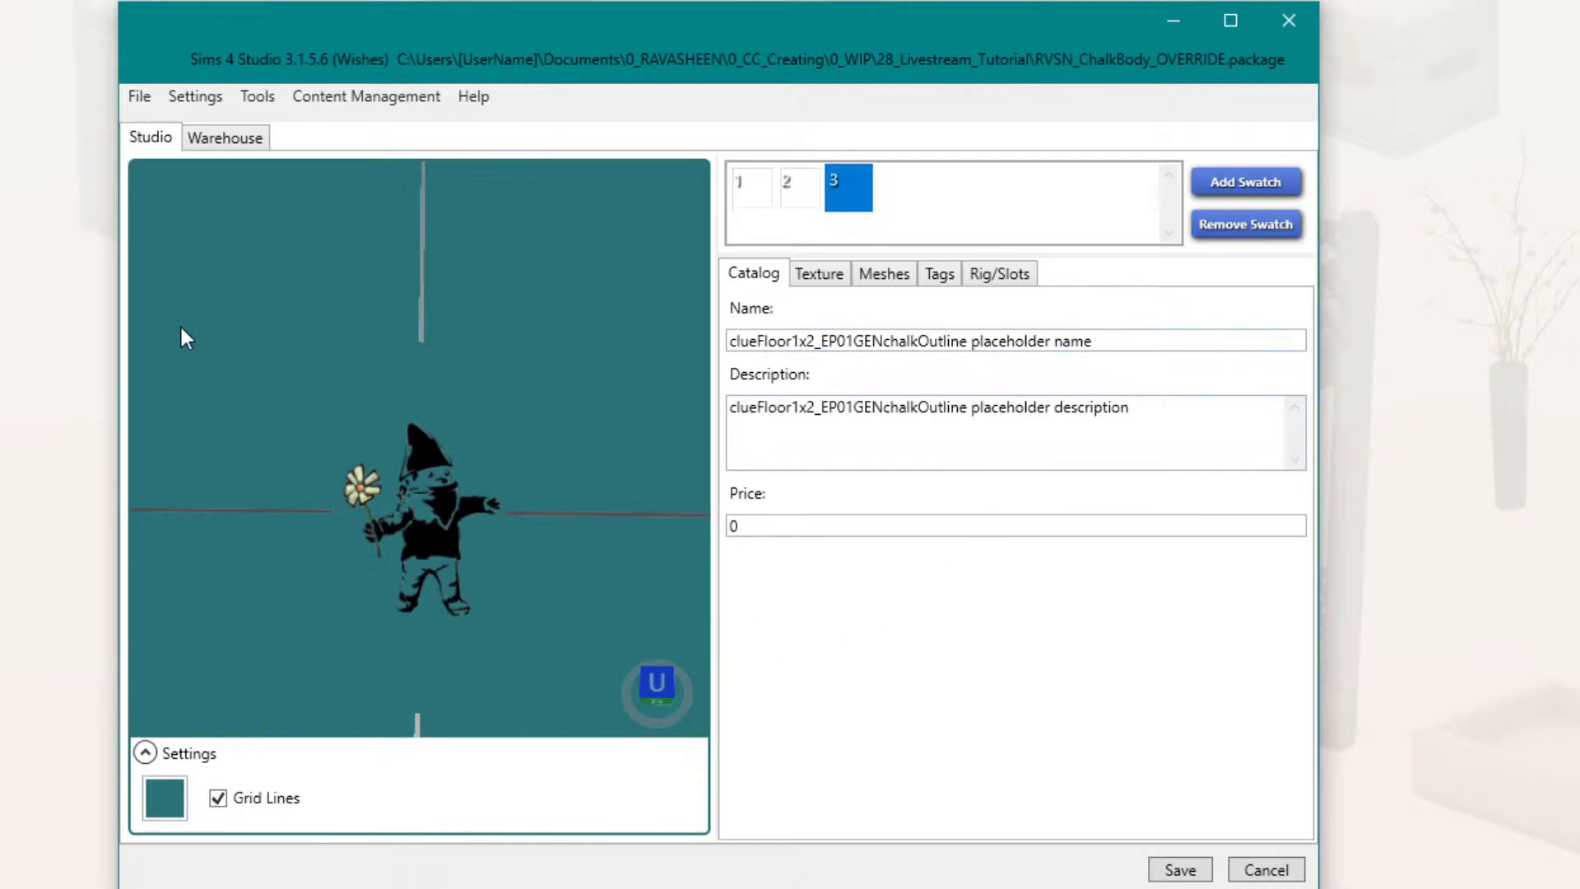
pyautogui.click(248, 140)
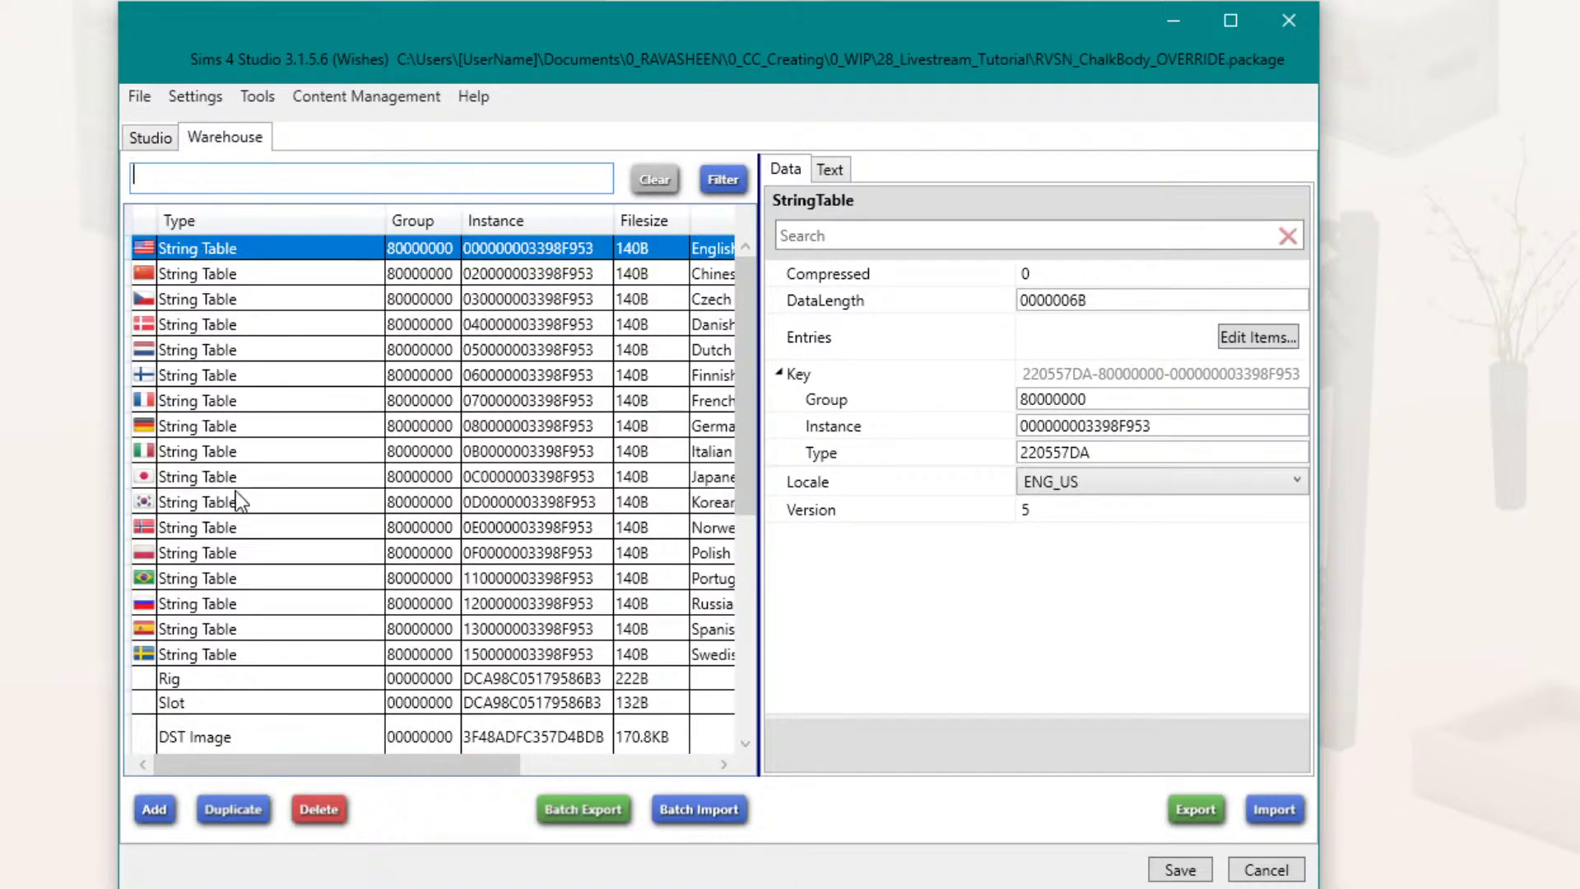
pyautogui.click(269, 219)
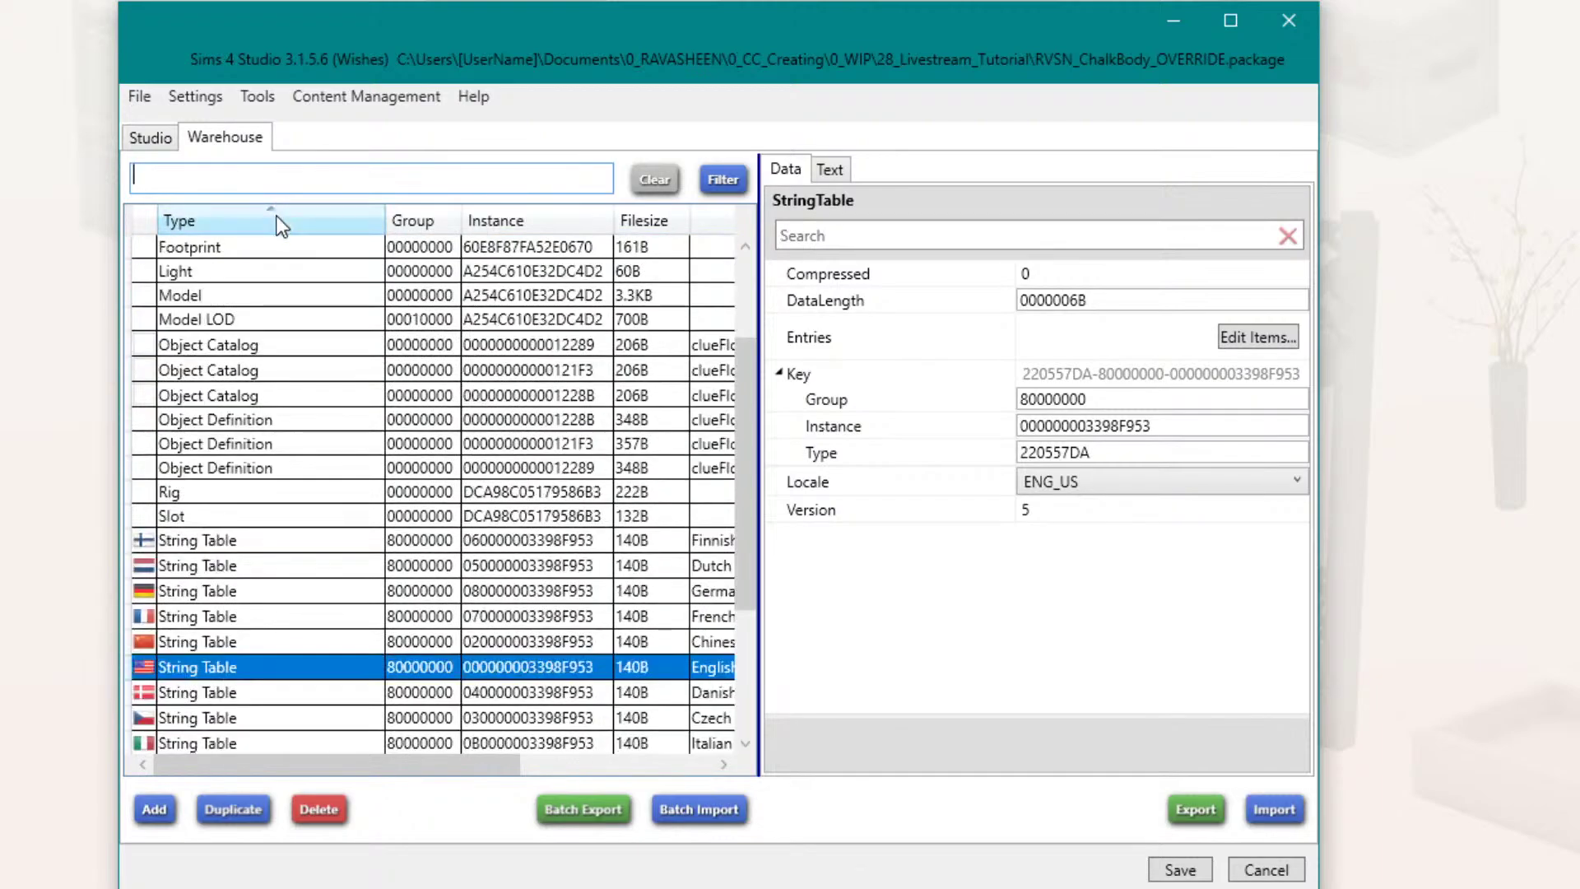
pyautogui.scroll(2, 280, 408)
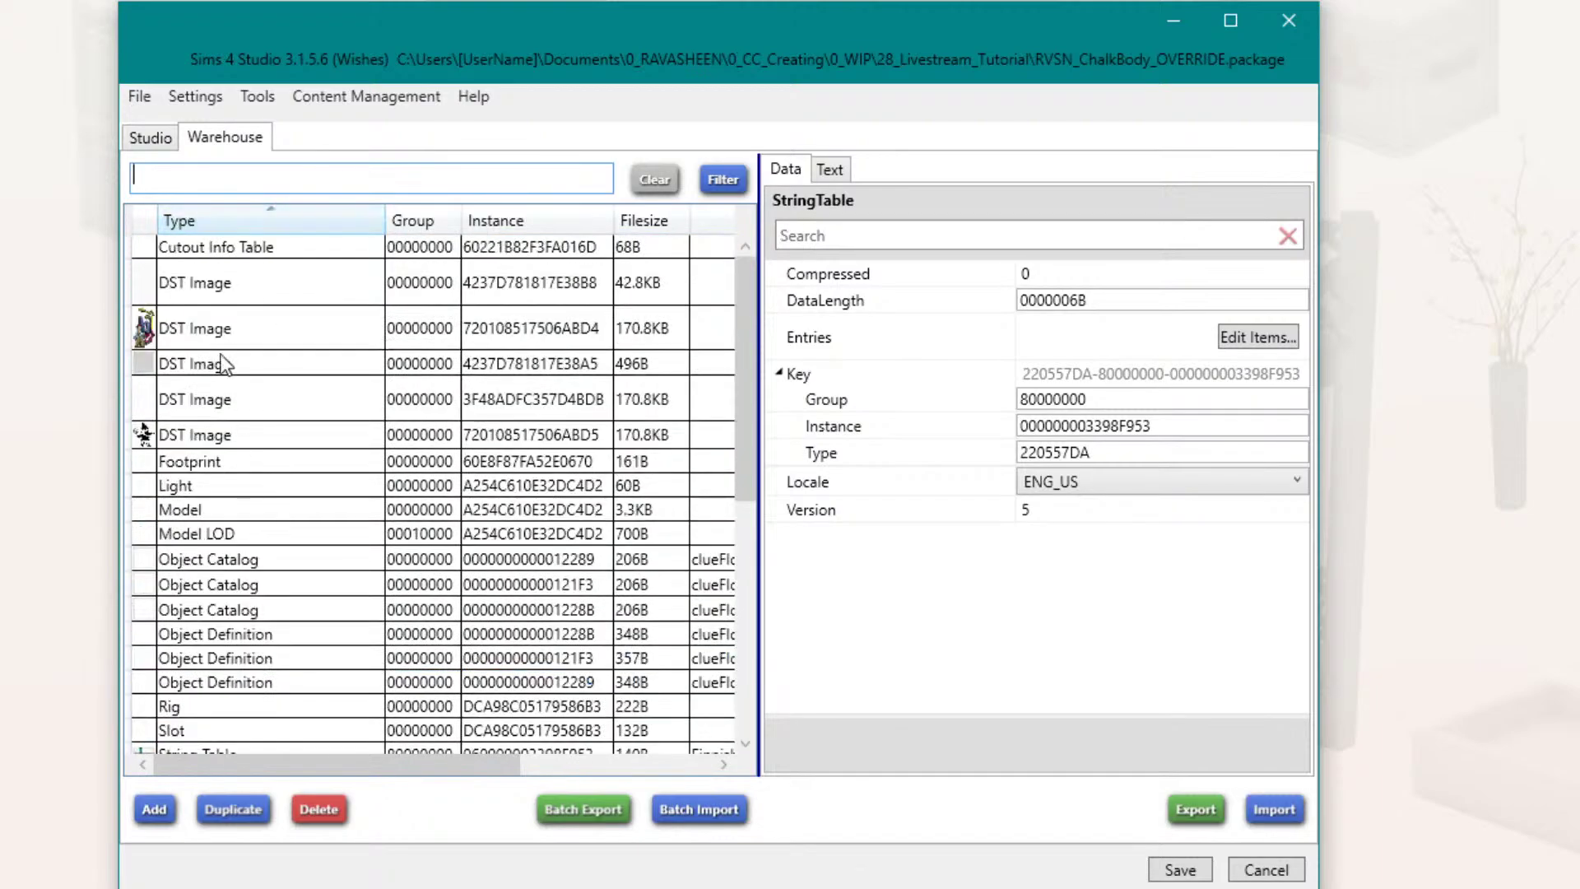
# Step: Examine the PlacementFlagsLow options, including the deletion flags, in each of the three Object Catalog resources
pyautogui.click(292, 563)
pyautogui.scroll(8, 1034, 452)
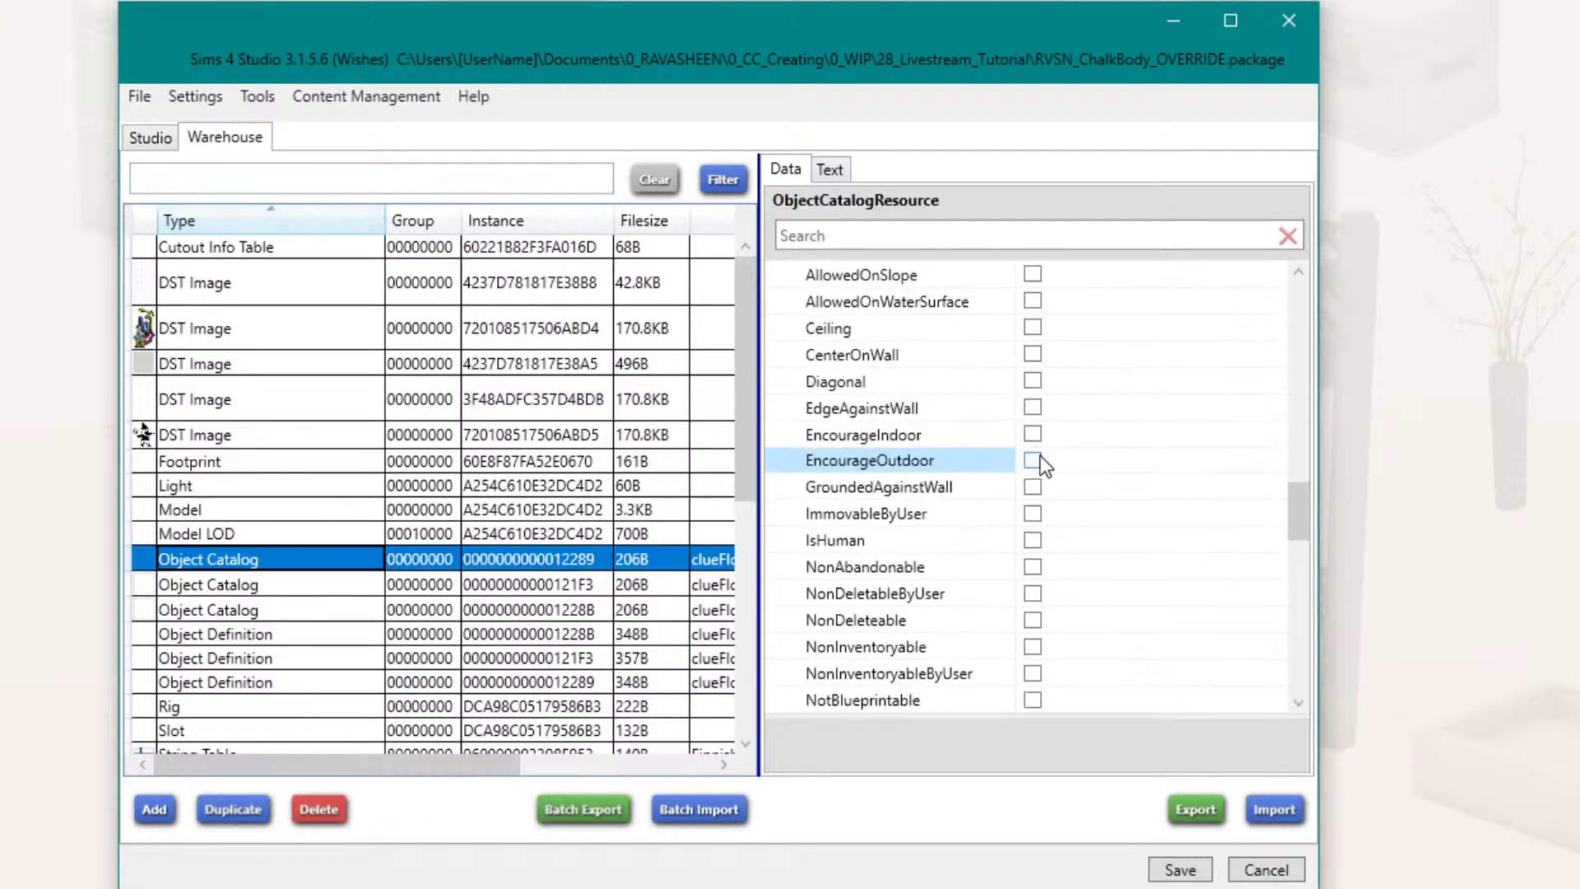
pyautogui.scroll(-3, 1040, 458)
pyautogui.scroll(-8, 1041, 457)
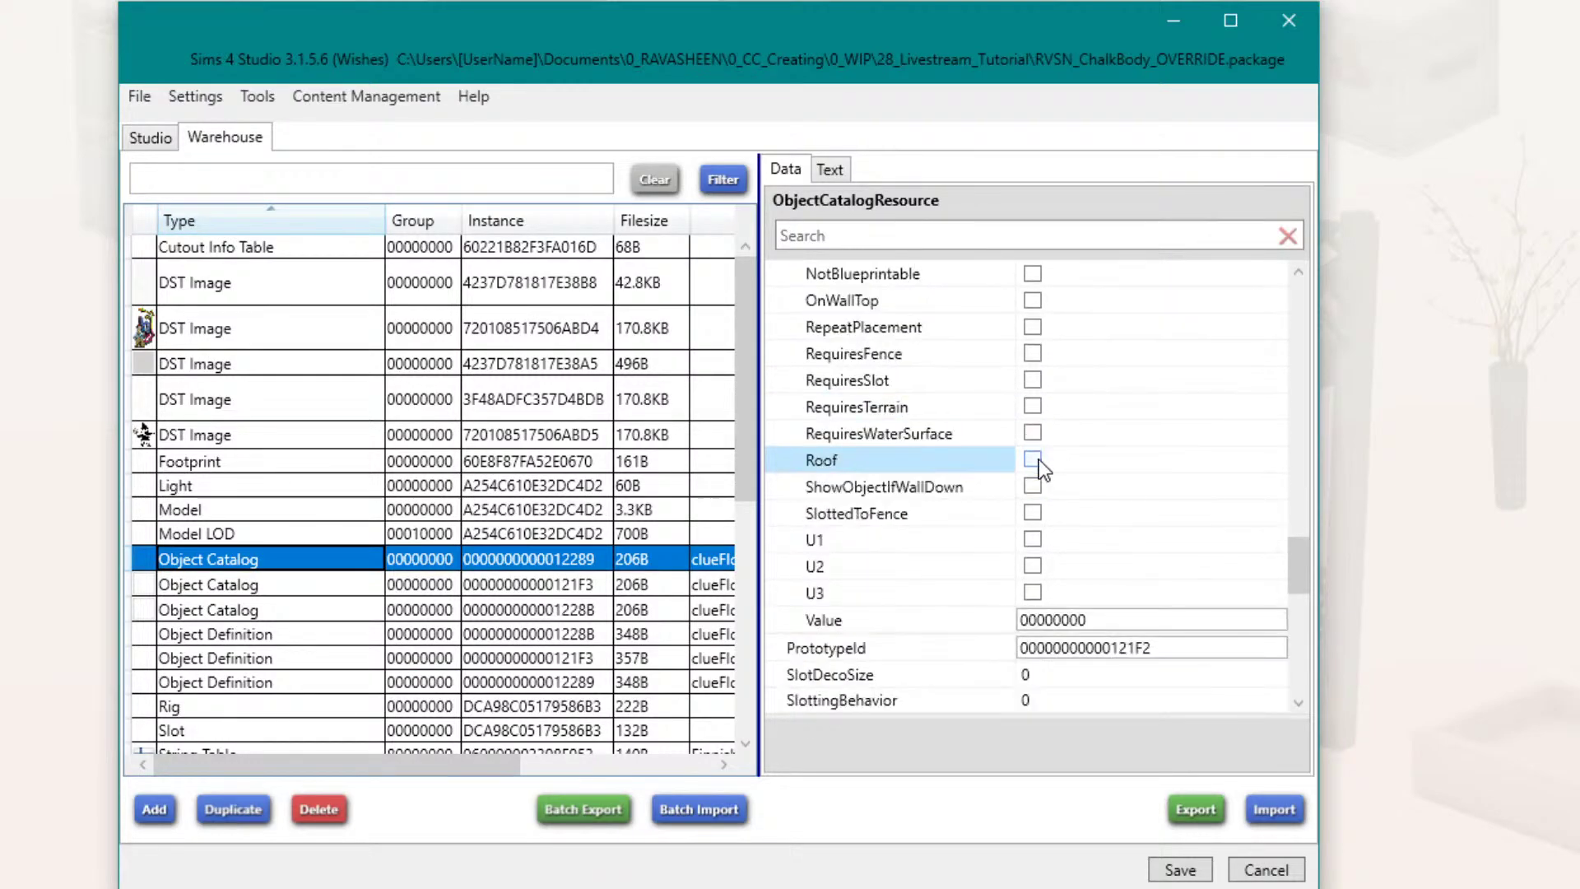
pyautogui.scroll(8, 1038, 468)
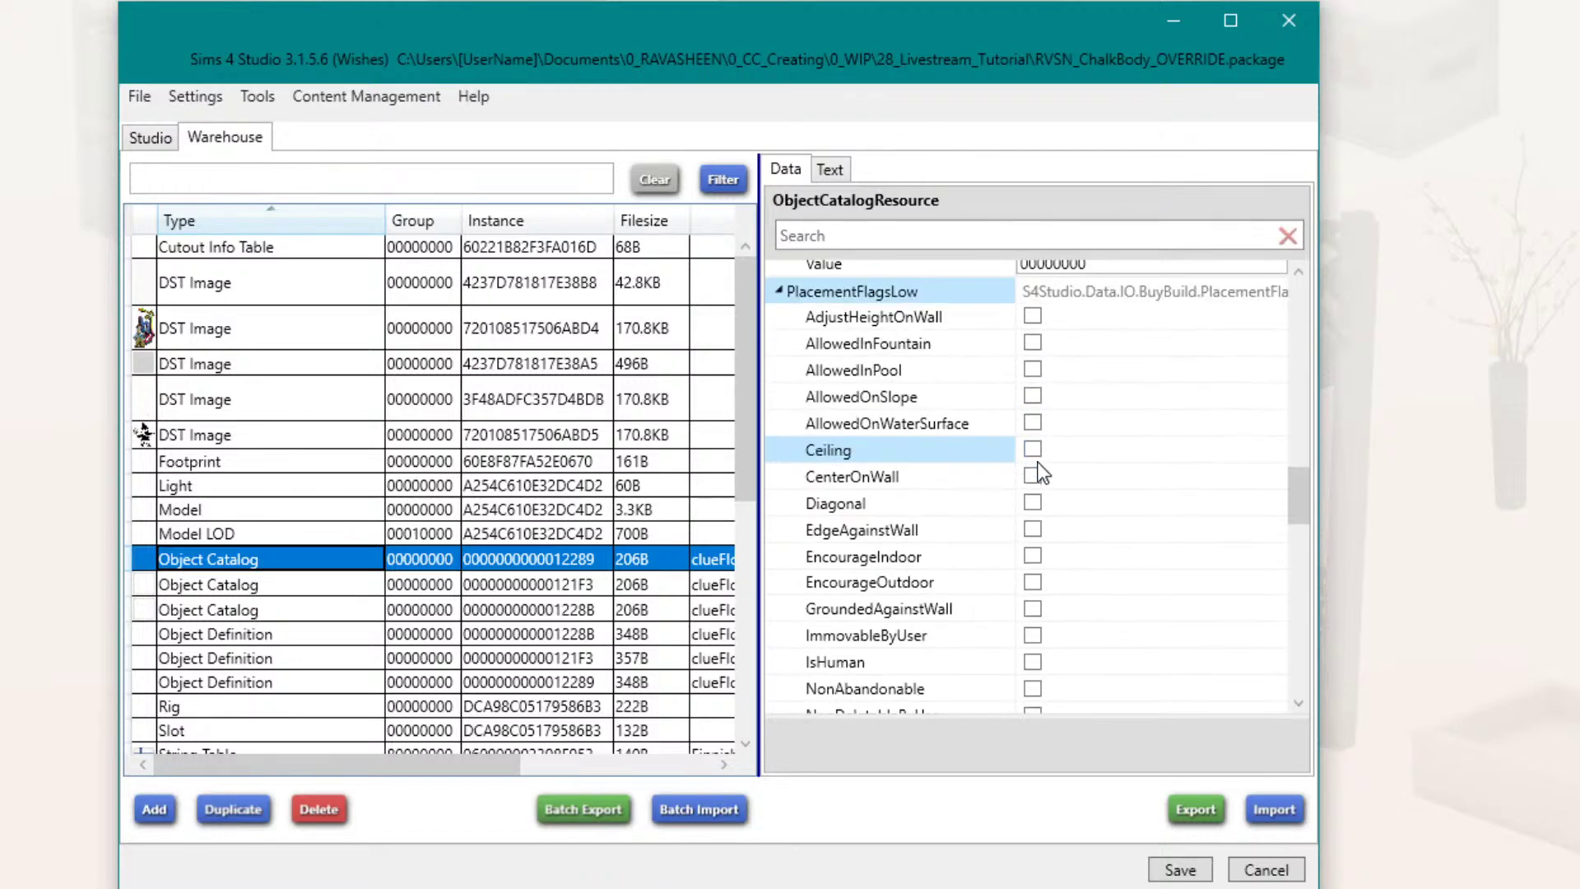
pyautogui.click(240, 587)
pyautogui.click(237, 614)
pyautogui.scroll(-5, 1045, 543)
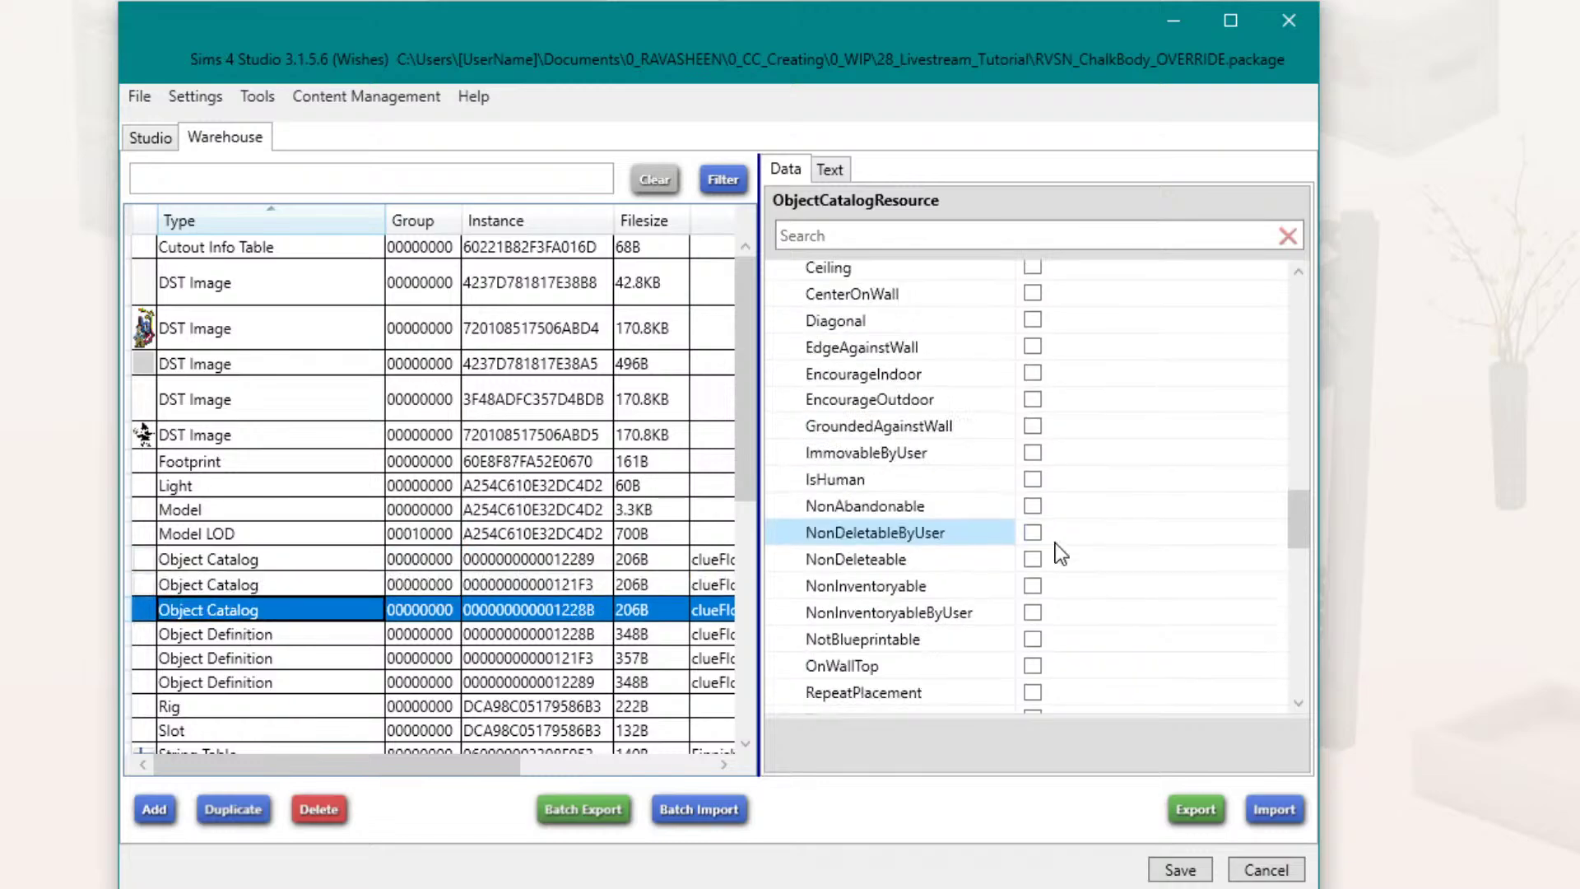
pyautogui.scroll(-2, 1054, 543)
pyautogui.scroll(3, 1053, 543)
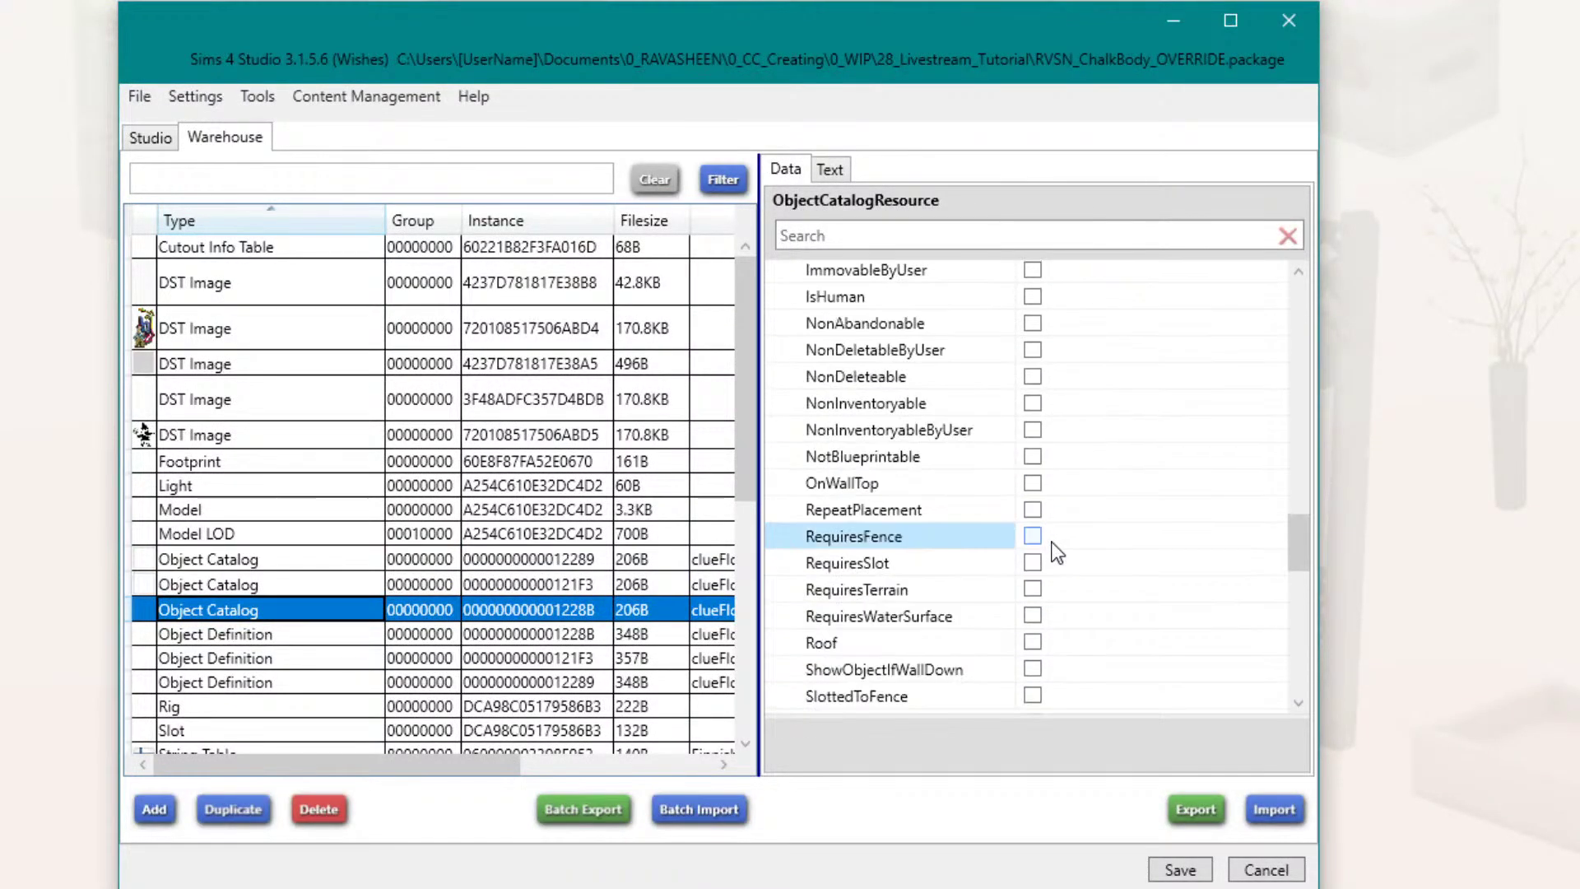
pyautogui.click(331, 585)
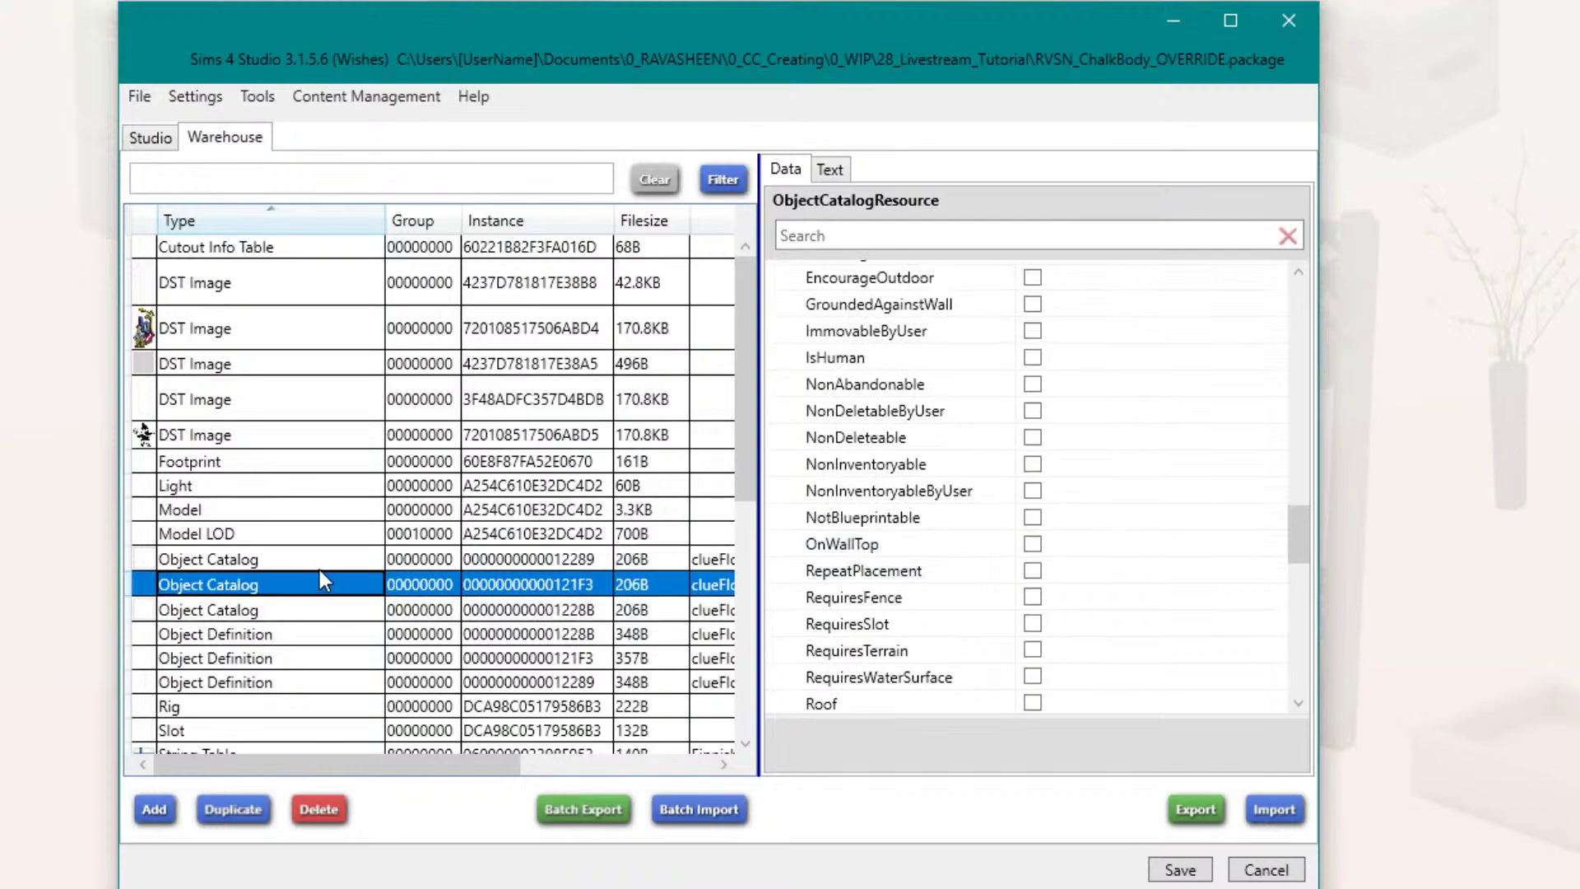
pyautogui.click(319, 568)
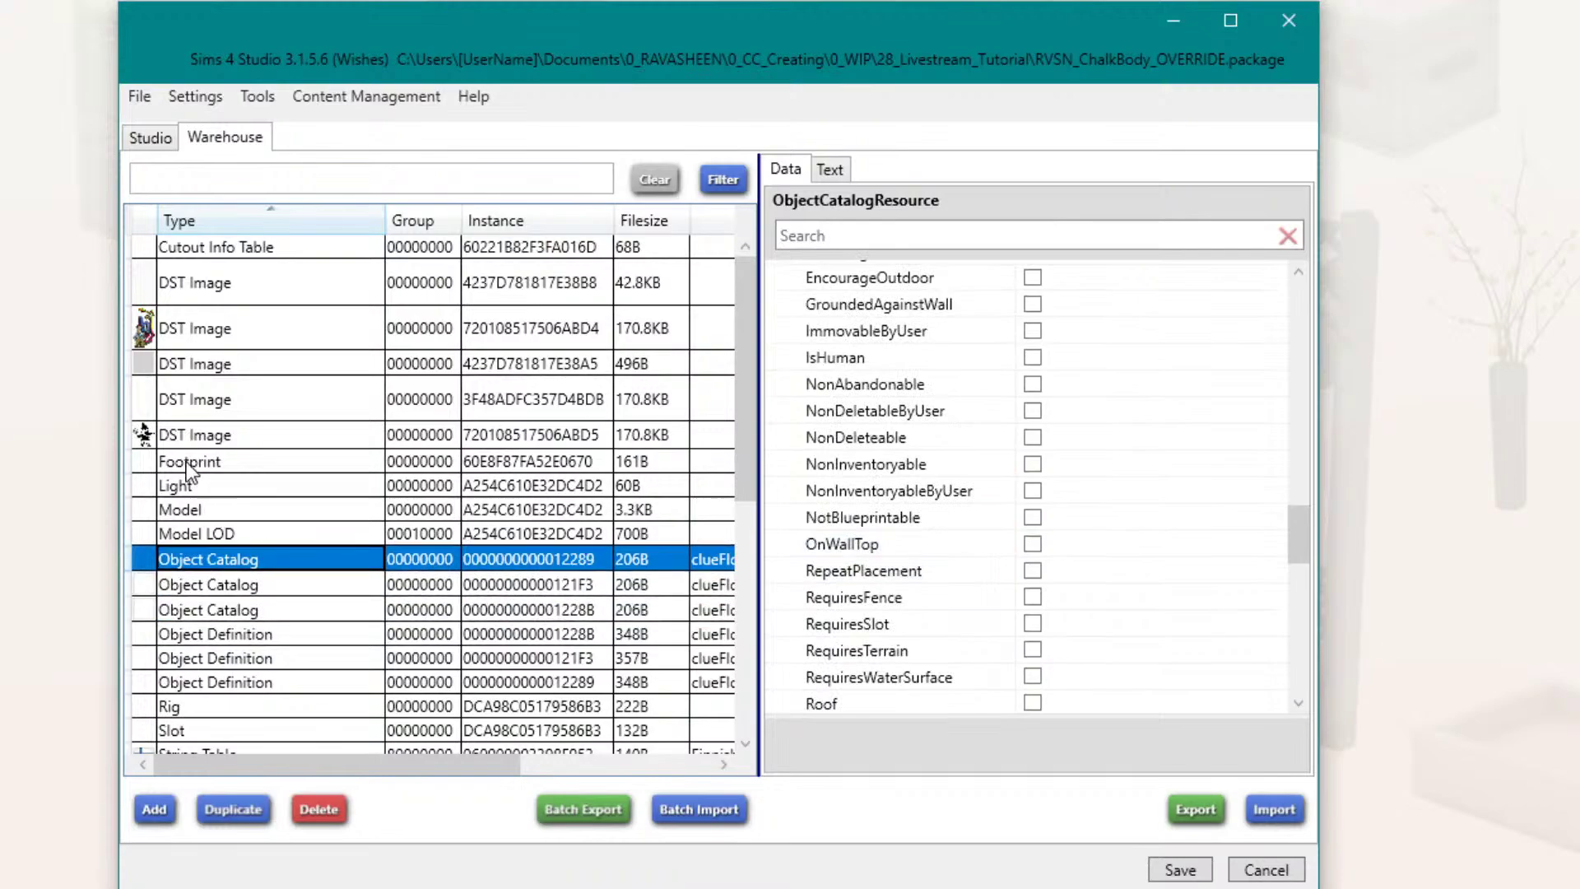
# Step: Inspect the chalk outline's DST image and the Footprint resource's ObjectPolygons flags, intersection and surface settings without changing them
pyautogui.click(181, 403)
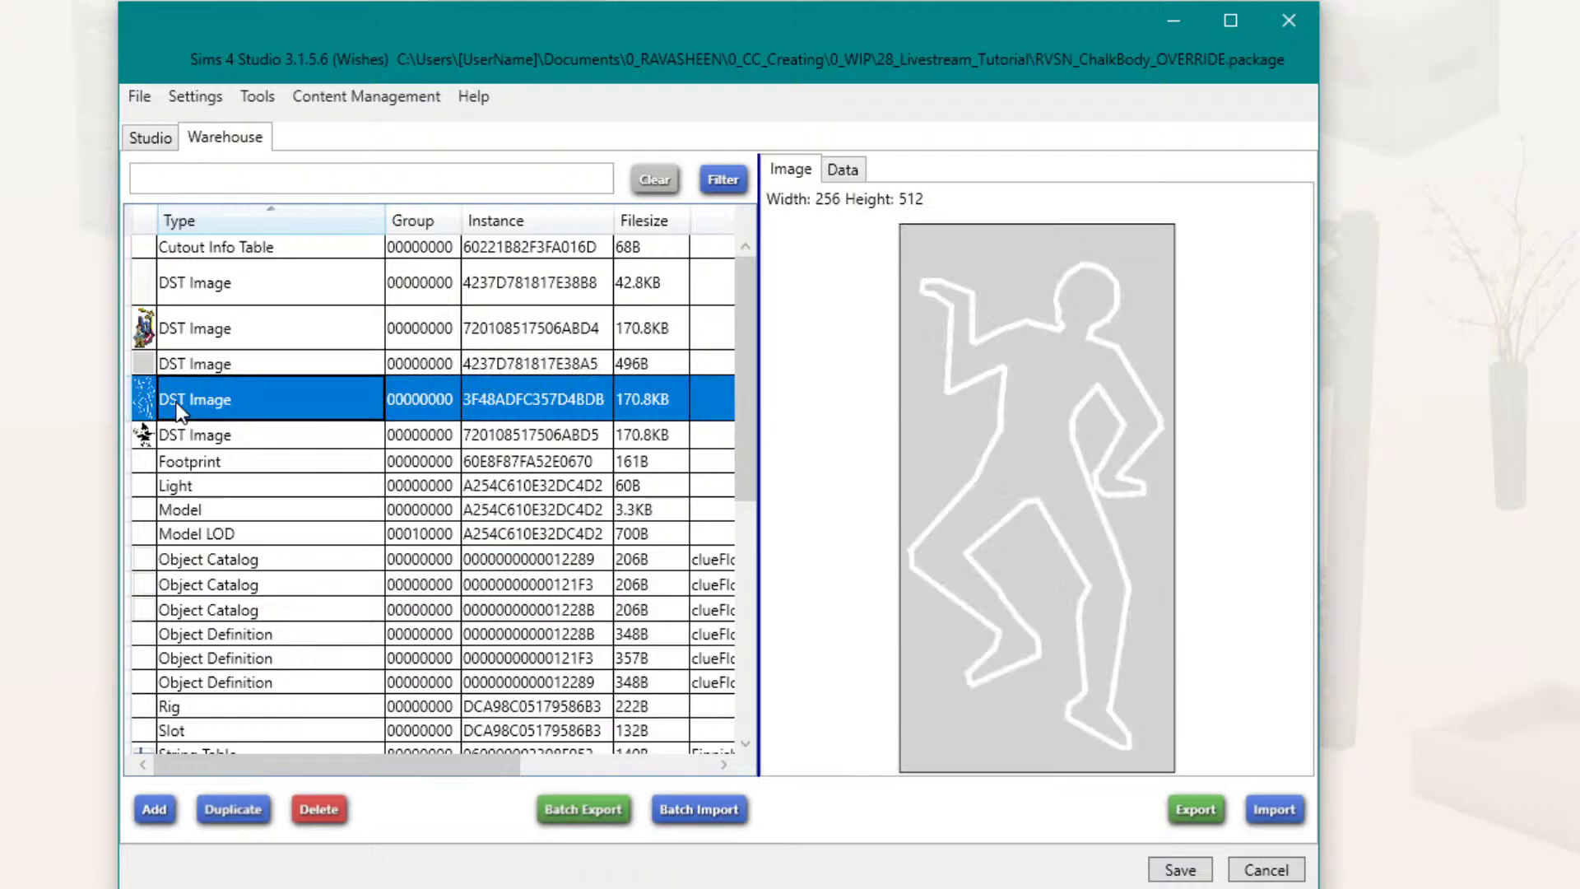
pyautogui.click(199, 464)
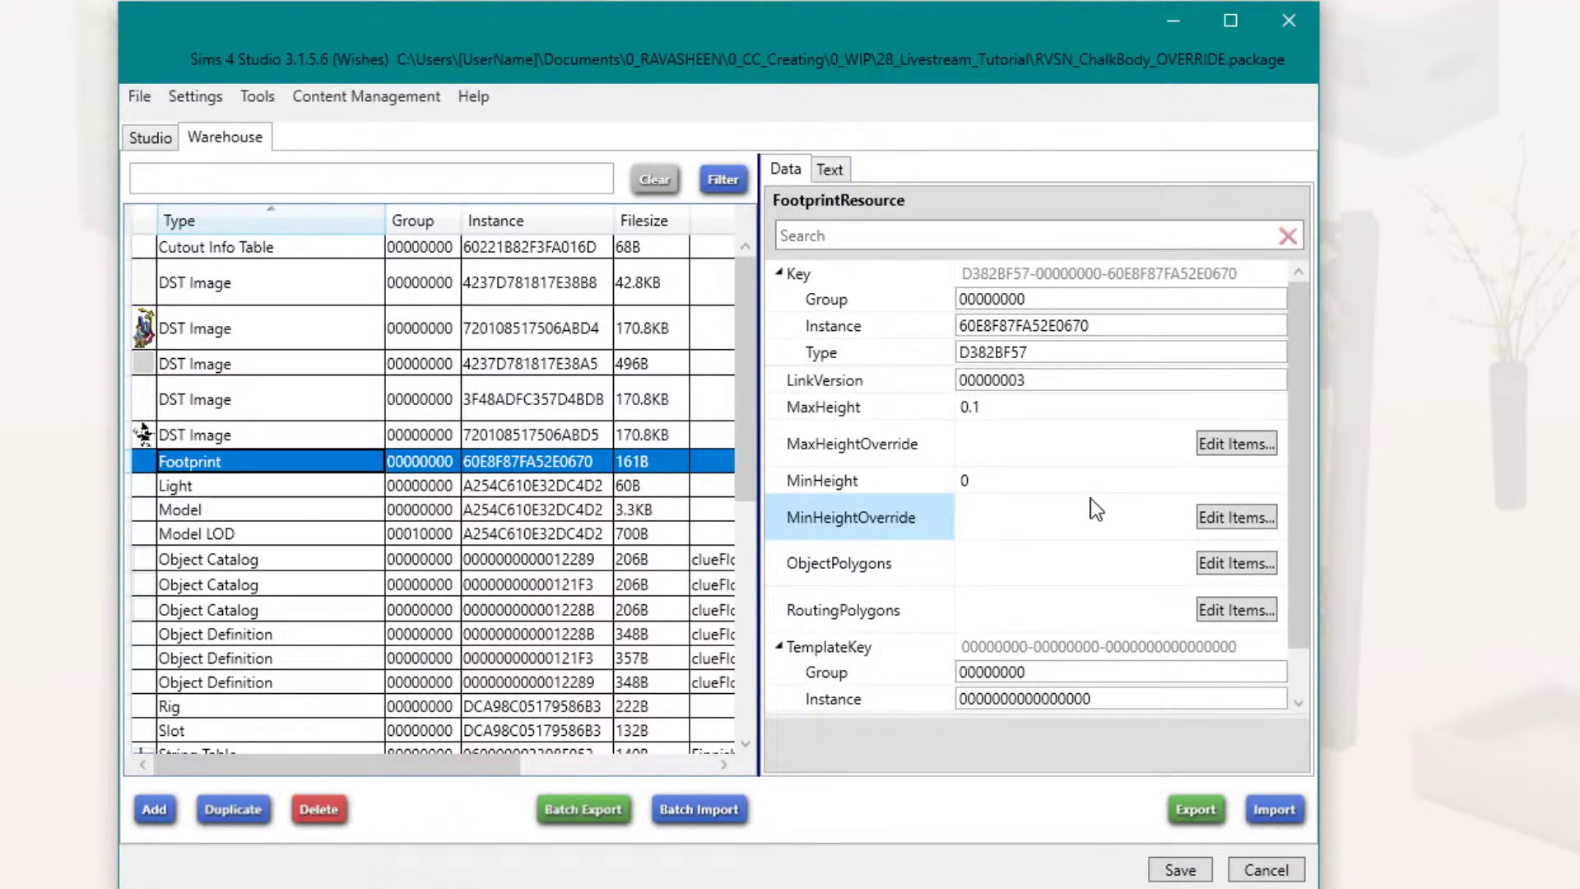
pyautogui.scroll(-1, 1096, 510)
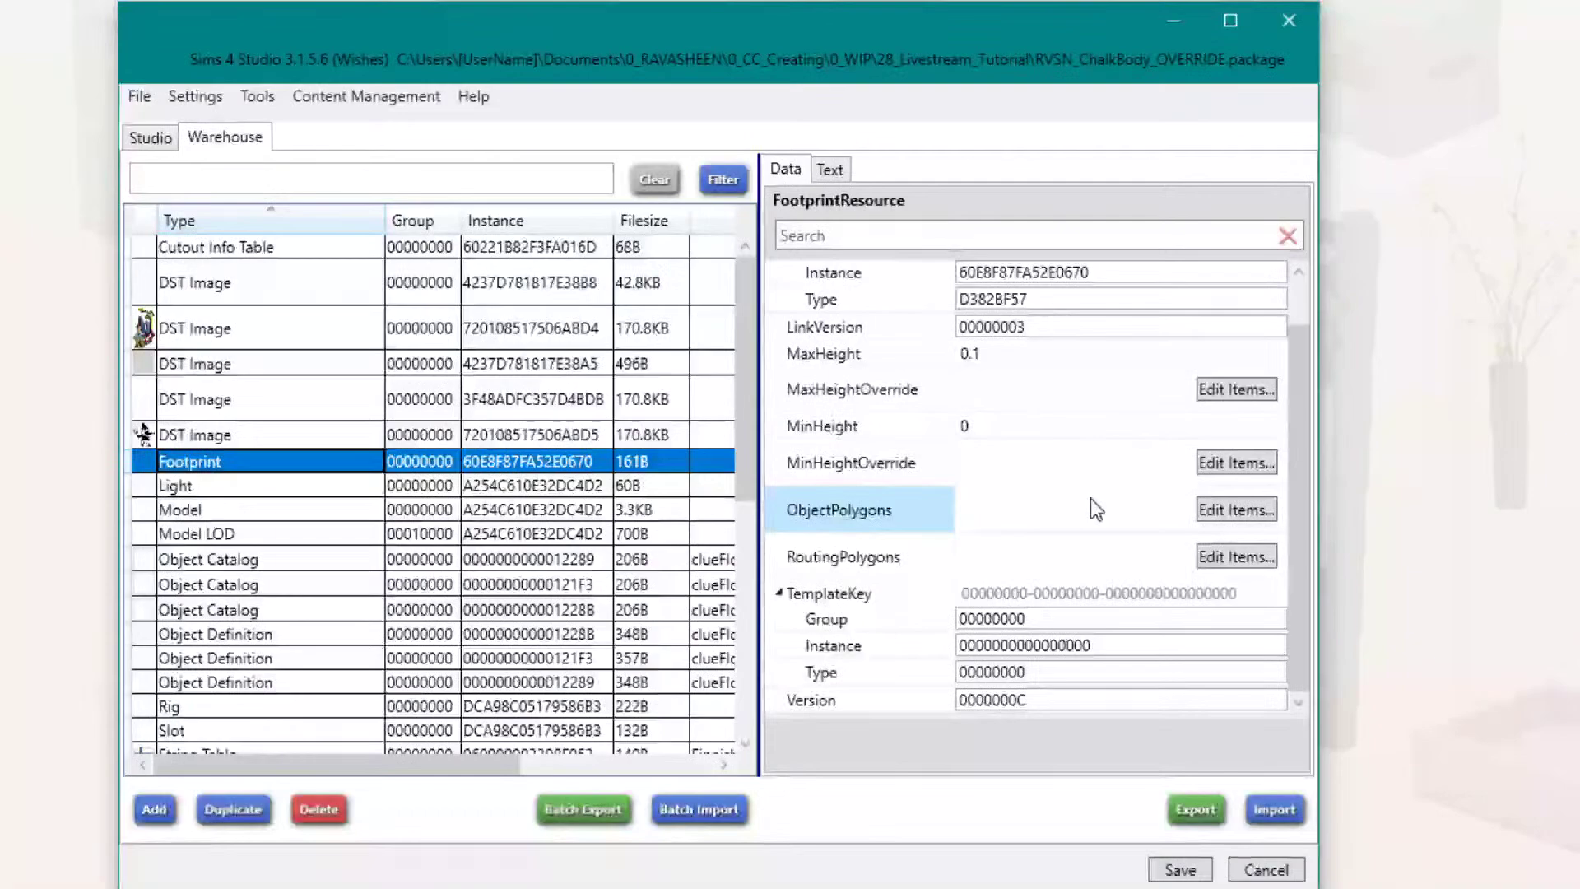
pyautogui.click(1218, 510)
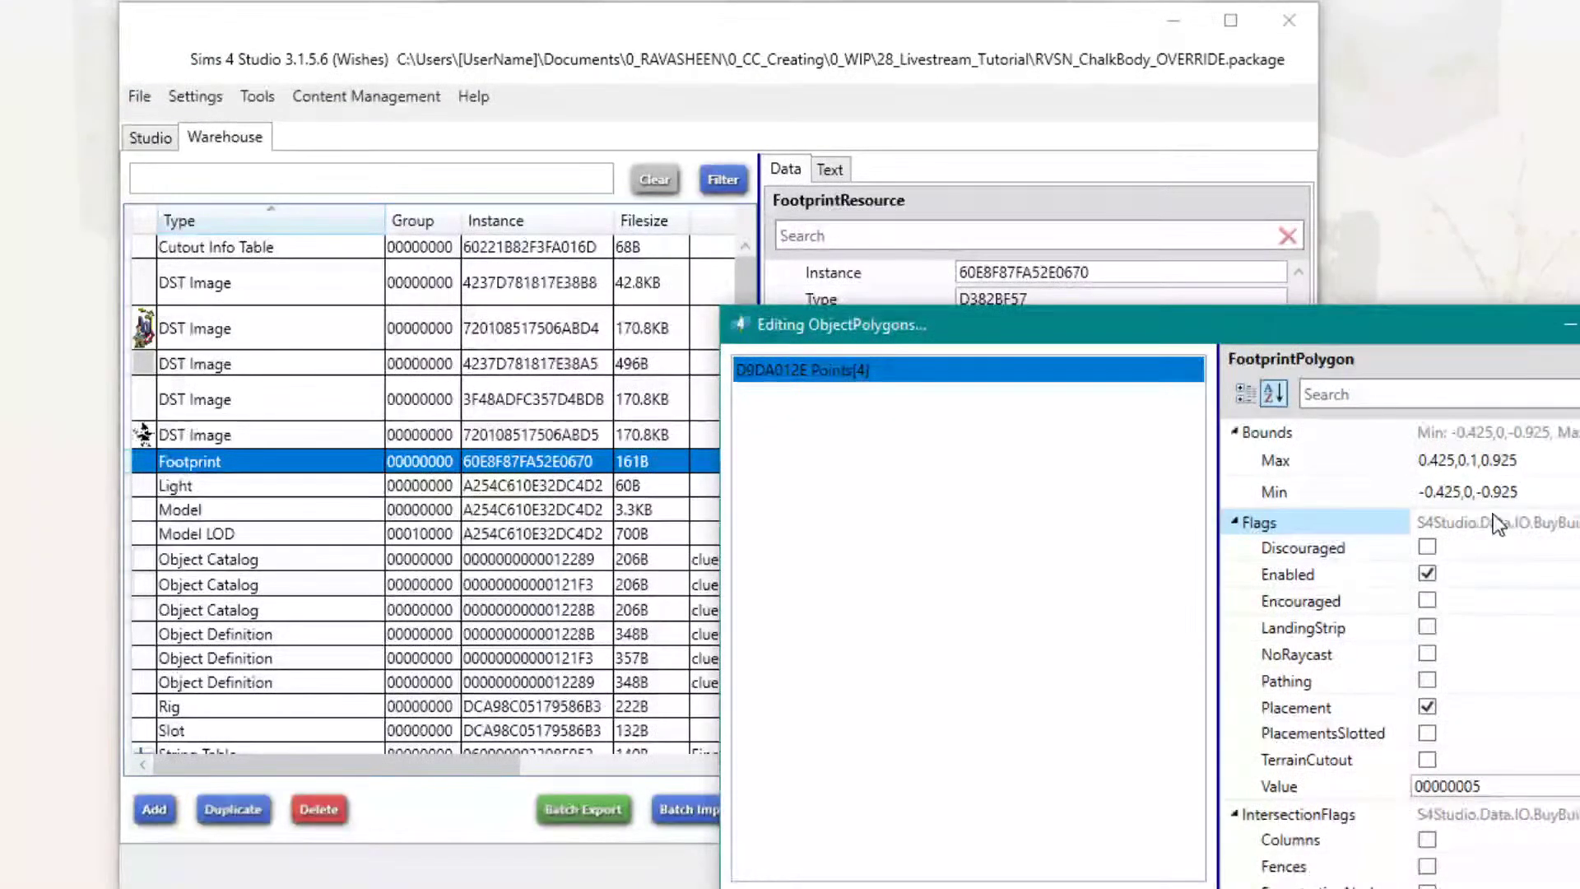
pyautogui.scroll(-2, 1473, 519)
pyautogui.scroll(-3, 1458, 520)
pyautogui.scroll(-9, 1434, 512)
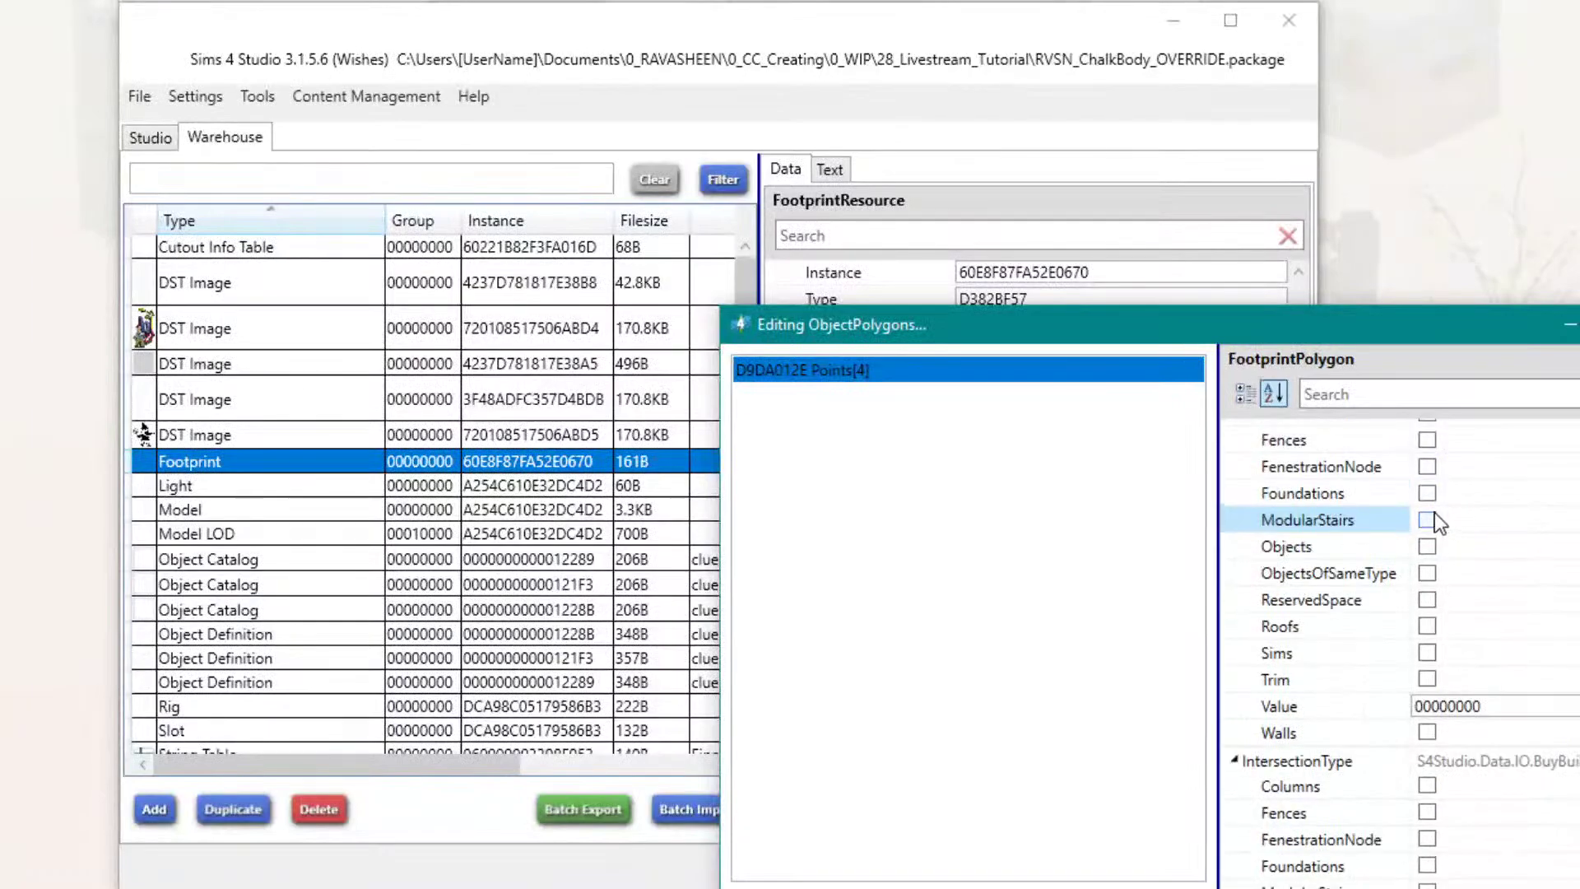
pyautogui.scroll(-3, 1425, 512)
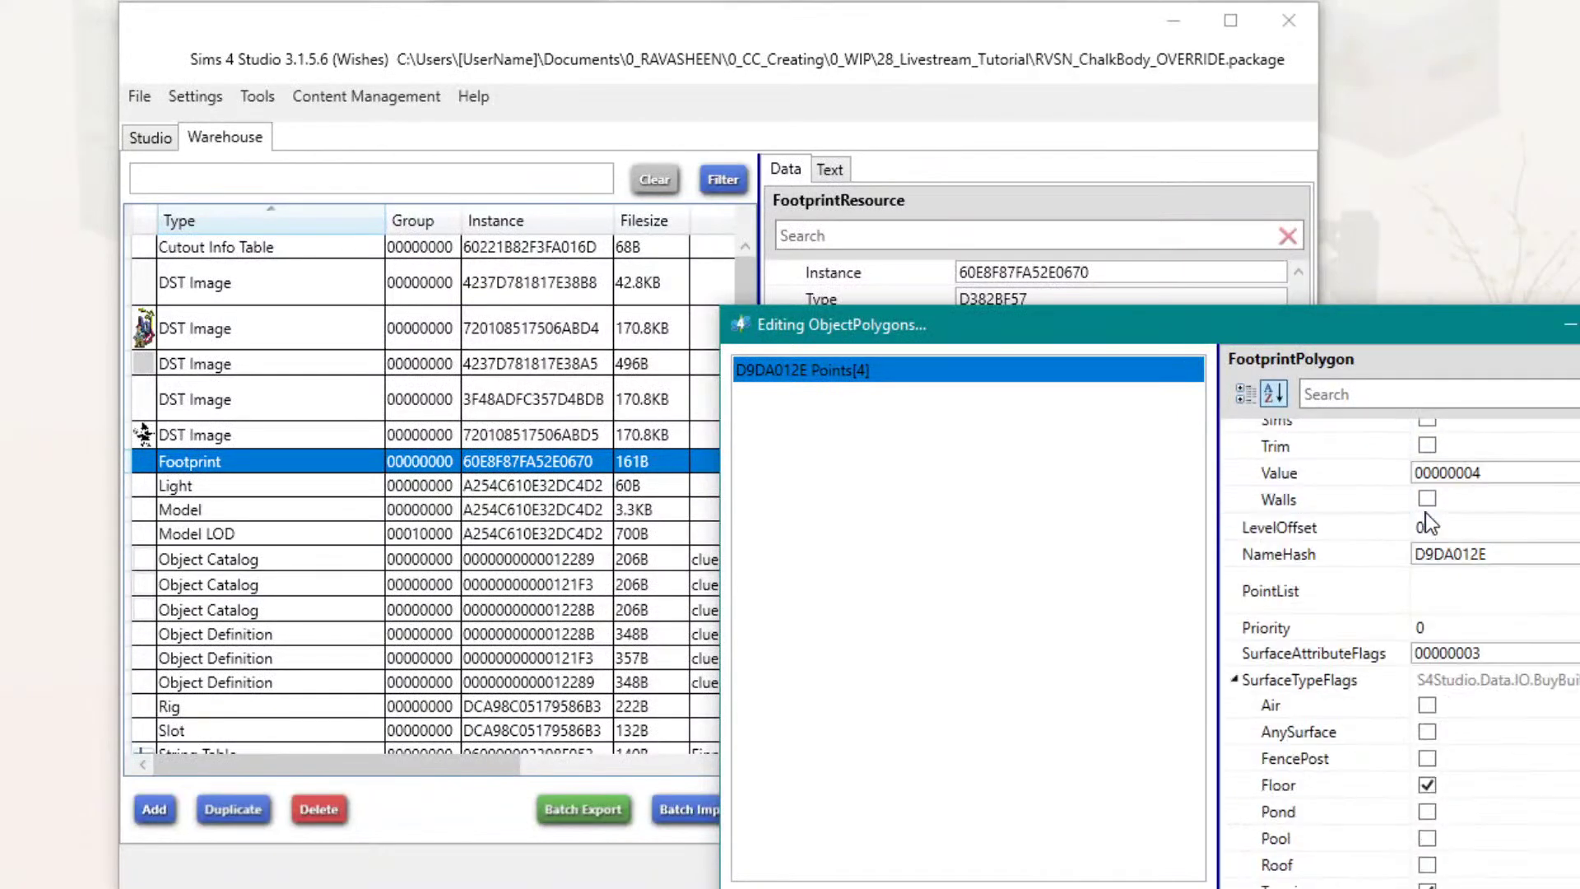
pyautogui.press('Escape')
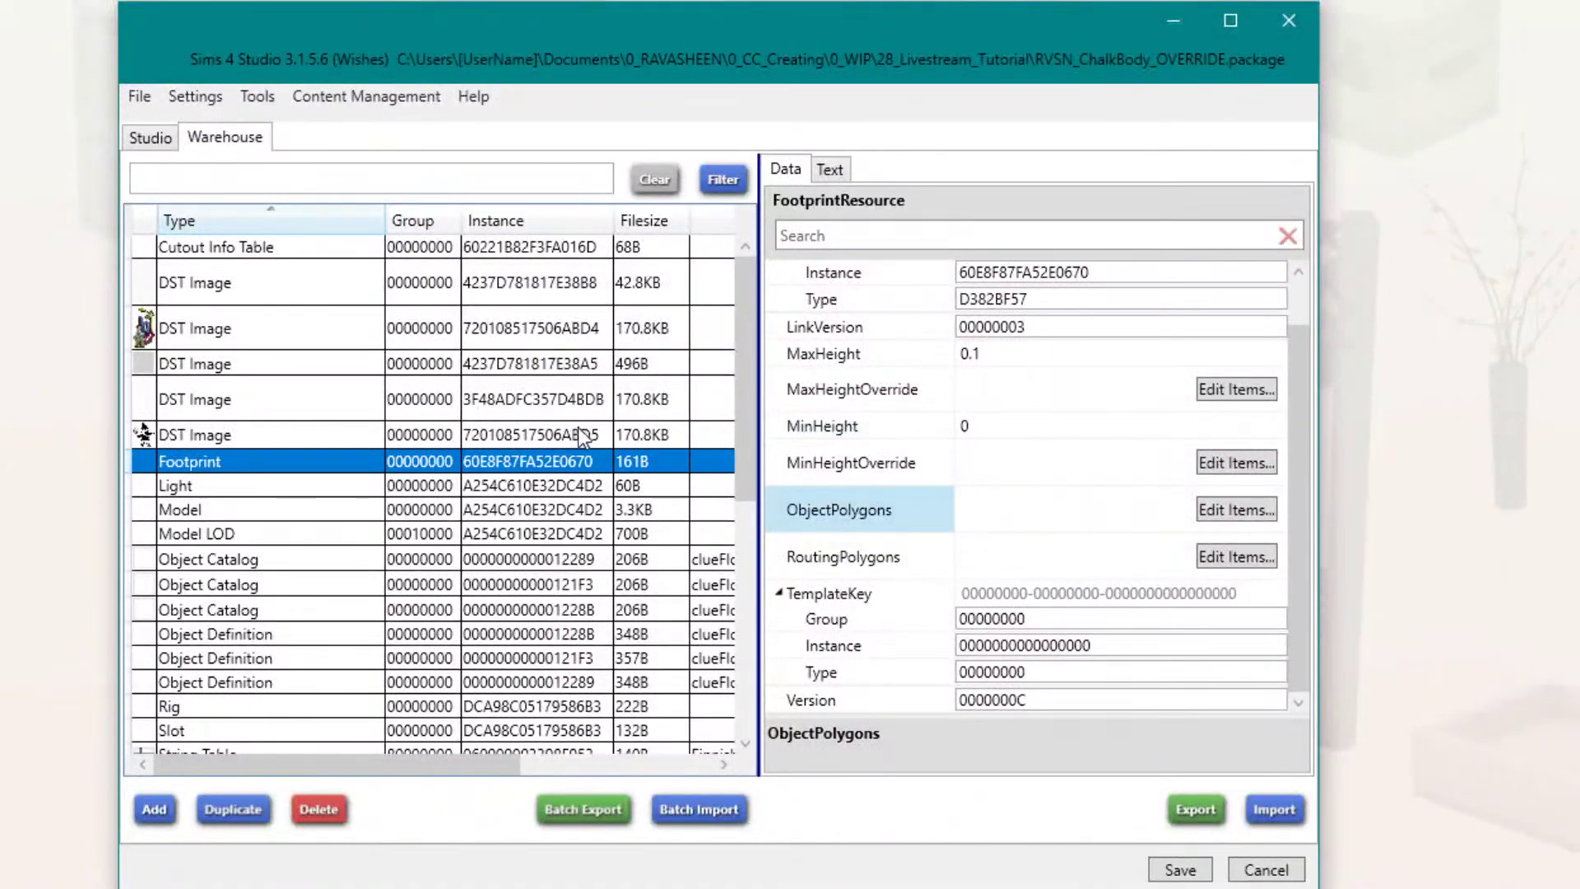
pyautogui.scroll(-5, 321, 535)
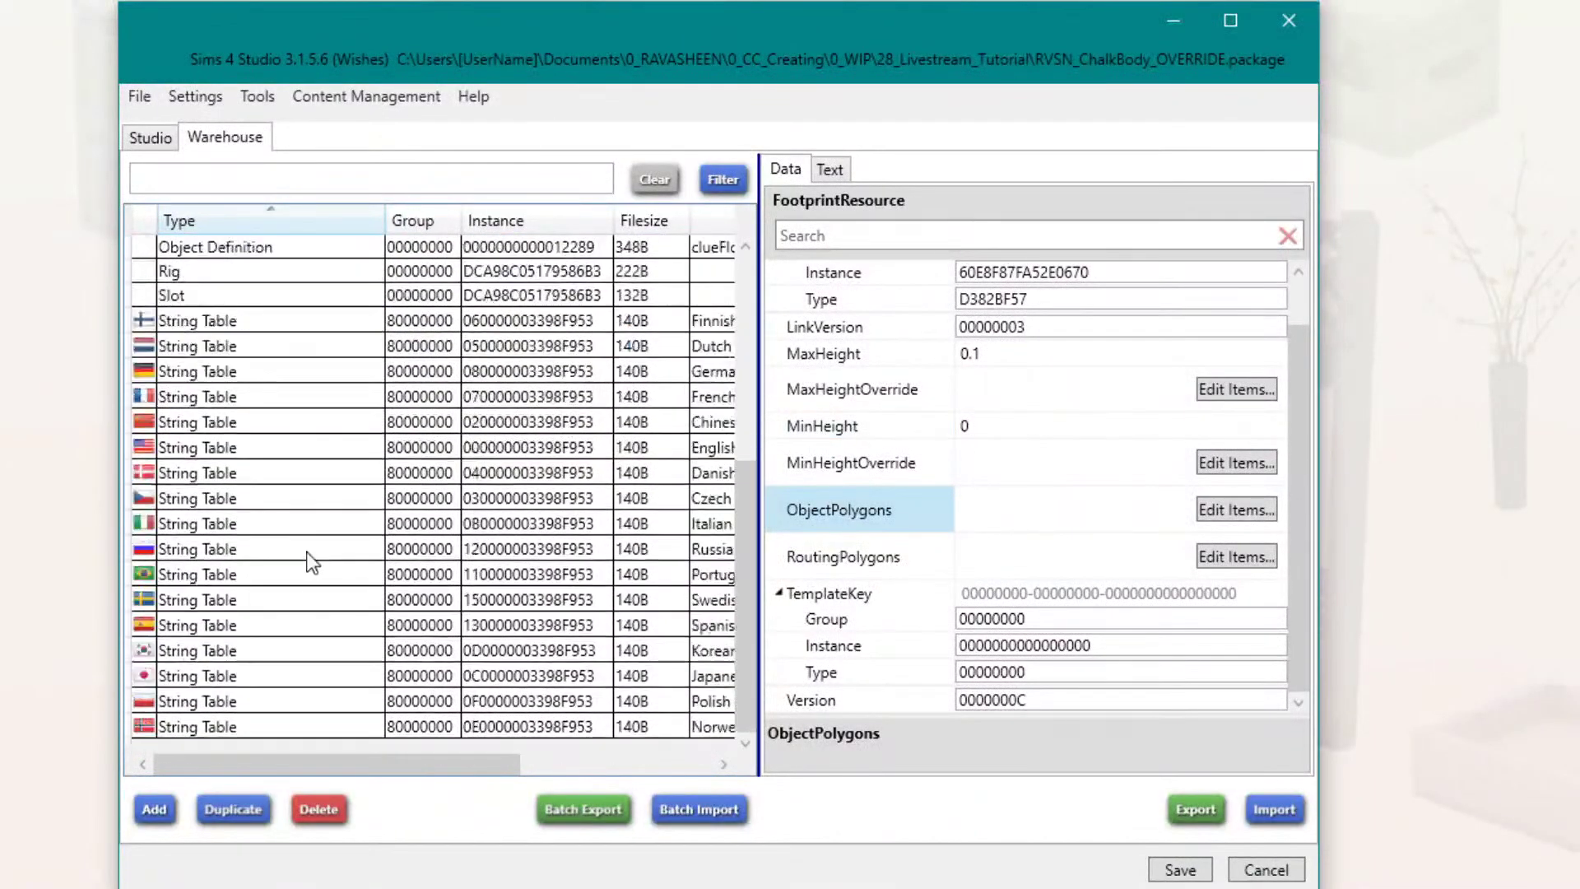
# Step: Compare the Common settings, including DevCategoryFlags and PackFlags, across the three Object Catalog resources
pyautogui.scroll(5, 303, 540)
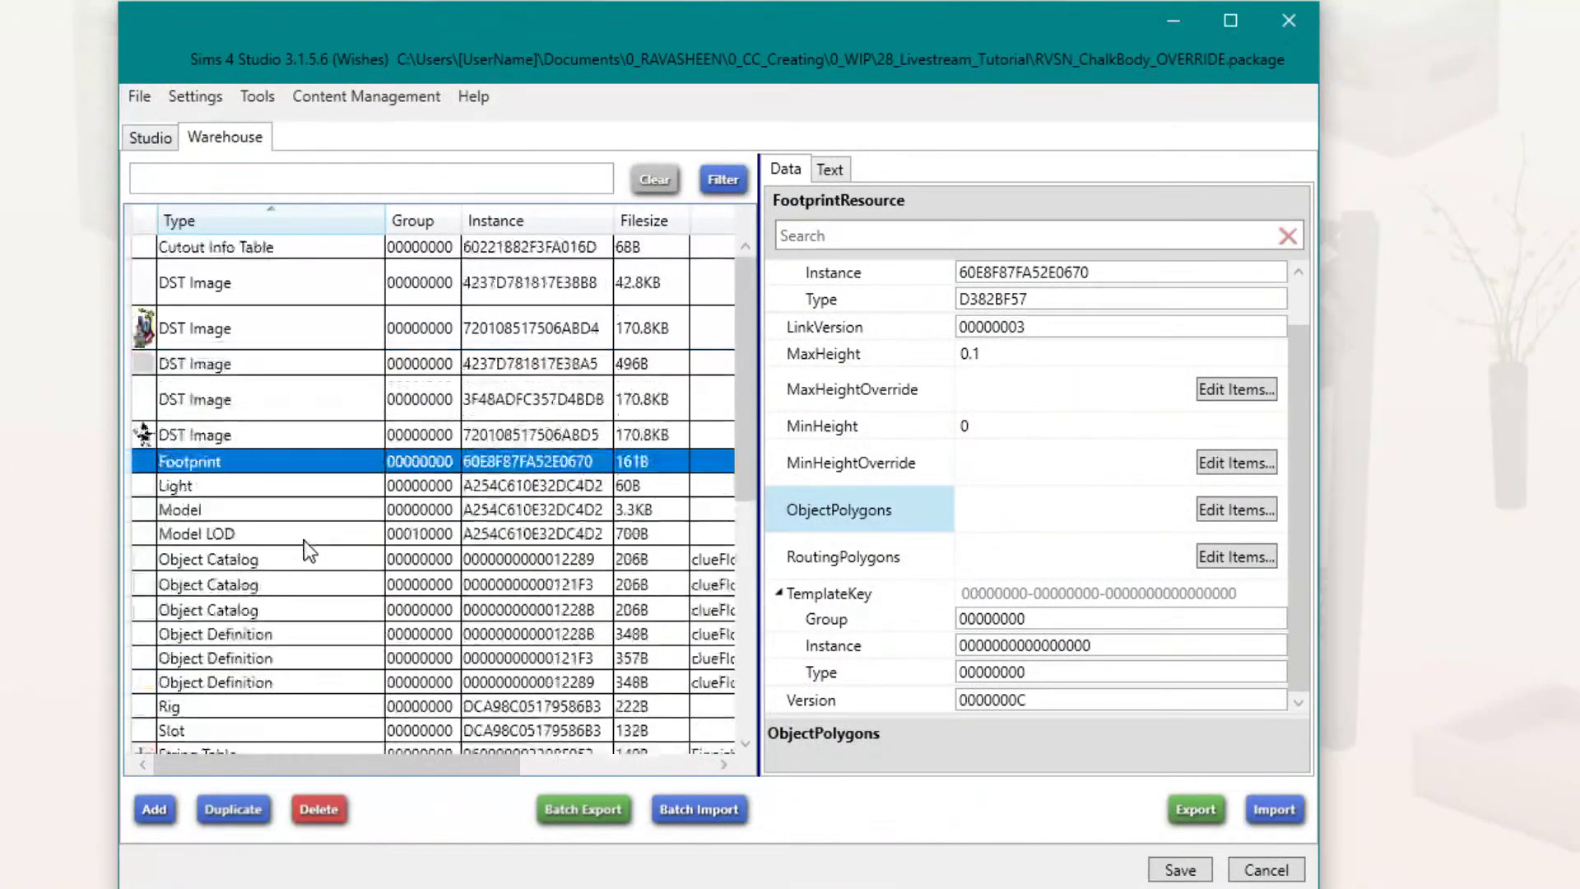
pyautogui.click(199, 563)
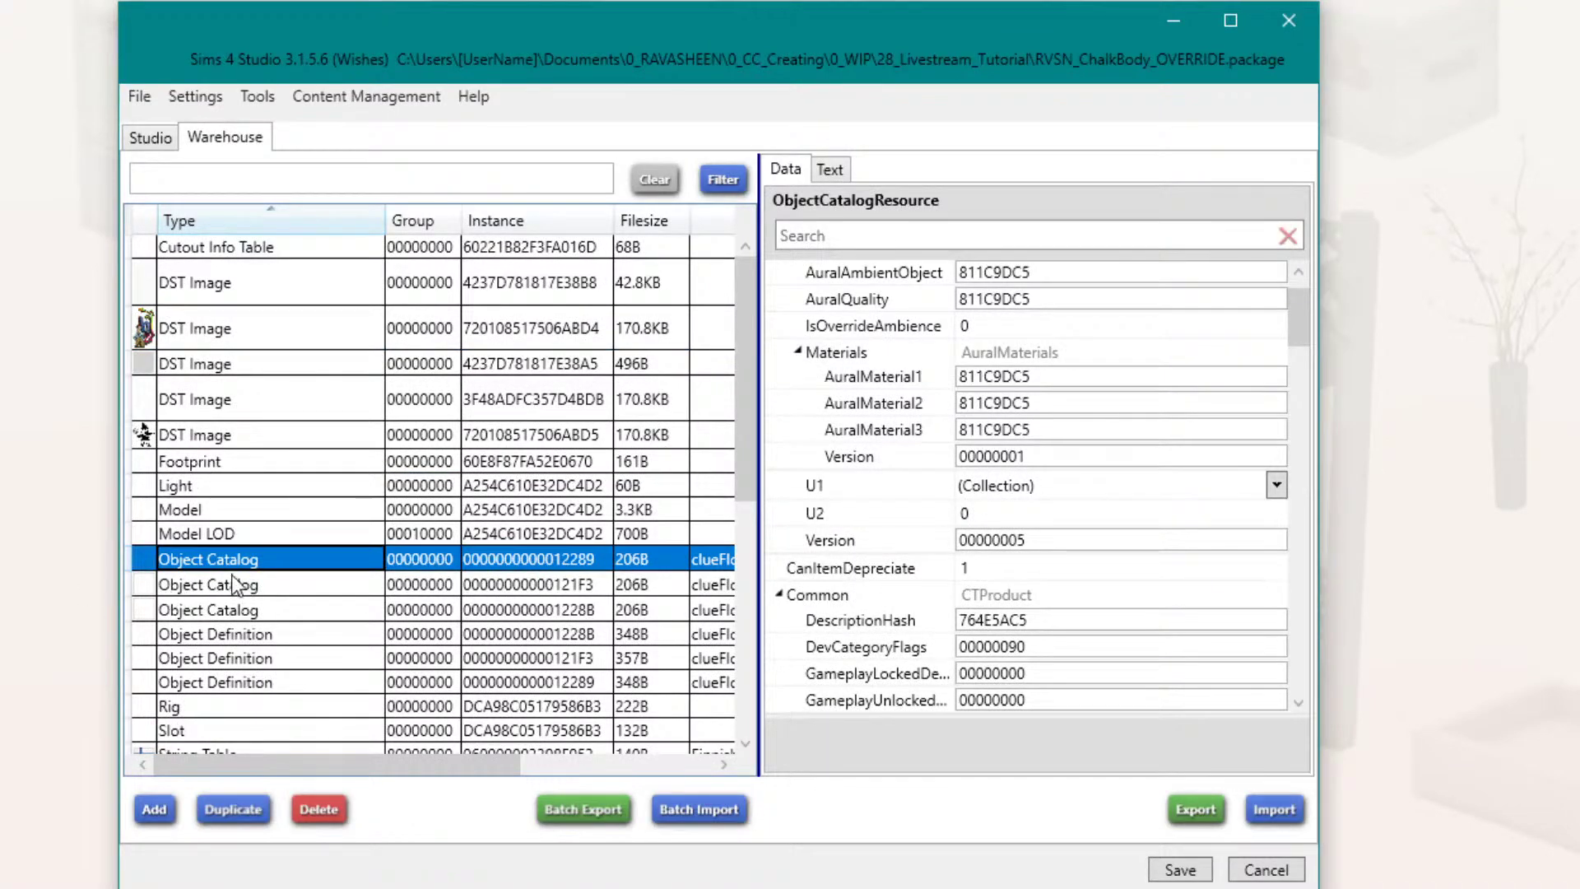
pyautogui.keyDown('shift'); pyautogui.click(240, 613); pyautogui.keyUp('shift')
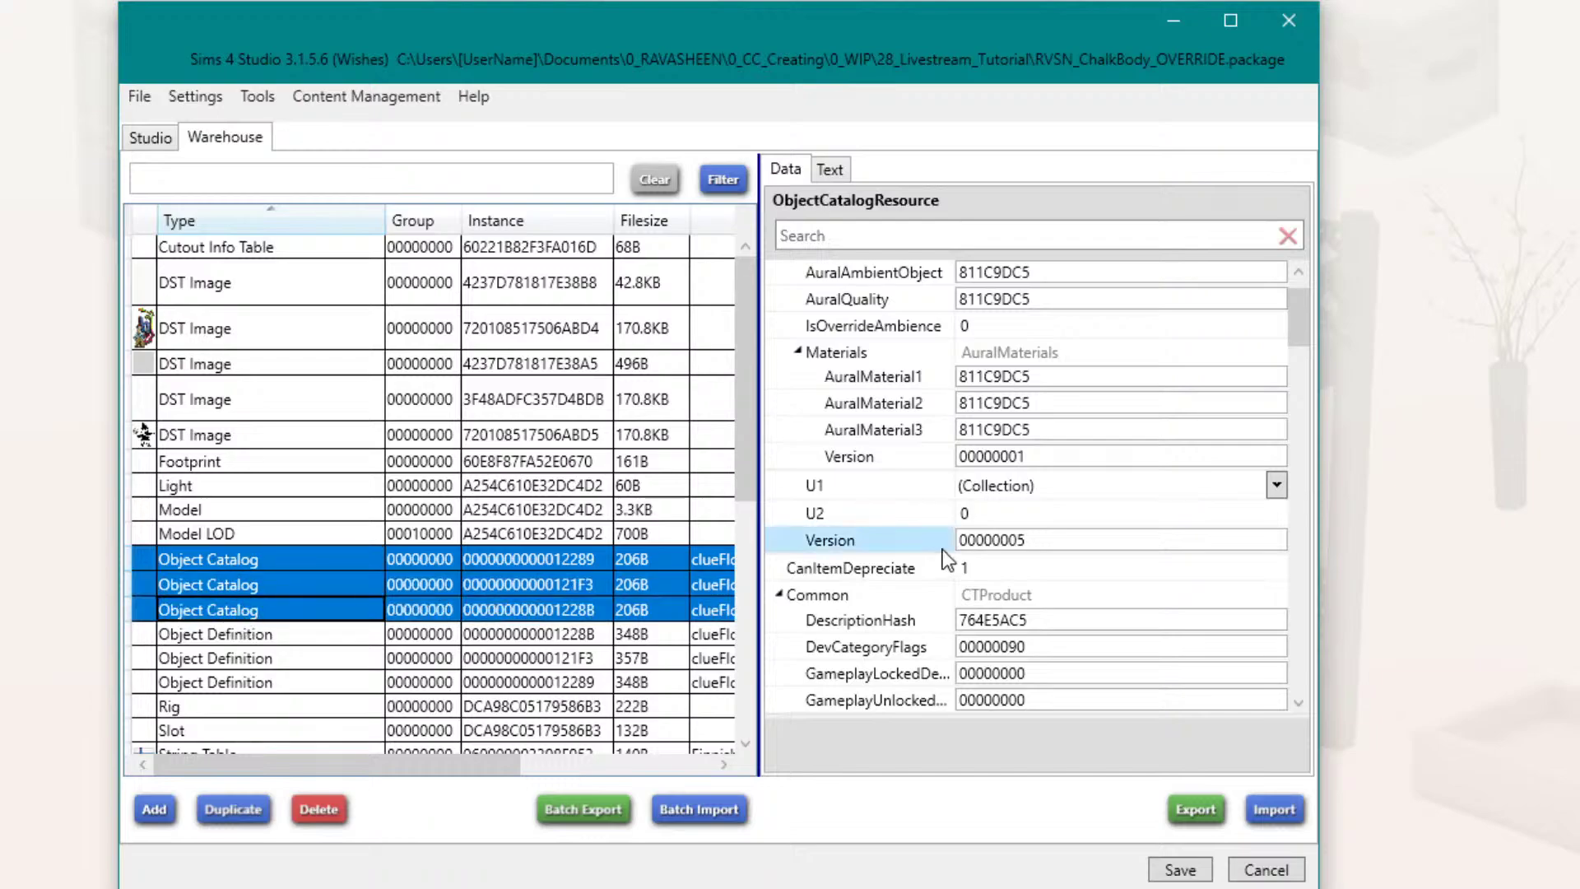
pyautogui.scroll(-4, 941, 548)
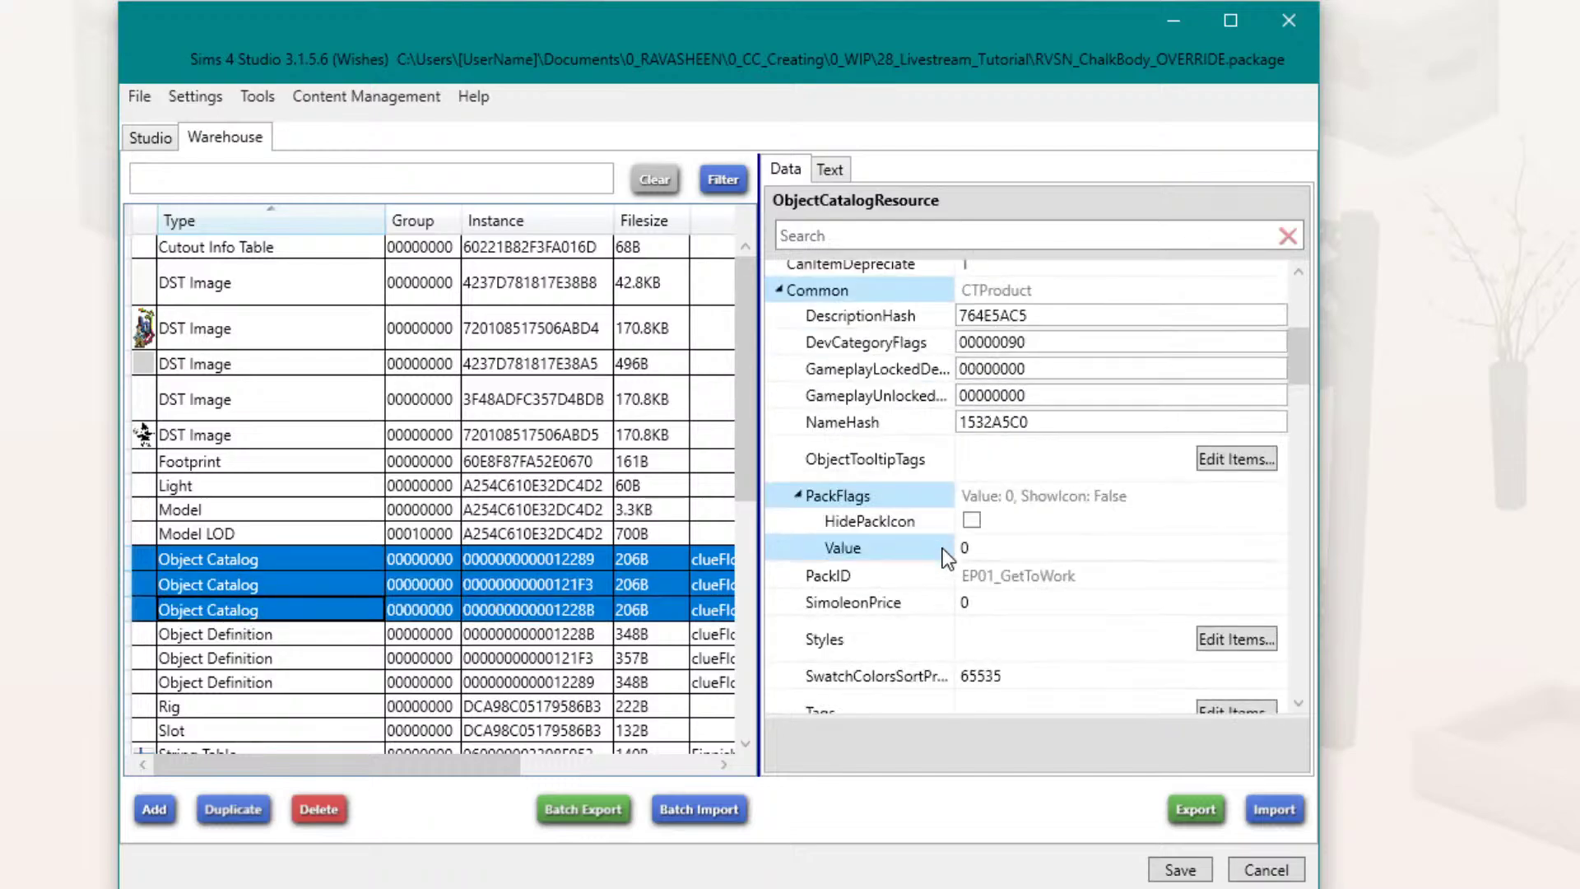
pyautogui.click(388, 584)
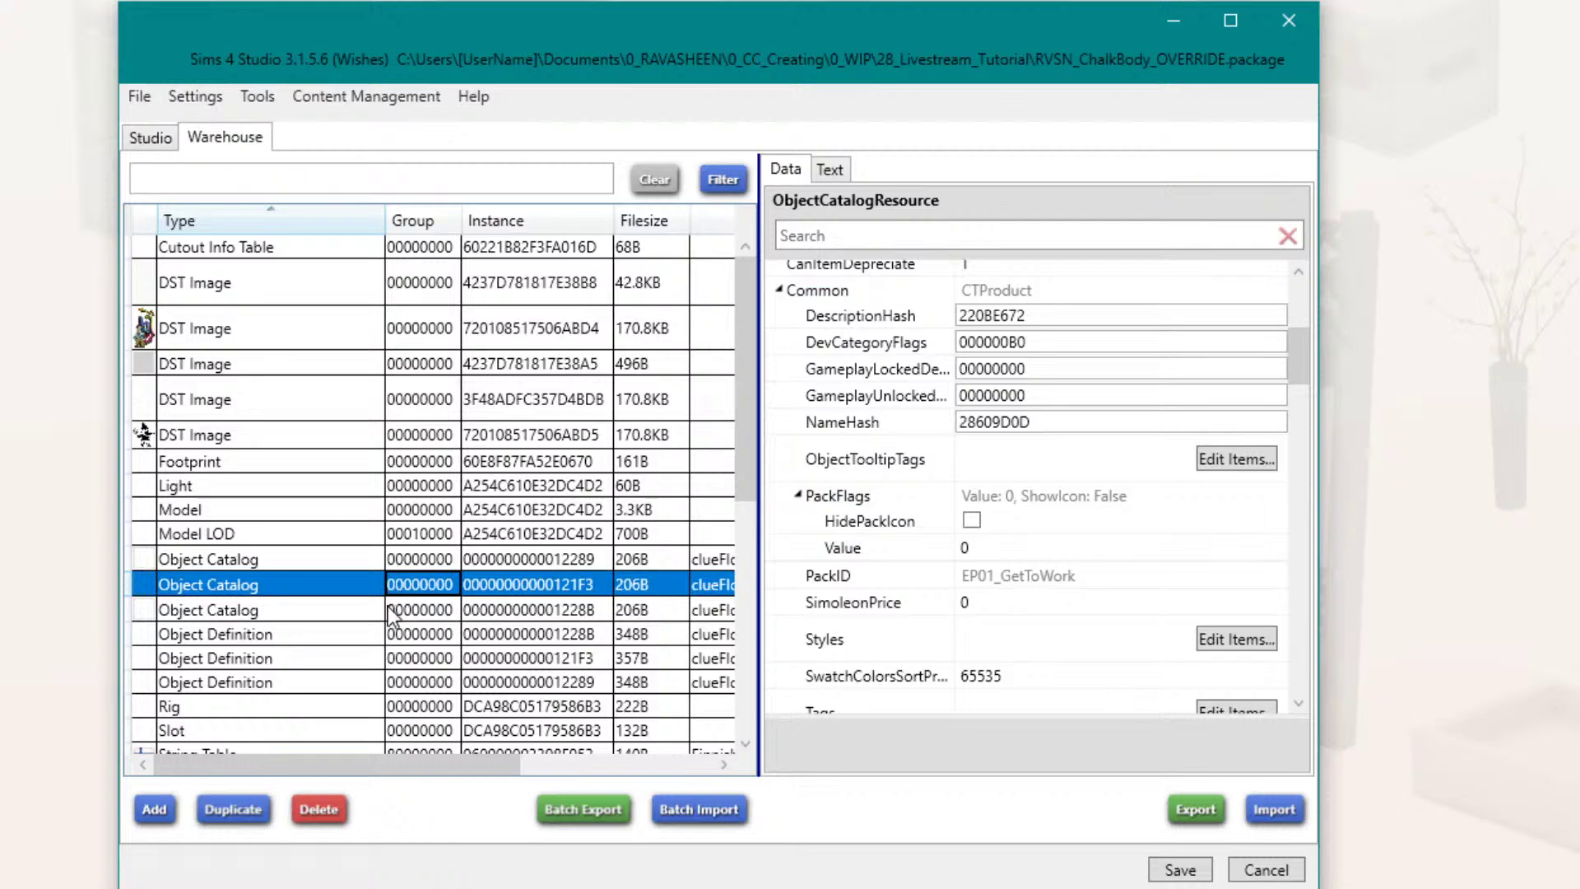
pyautogui.click(390, 610)
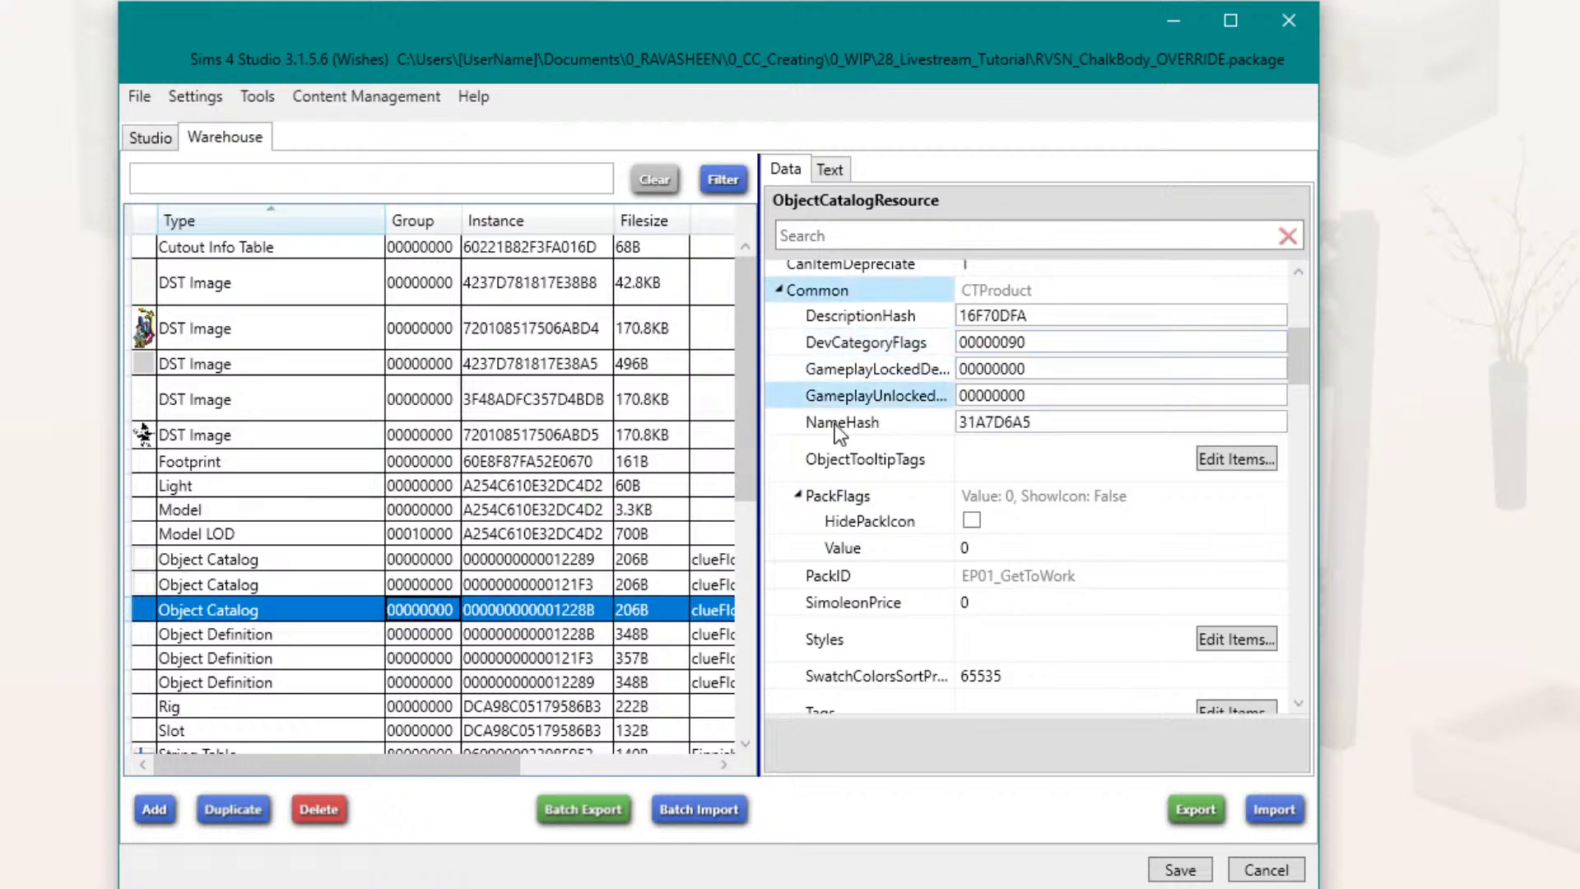
pyautogui.click(413, 559)
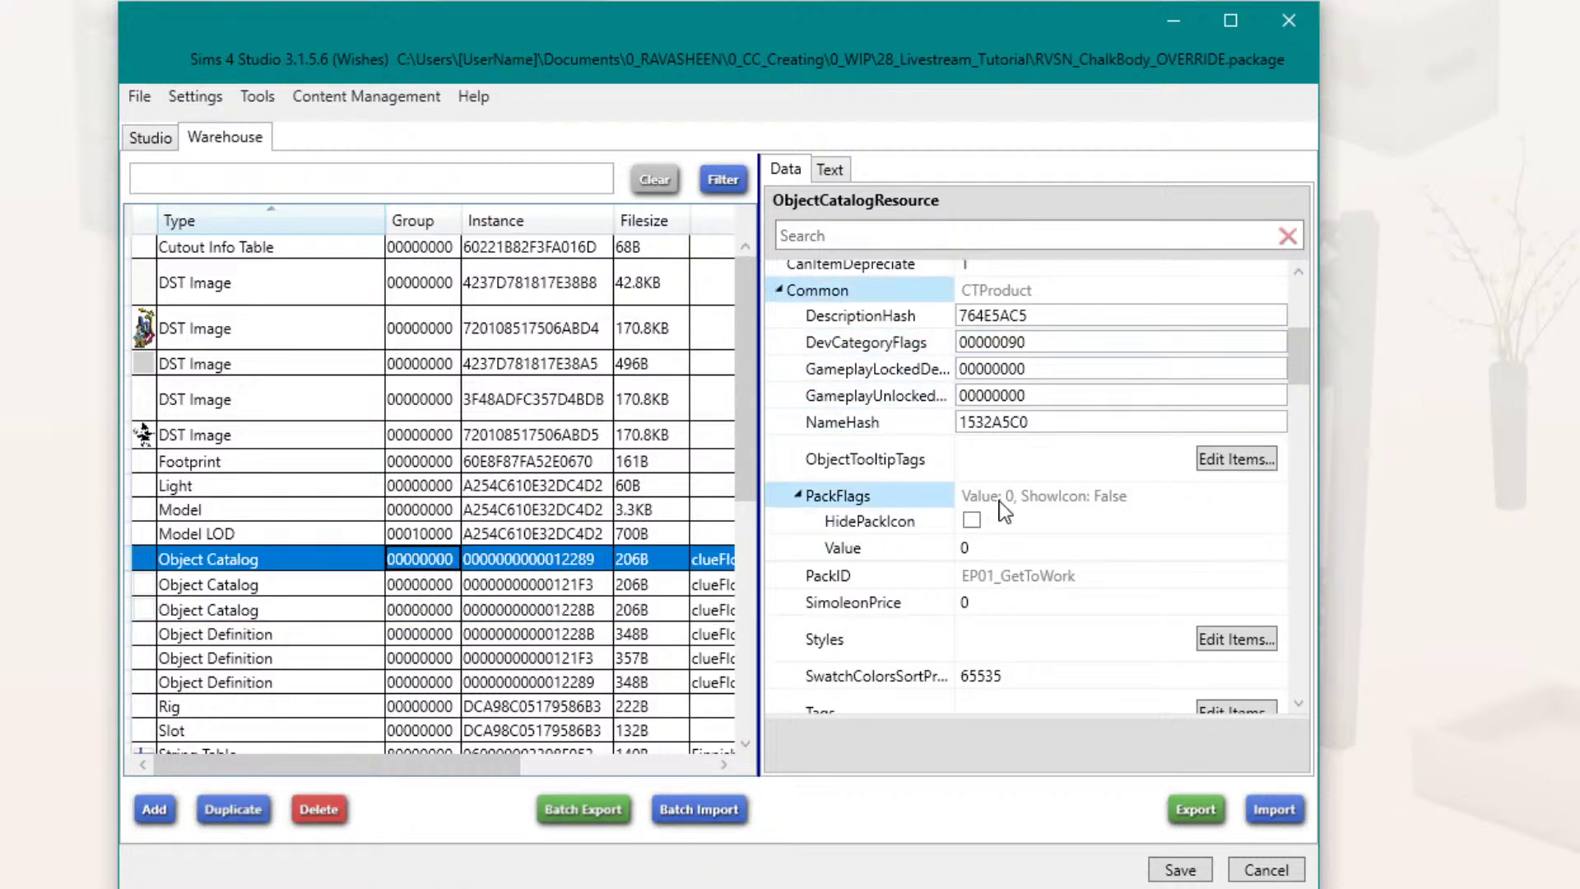
# Step: Compare the tuning entries of the three Object Definition resources and copy the chalk outline's TuningId
pyautogui.click(319, 638)
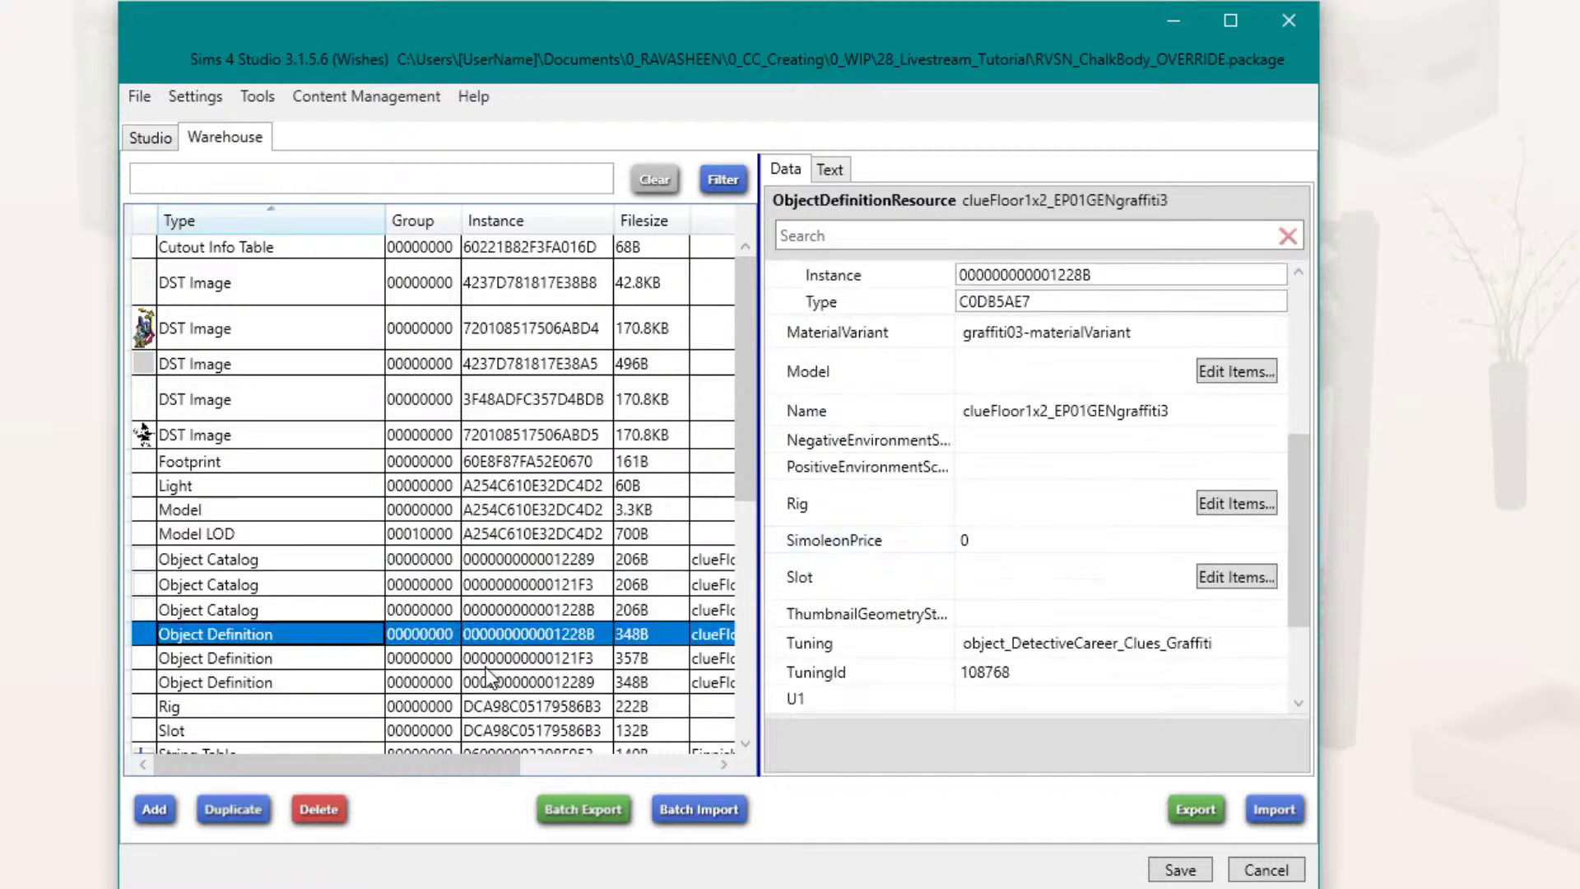
pyautogui.click(352, 656)
pyautogui.click(338, 681)
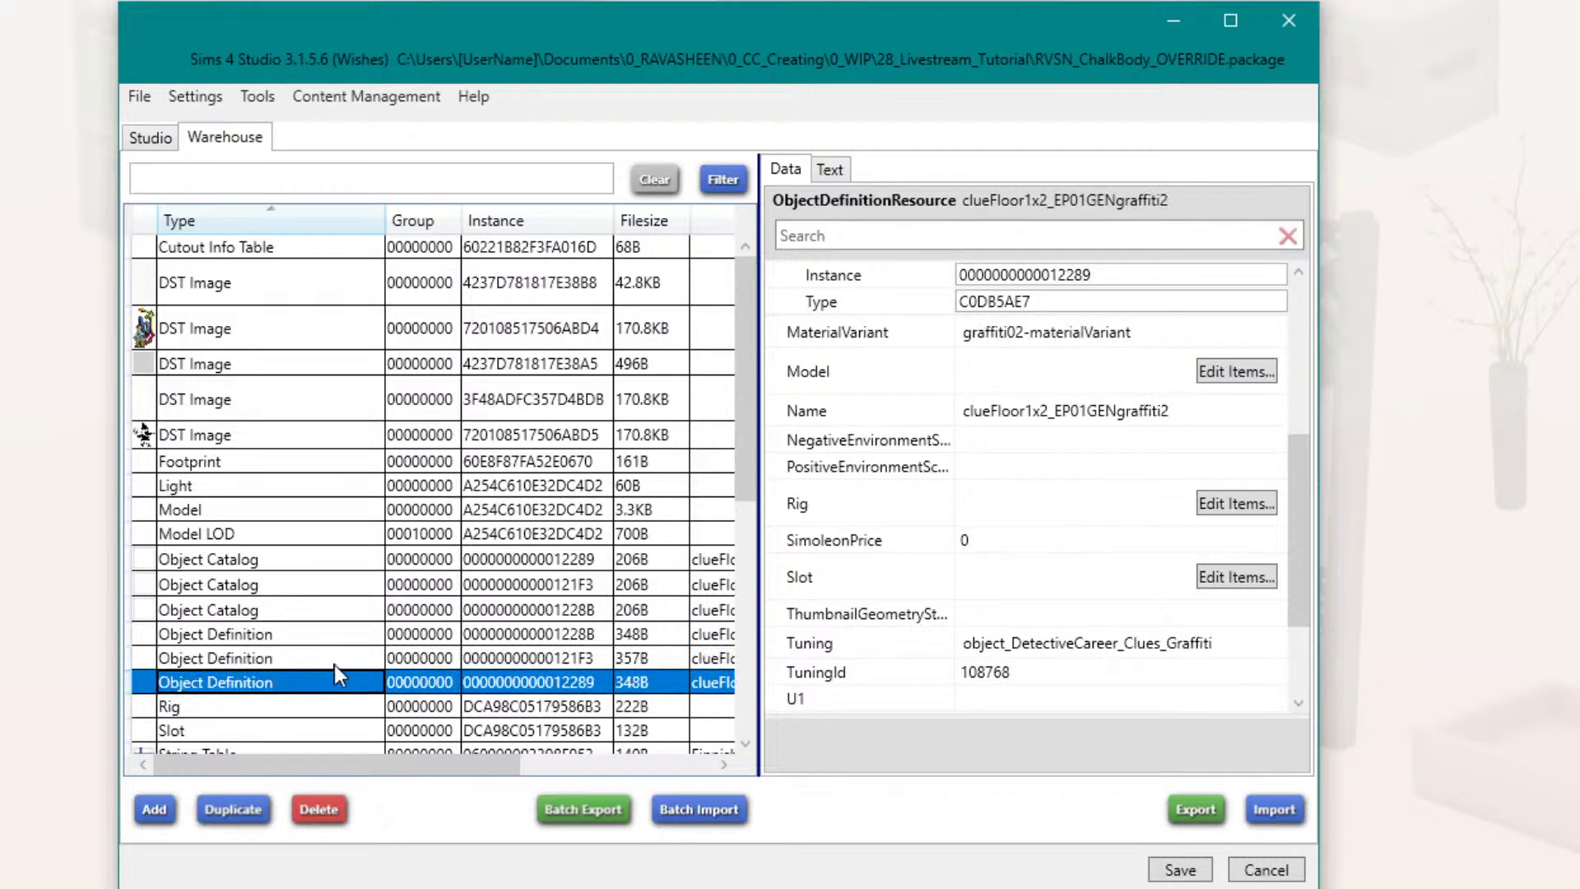
pyautogui.click(338, 659)
pyautogui.click(790, 673)
pyautogui.doubleClick(1147, 673)
pyautogui.hotkey('ctrl', 'c')
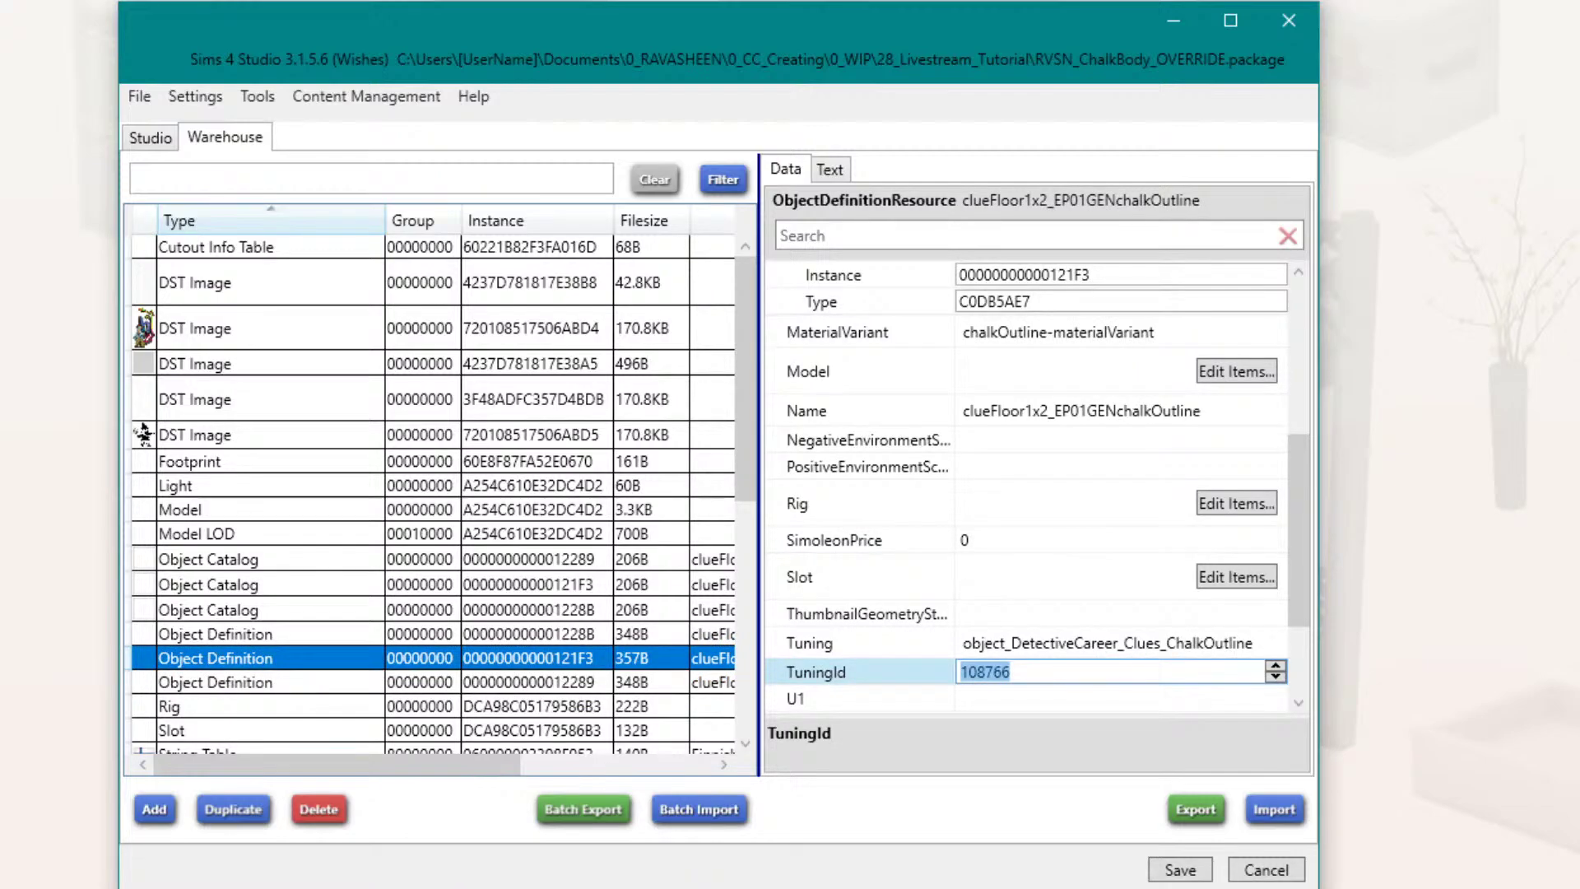
# Step: Switch to XML File Finder, search for tuning ID 108766 and open the matching DetectiveCareer clue object file
pyautogui.hotkey('alt', 'Tab')
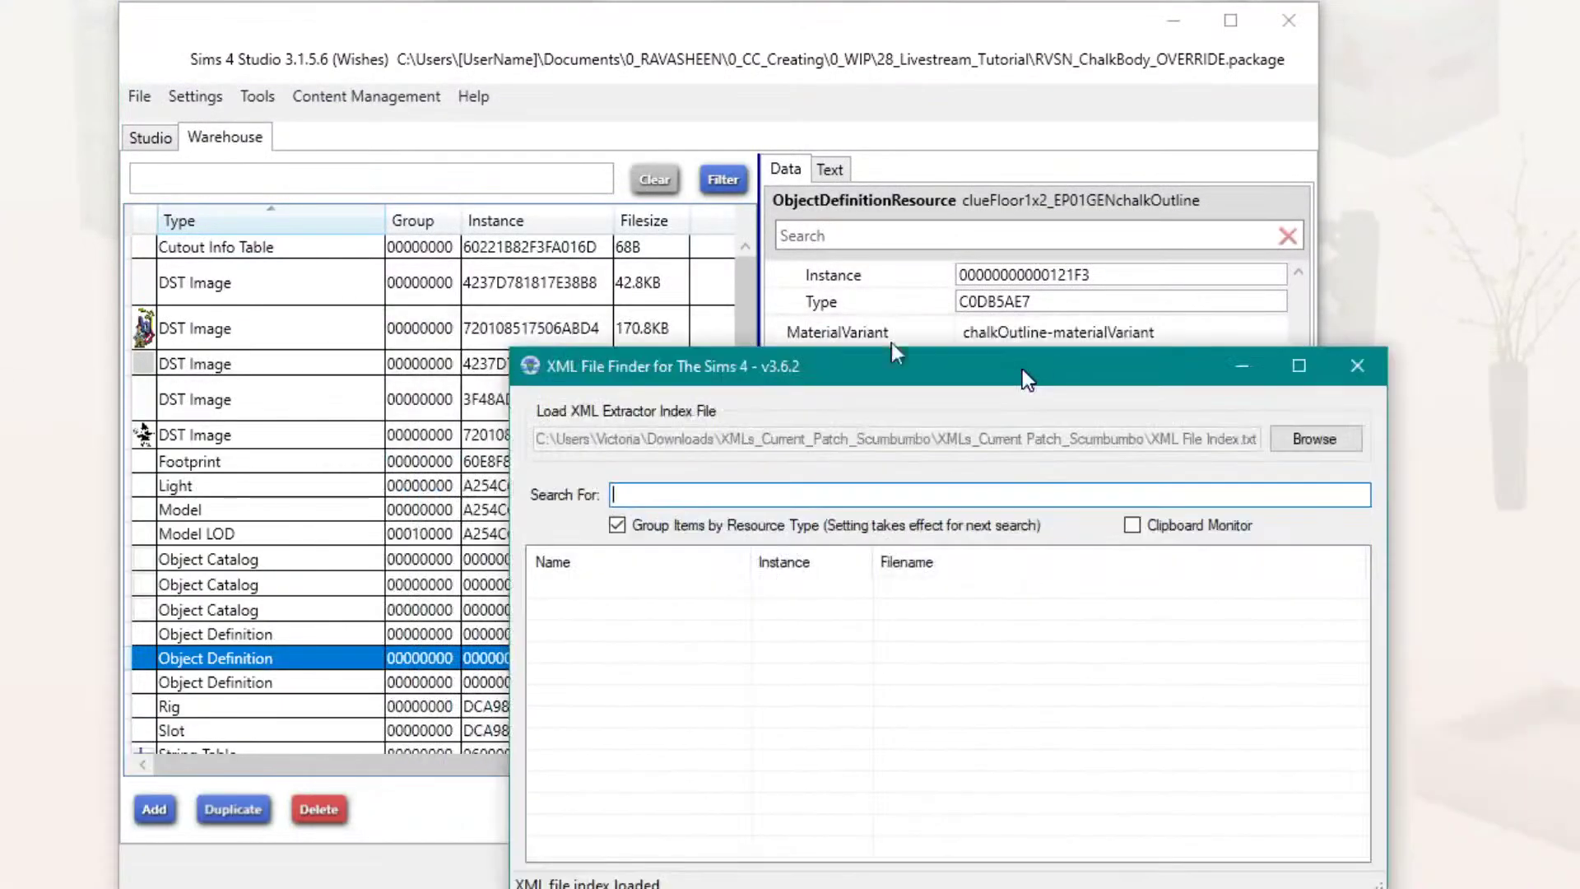
pyautogui.moveTo(891, 342); pyautogui.dragTo(688, 124)
pyautogui.hotkey('ctrl', 'v')
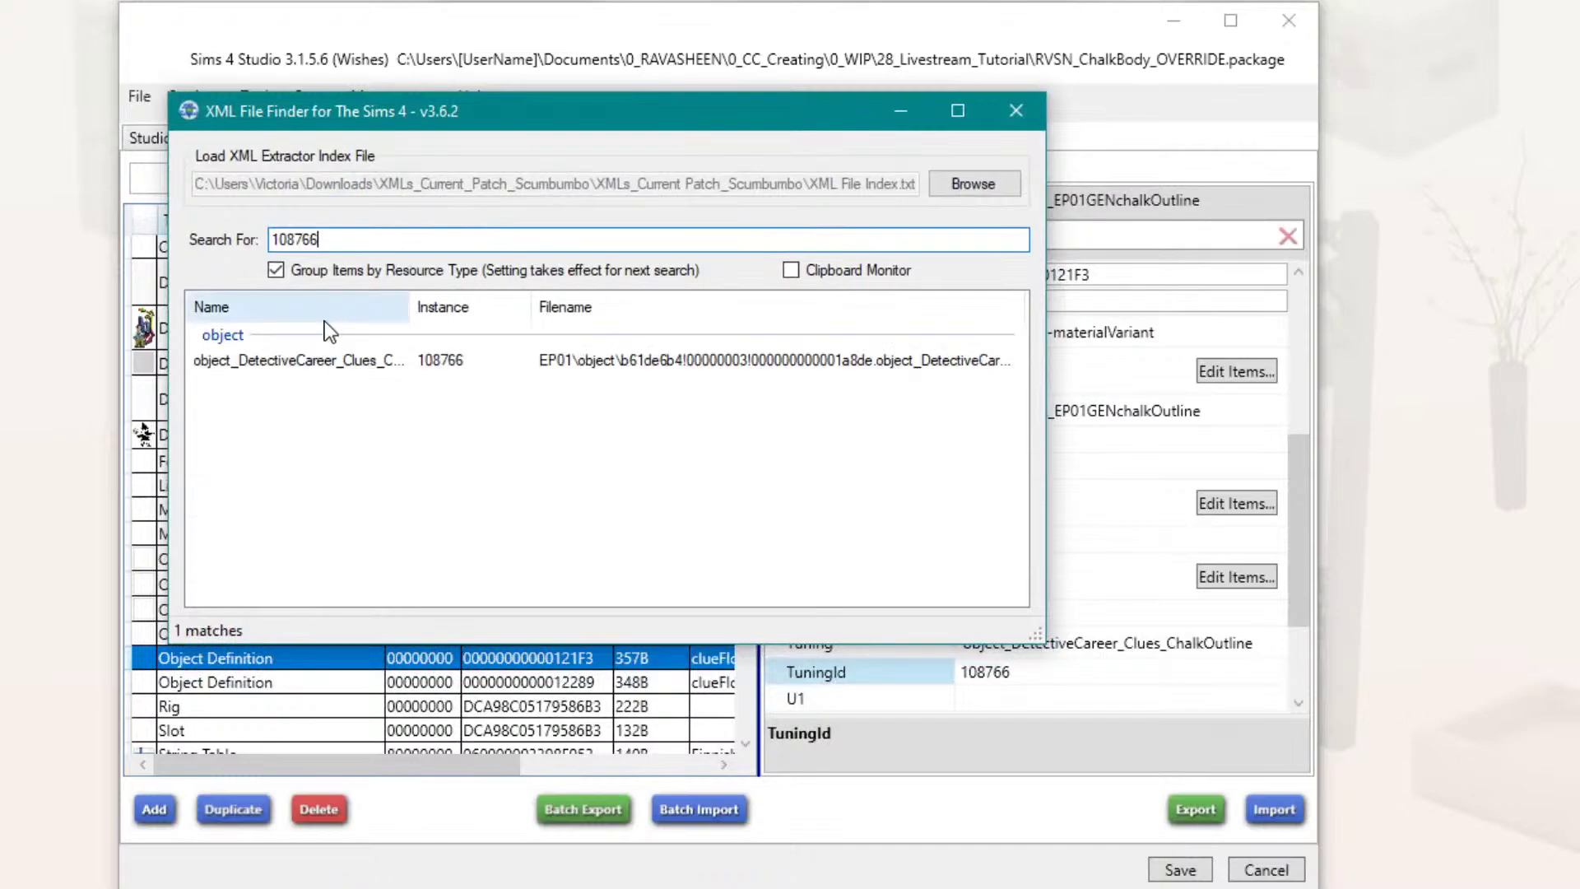
pyautogui.doubleClick(323, 358)
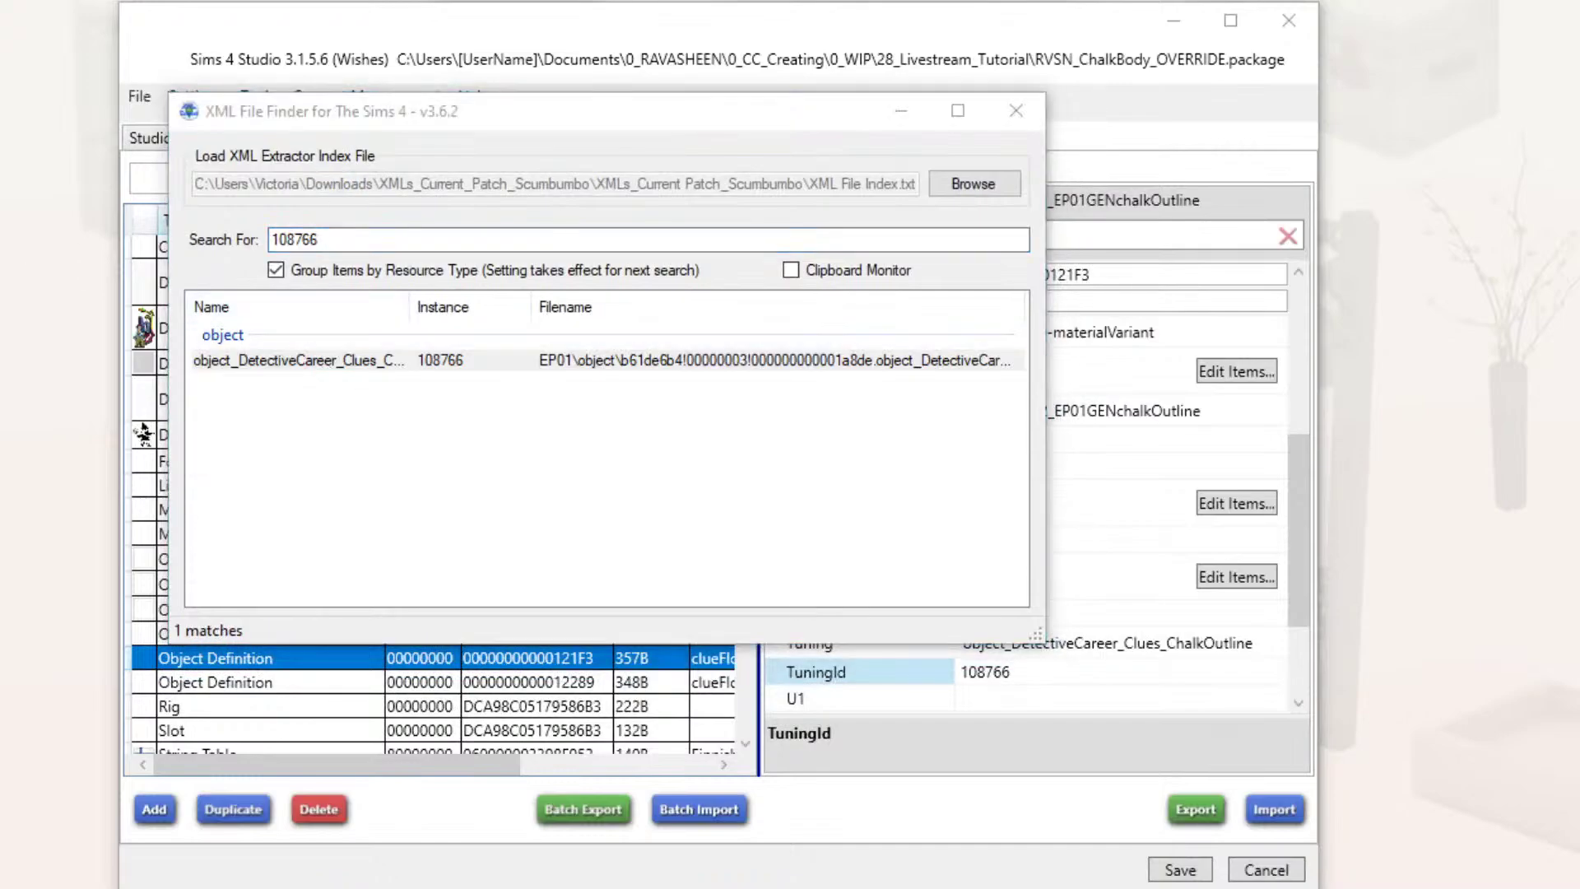
pyautogui.moveTo(0, 117); pyautogui.dragTo(1081, 28)
# Step: Read through the chalk outline tuning's states, super affordances and recycling data, highlighting the debug_ObjectDestroy interaction entry
pyautogui.scroll(-3, 366, 337)
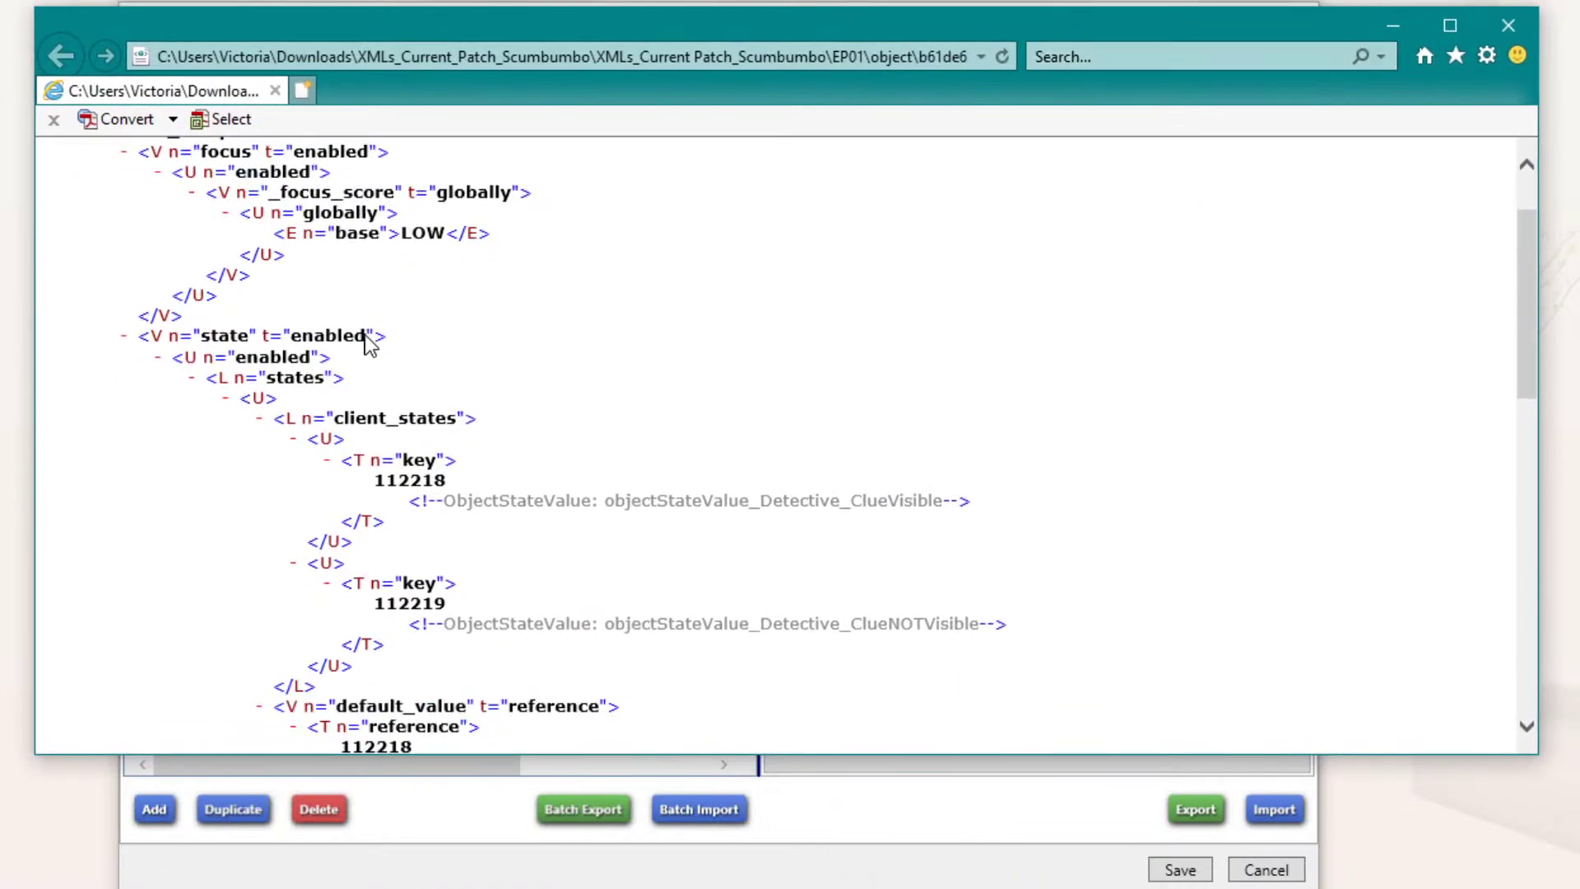
pyautogui.scroll(-3, 386, 329)
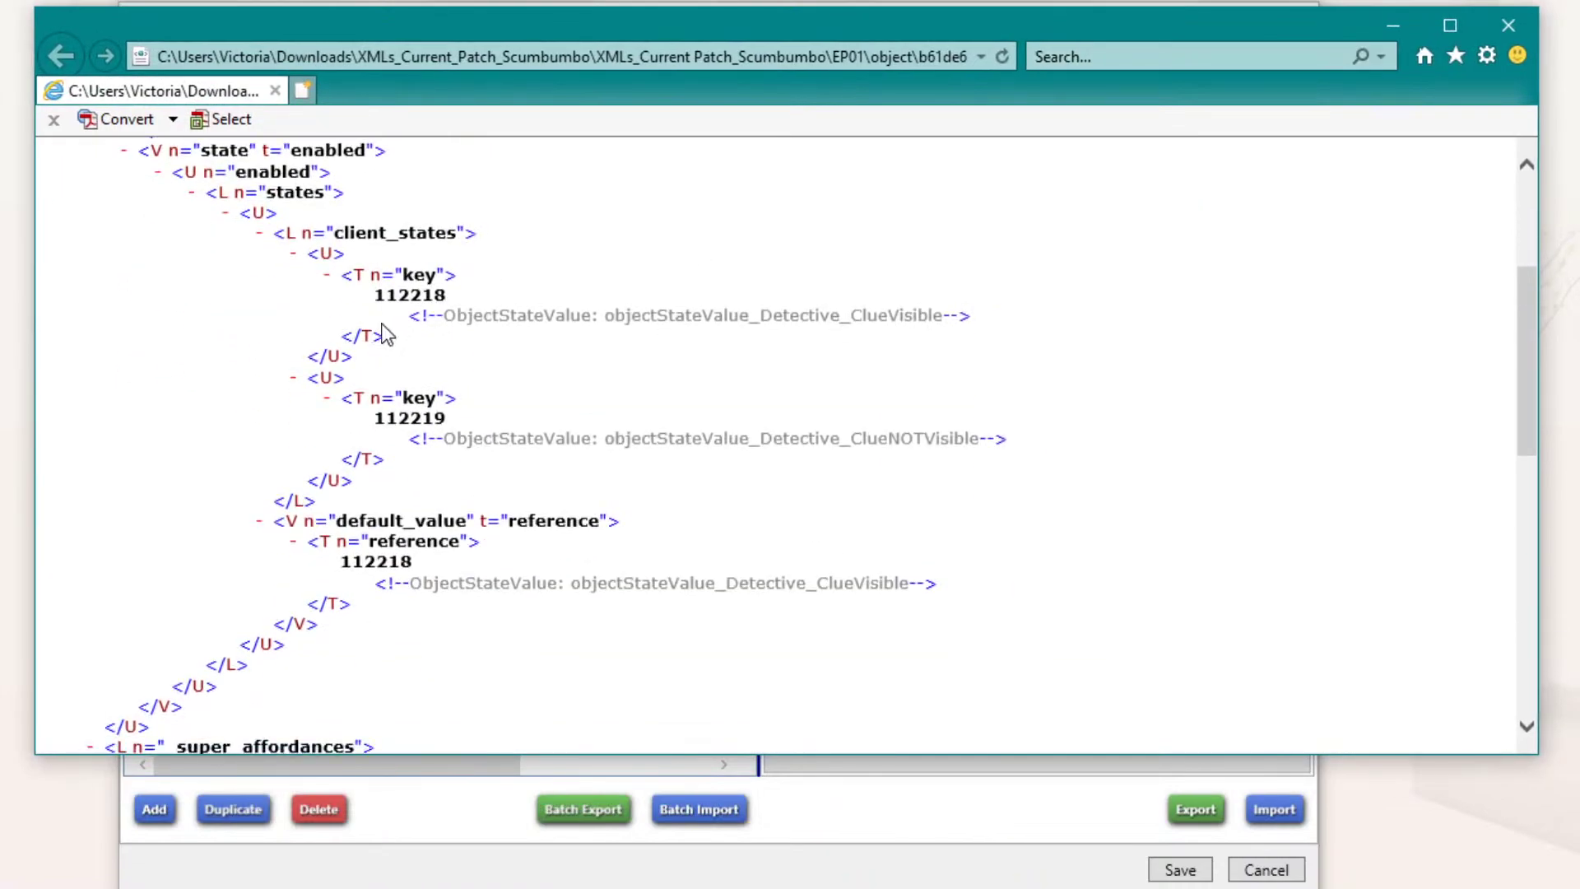
pyautogui.scroll(-12, 381, 339)
pyautogui.scroll(-5, 376, 346)
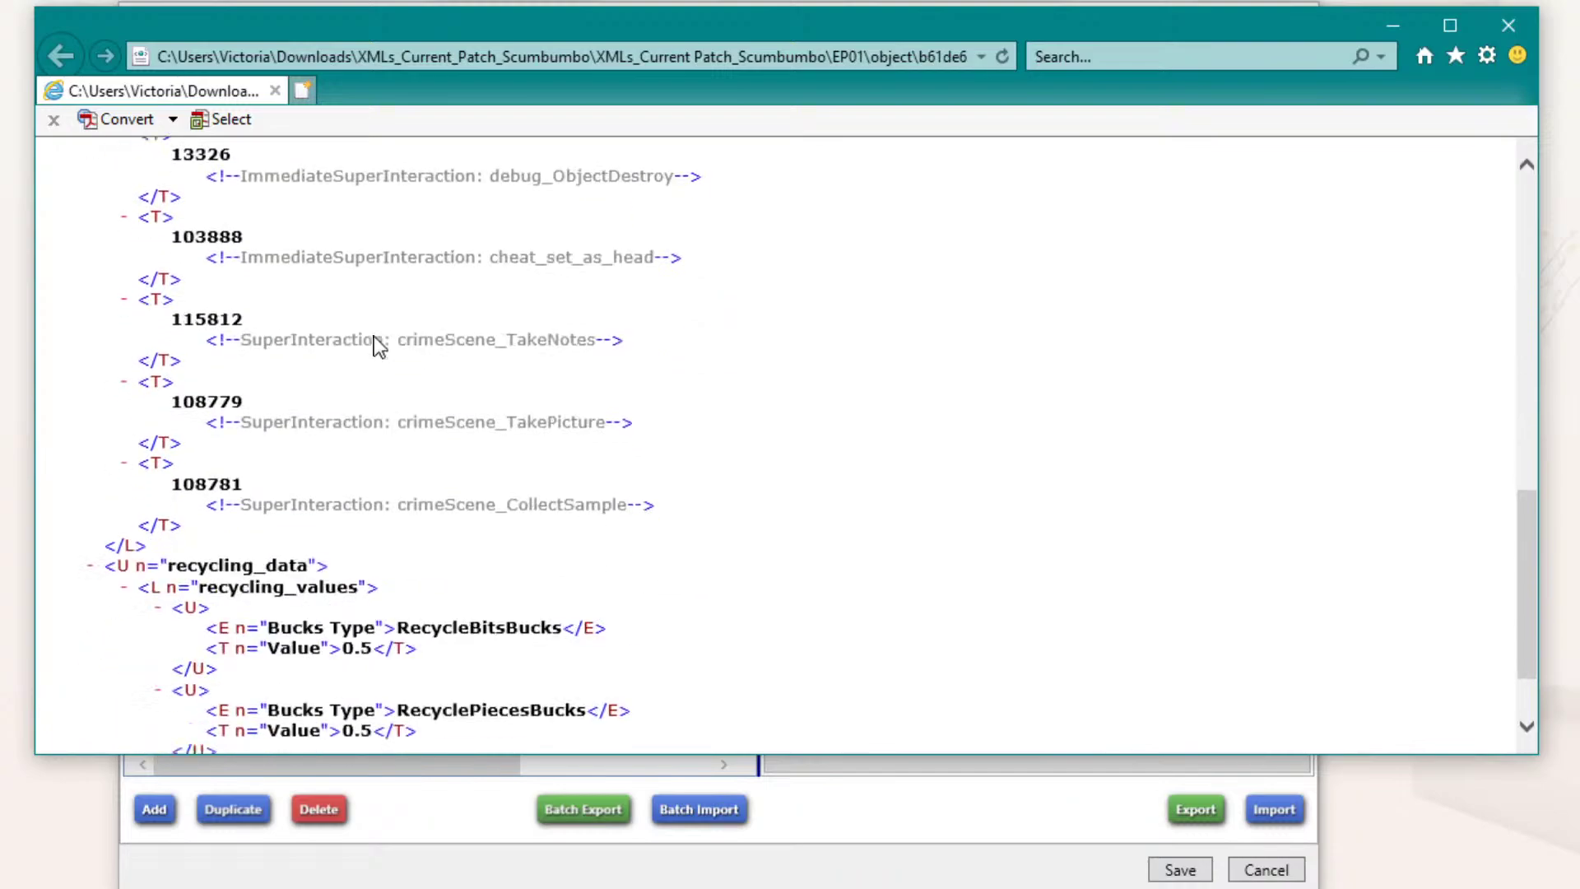
pyautogui.scroll(5, 634, 494)
pyautogui.scroll(3, 691, 522)
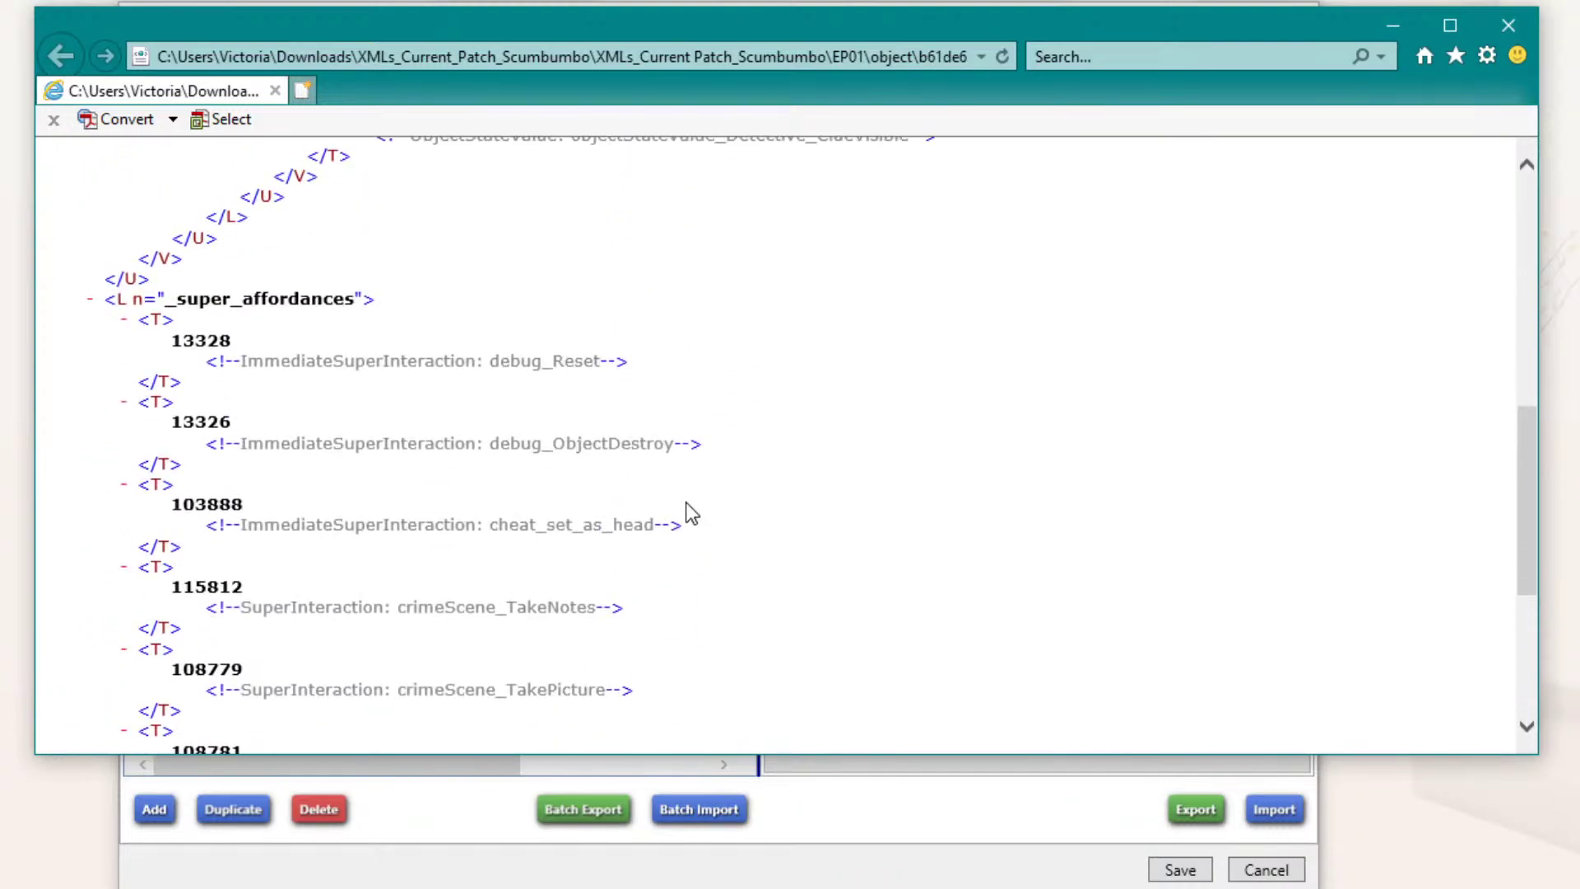
pyautogui.scroll(2, 689, 512)
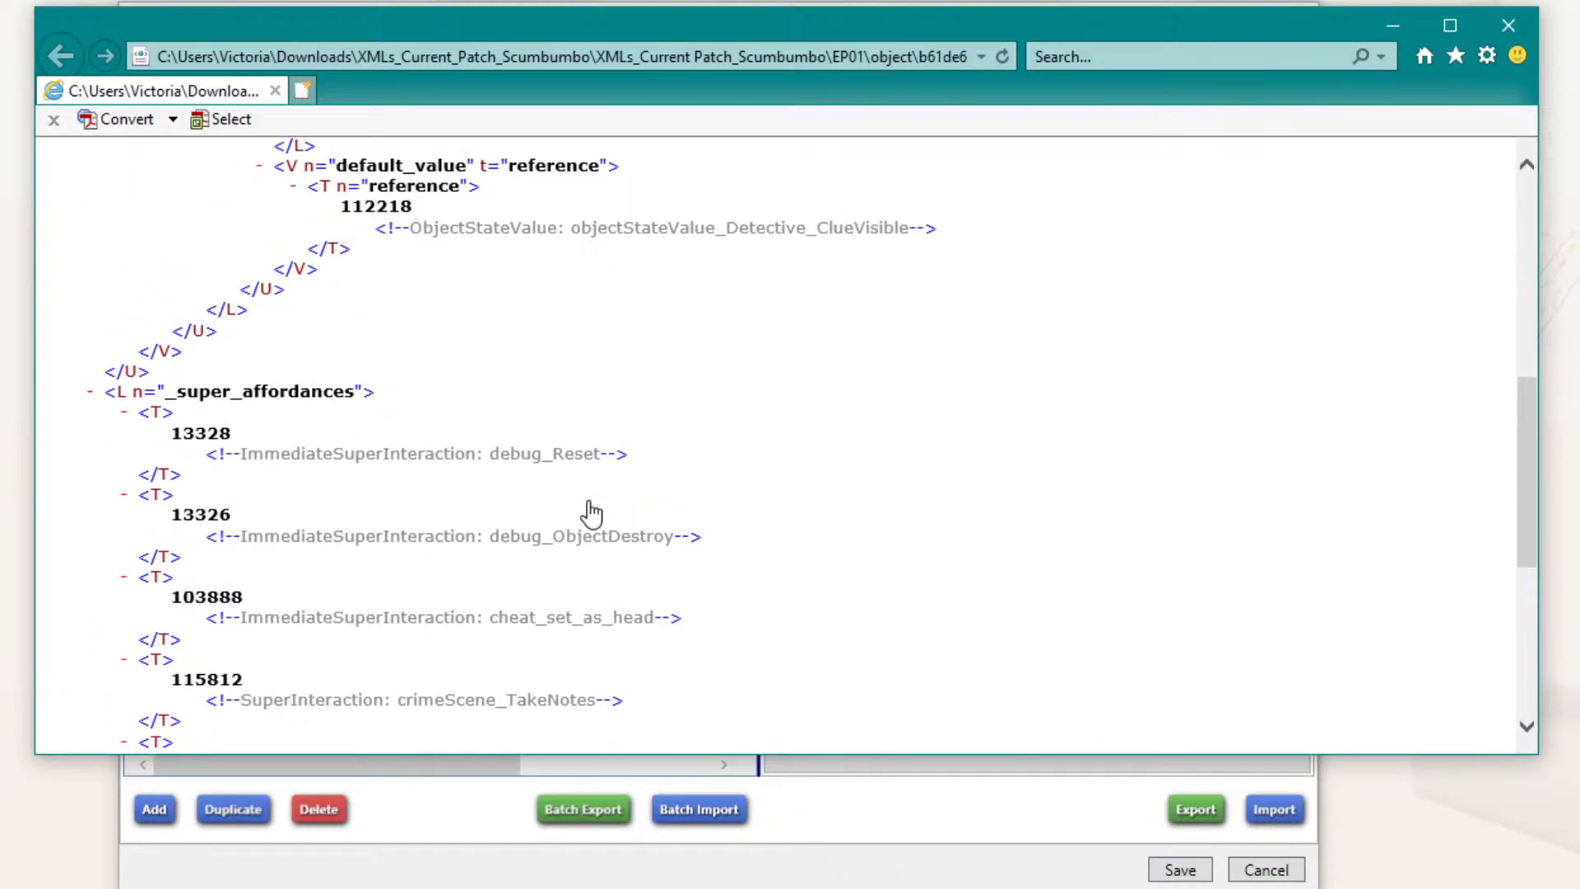
pyautogui.moveTo(167, 519); pyautogui.dragTo(784, 547)
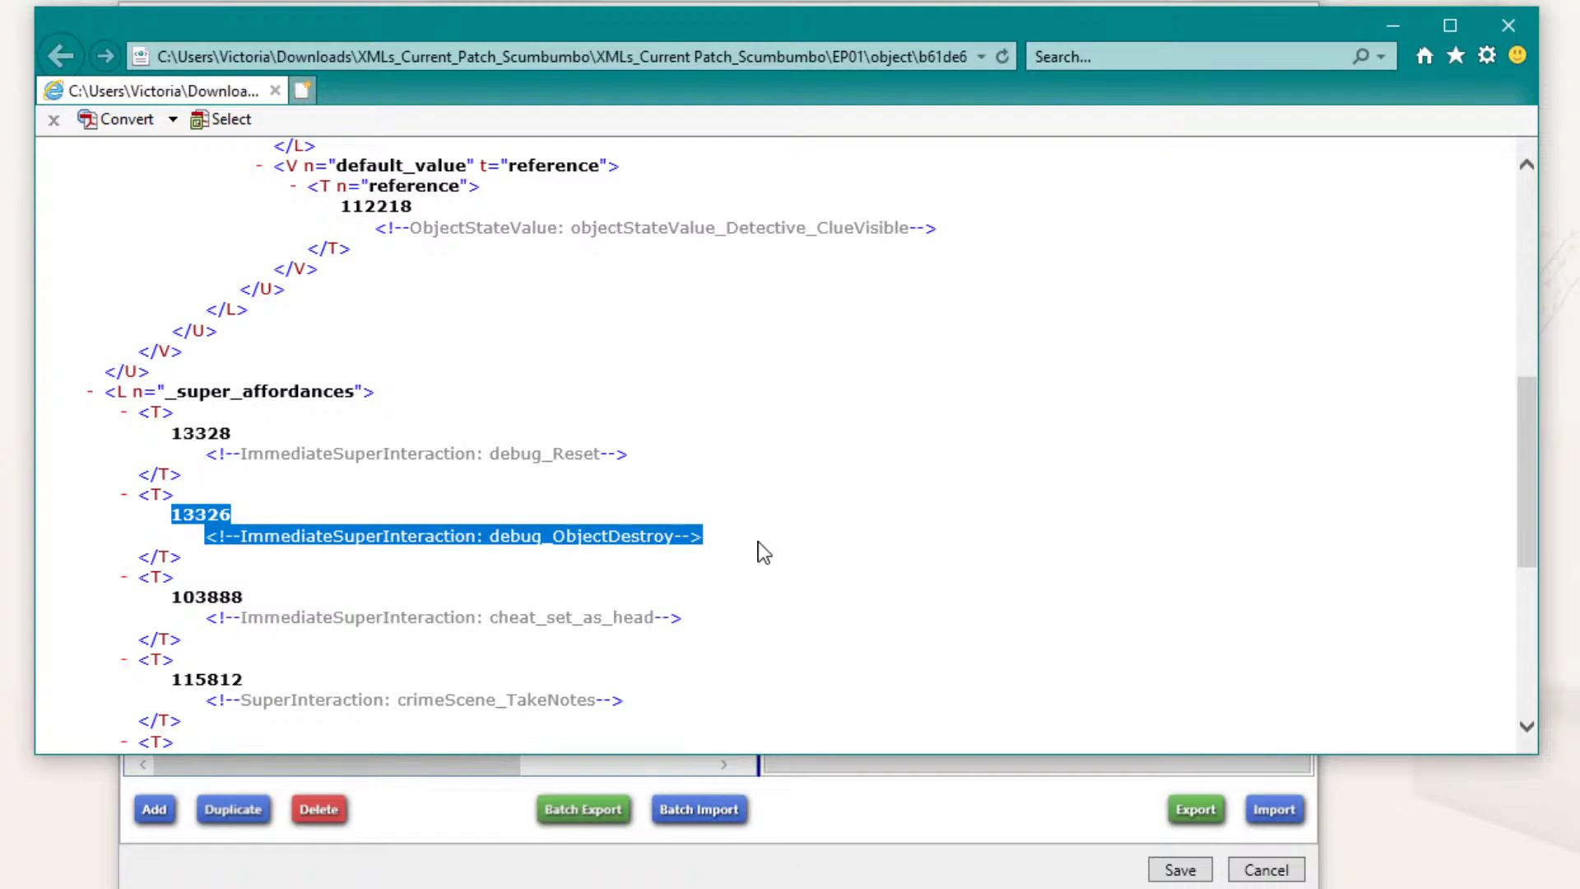
# Step: Review the tuning's client states and default value, and return to the package in Sims 4 Studio
pyautogui.scroll(1, 758, 550)
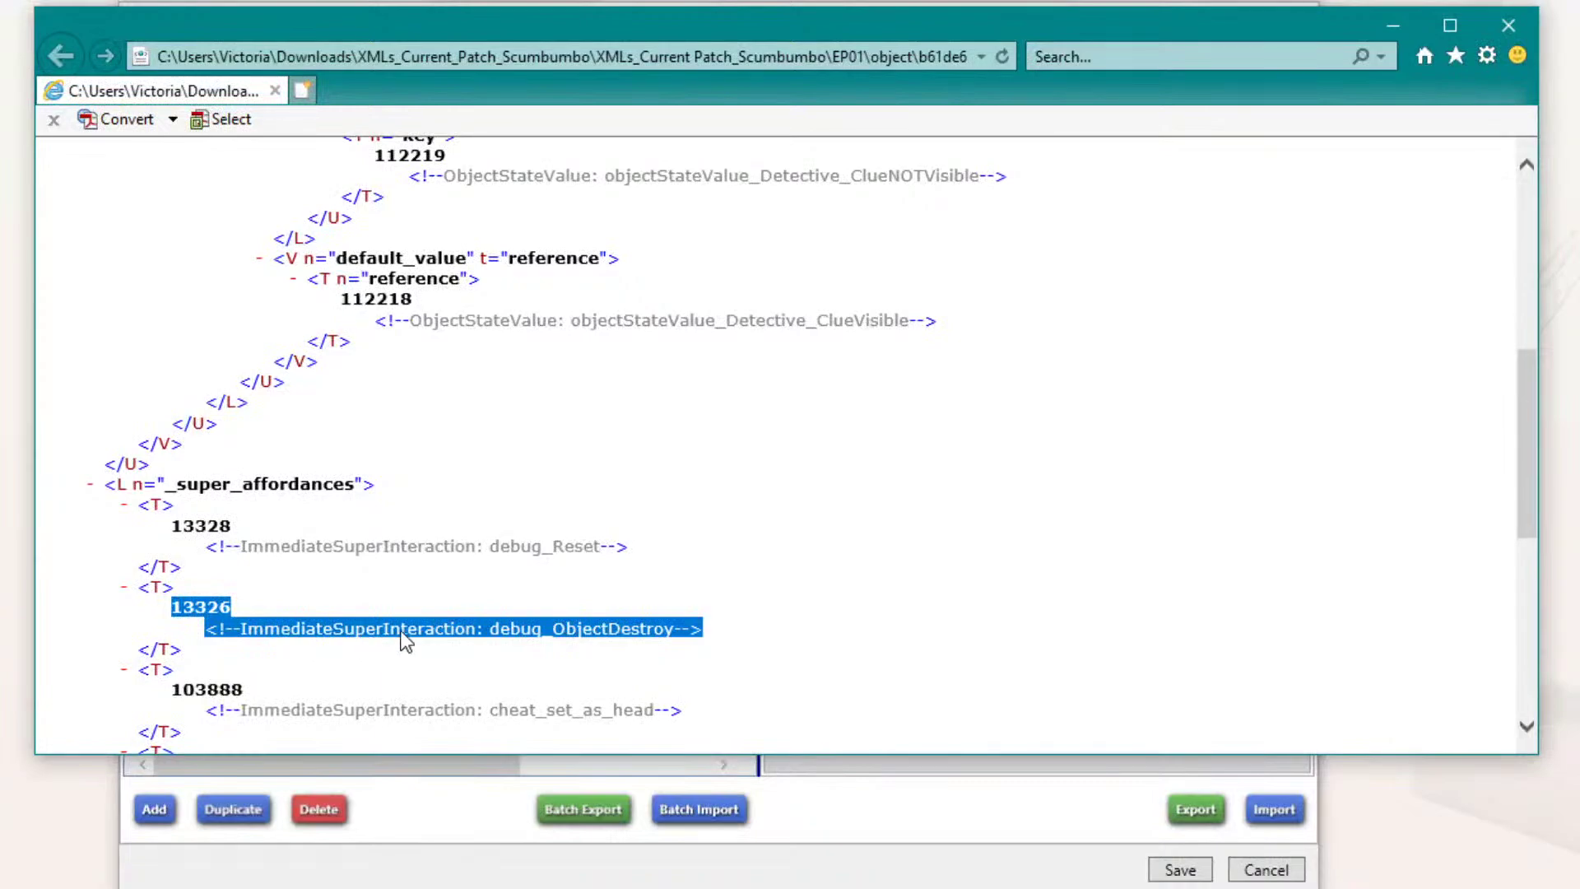
pyautogui.scroll(3, 510, 629)
pyautogui.scroll(-1, 539, 622)
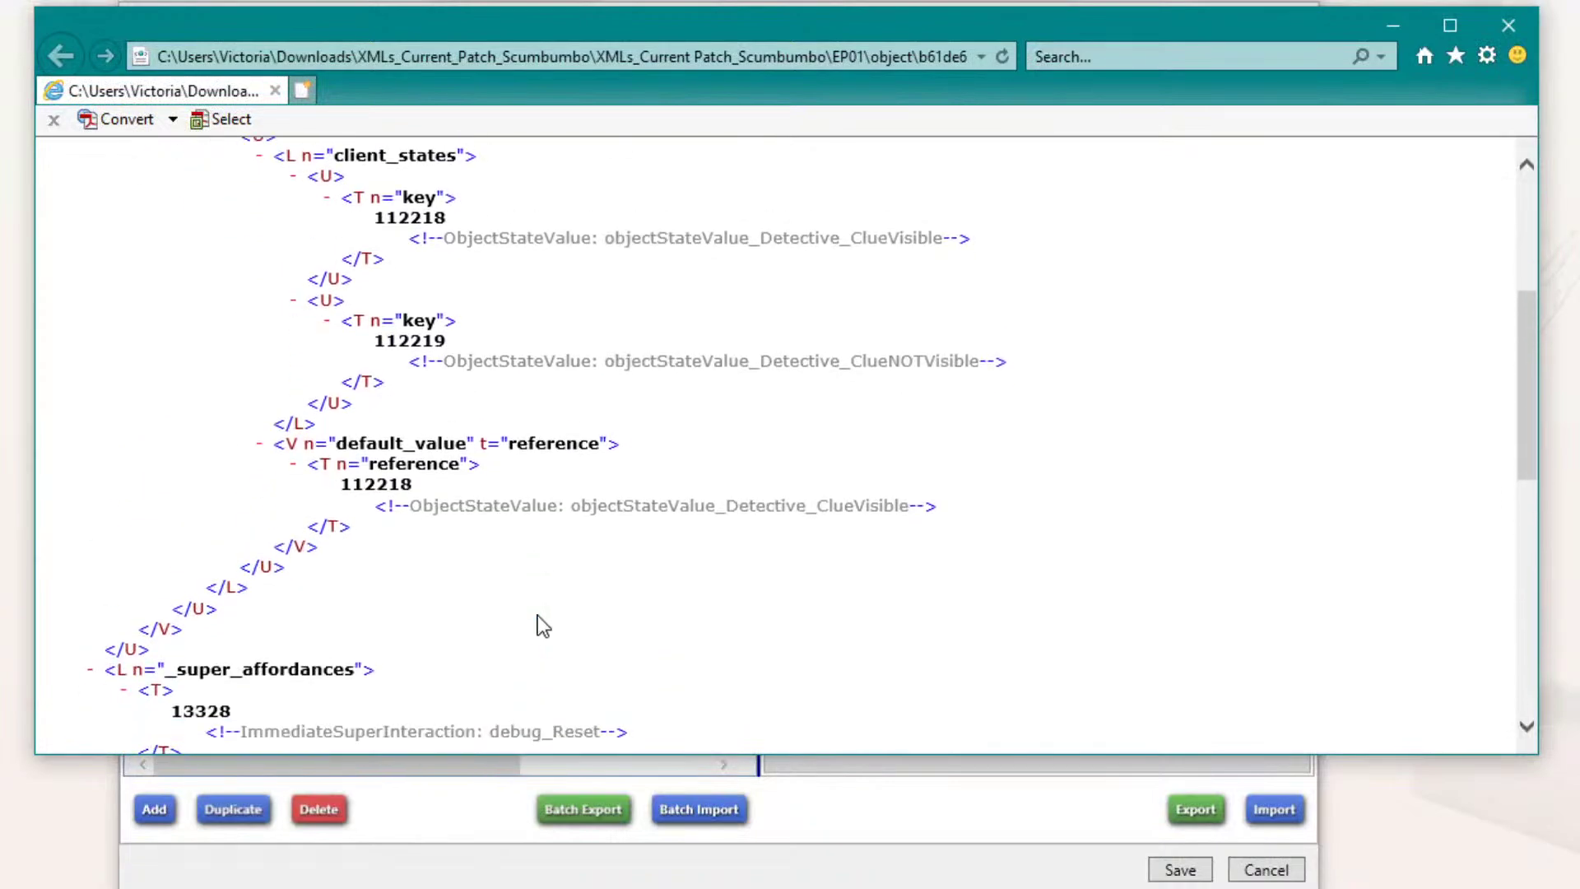
pyautogui.scroll(2, 758, 466)
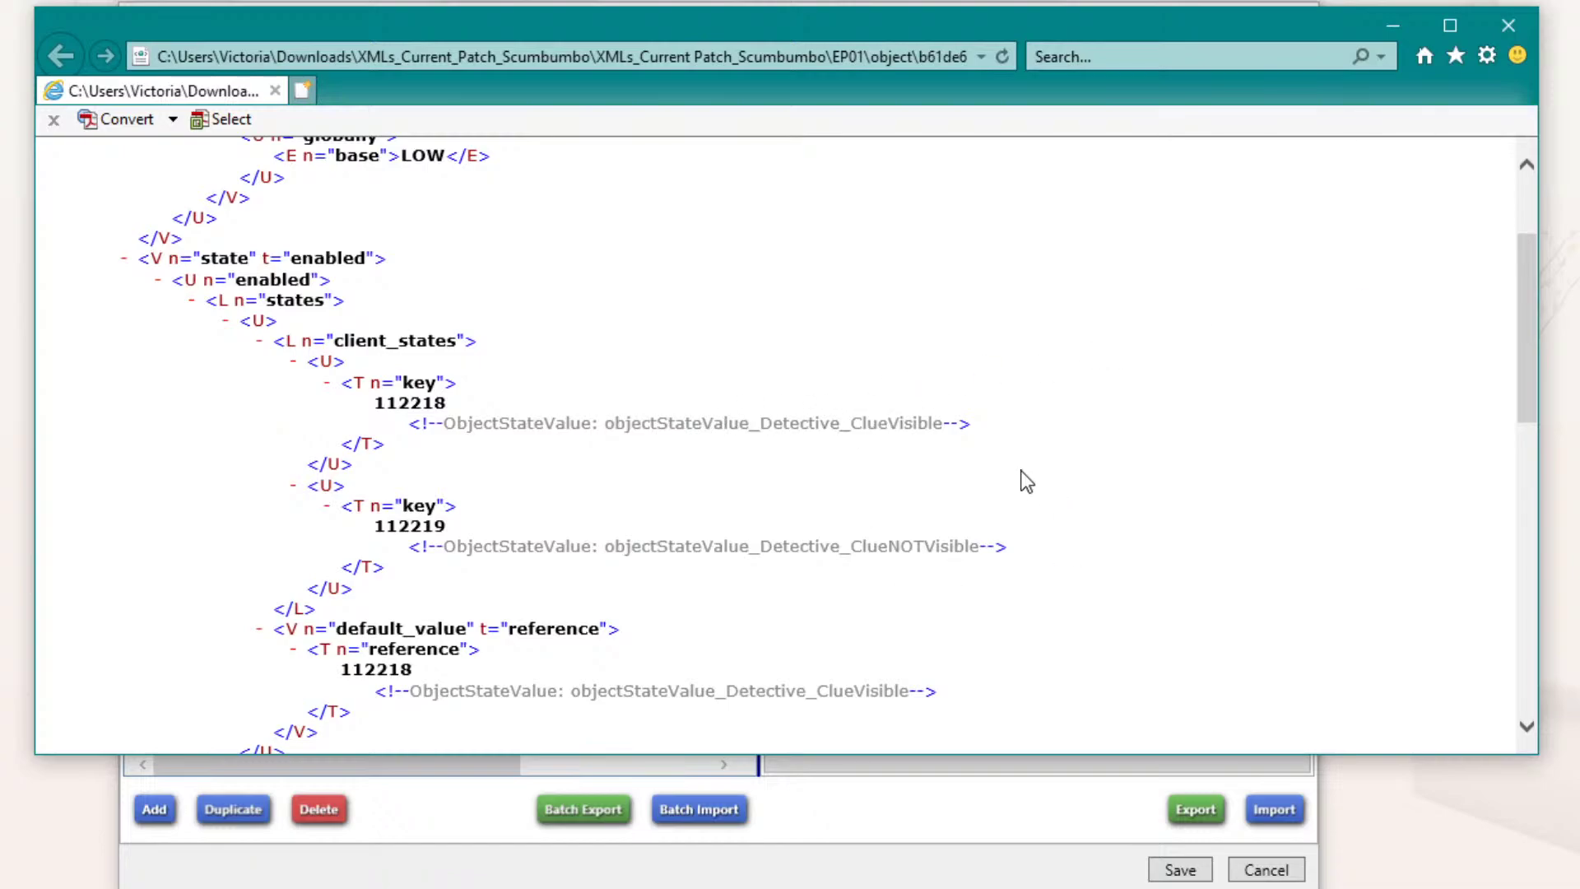
pyautogui.click(1395, 27)
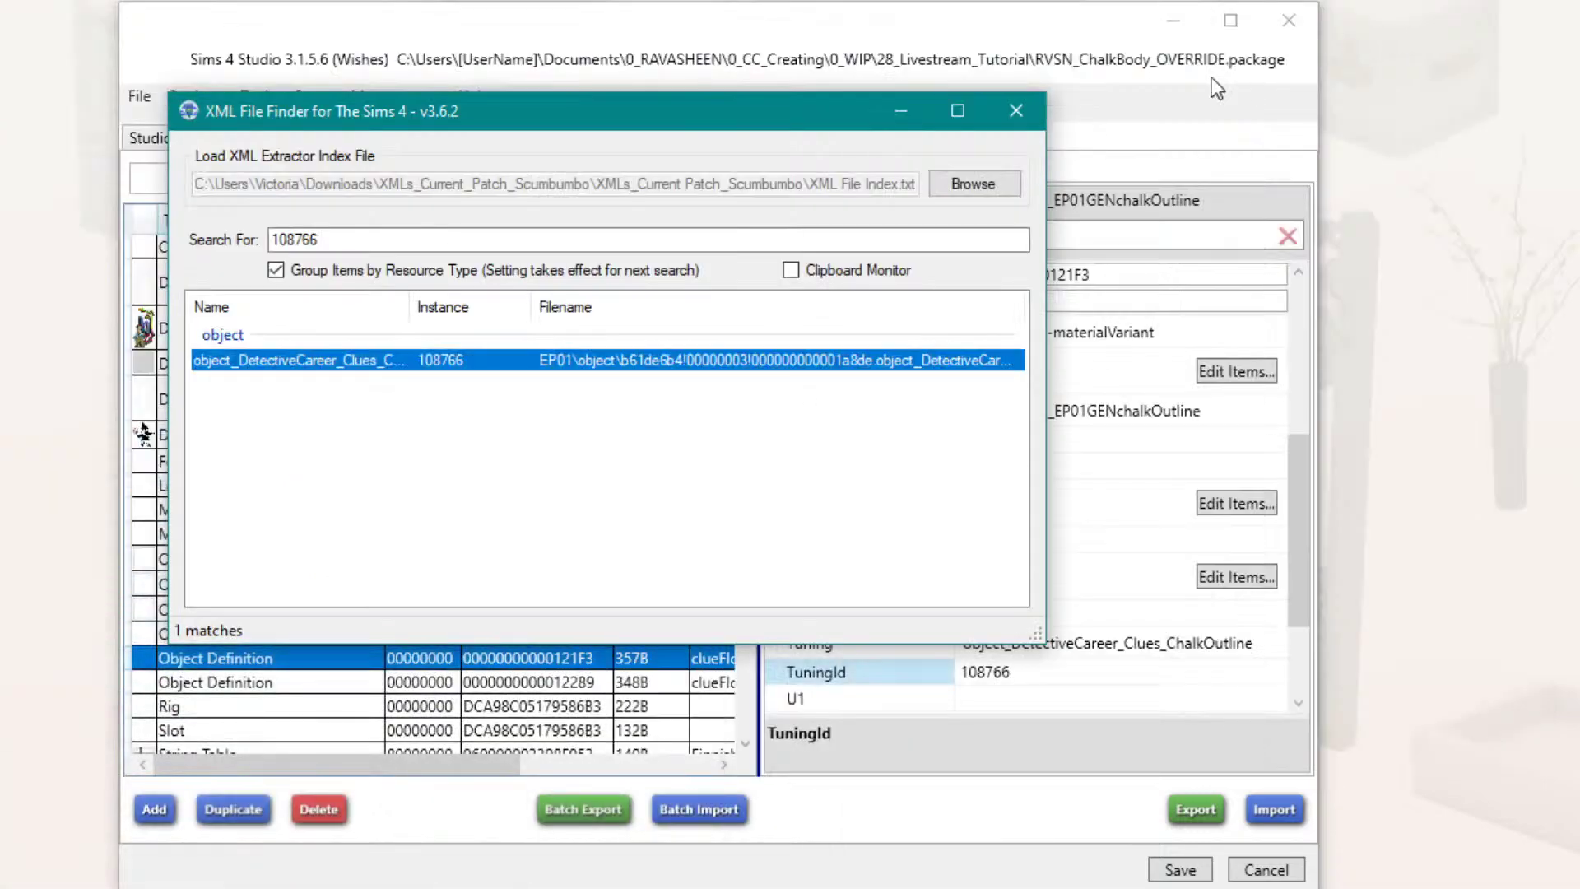
pyautogui.click(895, 115)
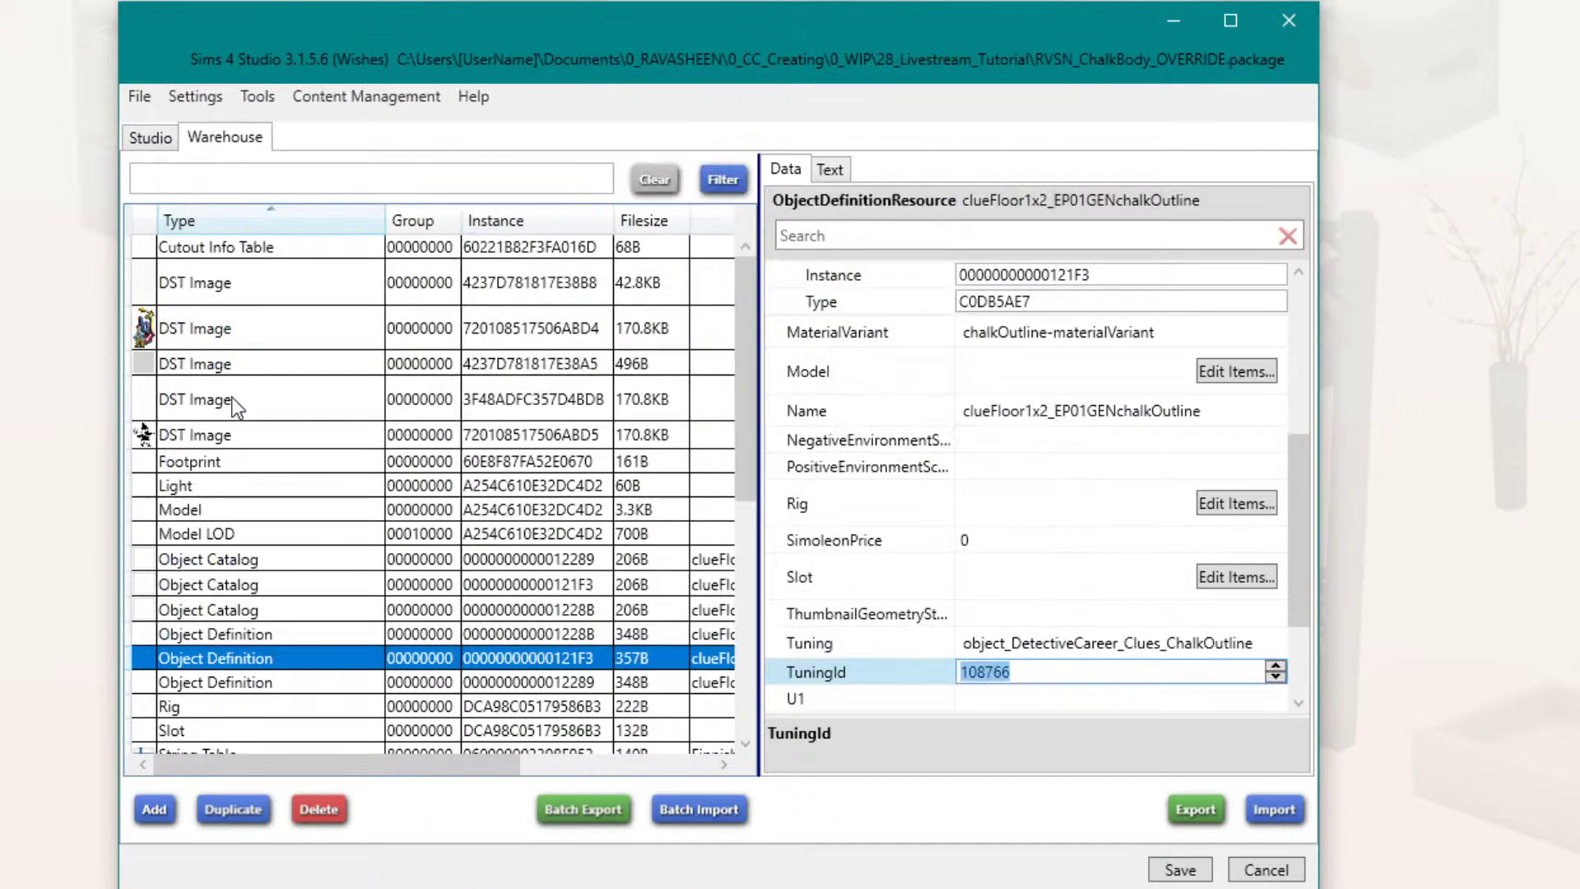
# Step: Inspect the Footprint resource again, plus the image and key data of the chalk outline's DST Image
pyautogui.click(181, 436)
pyautogui.click(179, 462)
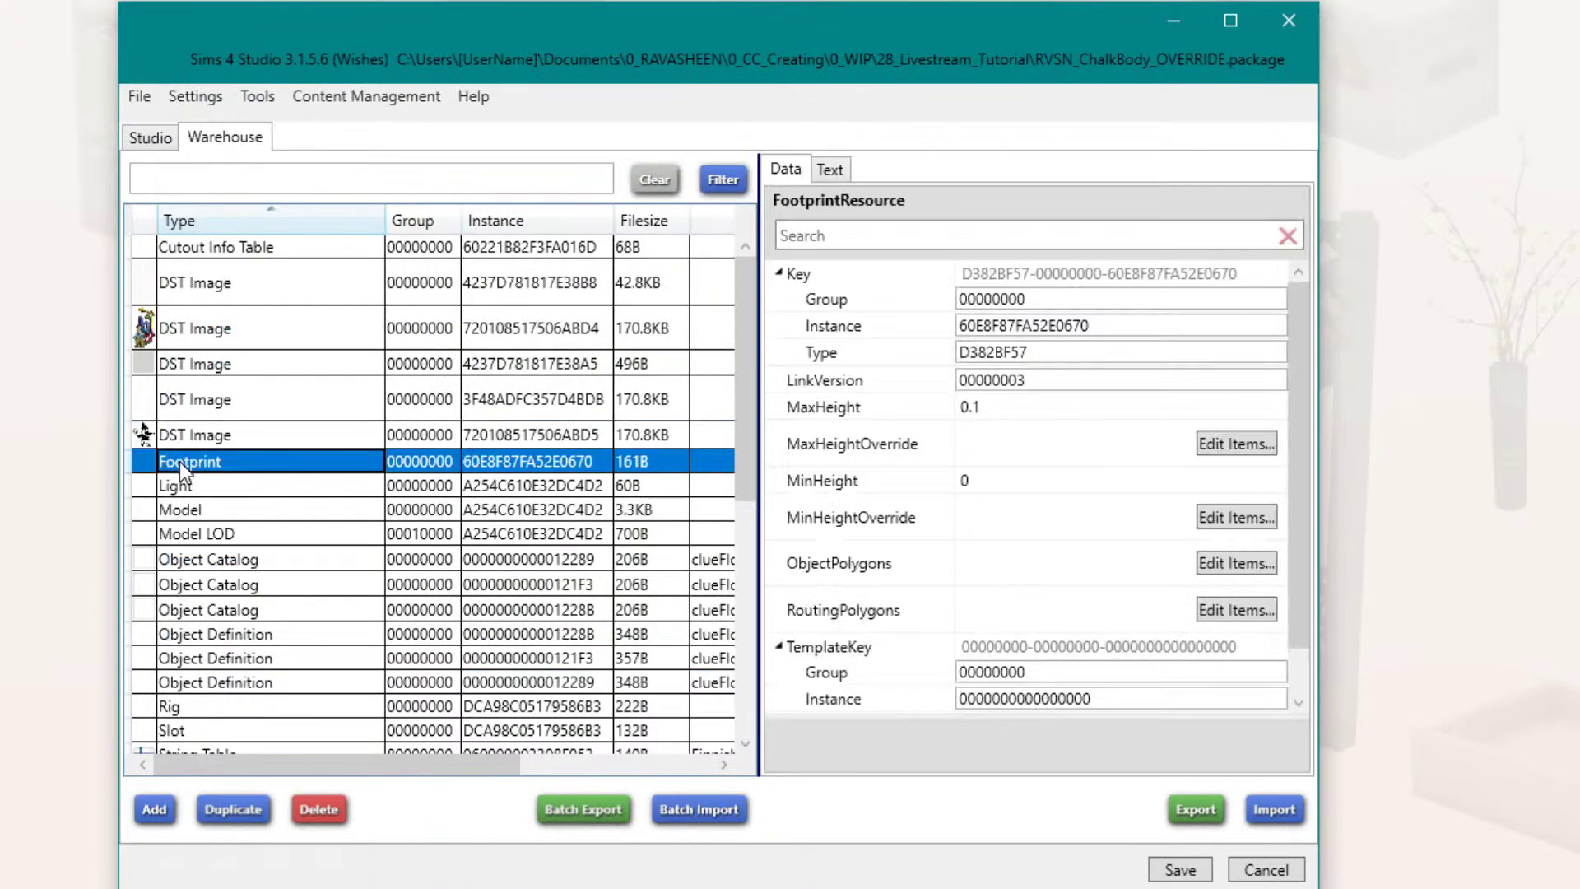
pyautogui.click(177, 341)
pyautogui.click(181, 394)
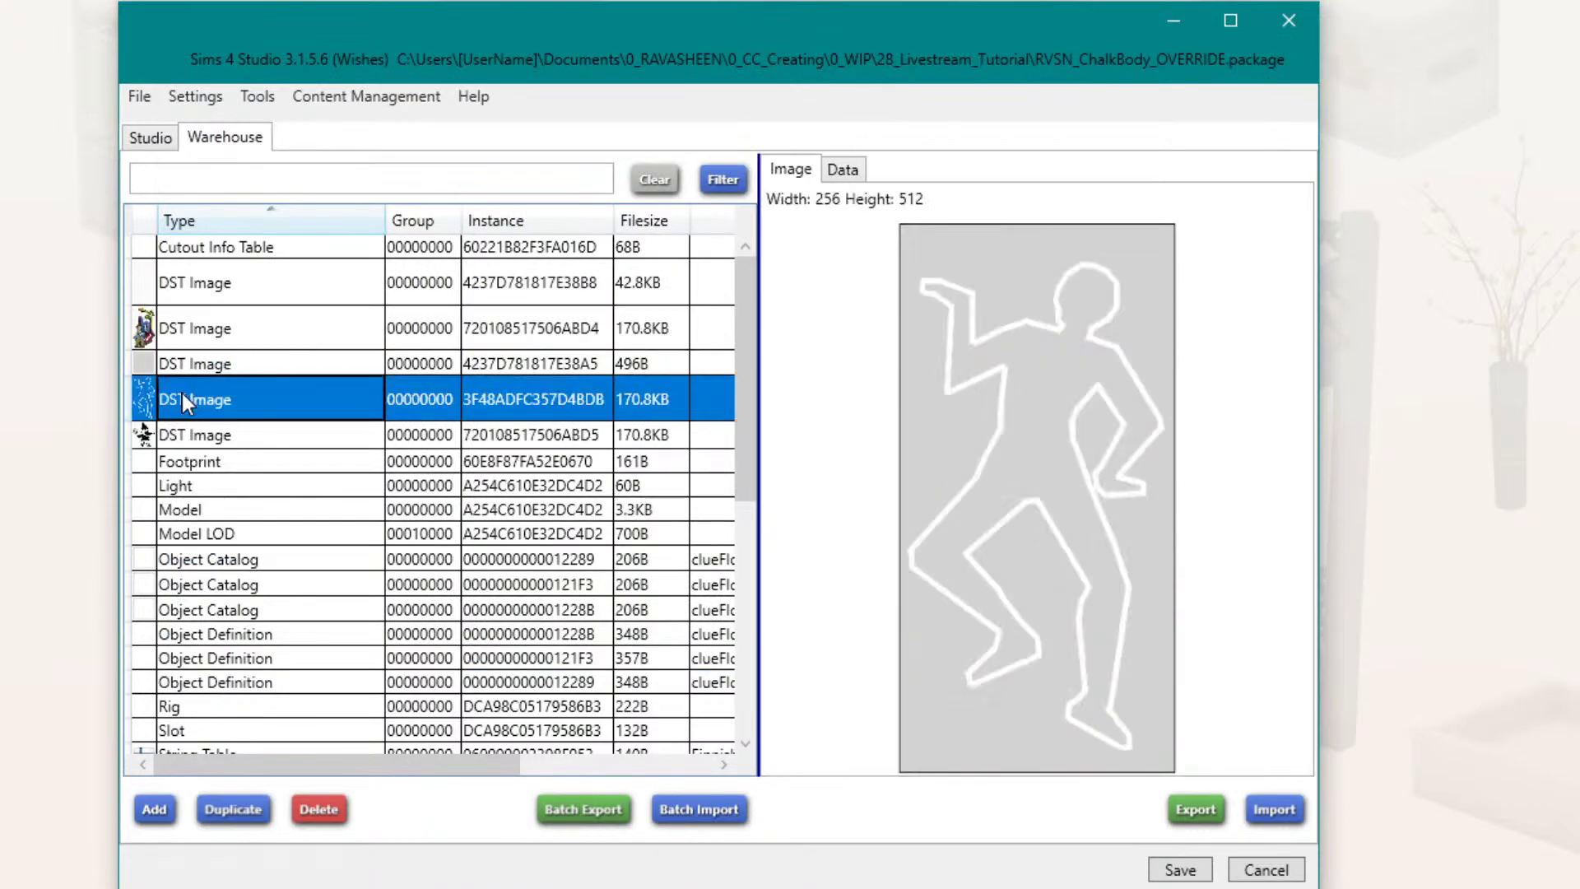
pyautogui.click(843, 170)
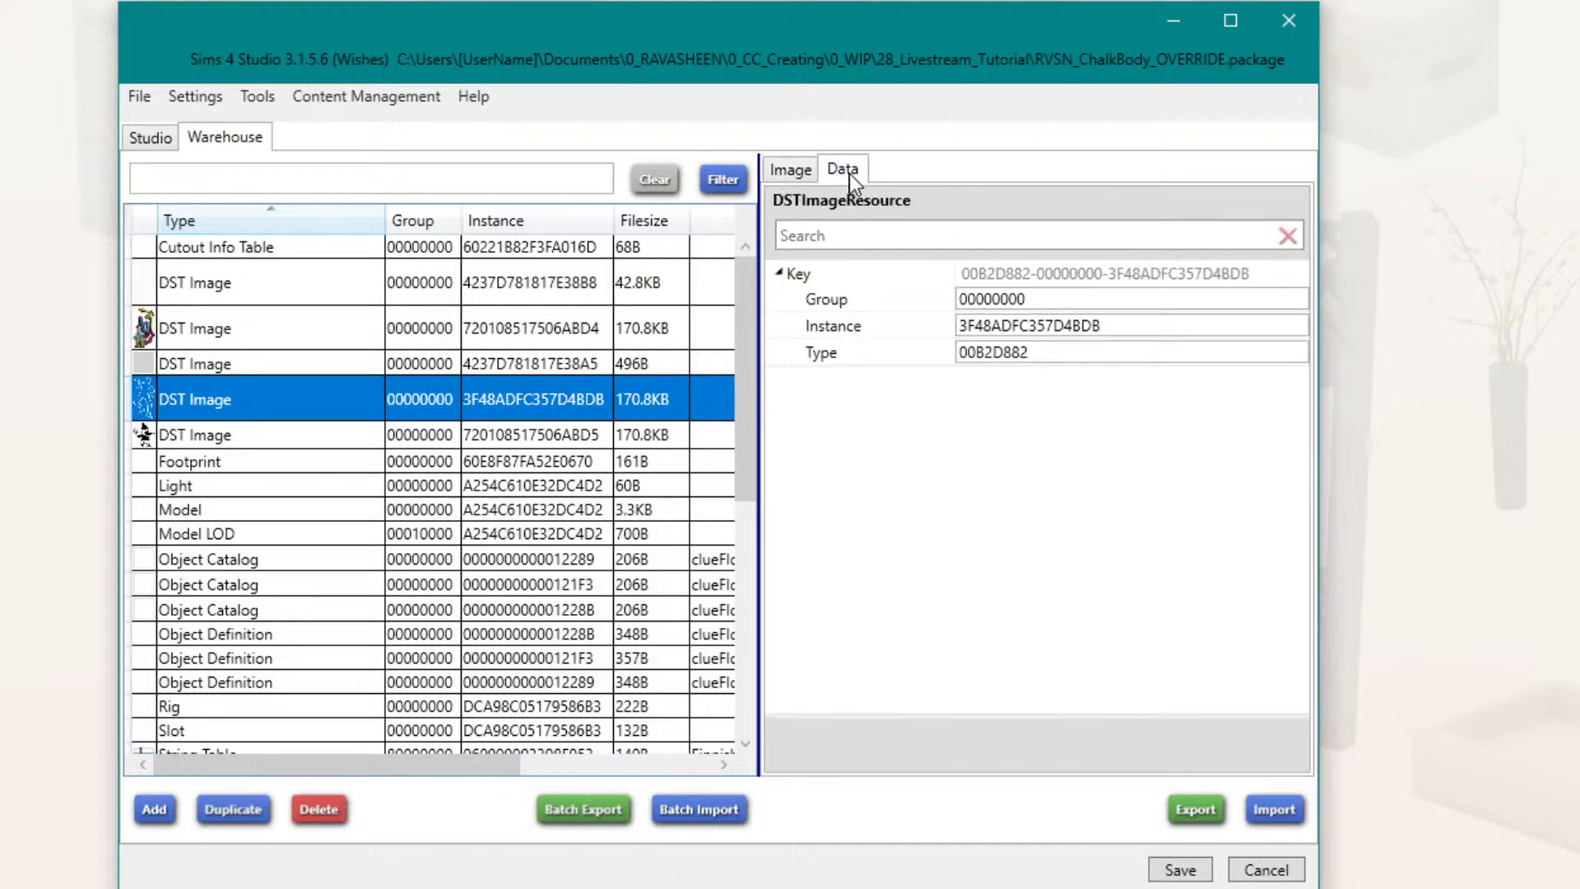
pyautogui.click(798, 169)
# Step: Compare the data fields of the chalk outline's Object Definition with those of the graffiti2 definition
pyautogui.click(287, 660)
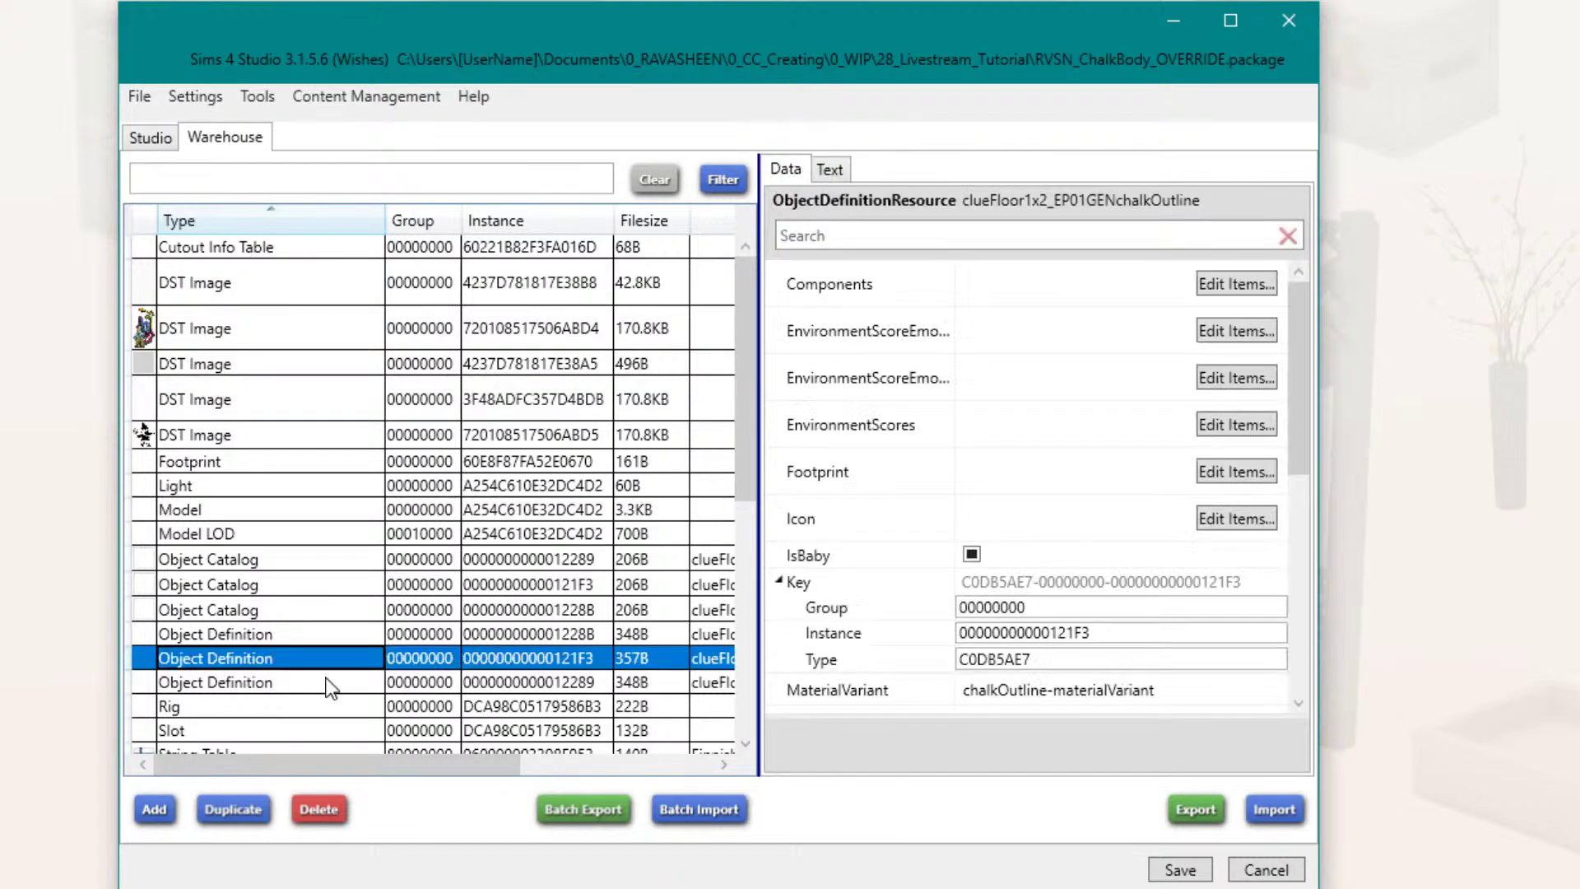
pyautogui.scroll(-5, 1110, 580)
pyautogui.scroll(-3, 1066, 583)
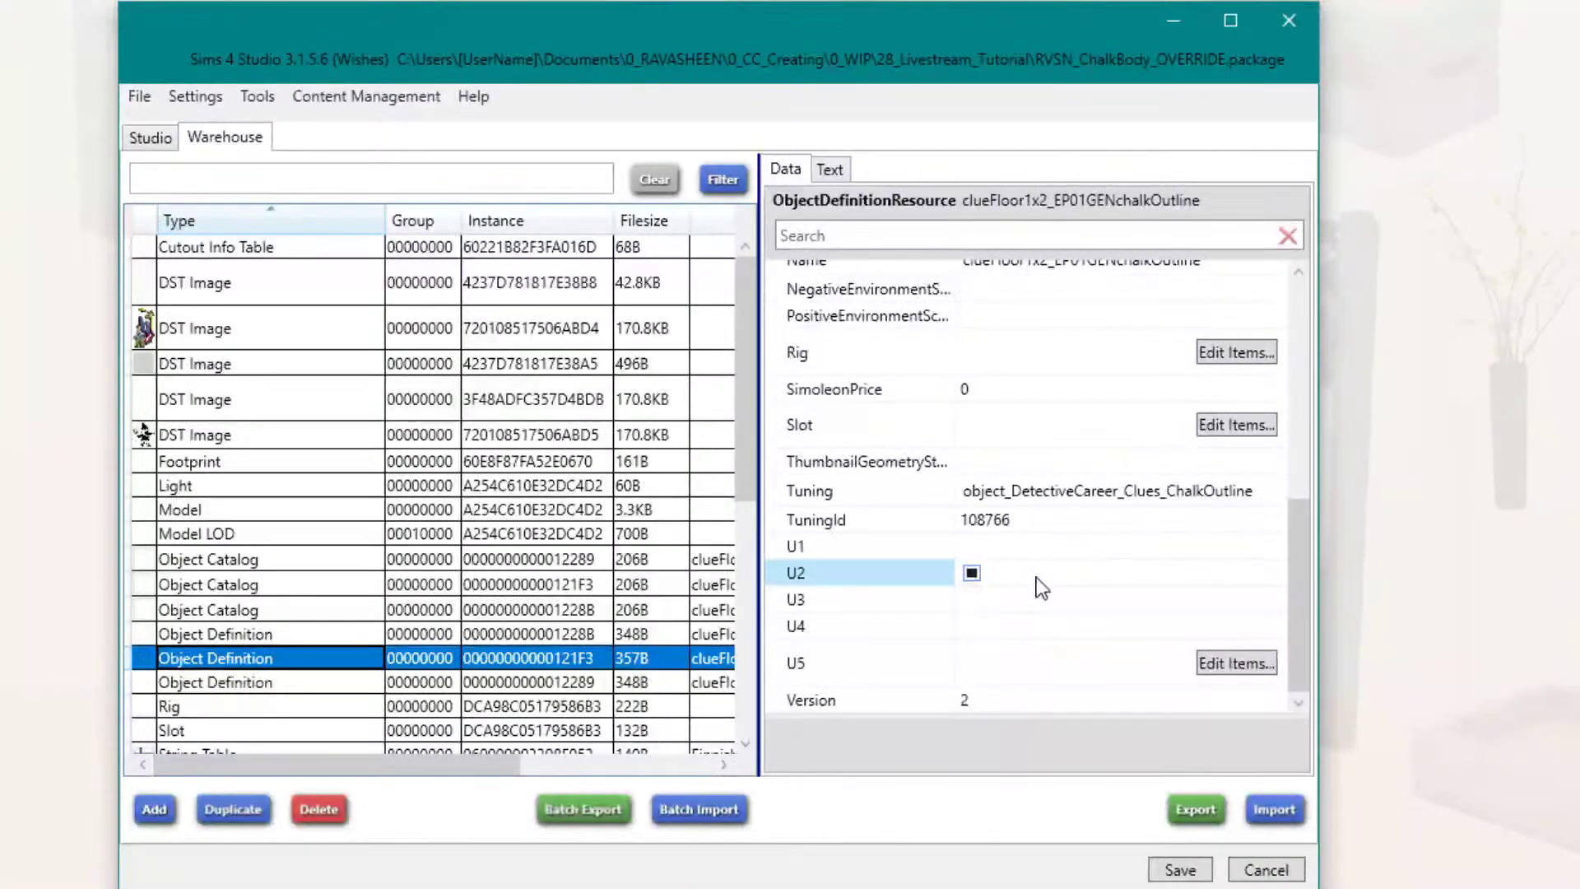
pyautogui.click(421, 687)
pyautogui.scroll(3, 1218, 571)
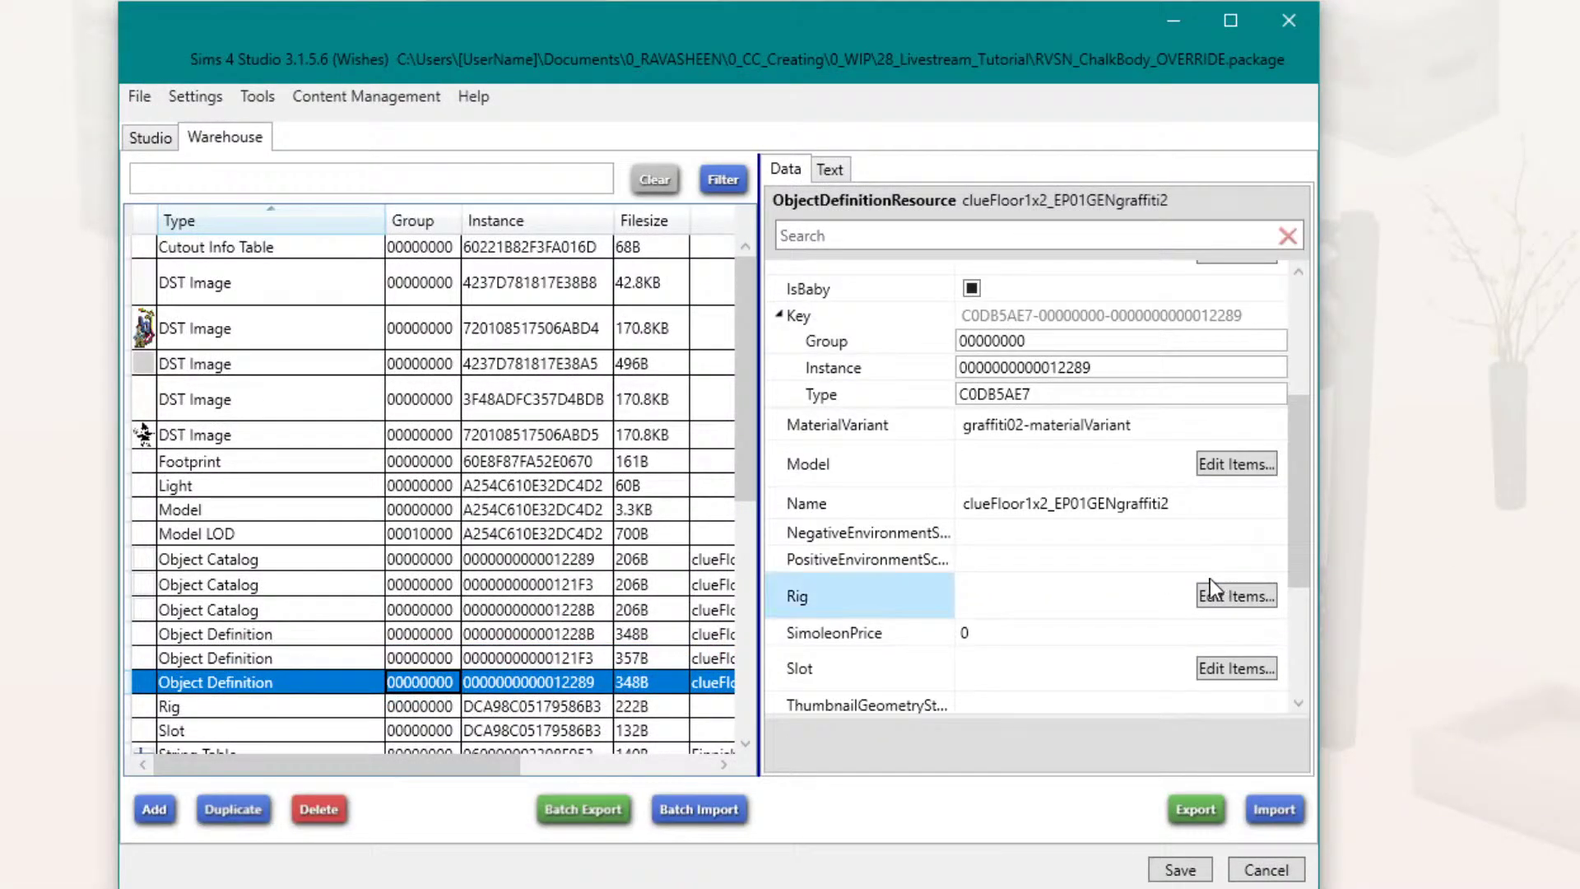
pyautogui.scroll(4, 1184, 580)
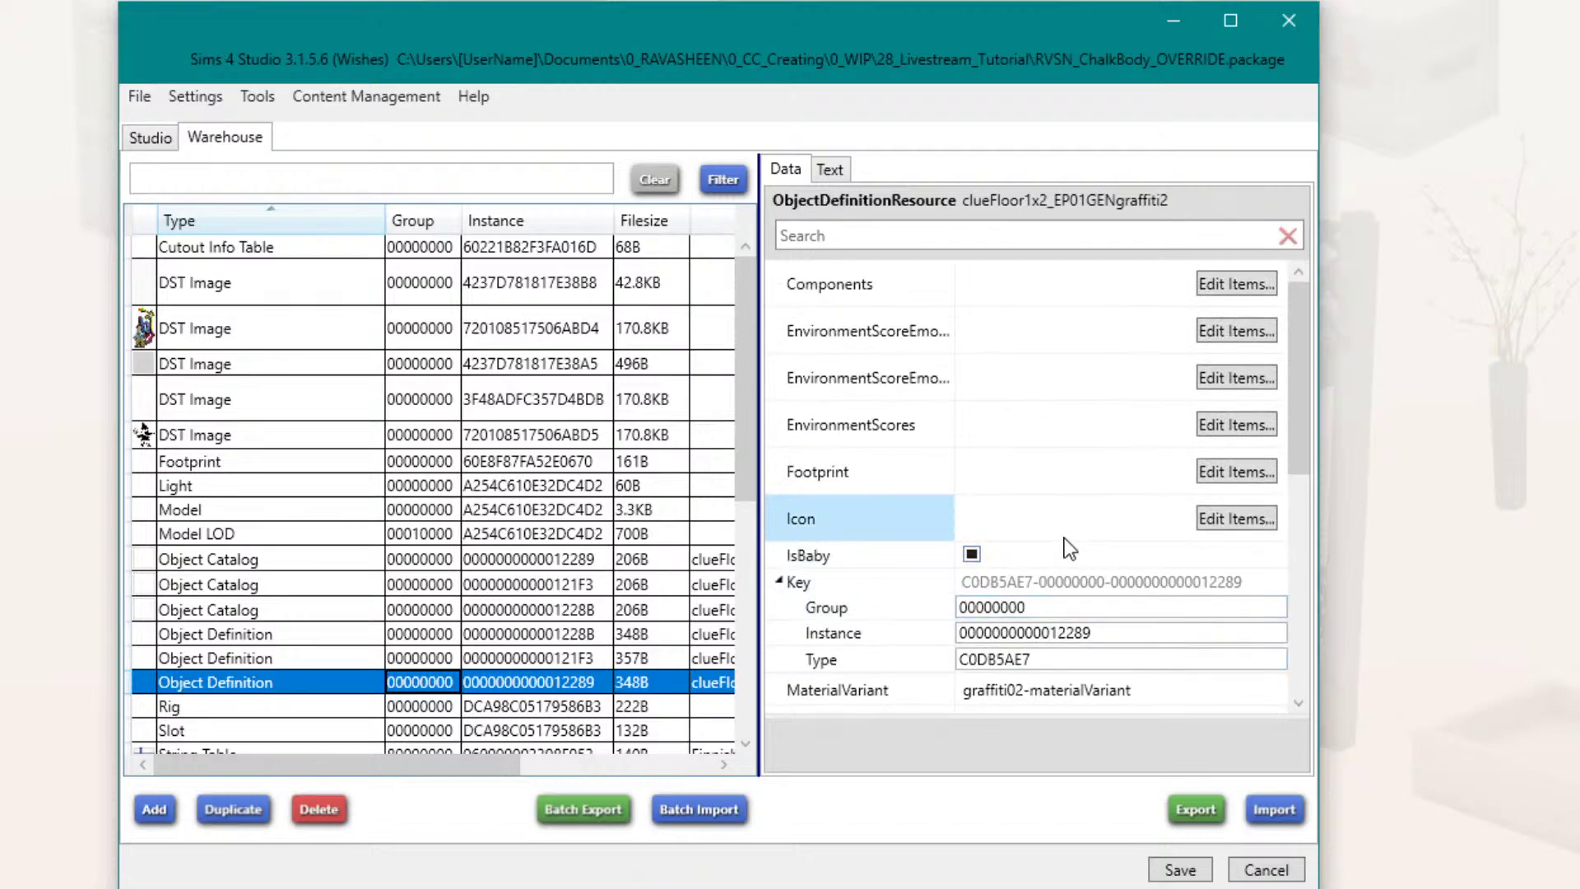
# Step: Examine the text version of the graffiti2 Object Definition, including its components, and show the graffiti3 definition's text
pyautogui.click(831, 168)
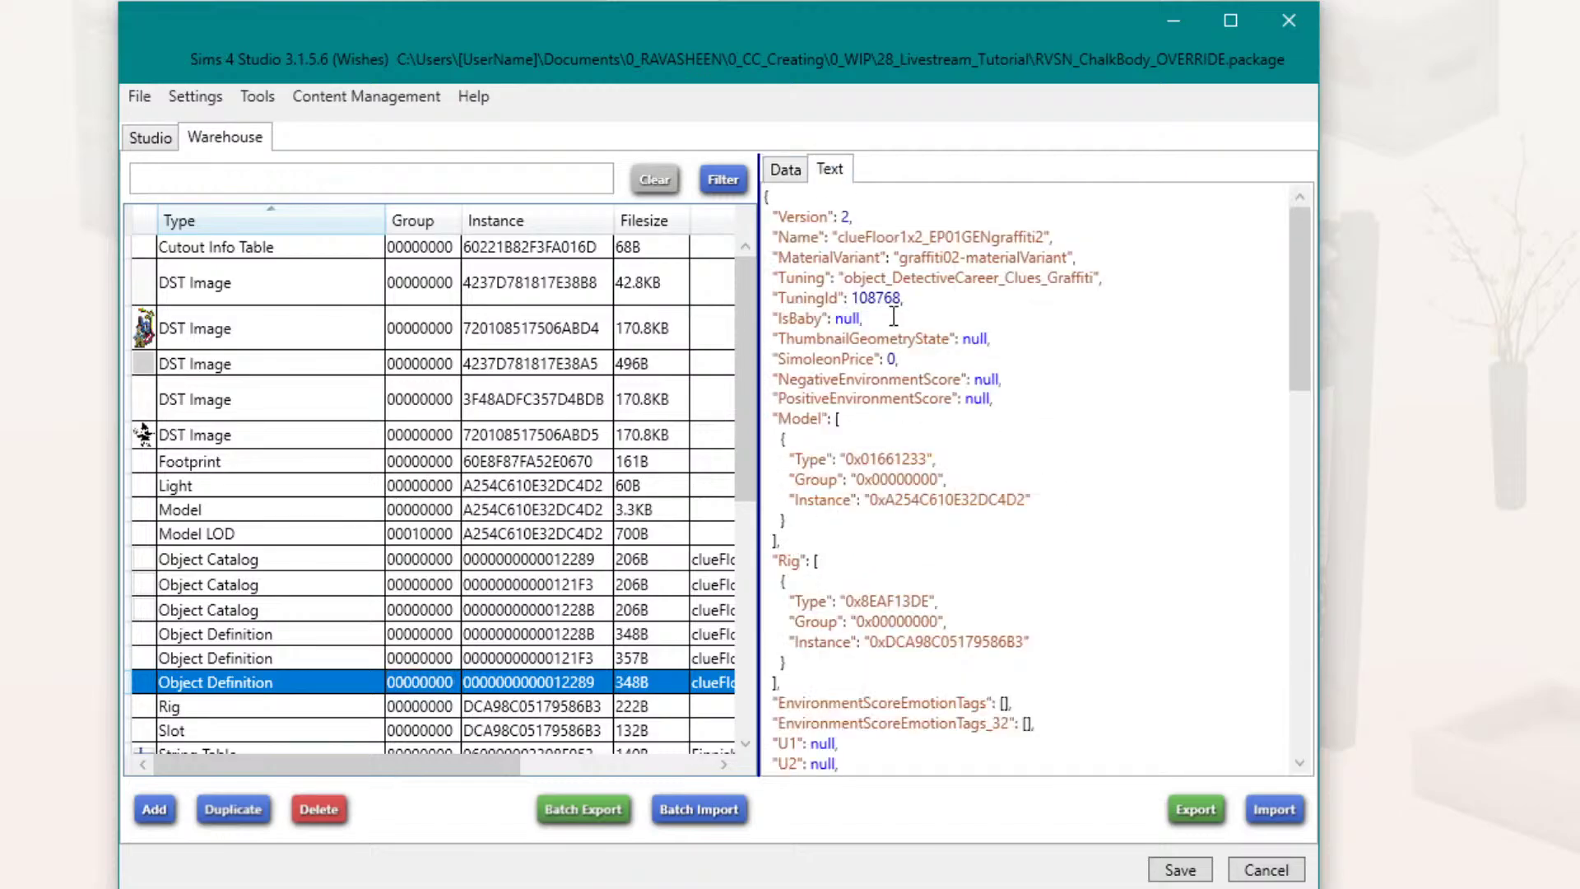
pyautogui.scroll(-7, 896, 329)
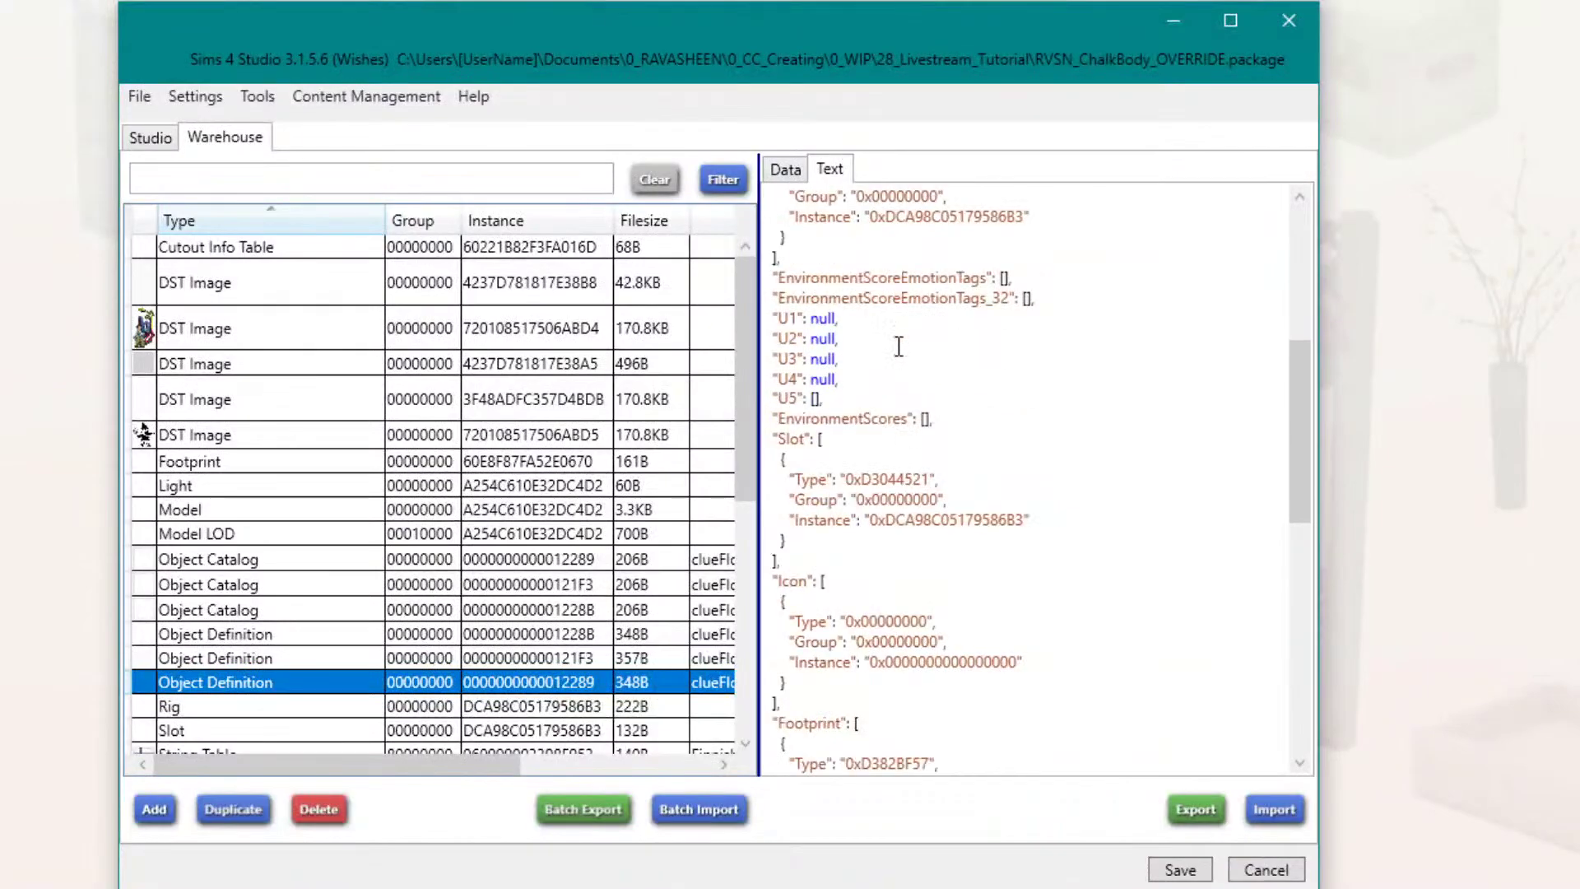
pyautogui.scroll(-10, 898, 347)
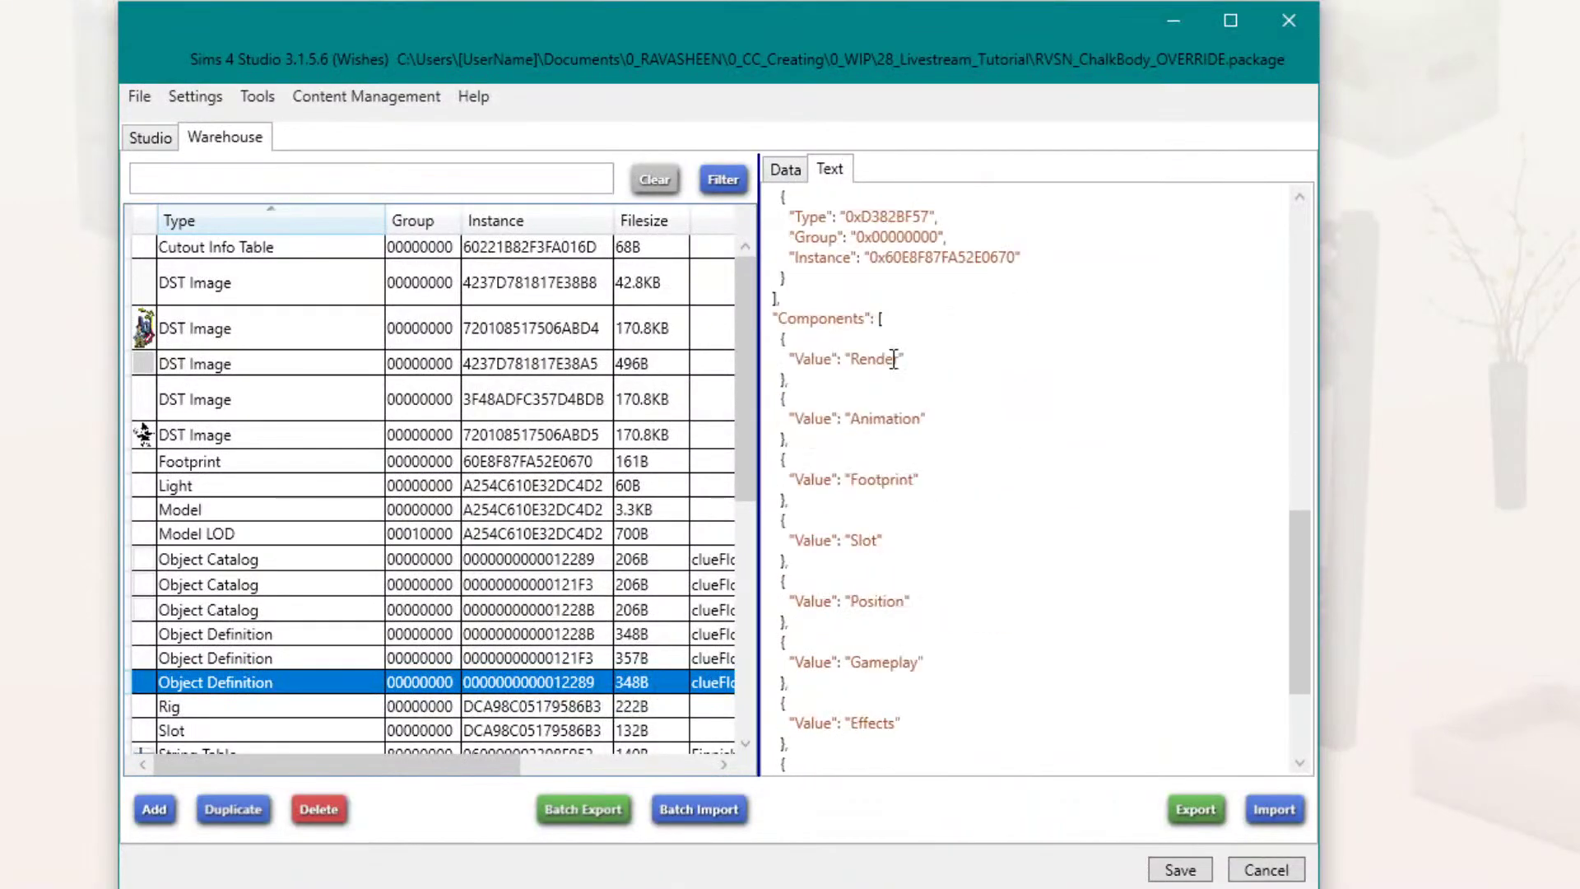
pyautogui.click(313, 643)
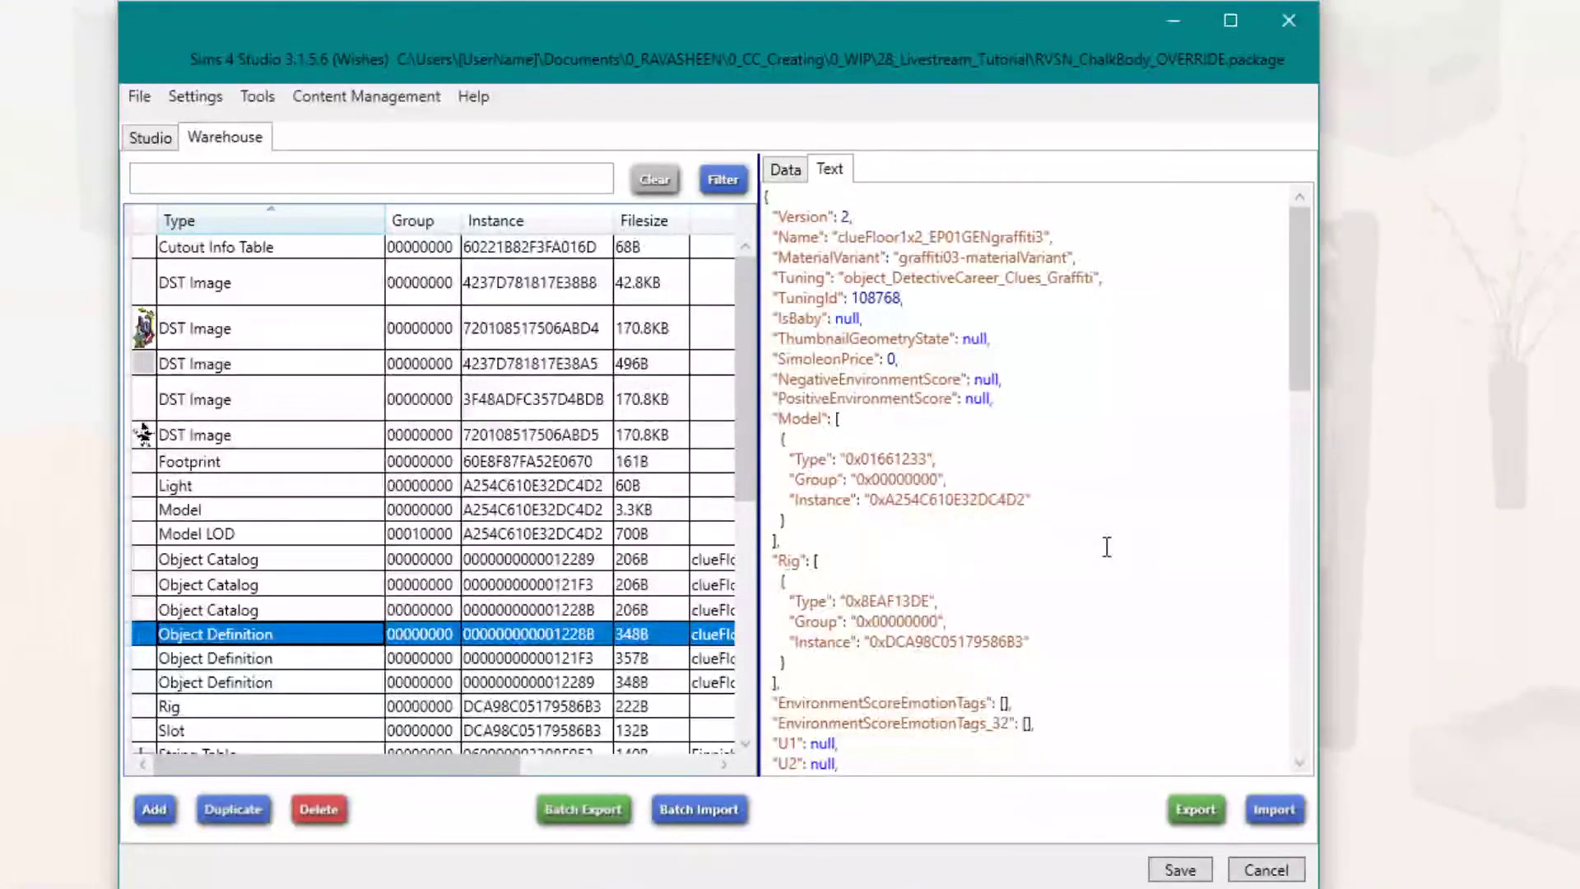
# Step: Compare the Tuning and TuningId fields of the chalk outline's Object Definition with those of the graffiti definitions
pyautogui.click(303, 659)
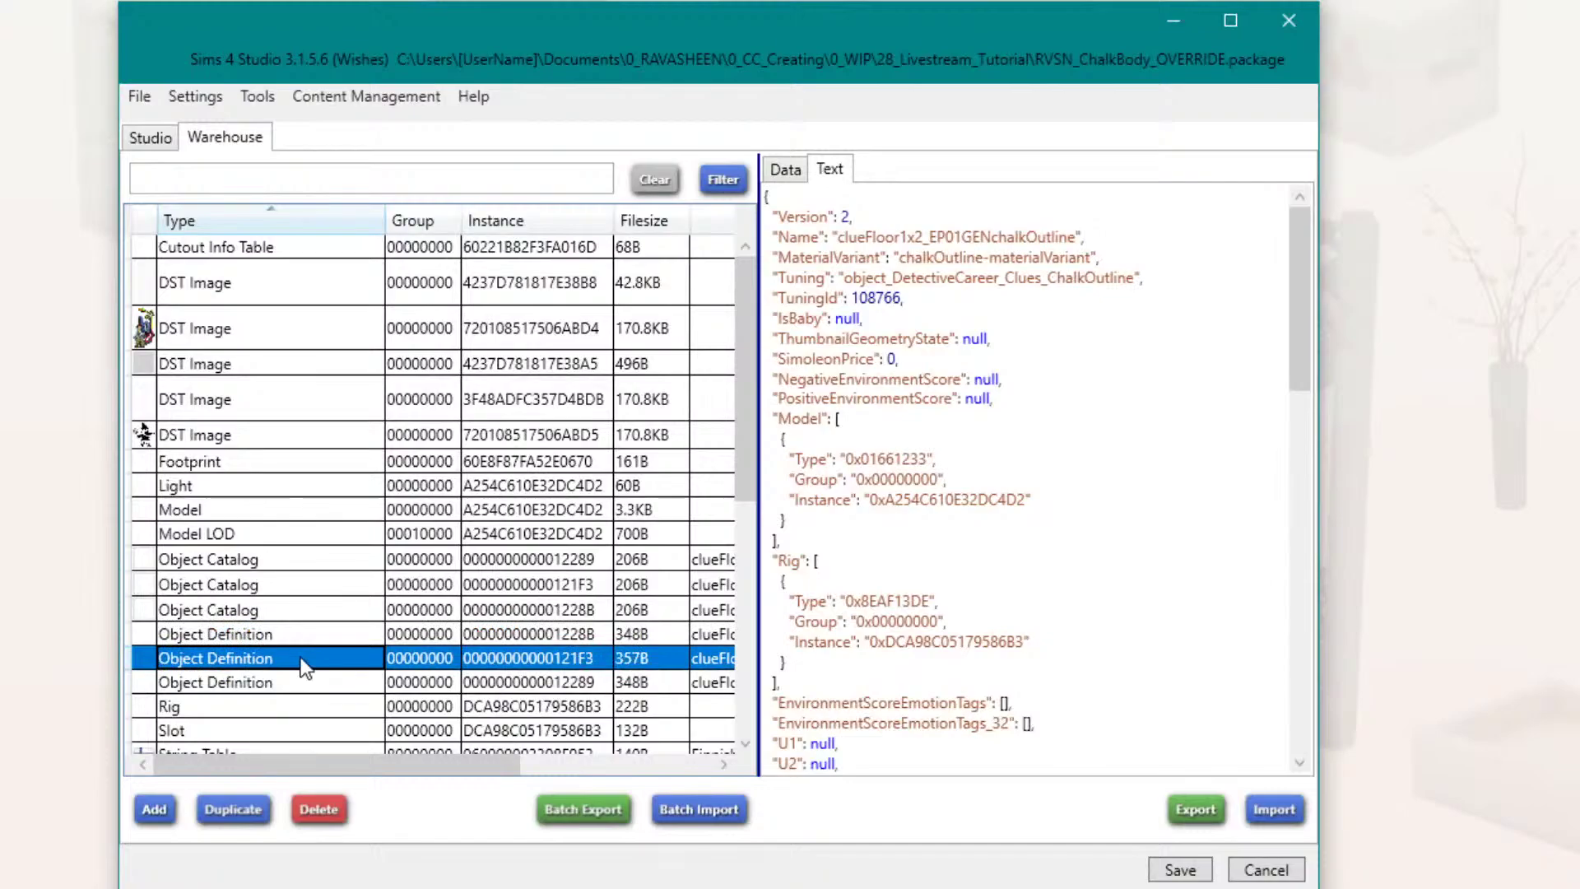
pyautogui.click(785, 169)
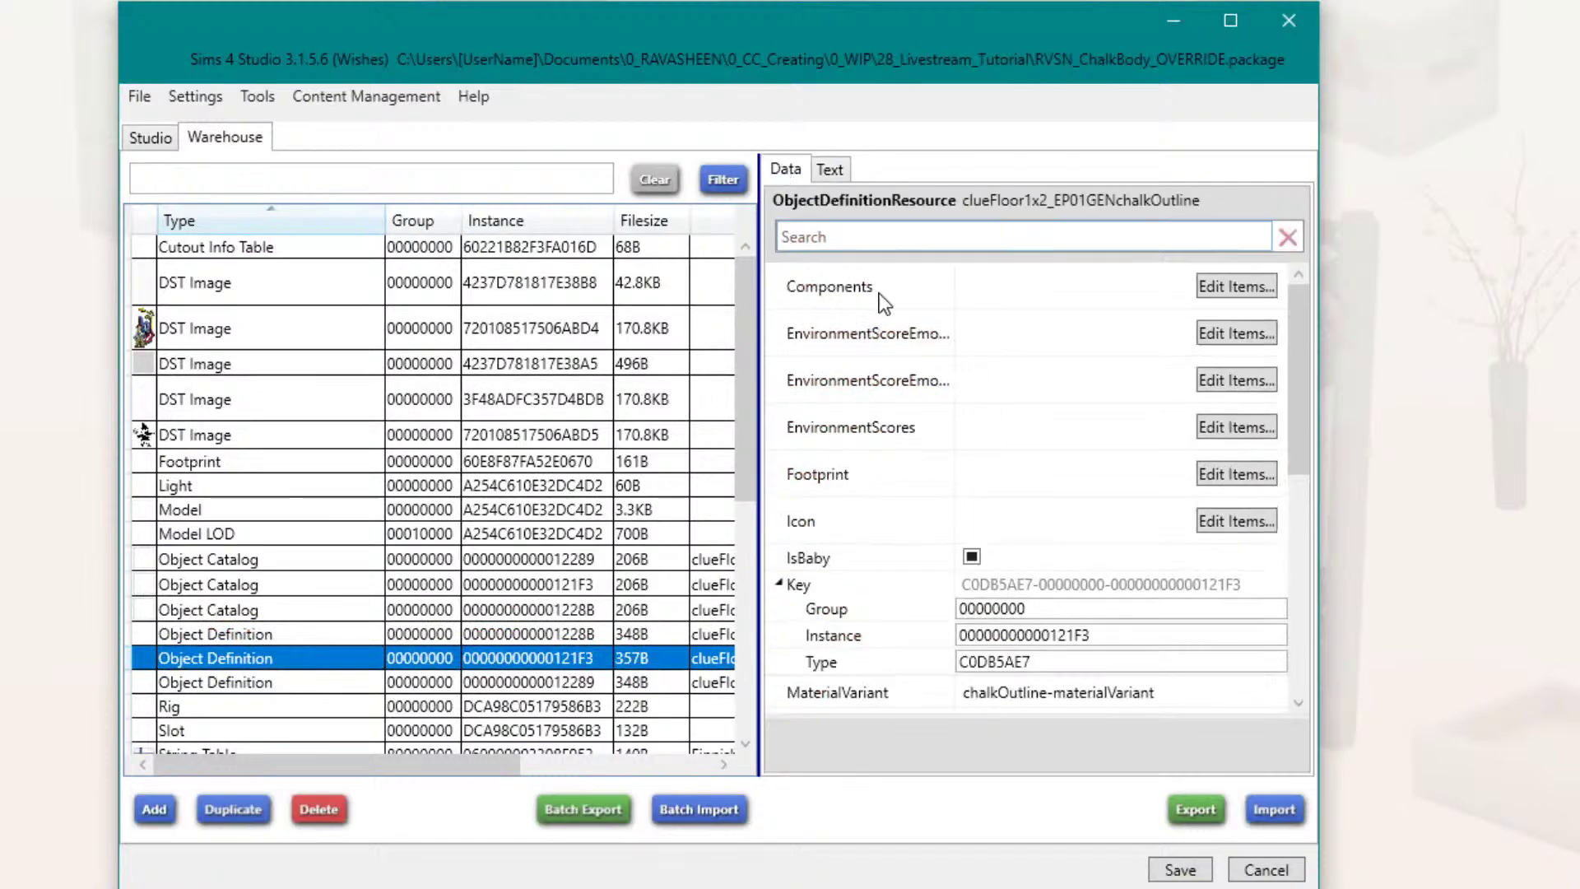
pyautogui.scroll(-5, 1070, 519)
pyautogui.click(988, 490)
pyautogui.moveTo(966, 491); pyautogui.dragTo(1239, 519)
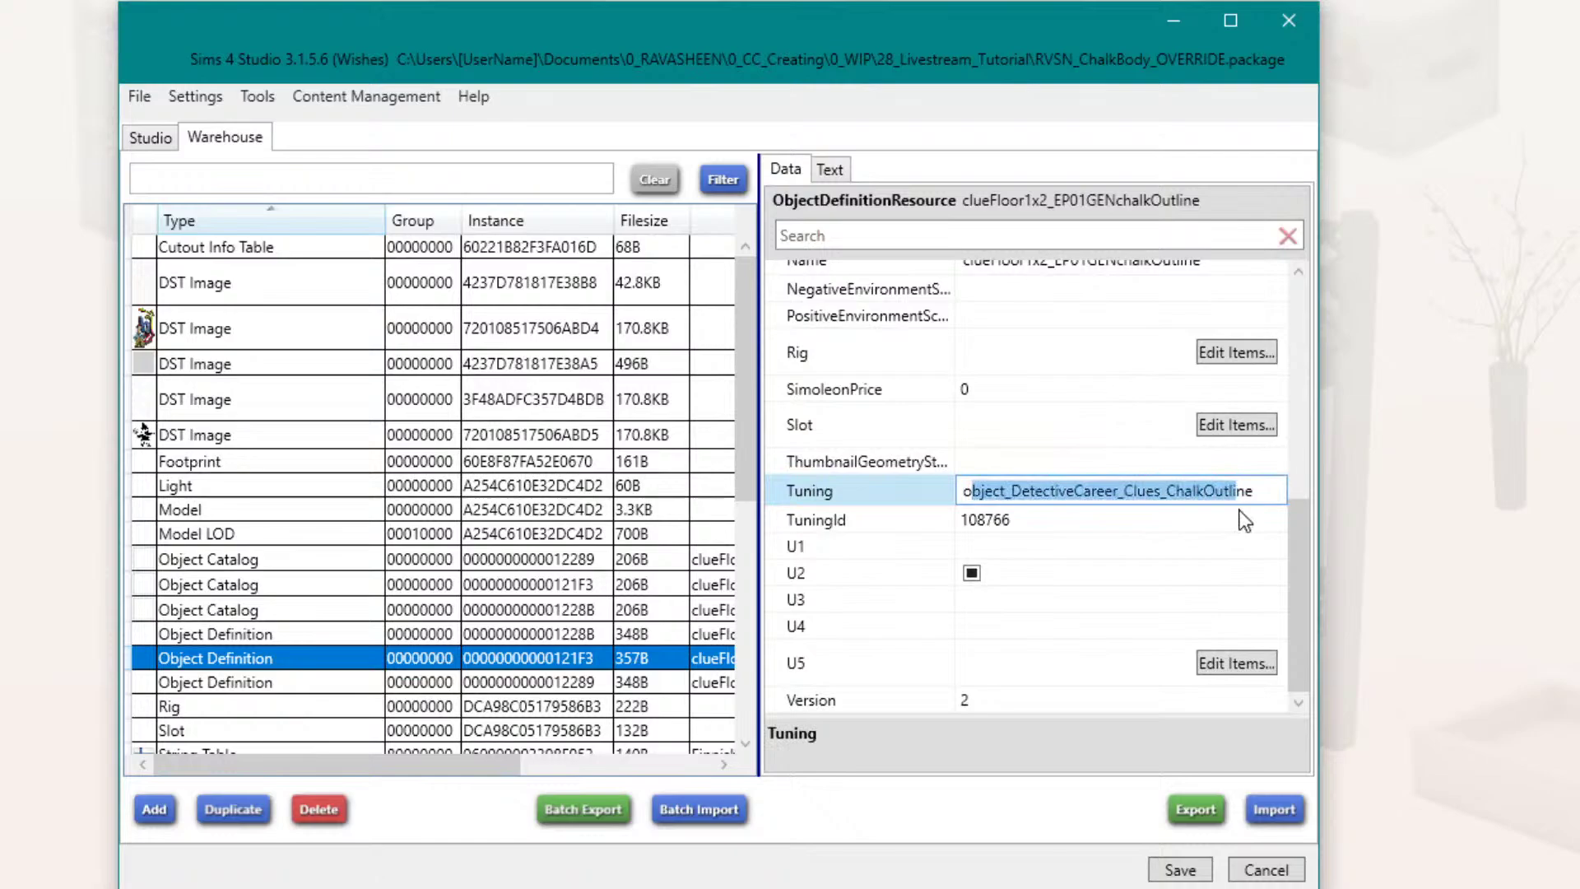
pyautogui.click(423, 638)
pyautogui.click(421, 682)
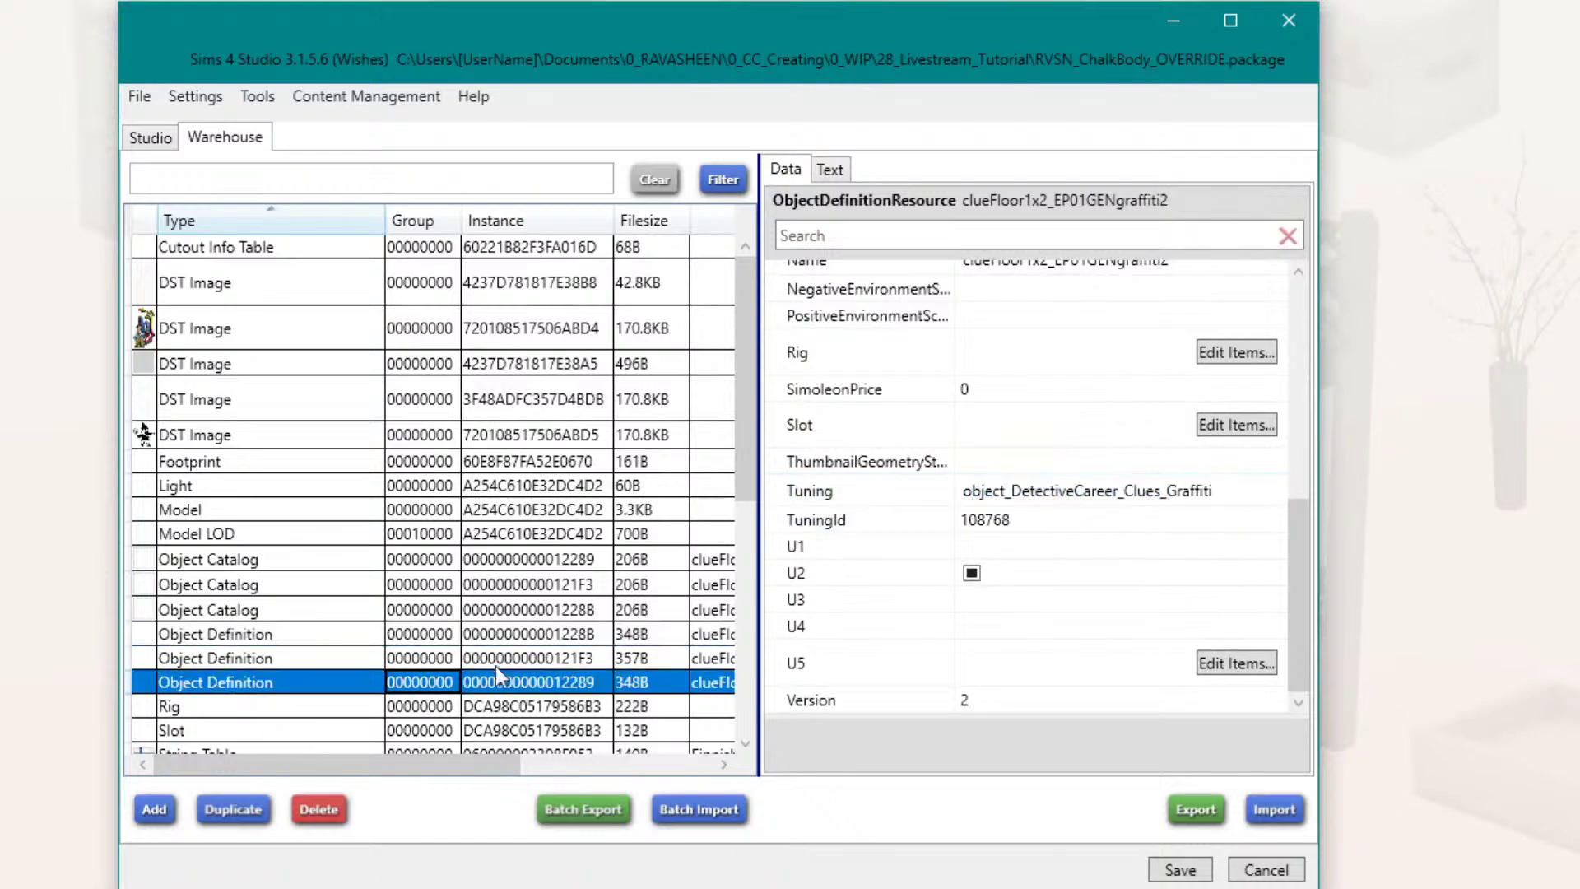
pyautogui.click(1113, 465)
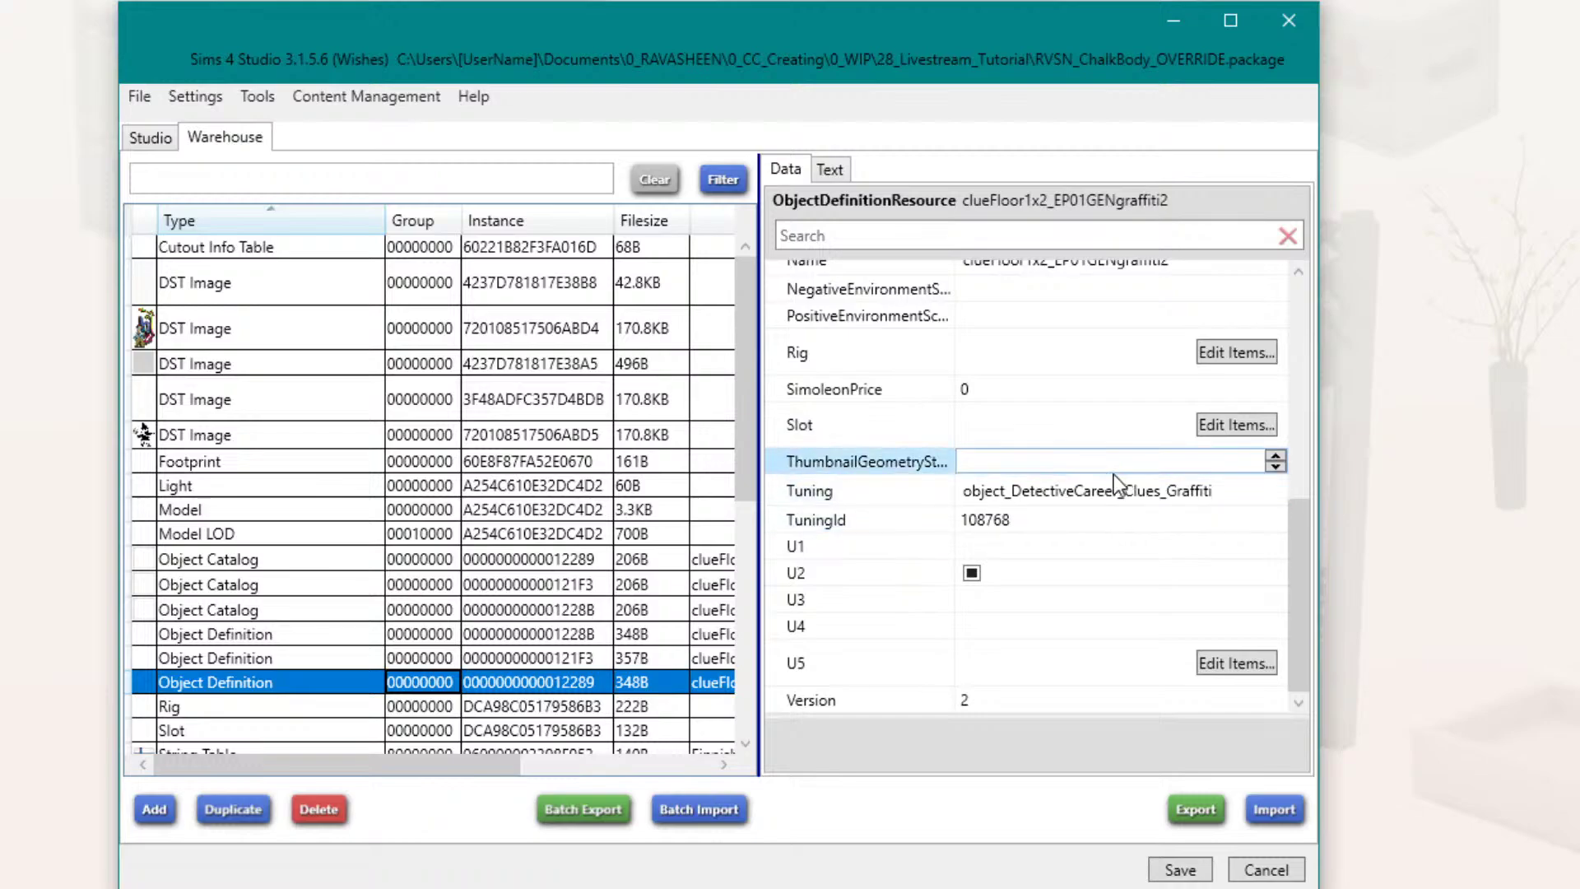
pyautogui.click(1055, 490)
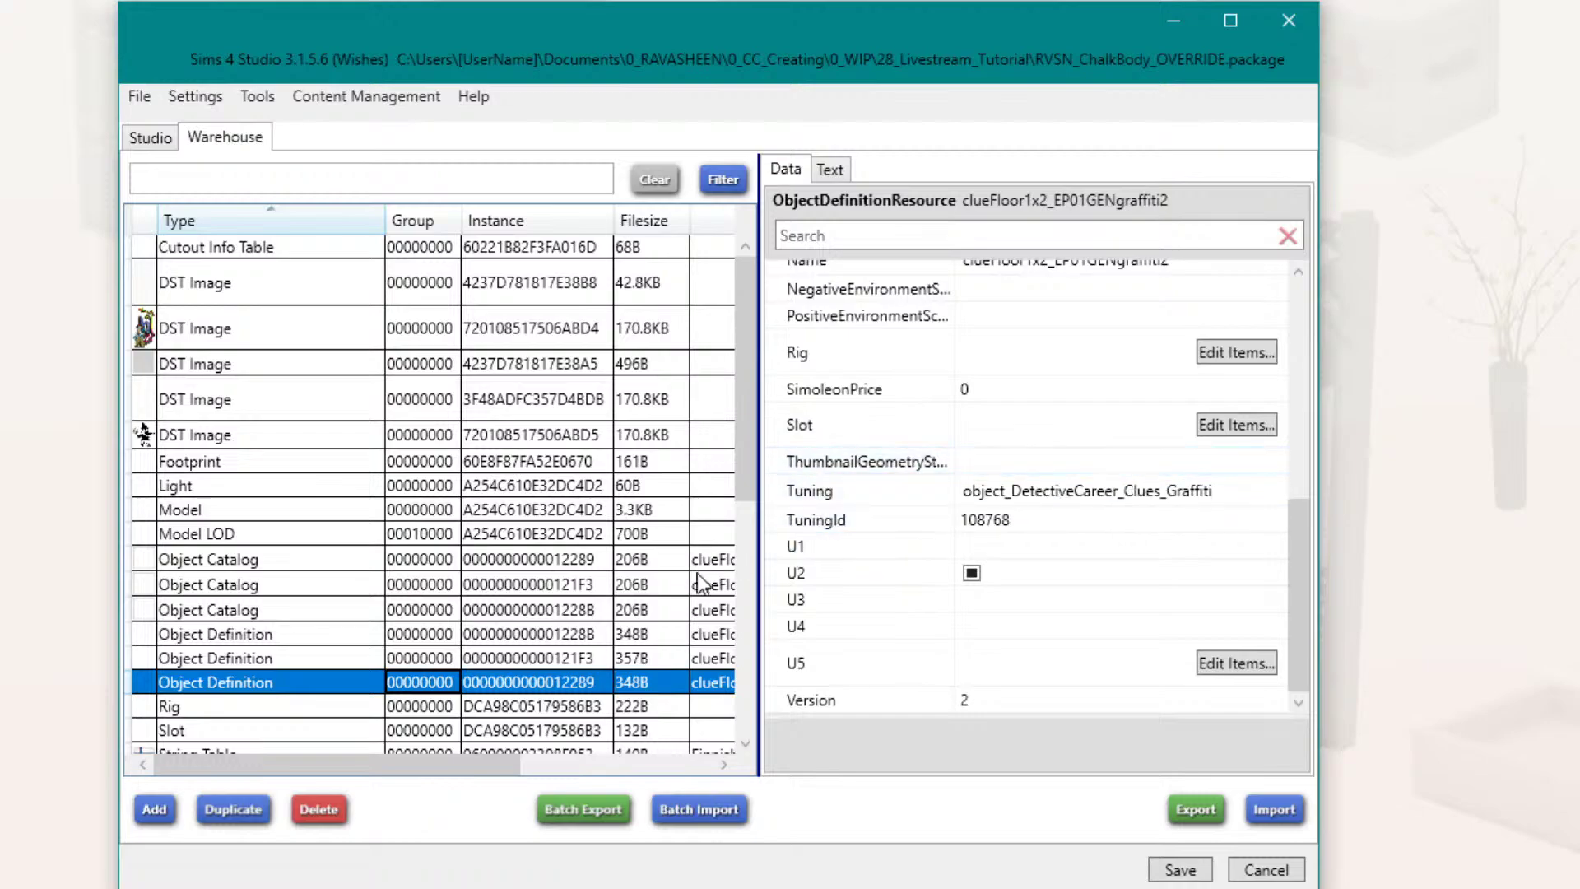
# Step: Compare the DevCategoryFlags of Object Catalog resources 1228B and 121F3, and look through the rest of the resource list
pyautogui.click(622, 610)
pyautogui.click(1094, 451)
pyautogui.scroll(3, 1094, 476)
pyautogui.click(1094, 488)
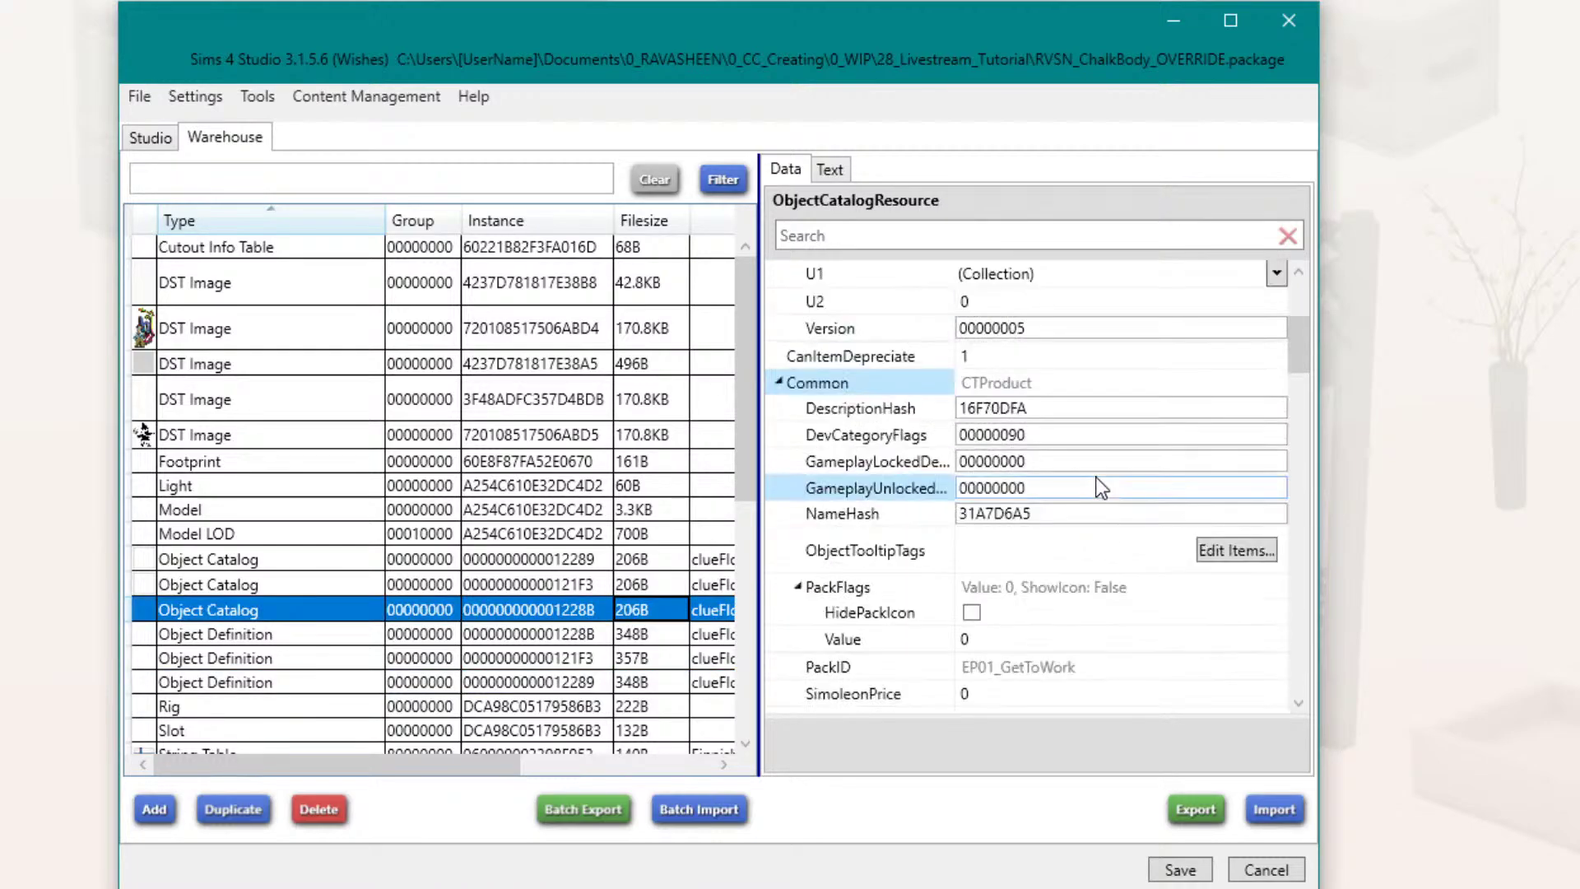
pyautogui.click(255, 586)
pyautogui.click(988, 433)
pyautogui.moveTo(1028, 433); pyautogui.dragTo(916, 441)
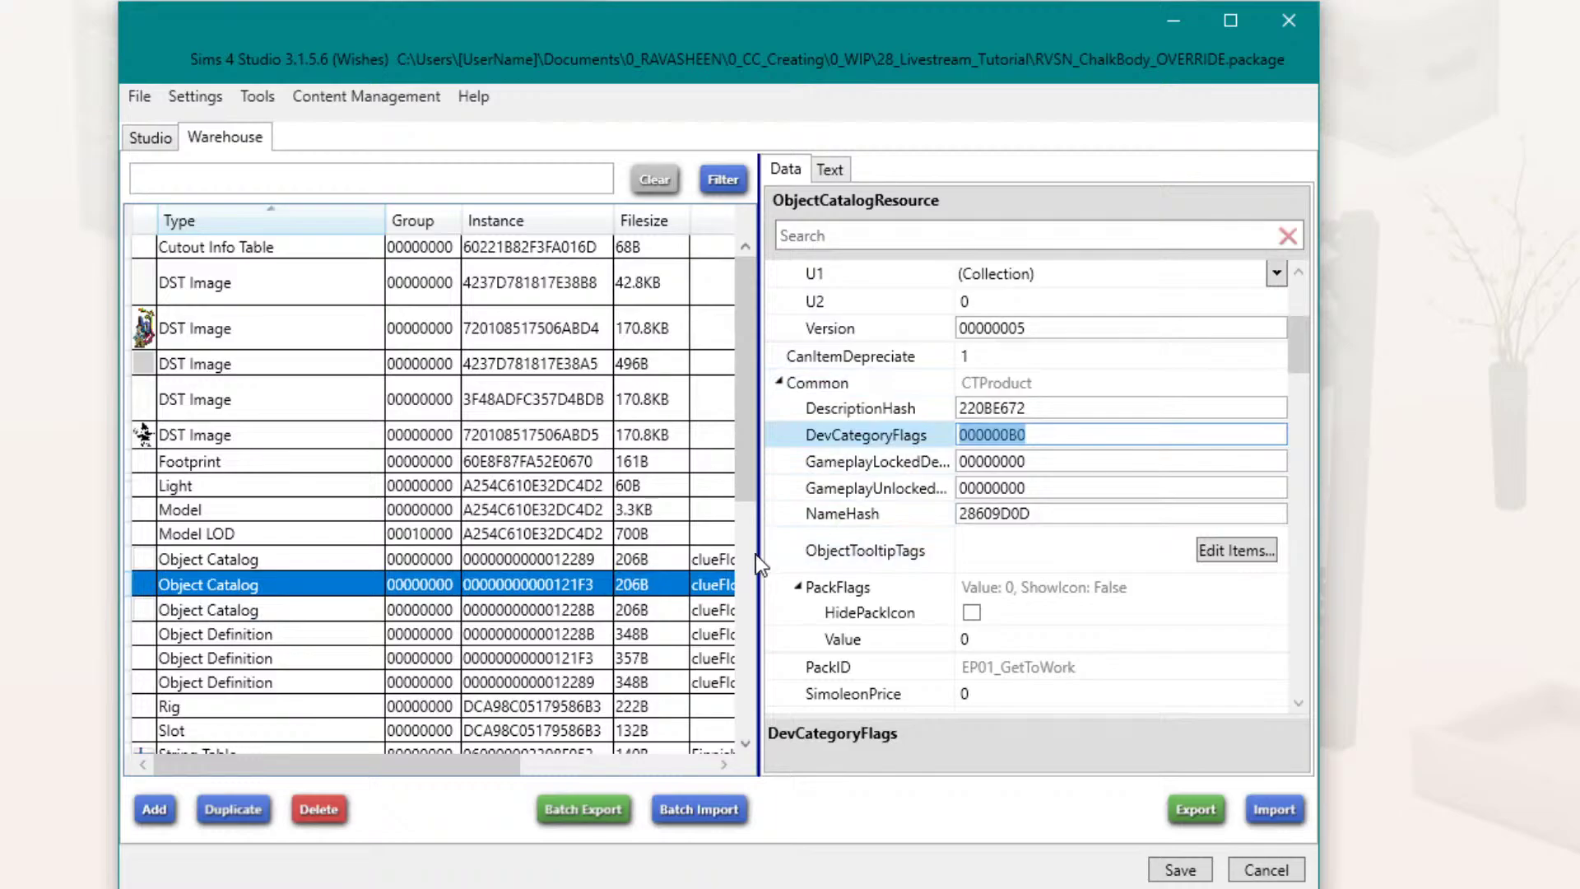
pyautogui.scroll(-5, 756, 554)
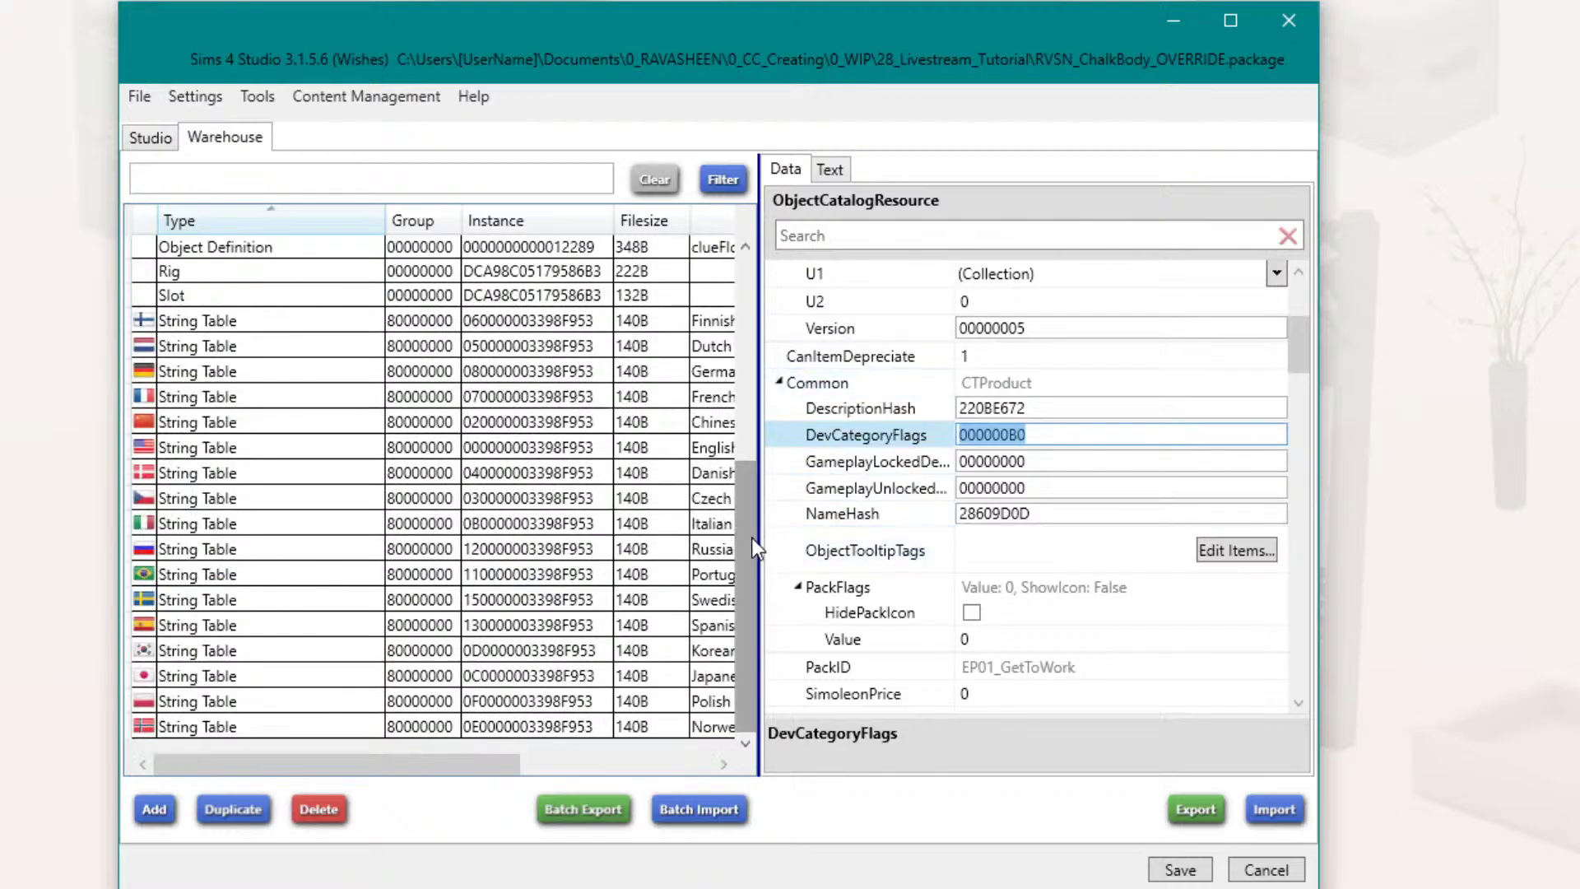
pyautogui.moveTo(752, 537); pyautogui.dragTo(752, 288)
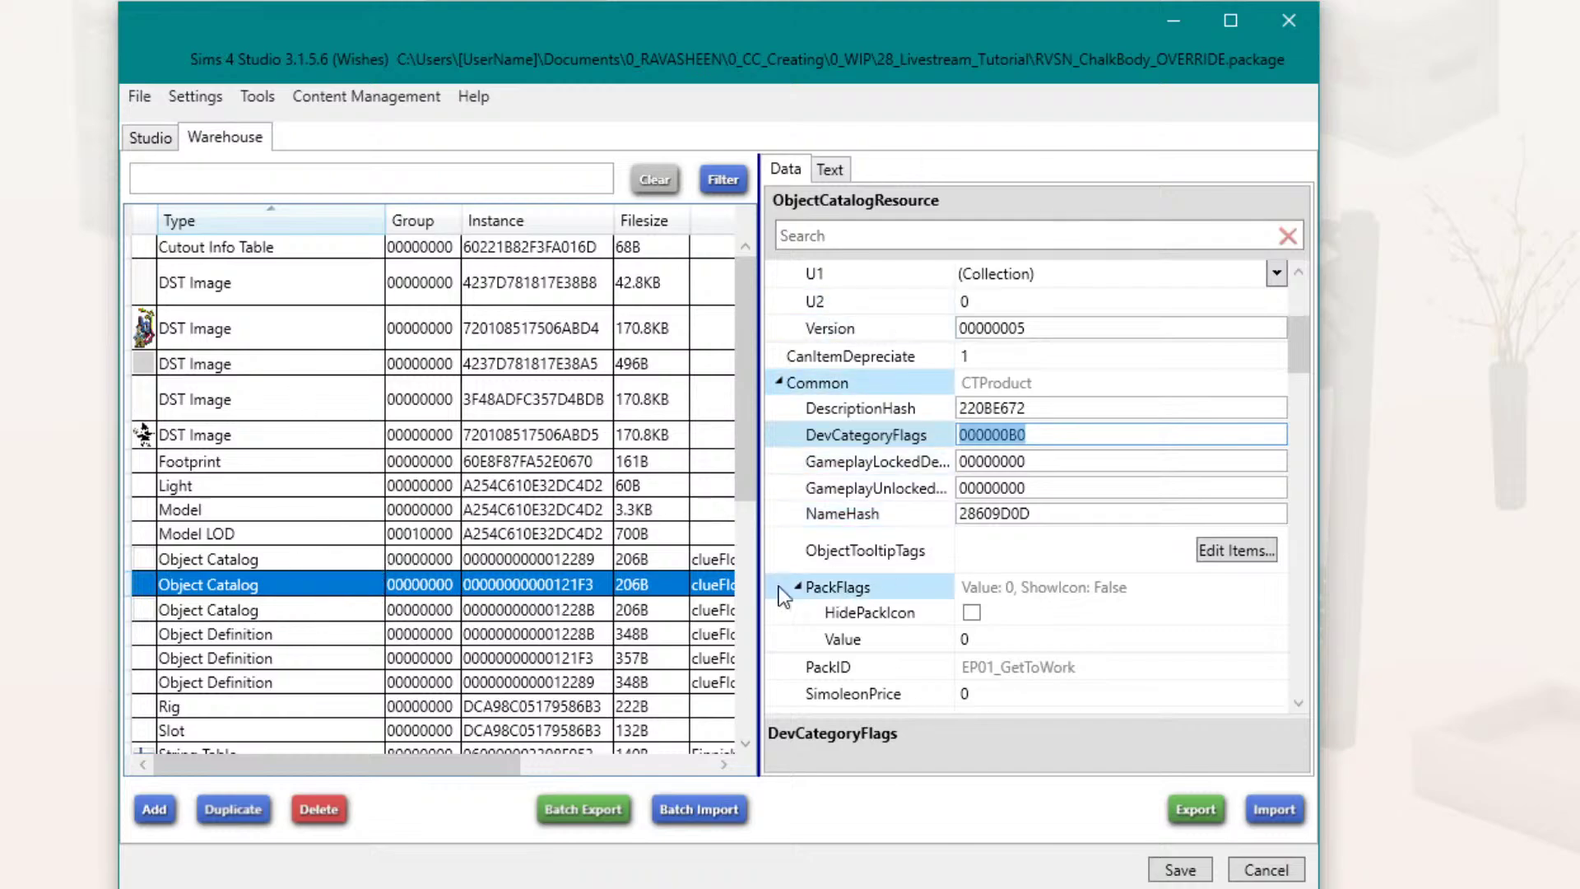
# Step: Set DevCategoryFlags to 00000080 in the Object Catalog resources with instances 1228B and 121F3
pyautogui.click(335, 610)
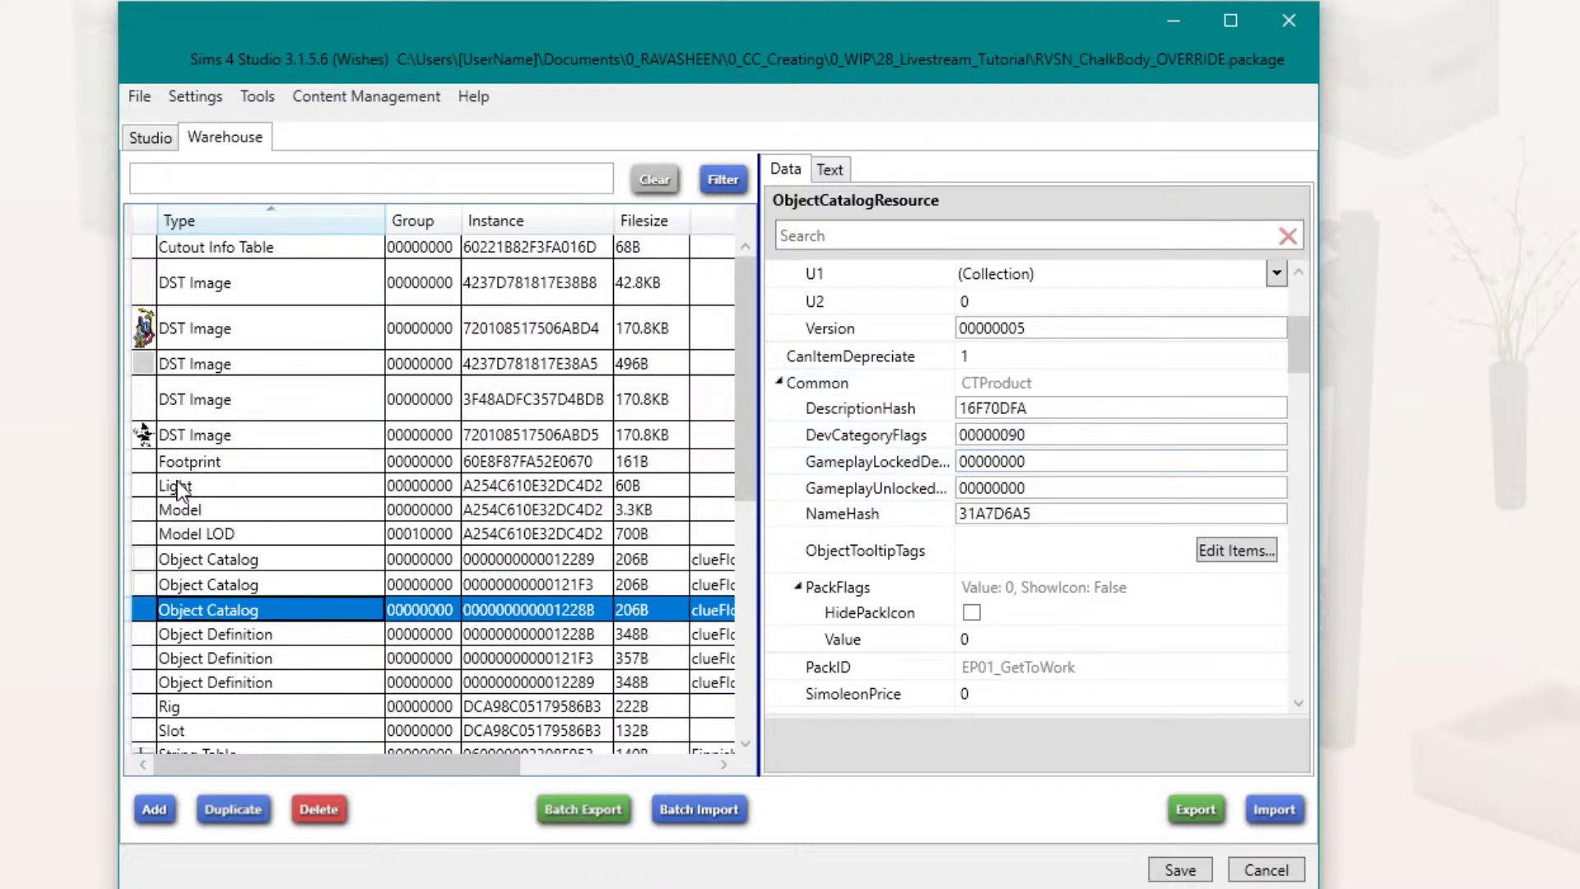
pyautogui.click(1037, 435)
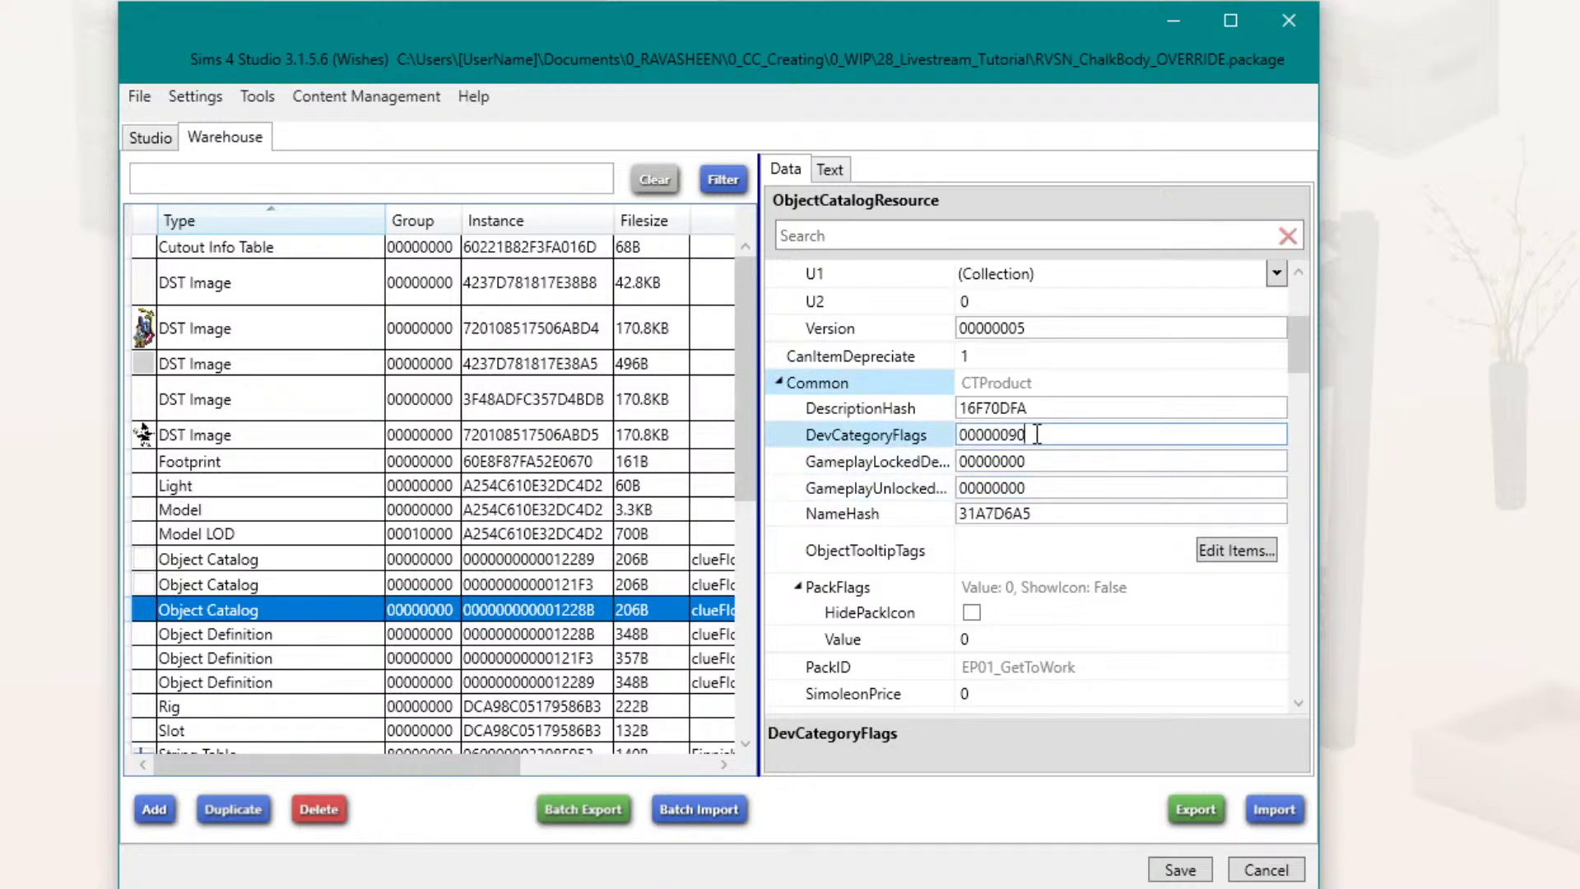
pyautogui.write('80')
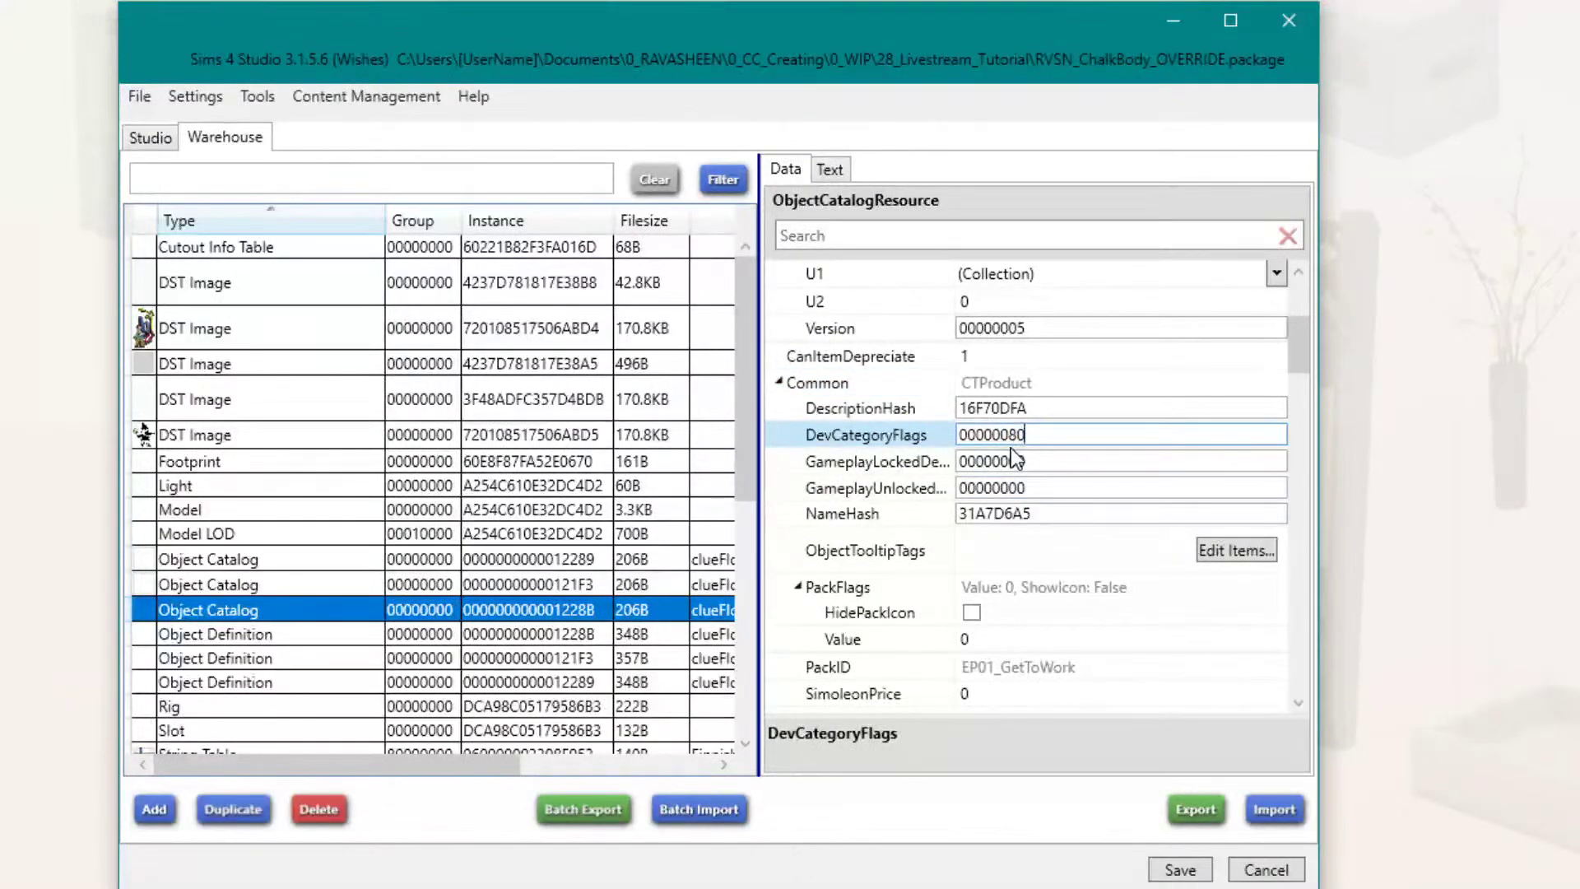
pyautogui.click(226, 586)
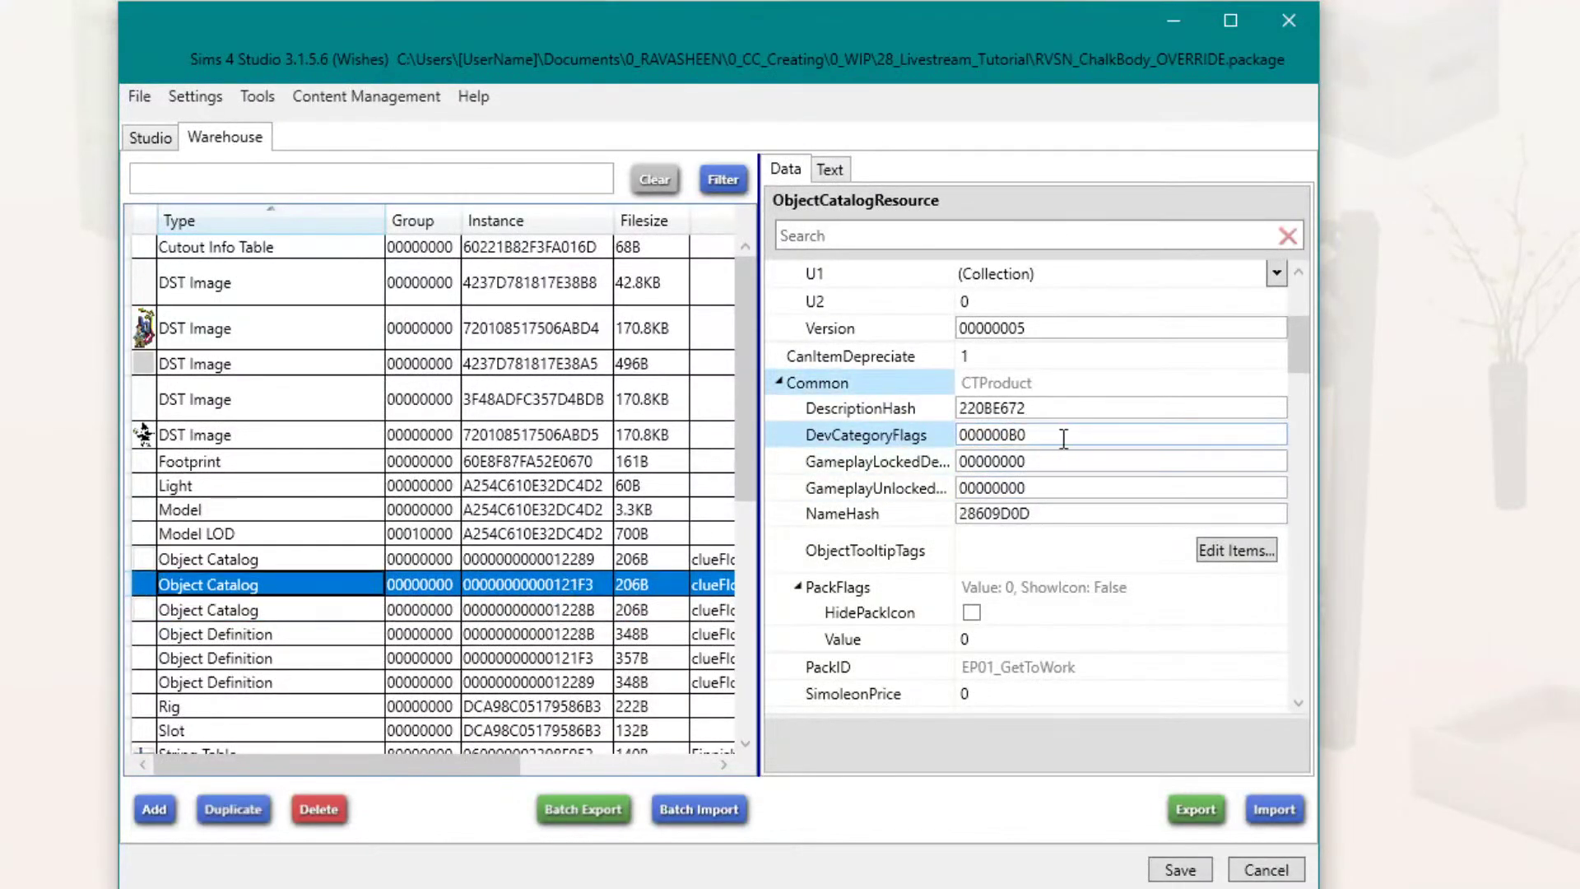
pyautogui.moveTo(1029, 435); pyautogui.dragTo(1014, 437)
pyautogui.press('BackSpace')
pyautogui.write('80')
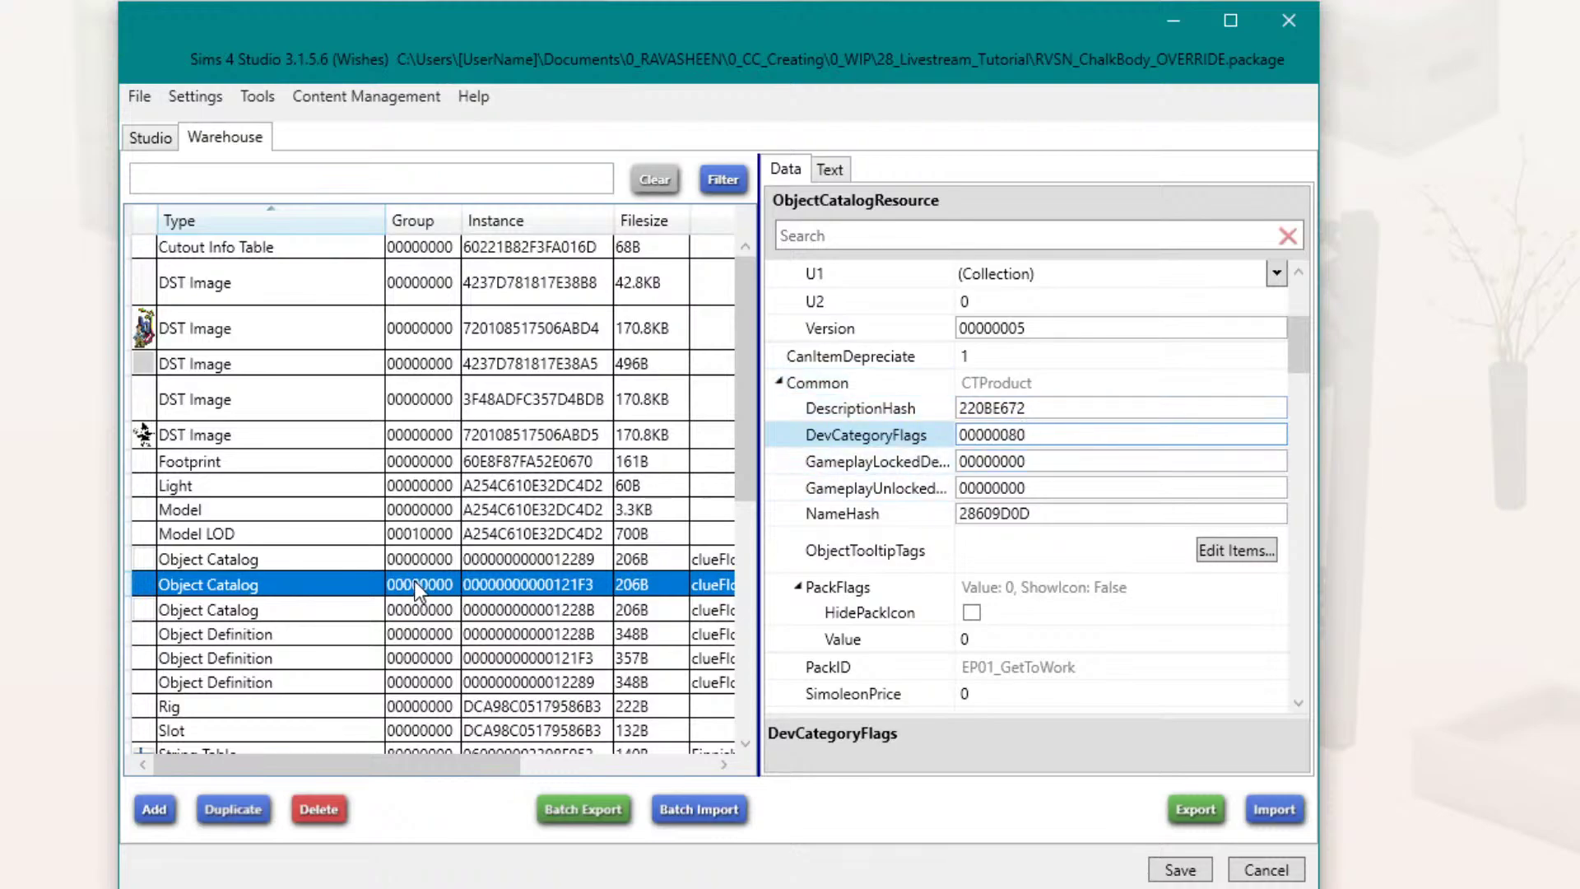
# Step: Set DevCategoryFlags to 00000080 in Object Catalog resource 12289, and check the flags of the other two catalog resources
pyautogui.click(512, 610)
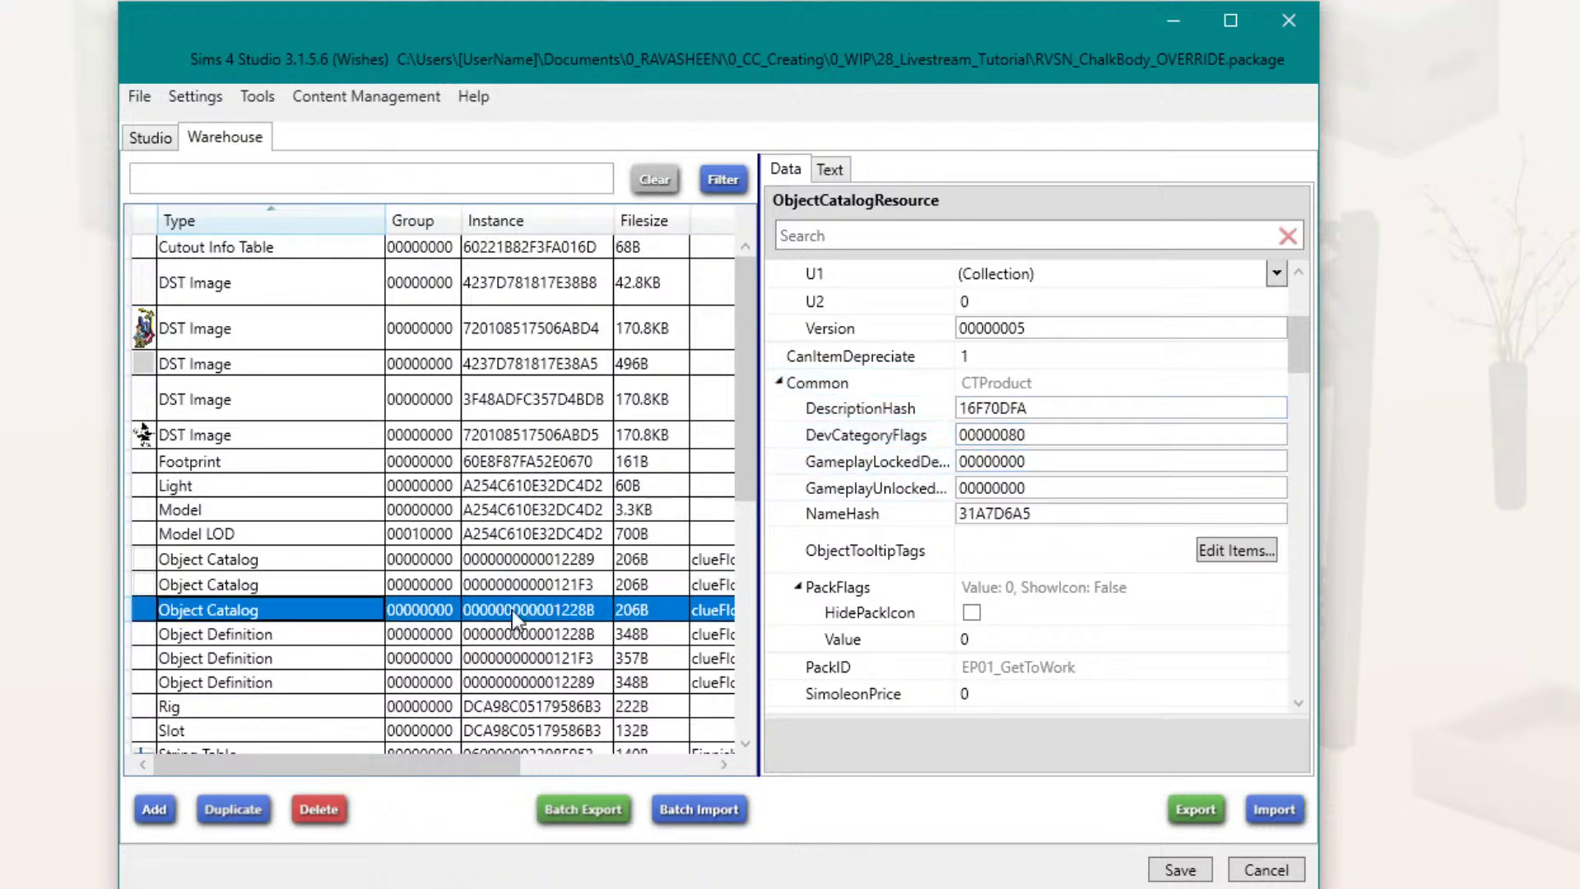
pyautogui.click(1026, 434)
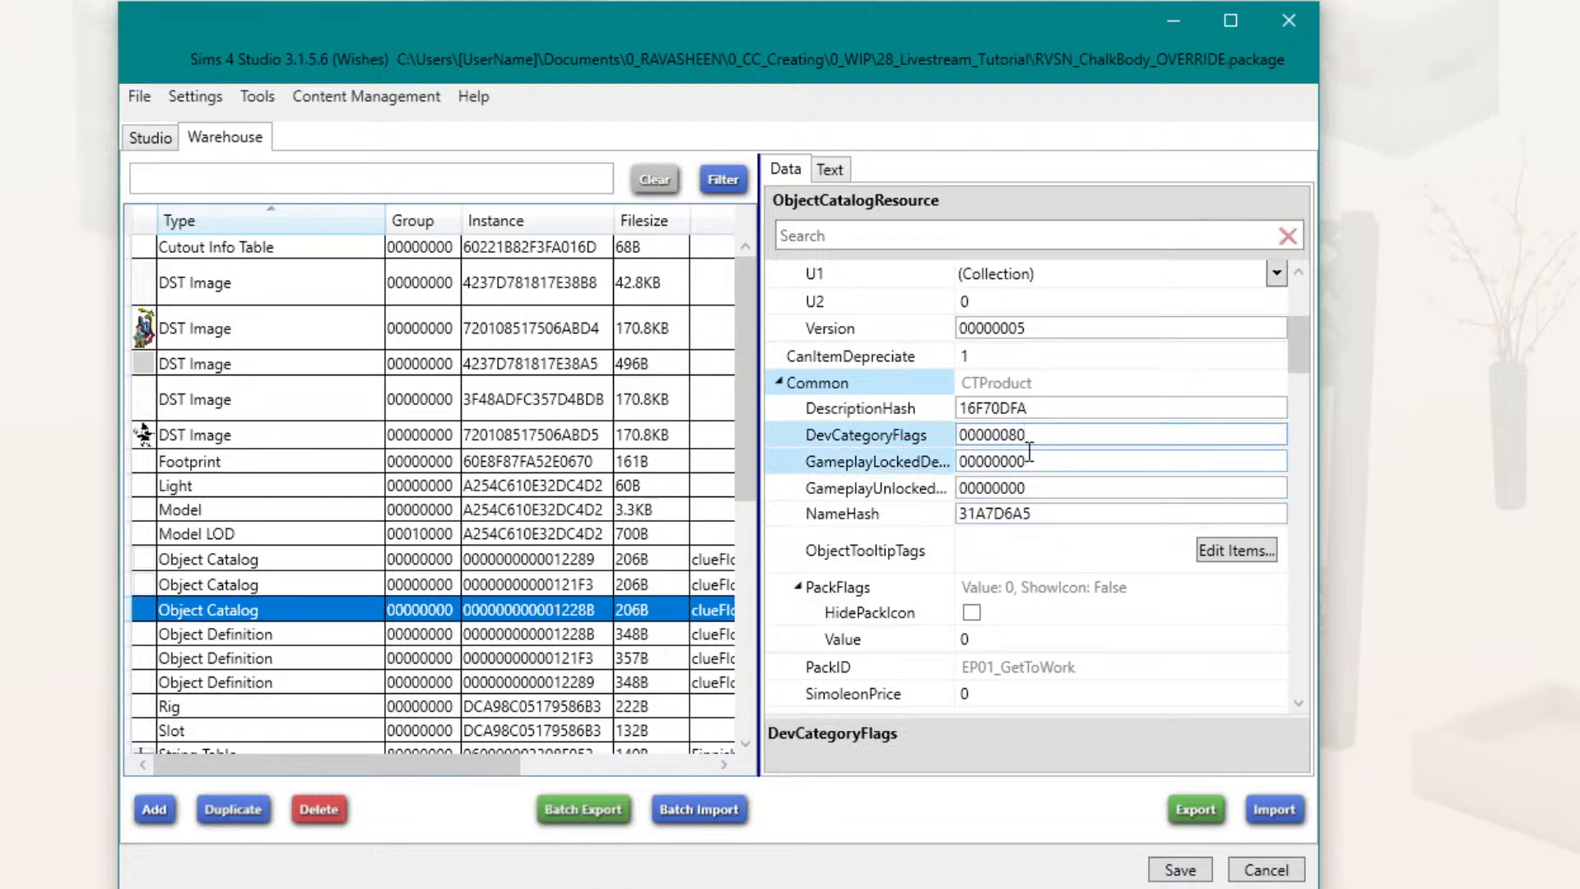
pyautogui.click(322, 561)
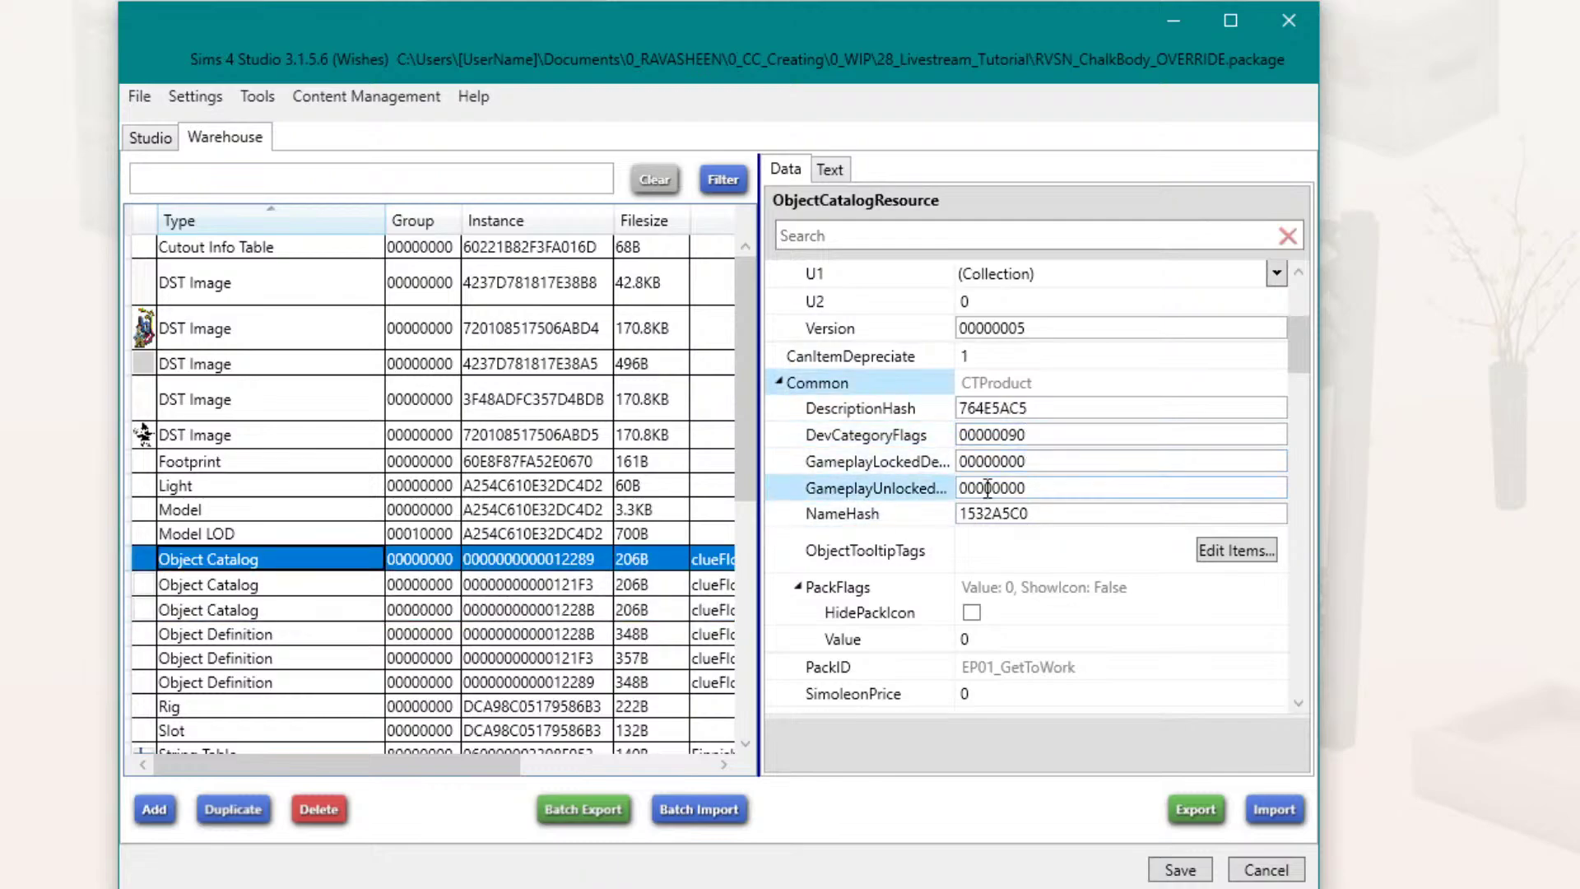
pyautogui.moveTo(1031, 435); pyautogui.dragTo(1011, 438)
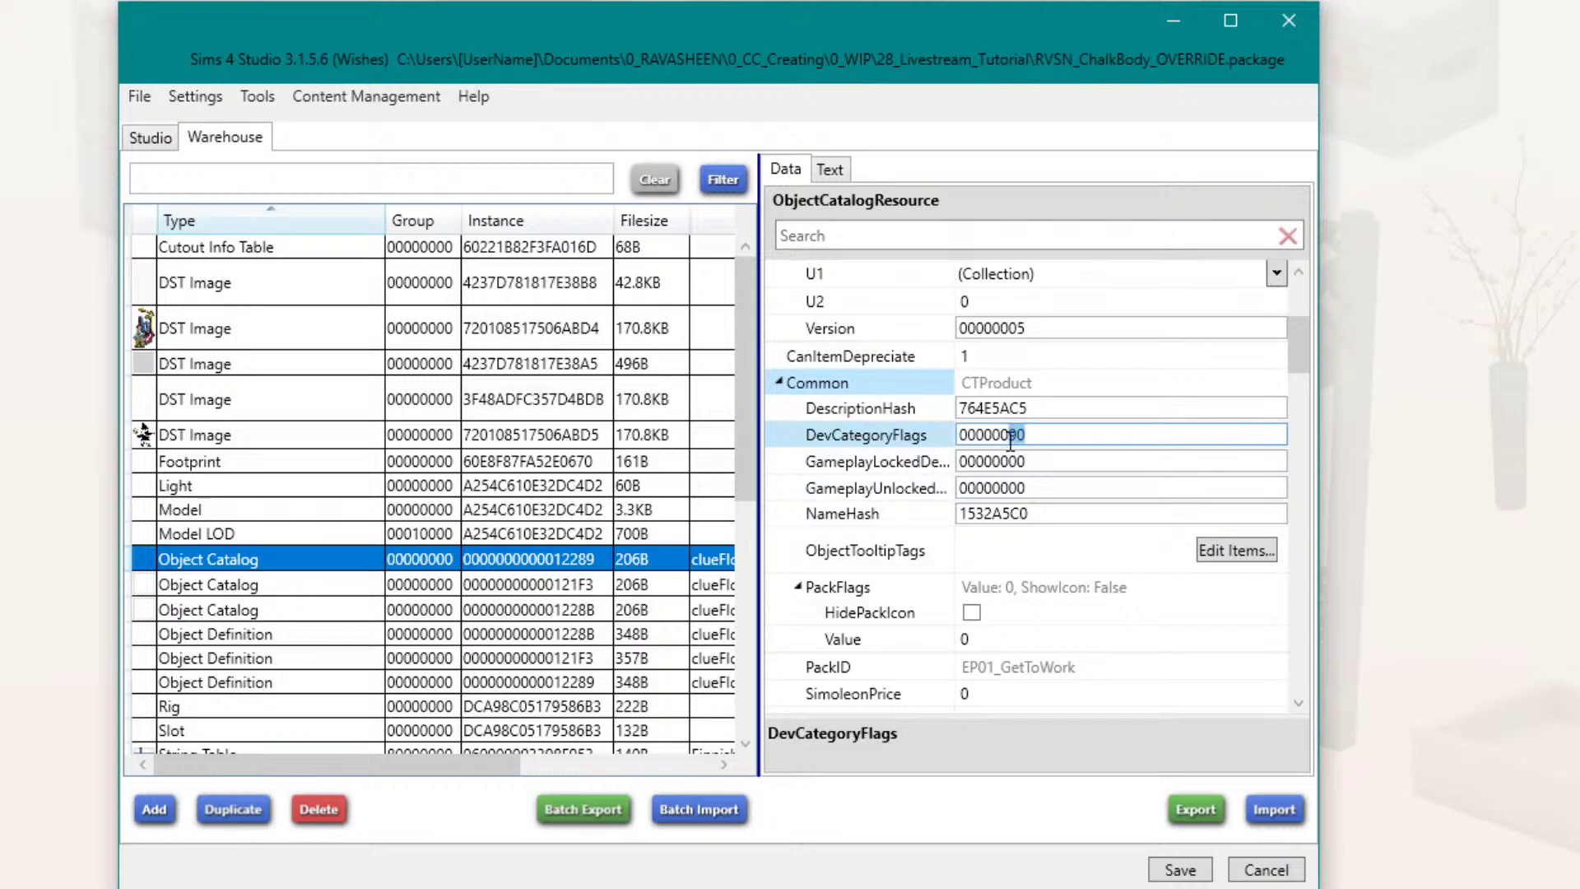
pyautogui.write('80')
pyautogui.click(338, 584)
pyautogui.click(300, 610)
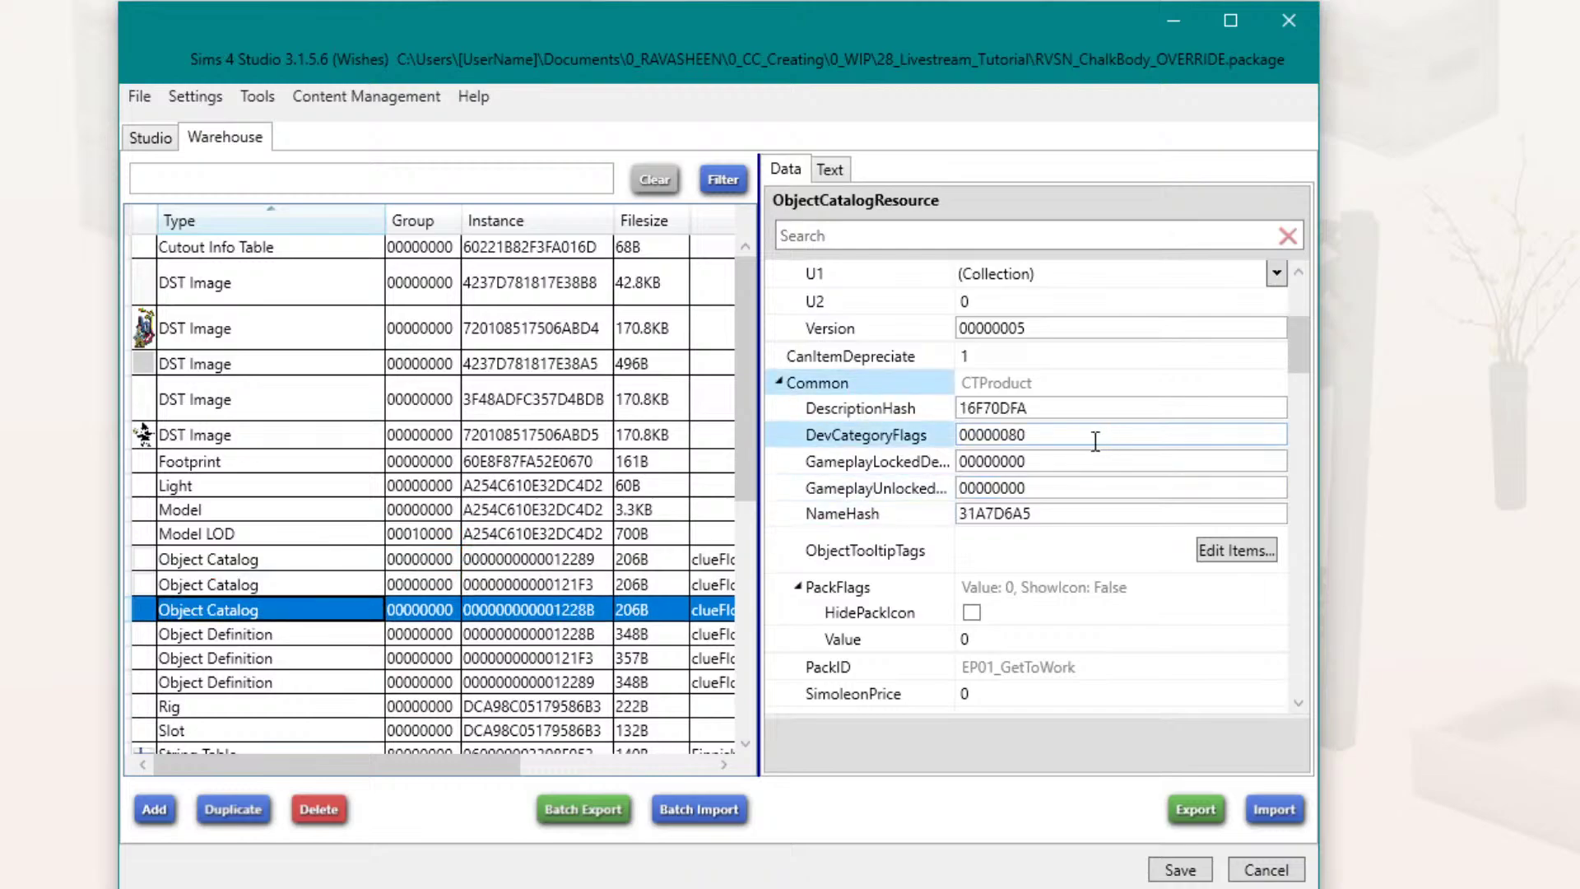
# Step: Add the Rug tag from the Decorative category to the object and apply it to all swatches
pyautogui.click(150, 137)
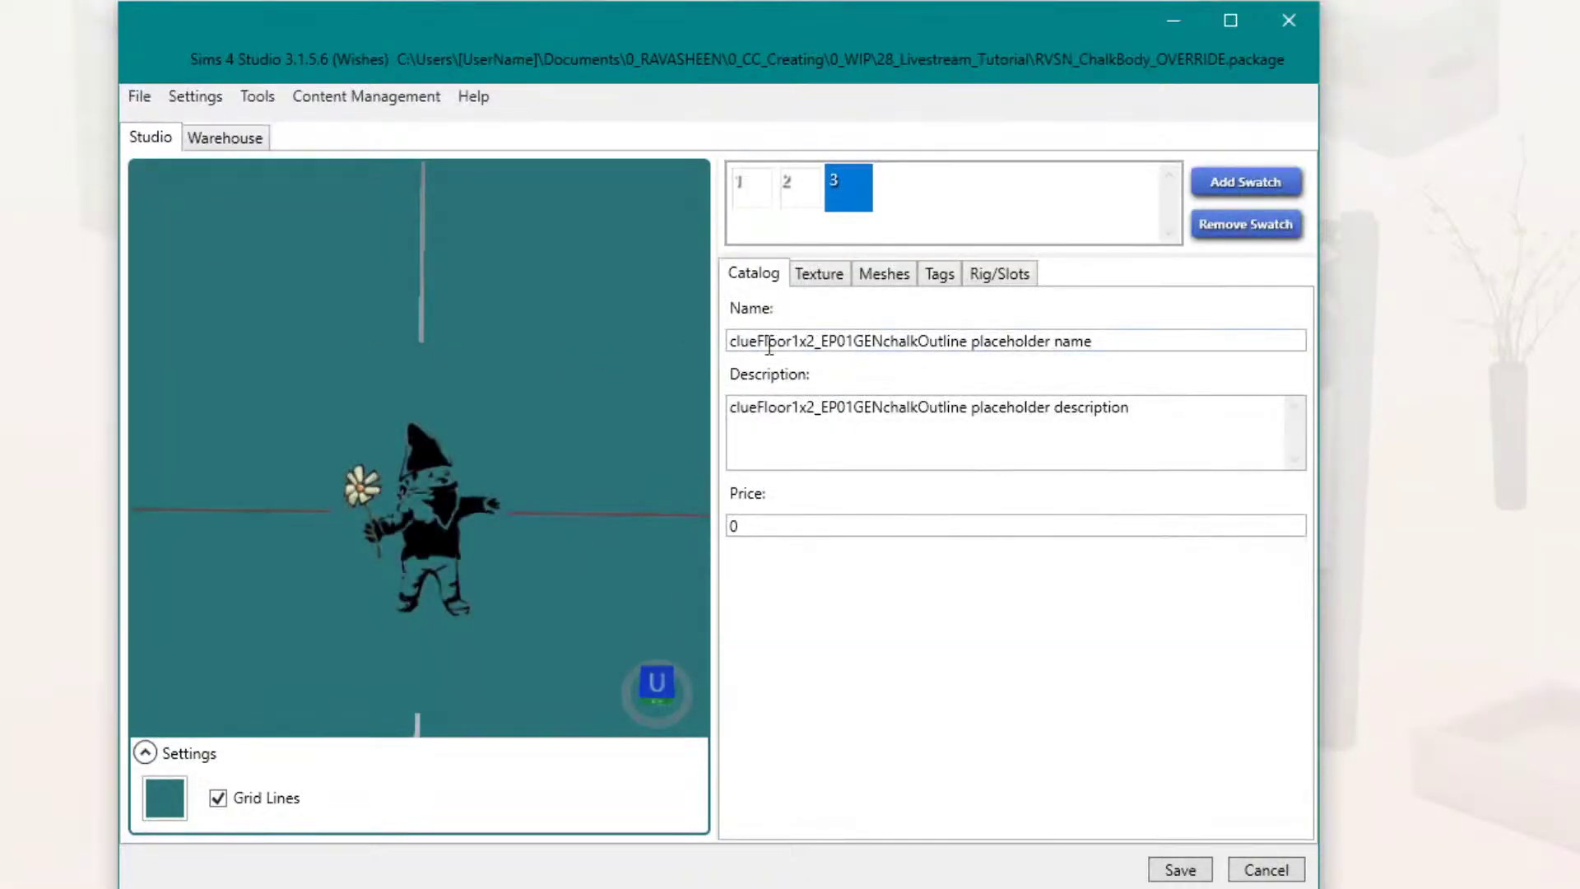
pyautogui.click(956, 270)
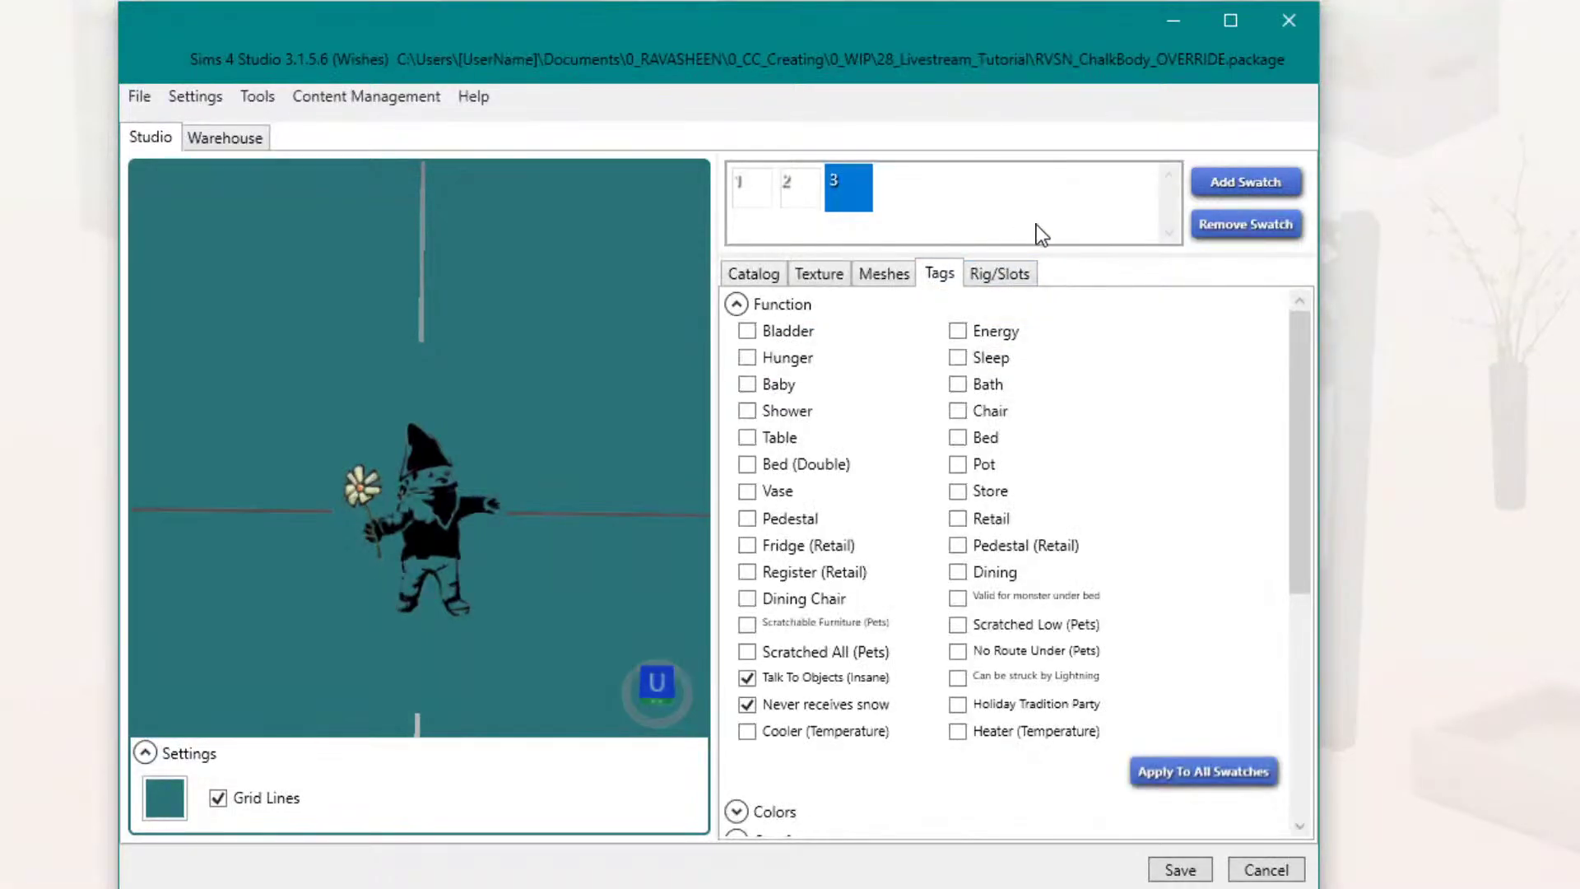
pyautogui.scroll(-9, 836, 630)
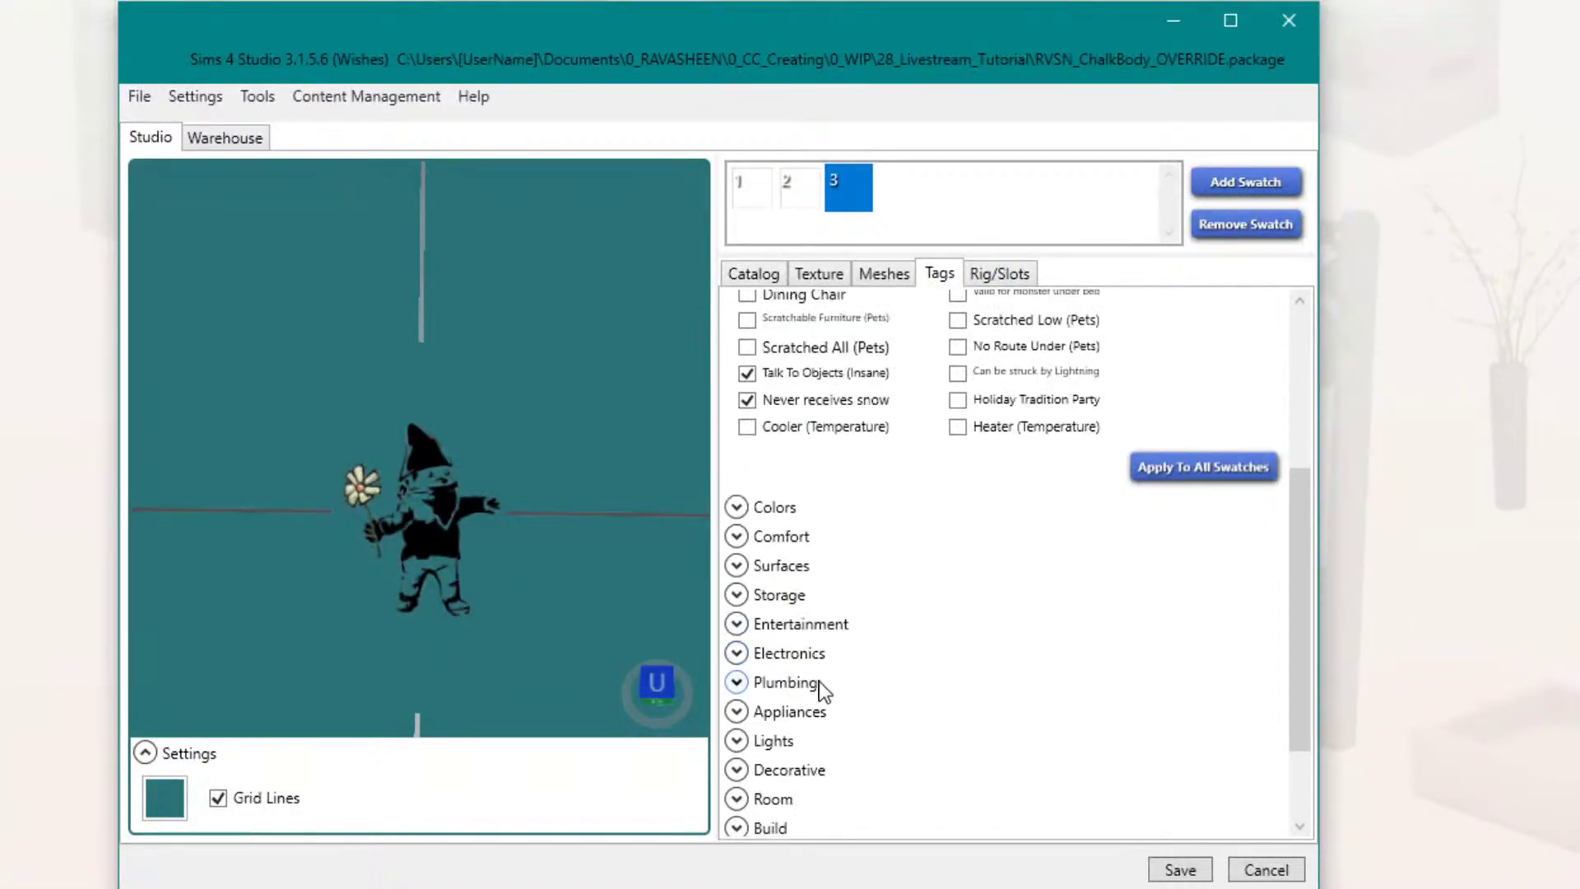
pyautogui.click(790, 707)
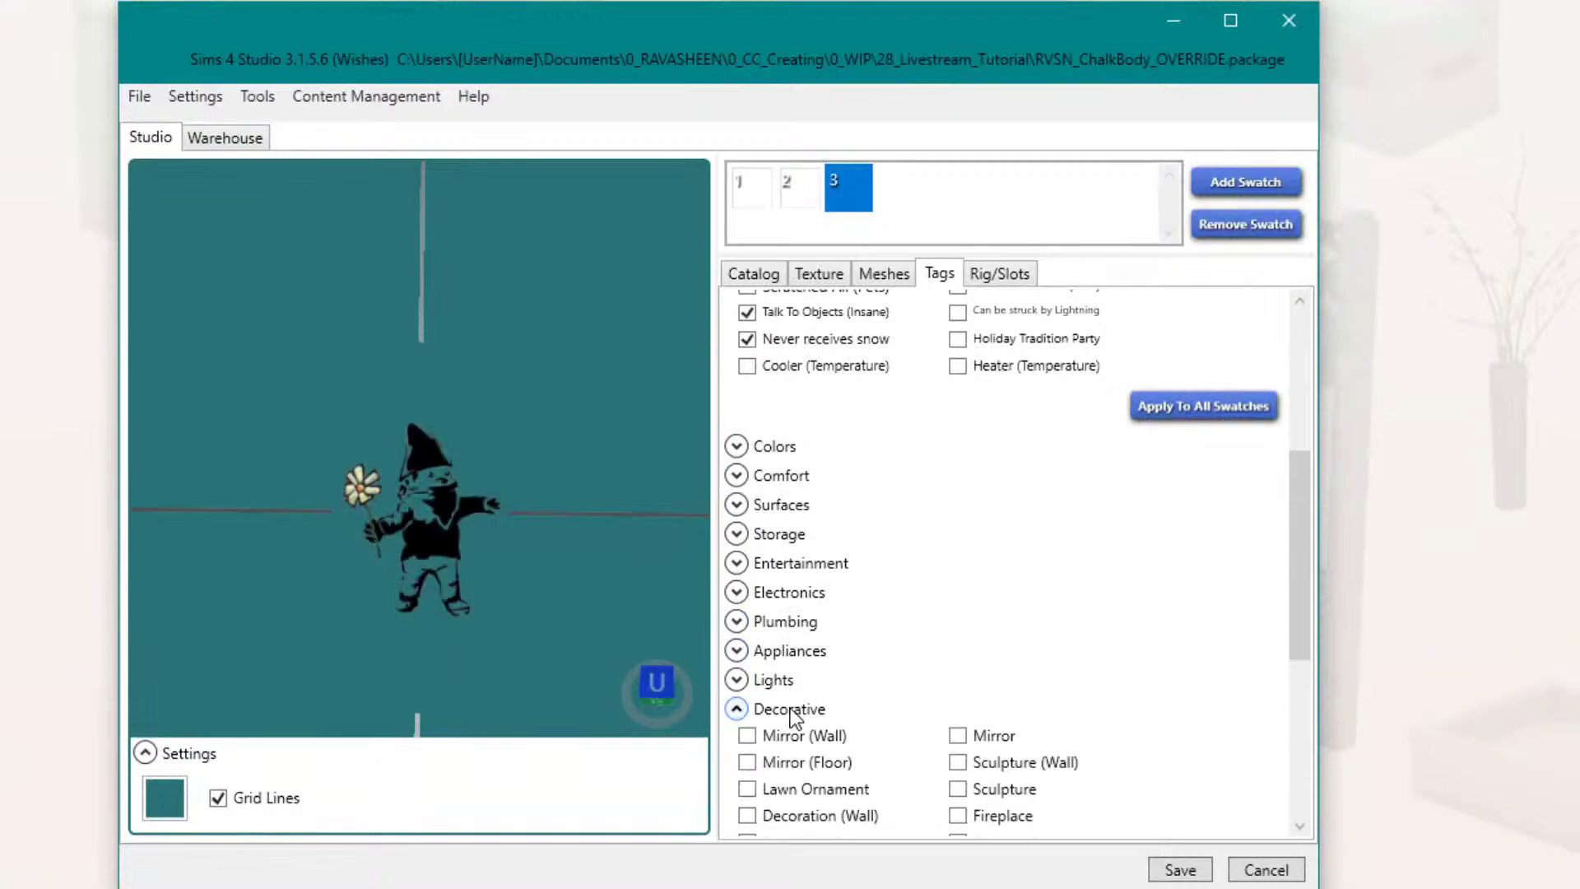
pyautogui.scroll(-3, 856, 640)
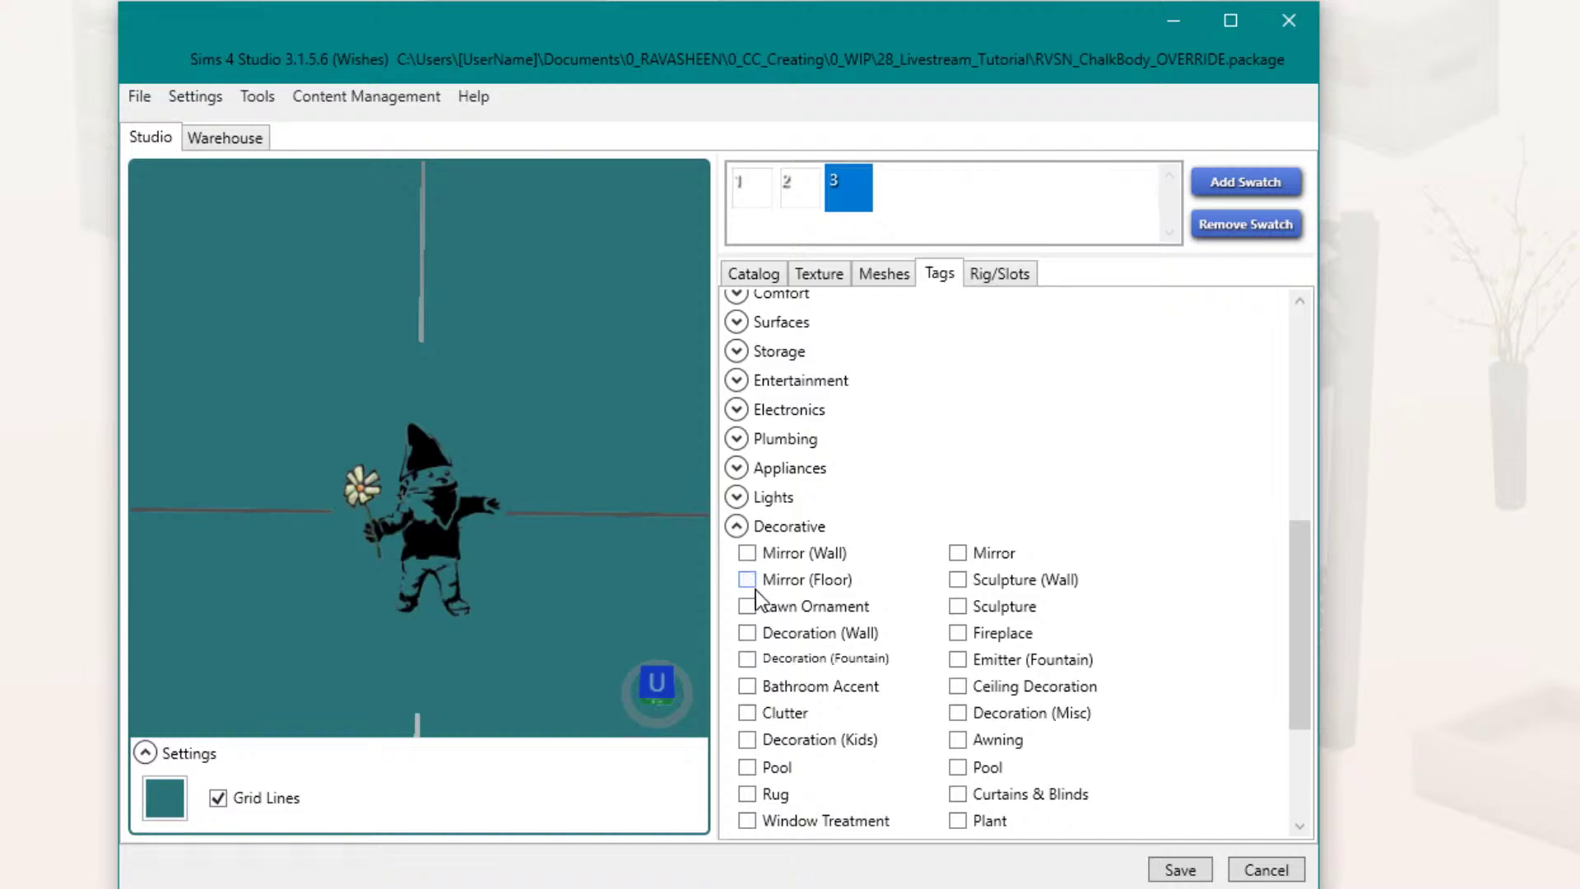
pyautogui.scroll(-2, 751, 600)
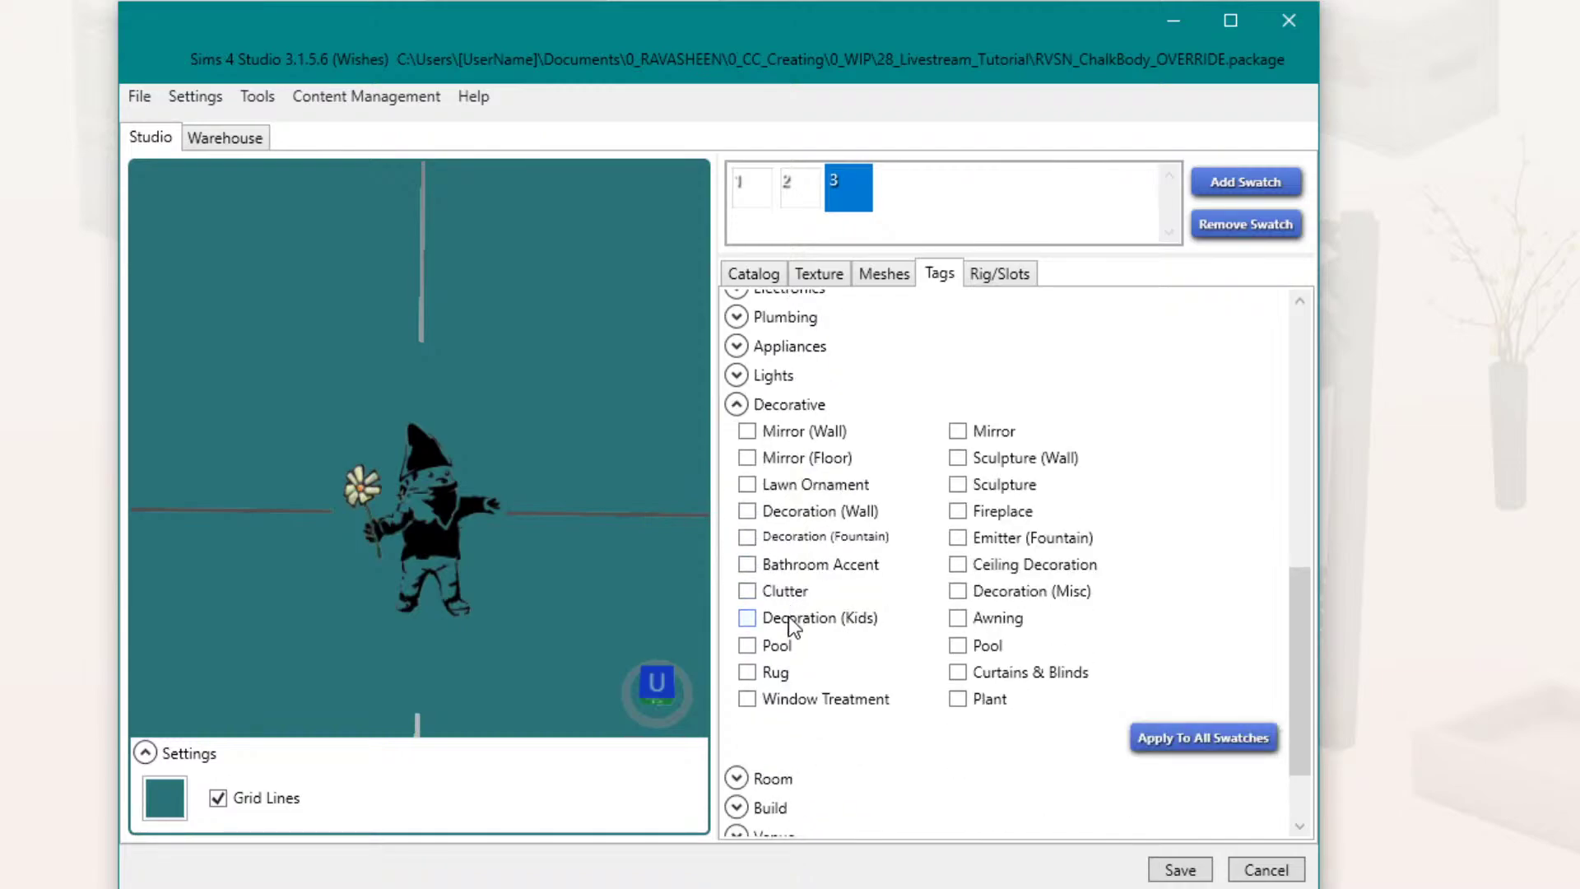
pyautogui.click(776, 674)
pyautogui.click(1210, 743)
pyautogui.click(1273, 770)
# Step: Set the object's catalog price to 10 and save the package
pyautogui.click(769, 275)
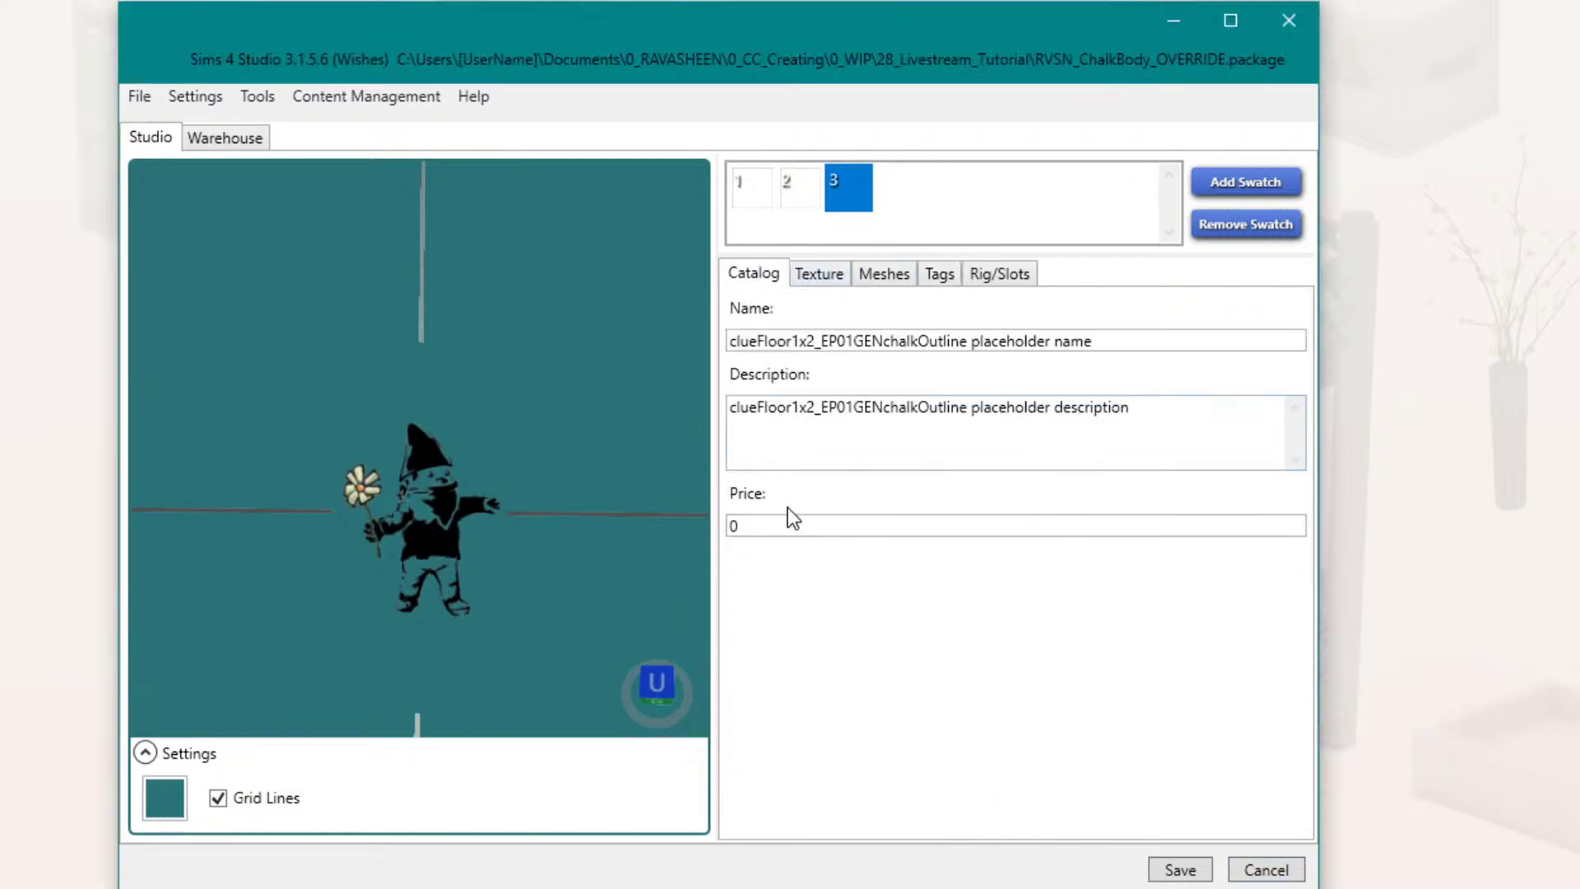
pyautogui.click(774, 528)
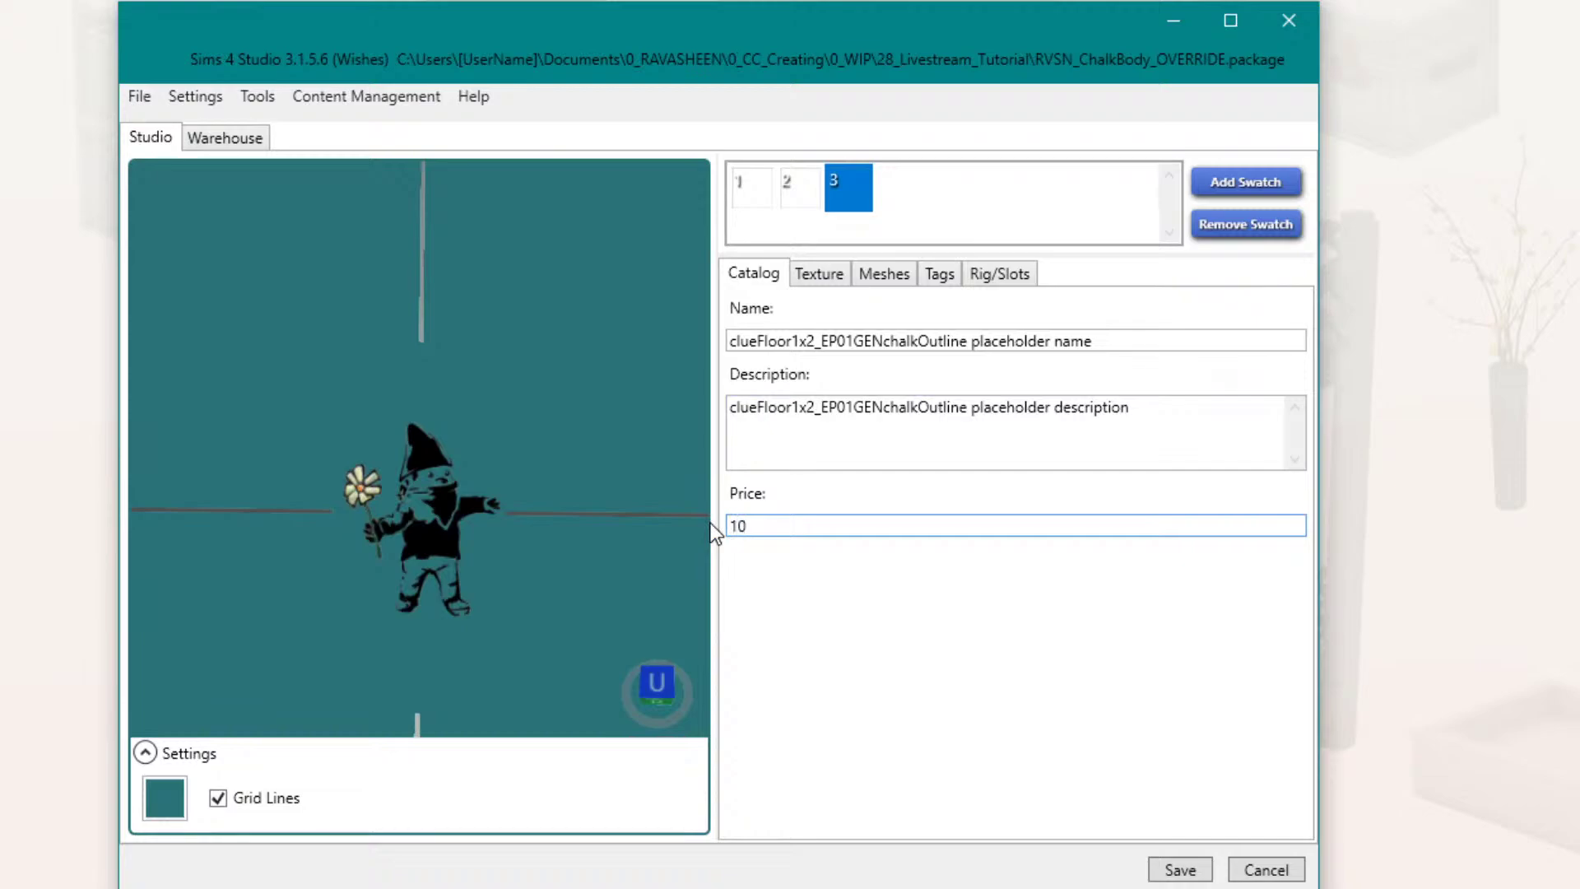
pyautogui.click(1178, 869)
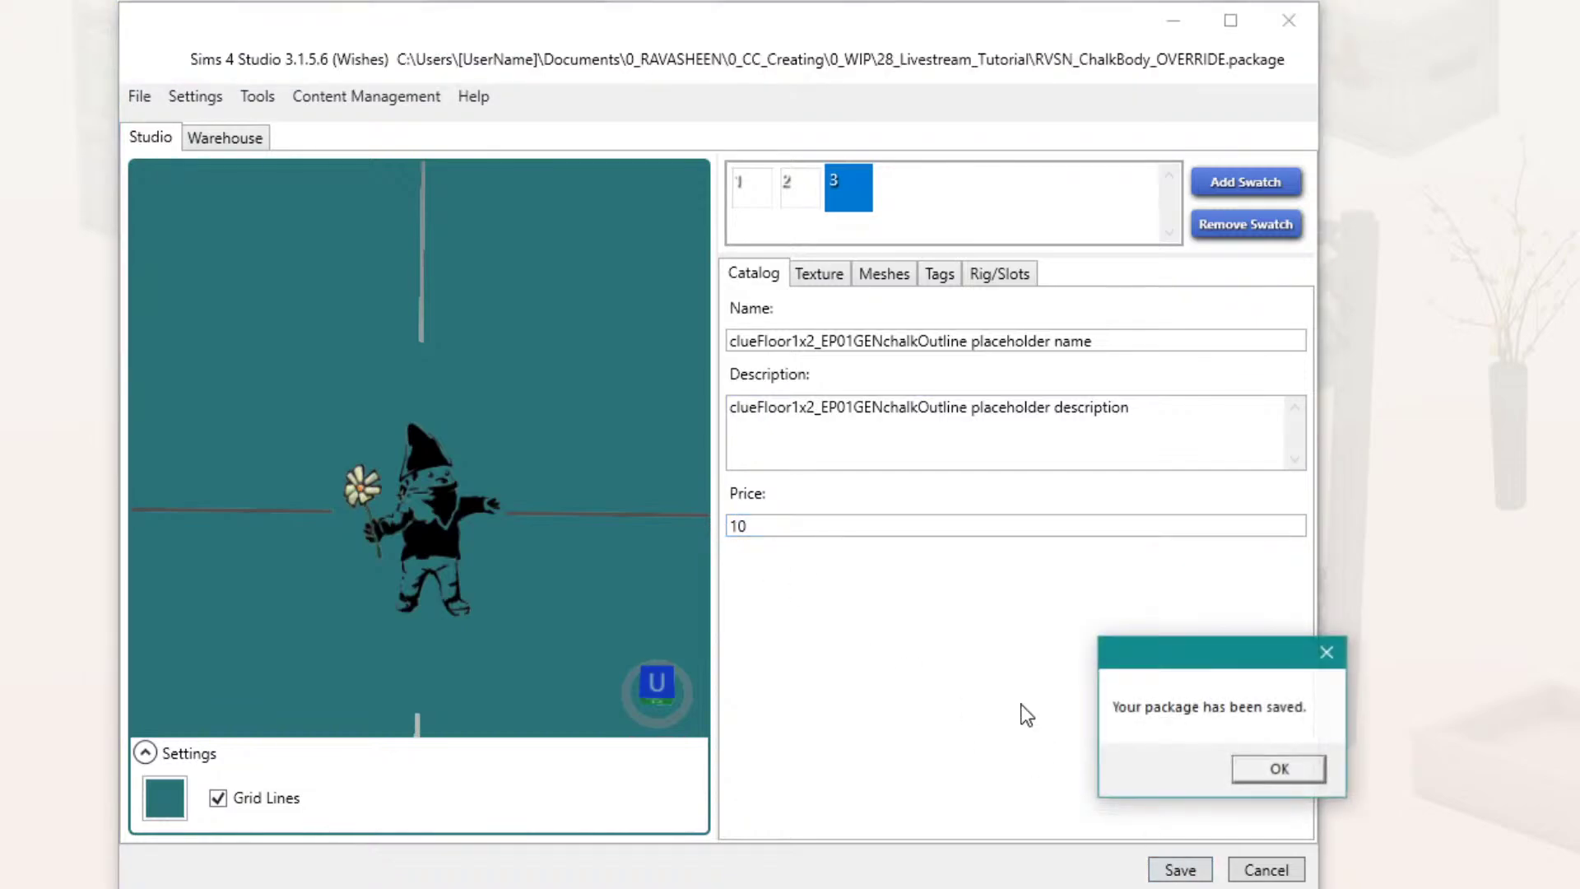
pyautogui.click(1277, 770)
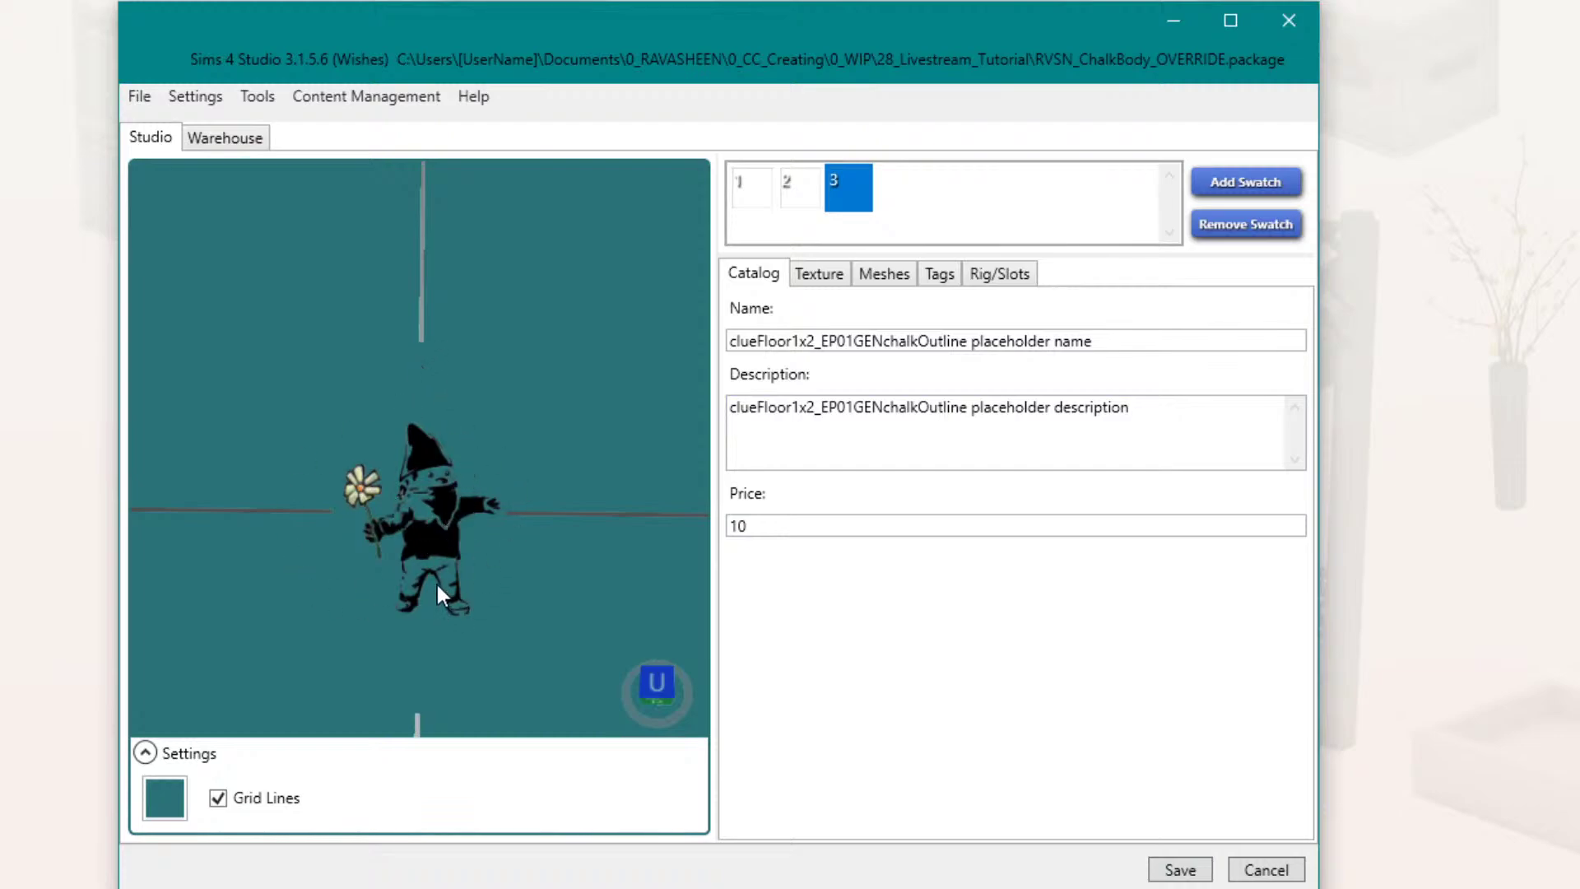
# Step: Preview all three swatches, and review the third swatch's texture, thumbnails and tag categories
pyautogui.click(753, 180)
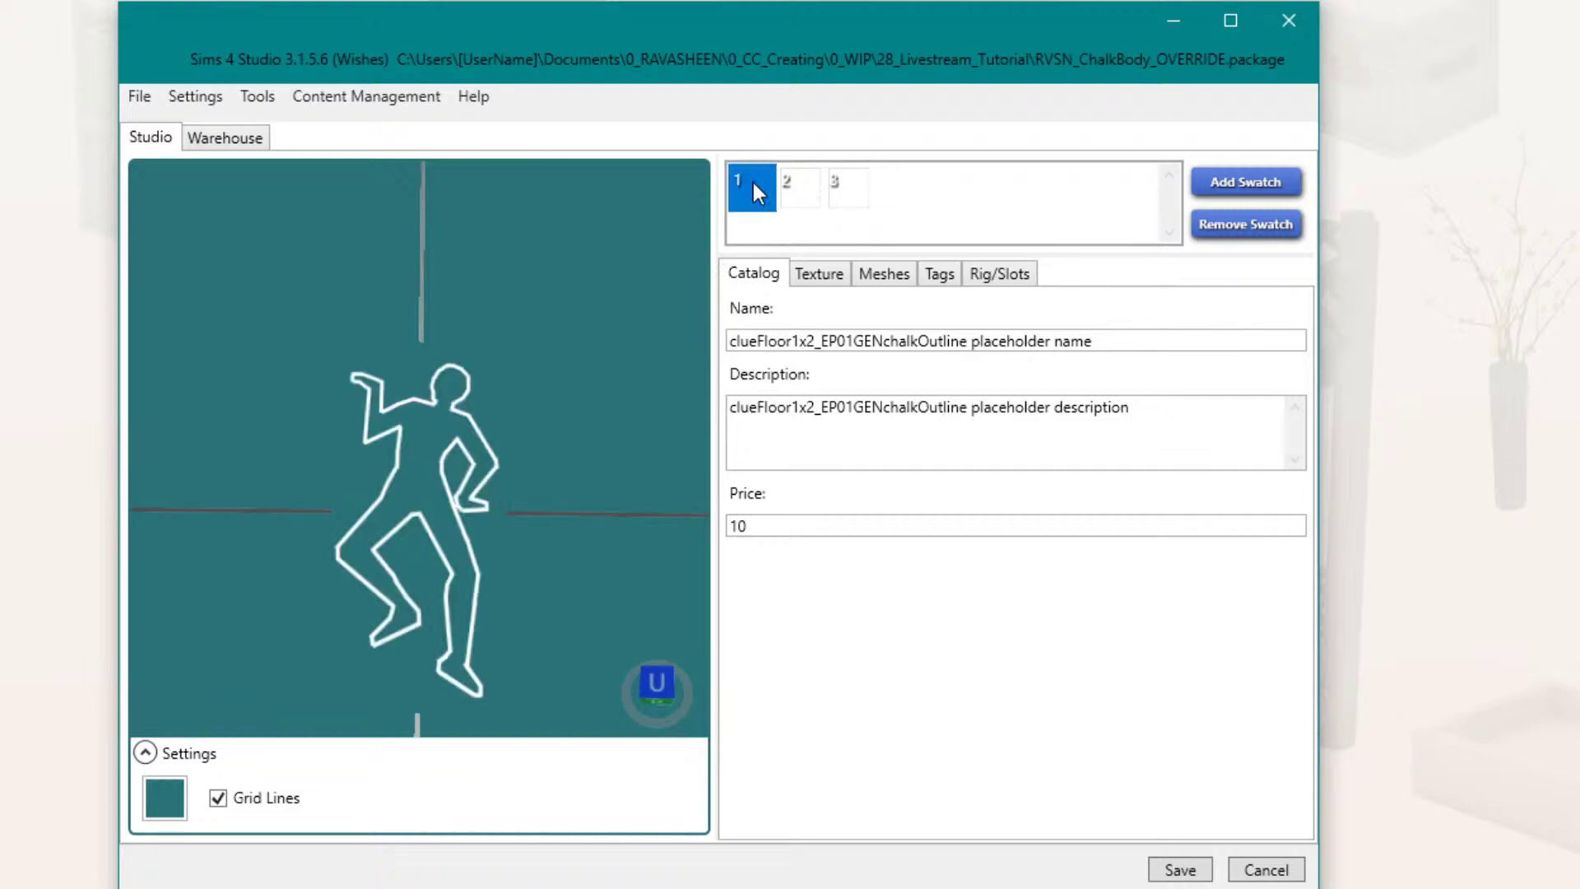
pyautogui.click(791, 186)
pyautogui.click(854, 189)
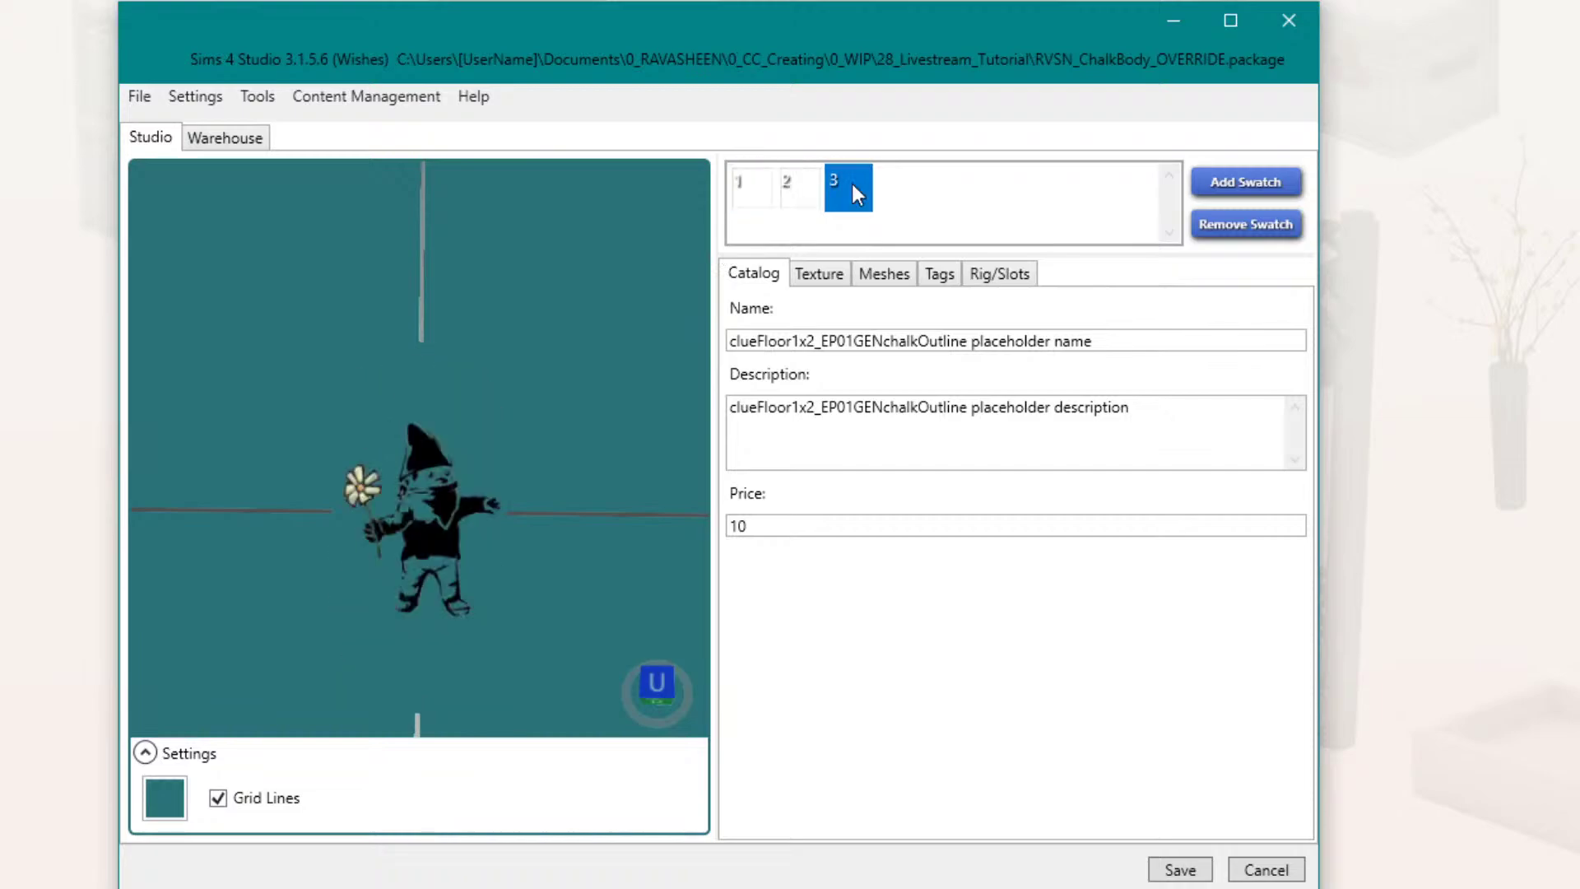
pyautogui.click(803, 280)
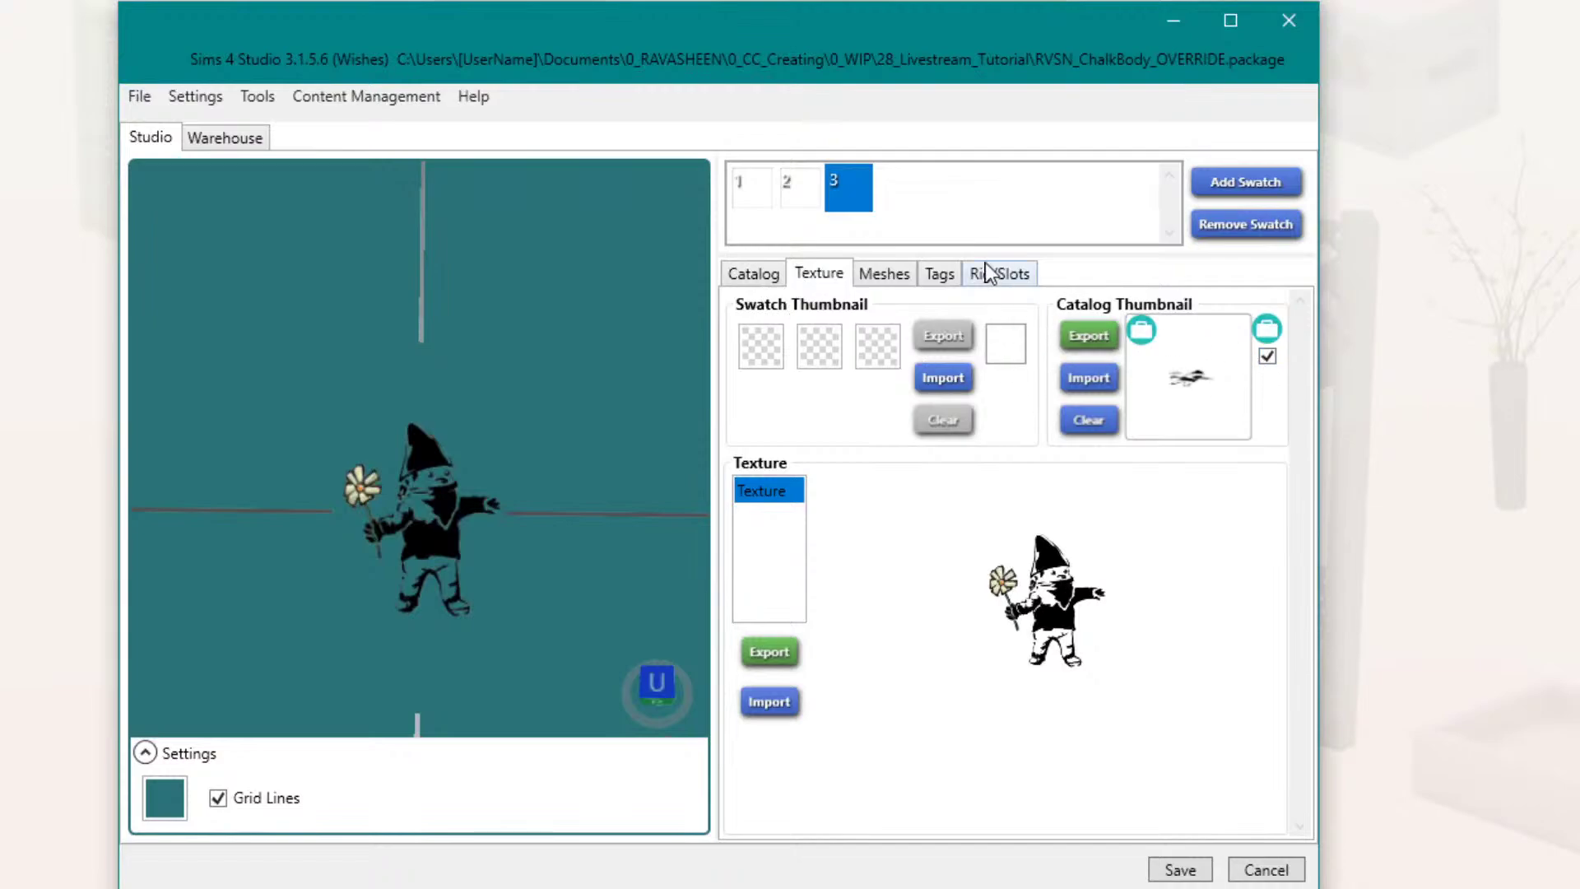
pyautogui.click(949, 276)
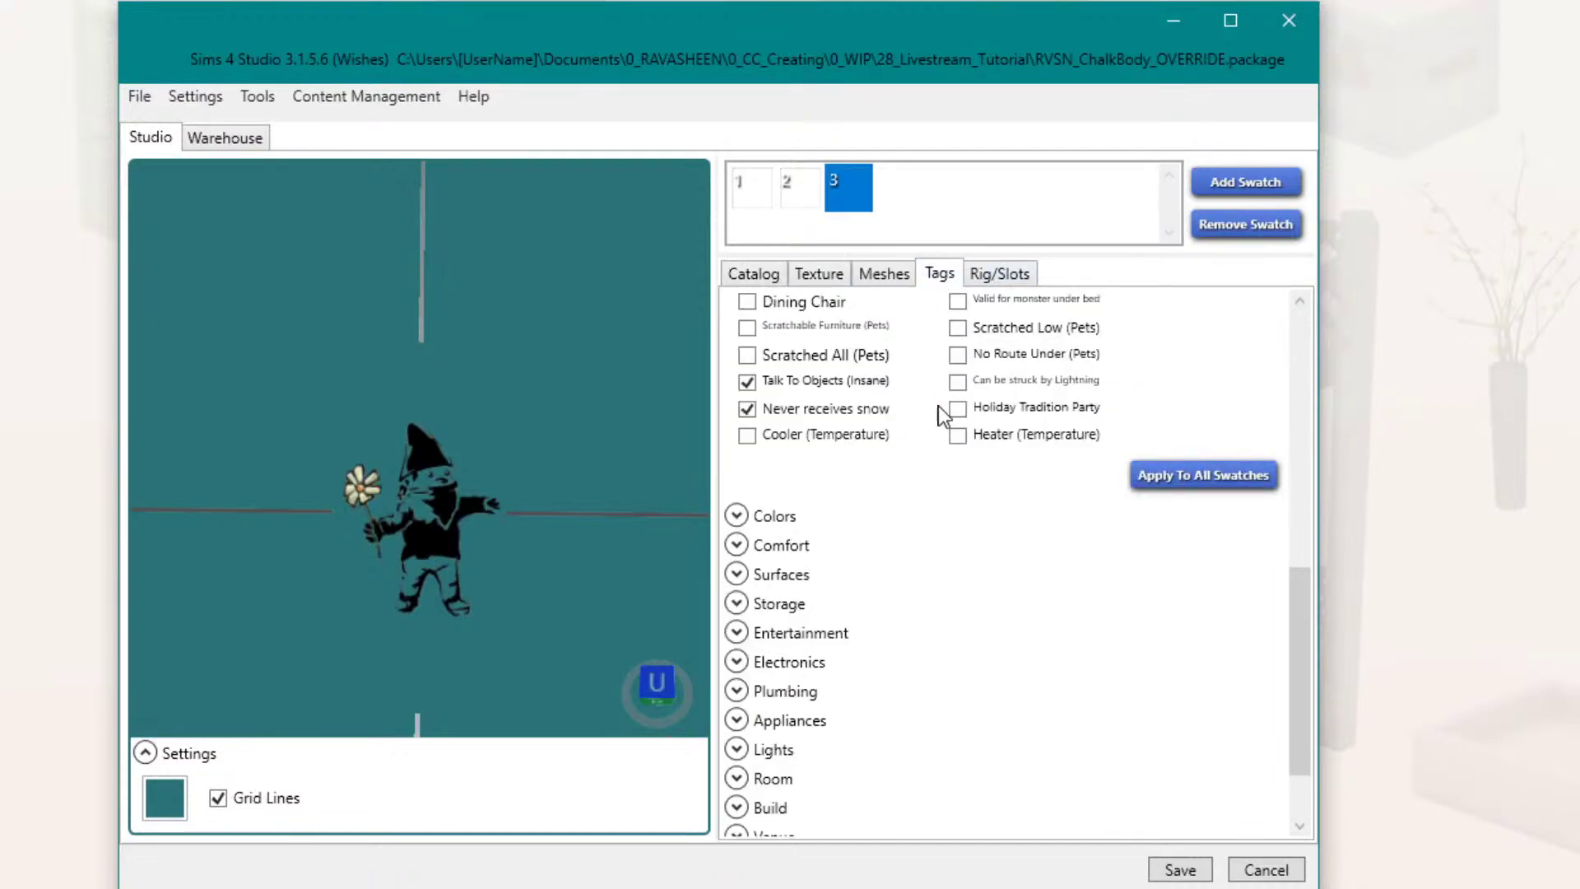
pyautogui.scroll(-3, 888, 487)
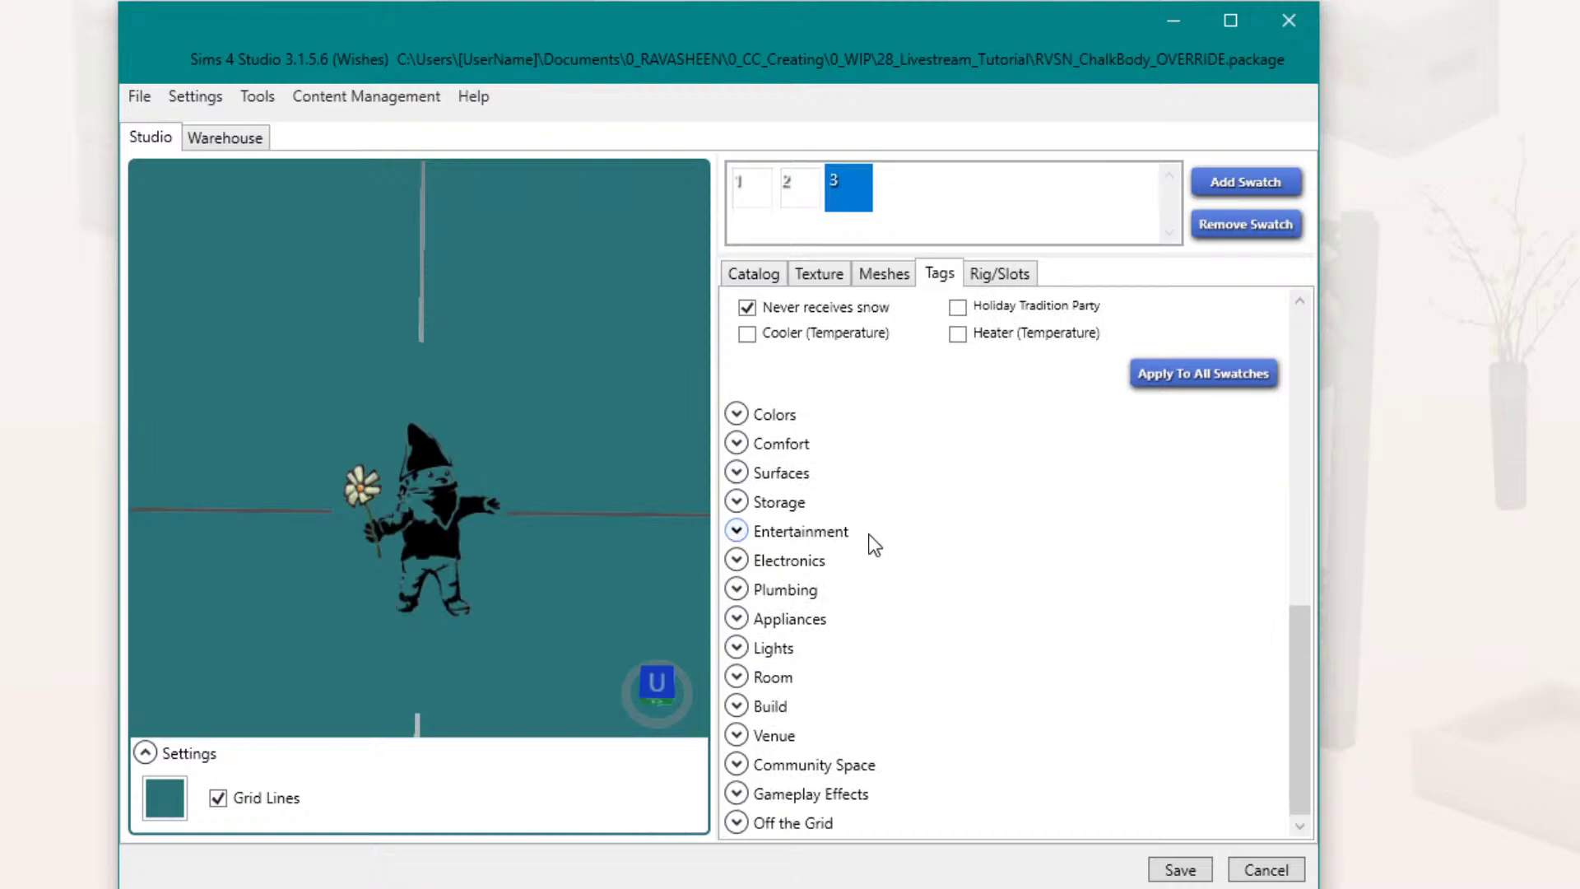
# Step: Recheck the Decorative tags of the third swatch and save the package
pyautogui.scroll(4, 796, 635)
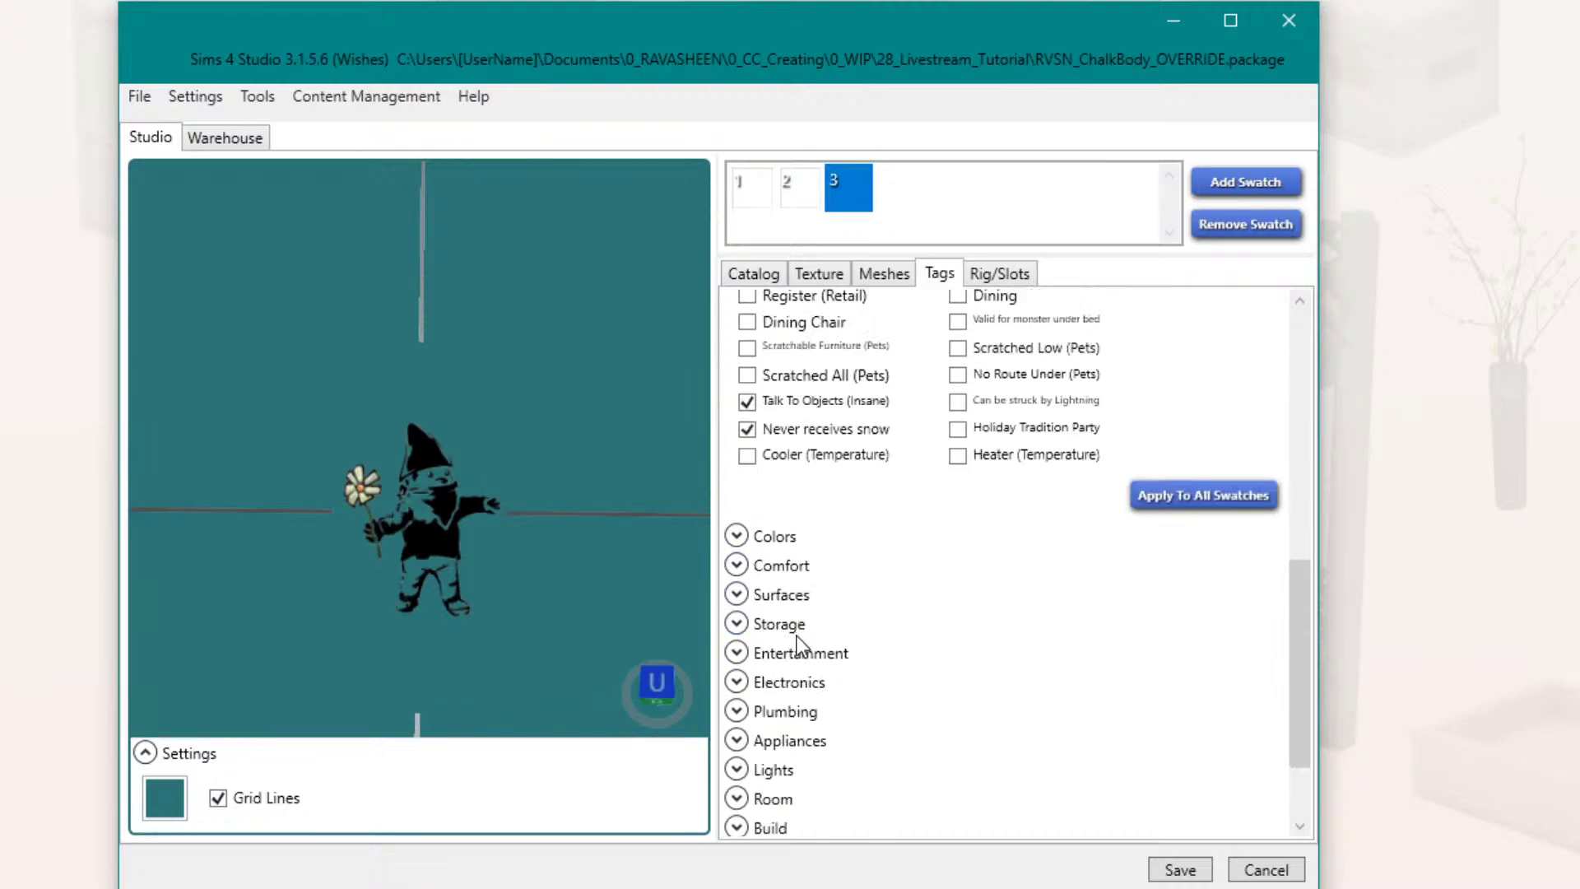
pyautogui.scroll(15, 796, 642)
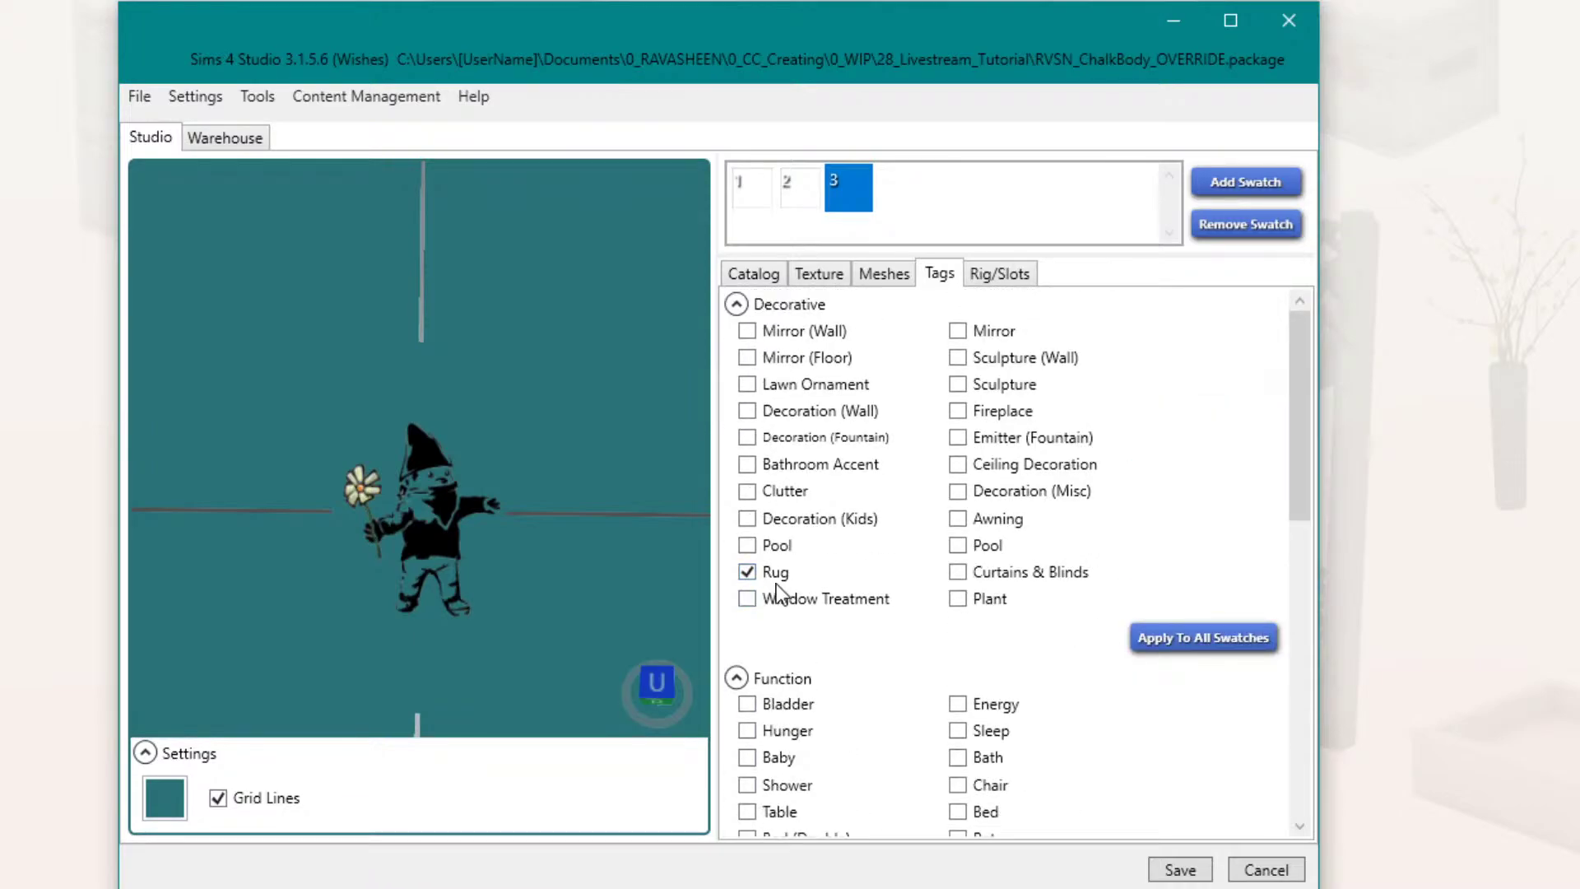
pyautogui.click(1182, 869)
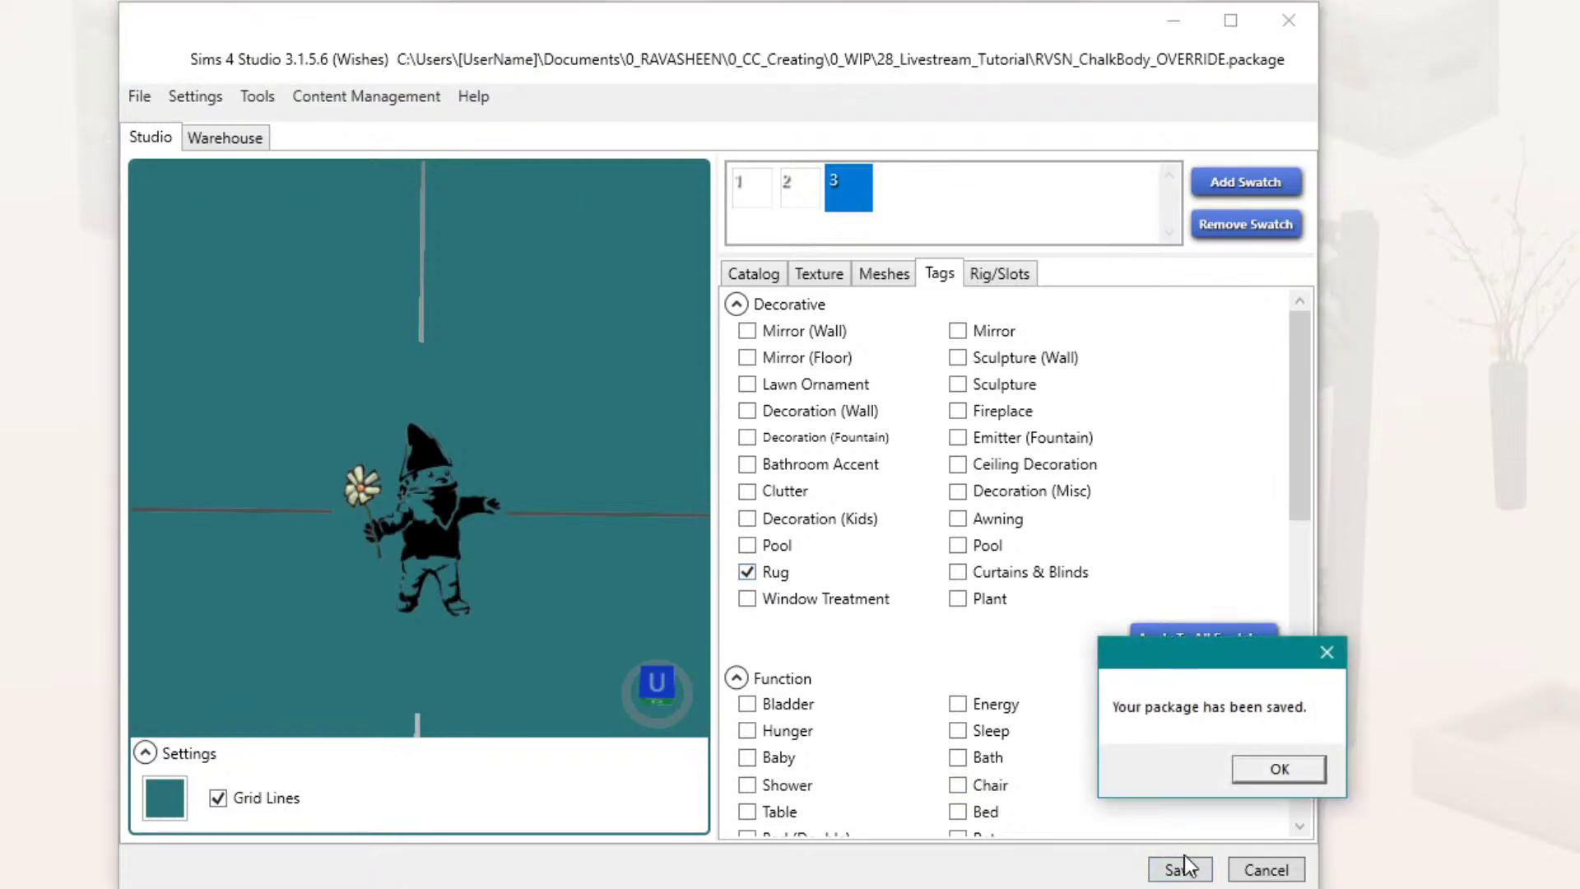
pyautogui.click(1259, 778)
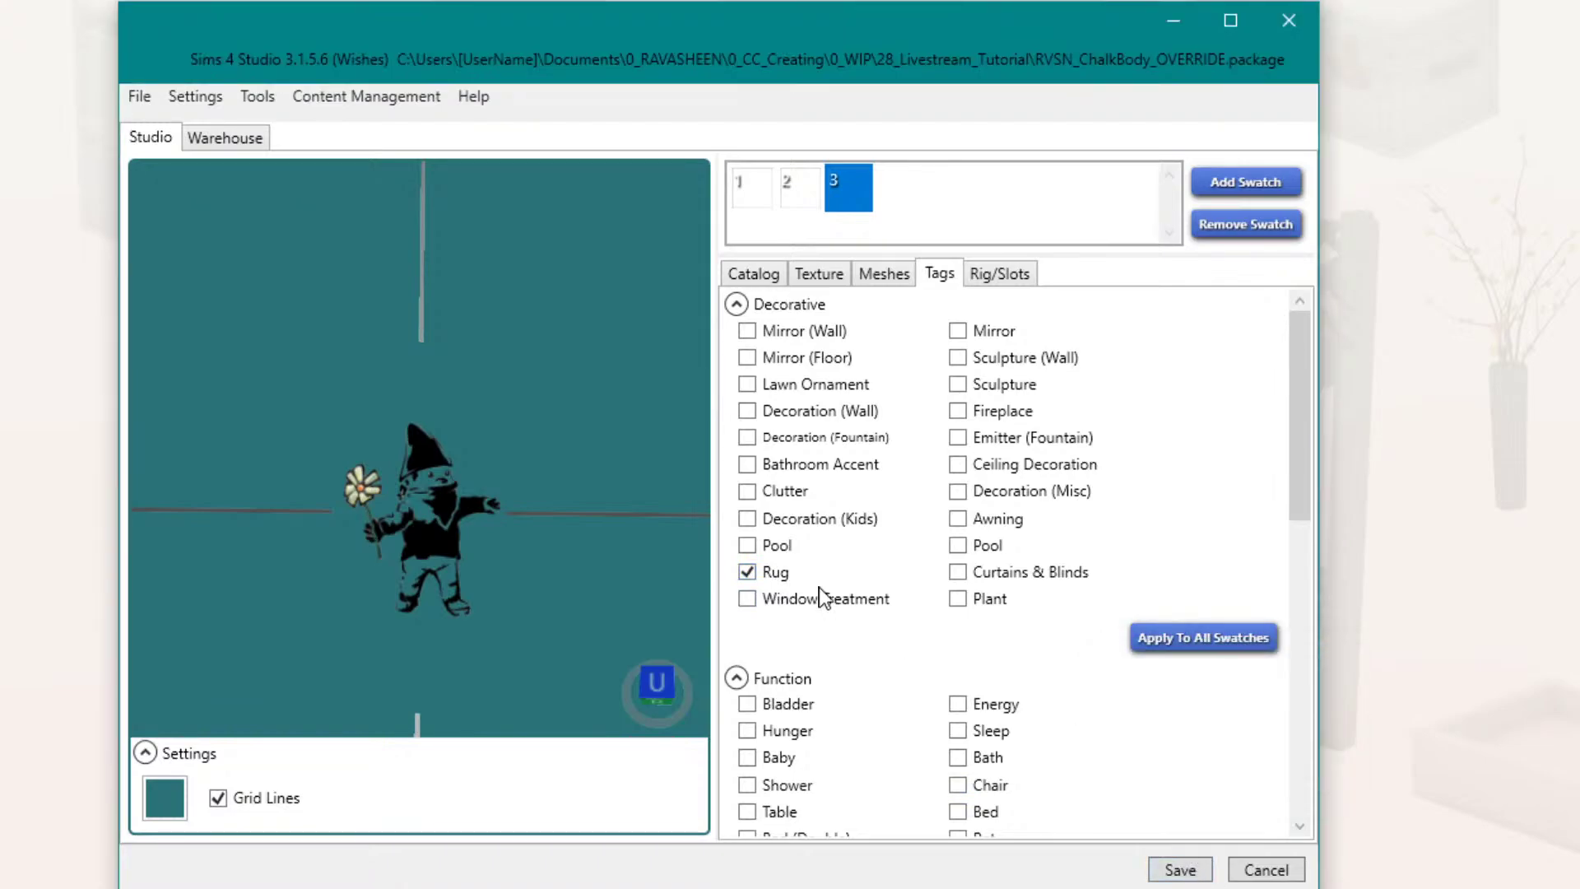
# Step: Review the object's catalog details, the tags across the swatches, and DevCategoryFlags in the selected Object Catalog resource
pyautogui.click(778, 276)
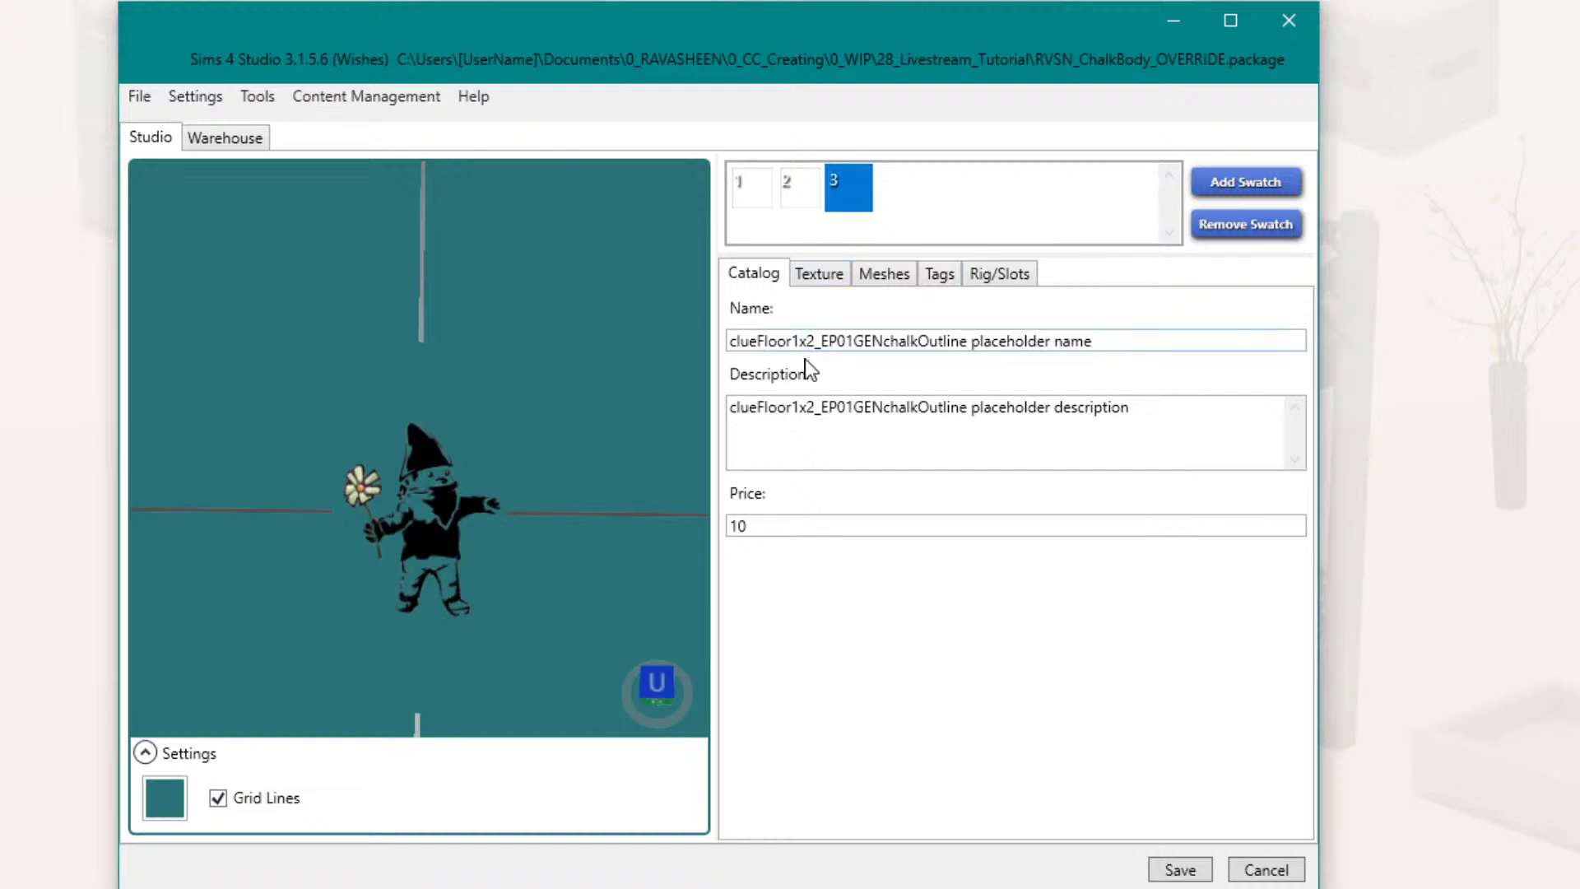
pyautogui.click(940, 272)
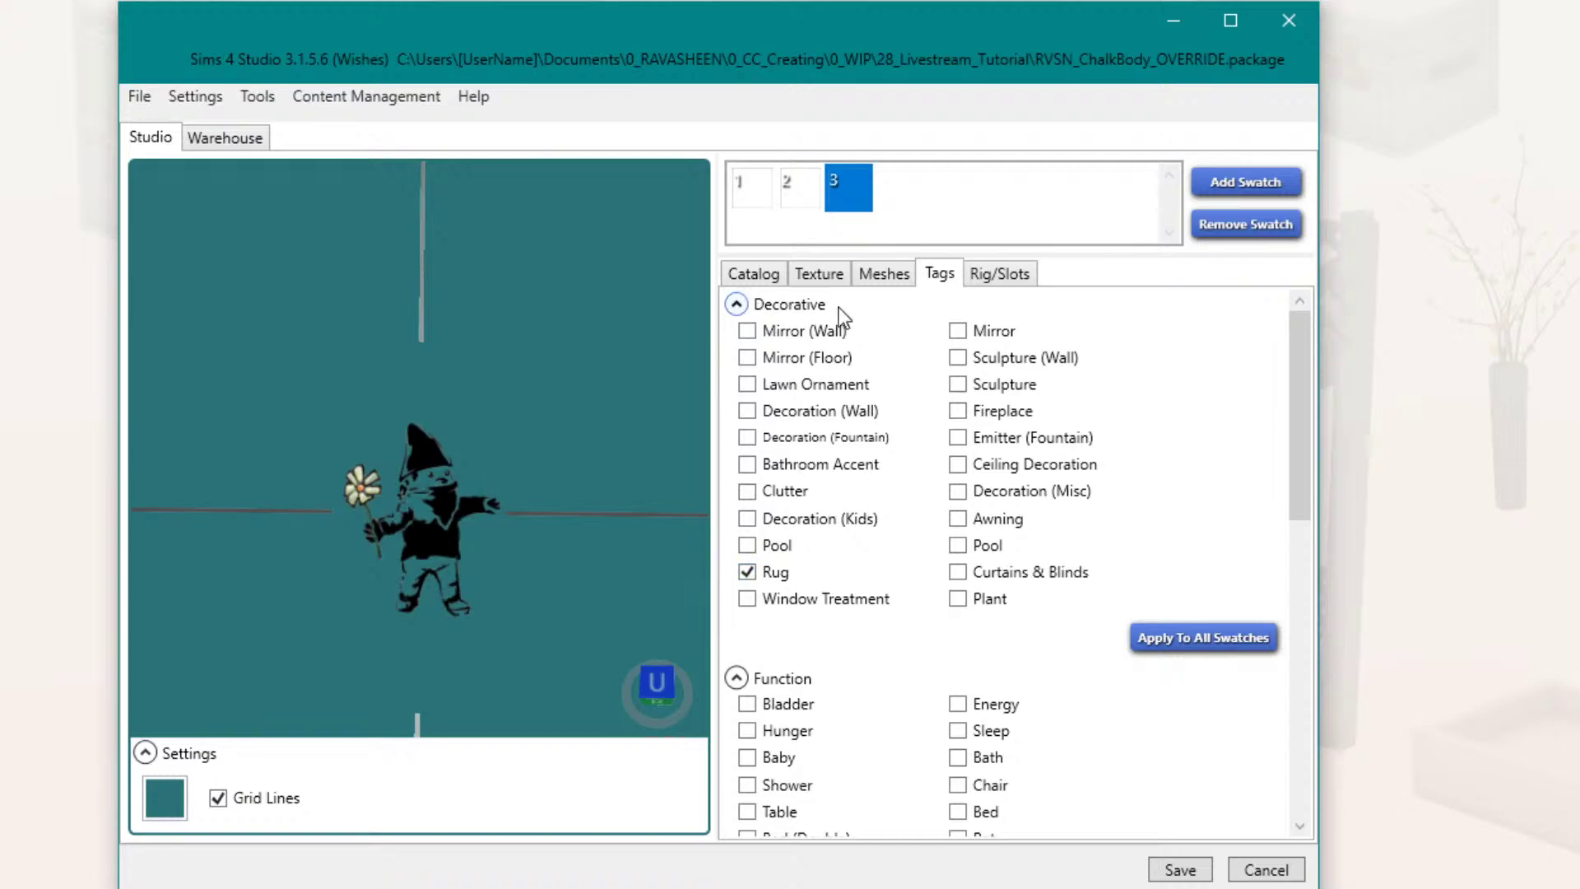
pyautogui.click(798, 188)
pyautogui.click(741, 185)
pyautogui.click(860, 188)
pyautogui.click(225, 137)
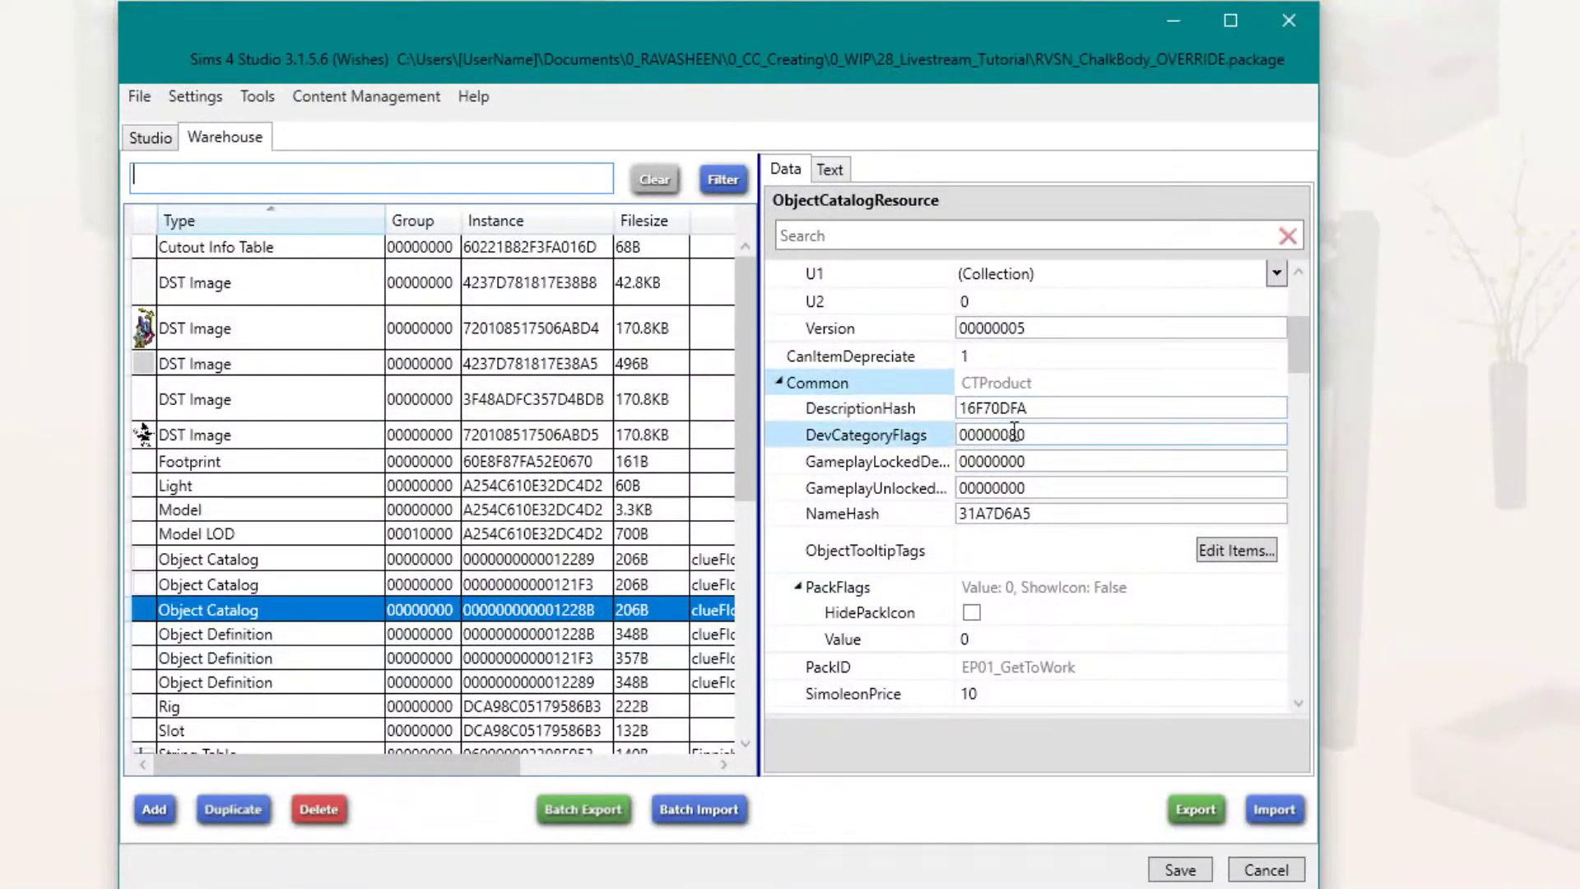
pyautogui.click(152, 140)
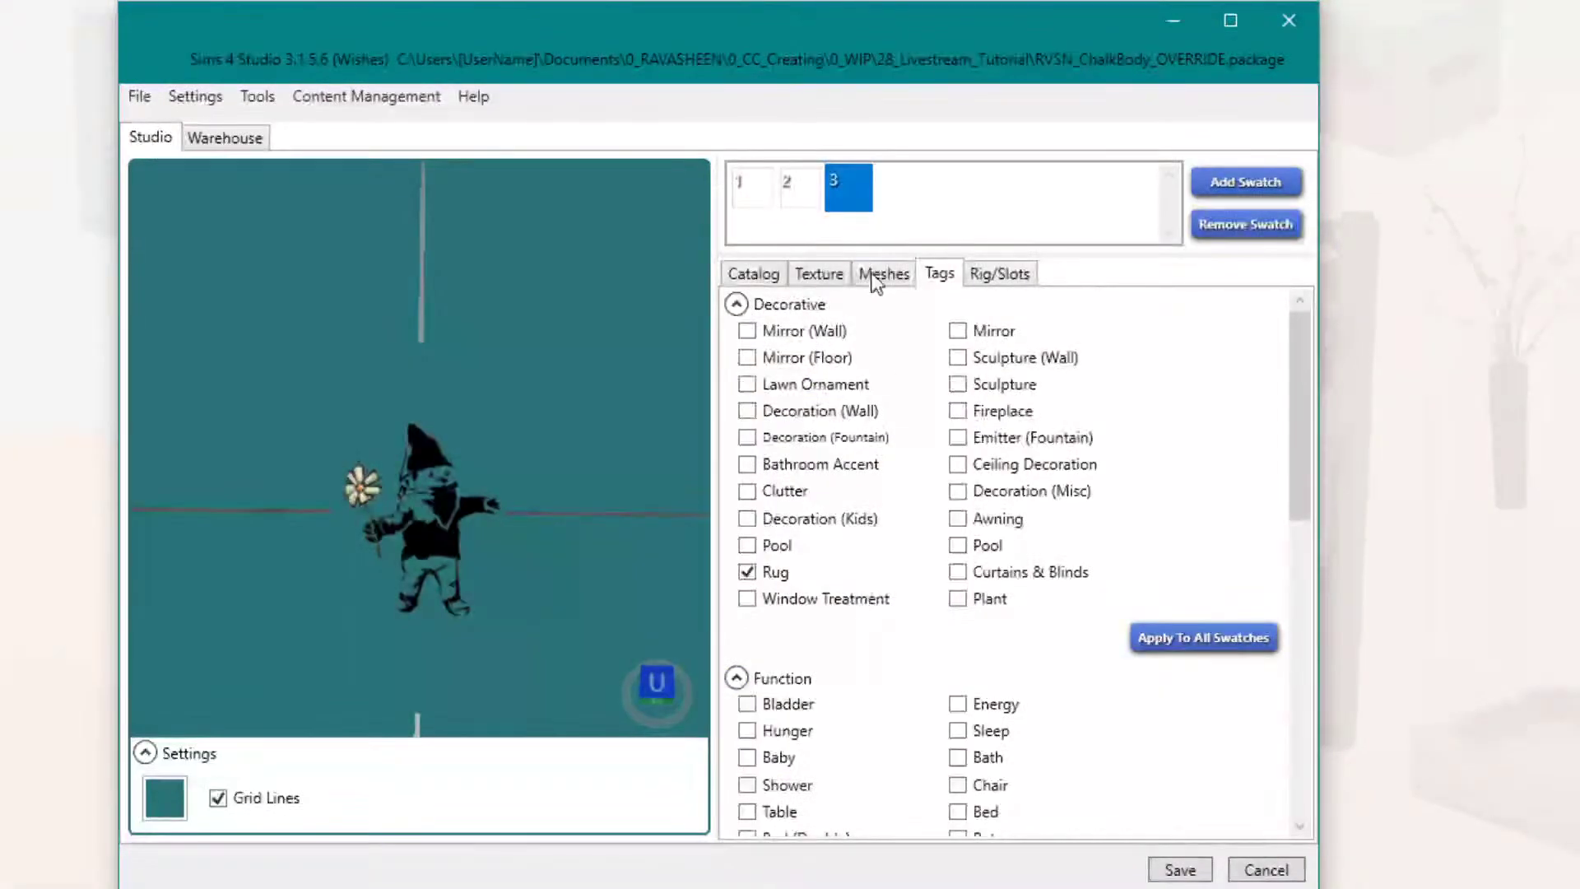
pyautogui.click(759, 276)
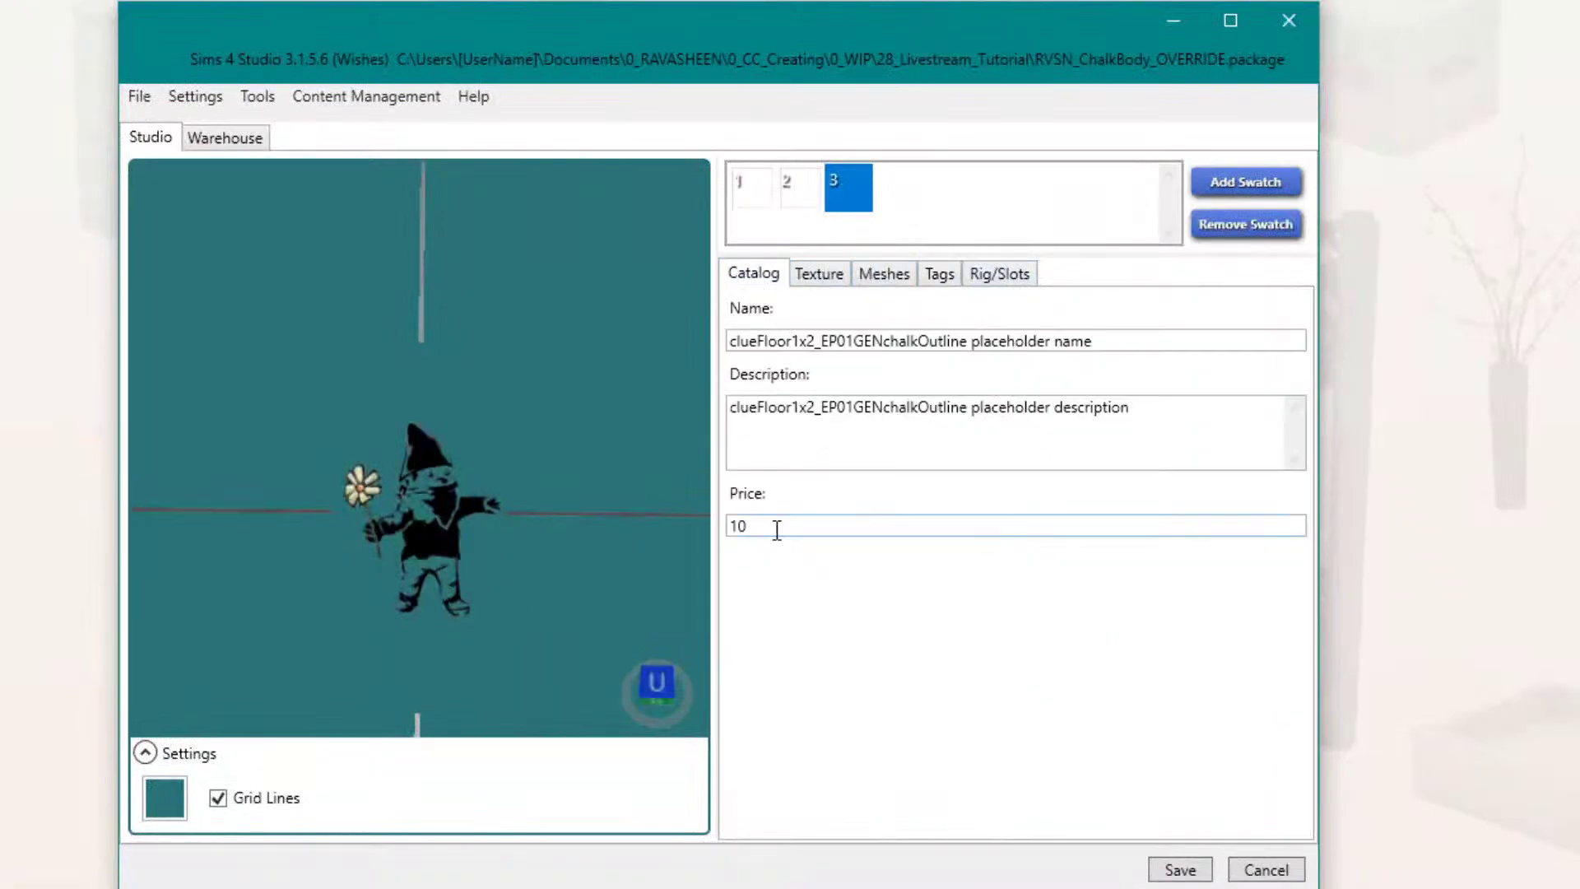
# Step: Save the RVSN_ChalkBody_OVERRIDE package again with its current catalog details
pyautogui.click(1198, 874)
pyautogui.click(1286, 768)
pyautogui.click(139, 96)
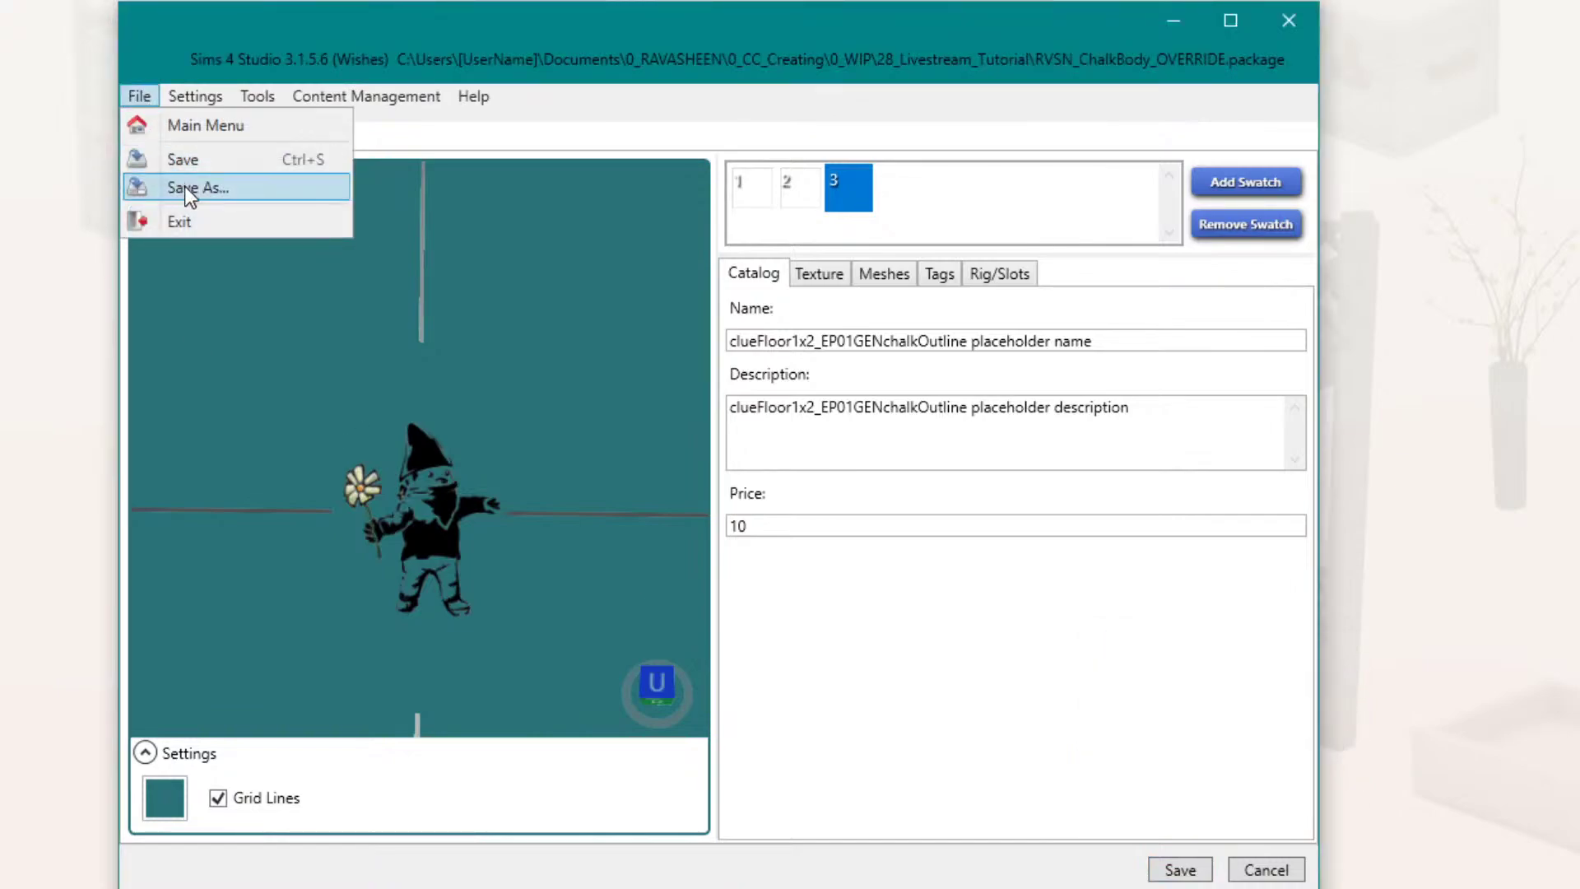
# Step: Add the text "testtest" below a blank line in the catalog description and save the package
pyautogui.click(1162, 342)
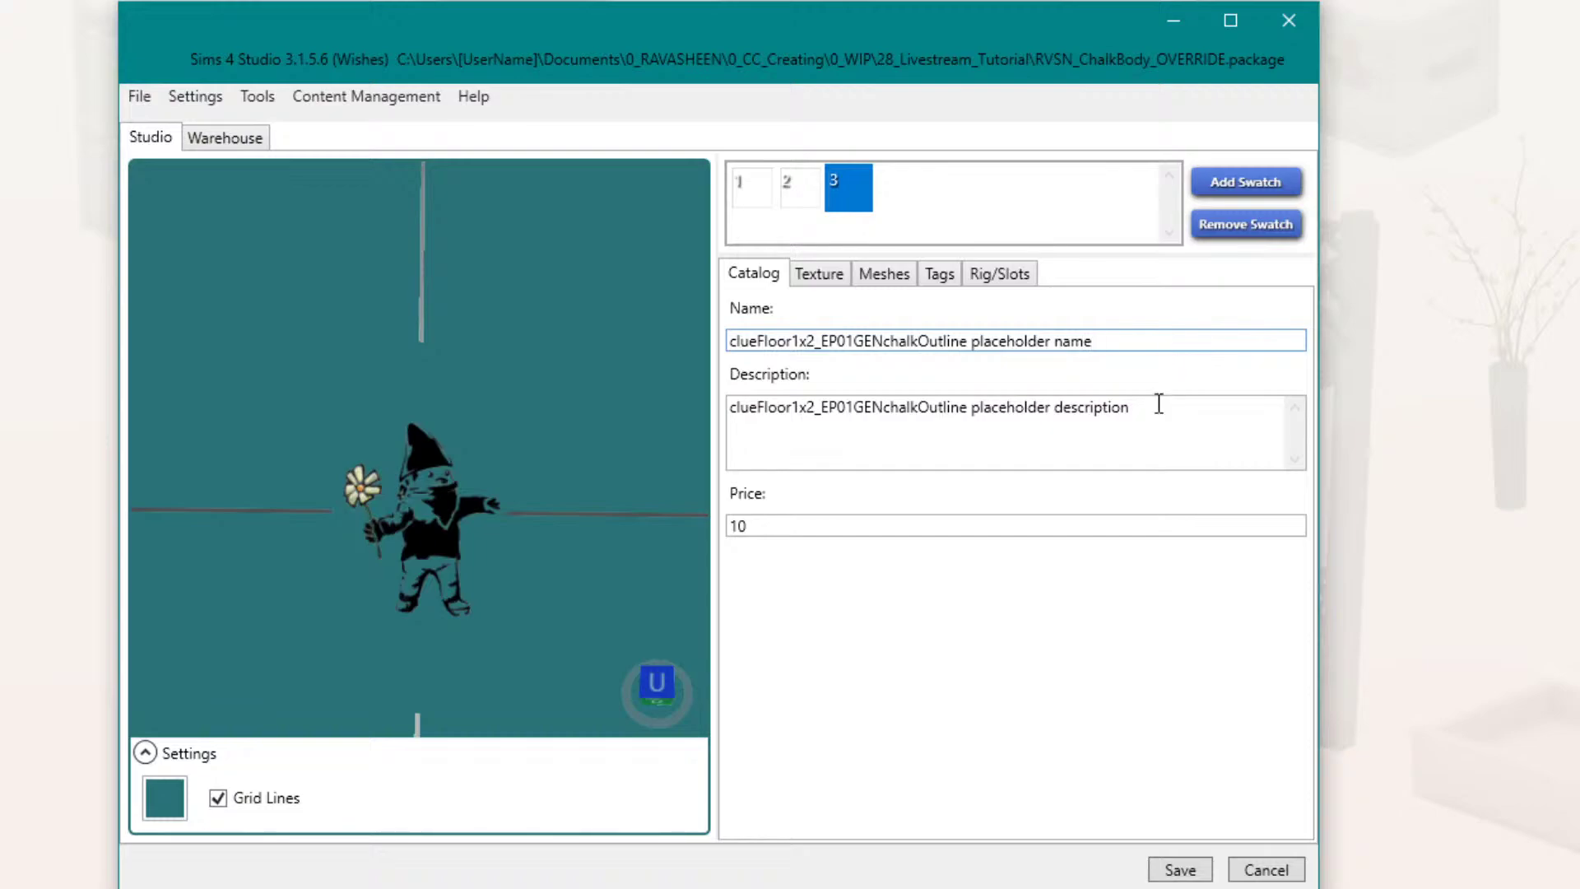
pyautogui.click(1157, 407)
pyautogui.click(1131, 338)
pyautogui.click(1165, 403)
pyautogui.press('Return')
pyautogui.press('Return')
pyautogui.write('testtest')
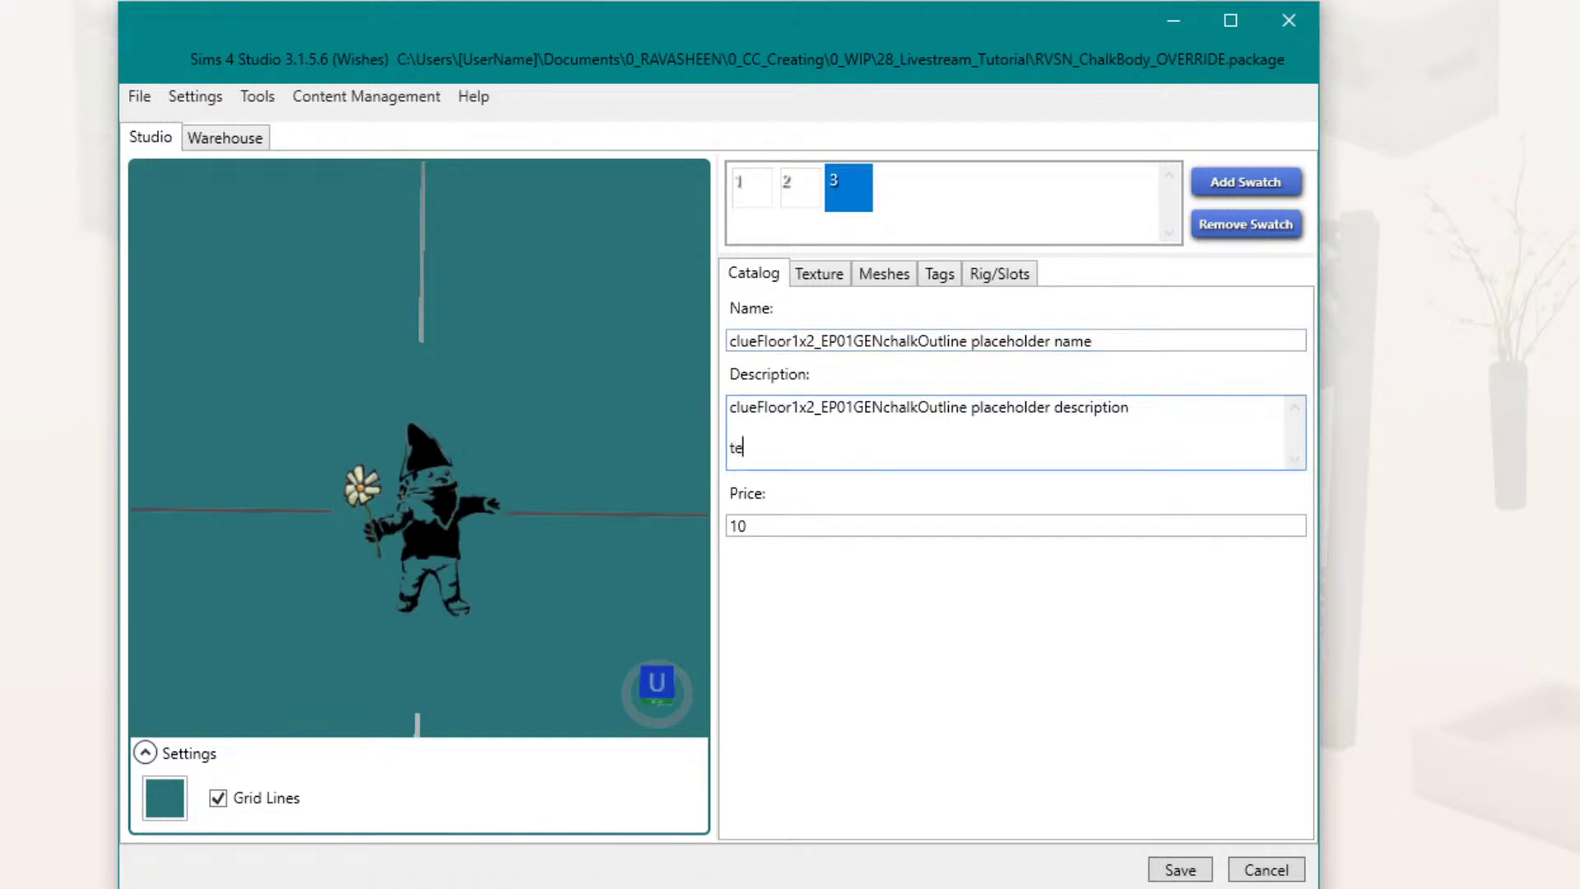
pyautogui.click(1180, 869)
pyautogui.click(1279, 768)
pyautogui.click(139, 97)
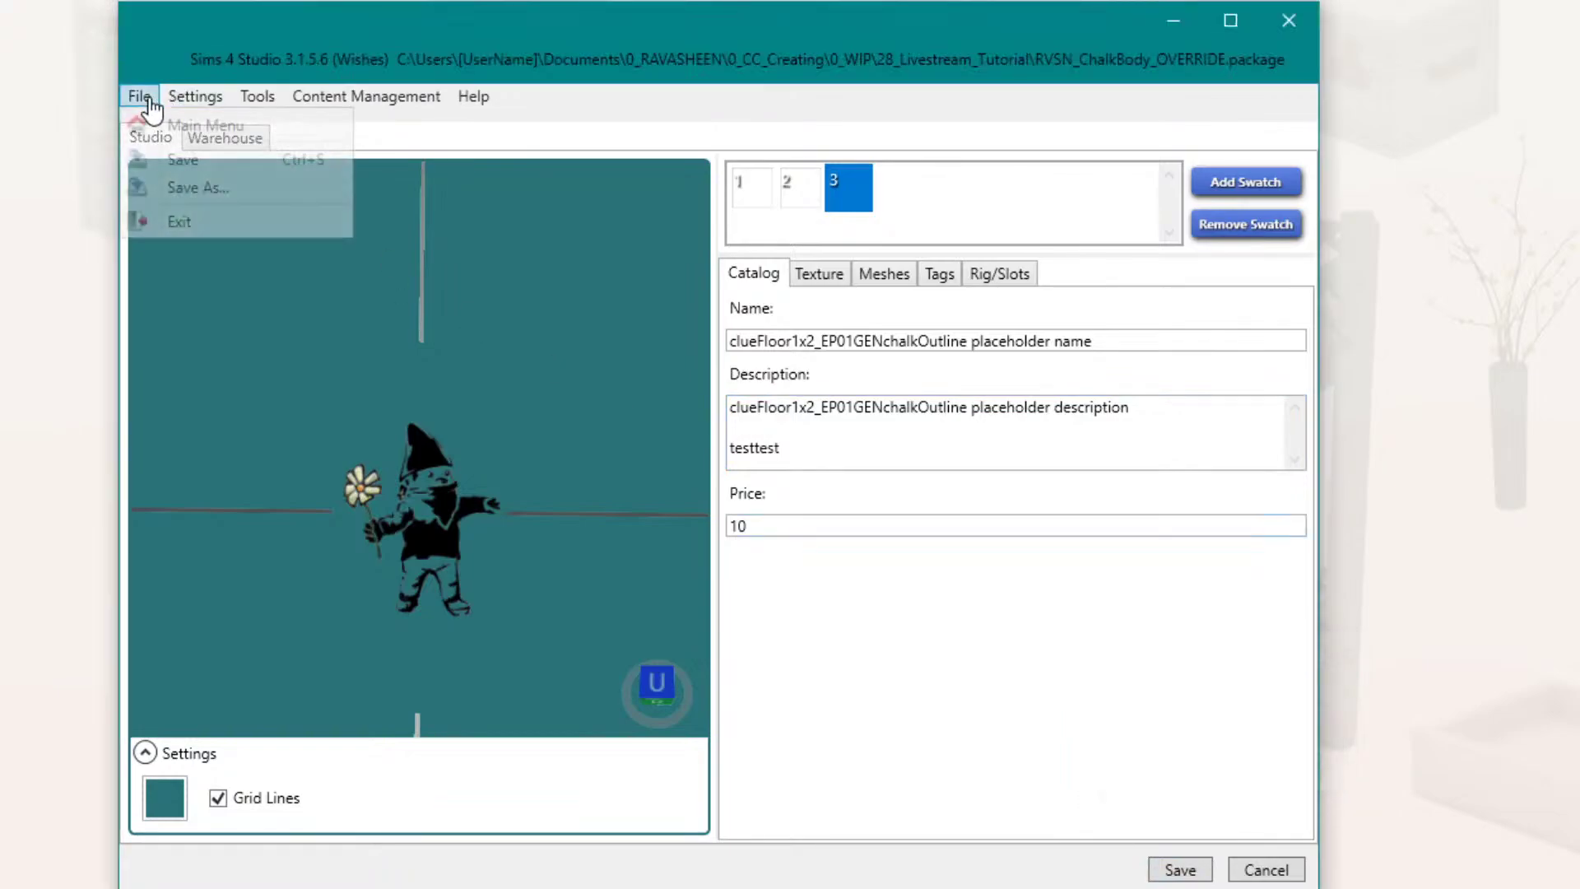
# Step: Remove the "testtest" text and extra line breaks from the catalog description, and save the package
pyautogui.click(823, 426)
pyautogui.hotkey('ctrl', 'shift', 'End')
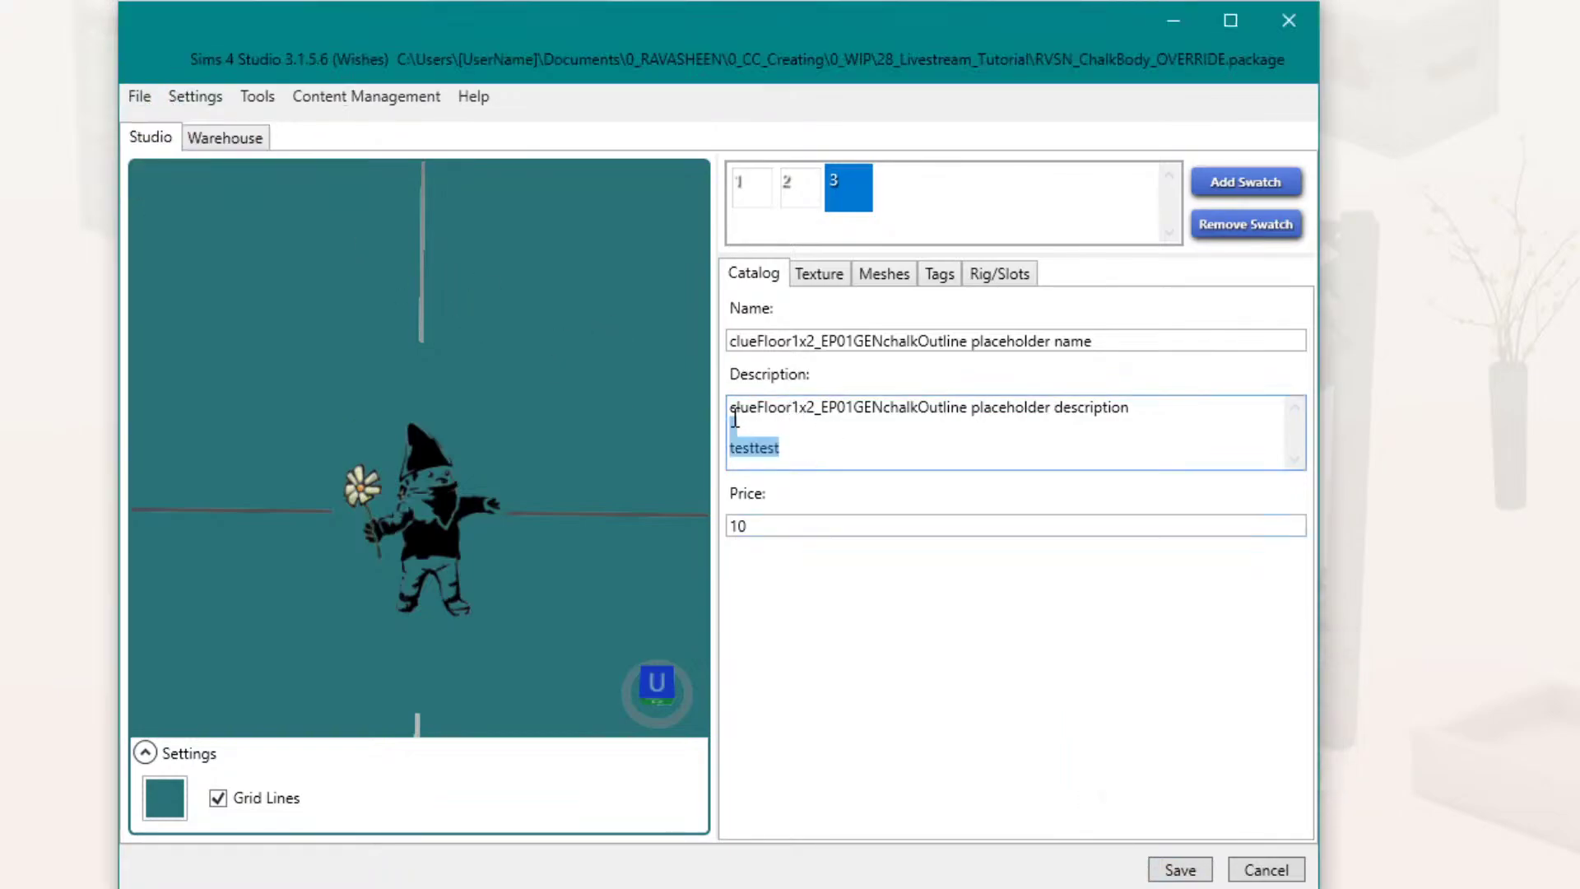
pyautogui.press('BackSpace')
pyautogui.press('BackSpace')
pyautogui.click(1187, 874)
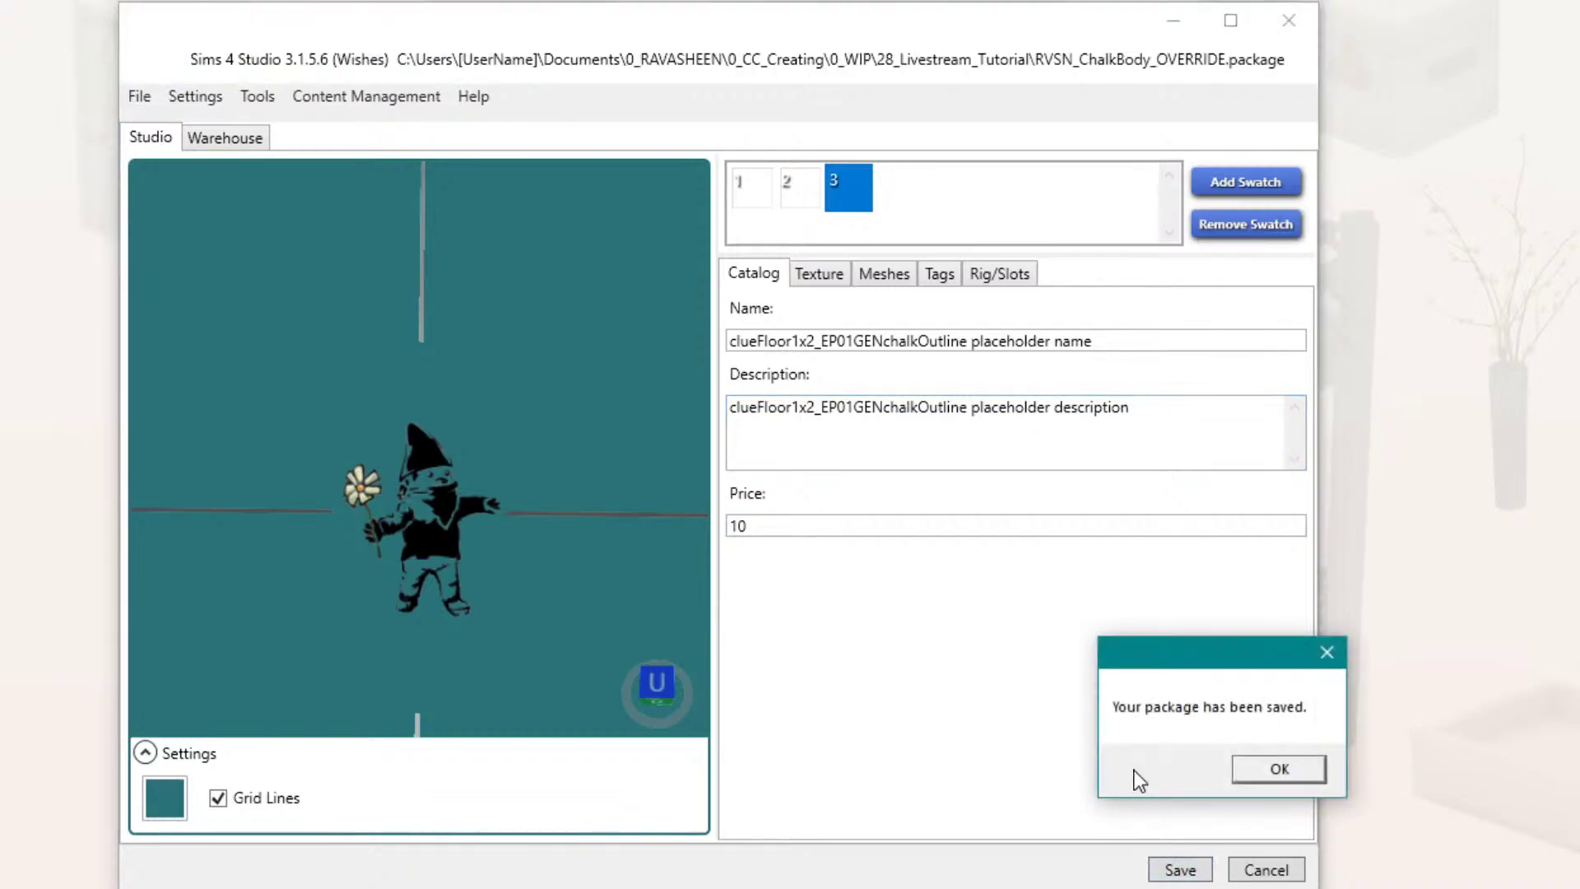
pyautogui.click(1279, 769)
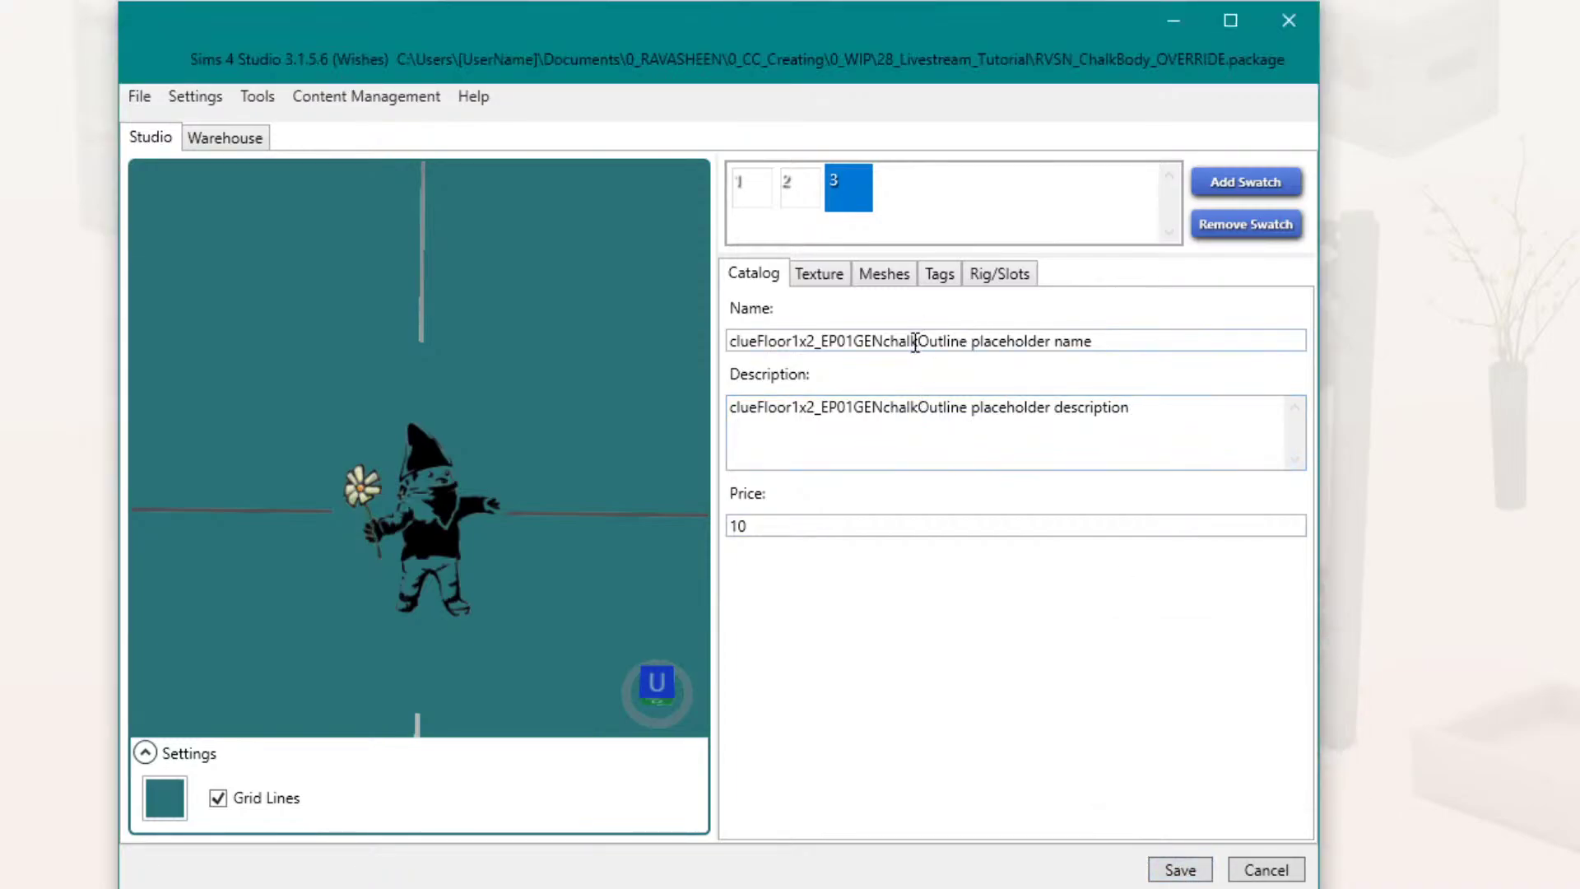
# Step: Save a copy of the package as RVSN_ChalkBody_OVERRIDE in the OVERRIDE folder inside _Testing CC
pyautogui.click(139, 96)
pyautogui.click(195, 188)
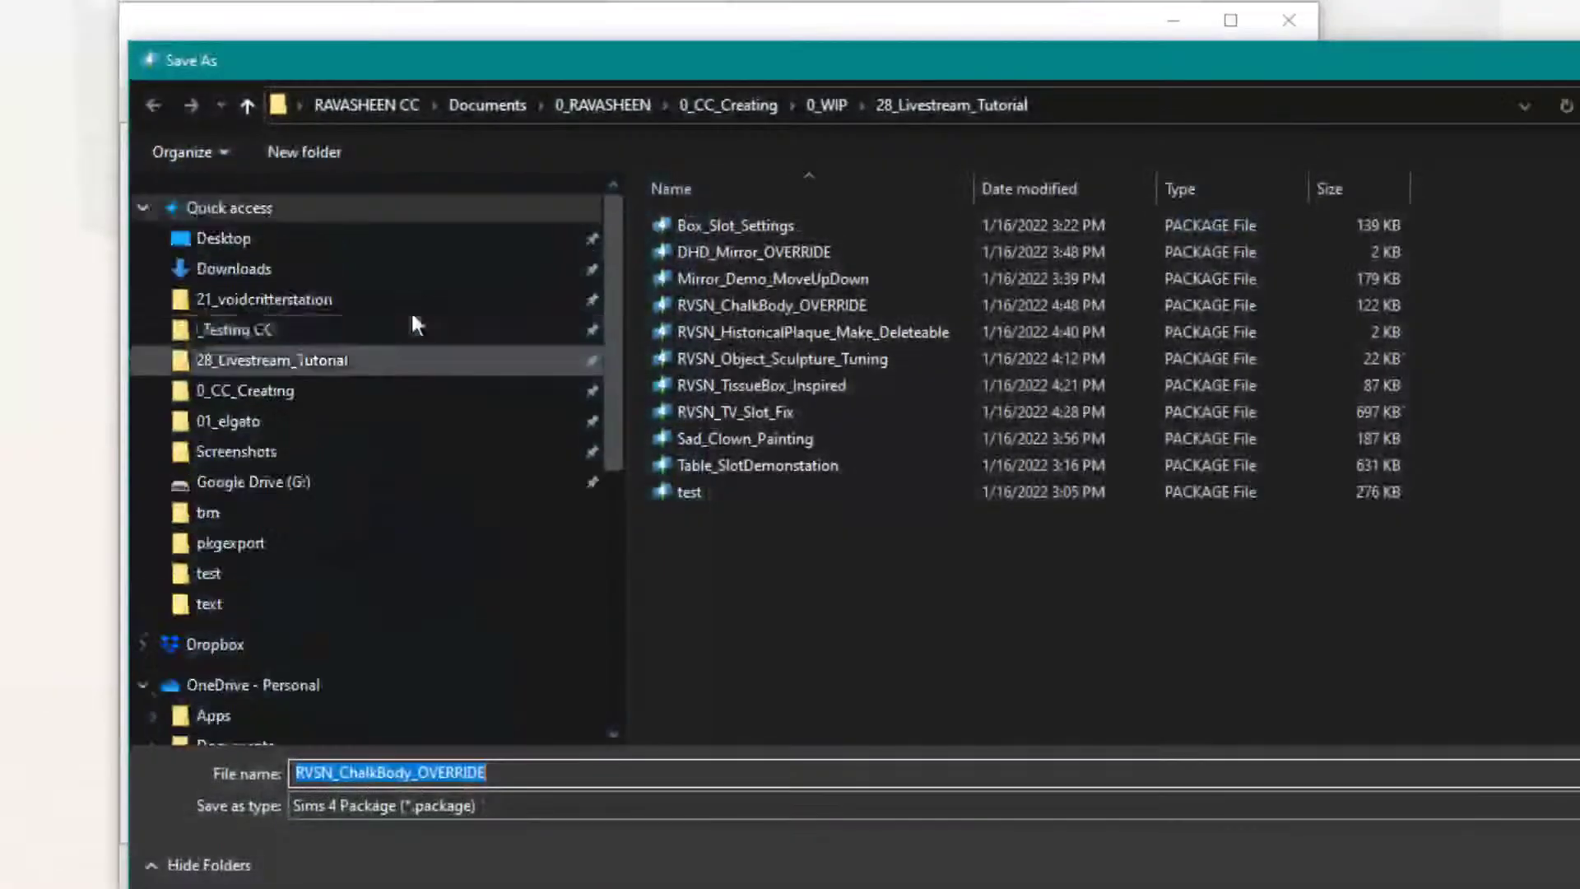
pyautogui.click(325, 328)
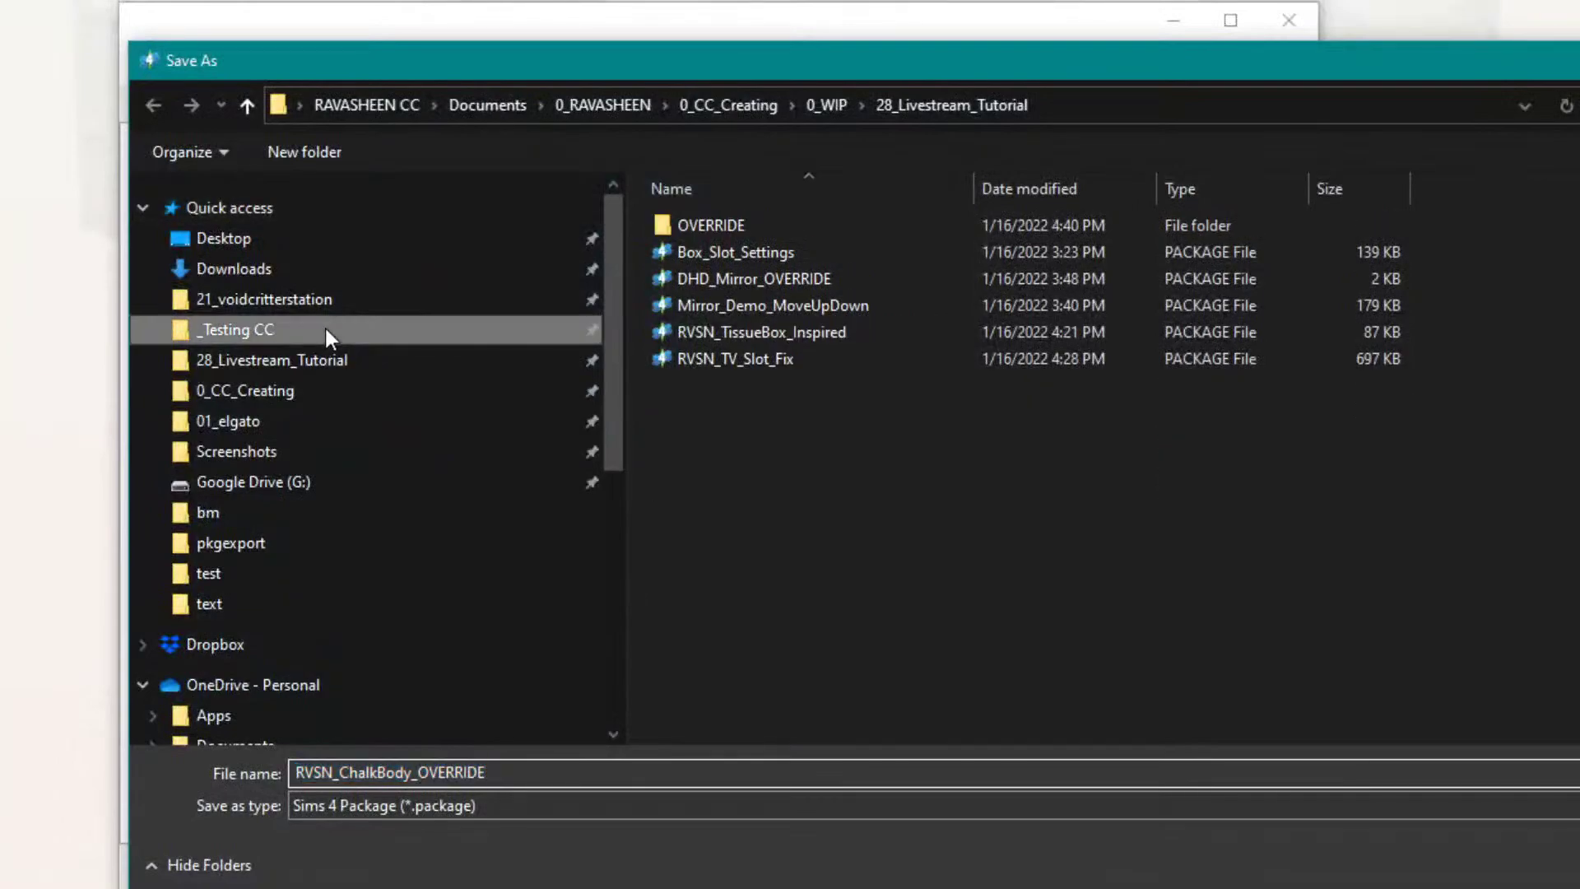
pyautogui.doubleClick(786, 221)
pyautogui.press('Return')
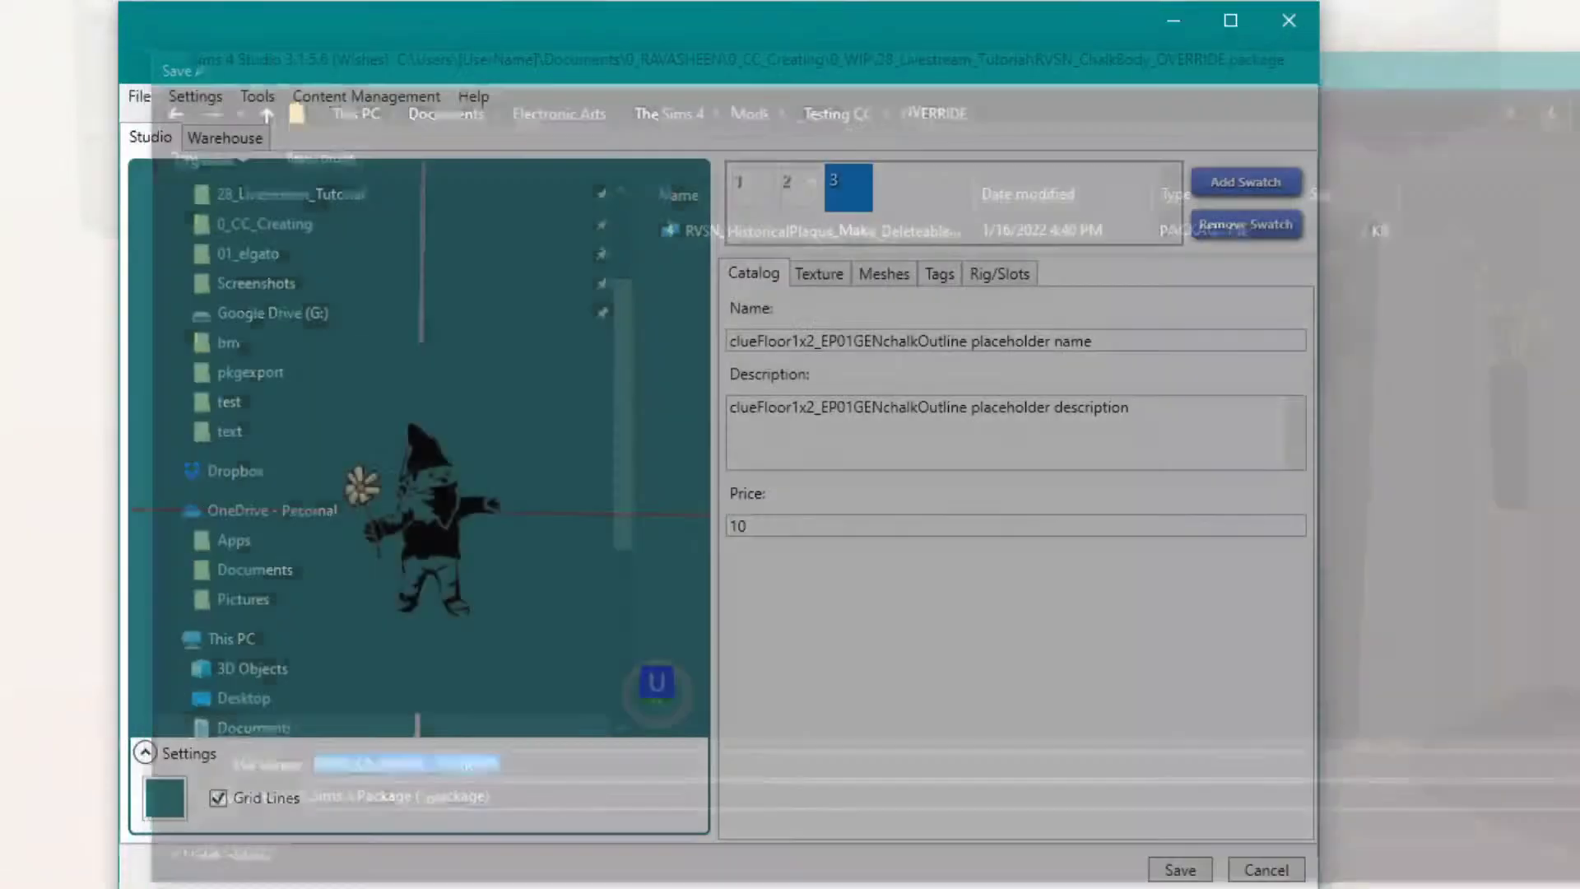
pyautogui.click(1292, 769)
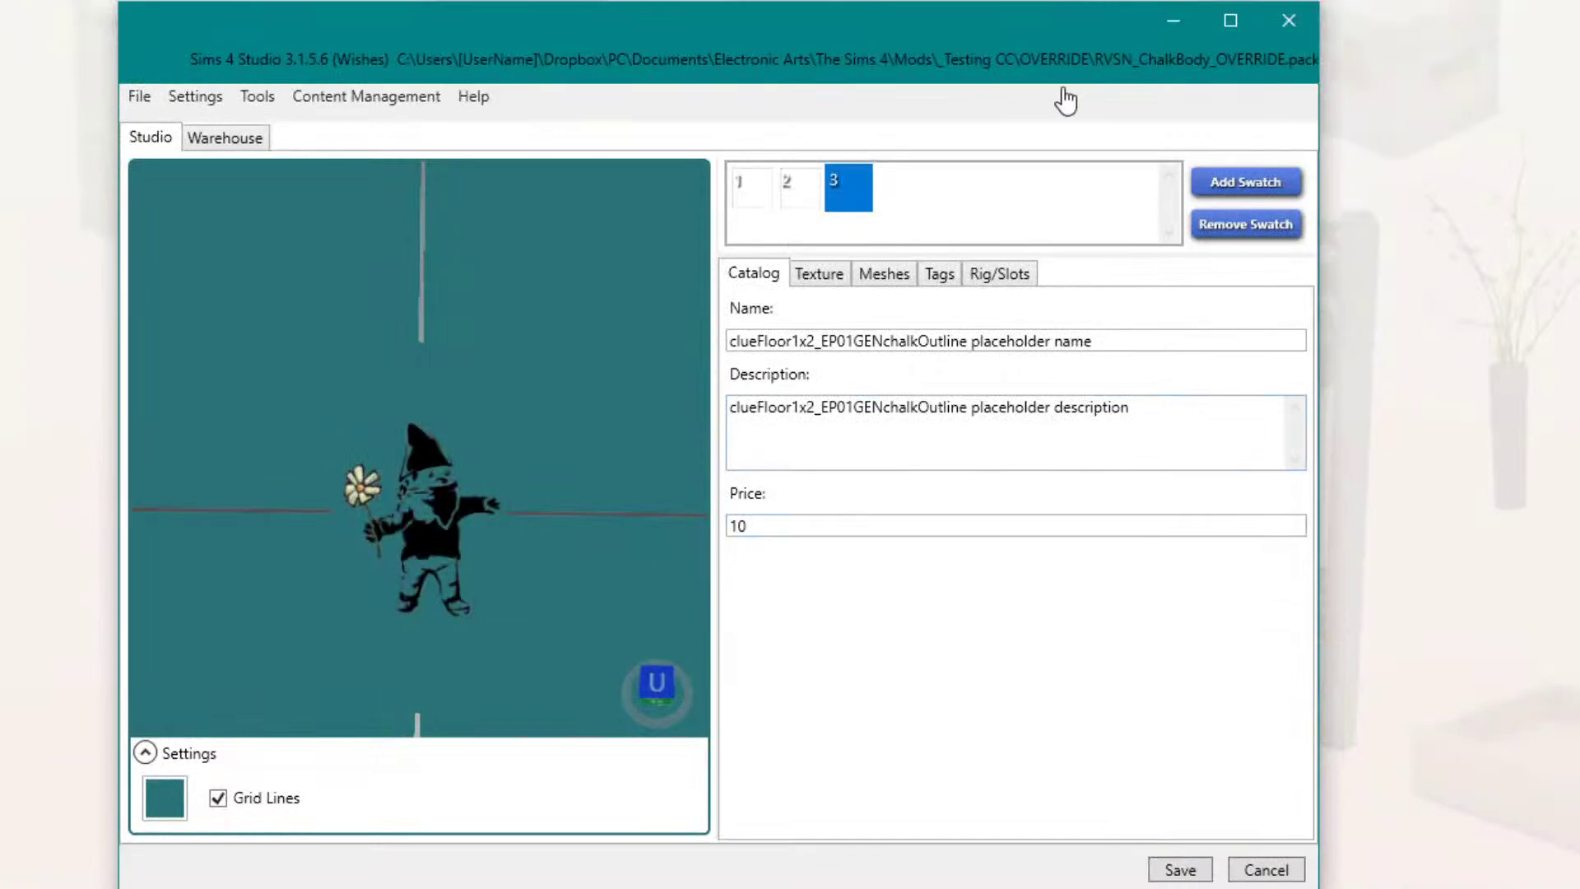
# Step: Return to the main menu and start a Selective Clone of an object
pyautogui.click(142, 98)
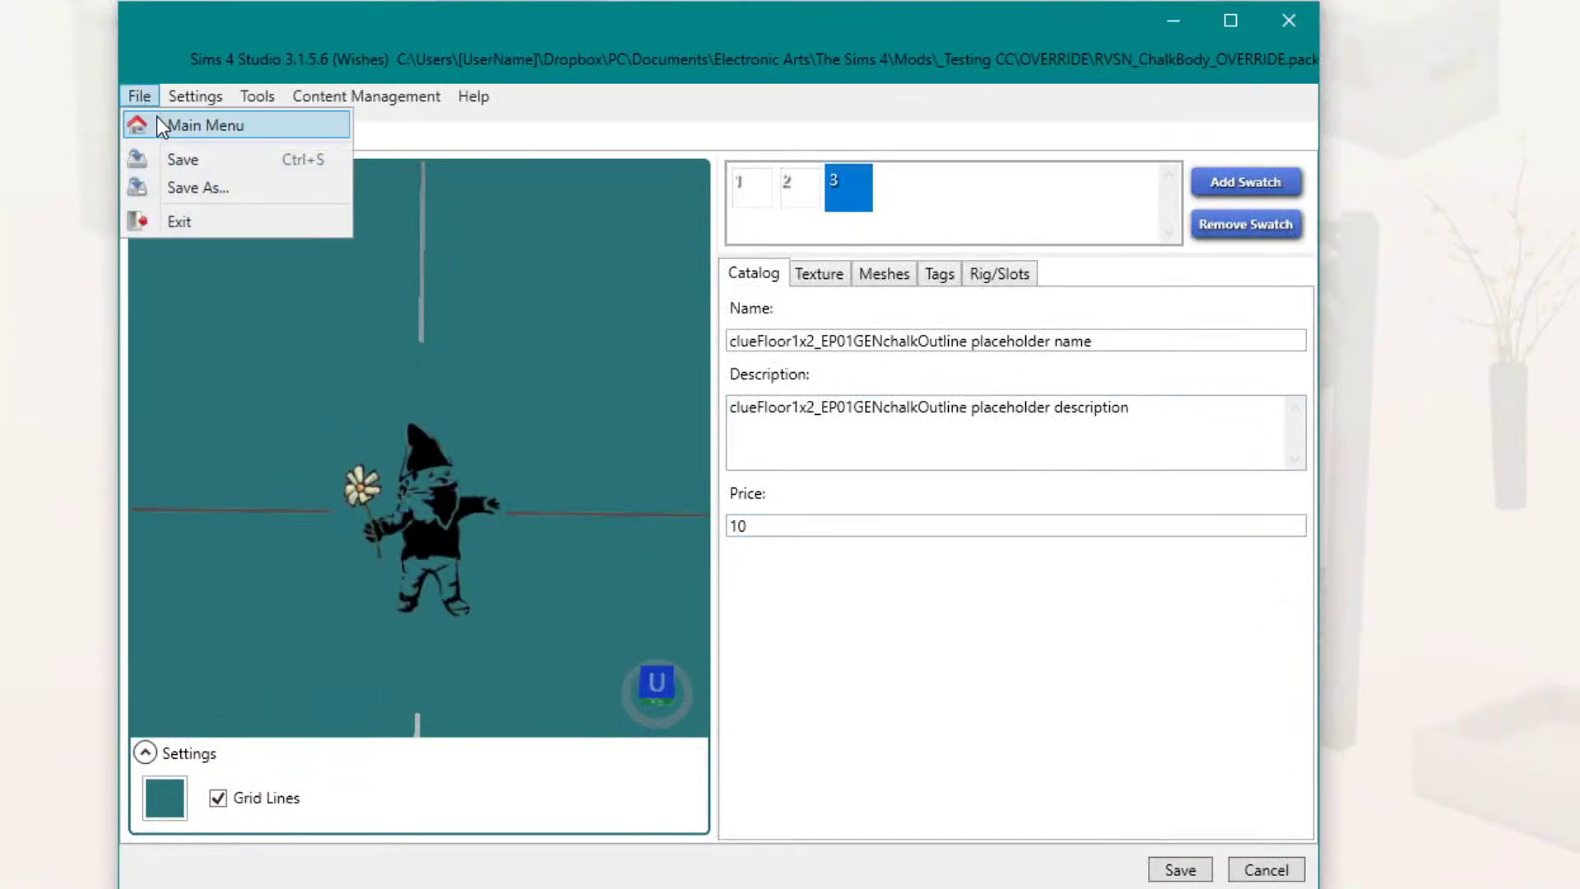
pyautogui.click(157, 120)
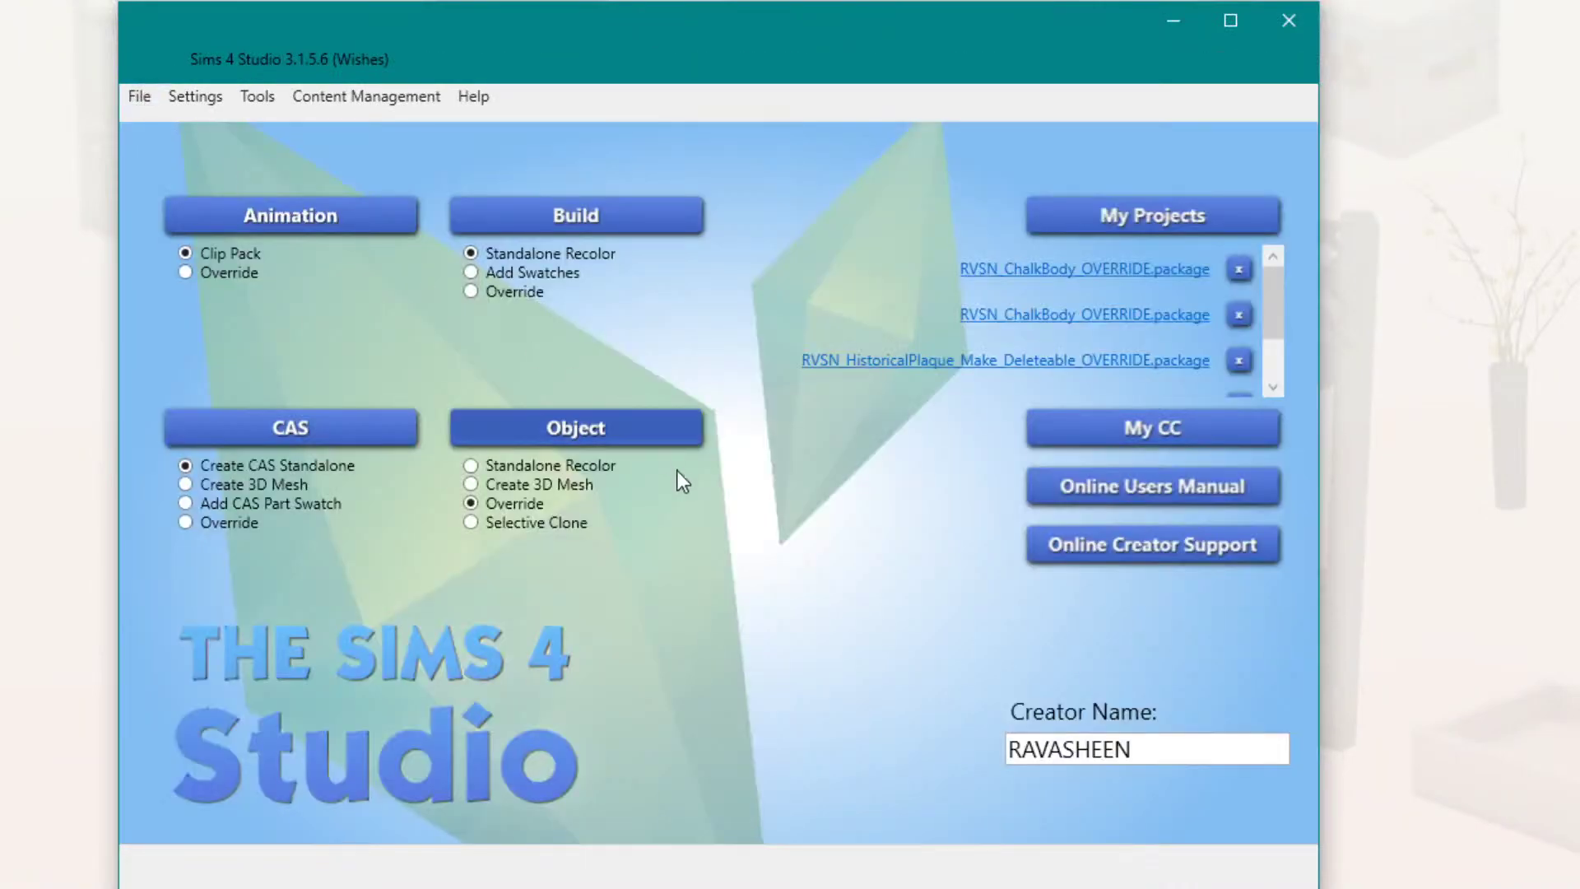
pyautogui.click(526, 521)
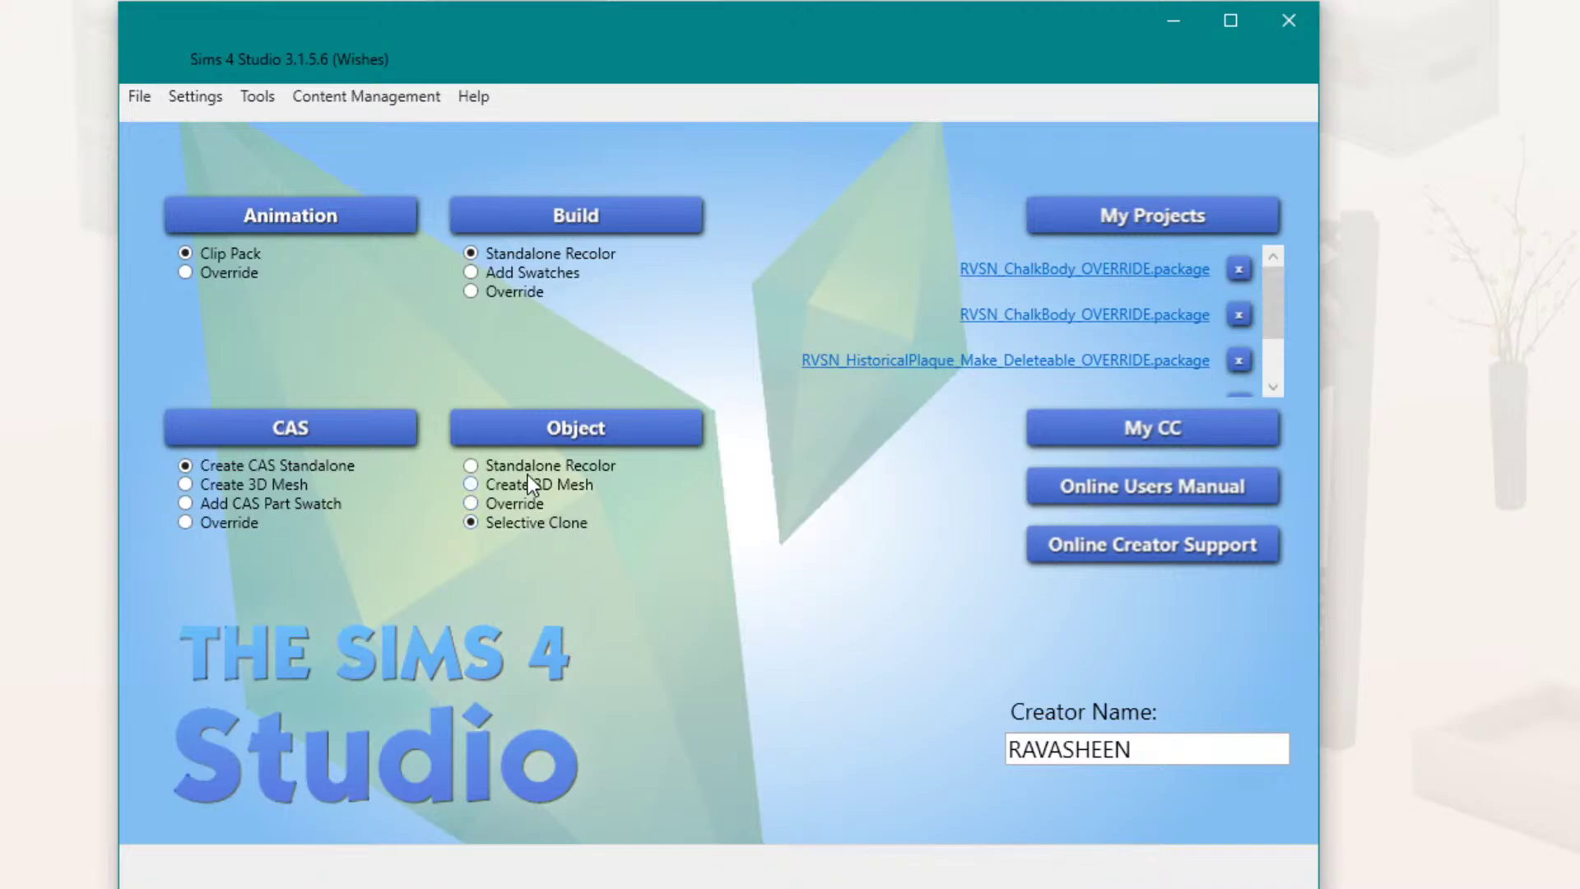
pyautogui.click(528, 429)
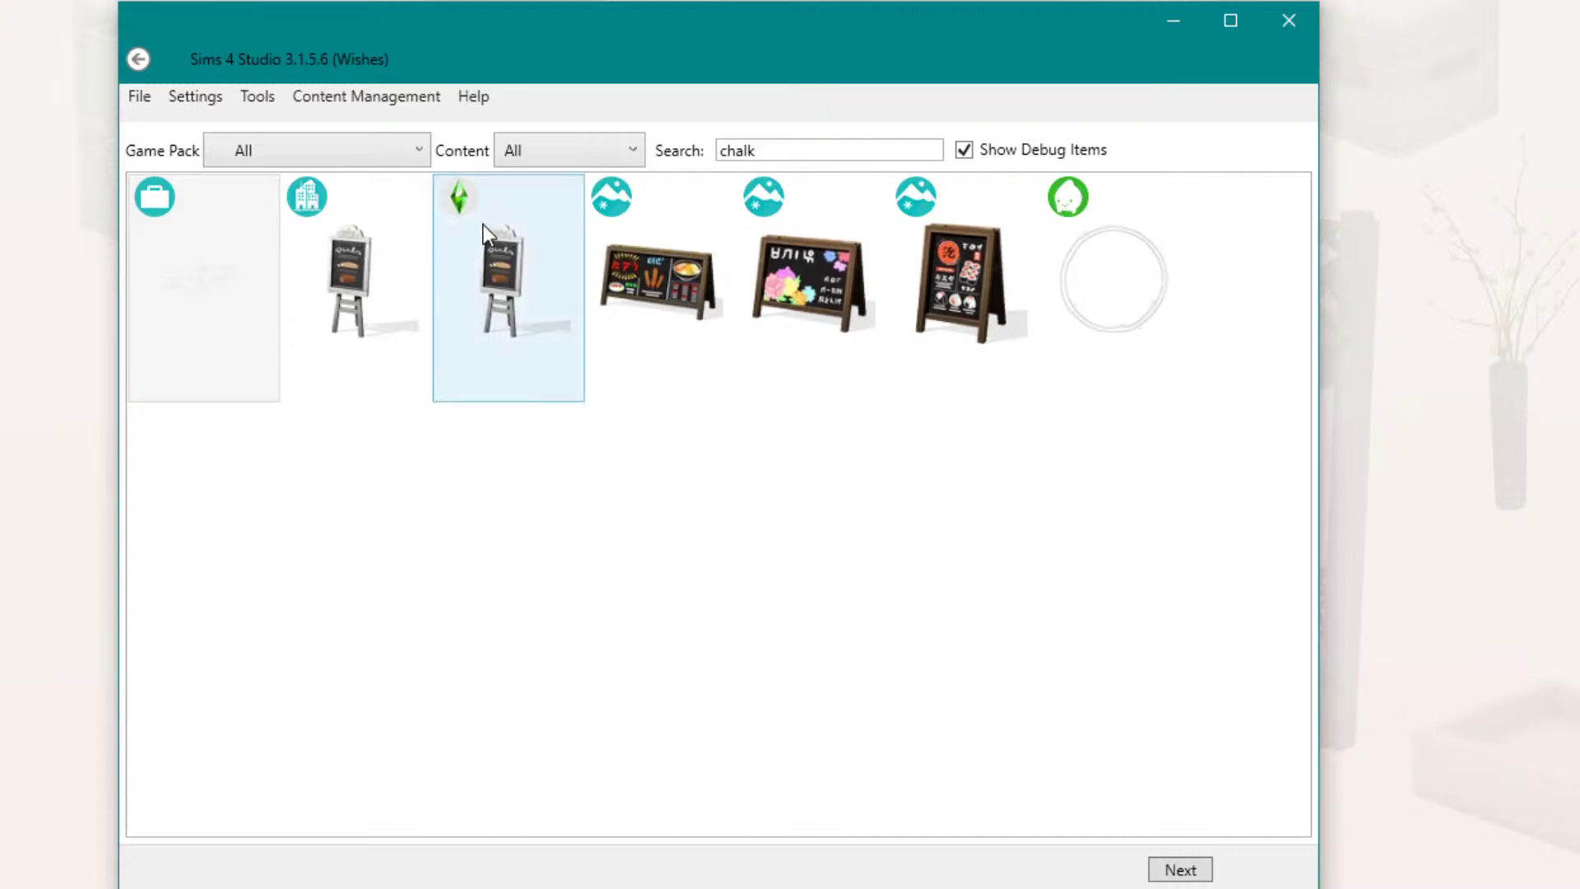
# Step: Filter the object list to the City Living game pack and clear the "chalk" search term
pyautogui.click(618, 156)
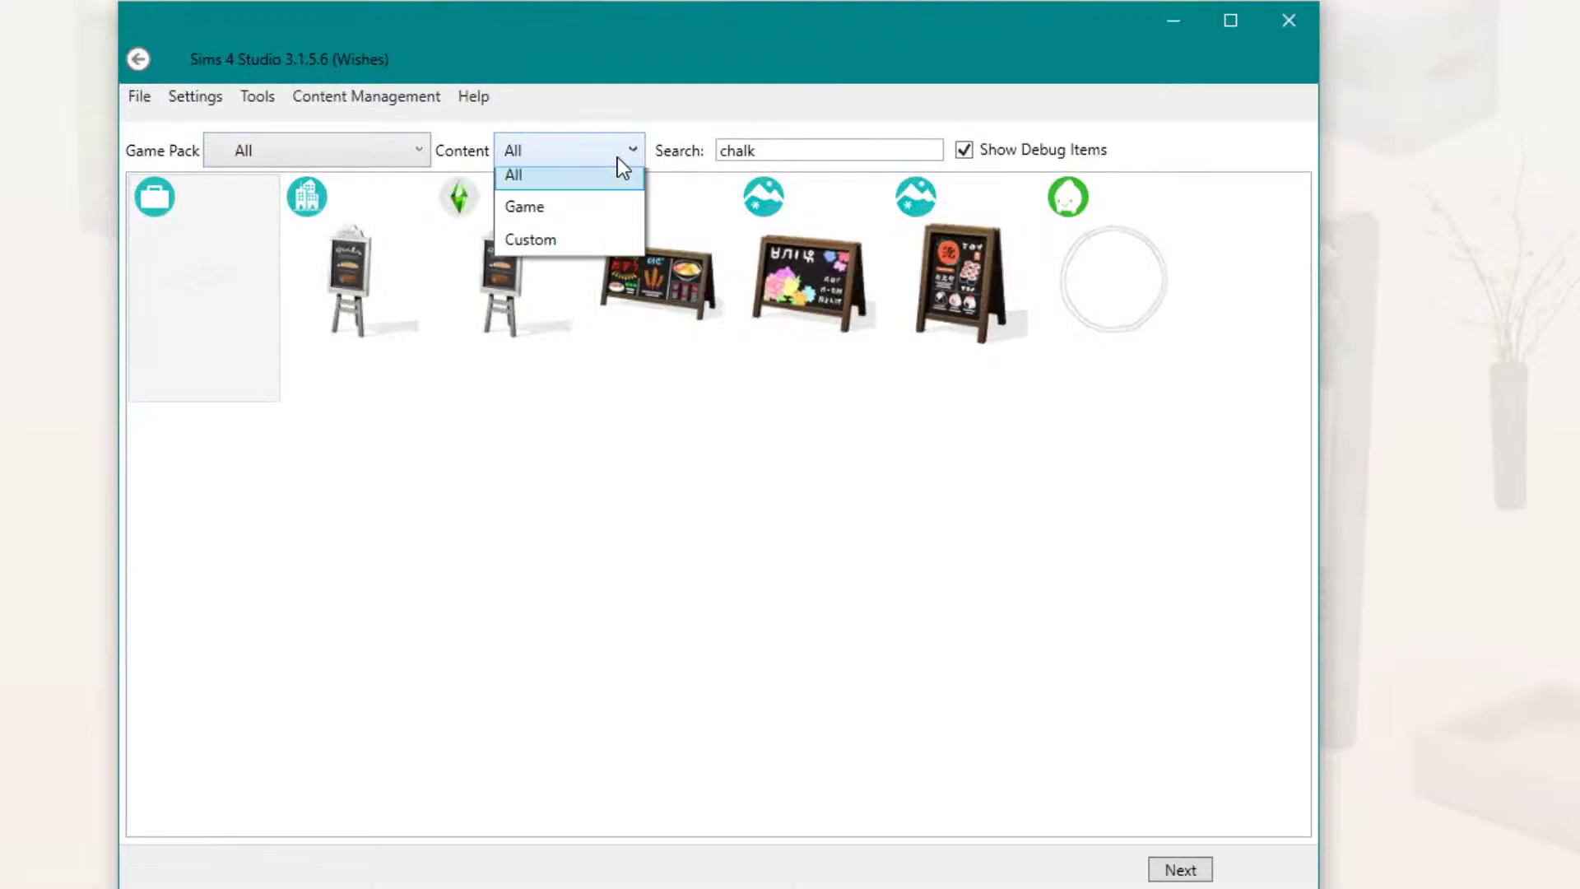
pyautogui.click(434, 156)
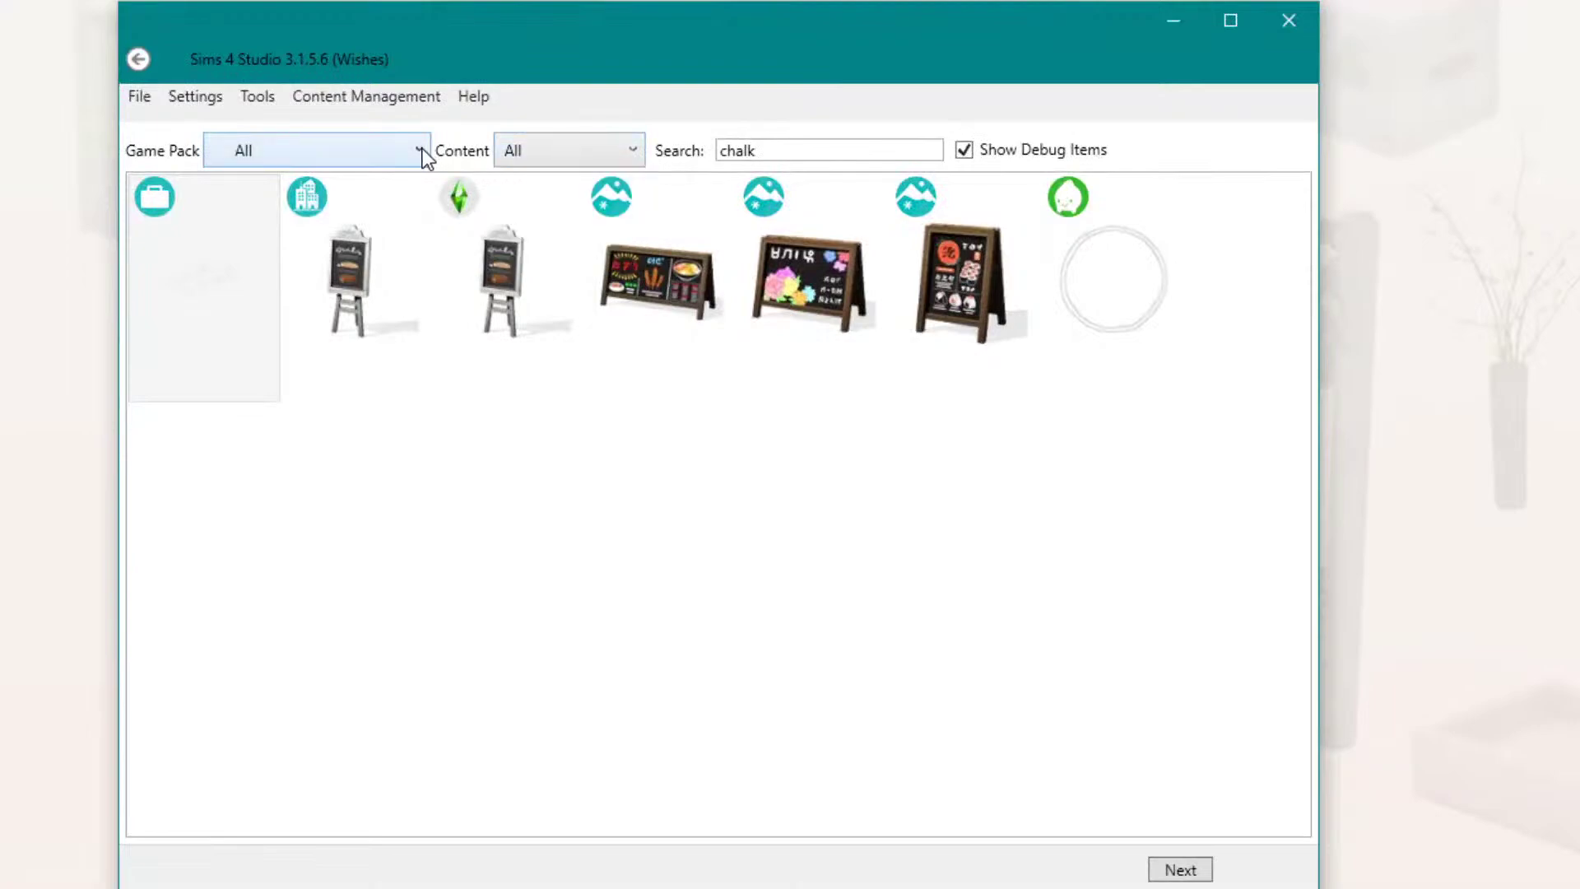
pyautogui.click(422, 149)
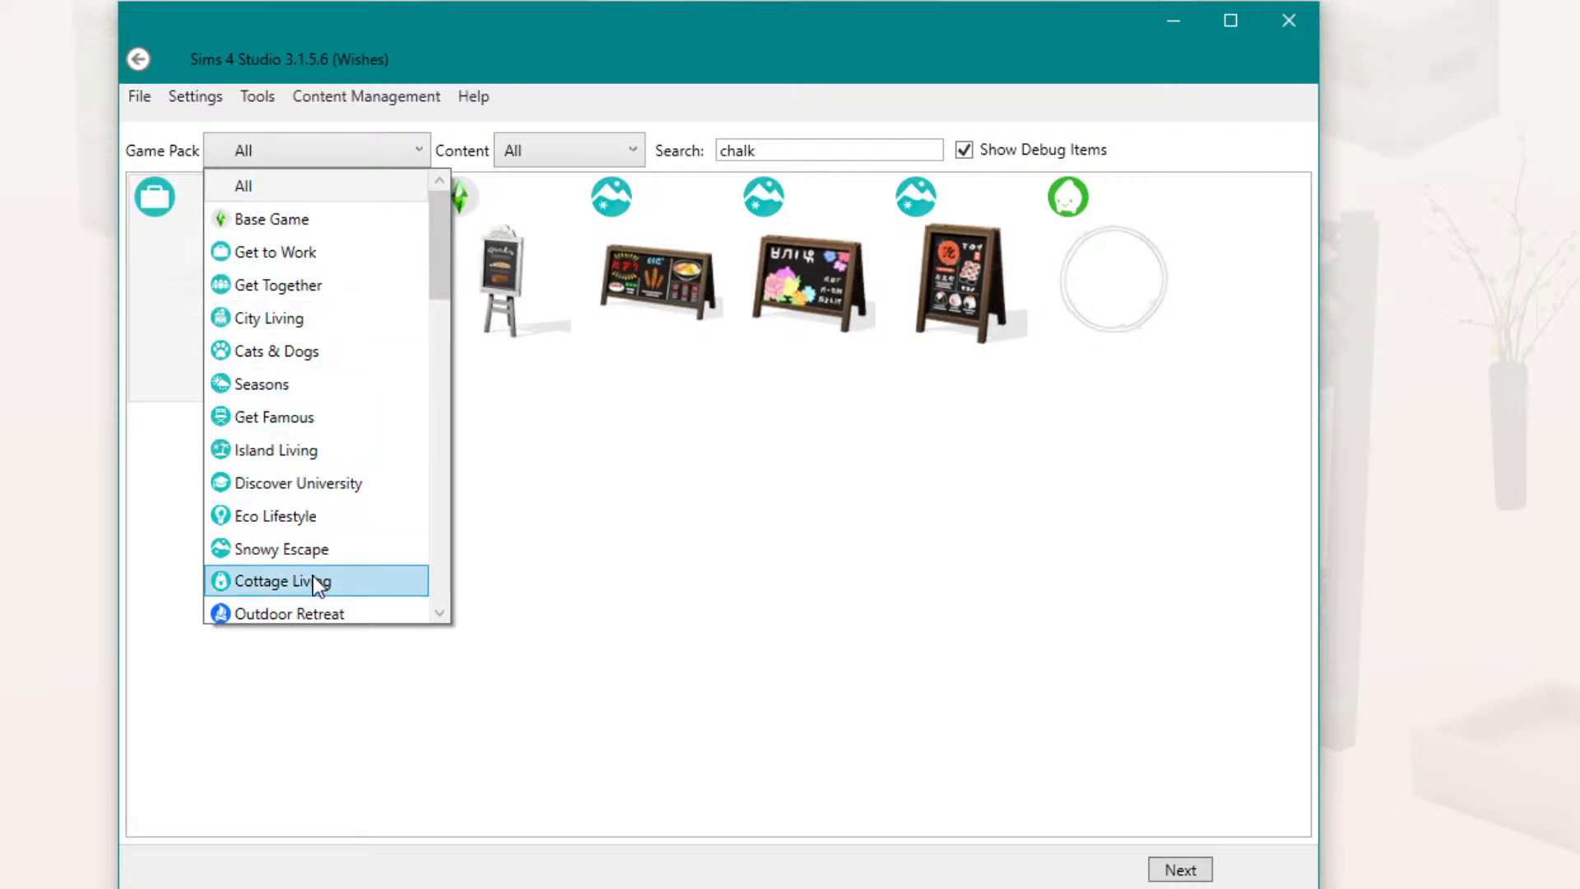
pyautogui.click(317, 319)
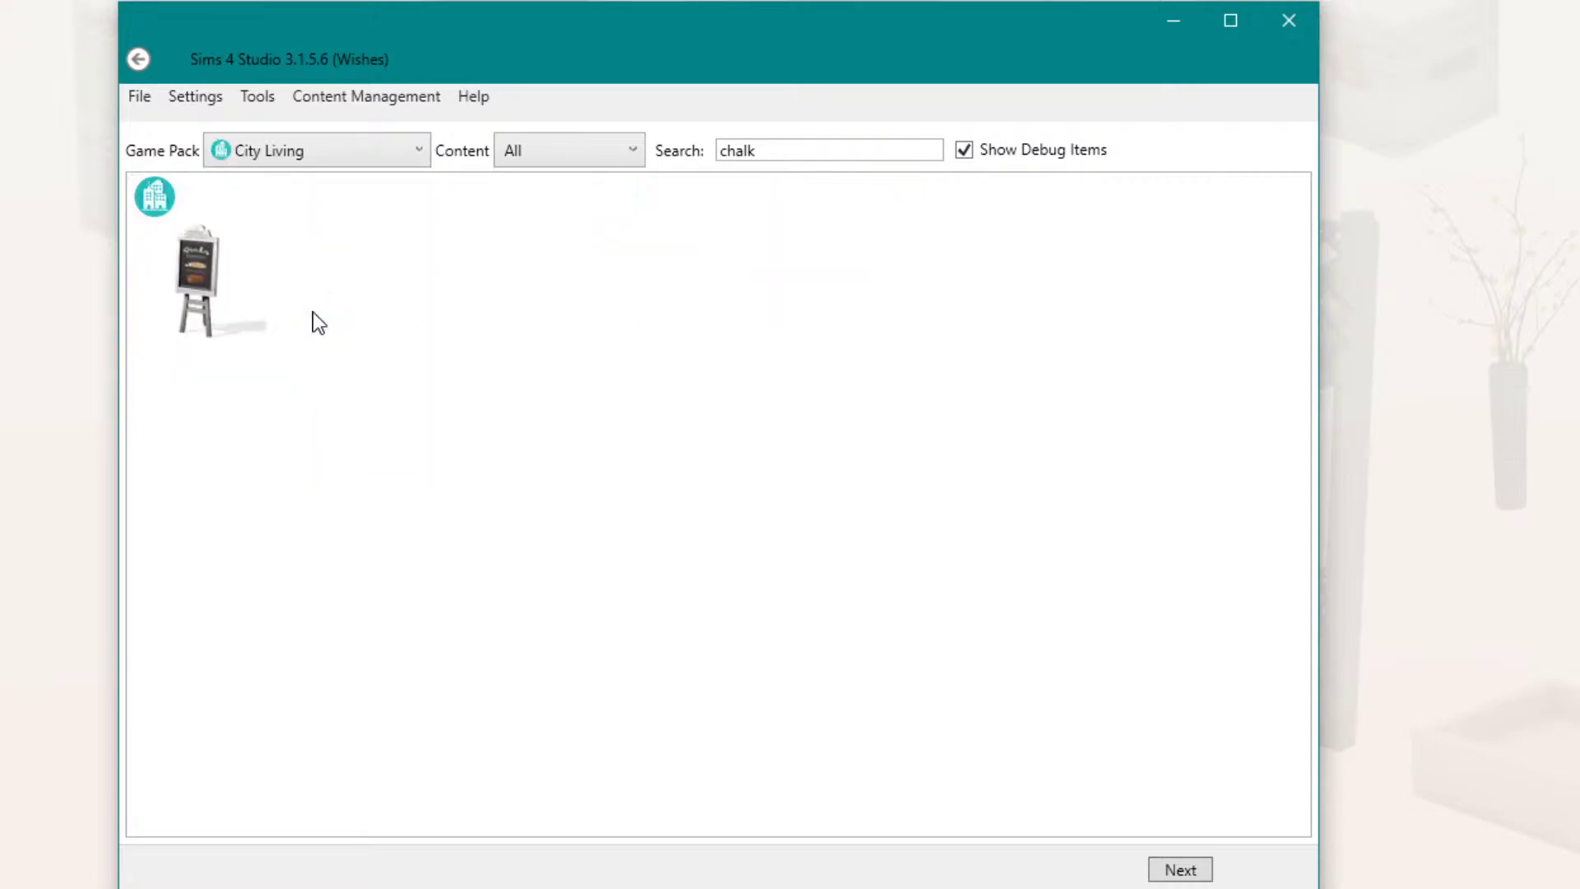
pyautogui.moveTo(802, 150); pyautogui.dragTo(656, 150)
pyautogui.press('BackSpace')
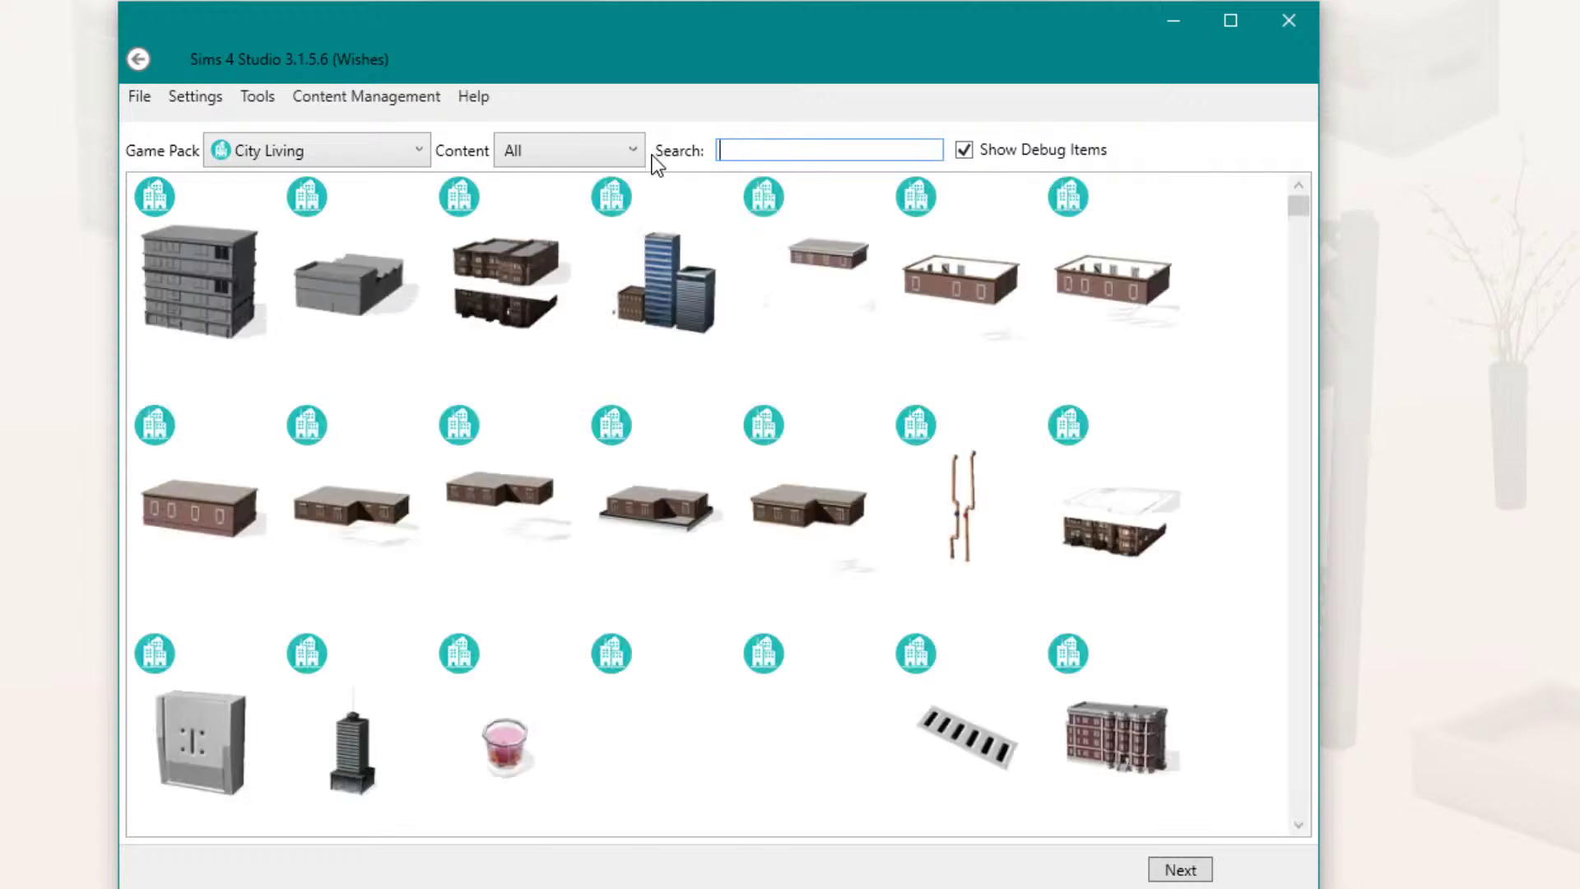
# Step: Browse the City Living object list for the chalk body outline, checking the faint and blank thumbnails
pyautogui.scroll(-3, 546, 375)
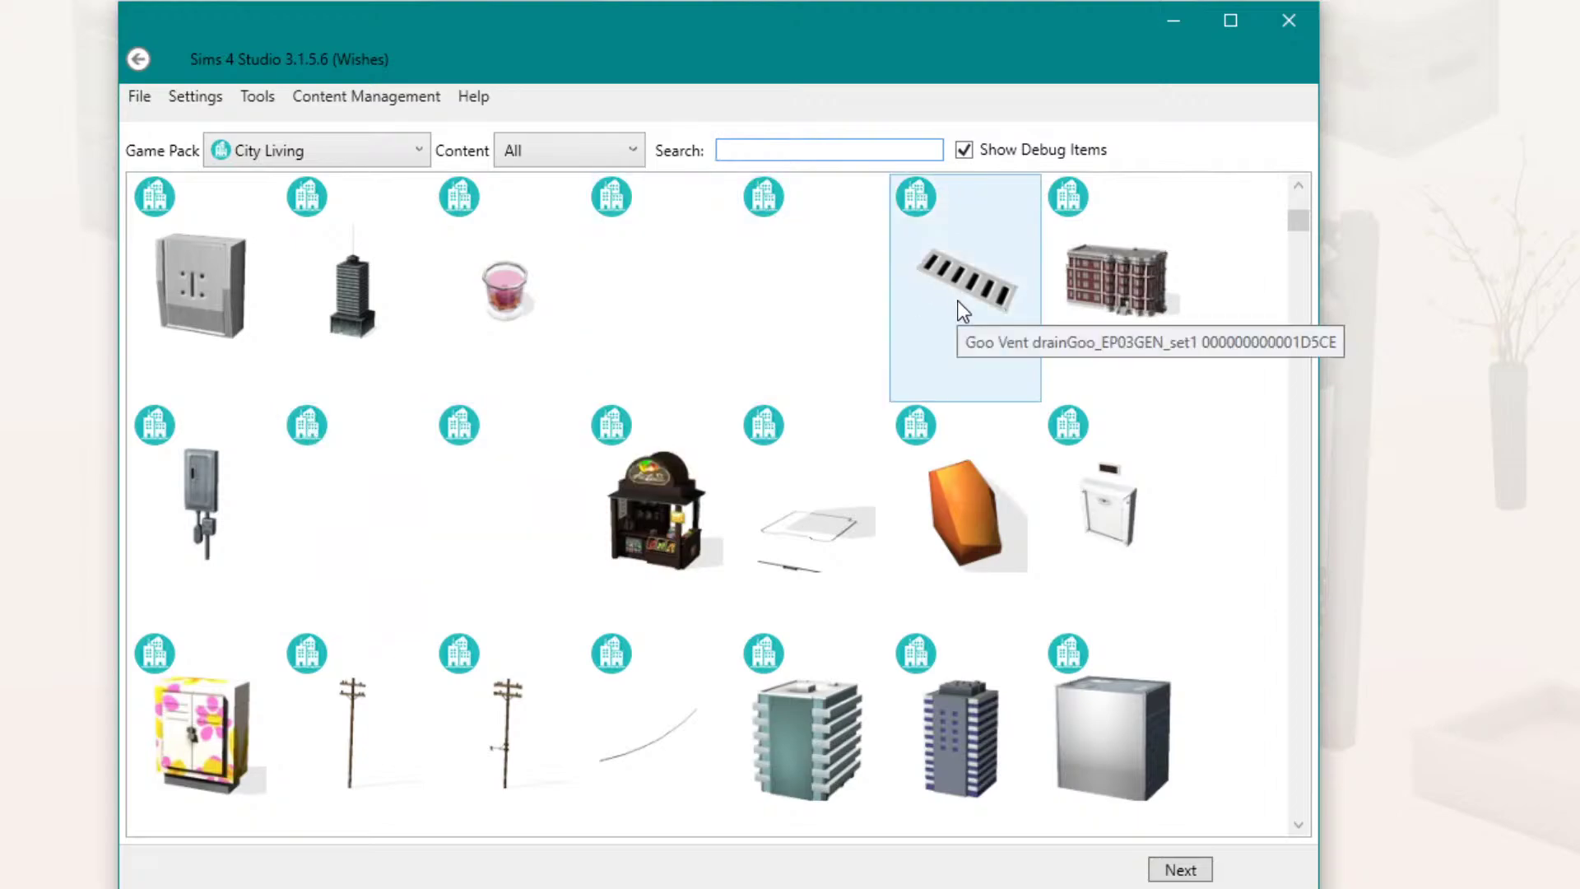
pyautogui.scroll(-5, 956, 301)
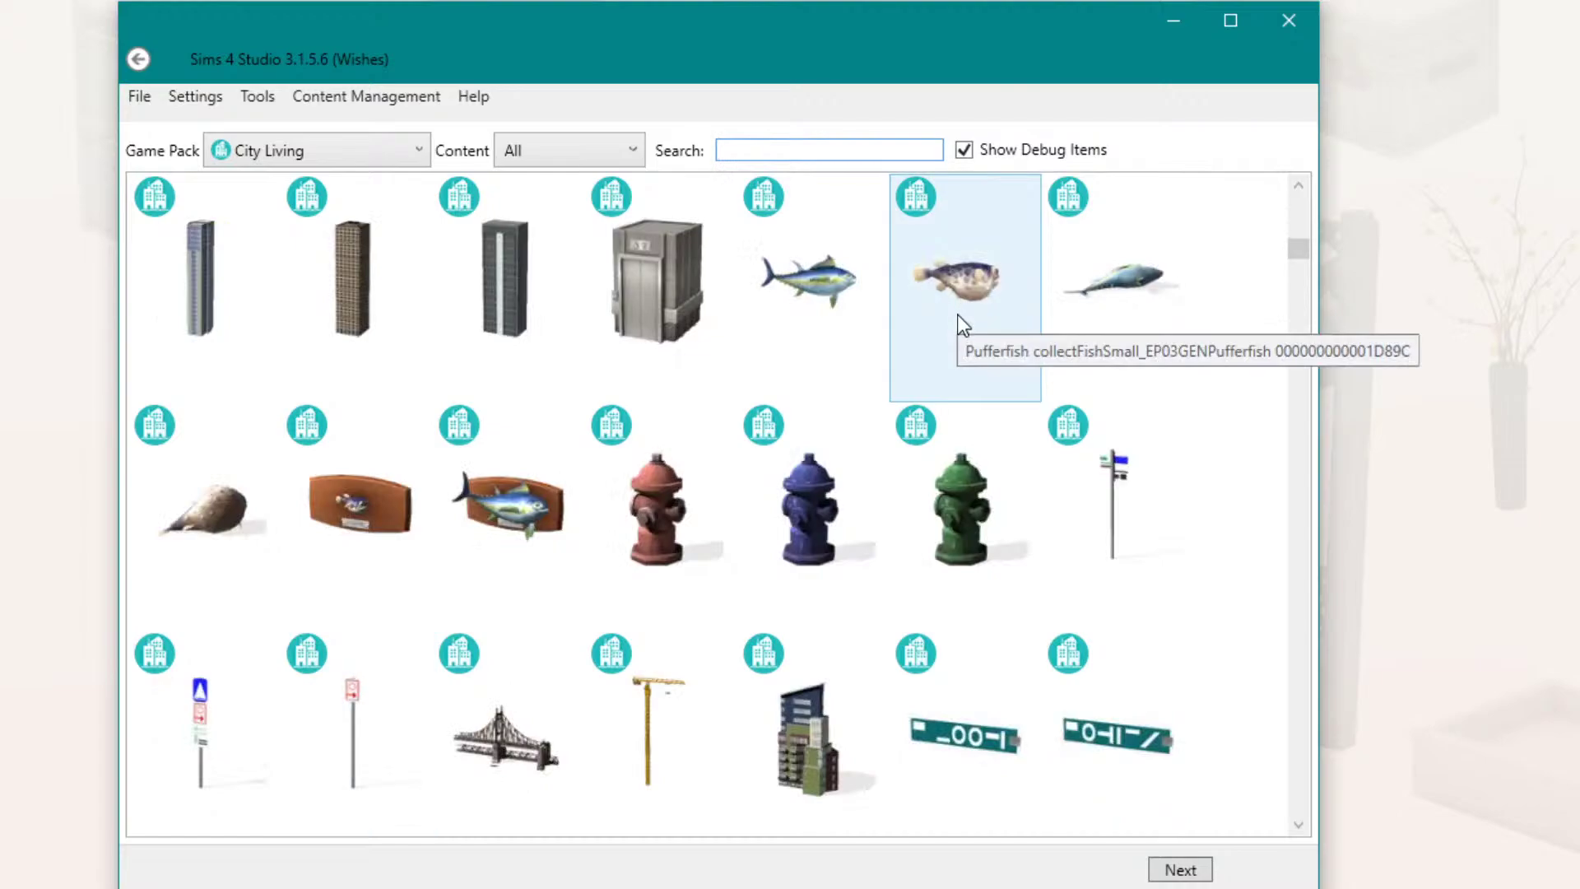
pyautogui.scroll(-3, 950, 329)
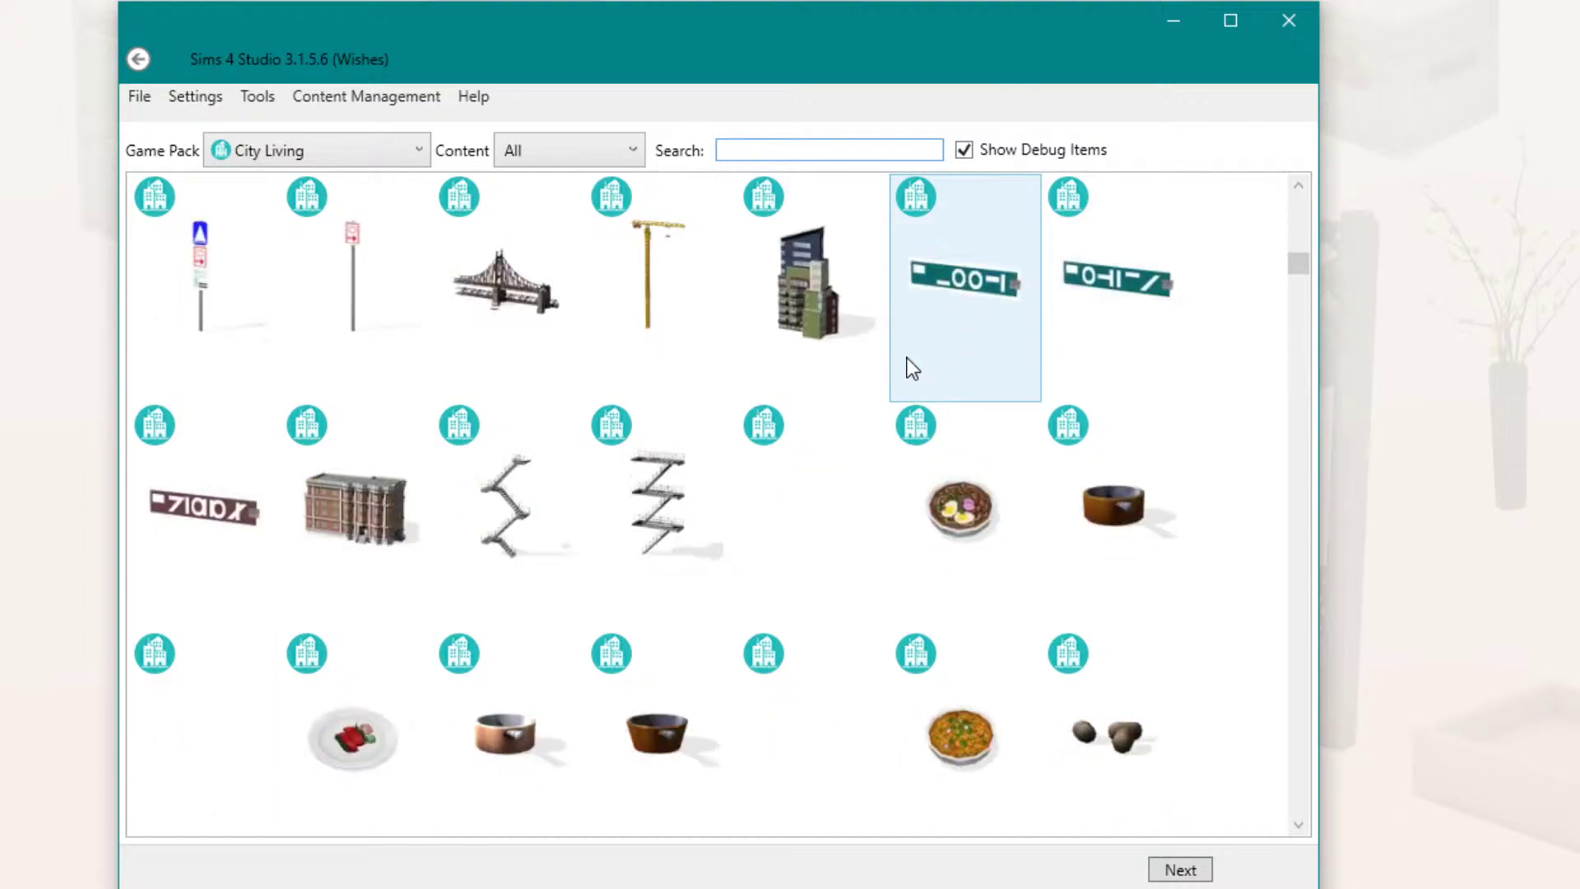
pyautogui.scroll(10, 901, 368)
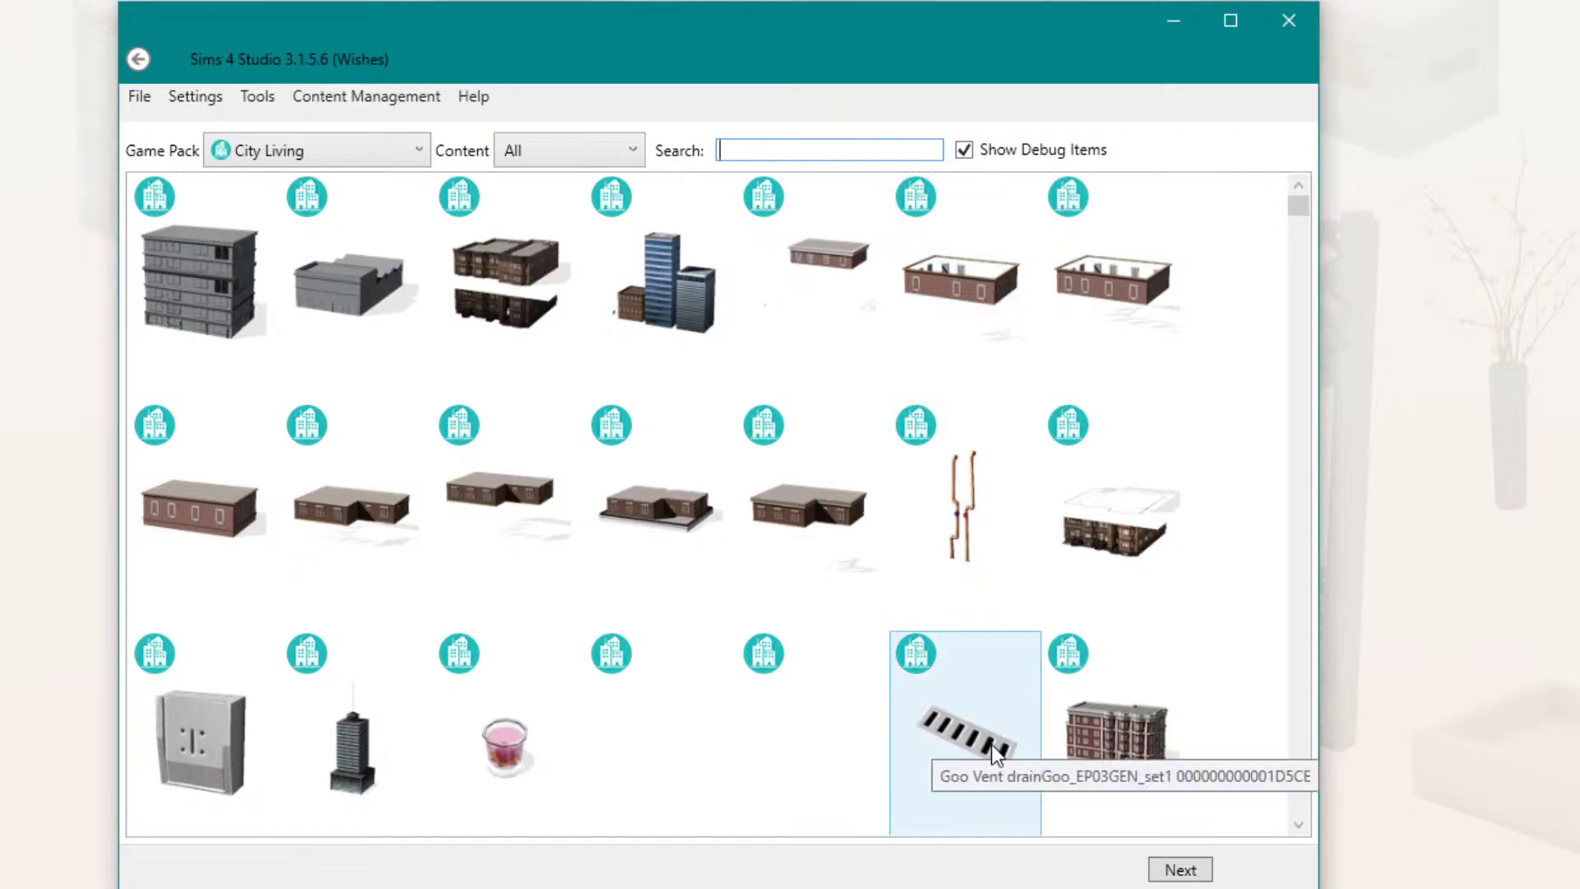
pyautogui.scroll(-5, 975, 734)
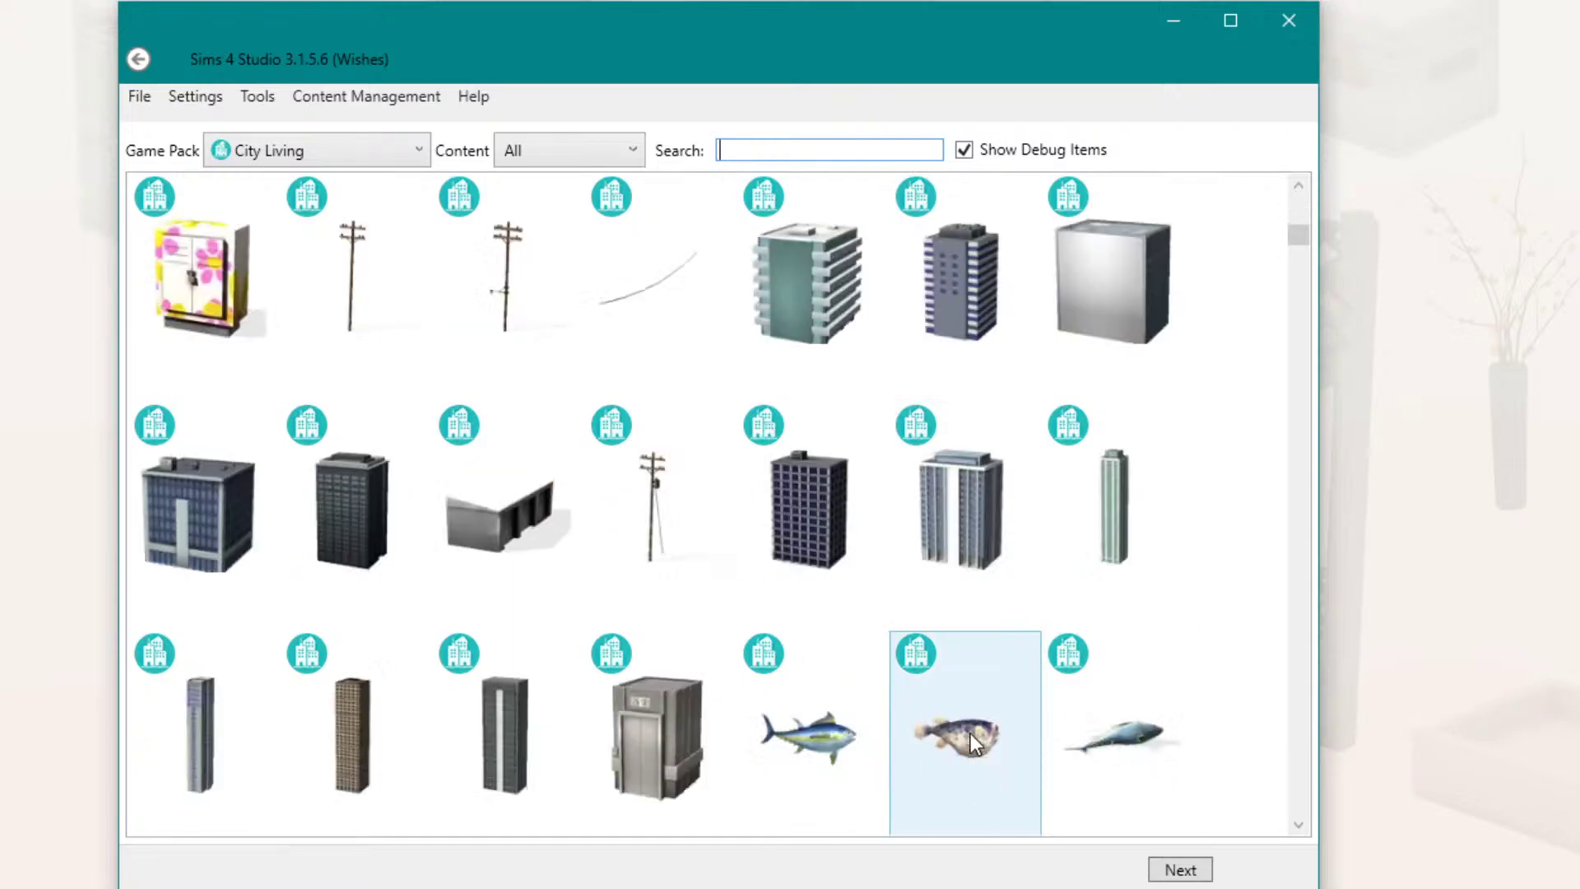
pyautogui.scroll(-3, 969, 733)
pyautogui.scroll(-3, 889, 681)
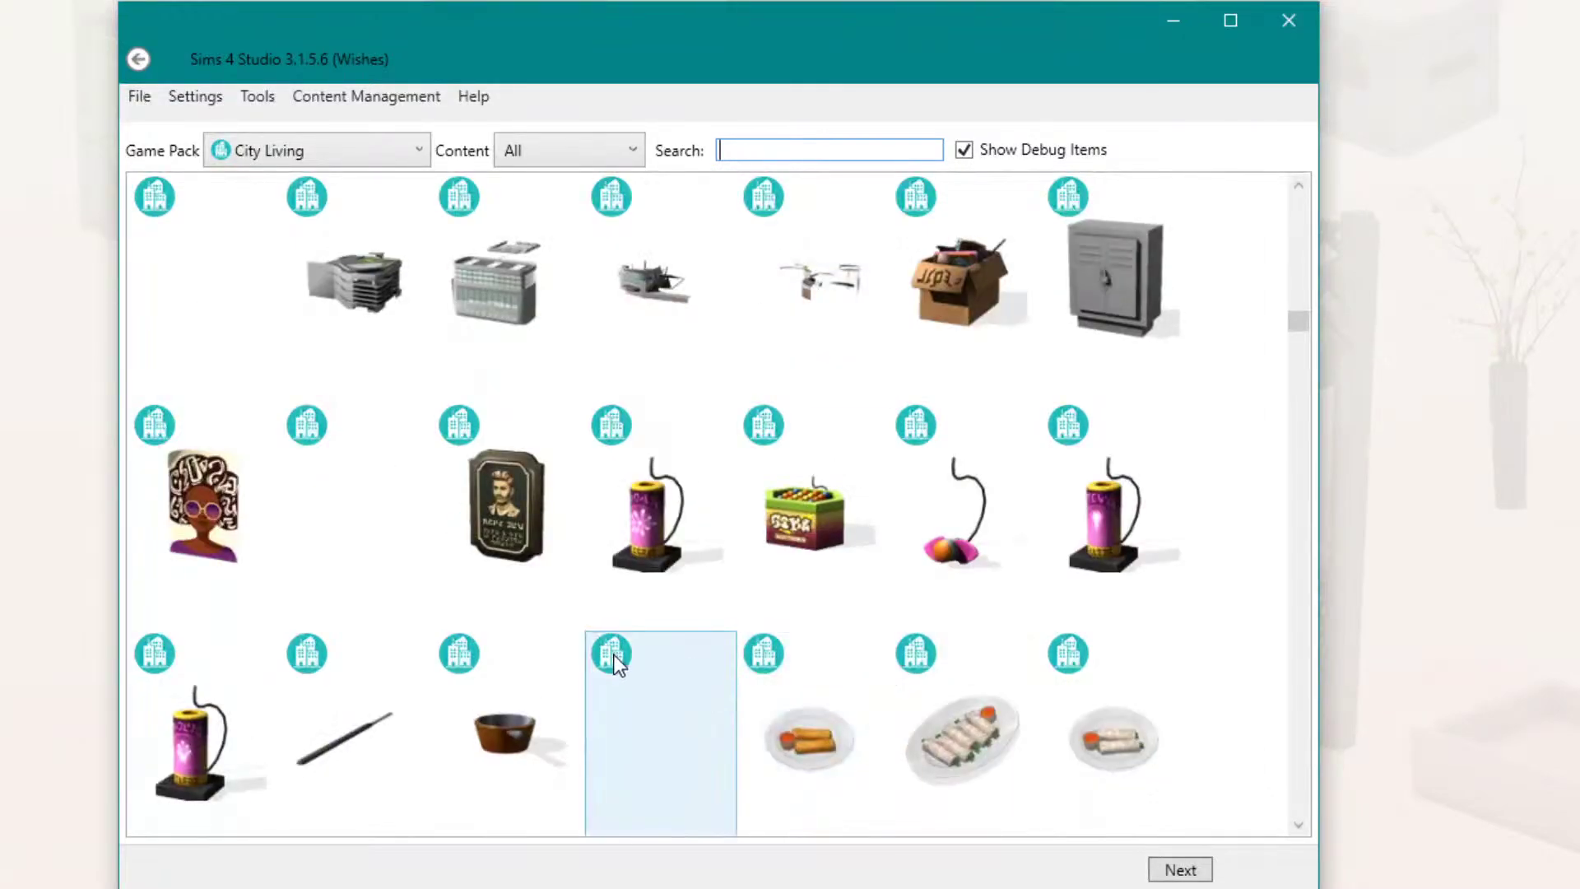
pyautogui.scroll(-6, 614, 655)
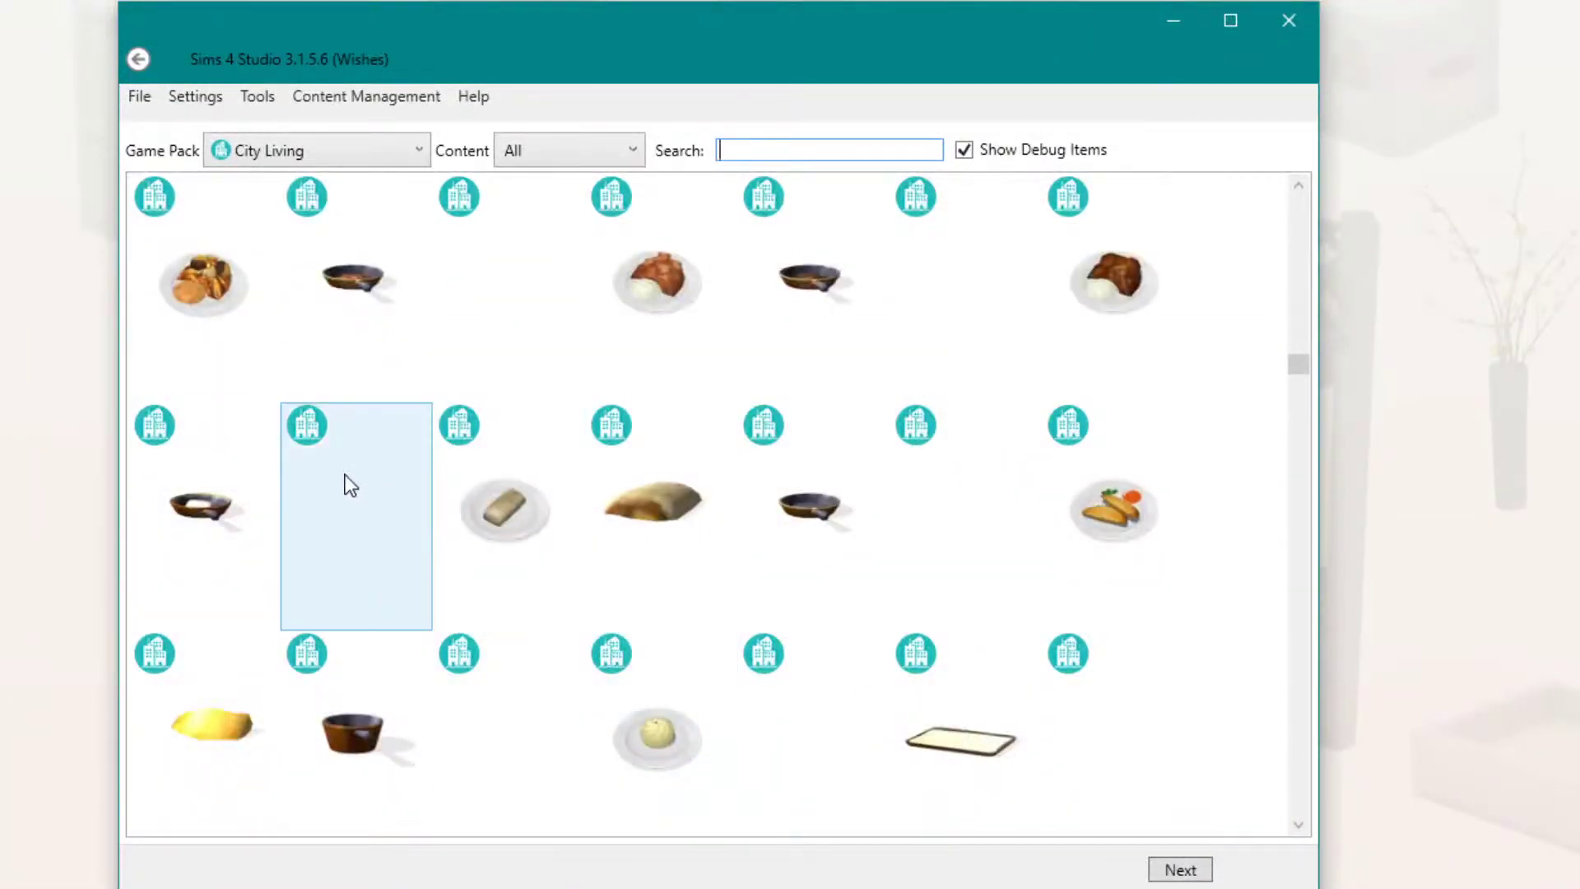
pyautogui.scroll(-3, 434, 616)
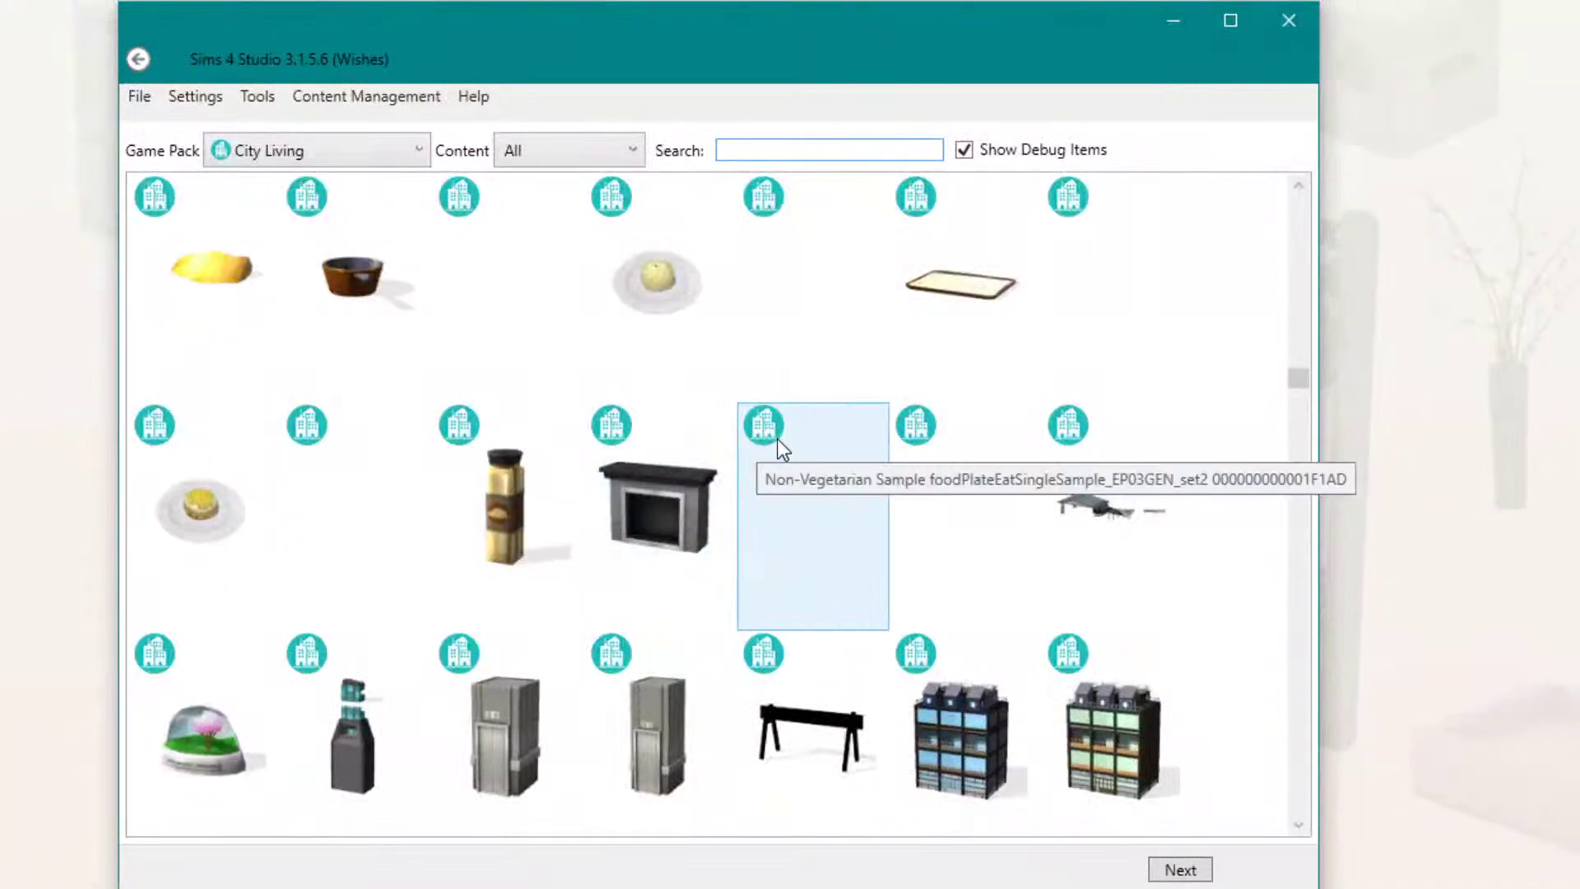
pyautogui.scroll(-3, 776, 444)
pyautogui.scroll(-3, 938, 473)
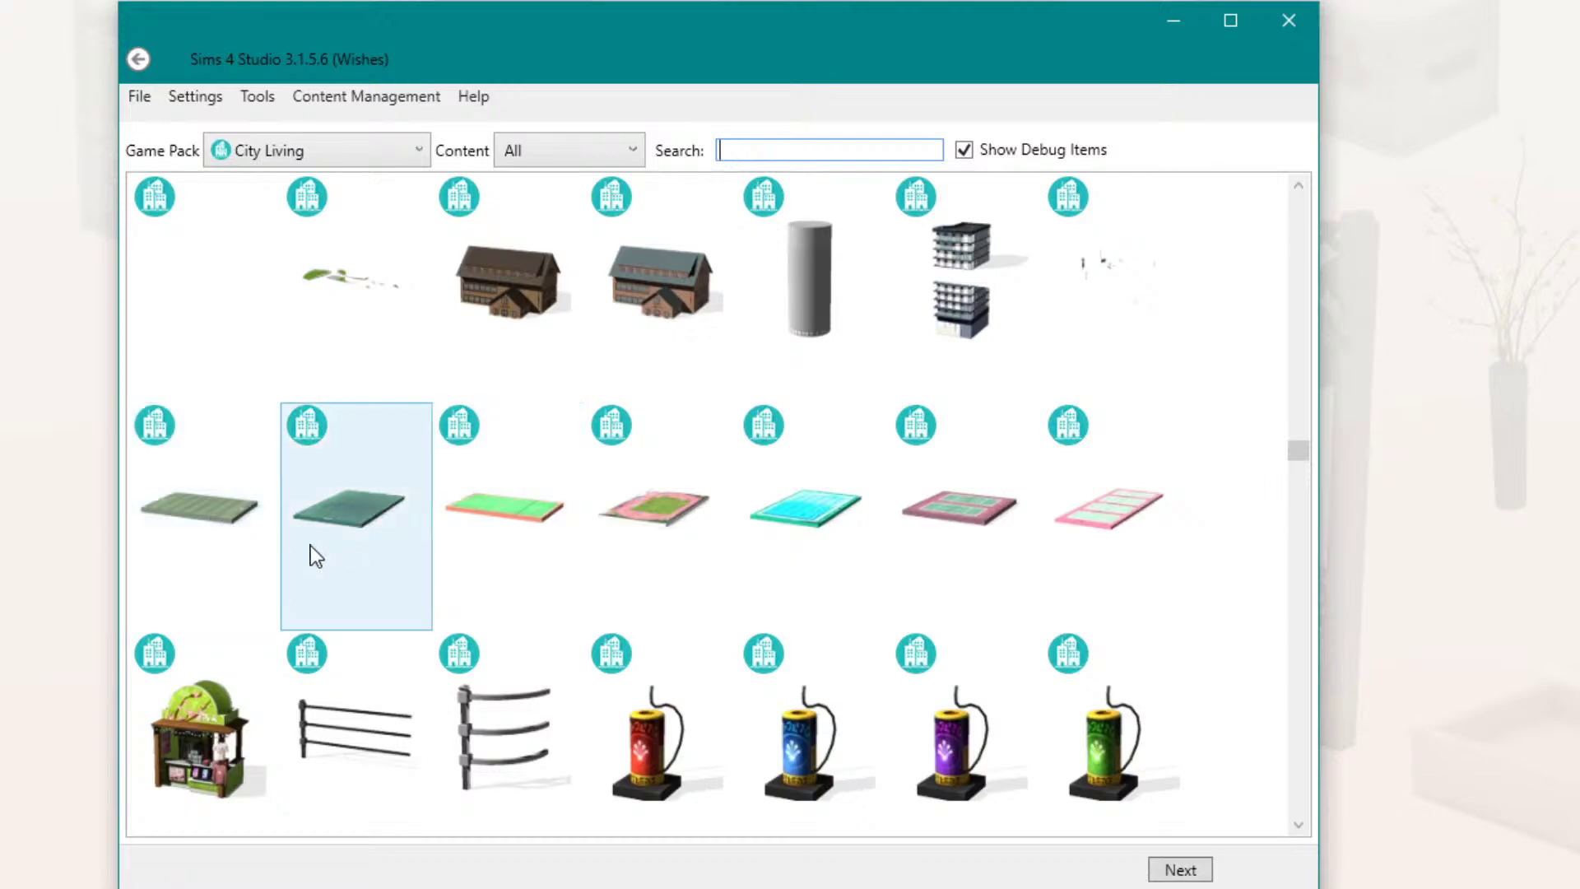
pyautogui.scroll(-10, 928, 550)
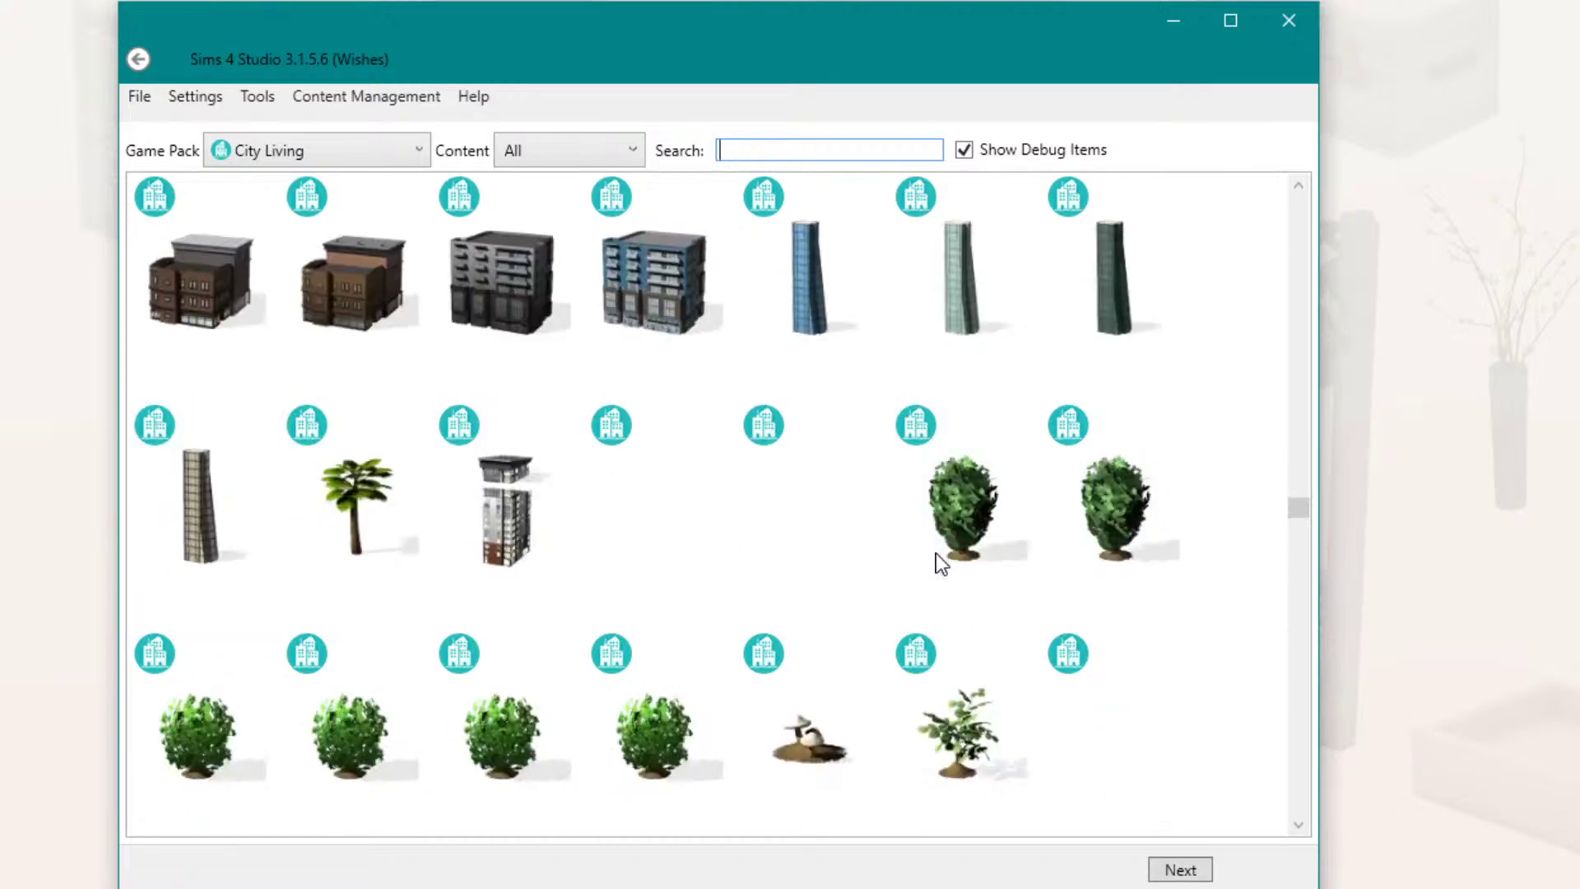
pyautogui.scroll(-6, 733, 486)
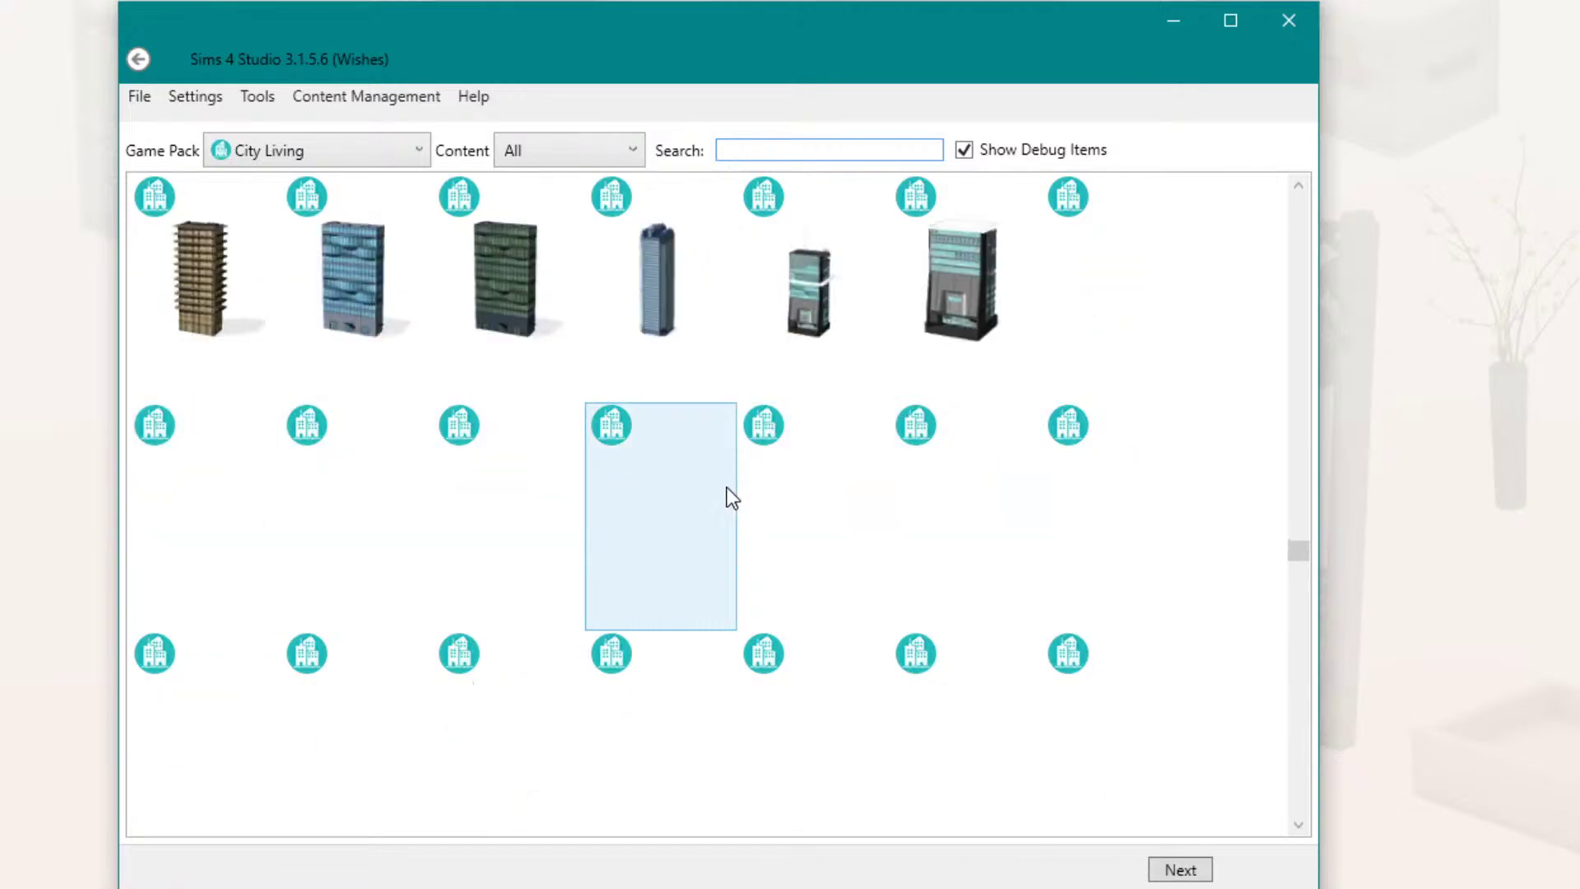
pyautogui.scroll(-6, 656, 449)
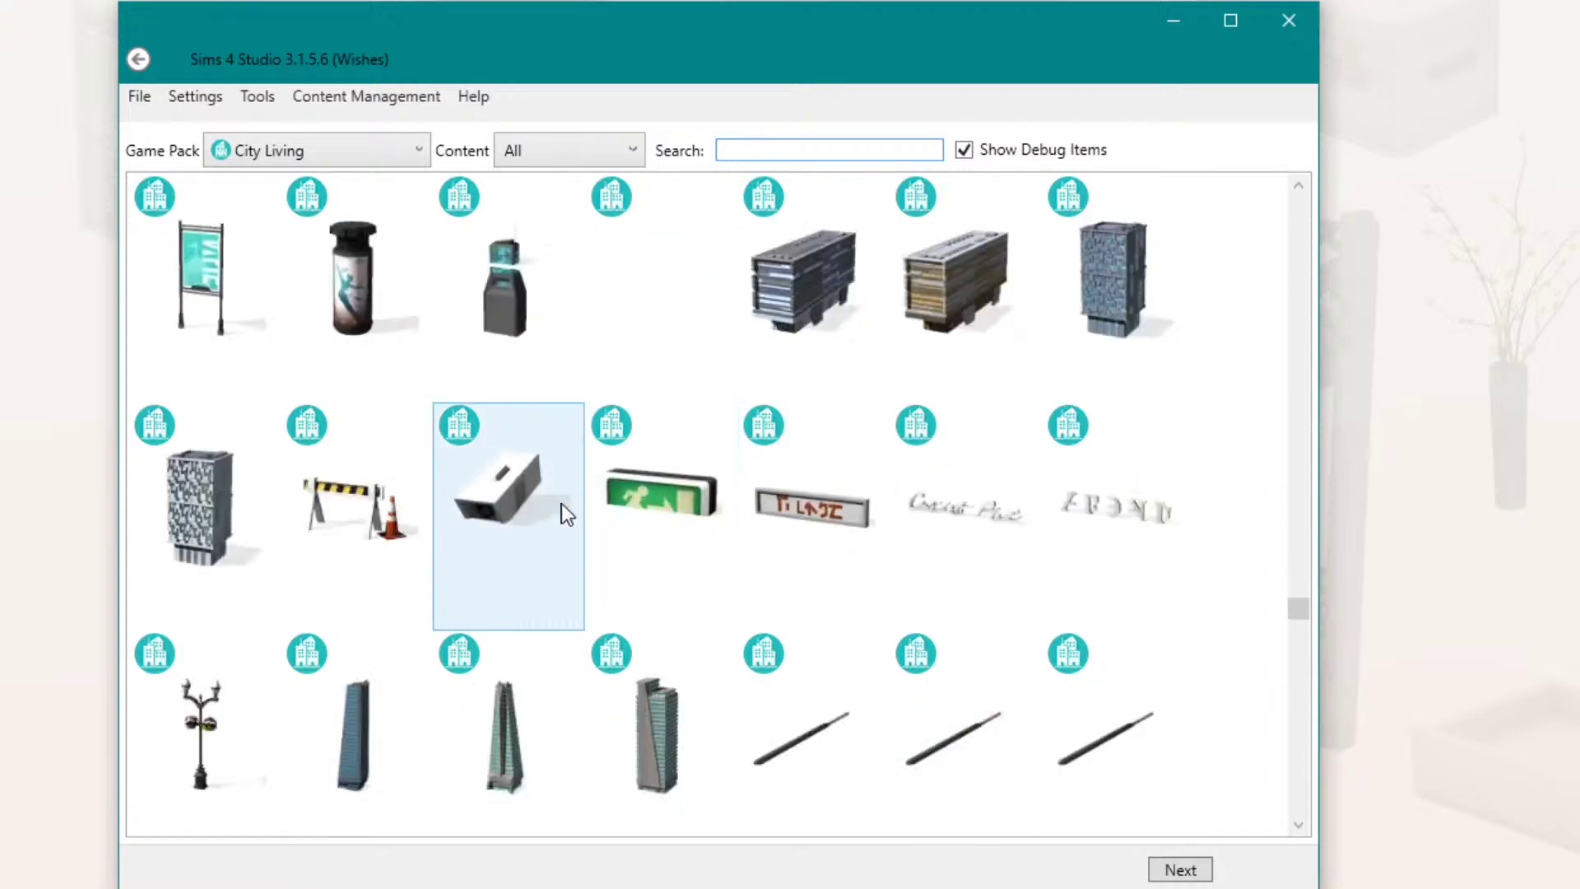
pyautogui.scroll(-2, 561, 502)
pyautogui.scroll(-1, 563, 503)
pyautogui.scroll(1, 568, 506)
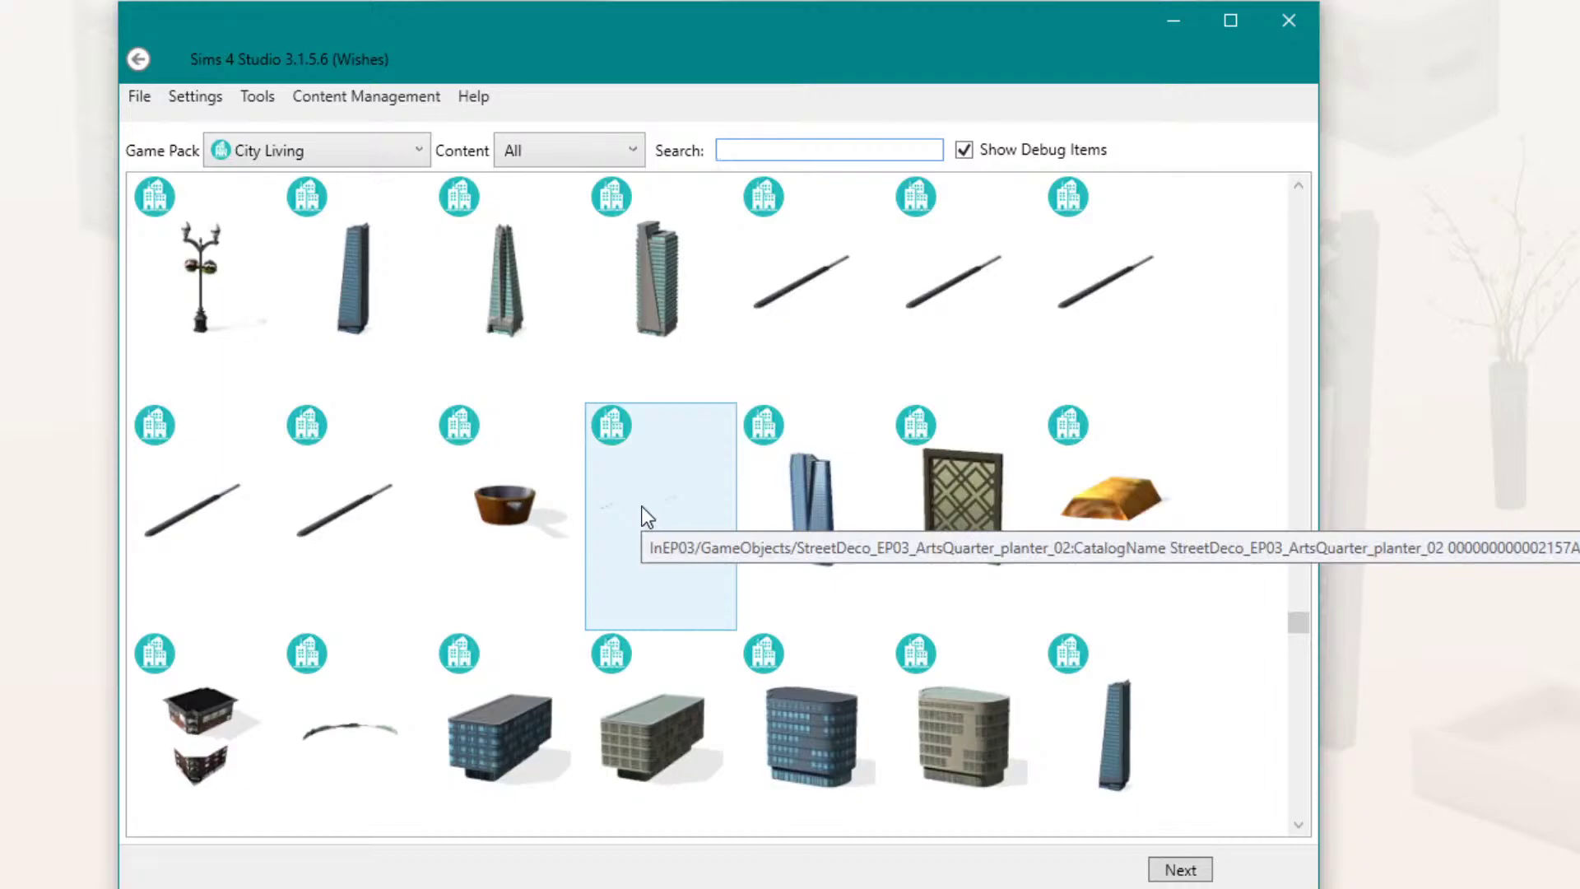
pyautogui.scroll(-3, 644, 509)
pyautogui.scroll(3, 645, 510)
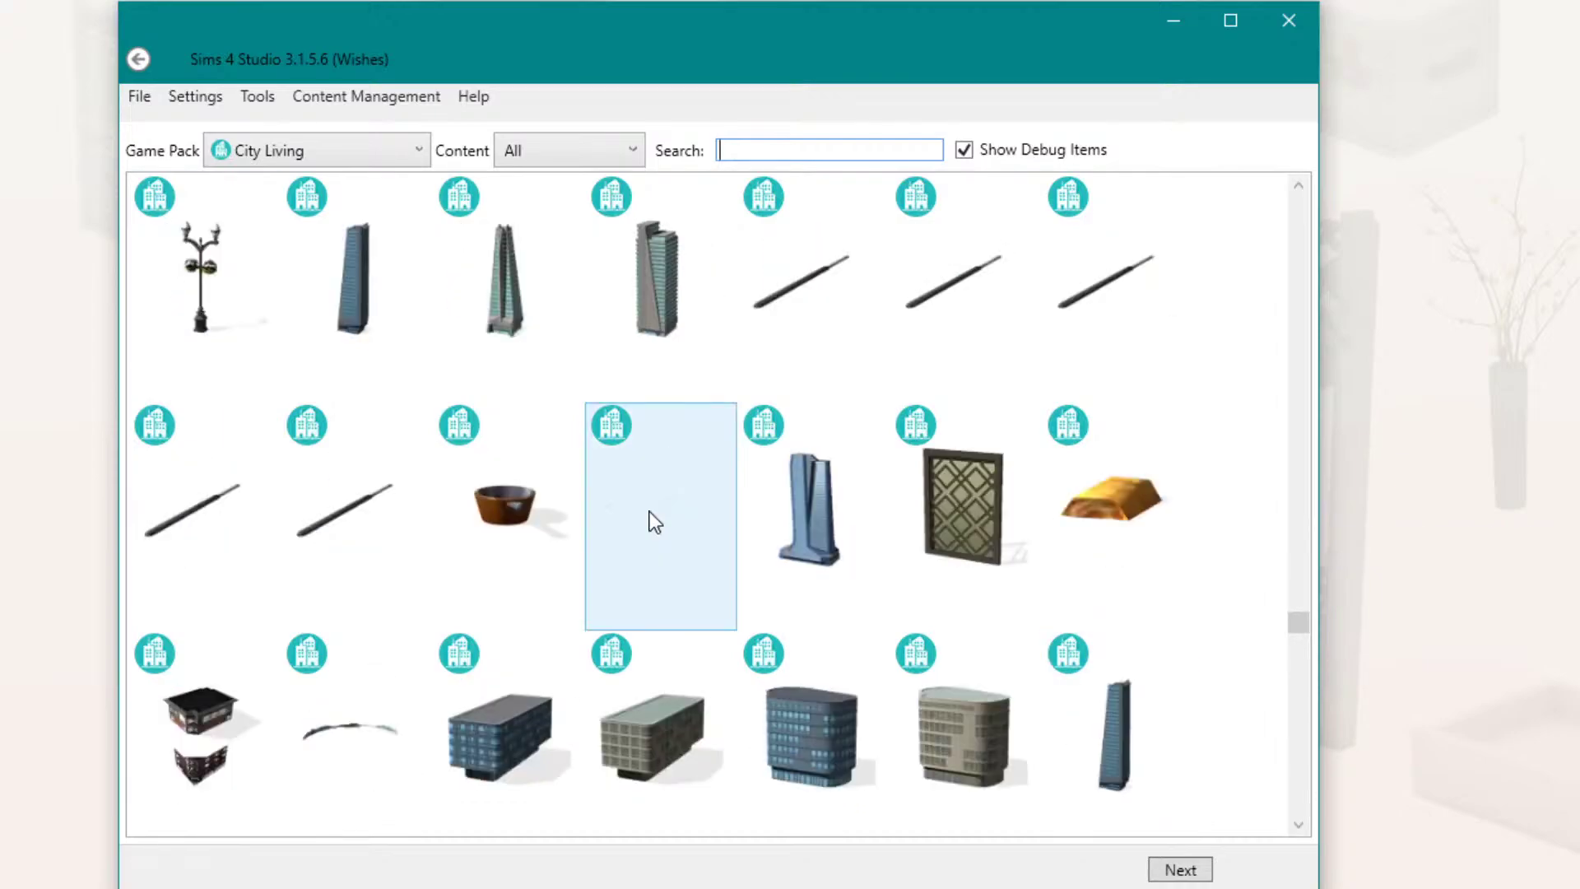
pyautogui.scroll(-5, 671, 511)
pyautogui.scroll(-4, 676, 510)
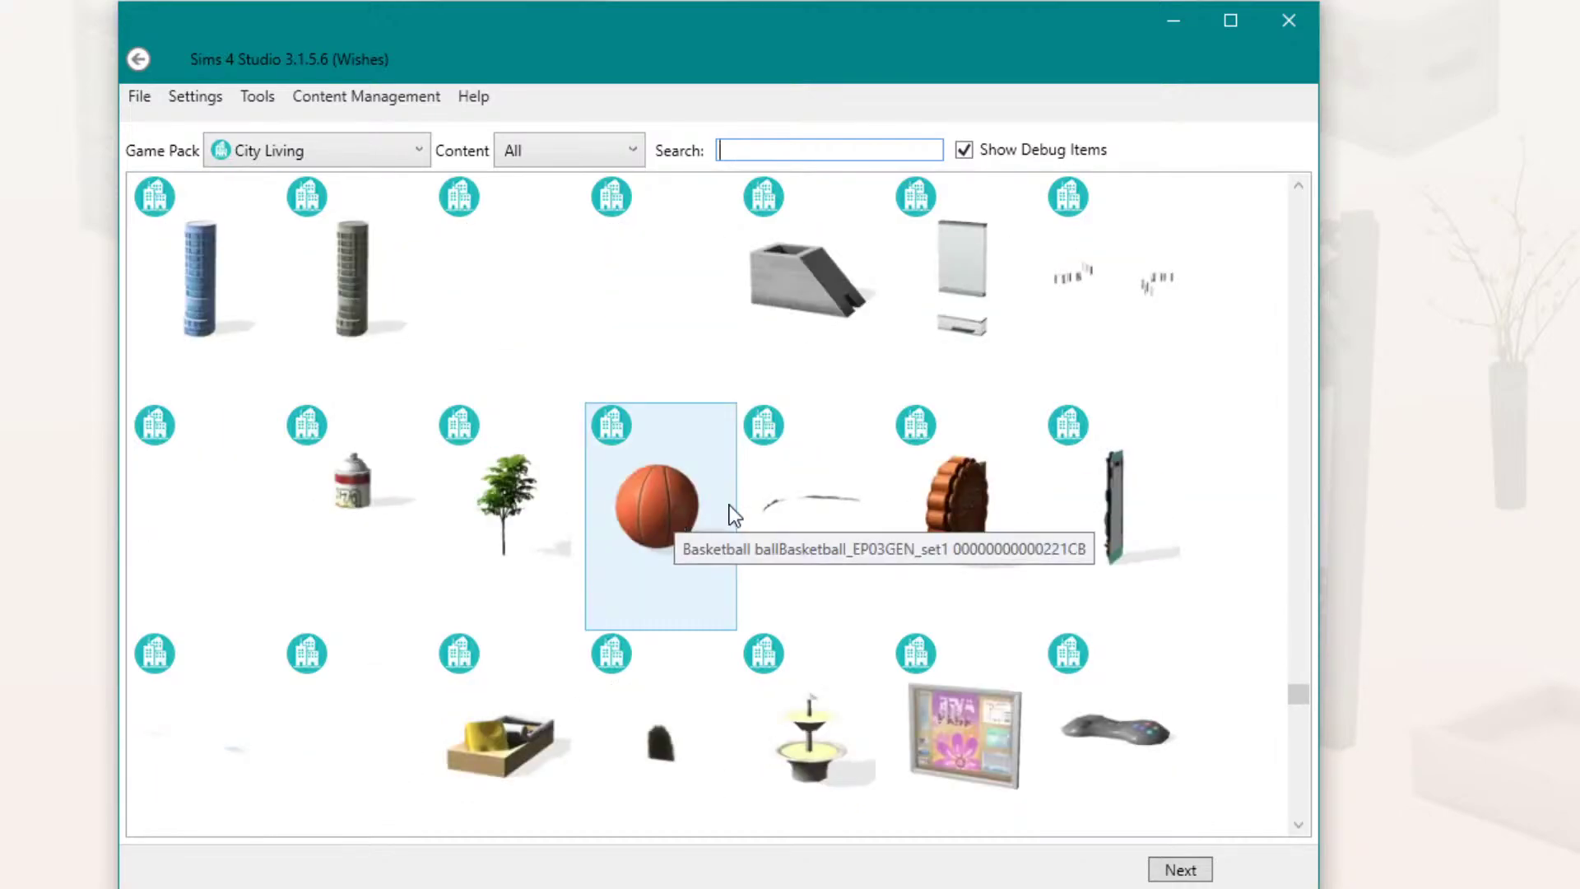
pyautogui.scroll(-2, 1120, 421)
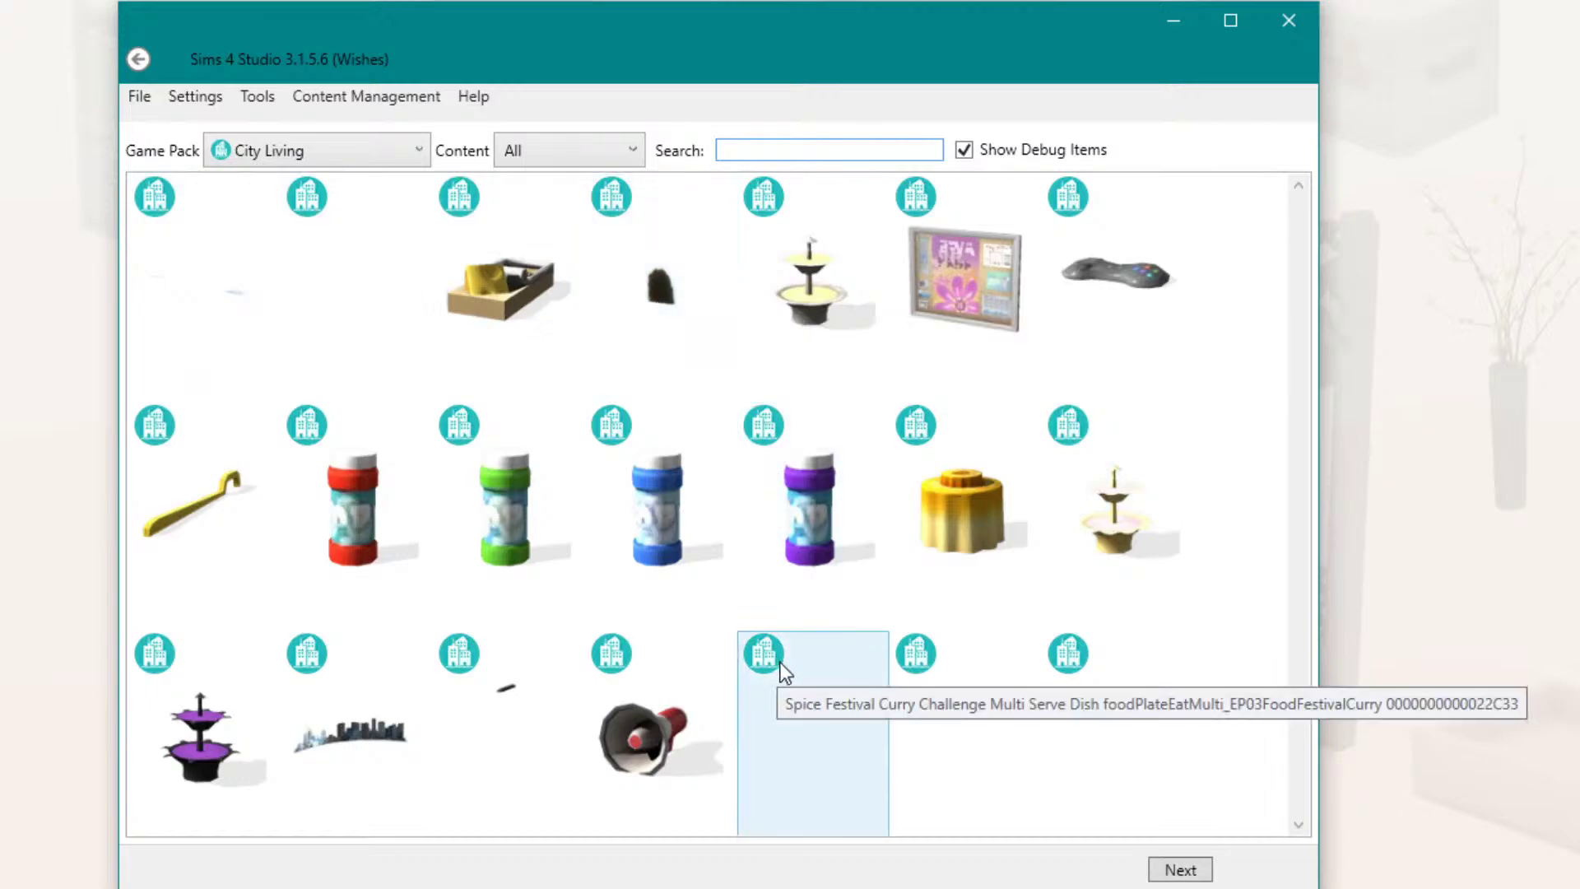
pyautogui.scroll(-2, 922, 658)
pyautogui.scroll(-2, 923, 651)
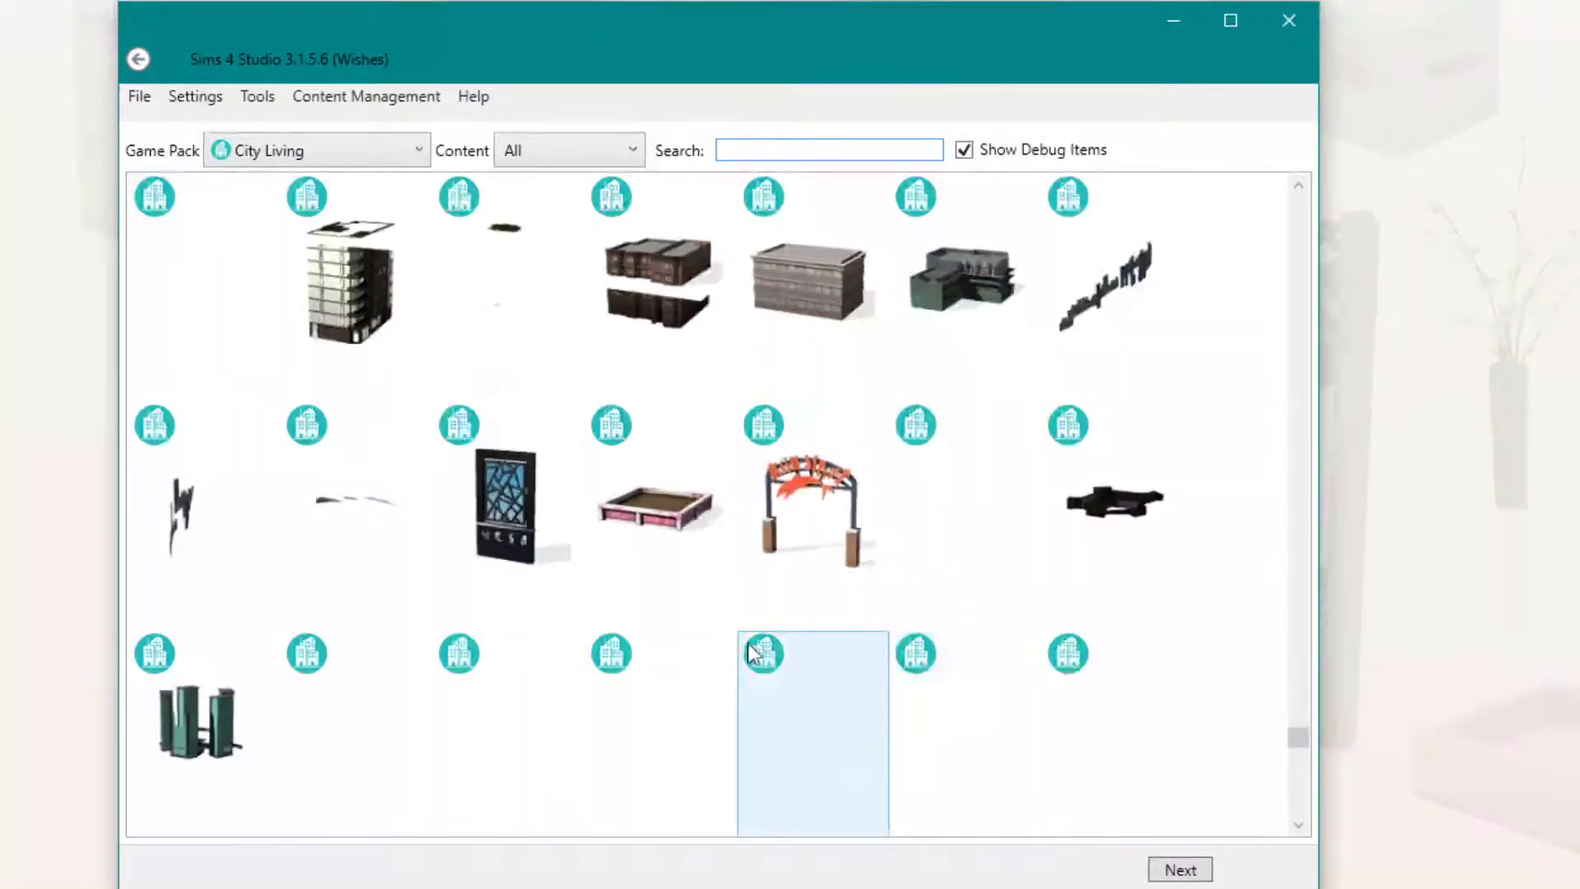
pyautogui.scroll(2, 740, 642)
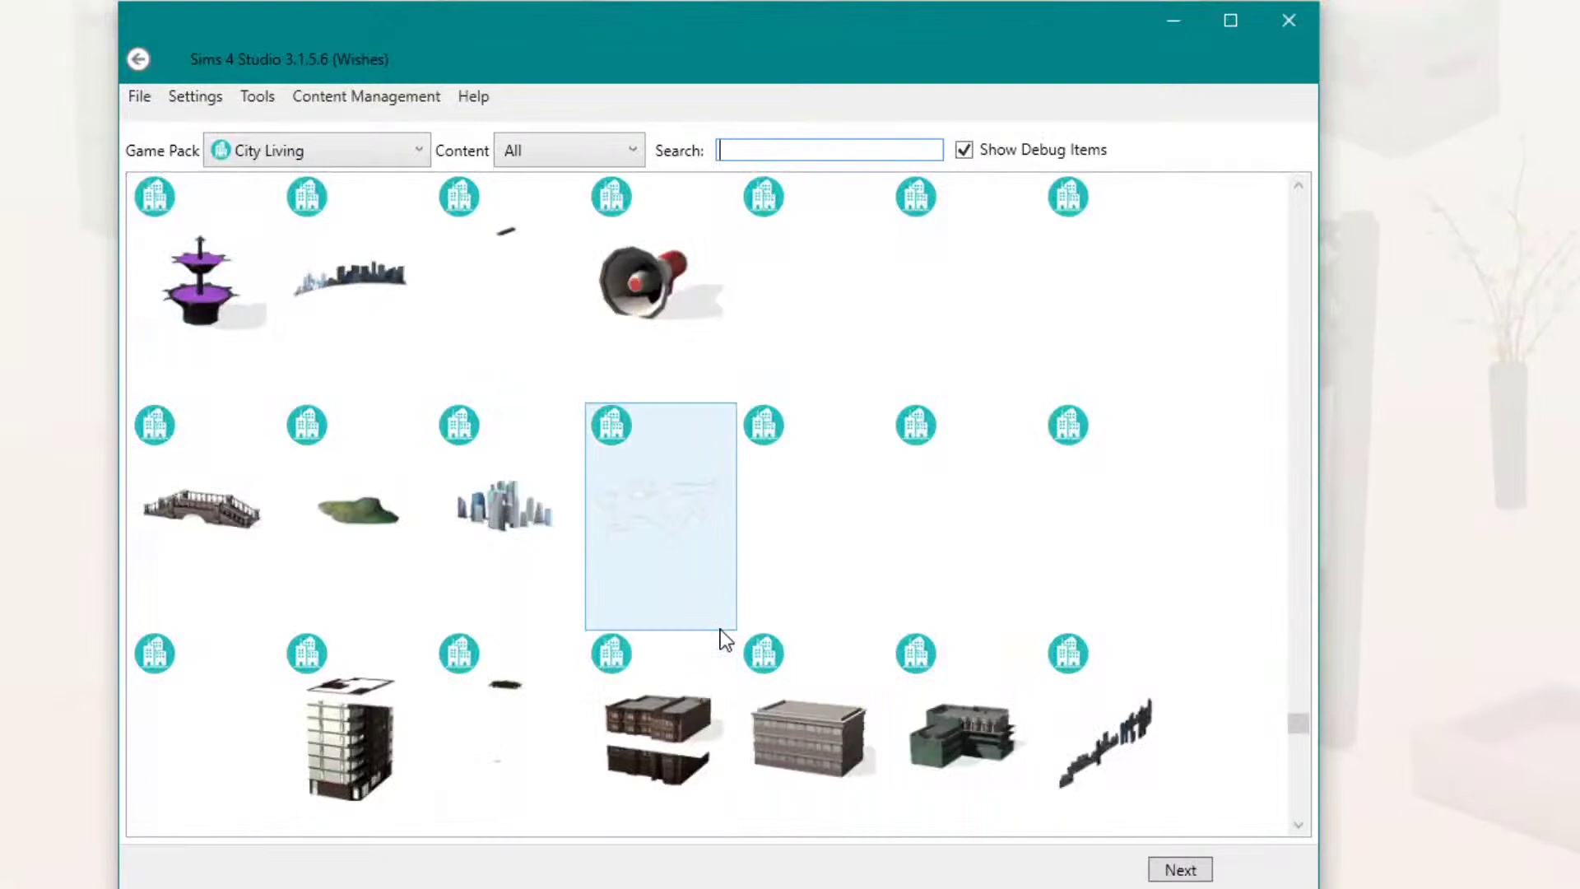
# Step: Select the faint chalk outline object below the megaphone and clone it with only All Swatches and Catalogs included
pyautogui.click(668, 497)
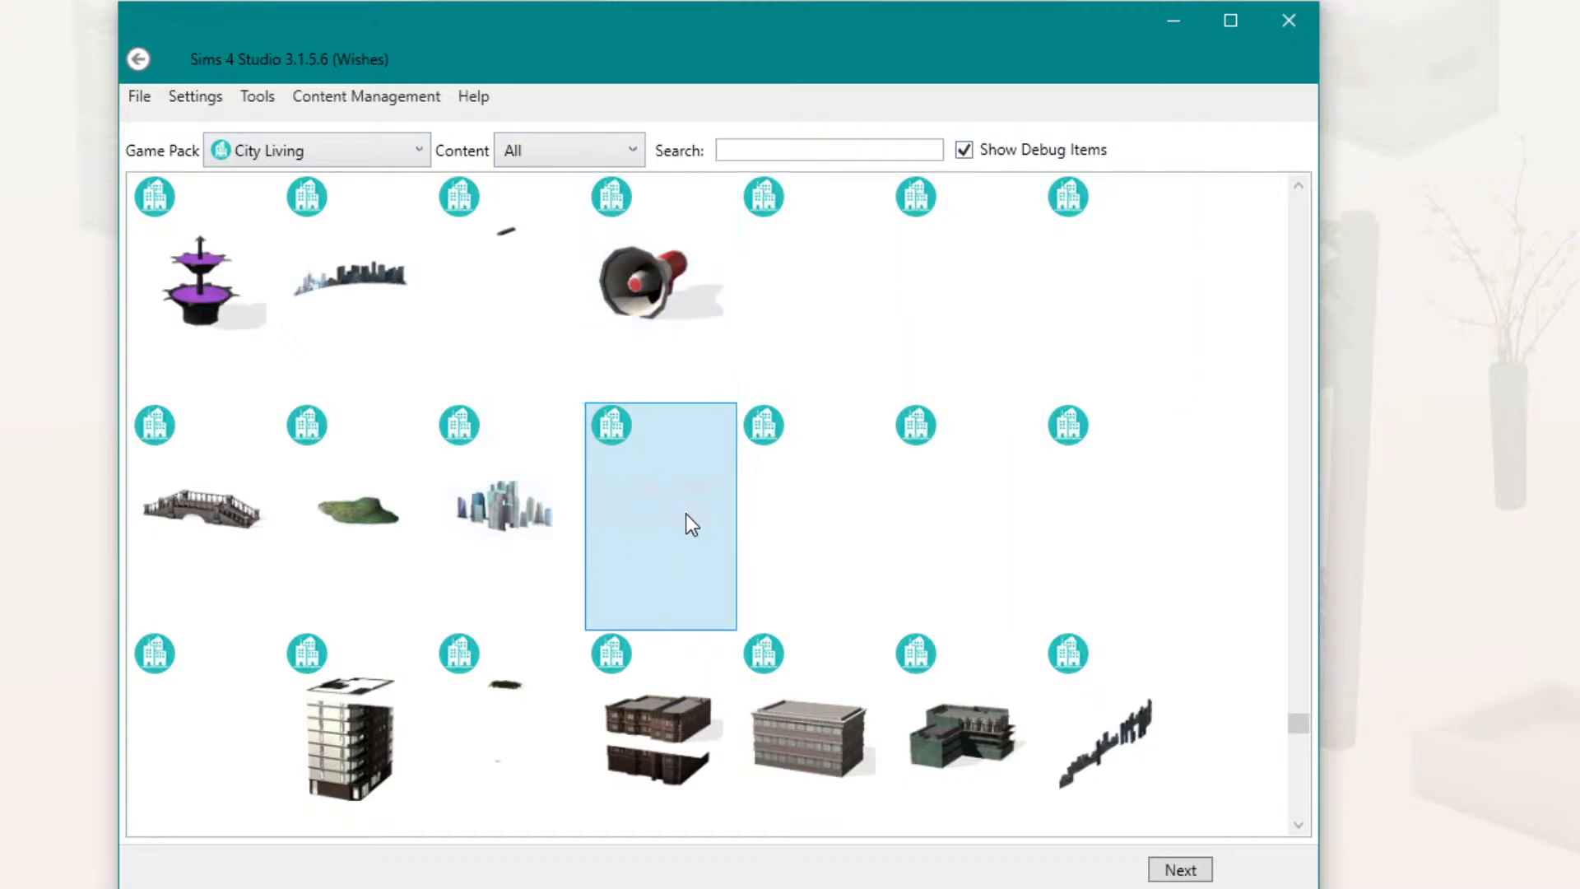
pyautogui.click(1180, 870)
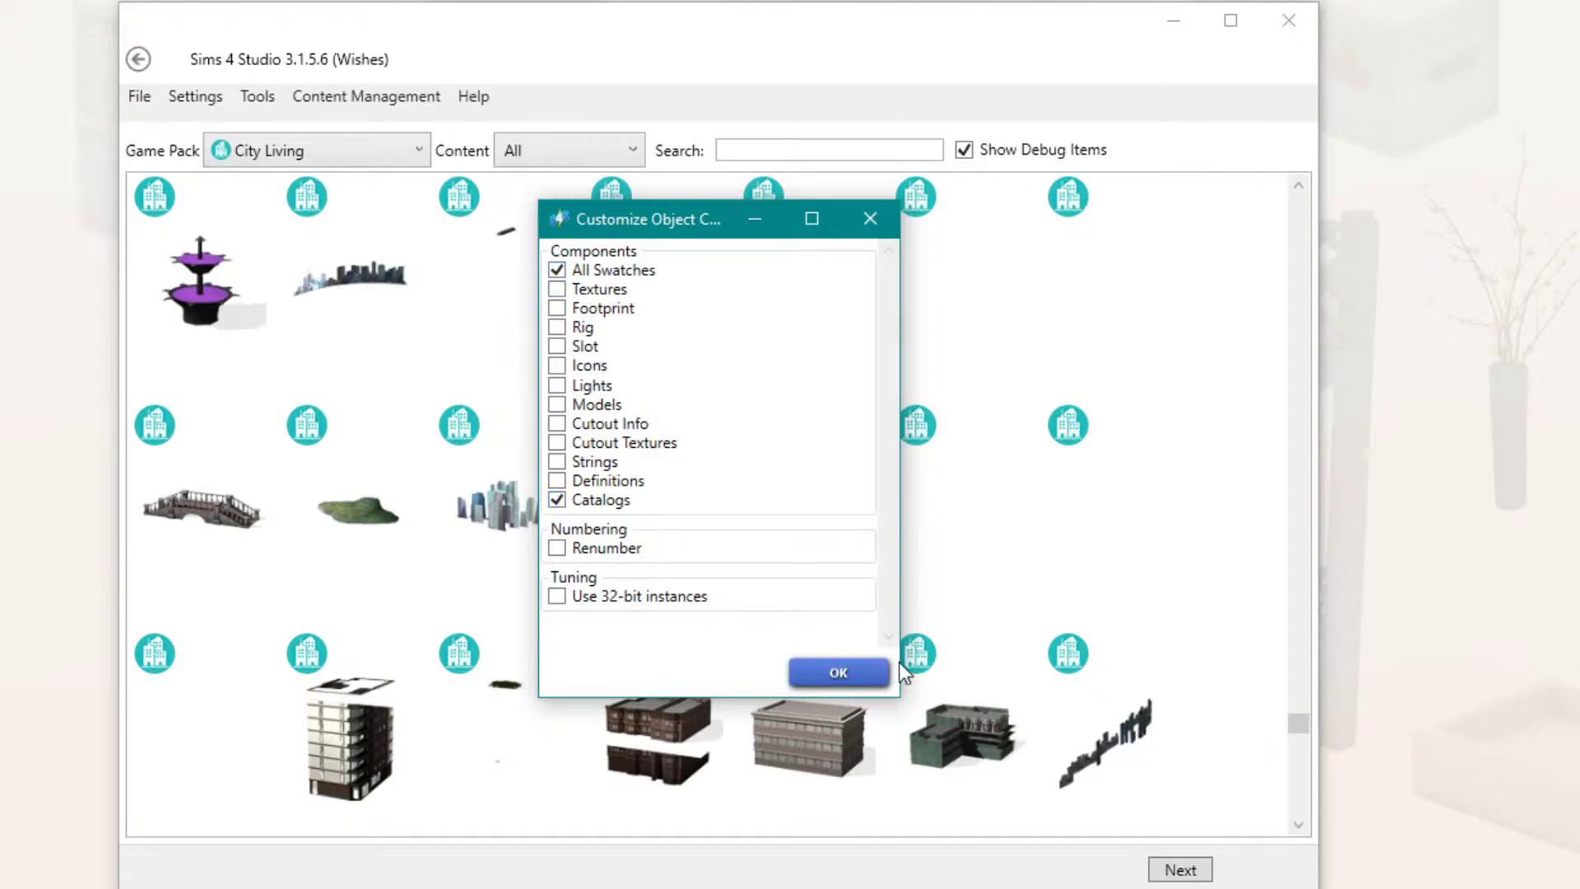
pyautogui.click(856, 673)
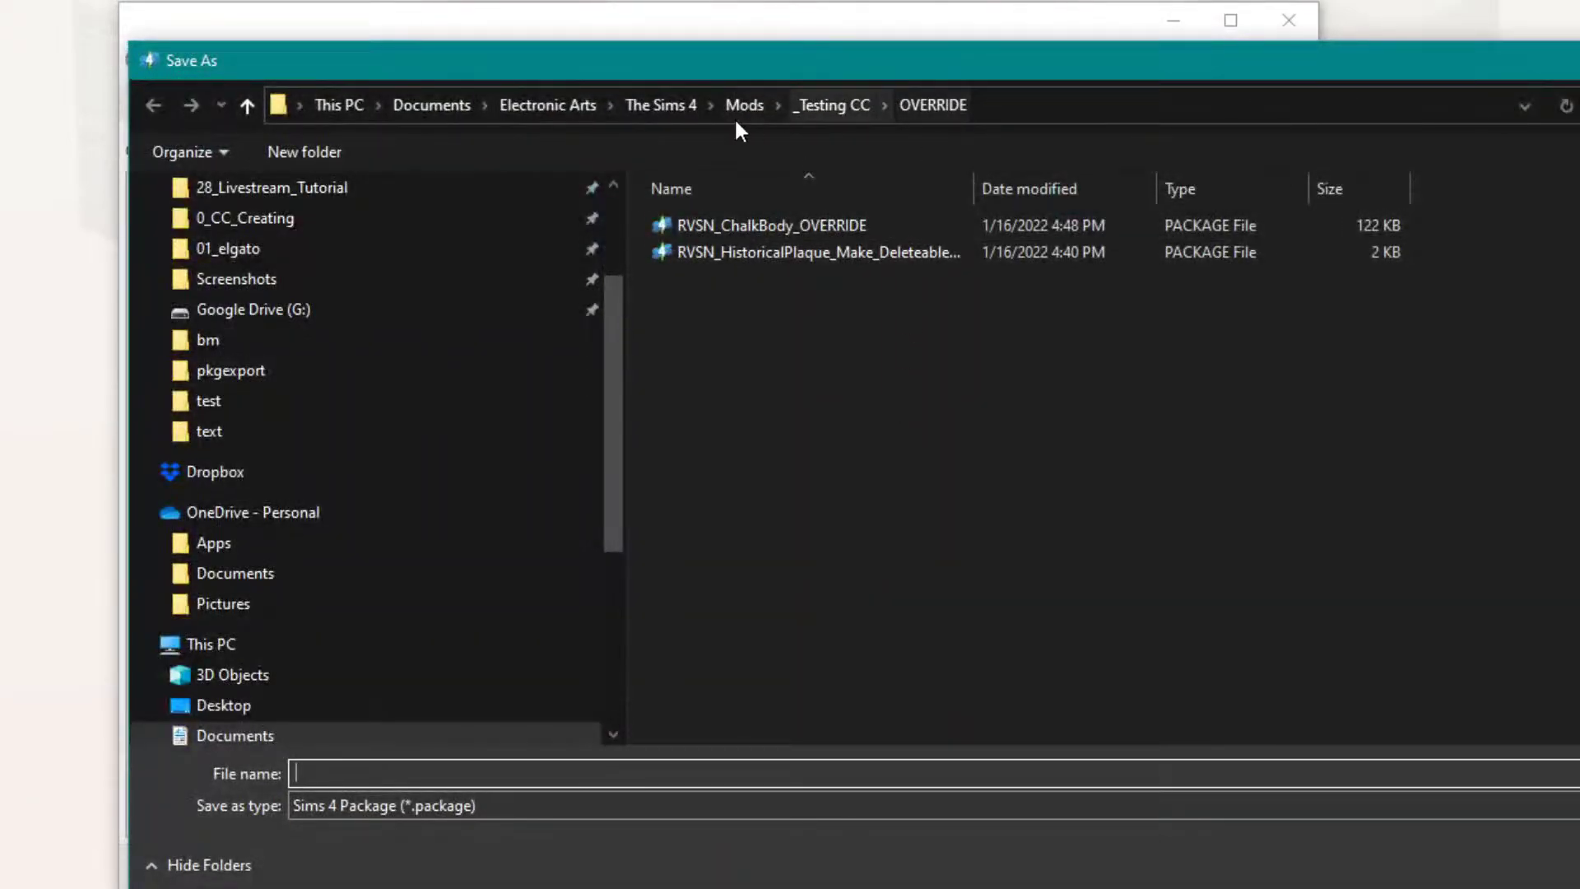
# Step: Save the clone as RVSN_CityLiving_ChalkBody_OVERRIDE in the 28_Livestream_Tutorial folder
pyautogui.scroll(1, 319, 236)
pyautogui.click(313, 250)
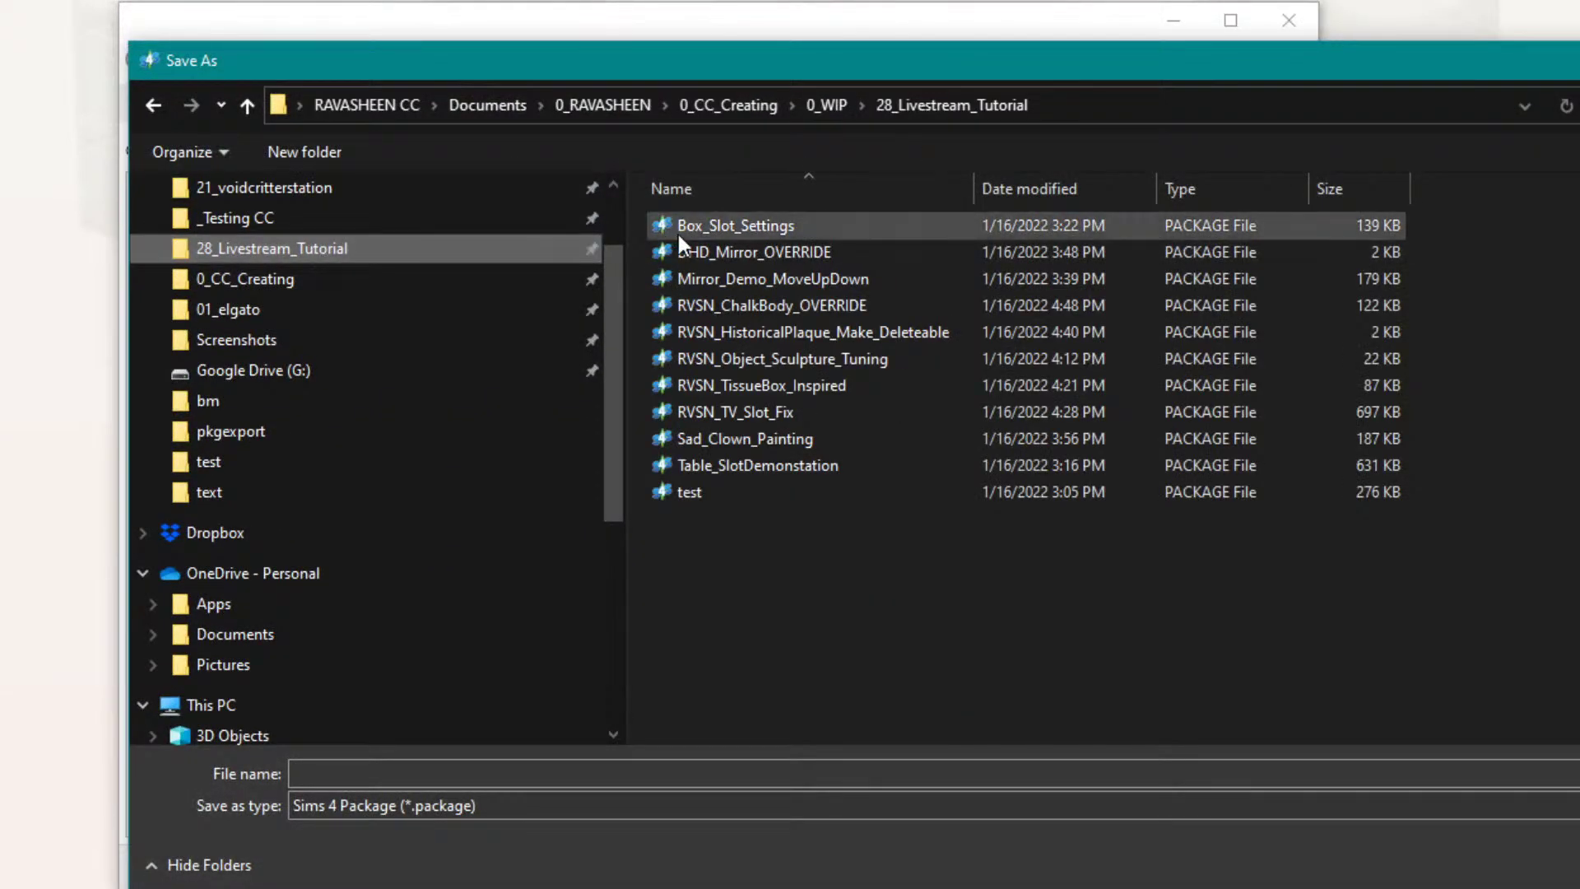
pyautogui.click(467, 773)
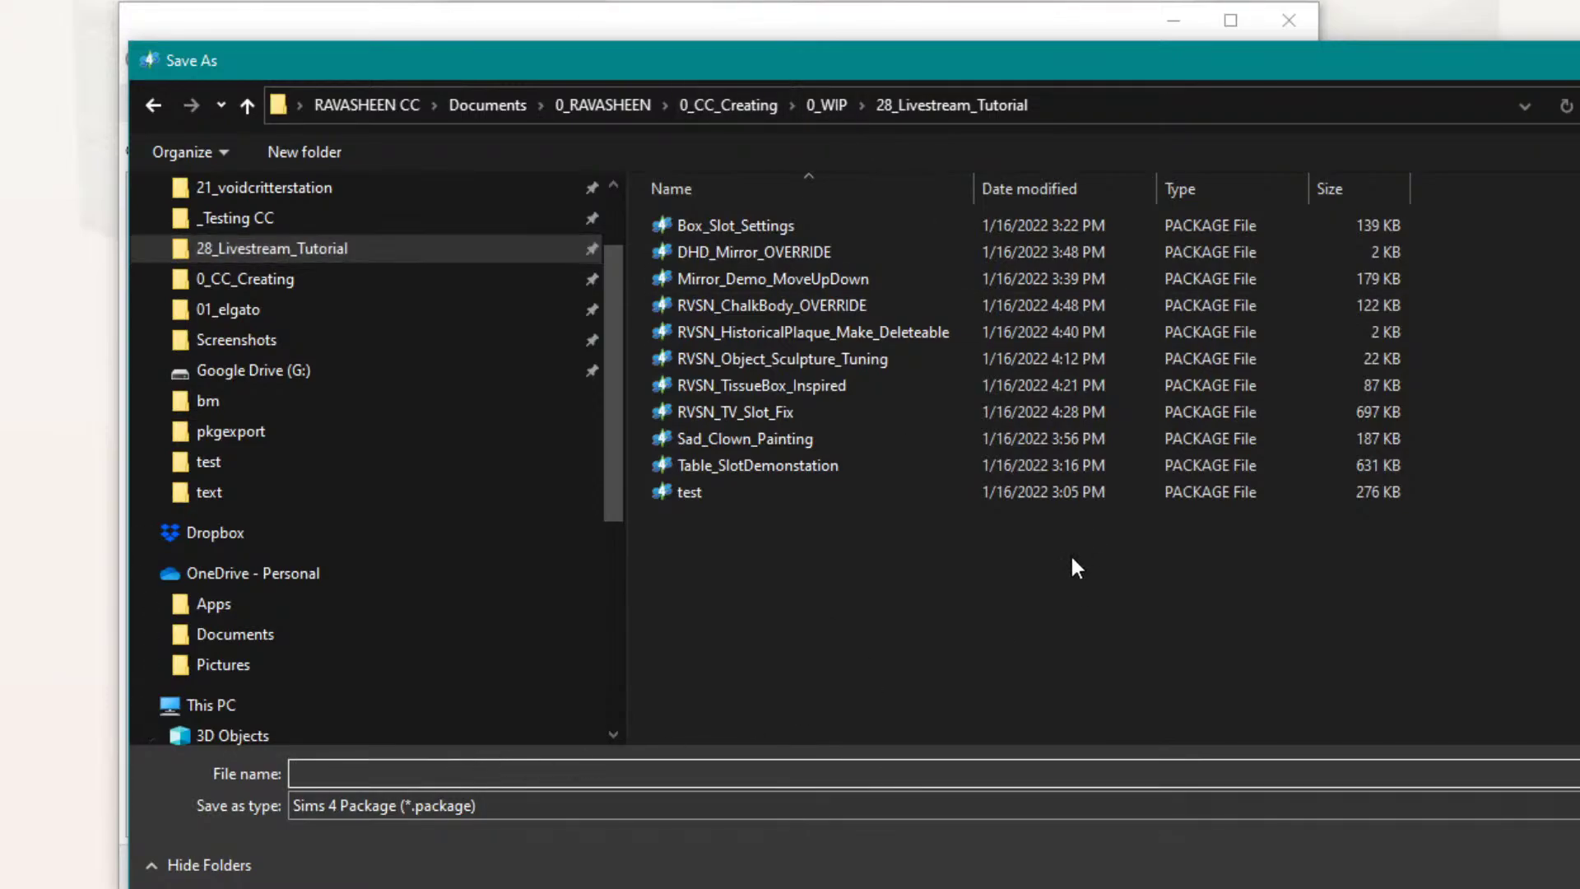
pyautogui.write('RVSN')
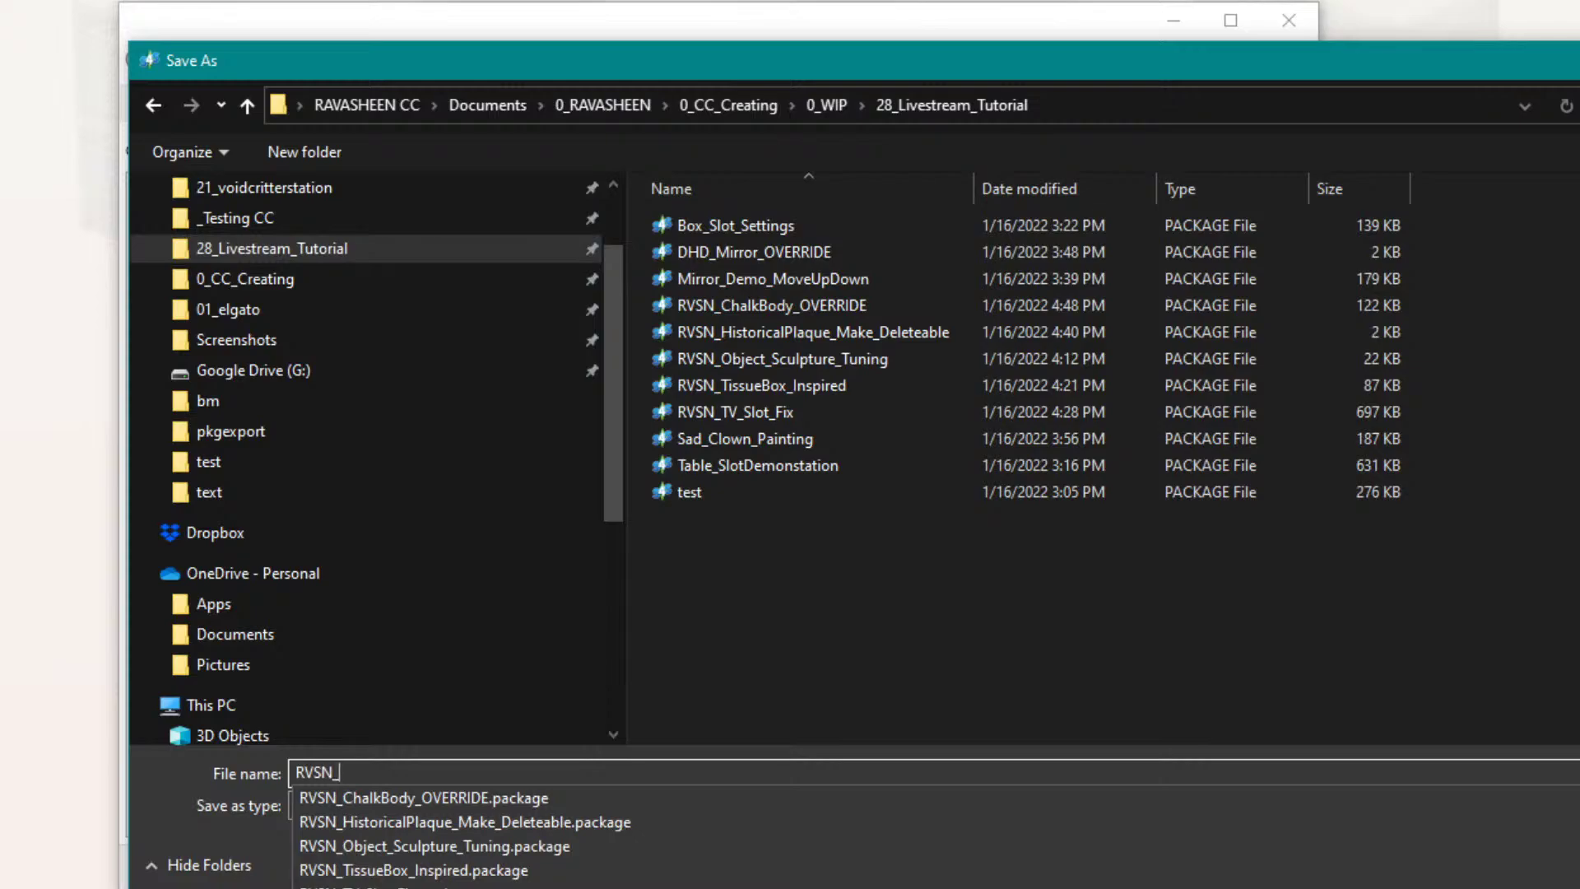
pyautogui.write('_City_')
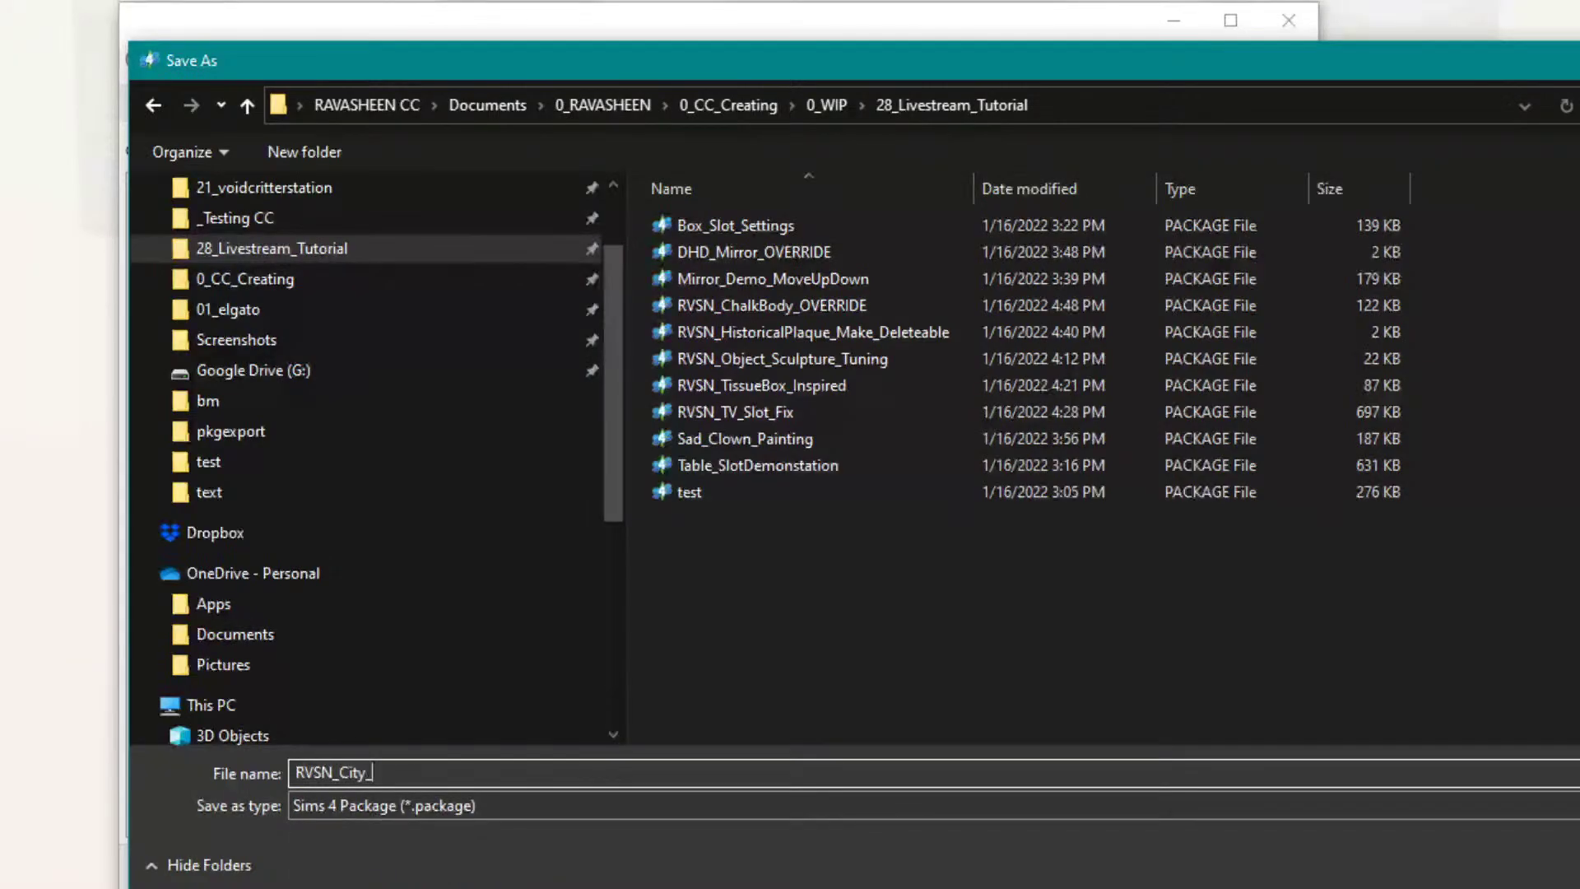
pyautogui.press('BackSpace')
pyautogui.write('Livi')
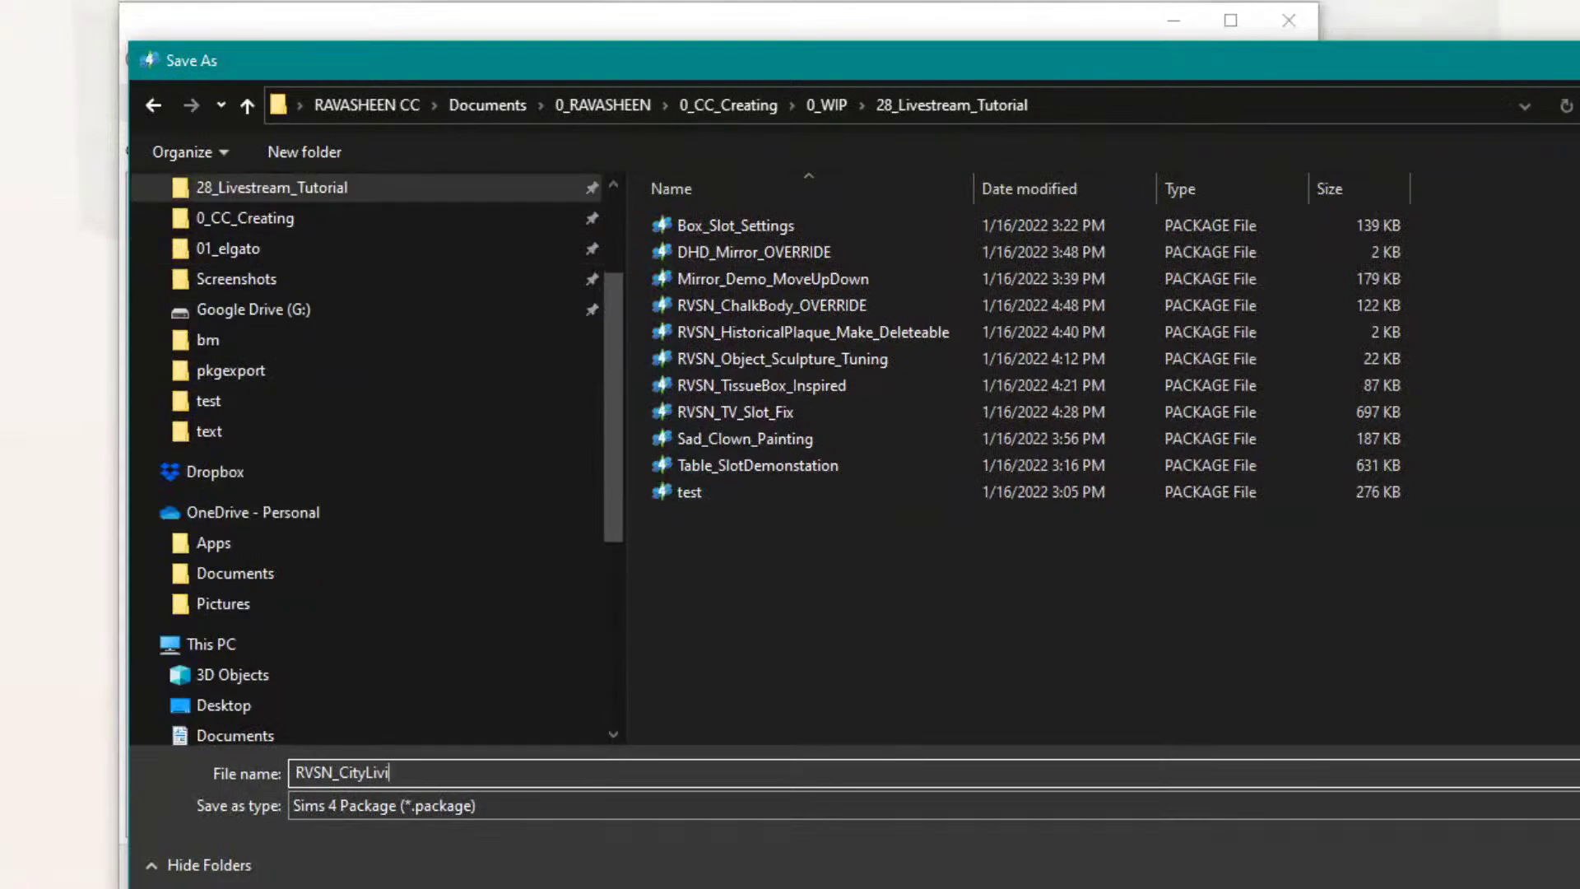
pyautogui.write('ng_ChalkBody_OVERRIDE')
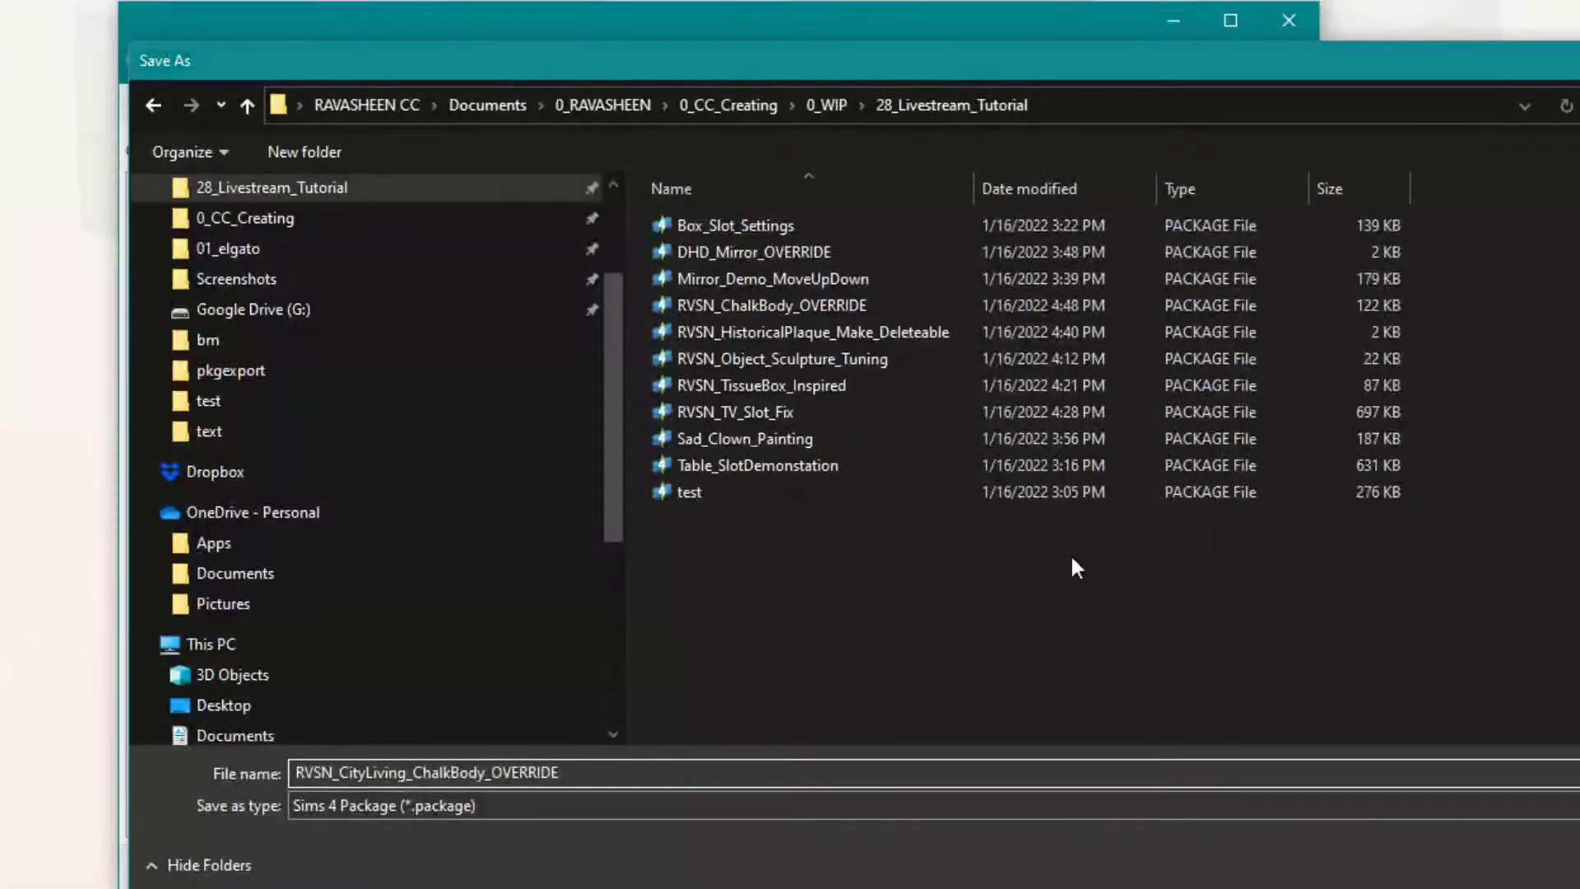
pyautogui.press('Return')
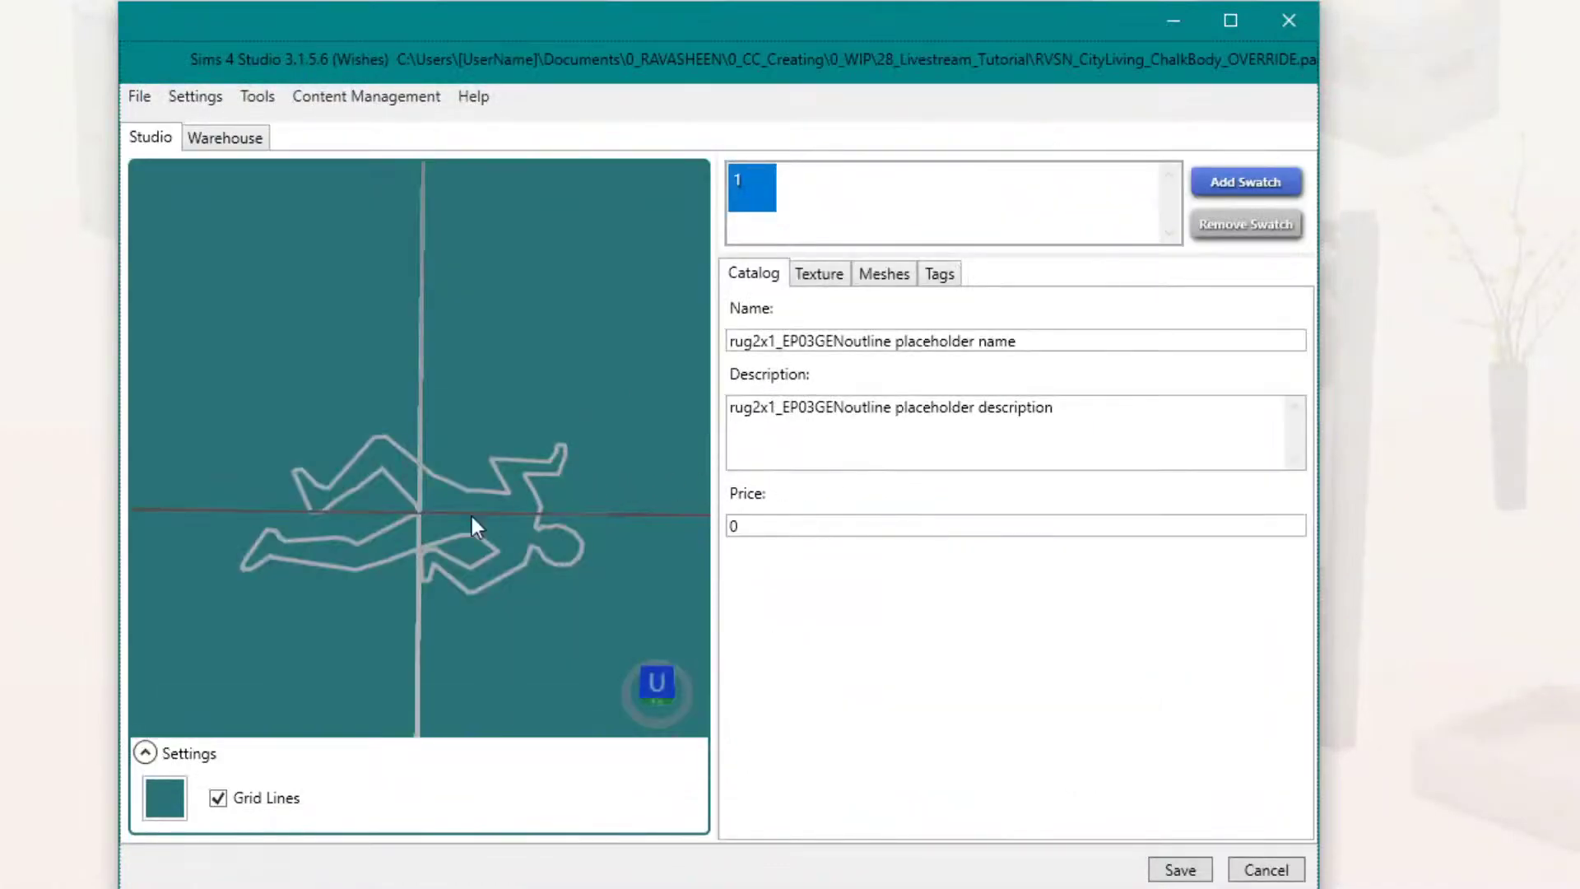
# Step: In the chalk outline's catalog resource, clear the ImmovableByUser, NonDeletableByUser, NonDeleteable, both NonInventoryable and NotBlueprintable placement flags
pyautogui.click(227, 140)
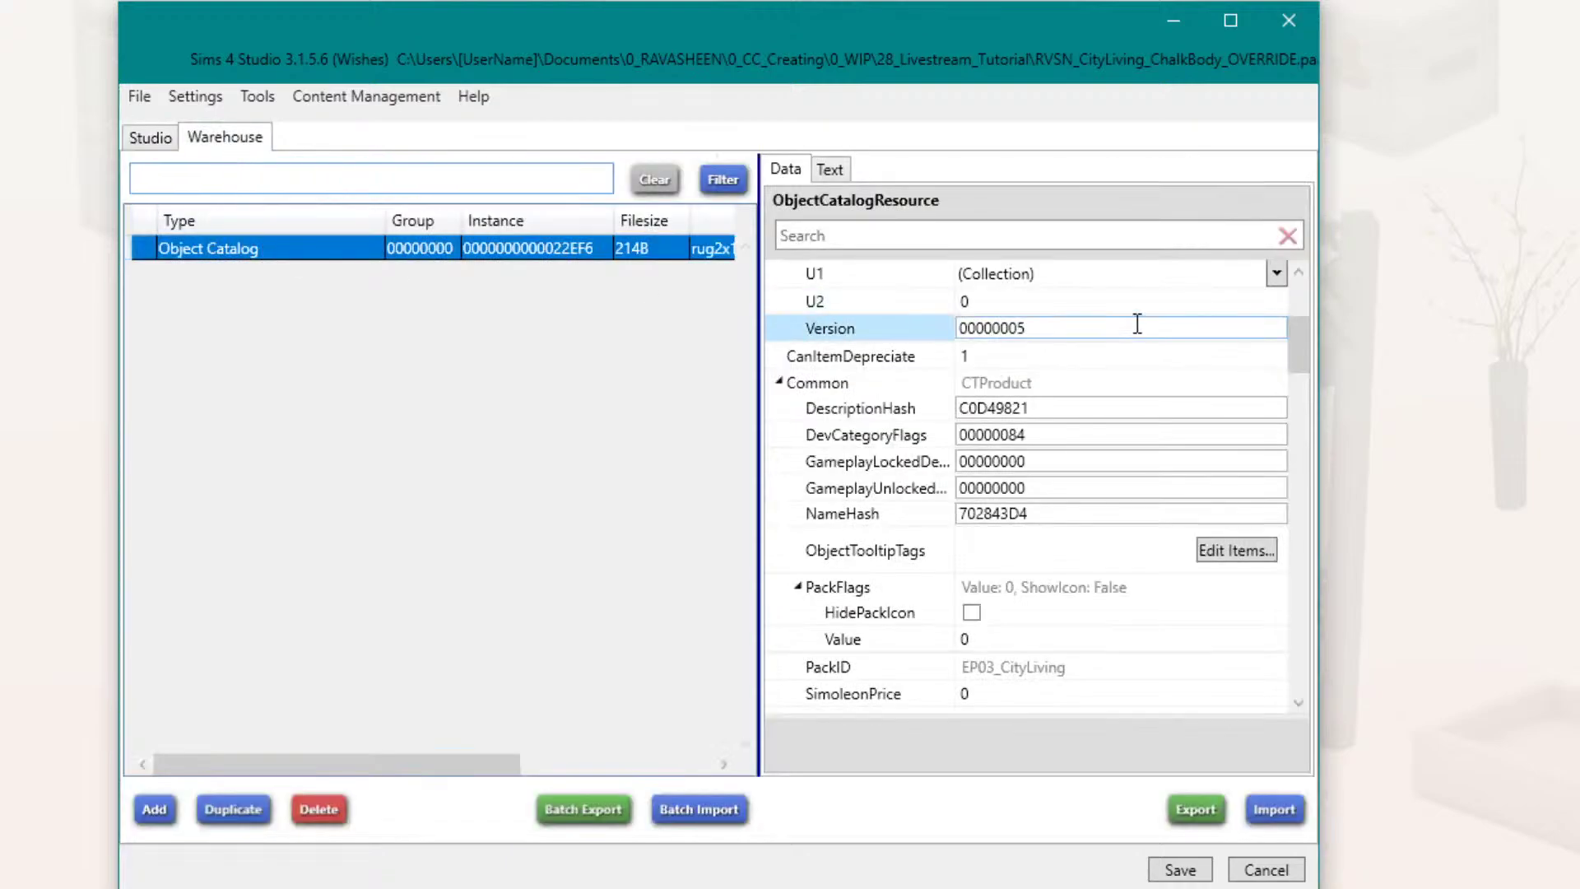
pyautogui.scroll(-3, 1134, 328)
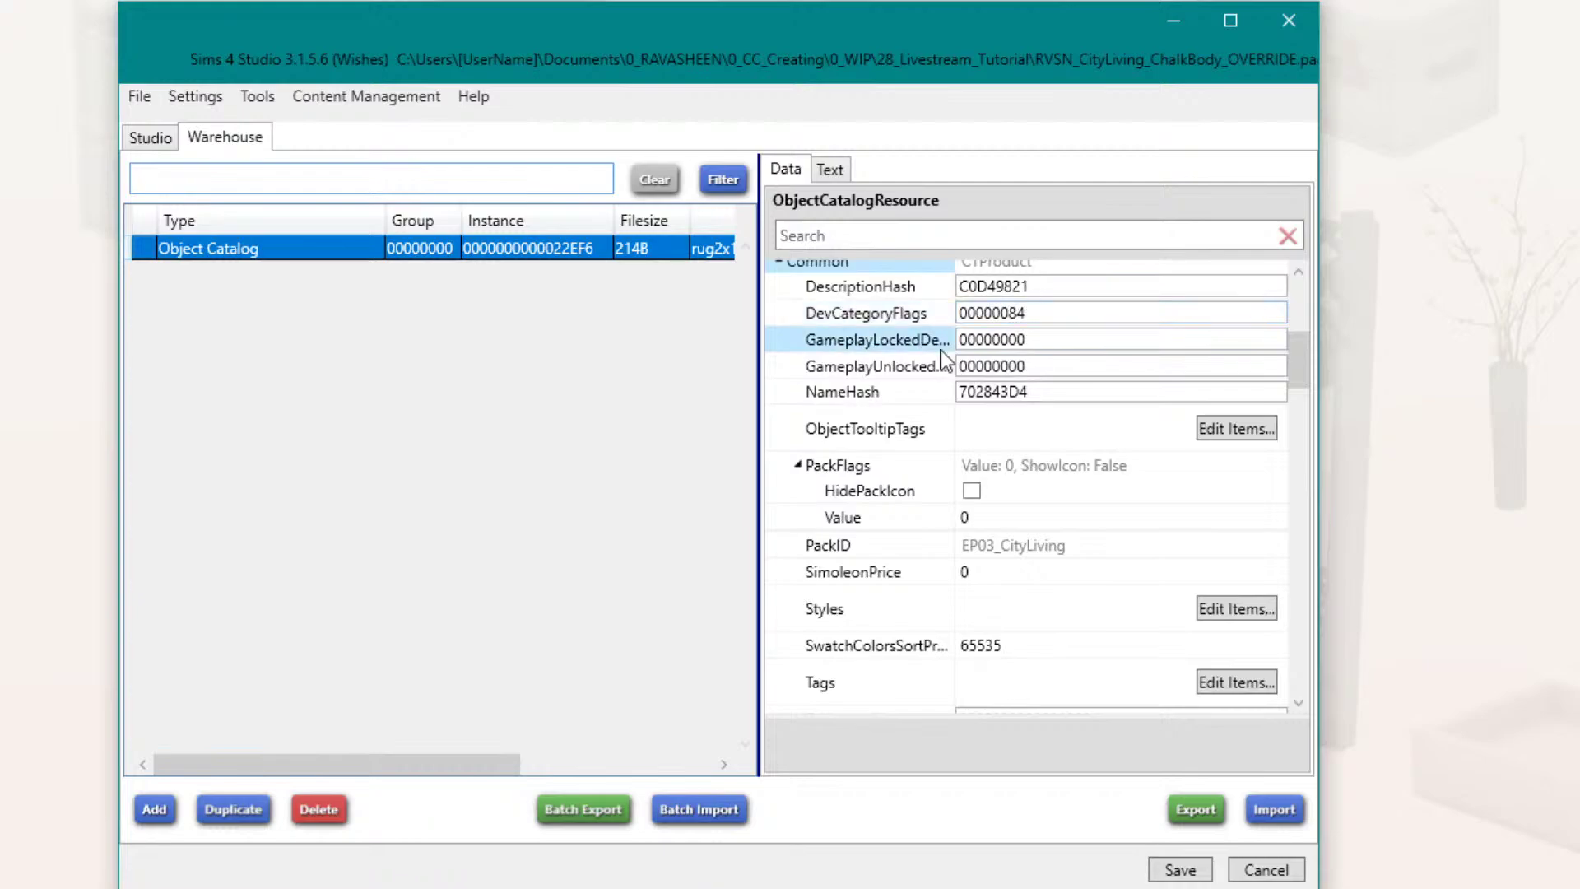
pyautogui.scroll(-6, 992, 387)
pyautogui.scroll(6, 1000, 365)
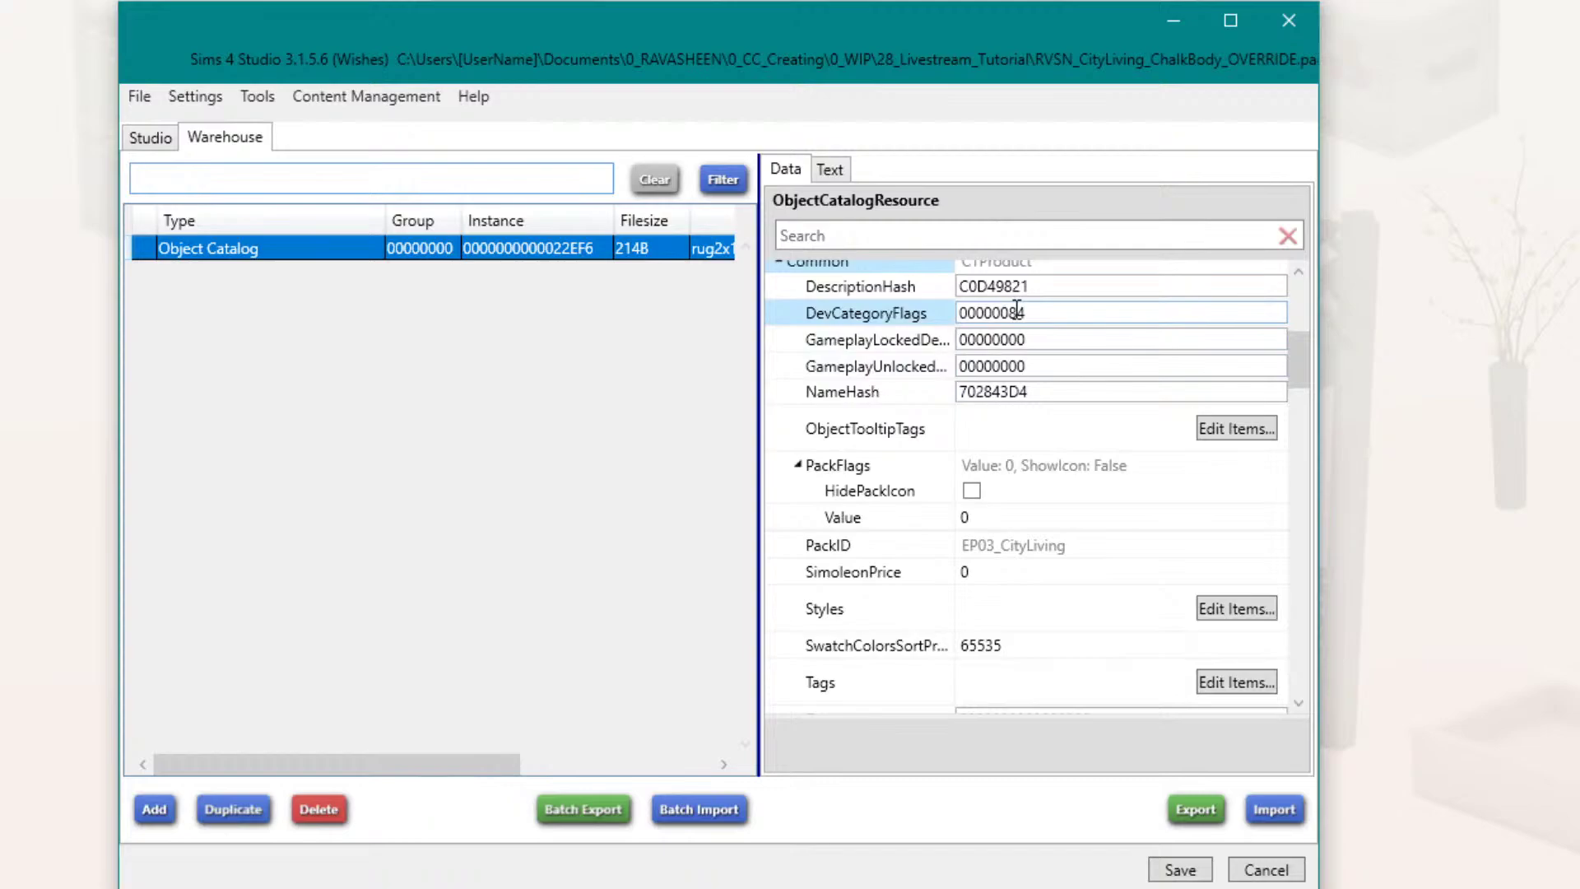
pyautogui.scroll(-20, 1017, 308)
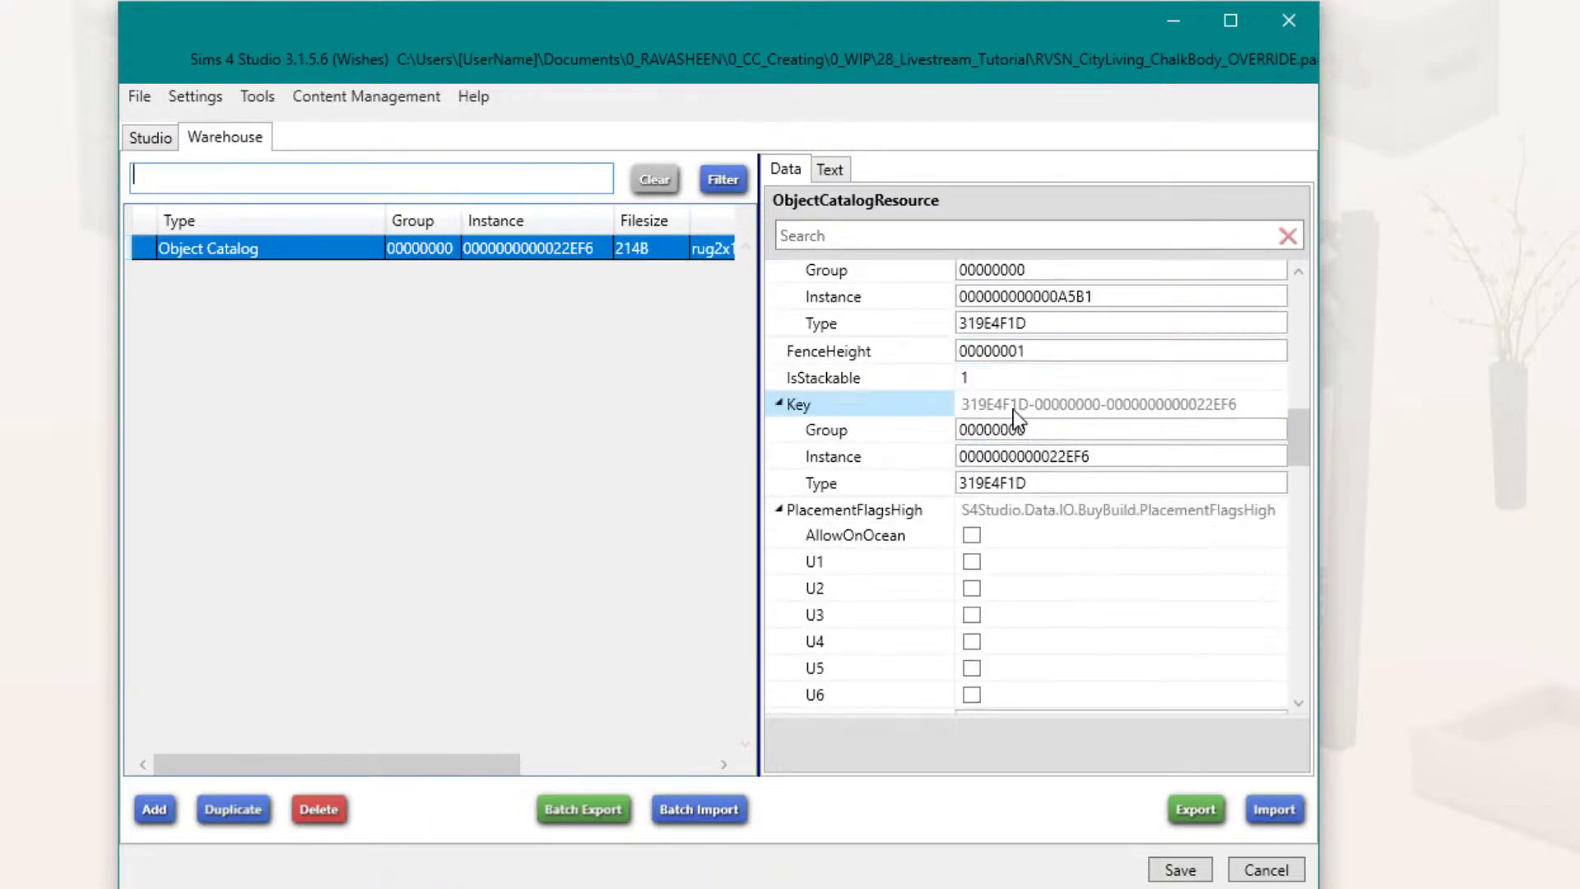
pyautogui.scroll(3, 1014, 411)
pyautogui.scroll(-4, 1014, 412)
pyautogui.scroll(-13, 1013, 417)
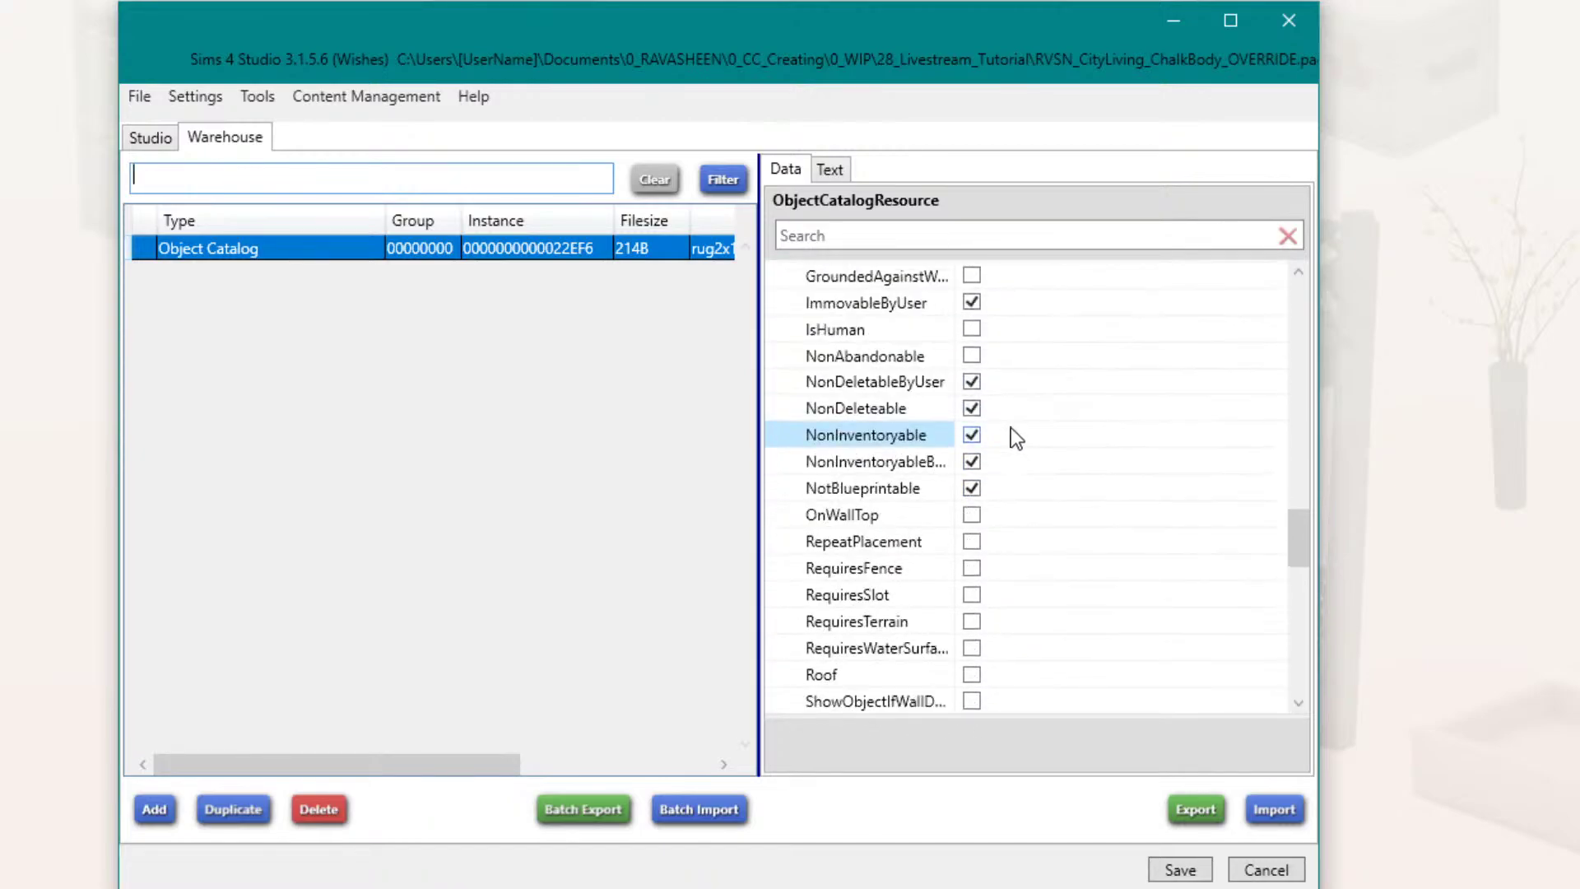
pyautogui.click(974, 299)
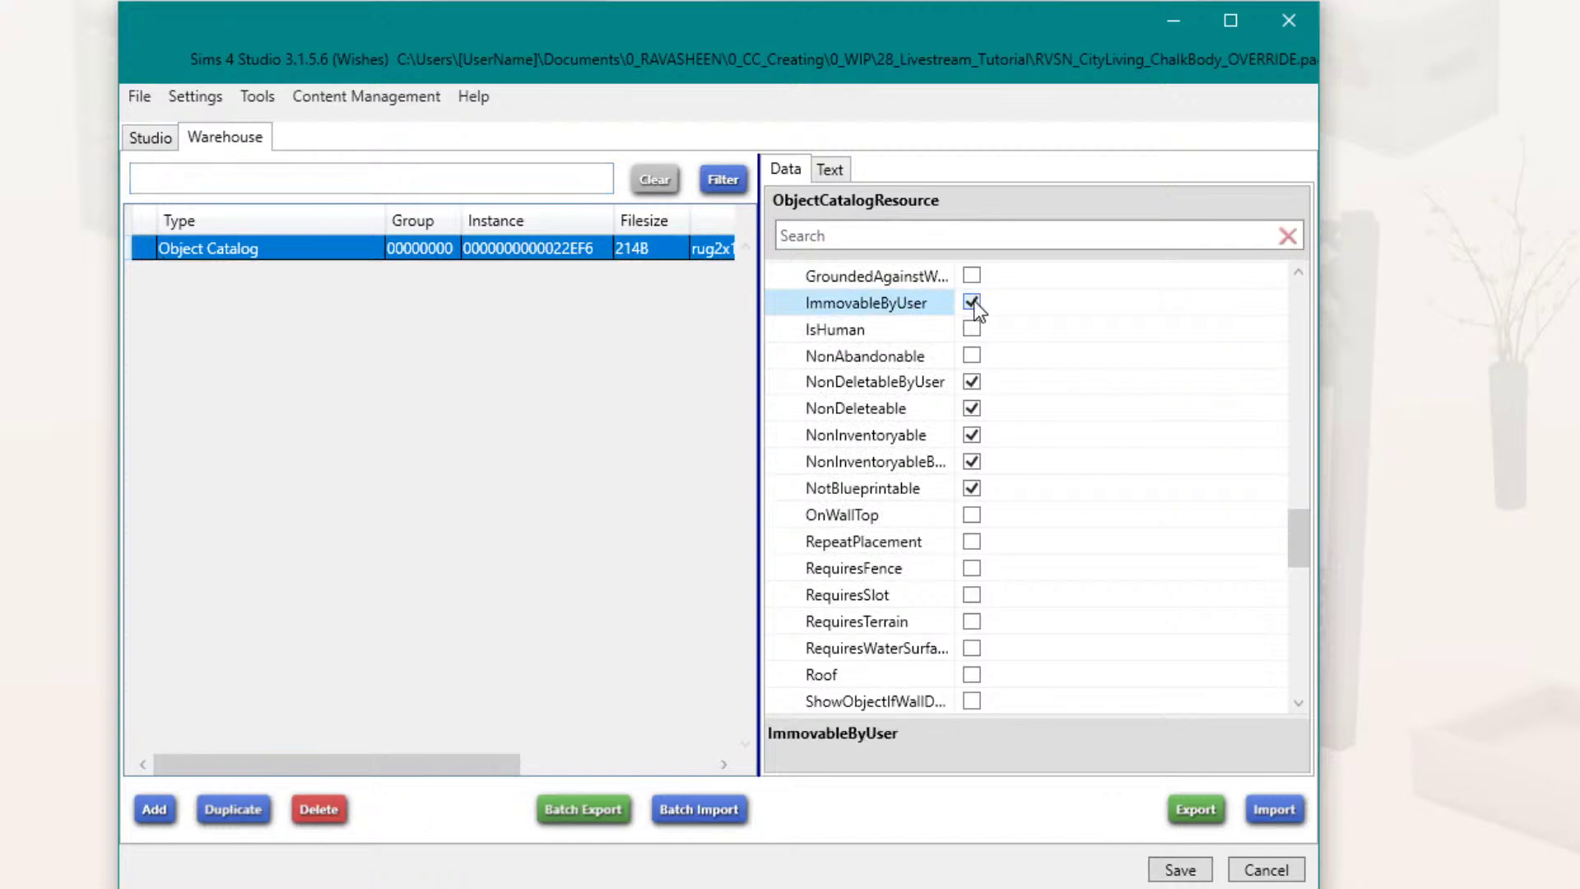
pyautogui.click(972, 302)
pyautogui.click(971, 382)
pyautogui.click(972, 408)
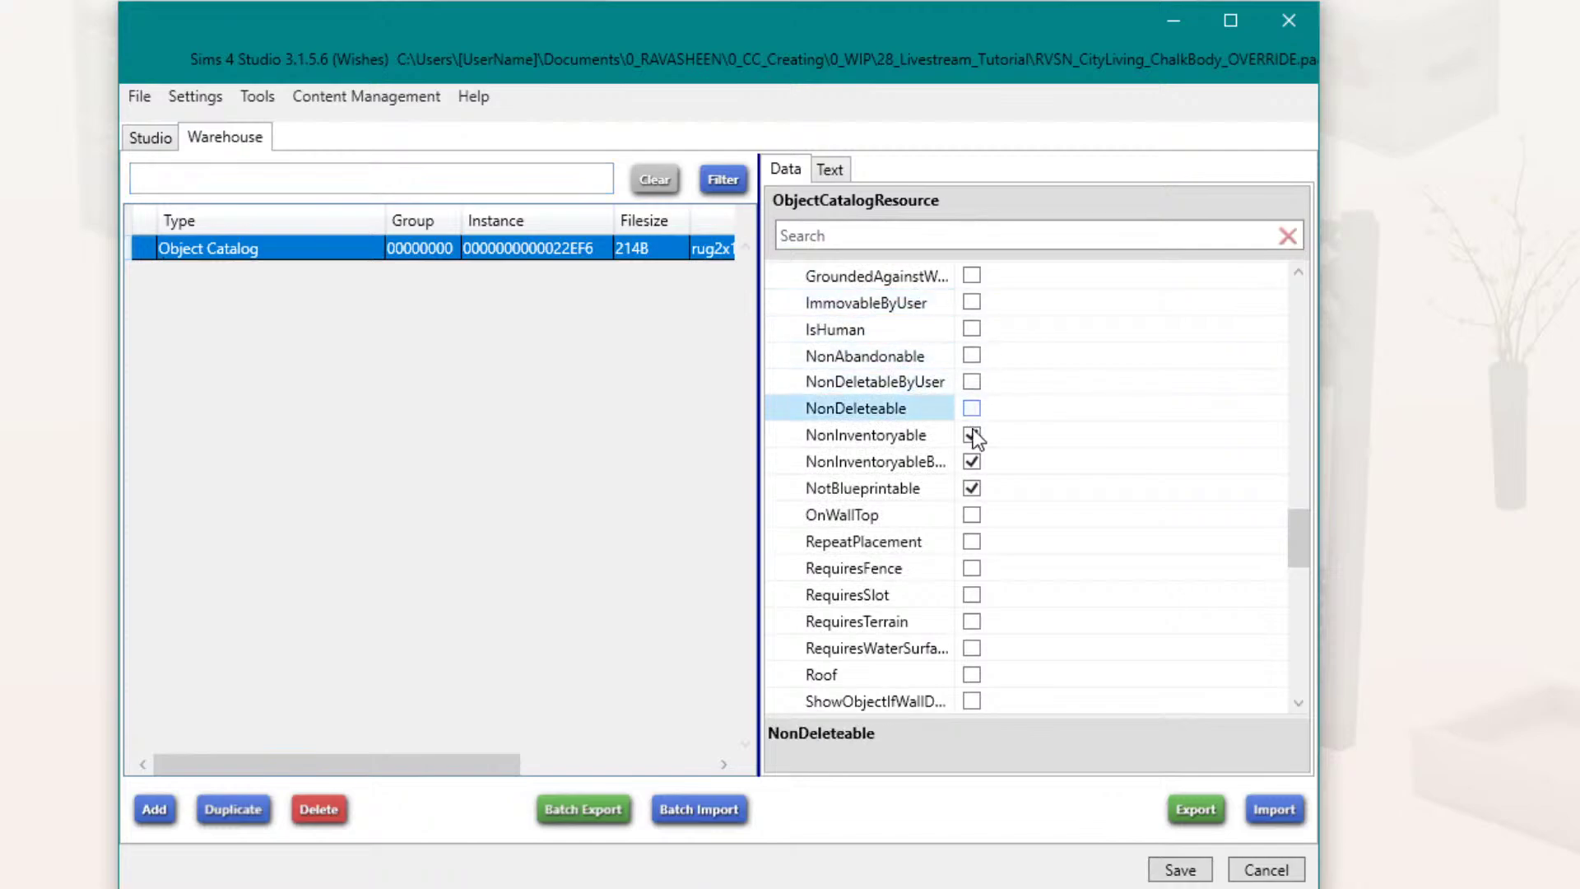
pyautogui.click(972, 434)
pyautogui.click(971, 461)
pyautogui.click(971, 488)
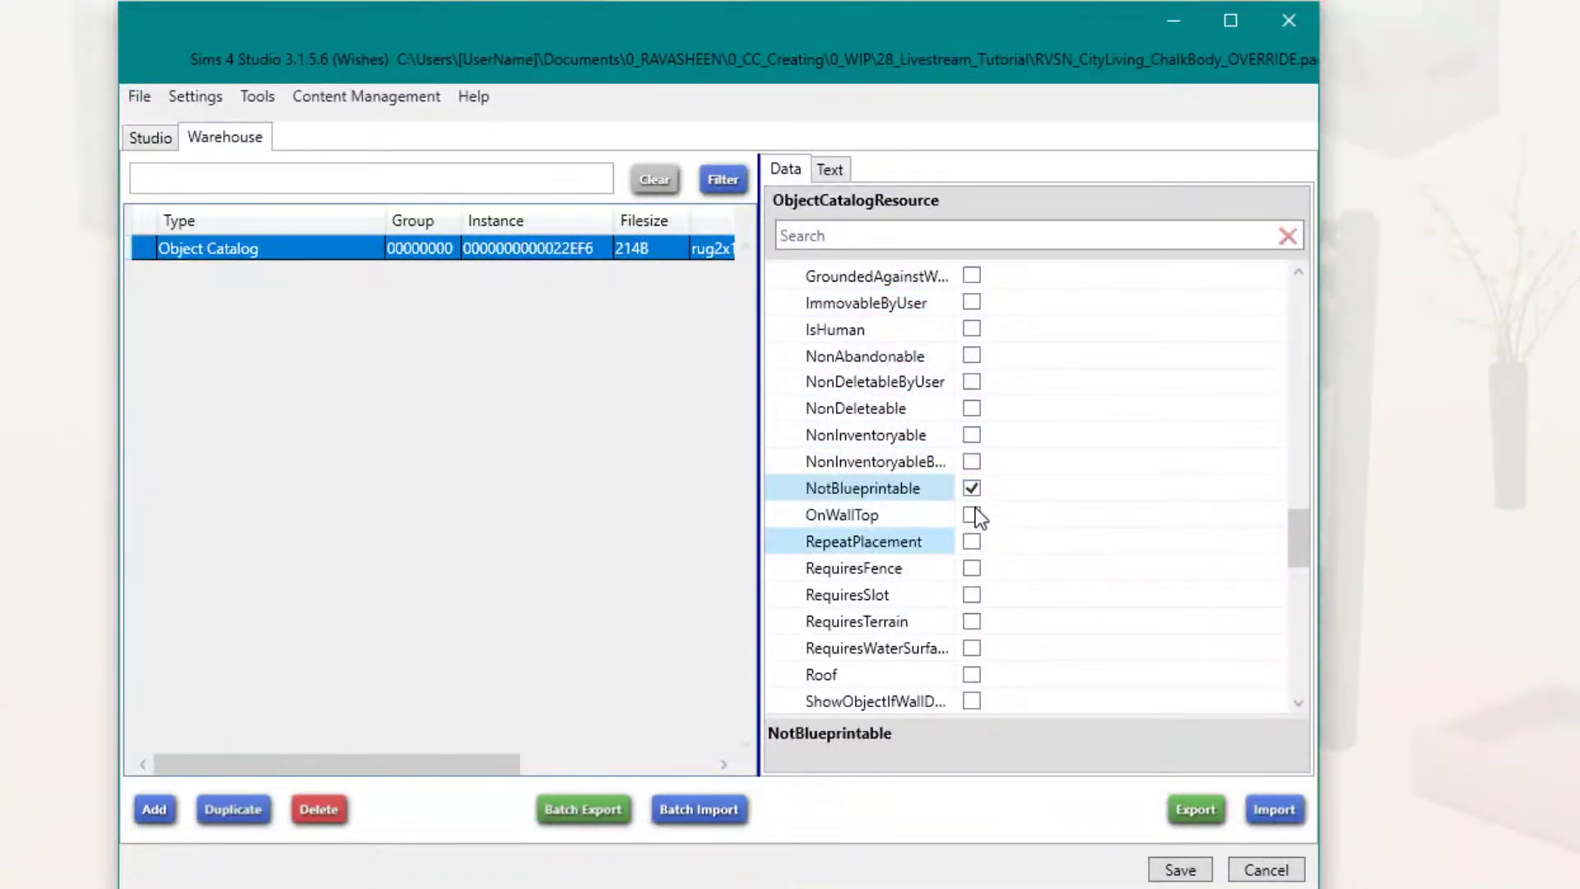
# Step: Check the remaining catalog properties and save the edited chalk outline override package
pyautogui.scroll(-3, 1001, 524)
pyautogui.scroll(8, 1000, 523)
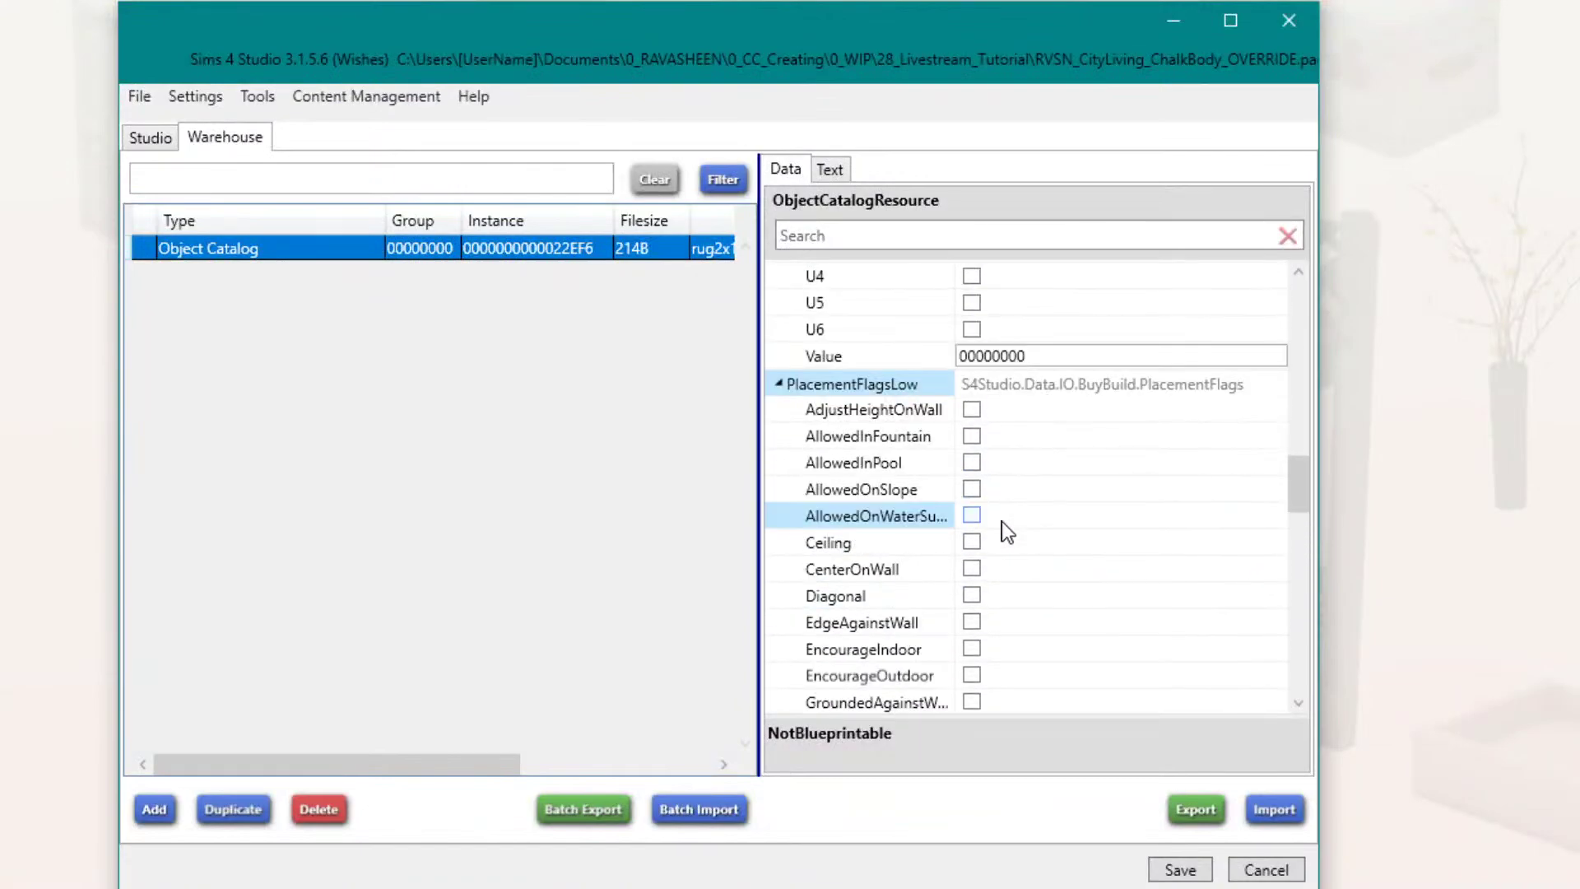
pyautogui.scroll(5, 1000, 521)
pyautogui.scroll(-20, 1001, 521)
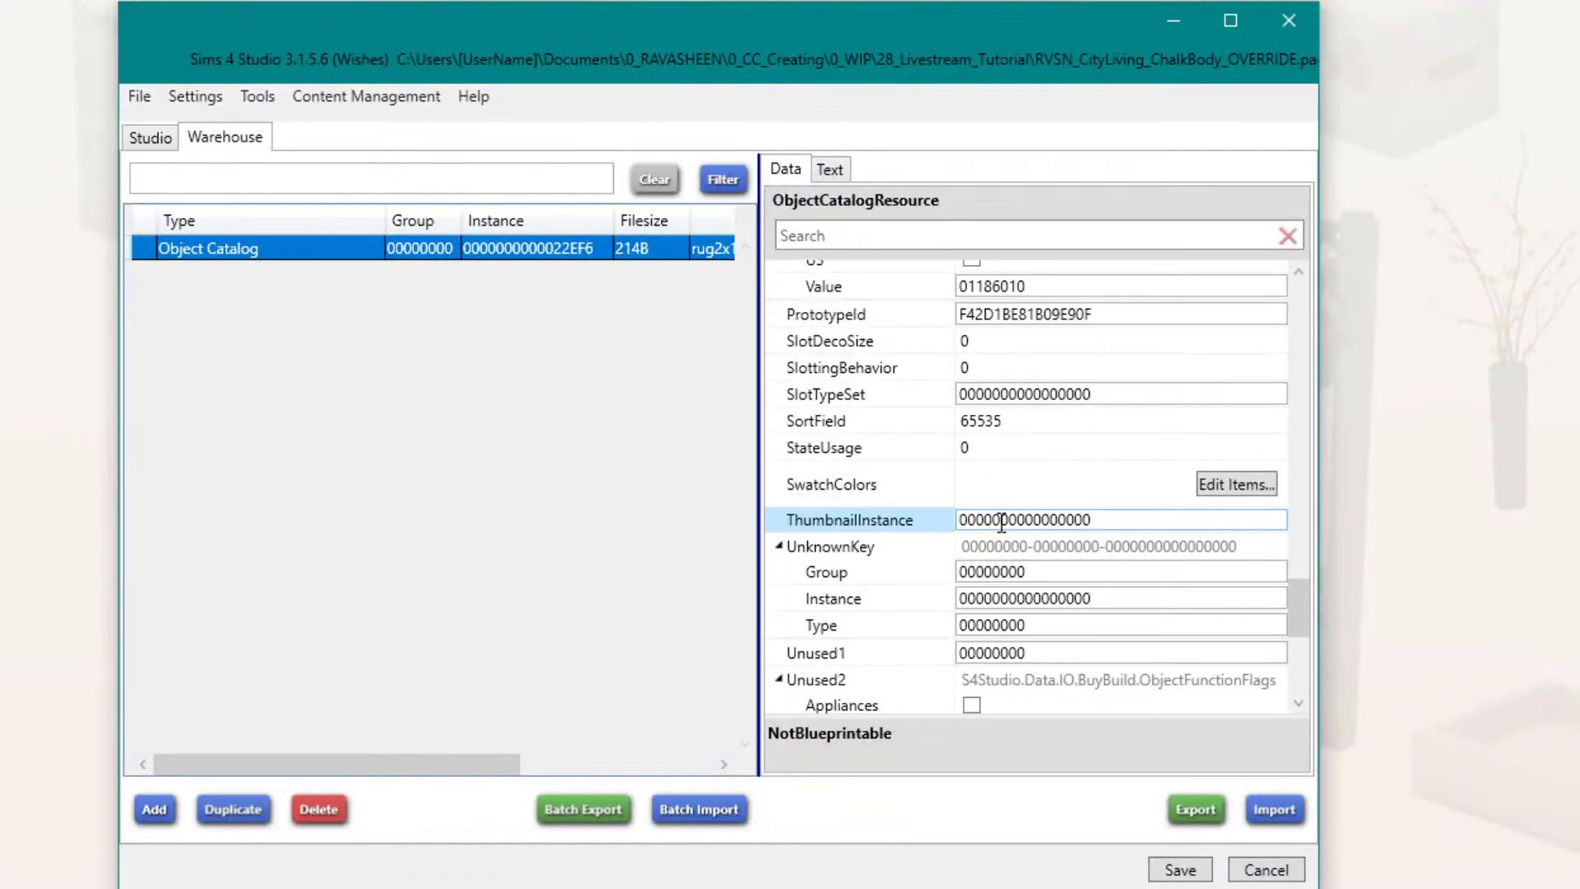
pyautogui.click(1190, 876)
pyautogui.click(1267, 772)
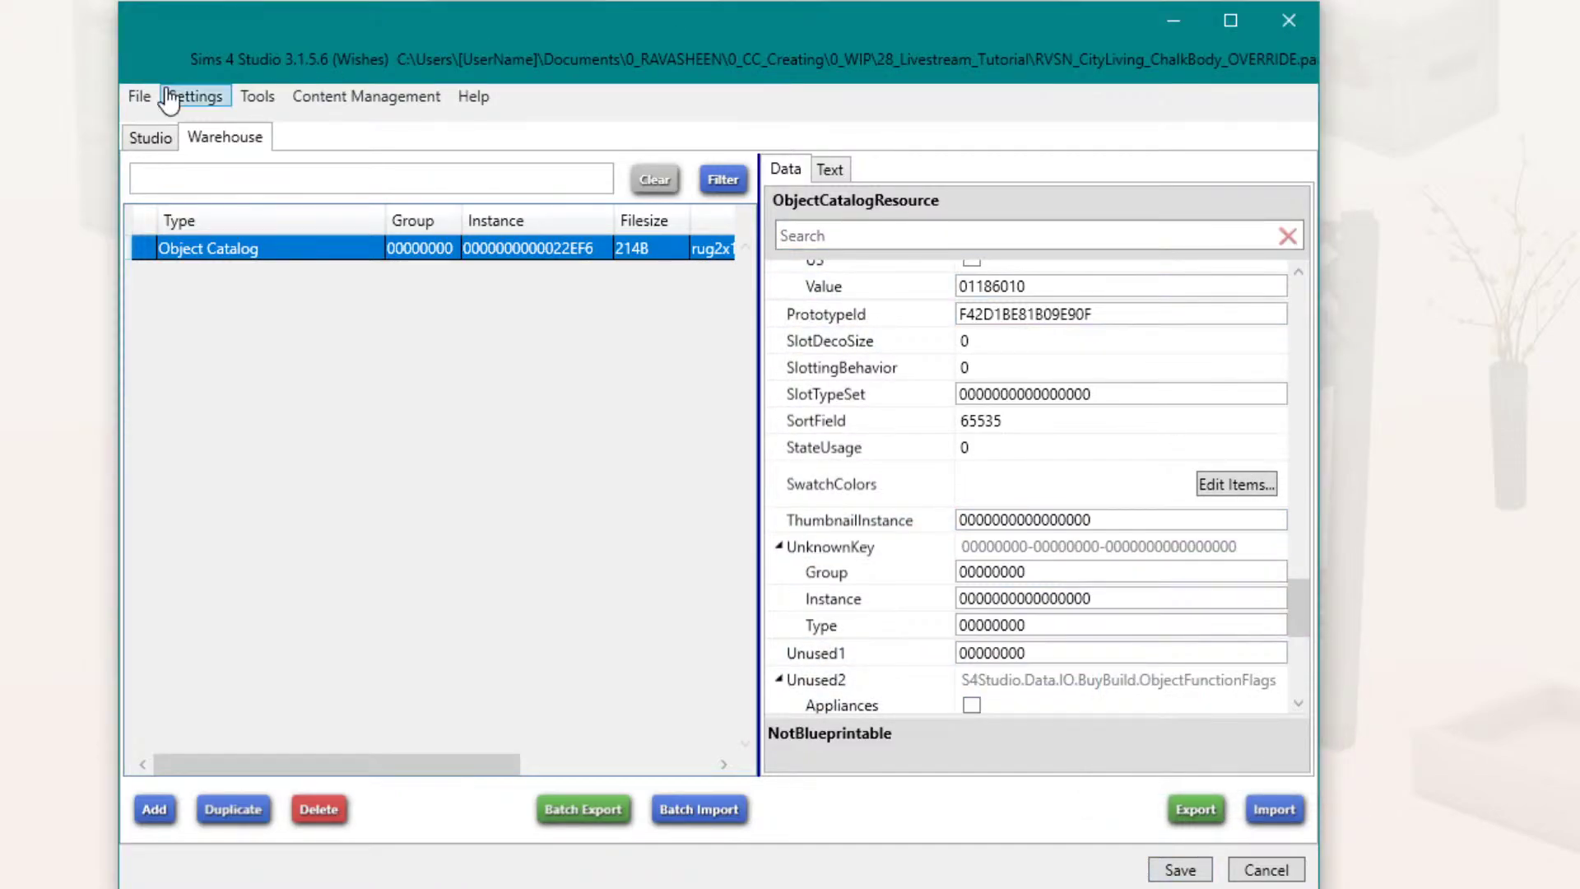
# Step: Save a copy of RVSN_CityLiving_ChalkBody_OVERRIDE into the OVERRIDE folder inside _Testing CC, and close the package window
pyautogui.click(139, 96)
pyautogui.click(205, 187)
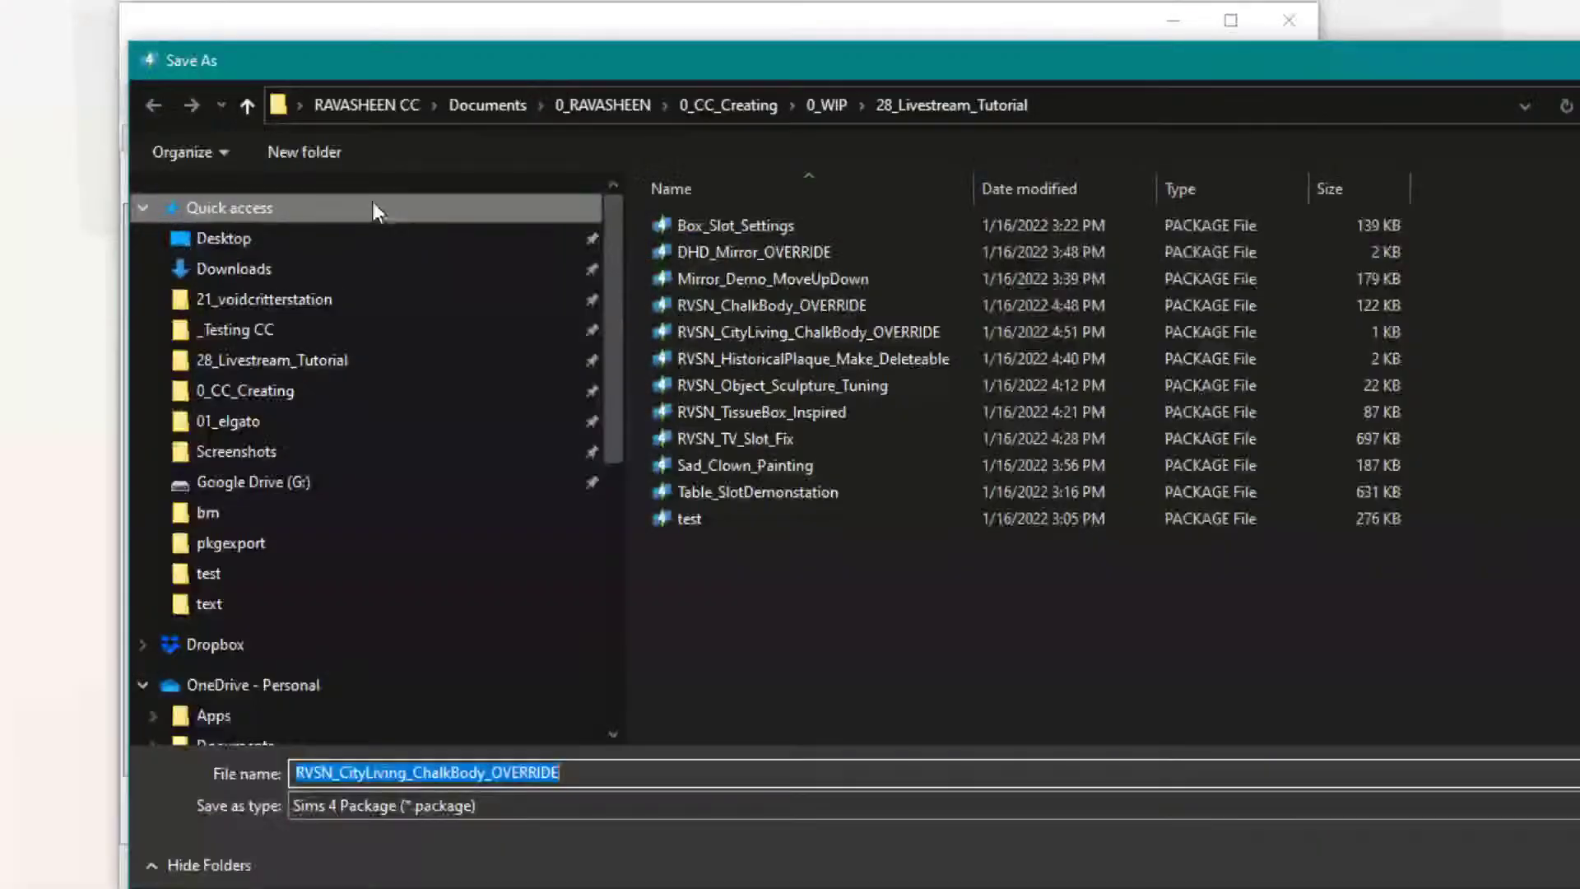
pyautogui.click(320, 330)
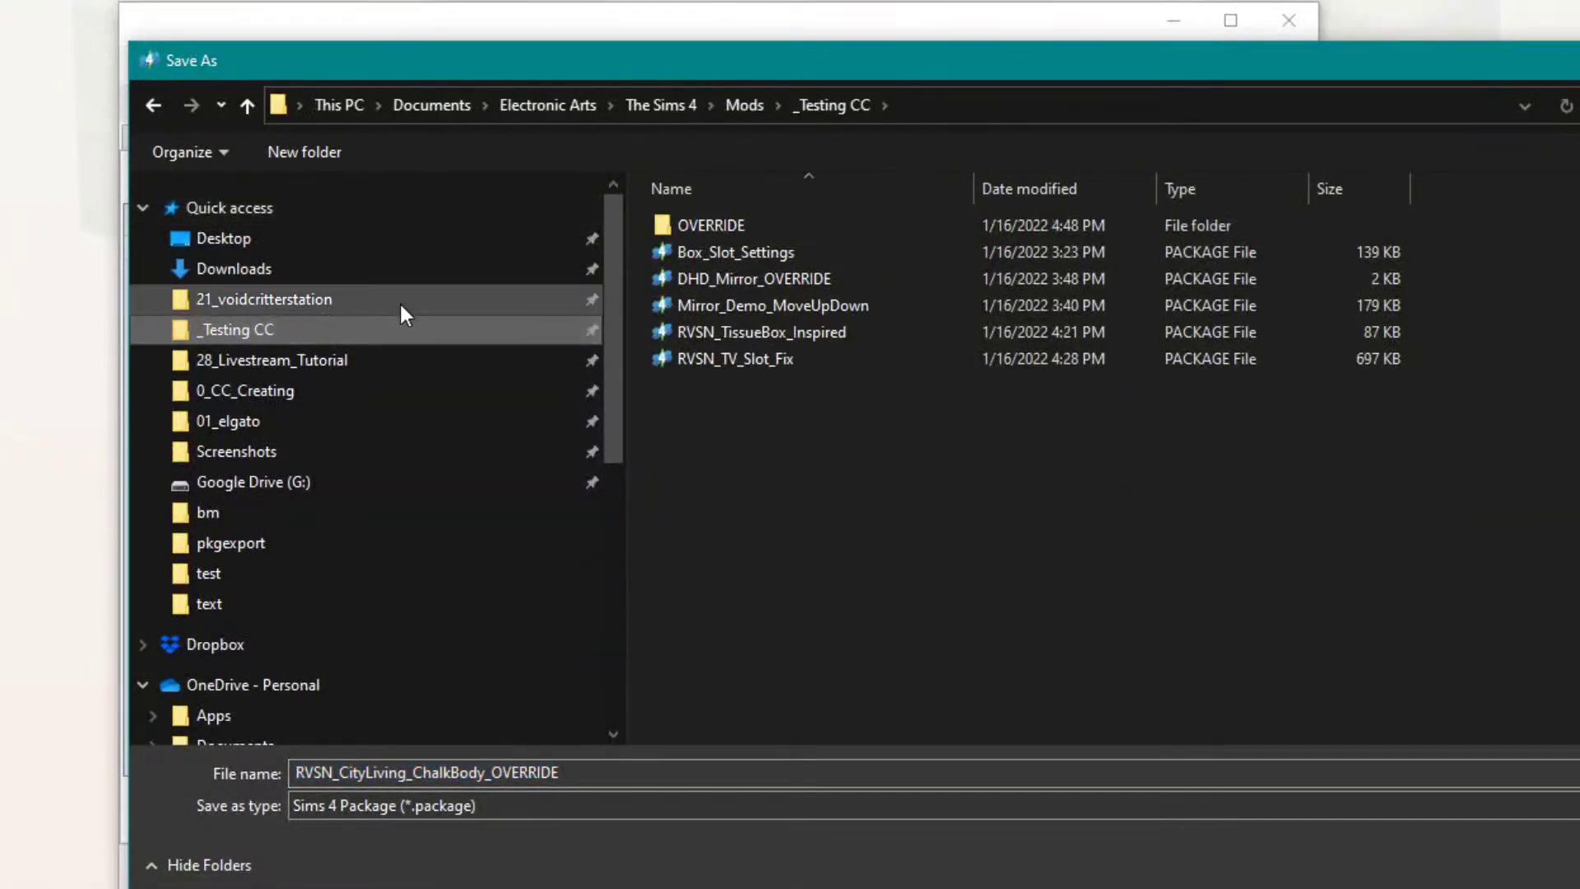
pyautogui.doubleClick(727, 224)
pyautogui.press('Return')
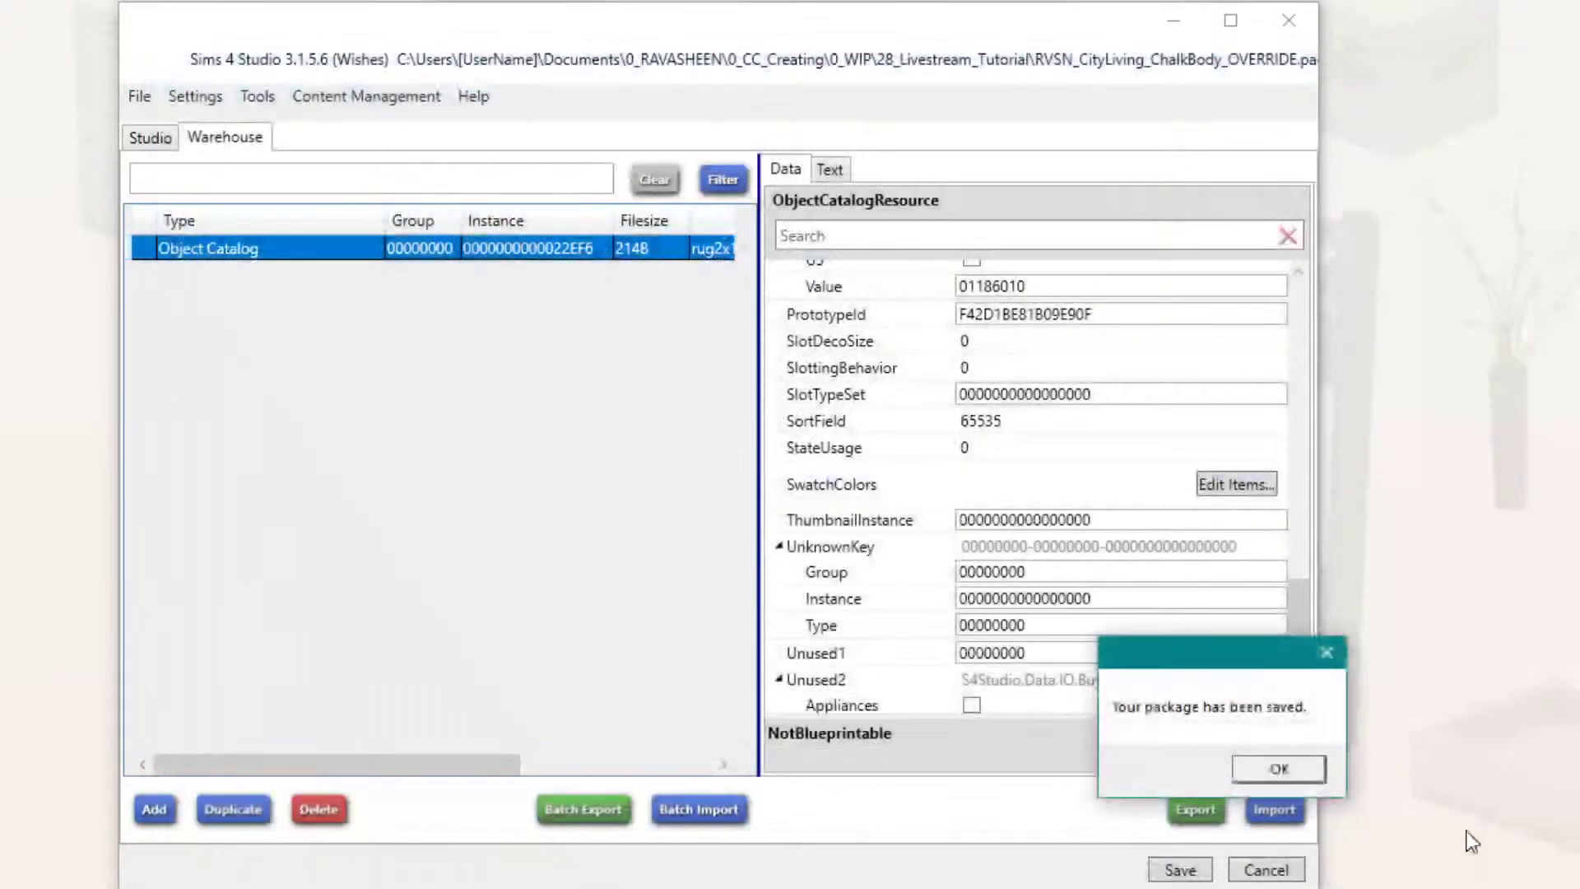
pyautogui.click(1283, 765)
pyautogui.click(1277, 17)
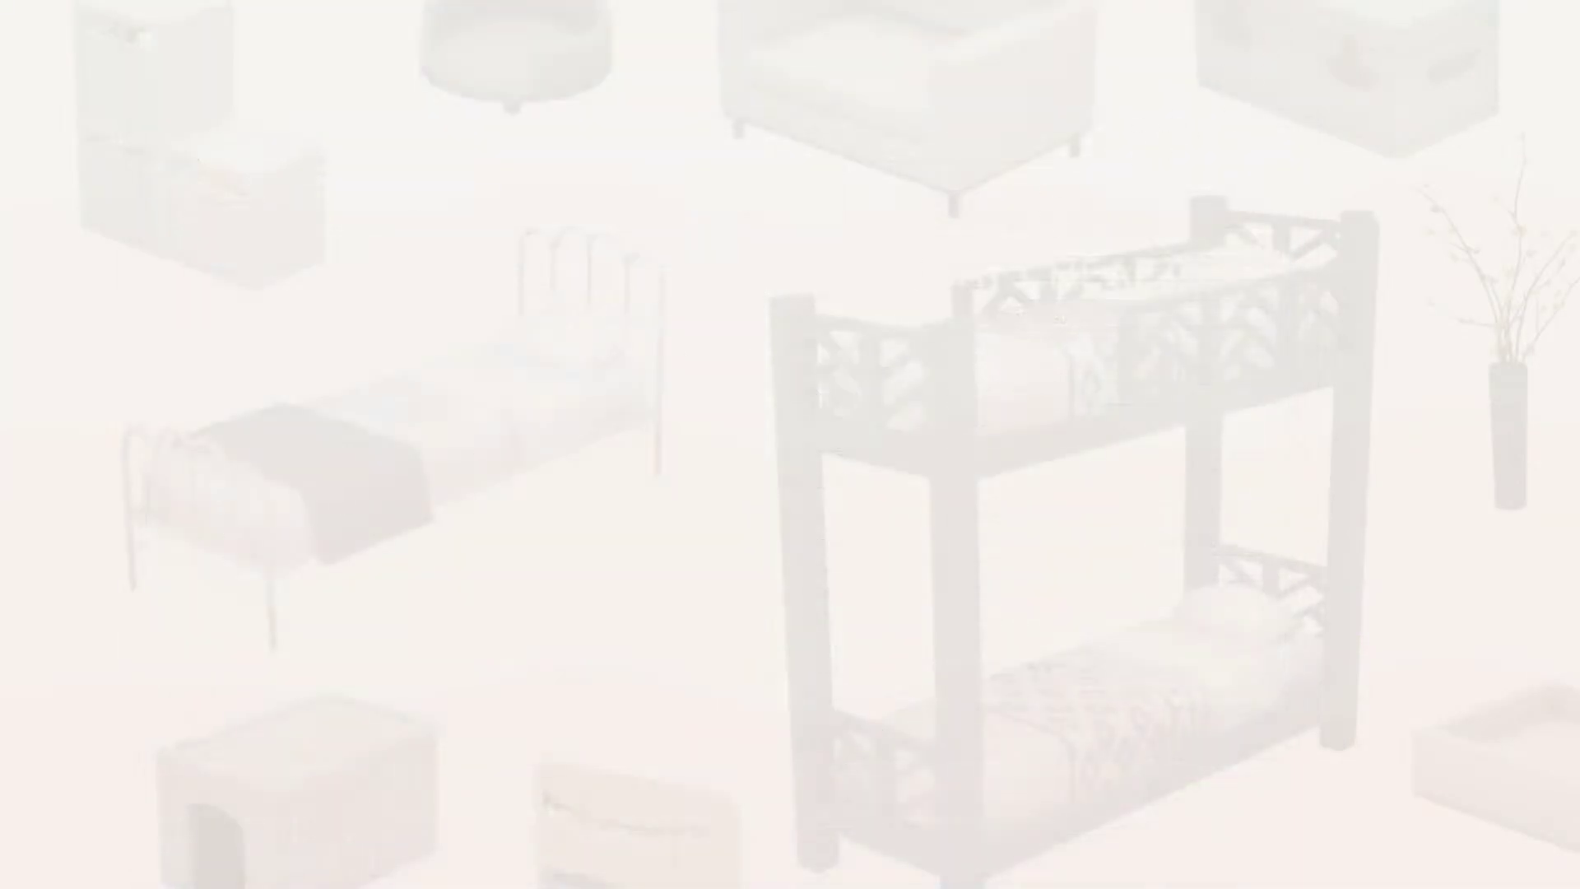
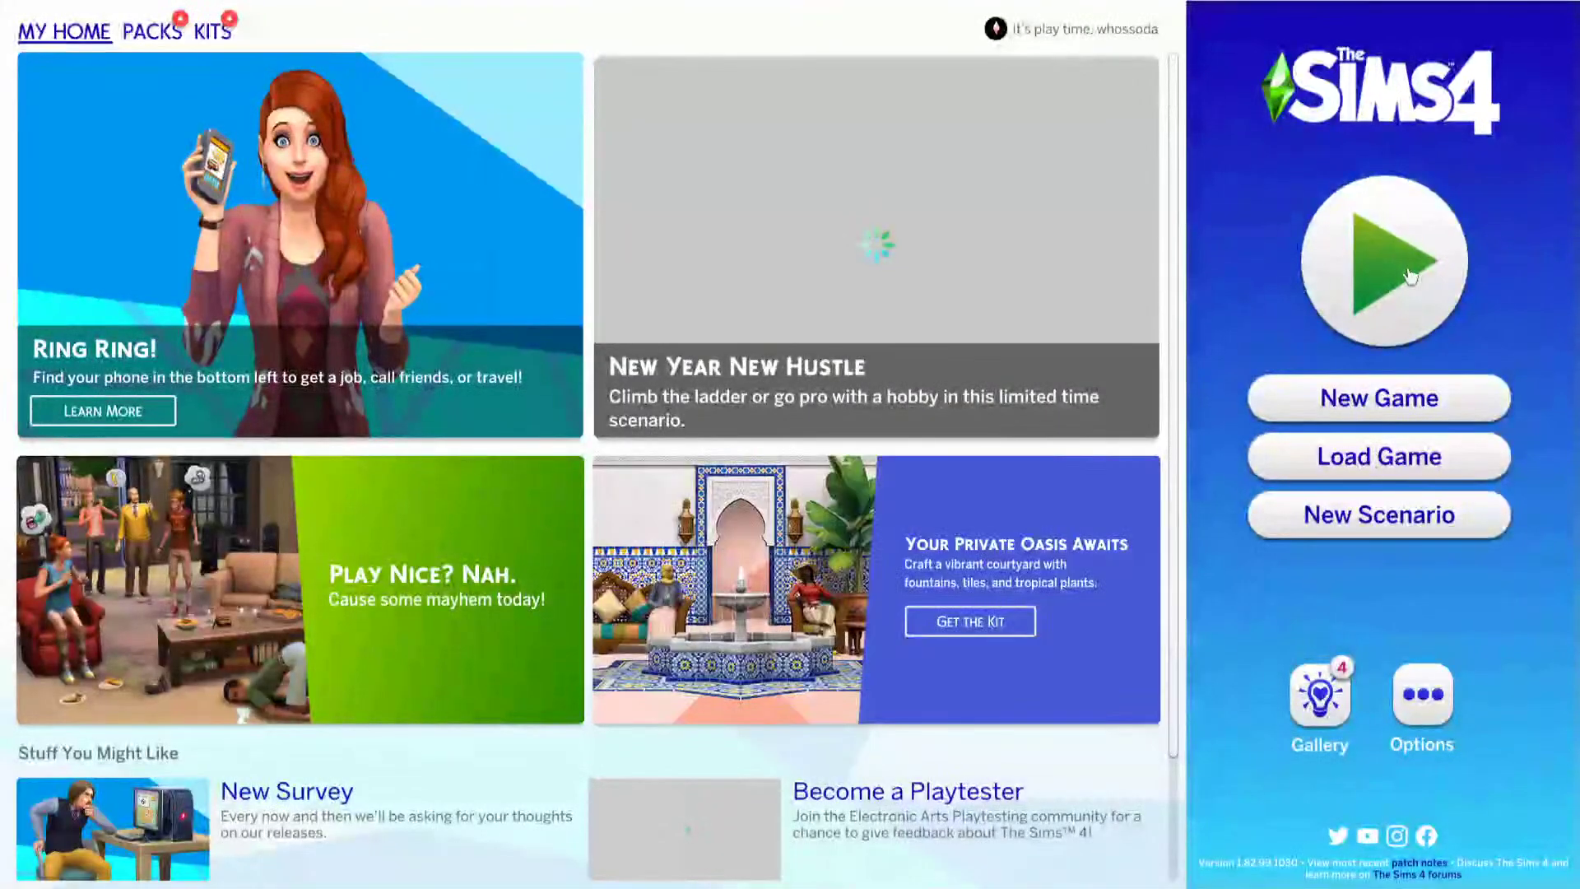
# Step: Switch to The Sims 4, enter the game and open the San Myshuno world
pyautogui.click(1403, 263)
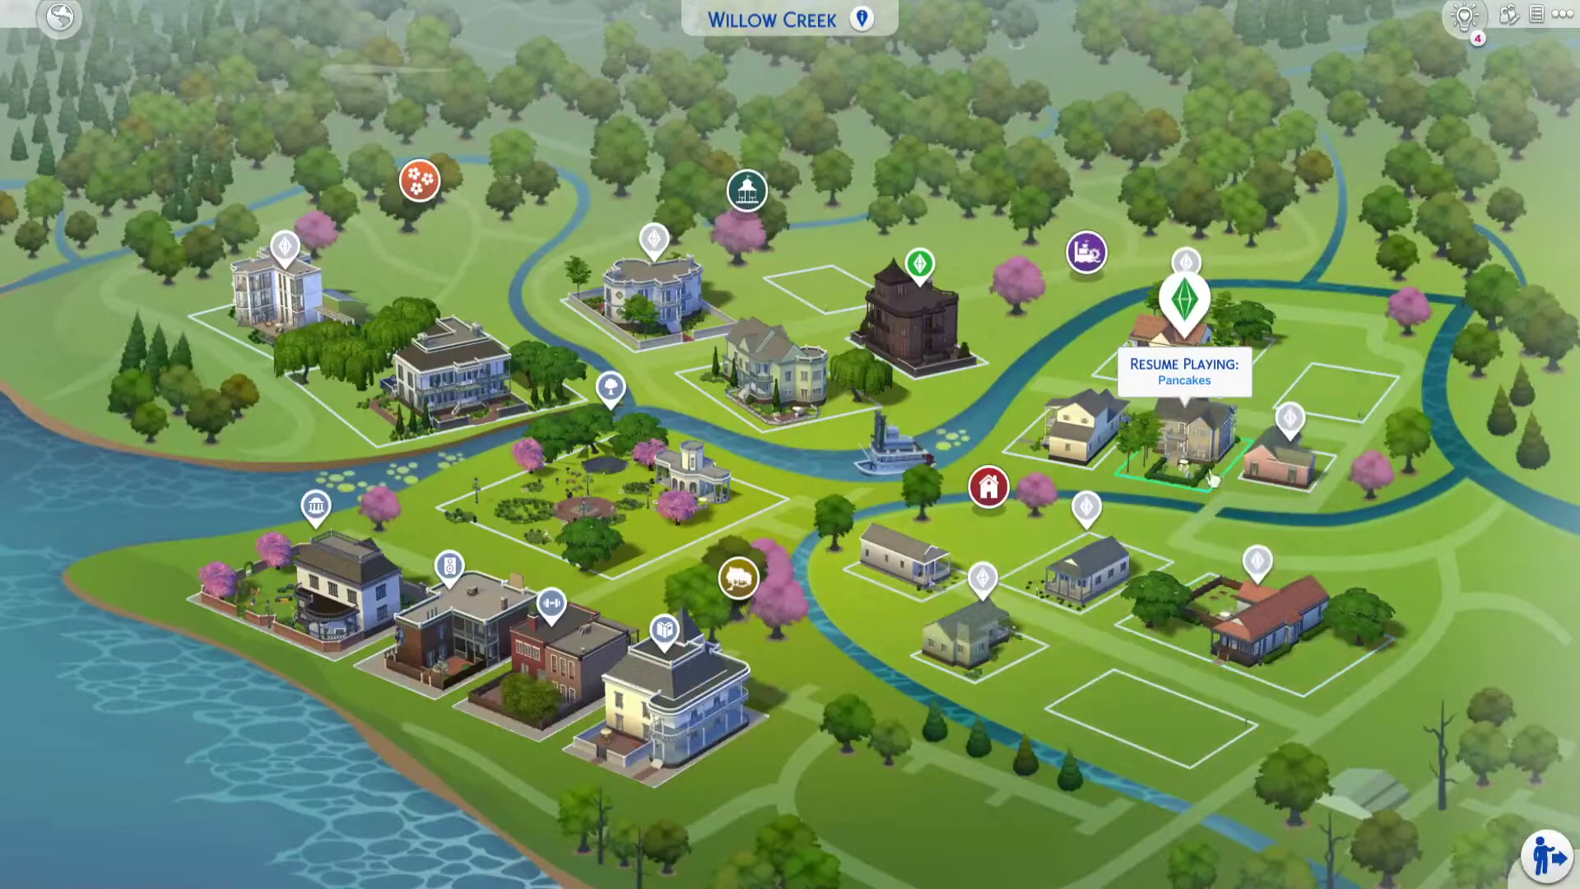
pyautogui.click(59, 17)
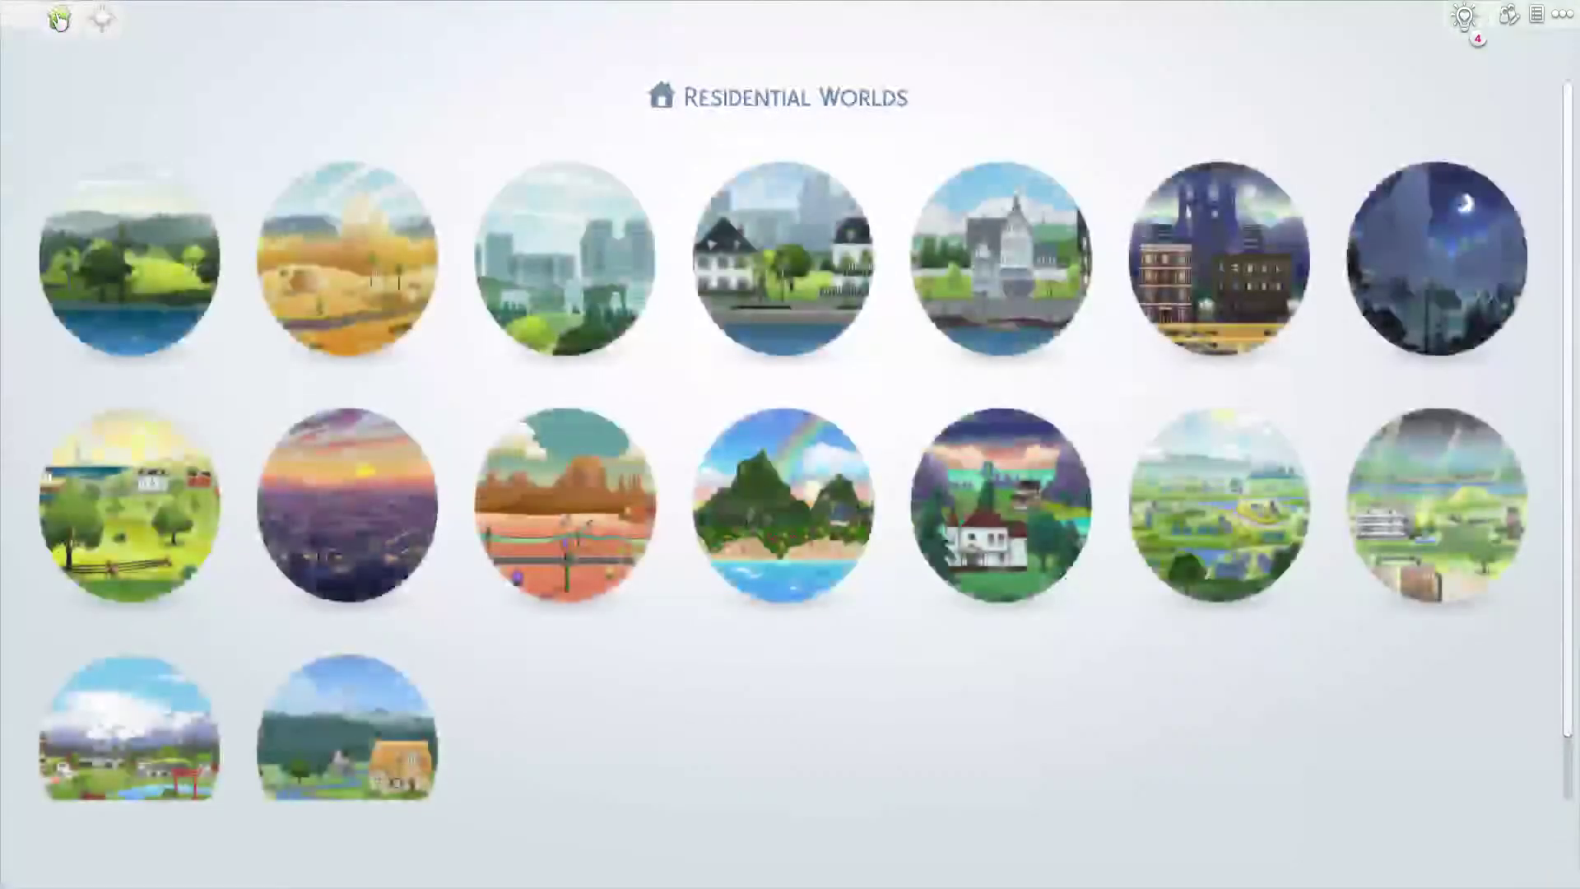
pyautogui.click(1217, 234)
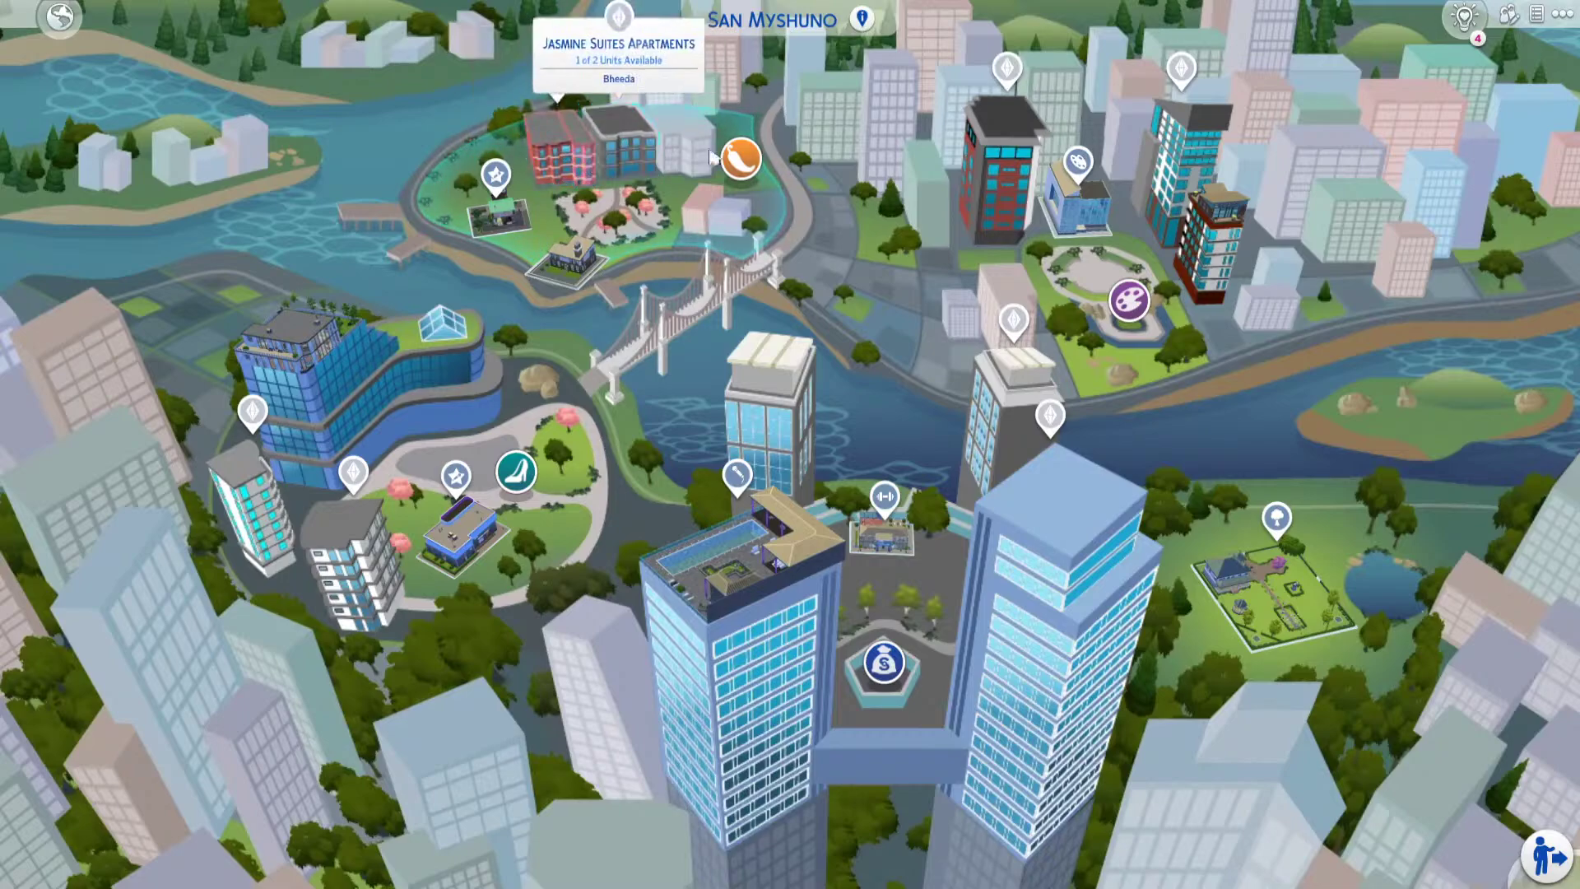
# Step: Look over the San Myshuno apartment buildings and examine the individual units of 21 Chic Street Apartments
pyautogui.moveTo(1005, 176)
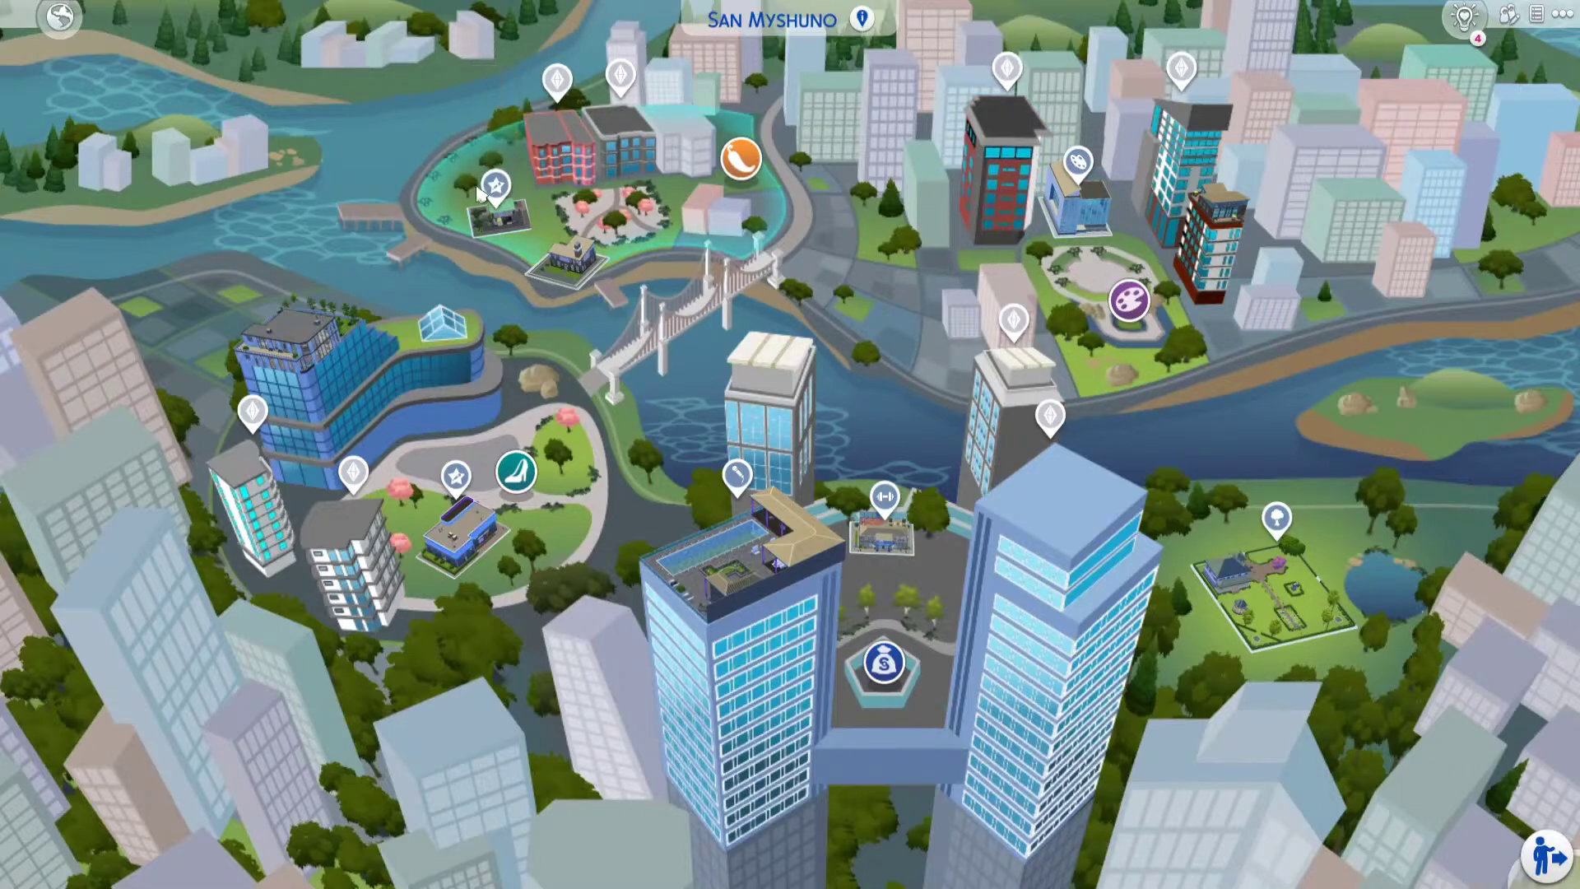
pyautogui.moveTo(543, 160)
pyautogui.moveTo(634, 152)
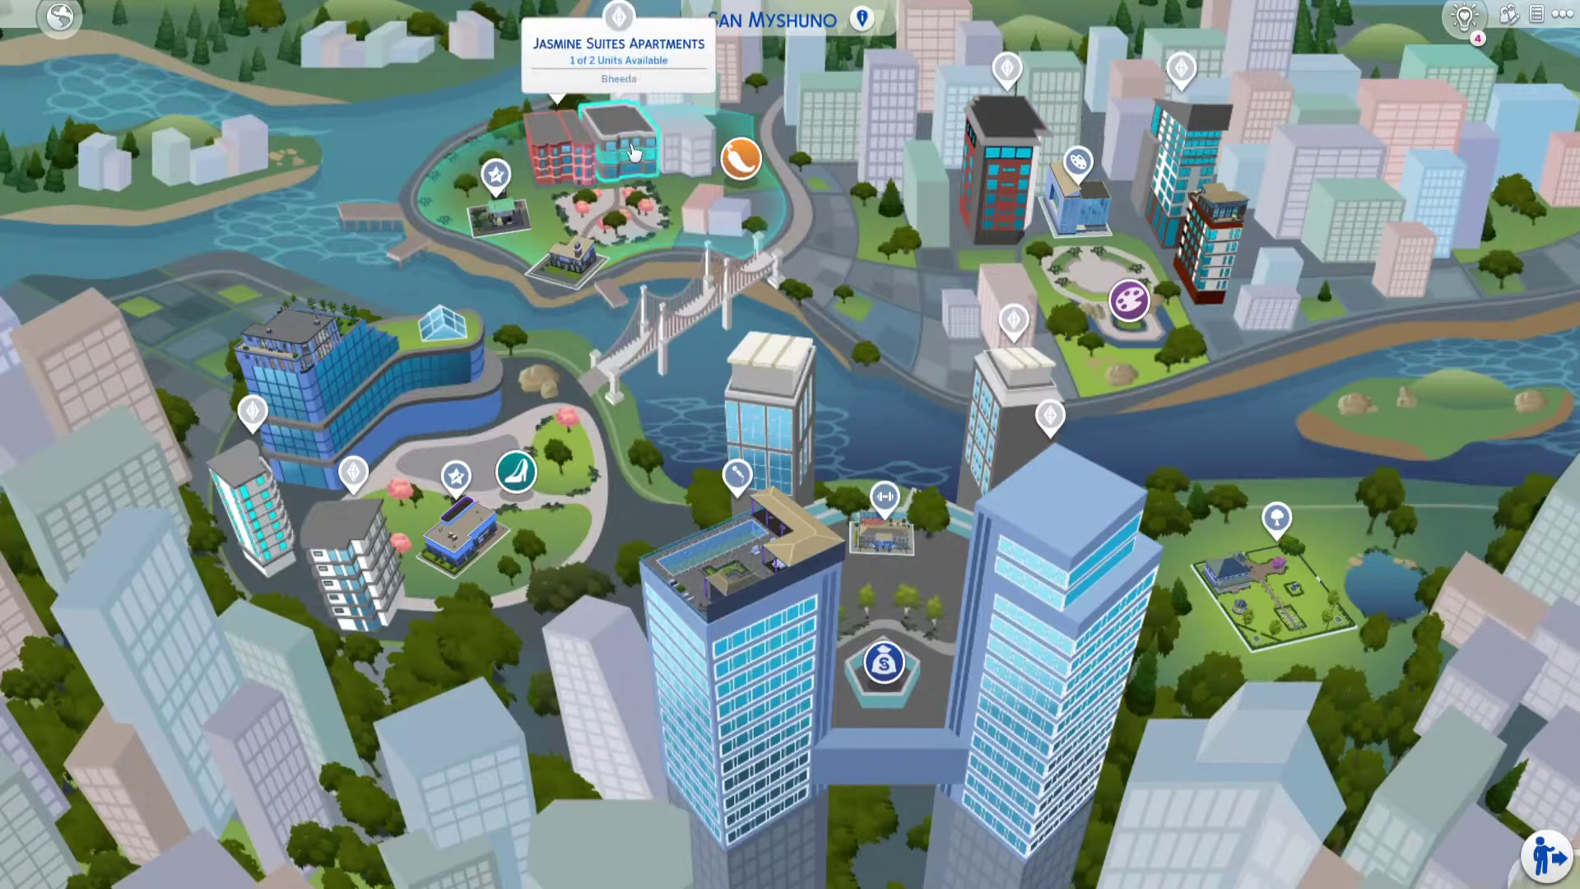
pyautogui.moveTo(250, 504)
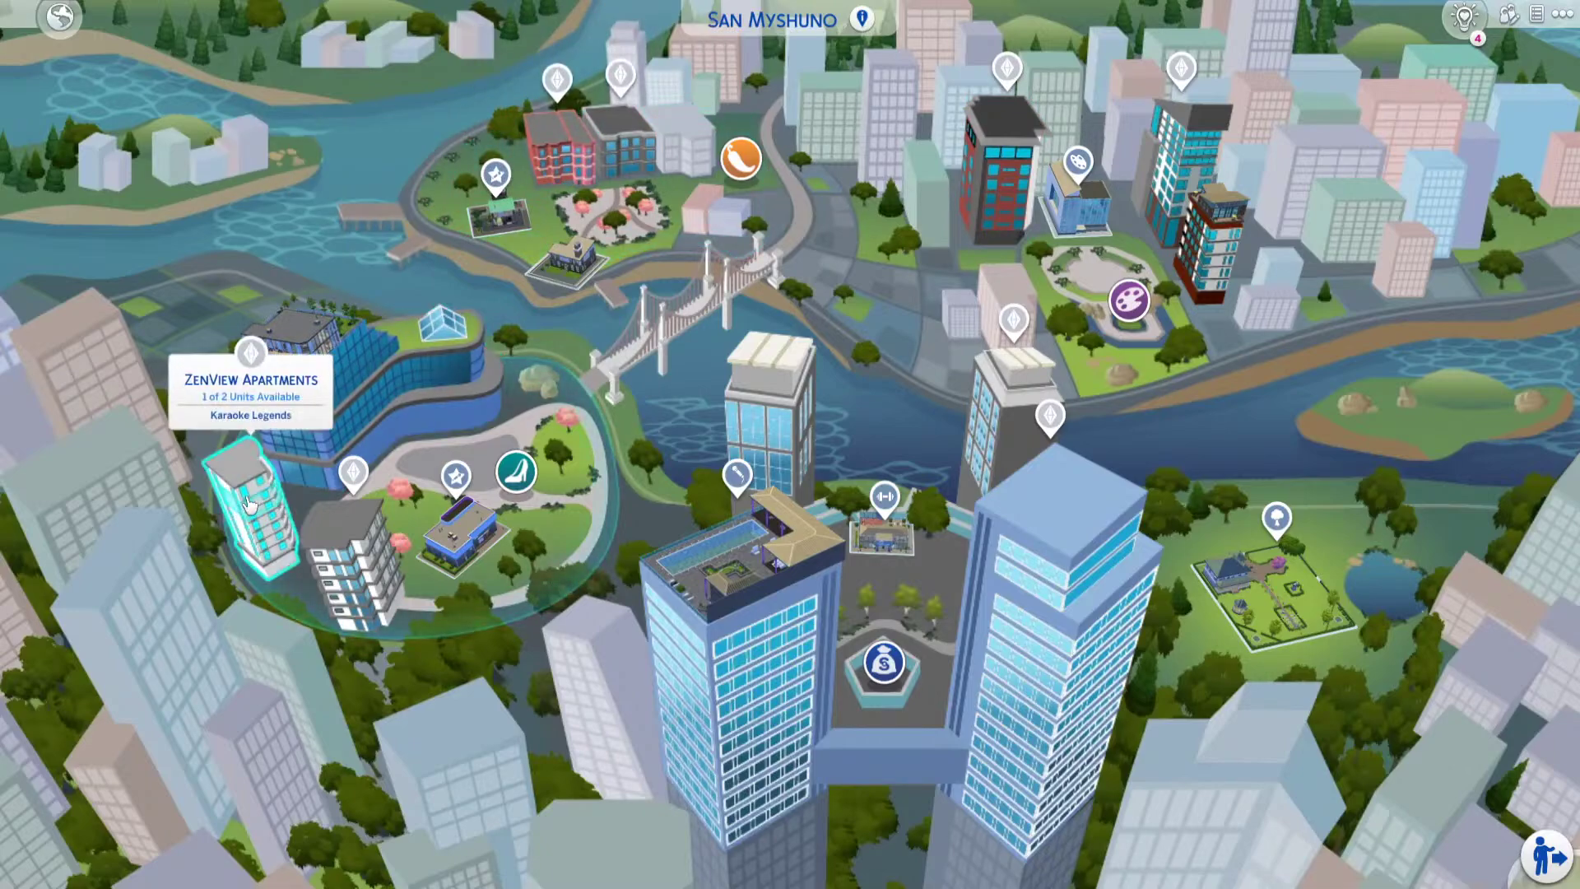
pyautogui.moveTo(360, 609)
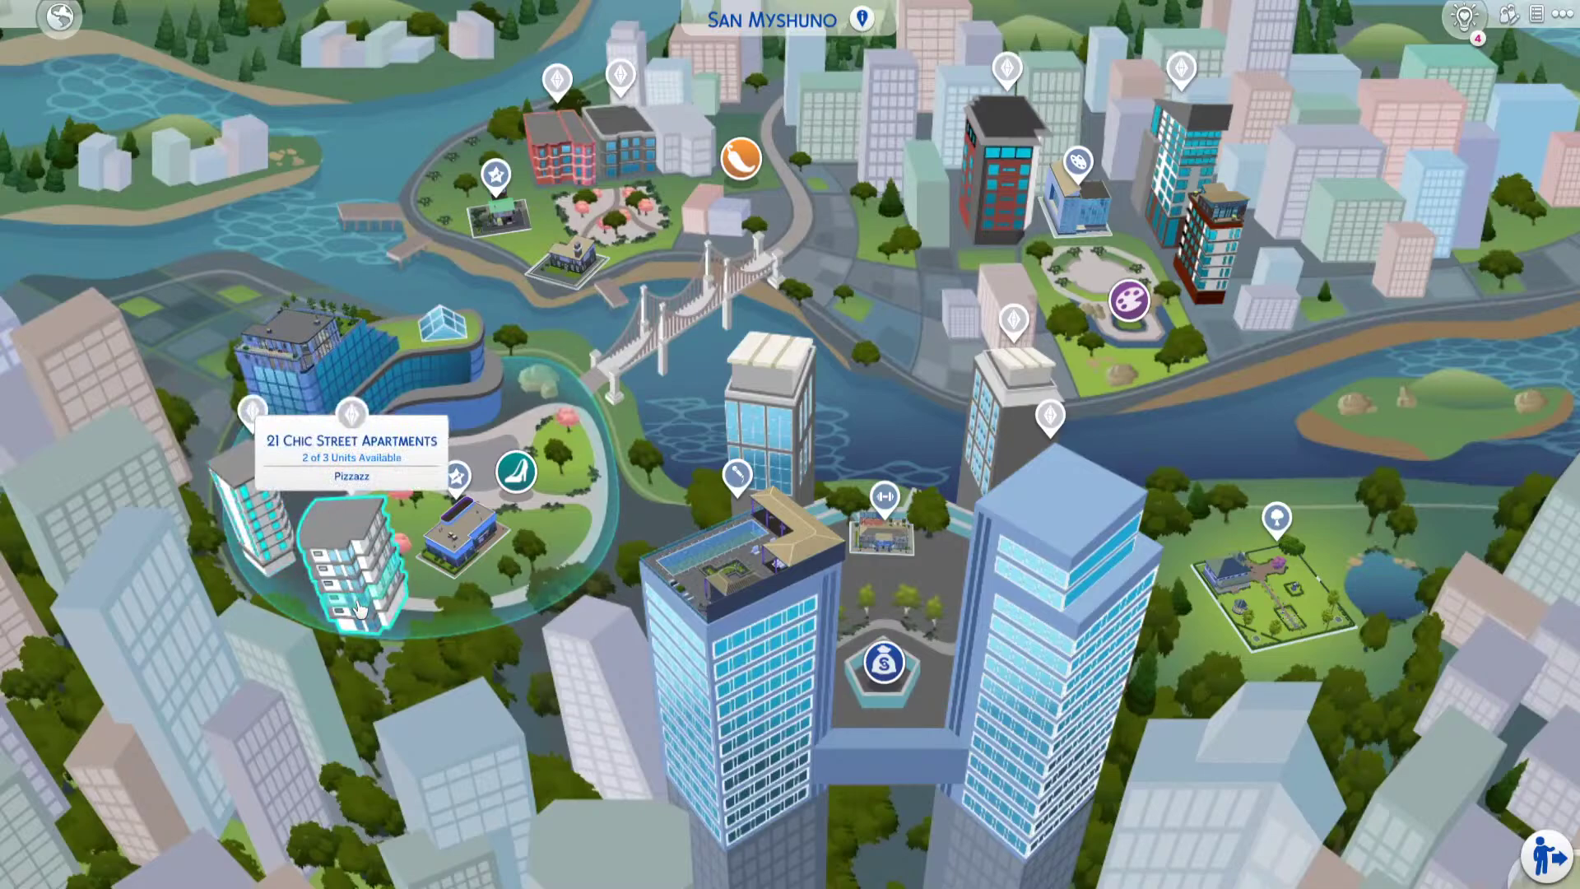
pyautogui.click(359, 609)
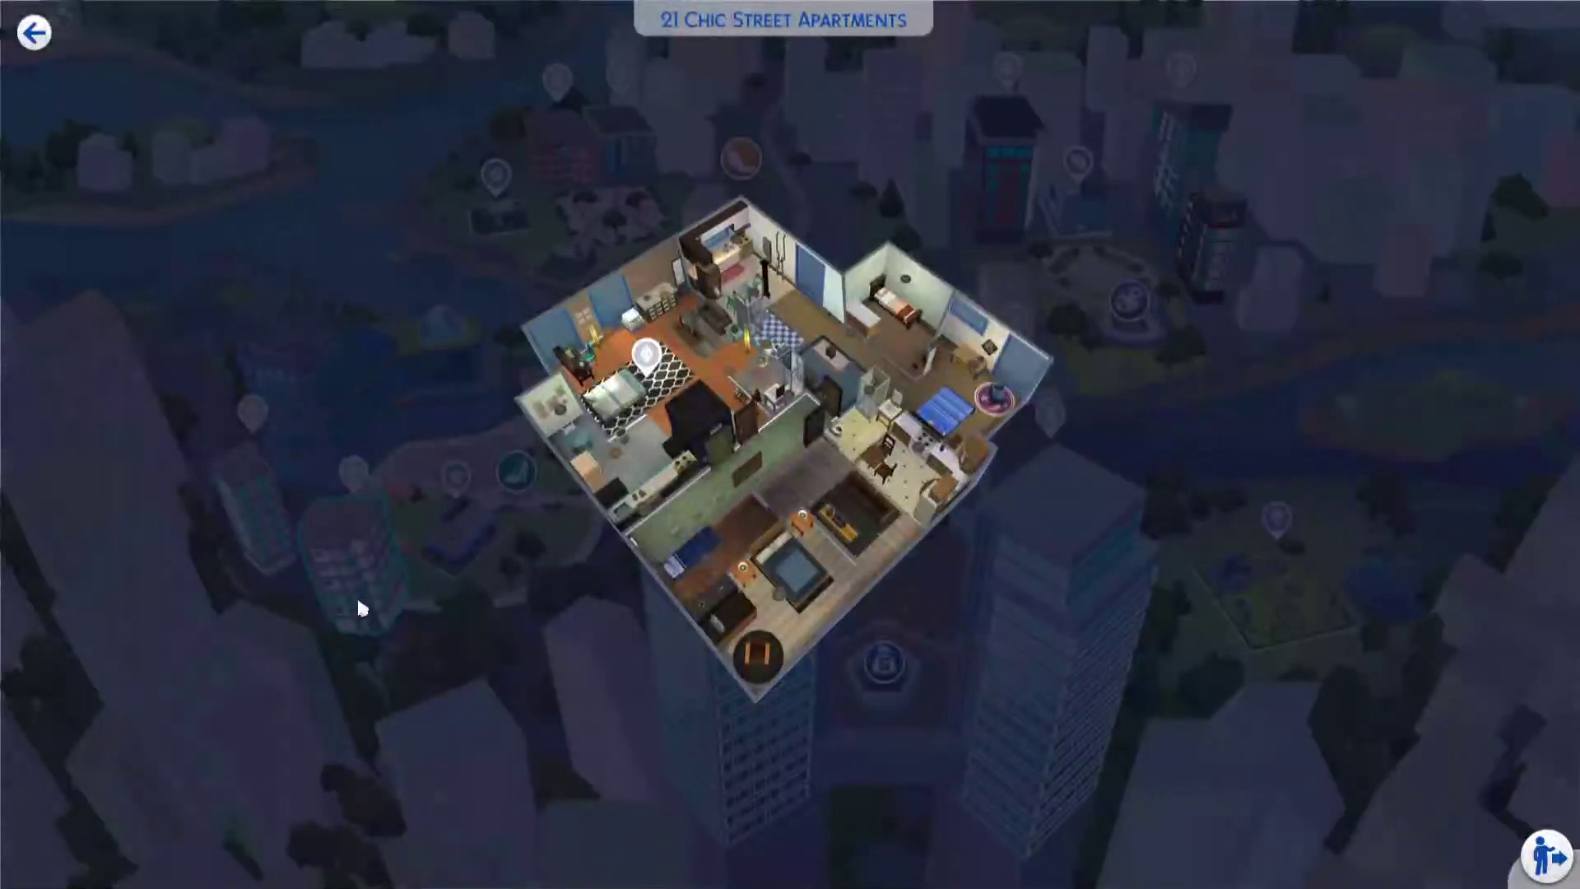
pyautogui.moveTo(786, 566)
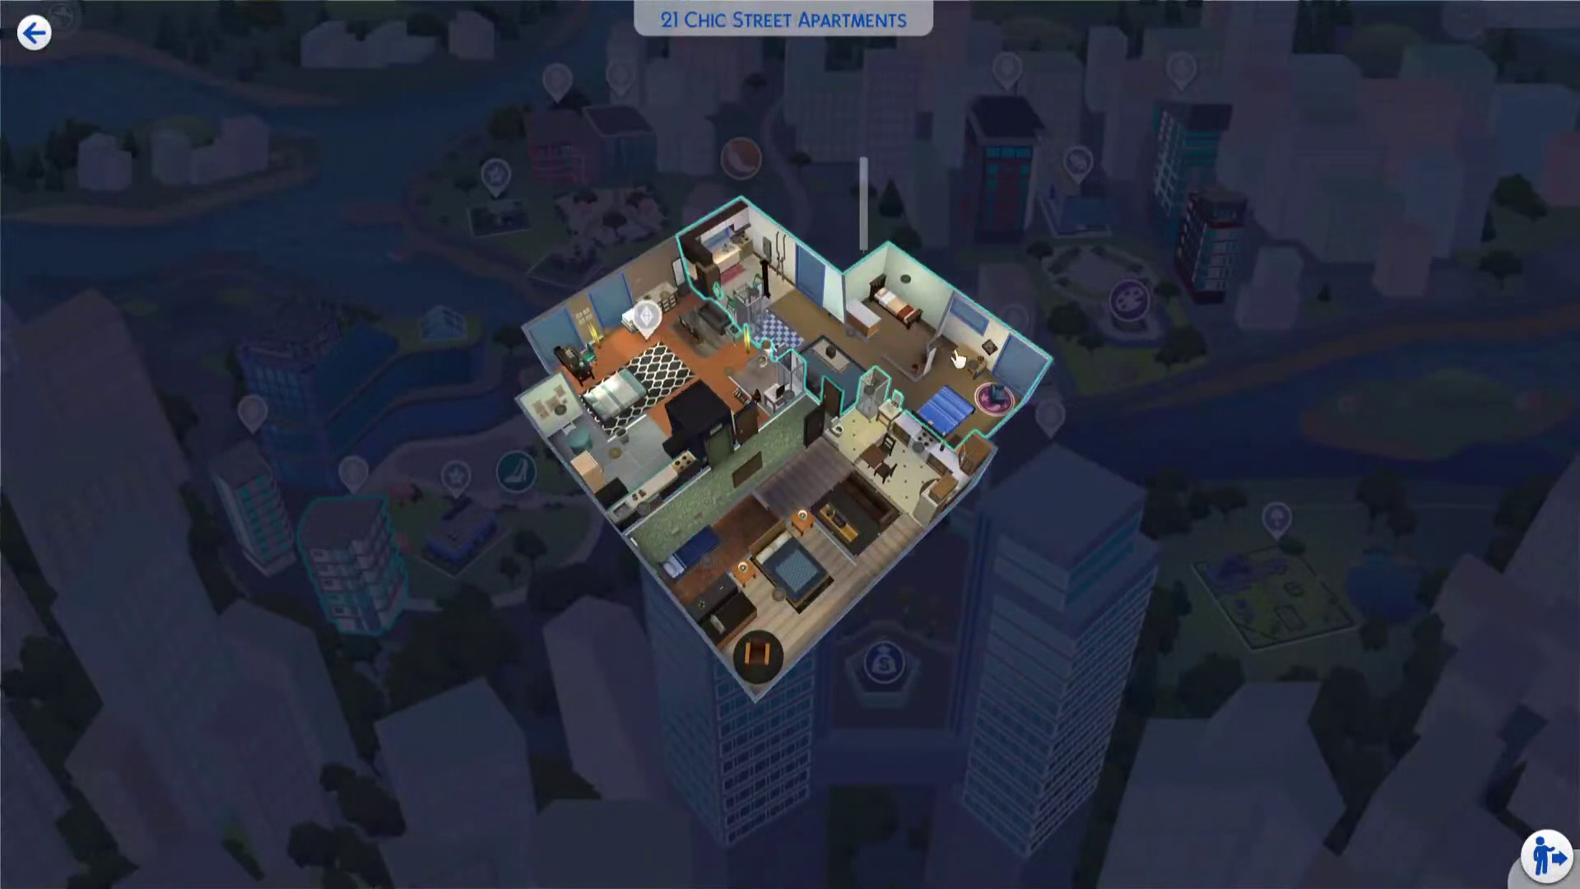
pyautogui.moveTo(963, 348)
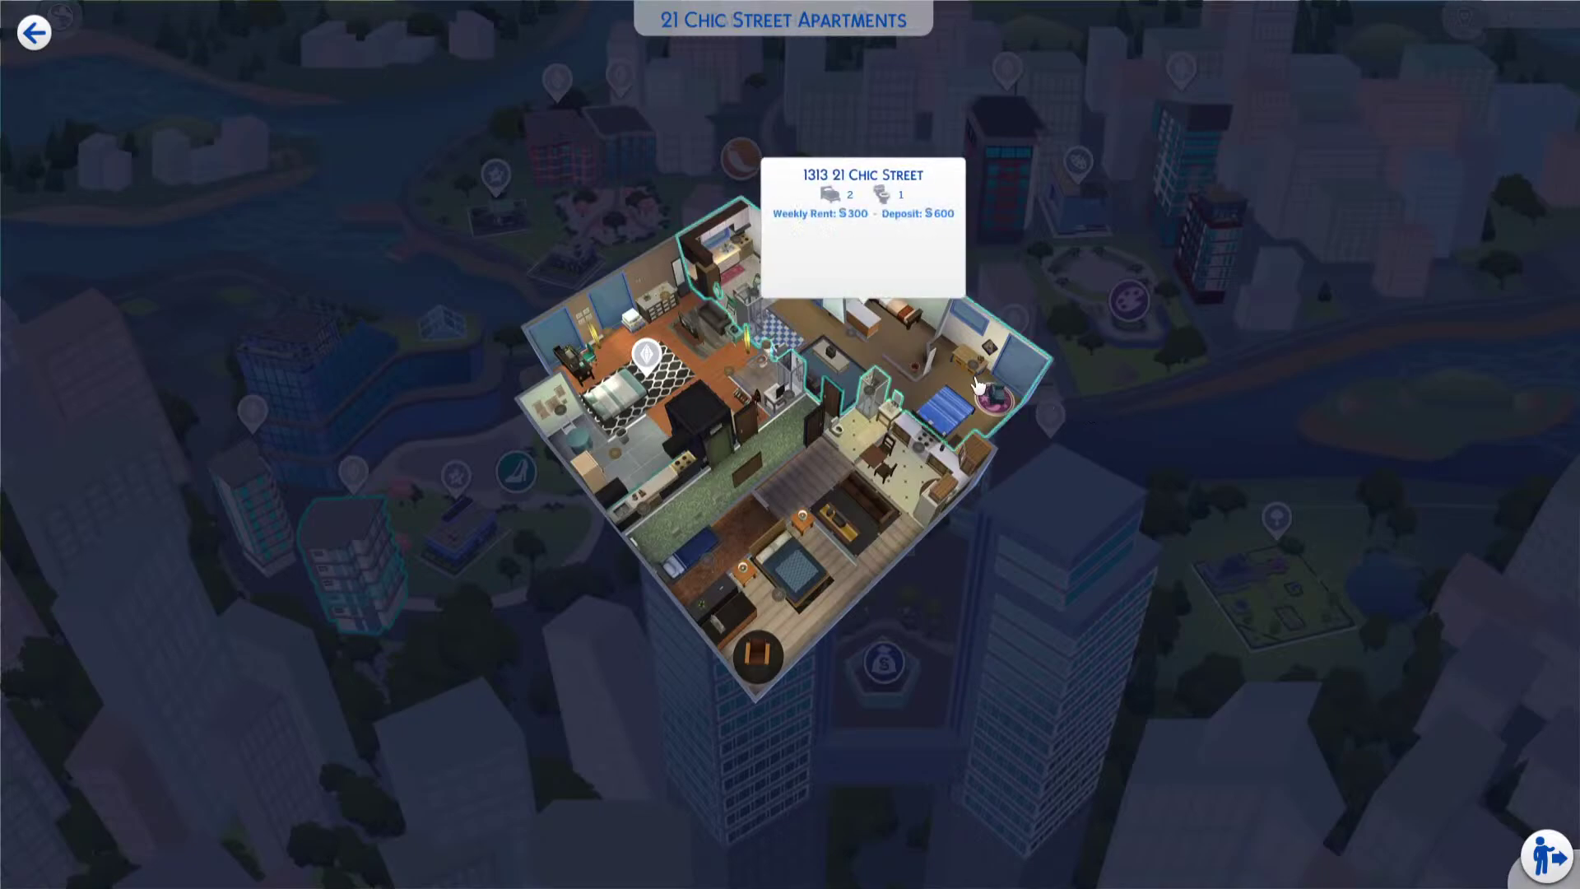
pyautogui.moveTo(739, 374)
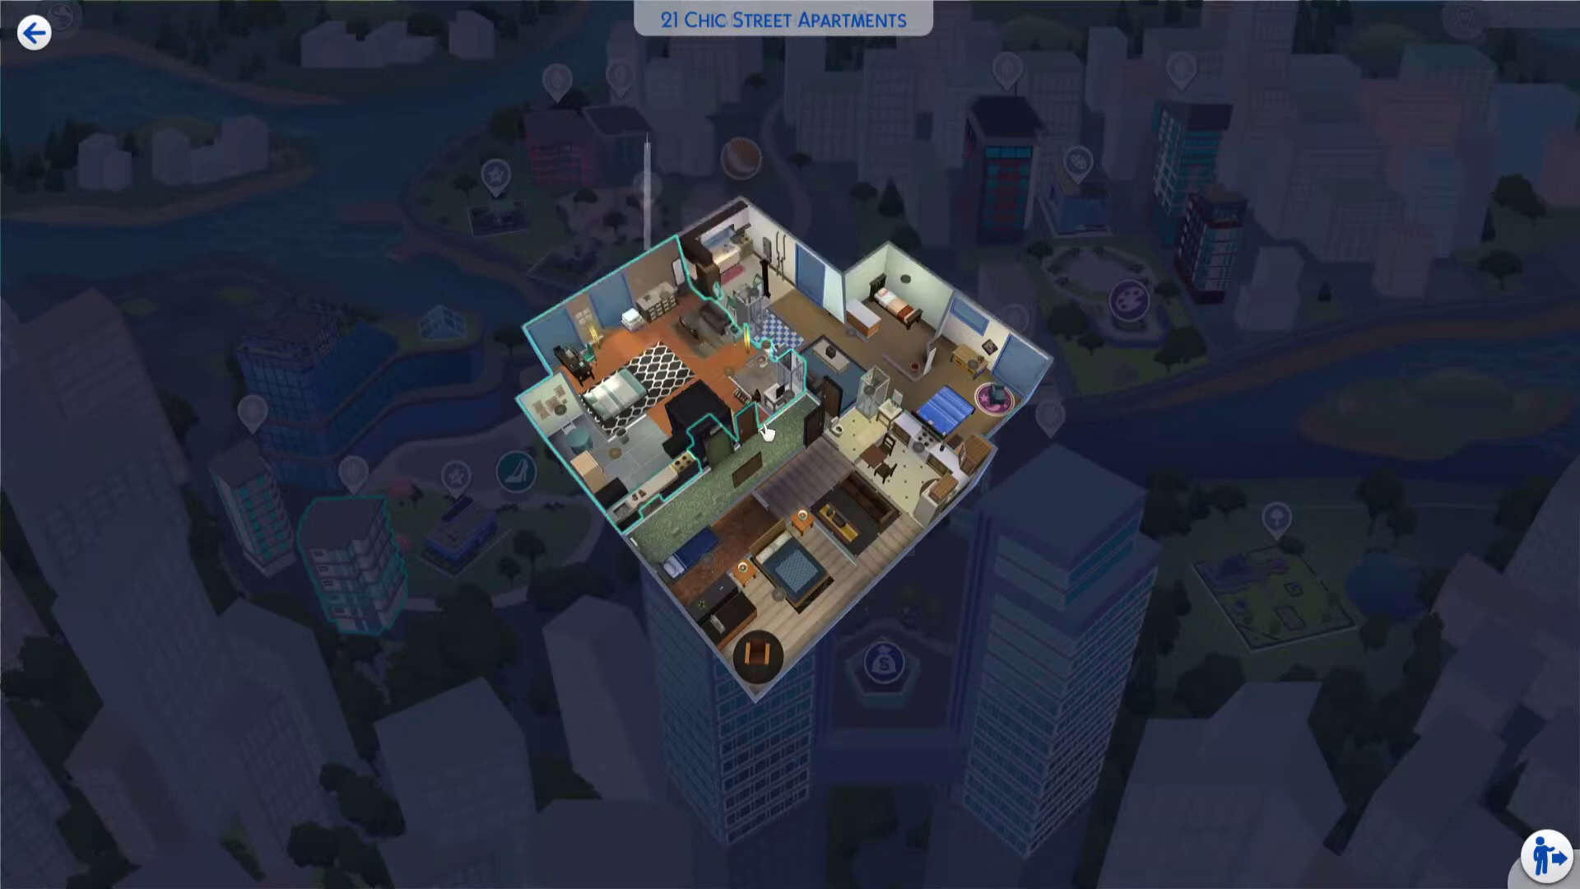
pyautogui.moveTo(816, 613)
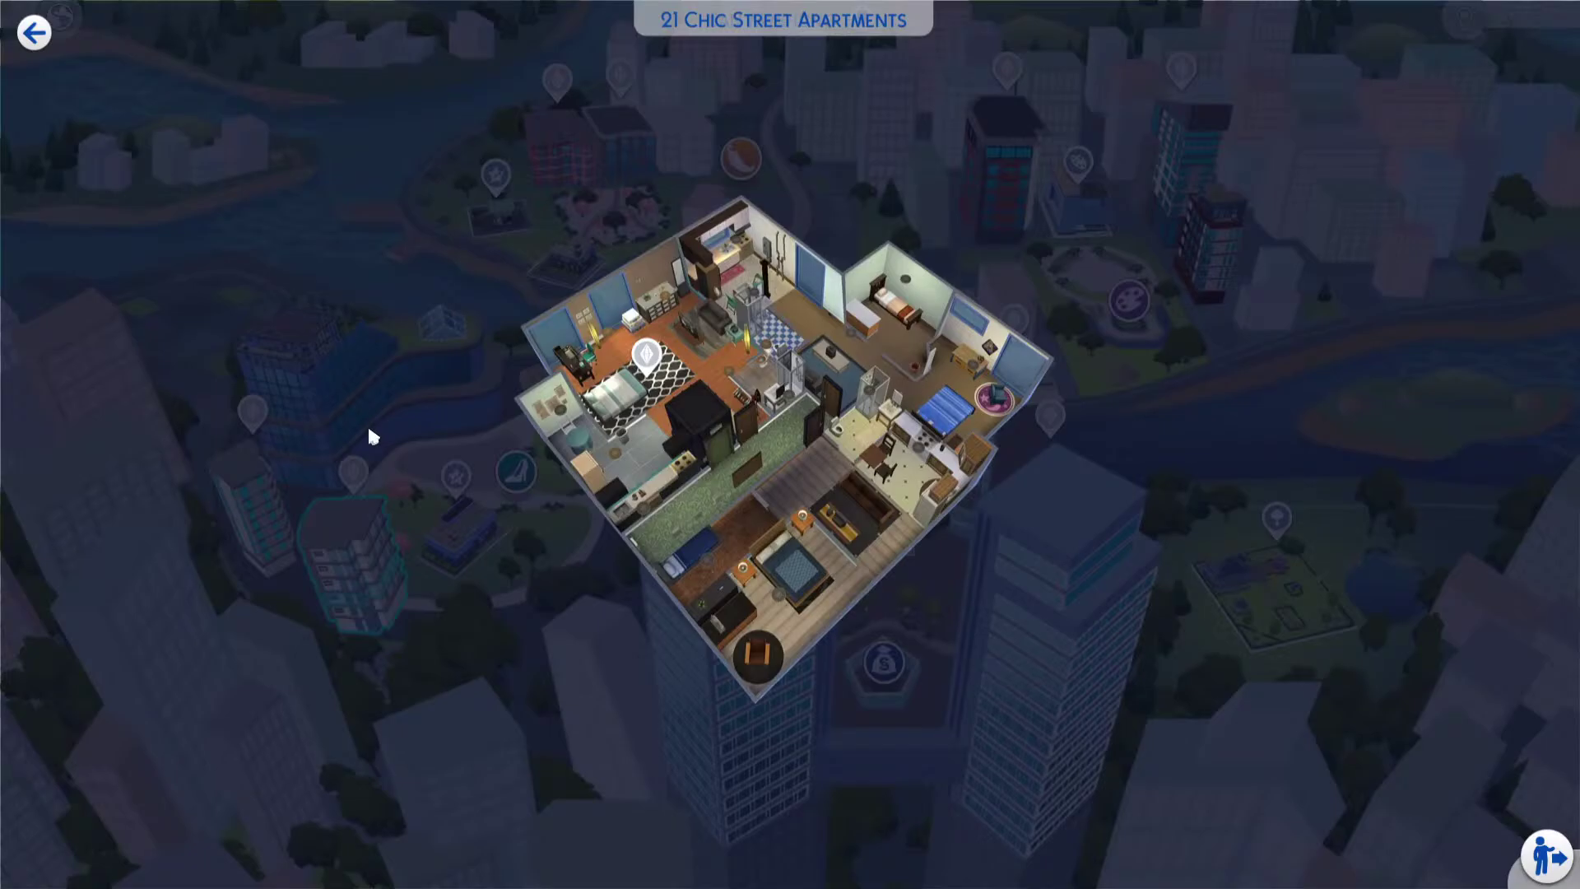
pyautogui.click(482, 599)
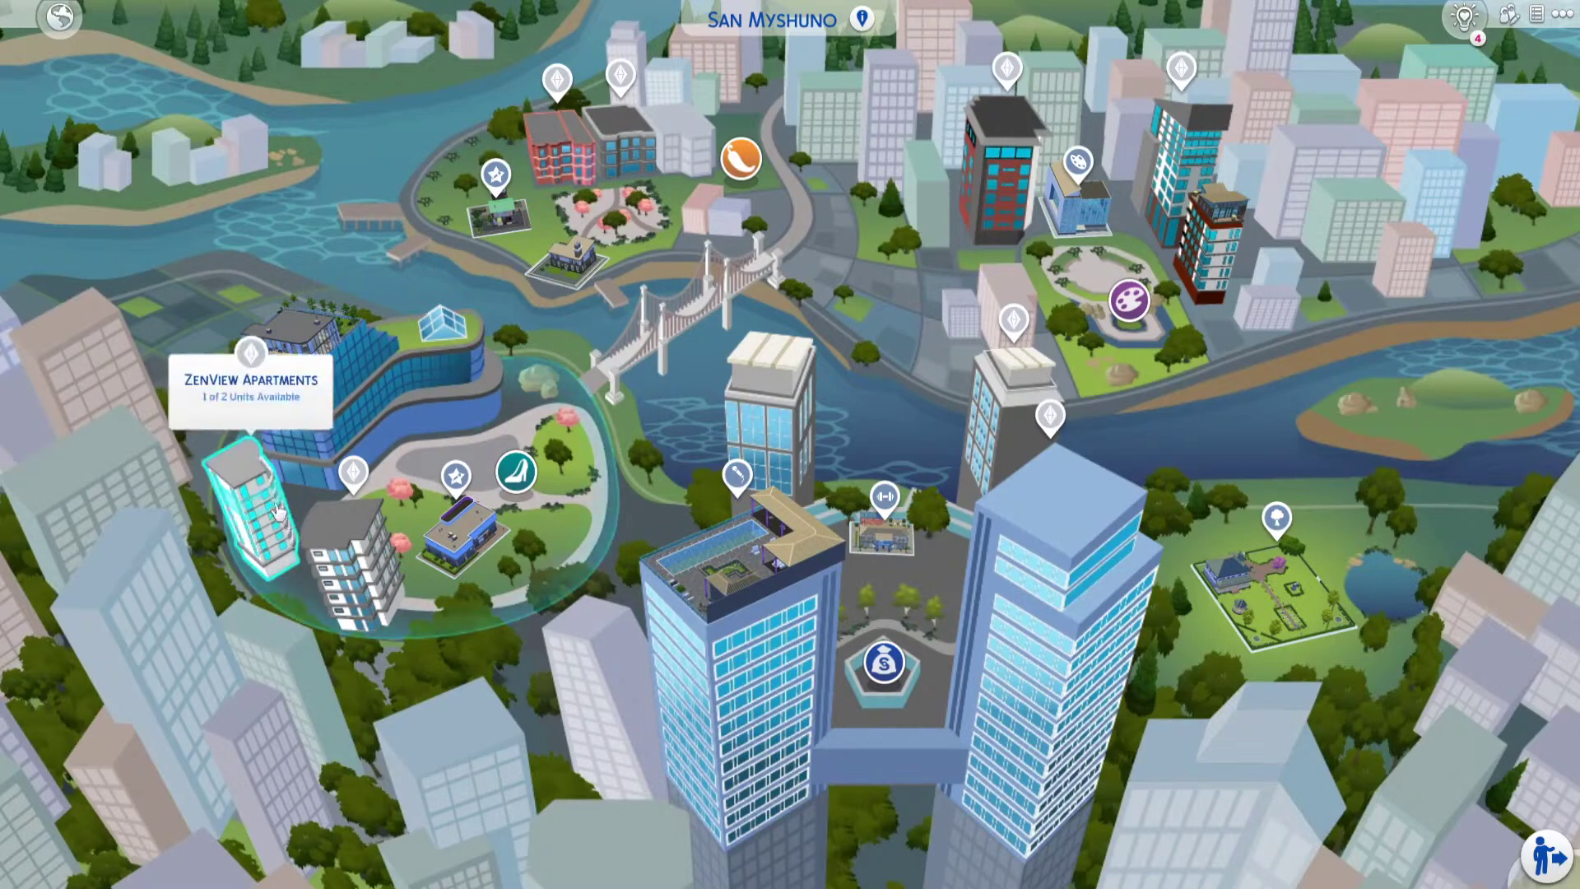
# Step: Open 21 Chic Street Apartments and load unit 1313 in Build mode
pyautogui.click(349, 594)
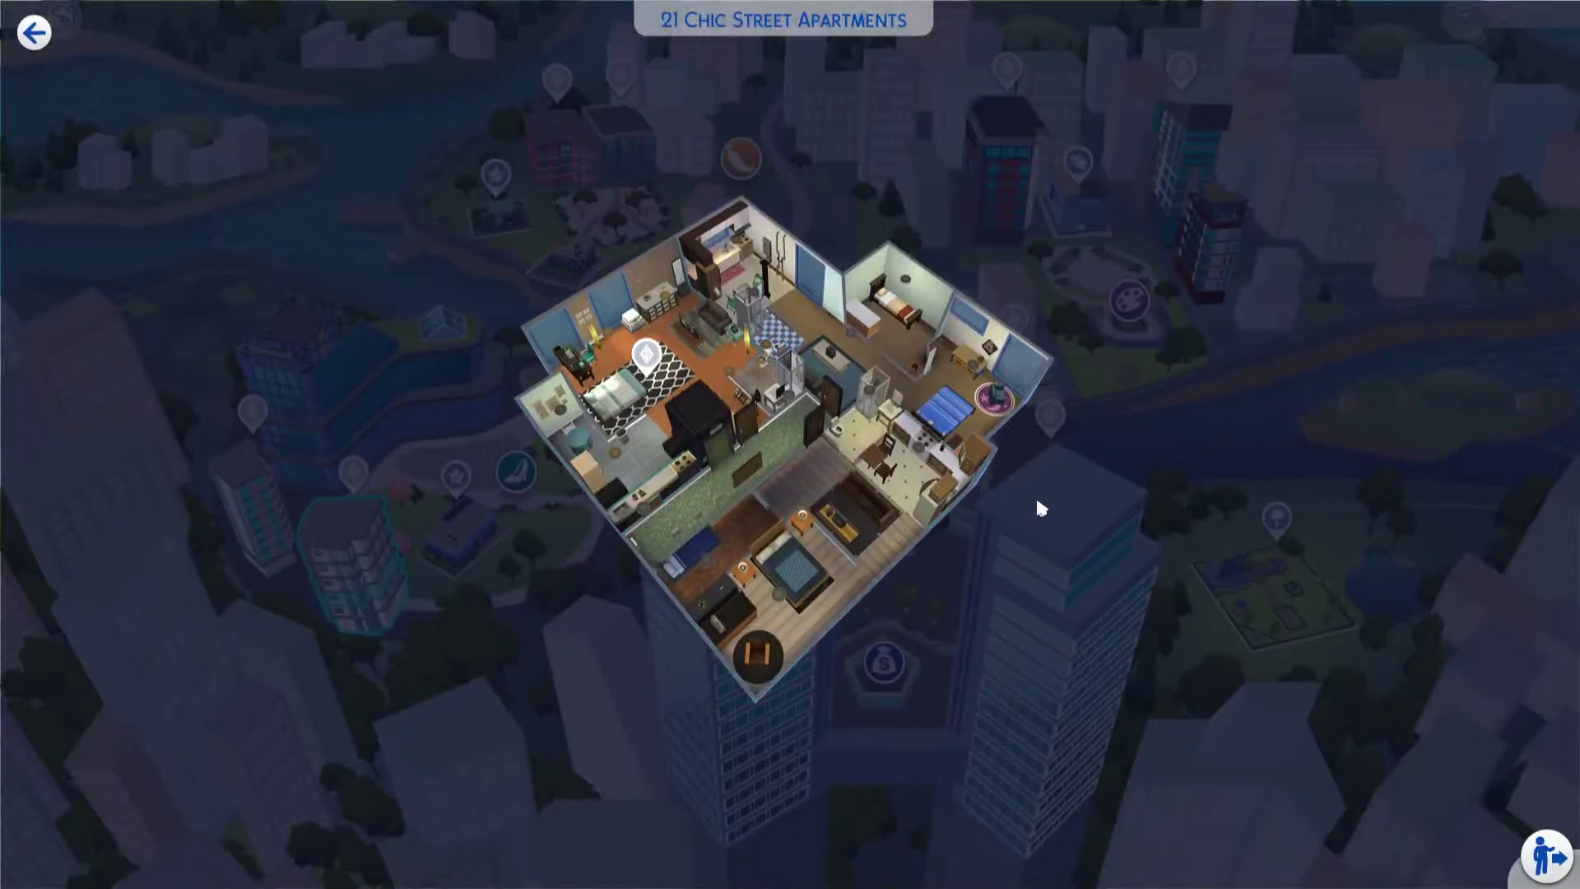
pyautogui.click(636, 434)
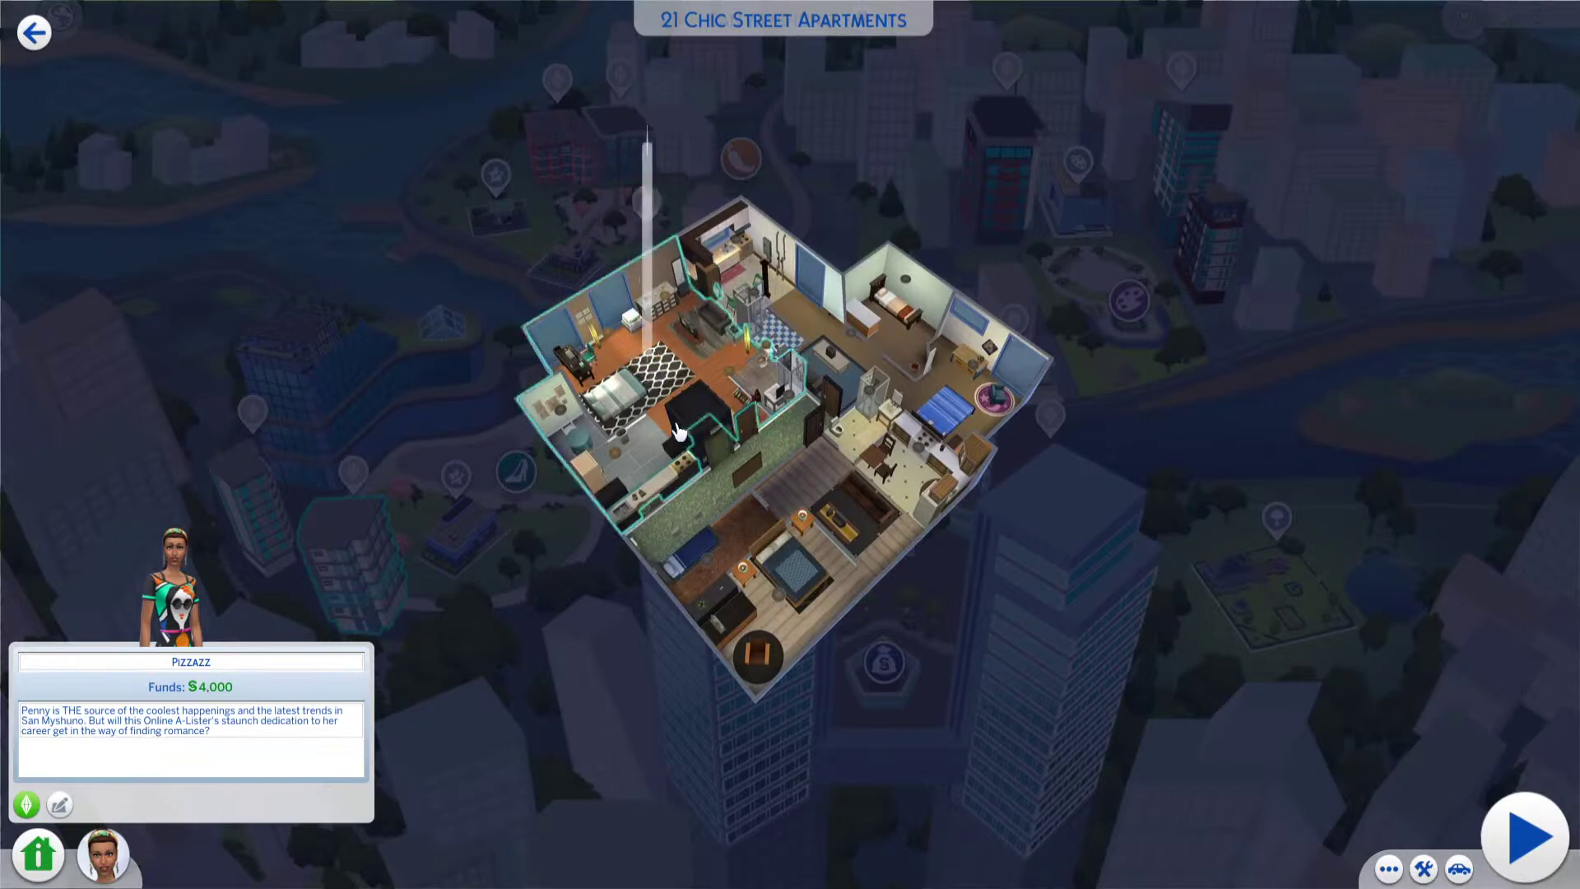
pyautogui.click(819, 533)
pyautogui.click(819, 532)
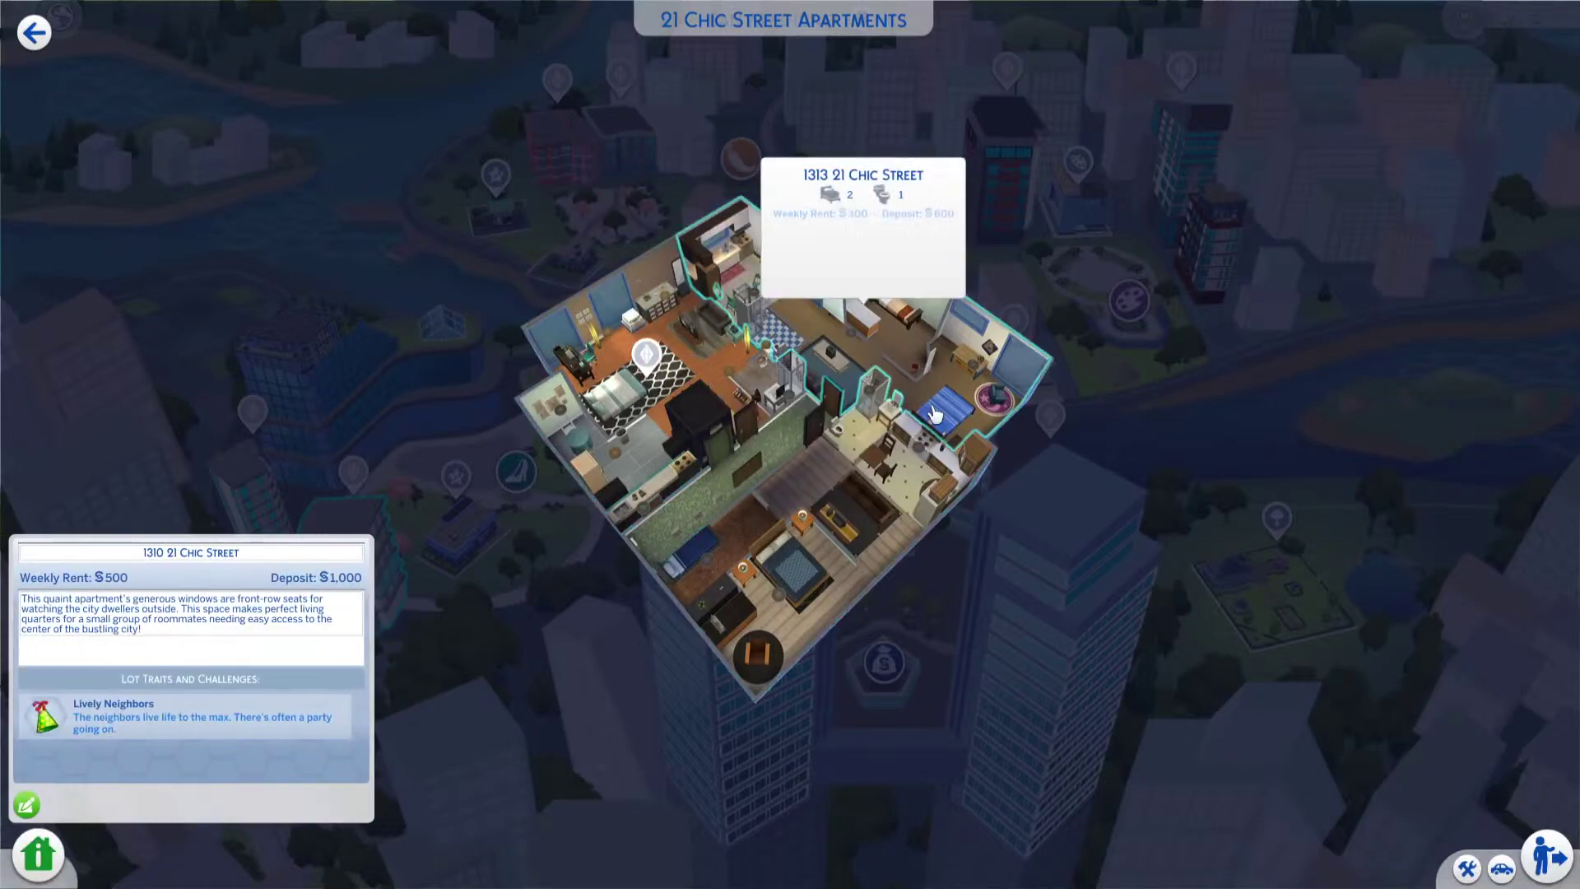
pyautogui.click(946, 383)
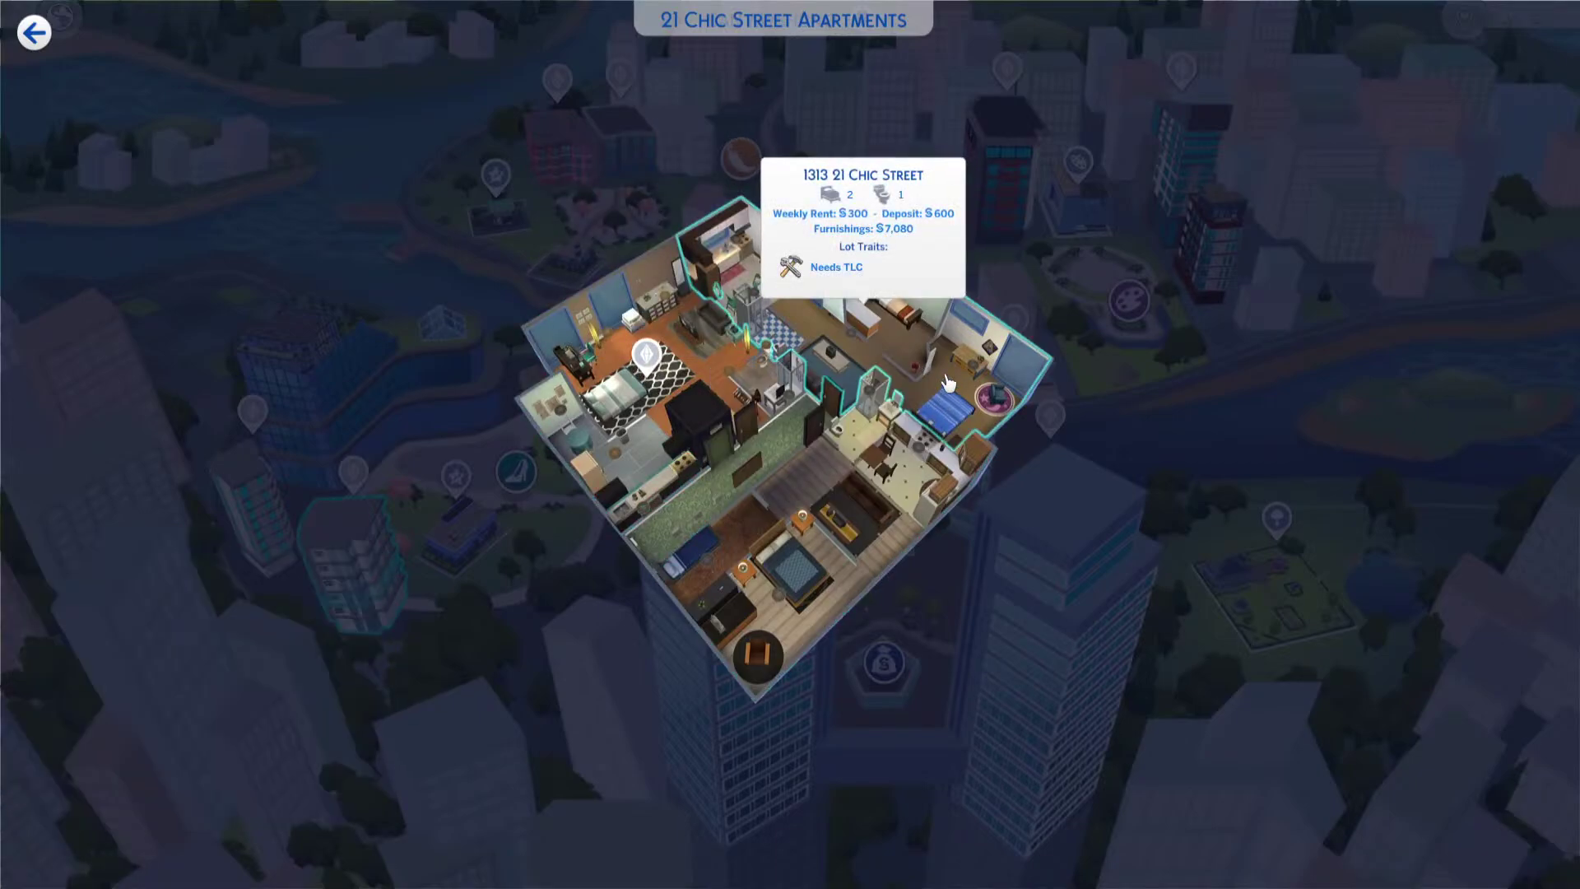
pyautogui.click(1468, 870)
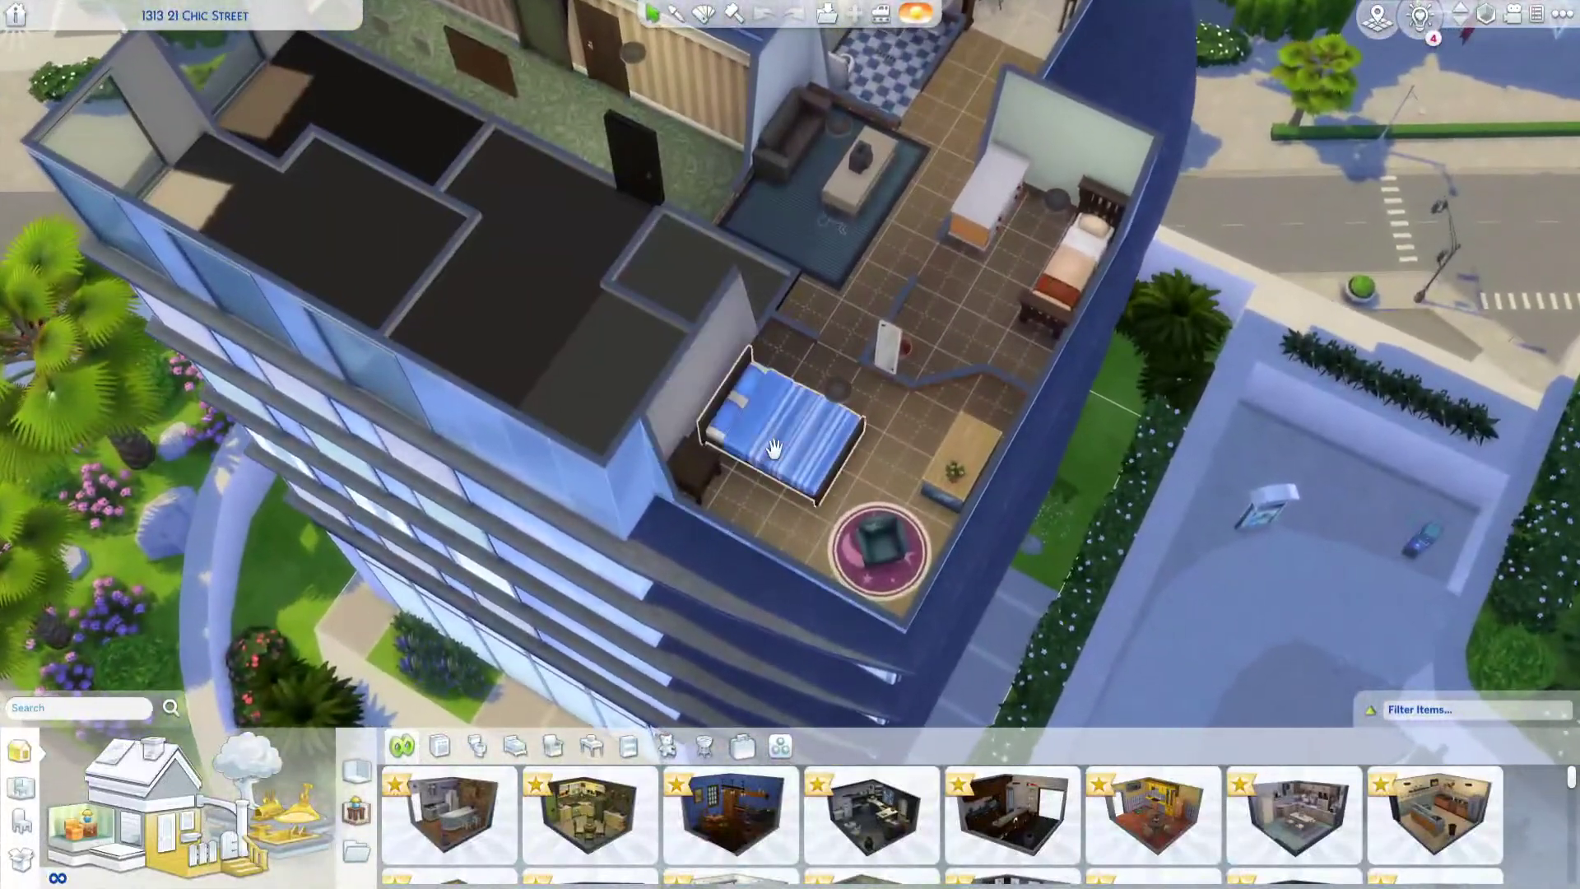
# Step: Lift the blue double bed and the living room coffee table to look for the chalk outline, putting both back
pyautogui.click(957, 468)
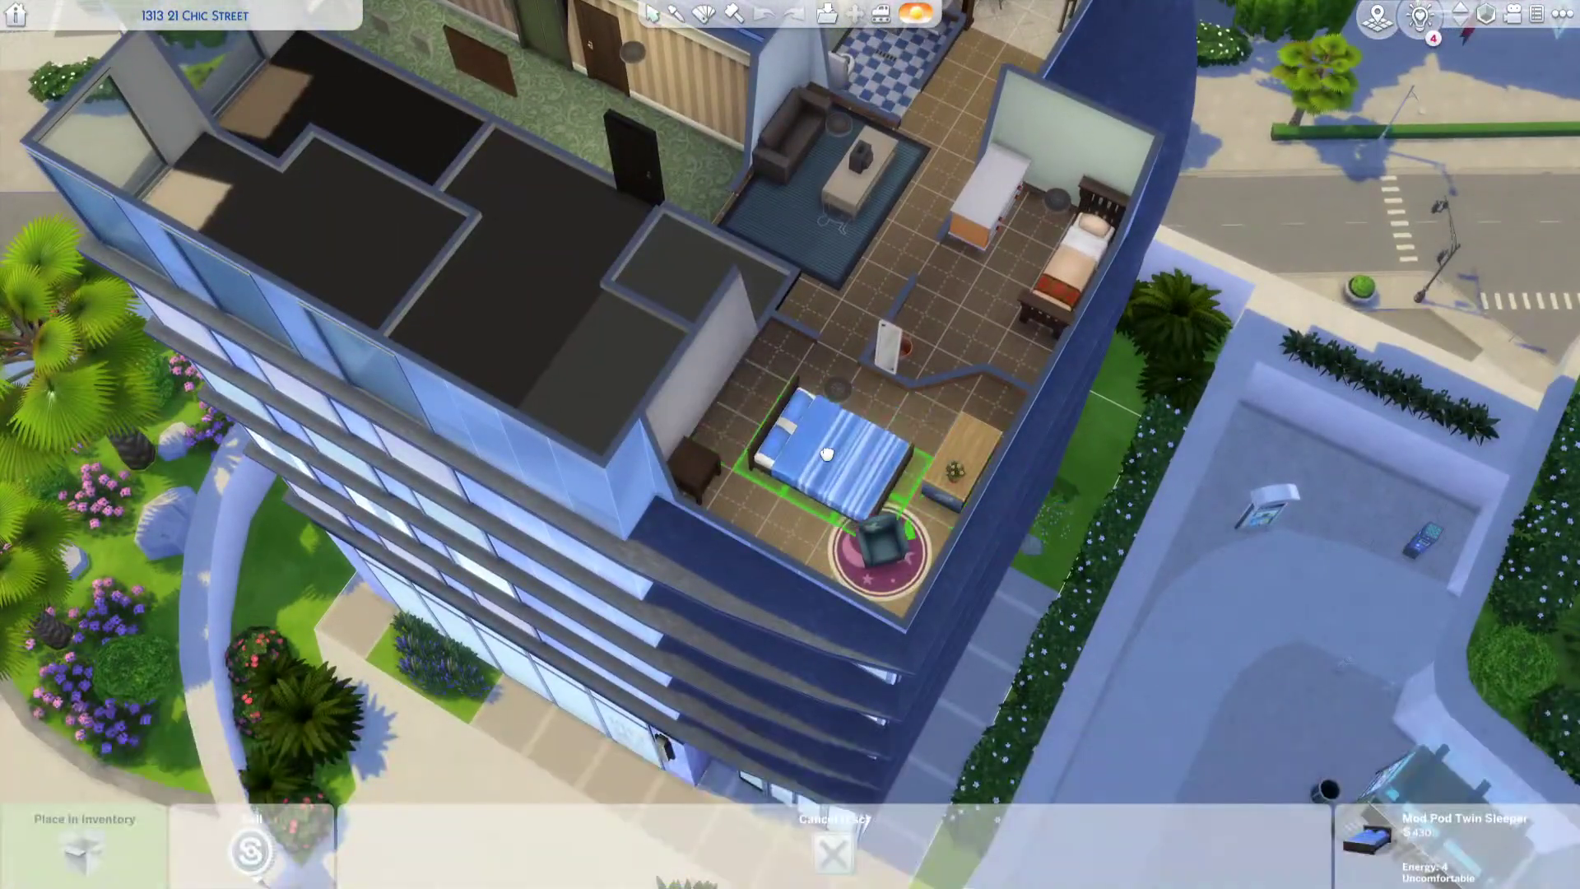
pyautogui.click(810, 451)
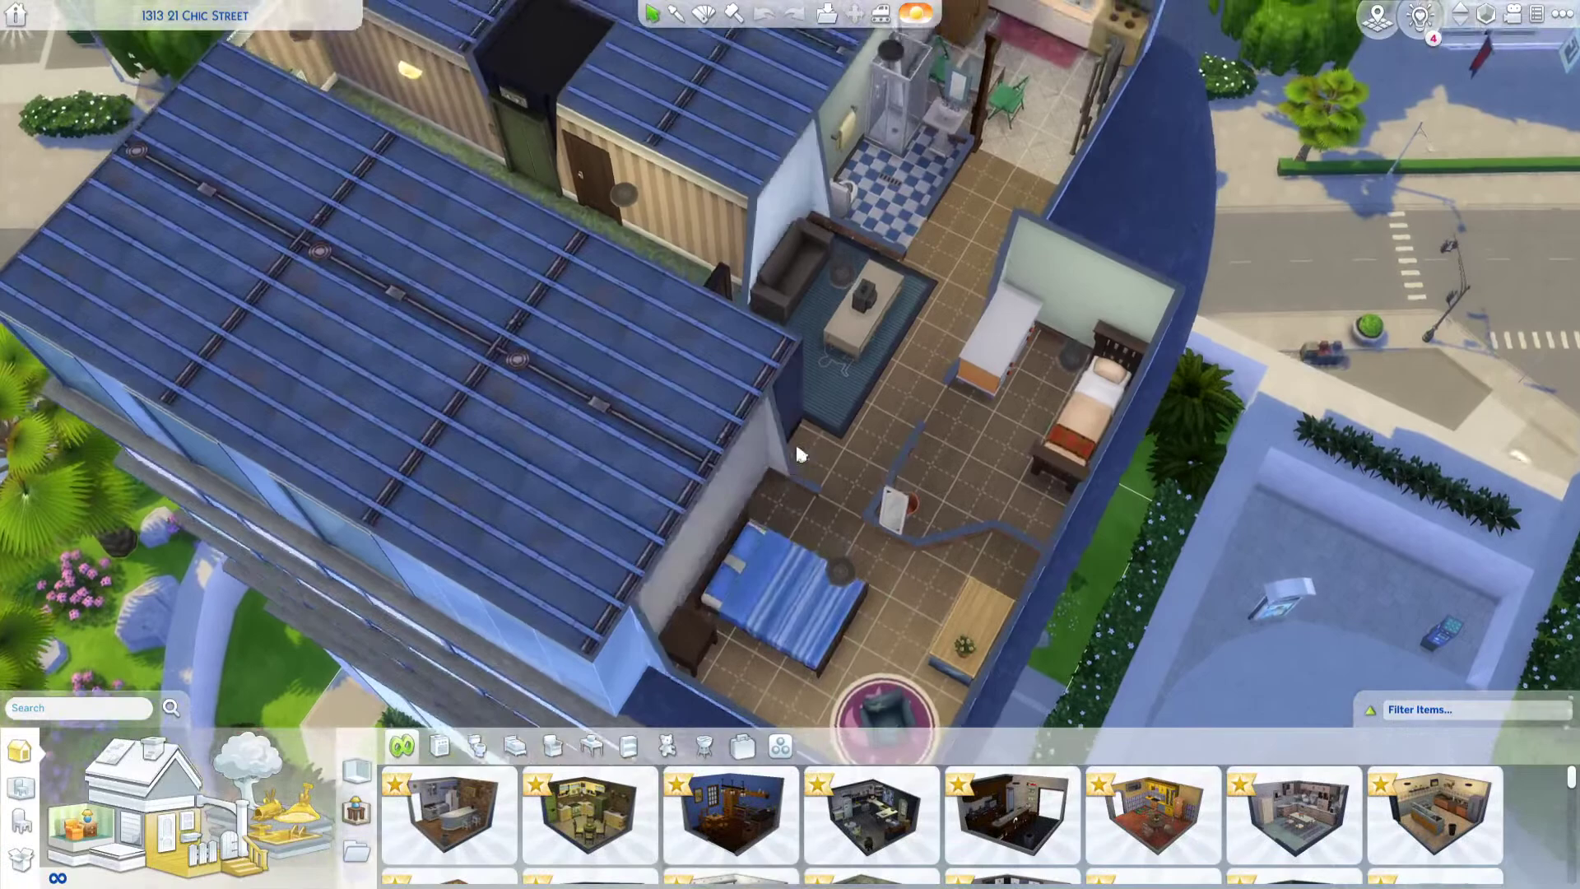
pyautogui.scroll(6, 795, 451)
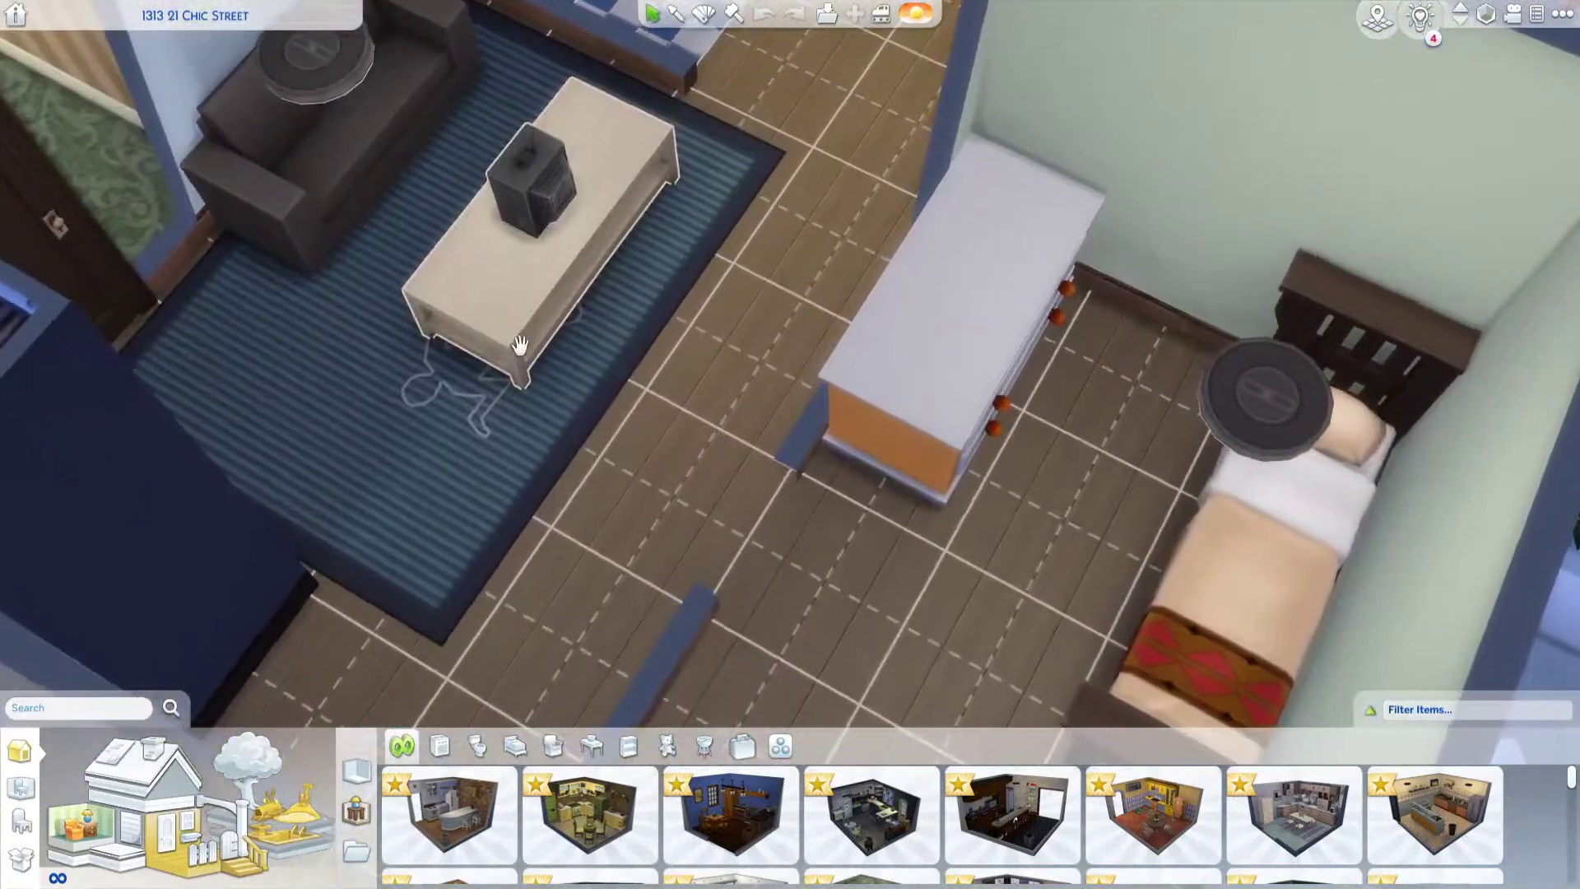
pyautogui.click(520, 344)
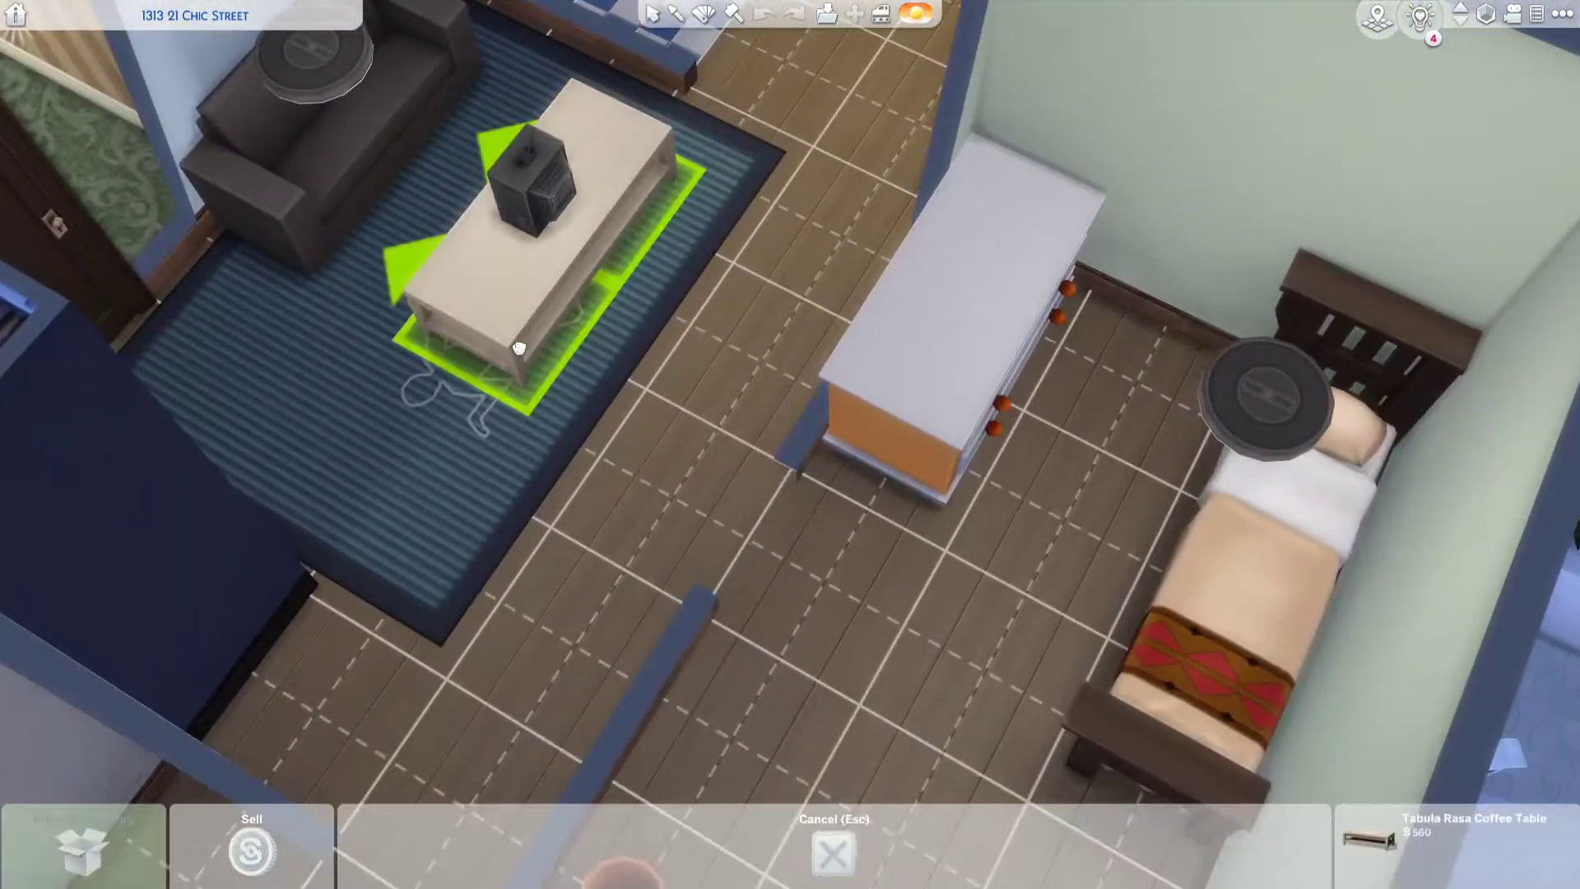
pyautogui.click(534, 329)
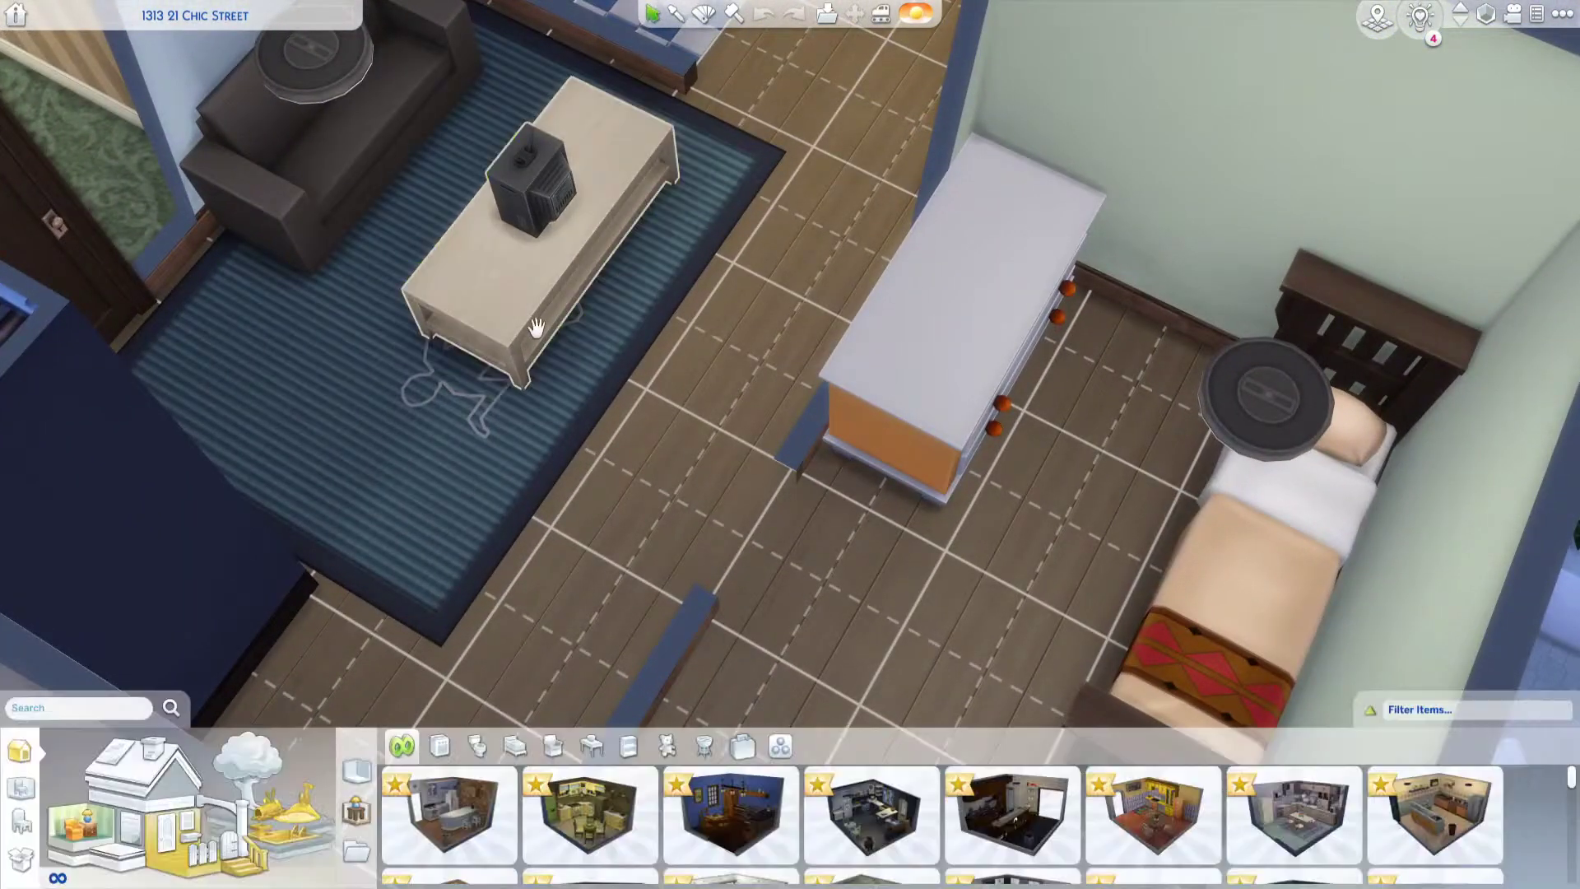
# Step: Move the chalk outline from the living room rug to the bare floor beside the bathroom
pyautogui.scroll(2, 550, 379)
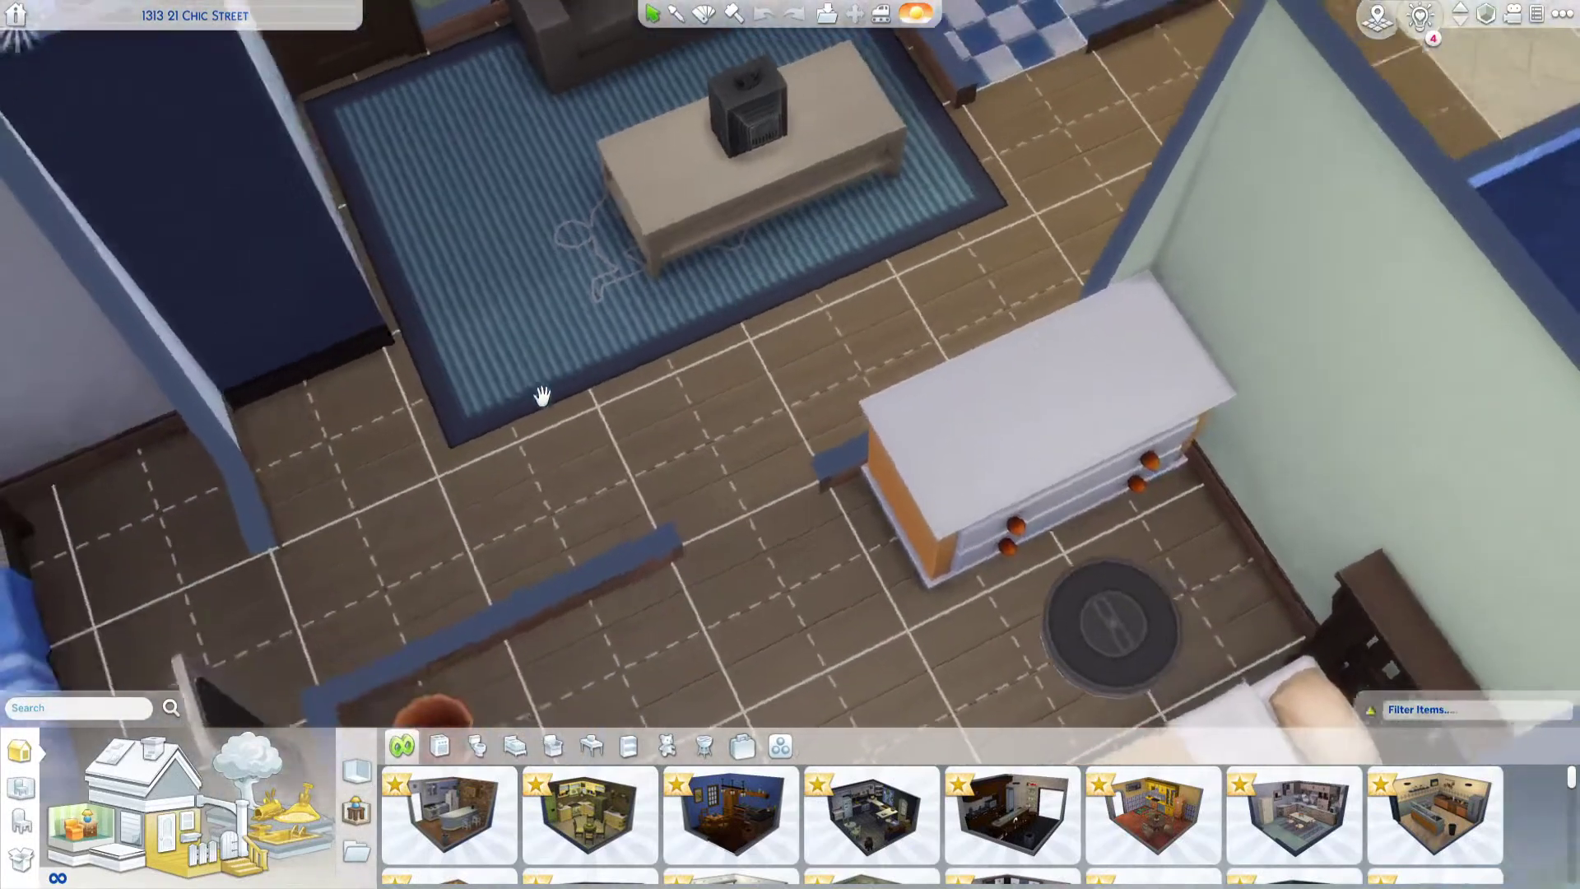
pyautogui.scroll(-2, 629, 531)
pyautogui.moveTo(629, 531); pyautogui.dragTo(628, 529, button='middle')
pyautogui.press('d')
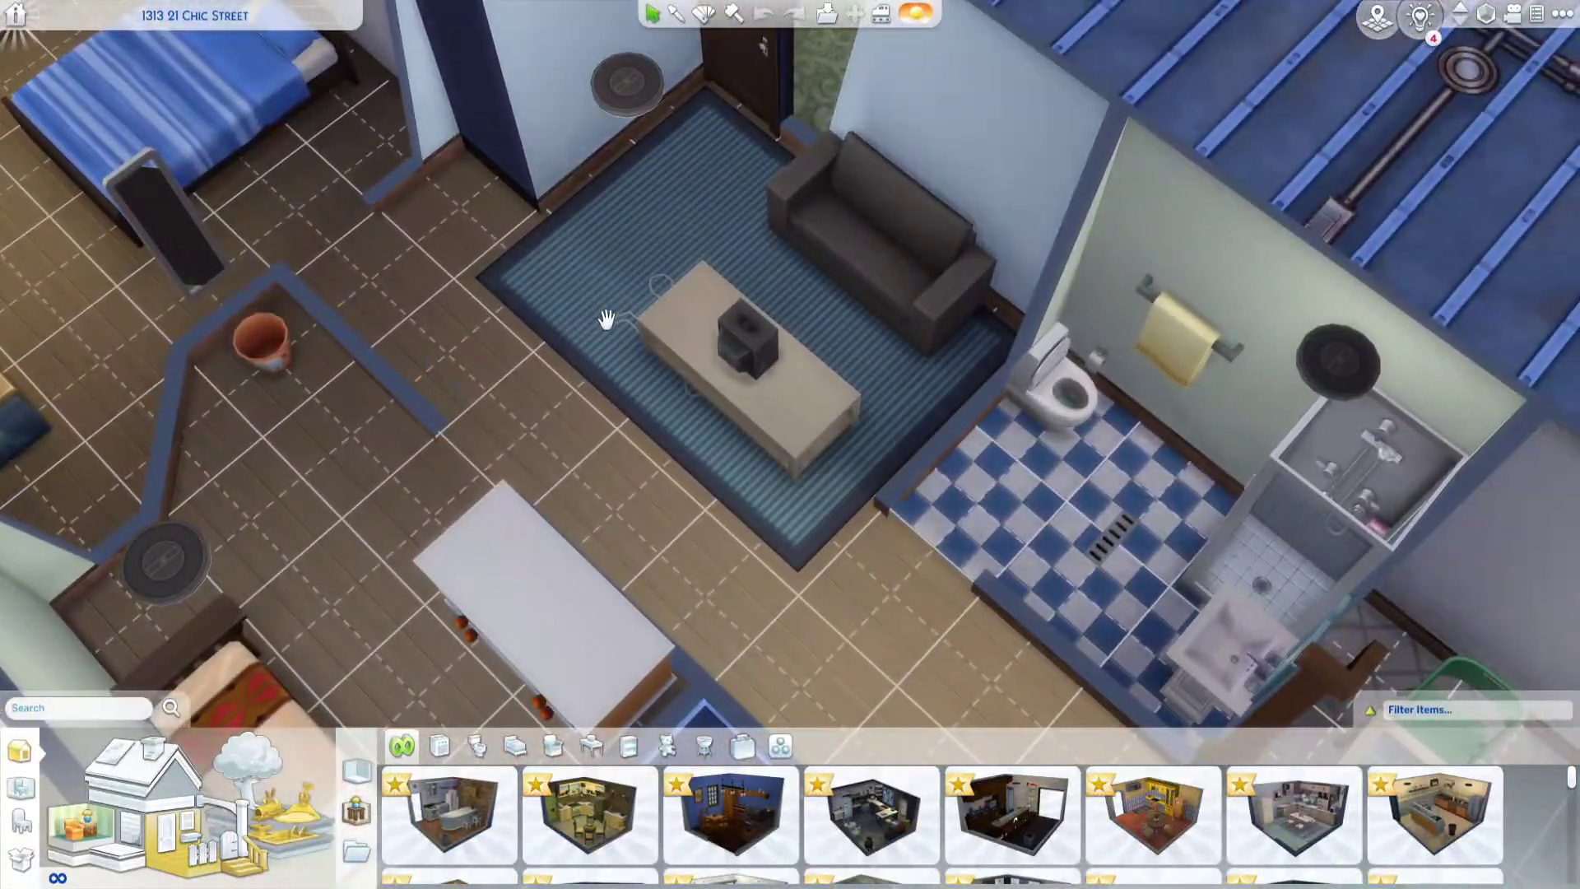
pyautogui.click(625, 322)
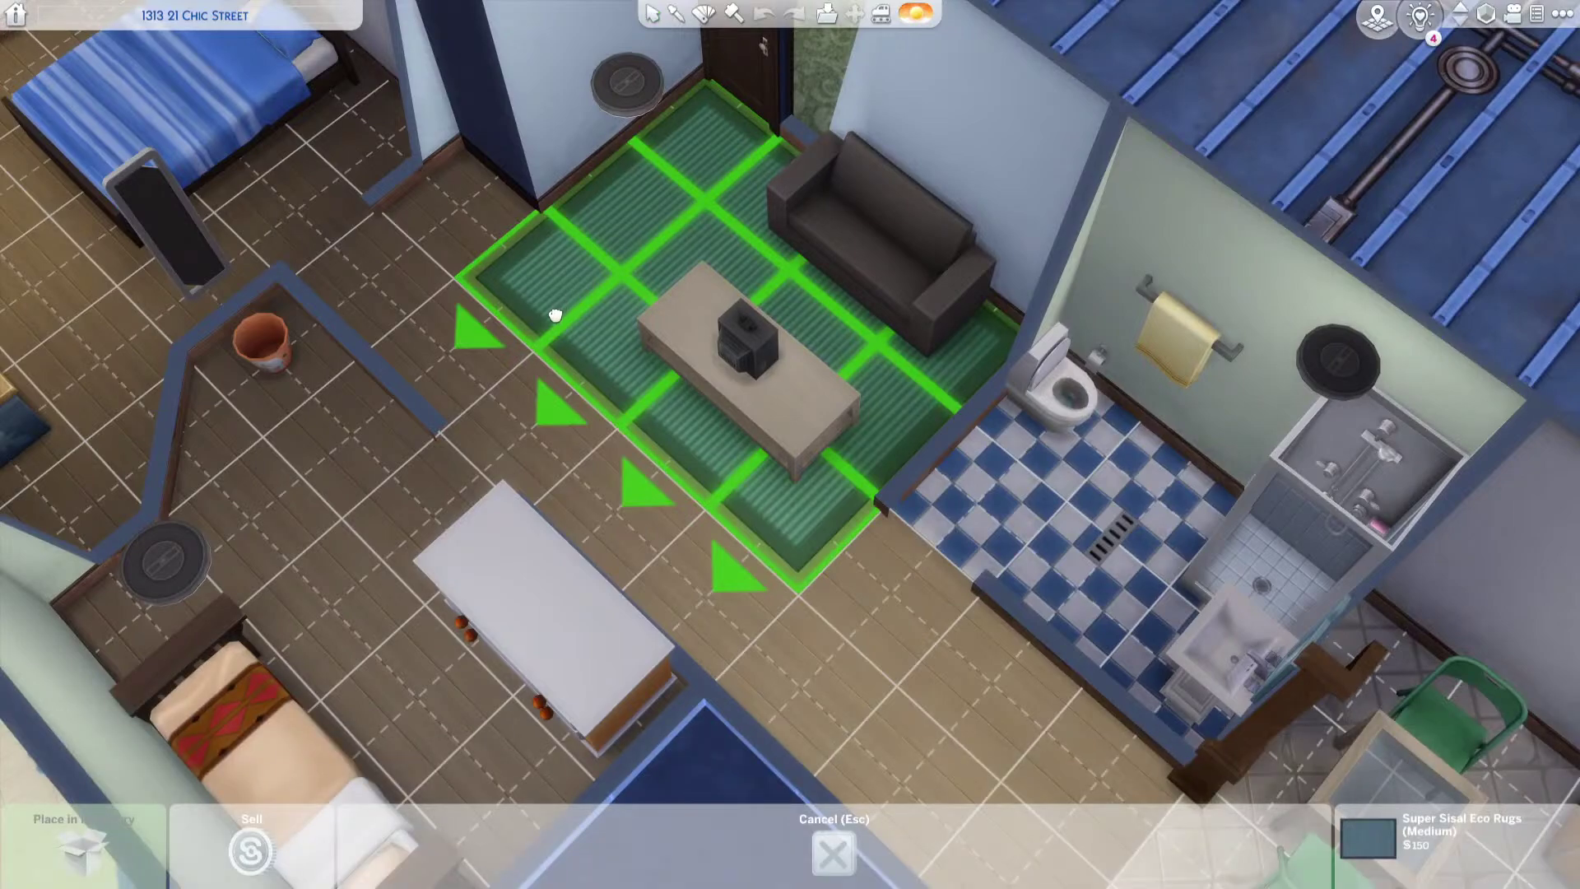
pyautogui.click(555, 311)
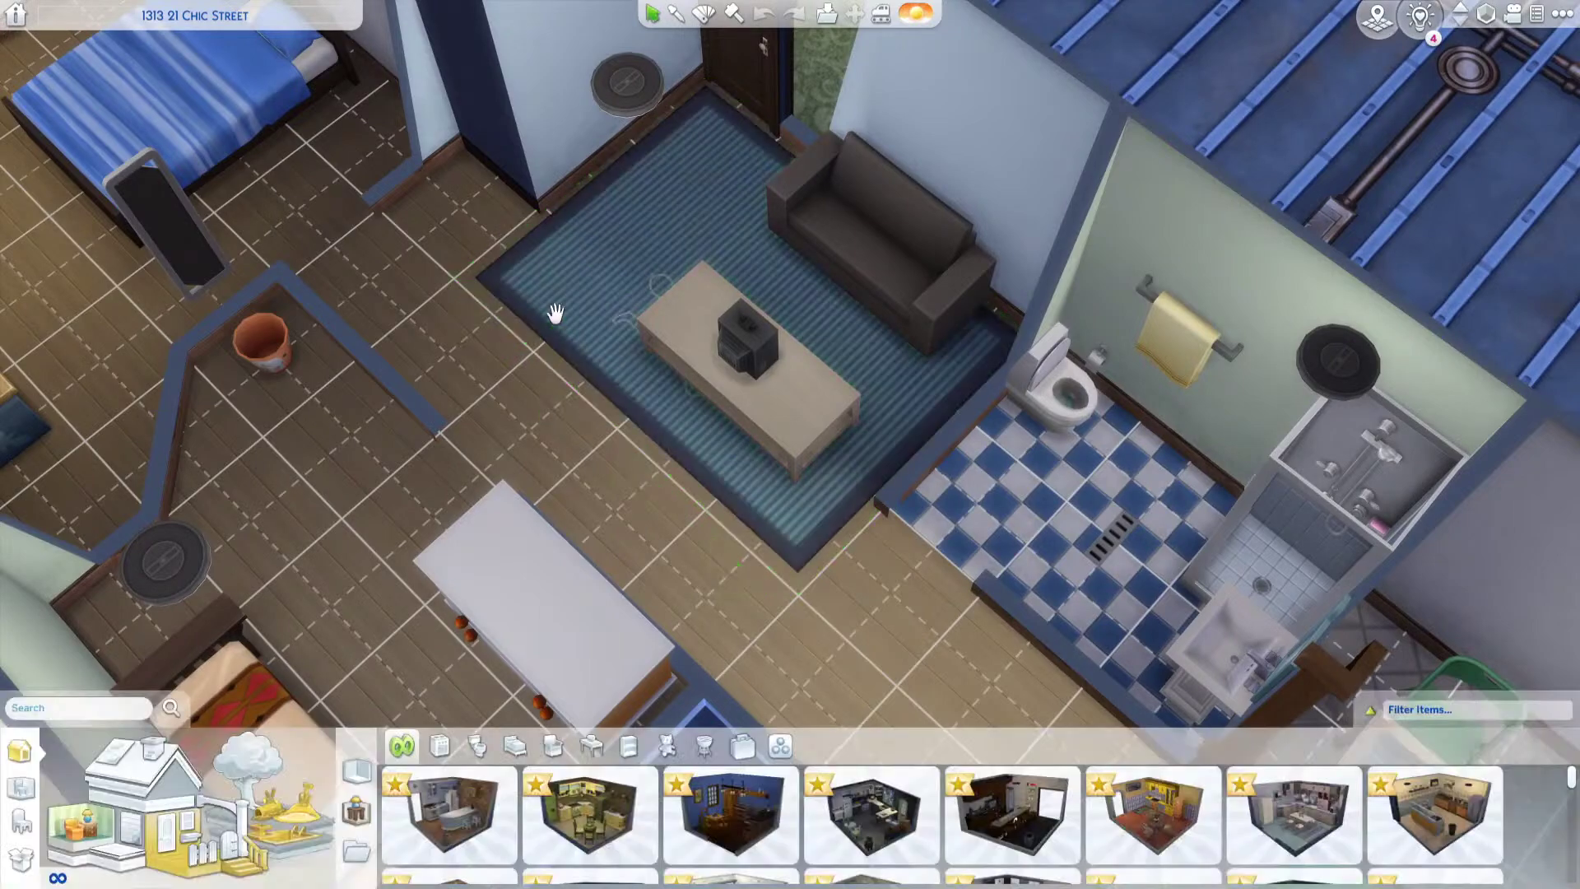
pyautogui.click(624, 323)
pyautogui.click(624, 321)
pyautogui.click(623, 320)
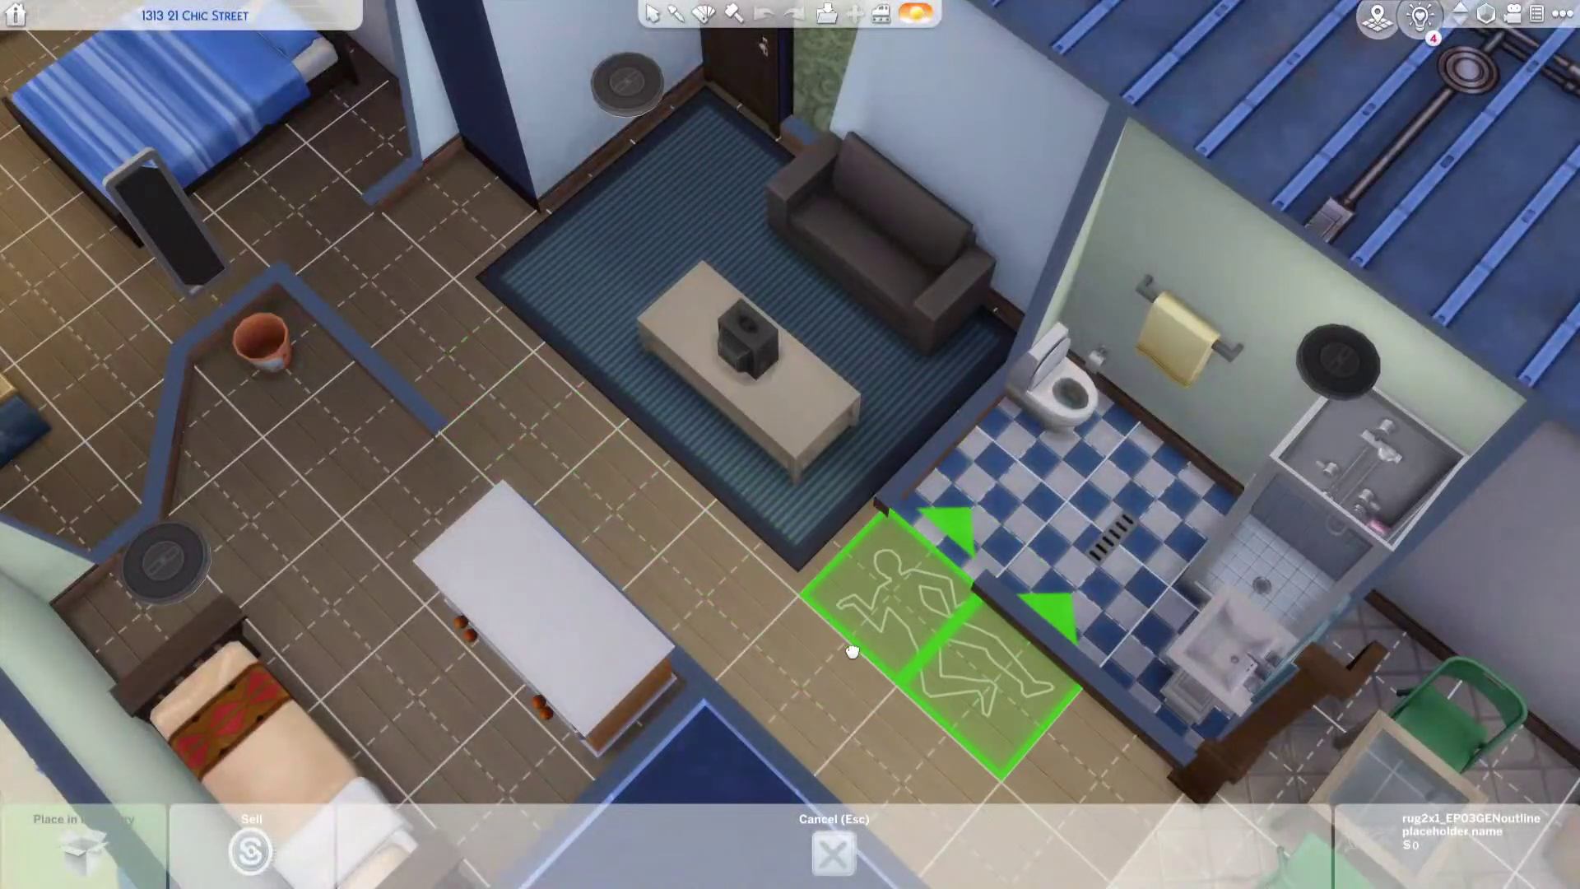
pyautogui.click(825, 655)
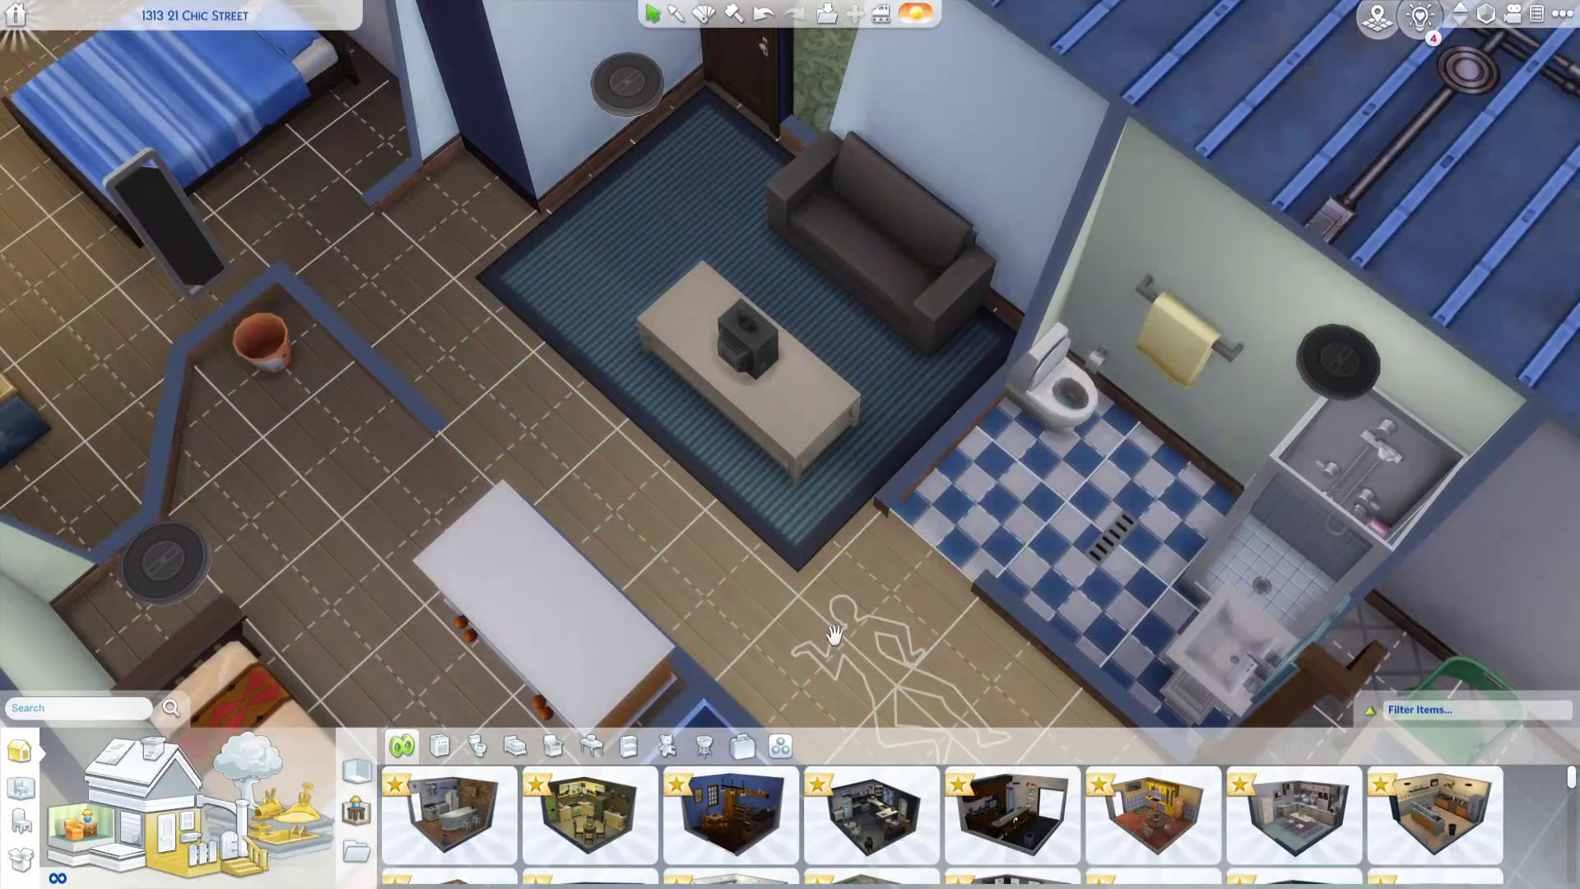
# Step: Move the chalk outline from the floor beside the bathroom to underneath the blue double bed
pyautogui.click(834, 635)
pyautogui.press('w')
pyautogui.press('a')
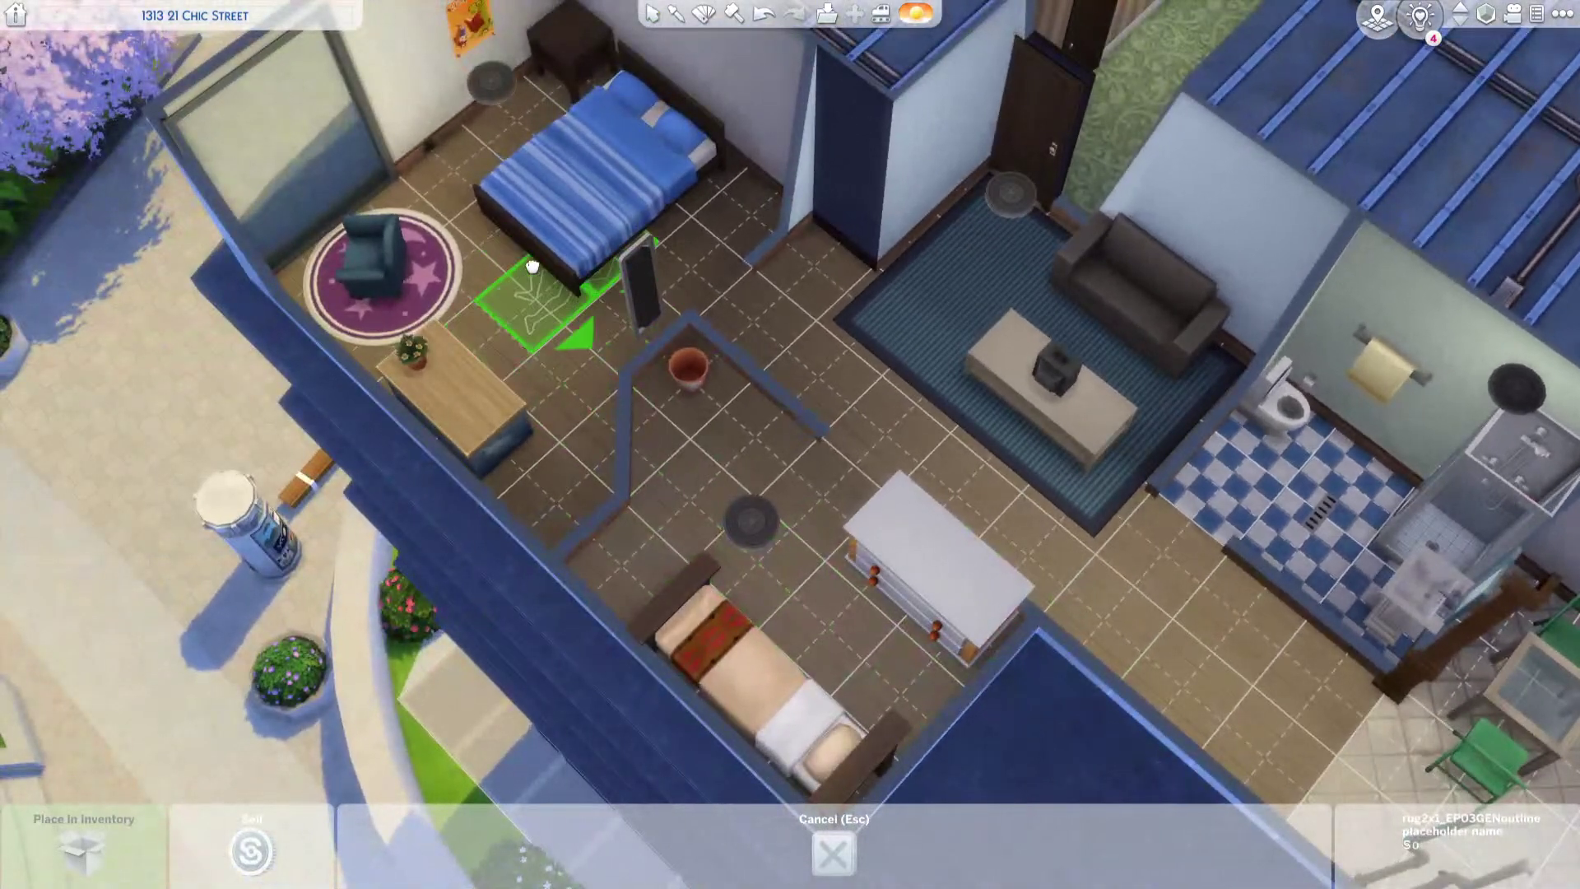
pyautogui.click(573, 176)
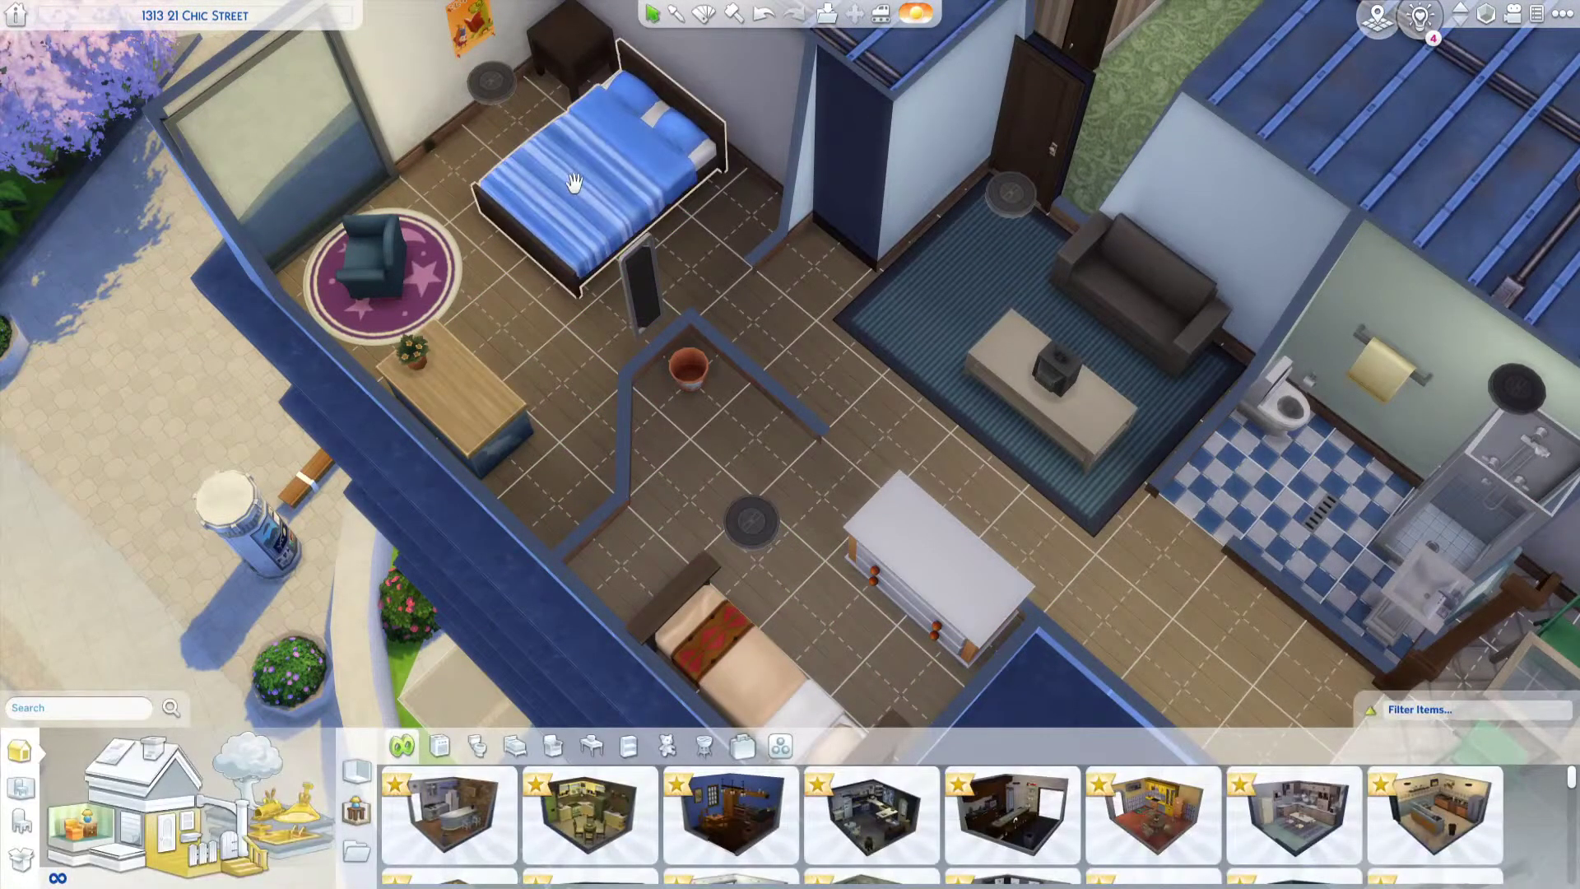
# Step: Lift the blue double bed to examine the chalk outline beneath it, putting the bed back in place
pyautogui.click(573, 182)
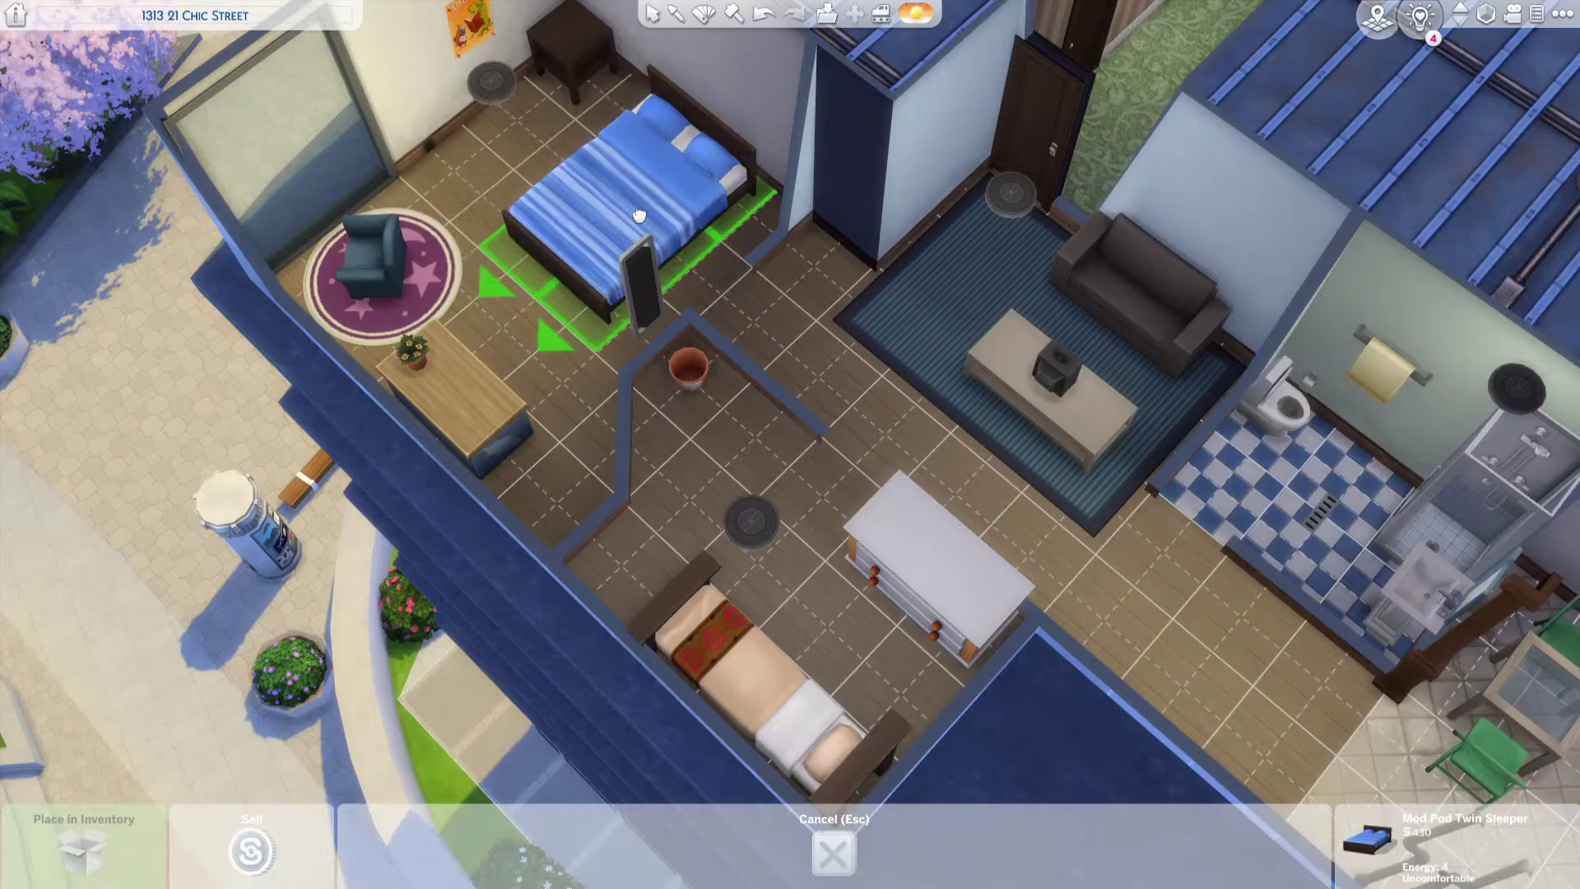
pyautogui.click(567, 179)
pyautogui.scroll(5, 456, 300)
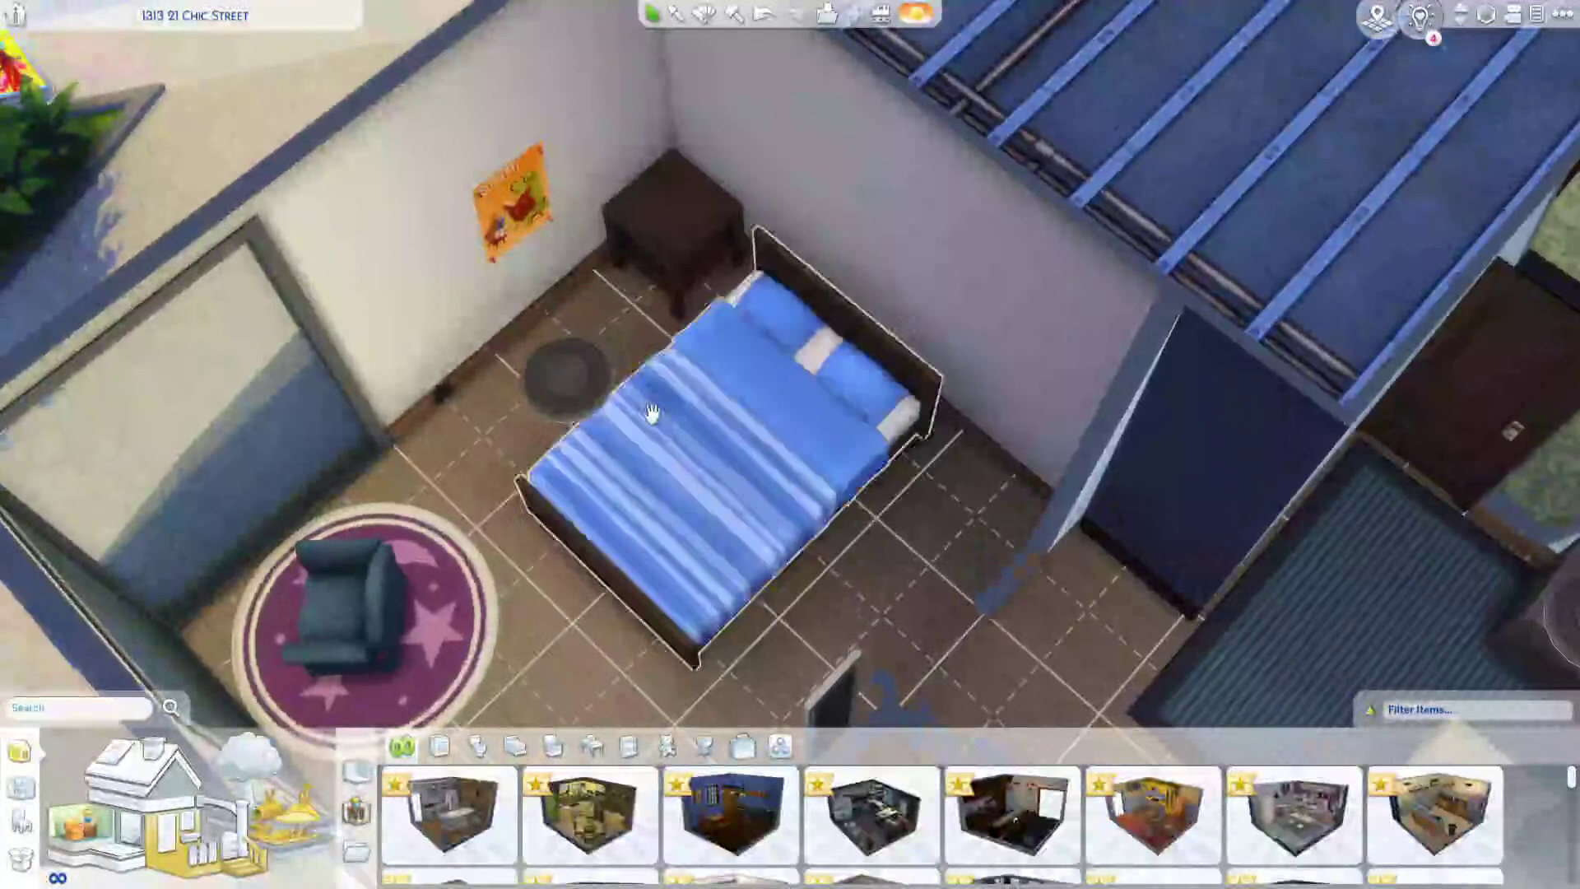
pyautogui.click(711, 452)
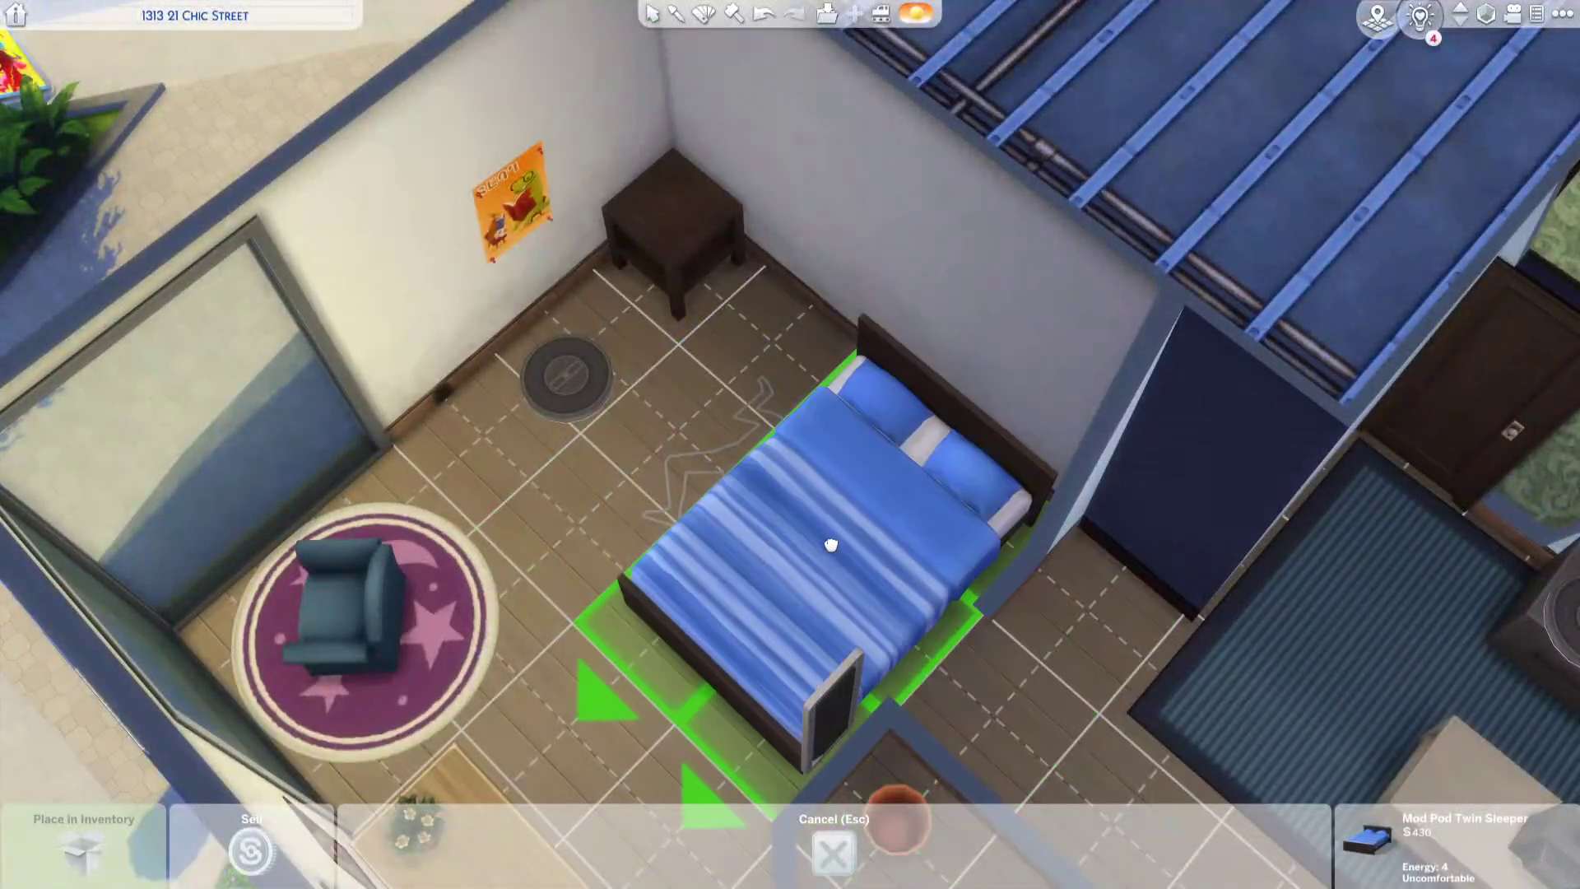
pyautogui.click(702, 421)
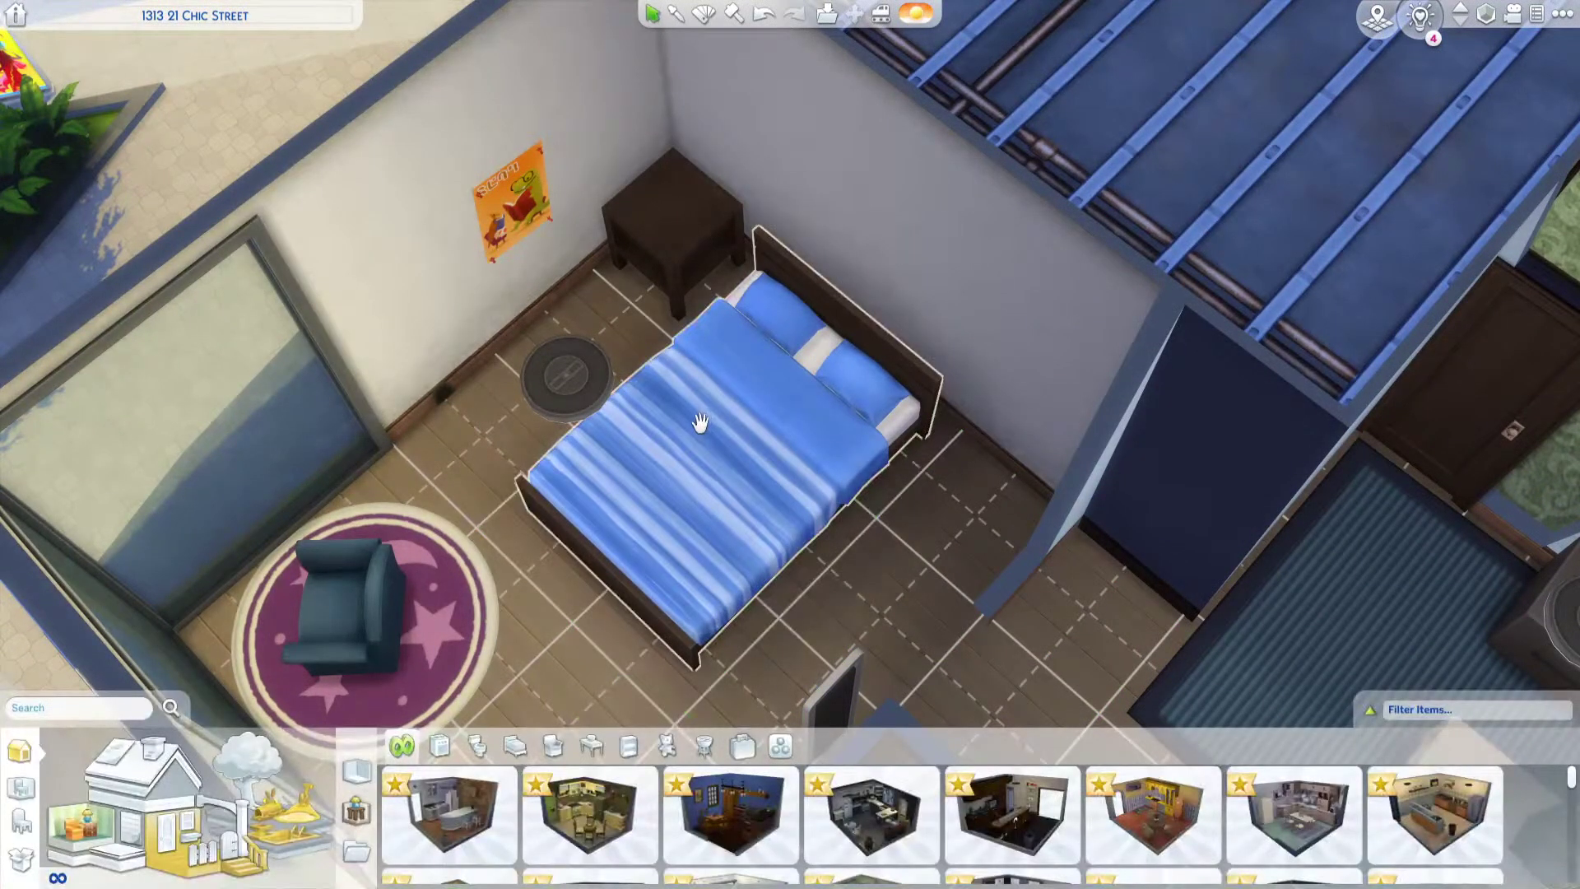
pyautogui.scroll(-3, 700, 423)
pyautogui.moveTo(700, 422); pyautogui.dragTo(1138, 551, button='right')
pyautogui.click(462, 342)
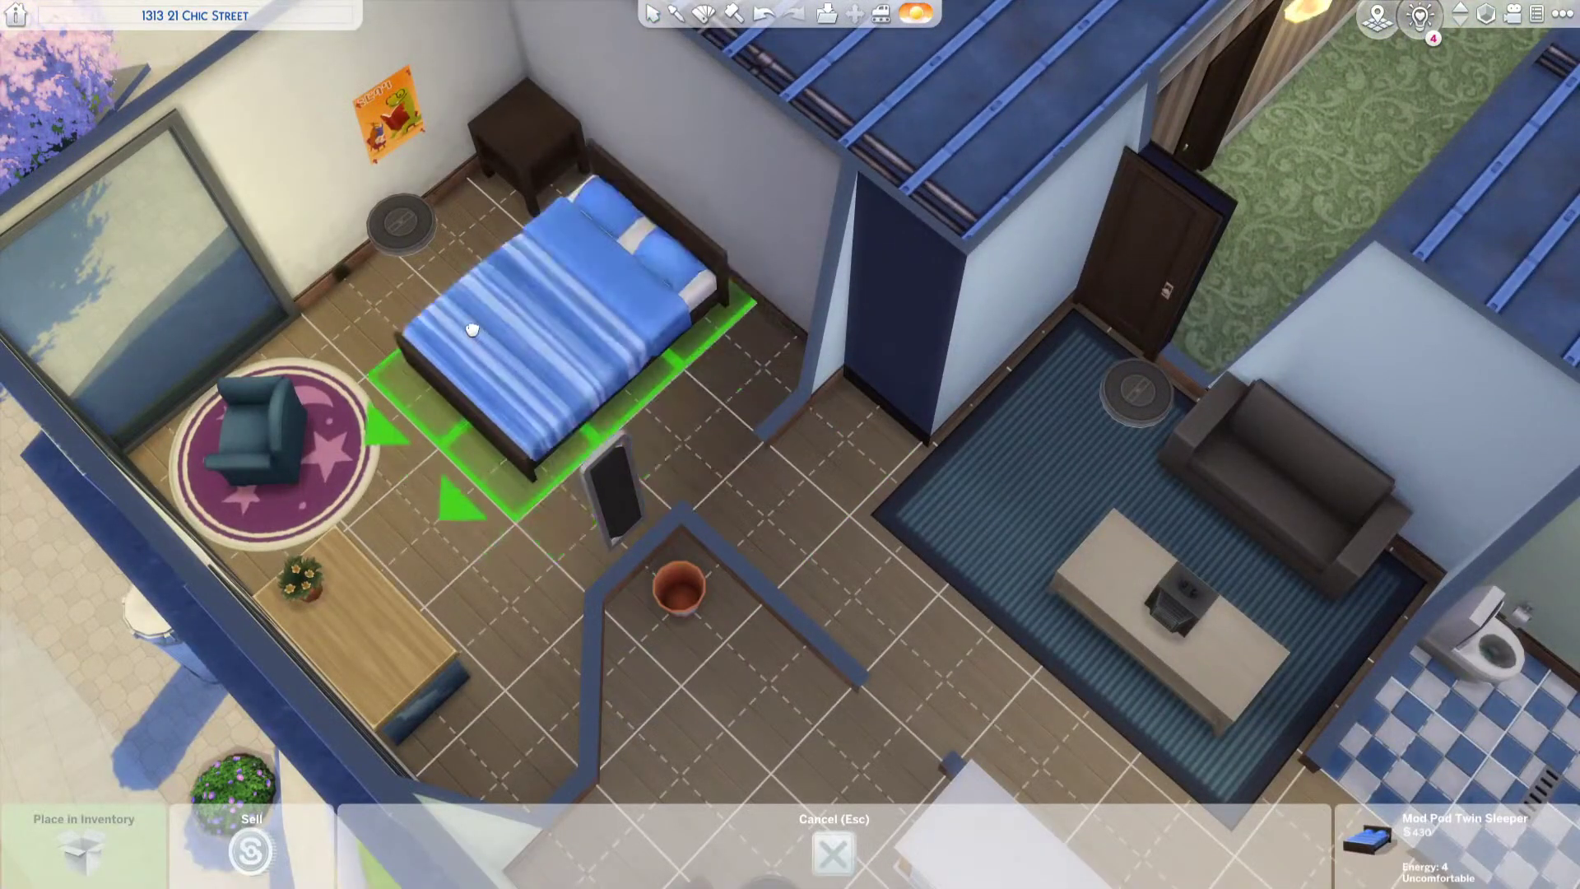
pyautogui.click(472, 330)
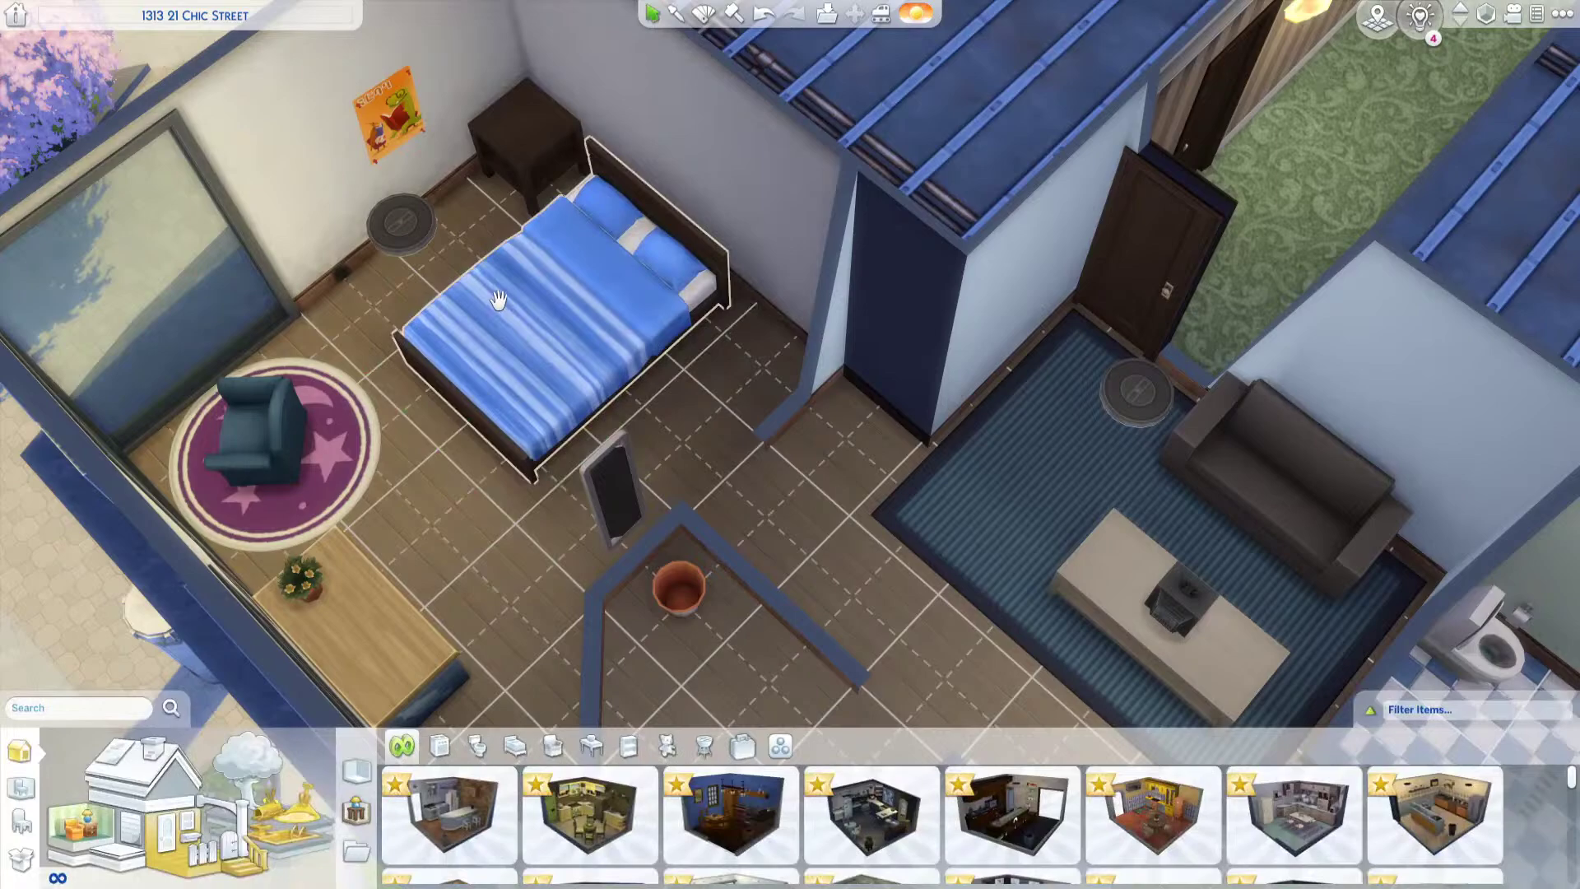
# Step: Shift the blue double bed aside and delete the chalk outline beneath it
pyautogui.click(499, 300)
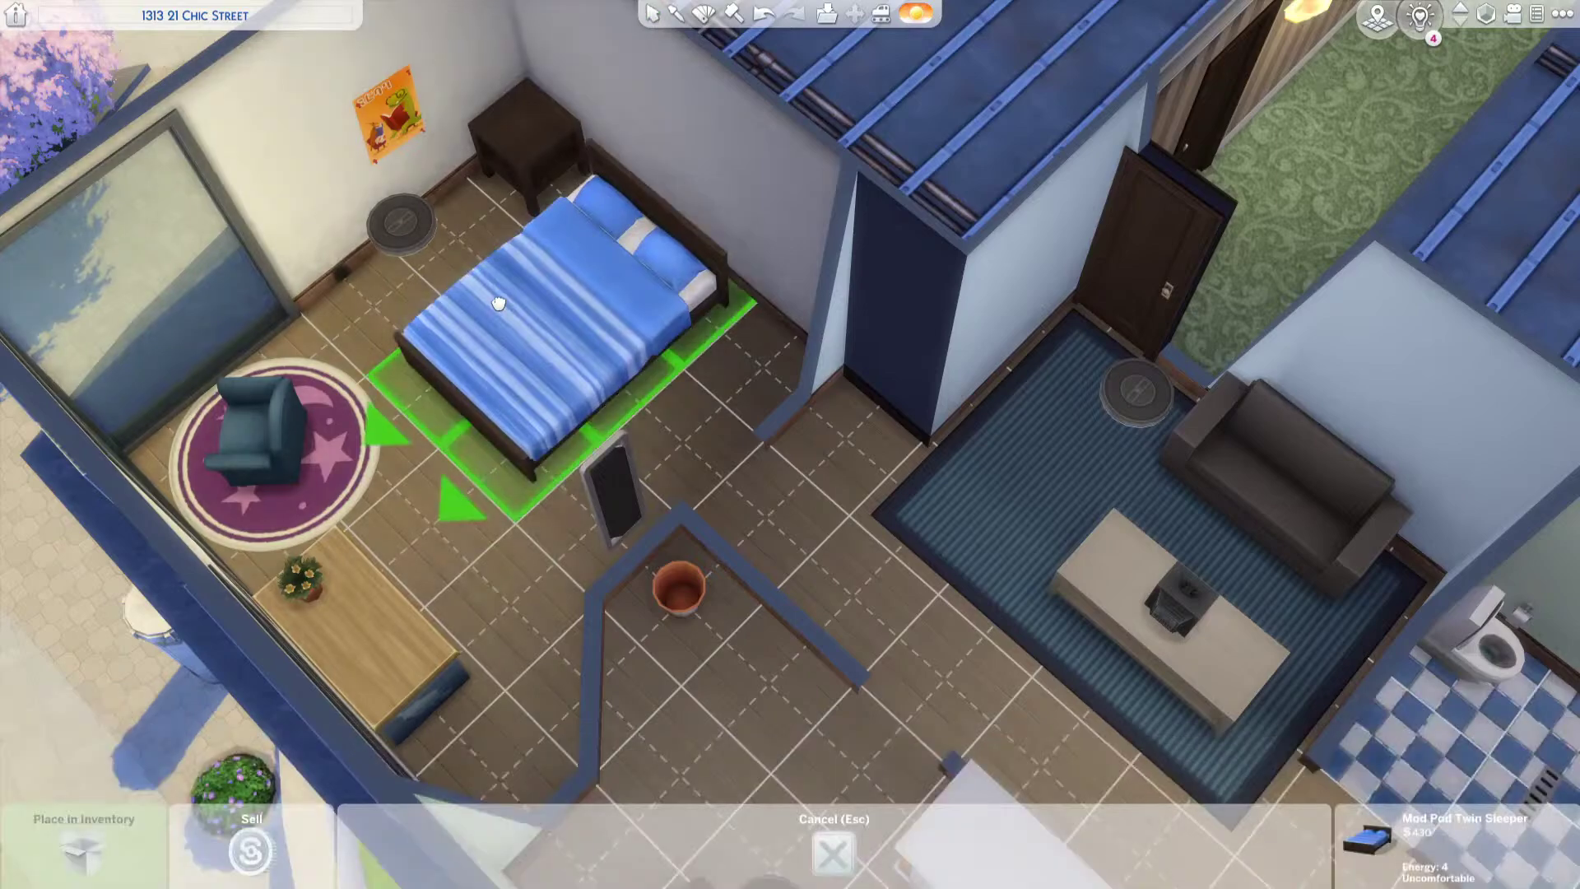
pyautogui.click(606, 390)
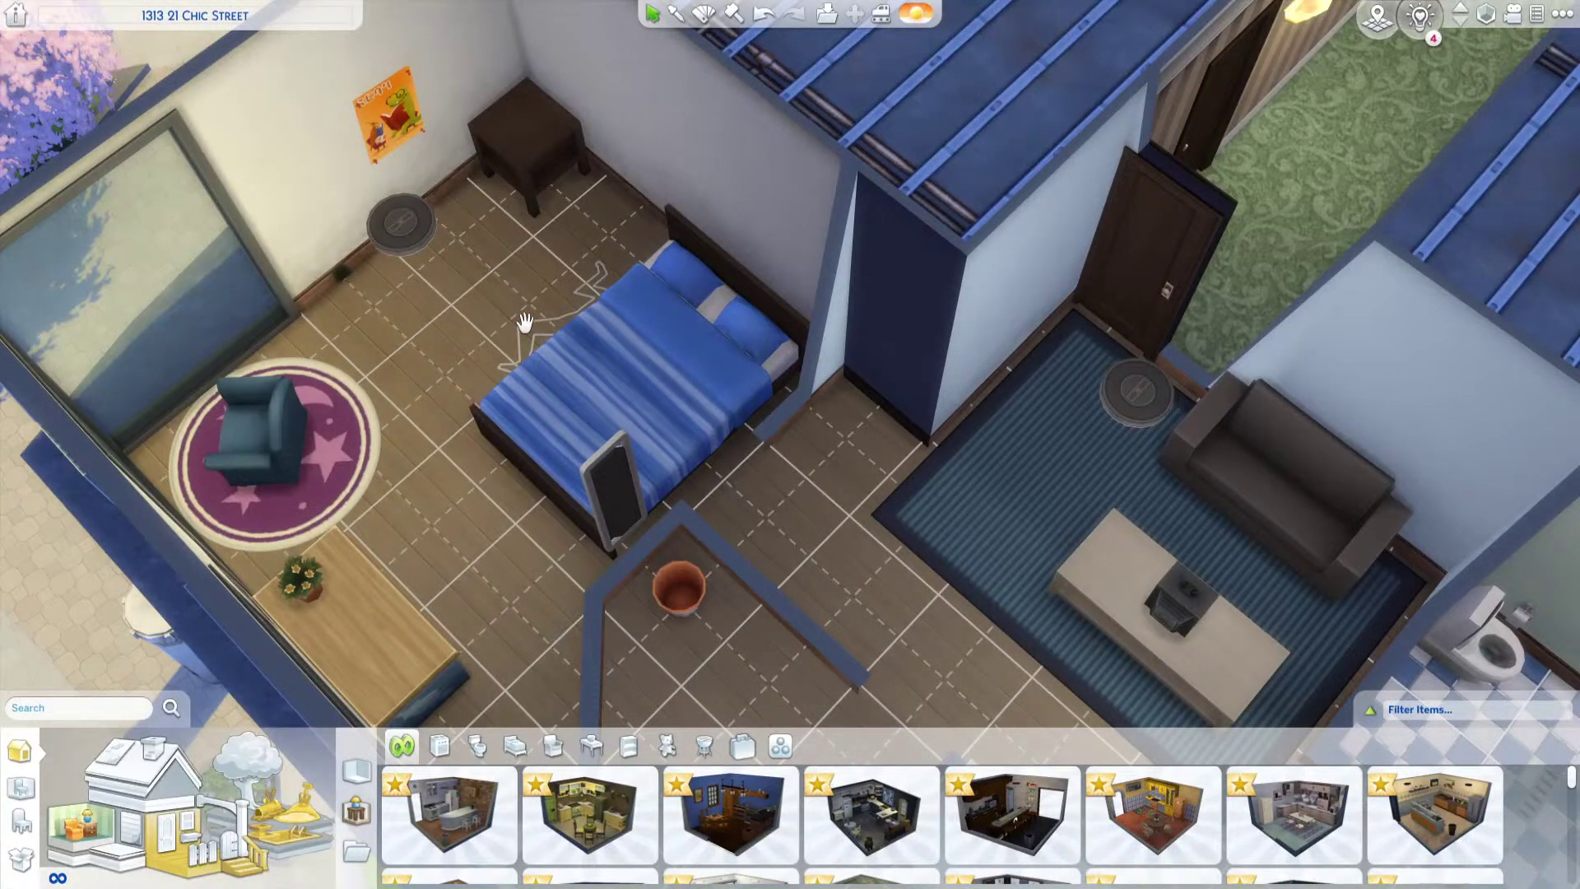
pyautogui.click(525, 321)
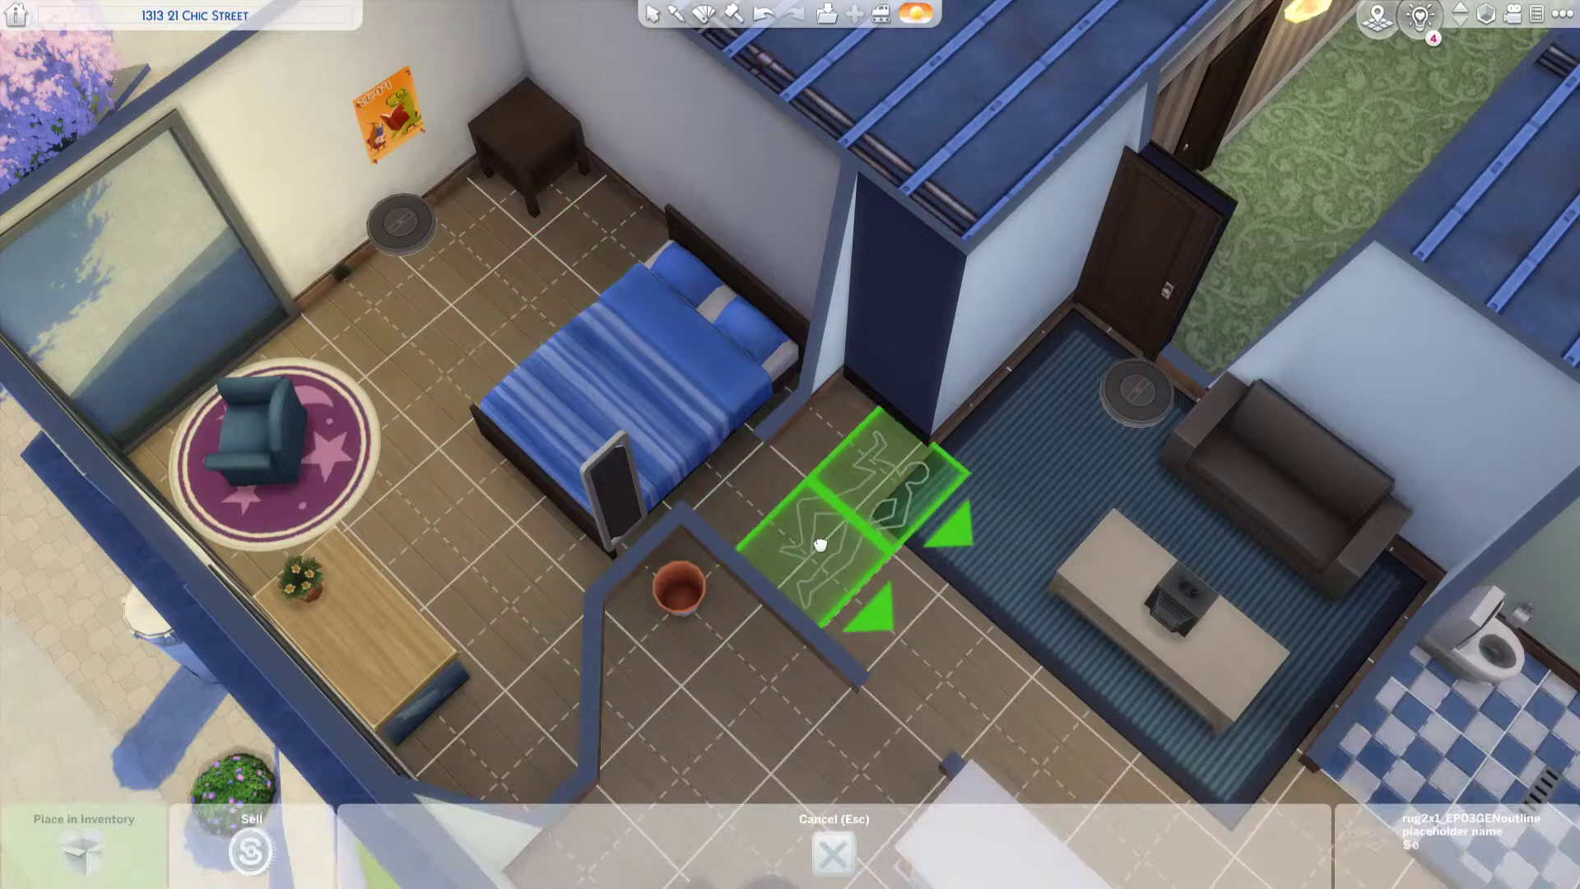
pyautogui.press('Escape')
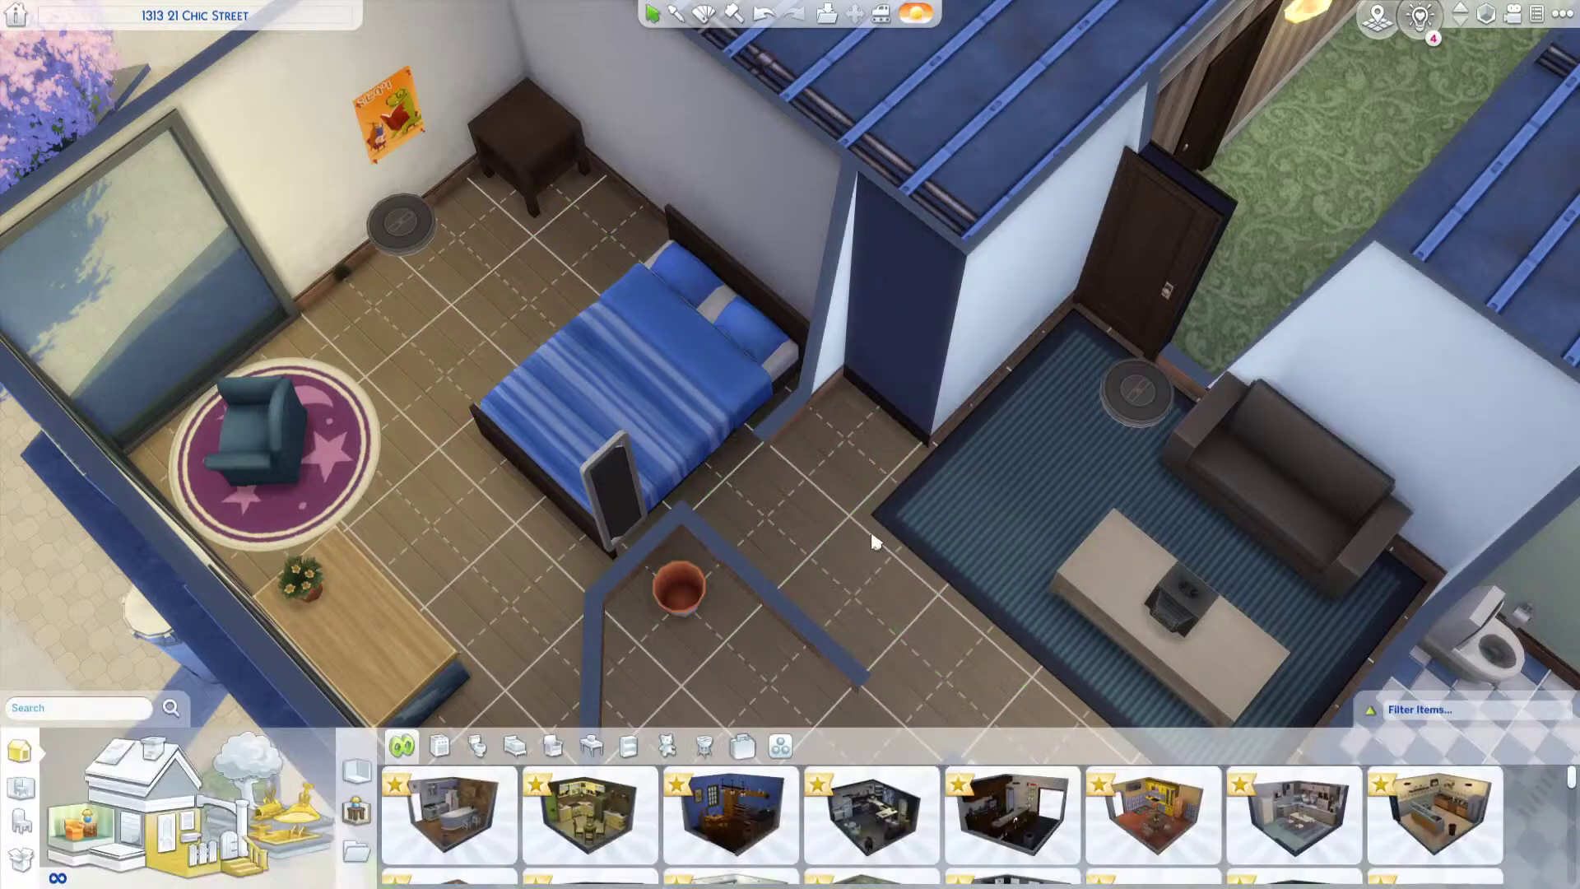
# Step: Return the blue double bed to its original place near the nightstand
pyautogui.moveTo(658, 362); pyautogui.dragTo(576, 306)
pyautogui.scroll(-4, 576, 484)
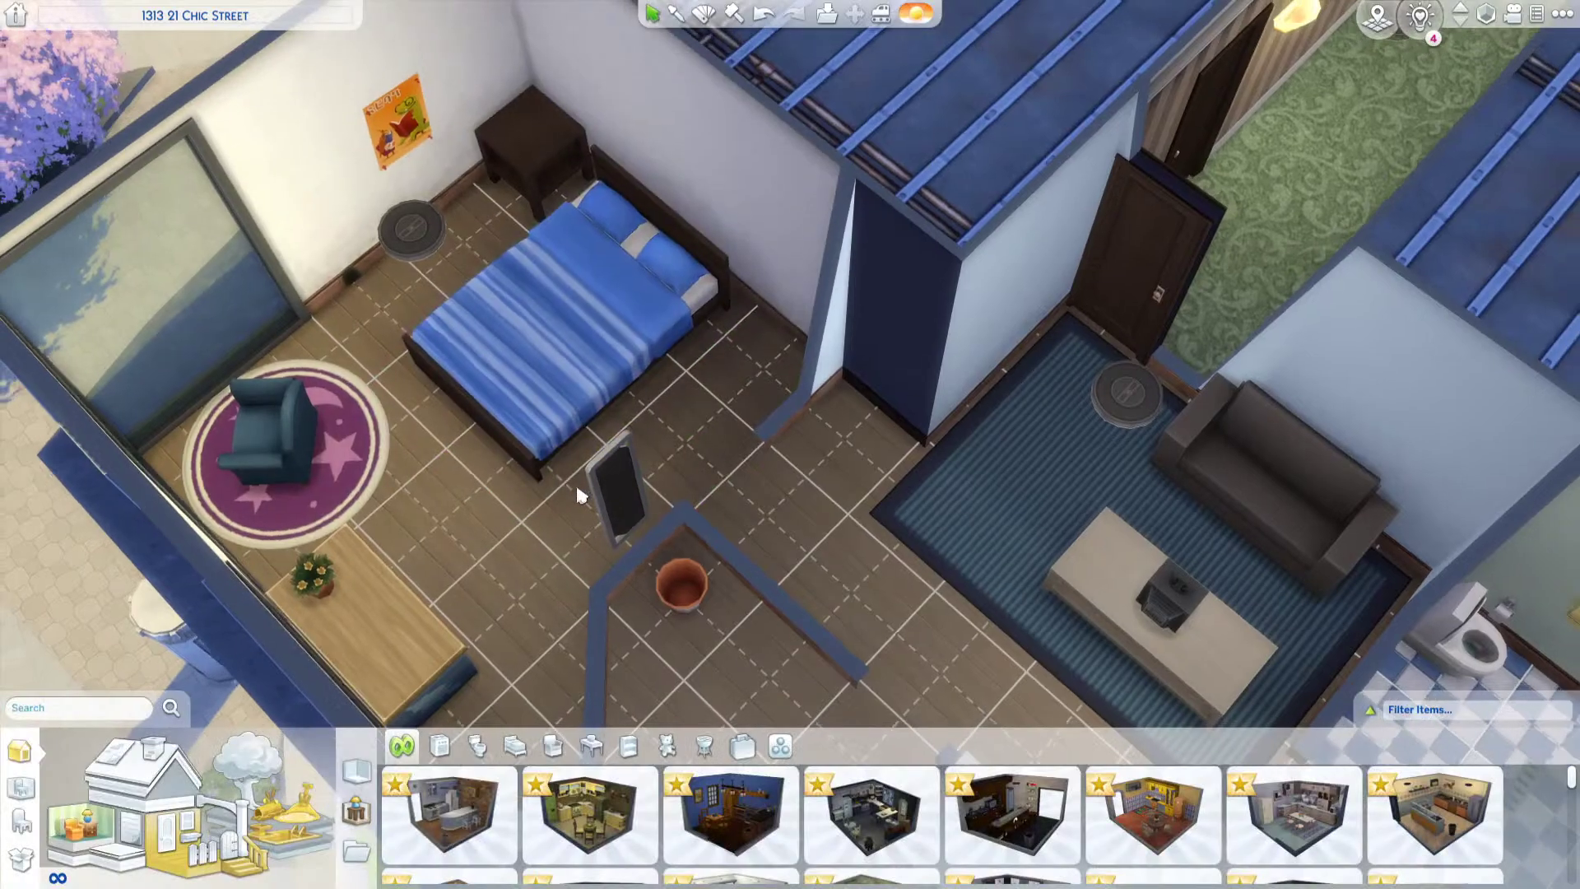
pyautogui.press('d')
pyautogui.press('s')
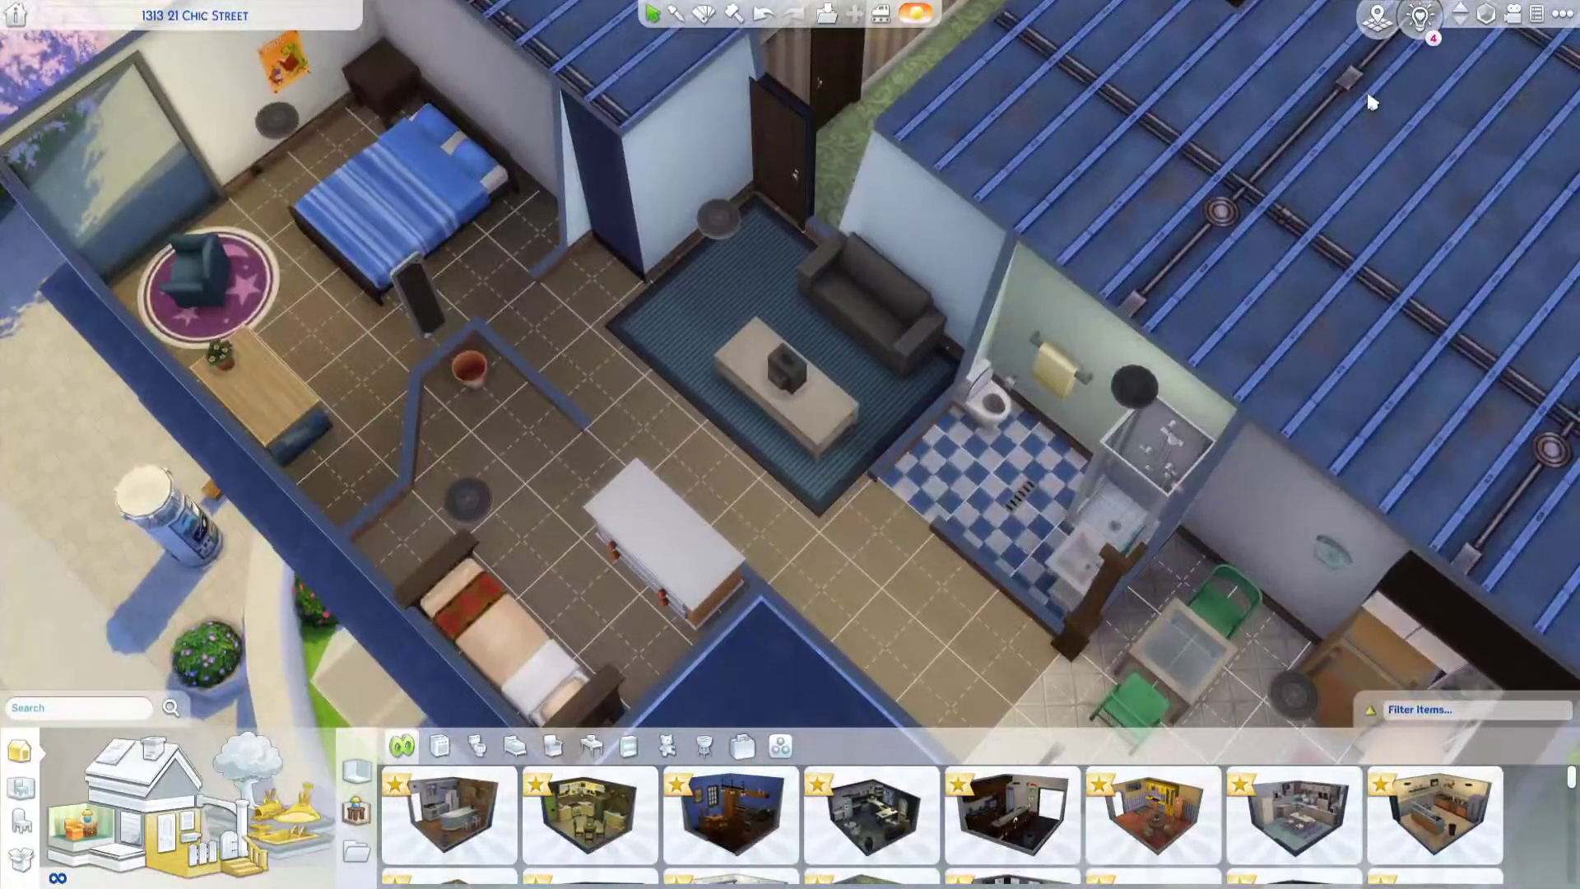
pyautogui.press('d')
pyautogui.press('s')
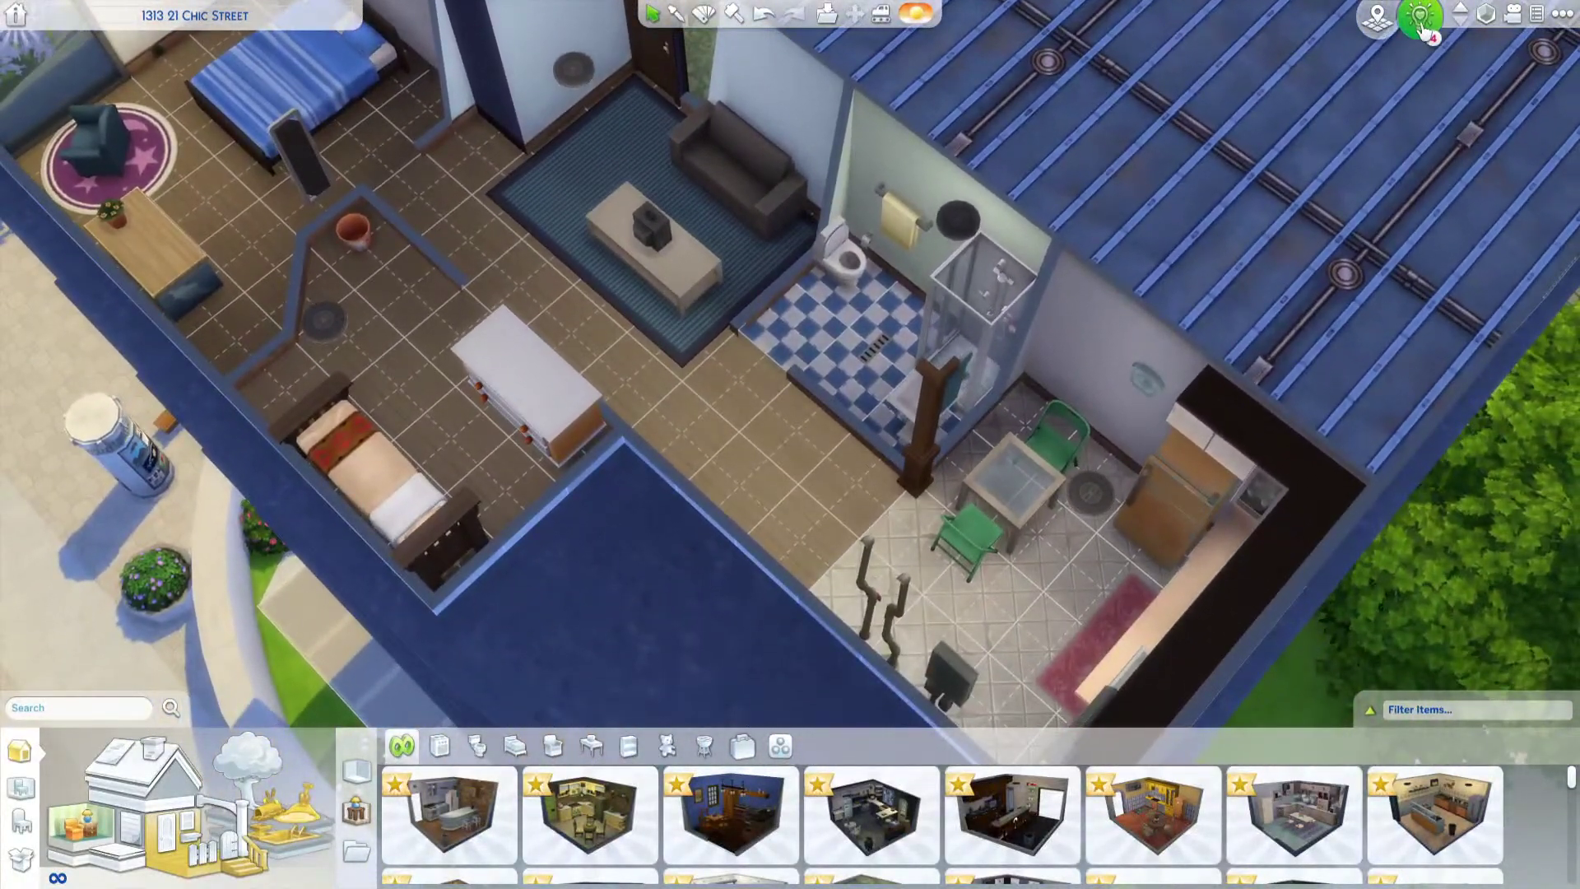
# Step: Leave unit 1313 for Manage Worlds and open Culpepper Apartments in San Myshuno
pyautogui.click(1561, 14)
pyautogui.click(789, 568)
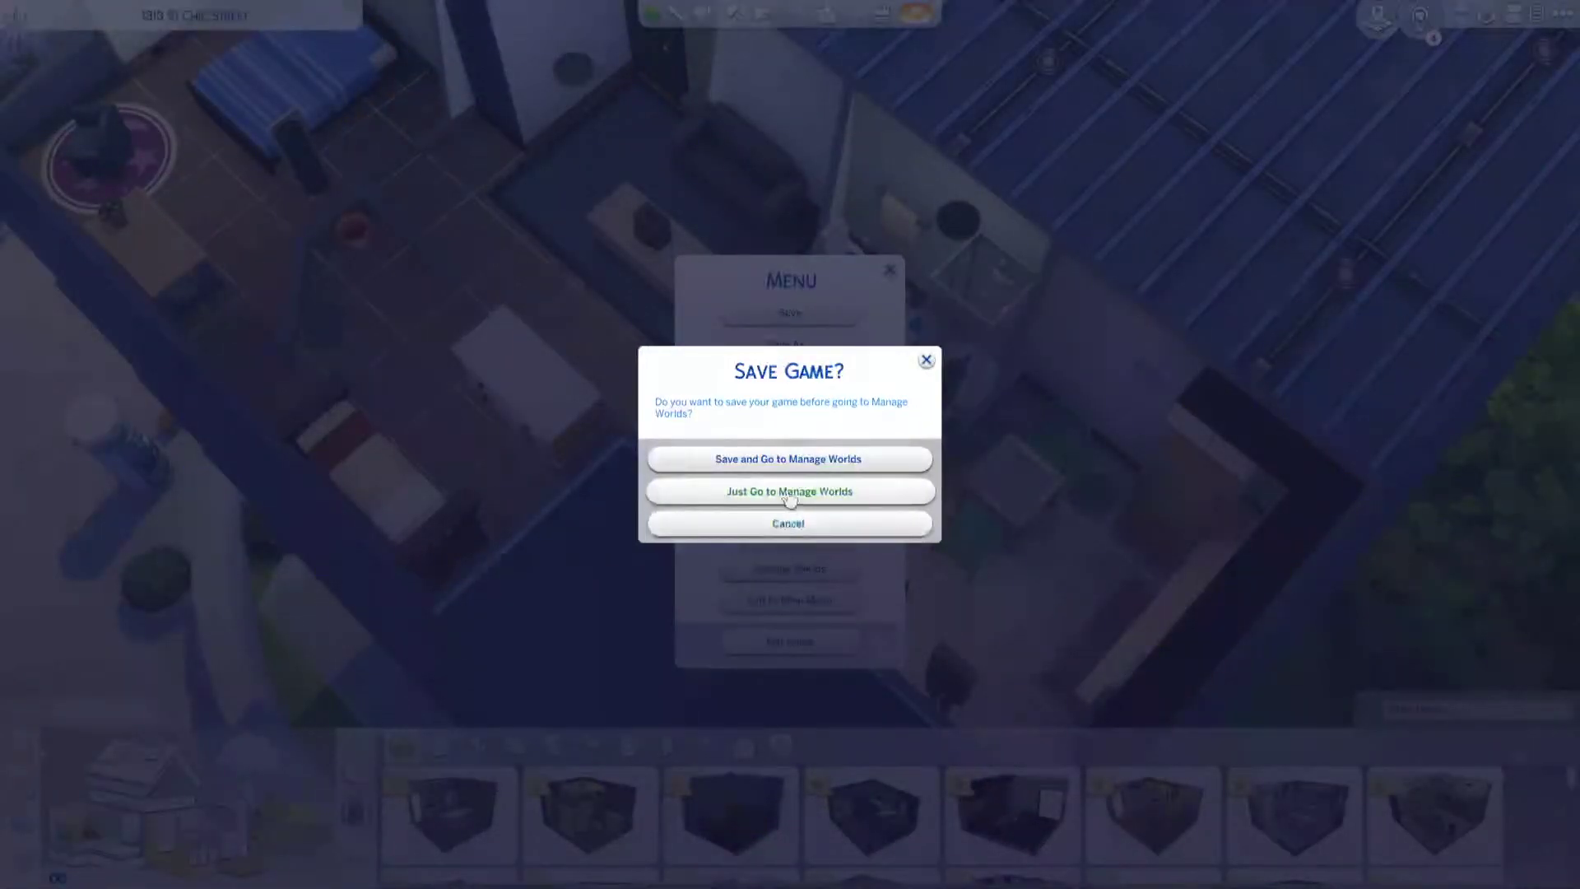
pyautogui.click(778, 457)
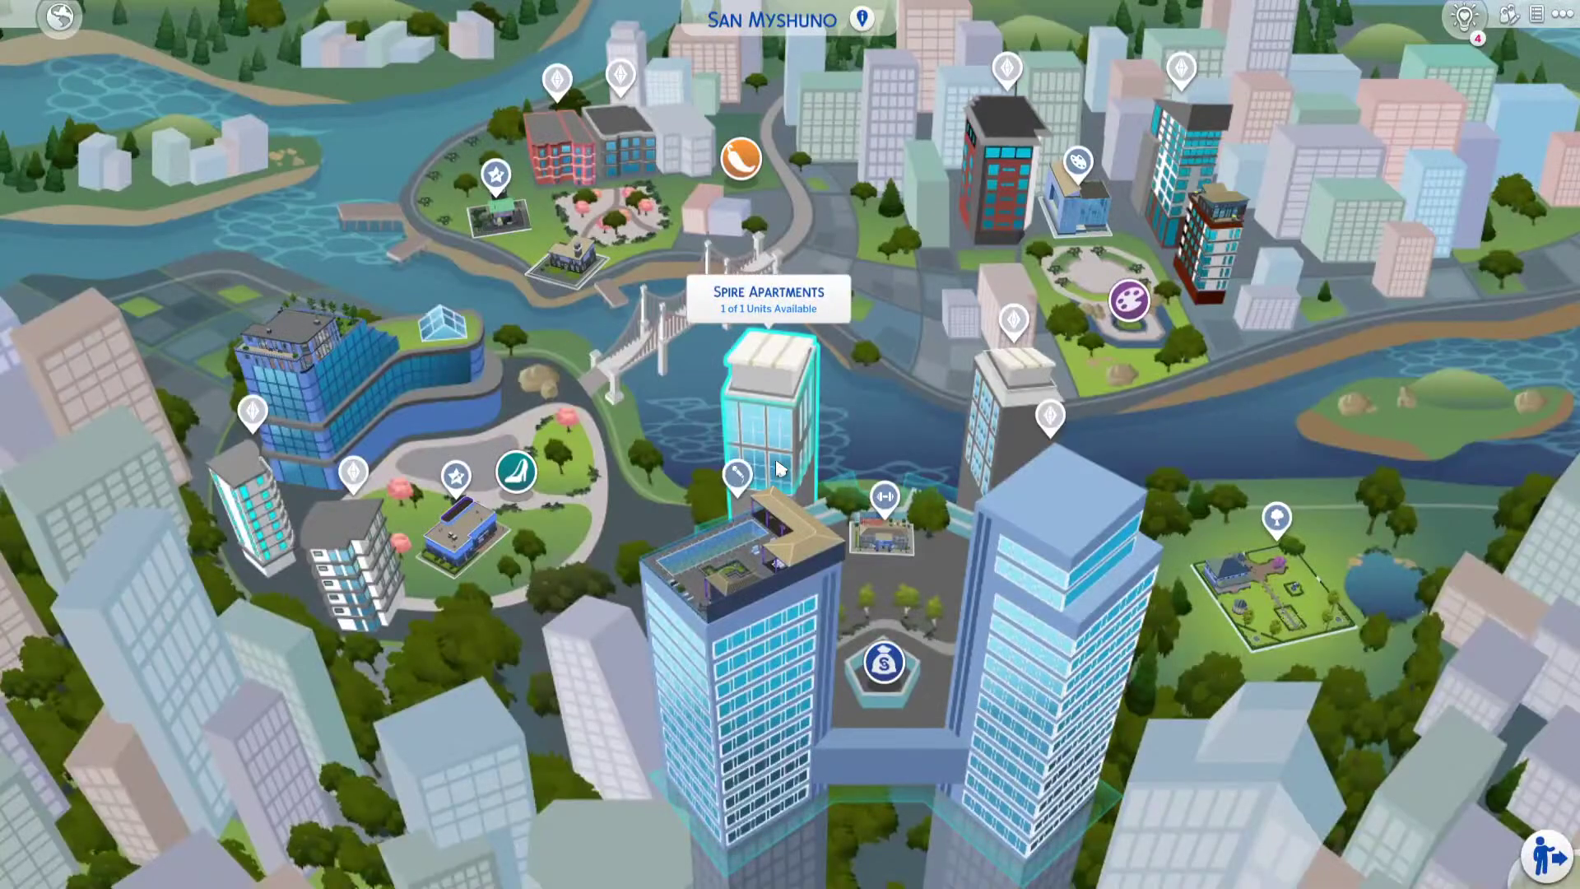
pyautogui.click(558, 161)
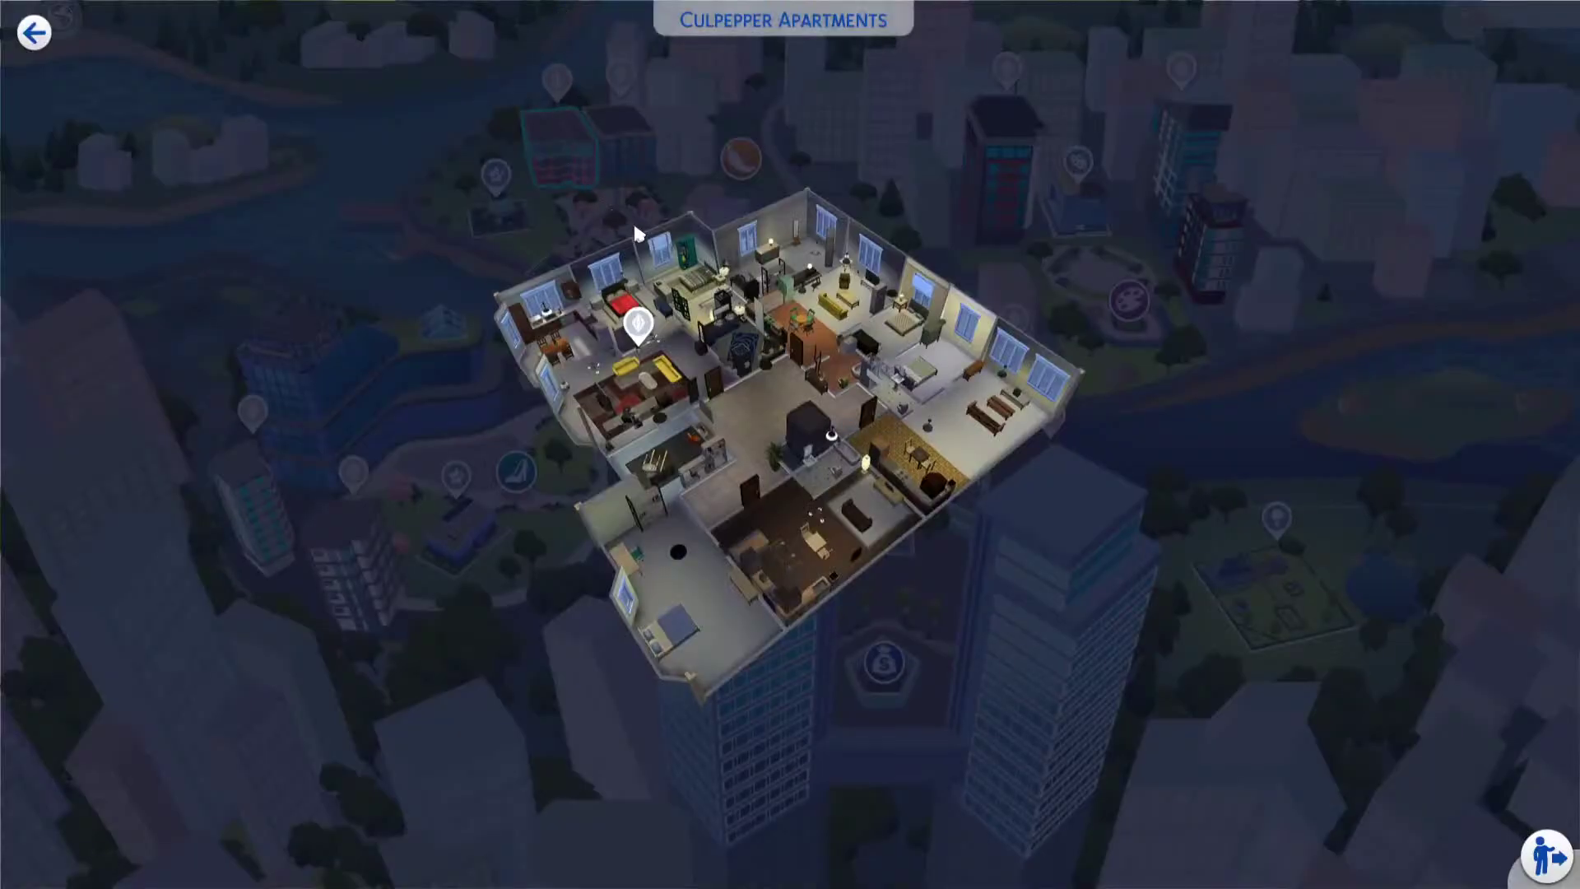
# Step: Look over the units of Culpepper Apartments and open the details of 18 Culpepper House
pyautogui.moveTo(862, 313)
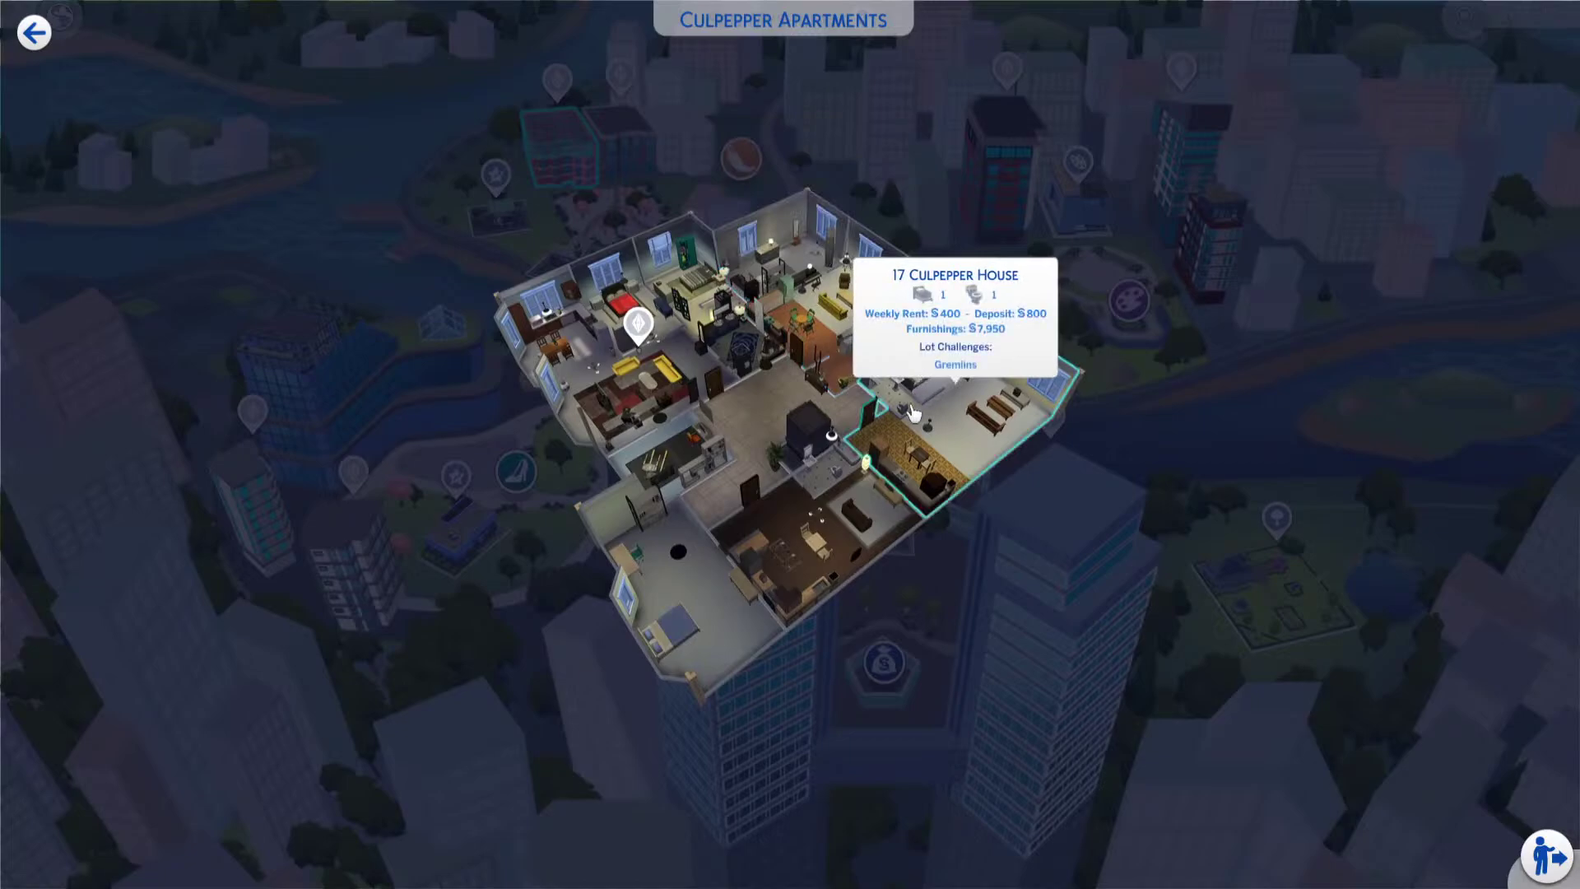
pyautogui.moveTo(750, 599)
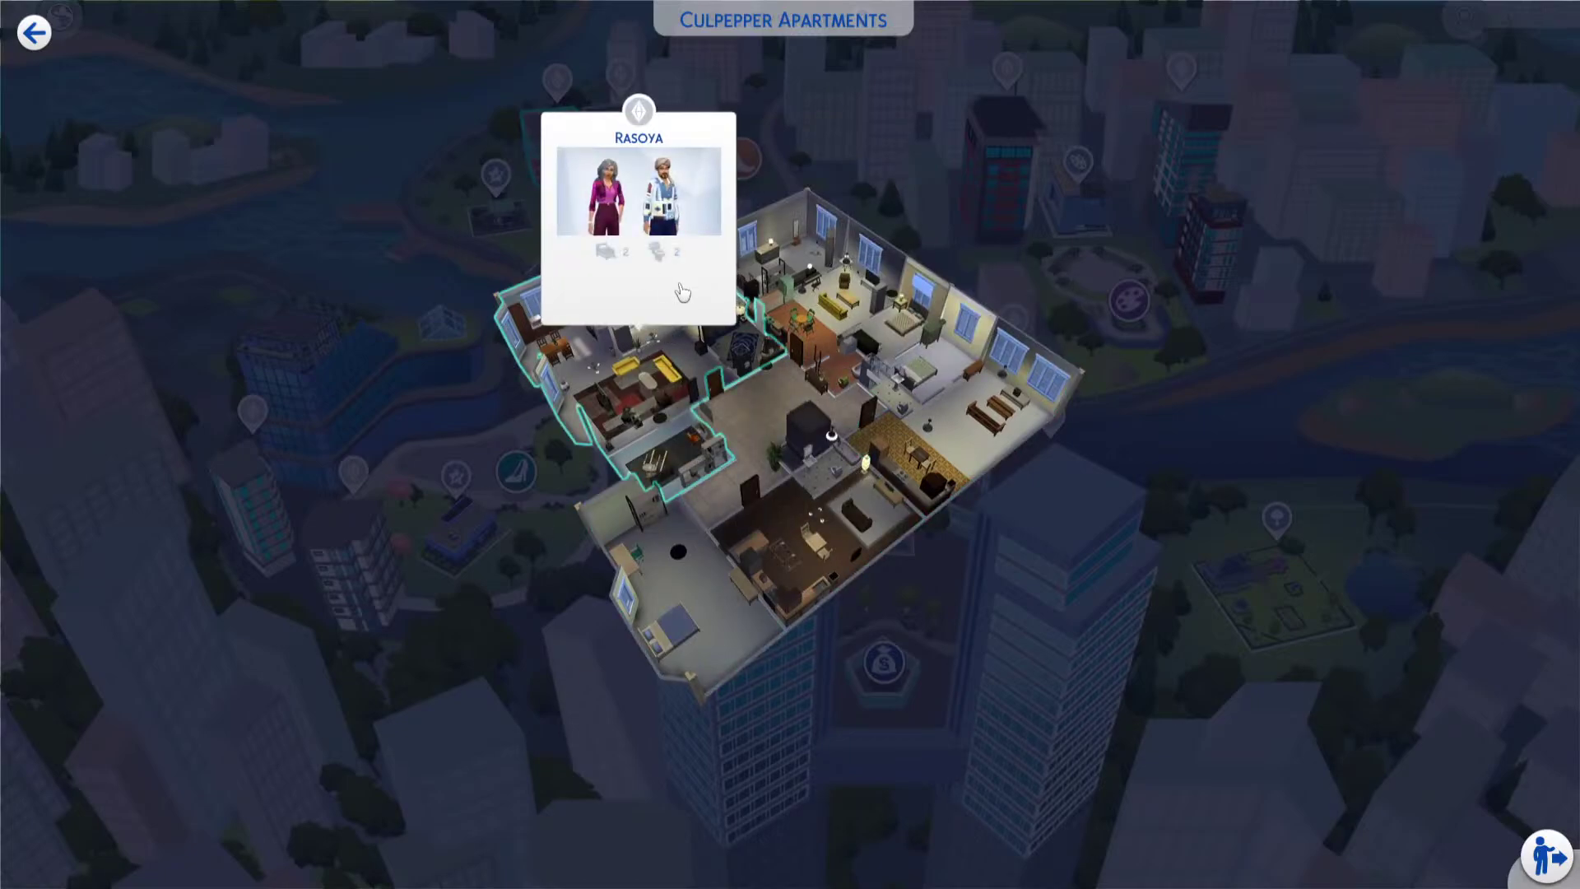
pyautogui.moveTo(805, 280)
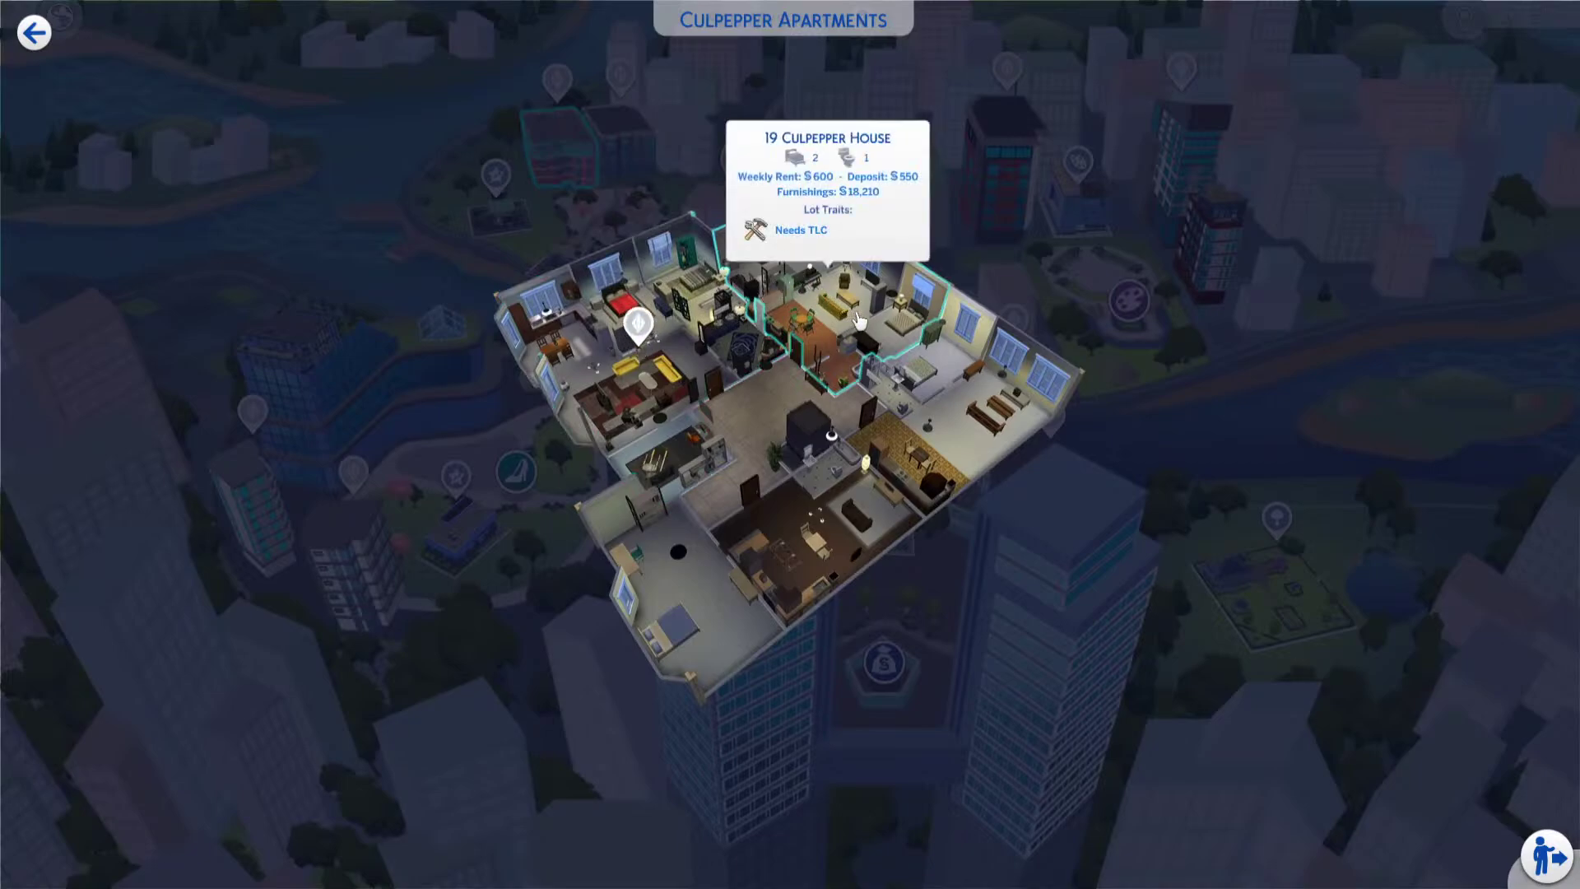
pyautogui.moveTo(991, 399)
pyautogui.moveTo(737, 542)
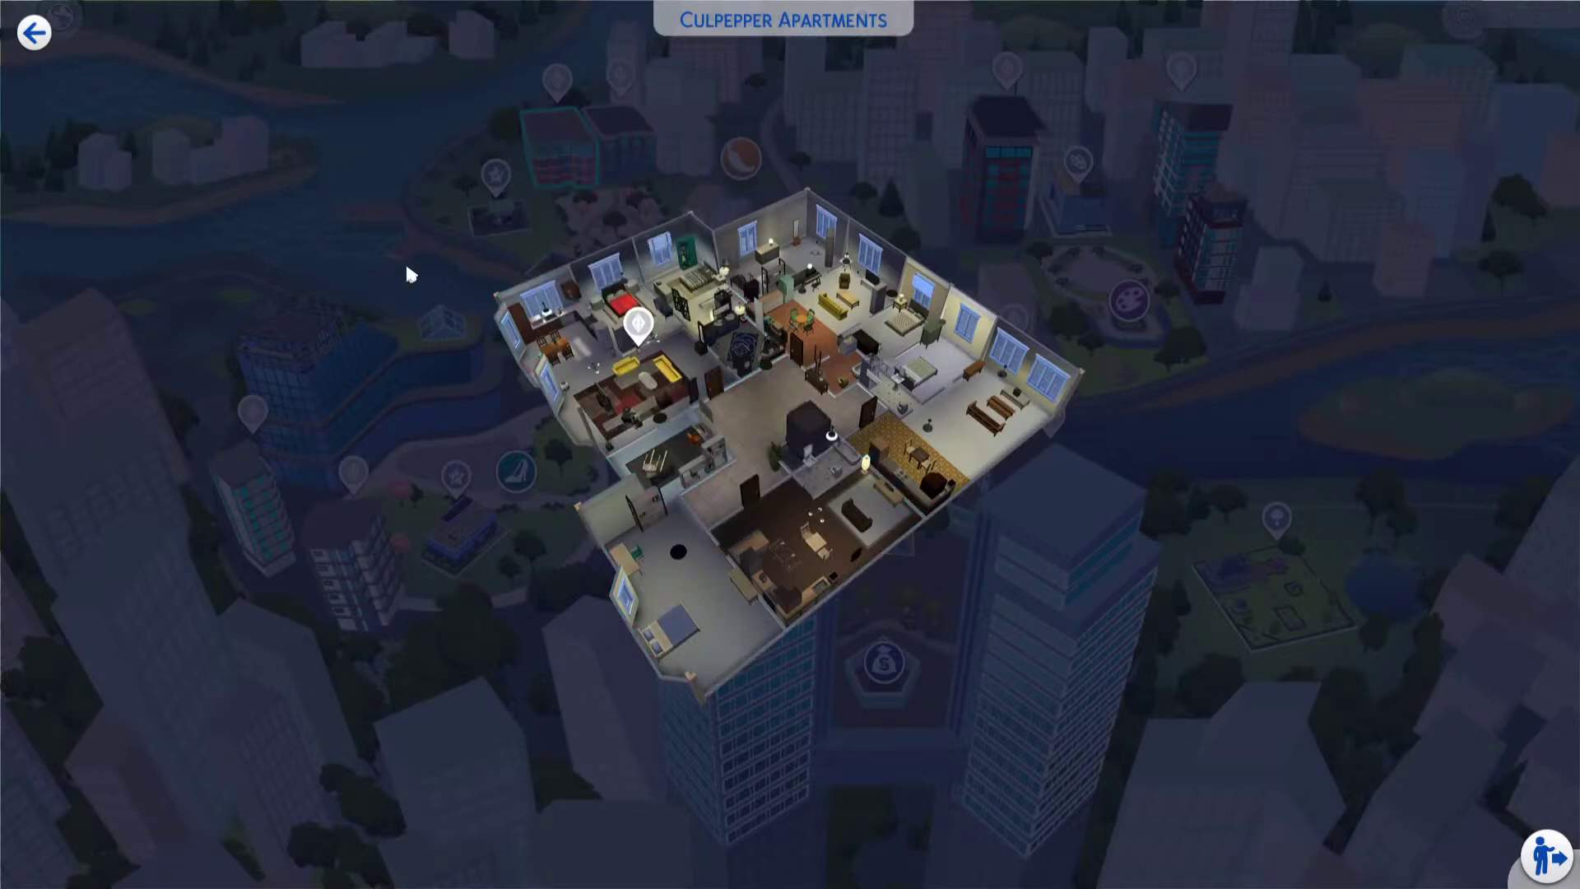
pyautogui.moveTo(553, 340)
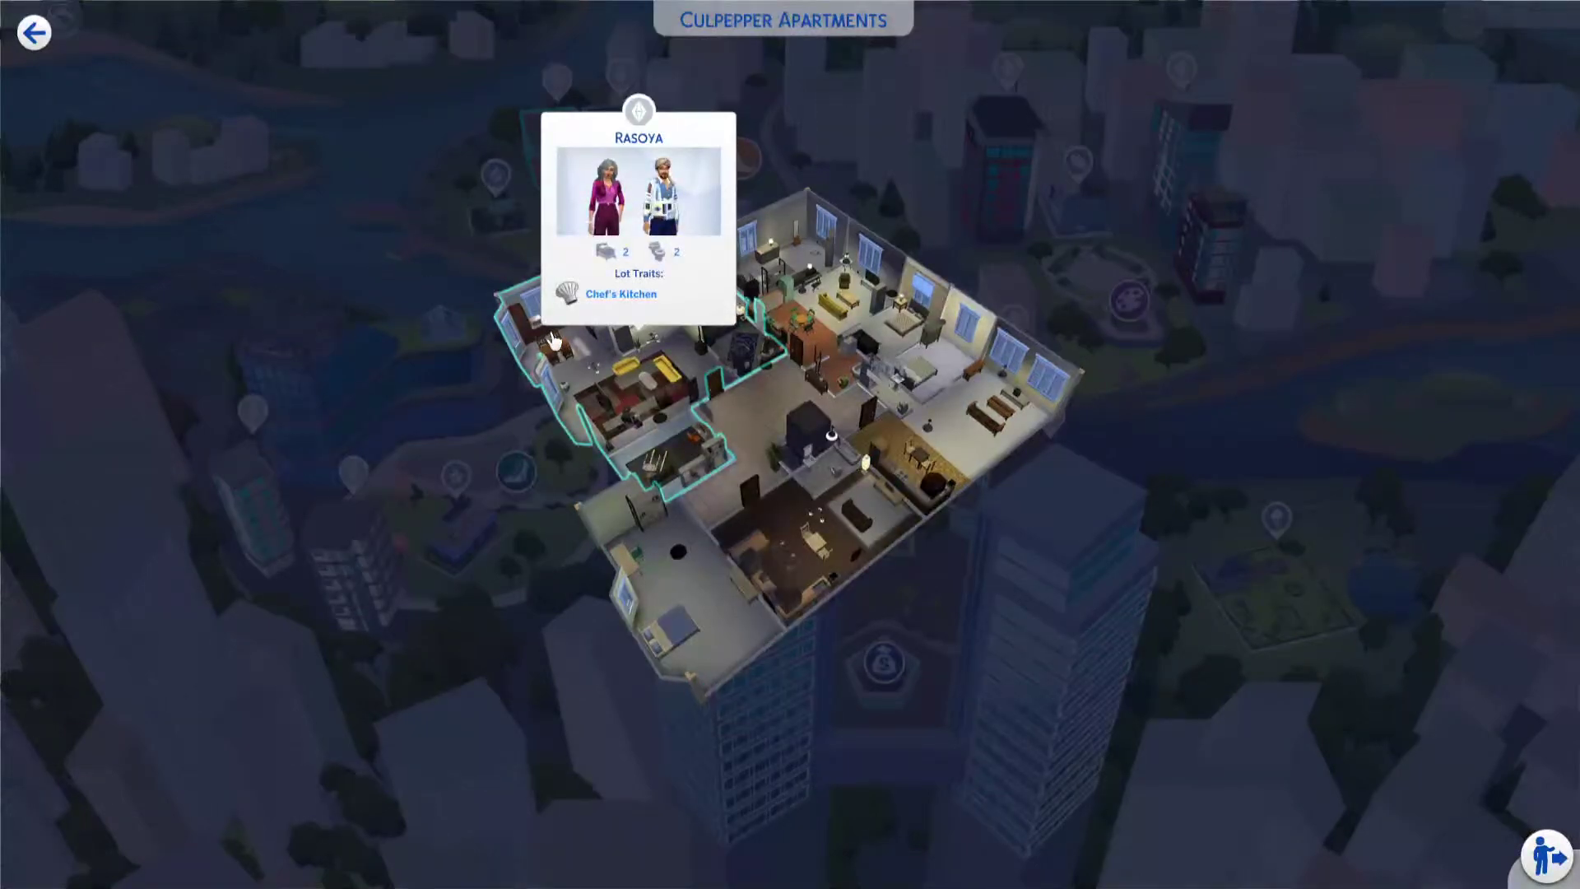
pyautogui.click(821, 545)
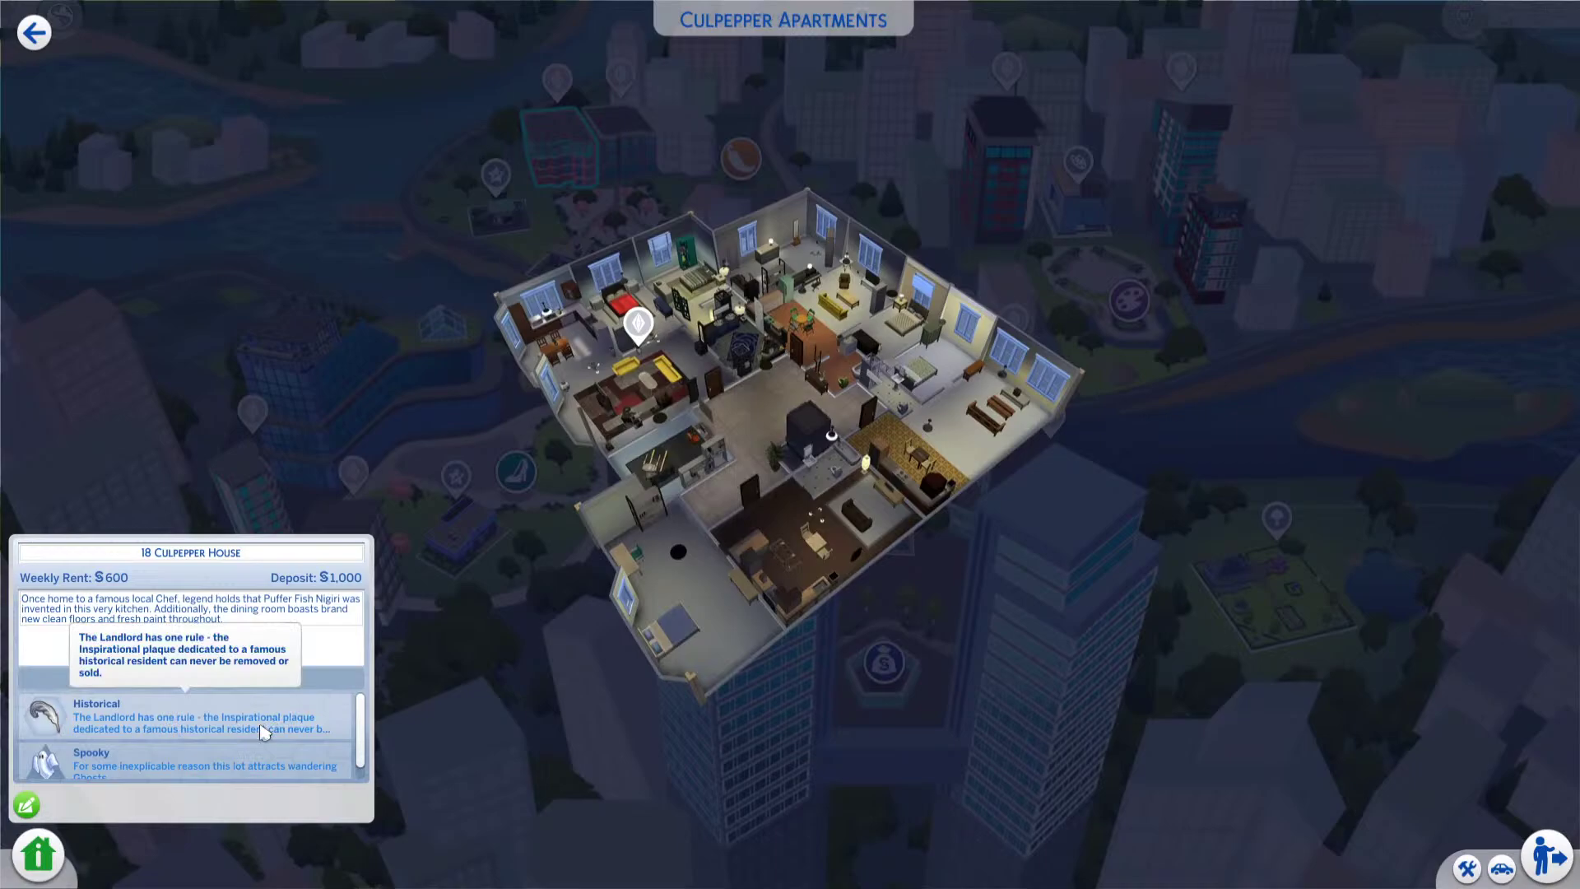
# Step: Read through the lot traits of 18 Culpepper House and open the unit for building
pyautogui.scroll(-1, 263, 733)
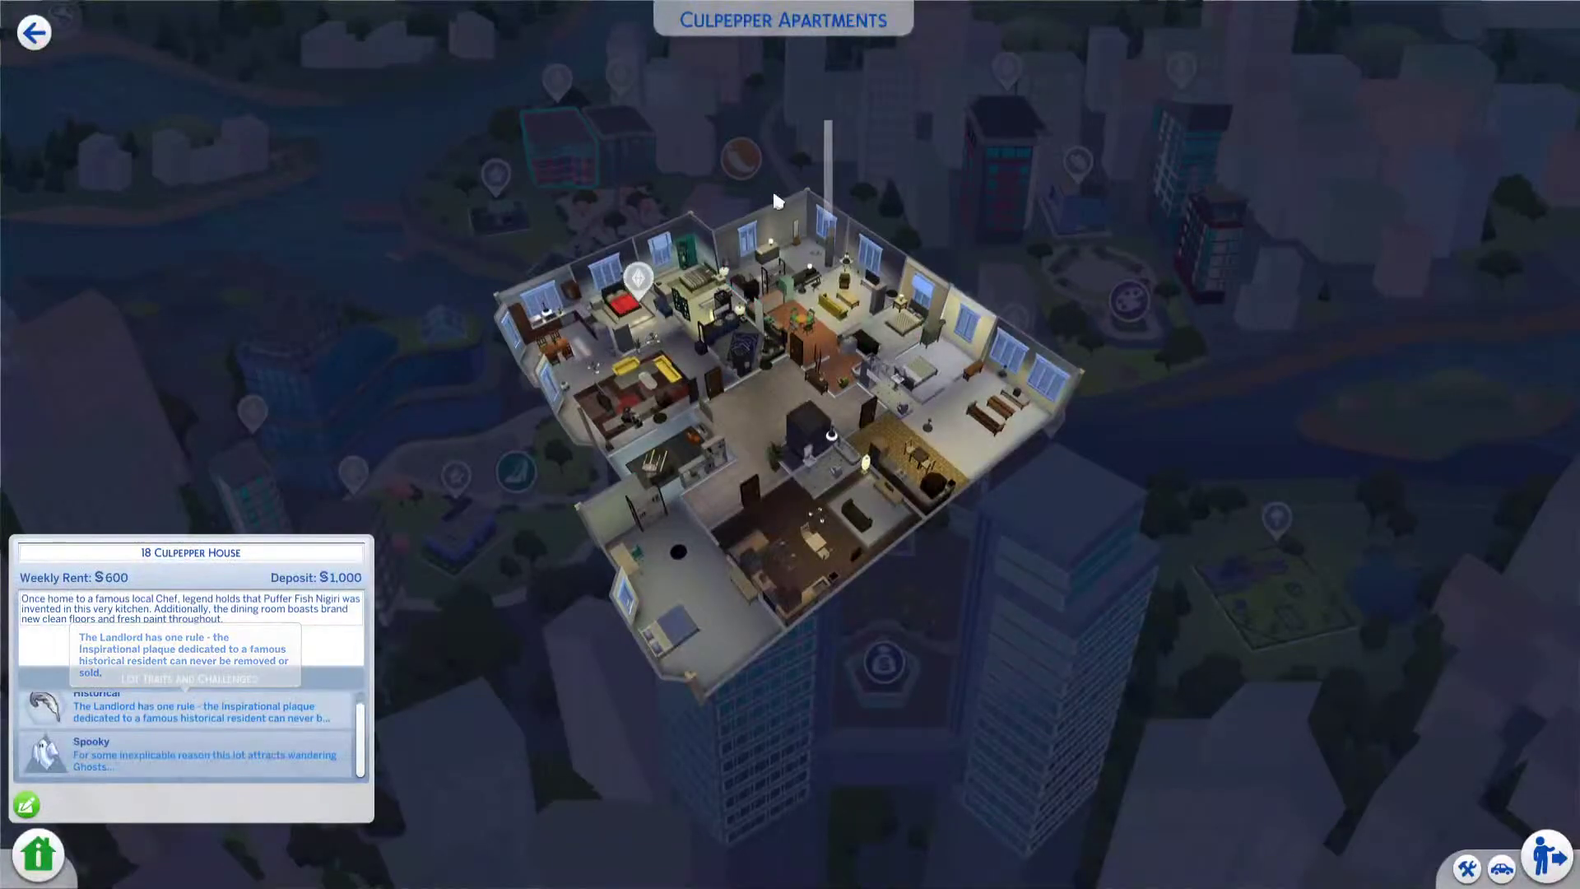
pyautogui.moveTo(779, 517)
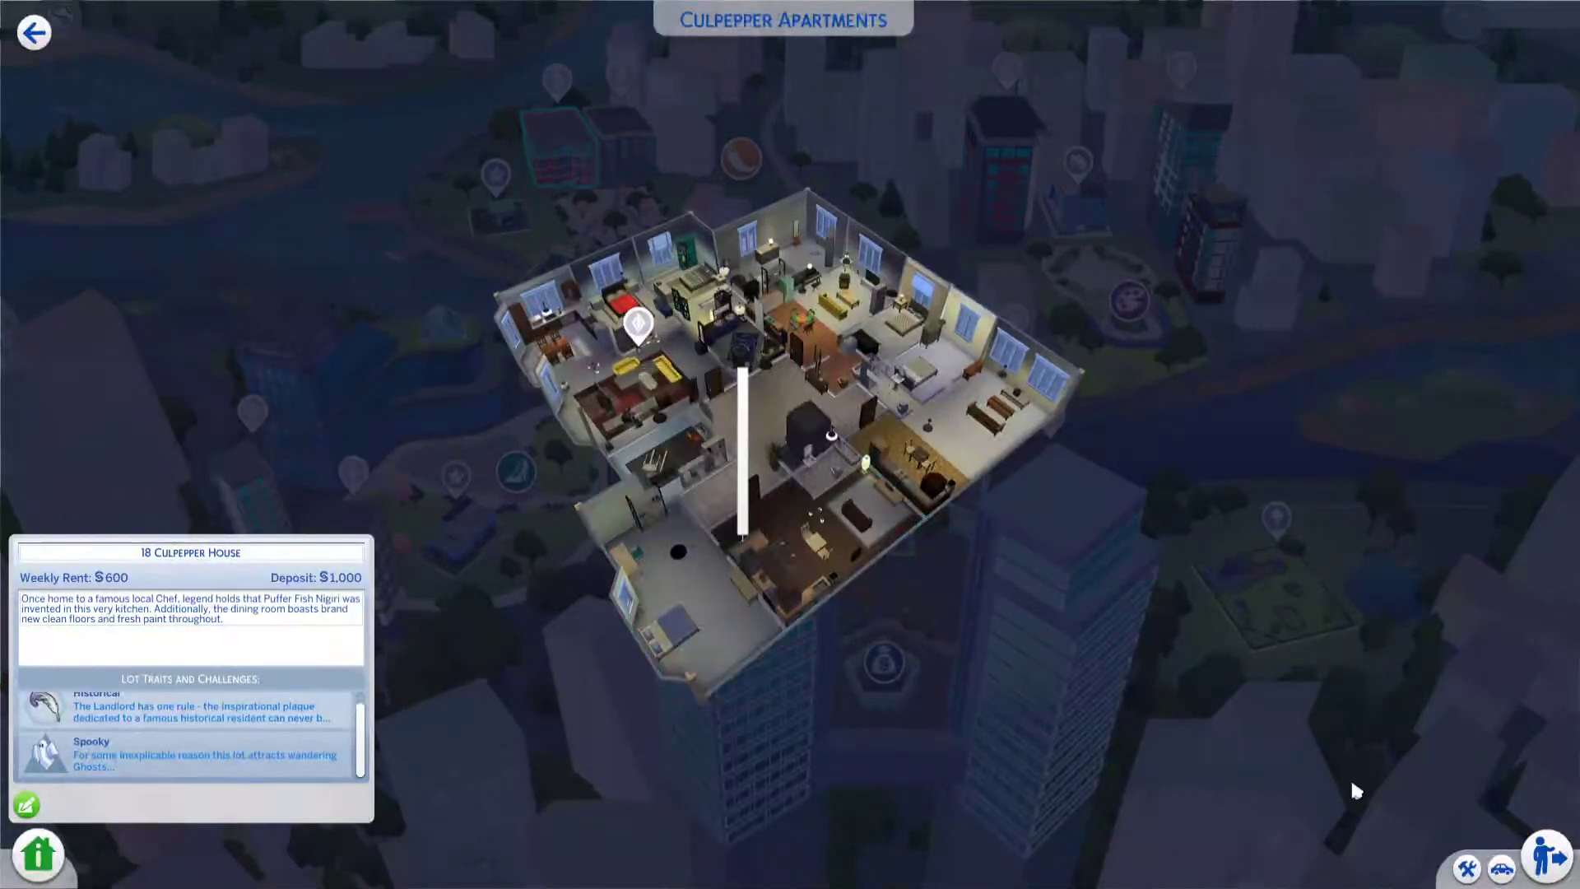
pyautogui.click(1486, 866)
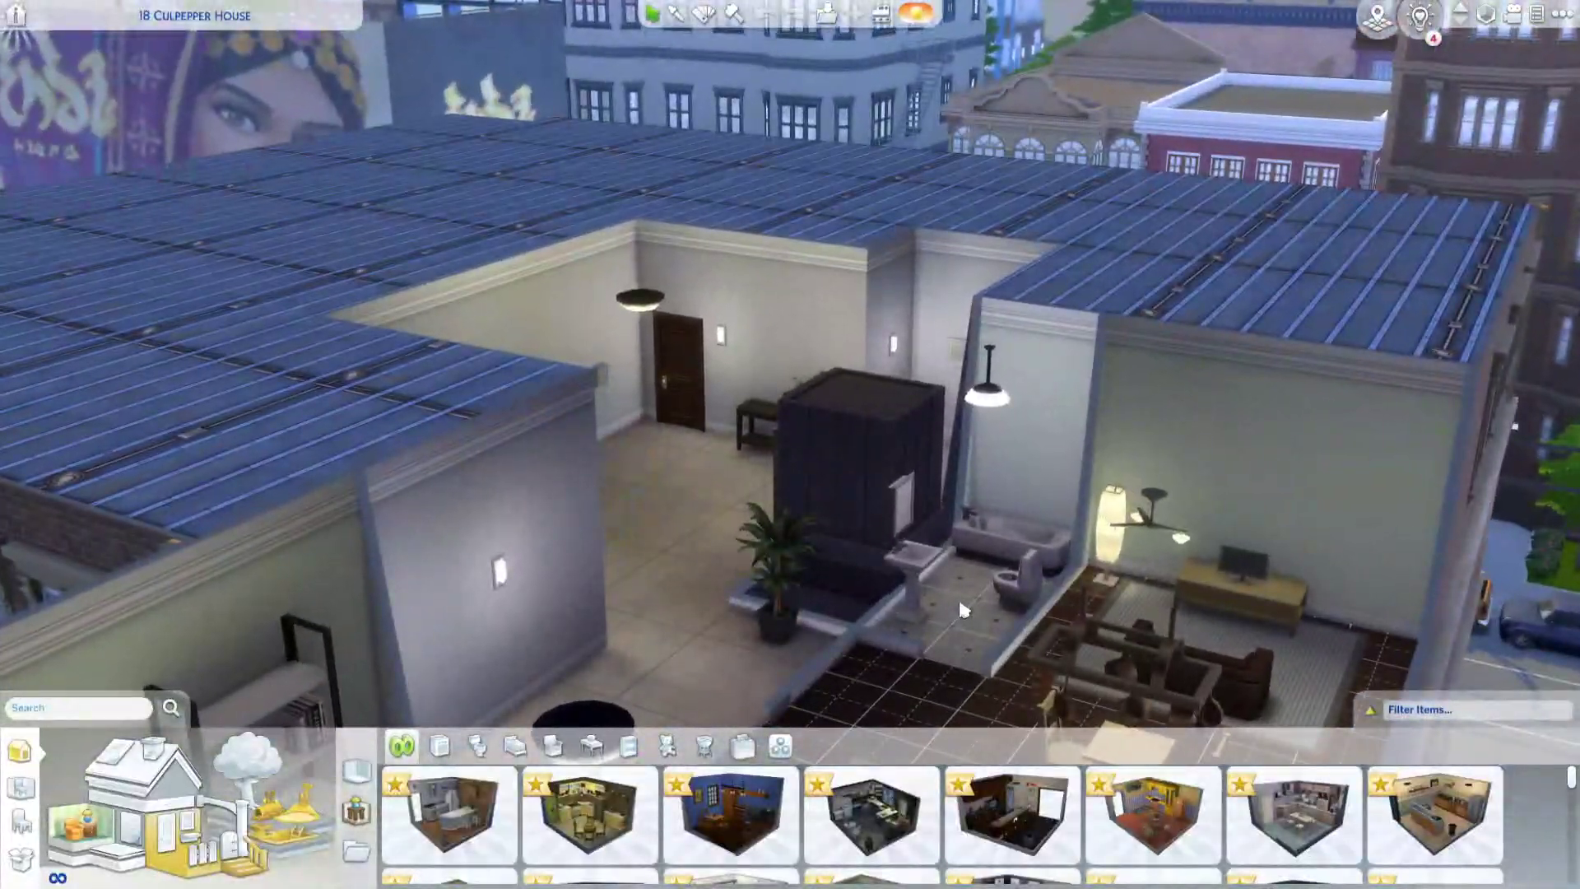
# Step: Take the memorial plaque off the wall between the windows, try it elsewhere in the unit and hallway, and remove it
pyautogui.moveTo(959, 602); pyautogui.dragTo(572, 491, button='middle')
pyautogui.scroll(3, 572, 491)
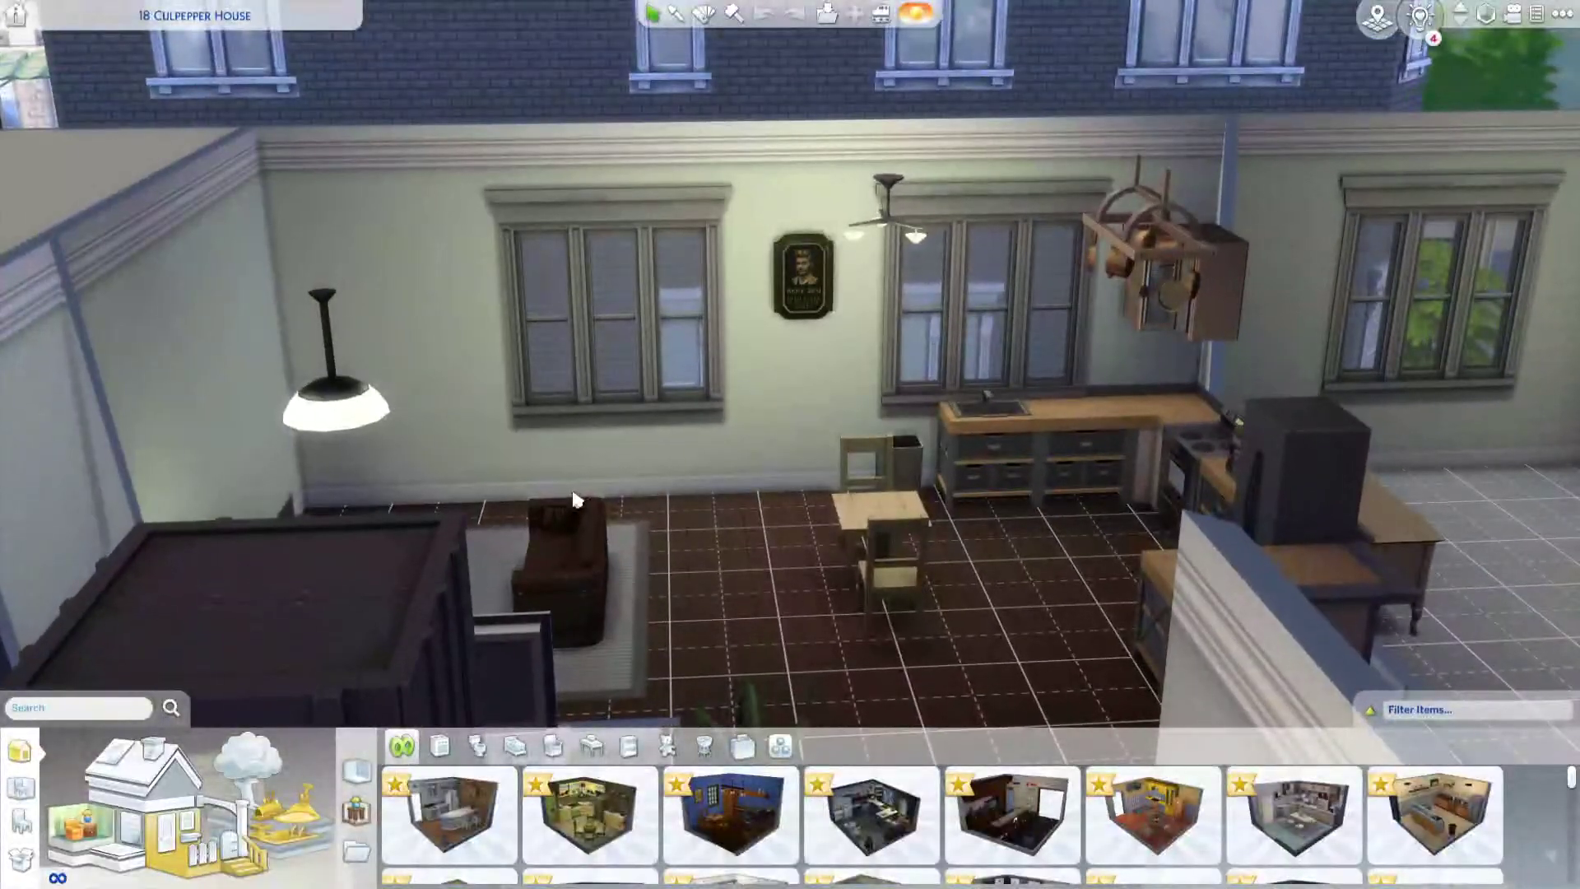
pyautogui.scroll(3, 575, 497)
pyautogui.scroll(3, 575, 493)
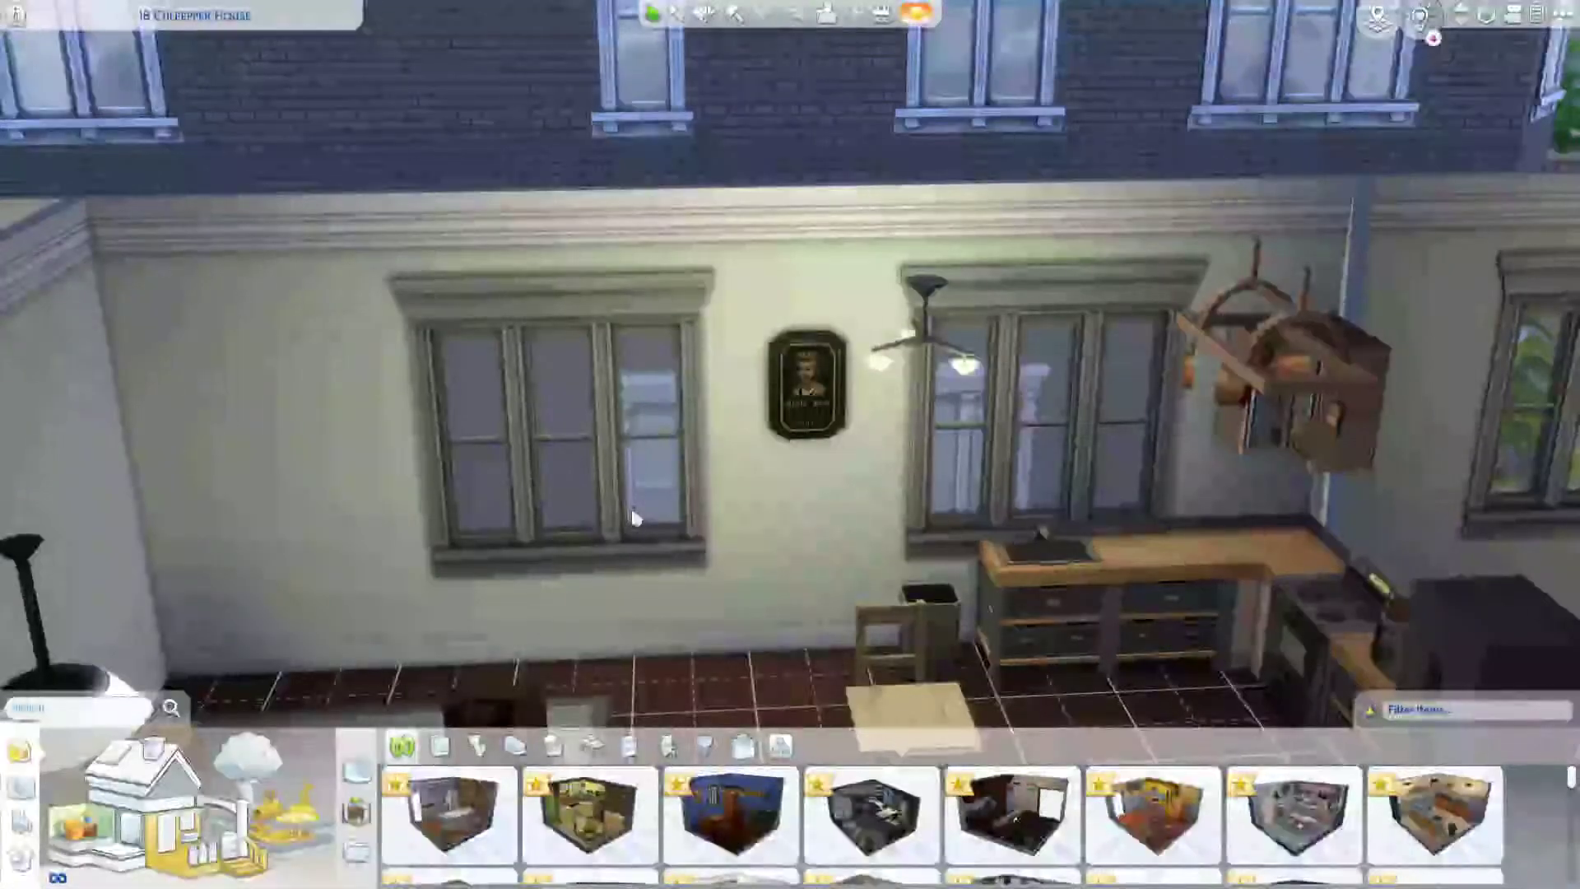
pyautogui.click(794, 434)
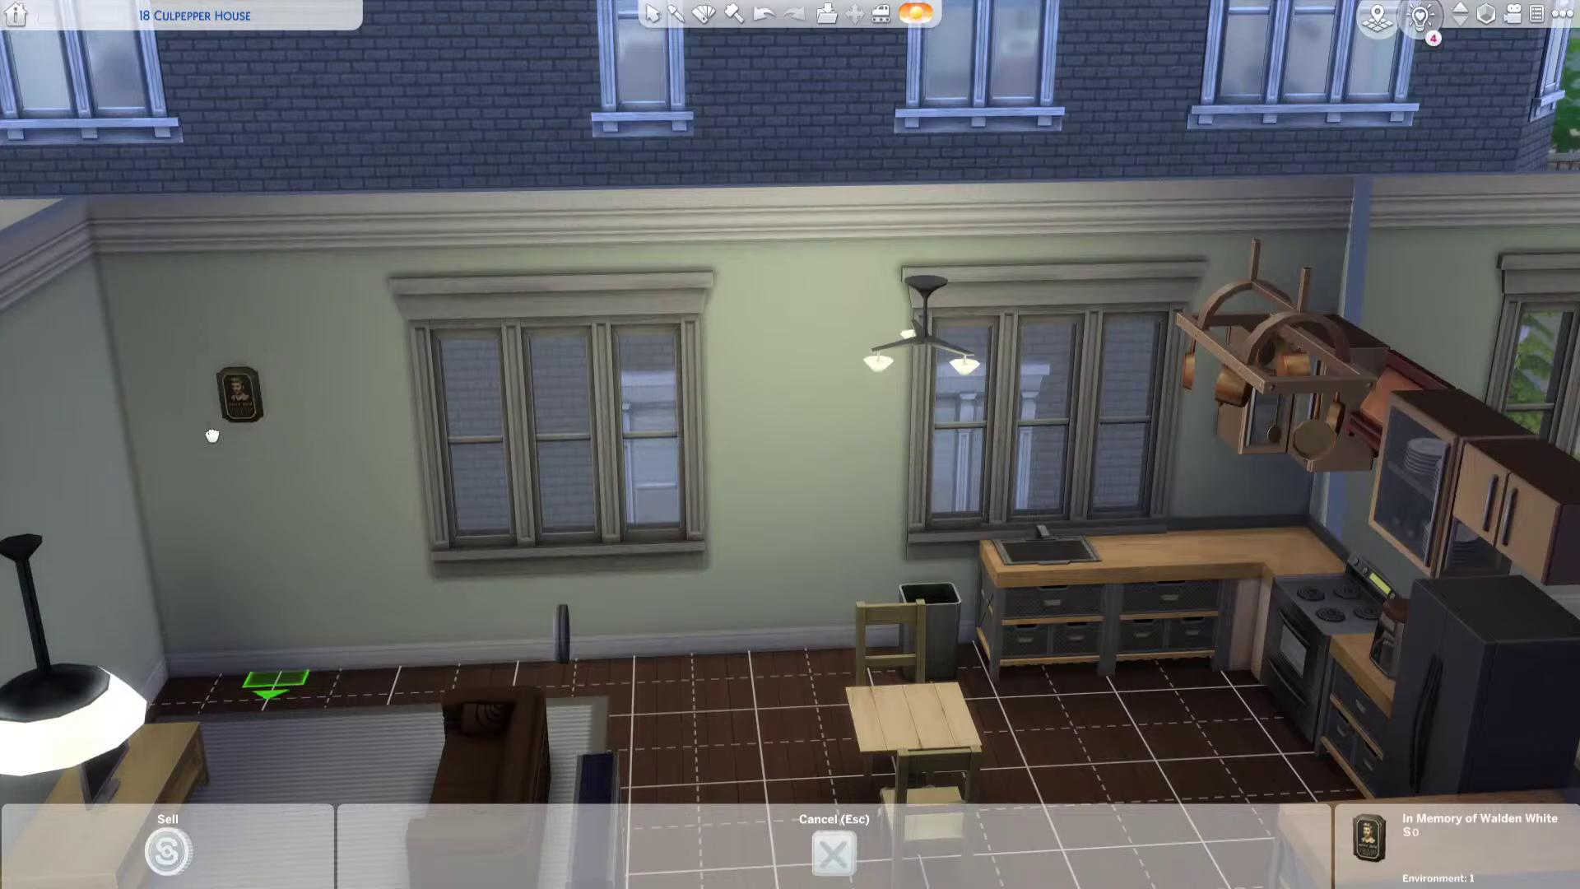
pyautogui.scroll(-5, 576, 432)
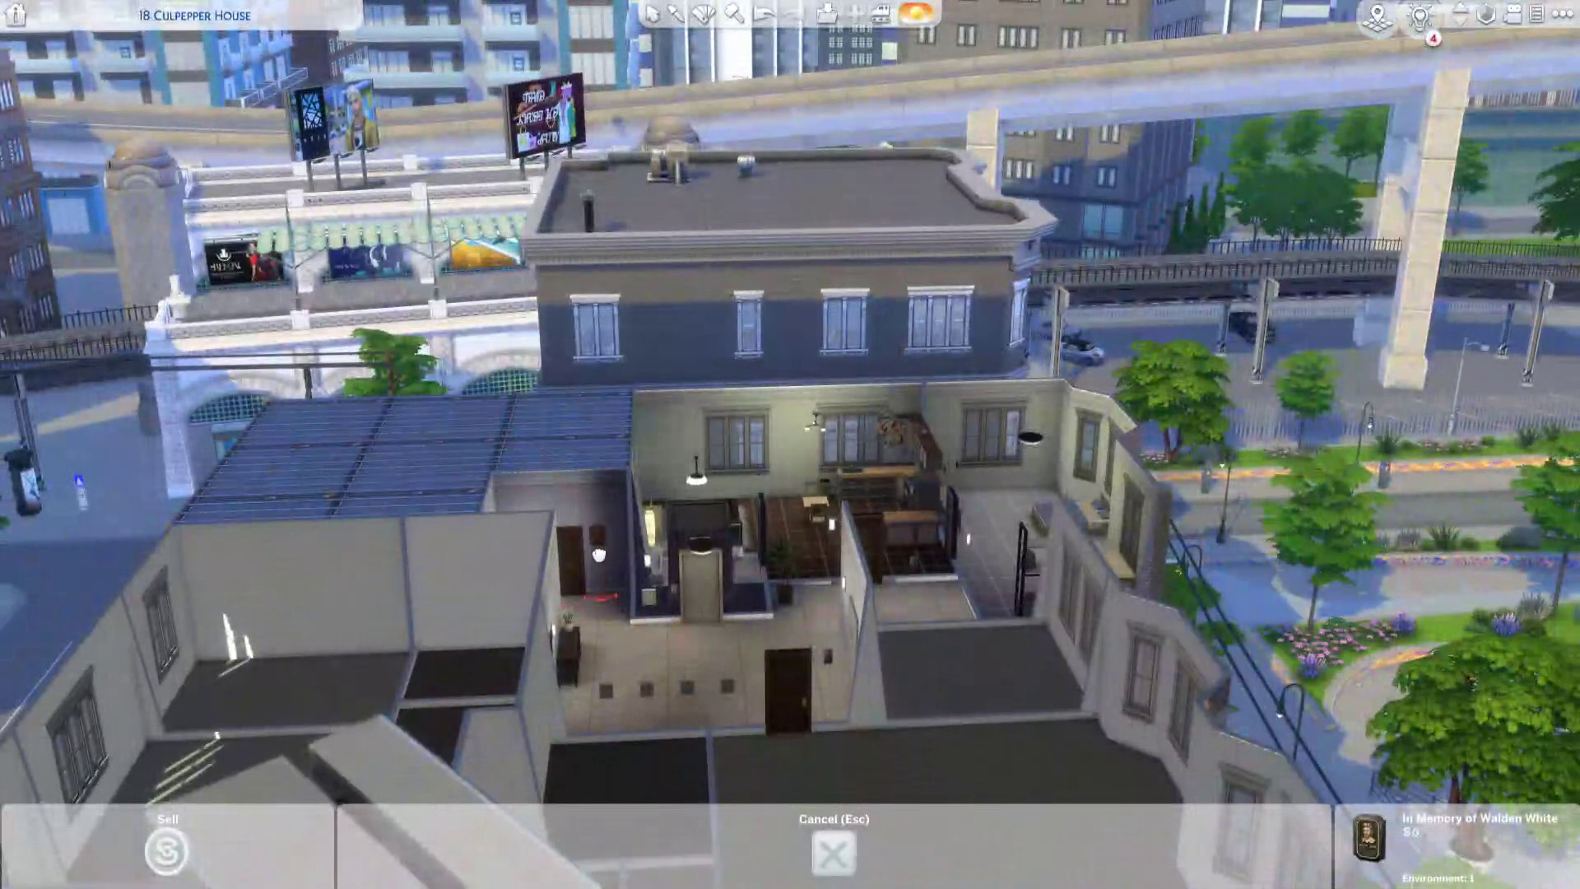
pyautogui.press('d')
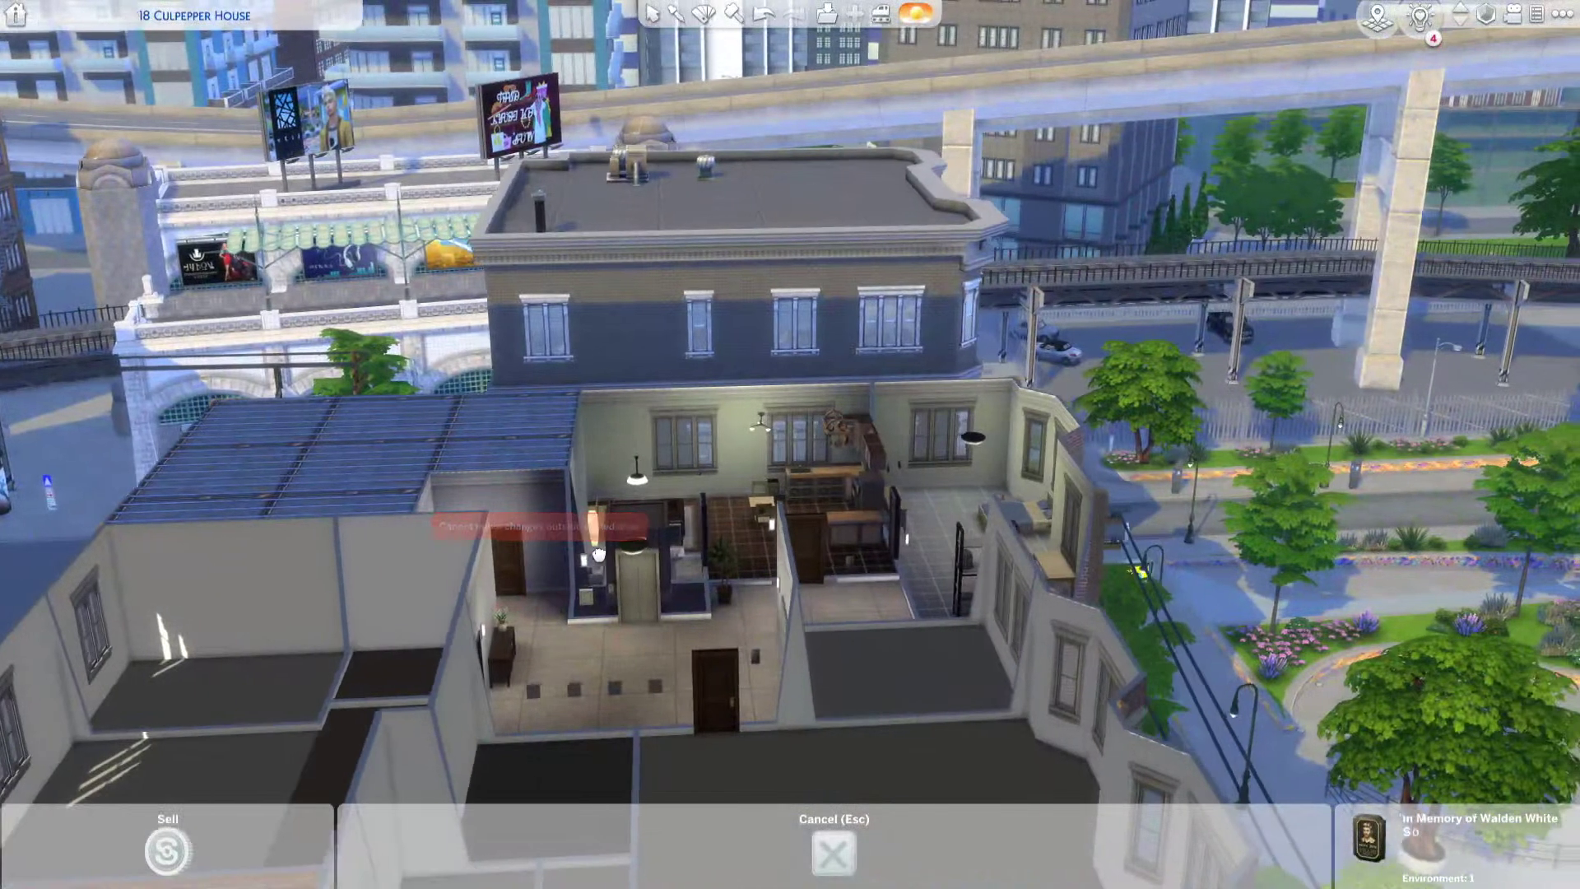
pyautogui.scroll(2, 284, 696)
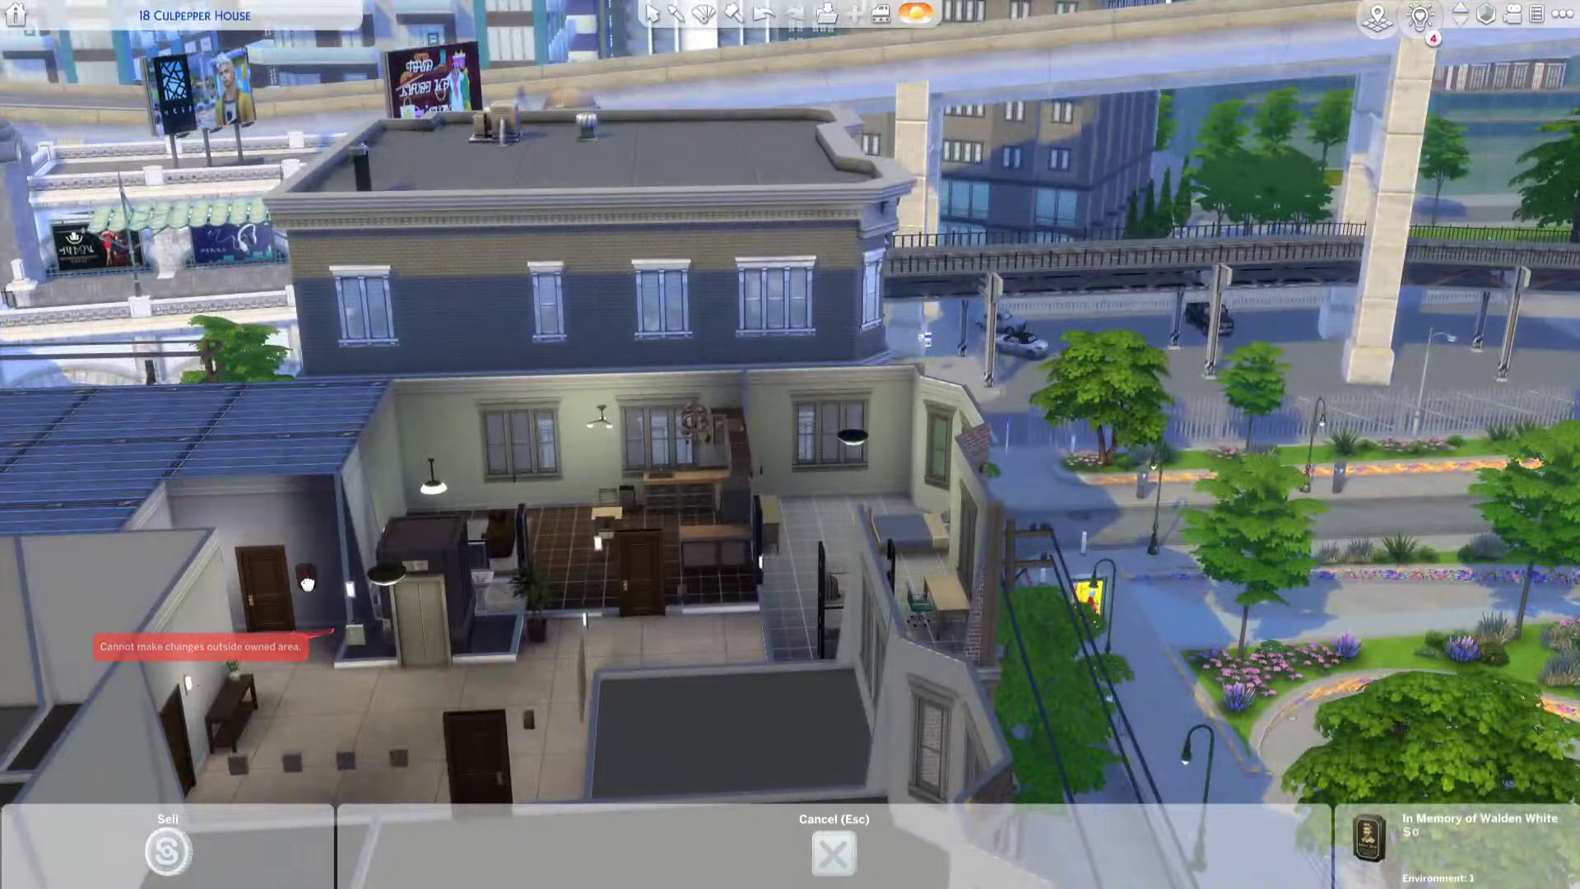
pyautogui.scroll(4, 576, 634)
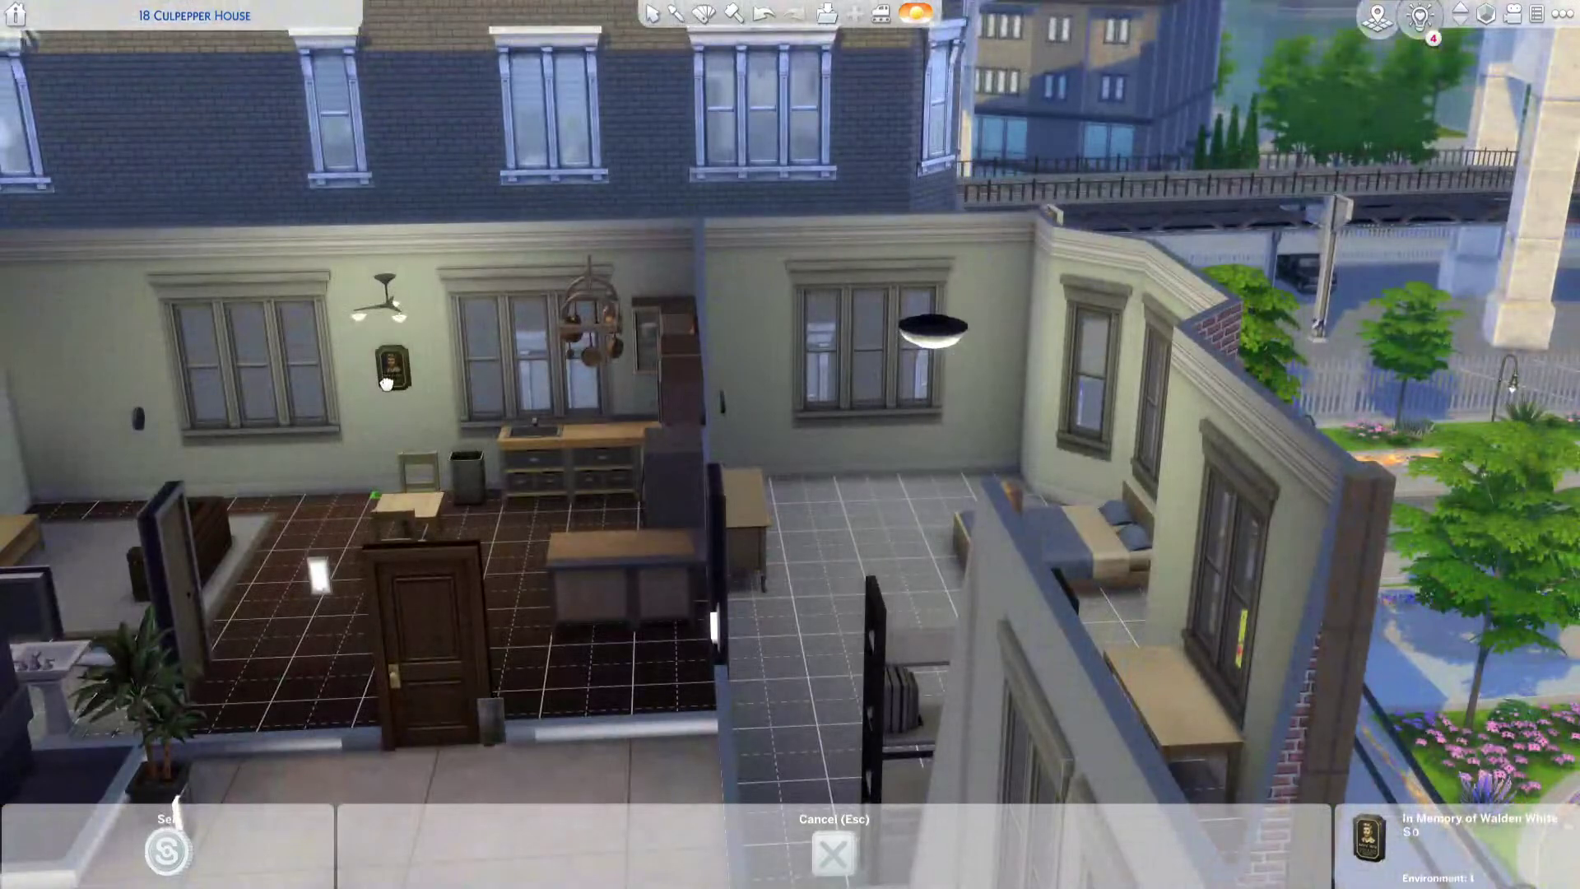
pyautogui.press('Escape')
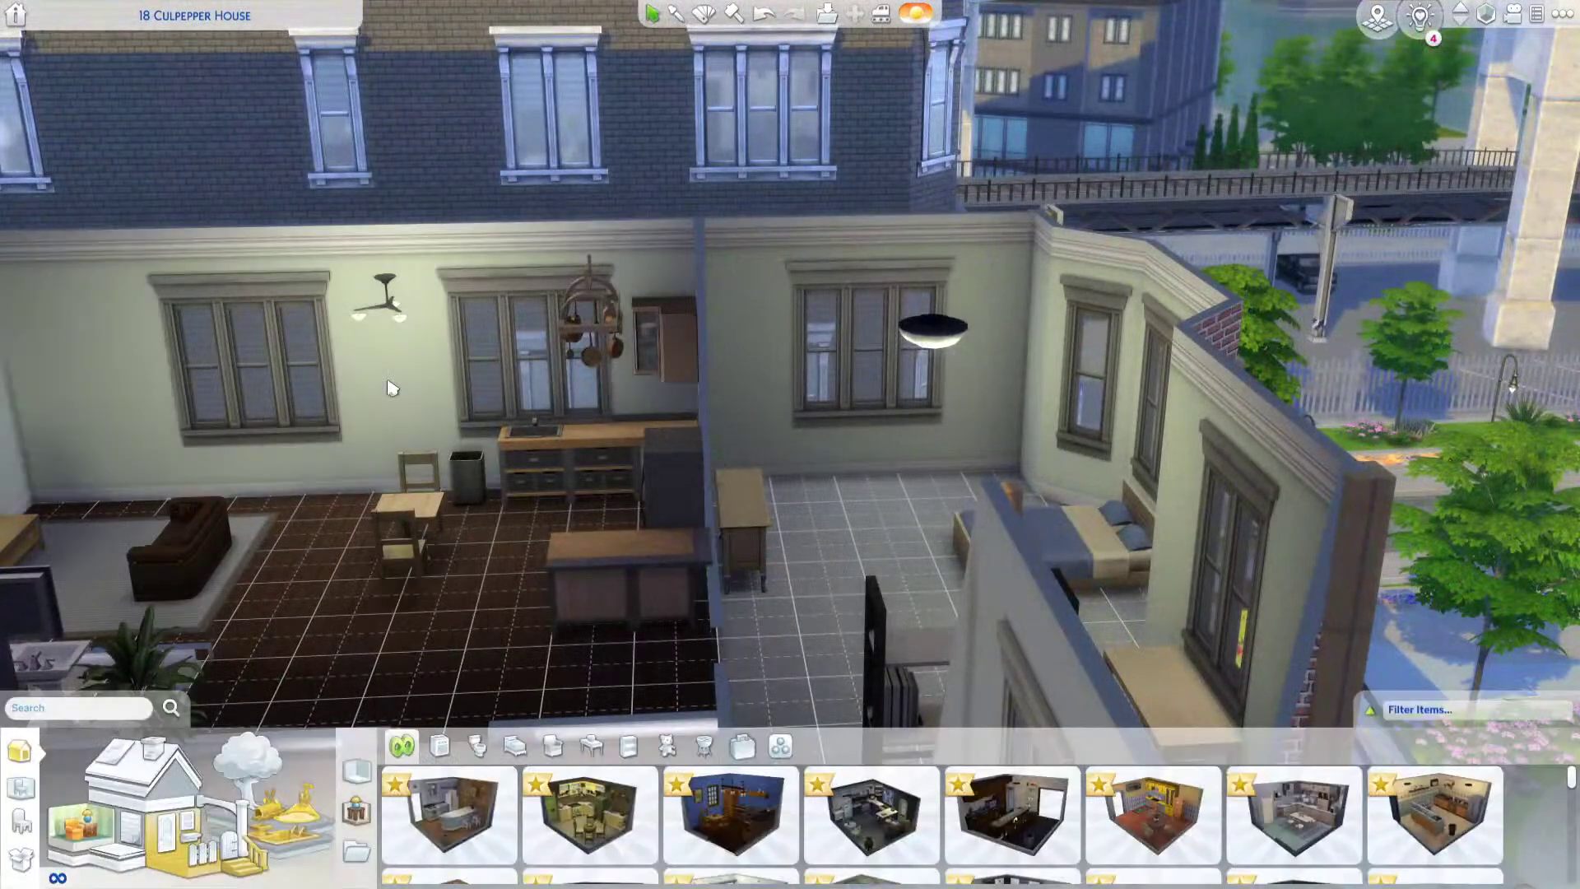
# Step: Compare the wall views and look over the apartment and its hallway doors with the walls fully raised
pyautogui.scroll(-3, 190, 603)
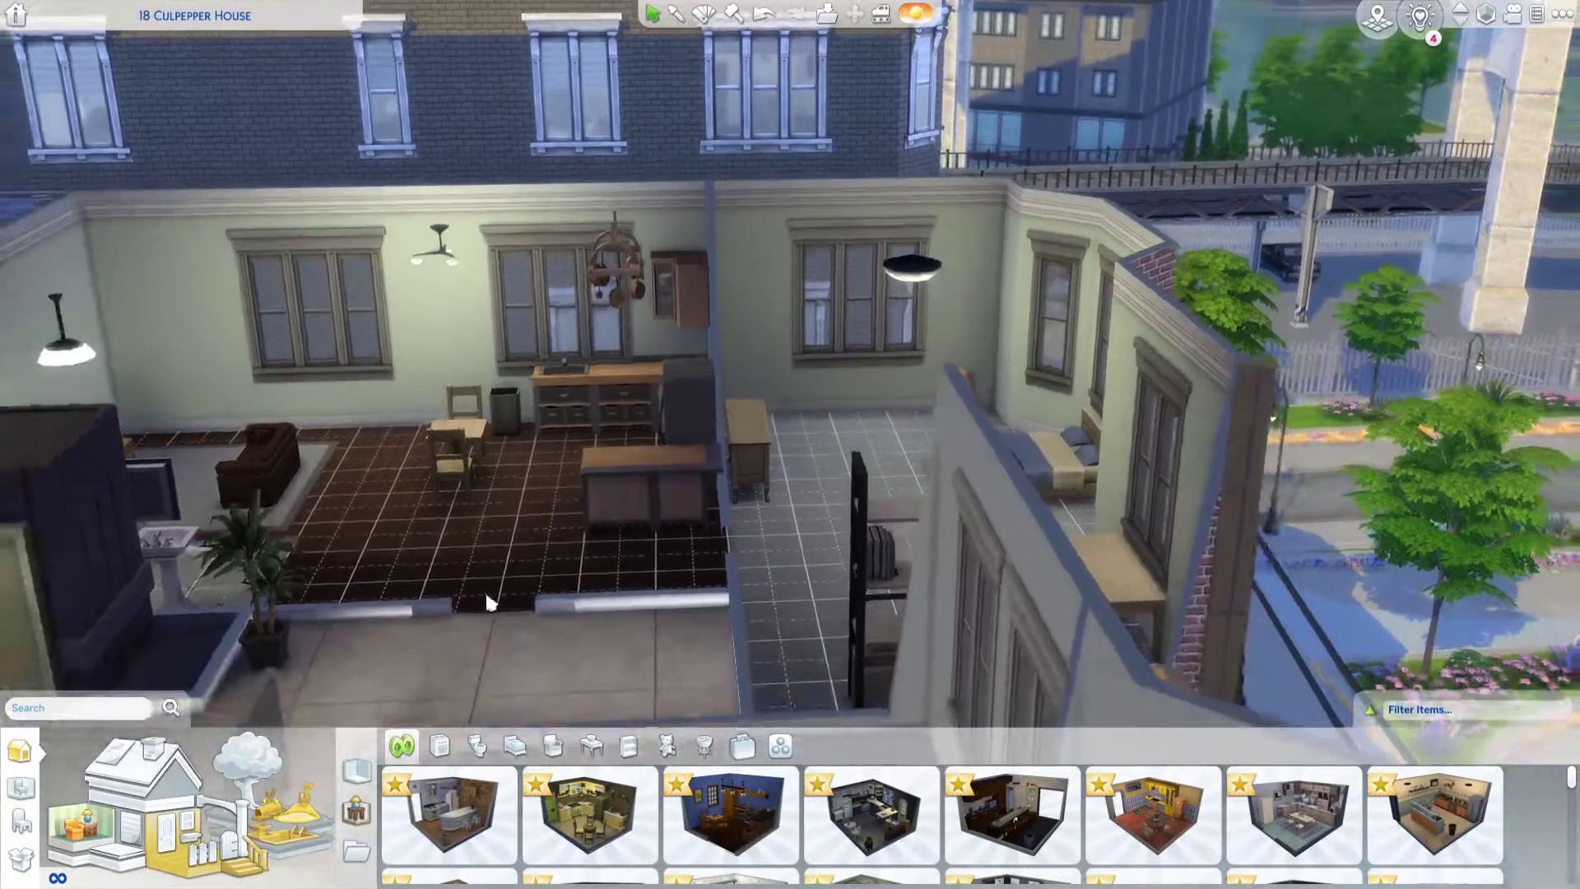
pyautogui.click(1485, 14)
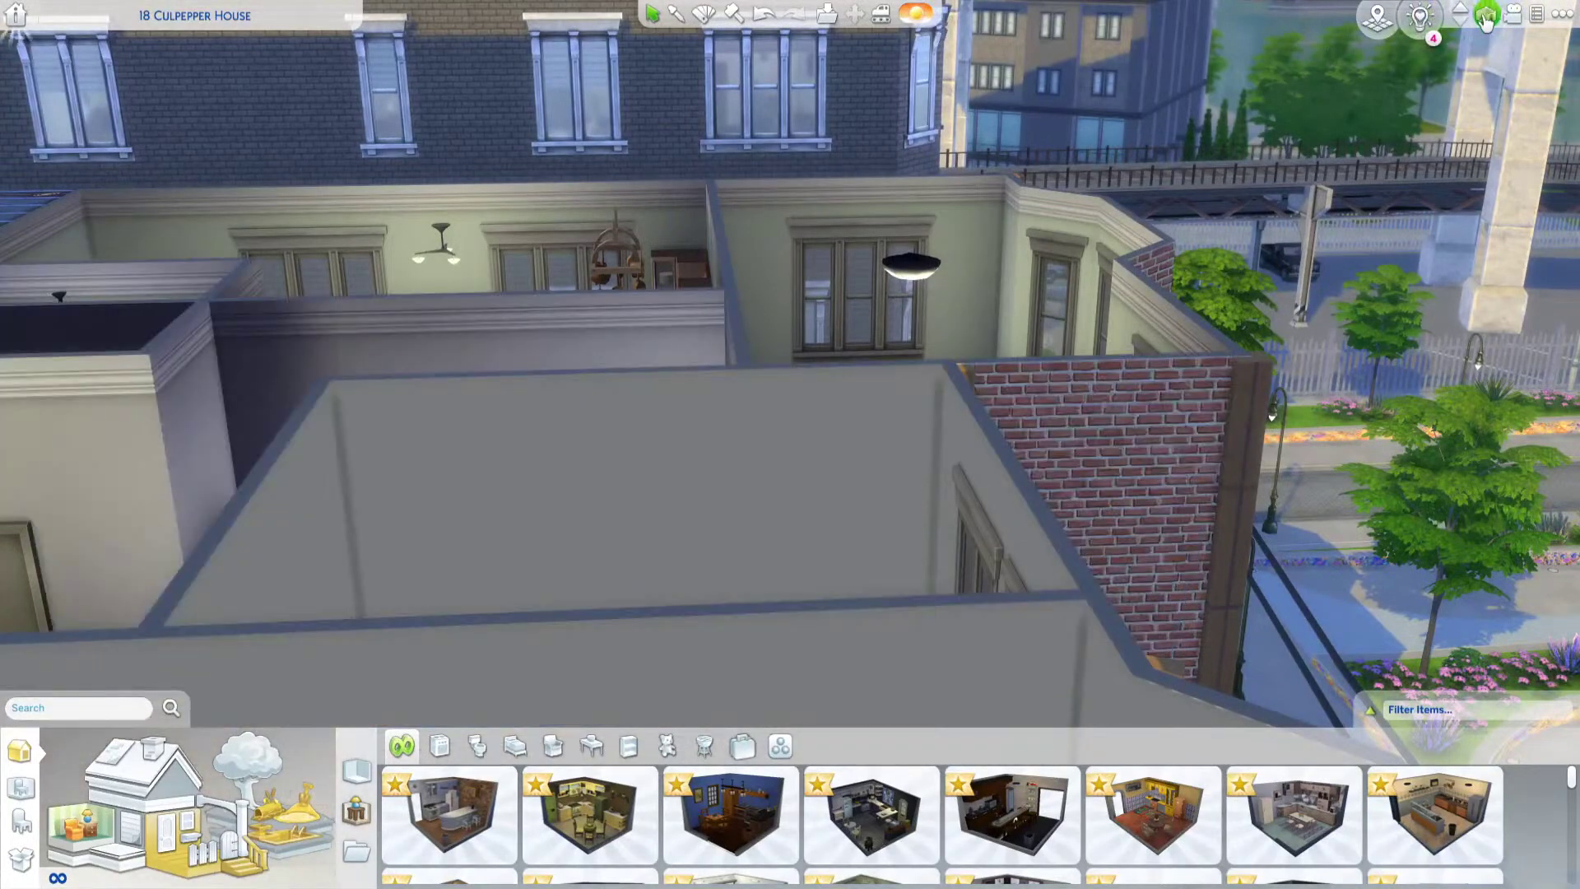
pyautogui.press('a')
pyautogui.moveTo(867, 607); pyautogui.dragTo(1043, 868, button='middle')
pyautogui.scroll(-3, 955, 625)
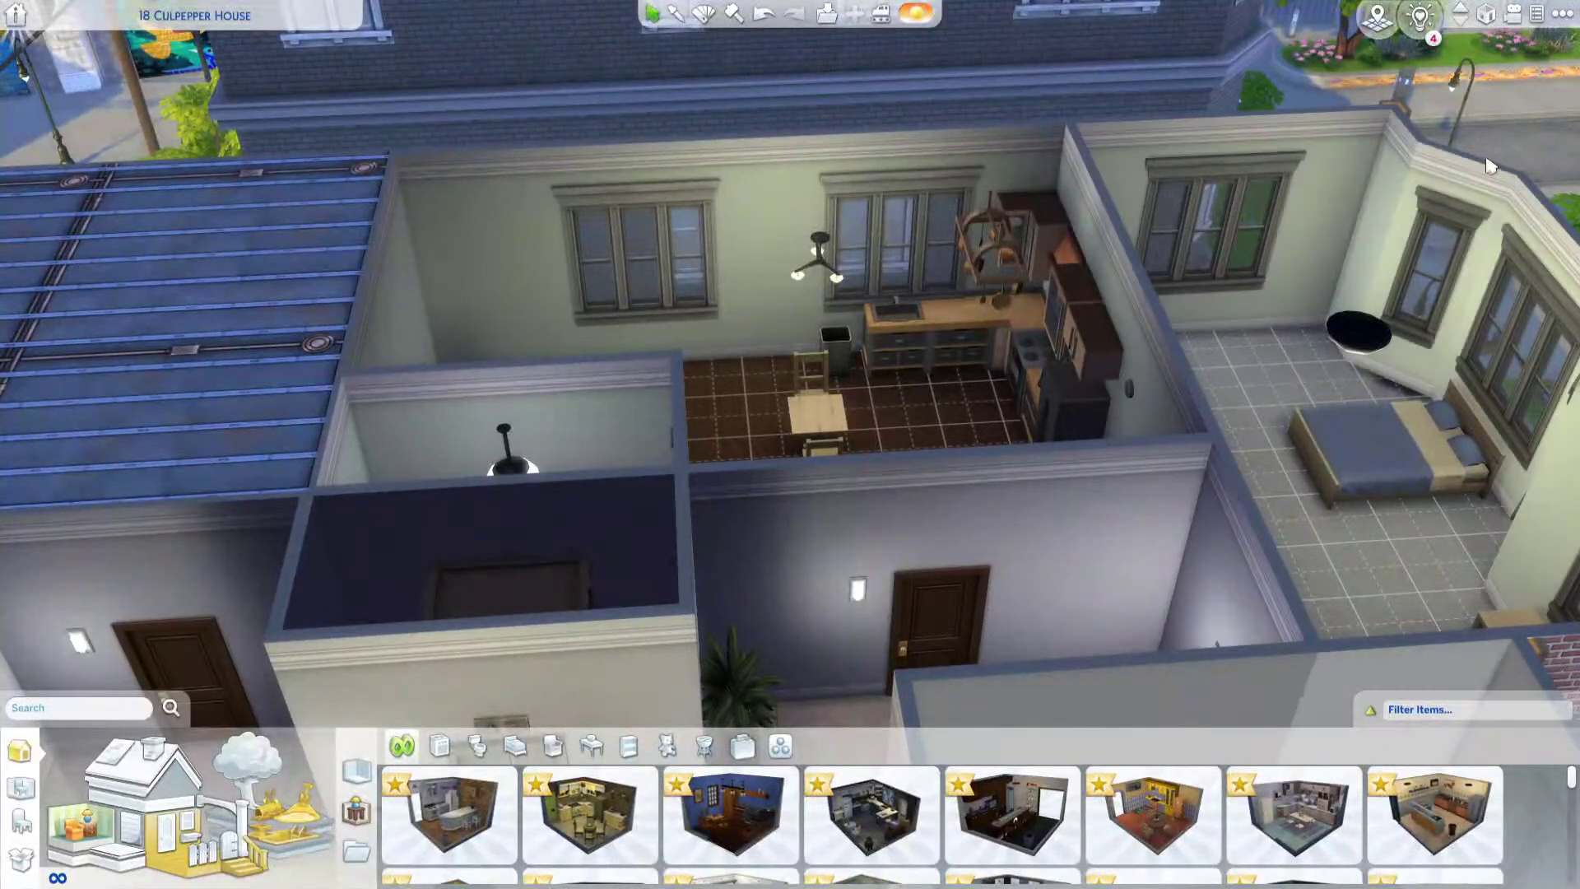
pyautogui.click(1489, 17)
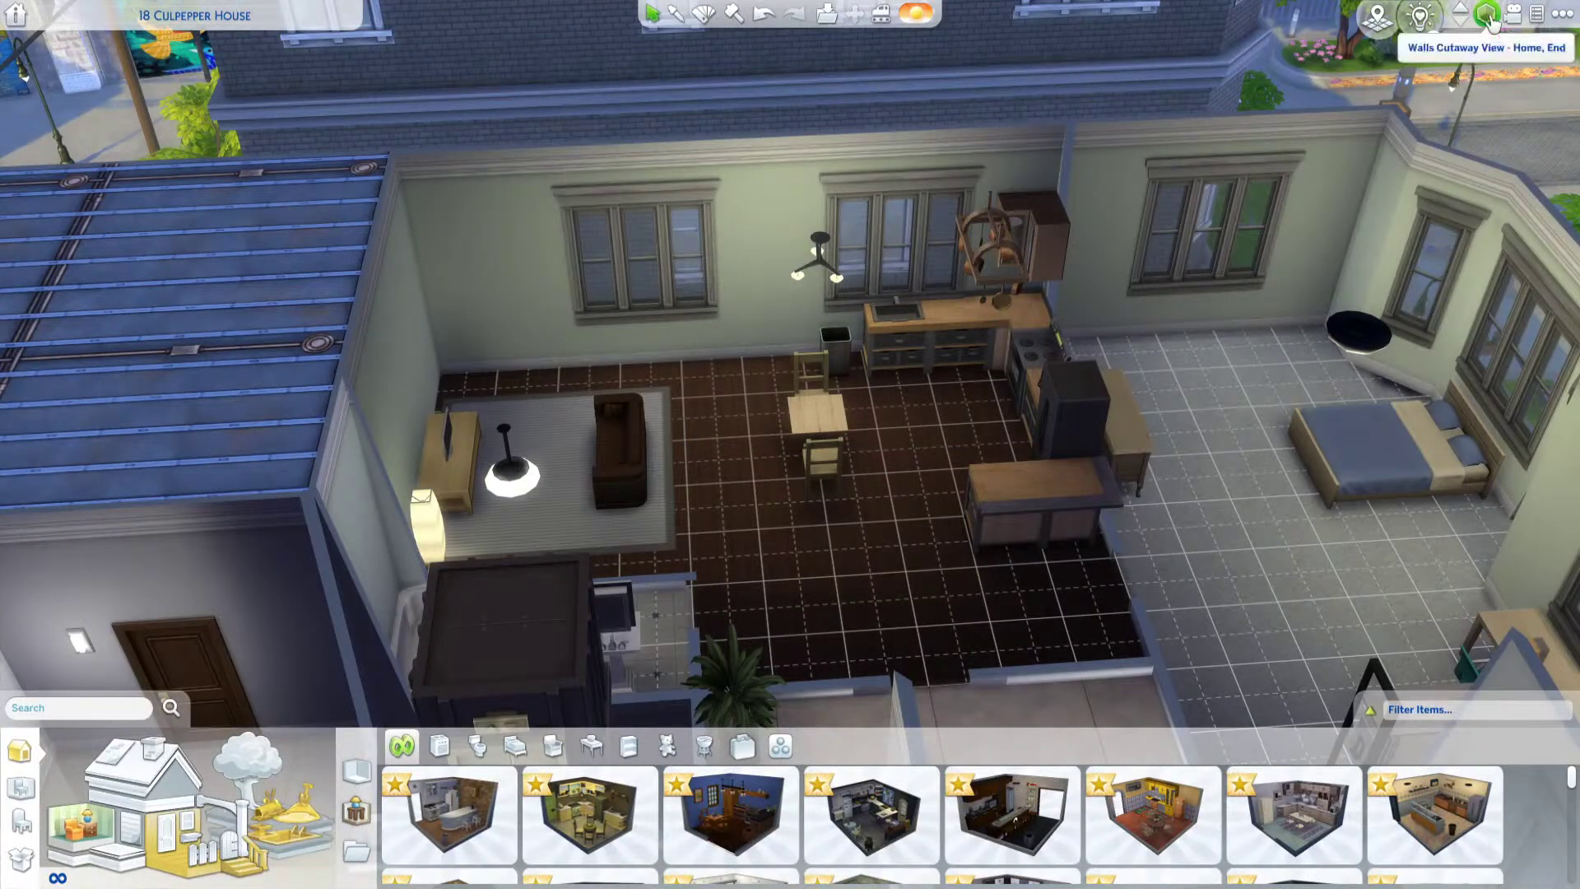
pyautogui.press('Home')
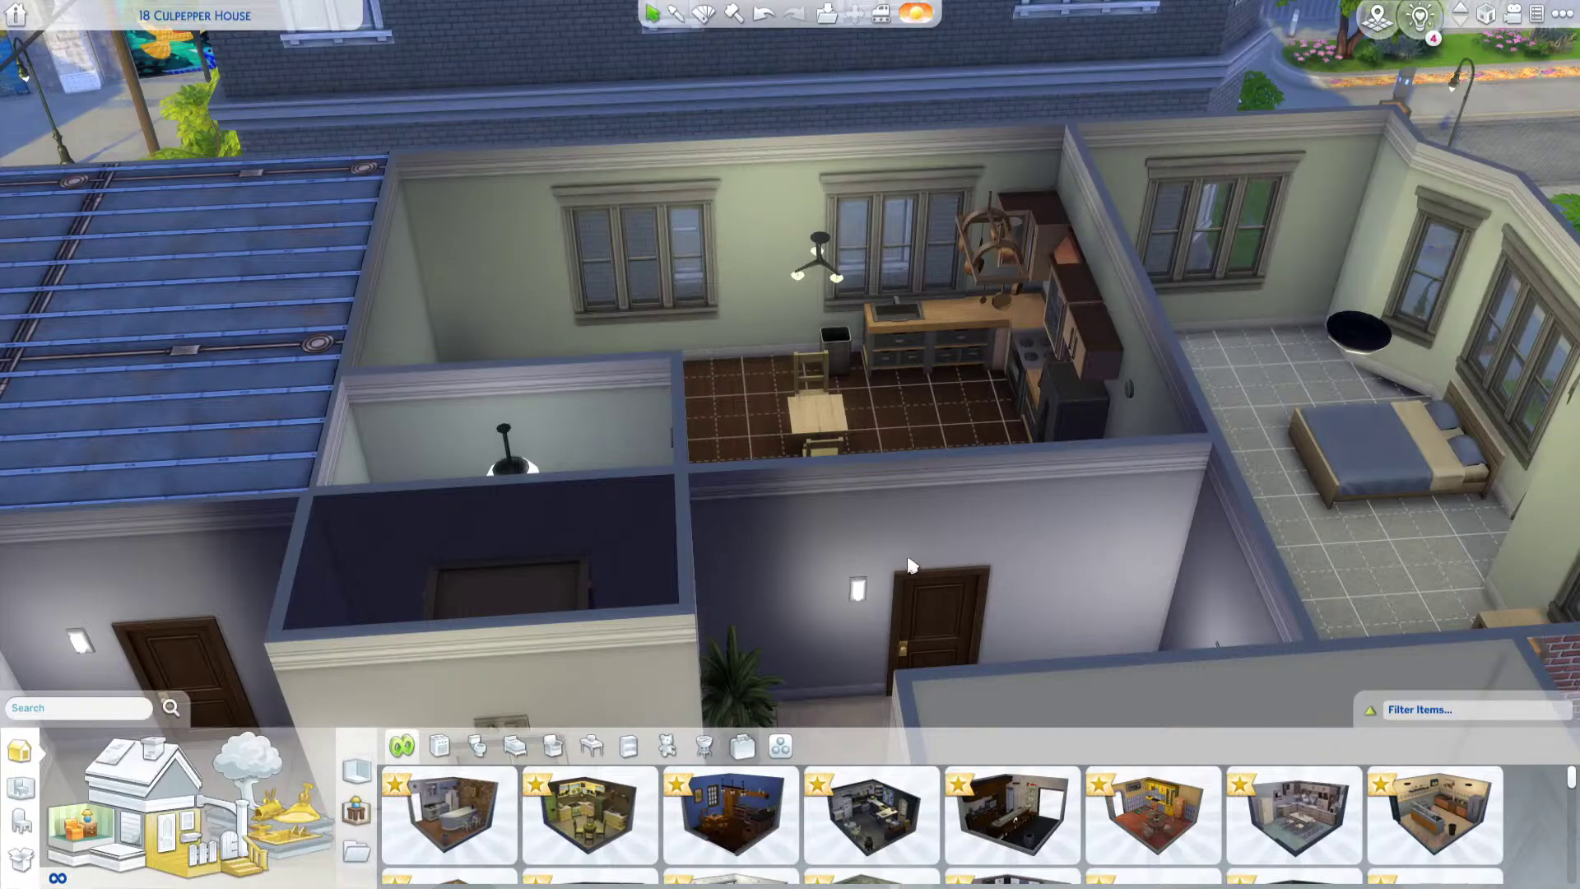
pyautogui.press('s')
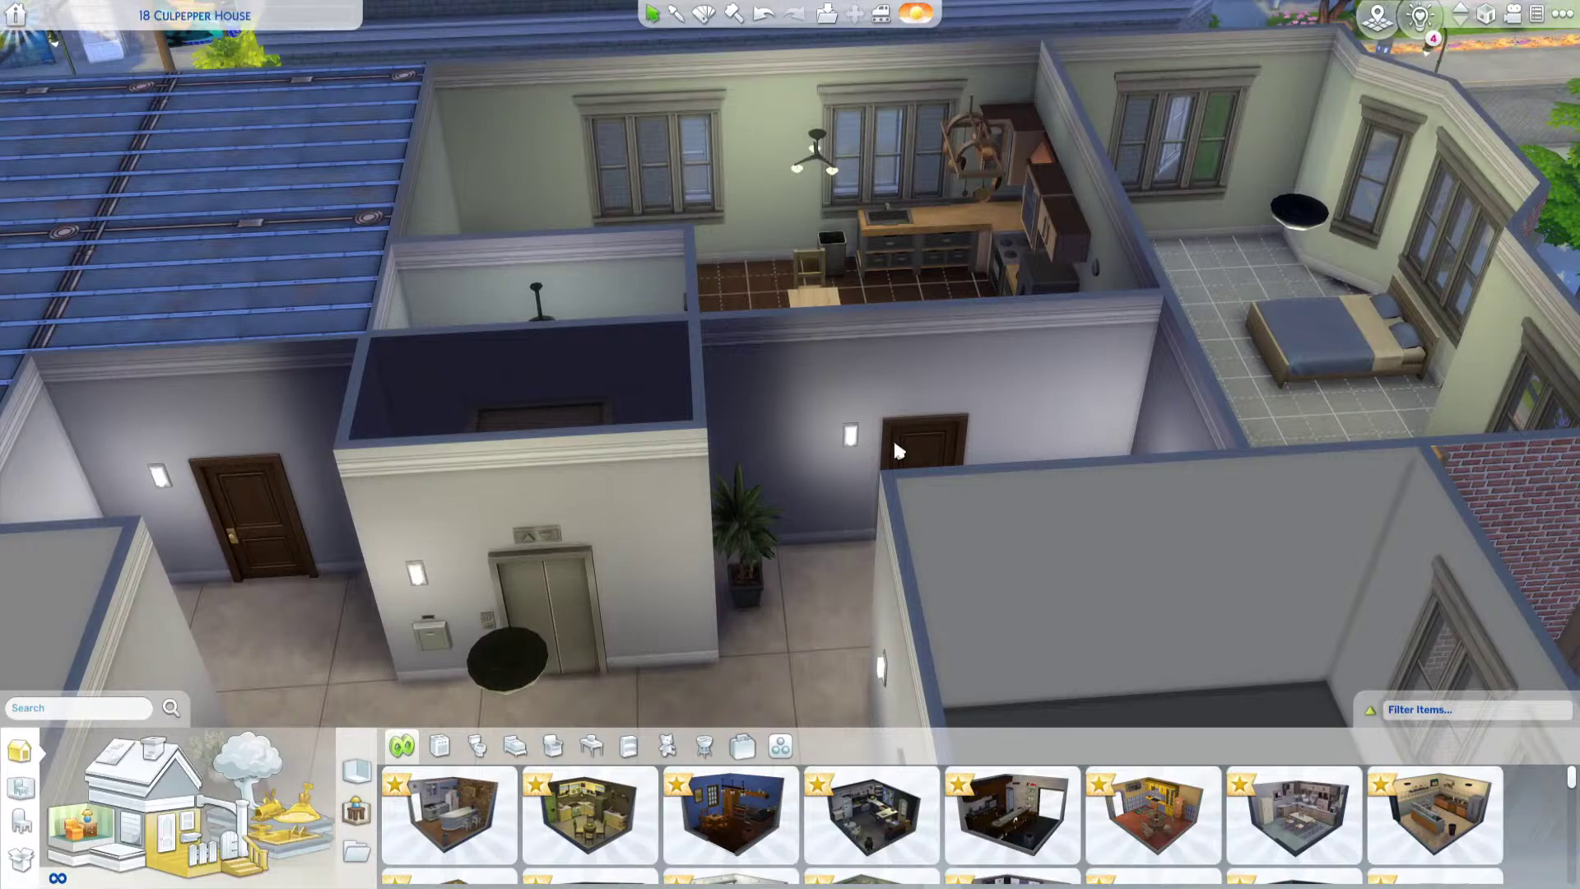
# Step: Try to place an arched wooden door in the hallway wall outside the apartment
pyautogui.click(167, 816)
pyautogui.click(698, 768)
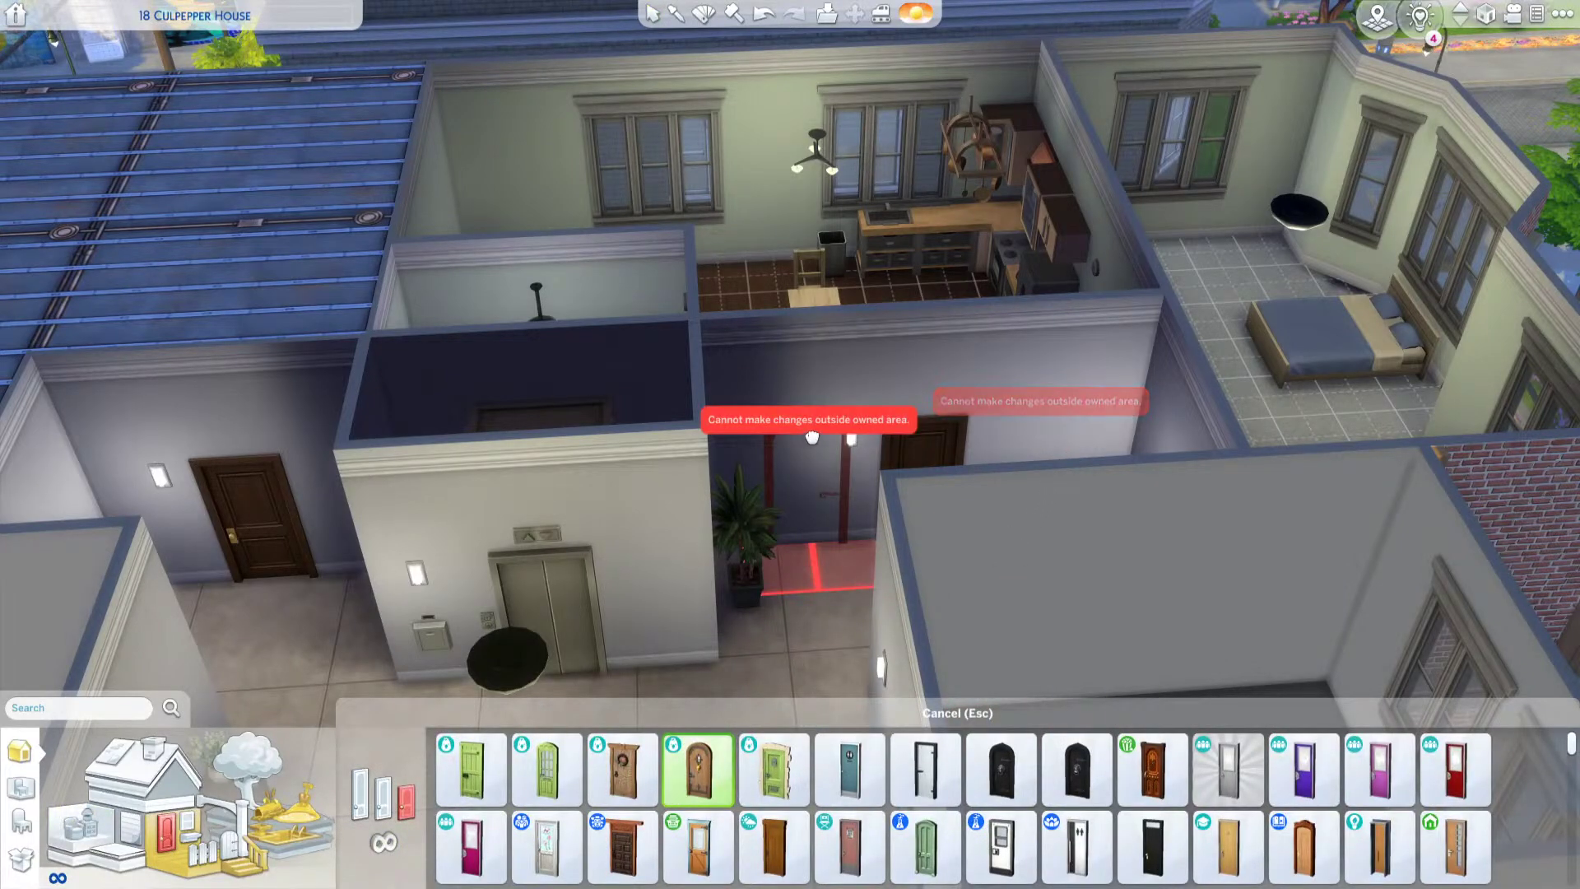
pyautogui.press('Escape')
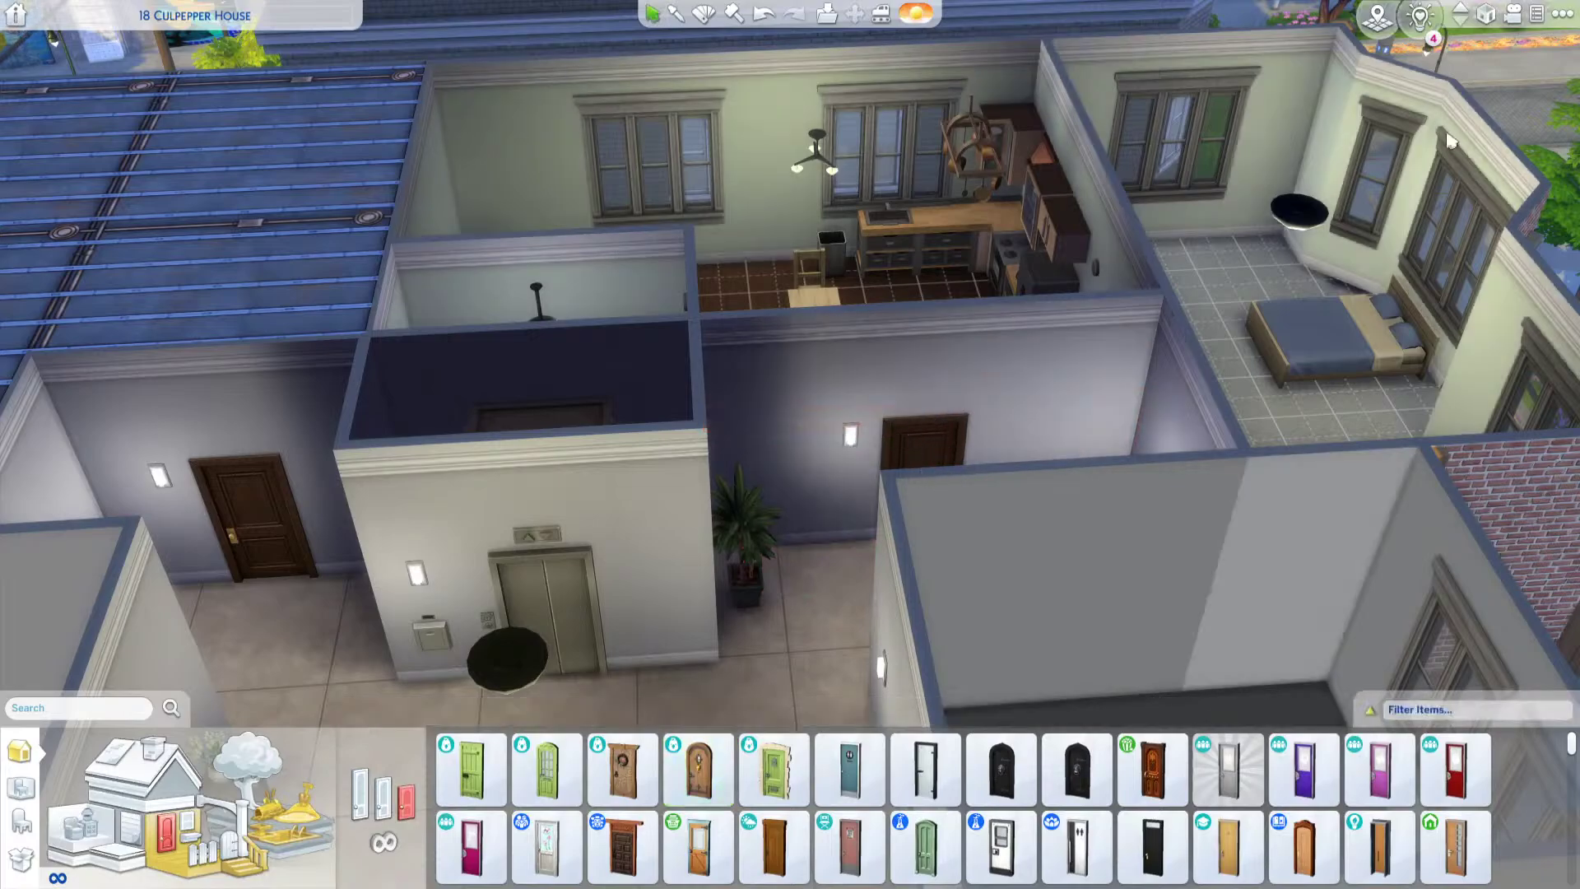
# Step: Show the rugs from the Decorations category of the object catalog, with the bedroom in view
pyautogui.scroll(5, 957, 438)
pyautogui.scroll(2, 988, 407)
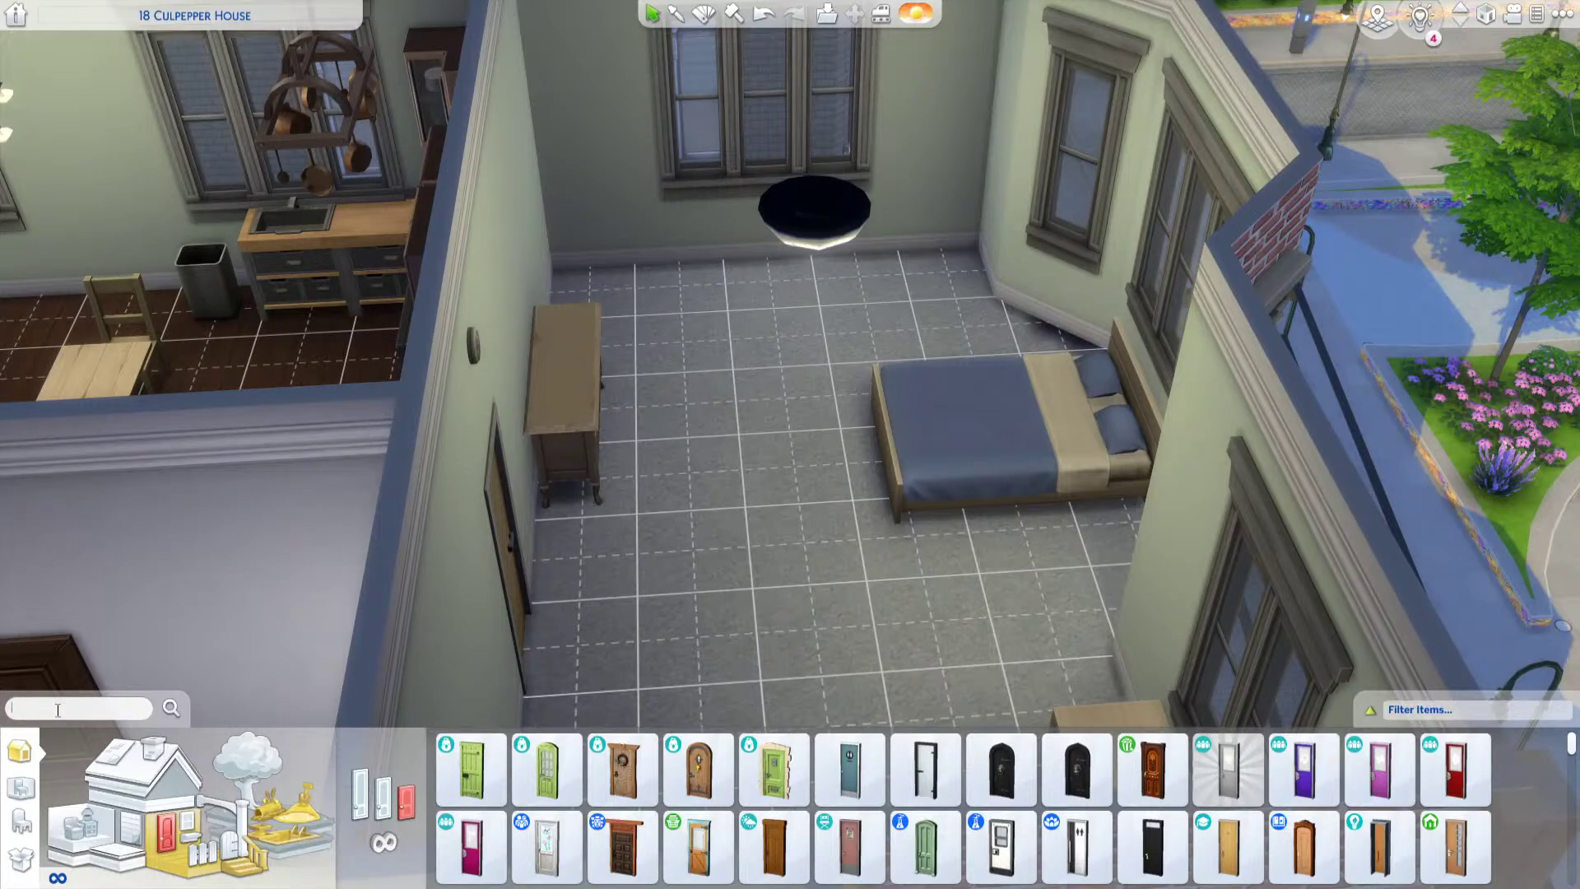
pyautogui.click(22, 818)
pyautogui.click(169, 747)
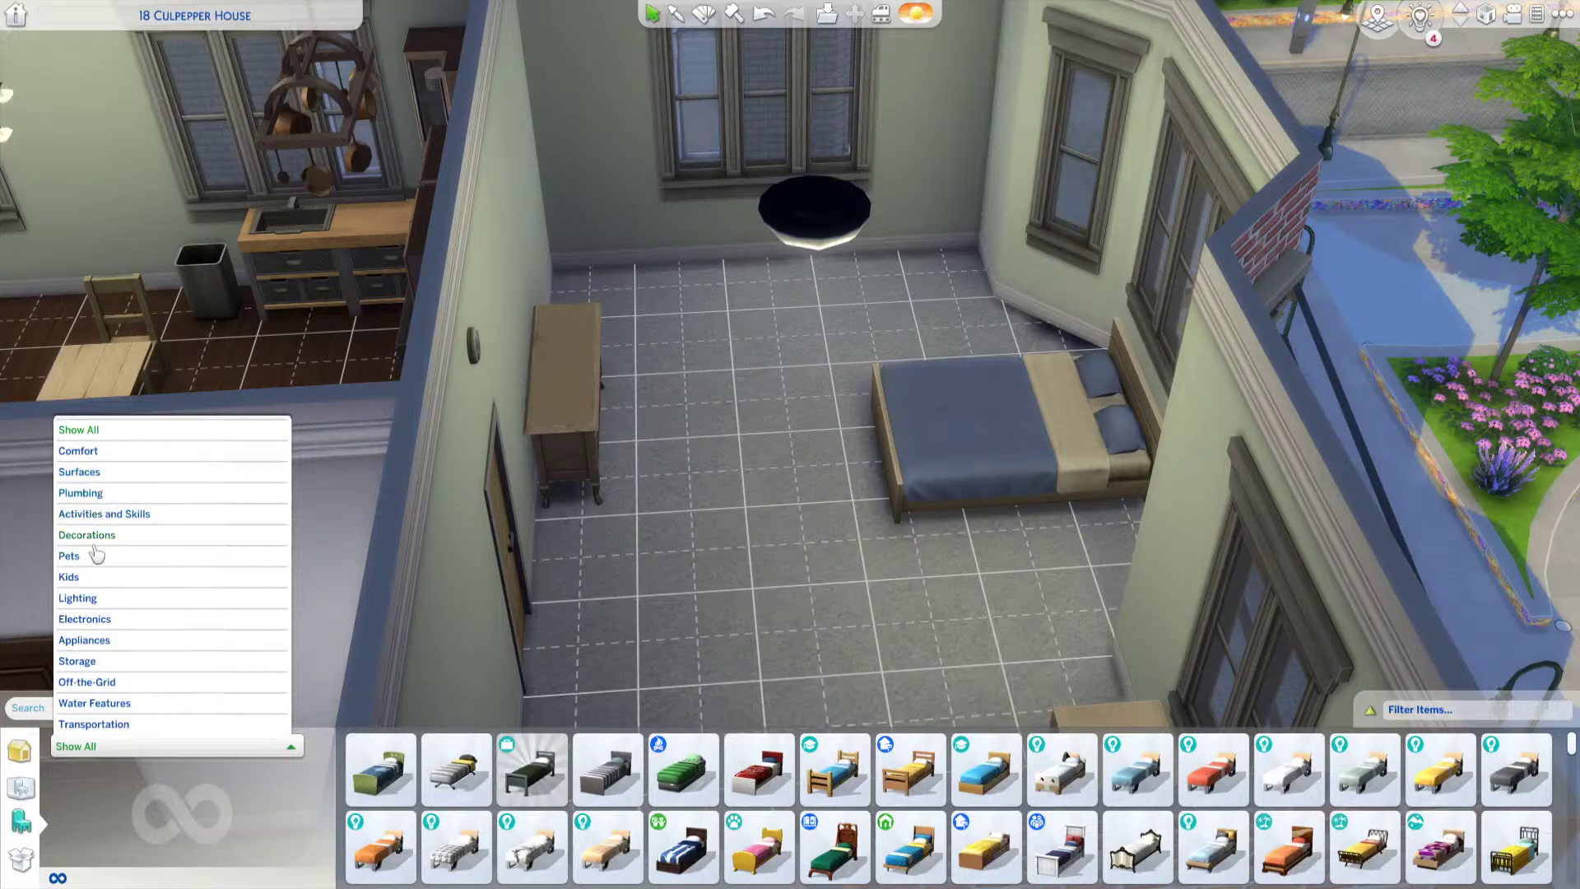
pyautogui.click(86, 472)
pyautogui.click(107, 746)
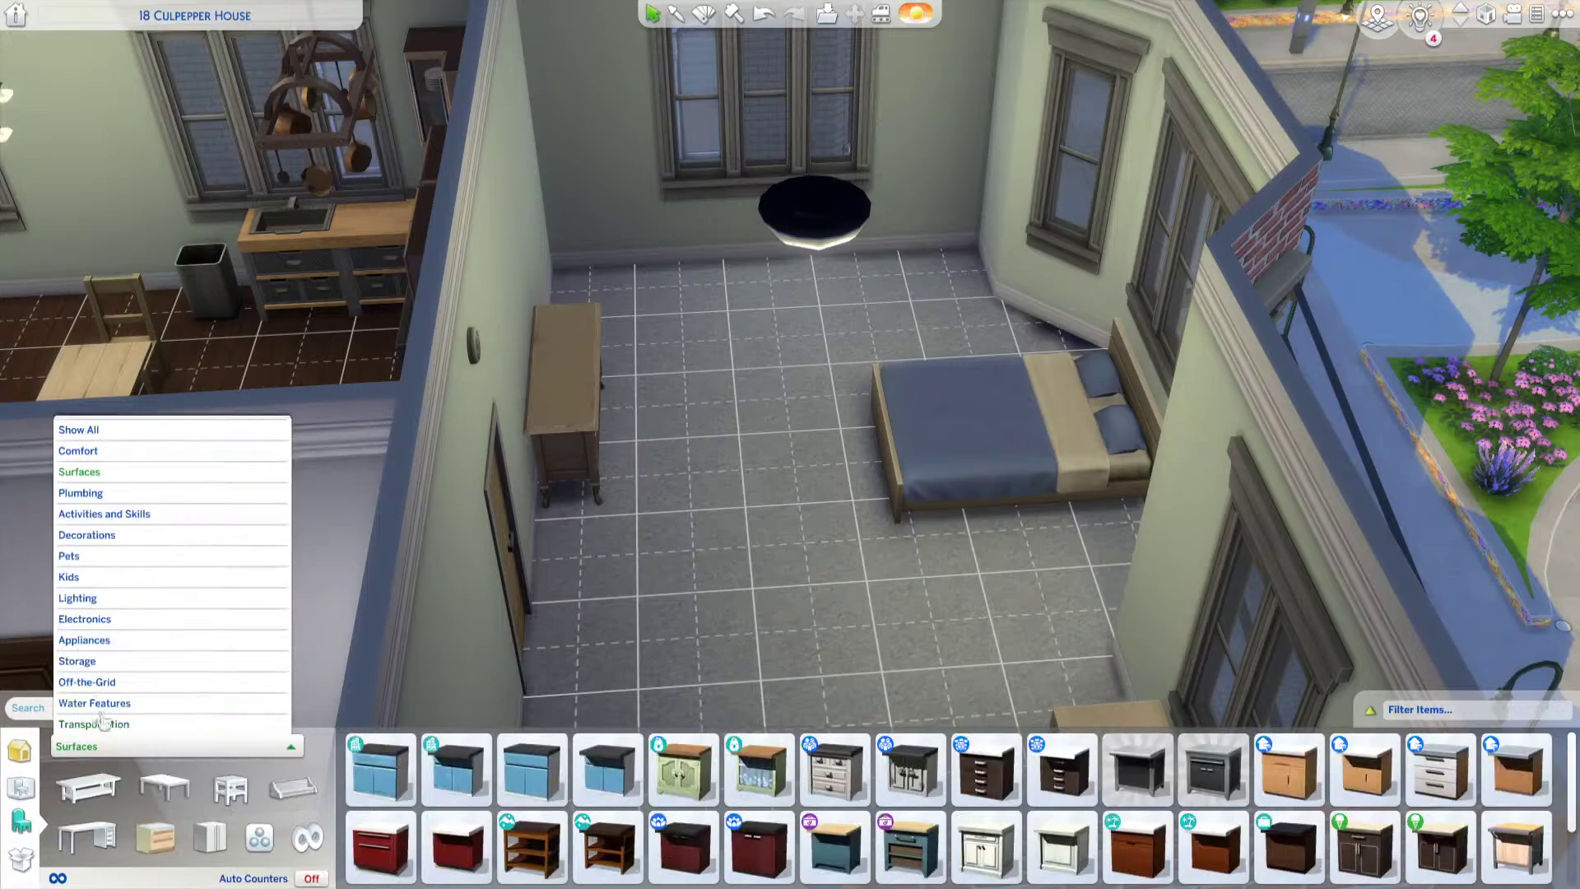
pyautogui.click(86, 536)
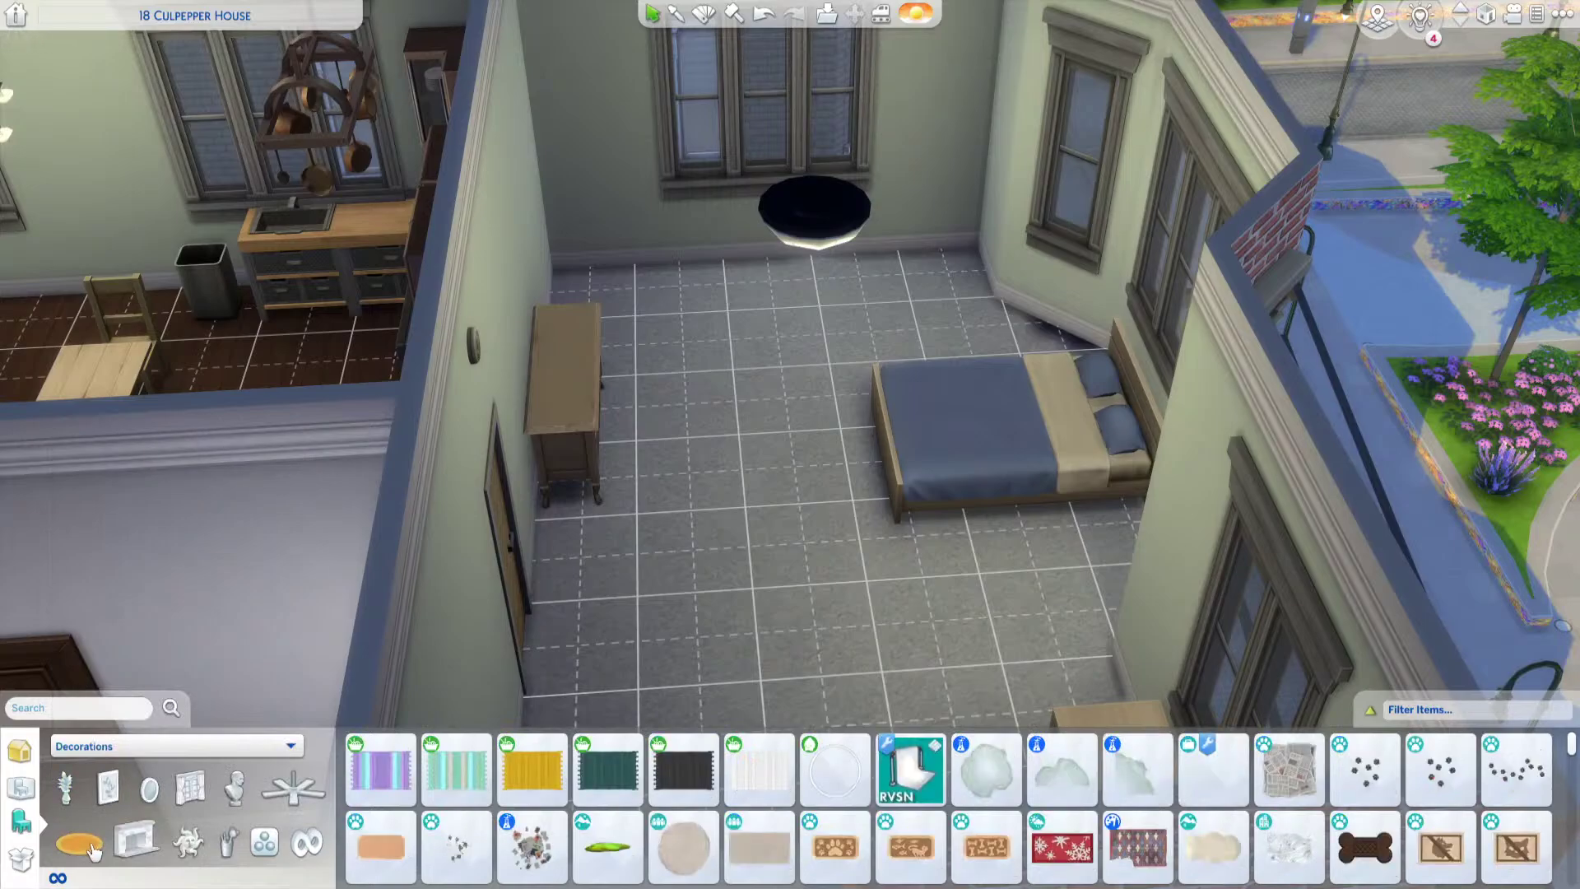
# Step: Find the clueFloor1x2_EP01GENchalkOutline item among the rugs and place its black gnome design on the bedroom floor near the door
pyautogui.scroll(-3, 1201, 817)
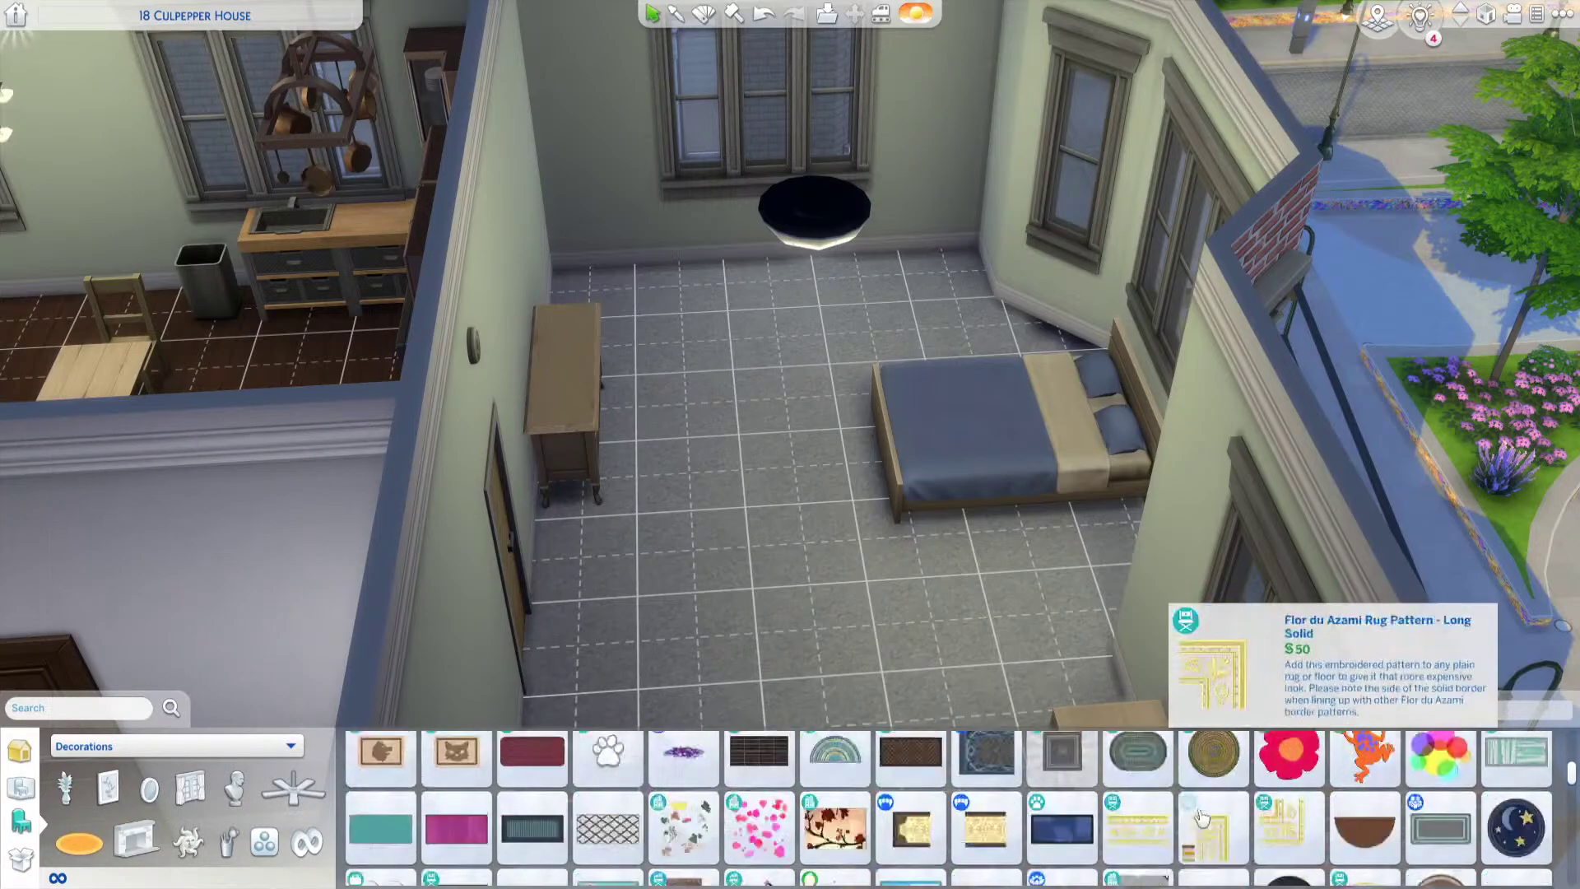
pyautogui.scroll(-5, 1201, 817)
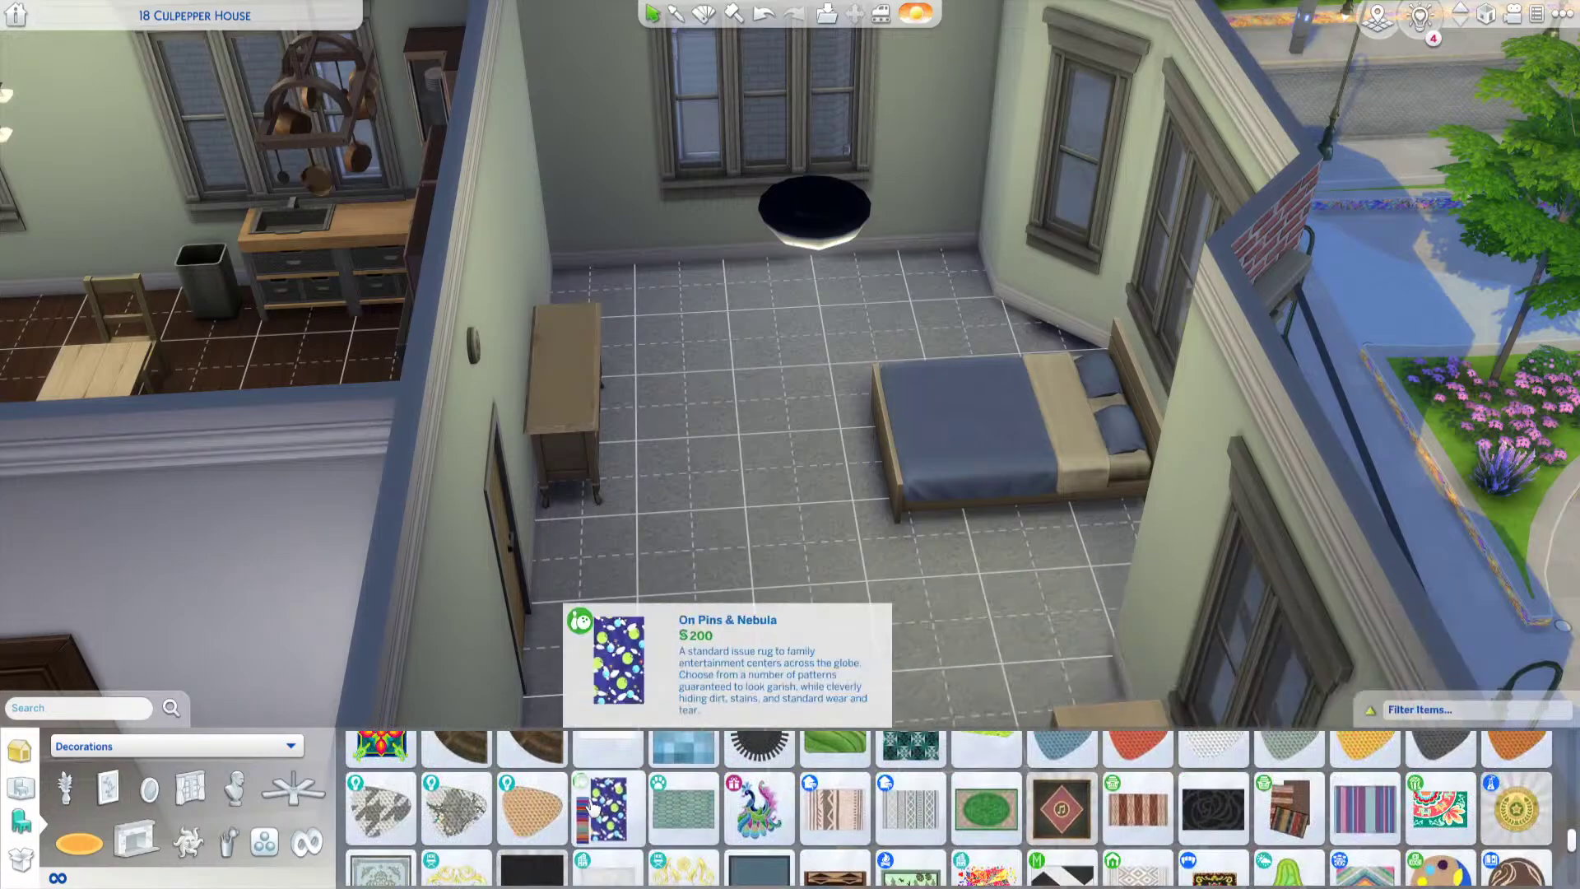
pyautogui.scroll(-3, 594, 810)
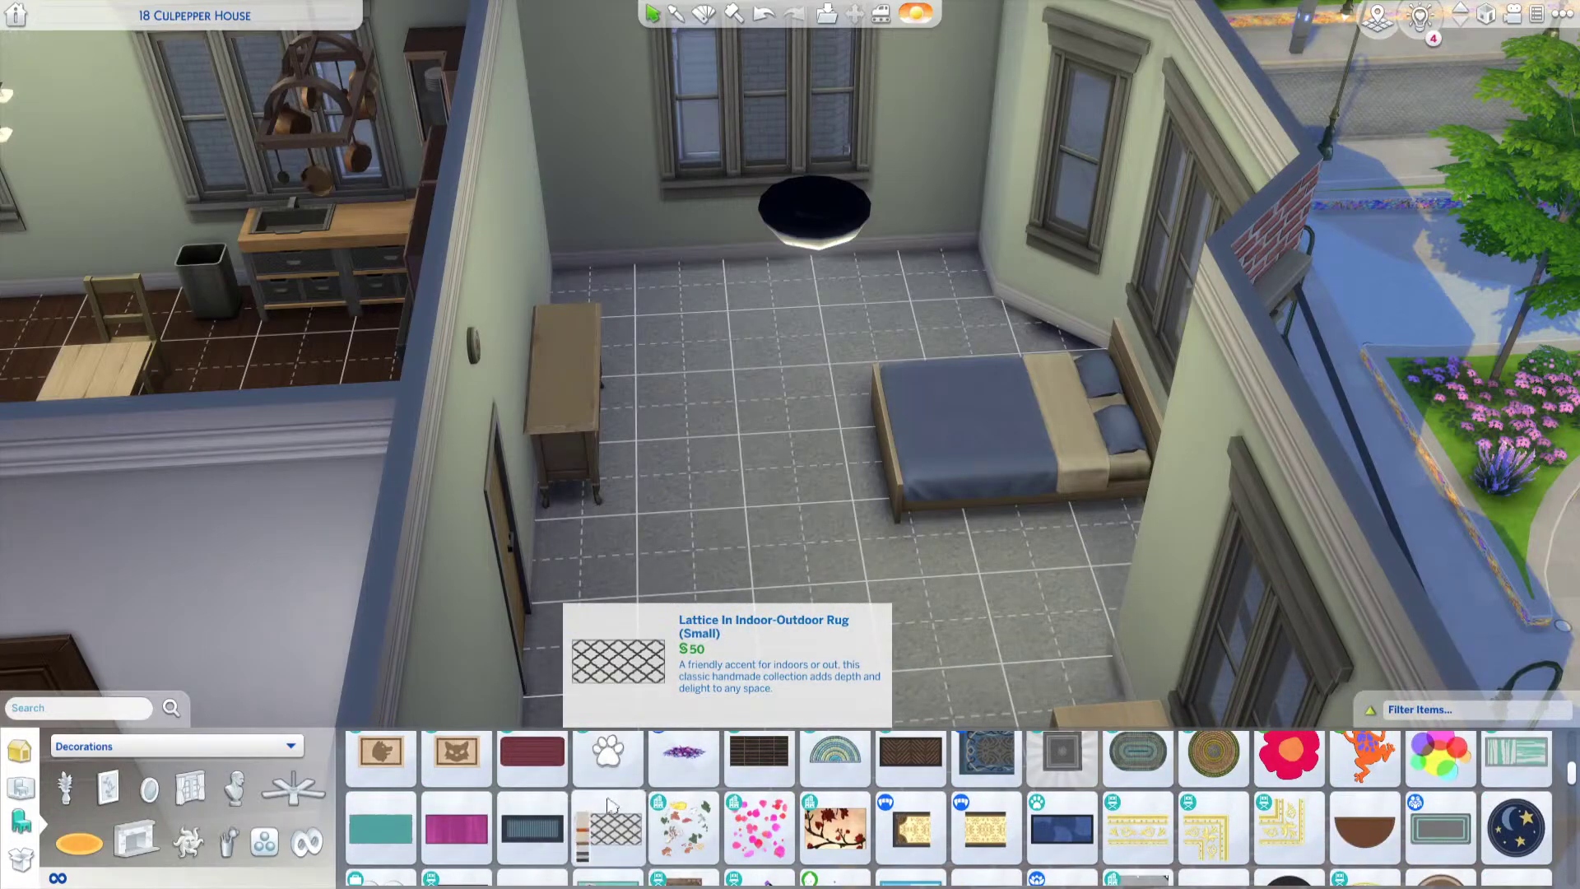
pyautogui.scroll(-2, 609, 805)
pyautogui.scroll(-2, 609, 805)
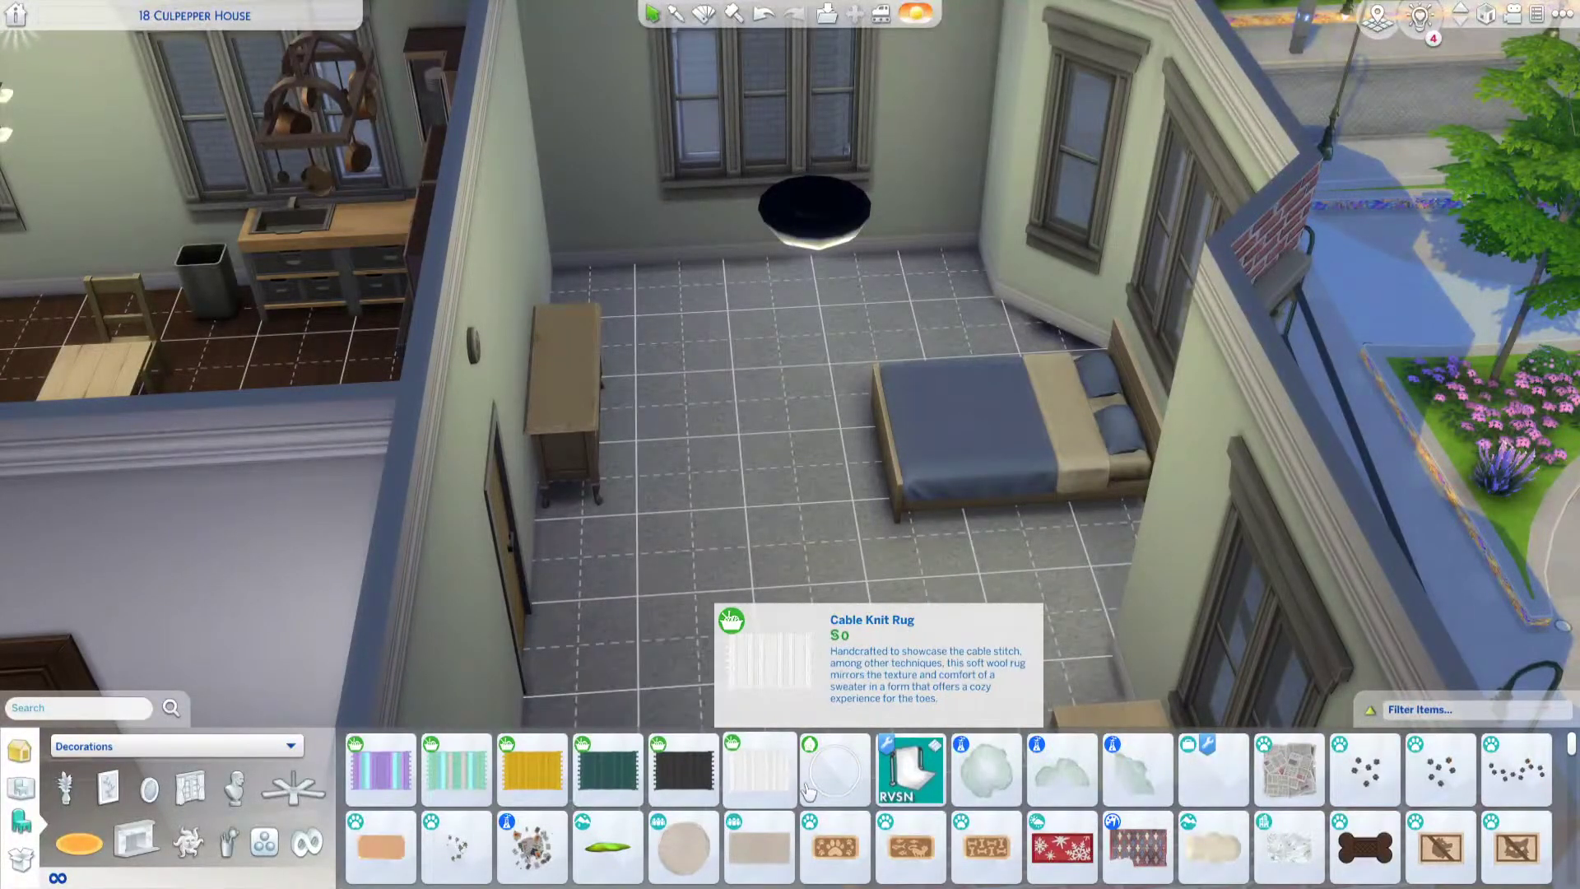
pyautogui.click(1189, 788)
pyautogui.click(690, 554)
# Step: Shift the gnome floor decal slightly on the bedroom floor, toward the wooden table by the wall
pyautogui.scroll(3, 687, 568)
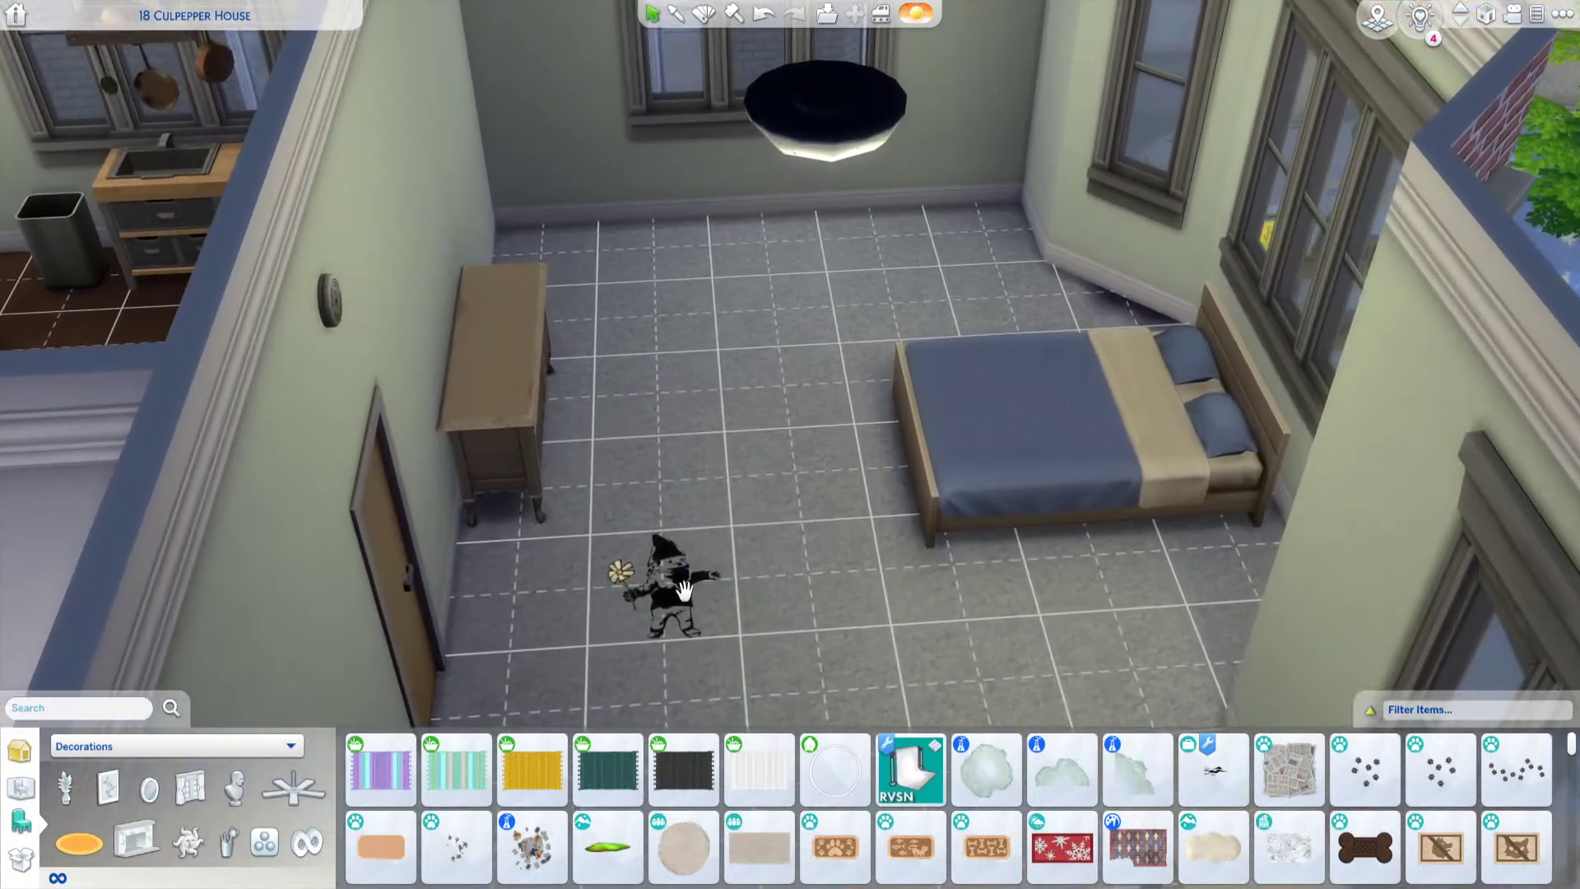
pyautogui.press('a')
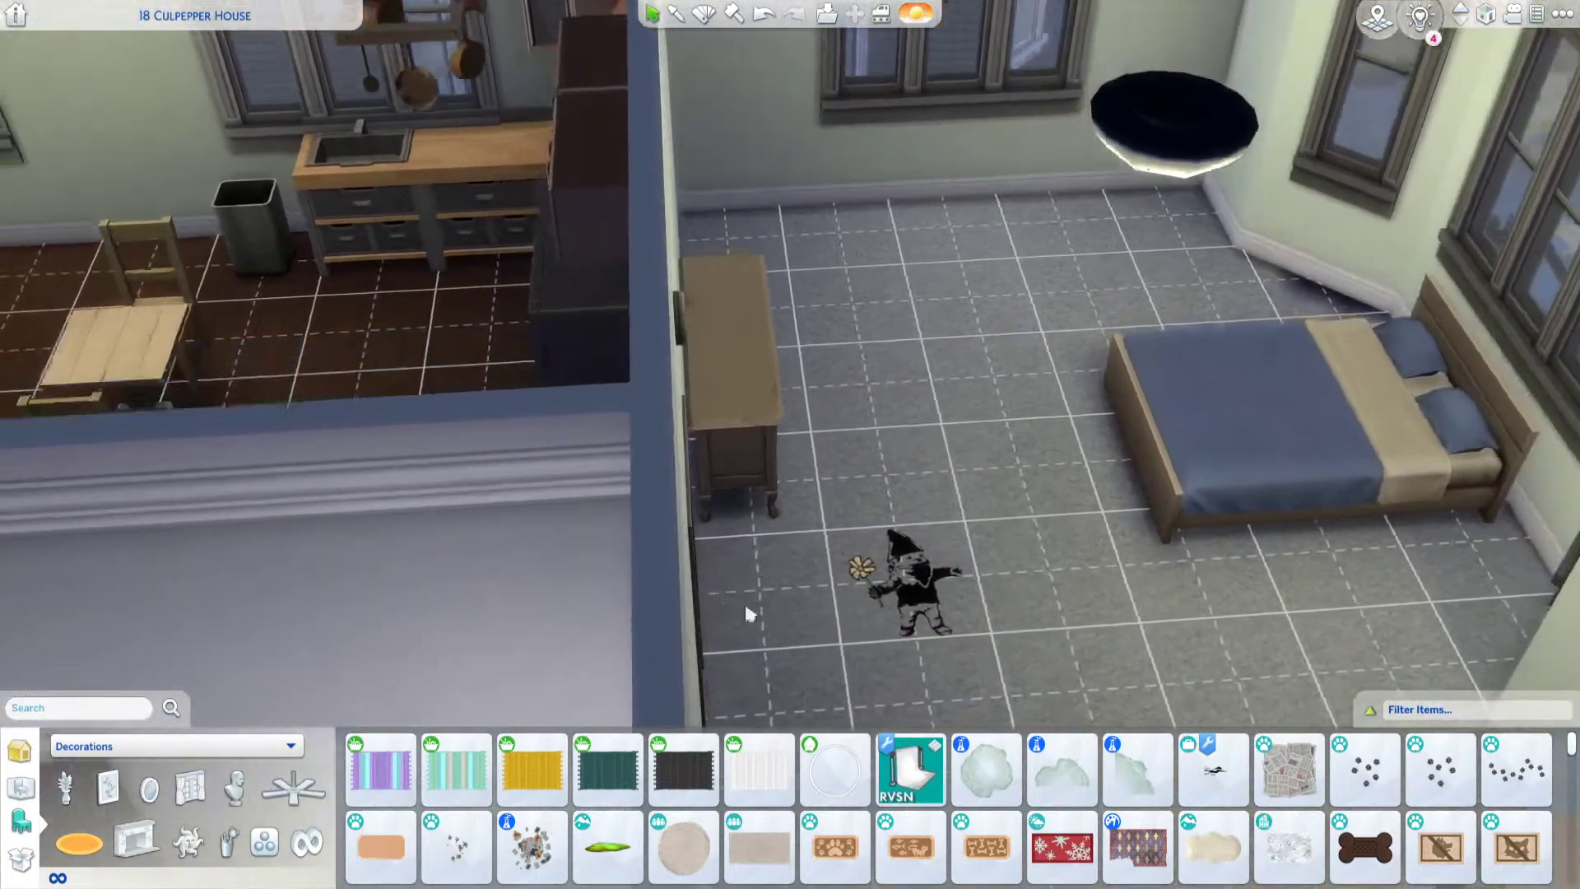
pyautogui.moveTo(746, 609); pyautogui.dragTo(892, 628, button='middle')
pyautogui.scroll(2, 870, 624)
pyautogui.scroll(5, 873, 631)
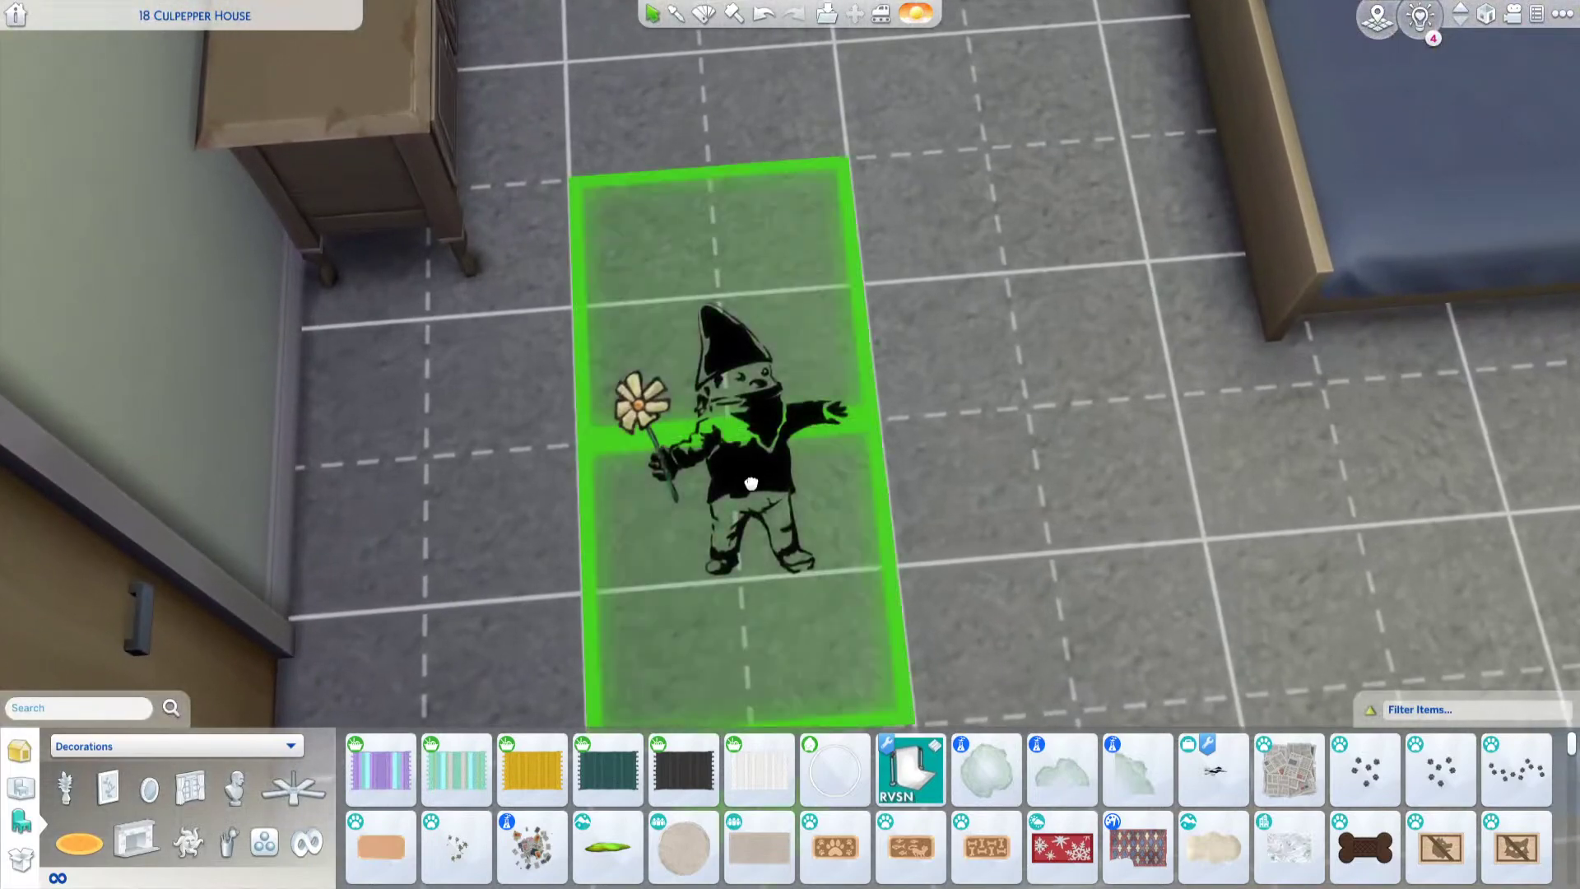
pyautogui.click(751, 483)
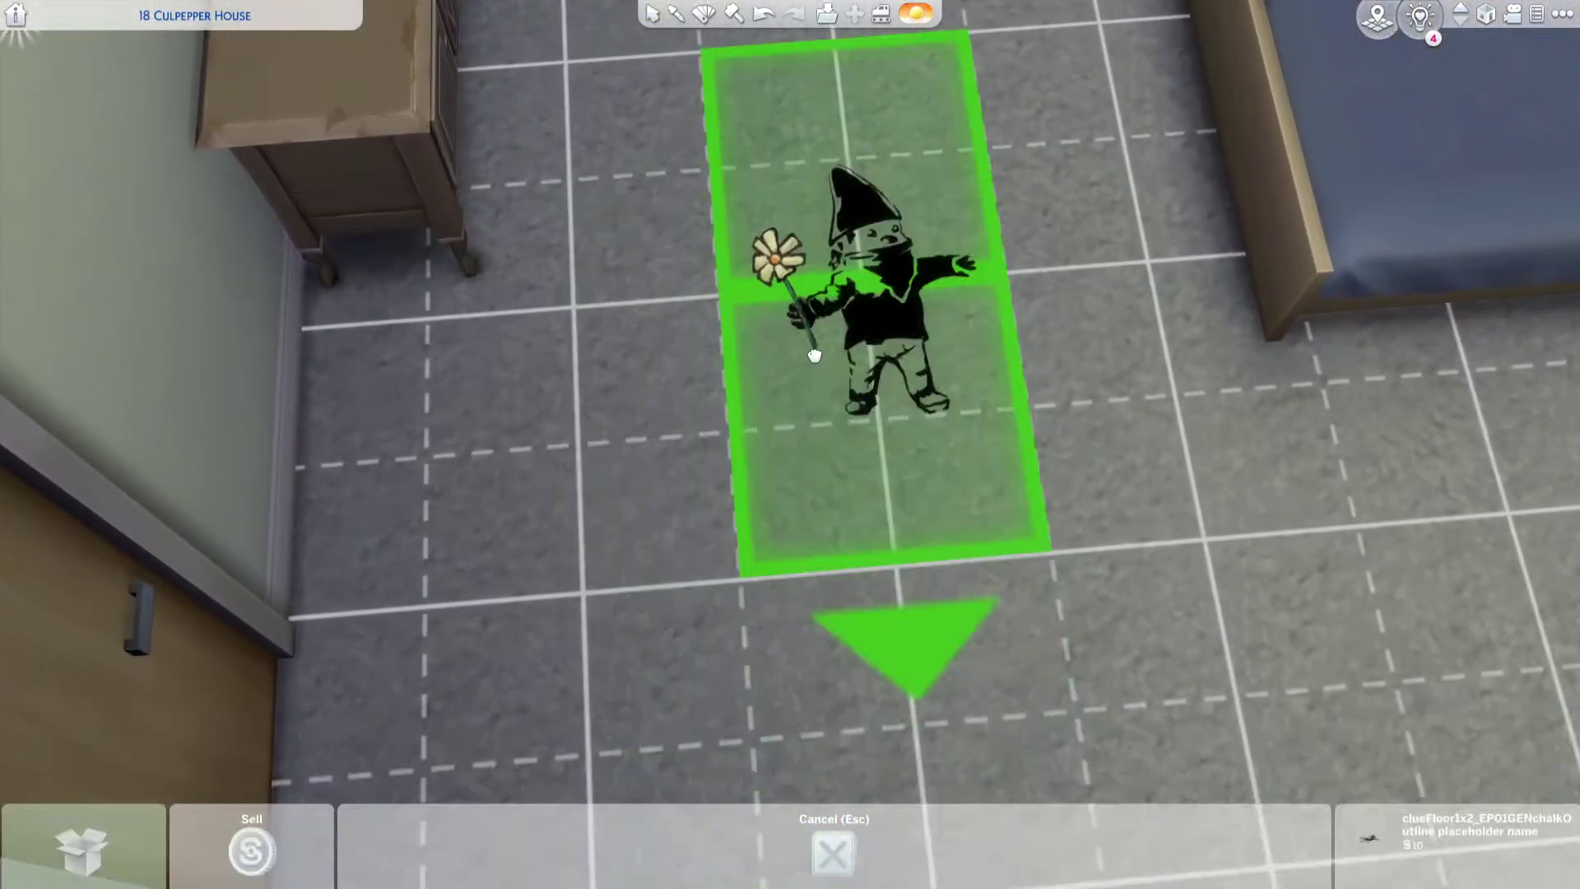
pyautogui.click(777, 403)
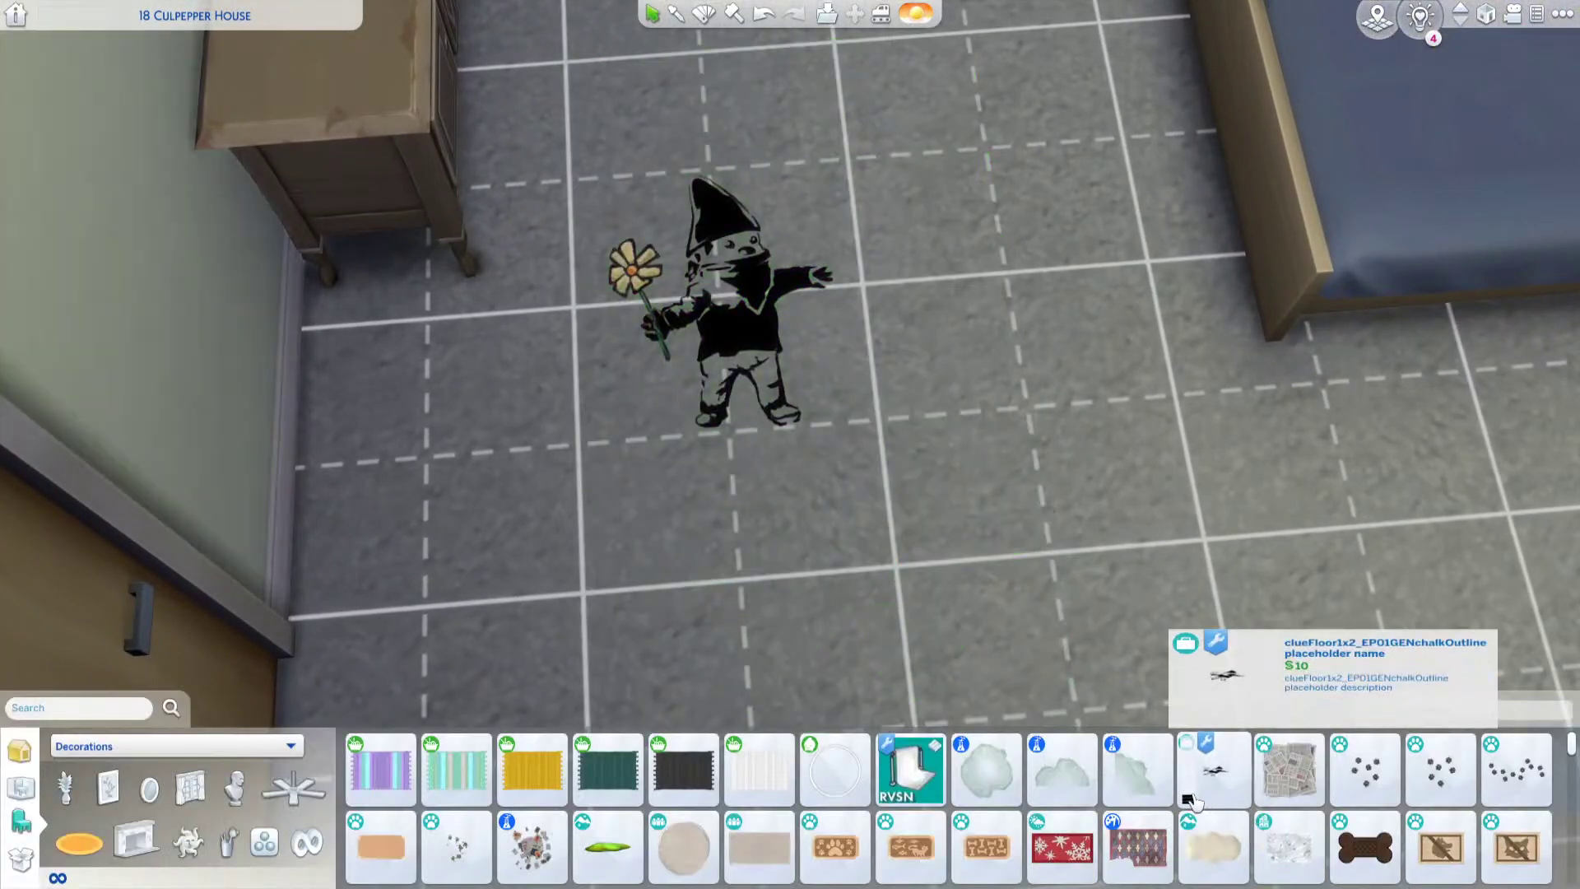
# Step: Place the colourful graffiti design of the chalk outline item on the floor between the gnome decal and the bed
pyautogui.click(1169, 764)
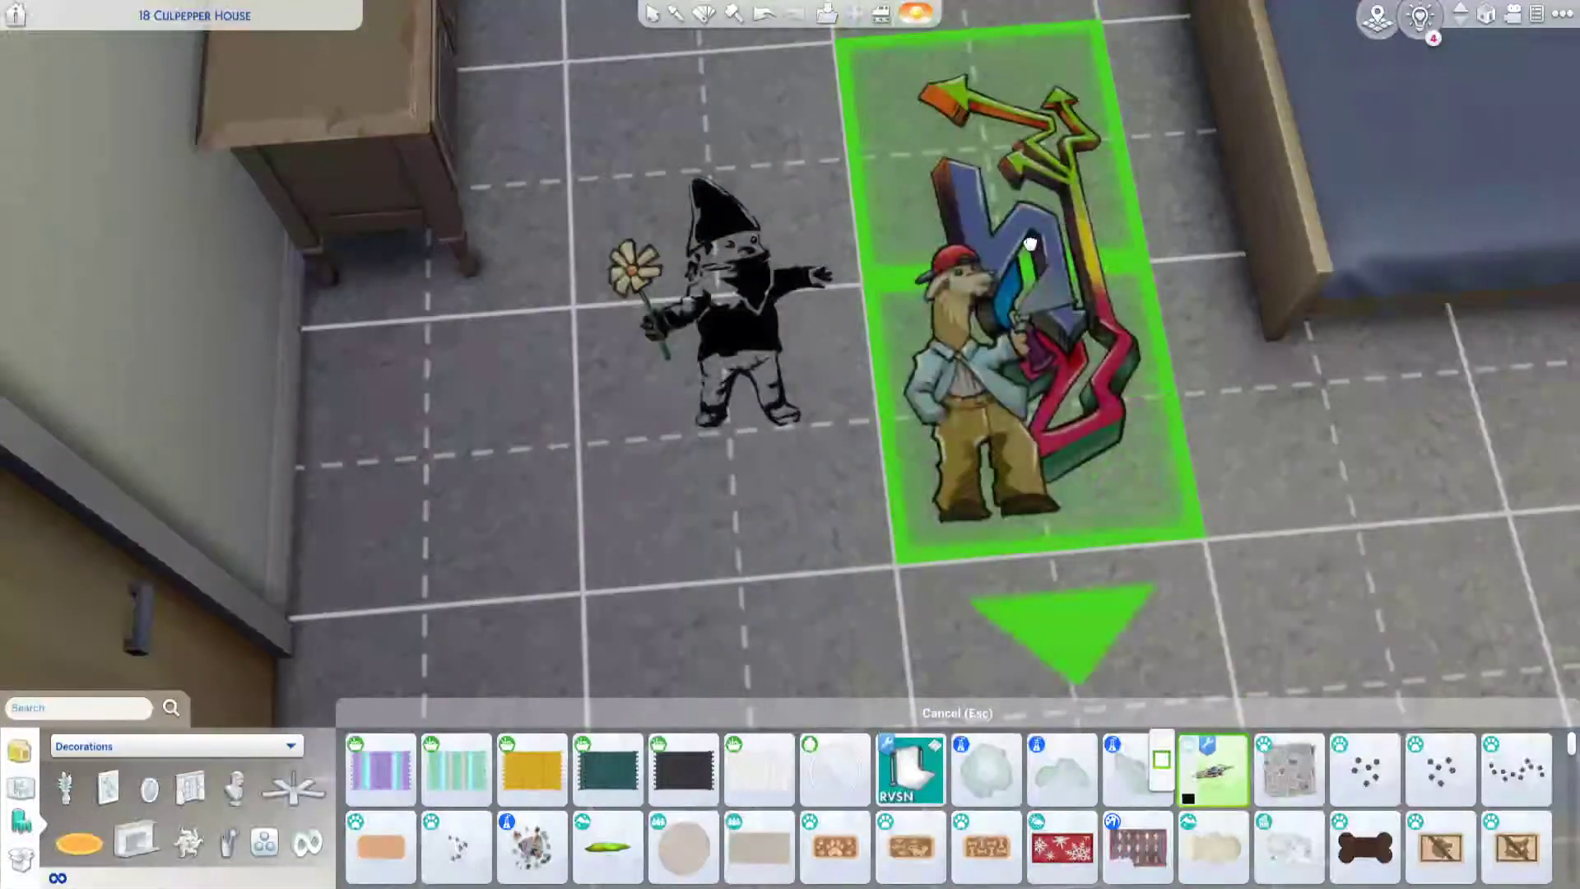
pyautogui.click(1030, 245)
pyautogui.scroll(-3, 852, 535)
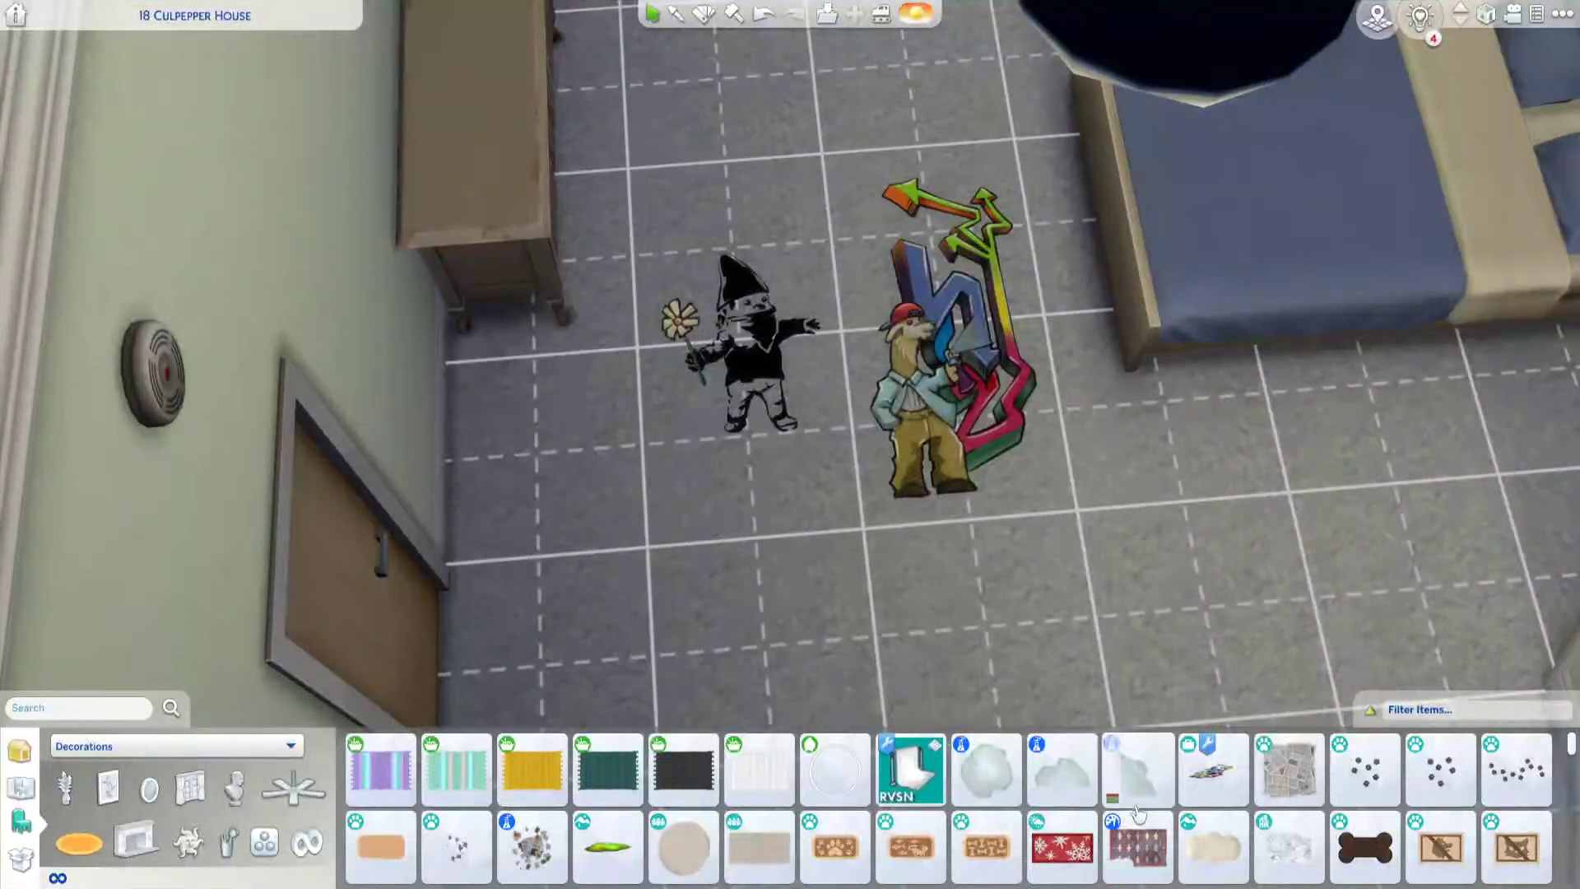
pyautogui.click(1182, 761)
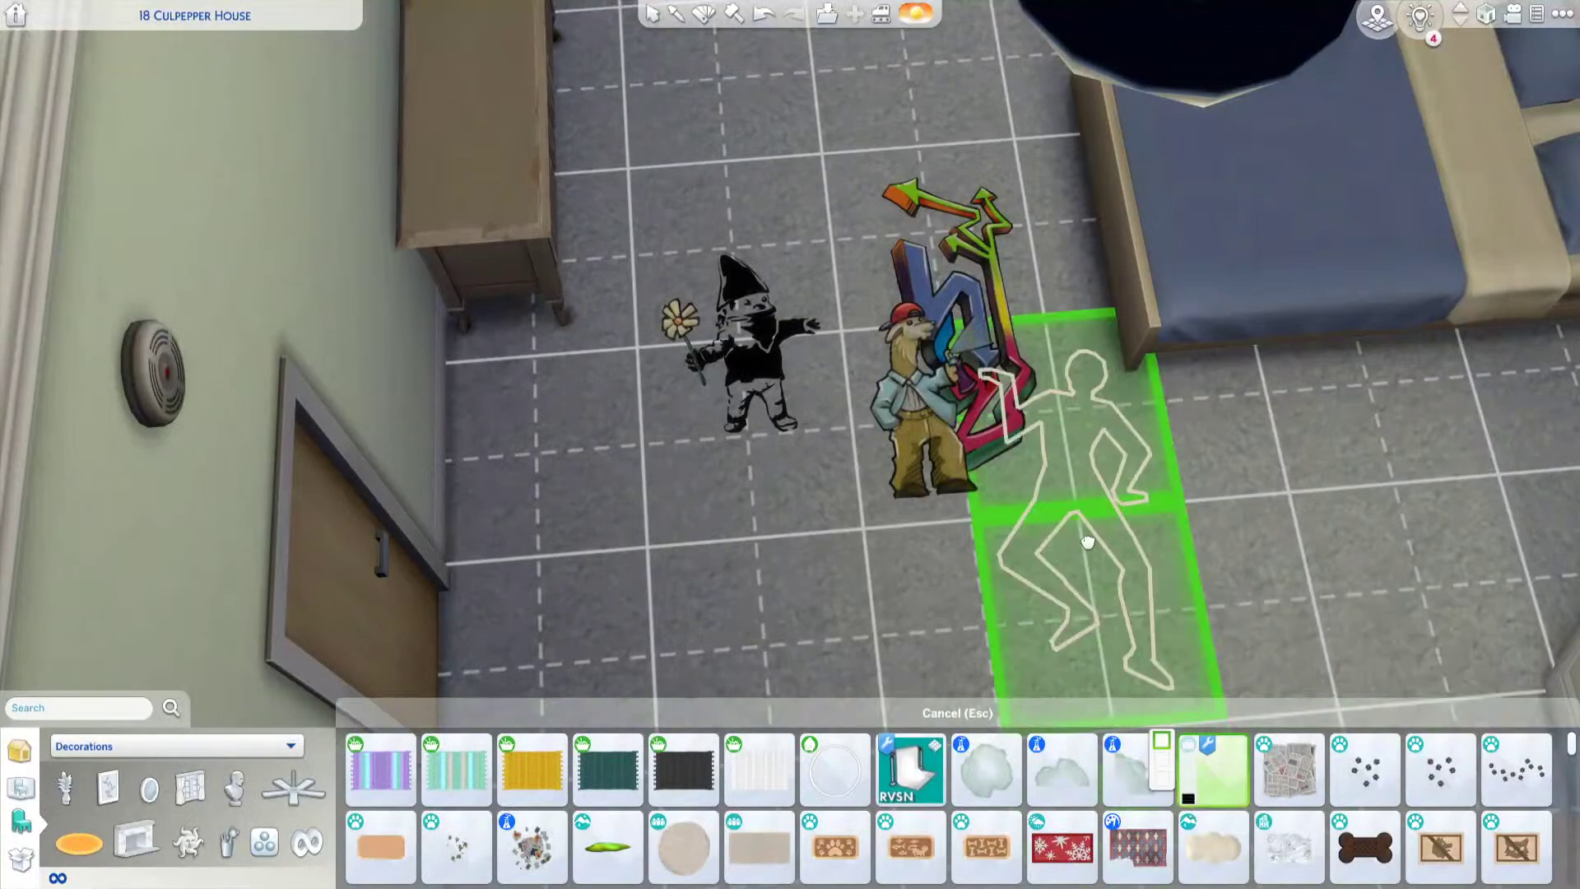
pyautogui.scroll(-2, 1287, 556)
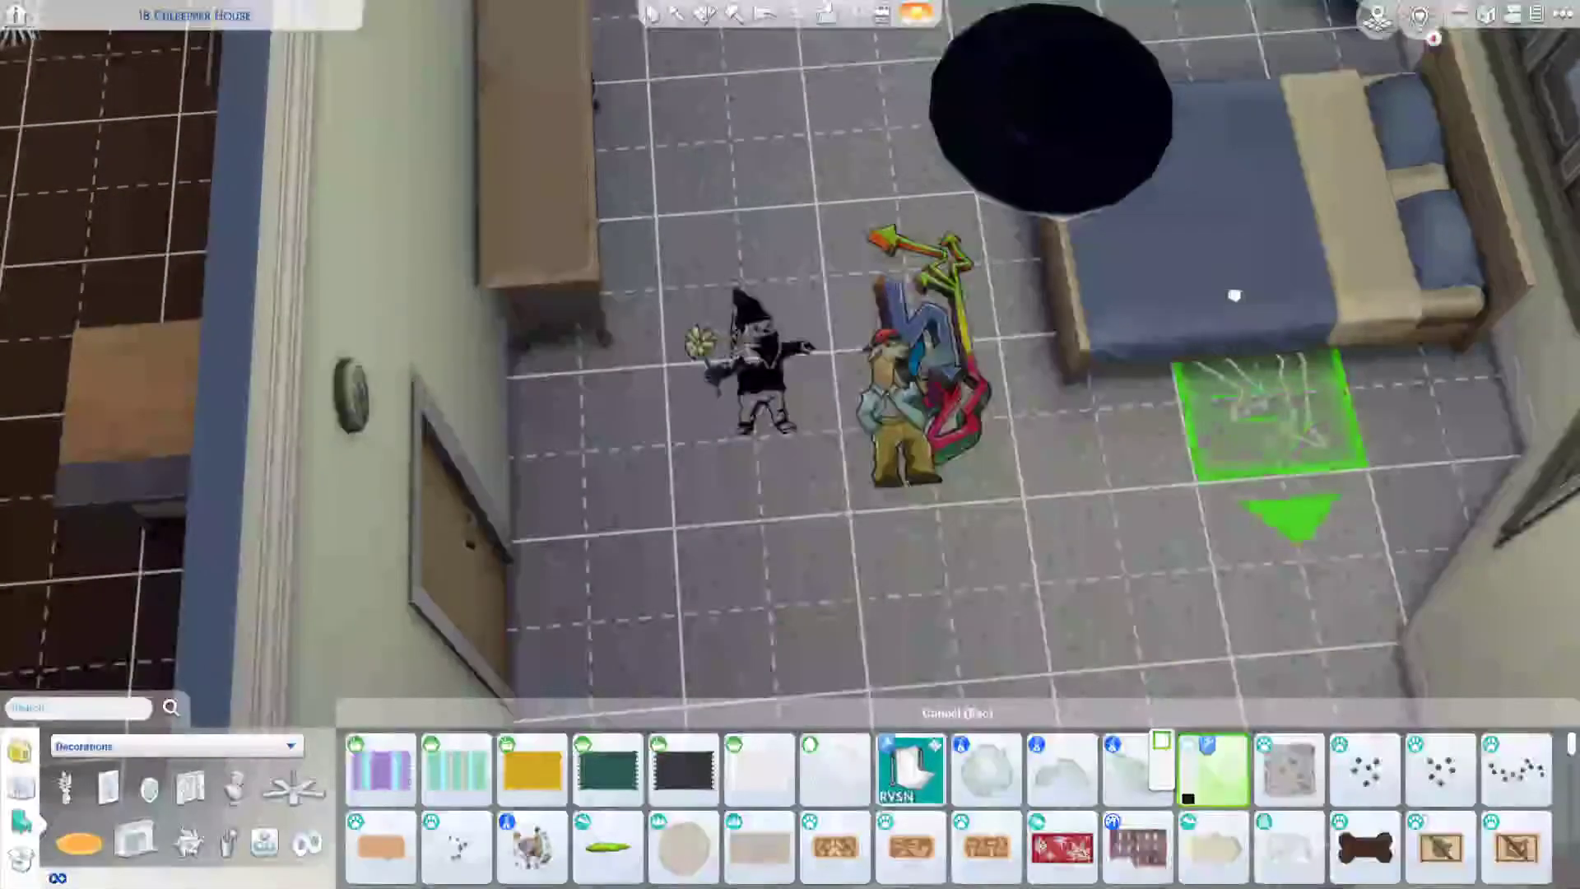
pyautogui.press('.')
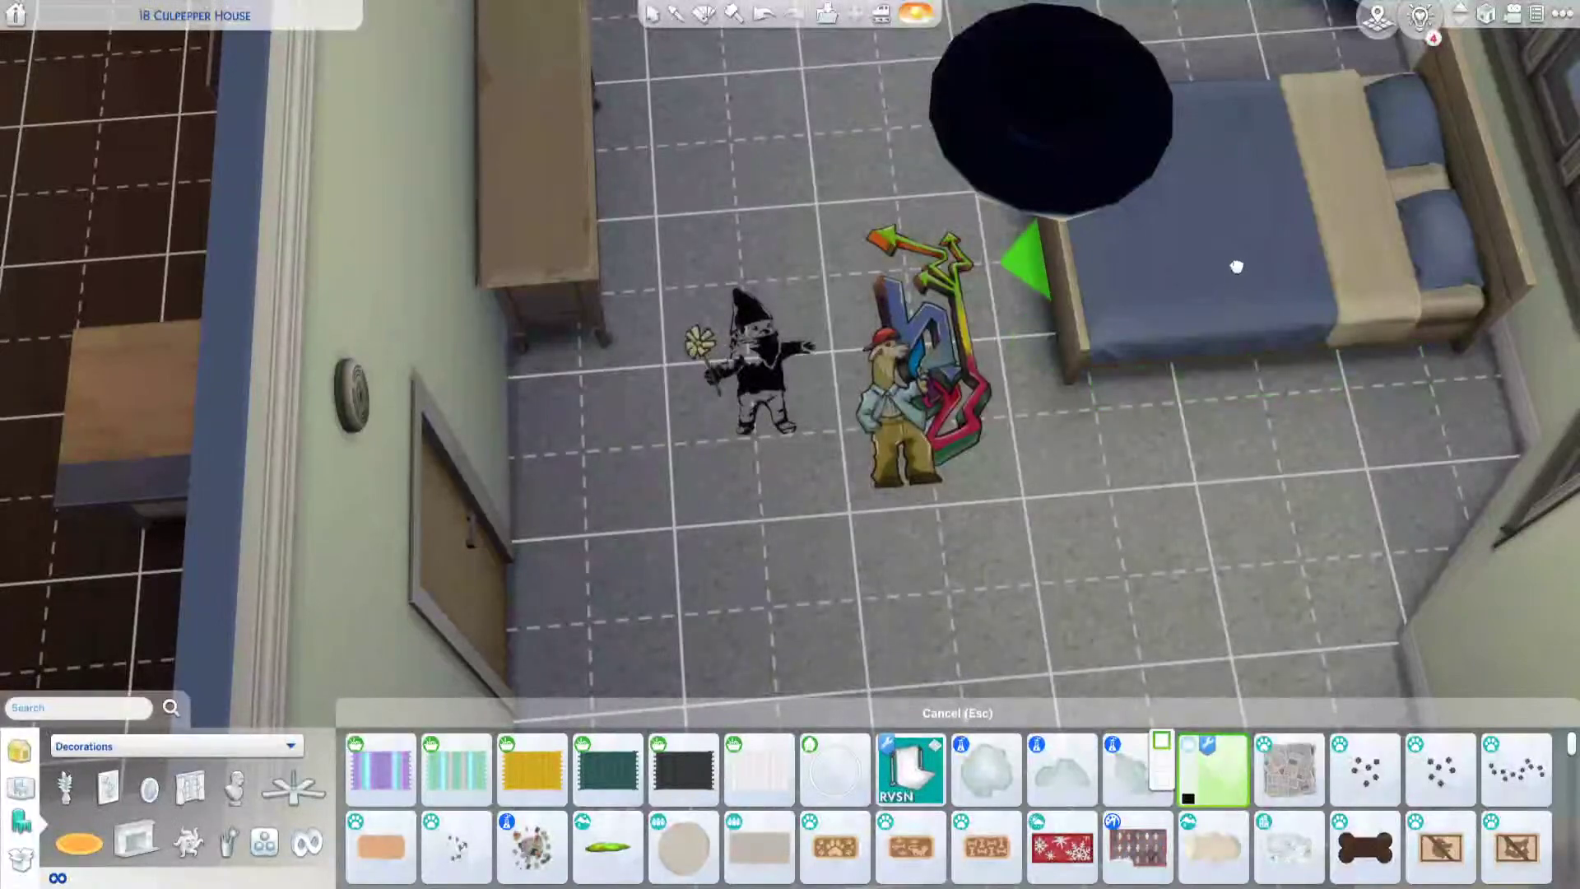
pyautogui.press('Escape')
pyautogui.moveTo(1173, 325)
pyautogui.mouseDown()
pyautogui.moveTo(1157, 165)
pyautogui.moveTo(1135, 141)
pyautogui.moveTo(1160, 317)
pyautogui.mouseUp()
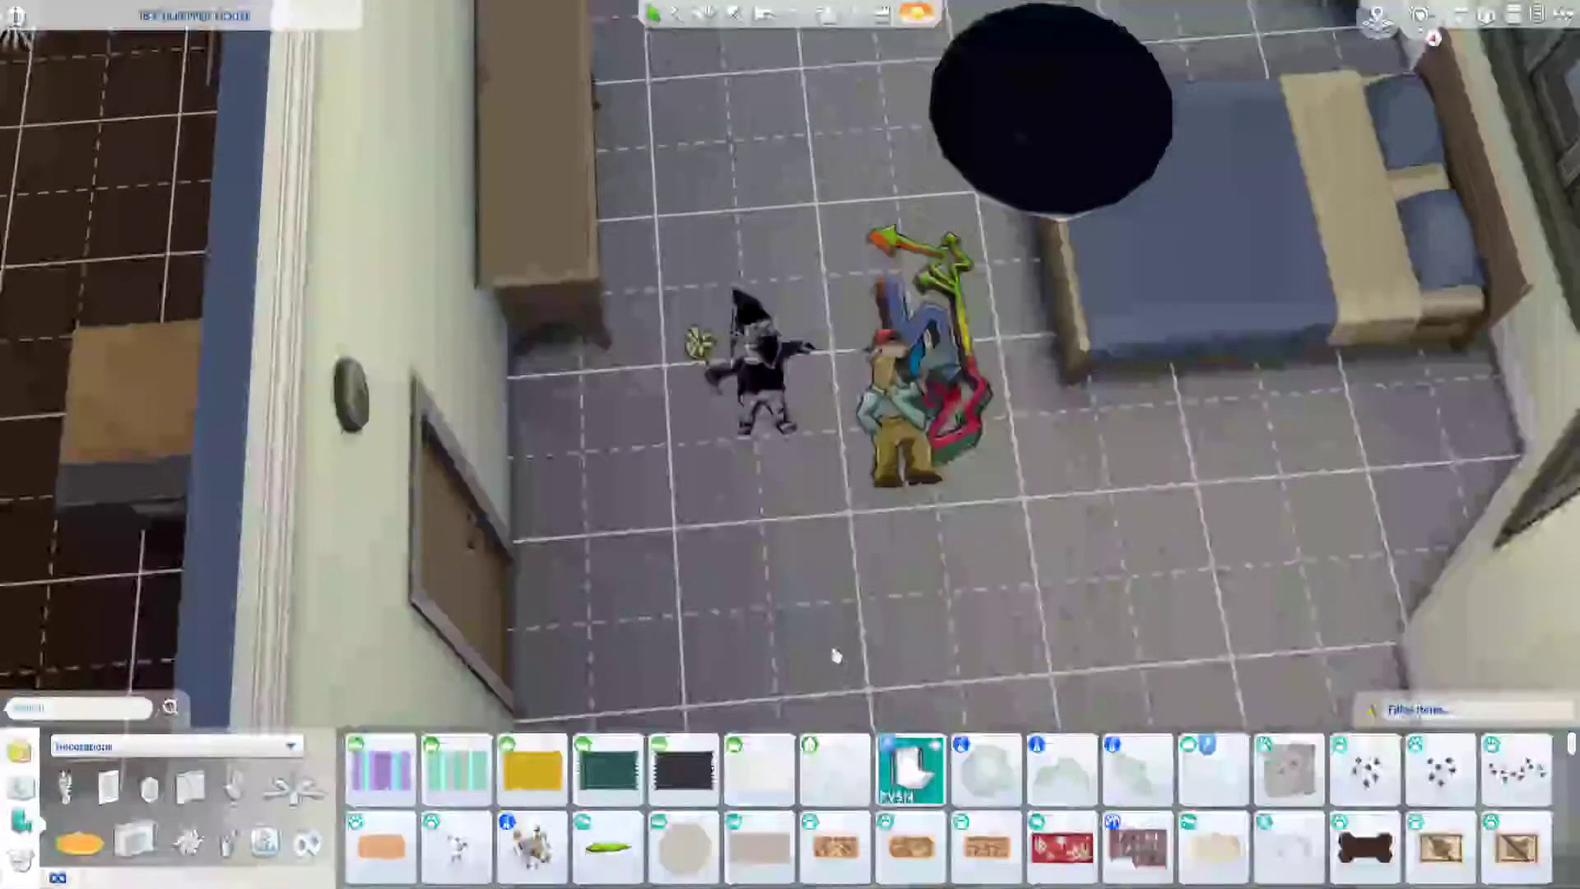
pyautogui.press('a')
pyautogui.press('s')
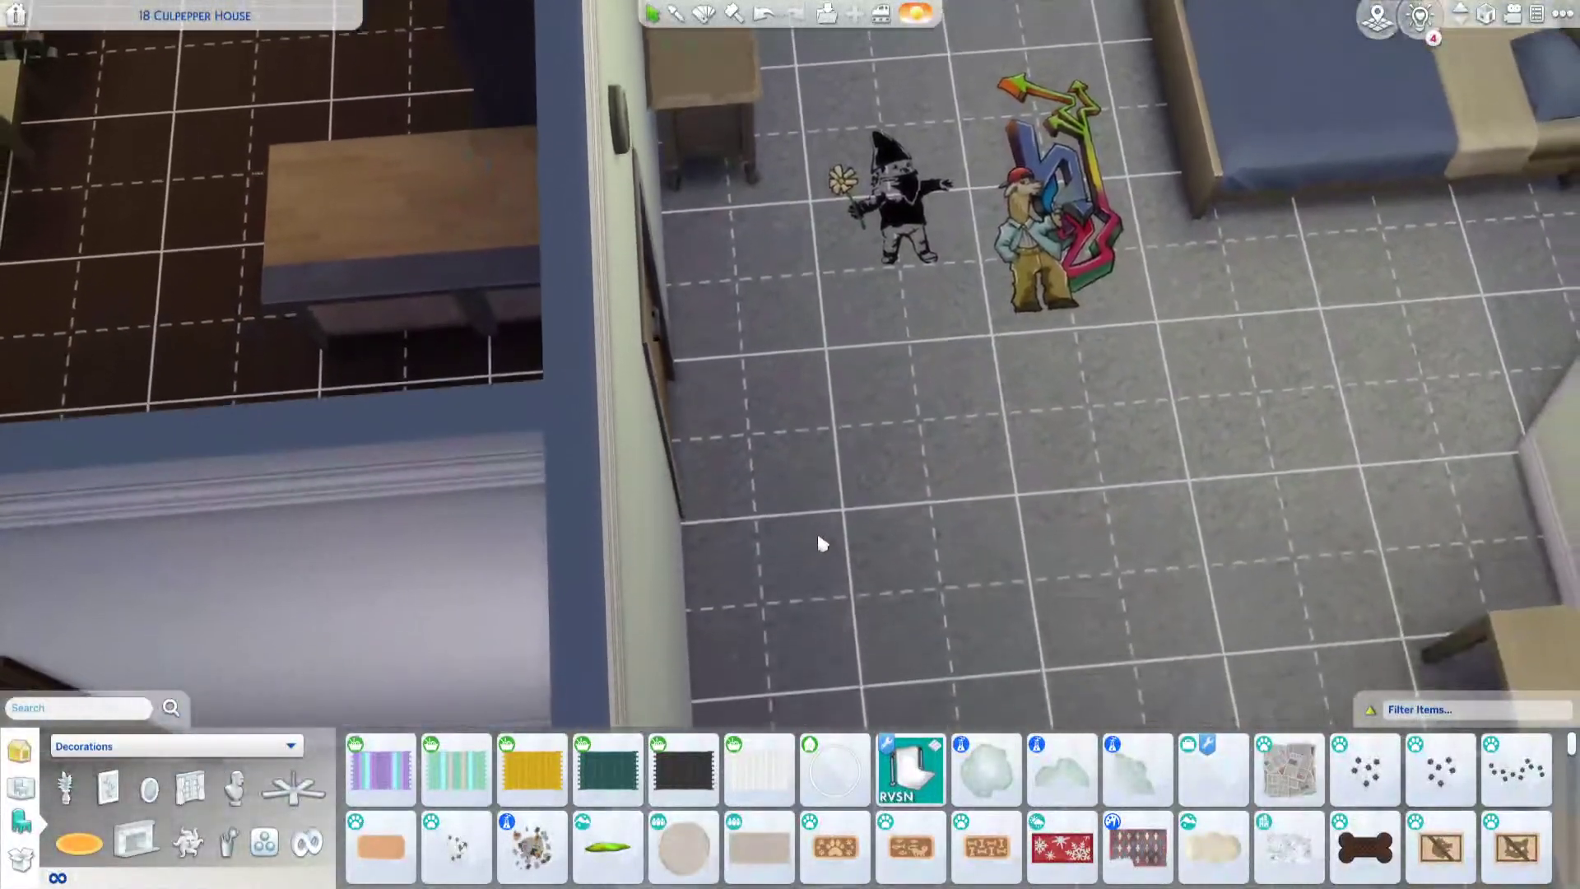
pyautogui.scroll(-3, 810, 539)
pyautogui.moveTo(805, 548); pyautogui.dragTo(793, 571, button='middle')
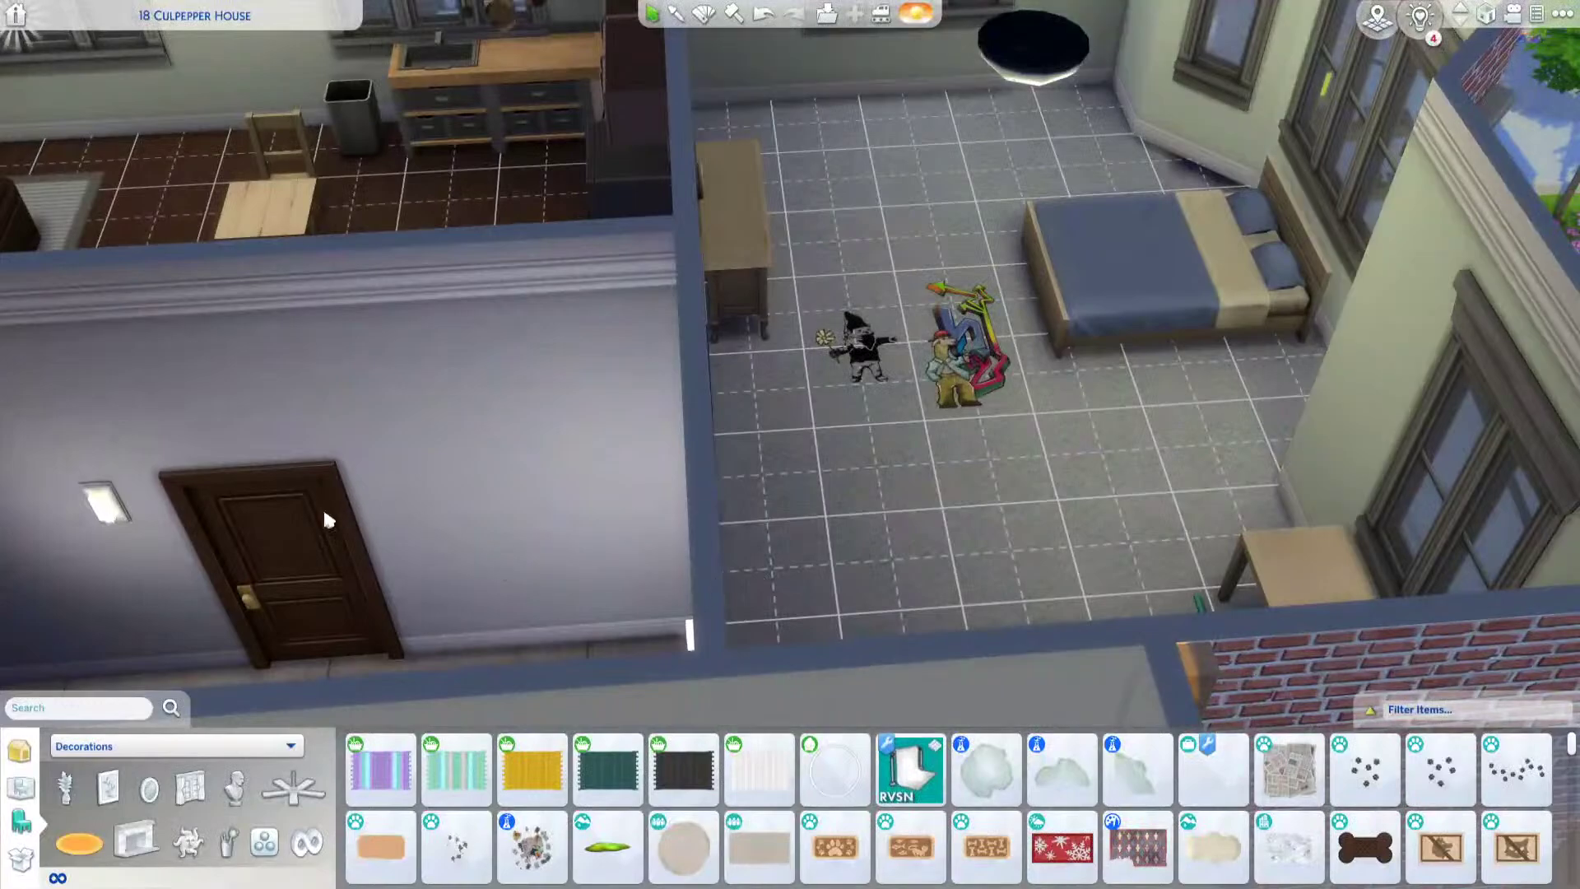
pyautogui.scroll(-2, 279, 524)
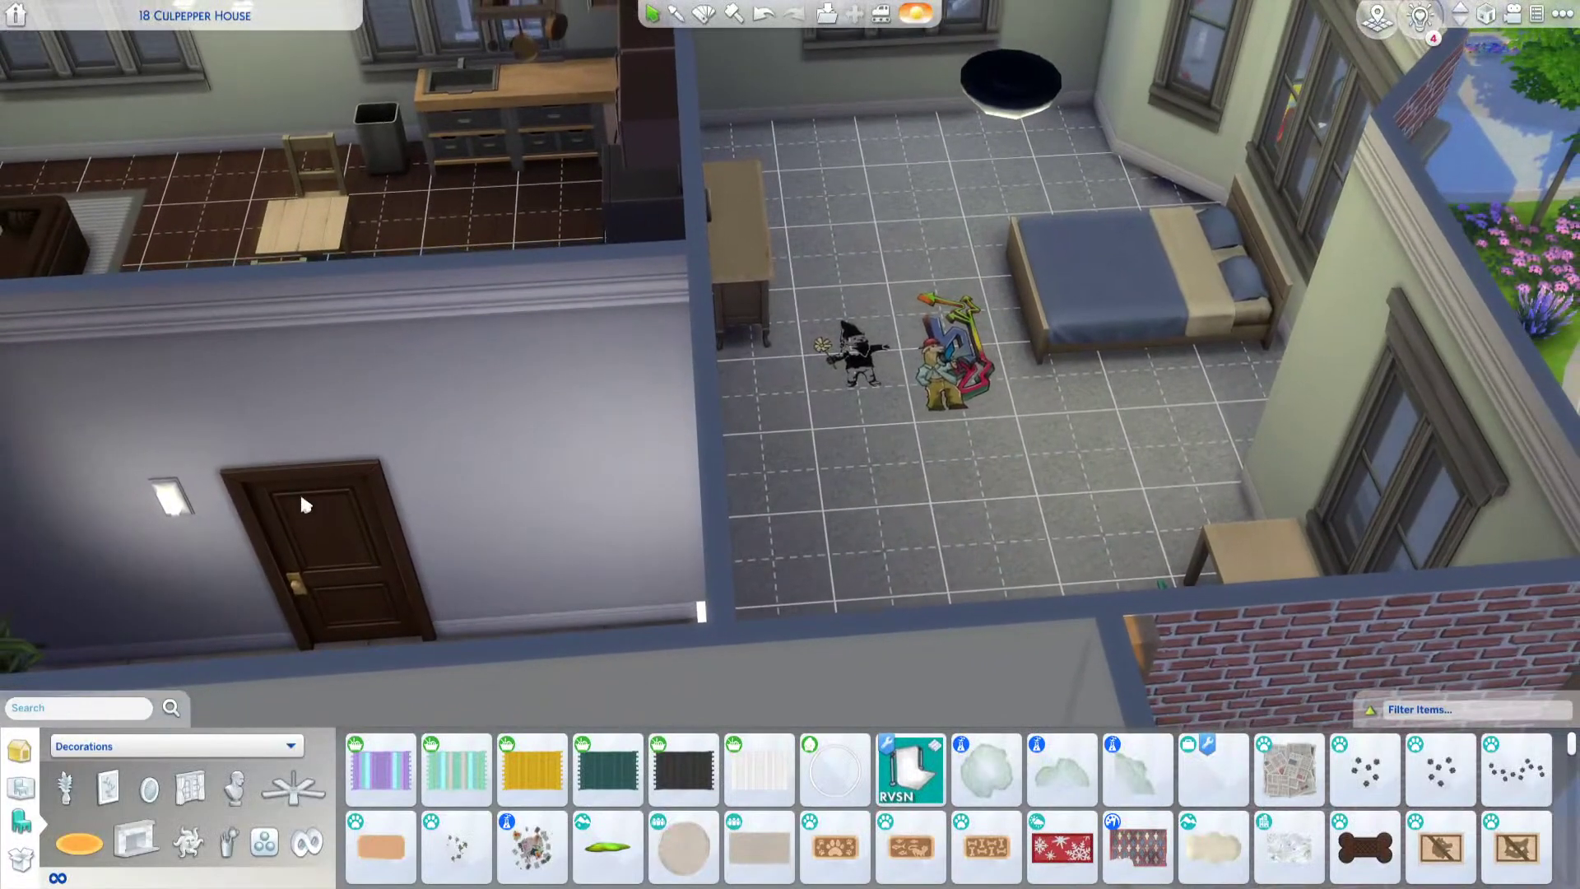
pyautogui.scroll(-5, 604, 520)
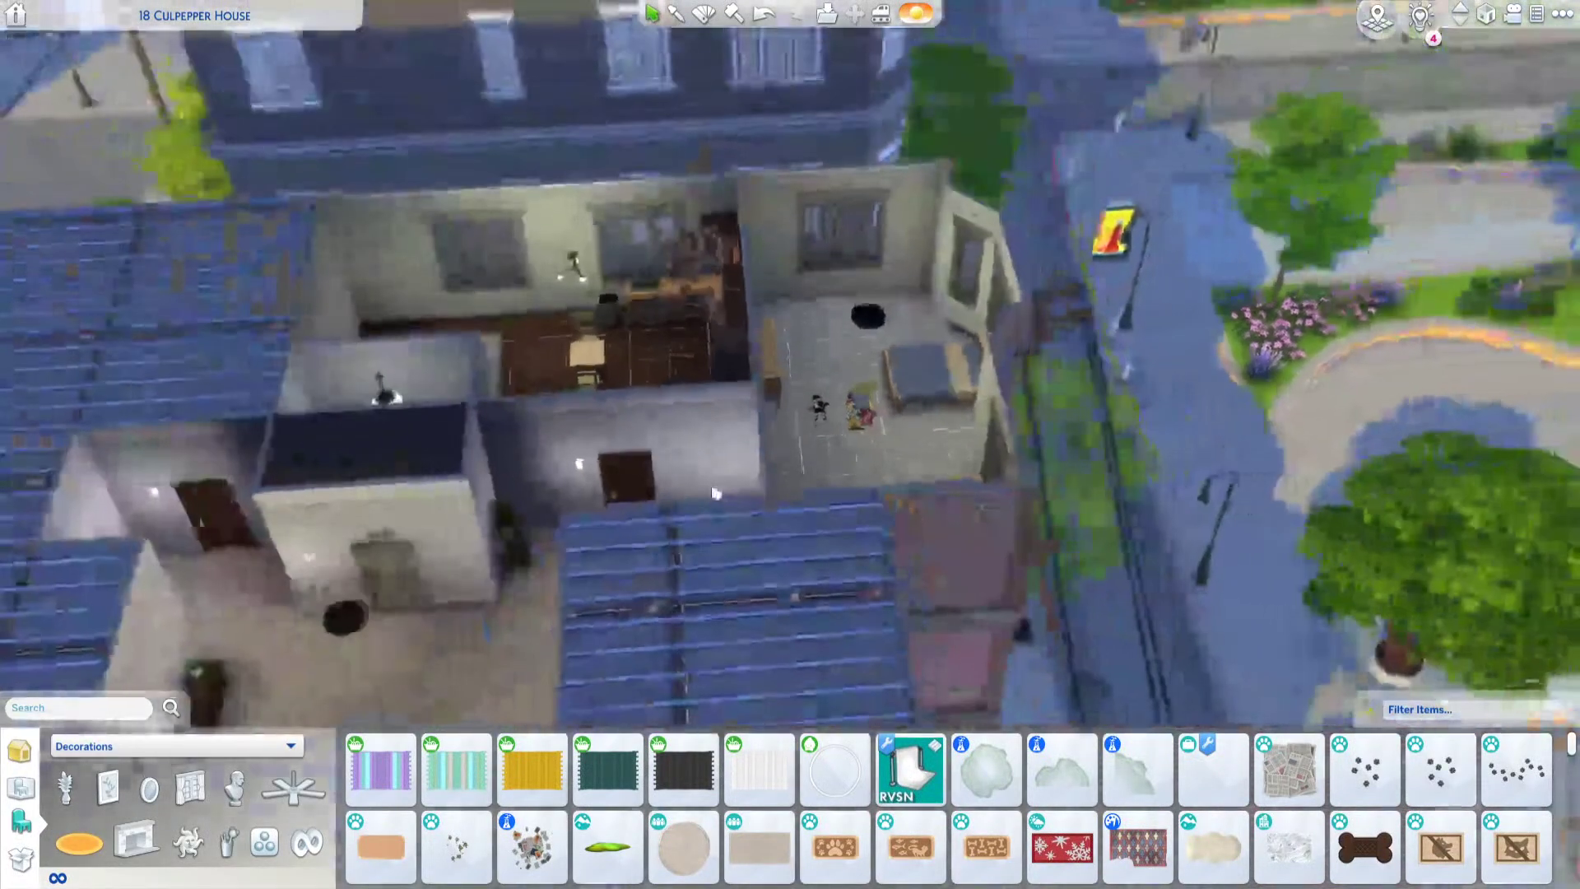
# Step: Save the game and go to Manage Worlds
pyautogui.press('Escape')
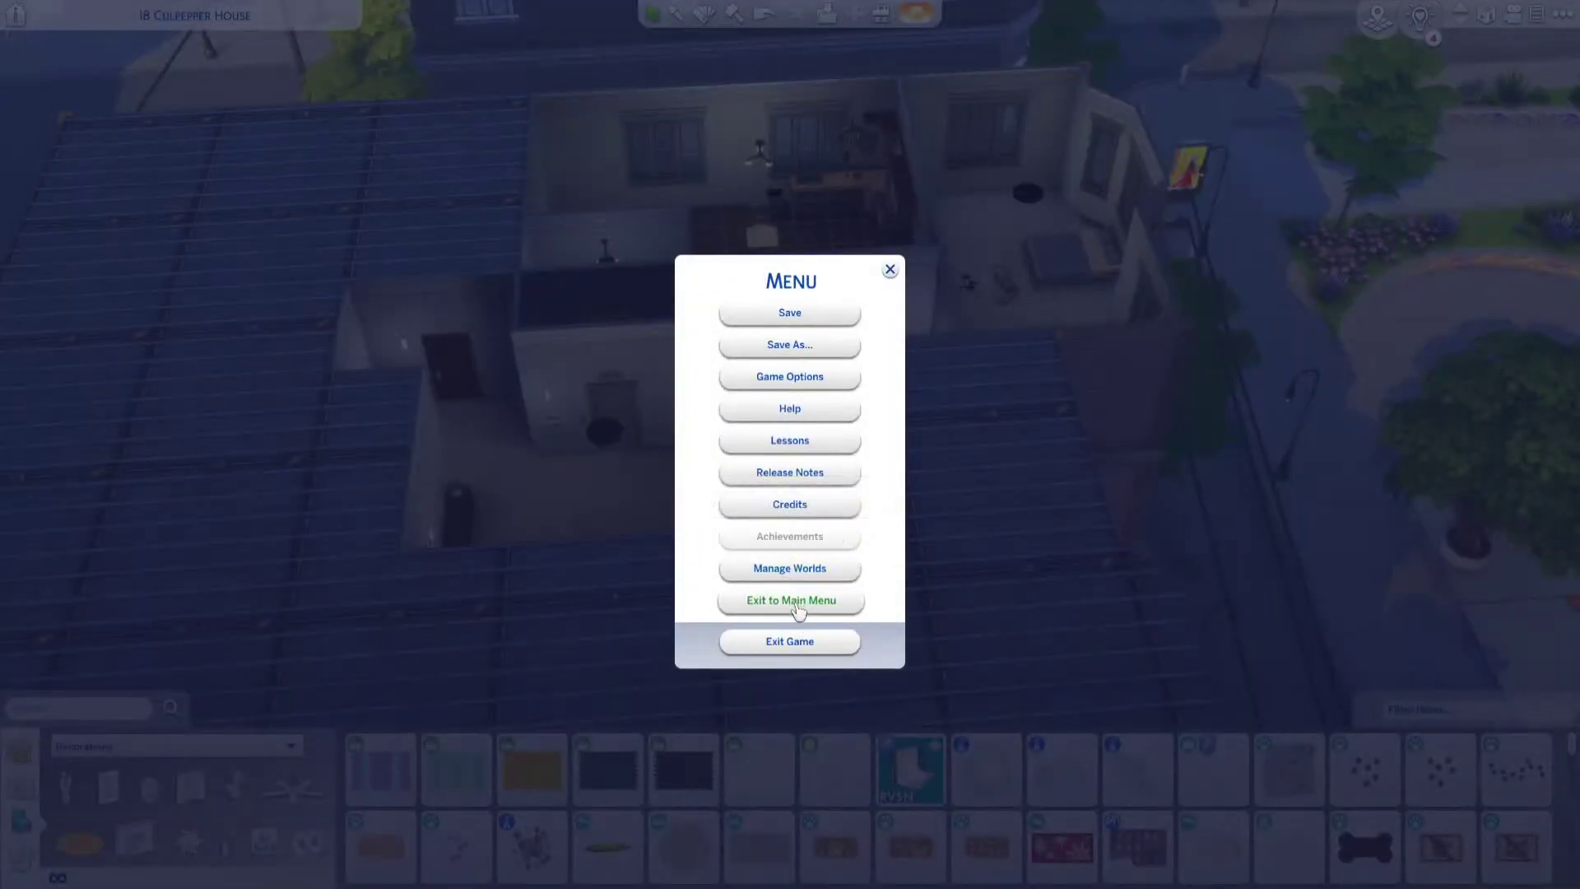
pyautogui.click(792, 576)
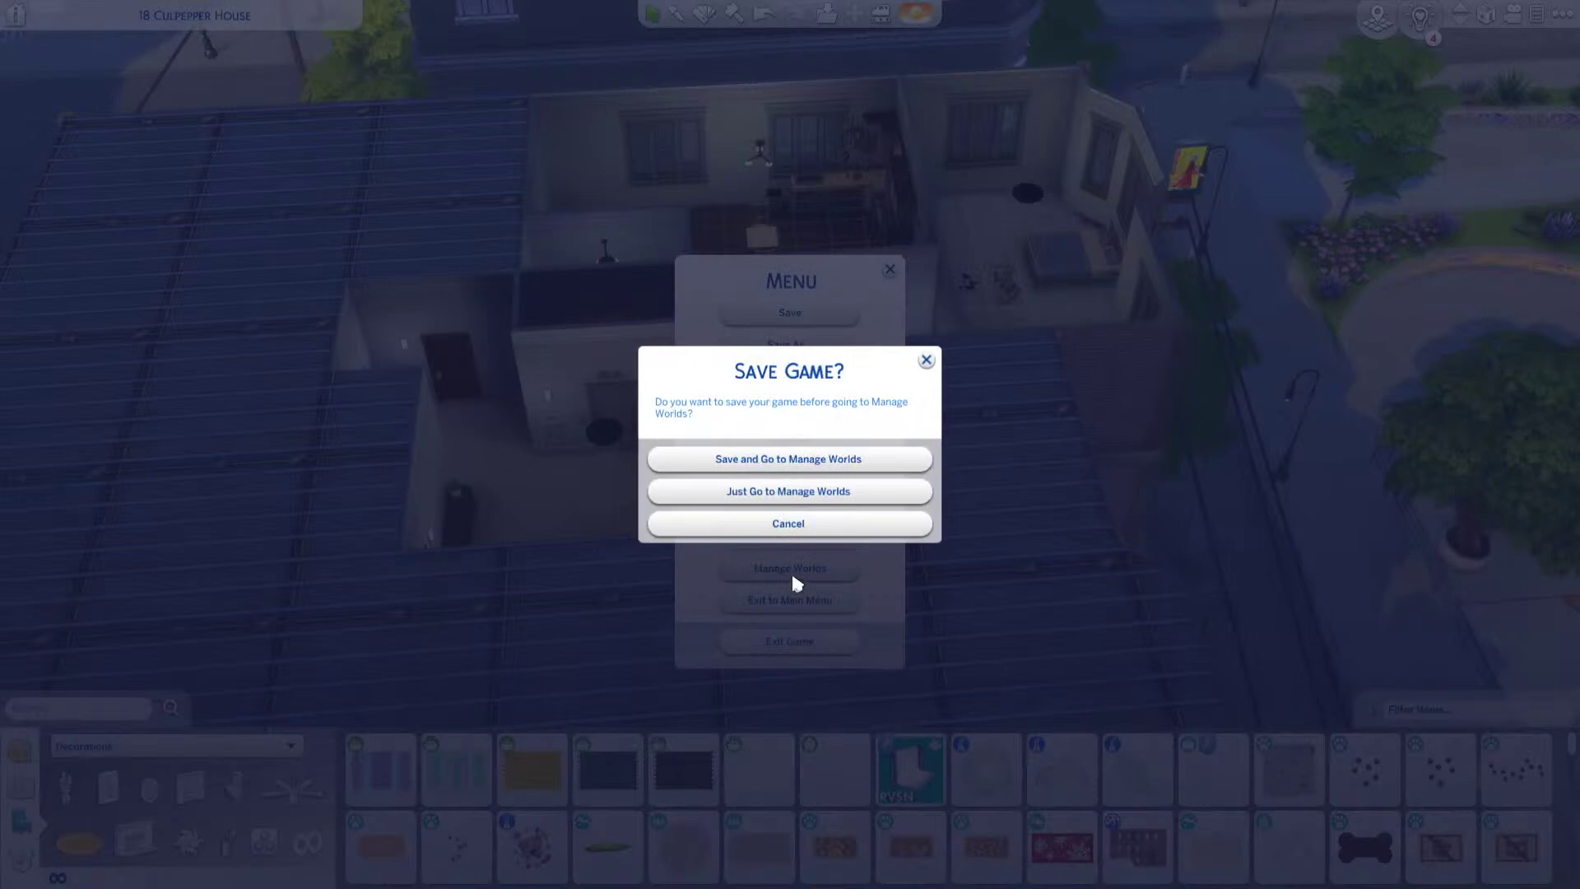
pyautogui.click(796, 466)
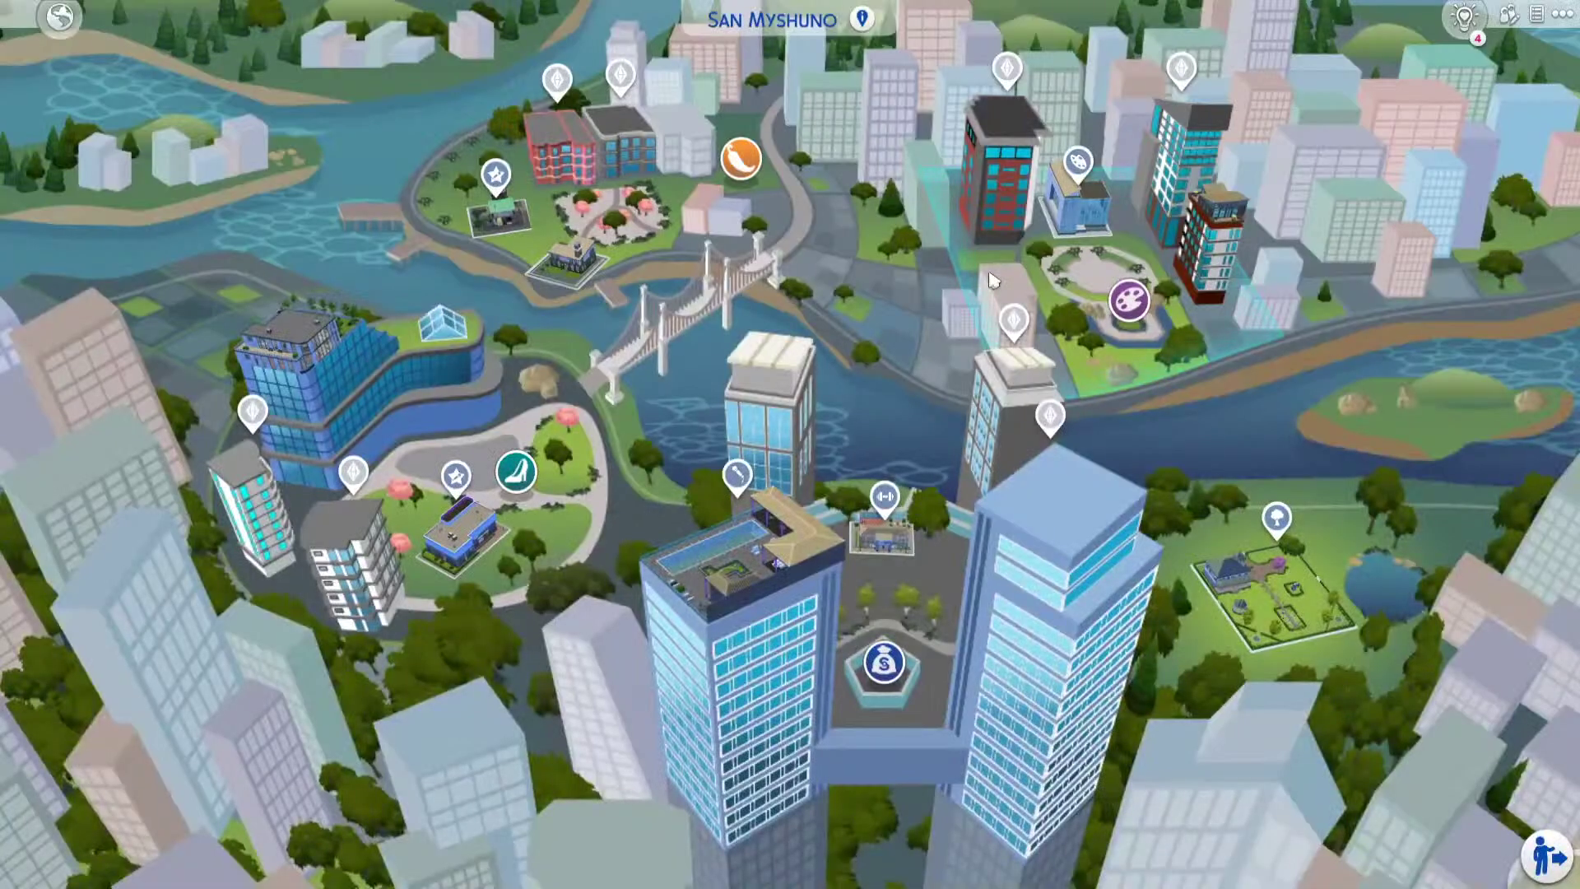
# Step: Open Culpepper Apartments on the San Myshuno map and play the household at 20 Culpepper House
pyautogui.click(560, 135)
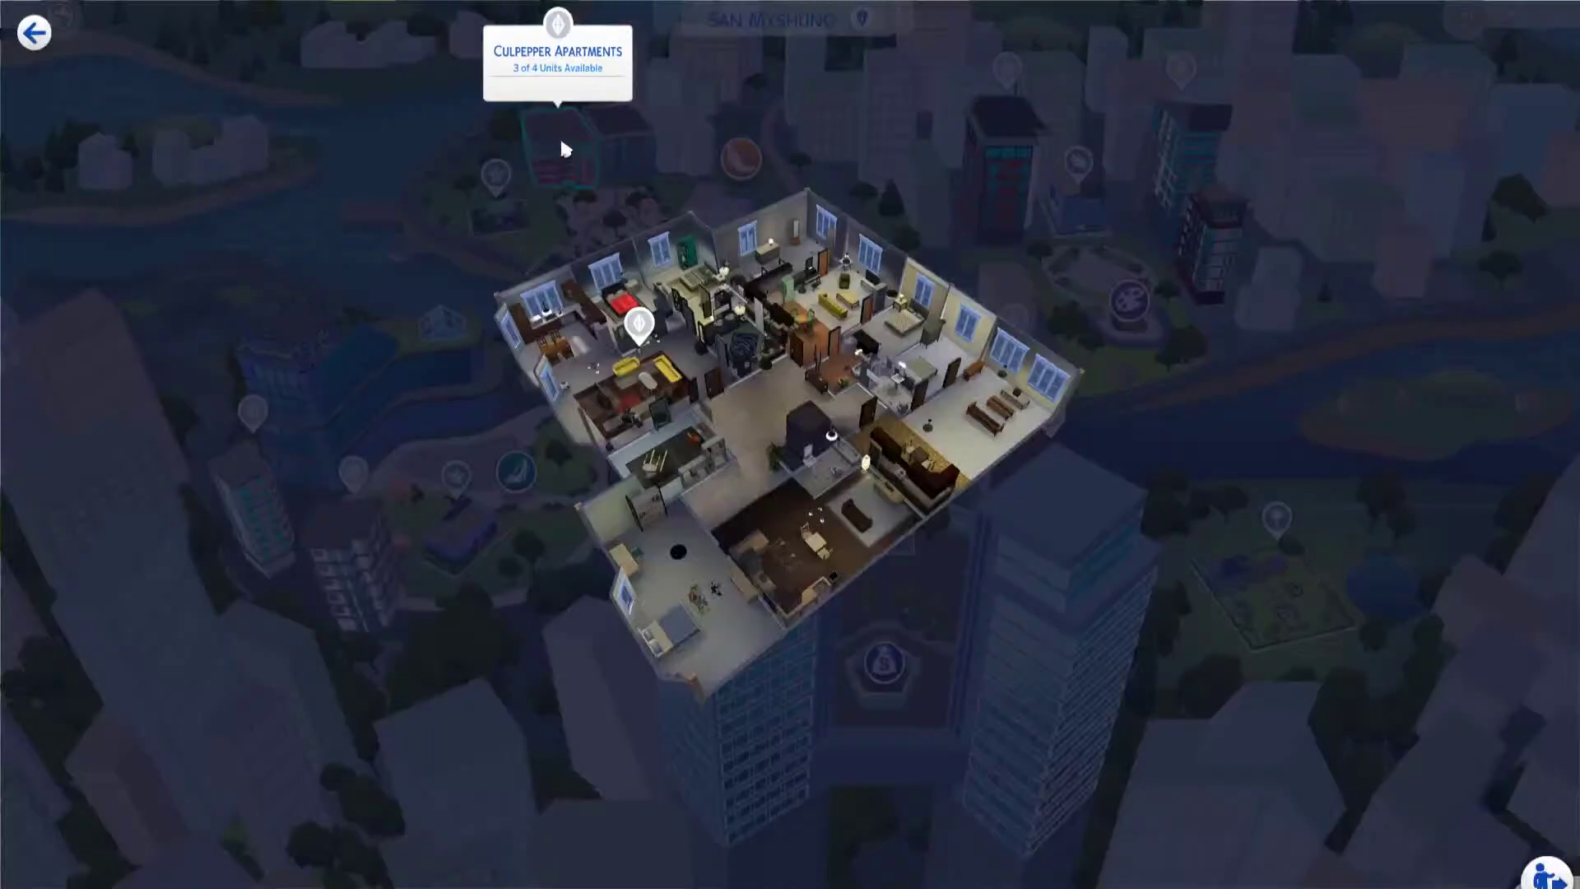
pyautogui.click(724, 378)
pyautogui.click(1521, 833)
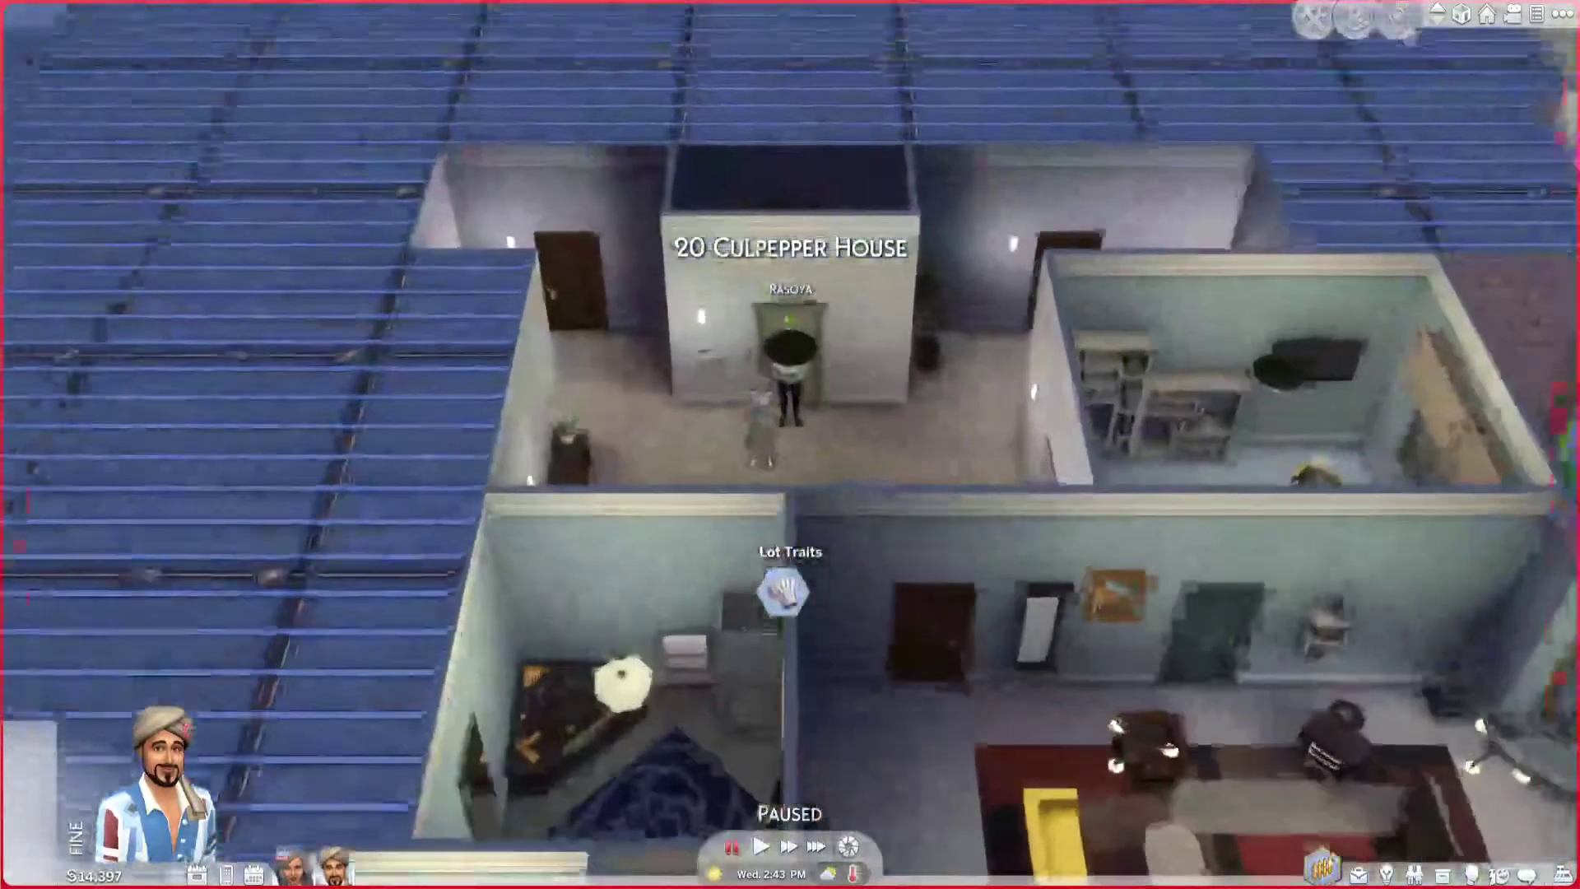
# Step: Pause the game and display the debug object info of the dark brown door beside the tall mirror
pyautogui.scroll(-10, 660, 674)
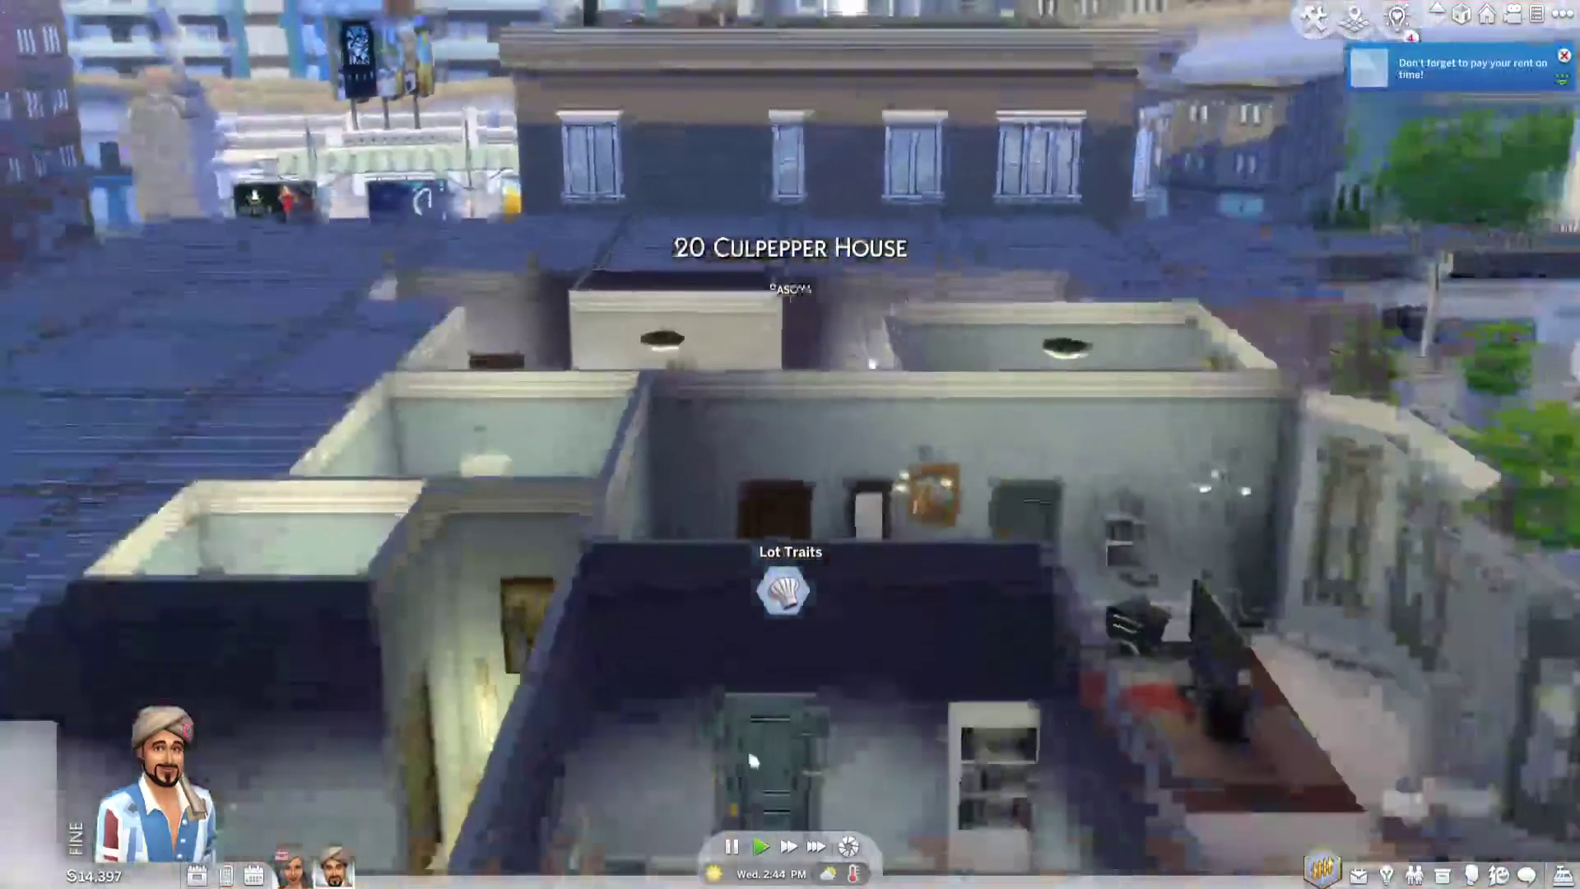
pyautogui.click(731, 846)
pyautogui.scroll(5, 670, 748)
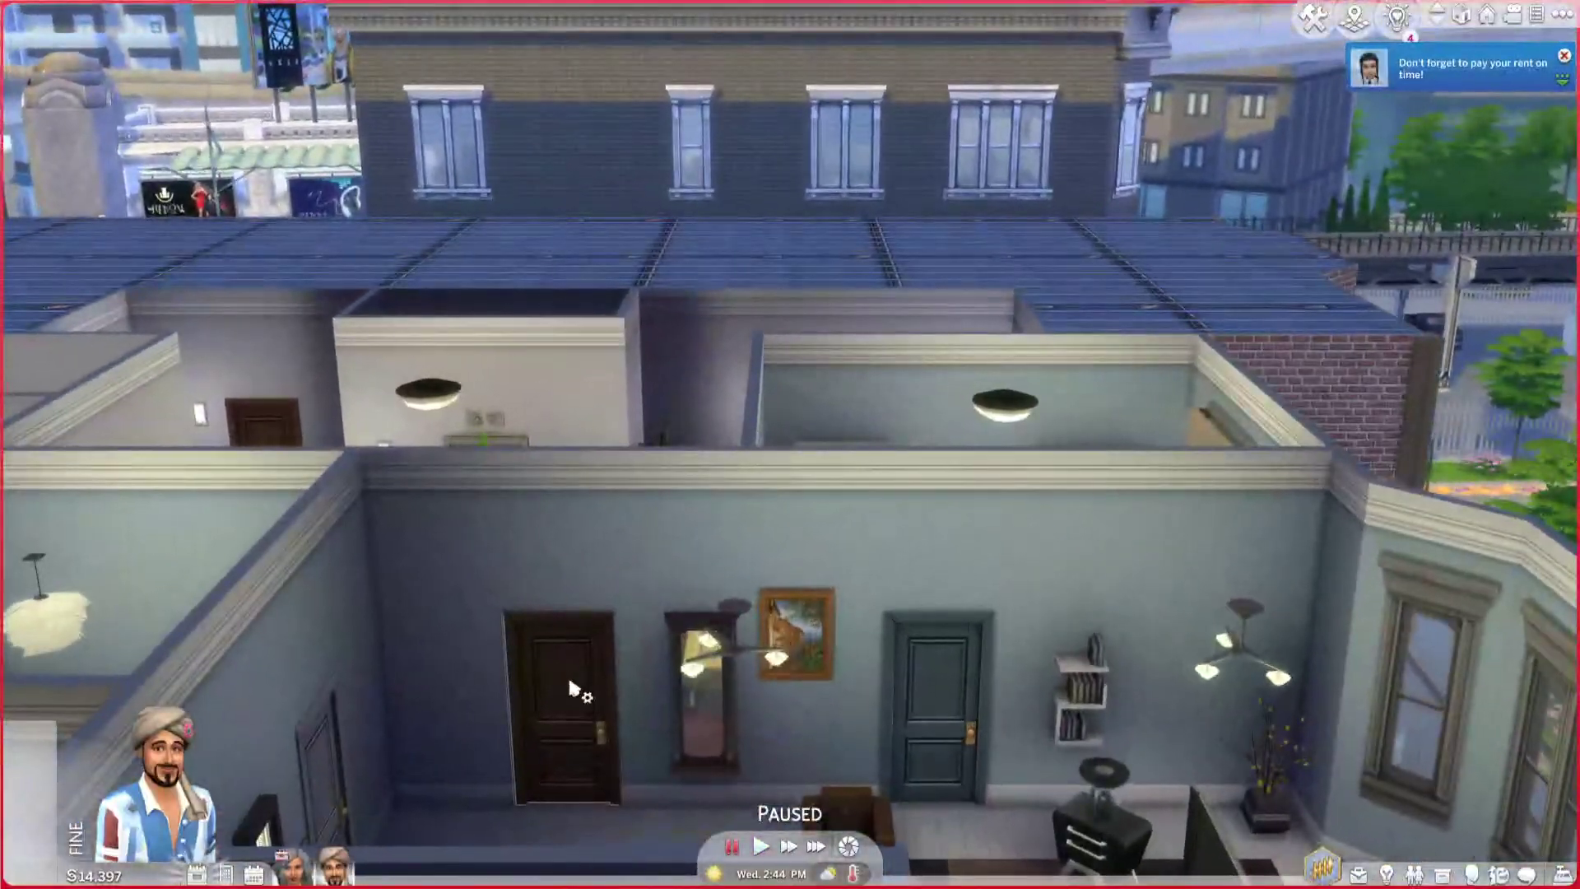
pyautogui.click(570, 681)
pyautogui.click(568, 557)
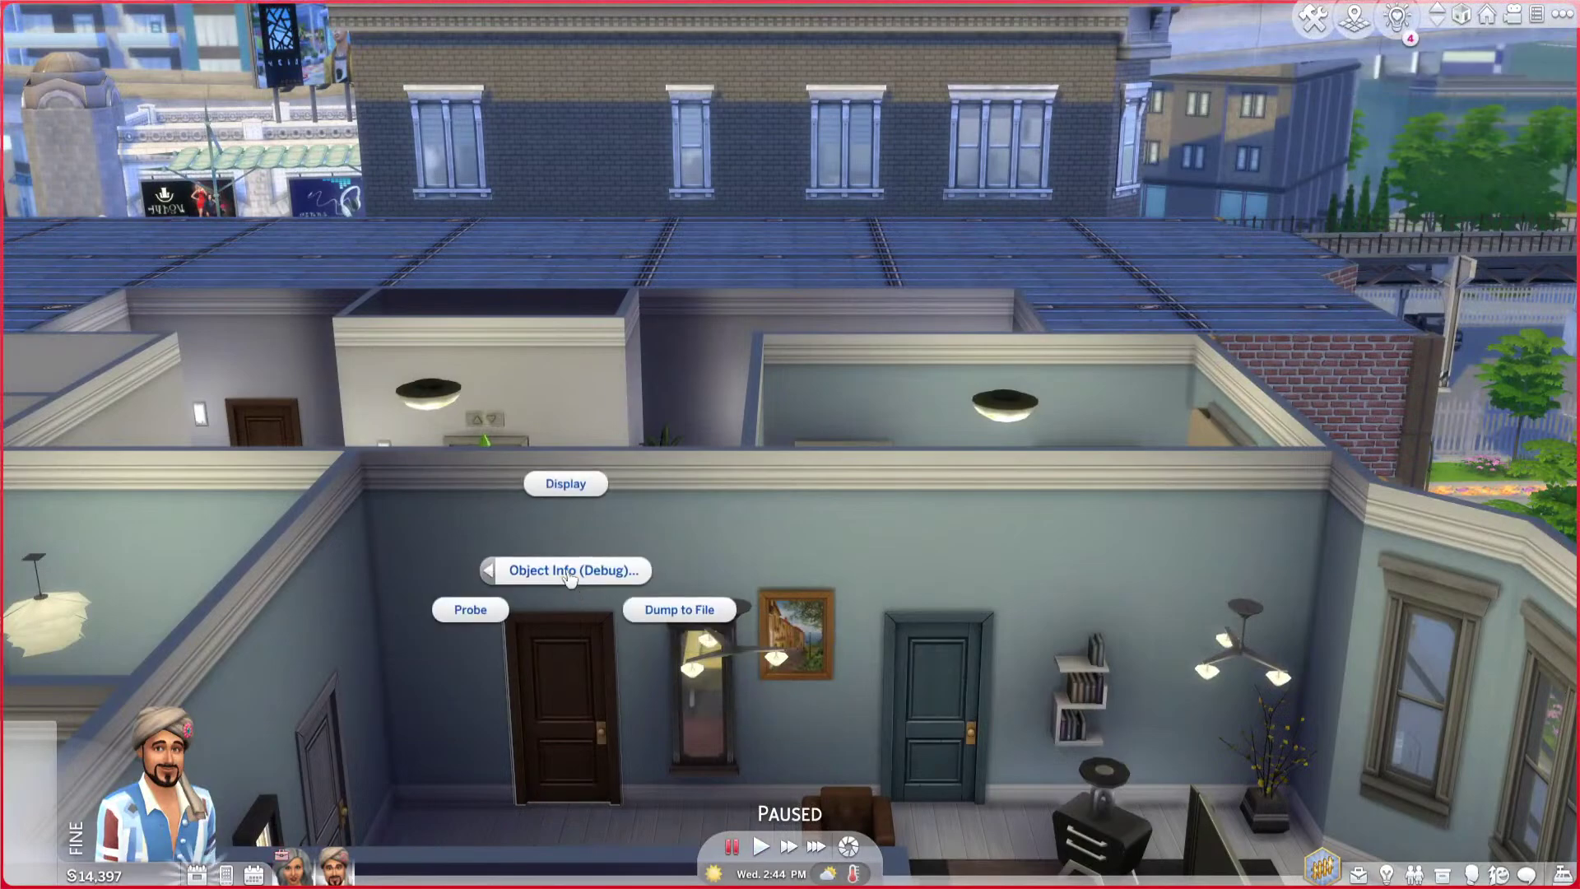
pyautogui.click(582, 491)
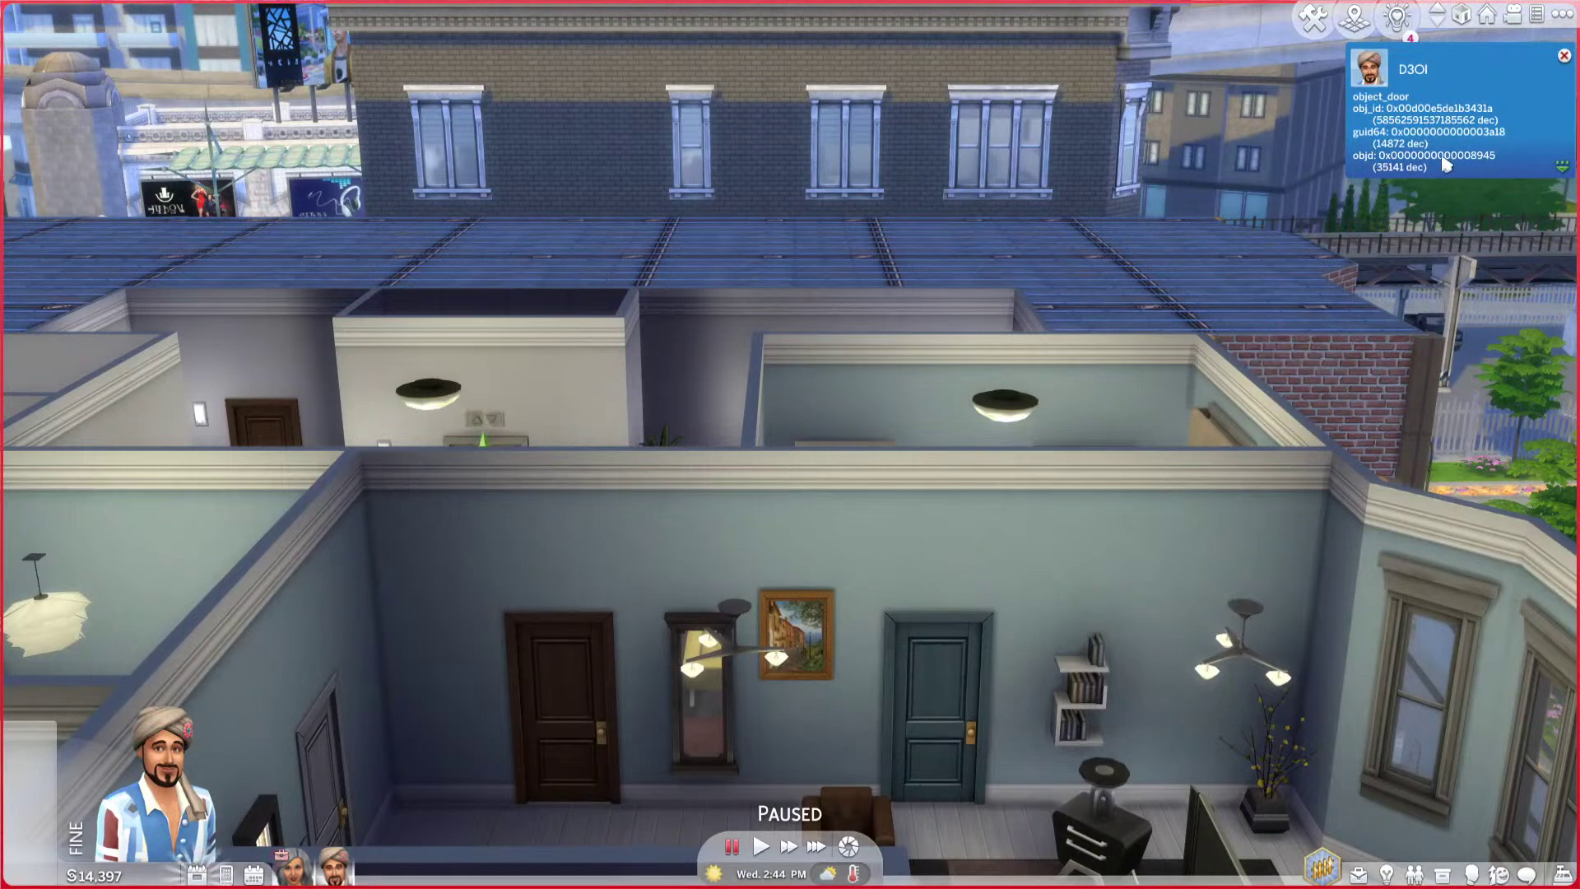
# Step: Dump the dark brown door's debug object info to a file and probe the door
pyautogui.click(566, 699)
pyautogui.click(568, 585)
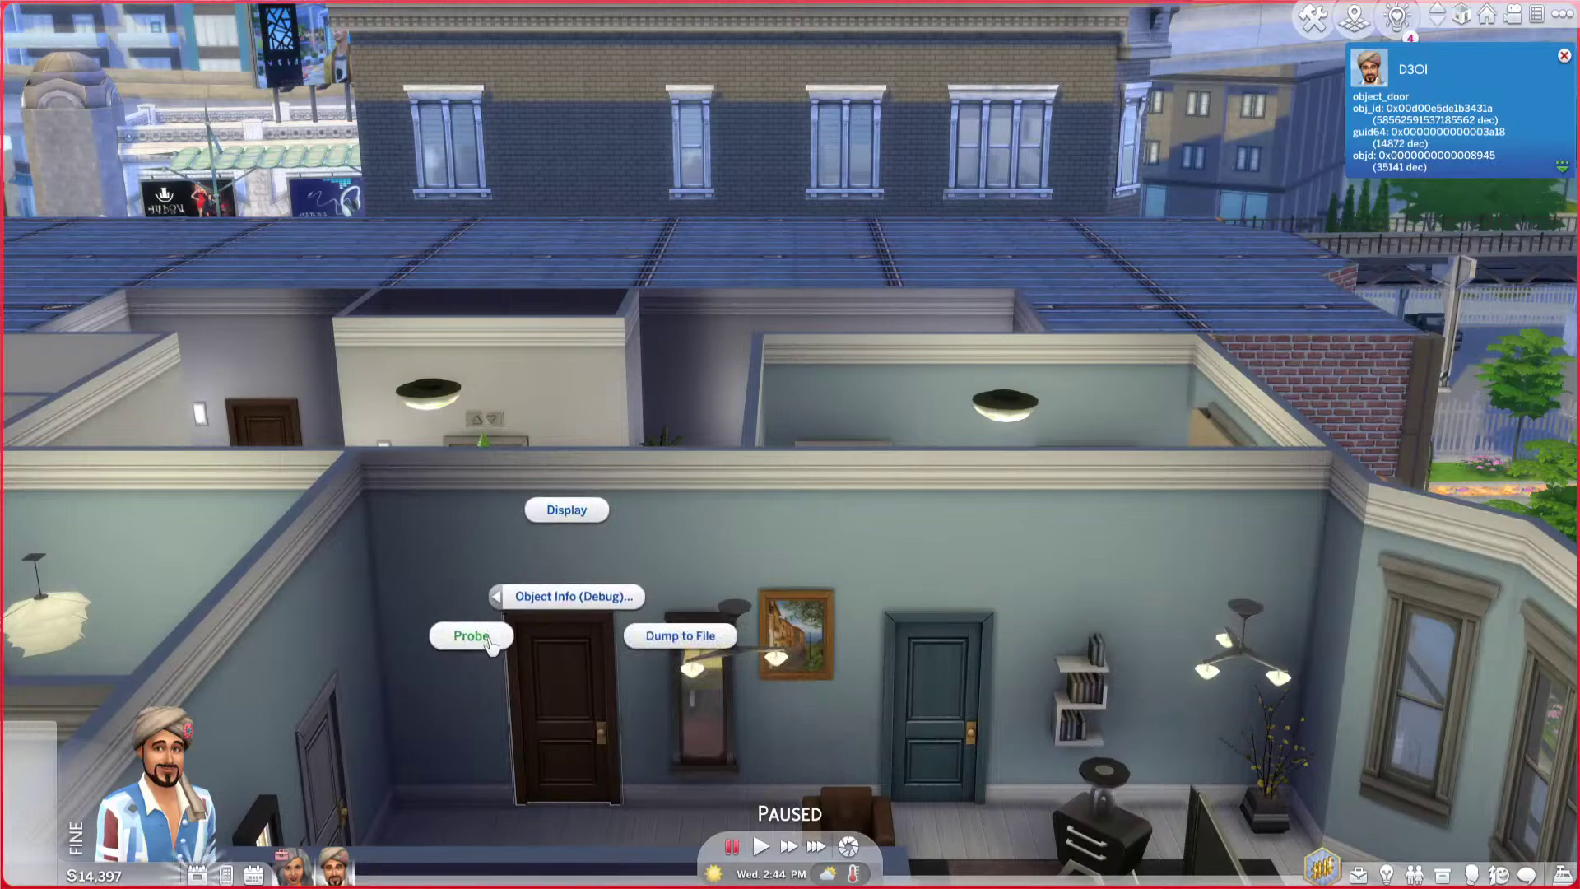
pyautogui.click(673, 640)
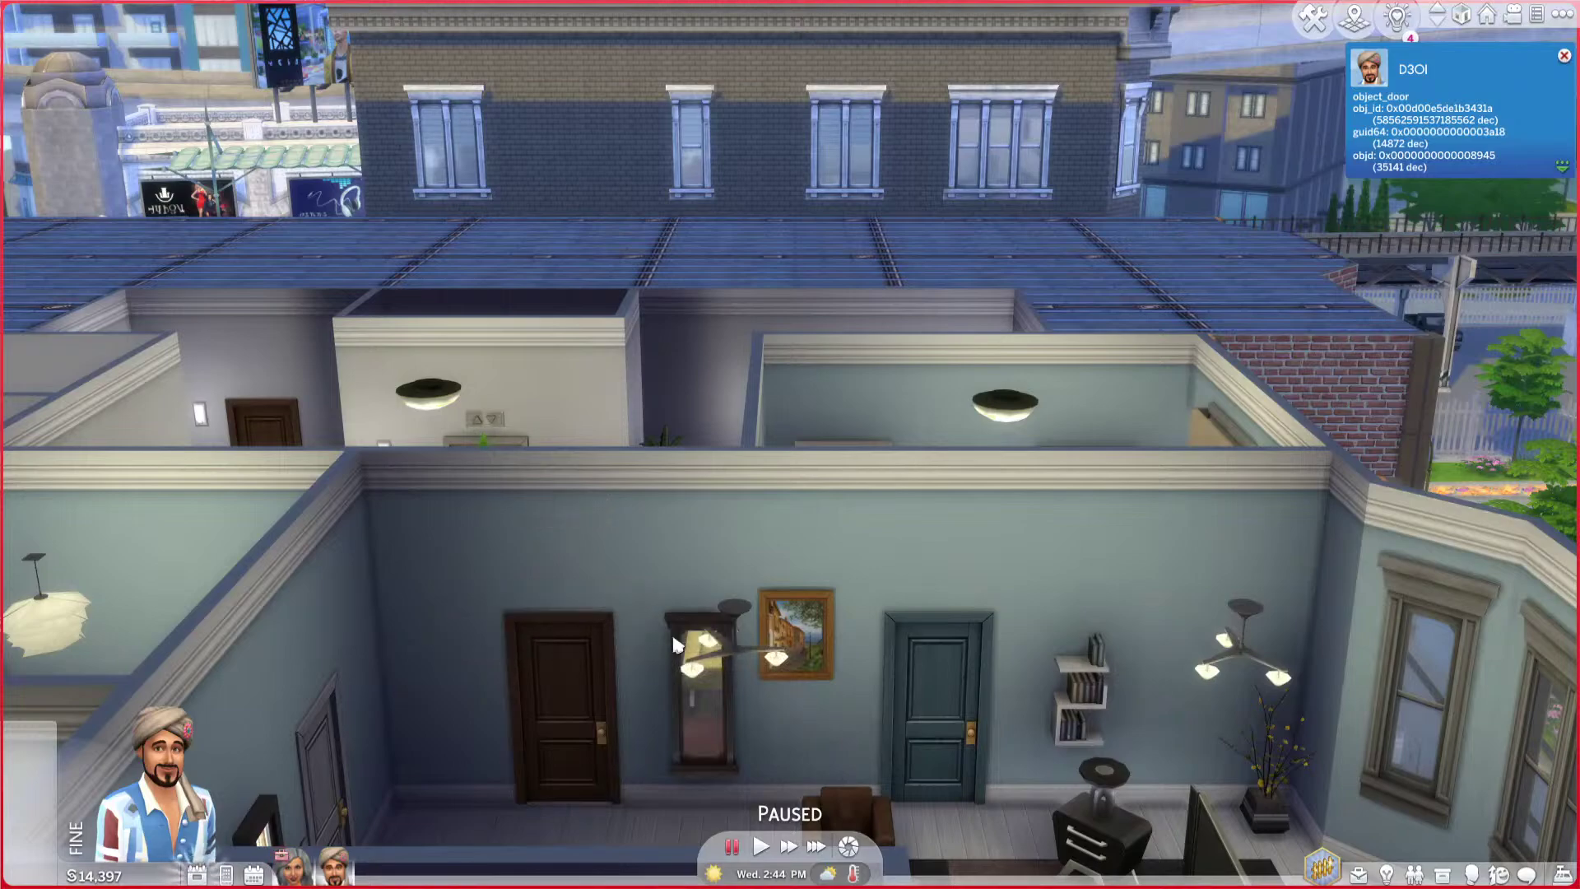
pyautogui.click(566, 662)
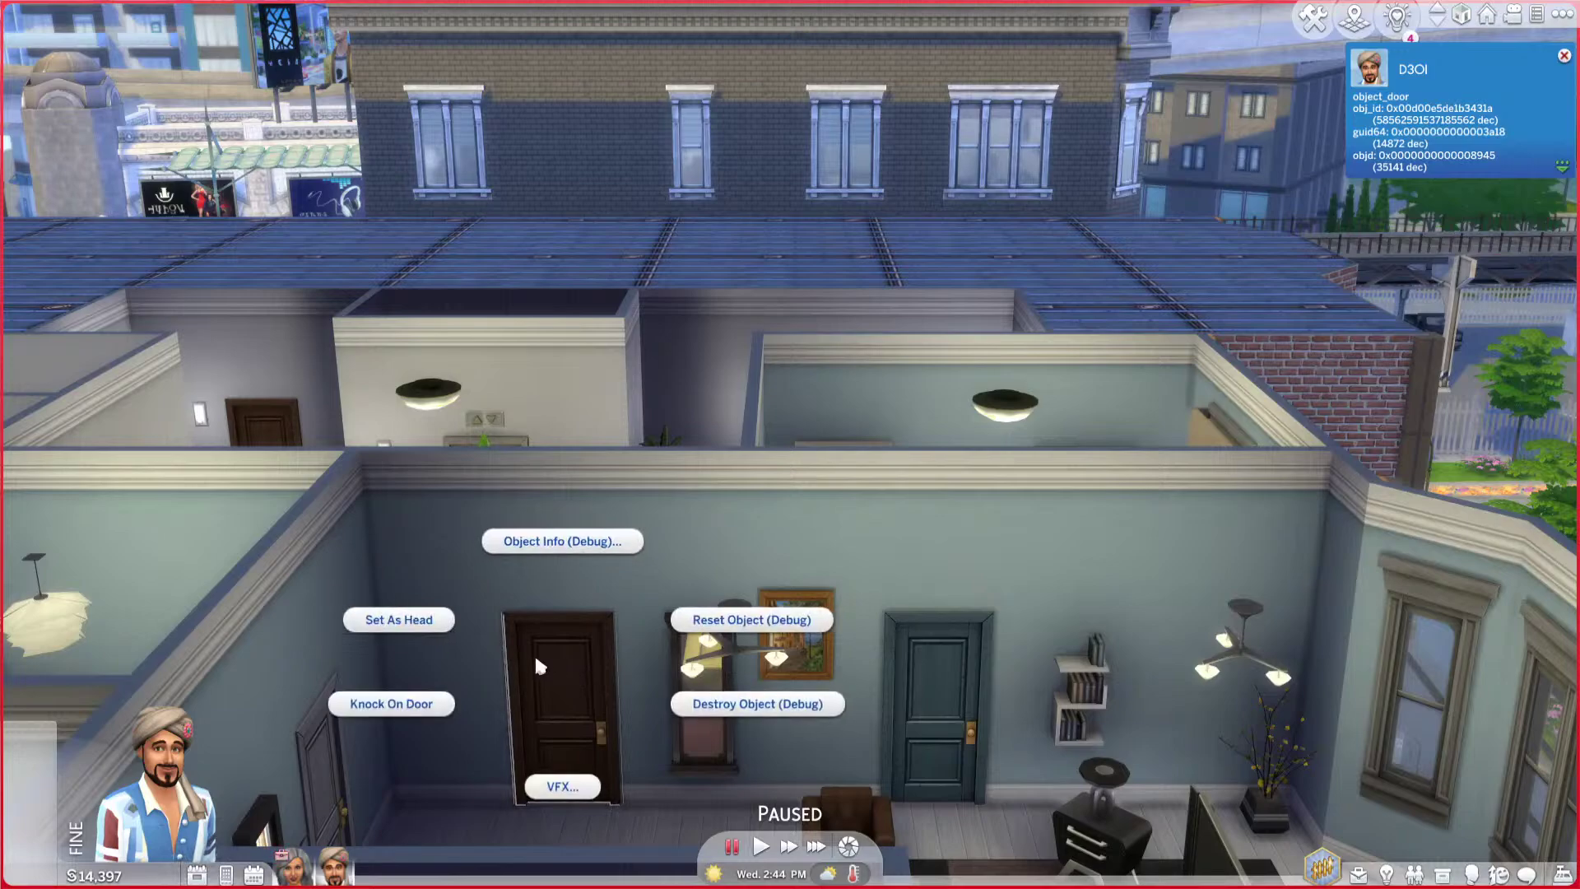
pyautogui.click(562, 541)
pyautogui.click(463, 585)
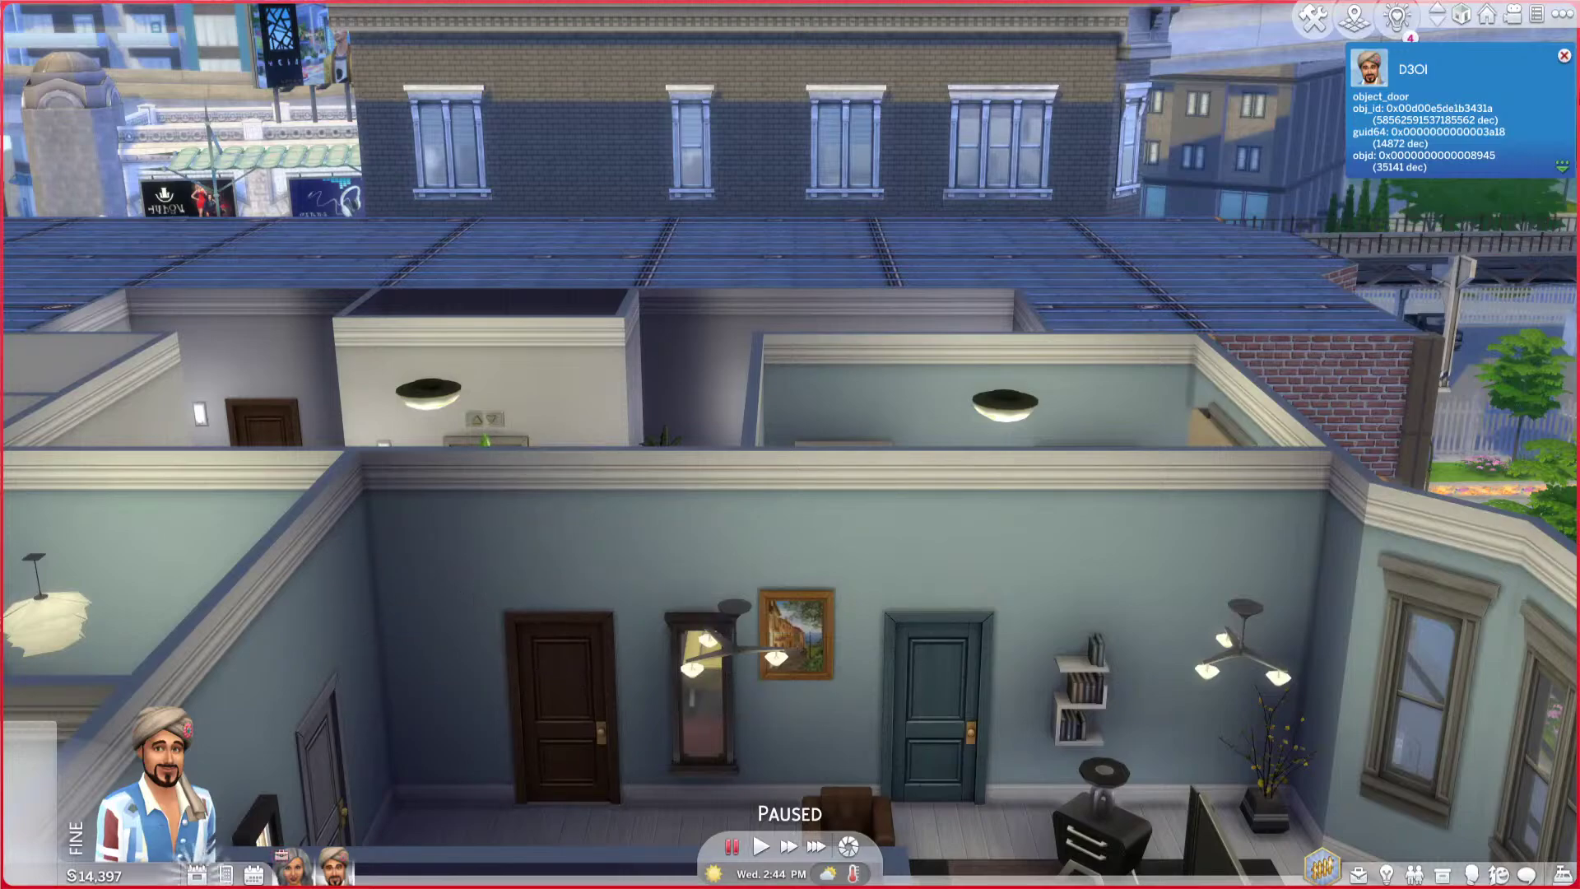
# Step: Bring the dismissed door info back up among the notifications and destroy the dark brown door with the debug interaction
pyautogui.click(1563, 55)
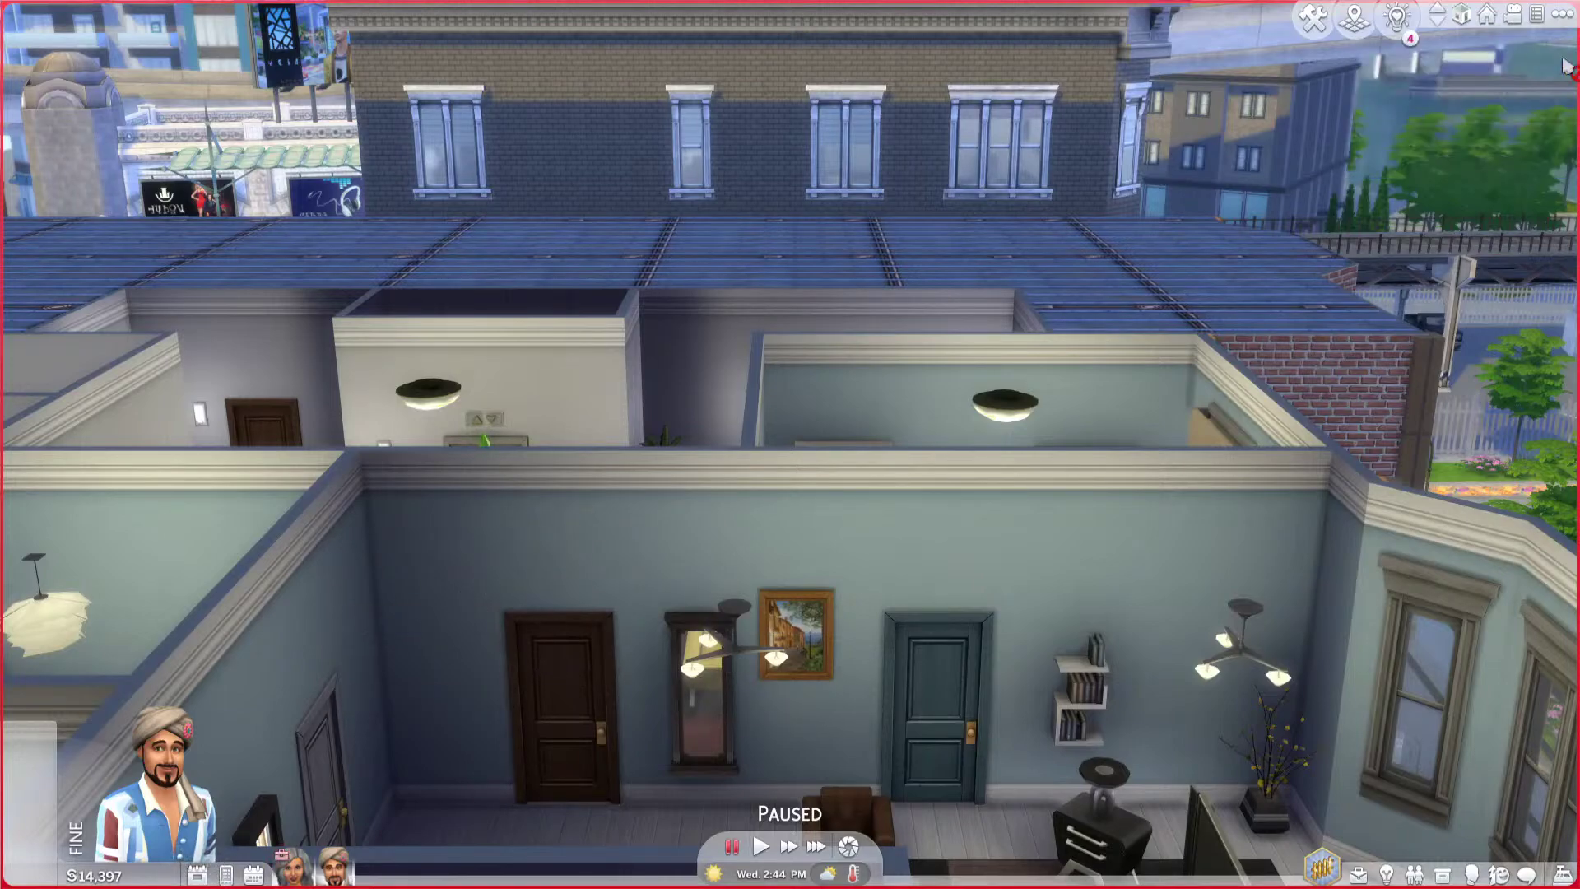
pyautogui.click(1535, 15)
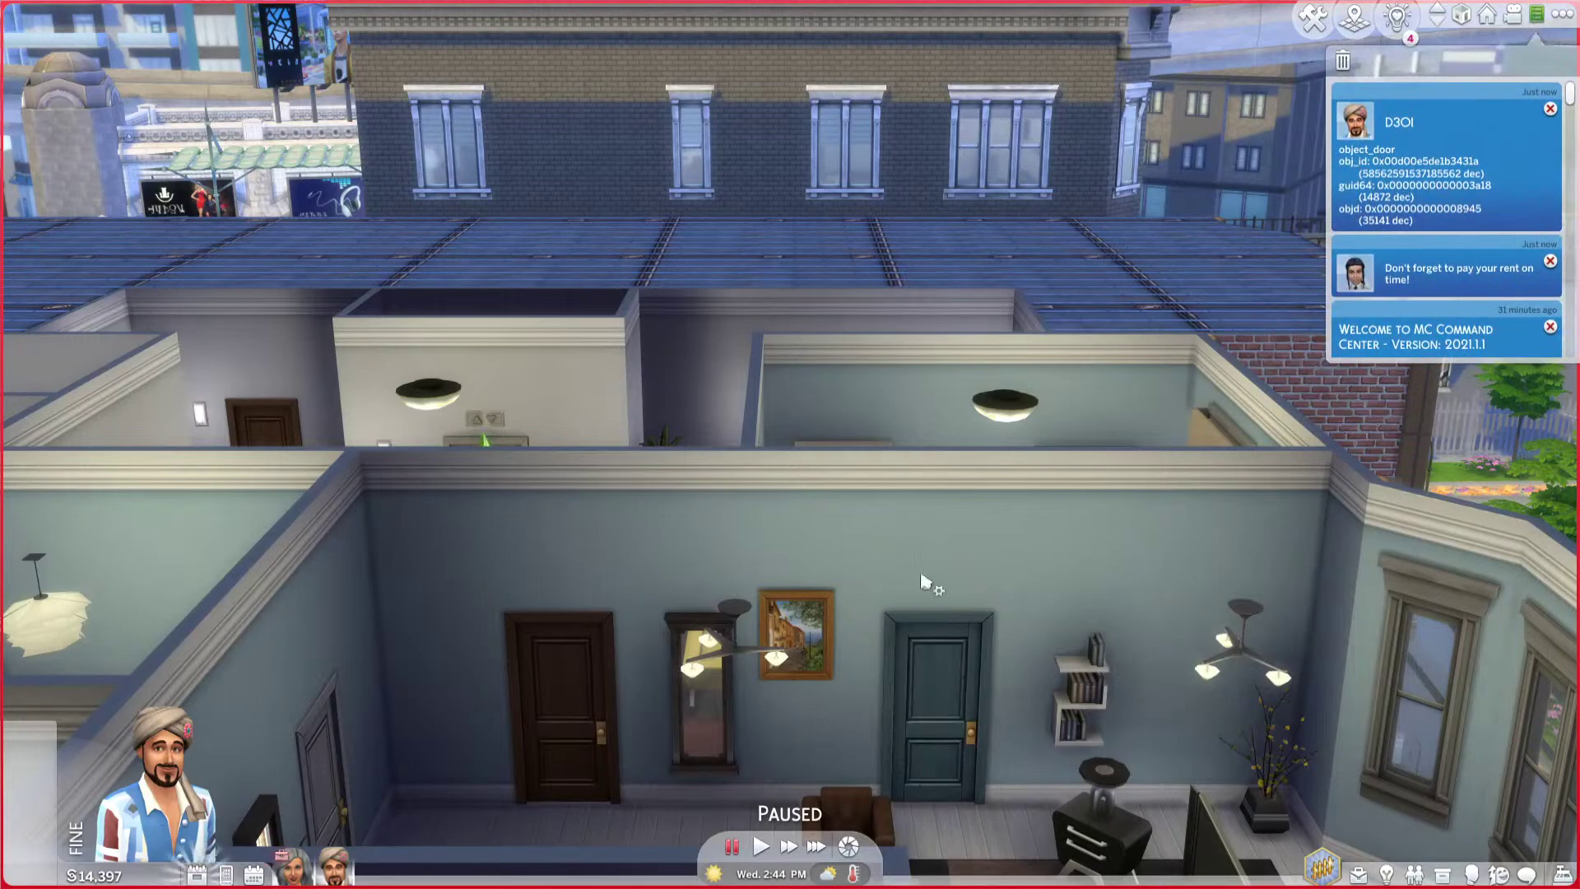
pyautogui.keyDown('shift'); pyautogui.click(550, 678); pyautogui.keyUp('shift')
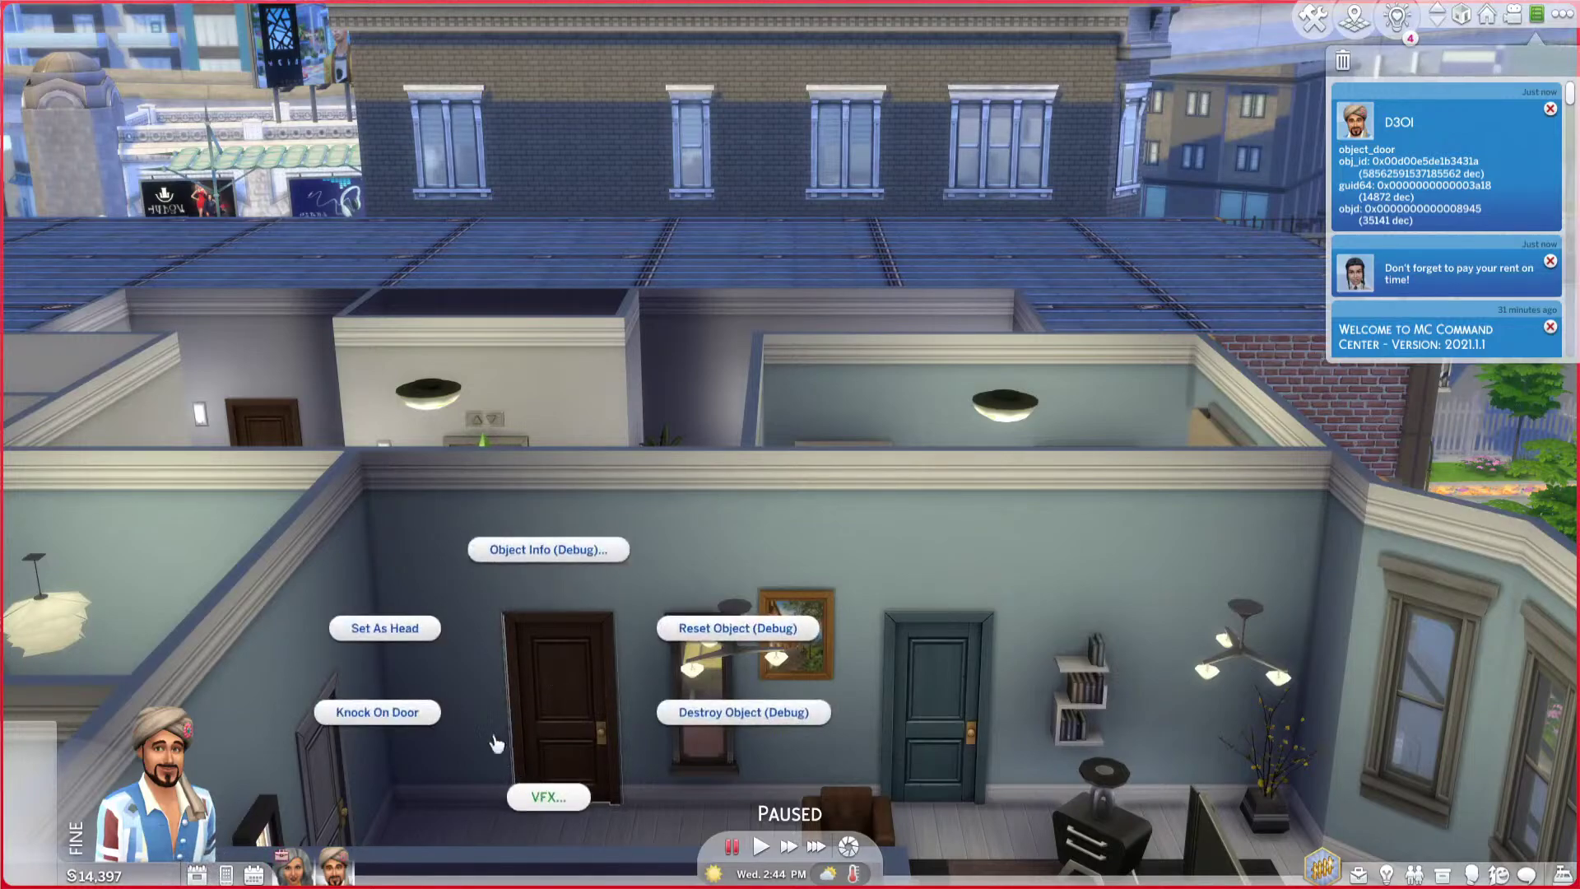
pyautogui.click(696, 714)
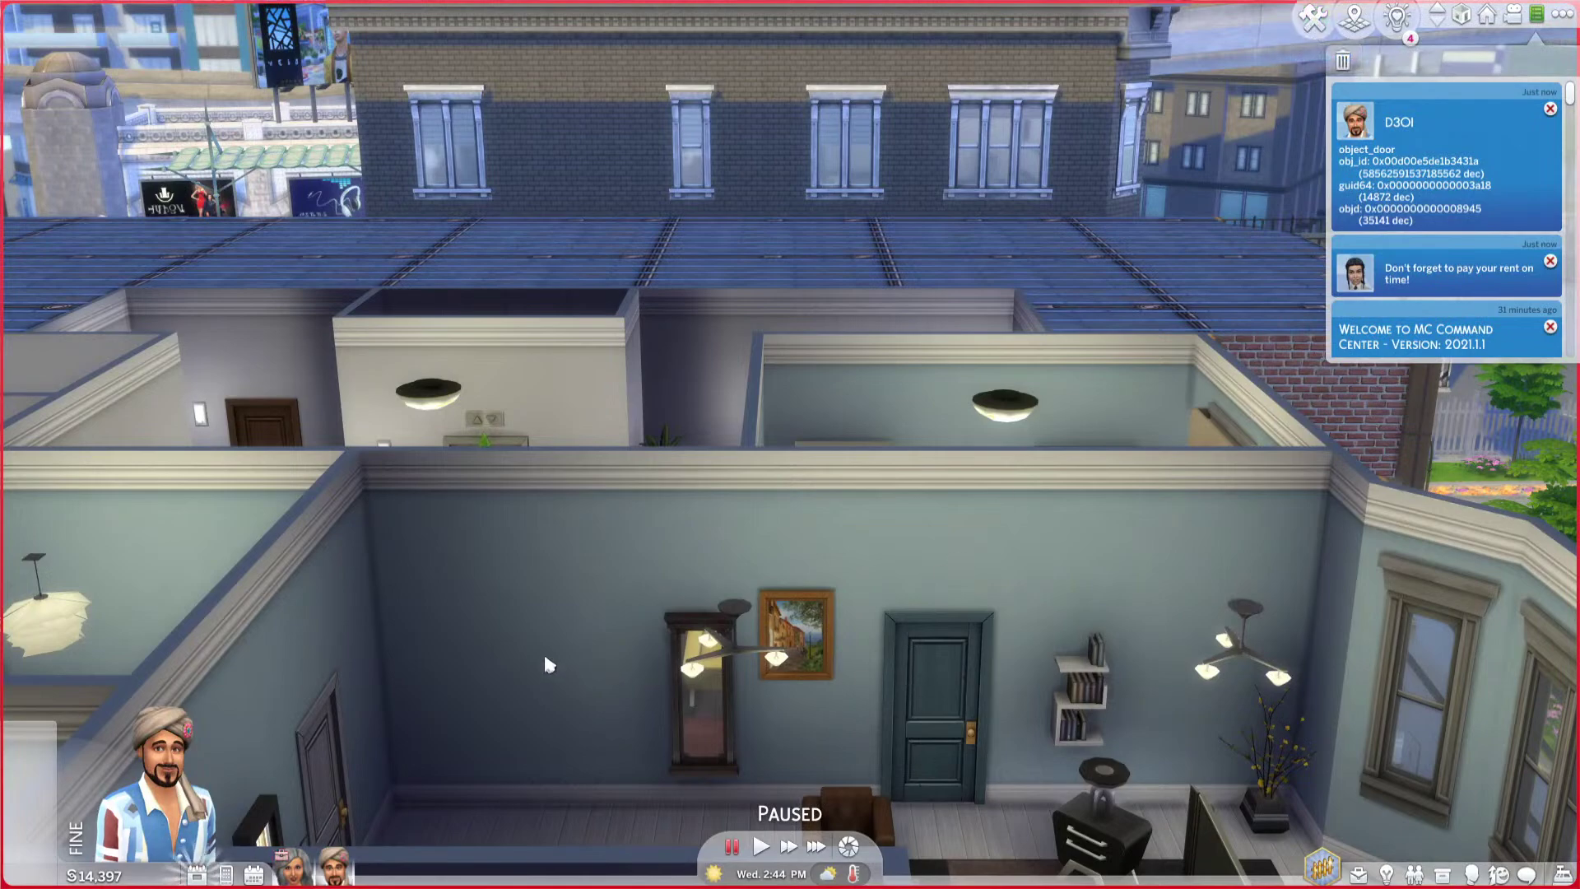
# Step: Save and exit the game
pyautogui.click(1561, 15)
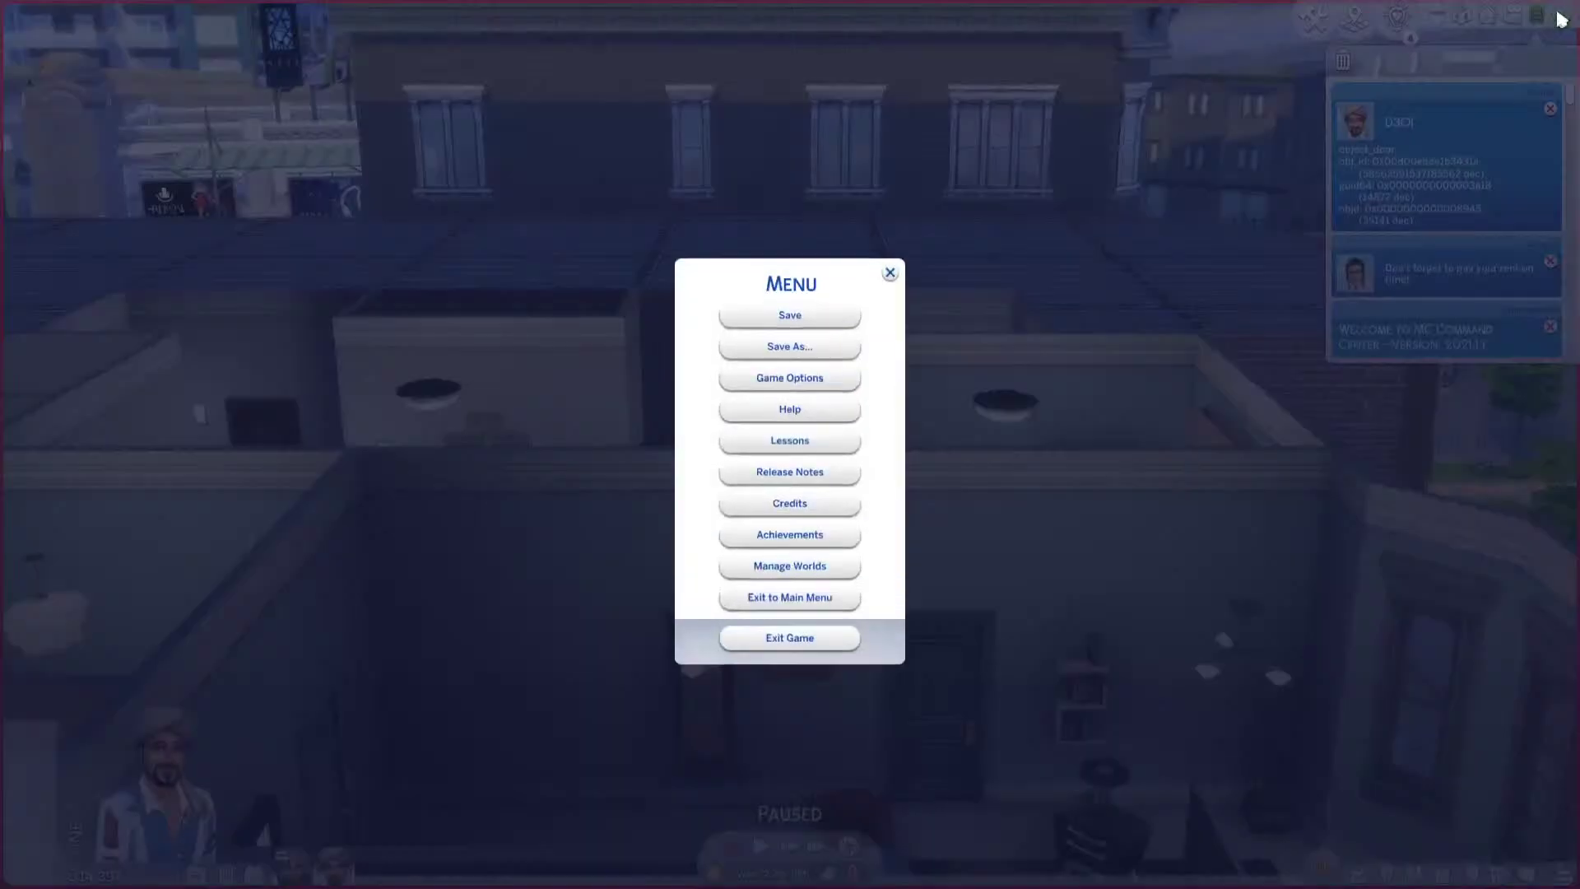
pyautogui.click(763, 636)
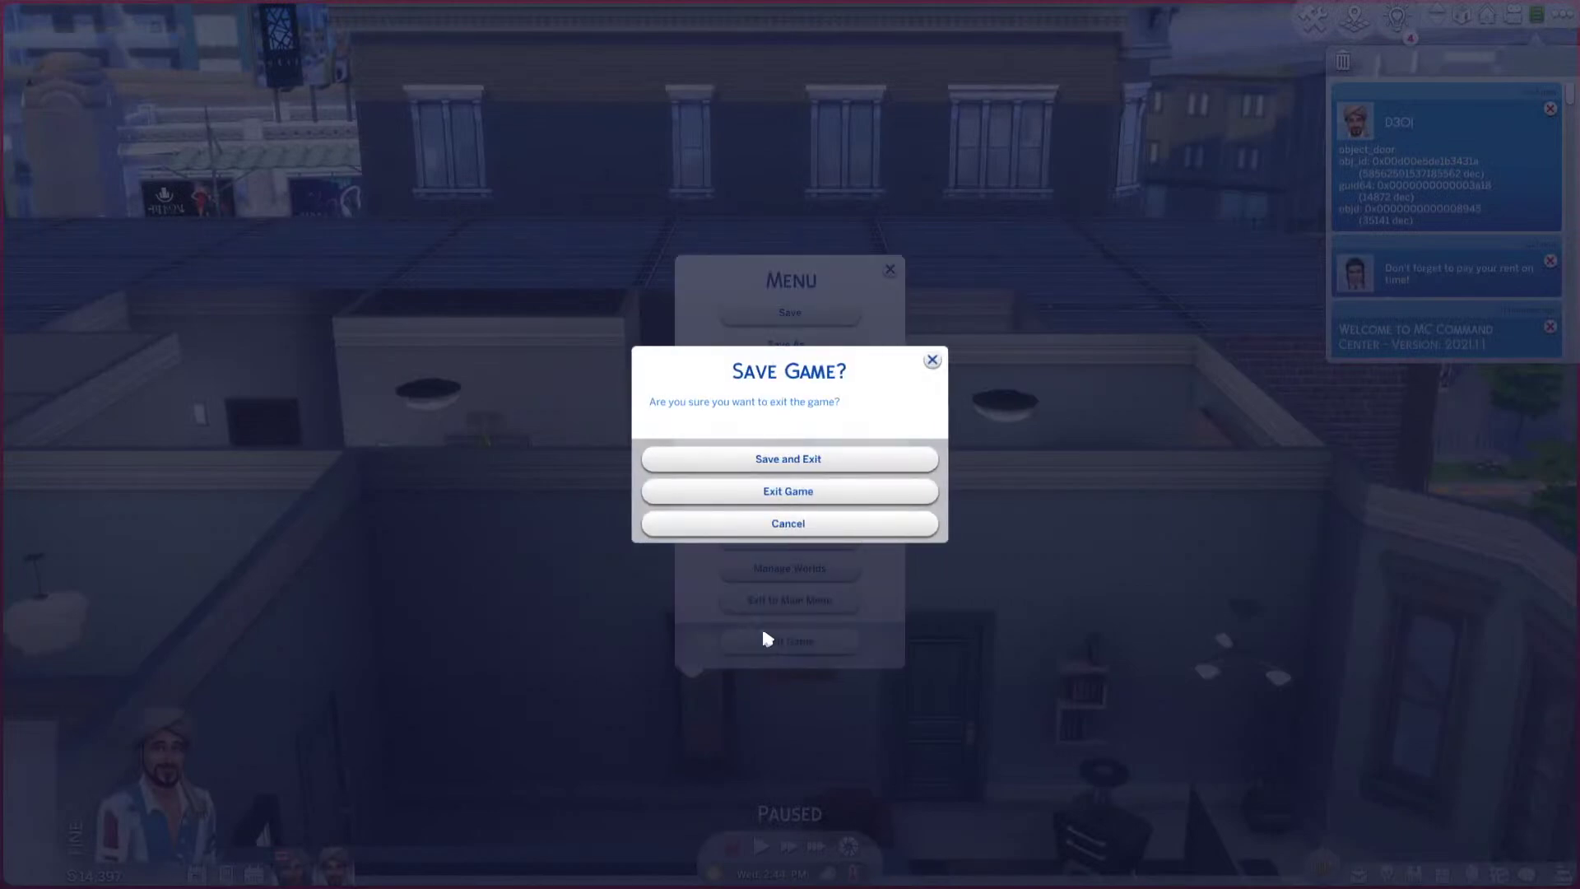
pyautogui.click(737, 465)
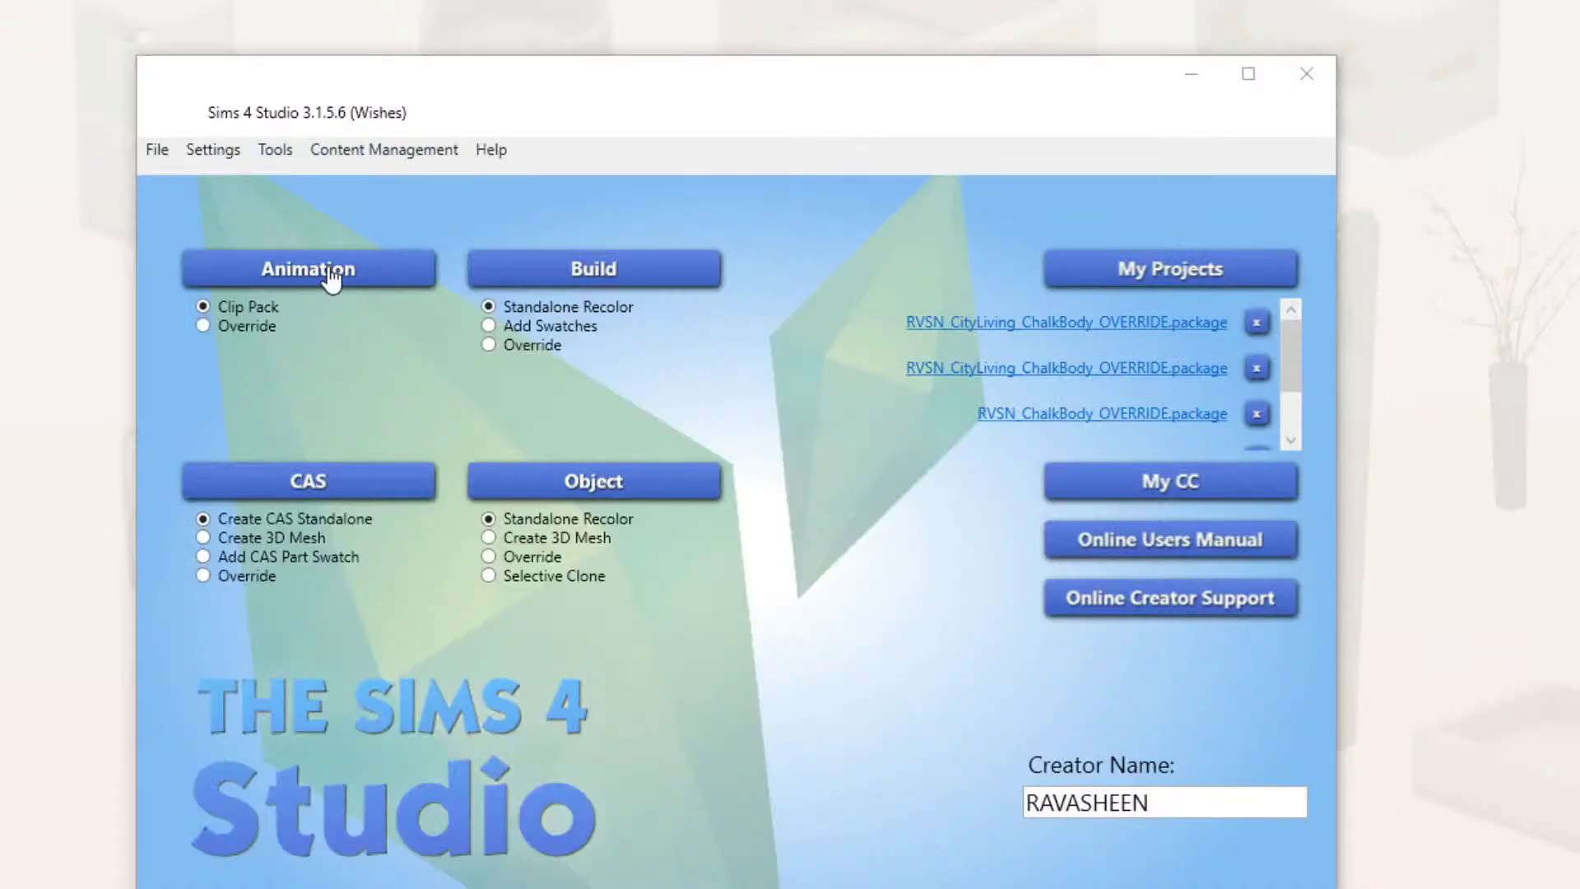
# Step: Switch to Sims 4 Studio and start a selective clone of an object
pyautogui.moveTo(444, 96); pyautogui.dragTo(365, 30)
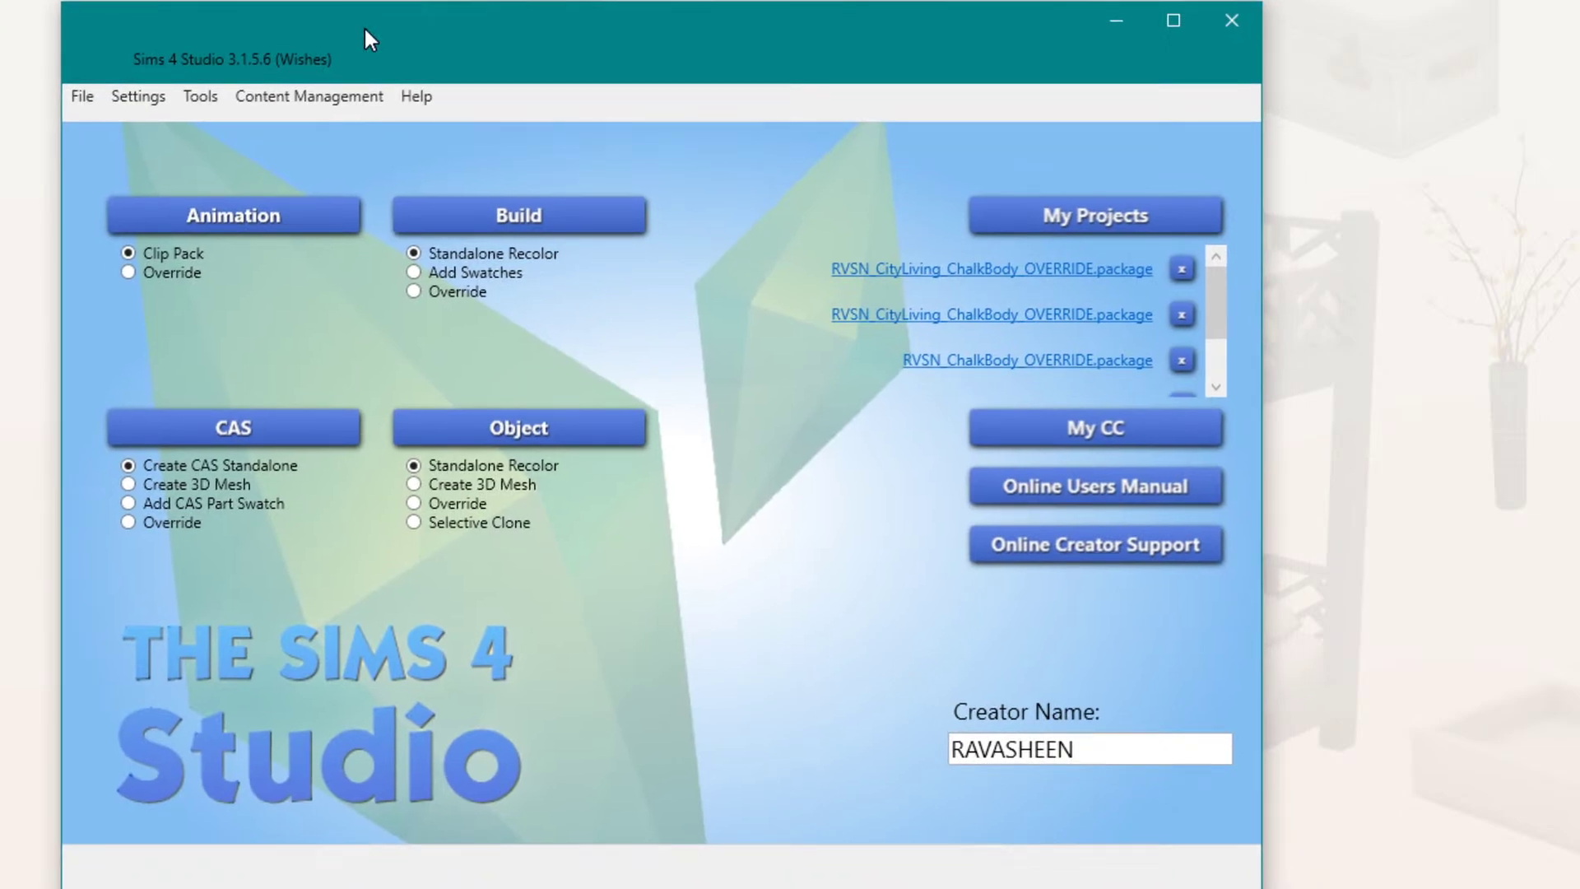
pyautogui.click(510, 523)
pyautogui.click(512, 431)
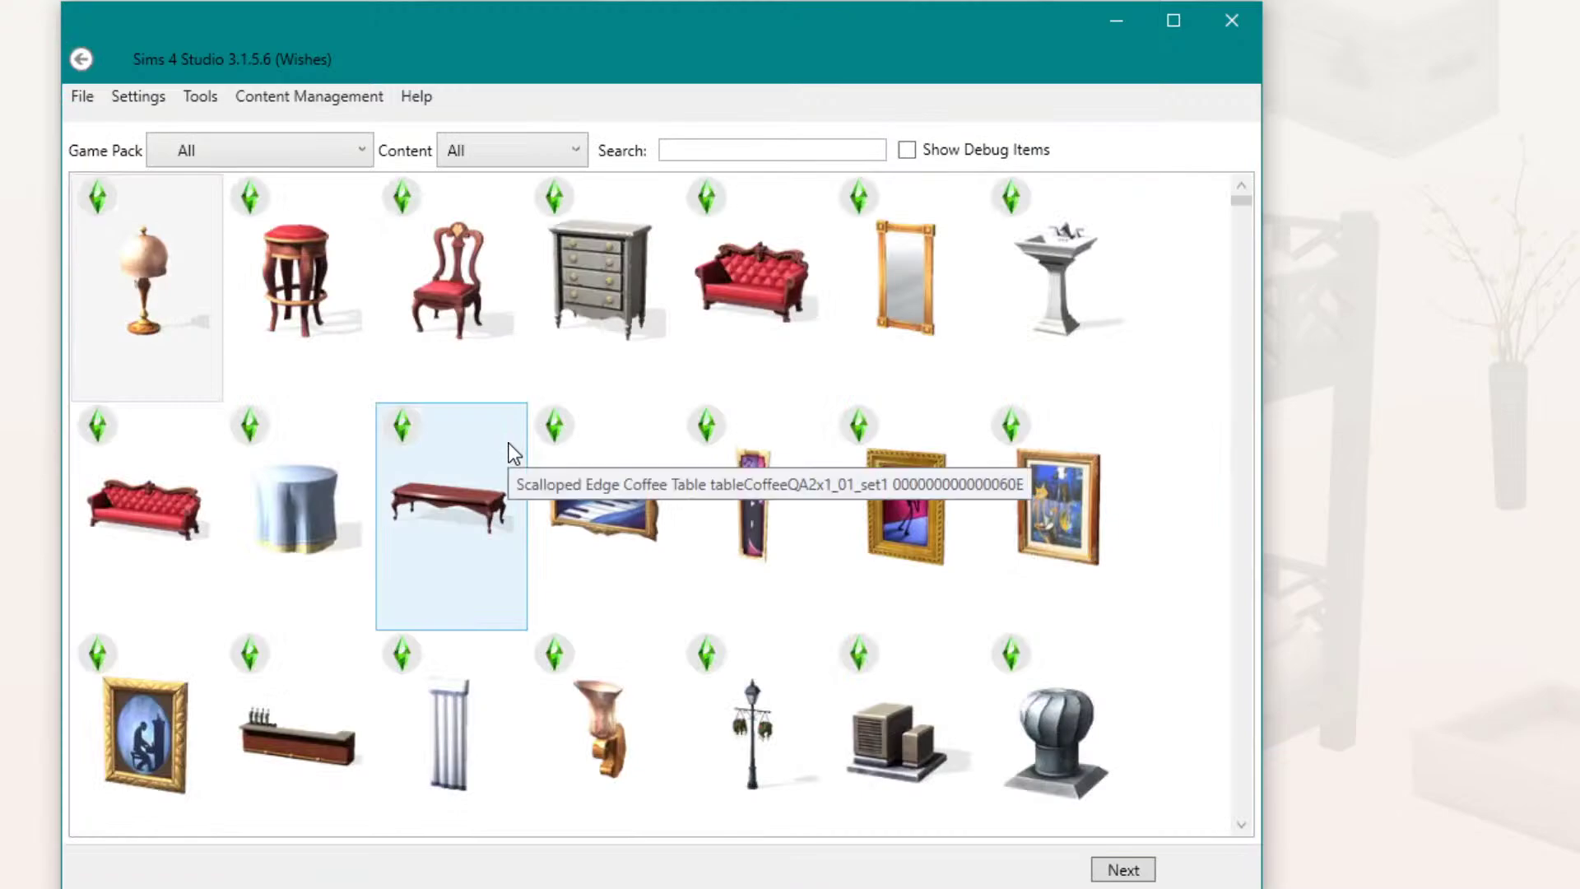
# Step: Search the objects for "microwave" and take the white microwave as the clone source
pyautogui.click(694, 156)
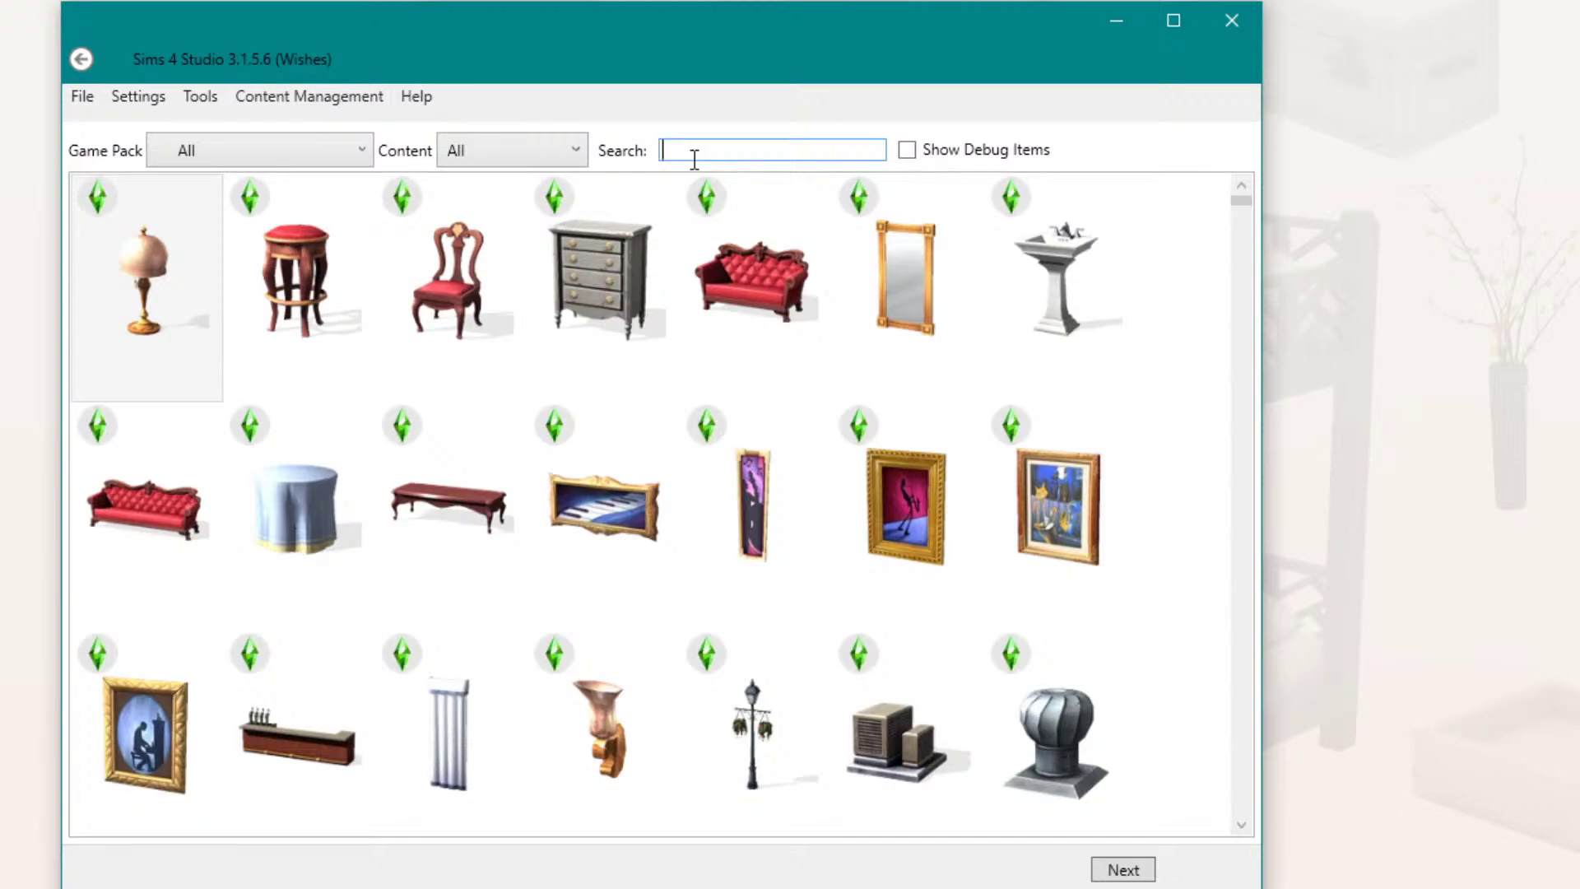
pyautogui.write('microwave')
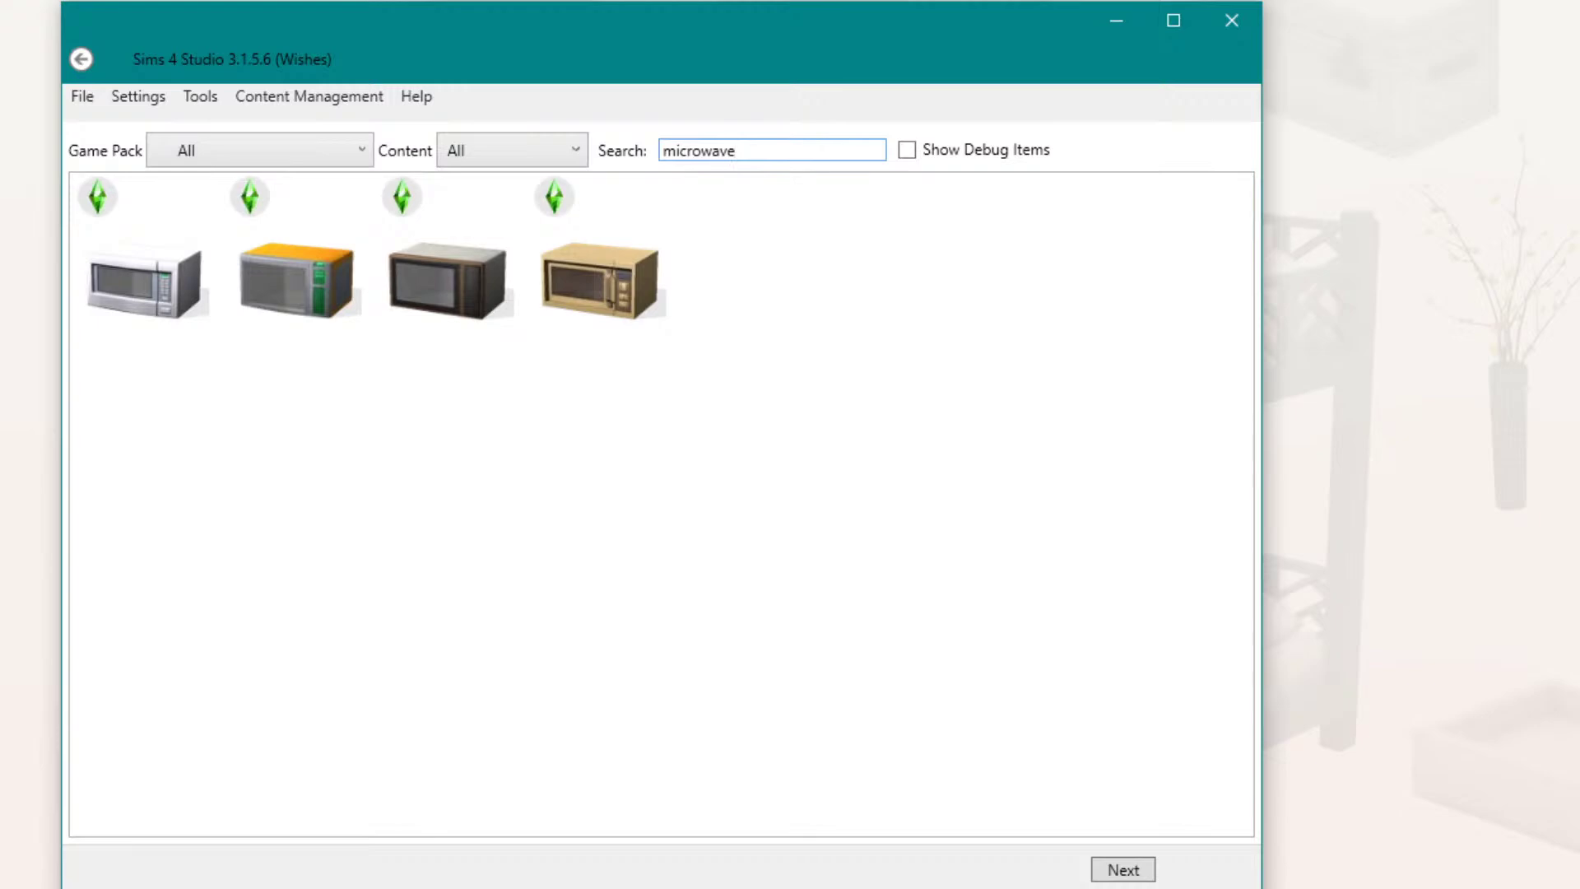
pyautogui.click(173, 288)
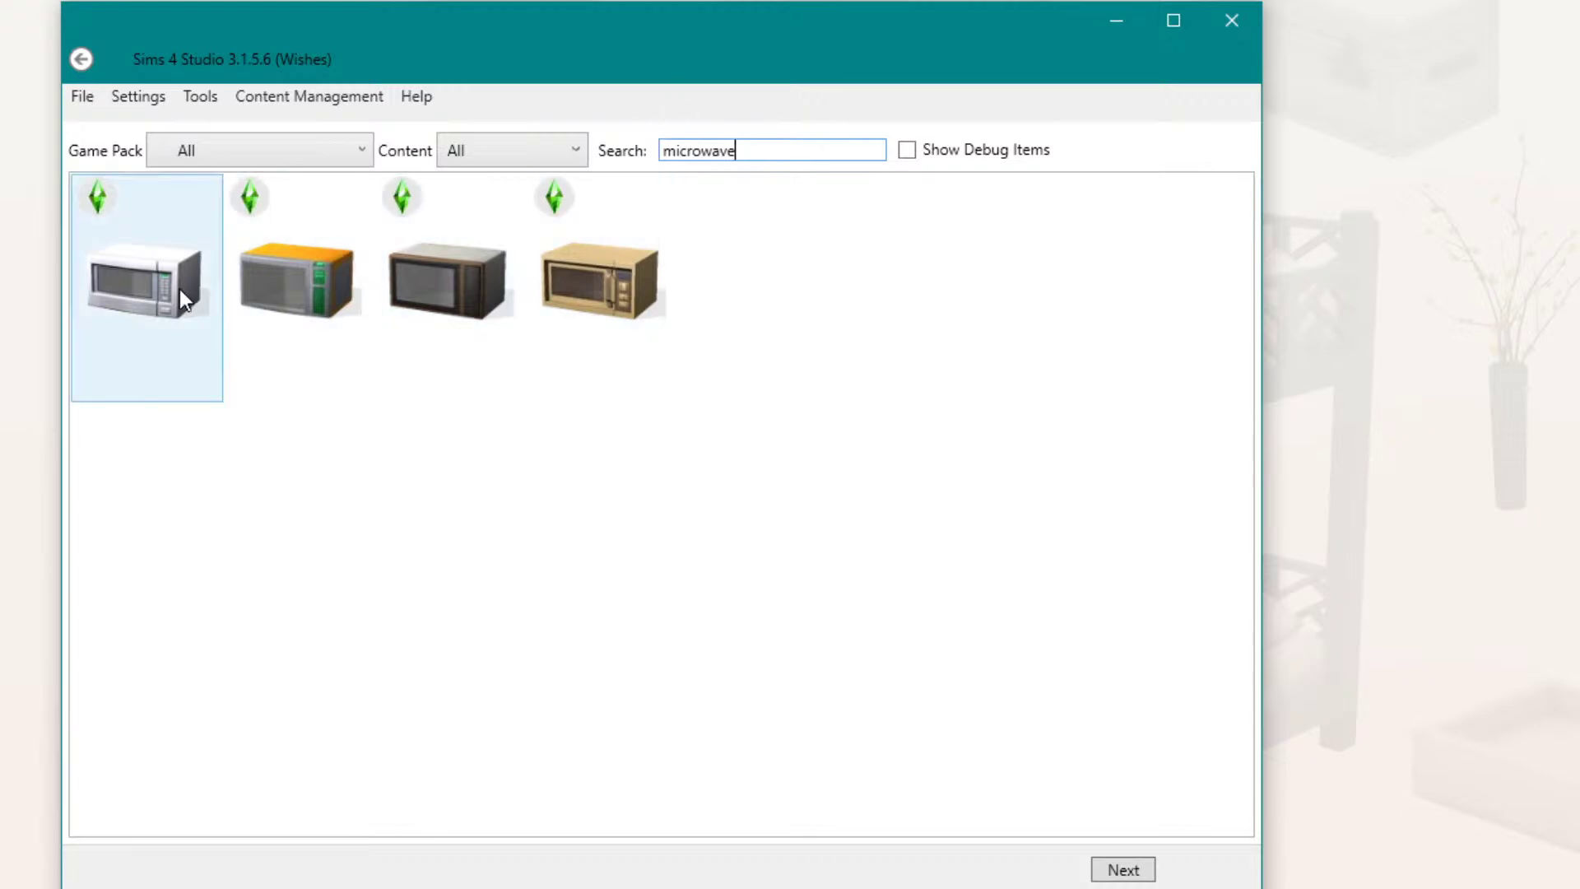
pyautogui.click(1124, 870)
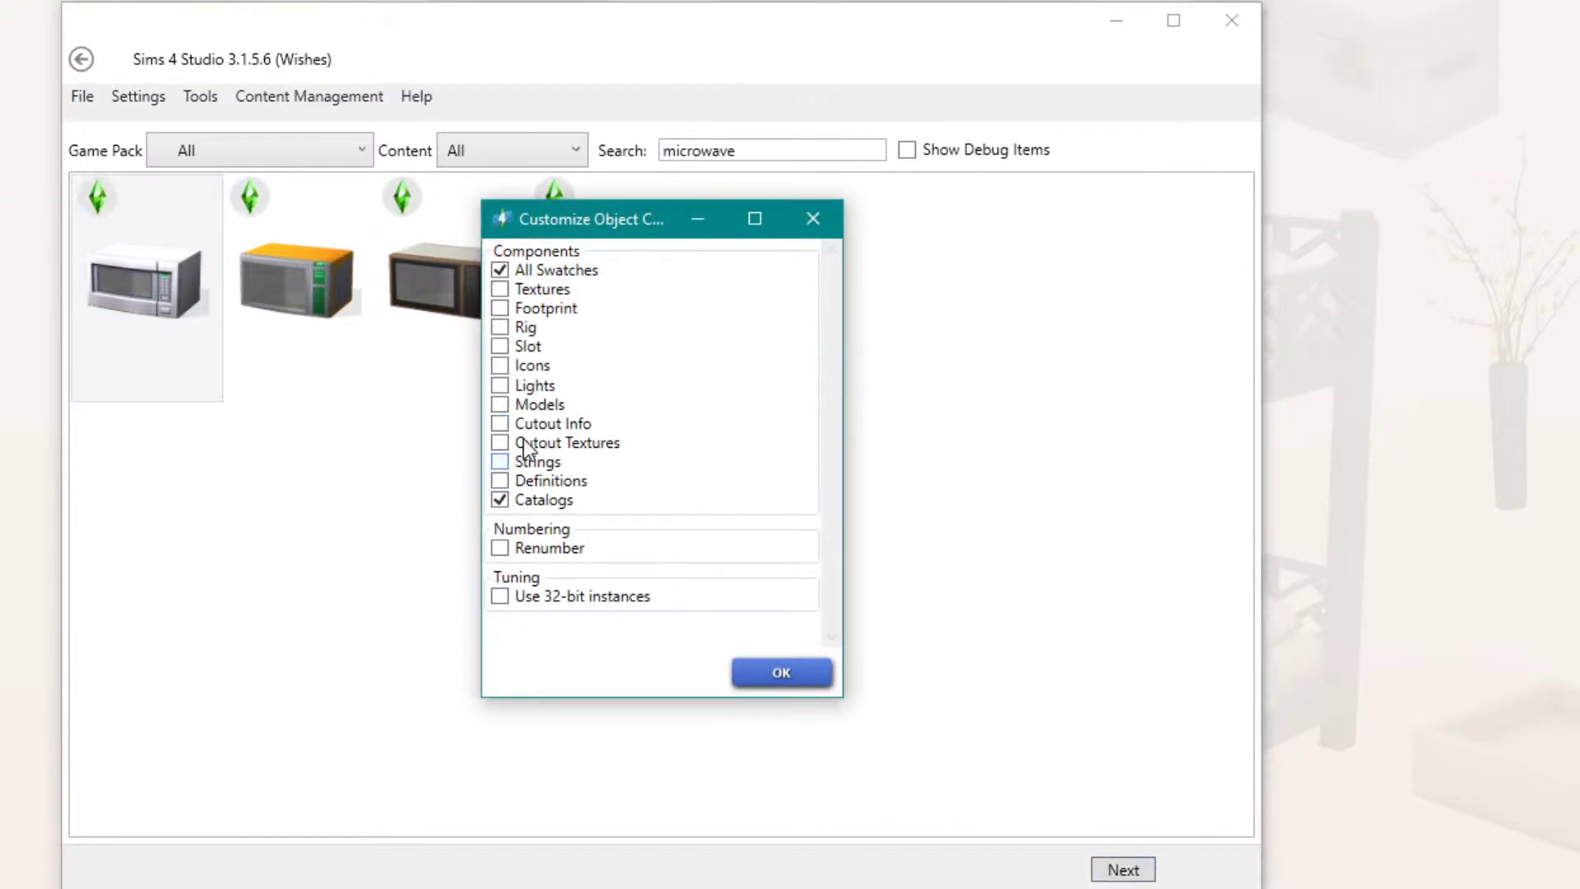
# Step: Include every component from All Swatches to Catalogs in the microwave clone and enable Renumber, leaving 32-bit instances off
pyautogui.click(525, 548)
pyautogui.click(525, 405)
pyautogui.click(524, 385)
pyautogui.click(527, 345)
pyautogui.click(528, 365)
pyautogui.click(526, 308)
pyautogui.click(527, 289)
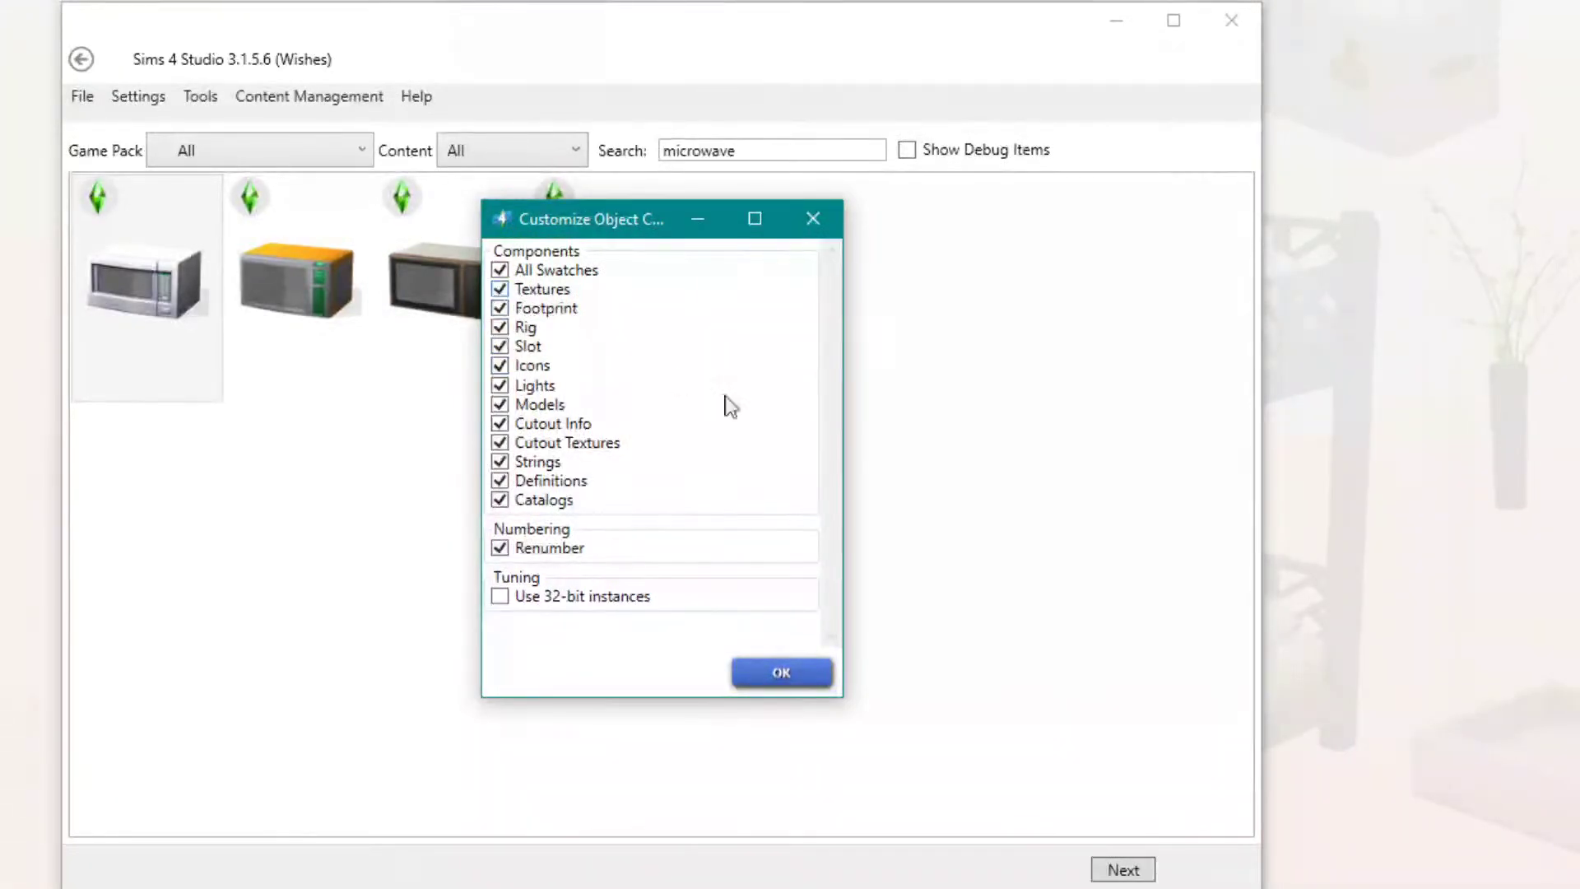
# Step: Confirm the clone options and save the package as RVSN_Microwave_Slotting_Changes in the 28_Livestream_Tutorial folder
pyautogui.click(780, 673)
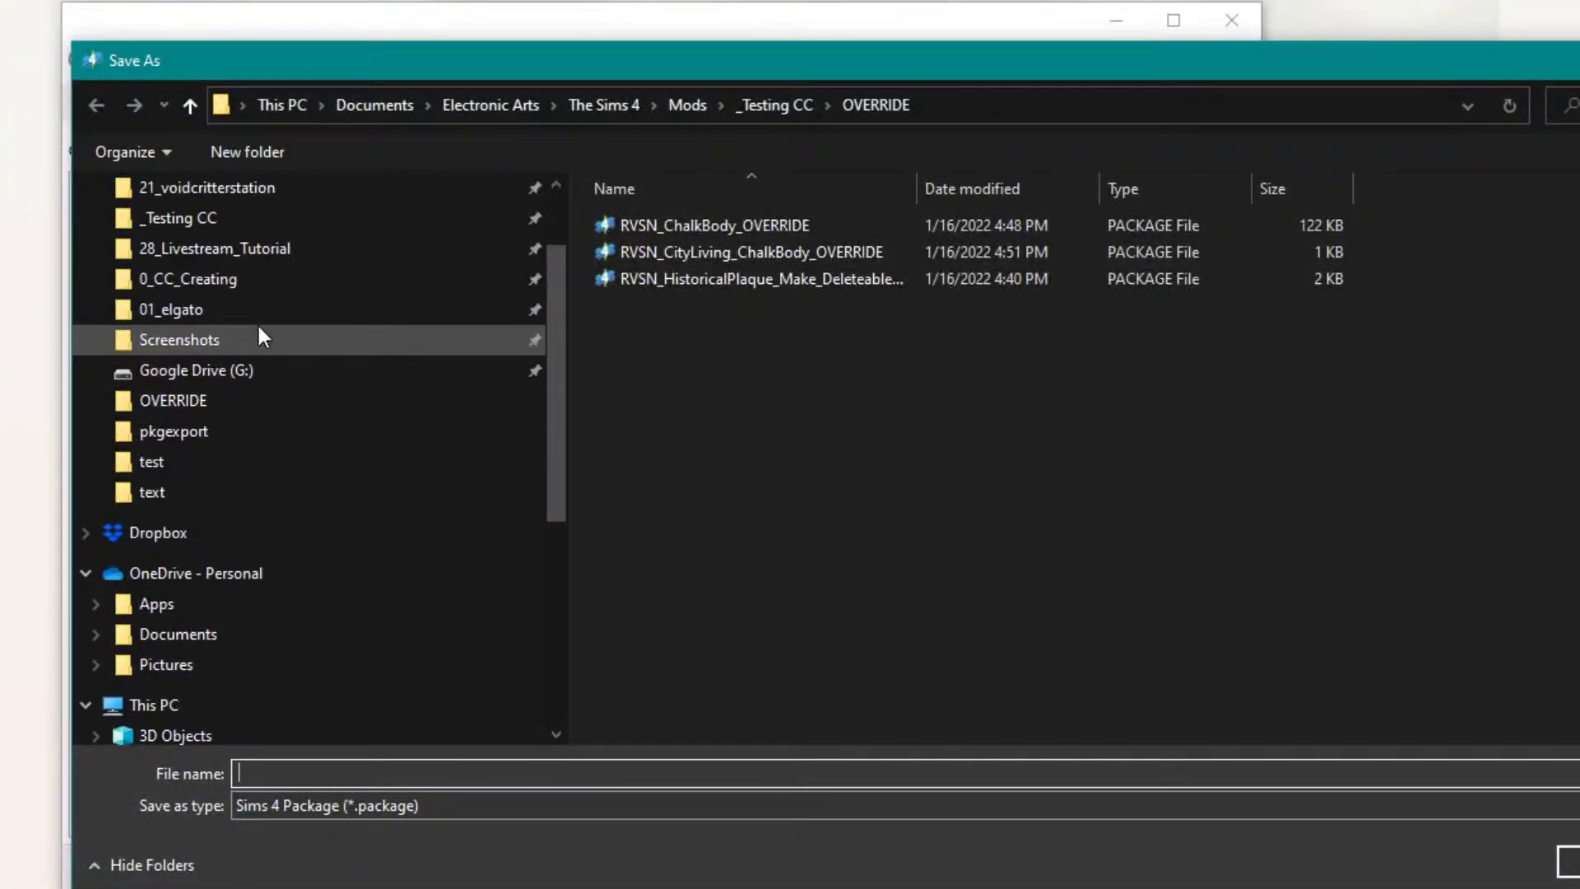
pyautogui.click(218, 249)
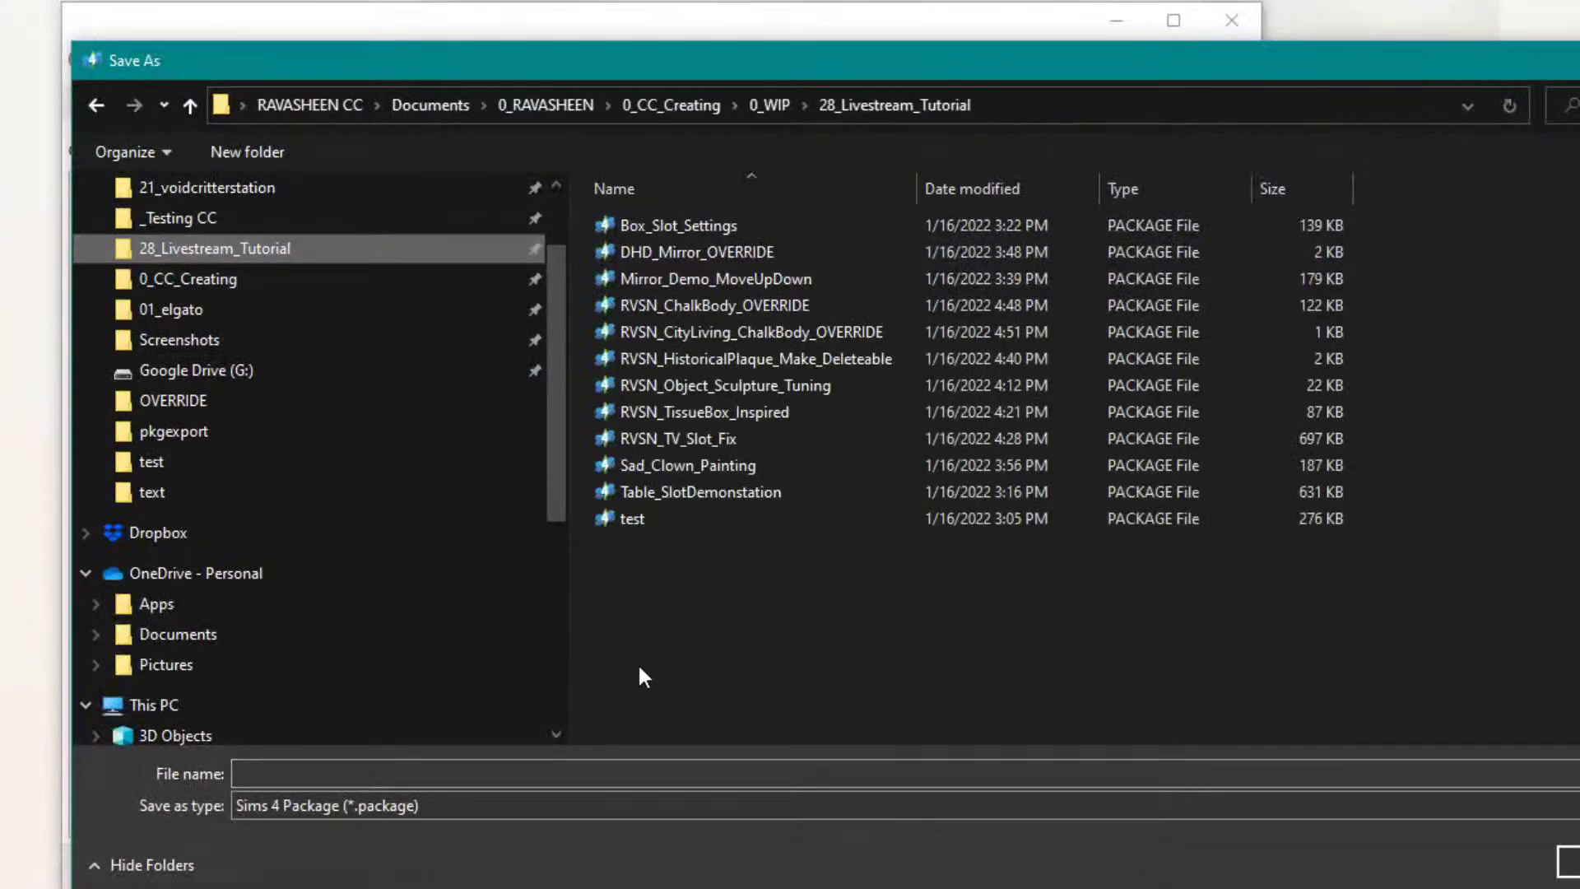
pyautogui.click(468, 772)
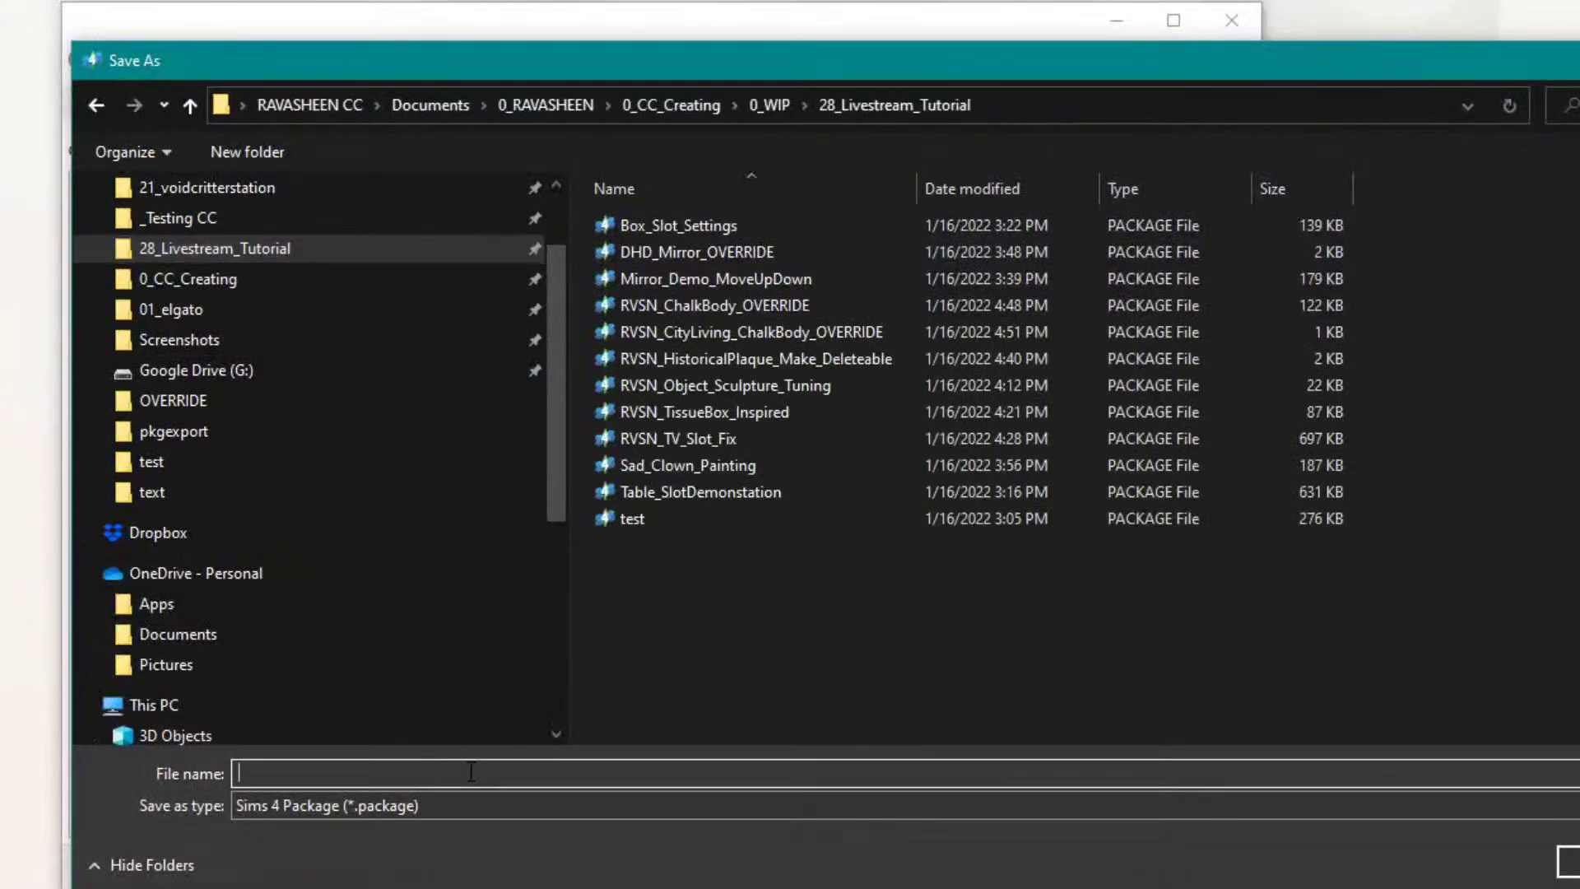
pyautogui.write('RVSN_')
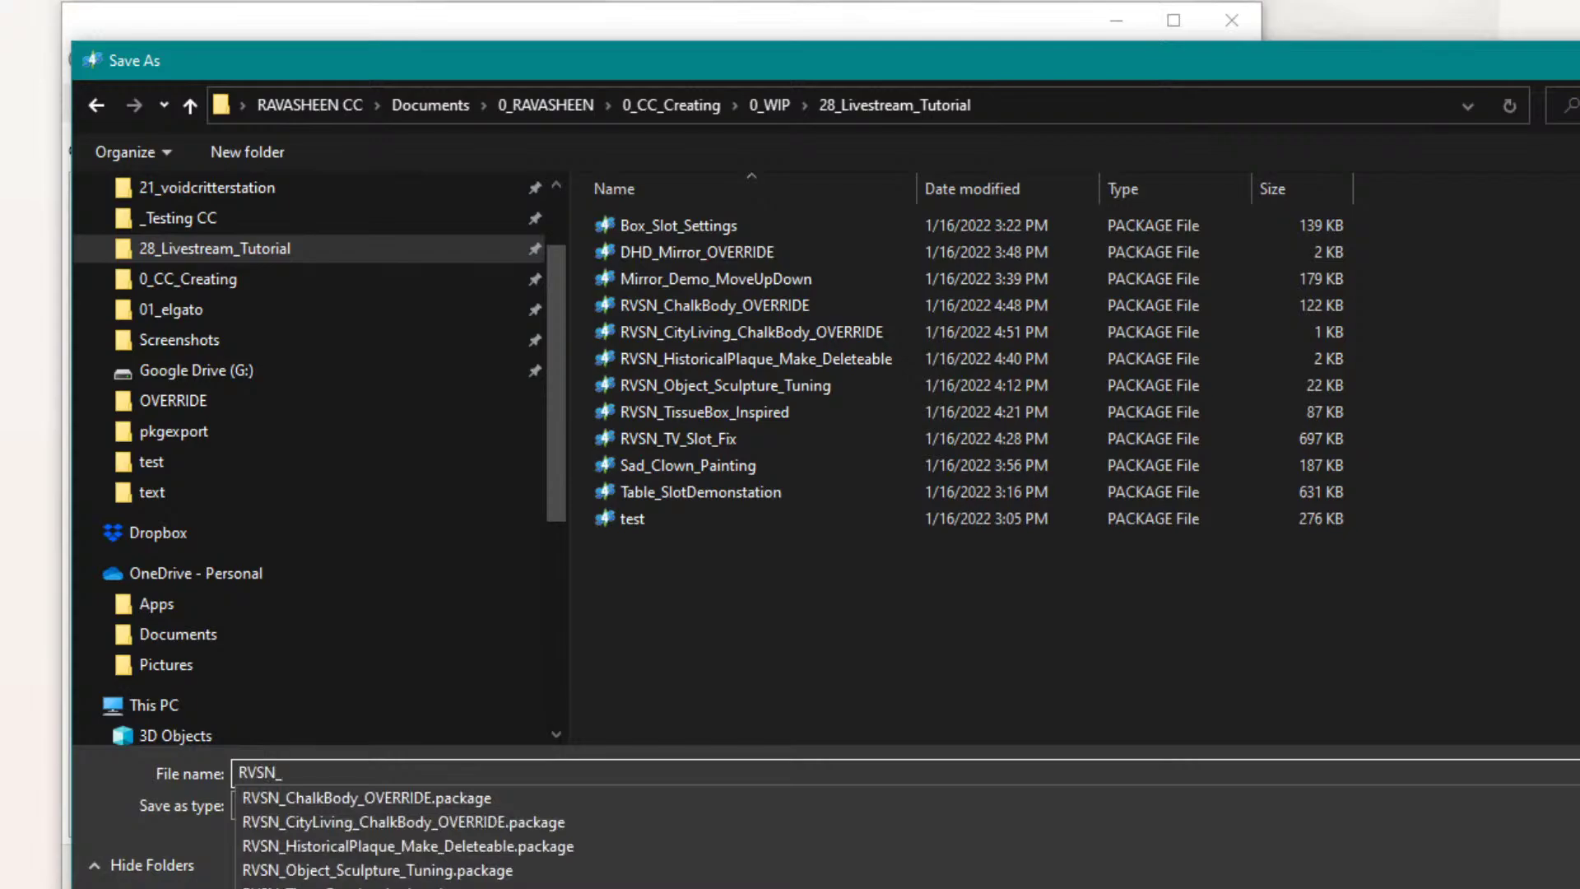
pyautogui.write('Microwave')
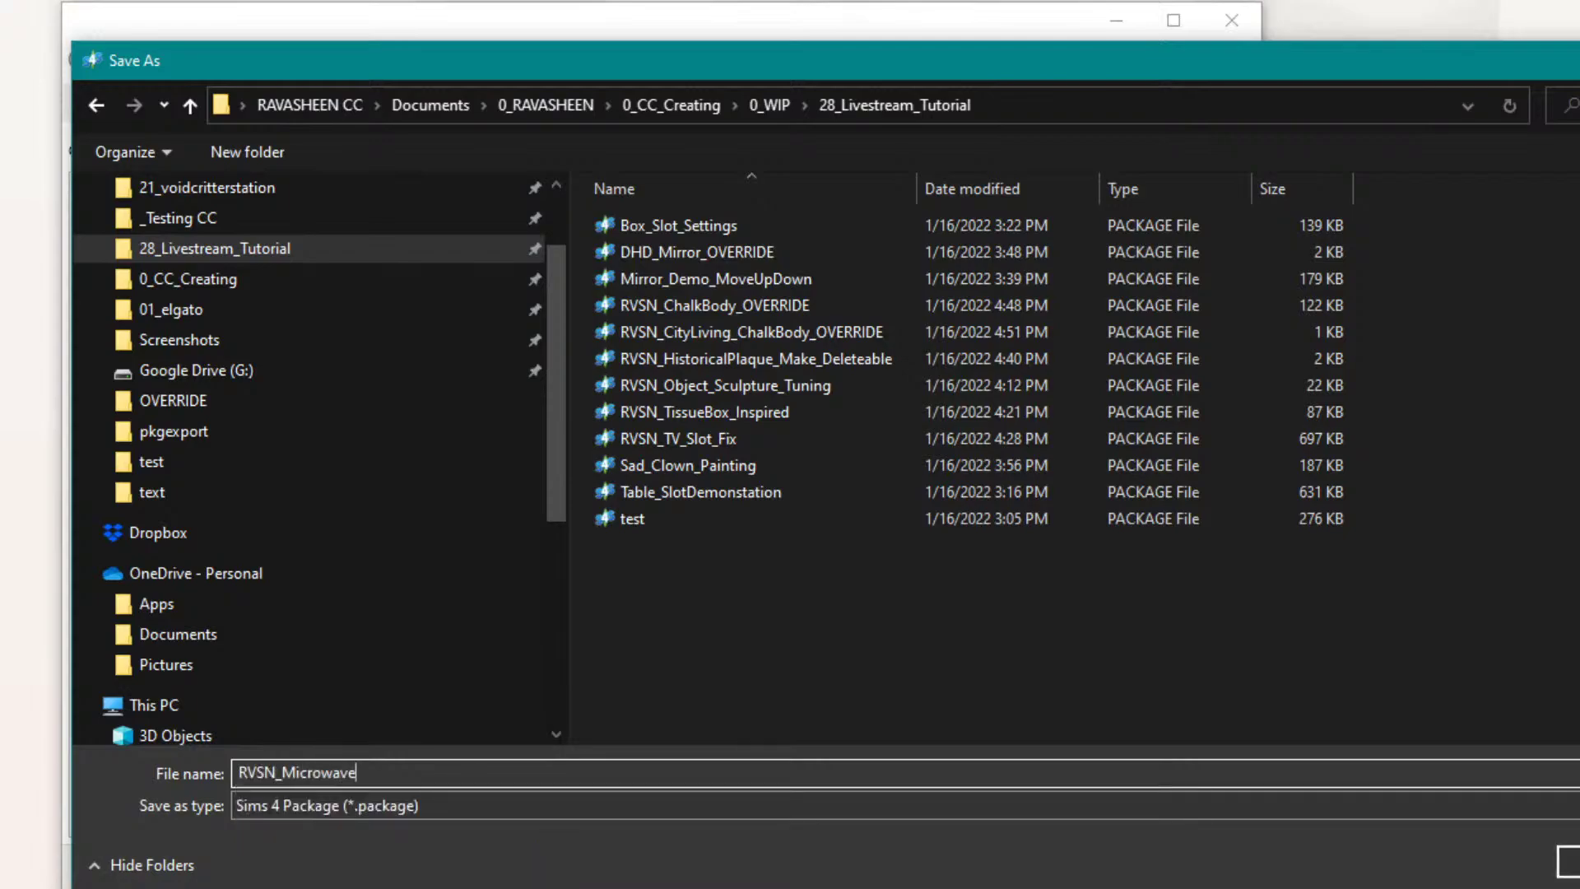
pyautogui.write('_Slotting_Changes')
pyautogui.press('Return')
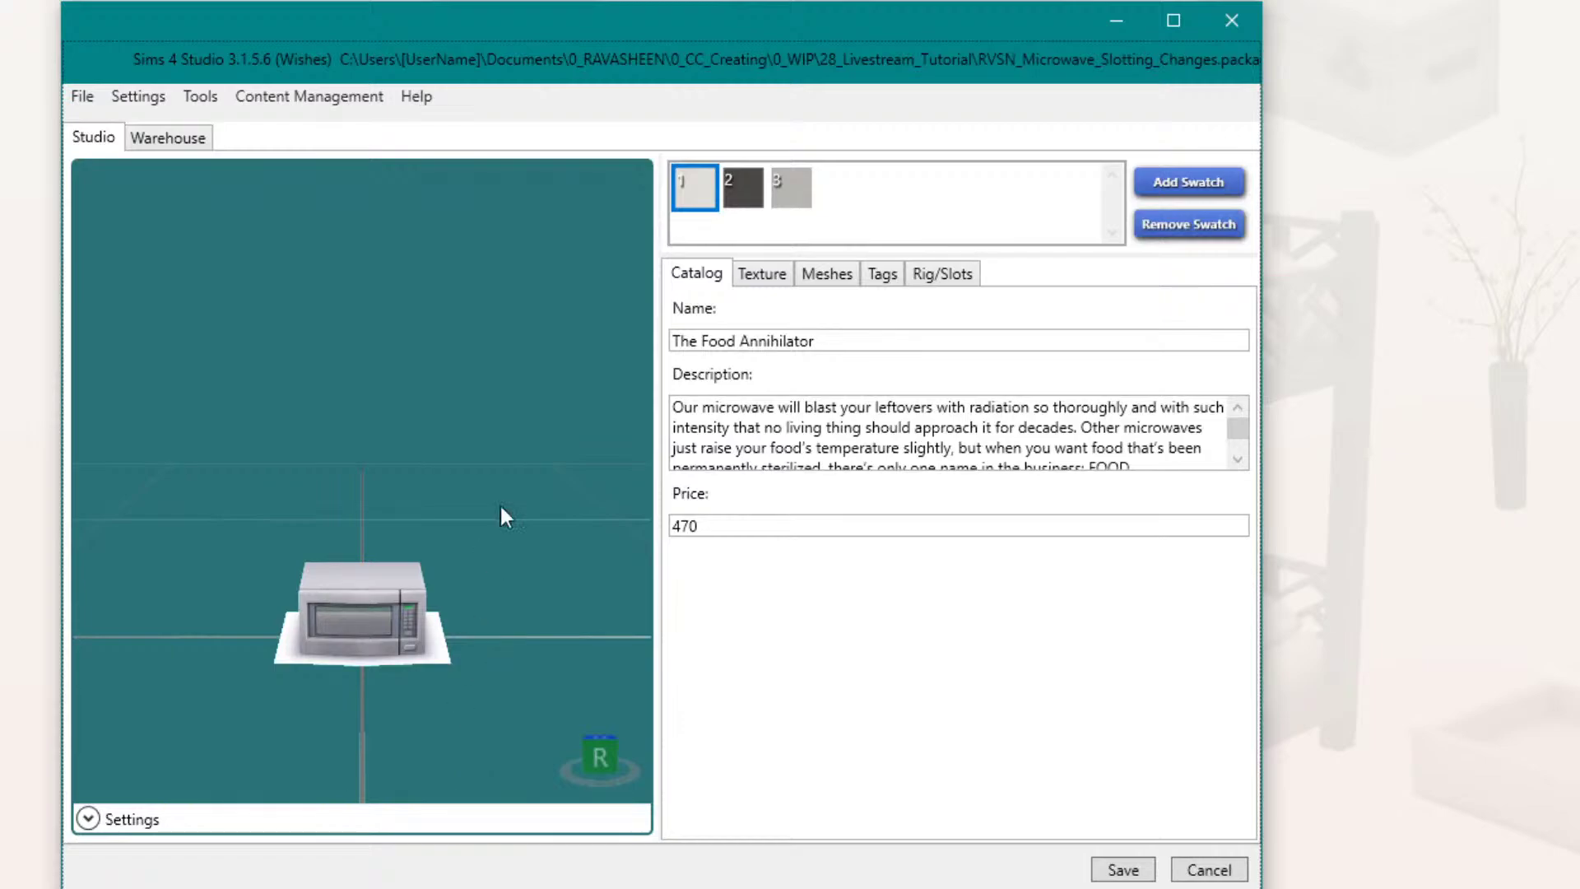
# Step: List the microwave package's raw resources sorted by type and examine its Rig and Slot resources
pyautogui.click(167, 146)
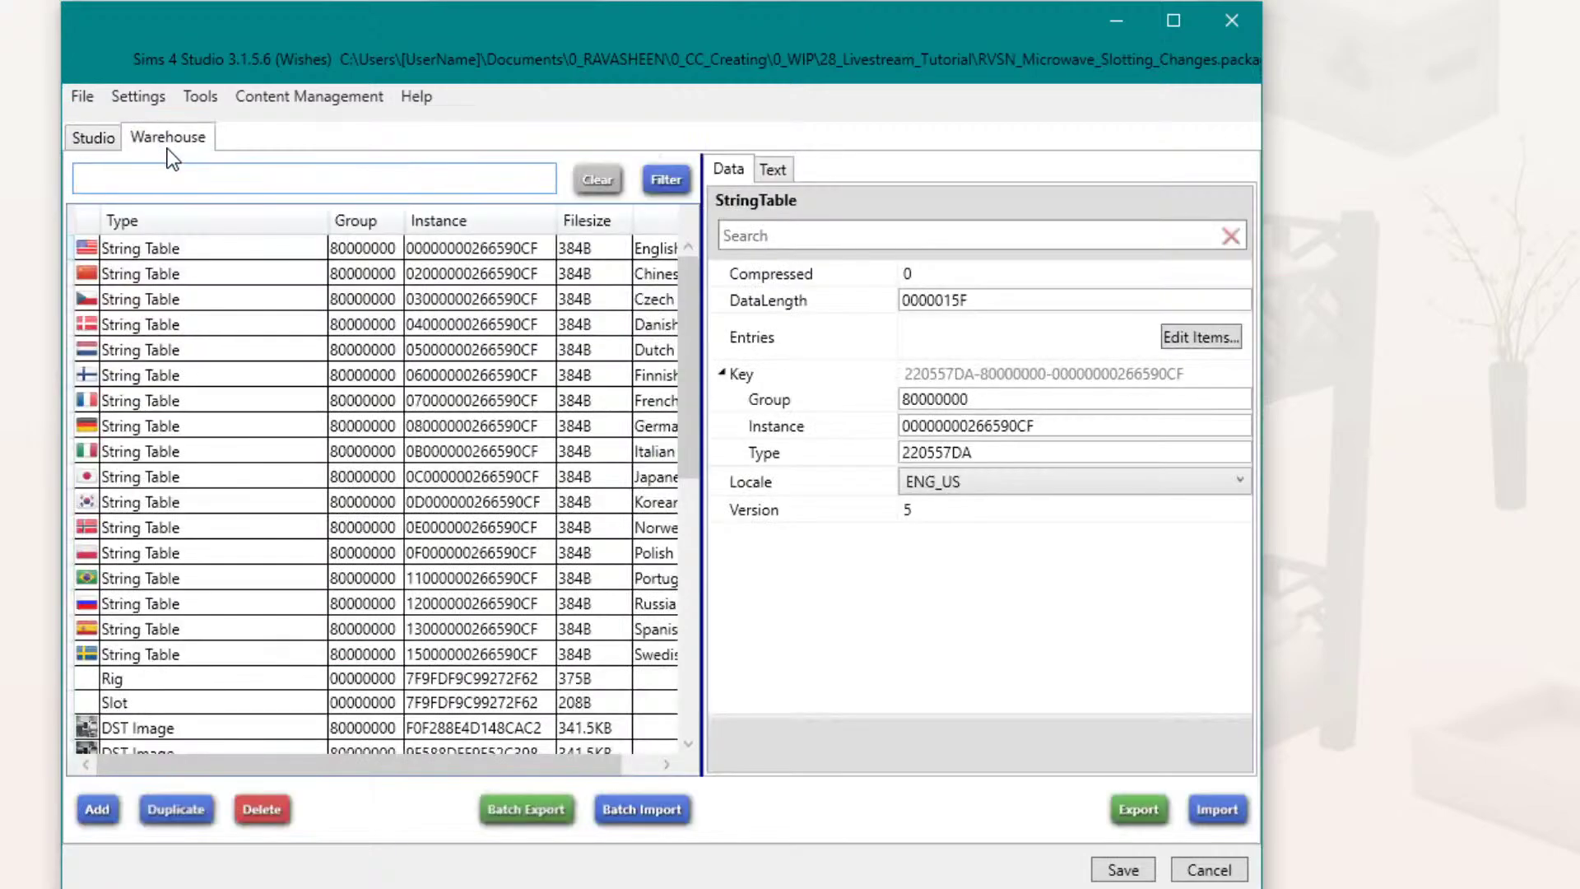
pyautogui.scroll(-3, 247, 444)
pyautogui.scroll(-2, 218, 560)
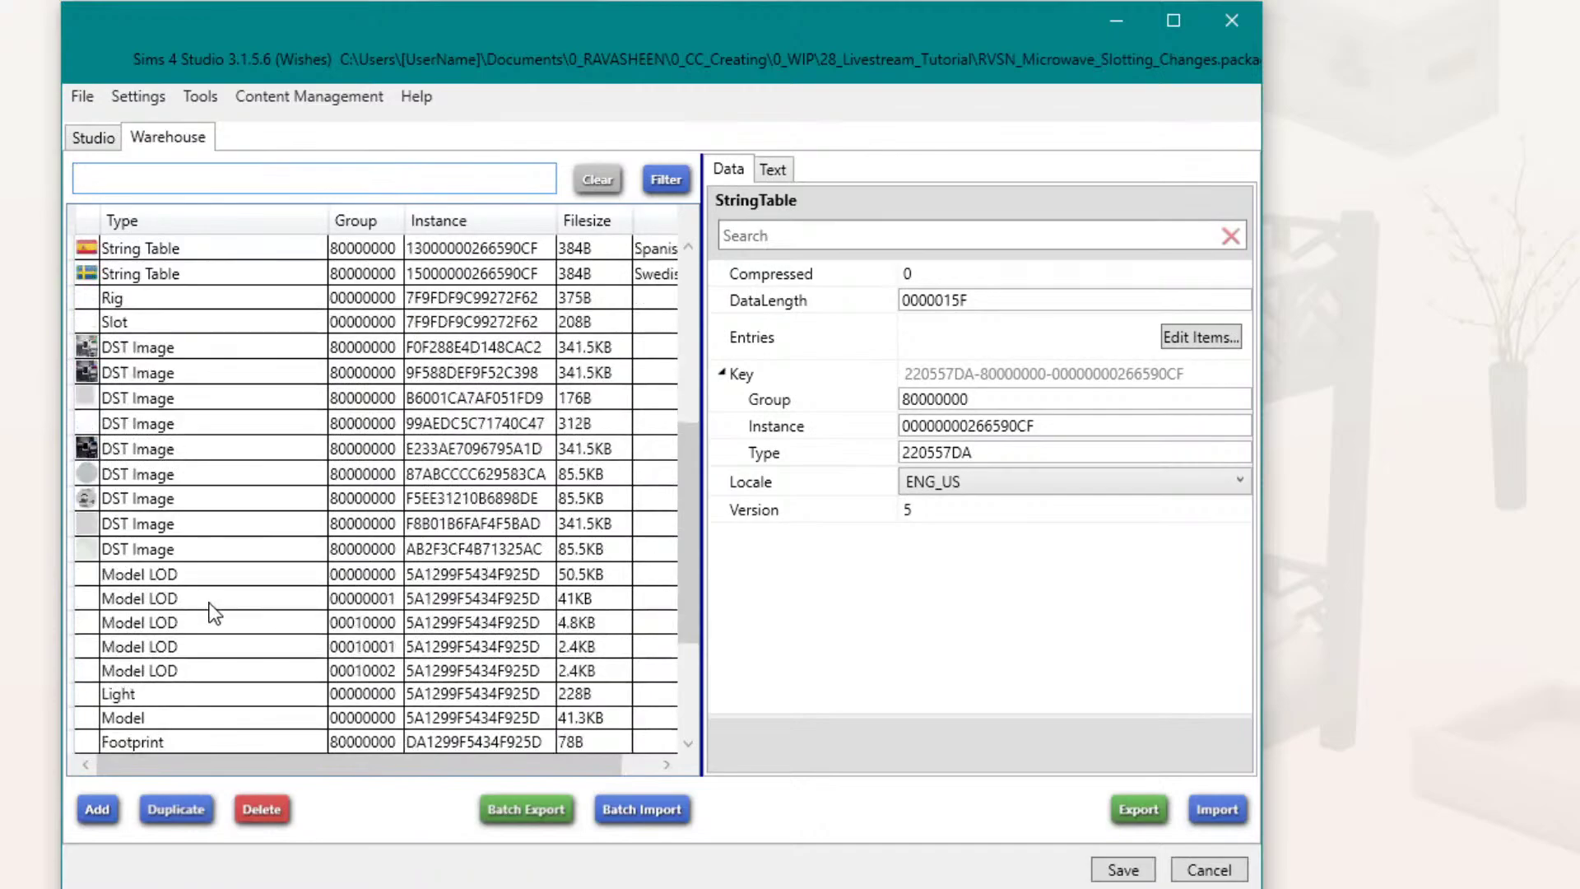
pyautogui.scroll(-2, 210, 608)
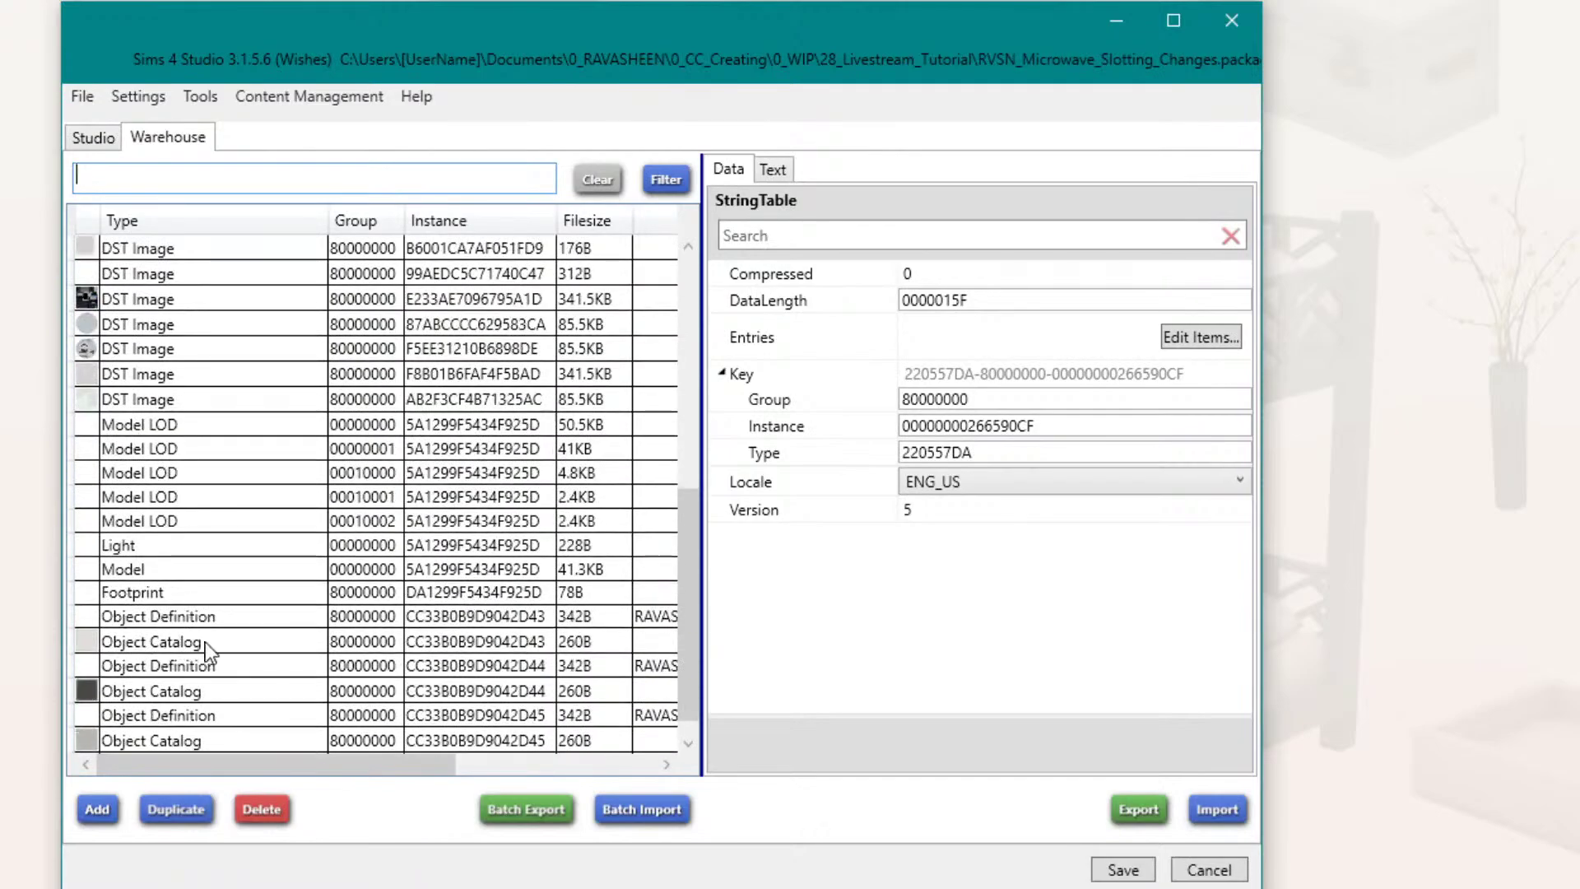
pyautogui.click(183, 219)
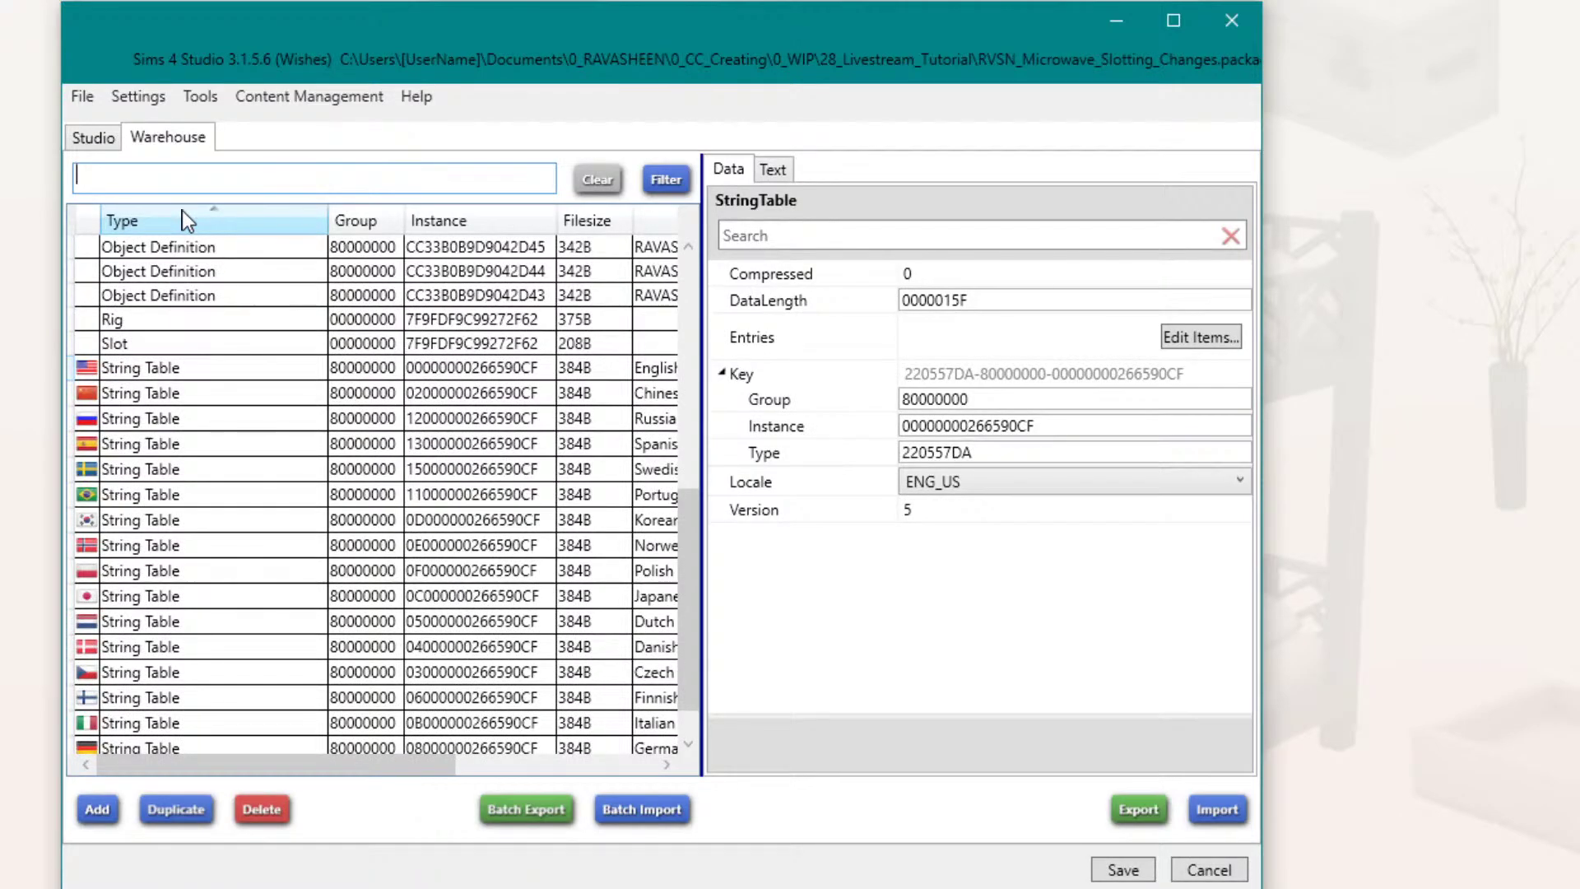
pyautogui.click(162, 323)
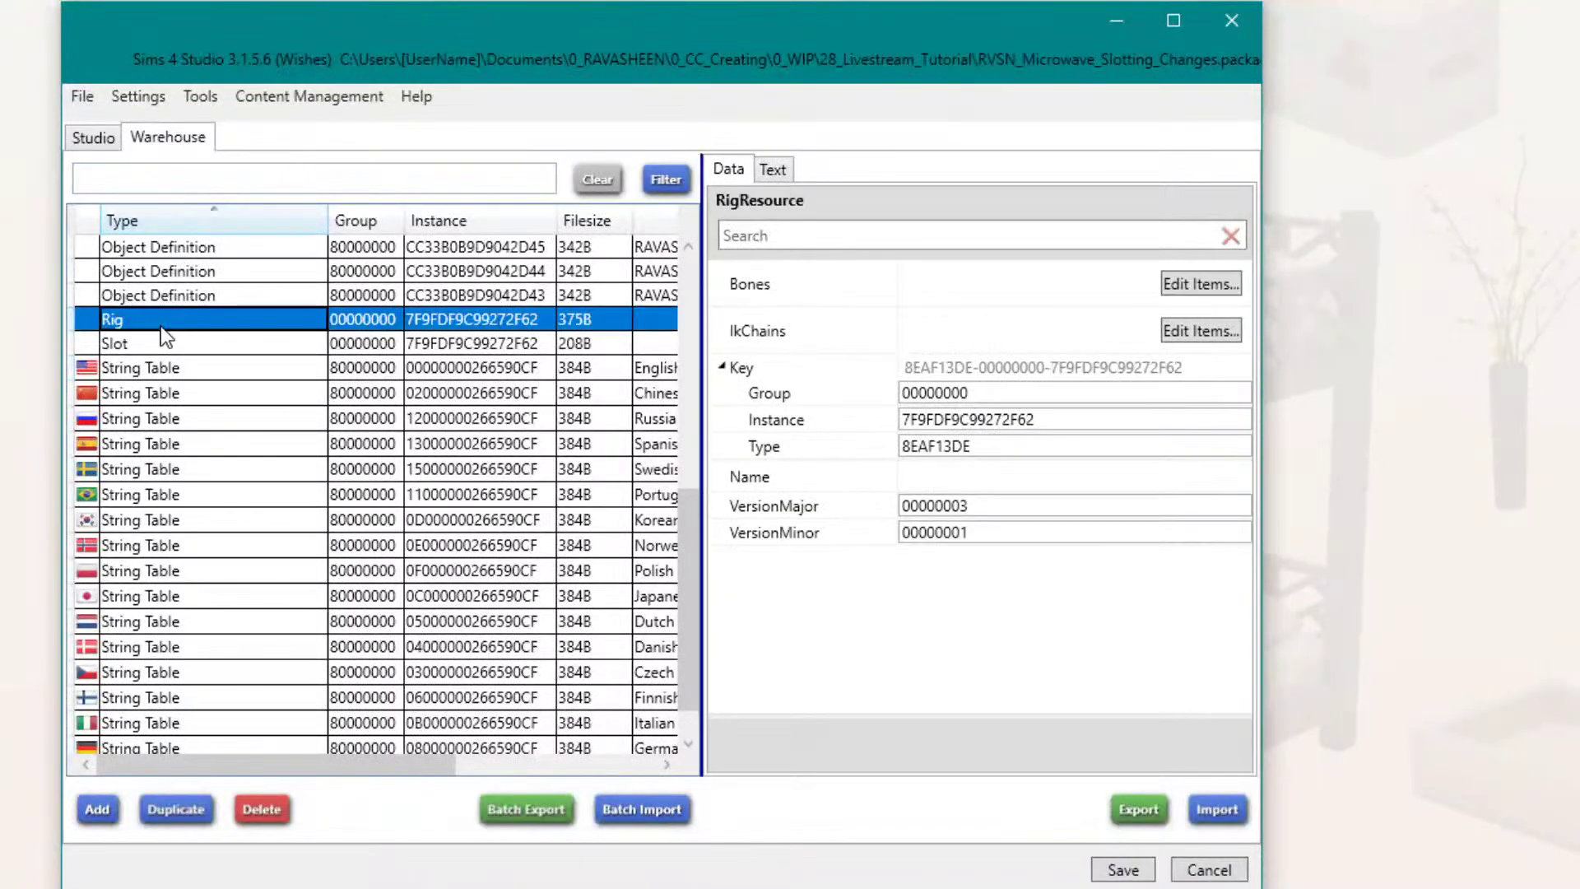
pyautogui.click(151, 344)
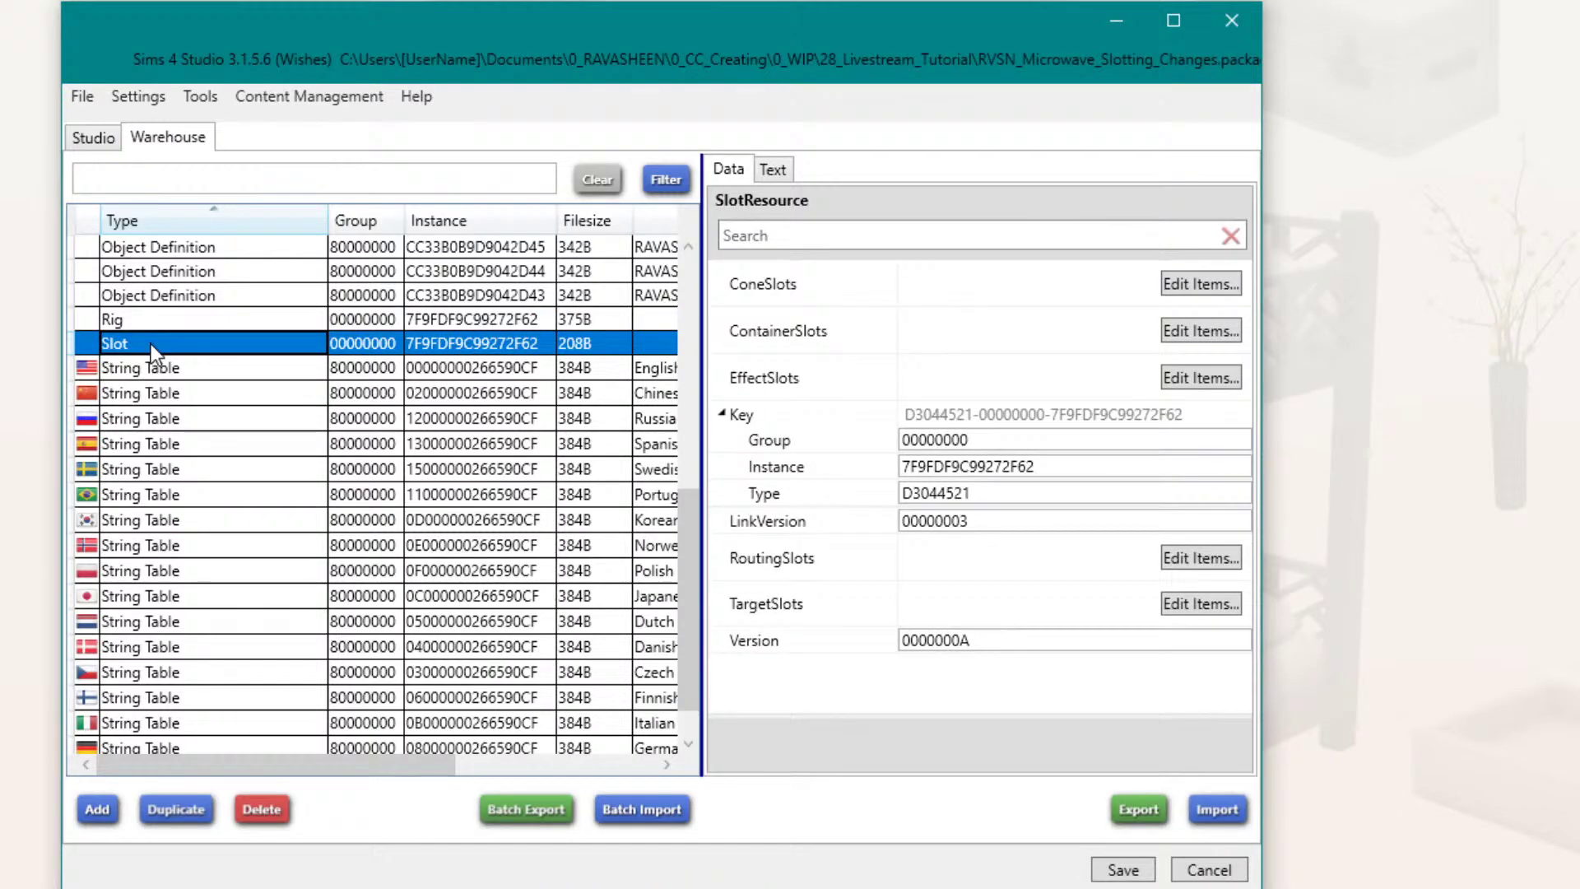
pyautogui.scroll(4, 156, 346)
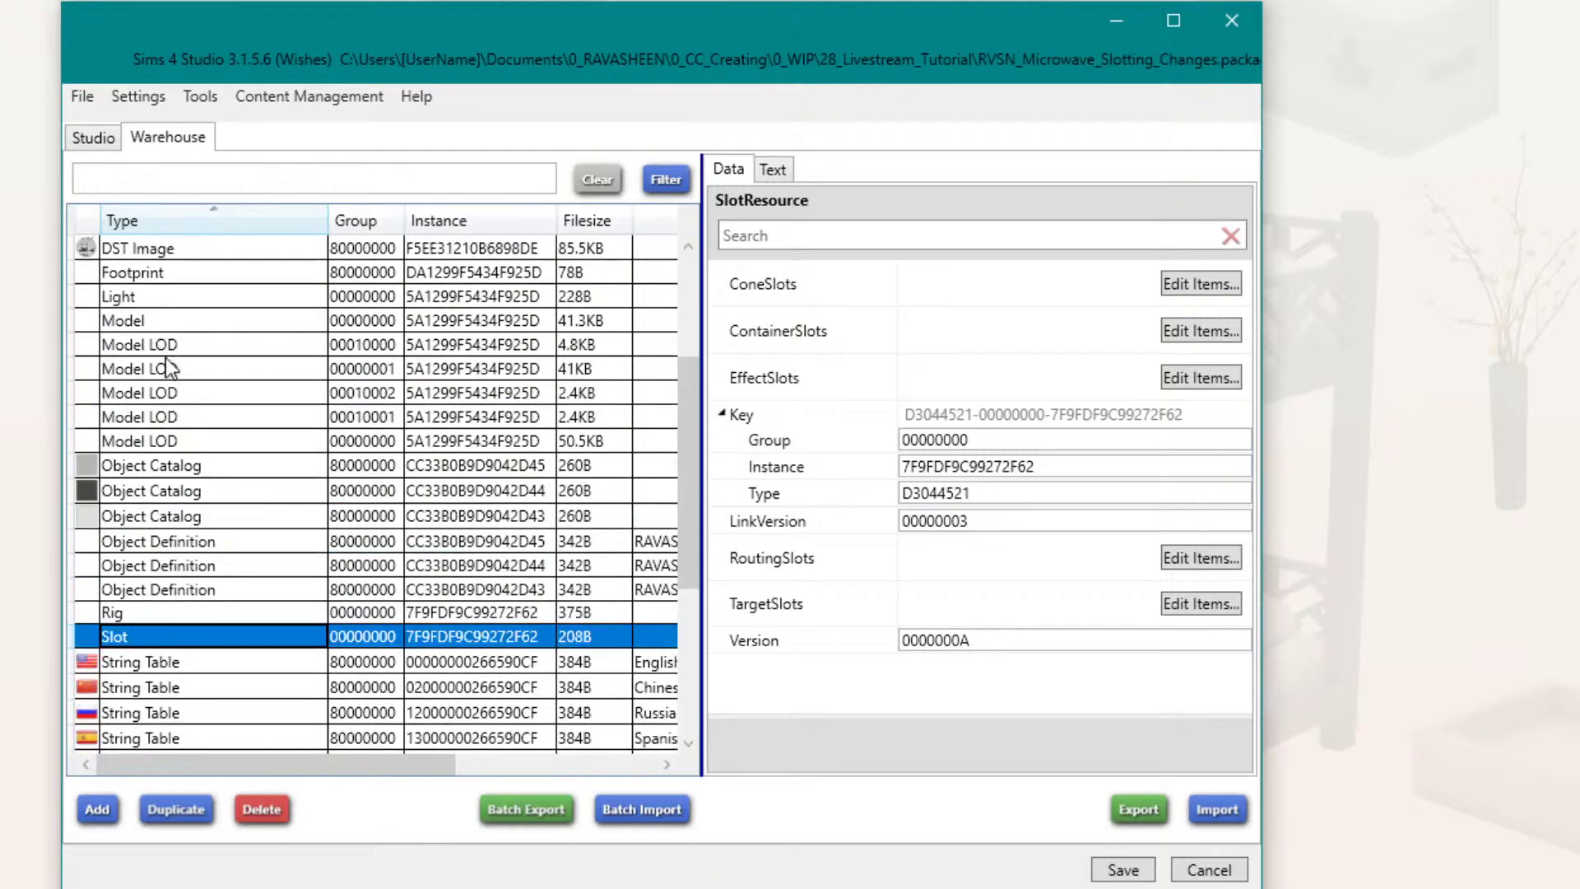
# Step: Disable RequiresSlot in all three of the microwave's Object Catalog entries and locate the SlotDecoSize setting
pyautogui.click(259, 465)
pyautogui.scroll(-15, 1028, 488)
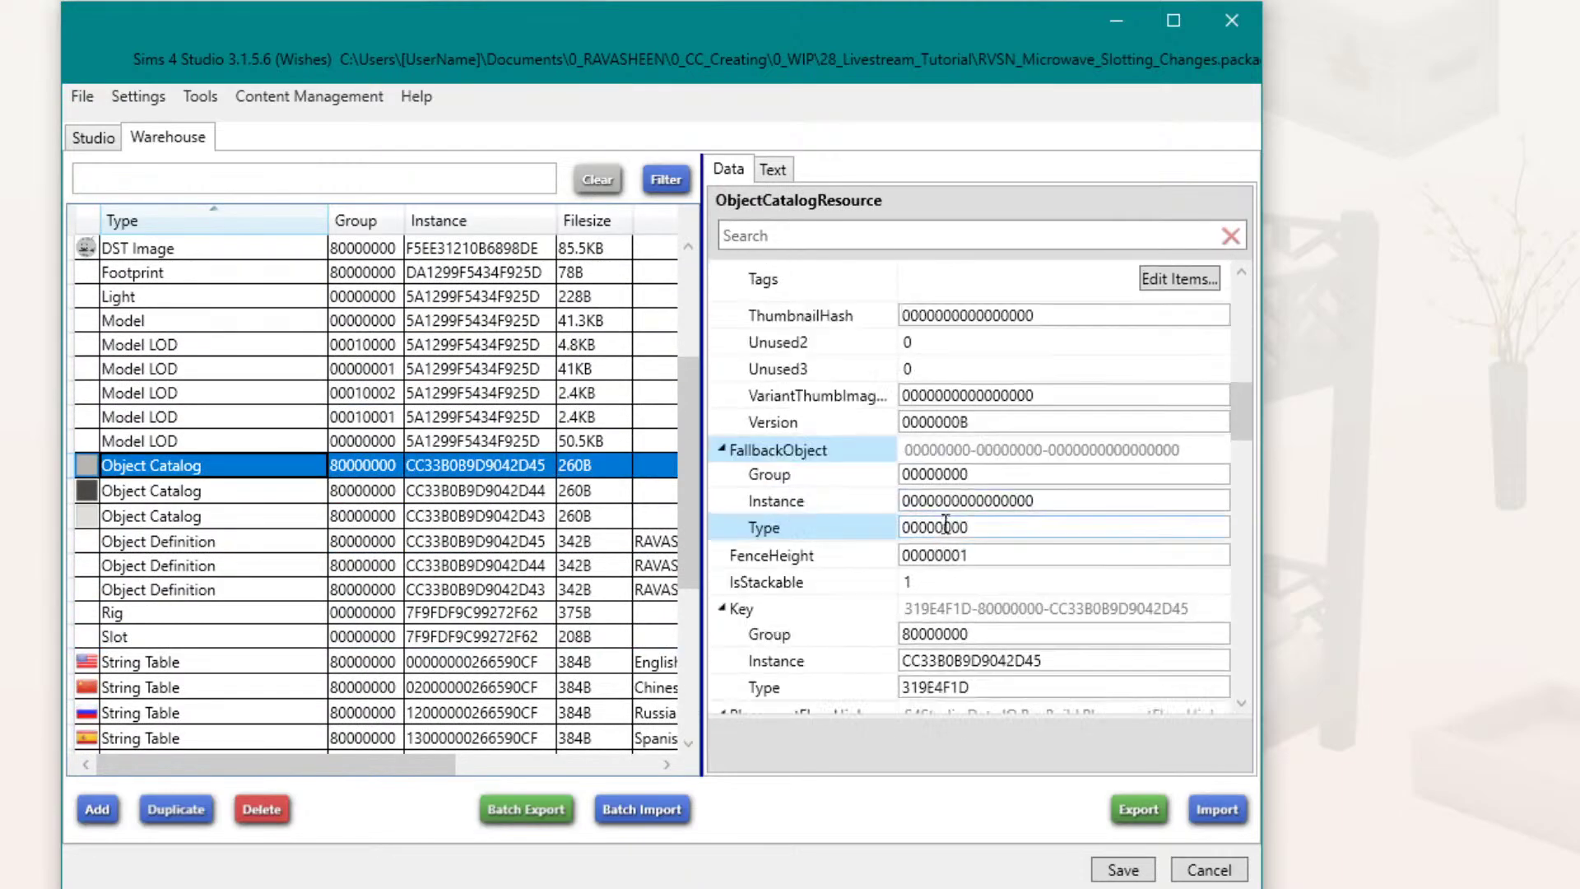
pyautogui.scroll(-12, 936, 539)
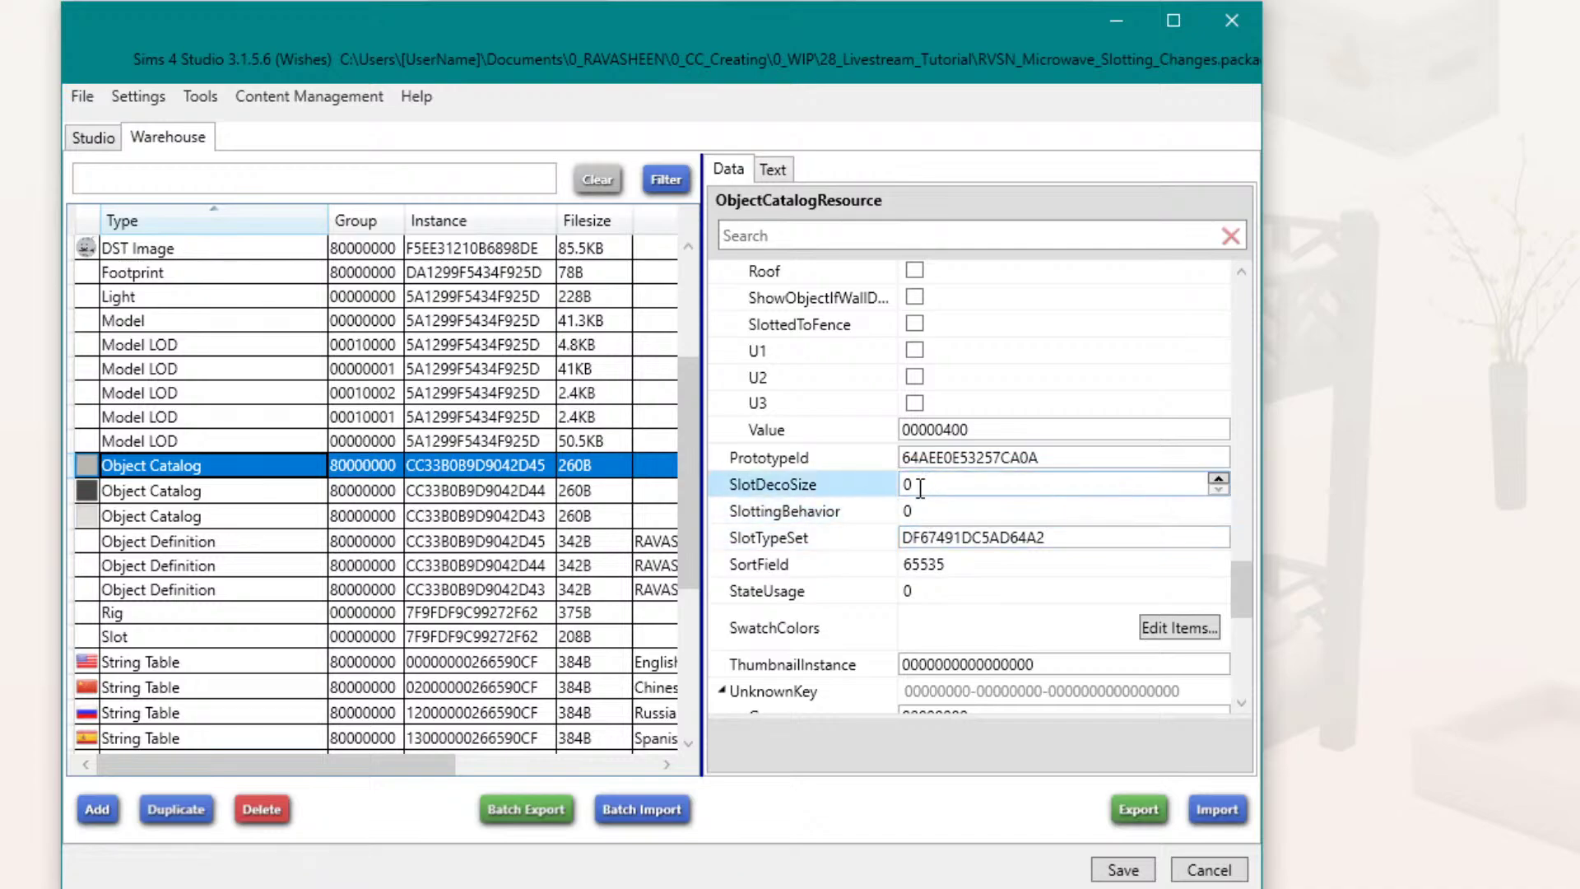
pyautogui.moveTo(1238, 573); pyautogui.dragTo(1241, 549)
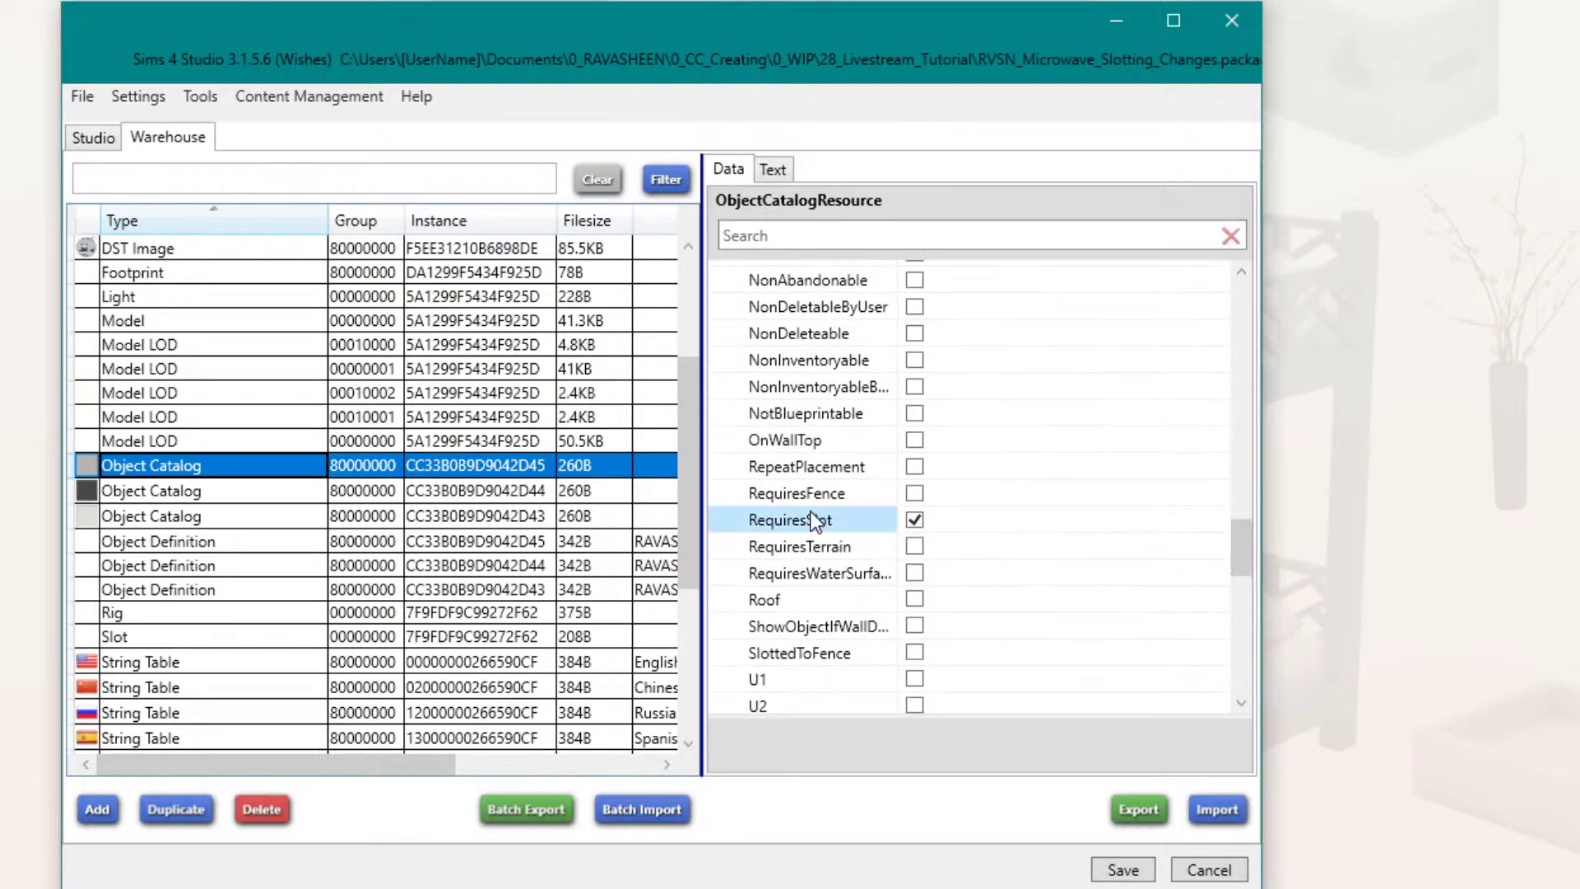
pyautogui.click(915, 521)
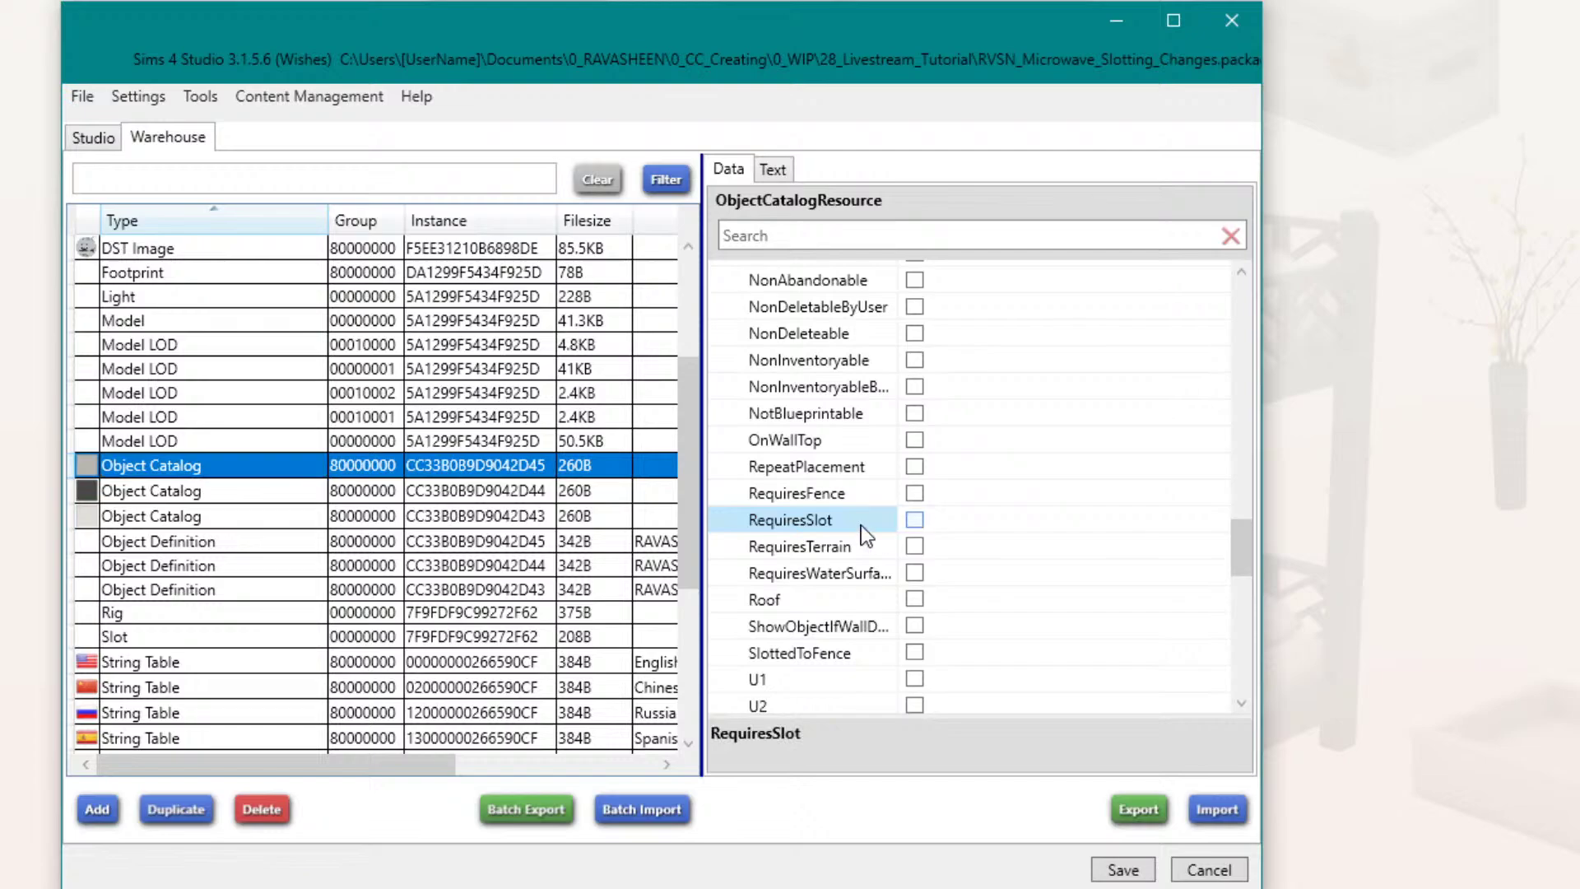
pyautogui.click(230, 494)
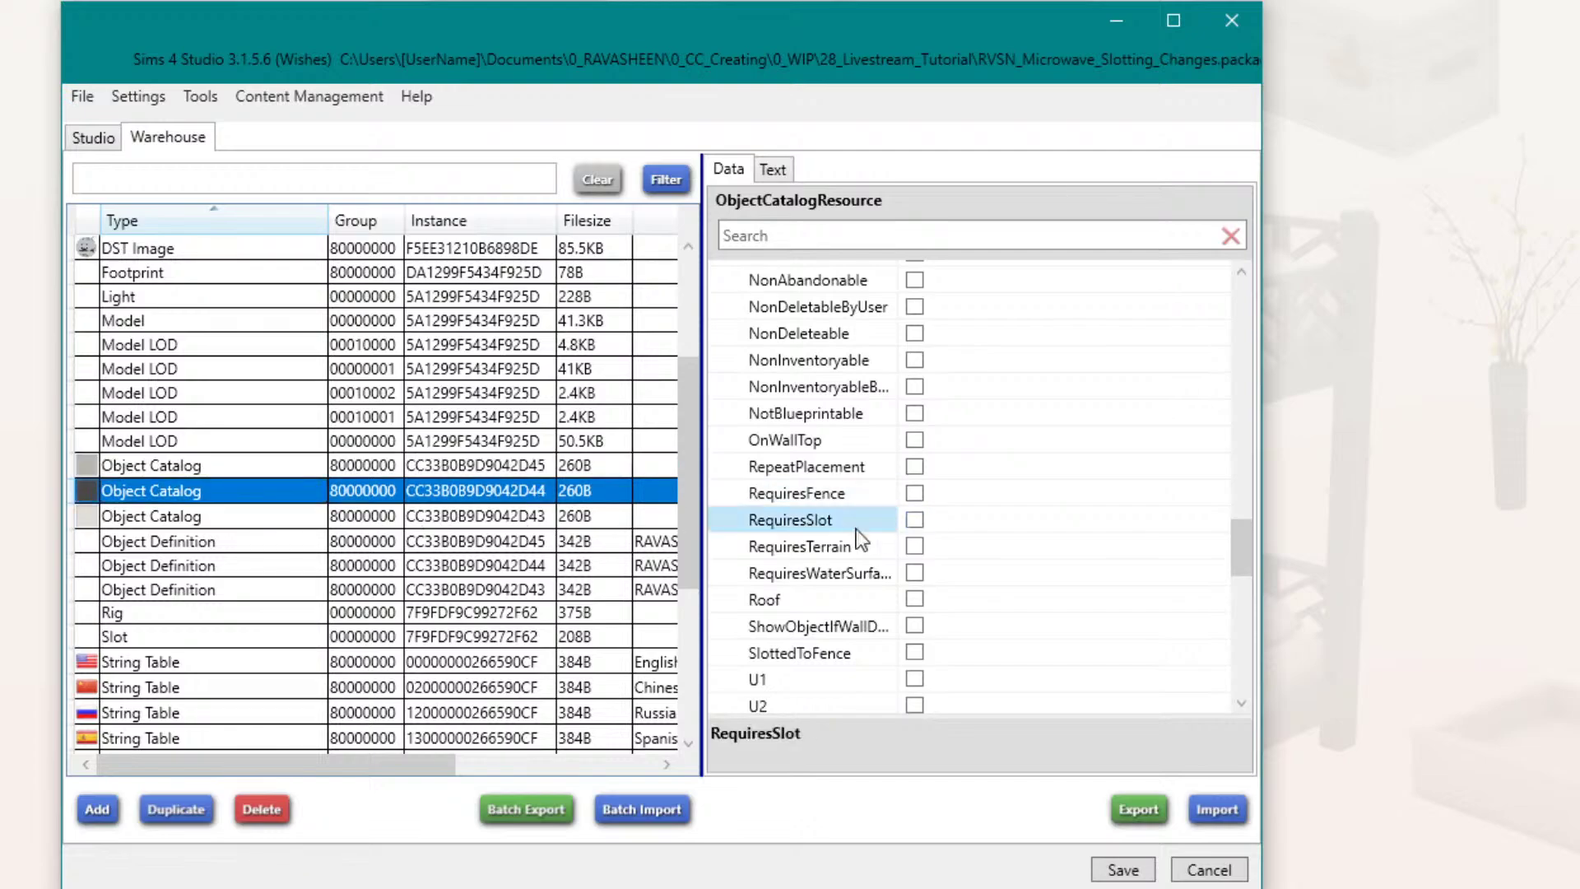
pyautogui.click(296, 515)
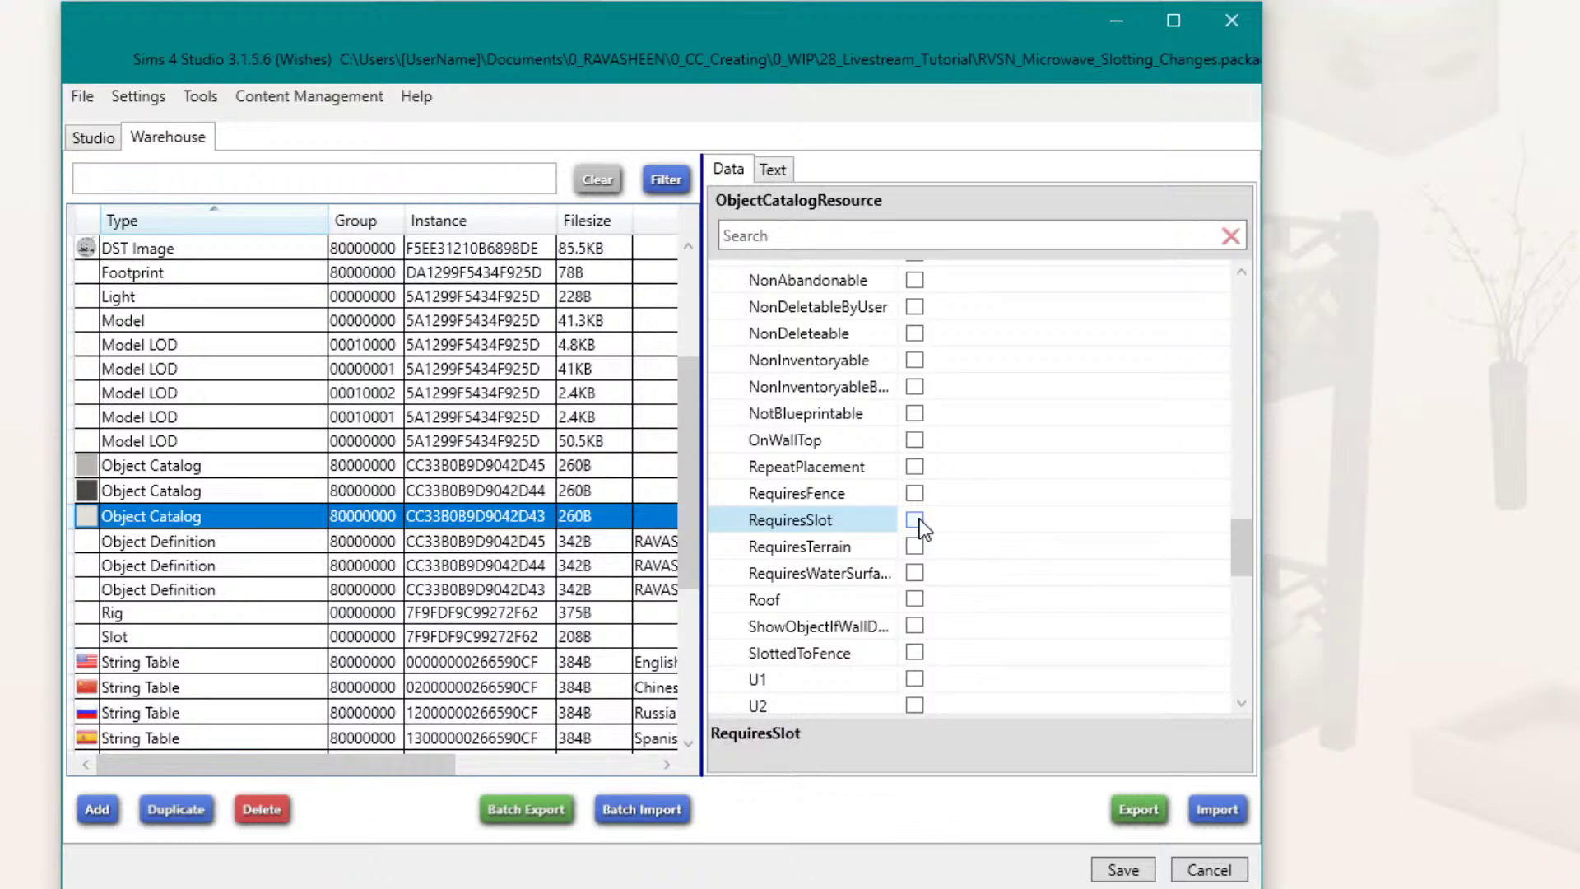
pyautogui.scroll(-3, 920, 527)
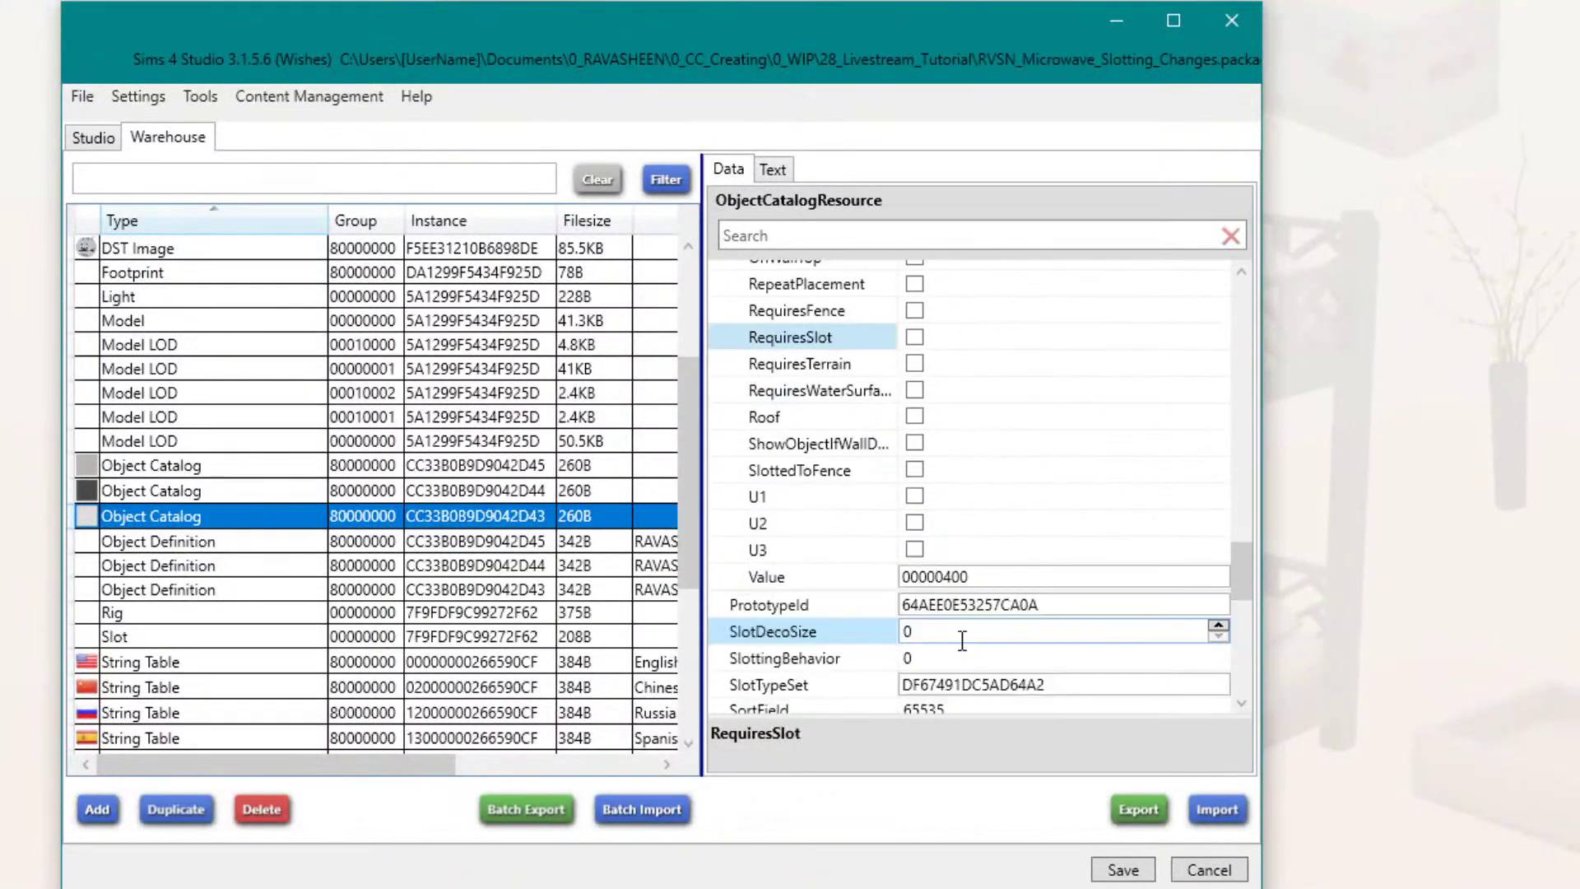
pyautogui.click(928, 571)
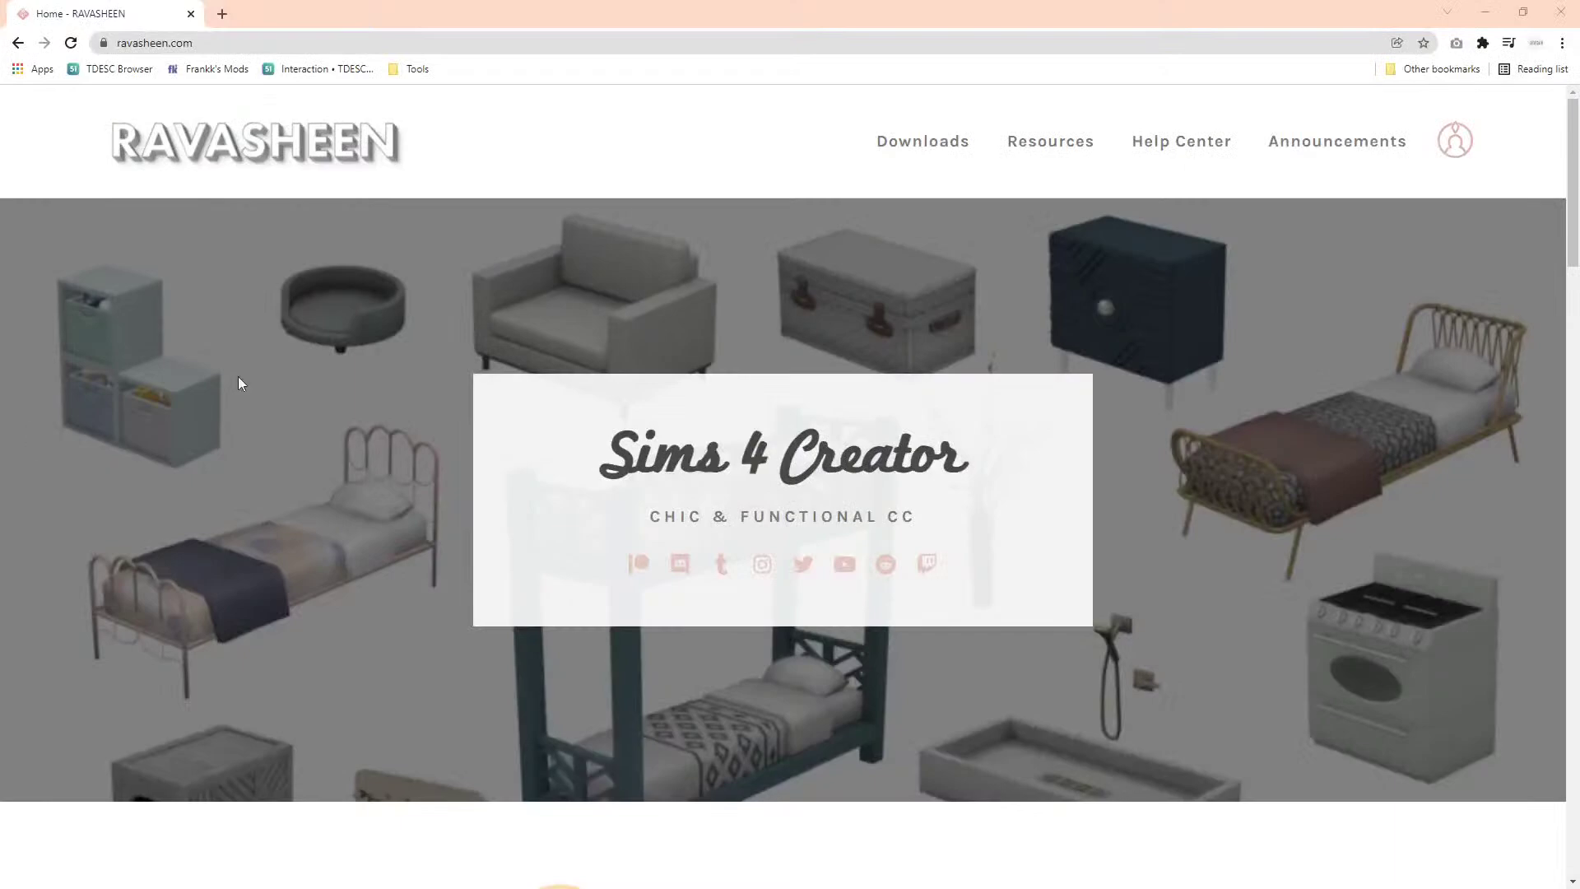
# Step: Switch to the browser and open the "Tips for Decorating Cupcakes" article from the Ravasheen announcements
pyautogui.click(1305, 160)
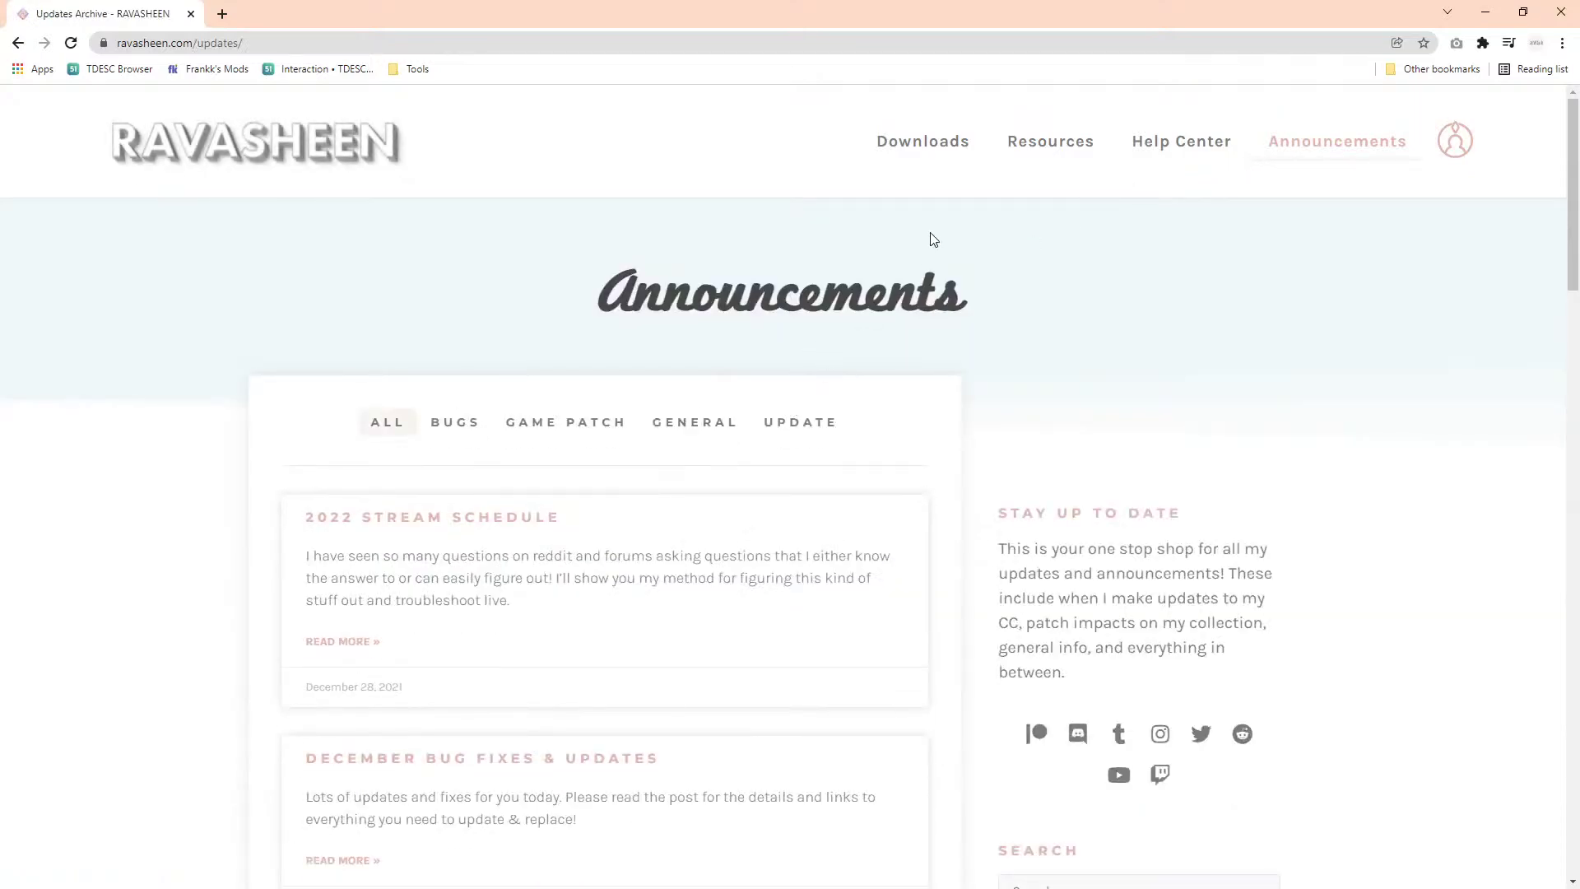
pyautogui.scroll(-2, 861, 240)
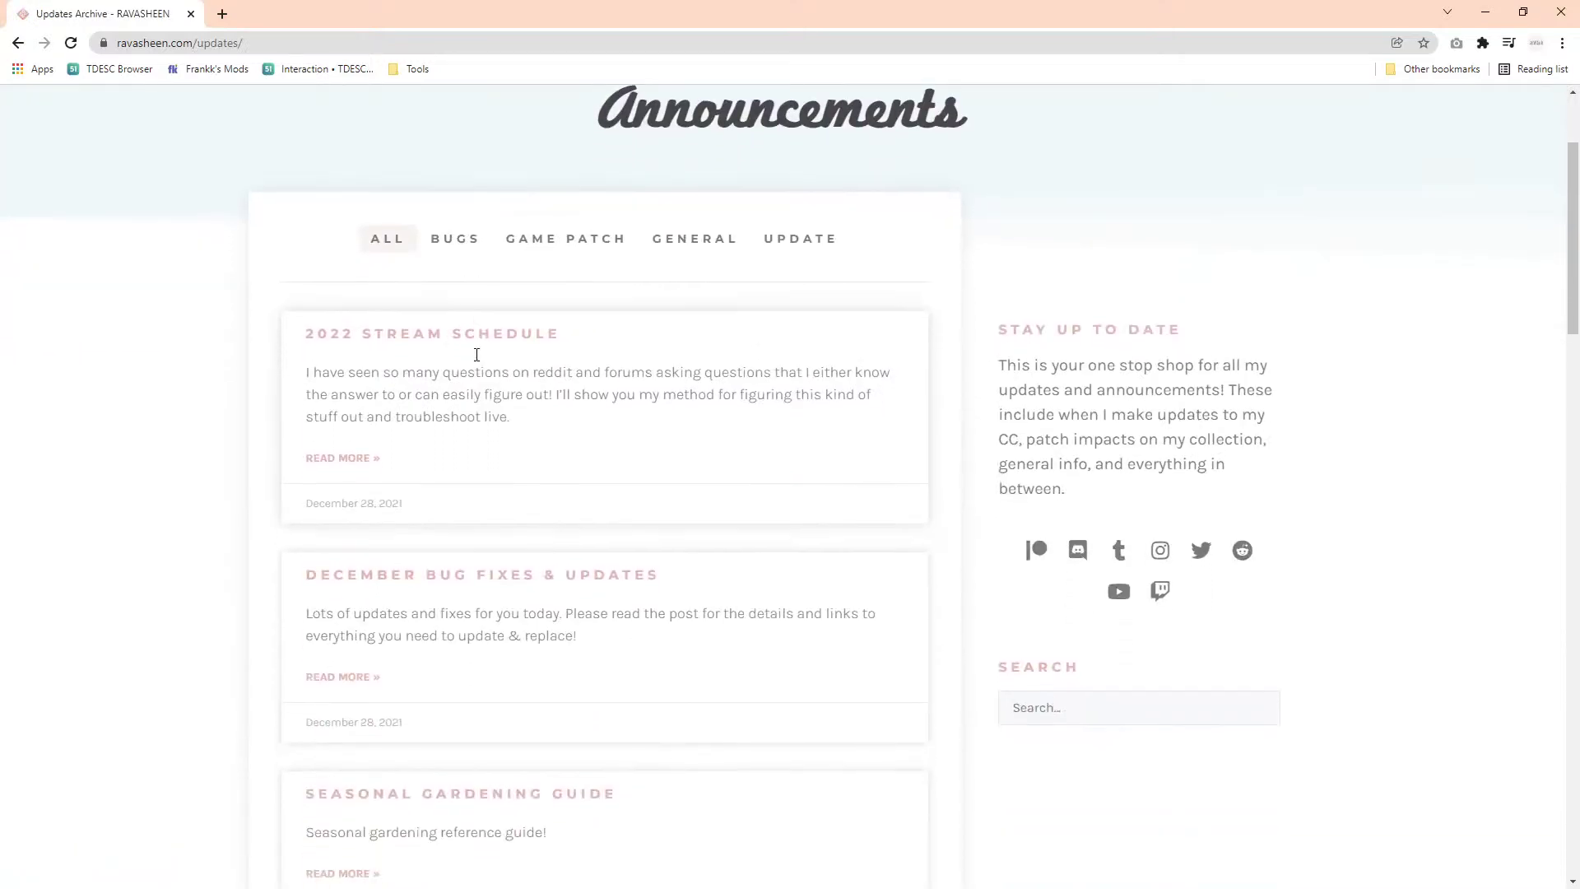
pyautogui.scroll(-11, 477, 355)
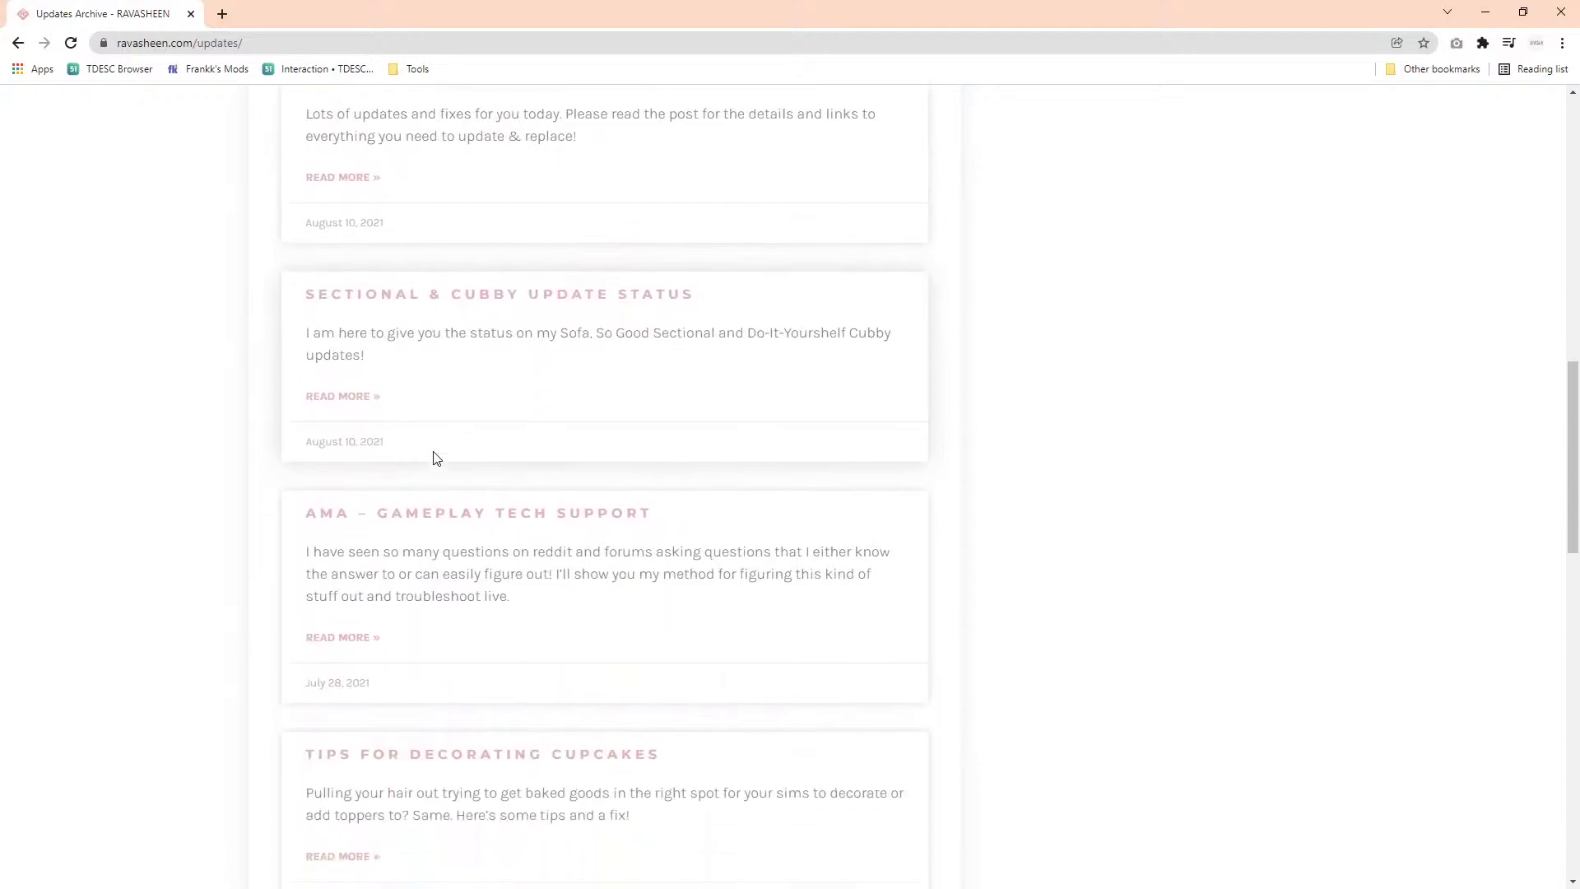
pyautogui.scroll(-4, 432, 469)
pyautogui.click(424, 454)
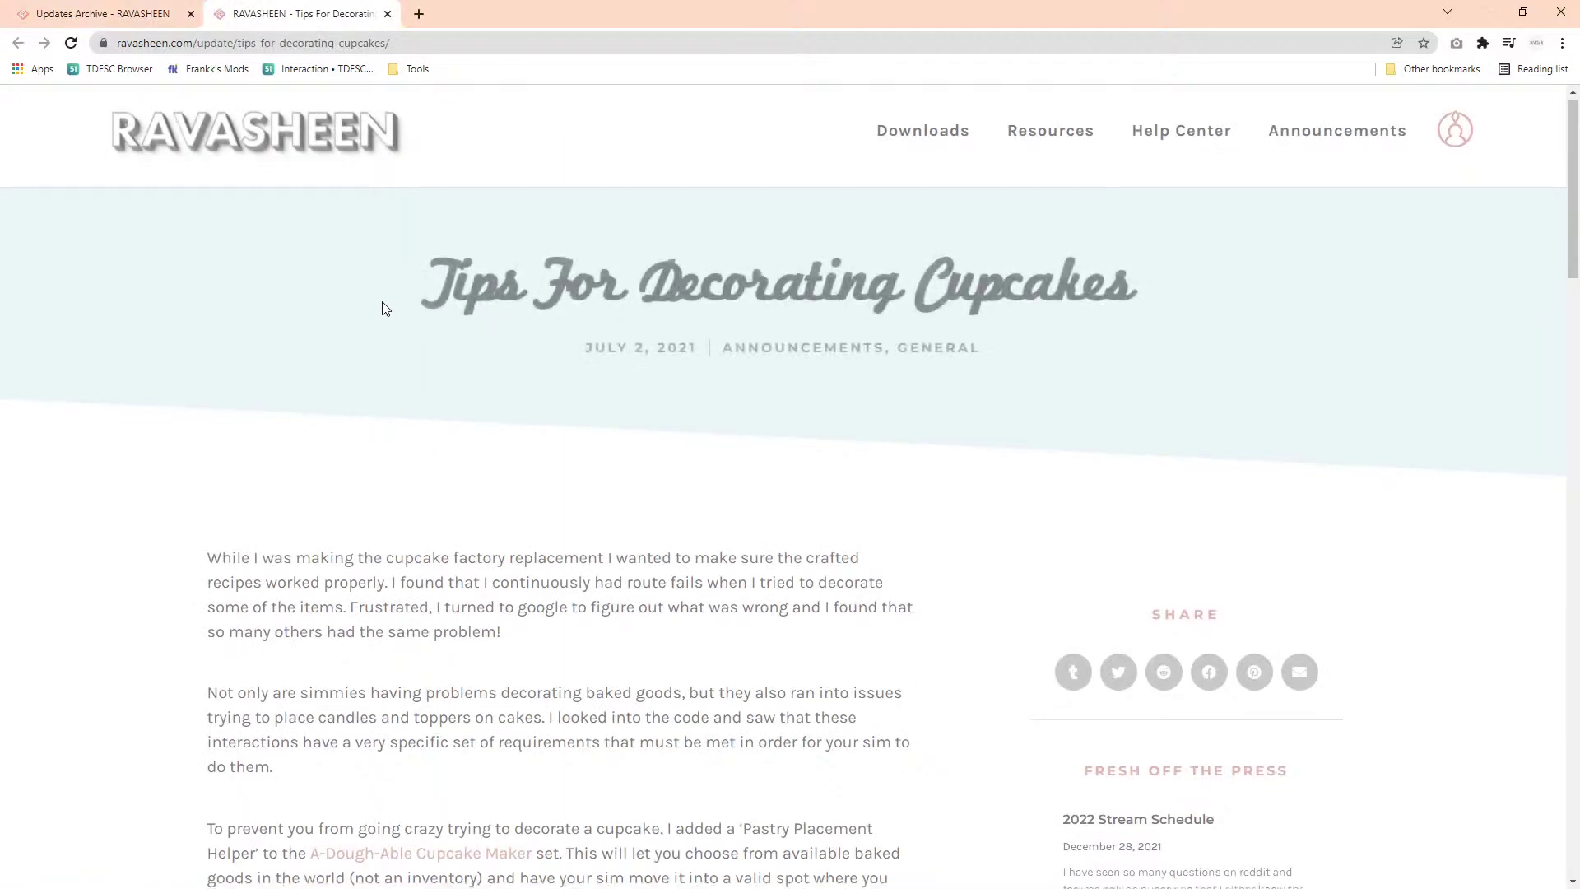
# Step: Read the article's slot requirements for cake toppers and pastry decorating, through to the valid decorating slot comparison
pyautogui.scroll(-3, 381, 313)
pyautogui.scroll(3, 381, 317)
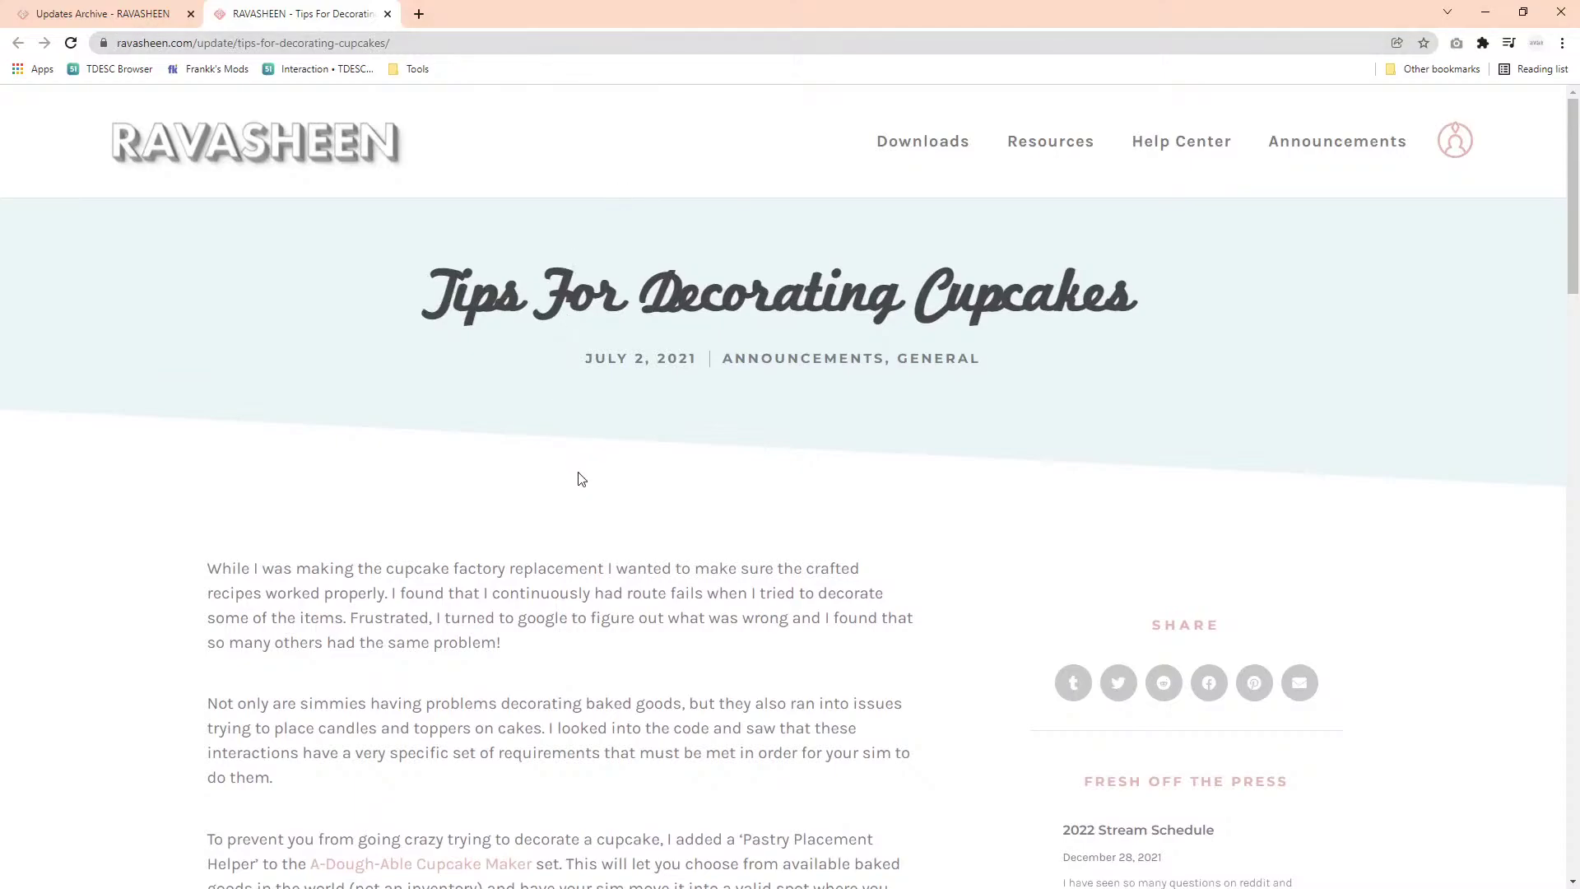
pyautogui.scroll(-2, 570, 558)
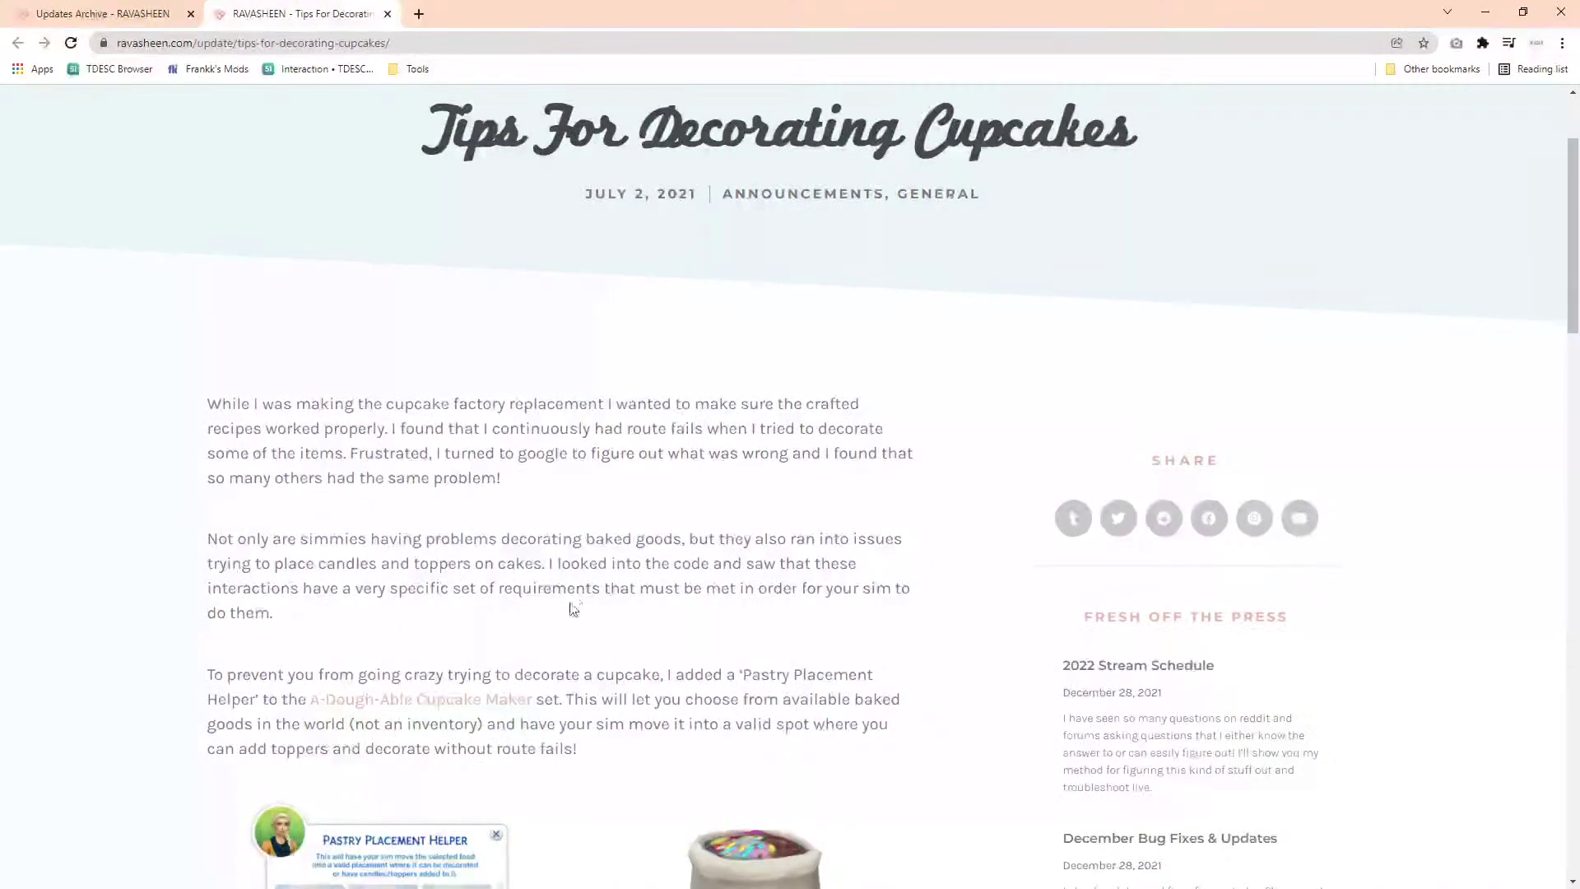
pyautogui.scroll(-6, 573, 609)
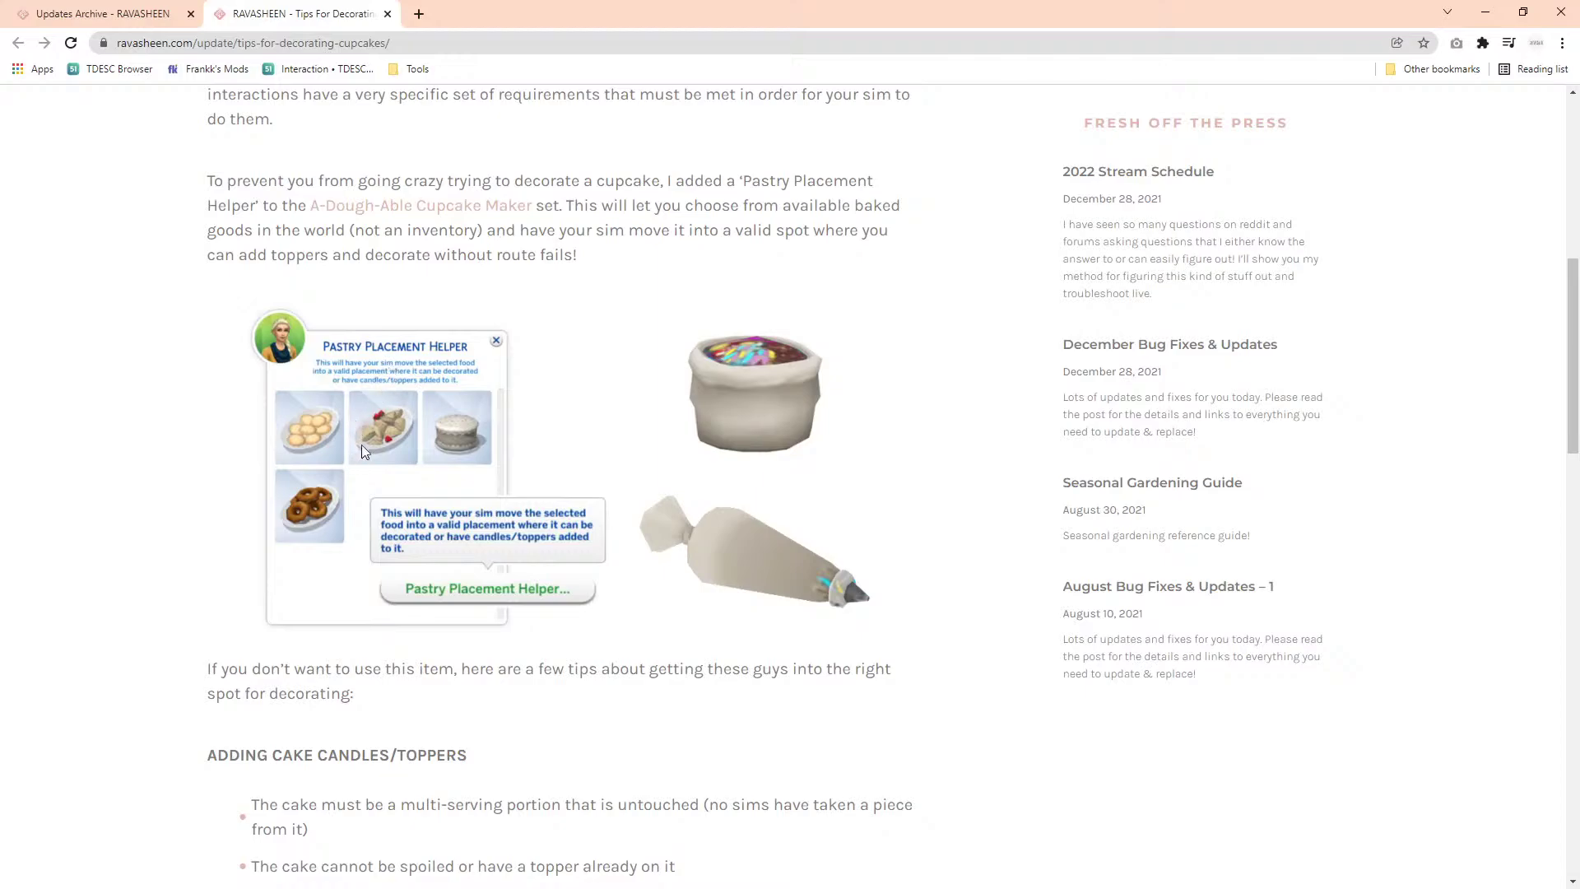
pyautogui.scroll(-9, 362, 461)
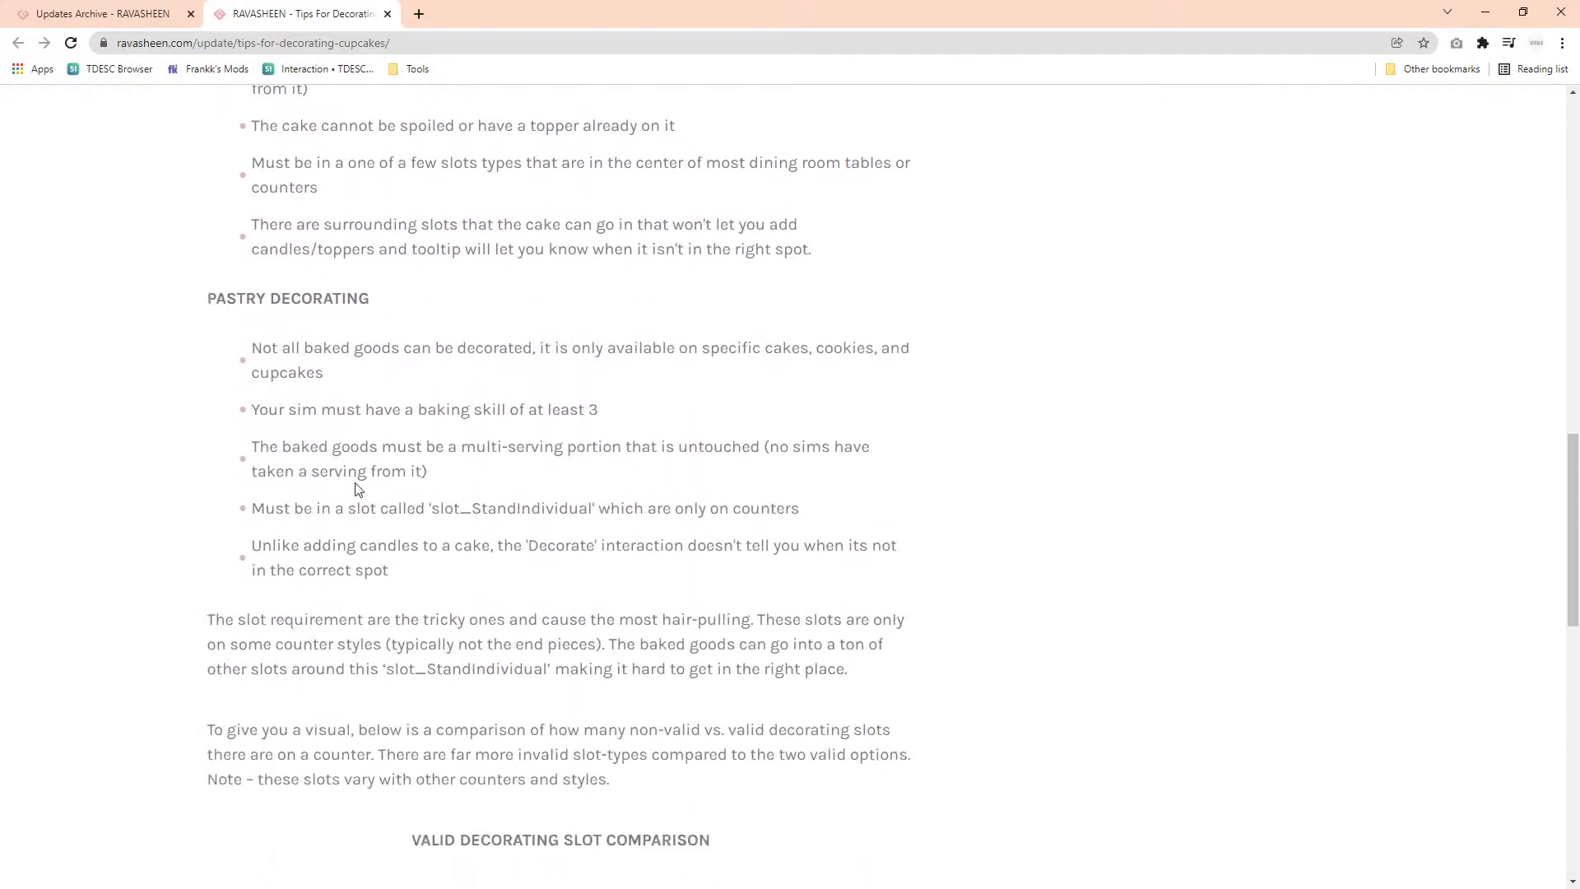
pyautogui.scroll(-8, 358, 489)
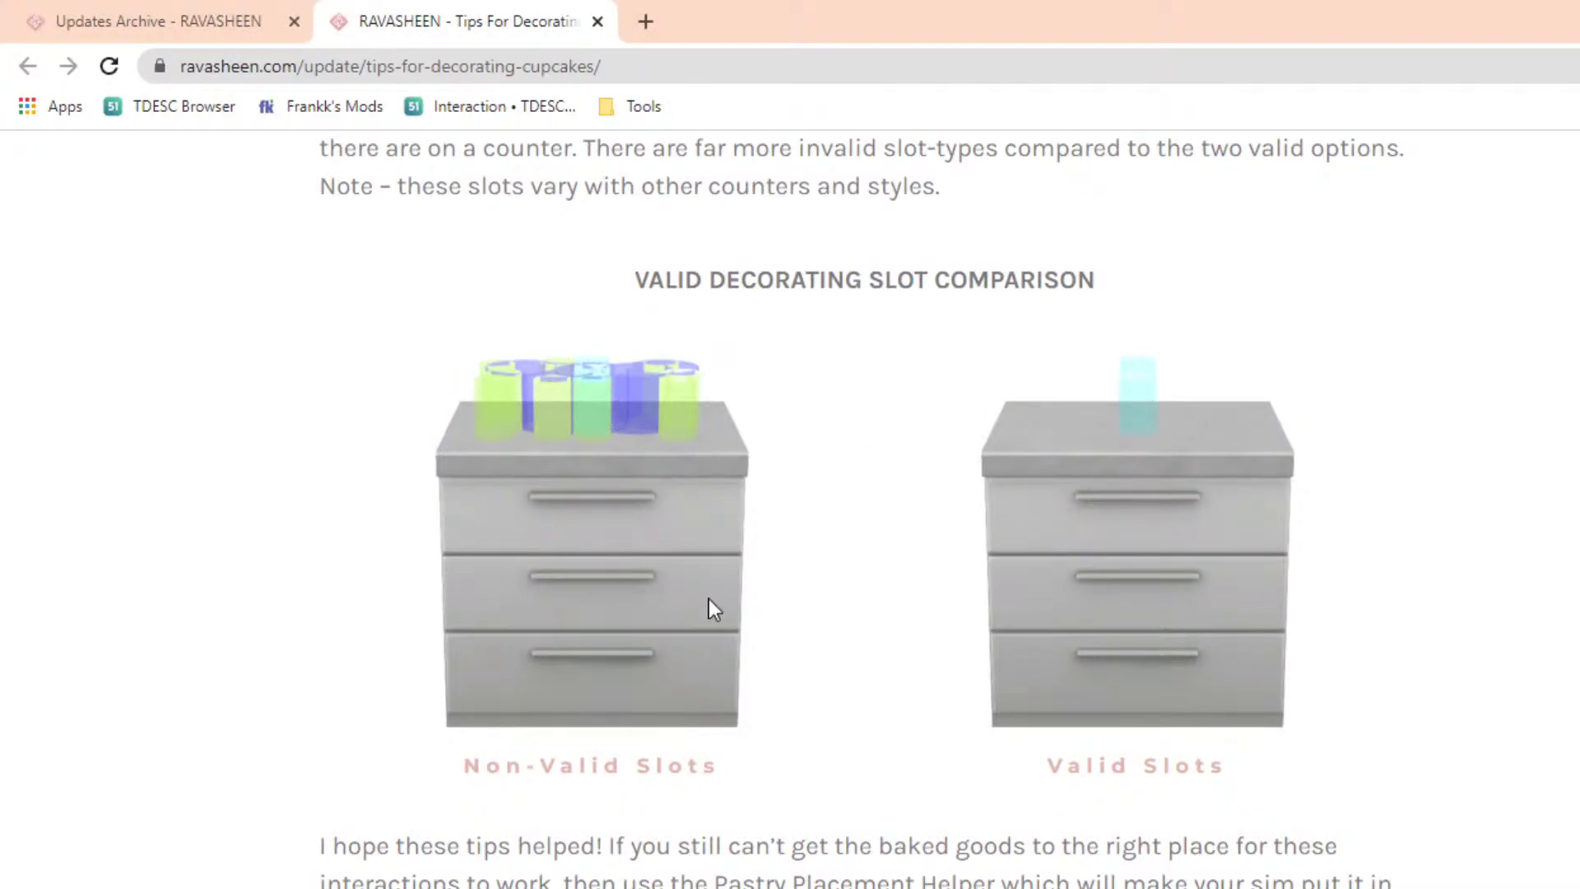
# Step: Return to Sims 4 Studio and review the slot settings in the light and dark swatches' Object Catalog entries
pyautogui.hotkey('alt', 'Tab')
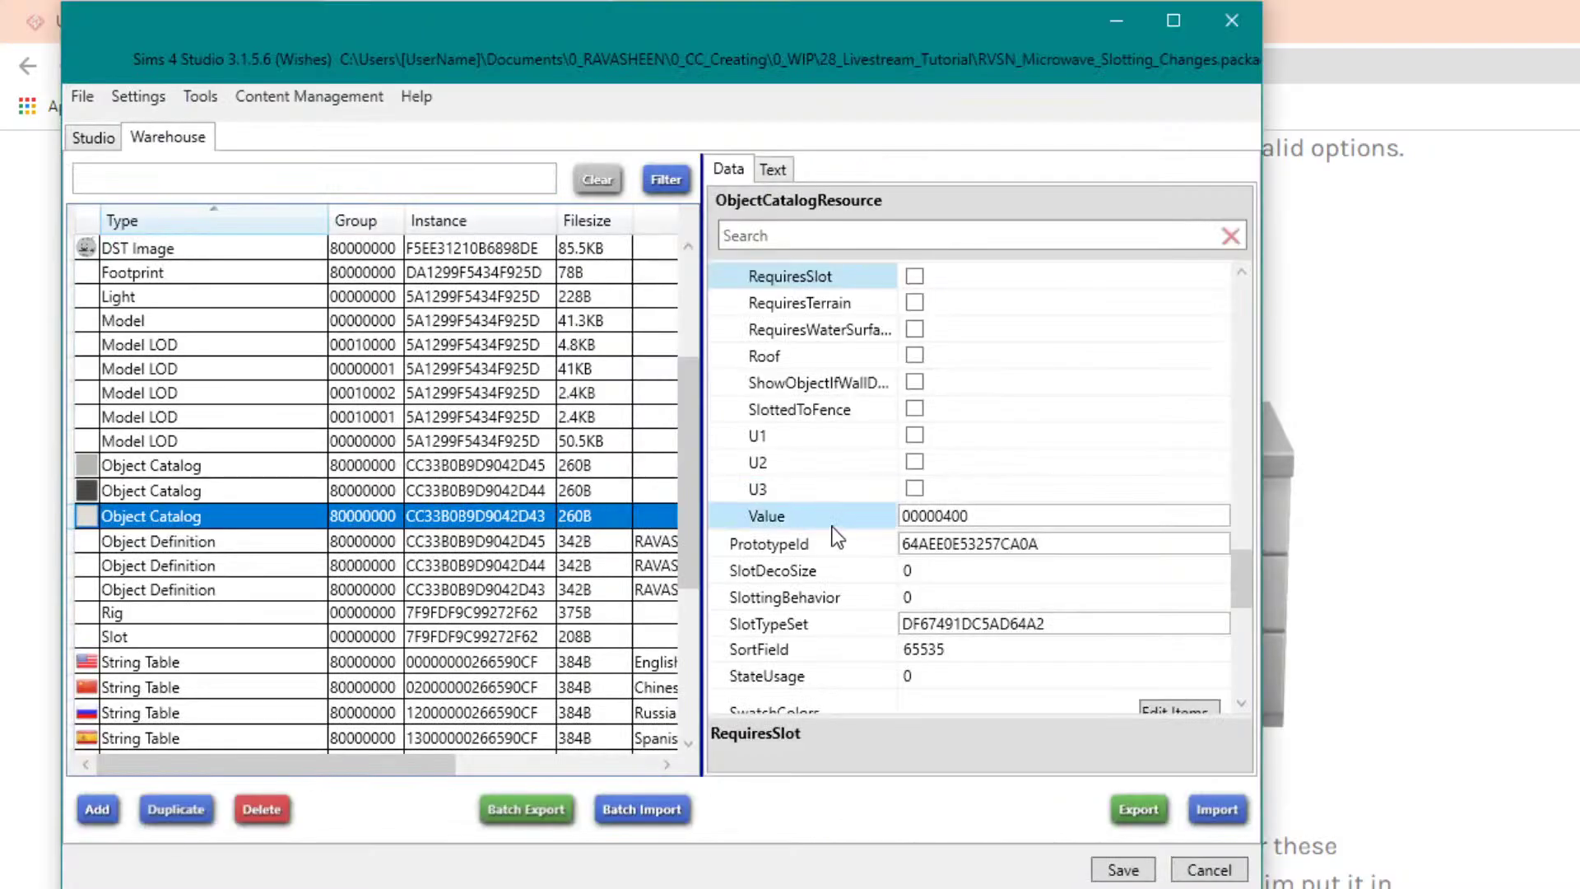
pyautogui.click(998, 654)
pyautogui.click(931, 573)
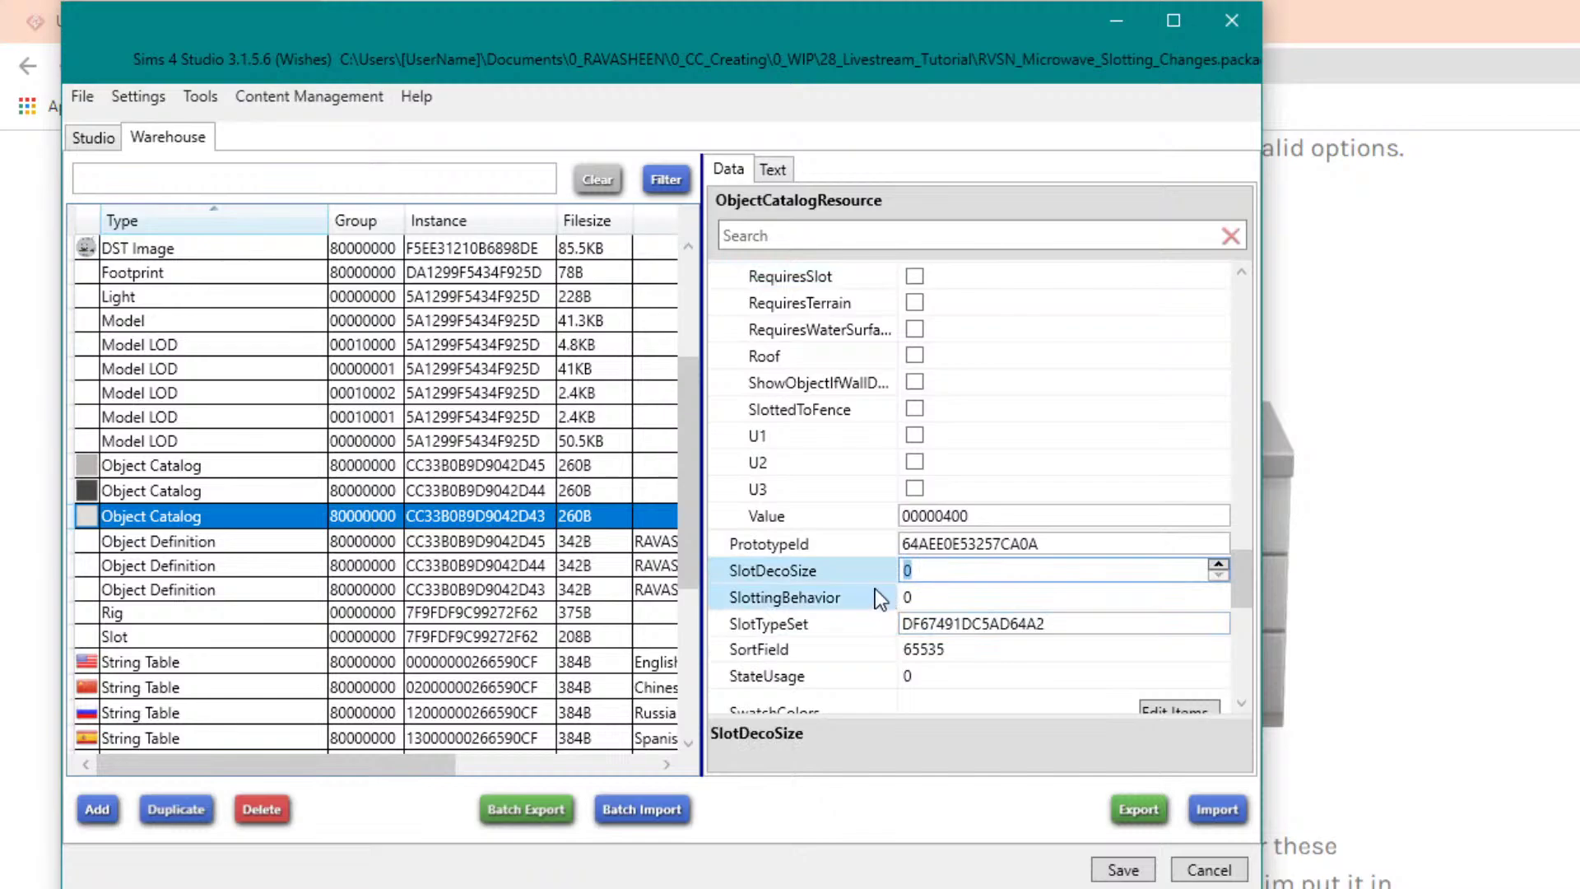
pyautogui.click(247, 492)
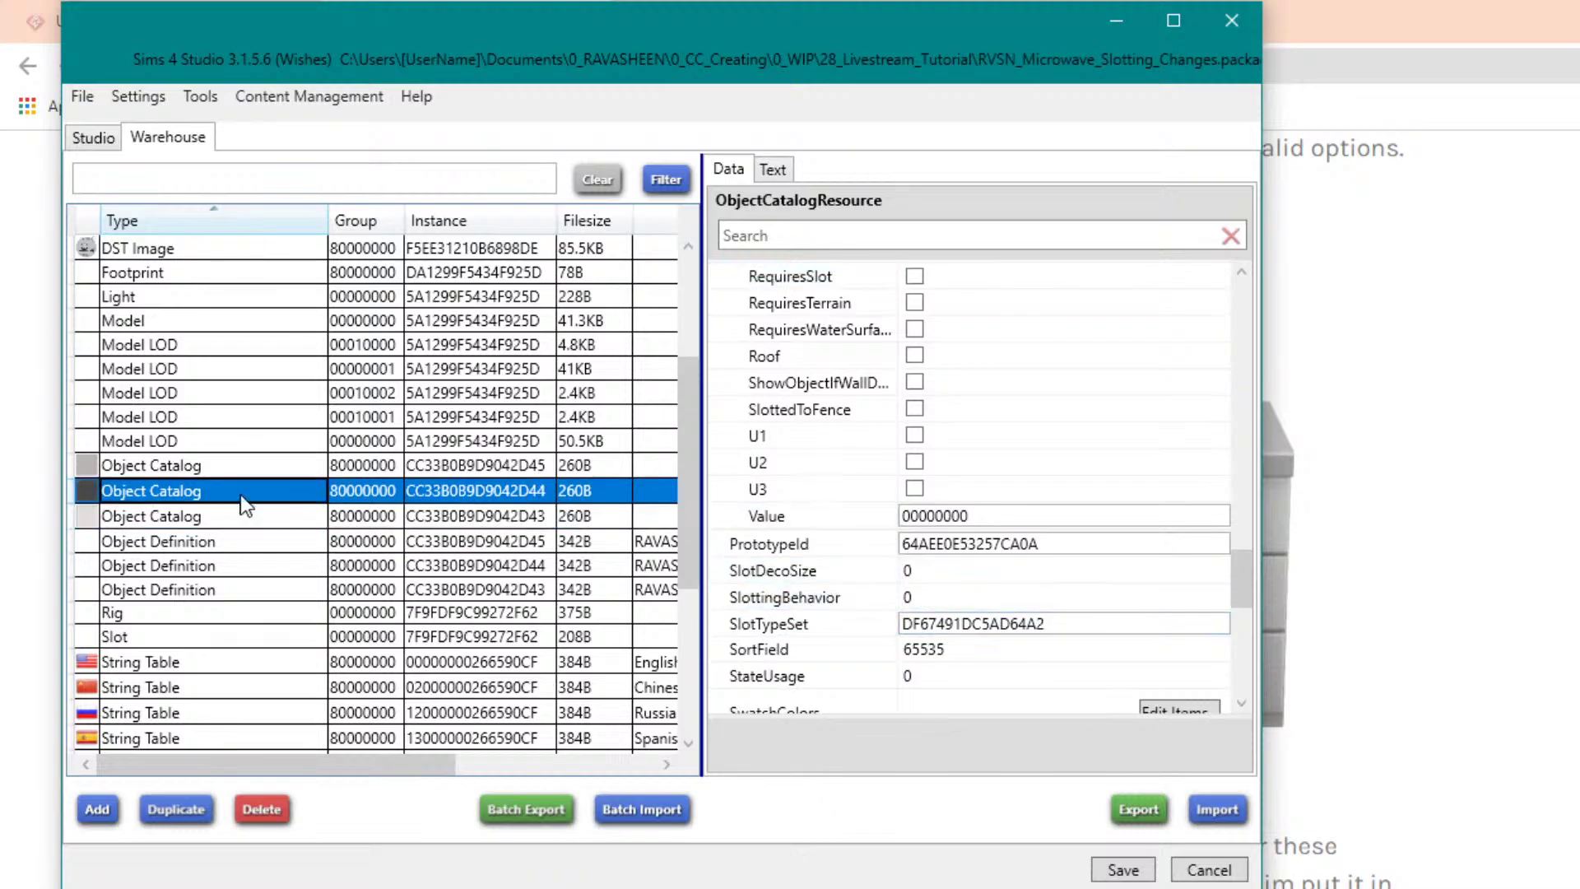
pyautogui.scroll(1, 926, 395)
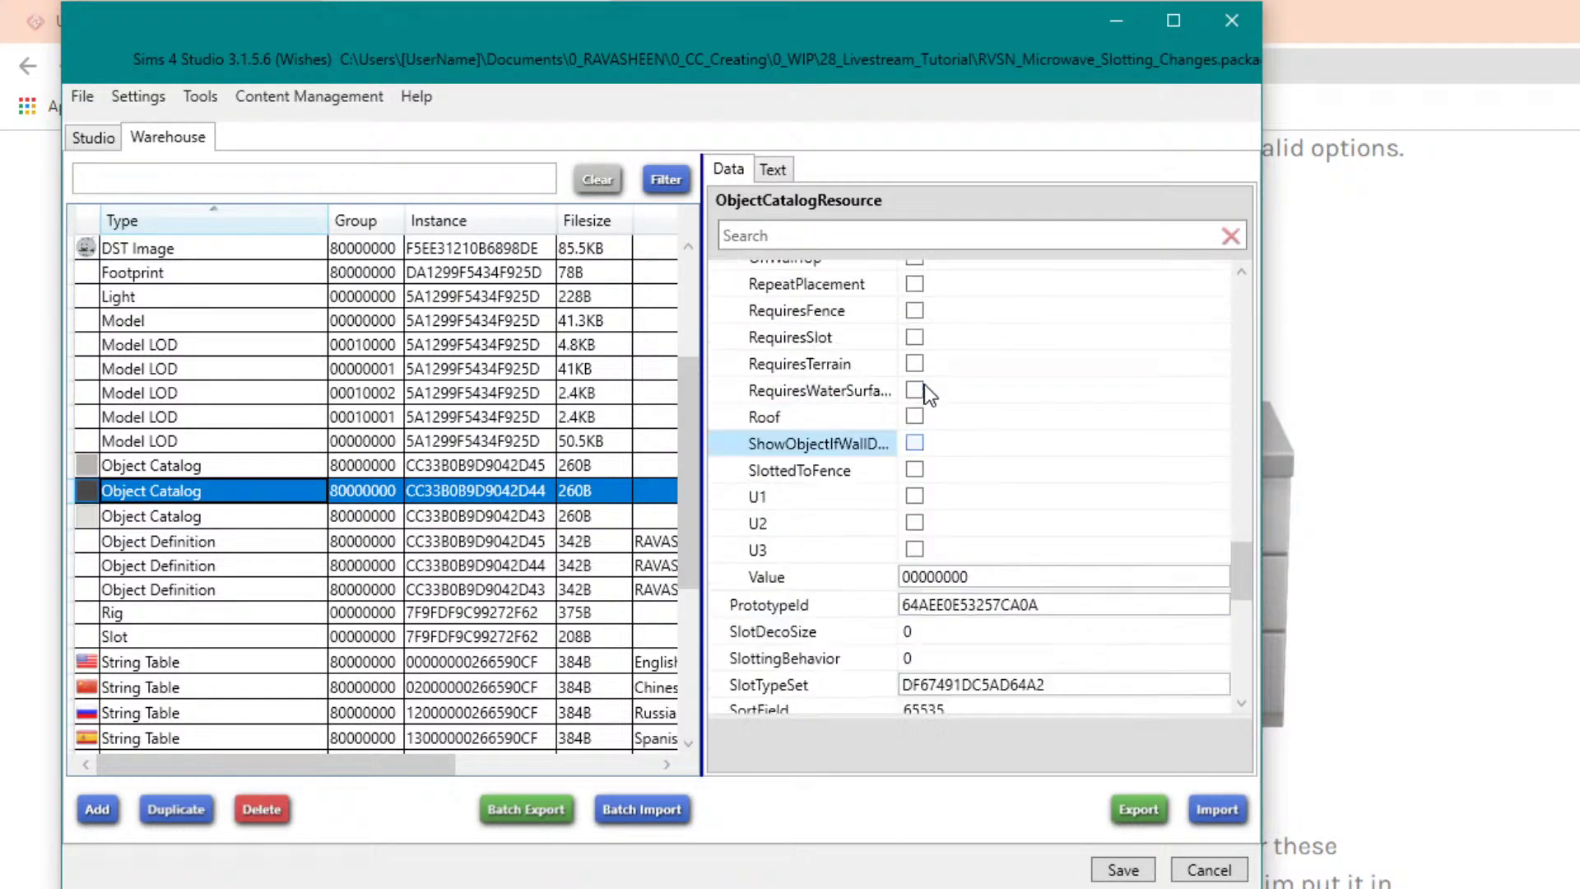